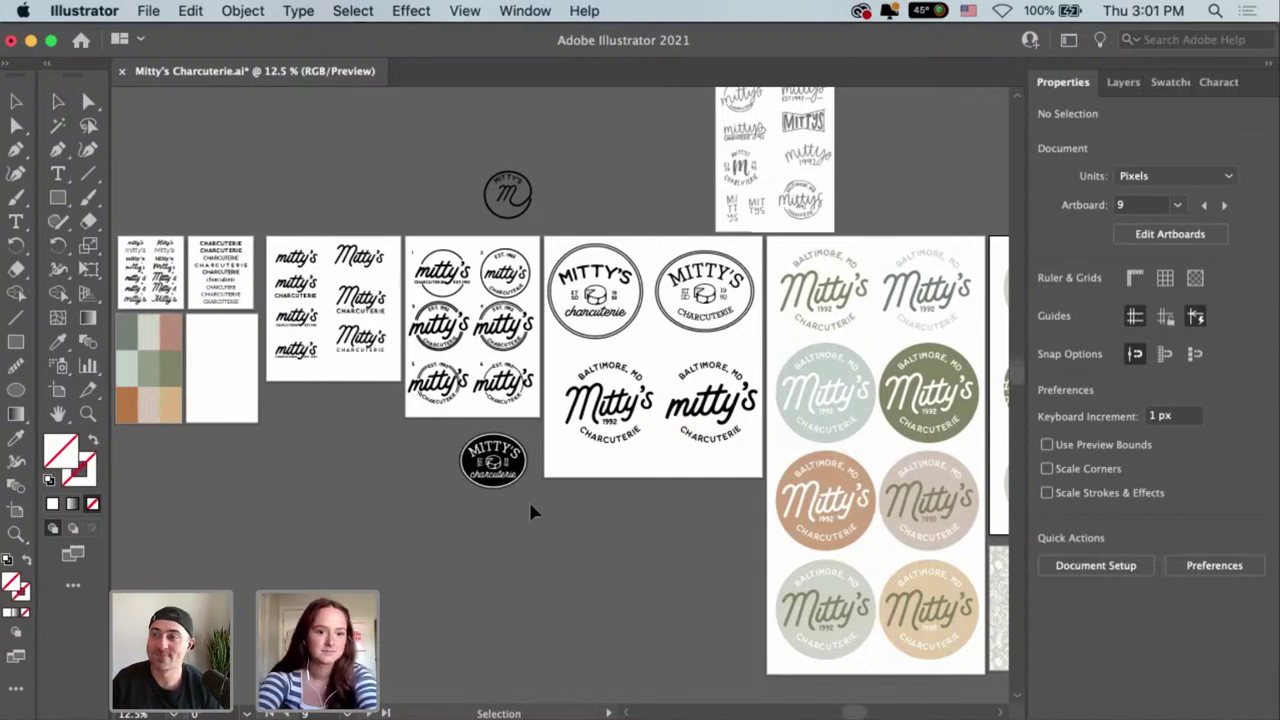
# Zoom in on the first artboard's lettering samples, then pan across to the logo concept artboards.
pyautogui.moveTo(367, 456); pyautogui.dragTo(537, 469)
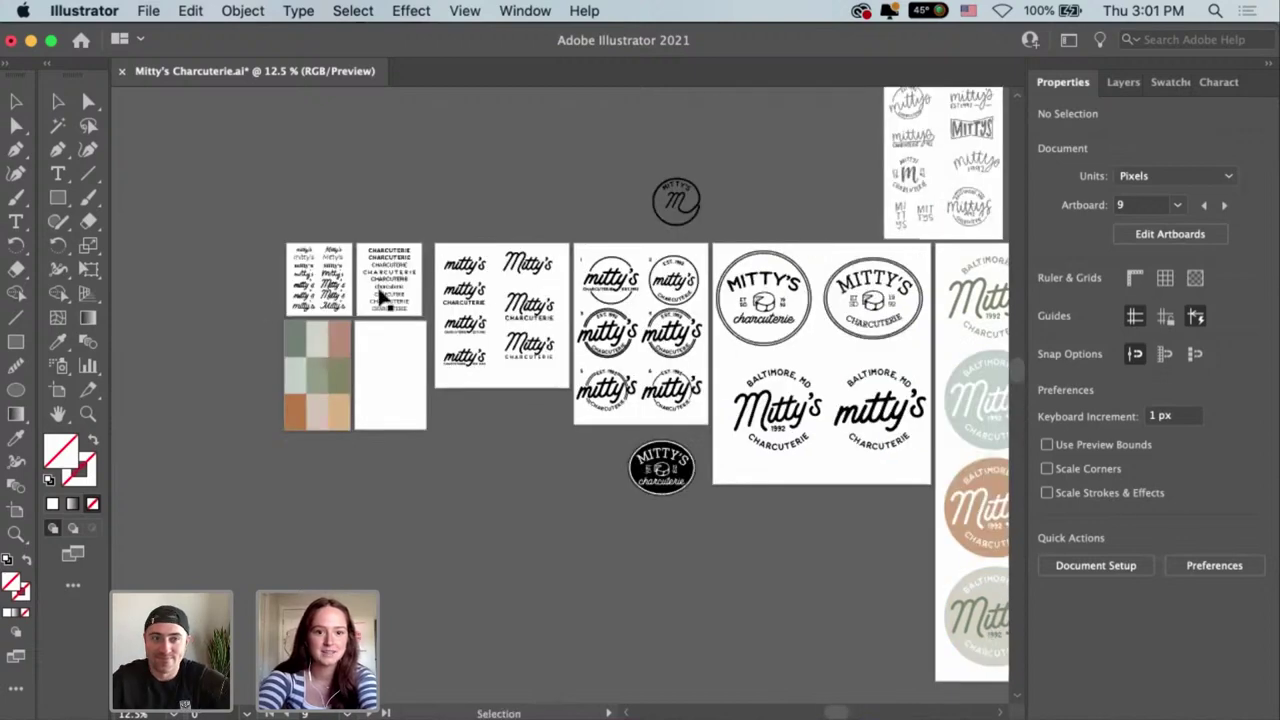
pyautogui.click(320, 290)
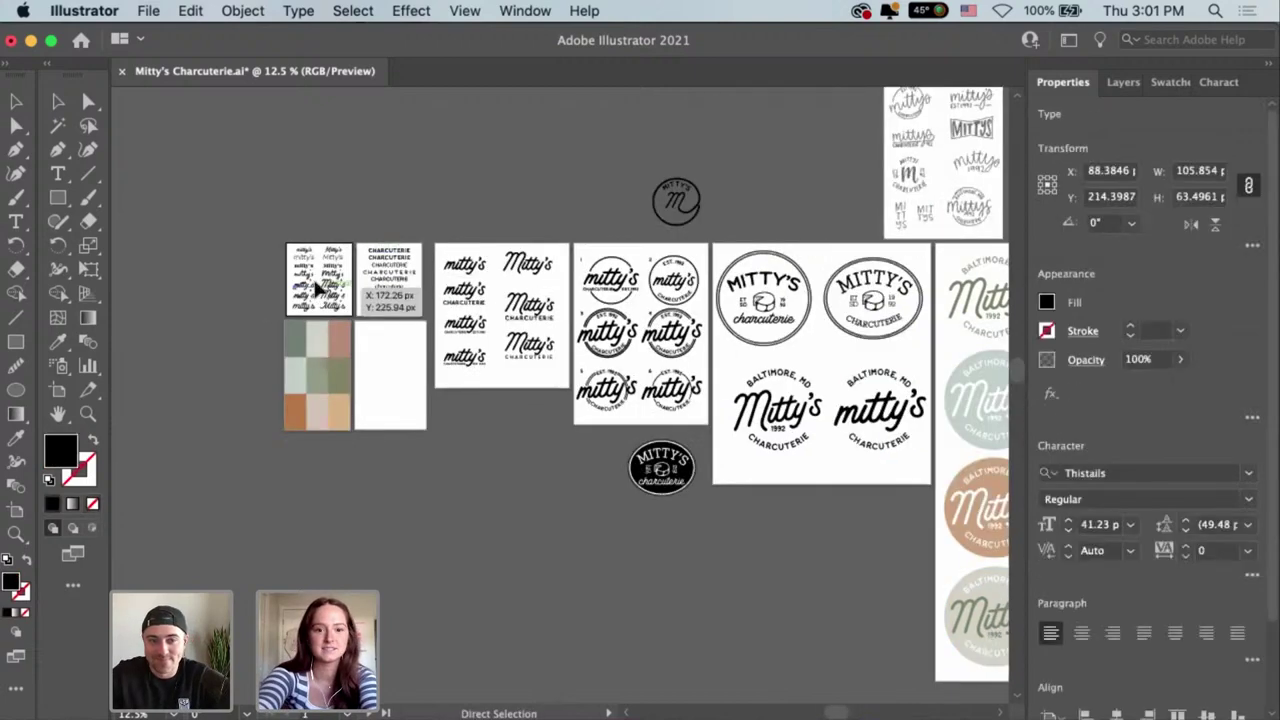
pyautogui.press('super+equal')
pyautogui.press('super+equal')
pyautogui.press('super+equal')
pyautogui.click(737, 251)
pyautogui.moveTo(737, 257); pyautogui.dragTo(618, 218)
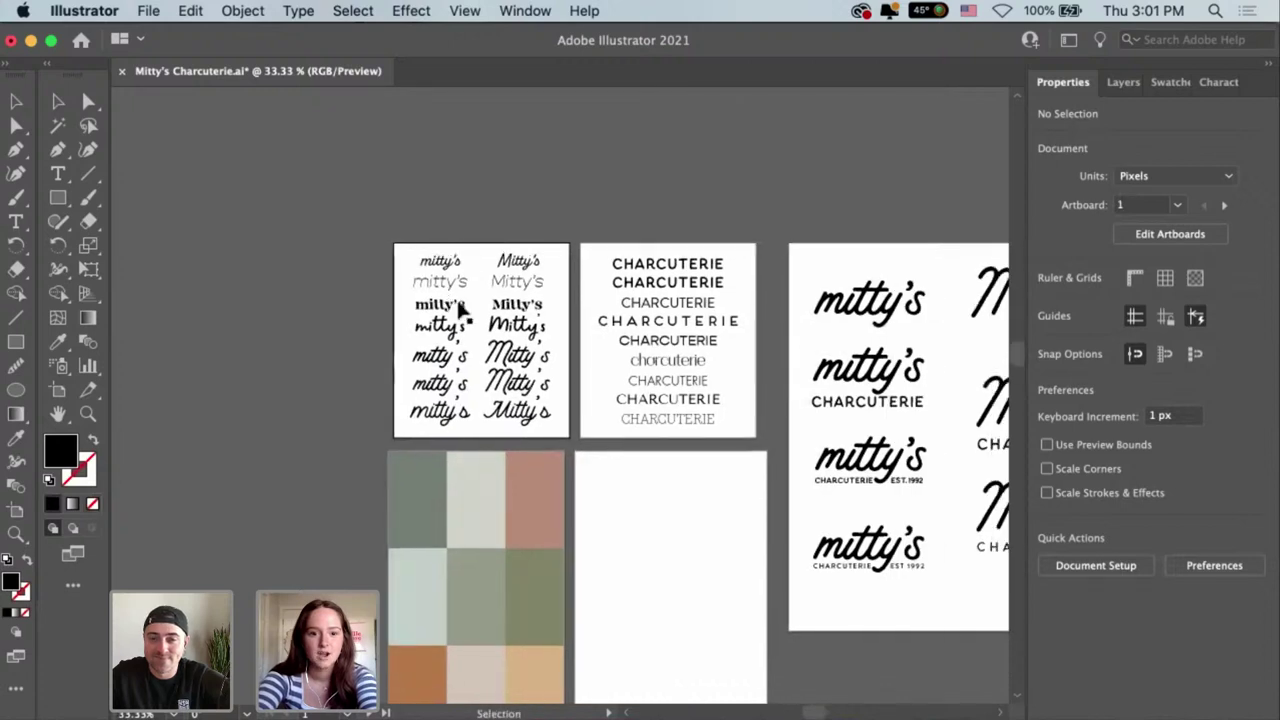
pyautogui.hscroll(5, 514, 561)
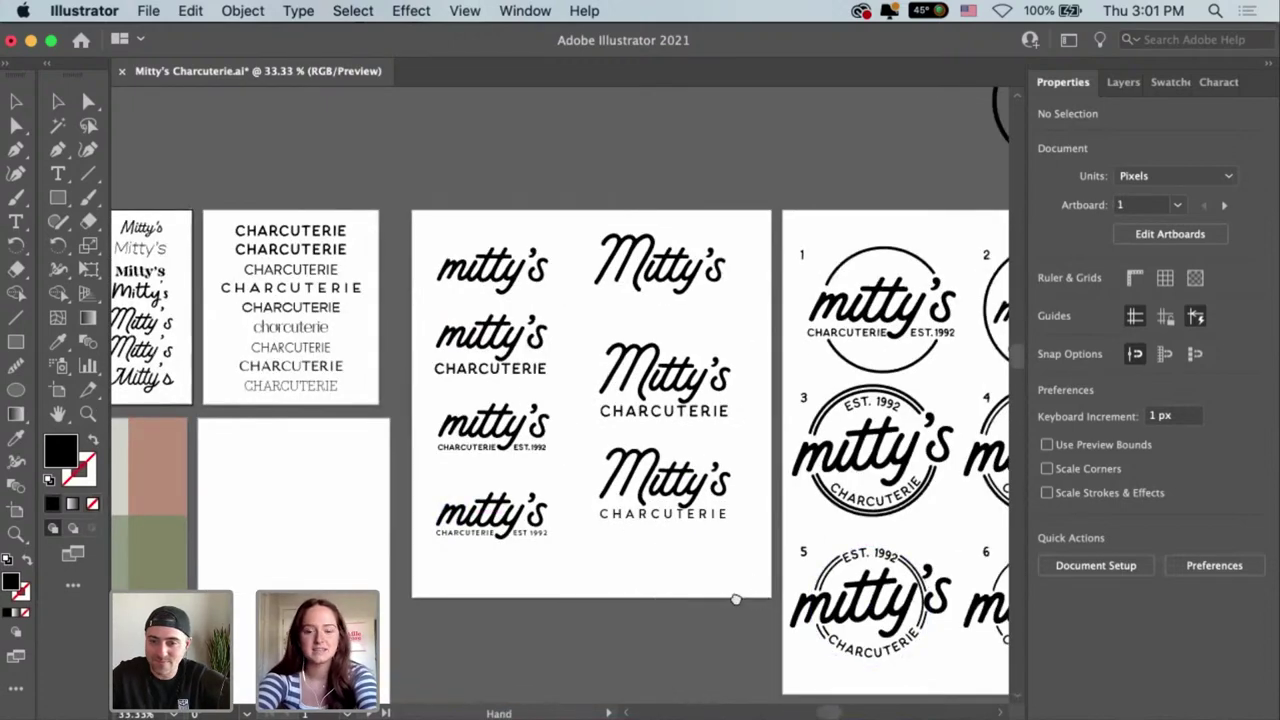
pyautogui.hscroll(4, 596, 568)
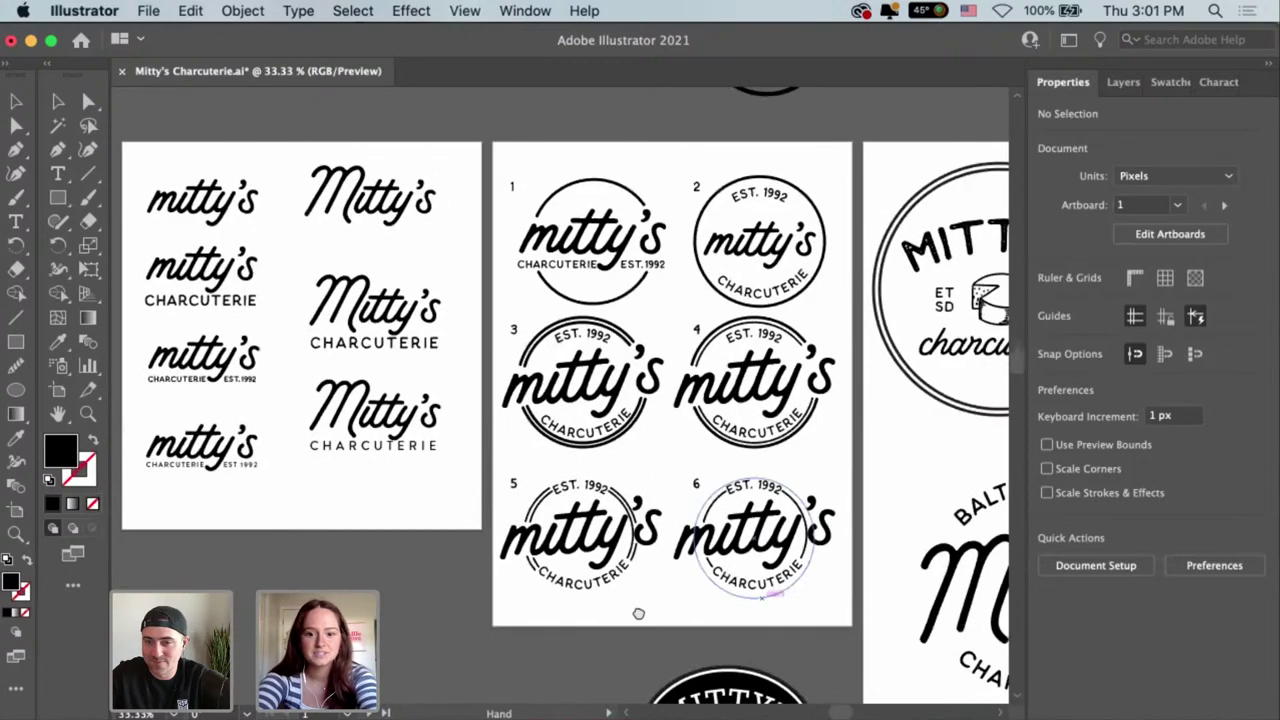
pyautogui.hscroll(3, 638, 613)
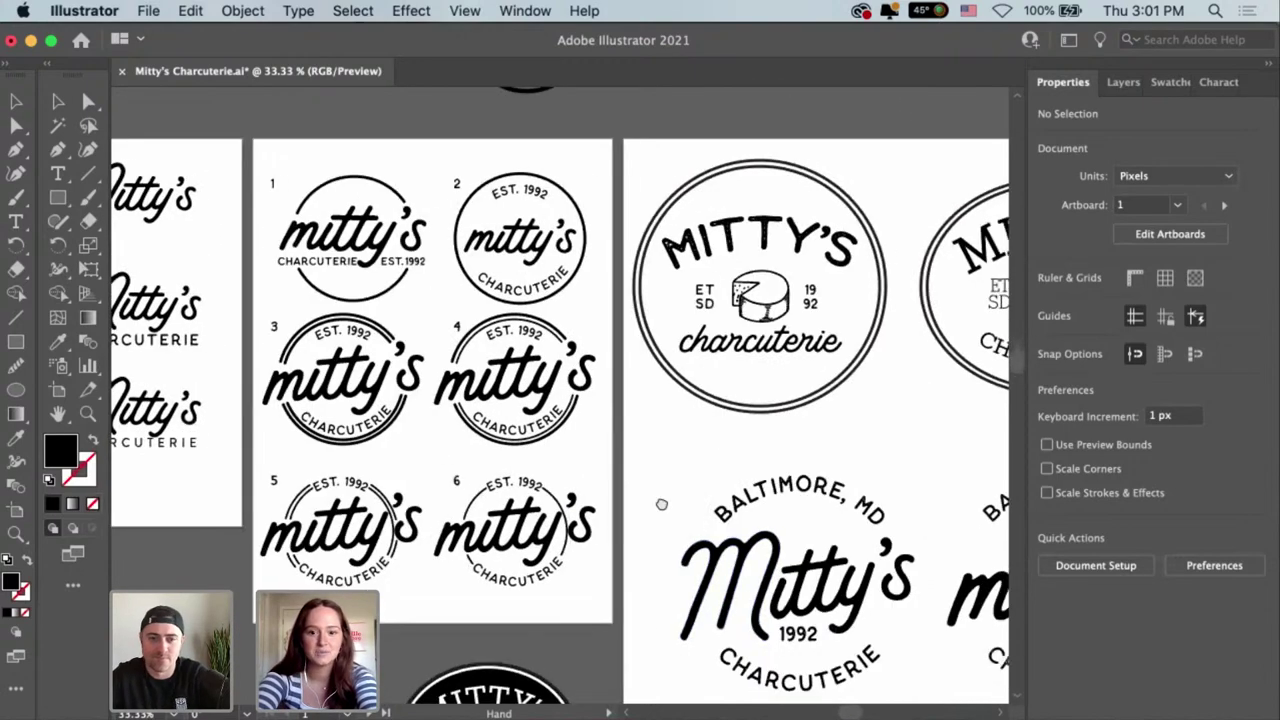
pyautogui.hscroll(5, 663, 503)
pyautogui.scroll(-2, 663, 503)
# Inspect the Baltimore Mitty's logo group, then zoom out to see more artboards.
pyautogui.click(637, 392)
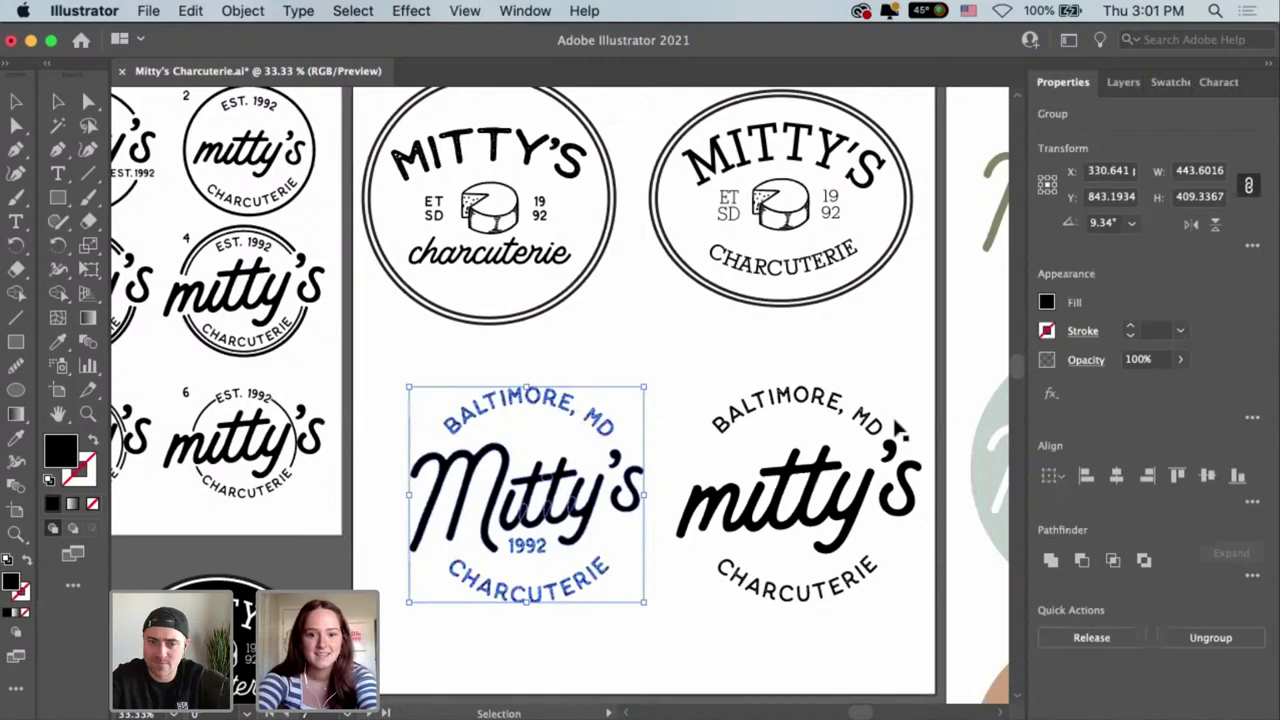
pyautogui.hscroll(10, 553, 557)
pyautogui.scroll(4, 475, 550)
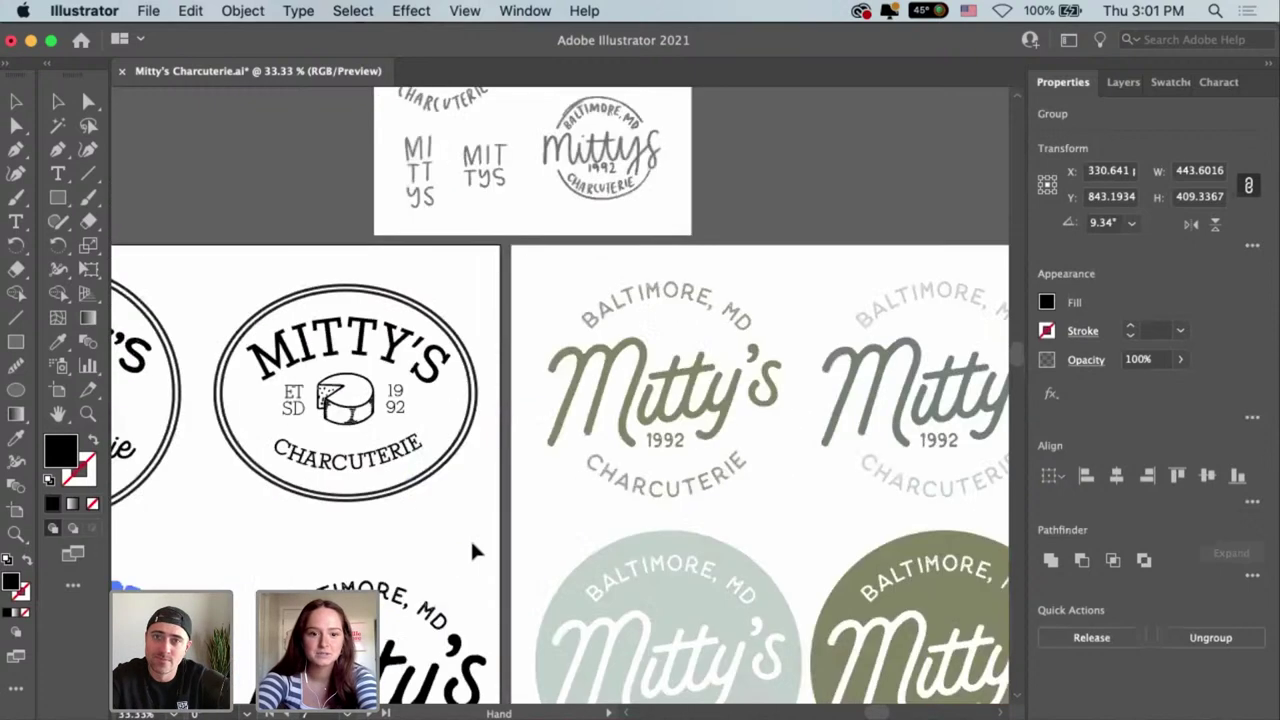
pyautogui.click(475, 550)
pyautogui.press('super+minus')
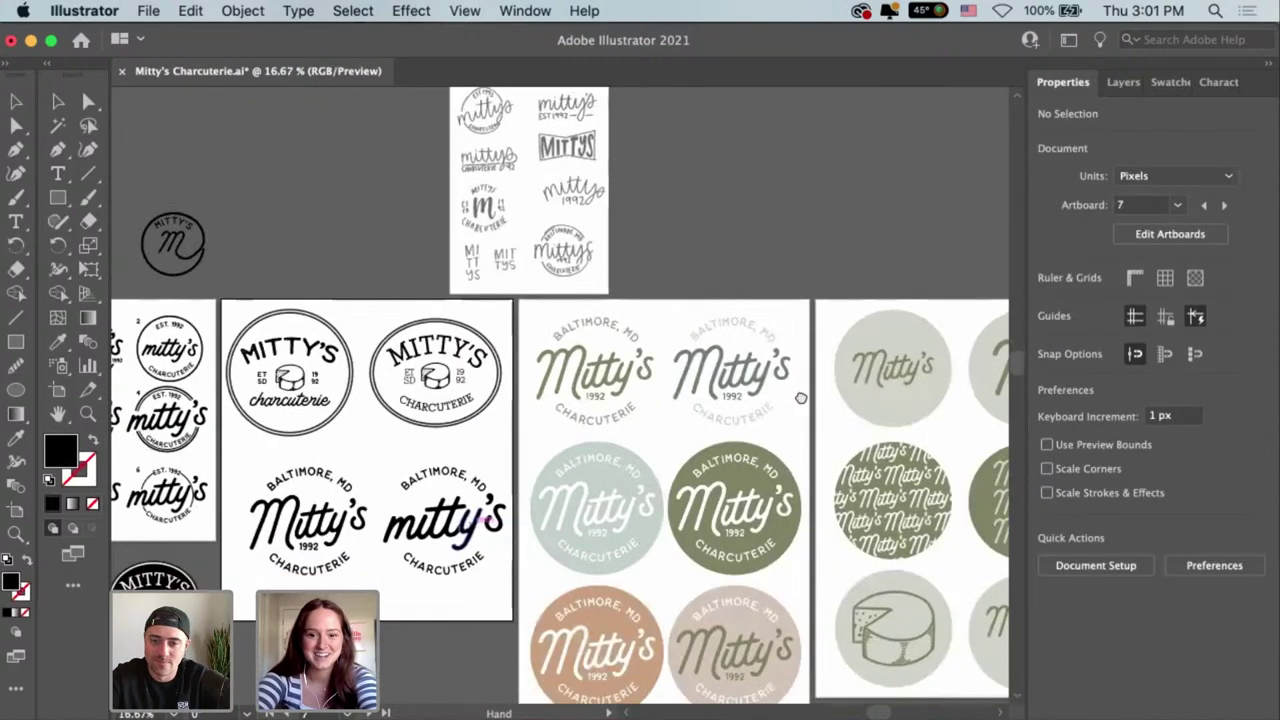
pyautogui.scroll(-1, 819, 499)
pyautogui.scroll(-5, 760, 390)
pyautogui.hscroll(2, 761, 394)
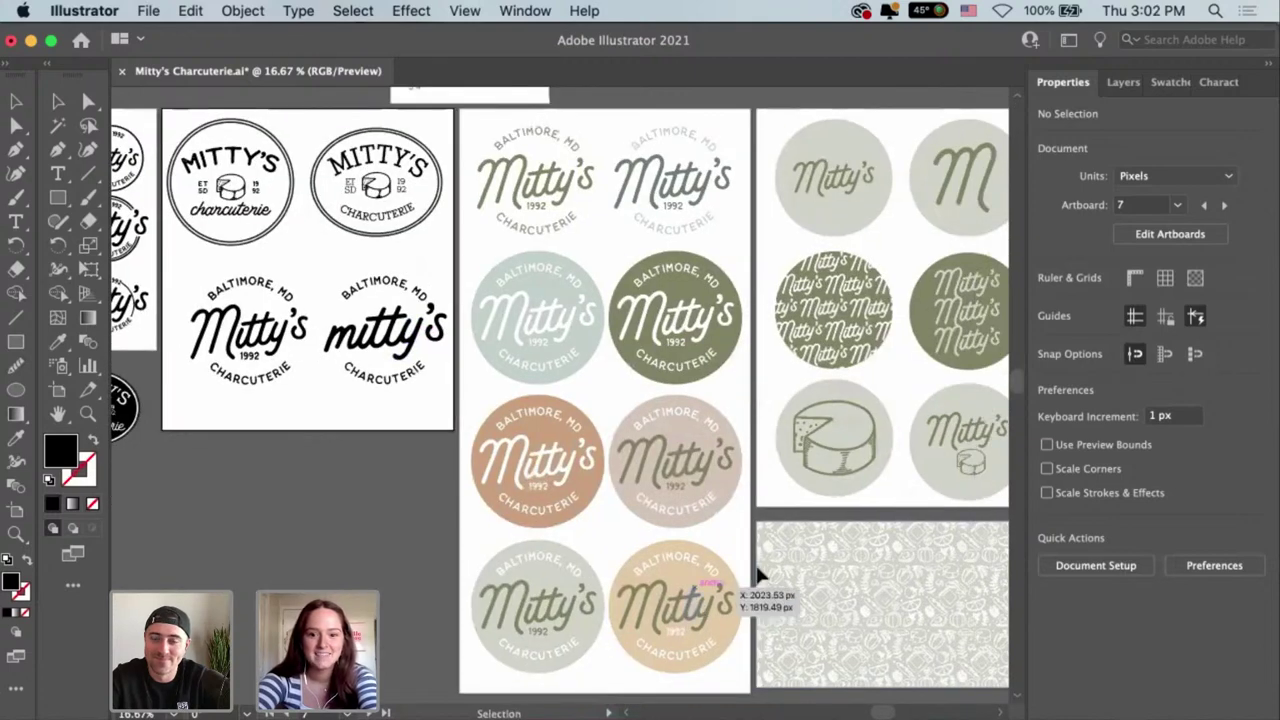
pyautogui.hscroll(5, 776, 508)
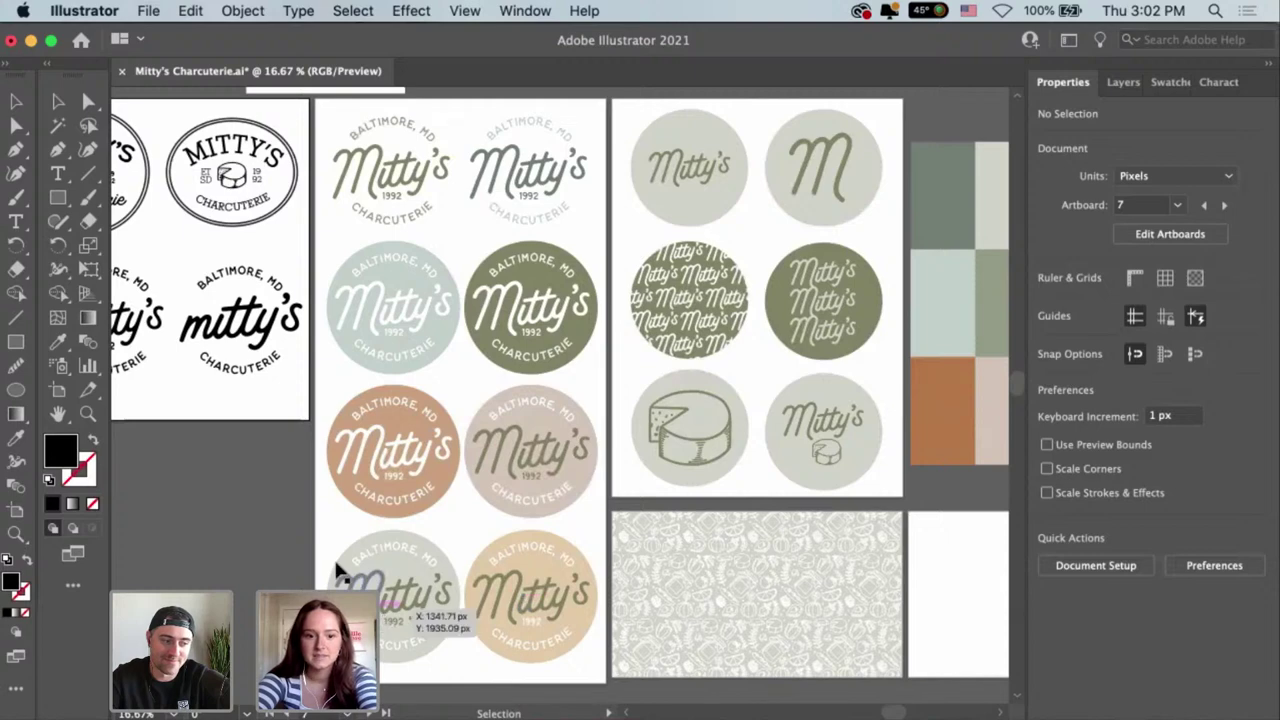
# Select and inspect the grey-blue Mitty's badge, then scroll around the artboards.
pyautogui.moveTo(335, 555); pyautogui.dragTo(449, 671)
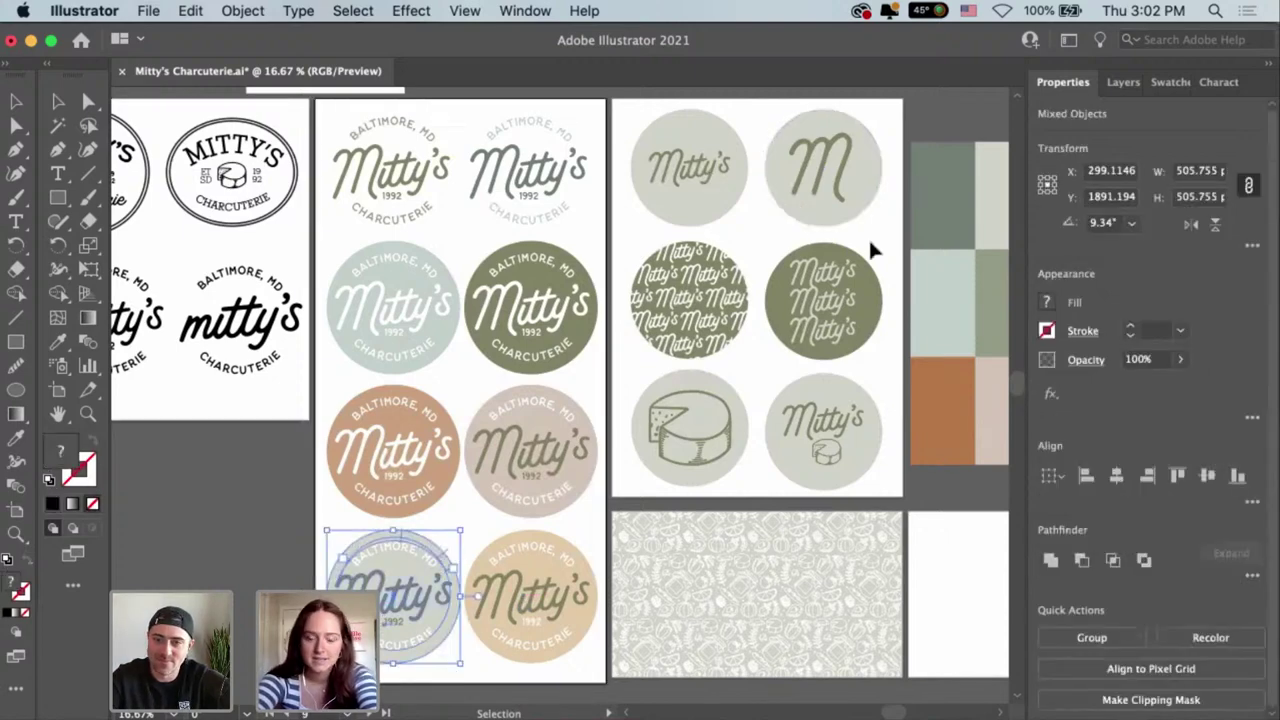
pyautogui.click(909, 516)
pyautogui.hscroll(5, 752, 488)
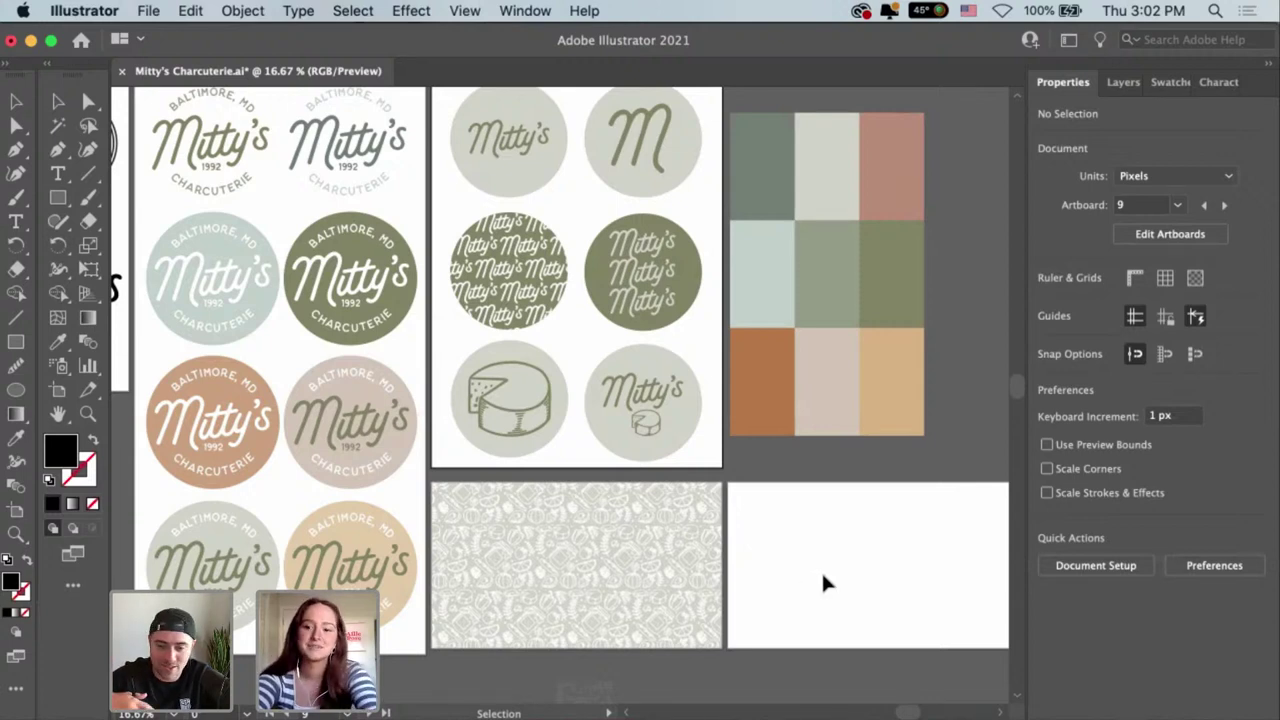
pyautogui.scroll(2, 843, 600)
pyautogui.hscroll(-2, 843, 600)
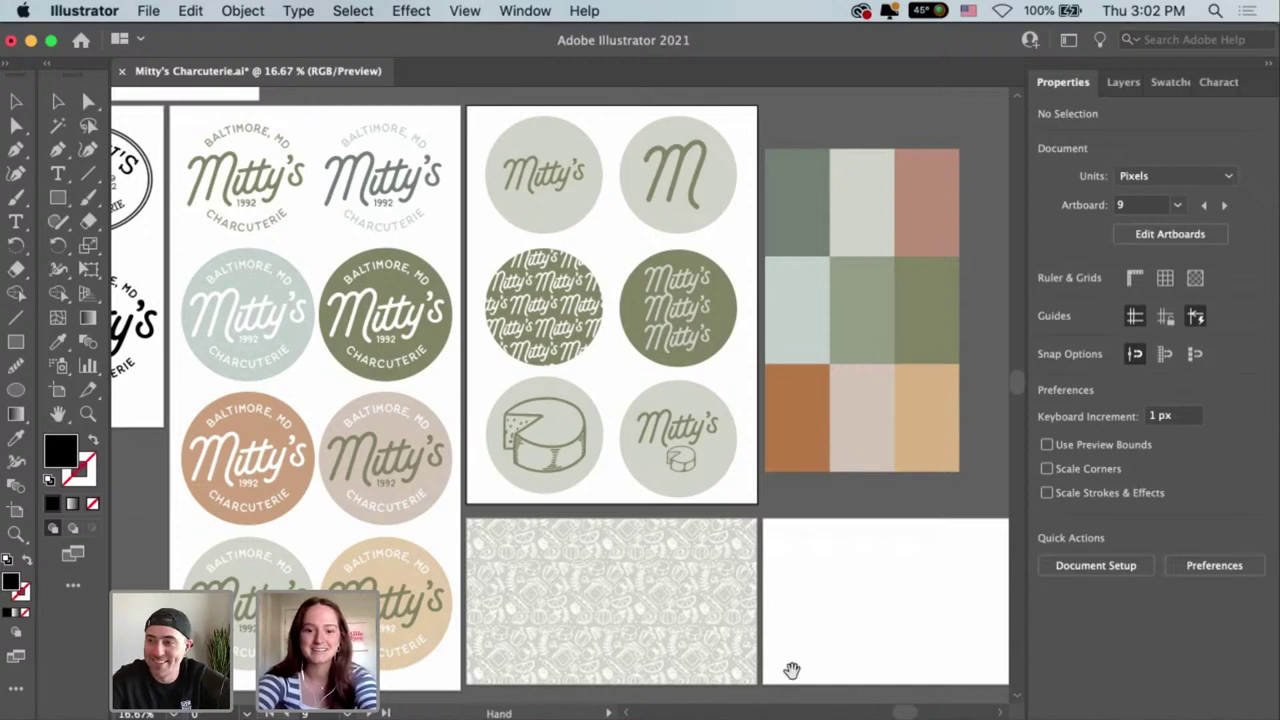
pyautogui.scroll(-1, 792, 666)
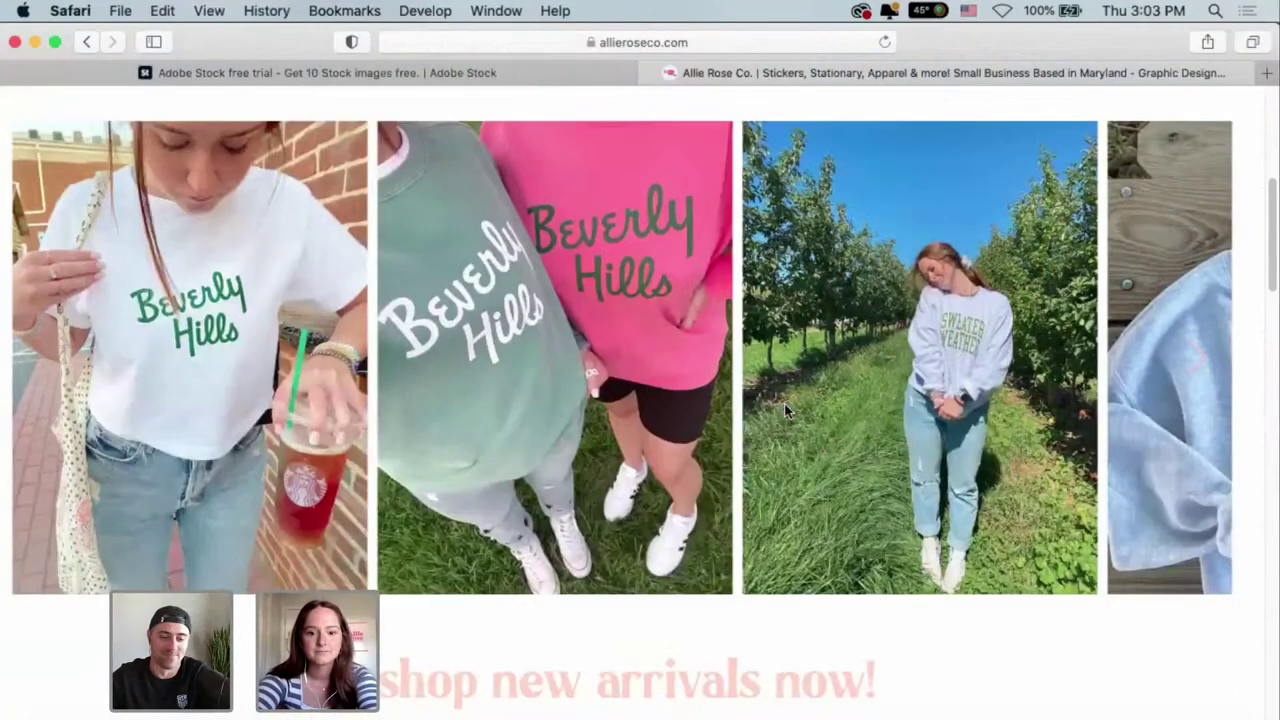
pyautogui.scroll(-10, 784, 405)
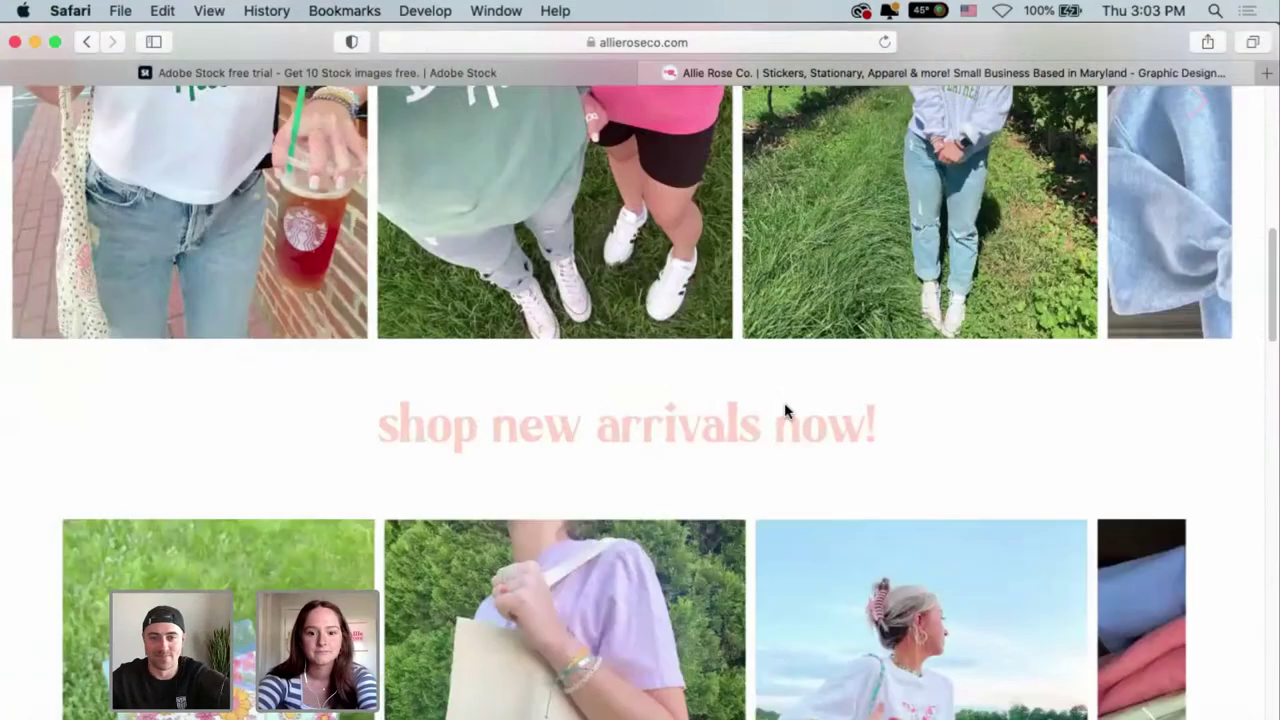
pyautogui.scroll(-3, 784, 402)
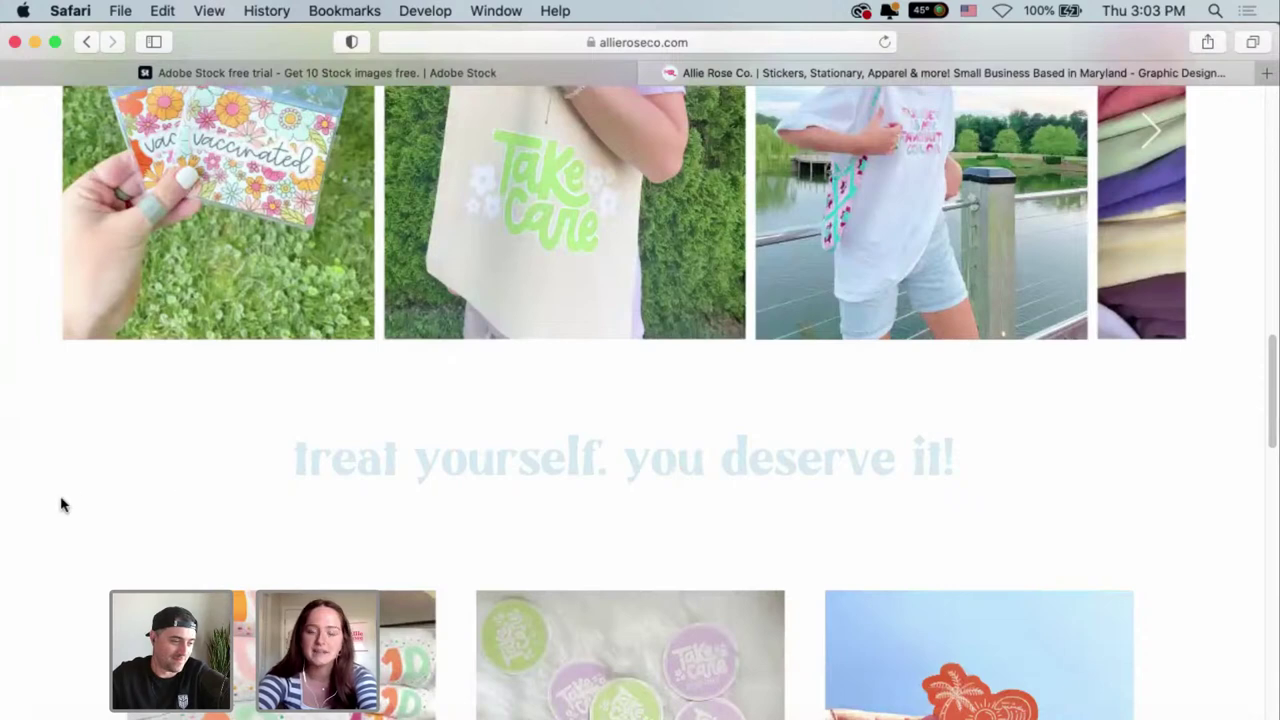
pyautogui.scroll(-3, 60, 505)
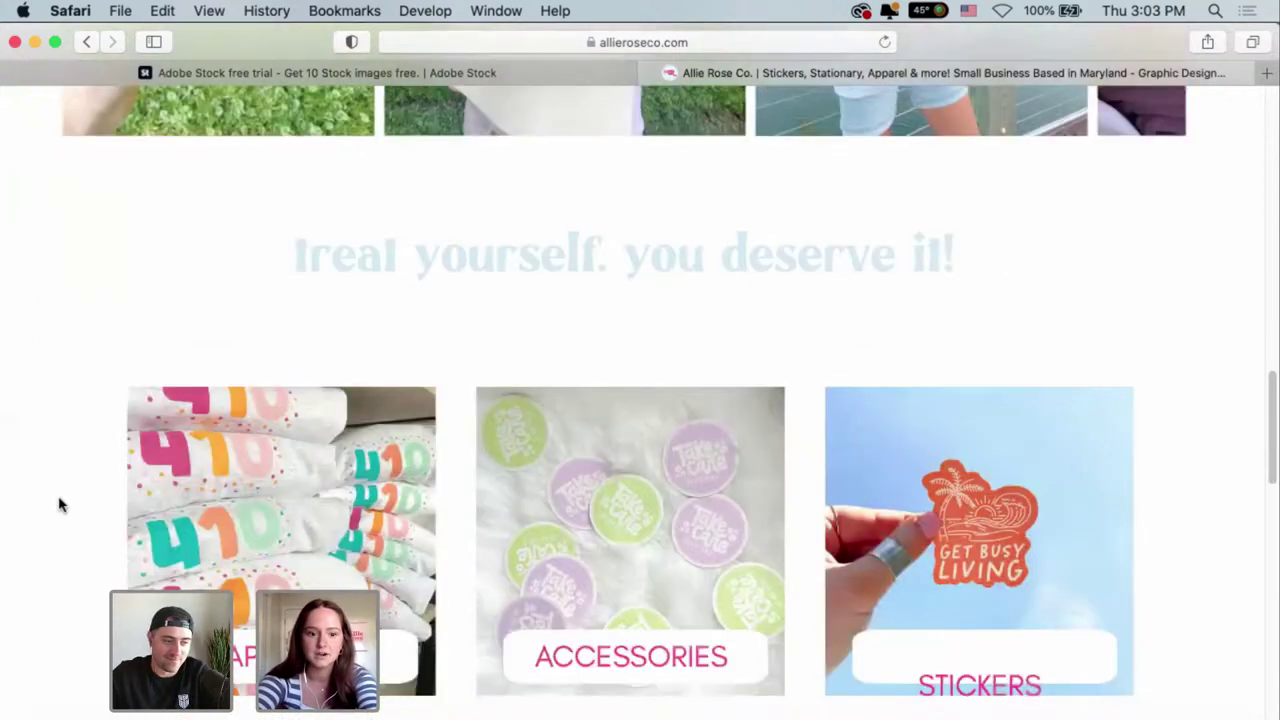
pyautogui.scroll(-10, 60, 505)
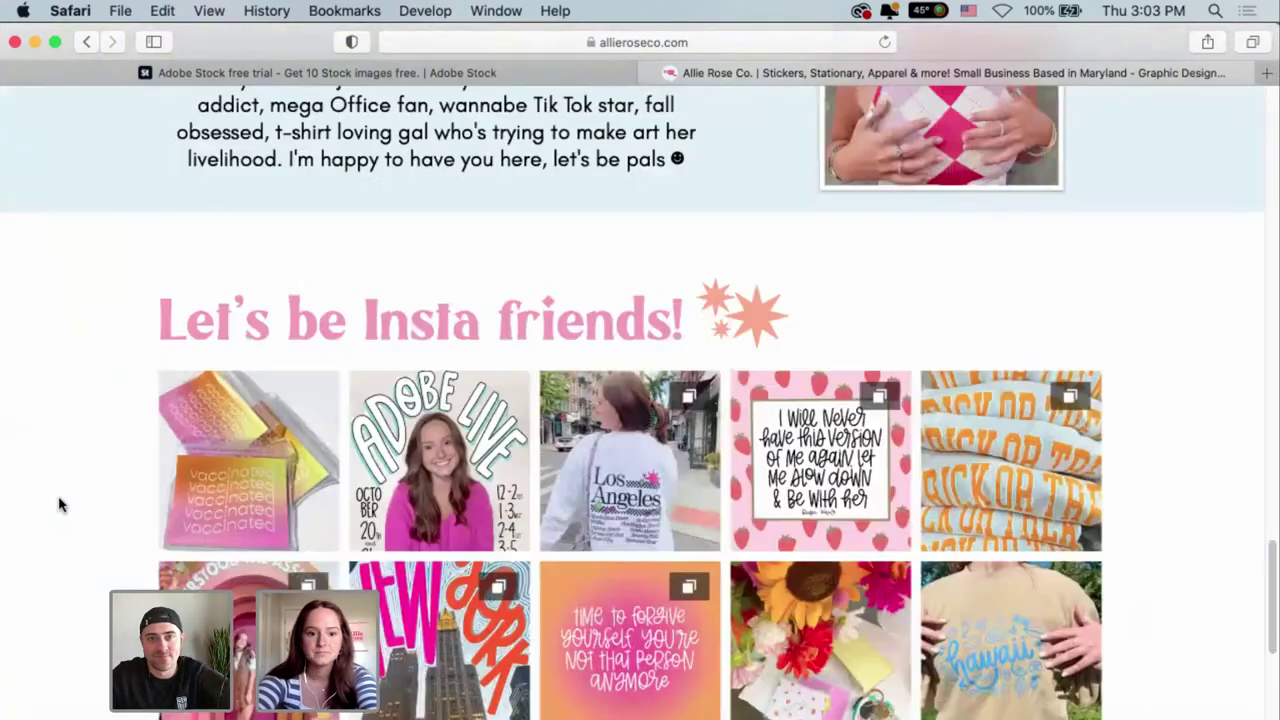
pyautogui.scroll(-5, 60, 505)
pyautogui.scroll(10, 60, 505)
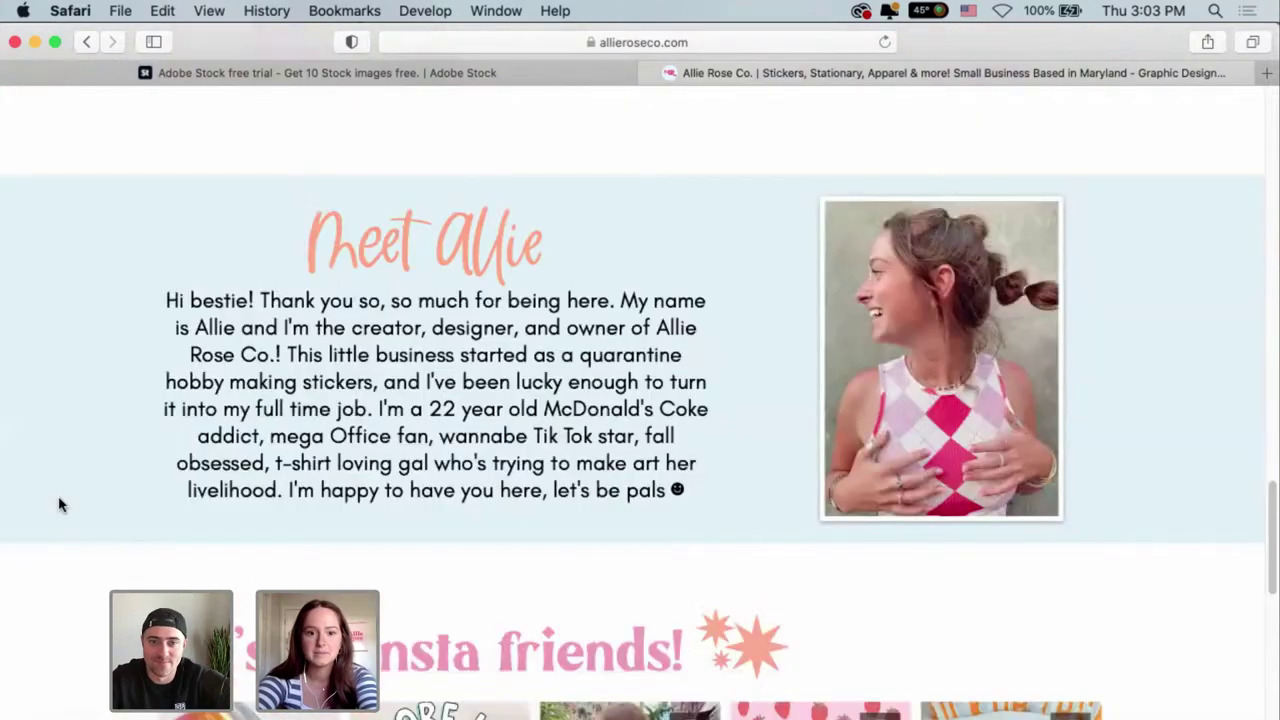
pyautogui.scroll(15, 60, 505)
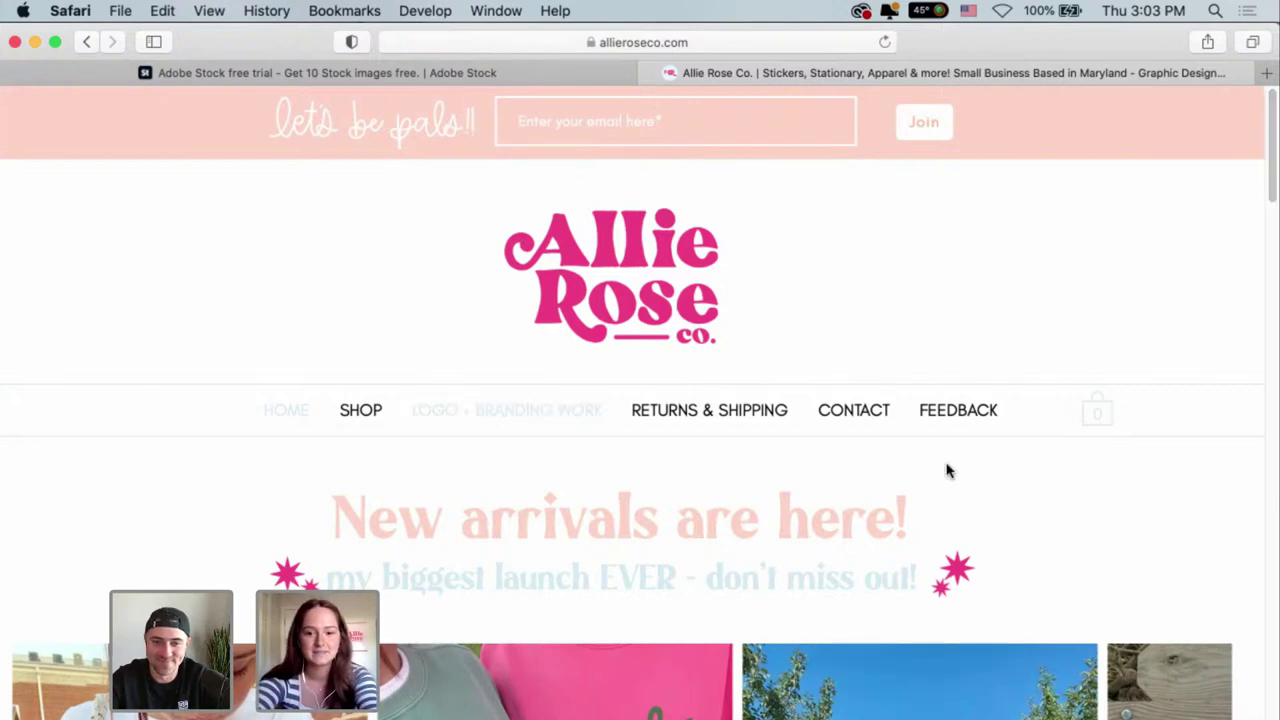
# Open the logo and branding portfolio page and scroll through its logos.
pyautogui.click(452, 413)
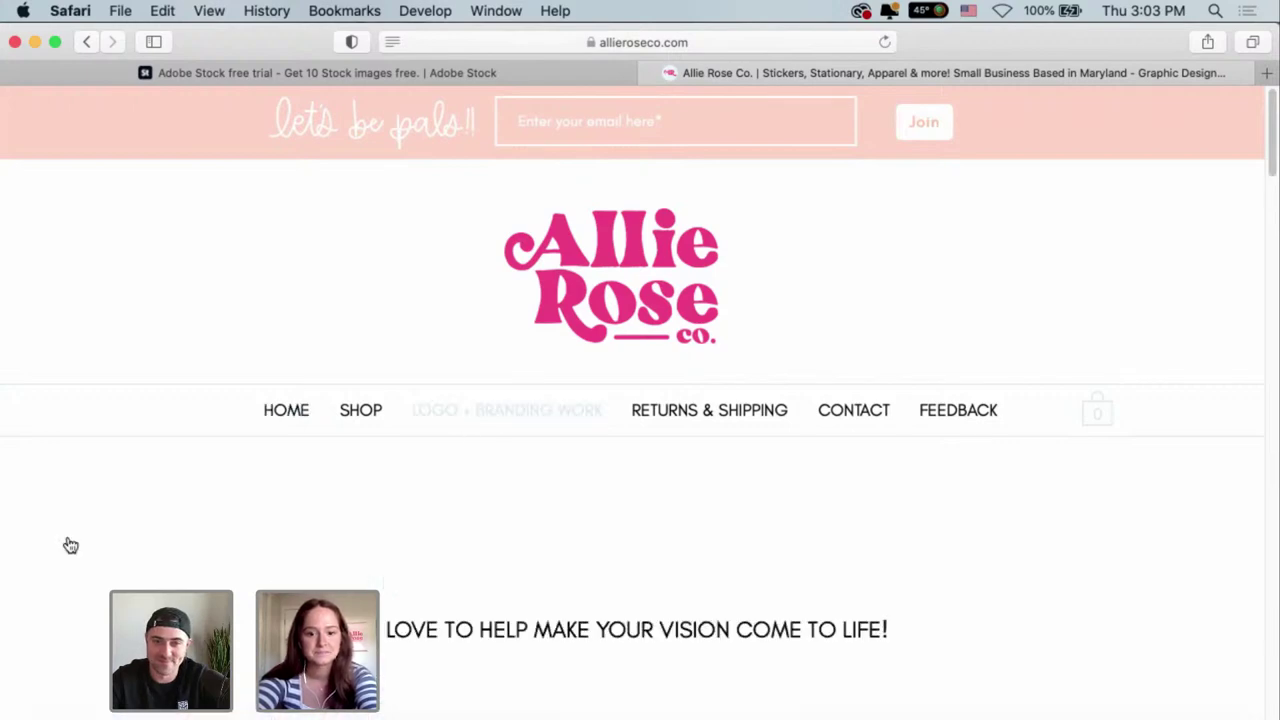
pyautogui.scroll(-4, 70, 545)
pyautogui.scroll(-10, 70, 545)
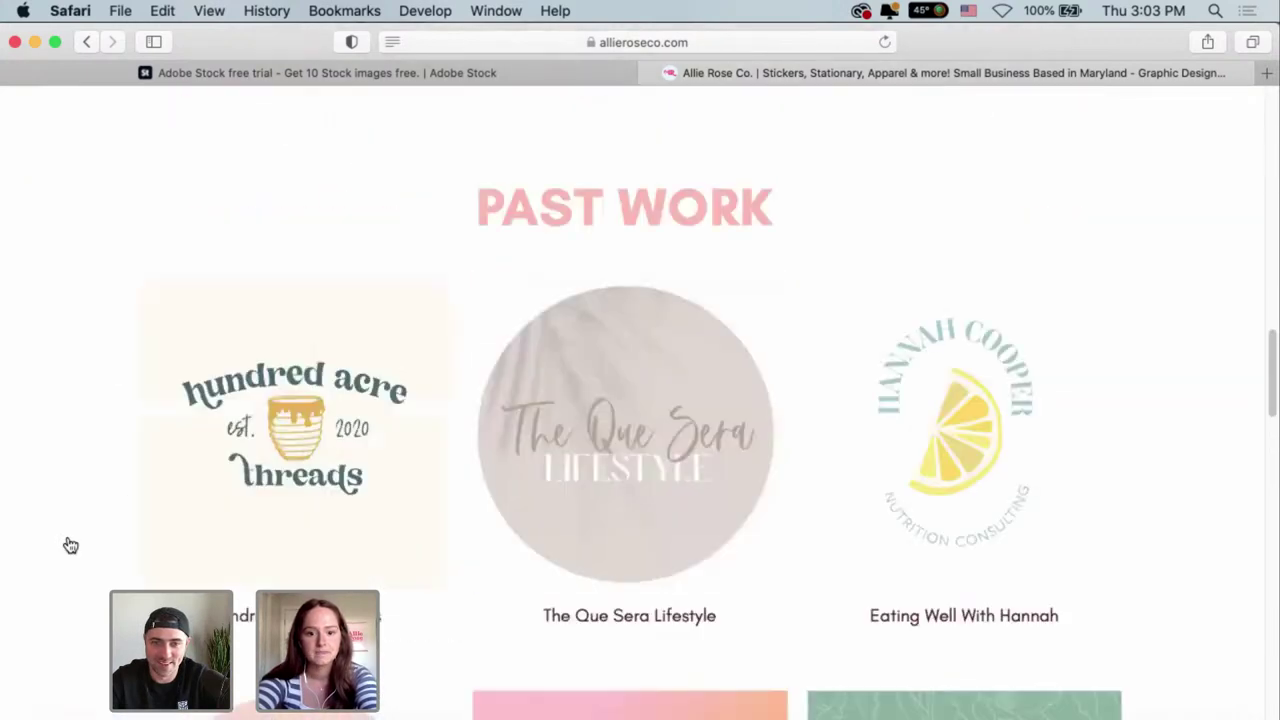
pyautogui.scroll(-2, 70, 545)
pyautogui.scroll(-2, 70, 543)
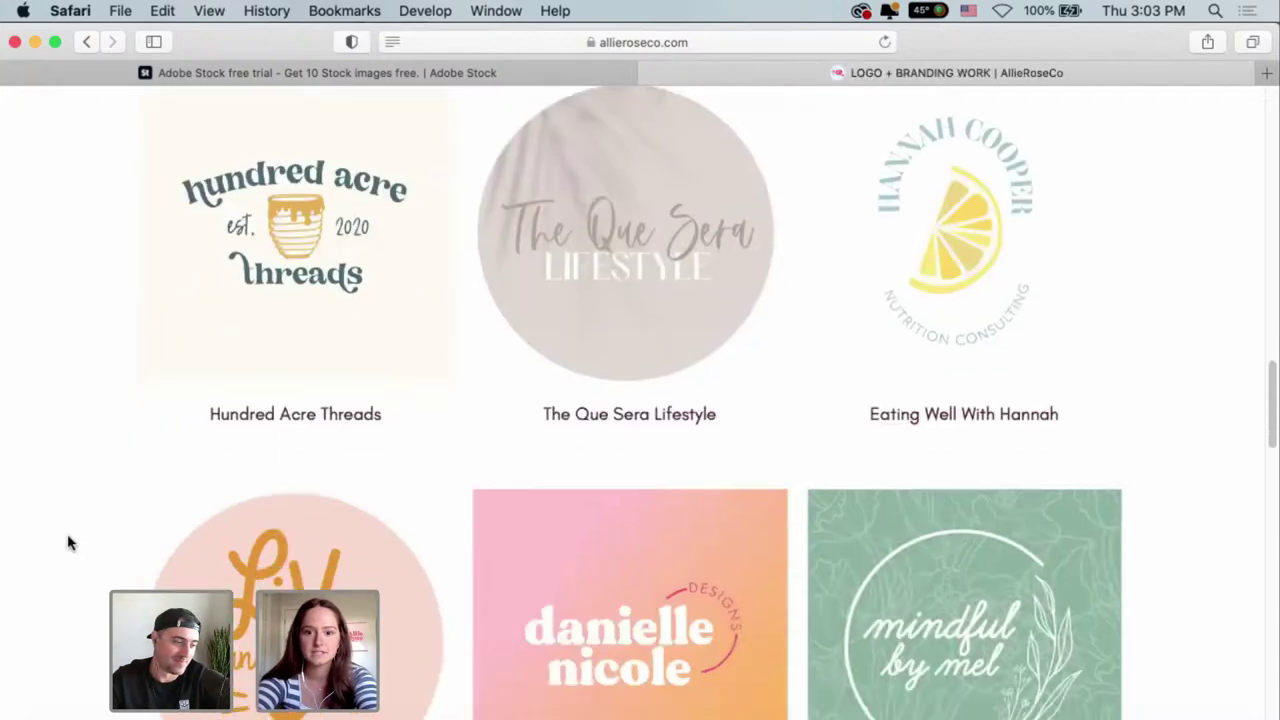
pyautogui.scroll(3, 70, 543)
pyautogui.scroll(-5, 70, 543)
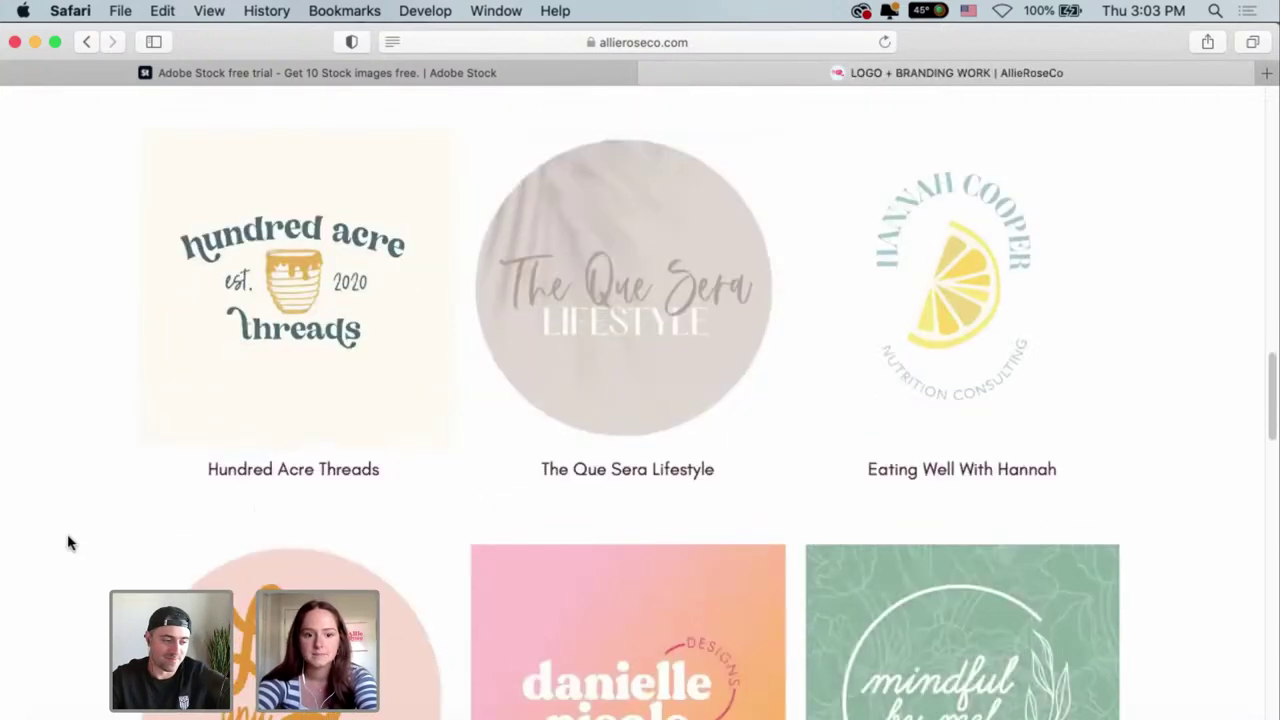
pyautogui.scroll(-8, 68, 543)
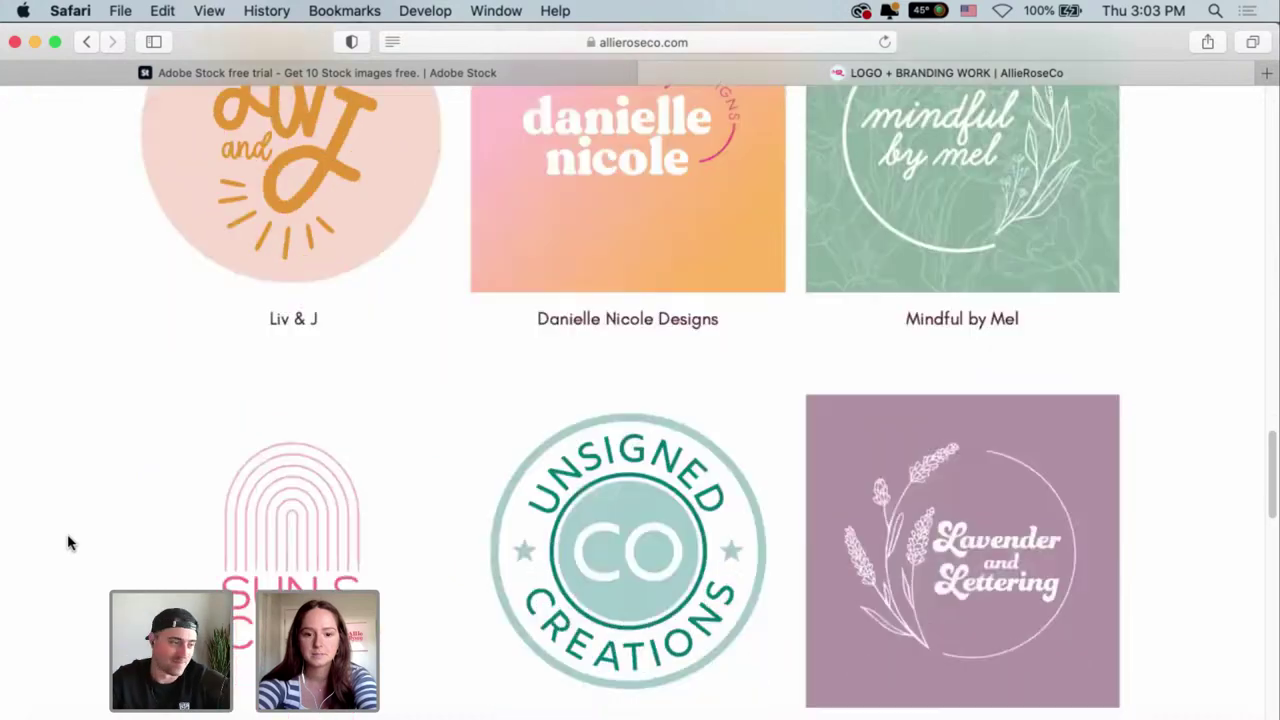
# Scroll to the end of the Past Work portfolio and return to the Mitty's Illustrator document.
pyautogui.scroll(-5, 68, 543)
pyautogui.scroll(-2, 62, 560)
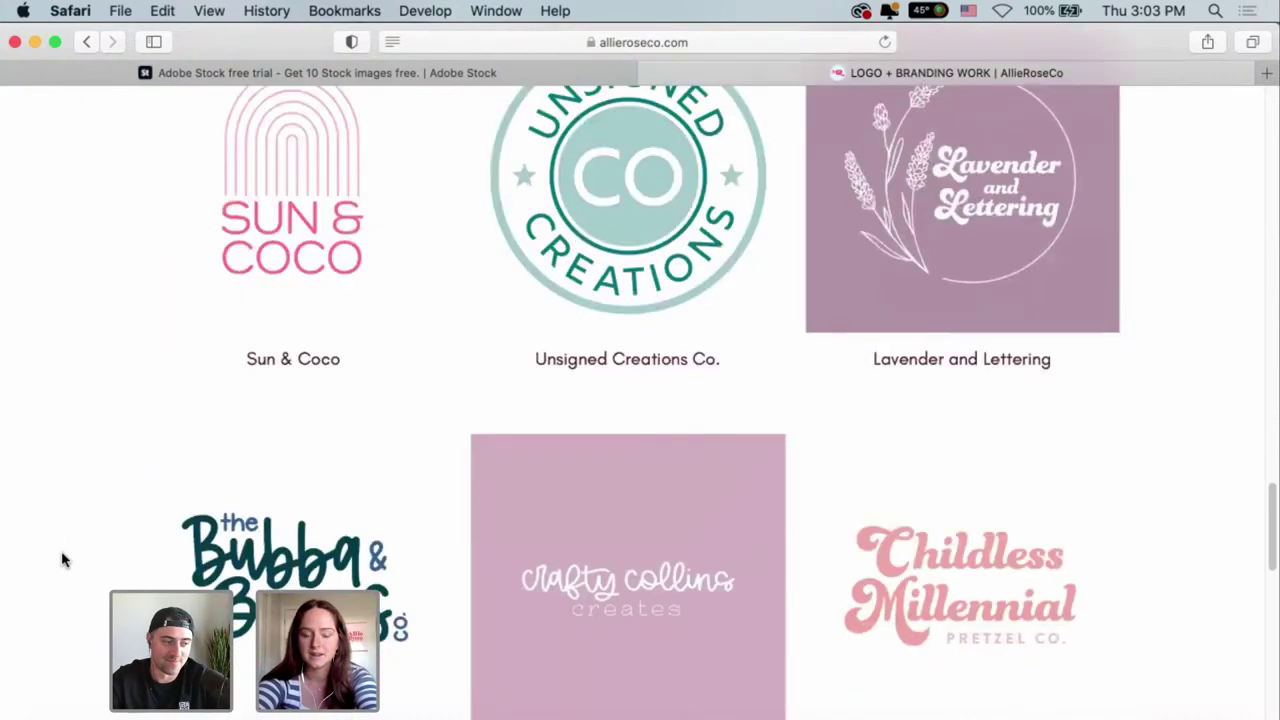
pyautogui.scroll(-4, 62, 560)
pyautogui.scroll(-2, 62, 560)
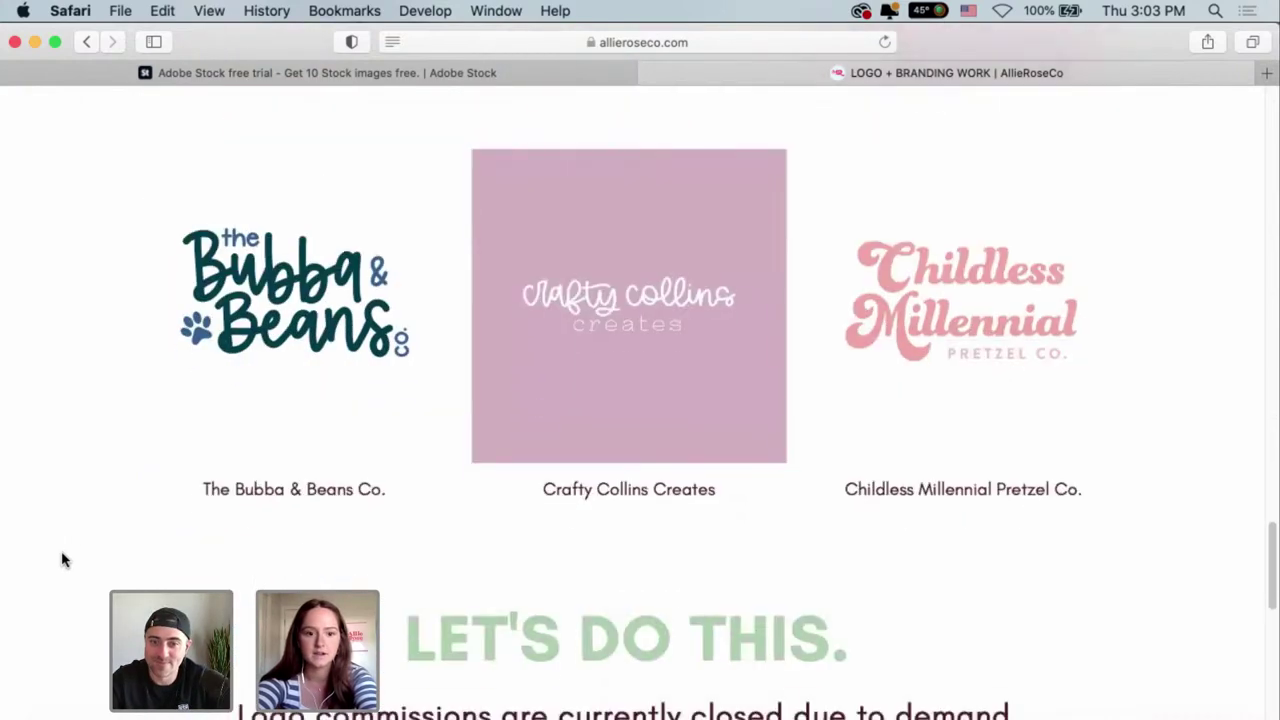
pyautogui.scroll(4, 62, 560)
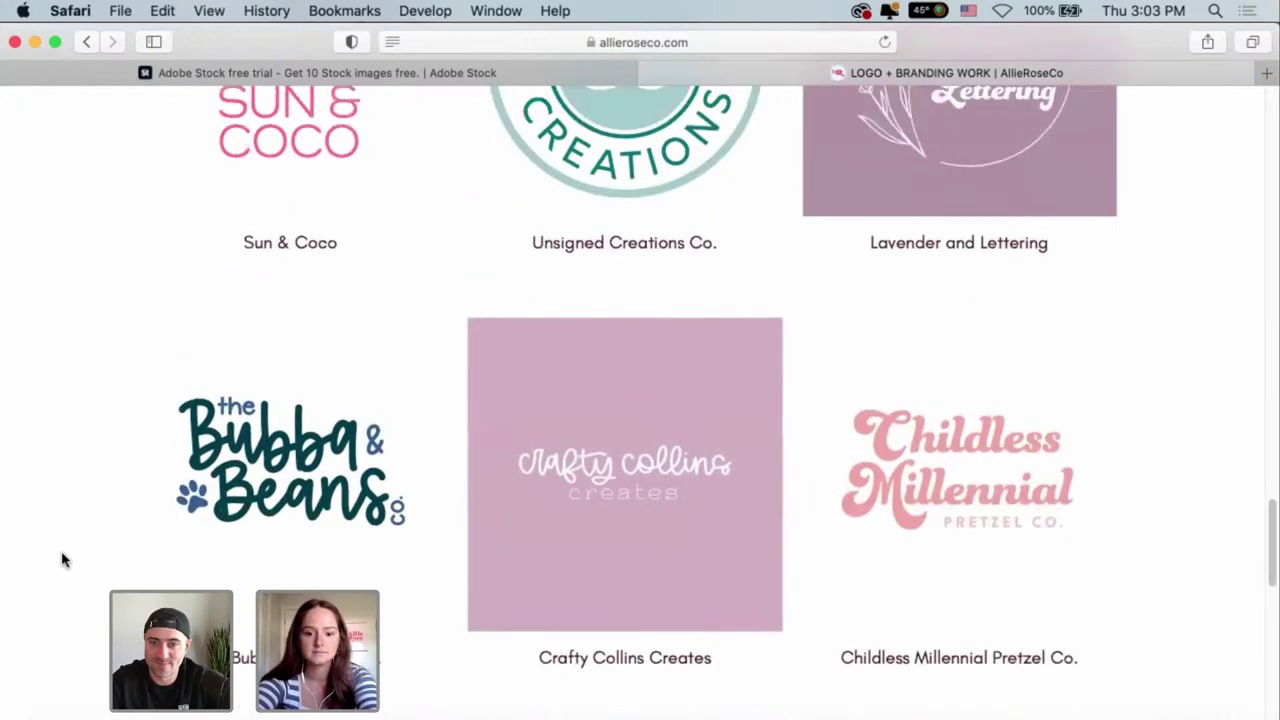
pyautogui.scroll(10, 93, 496)
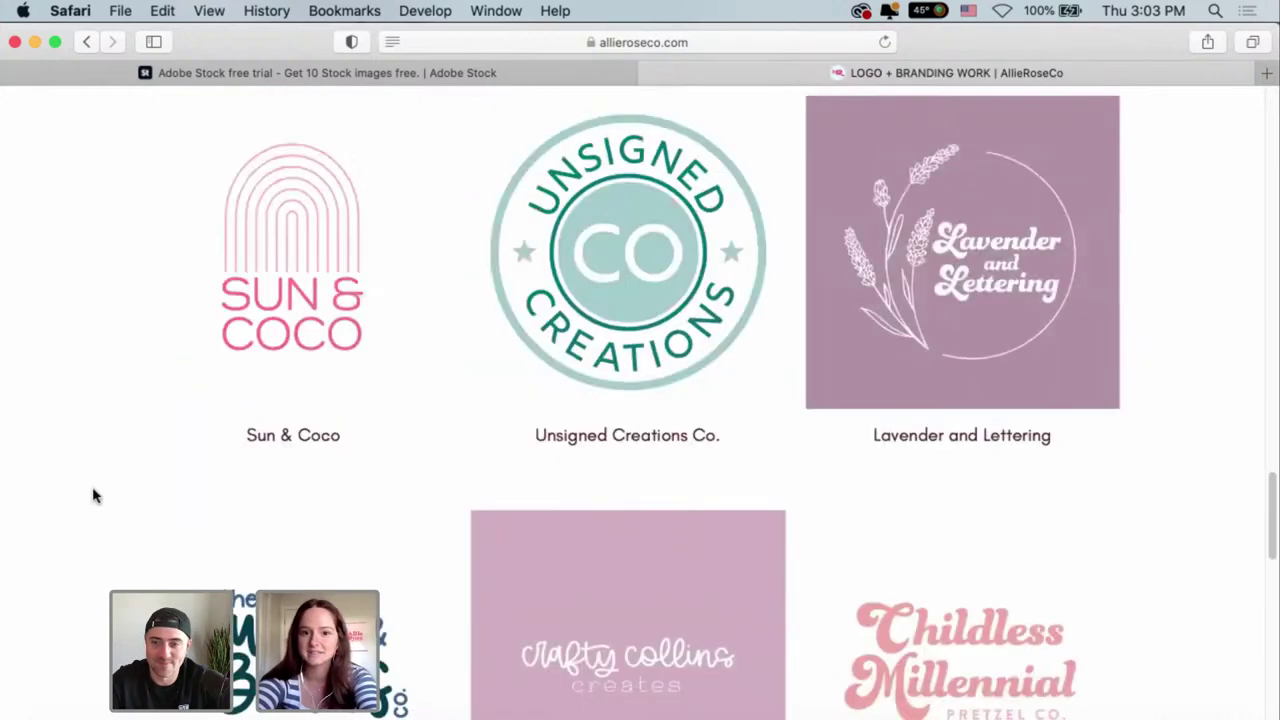
pyautogui.scroll(-6, 437, 557)
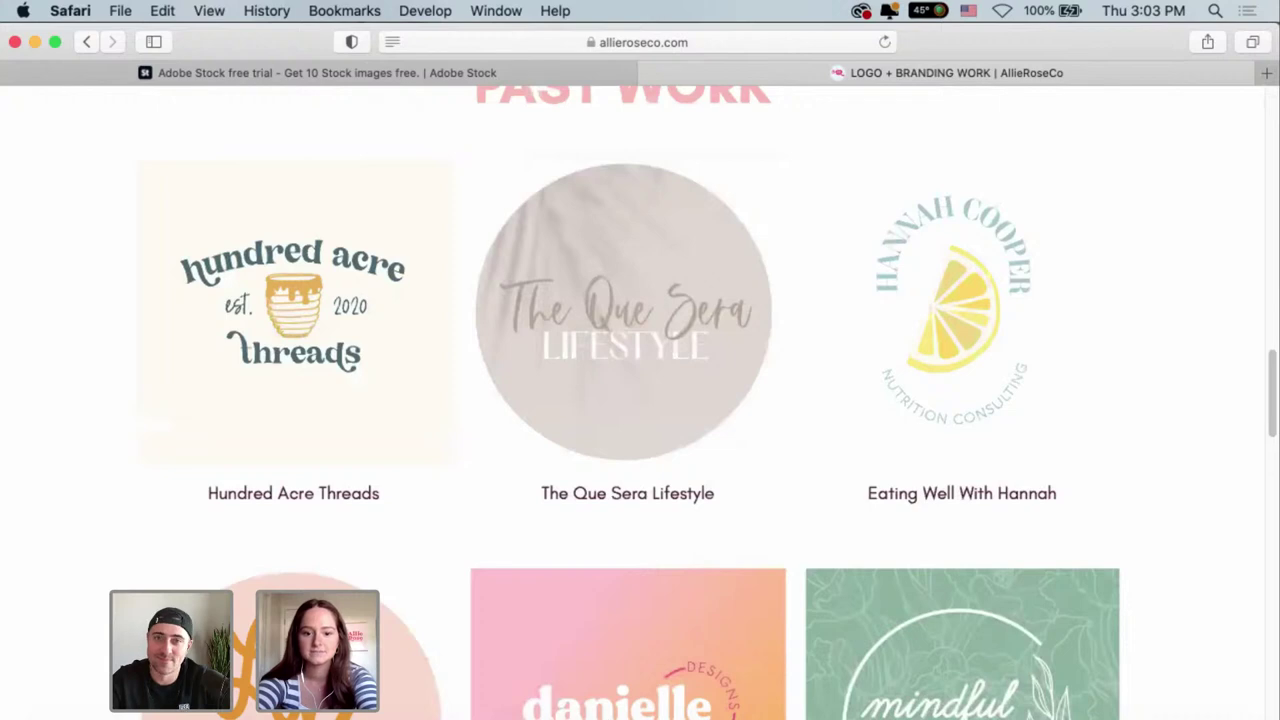
pyautogui.press('super+Tab')
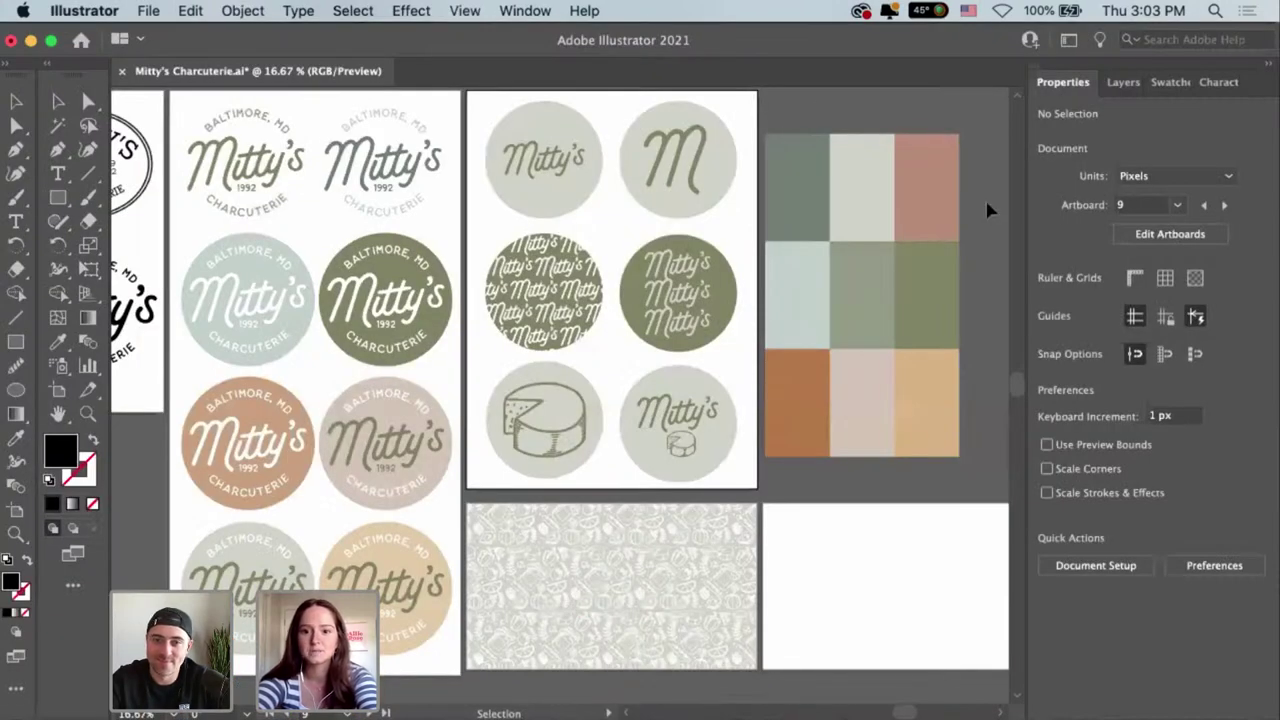
# Pan the artboards to bring the six-circle artboard back into view.
pyautogui.press('space')
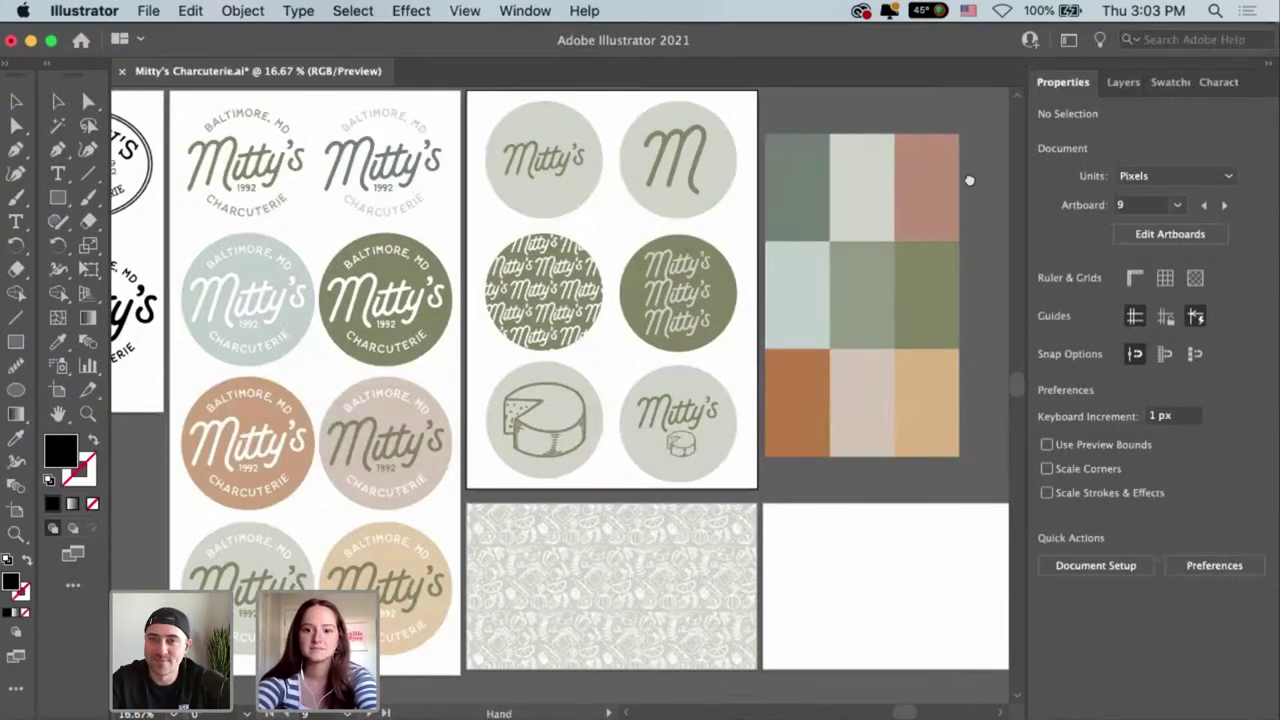
pyautogui.moveTo(969, 180); pyautogui.dragTo(883, 166)
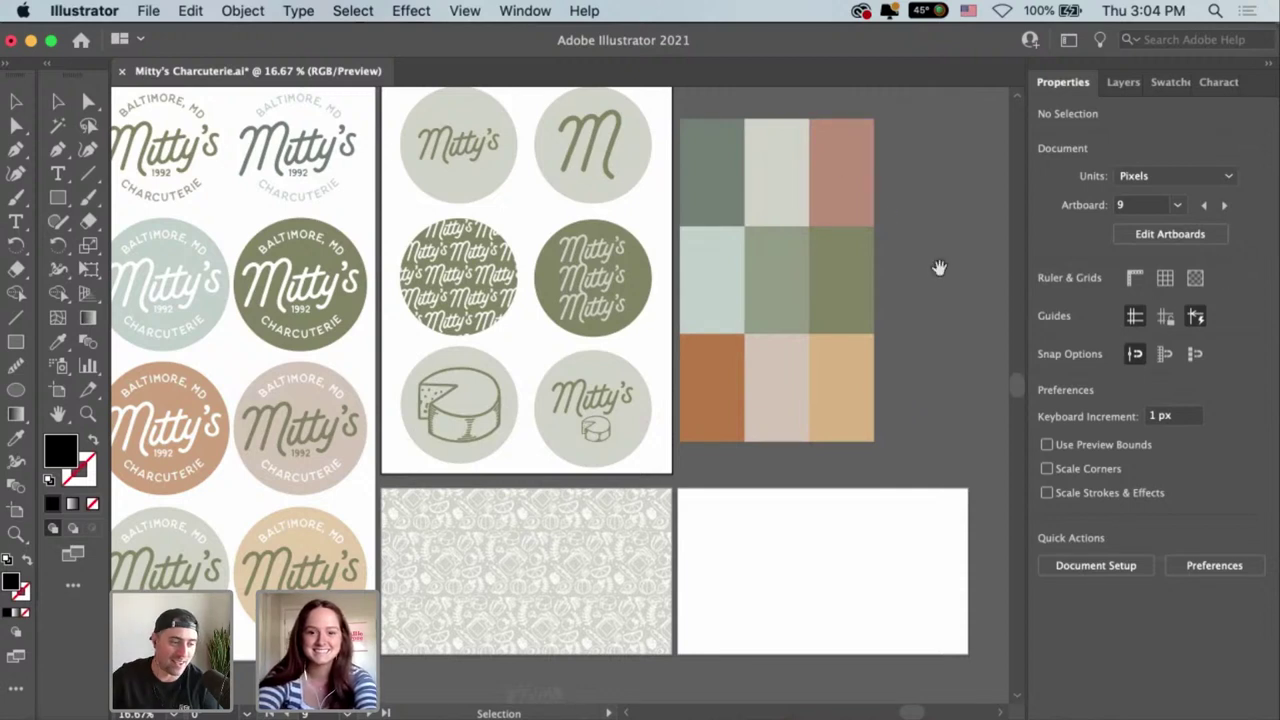
pyautogui.press('space')
pyautogui.moveTo(913, 272); pyautogui.dragTo(894, 280)
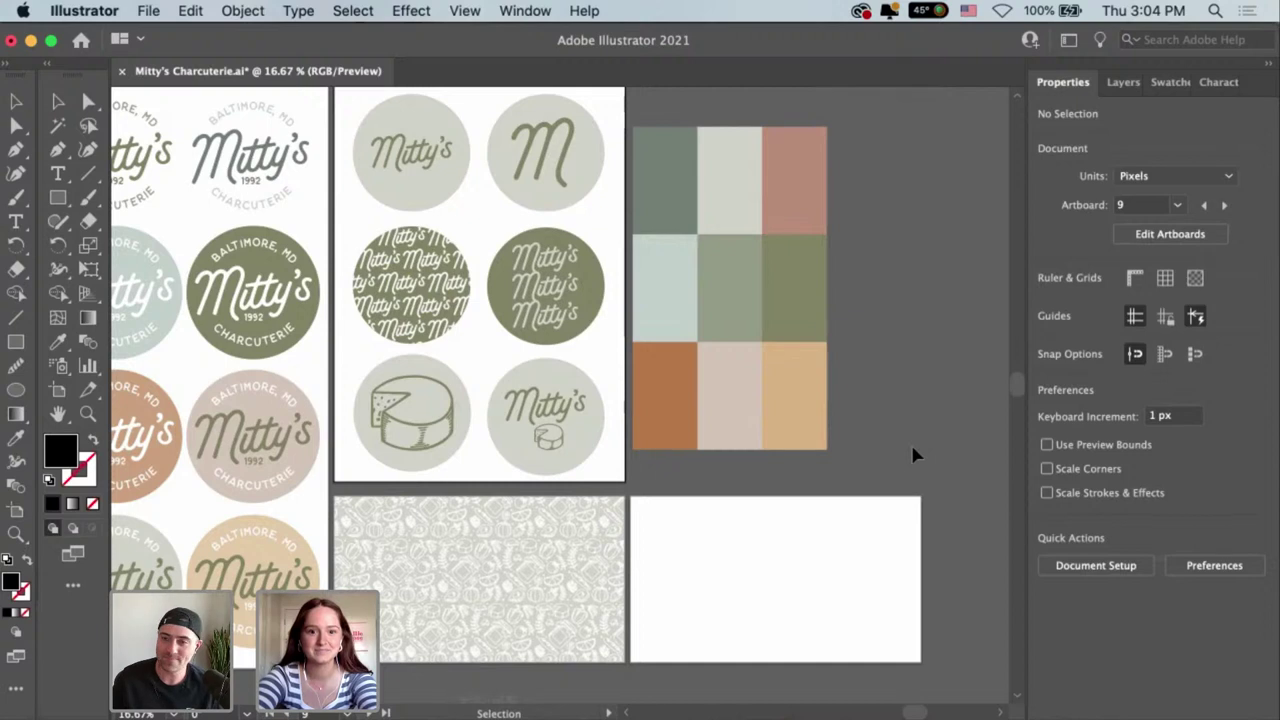
pyautogui.moveTo(937, 434); pyautogui.dragTo(986, 442)
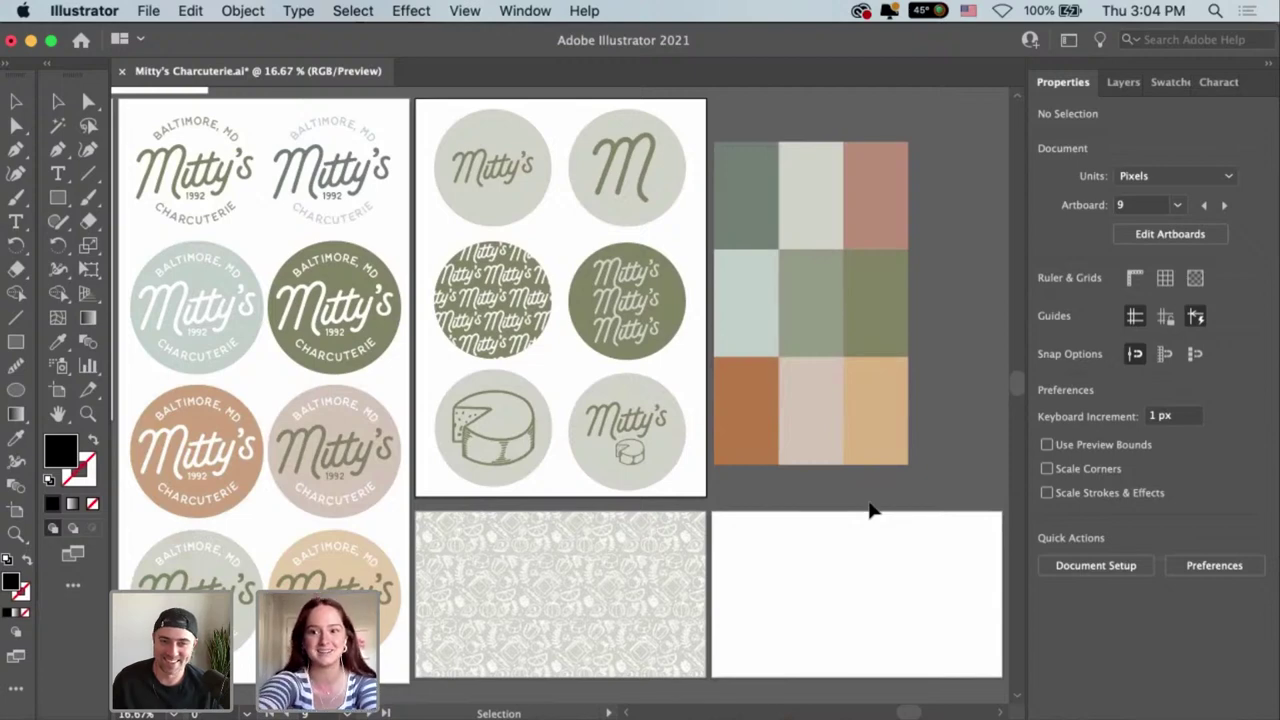
pyautogui.moveTo(833, 506); pyautogui.dragTo(852, 358)
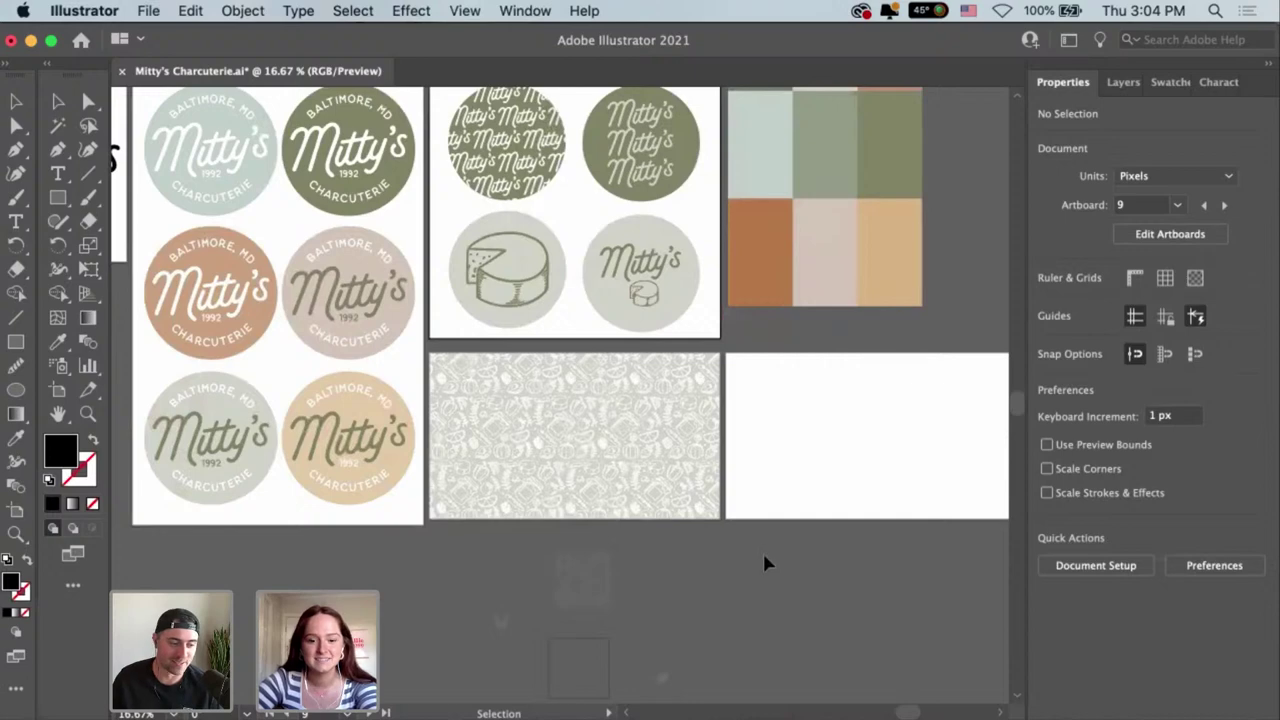
pyautogui.press('space')
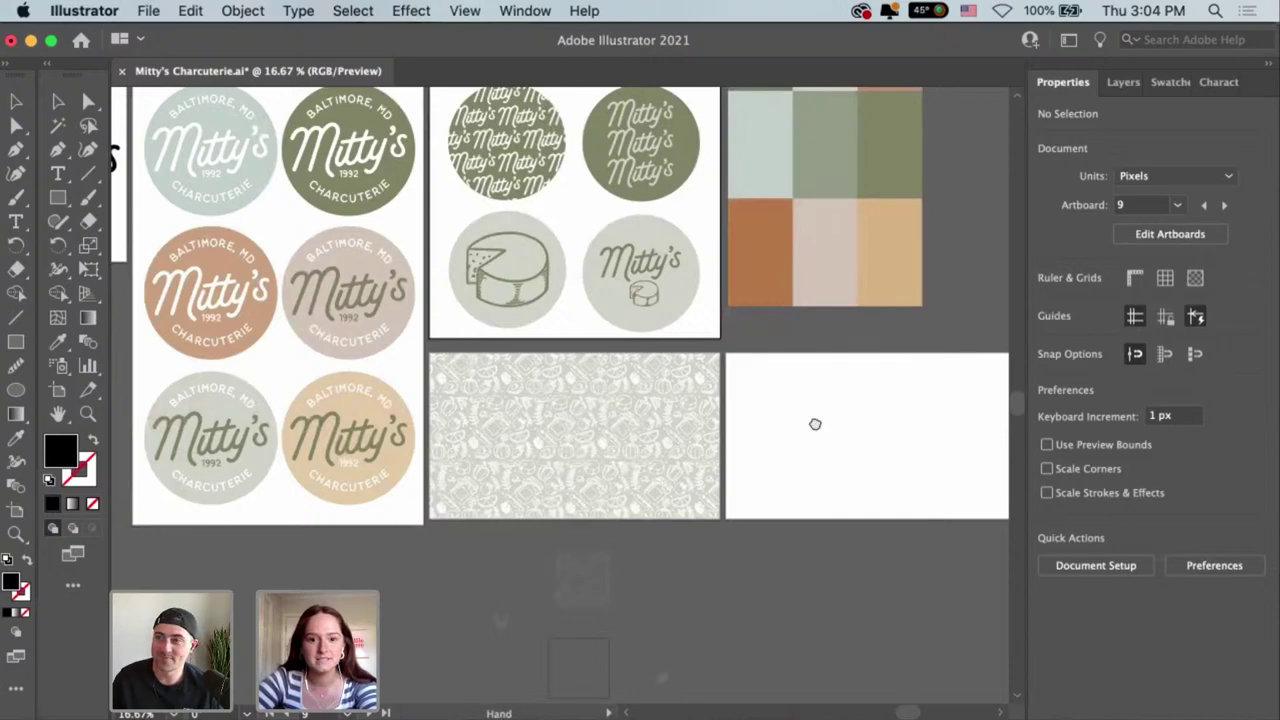
pyautogui.moveTo(815, 424); pyautogui.dragTo(834, 623)
# Select all six circles and fill them with the light-blue logo's colour using the Eyedropper.
pyautogui.click(686, 266)
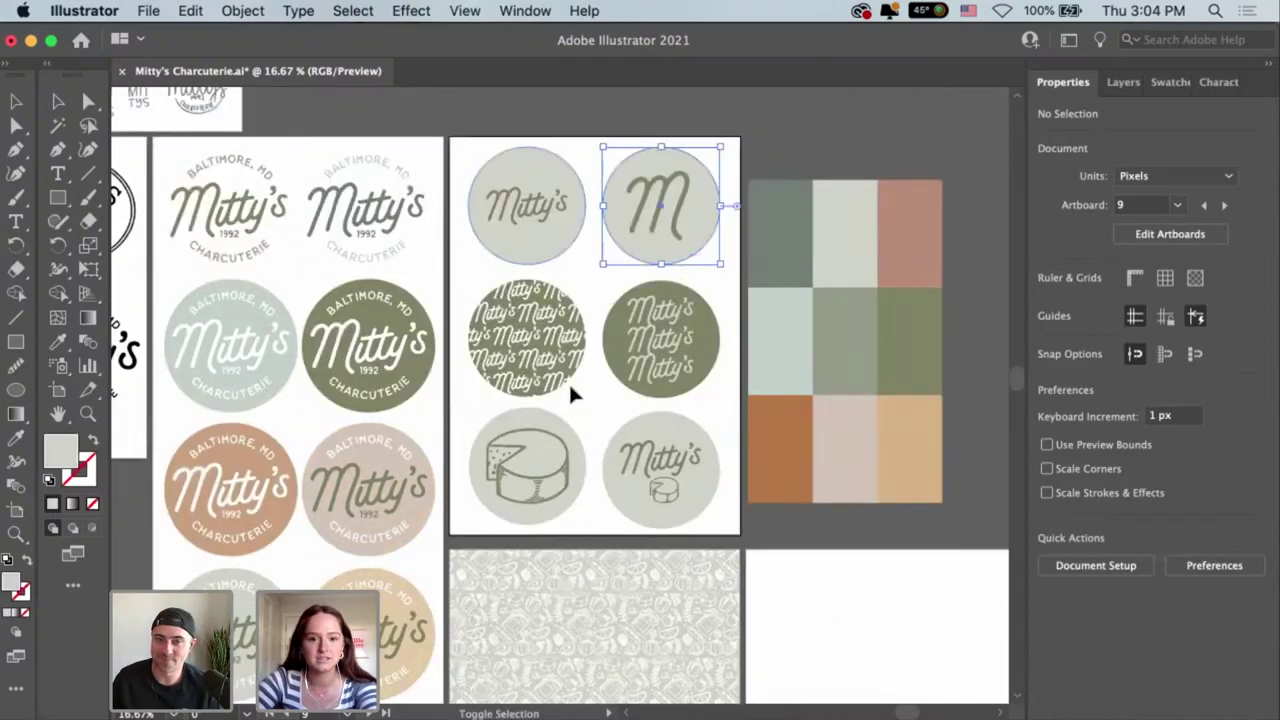
pyautogui.press('alt+super+a')
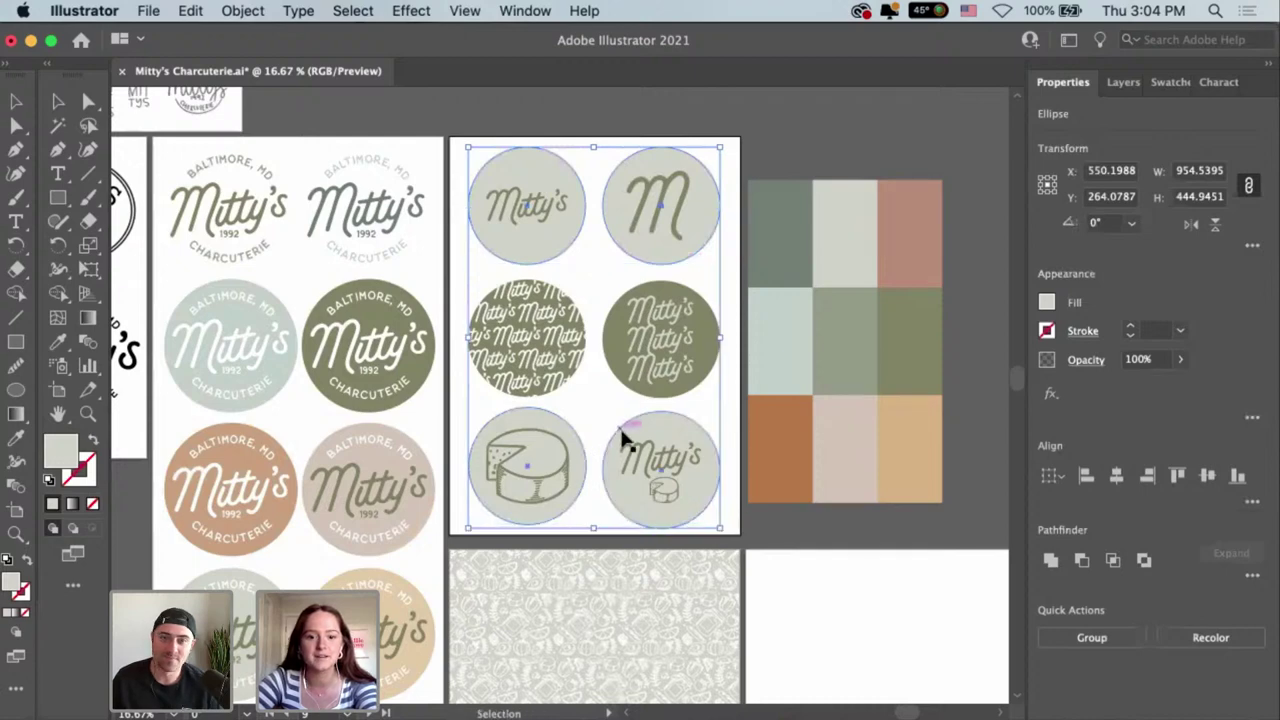
pyautogui.press('i')
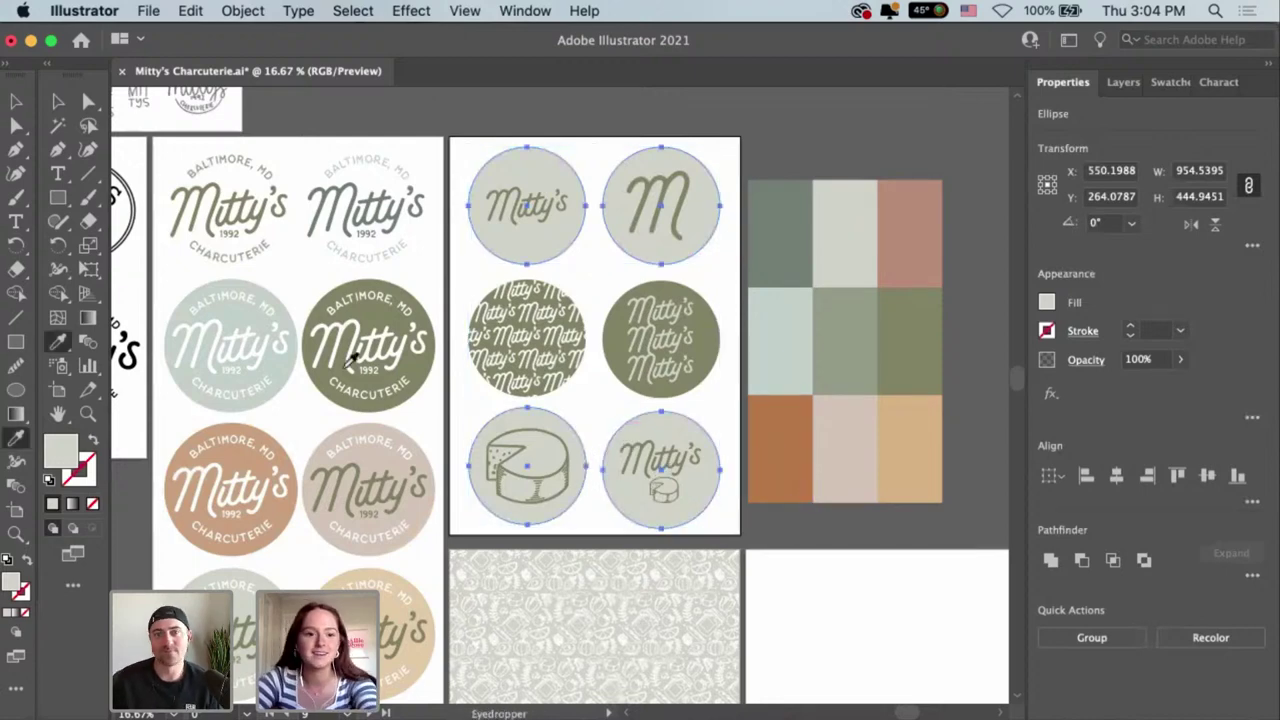
pyautogui.click(294, 368)
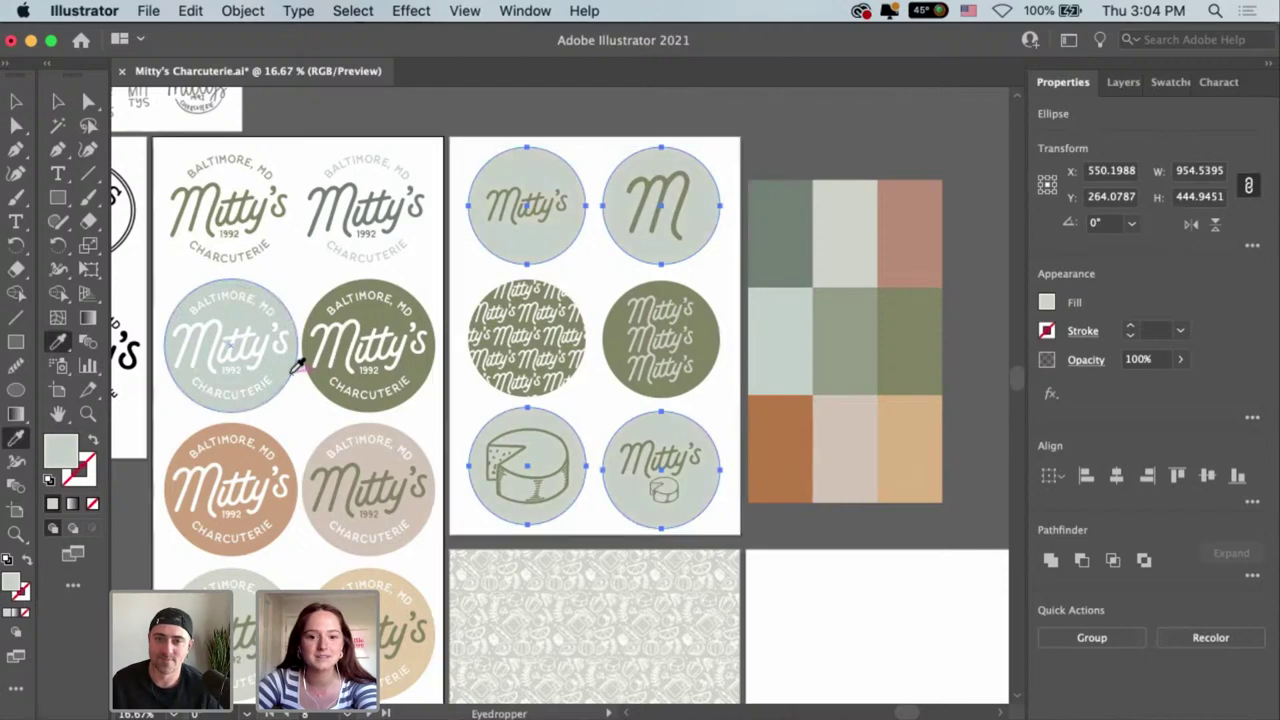
pyautogui.press('v')
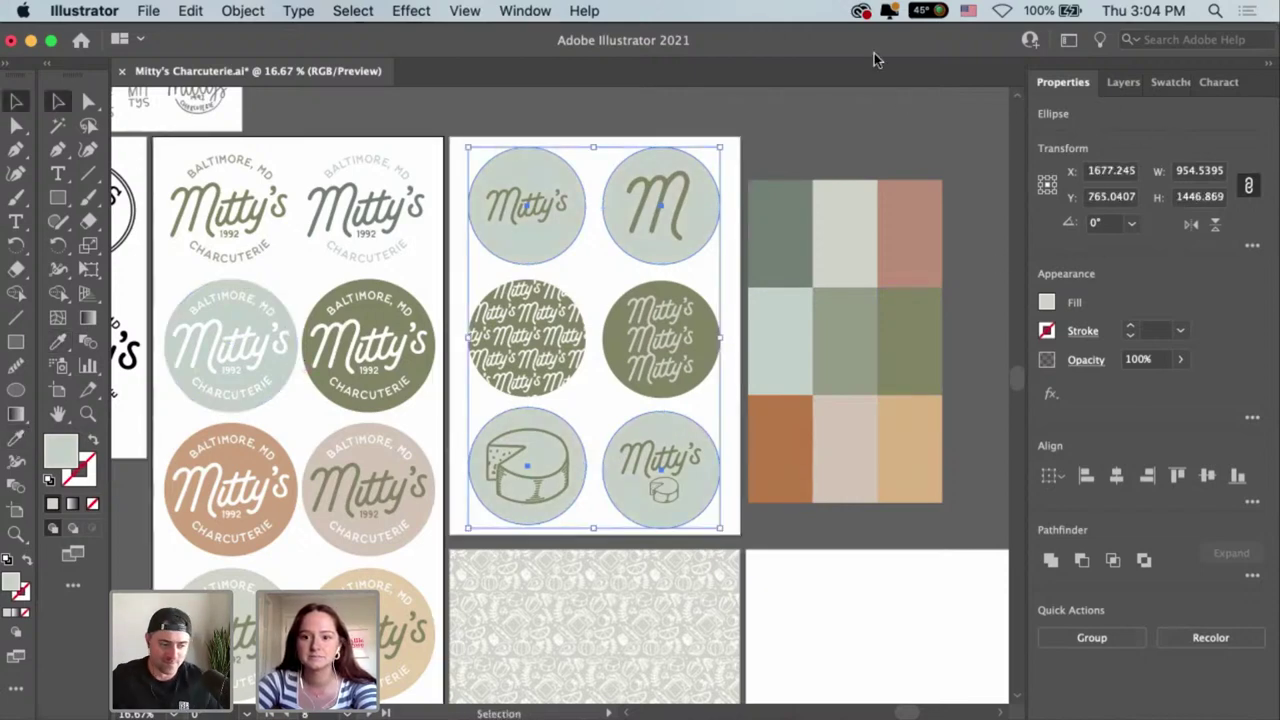
# Check the circles' new RGB fill values, then reselect the six circles.
pyautogui.click(1046, 302)
pyautogui.click(953, 340)
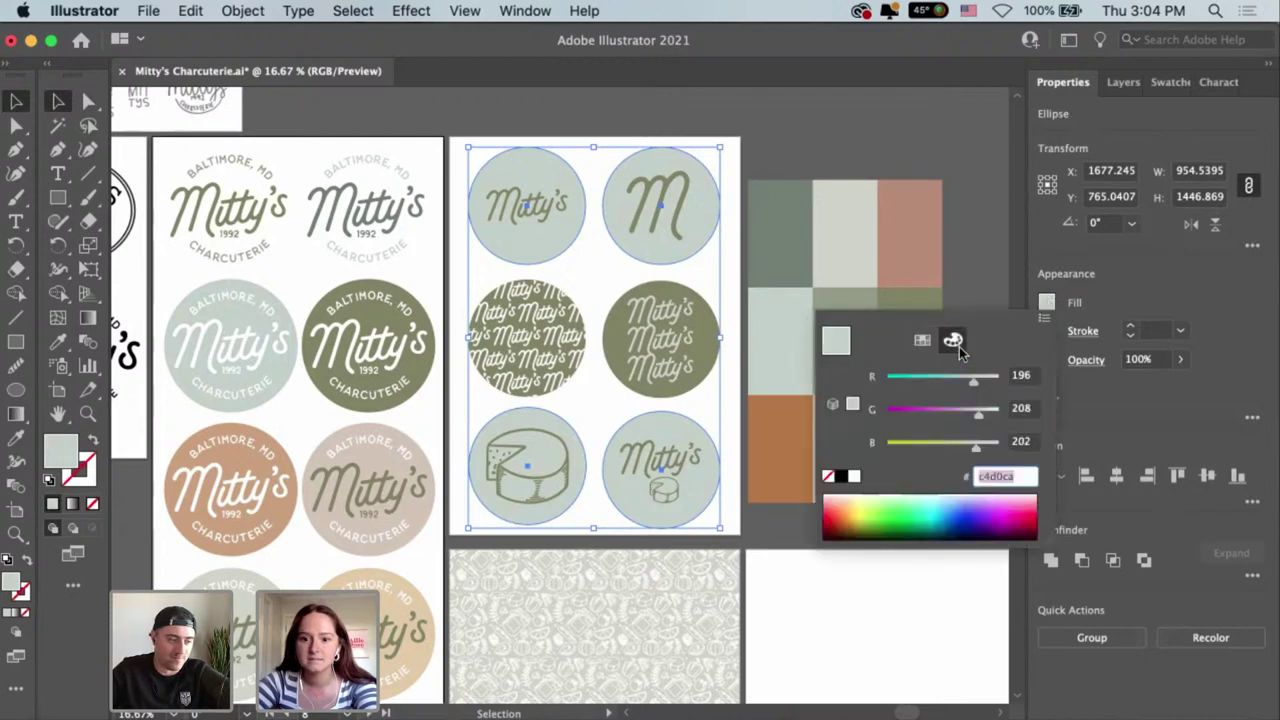
pyautogui.click(922, 340)
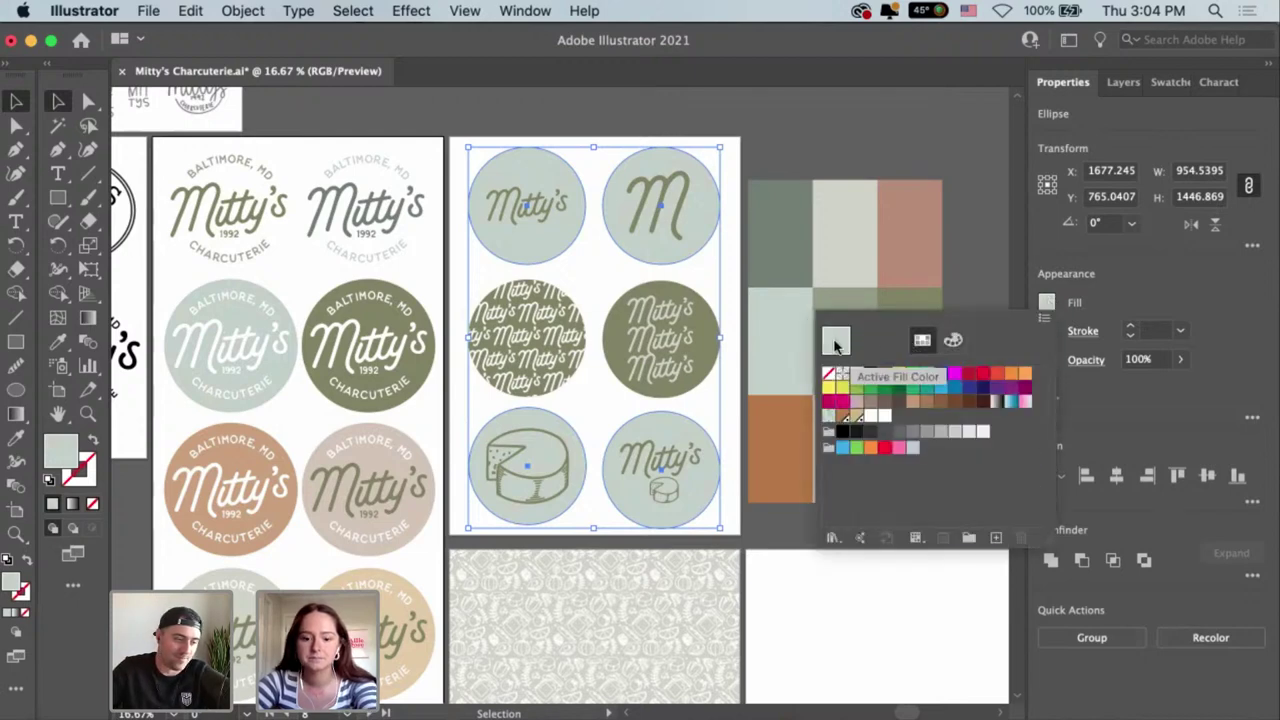
pyautogui.press('Escape')
pyautogui.press('i')
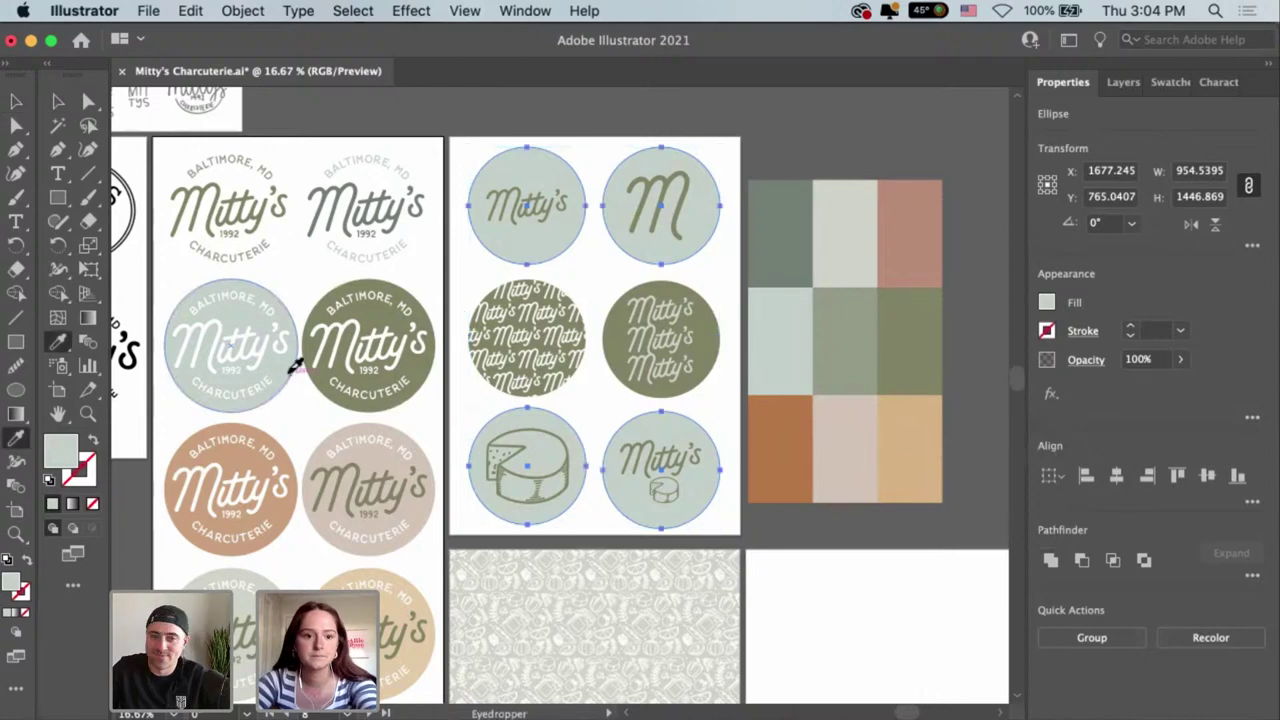
pyautogui.press('v')
pyautogui.click(690, 300)
# Save the fill R=196 G=208 B=202 as a new Spot Color swatch.
pyautogui.click(1046, 302)
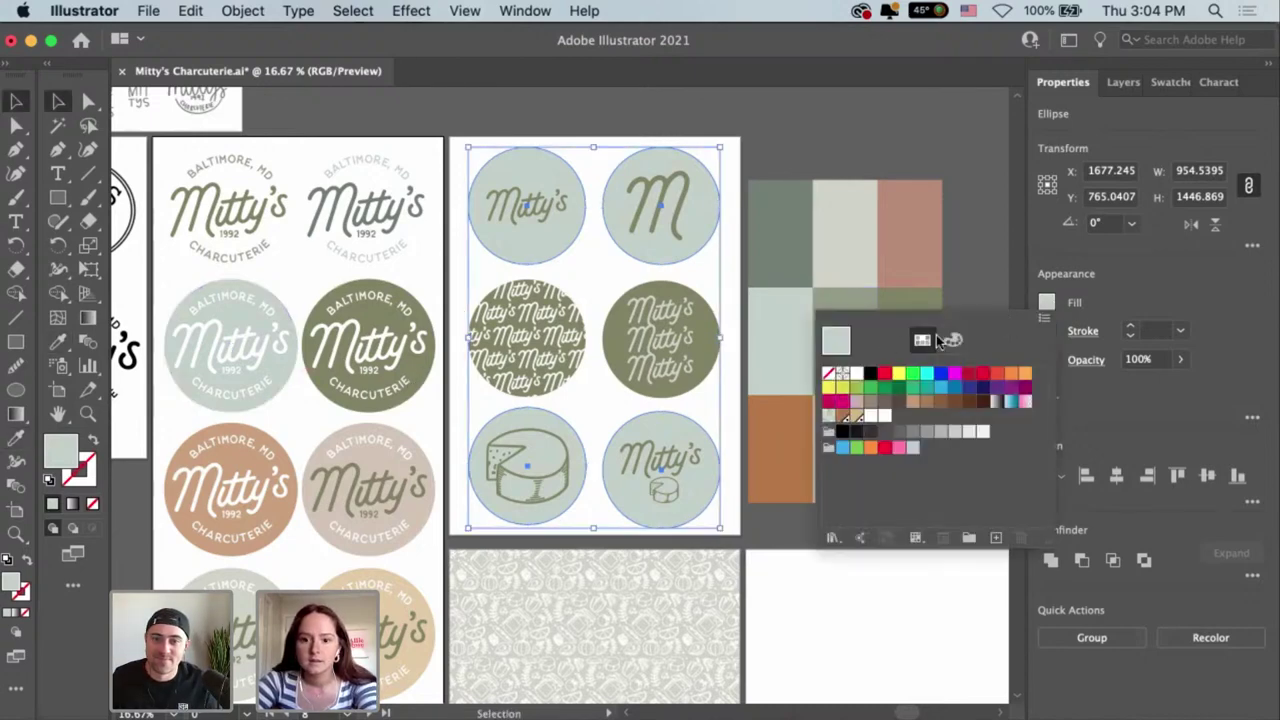
pyautogui.moveTo(836, 341); pyautogui.dragTo(908, 428)
pyautogui.doubleClick(899, 418)
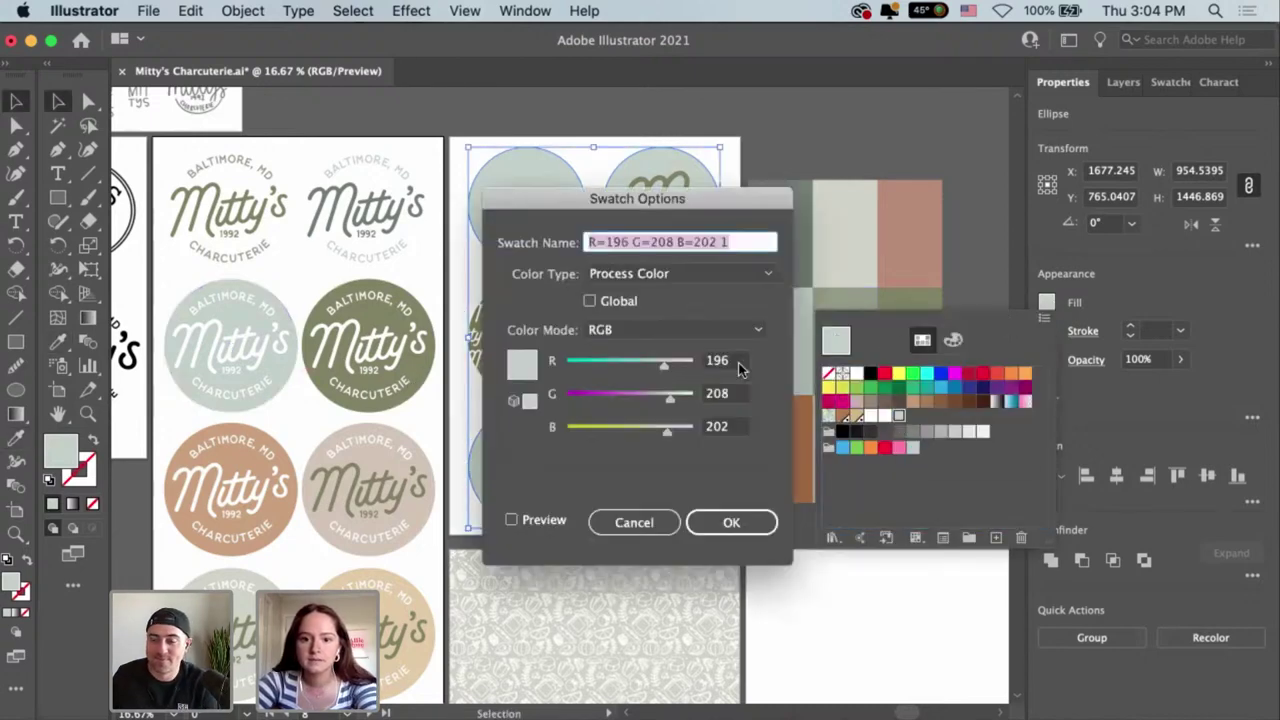
pyautogui.click(725, 272)
pyautogui.click(725, 315)
pyautogui.click(730, 522)
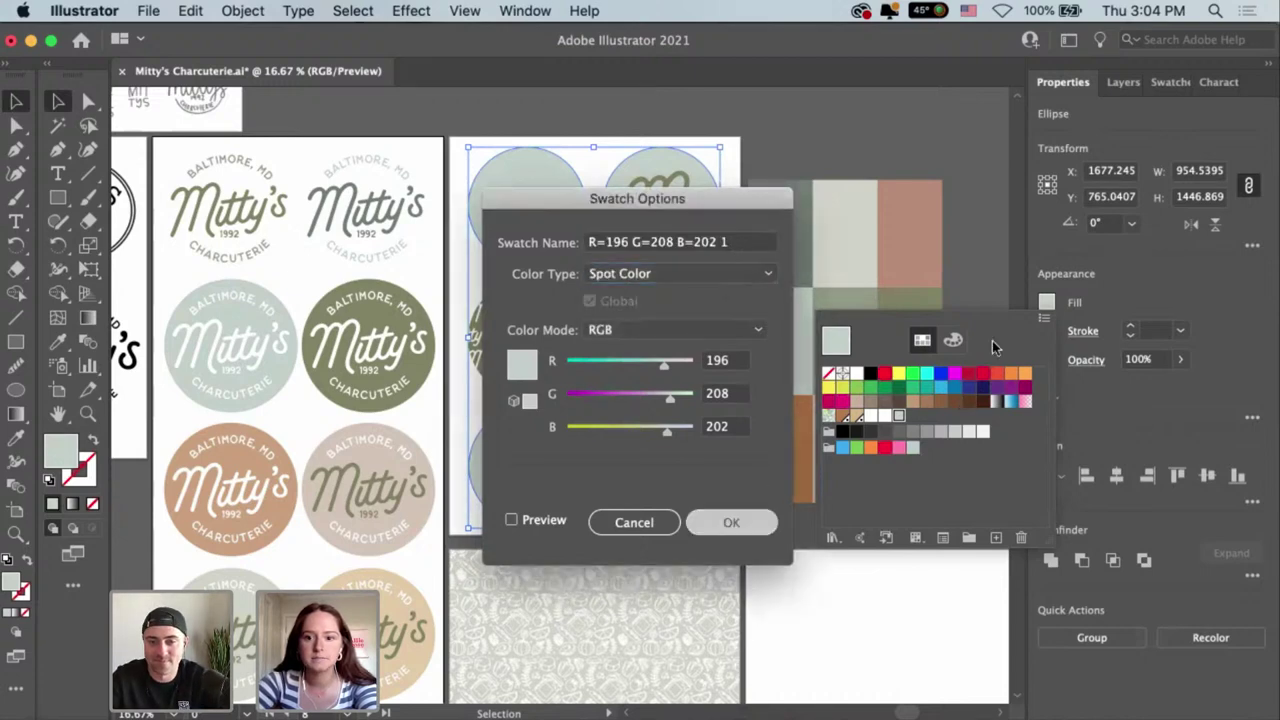
# Review the fill in the colour mixer, then deselect the circles.
pyautogui.click(953, 340)
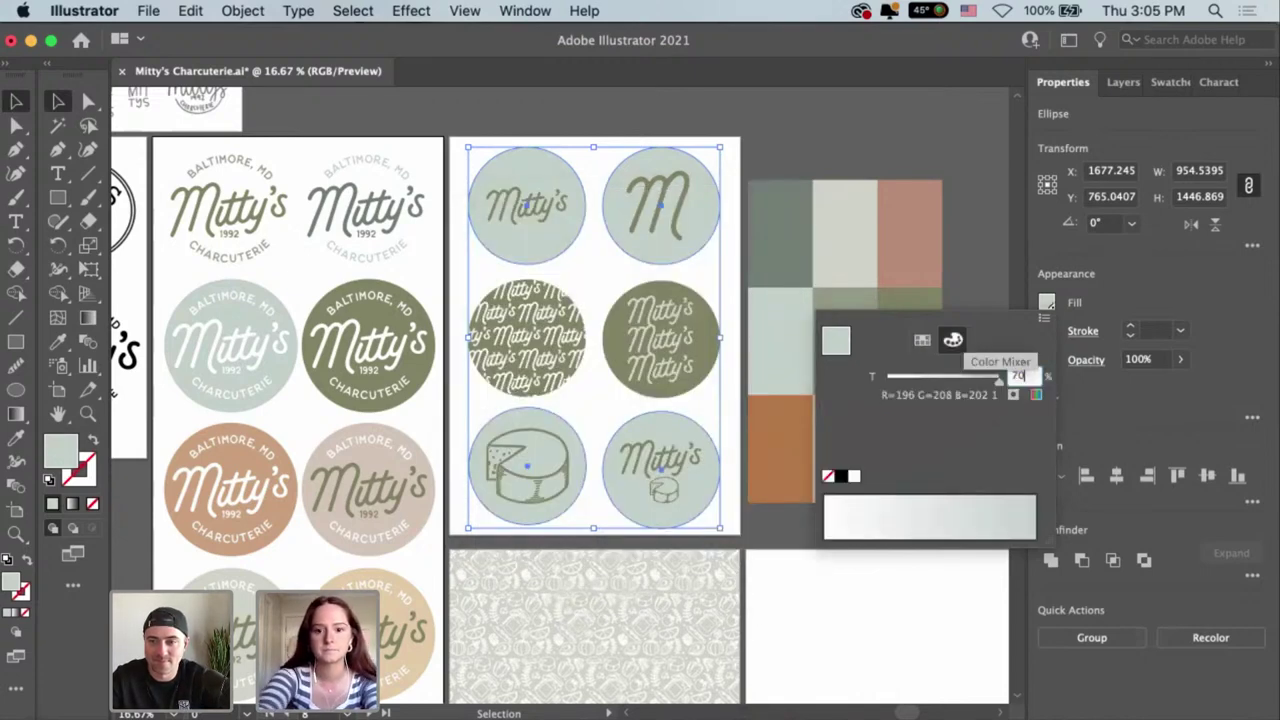
pyautogui.press('Escape')
pyautogui.click(923, 543)
pyautogui.scroll(-1, 925, 546)
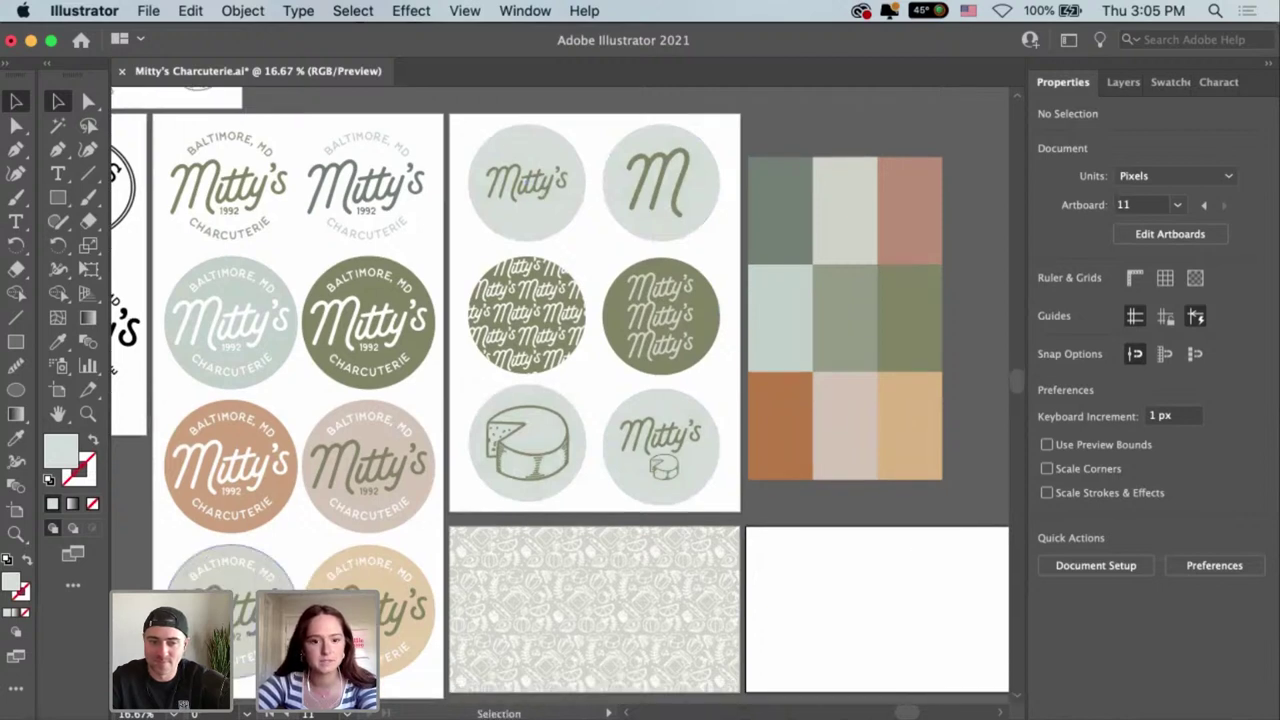
# Select the food pattern rectangle and zoom to its artboard alongside the logo artboards.
pyautogui.scroll(-1, 610, 490)
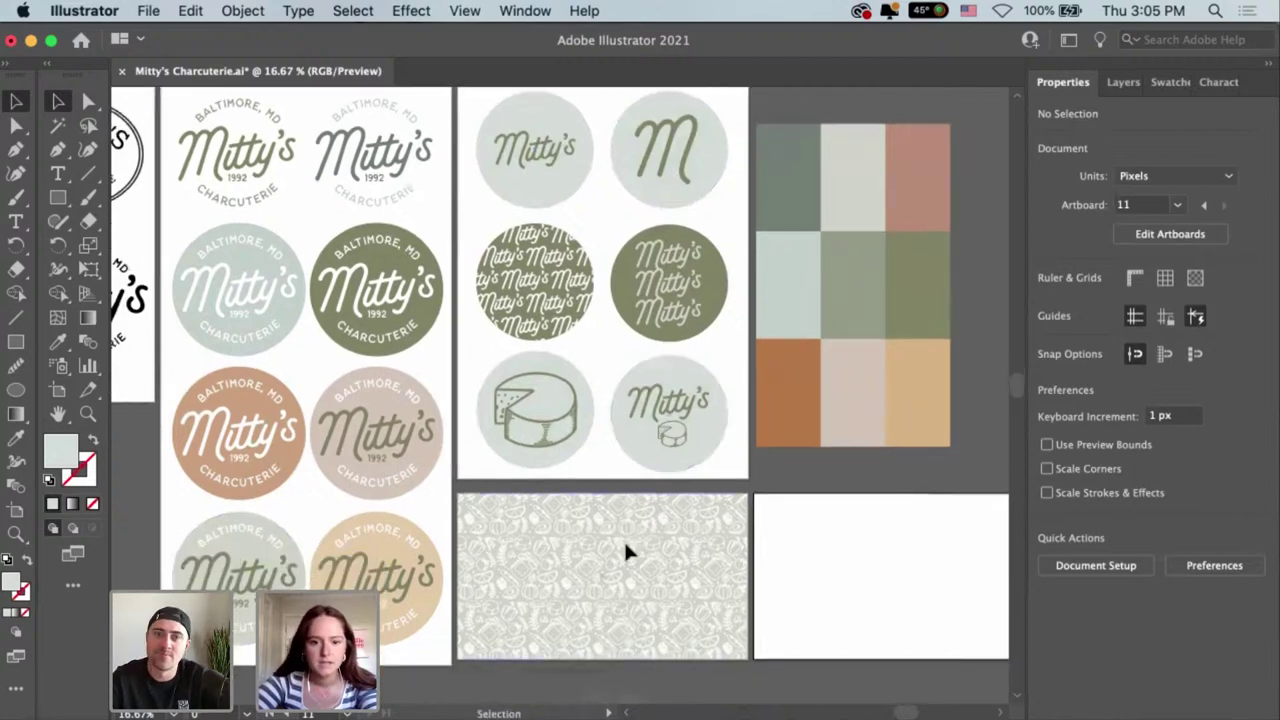
pyautogui.click(625, 546)
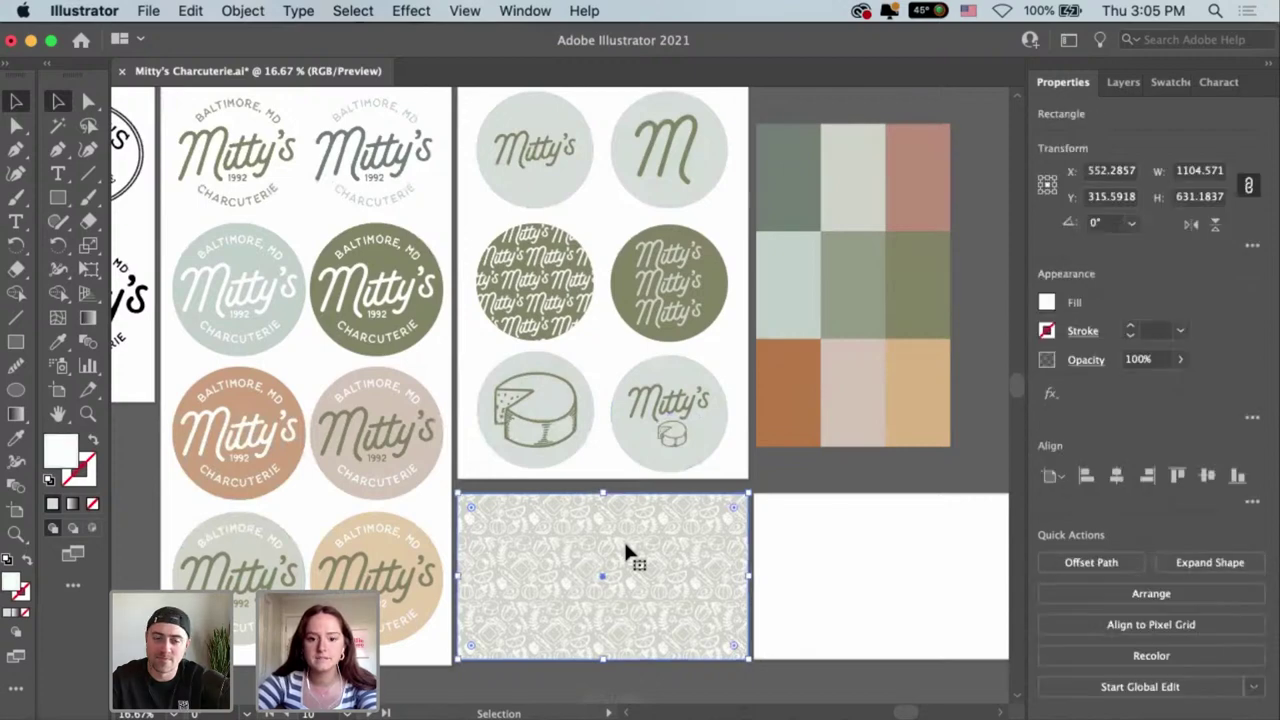
pyautogui.press('a')
pyautogui.press('super+0')
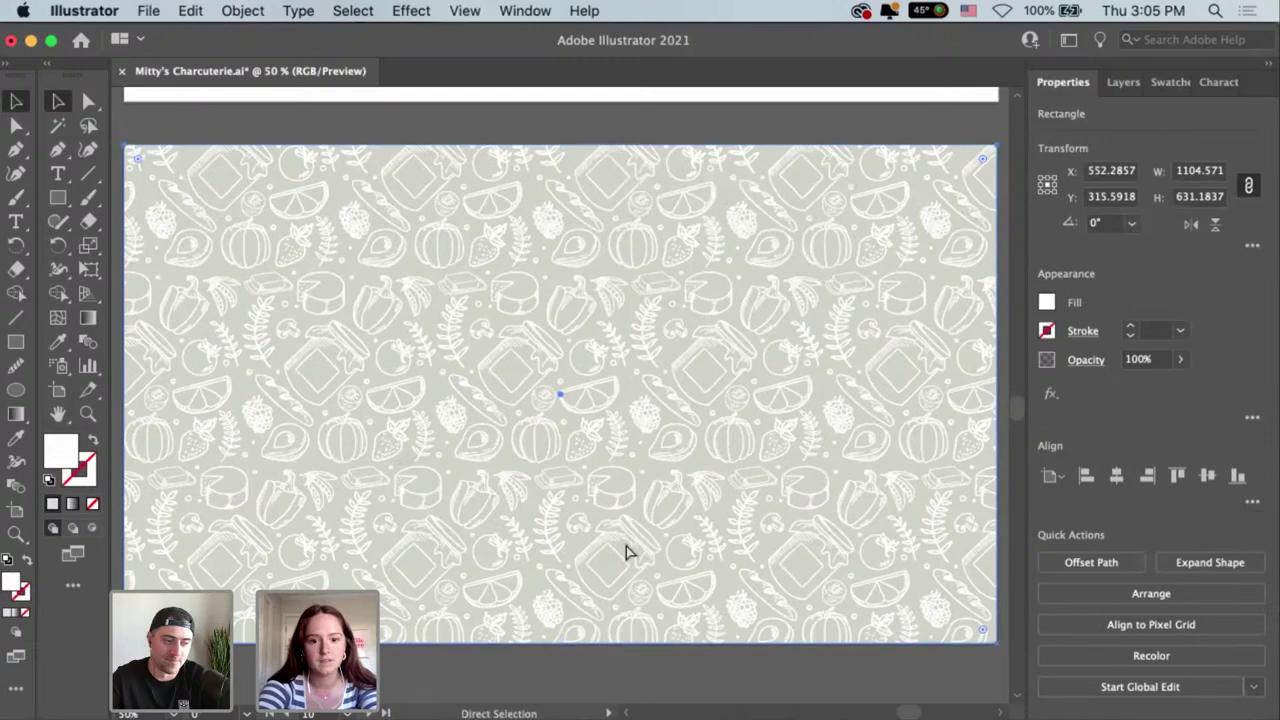
pyautogui.press('super+minus')
pyautogui.press('super+minus')
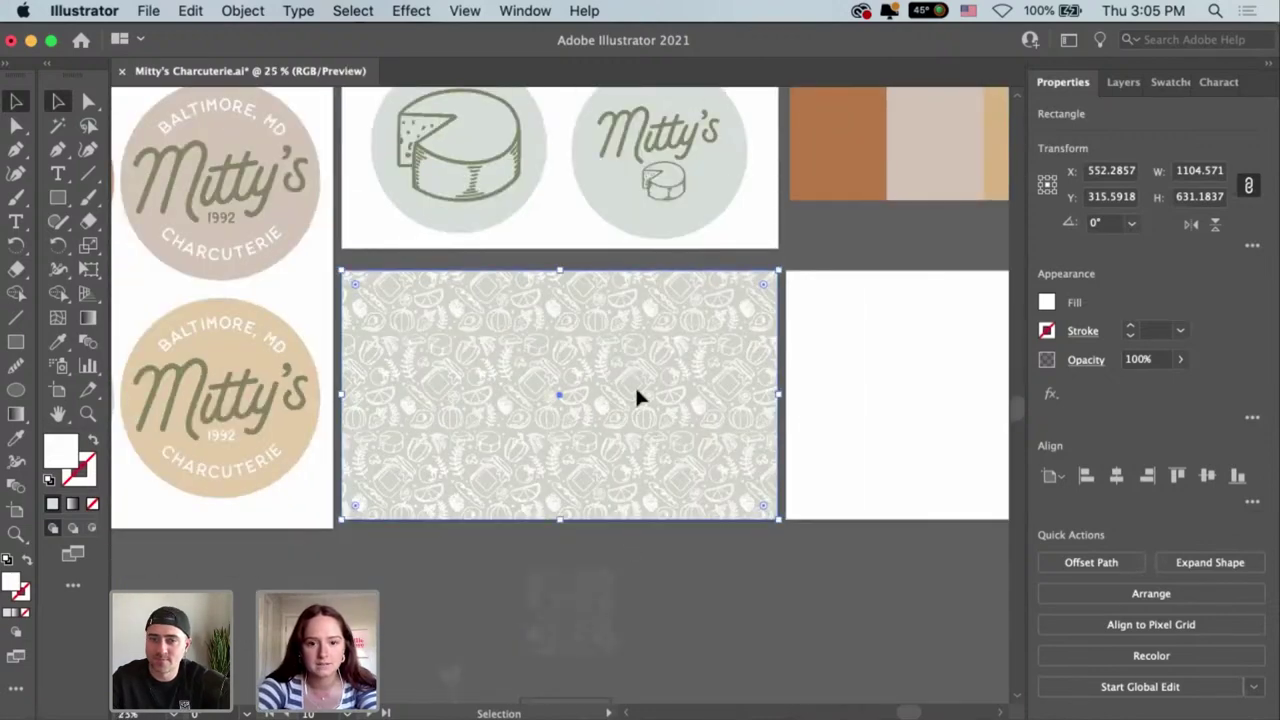
pyautogui.moveTo(638, 397); pyautogui.dragTo(372, 366)
# Eyedropper the cheese circle's pale blue-green into the rectangle and nudge it back into place.
pyautogui.press('i')
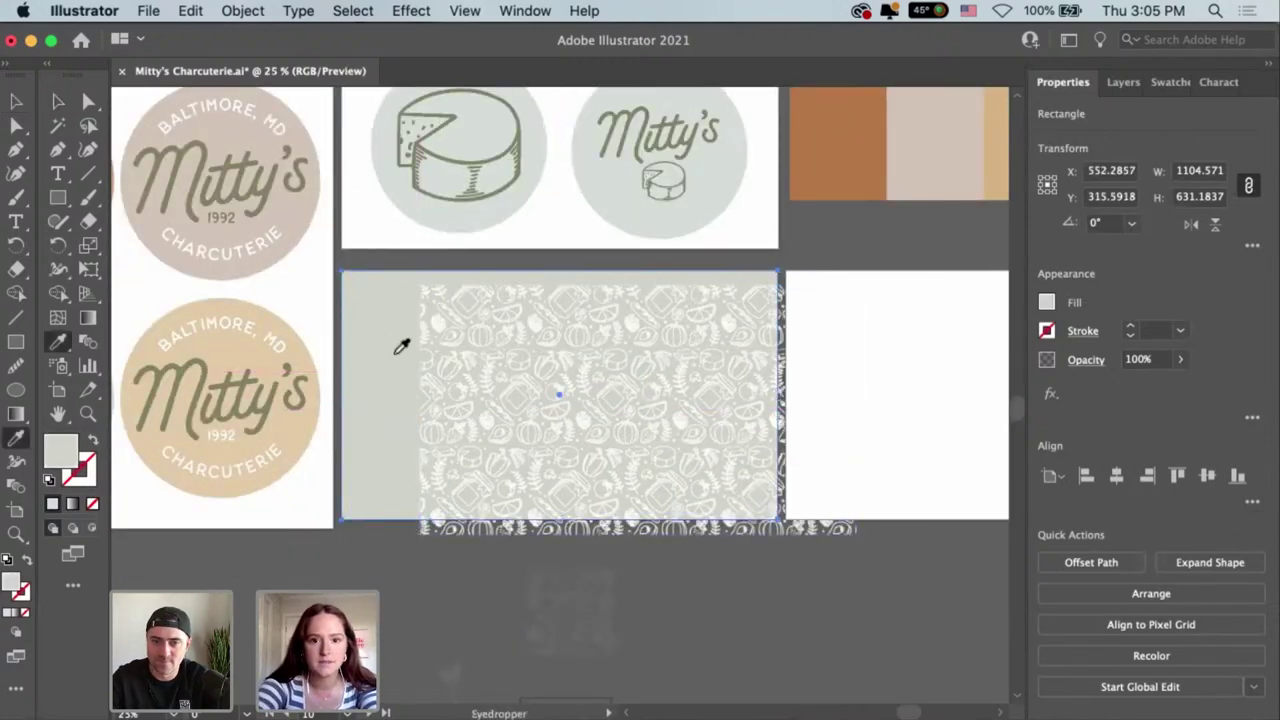
pyautogui.click(480, 229)
pyautogui.press('v')
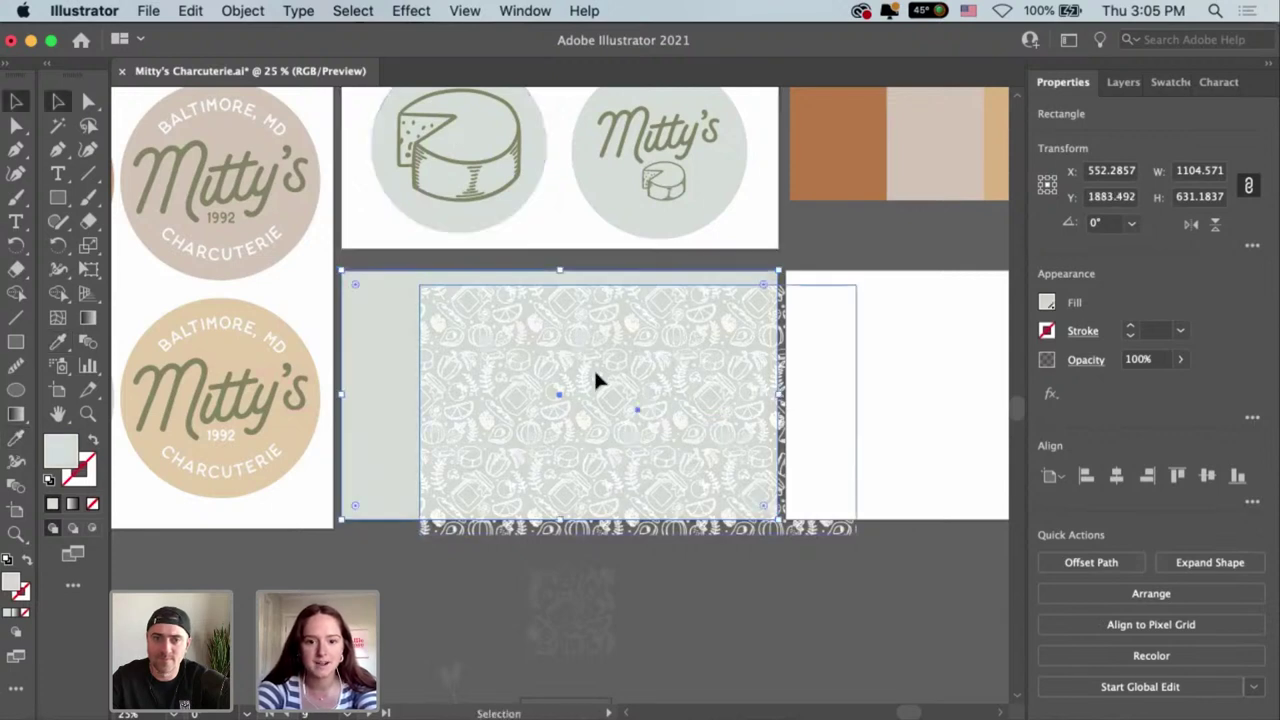
pyautogui.moveTo(543, 354)
pyautogui.mouseDown()
pyautogui.moveTo(509, 360)
pyautogui.moveTo(523, 366)
pyautogui.mouseUp()
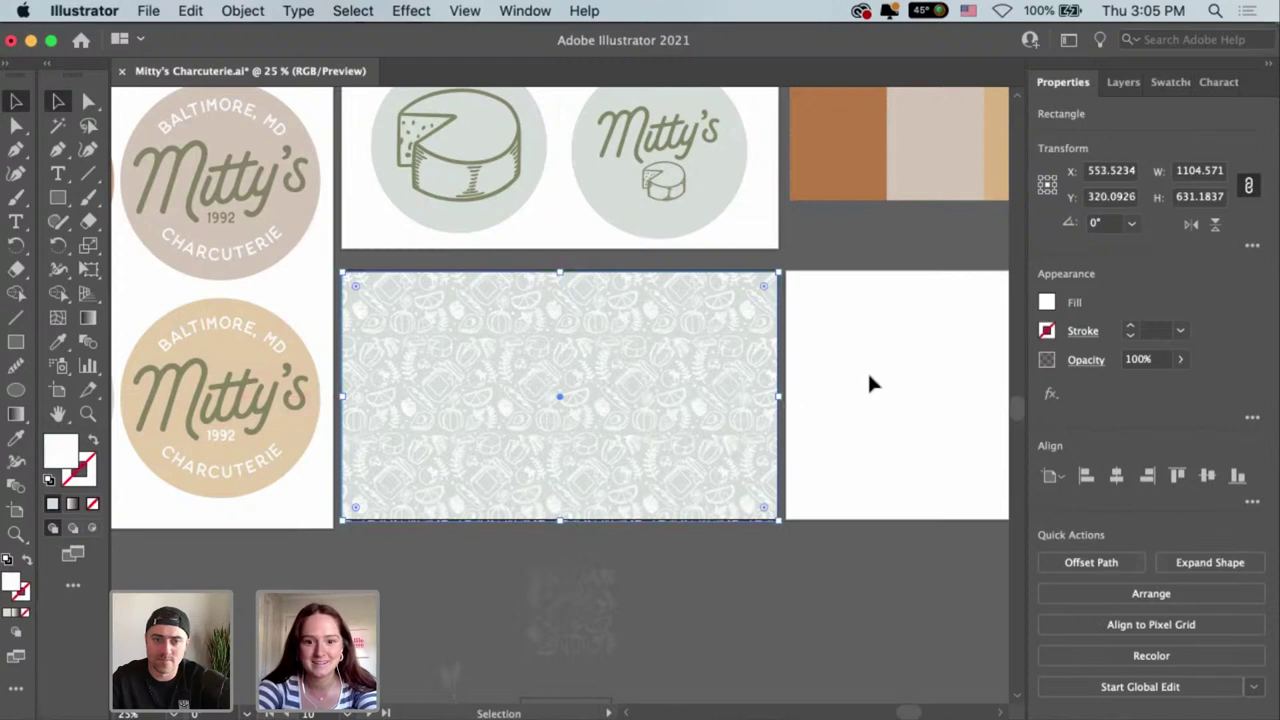
pyautogui.press('Up')
pyautogui.press('Up')
pyautogui.press('Up')
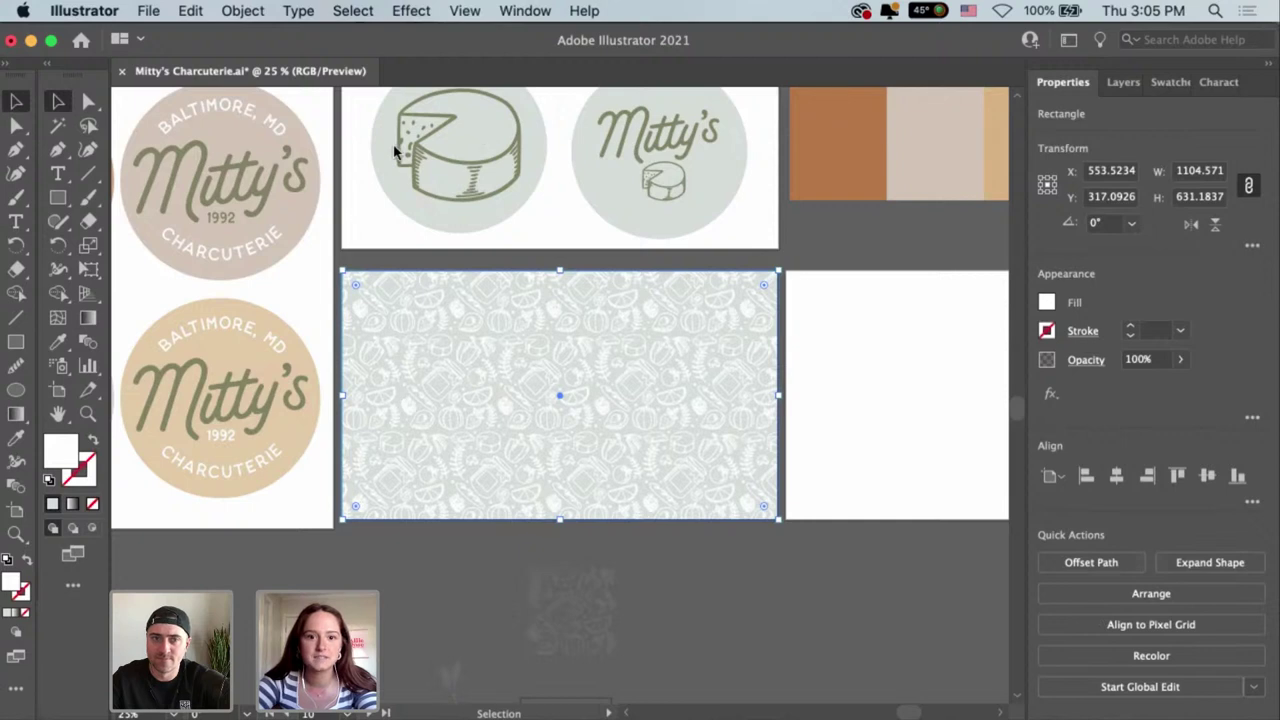
# Reselect the pattern rectangle and open its swatch in Pattern Editing Mode.
pyautogui.click(846, 403)
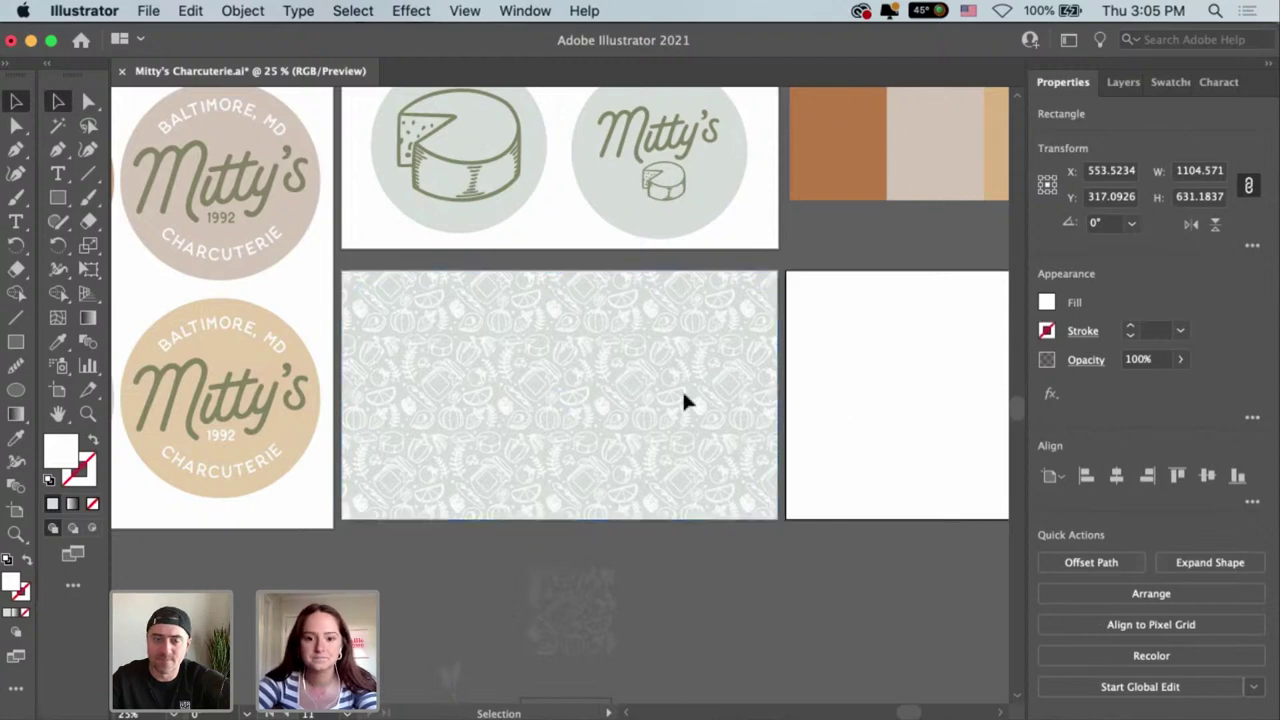
pyautogui.click(683, 395)
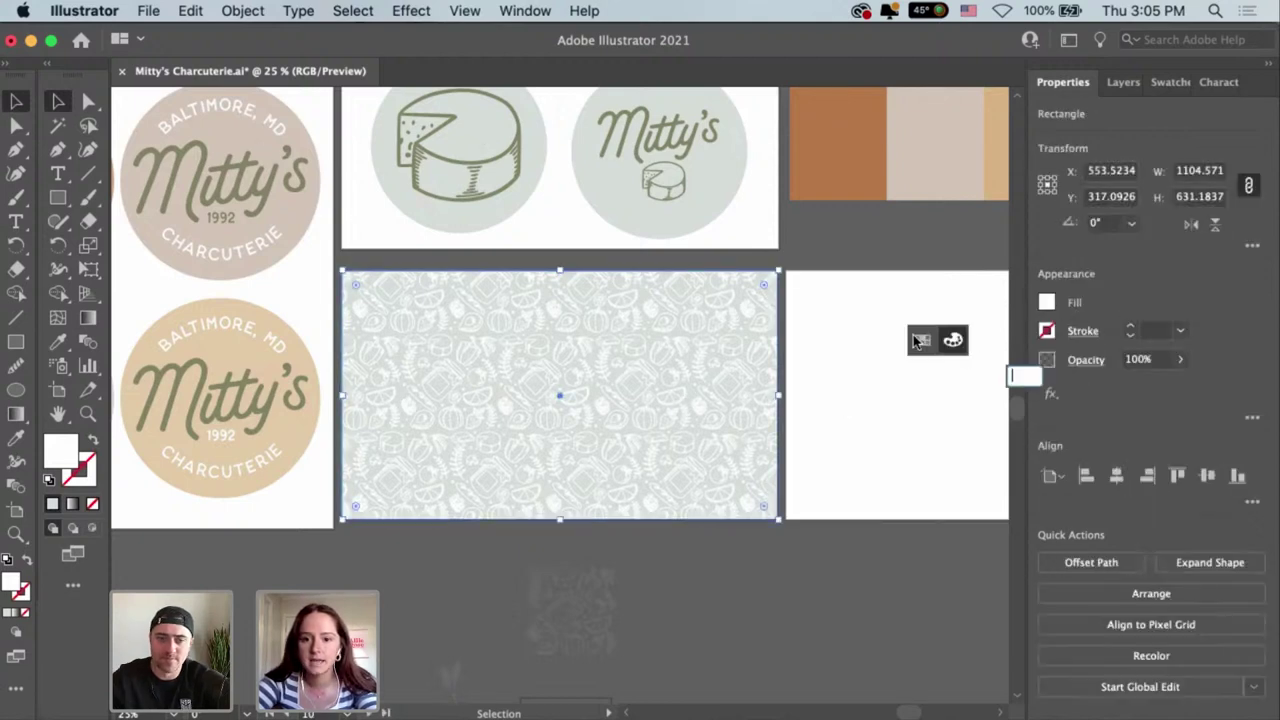
pyautogui.click(917, 341)
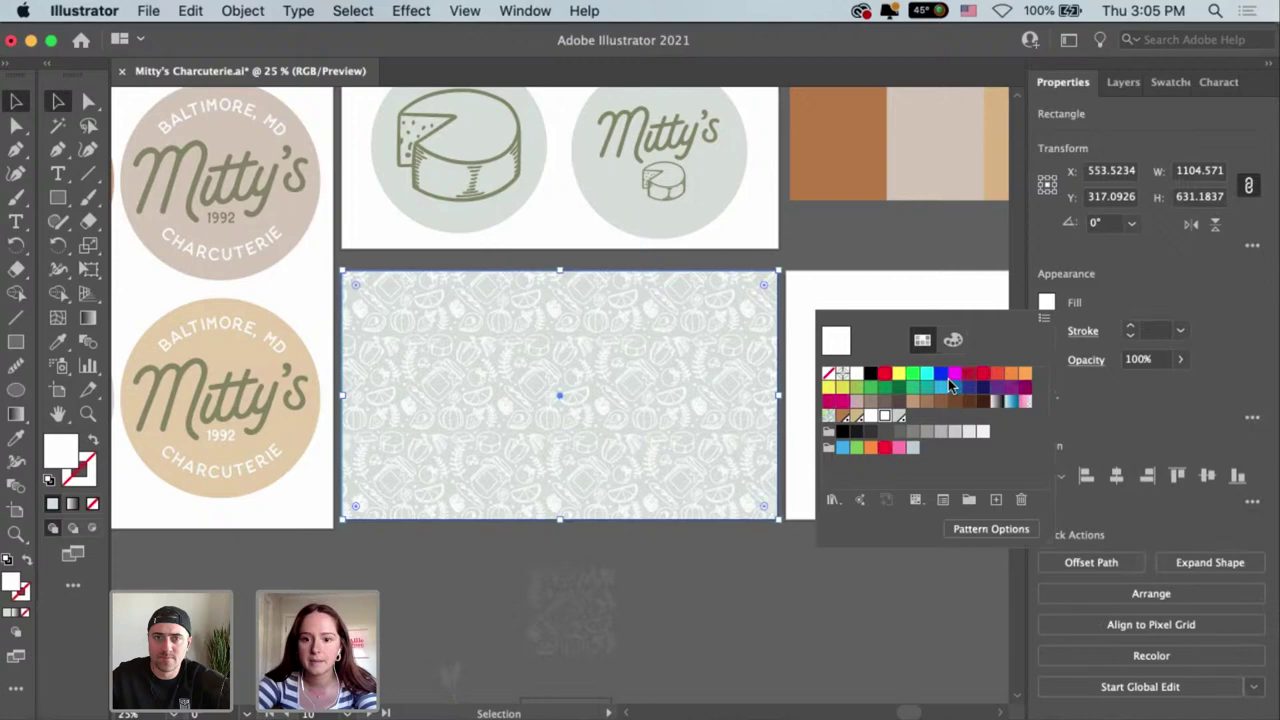
pyautogui.doubleClick(885, 418)
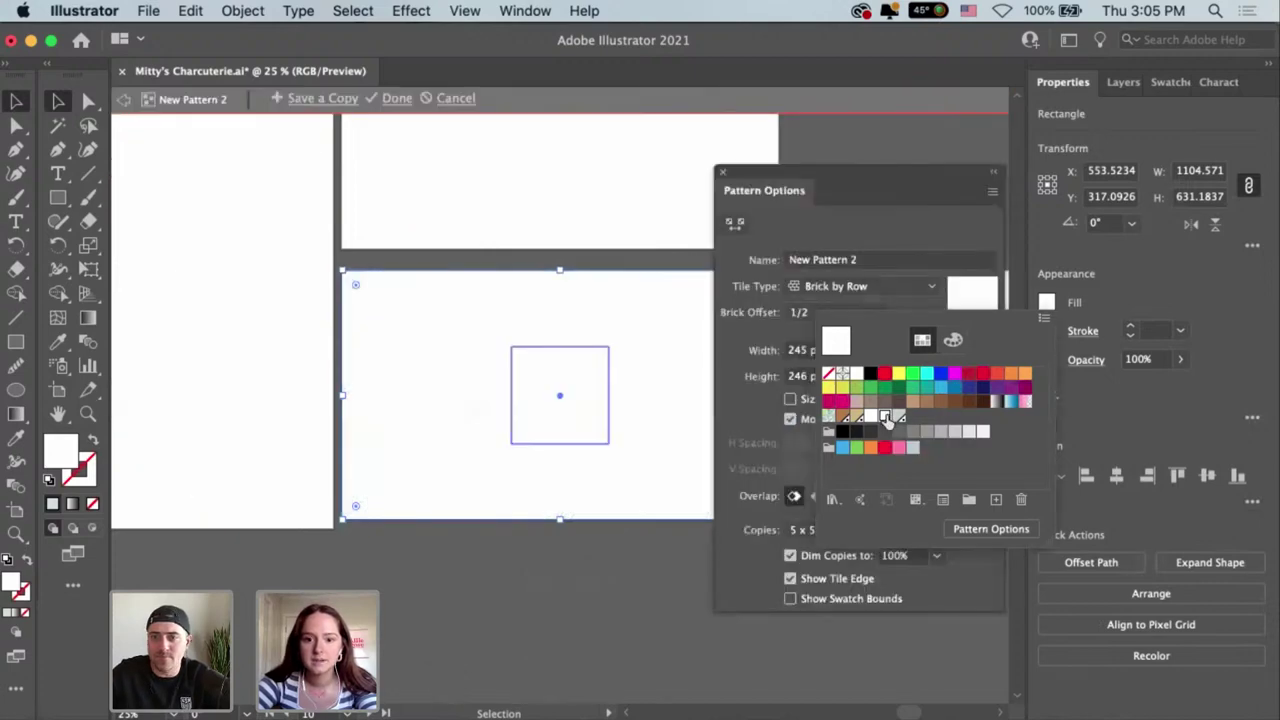
pyautogui.click(557, 428)
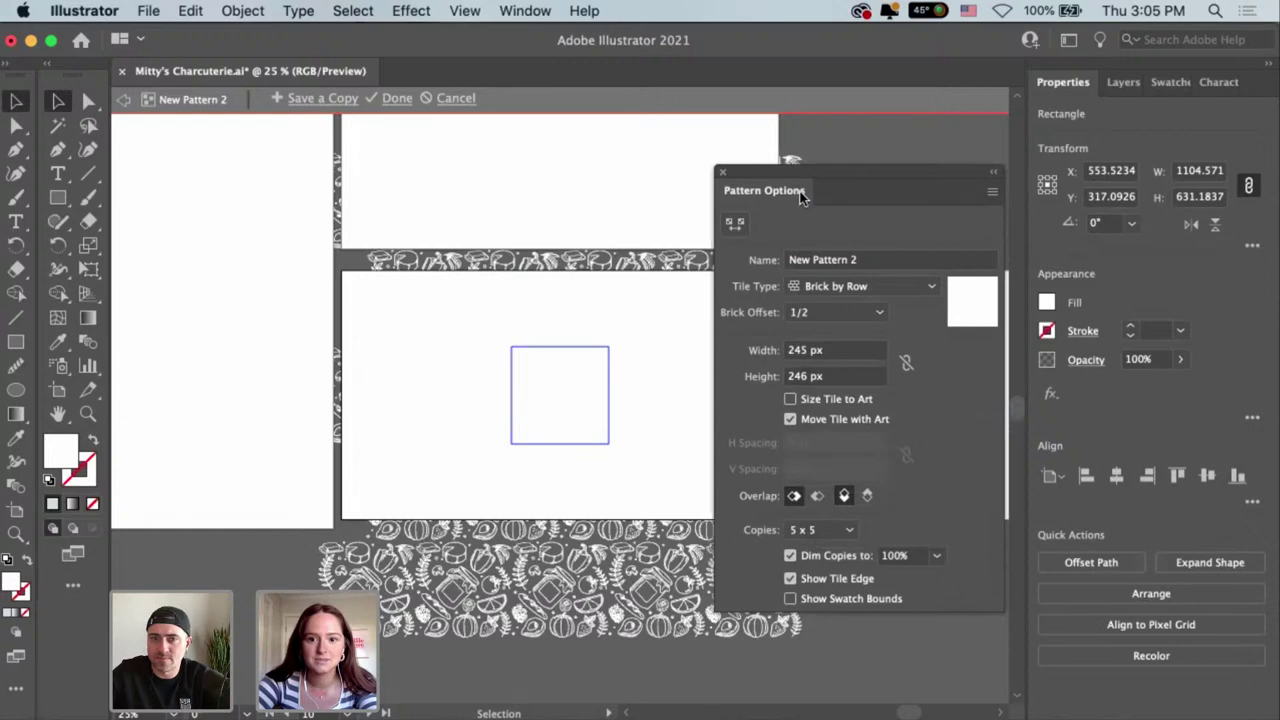
# Delete the stray small pink drawing from the tile and select the remaining food artwork.
pyautogui.click(609, 443)
pyautogui.press('cmd+v')
pyautogui.moveTo(600, 428)
pyautogui.mouseDown()
pyautogui.moveTo(510, 345)
pyautogui.moveTo(606, 432)
pyautogui.moveTo(619, 417)
pyautogui.mouseUp()
pyautogui.press('a')
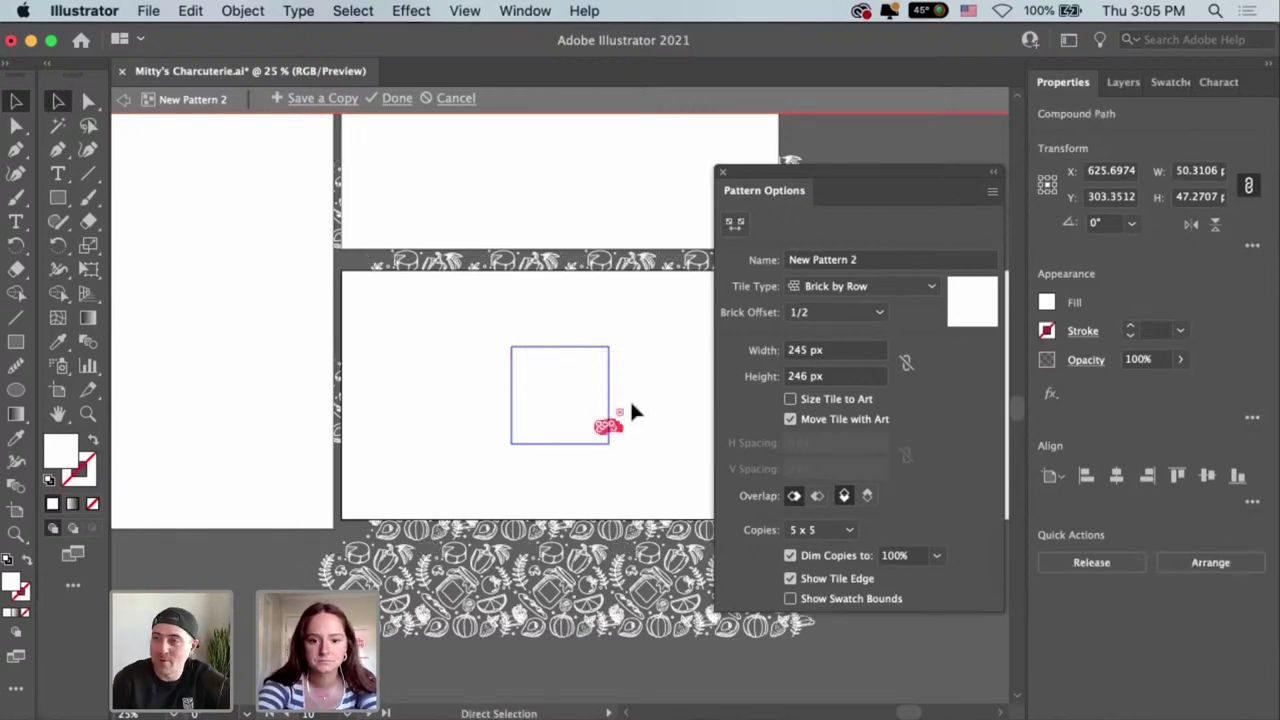
pyautogui.press('super+z')
pyautogui.press('super+z')
pyautogui.press('super+equal')
pyautogui.press('super+equal')
pyautogui.press('super+equal')
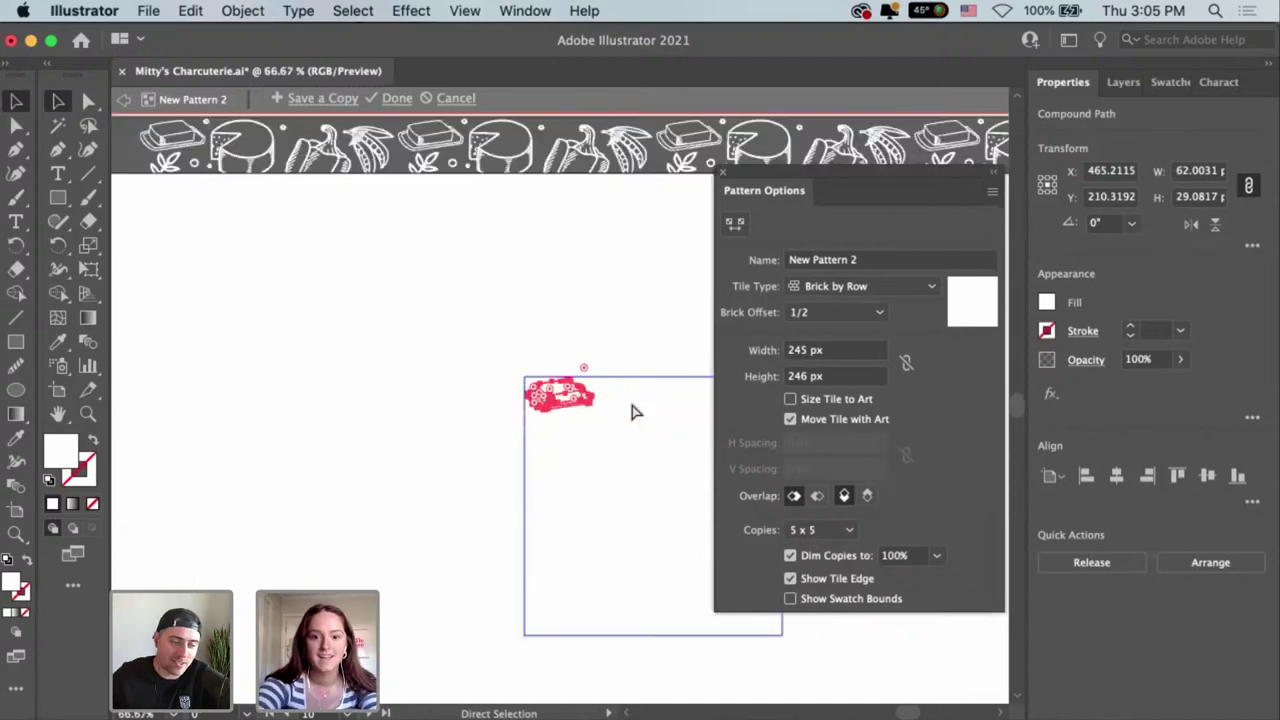
pyautogui.press('v')
pyautogui.hscroll(5, 383, 329)
pyautogui.scroll(-2, 383, 329)
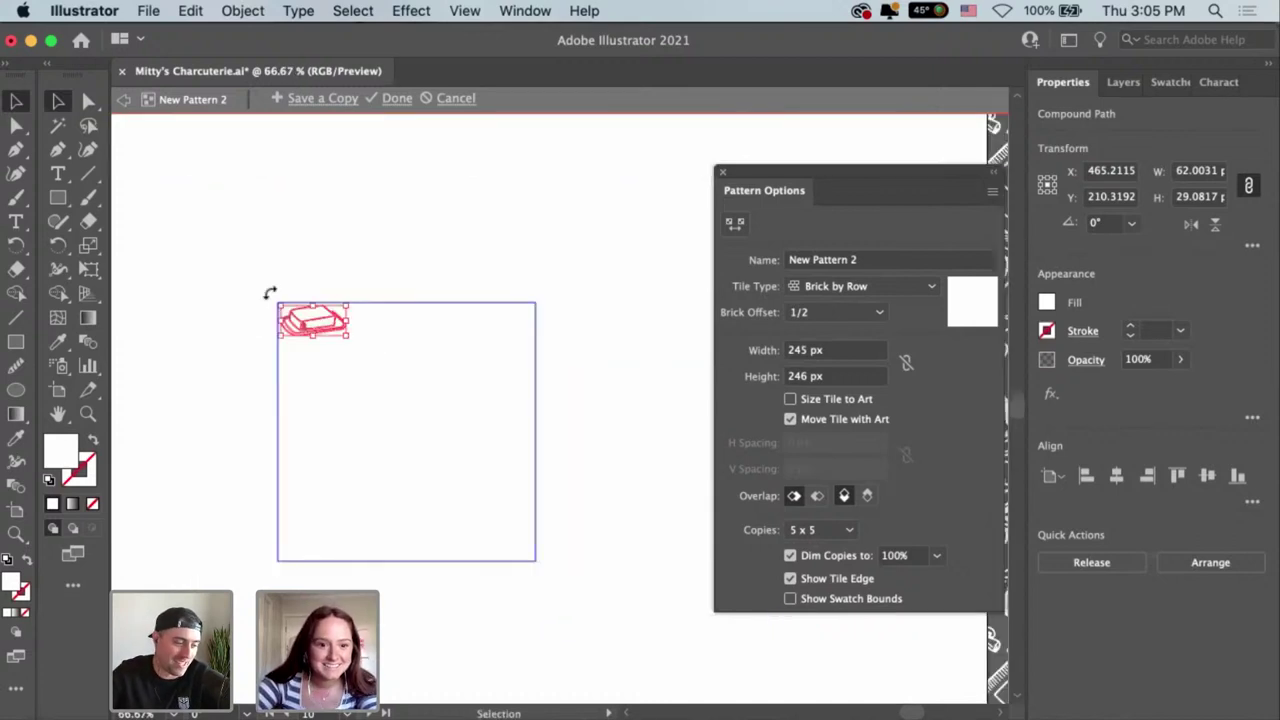
pyautogui.press('Delete')
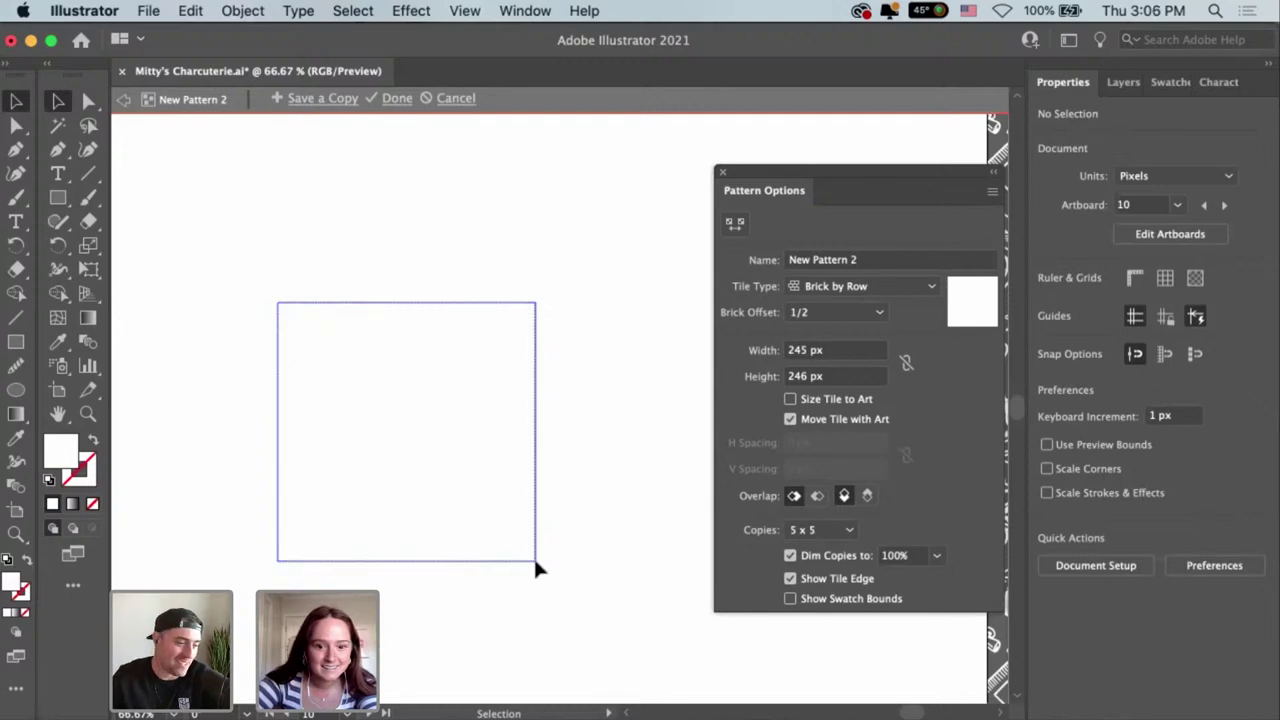
pyautogui.press('super+v')
# Scale the food artwork up from its corner to about 301 × 298 px.
pyautogui.moveTo(540, 565); pyautogui.dragTo(570, 603)
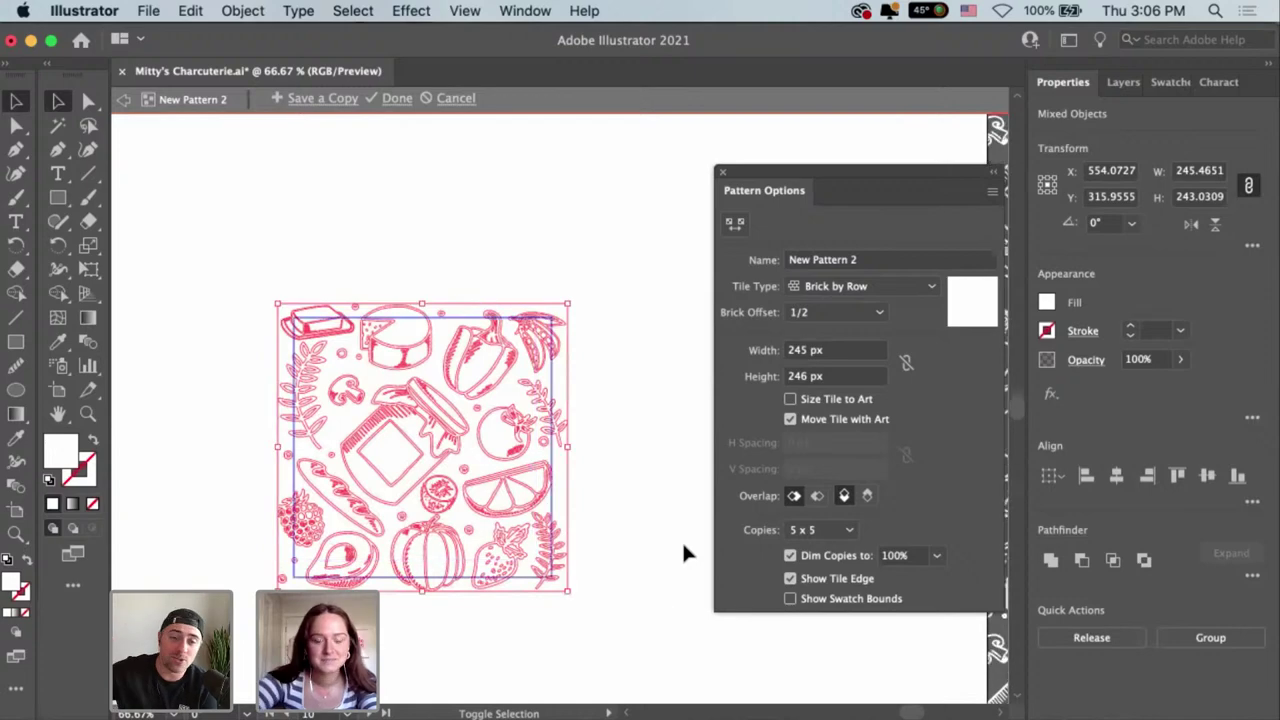
pyautogui.press('super+minus')
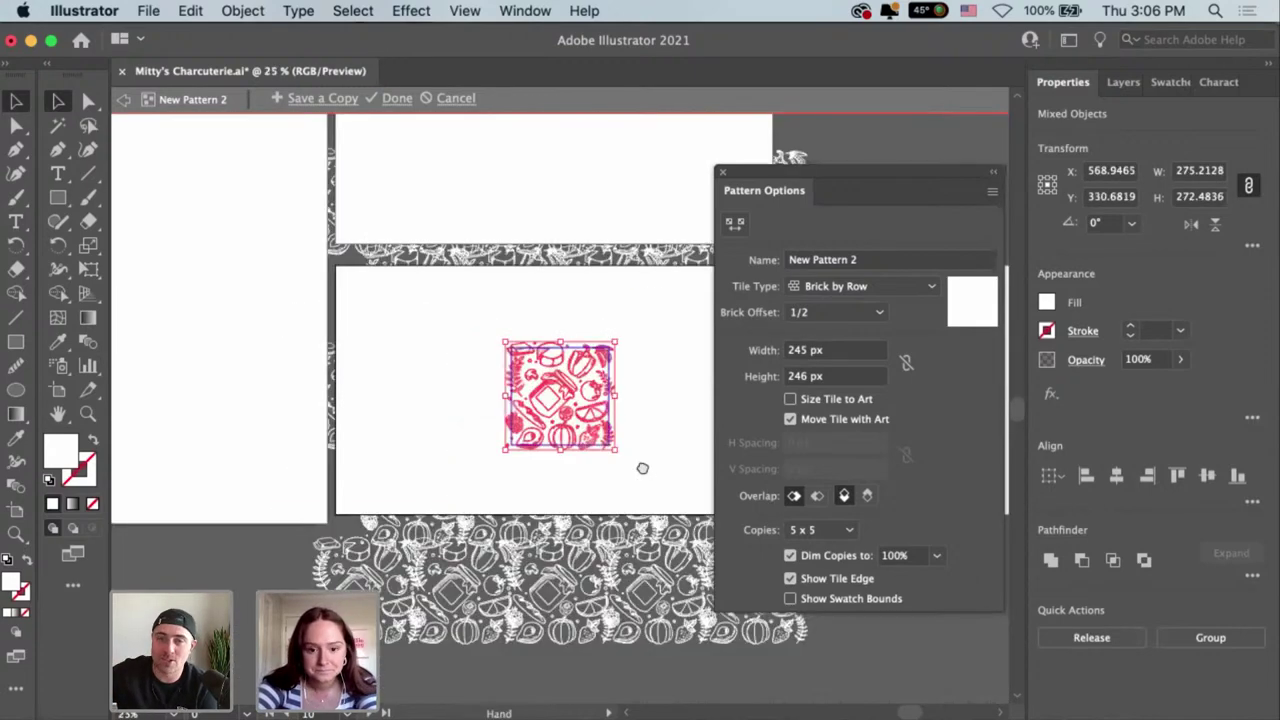
pyautogui.press('super+minus')
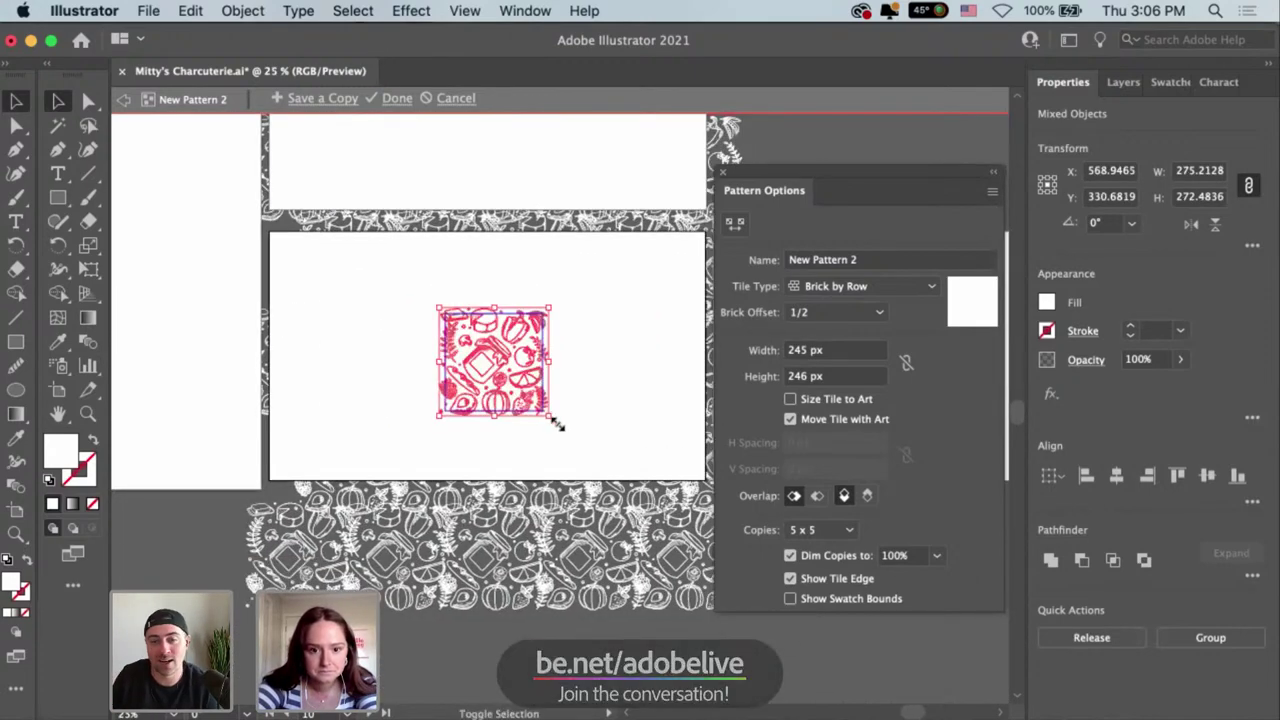
pyautogui.moveTo(552, 419); pyautogui.dragTo(561, 428)
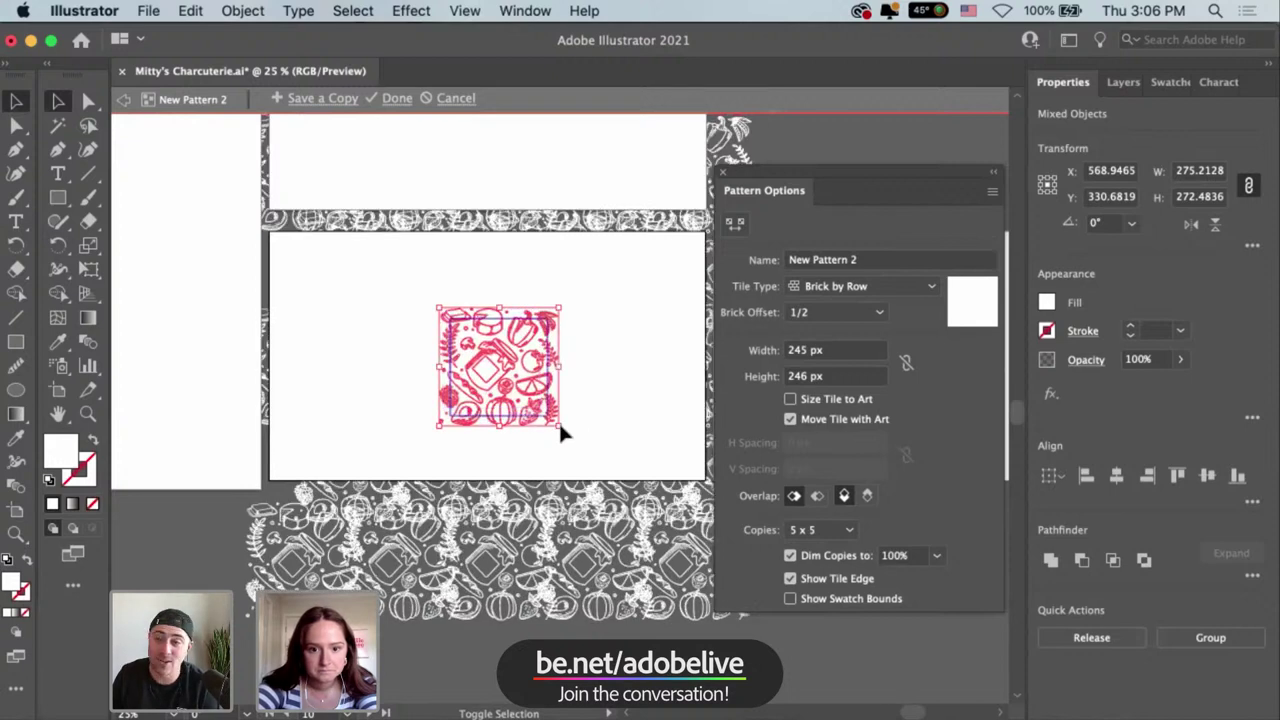
# Nudge the Pattern Options tile width up from 245 px to 255 px.
pyautogui.click(840, 350)
pyautogui.press('Up')
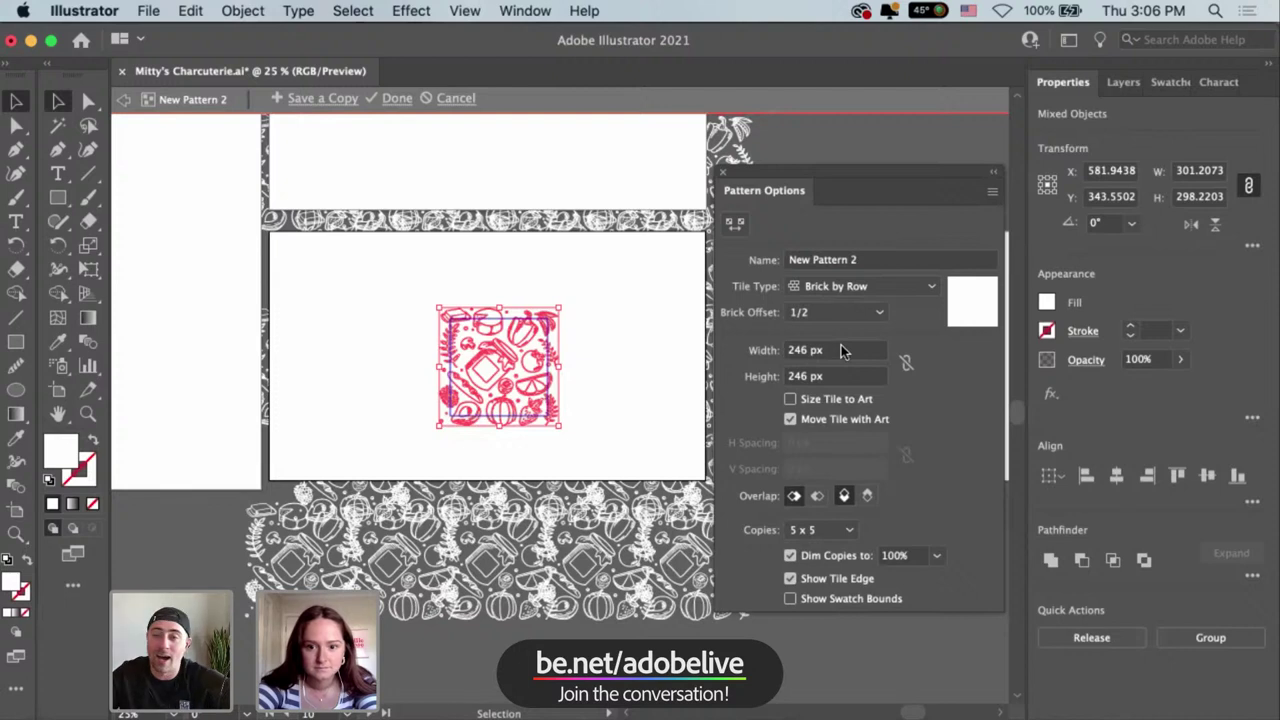
pyautogui.press('Up')
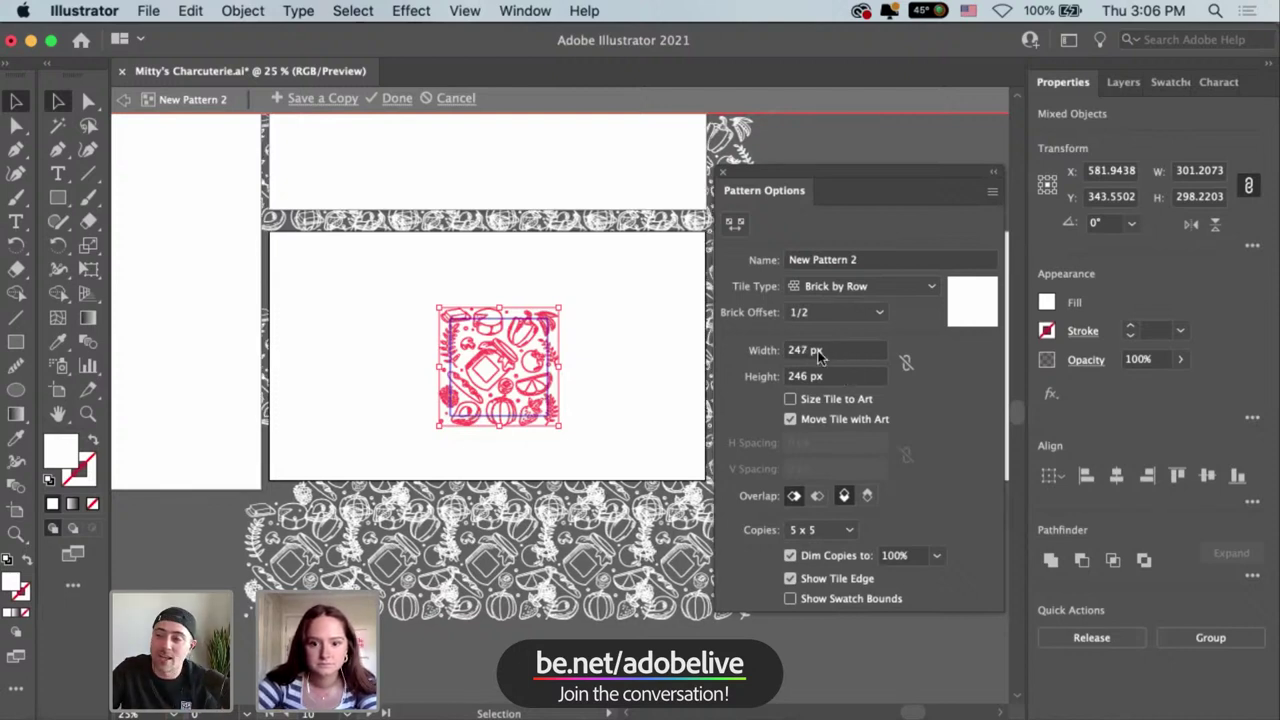
pyautogui.press('Down')
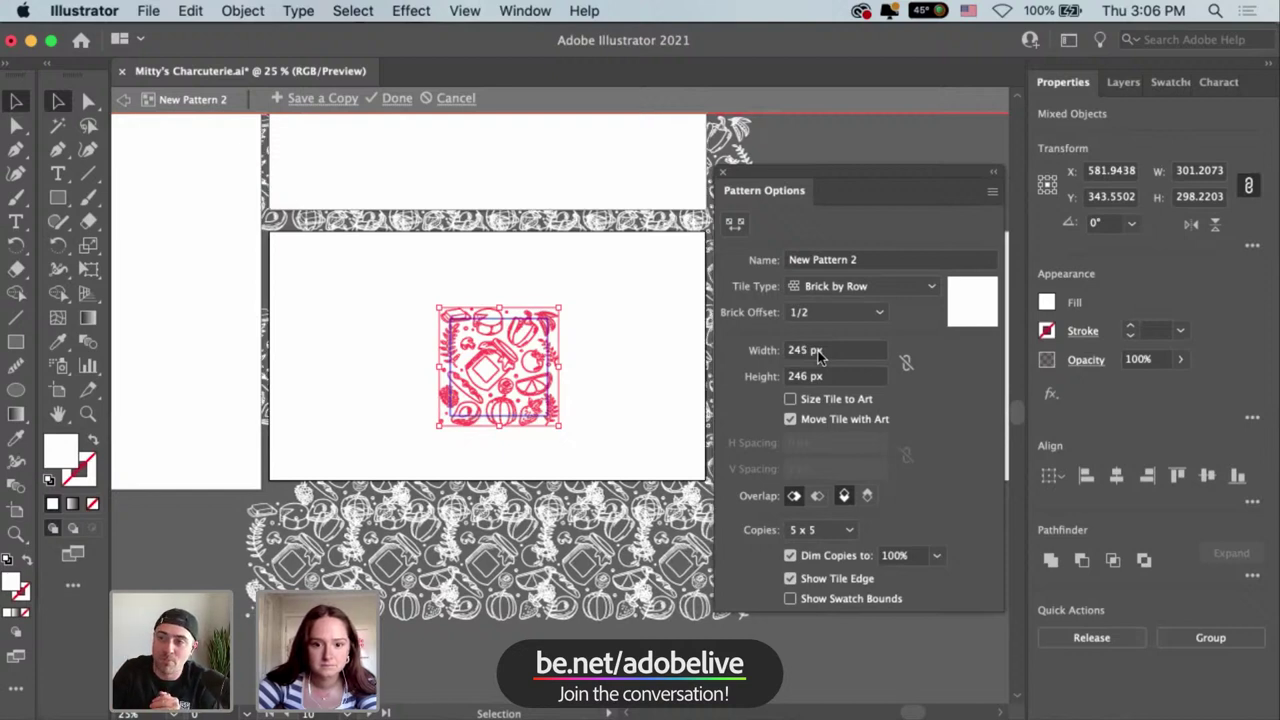
pyautogui.press('Up')
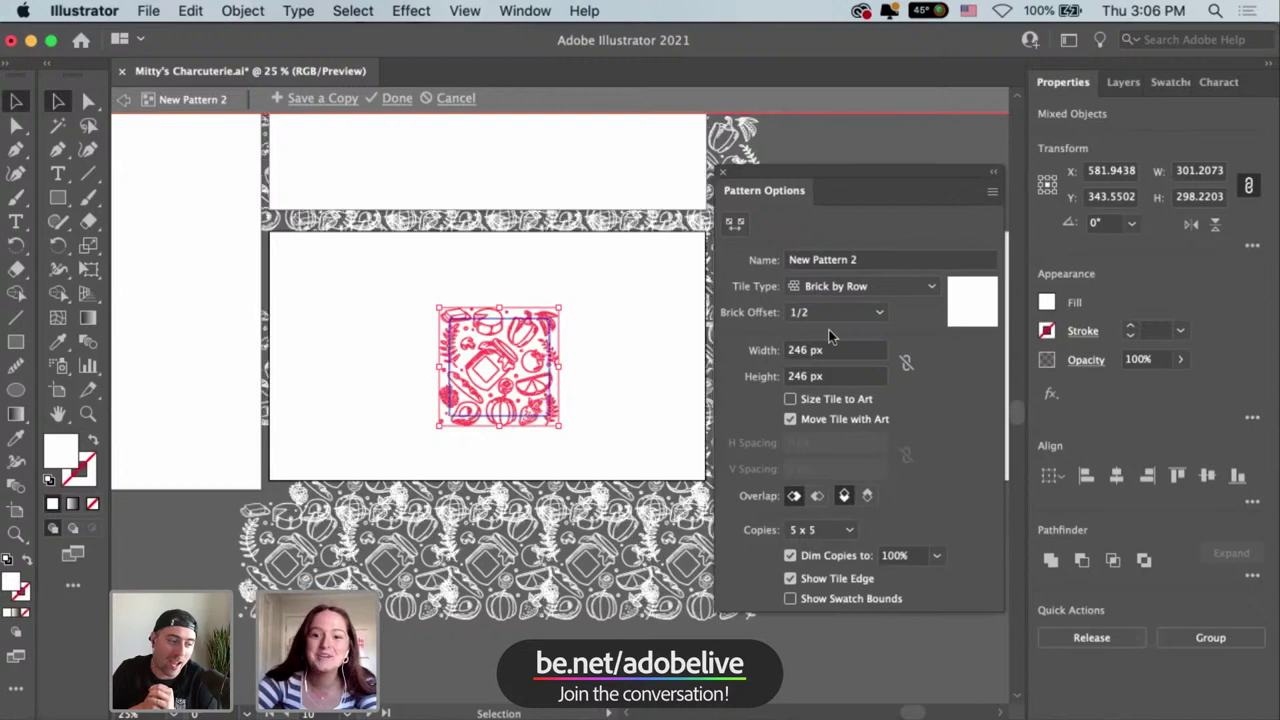
pyautogui.press('Up')
pyautogui.press('Up')
pyautogui.press('Up')
pyautogui.press('Up')
pyautogui.press('Up')
pyautogui.press('Up')
pyautogui.press('Up')
pyautogui.press('Up')
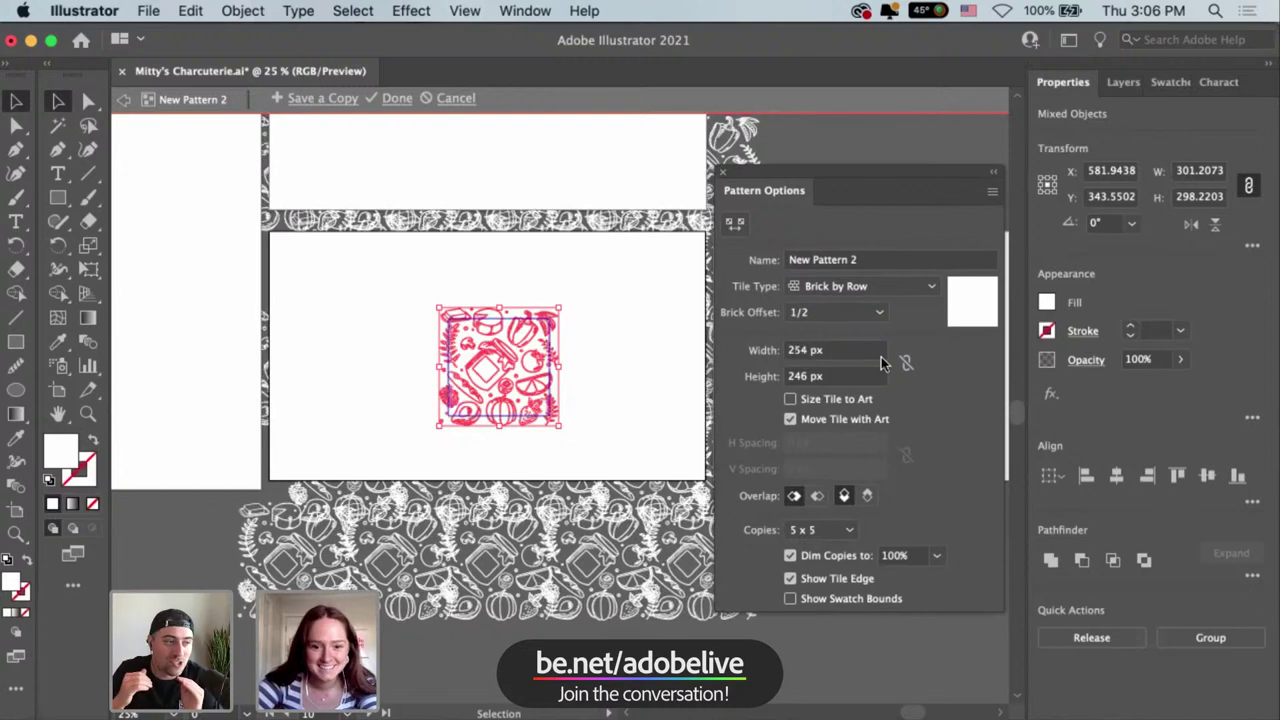
pyautogui.press('Up')
pyautogui.press('Up')
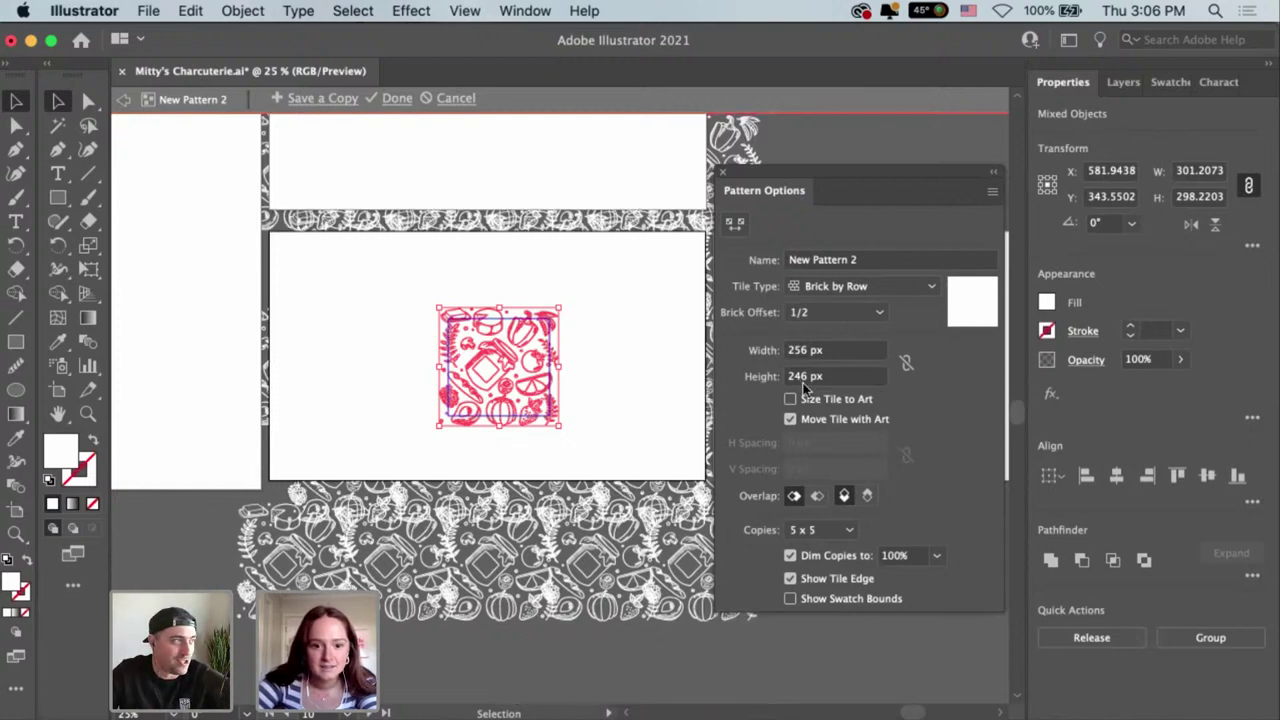
# Set the tile height to 284 px, adjust both dimensions toward 296 px, and close Pattern Options.
pyautogui.press('Up')
pyautogui.press('Up')
pyautogui.press('Up')
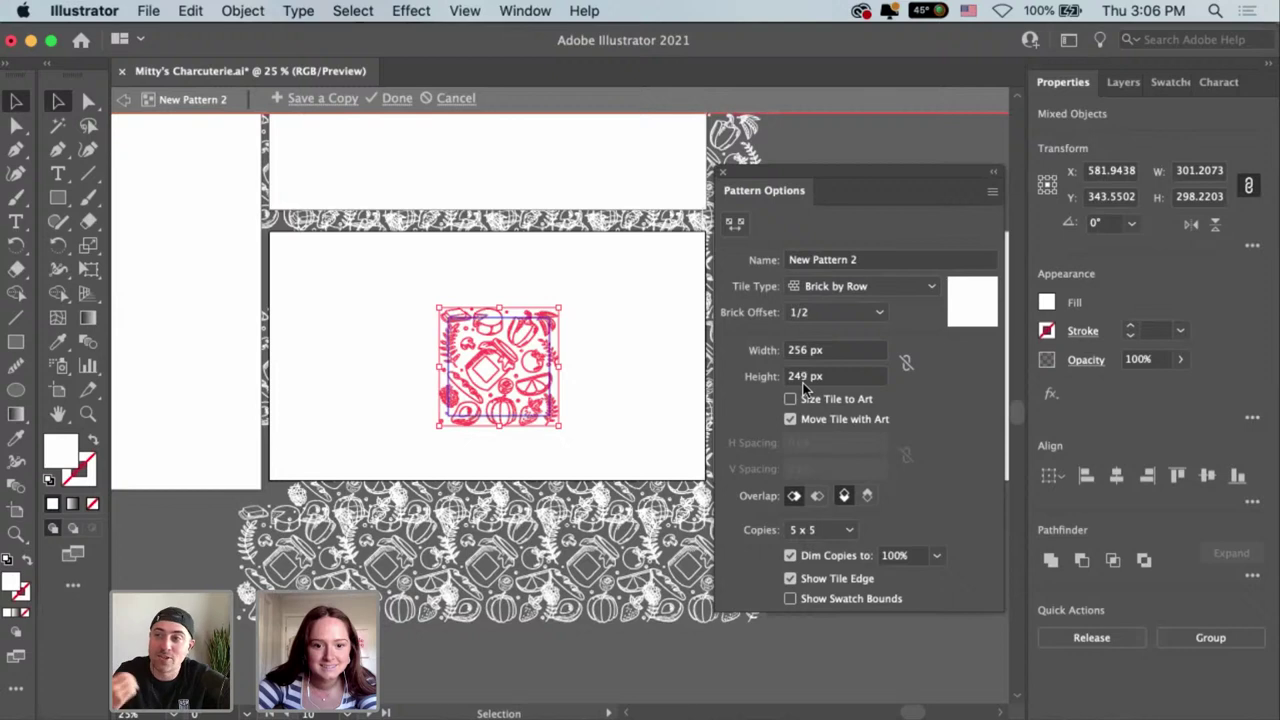
pyautogui.write('284')
pyautogui.press('Return')
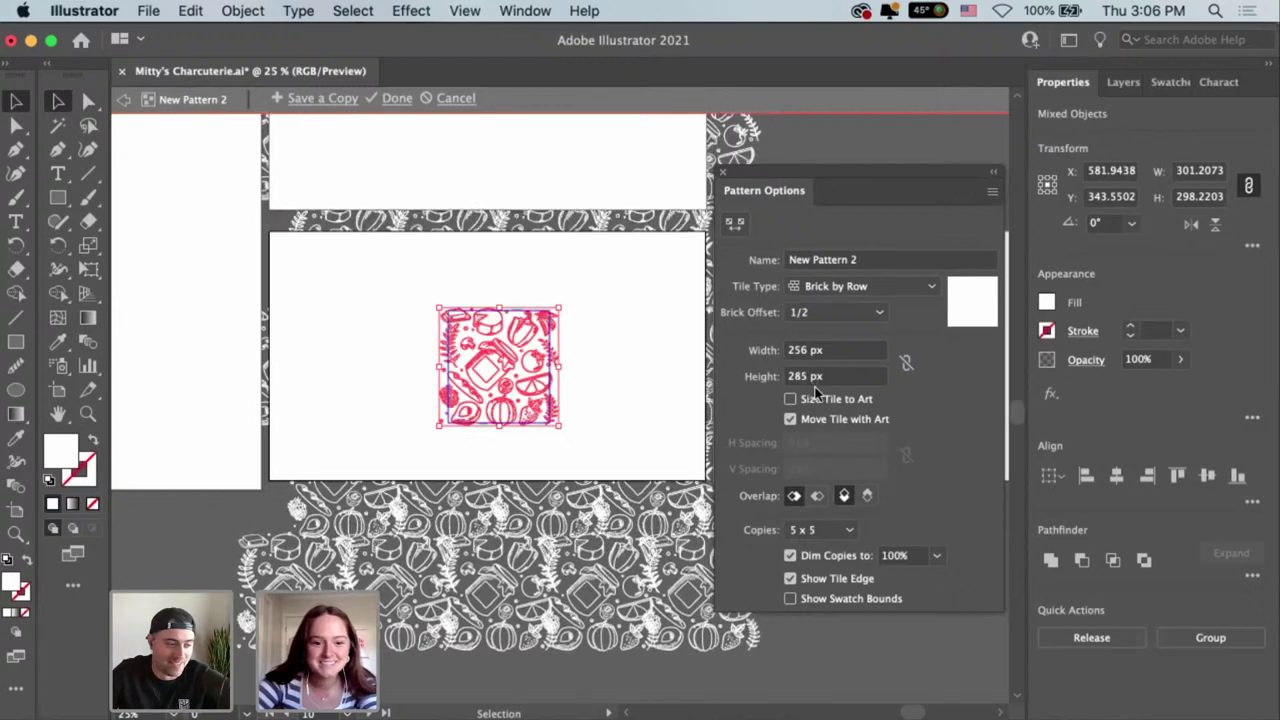
pyautogui.press('Up')
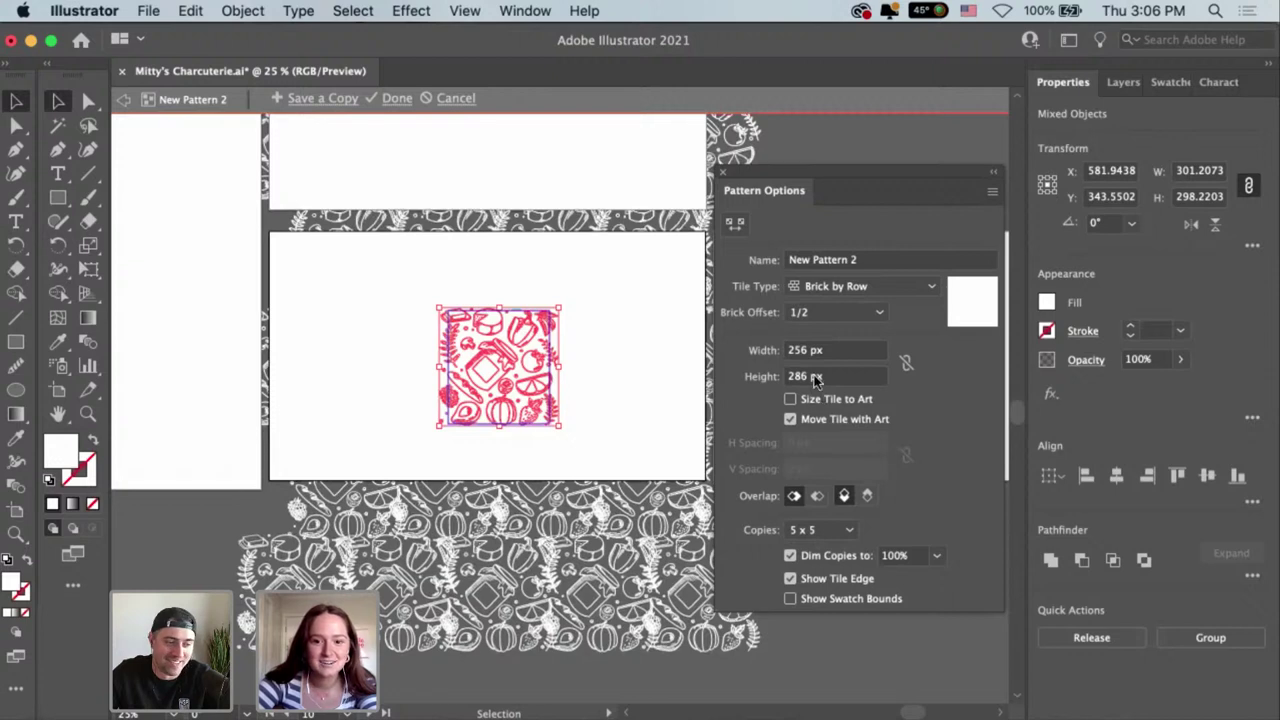
pyautogui.press('Up')
pyautogui.press('Up')
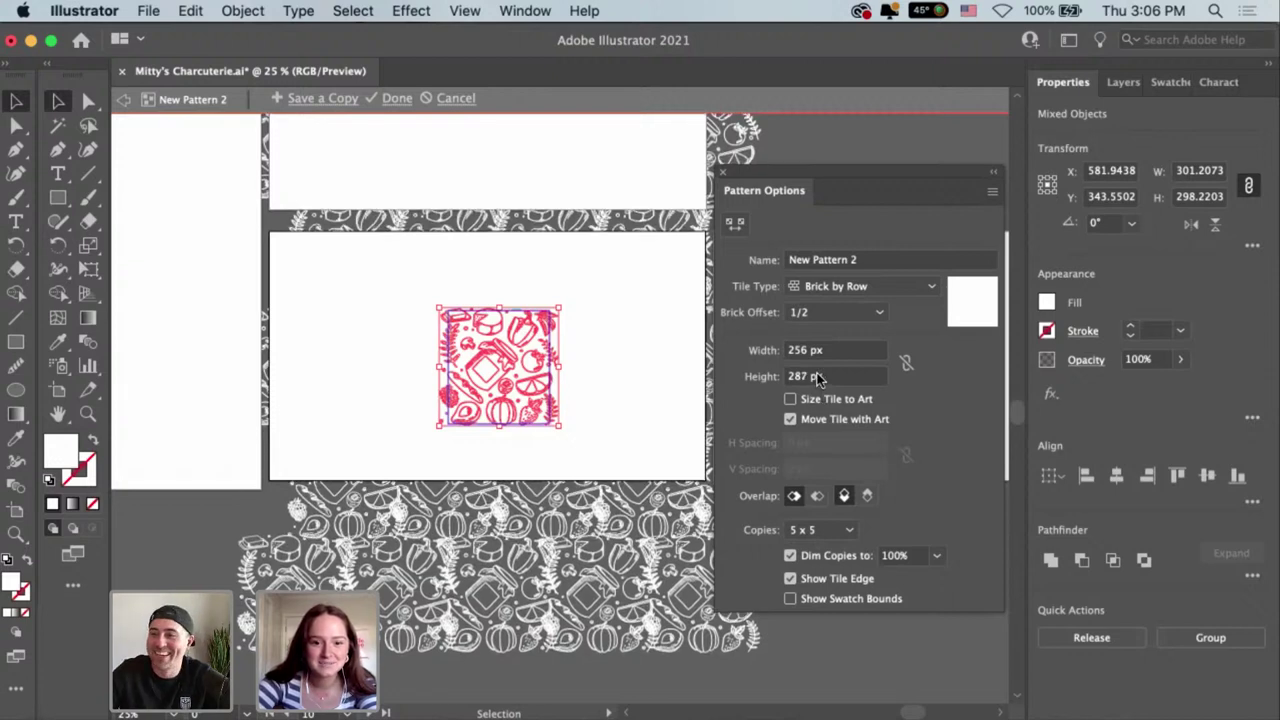
pyautogui.press('Up')
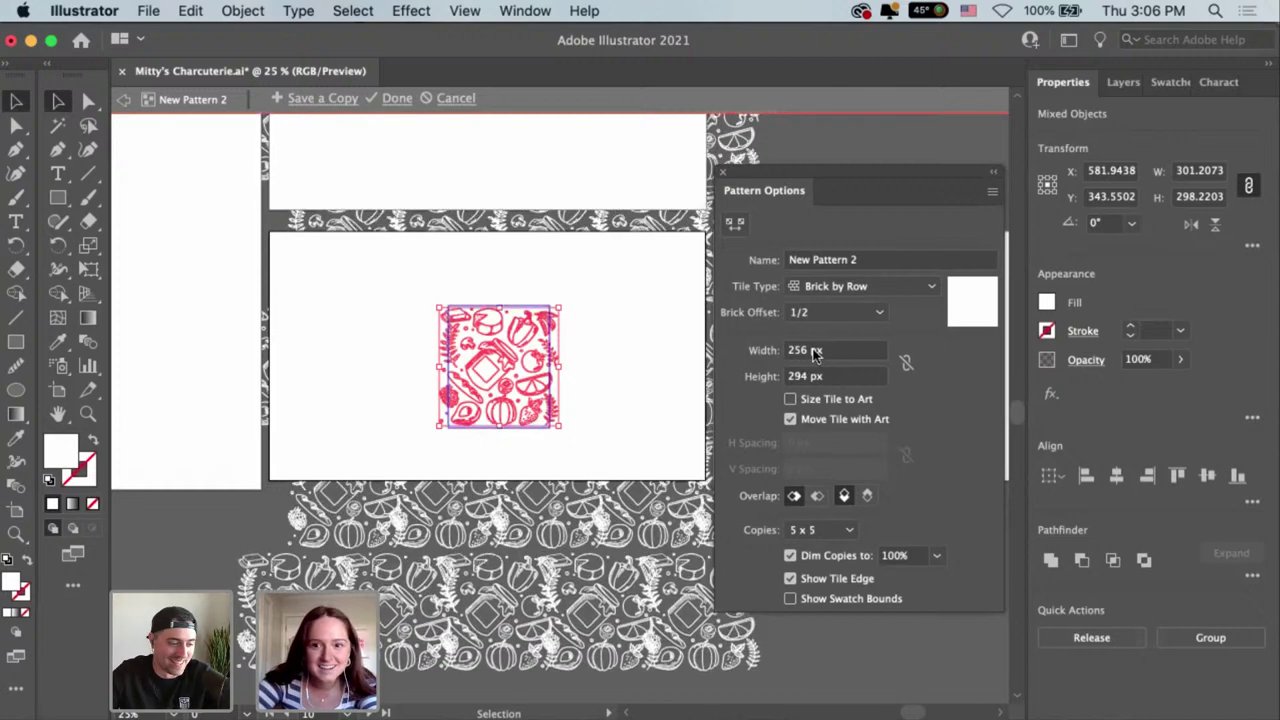
pyautogui.press('Up')
pyautogui.press('Up')
pyautogui.press('Up')
pyautogui.press('Up')
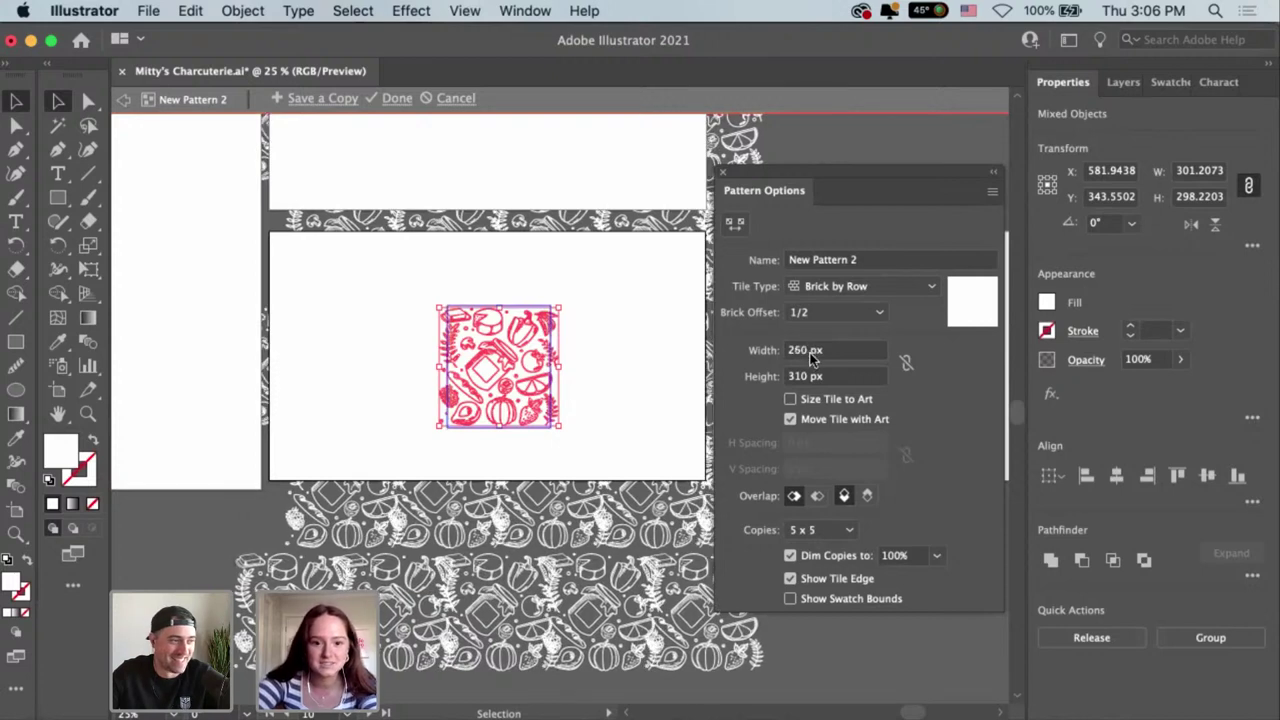
pyautogui.press('Up')
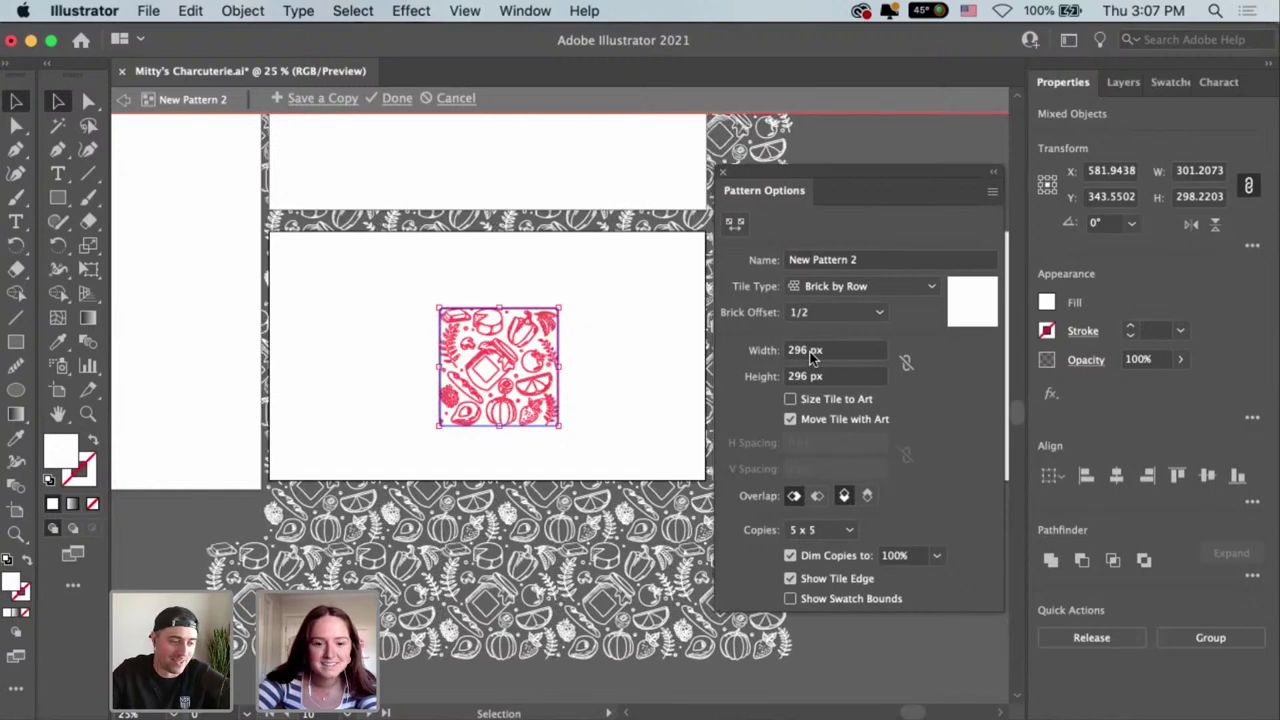
pyautogui.click(726, 177)
# Exit pattern editing and center the blank business card artboard.
pyautogui.click(917, 545)
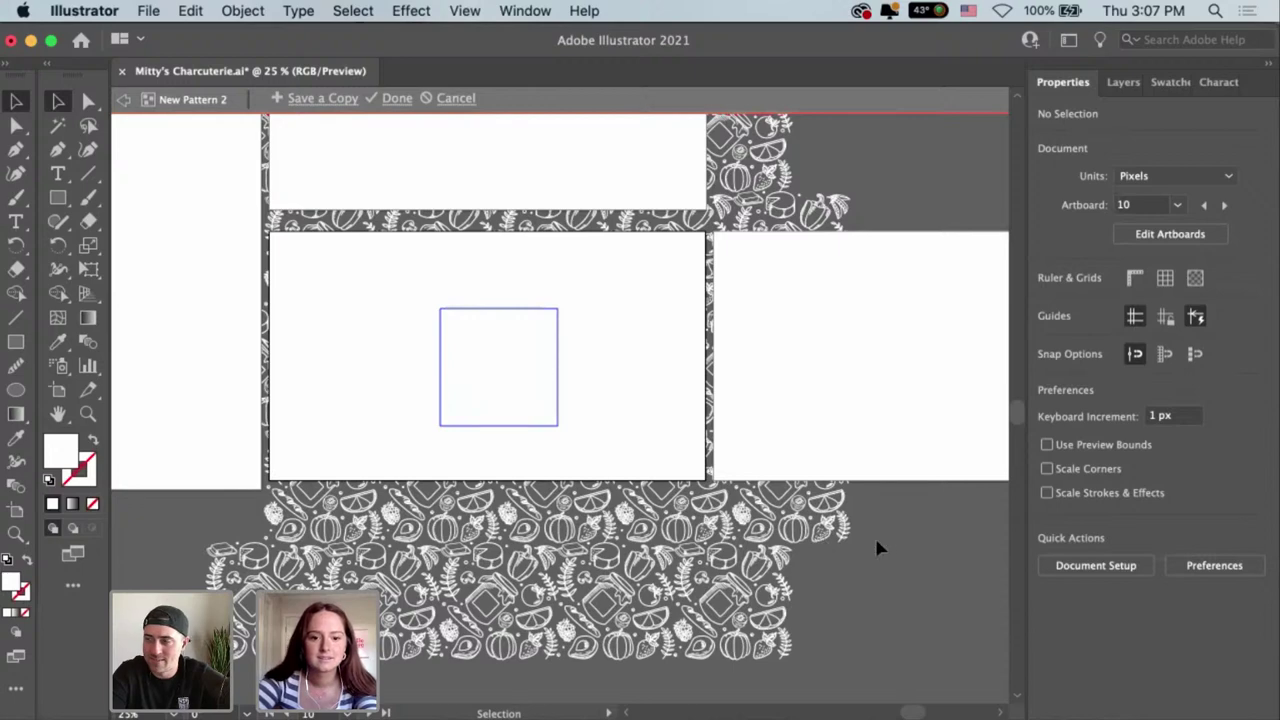
pyautogui.doubleClick(894, 524)
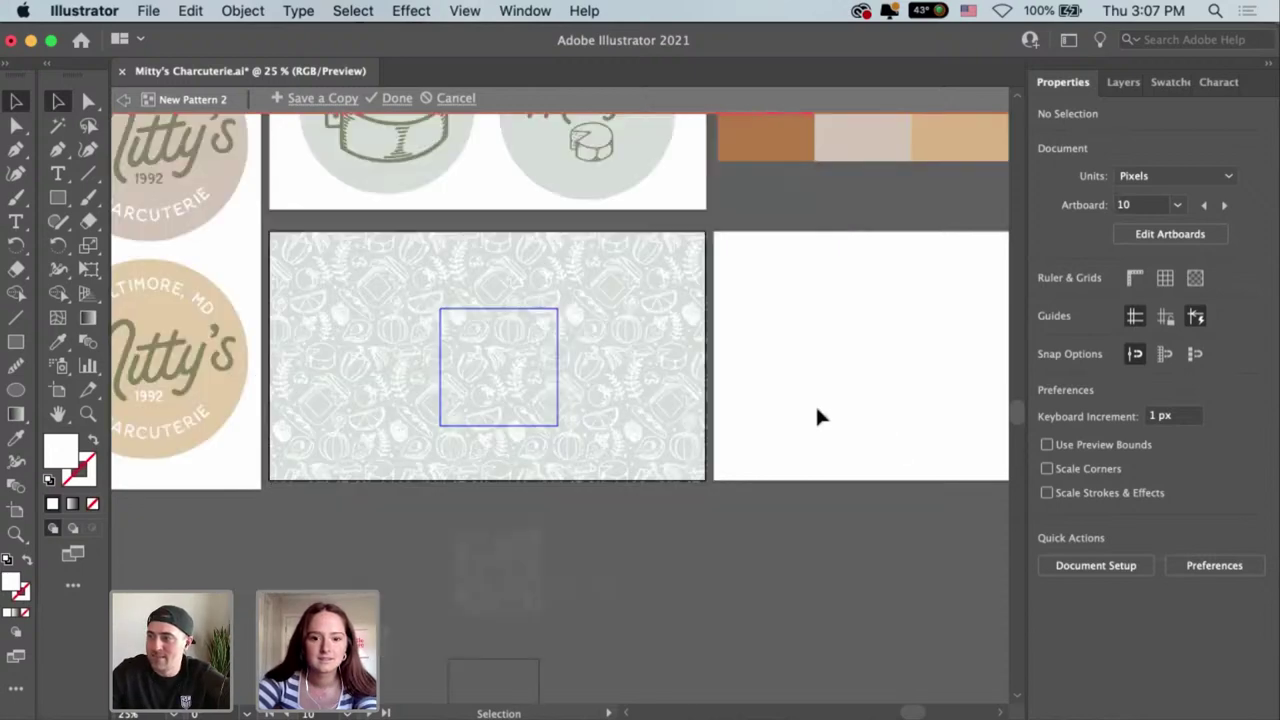
pyautogui.moveTo(814, 377); pyautogui.dragTo(843, 409)
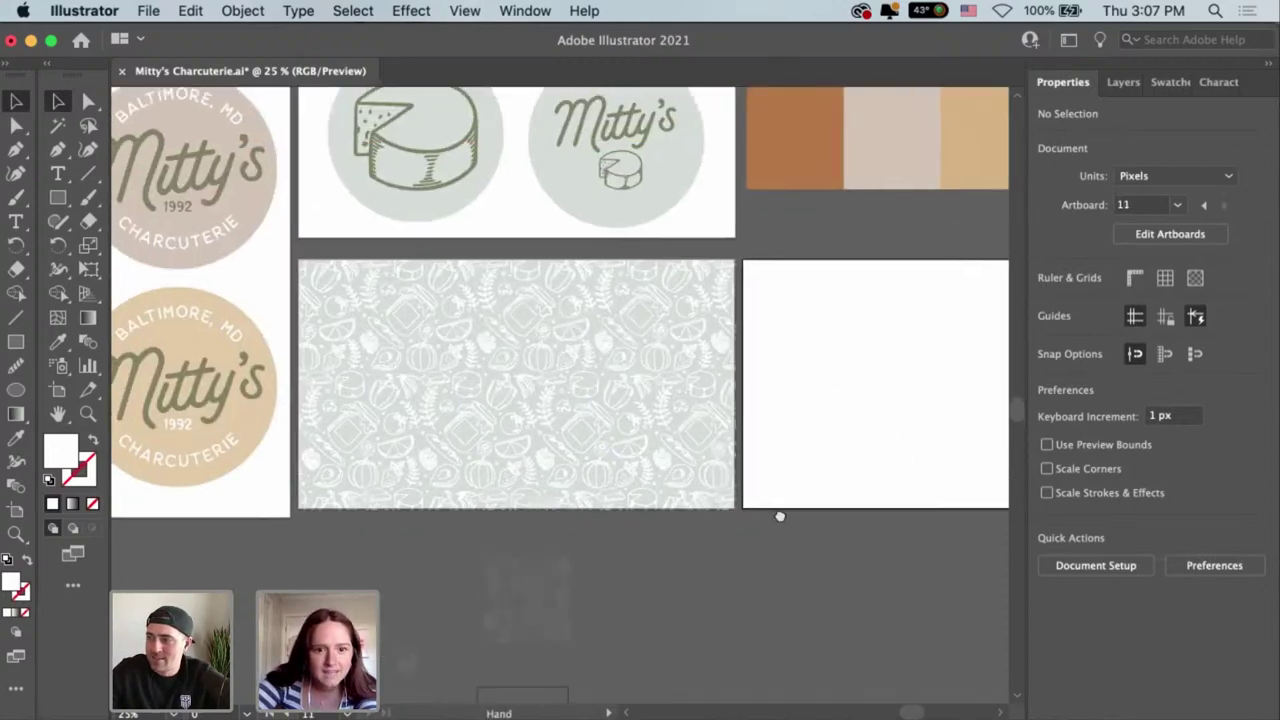
pyautogui.moveTo(780, 516); pyautogui.dragTo(522, 493)
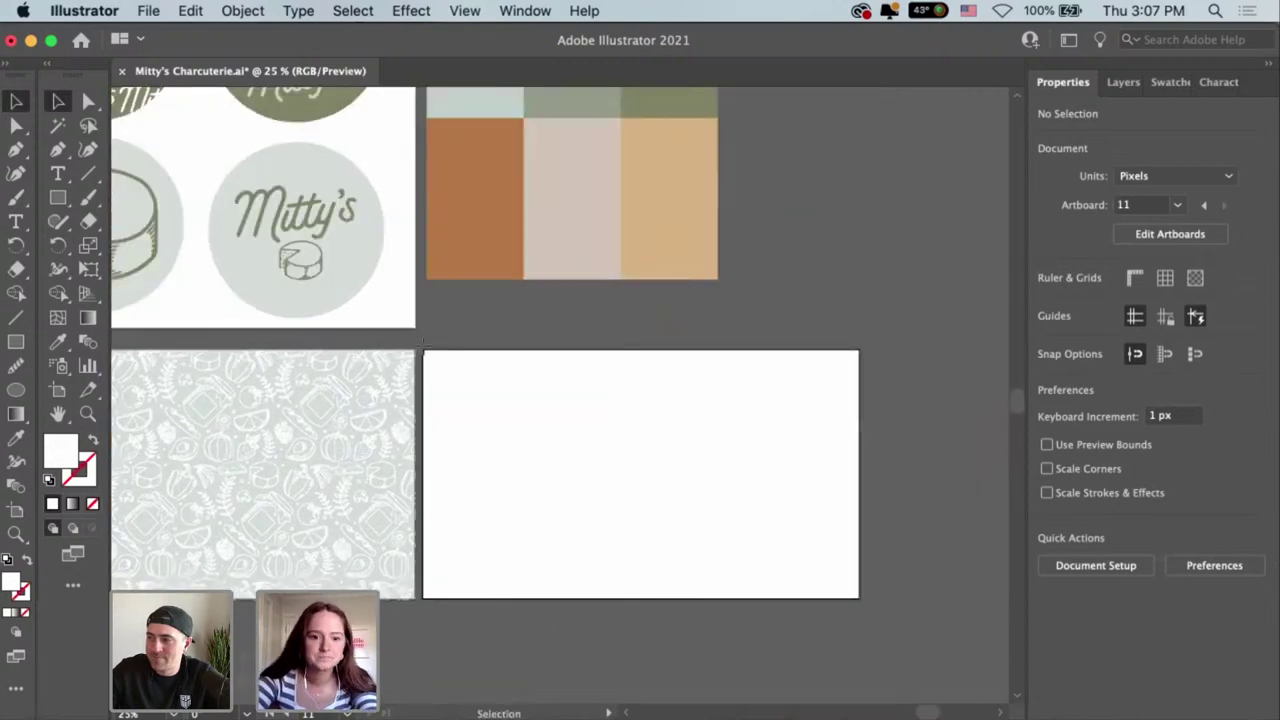
# Draw a rectangle covering the whole blank business card artboard.
pyautogui.press('m')
pyautogui.moveTo(424, 350); pyautogui.dragTo(860, 599)
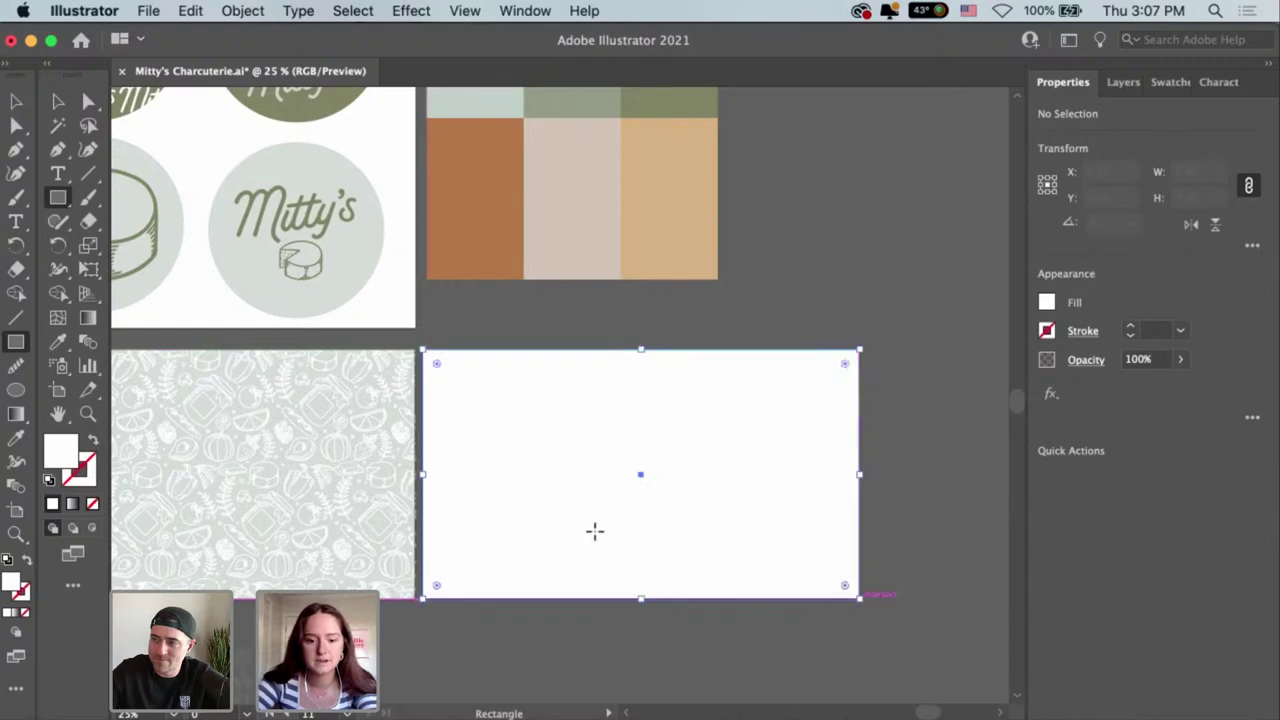
pyautogui.press('v')
pyautogui.scroll(5, 929, 537)
pyautogui.hscroll(-5, 929, 537)
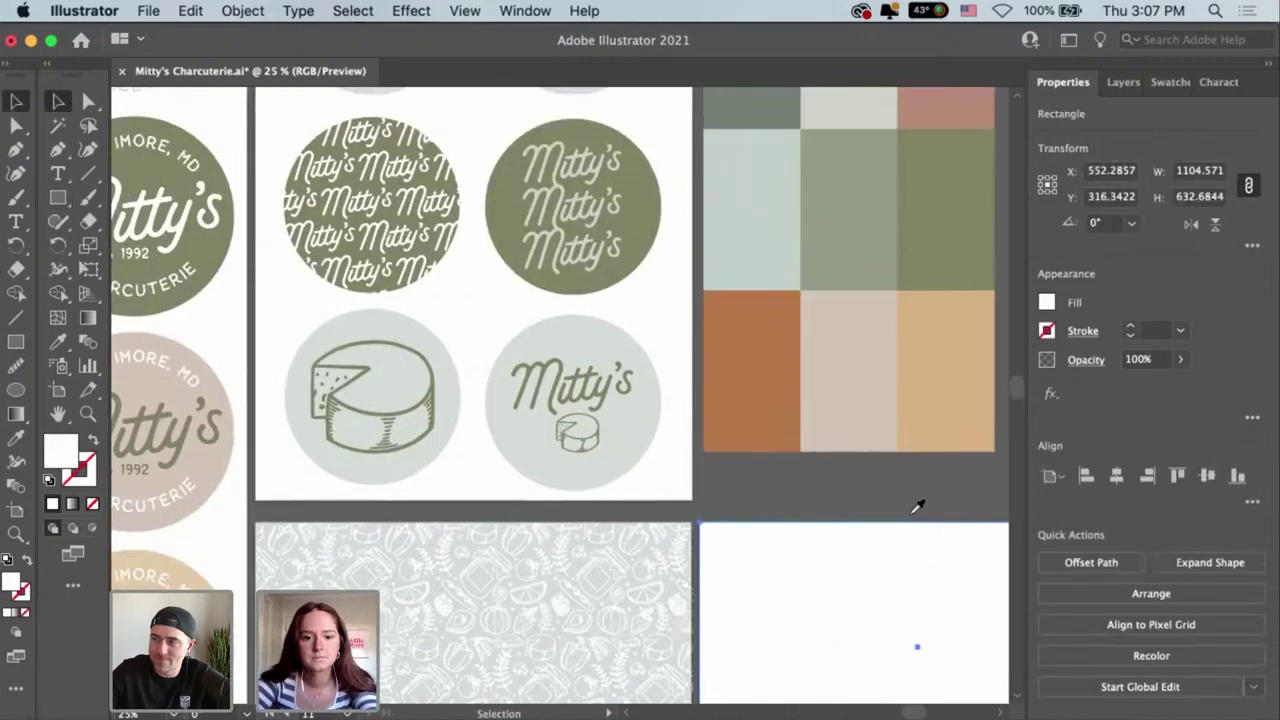
pyautogui.scroll(3, 580, 331)
pyautogui.hscroll(-1, 580, 331)
# Fill the rectangle with the circles' pale grey-green via the Eyedropper, then deselect it.
pyautogui.press('i')
pyautogui.click(646, 452)
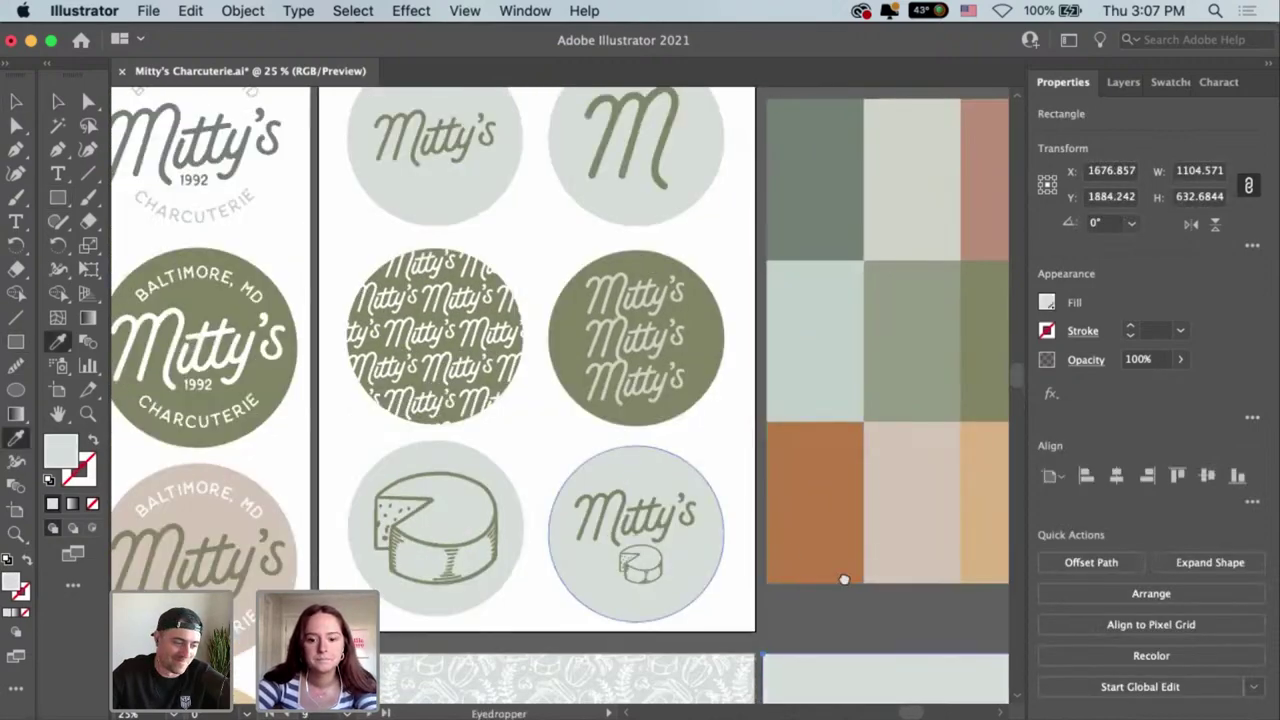
pyautogui.scroll(-6, 740, 609)
pyautogui.hscroll(4, 740, 609)
pyautogui.press('a')
pyautogui.click(748, 618)
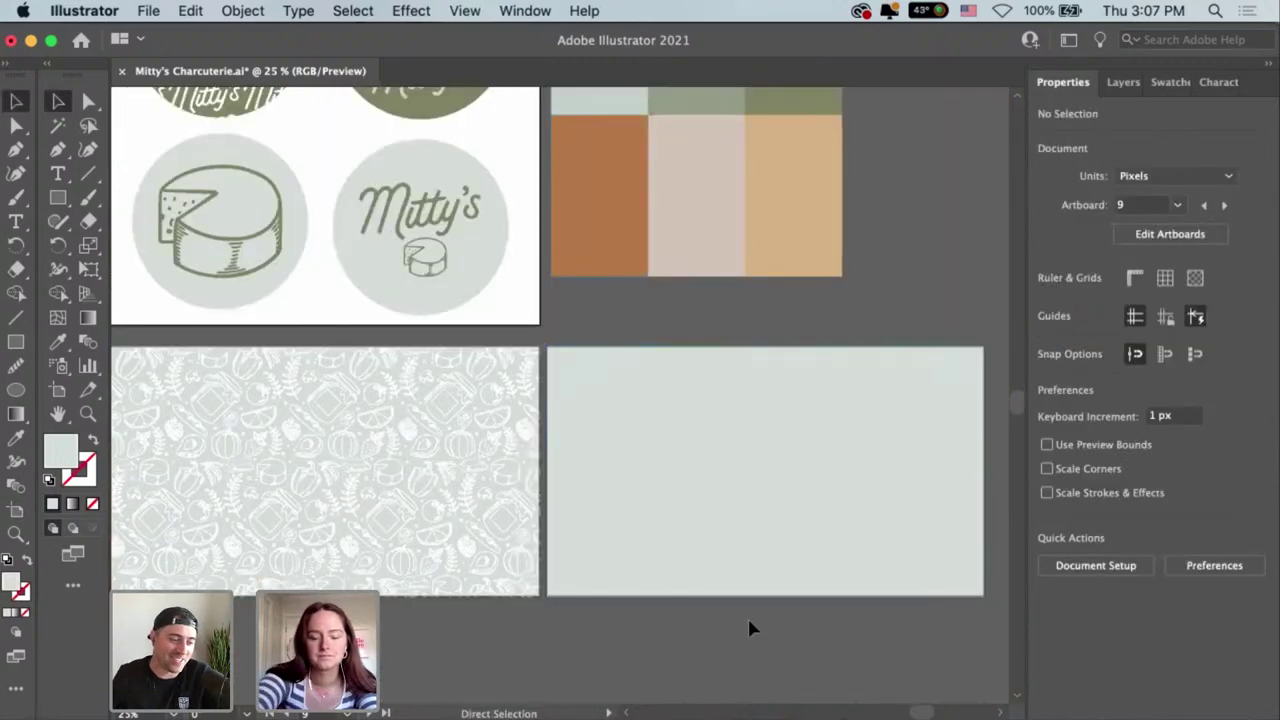
pyautogui.press('super+minus')
# Select the badge's BALTIMORE, MD, Mitty's and CHARCUTERIE lettering on the logo artboard and copy it.
pyautogui.press('v')
pyautogui.hscroll(-4, 731, 572)
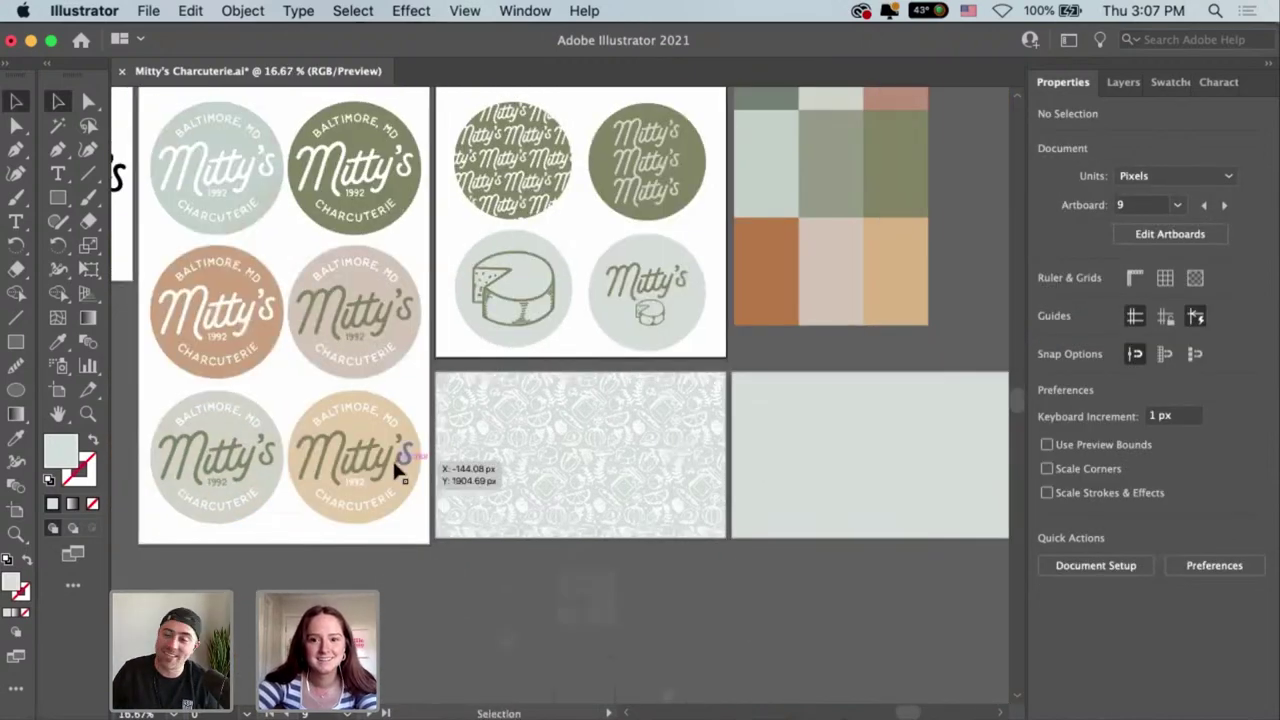
pyautogui.click(206, 421)
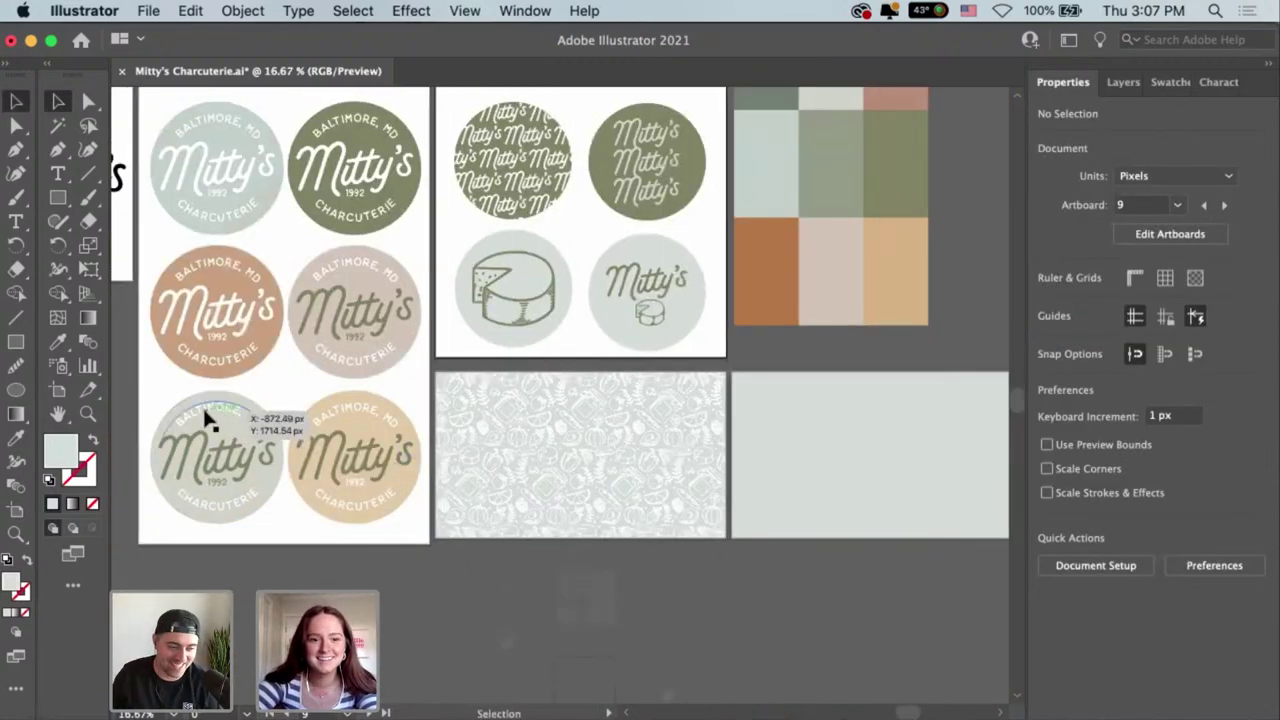
pyautogui.keyDown('shift'); pyautogui.click(228, 484); pyautogui.keyUp('shift')
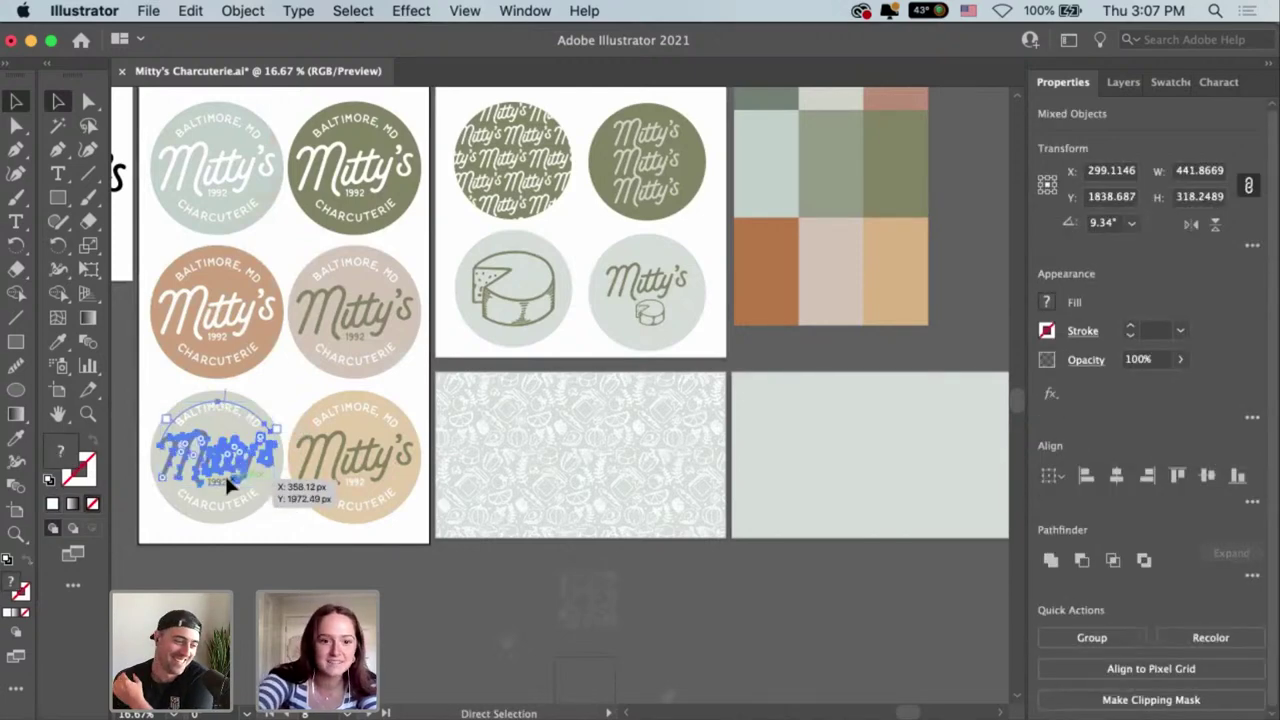
pyautogui.press('super+equal')
pyautogui.press('super+equal')
pyautogui.press('super+equal')
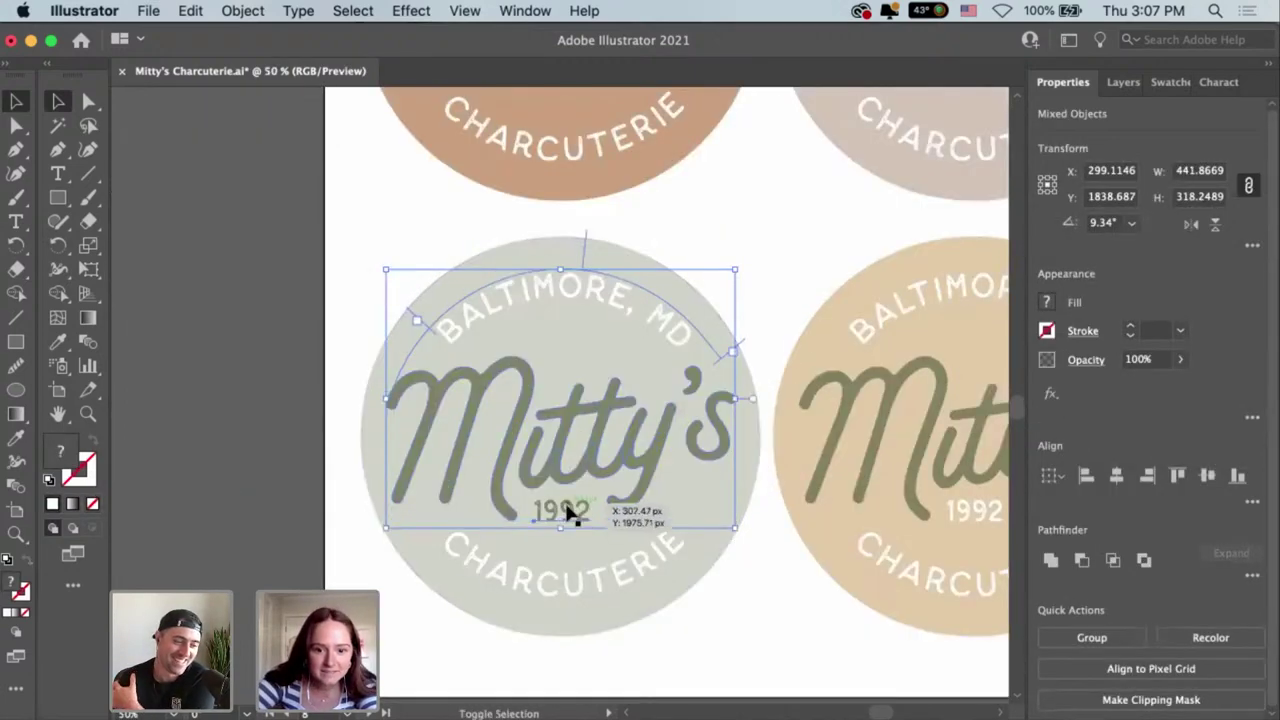
pyautogui.keyDown('shift'); pyautogui.click(623, 566); pyautogui.keyUp('shift')
pyautogui.press('super+minus')
pyautogui.press('super+minus')
pyautogui.press('super+minus')
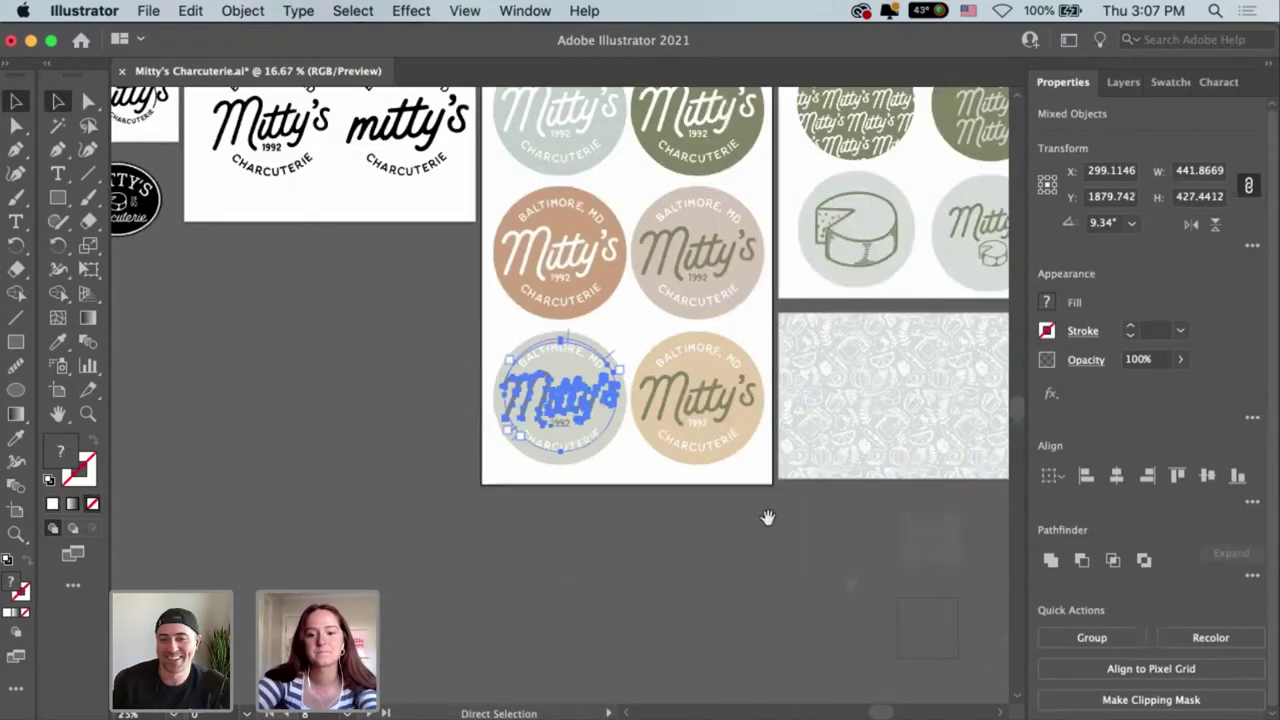
pyautogui.press('super+minus')
pyautogui.hscroll(5, 480, 555)
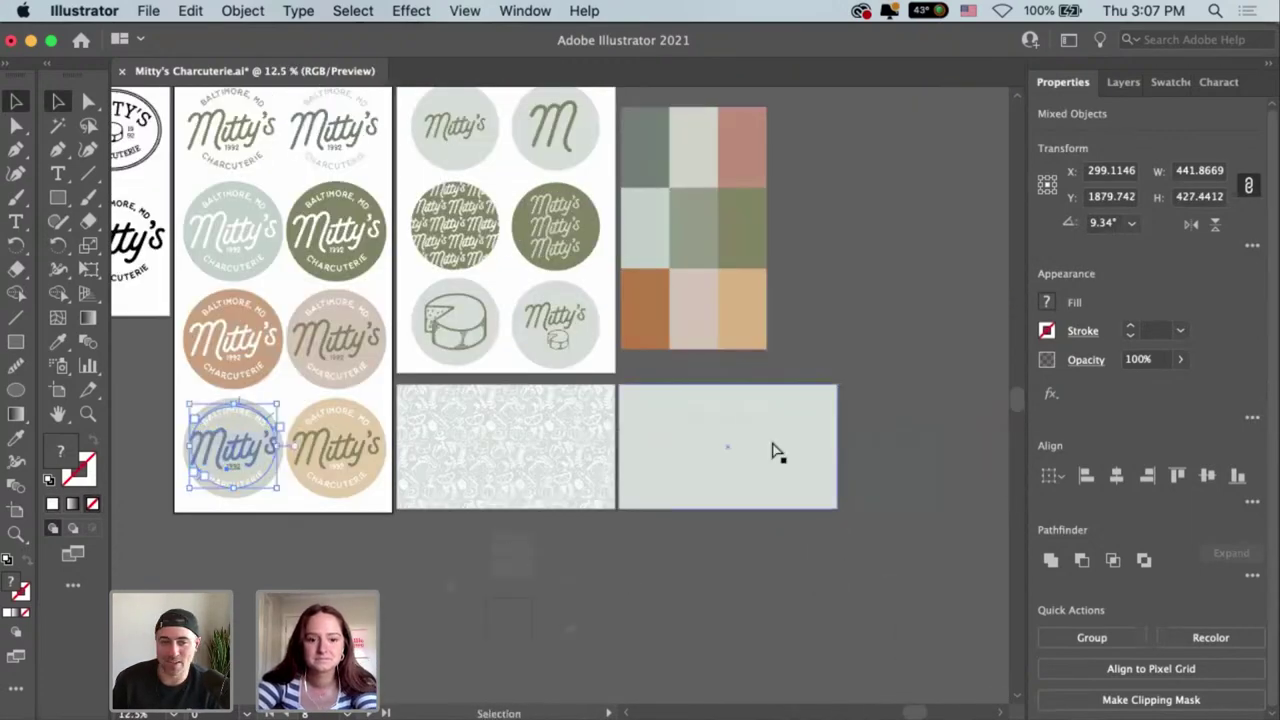
pyautogui.press('super+c')
# Paste the badge copy onto the pale green card, group it, and centre it vertically.
pyautogui.press('super+v')
pyautogui.moveTo(558, 402); pyautogui.dragTo(730, 447)
pyautogui.moveTo(783, 568); pyautogui.dragTo(781, 565)
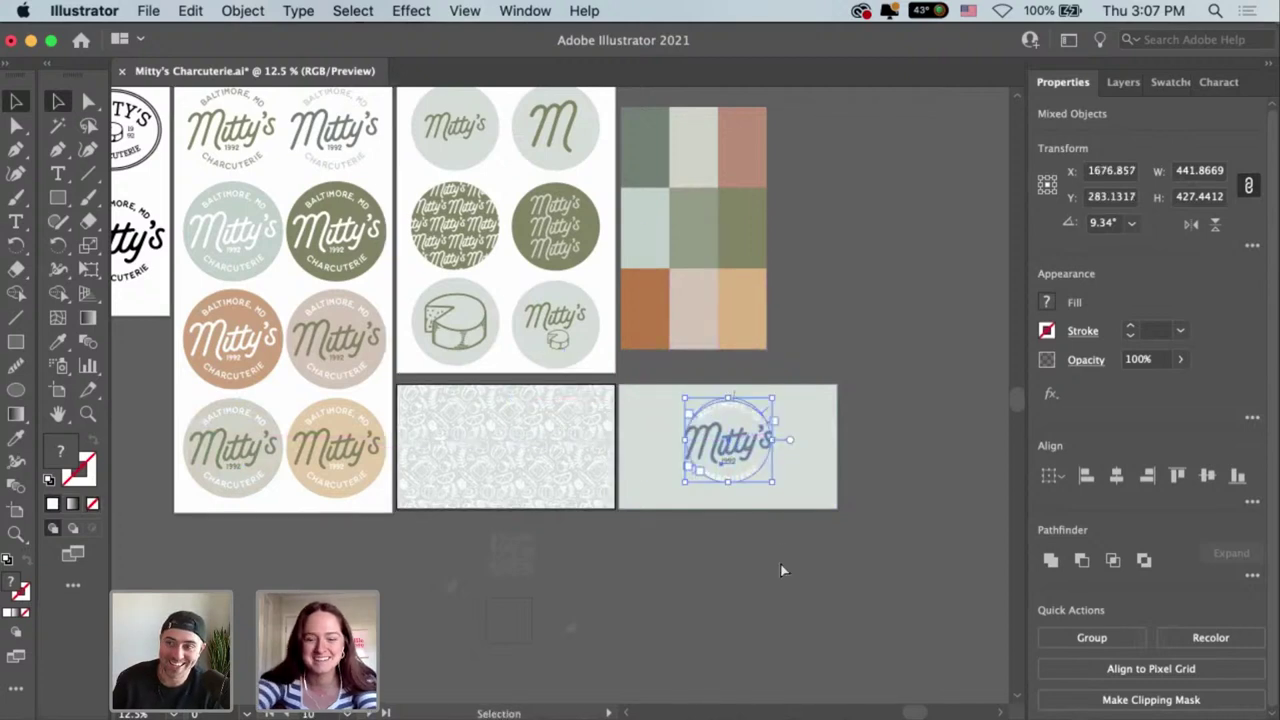
pyautogui.press('super+equal')
pyautogui.press('super+equal')
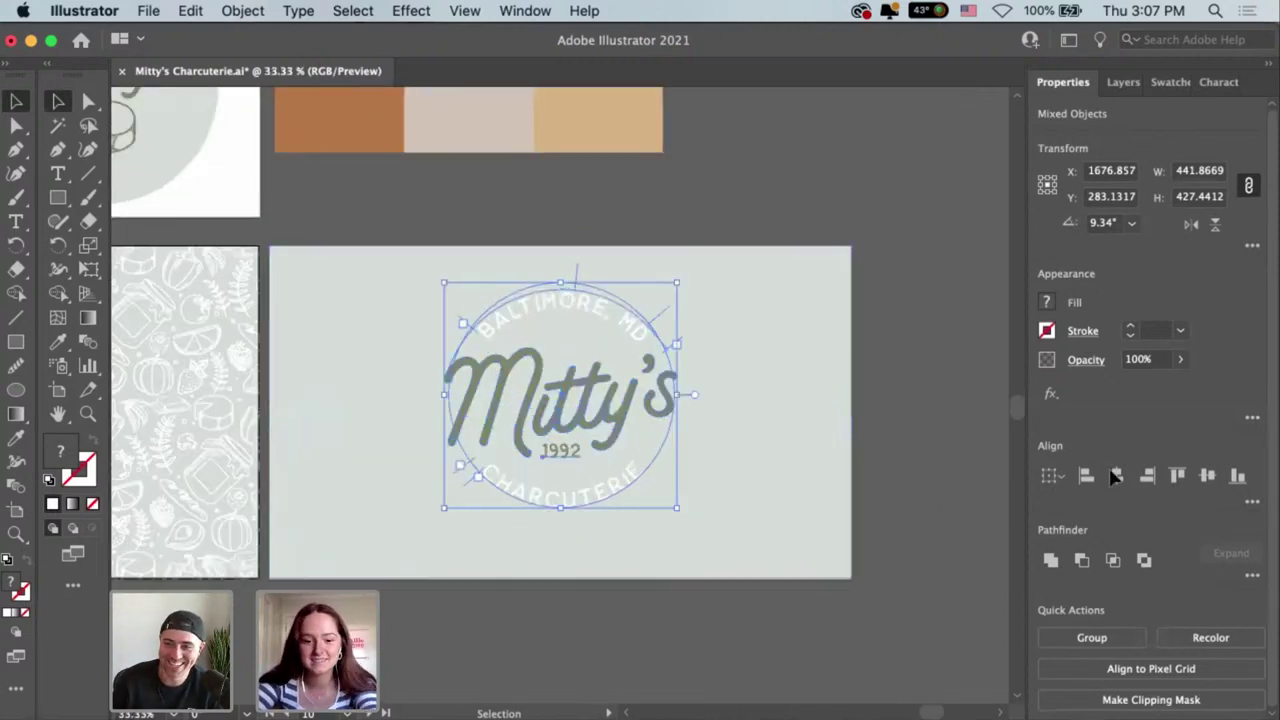
pyautogui.press('super+g')
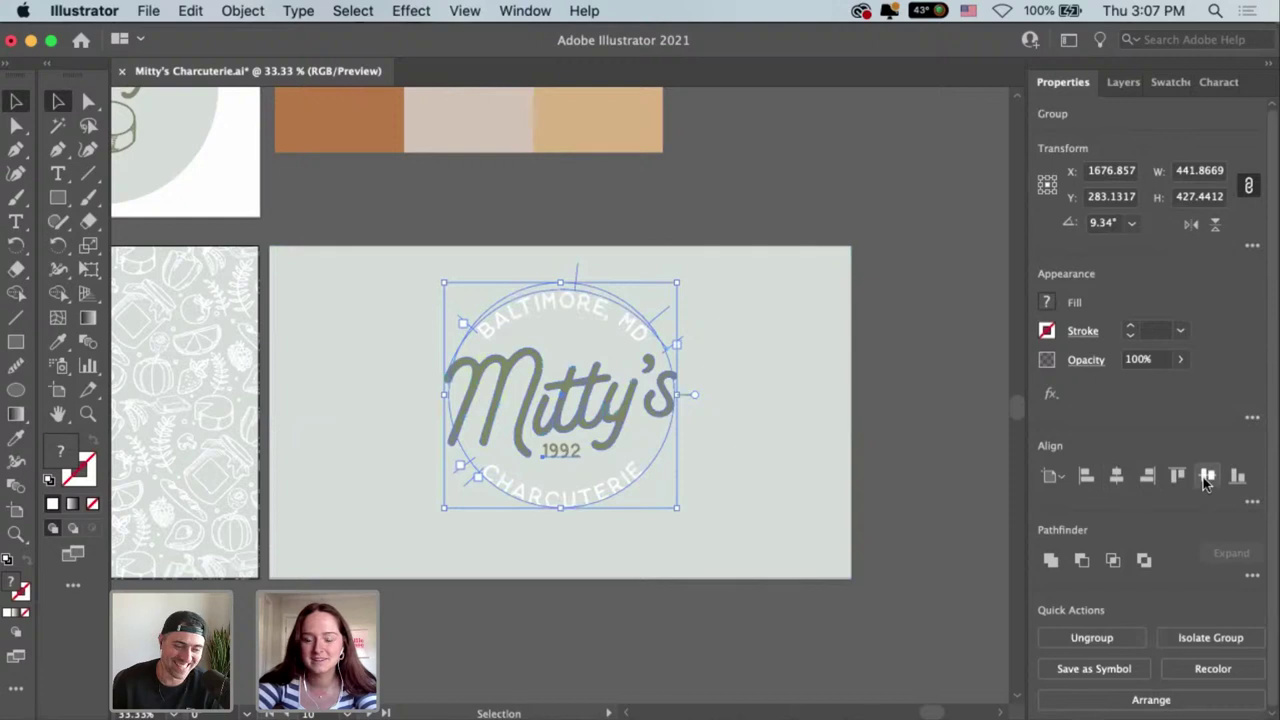
pyautogui.click(1208, 477)
pyautogui.click(812, 345)
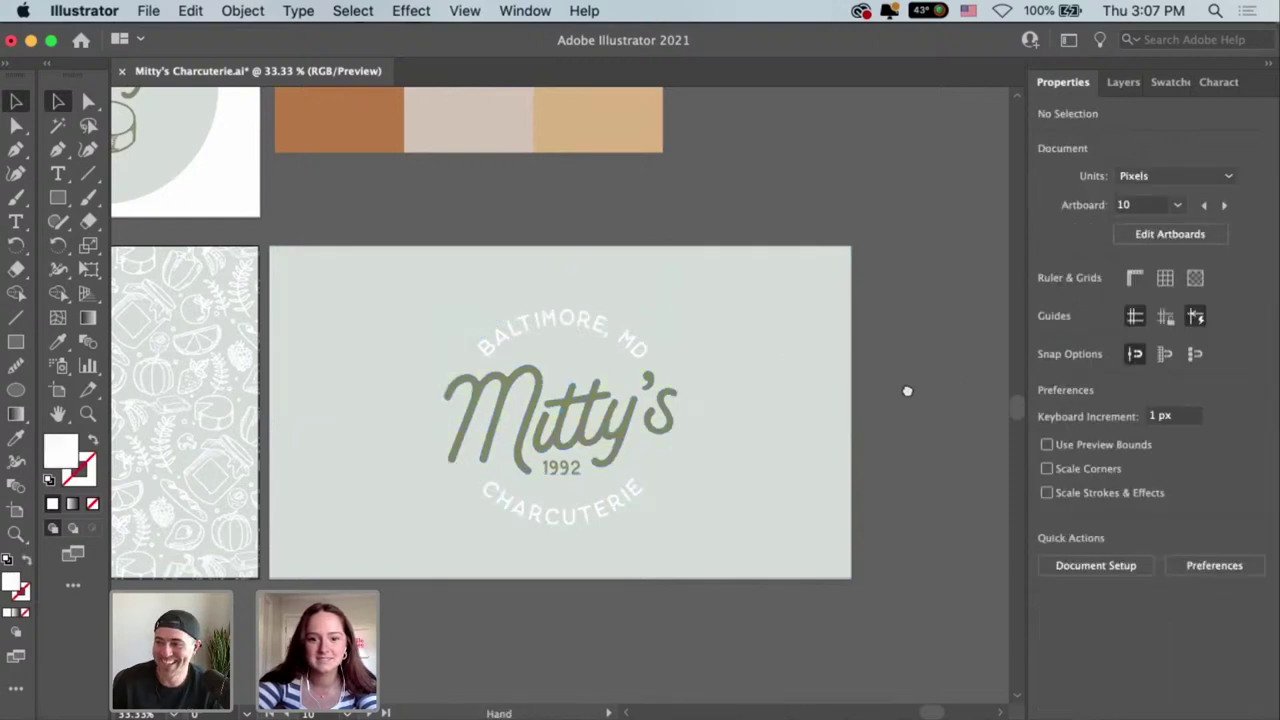
# Nudge the badge group slightly upward on the card, then deselect it.
pyautogui.hscroll(-5, 906, 389)
pyautogui.scroll(2, 906, 389)
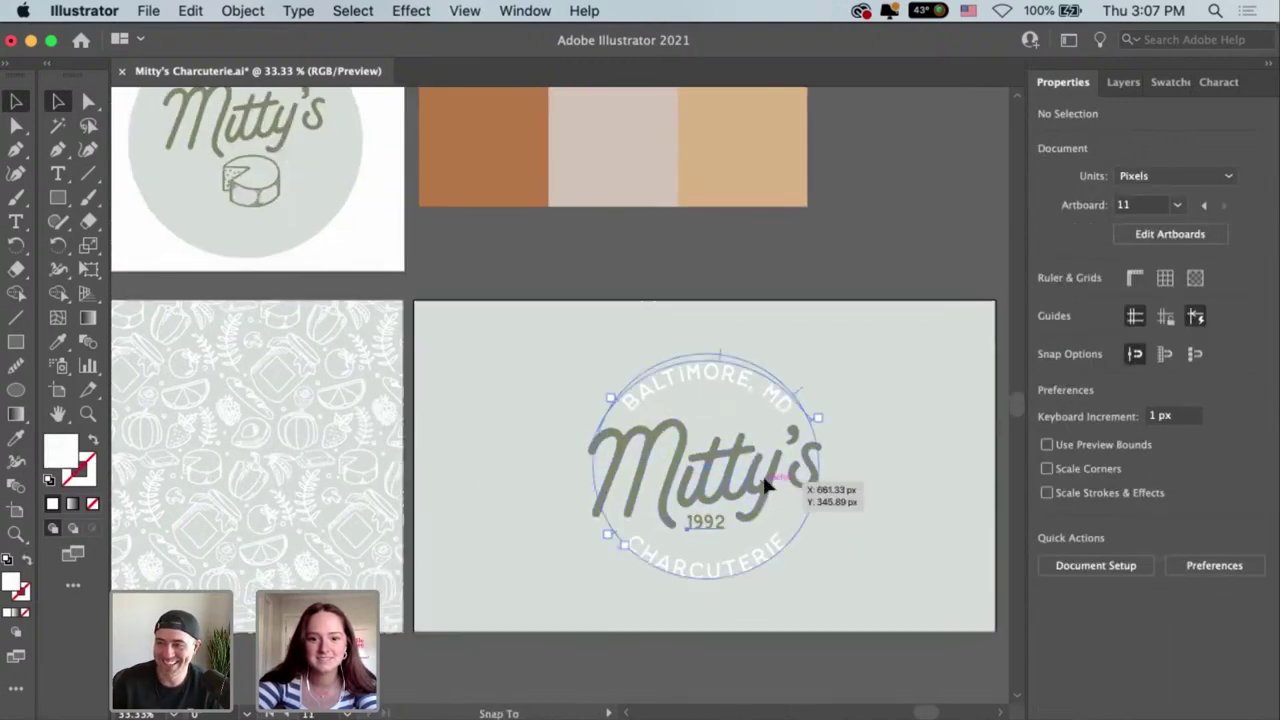
pyautogui.click(786, 480)
pyautogui.hscroll(-2, 495, 350)
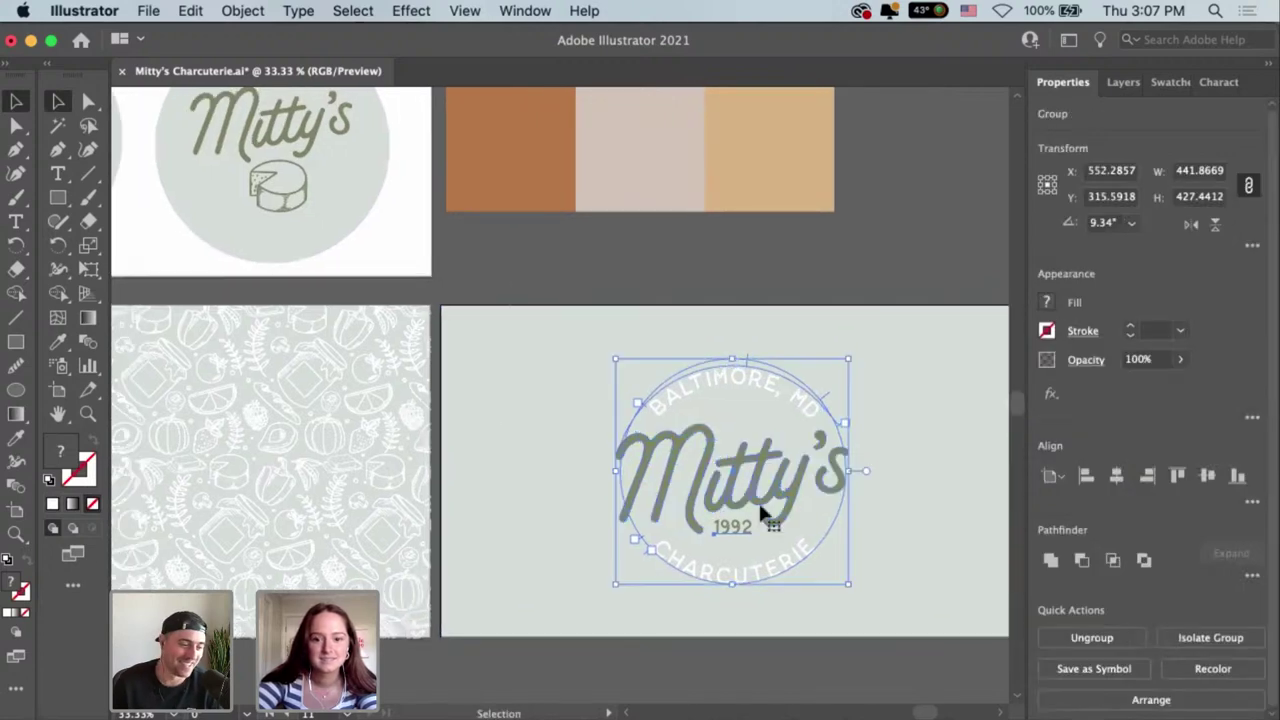
pyautogui.hscroll(3, 752, 484)
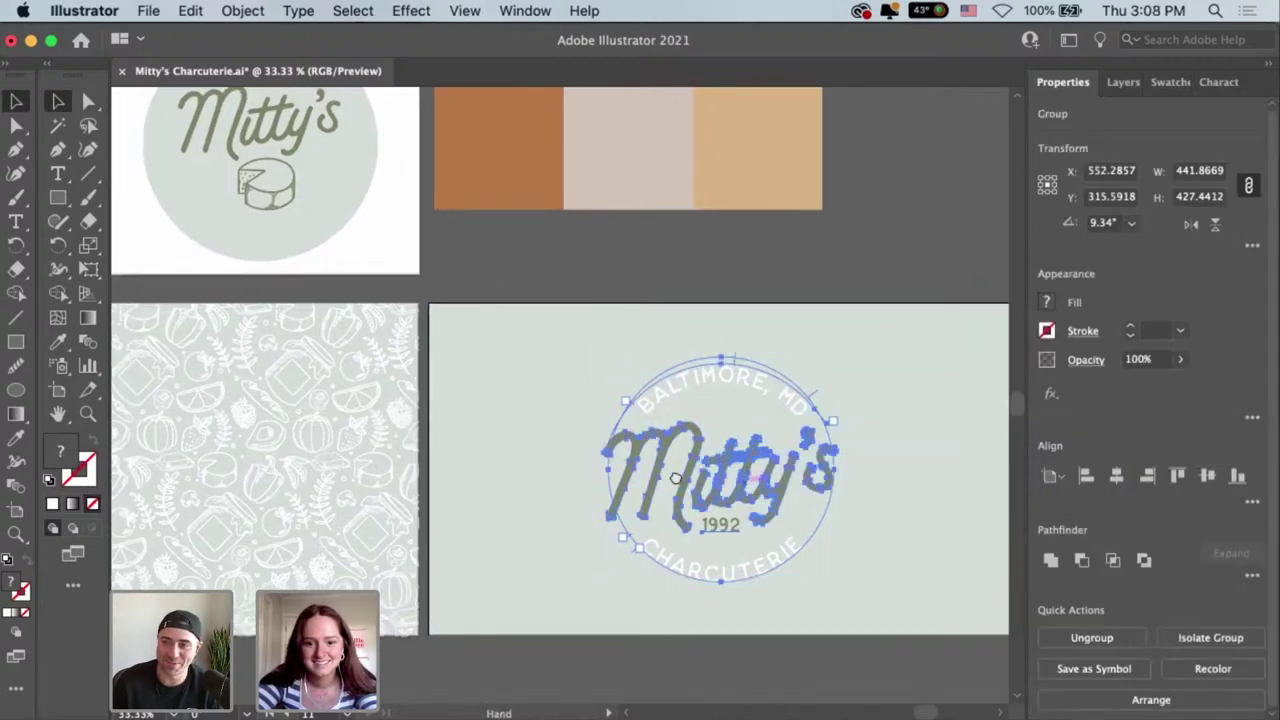
pyautogui.moveTo(678, 480); pyautogui.dragTo(675, 469)
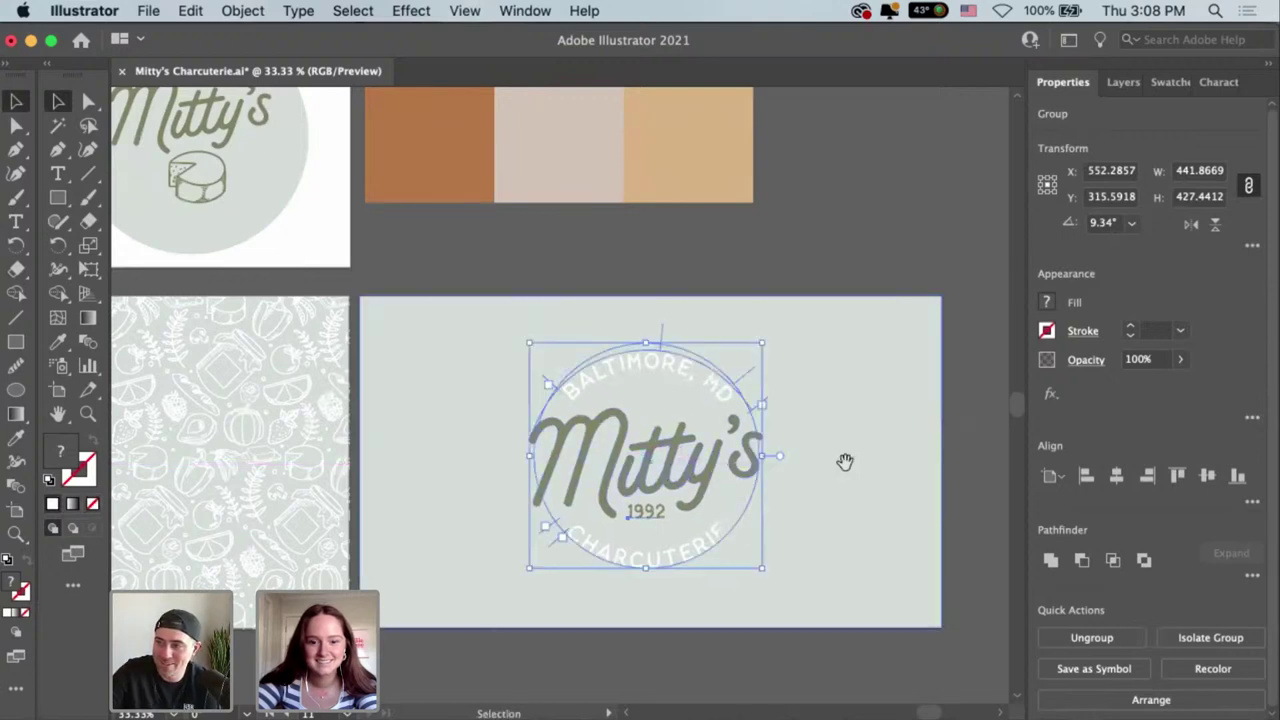
pyautogui.click(845, 461)
pyautogui.click(751, 297)
# Scale the badge down proportionally to about 391 × 378 px and move it to the card's left side.
pyautogui.moveTo(680, 306); pyautogui.dragTo(810, 462)
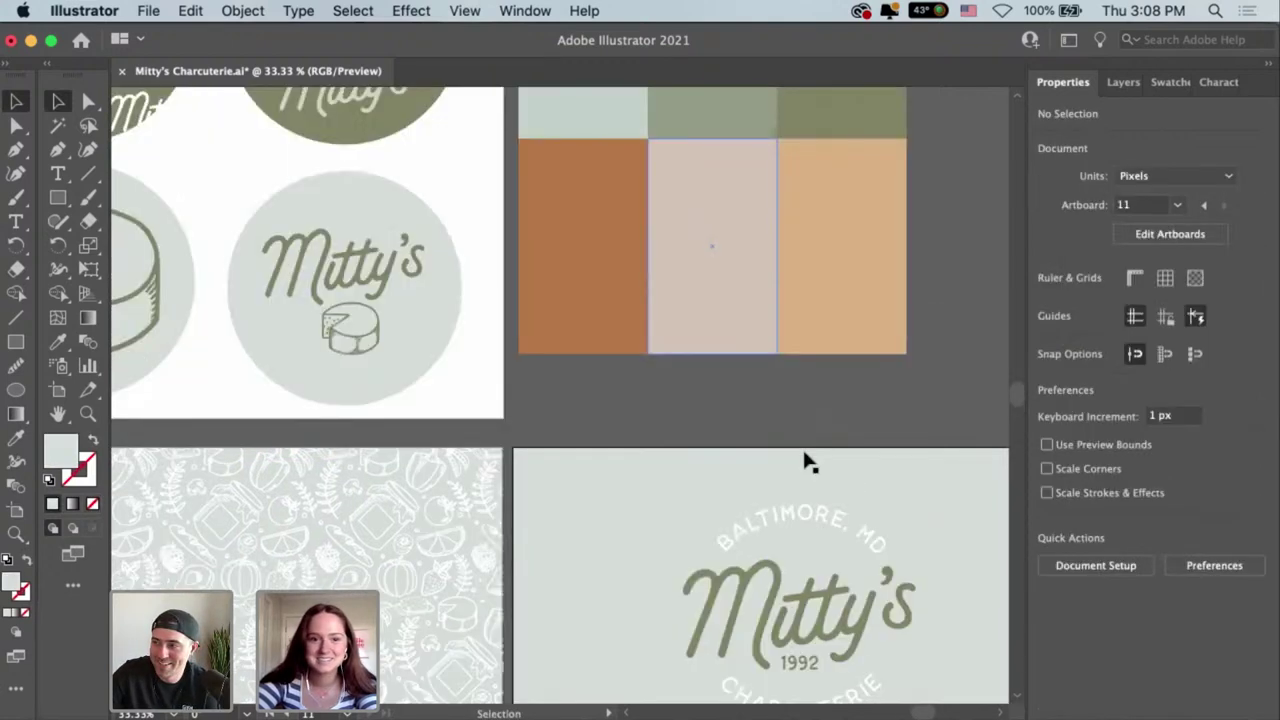
pyautogui.press('space')
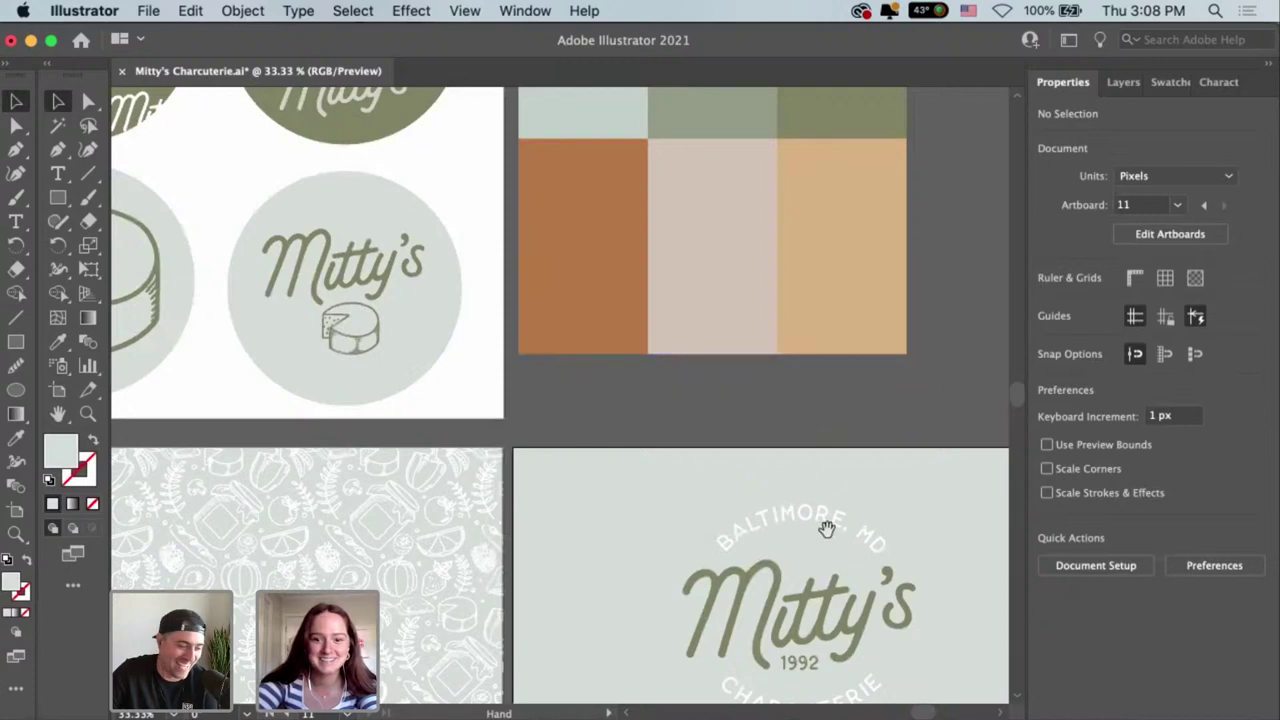
pyautogui.moveTo(826, 528); pyautogui.dragTo(646, 367)
pyautogui.click(674, 550)
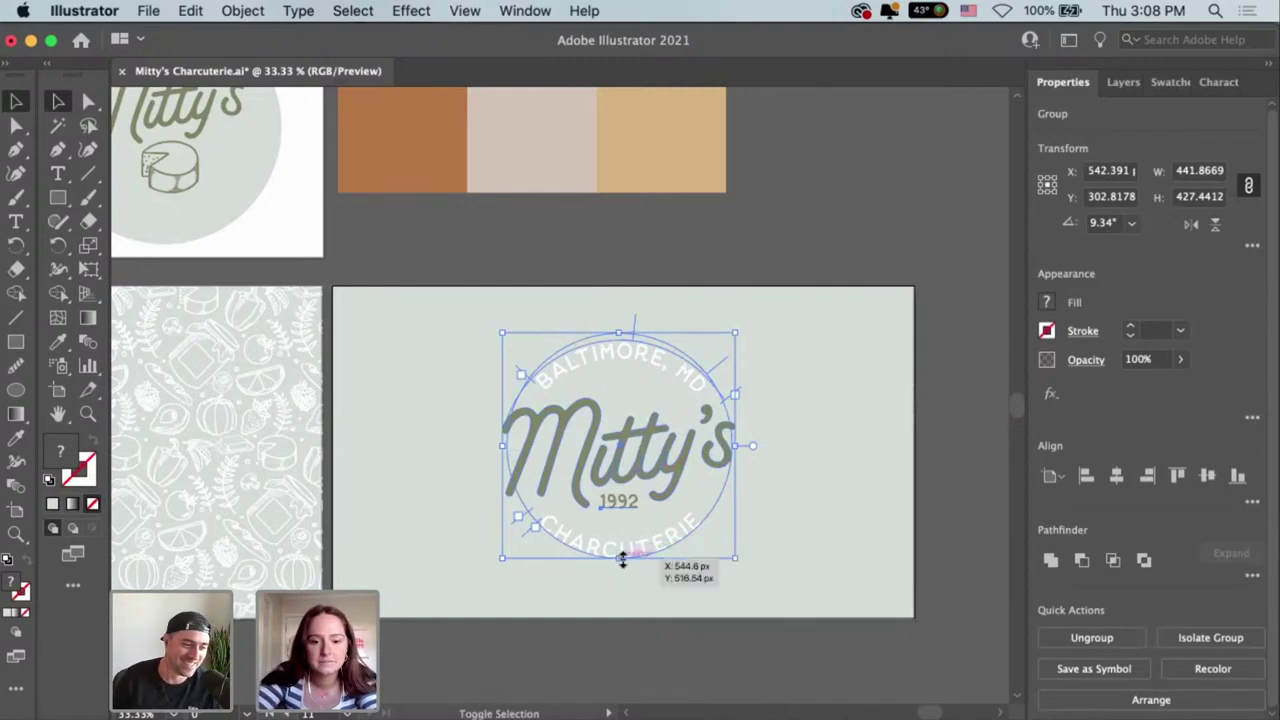
pyautogui.moveTo(620, 546); pyautogui.dragTo(620, 521)
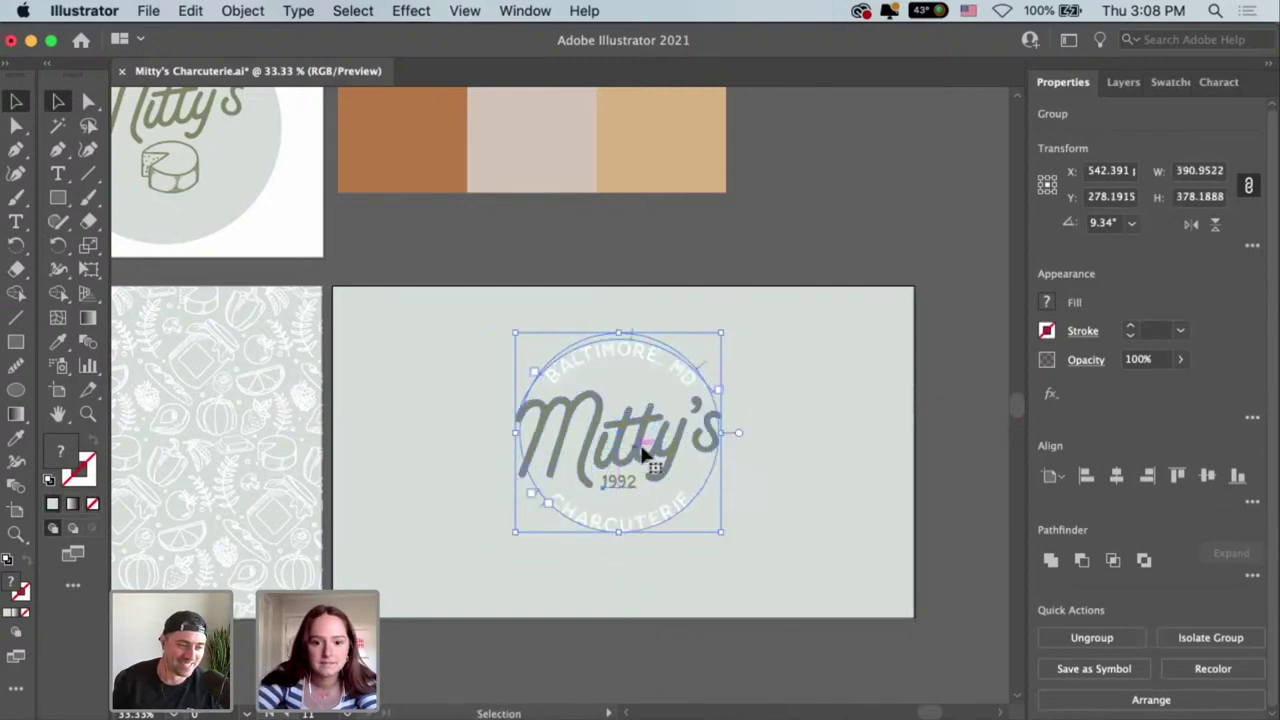
pyautogui.moveTo(624, 457); pyautogui.dragTo(493, 458)
# Draw a vertical line right of the badge with a 6 pt stroke.
pyautogui.click(590, 386)
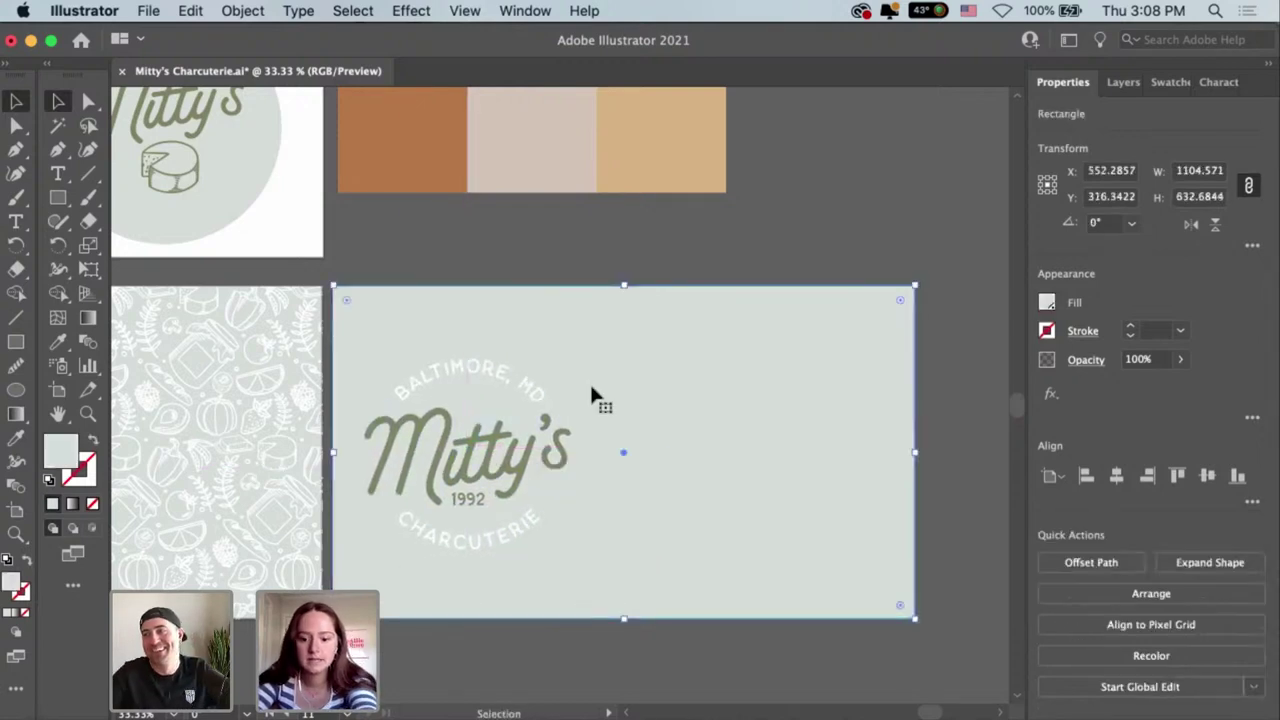
pyautogui.press('\\')
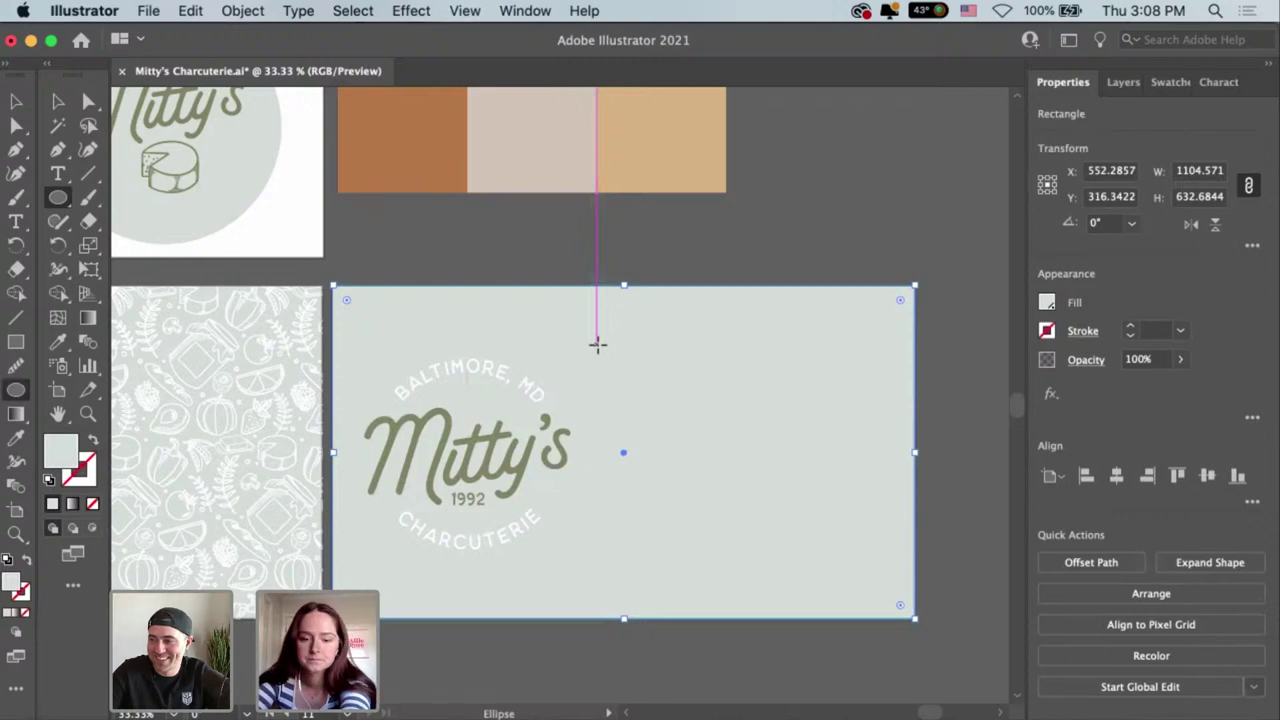
pyautogui.moveTo(596, 336); pyautogui.dragTo(597, 557)
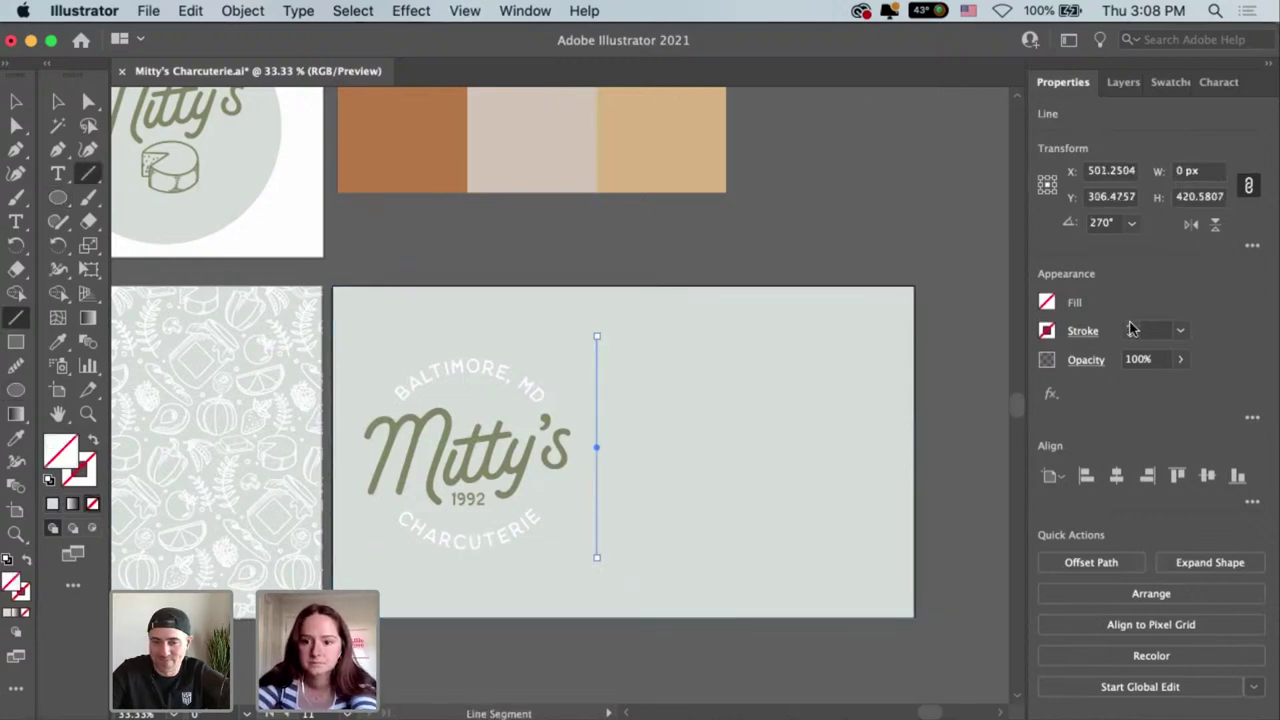
pyautogui.click(1131, 325)
pyautogui.click(1130, 325)
pyautogui.click(1130, 325)
pyautogui.click(1130, 325)
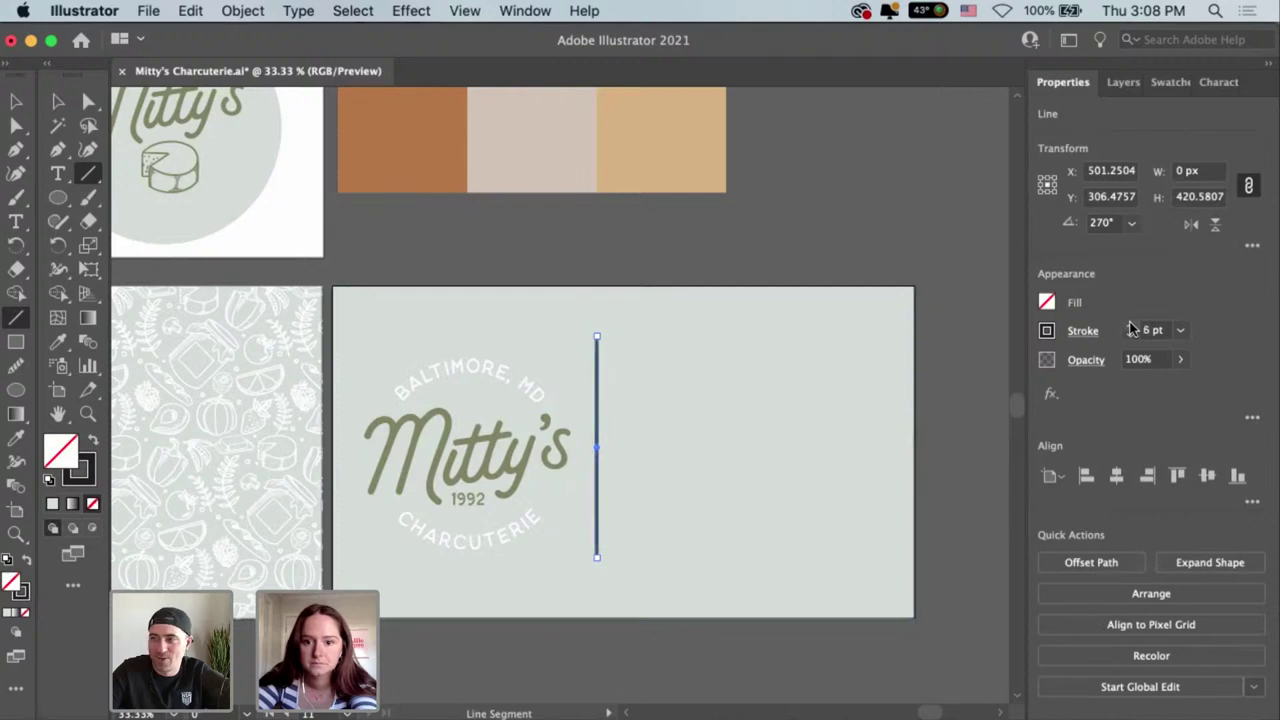
pyautogui.click(1130, 325)
# Make the line's stroke the green sampled from the Mitty's lettering.
pyautogui.click(1046, 331)
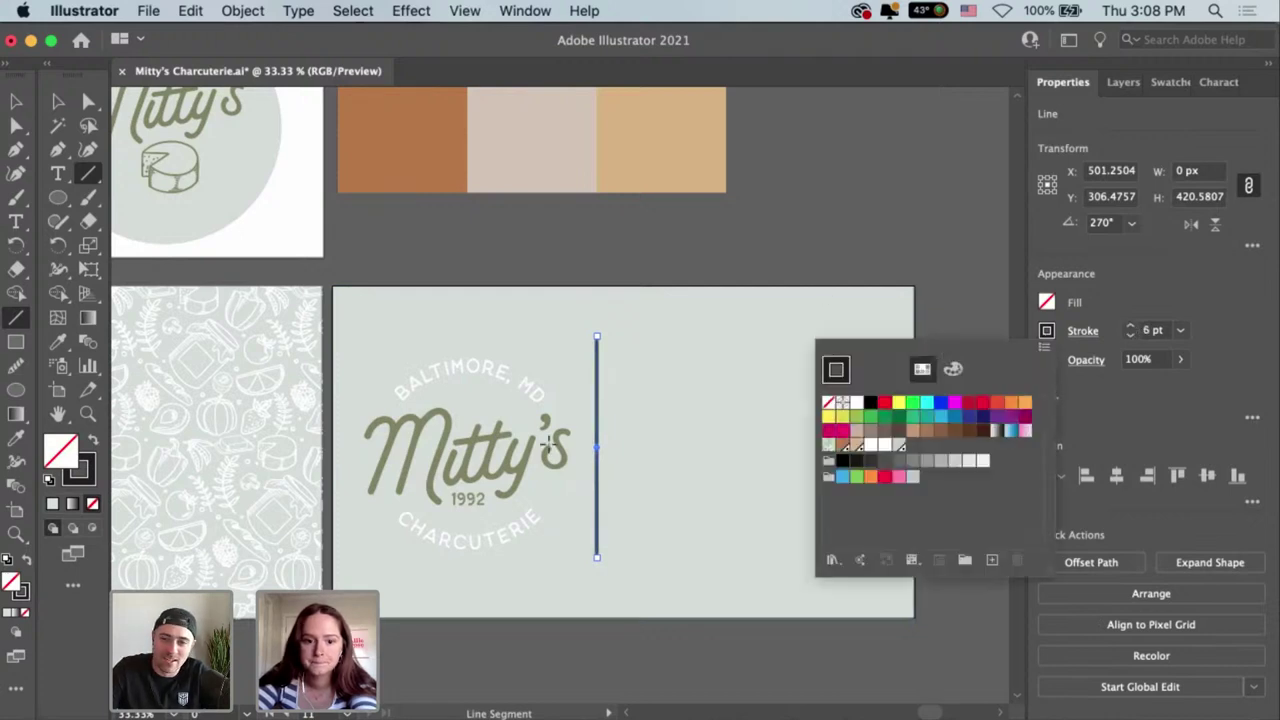
pyautogui.press('i')
pyautogui.click(487, 463)
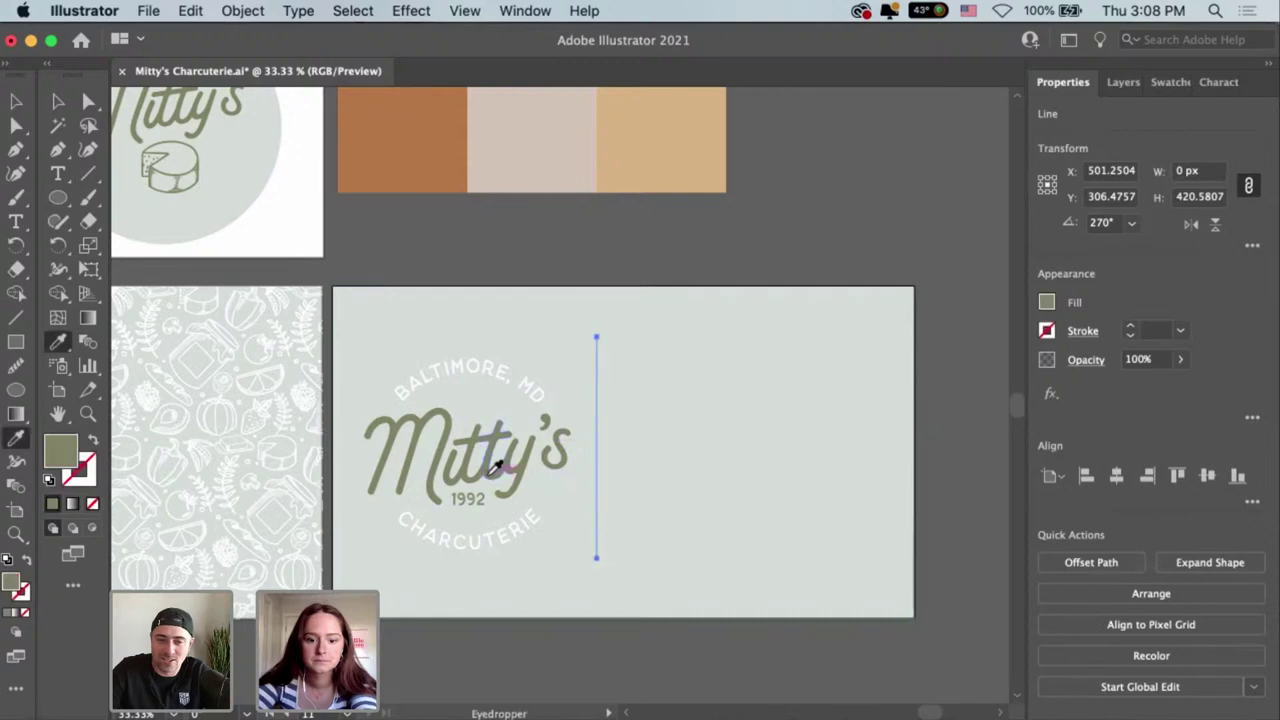
pyautogui.press('v')
pyautogui.click(1047, 303)
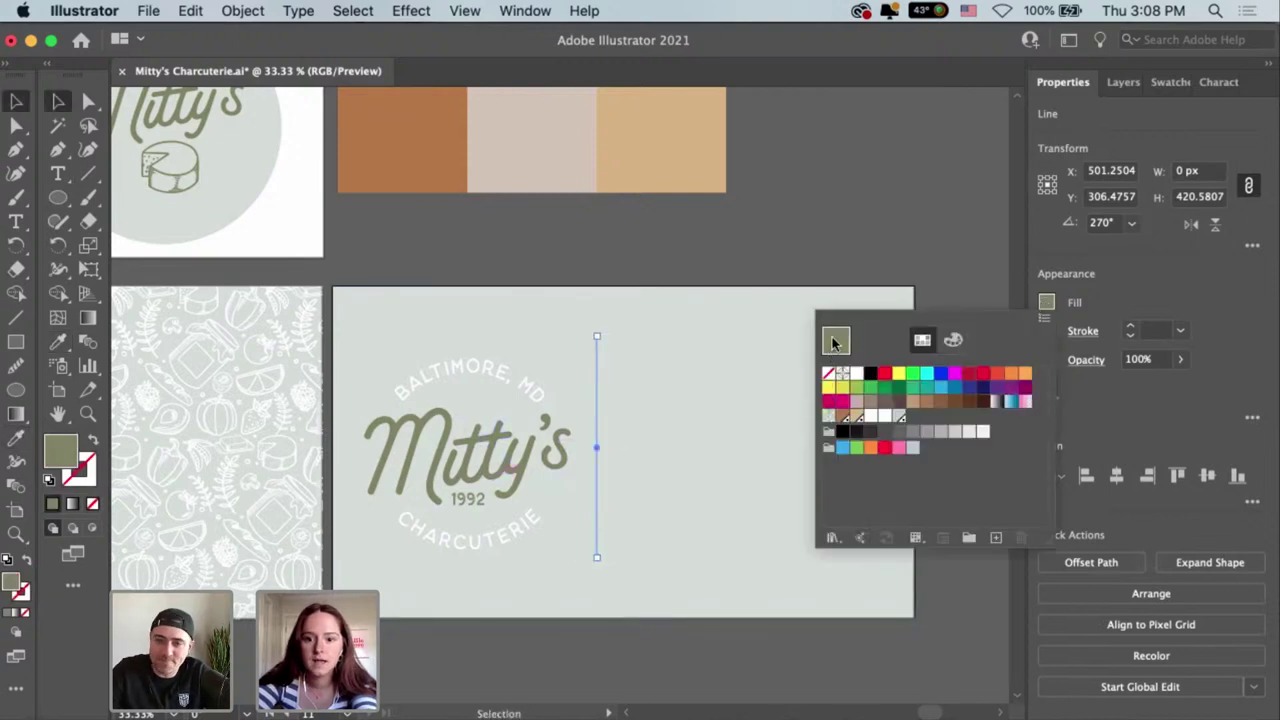
pyautogui.click(1047, 331)
pyautogui.click(1047, 331)
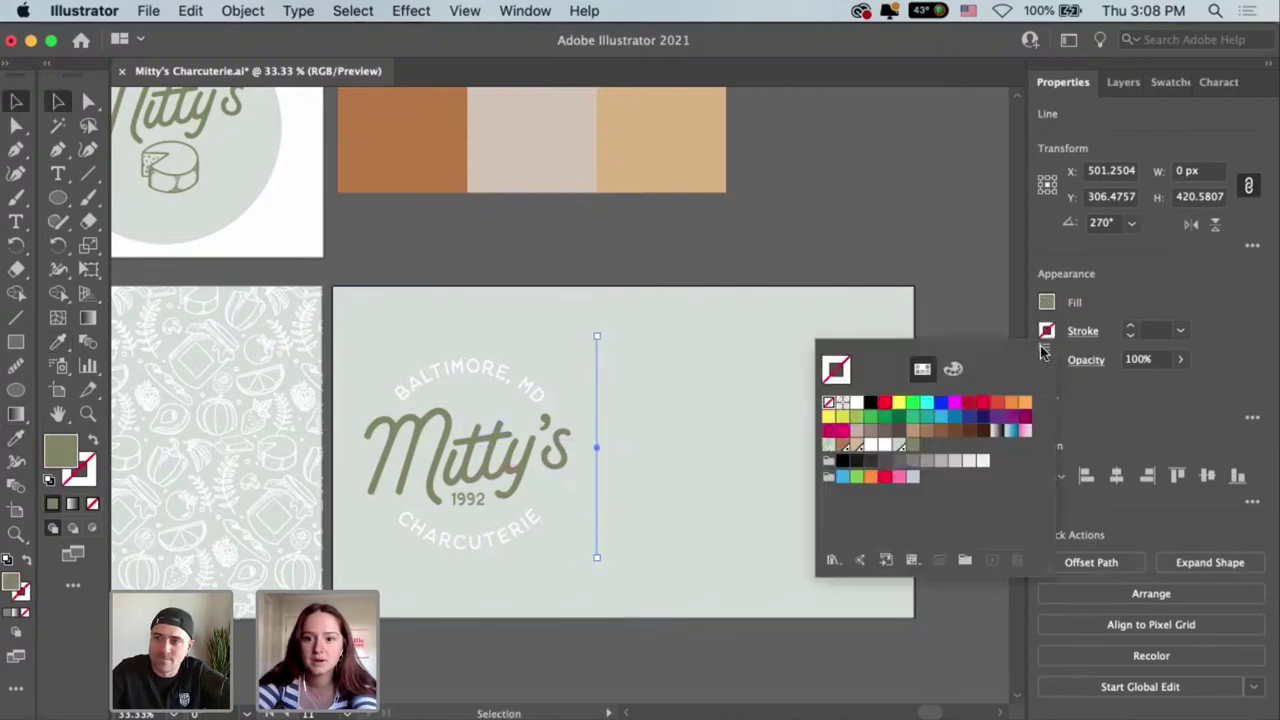
pyautogui.click(913, 446)
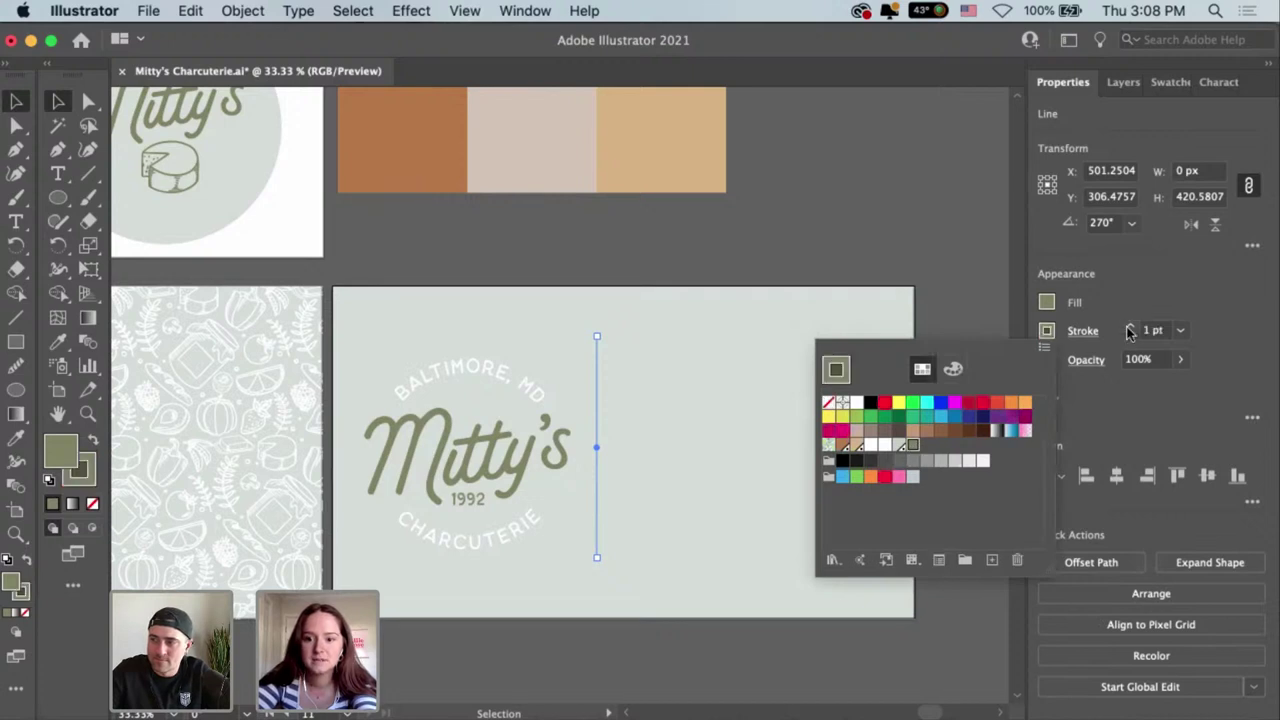
pyautogui.click(1130, 333)
# Set the divider's stroke weight to 5 pt.
pyautogui.click(1129, 327)
pyautogui.click(1129, 327)
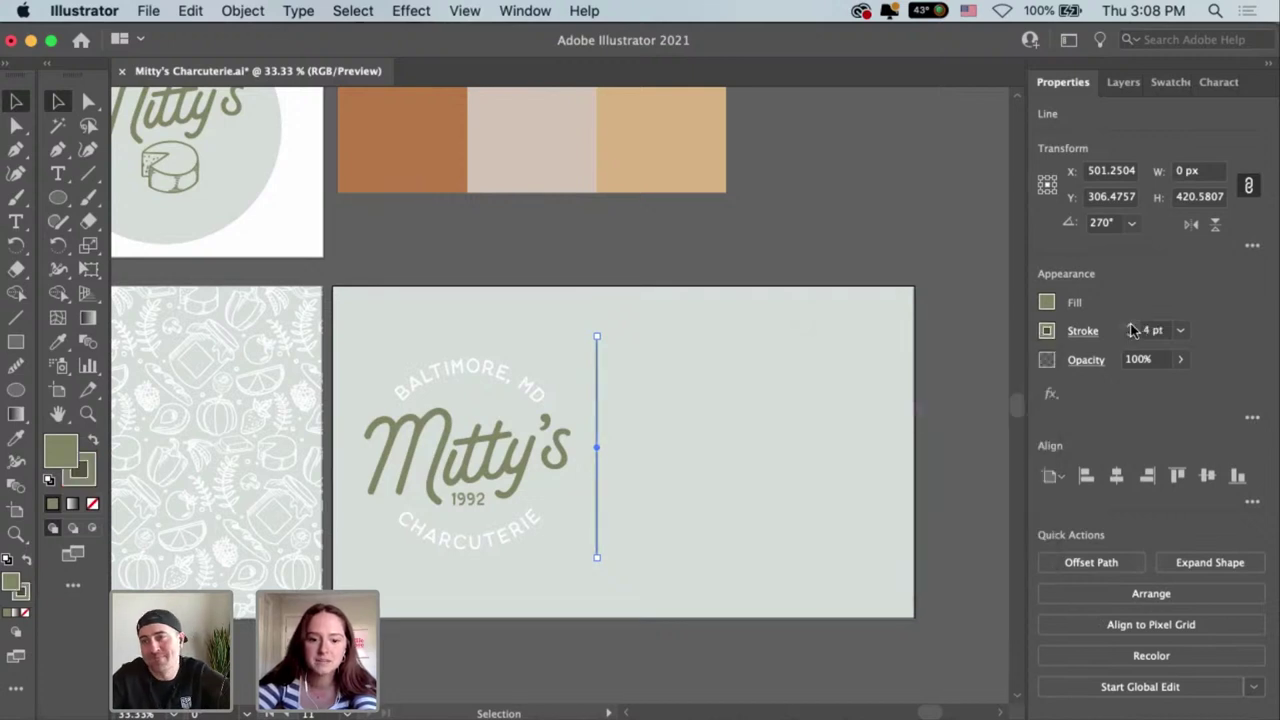
pyautogui.click(1129, 327)
pyautogui.click(1068, 335)
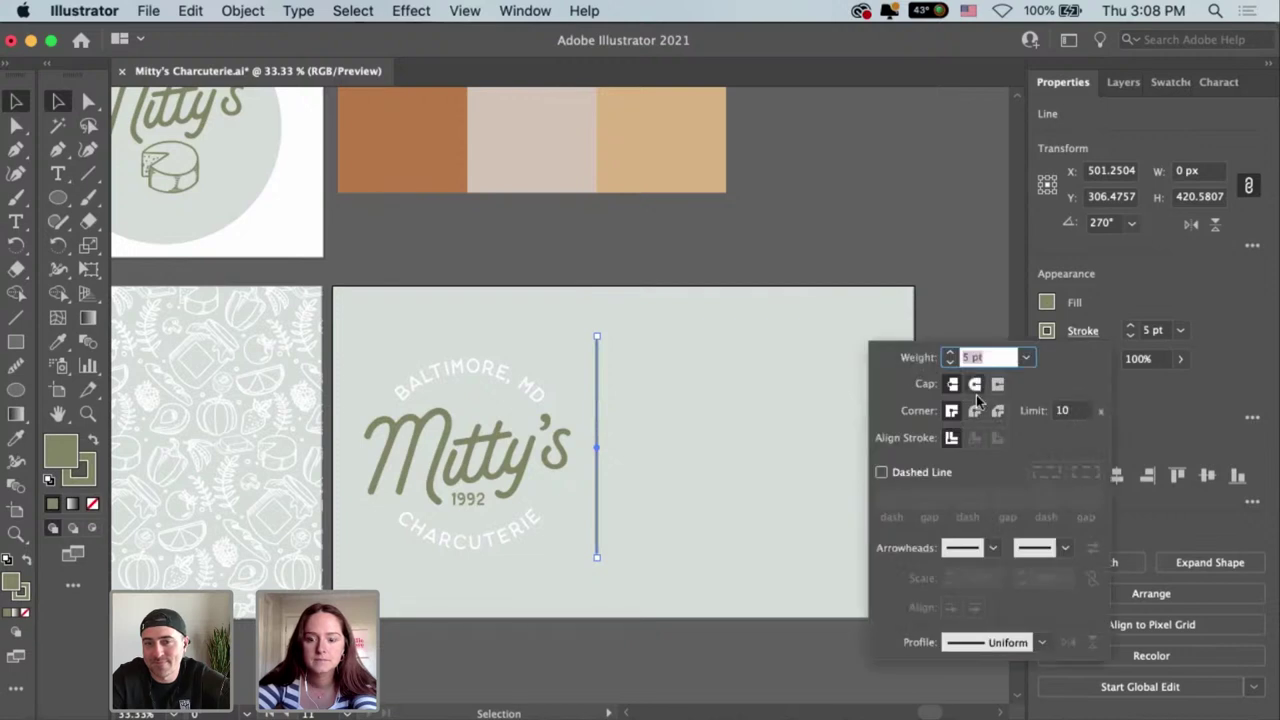
pyautogui.click(808, 289)
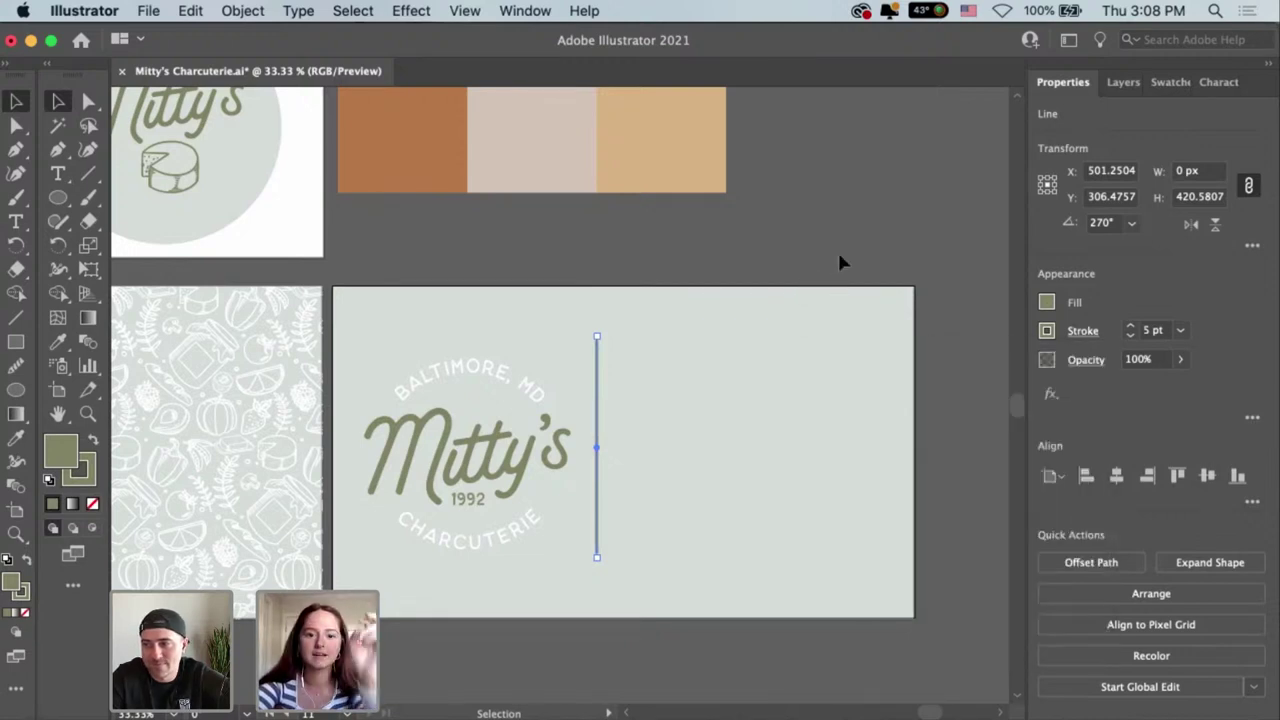
pyautogui.click(751, 434)
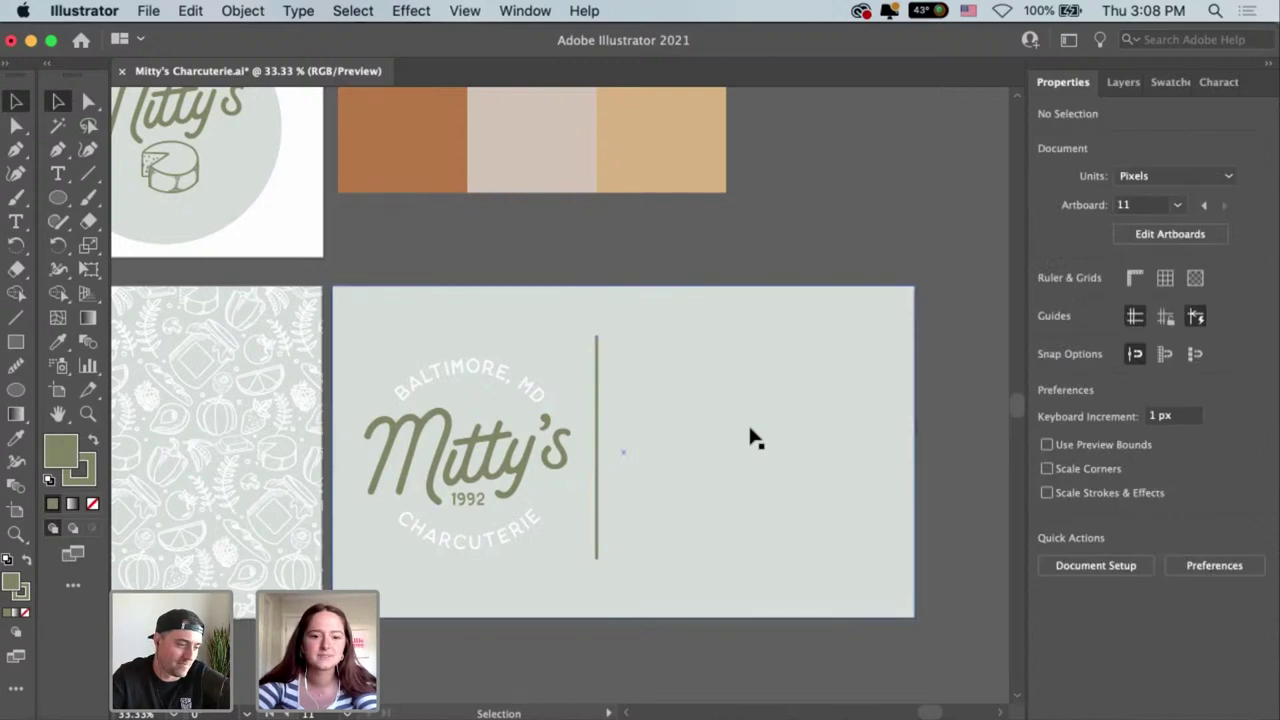
# Extend the divider's top end upward and centre it vertically on the card.
pyautogui.click(596, 382)
pyautogui.moveTo(597, 337); pyautogui.dragTo(597, 311)
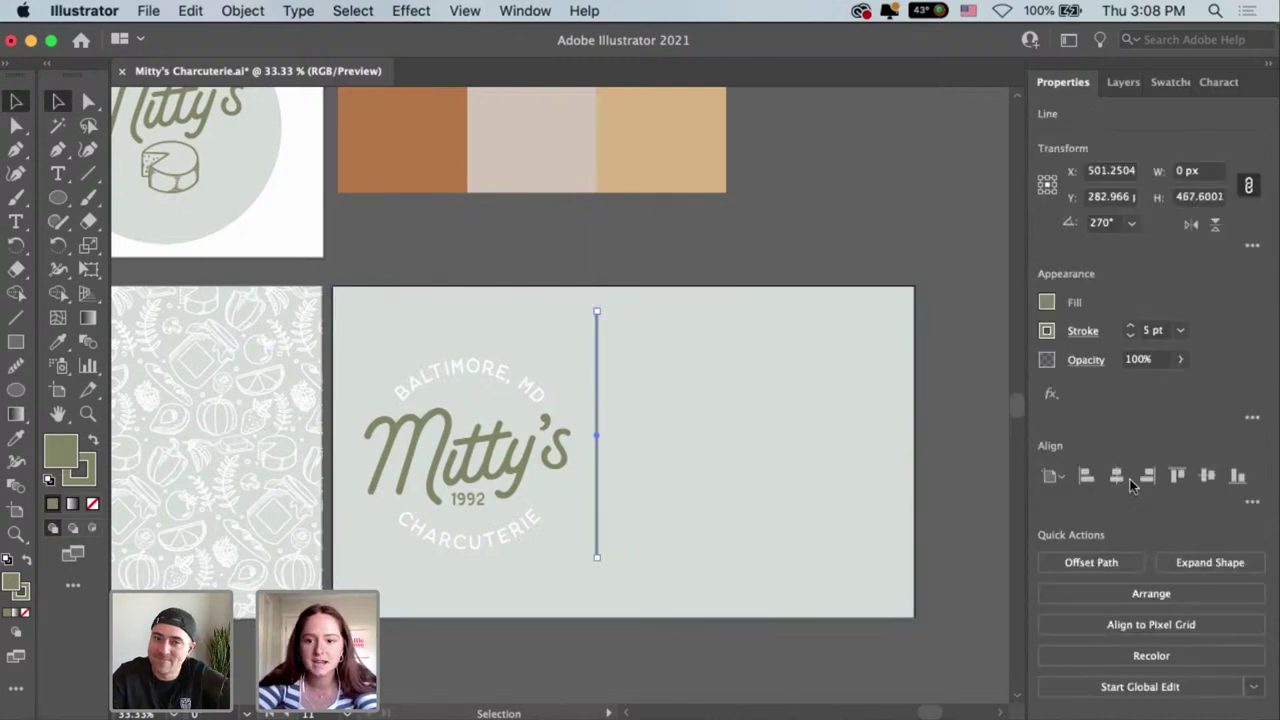
pyautogui.click(1207, 476)
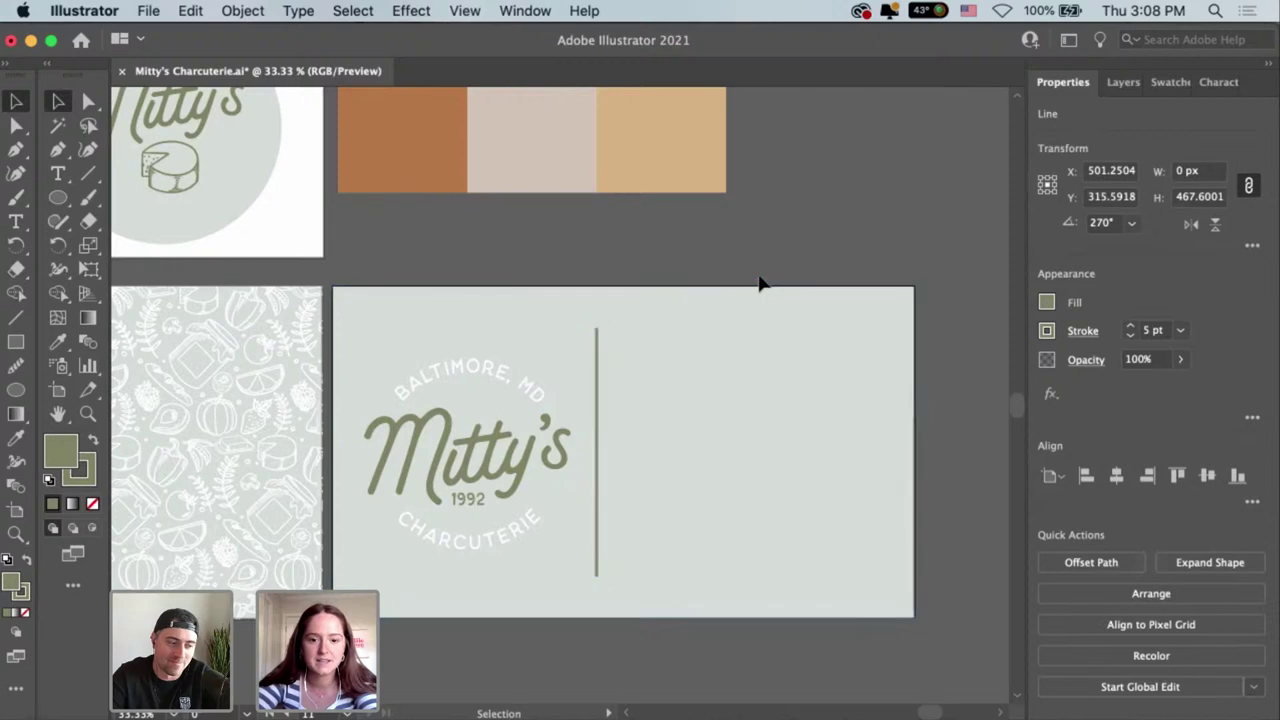
pyautogui.click(854, 437)
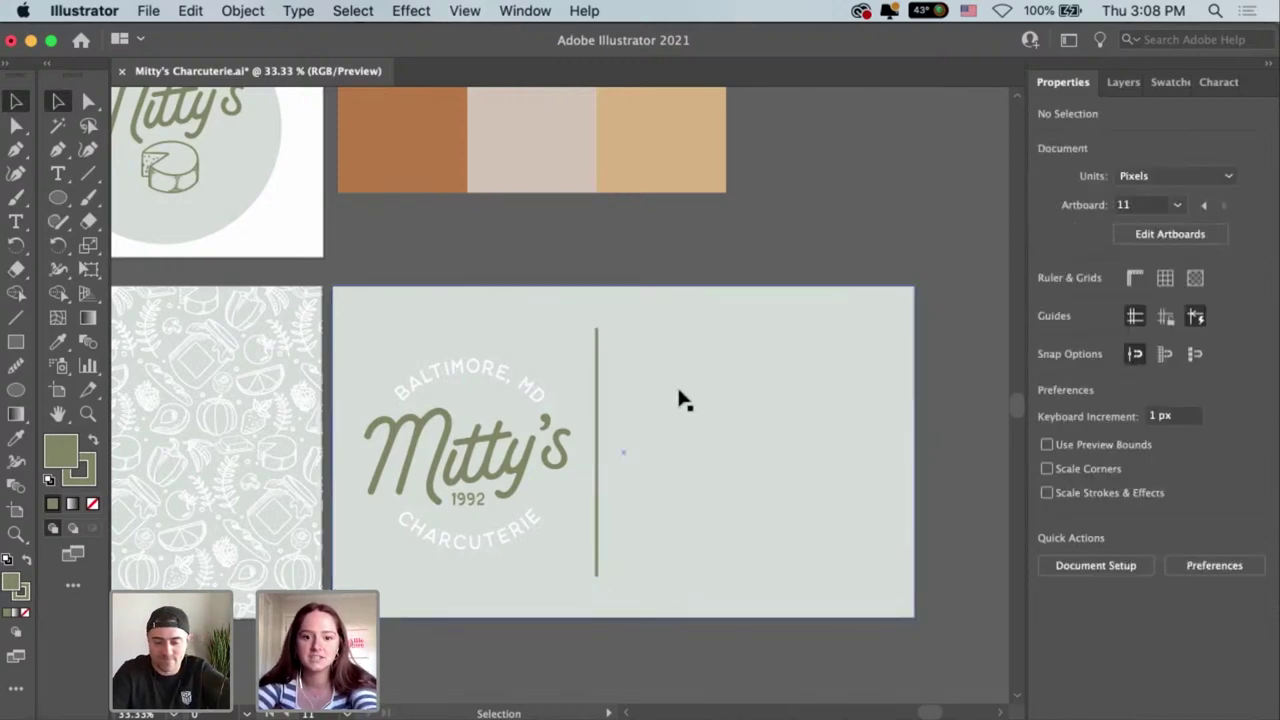
# Add a placeholder phone number text line right of the divider.
pyautogui.press('t')
pyautogui.click(624, 346)
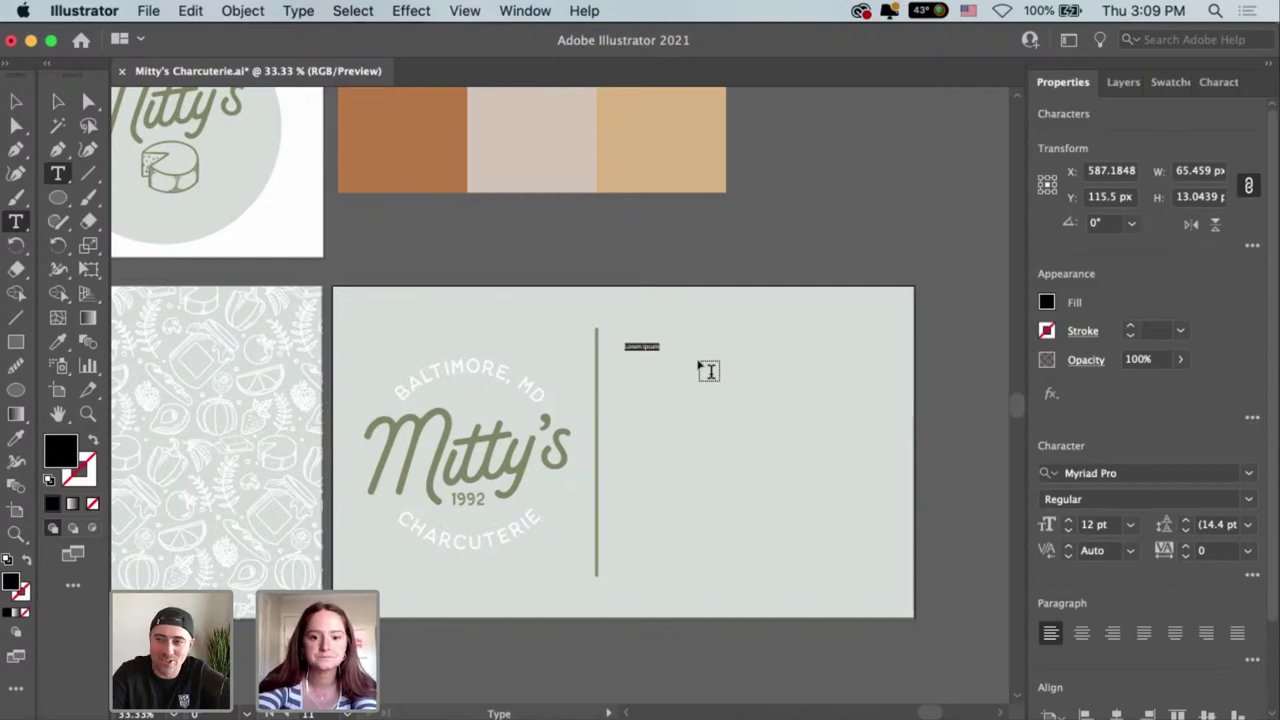
pyautogui.write('Mi')
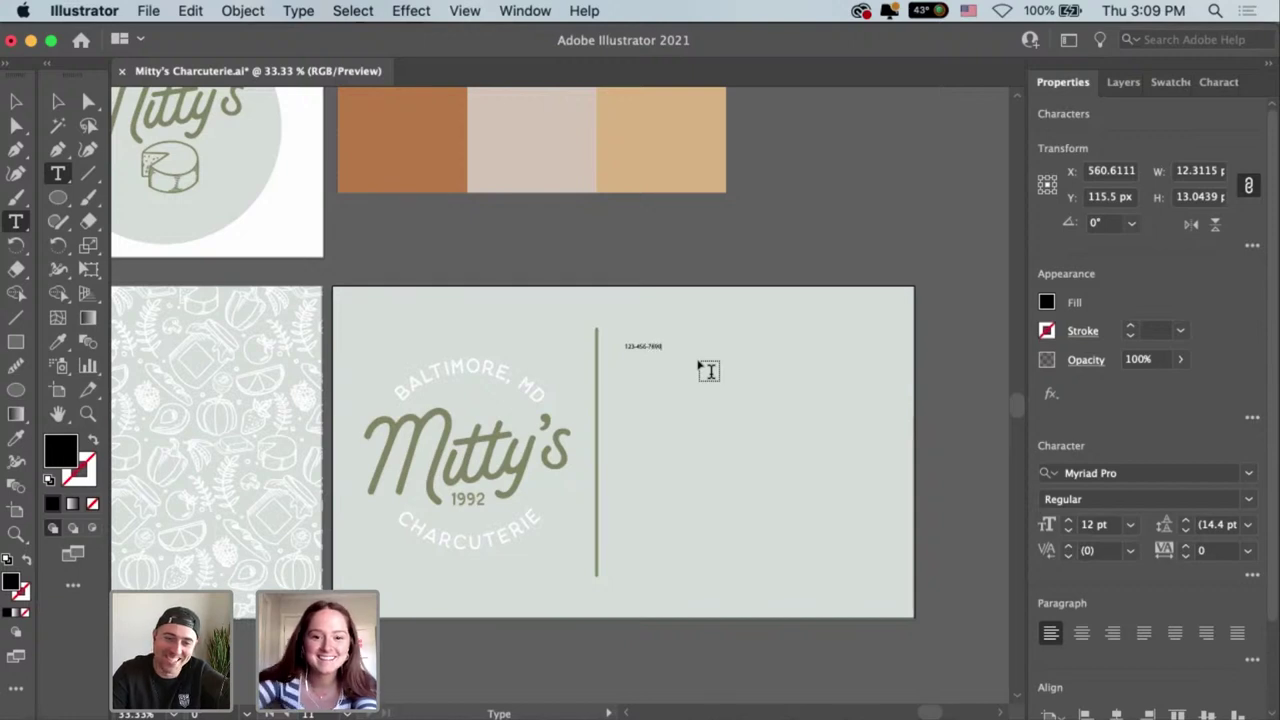
pyautogui.press('Escape')
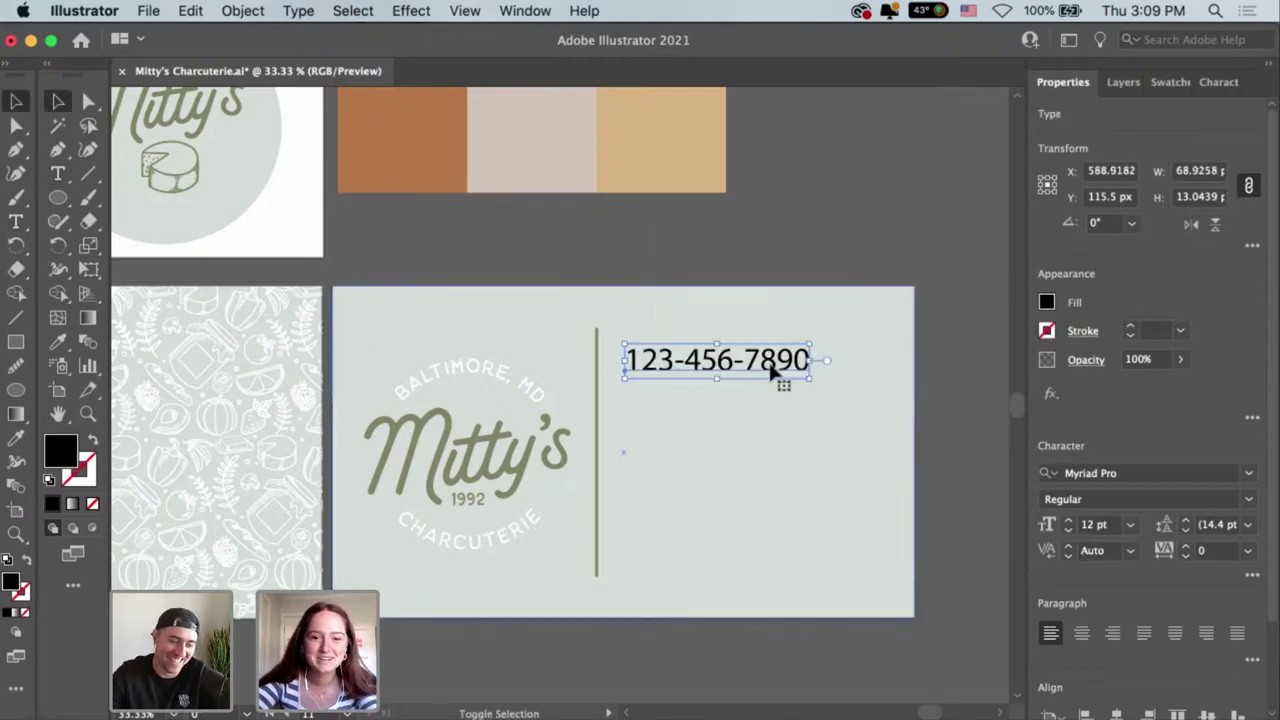
pyautogui.moveTo(773, 372)
pyautogui.mouseDown()
pyautogui.moveTo(763, 366)
pyautogui.moveTo(788, 366)
pyautogui.mouseUp()
# Give the number the white BALTIMORE, MD lettering style, enlarge it, and duplicate it below.
pyautogui.press('i')
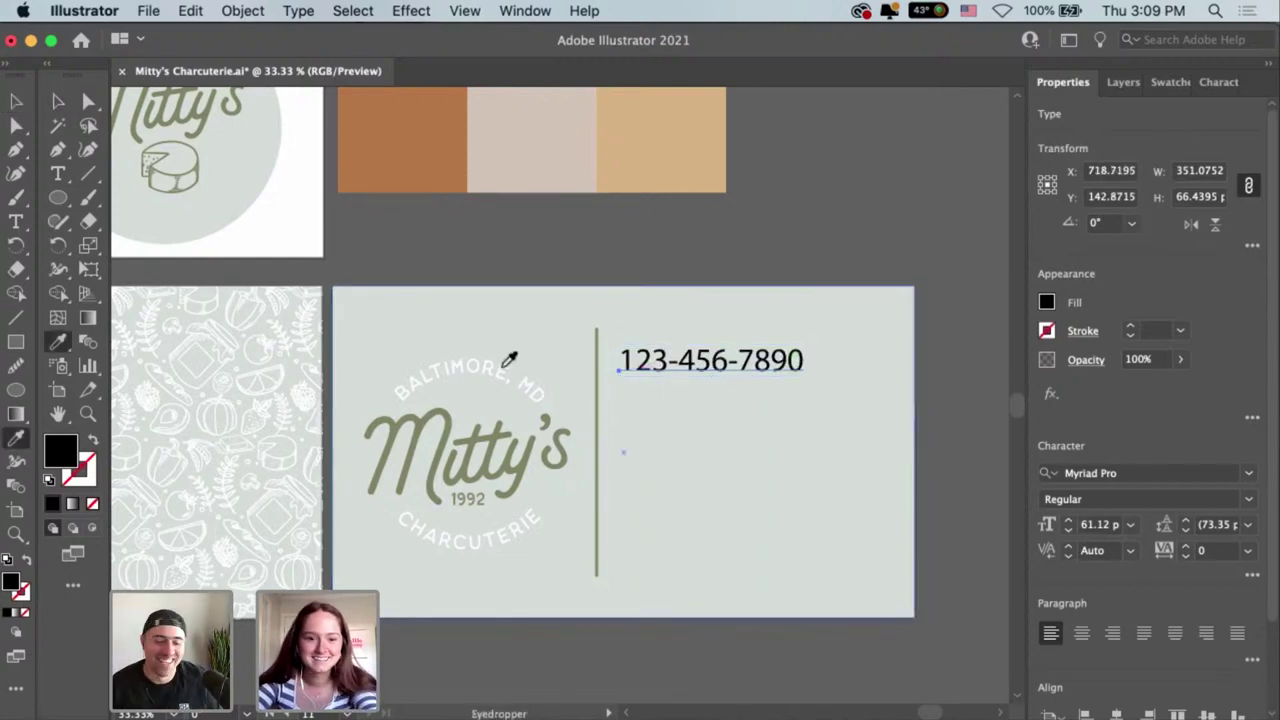
pyautogui.click(506, 363)
pyautogui.press('v')
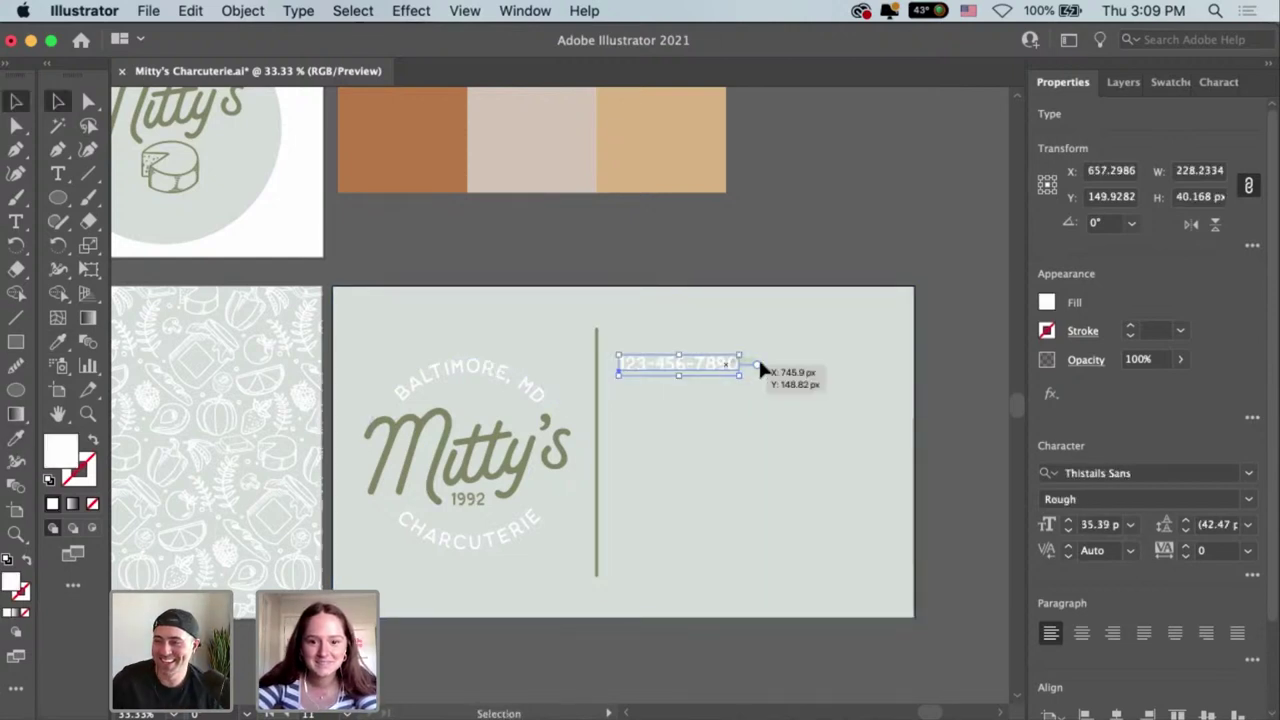
pyautogui.moveTo(760, 370)
pyautogui.mouseDown()
pyautogui.moveTo(797, 370)
pyautogui.moveTo(754, 374)
pyautogui.moveTo(760, 395)
pyautogui.mouseUp()
pyautogui.click(781, 432)
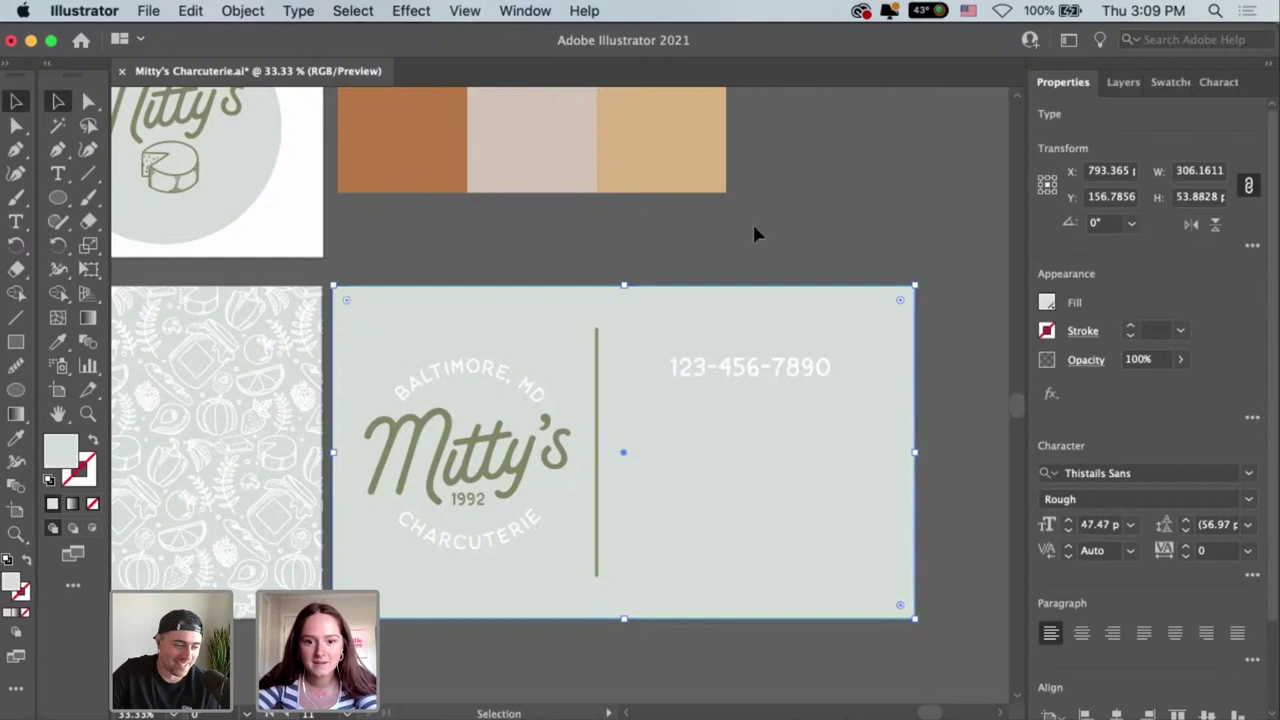
pyautogui.click(780, 366)
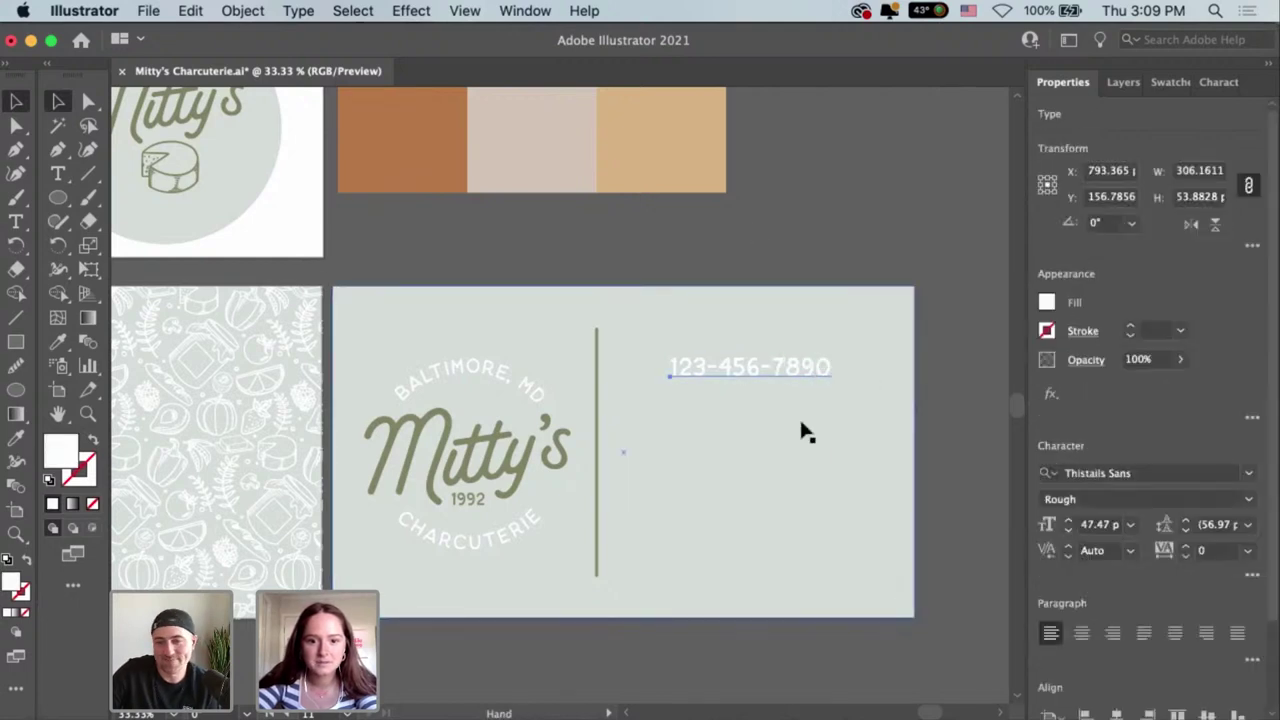
pyautogui.moveTo(776, 370); pyautogui.dragTo(780, 420)
pyautogui.doubleClick(832, 418)
pyautogui.press('super+a')
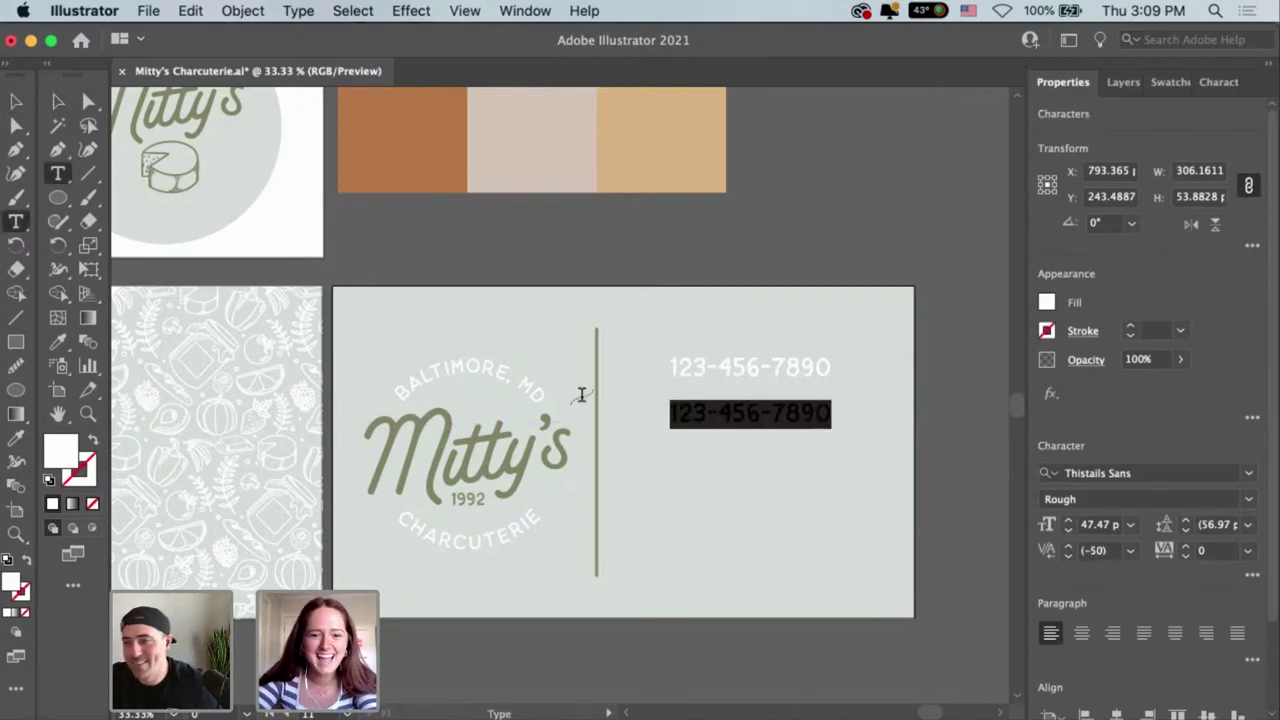
pyautogui.press('BackSpace')
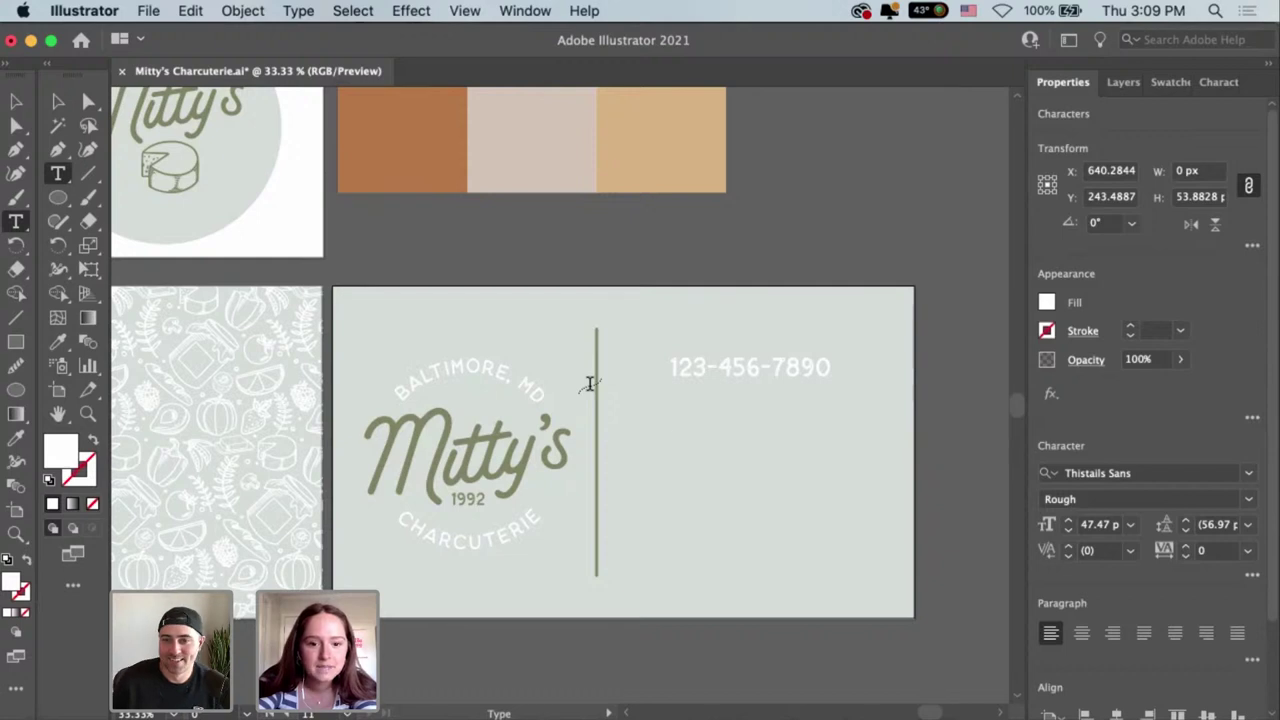
pyautogui.write('WWW.M')
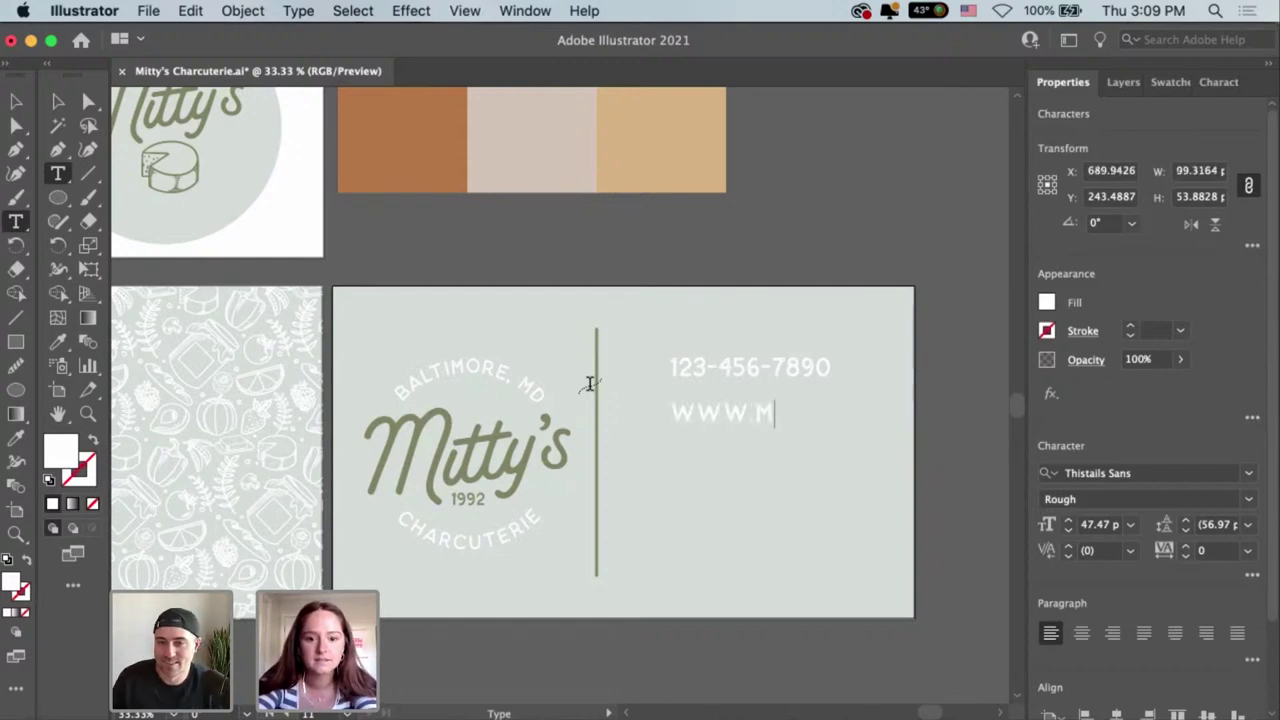
pyautogui.write('ITTYS.COM')
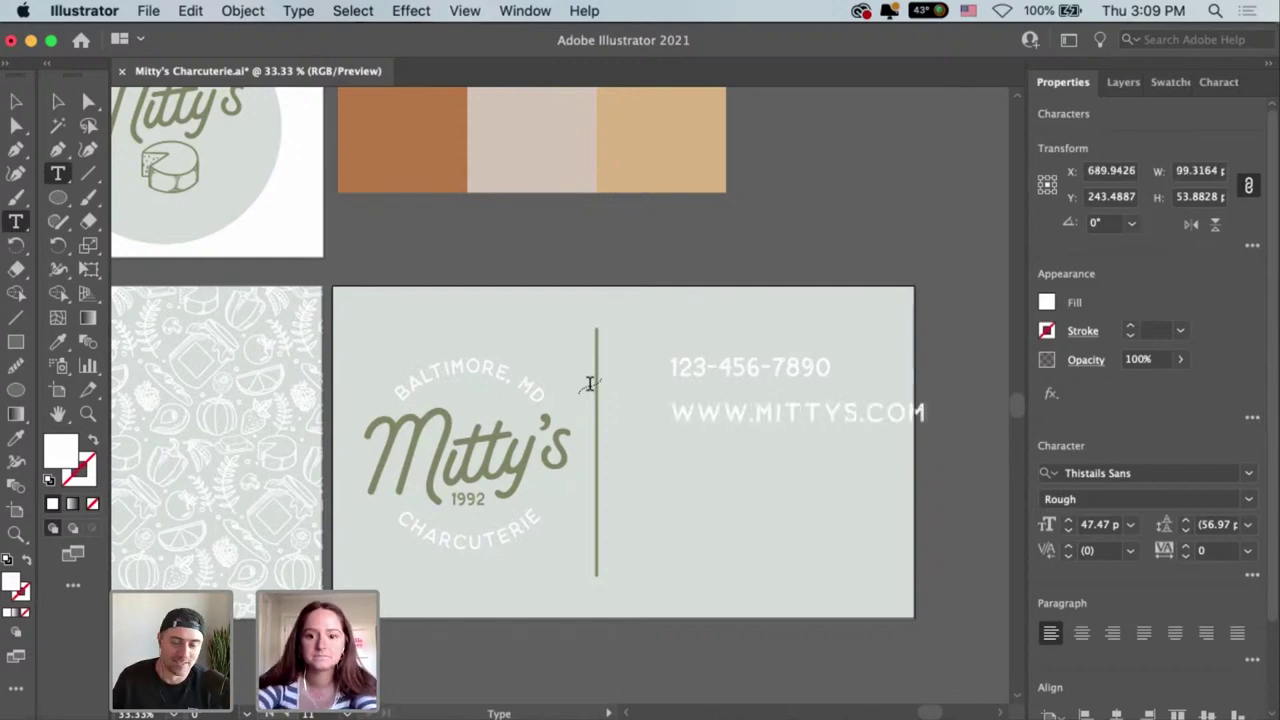
pyautogui.press('Escape')
pyautogui.moveTo(866, 422); pyautogui.dragTo(828, 420)
# Horizontally centre the phone and web address lines on each other.
pyautogui.keyDown('shift'); pyautogui.click(800, 367); pyautogui.keyUp('shift')
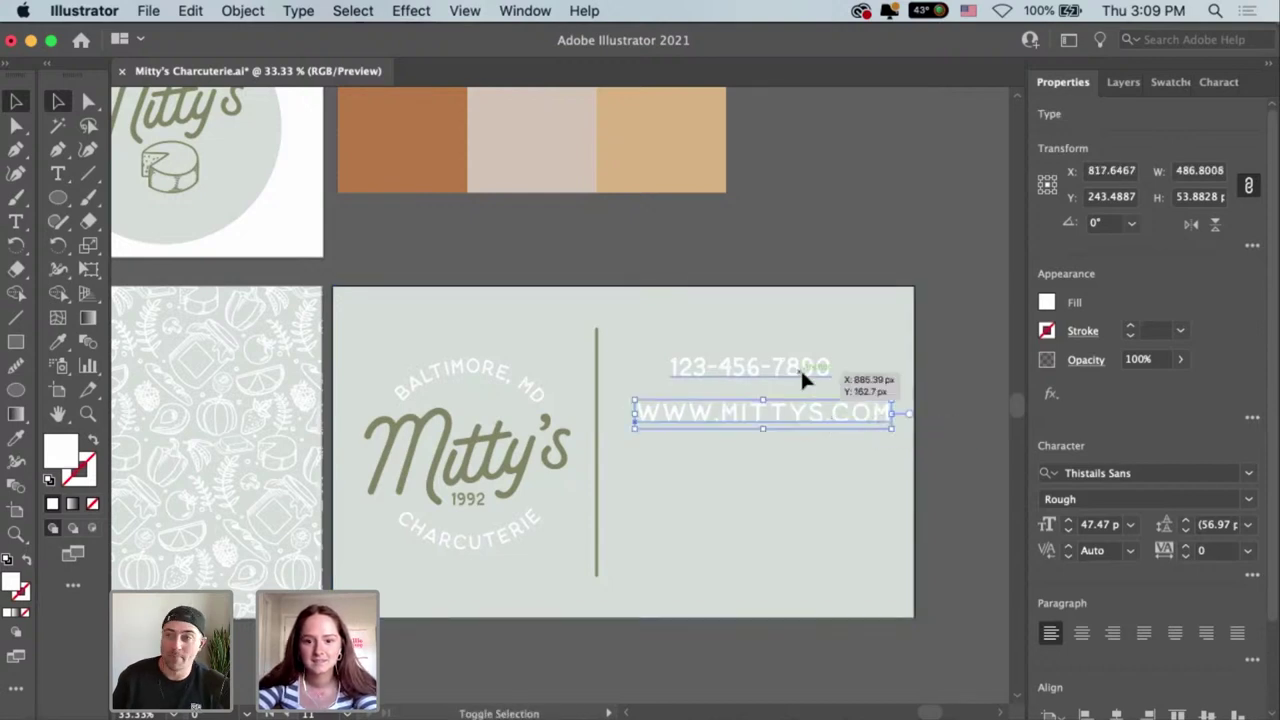
pyautogui.scroll(-2, 1109, 652)
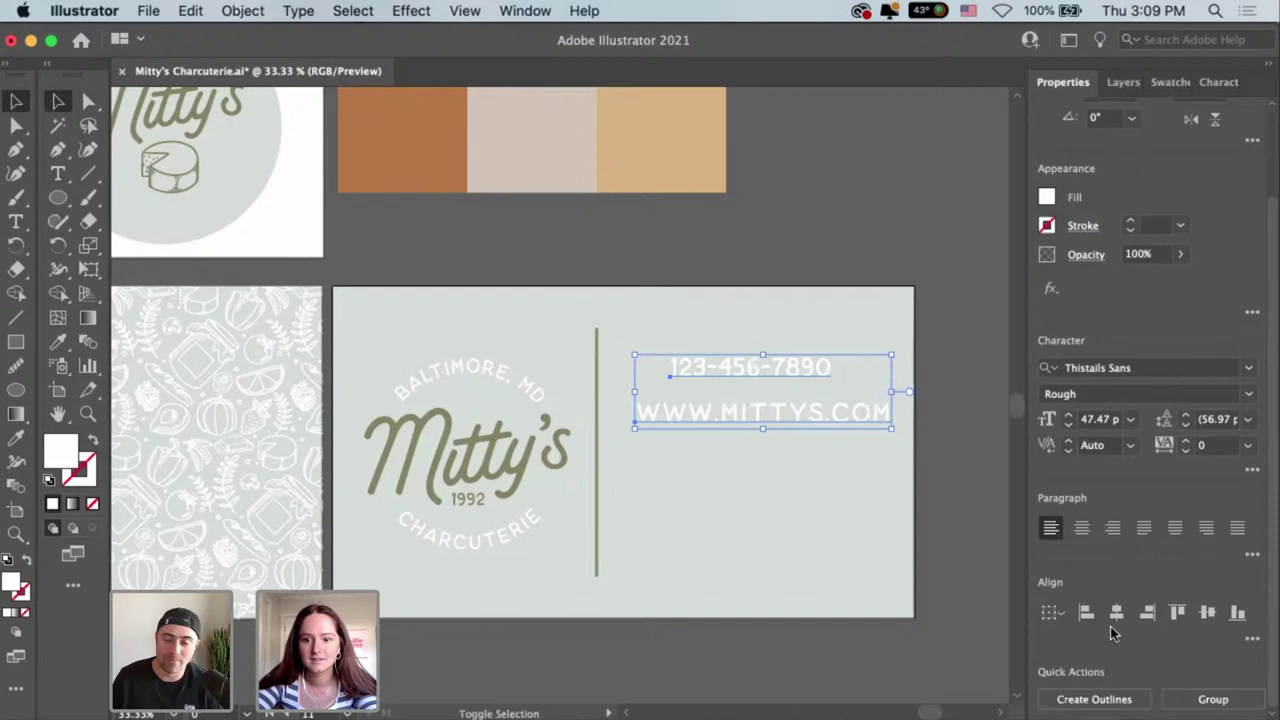
pyautogui.click(1117, 621)
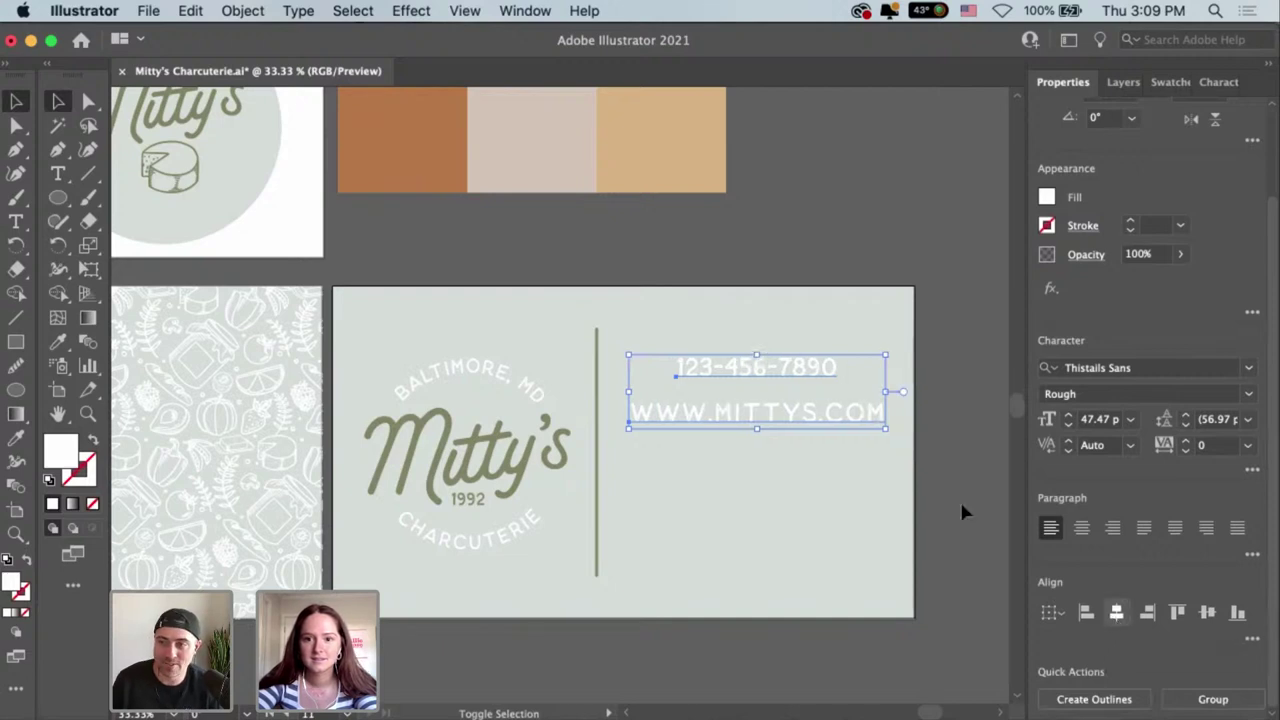
pyautogui.click(942, 418)
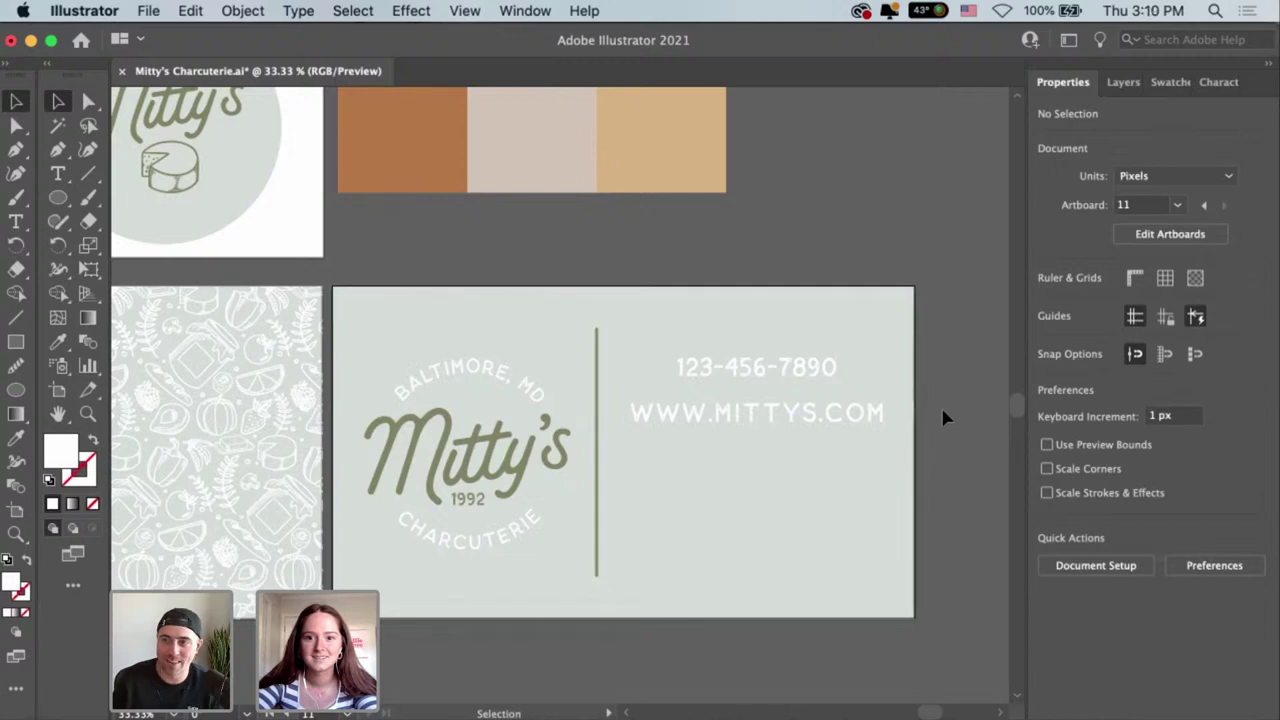
# Replace the phone number with the business's new number and move both contact lines lower.
pyautogui.click(772, 366)
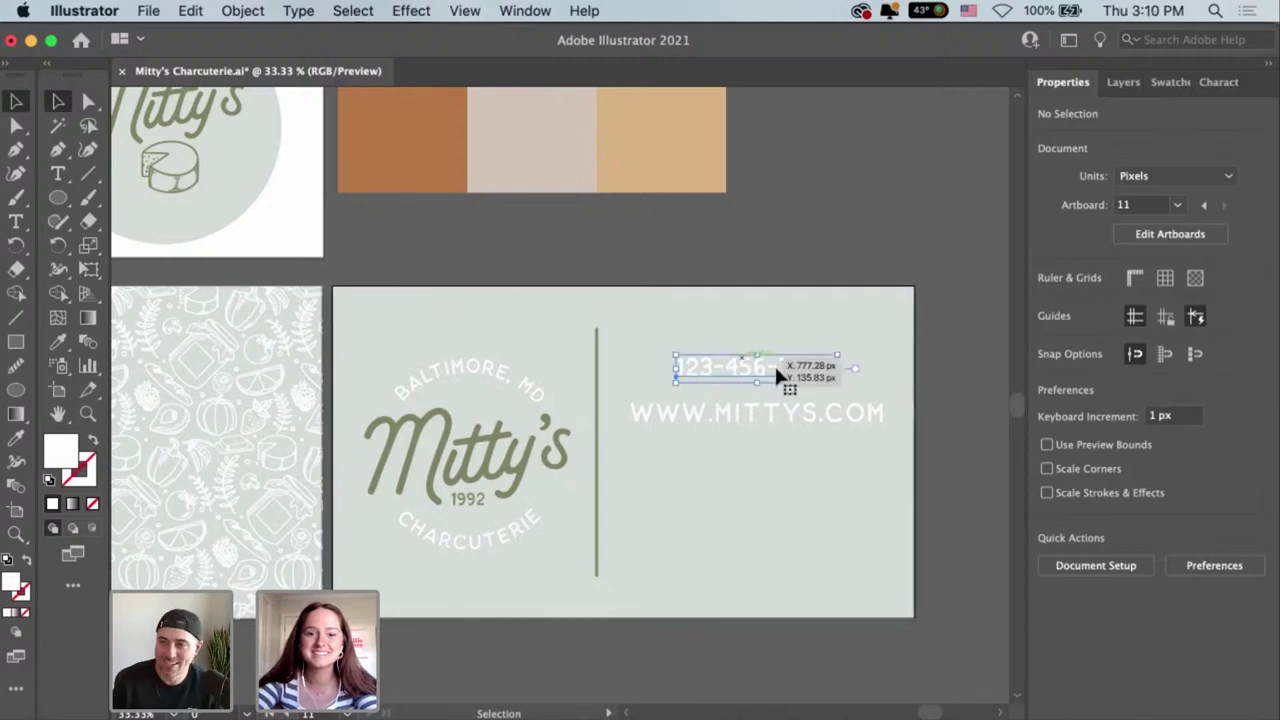
pyautogui.doubleClick(834, 368)
pyautogui.press('super+a')
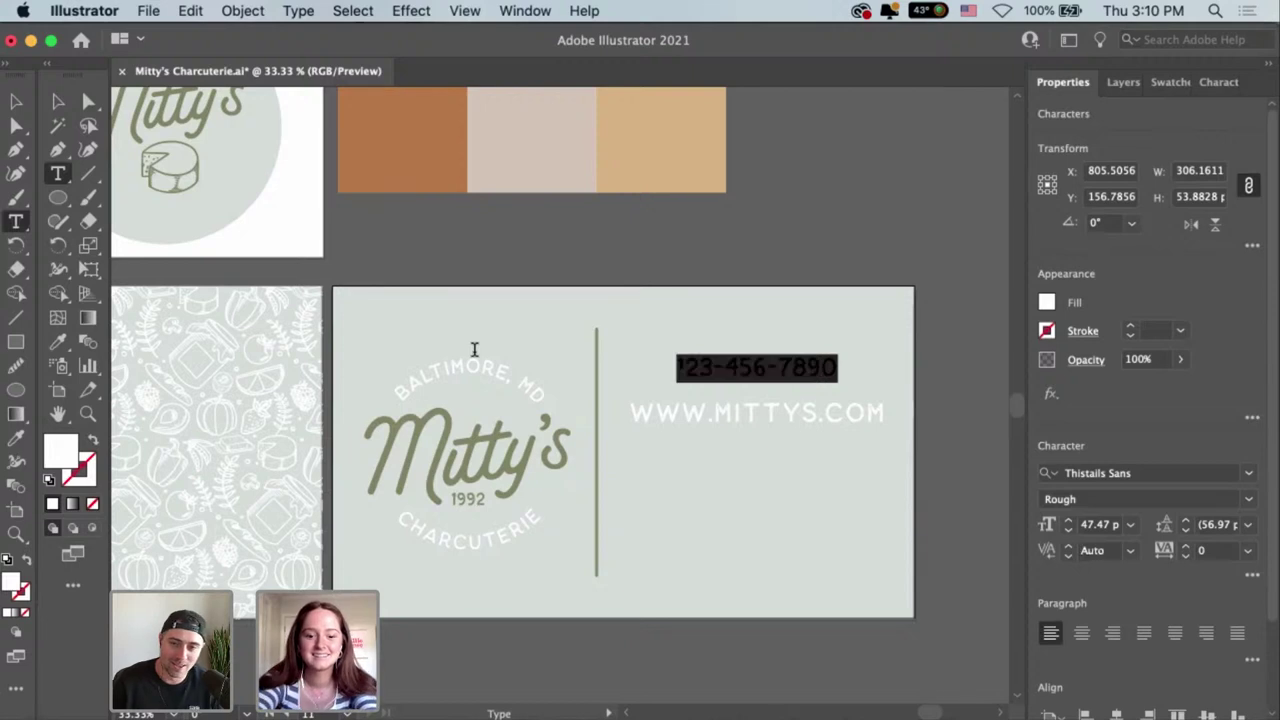
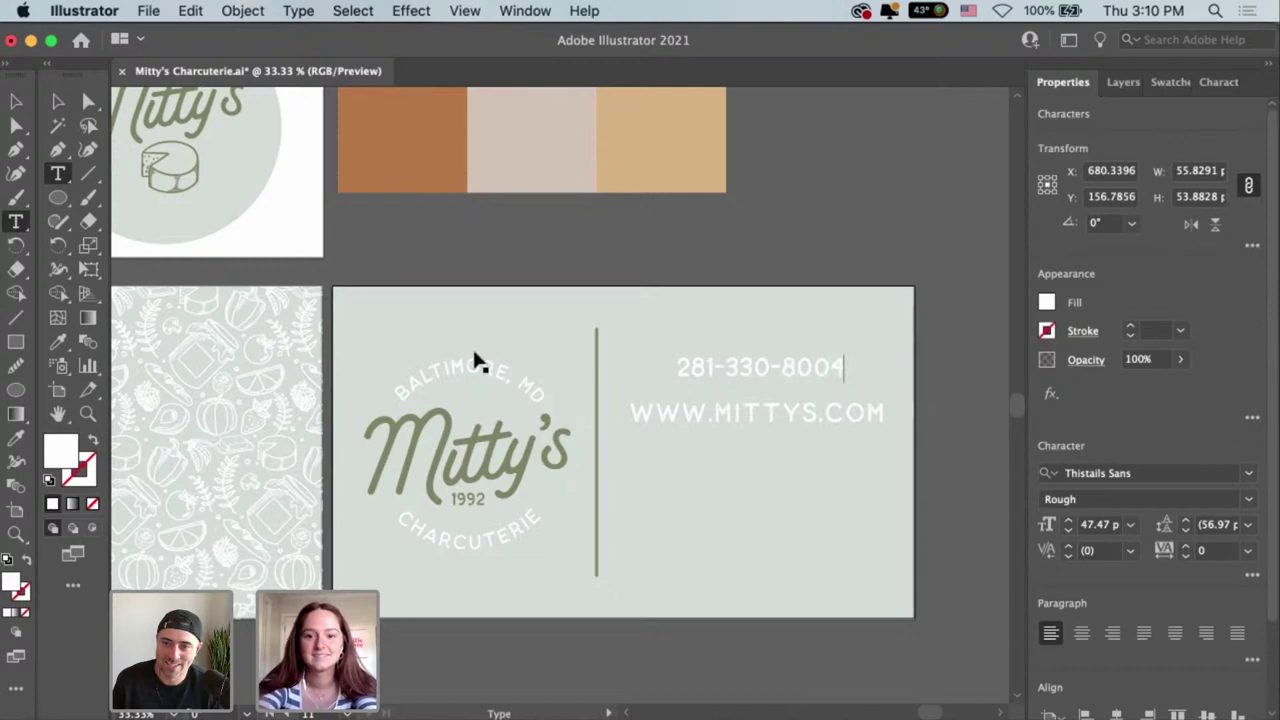
pyautogui.press('Escape')
pyautogui.keyDown('shift'); pyautogui.click(860, 416); pyautogui.keyUp('shift')
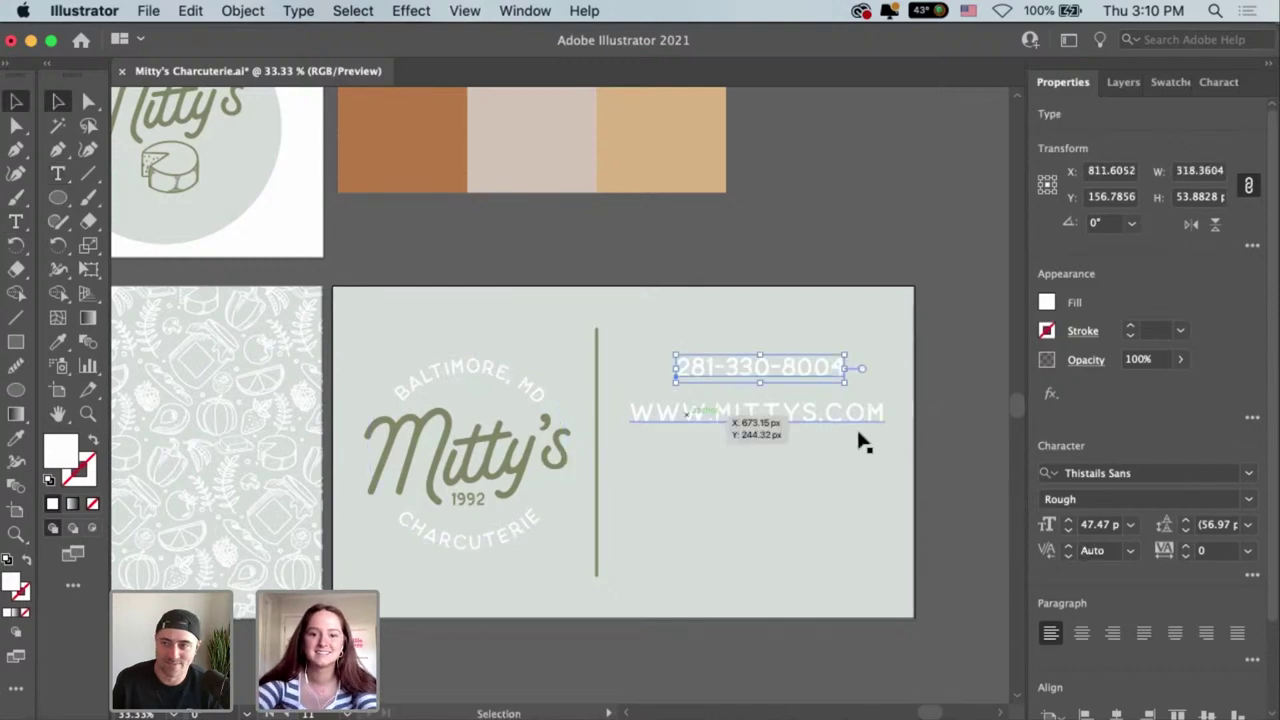
pyautogui.moveTo(864, 418); pyautogui.dragTo(860, 442)
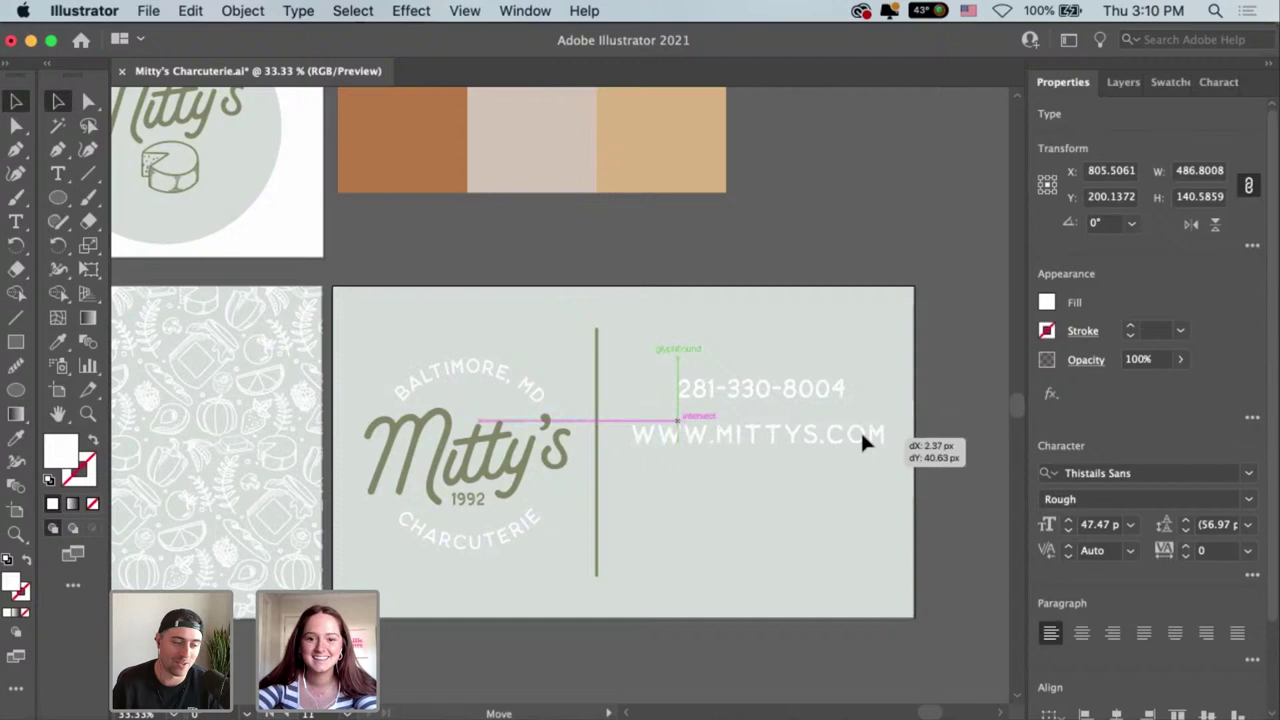
pyautogui.click(962, 528)
# Extend the divider's top end further upward to about 503 px long.
pyautogui.moveTo(612, 487); pyautogui.dragTo(605, 480)
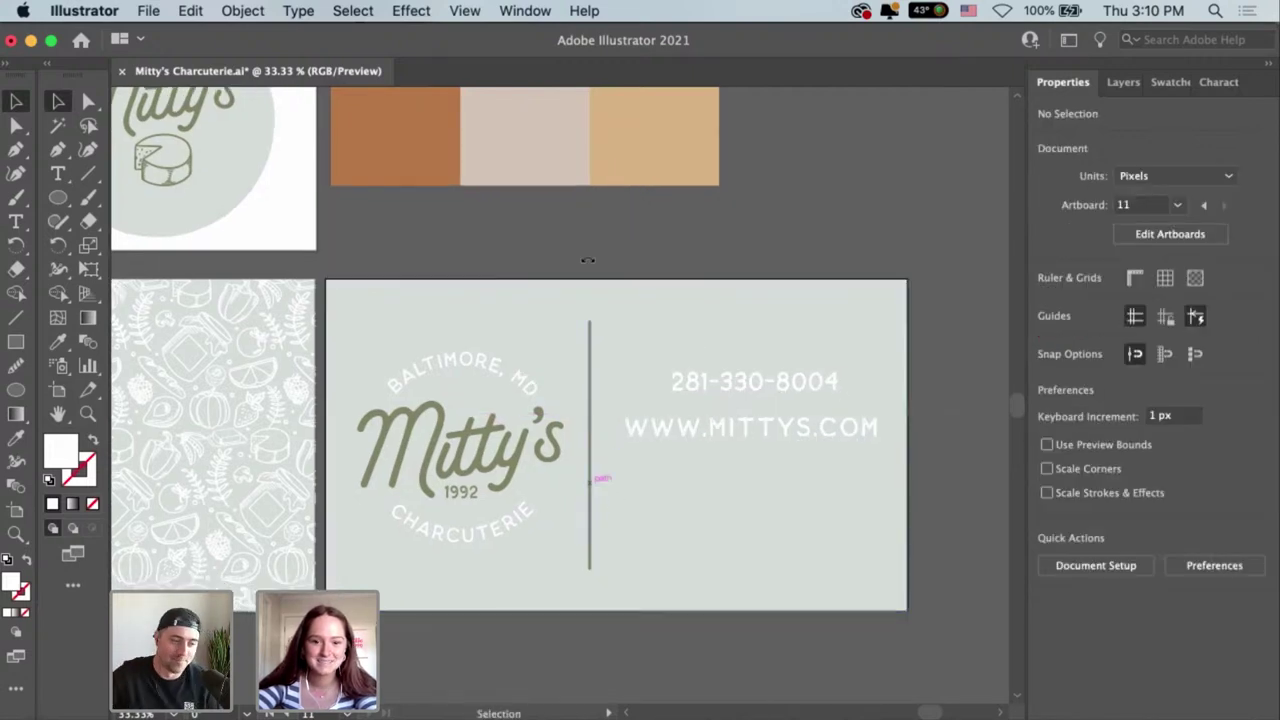
pyautogui.click(590, 329)
pyautogui.moveTo(590, 317); pyautogui.dragTo(590, 302)
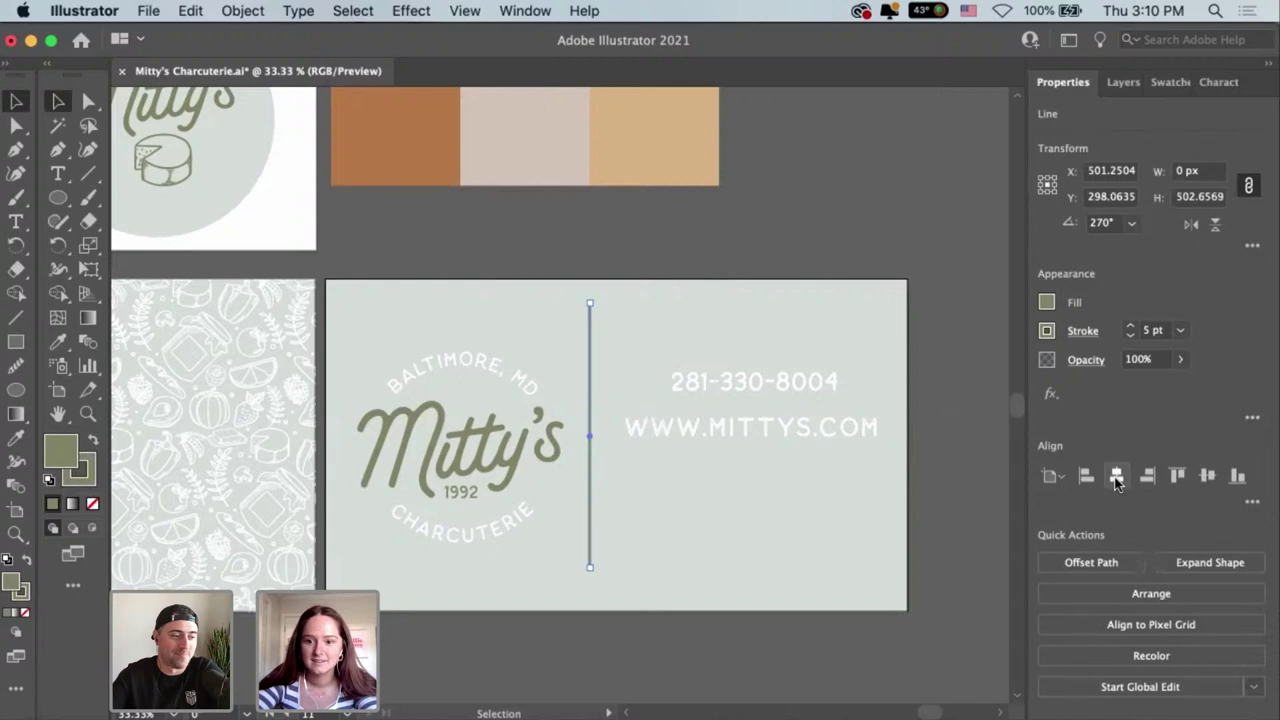
pyautogui.click(840, 240)
pyautogui.hscroll(3, 720, 380)
pyautogui.click(720, 378)
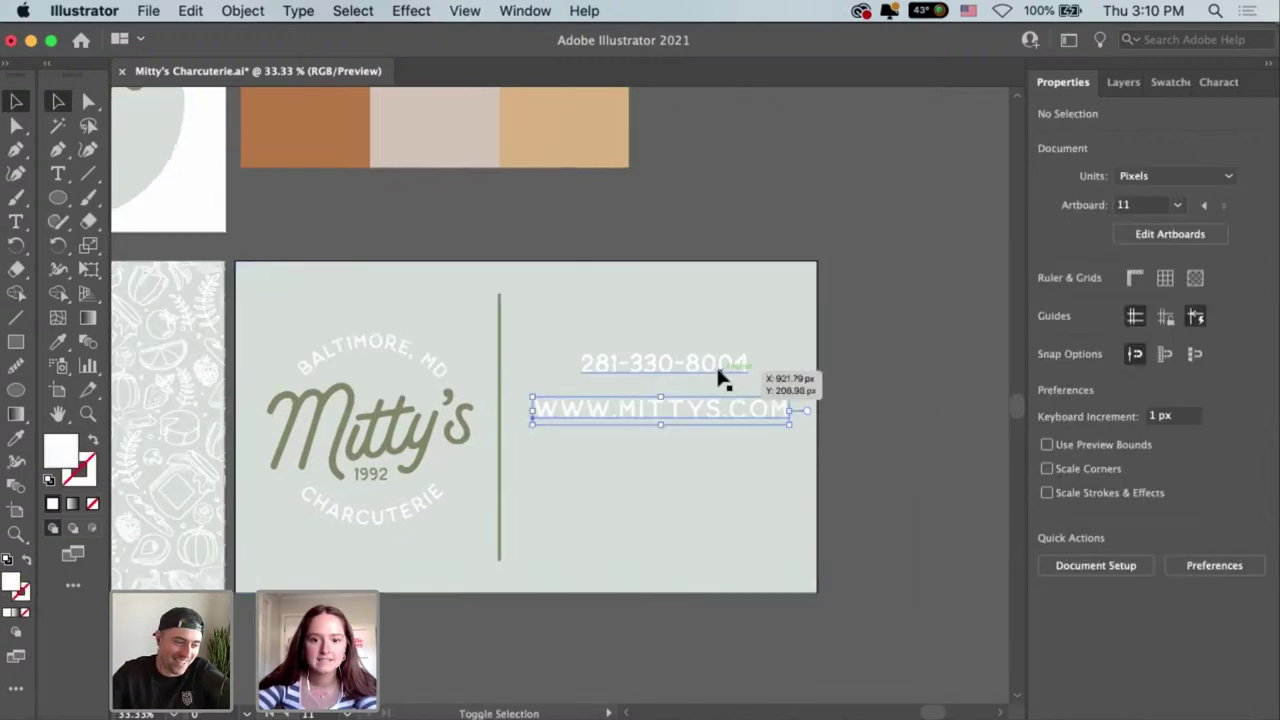
pyautogui.click(732, 465)
pyautogui.click(827, 398)
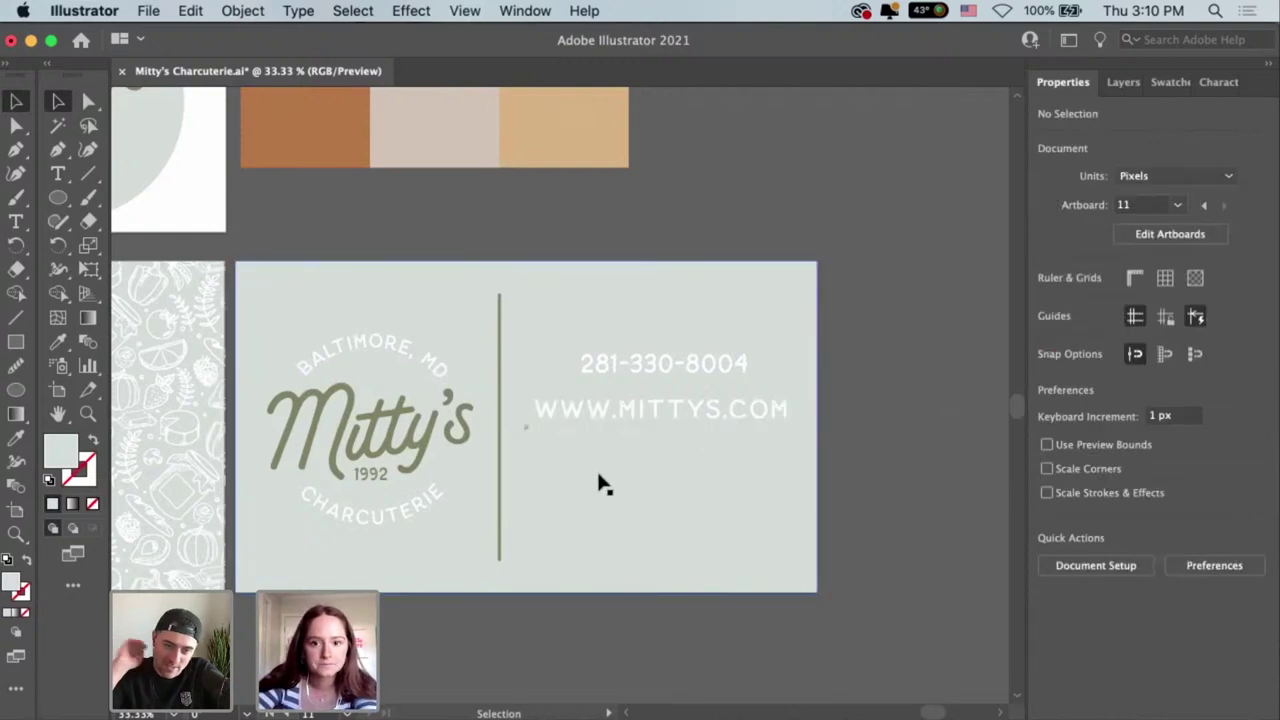
# Type the business e-mail address as a new text line below the web address.
pyautogui.press('t')
pyautogui.click(633, 466)
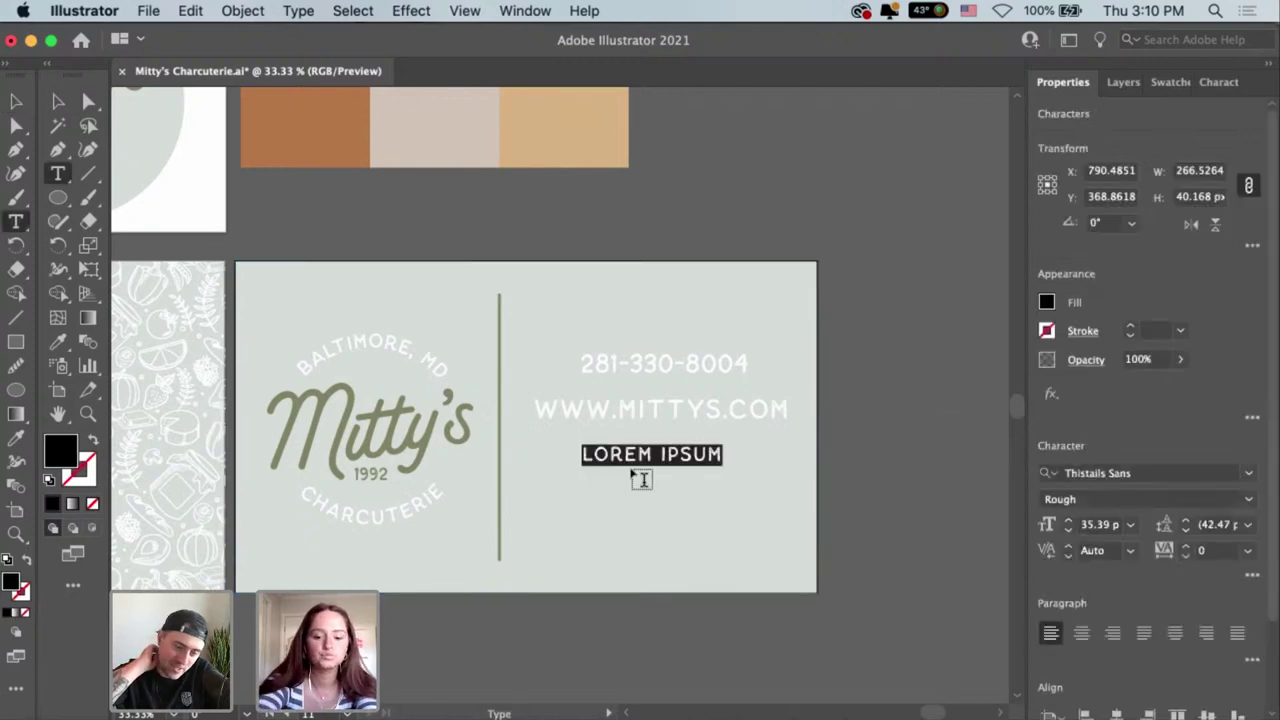
pyautogui.write('M')
pyautogui.press('BackSpace')
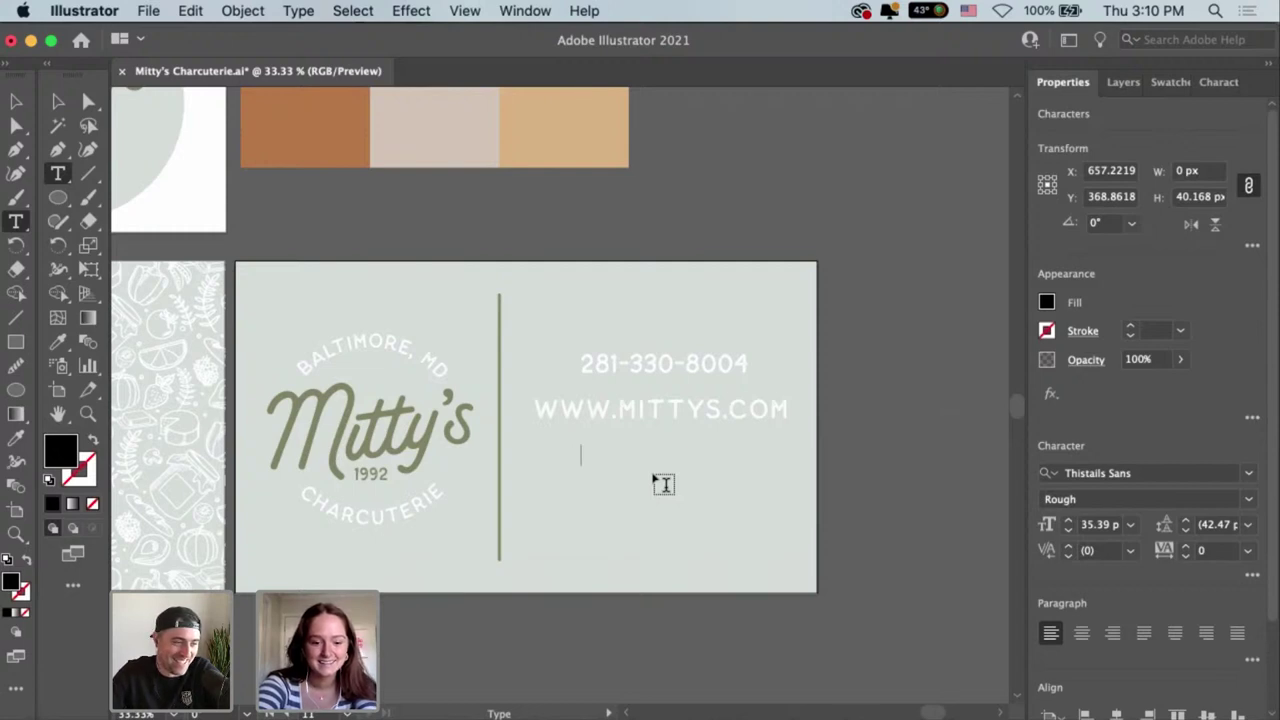
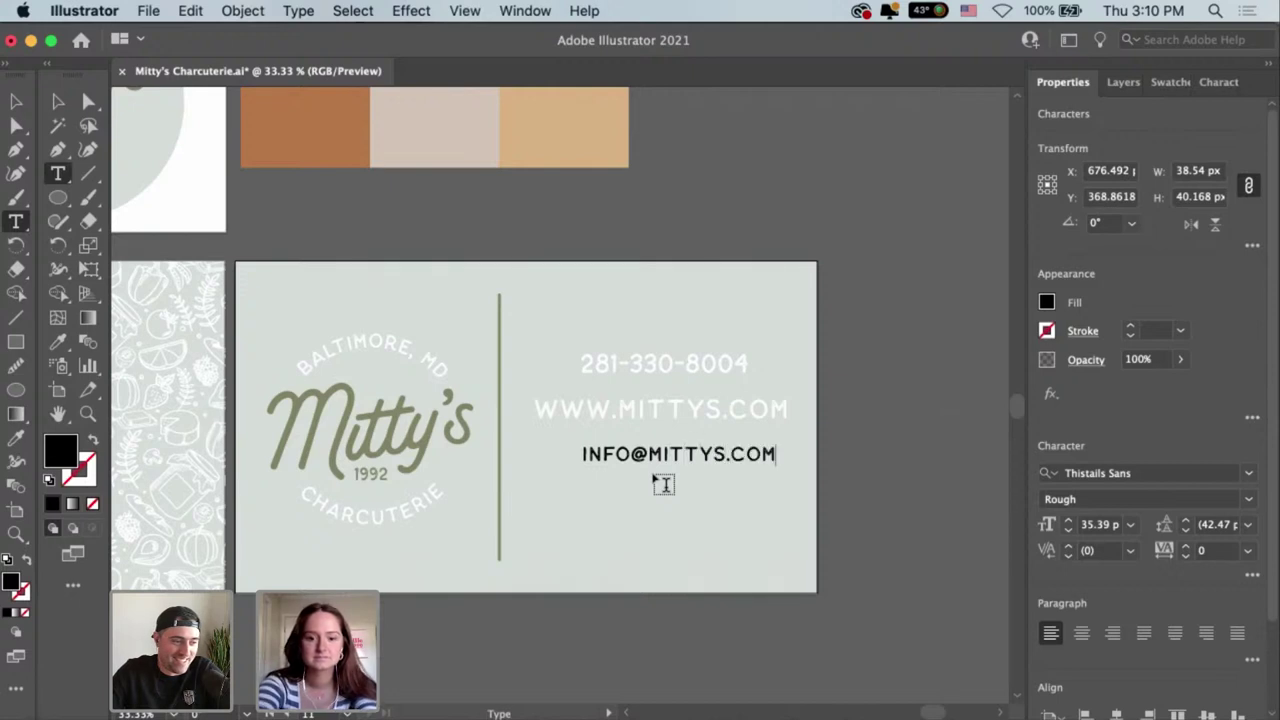
pyautogui.press('Escape')
# Give the e-mail line the web address's white style and align it under the URL.
pyautogui.press('i')
pyautogui.click(665, 414)
pyautogui.press('v')
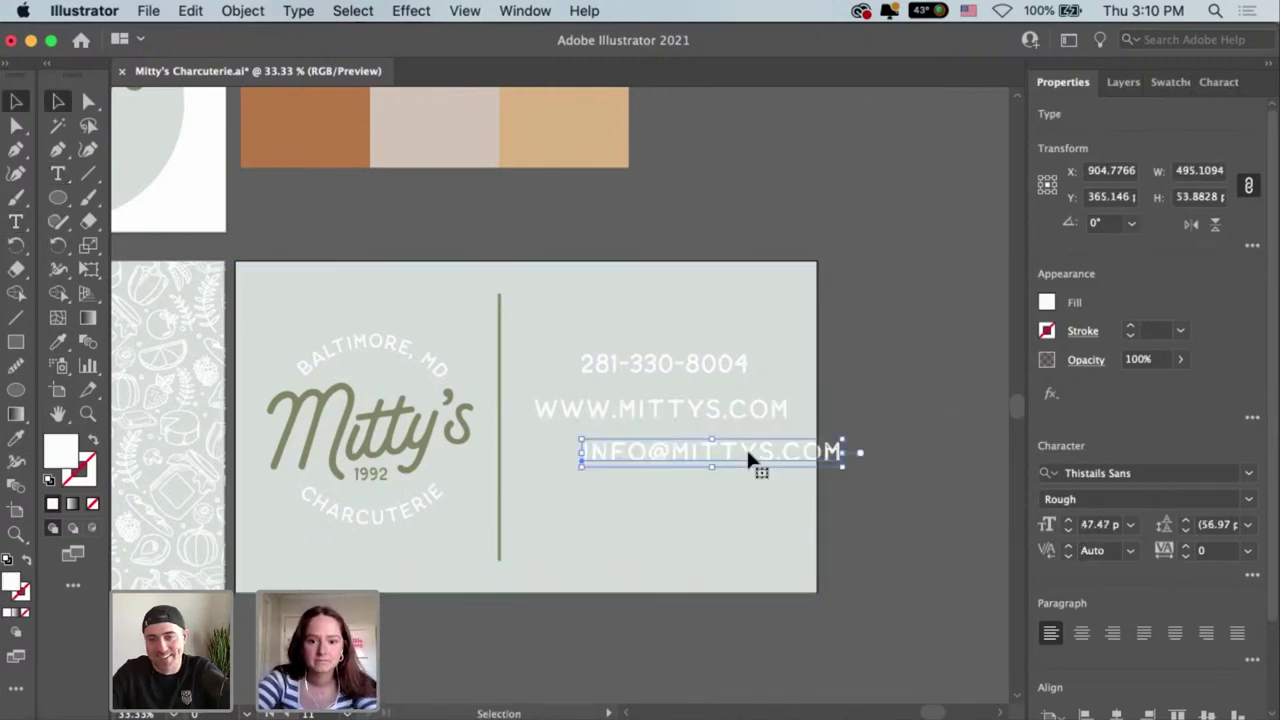
pyautogui.moveTo(752, 464); pyautogui.dragTo(705, 466)
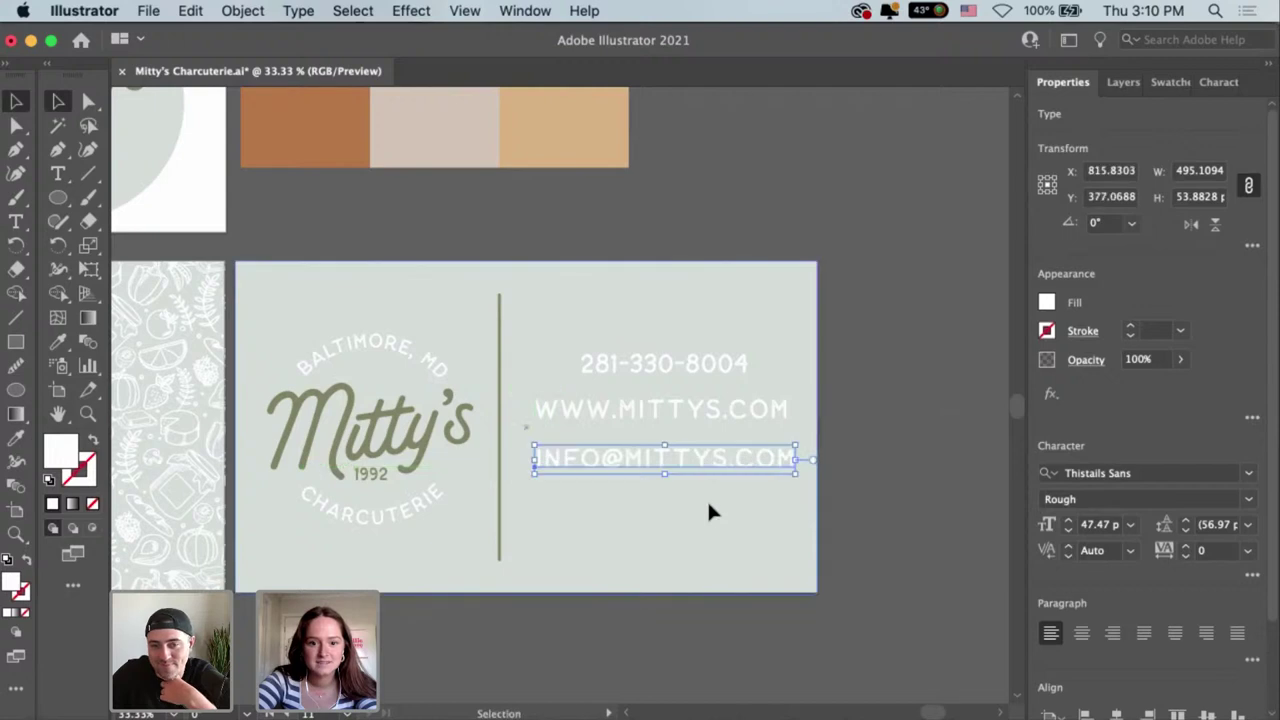
pyautogui.click(707, 503)
pyautogui.moveTo(805, 478); pyautogui.dragTo(531, 345)
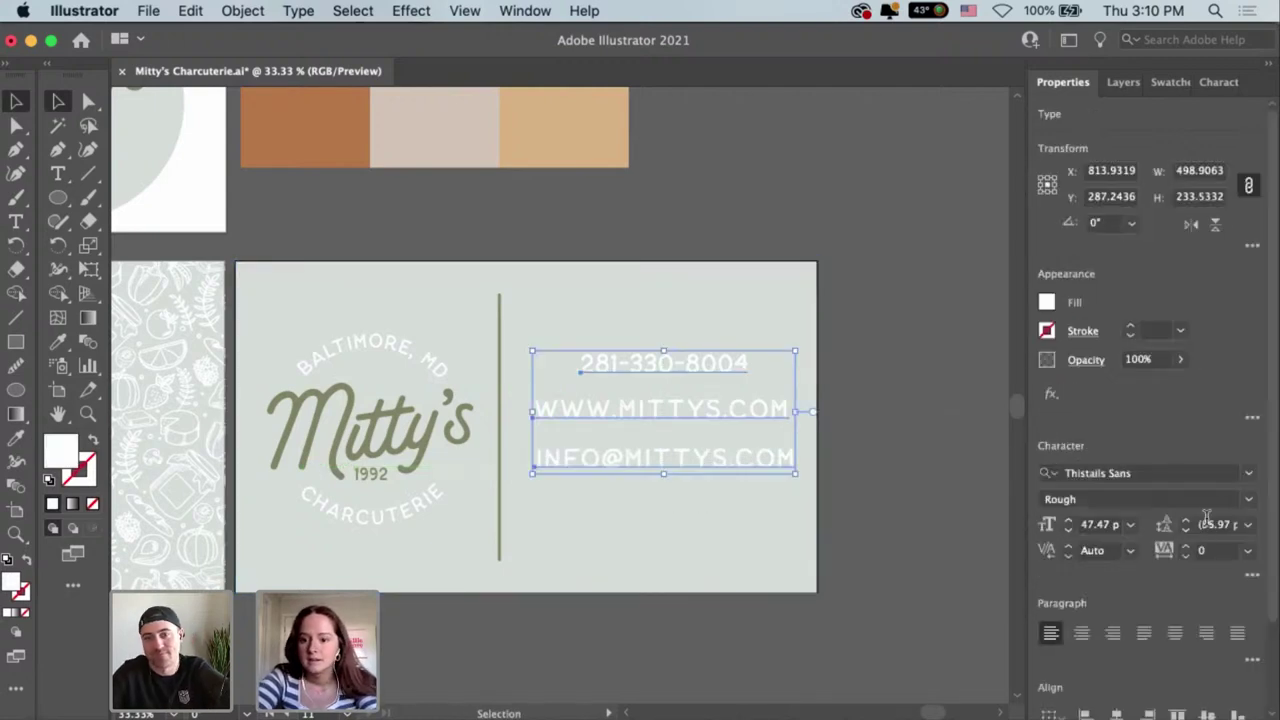
pyautogui.scroll(-3, 1150, 550)
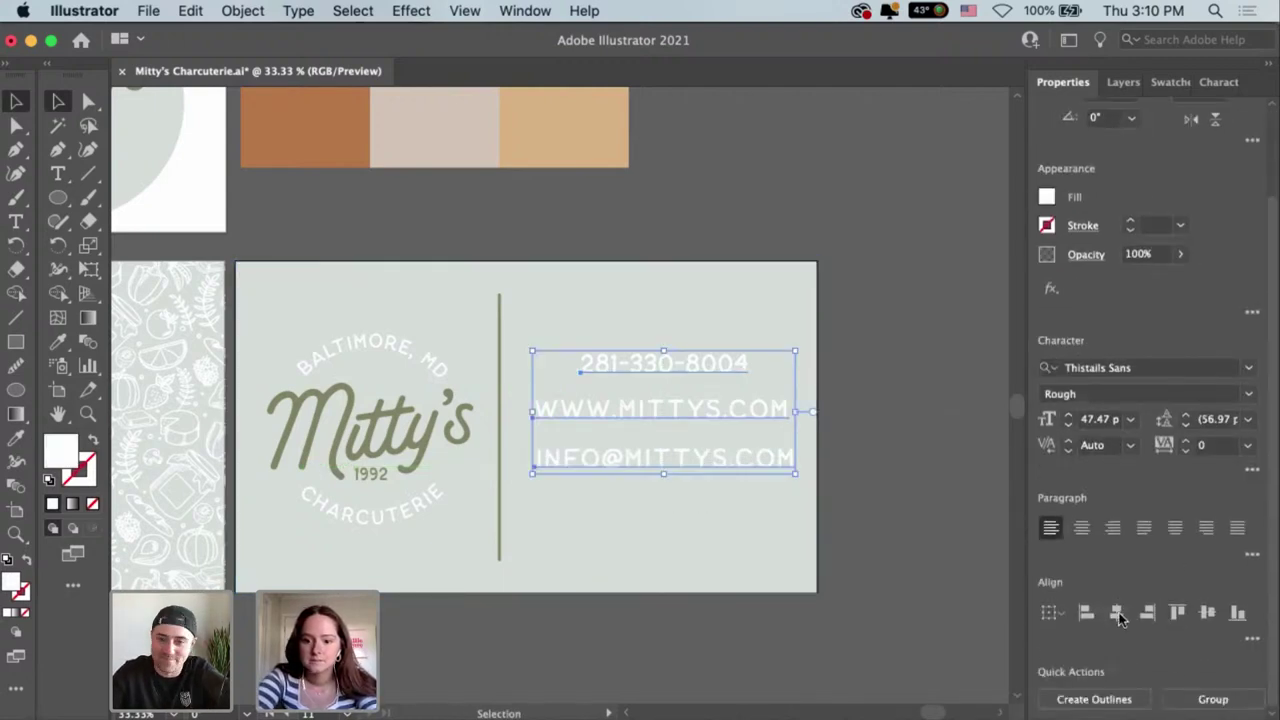
pyautogui.click(905, 508)
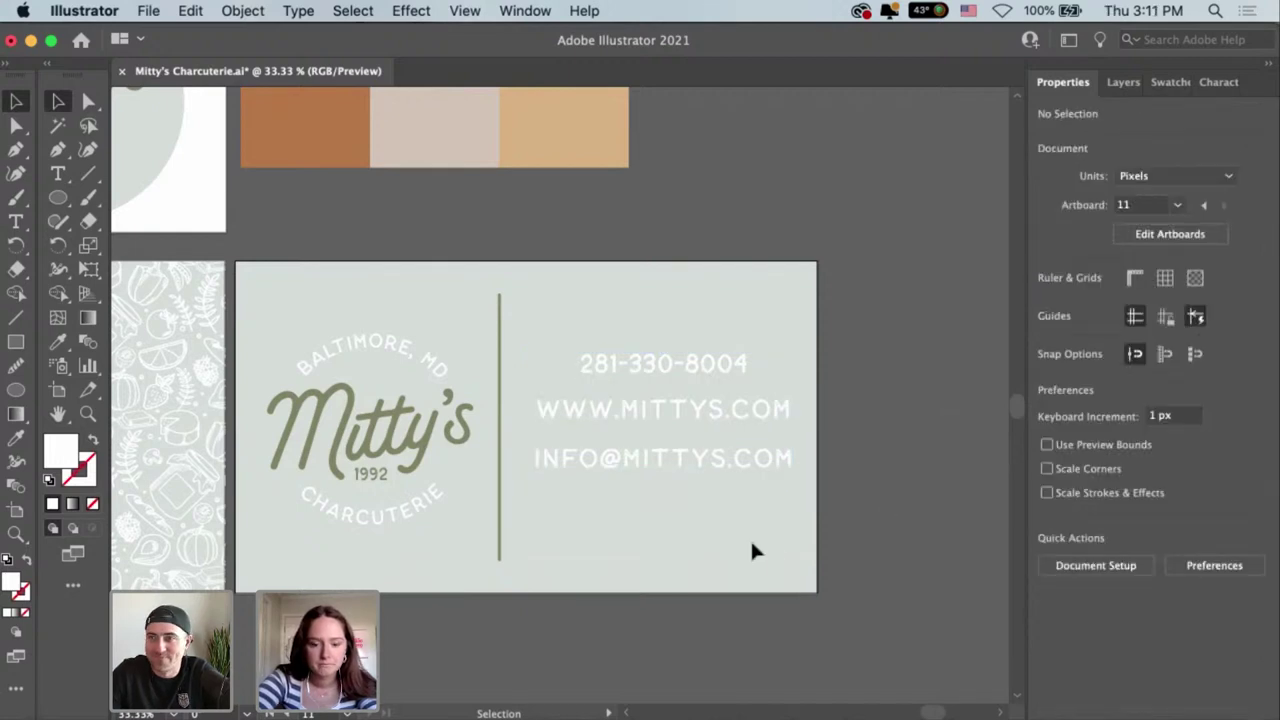
# Replace the LOREM IPSUM placeholder below the e-mail line with the tagline LIFE IS GOUDA.
pyautogui.press('t')
pyautogui.click(643, 514)
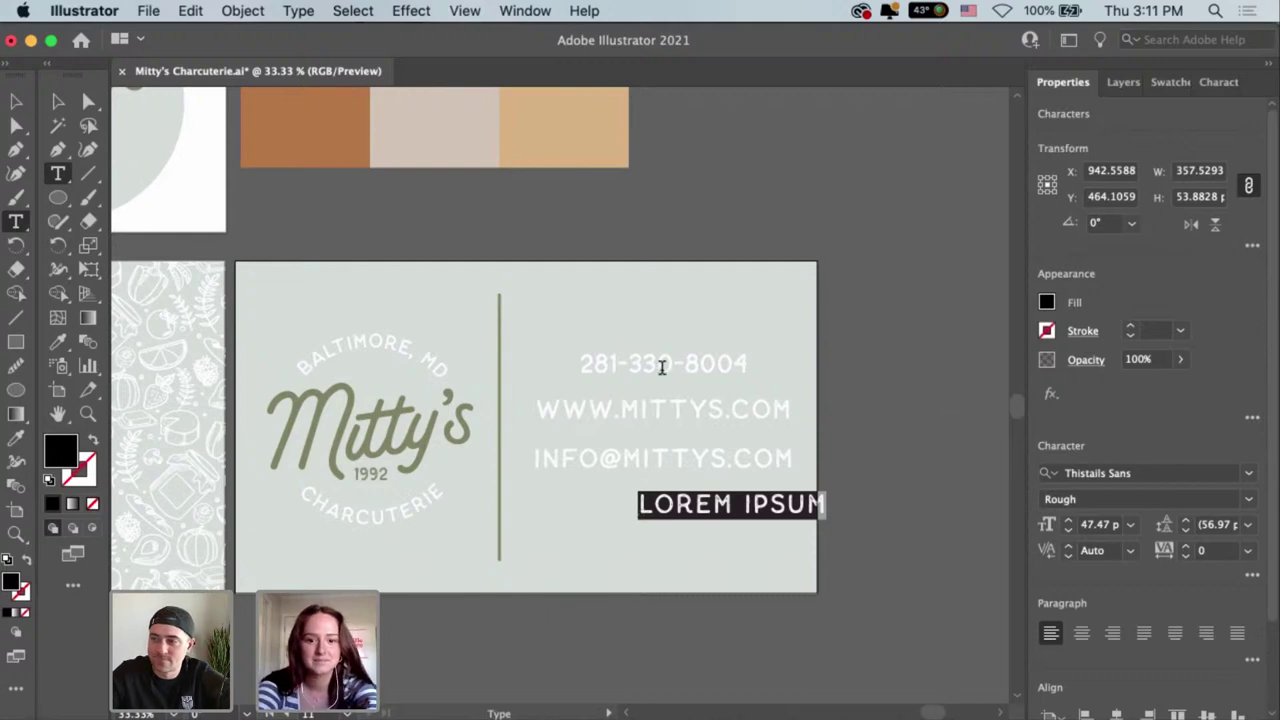
pyautogui.press('Escape')
pyautogui.doubleClick(656, 505)
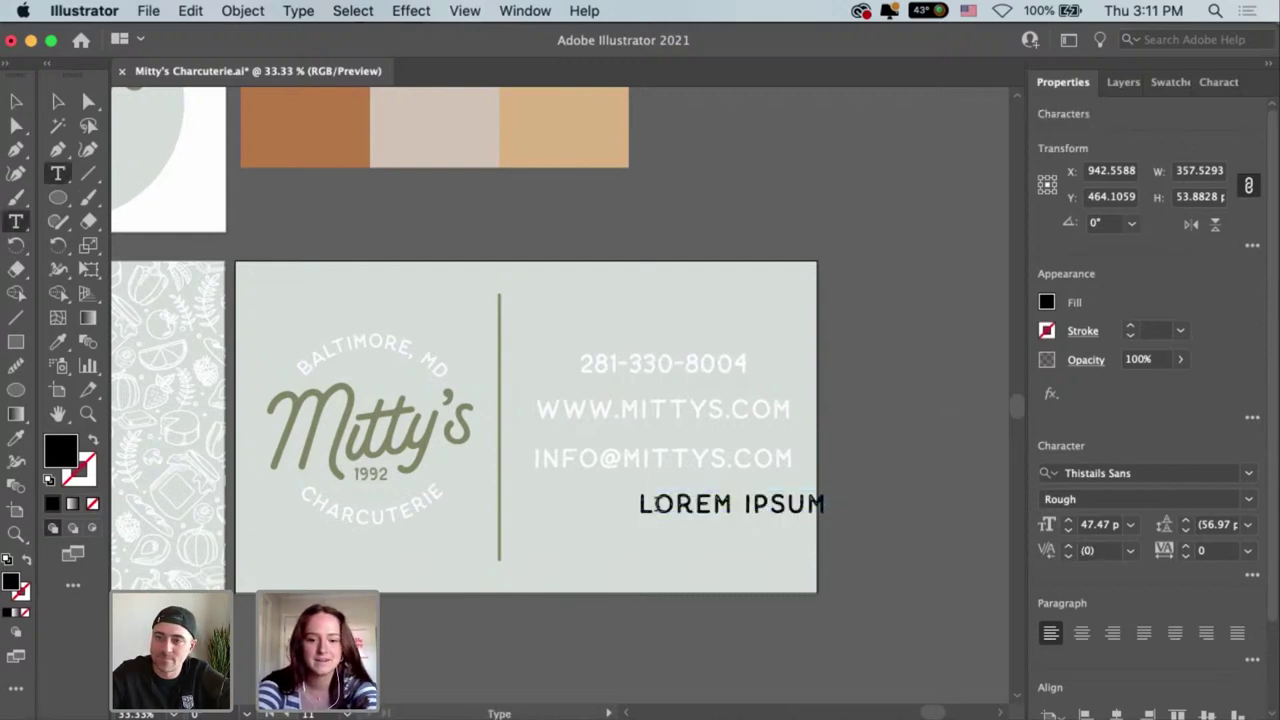
pyautogui.moveTo(640, 505); pyautogui.dragTo(886, 526)
pyautogui.press('BackSpace')
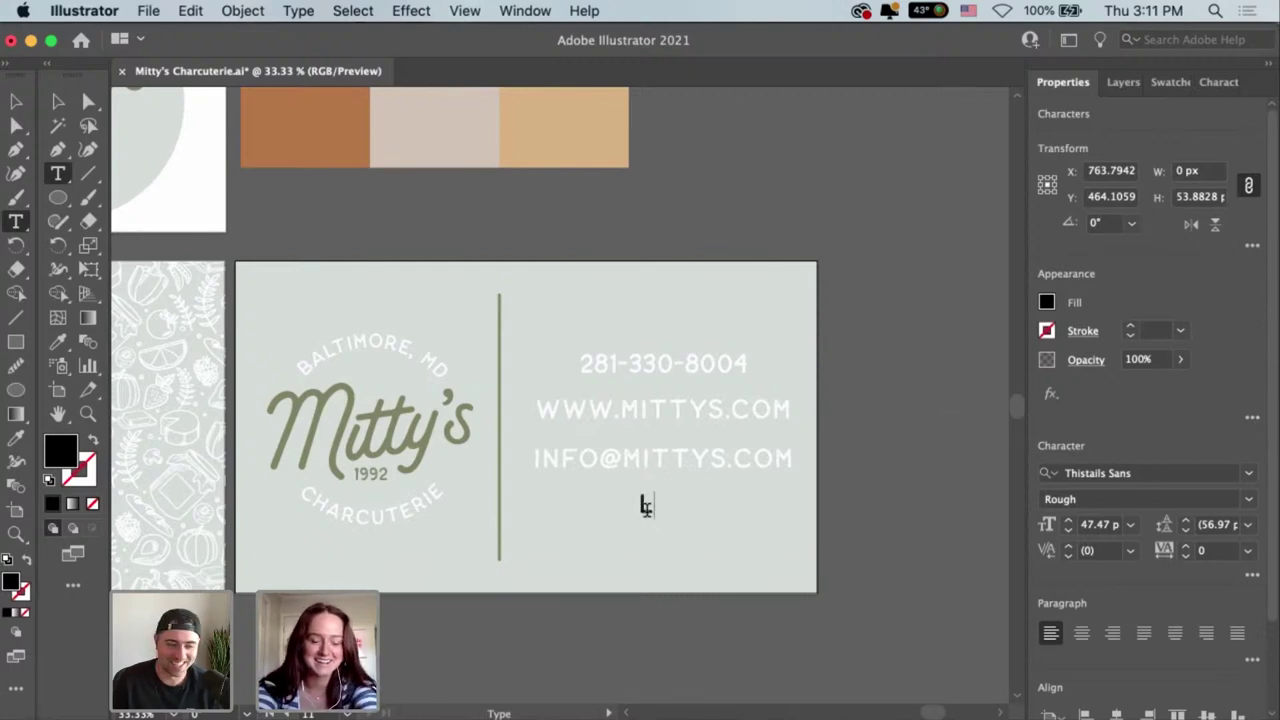
pyautogui.write('LIFE IS GOUDA')
pyautogui.press('Escape')
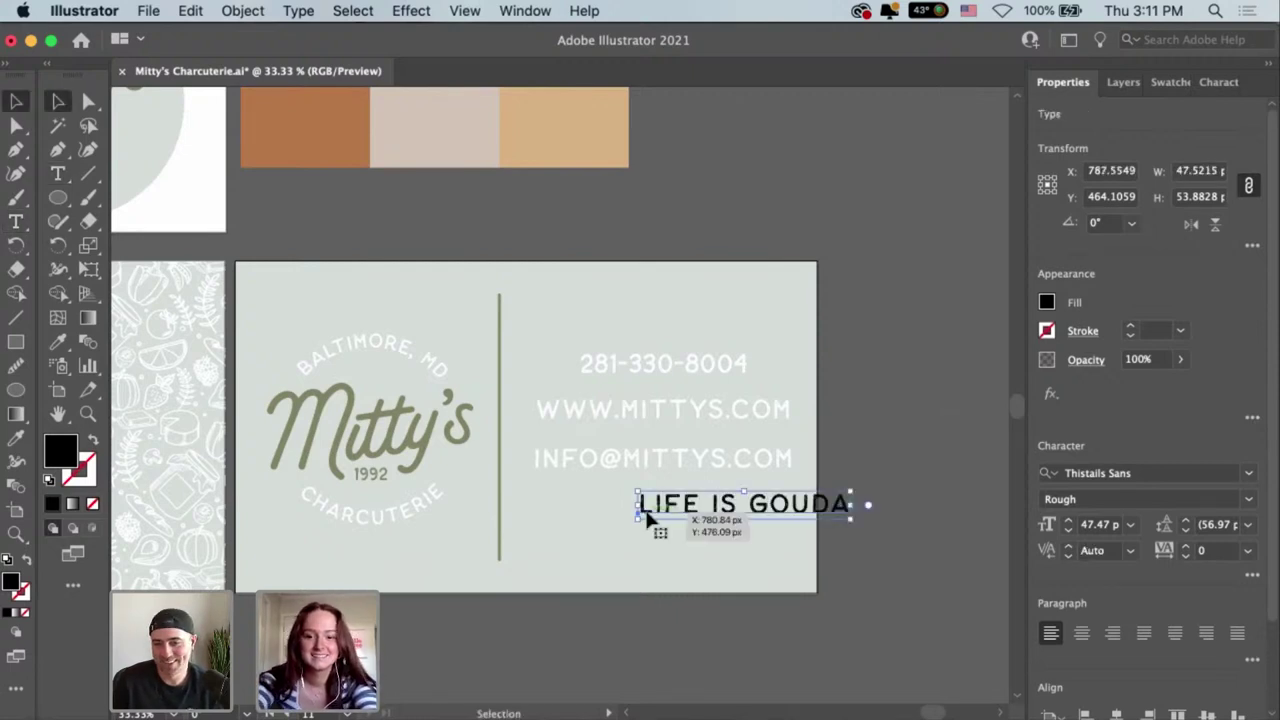
pyautogui.press('super+minus')
pyautogui.press('super+minus')
pyautogui.click(765, 630)
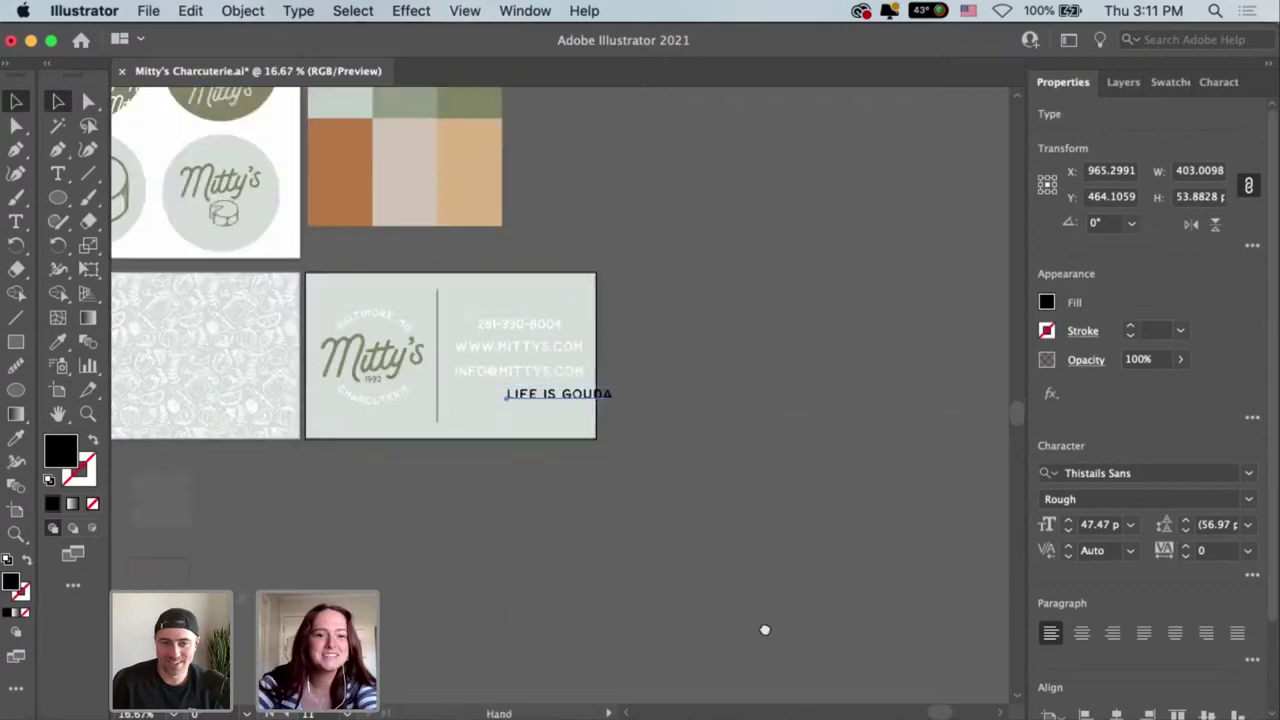
pyautogui.hscroll(-10, 907, 617)
pyautogui.scroll(4, 907, 617)
pyautogui.press('i')
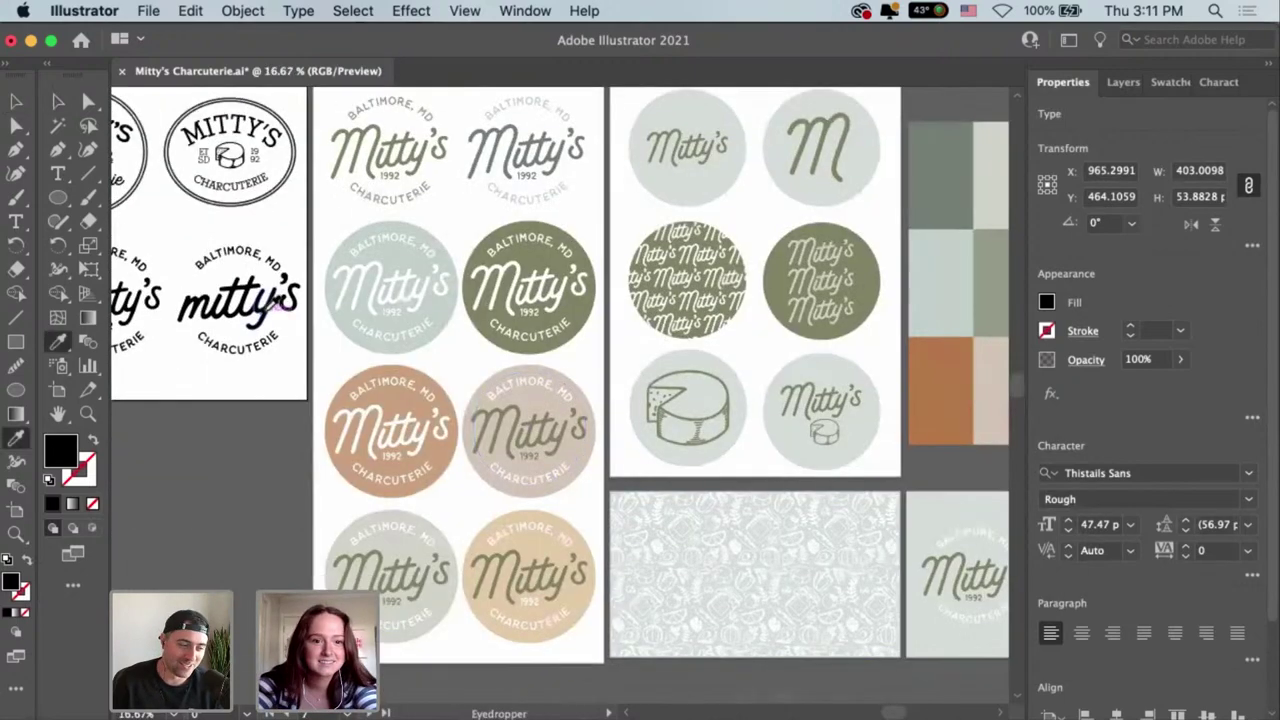
pyautogui.press('space')
pyautogui.moveTo(268, 308); pyautogui.dragTo(632, 420)
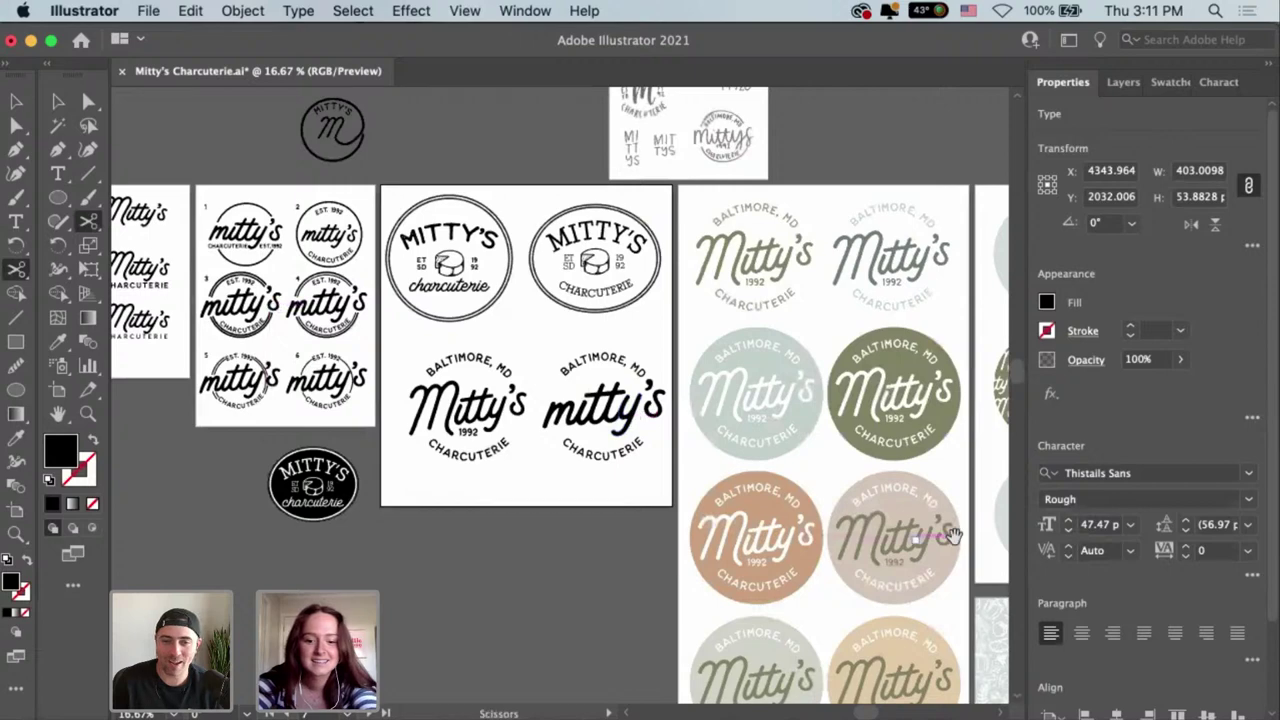
pyautogui.moveTo(952, 536); pyautogui.dragTo(333, 445)
pyautogui.hscroll(-15, 695, 465)
pyautogui.scroll(3, 695, 465)
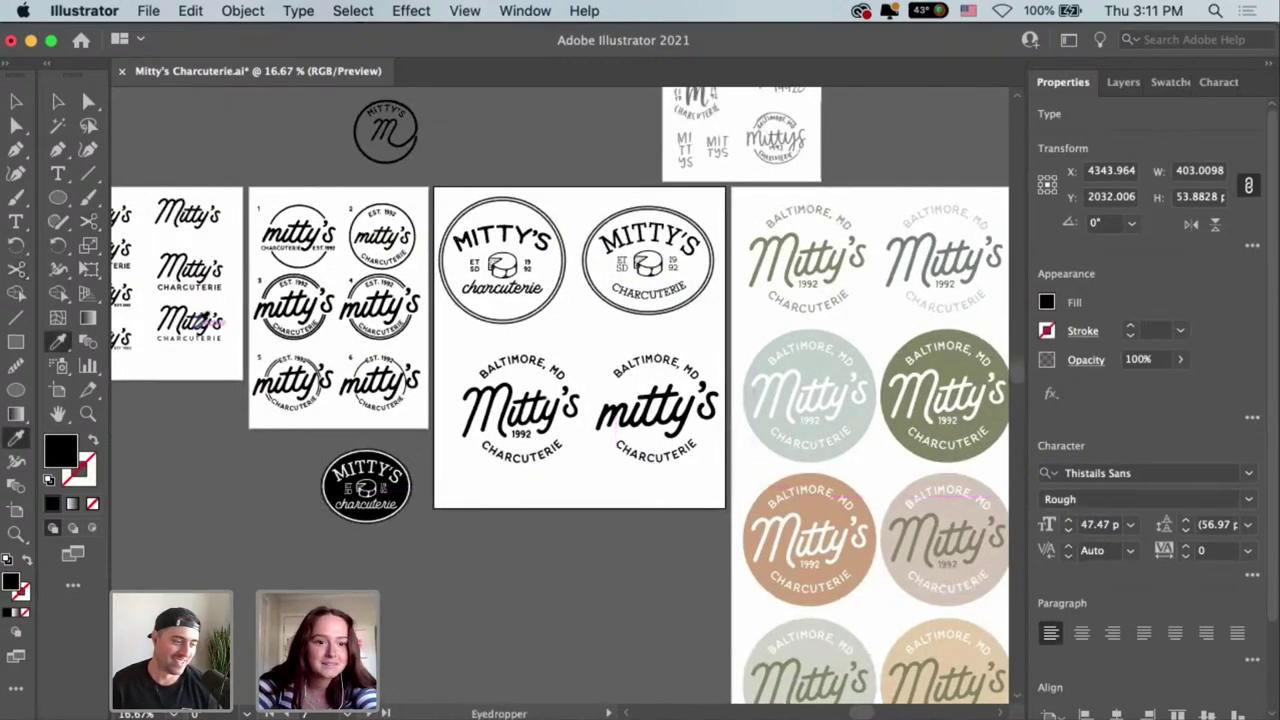
pyautogui.click(209, 322)
pyautogui.press('space')
pyautogui.moveTo(434, 342); pyautogui.dragTo(437, 343)
pyautogui.hscroll(-7, 437, 343)
pyautogui.scroll(2, 437, 343)
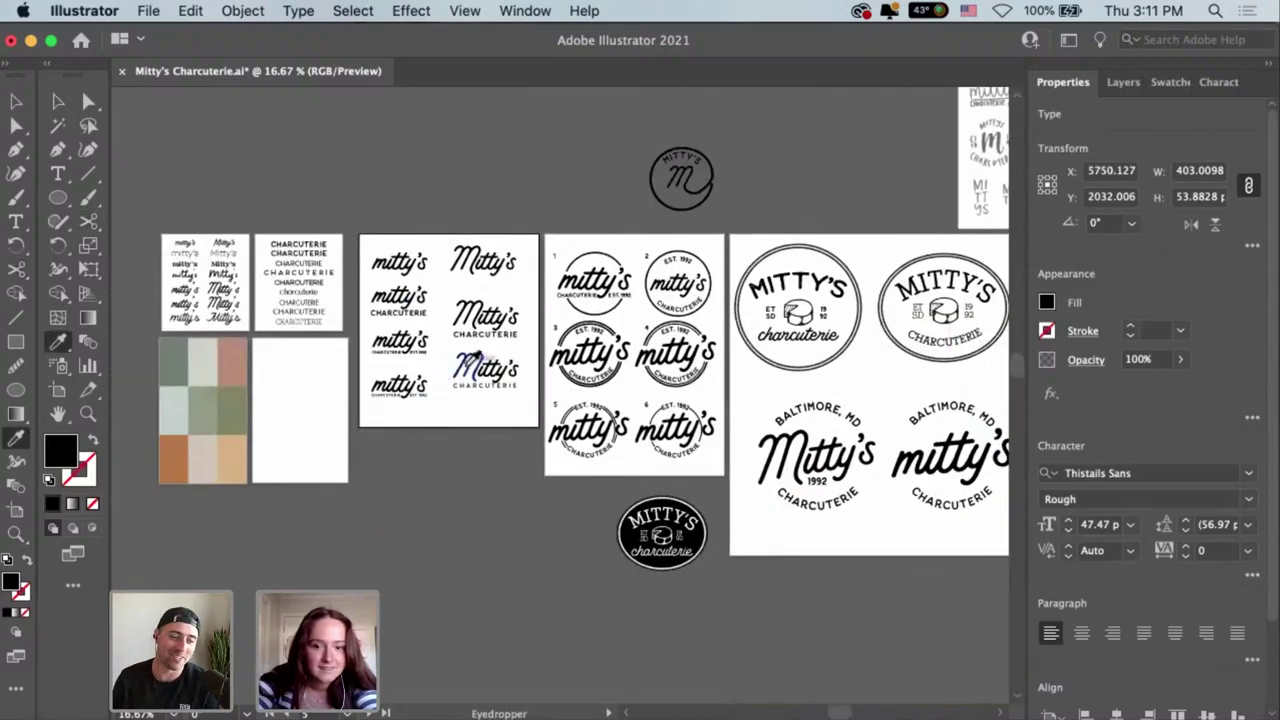
pyautogui.hscroll(15, 470, 360)
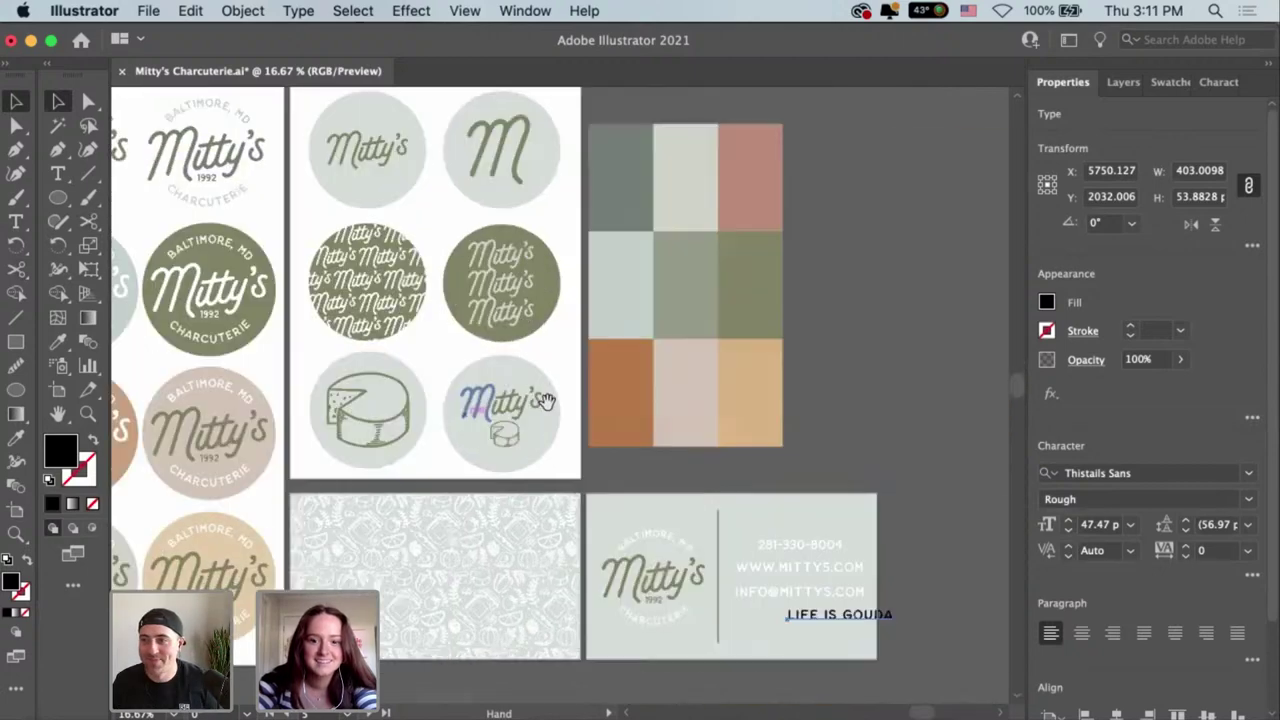
pyautogui.hscroll(3, 546, 400)
# Change the tagline font to Thistails.
pyautogui.click(1248, 473)
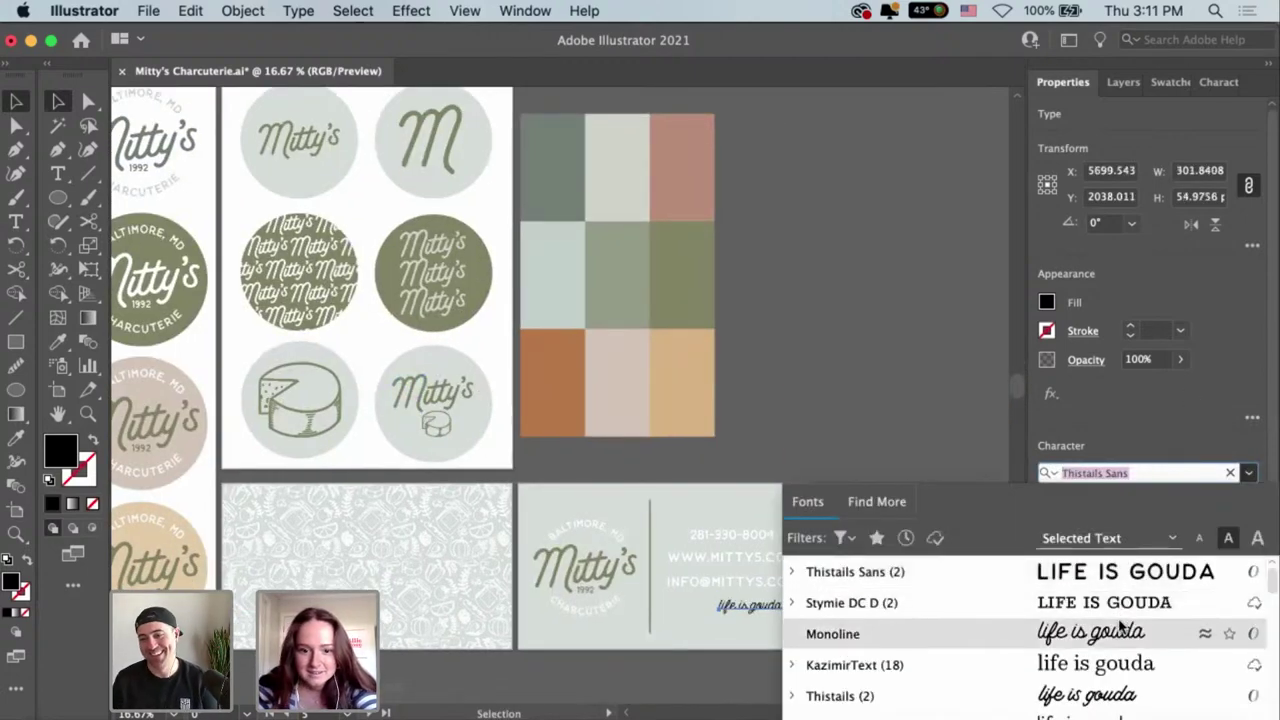
pyautogui.click(1100, 695)
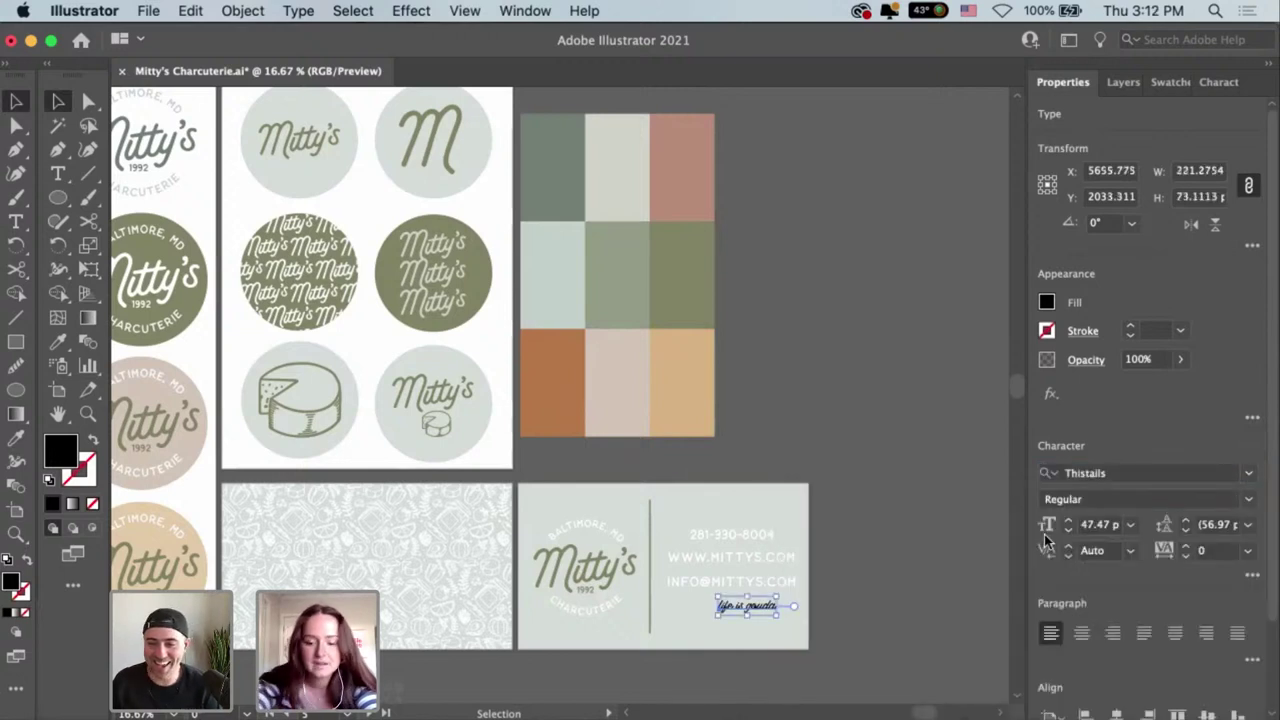
pyautogui.press('super+equal')
pyautogui.press('super+equal')
pyautogui.press('super+equal')
pyautogui.hscroll(-3, 790, 430)
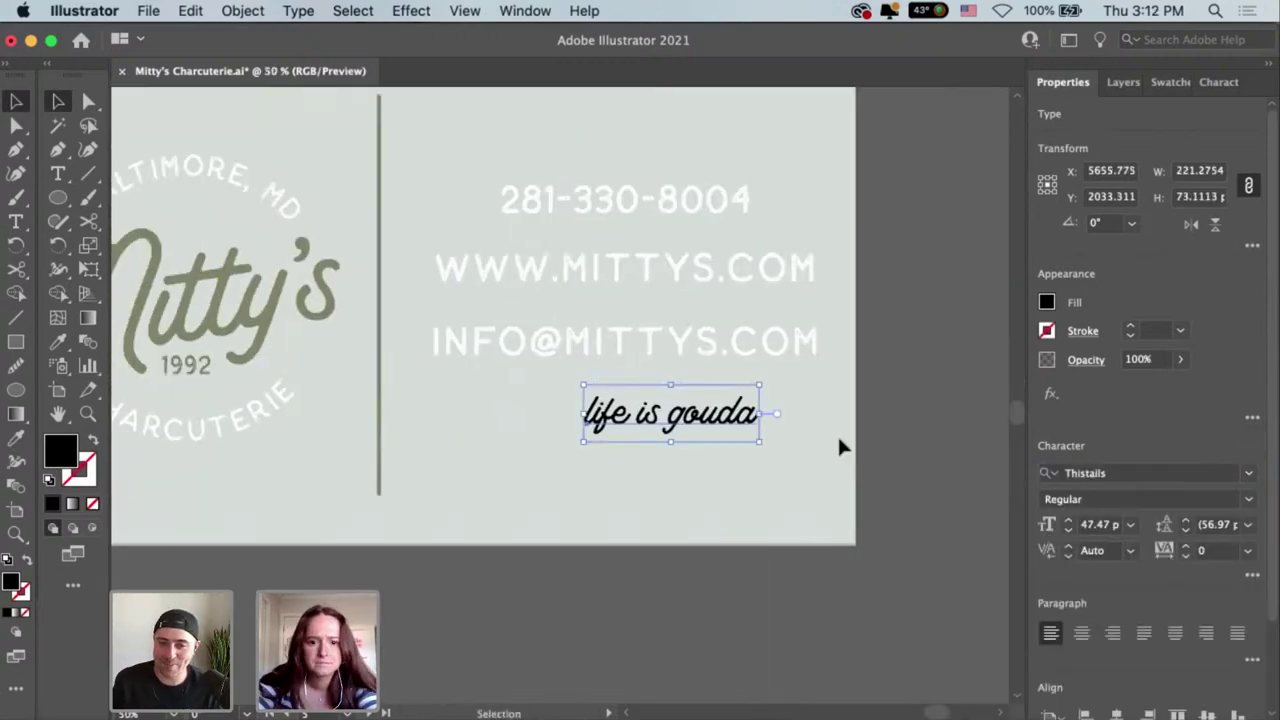
# Place the enlarged tagline above the phone number, shifting the contact lines down.
pyautogui.moveTo(706, 437); pyautogui.dragTo(614, 231)
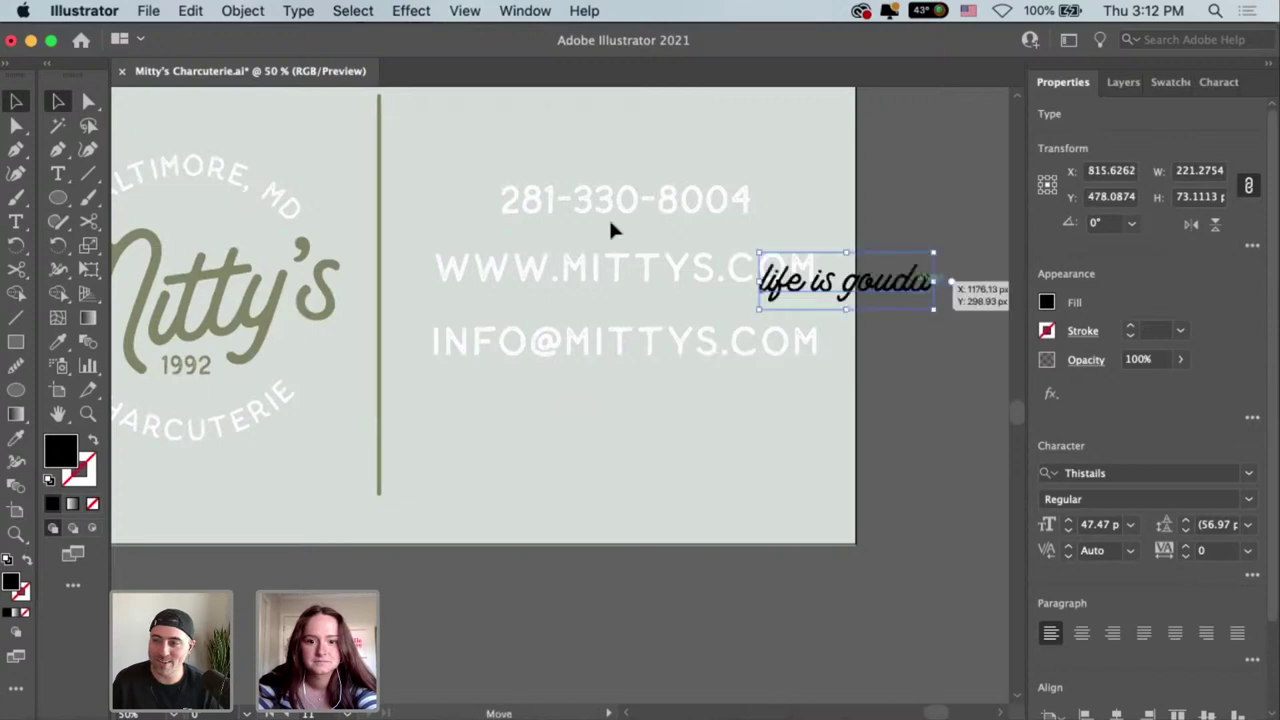
pyautogui.click(612, 205)
pyautogui.keyDown('shift'); pyautogui.click(620, 268); pyautogui.keyUp('shift')
pyautogui.keyDown('shift'); pyautogui.click(616, 326); pyautogui.keyUp('shift')
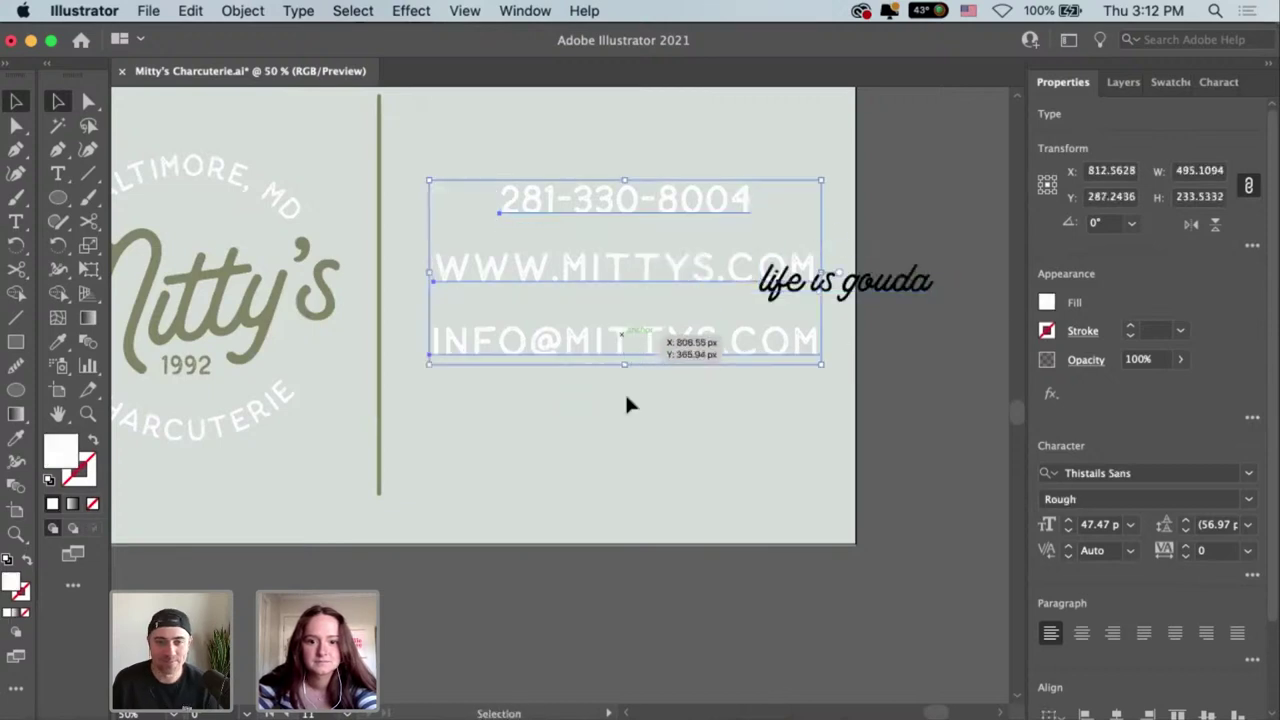
pyautogui.moveTo(628, 404); pyautogui.dragTo(629, 420)
pyautogui.click(626, 203)
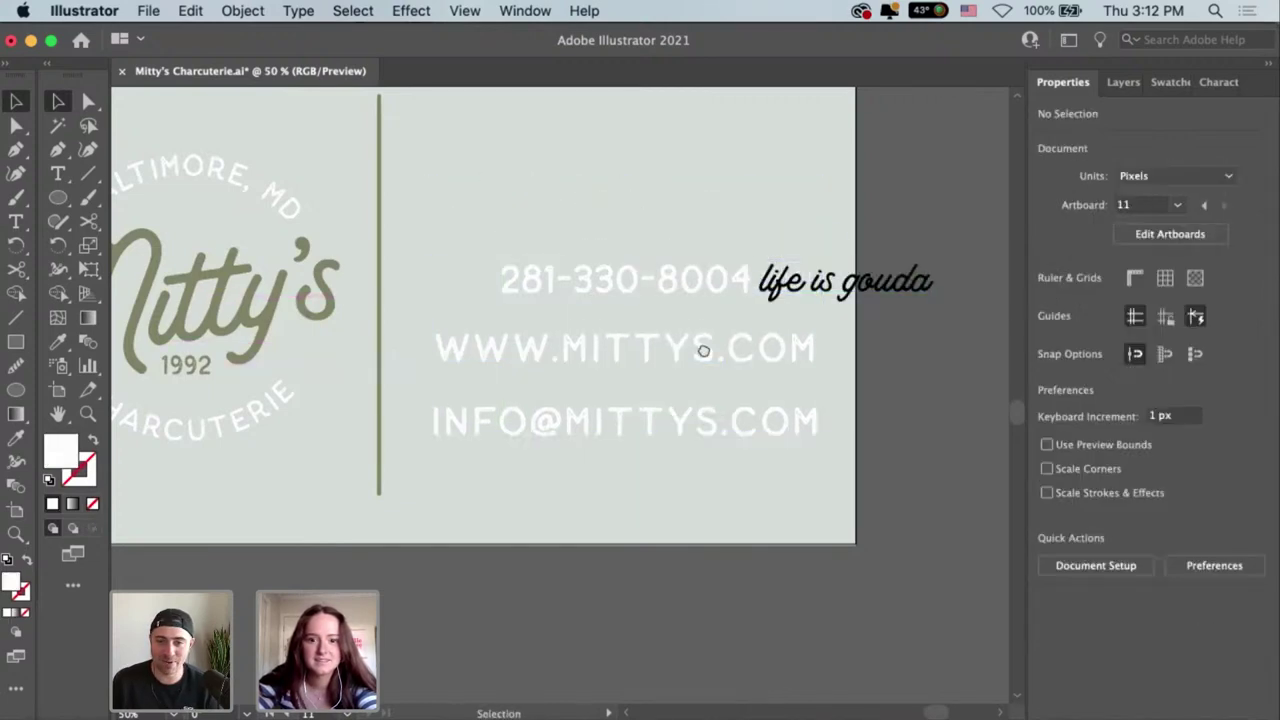
pyautogui.moveTo(895, 432); pyautogui.dragTo(831, 334)
pyautogui.moveTo(745, 338); pyautogui.dragTo(743, 343)
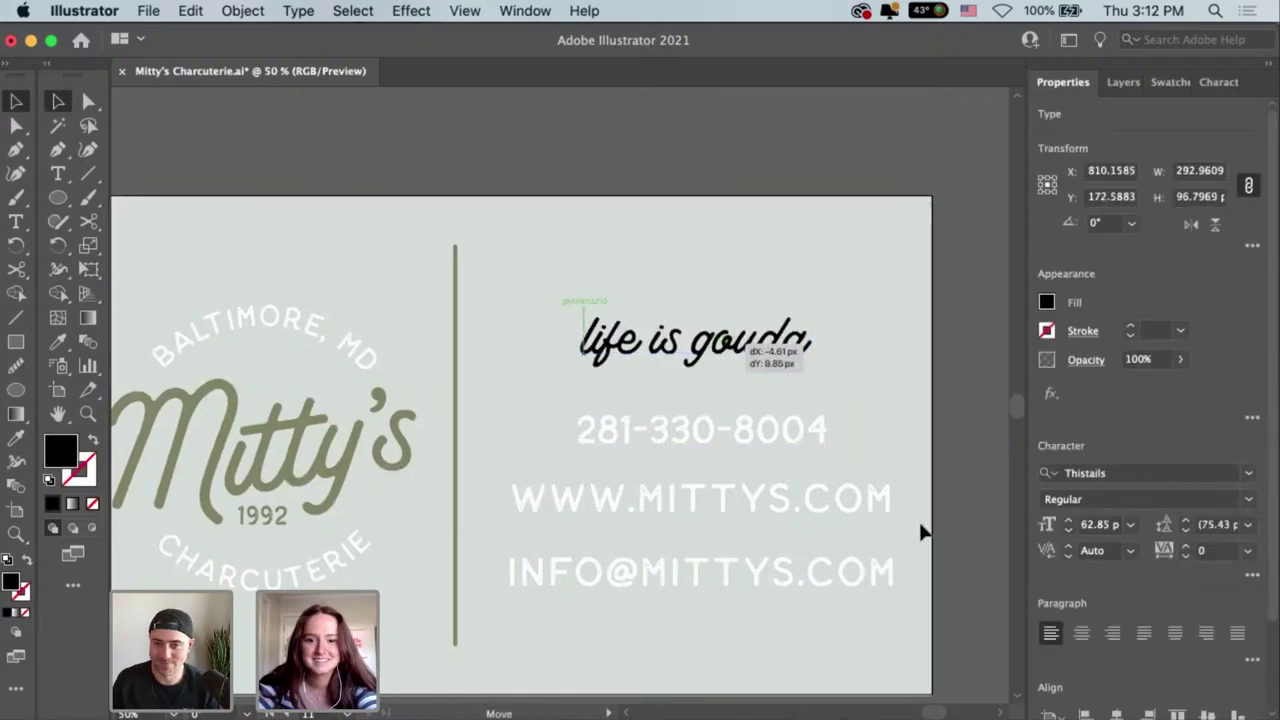
# Colour the tagline with the logo's olive green using the Eyedropper.
pyautogui.press('i')
pyautogui.click(414, 436)
pyautogui.press('v')
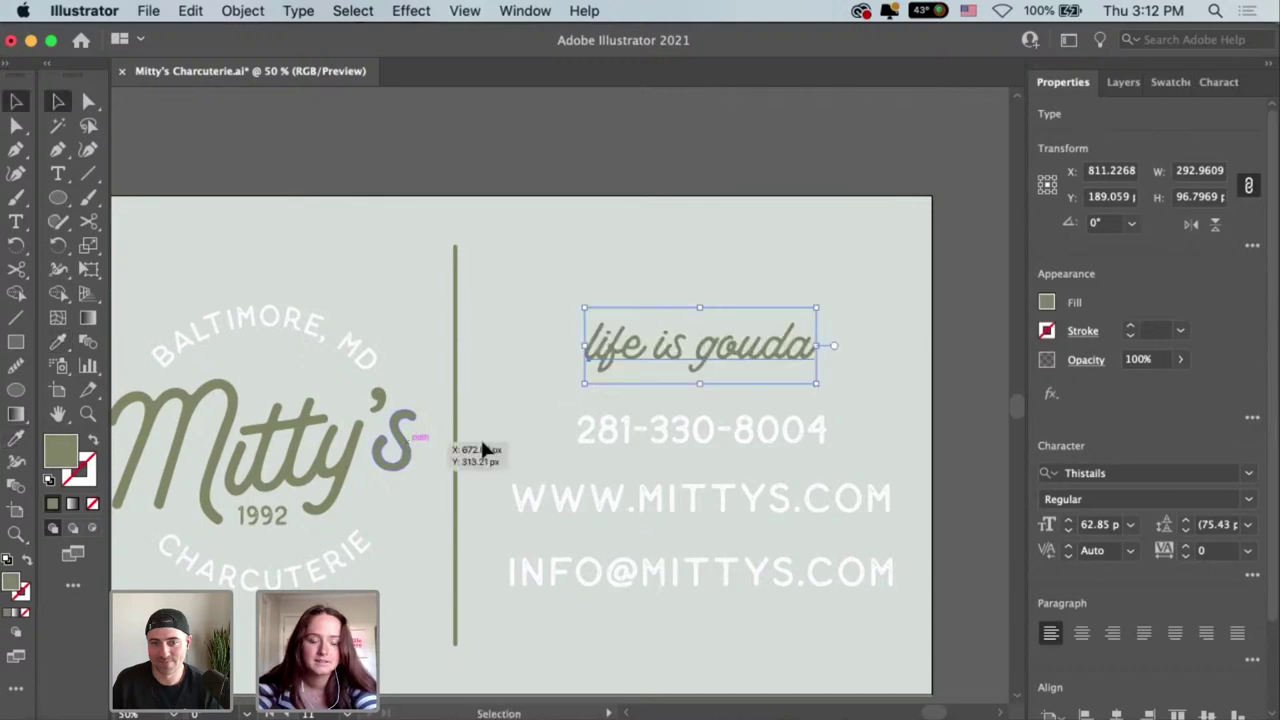
pyautogui.click(746, 598)
pyautogui.moveTo(746, 598); pyautogui.dragTo(673, 420)
pyautogui.click(756, 455)
pyautogui.click(752, 431)
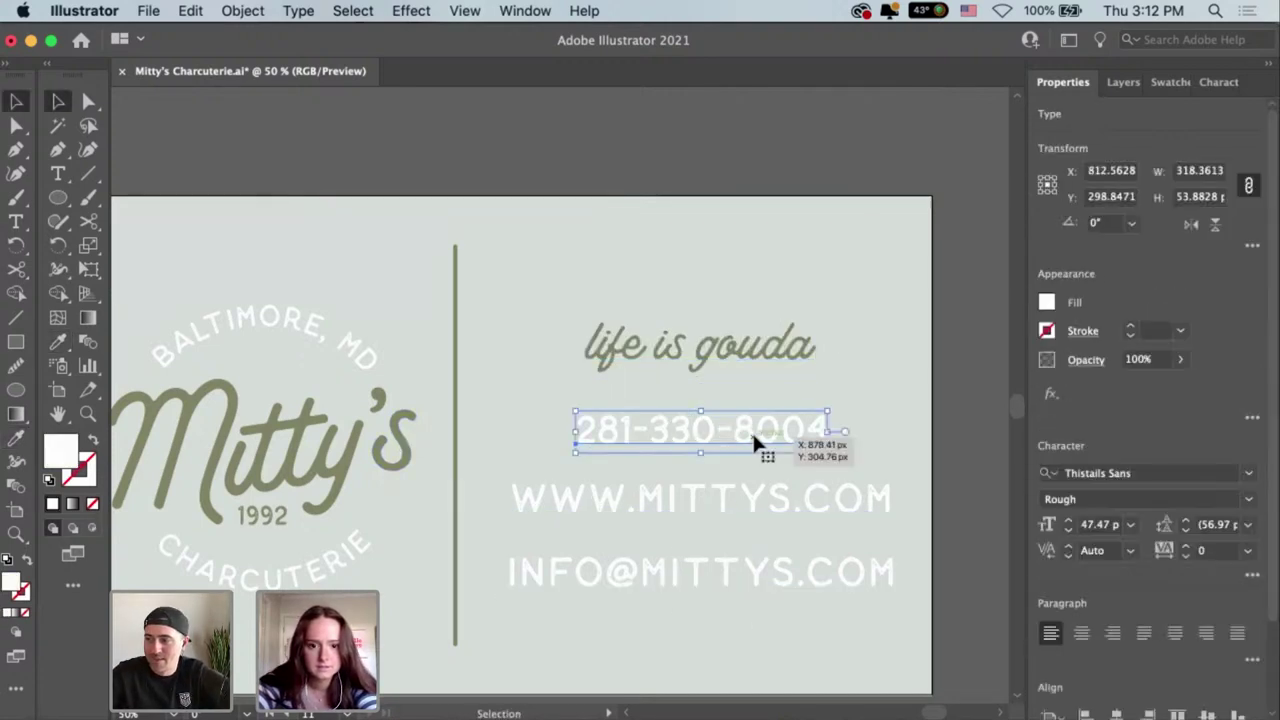
pyautogui.click(762, 462)
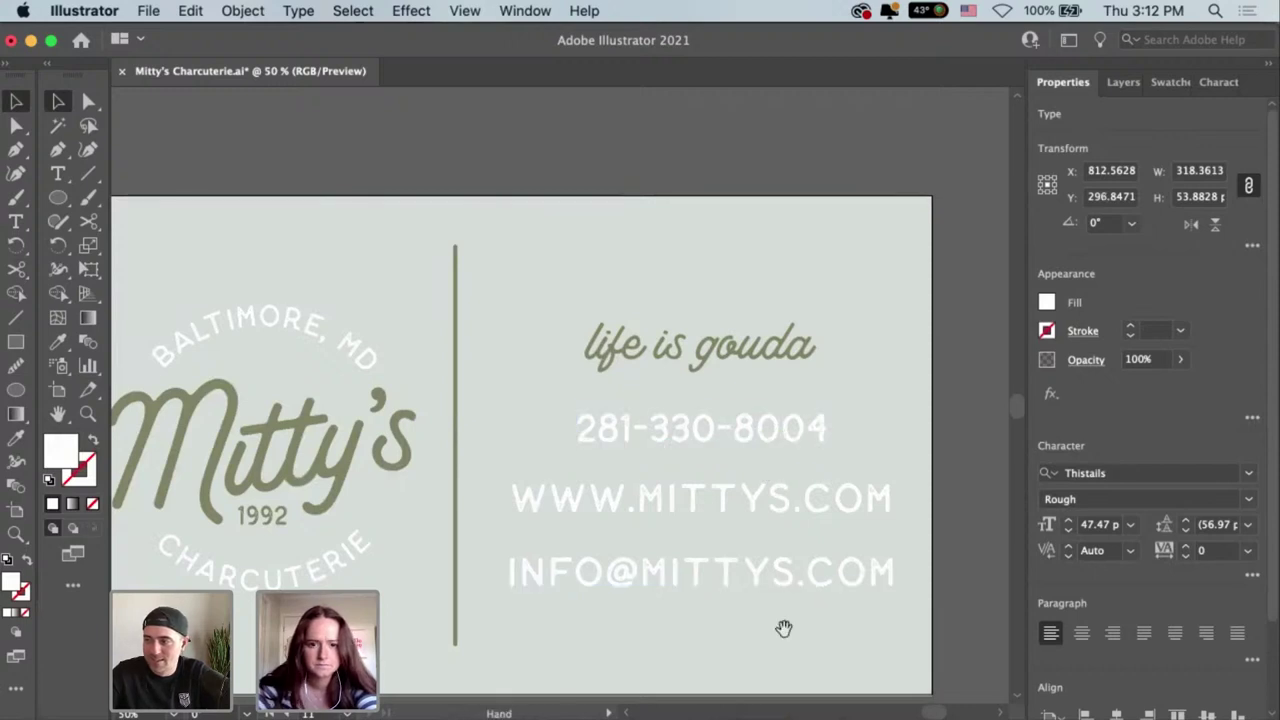
# Vertically centre the tagline and contact lines against the divider.
pyautogui.moveTo(783, 626); pyautogui.dragTo(783, 613)
pyautogui.moveTo(716, 372); pyautogui.dragTo(716, 372)
pyautogui.click(716, 300)
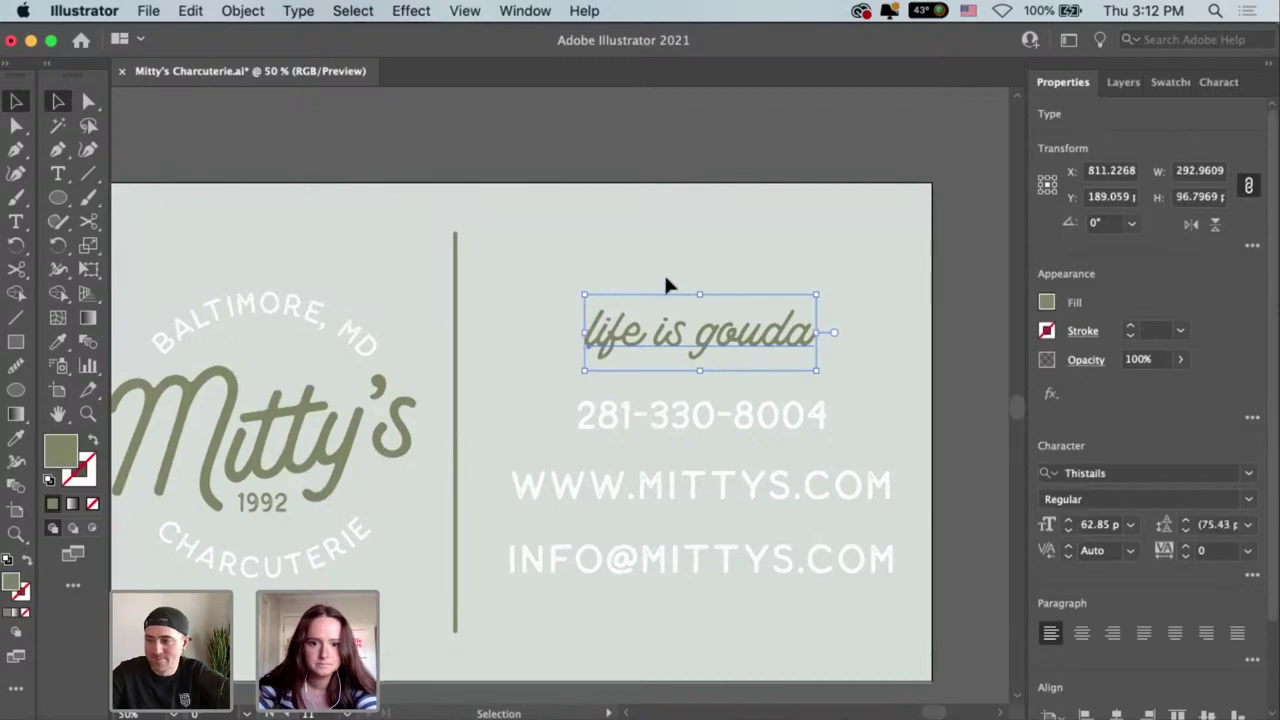
pyautogui.moveTo(743, 586); pyautogui.dragTo(490, 387)
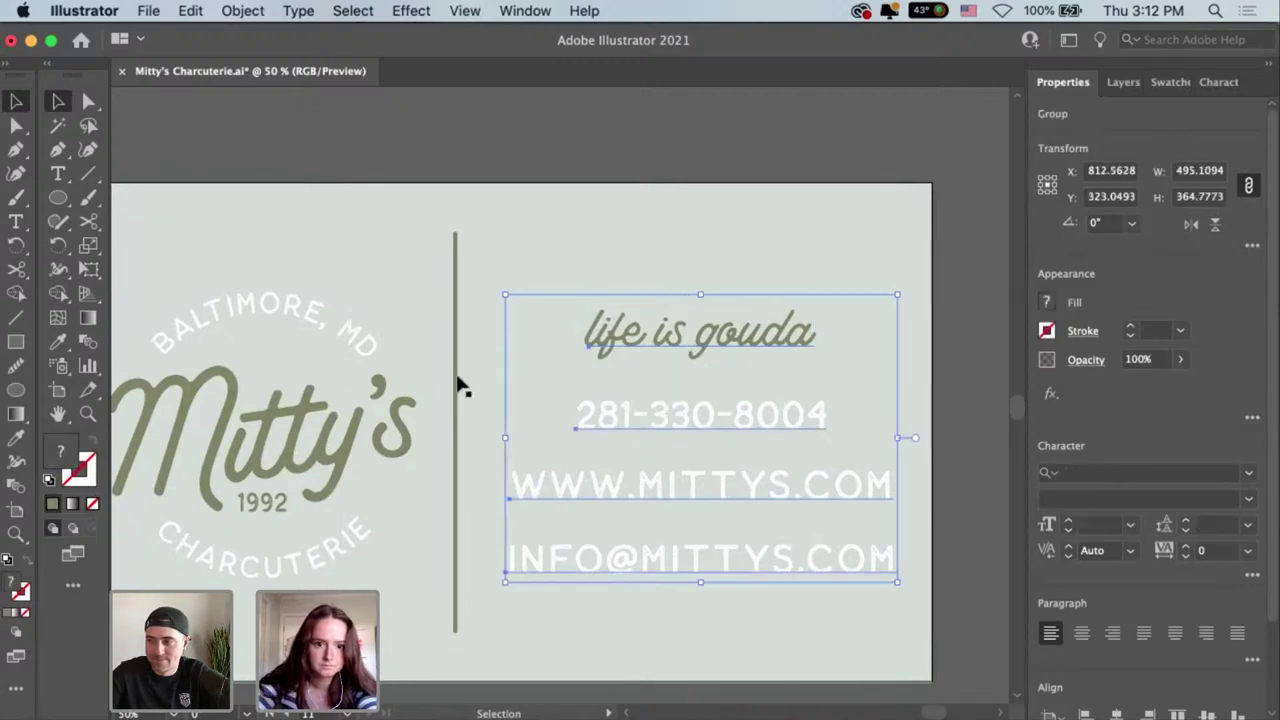
pyautogui.keyDown('shift'); pyautogui.click(457, 382); pyautogui.keyUp('shift')
pyautogui.click(1207, 476)
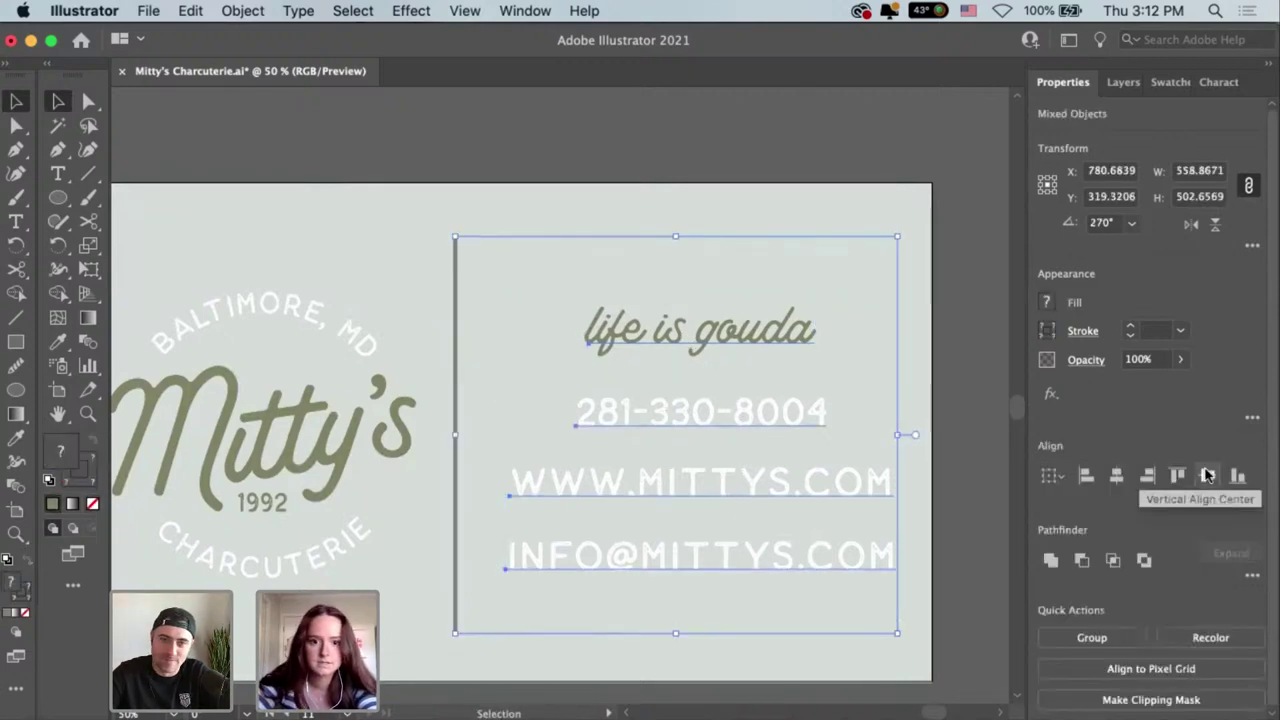
pyautogui.click(462, 366)
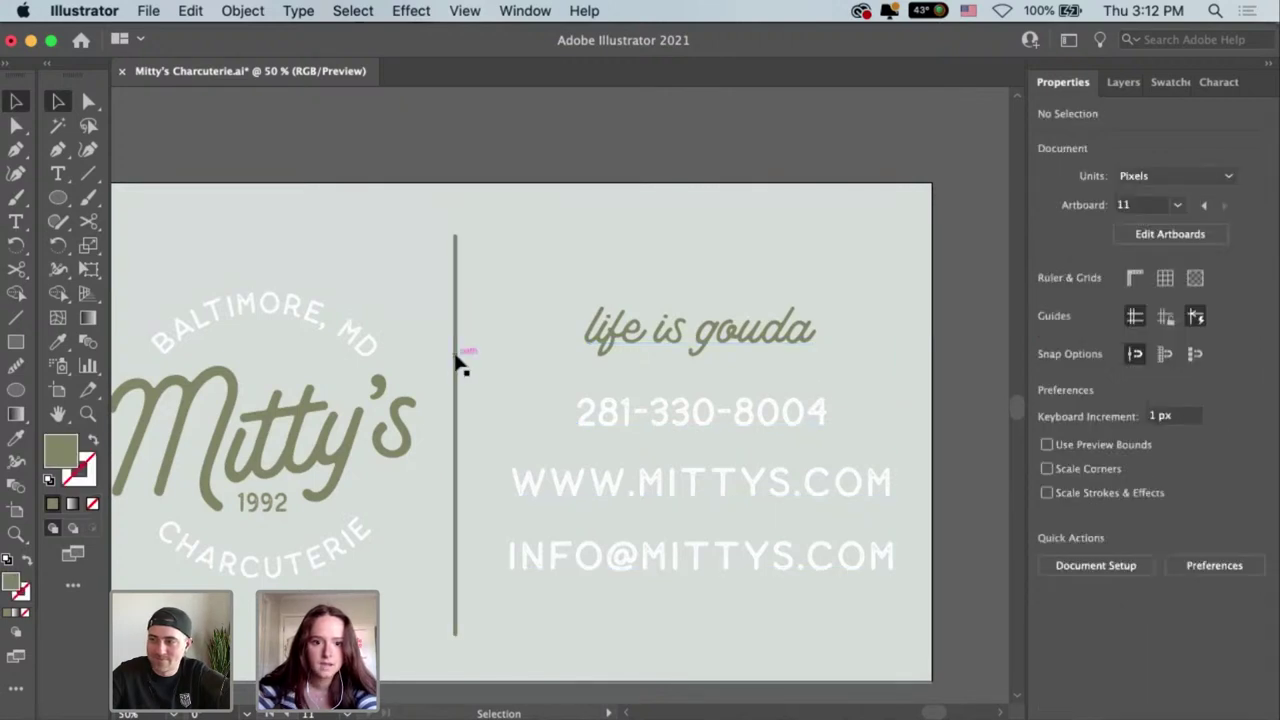
pyautogui.click(456, 358)
# Turn on Dashed Line for the divider's stroke and enter a 0.1 value.
pyautogui.click(1080, 333)
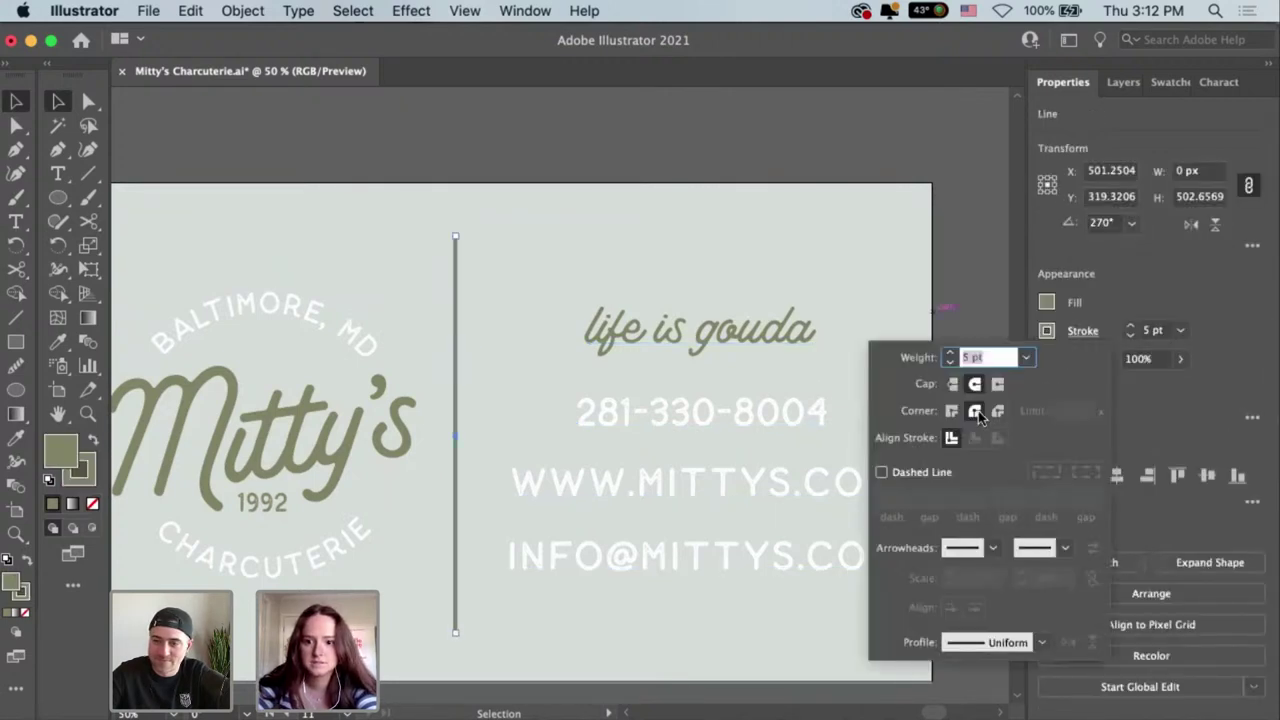
pyautogui.click(881, 472)
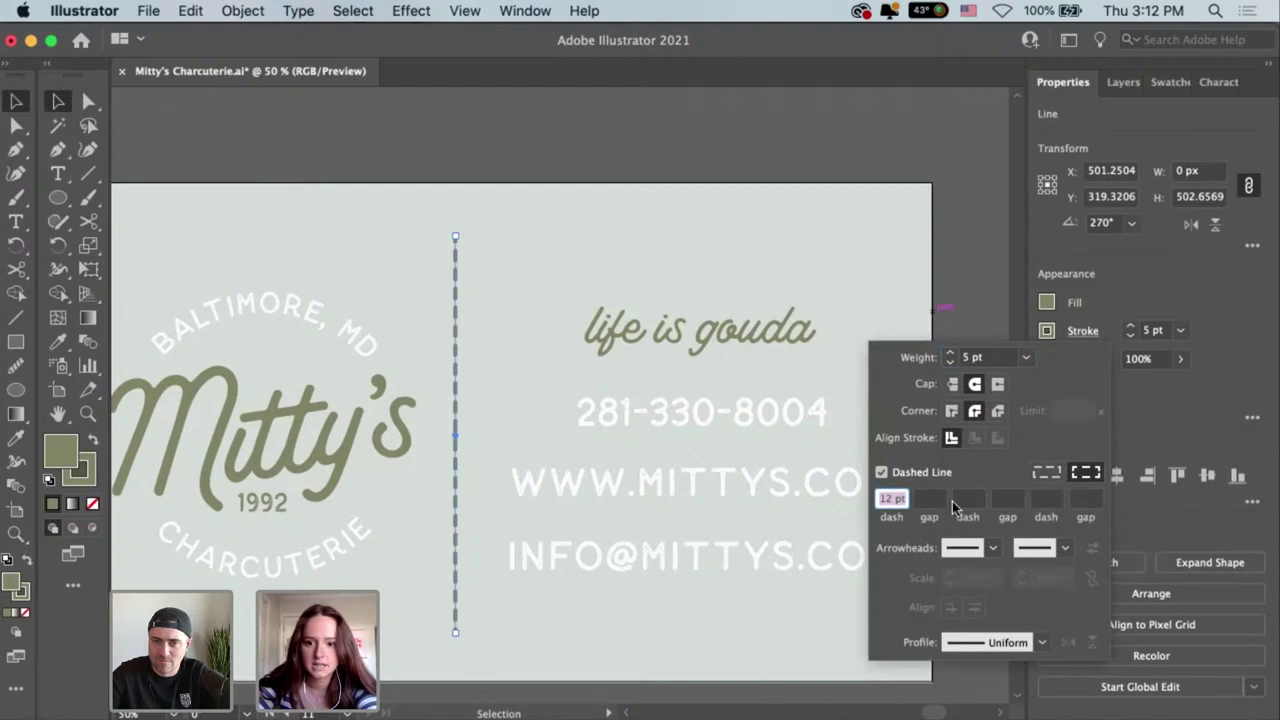
pyautogui.press('Tab')
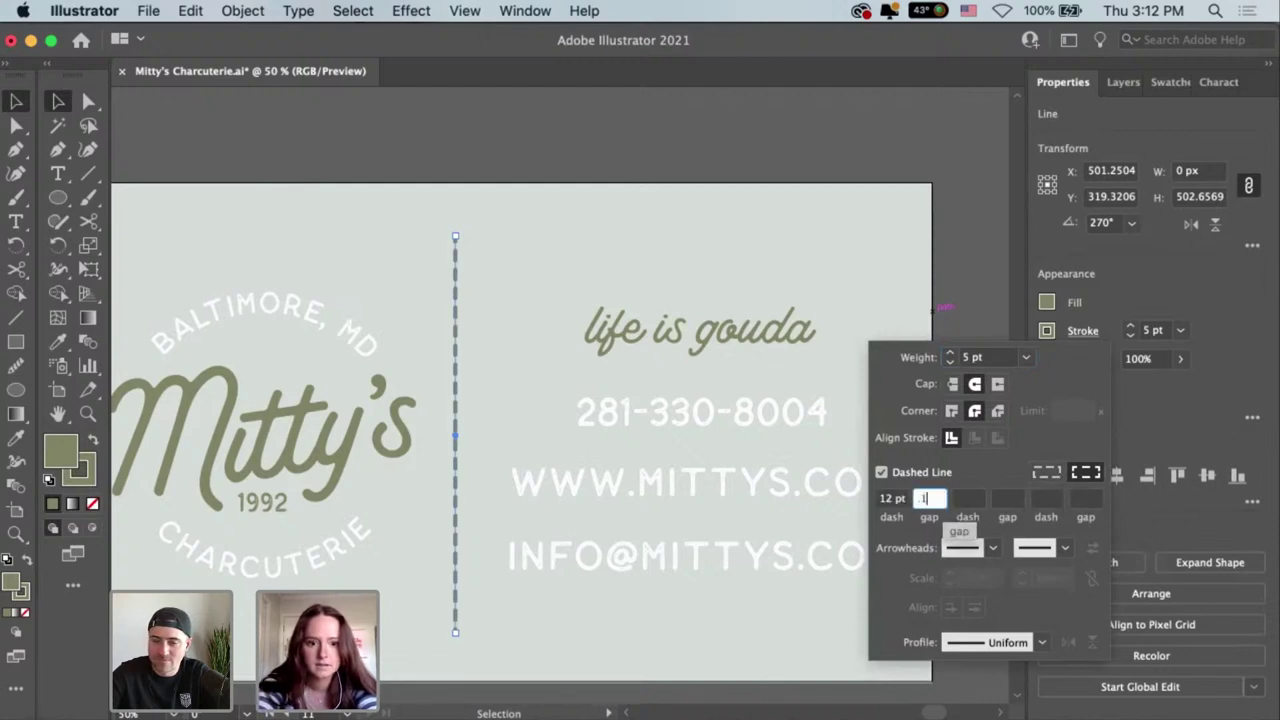
pyautogui.write('.1')
pyautogui.press('Return')
# Adjust the dash and gap values so the divider becomes a line of dots.
pyautogui.click(1082, 330)
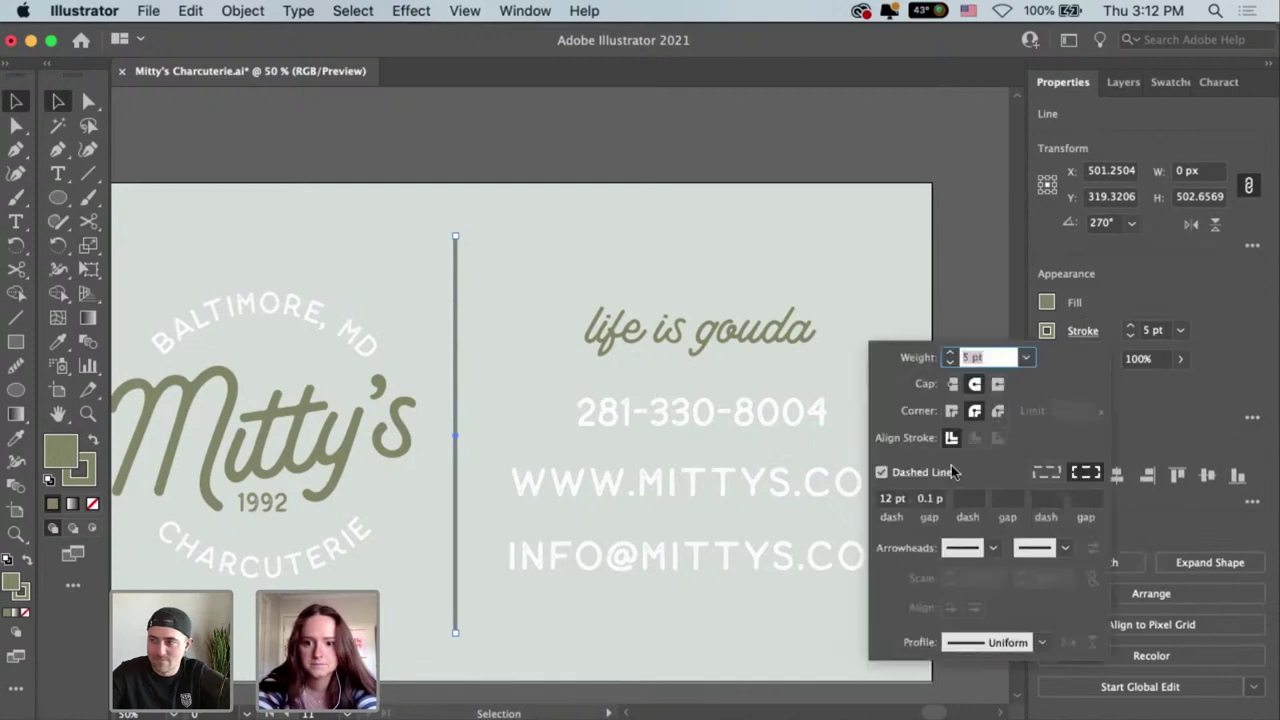
pyautogui.click(892, 498)
pyautogui.write('1')
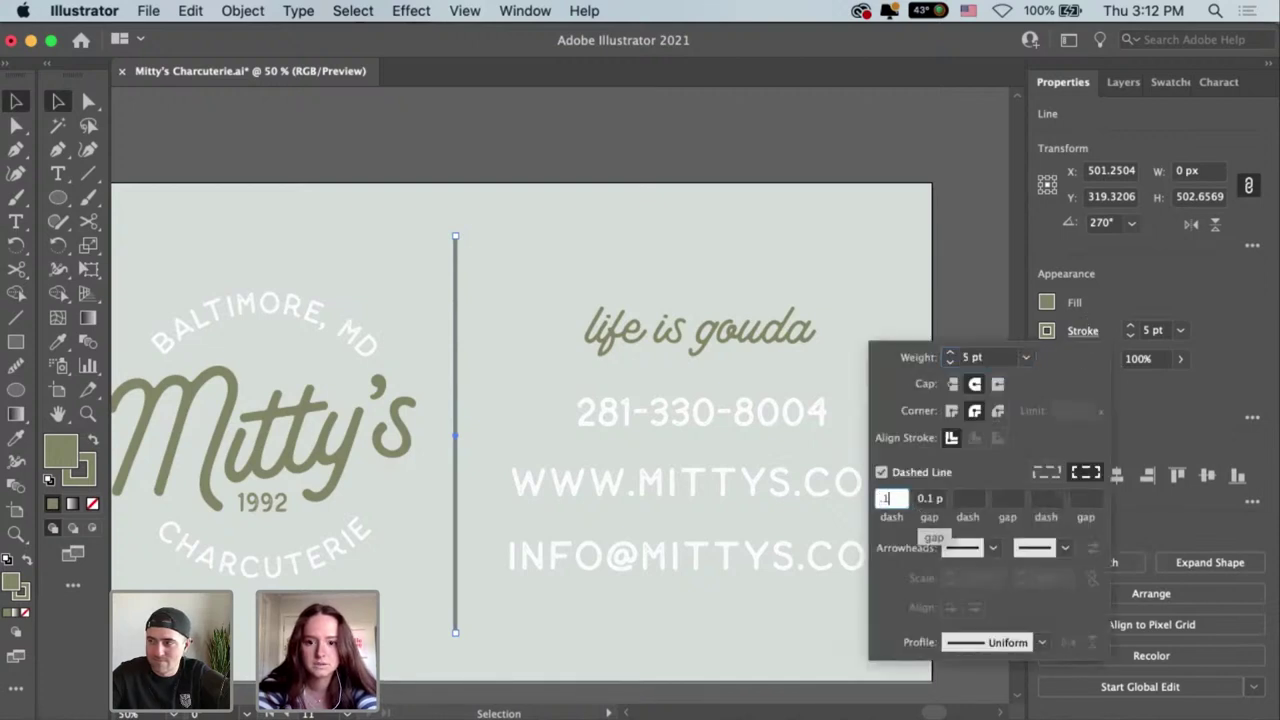
pyautogui.press('Tab')
pyautogui.write('1')
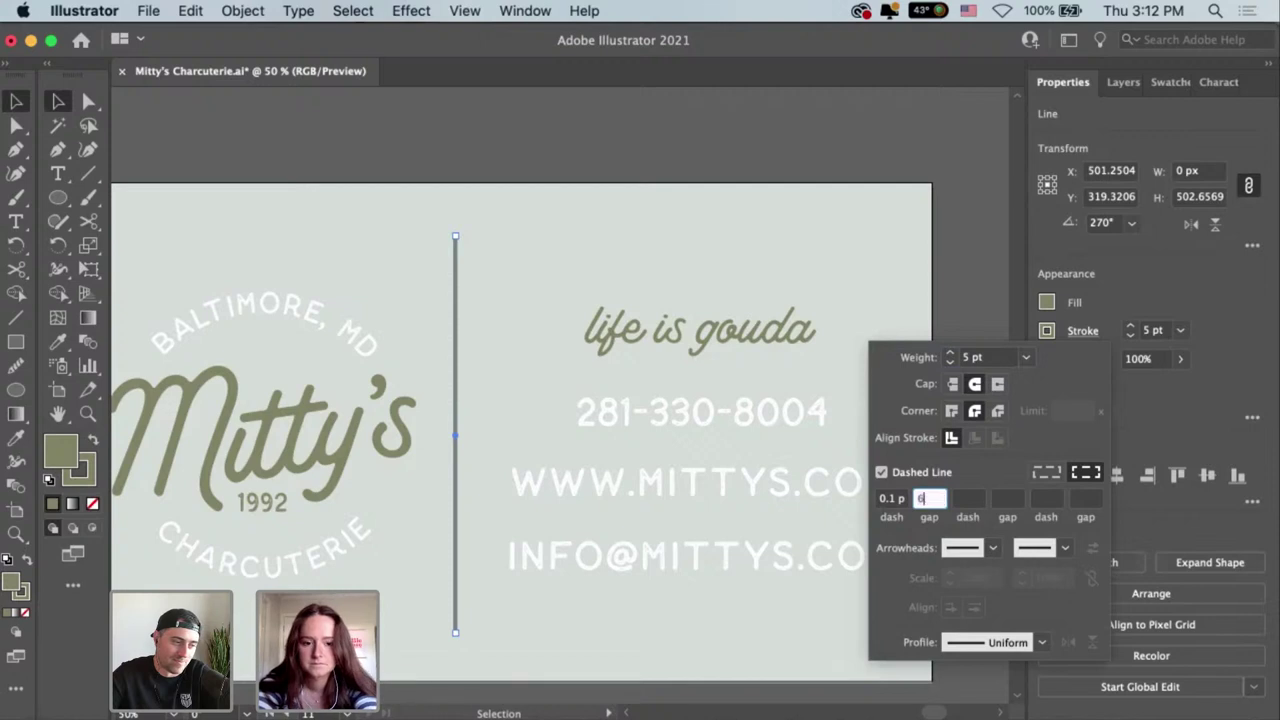
pyautogui.press('Return')
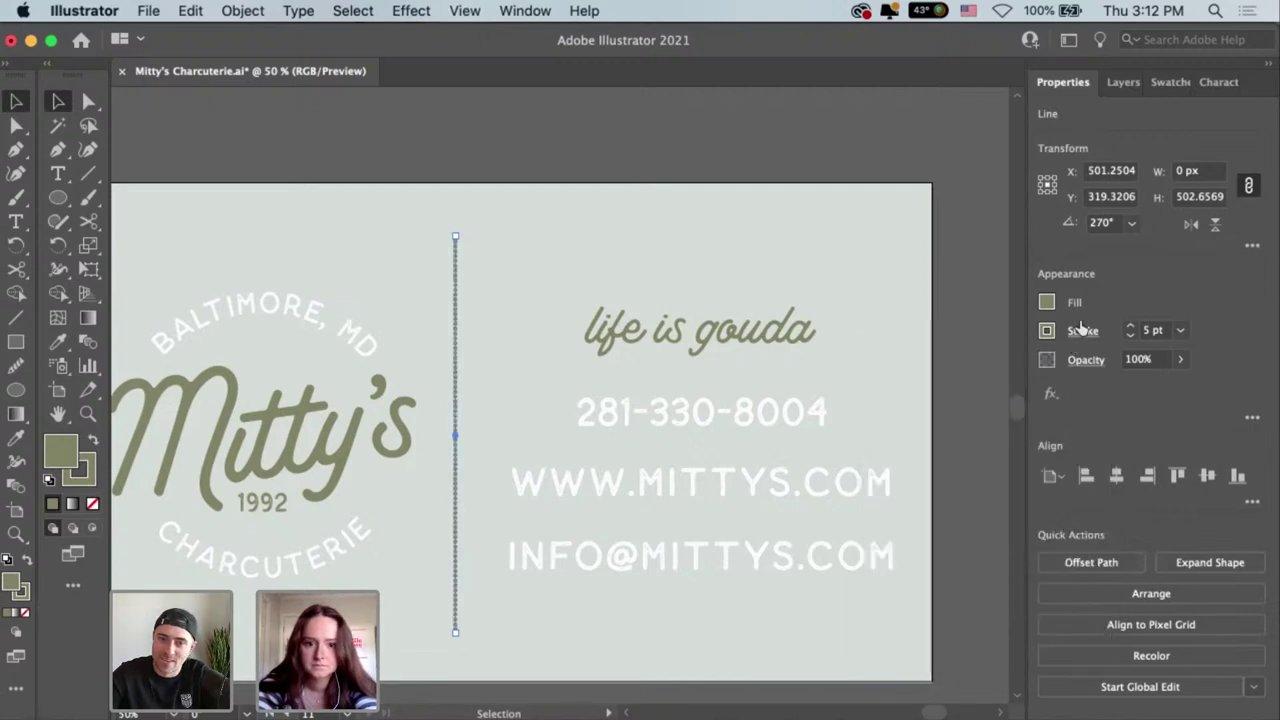
pyautogui.click(1082, 331)
pyautogui.click(927, 498)
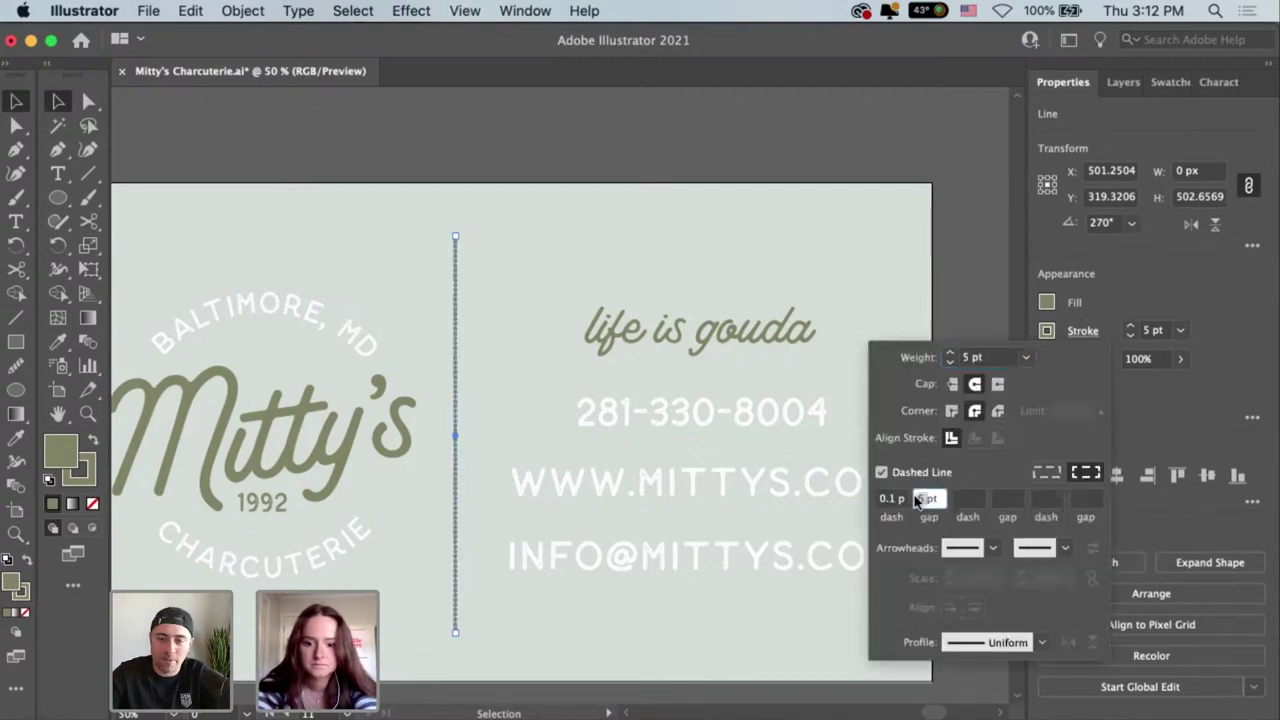
pyautogui.press('Escape')
pyautogui.click(940, 402)
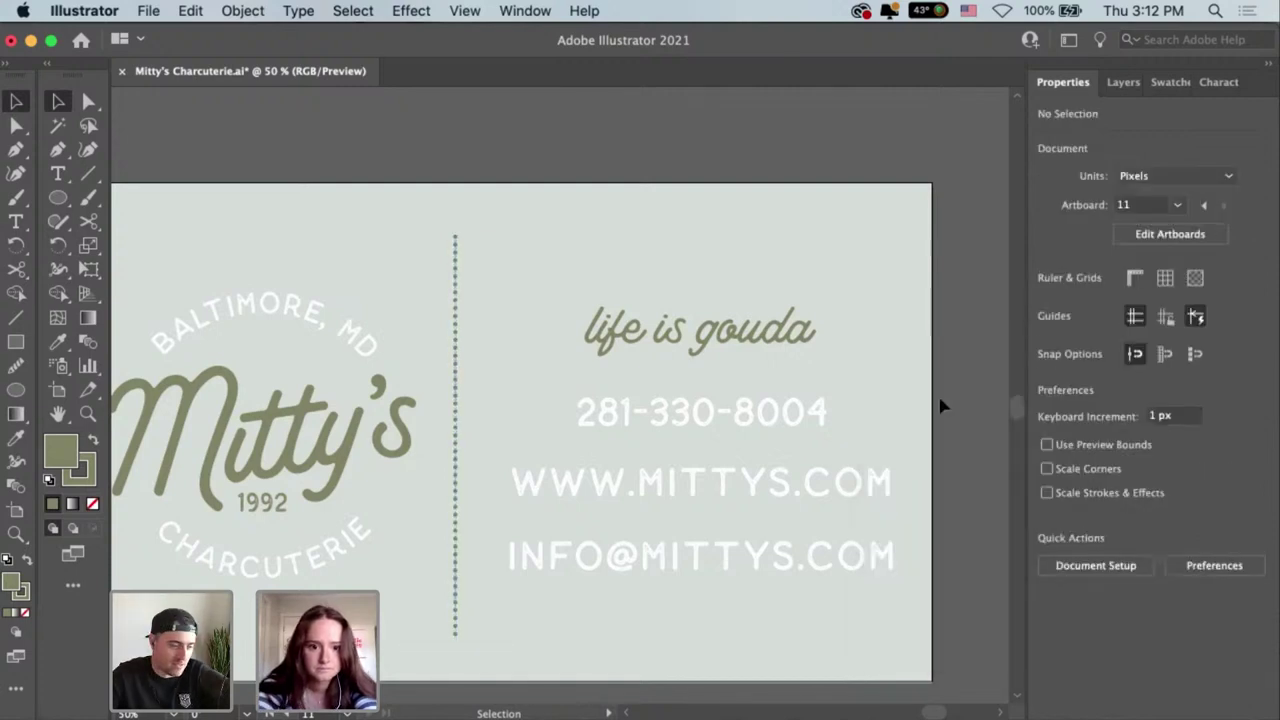
# Increase the dotted divider's stroke weight to 6 pt.
pyautogui.click(460, 330)
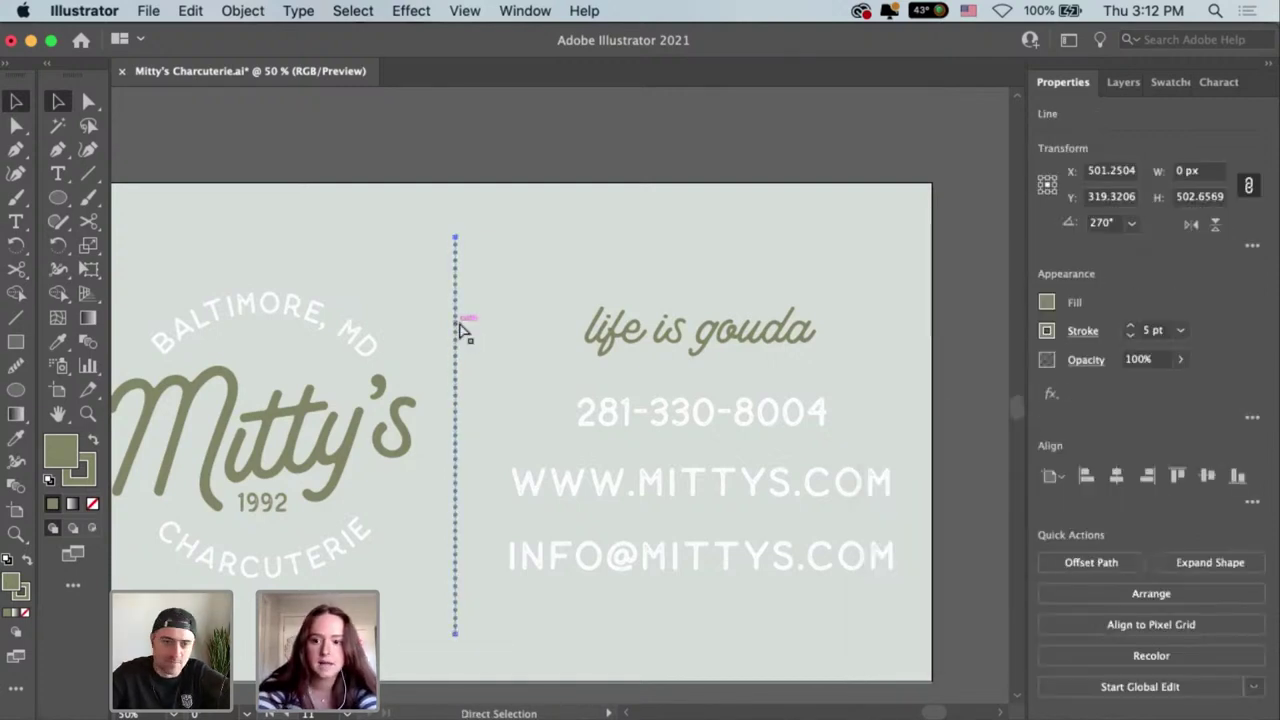
pyautogui.press('super+equal')
pyautogui.press('super+equal')
pyautogui.press('super+equal')
pyautogui.press('super+equal')
pyautogui.press('super+equal')
pyautogui.click(775, 503)
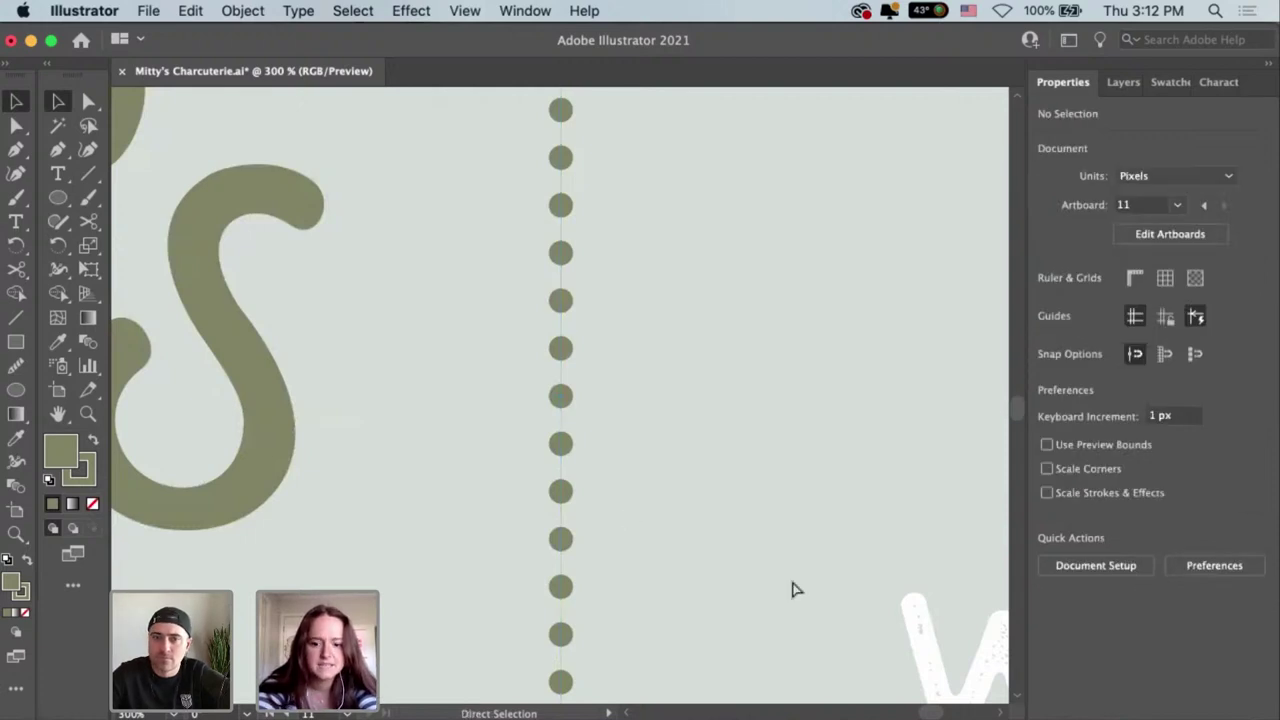
pyautogui.press('super+minus')
pyautogui.press('super+minus')
pyautogui.press('super+minus')
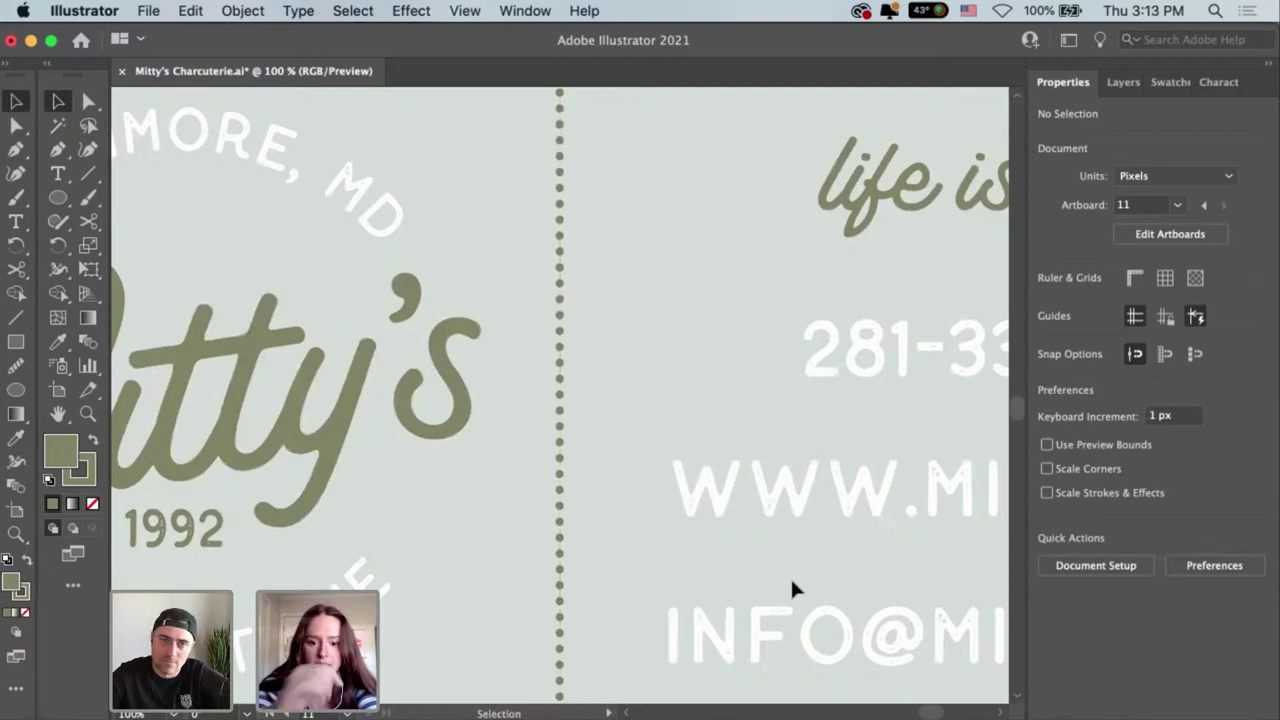
pyautogui.press('super+minus')
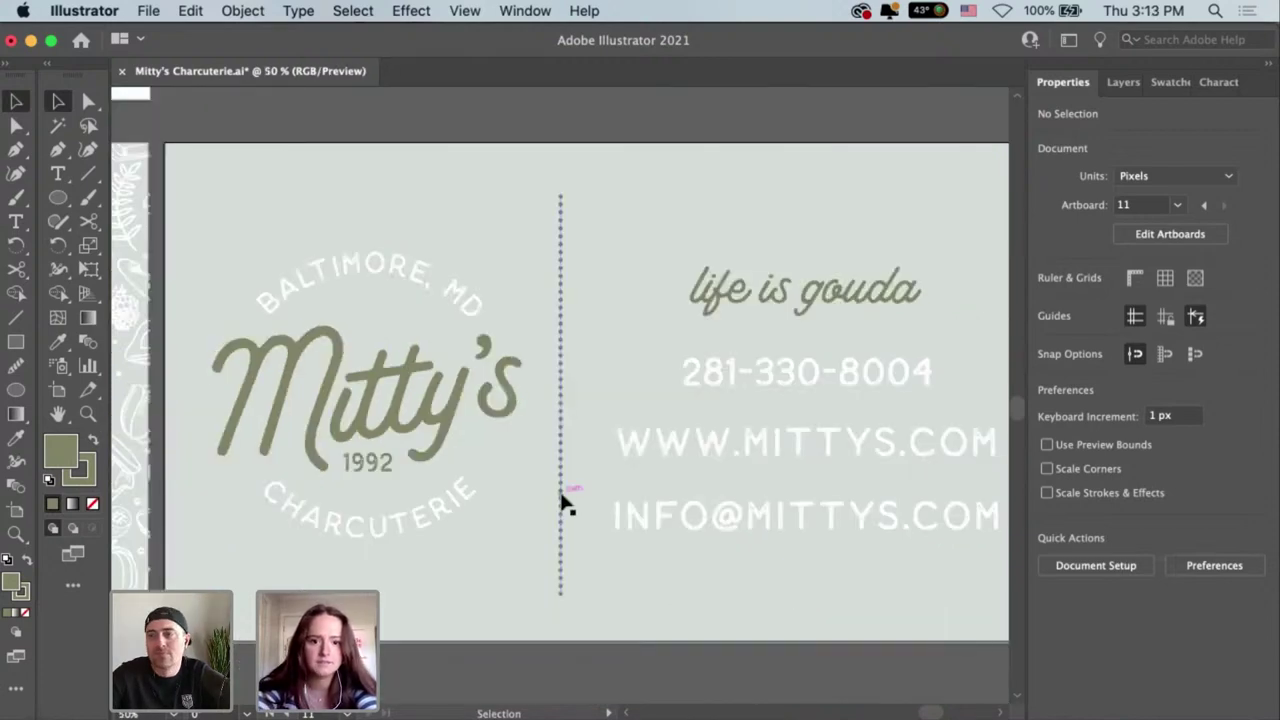
pyautogui.click(561, 500)
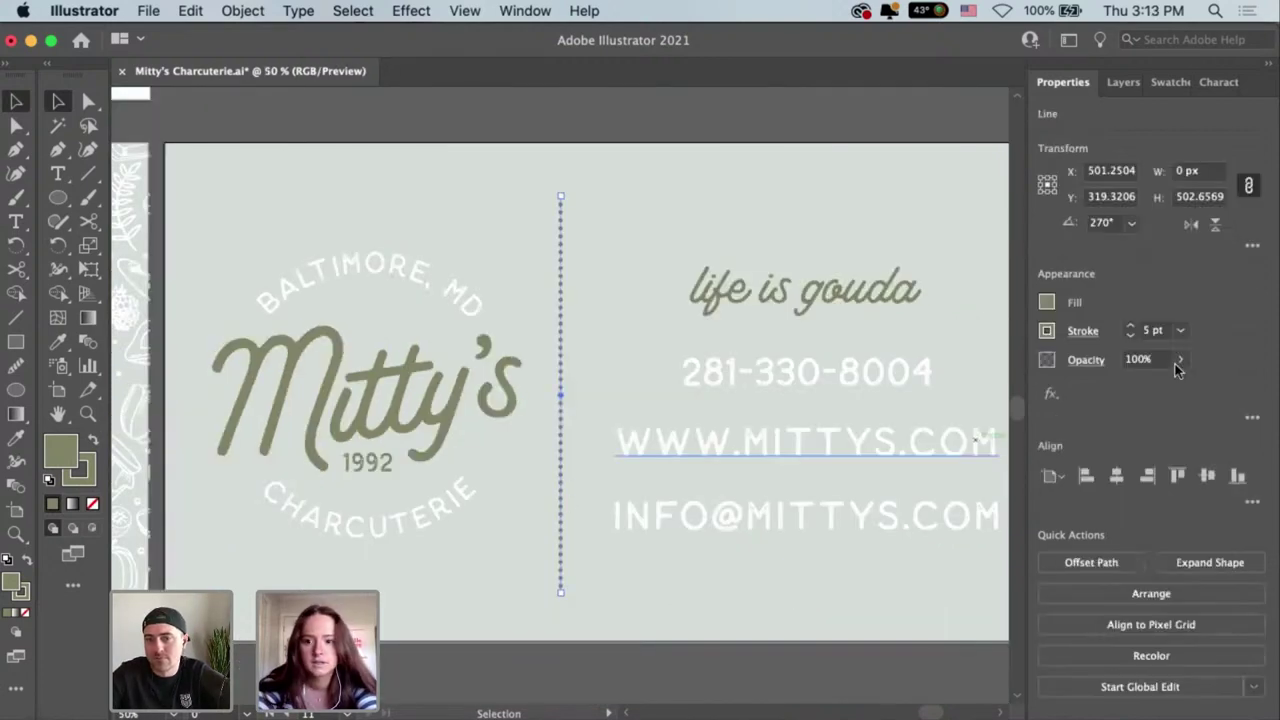
pyautogui.click(1130, 327)
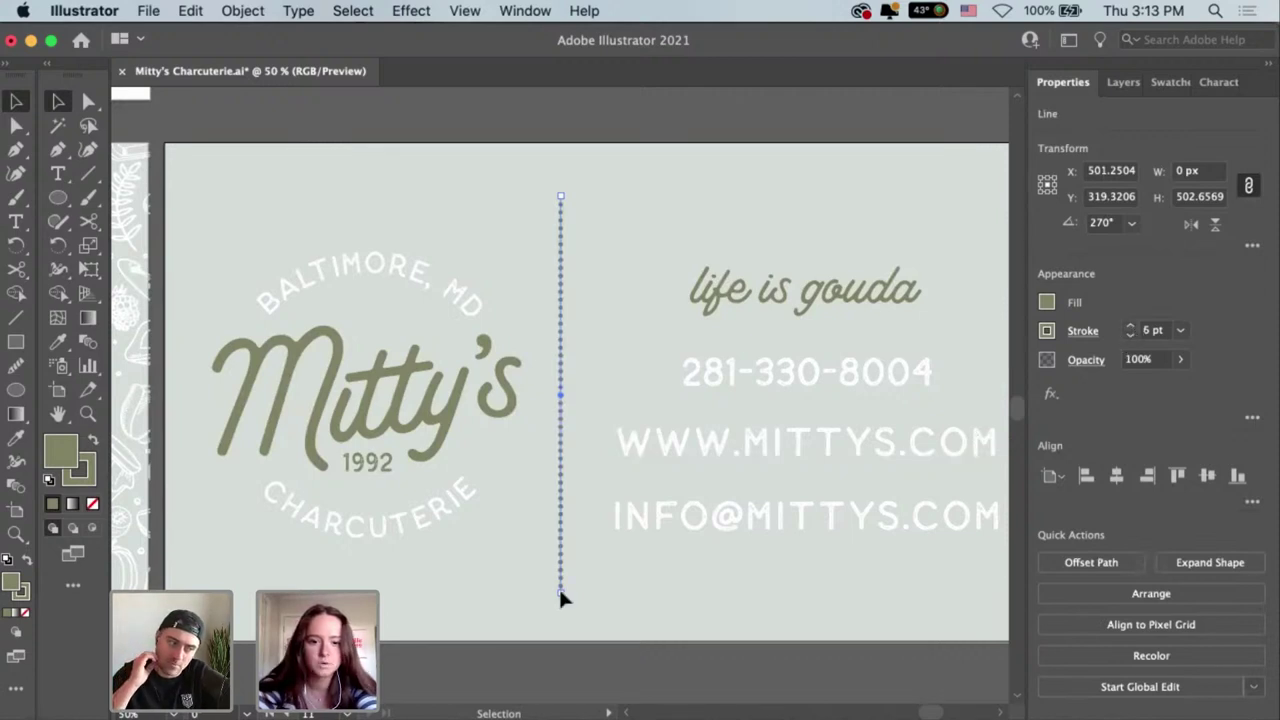
# Extend the divider's bottom end downward and centre it vertically on the card.
pyautogui.moveTo(559, 591); pyautogui.dragTo(560, 612)
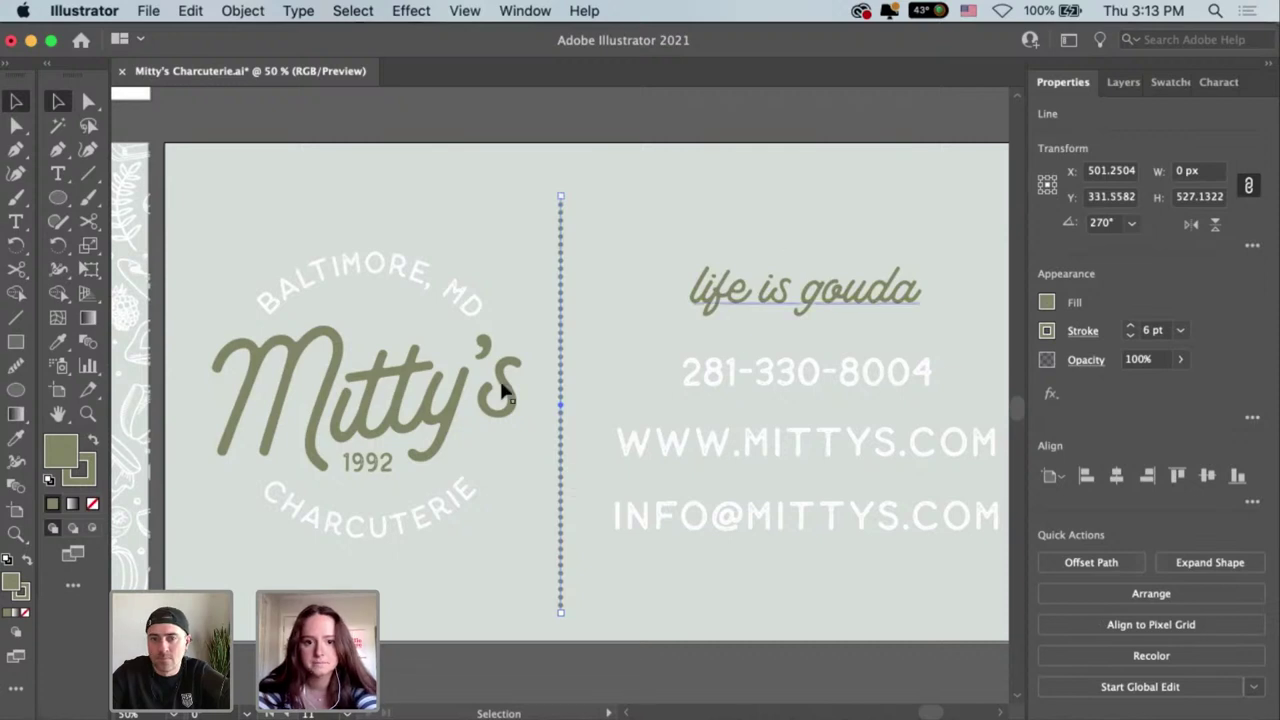
pyautogui.click(556, 340)
pyautogui.click(560, 333)
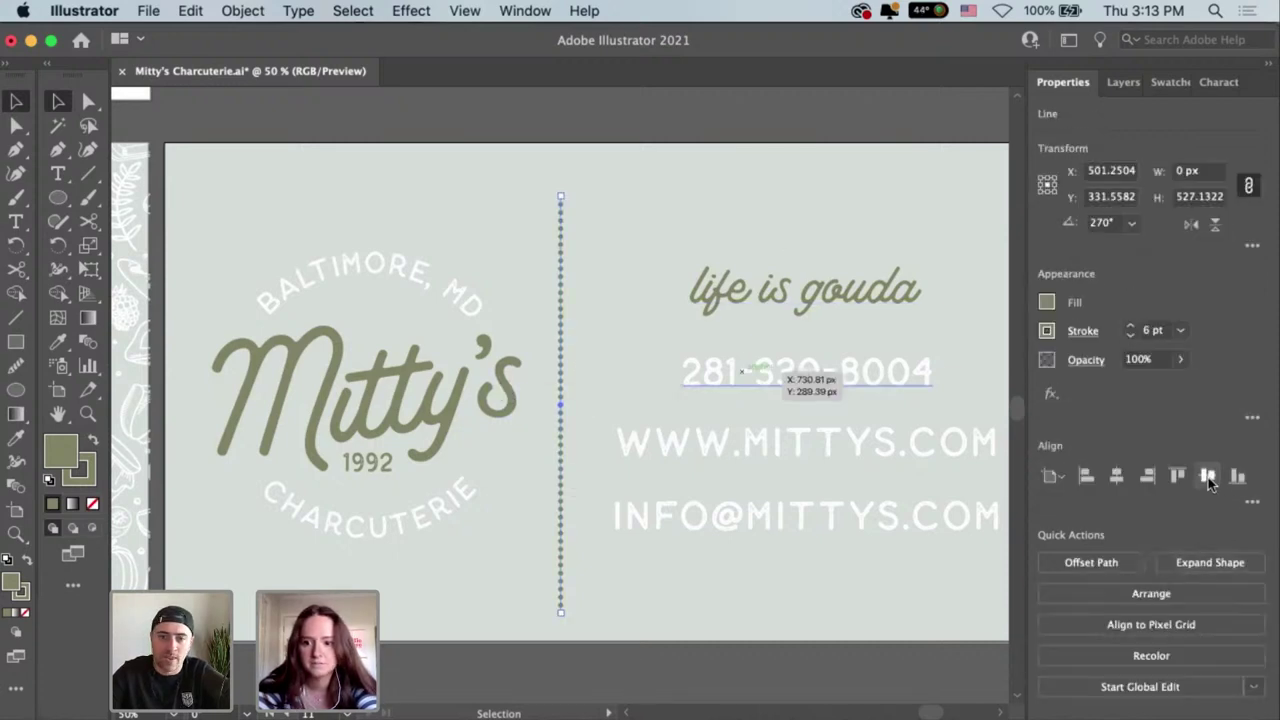
pyautogui.click(1208, 477)
pyautogui.click(803, 591)
pyautogui.hscroll(4, 680, 590)
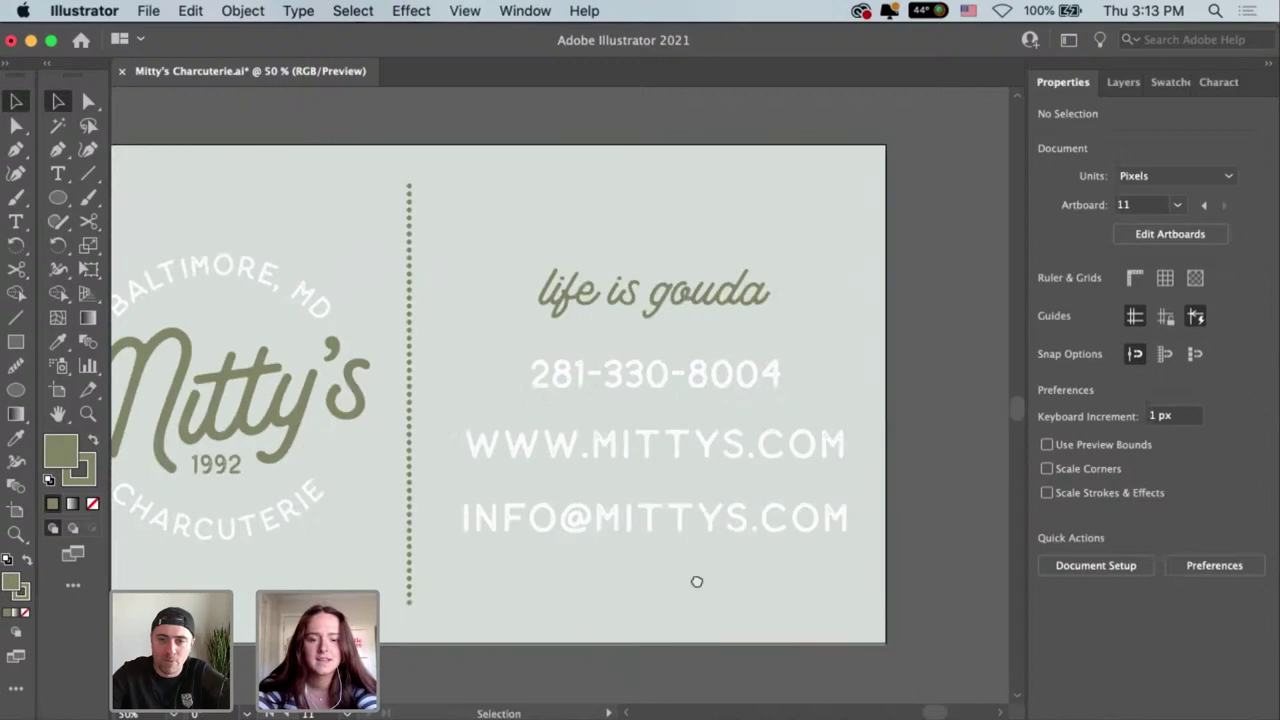
pyautogui.scroll(2, 698, 626)
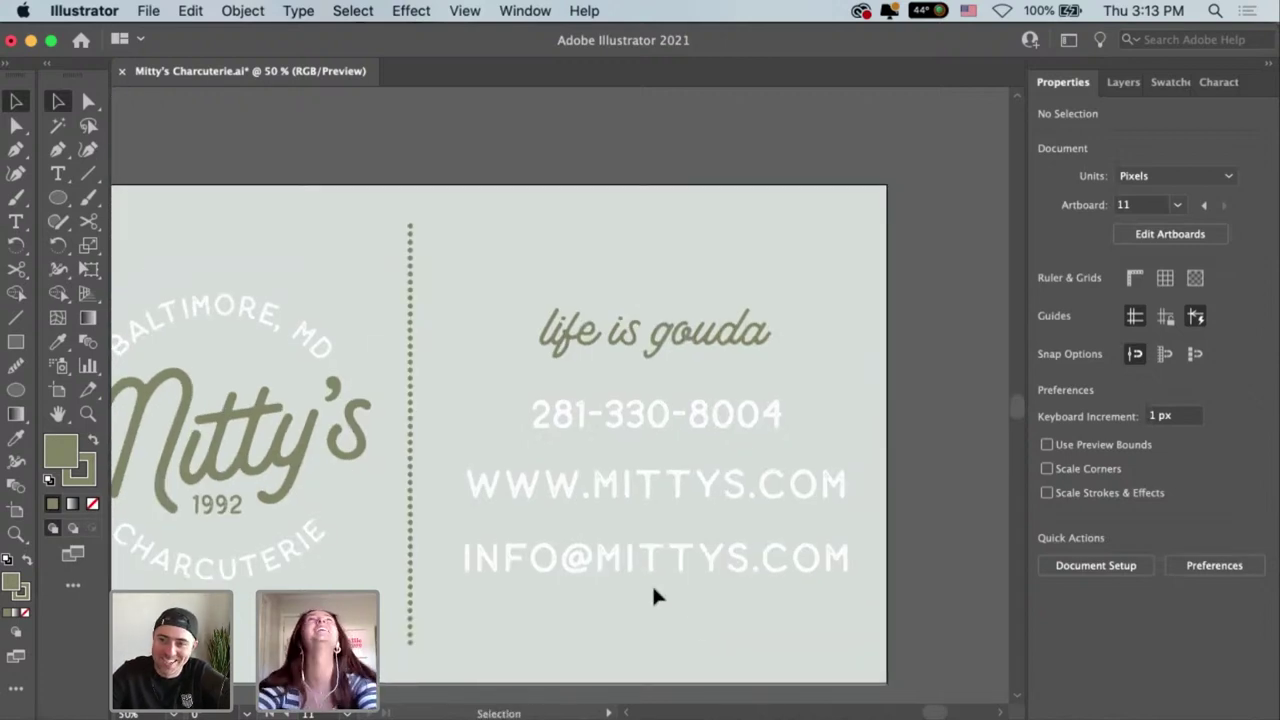
pyautogui.moveTo(523, 316); pyautogui.dragTo(677, 305)
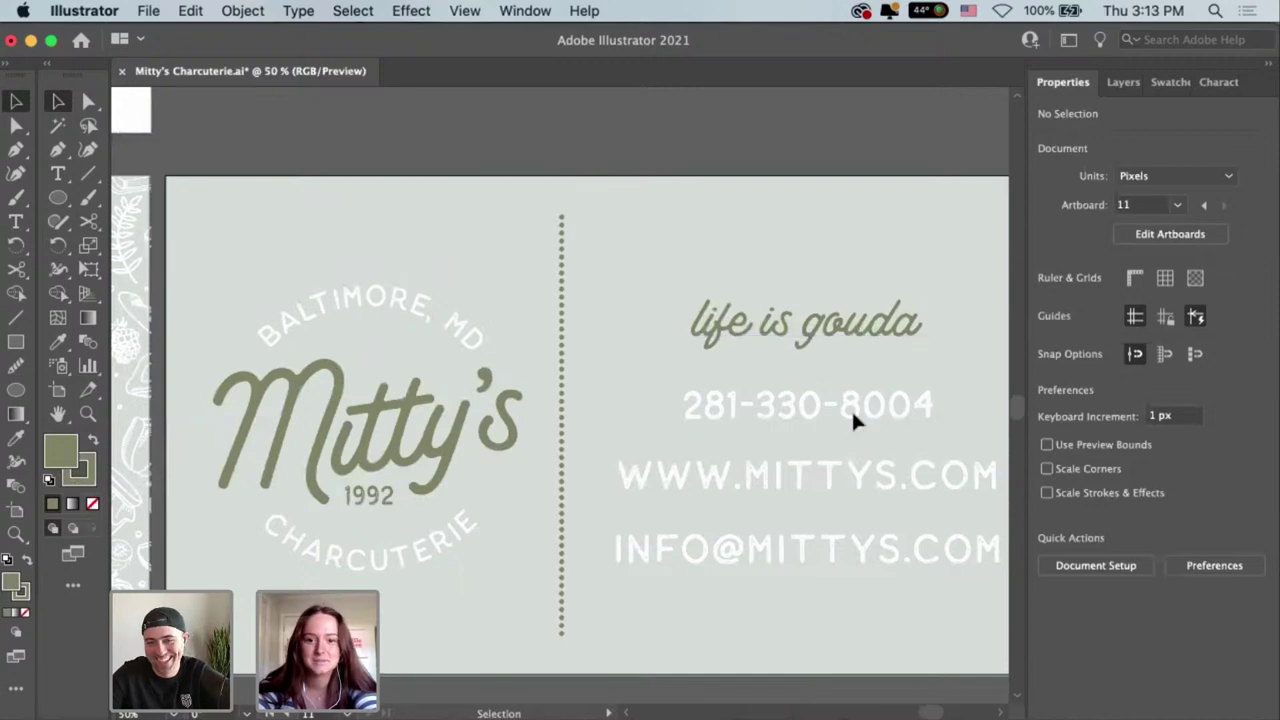
# Nudge the phone, website and e-mail lines up beneath the tagline.
pyautogui.click(846, 558)
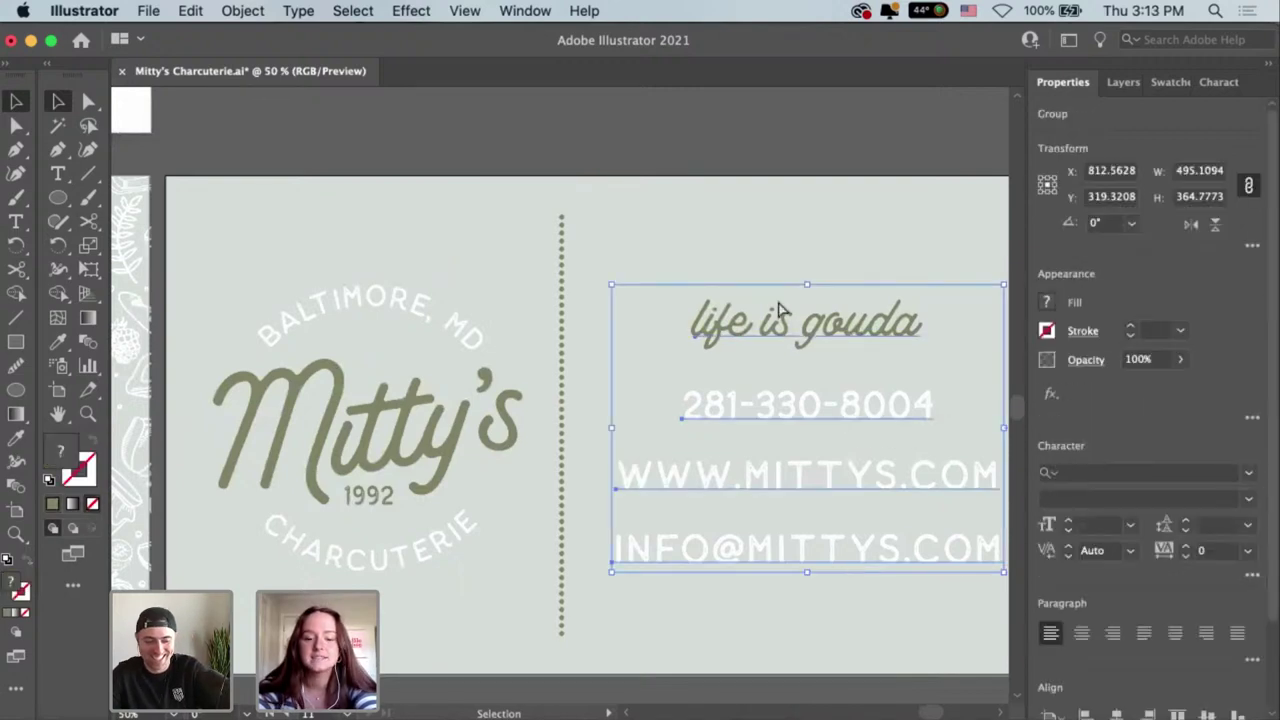
pyautogui.press('super+h')
pyautogui.click(795, 428)
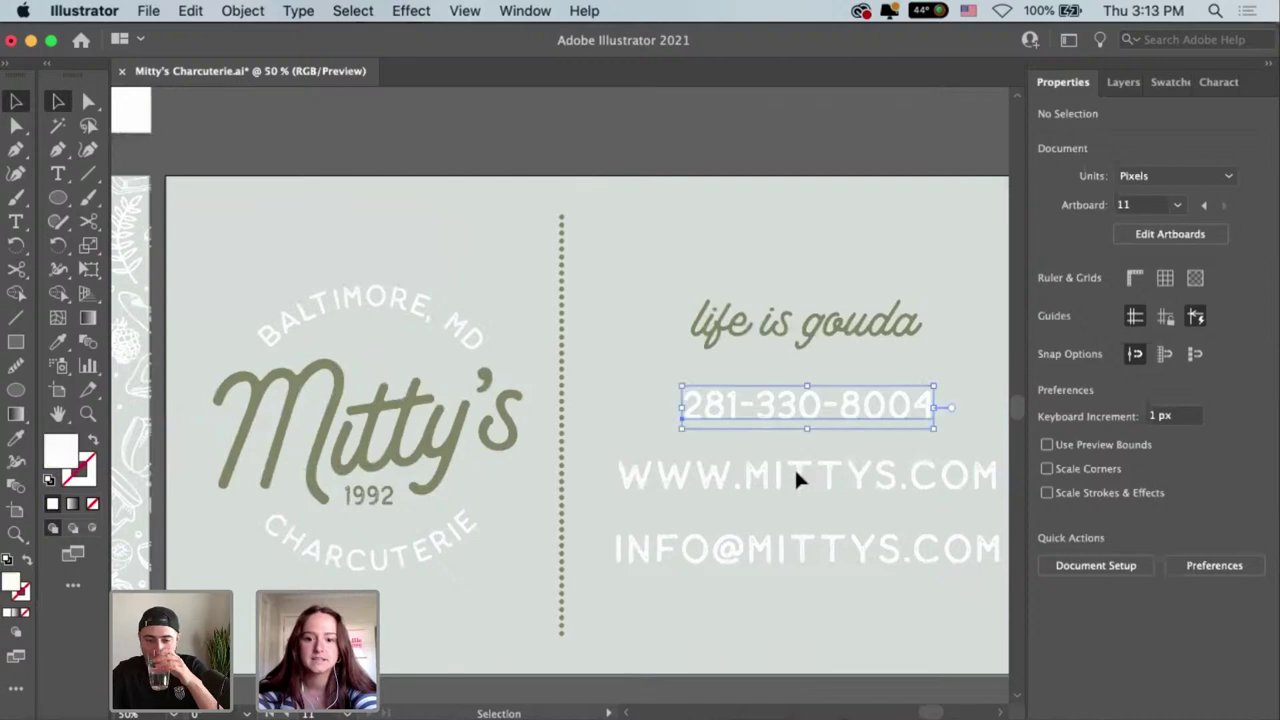
pyautogui.keyDown('shift'); pyautogui.click(794, 467); pyautogui.keyUp('shift')
pyautogui.keyDown('shift'); pyautogui.click(805, 546); pyautogui.keyUp('shift')
pyautogui.hotkey('shift', 'Up')
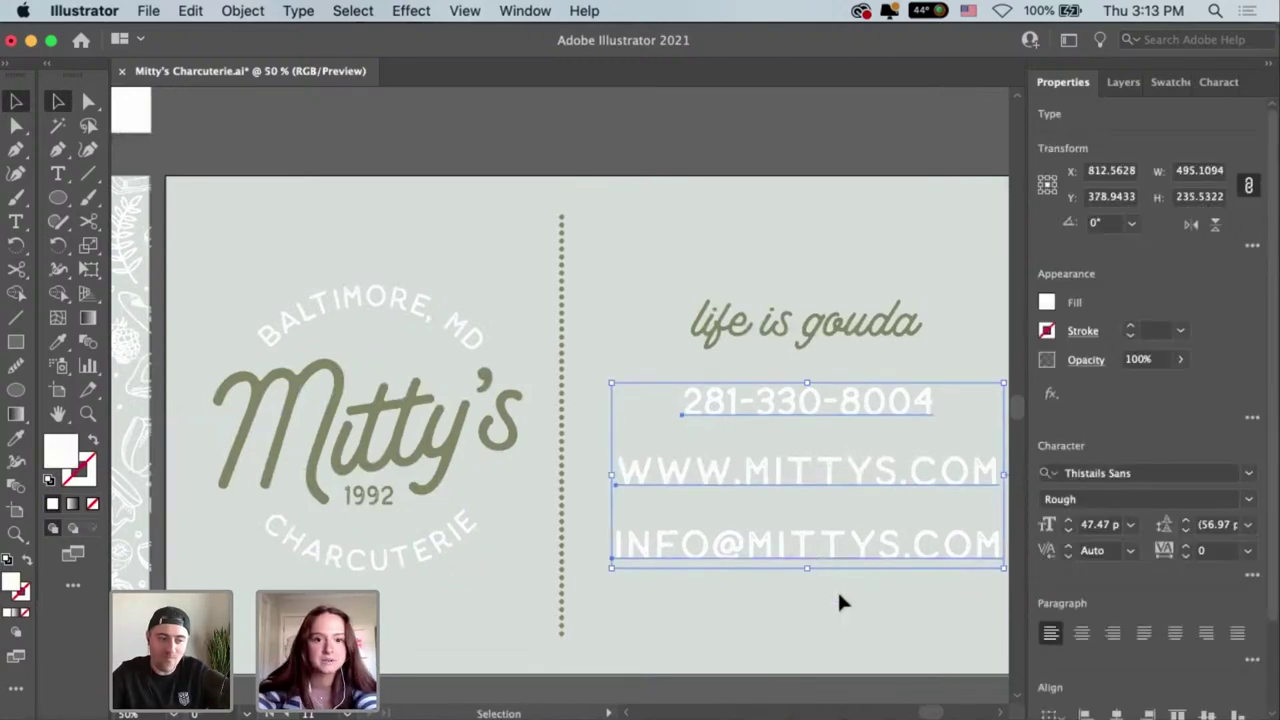
pyautogui.click(866, 640)
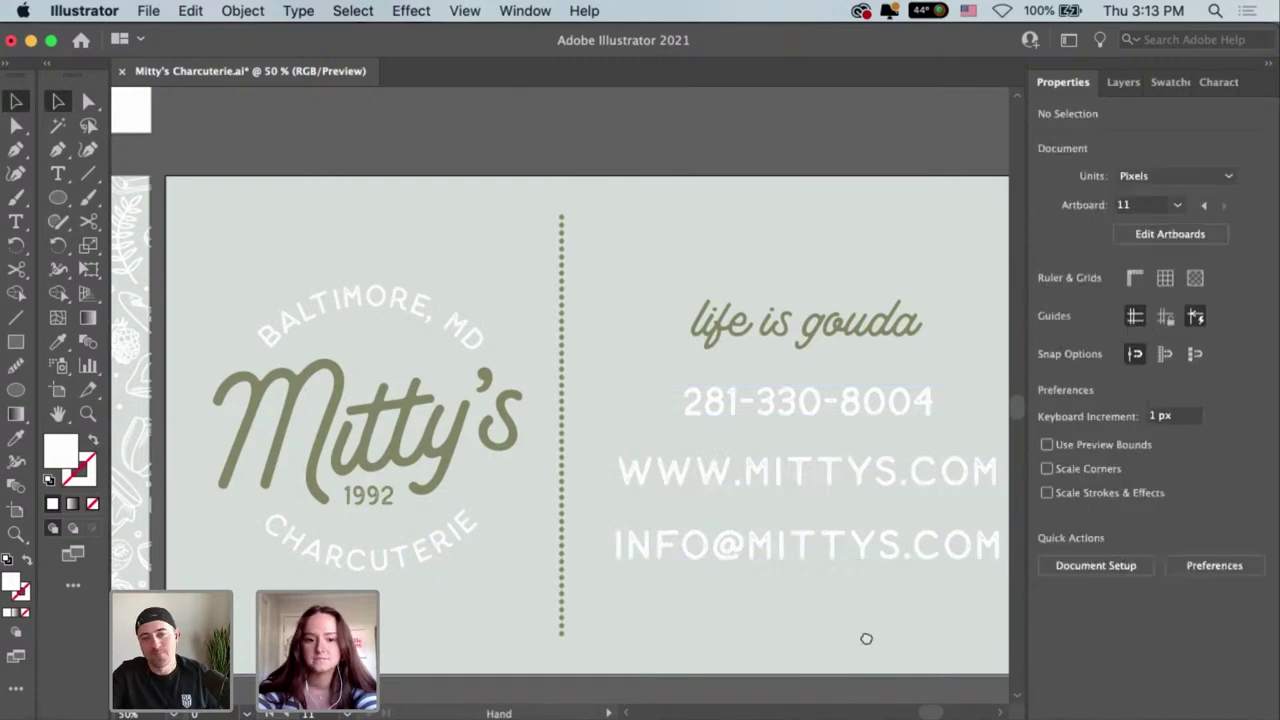
# Zoom out to view the card among the other artboards.
pyautogui.moveTo(866, 638); pyautogui.dragTo(812, 648)
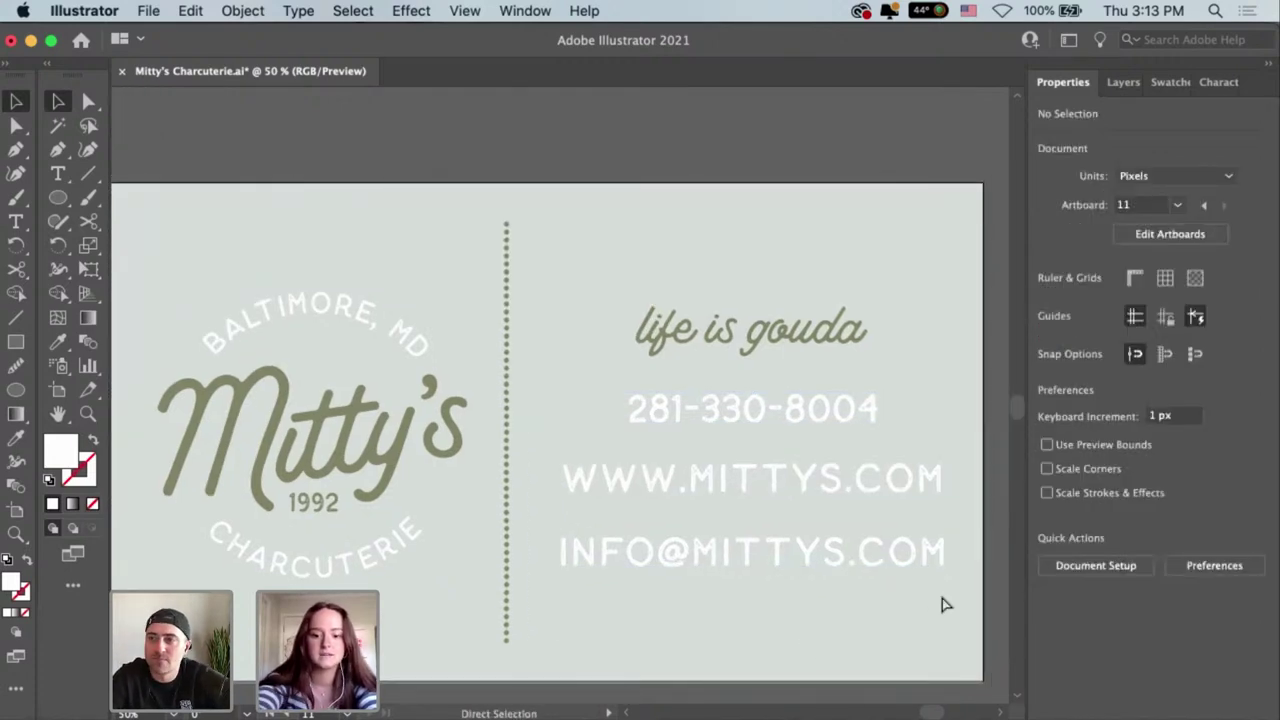
pyautogui.press('super+minus')
pyautogui.press('super+minus')
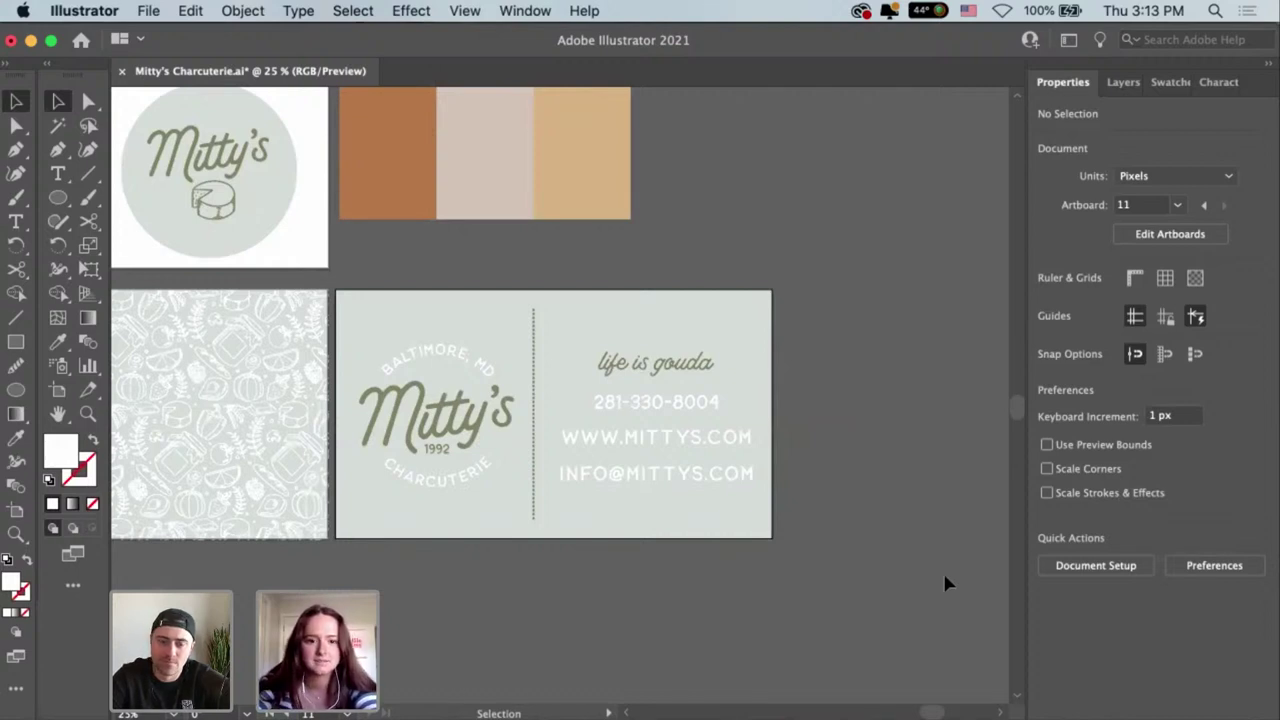
pyautogui.hscroll(-2, 945, 583)
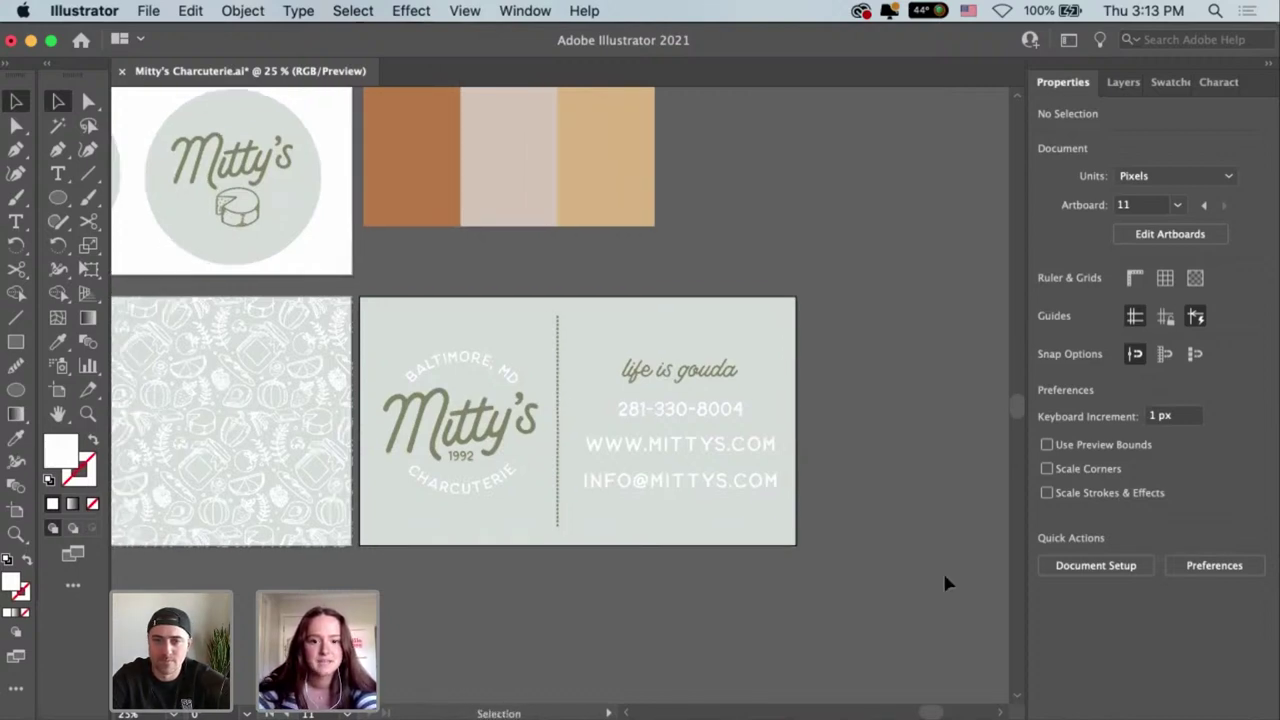
# Draw a rectangle inset over the card with no fill.
pyautogui.press('m')
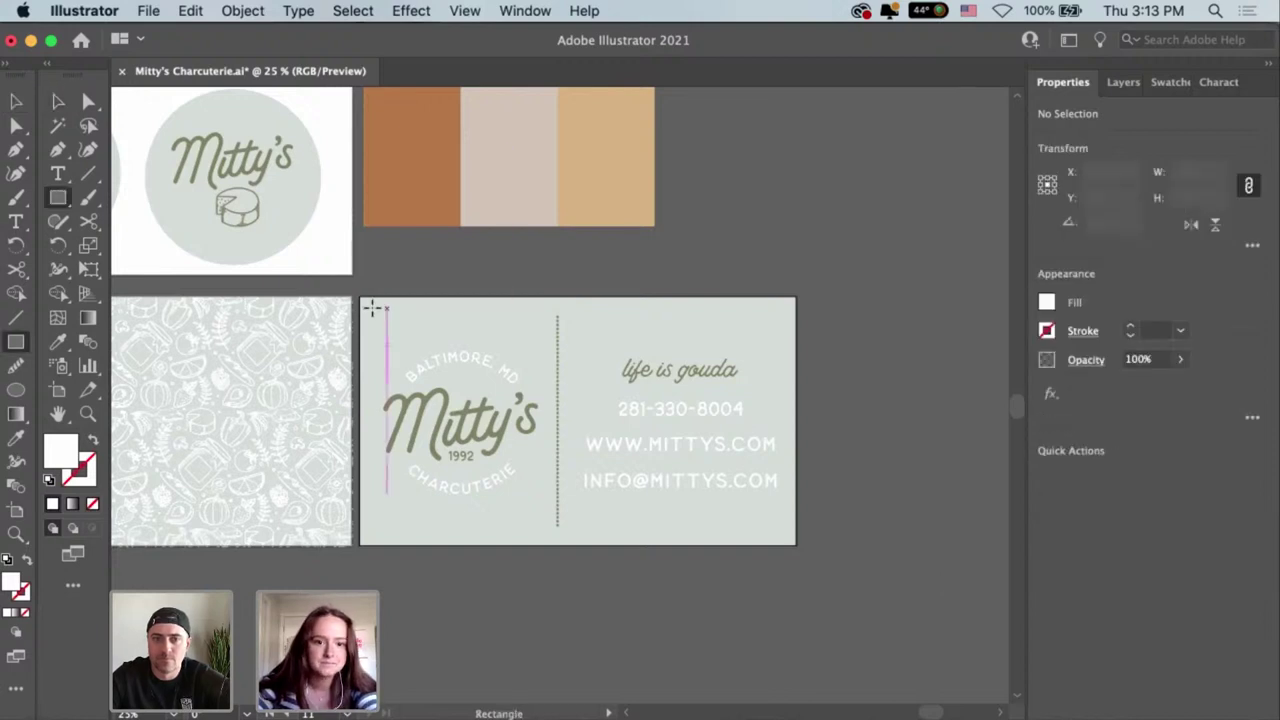
pyautogui.moveTo(379, 314); pyautogui.dragTo(786, 538)
pyautogui.click(1046, 302)
pyautogui.click(829, 373)
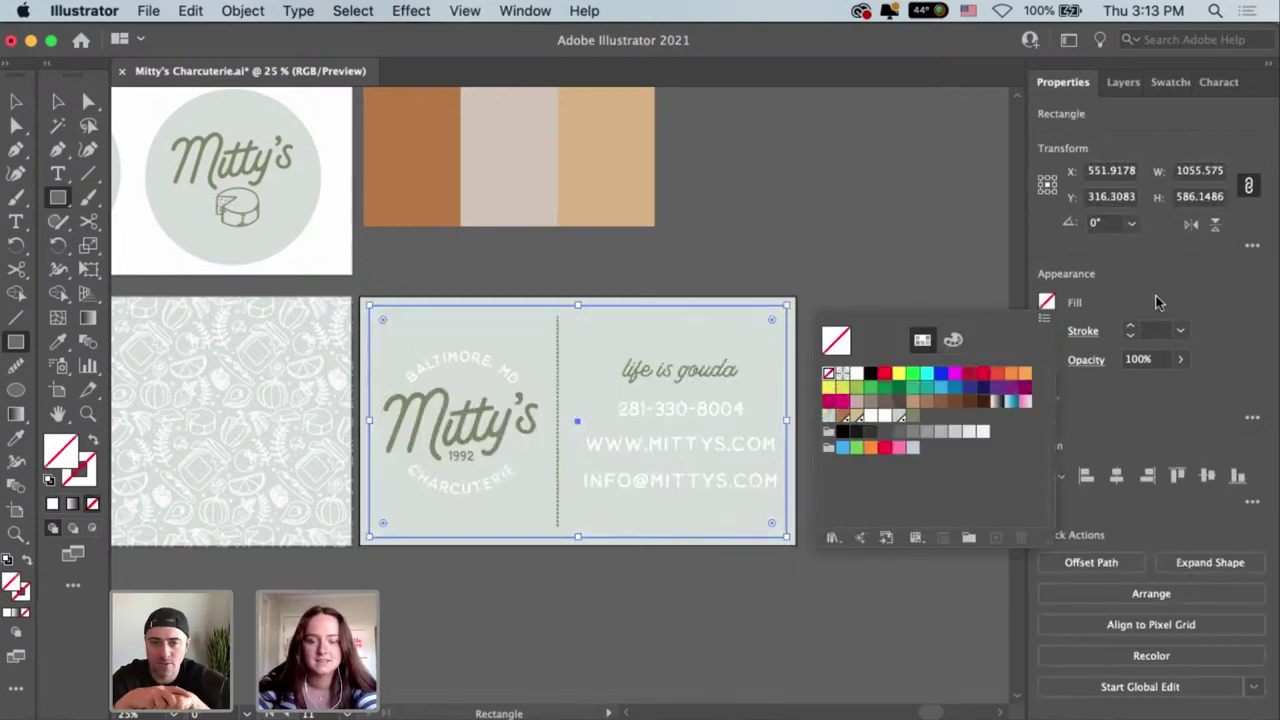
pyautogui.click(1160, 300)
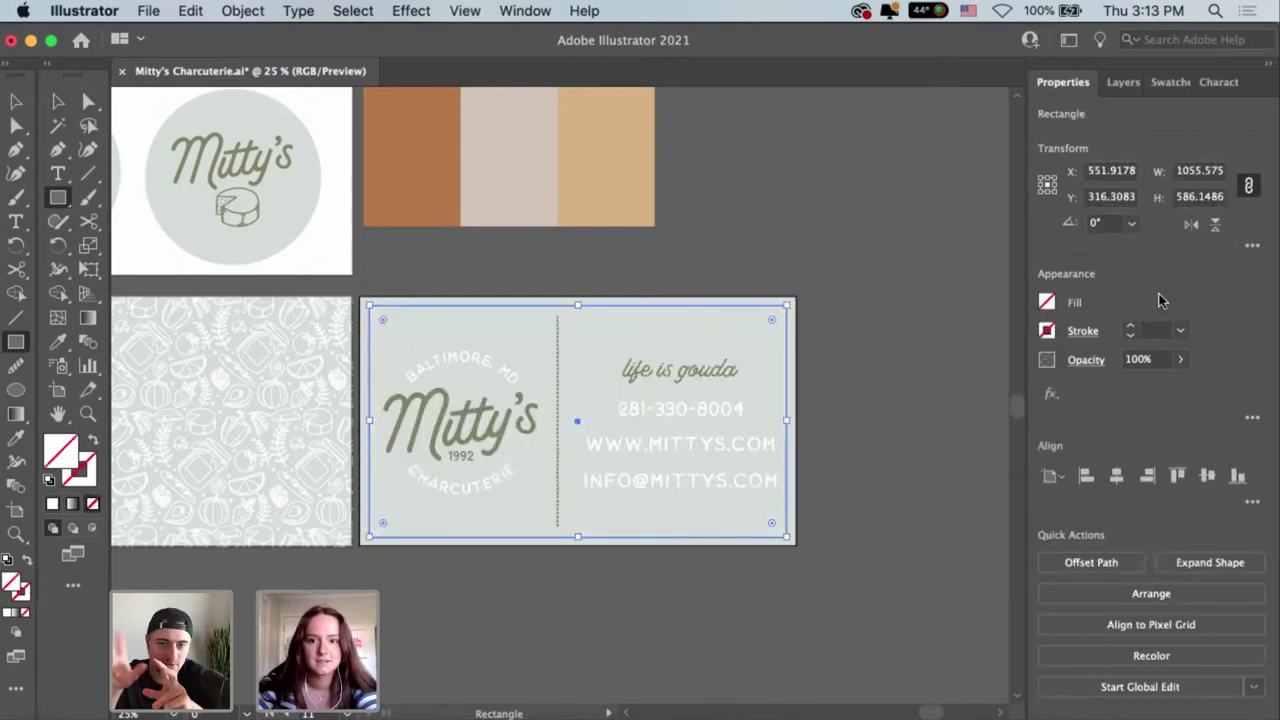
# Give the rectangle a 2 pt stroke.
pyautogui.hscroll(-5, 217, 457)
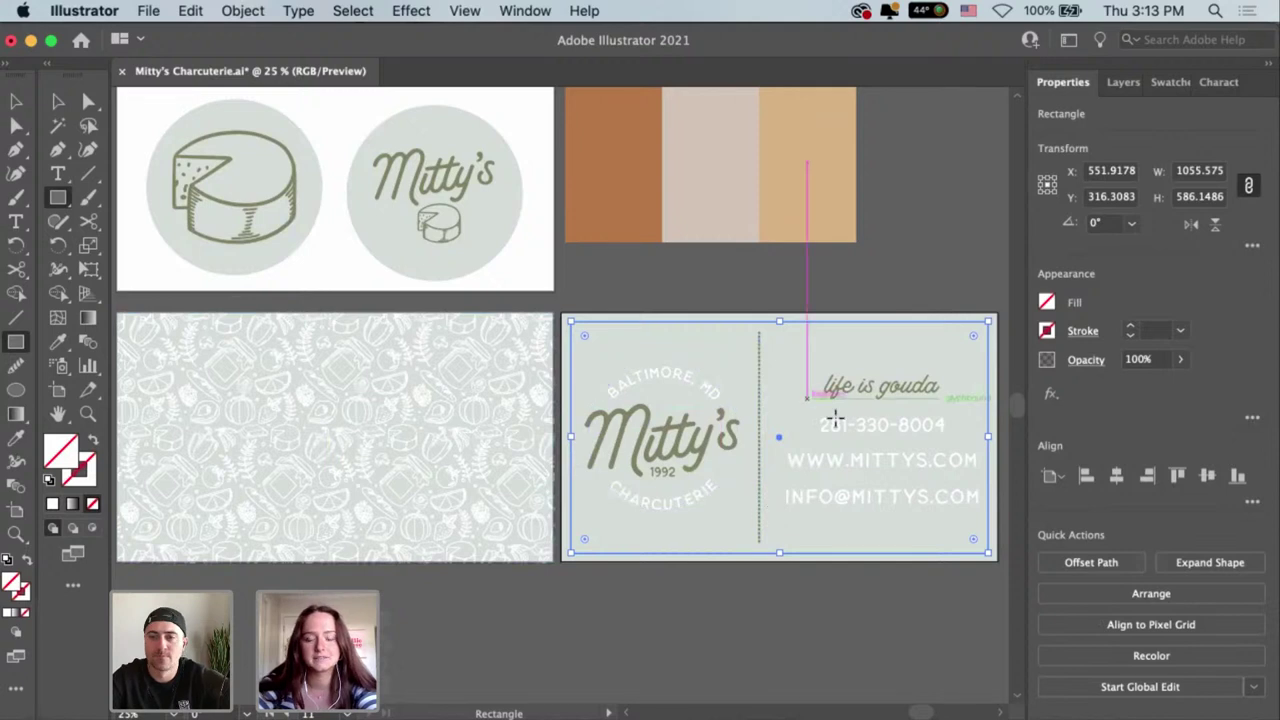
pyautogui.hscroll(4, 835, 420)
pyautogui.click(1130, 326)
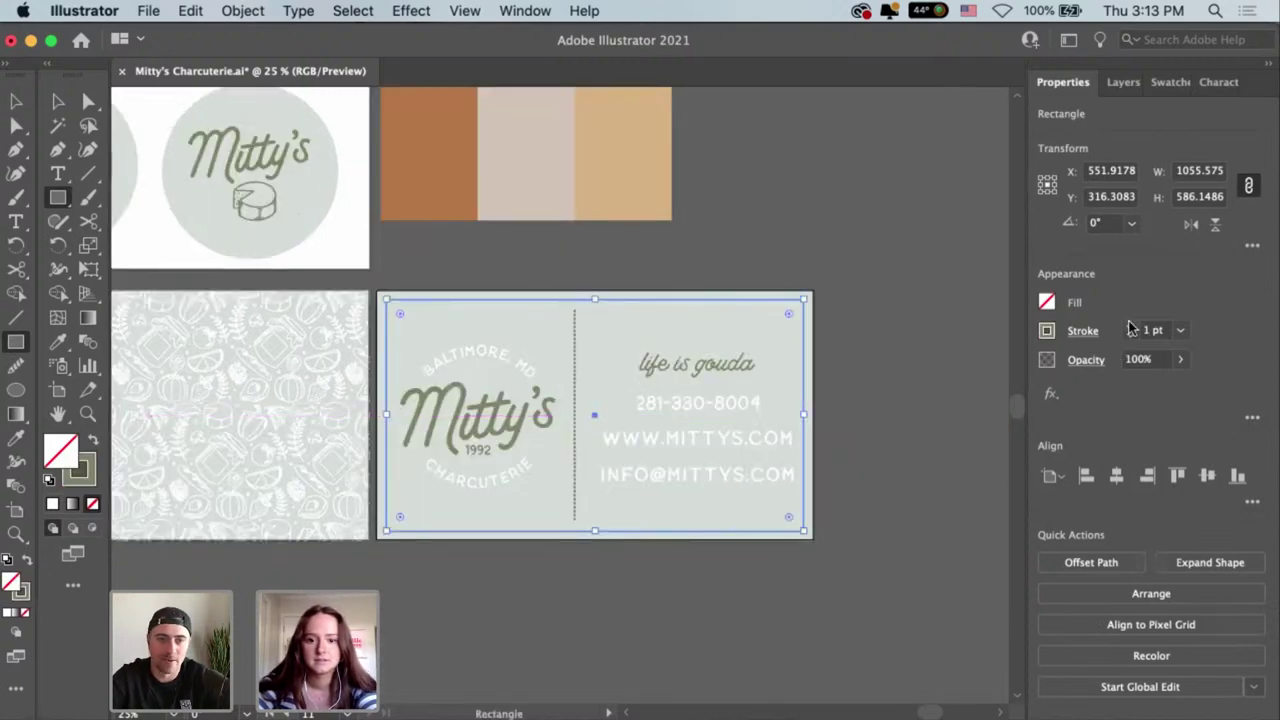
pyautogui.click(1130, 325)
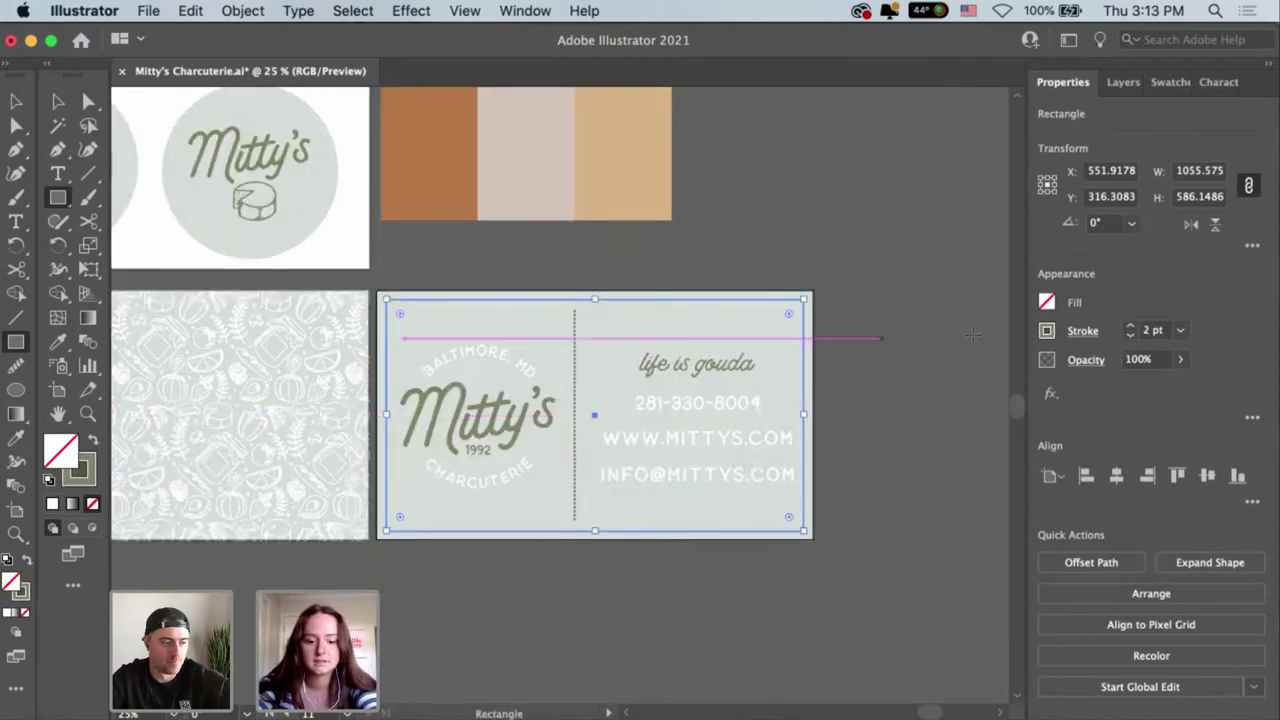
pyautogui.press('v')
pyautogui.press('super+equal')
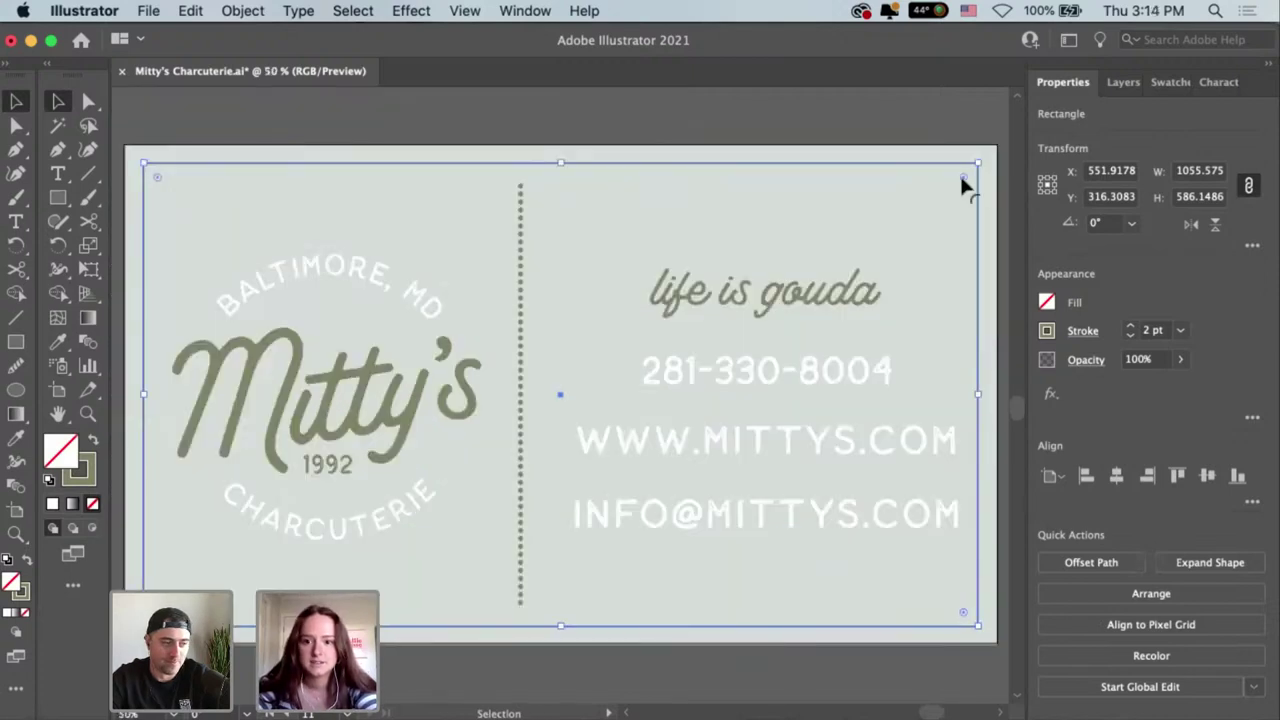
# Round the border's corners and centre it horizontally and vertically on the card.
pyautogui.moveTo(956, 188); pyautogui.dragTo(956, 188)
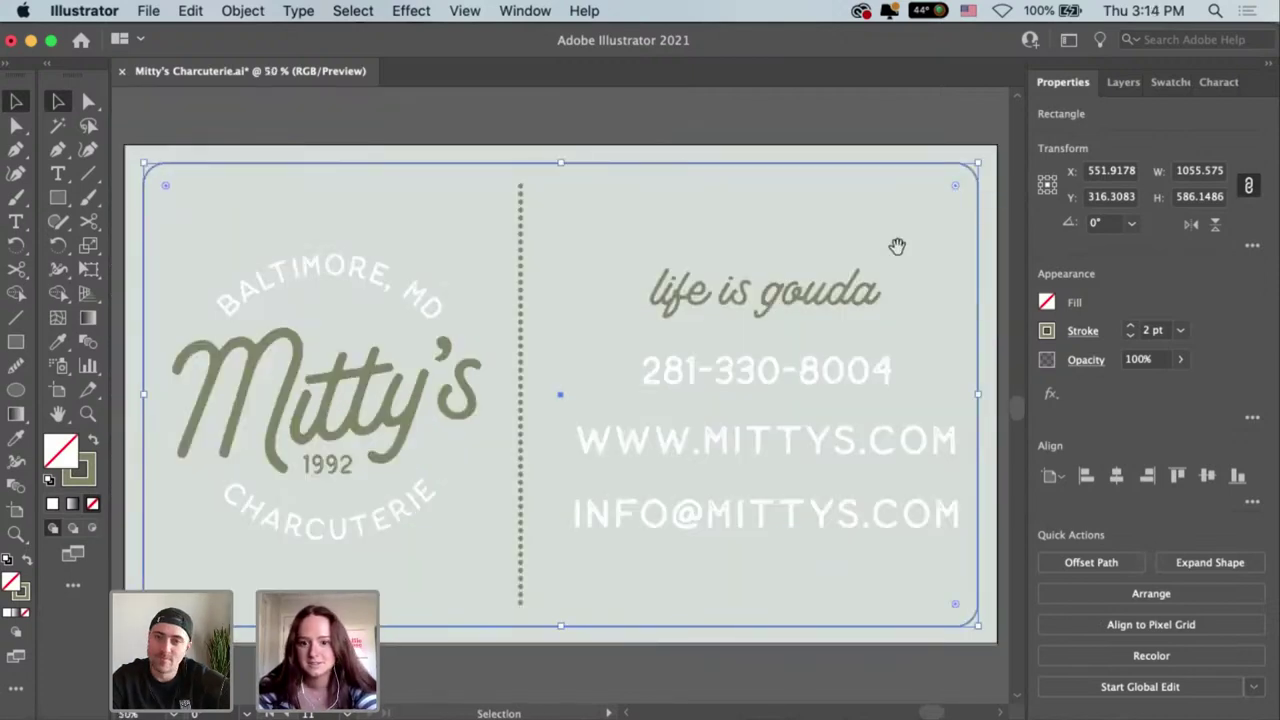
pyautogui.moveTo(897, 246)
pyautogui.mouseDown()
pyautogui.moveTo(884, 240)
pyautogui.moveTo(891, 251)
pyautogui.mouseUp()
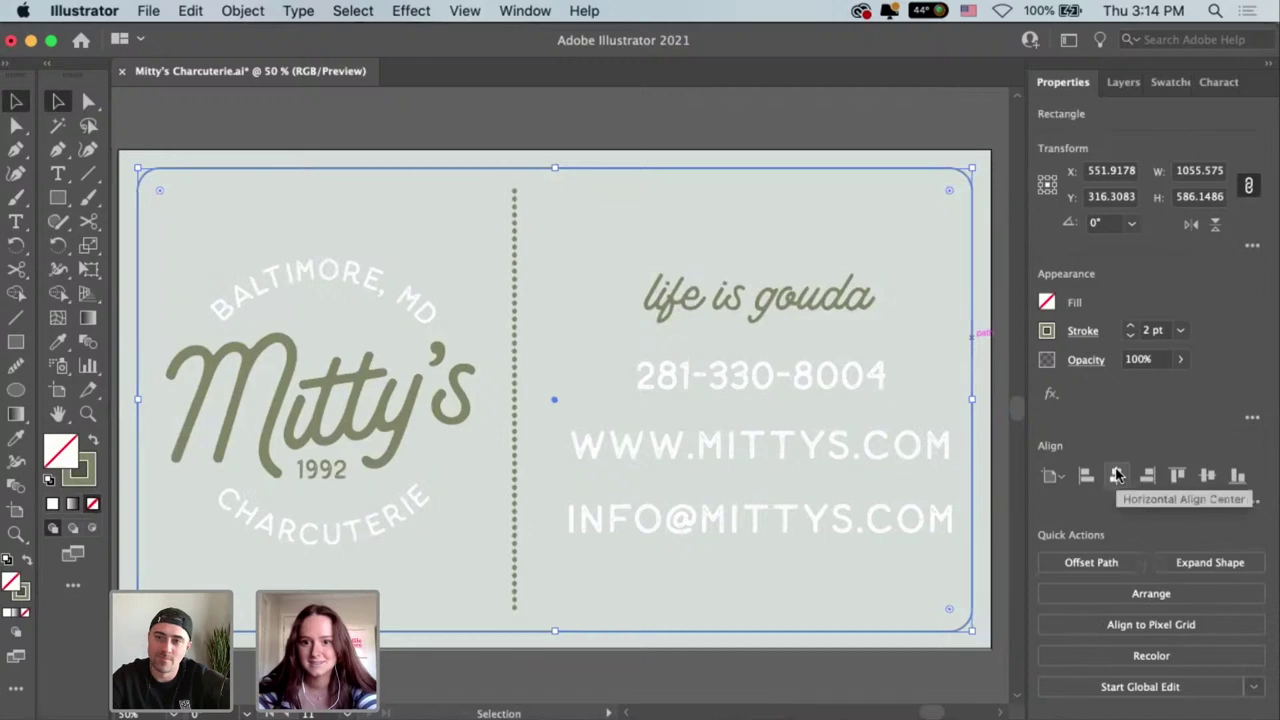
pyautogui.click(1117, 475)
pyautogui.click(1206, 477)
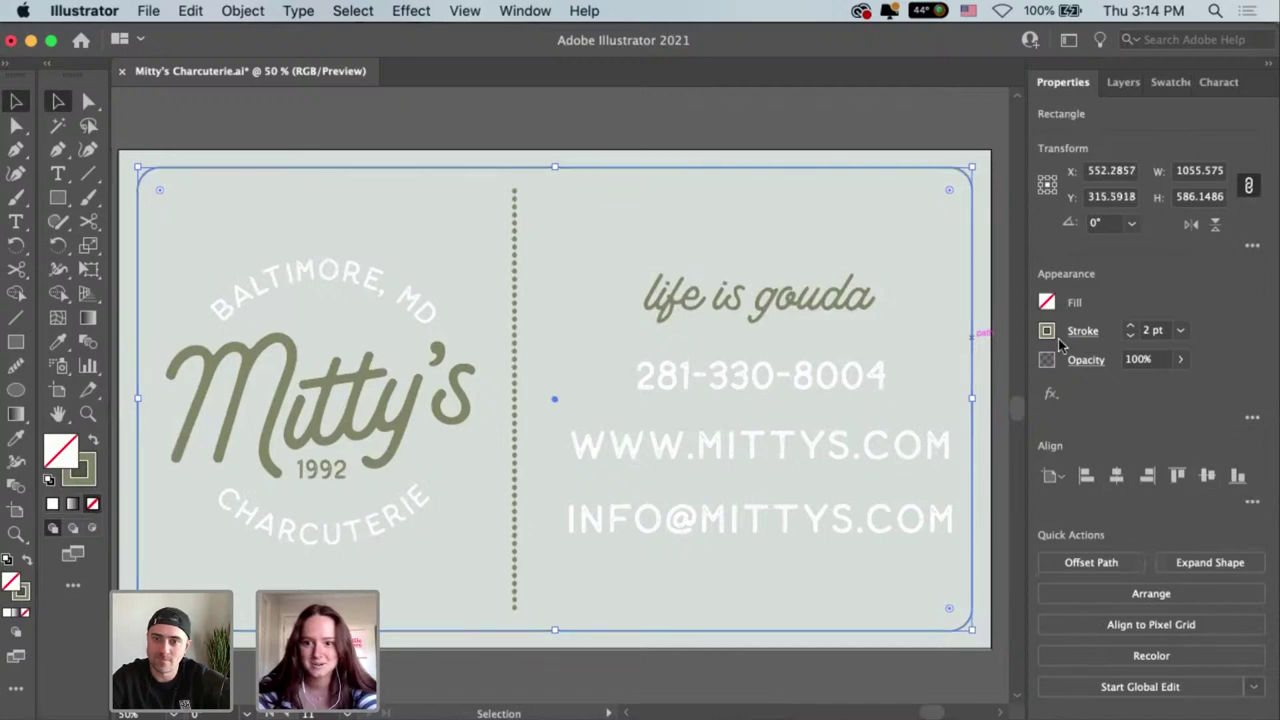
pyautogui.click(958, 252)
pyautogui.click(973, 258)
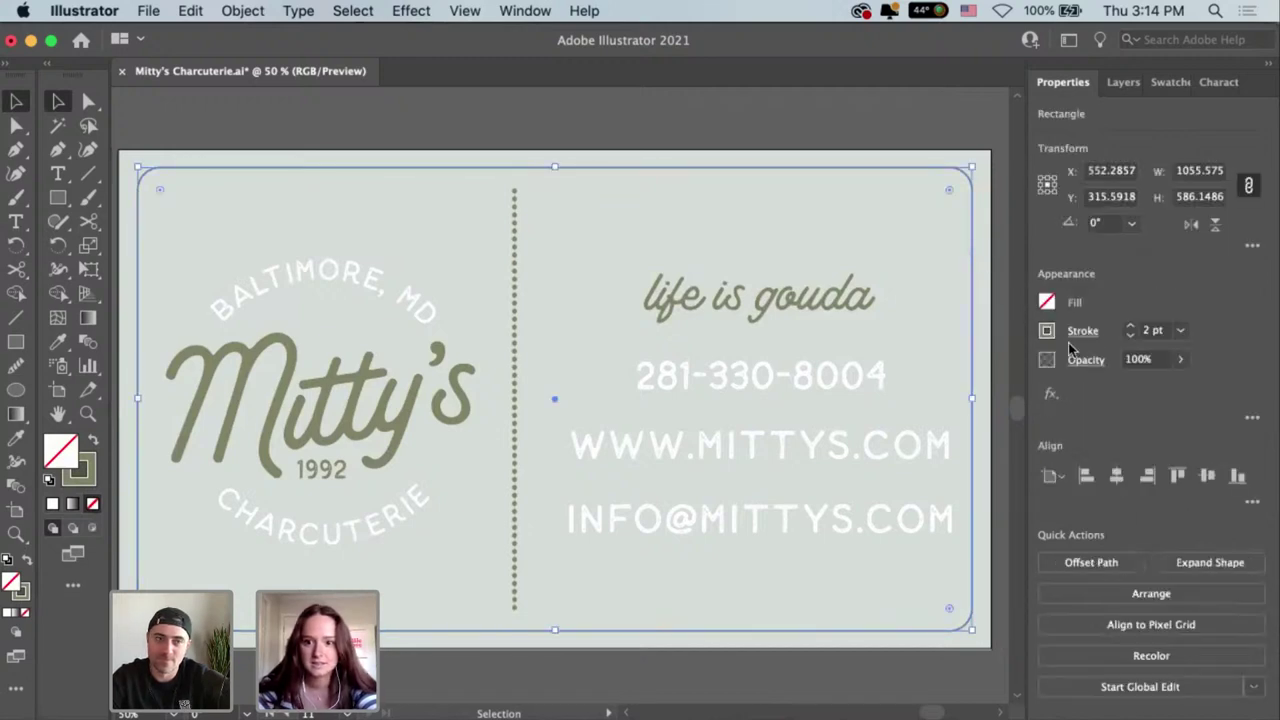
# Make the border's outline white.
pyautogui.scroll(5, 849, 403)
pyautogui.scroll(-5, 840, 317)
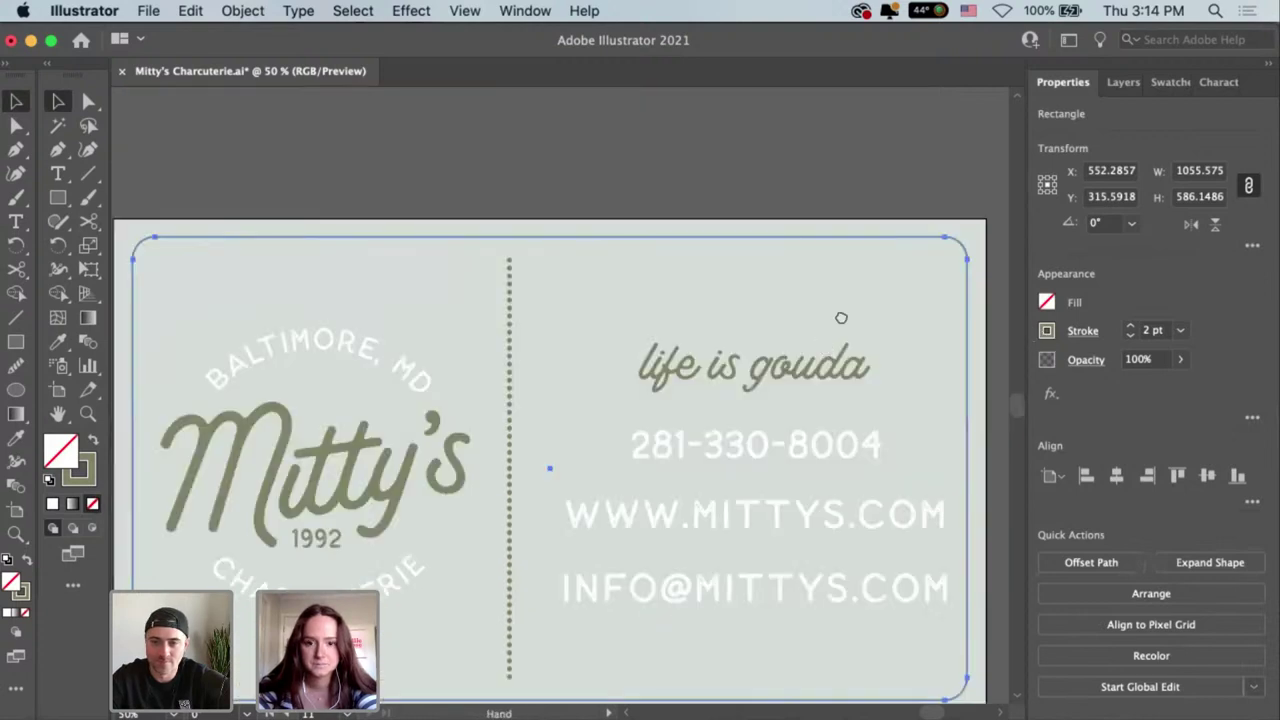
pyautogui.click(1050, 334)
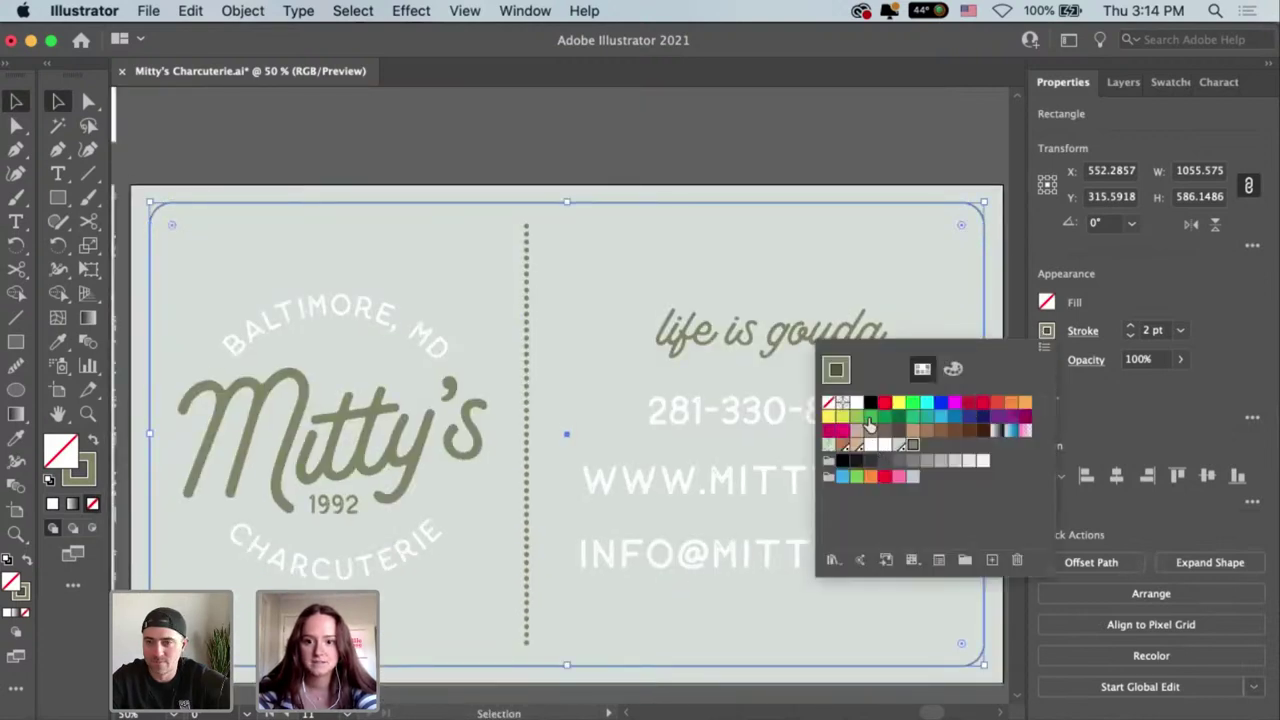
pyautogui.click(855, 406)
pyautogui.click(871, 194)
pyautogui.click(889, 189)
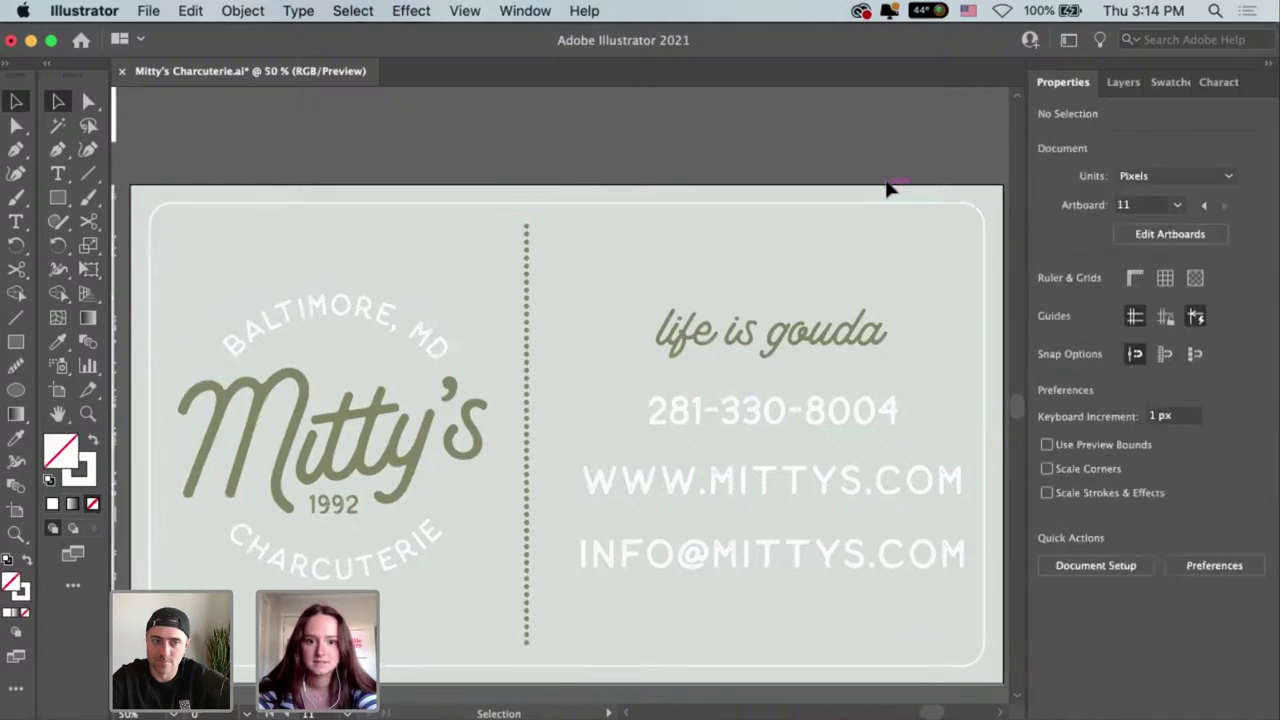
pyautogui.scroll(-1, 920, 280)
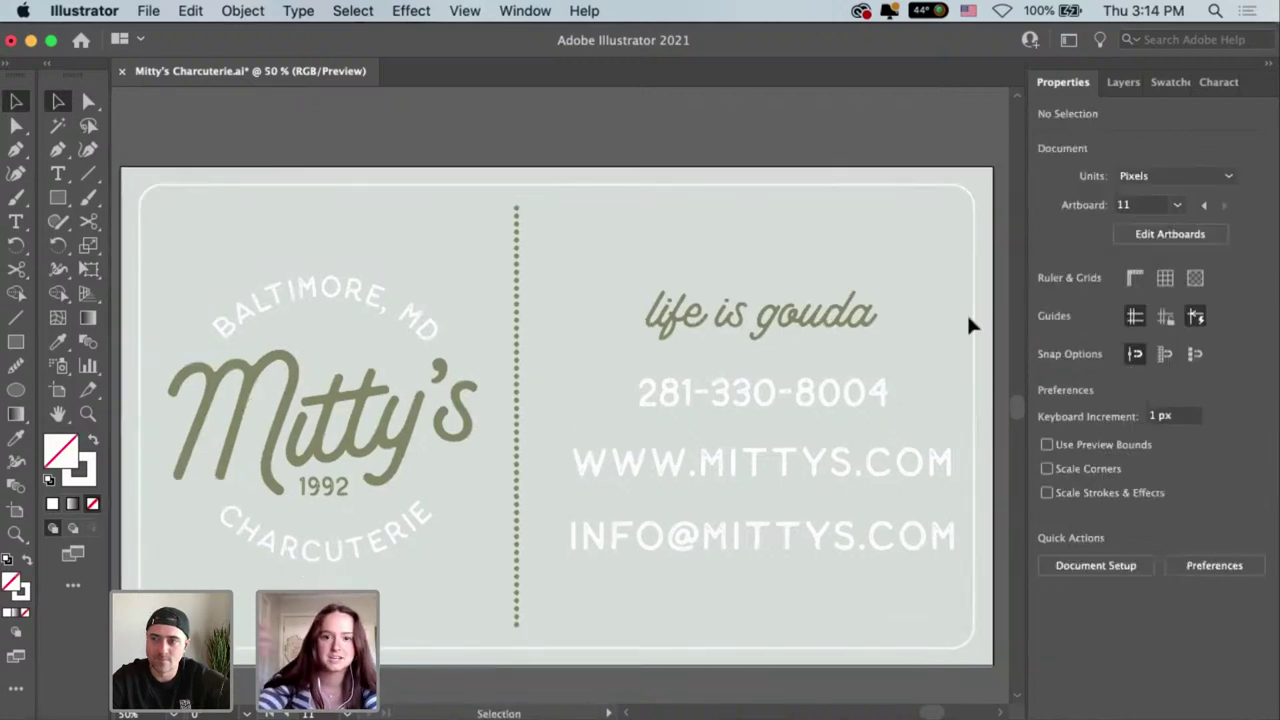
pyautogui.press('super+minus')
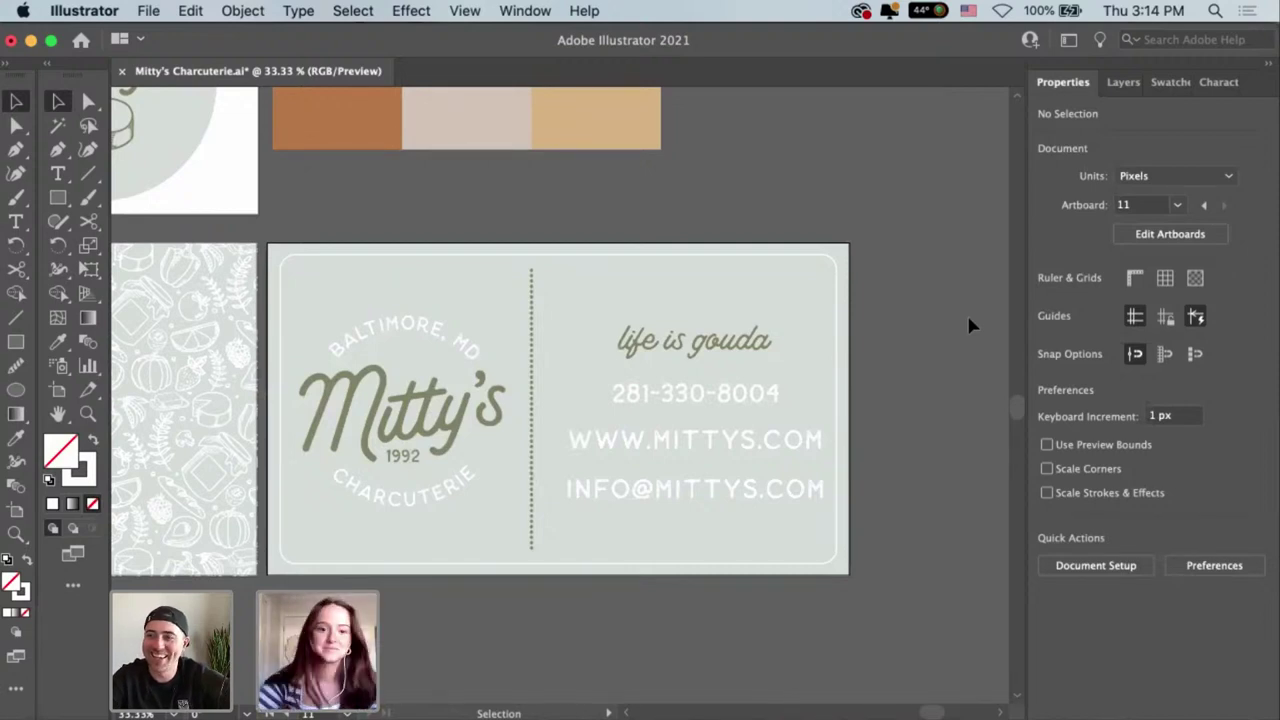
pyautogui.press('super+plus')
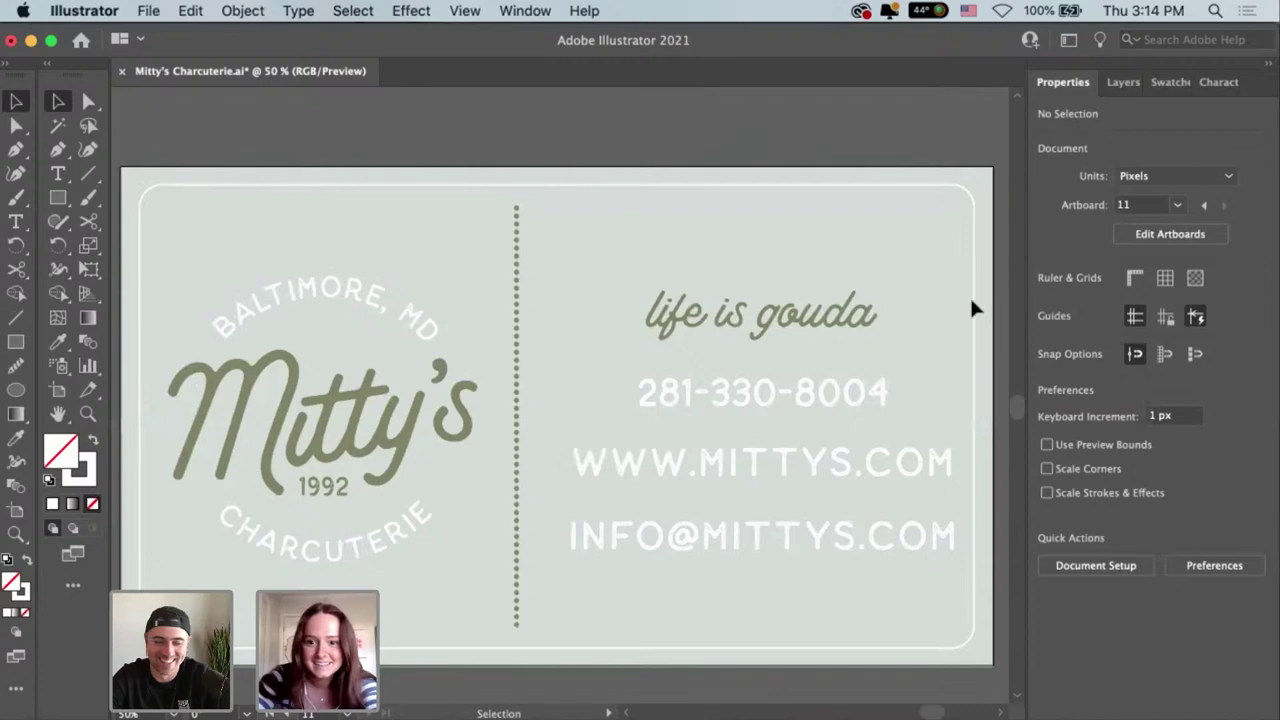
pyautogui.click(969, 295)
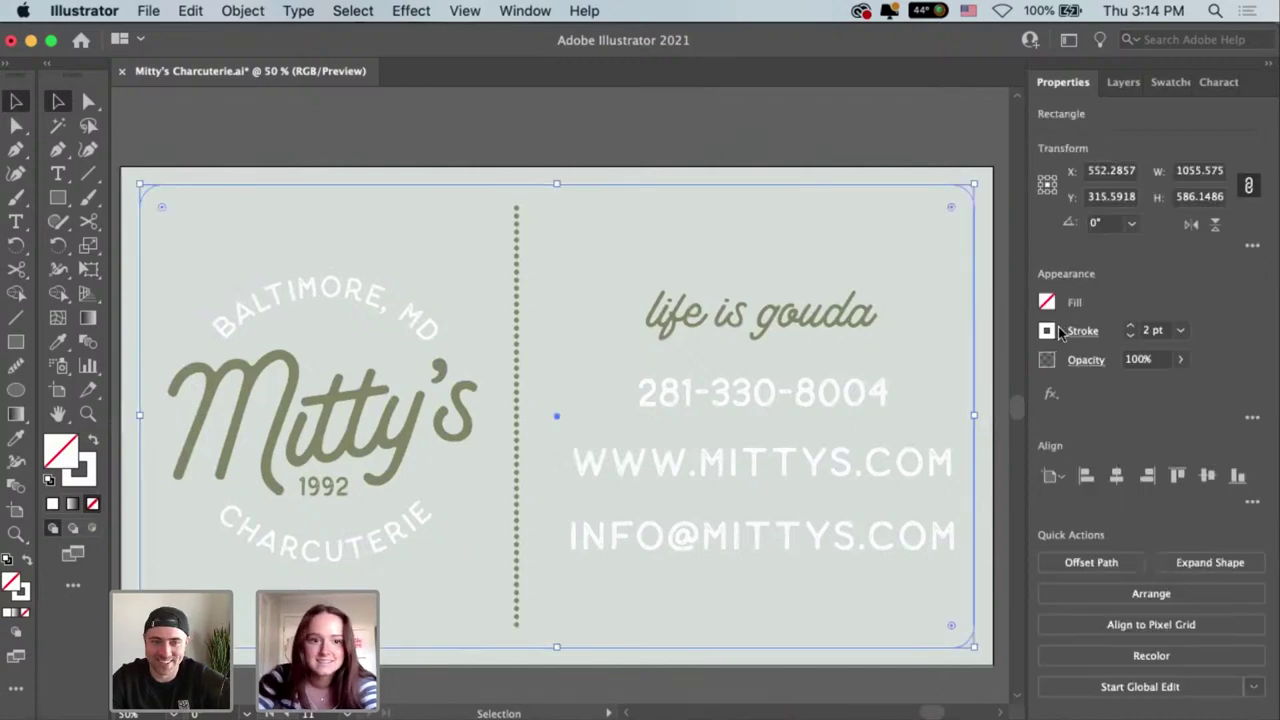
# Switch the border's stroke to the olive green swatch matching the logo lettering.
pyautogui.click(1047, 330)
pyautogui.click(856, 402)
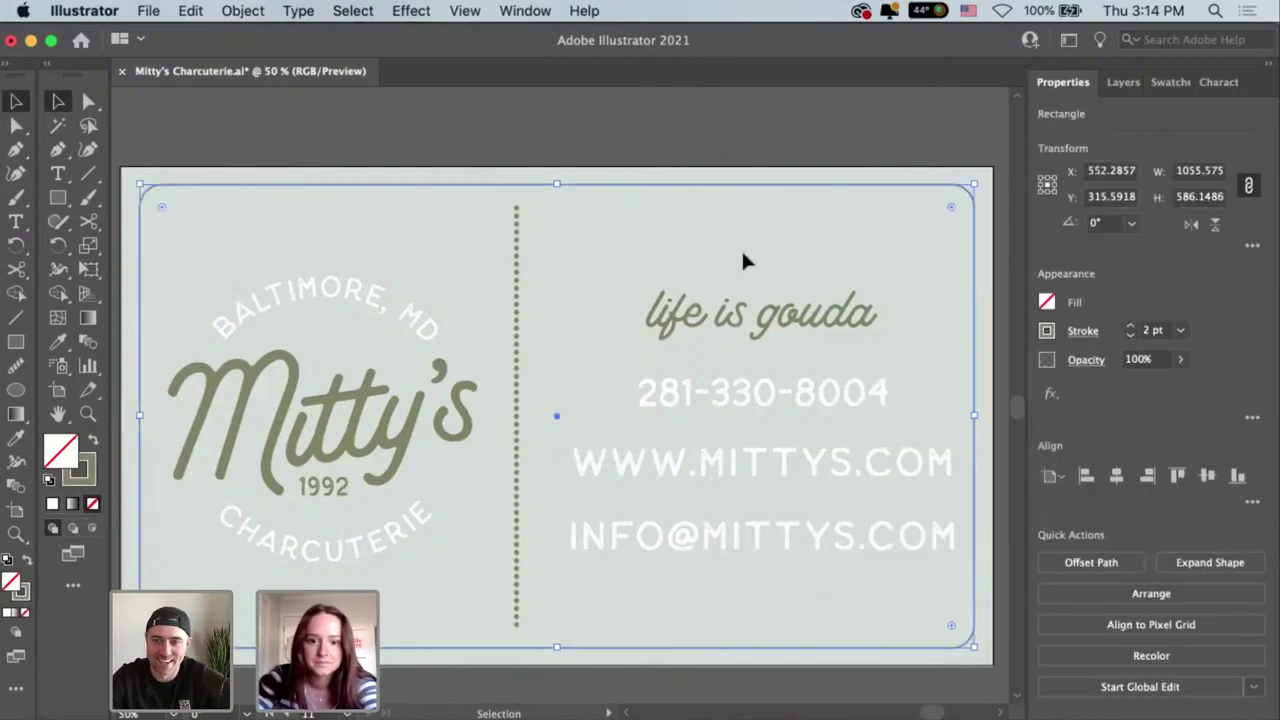
pyautogui.click(860, 318)
pyautogui.scroll(1, 862, 322)
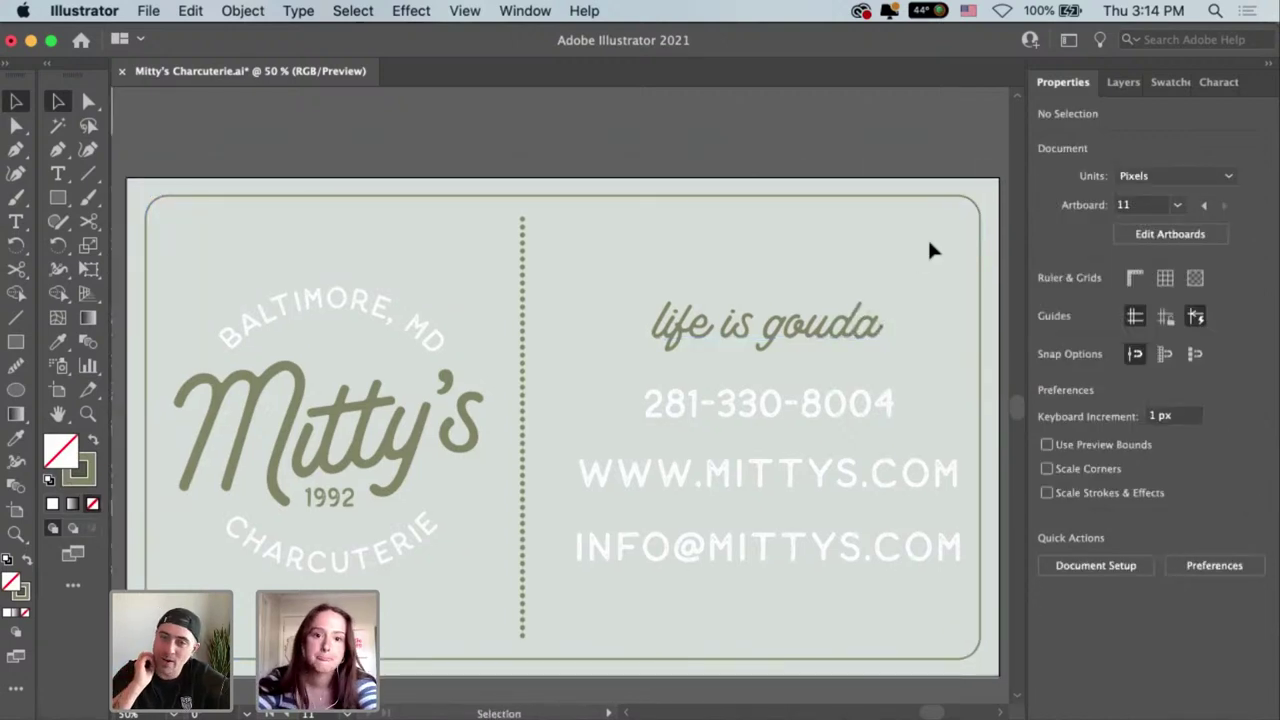
pyautogui.moveTo(945, 208); pyautogui.dragTo(931, 220)
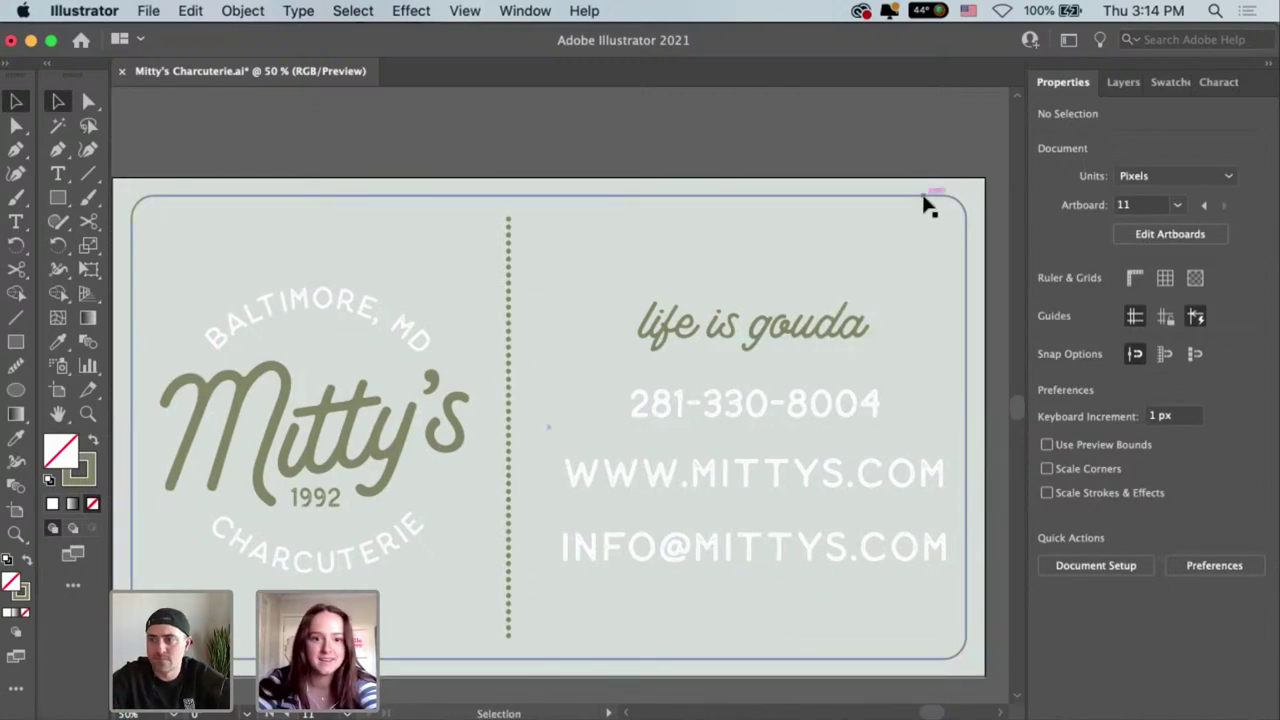
pyautogui.click(925, 203)
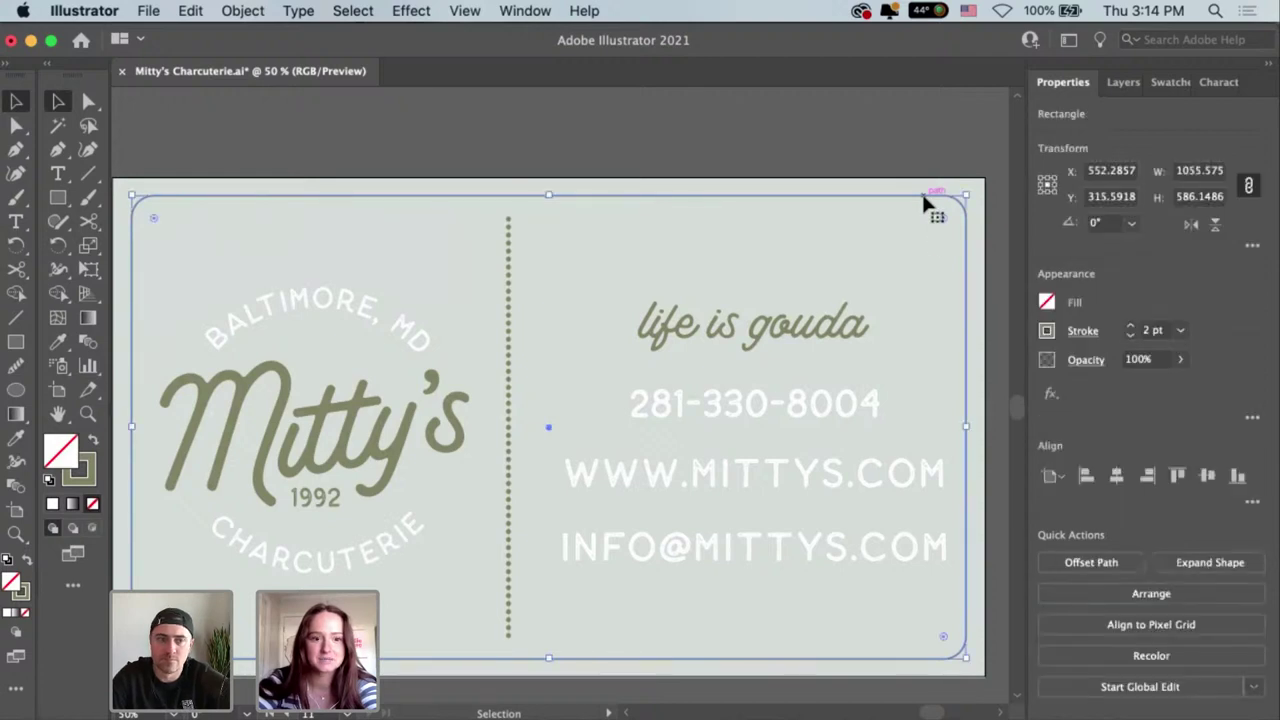
pyautogui.click(927, 259)
pyautogui.moveTo(927, 259); pyautogui.dragTo(934, 258)
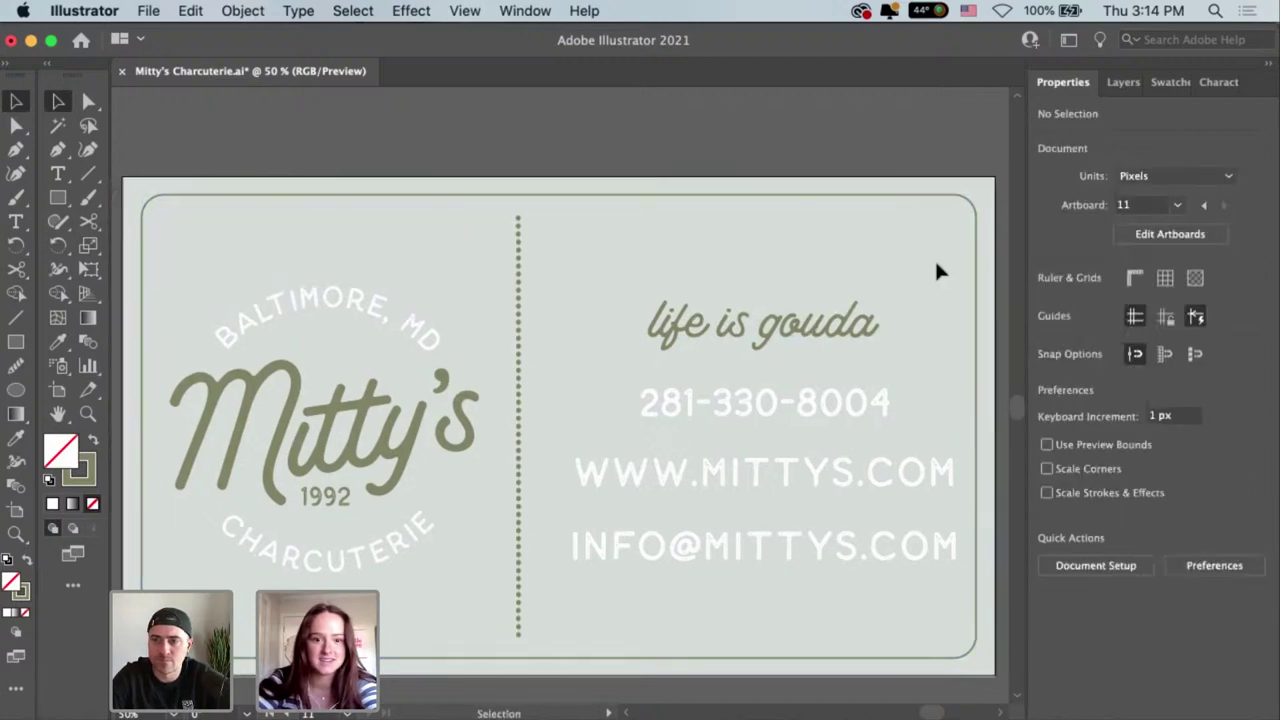
# Shift the tagline and contact text group about 19 px left toward the dotted divider.
pyautogui.press('a')
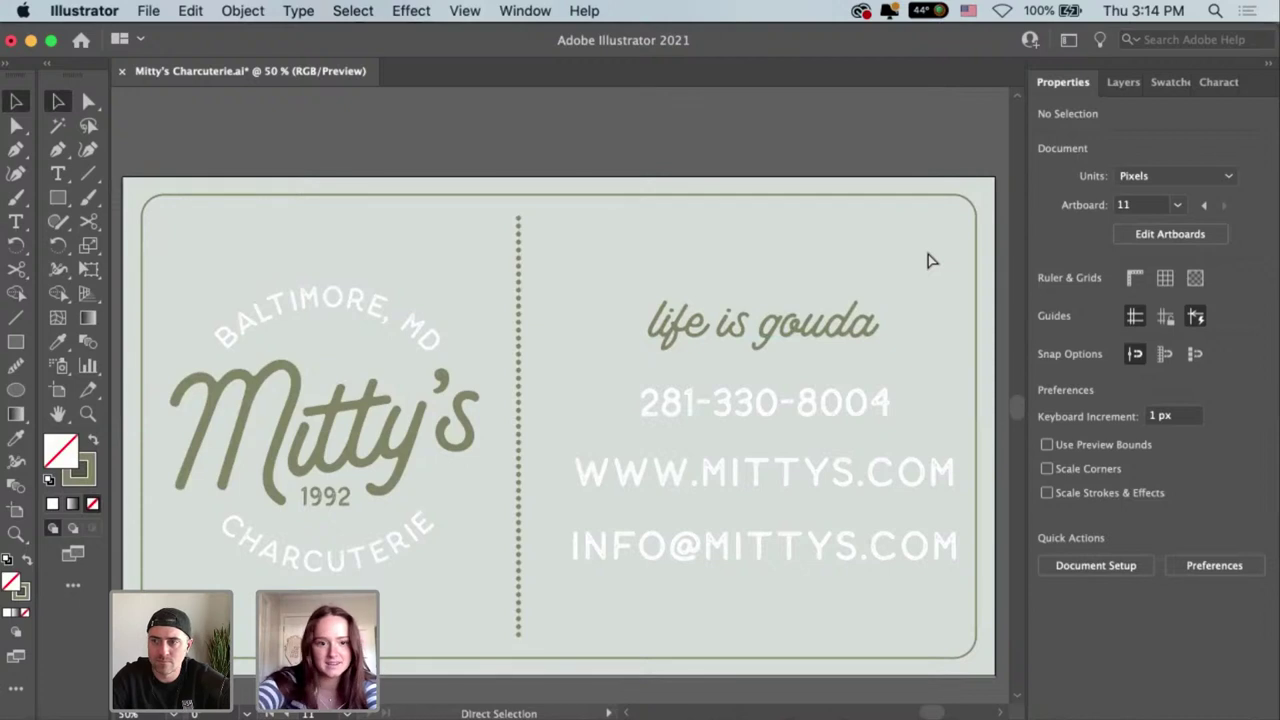
pyautogui.press('super+minus')
pyautogui.press('super+minus')
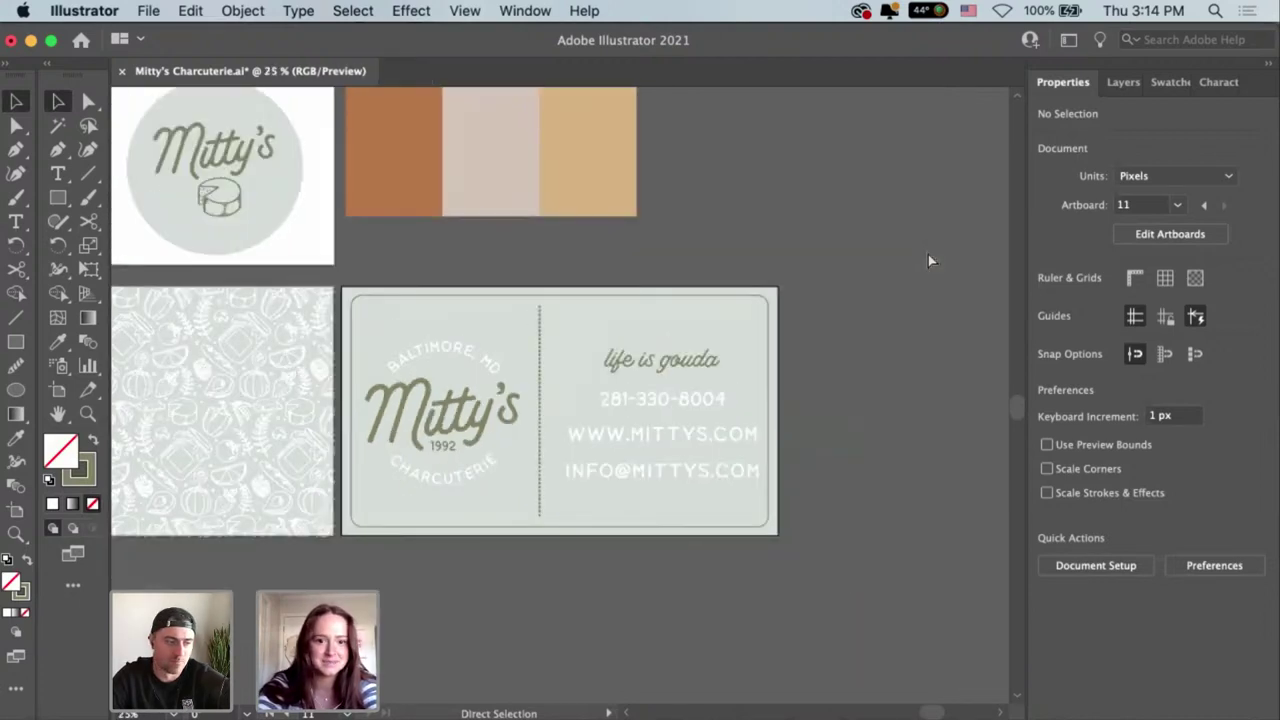
pyautogui.press('super+equal')
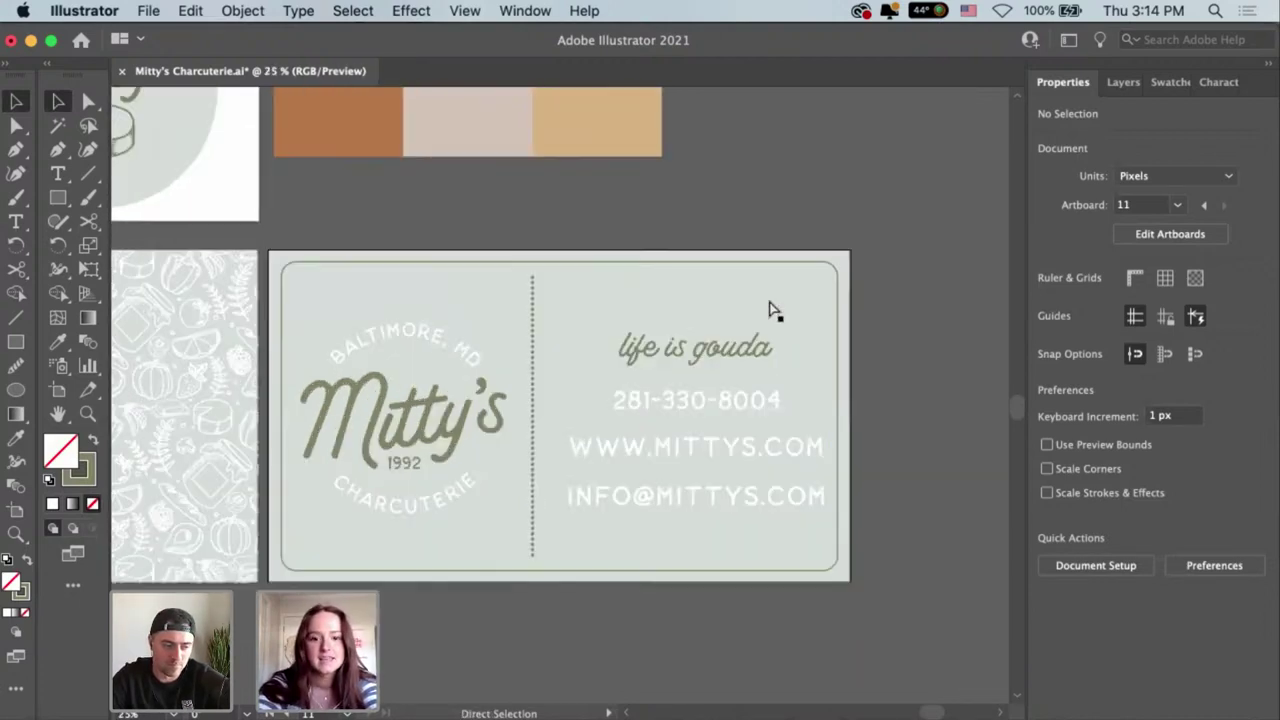
pyautogui.press('super+equal')
pyautogui.press('super+equal')
pyautogui.press('v')
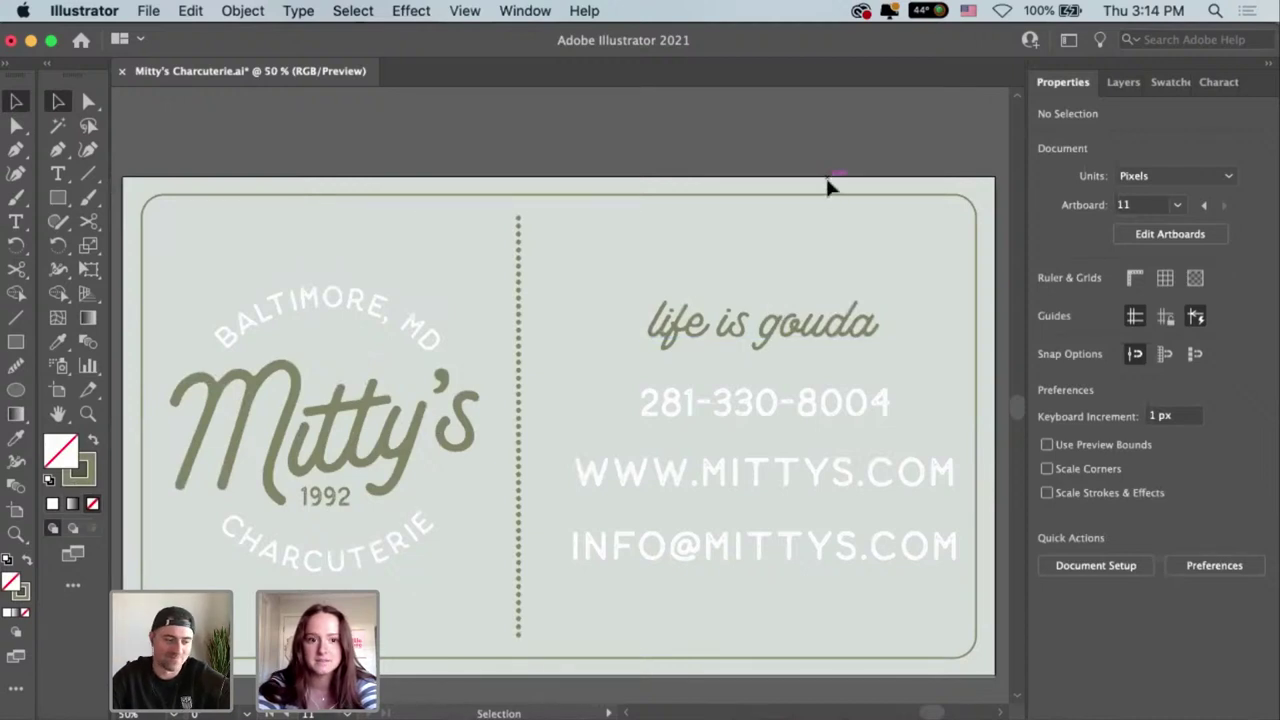
pyautogui.hscroll(5, 815, 180)
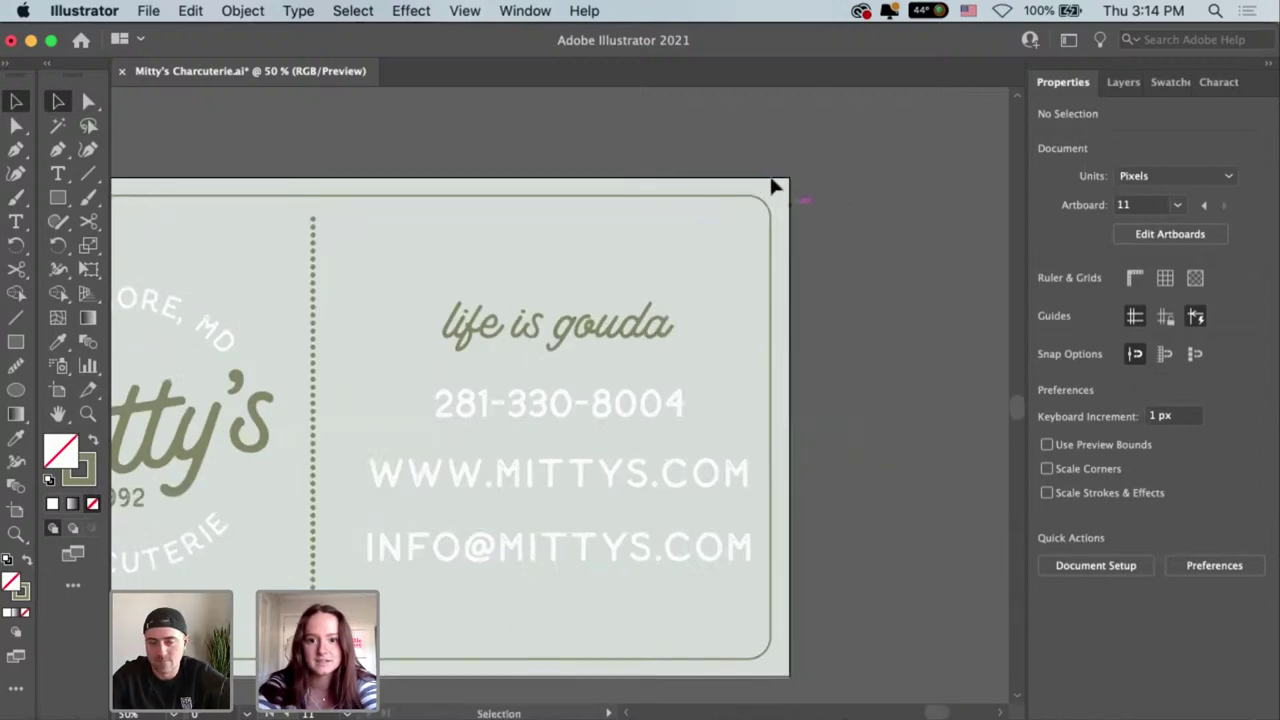
pyautogui.press('space')
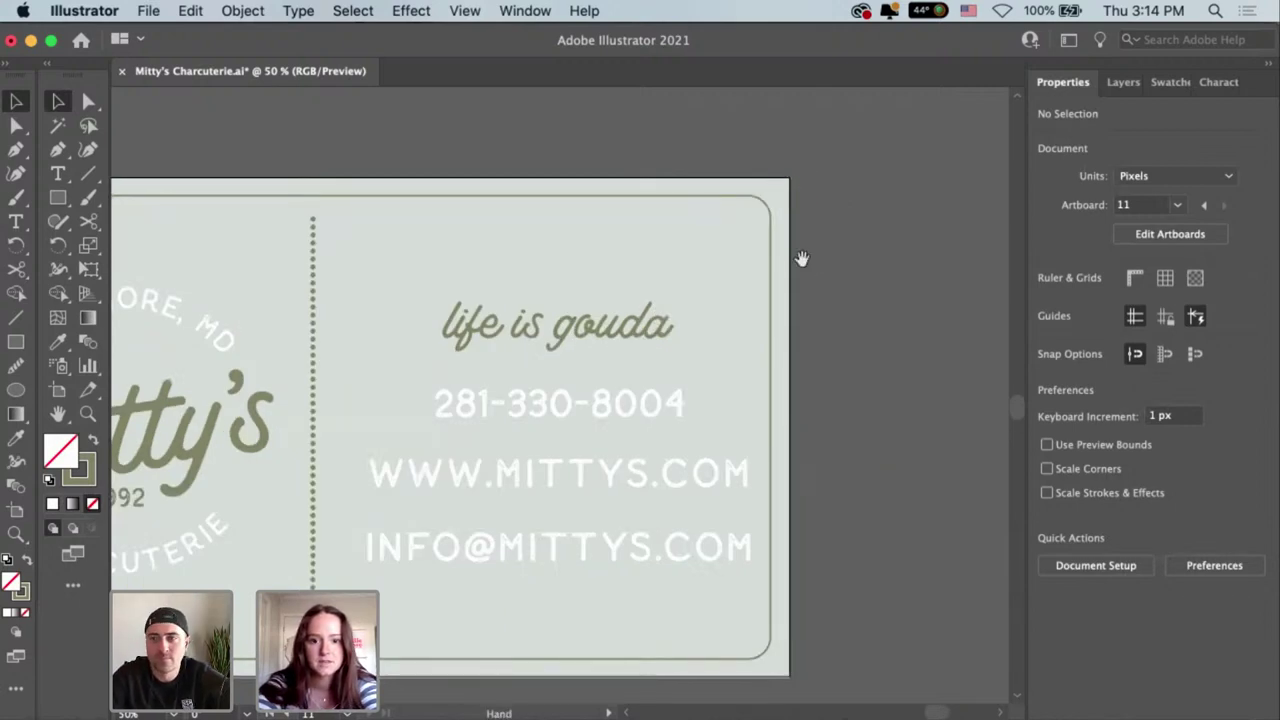
pyautogui.moveTo(801, 259); pyautogui.dragTo(929, 265)
pyautogui.press('super+minus')
pyautogui.press('super+minus')
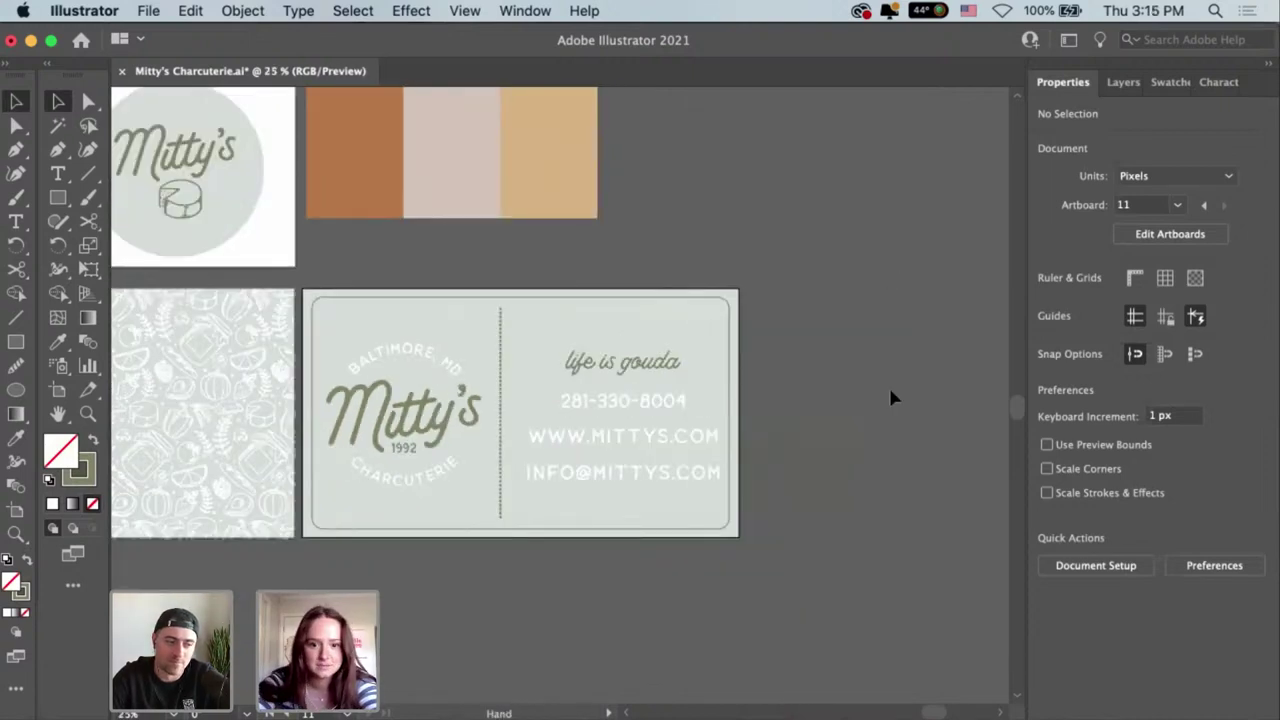
pyautogui.moveTo(683, 486); pyautogui.dragTo(805, 498)
pyautogui.moveTo(762, 380); pyautogui.dragTo(778, 375)
pyautogui.click(817, 303)
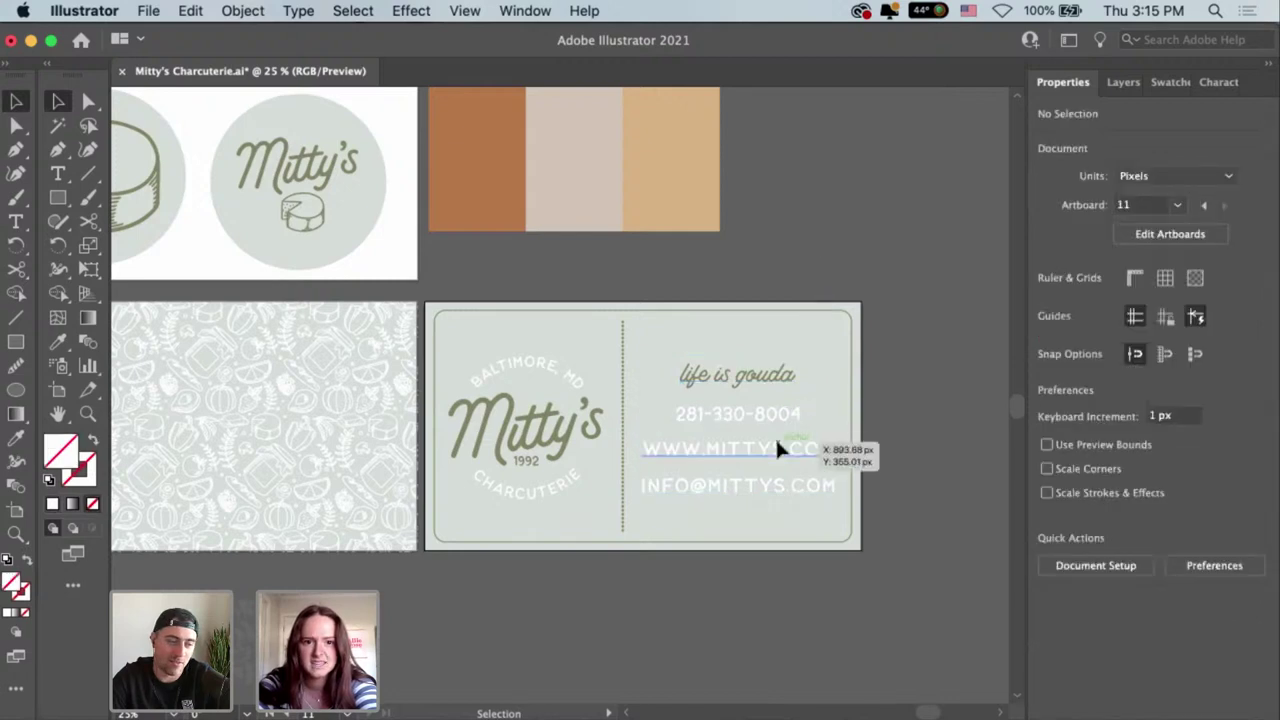
pyautogui.press('super+equal')
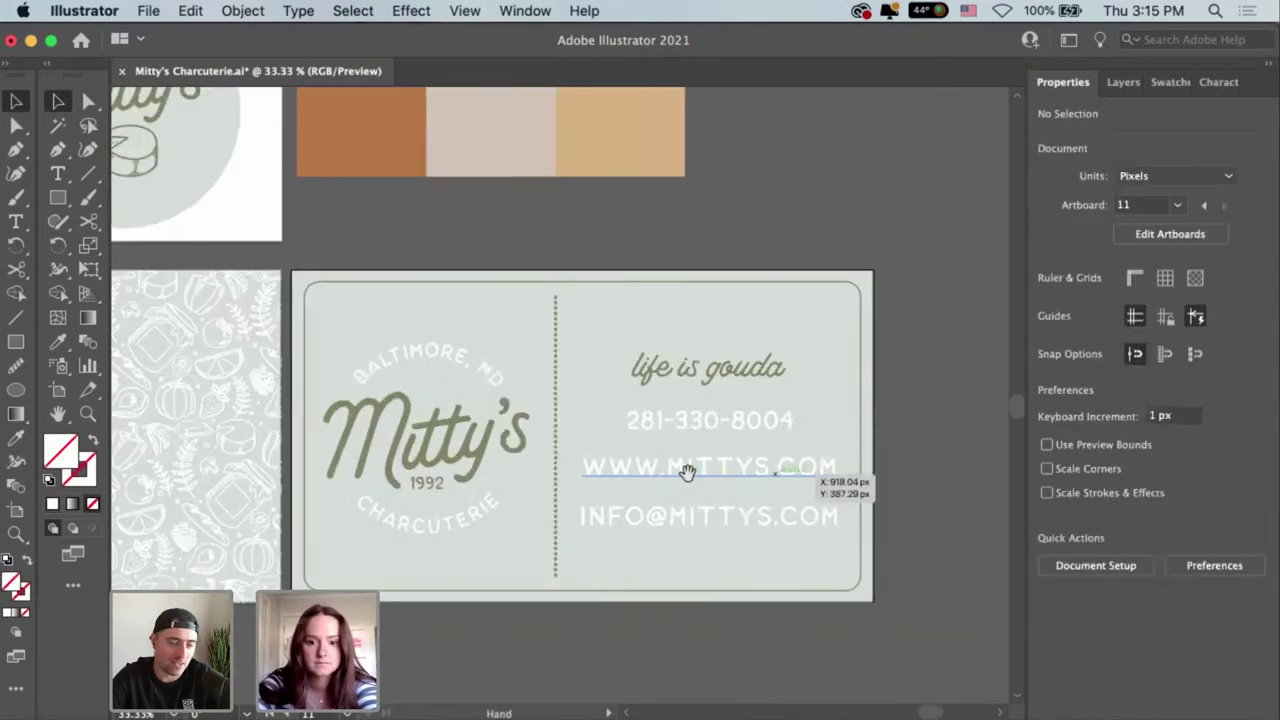
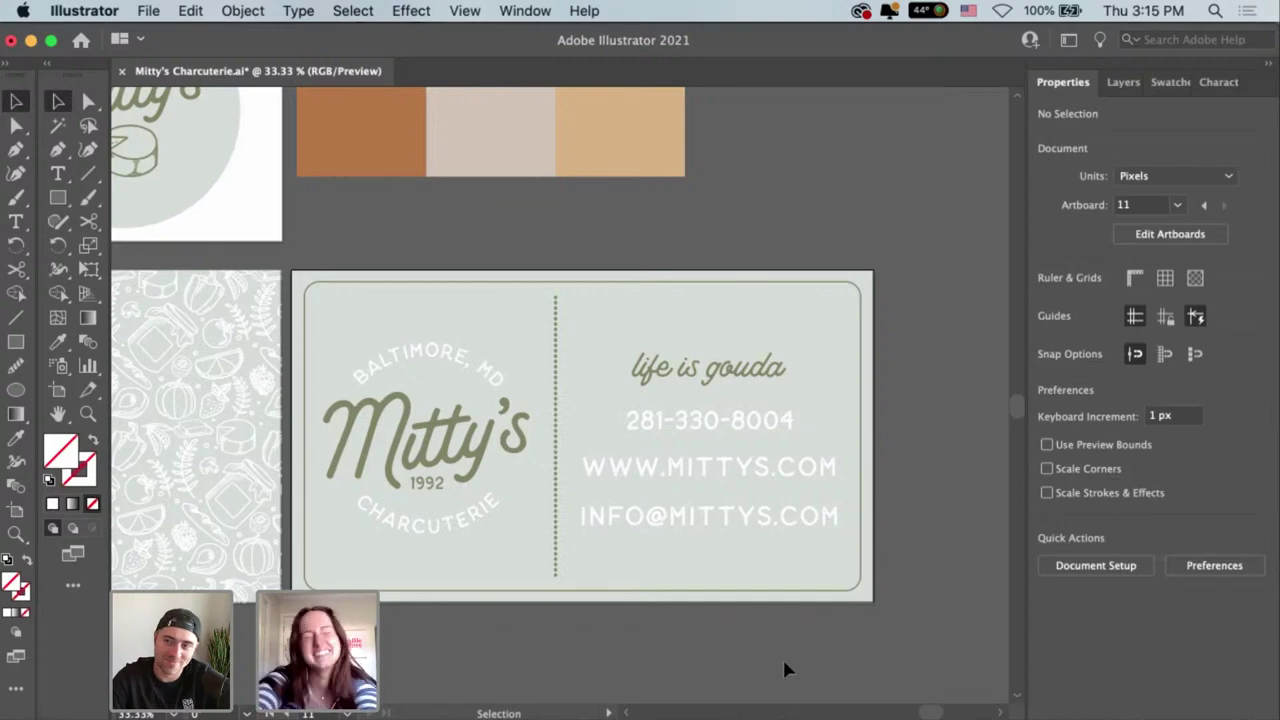
# Survey the business card and pattern artboards, briefly selecting the pattern rectangle.
pyautogui.press('super+equal')
pyautogui.scroll(-2, 826, 610)
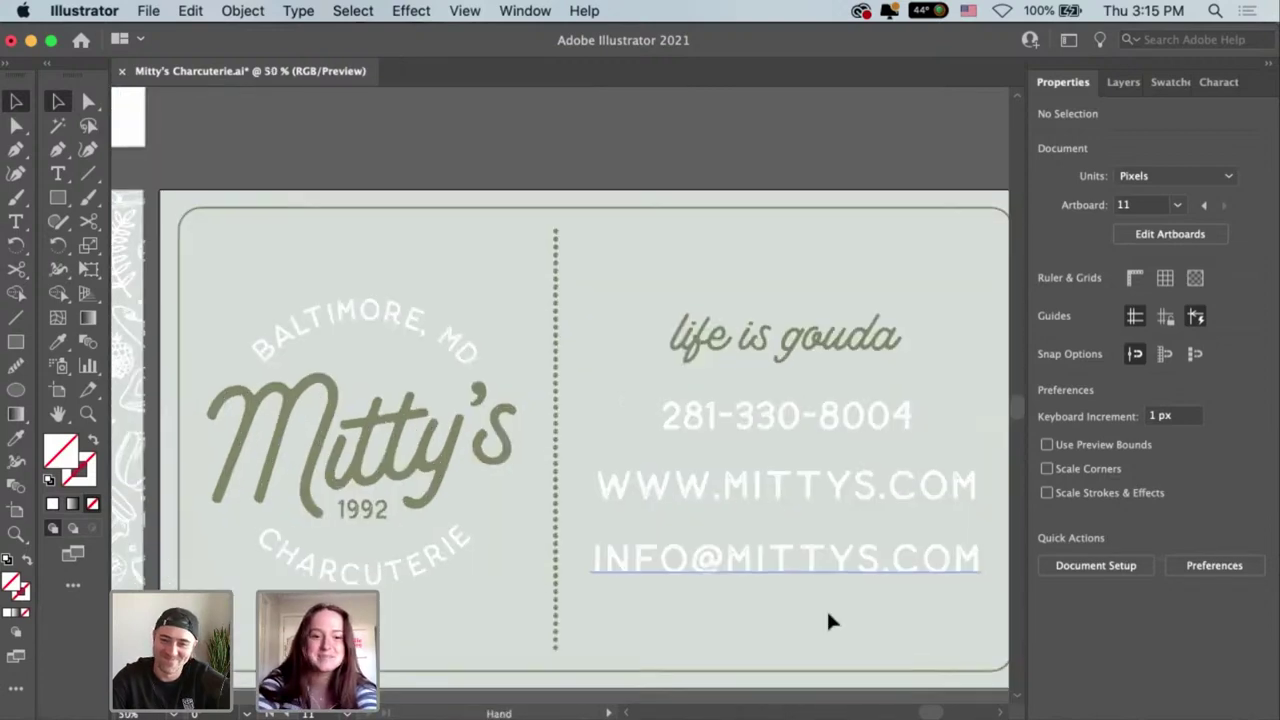
pyautogui.press('a')
pyautogui.press('super+minus')
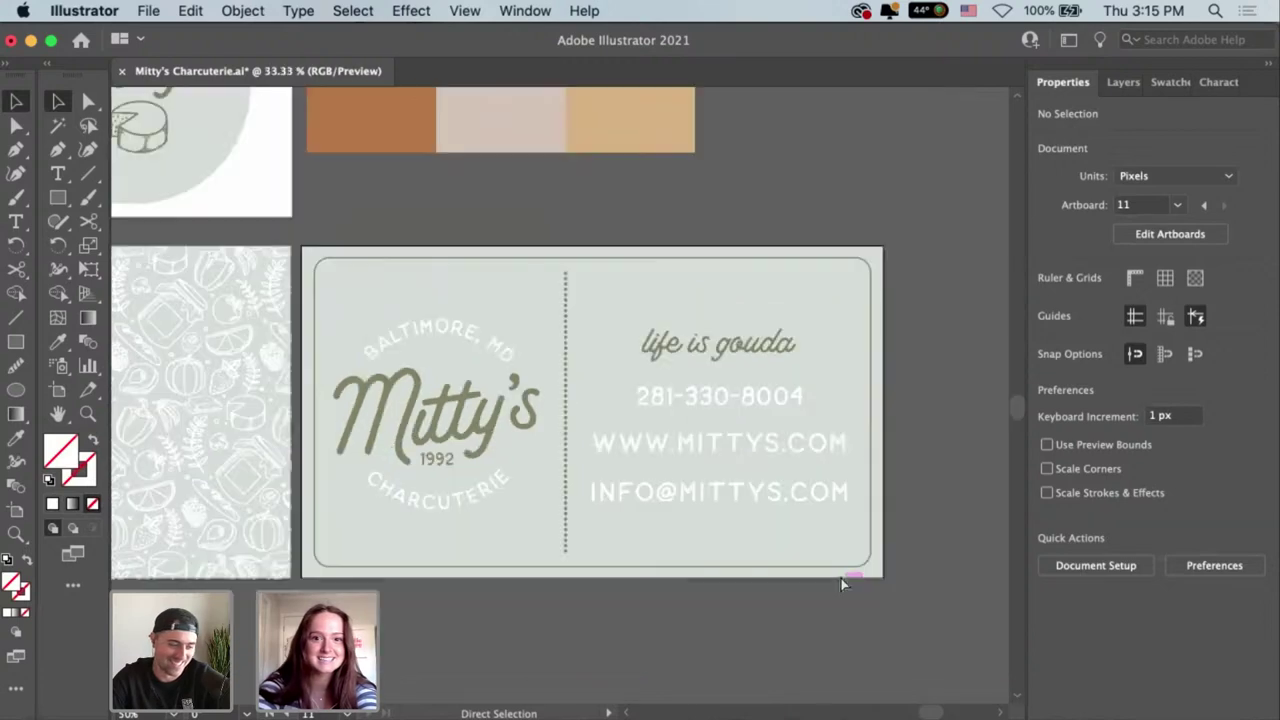
pyautogui.hscroll(-6, 682, 566)
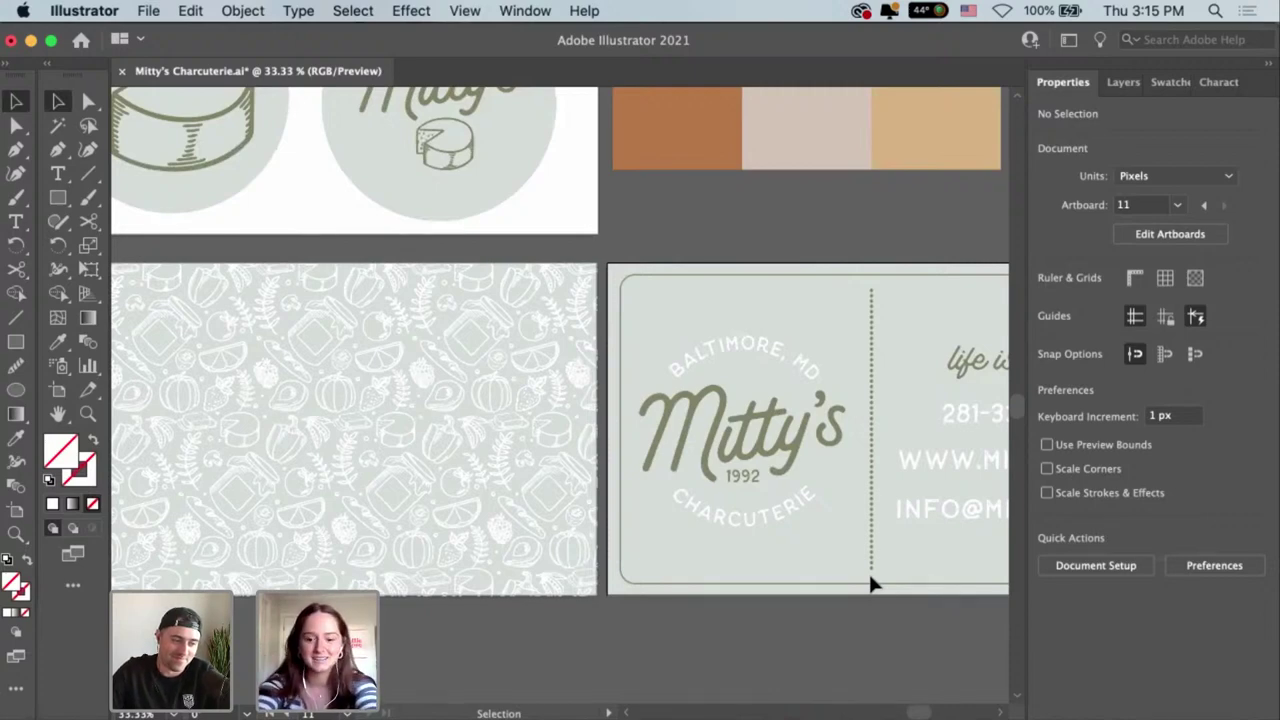
pyautogui.press('super+minus')
pyautogui.press('super+minus')
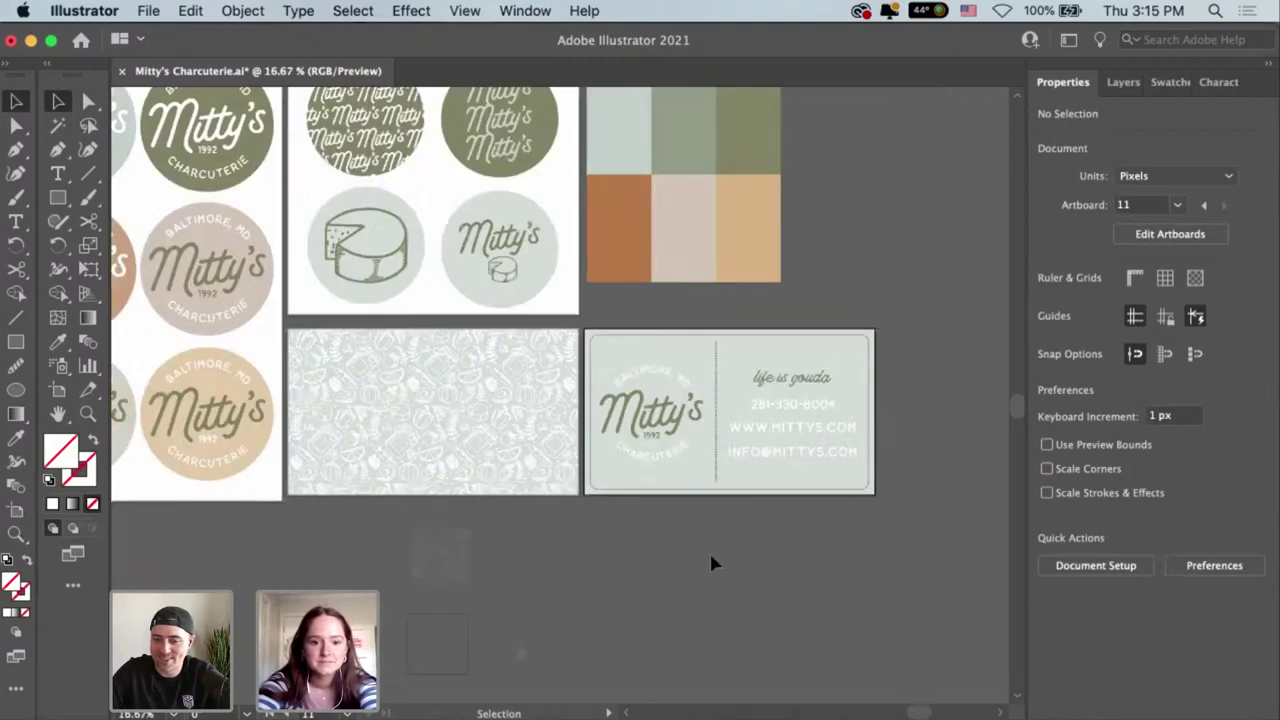
pyautogui.click(527, 458)
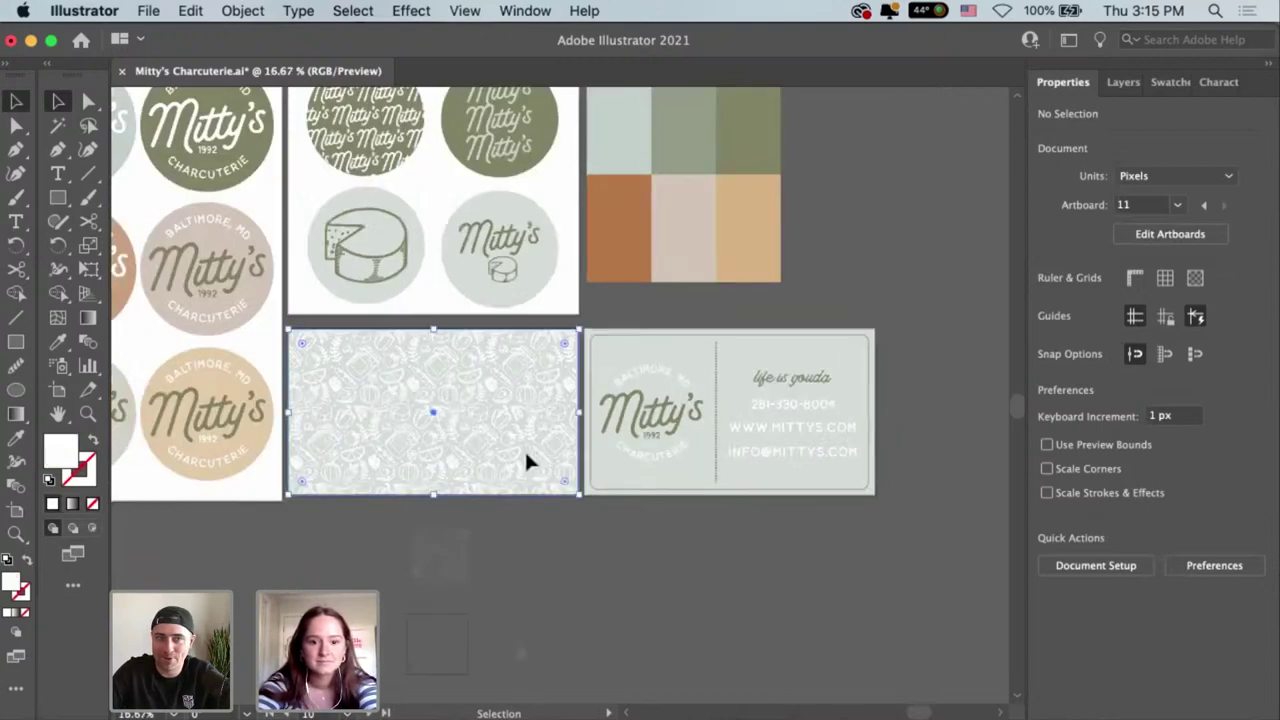
pyautogui.click(643, 604)
pyautogui.press('super+equal')
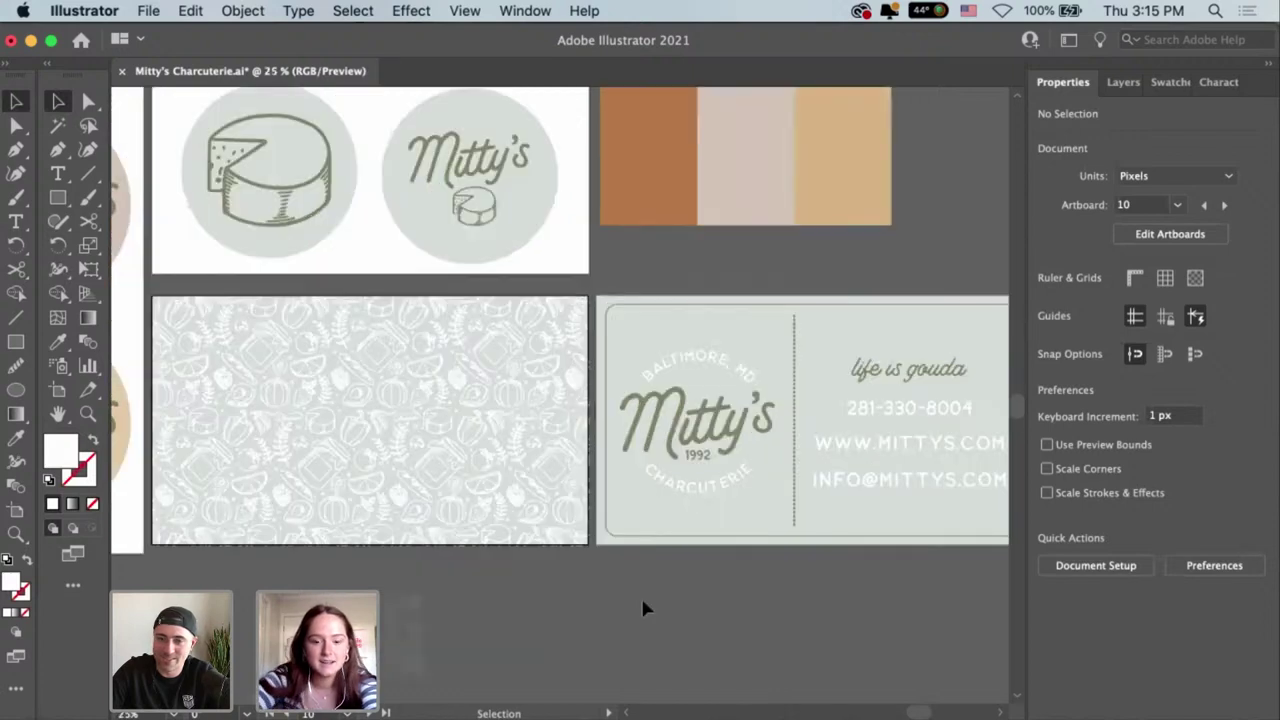
# Delete the stray pattern swatch group lying below the artboards.
pyautogui.press('space')
pyautogui.moveTo(657, 623); pyautogui.dragTo(623, 652)
pyautogui.press('space')
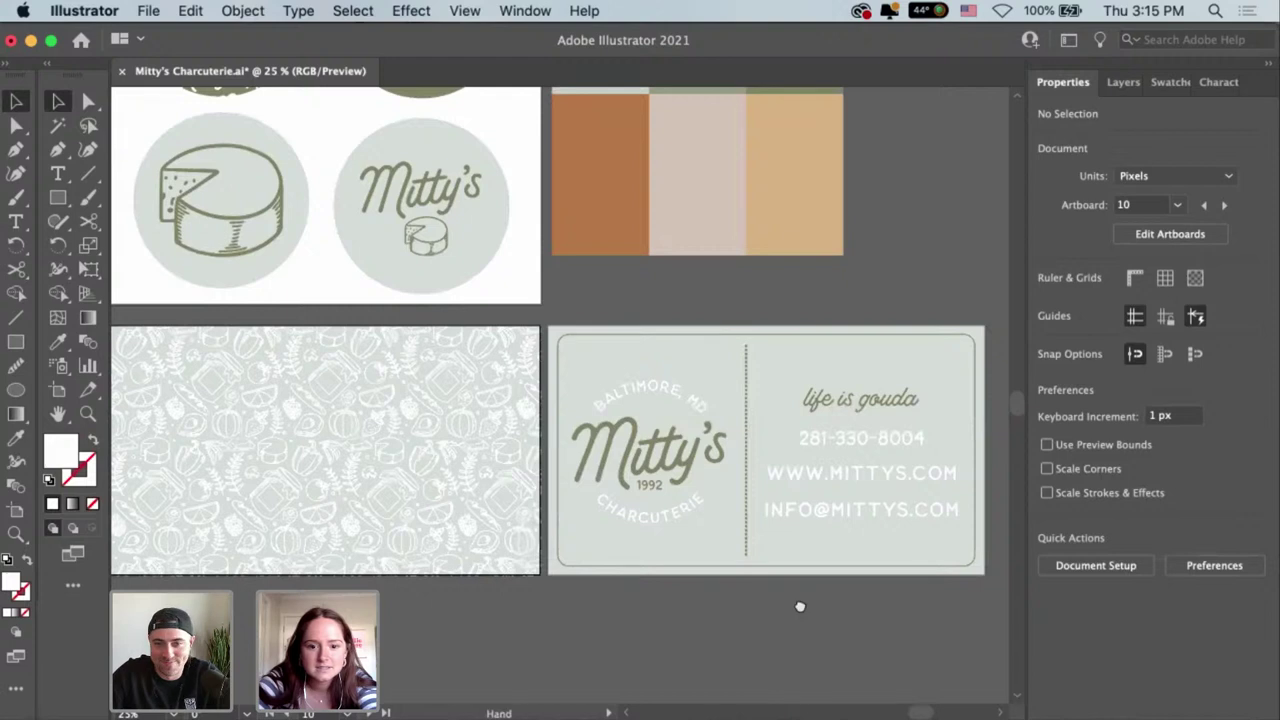
pyautogui.moveTo(800, 606); pyautogui.dragTo(823, 634)
pyautogui.scroll(-3, 755, 617)
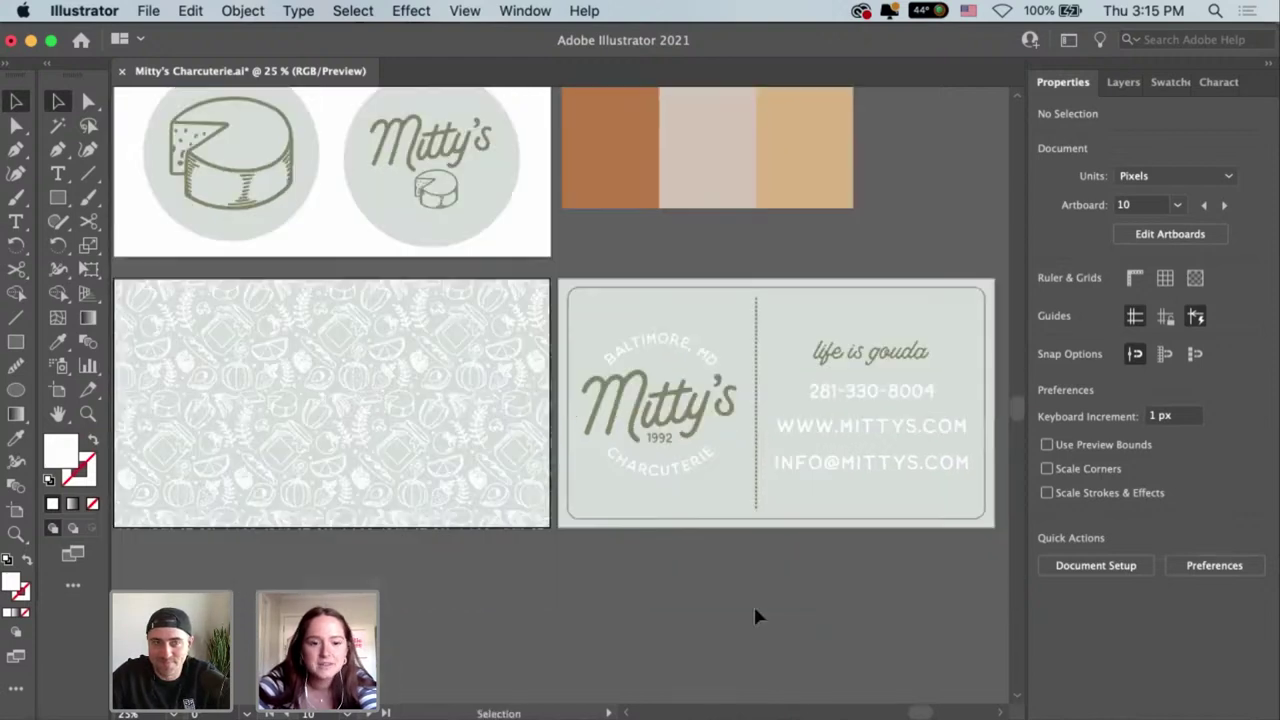
pyautogui.press('space')
pyautogui.moveTo(608, 380); pyautogui.dragTo(794, 187)
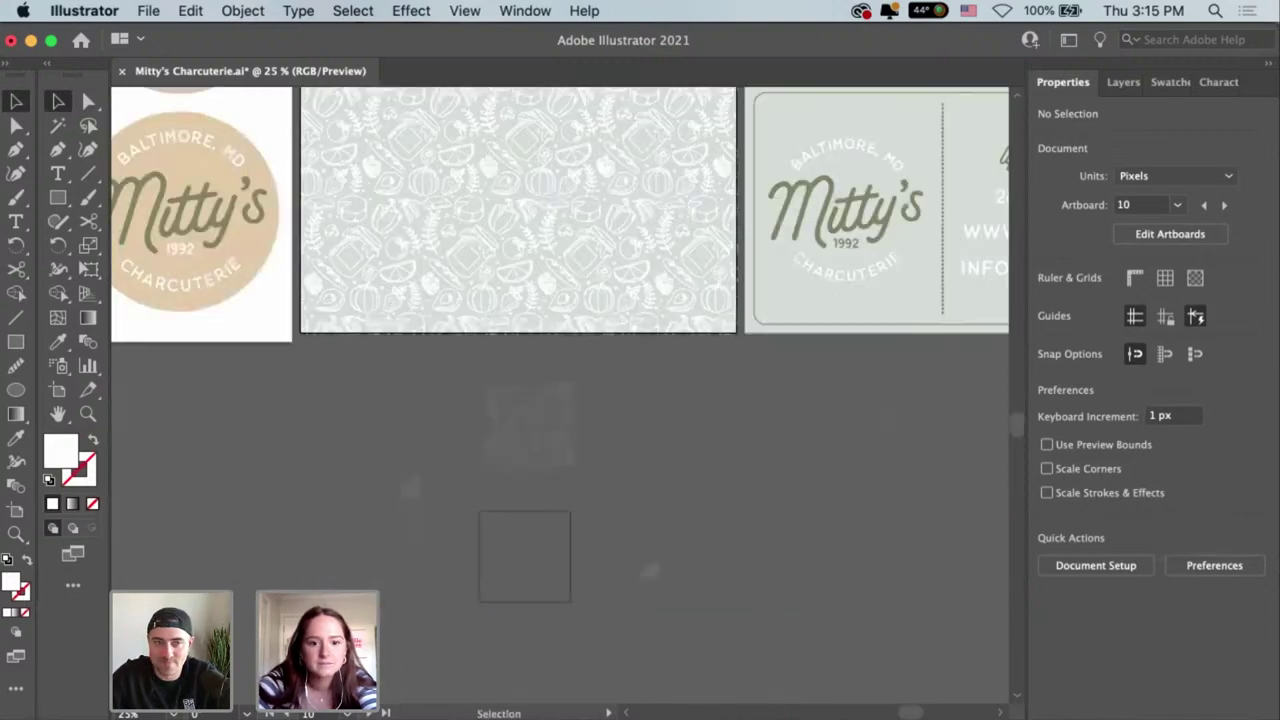
pyautogui.click(555, 450)
pyautogui.press('Delete')
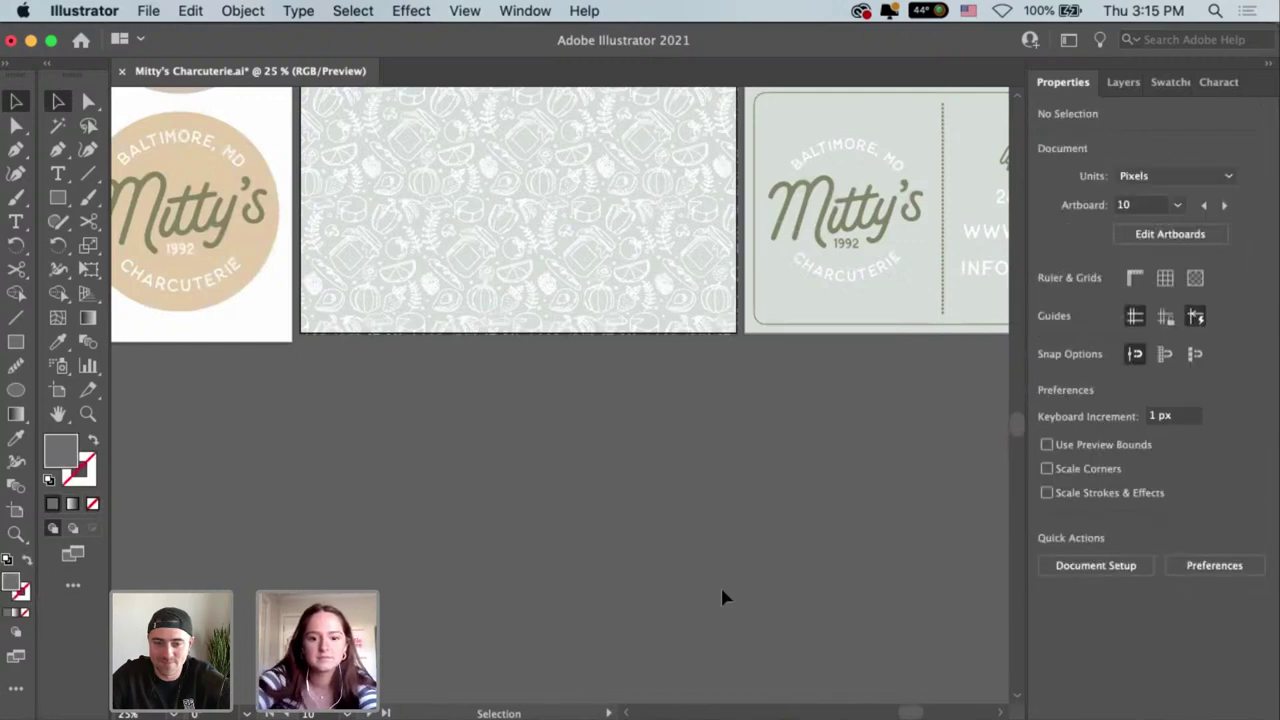
pyautogui.hscroll(3, 554, 522)
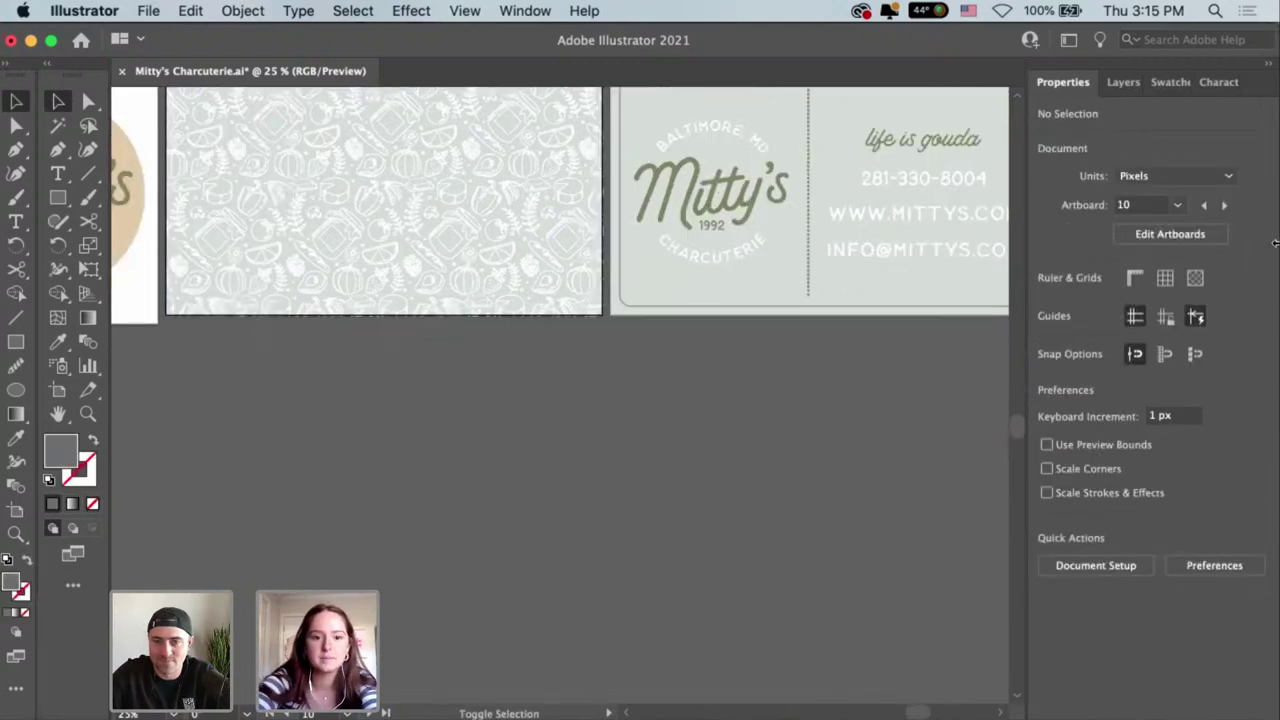
pyautogui.hotkey('shift', 'o')
# Add two new blank artboards, Artboard 15 and Artboard 16.
pyautogui.click(1208, 286)
pyautogui.click(1209, 286)
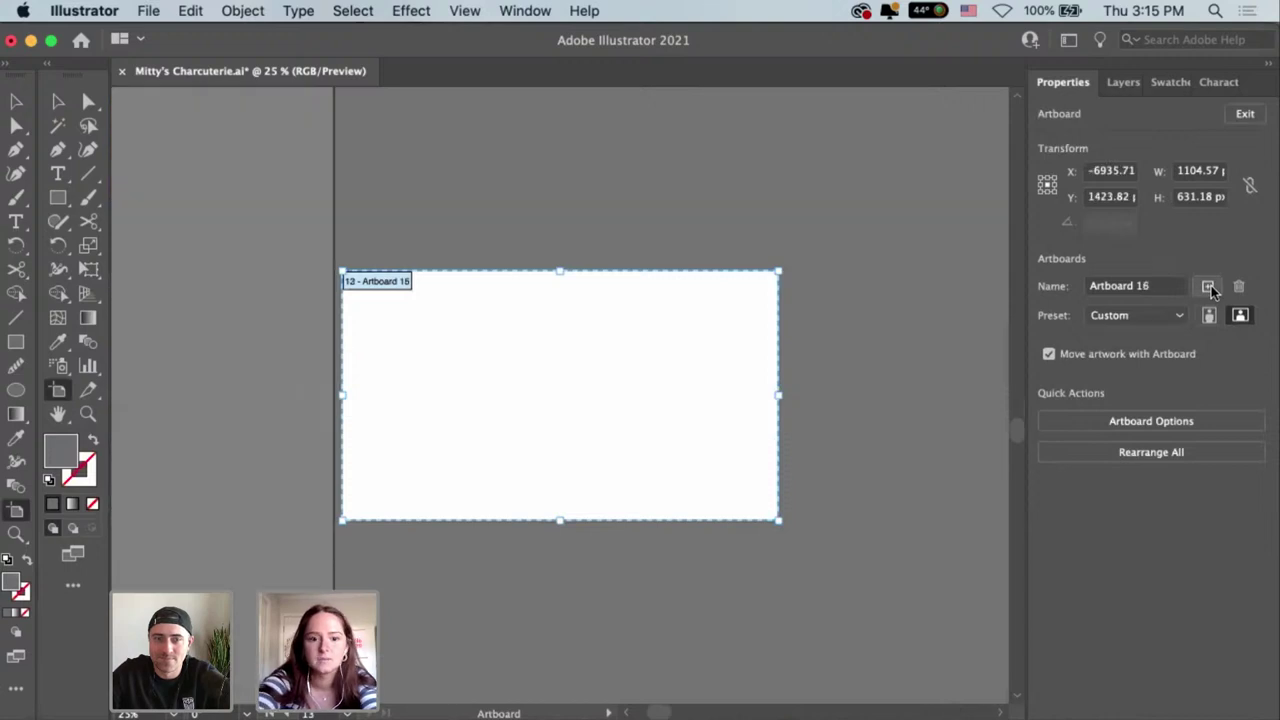
pyautogui.press('super+minus')
pyautogui.press('super+minus')
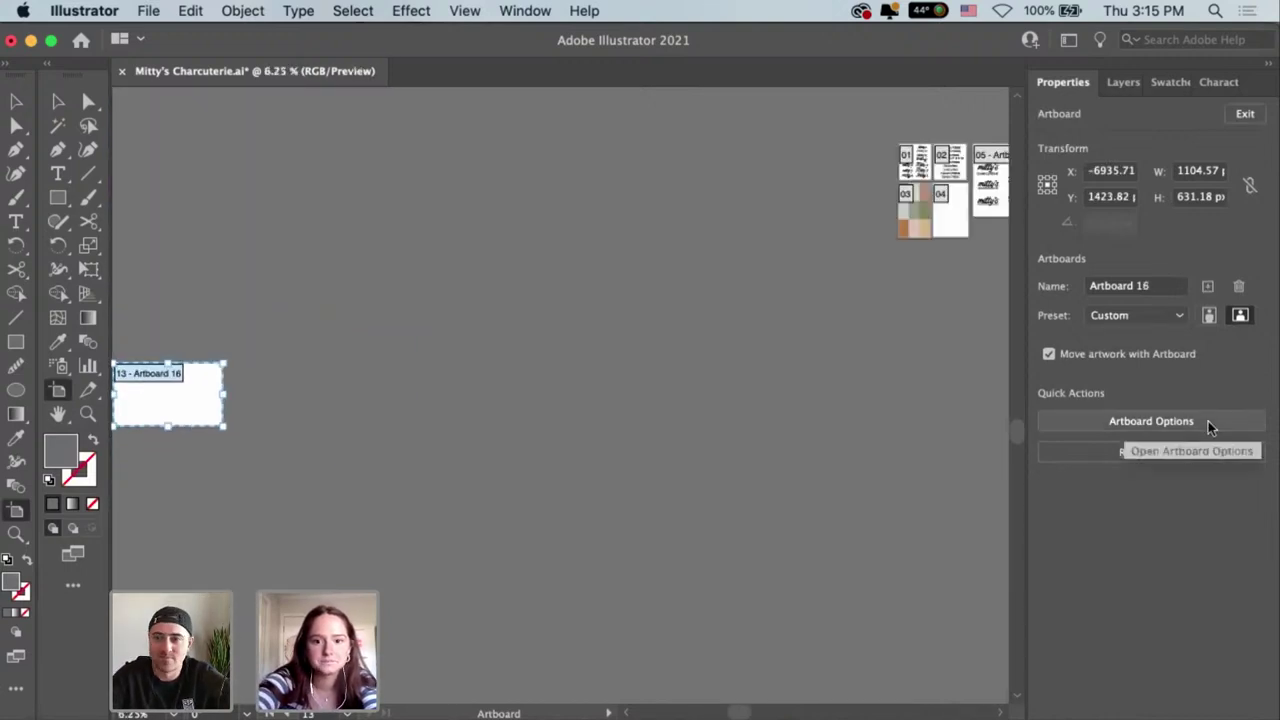
pyautogui.press('super+minus')
pyautogui.hscroll(-3, 471, 423)
# Move Artboards 16 and 15 flush beneath the pattern and business card artboards.
pyautogui.moveTo(244, 394); pyautogui.dragTo(858, 399)
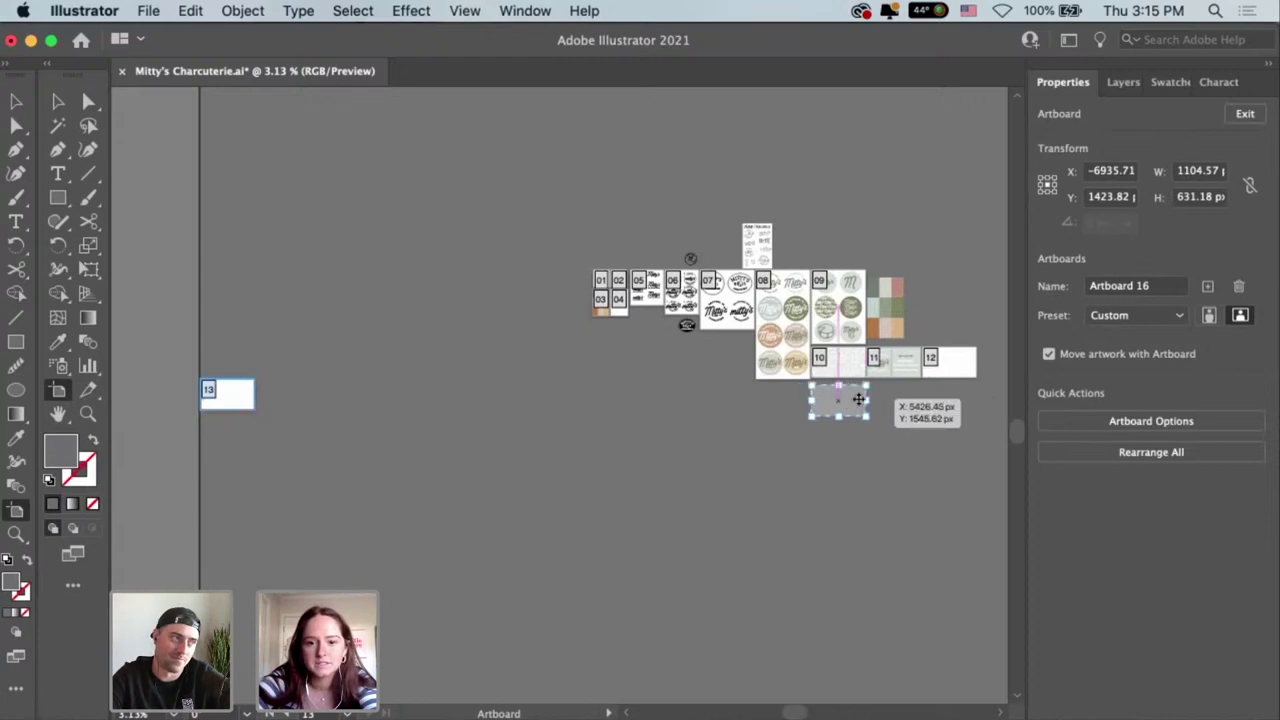
pyautogui.hscroll(3, 674, 418)
pyautogui.scroll(3, 672, 406)
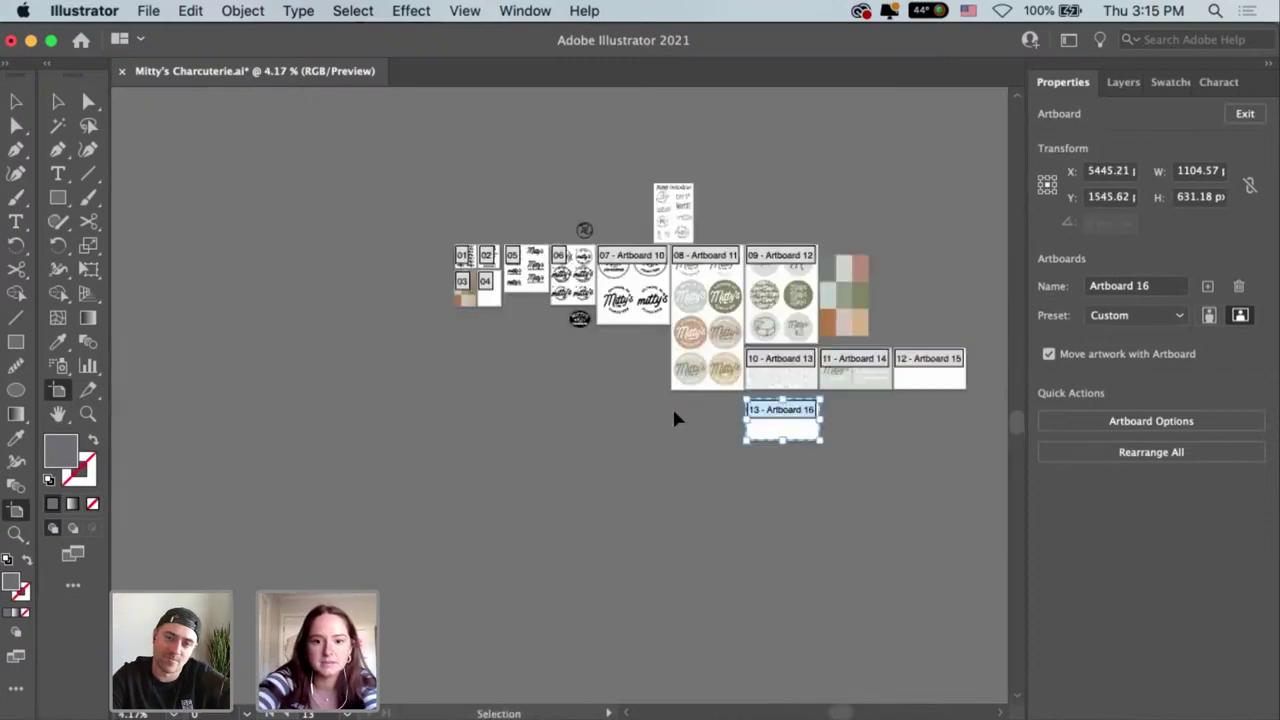
pyautogui.scroll(4, 369, 430)
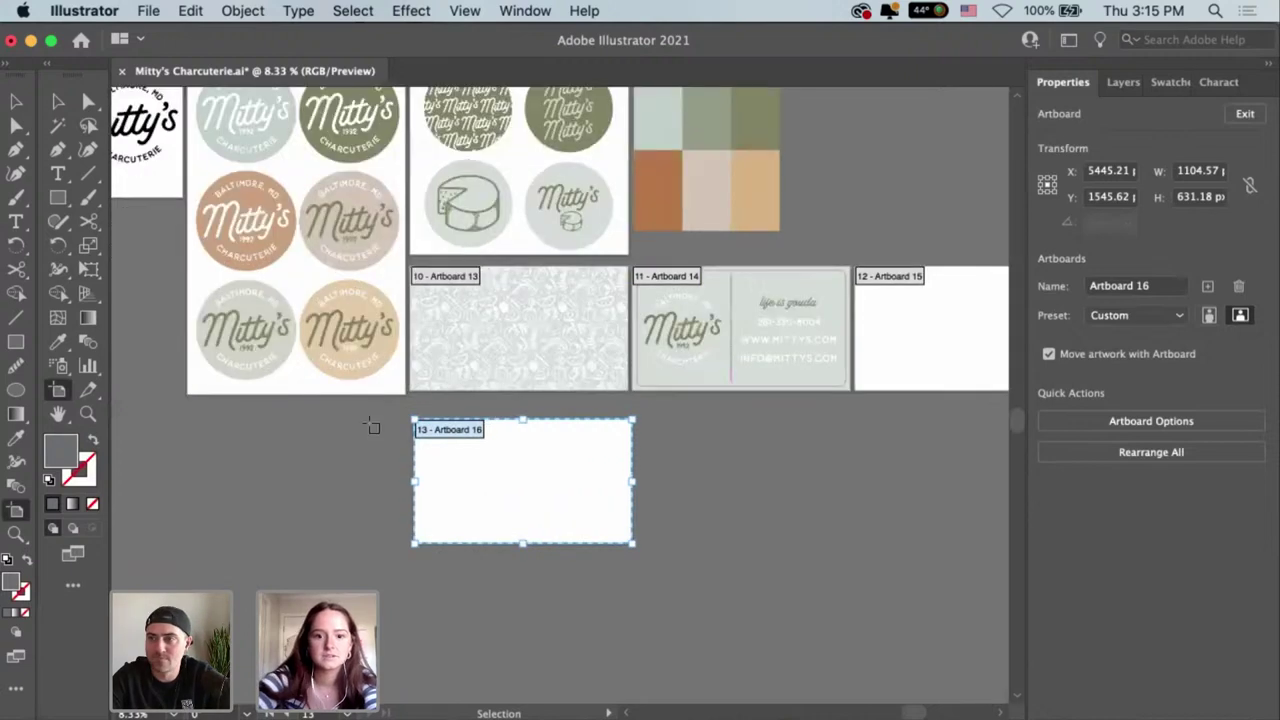
pyautogui.hscroll(2, 537, 494)
pyautogui.moveTo(537, 494); pyautogui.dragTo(514, 462)
pyautogui.moveTo(925, 357); pyautogui.dragTo(760, 526)
pyautogui.keyDown('shift'); pyautogui.click(488, 500); pyautogui.keyUp('shift')
pyautogui.moveTo(497, 495); pyautogui.dragTo(496, 490)
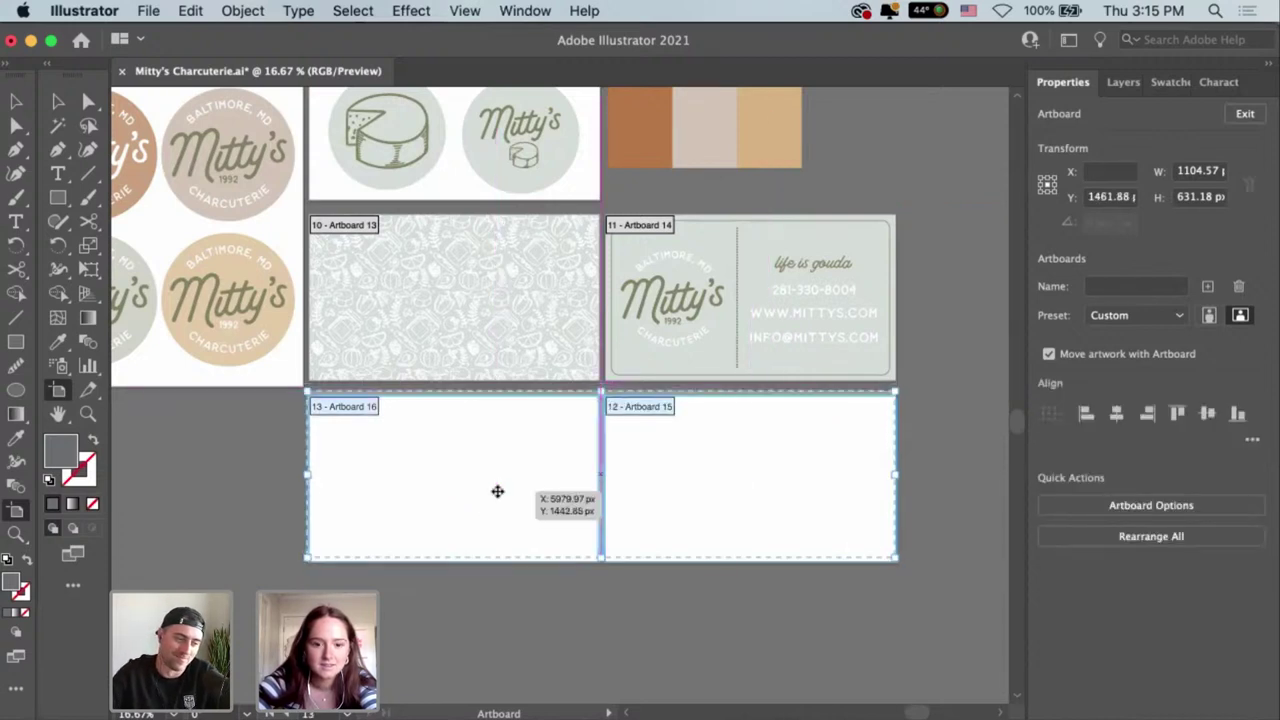
pyautogui.press('Escape')
pyautogui.moveTo(686, 503); pyautogui.dragTo(797, 578)
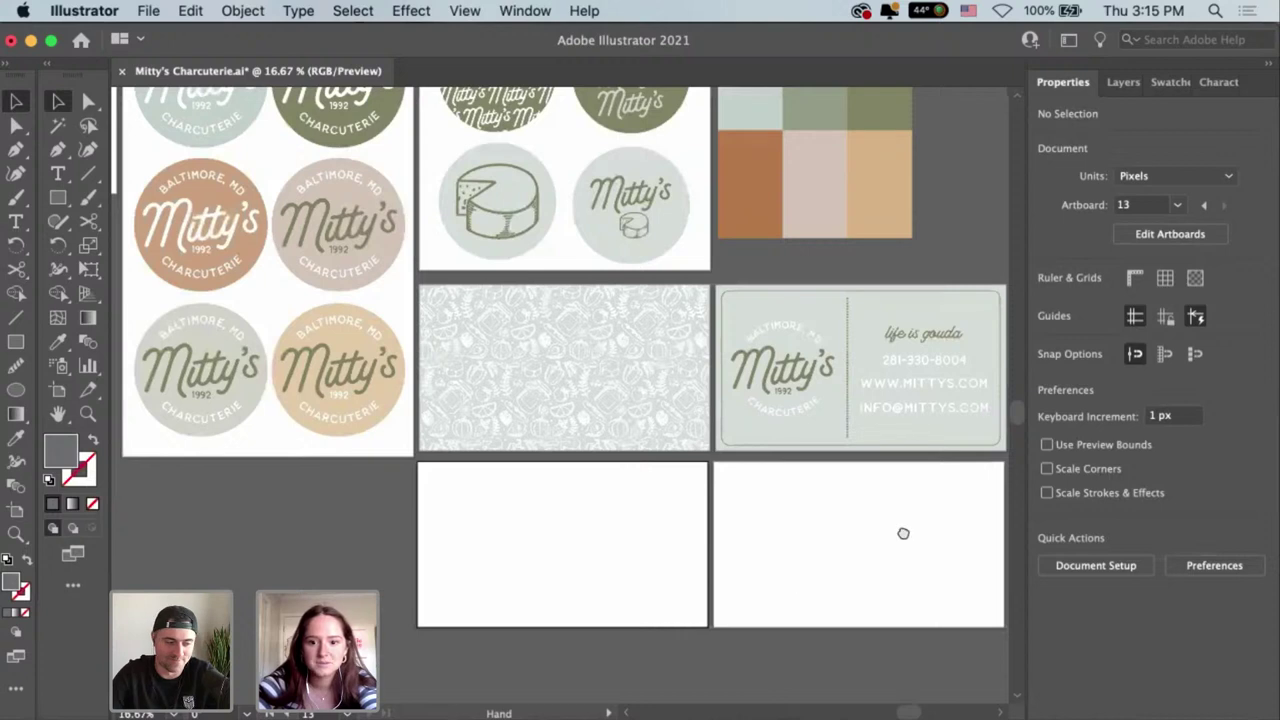
pyautogui.hscroll(3, 903, 533)
# Copy the pattern and business card artwork down into the two lower artboards.
pyautogui.click(652, 377)
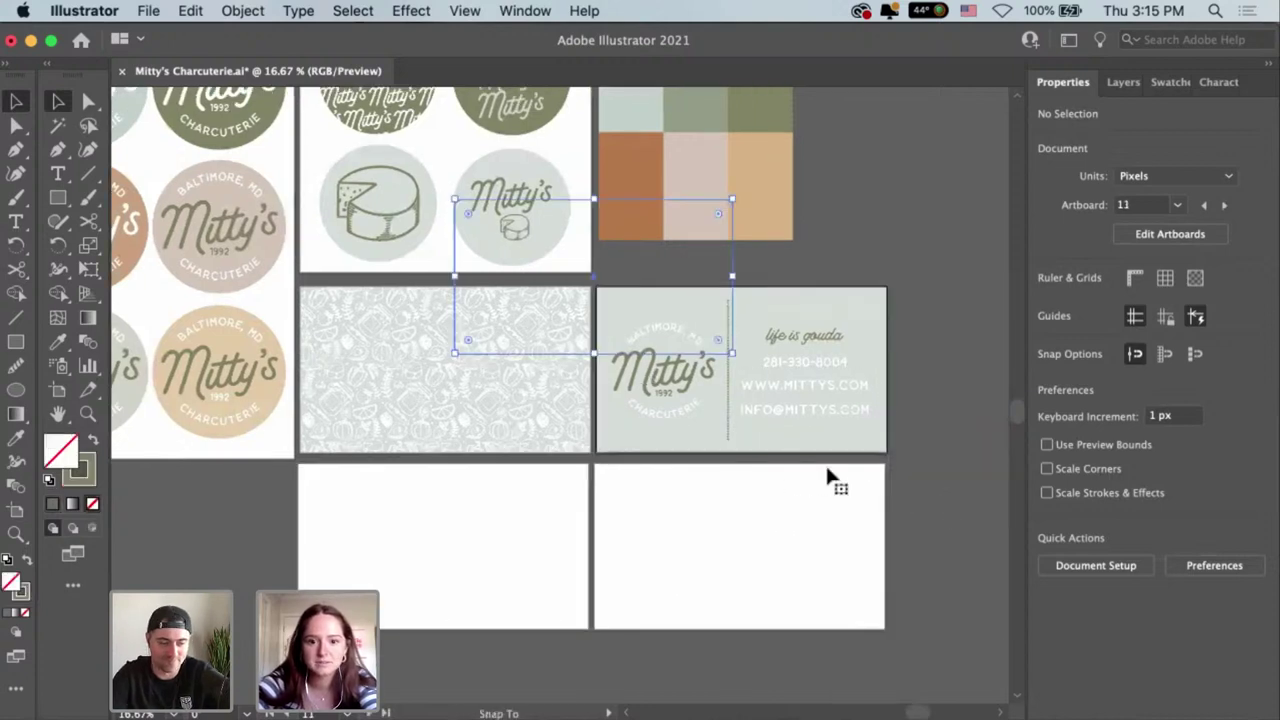
pyautogui.click(780, 440)
pyautogui.click(308, 292)
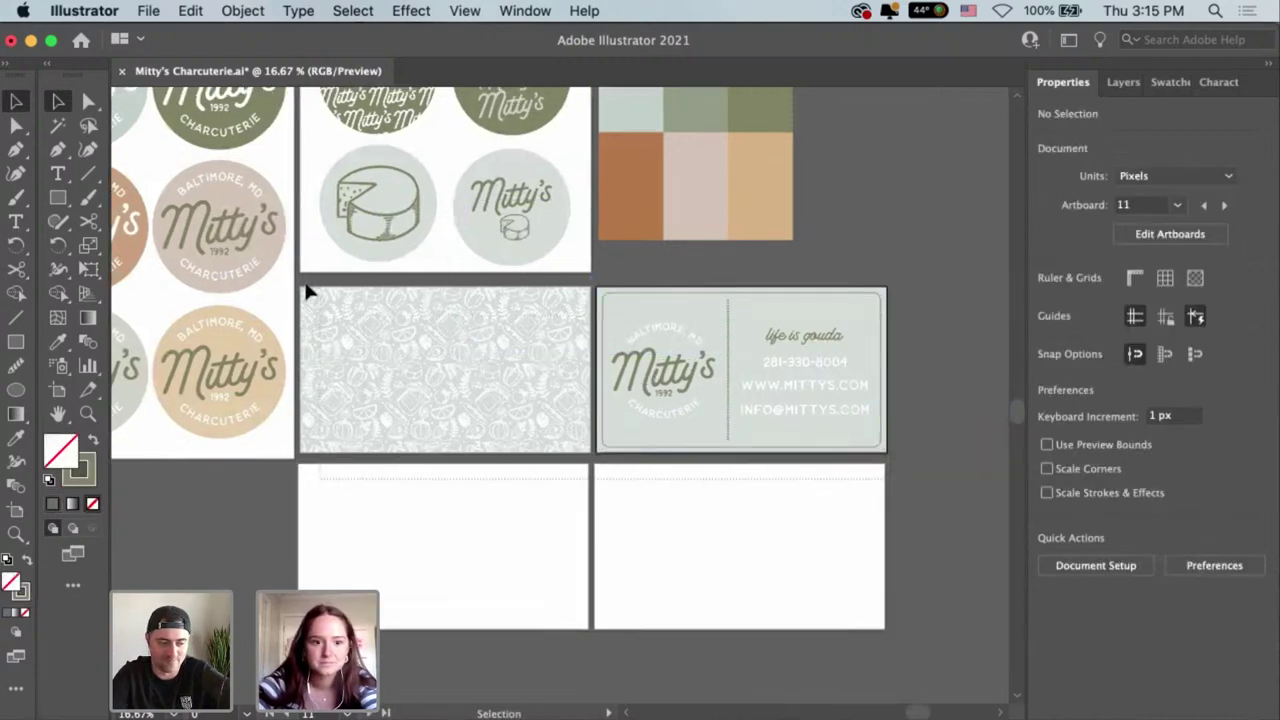
pyautogui.moveTo(308, 292); pyautogui.dragTo(472, 560)
pyautogui.click(926, 514)
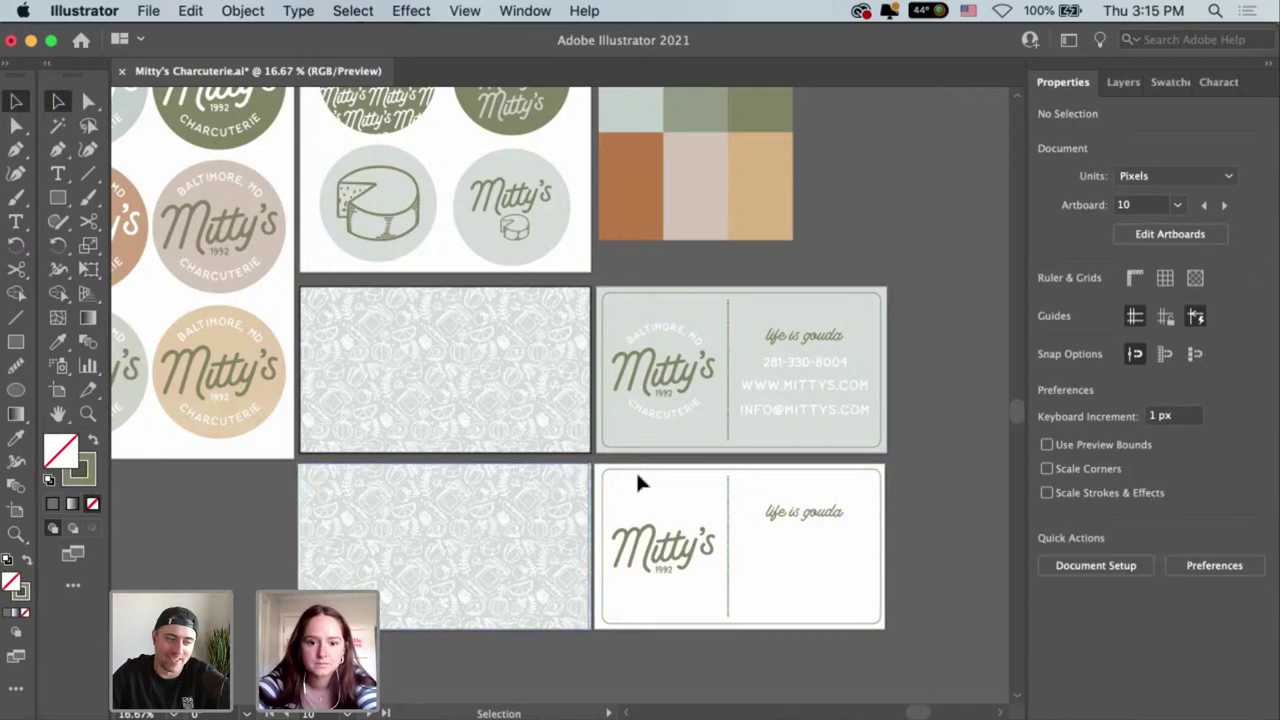
# Draw a rectangle over the lower card, fill it sage, and send it to back.
pyautogui.press('m')
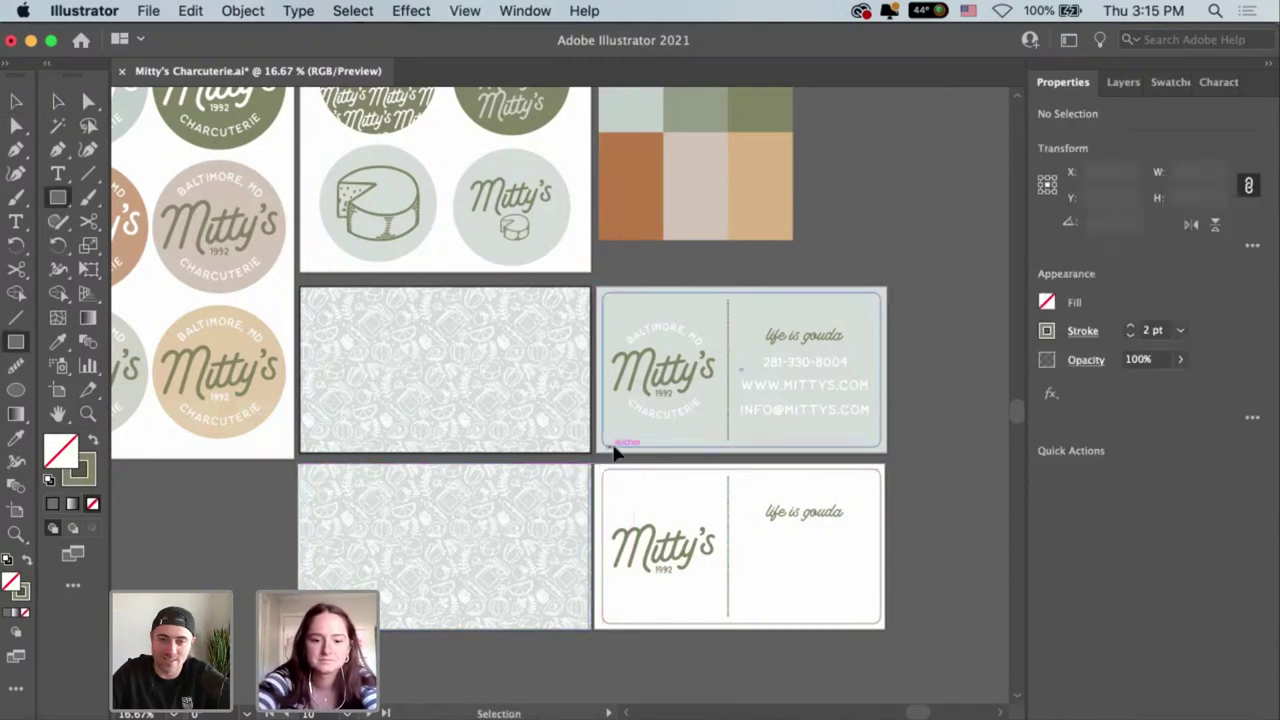
pyautogui.press('super+equal')
pyautogui.moveTo(610, 449); pyautogui.dragTo(443, 316)
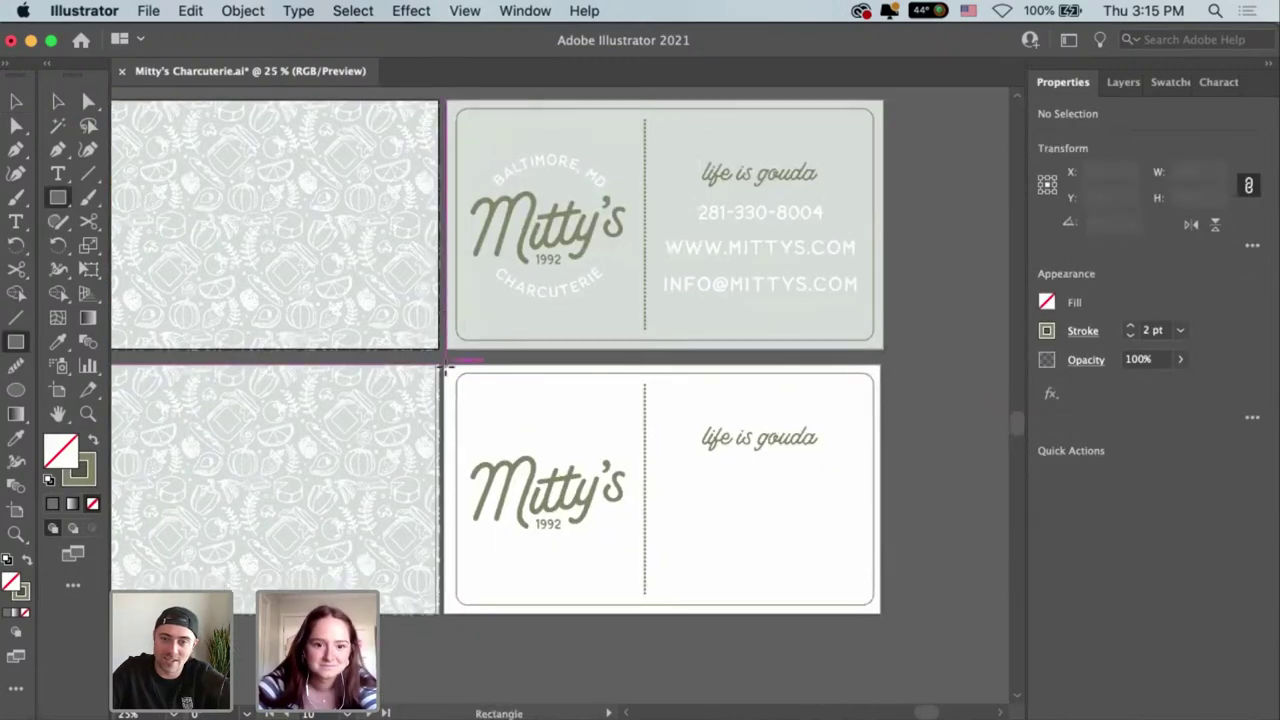
pyautogui.moveTo(443, 366); pyautogui.dragTo(880, 613)
pyautogui.press('i')
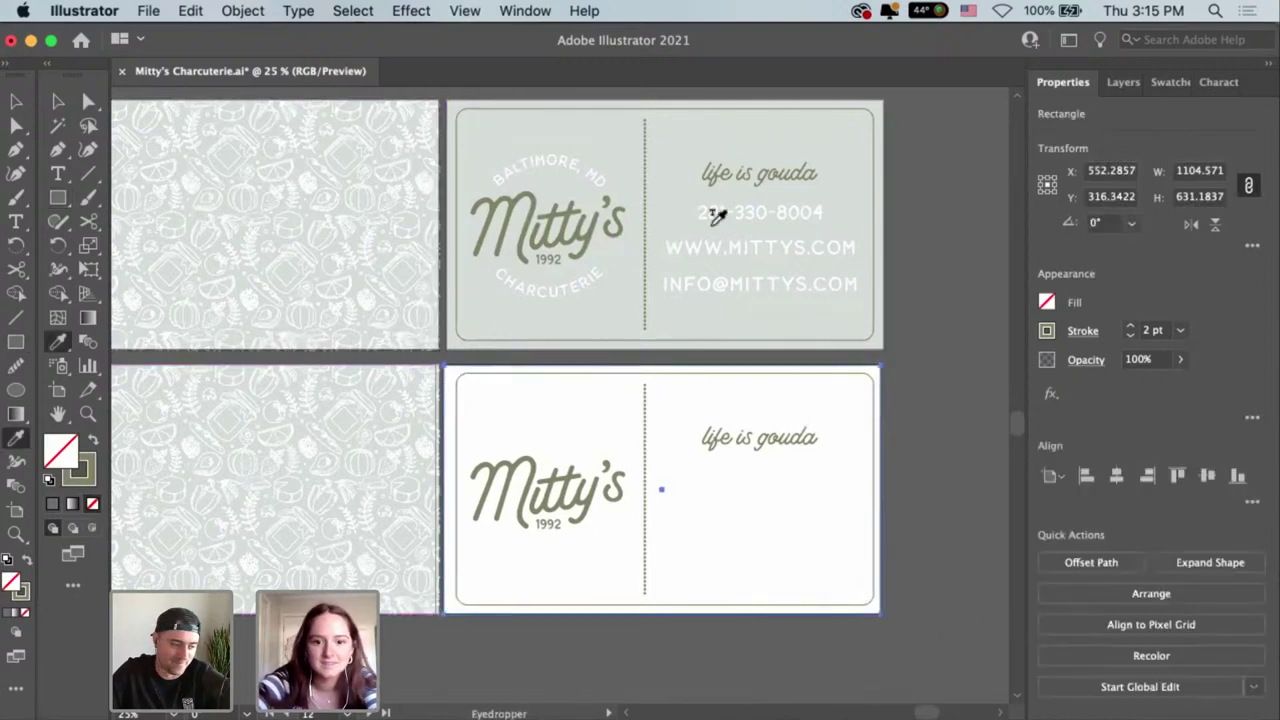
pyautogui.click(764, 317)
pyautogui.press('v')
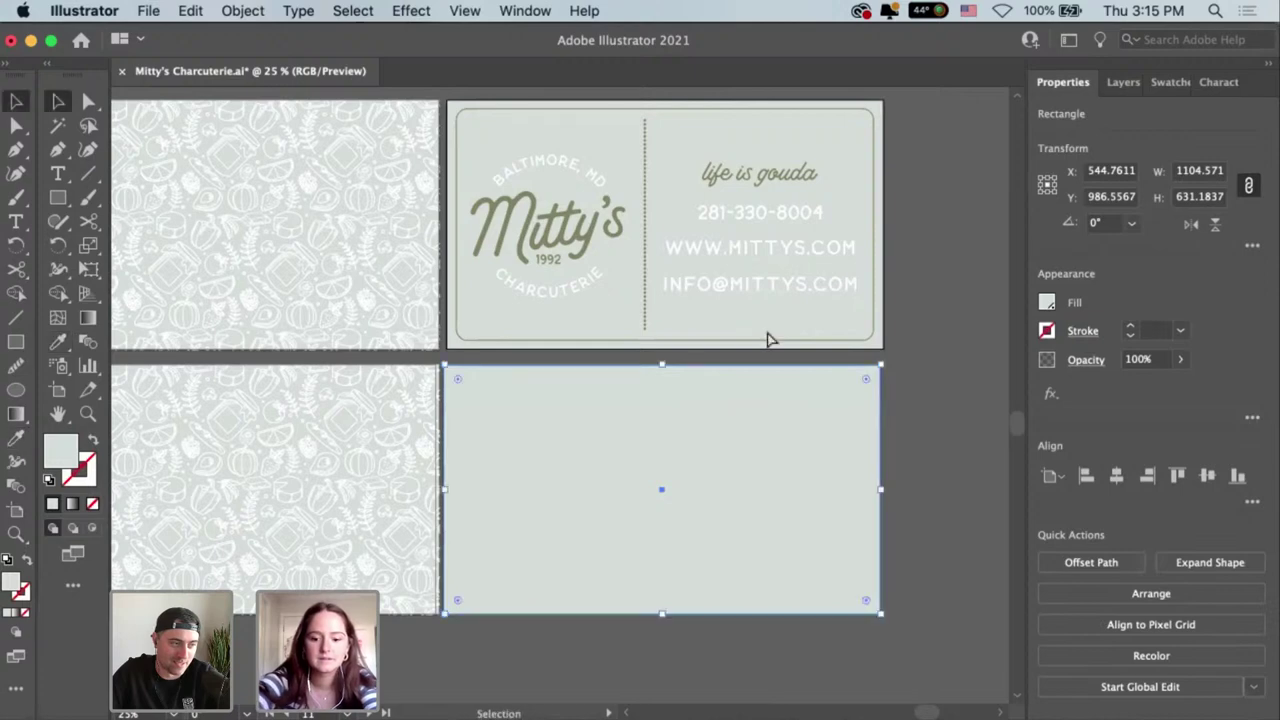
pyautogui.hotkey('ctrl', 'shift', '[')
pyautogui.click(944, 445)
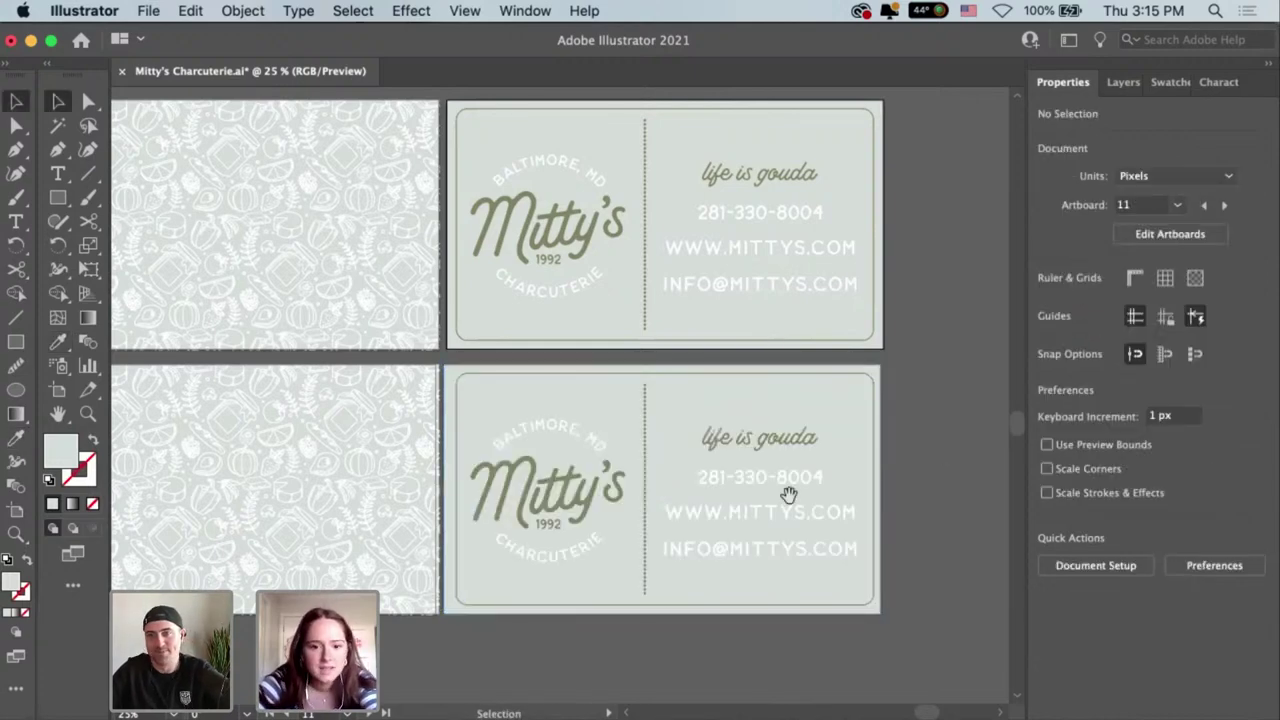
pyautogui.hscroll(-3, 868, 545)
pyautogui.scroll(1, 868, 545)
pyautogui.hotkey('ctrl', '-')
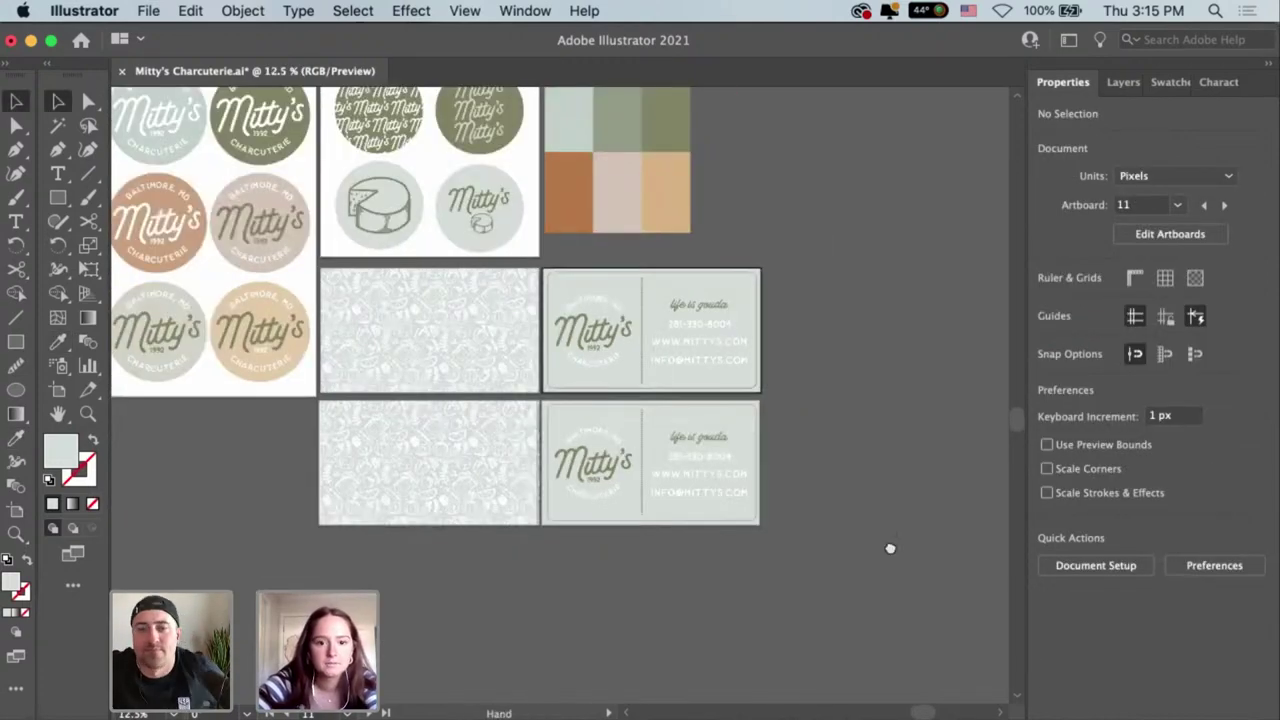
# Fill the lower business card with the peach logo-circle colour instead of orange.
pyautogui.scroll(4, 886, 543)
pyautogui.hscroll(-1, 886, 543)
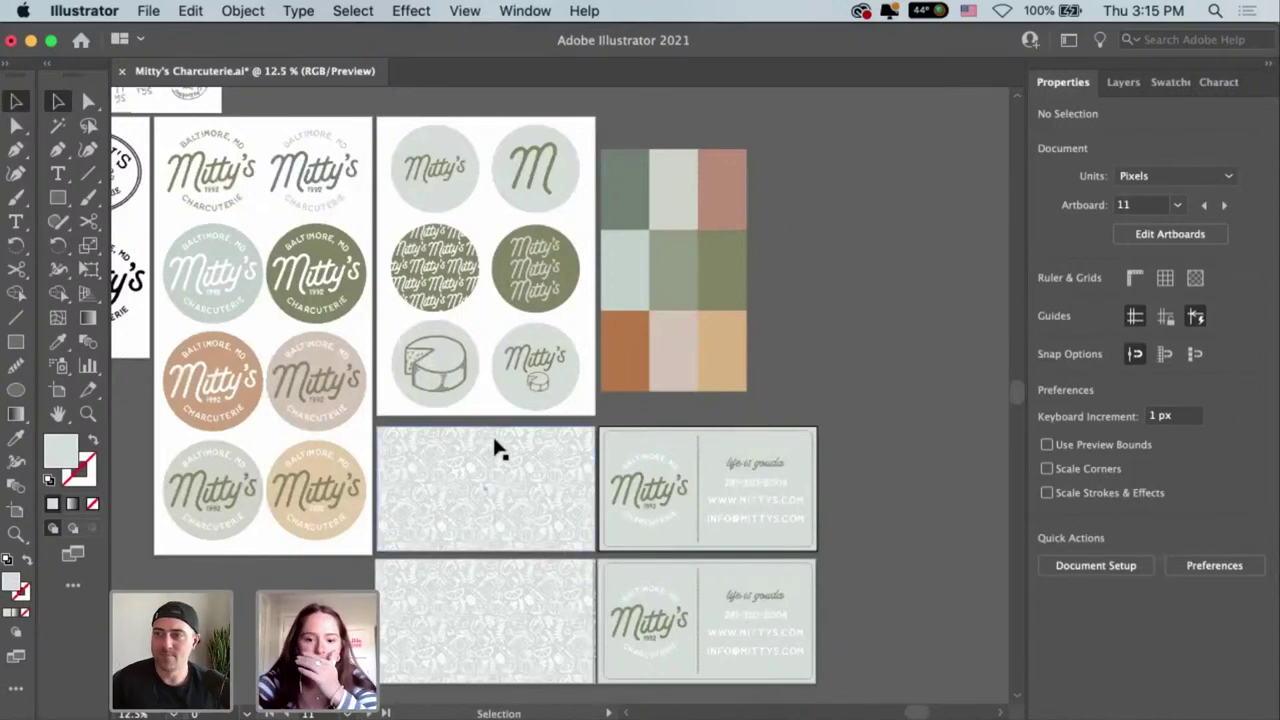
pyautogui.click(624, 358)
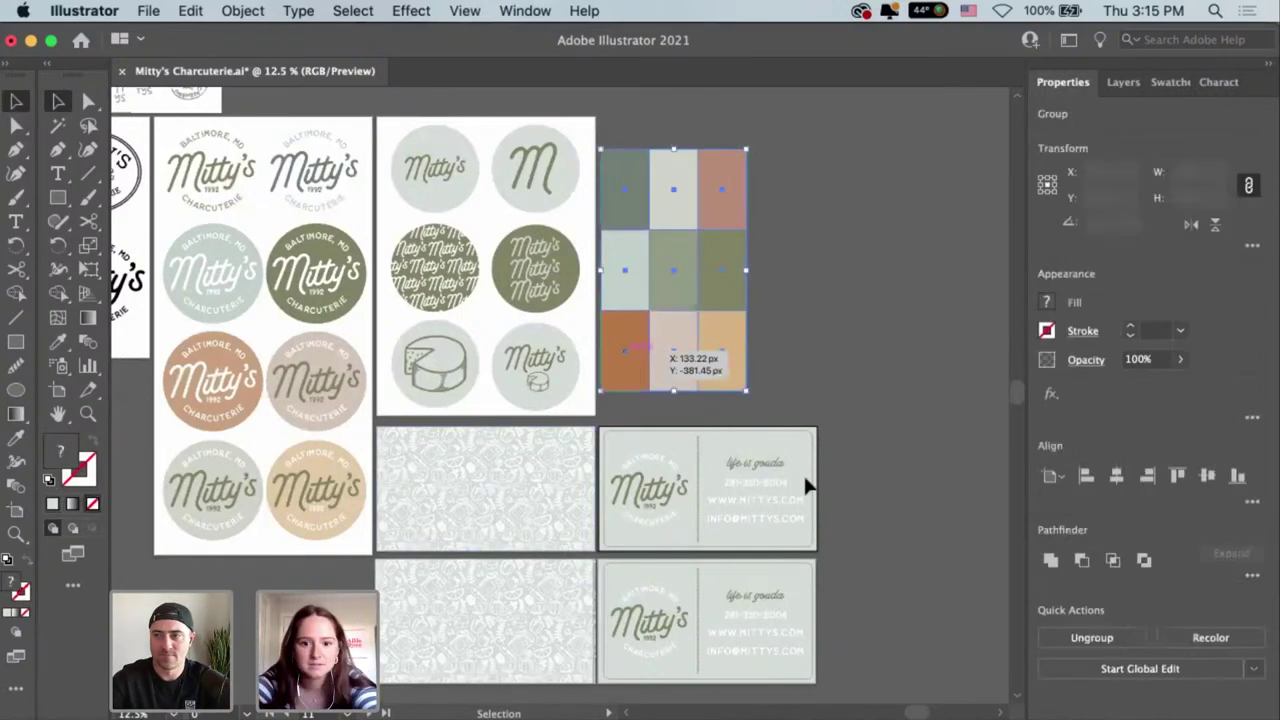
pyautogui.click(811, 591)
pyautogui.click(720, 592)
pyautogui.press('i')
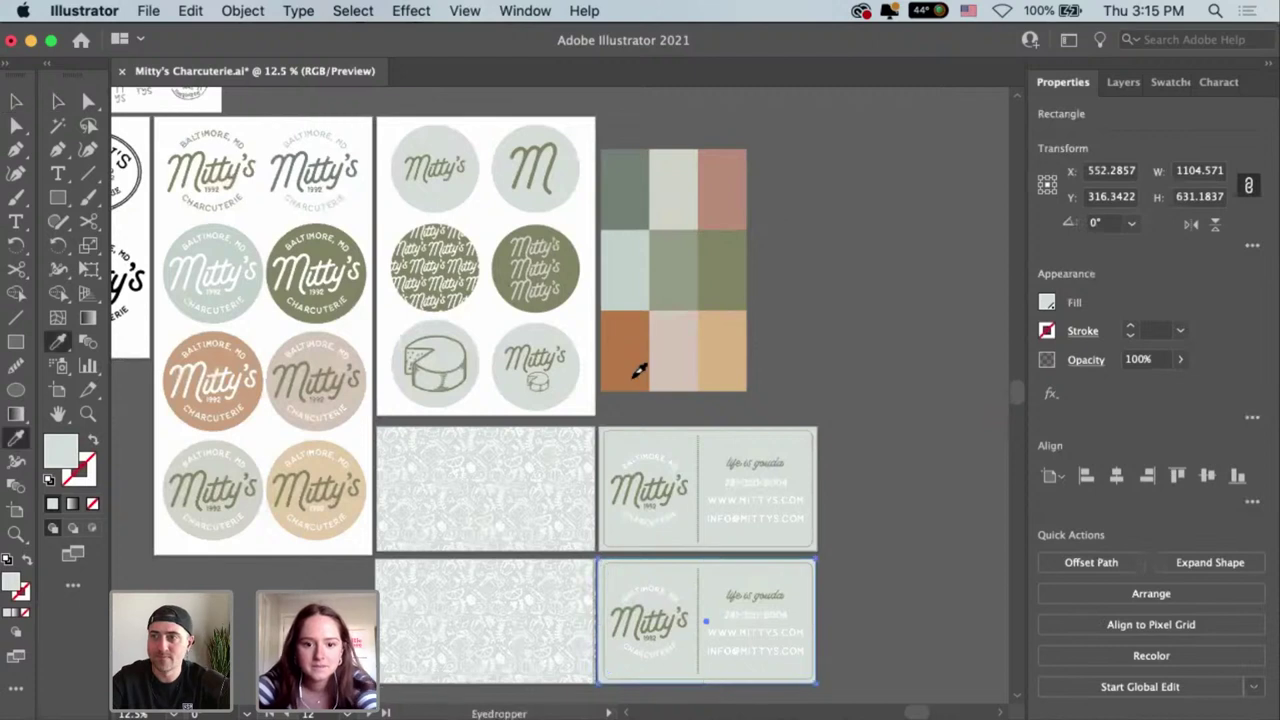
pyautogui.click(643, 372)
pyautogui.press('v')
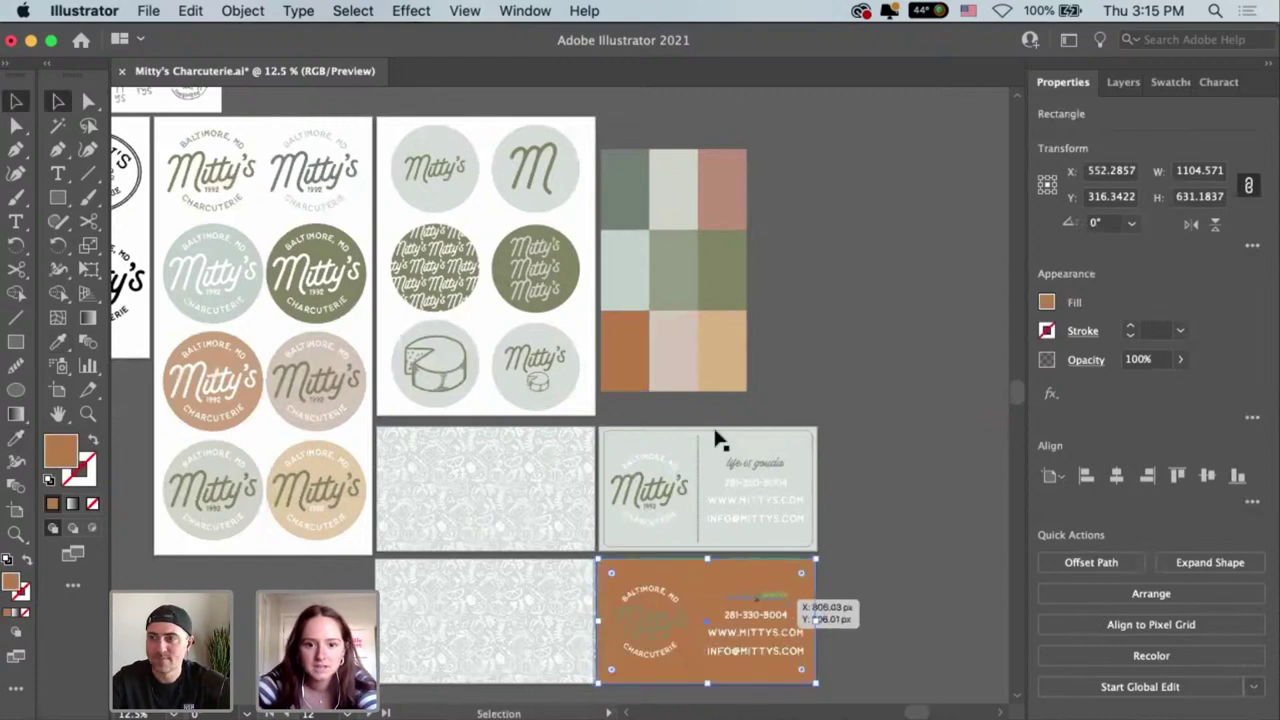
pyautogui.hotkey('ctrl', 'z')
pyautogui.press('i')
pyautogui.click(259, 404)
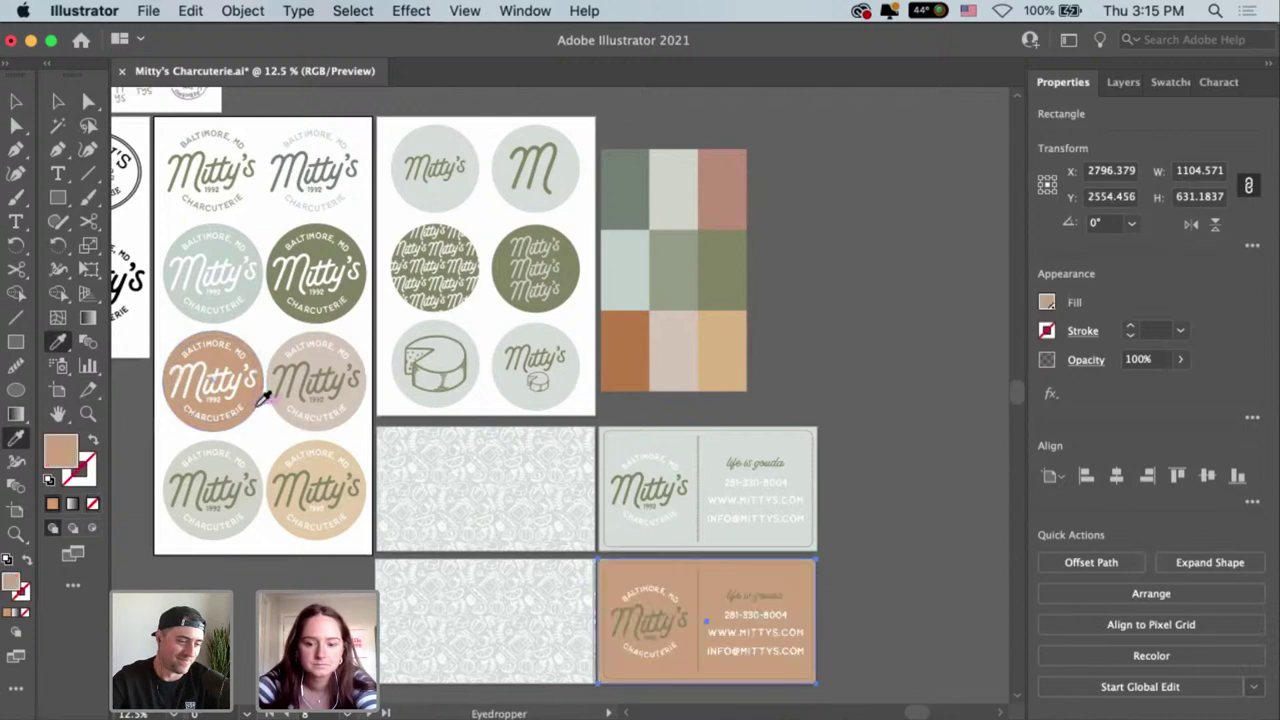
pyautogui.scroll(-1, 800, 540)
pyautogui.press('v')
# Recolour the Mitty's wordmark on the lower card with a pale palette colour.
pyautogui.click(603, 586)
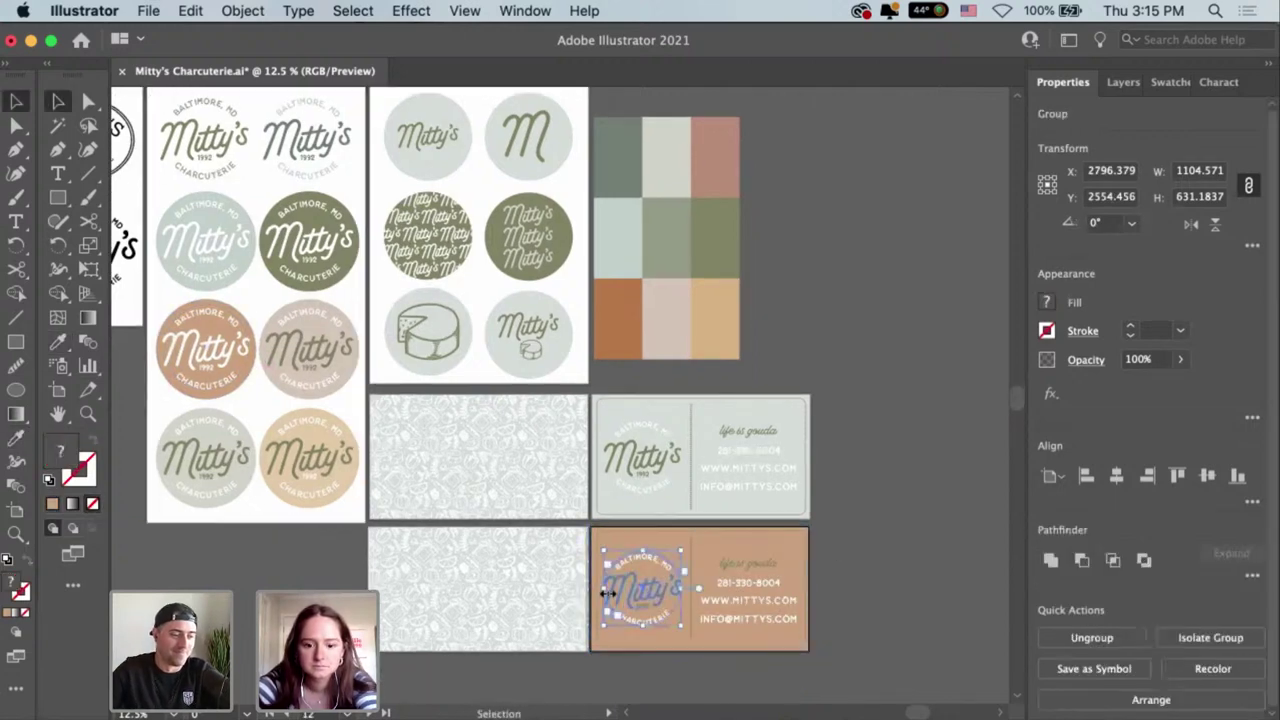
pyautogui.click(743, 568)
pyautogui.click(665, 590)
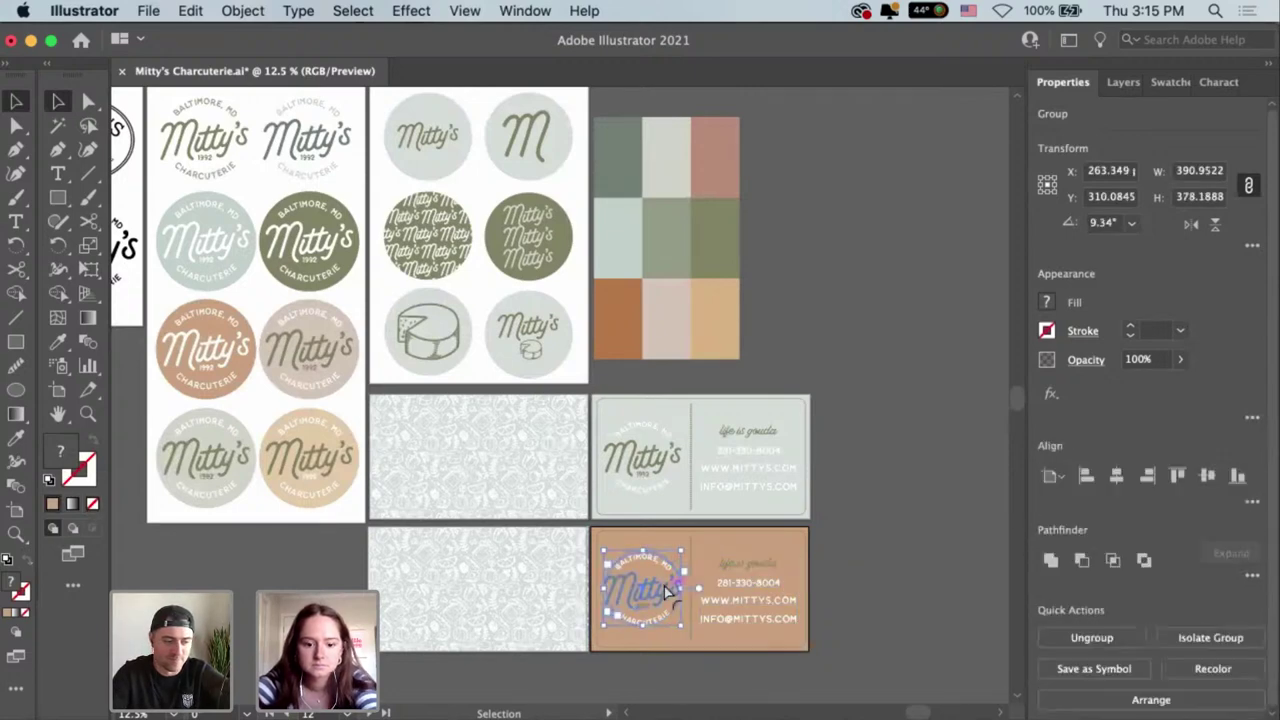
pyautogui.click(652, 577)
pyautogui.press('i')
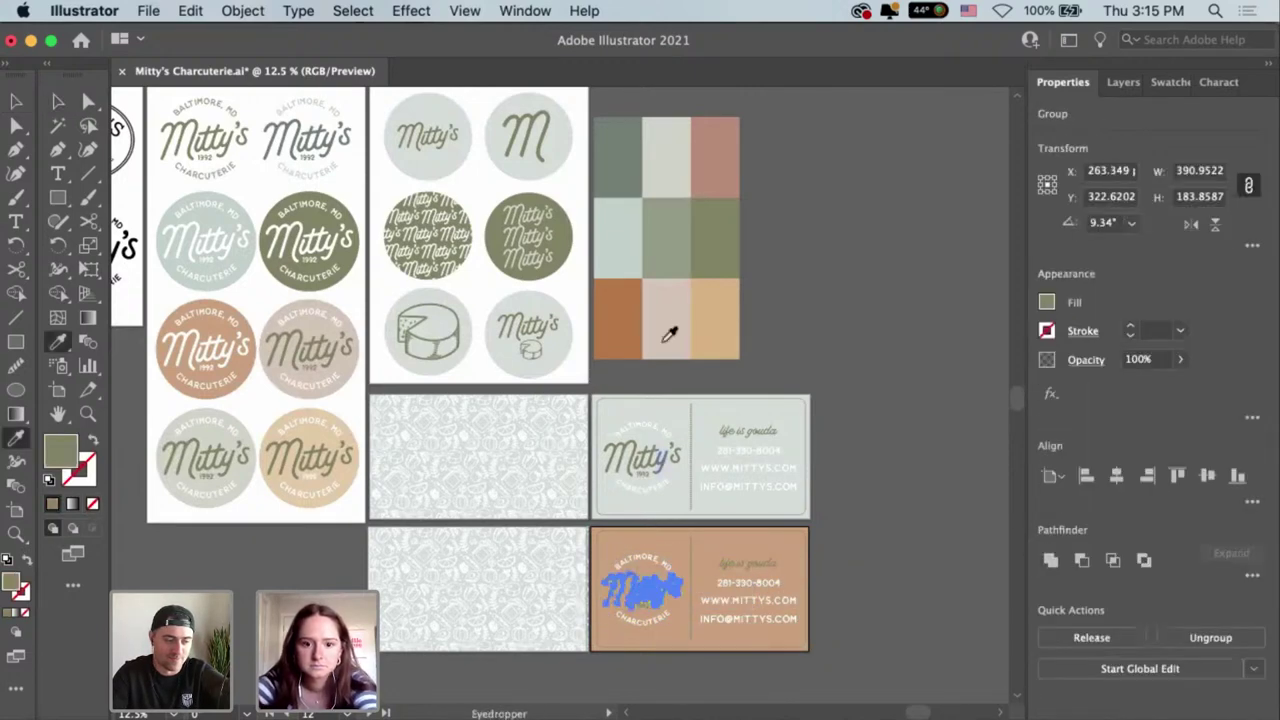
pyautogui.click(664, 340)
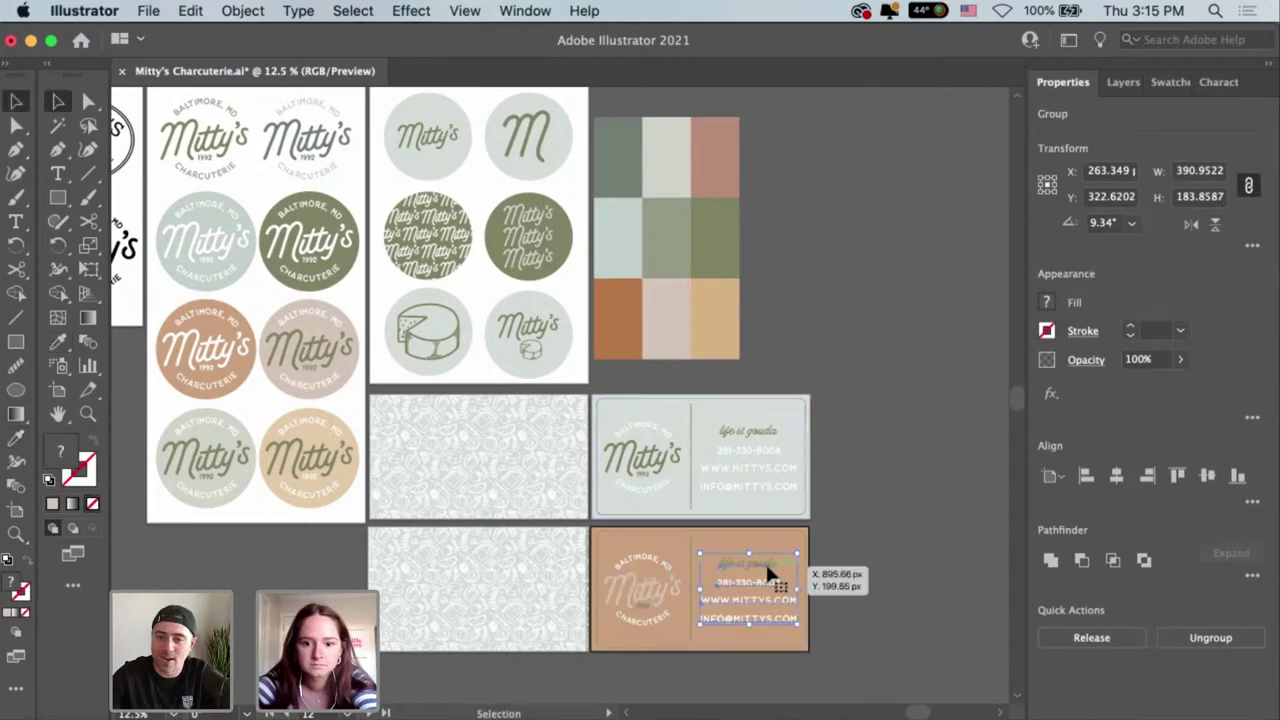
# Give the 1992 text in the logo the pale beige palette colour.
pyautogui.click(764, 560)
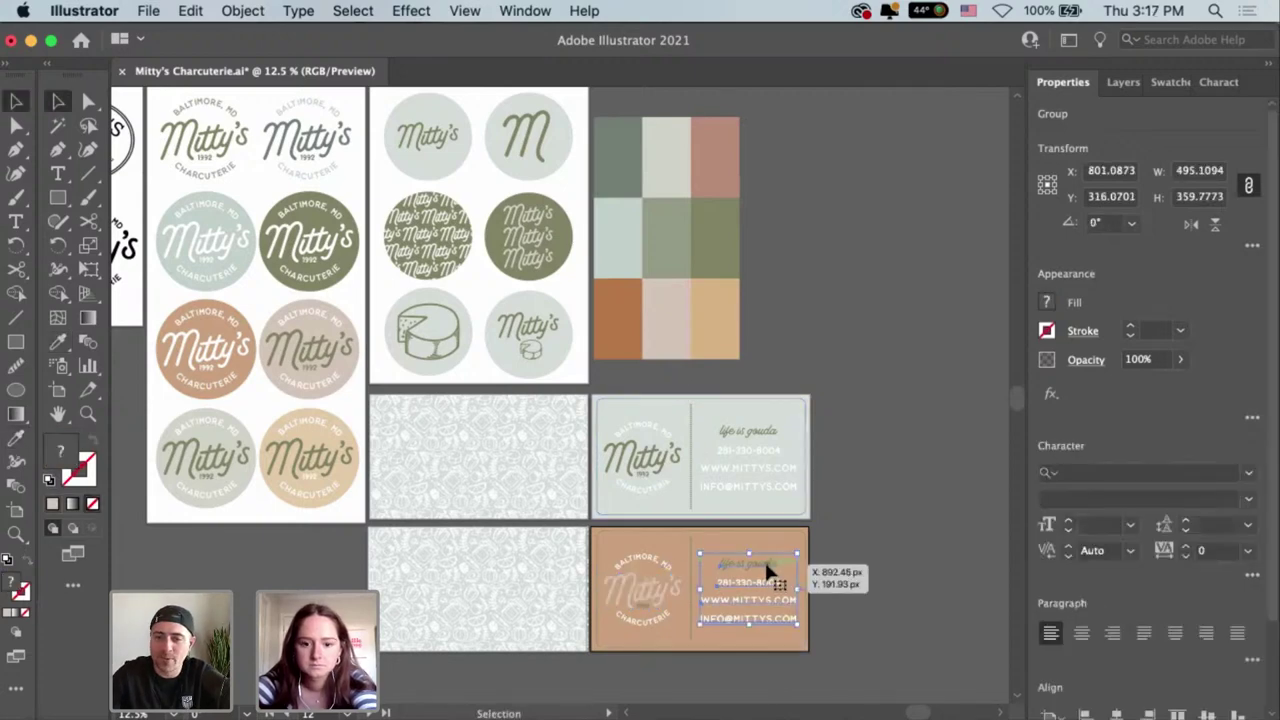
pyautogui.press('super+equal')
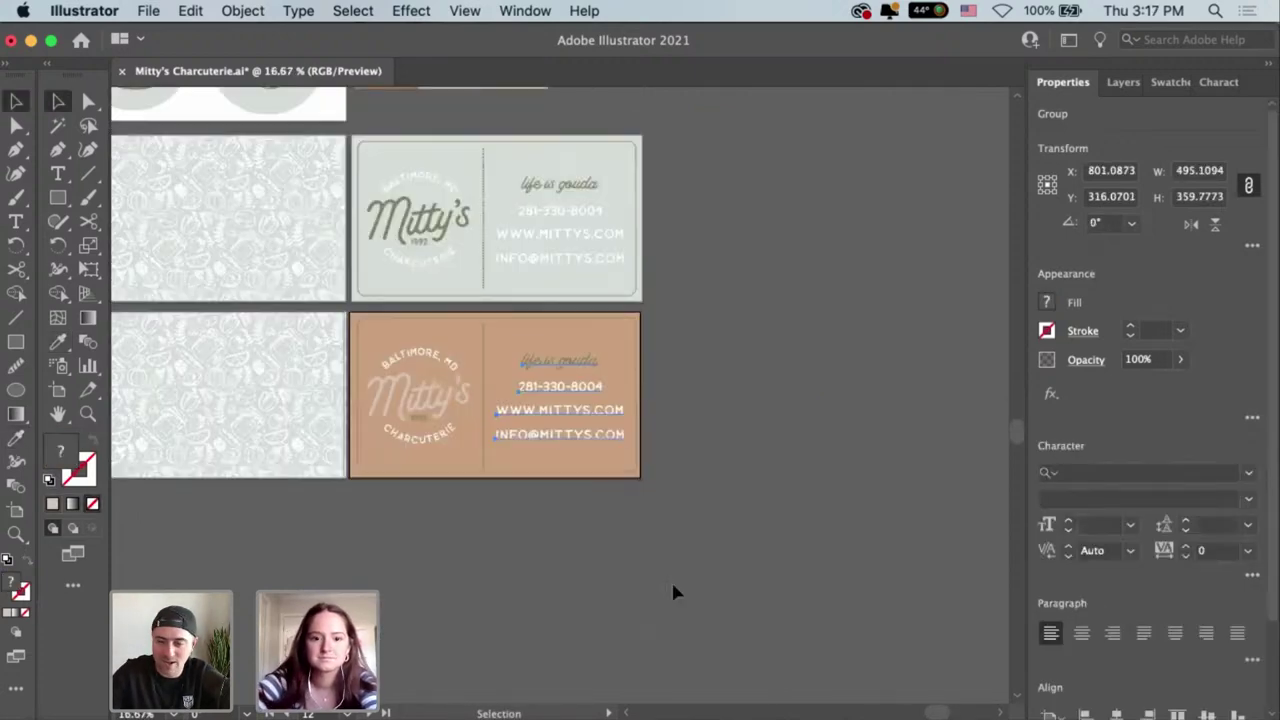
pyautogui.scroll(3, 803, 583)
pyautogui.hscroll(-2, 803, 583)
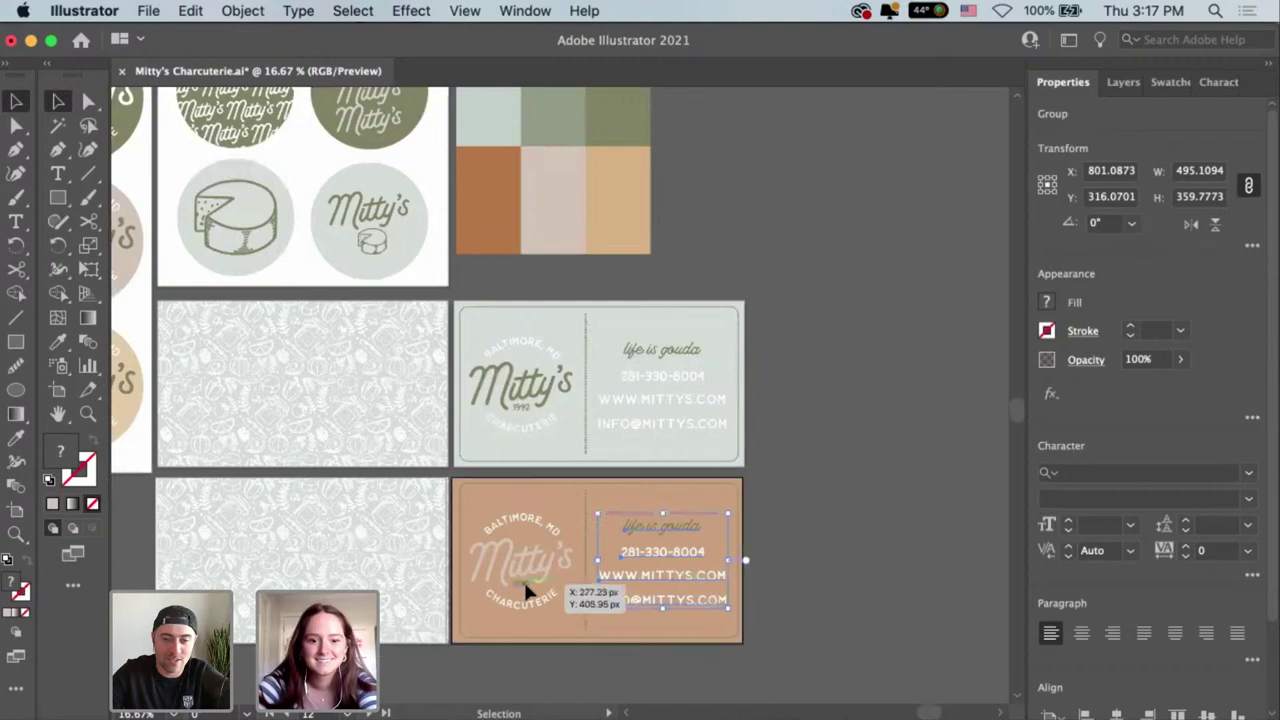
pyautogui.click(523, 584)
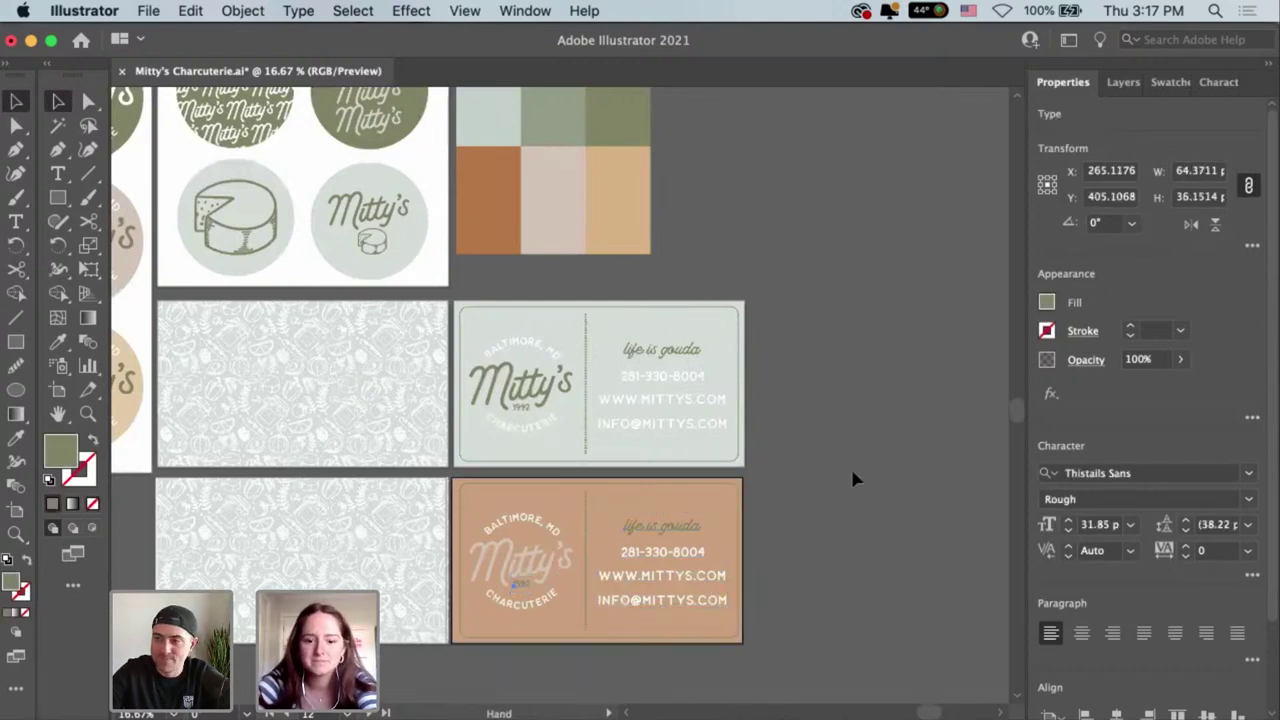
pyautogui.scroll(3, 851, 472)
pyautogui.hscroll(-2, 851, 472)
pyautogui.press('i')
pyautogui.click(630, 279)
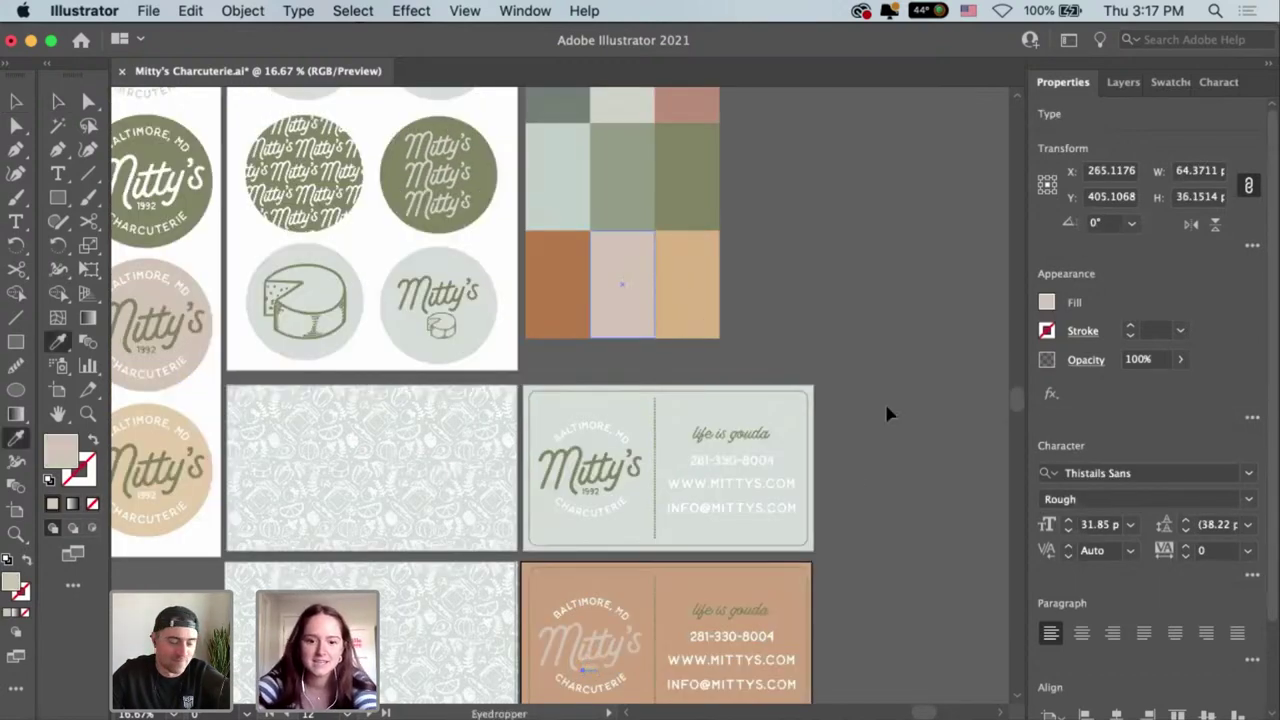
pyautogui.press('v')
pyautogui.scroll(3, 880, 440)
pyautogui.click(878, 491)
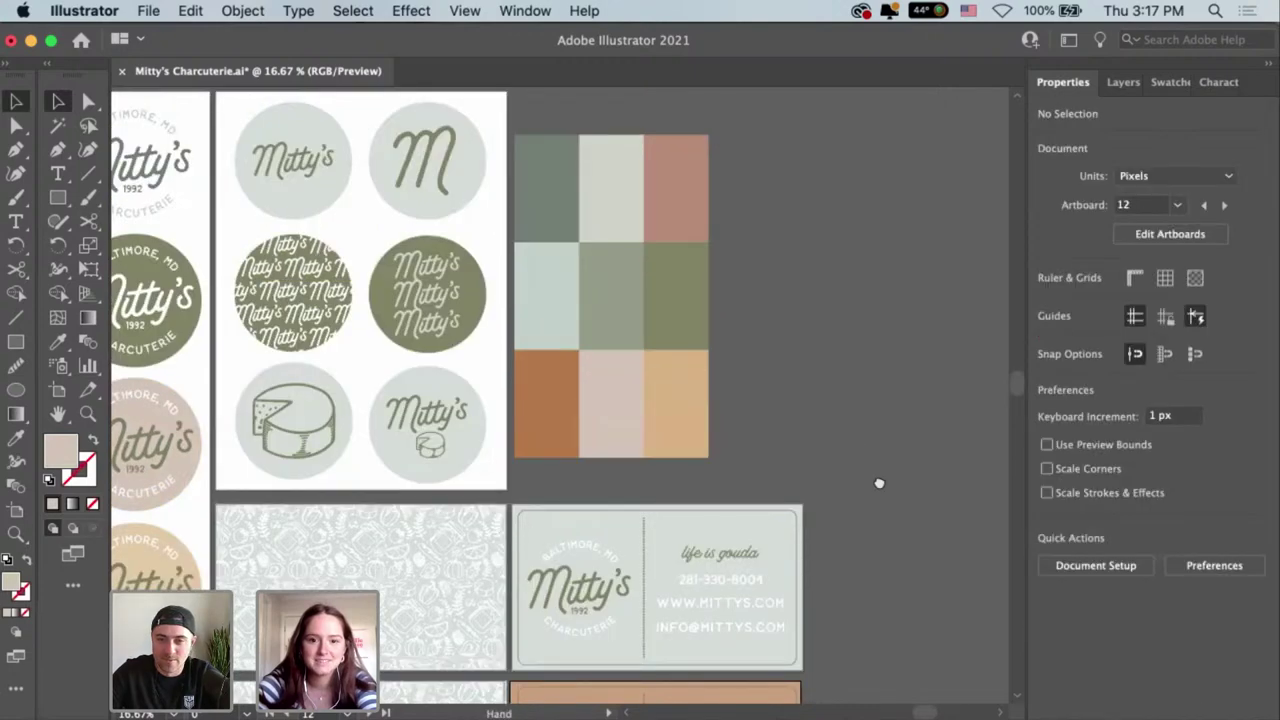
# Enter the contact text group and try a brown palette colour on the tagline.
pyautogui.scroll(-3, 731, 557)
pyautogui.click(729, 558)
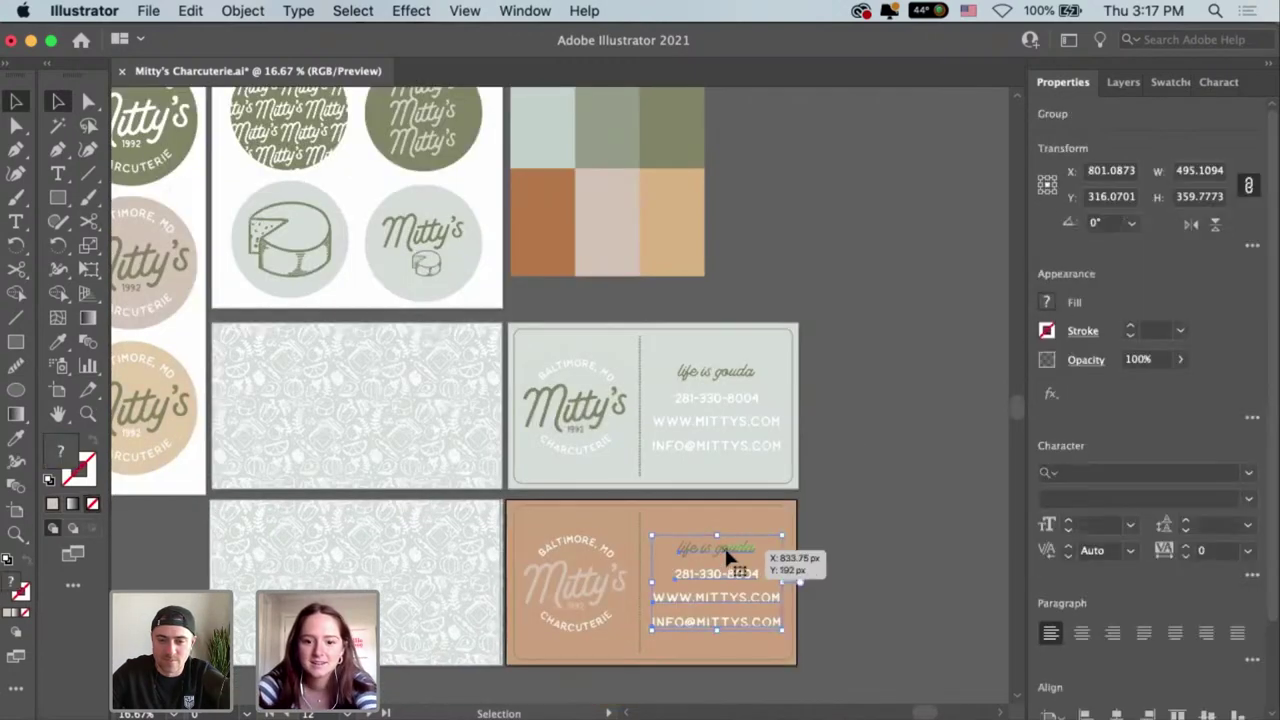
pyautogui.doubleClick(729, 557)
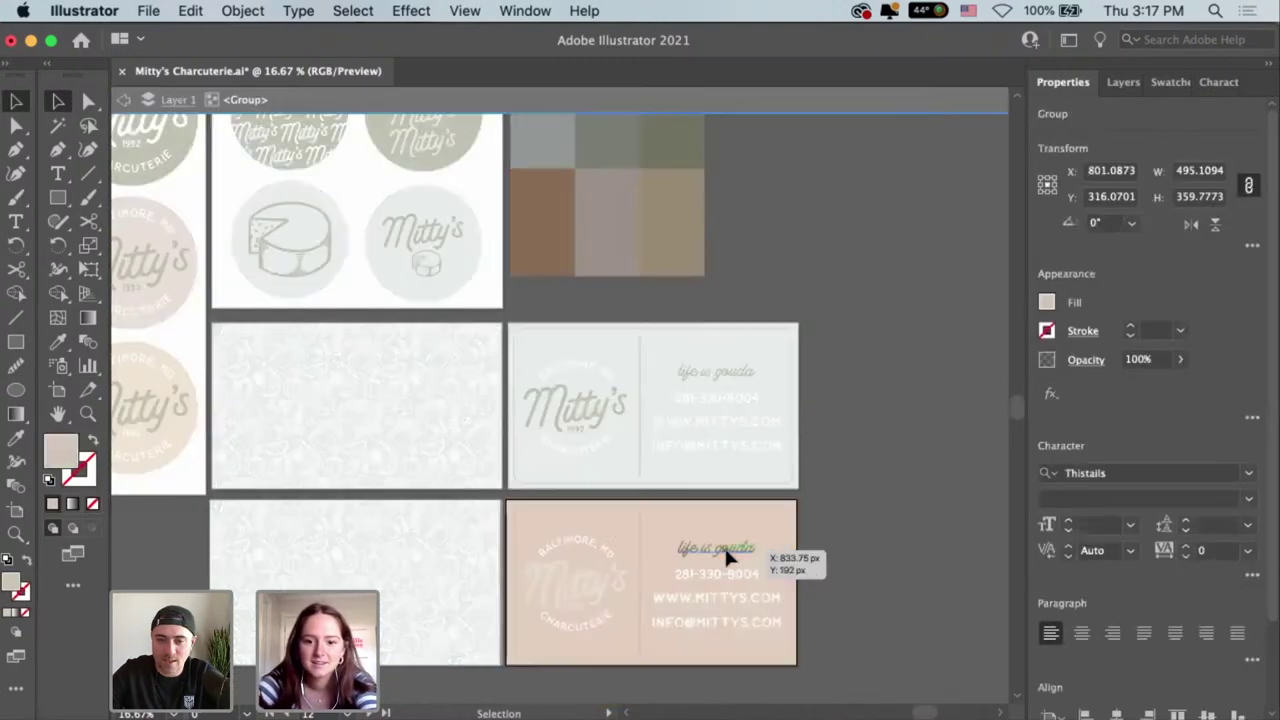
pyautogui.click(546, 222)
pyautogui.press('v')
pyautogui.click(850, 305)
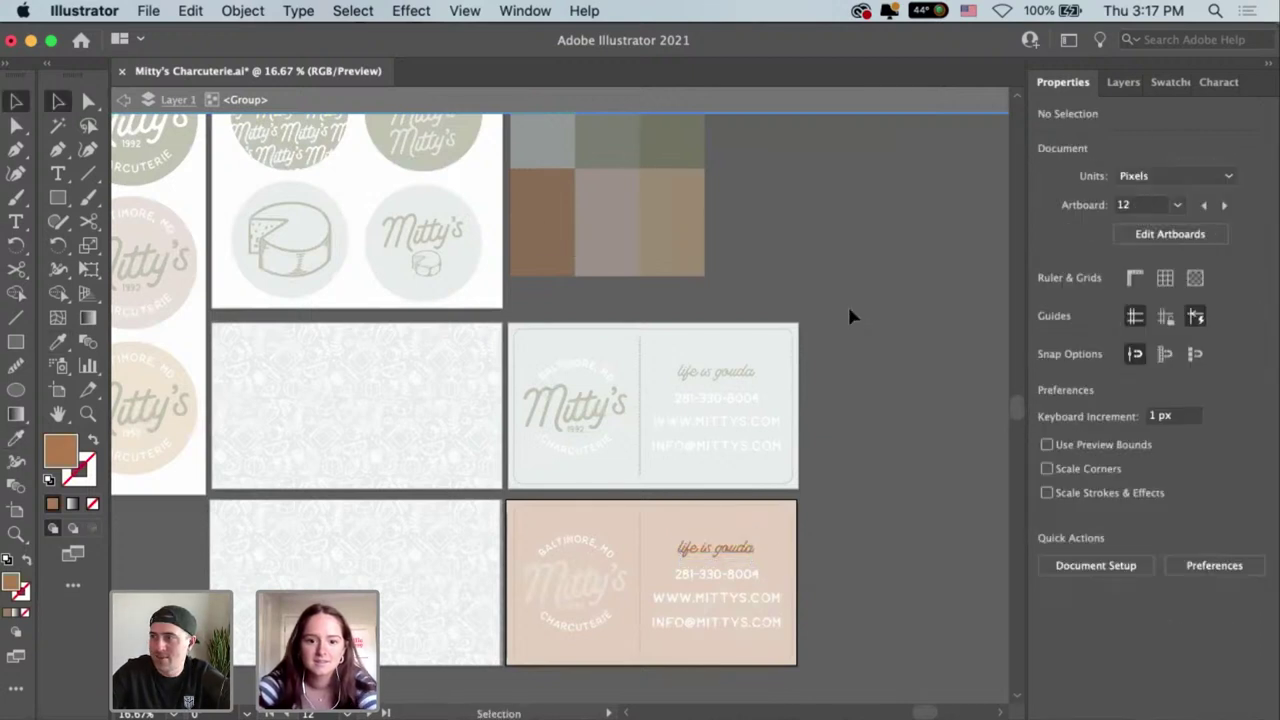
# Recolour the 'life is gouda' tagline light mauve and exit the card group.
pyautogui.press('i')
pyautogui.click(602, 211)
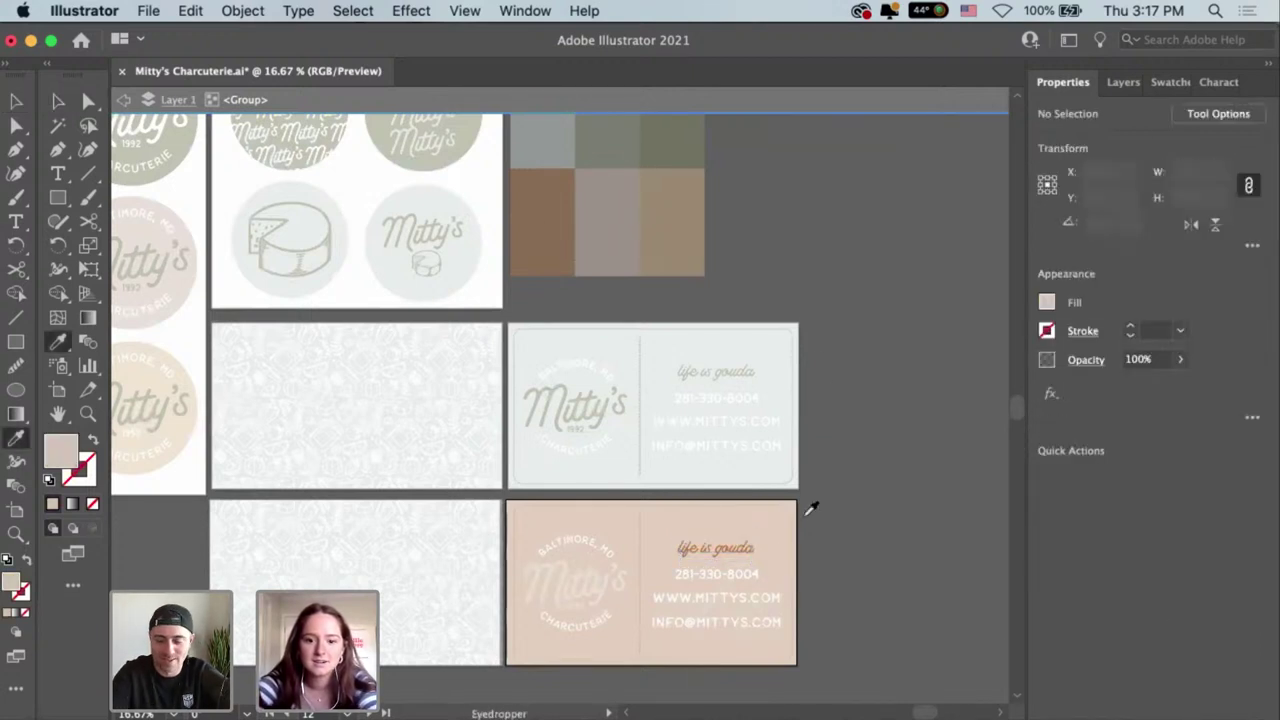
pyautogui.press('v')
pyautogui.click(715, 548)
pyautogui.press('i')
pyautogui.click(589, 225)
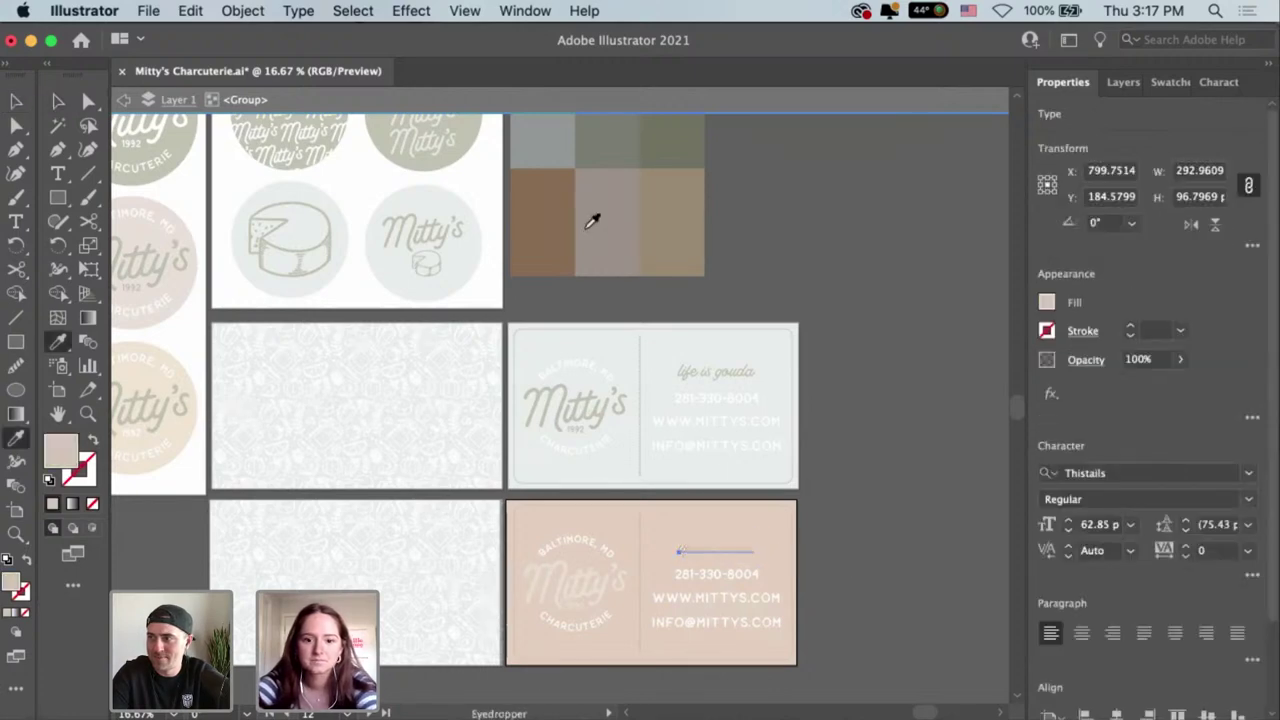
pyautogui.press('v')
pyautogui.doubleClick(857, 303)
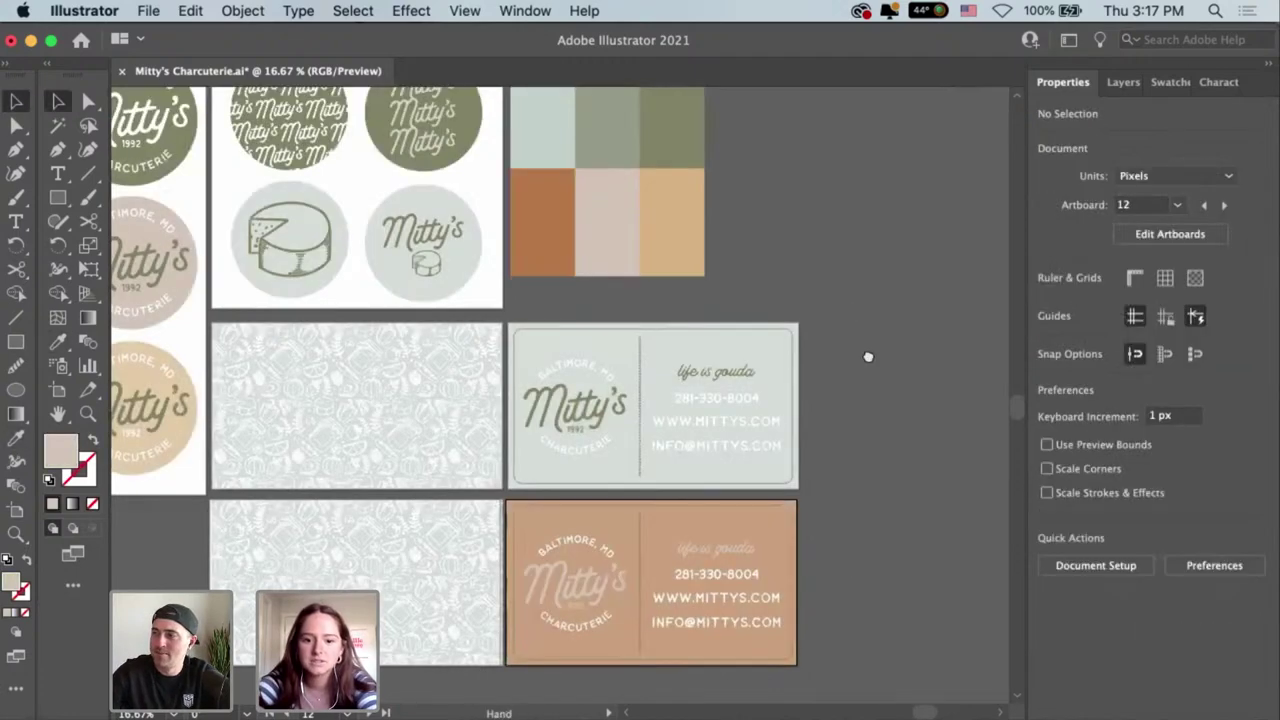
pyautogui.moveTo(869, 357); pyautogui.dragTo(877, 403)
pyautogui.scroll(3, 857, 386)
pyautogui.scroll(-2, 857, 371)
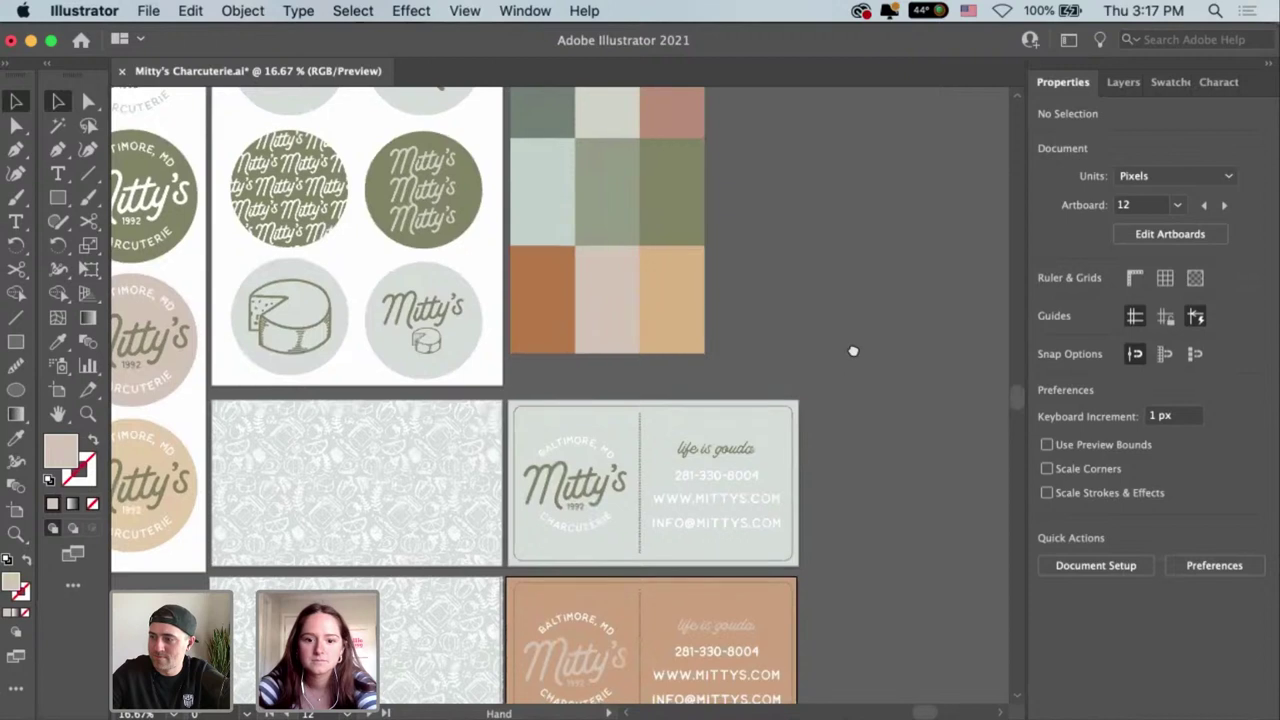
pyautogui.scroll(-1, 830, 420)
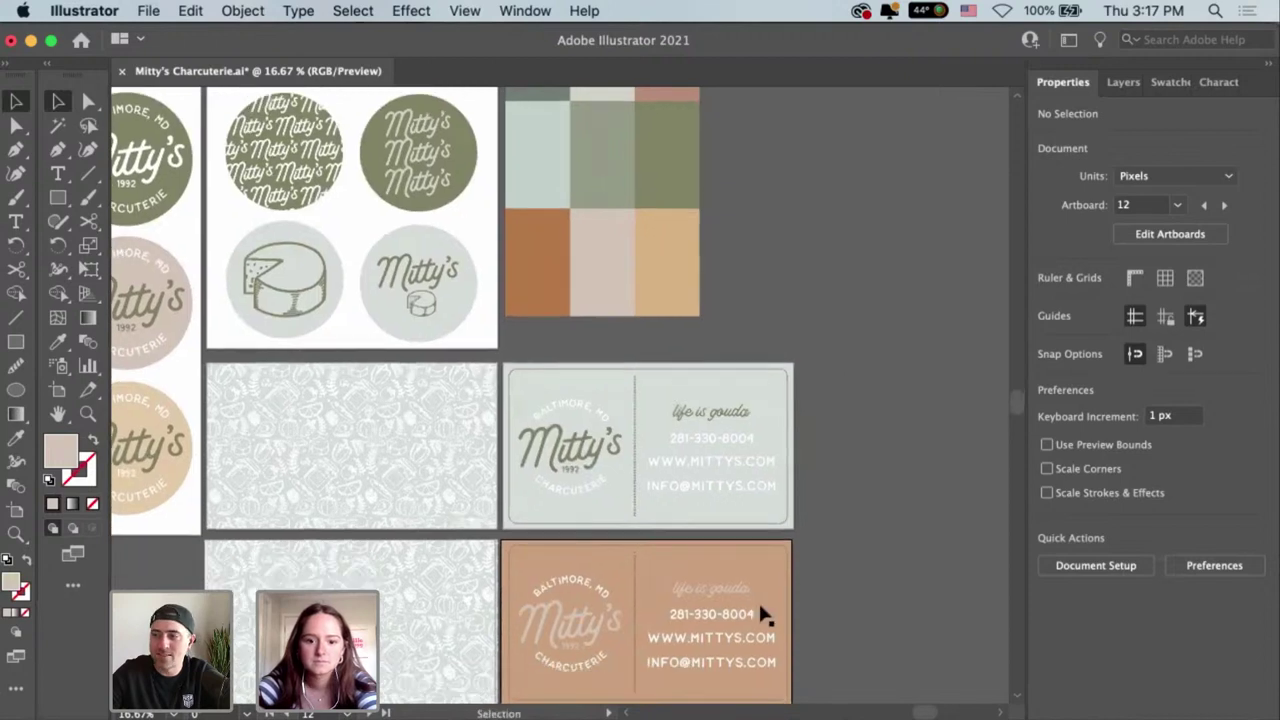
# Nudge the bottom-left pattern rectangle left and fill it with the peach logo colour.
pyautogui.click(423, 641)
pyautogui.press('Left')
pyautogui.press('Left')
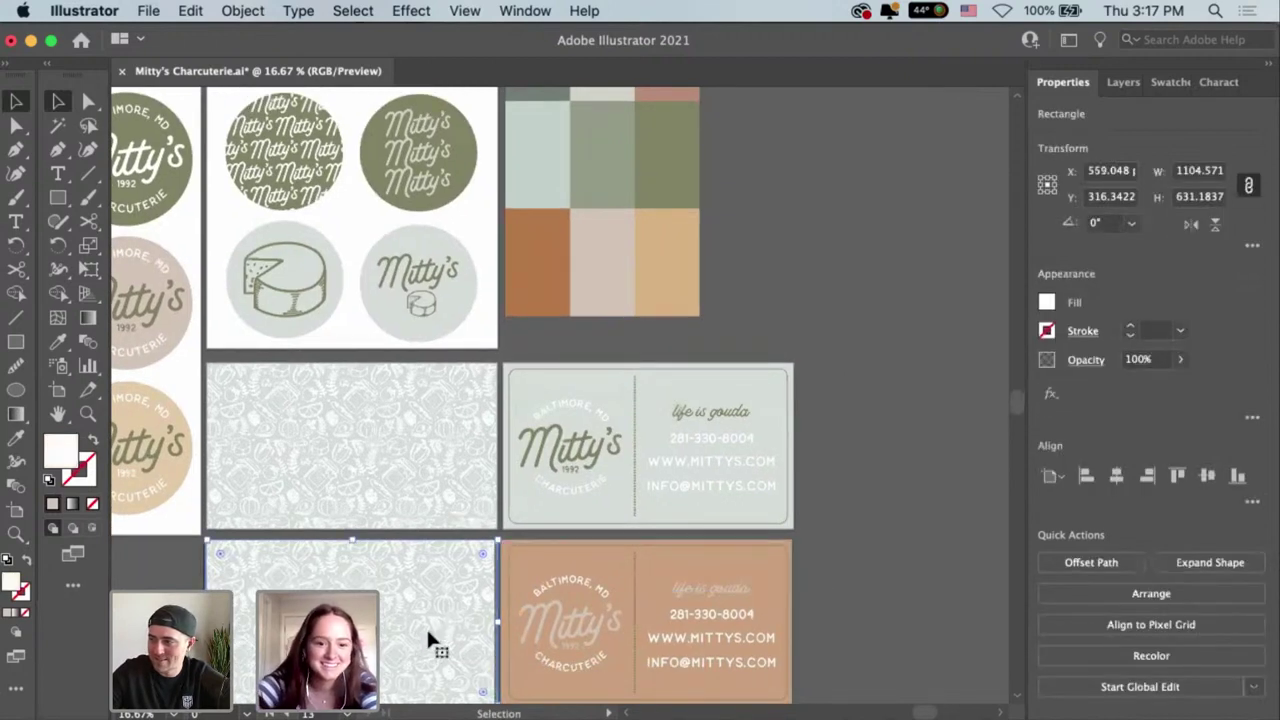
pyautogui.moveTo(800, 320); pyautogui.dragTo(794, 354)
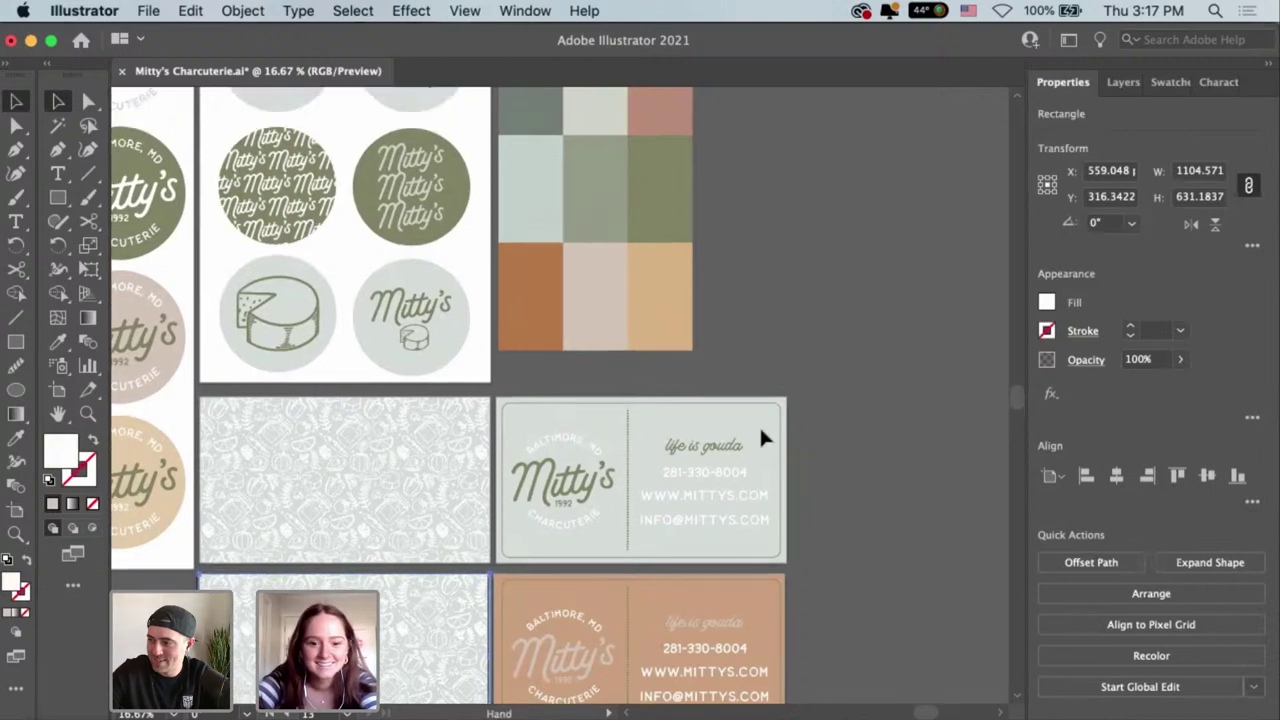
pyautogui.scroll(-3, 560, 620)
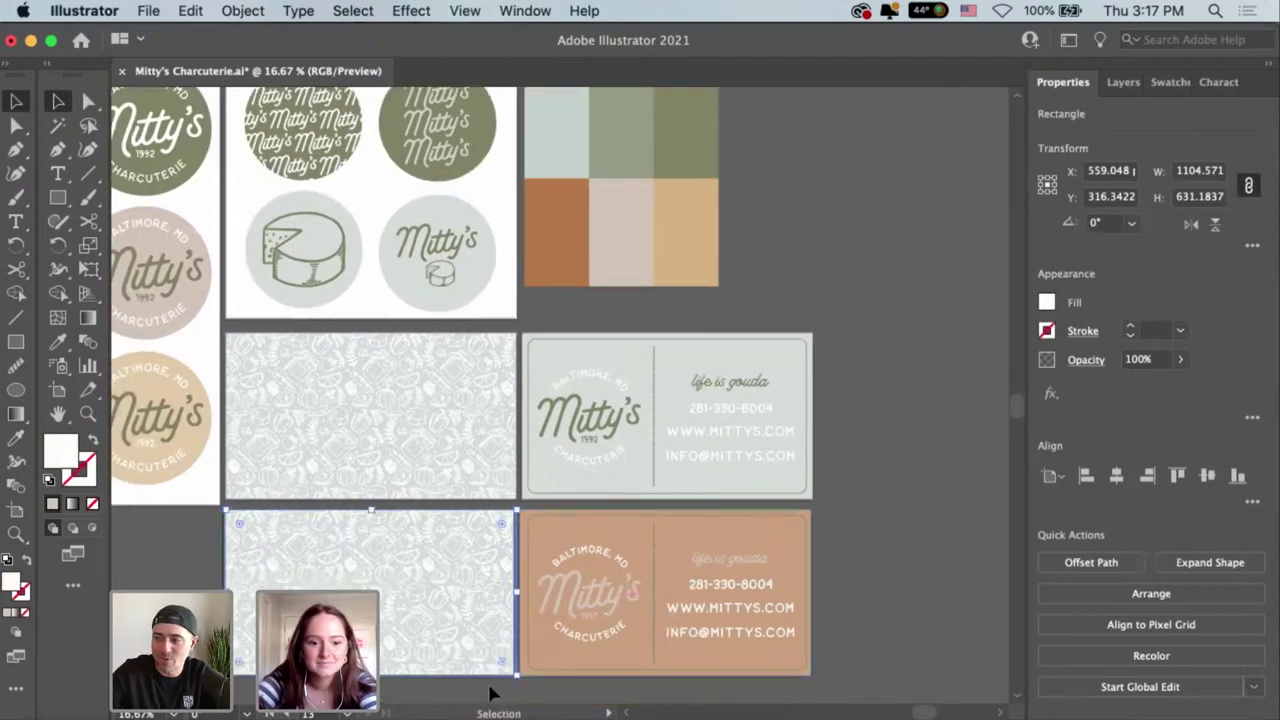
pyautogui.click(430, 628)
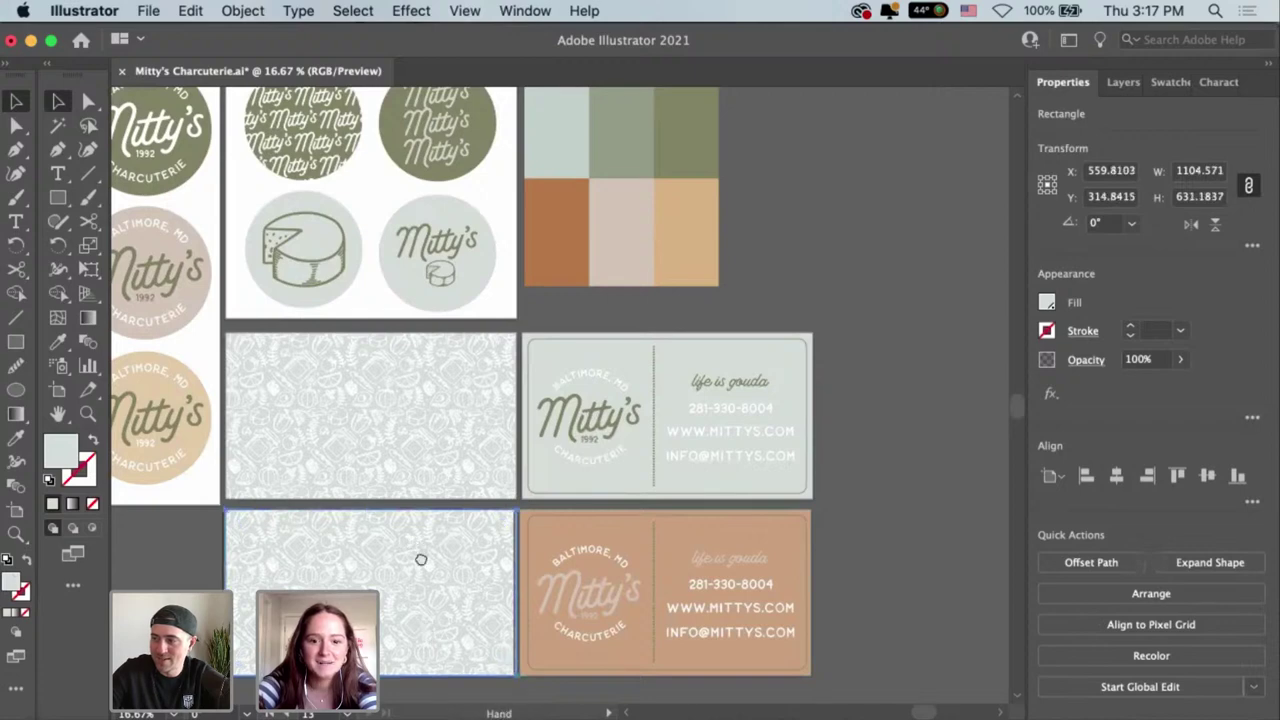
pyautogui.moveTo(502, 541); pyautogui.dragTo(478, 578)
pyautogui.hscroll(-5, 437, 420)
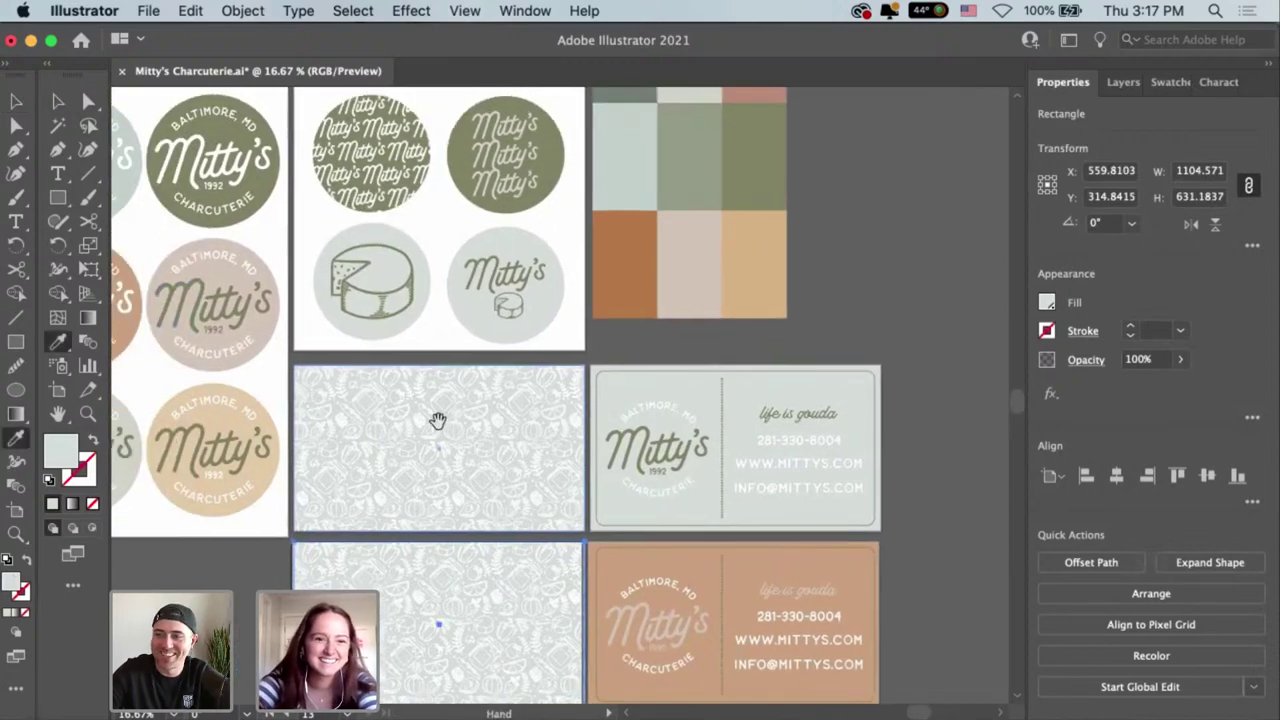
pyautogui.click(272, 350)
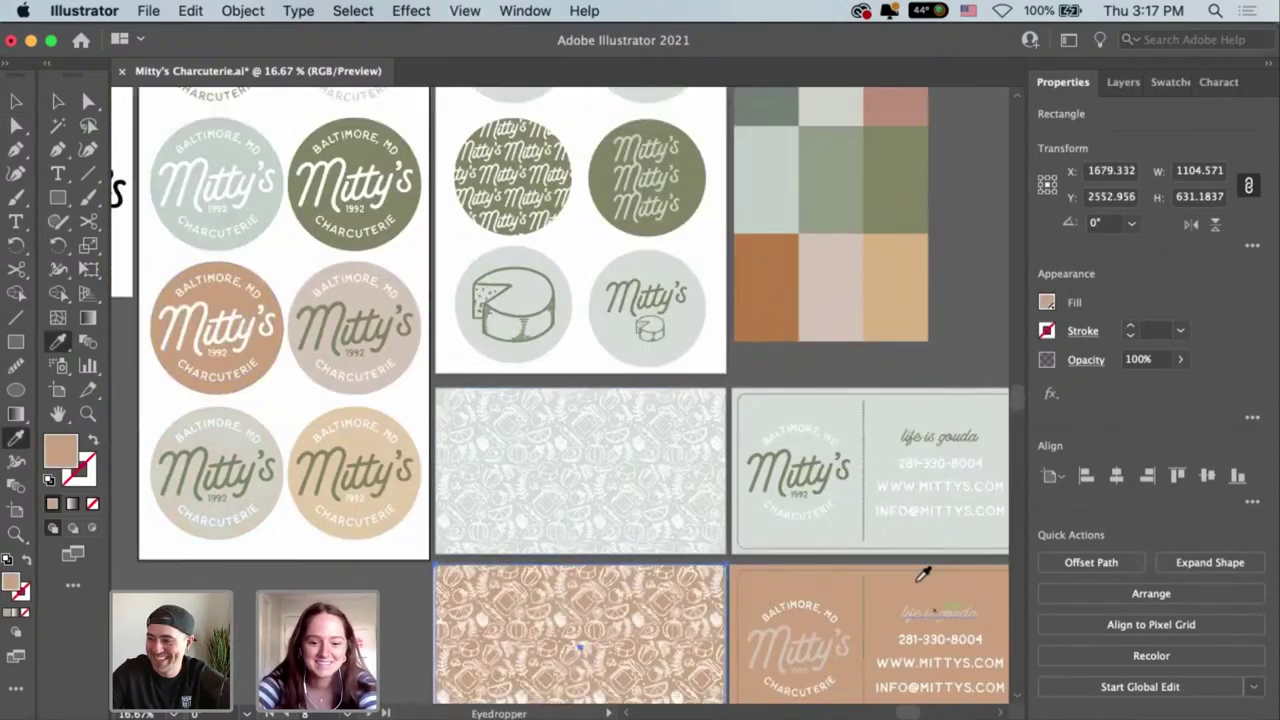
pyautogui.press('v')
pyautogui.moveTo(913, 490); pyautogui.dragTo(716, 410)
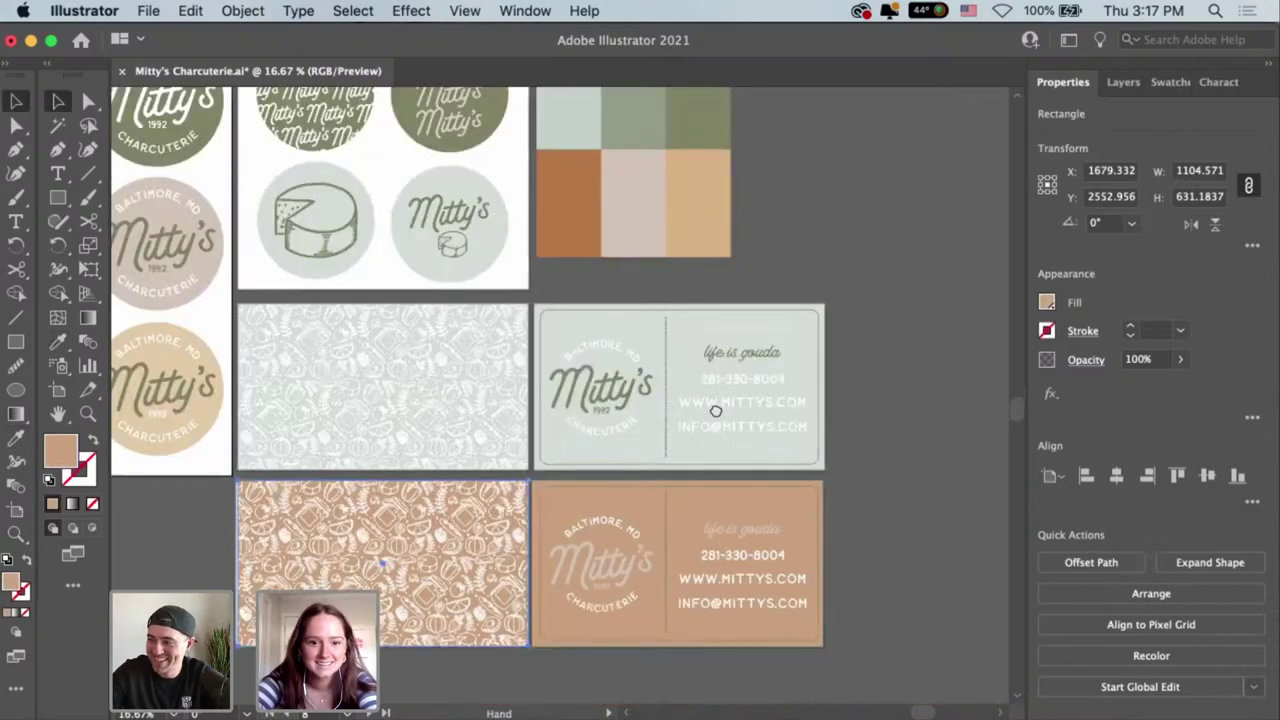
pyautogui.click(912, 446)
pyautogui.moveTo(912, 446); pyautogui.dragTo(915, 461)
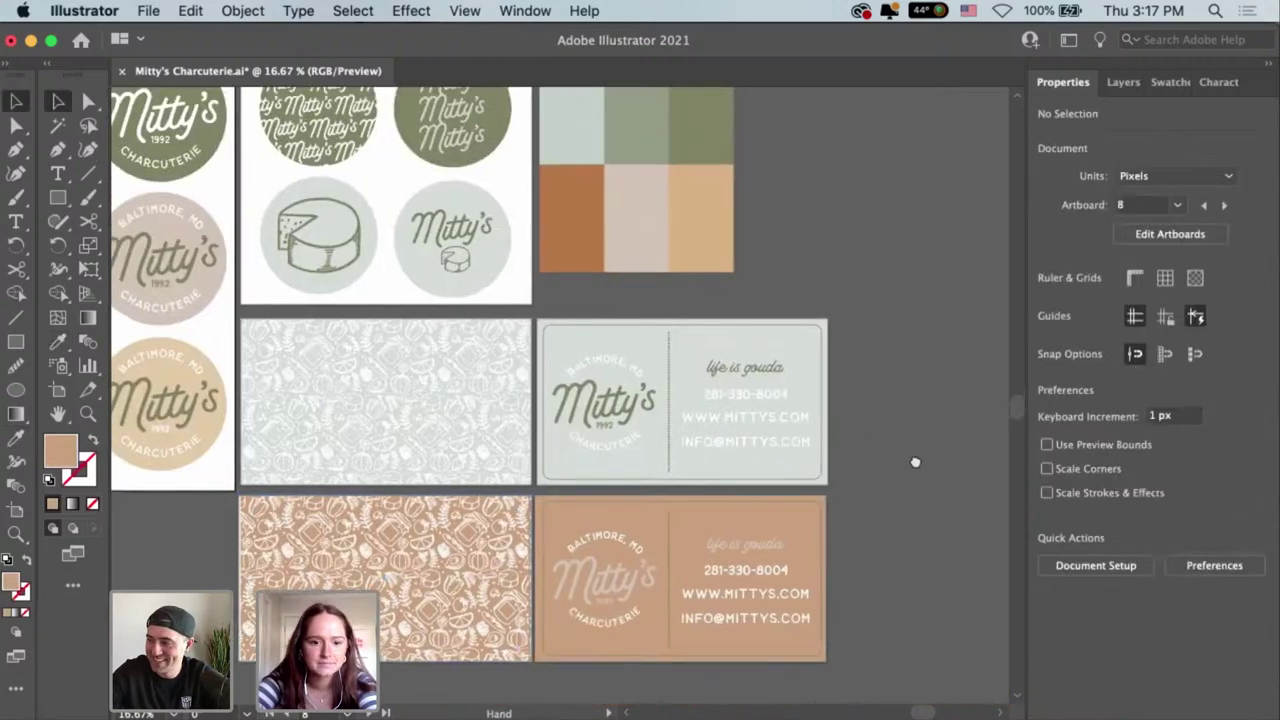
# Nudge the peach pattern rectangle left and briefly enter the card group.
pyautogui.click(401, 620)
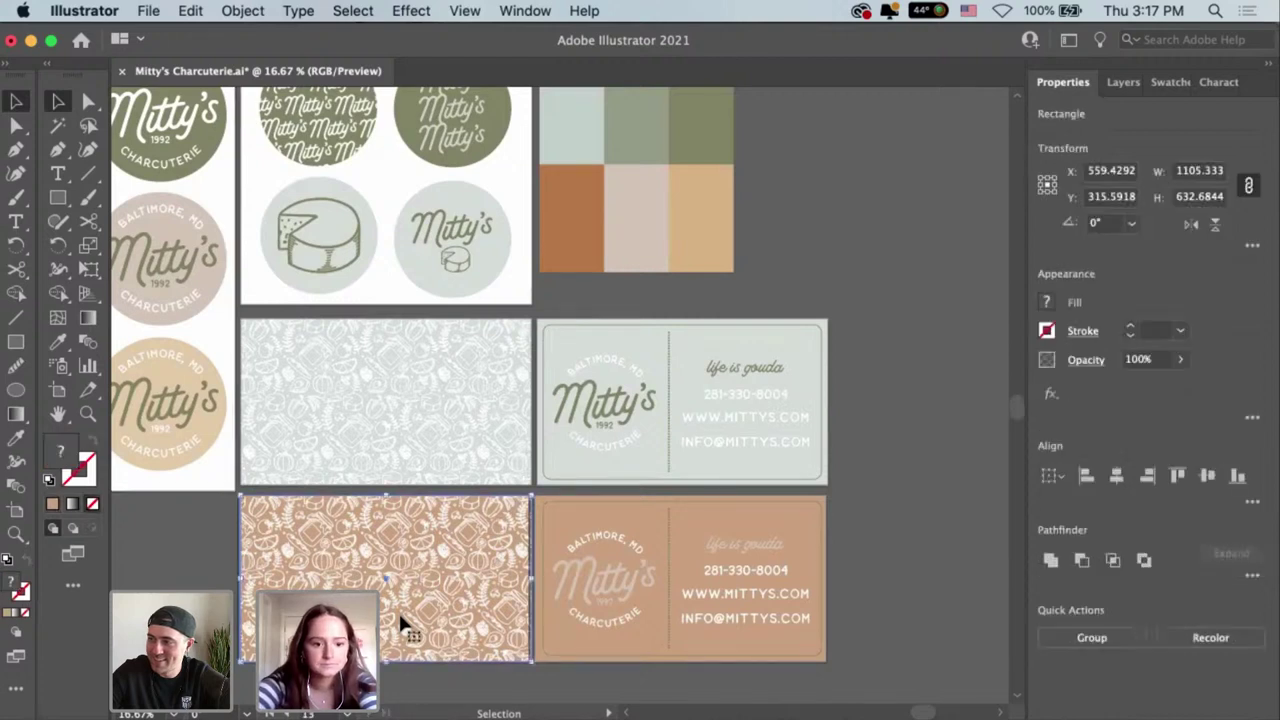
pyautogui.press('Left')
pyautogui.press('Left')
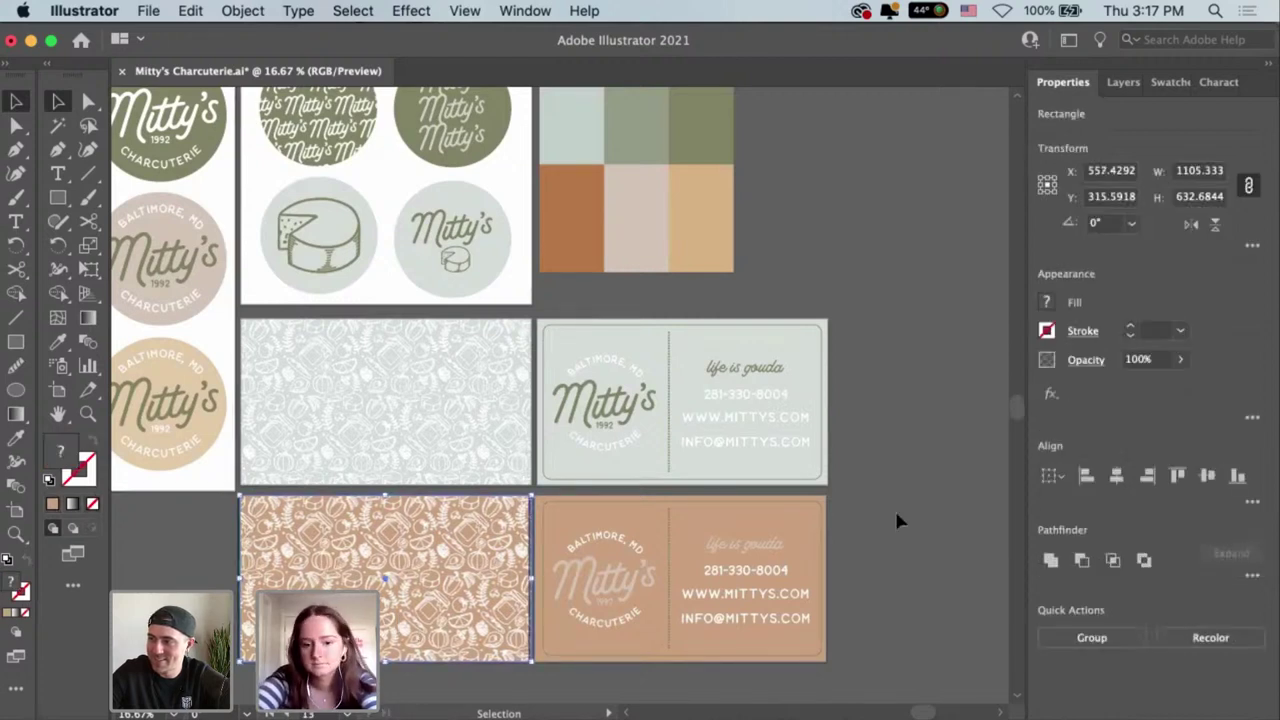
pyautogui.click(857, 363)
pyautogui.scroll(2, 879, 346)
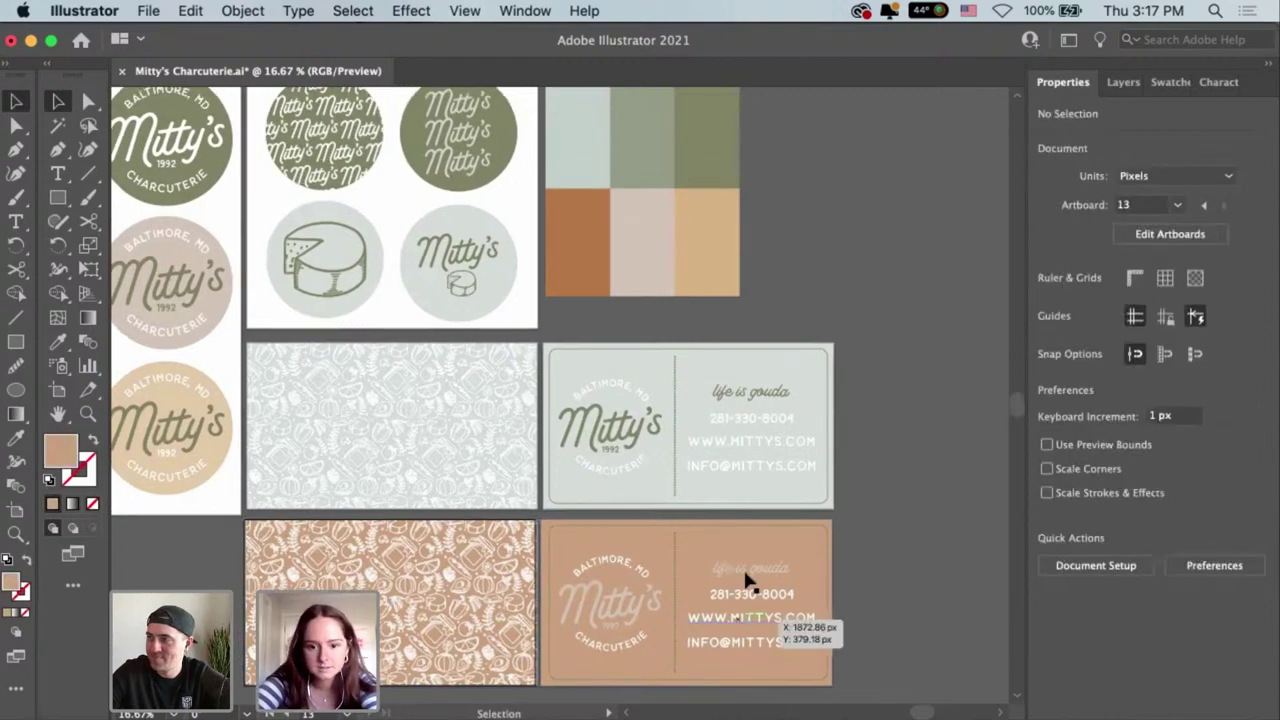
pyautogui.click(745, 580)
pyautogui.doubleClick(745, 575)
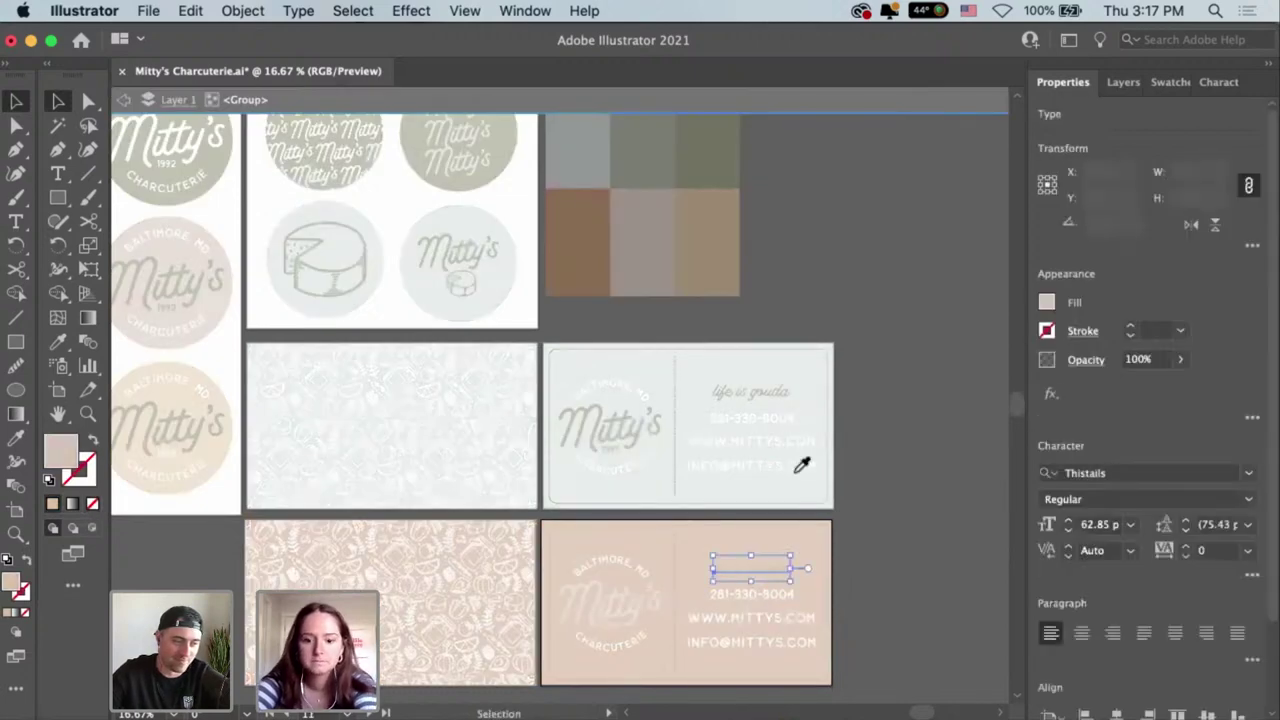
pyautogui.press('i')
pyautogui.scroll(5, 694, 414)
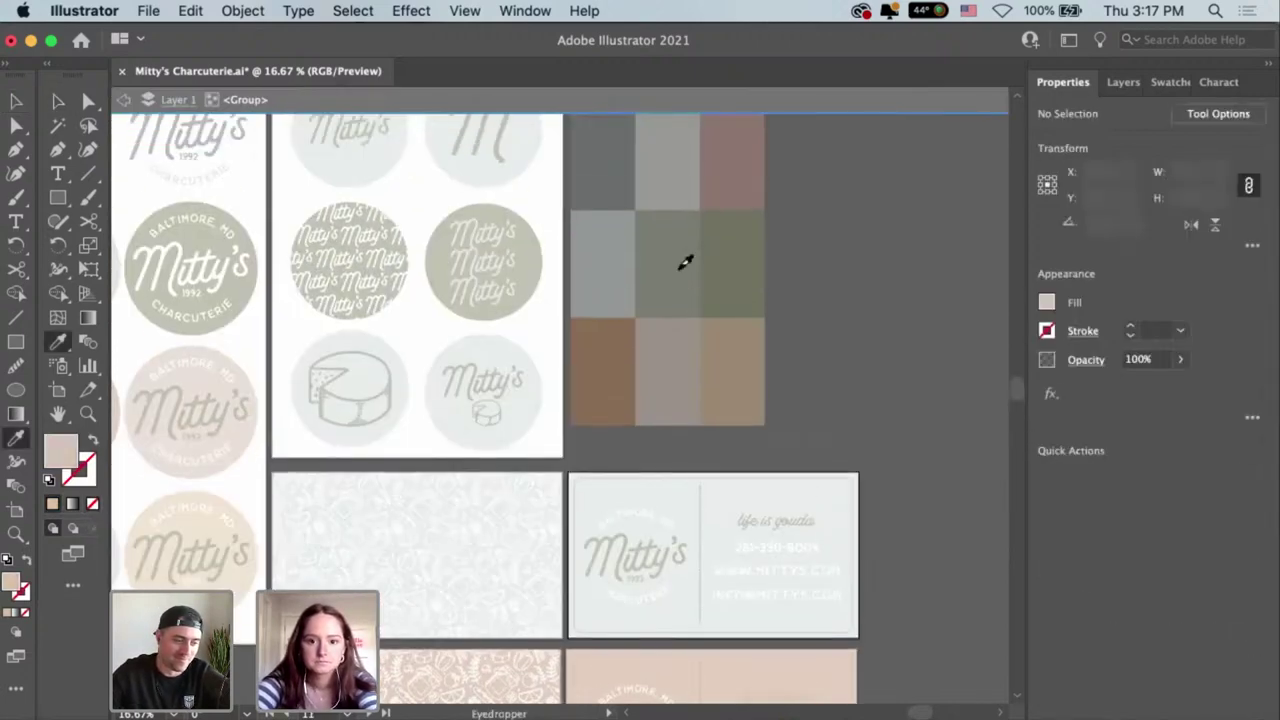
pyautogui.press('Escape')
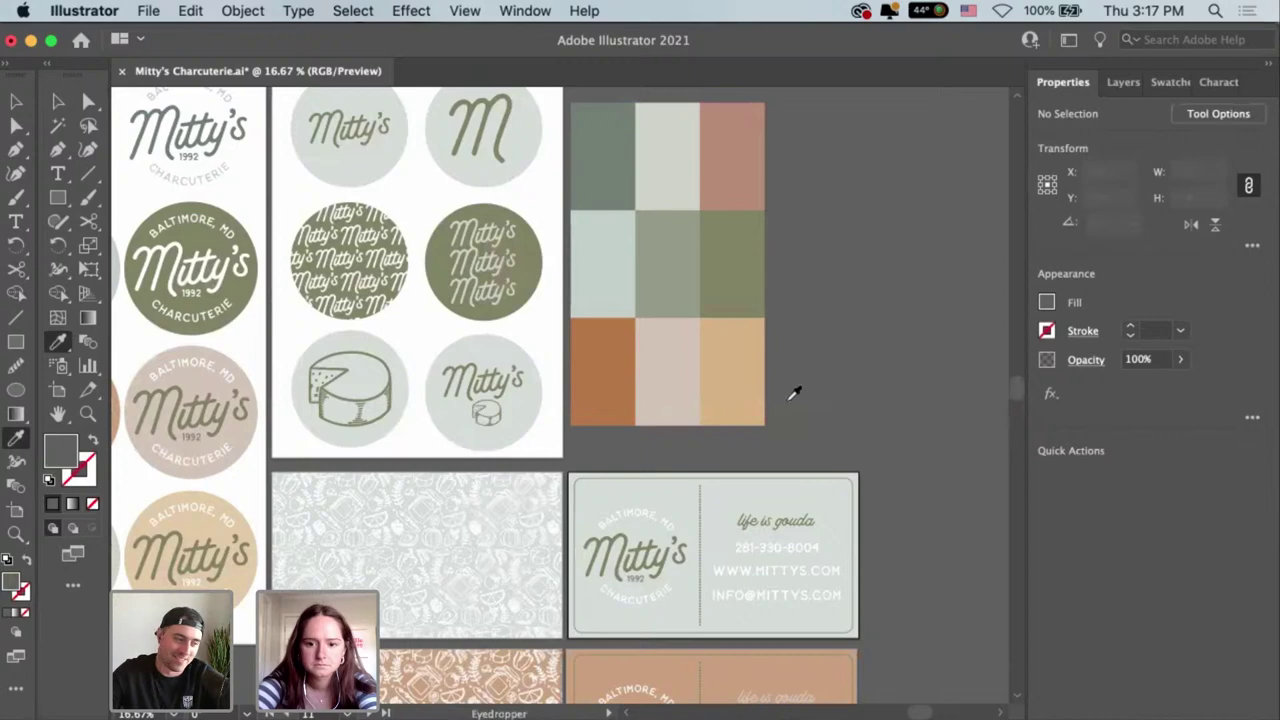
pyautogui.press('v')
pyautogui.scroll(-2, 790, 625)
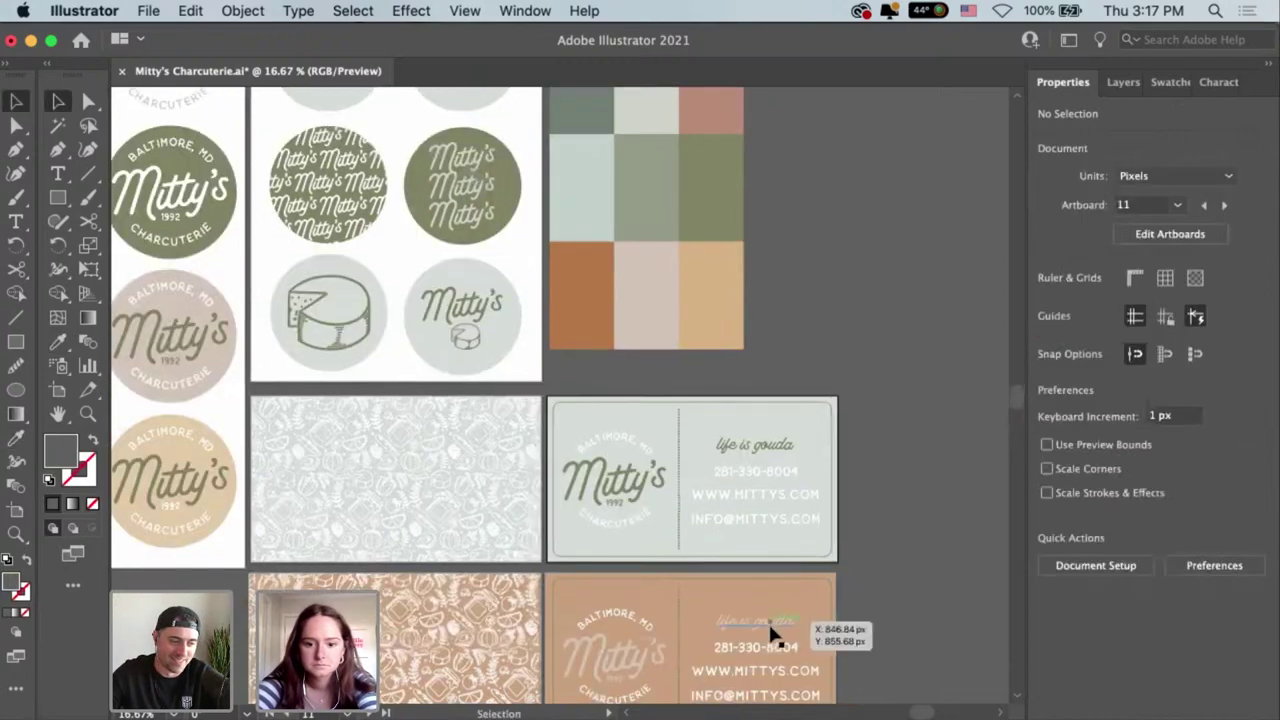
# Recolour the 'life is gouda' tagline on the orange card with the sage palette colour.
pyautogui.click(769, 624)
pyautogui.doubleClick(769, 622)
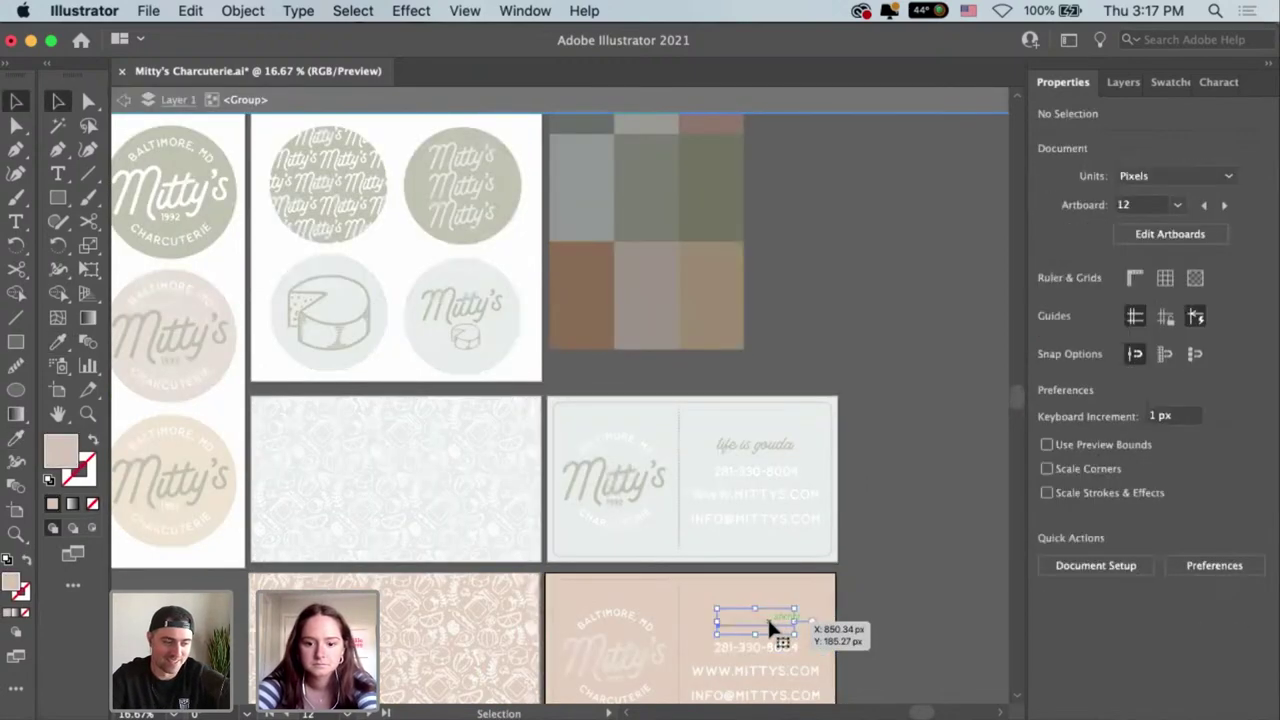
pyautogui.click(767, 616)
pyautogui.press('i')
pyautogui.click(680, 440)
pyautogui.press('v')
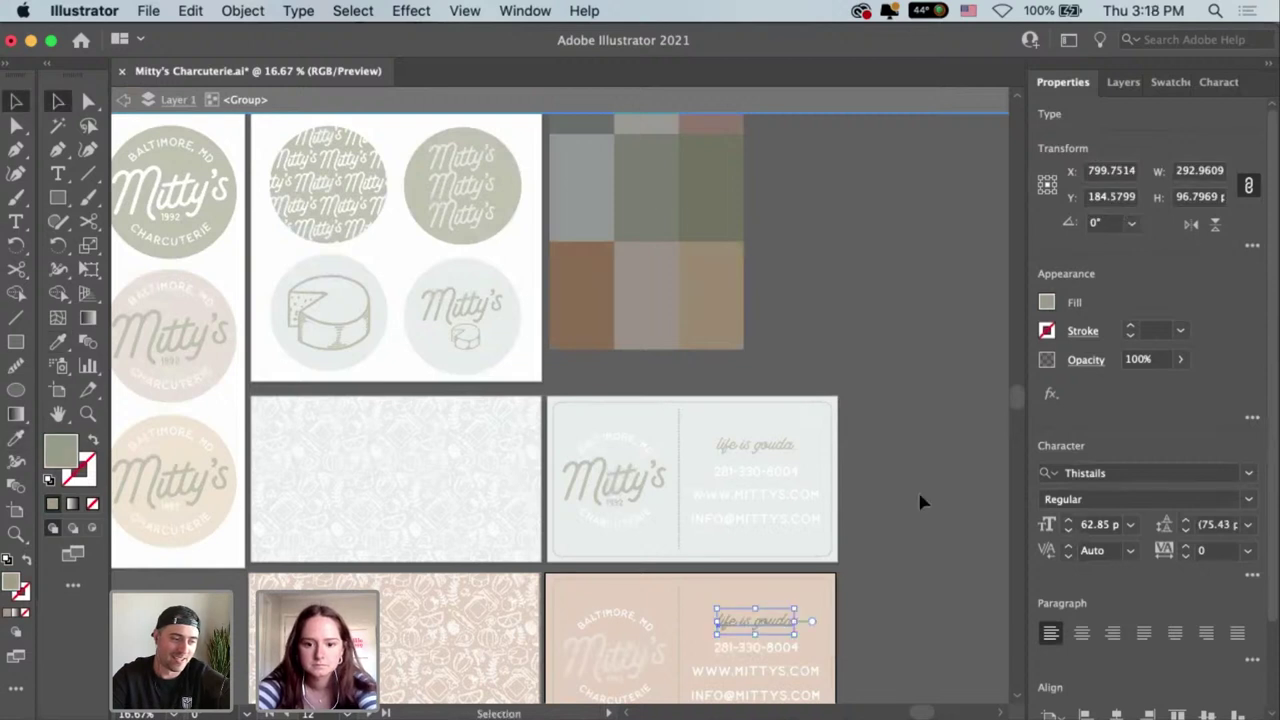
pyautogui.doubleClick(917, 489)
# Check the orange card's text group and background rectangle by selecting them.
pyautogui.click(787, 615)
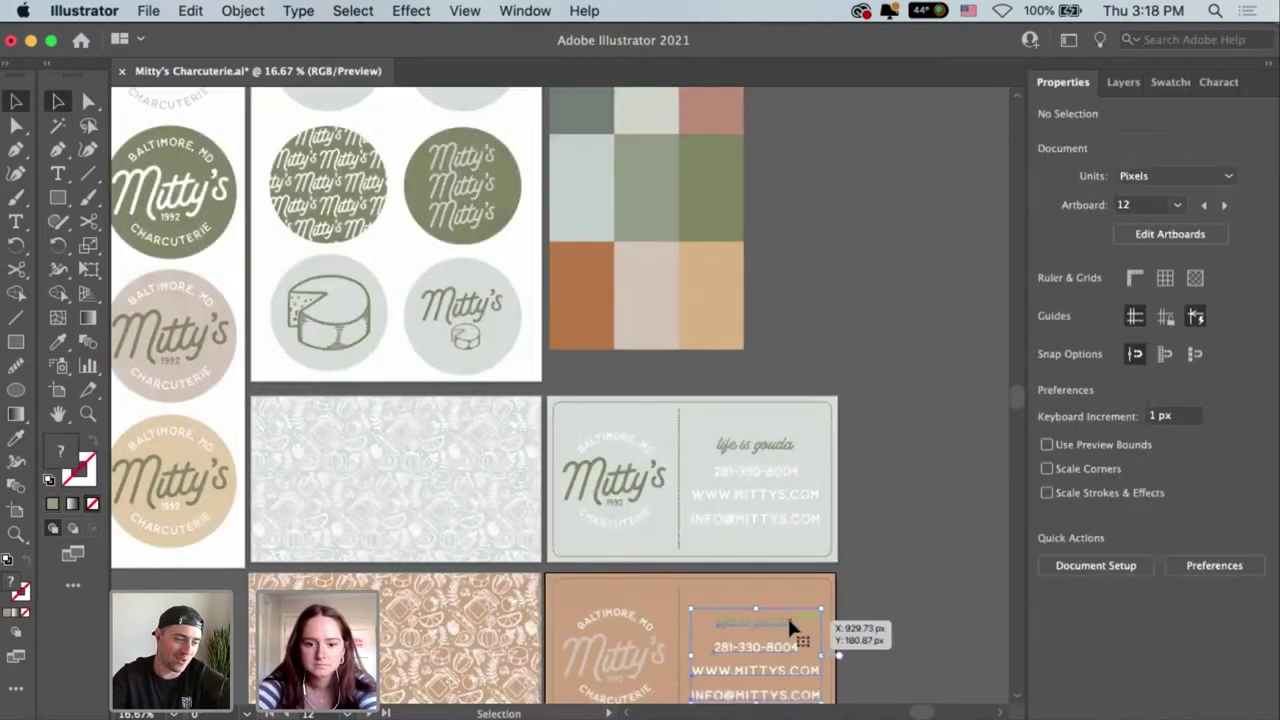
pyautogui.moveTo(789, 622); pyautogui.dragTo(815, 577)
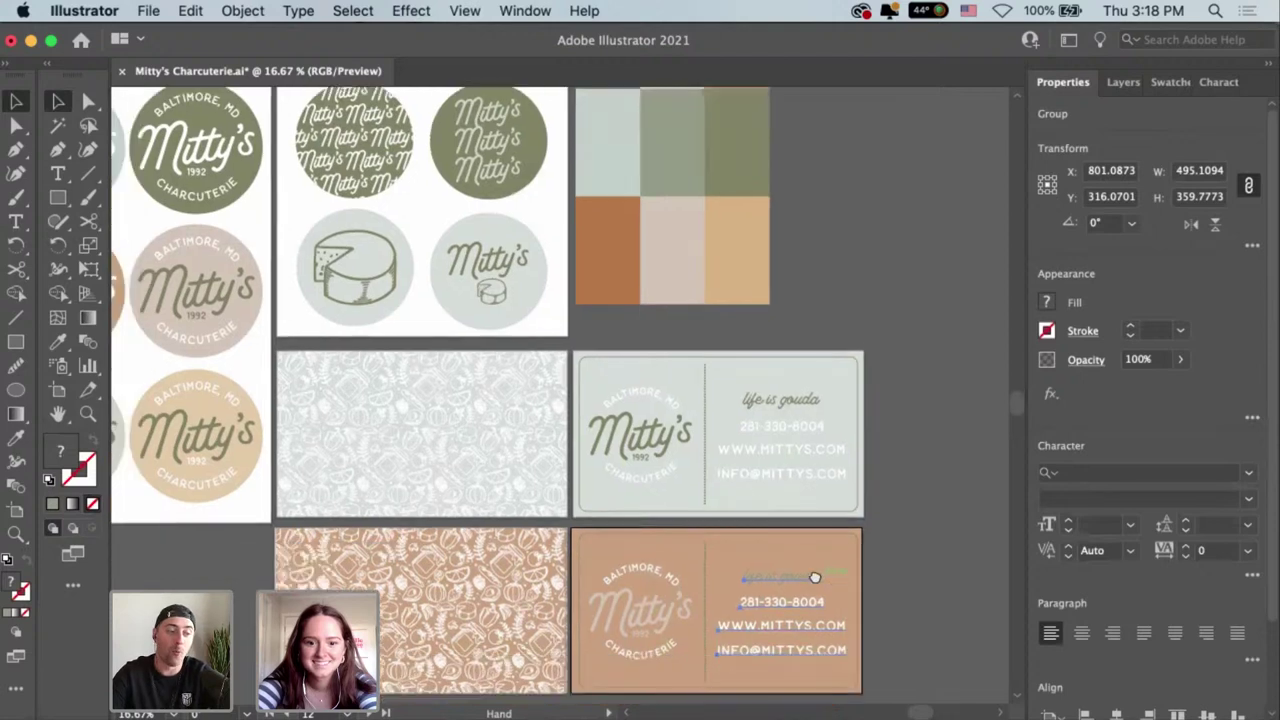
pyautogui.click(613, 541)
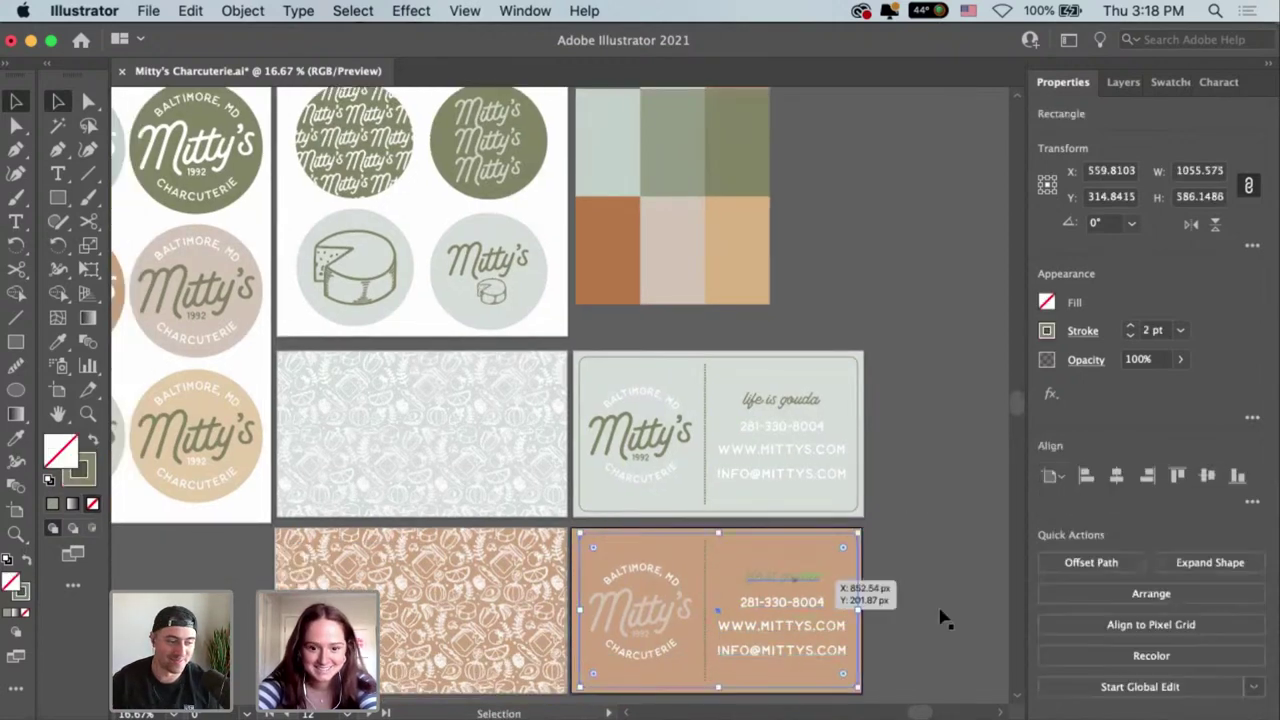
pyautogui.click(914, 530)
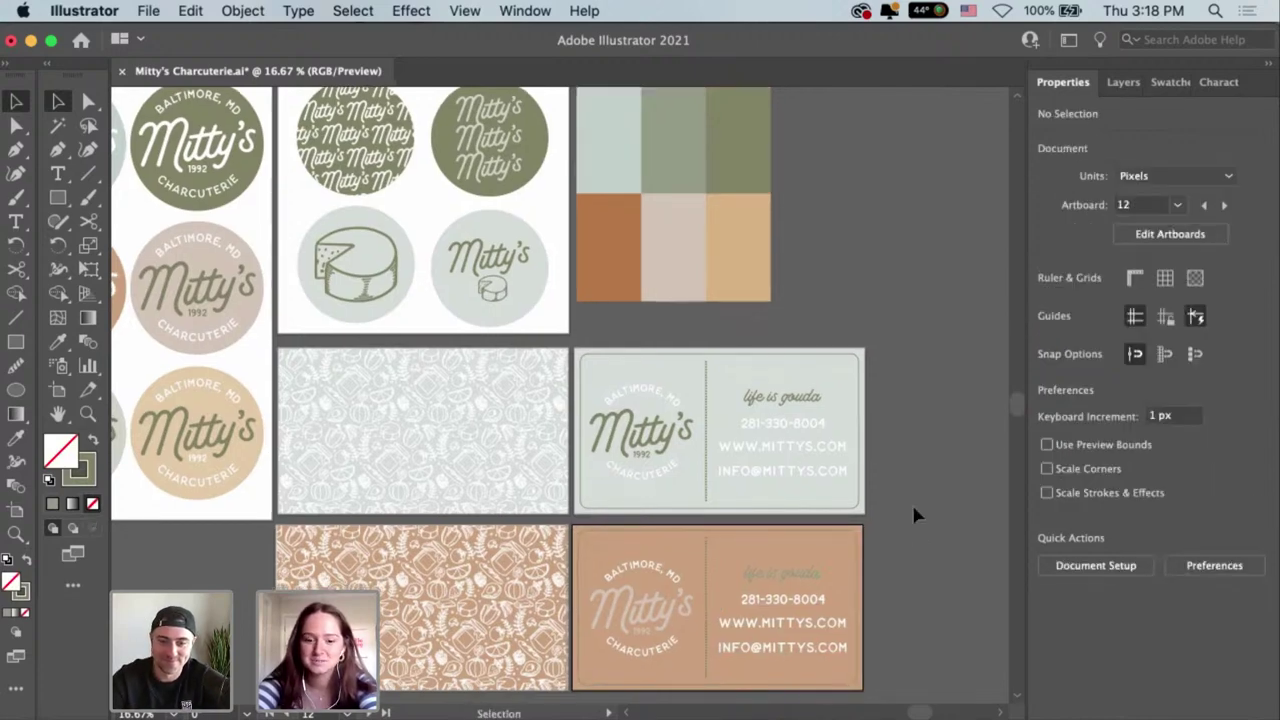
pyautogui.scroll(2, 906, 505)
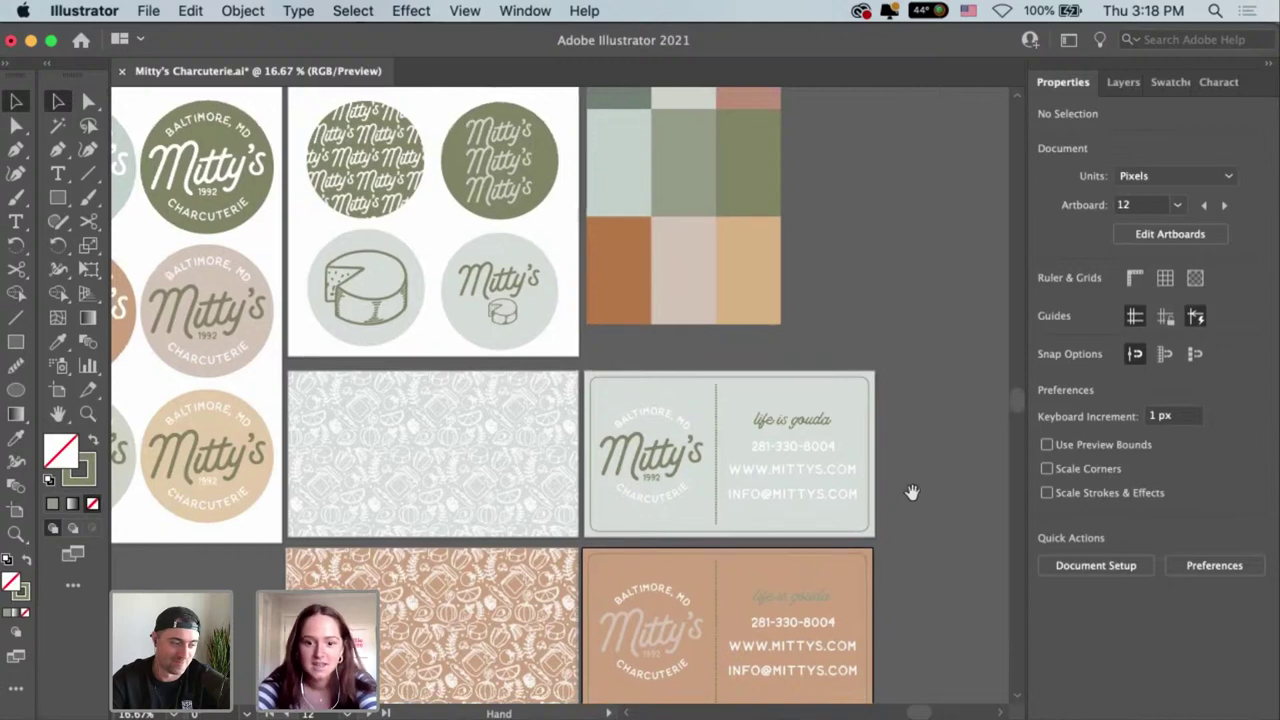
pyautogui.scroll(-1, 912, 492)
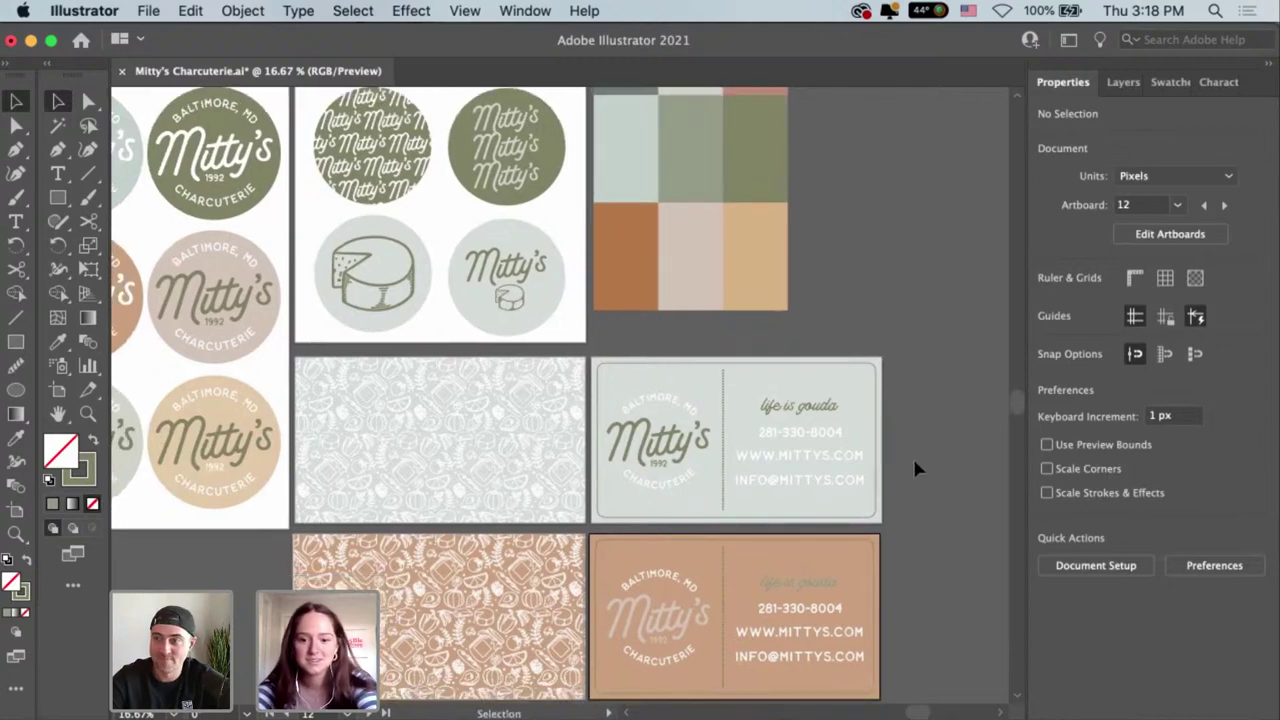
pyautogui.moveTo(788, 585); pyautogui.dragTo(825, 581)
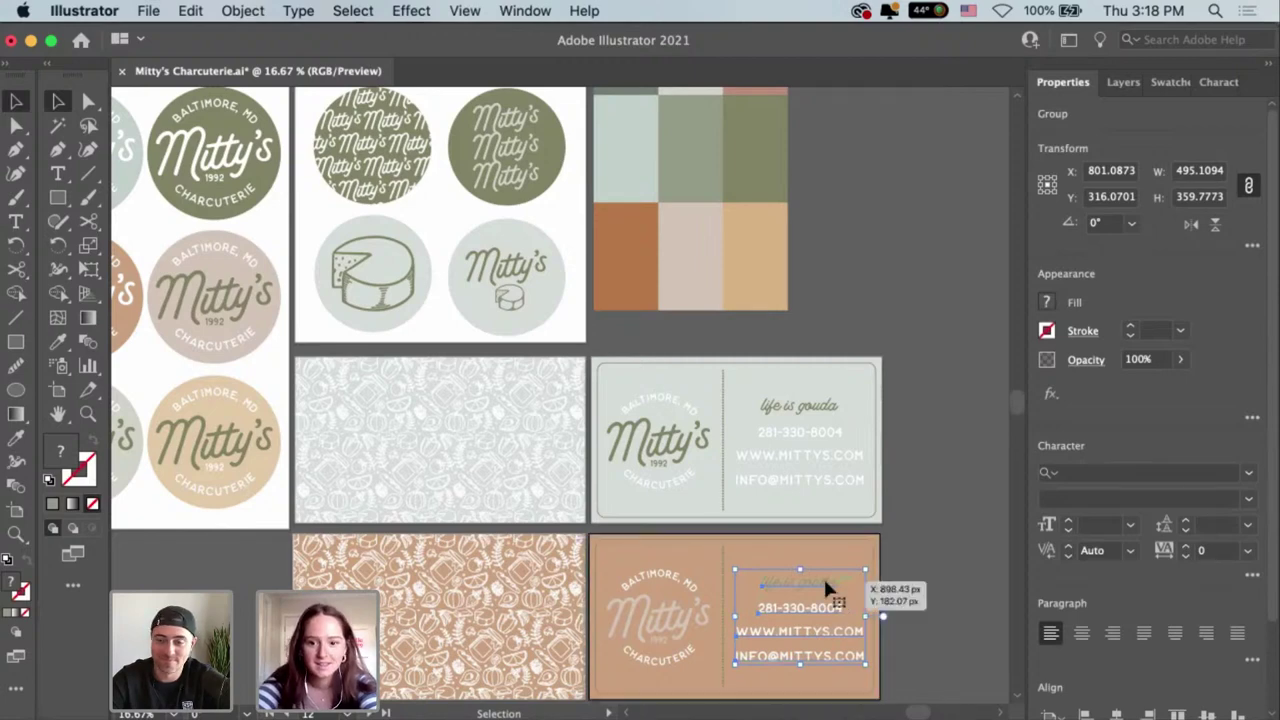
# Eyedrop the rust palette colour onto the 'life is gouda' tagline.
pyautogui.doubleClick(823, 577)
pyautogui.press('i')
pyautogui.click(637, 260)
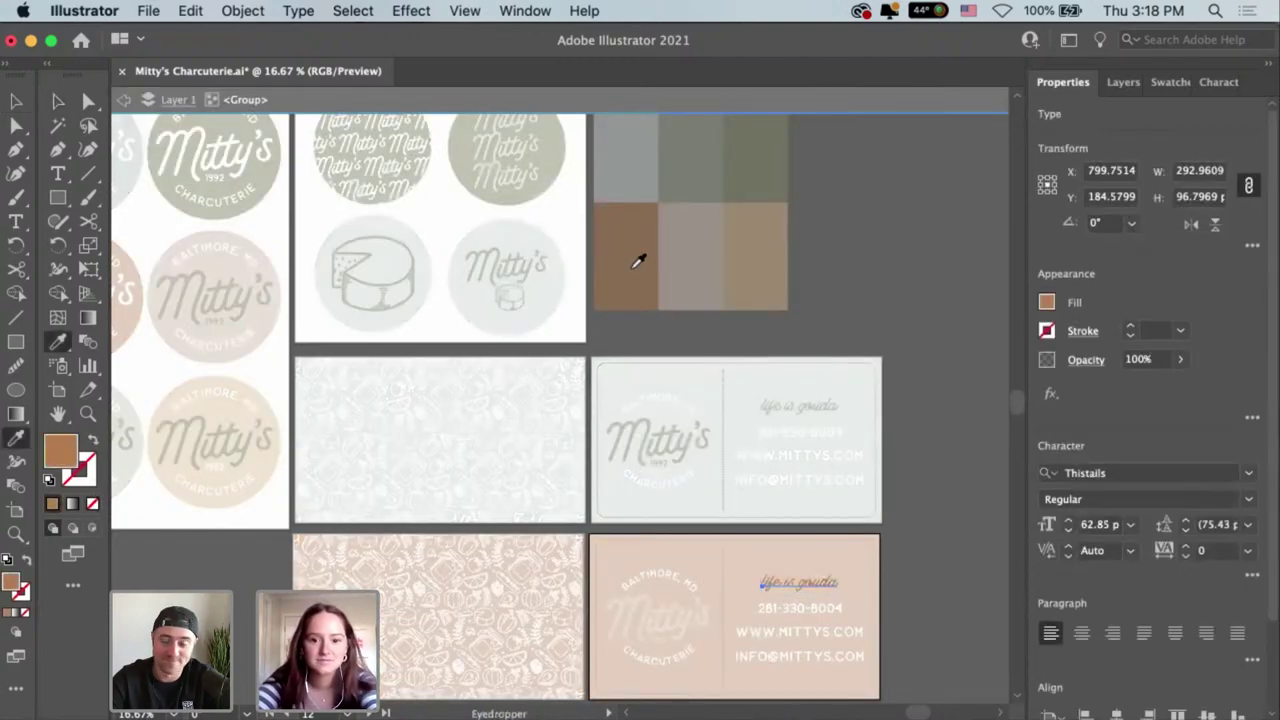
pyautogui.press('Escape')
pyautogui.press('v')
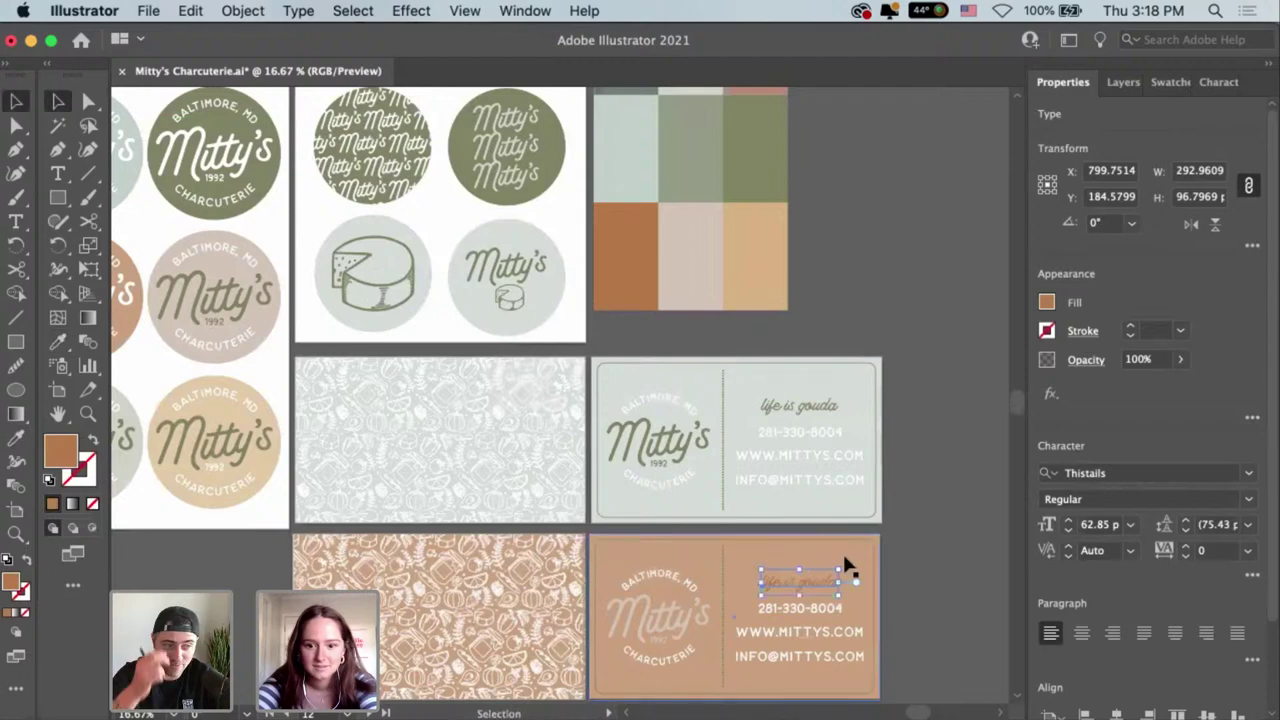
# Lighten the peach card's background fill in the Color Mixer.
pyautogui.click(846, 565)
pyautogui.click(1046, 302)
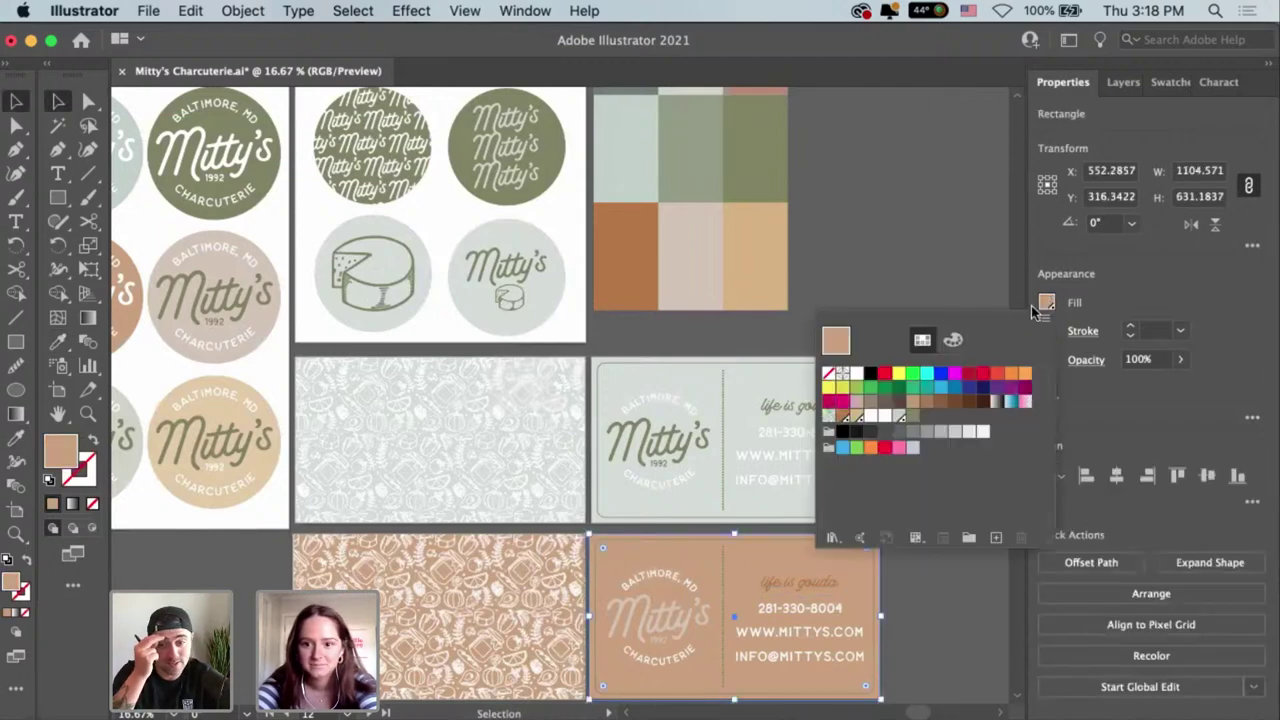
pyautogui.click(952, 341)
pyautogui.press('Escape')
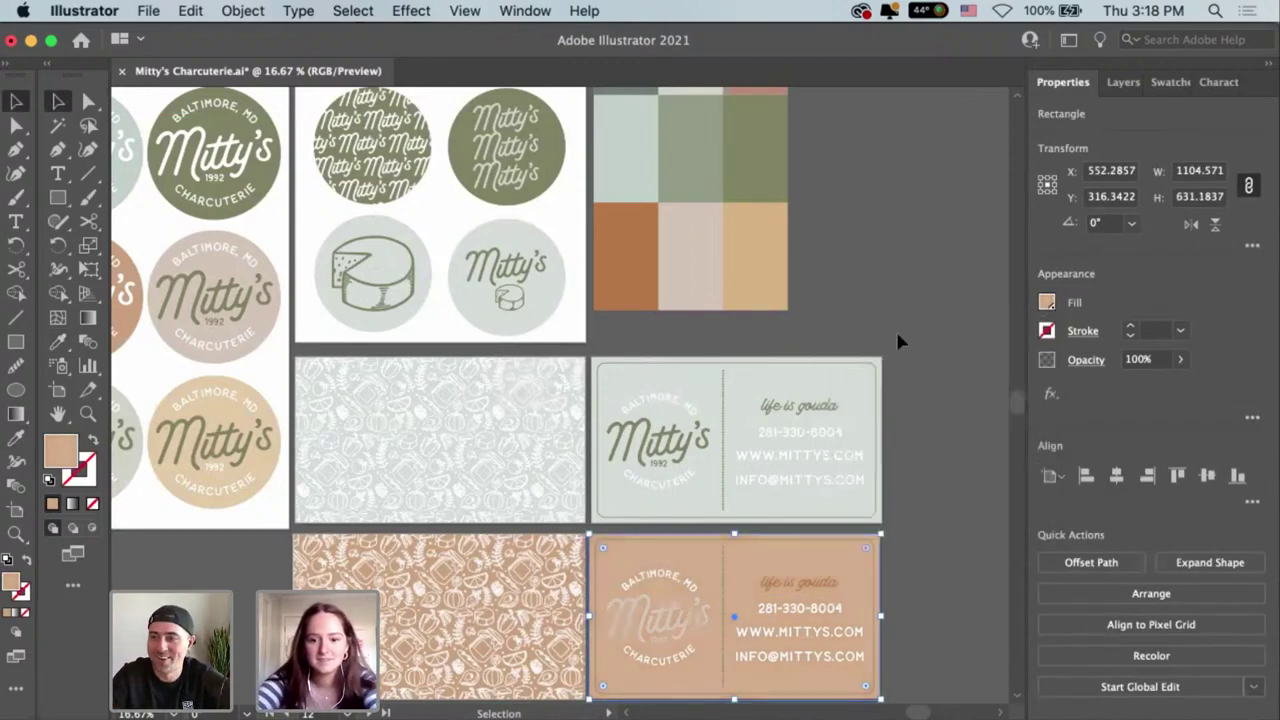
# Try sampling the card colour onto the patterned card back, then undo the white fill.
pyautogui.click(394, 602)
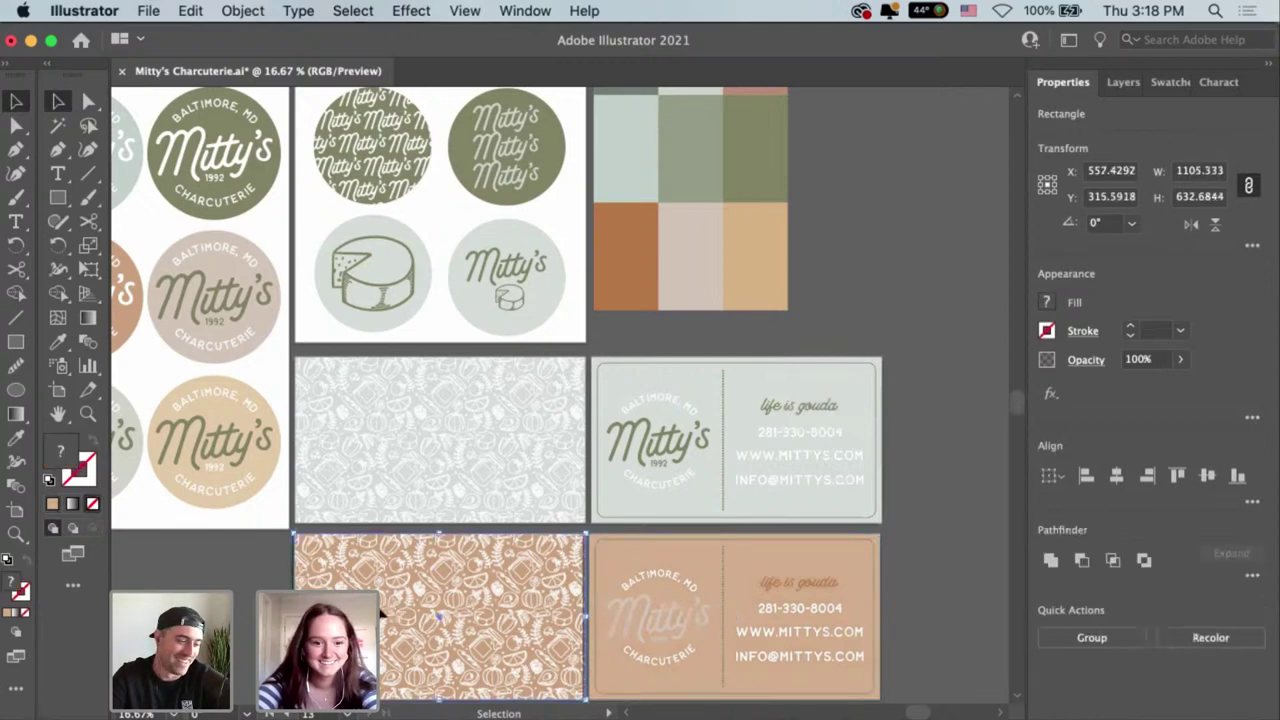
pyautogui.press('i')
pyautogui.click(690, 566)
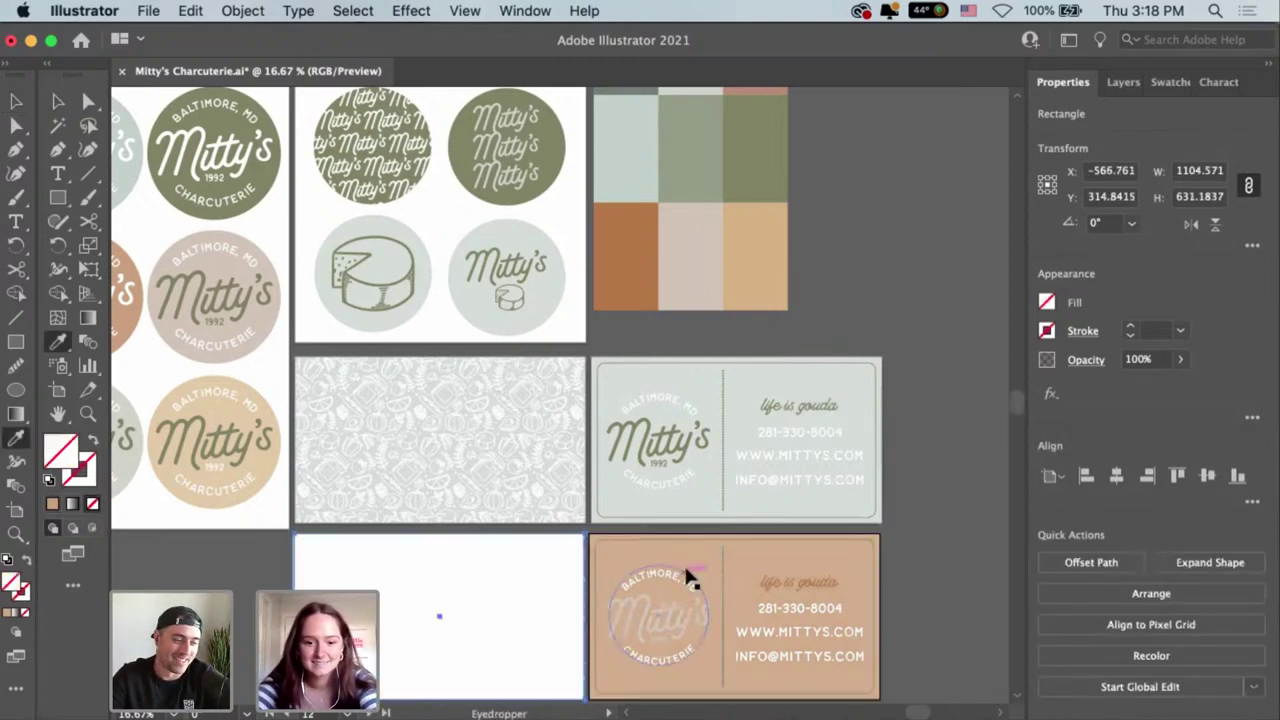
pyautogui.press('v')
pyautogui.press('super+z')
# Eyedrop the tagline's rust colour onto the Mitty's logo.
pyautogui.click(688, 618)
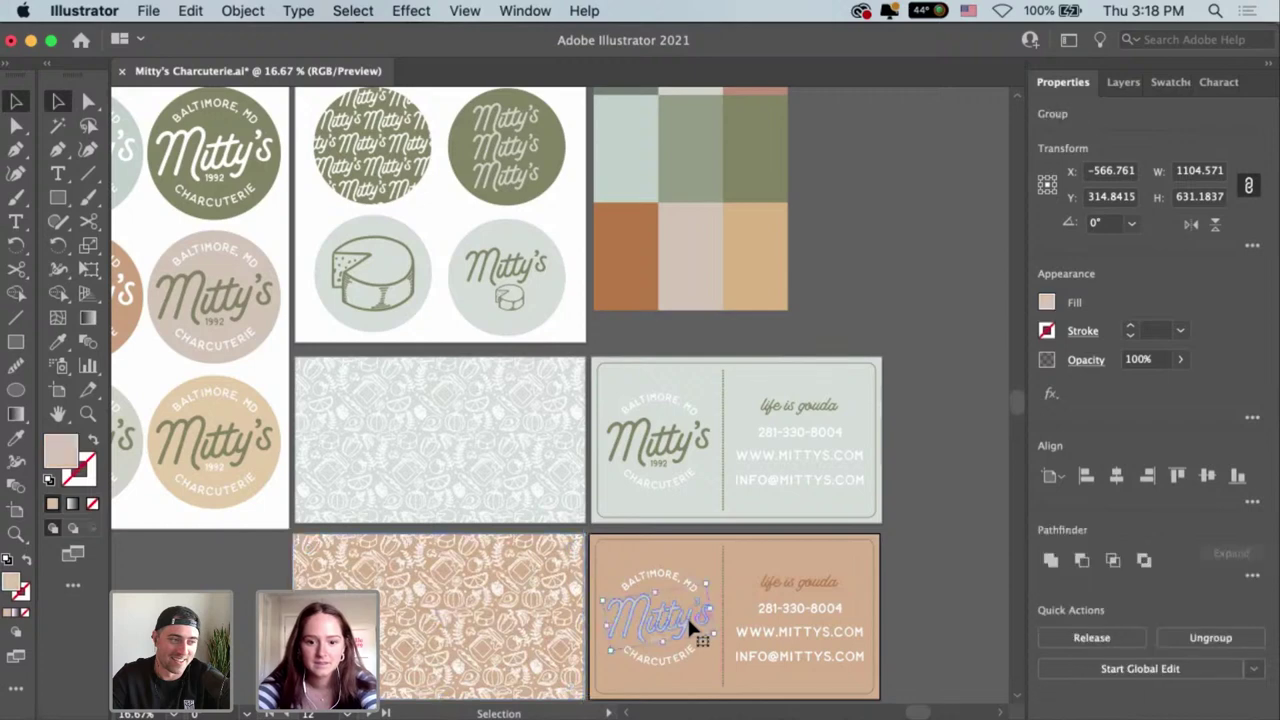
pyautogui.press('i')
pyautogui.click(768, 575)
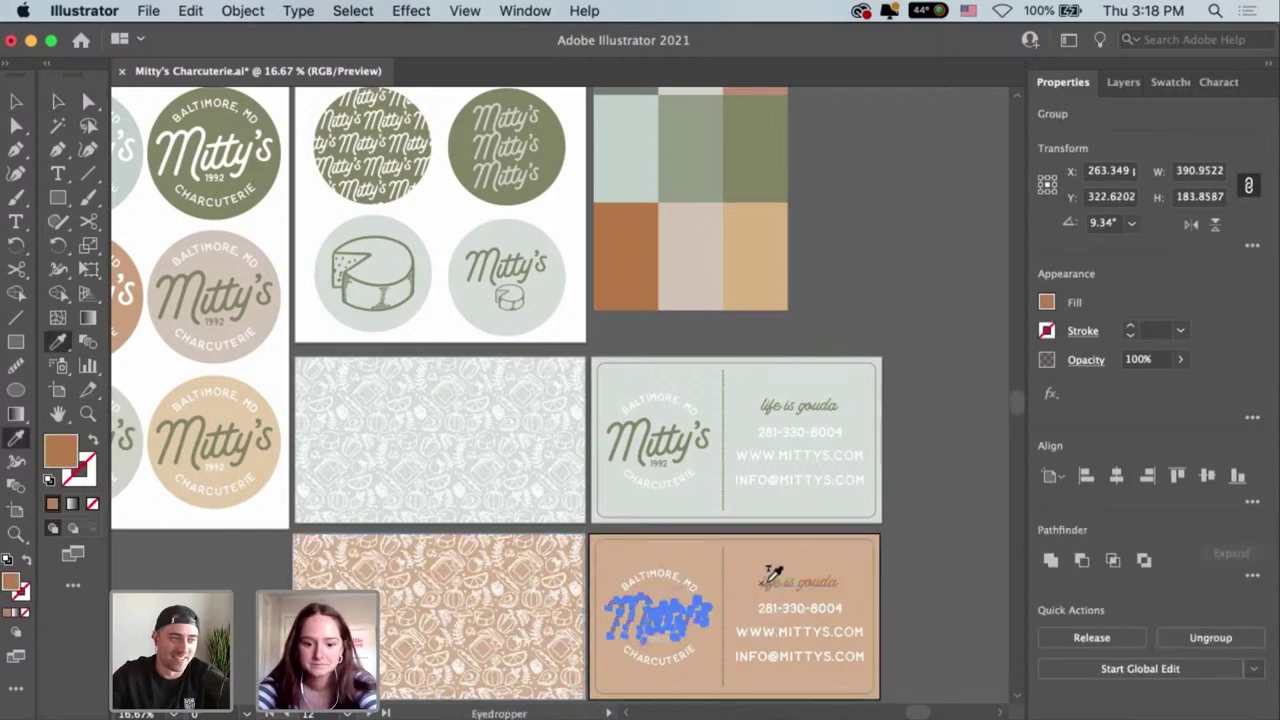
pyautogui.press('v')
pyautogui.click(946, 523)
# Set the border stroke colour of the peach card's rectangle.
pyautogui.scroll(-3, 870, 492)
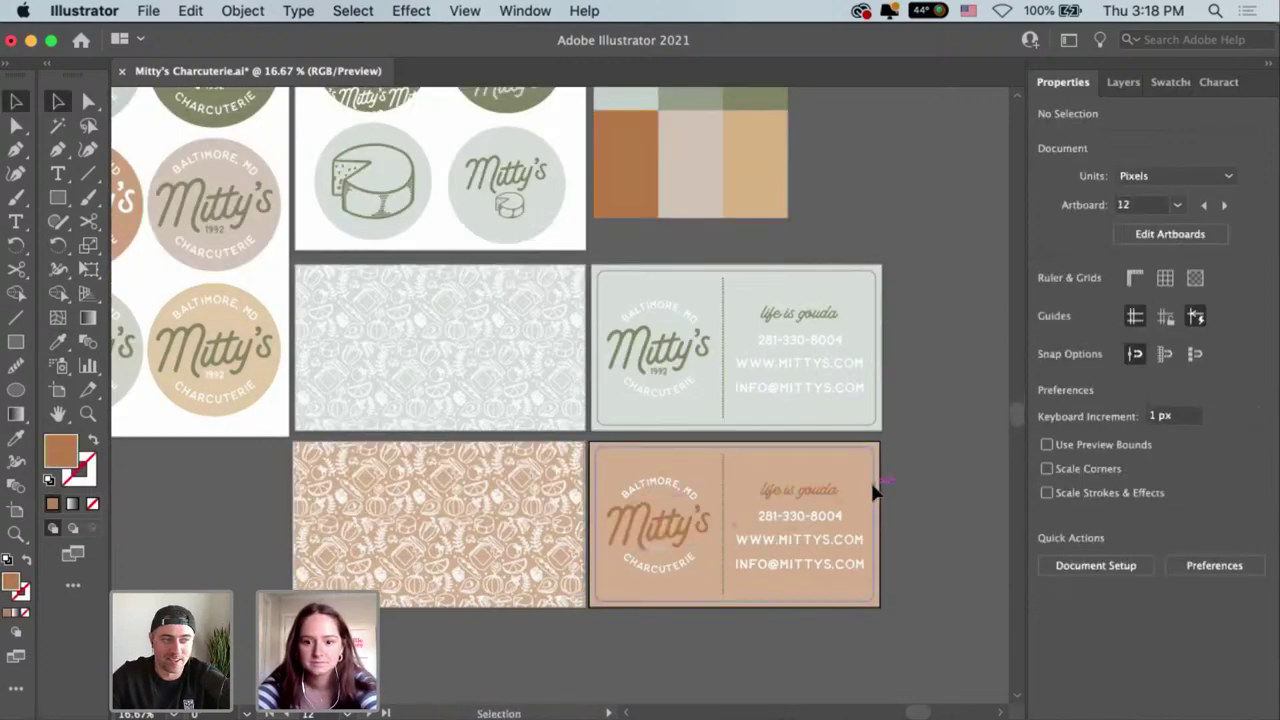
pyautogui.click(872, 492)
pyautogui.click(1047, 331)
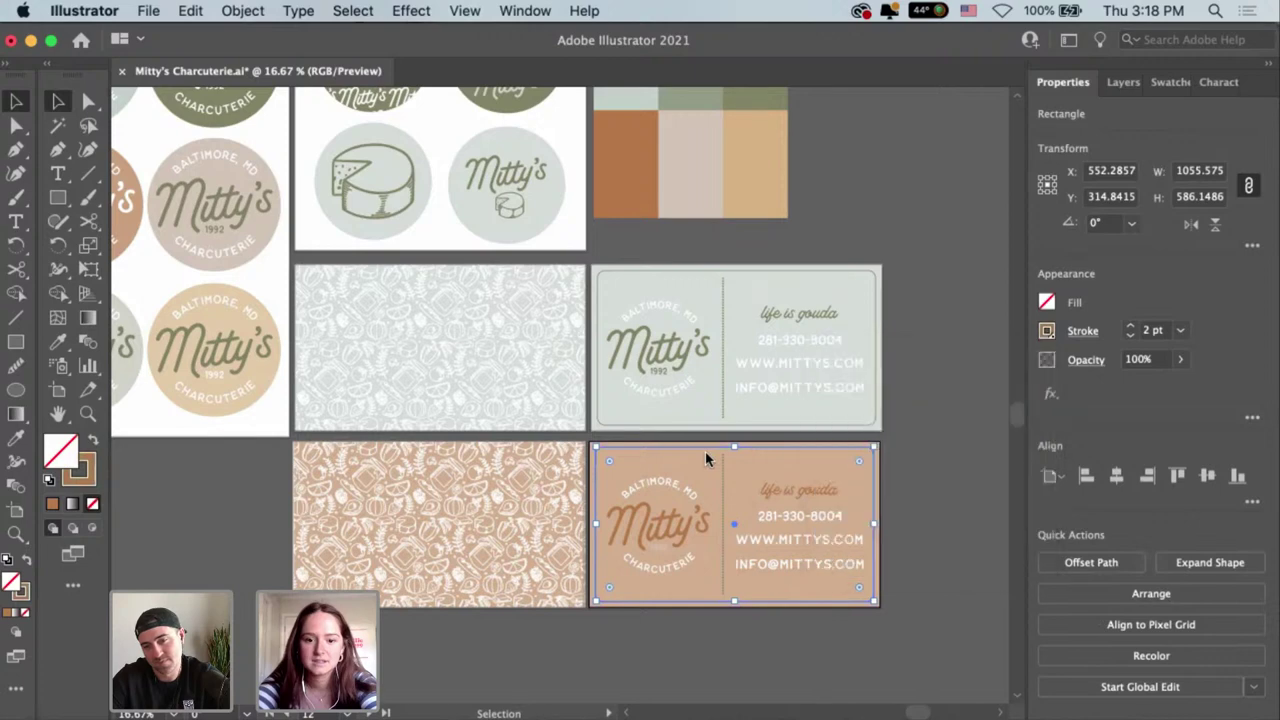
pyautogui.click(943, 409)
# Zoom in on the cards and recolour the dashed divider line on the peach card.
pyautogui.moveTo(945, 409); pyautogui.dragTo(957, 412)
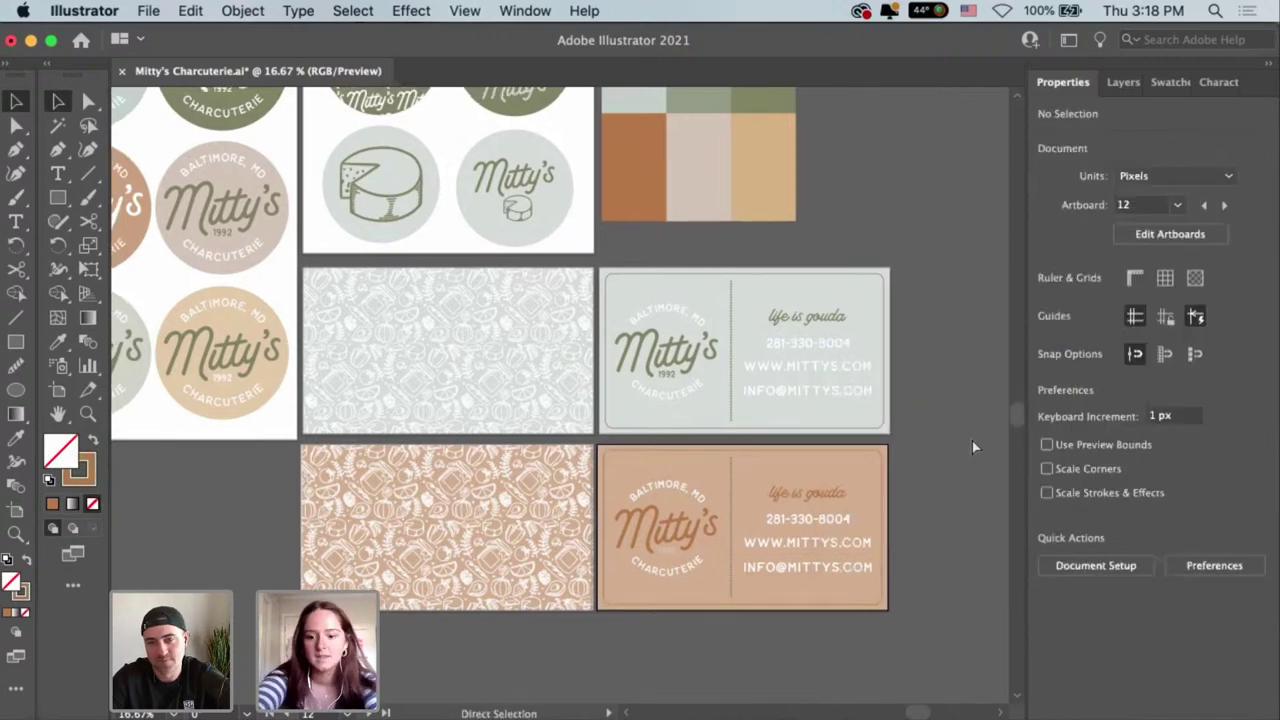
pyautogui.press('super+equal')
pyautogui.press('super+equal')
pyautogui.moveTo(840, 488)
pyautogui.mouseDown()
pyautogui.moveTo(717, 369)
pyautogui.moveTo(471, 386)
pyautogui.moveTo(521, 376)
pyautogui.moveTo(725, 397)
pyautogui.moveTo(680, 382)
pyautogui.mouseUp()
pyautogui.click(538, 397)
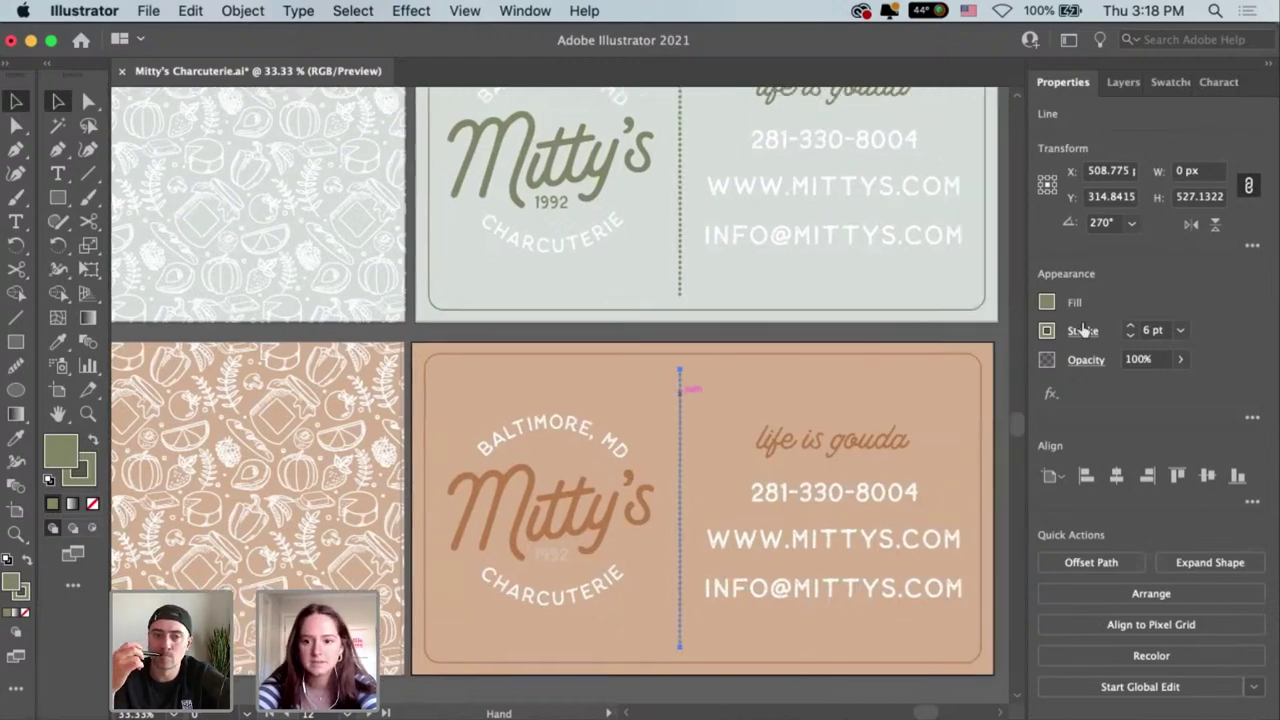
pyautogui.click(1047, 331)
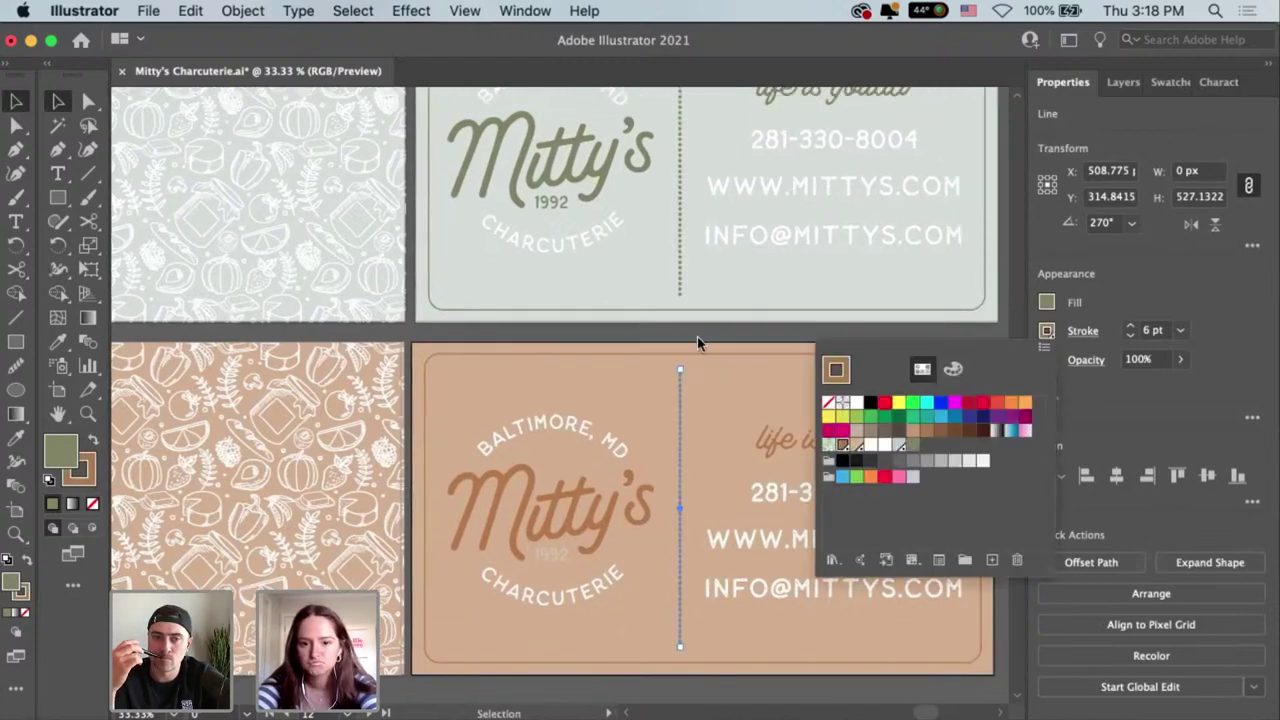
pyautogui.click(697, 343)
pyautogui.click(706, 346)
# Check the peach pattern rectangle on the card back, then zoom out to all cards.
pyautogui.moveTo(706, 346)
pyautogui.mouseDown()
pyautogui.moveTo(669, 341)
pyautogui.moveTo(869, 336)
pyautogui.mouseUp()
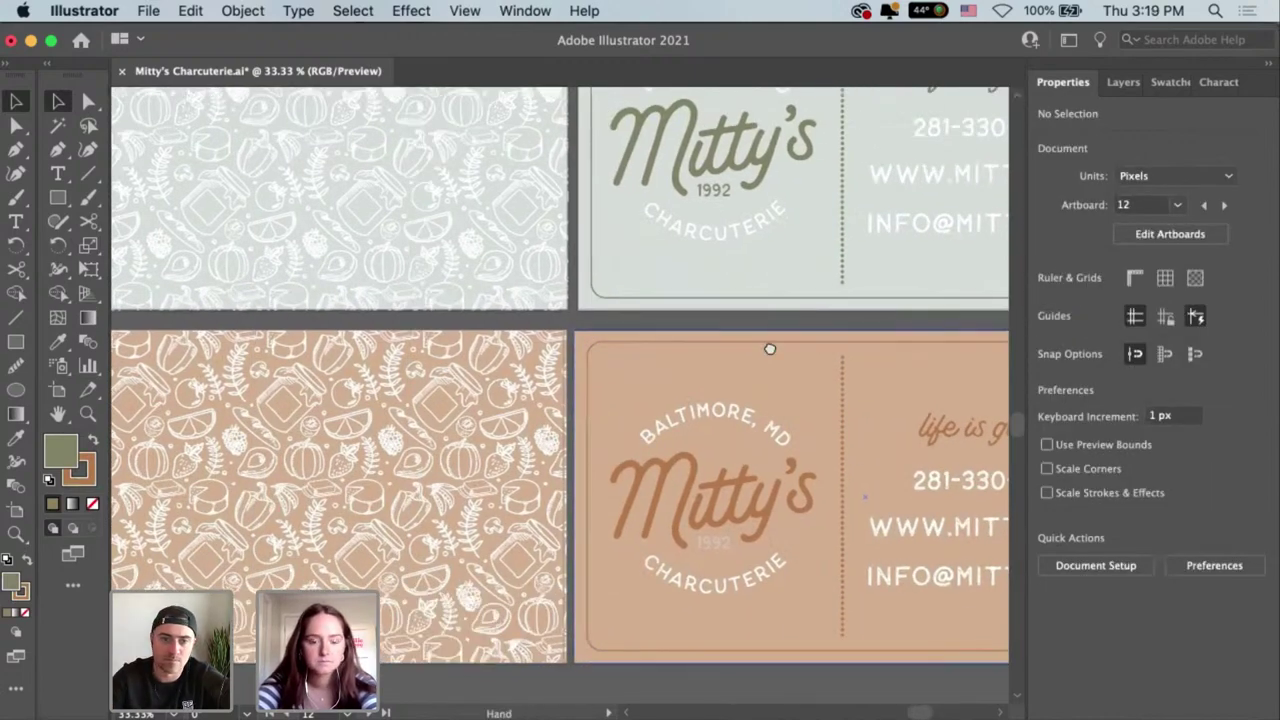
pyautogui.hscroll(-3, 600, 390)
pyautogui.click(536, 400)
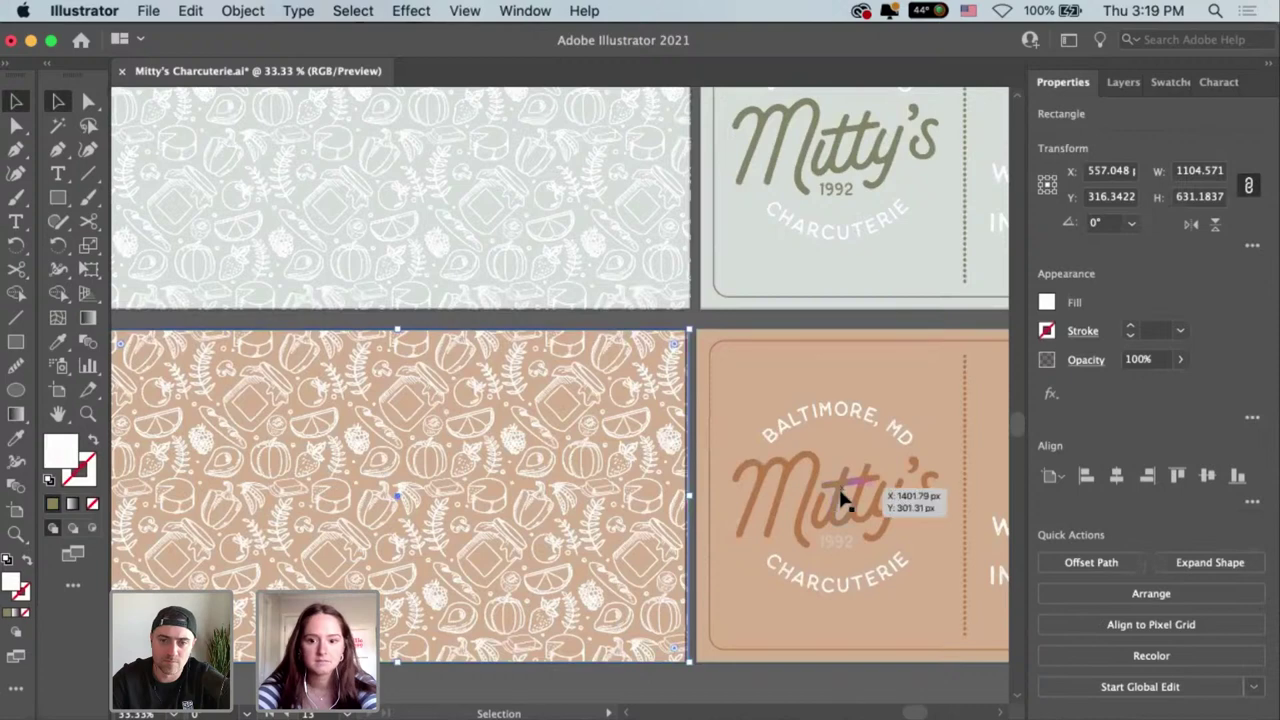
pyautogui.click(735, 332)
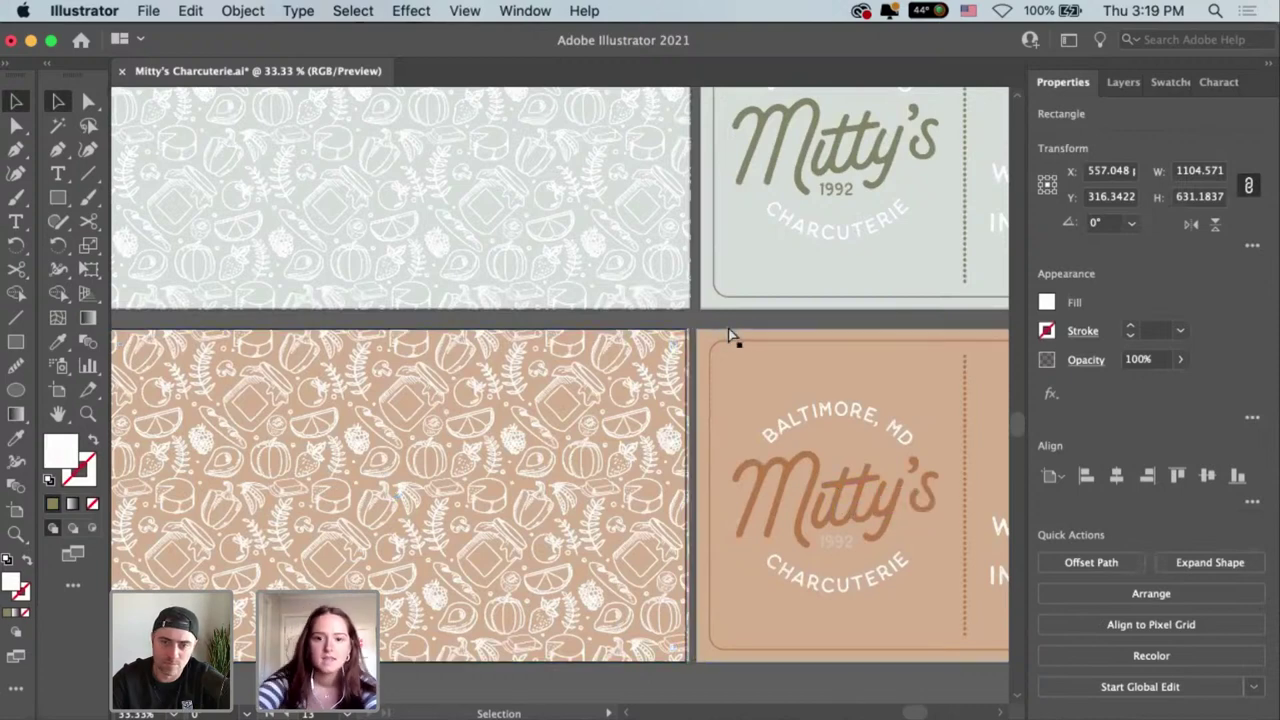
pyautogui.press('super+minus')
pyautogui.press('super+minus')
pyautogui.press('super+minus')
# Pan to show all artboards and select the bottom-left sage Mitty's badge with Direct Selection.
pyautogui.moveTo(928, 357); pyautogui.dragTo(895, 431)
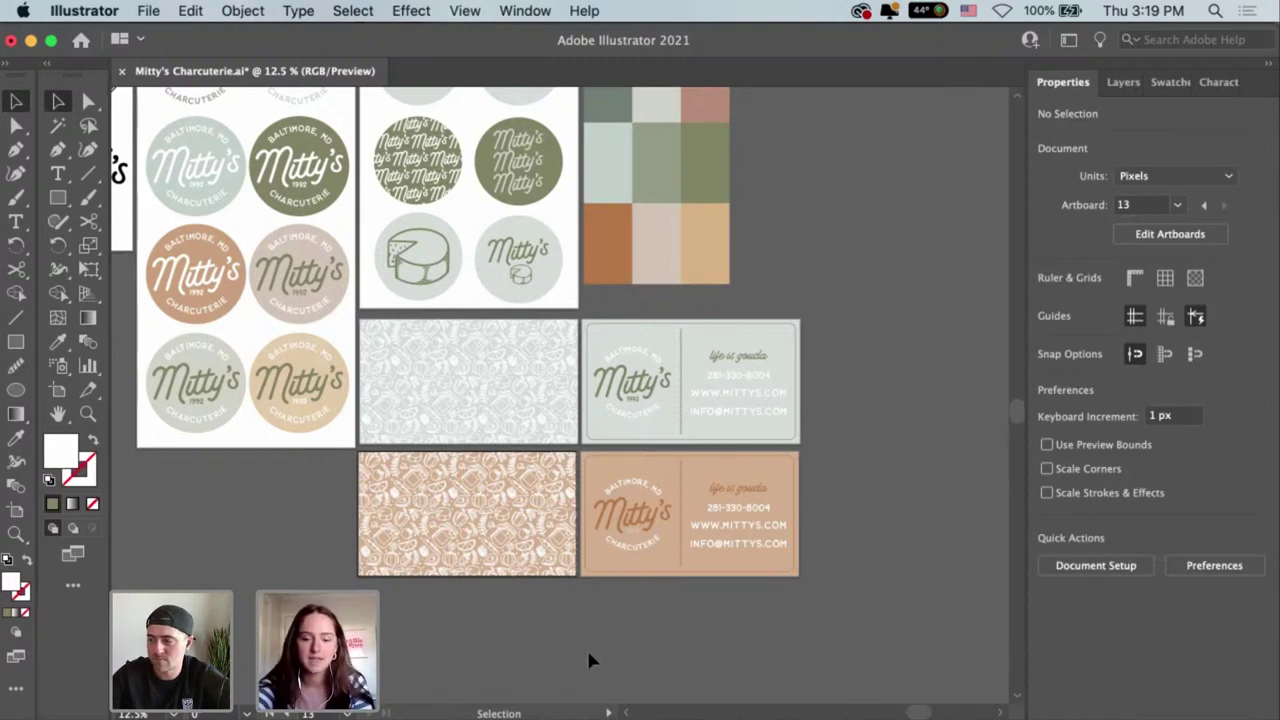
pyautogui.moveTo(587, 633); pyautogui.dragTo(765, 686)
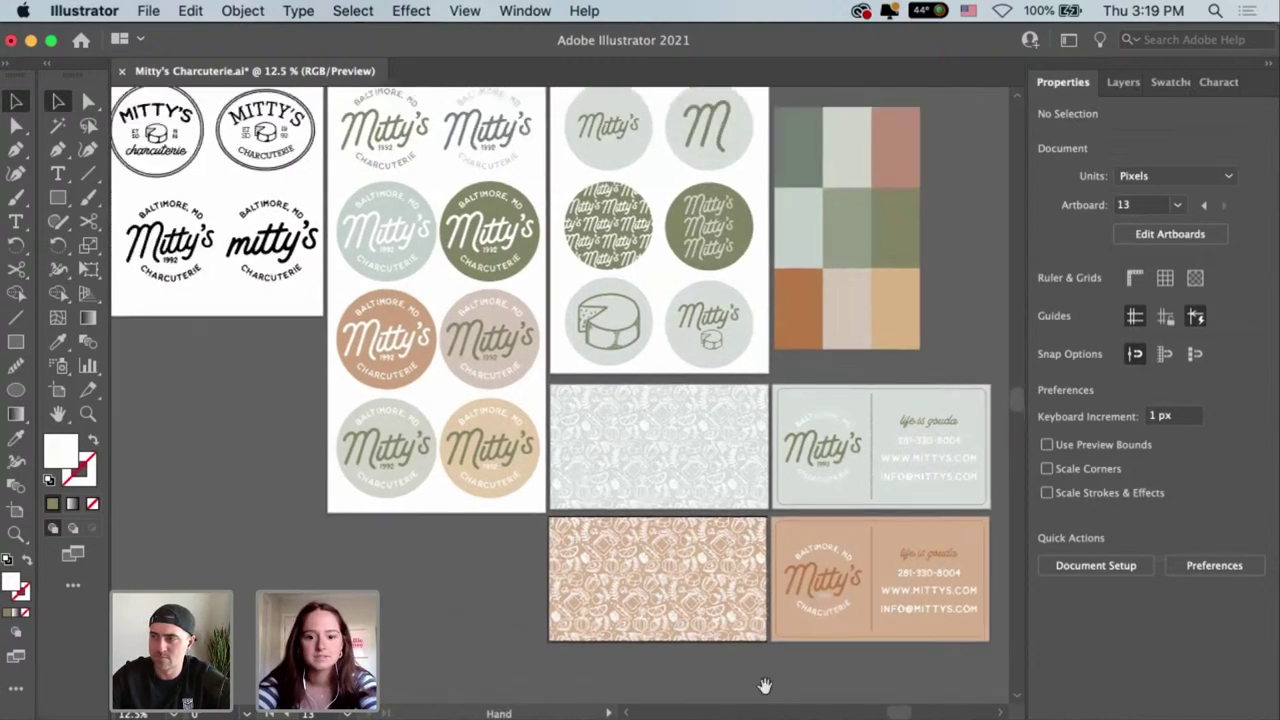
pyautogui.click(425, 420)
pyautogui.press('a')
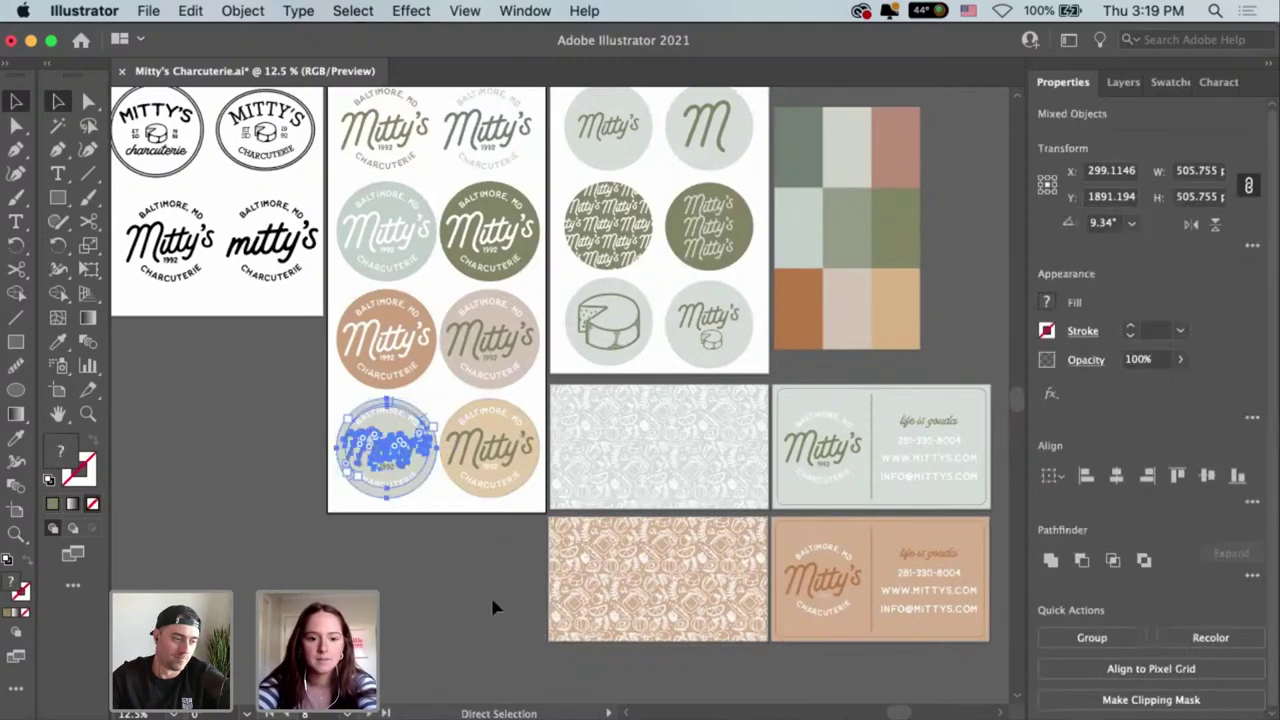
pyautogui.click(478, 622)
# Paste the Mitty's circle logo into InDesign and shrink it to about 128px on the pasteboard.
pyautogui.click(524, 716)
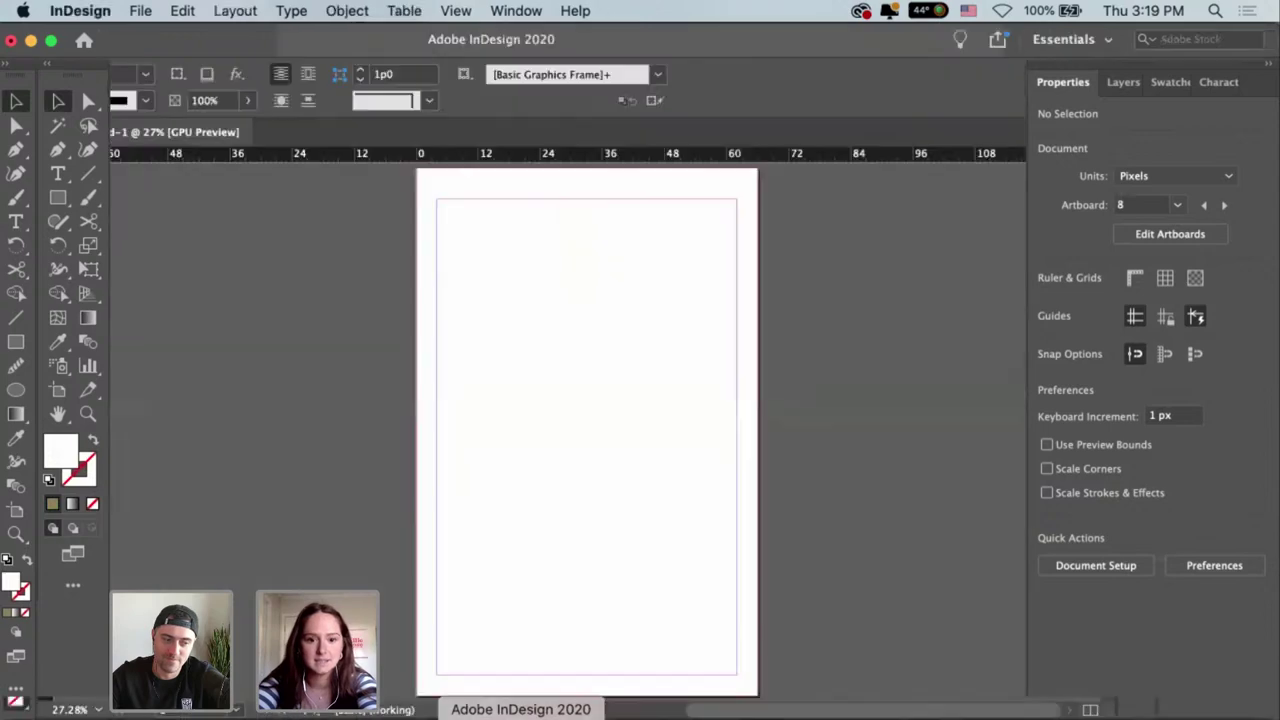
pyautogui.press('space')
pyautogui.moveTo(700, 407); pyautogui.dragTo(755, 425)
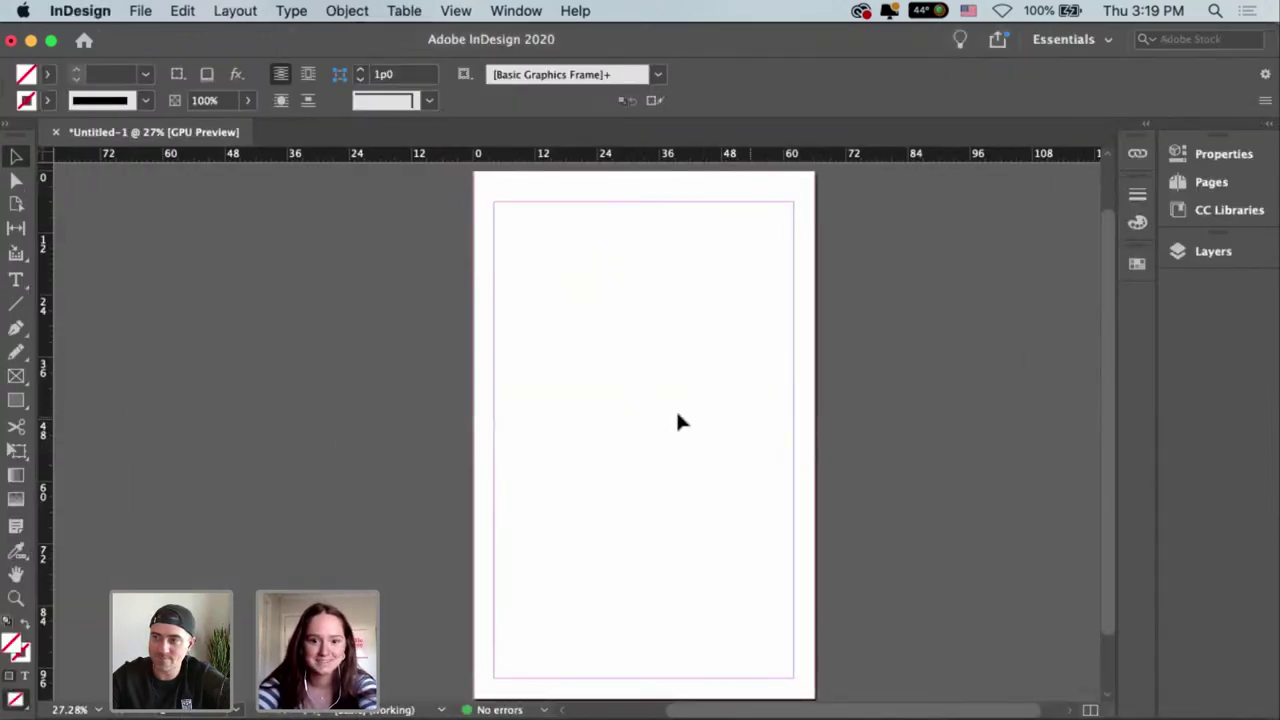
pyautogui.press('super+v')
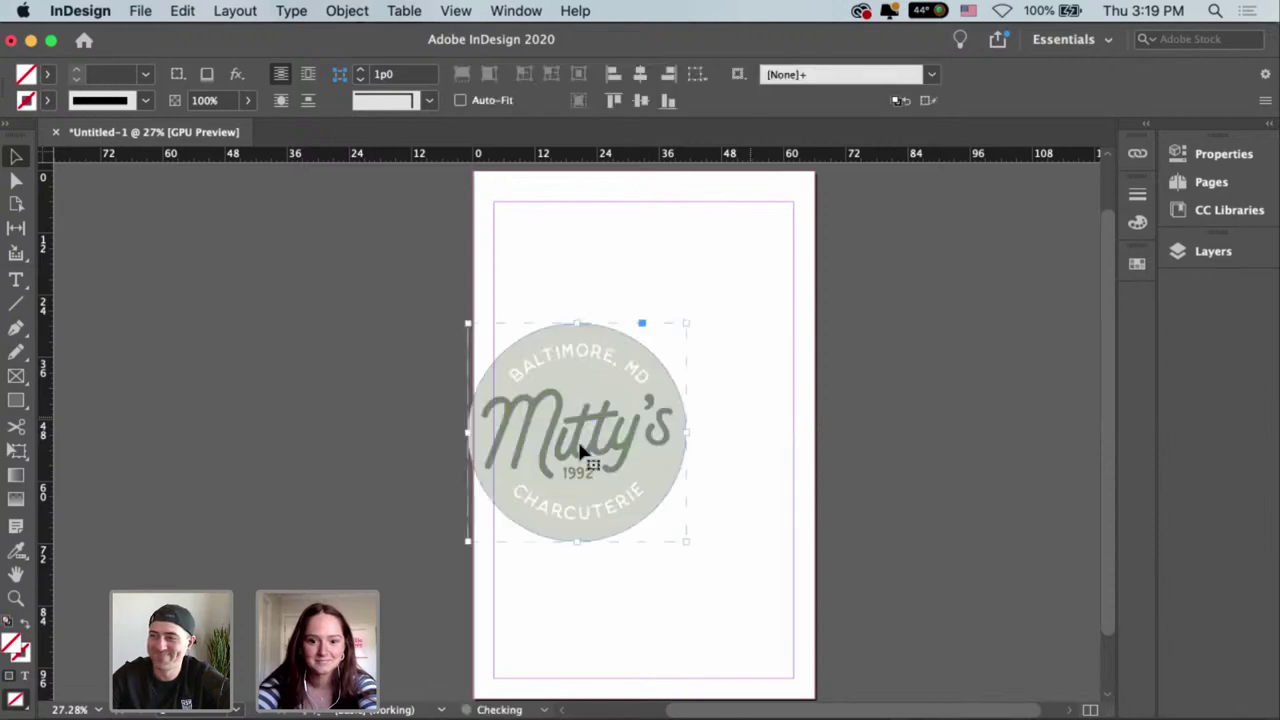
pyautogui.moveTo(683, 458); pyautogui.dragTo(1011, 420)
pyautogui.moveTo(950, 475); pyautogui.dragTo(950, 380)
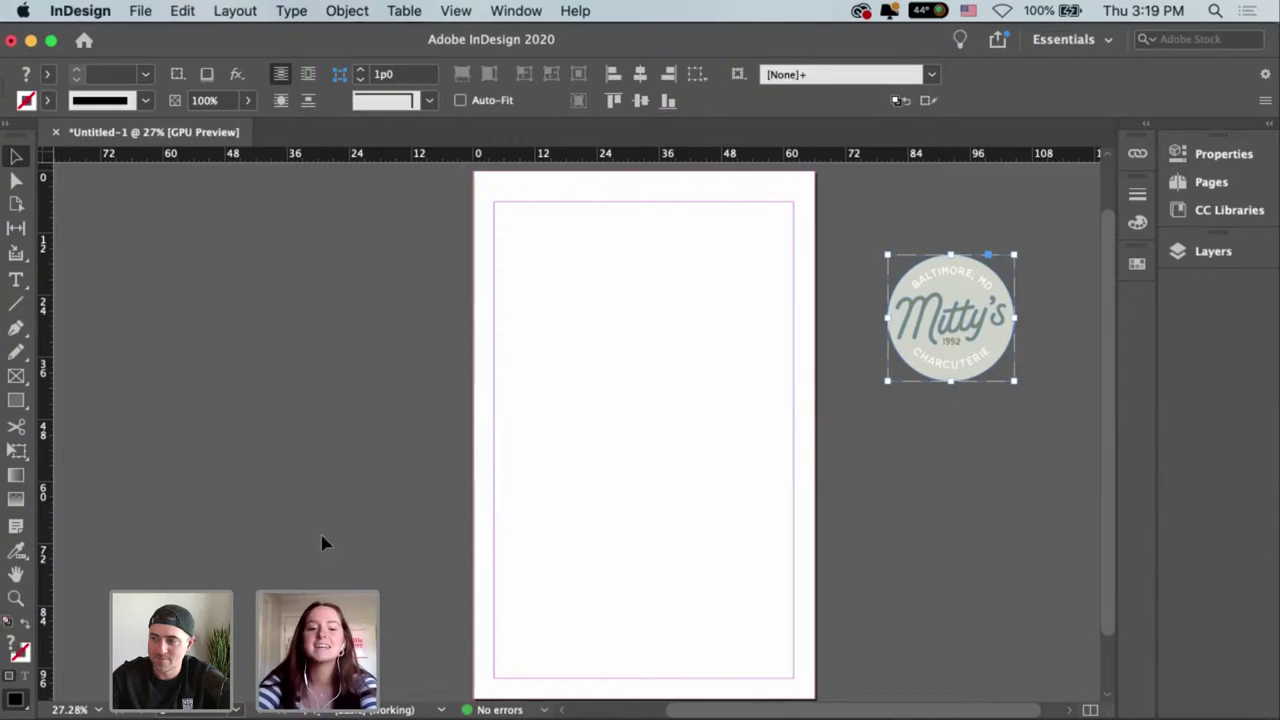
pyautogui.click(697, 440)
pyautogui.scroll(-1, 695, 439)
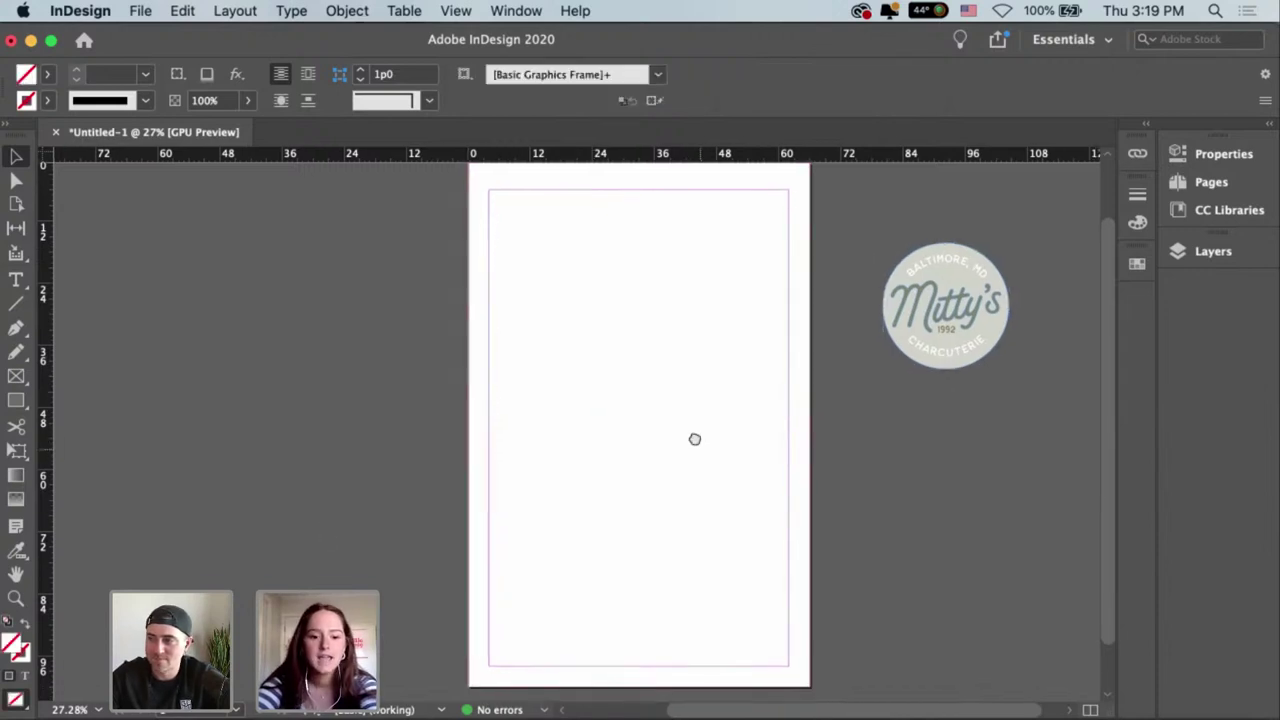
pyautogui.press('super+minus')
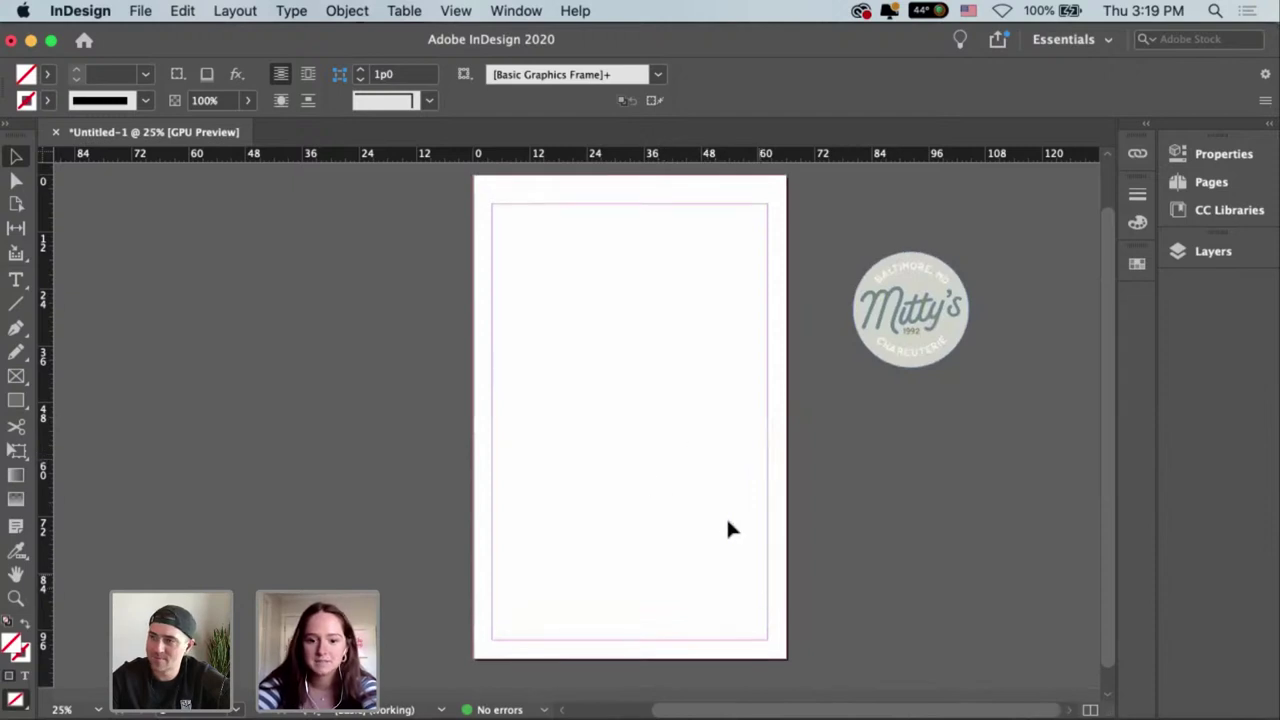
pyautogui.click(932, 323)
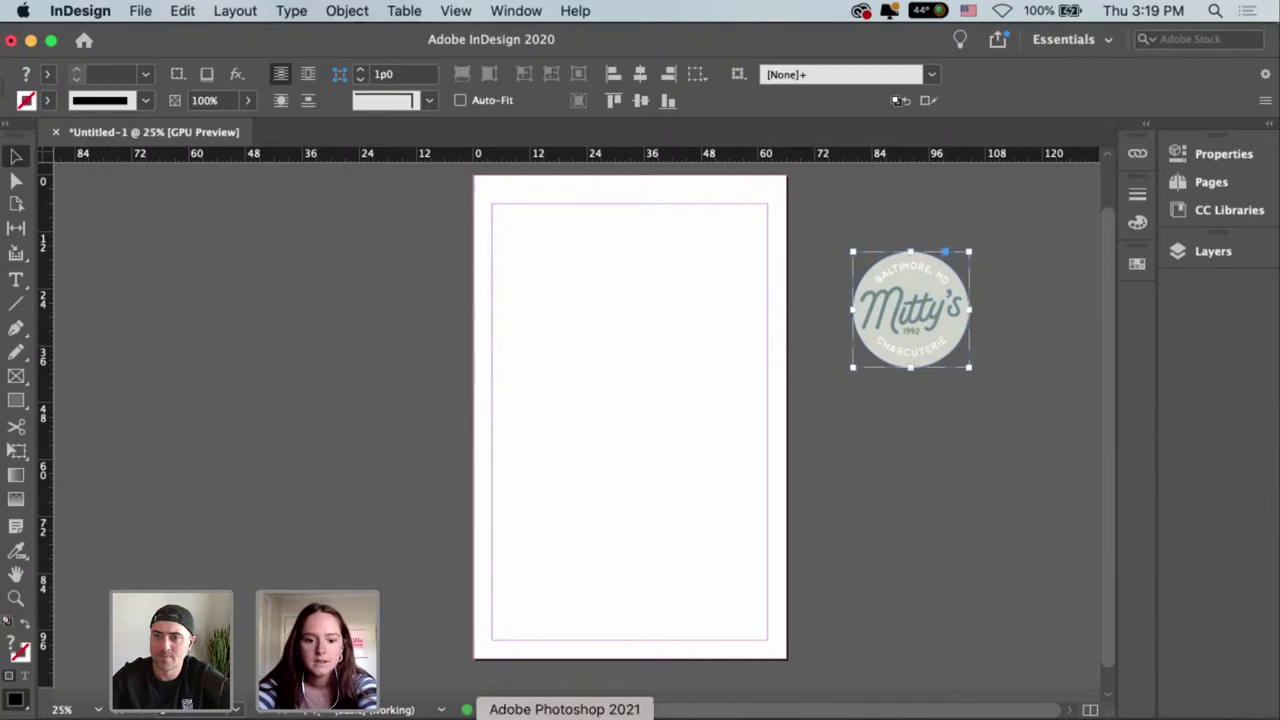
# Bring the Mitty's lettering over from Illustrator and place it at the page's top centre.
pyautogui.click(590, 716)
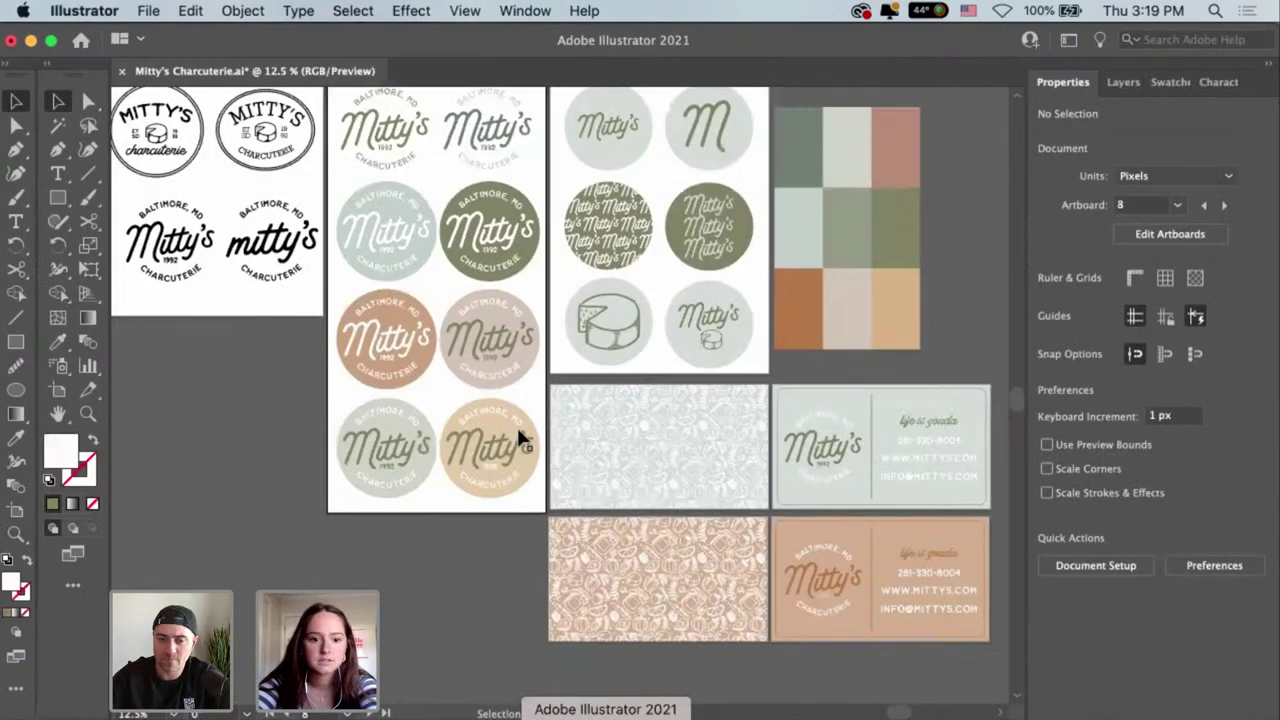
pyautogui.click(392, 447)
pyautogui.click(519, 716)
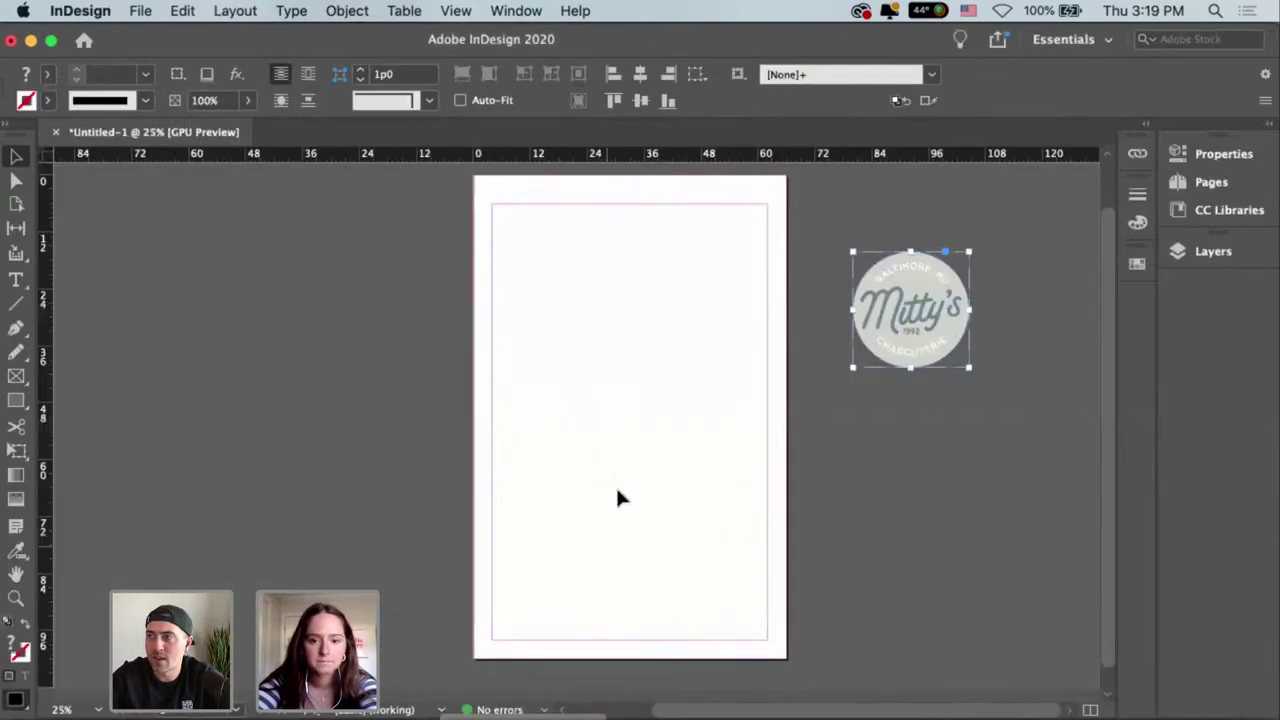
pyautogui.press('cmd+v')
pyautogui.moveTo(633, 412); pyautogui.dragTo(665, 273)
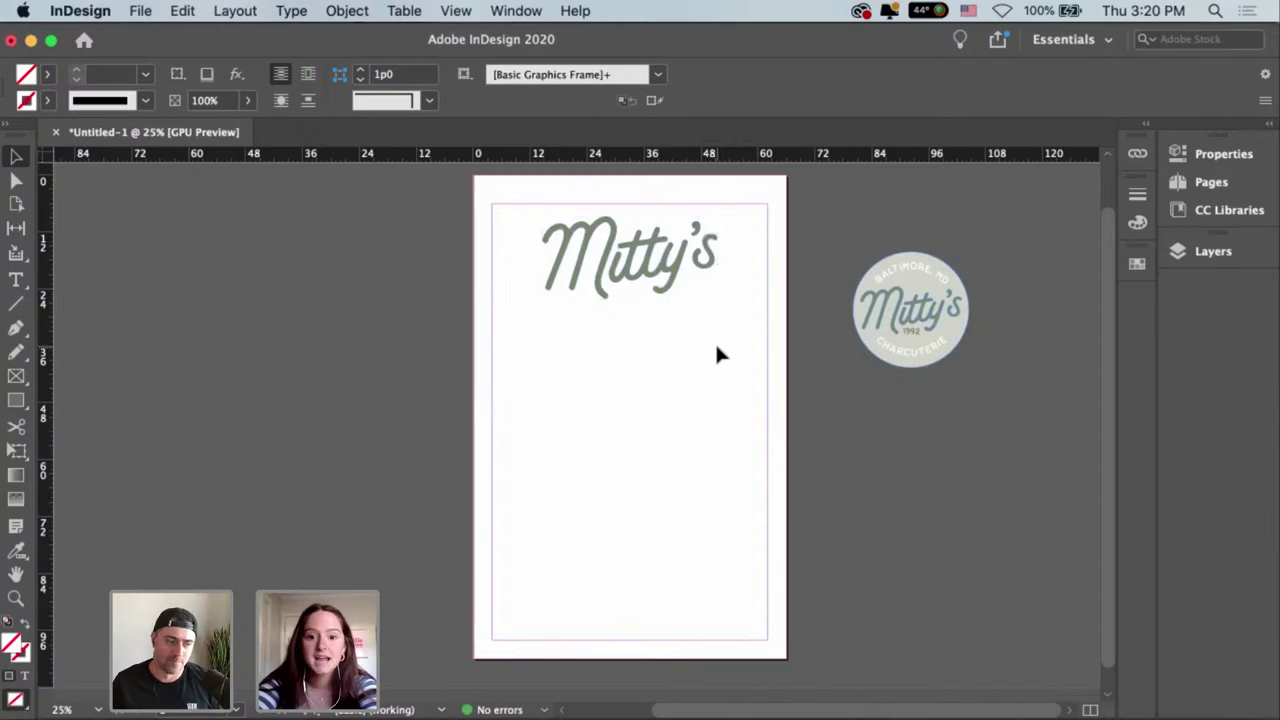
# Zoom to 50% and pan to inspect the Mitty's wordmark at the page top.
pyautogui.press('super+equal')
pyautogui.moveTo(763, 283); pyautogui.dragTo(714, 471)
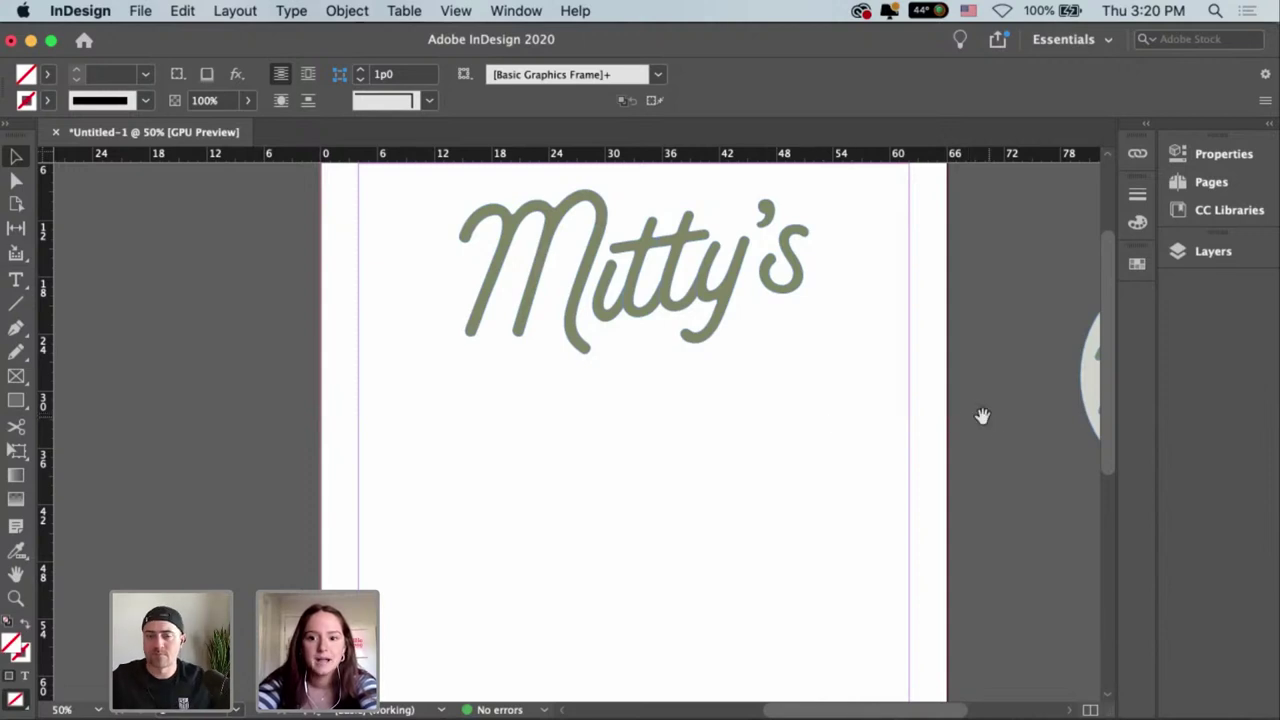
pyautogui.moveTo(983, 417); pyautogui.dragTo(979, 466)
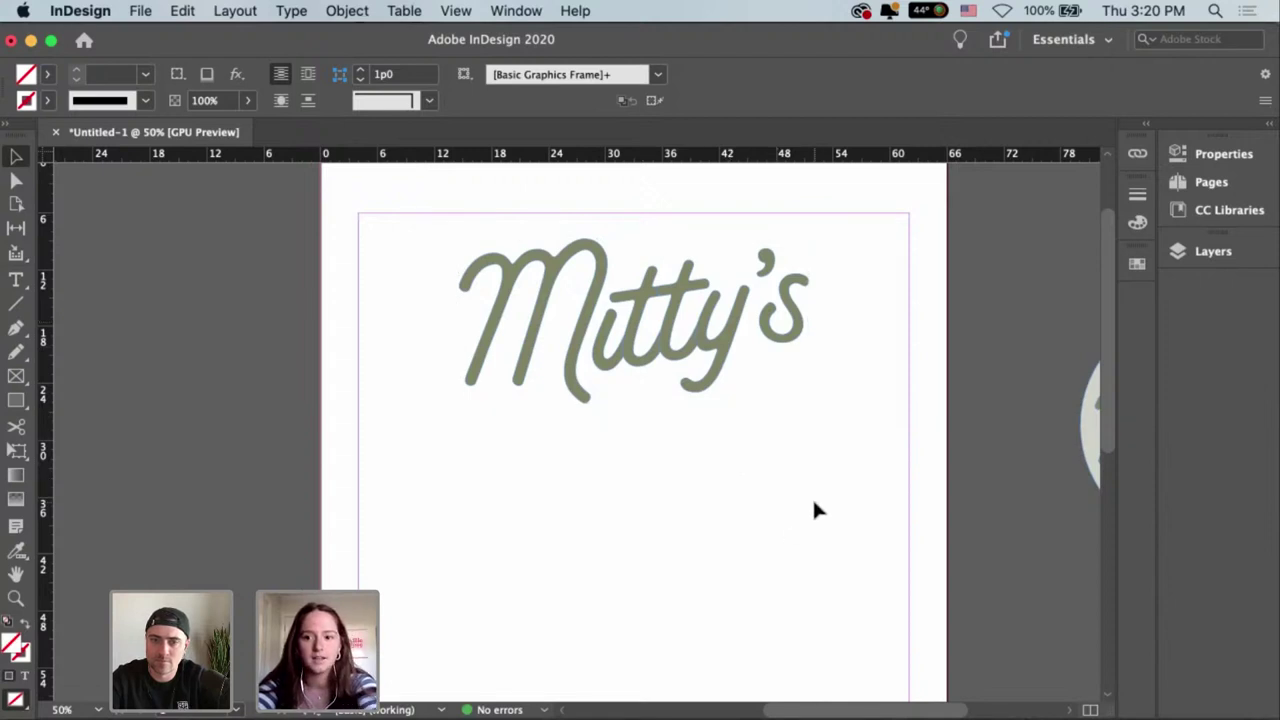
pyautogui.moveTo(864, 495); pyautogui.dragTo(863, 487)
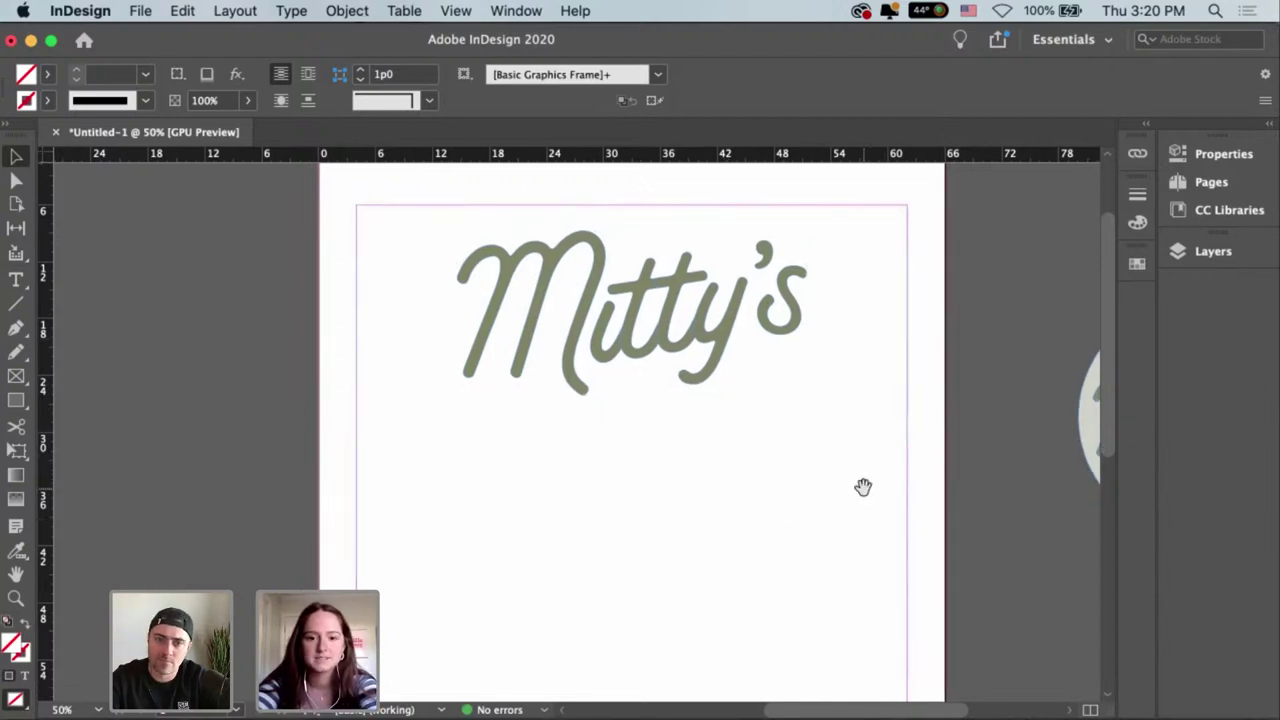
pyautogui.press('Tab')
pyautogui.press('Tab')
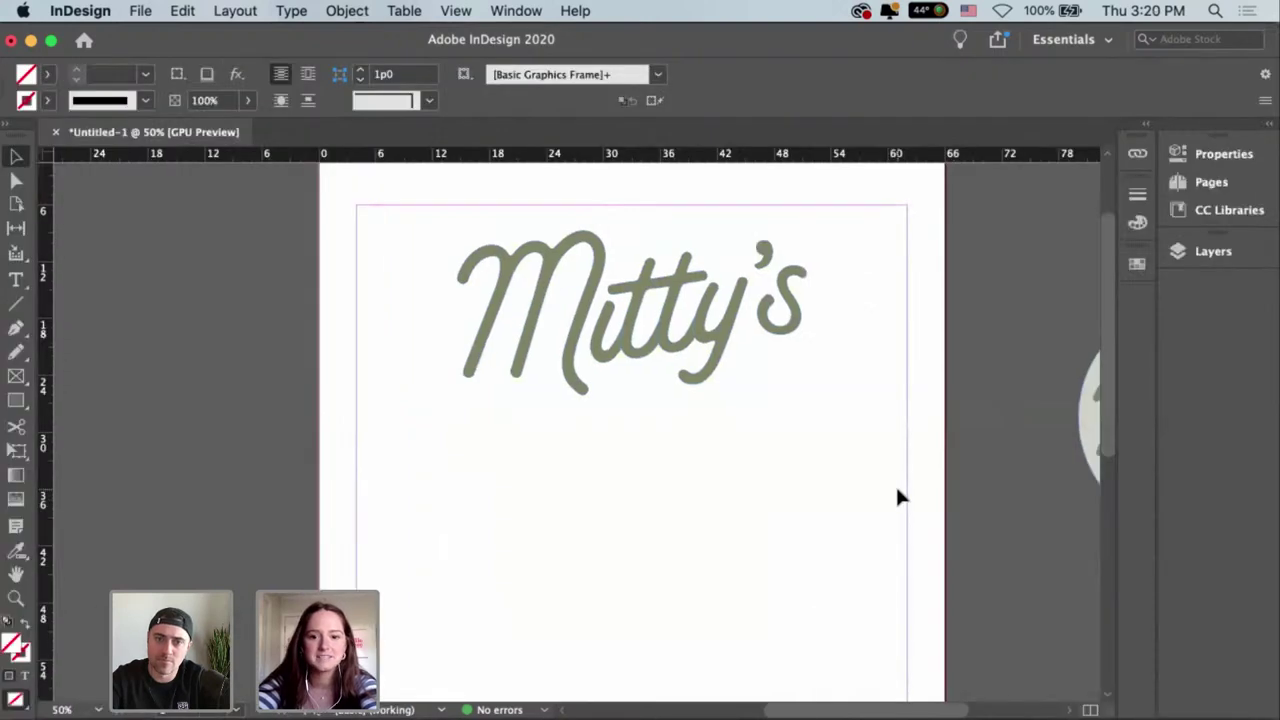
# At 25% zoom, draw a text frame mid-page below the wordmark.
pyautogui.press('super+minus')
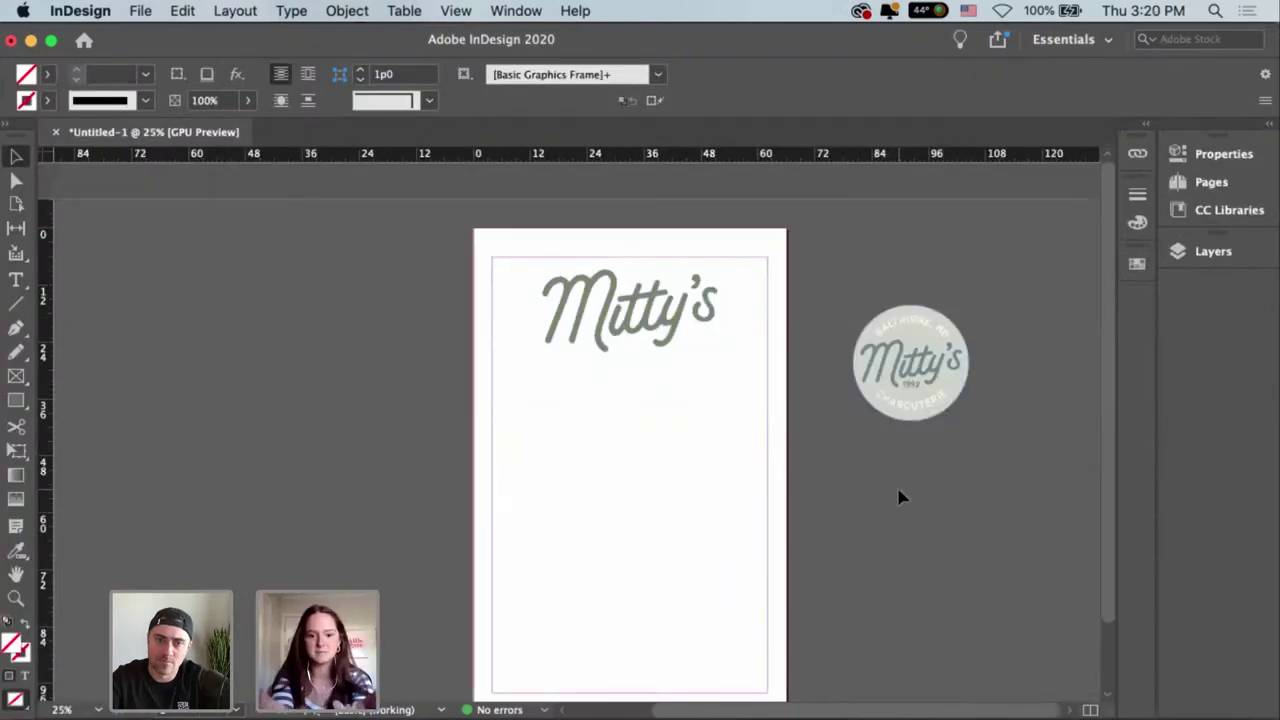
pyautogui.scroll(-2, 890, 480)
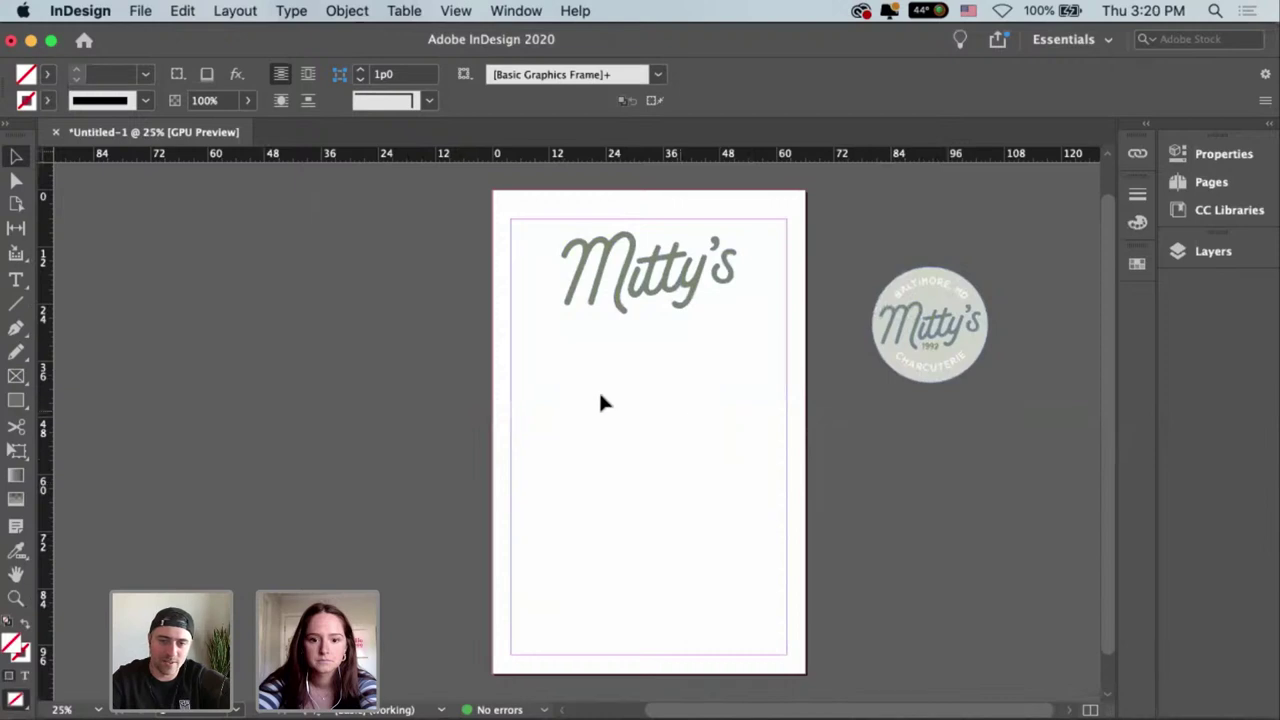
pyautogui.press('t')
pyautogui.moveTo(591, 393); pyautogui.dragTo(718, 418)
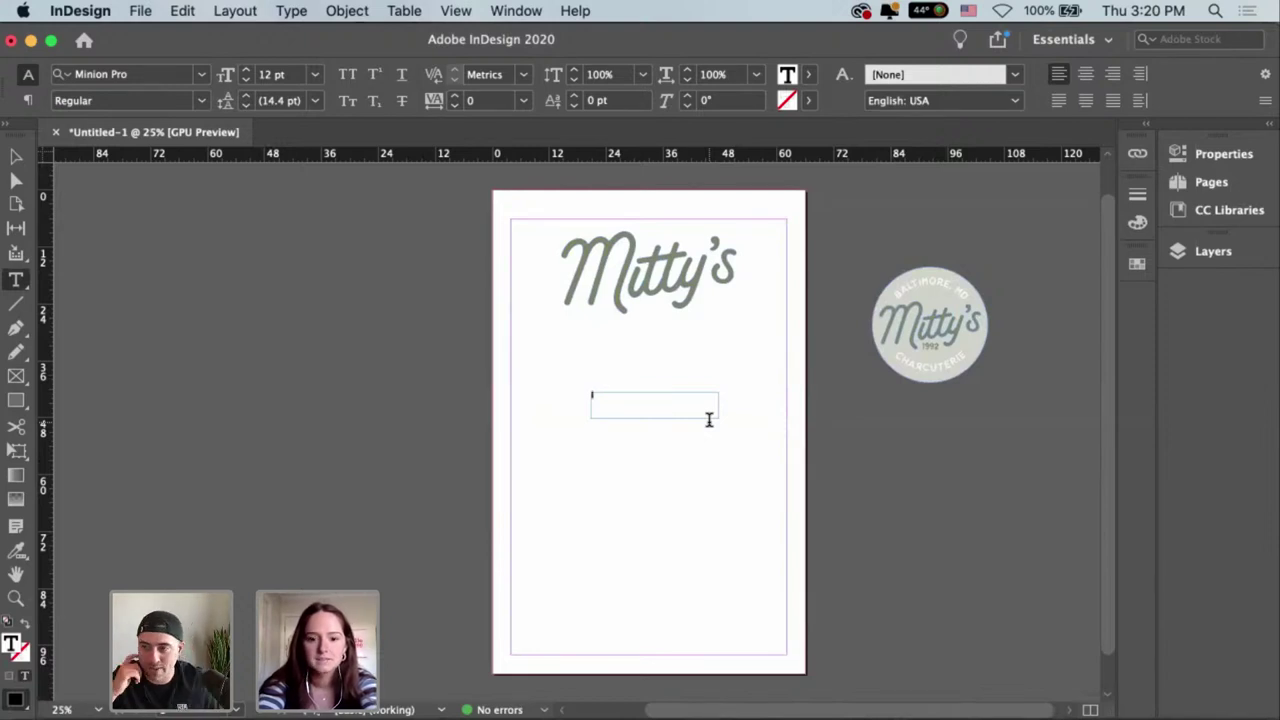
# Enter CHARCUTERIE in the frame and select all of its text.
pyautogui.write('B')
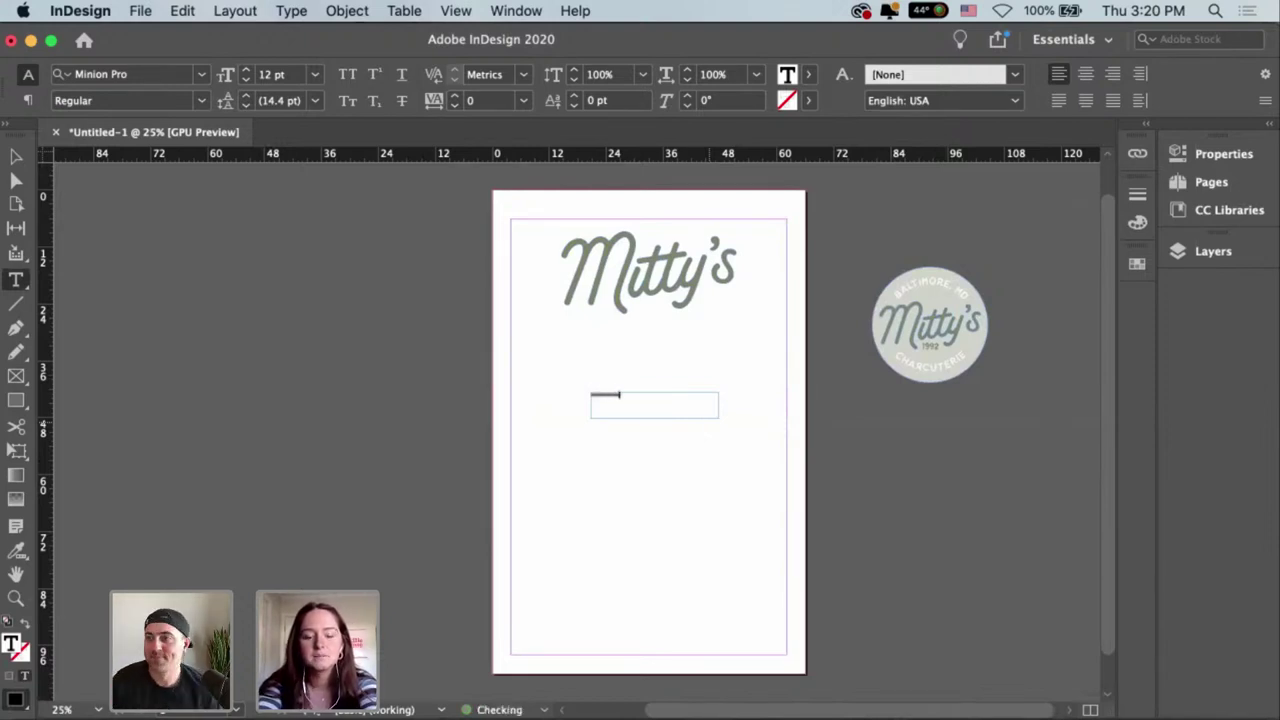
pyautogui.press('Escape')
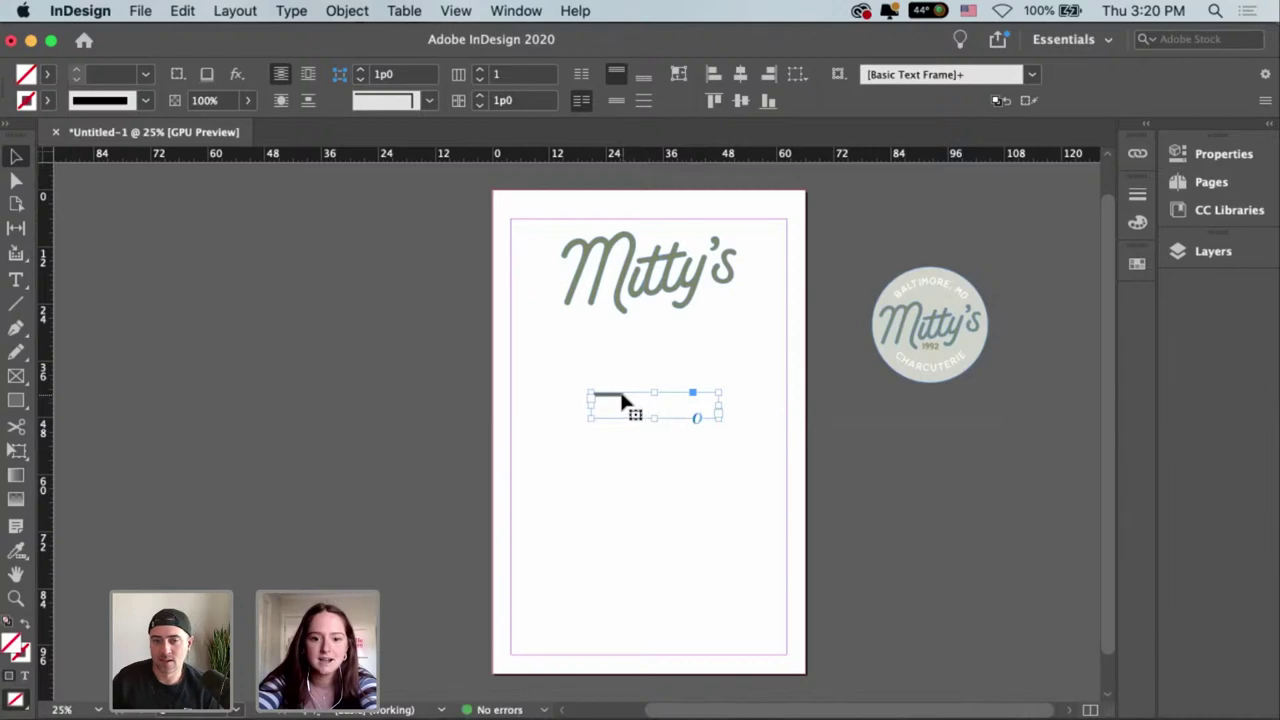
pyautogui.doubleClick(622, 401)
pyautogui.press('super+a')
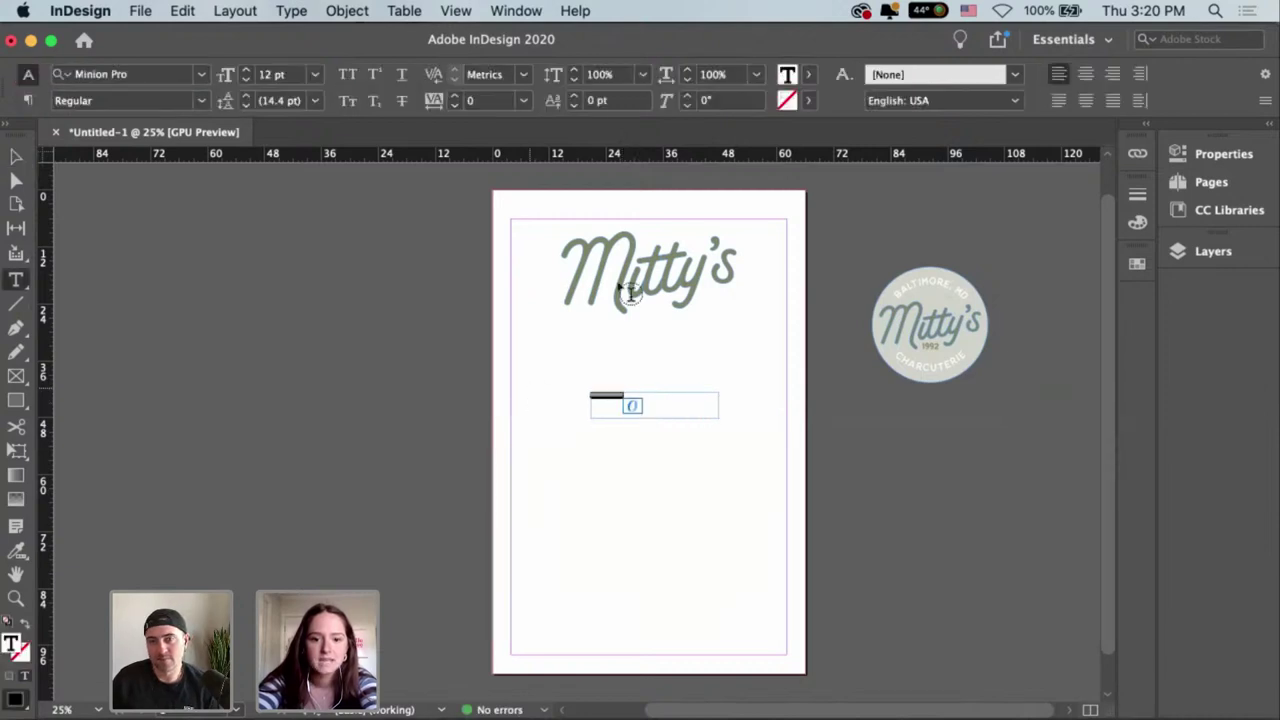
# Raise the CHARCUTERIE font size to 33 pt.
pyautogui.click(246, 71)
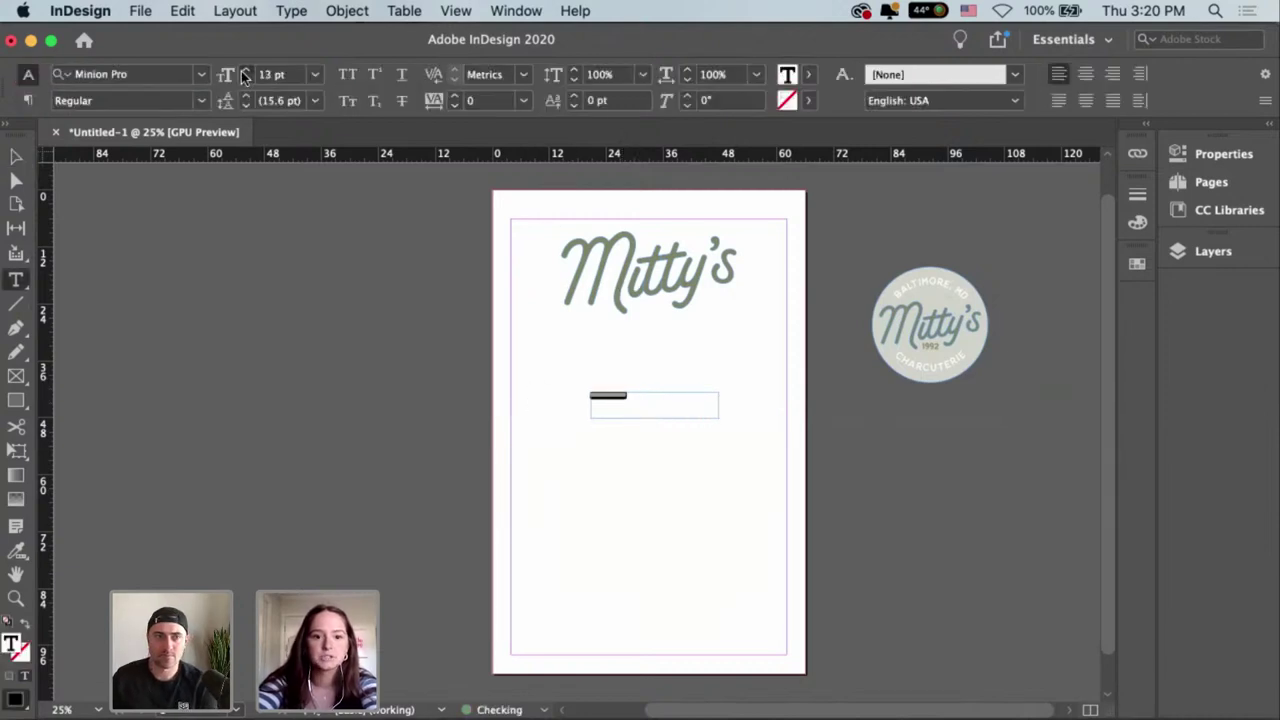
pyautogui.click(246, 71)
pyautogui.click(246, 71)
pyautogui.doubleClick(246, 71)
pyautogui.click(246, 71)
pyautogui.doubleClick(246, 71)
pyautogui.click(246, 71)
pyautogui.doubleClick(246, 71)
pyautogui.click(246, 71)
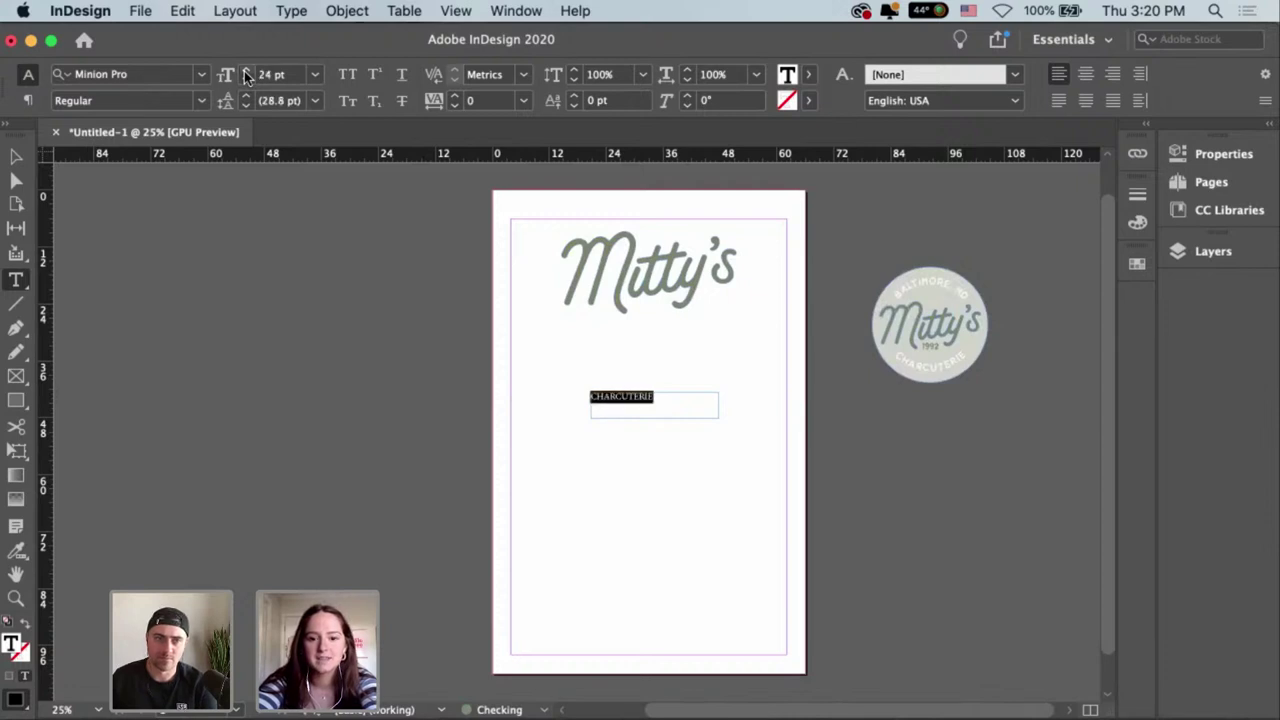
pyautogui.click(246, 71)
pyautogui.doubleClick(246, 71)
pyautogui.doubleClick(246, 71)
pyautogui.doubleClick(246, 71)
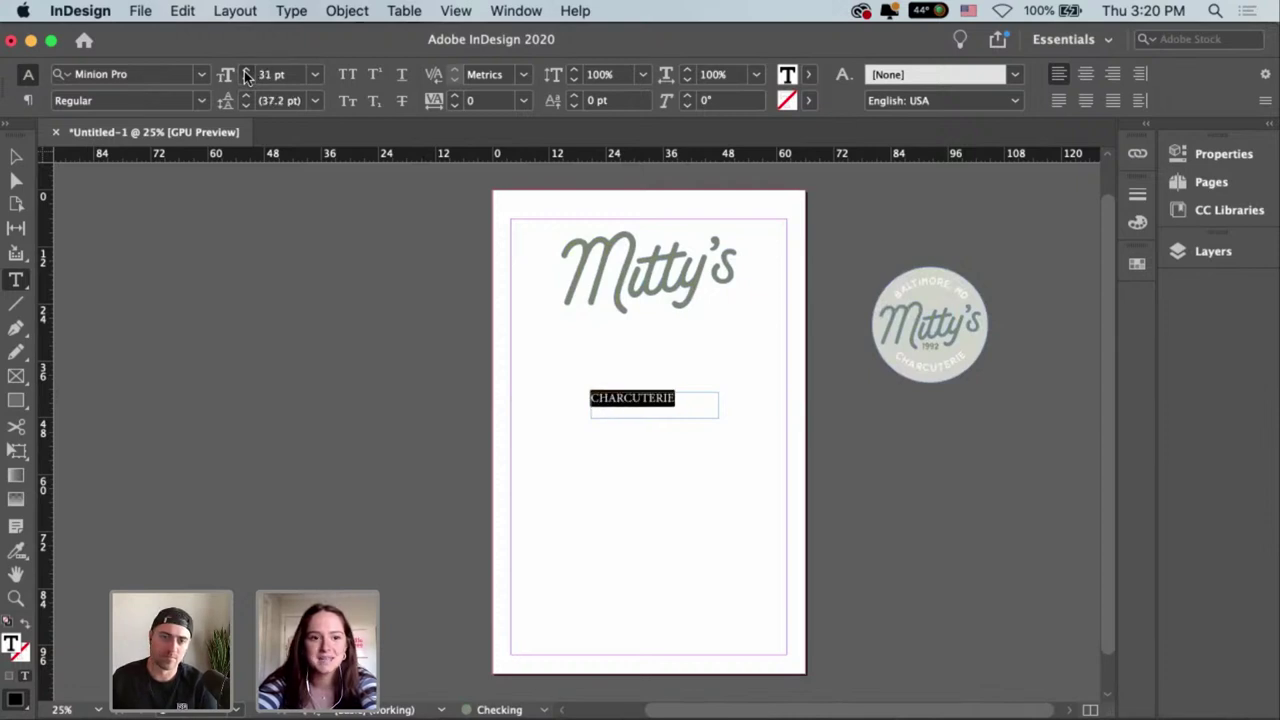
pyautogui.doubleClick(246, 71)
# Set CHARCUTERIE in the Thistails Sans Rough font.
pyautogui.click(185, 76)
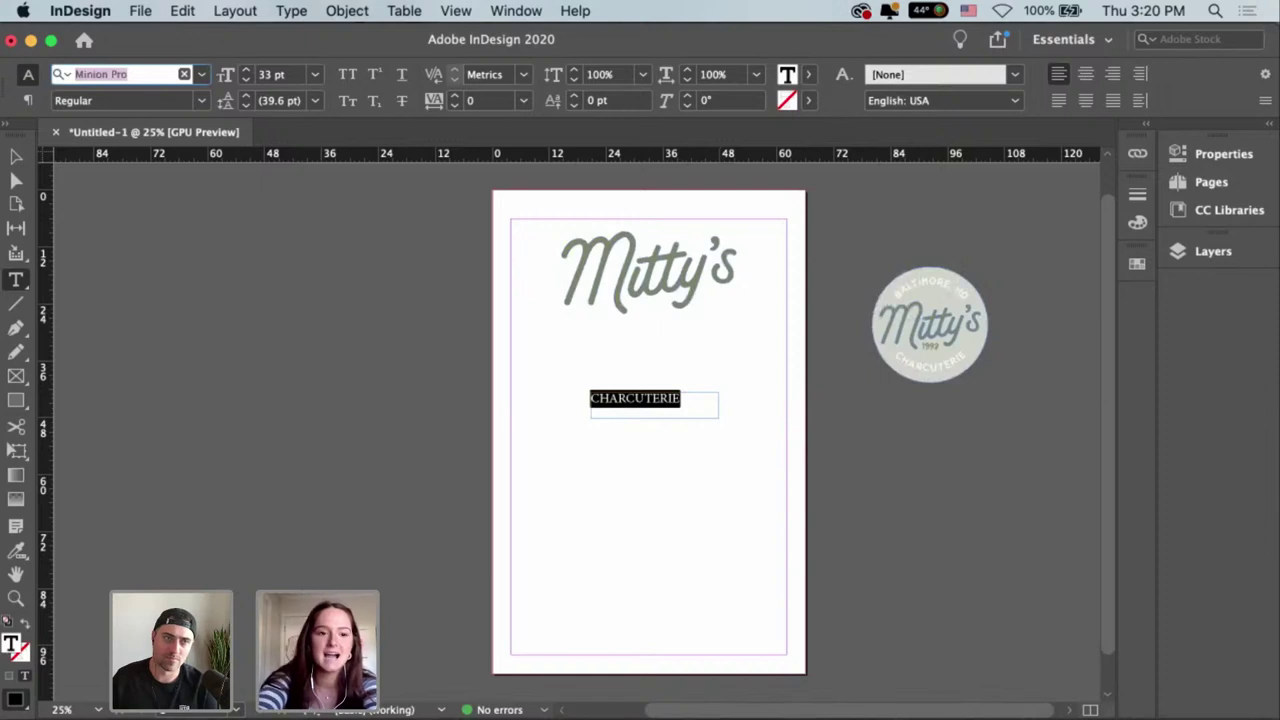
pyautogui.write('T')
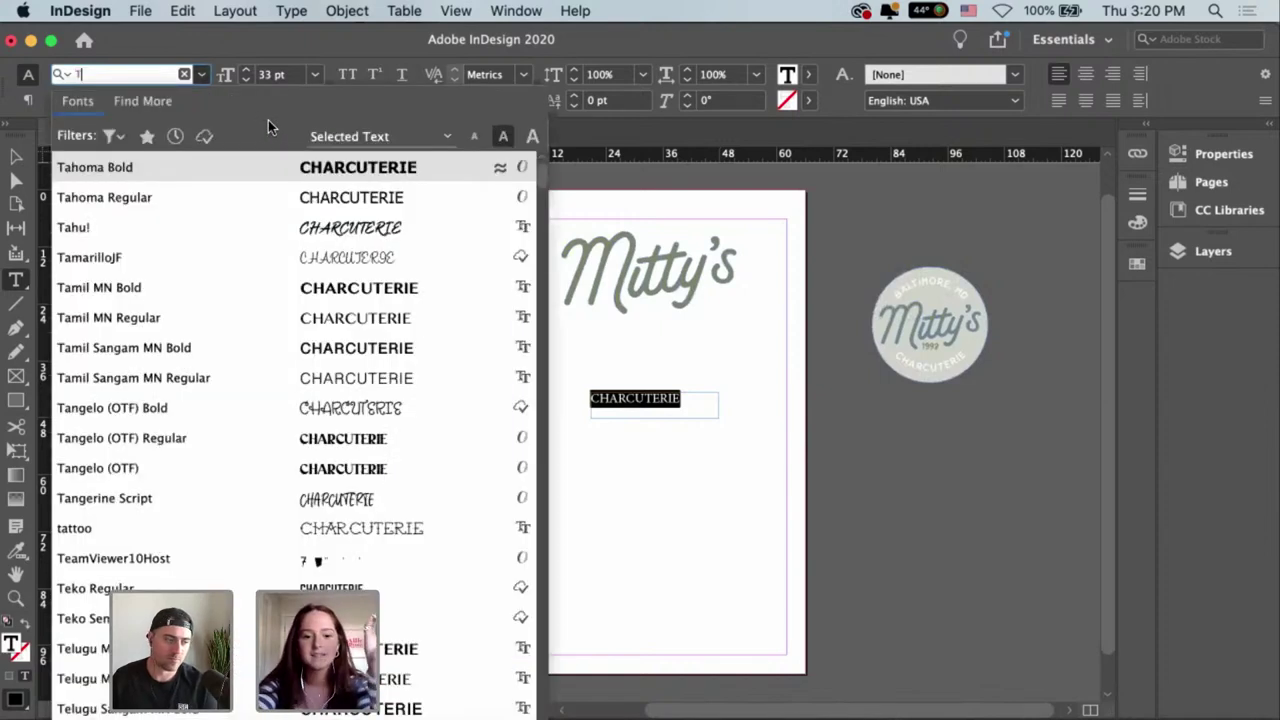
pyautogui.write('HIS')
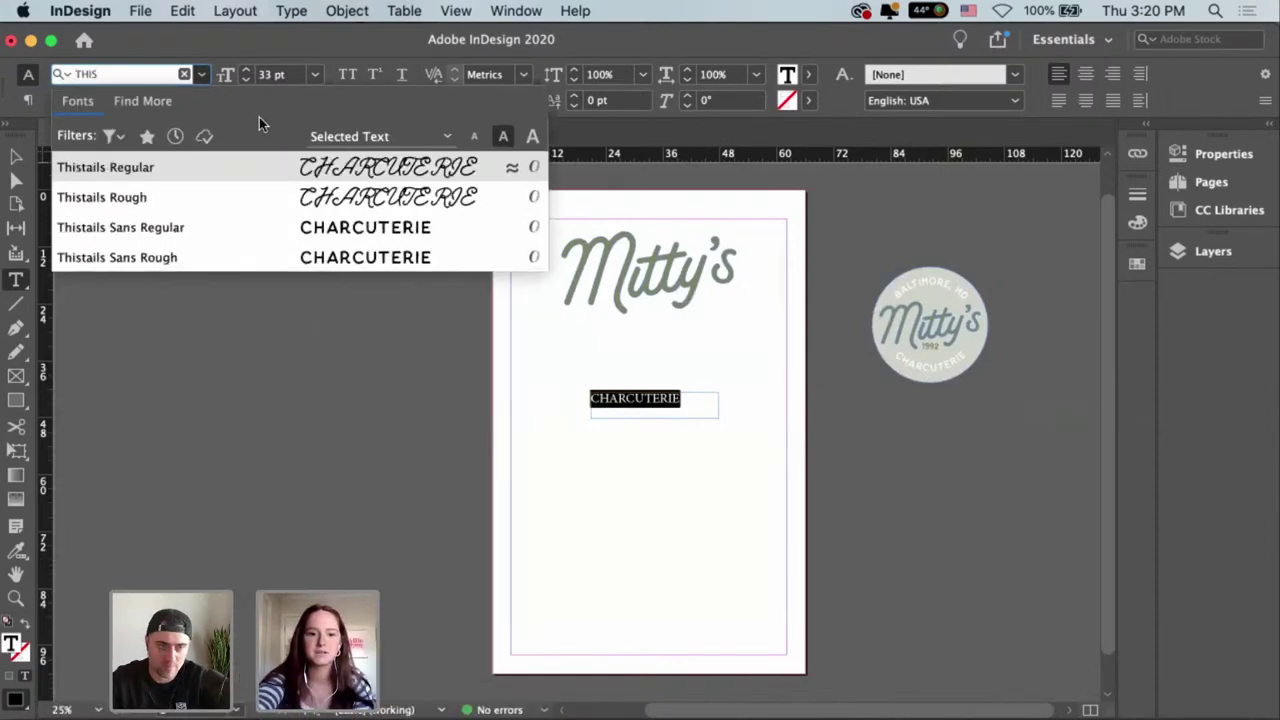
pyautogui.click(305, 257)
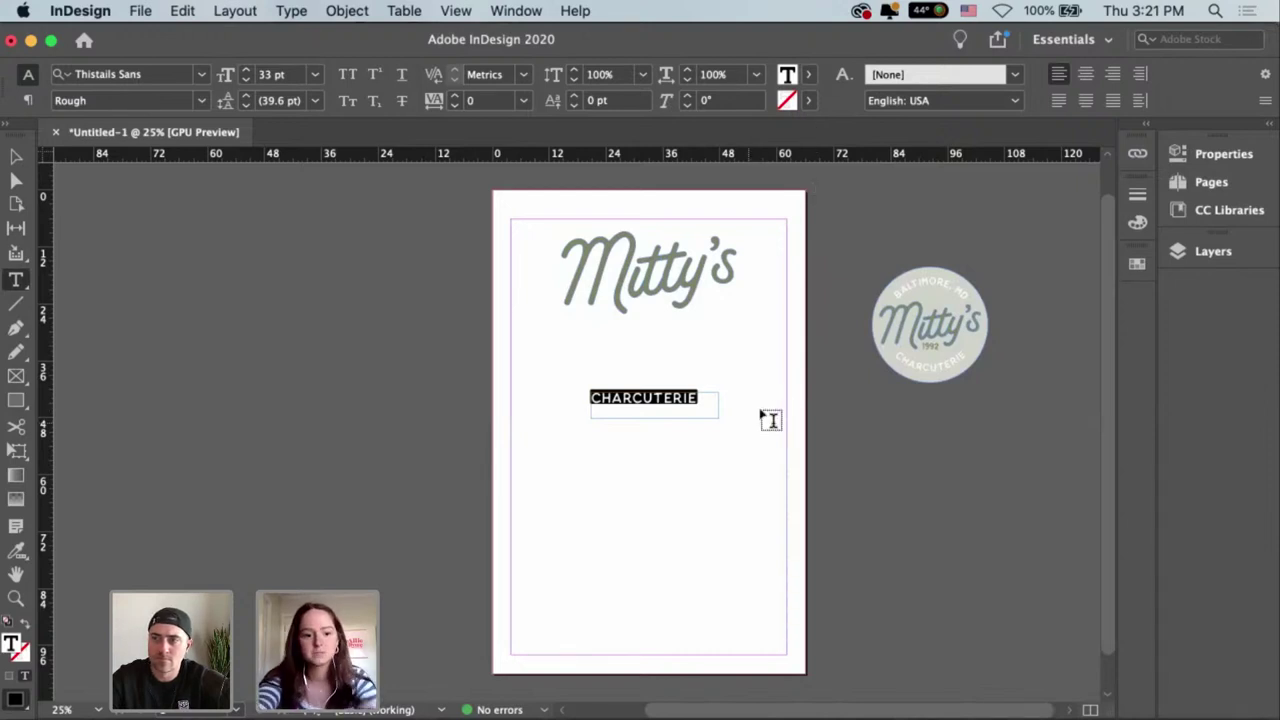
pyautogui.press('Escape')
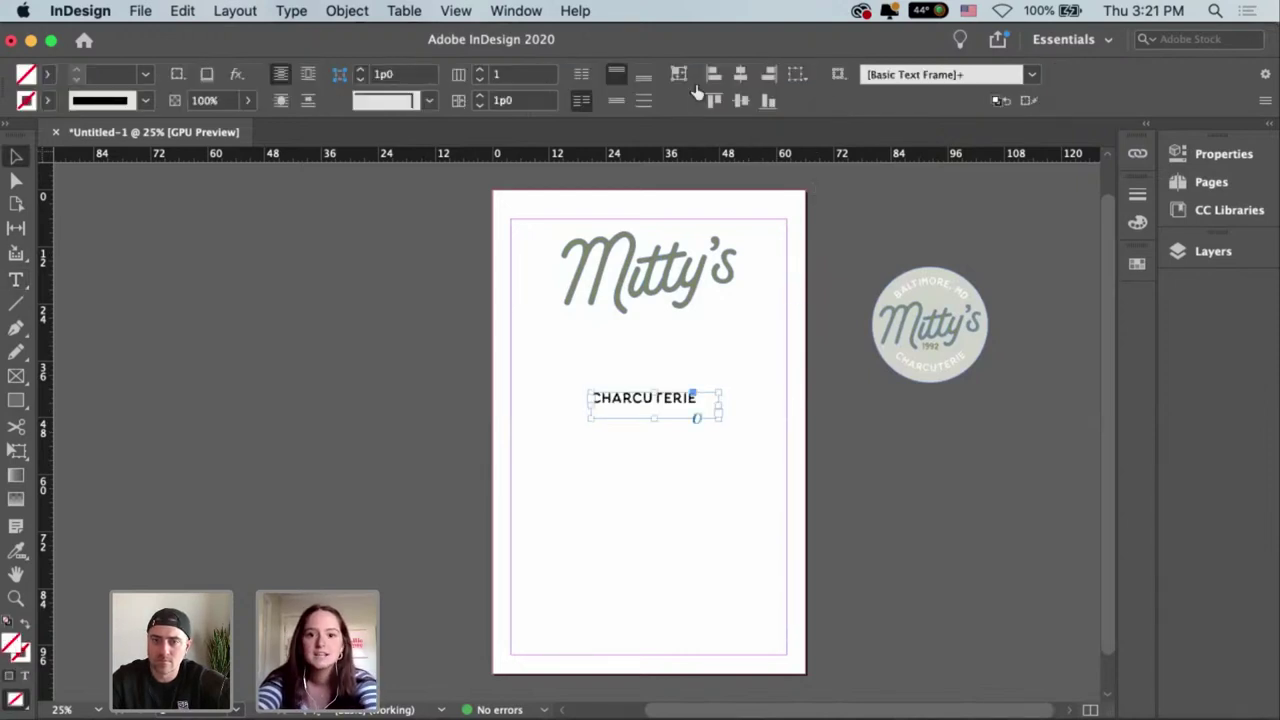
# Fit the CHARCUTERIE frame to its text and place it directly under the wordmark.
pyautogui.click(678, 74)
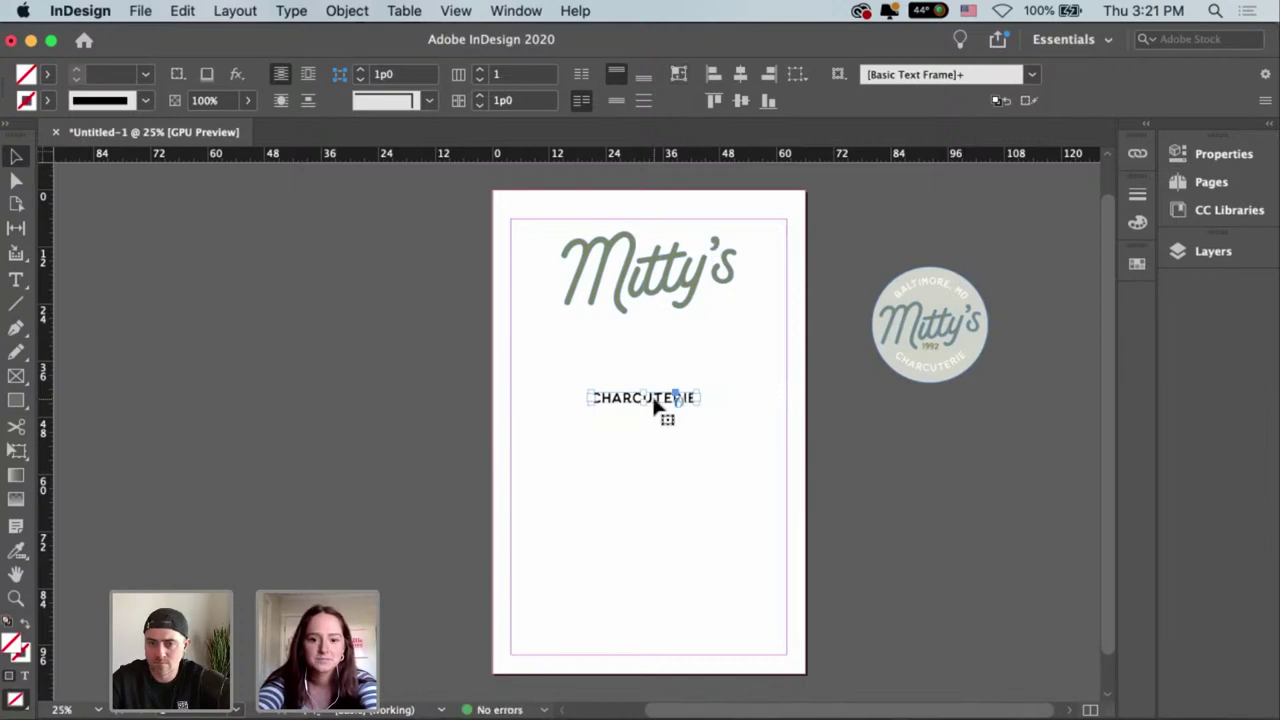
pyautogui.moveTo(655, 403); pyautogui.dragTo(660, 328)
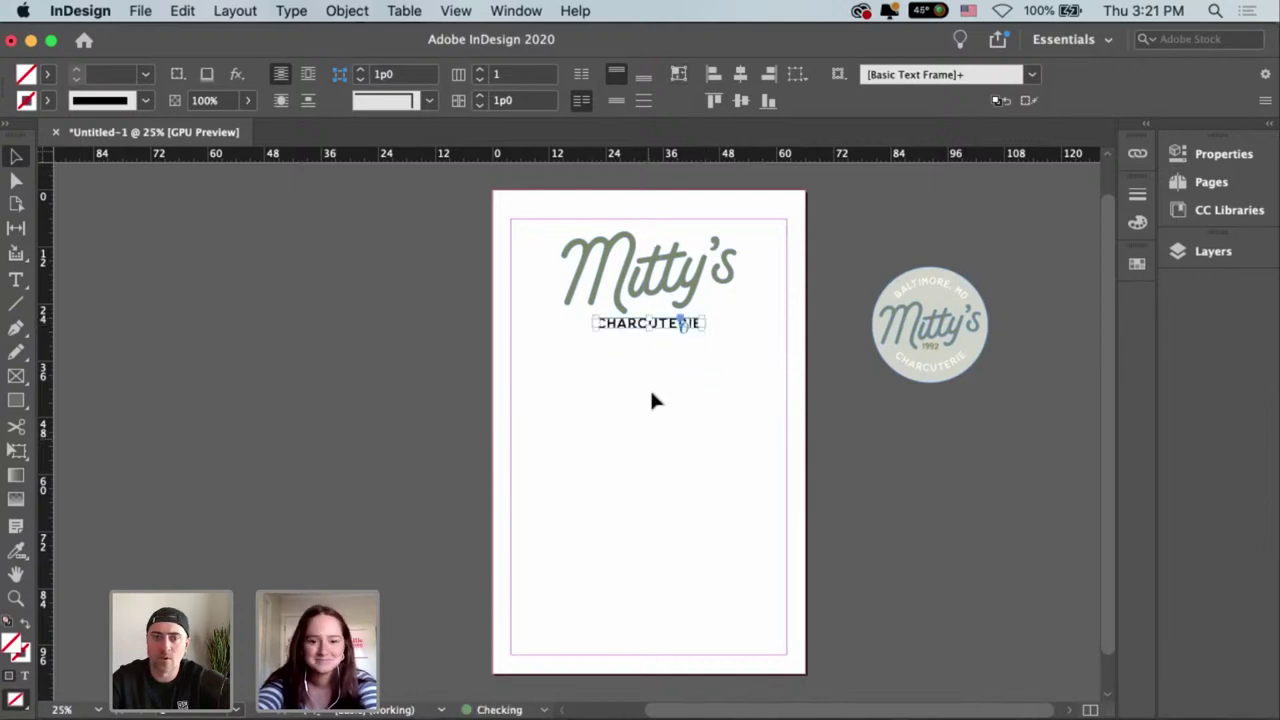
pyautogui.click(651, 400)
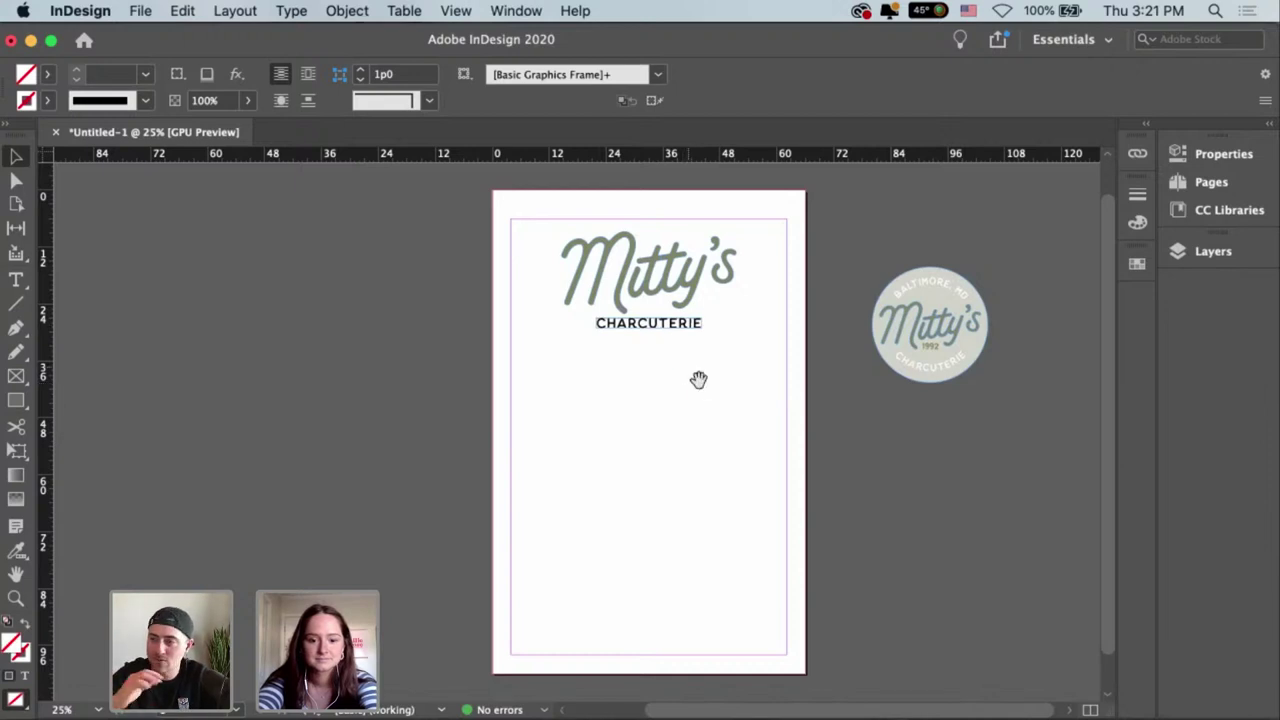
pyautogui.moveTo(698, 379); pyautogui.dragTo(691, 380)
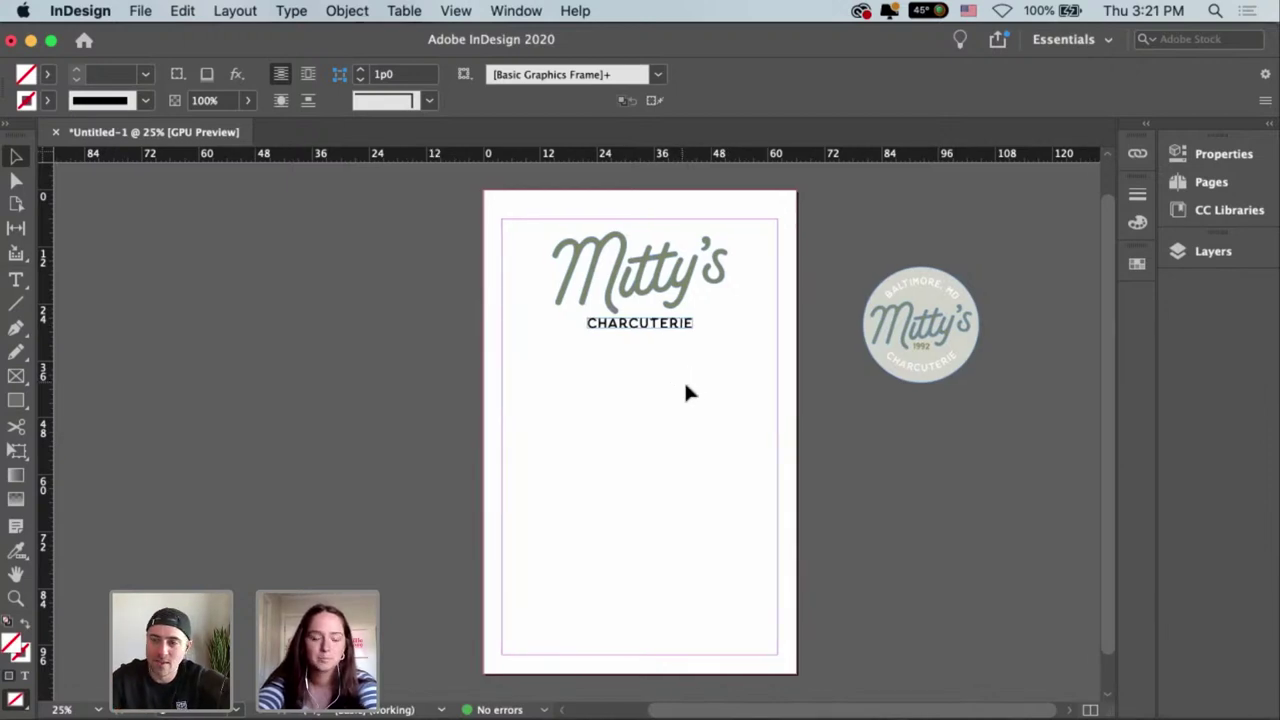
# Centre the wordmark and CHARCUTERIE horizontally, aligned to the page.
pyautogui.moveTo(721, 383); pyautogui.dragTo(628, 285)
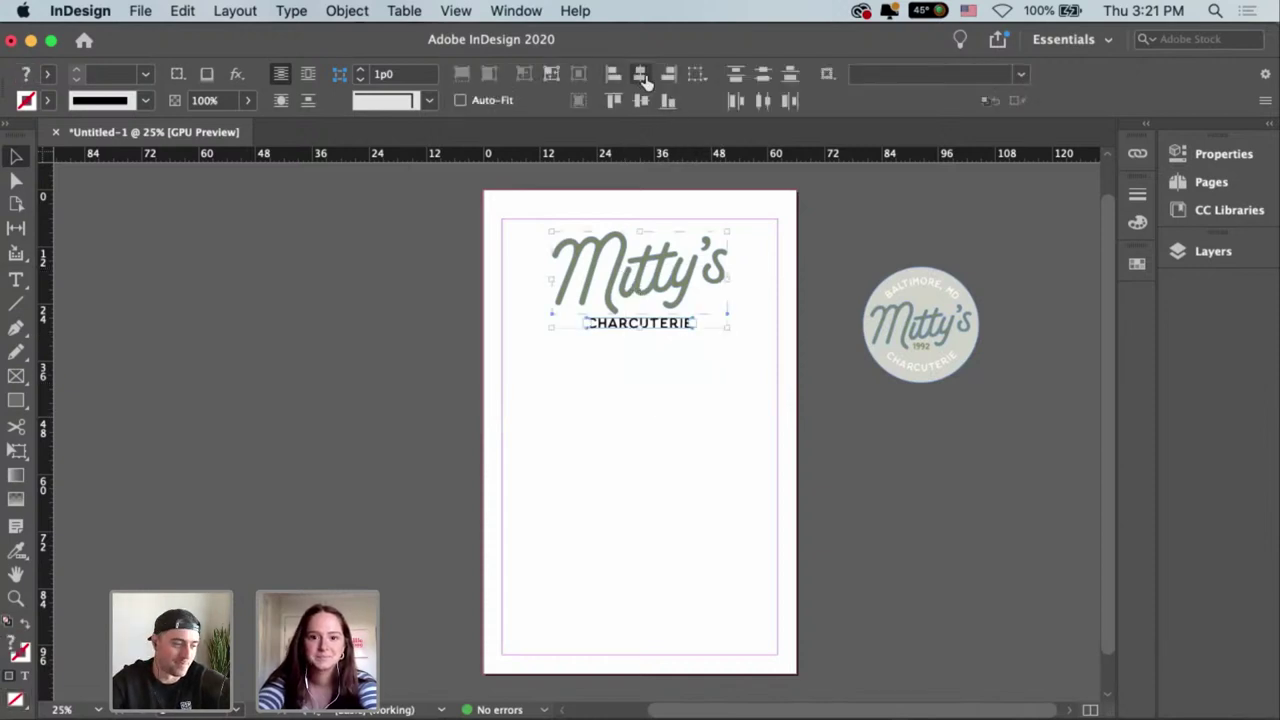
pyautogui.click(699, 75)
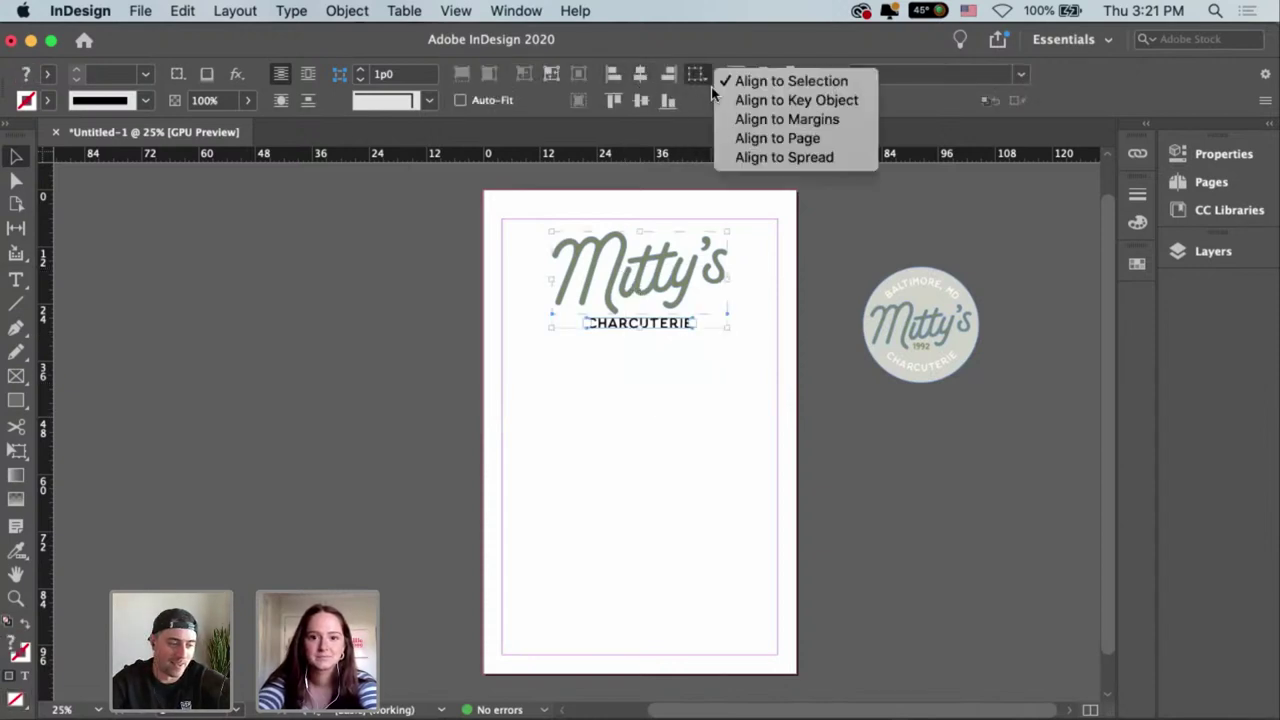
pyautogui.click(770, 138)
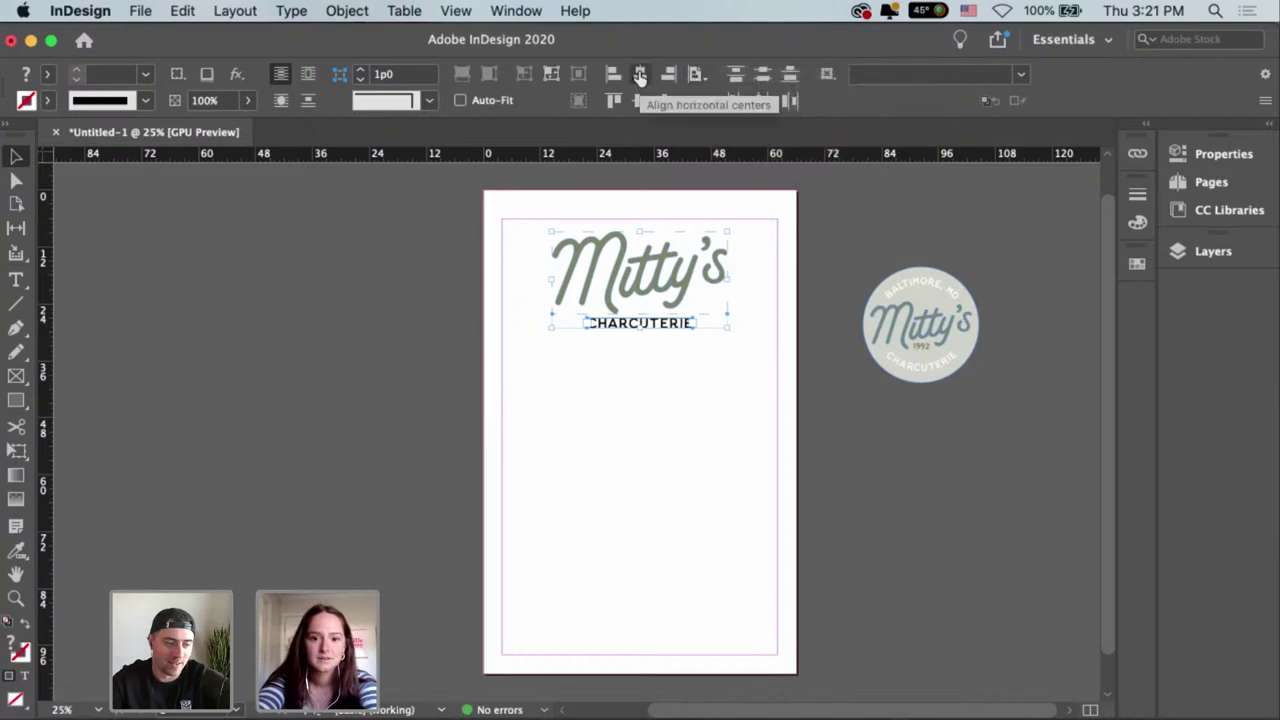
pyautogui.click(725, 372)
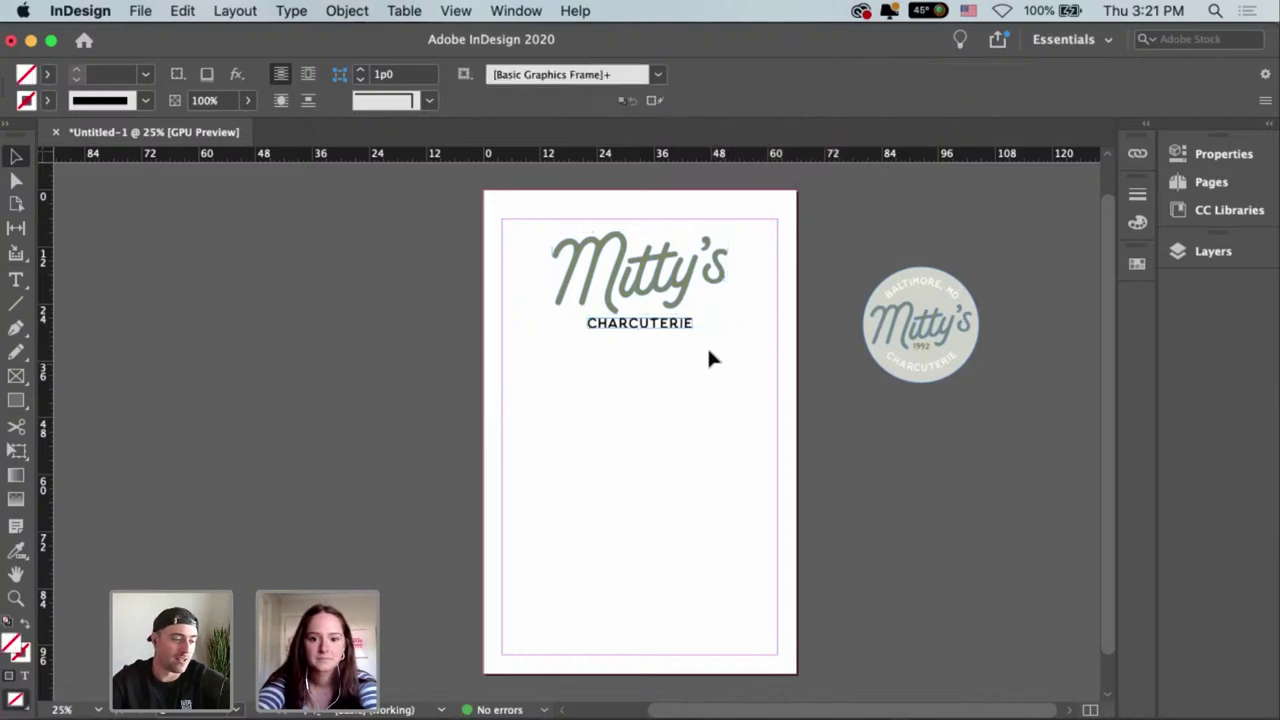
# Try sampling attributes from the circular logo onto CHARCUTERIE, then back out.
pyautogui.click(684, 330)
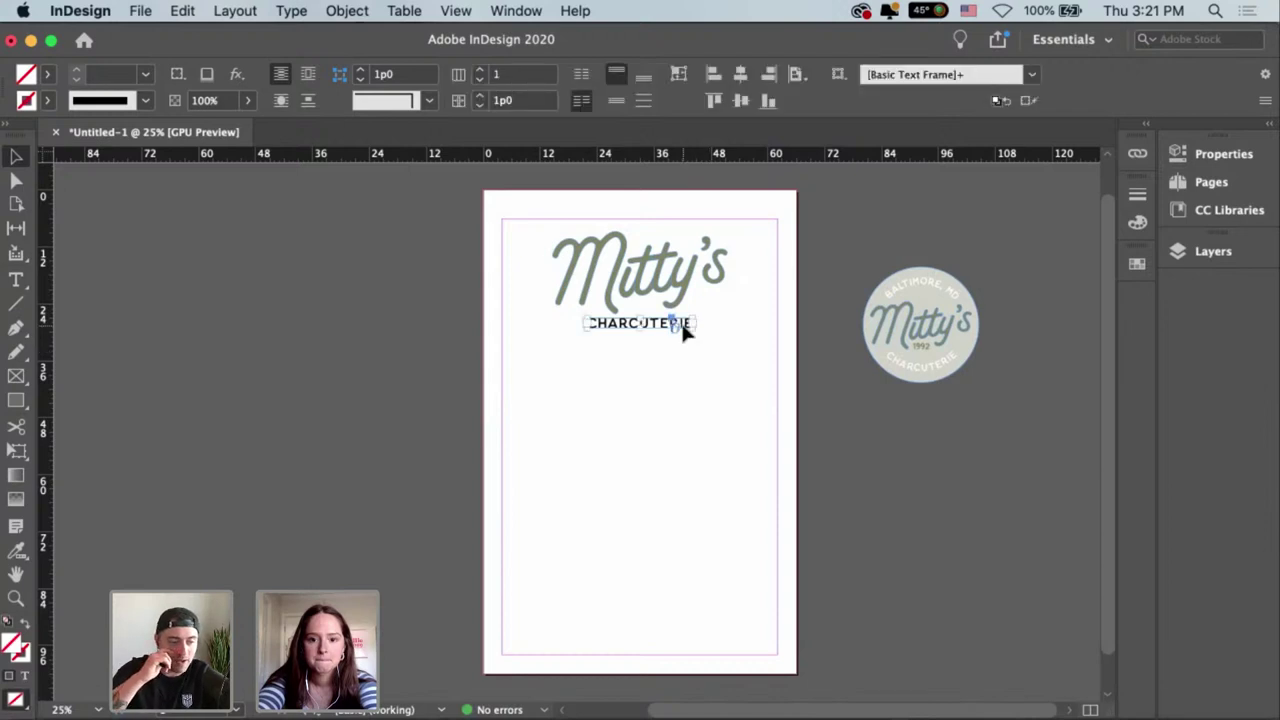
pyautogui.press('i')
pyautogui.click(928, 292)
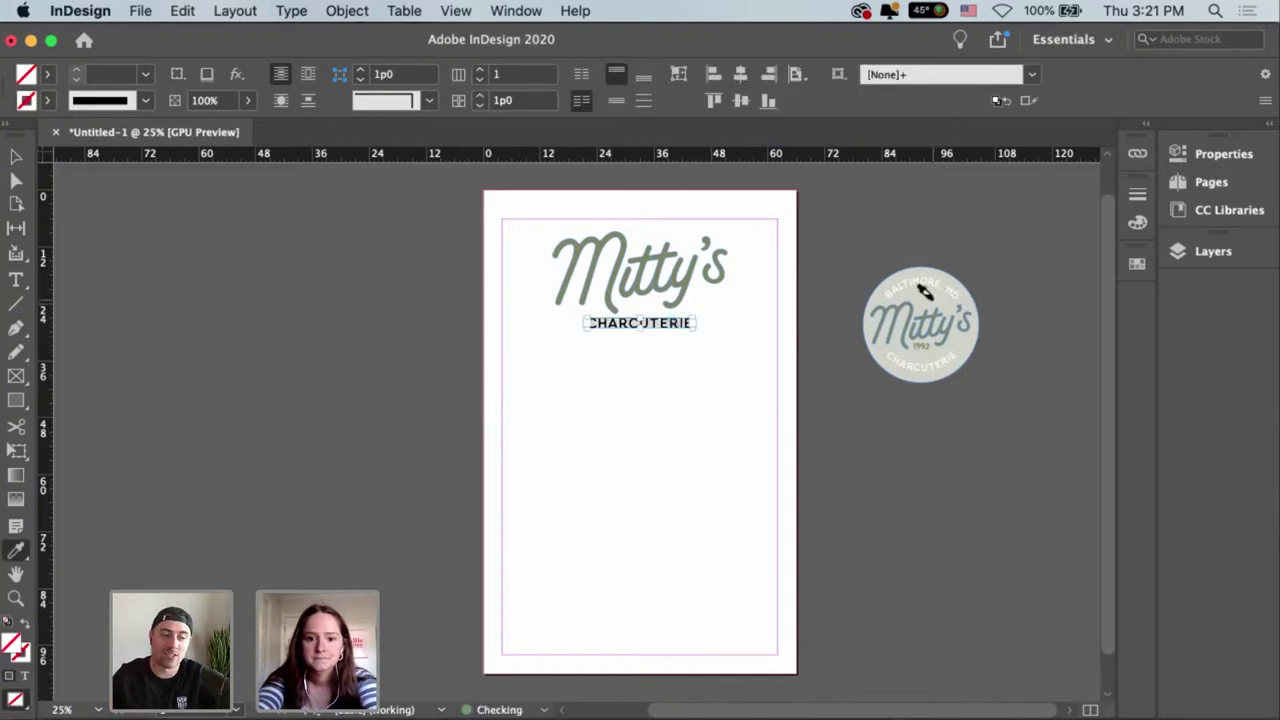
pyautogui.press('Escape')
pyautogui.press('v')
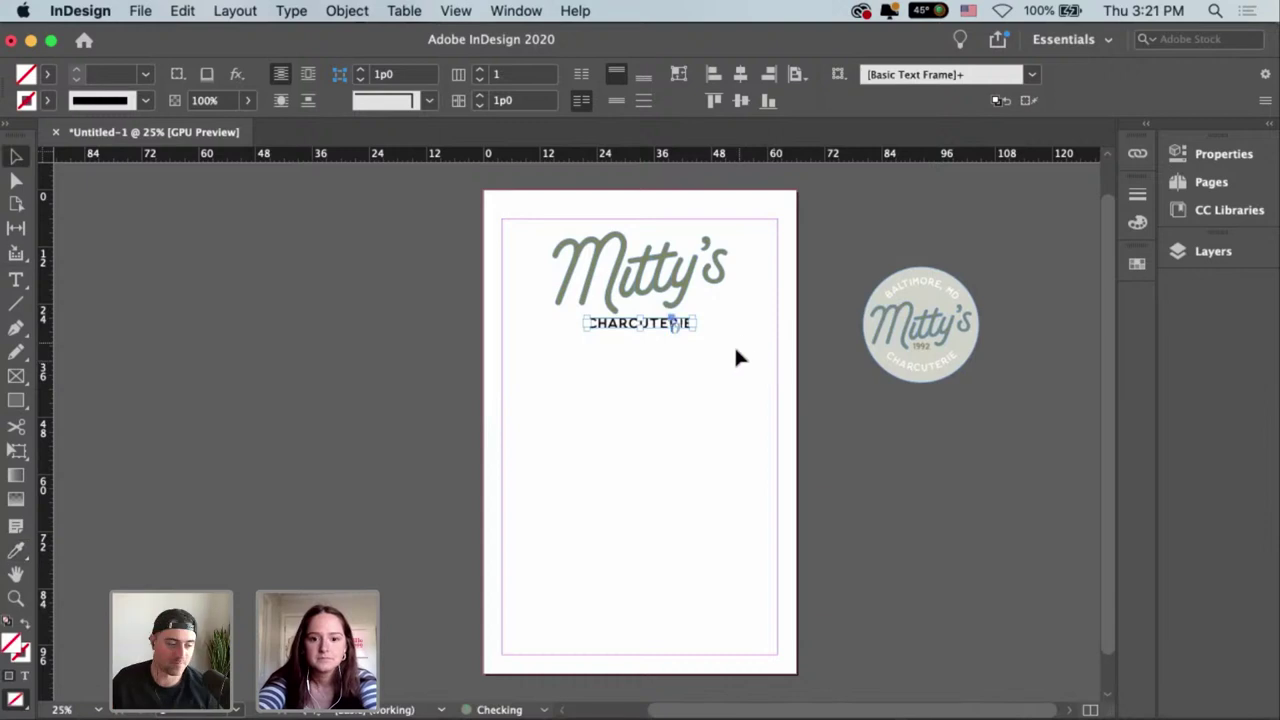
# Set the kerning of the CHARCUTERIE text to Metrics.
pyautogui.click(676, 326)
pyautogui.doubleClick(678, 324)
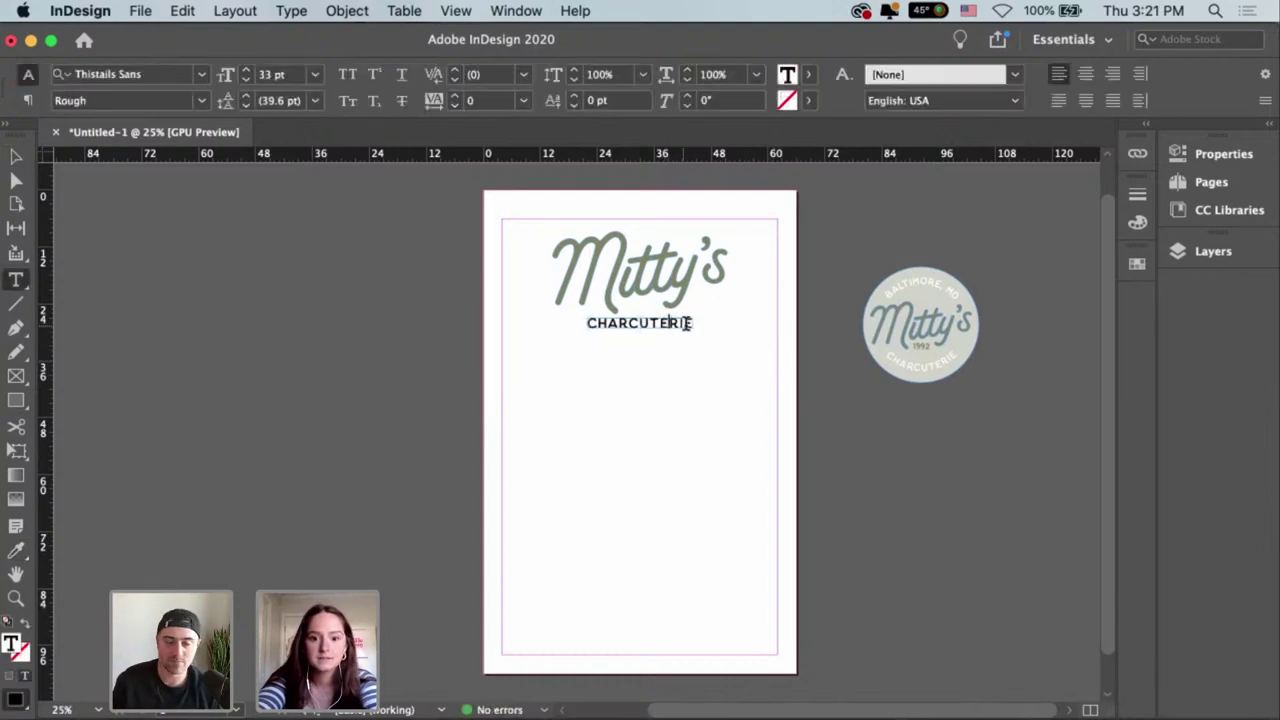
pyautogui.press('super+a')
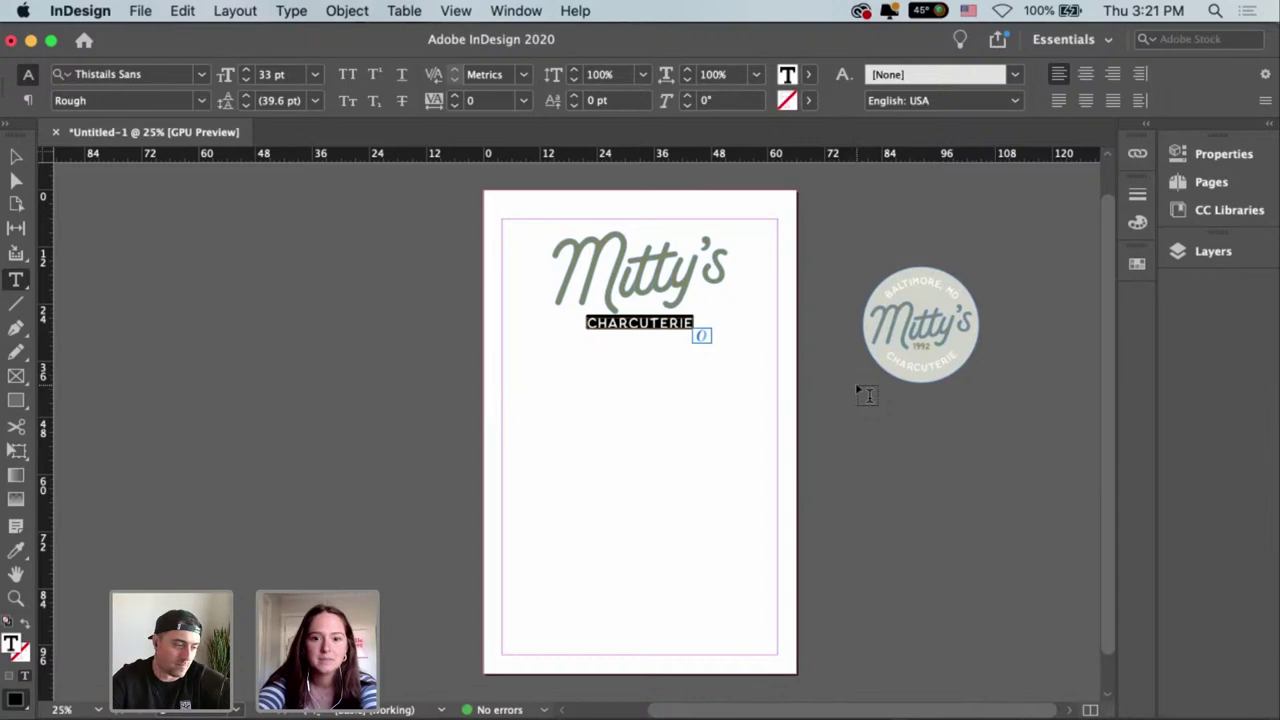
pyautogui.press('Escape')
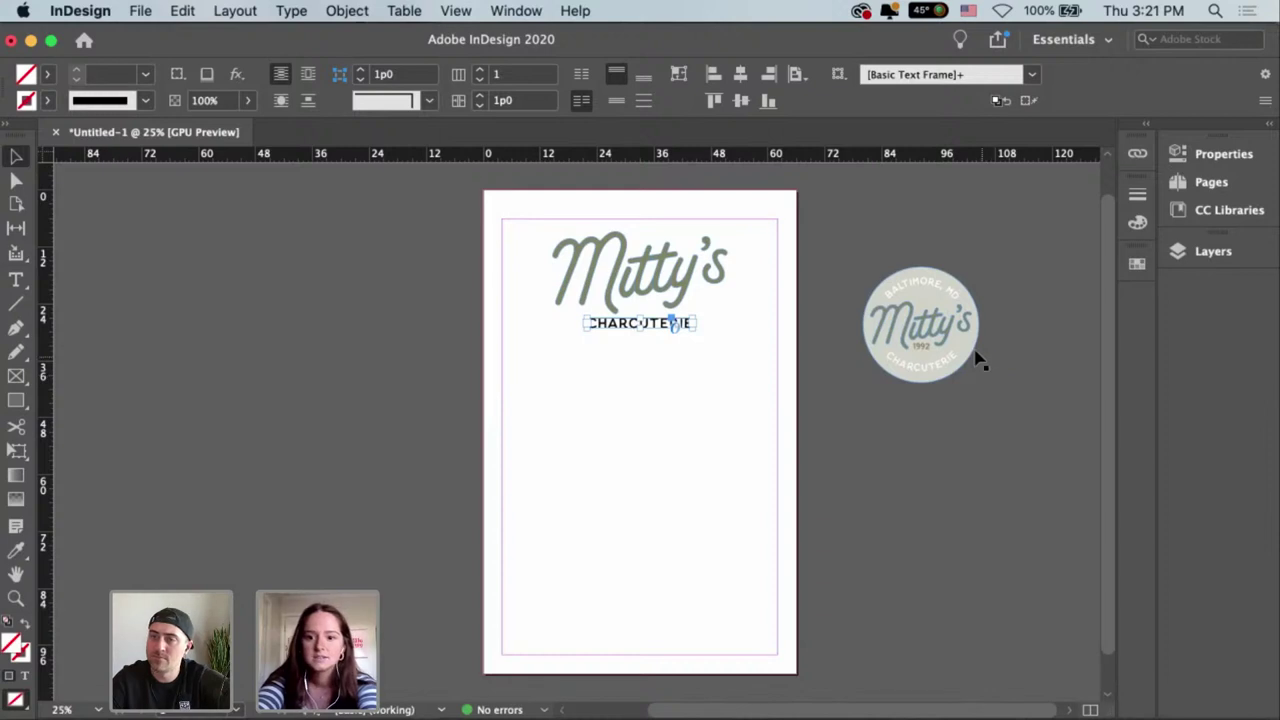
pyautogui.click(983, 362)
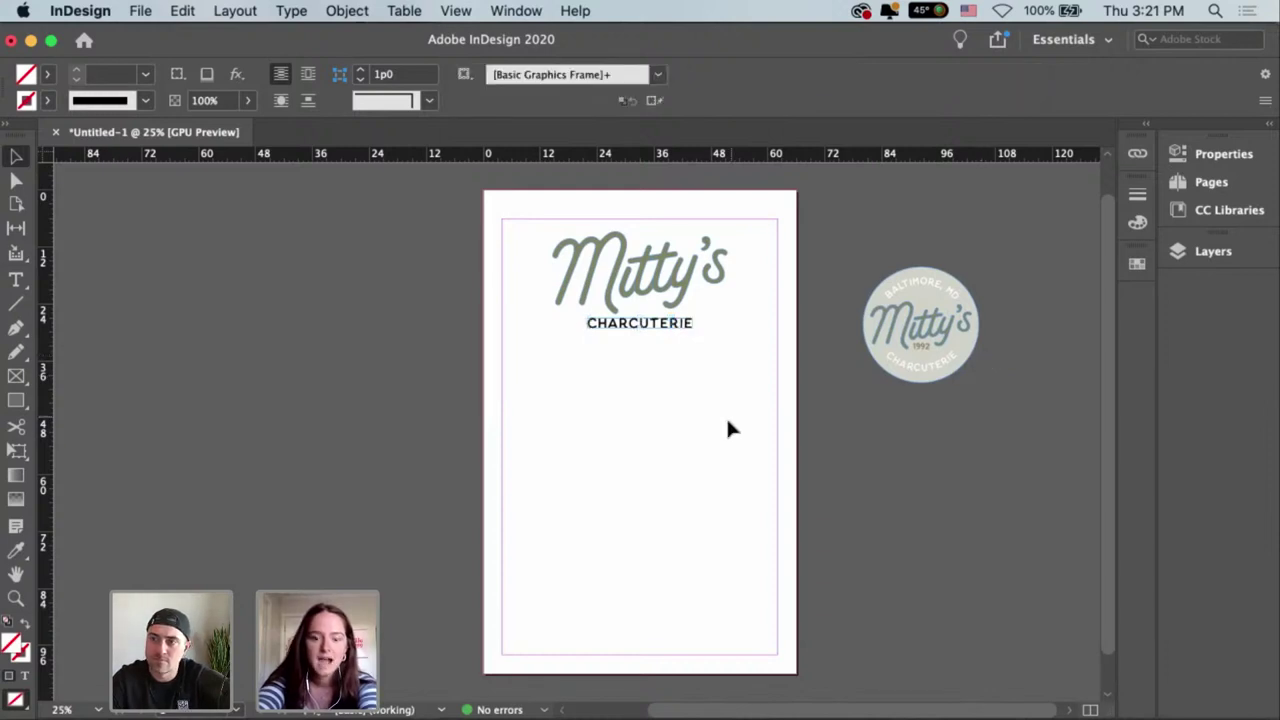
pyautogui.moveTo(734, 403); pyautogui.dragTo(730, 398)
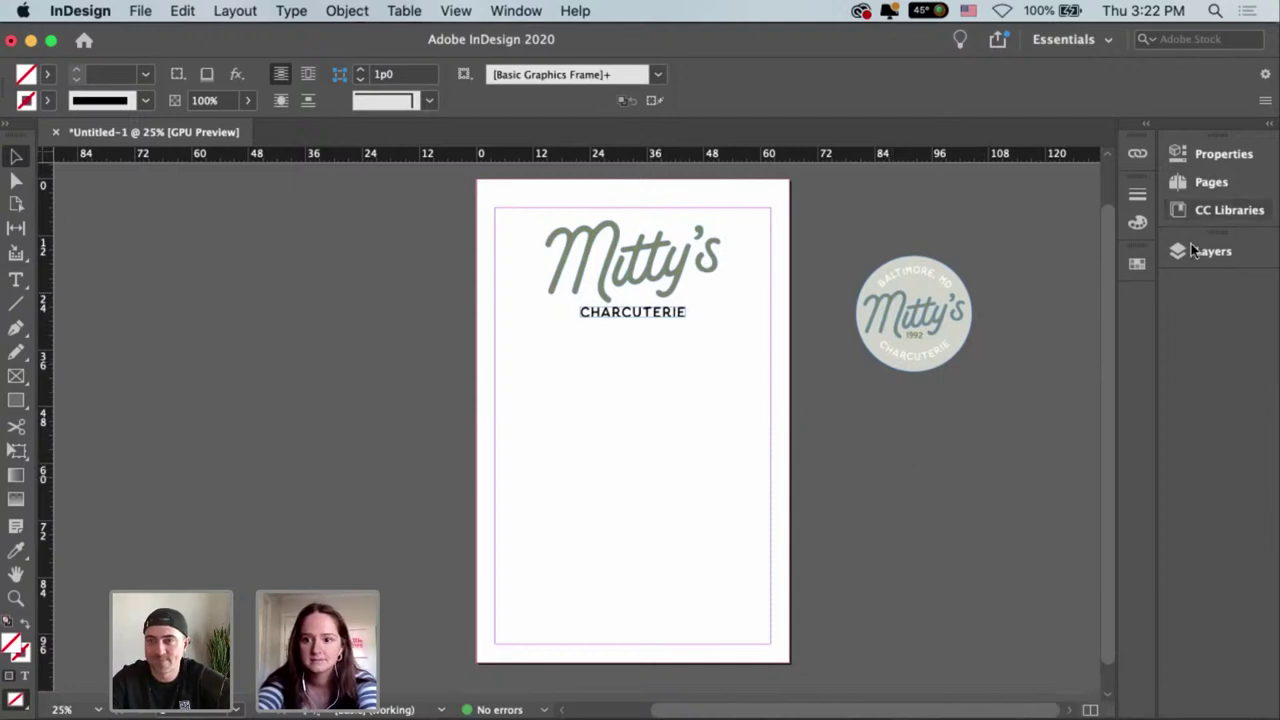
# Expand the Swatches panel and try applying r209g211b201 to the CHARCUTERIE frame.
pyautogui.click(1138, 265)
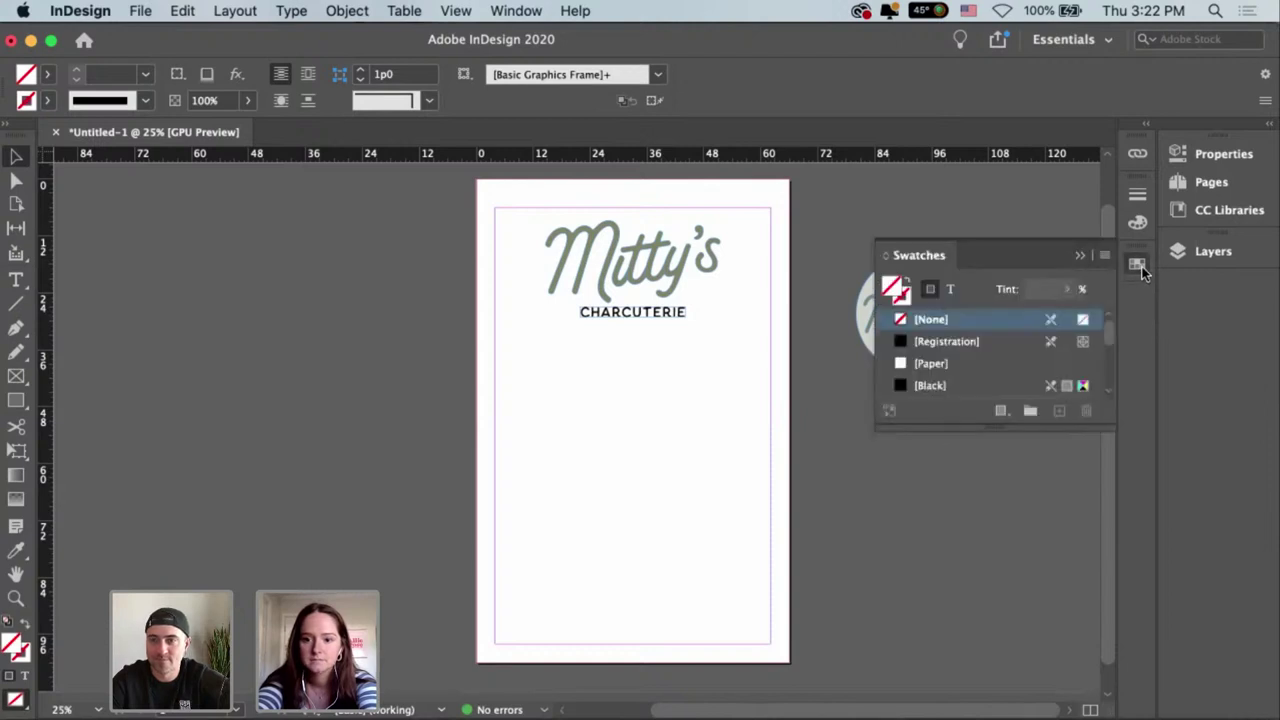
pyautogui.moveTo(984, 424); pyautogui.dragTo(984, 670)
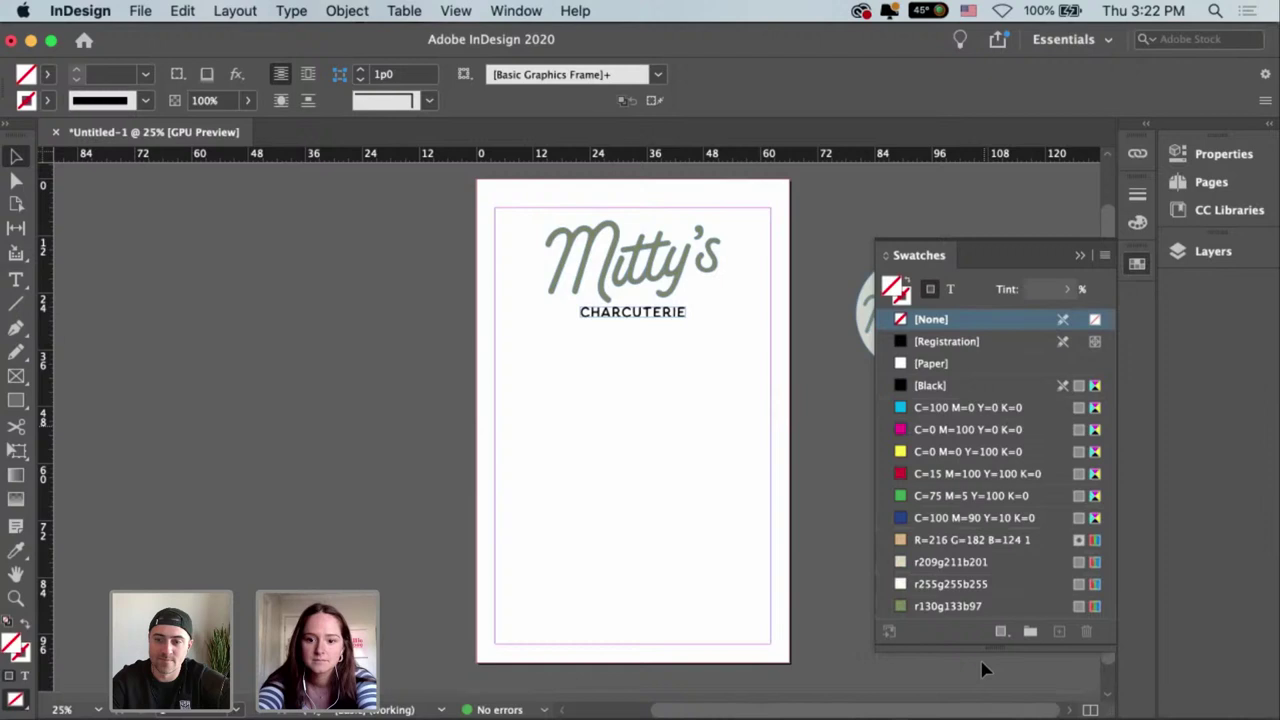
pyautogui.click(967, 562)
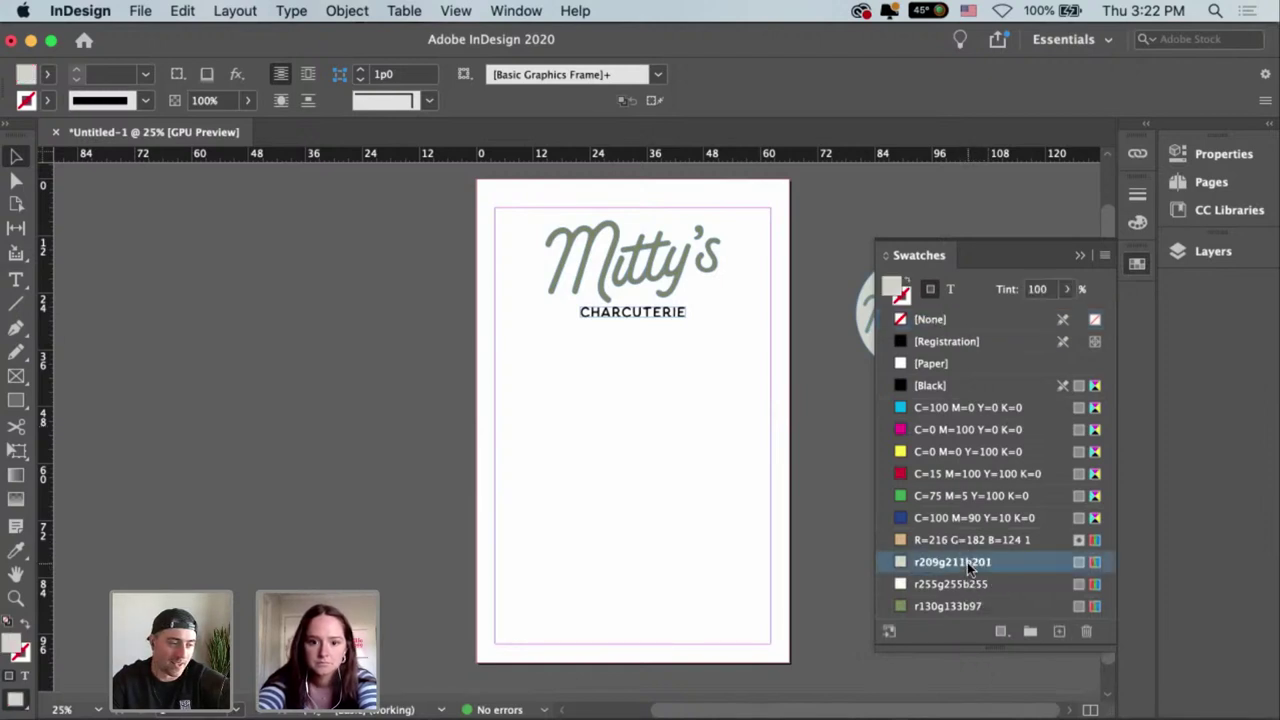
pyautogui.click(661, 321)
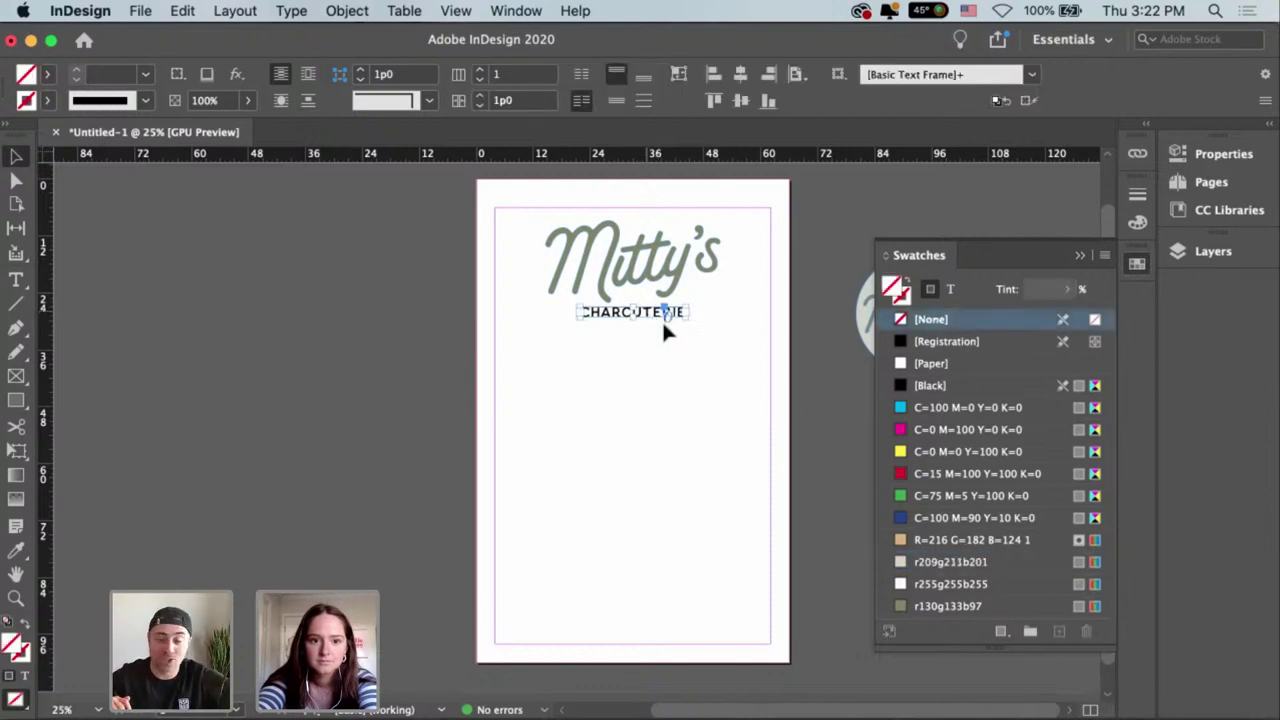
pyautogui.click(959, 561)
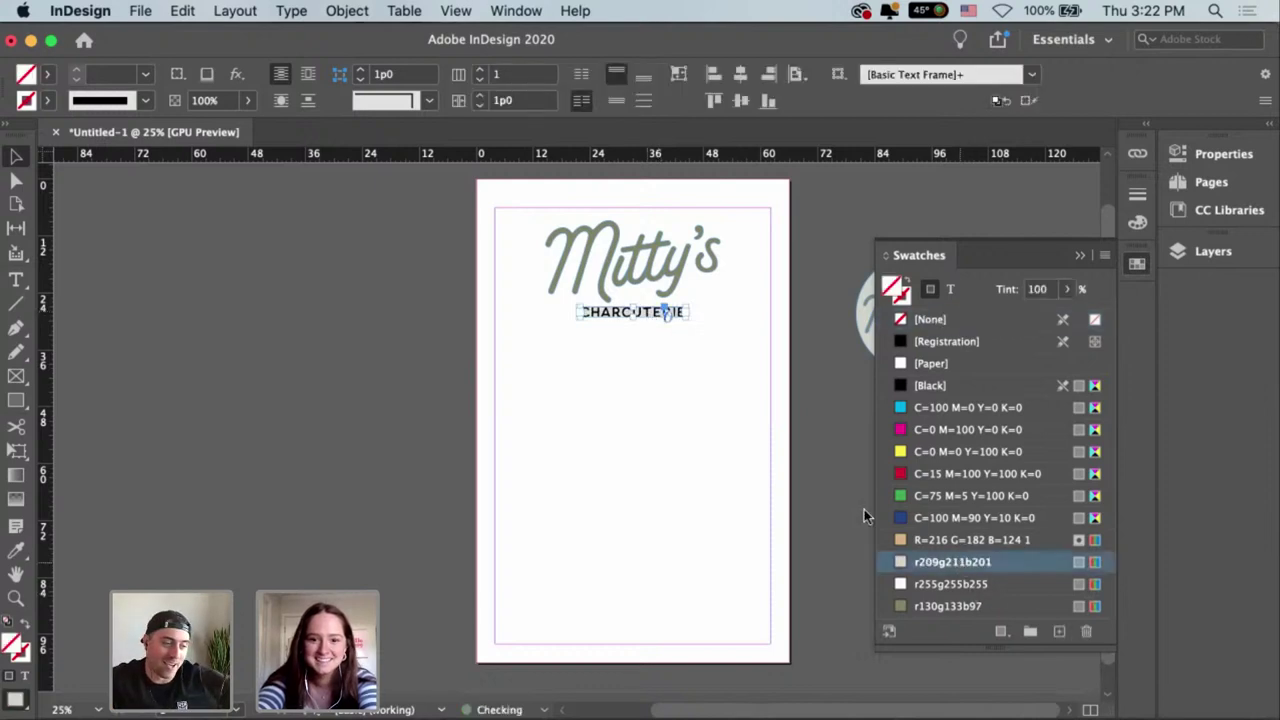
pyautogui.click(780, 458)
pyautogui.click(652, 316)
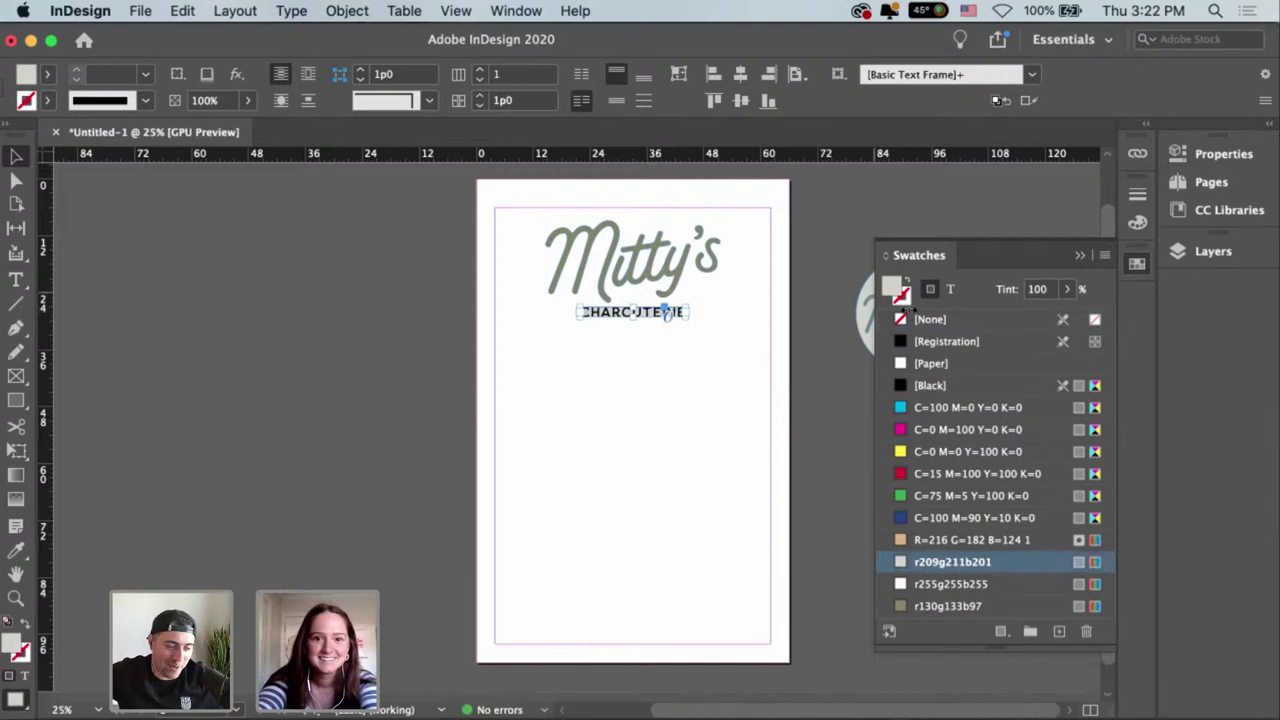
pyautogui.click(684, 355)
pyautogui.click(637, 316)
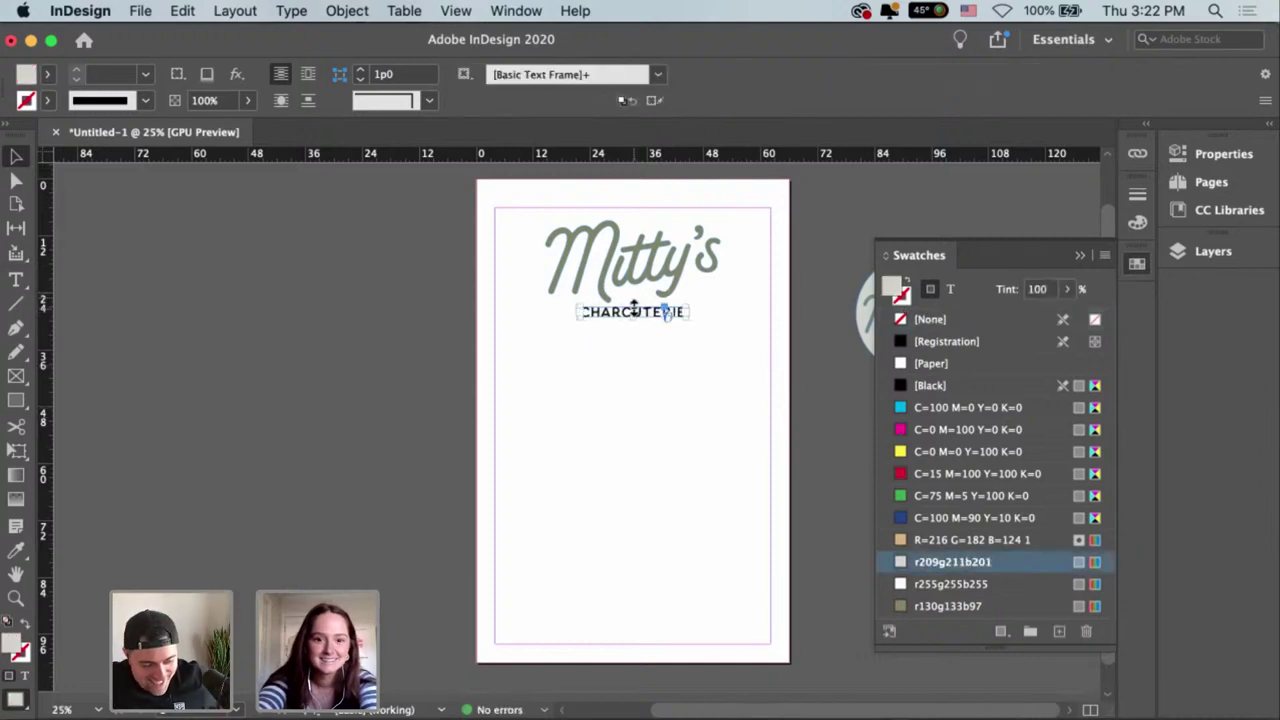
pyautogui.click(660, 325)
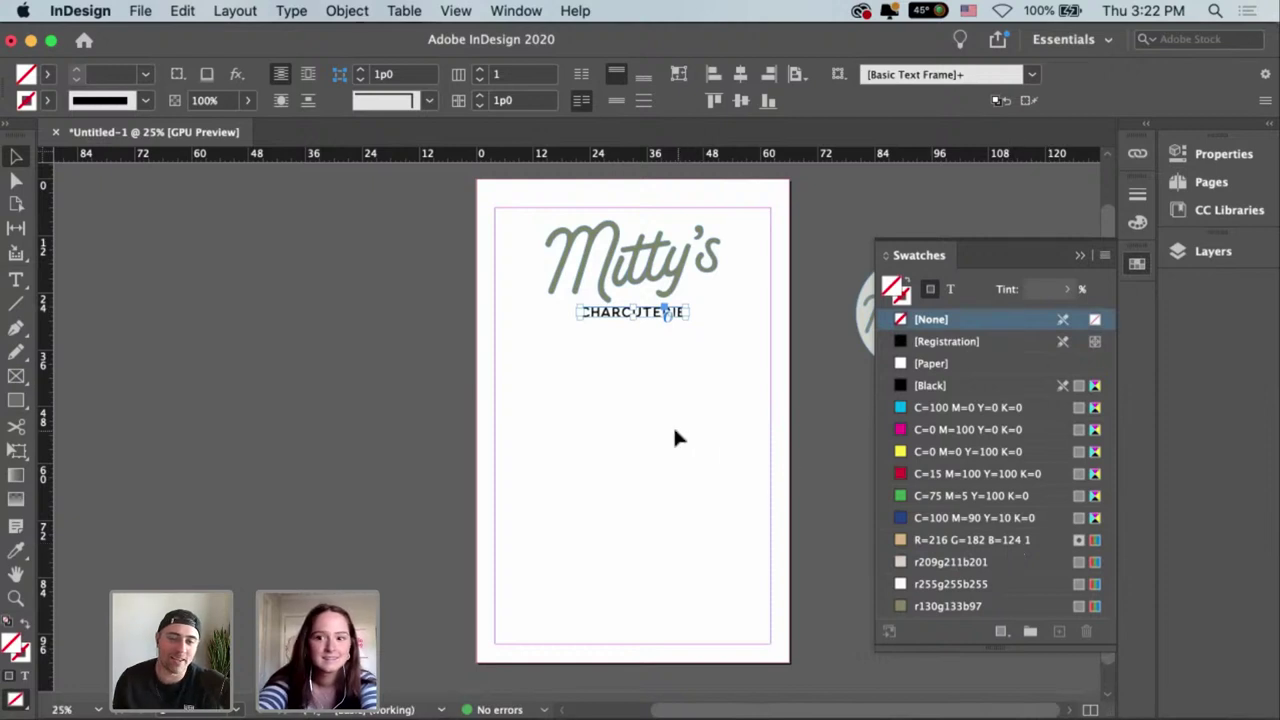
# Colour the CHARCUTERIE letters r209g211b201 from the control bar fill swatches.
pyautogui.doubleClick(617, 318)
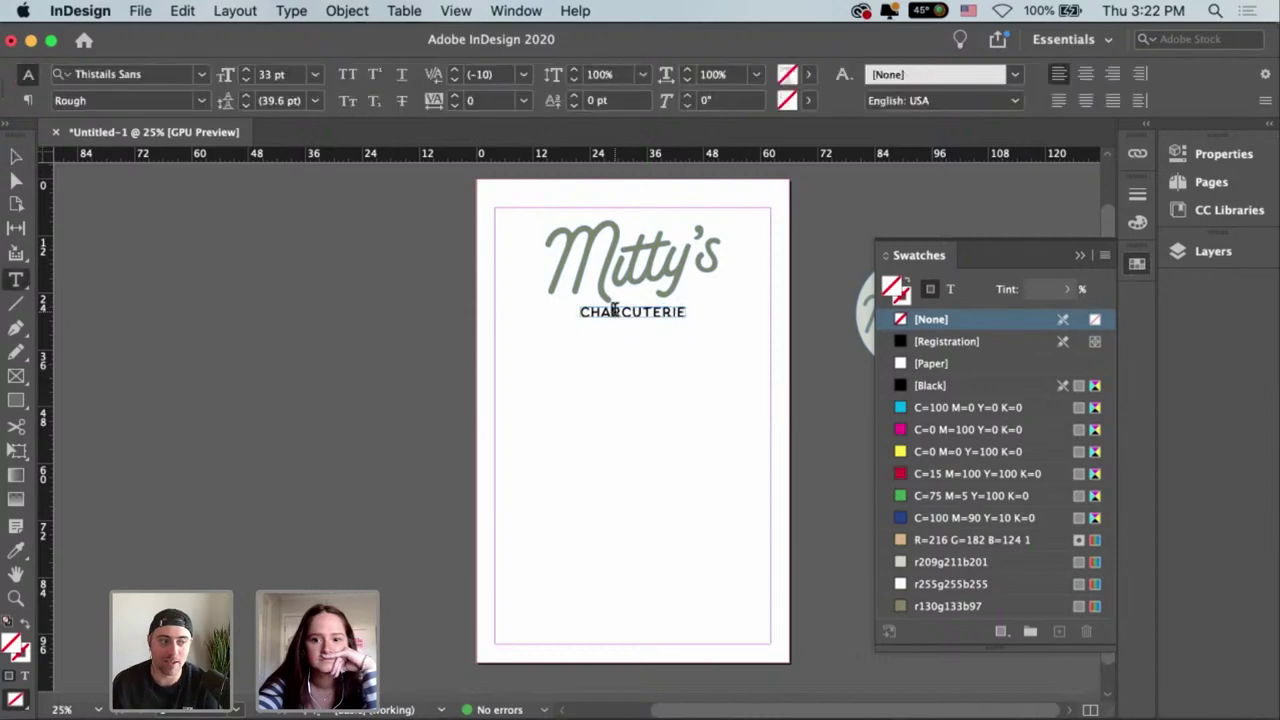
pyautogui.moveTo(579, 313); pyautogui.dragTo(734, 329)
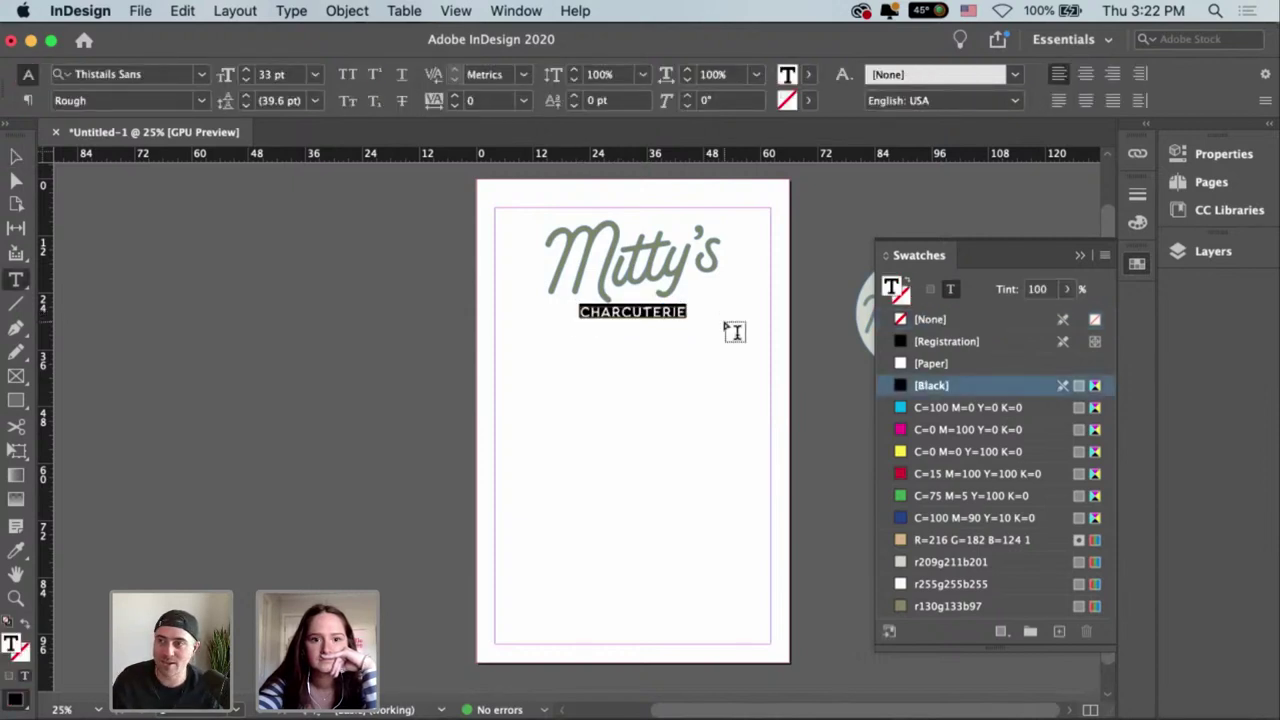
pyautogui.click(812, 79)
pyautogui.scroll(-5, 700, 260)
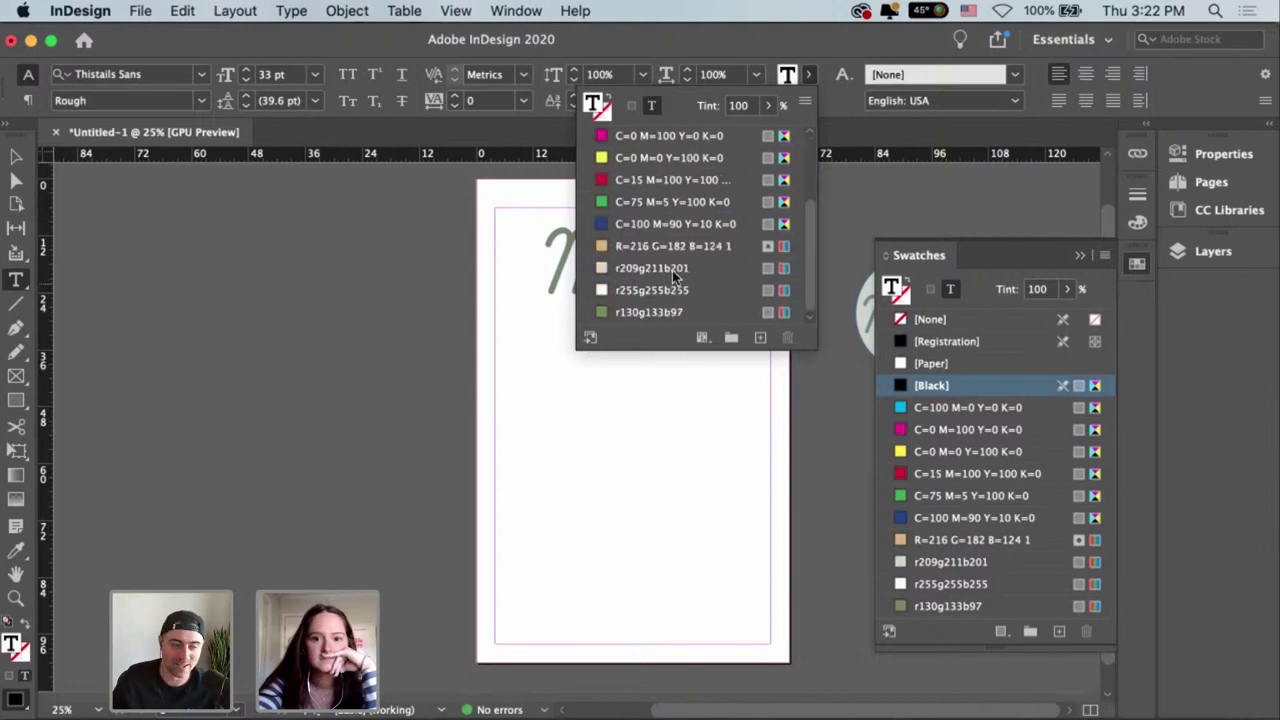
pyautogui.click(672, 268)
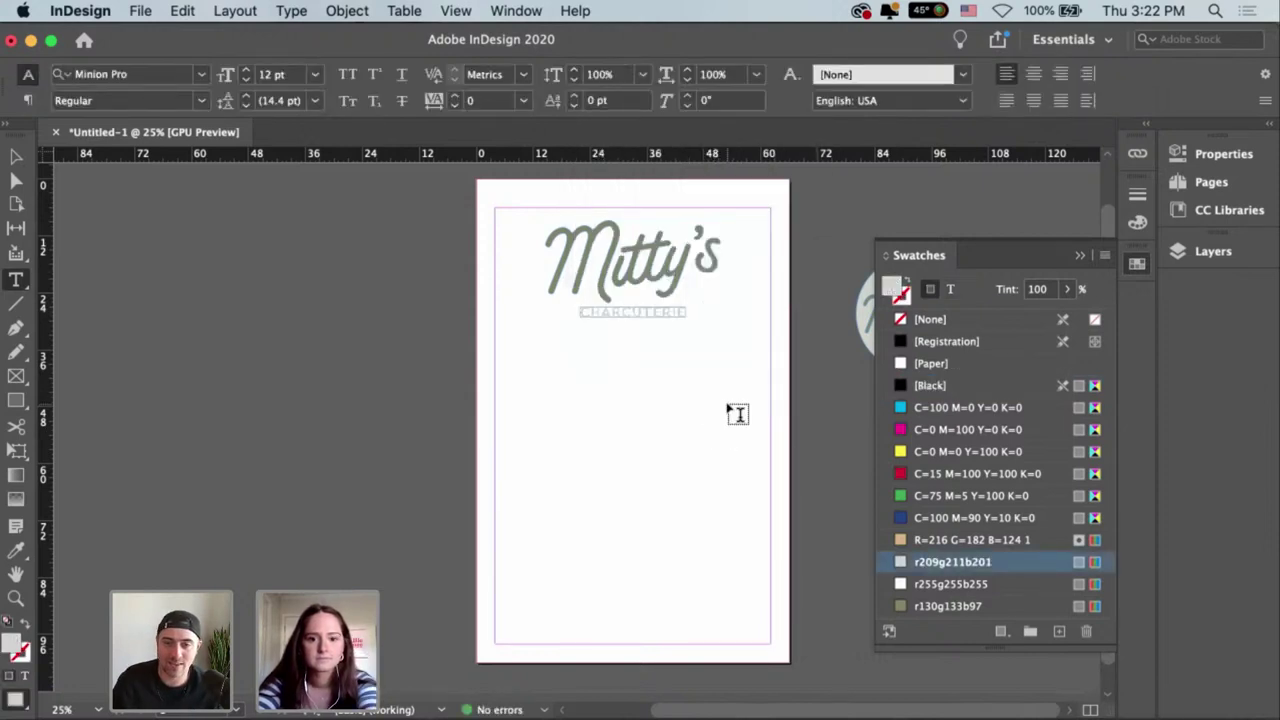
pyautogui.press('Escape')
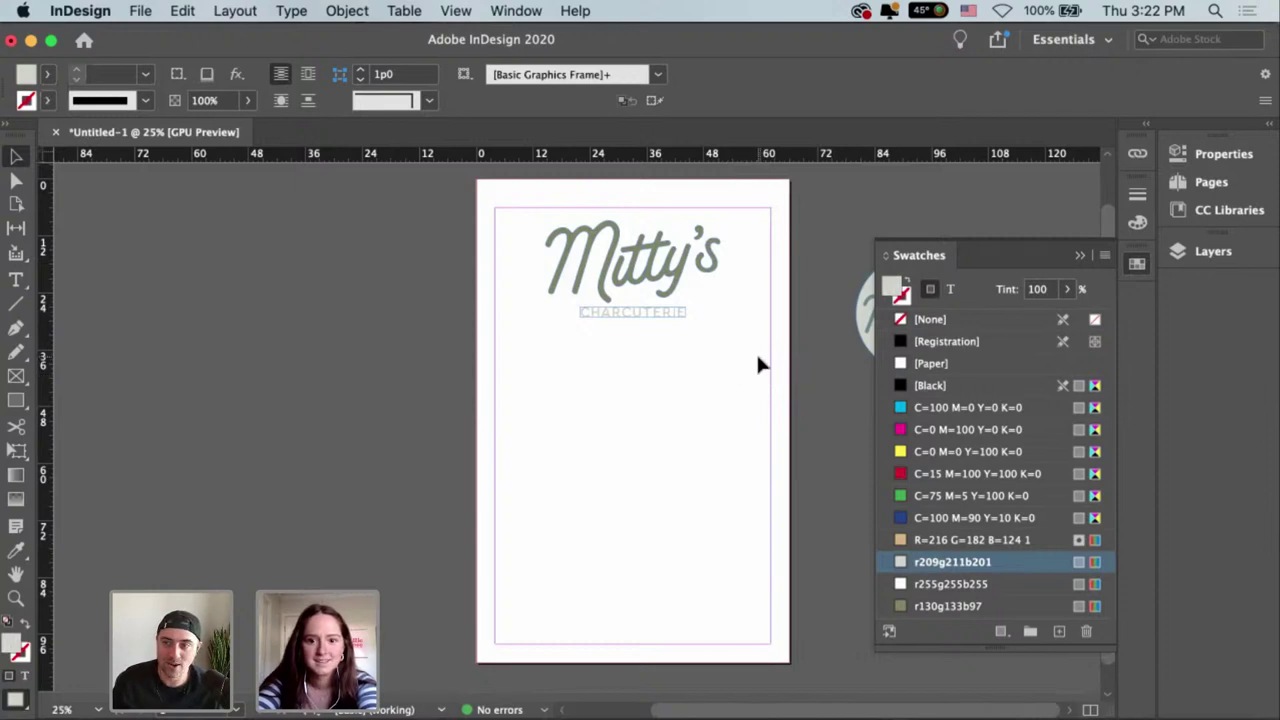
# Draw a new small text frame mid-page with the Type tool.
pyautogui.moveTo(752, 357); pyautogui.dragTo(752, 367)
pyautogui.click(666, 322)
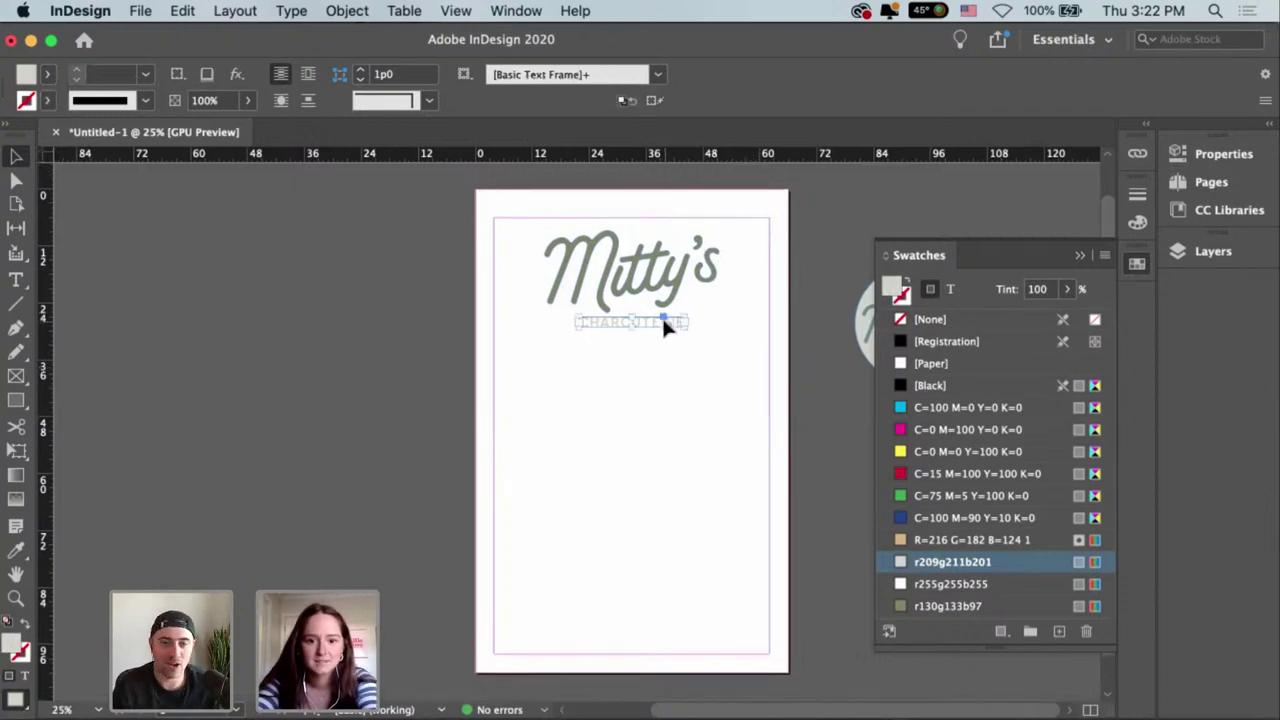
pyautogui.click(658, 412)
pyautogui.press('t')
pyautogui.moveTo(650, 410); pyautogui.dragTo(691, 416)
# Copy CHARCUTERIE's styling onto the new text frame with the Eyedropper and remove its grey fill.
pyautogui.press('Escape')
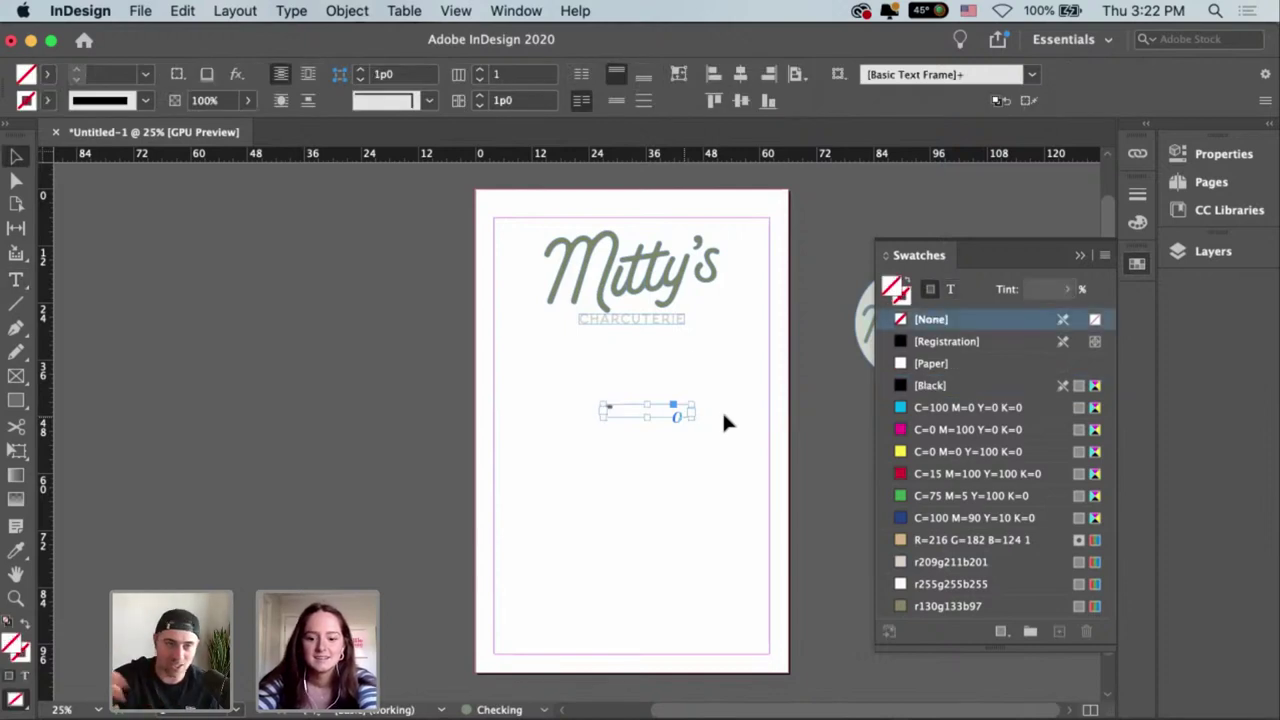
pyautogui.press('i')
pyautogui.click(648, 314)
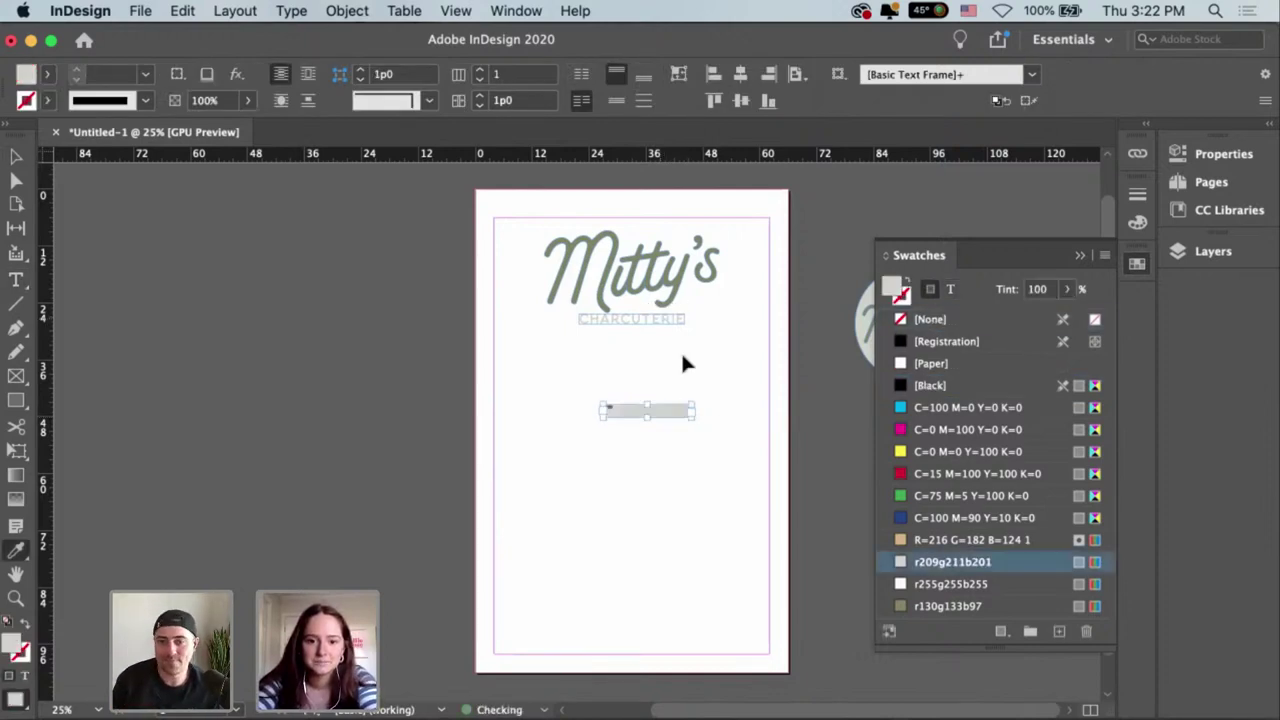
pyautogui.press('/')
pyautogui.press('v')
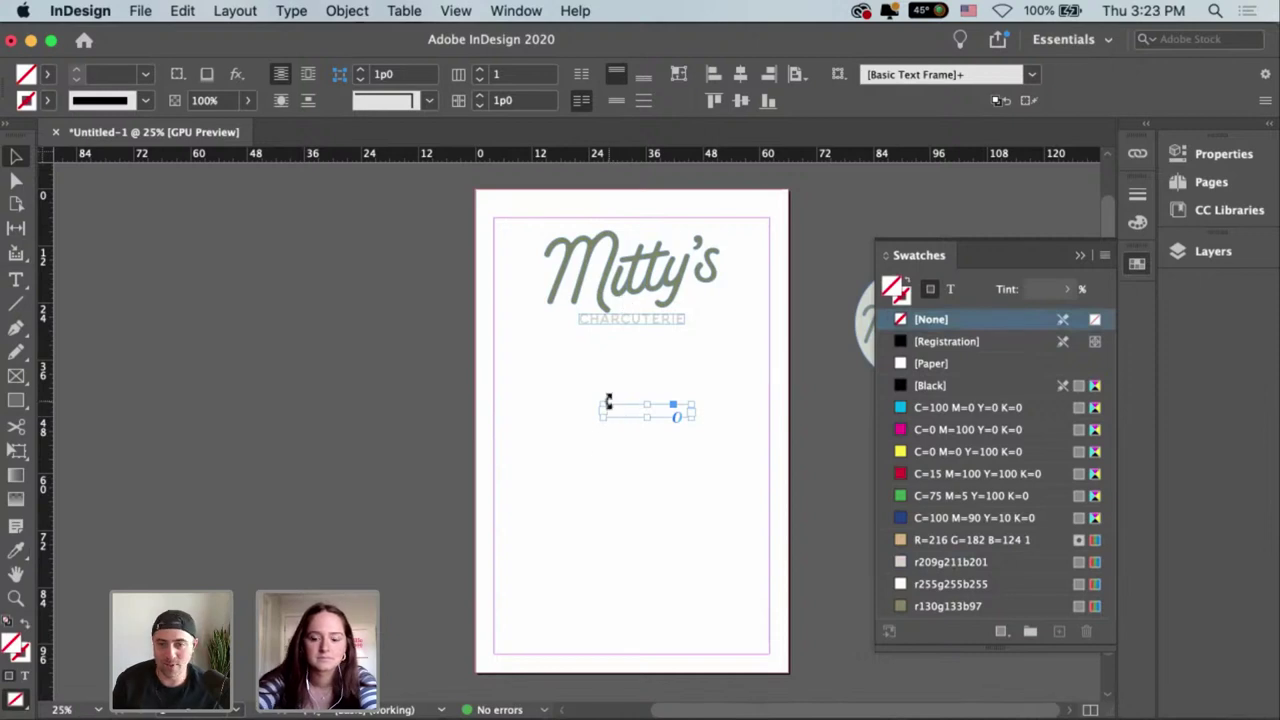
# Enlarge the 1992 text from 12 pt to about 29 pt.
pyautogui.press('super+equal')
pyautogui.press('super+equal')
pyautogui.doubleClick(460, 420)
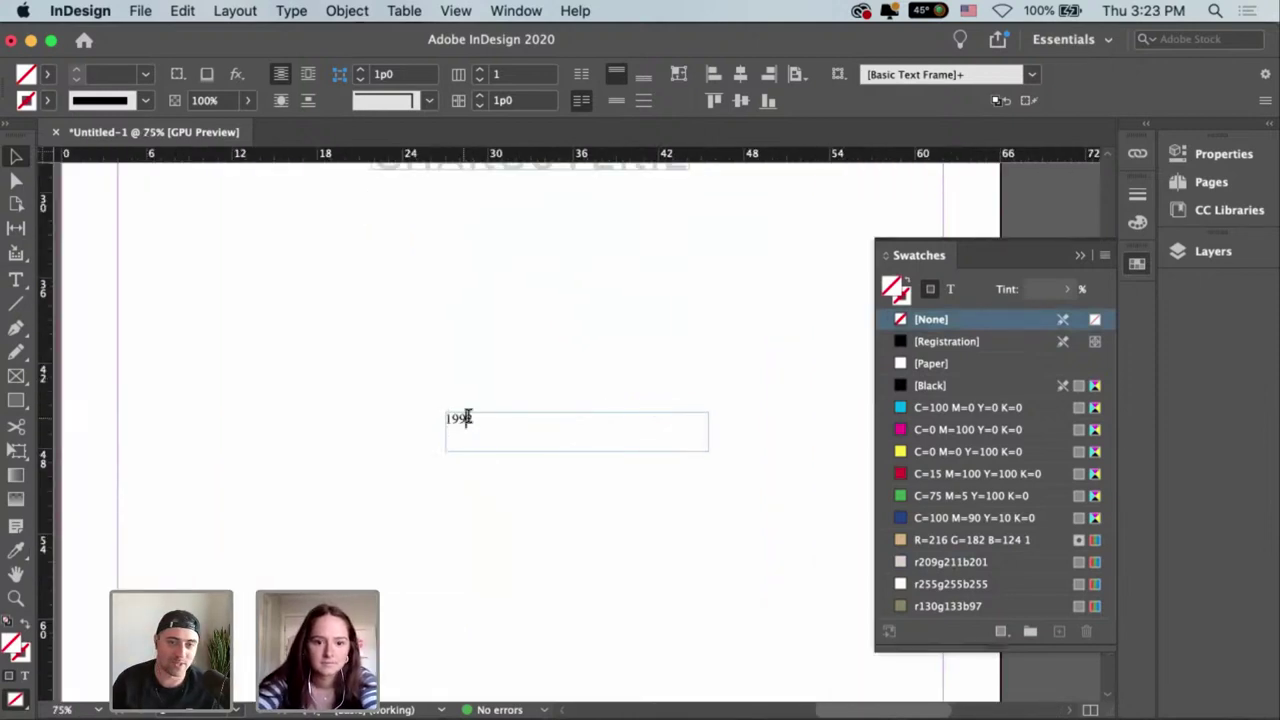
pyautogui.doubleClick(458, 418)
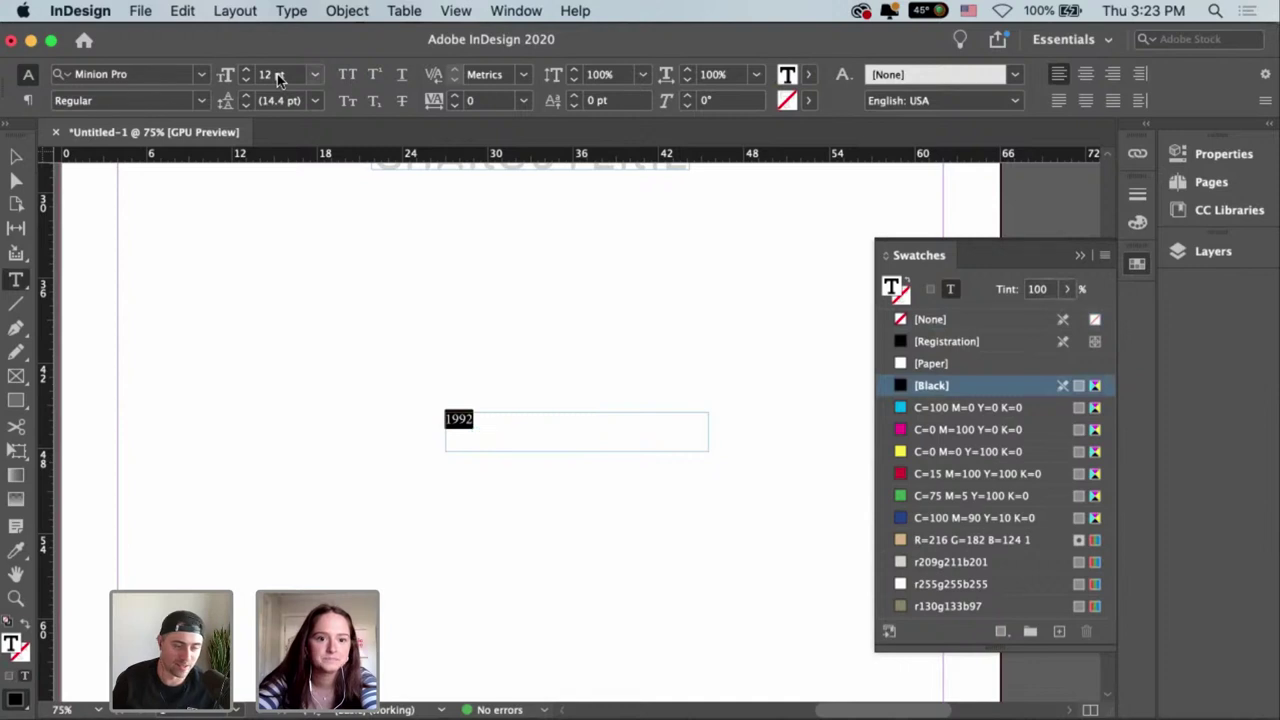
pyautogui.click(246, 71)
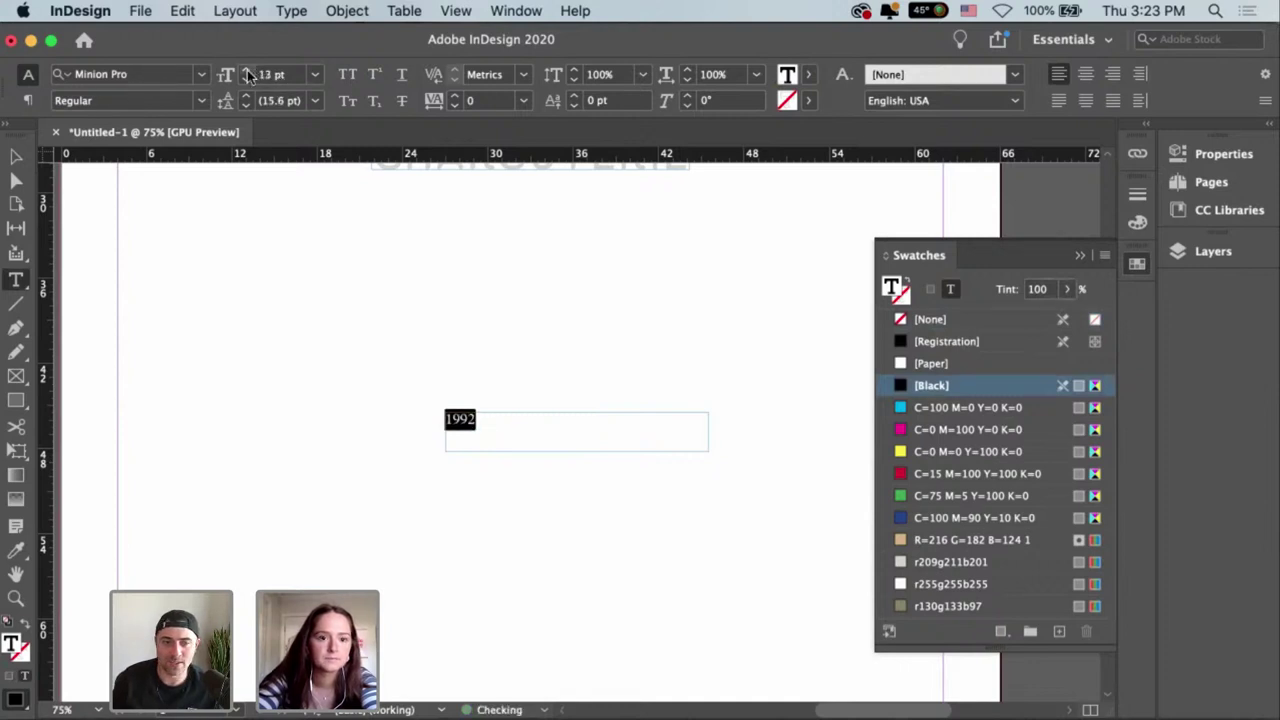
pyautogui.click(246, 71)
pyautogui.click(246, 71)
pyautogui.click(246, 71)
pyautogui.click(246, 71)
pyautogui.click(246, 71)
pyautogui.click(246, 71)
pyautogui.click(246, 71)
pyautogui.click(246, 71)
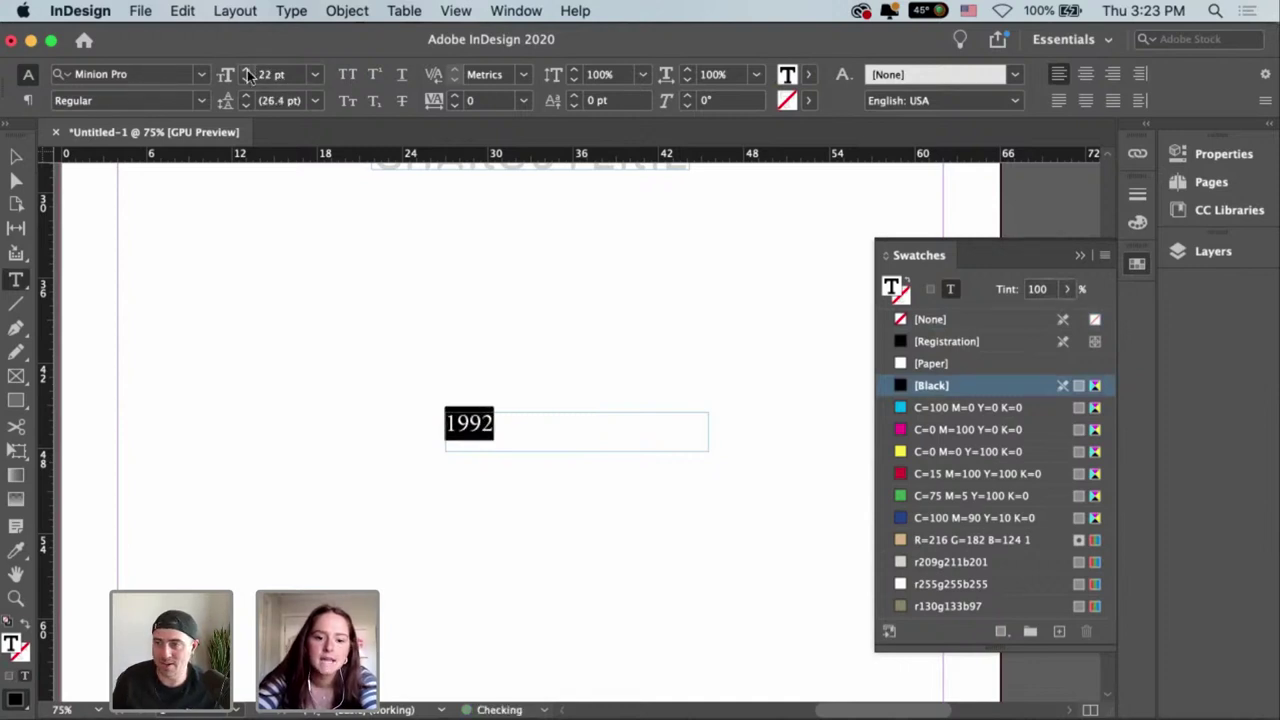
pyautogui.click(246, 71)
pyautogui.click(246, 71)
pyautogui.click(246, 71)
pyautogui.click(246, 71)
pyautogui.click(246, 71)
pyautogui.click(246, 71)
pyautogui.click(246, 71)
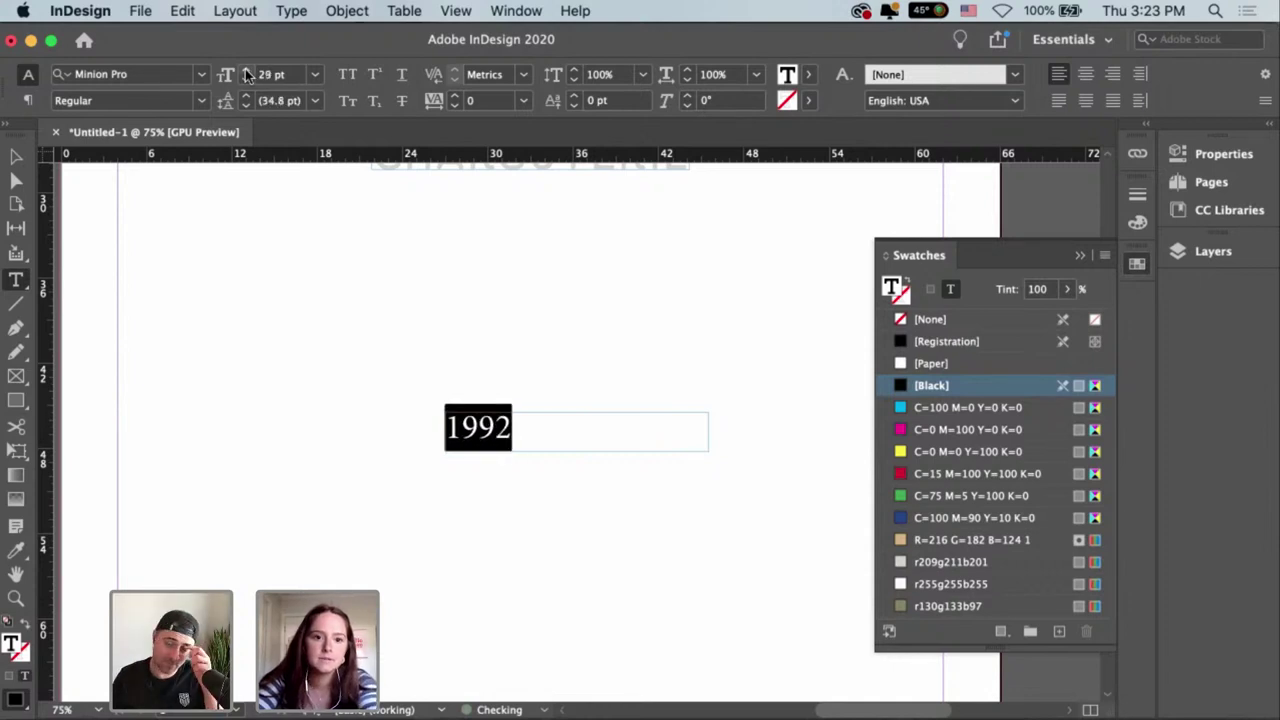
pyautogui.click(246, 71)
pyautogui.click(246, 71)
pyautogui.press('Escape')
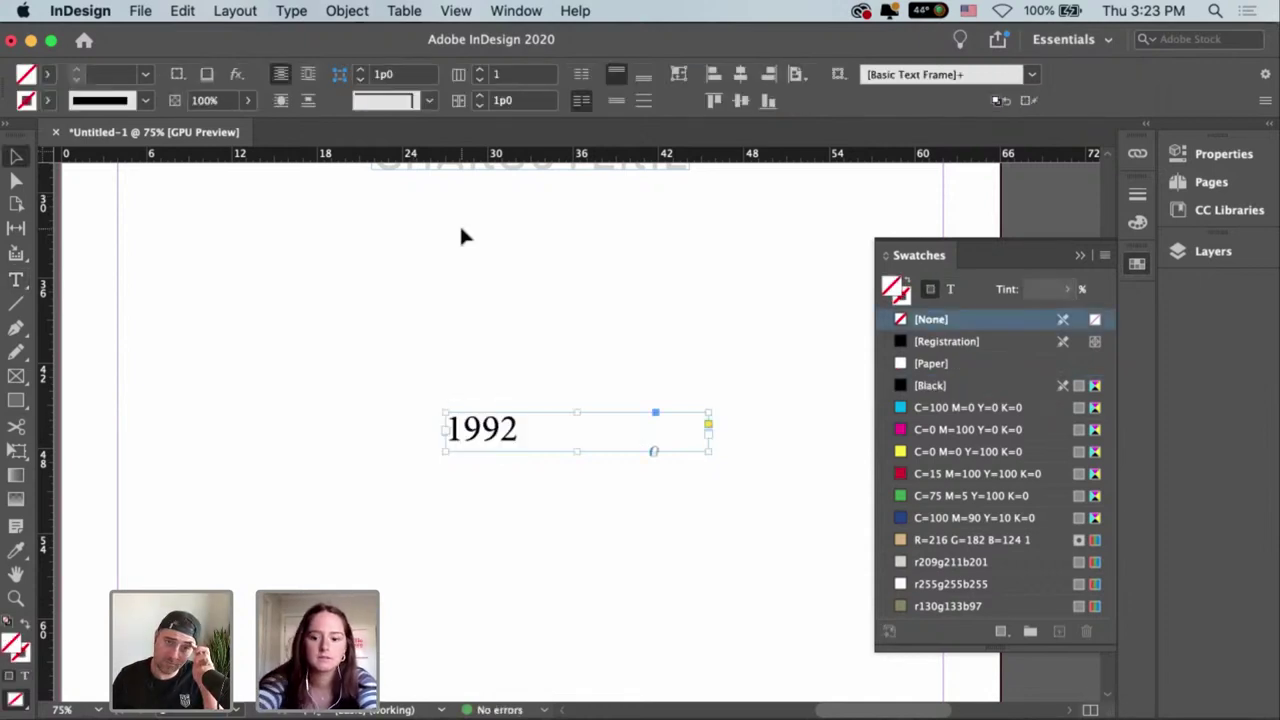
pyautogui.press('super+minus')
pyautogui.press('super+minus')
pyautogui.press('super+minus')
pyautogui.press('super+equal')
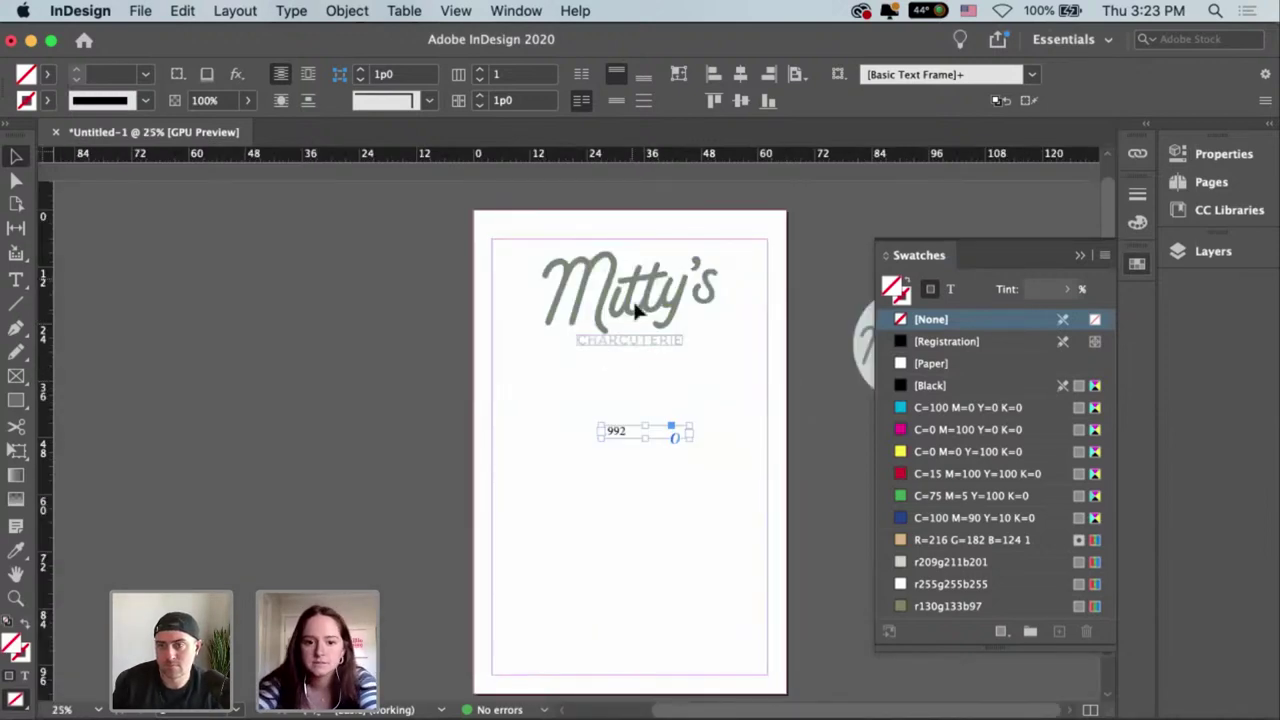
# Select the 1992 text and colour it with the r130g133b97 swatch.
pyautogui.doubleClick(617, 433)
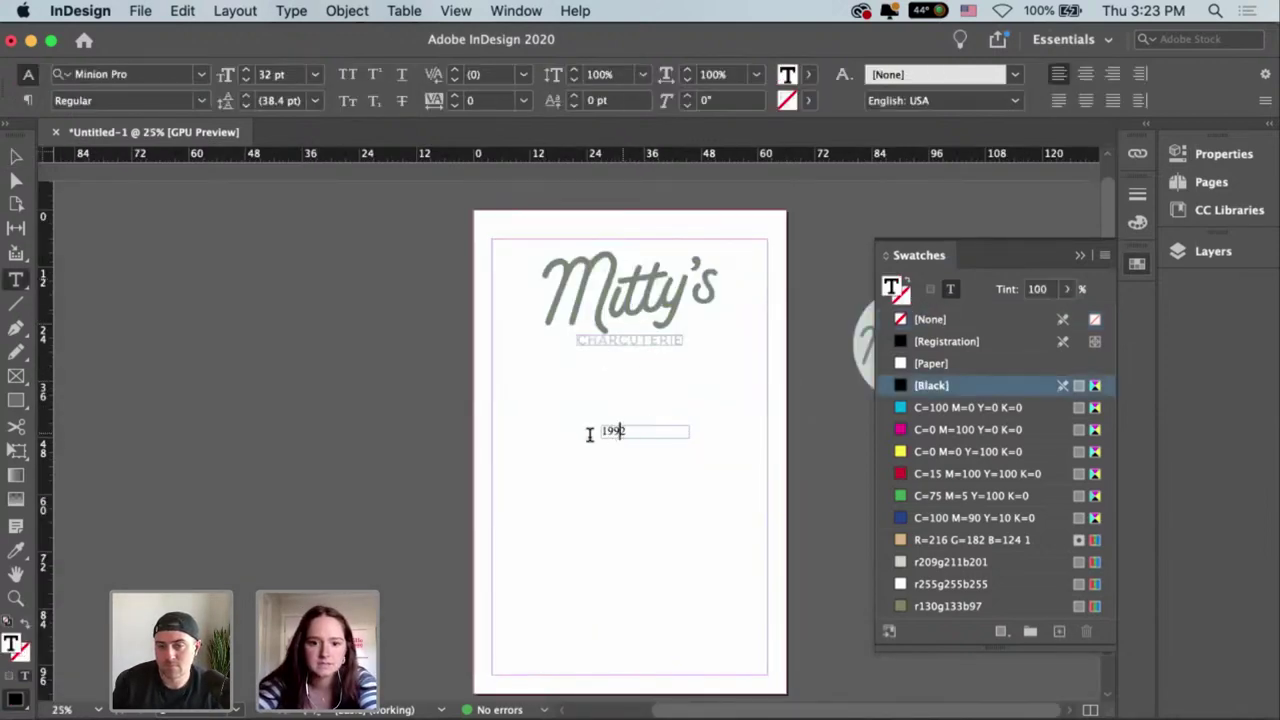
pyautogui.moveTo(622, 432); pyautogui.dragTo(596, 432)
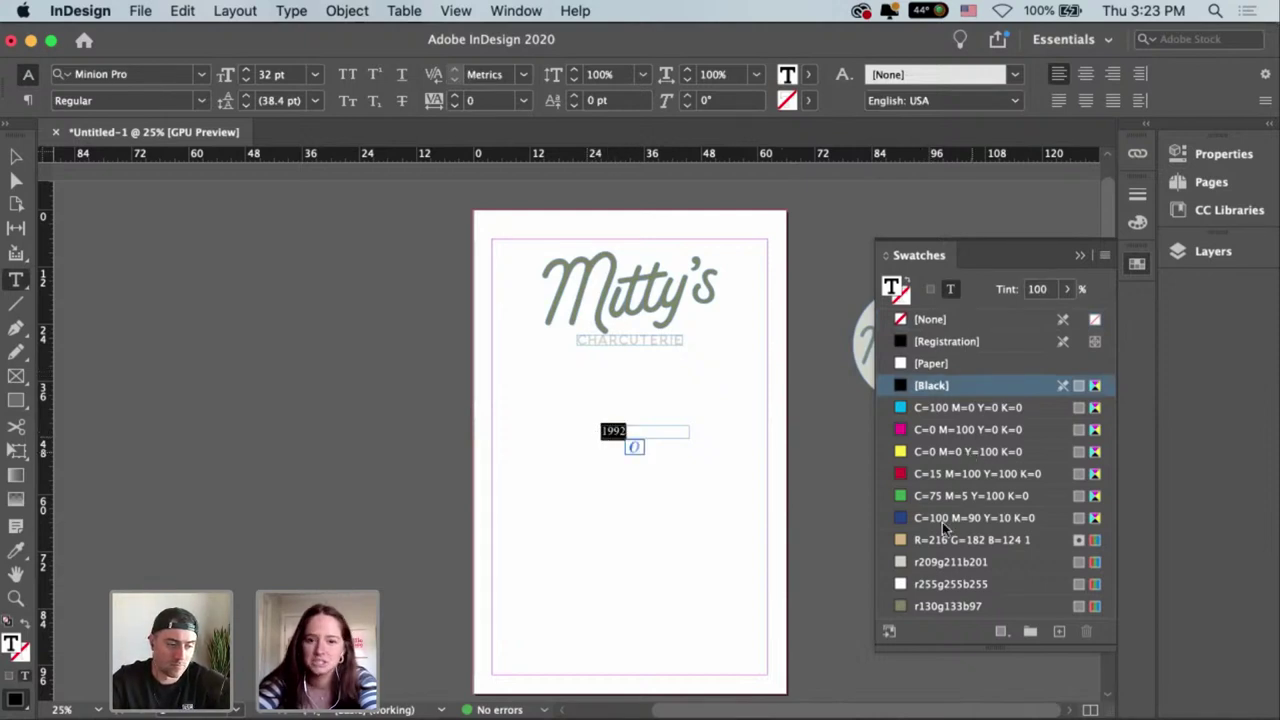
pyautogui.click(948, 607)
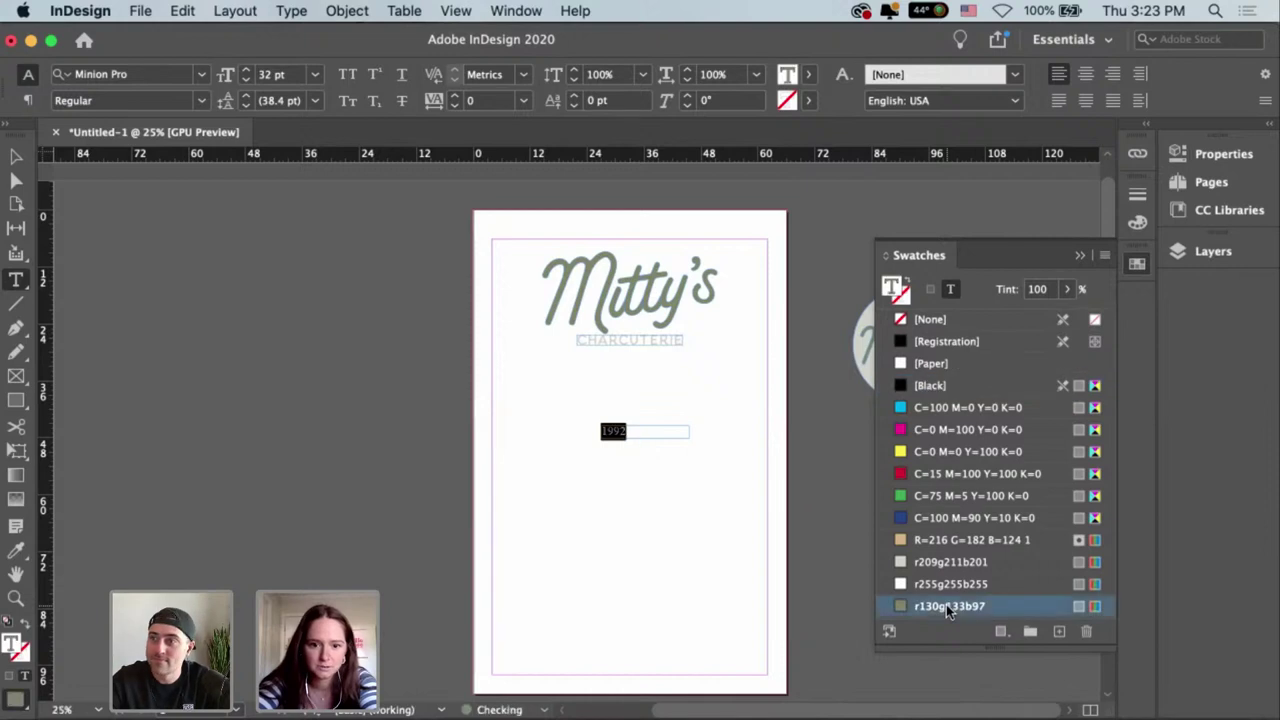
# Set the 1992 text in the Thistails Sans font family.
pyautogui.click(200, 78)
pyautogui.scroll(6, 460, 340)
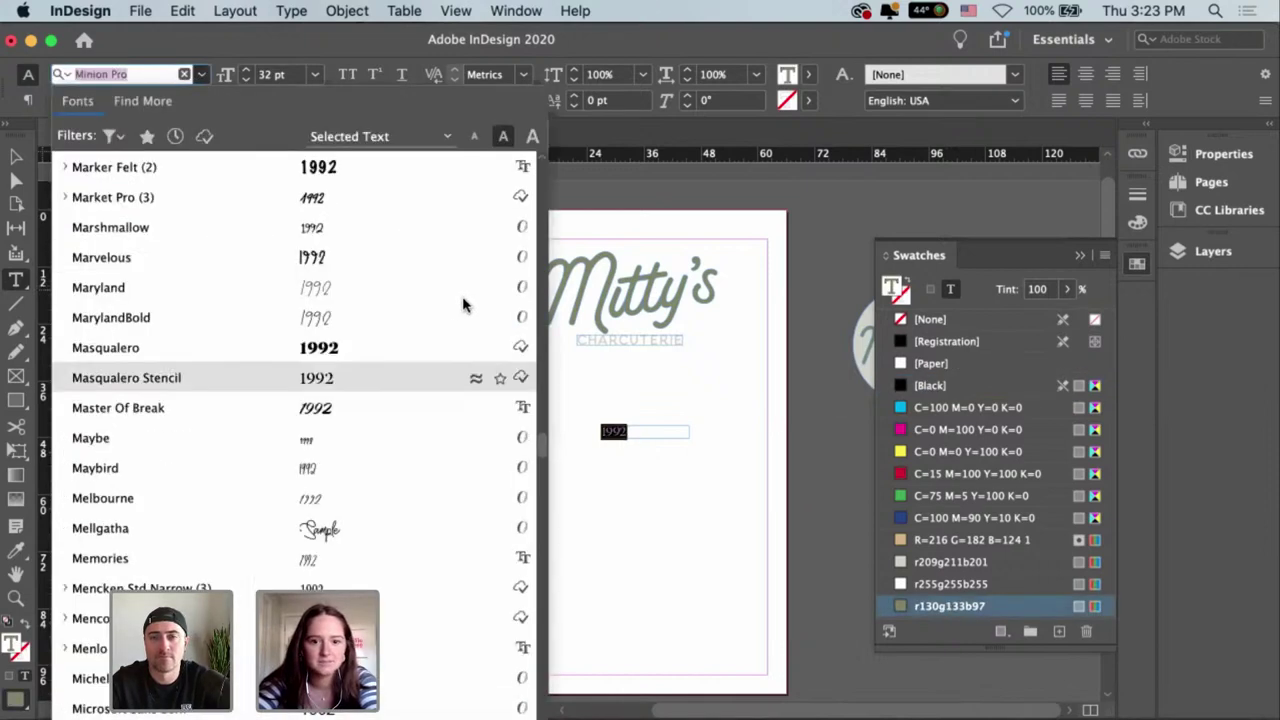
pyautogui.scroll(15, 470, 327)
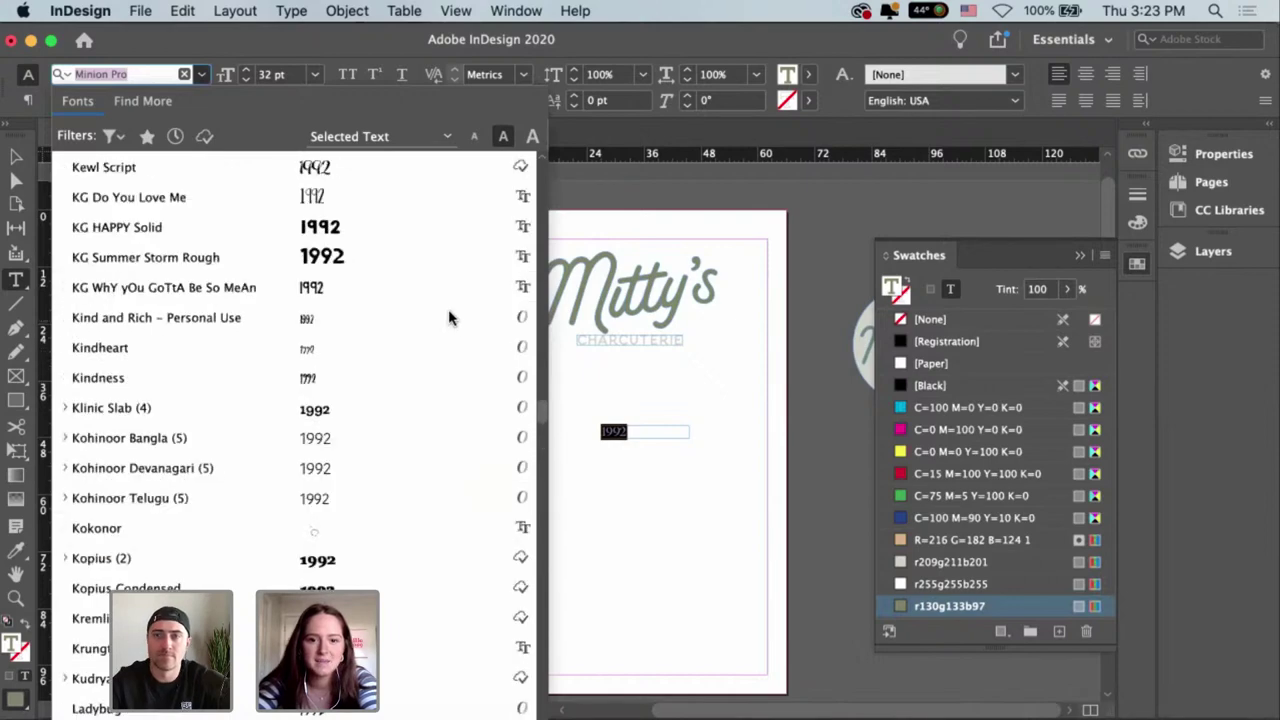
pyautogui.scroll(20, 443, 300)
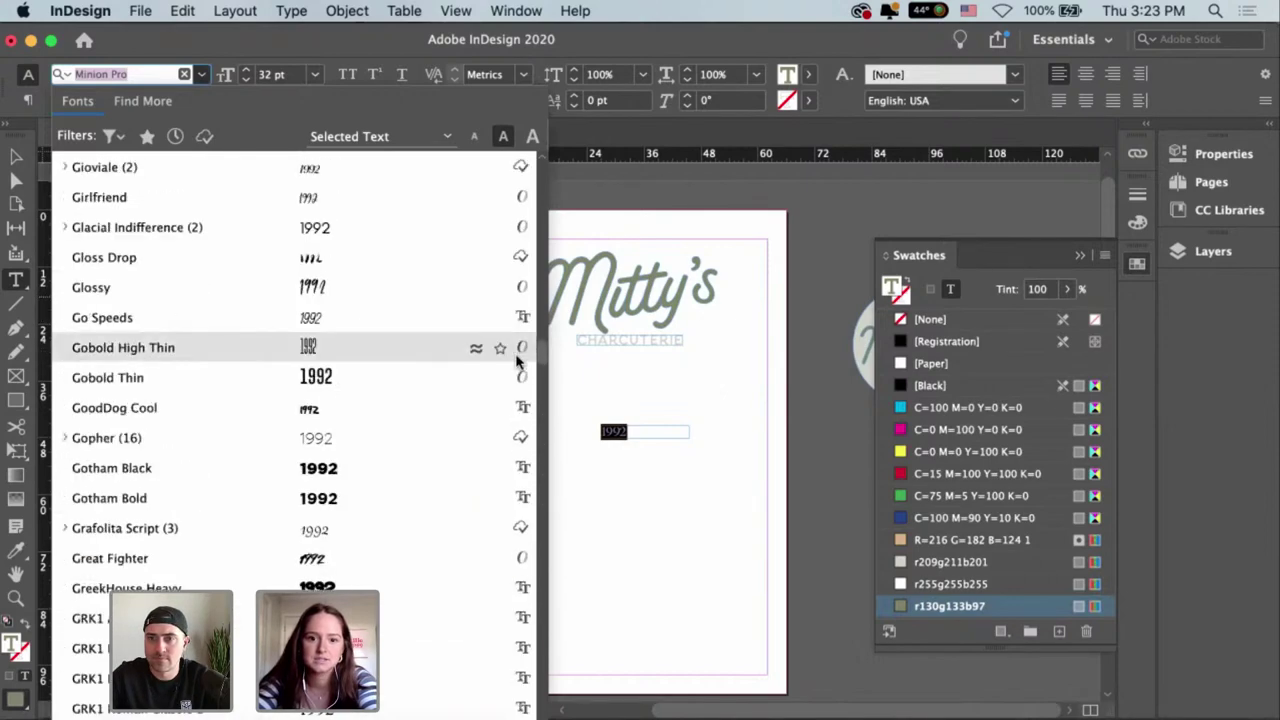
pyautogui.scroll(20, 443, 300)
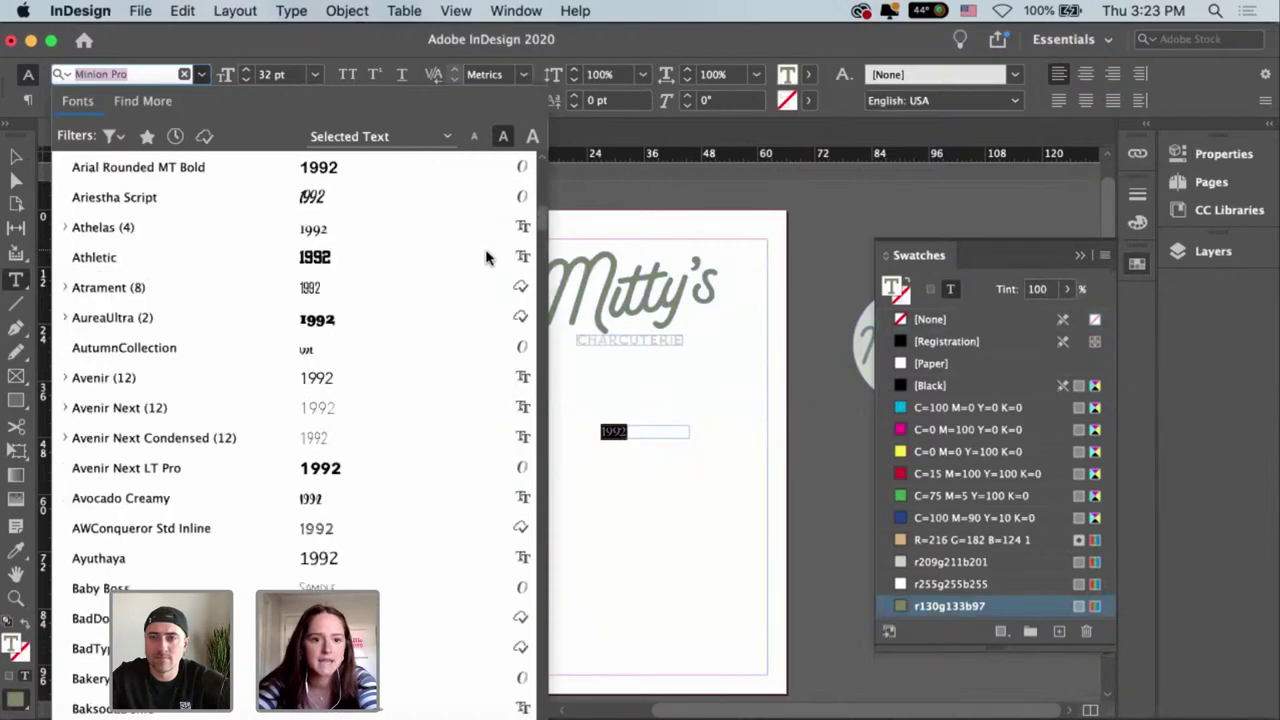
pyautogui.scroll(20, 437, 306)
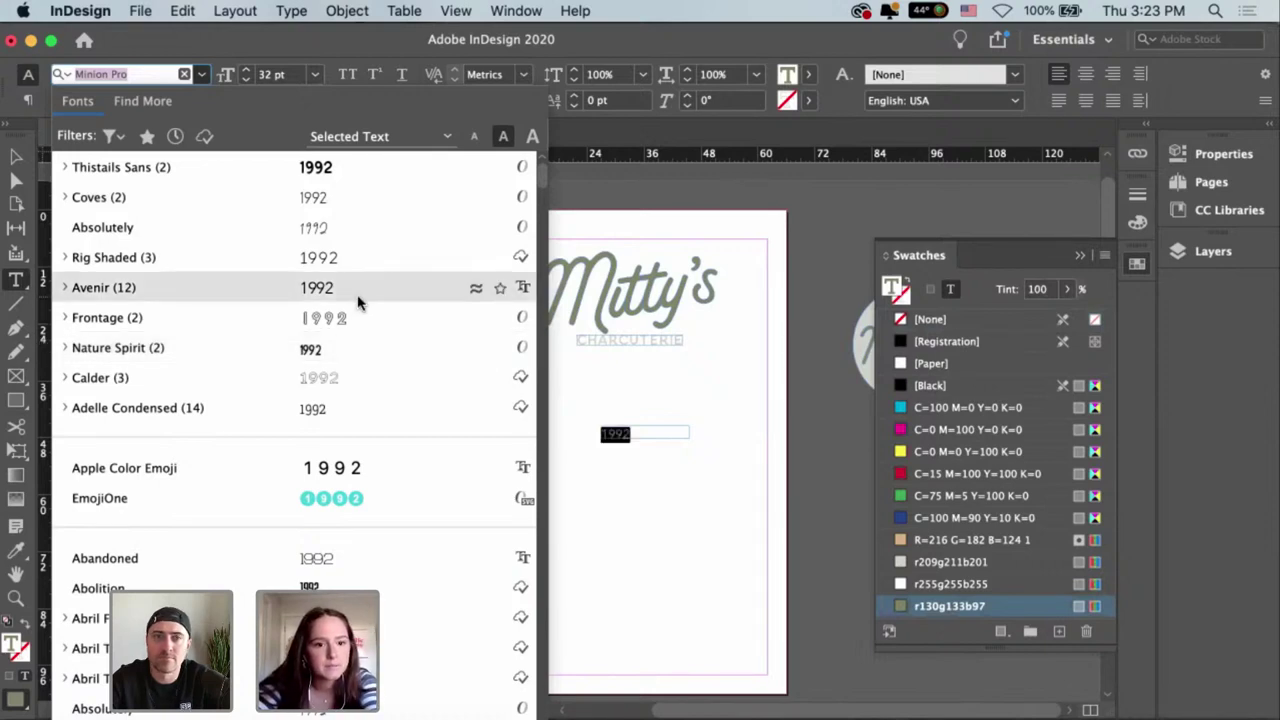
pyautogui.click(308, 167)
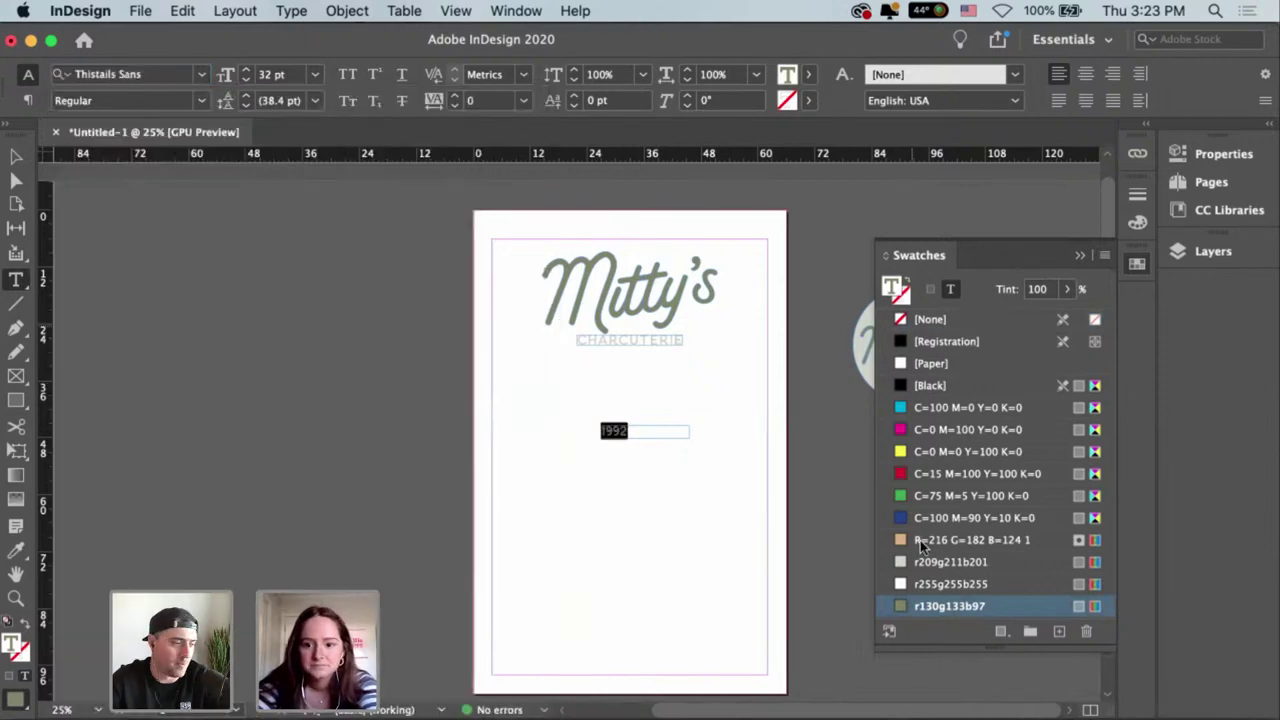
pyautogui.press('Escape')
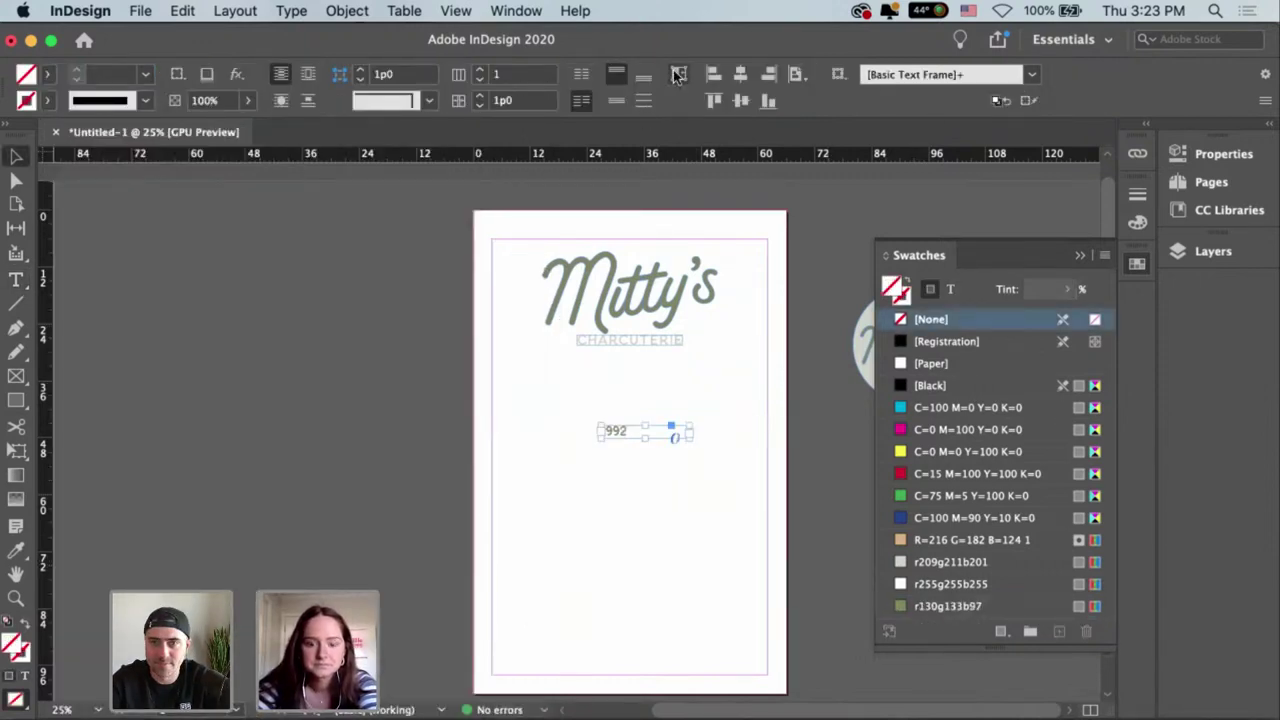
# Fit the 1992 frame to its text and move it up under the Mitty's wordmark.
pyautogui.moveTo(686, 431); pyautogui.dragTo(607, 403)
pyautogui.press('cmd+equal')
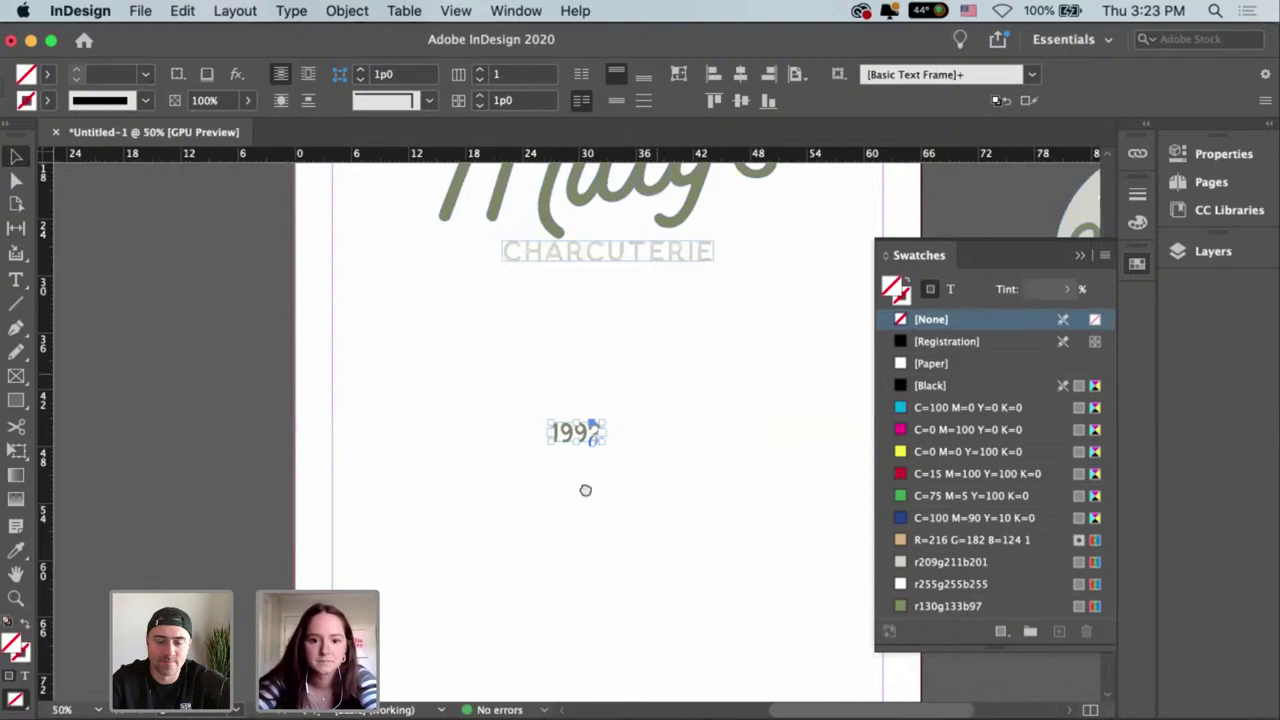
pyautogui.scroll(3, 586, 489)
pyautogui.hscroll(2, 586, 489)
pyautogui.moveTo(484, 566); pyautogui.dragTo(530, 362)
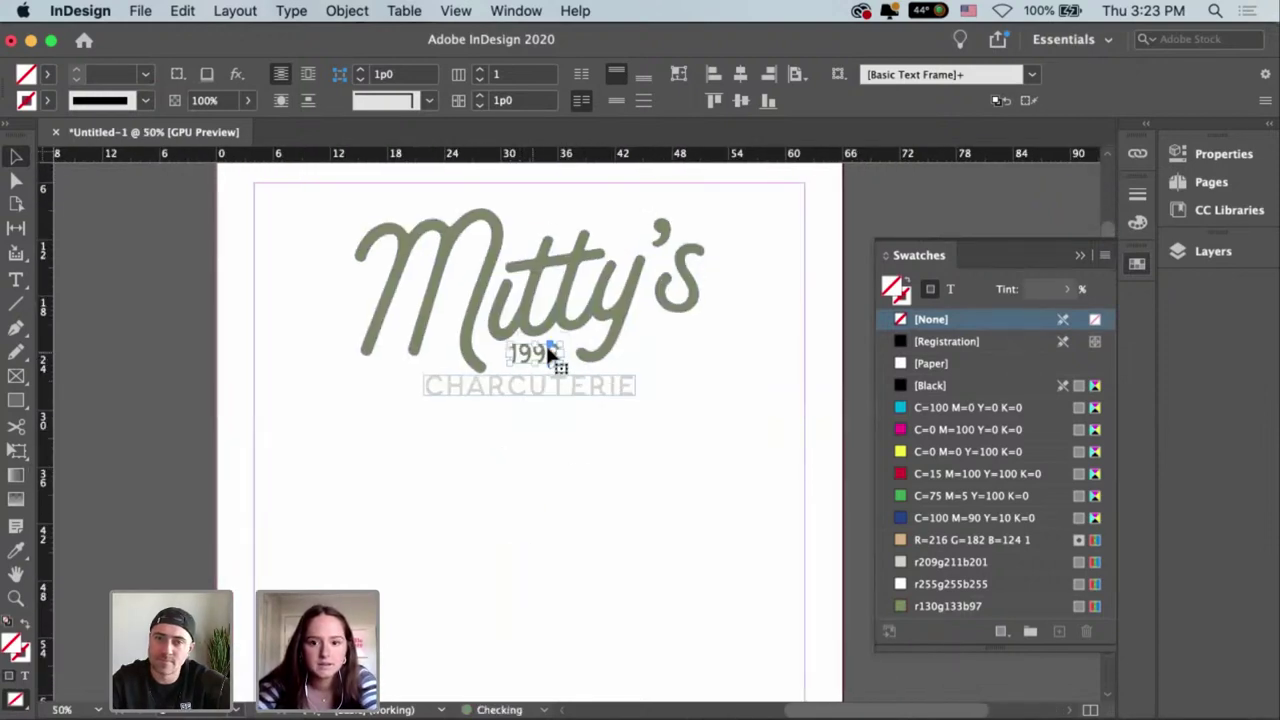
pyautogui.hscroll(2, 583, 420)
pyautogui.scroll(1, 583, 420)
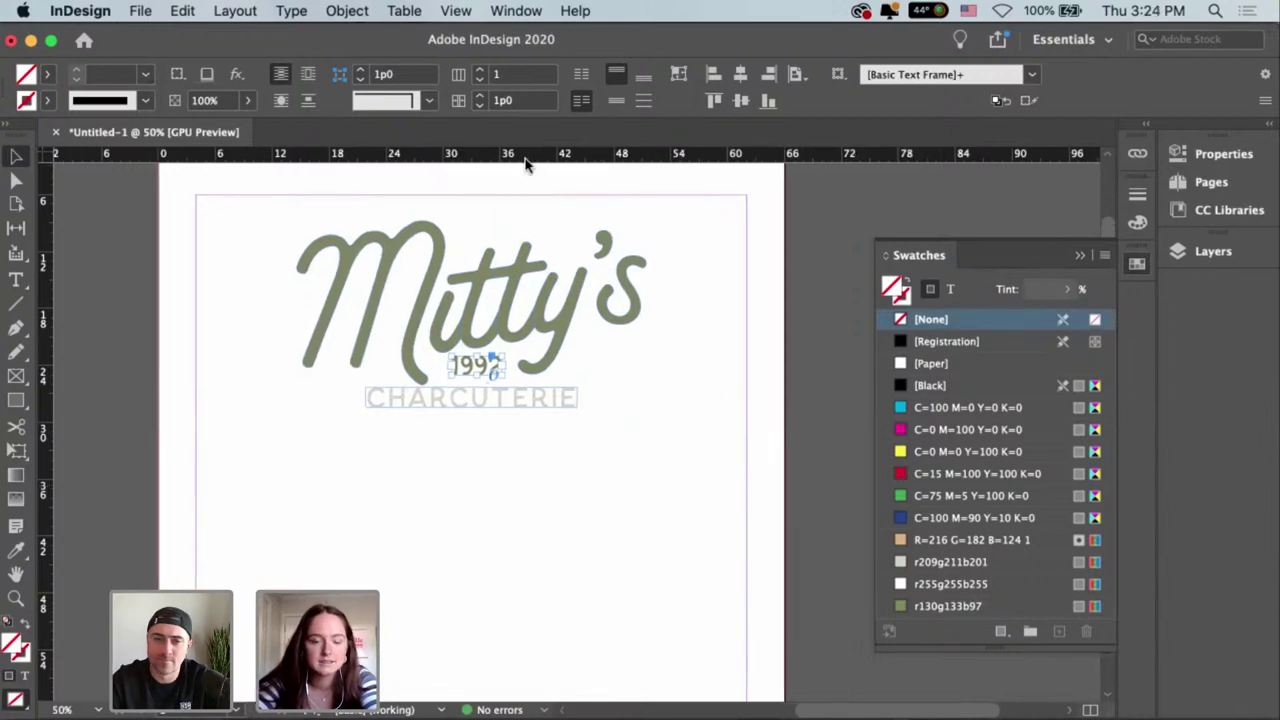
# Centre 1992 horizontally above CHARCUTERIE and deselect it.
pyautogui.click(740, 75)
pyautogui.click(697, 387)
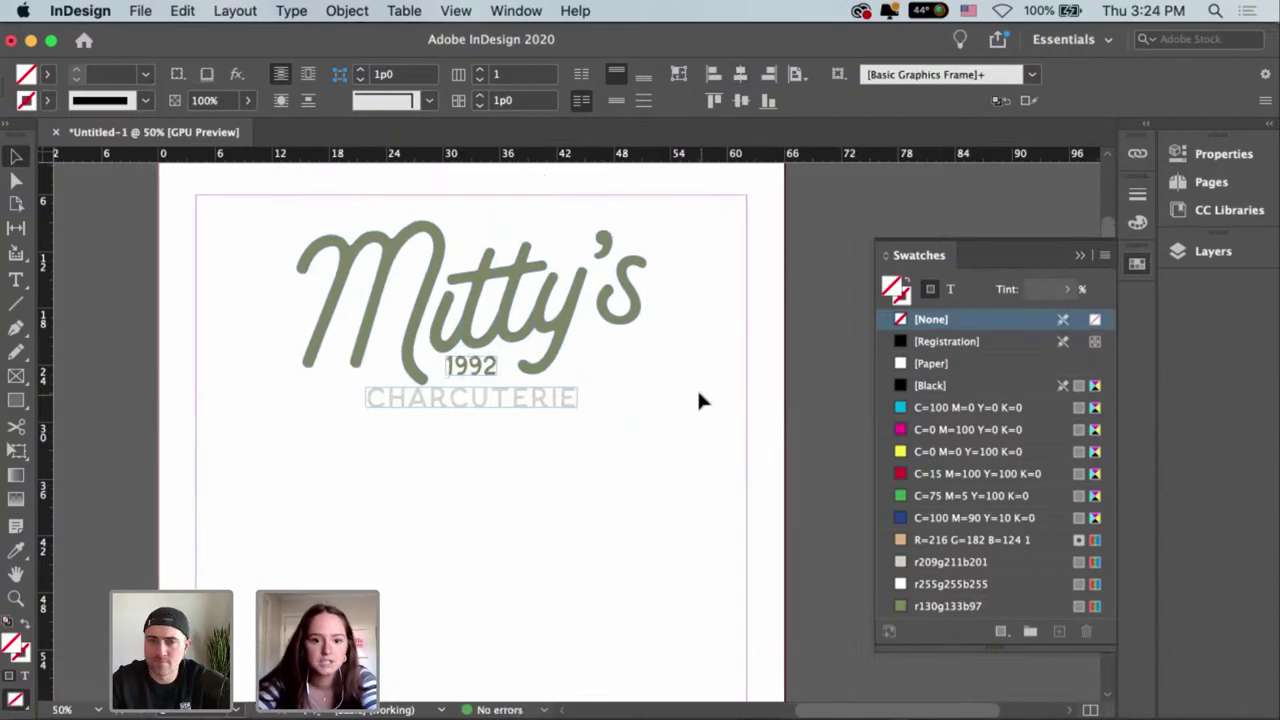
pyautogui.hscroll(5, 527, 363)
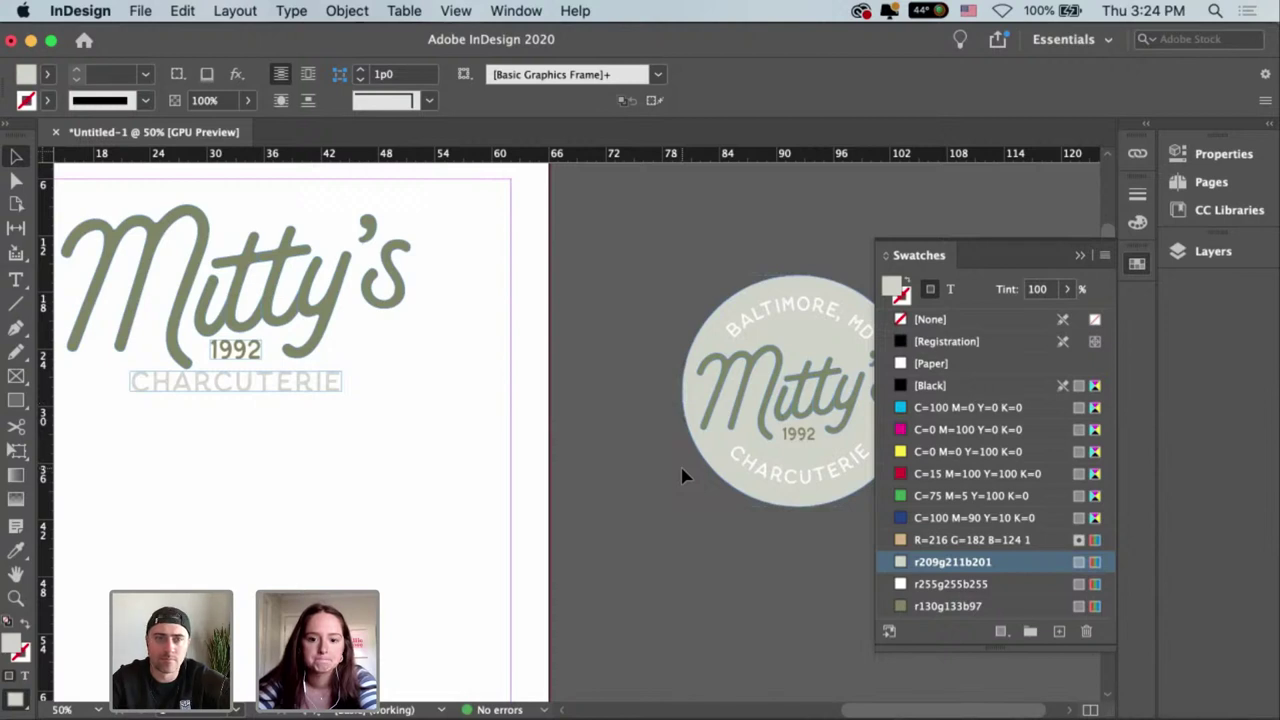
pyautogui.hscroll(-5, 611, 423)
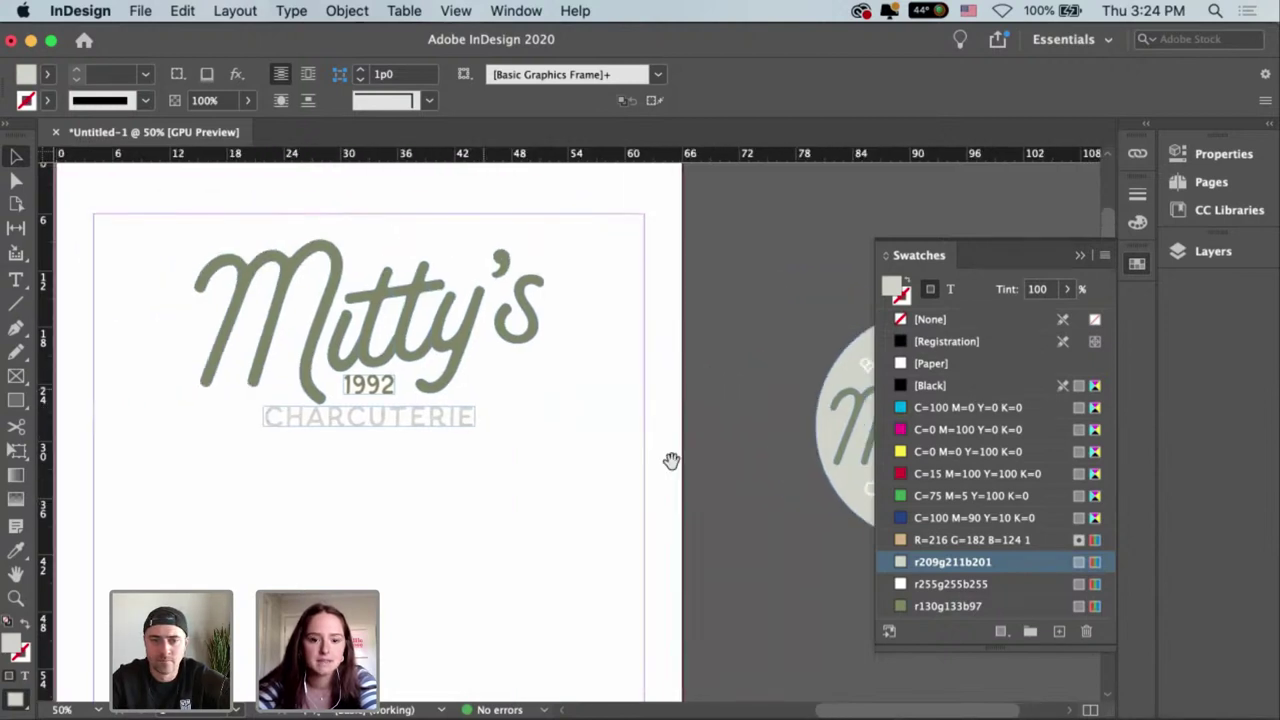
# Select the Mitty's wordmark and pan around the page to review the header lockup.
pyautogui.click(215, 352)
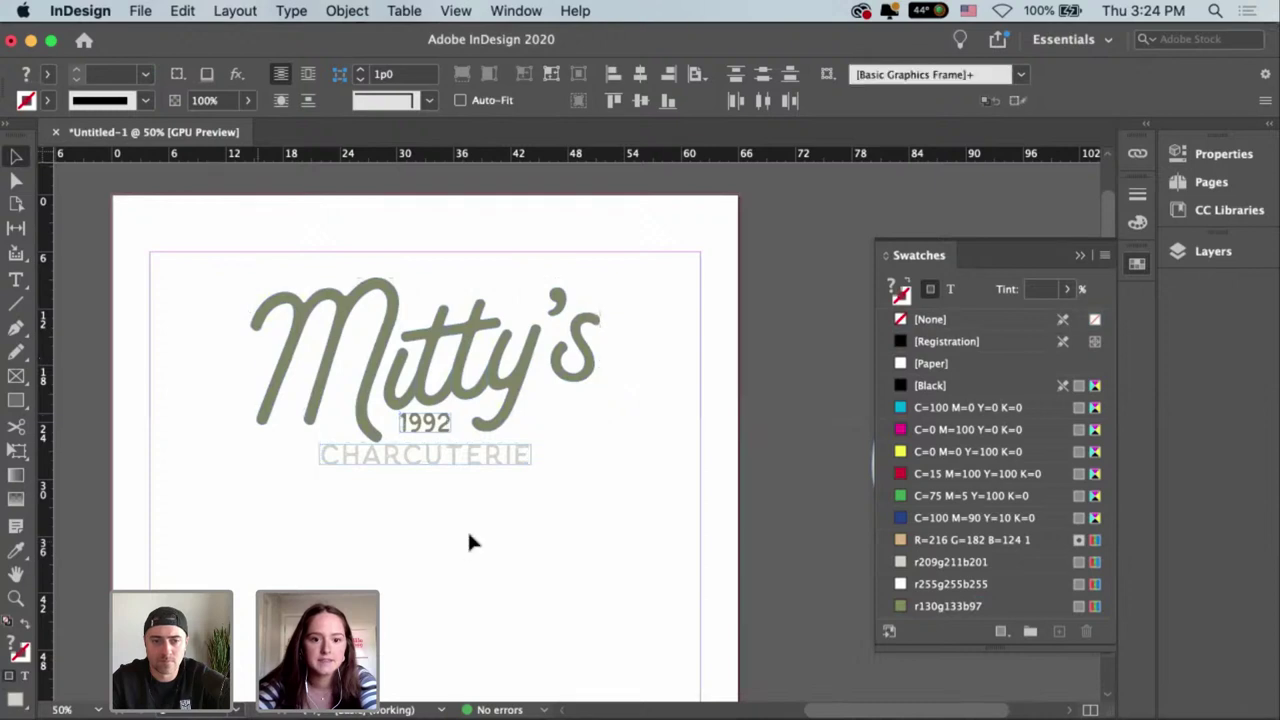
pyautogui.moveTo(467, 529); pyautogui.dragTo(516, 334)
pyautogui.hscroll(-5, 514, 514)
pyautogui.scroll(-5, 491, 489)
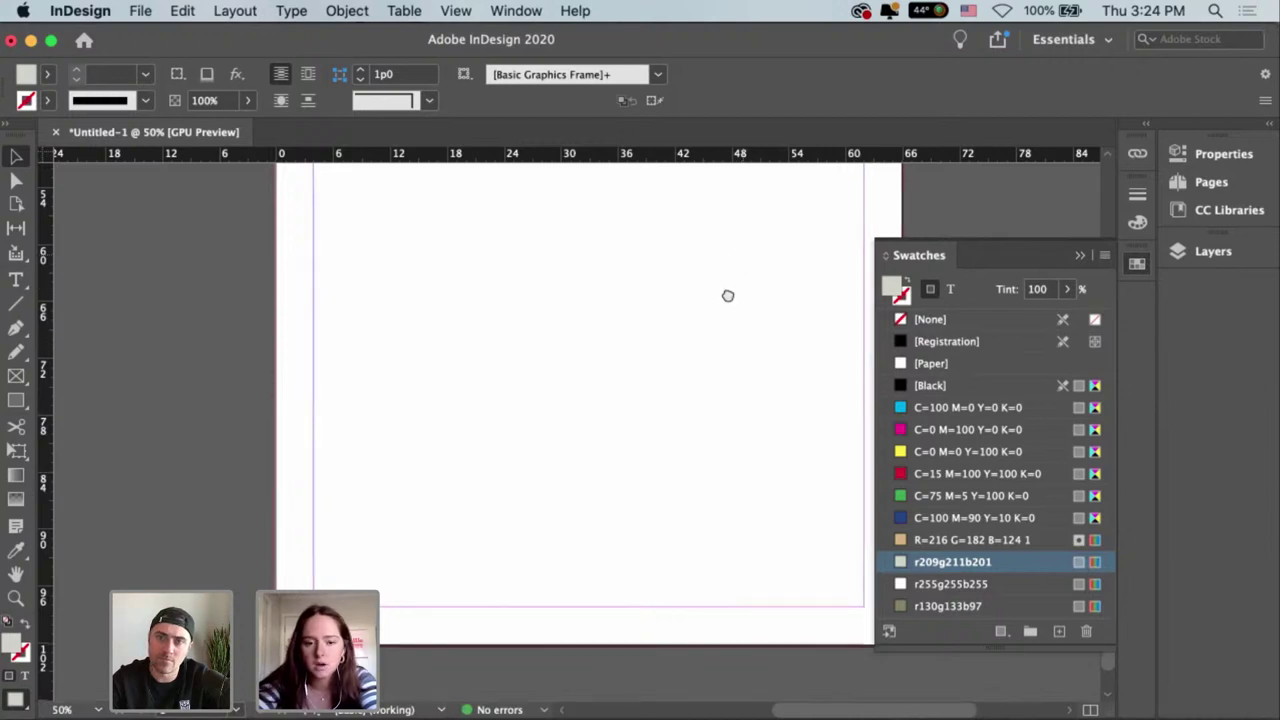
pyautogui.moveTo(729, 294); pyautogui.dragTo(686, 573)
pyautogui.scroll(5, 686, 429)
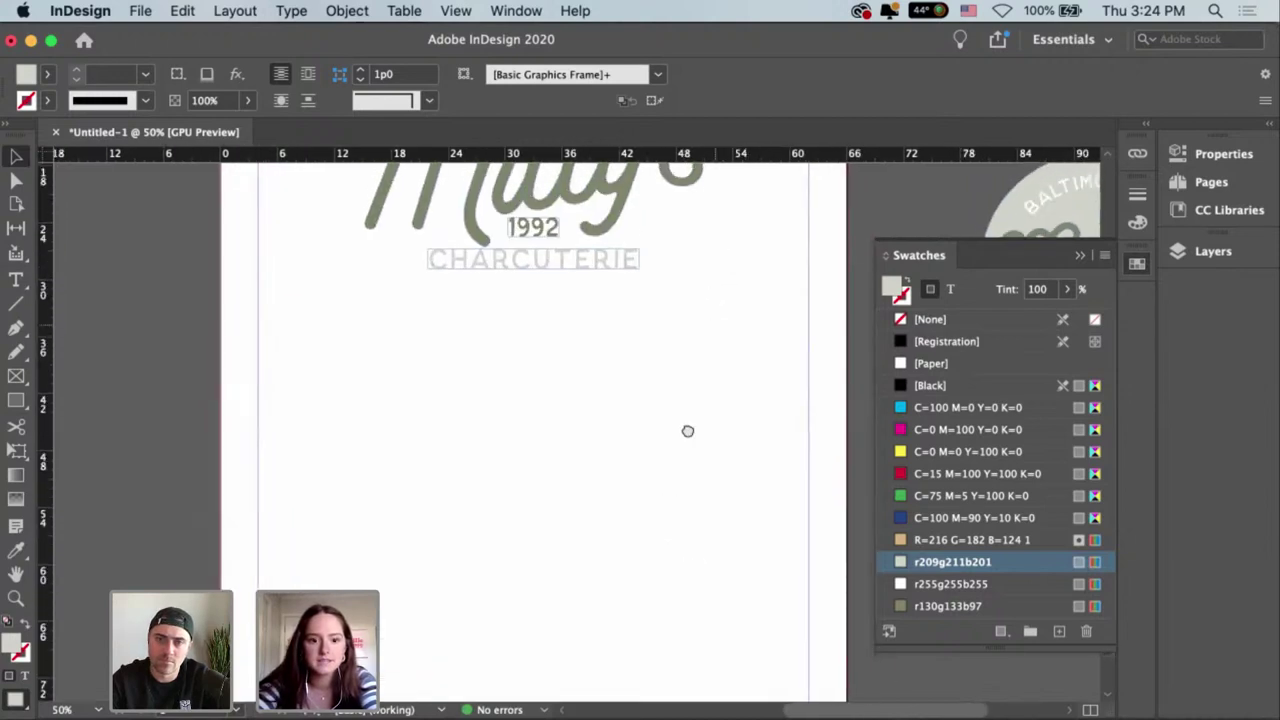
pyautogui.hscroll(1, 686, 429)
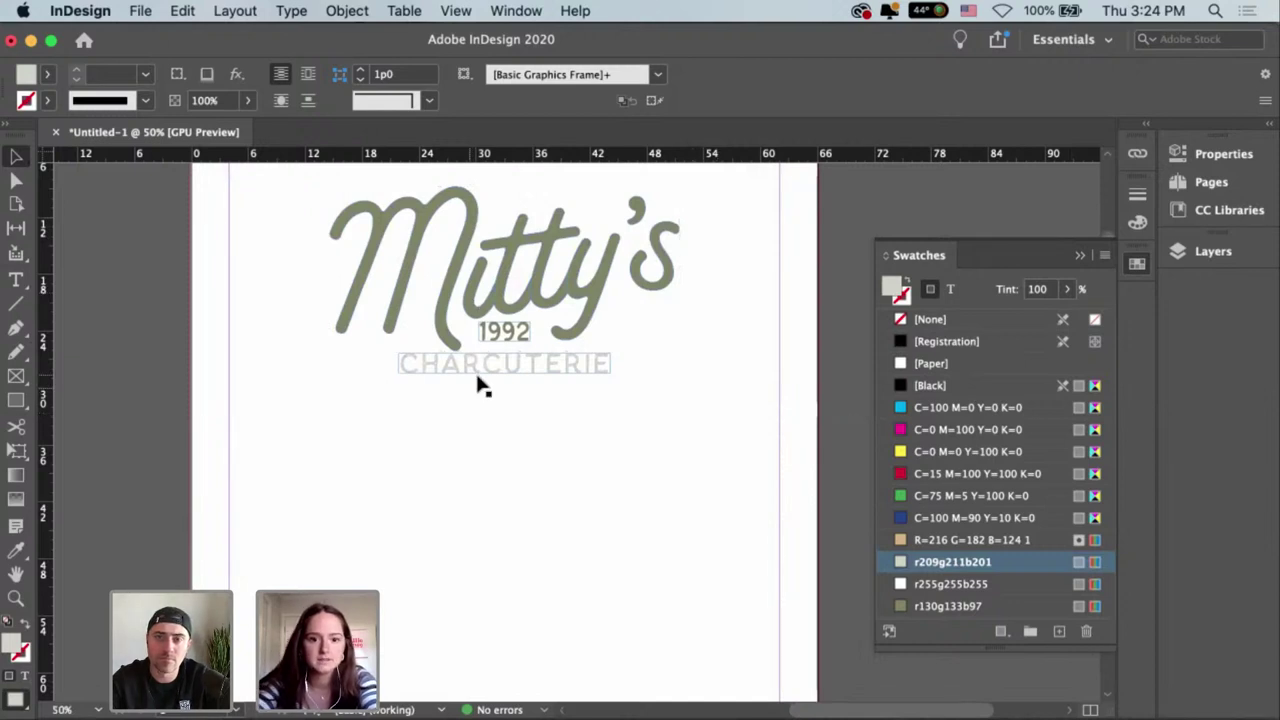
# Enlarge the 1992 and CHARCUTERIE frames so their overset text becomes visible.
pyautogui.press('super+minus')
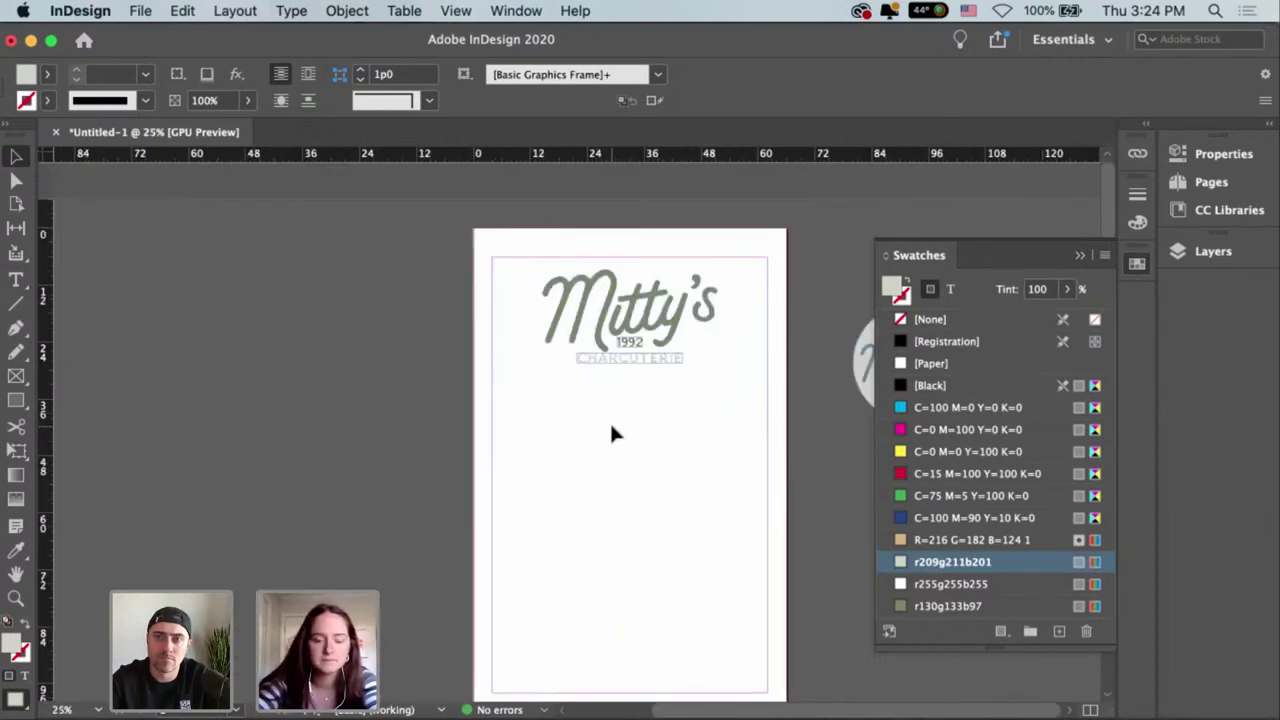
pyautogui.moveTo(650, 404); pyautogui.dragTo(565, 272)
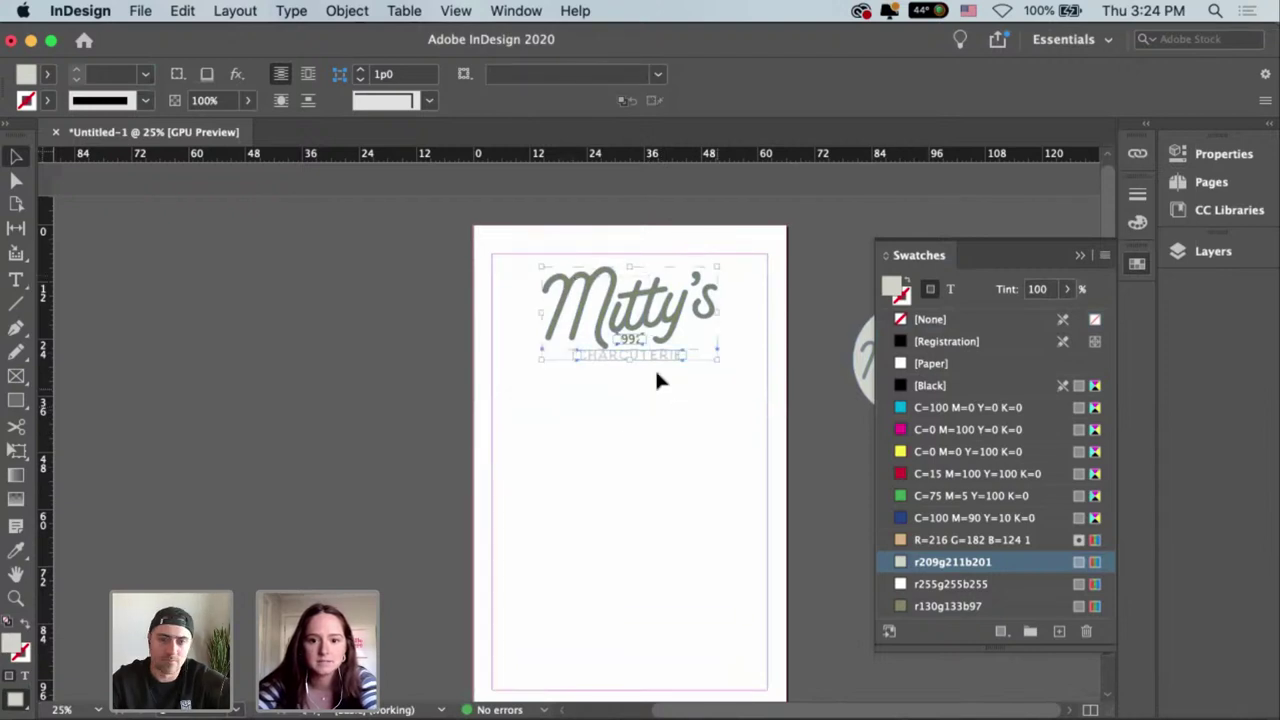
pyautogui.moveTo(628, 360); pyautogui.dragTo(623, 346)
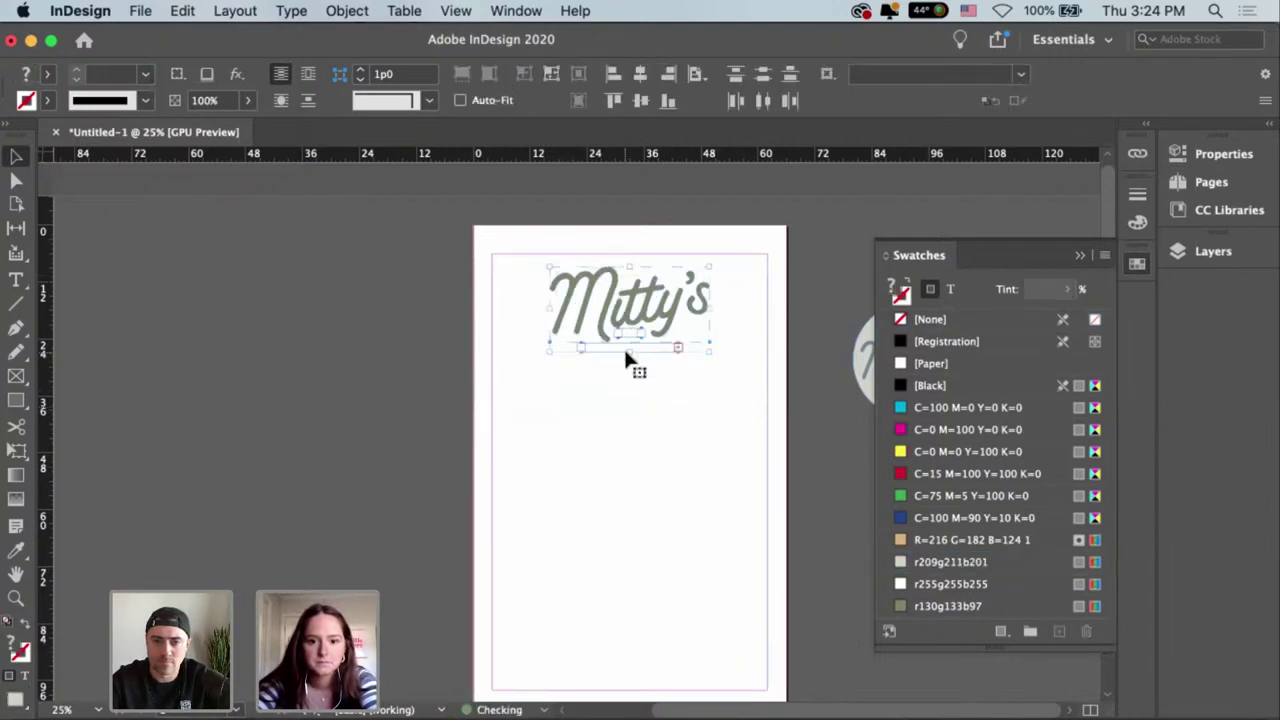
pyautogui.click(638, 343)
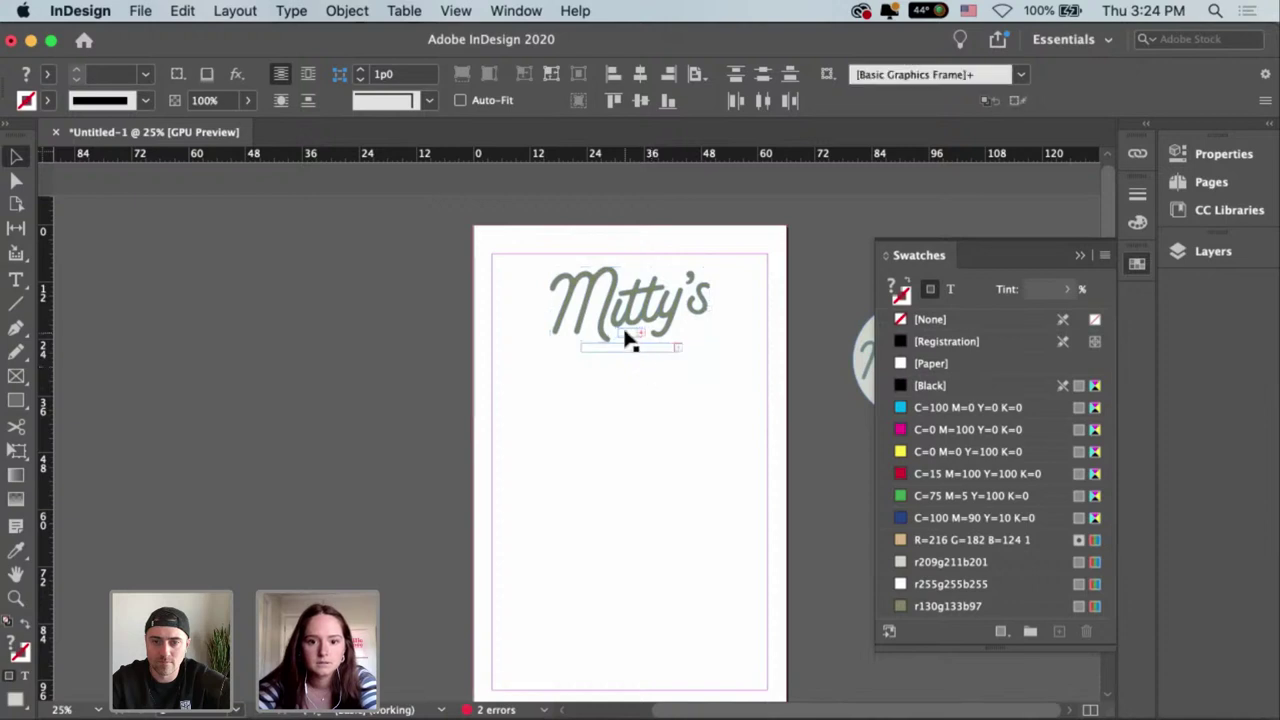
pyautogui.click(641, 334)
pyautogui.press('super+equal')
pyautogui.press('super+equal')
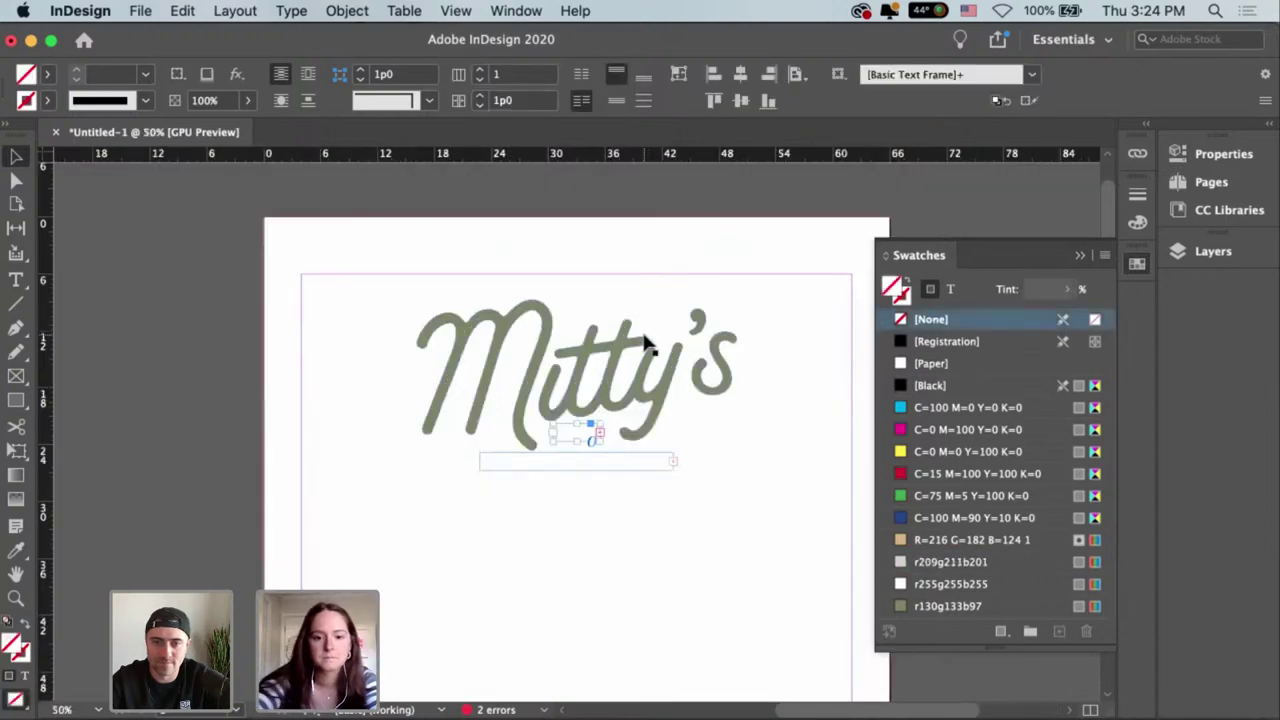
pyautogui.moveTo(628, 450)
pyautogui.mouseDown()
pyautogui.moveTo(643, 463)
pyautogui.moveTo(645, 452)
pyautogui.mouseUp()
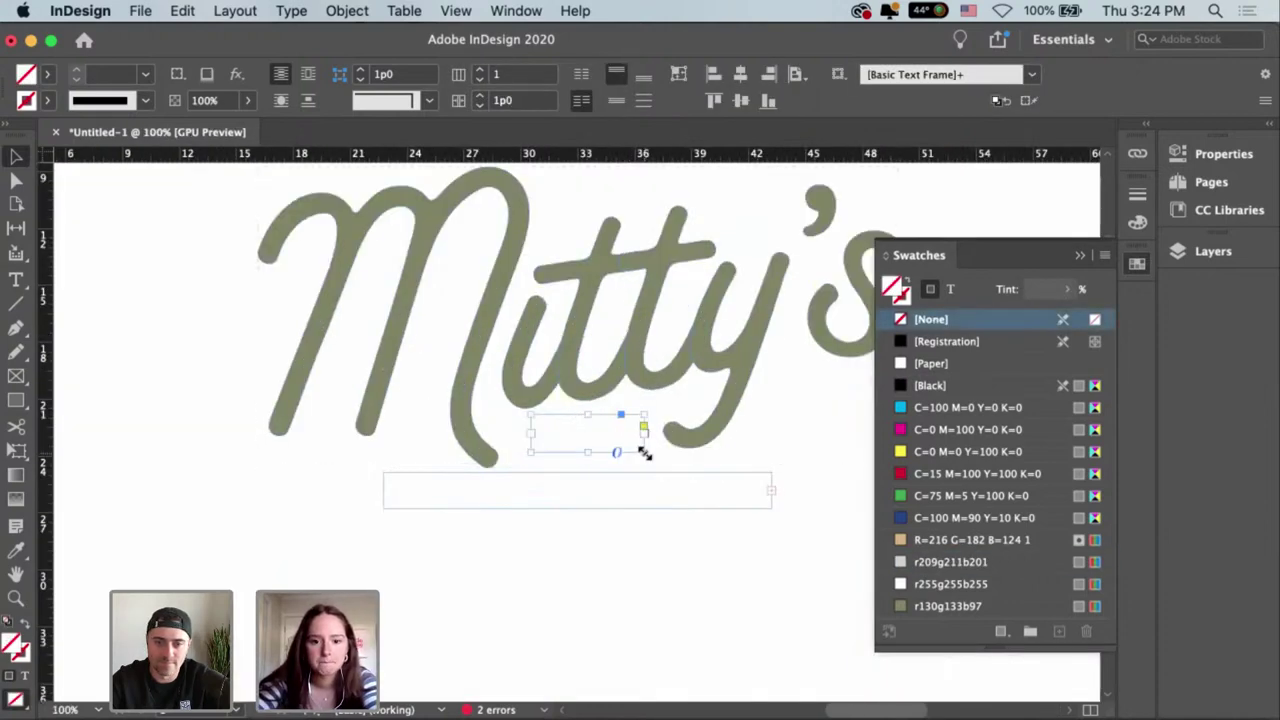
pyautogui.click(771, 501)
pyautogui.moveTo(771, 503); pyautogui.dragTo(814, 514)
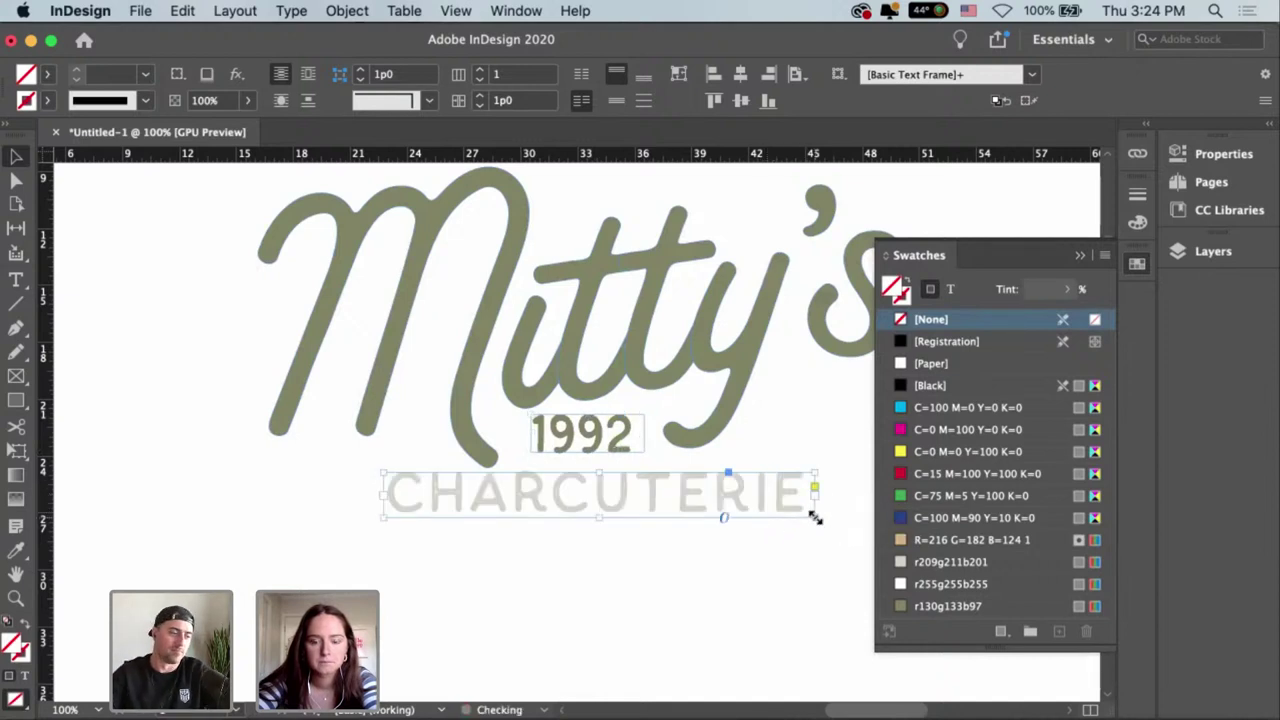
# Select all objects and centre 1992 and CHARCUTERIE horizontally under the wordmark.
pyautogui.click(762, 555)
pyautogui.press('super+a')
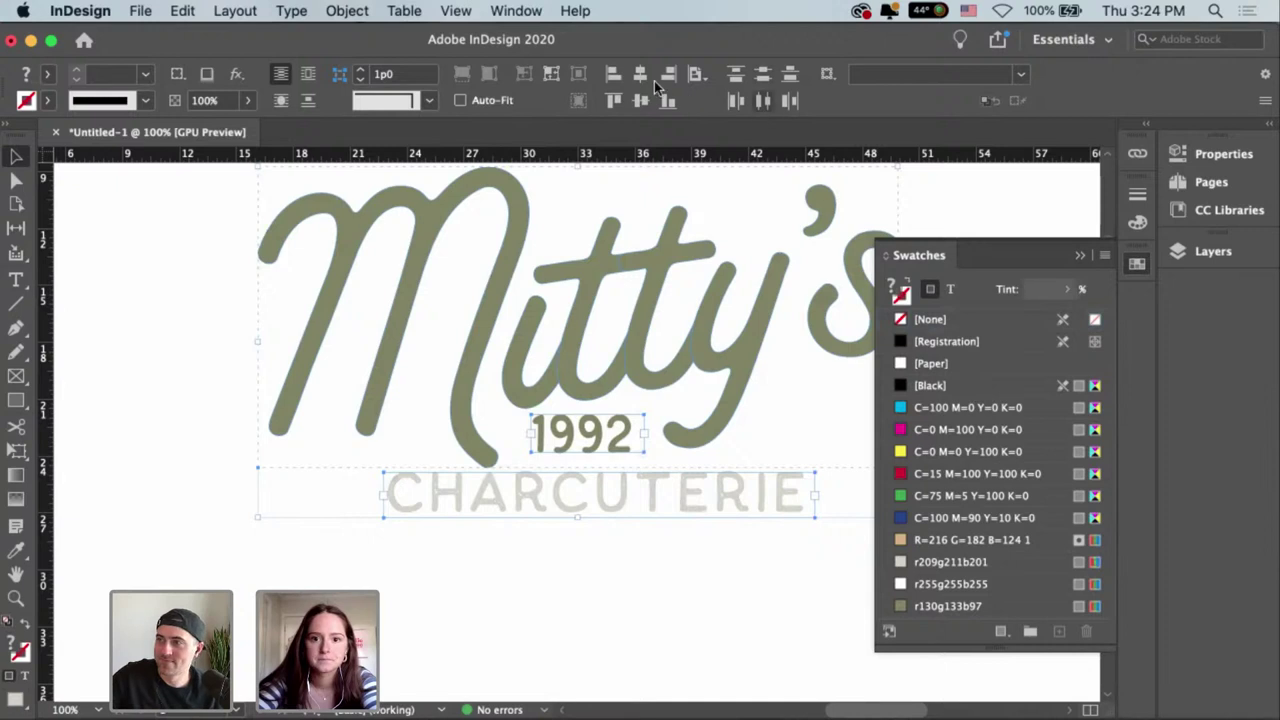
pyautogui.click(640, 74)
pyautogui.click(728, 582)
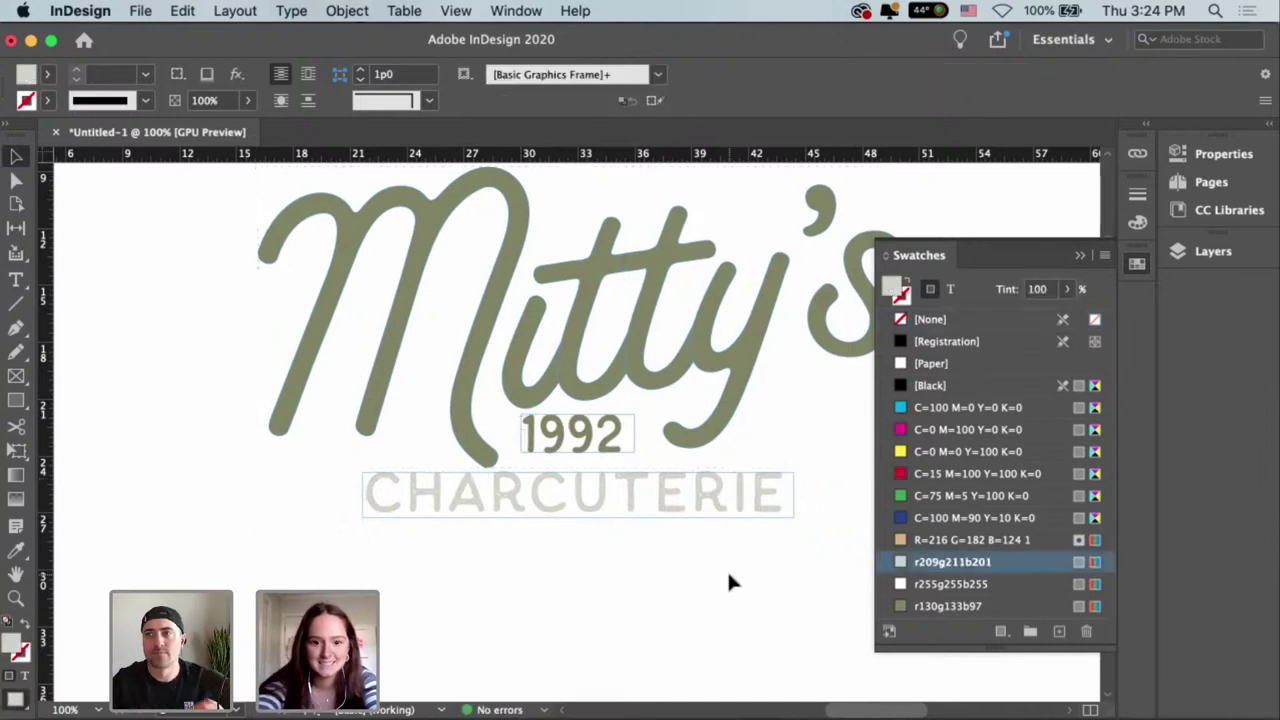
pyautogui.press('super+minus')
pyautogui.scroll(-3, 770, 480)
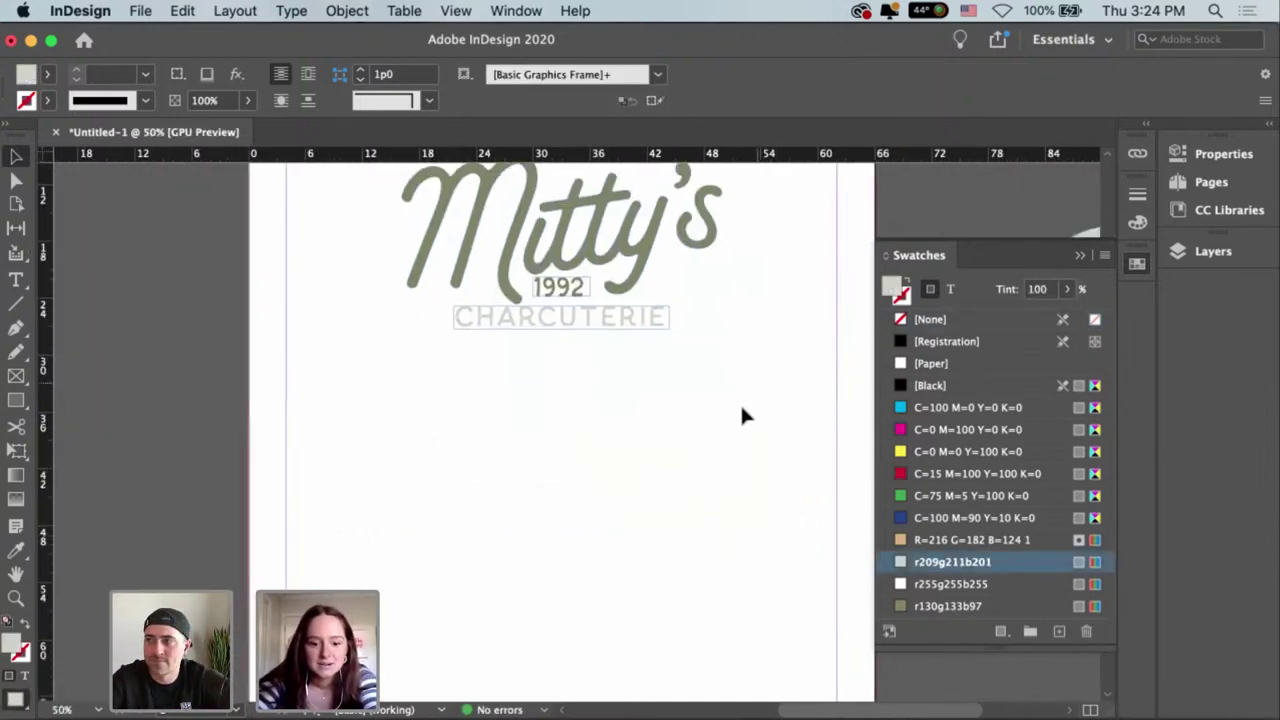
pyautogui.press('t')
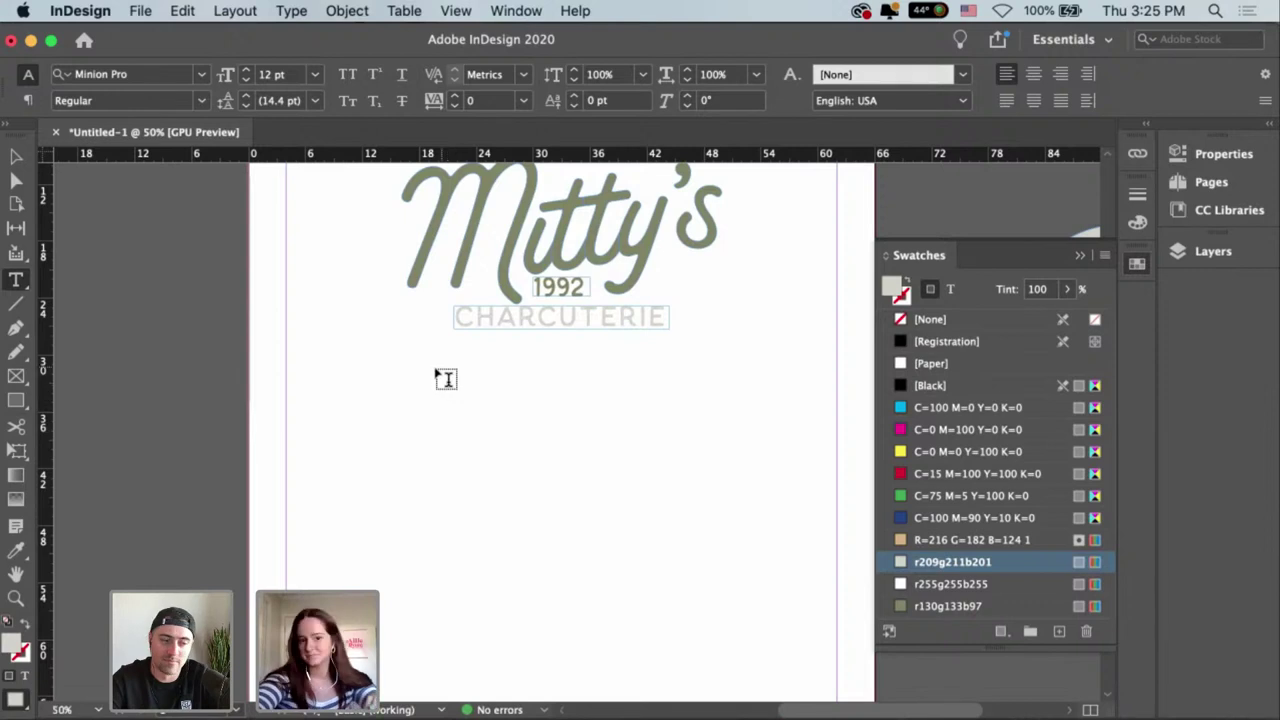
# Draw a text frame below CHARCUTERIE and type 'step 1: choose 3 cheeses'.
pyautogui.moveTo(482, 409); pyautogui.dragTo(648, 434)
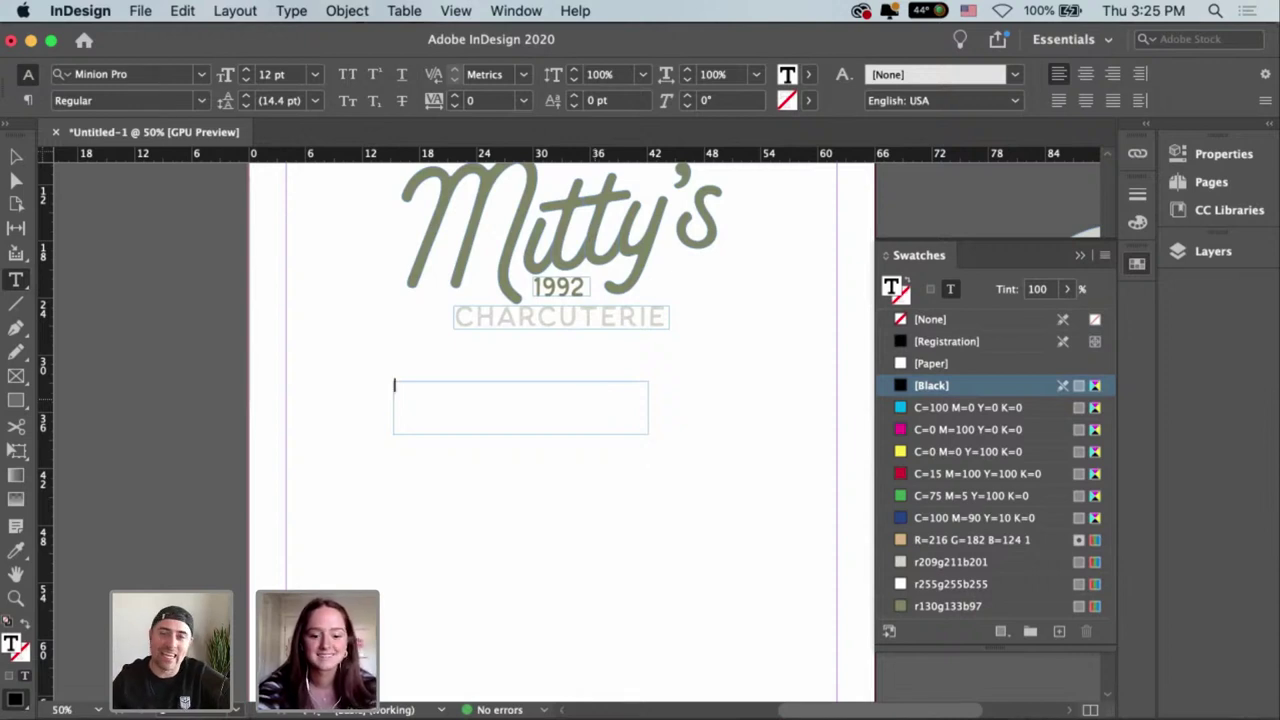
pyautogui.write('tep 1: ')
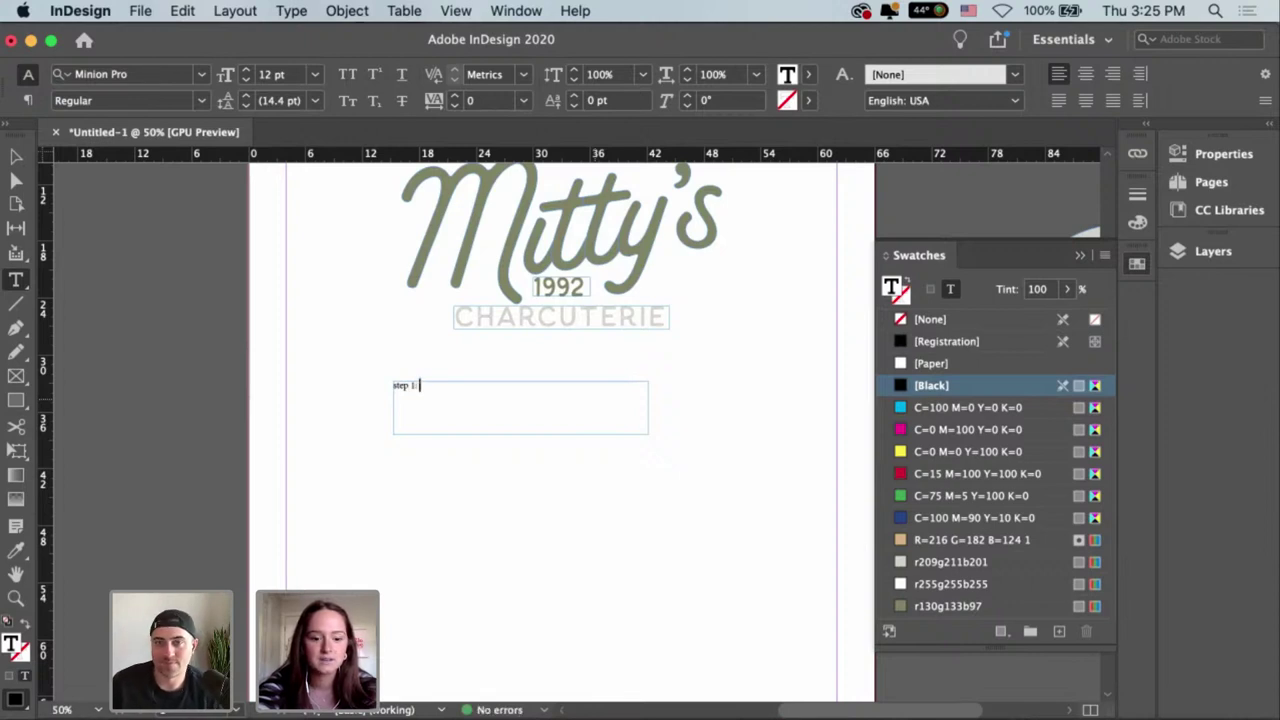
pyautogui.write('choose')
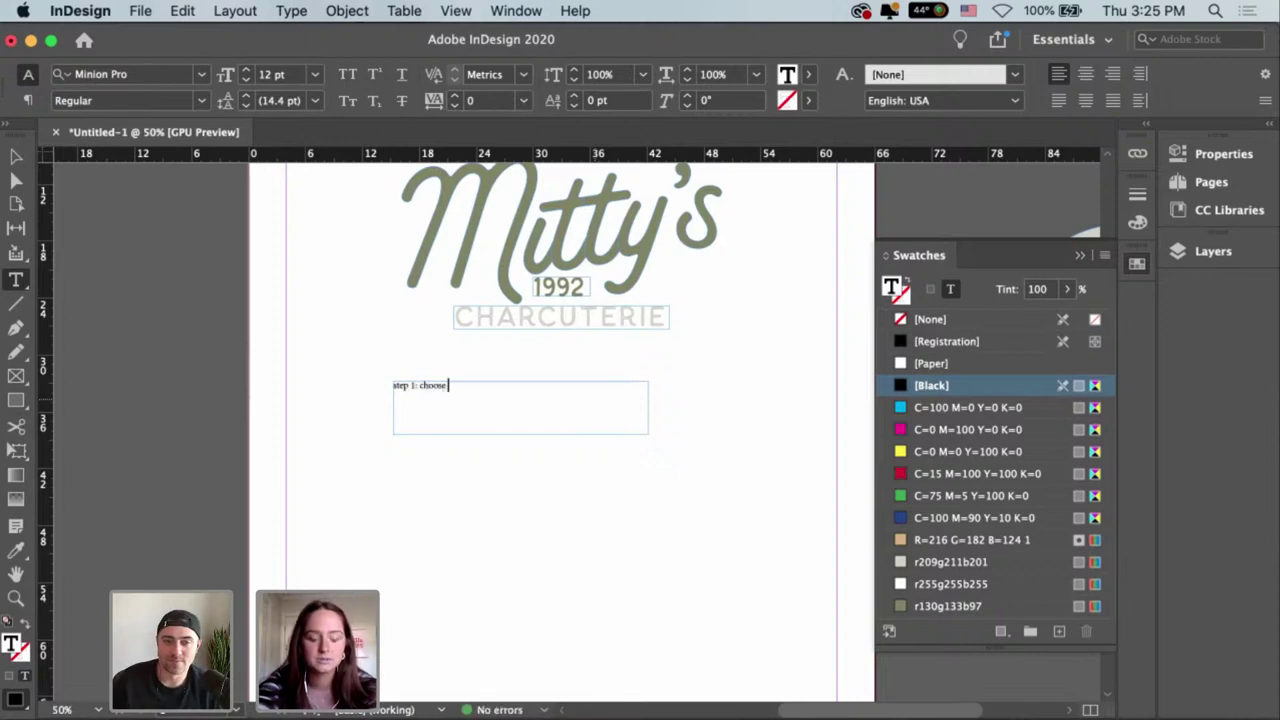
pyautogui.write(' 3 cheese')
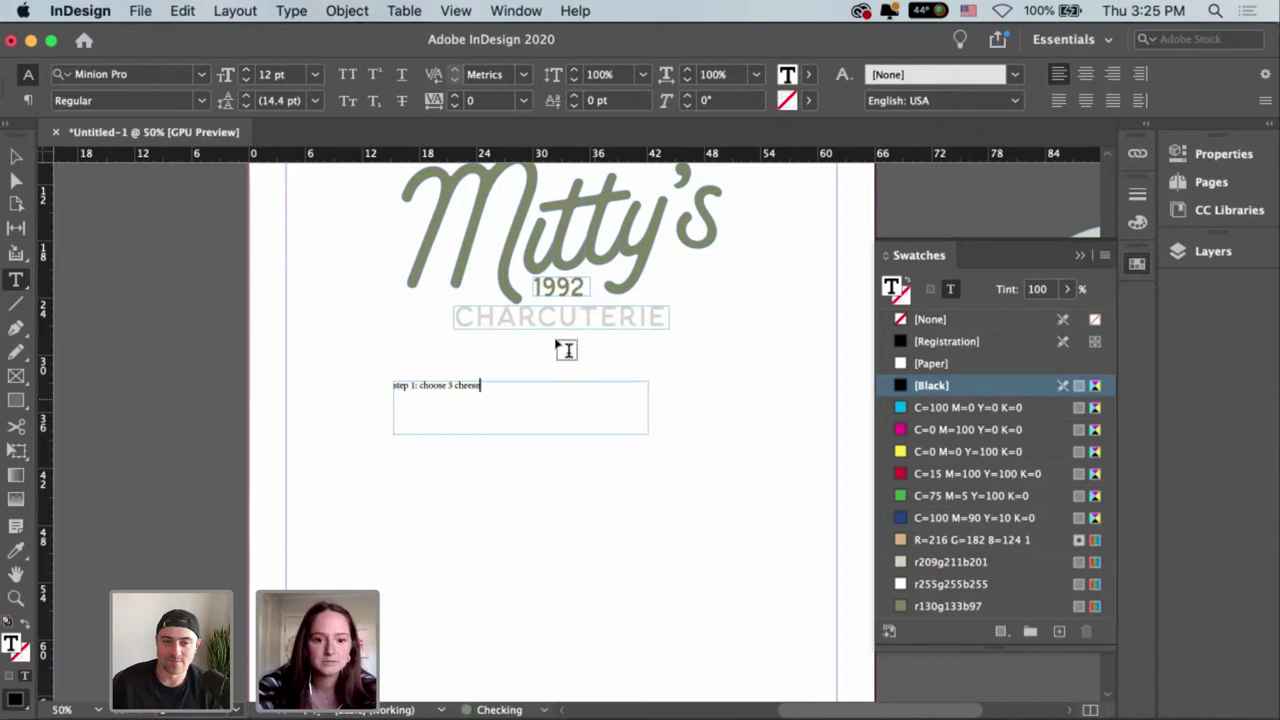
pyautogui.write('s')
# Set the 'step 1: choose 3 cheeses' heading in the Thistails script font.
pyautogui.press('super+a')
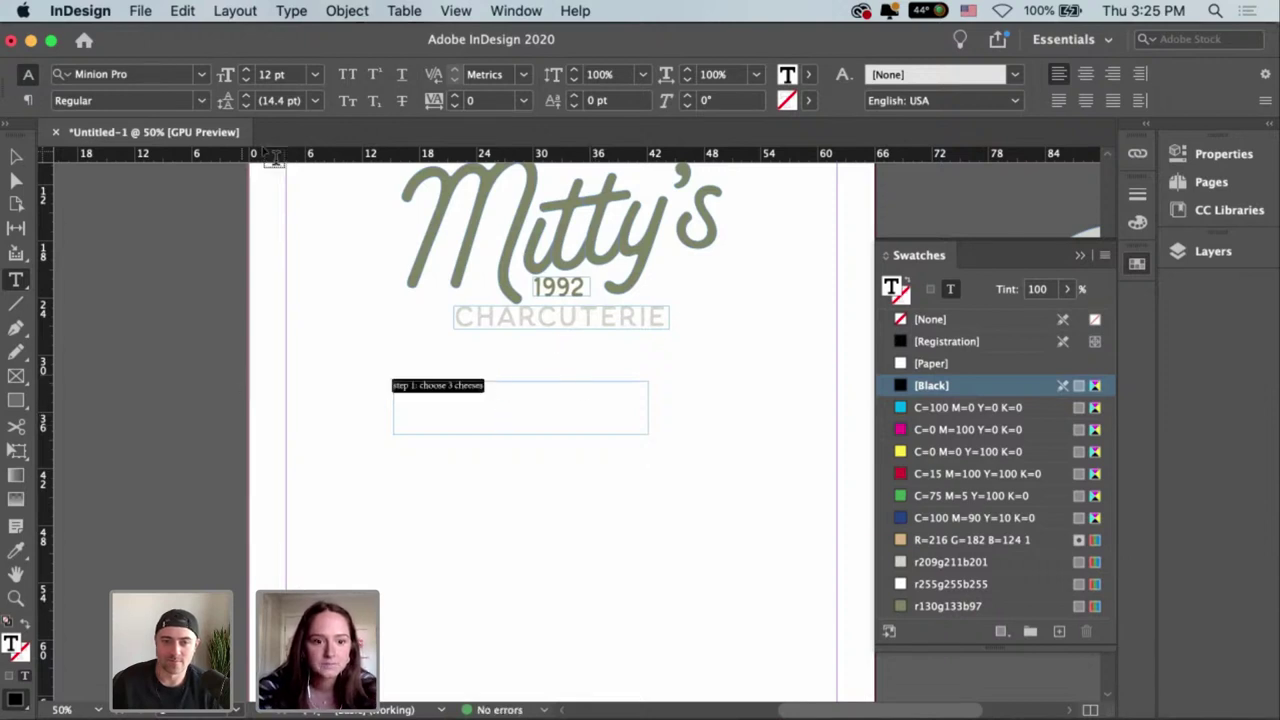
pyautogui.click(201, 74)
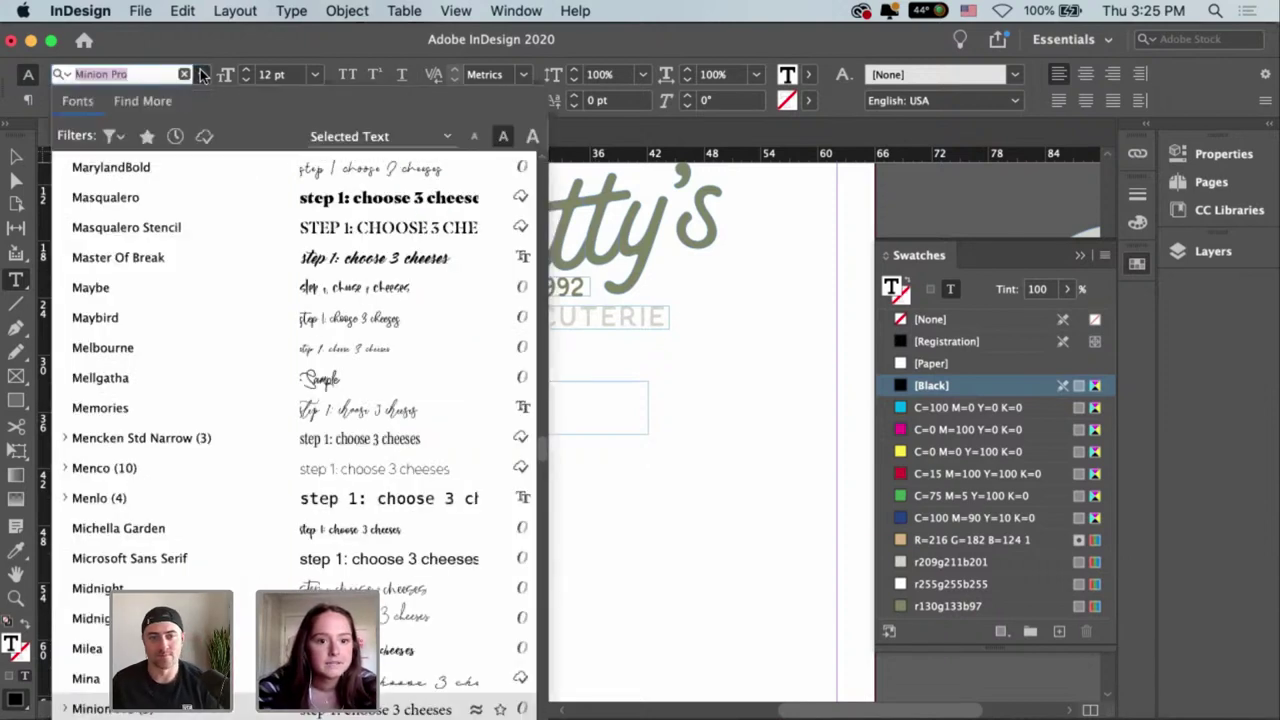
pyautogui.scroll(5, 506, 306)
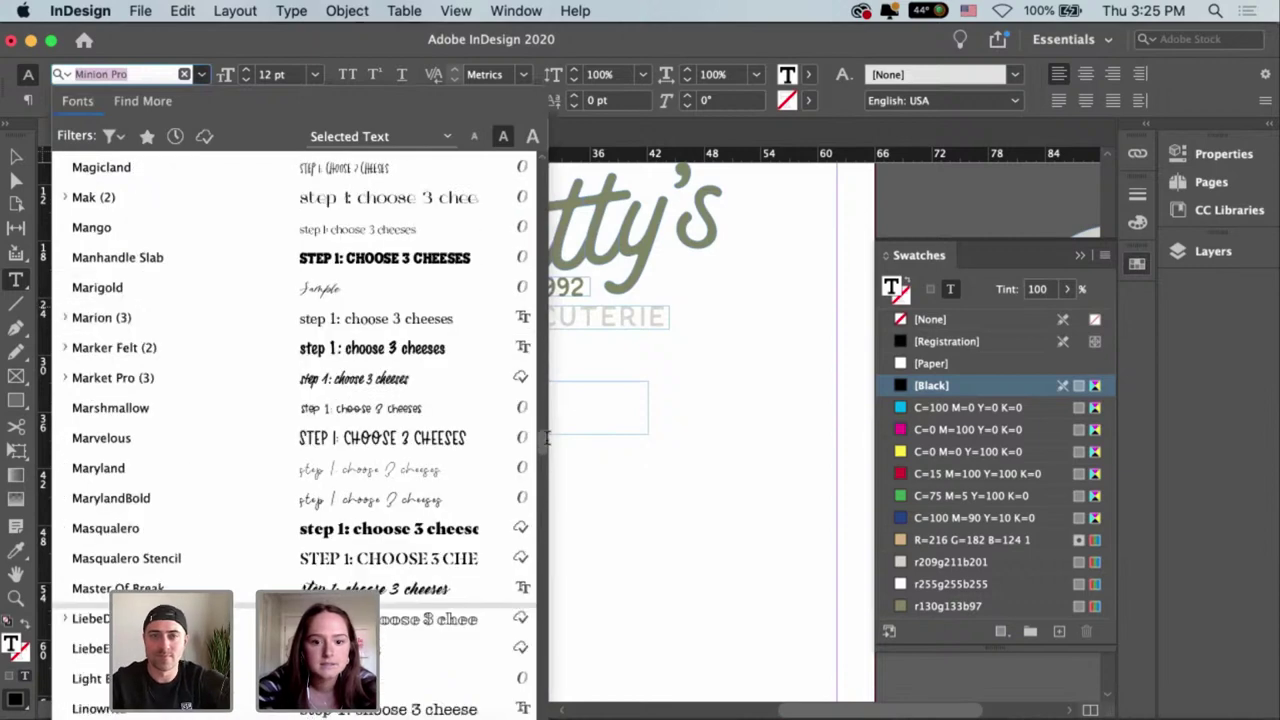
pyautogui.scroll(10, 542, 420)
pyautogui.scroll(15, 538, 345)
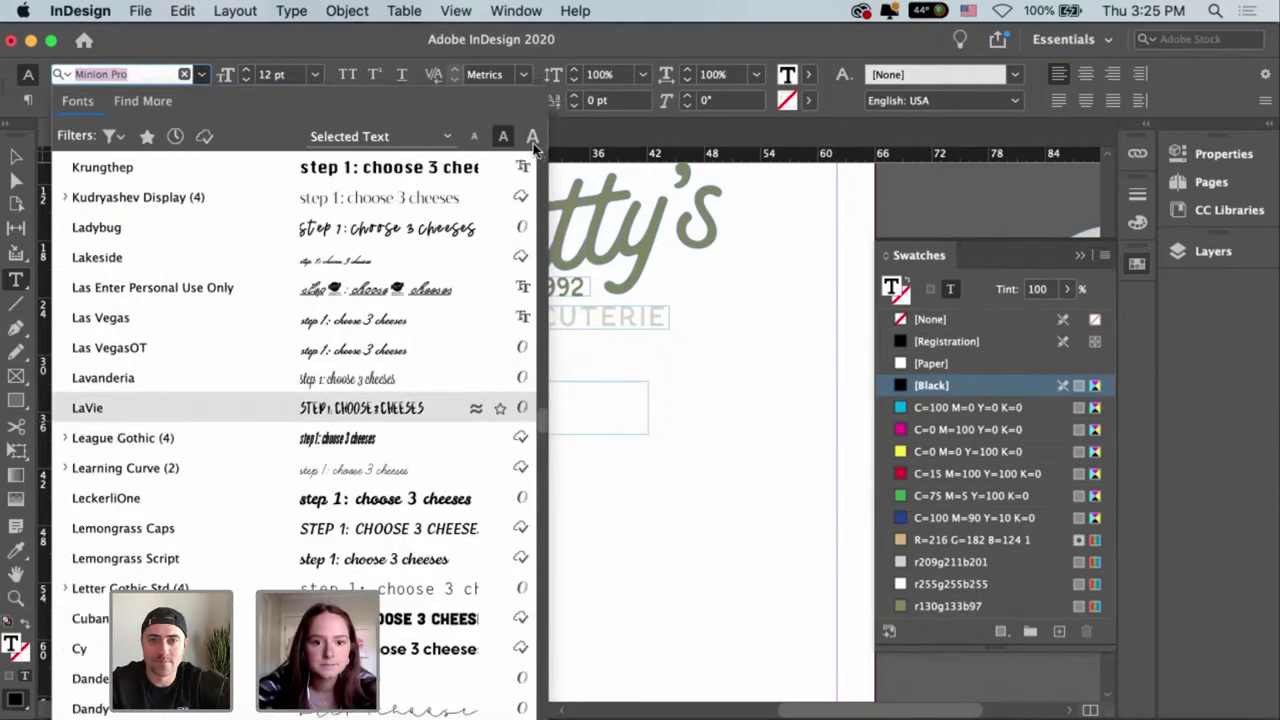
pyautogui.click(437, 175)
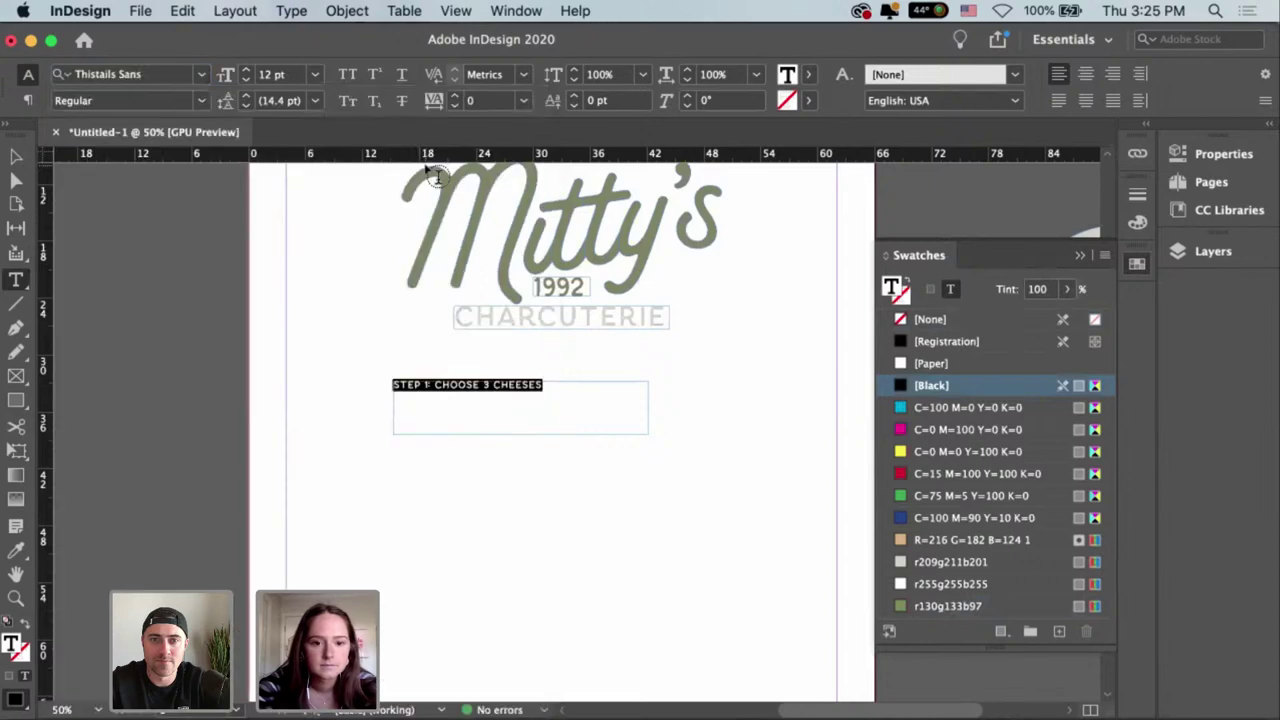
pyautogui.click(202, 80)
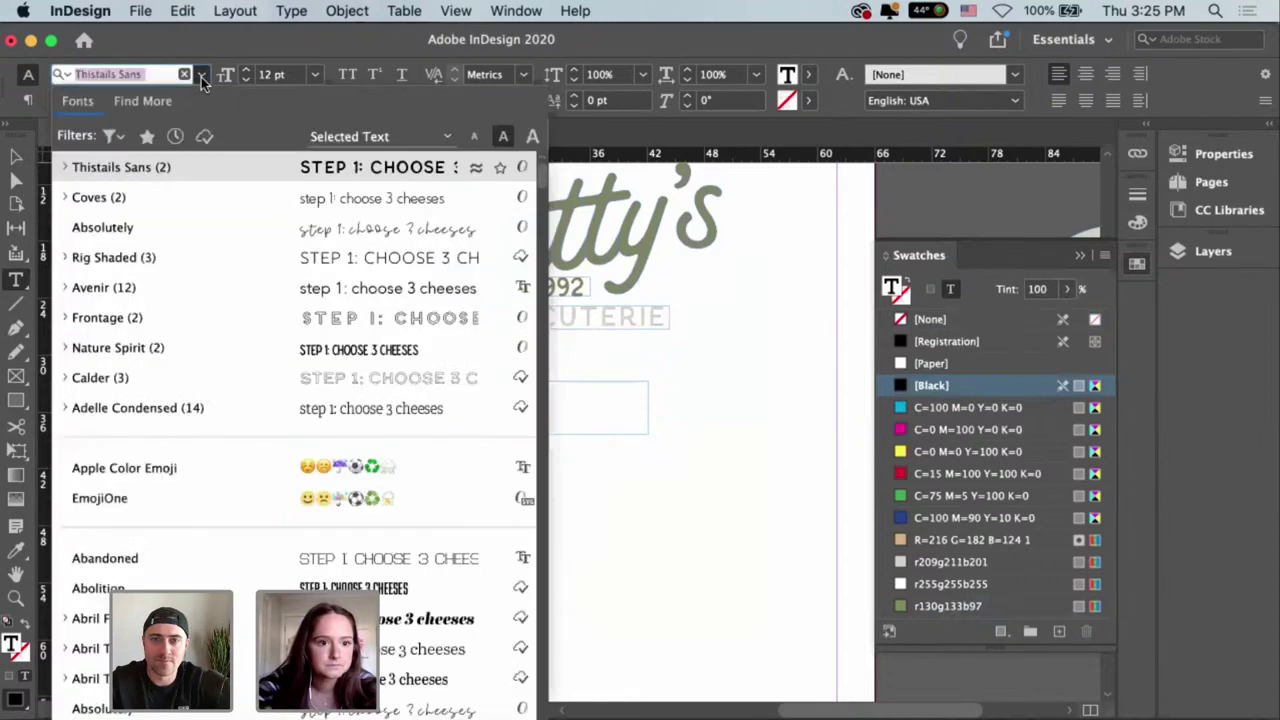
pyautogui.write('t')
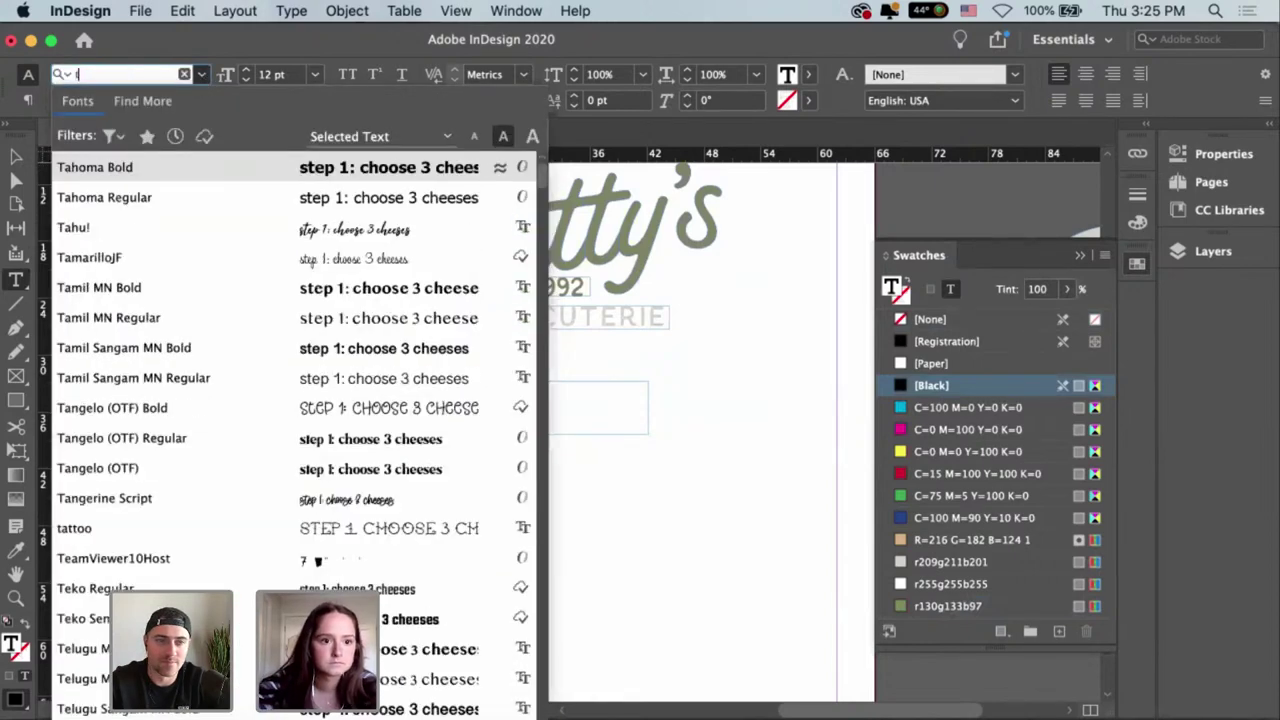
pyautogui.write('his')
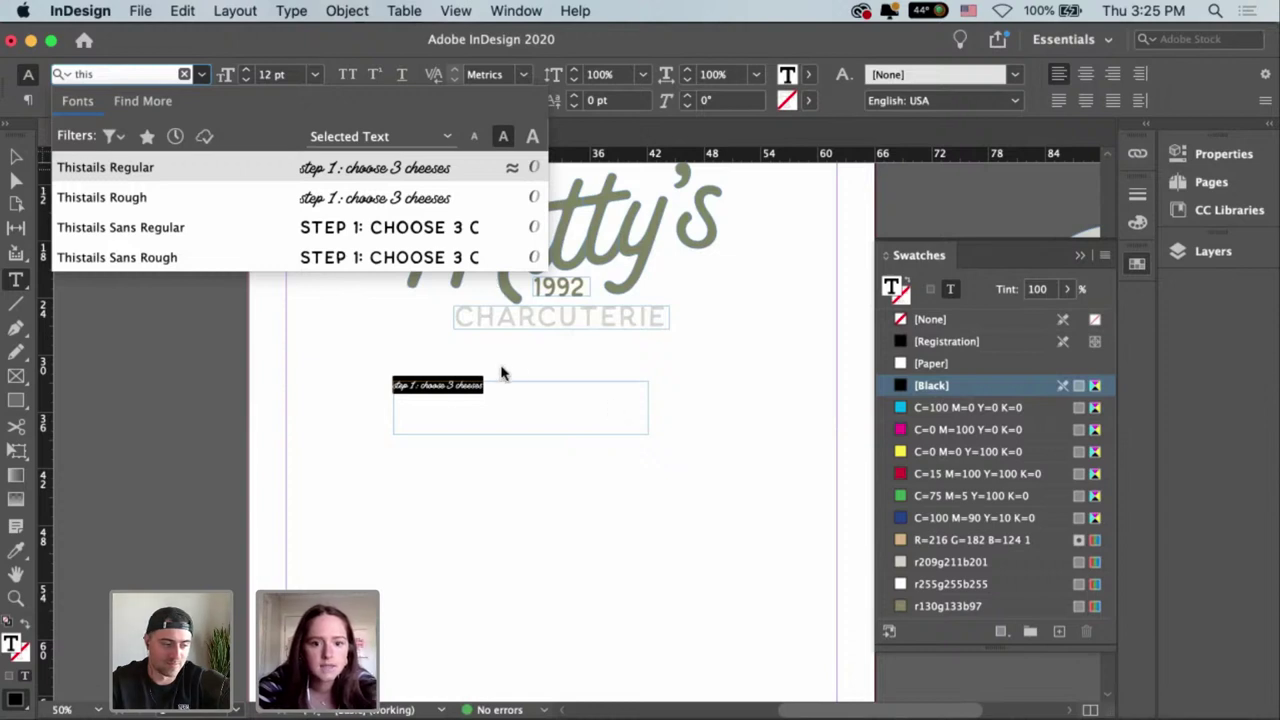
pyautogui.press('Return')
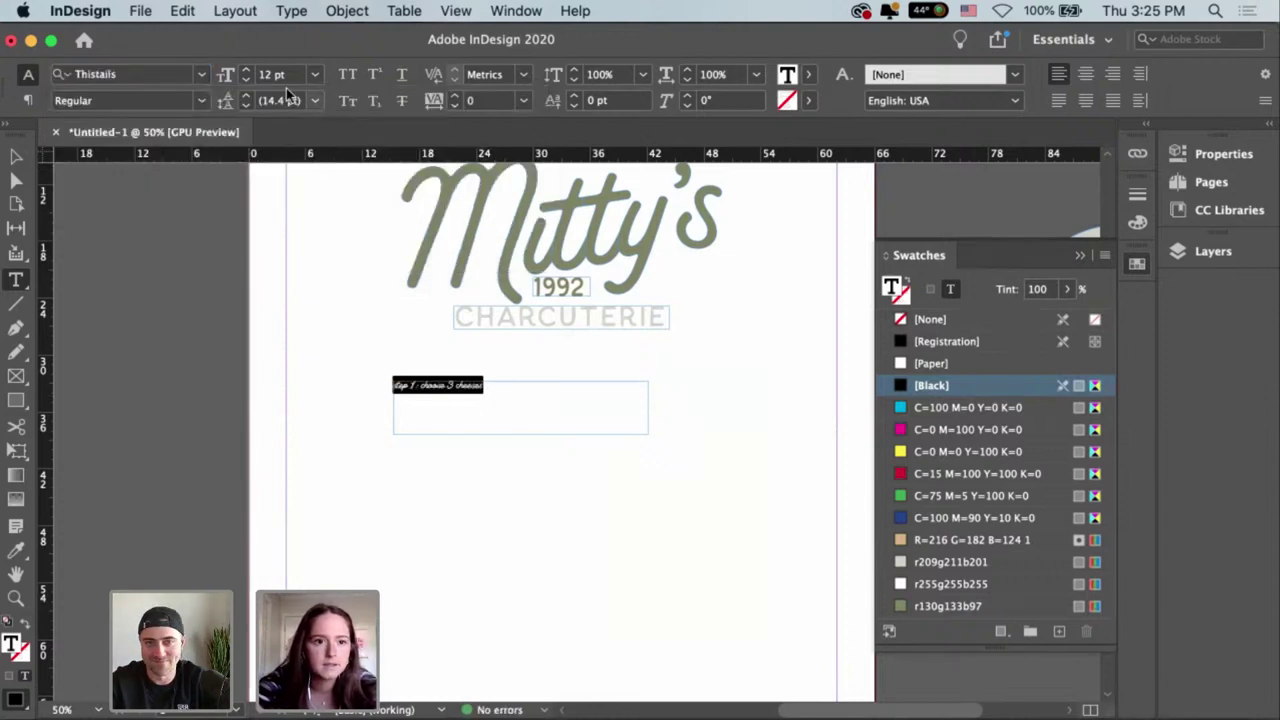
# Enlarge the heading to 25 pt and colour it with the r130g133b97 green.
pyautogui.click(246, 70)
pyautogui.click(246, 70)
pyautogui.click(246, 70)
pyautogui.click(246, 70)
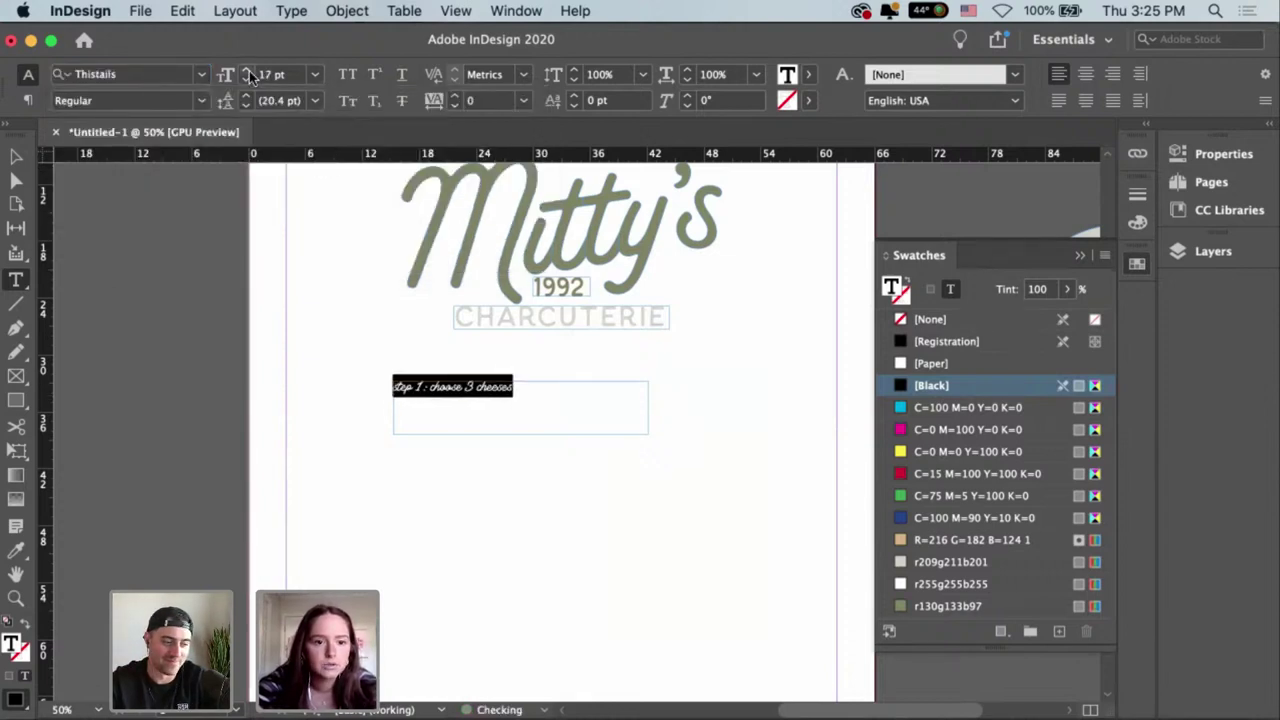
pyautogui.click(246, 70)
pyautogui.click(246, 70)
pyautogui.click(246, 70)
pyautogui.click(246, 70)
pyautogui.click(246, 70)
pyautogui.click(246, 70)
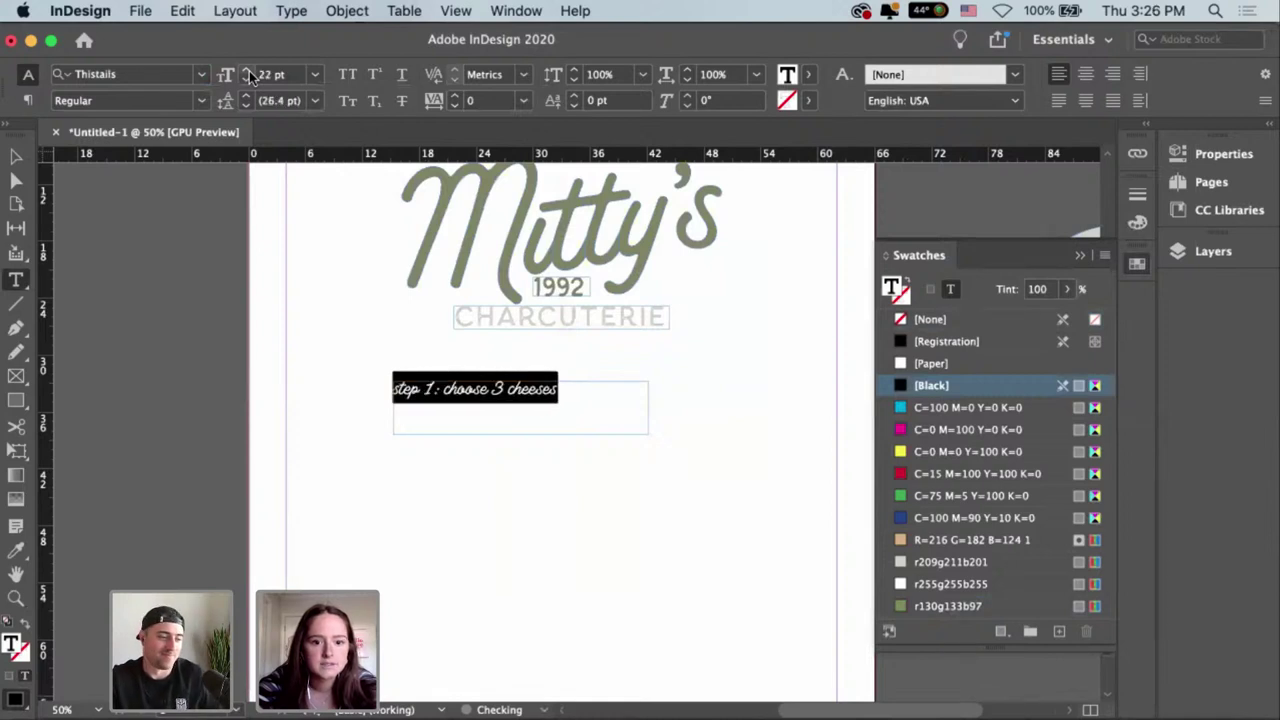
pyautogui.click(246, 70)
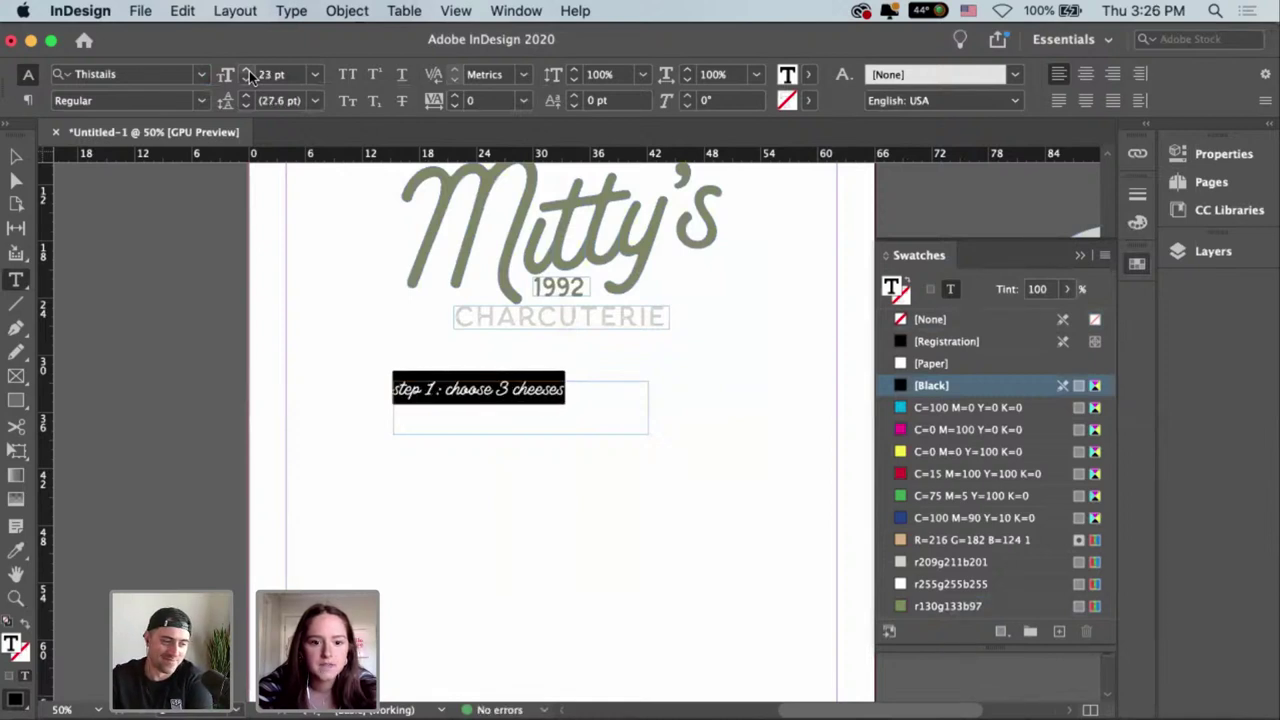
pyautogui.click(246, 70)
pyautogui.click(246, 70)
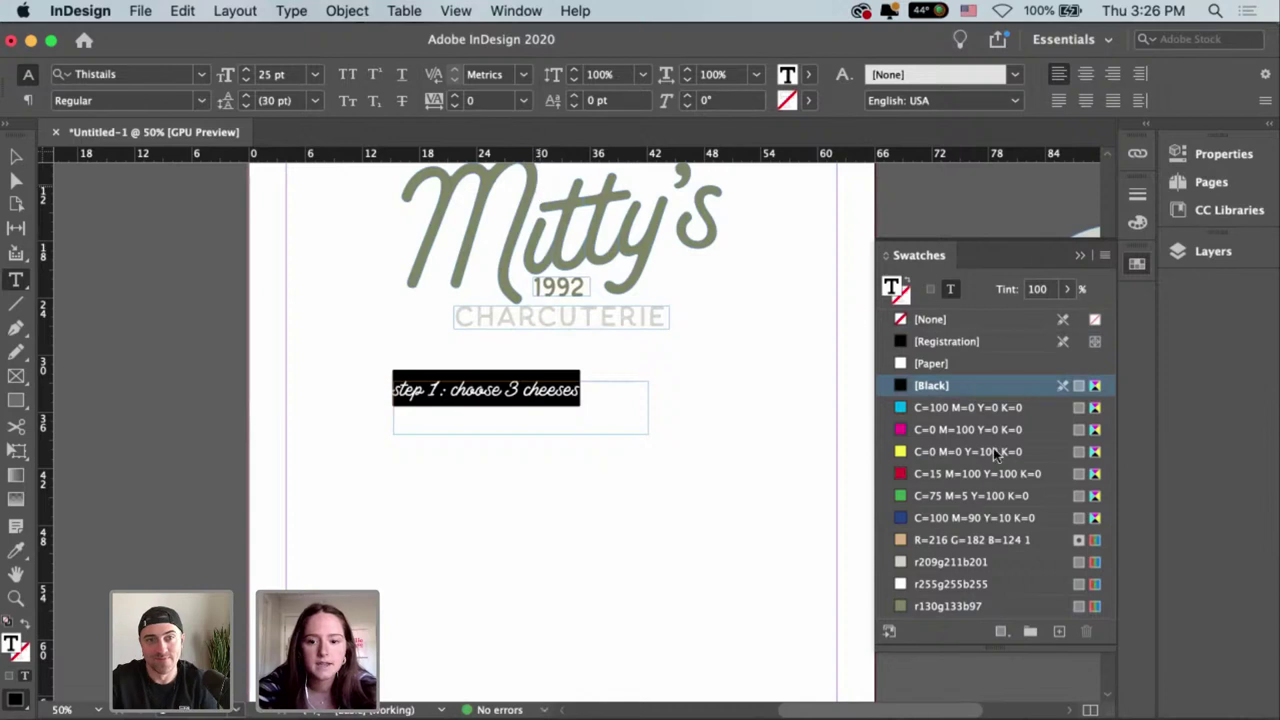
pyautogui.click(960, 606)
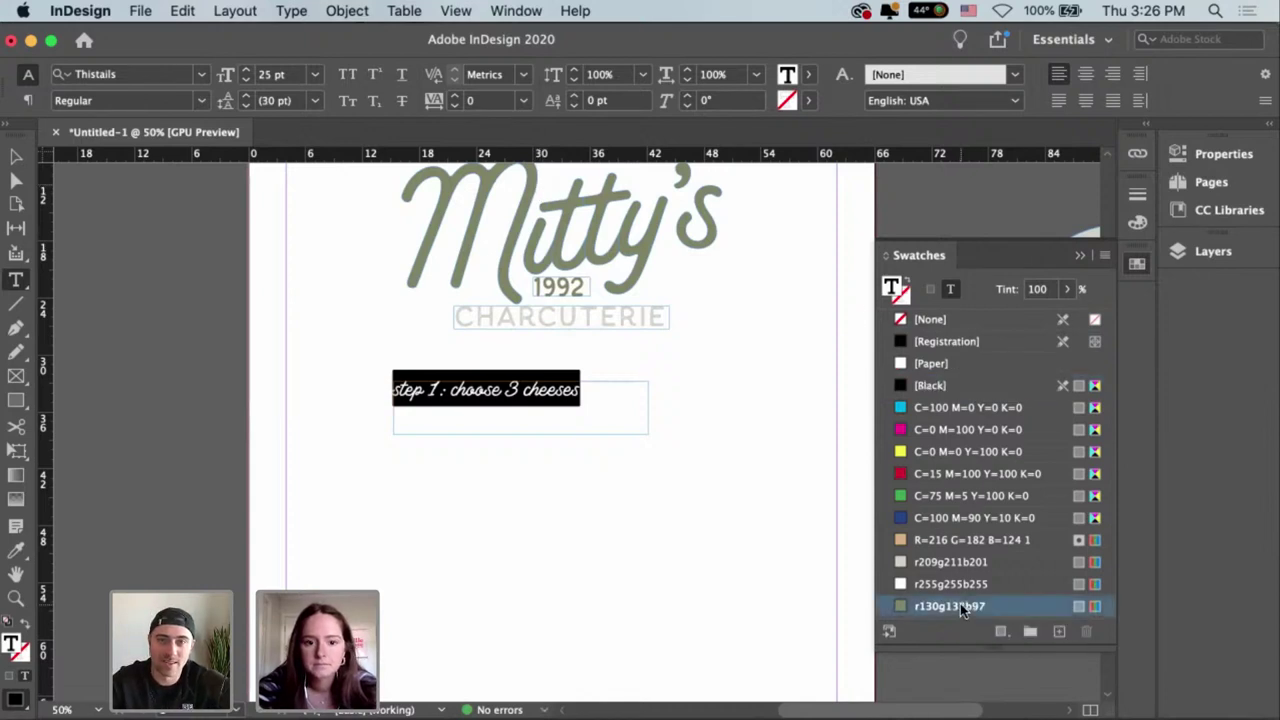
# Fit the heading frame to its text and move it up just under CHARCUTERIE.
pyautogui.press('Escape')
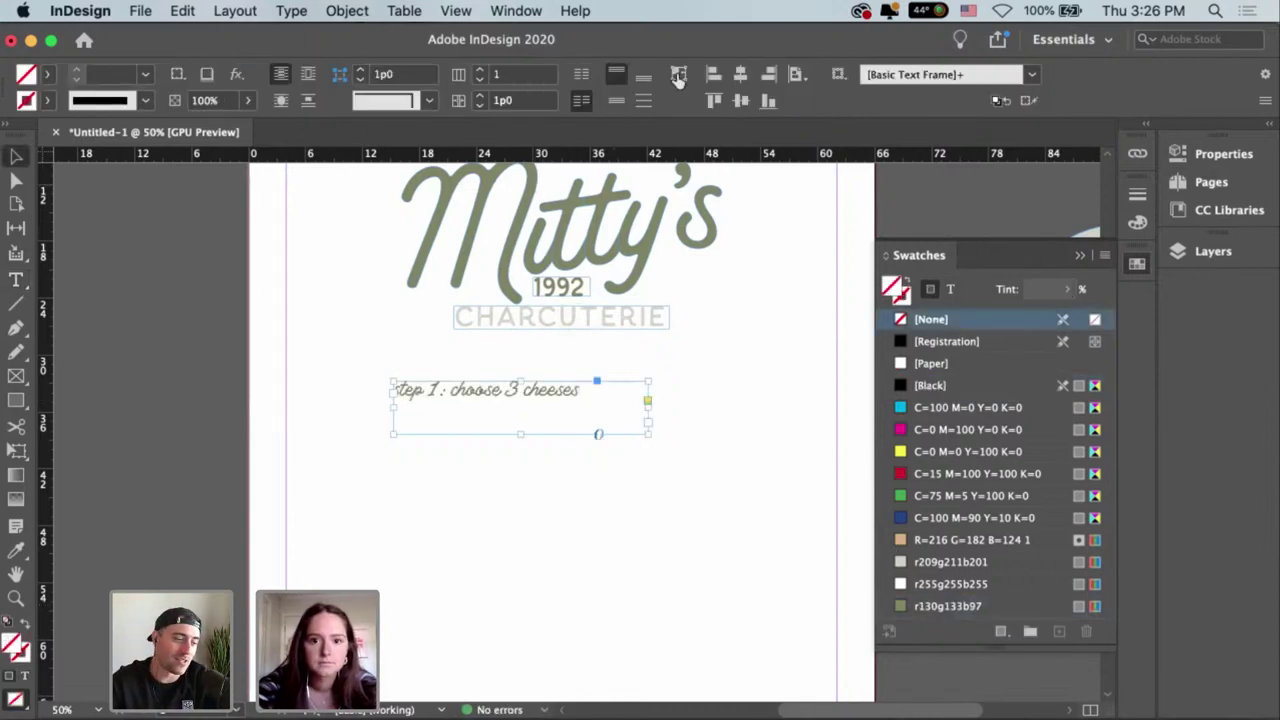
pyautogui.press('super+alt+c')
pyautogui.moveTo(503, 395); pyautogui.dragTo(398, 370)
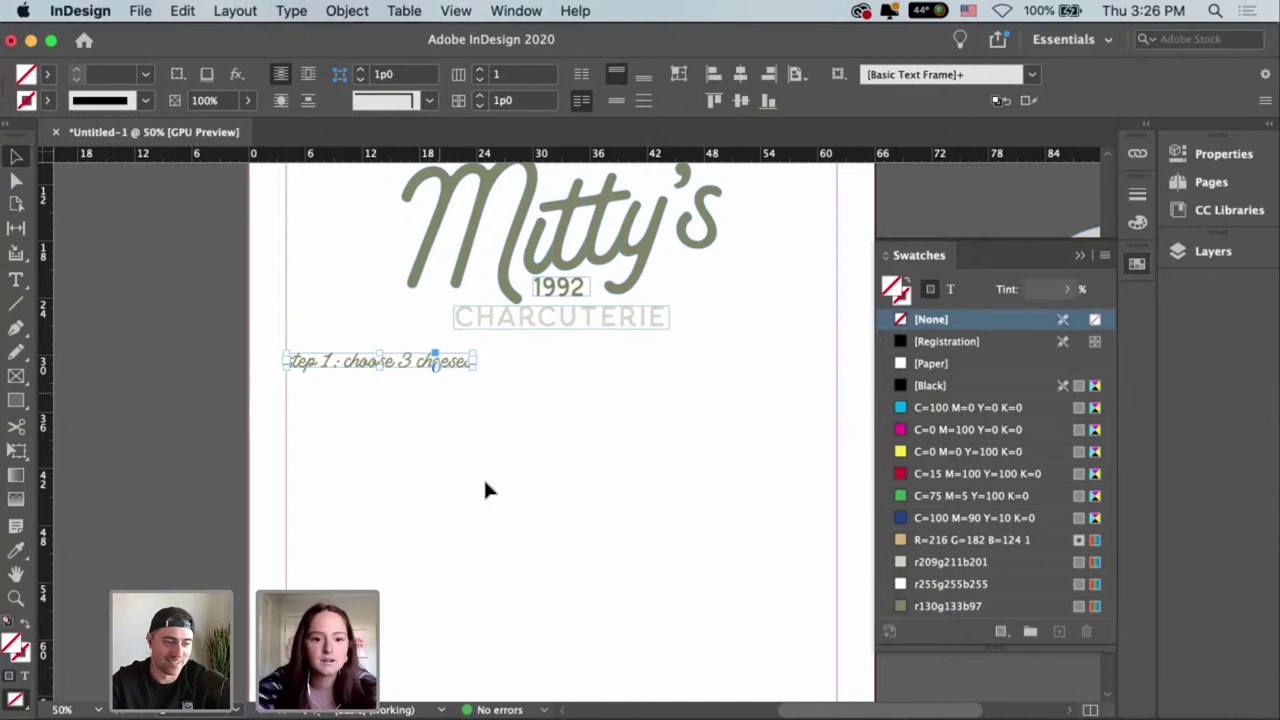
pyautogui.click(466, 412)
pyautogui.scroll(1, 532, 425)
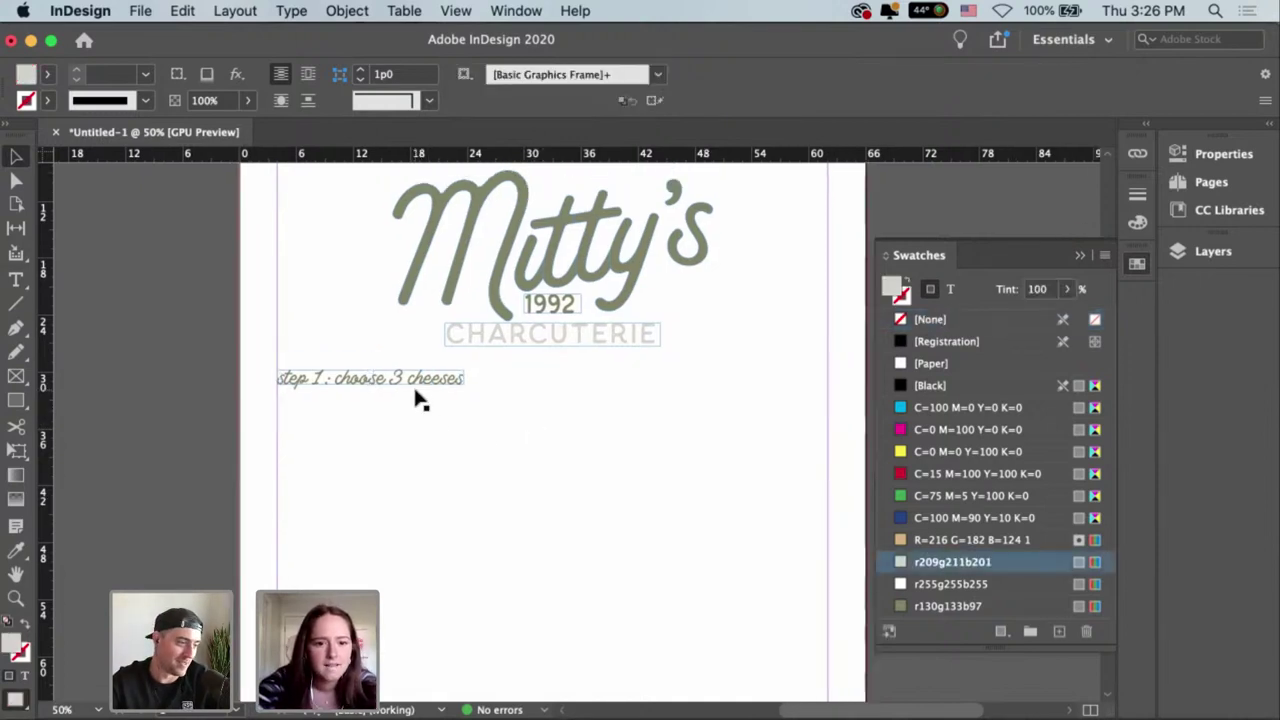
pyautogui.moveTo(411, 381); pyautogui.dragTo(412, 386)
pyautogui.click(432, 447)
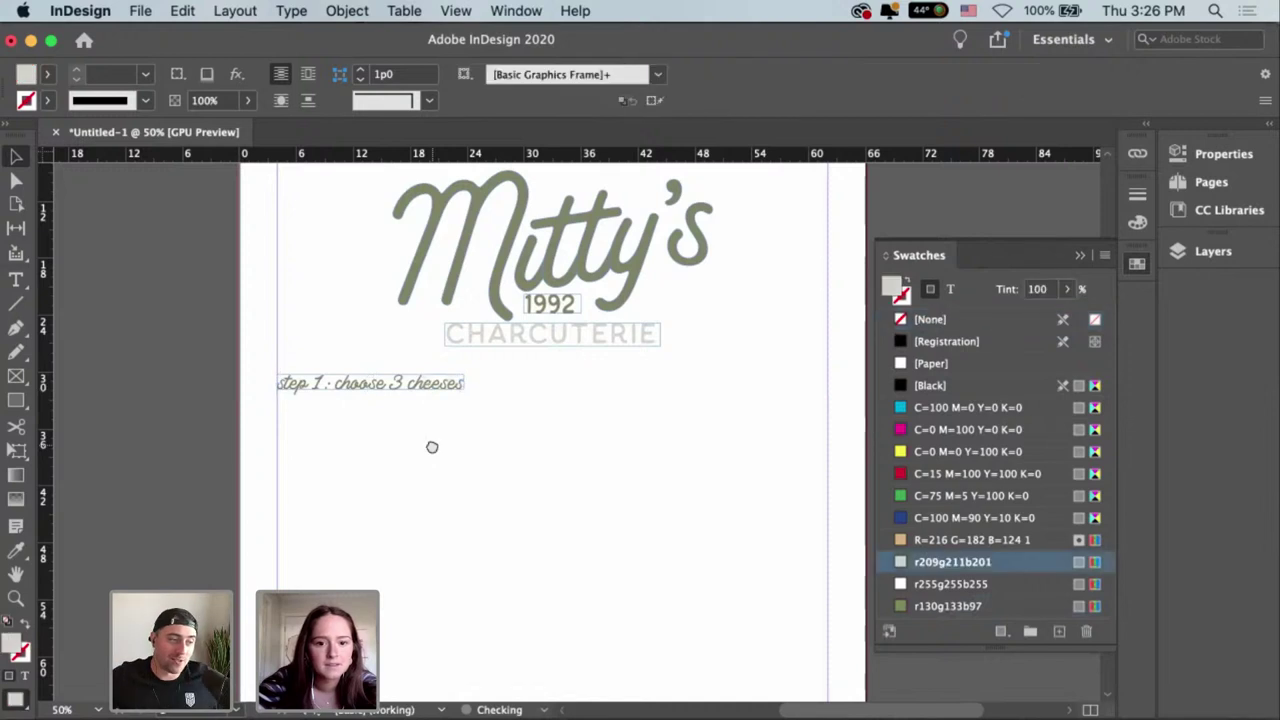
pyautogui.moveTo(432, 447); pyautogui.dragTo(428, 436)
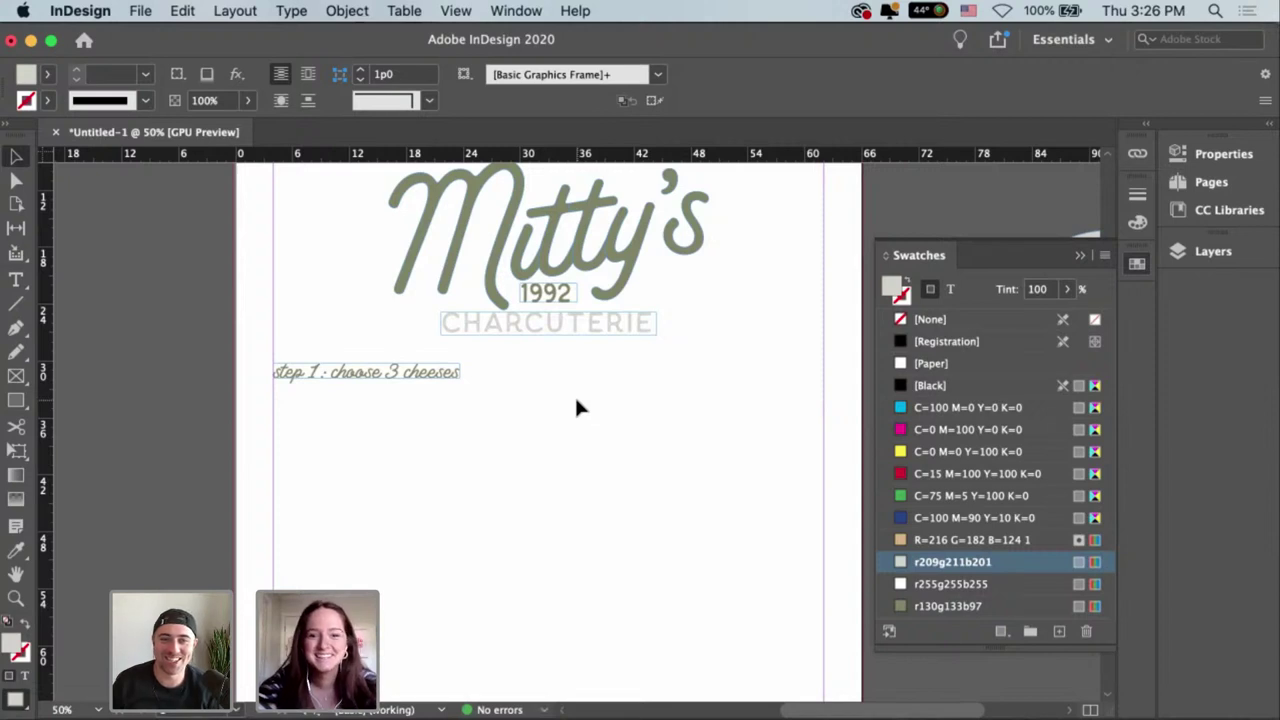
# Move the heading right so it is centred under the logo, then deselect.
pyautogui.click(455, 378)
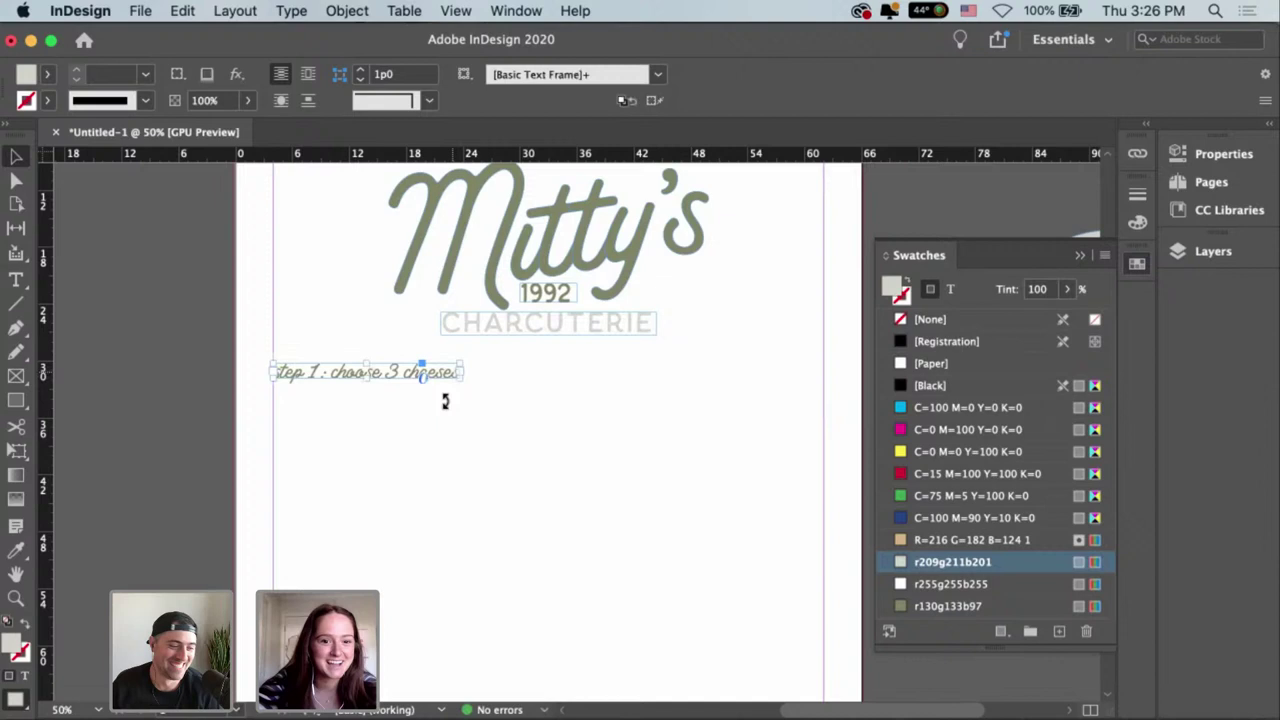
pyautogui.click(385, 404)
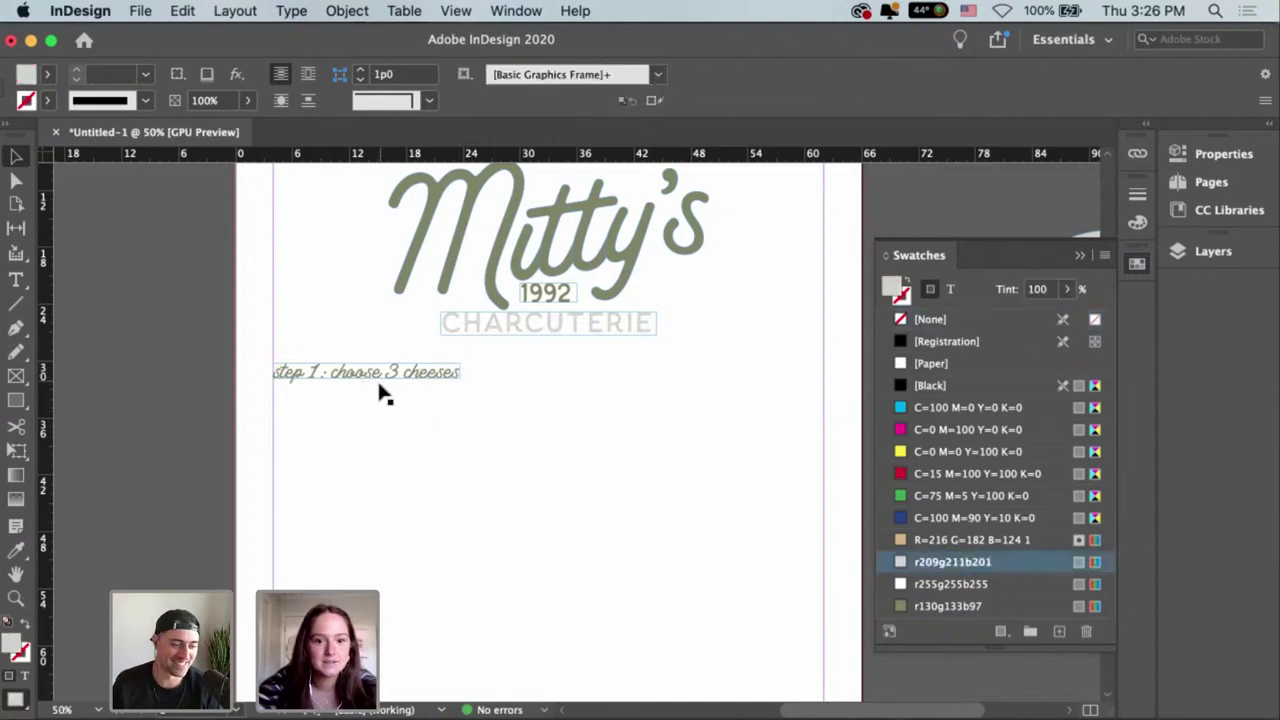
pyautogui.moveTo(374, 386); pyautogui.dragTo(577, 386)
pyautogui.click(612, 484)
pyautogui.click(589, 386)
pyautogui.click(596, 428)
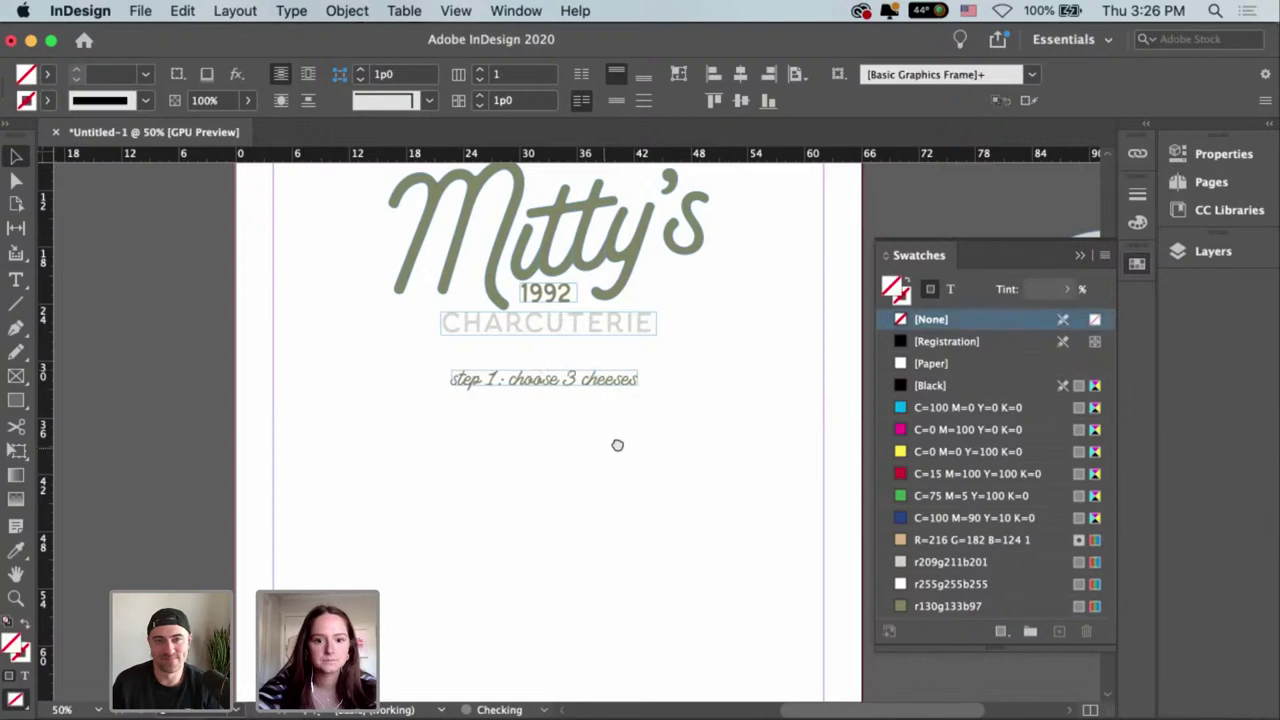
pyautogui.scroll(-1, 647, 437)
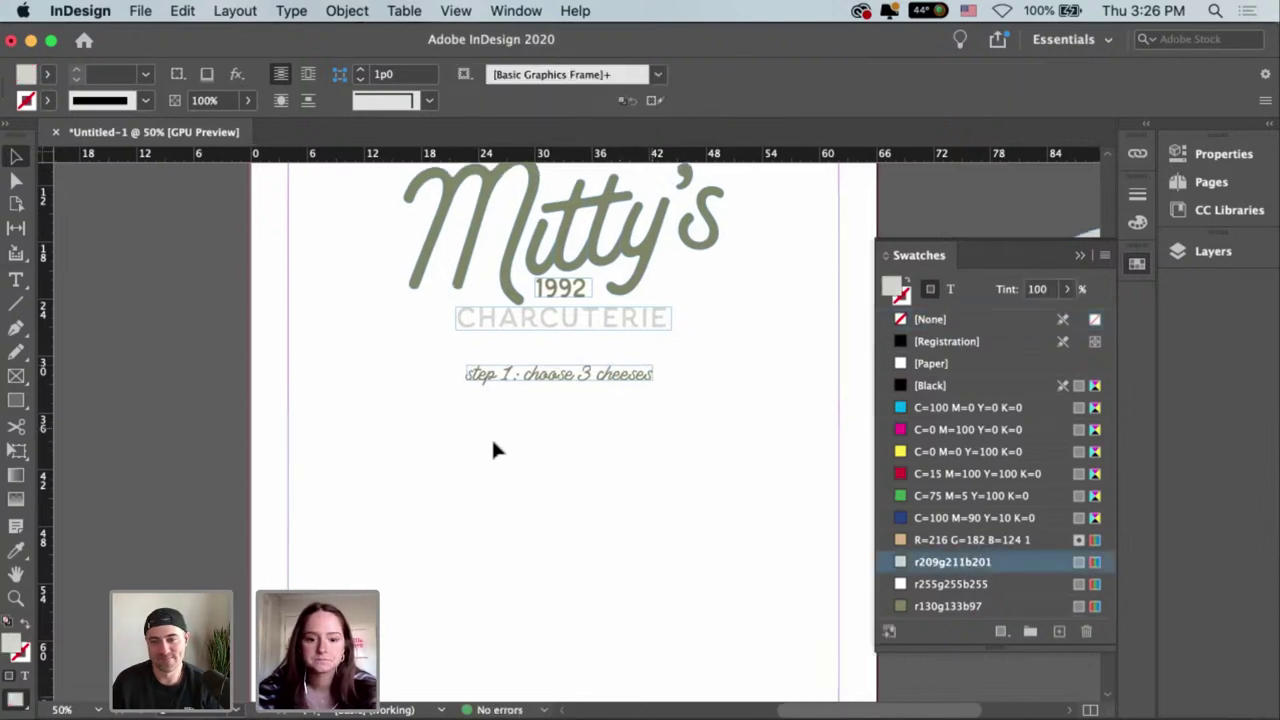
# Draw a text frame below the heading listing gouda, goat and colby jack on separate lines.
pyautogui.press('t')
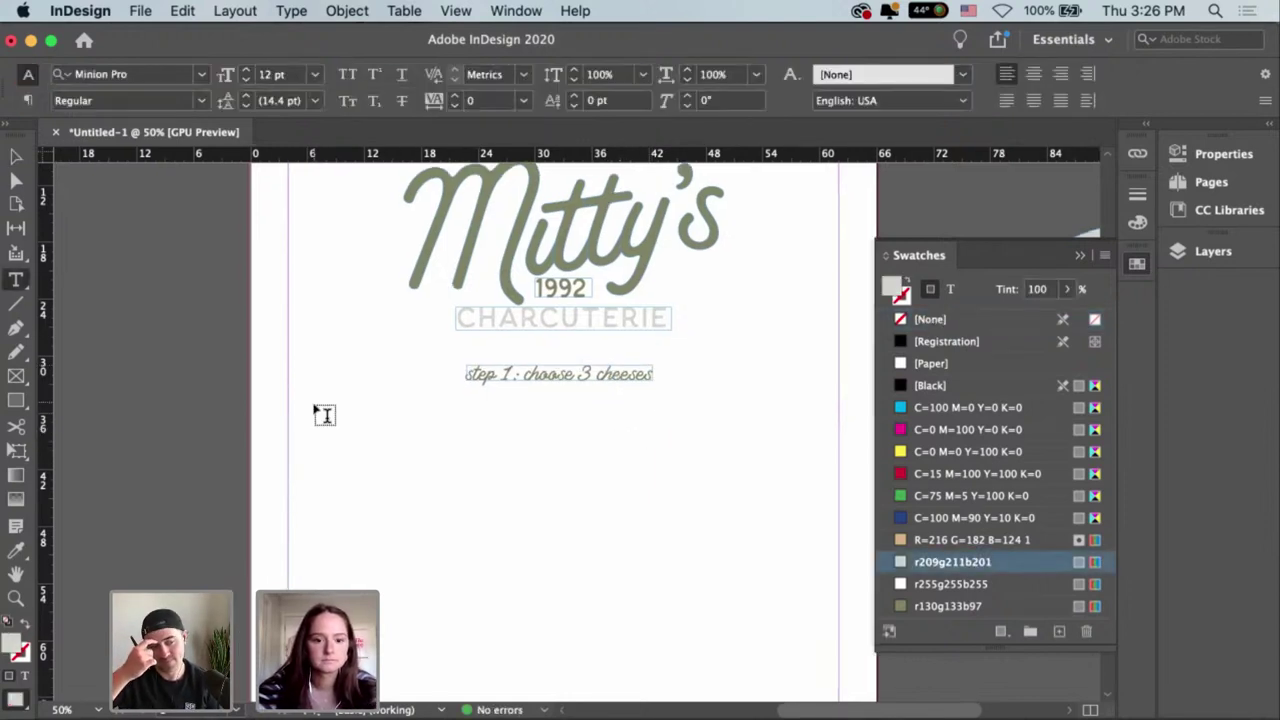
pyautogui.moveTo(319, 407); pyautogui.dragTo(507, 473)
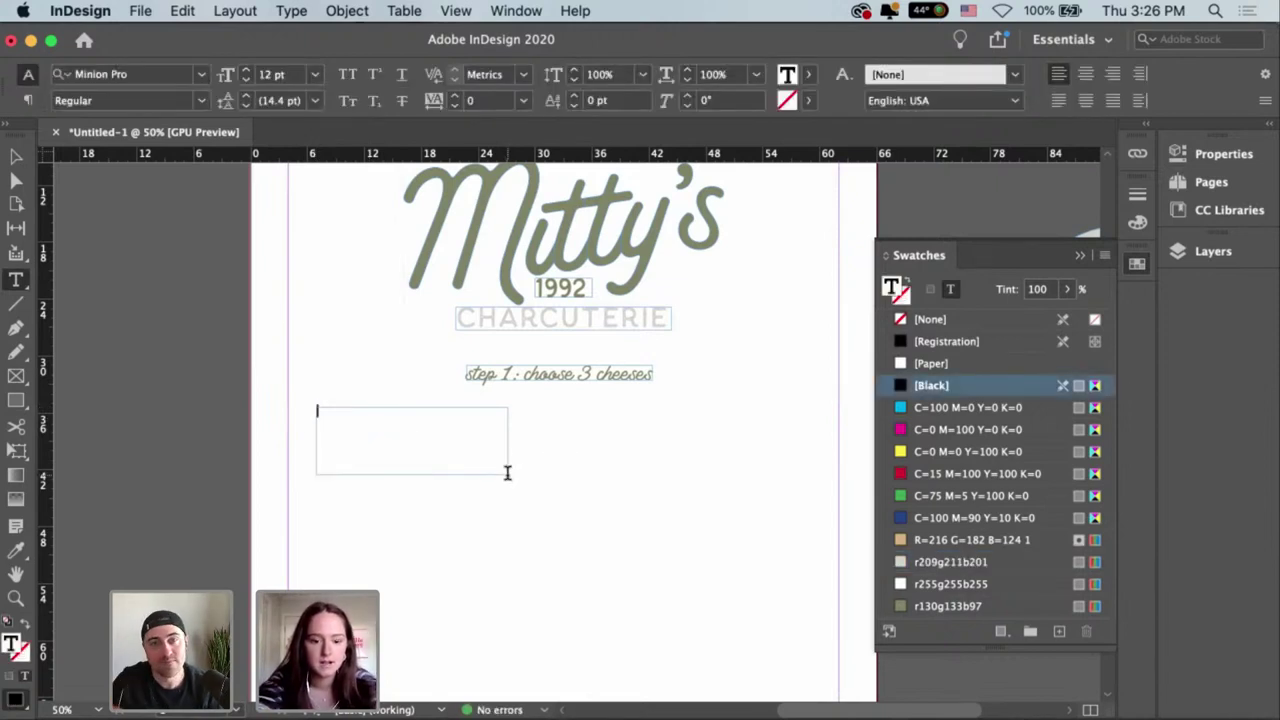
pyautogui.write('gou')
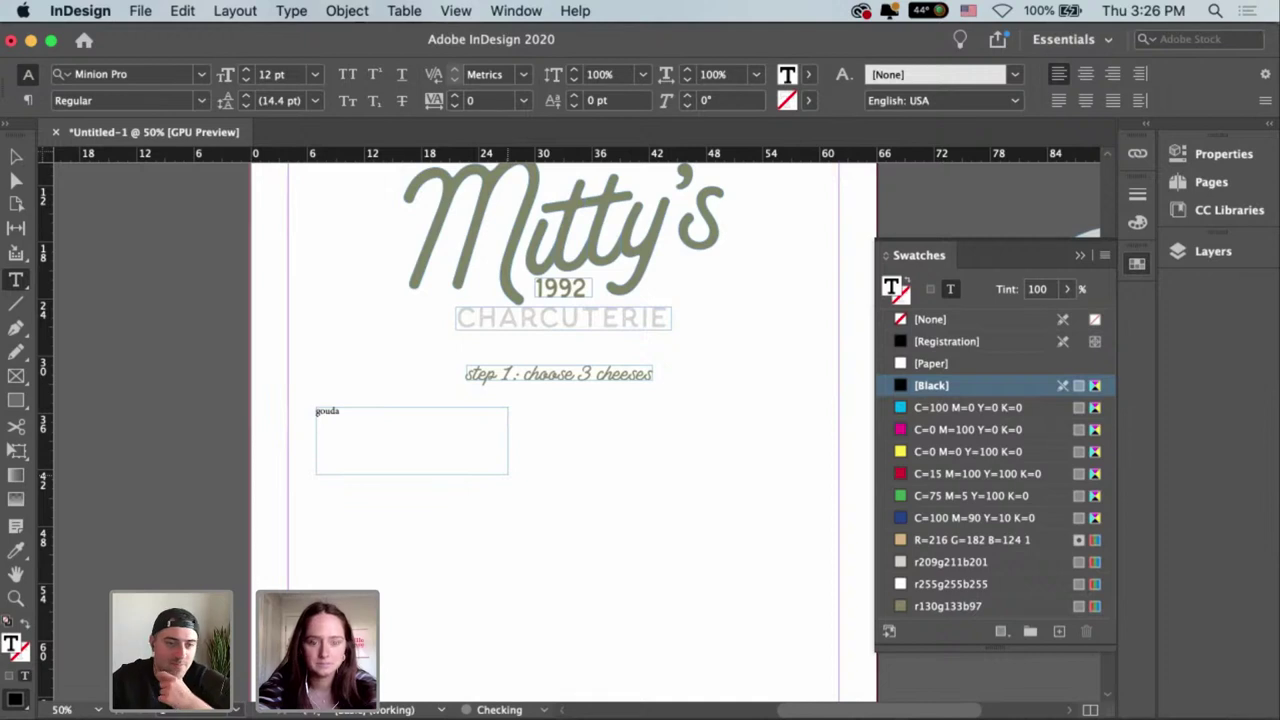
pyautogui.write('da')
pyautogui.press('Return')
pyautogui.write('gou')
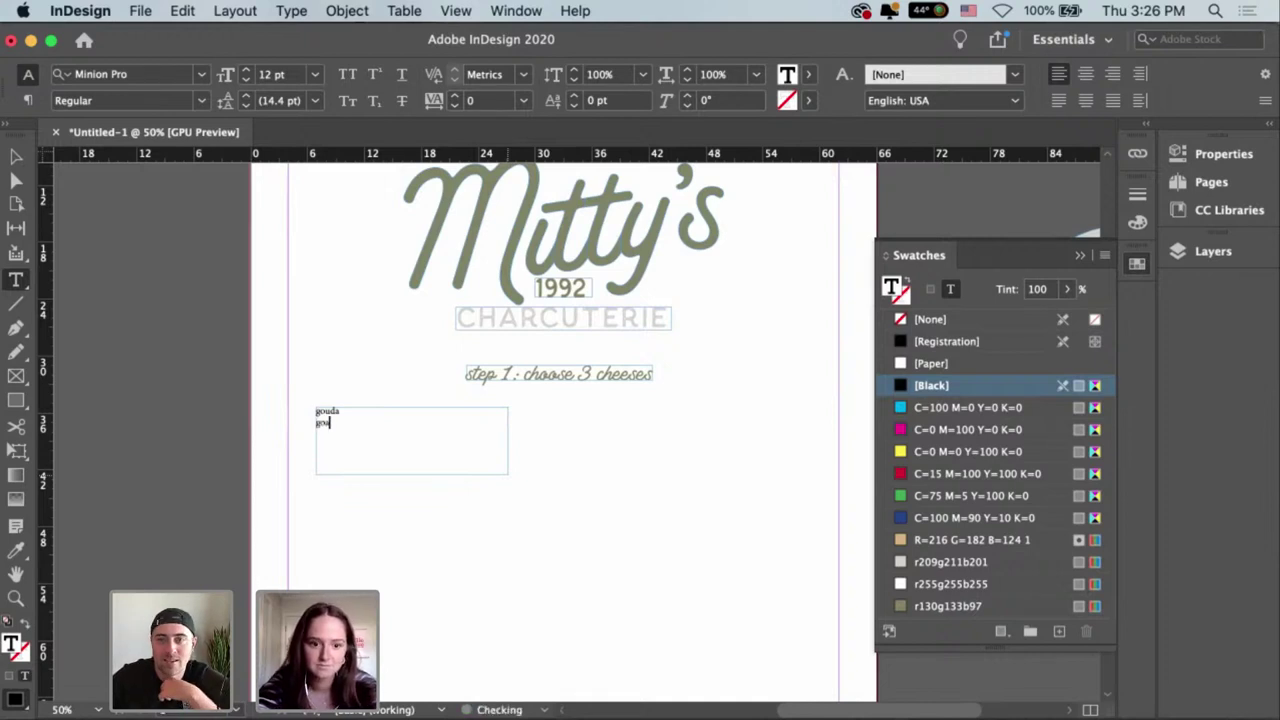
pyautogui.write('t')
pyautogui.press('Return')
pyautogui.write('co')
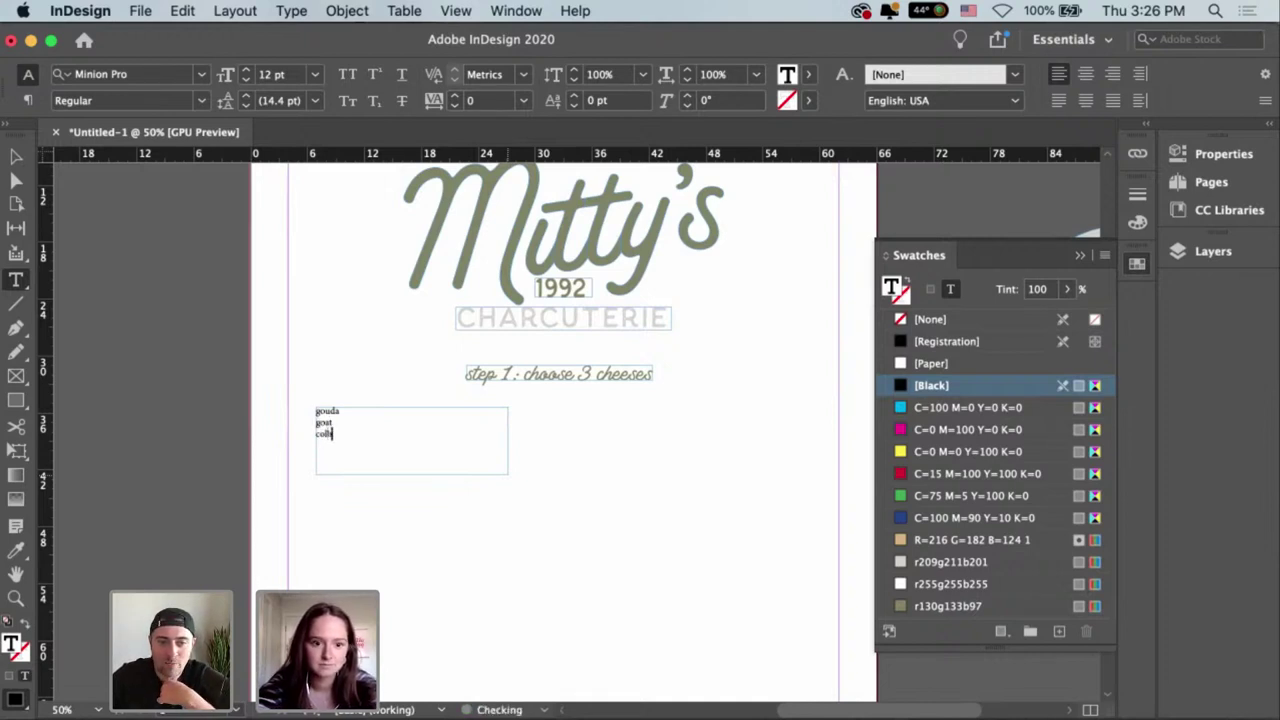
pyautogui.write('lby jack')
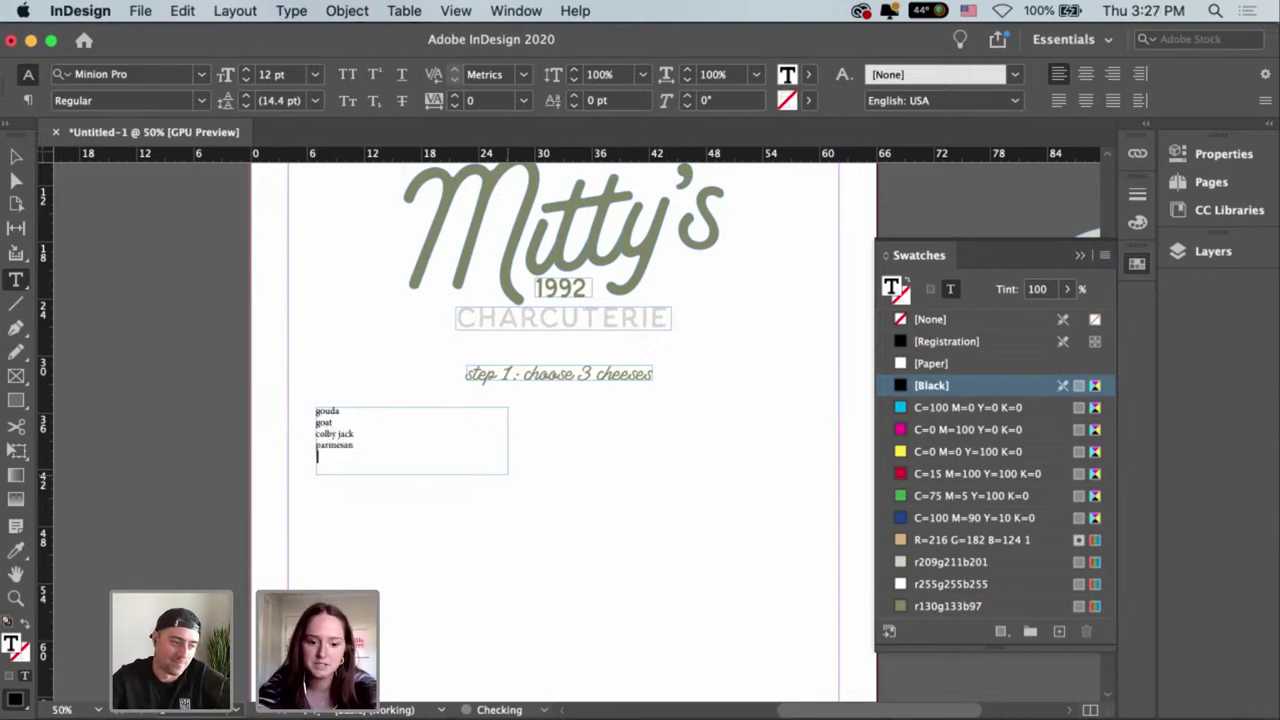
pyautogui.write(' parmesan brie')
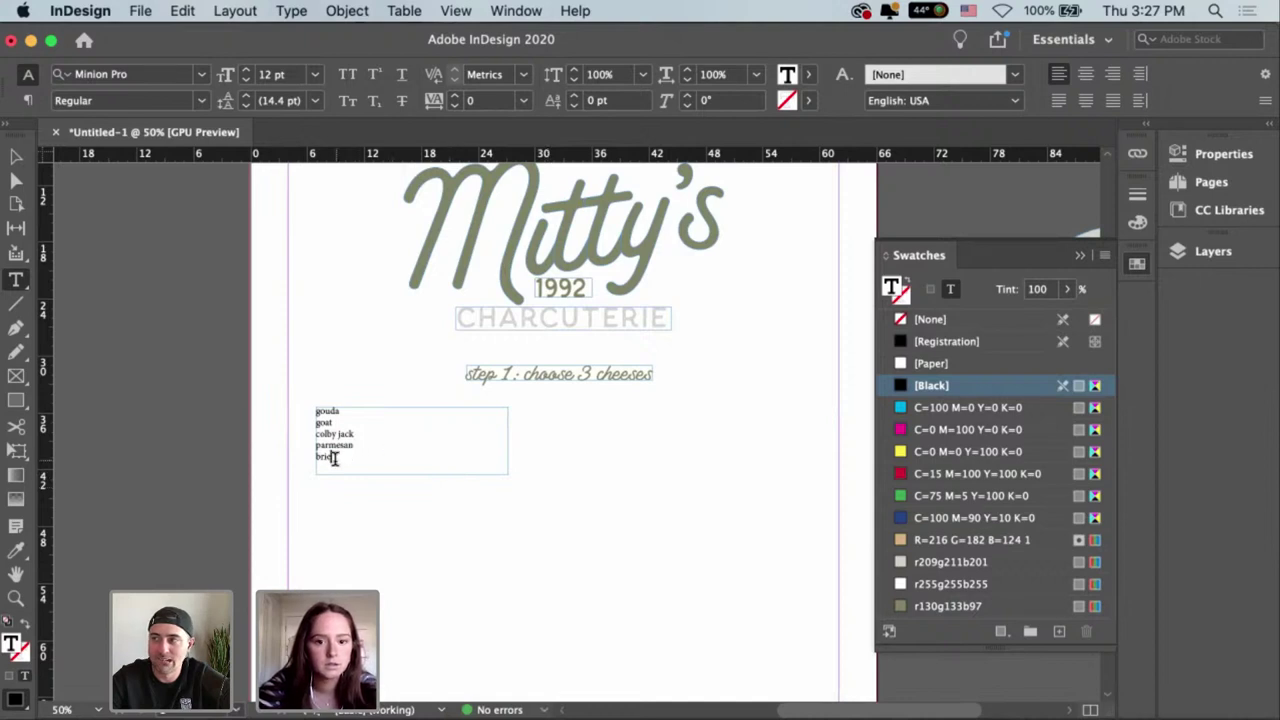
pyautogui.moveTo(316, 444); pyautogui.dragTo(338, 467)
pyautogui.press('BackSpace')
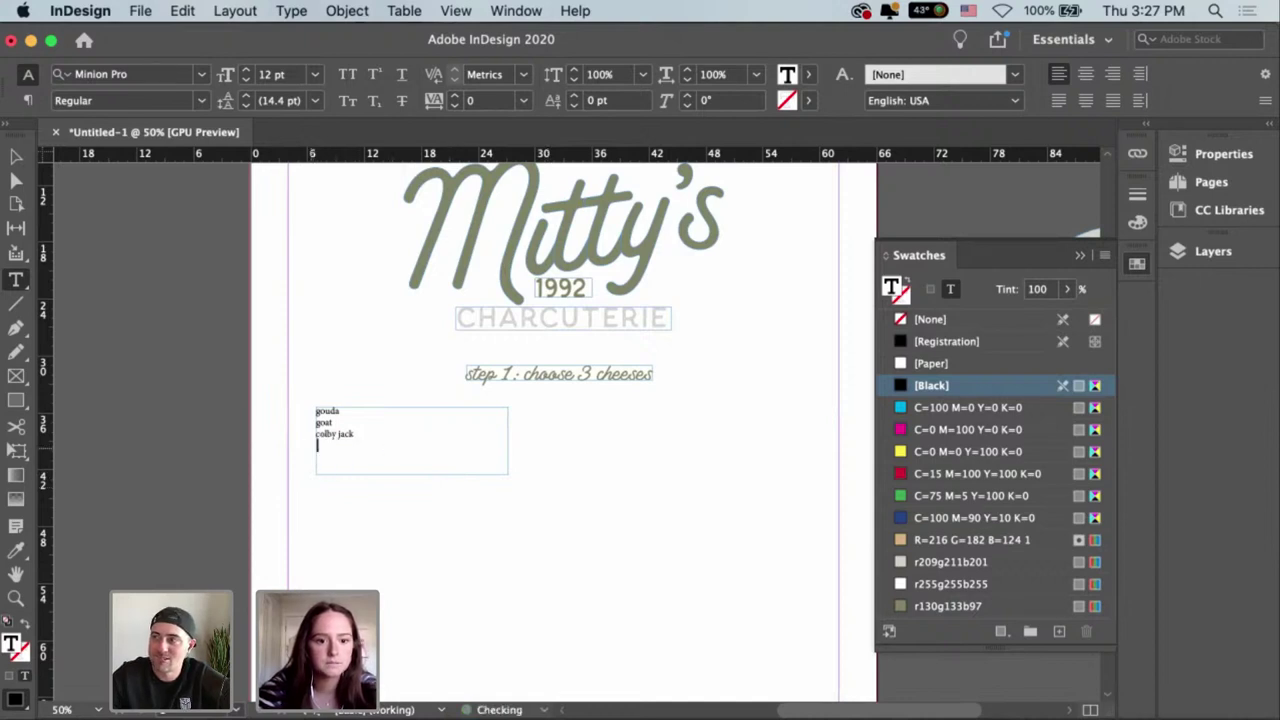
pyautogui.press('BackSpace')
pyautogui.press('Escape')
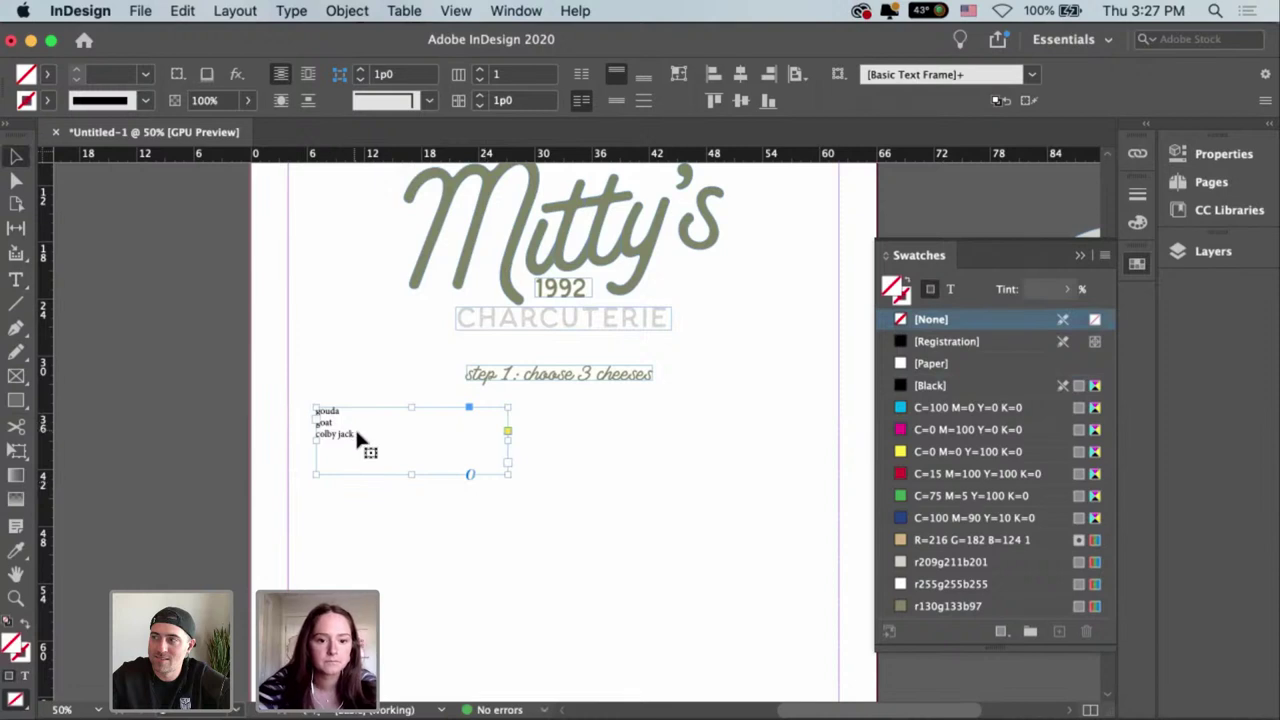
# Restore the accidentally deleted list text and move the frame right under the heading.
pyautogui.doubleClick(356, 434)
pyautogui.press('super+a')
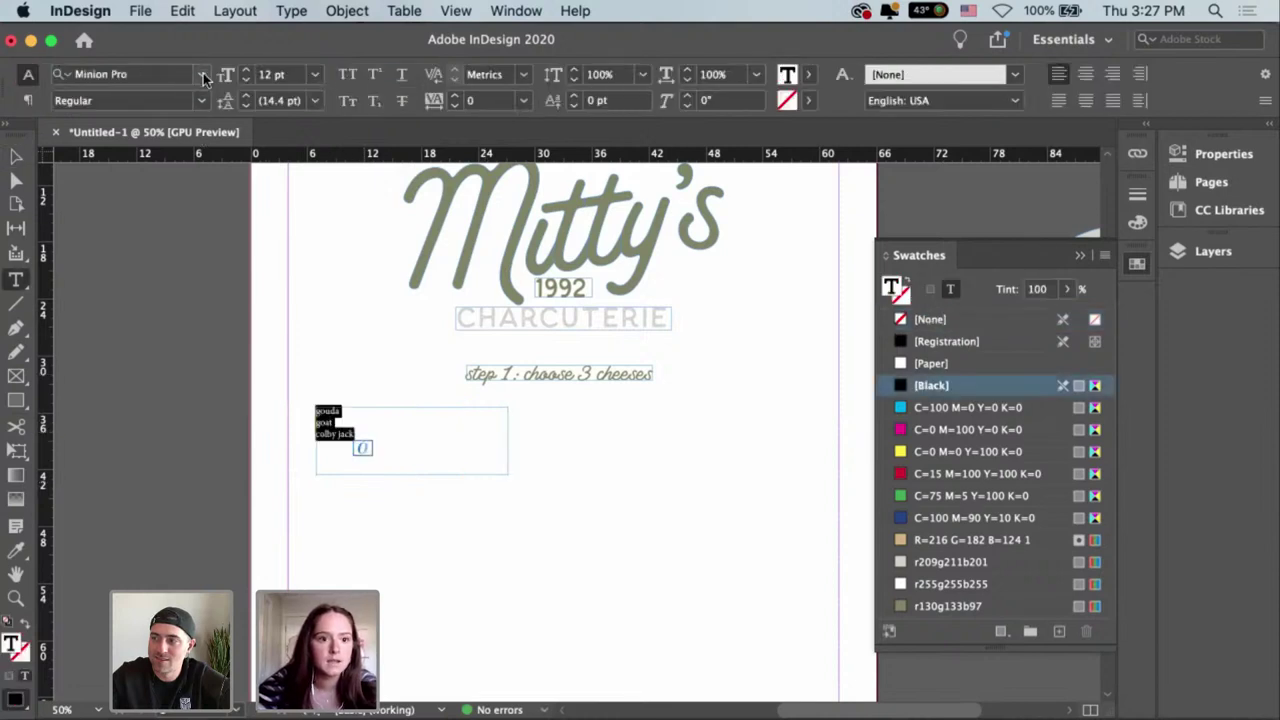
pyautogui.click(204, 77)
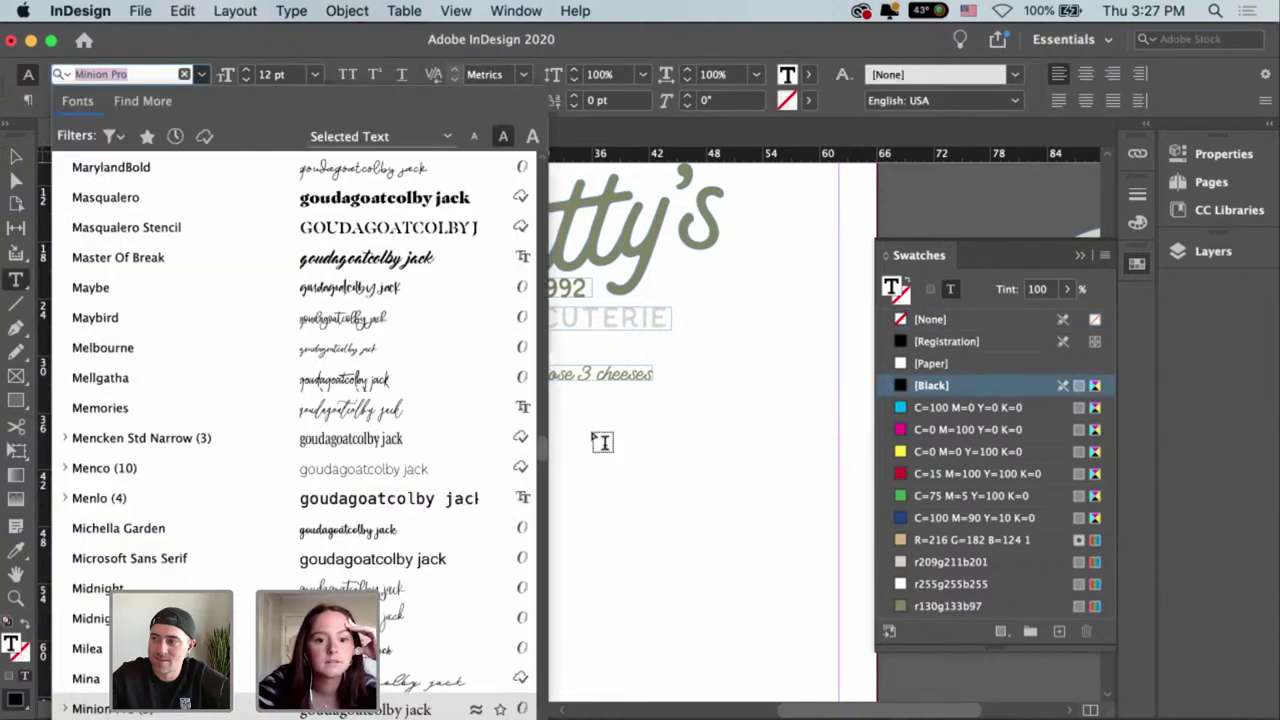
pyautogui.click(612, 488)
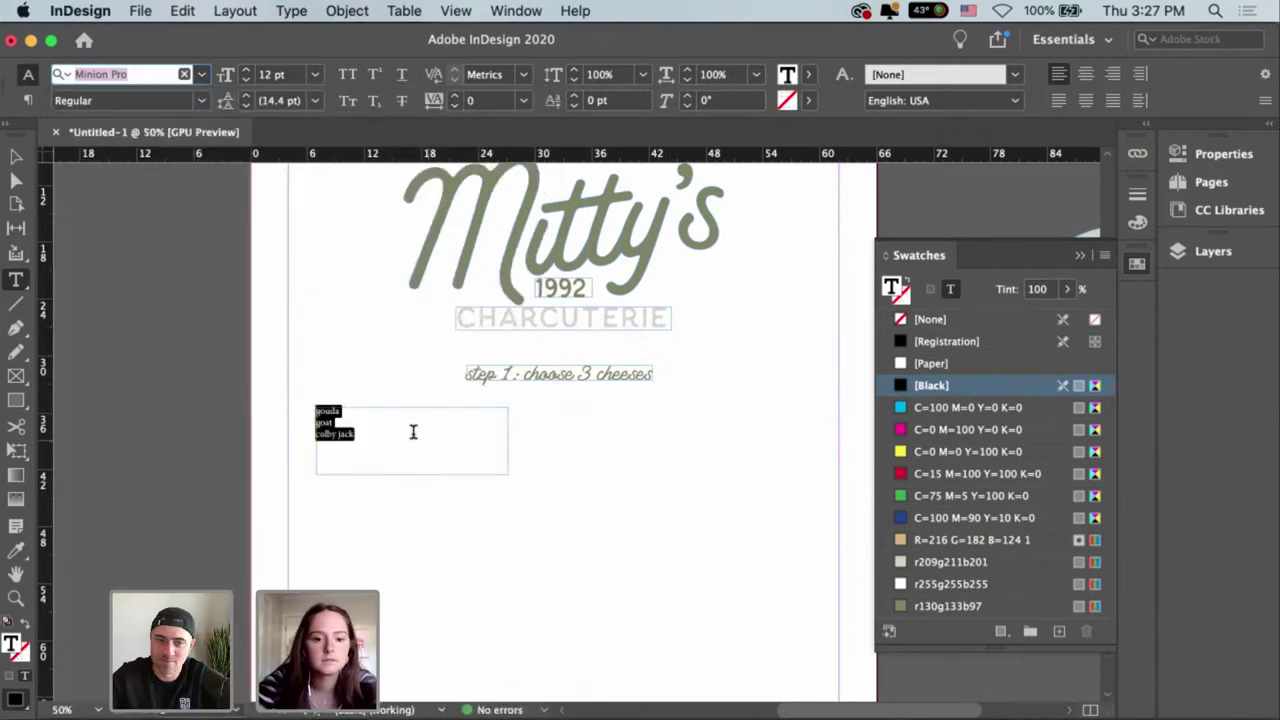
pyautogui.press('BackSpace')
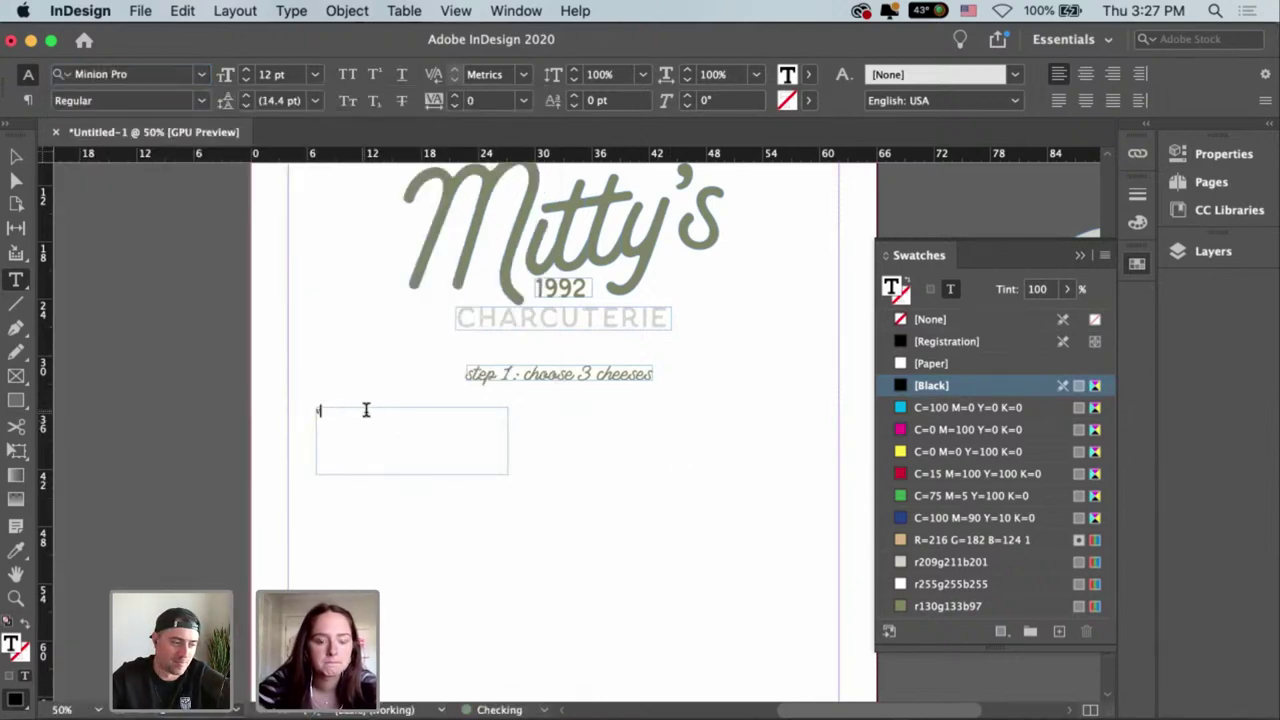
pyautogui.press('super+z')
pyautogui.click(366, 403)
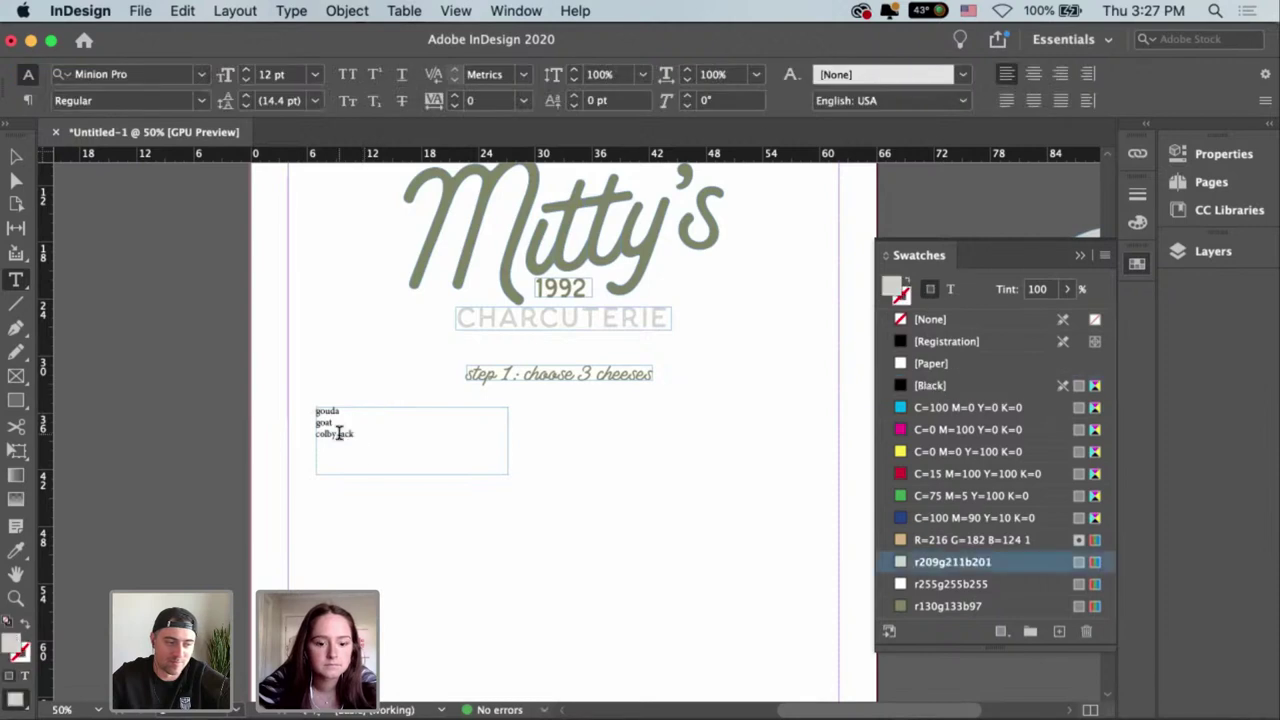
pyautogui.press('Escape')
pyautogui.moveTo(336, 430); pyautogui.dragTo(552, 426)
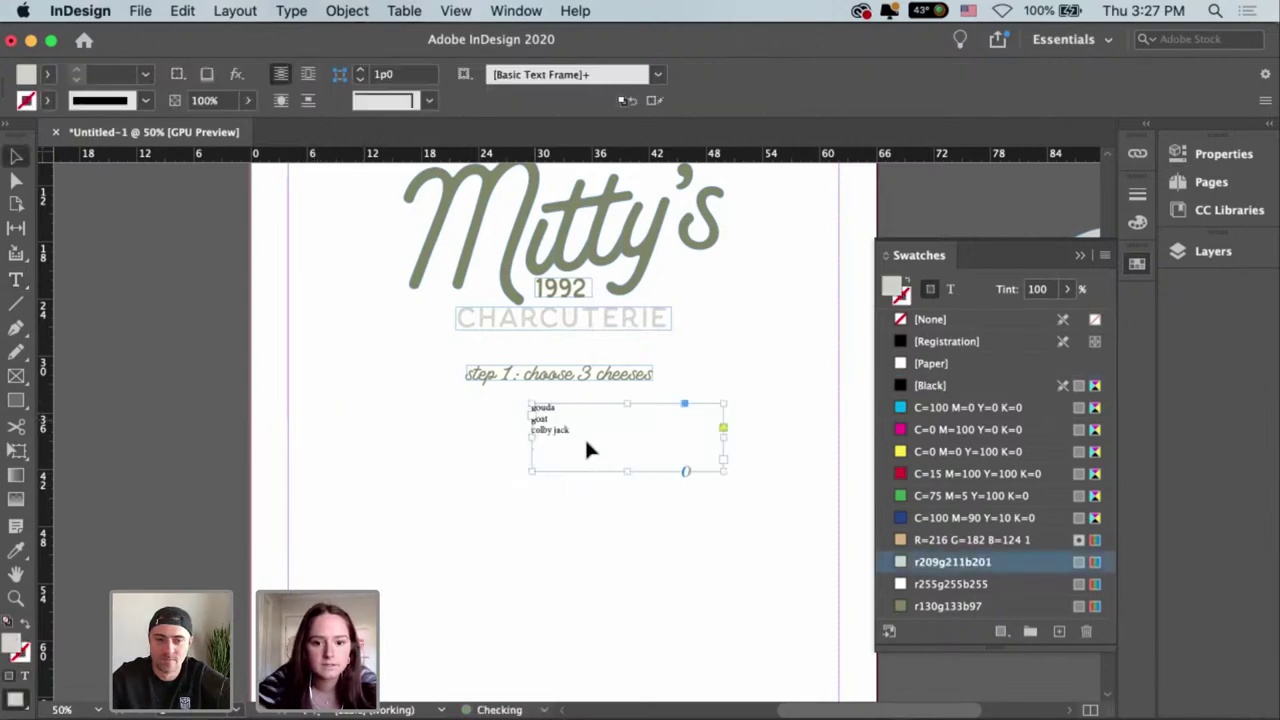
# Raise the cheese list's font size to 19 pt.
pyautogui.doubleClick(589, 432)
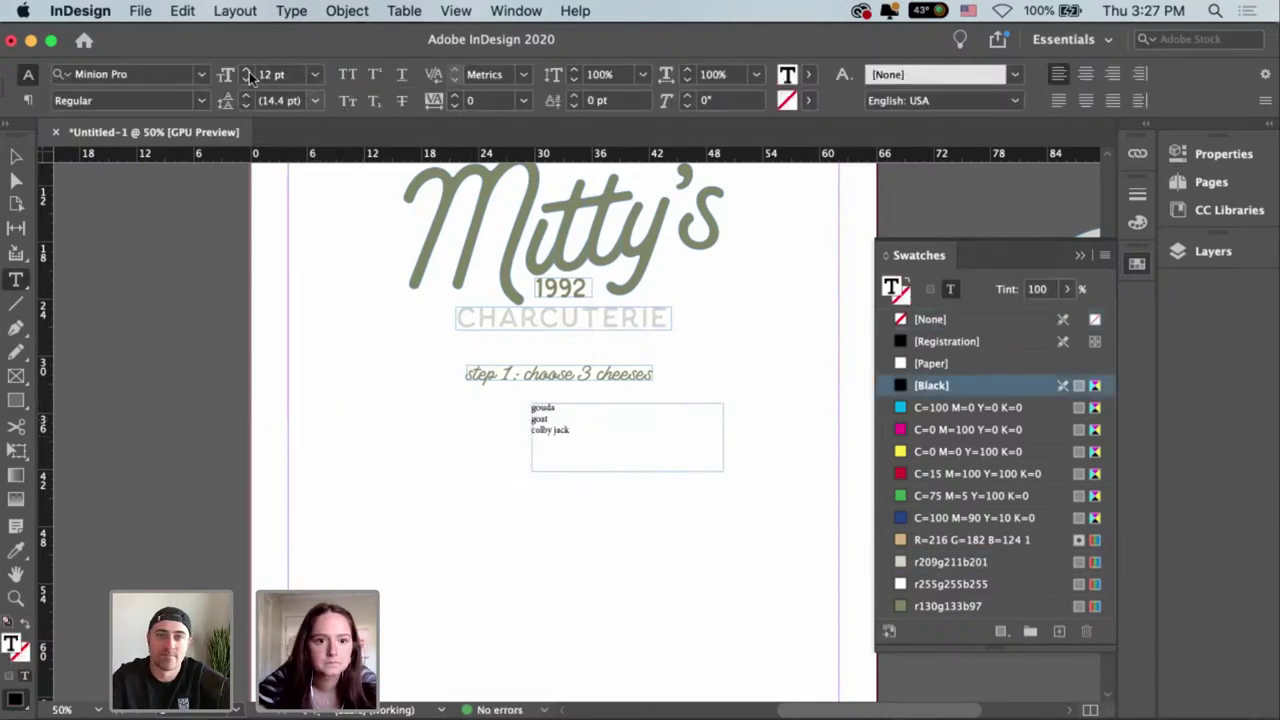
pyautogui.press('super+a')
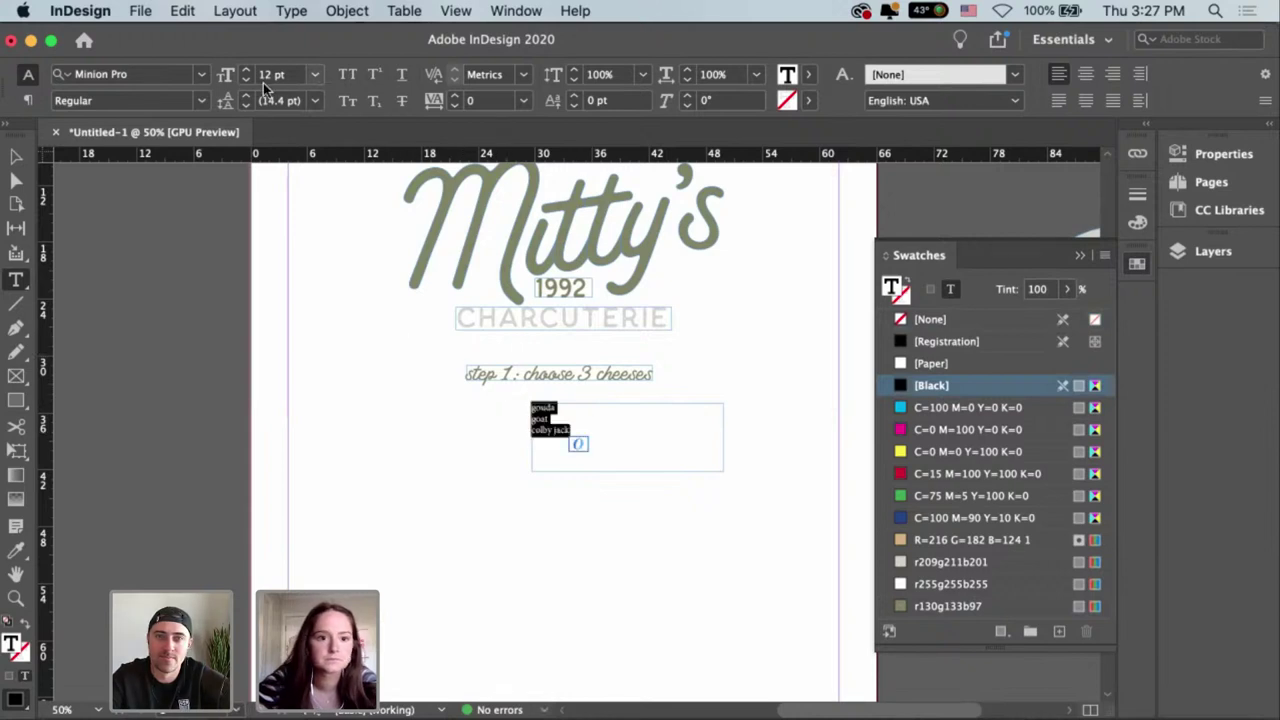
pyautogui.click(248, 70)
pyautogui.click(248, 70)
pyautogui.click(248, 70)
pyautogui.click(248, 70)
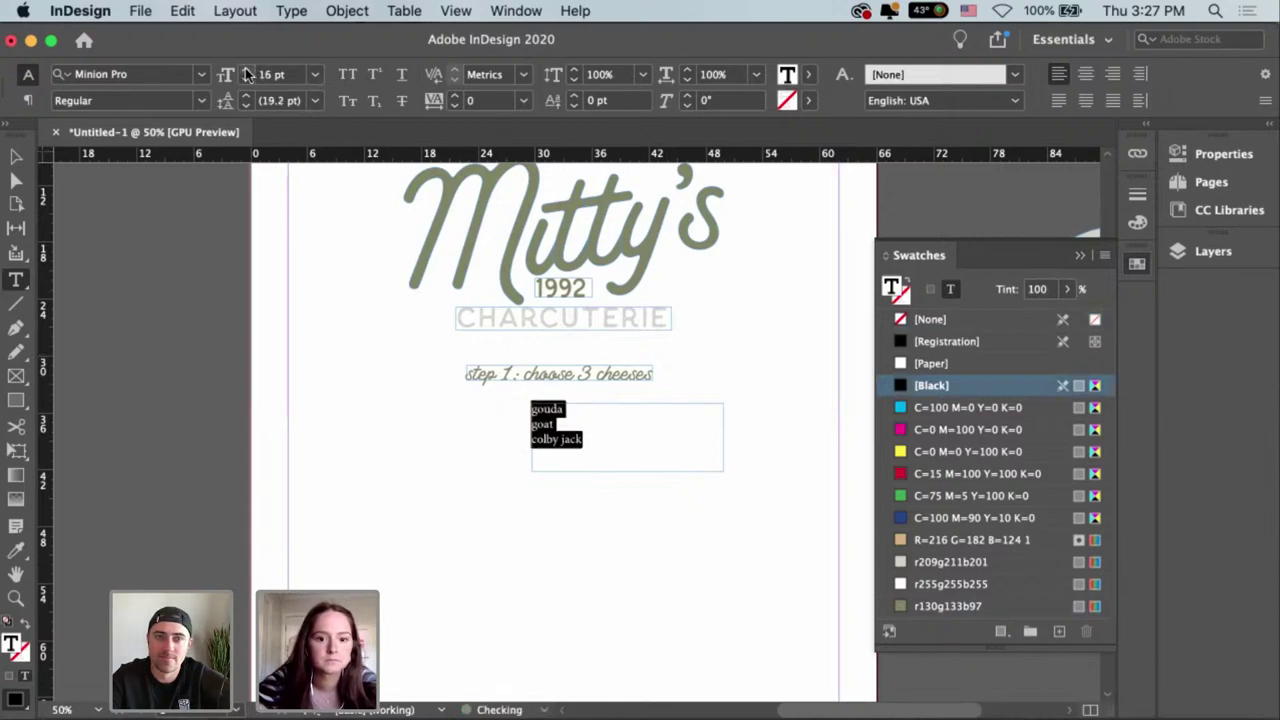
pyautogui.click(248, 70)
pyautogui.click(248, 70)
pyautogui.click(248, 70)
pyautogui.click(201, 75)
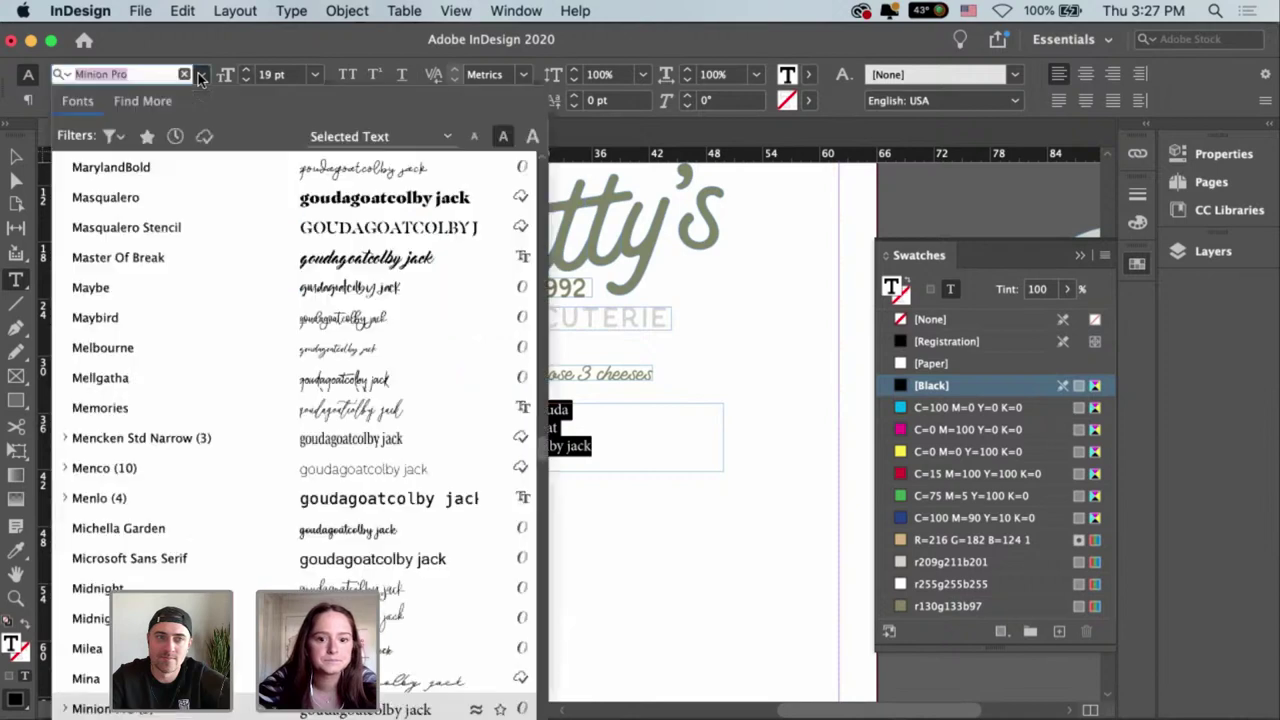
pyautogui.click(201, 75)
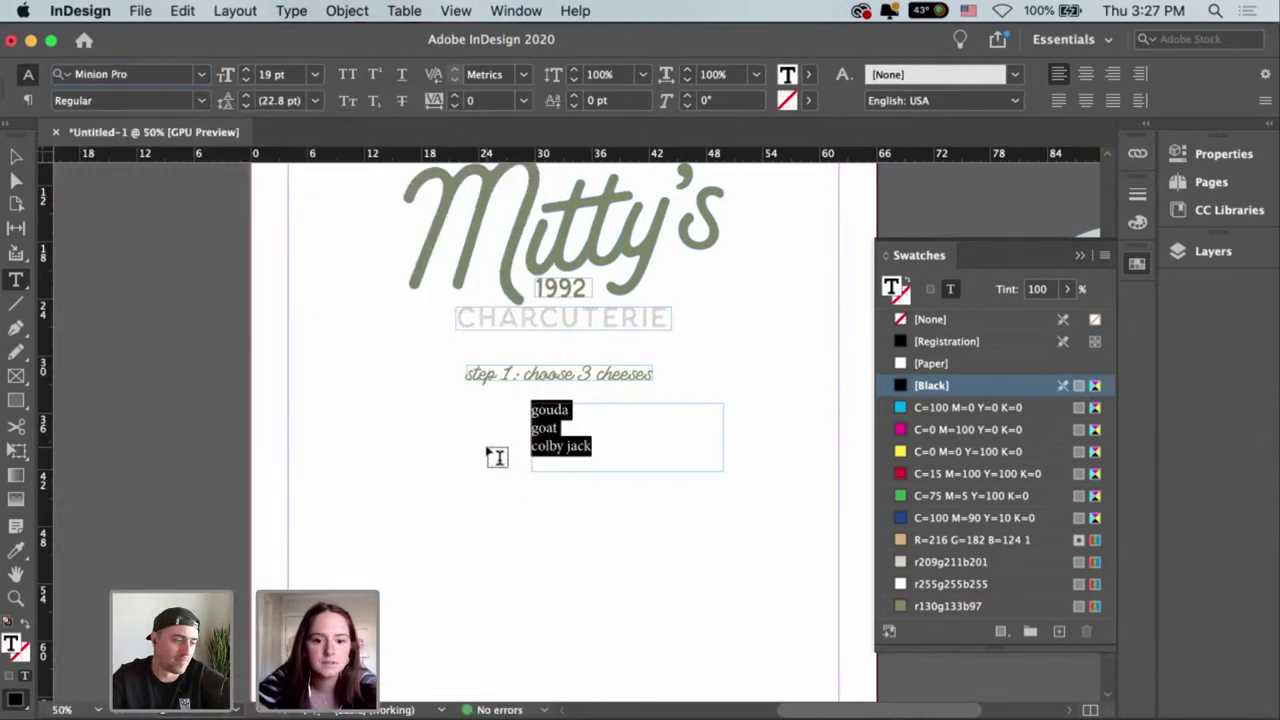
# Shift the list frame further right and reselect all three cheese lines.
pyautogui.press('Escape')
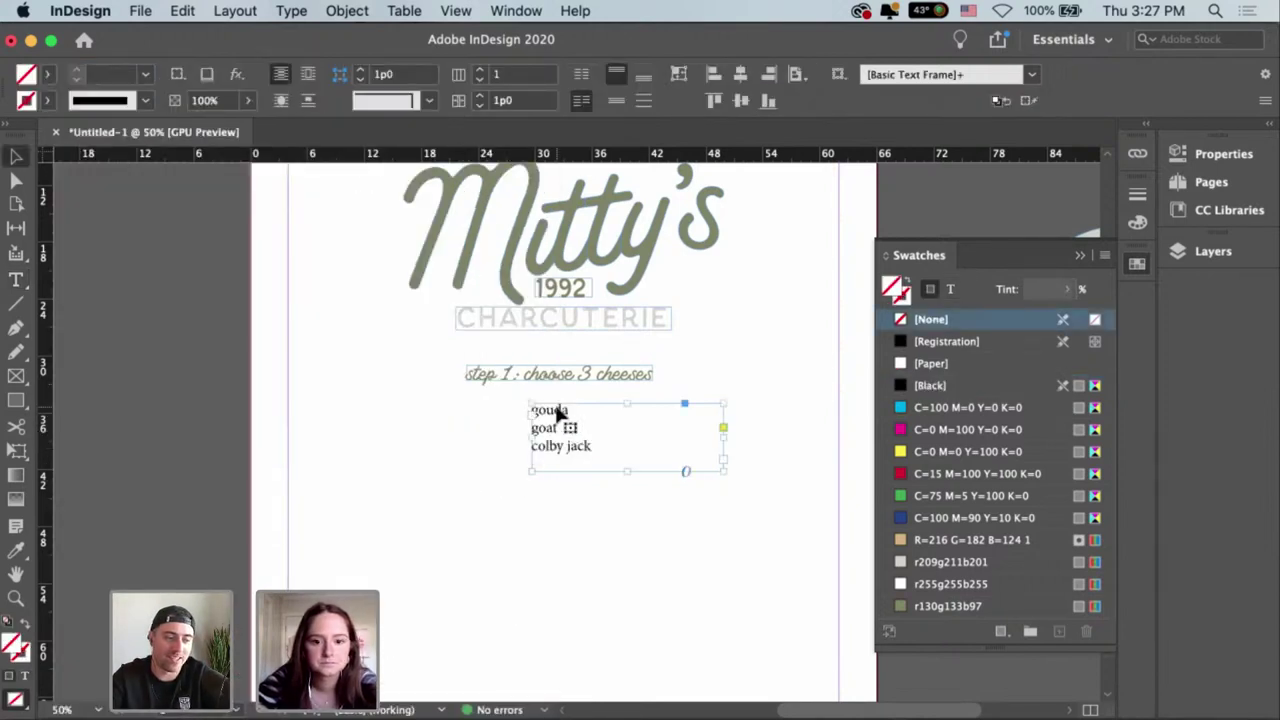
pyautogui.moveTo(592, 414); pyautogui.dragTo(648, 414)
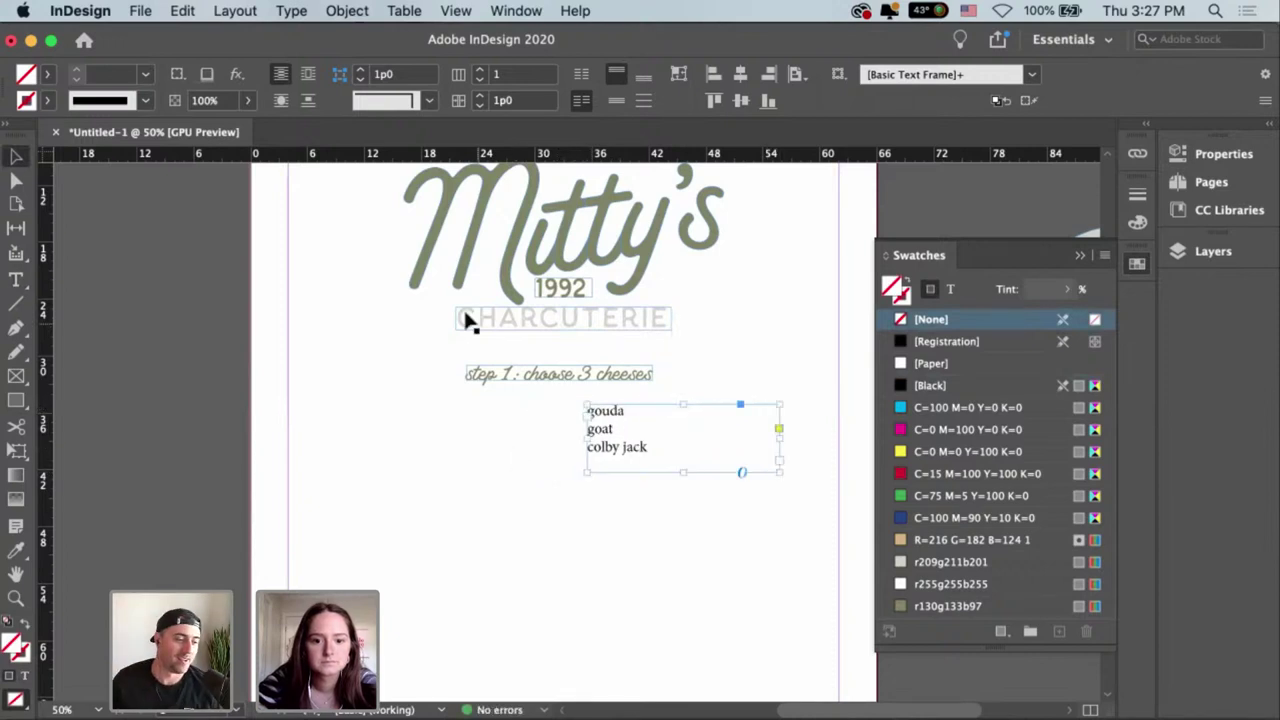
pyautogui.doubleClick(648, 446)
pyautogui.moveTo(649, 446); pyautogui.dragTo(531, 388)
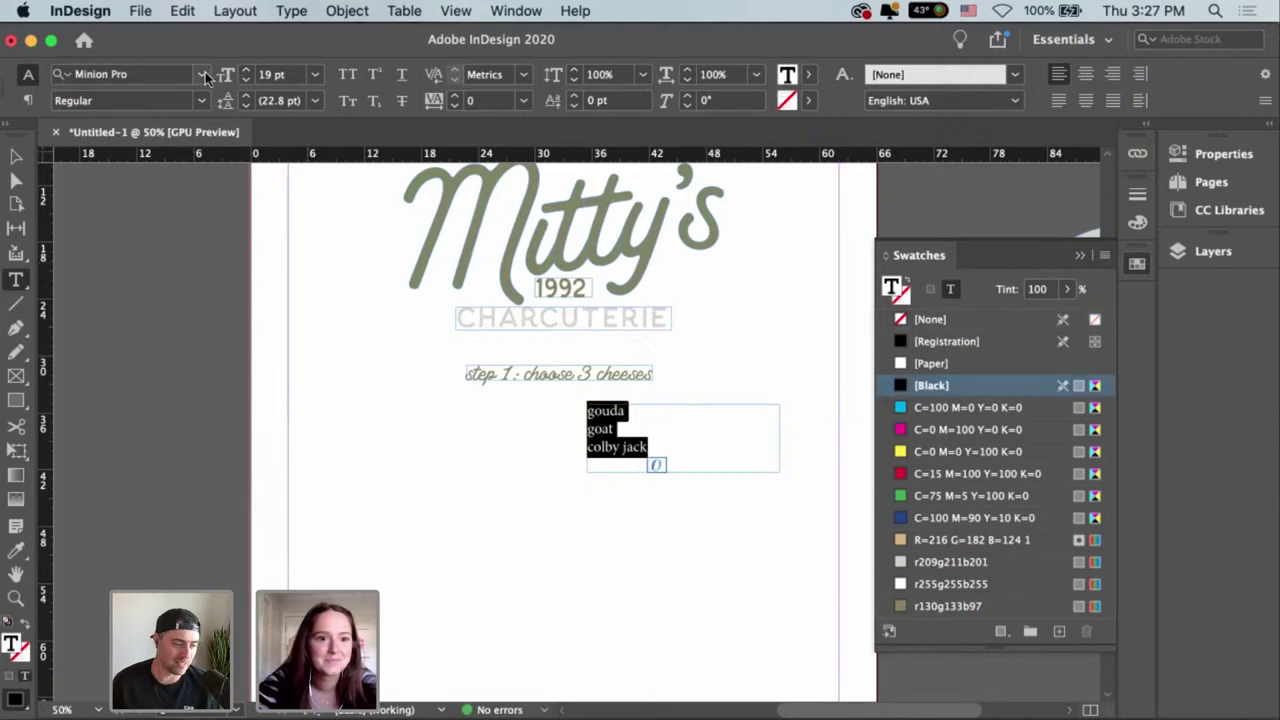
# Scroll through the font family list, previewing typefaces on the 19 pt Minion Pro cheese list.
pyautogui.click(204, 76)
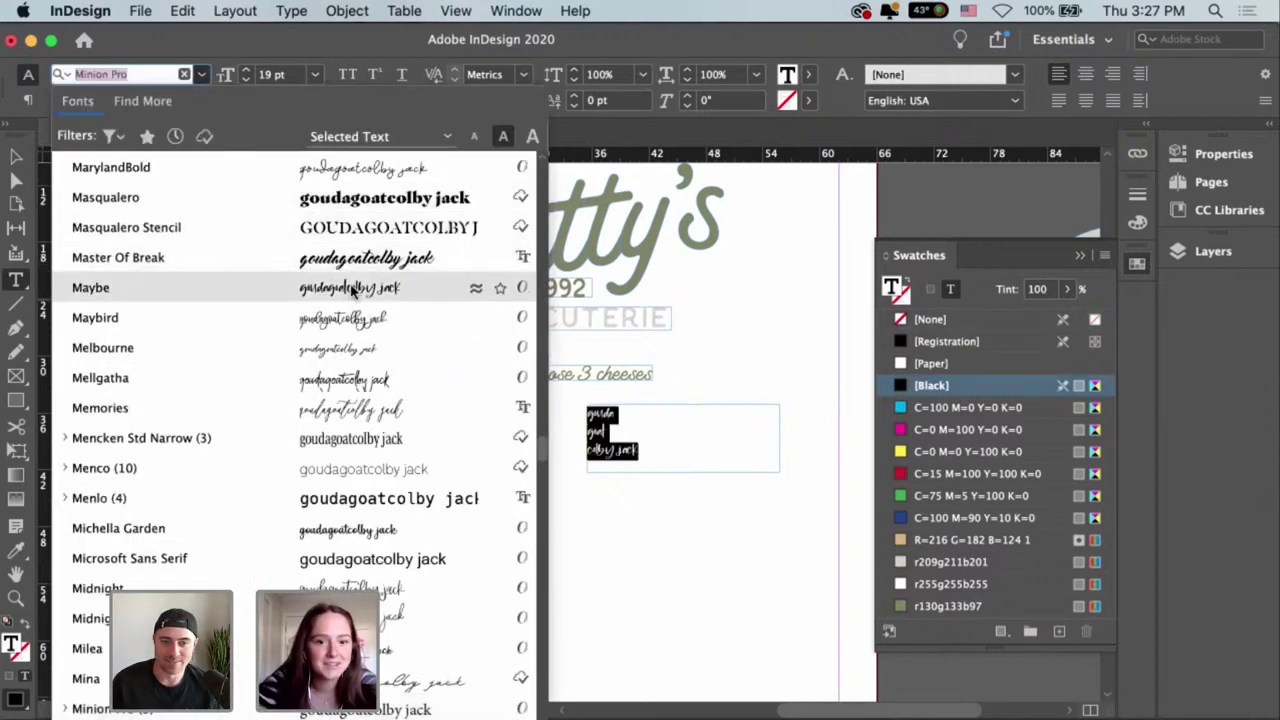
pyautogui.scroll(10, 350, 292)
pyautogui.scroll(5, 355, 291)
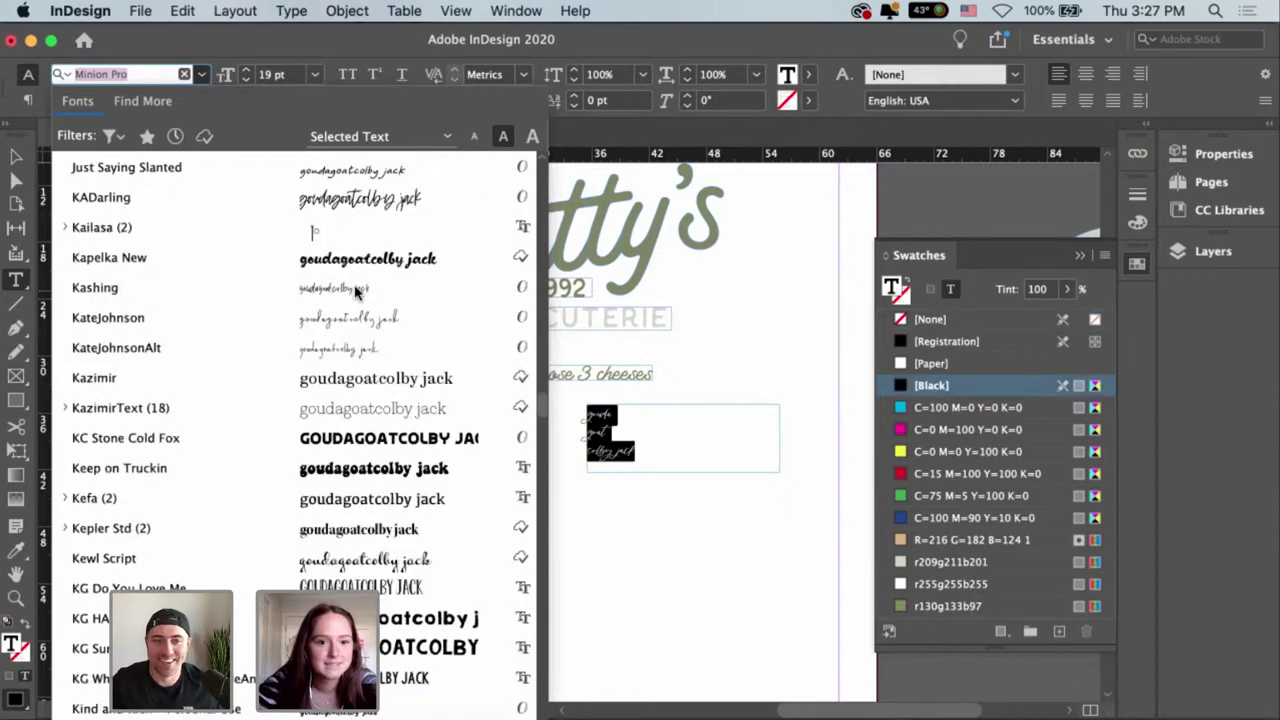
pyautogui.scroll(20, 355, 290)
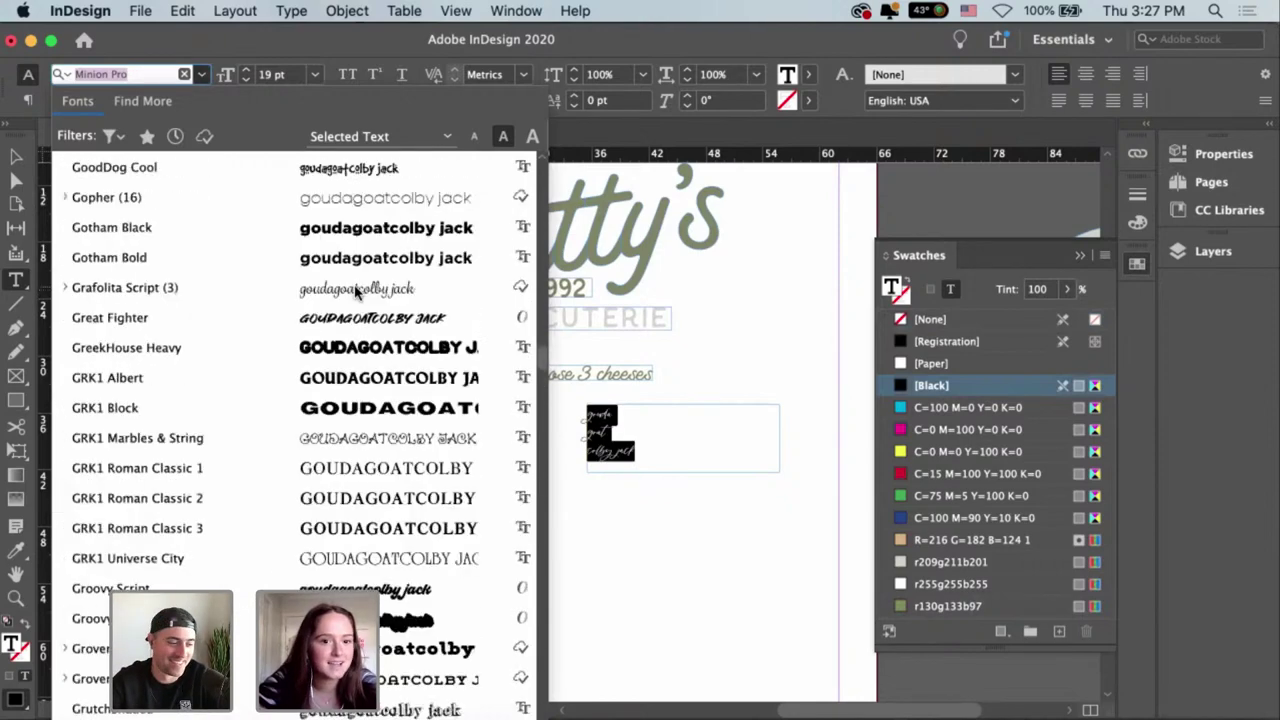
pyautogui.scroll(15, 357, 290)
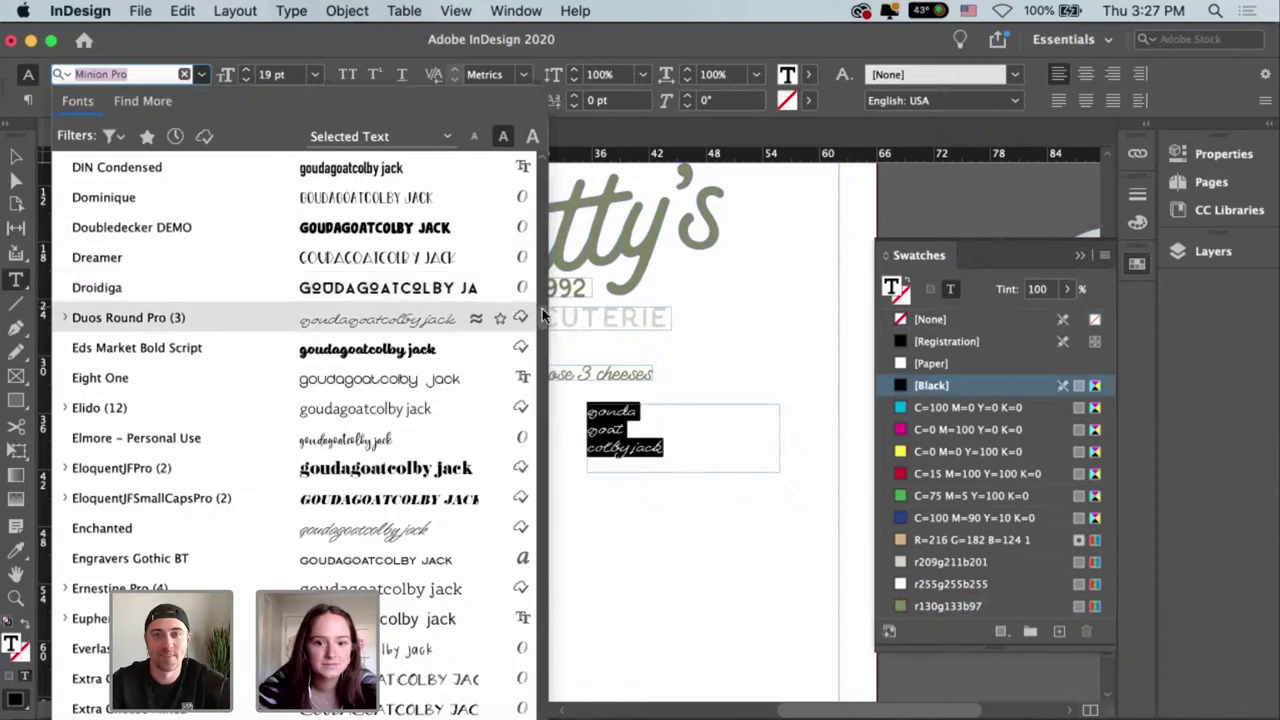
pyautogui.scroll(15, 539, 190)
pyautogui.scroll(15, 540, 169)
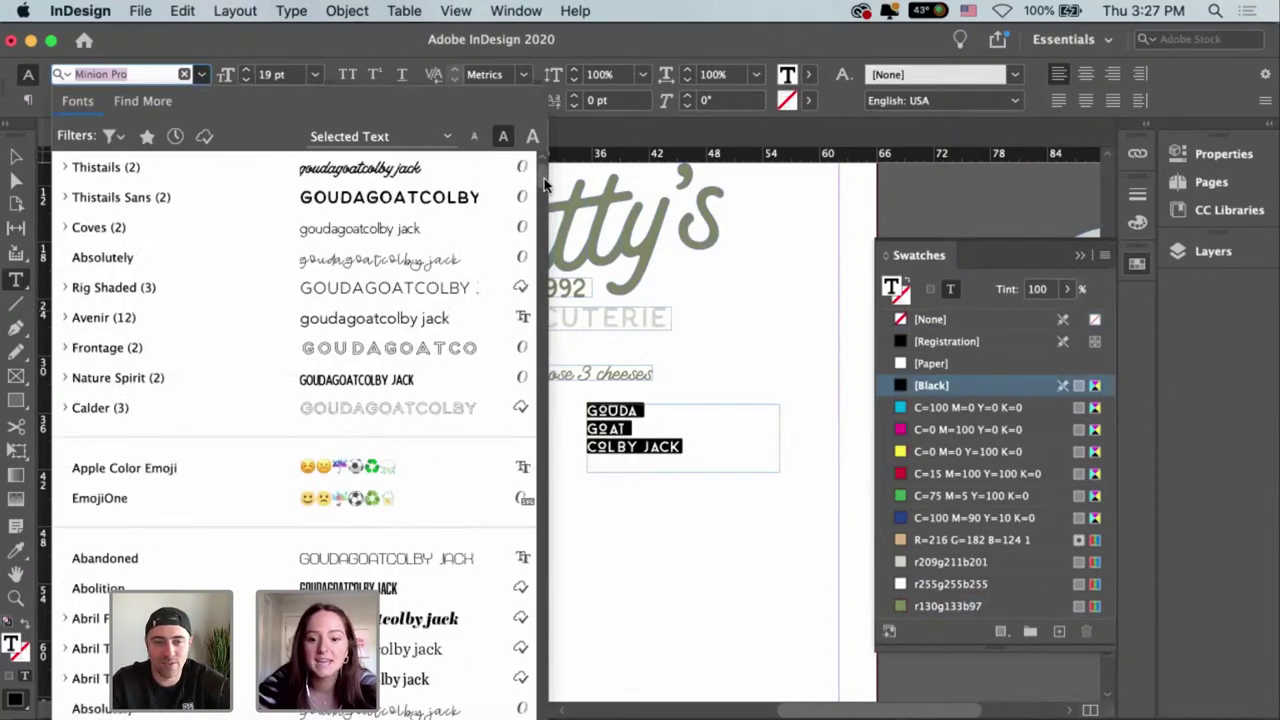
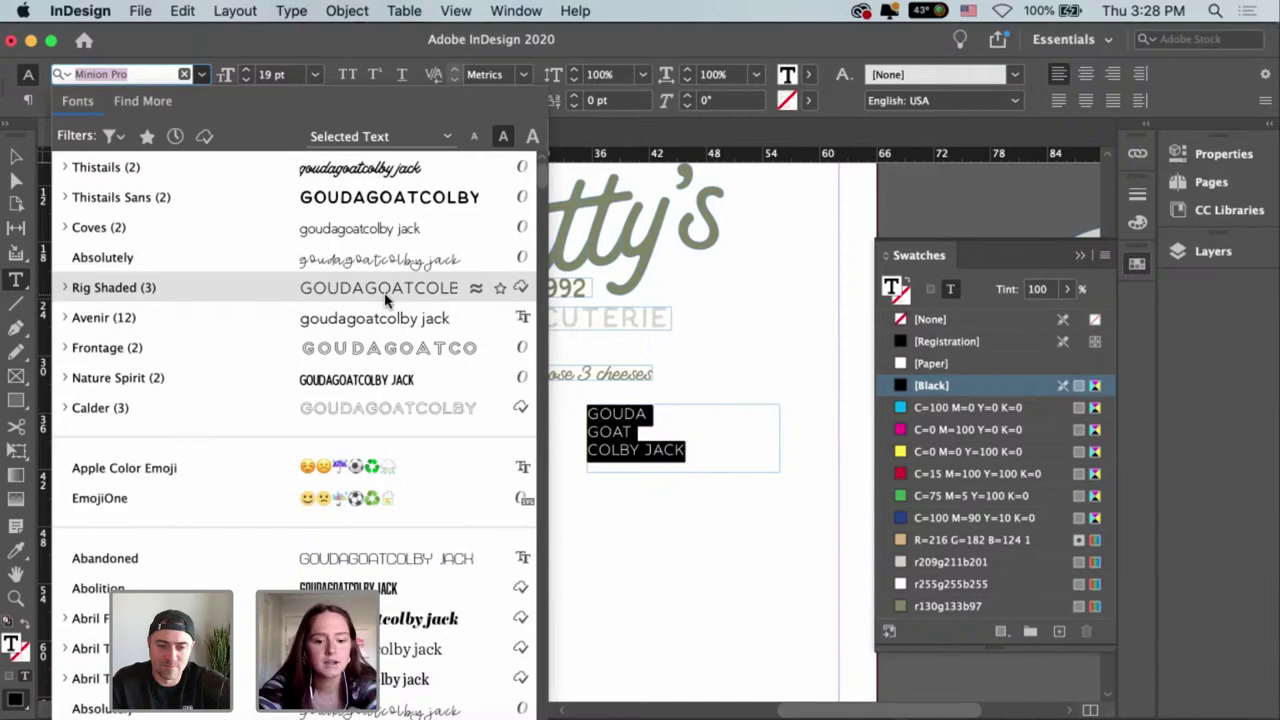
# Set the GOUDA, GOAT, COLBY JACK text in the Rig Shaded Light Face font.
pyautogui.write('stym')
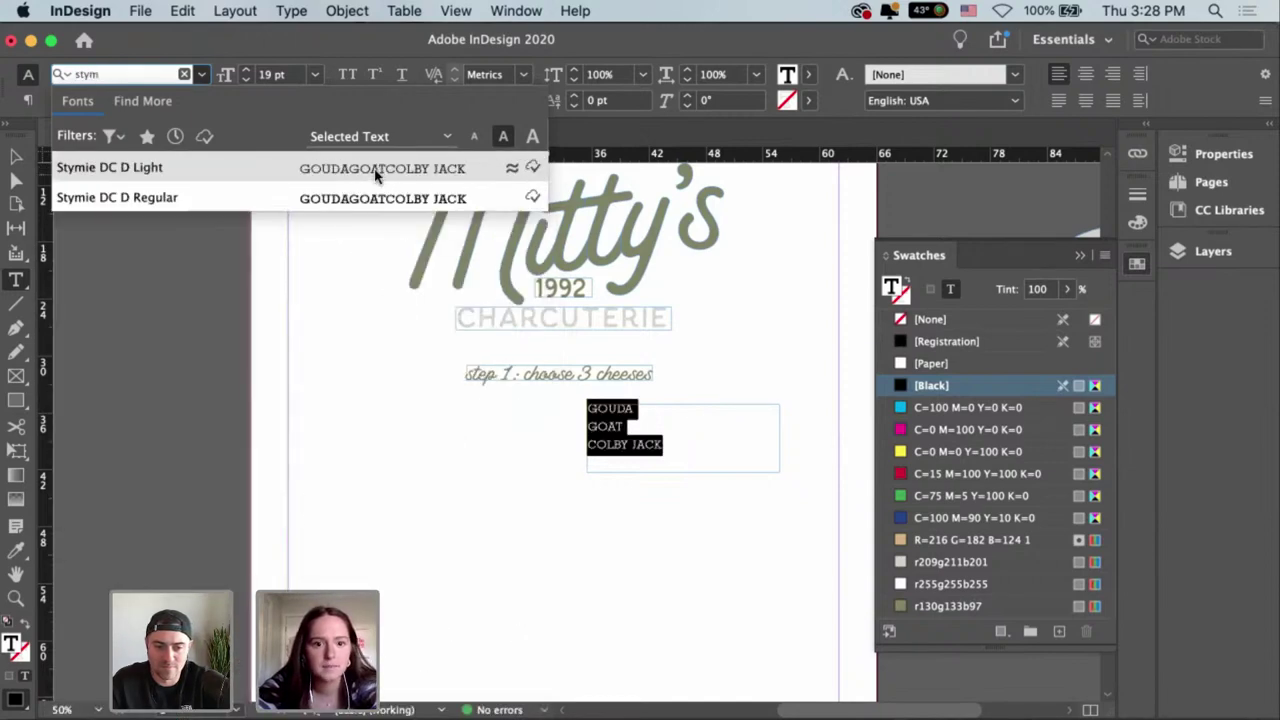
pyautogui.press('Escape')
pyautogui.press('Escape')
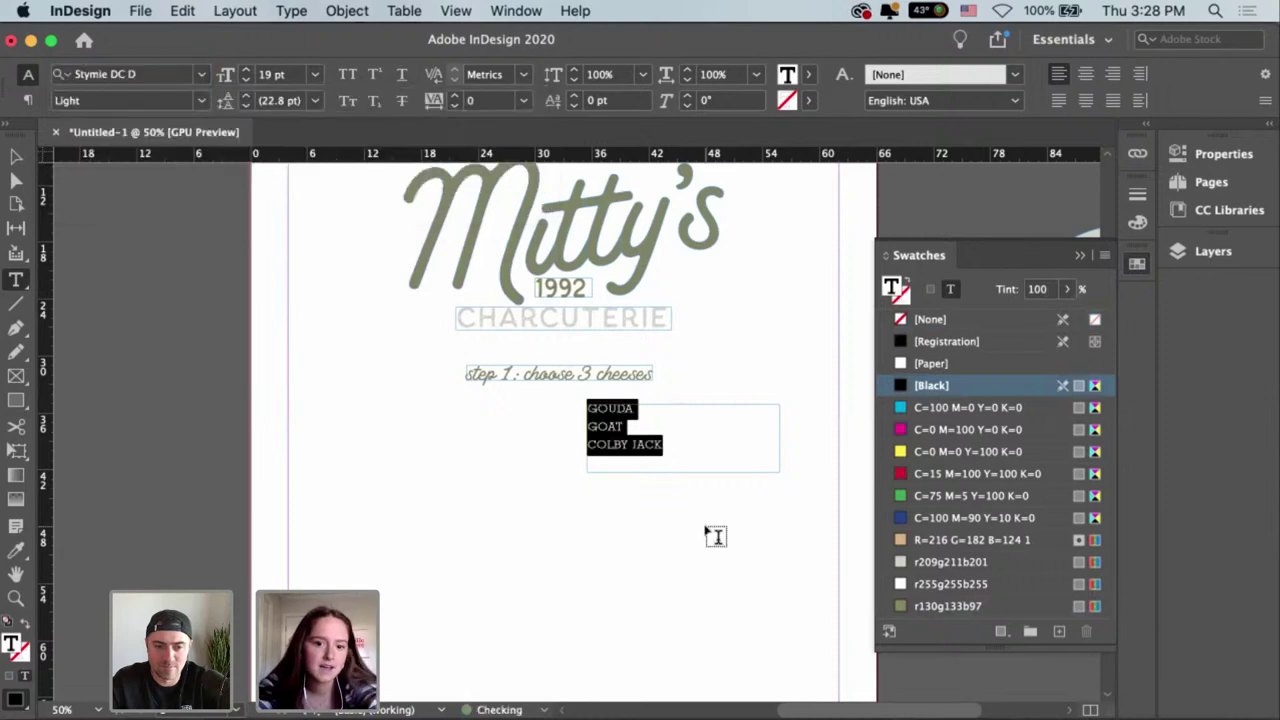
pyautogui.click(703, 535)
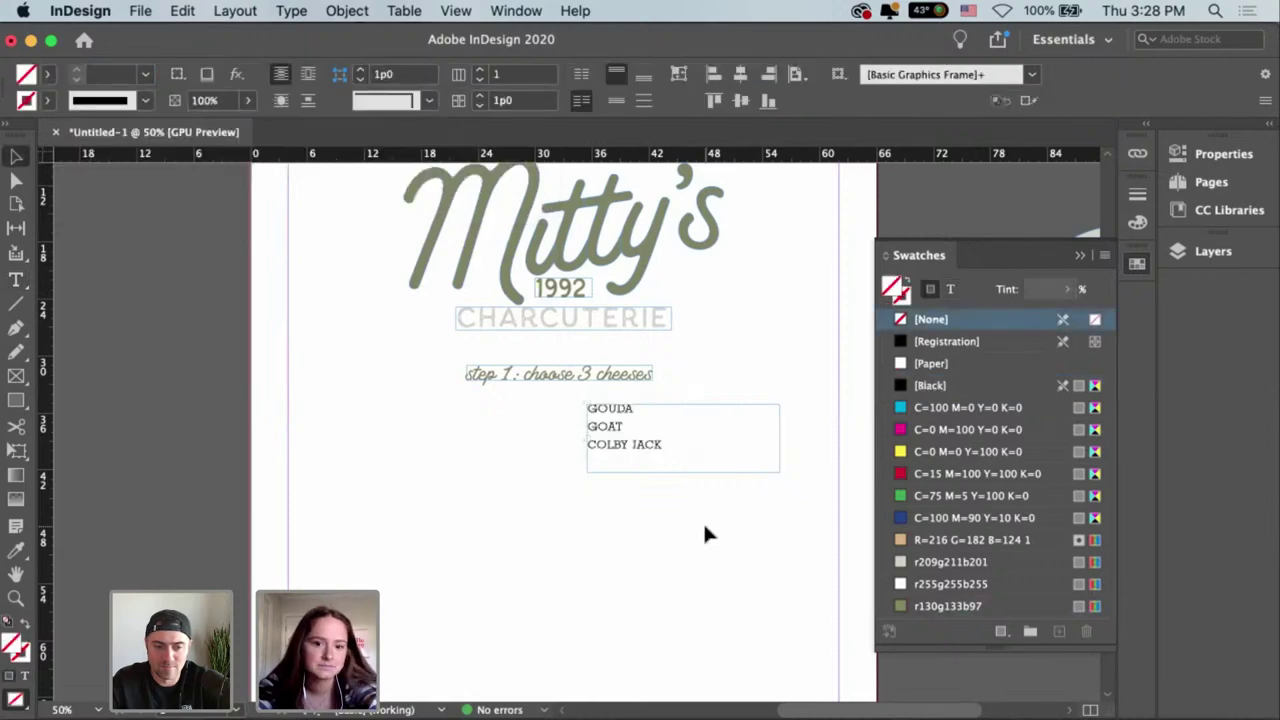
pyautogui.click(645, 455)
pyautogui.doubleClick(645, 443)
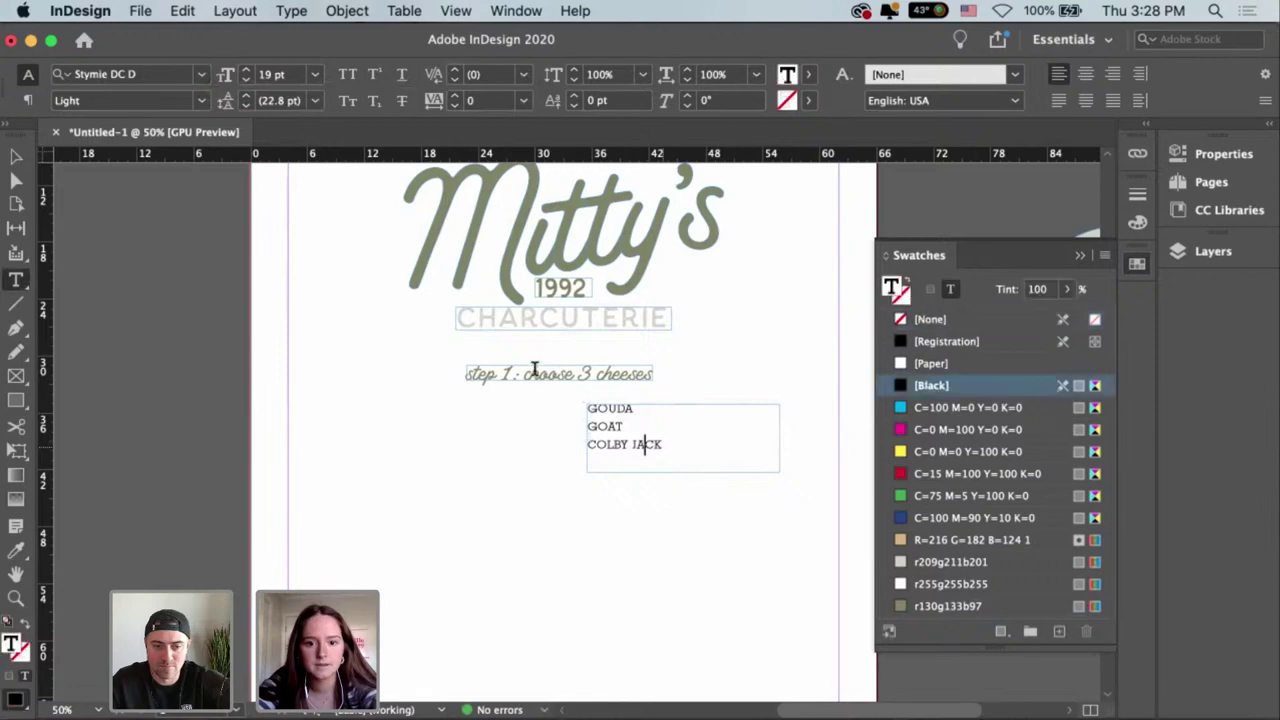
pyautogui.press('super+a')
pyautogui.click(136, 74)
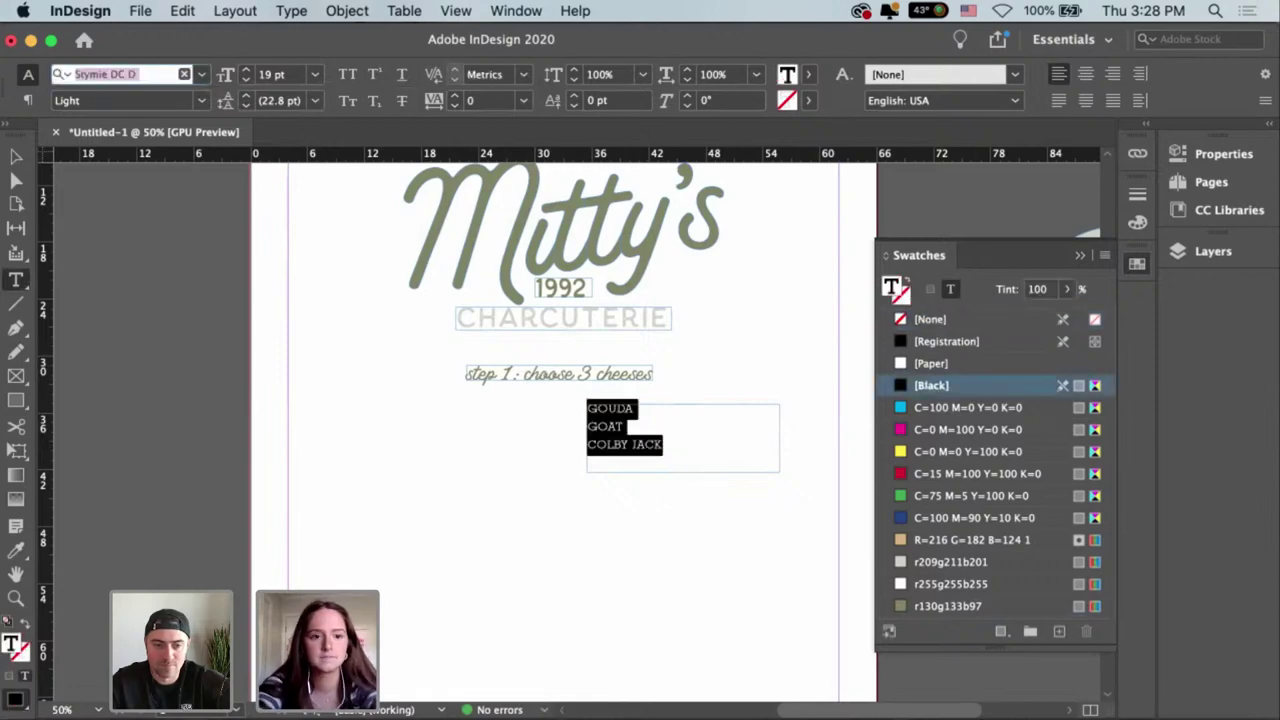
pyautogui.write('rig')
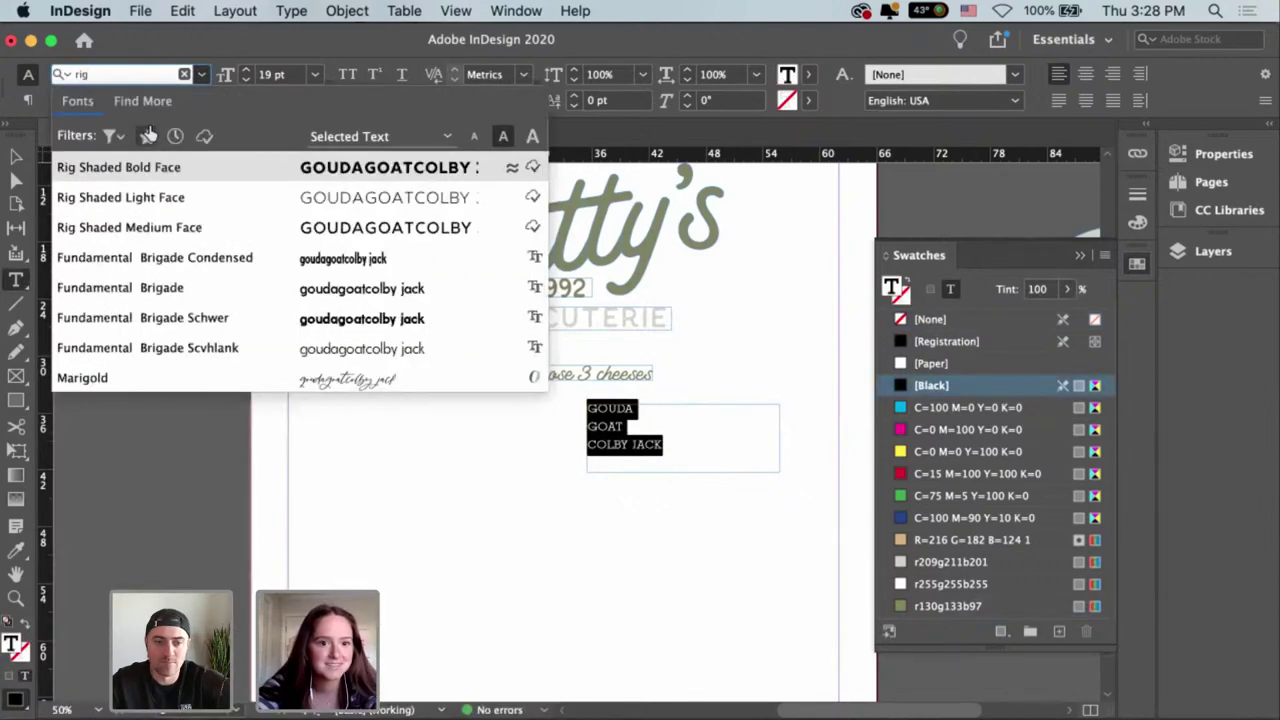
pyautogui.click(172, 199)
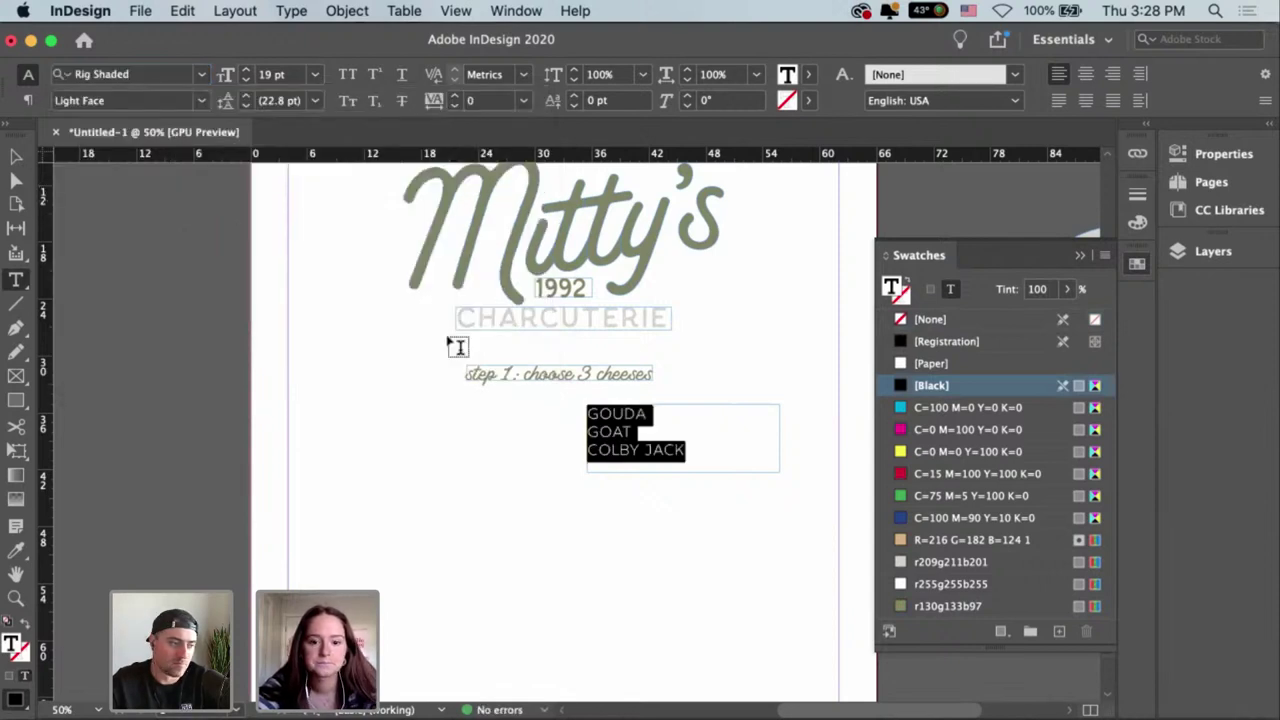
# Fit the cheese list frame to its content and trim its right edge.
pyautogui.click(646, 462)
pyautogui.press('Escape')
pyautogui.click(634, 449)
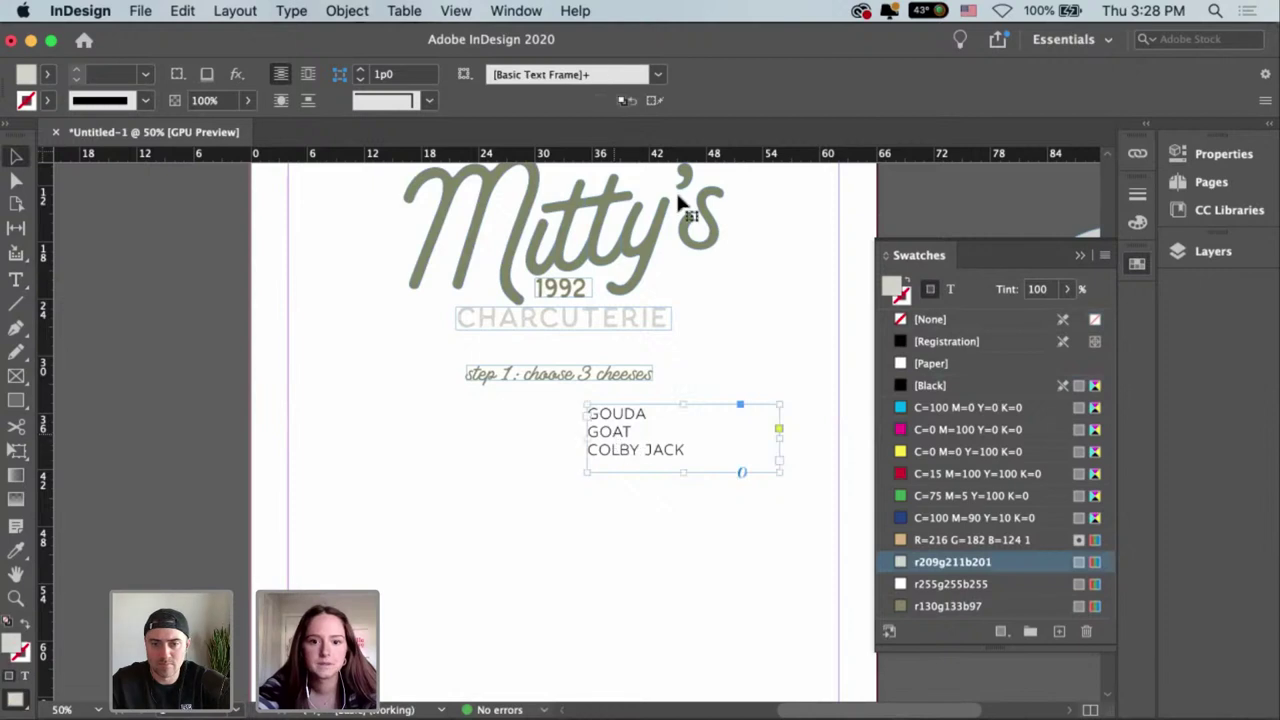
pyautogui.click(678, 74)
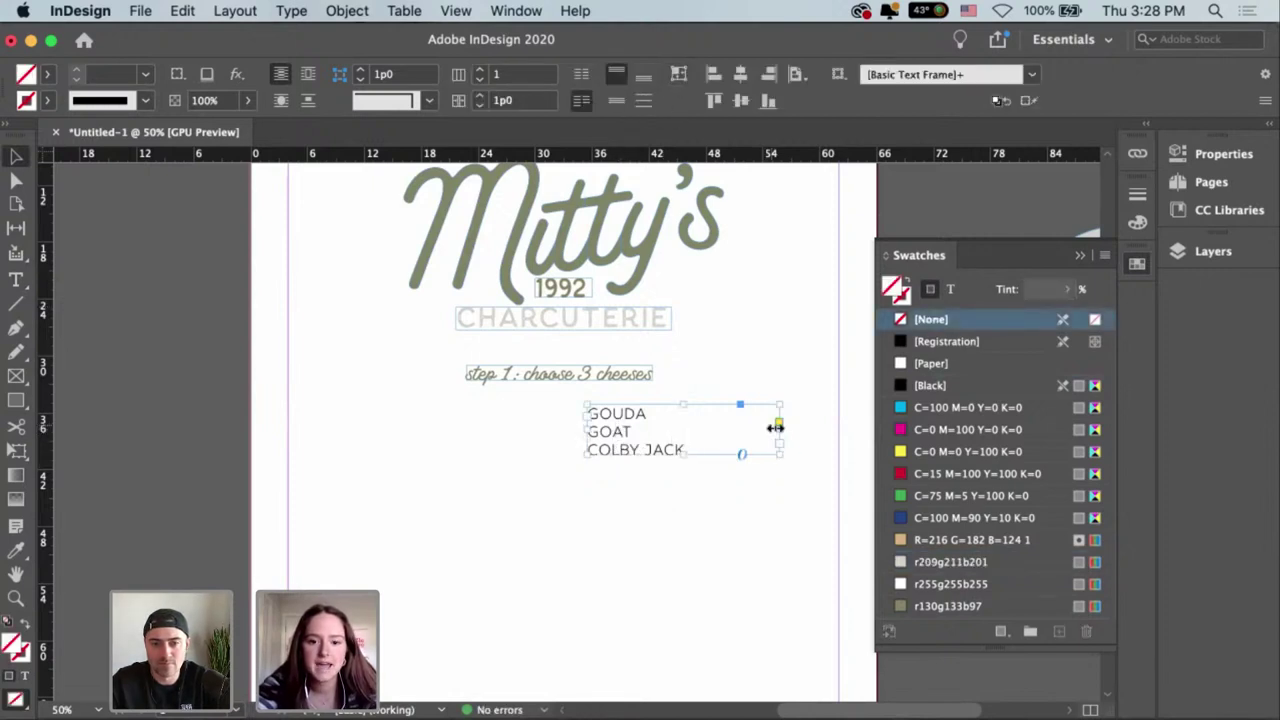
pyautogui.moveTo(778, 427)
pyautogui.mouseDown()
pyautogui.moveTo(714, 430)
pyautogui.moveTo(814, 430)
pyautogui.moveTo(772, 426)
pyautogui.mouseUp()
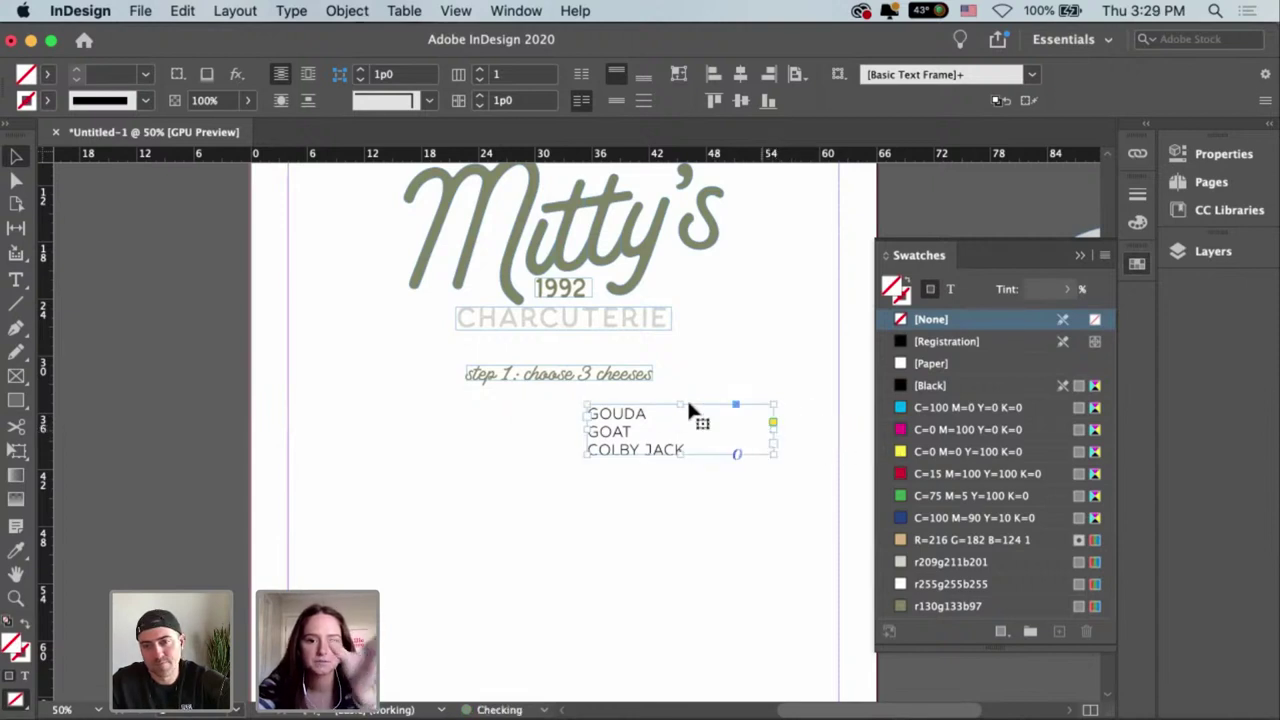
# Create page guides with 3 columns via Layout > Create Guides.
pyautogui.click(239, 14)
pyautogui.moveTo(244, 36)
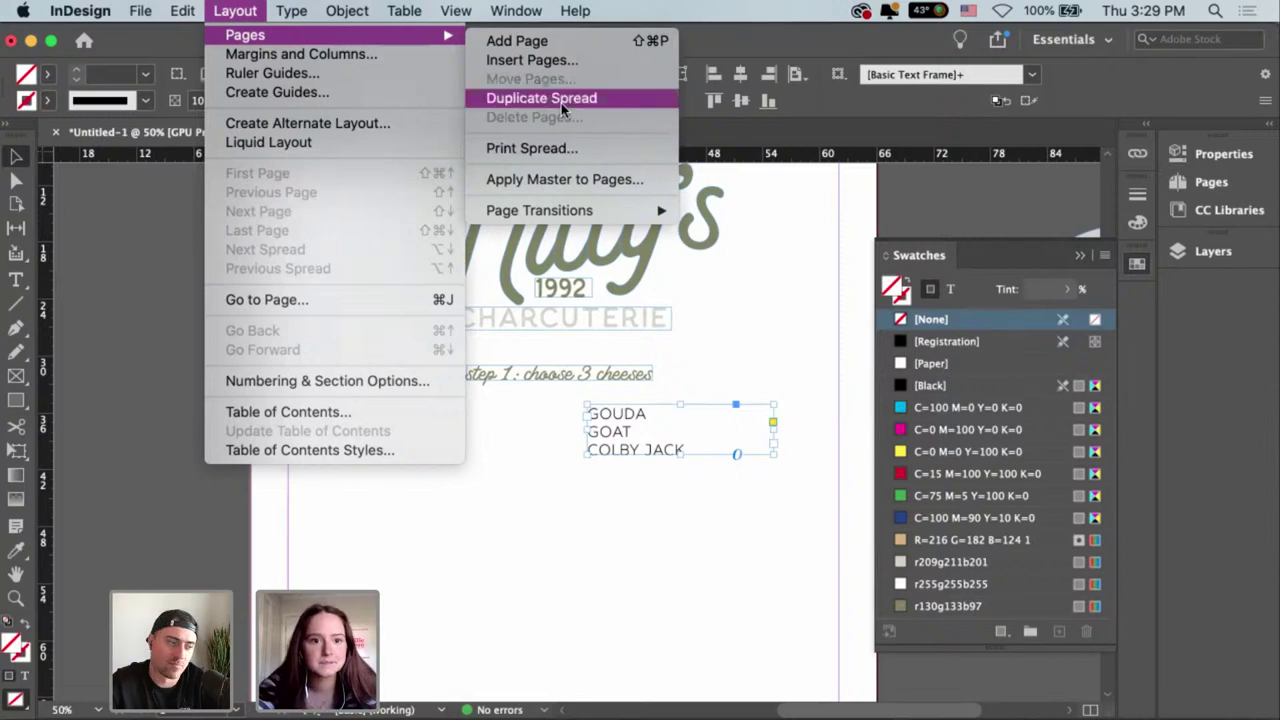
pyautogui.click(352, 93)
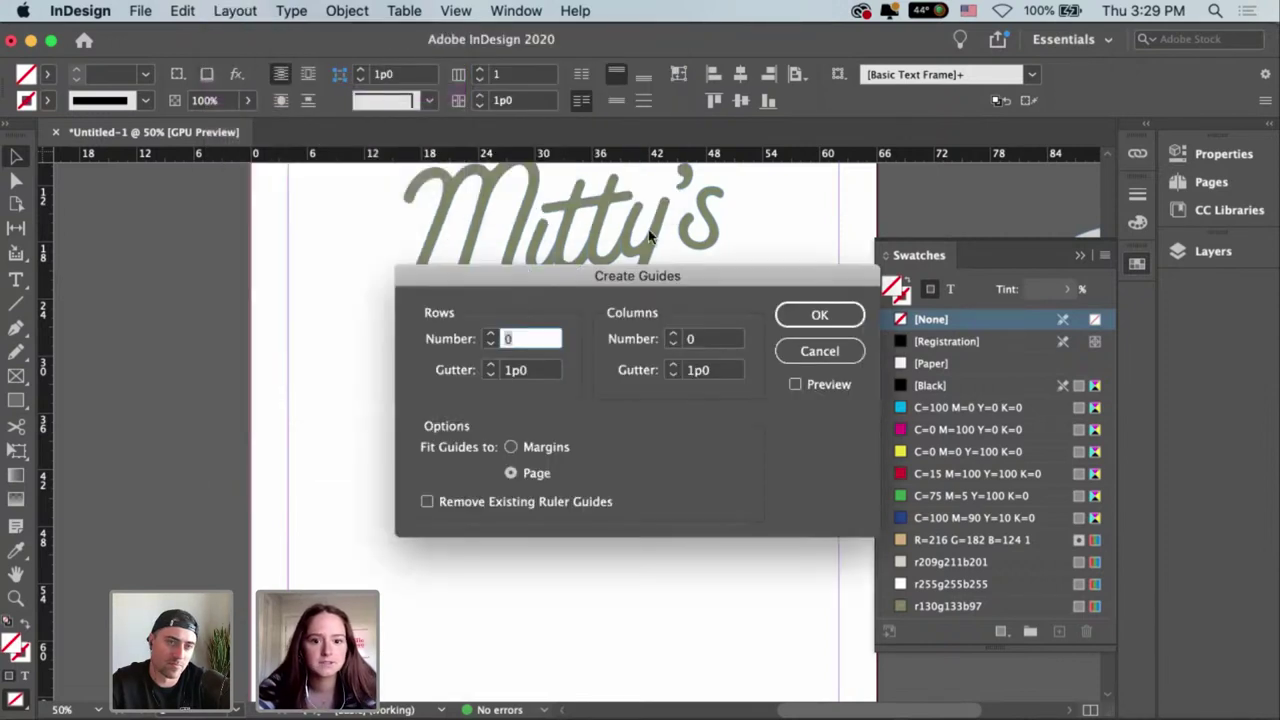
pyautogui.click(671, 335)
pyautogui.click(817, 316)
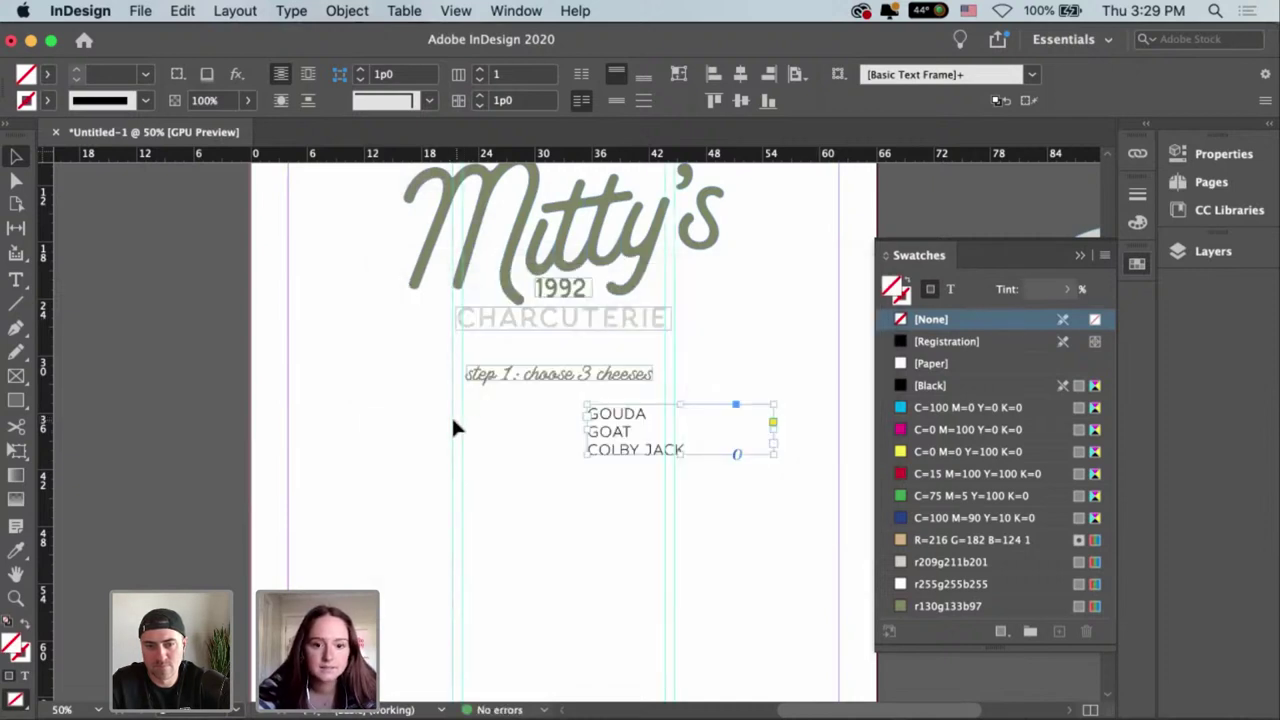
# Move the cheese list into the left column and narrow it to column width.
pyautogui.moveTo(617, 430); pyautogui.dragTo(318, 415)
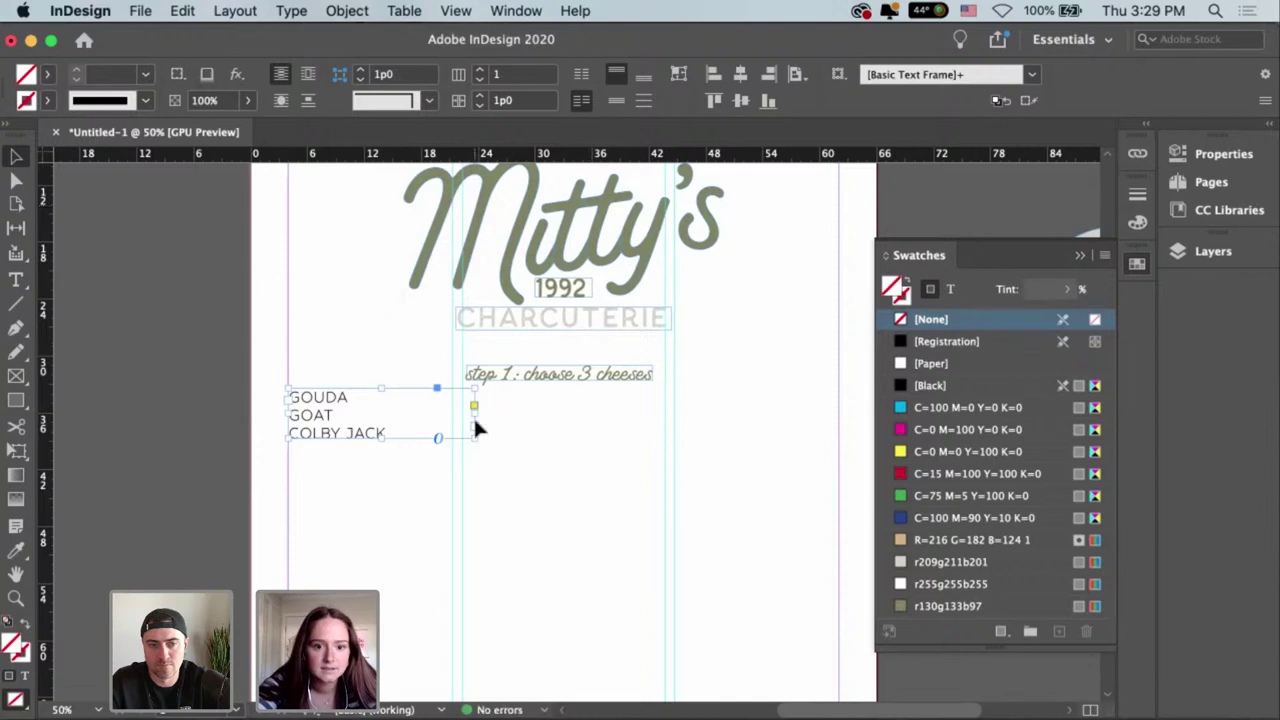
pyautogui.moveTo(473, 413)
pyautogui.mouseDown()
pyautogui.moveTo(334, 420)
pyautogui.moveTo(366, 421)
pyautogui.moveTo(355, 430)
pyautogui.moveTo(371, 443)
pyautogui.mouseUp()
pyautogui.click(447, 441)
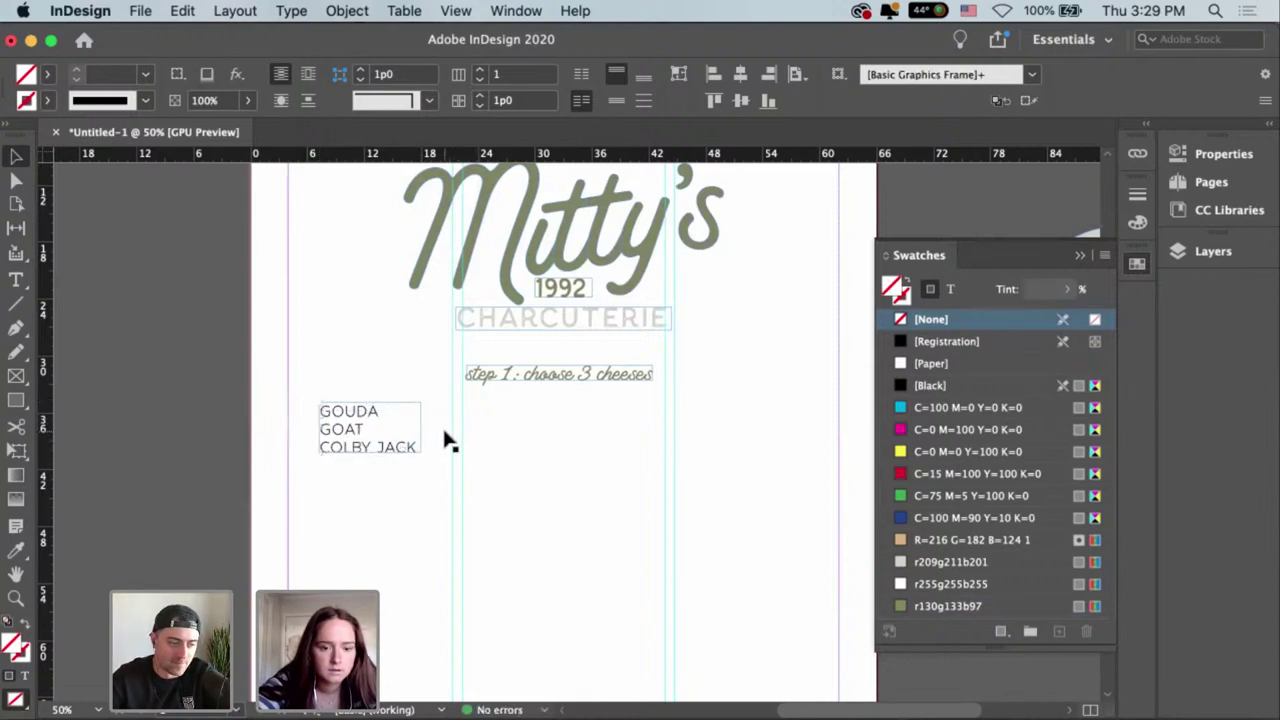
# Show the cheese frame's properties and undo the accidental size and spacing changes.
pyautogui.click(385, 450)
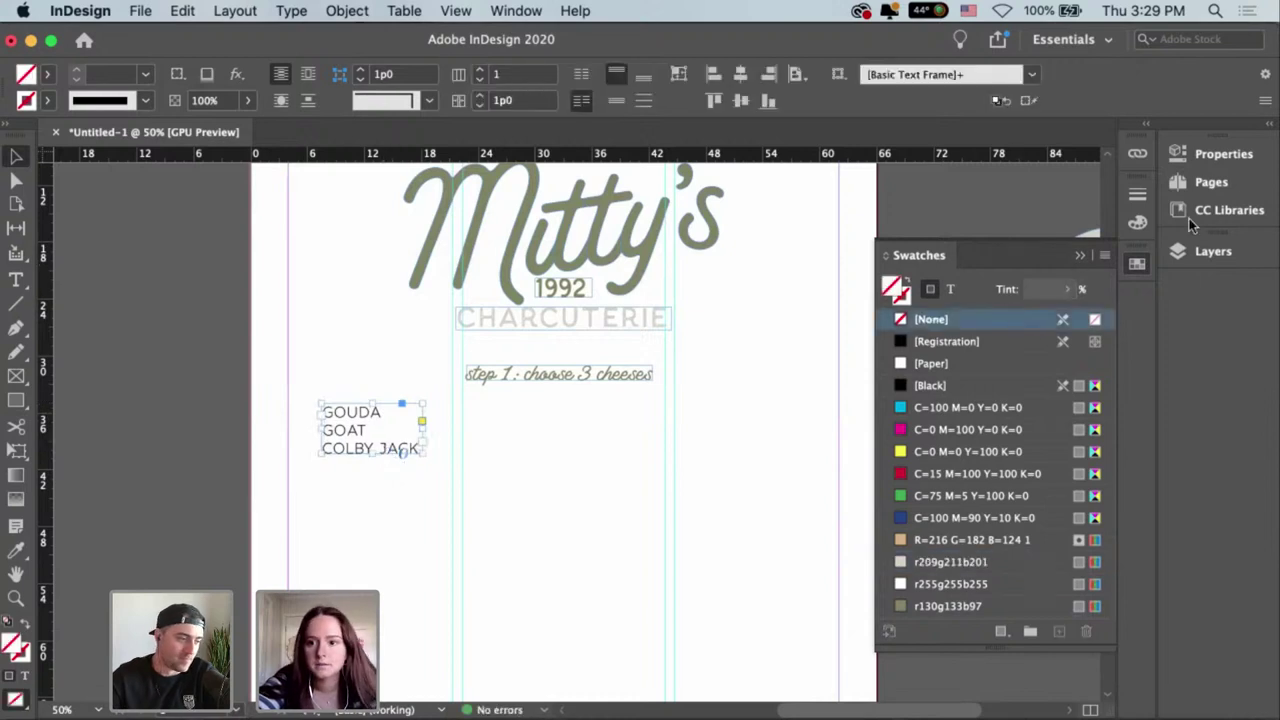
pyautogui.click(1212, 157)
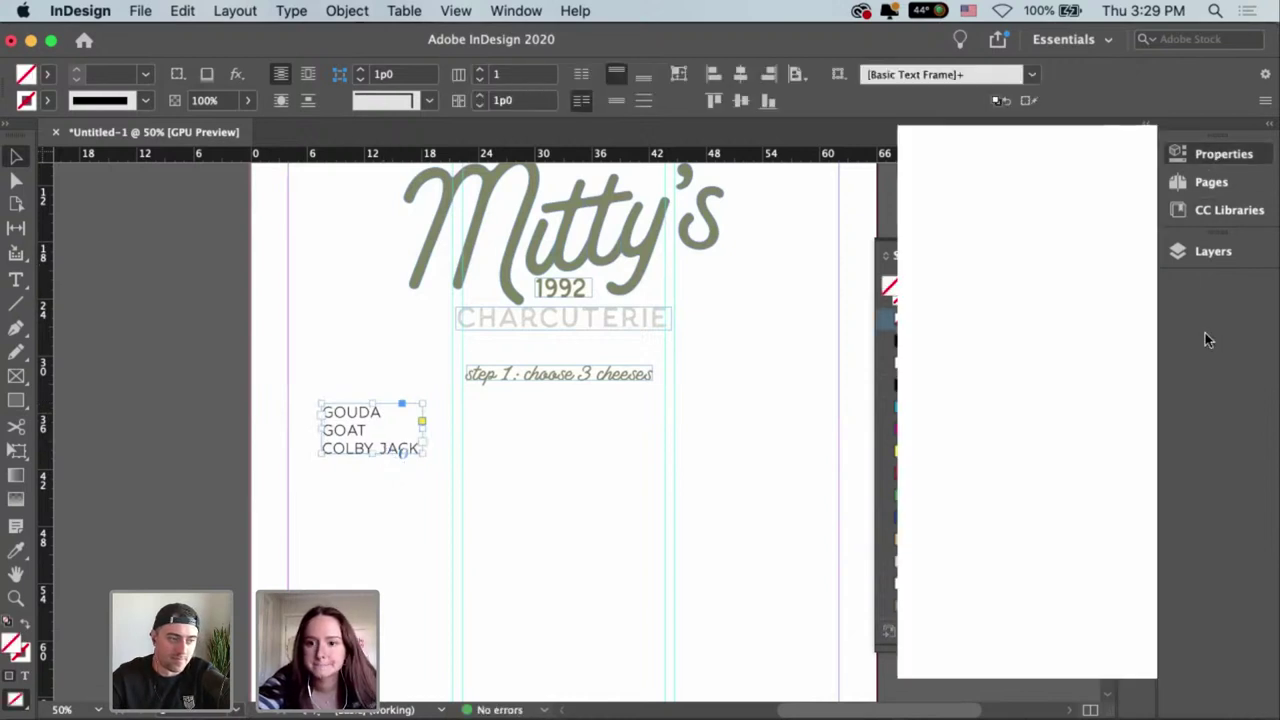
pyautogui.scroll(-5, 985, 505)
pyautogui.scroll(5, 987, 503)
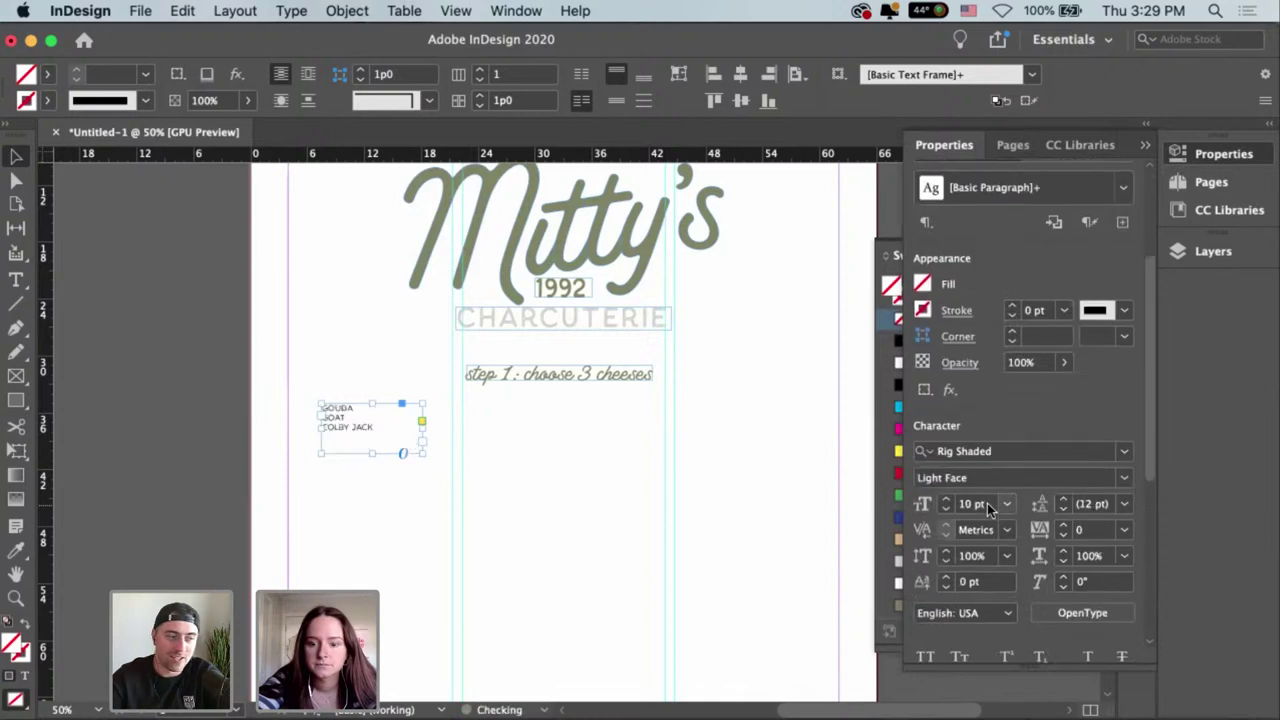
pyautogui.scroll(-1, 1030, 625)
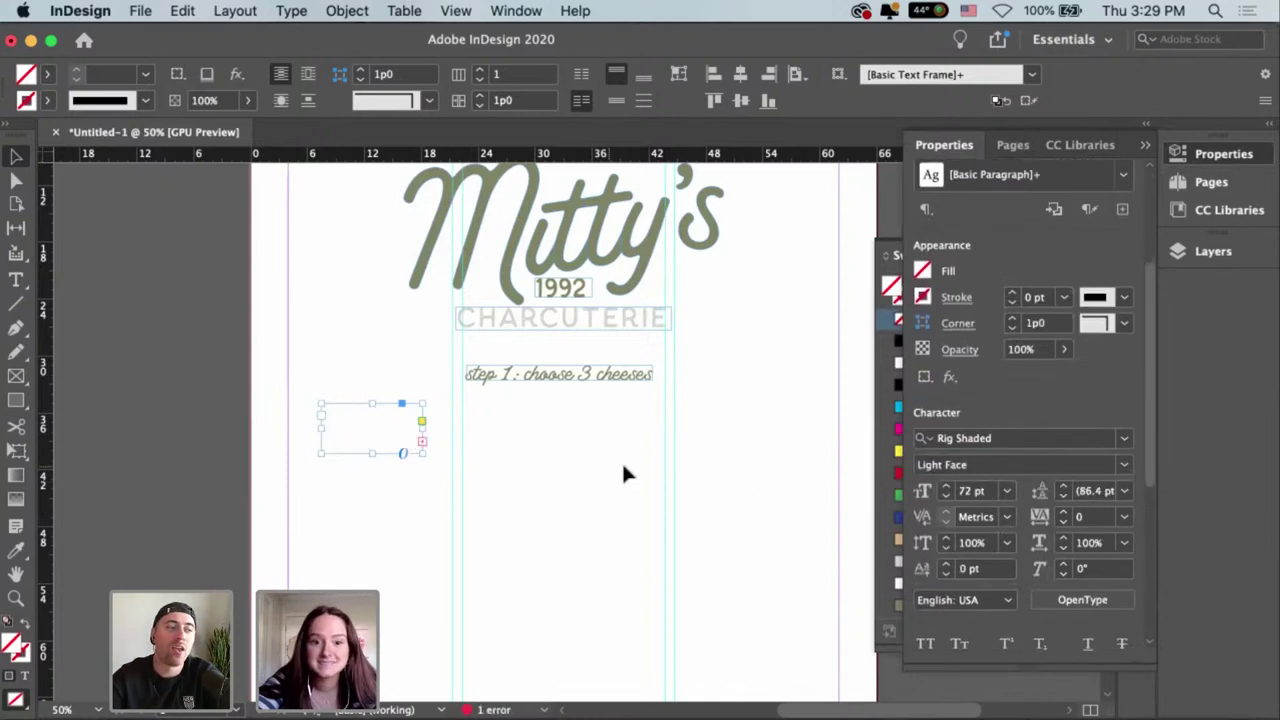
pyautogui.click(741, 419)
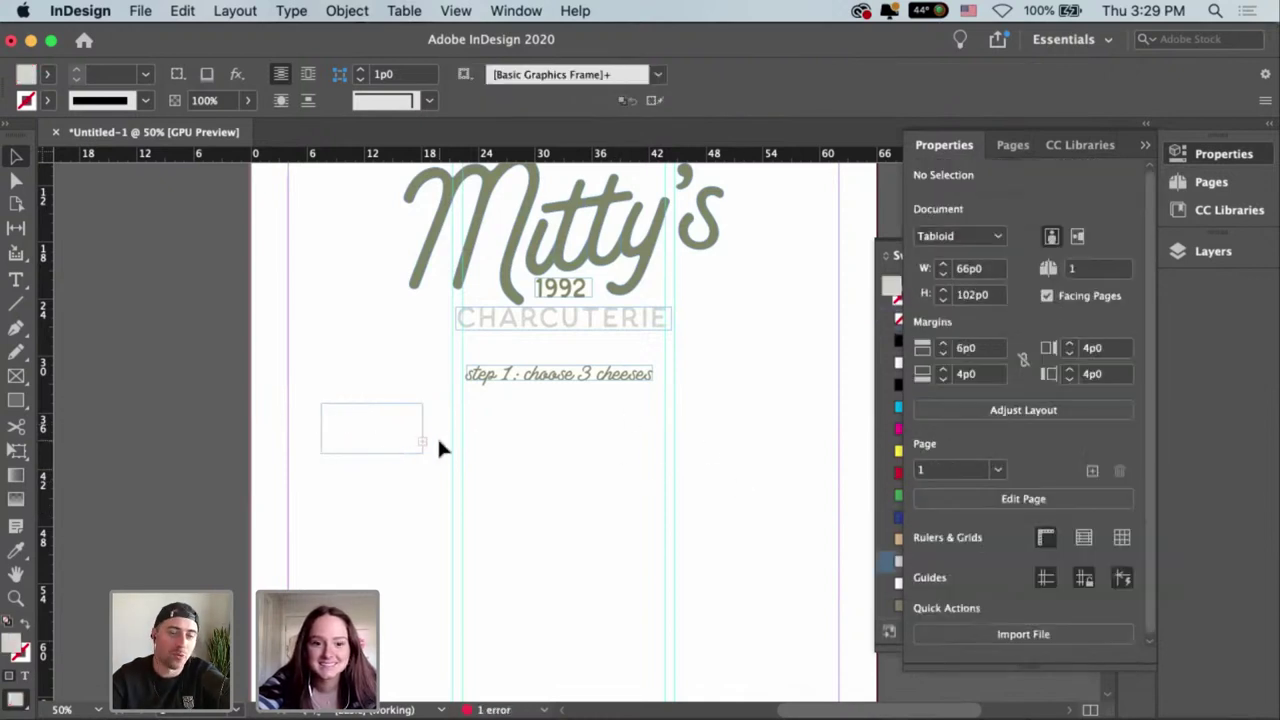
pyautogui.press('super+z')
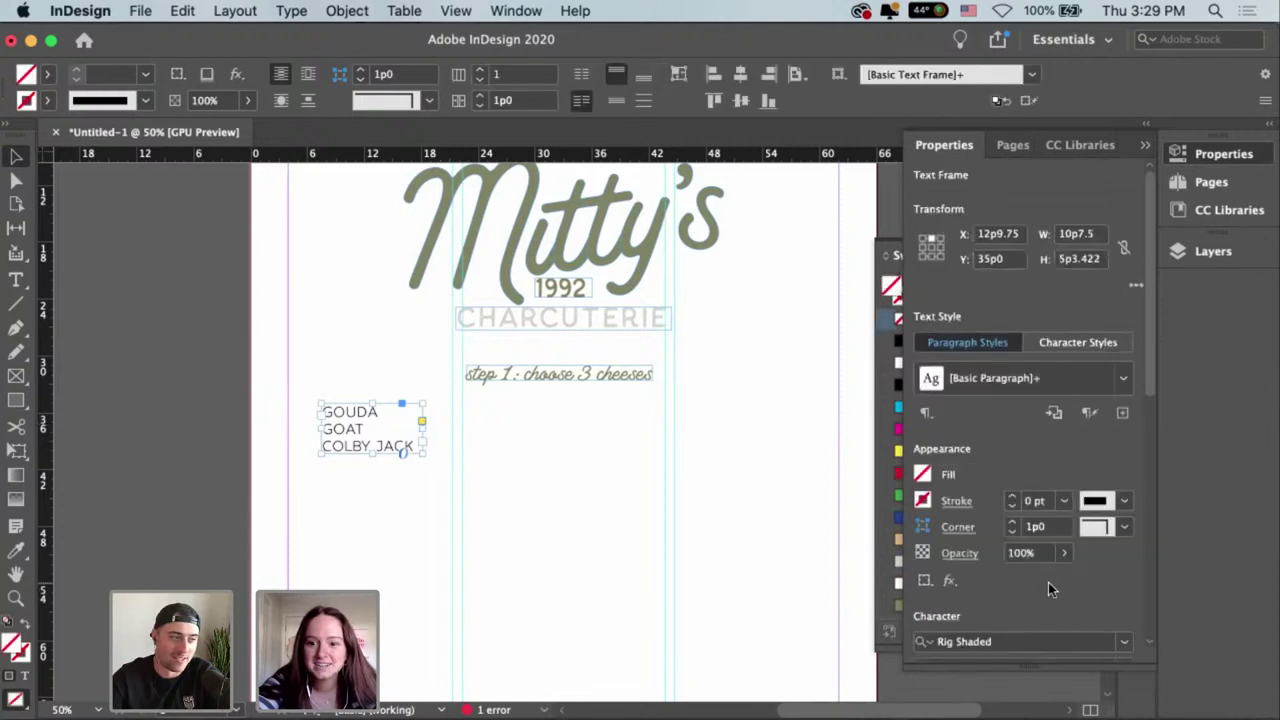
pyautogui.scroll(-3, 1060, 588)
pyautogui.press('super+shift+z')
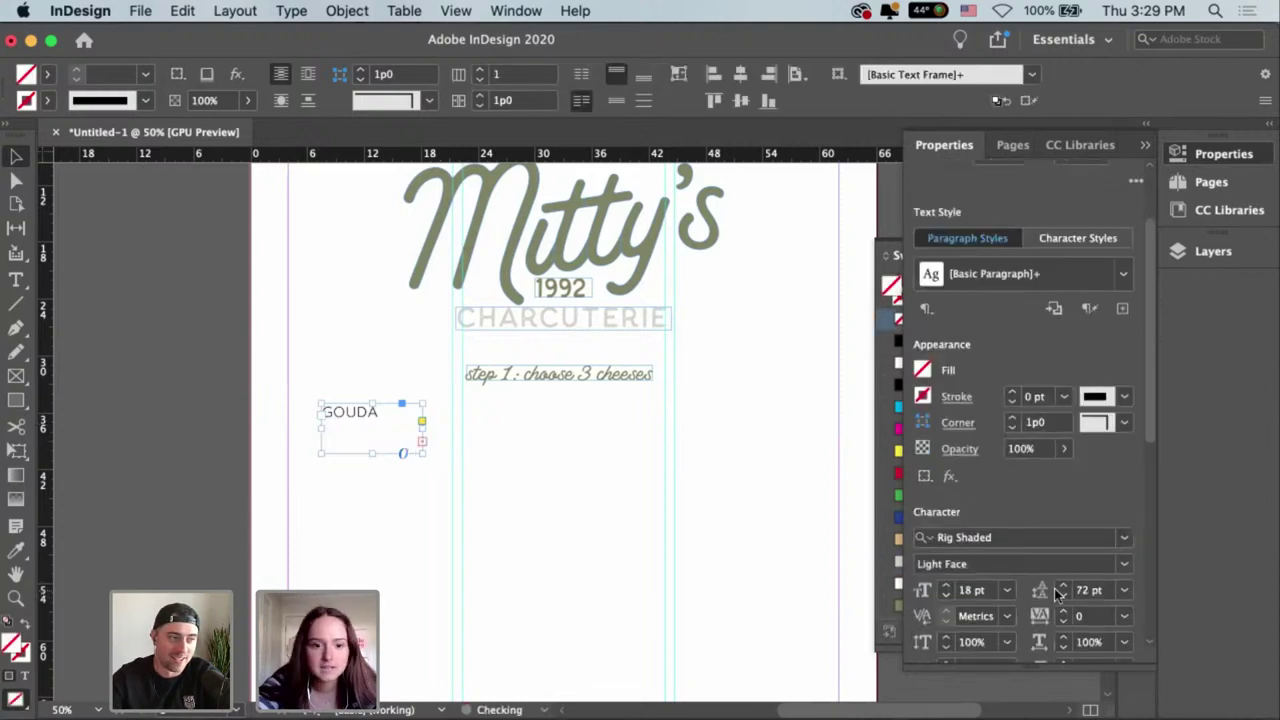
pyautogui.press('super+z')
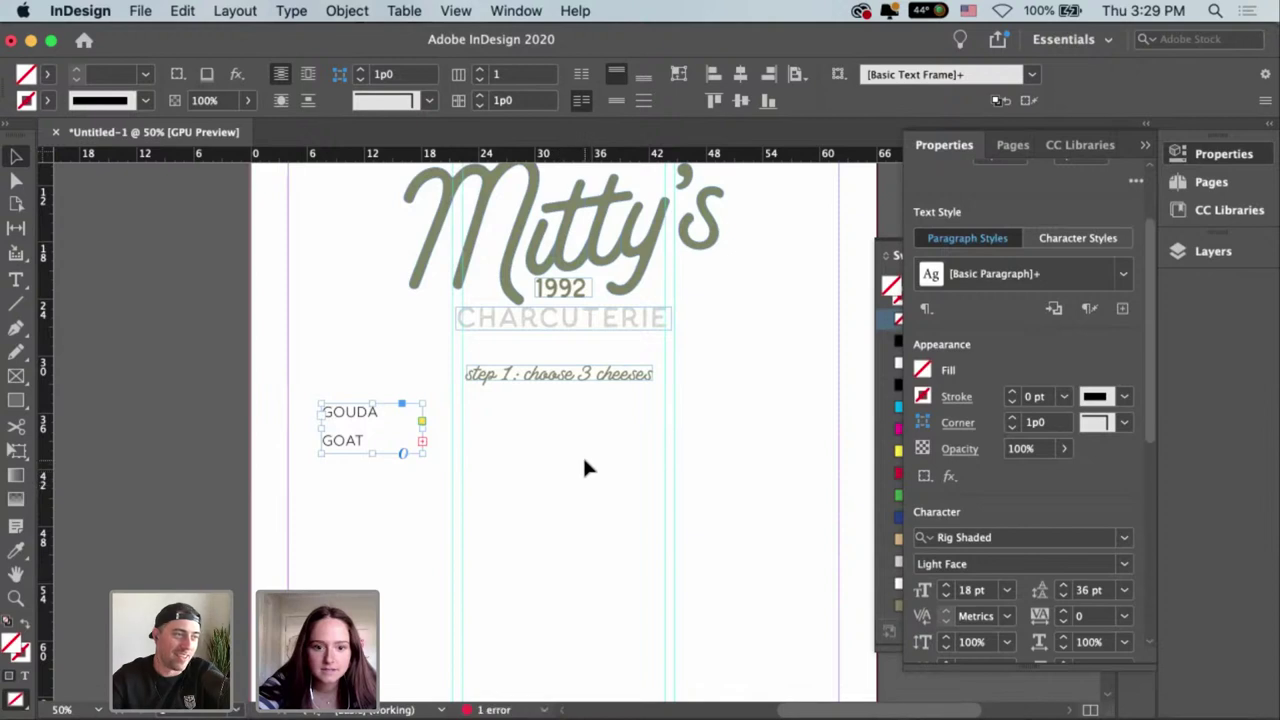
pyautogui.click(572, 449)
pyautogui.press('super+z')
pyautogui.press('super+z')
pyautogui.press('super+z')
pyautogui.press('super+z')
pyautogui.press('super+z')
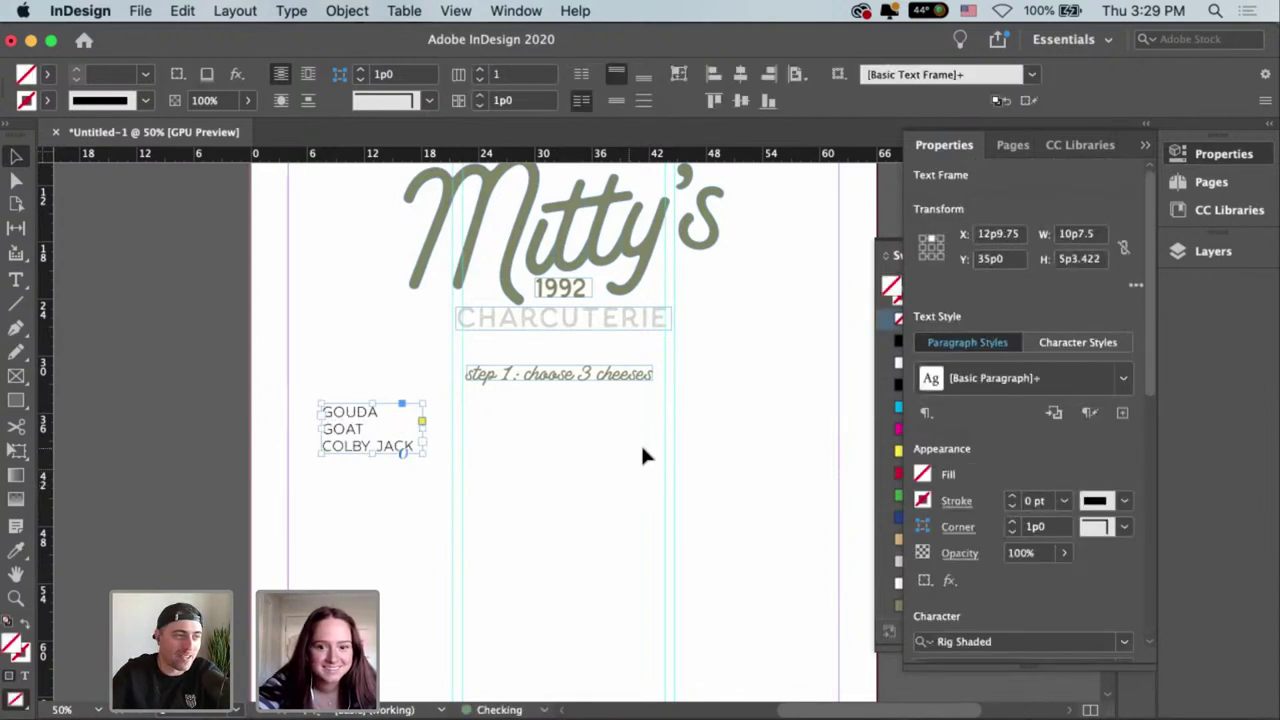
# Centre the cheese names, set 60 pt leading, and grow the frame to show all lines.
pyautogui.moveTo(1153, 291); pyautogui.dragTo(1158, 546)
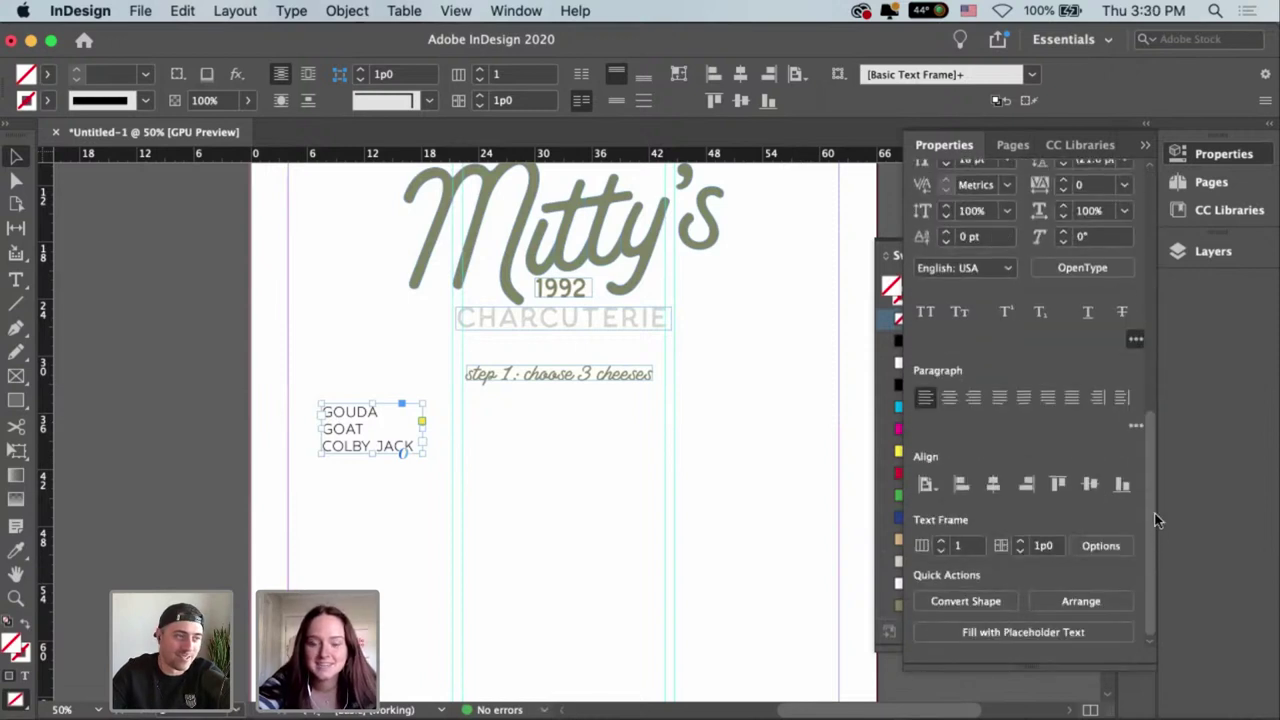
pyautogui.click(949, 397)
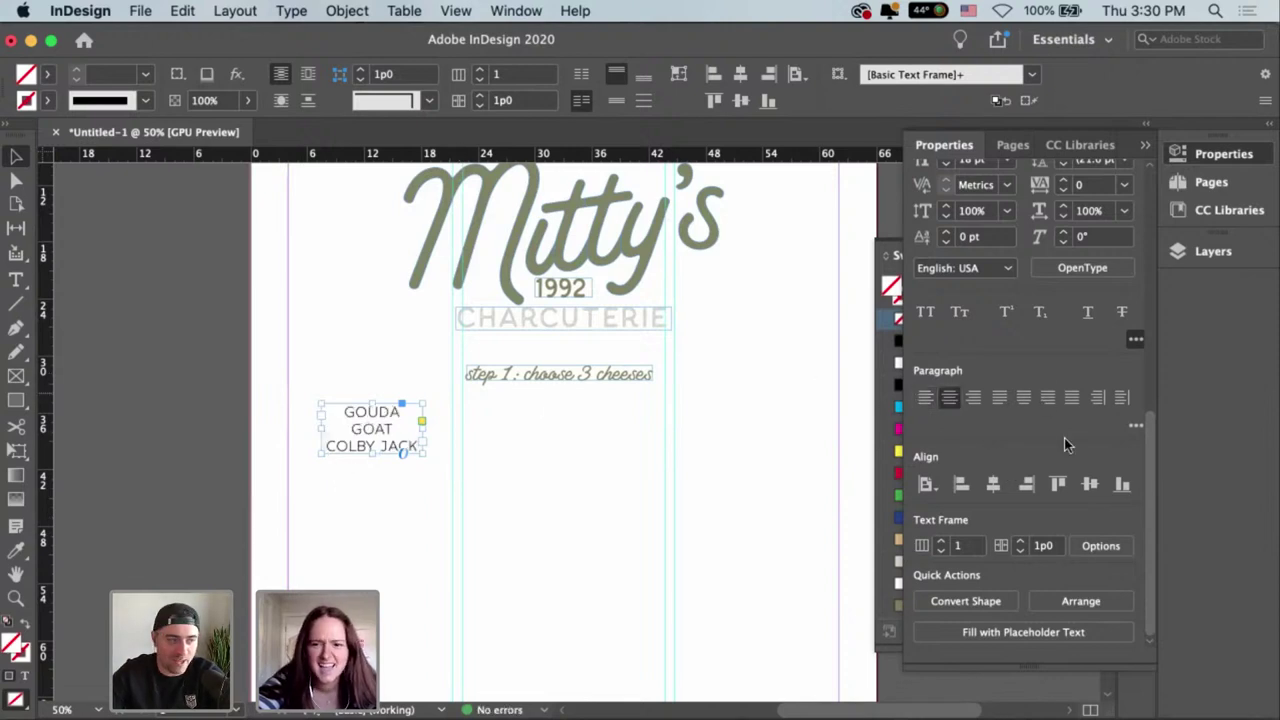
pyautogui.scroll(5, 1150, 461)
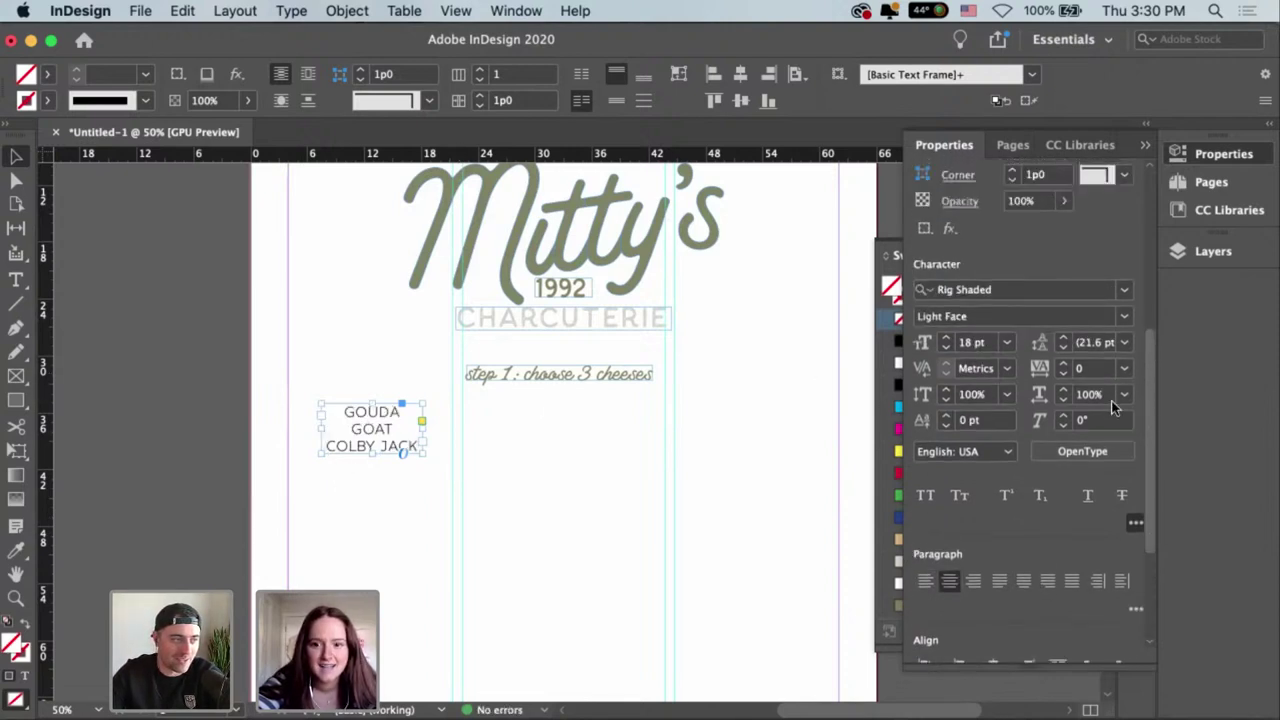
pyautogui.write('60')
pyautogui.press('Return')
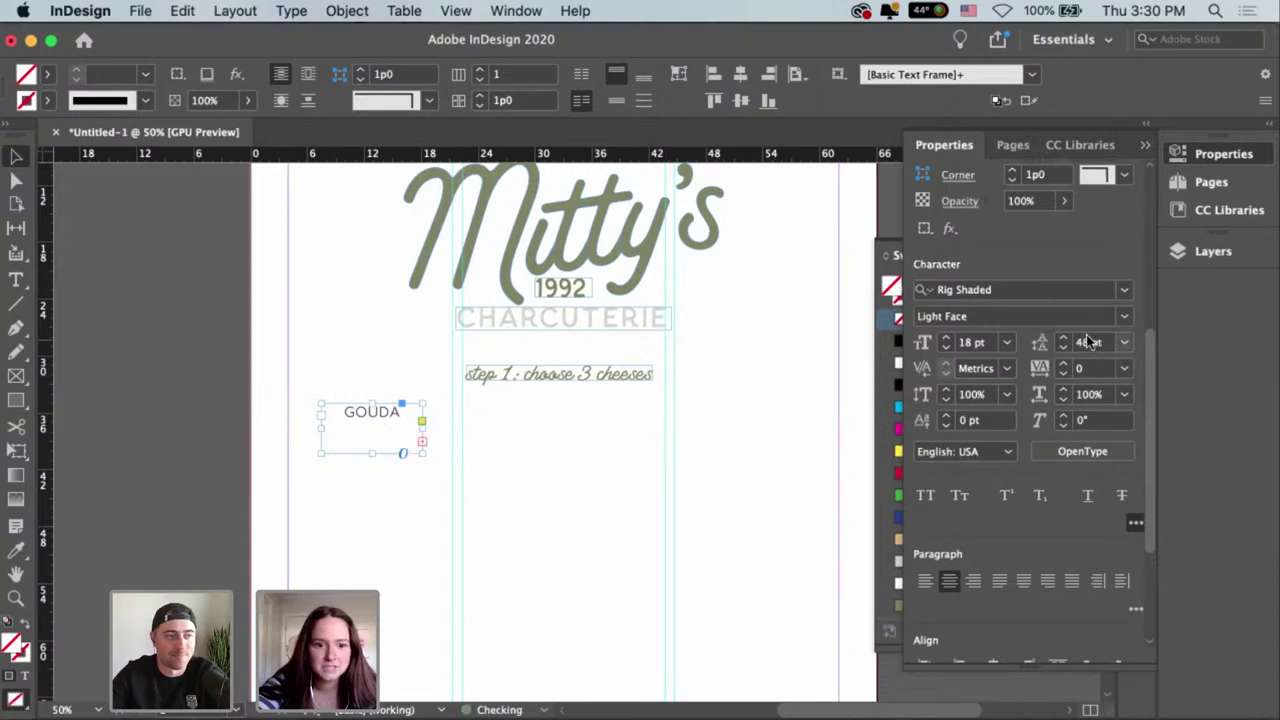
pyautogui.click(679, 76)
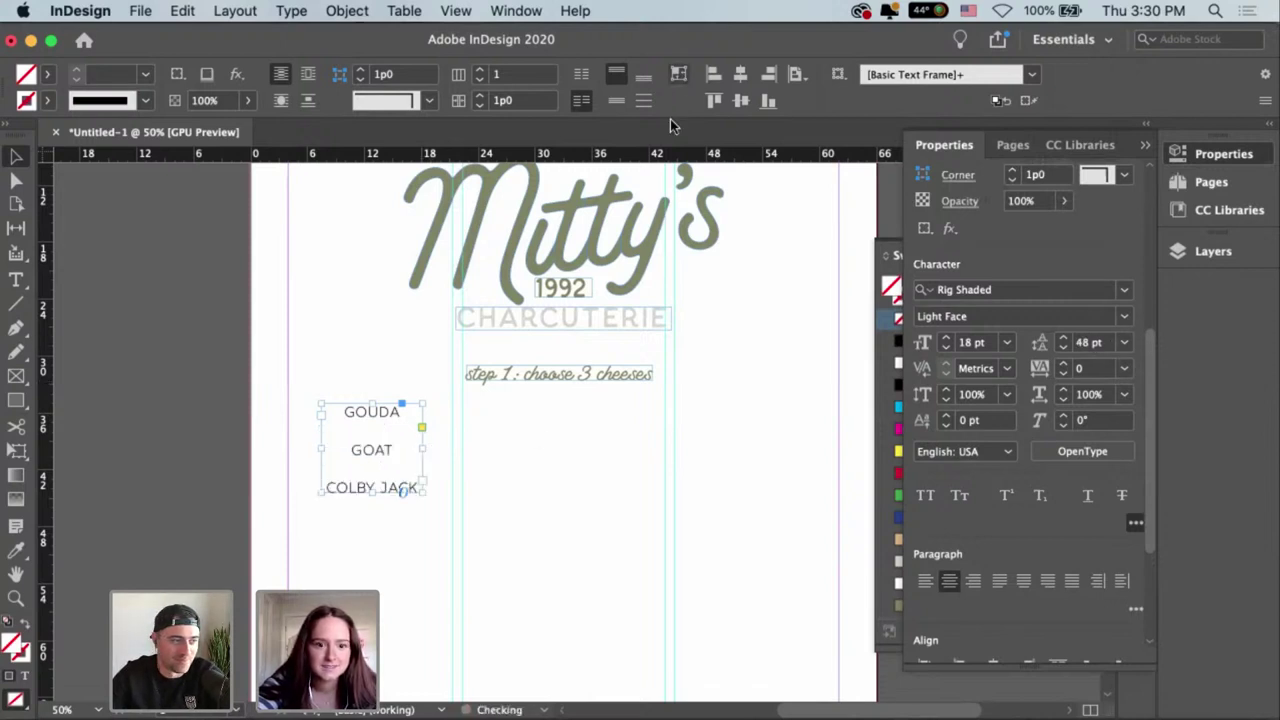
# Step the cheese list's leading down from 49 pt to 38 pt.
pyautogui.click(1060, 337)
pyautogui.click(1061, 347)
pyautogui.click(1061, 347)
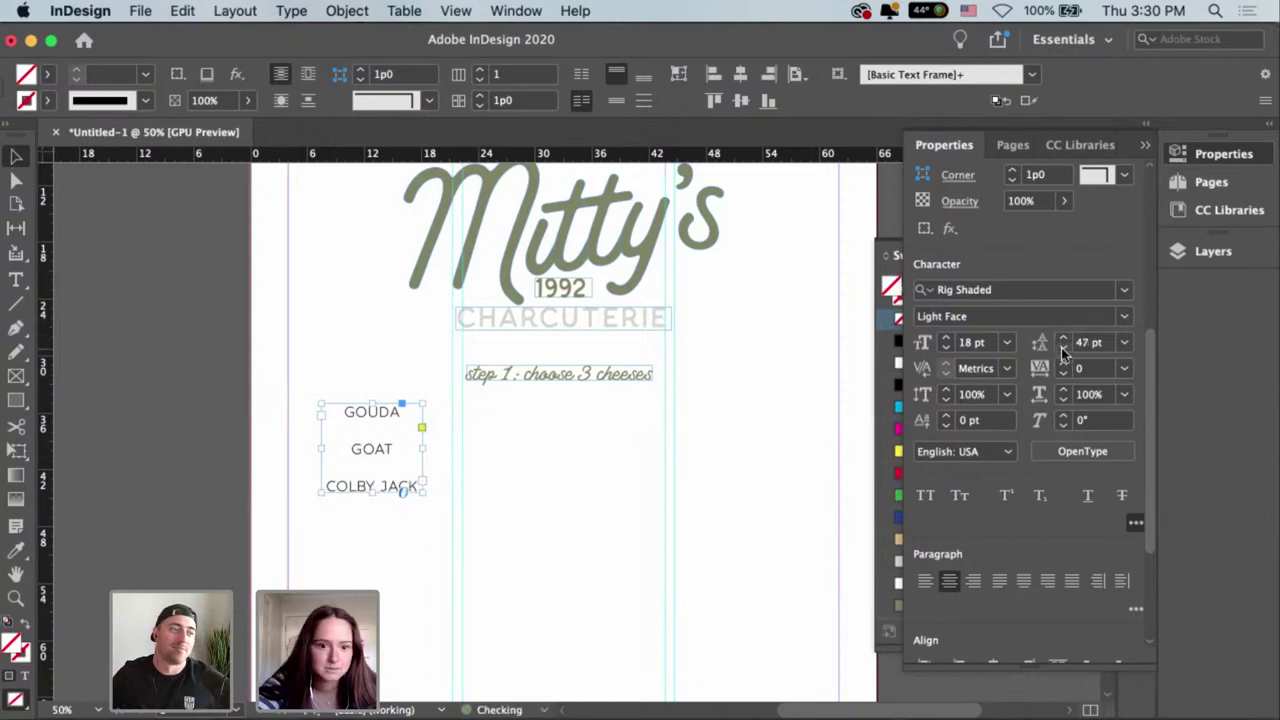
pyautogui.click(1061, 347)
pyautogui.click(1061, 347)
pyautogui.click(1061, 347)
pyautogui.click(1061, 347)
pyautogui.click(1061, 347)
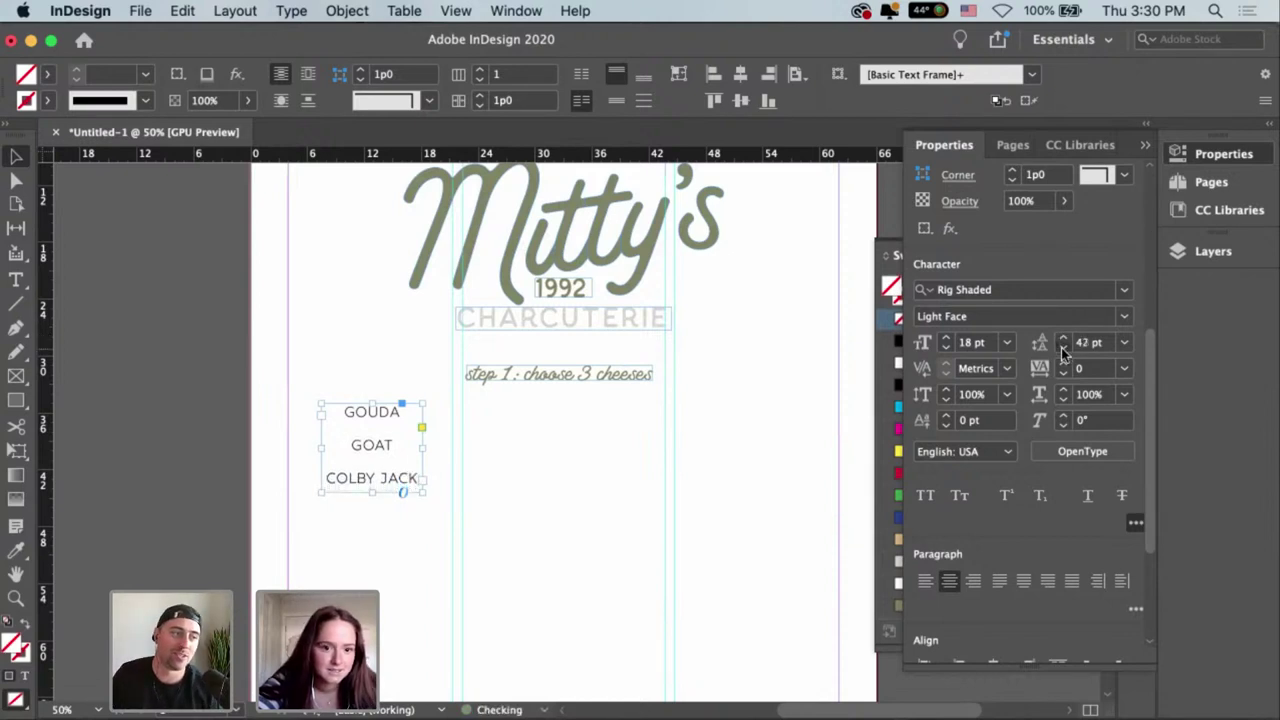
pyautogui.click(1061, 347)
pyautogui.click(1061, 347)
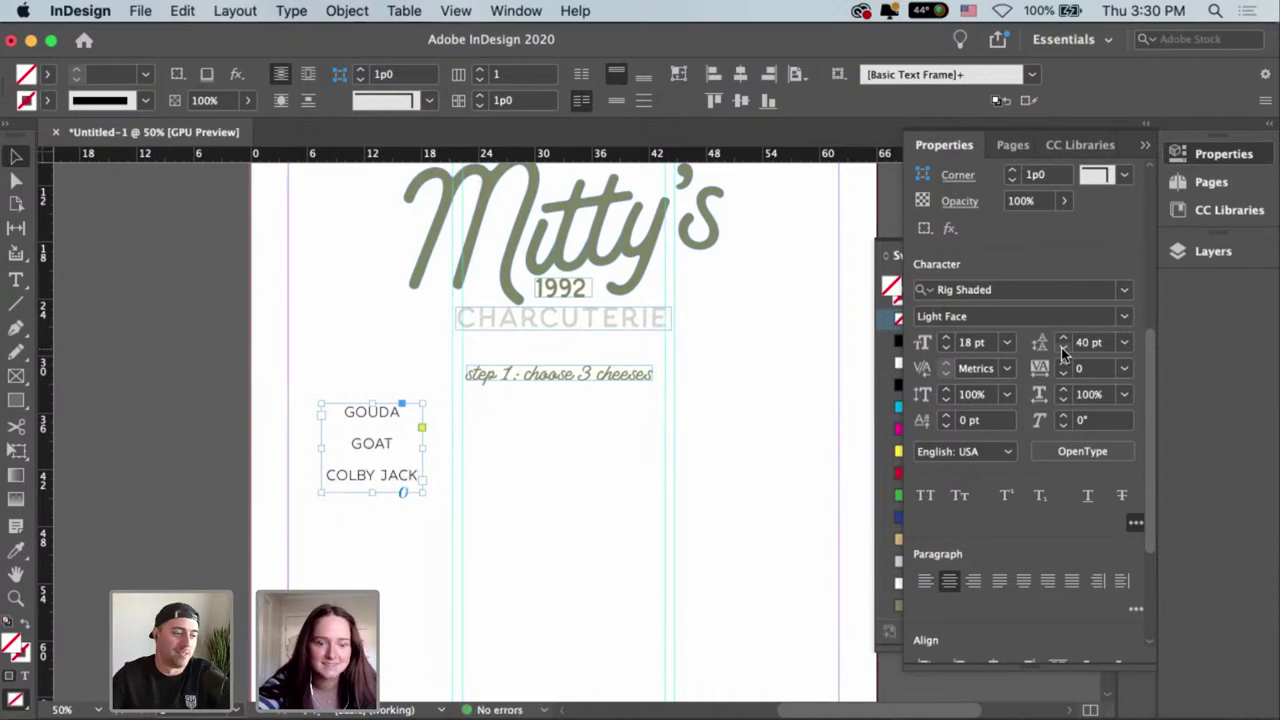
pyautogui.click(1061, 347)
pyautogui.click(1061, 347)
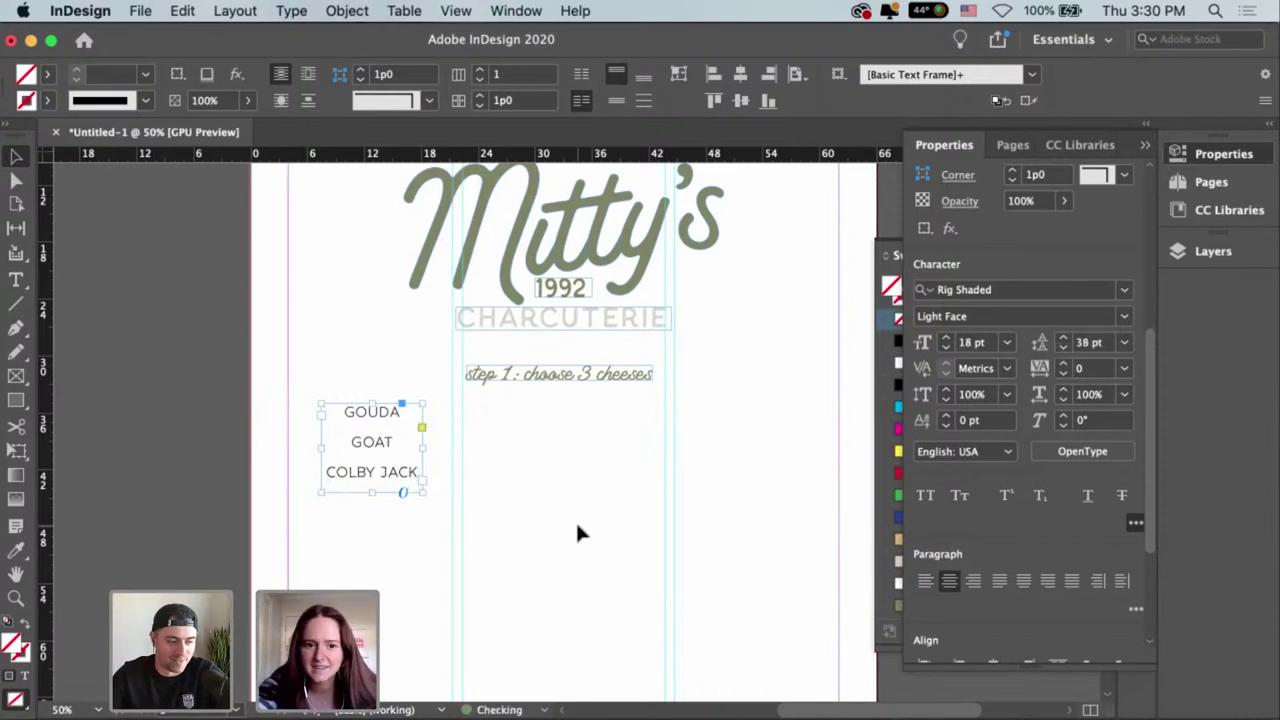
pyautogui.click(575, 520)
pyautogui.moveTo(579, 463); pyautogui.dragTo(549, 474)
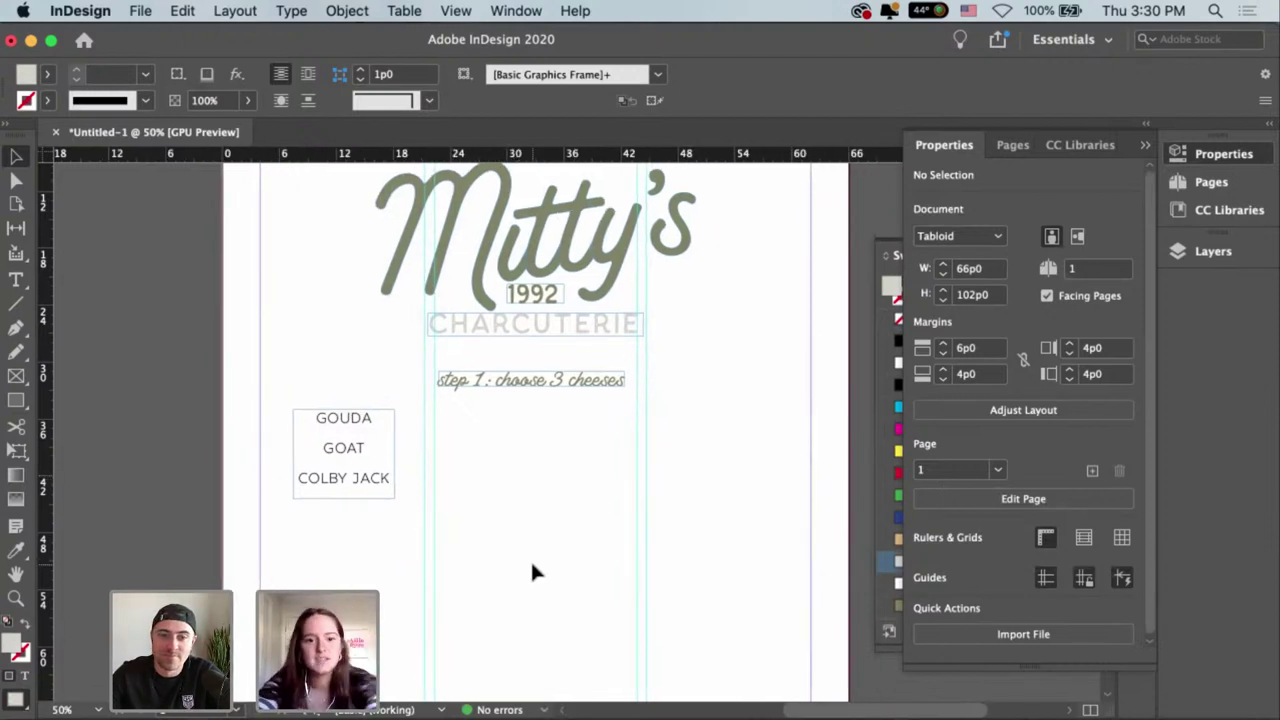
# Duplicate the cheese frame to the right and change its text to CHEDDAR, BRIE, ASIAGO.
pyautogui.moveTo(386, 457); pyautogui.dragTo(483, 420)
pyautogui.doubleClick(568, 478)
pyautogui.write('K')
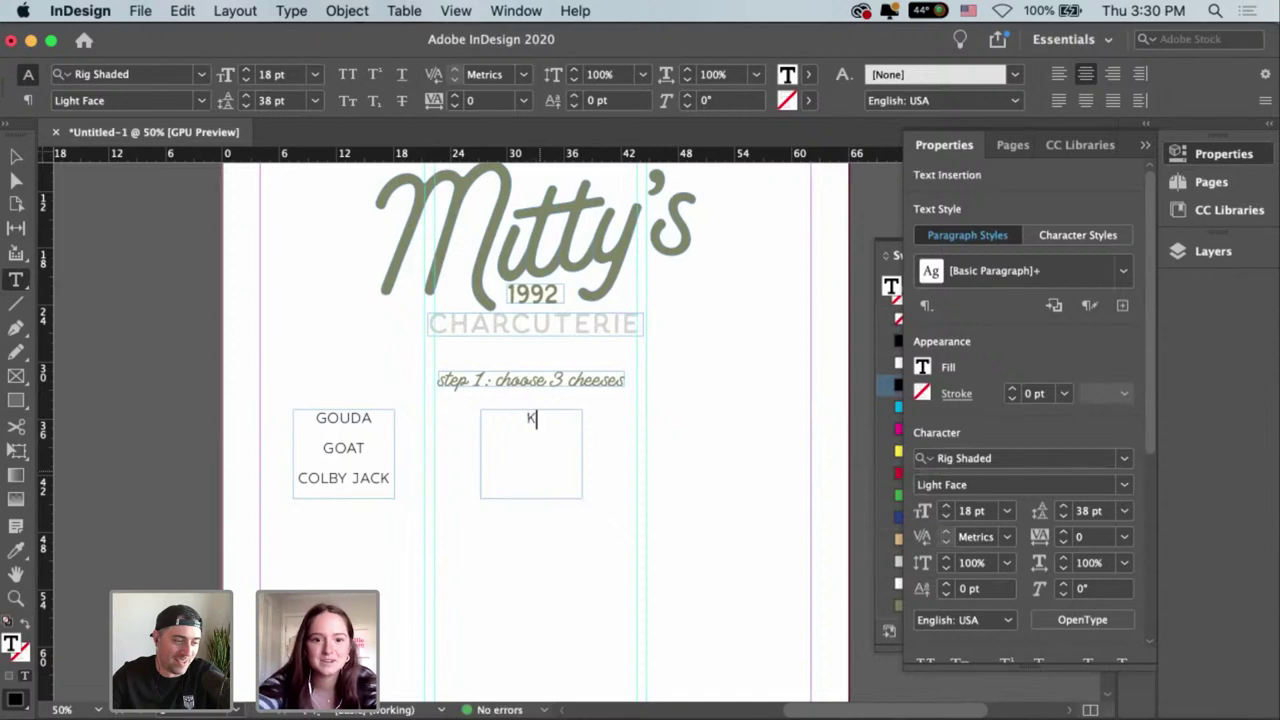
pyautogui.press('BackSpace')
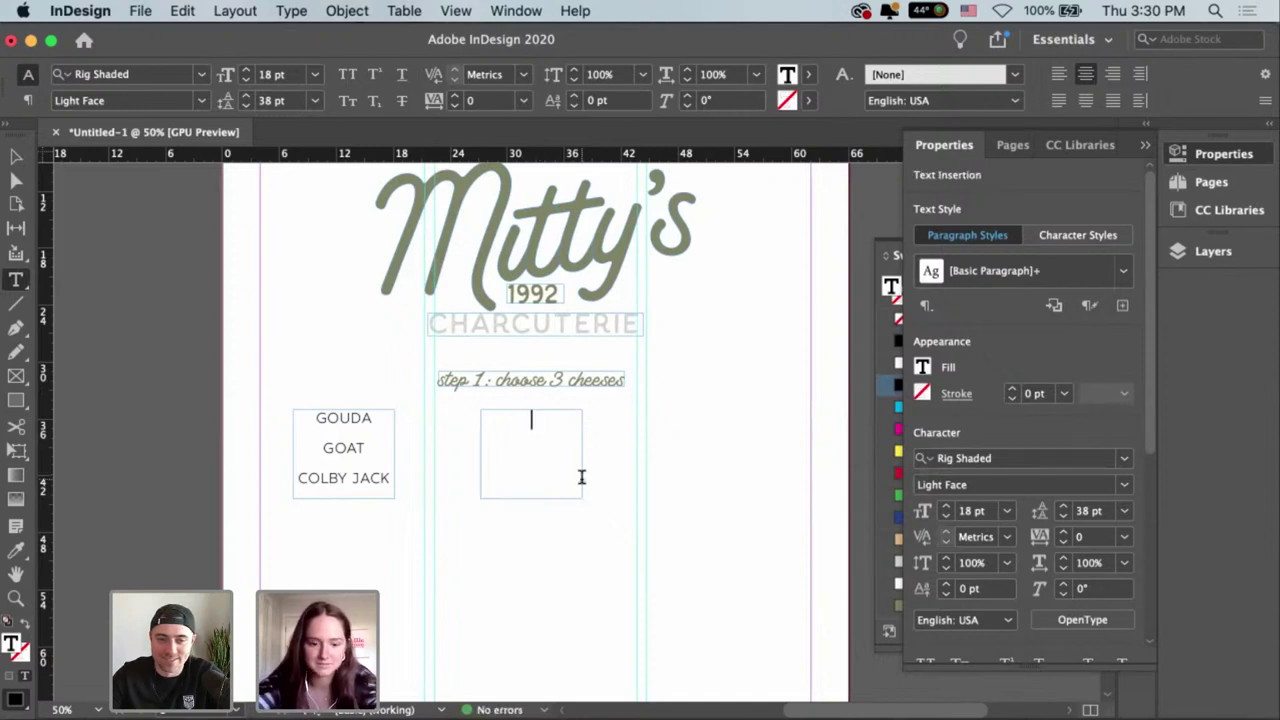
pyautogui.write('CJHE')
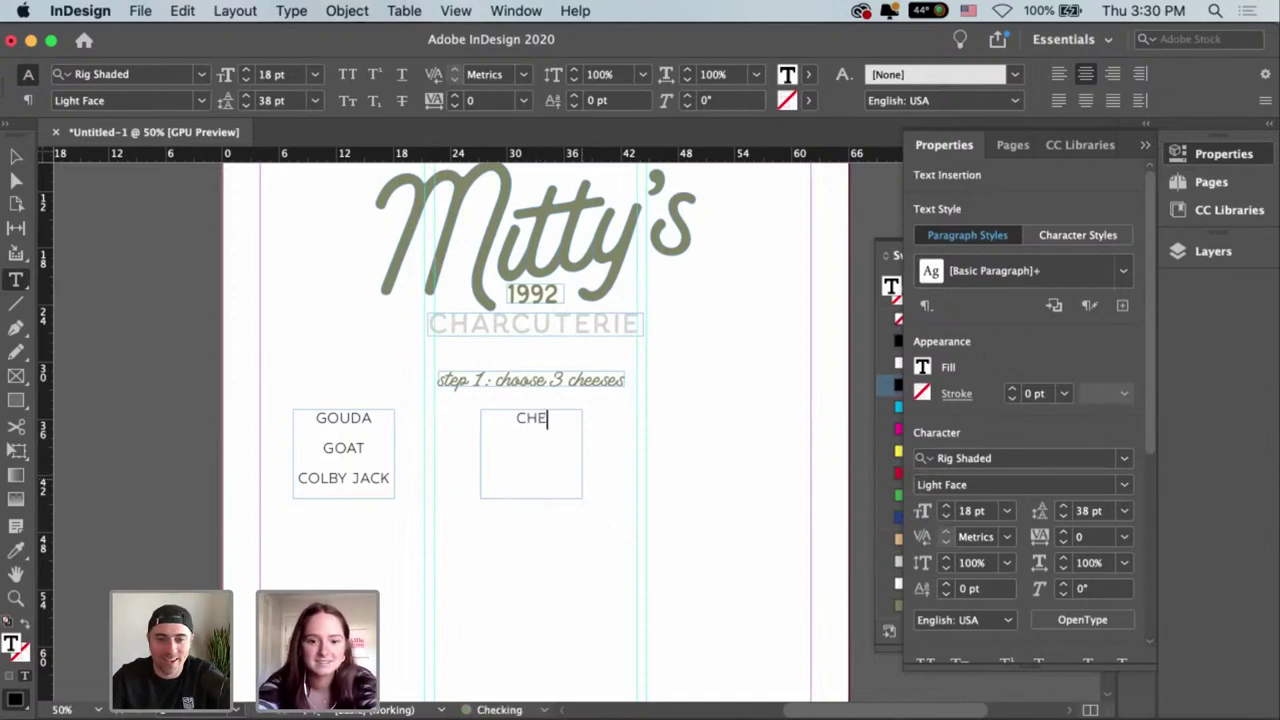
pyautogui.write('DDAR')
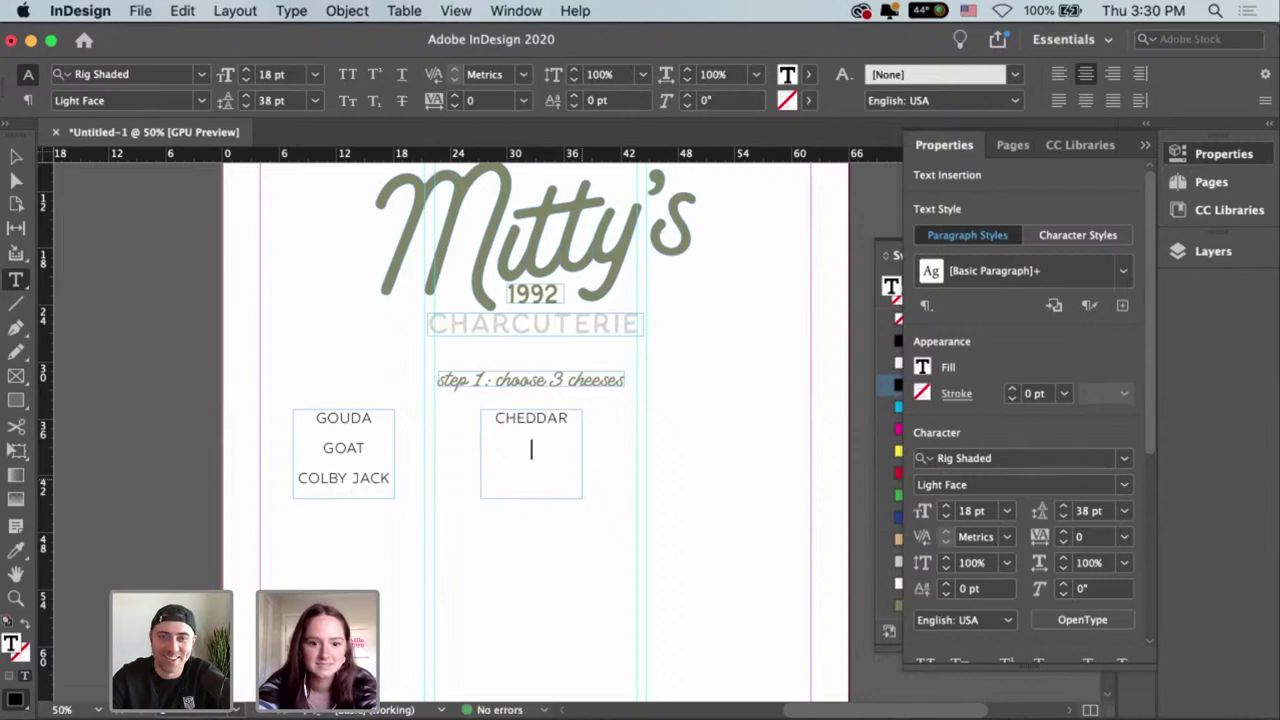
pyautogui.write('BRIE')
pyautogui.press('Return')
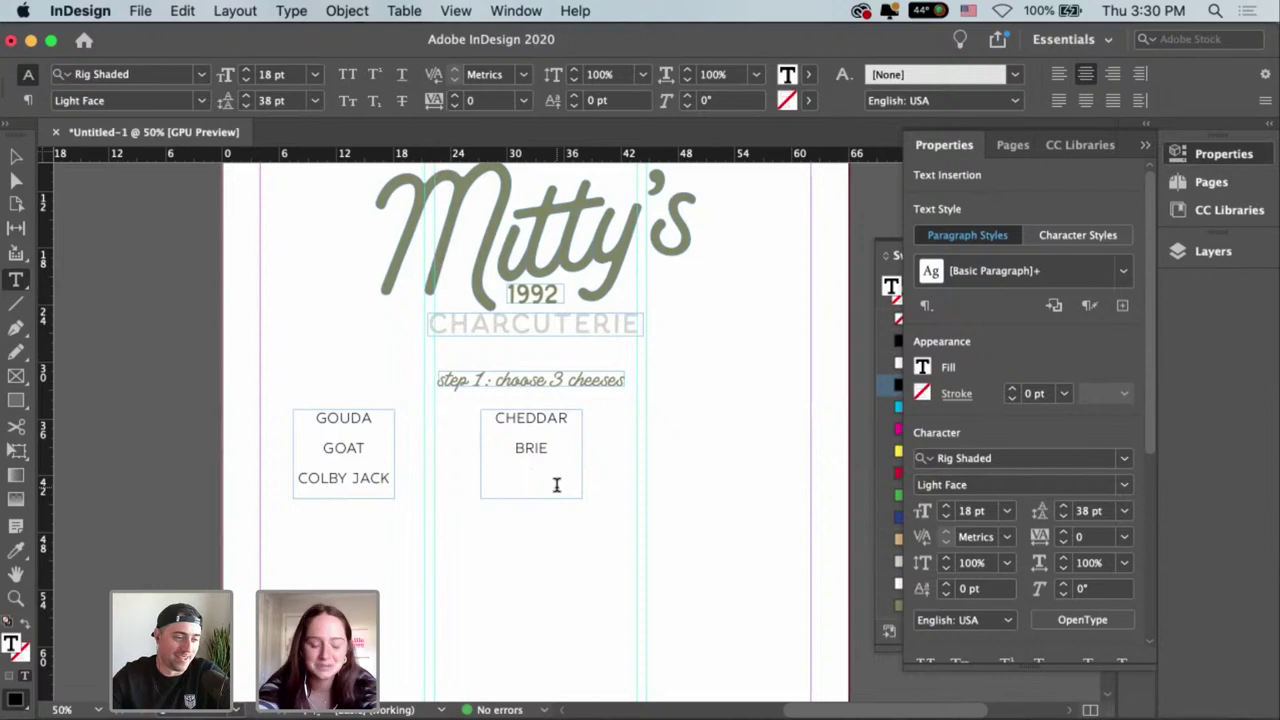
pyautogui.write('ASIAGO')
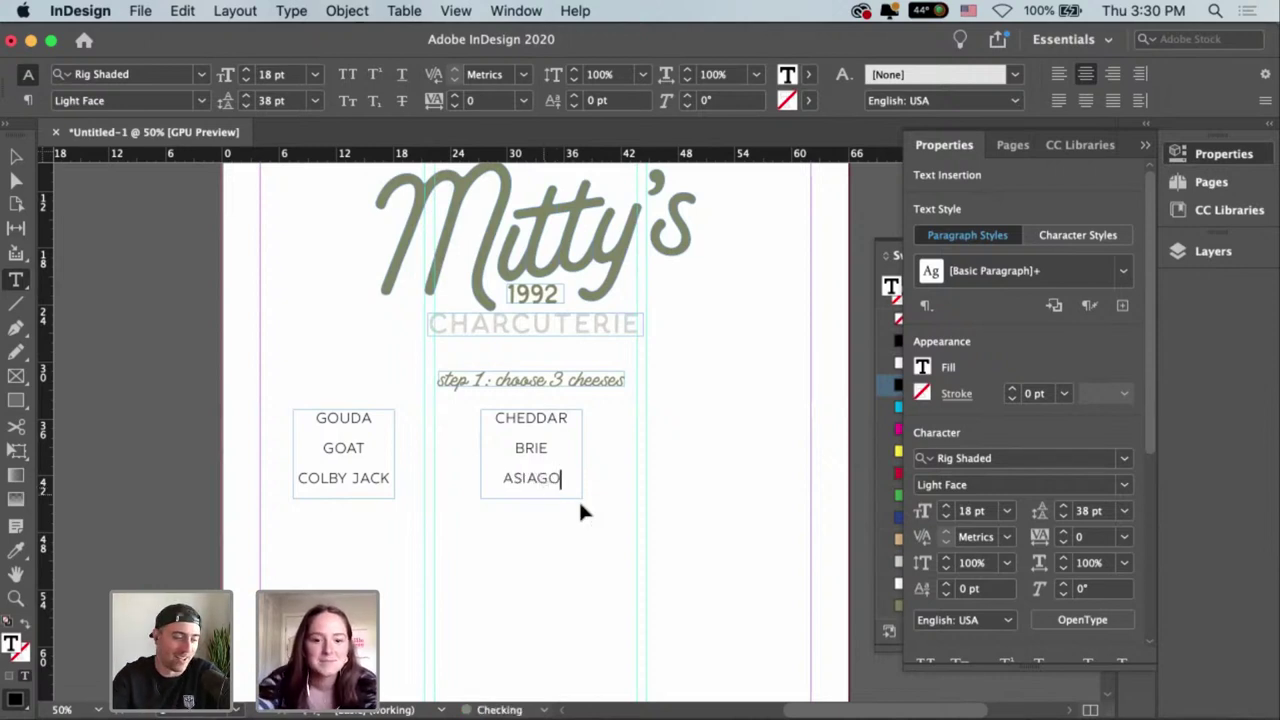
pyautogui.press('Escape')
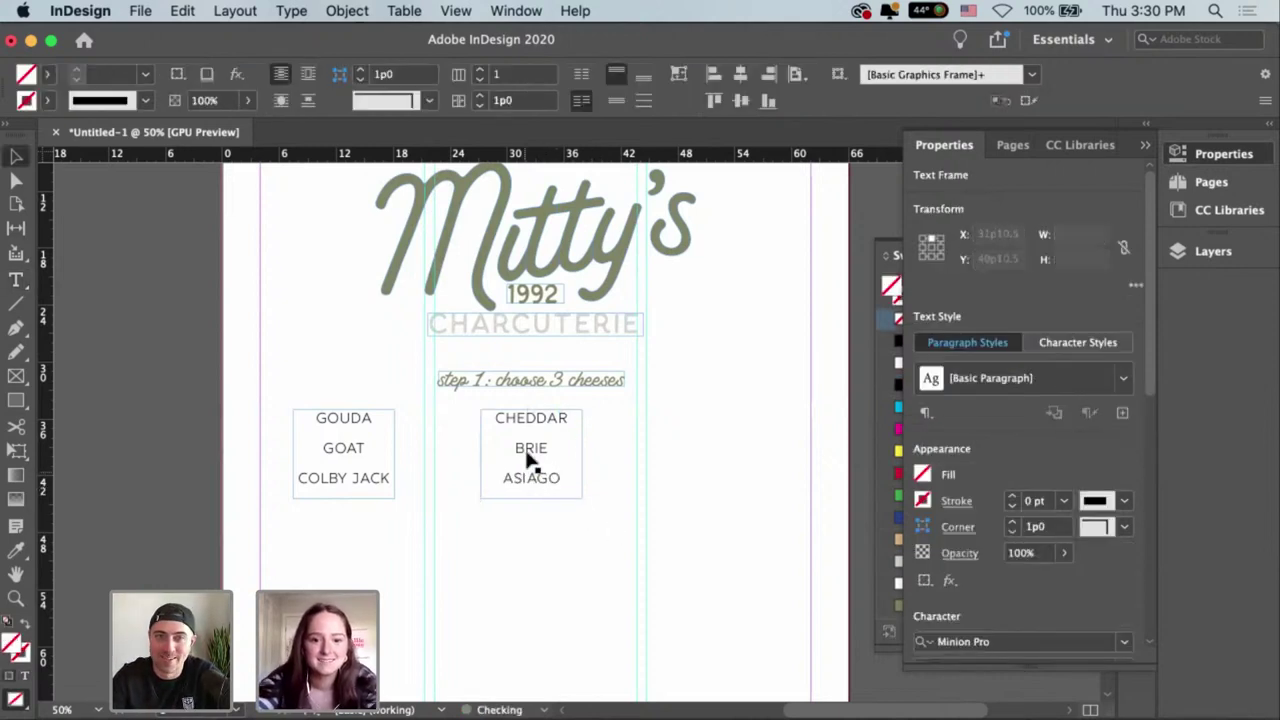
pyautogui.press('super+shift+a')
# Duplicate it again into the right column listing GRUYERE, FETA, PARMESAN.
pyautogui.moveTo(528, 451); pyautogui.dragTo(717, 455)
pyautogui.press('super+shift+a')
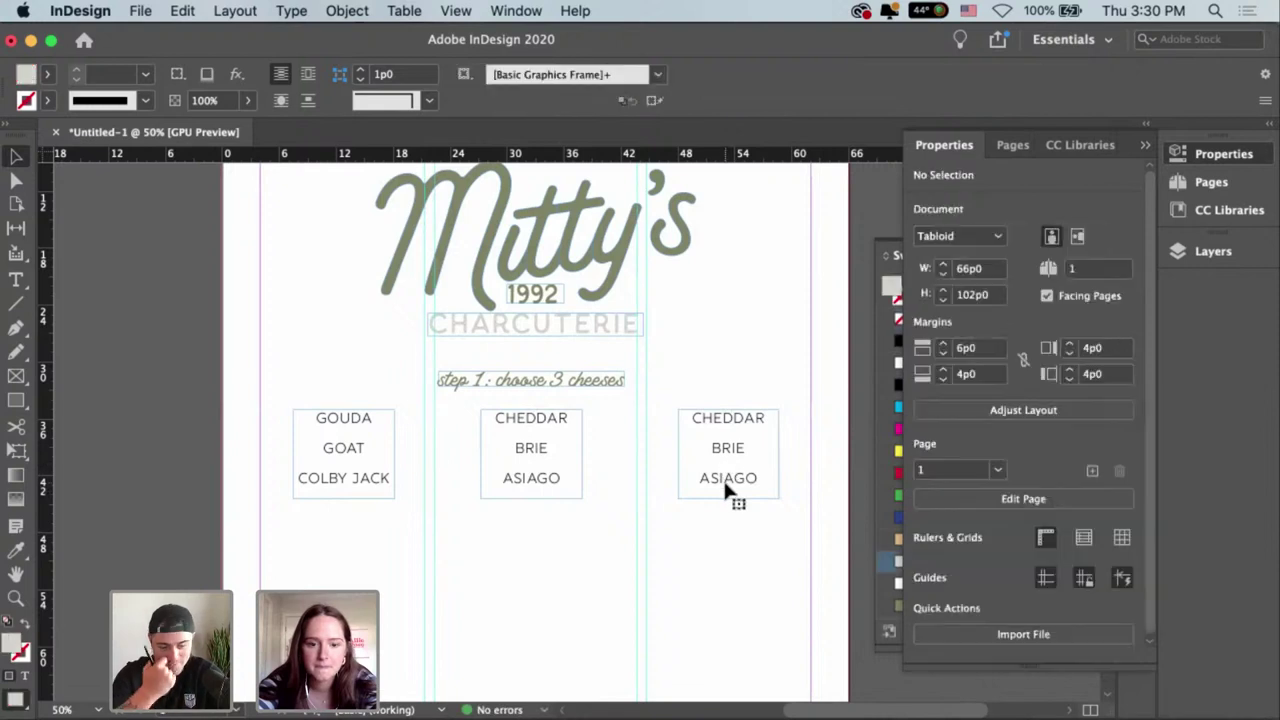
pyautogui.press('t')
pyautogui.click(712, 458)
pyautogui.press('super+a')
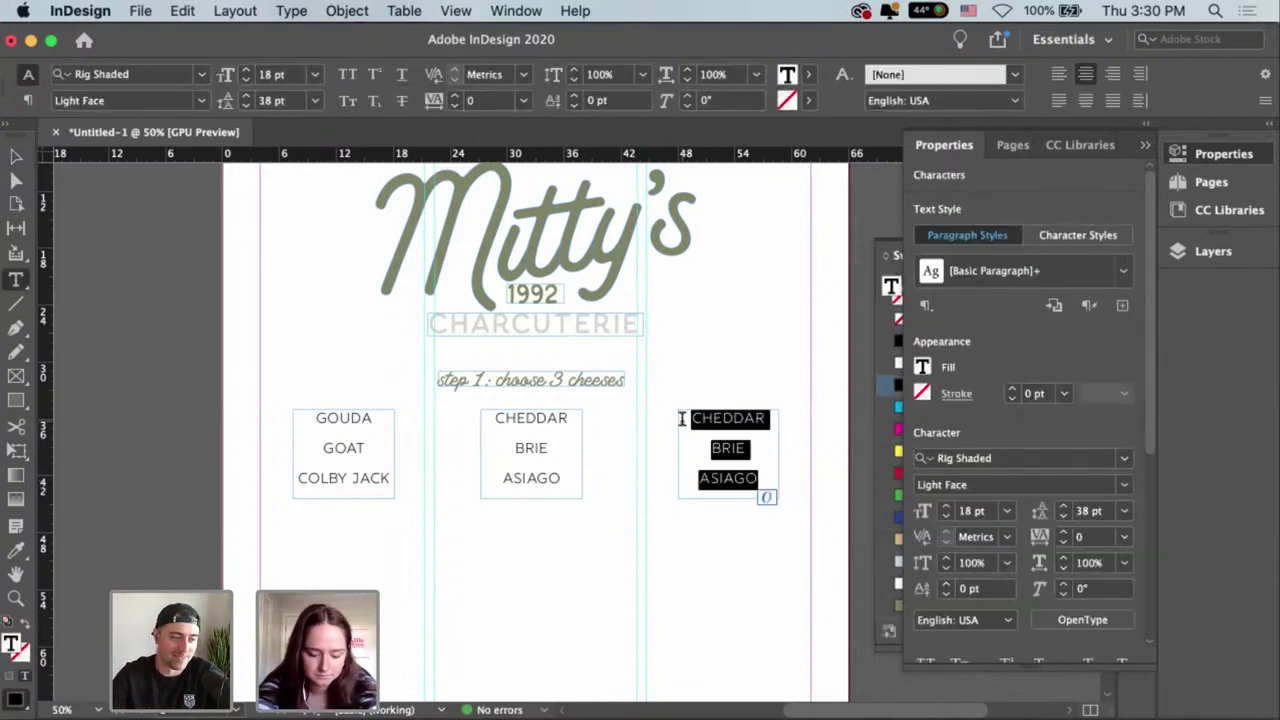
pyautogui.write('GR')
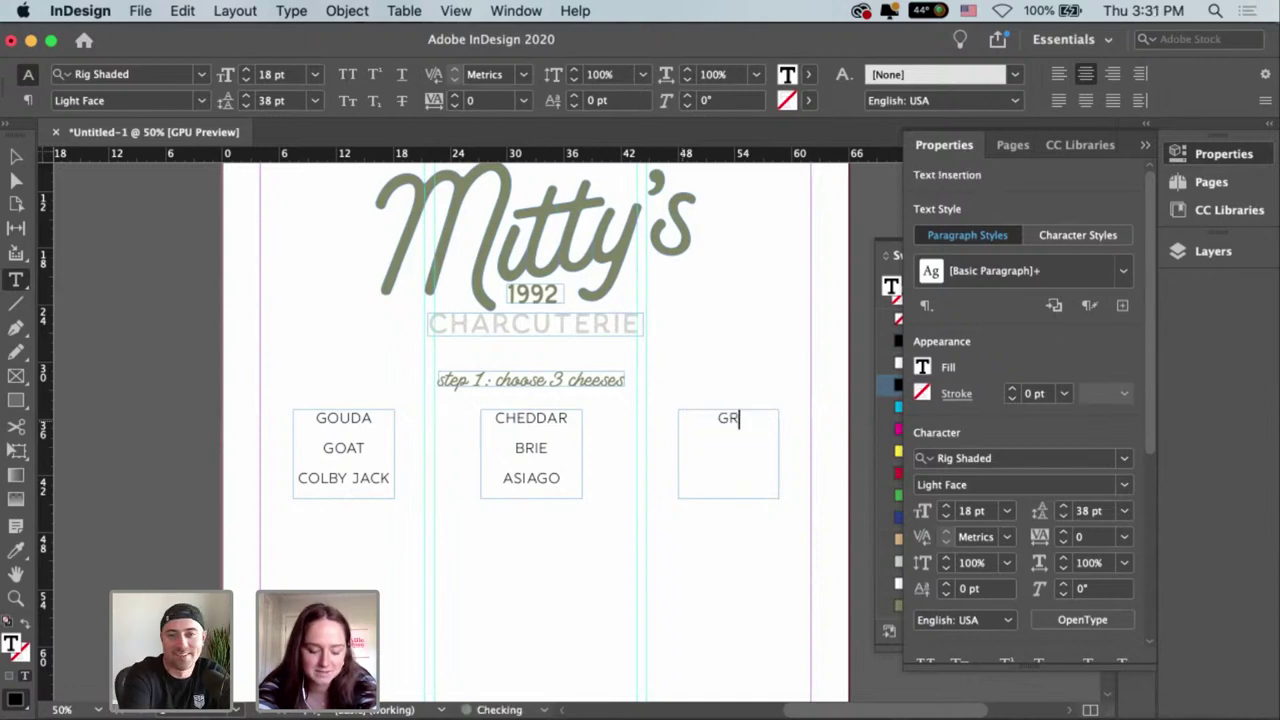
pyautogui.write('UYERE')
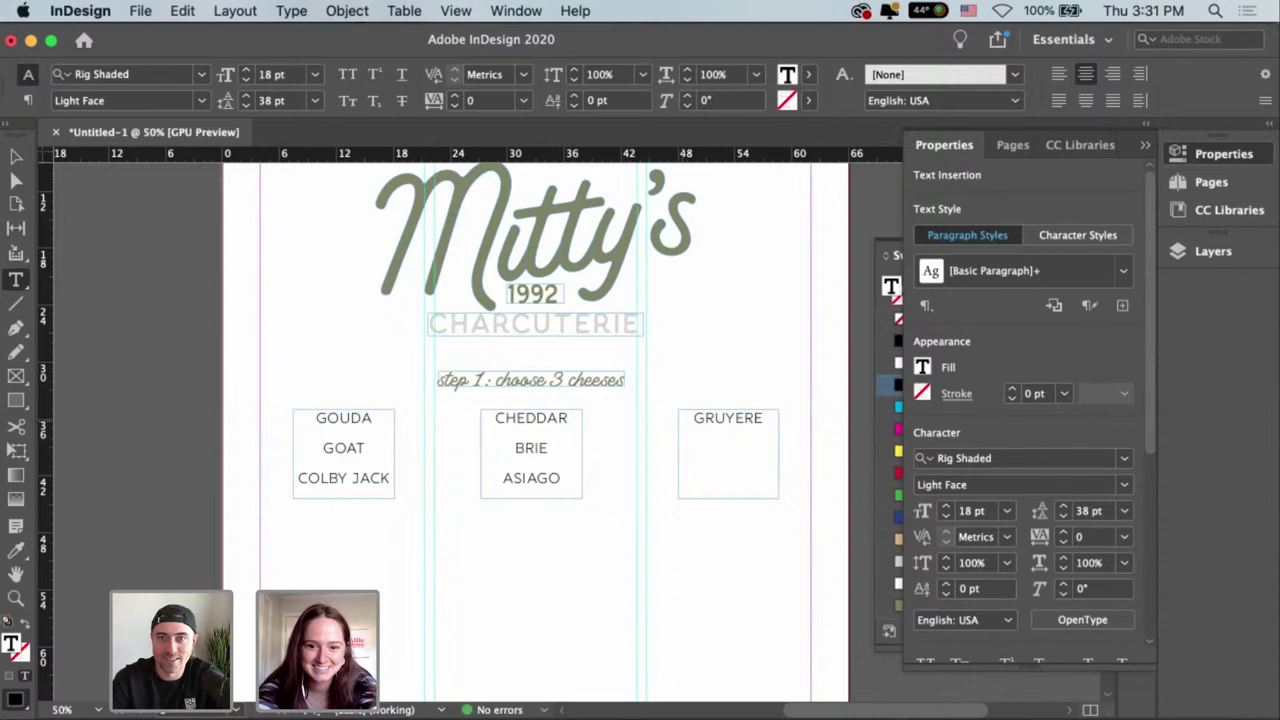
pyautogui.write('GO')
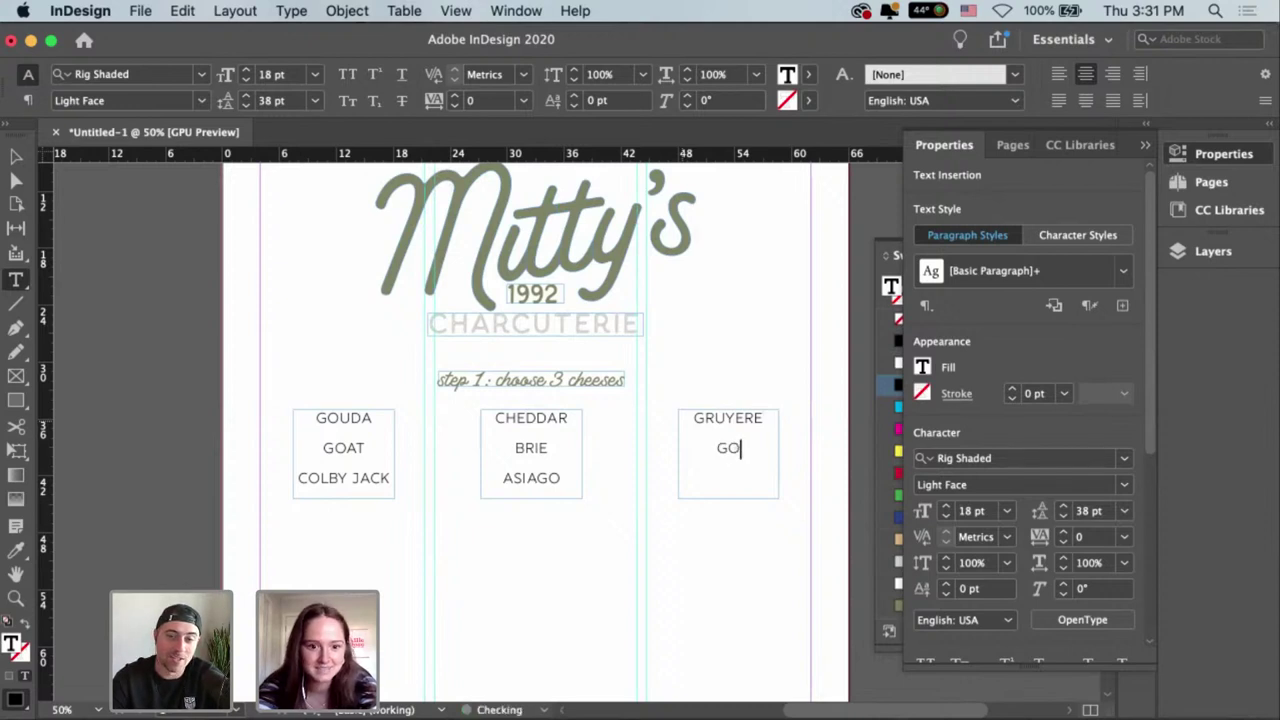
pyautogui.write('A')
pyautogui.press('BackSpace')
pyautogui.press('BackSpace')
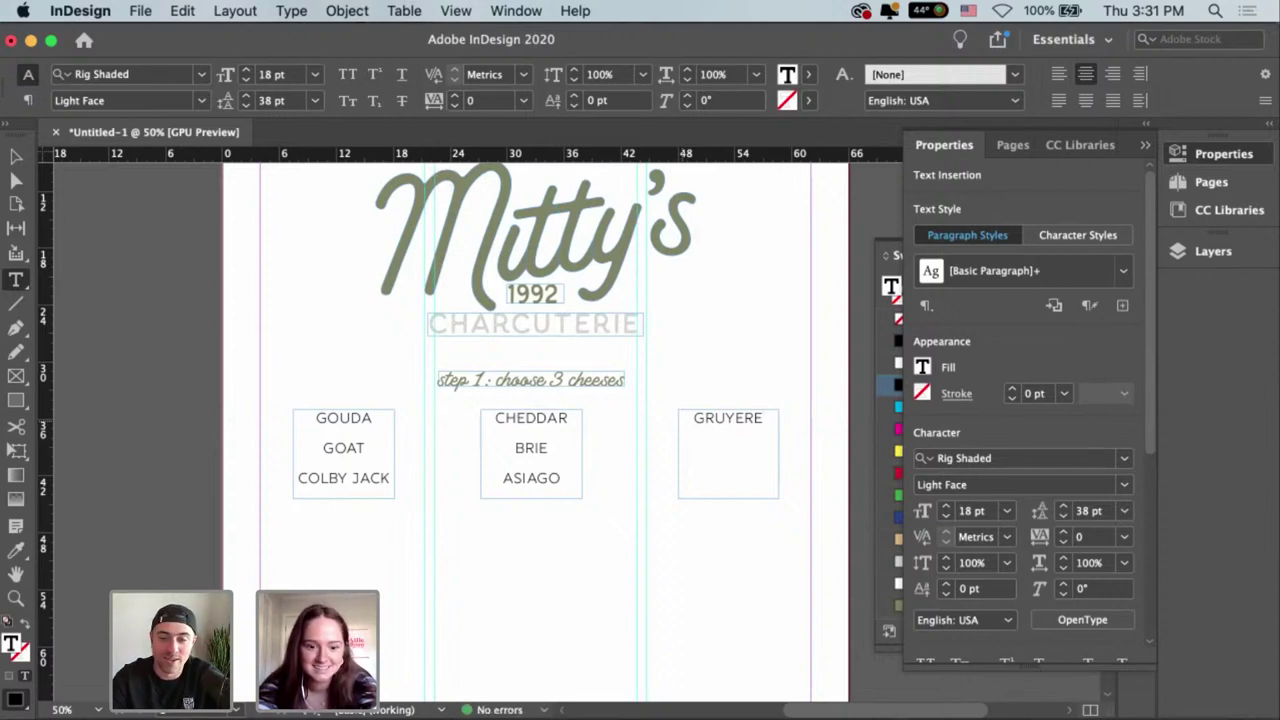
pyautogui.write('FETA')
pyautogui.press('Return')
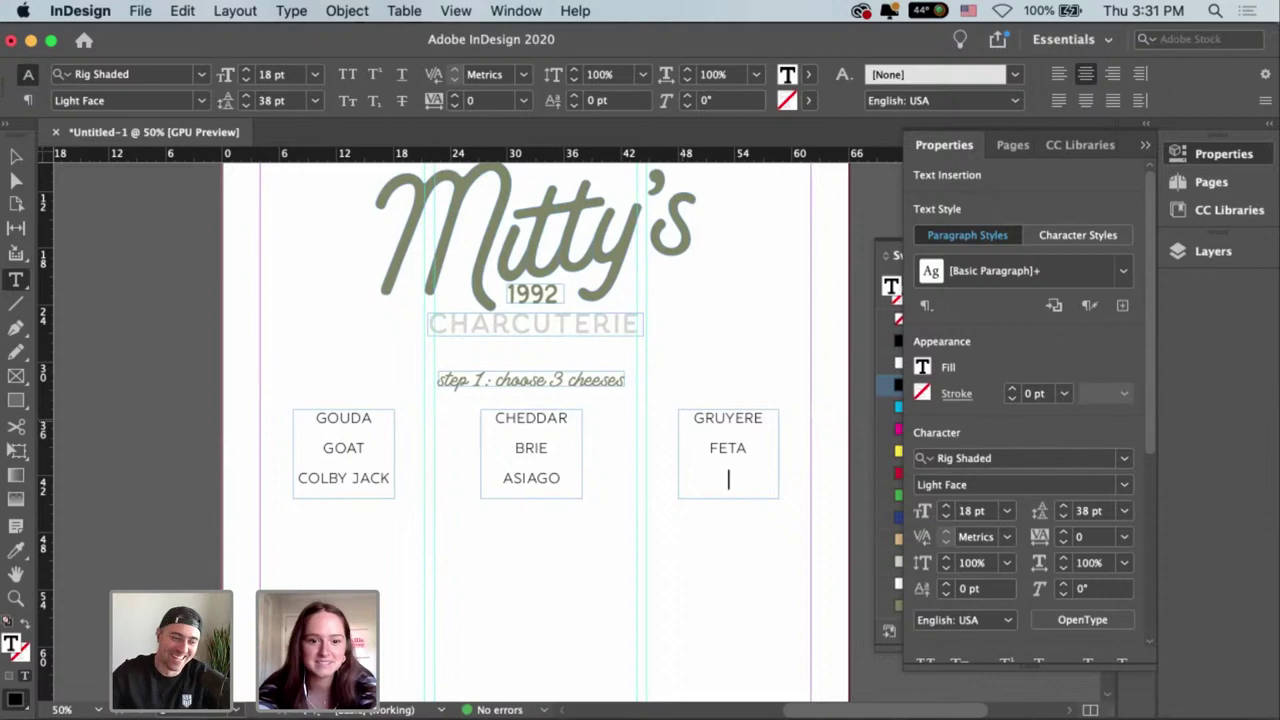
pyautogui.write('PARMESAN')
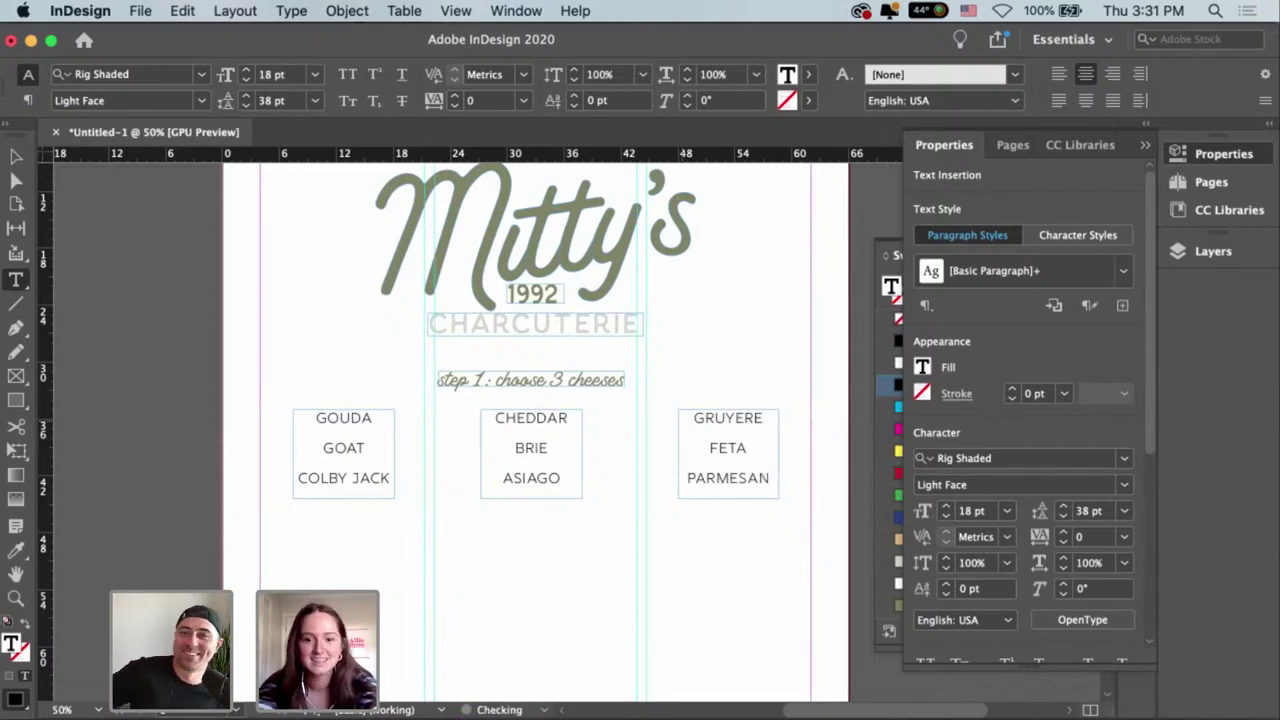
# Even the gaps by shifting the GRUYERE column left and the GOUDA column right.
pyautogui.press('Escape')
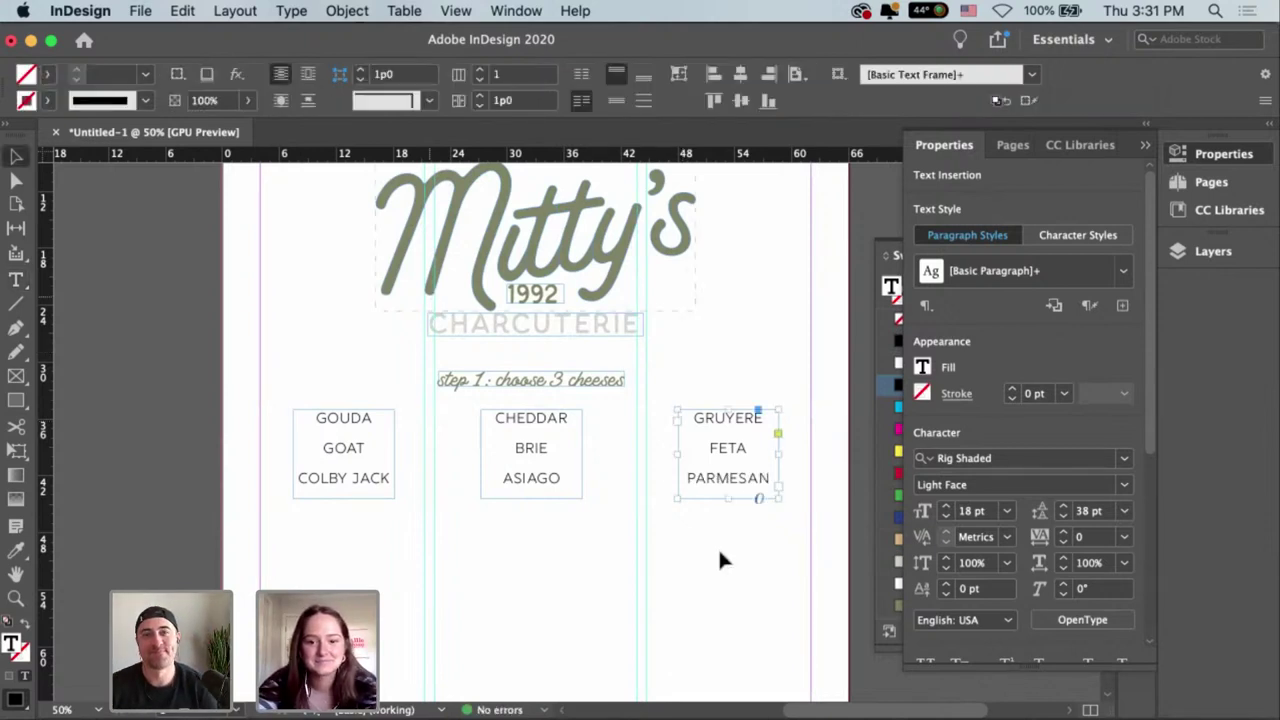
pyautogui.click(440, 452)
pyautogui.keyDown('shift'); pyautogui.click(330, 452); pyautogui.keyUp('shift')
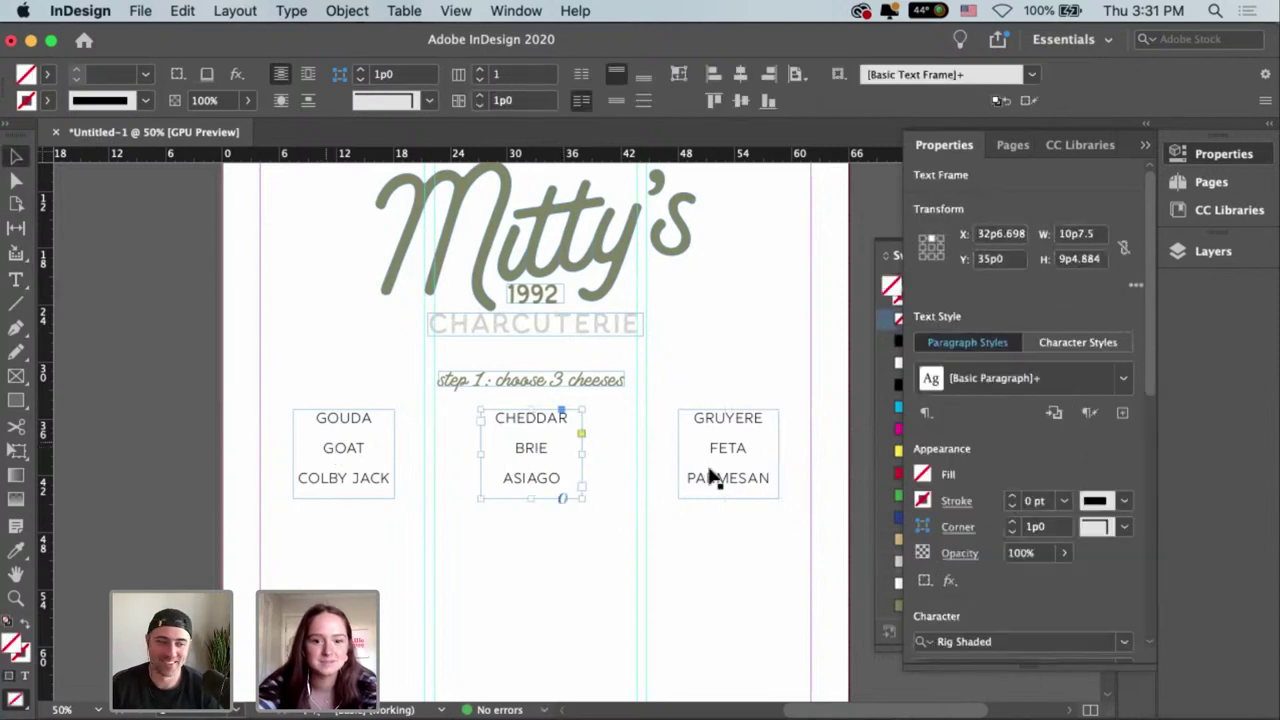
pyautogui.keyDown('shift'); pyautogui.click(714, 460); pyautogui.keyUp('shift')
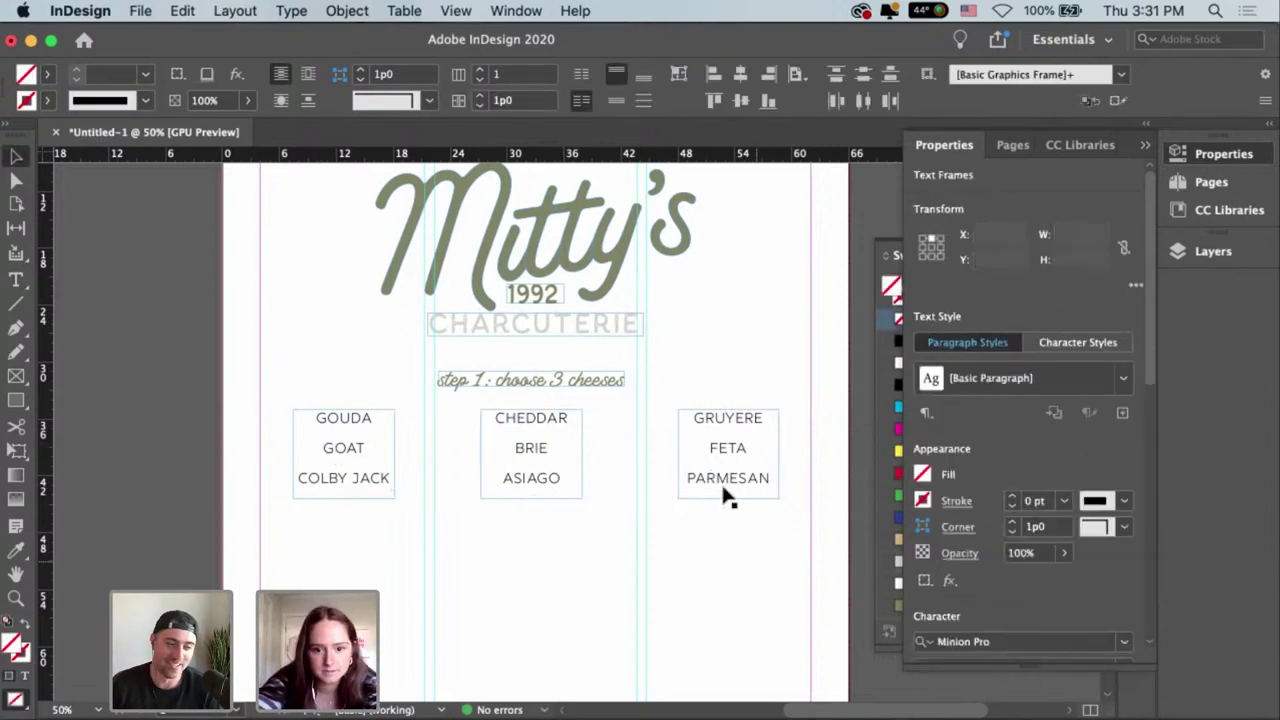
pyautogui.moveTo(729, 448); pyautogui.dragTo(704, 447)
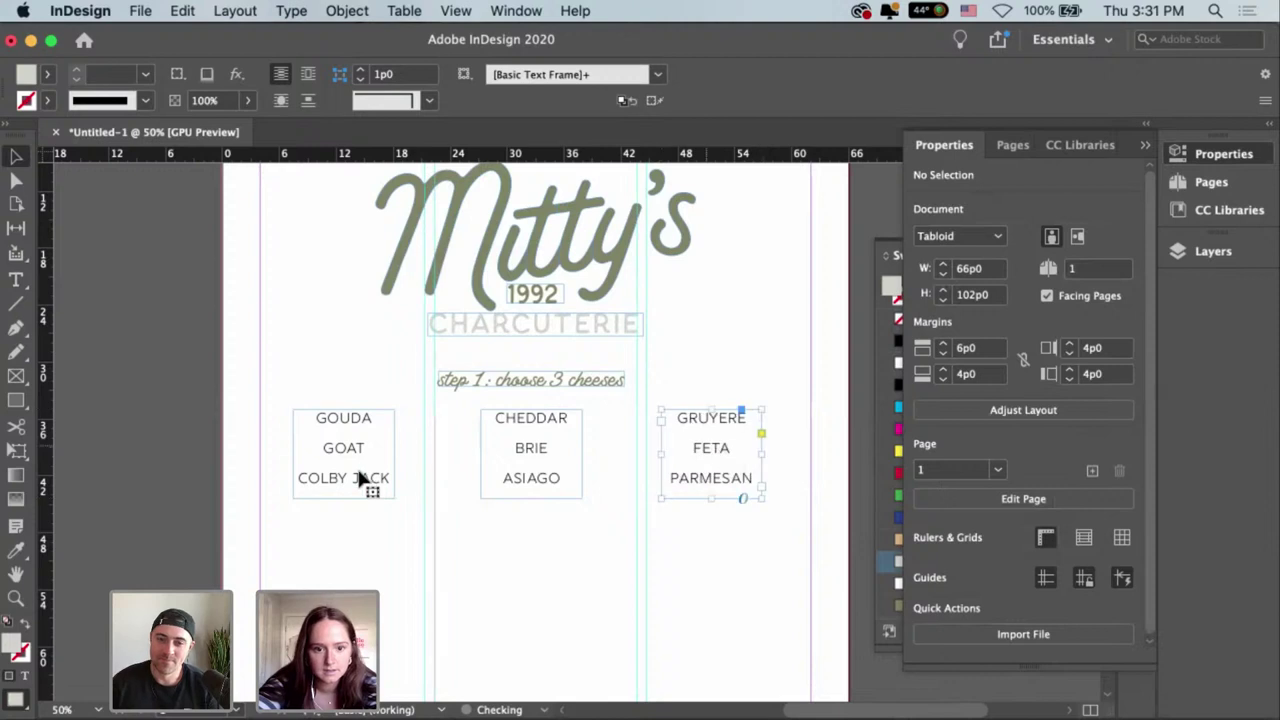
pyautogui.moveTo(352, 450); pyautogui.dragTo(366, 450)
pyautogui.click(566, 639)
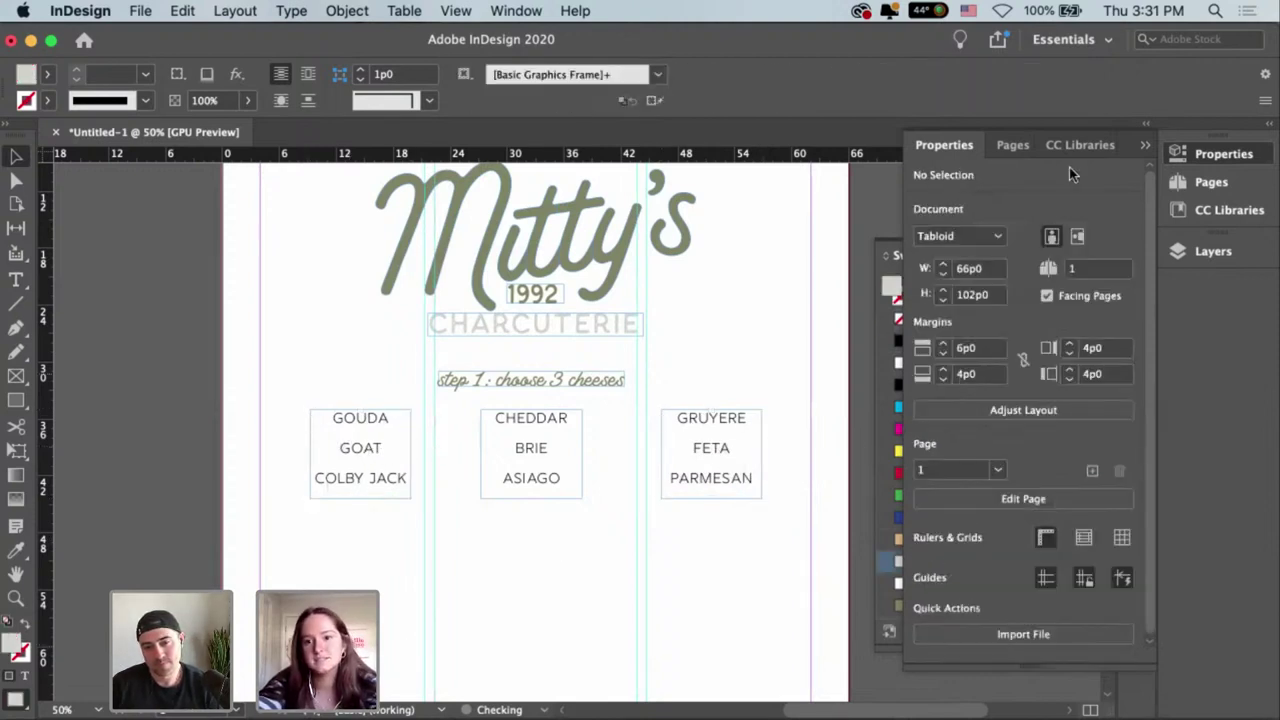
# Collapse the Properties and Swatches panels.
pyautogui.click(1147, 148)
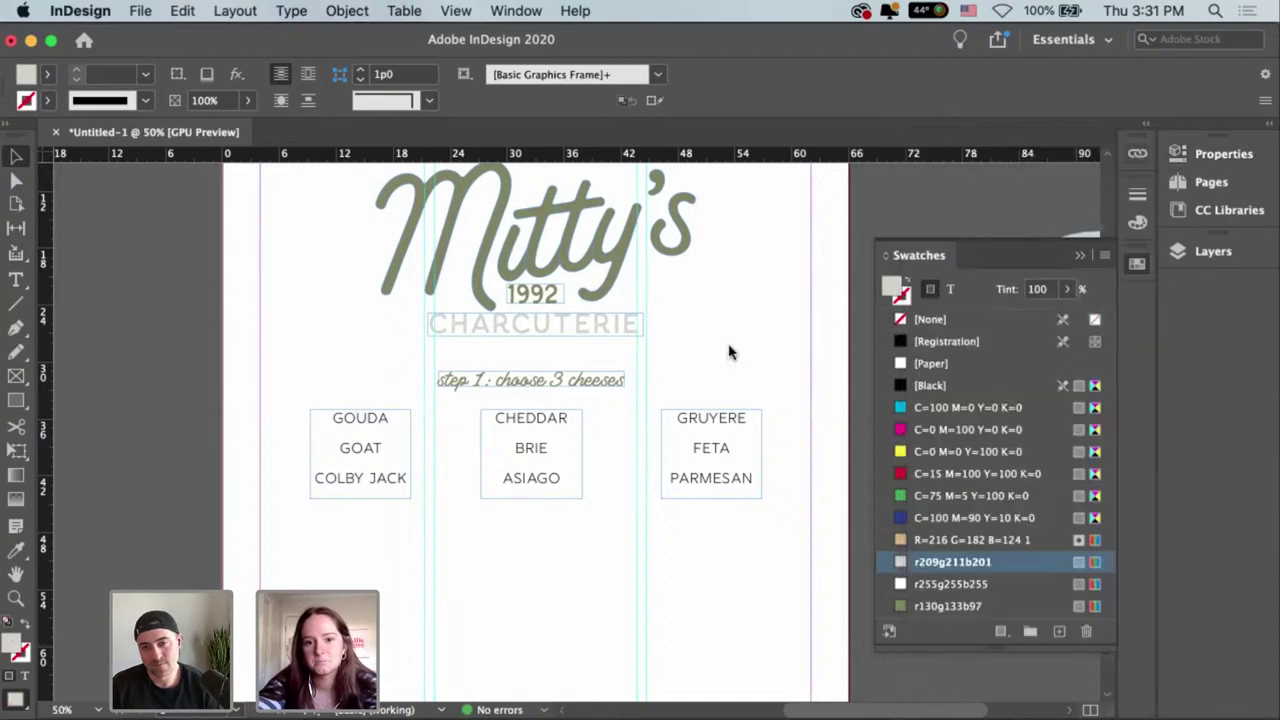
pyautogui.click(1079, 258)
pyautogui.hscroll(-2, 620, 546)
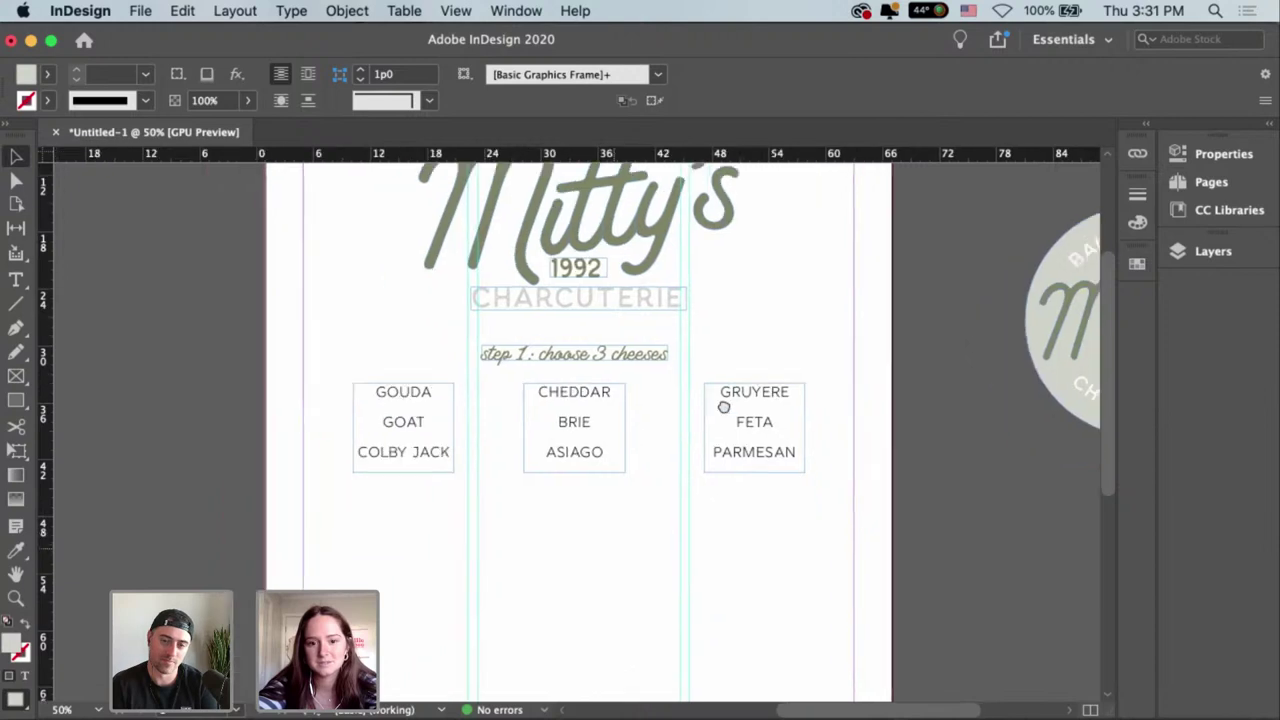
pyautogui.hscroll(-2, 724, 406)
pyautogui.scroll(-4, 724, 406)
pyautogui.scroll(3, 737, 480)
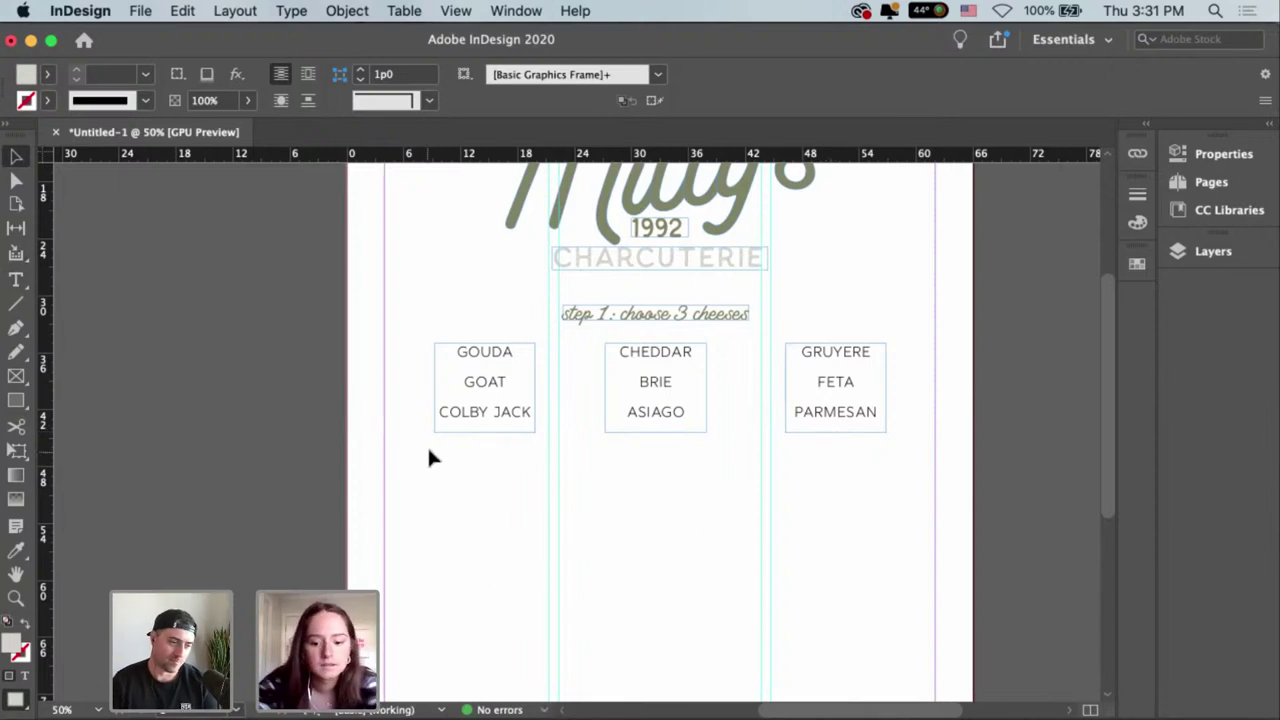
# Draw a small square beside GOUDA with no fill and a [Black] stroke.
pyautogui.press('m')
pyautogui.moveTo(416, 345); pyautogui.dragTo(434, 365)
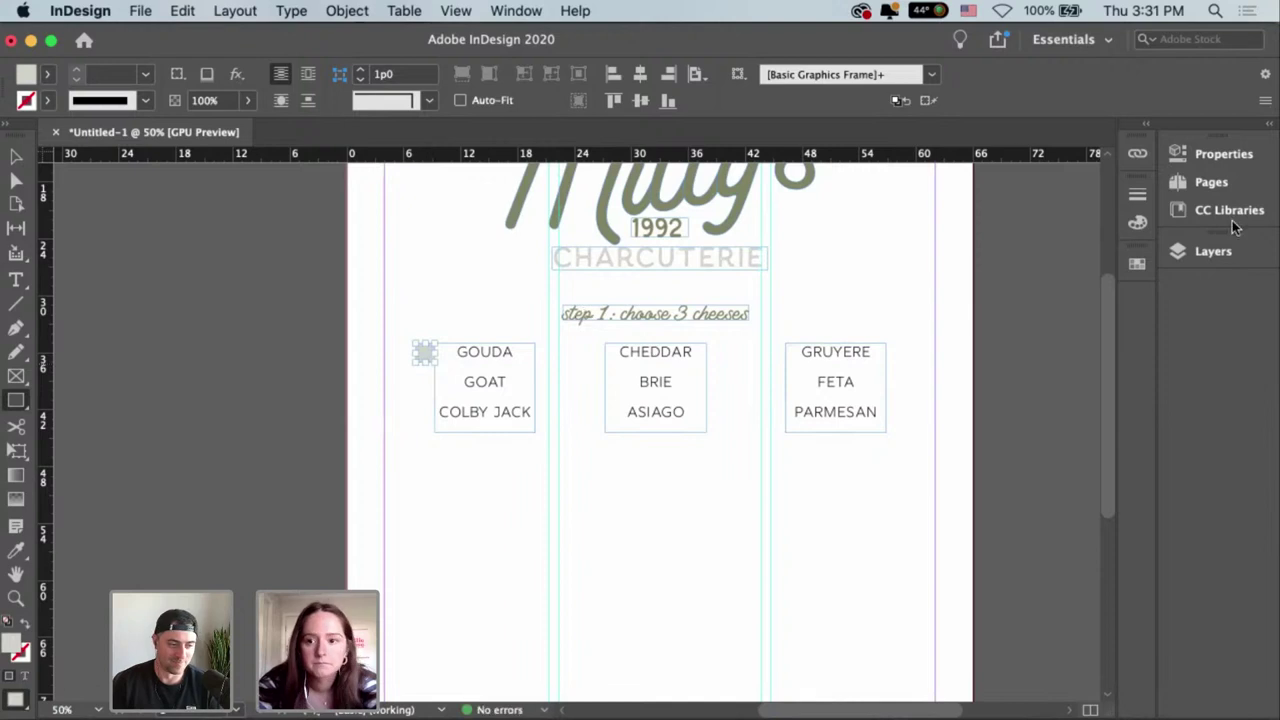
pyautogui.click(1219, 157)
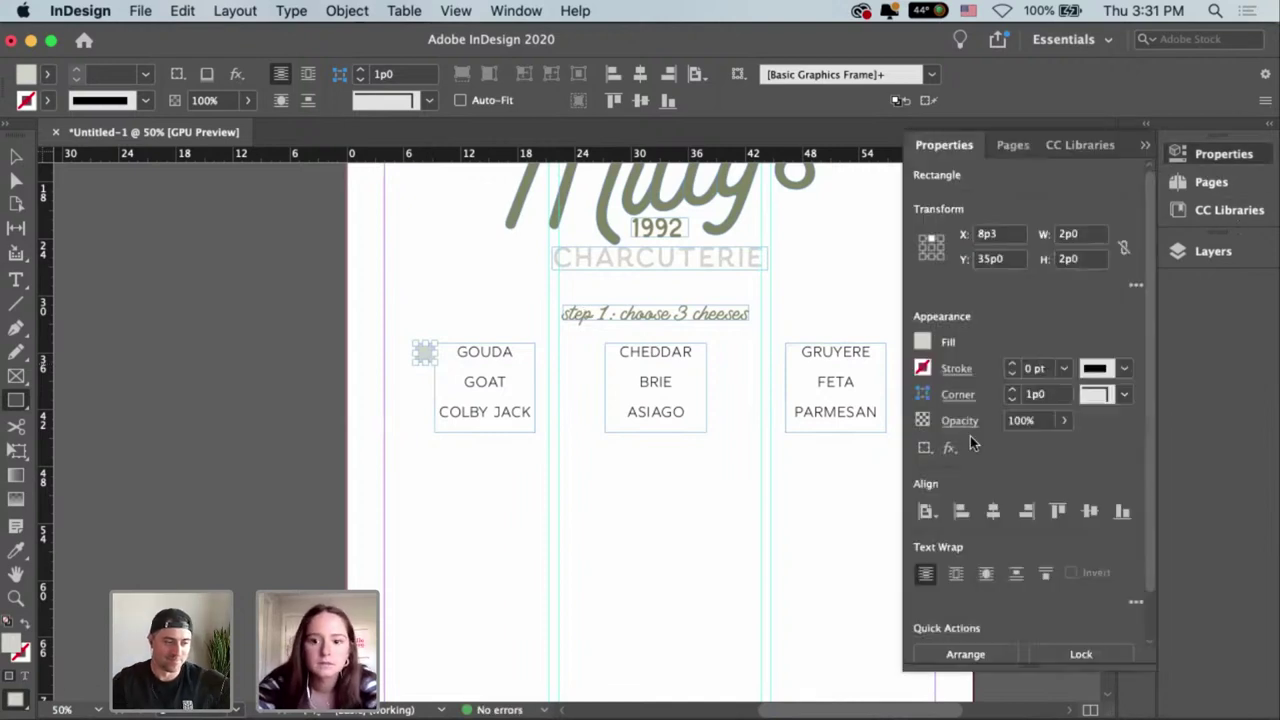
pyautogui.click(922, 341)
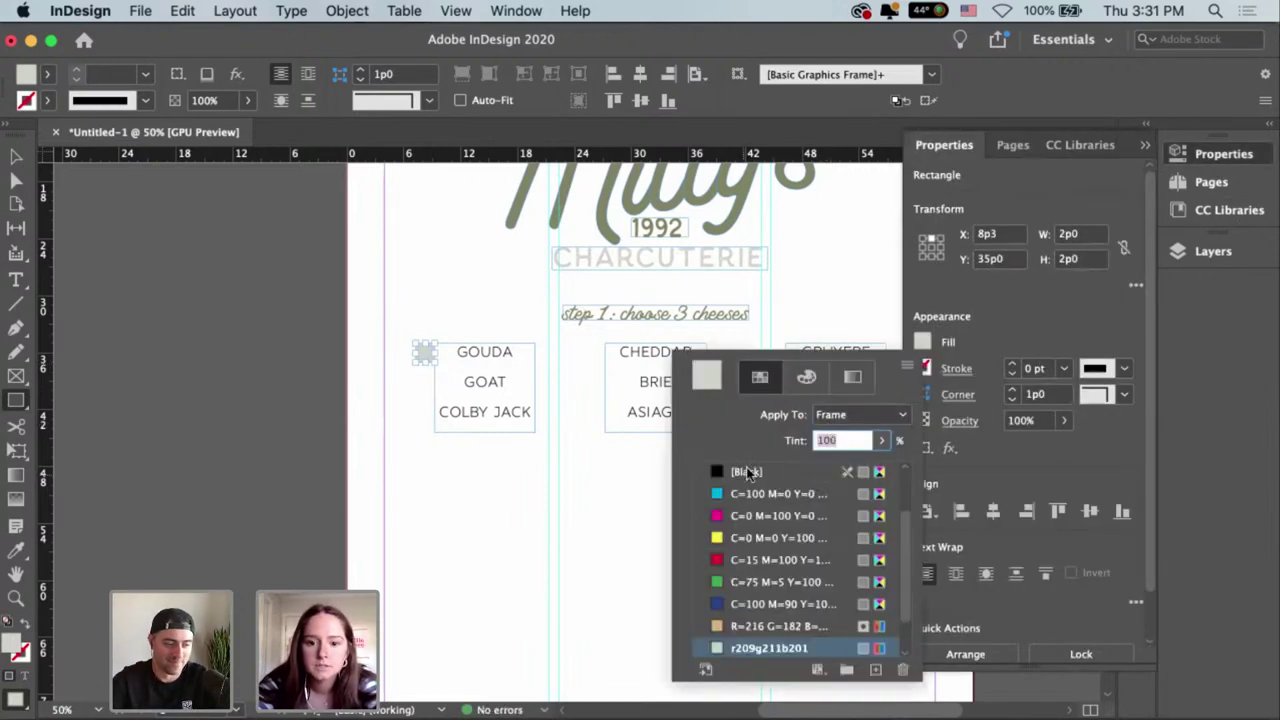
pyautogui.scroll(2, 760, 520)
pyautogui.click(745, 471)
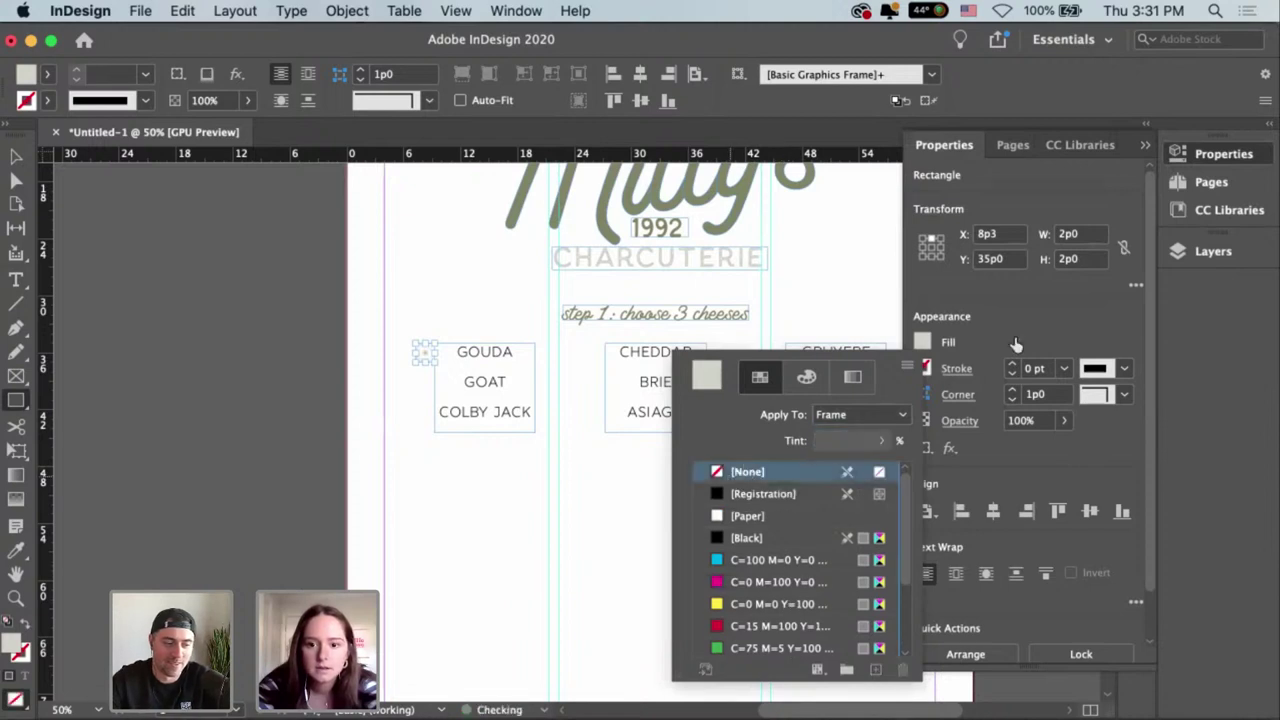
pyautogui.click(922, 369)
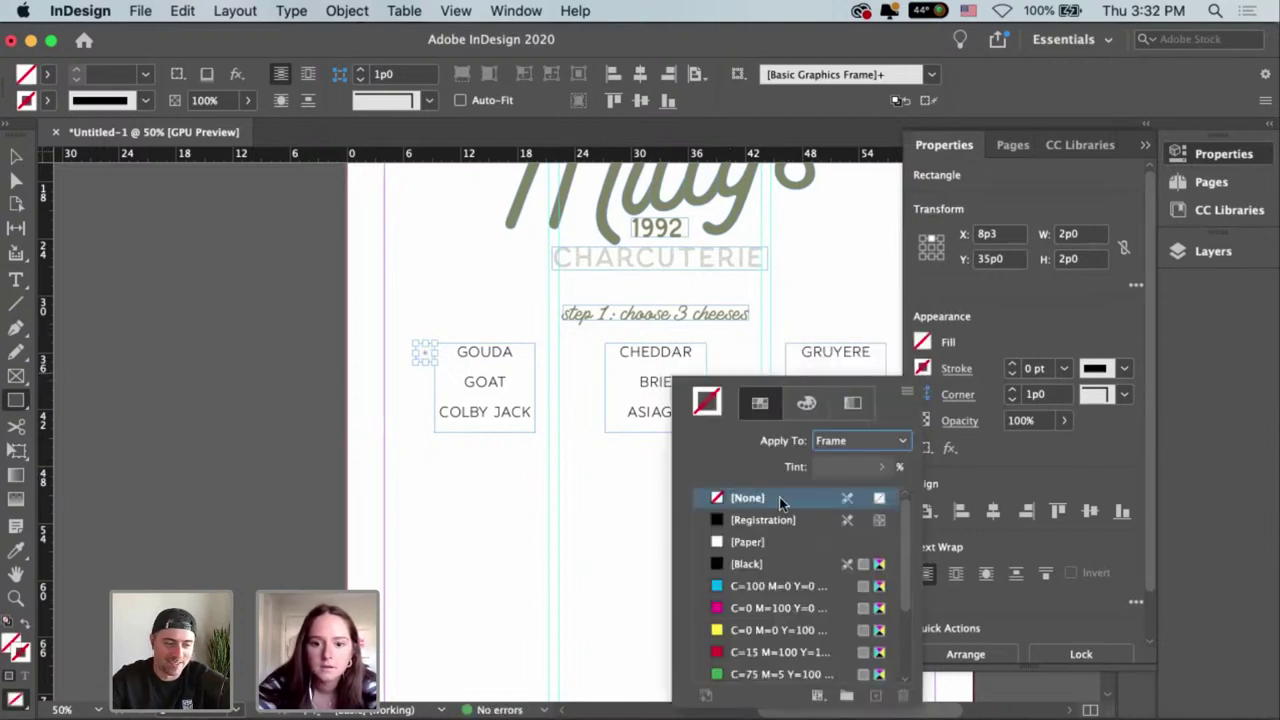
pyautogui.click(766, 561)
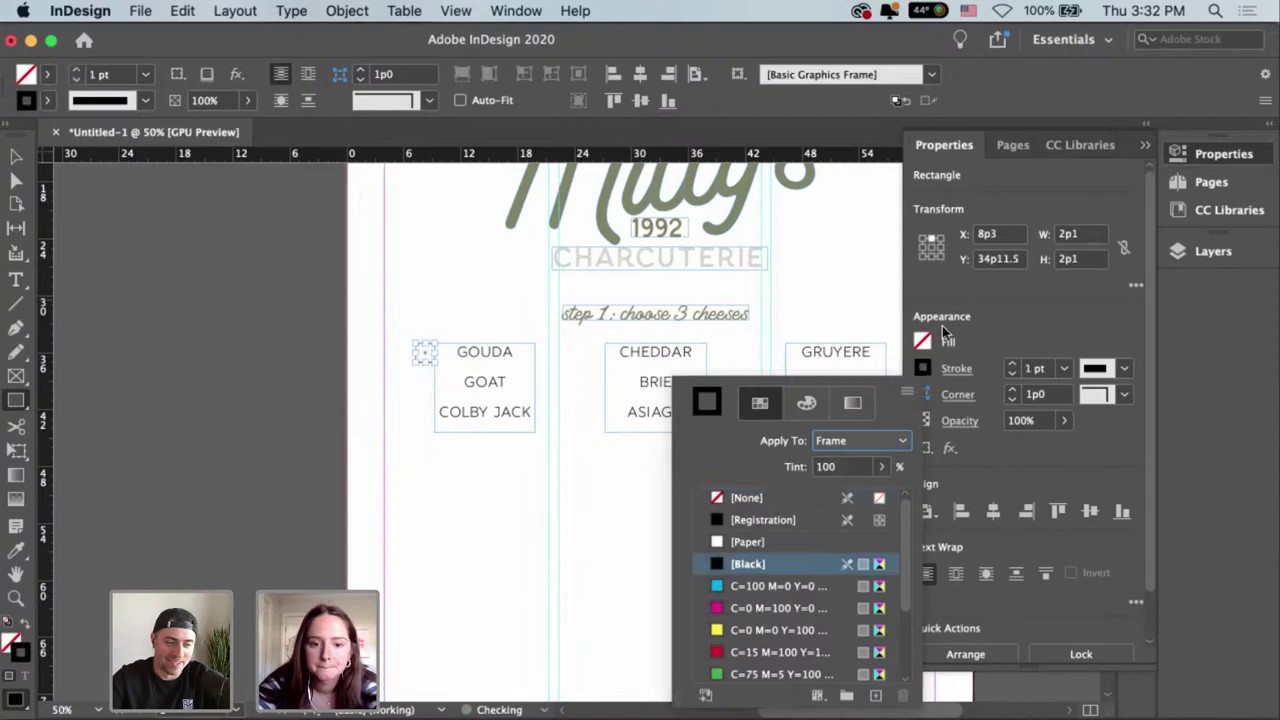
pyautogui.press('super+equal')
pyautogui.press('super+equal')
pyautogui.press('super+equal')
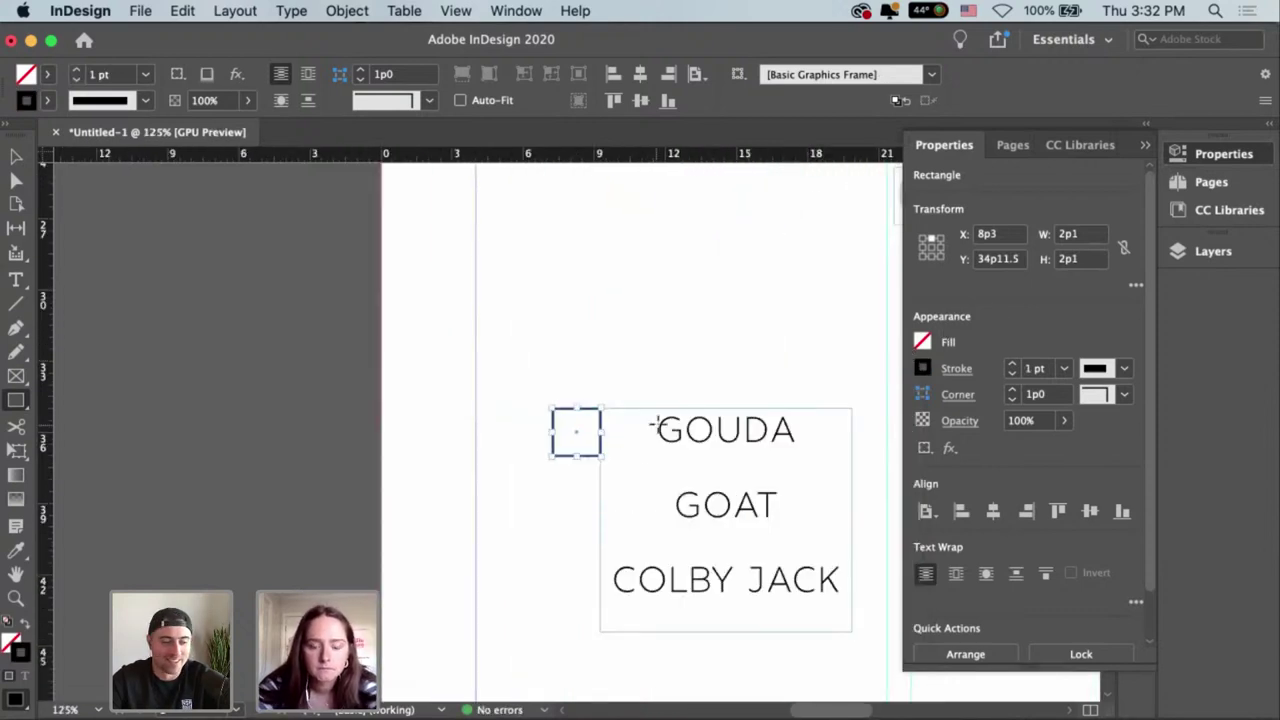
pyautogui.press('super+equal')
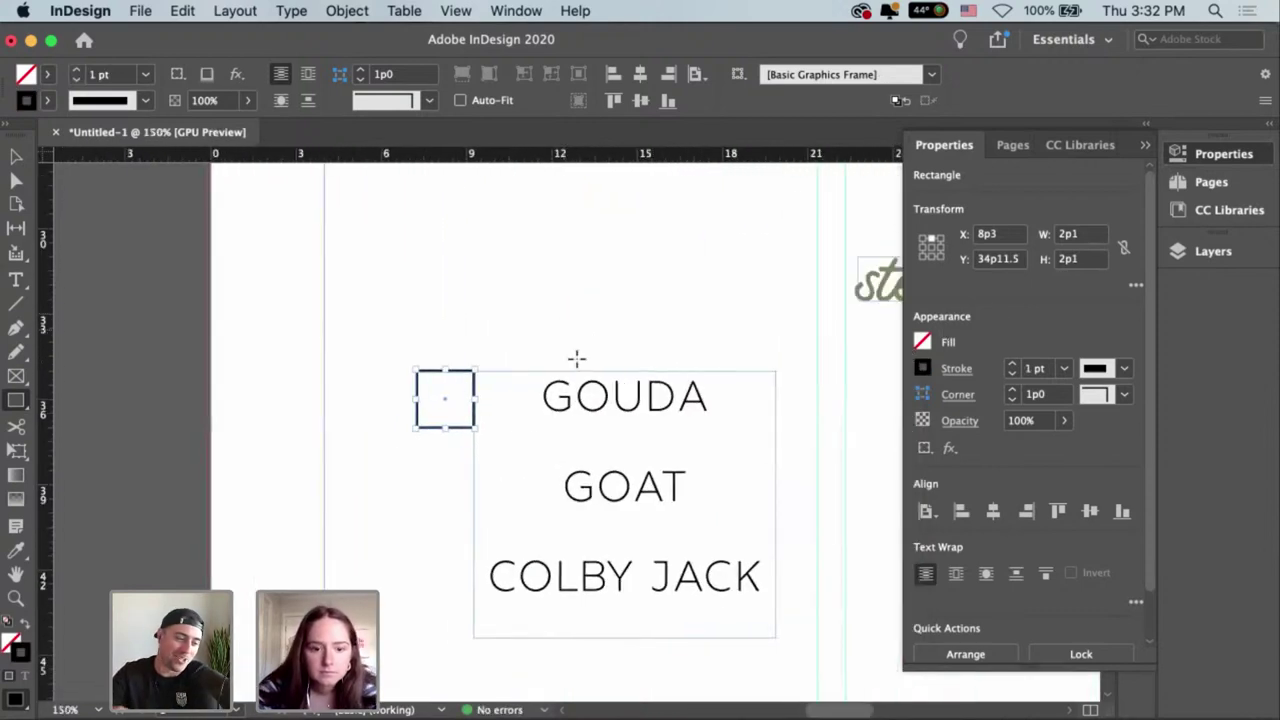
# Position the checkbox beside GOUDA and place copies beside GOAT and COLBY JACK.
pyautogui.press('v')
pyautogui.moveTo(463, 437); pyautogui.dragTo(505, 418)
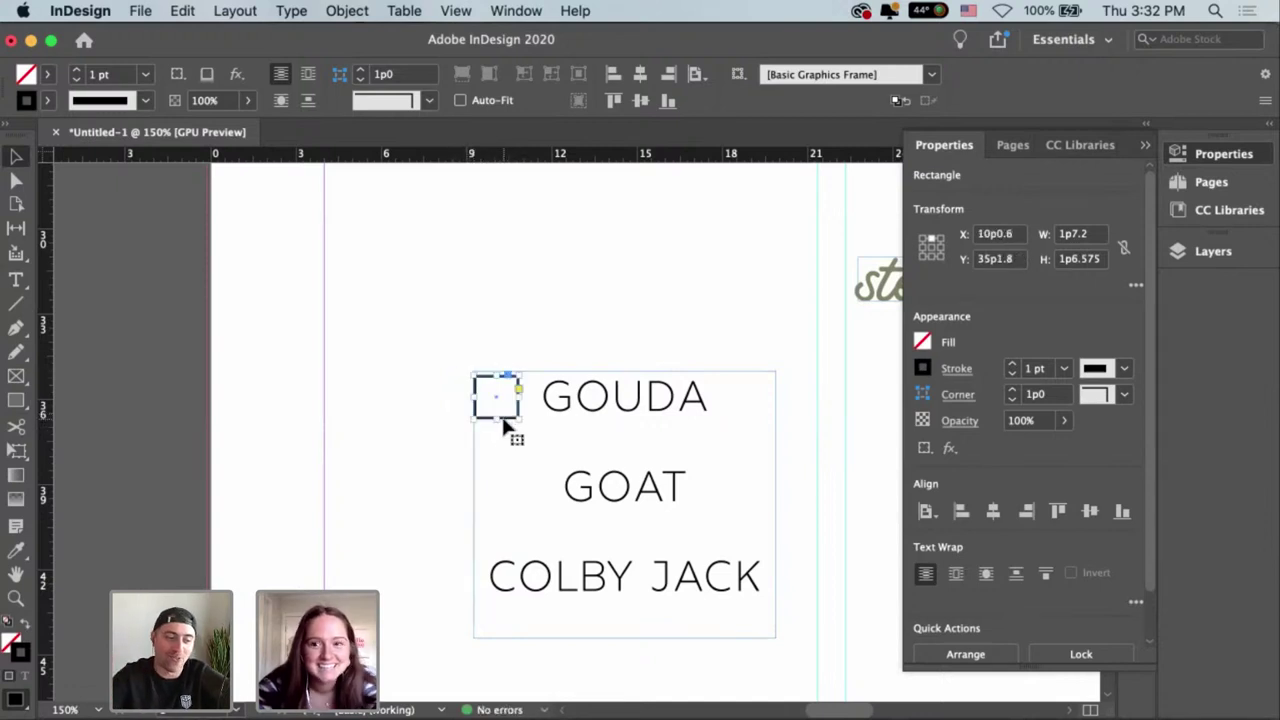
pyautogui.moveTo(508, 421); pyautogui.dragTo(537, 515)
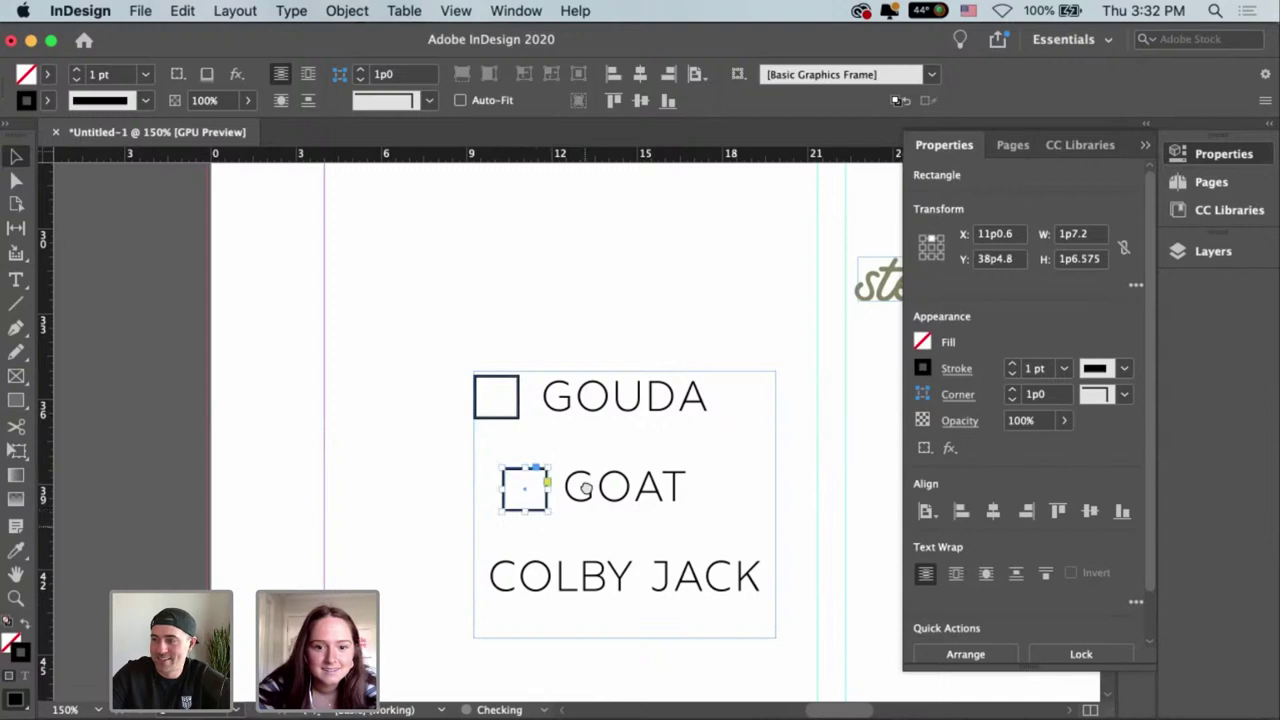
pyautogui.scroll(-3, 545, 470)
pyautogui.moveTo(555, 440); pyautogui.dragTo(480, 523)
pyautogui.click(703, 520)
pyautogui.hscroll(5, 603, 436)
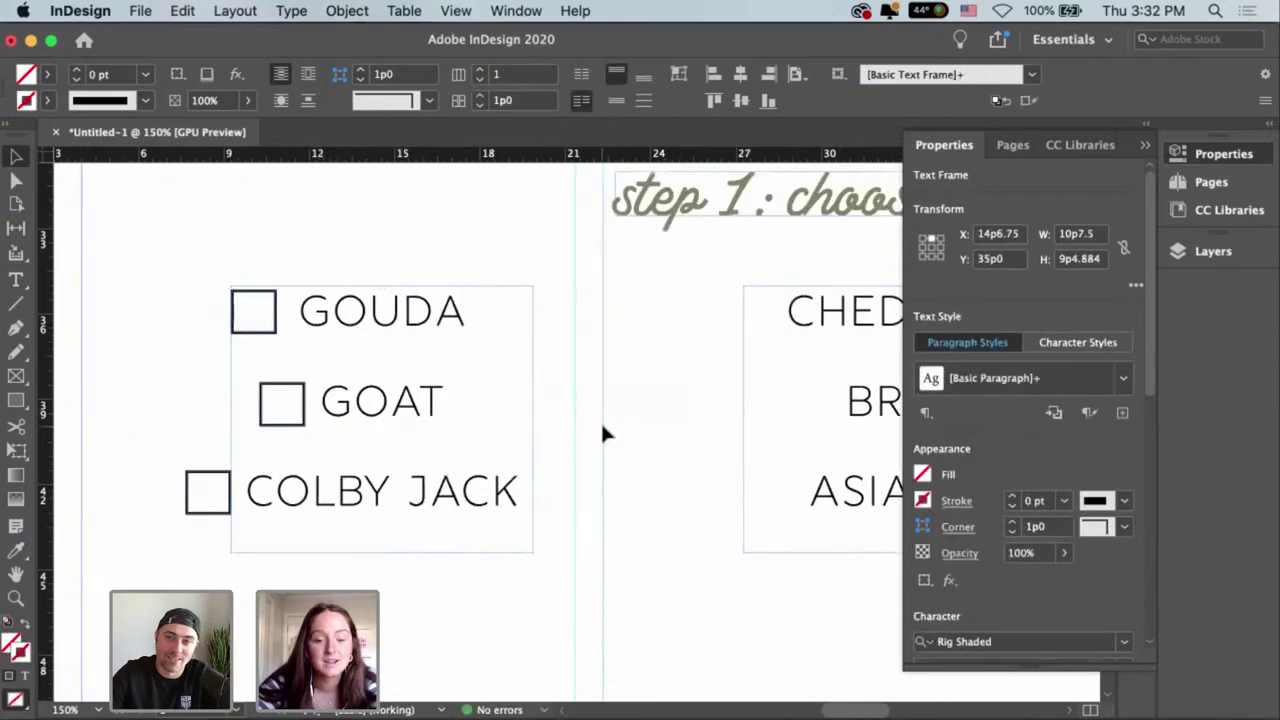
pyautogui.click(600, 431)
# Alt-drag copies of the GOUDA column checkboxes beside CHEDDAR, BRIE and ASIAGO.
pyautogui.click(663, 397)
pyautogui.hscroll(-4, 514, 409)
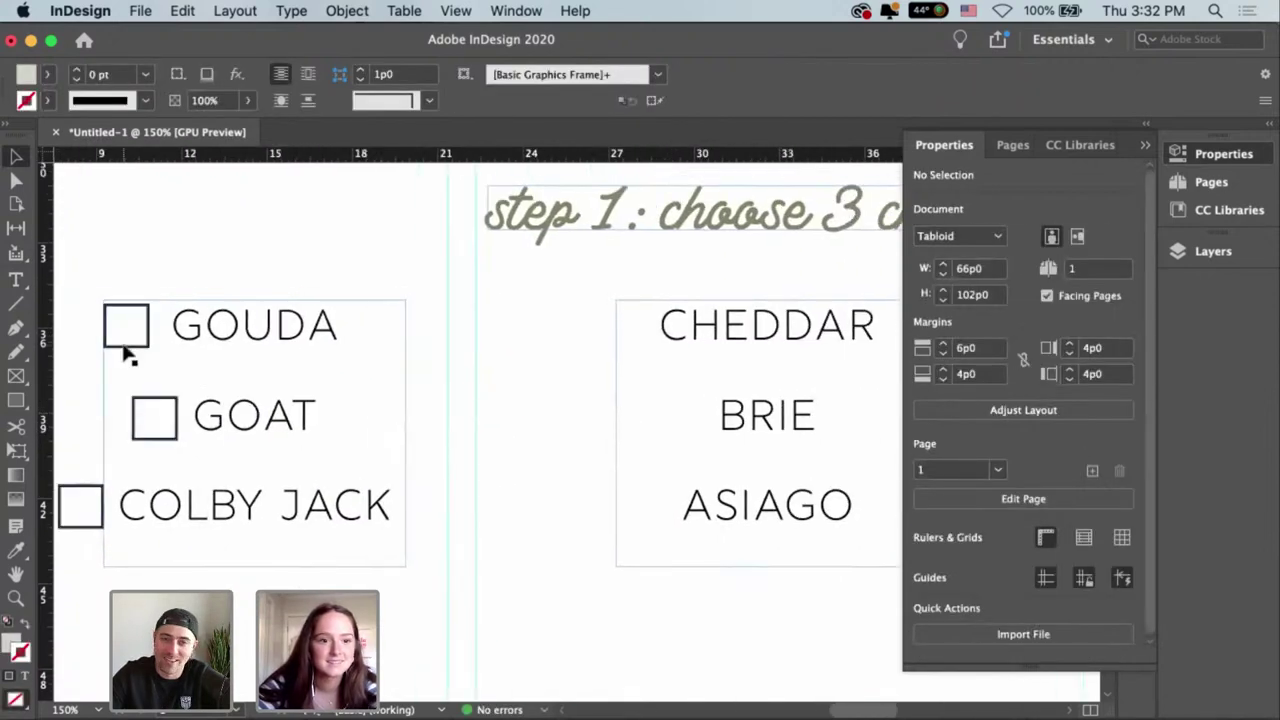
pyautogui.moveTo(126, 349); pyautogui.dragTo(651, 531)
pyautogui.click(486, 383)
pyautogui.hscroll(-2, 623, 363)
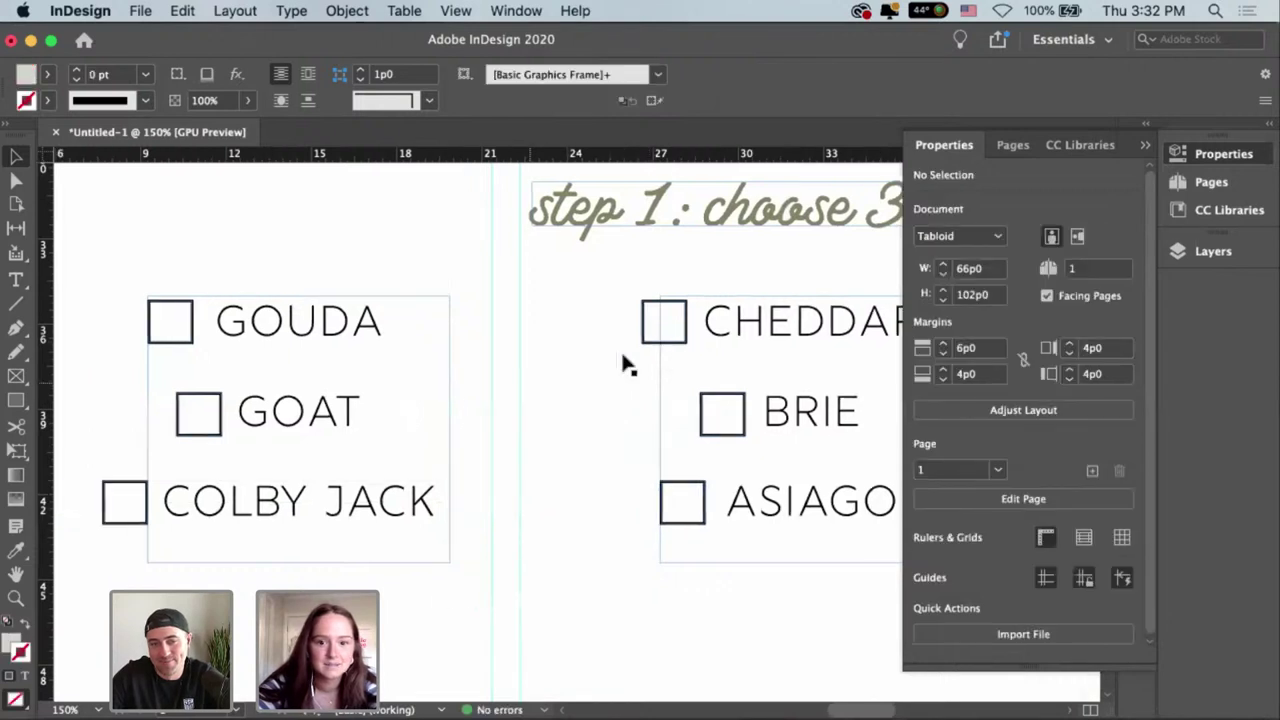
pyautogui.click(652, 345)
pyautogui.keyDown('shift'); pyautogui.click(714, 430); pyautogui.keyUp('shift')
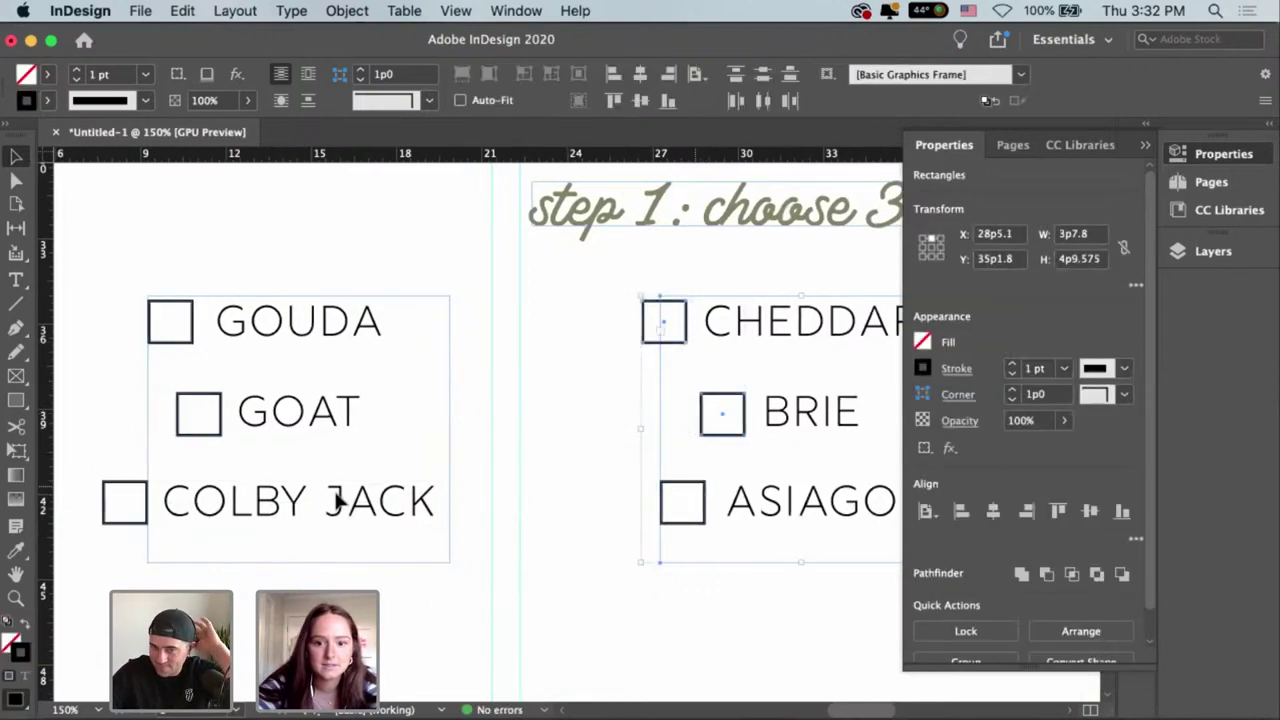
pyautogui.keyDown('shift'); pyautogui.click(715, 508); pyautogui.keyUp('shift')
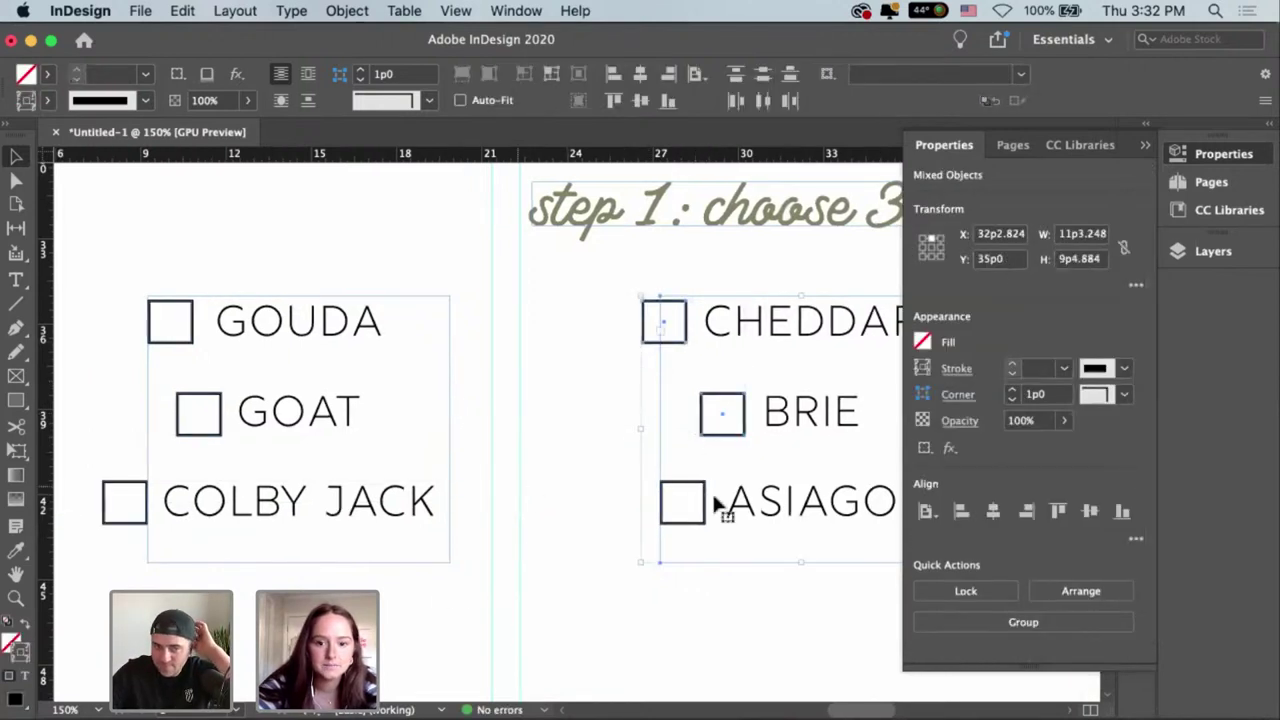
pyautogui.keyDown('shift'); pyautogui.click(127, 488); pyautogui.keyUp('shift')
pyautogui.keyDown('shift'); pyautogui.click(205, 405); pyautogui.keyUp('shift')
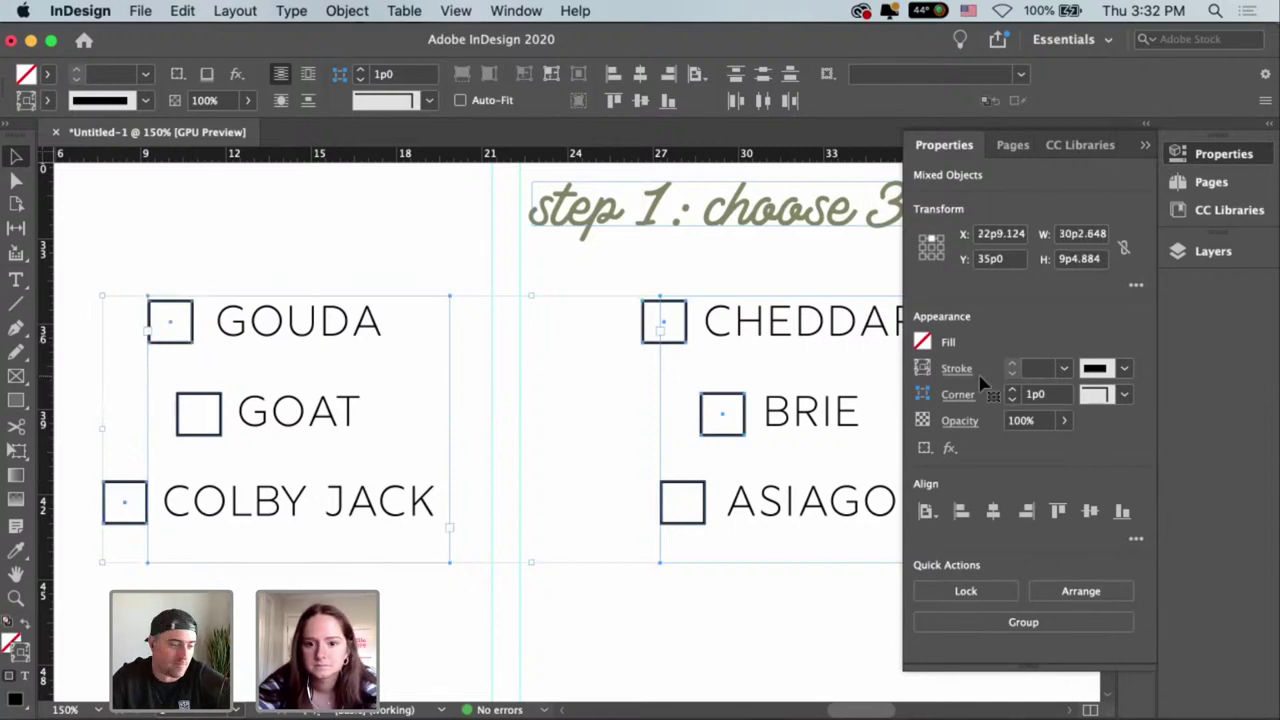
pyautogui.click(630, 367)
# Set the CHEDDAR checkbox outline to 0.75 pt after trying 0.5 pt.
pyautogui.click(675, 345)
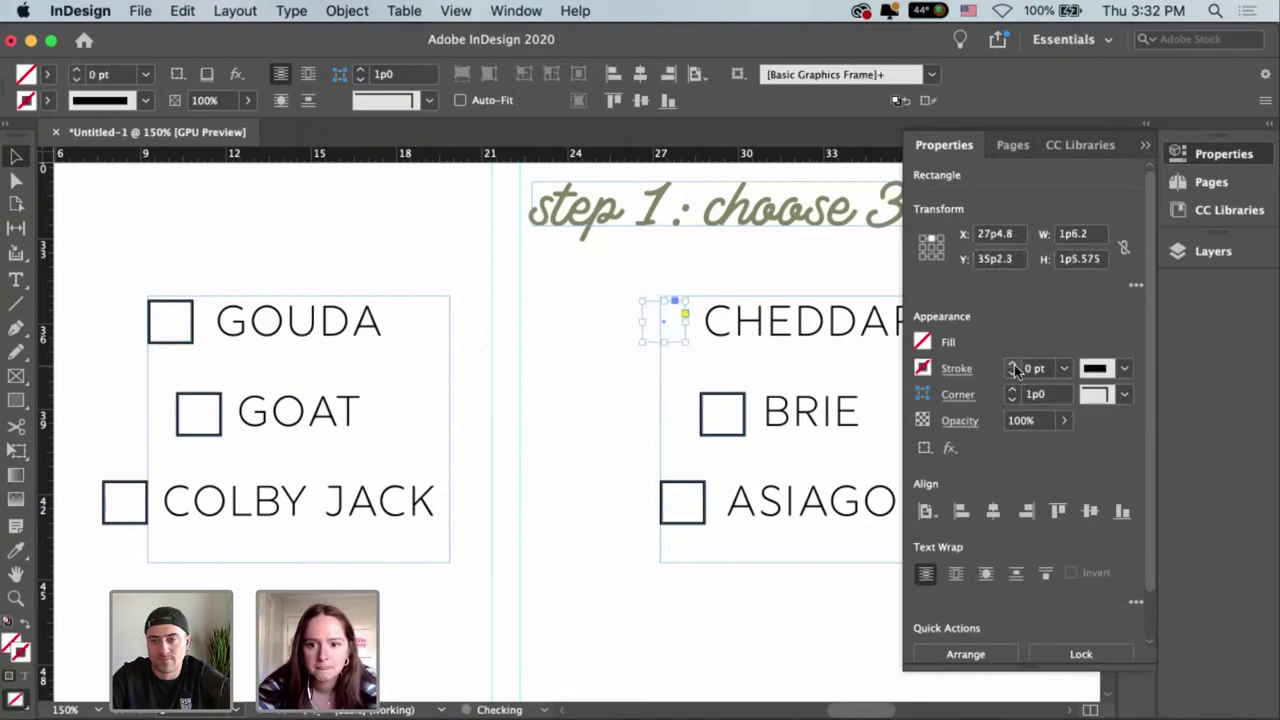
pyautogui.click(1015, 374)
pyautogui.write('0.5')
pyautogui.press('Return')
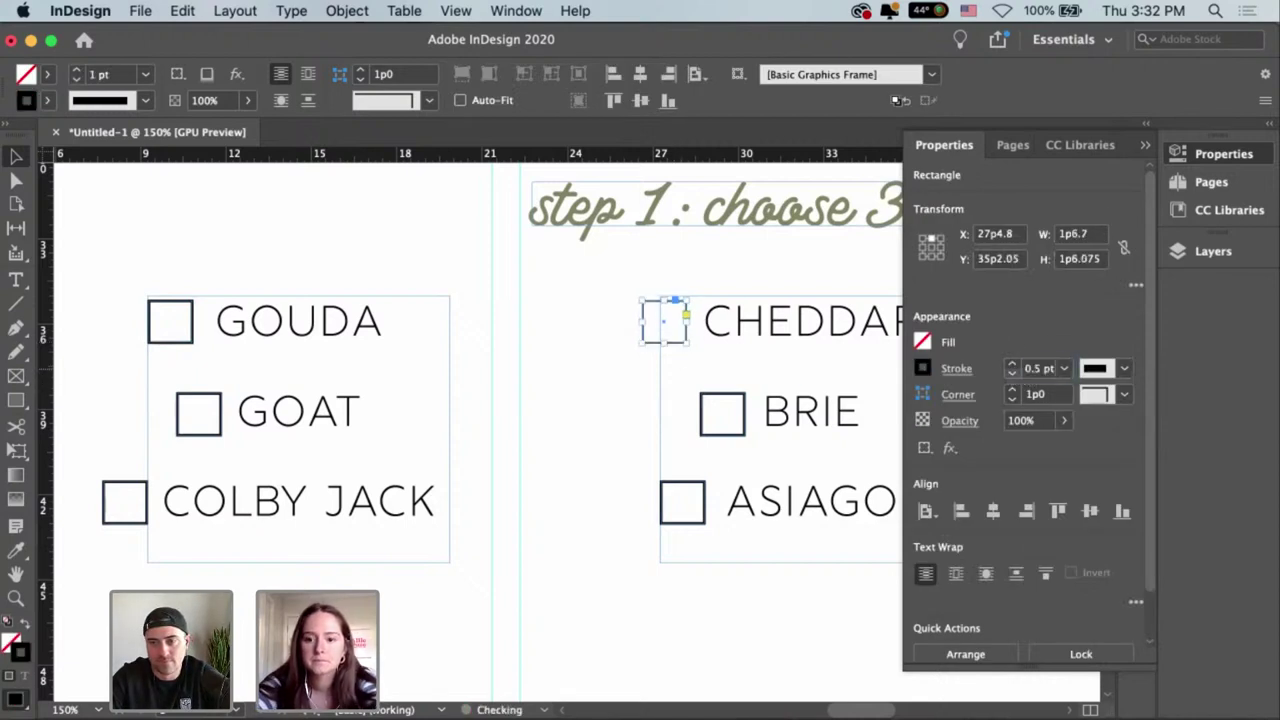
pyautogui.click(570, 425)
pyautogui.hscroll(3, 567, 421)
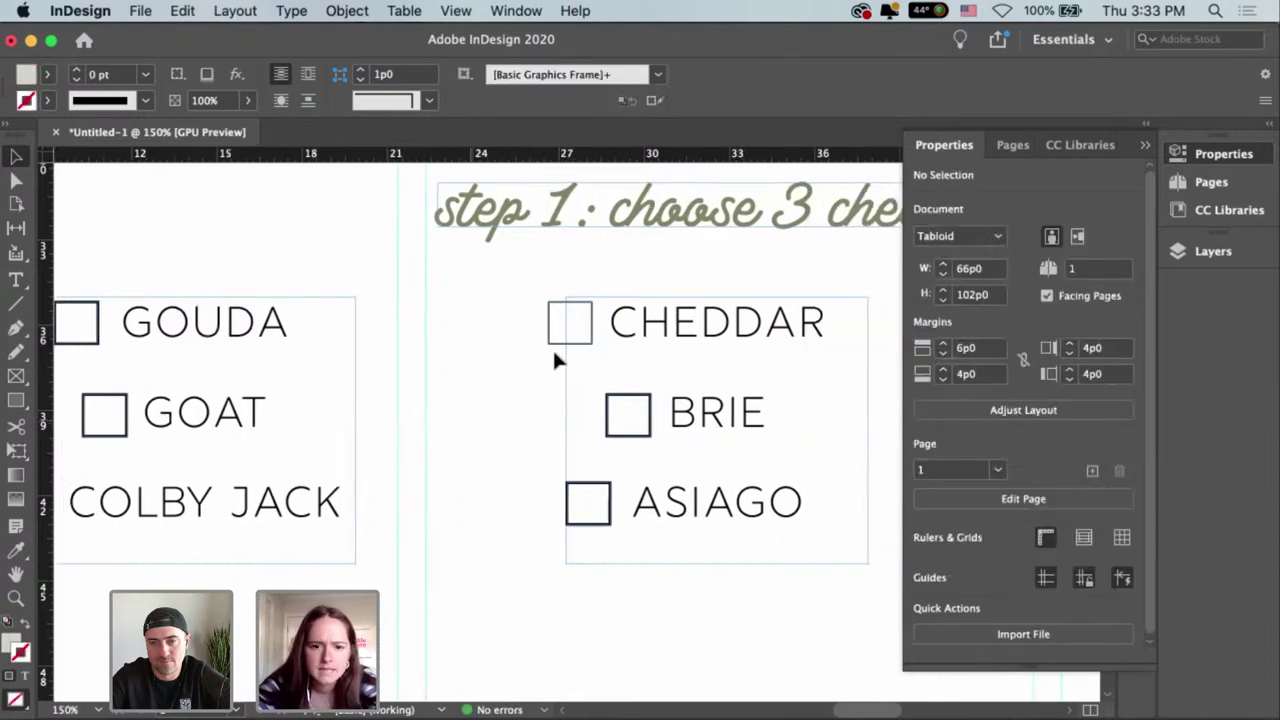
pyautogui.click(569, 340)
pyautogui.press('super+equal')
pyautogui.press('super+equal')
pyautogui.press('super+equal')
pyautogui.press('super+equal')
pyautogui.press('super+equal')
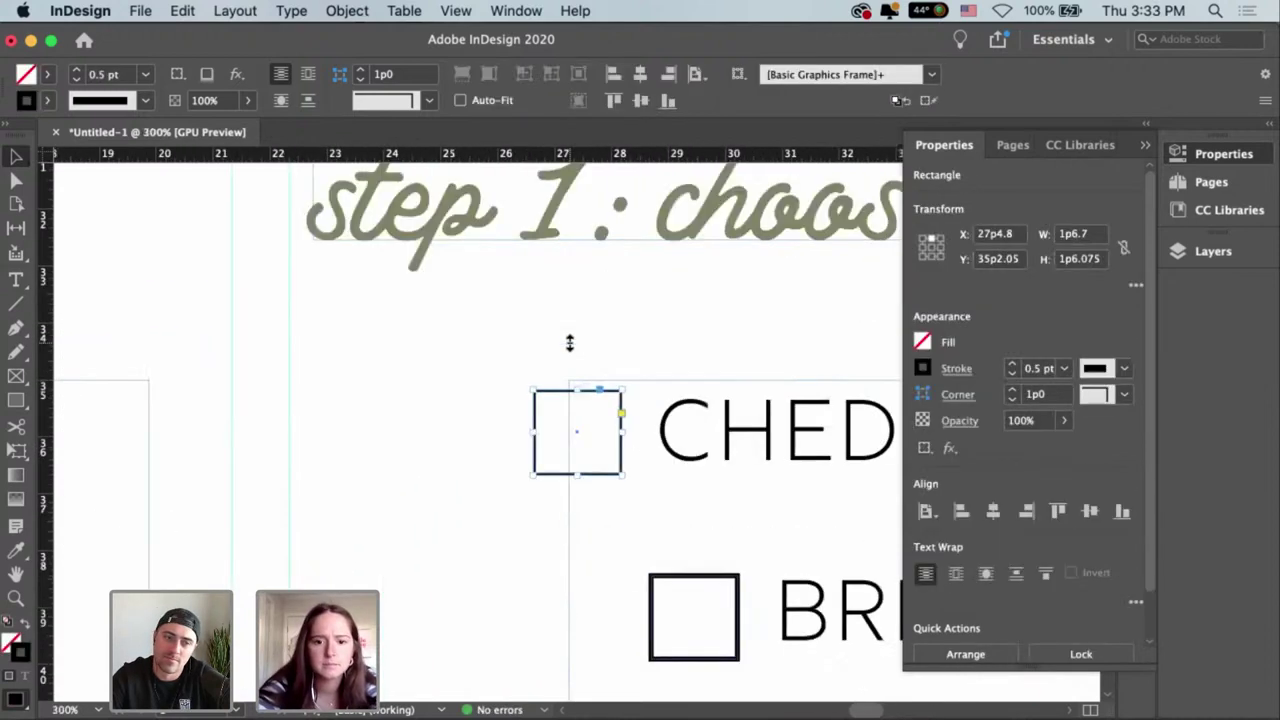
pyautogui.click(1035, 369)
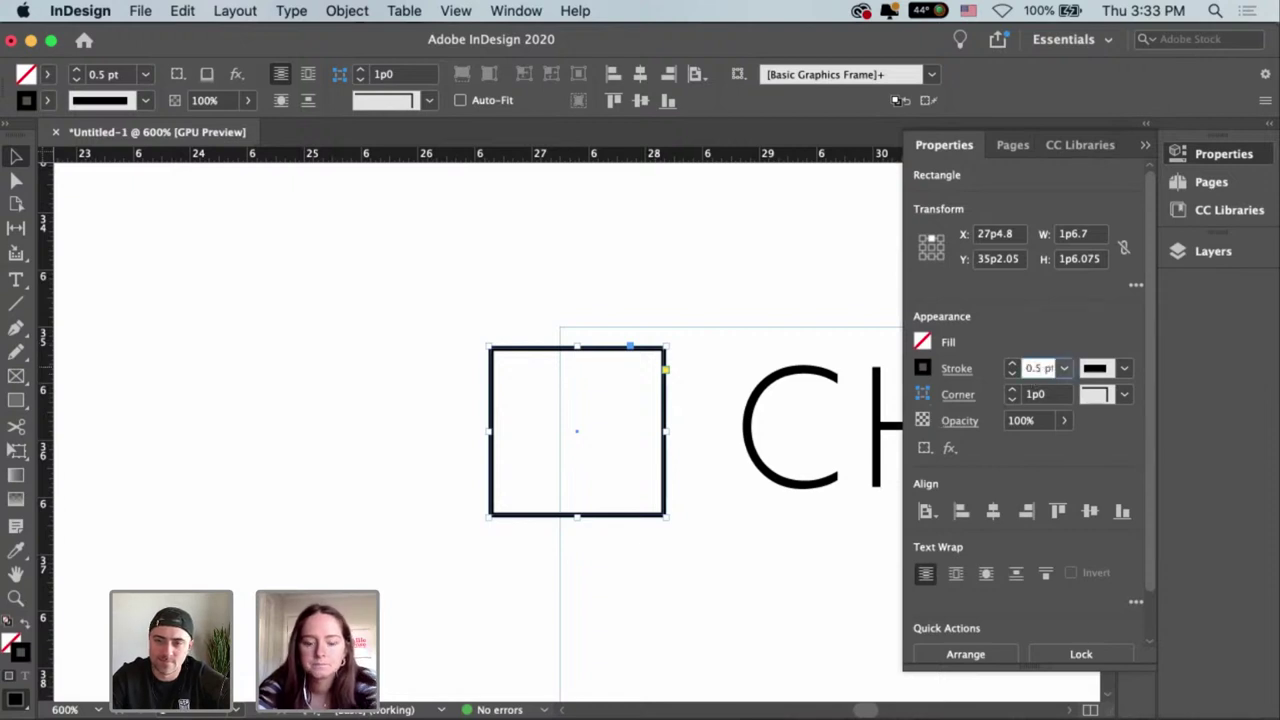
pyautogui.press('Return')
pyautogui.click(755, 531)
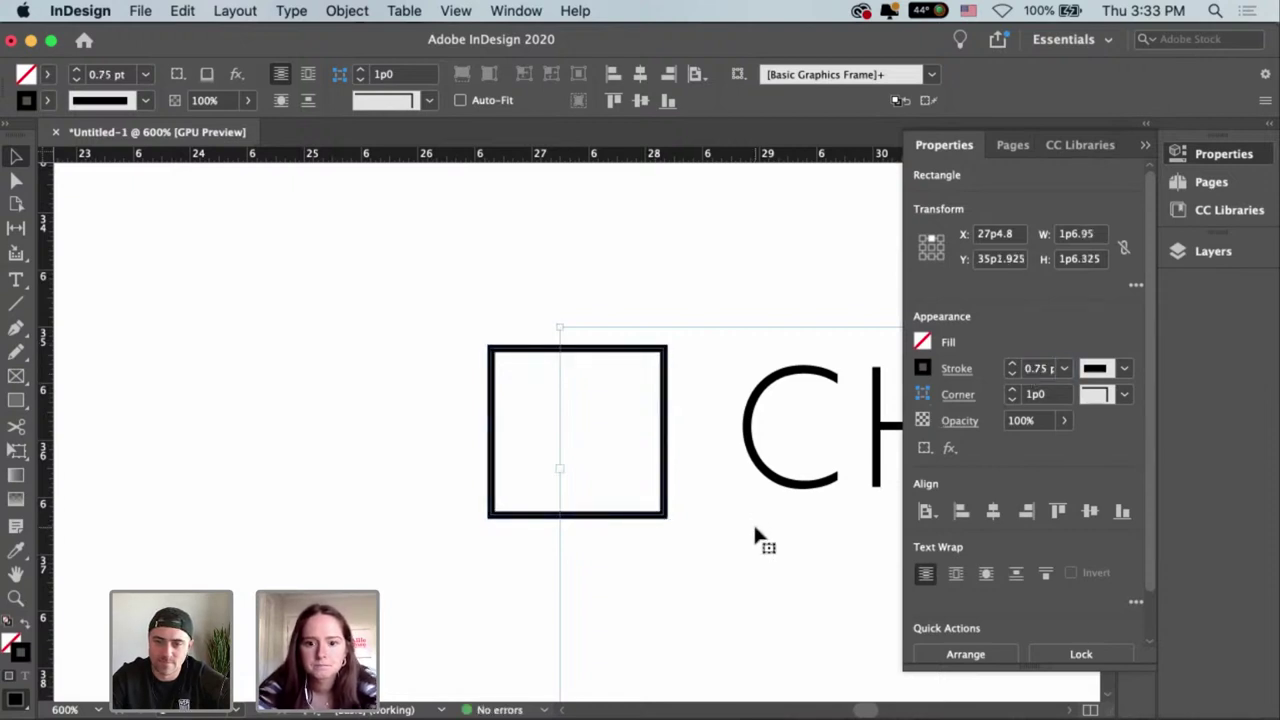
pyautogui.press('super+minus')
pyautogui.press('super+minus')
pyautogui.press('super+minus')
pyautogui.press('super+minus')
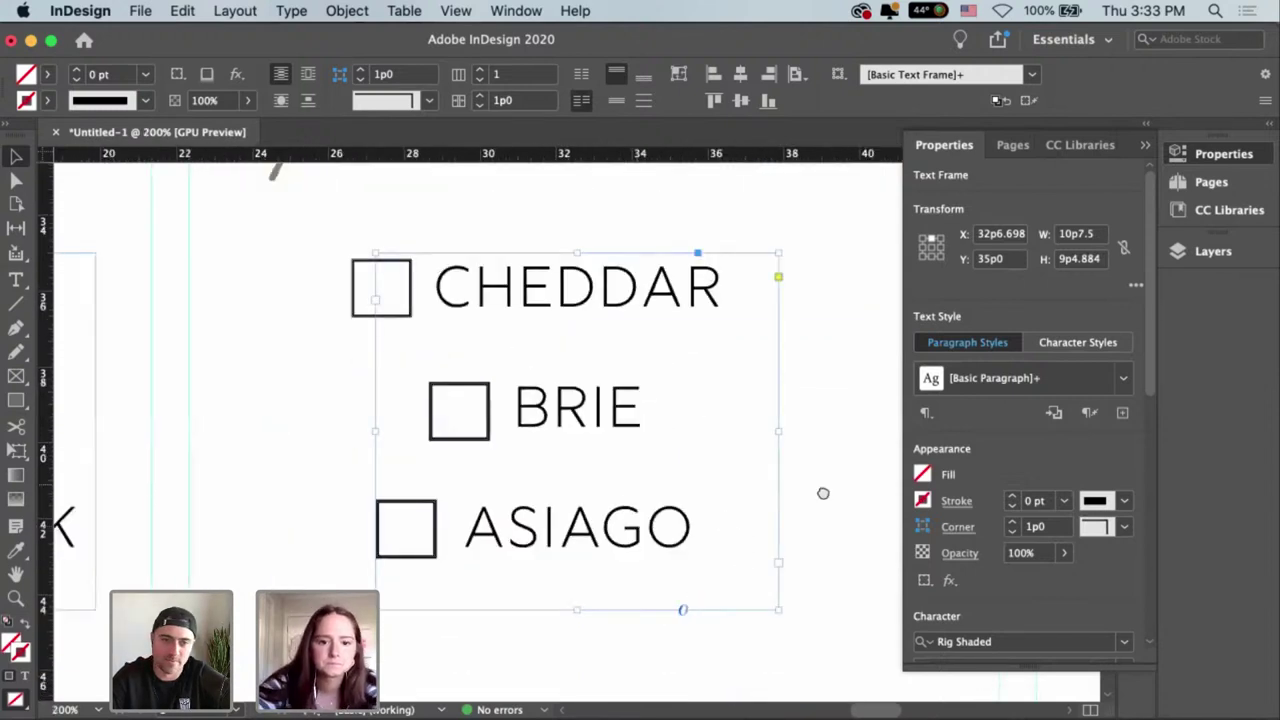
# Eyedropper the CHEDDAR checkbox's 0.75 pt outline onto the BRIE and ASIAGO checkboxes.
pyautogui.hscroll(-3, 700, 470)
pyautogui.click(657, 446)
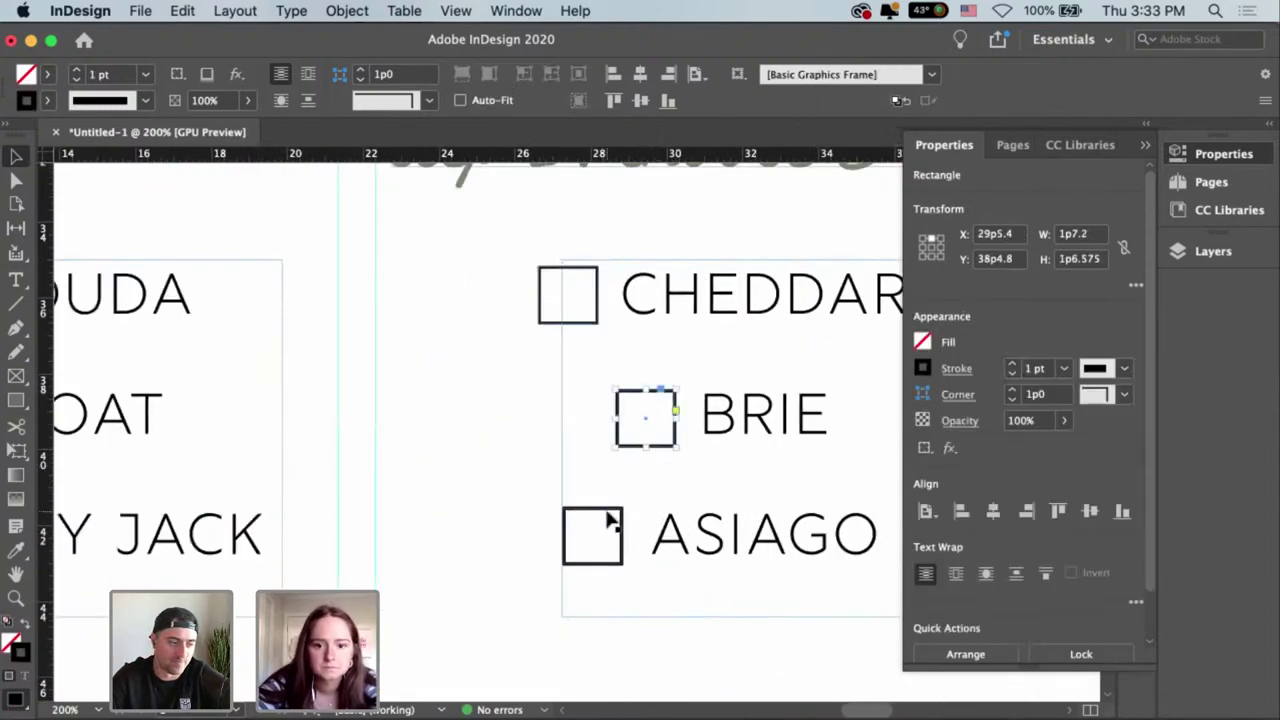
pyautogui.keyDown('shift'); pyautogui.click(610, 514); pyautogui.keyUp('shift')
pyautogui.press('i')
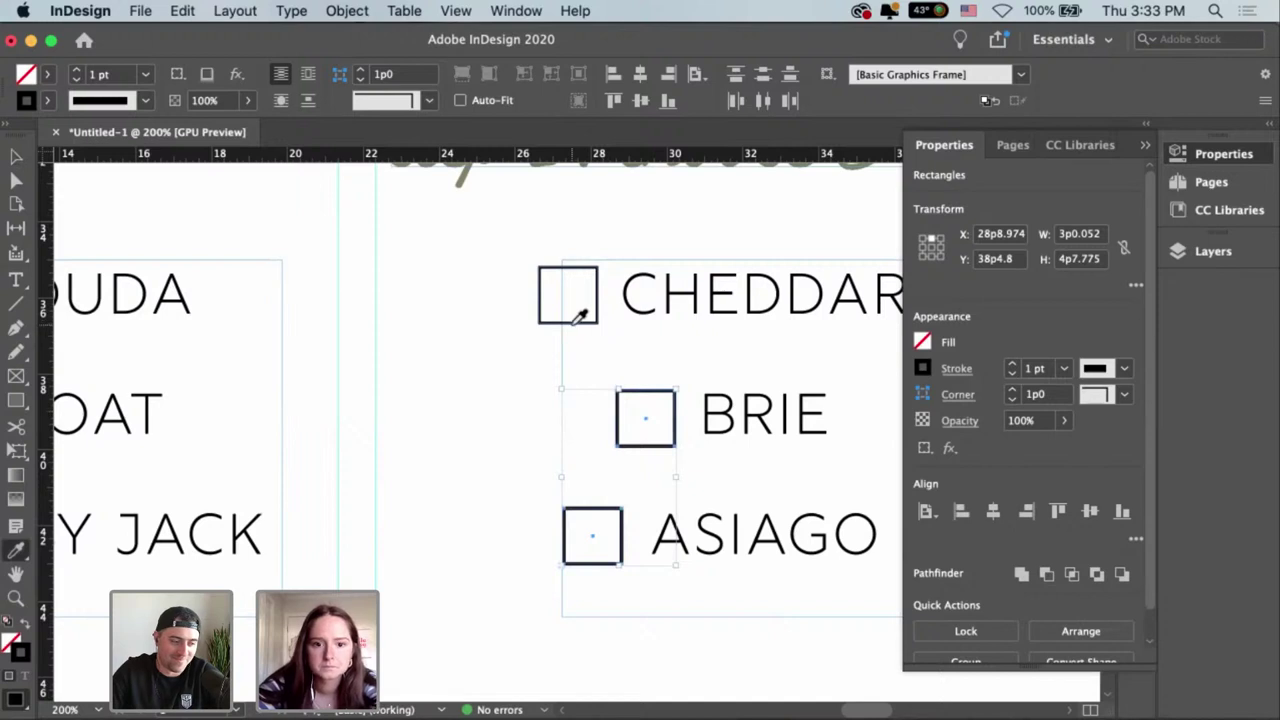
pyautogui.click(563, 315)
pyautogui.press('v')
# Give the GOUDA, GOAT and COLBY JACK checkboxes the same 0.75 pt outline.
pyautogui.hscroll(-5, 643, 463)
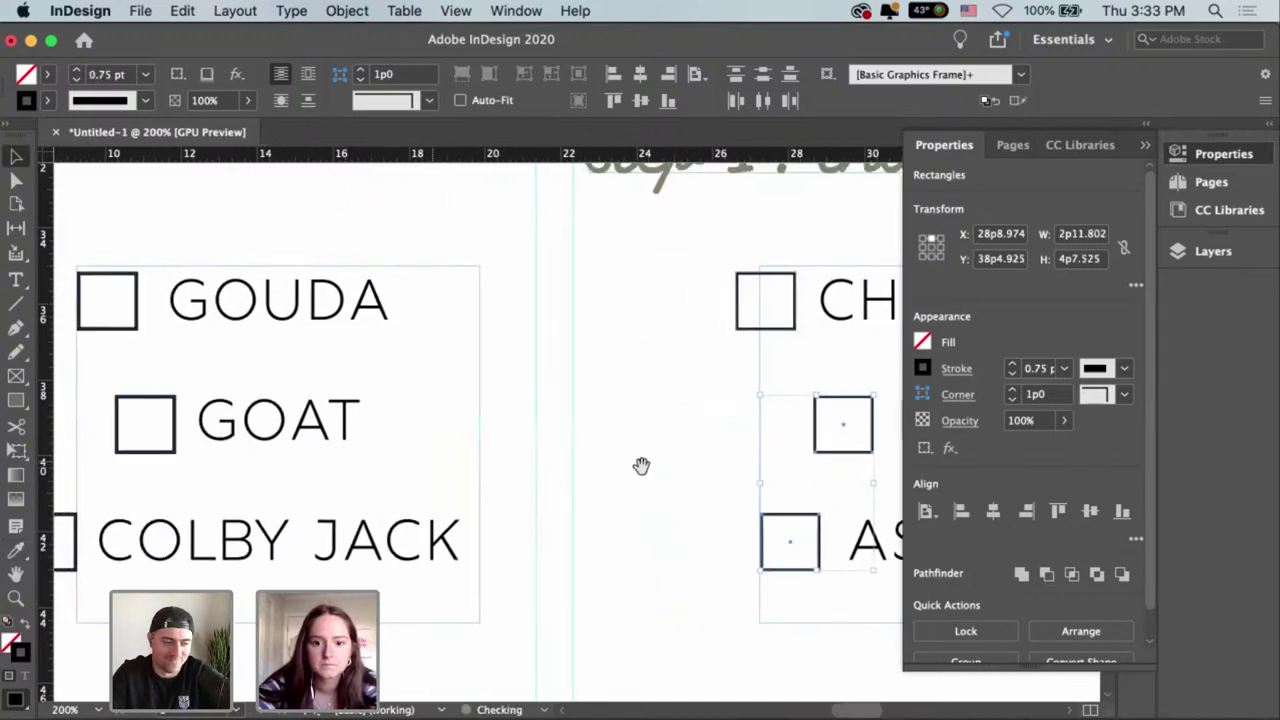
pyautogui.click(158, 332)
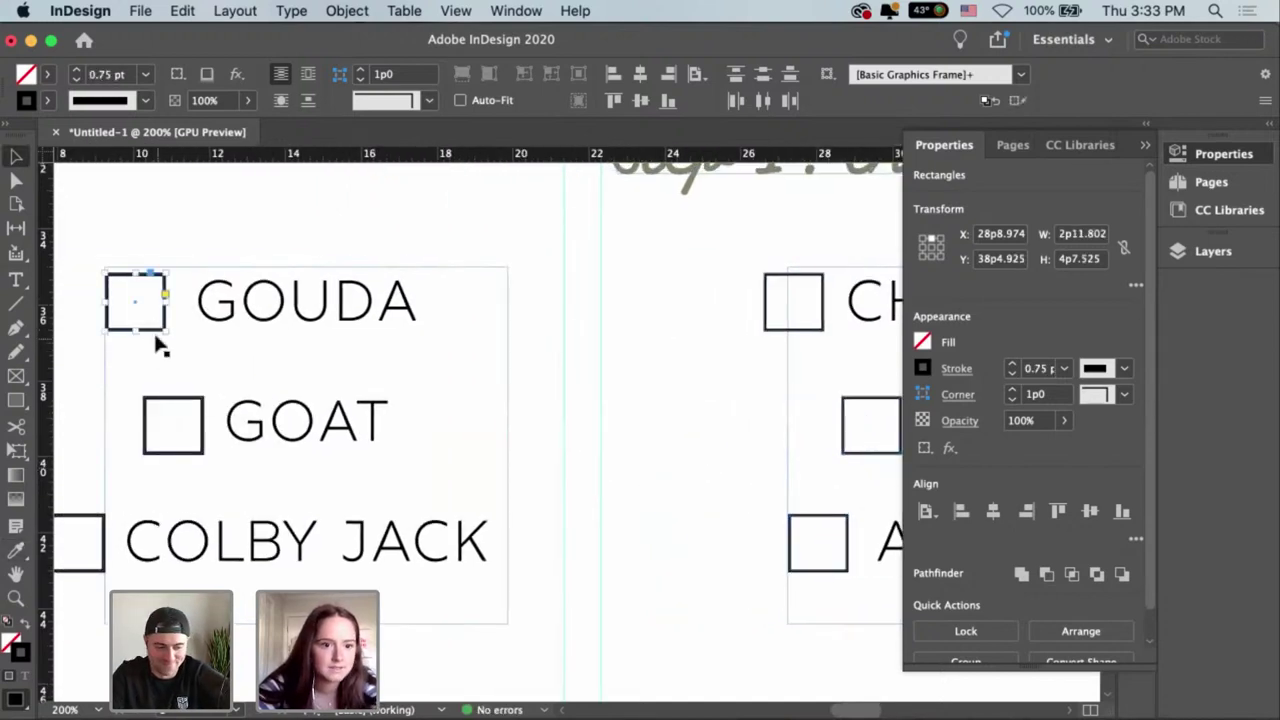
pyautogui.keyDown('shift'); pyautogui.click(182, 409); pyautogui.keyUp('shift')
pyautogui.keyDown('shift'); pyautogui.click(92, 528); pyautogui.keyUp('shift')
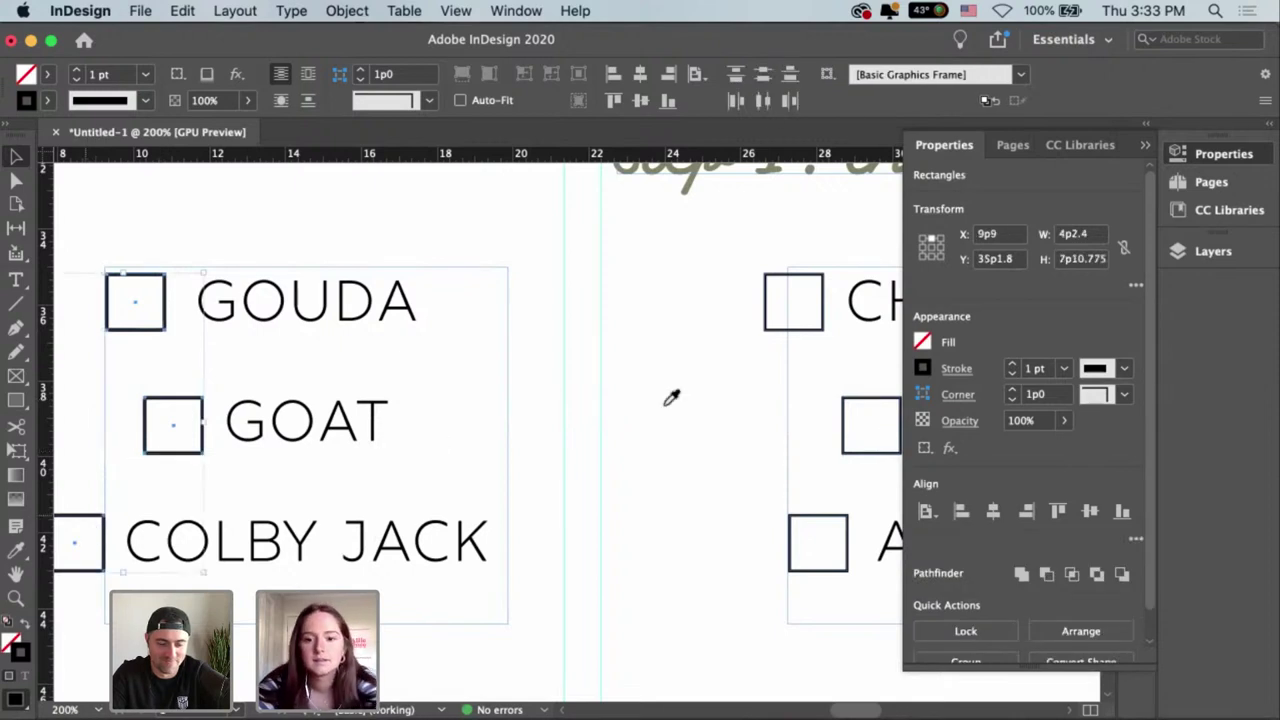
pyautogui.press('i')
pyautogui.click(877, 397)
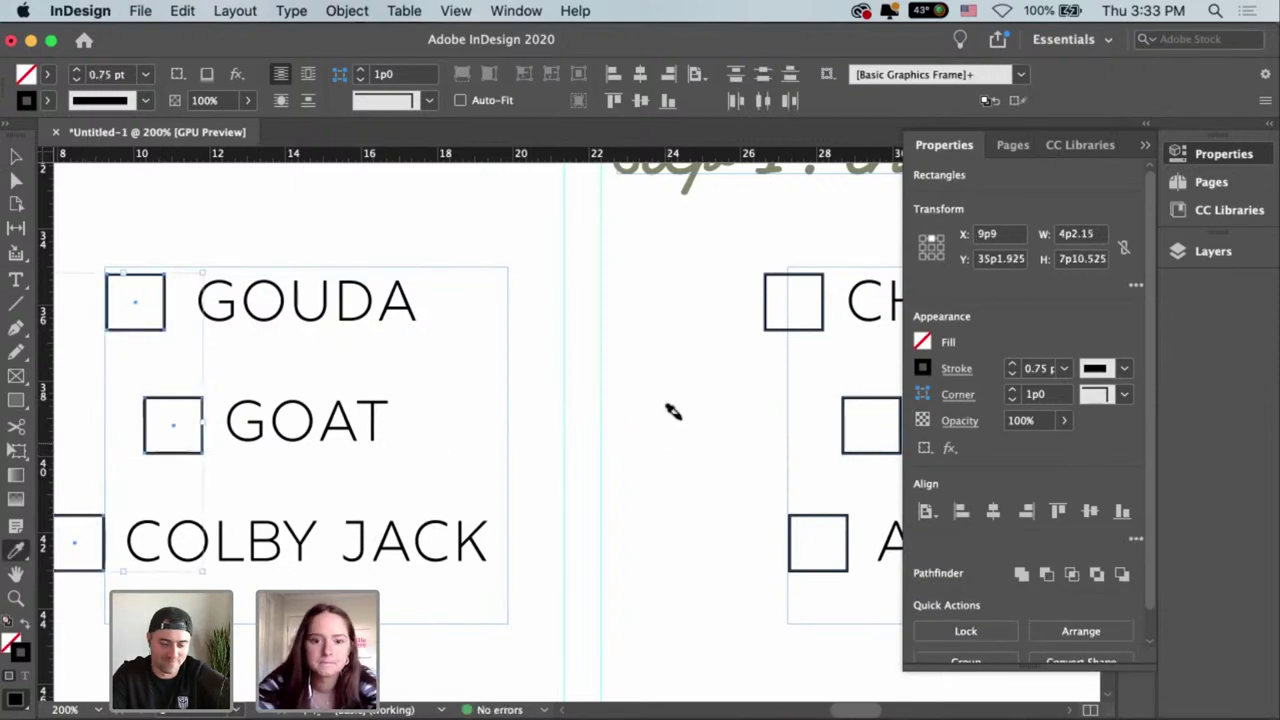
pyautogui.press('v')
pyautogui.click(746, 429)
pyautogui.hscroll(5, 617, 402)
pyautogui.hscroll(3, 548, 413)
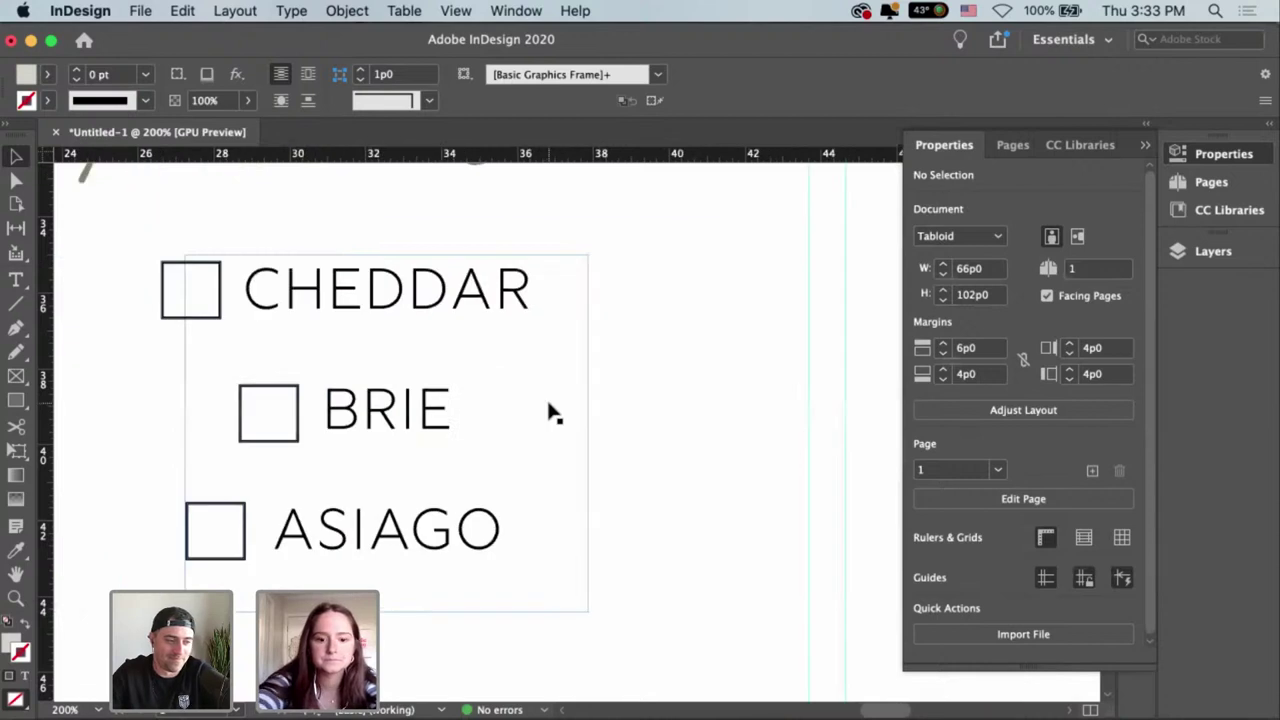
pyautogui.press('super+minus')
# Alt-drag the CHEDDAR, BRIE and ASIAGO checkboxes beside GRUYERE, FETA and PARMESAN.
pyautogui.hscroll(3, 723, 437)
pyautogui.scroll(1, 723, 437)
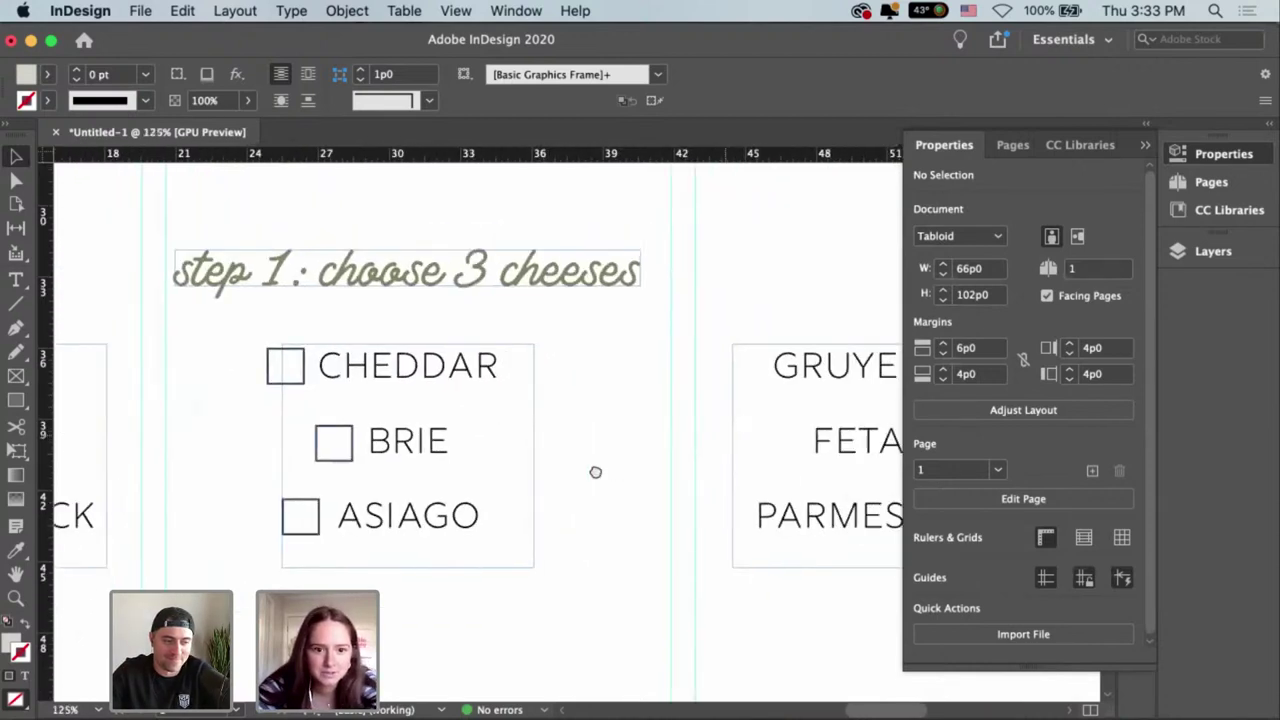
pyautogui.moveTo(215, 397); pyautogui.dragTo(671, 417)
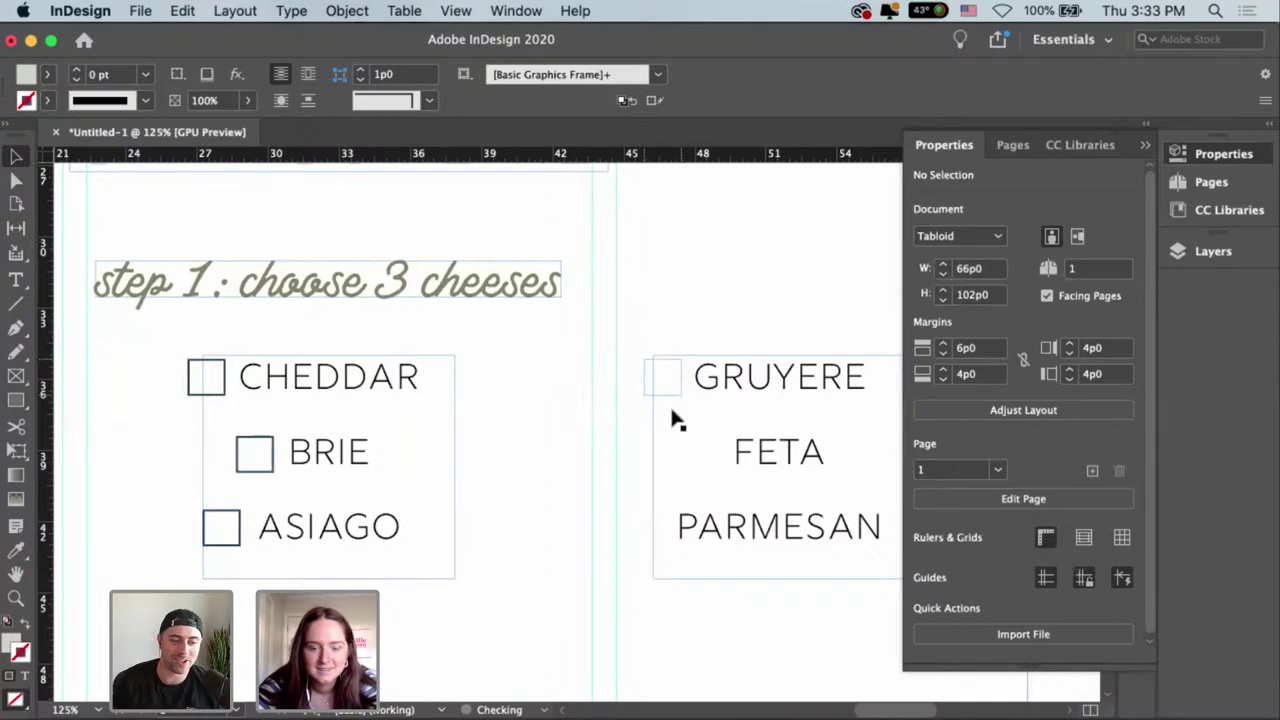
pyautogui.moveTo(262, 476); pyautogui.dragTo(703, 510)
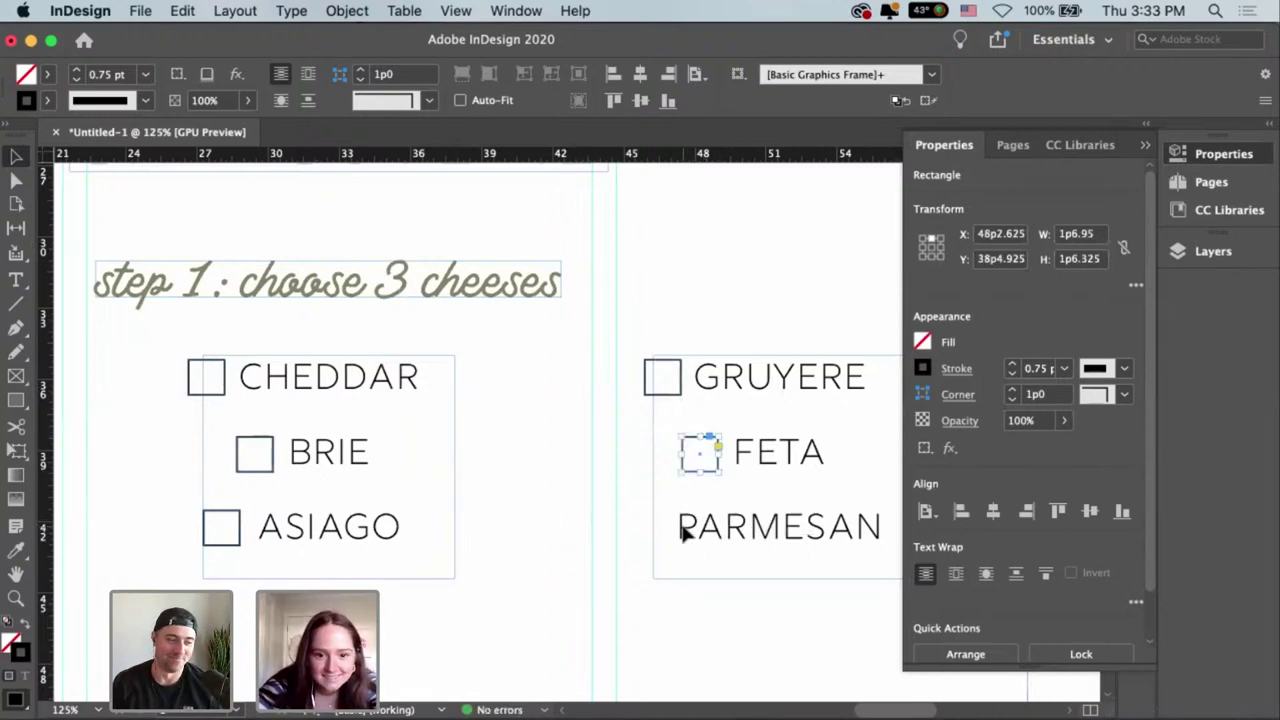
pyautogui.moveTo(243, 545); pyautogui.dragTo(648, 565)
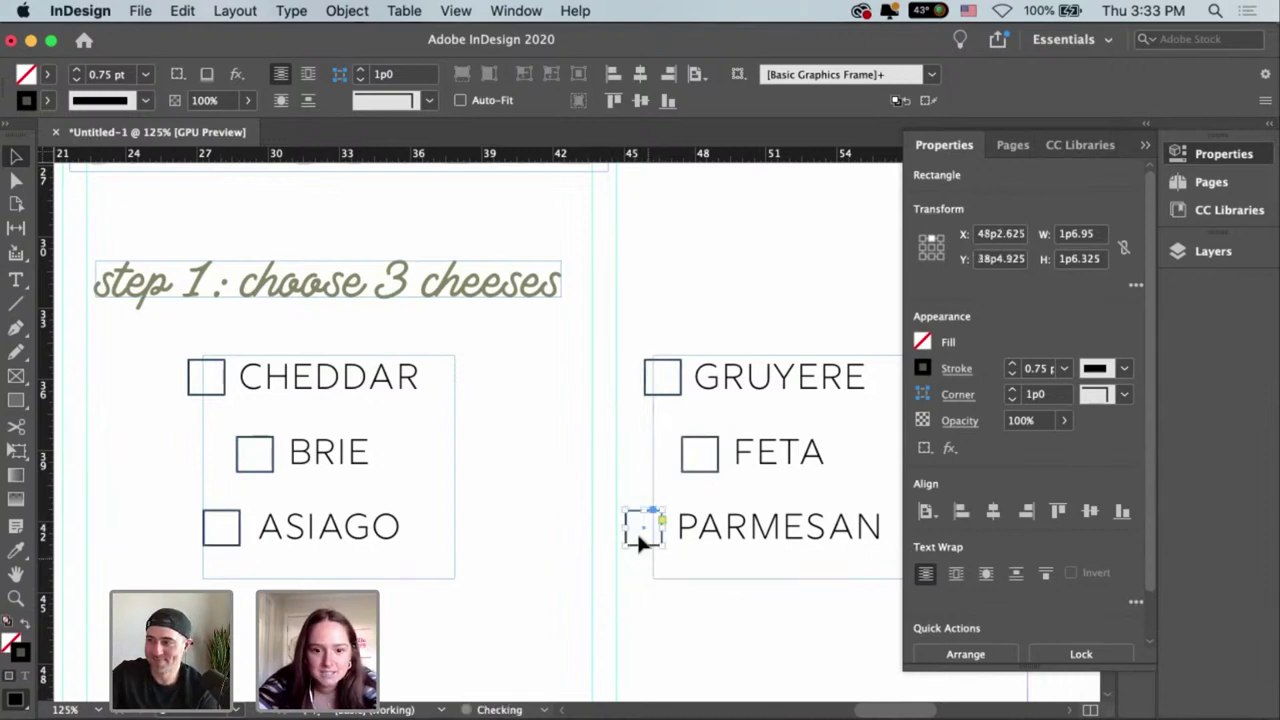
pyautogui.click(591, 486)
pyautogui.hscroll(-2, 588, 491)
pyautogui.scroll(-2, 588, 491)
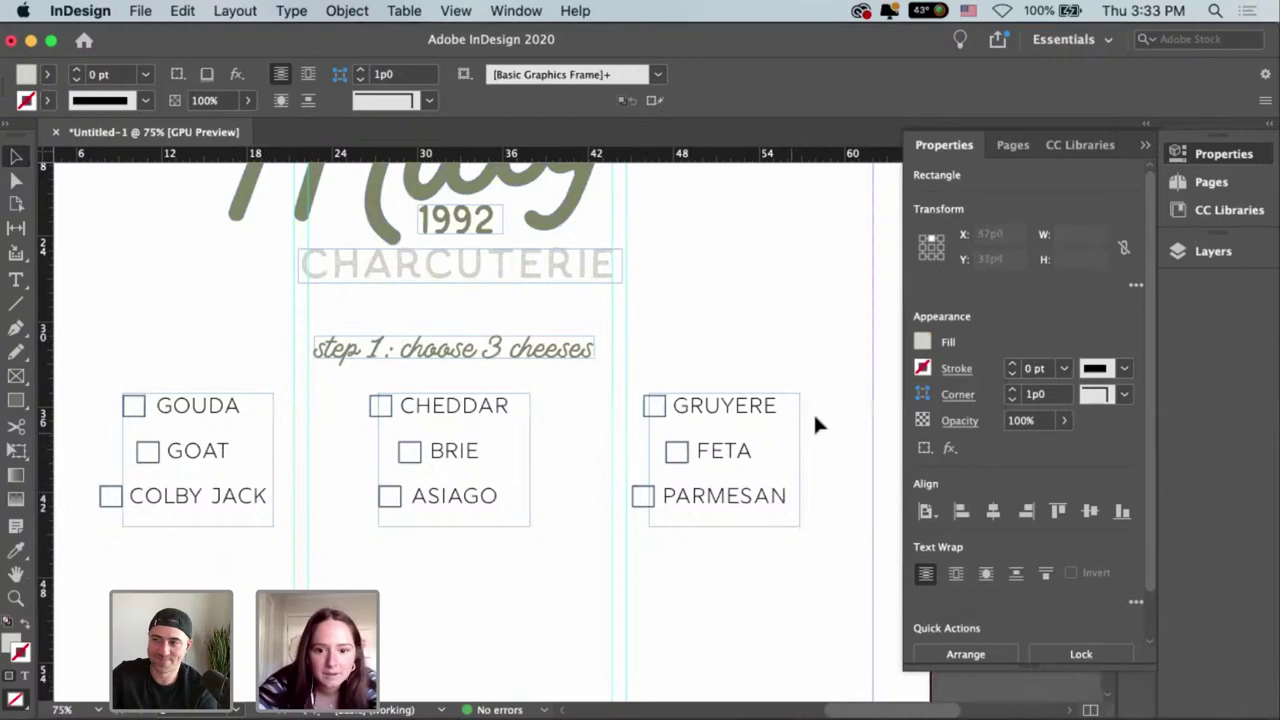
# Delete BRIE and ASIAGO from the middle list and fit the CHEDDAR frame to its text.
pyautogui.moveTo(815, 409); pyautogui.dragTo(112, 402)
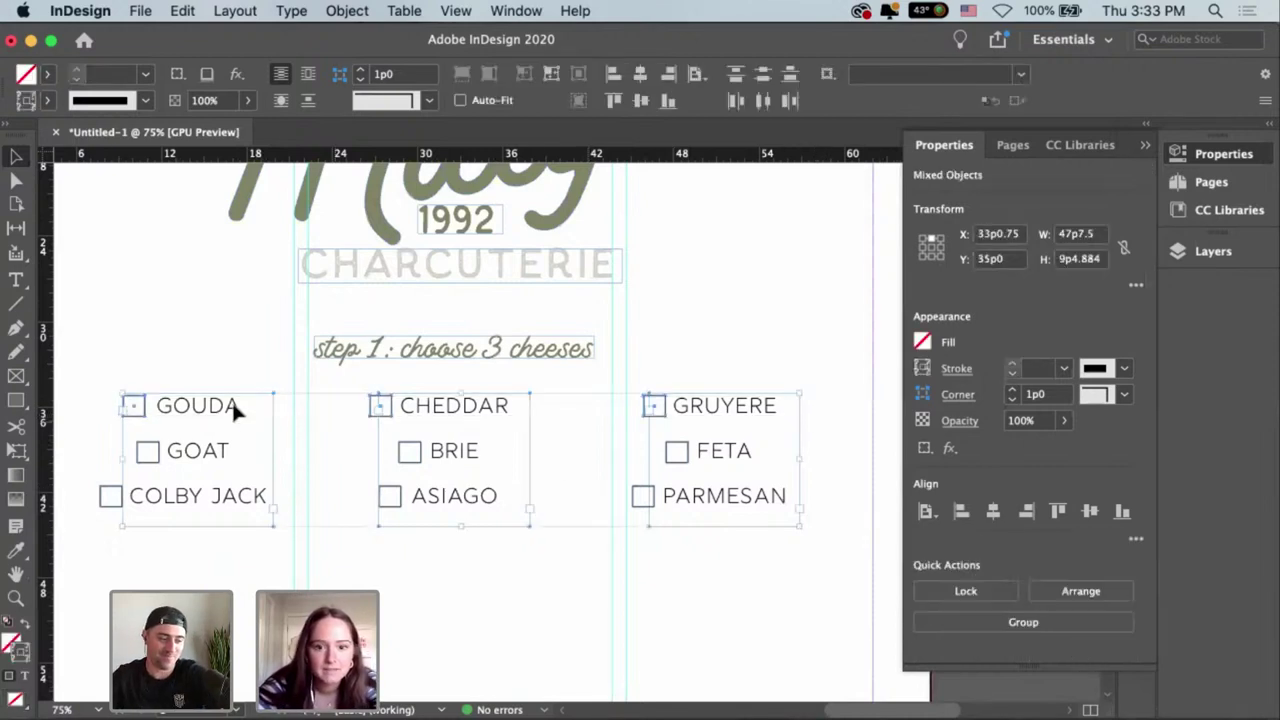
pyautogui.click(486, 530)
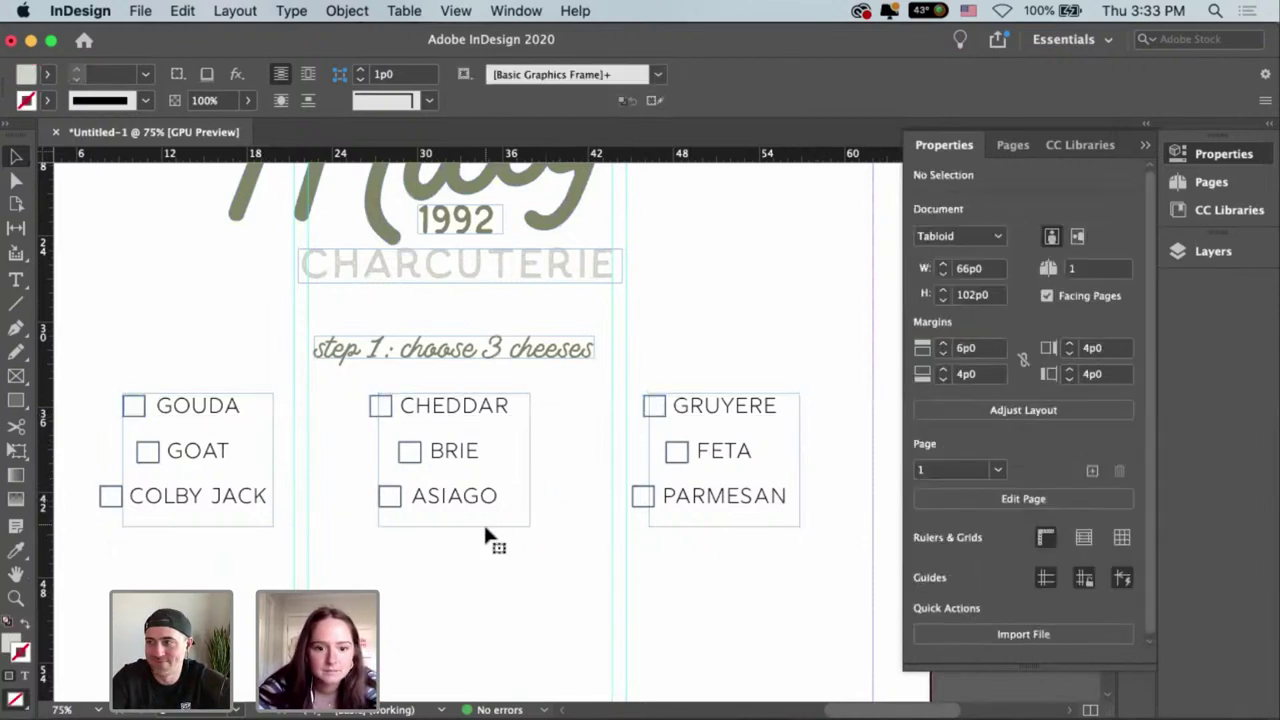
pyautogui.click(480, 526)
pyautogui.moveTo(480, 526); pyautogui.dragTo(487, 529)
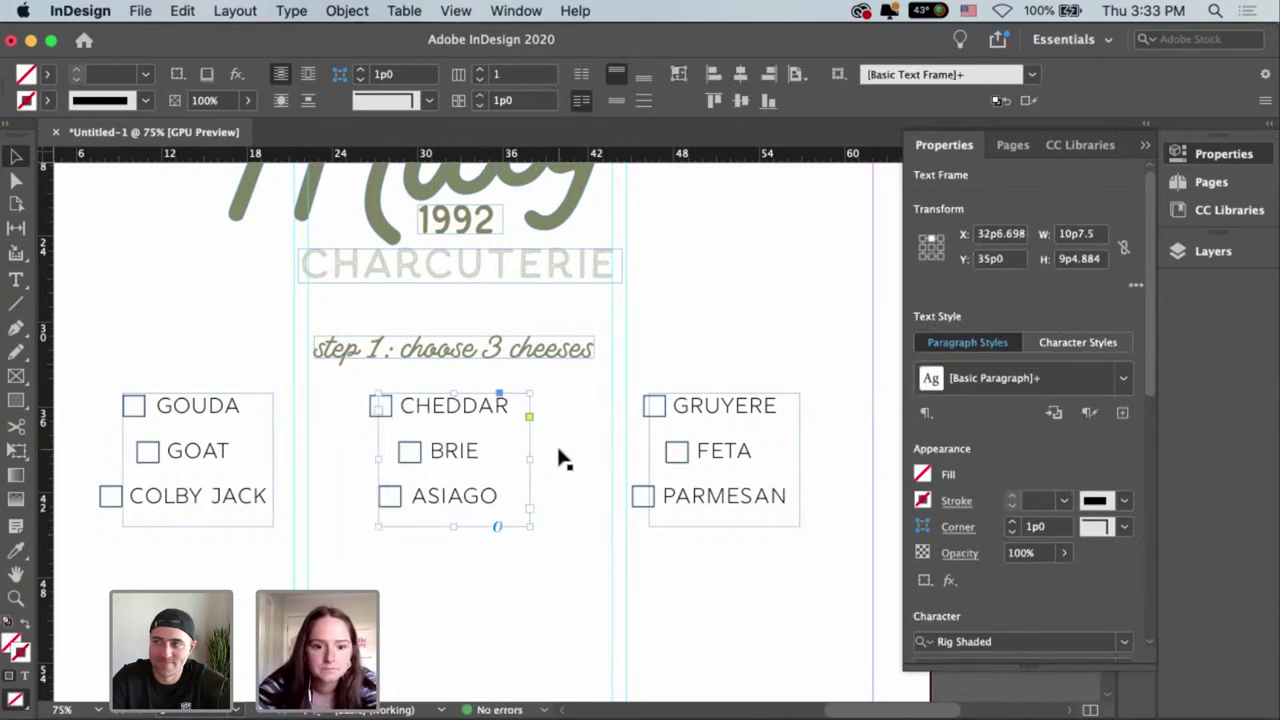
pyautogui.click(480, 450)
pyautogui.click(470, 455)
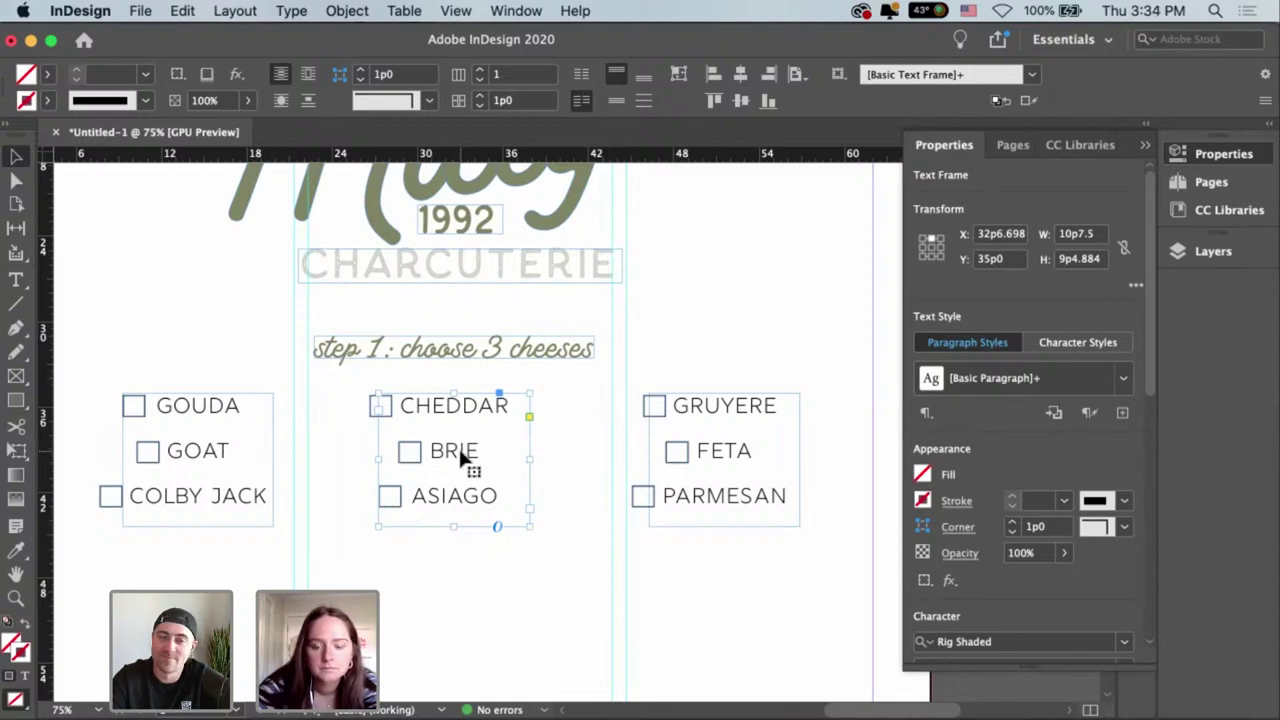
pyautogui.doubleClick(485, 496)
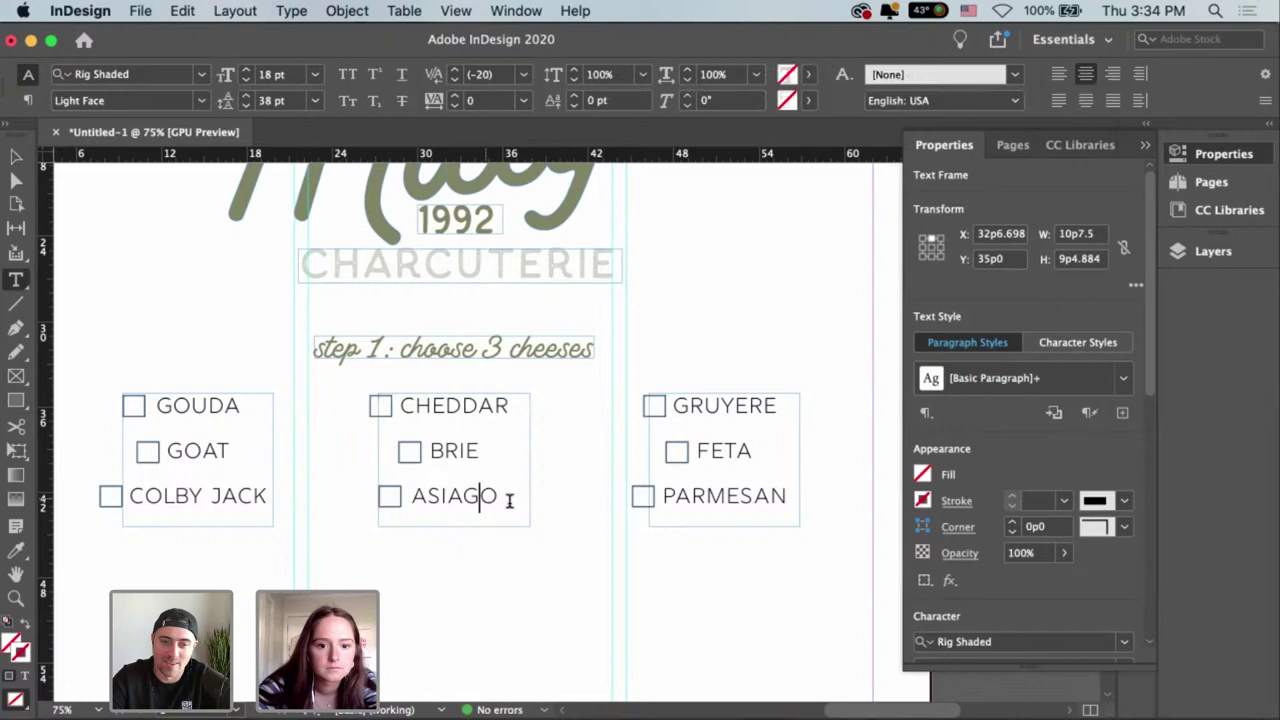
pyautogui.keyDown('shift'); pyautogui.click(355, 428); pyautogui.keyUp('shift')
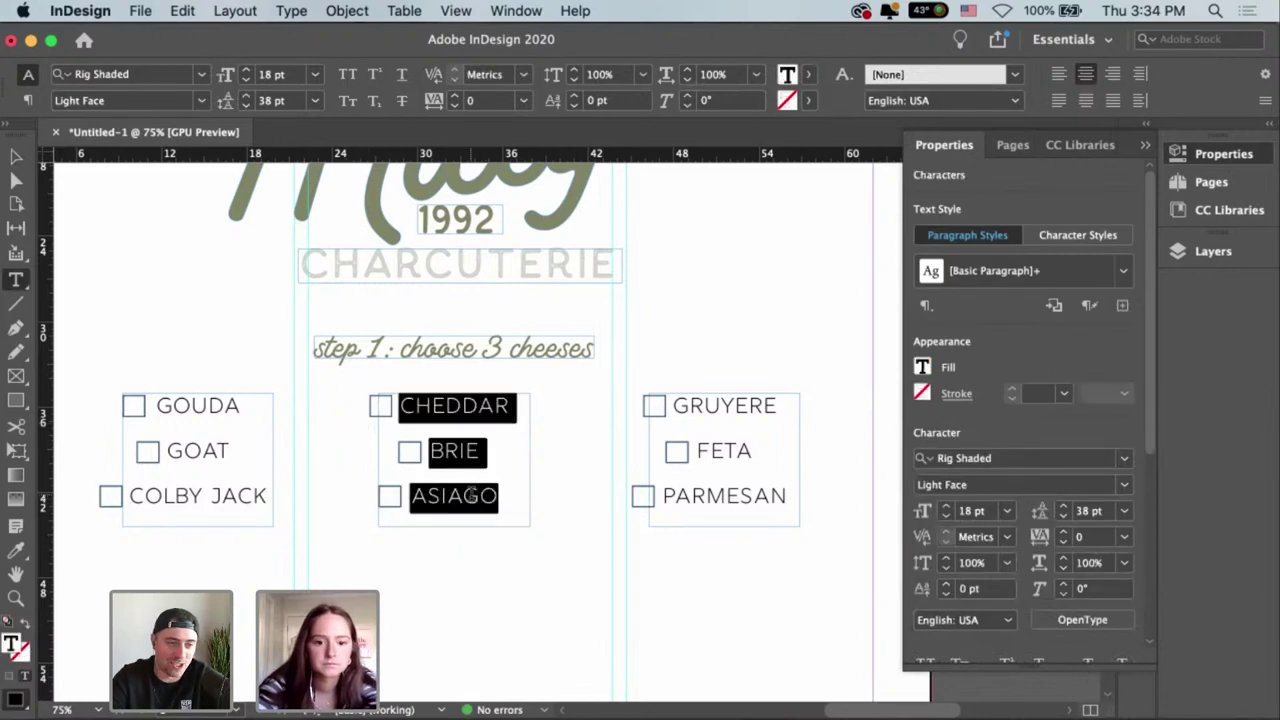
pyautogui.moveTo(497, 496); pyautogui.dragTo(405, 455)
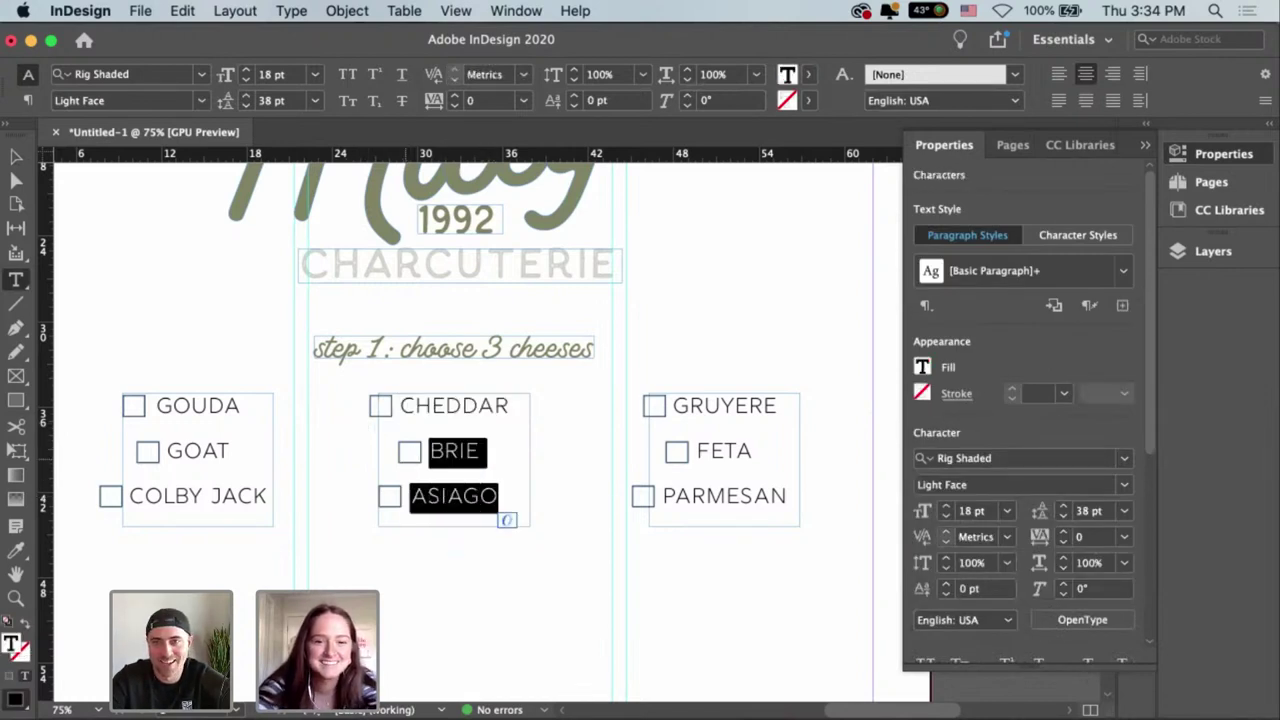
pyautogui.press('BackSpace')
pyautogui.press('BackSpace')
pyautogui.press('Escape')
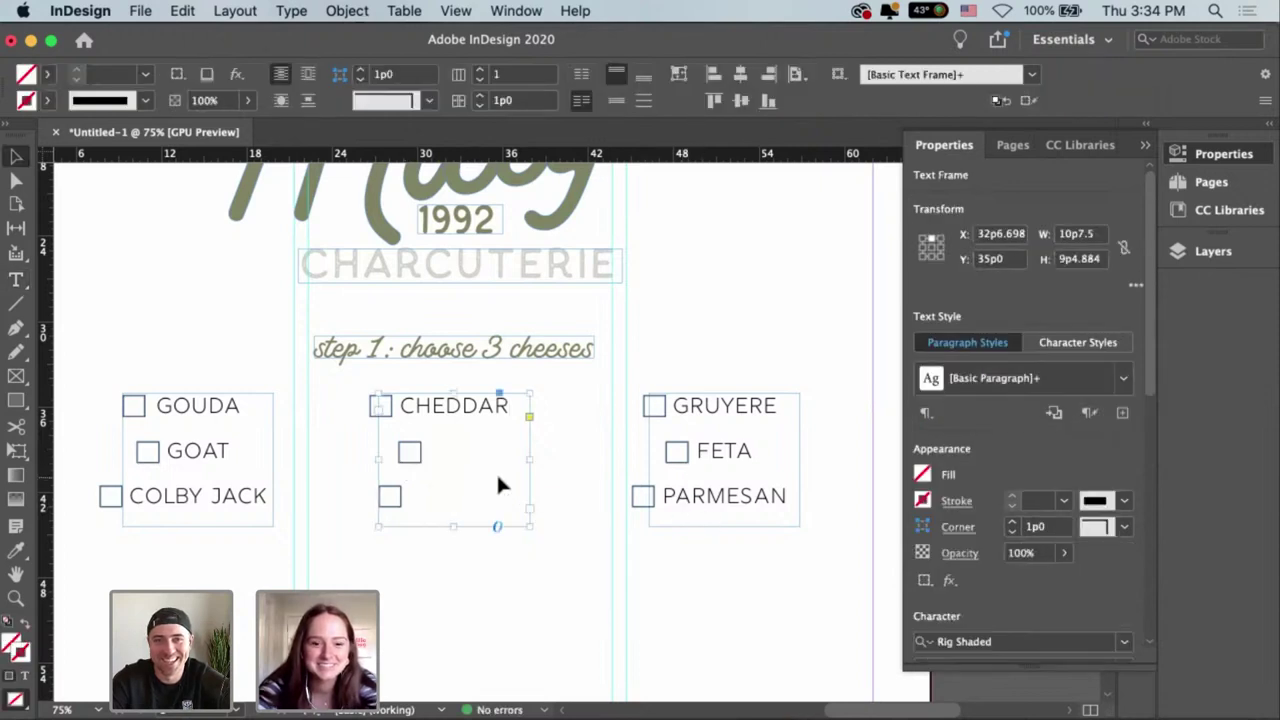
pyautogui.click(679, 75)
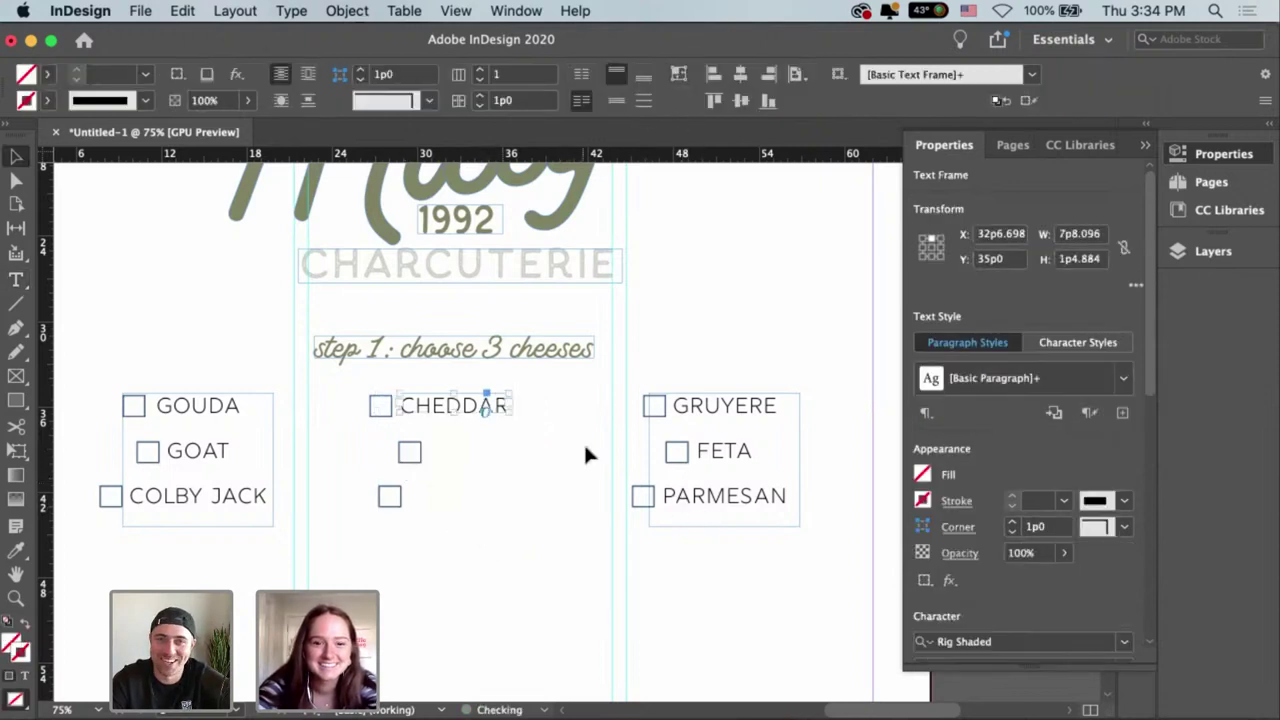
# Delete FETA and PARMESAN from the right list and fit the GRUYERE frame.
pyautogui.click(620, 446)
pyautogui.click(736, 421)
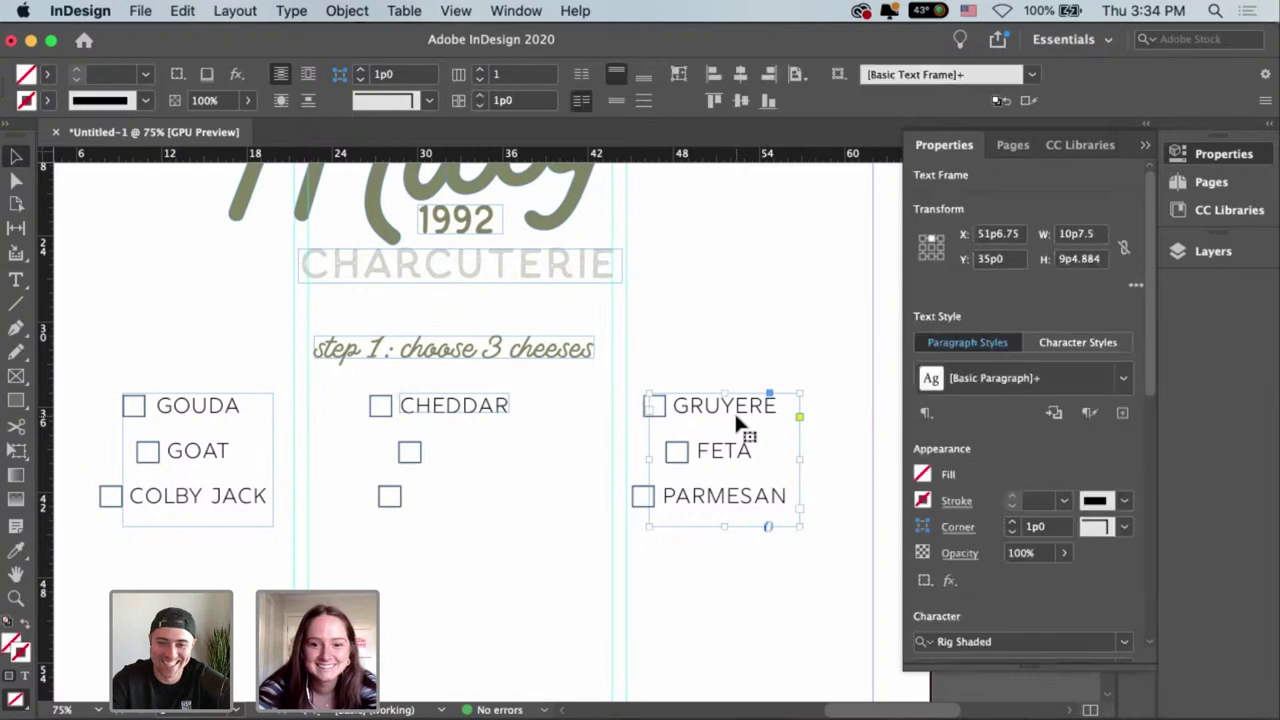
pyautogui.doubleClick(736, 420)
pyautogui.moveTo(786, 502); pyautogui.dragTo(634, 484)
pyautogui.press('BackSpace')
pyautogui.press('Escape')
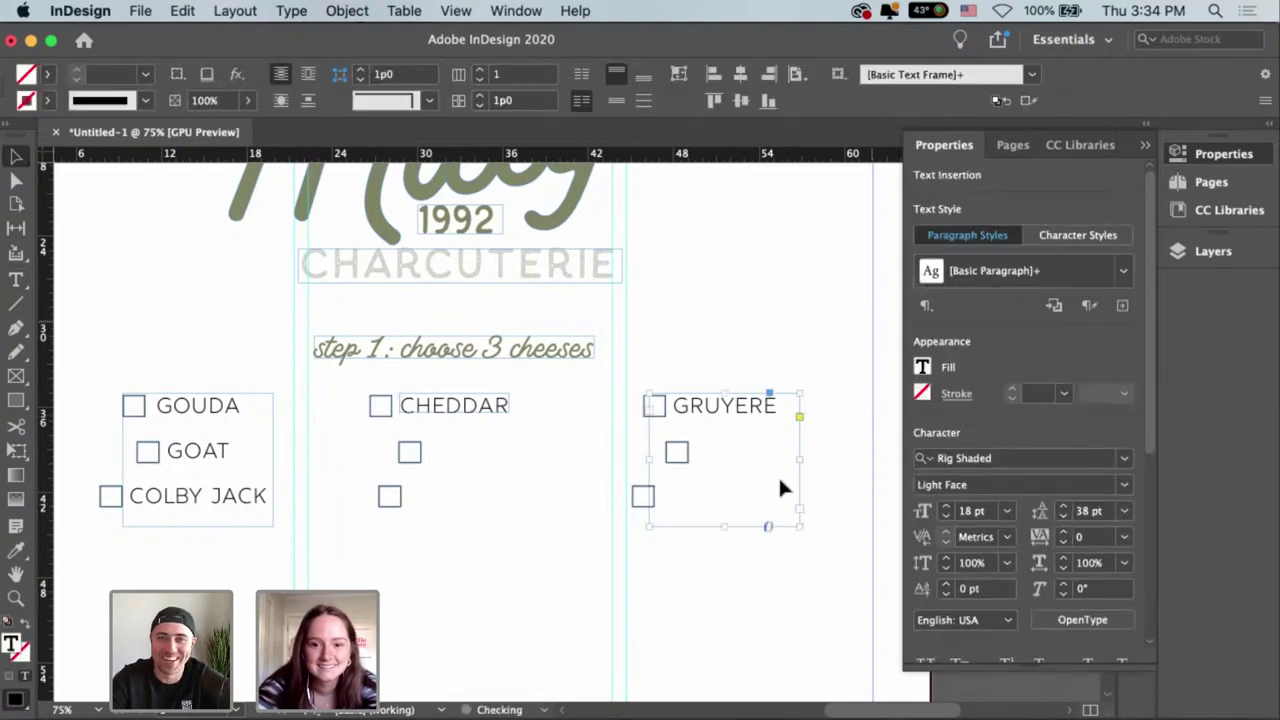
pyautogui.press('super+alt+c')
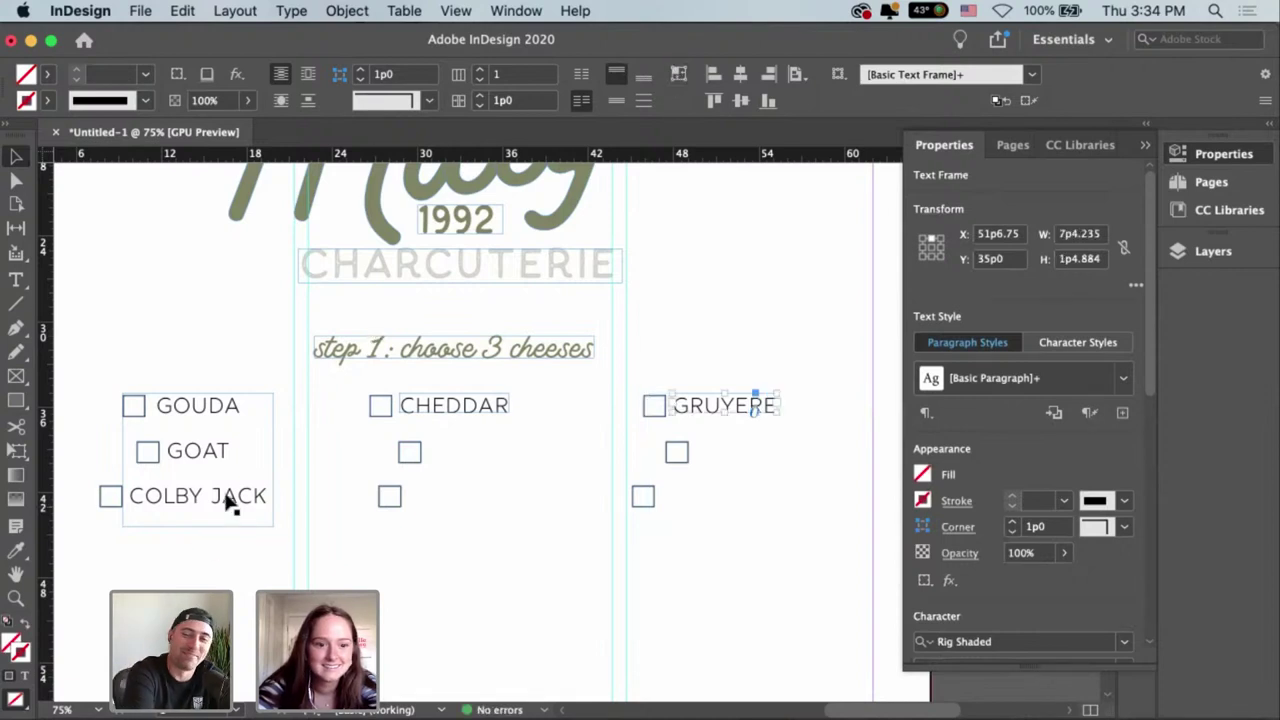
# Delete GOAT and COLBY JACK from the left list and fit the GOUDA frame.
pyautogui.doubleClick(250, 498)
pyautogui.moveTo(262, 498); pyautogui.dragTo(112, 468)
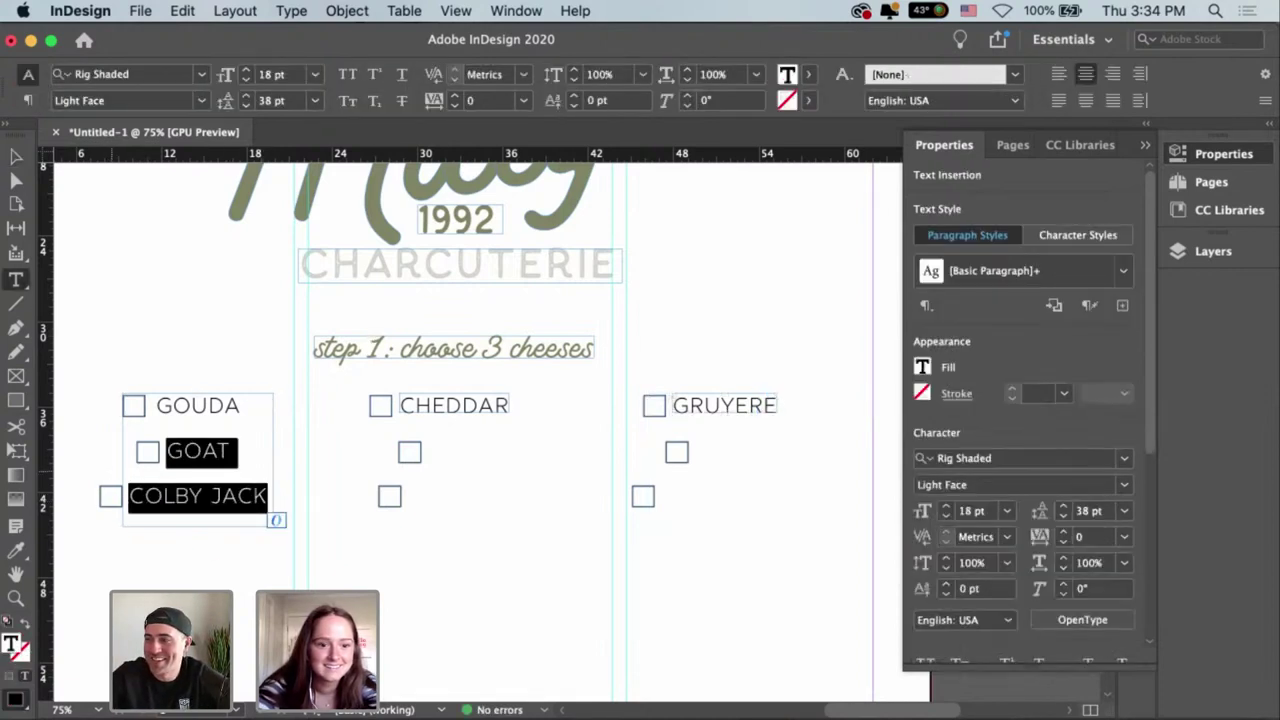
pyautogui.press('BackSpace')
pyautogui.press('Escape')
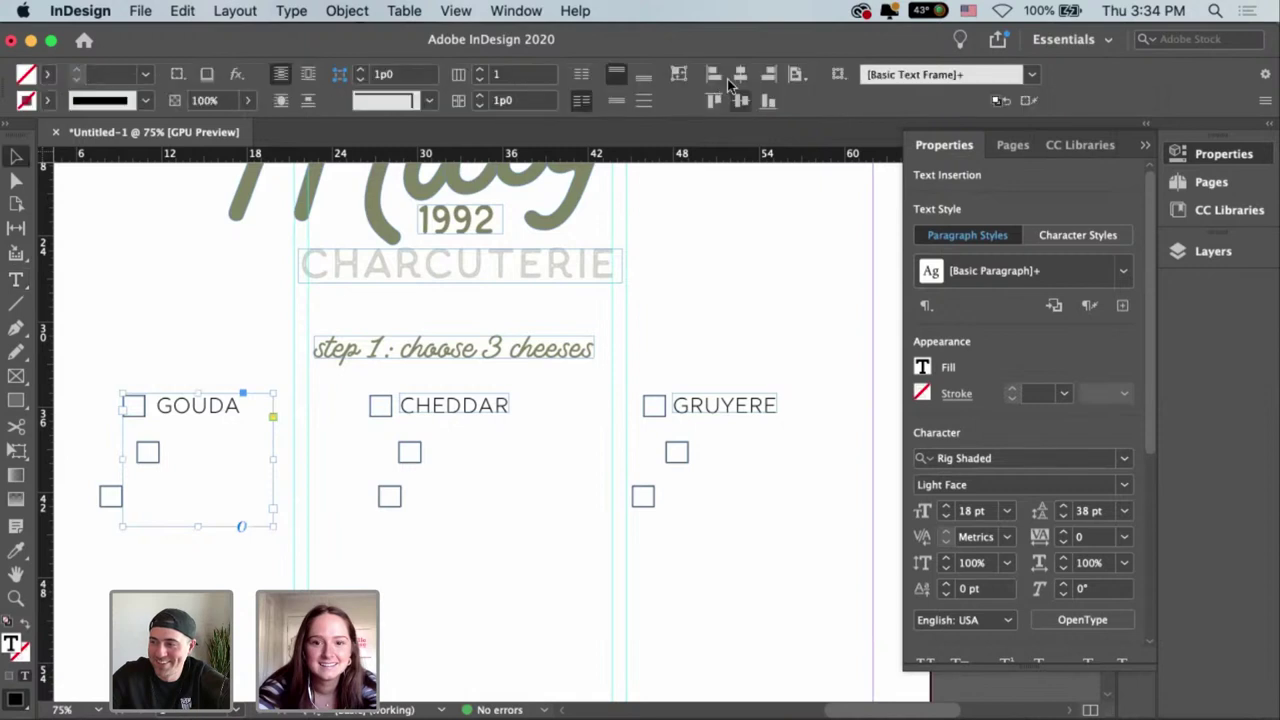
pyautogui.press('super+alt+c')
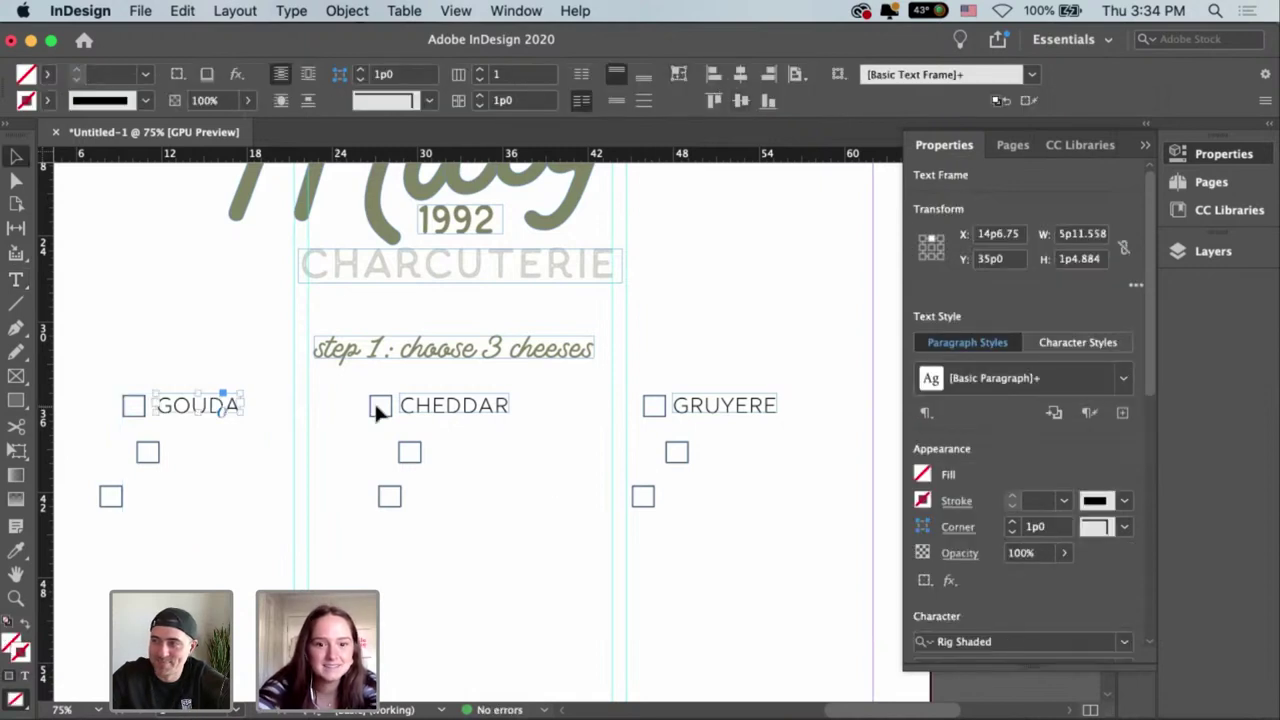
# Vertically center the top-row checkboxes and GOUDA, CHEDDAR, GRUYERE labels, aligned to the selection.
pyautogui.moveTo(810, 409); pyautogui.dragTo(127, 405)
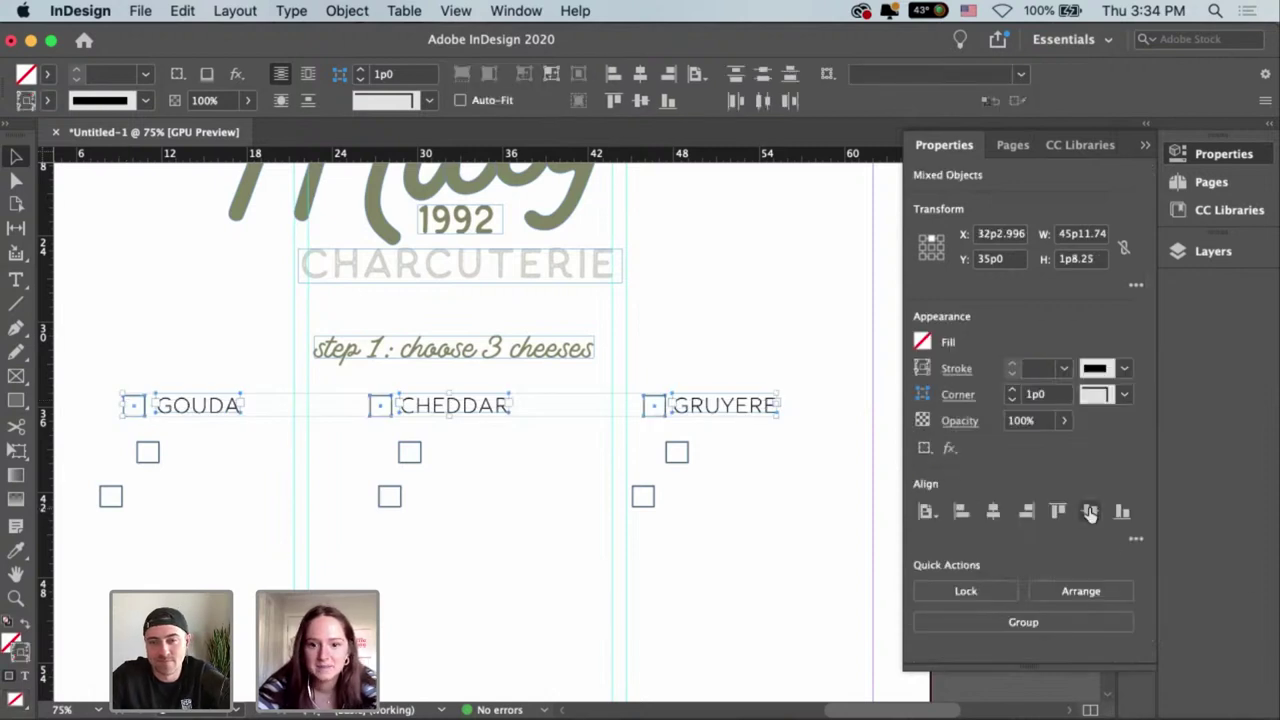
pyautogui.click(1090, 512)
pyautogui.press('super+z')
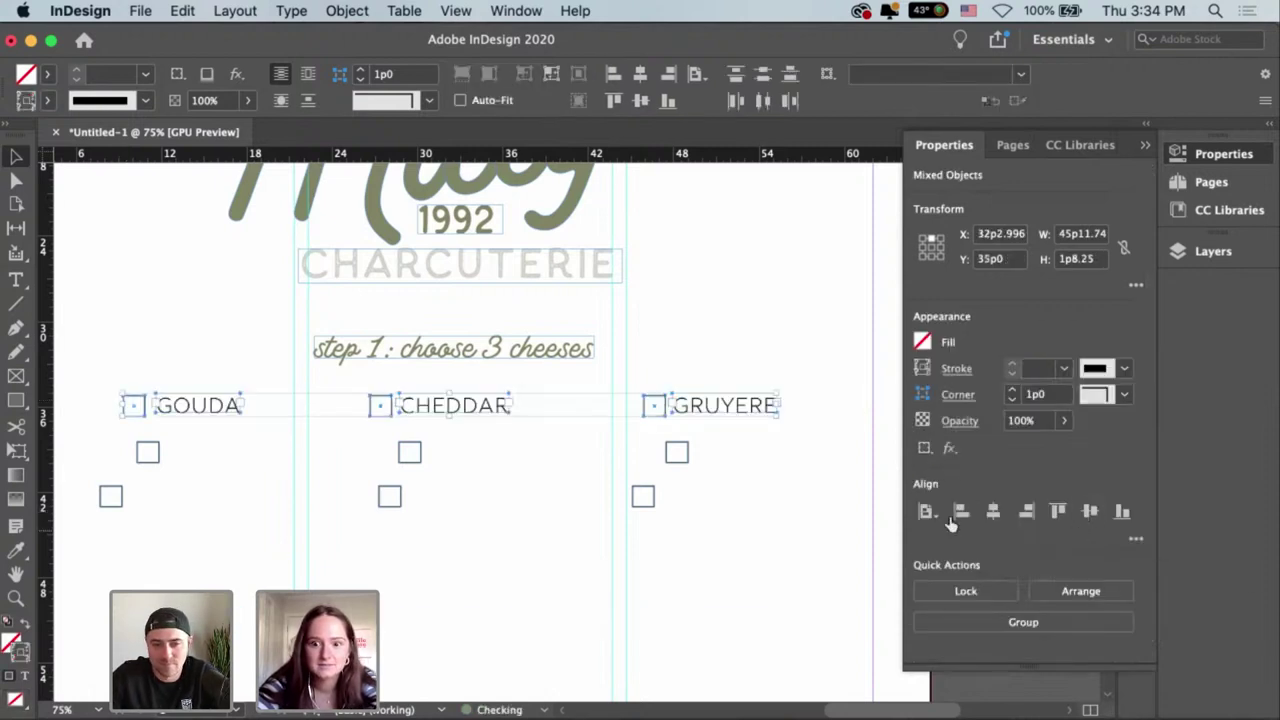
pyautogui.click(926, 512)
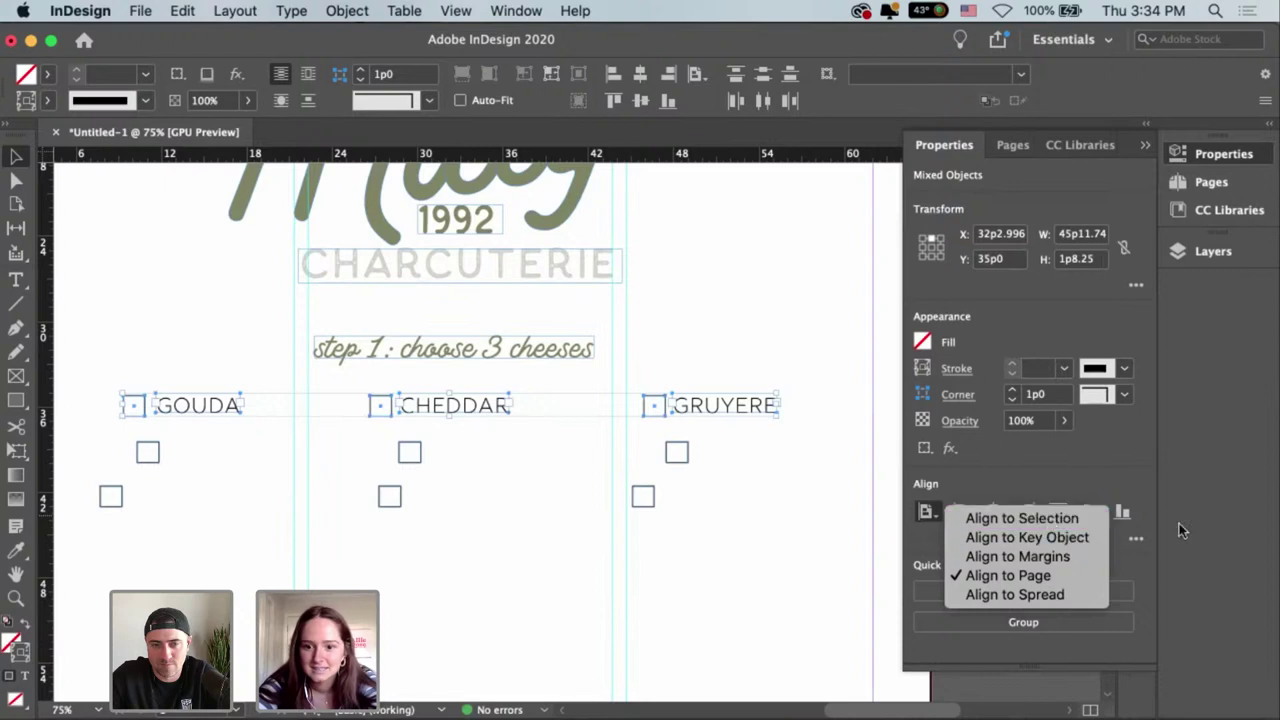
pyautogui.click(1020, 518)
pyautogui.click(1090, 512)
pyautogui.click(776, 470)
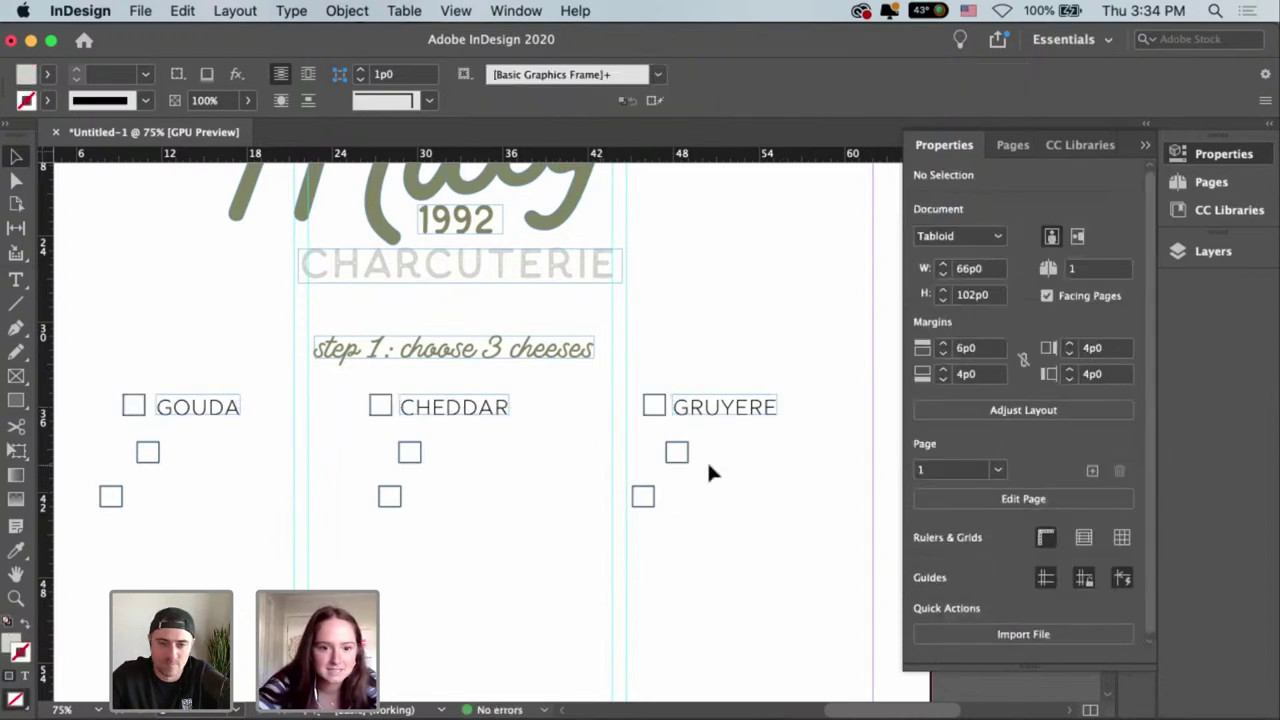
# Copy the GOUDA label beside the left column's second checkbox, retype it as BRIE, and fit the frame.
pyautogui.moveTo(165, 443); pyautogui.dragTo(255, 462)
pyautogui.doubleClick(188, 452)
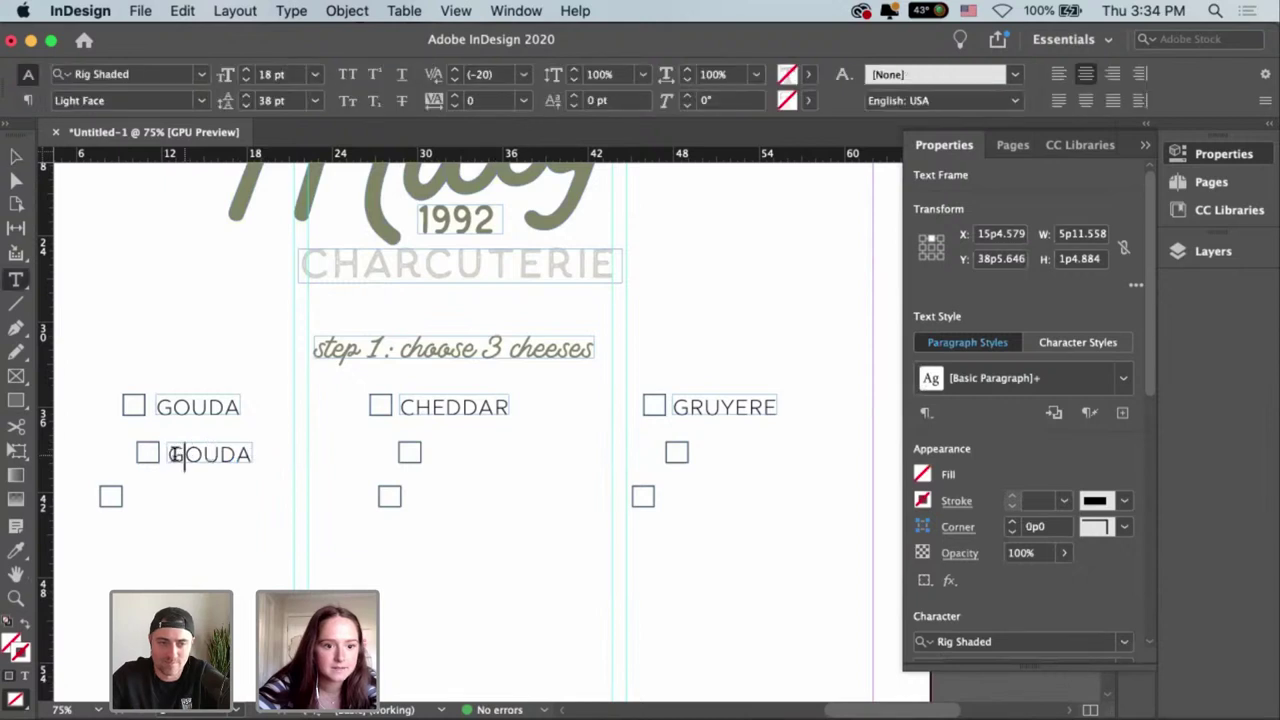
pyautogui.press('super+a')
pyautogui.write('BRIE')
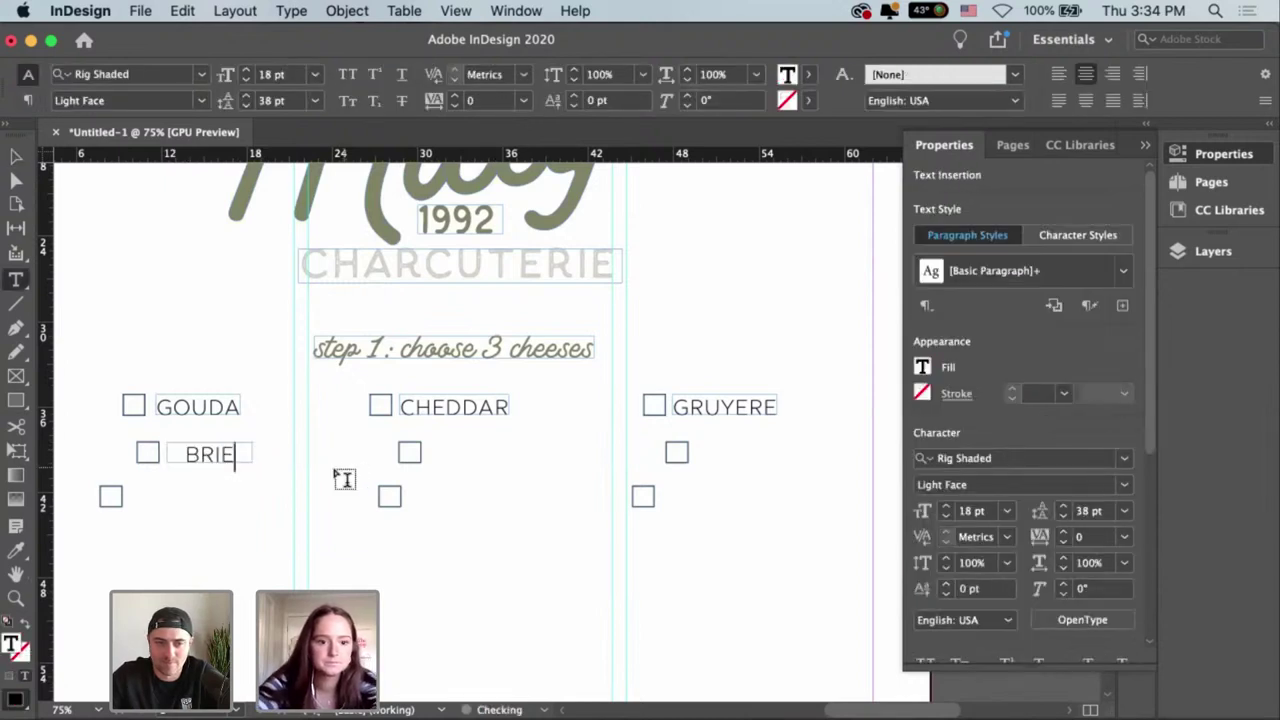
pyautogui.press('Escape')
pyautogui.click(679, 78)
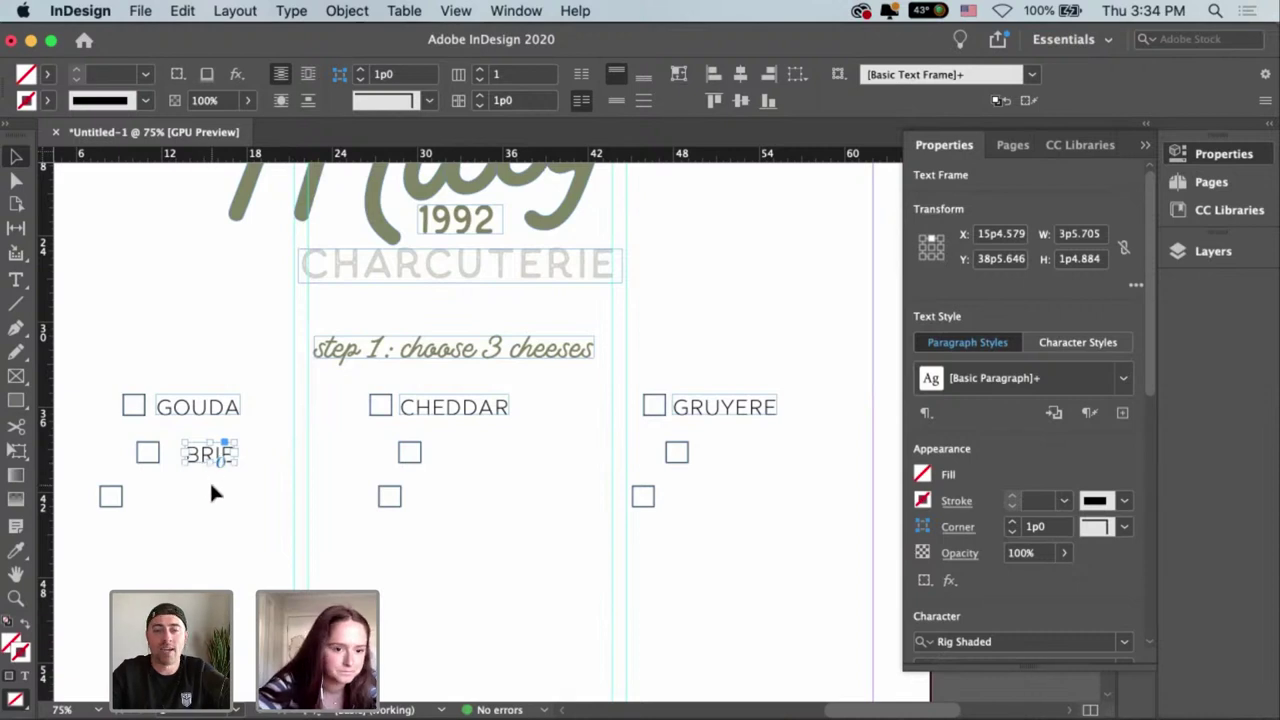
# Make a COLBY JACK label beside the left column's third checkbox, fitted to its text.
pyautogui.moveTo(206, 457); pyautogui.dragTo(155, 506)
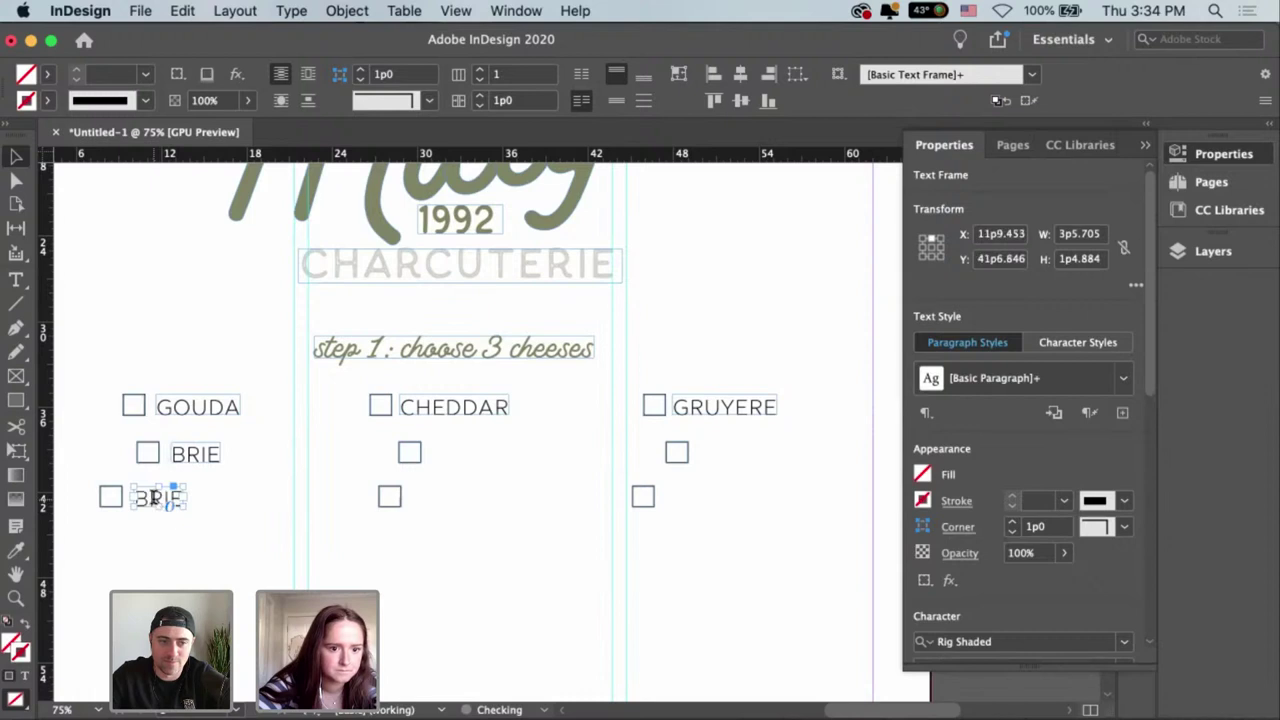
pyautogui.doubleClick(155, 500)
pyautogui.hotkey('ctrl', 'a')
pyautogui.press('BackSpace')
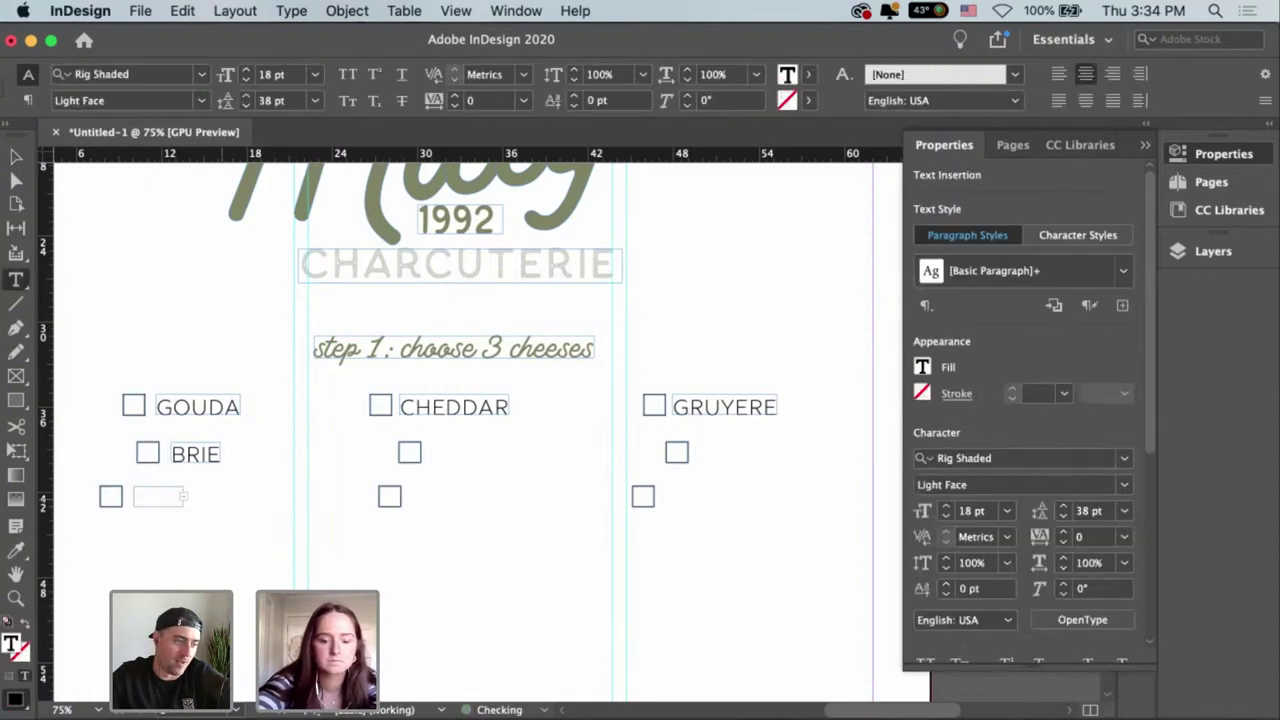
pyautogui.press('Escape')
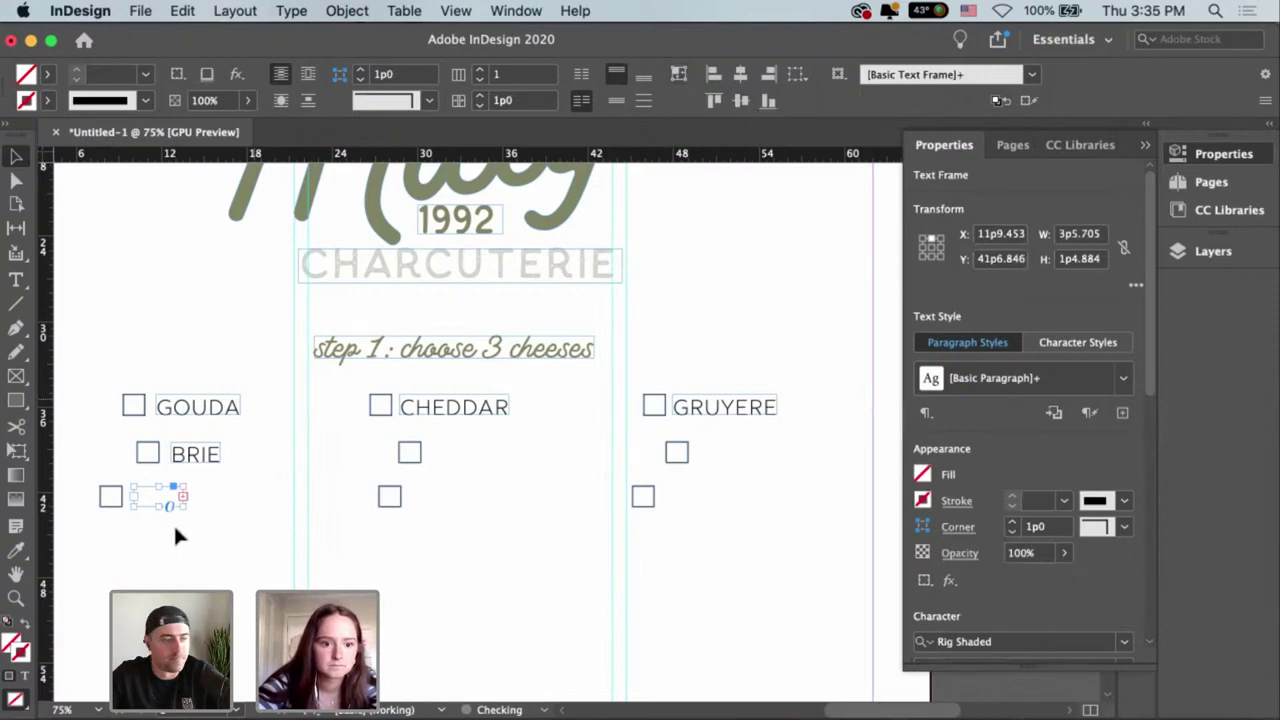
pyautogui.moveTo(183, 506); pyautogui.dragTo(328, 521)
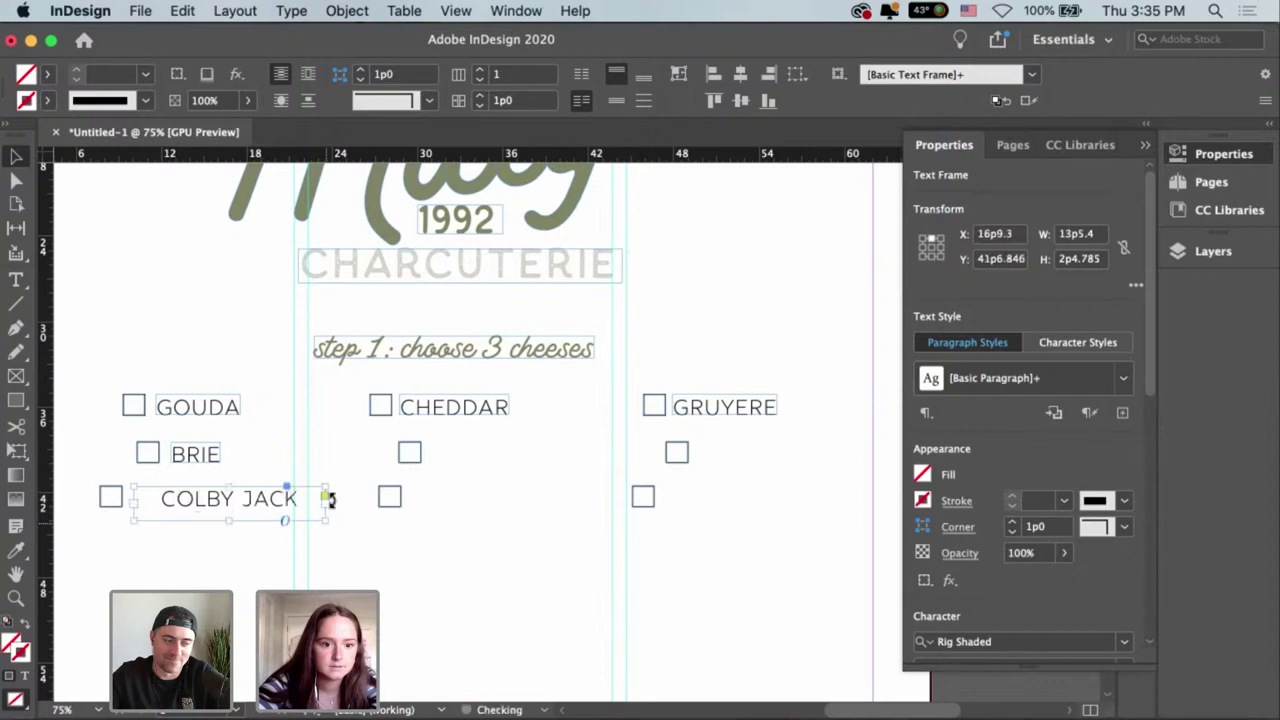
pyautogui.click(678, 76)
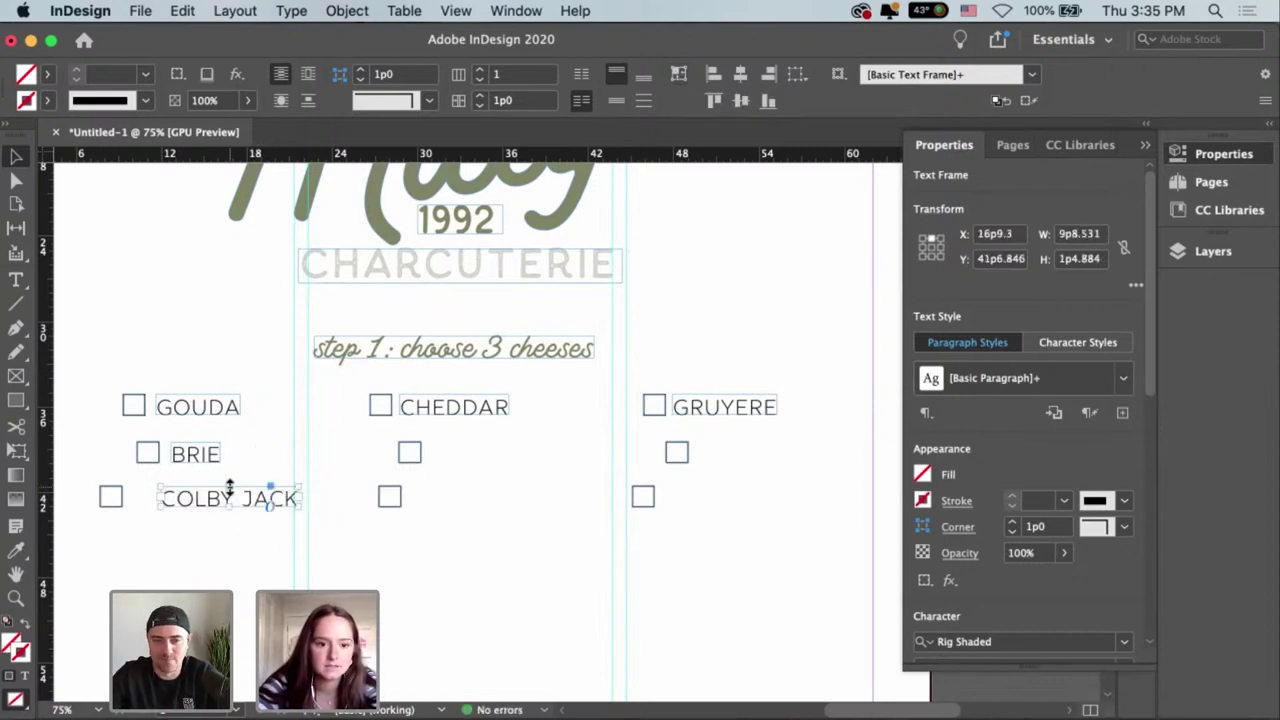
pyautogui.moveTo(257, 509); pyautogui.dragTo(226, 512)
pyautogui.click(525, 544)
# Copy the CHEDDAR label down to the middle column's second row and retype it as FETA.
pyautogui.hscroll(1, 525, 544)
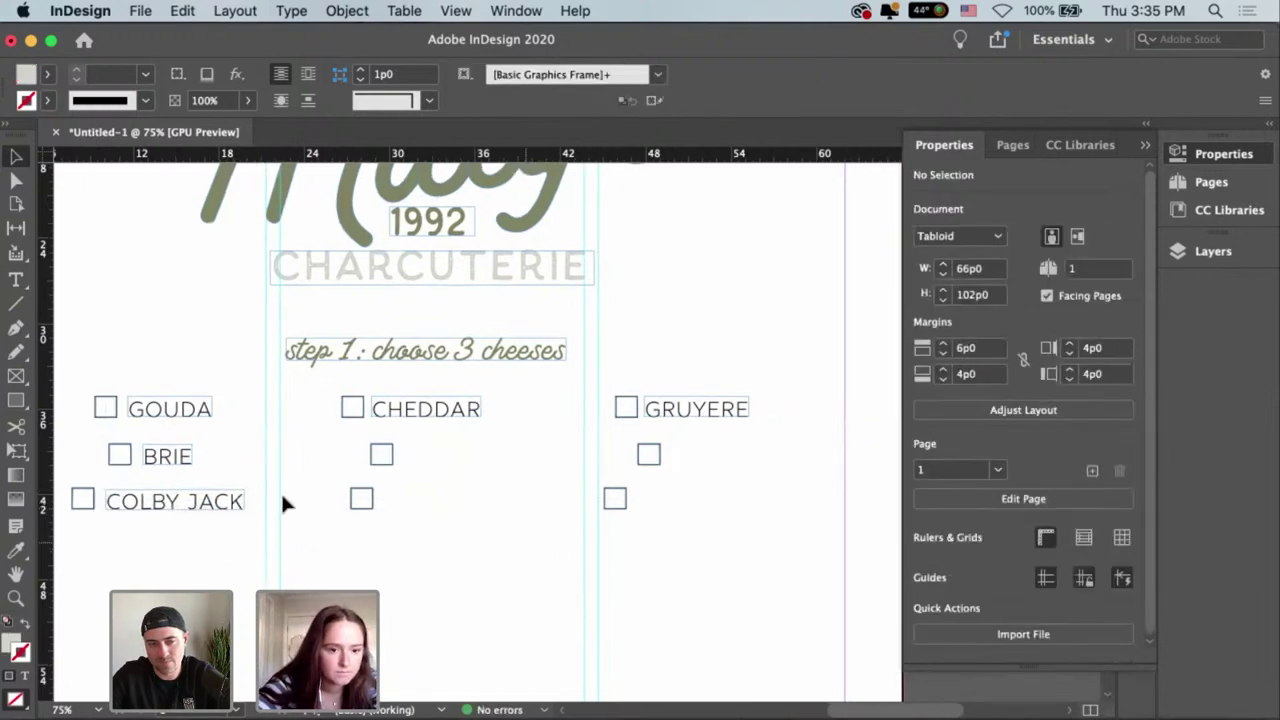
pyautogui.moveTo(444, 412); pyautogui.dragTo(471, 455)
pyautogui.doubleClick(465, 462)
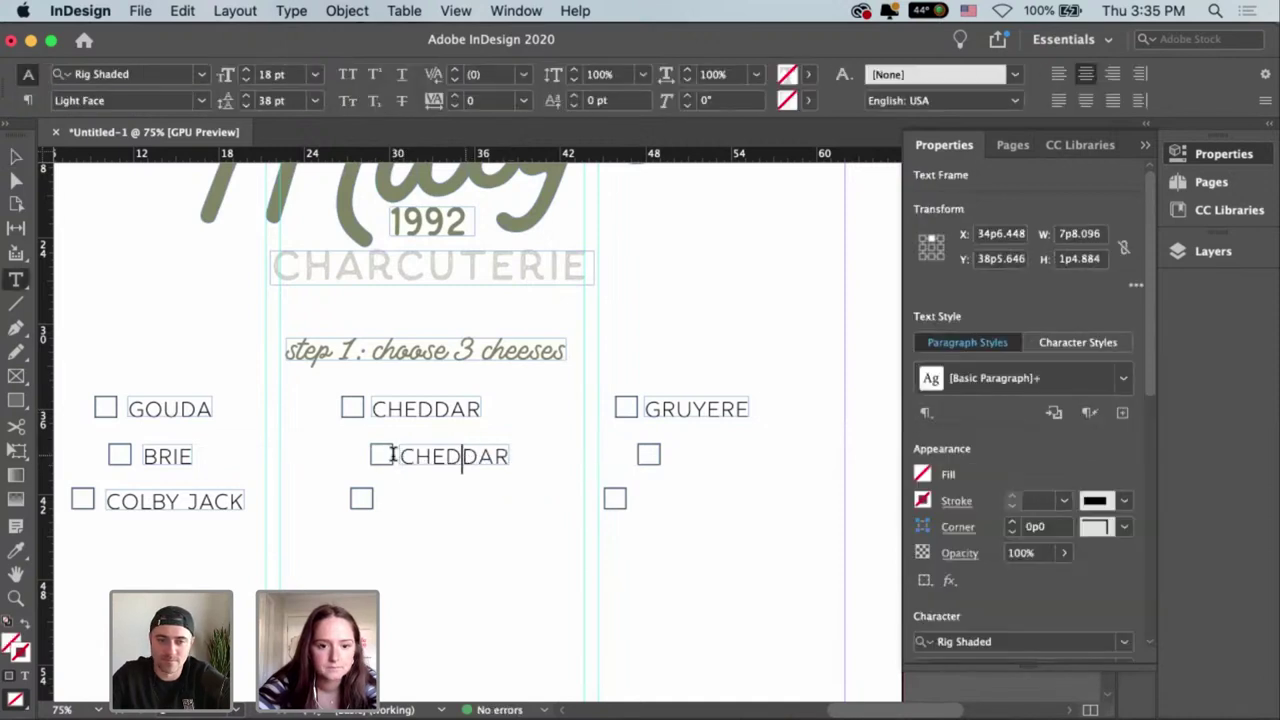
pyautogui.moveTo(391, 455); pyautogui.dragTo(580, 466)
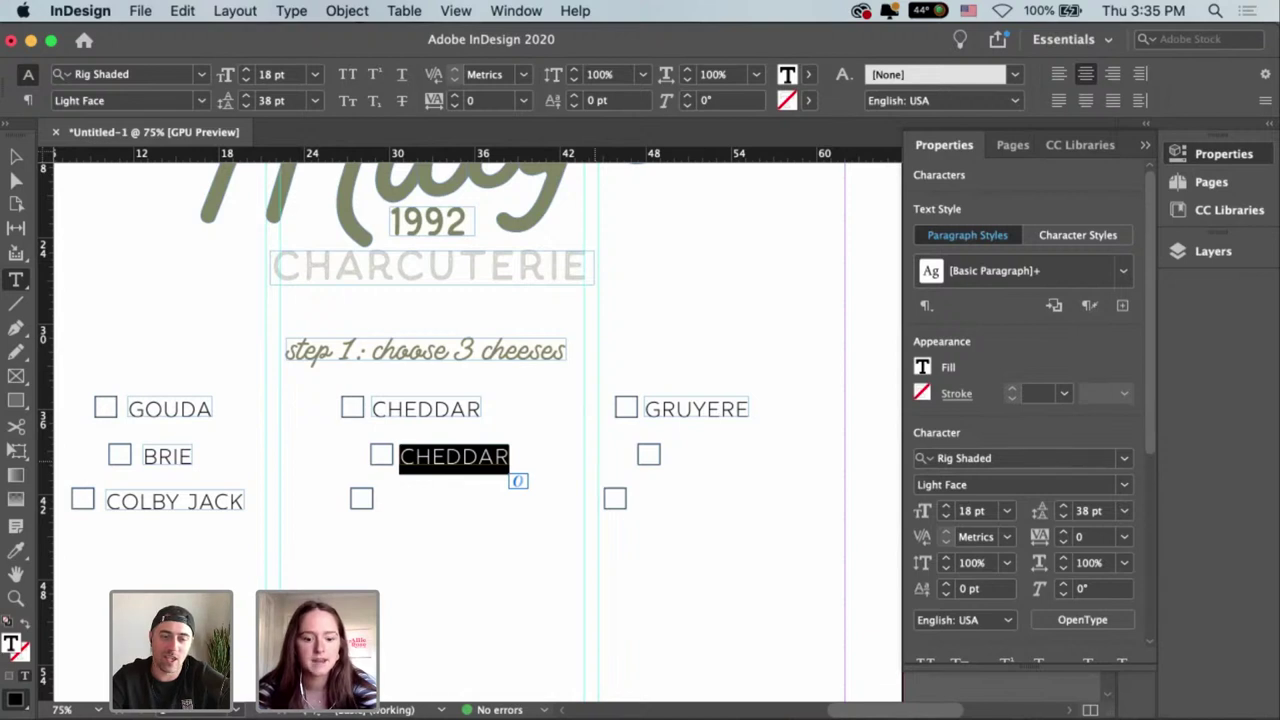
pyautogui.write('FETA')
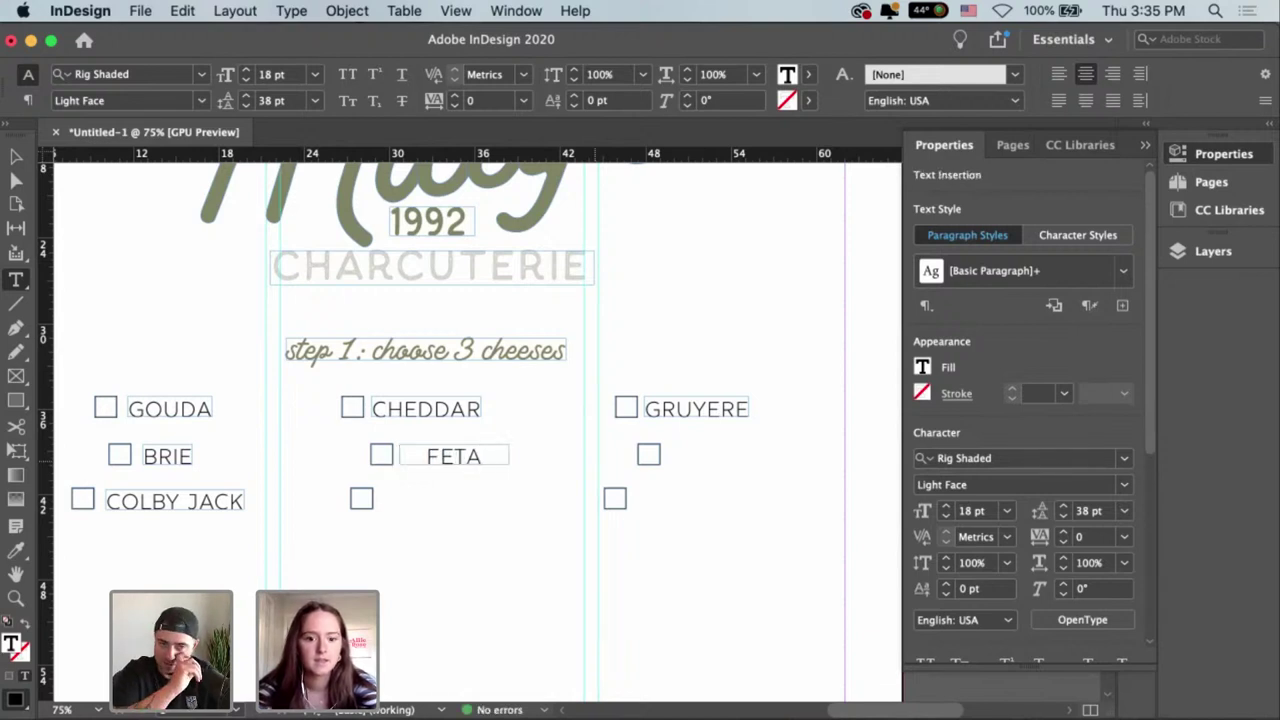
pyautogui.press('Escape')
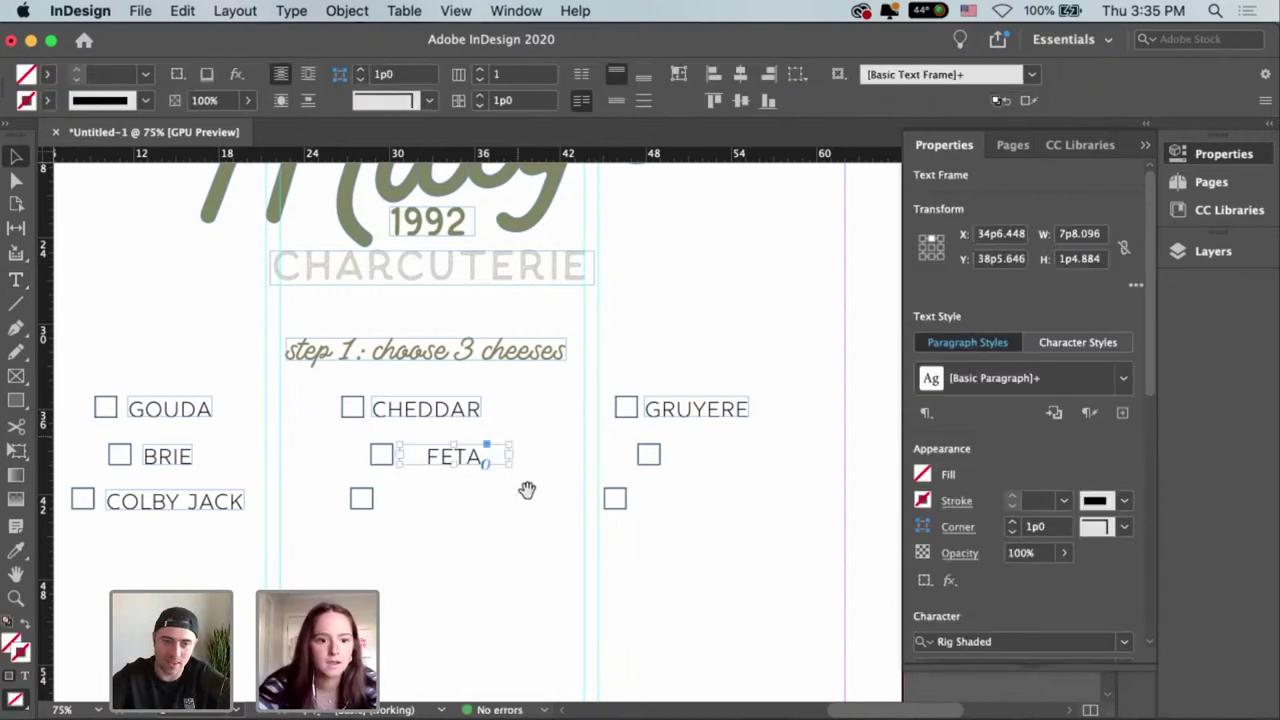
pyautogui.moveTo(527, 490); pyautogui.dragTo(701, 494)
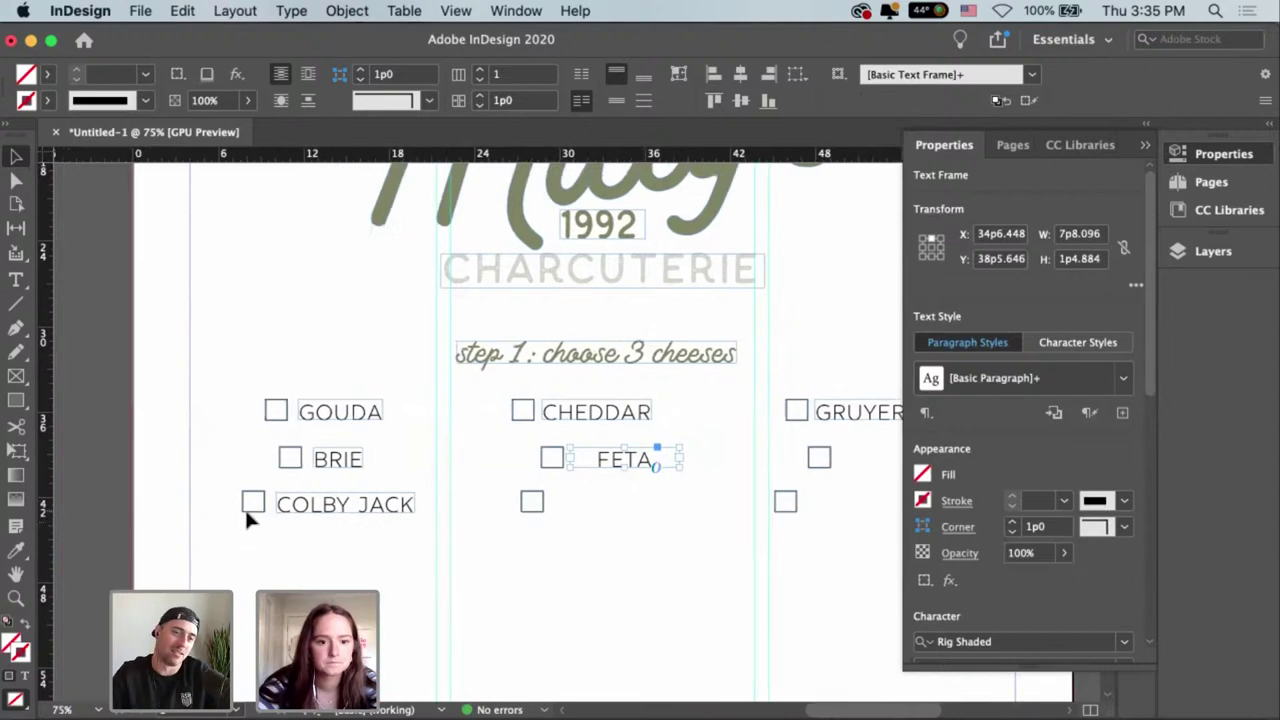
# Shift the left checkboxes left and left-align the GOUDA, BRIE and COLBY JACK labels.
pyautogui.moveTo(249, 505); pyautogui.dragTo(289, 458)
pyautogui.keyDown('shift'); pyautogui.click(262, 410); pyautogui.keyUp('shift')
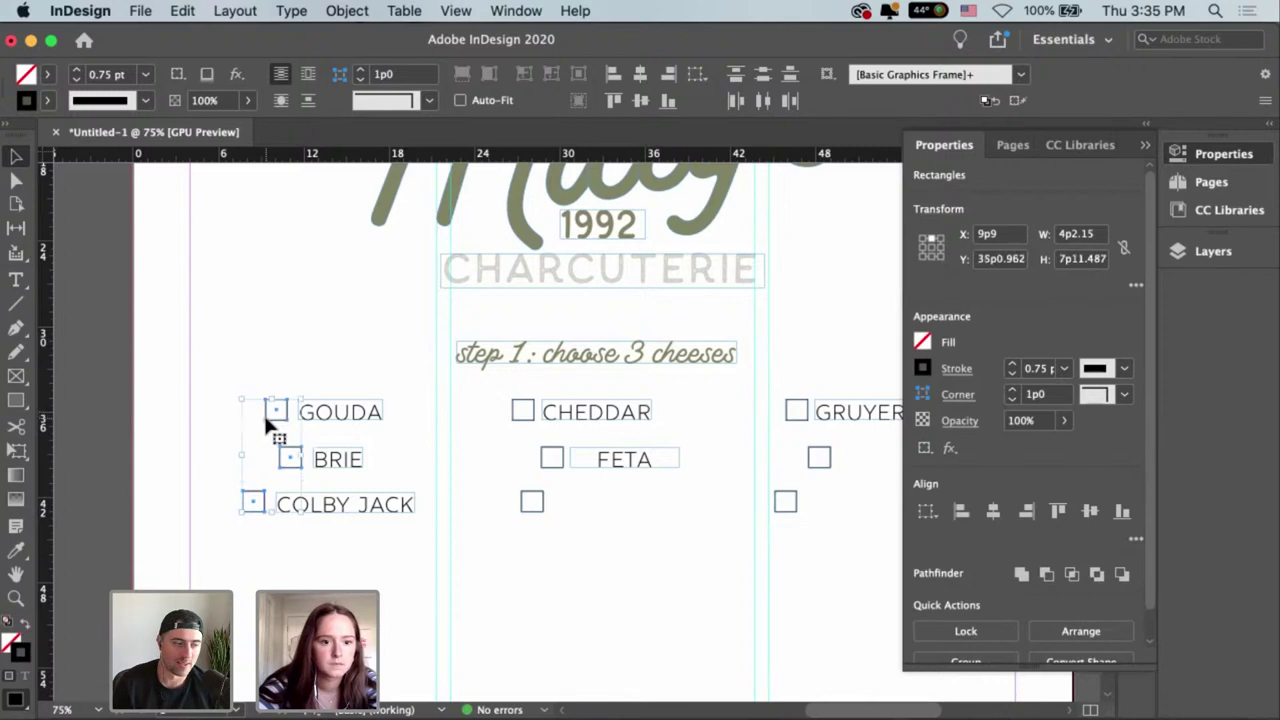
pyautogui.moveTo(259, 405); pyautogui.dragTo(224, 412)
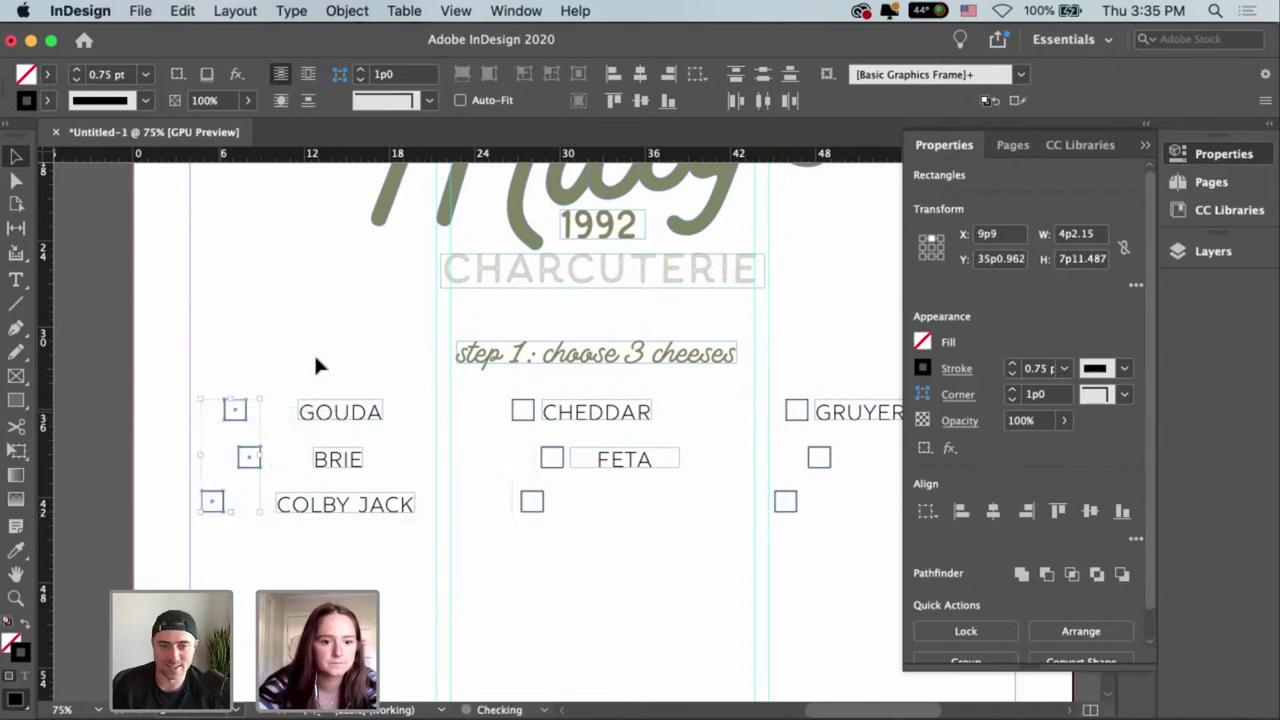
pyautogui.click(352, 541)
pyautogui.moveTo(352, 541); pyautogui.dragTo(350, 380)
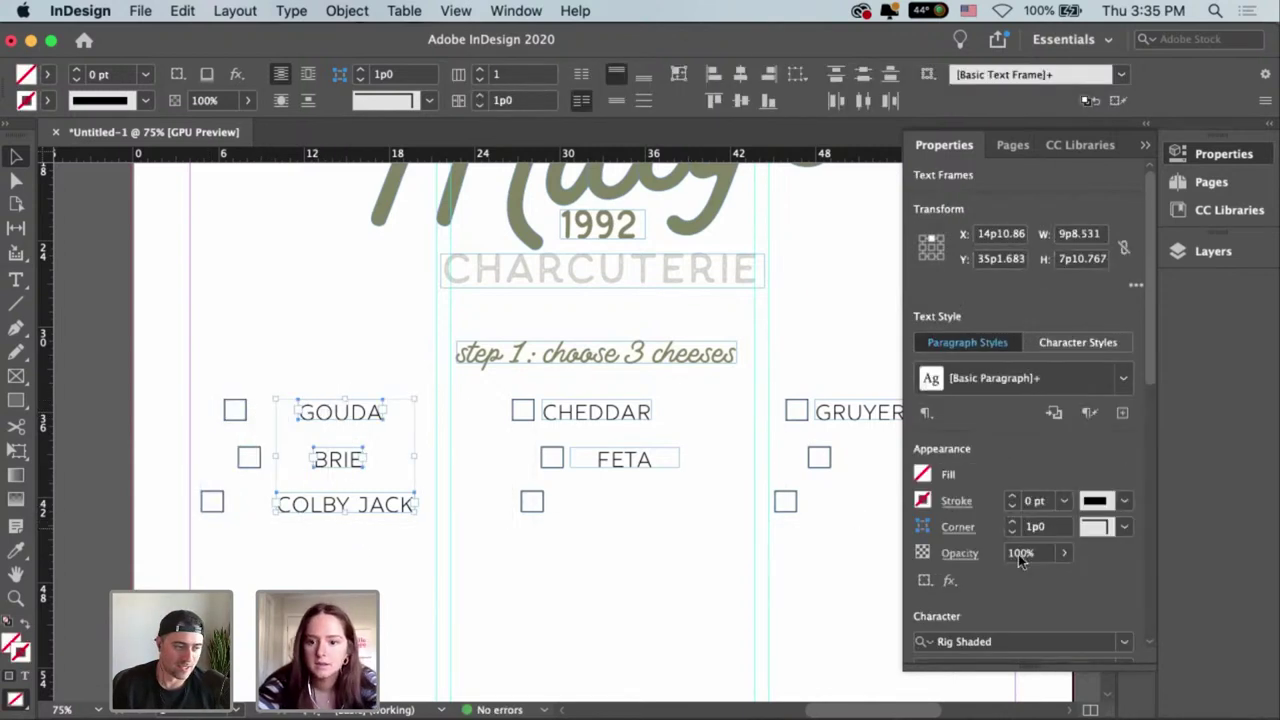
pyautogui.scroll(-10, 1163, 395)
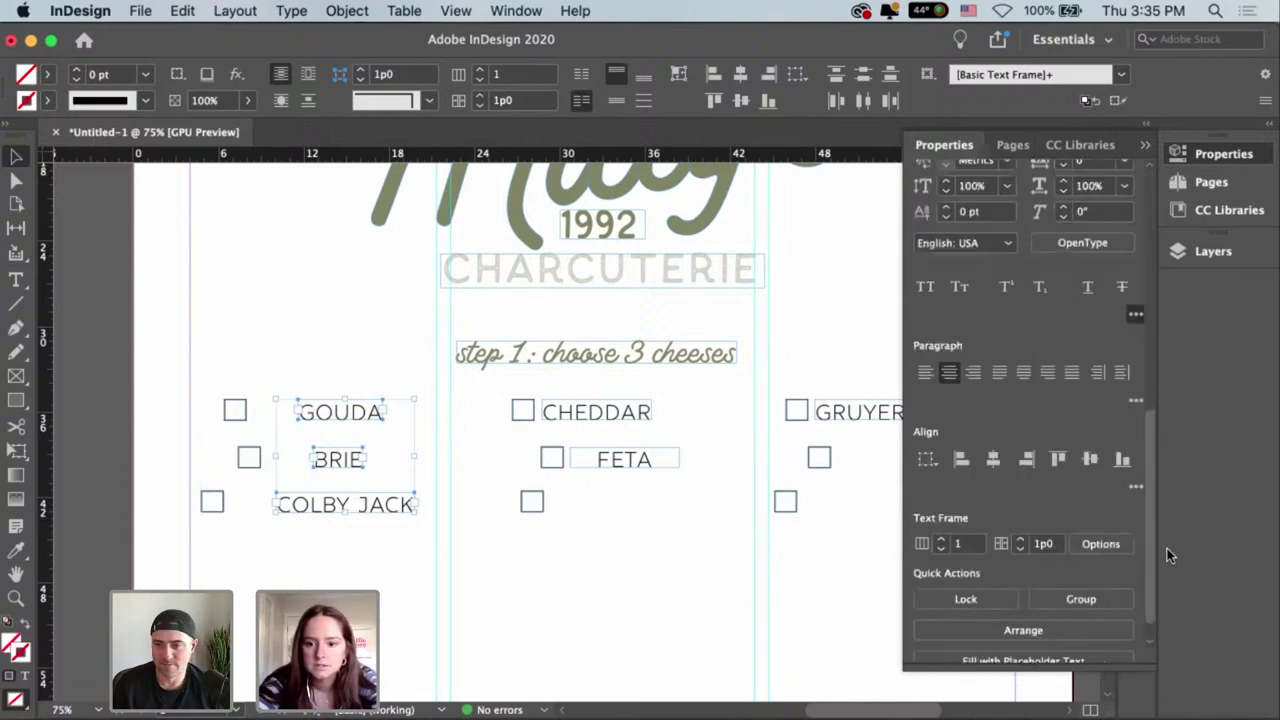
pyautogui.click(961, 457)
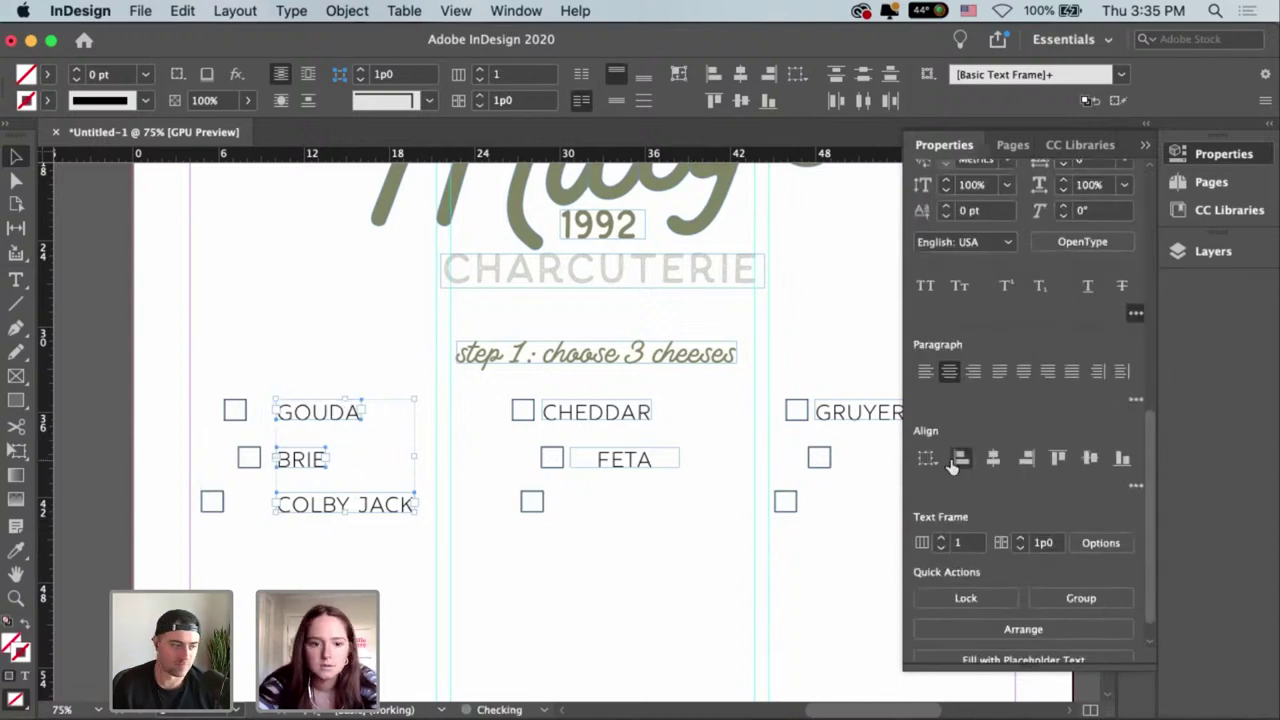
pyautogui.click(312, 522)
# Line up the COLBY JACK and GOUDA checkboxes with BRIE's checkbox in one column.
pyautogui.moveTo(221, 508); pyautogui.dragTo(258, 508)
pyautogui.moveTo(240, 398); pyautogui.dragTo(254, 411)
pyautogui.click(308, 353)
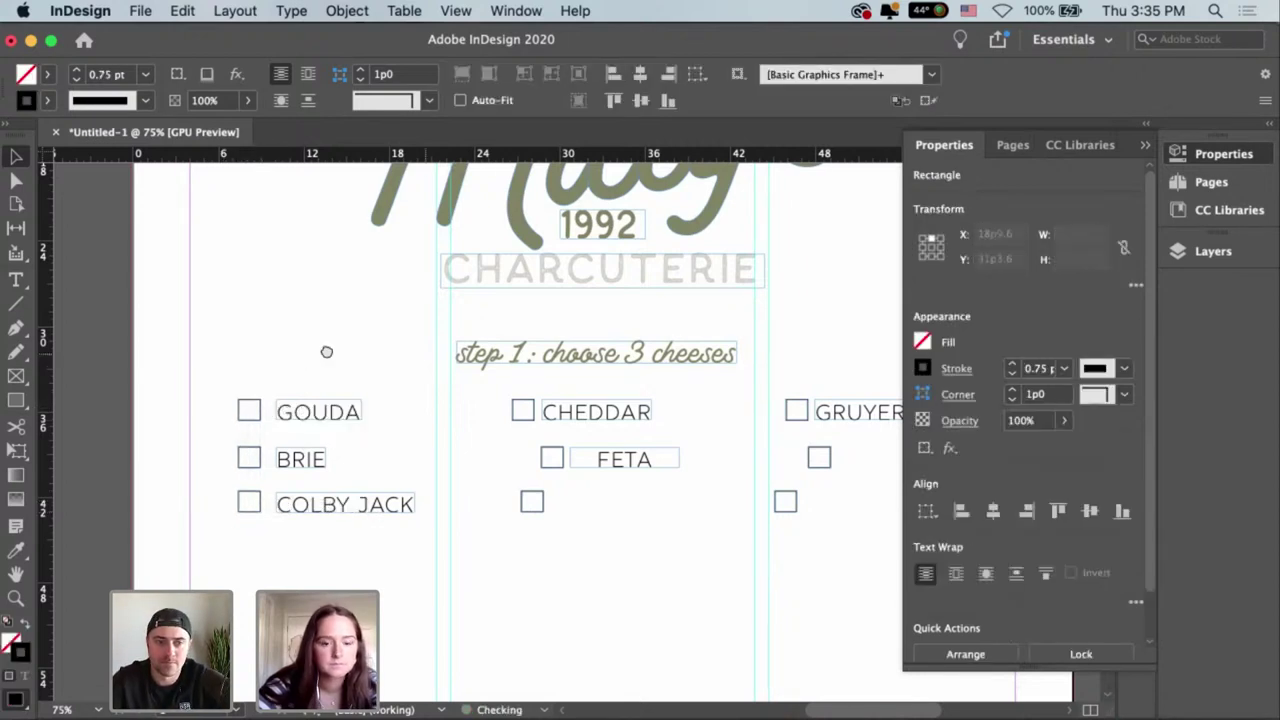
pyautogui.hscroll(4, 300, 345)
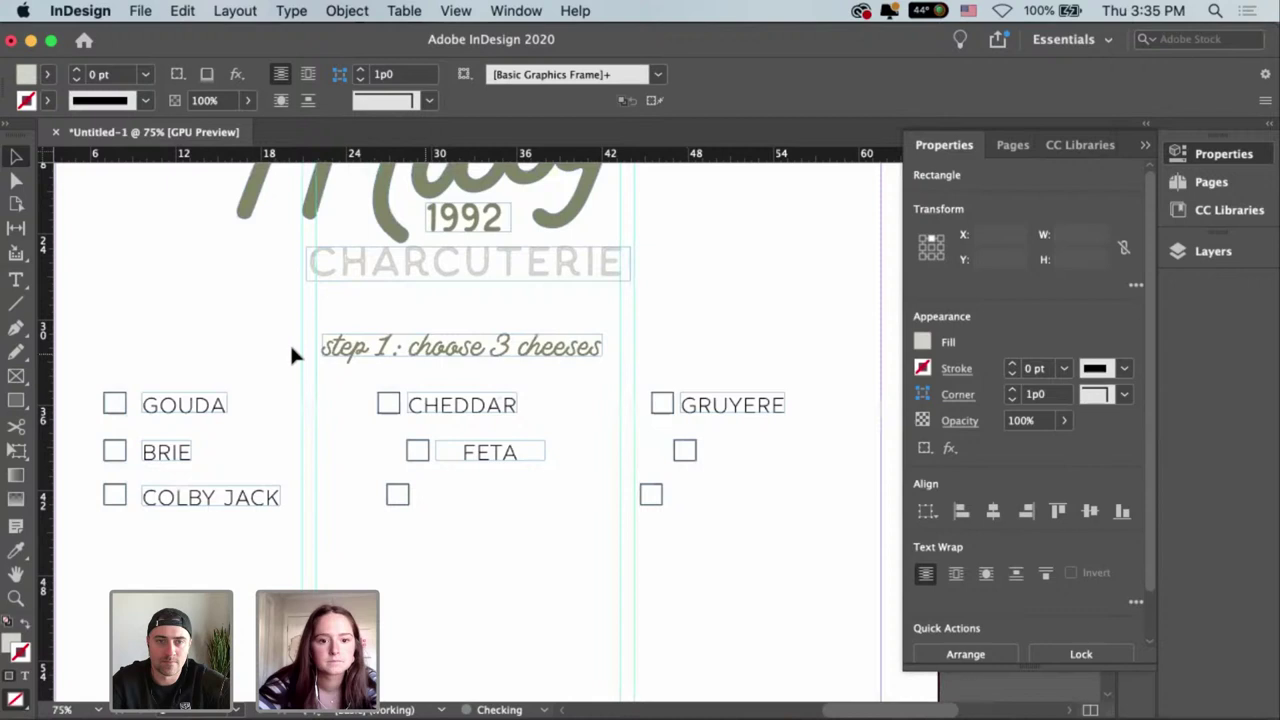
# Line up the FETA and empty middle checkboxes under CHEDDAR's and move the FETA label beside its box.
pyautogui.click(405, 451)
pyautogui.click(400, 451)
pyautogui.click(398, 451)
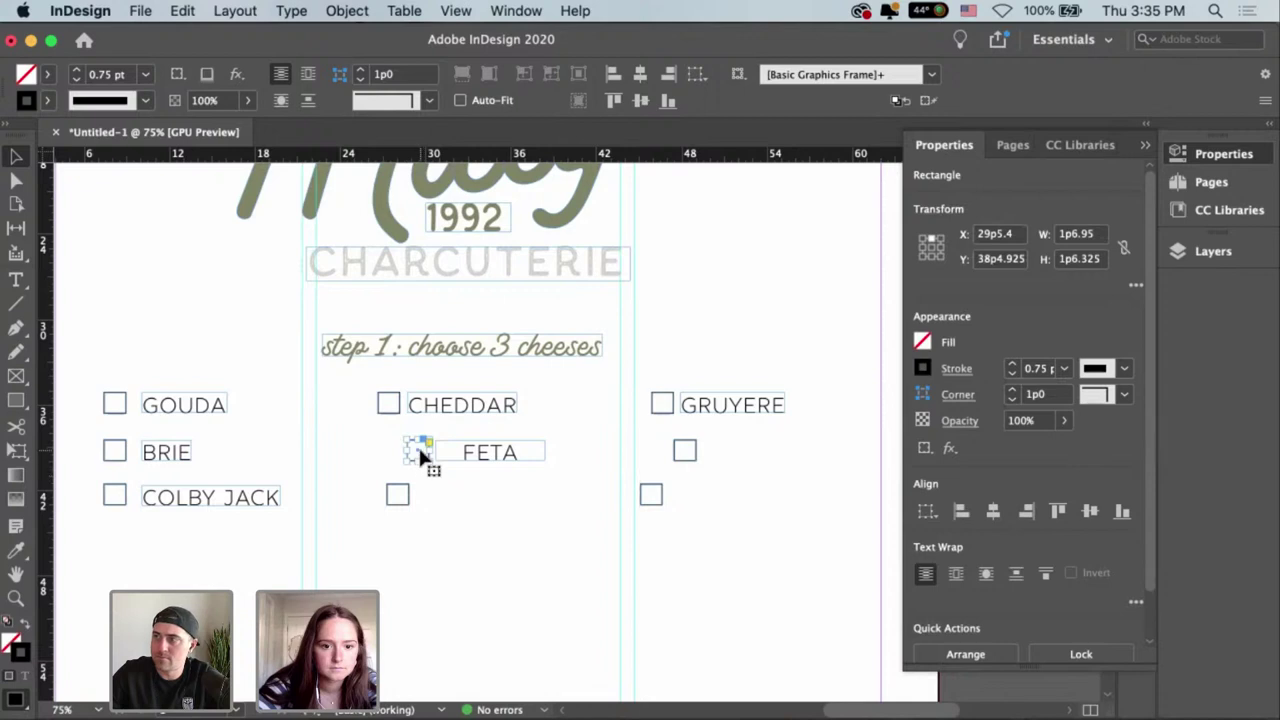
pyautogui.moveTo(418, 448); pyautogui.dragTo(391, 446)
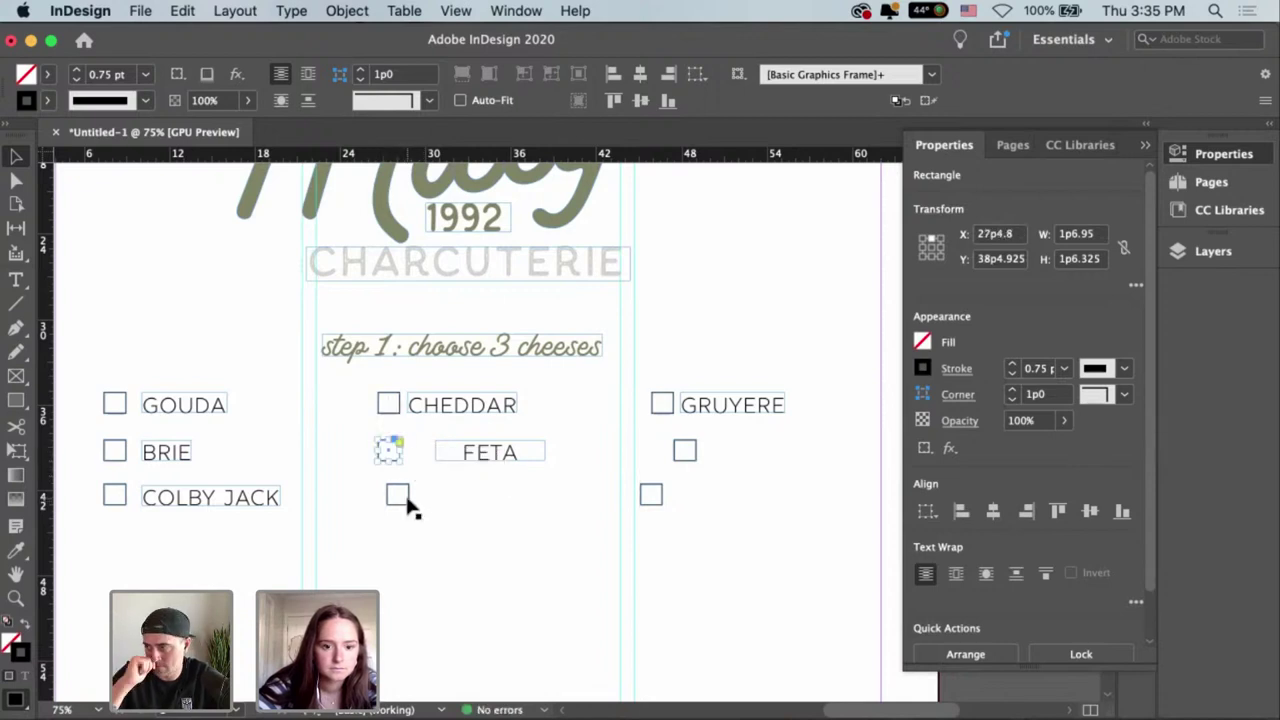
pyautogui.moveTo(408, 505); pyautogui.dragTo(400, 502)
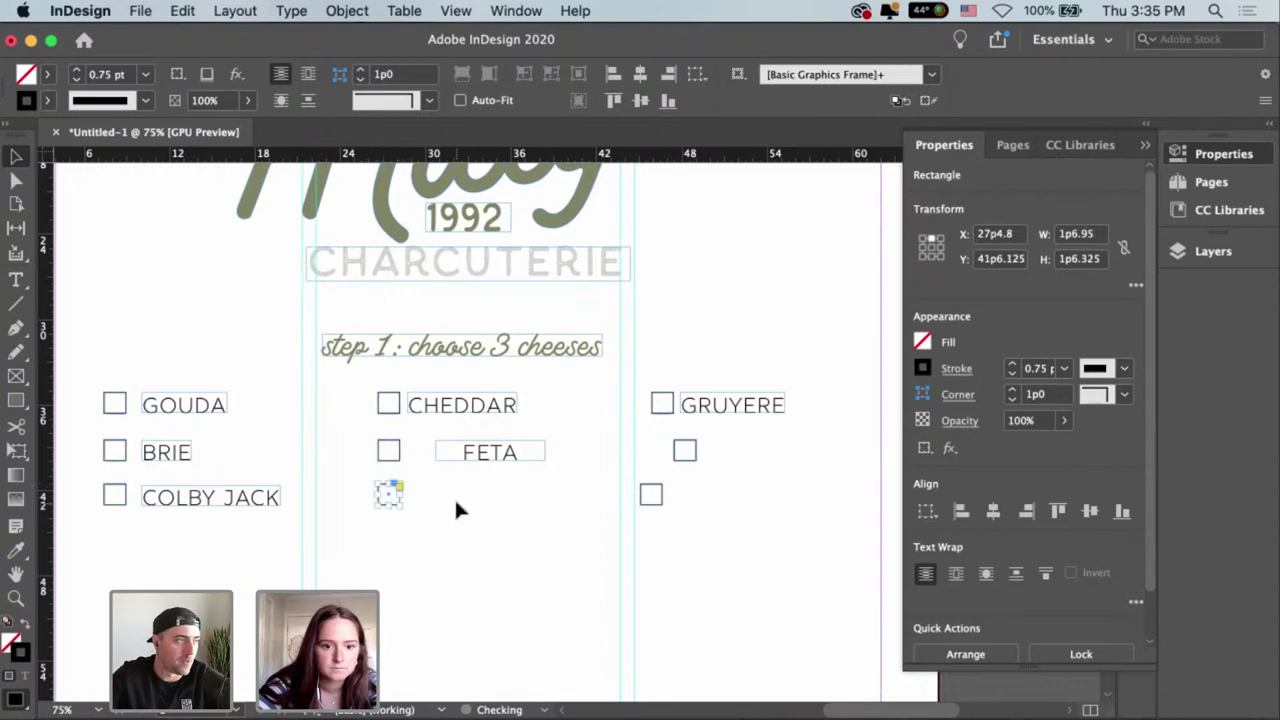
pyautogui.click(490, 455)
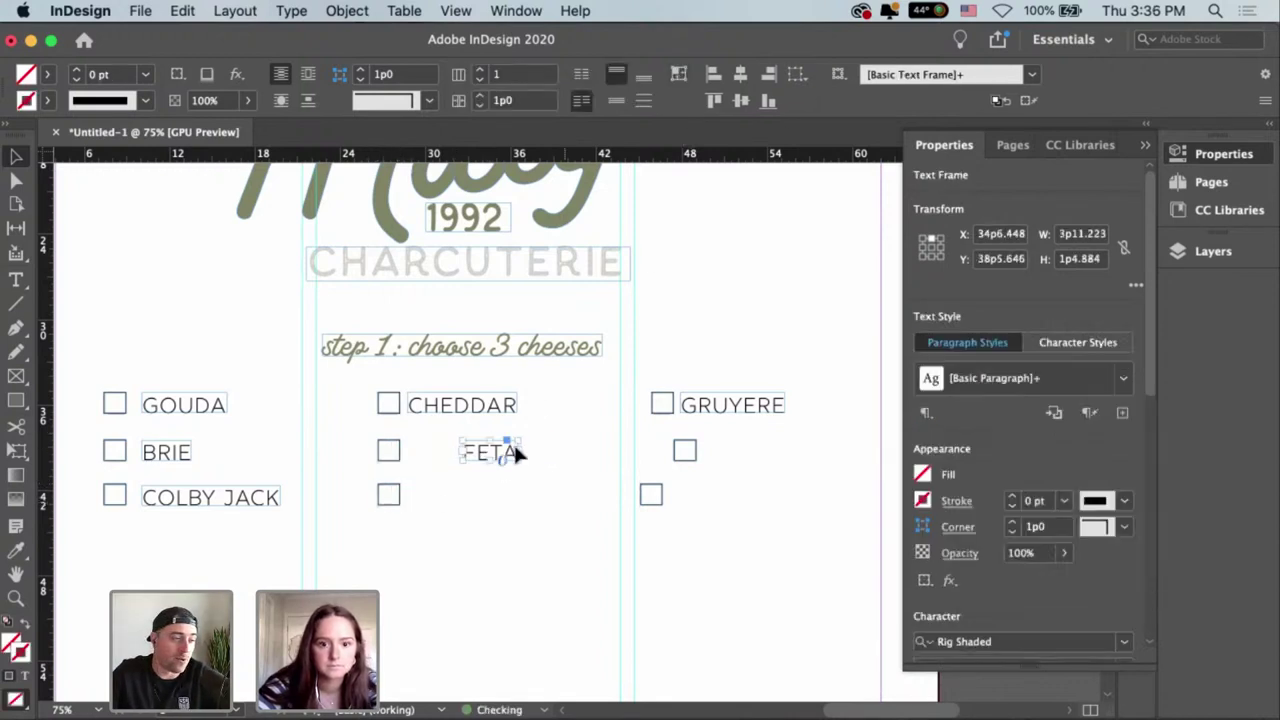
pyautogui.moveTo(497, 453); pyautogui.dragTo(491, 511)
pyautogui.click(470, 497)
# Turn the copied third-row label into PARMESAN, fit its frame, and place it by its checkbox.
pyautogui.doubleClick(418, 497)
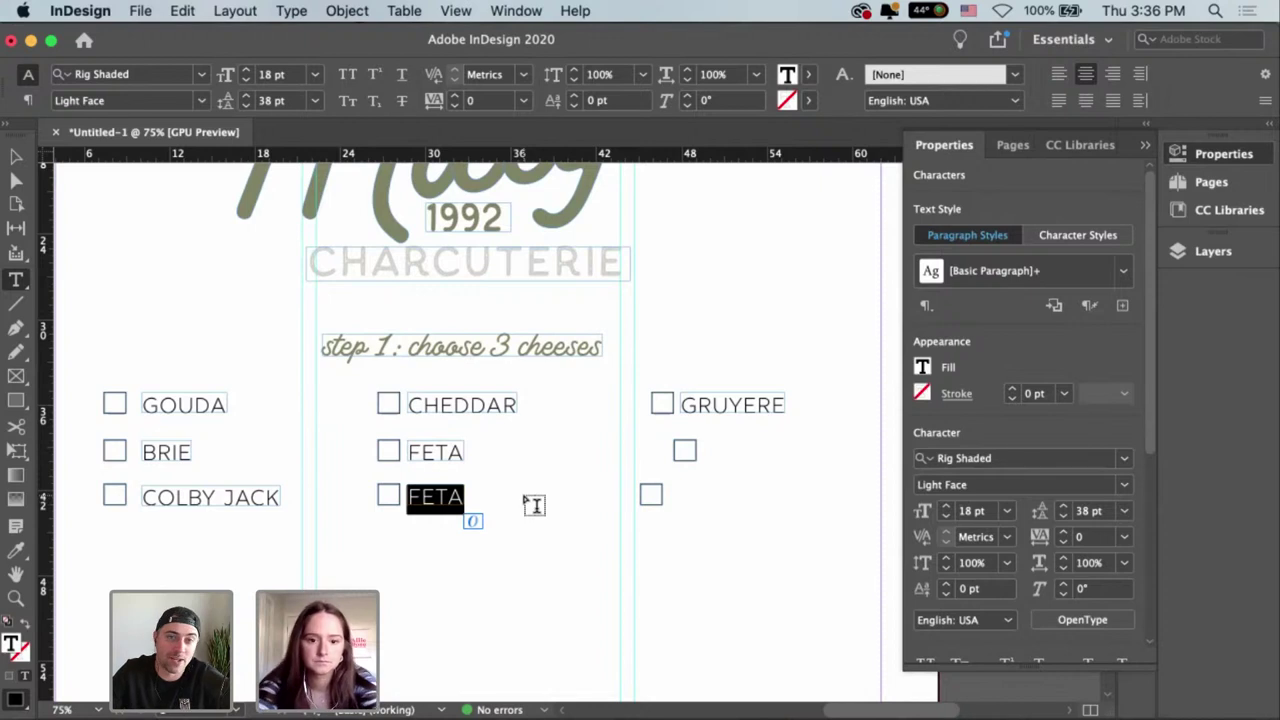
pyautogui.write('P')
pyautogui.press('BackSpace')
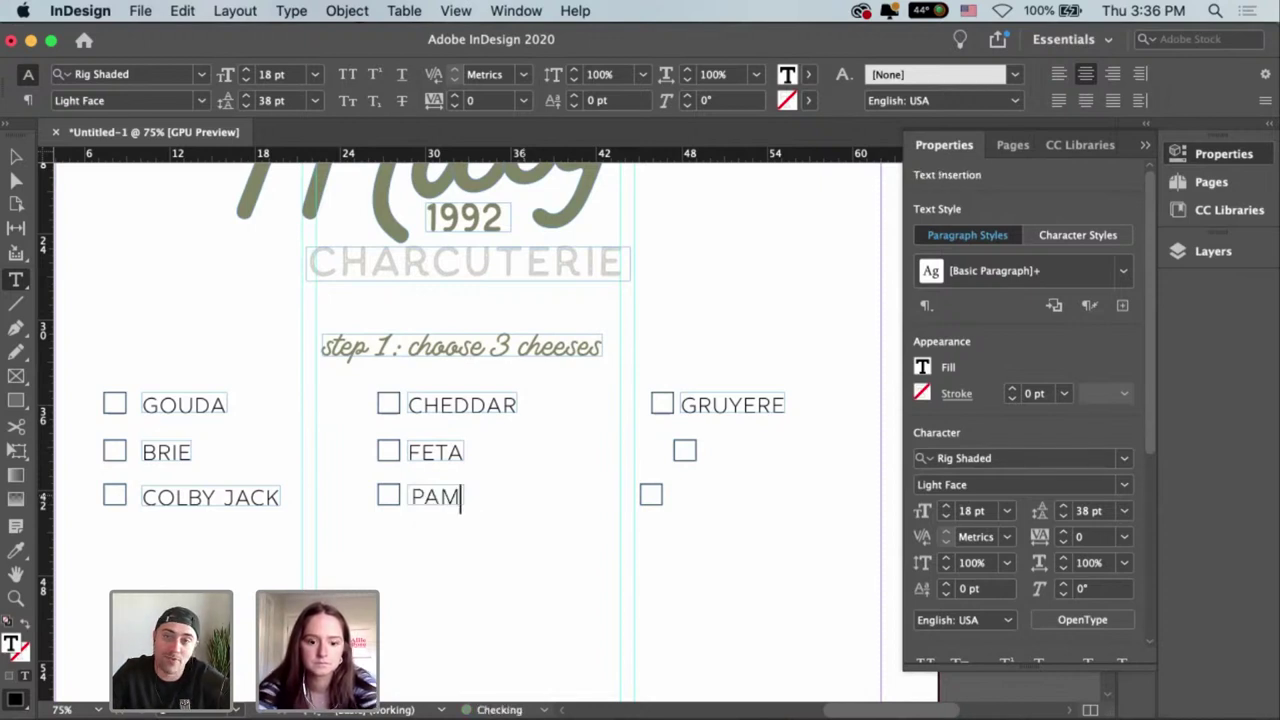
pyautogui.write('PAM')
pyautogui.press('BackSpace')
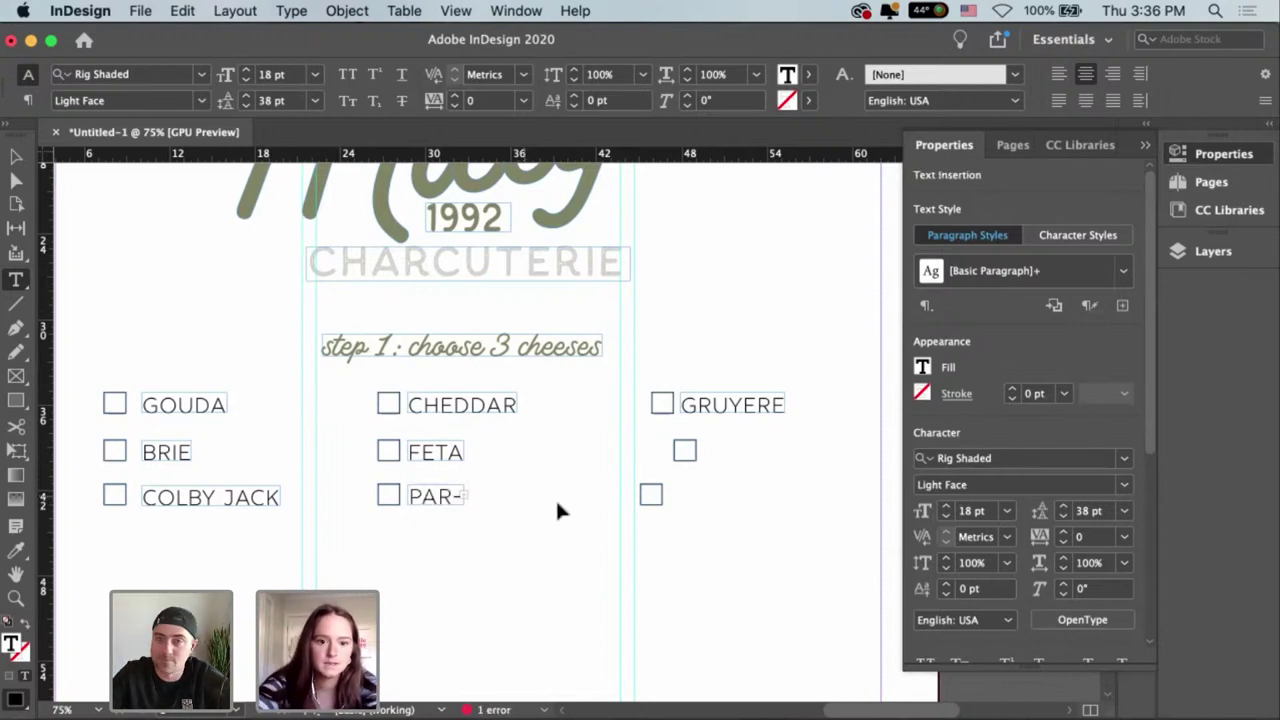
pyautogui.press('Escape')
pyautogui.moveTo(470, 505); pyautogui.dragTo(596, 524)
pyautogui.click(680, 76)
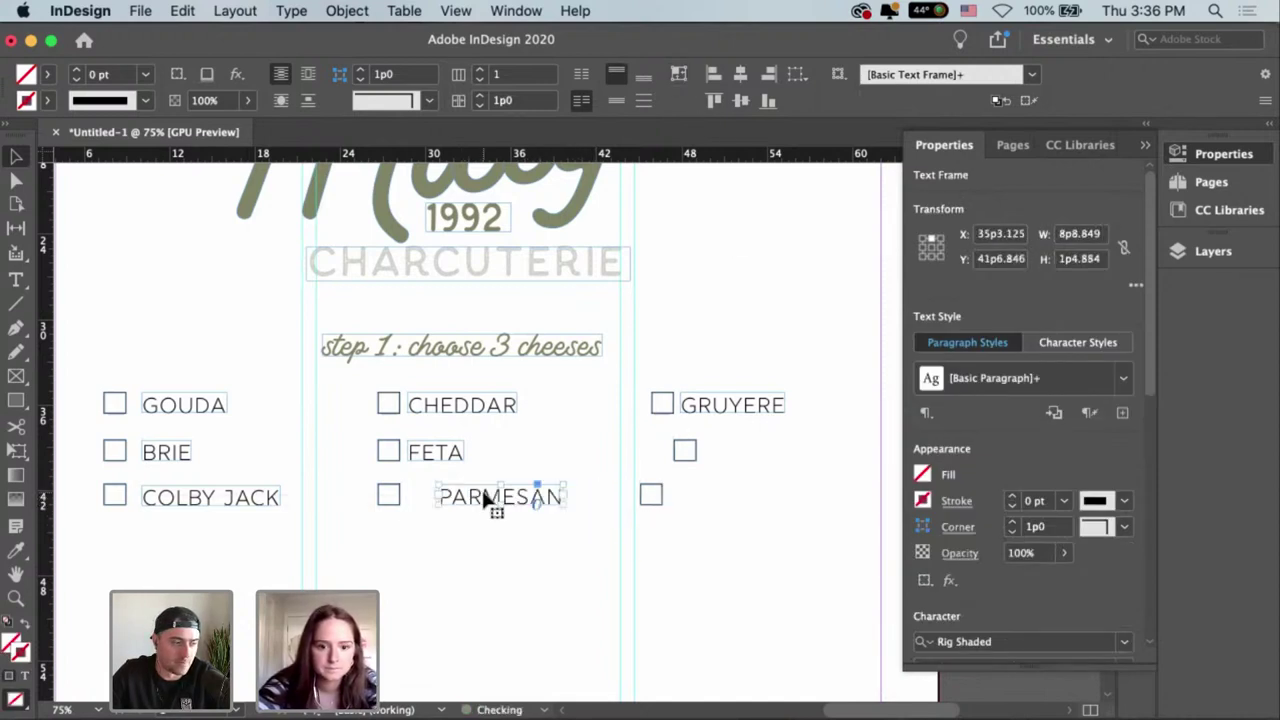
pyautogui.moveTo(486, 500); pyautogui.dragTo(420, 505)
# Left-align the CHEDDAR, FETA and PARMESAN labels and nudge the middle checkboxes left.
pyautogui.keyDown('shift'); pyautogui.click(434, 400); pyautogui.keyUp('shift')
pyautogui.keyDown('shift'); pyautogui.click(432, 452); pyautogui.keyUp('shift')
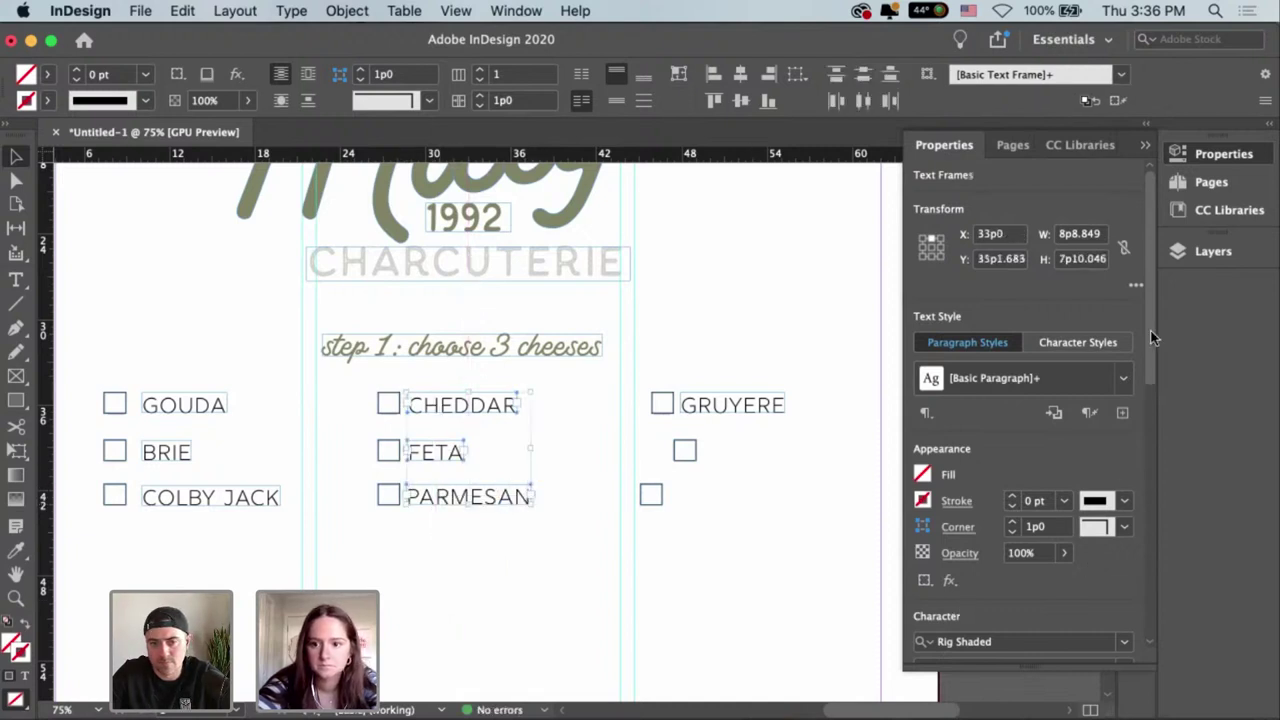
pyautogui.moveTo(1153, 338); pyautogui.dragTo(1157, 516)
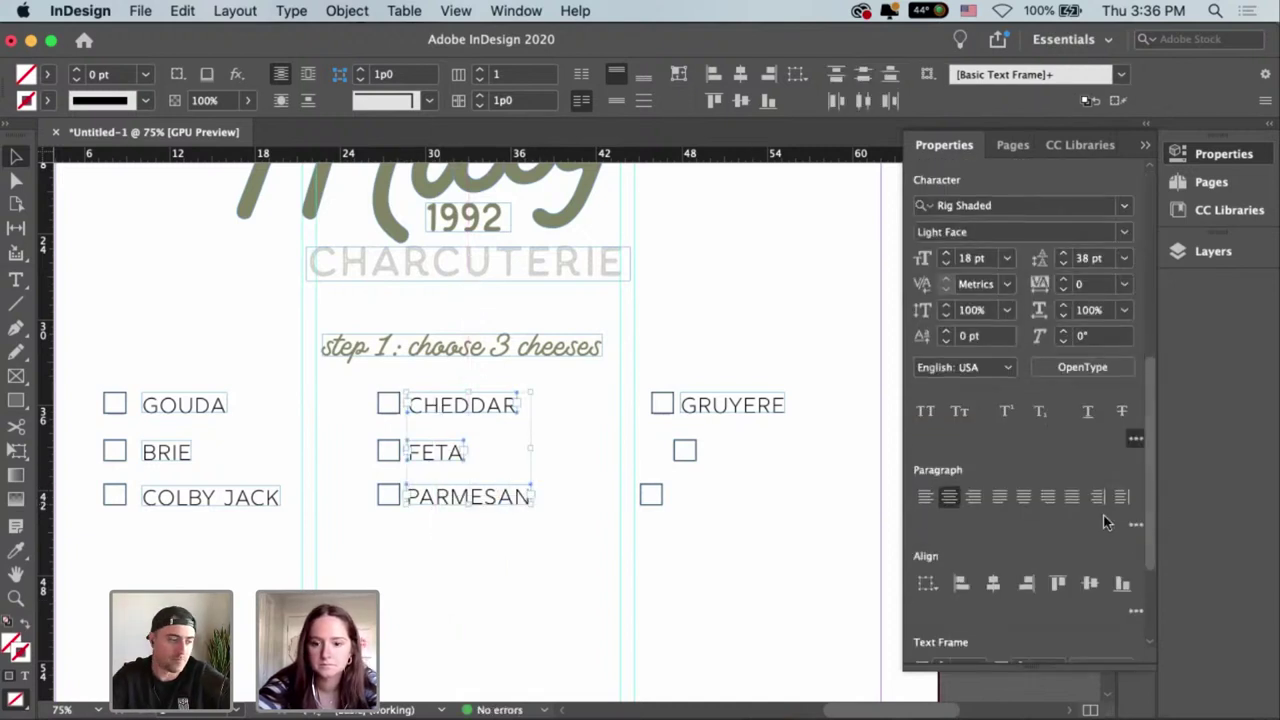
pyautogui.click(960, 584)
pyautogui.click(560, 571)
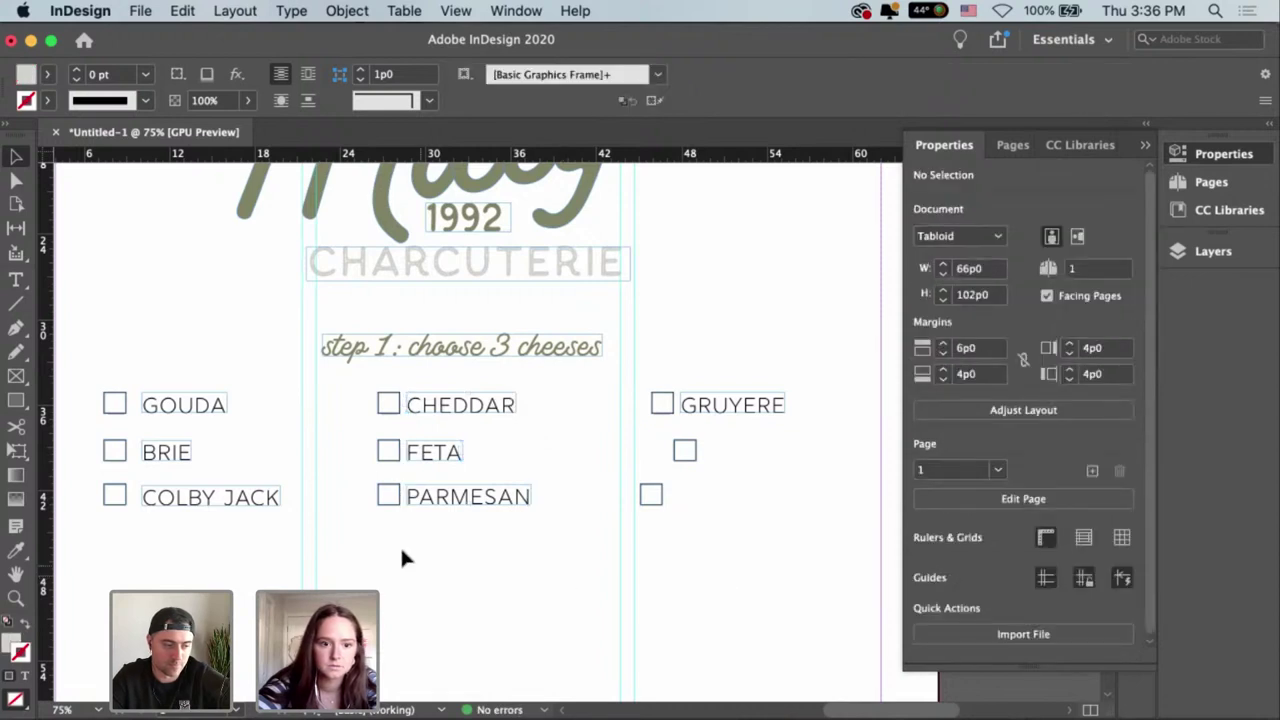
pyautogui.moveTo(366, 384); pyautogui.dragTo(370, 388)
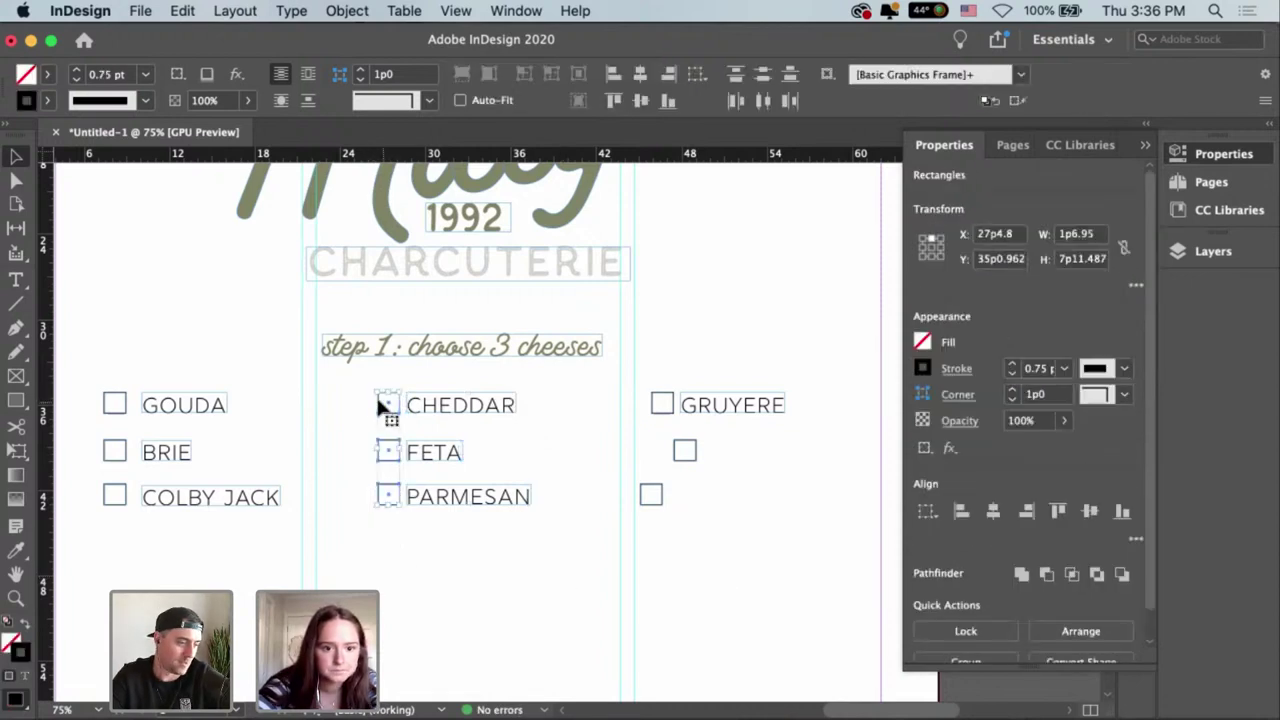
pyautogui.press('Left')
pyautogui.press('Left')
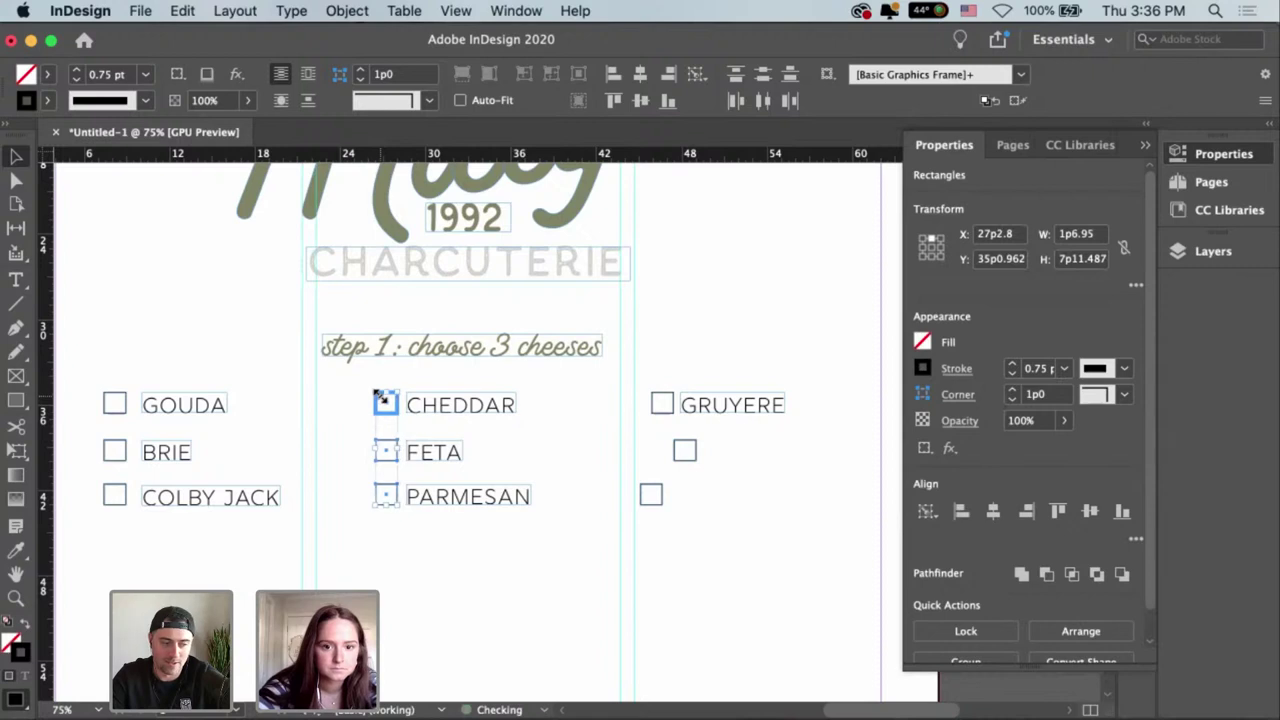
pyautogui.hscroll(1, 600, 450)
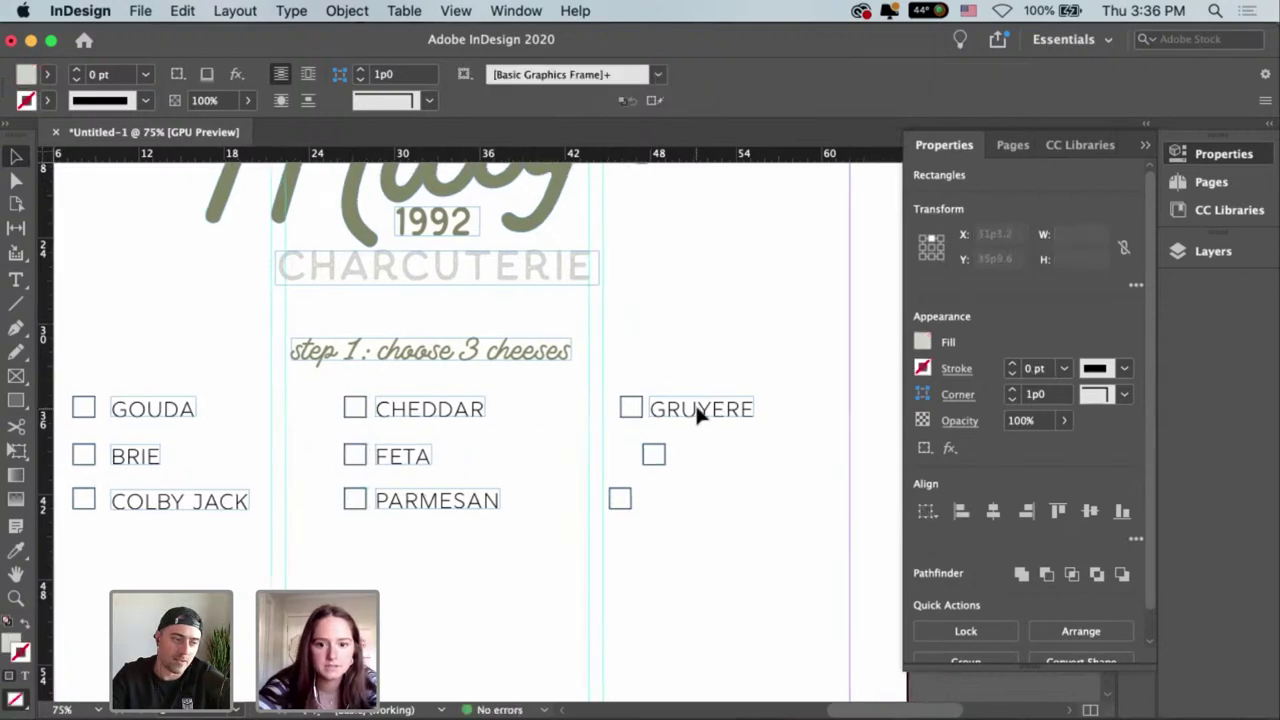
# Duplicate the GRUYERE label as ASIAGO, fitted to its text, beside the second right-column checkbox.
pyautogui.moveTo(697, 414); pyautogui.dragTo(729, 457)
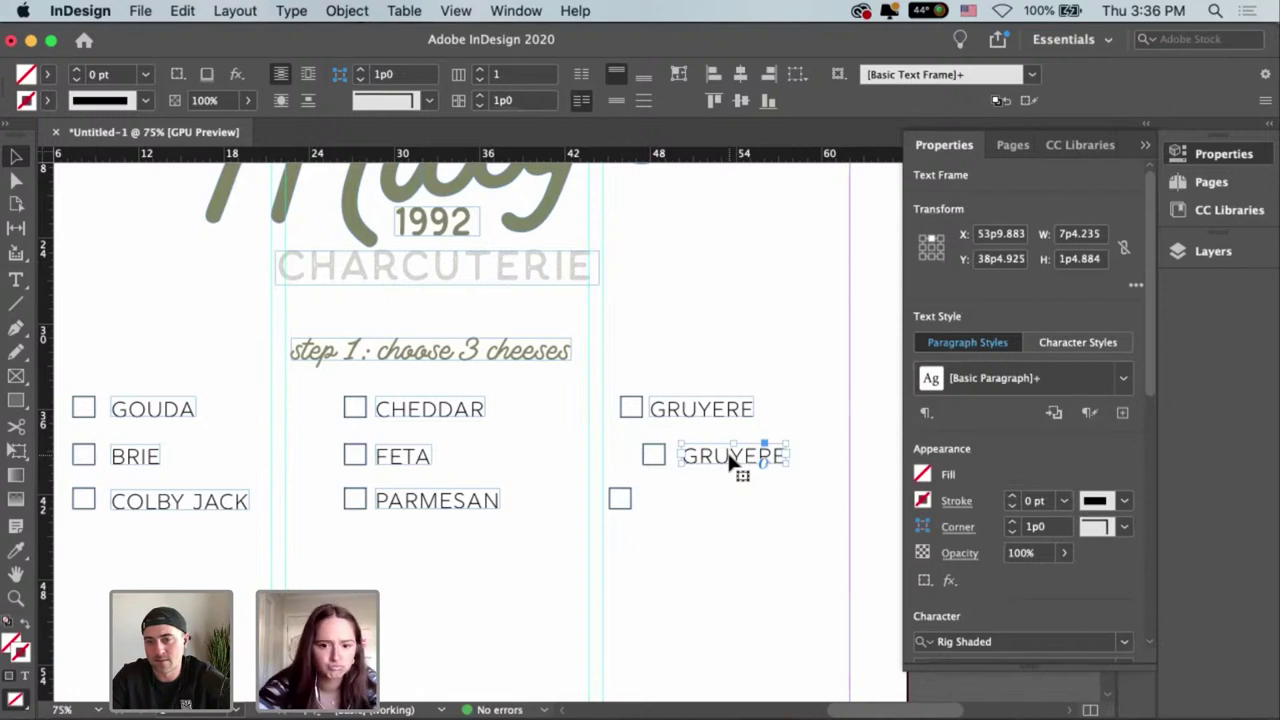
pyautogui.doubleClick(731, 459)
pyautogui.press('super+a')
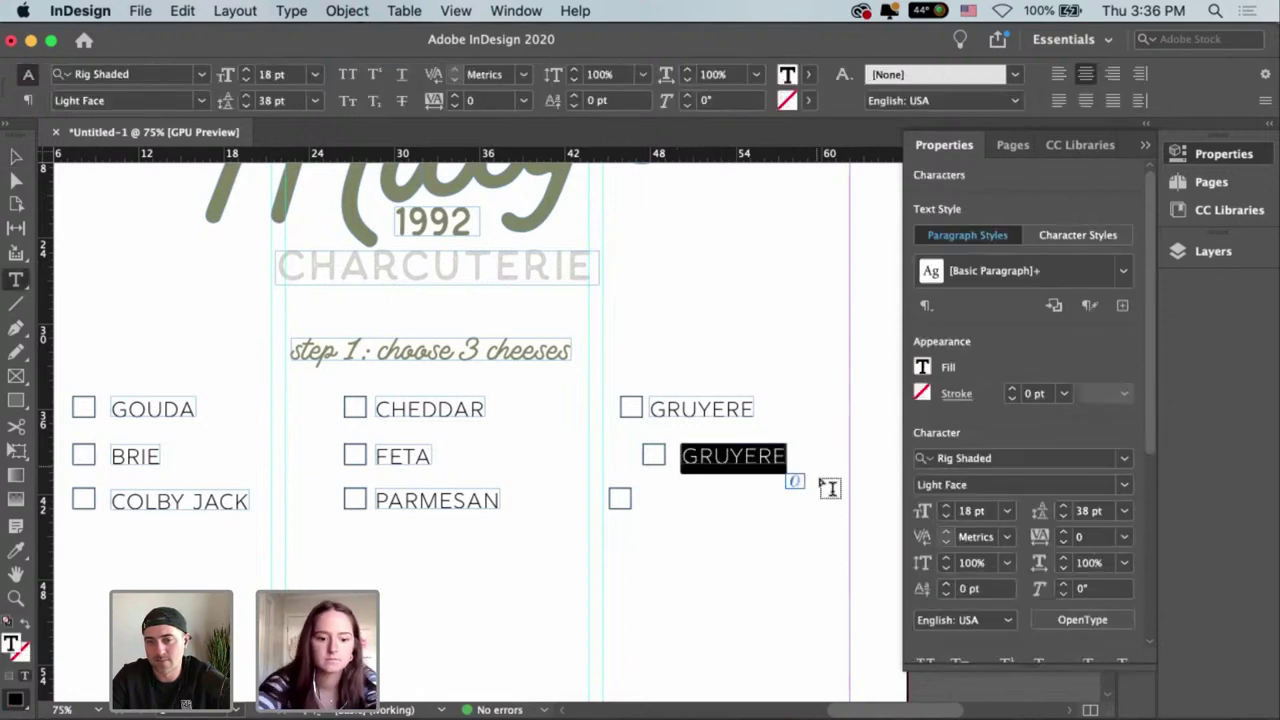
pyautogui.write('ASIAGO')
pyautogui.press('Escape')
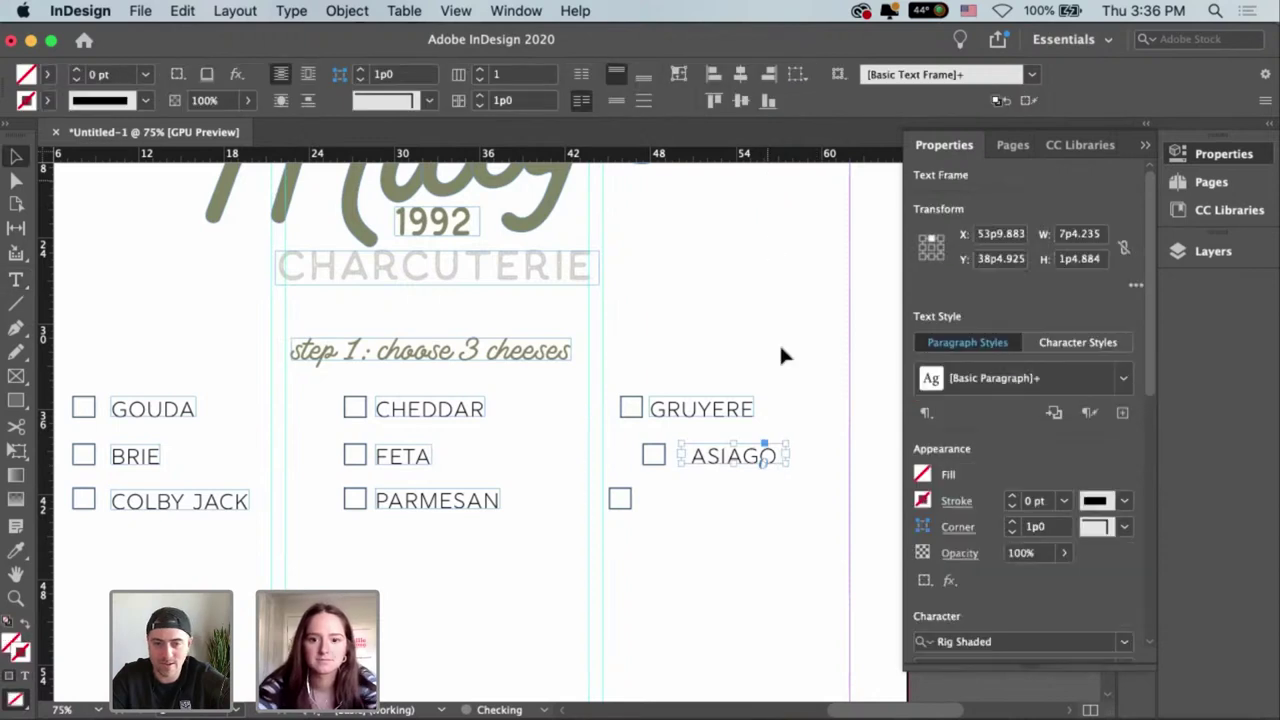
pyautogui.press('super+alt+c')
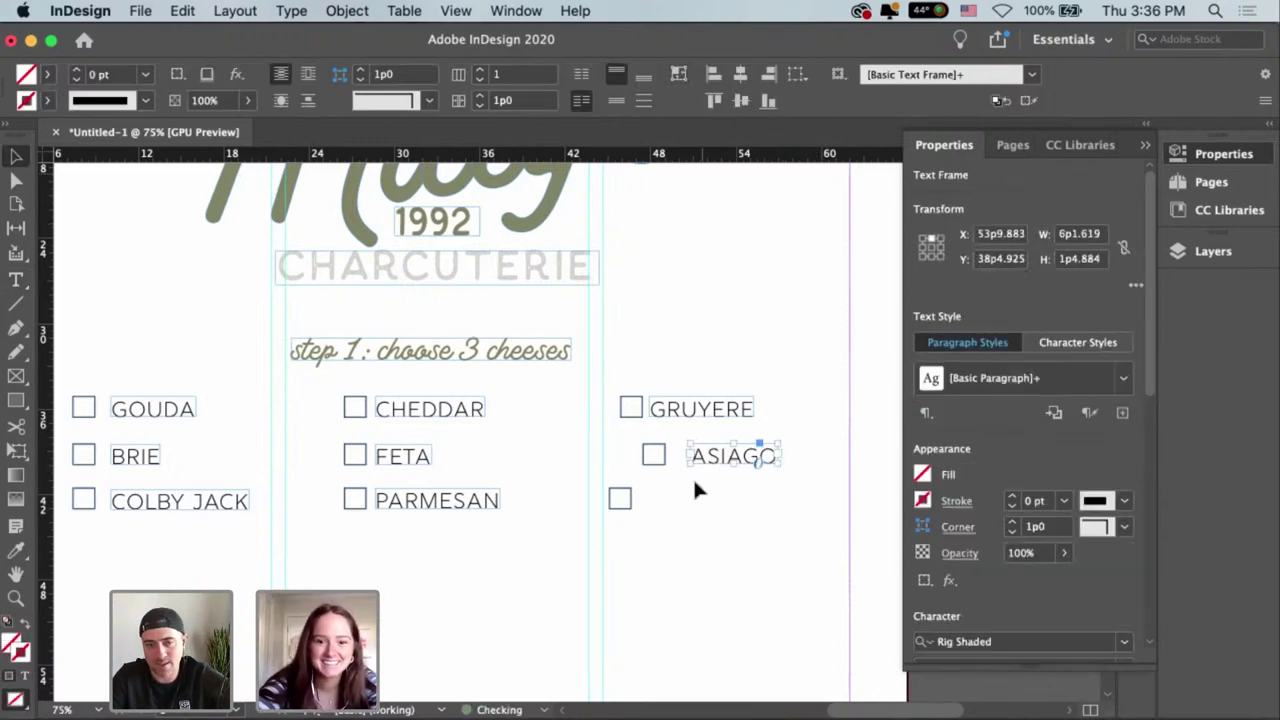
pyautogui.moveTo(737, 457); pyautogui.dragTo(724, 457)
pyautogui.click(740, 420)
pyautogui.click(721, 505)
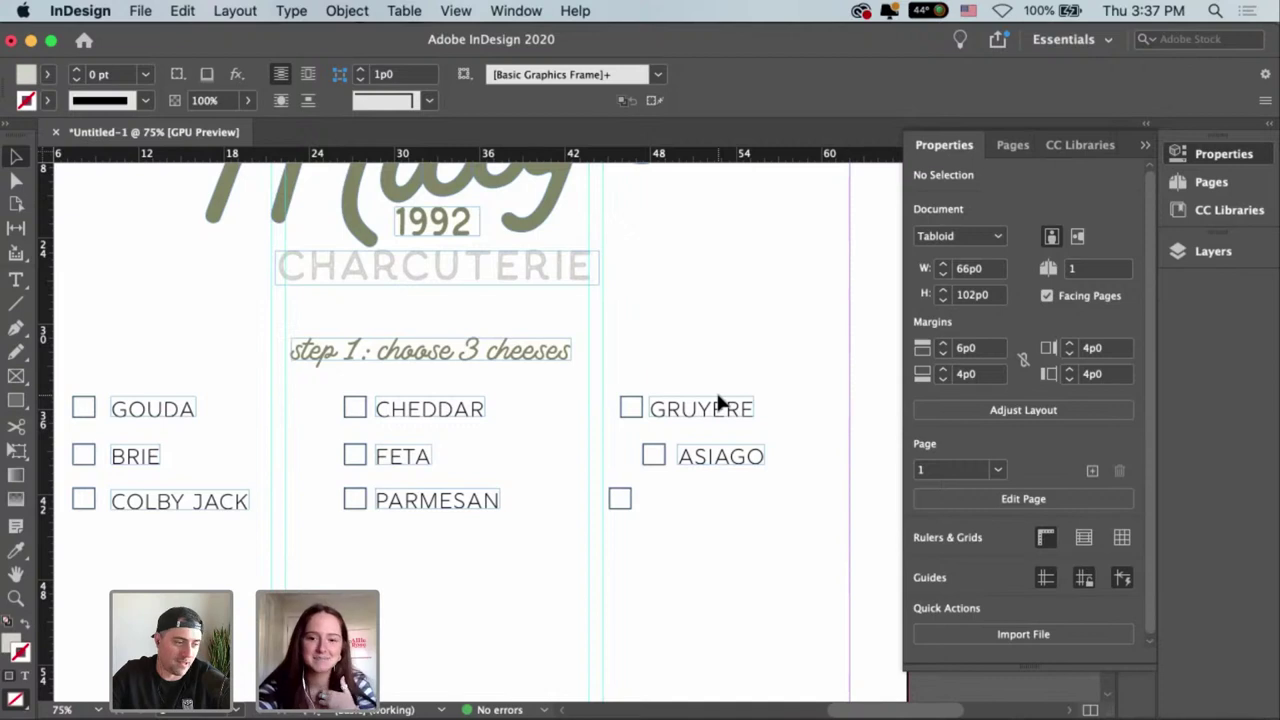
# Copy the ASIAGO label beside the third right checkbox as MUENSTER, fitting the frame to its text.
pyautogui.moveTo(697, 470); pyautogui.dragTo(662, 498)
pyautogui.doubleClick(663, 498)
pyautogui.press('super+a')
pyautogui.write('M')
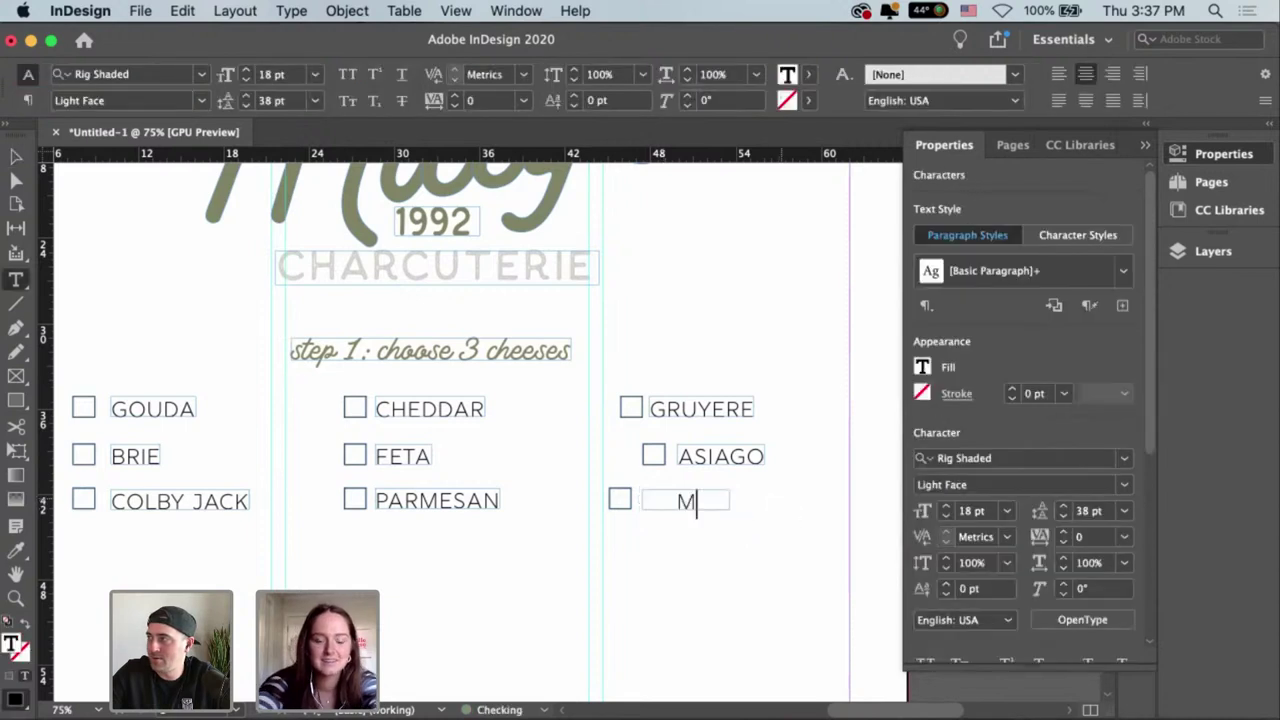
pyautogui.write('UENSTER')
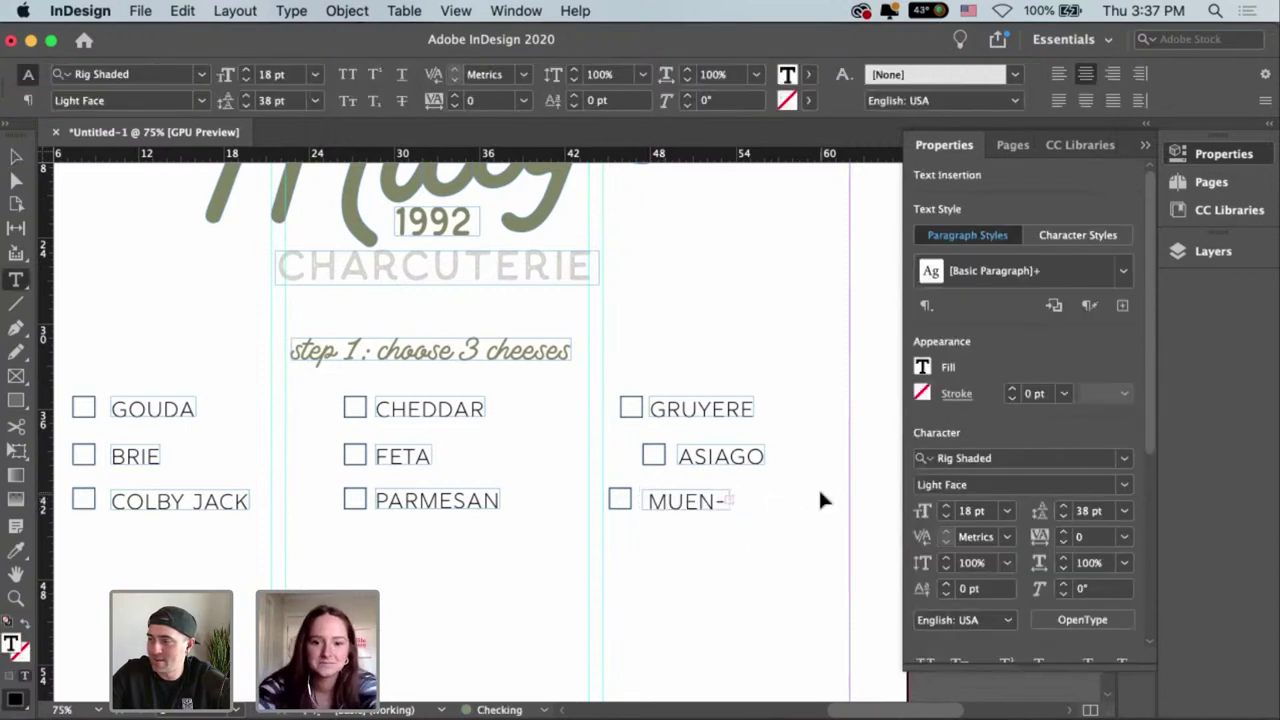
pyautogui.press('Escape')
pyautogui.moveTo(737, 509); pyautogui.dragTo(790, 513)
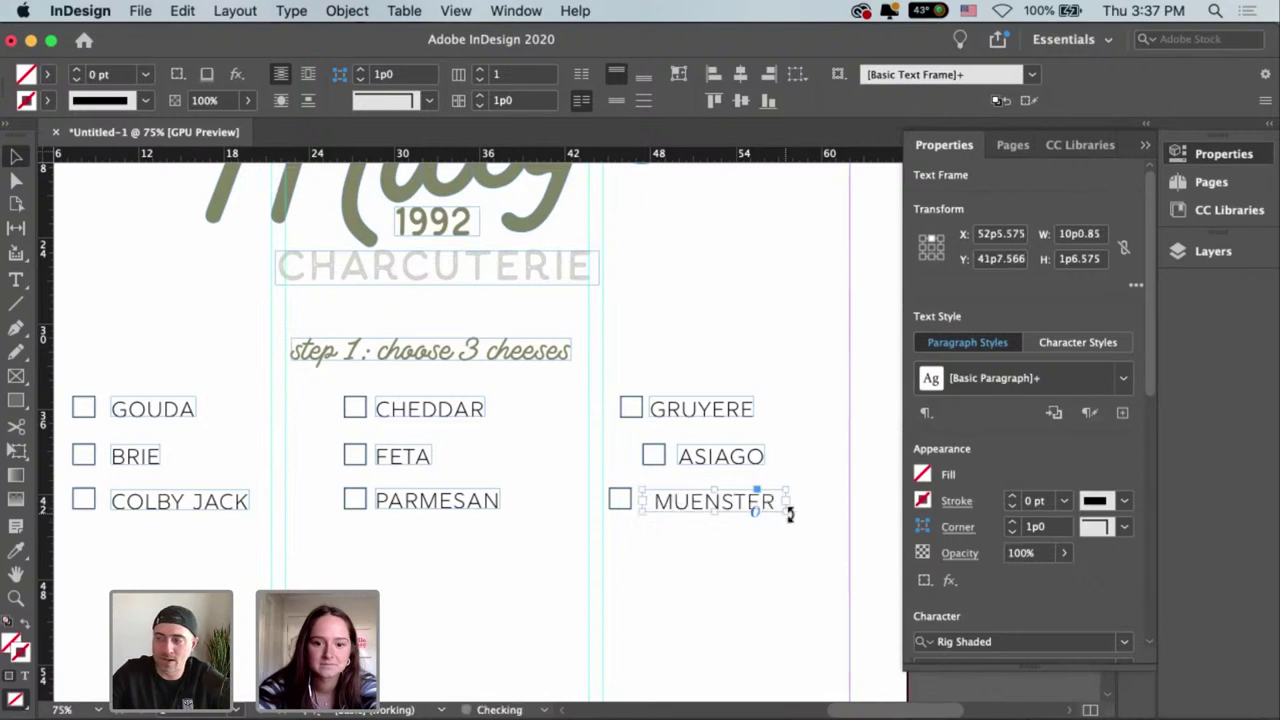
pyautogui.doubleClick(790, 513)
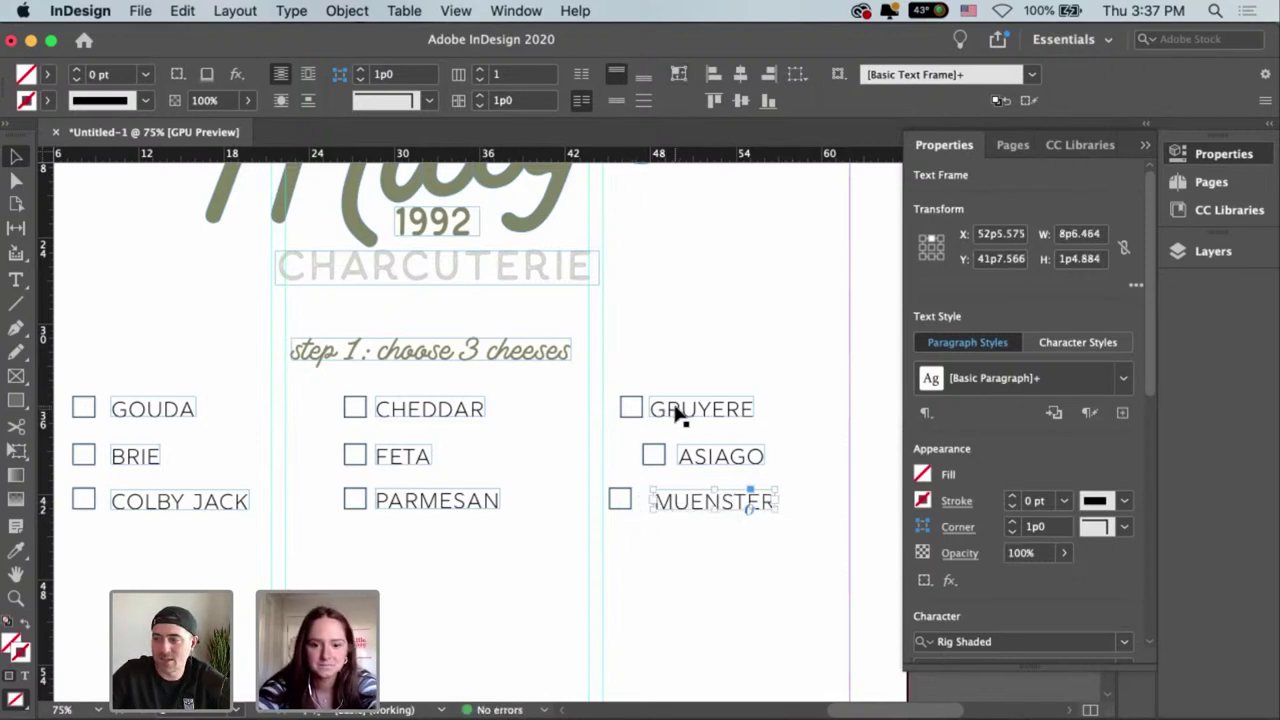
# Nudge GRUYERE slightly right and change the third label's spelling to MUNSTER.
pyautogui.moveTo(678, 418); pyautogui.dragTo(695, 419)
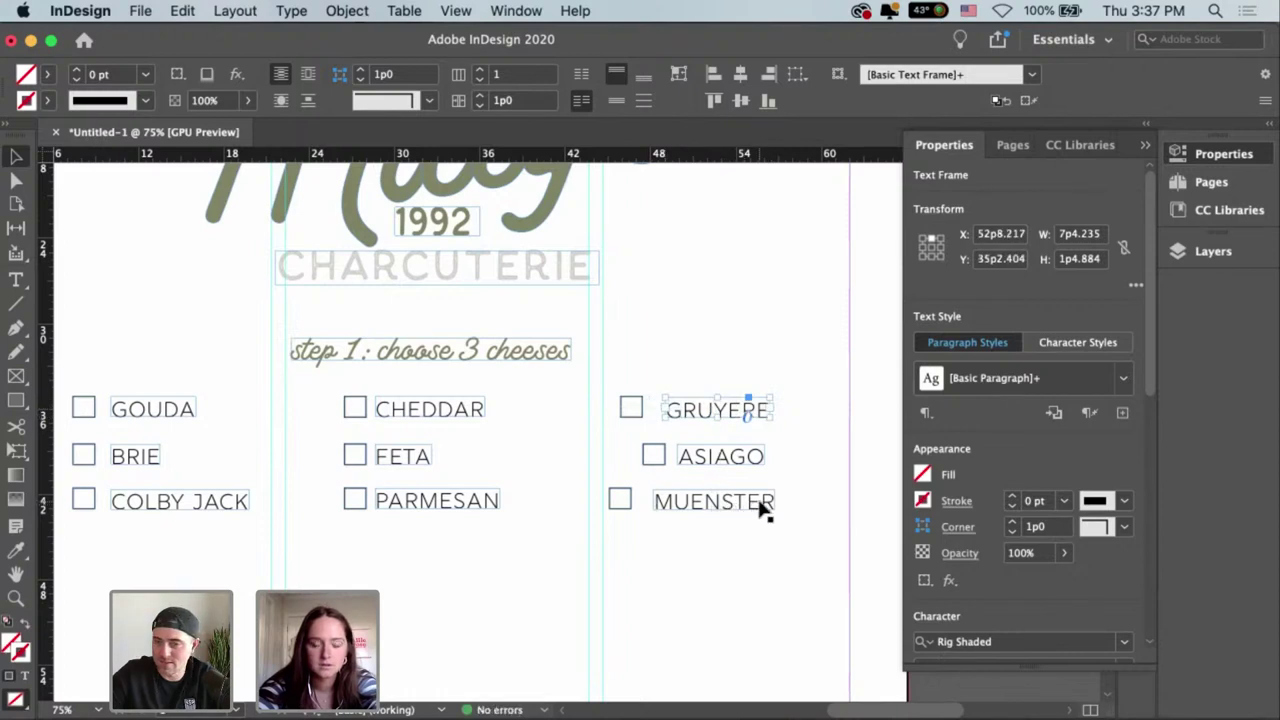
pyautogui.click(698, 500)
pyautogui.doubleClick(698, 500)
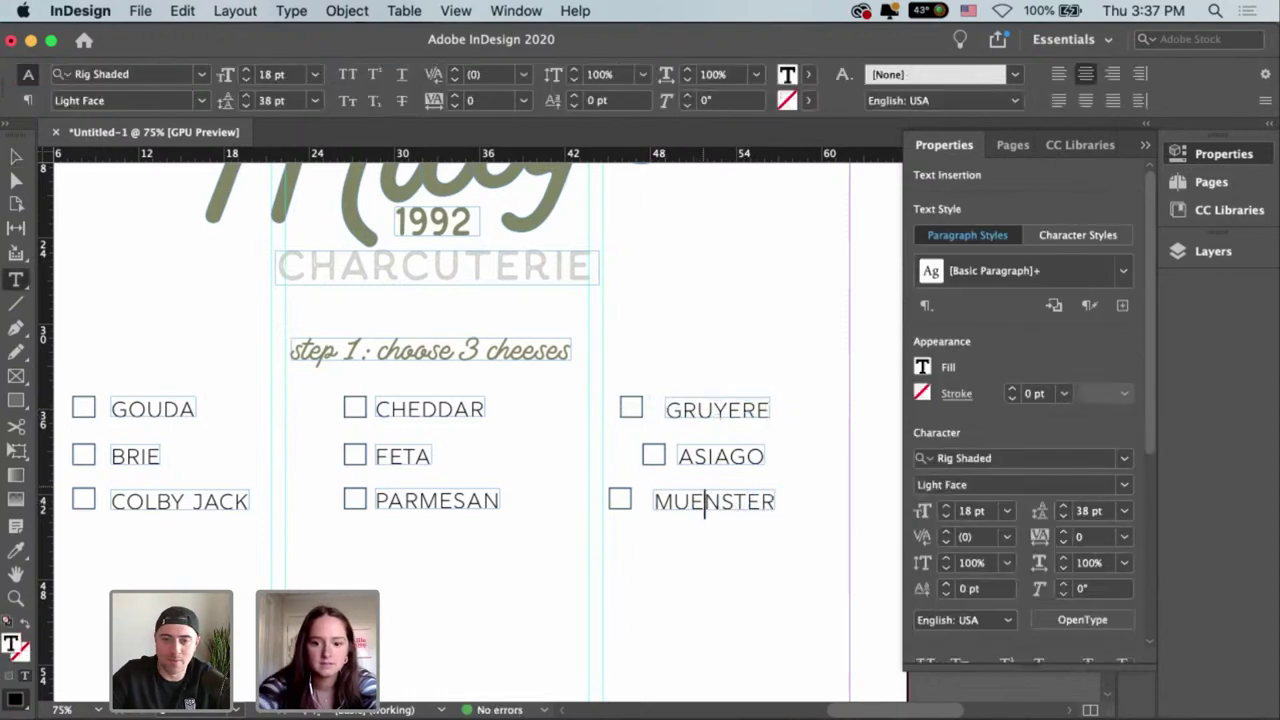
pyautogui.press('BackSpace')
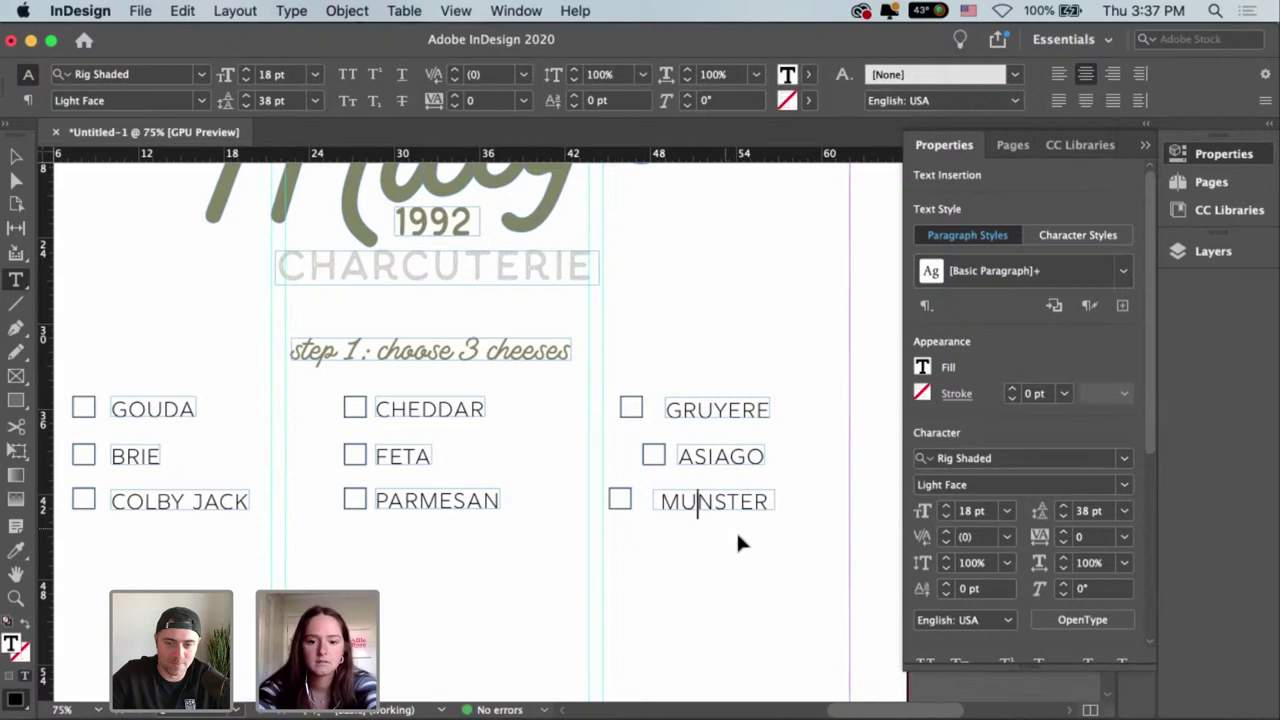
pyautogui.press('Escape')
pyautogui.click(741, 522)
# Align the left edges of the GRUYERE, ASIAGO and MUNSTER labels and restore the spelling MUENSTER.
pyautogui.moveTo(741, 522); pyautogui.dragTo(738, 356)
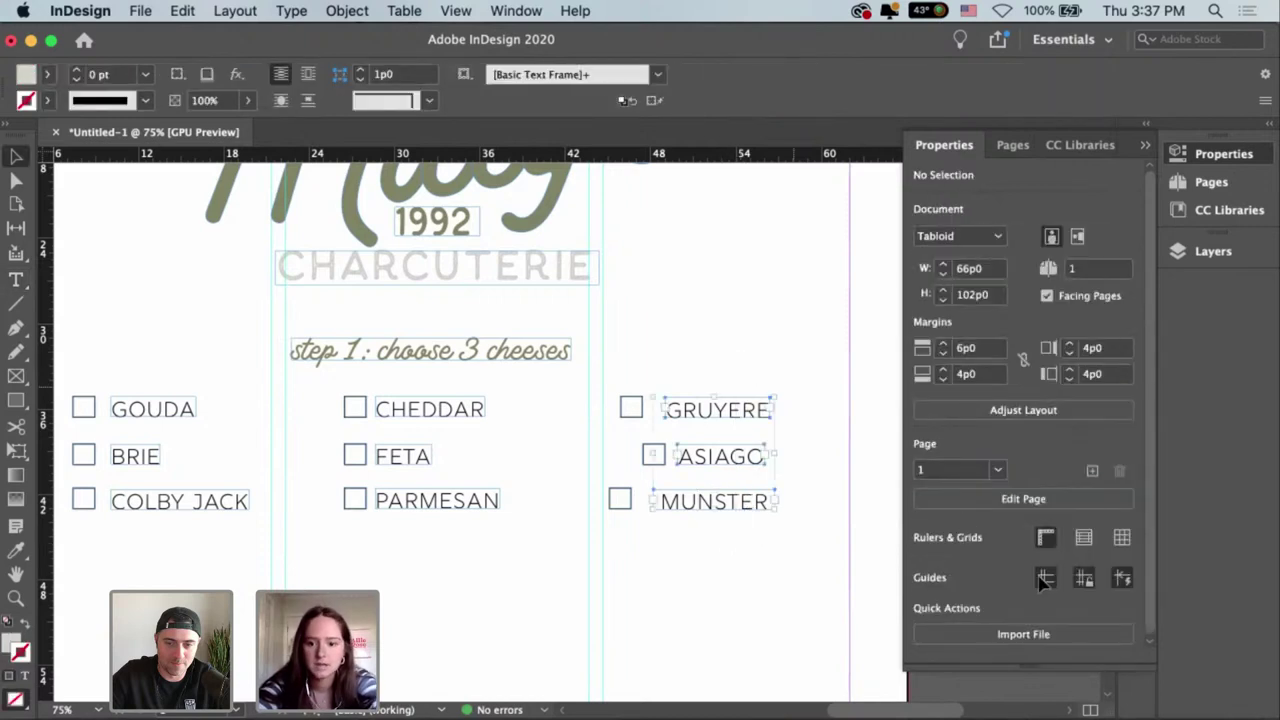
pyautogui.moveTo(1148, 316); pyautogui.dragTo(1145, 505)
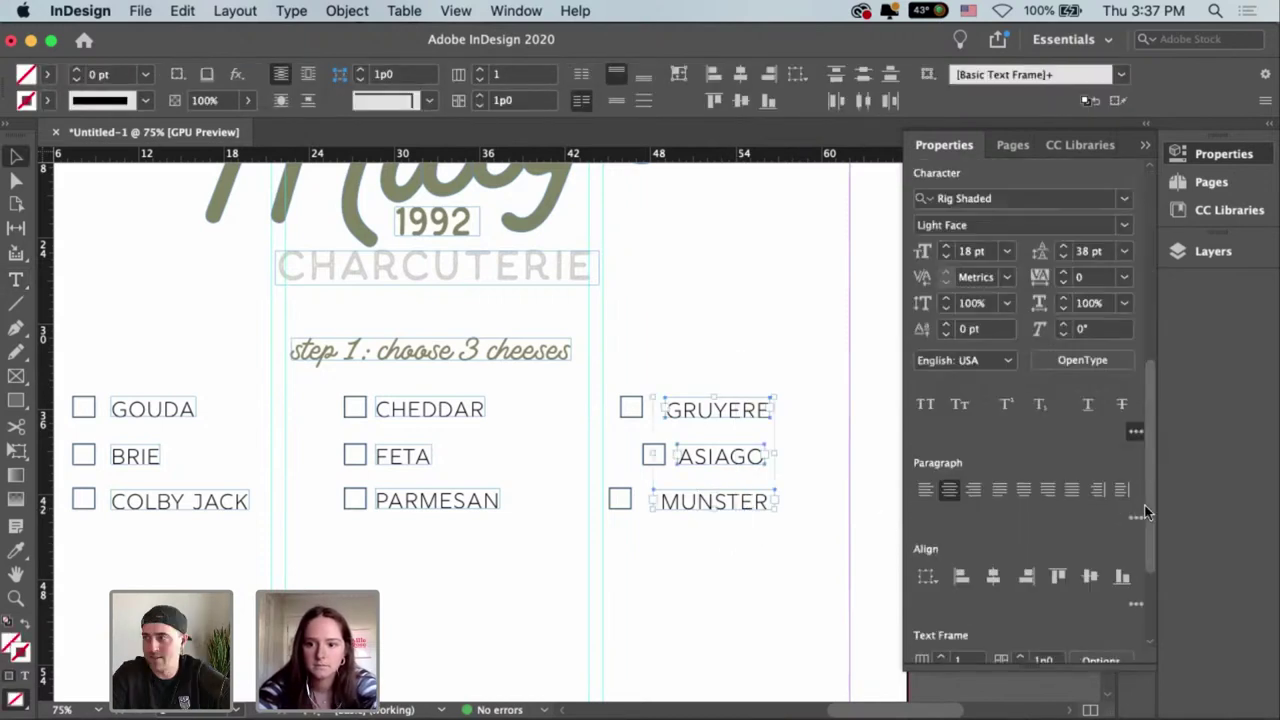
pyautogui.click(961, 539)
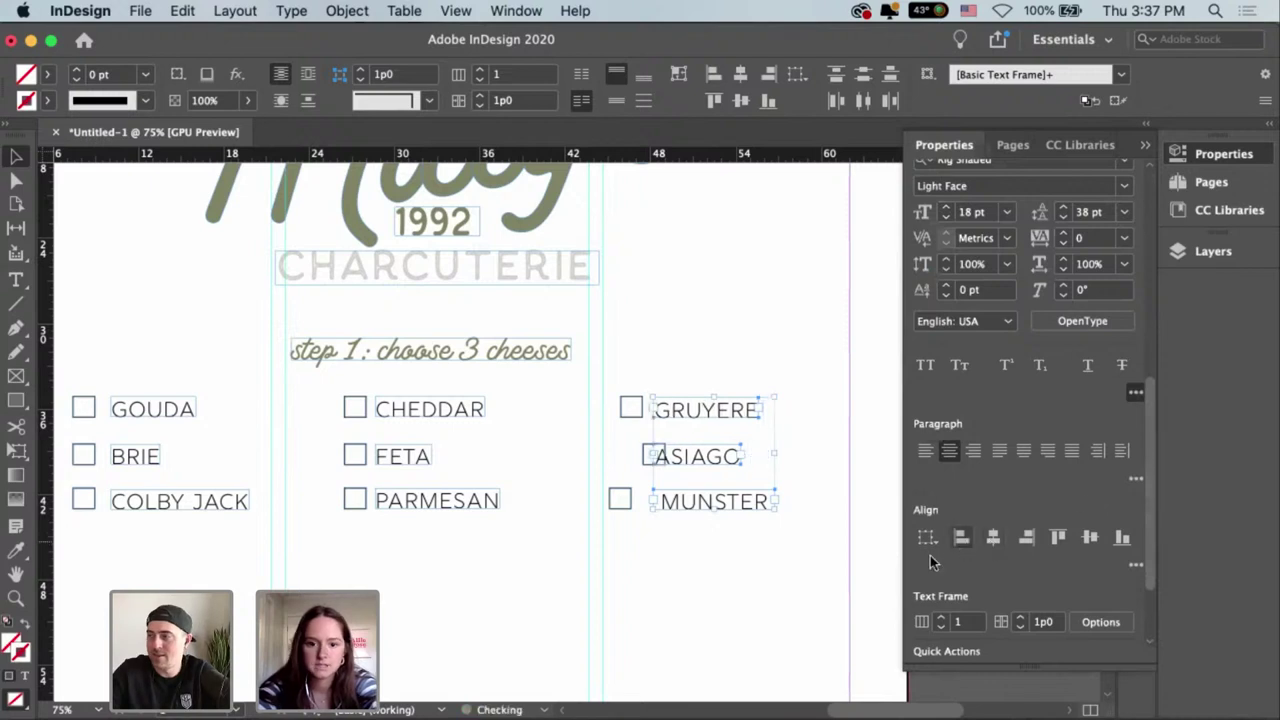
pyautogui.doubleClick(703, 505)
pyautogui.write('E')
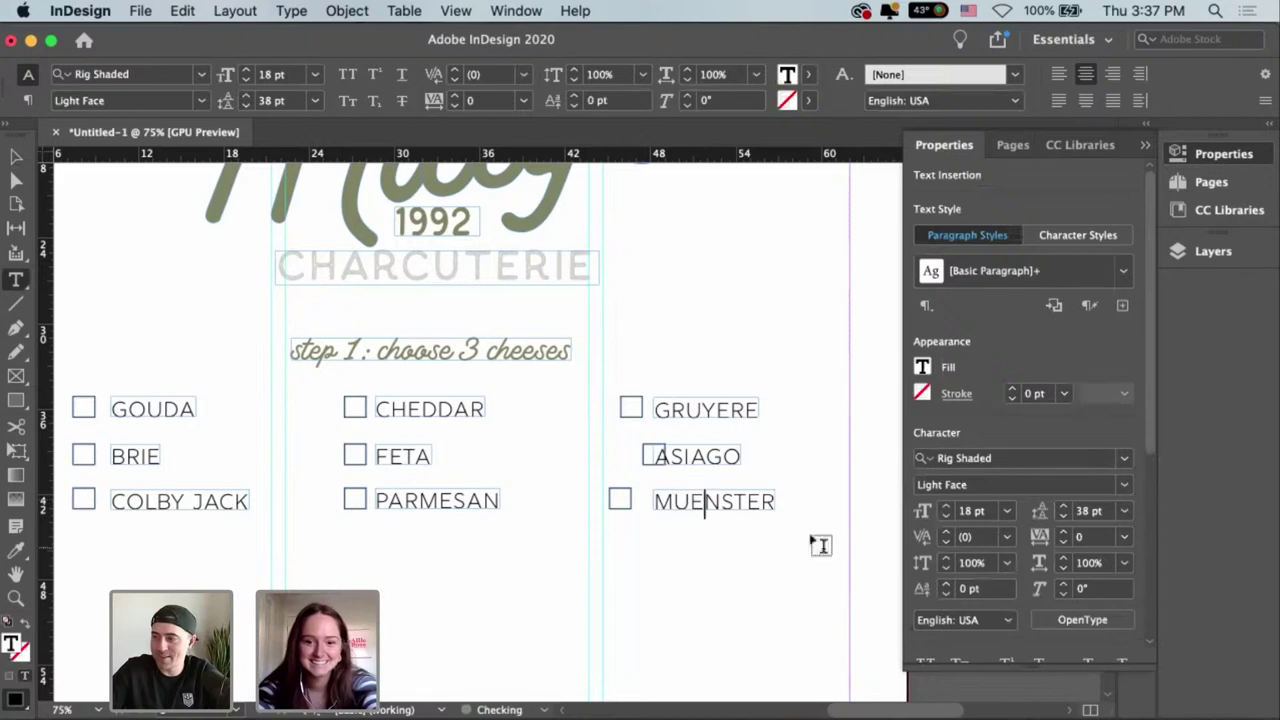
pyautogui.press('Escape')
# Line up the ASIAGO and MUENSTER checkbox squares vertically under GRUYERE's.
pyautogui.moveTo(737, 371); pyautogui.dragTo(760, 548)
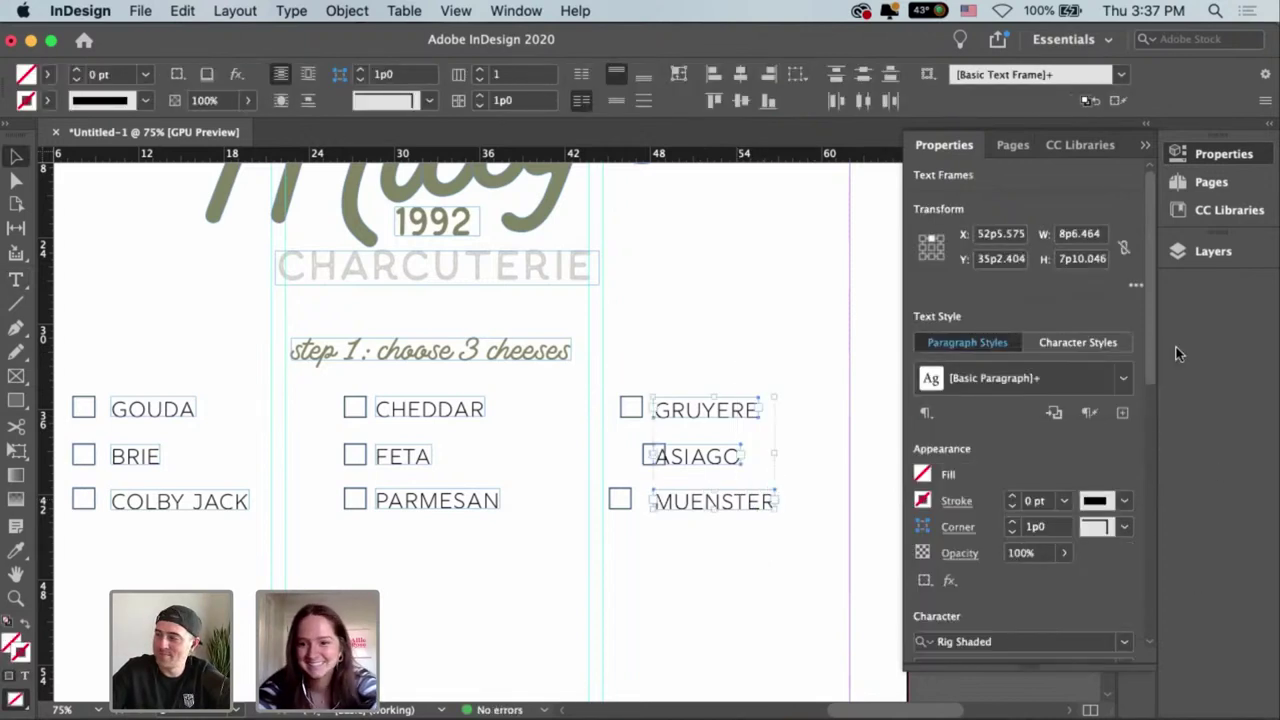
pyautogui.moveTo(1148, 322); pyautogui.dragTo(1158, 522)
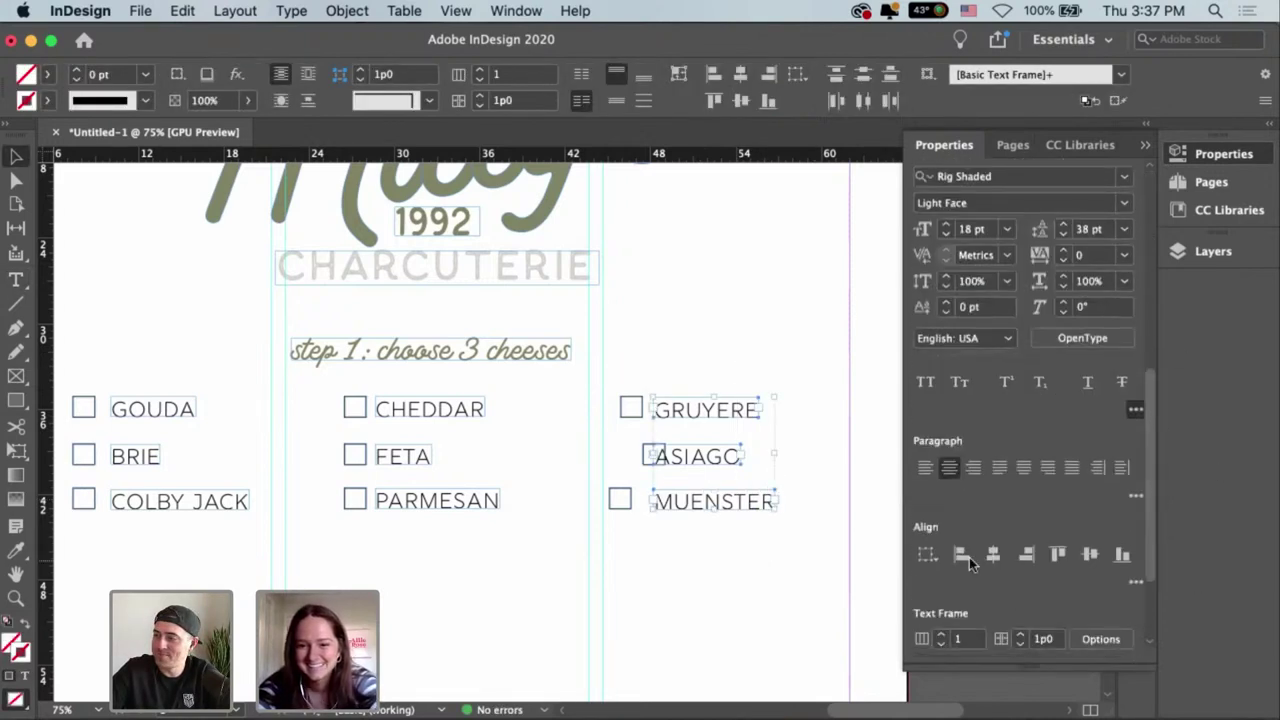
pyautogui.click(617, 494)
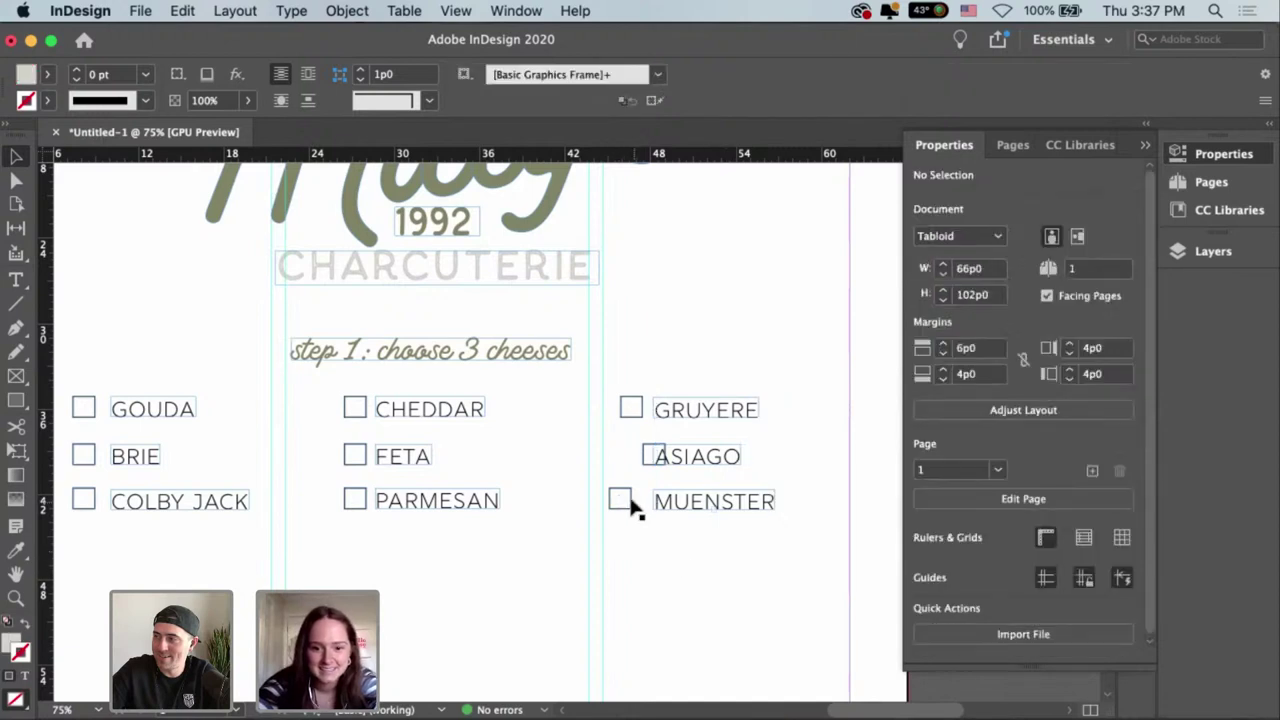
pyautogui.click(622, 499)
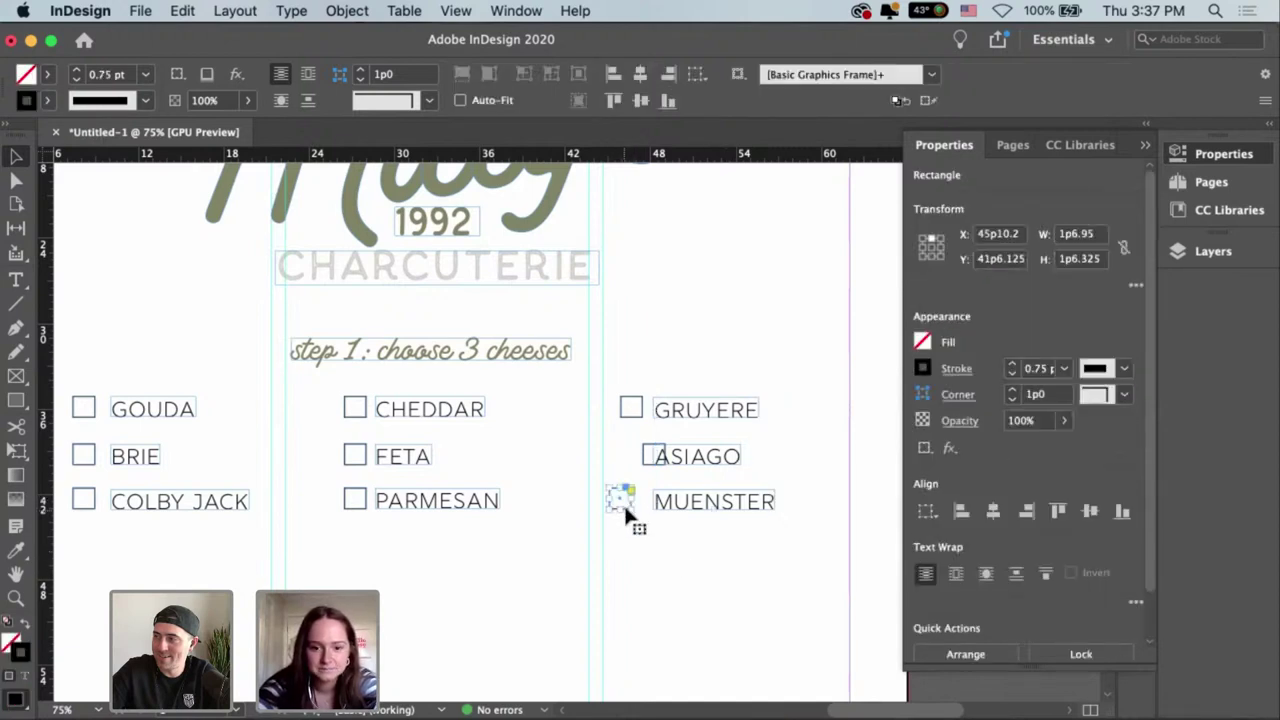
pyautogui.press('super+equal')
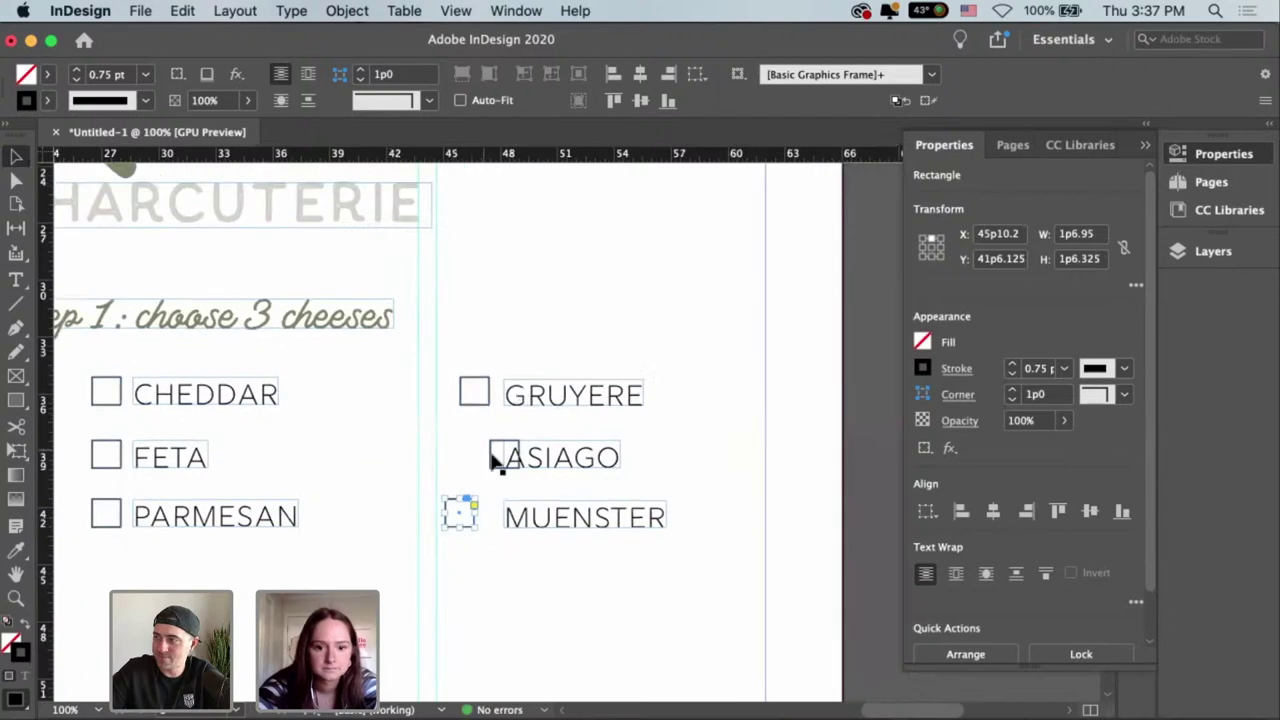
pyautogui.moveTo(491, 459); pyautogui.dragTo(463, 460)
pyautogui.moveTo(478, 521); pyautogui.dragTo(504, 521)
pyautogui.click(520, 552)
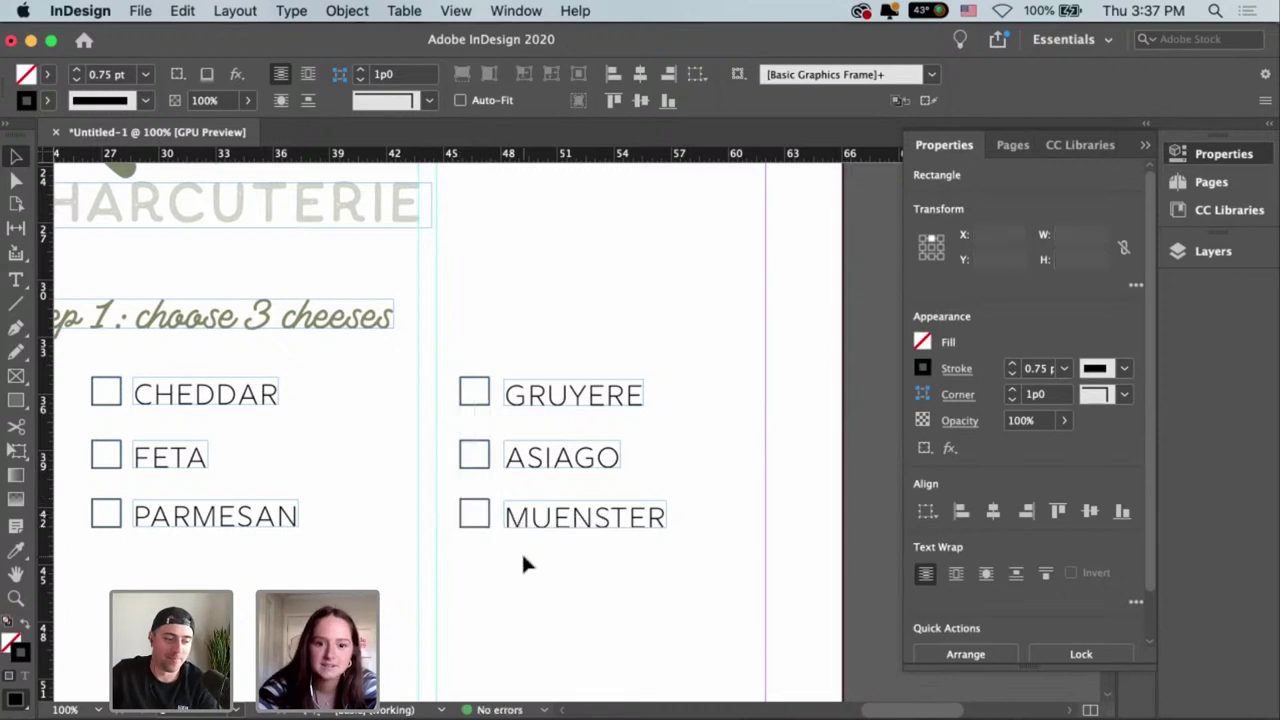
pyautogui.hscroll(-3, 650, 530)
pyautogui.scroll(-3, 672, 522)
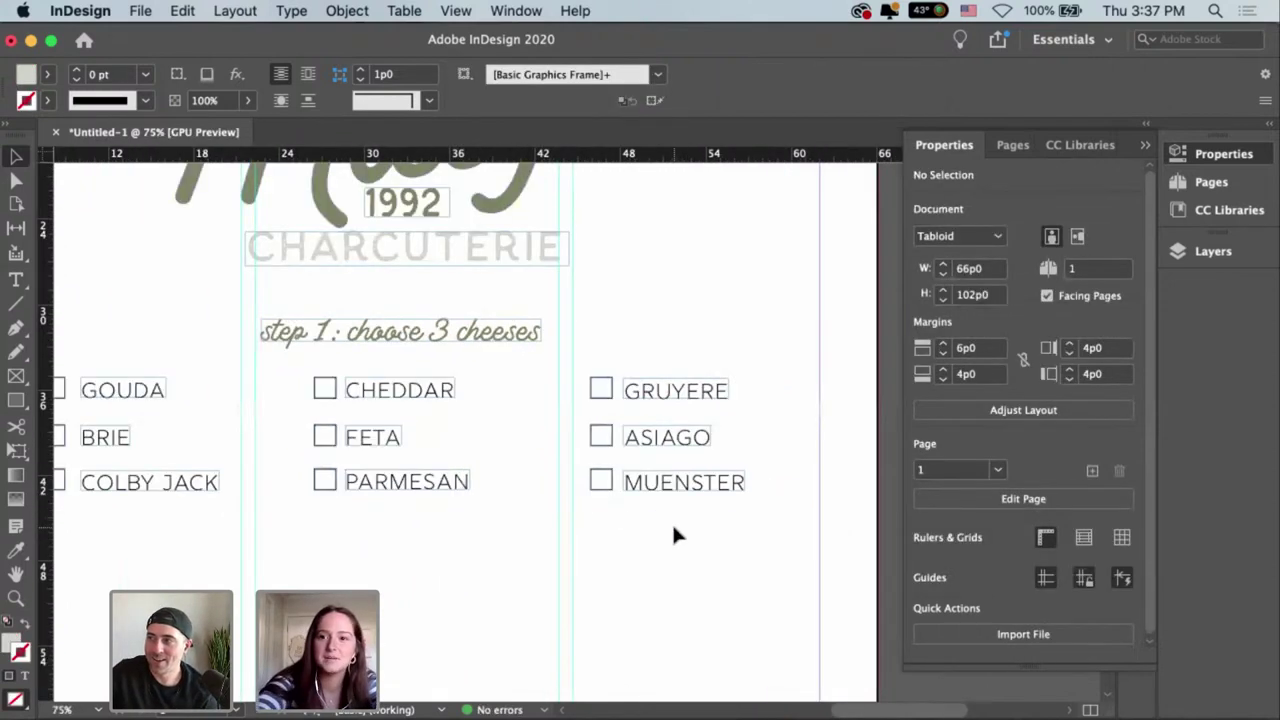
pyautogui.moveTo(695, 521); pyautogui.dragTo(604, 393)
pyautogui.moveTo(447, 497); pyautogui.dragTo(529, 404)
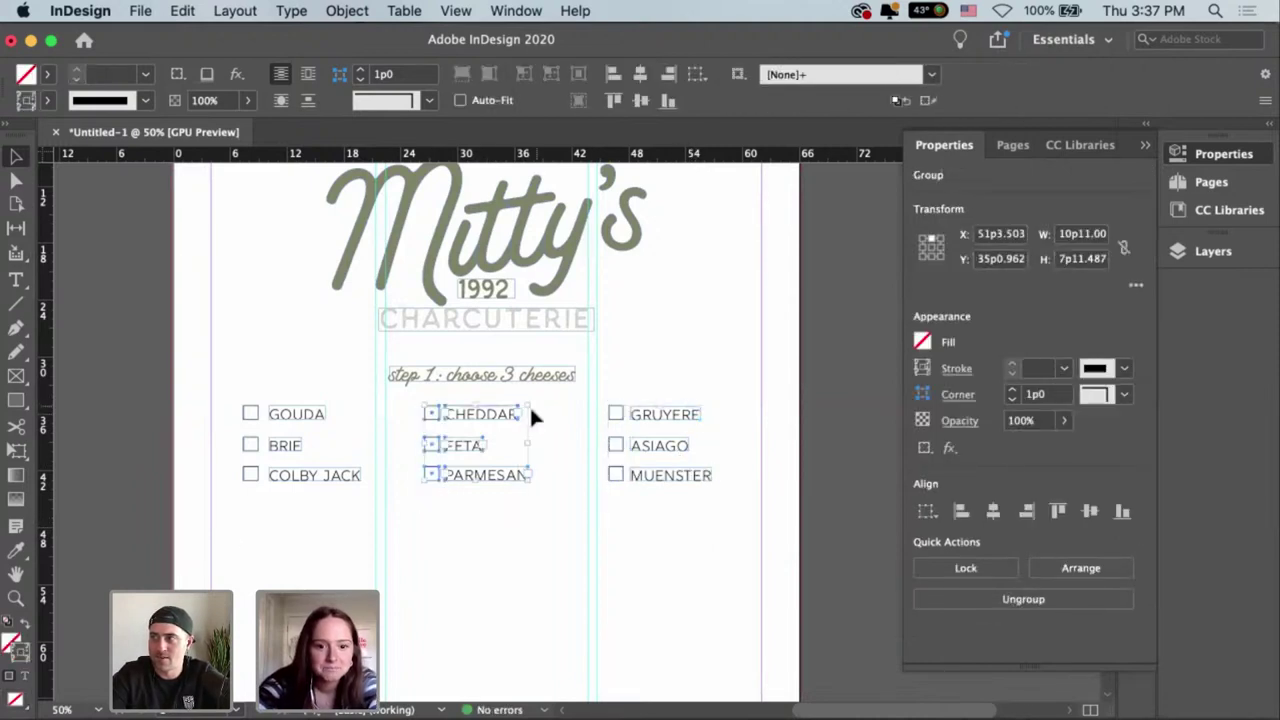
pyautogui.moveTo(246, 501); pyautogui.dragTo(334, 381)
pyautogui.keyDown('shift'); pyautogui.click(472, 480); pyautogui.keyUp('shift')
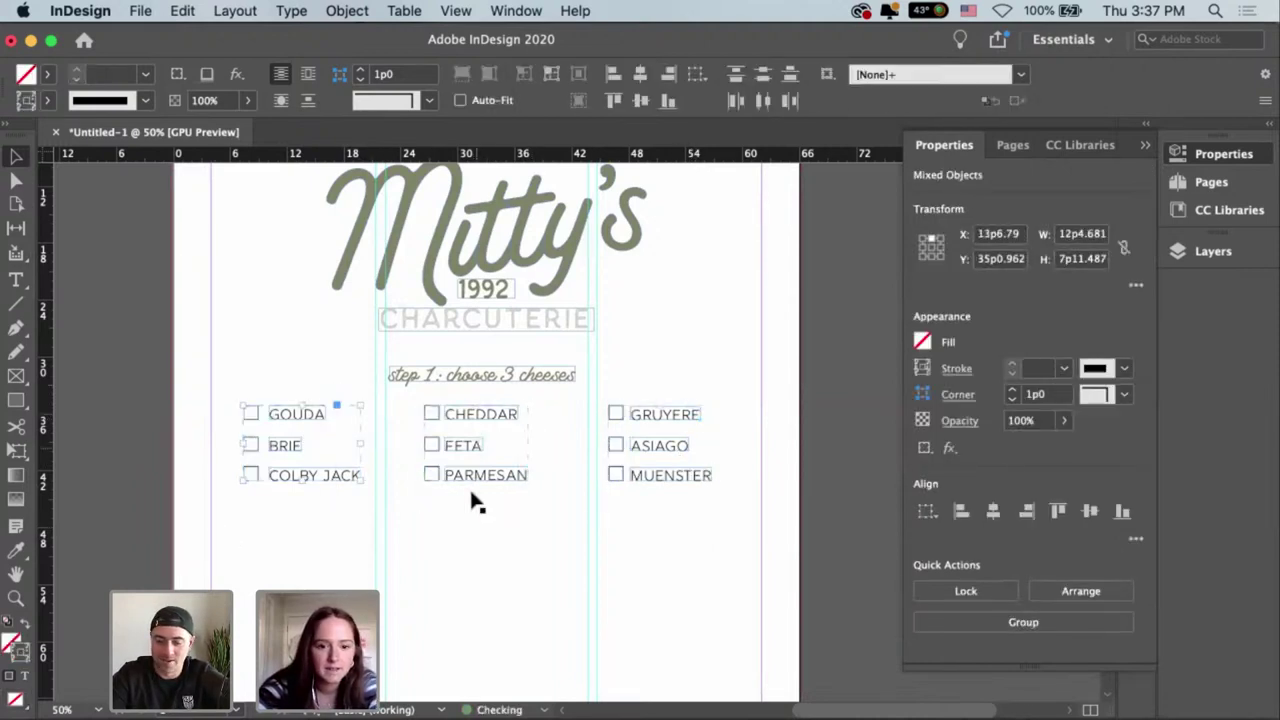
pyautogui.keyDown('shift'); pyautogui.click(651, 451); pyautogui.keyUp('shift')
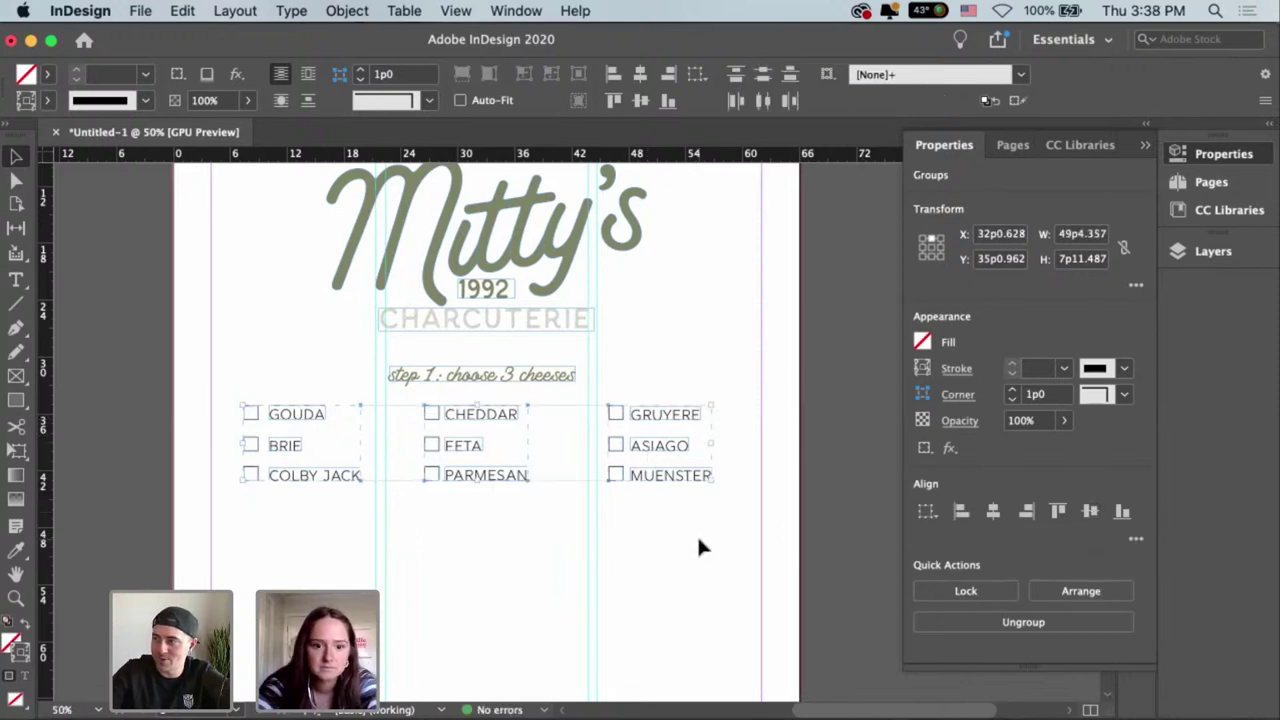
pyautogui.click(681, 497)
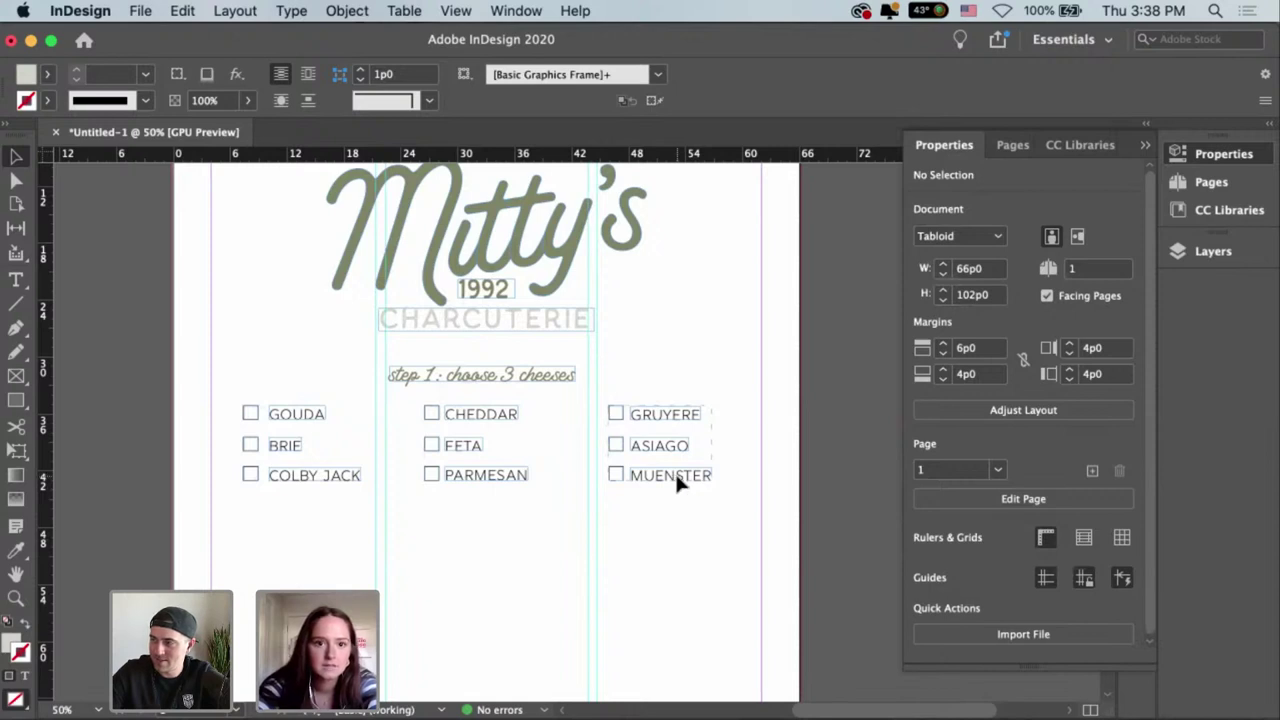
pyautogui.click(453, 12)
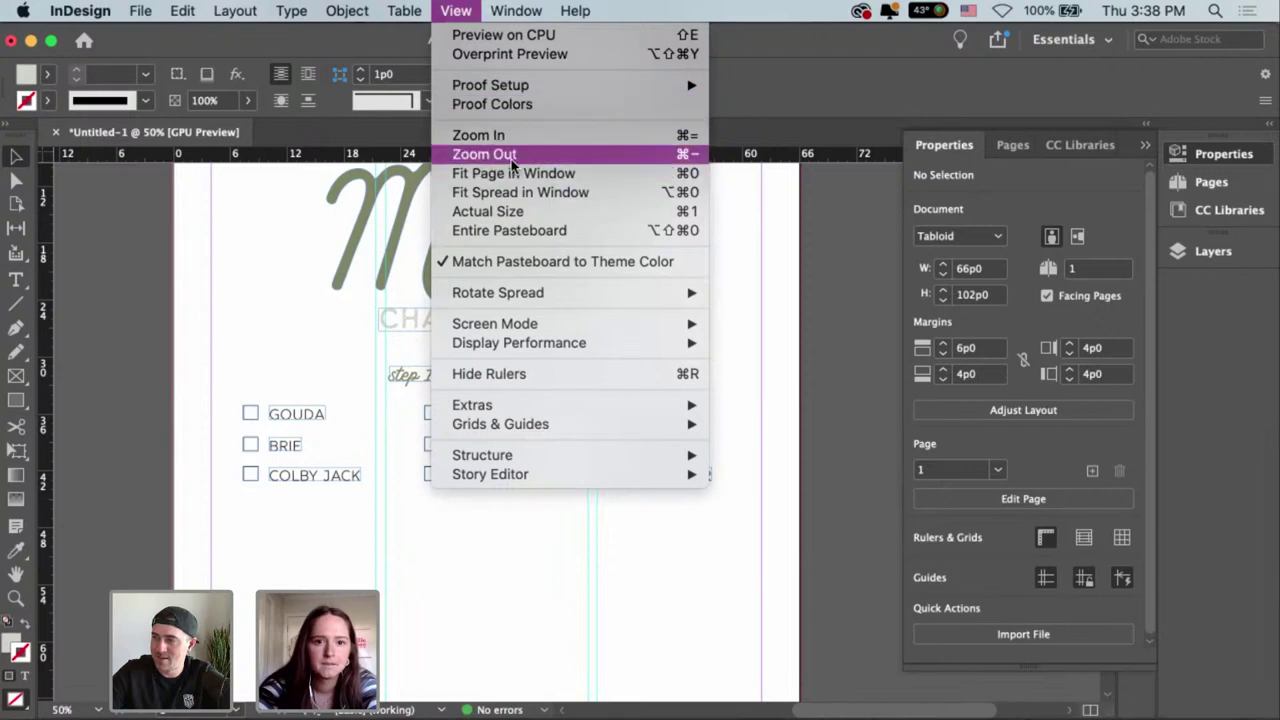
pyautogui.moveTo(580, 338)
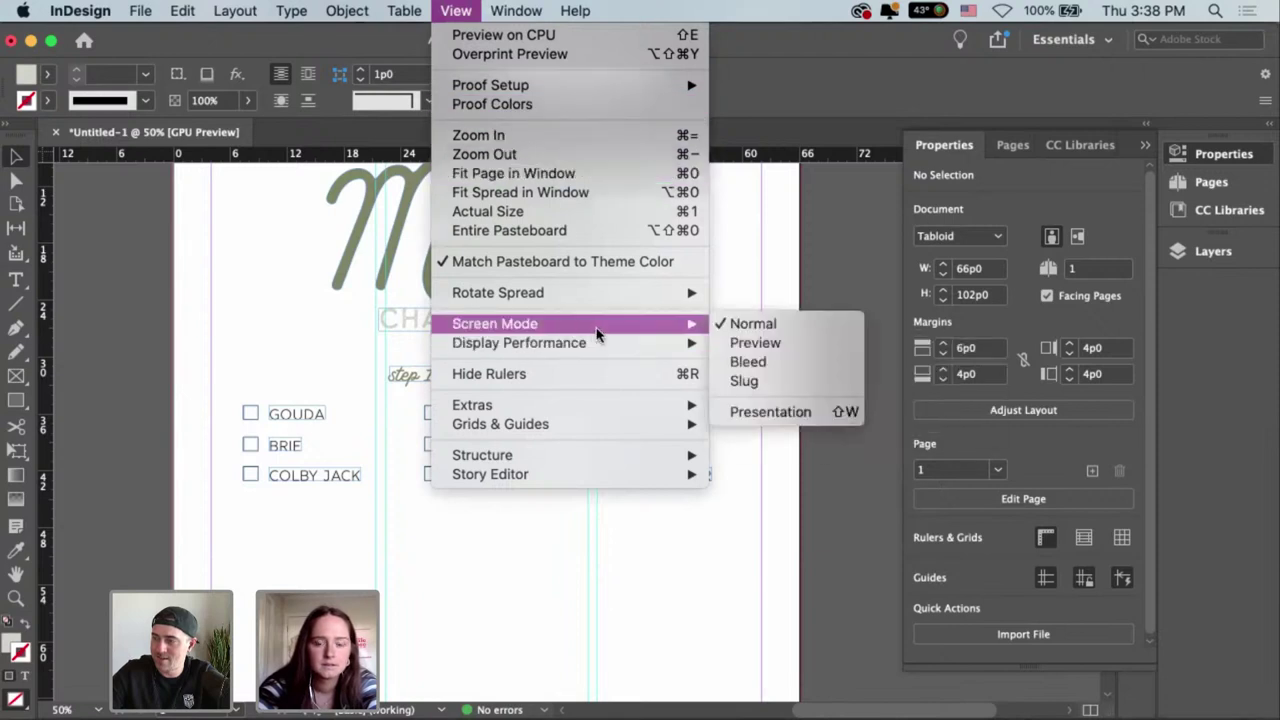
pyautogui.click(797, 268)
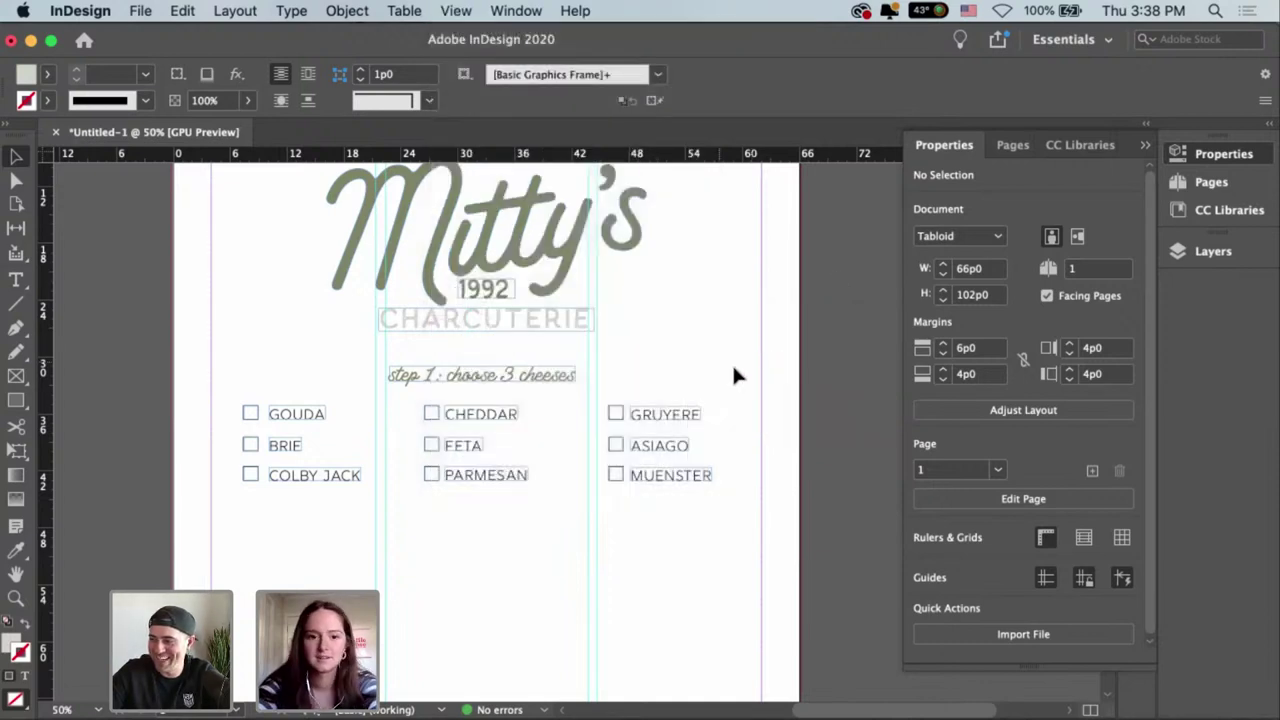
pyautogui.scroll(-3, 771, 288)
pyautogui.hscroll(-2, 771, 288)
pyautogui.click(597, 300)
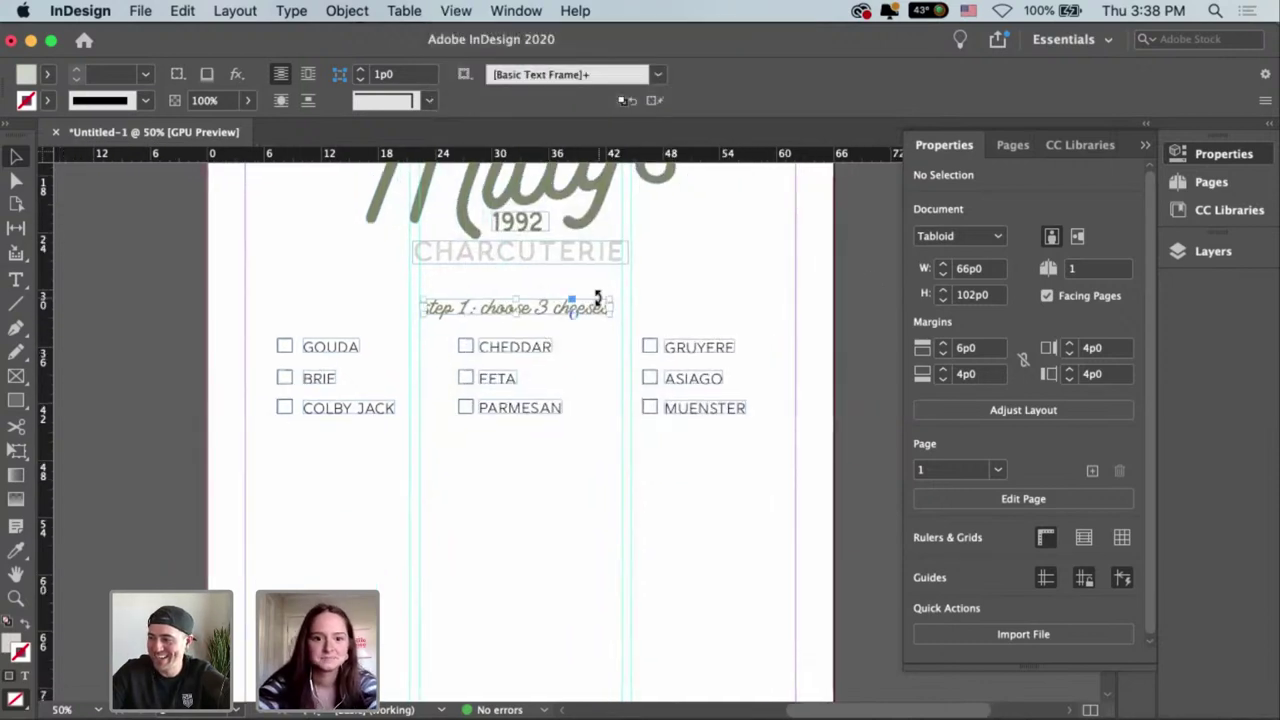
# Nudge the step 1 heading right and create a character style named 'steps' from its formatting.
pyautogui.click(503, 310)
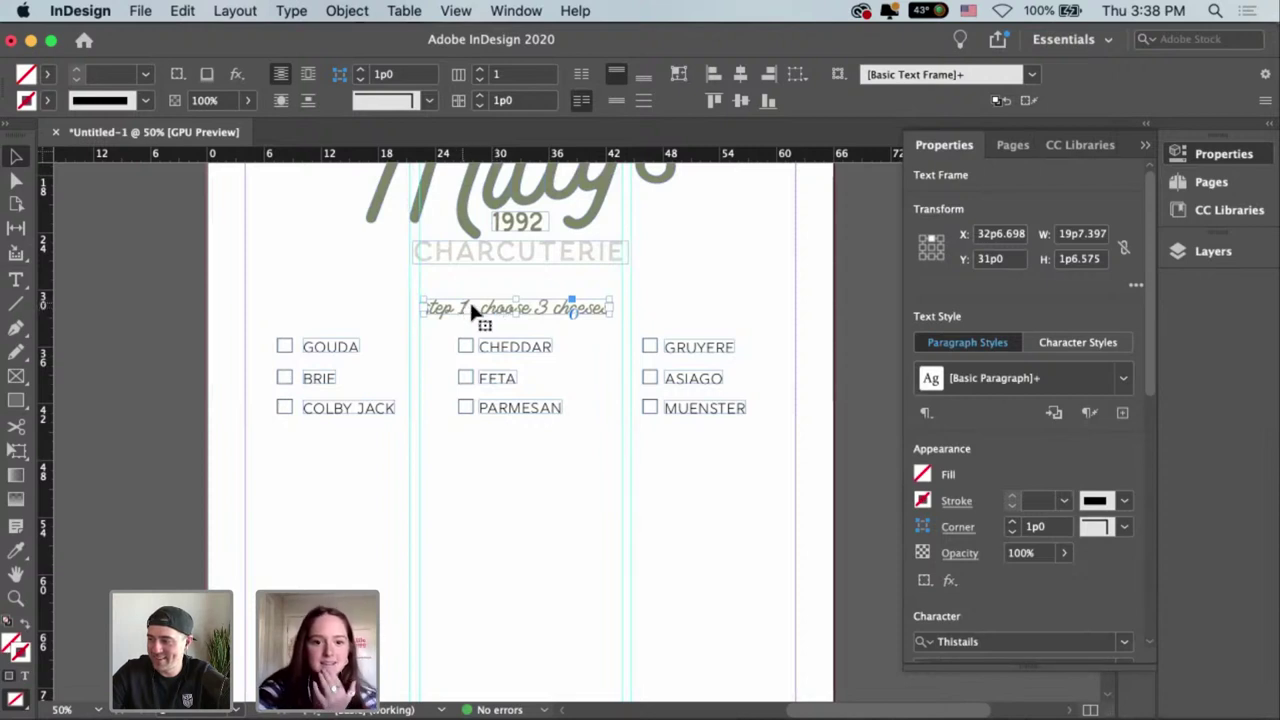
pyautogui.moveTo(469, 304); pyautogui.dragTo(475, 308)
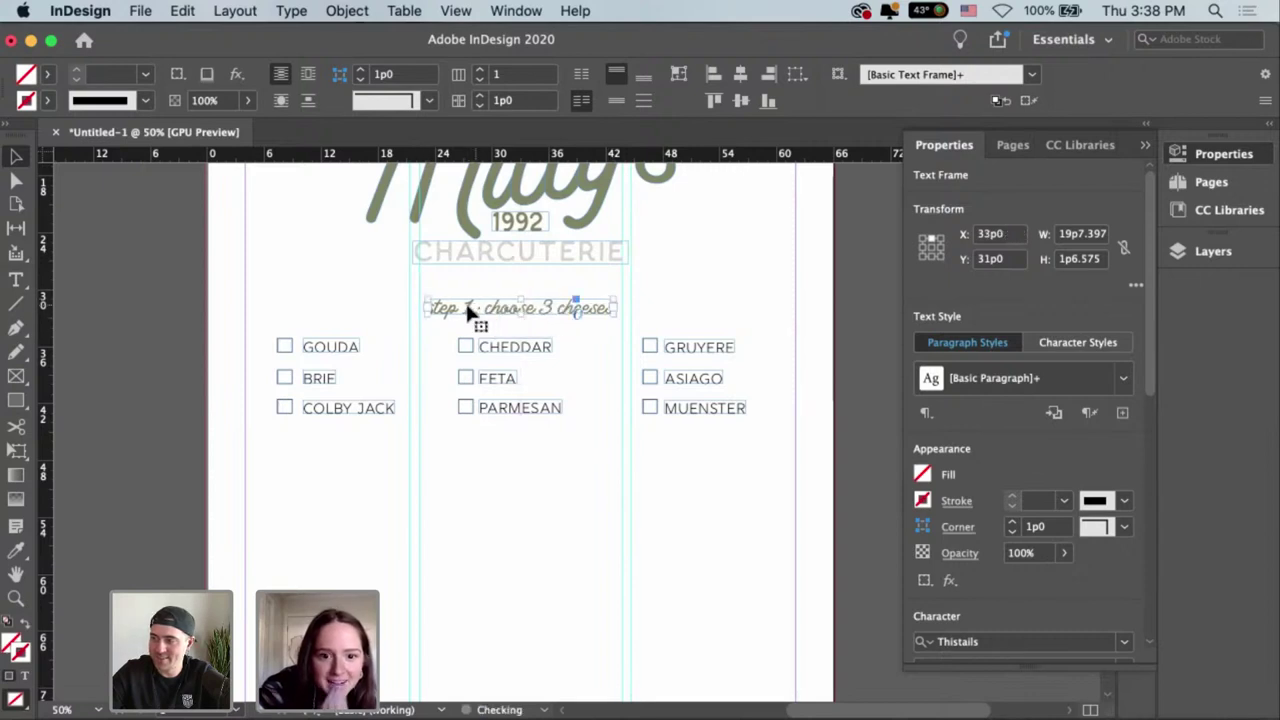
pyautogui.click(1022, 378)
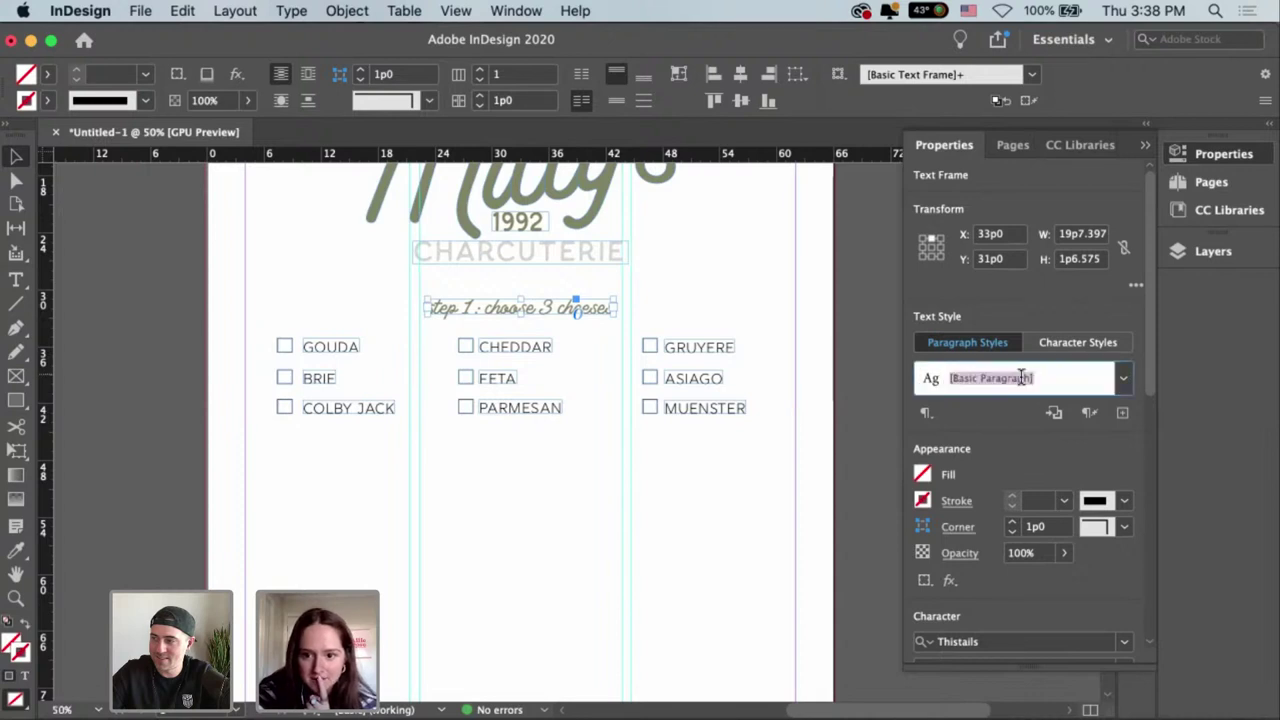
pyautogui.press('Return')
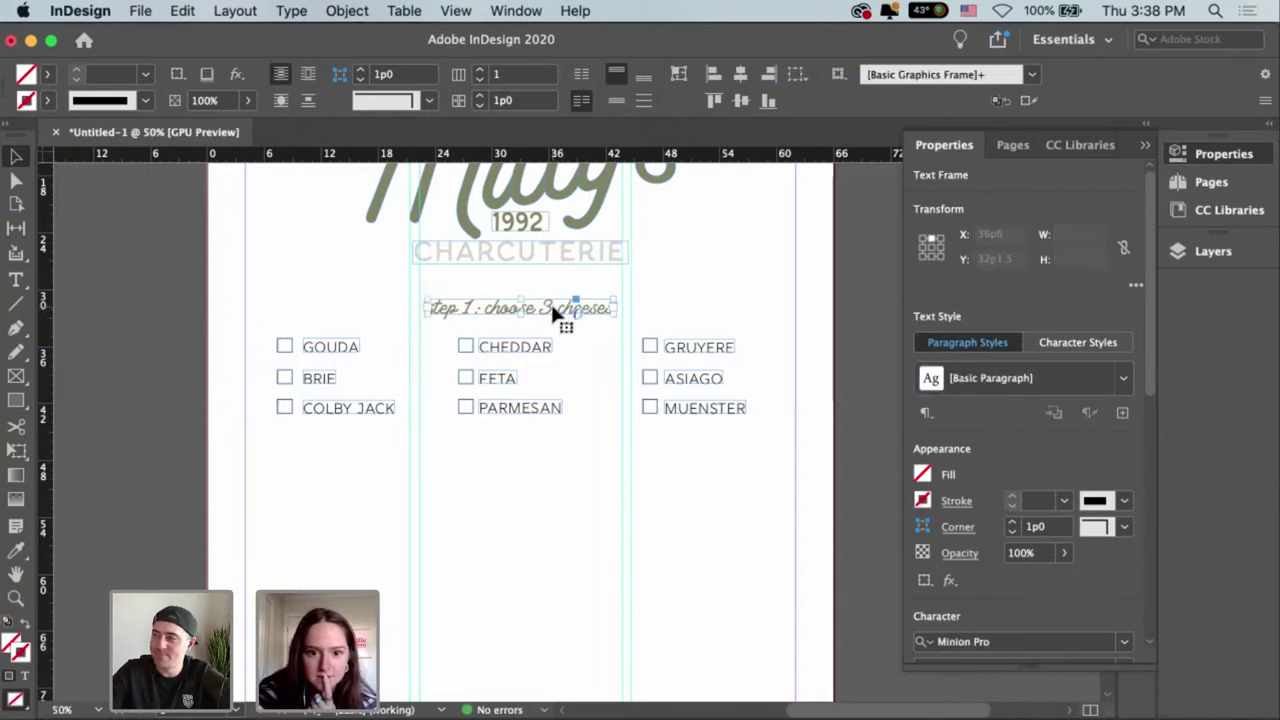
pyautogui.click(1082, 343)
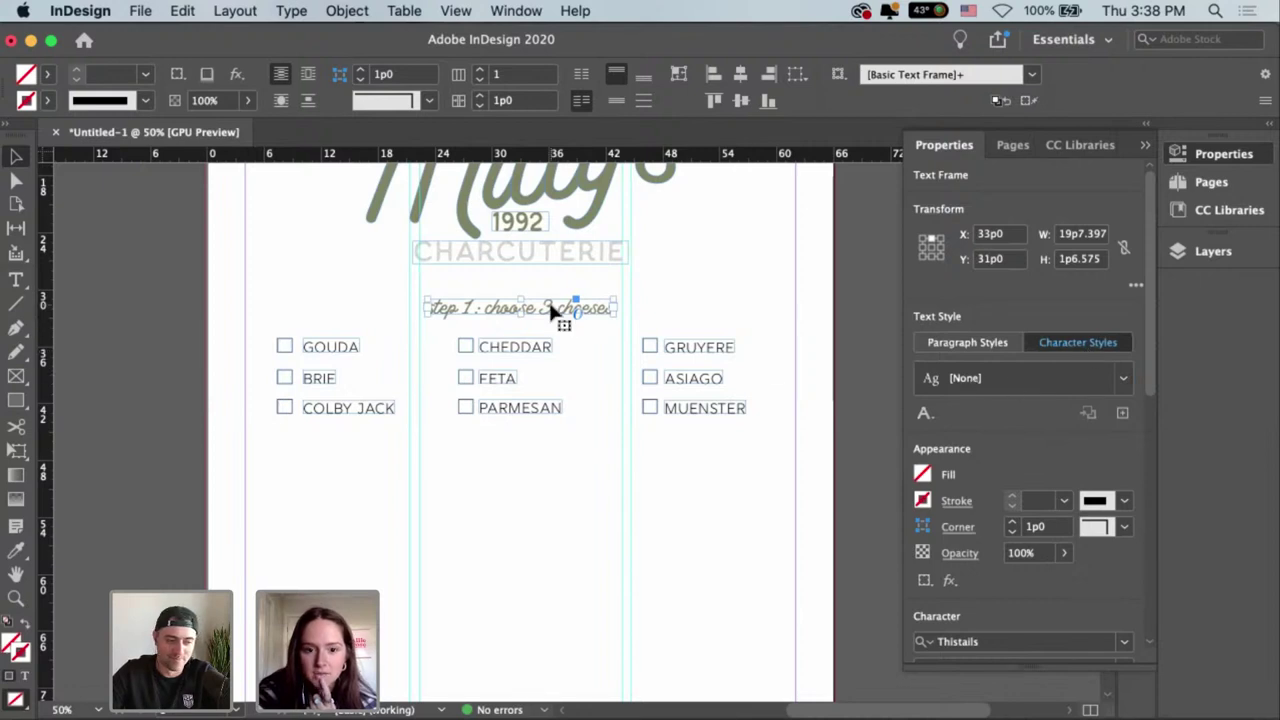
pyautogui.click(1122, 412)
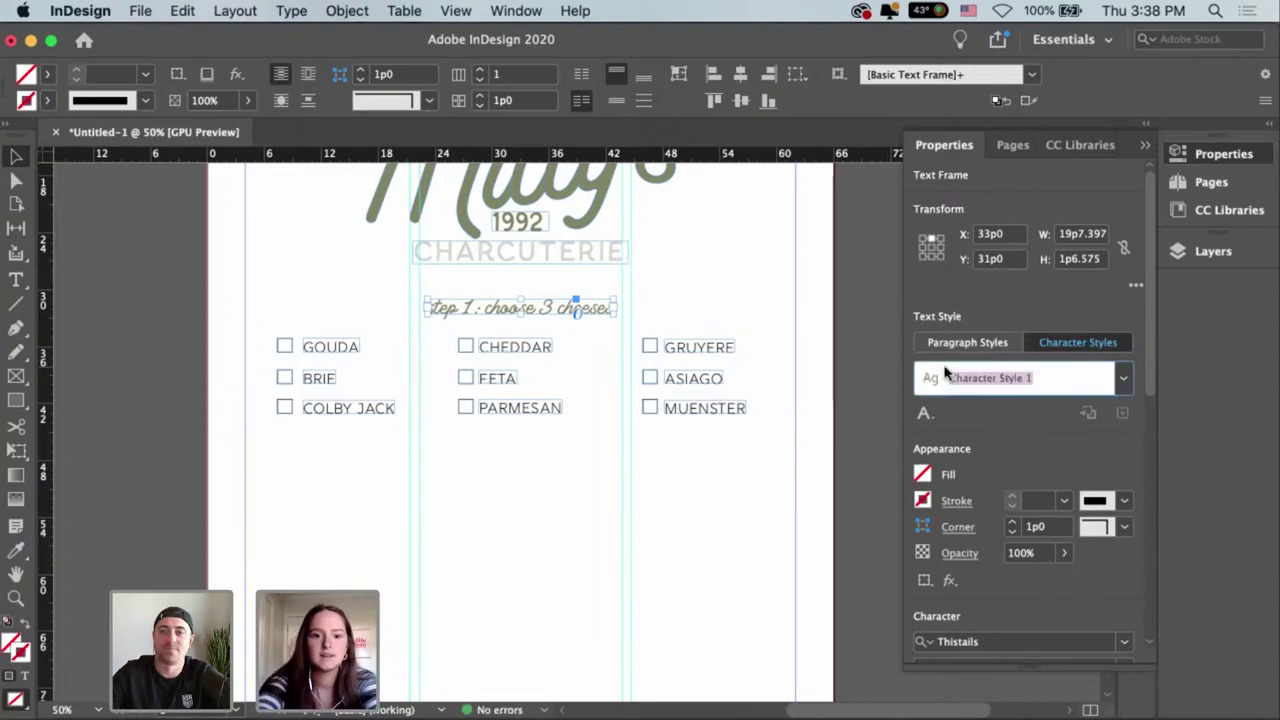
pyautogui.write('steps')
pyautogui.press('Return')
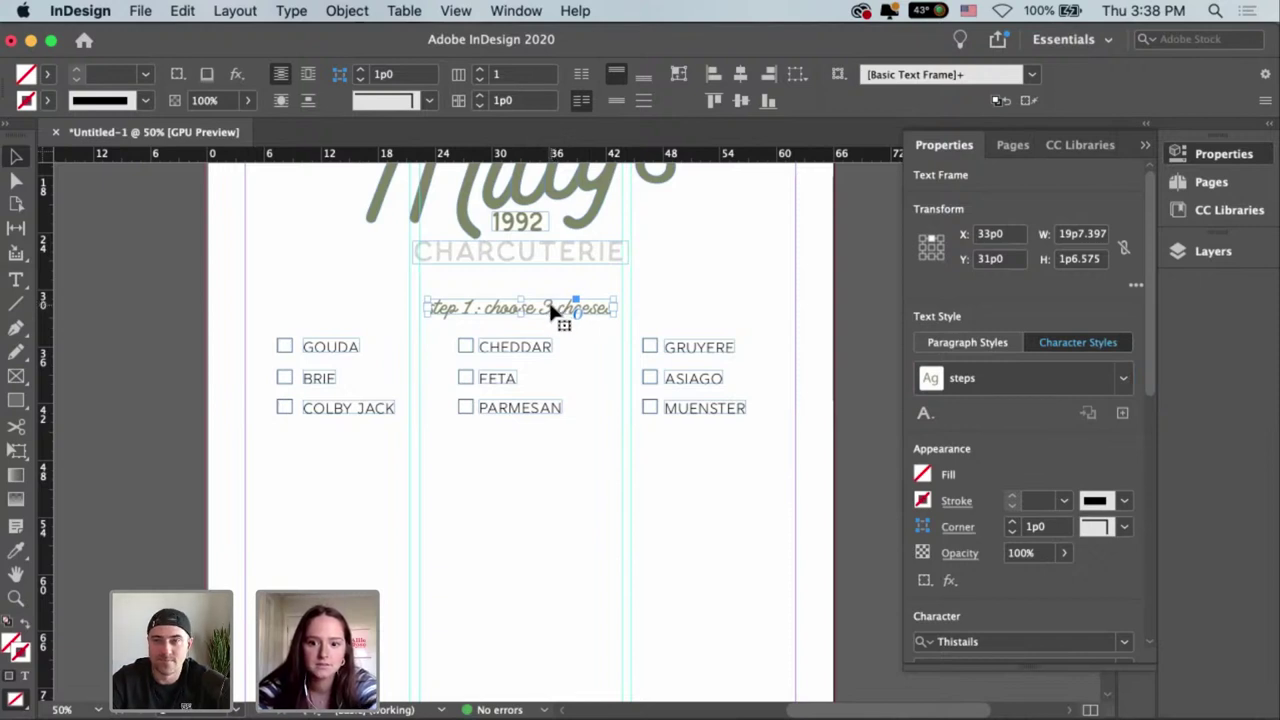
# Reselect the step 1 heading and confirm it uses the 'steps' character style.
pyautogui.click(590, 358)
pyautogui.click(572, 310)
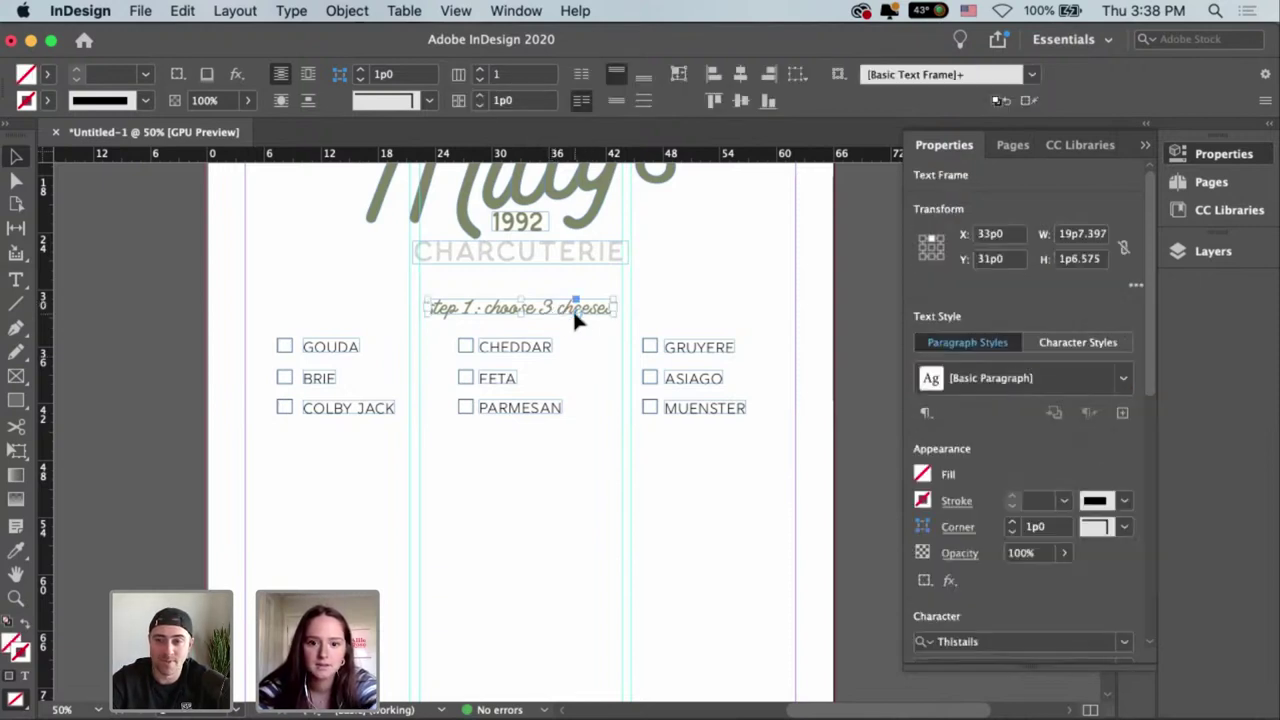
pyautogui.click(1077, 342)
pyautogui.click(1034, 380)
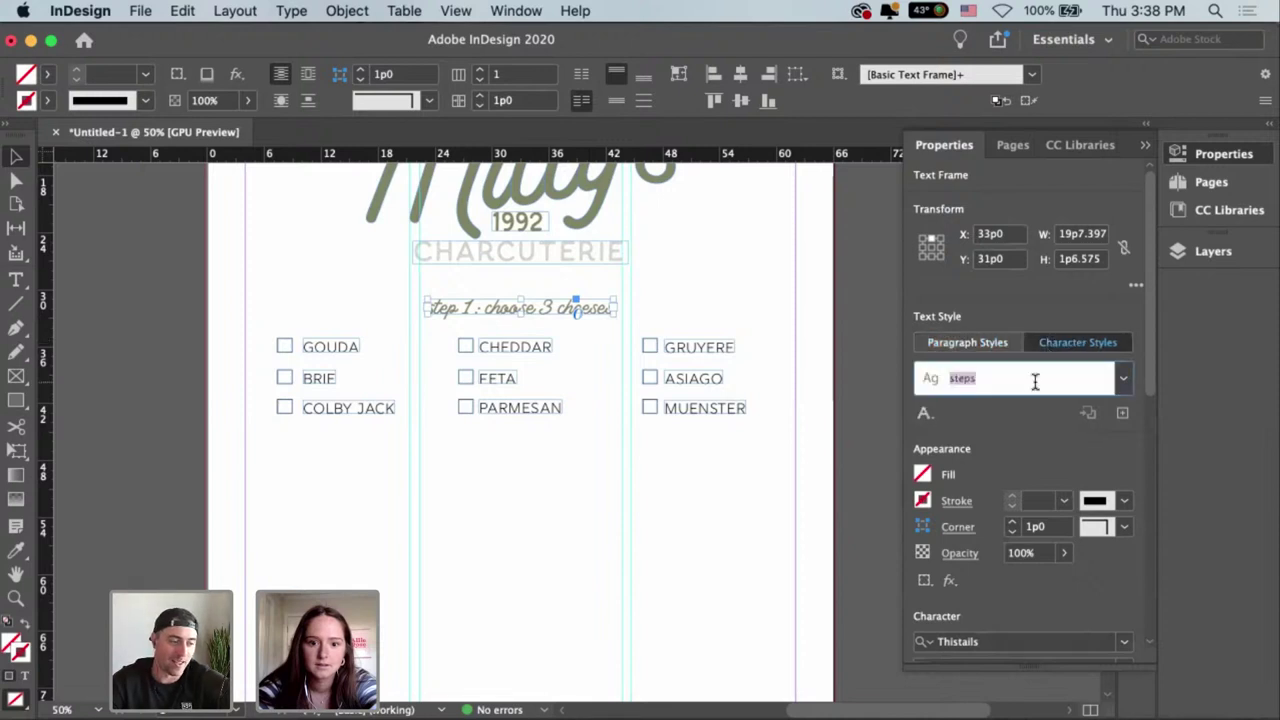
pyautogui.click(624, 299)
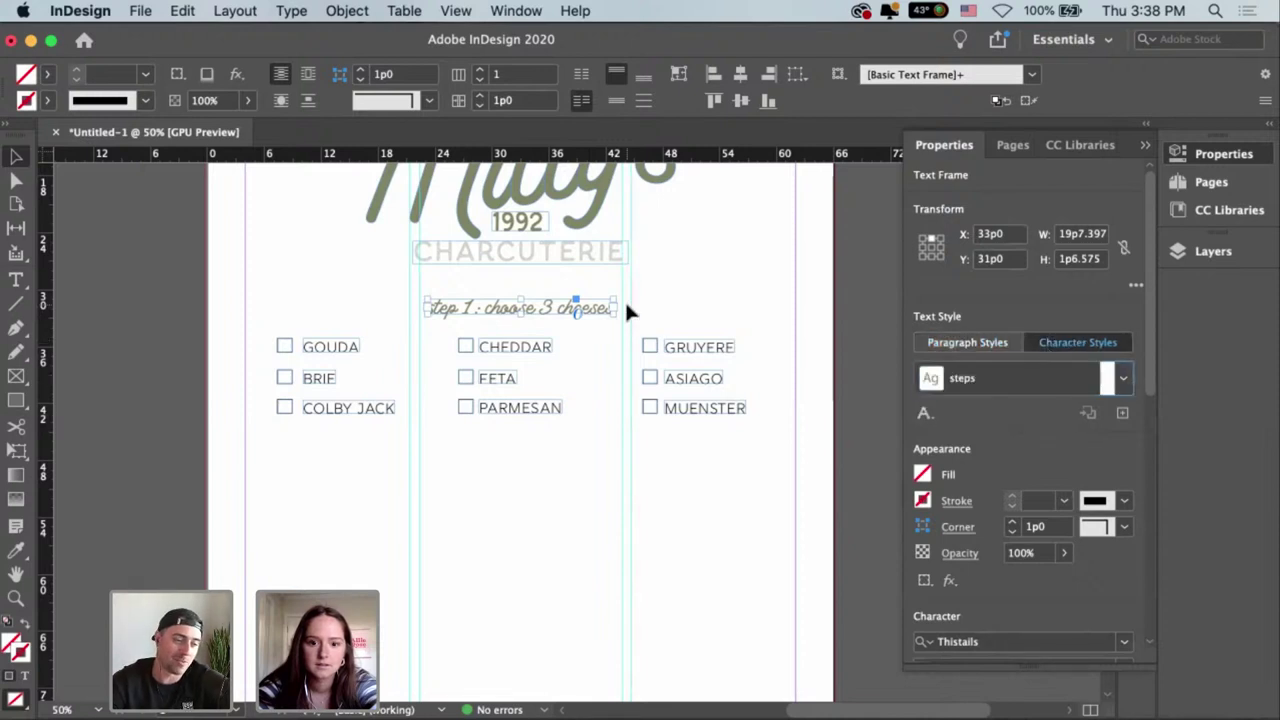
# Copy the step 1 heading below the cheese columns, retype it 'step 2: choose 4 fruits' and fit its frame.
pyautogui.moveTo(532, 321); pyautogui.dragTo(529, 469)
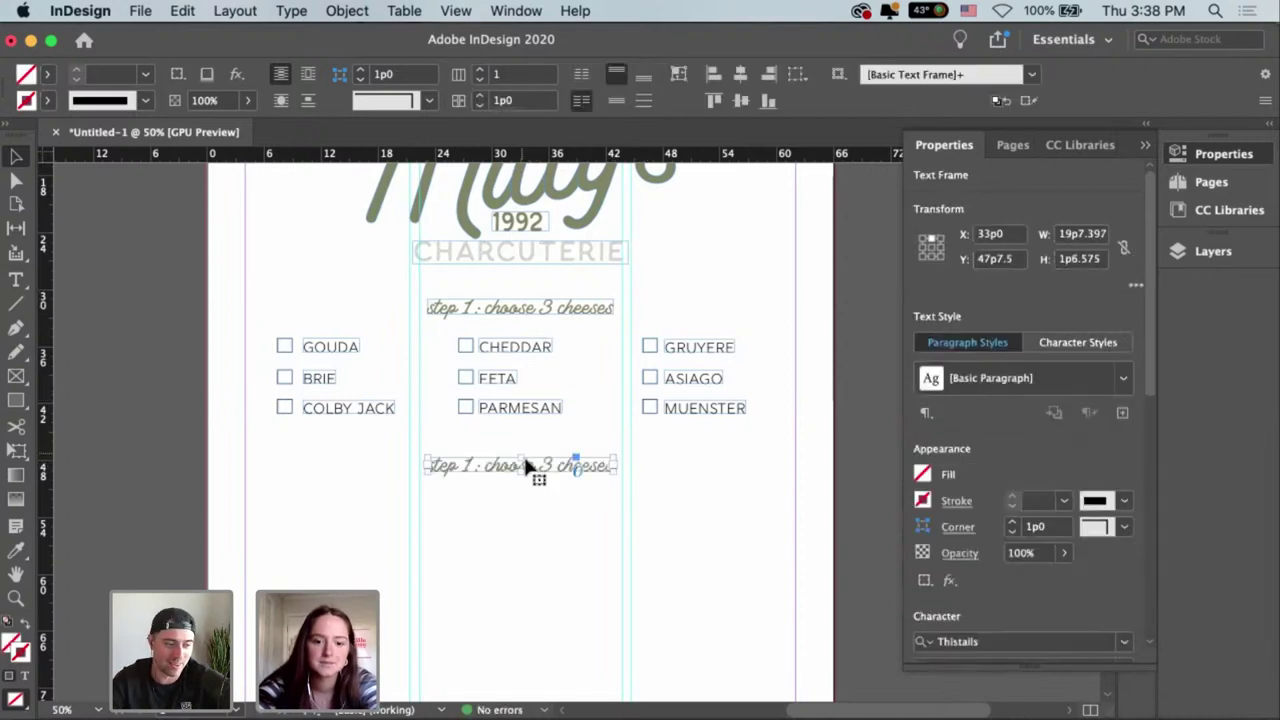
pyautogui.doubleClick(490, 465)
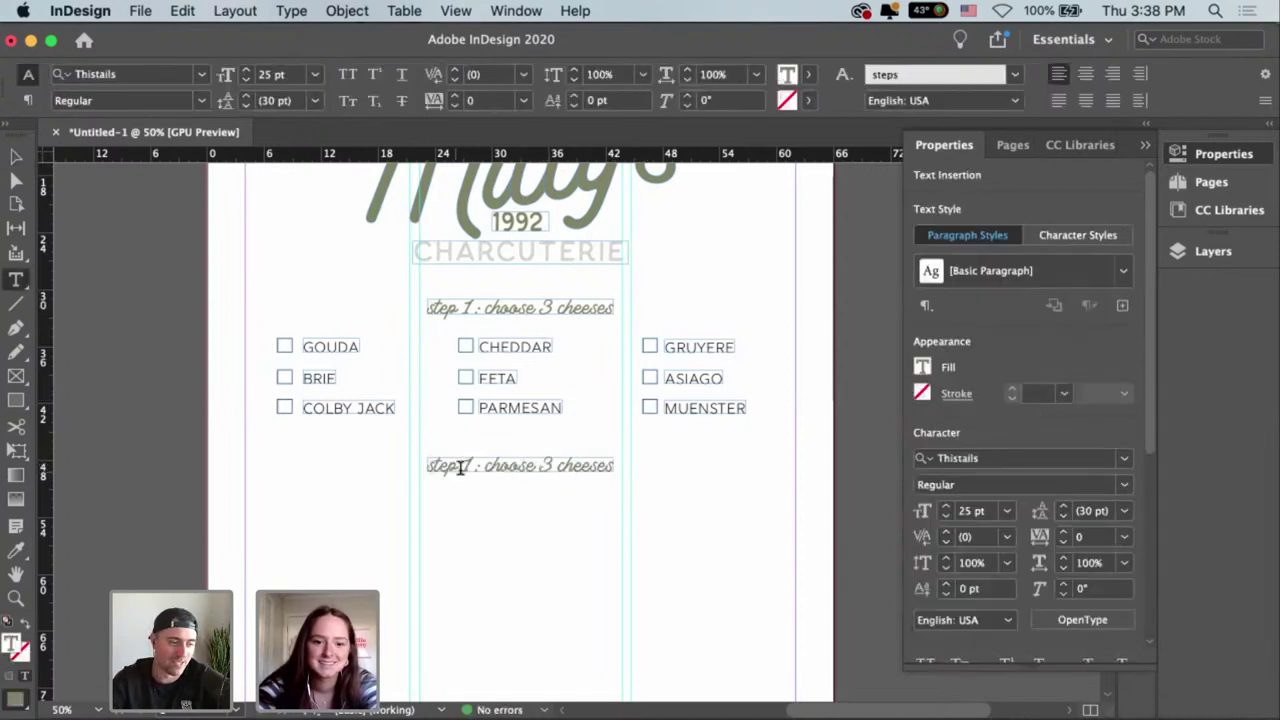
pyautogui.moveTo(469, 465); pyautogui.dragTo(657, 471)
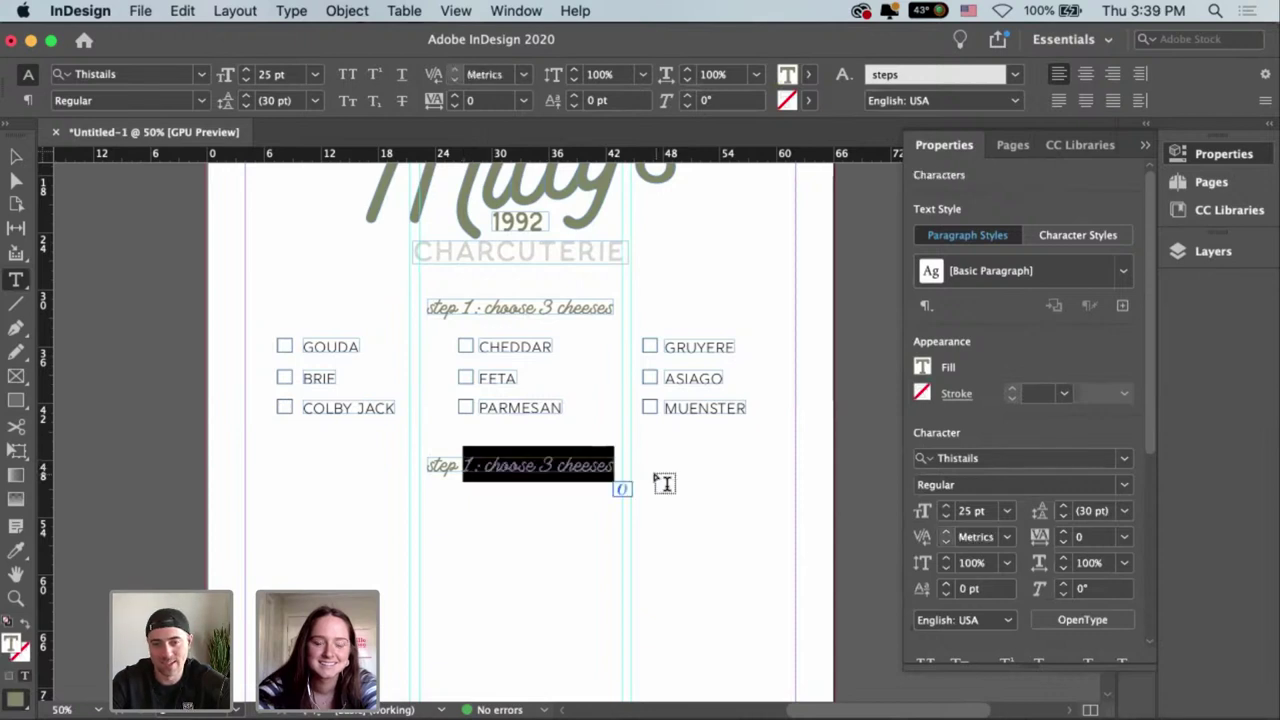
pyautogui.write('2:')
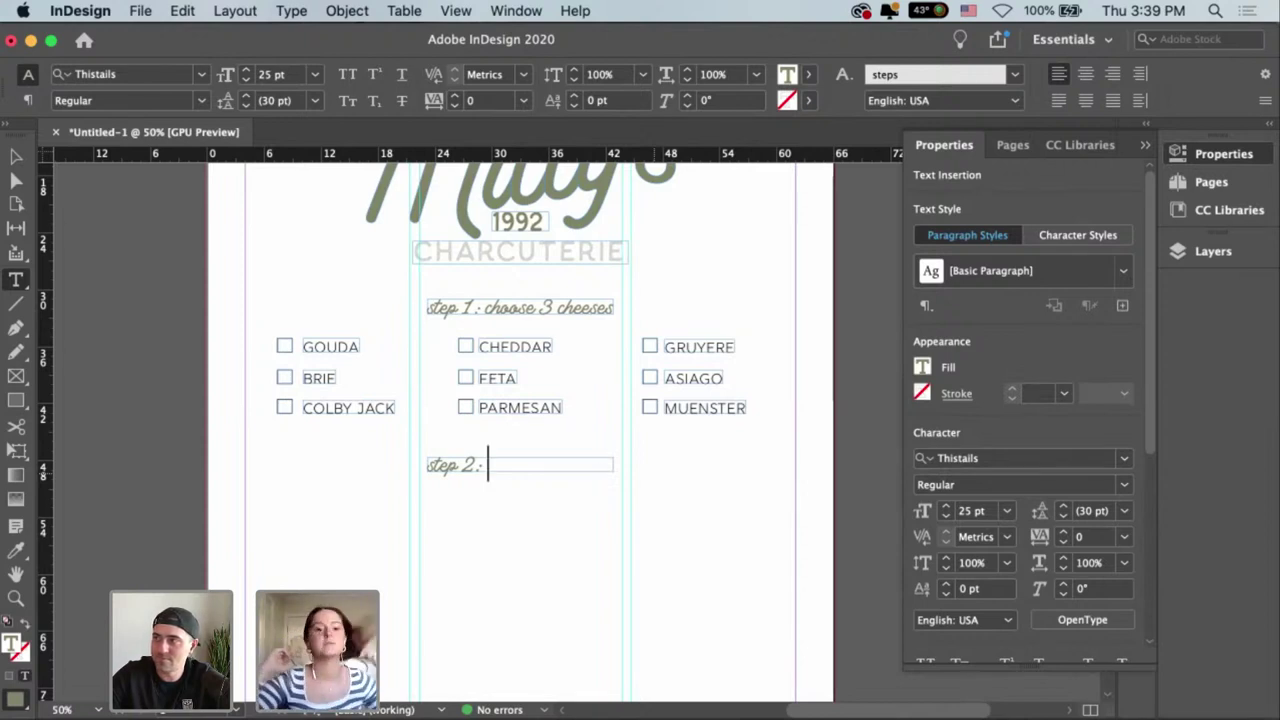
pyautogui.write('choose ')
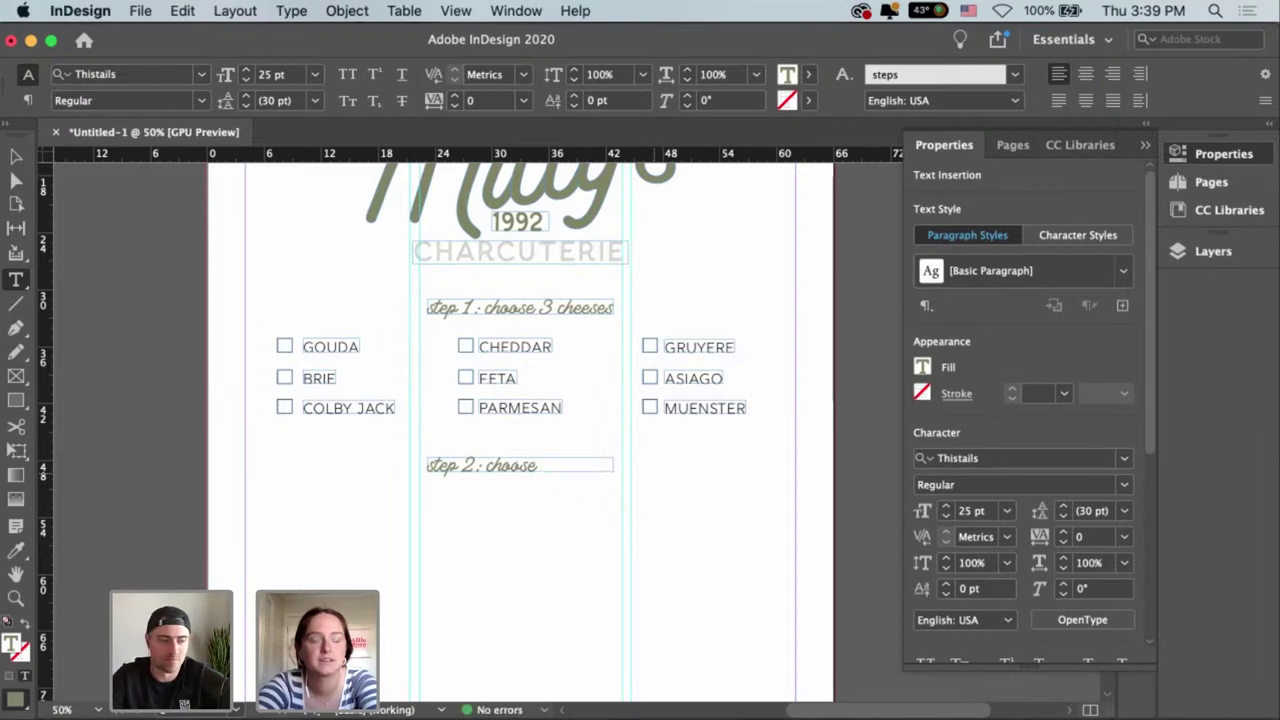
pyautogui.write('4')
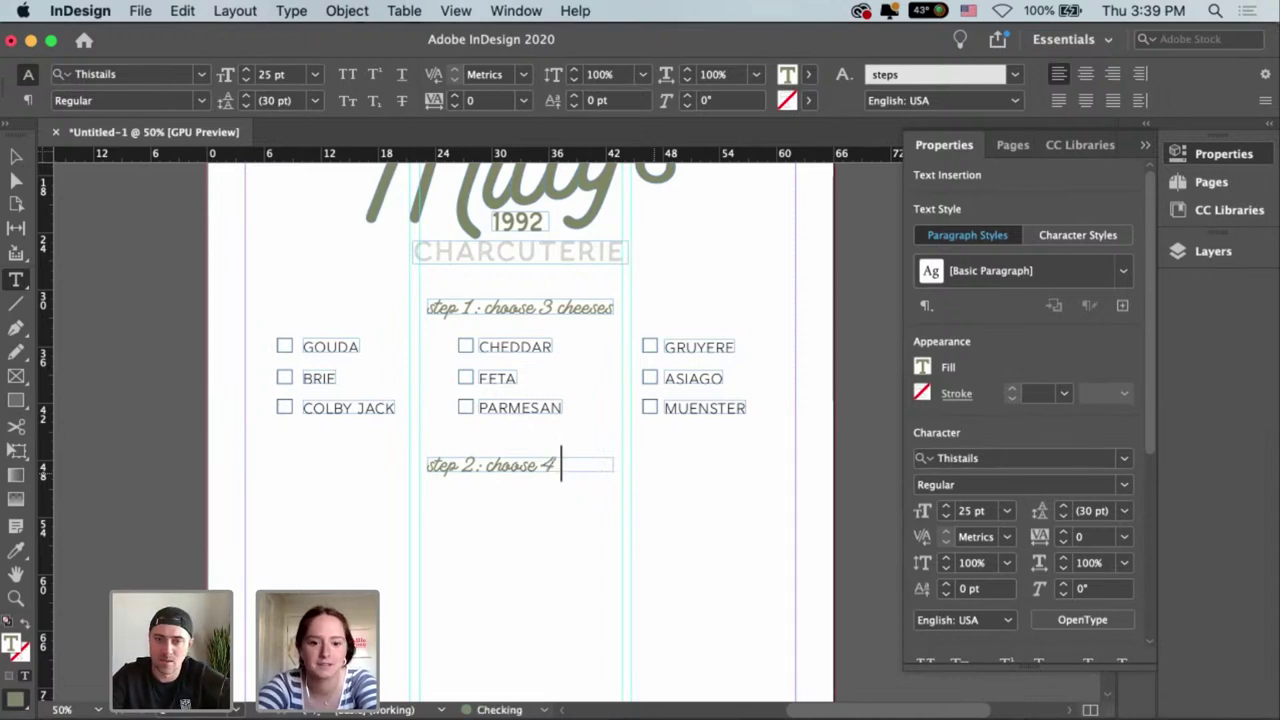
pyautogui.write(' fruits')
pyautogui.press('Escape')
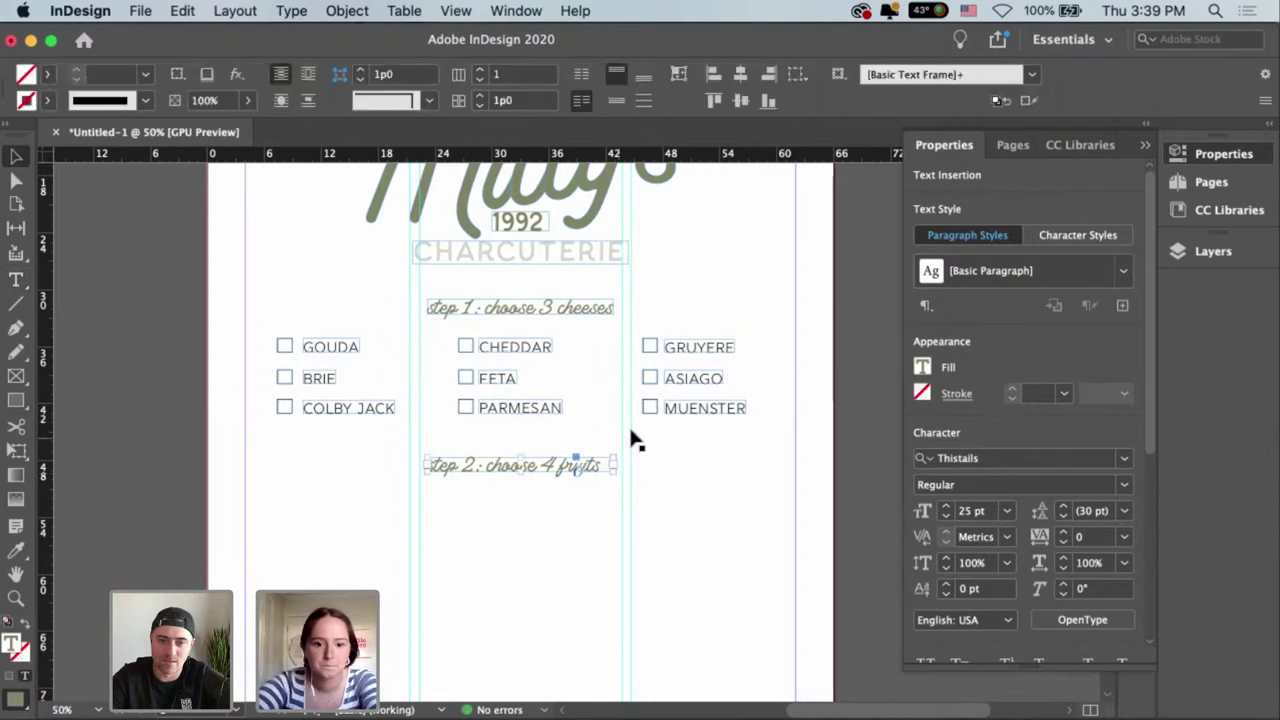
pyautogui.click(679, 74)
pyautogui.click(729, 502)
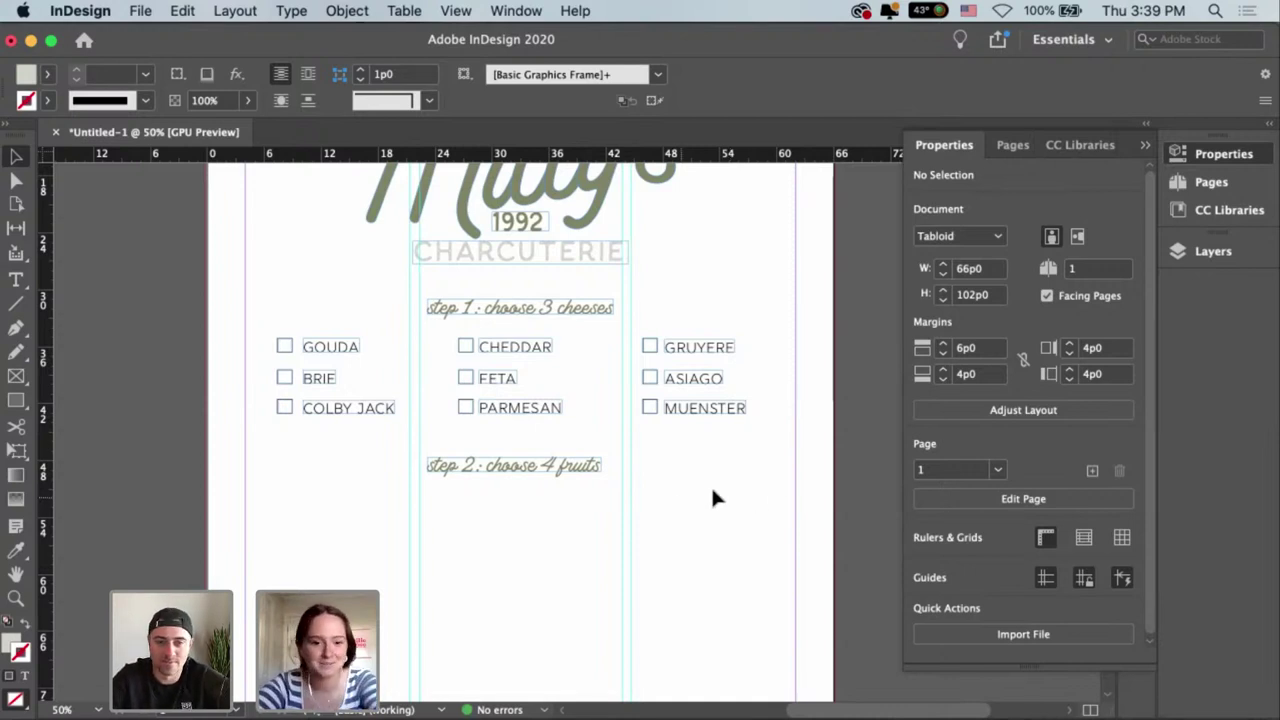
# Copy the GOUDA, BRIE, COLBY JACK checkbox group into all three columns beneath the step 2 heading.
pyautogui.moveTo(752, 502); pyautogui.dragTo(783, 398)
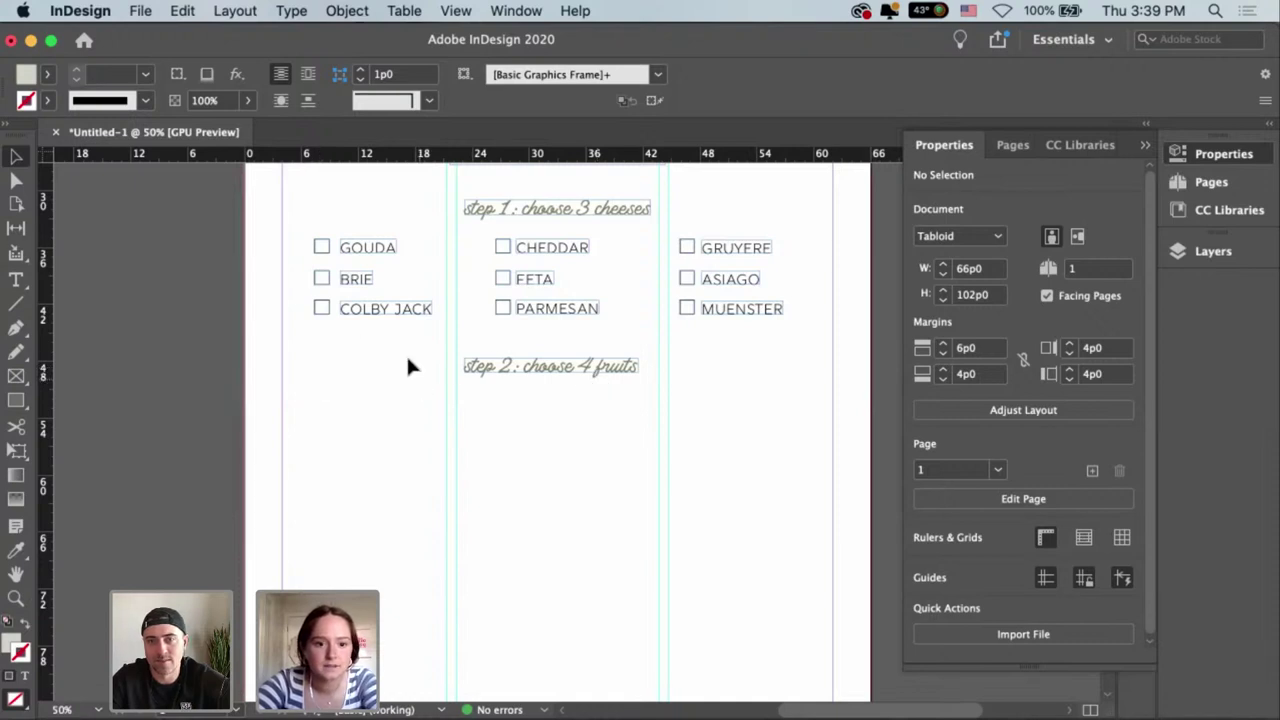
pyautogui.click(391, 315)
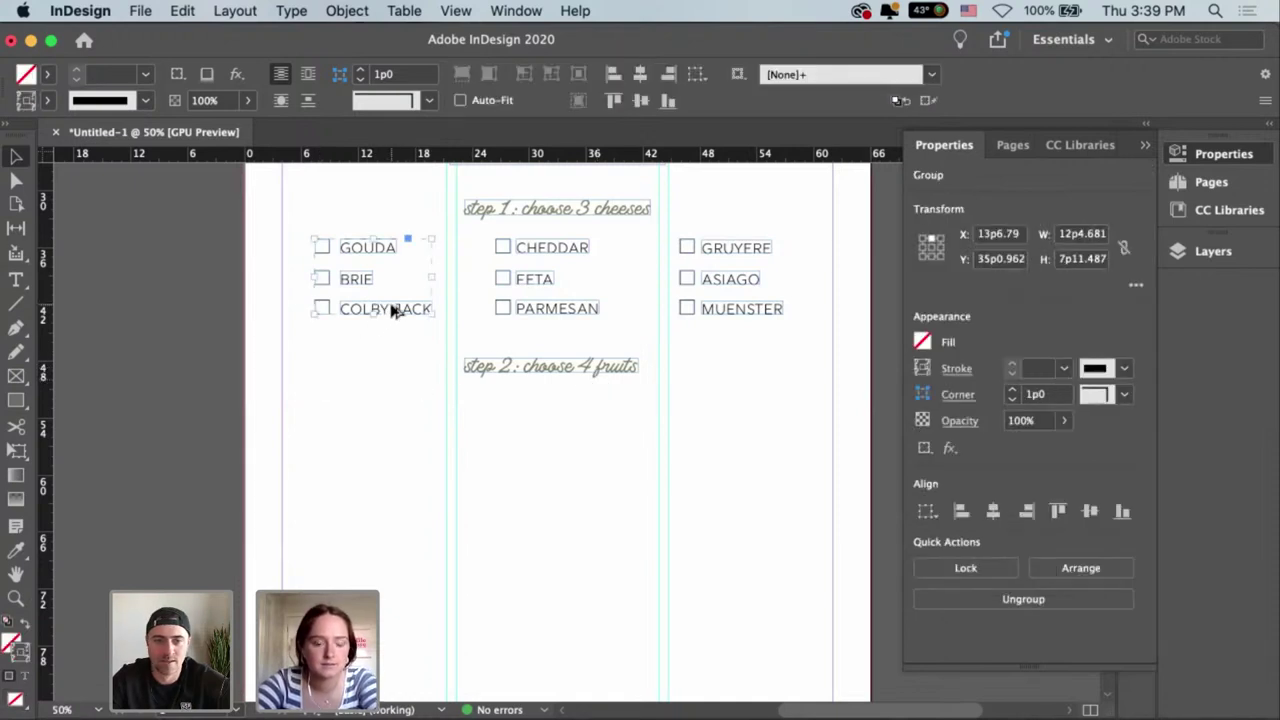
pyautogui.moveTo(391, 310); pyautogui.dragTo(760, 491)
pyautogui.click(447, 386)
pyautogui.hscroll(-3, 445, 420)
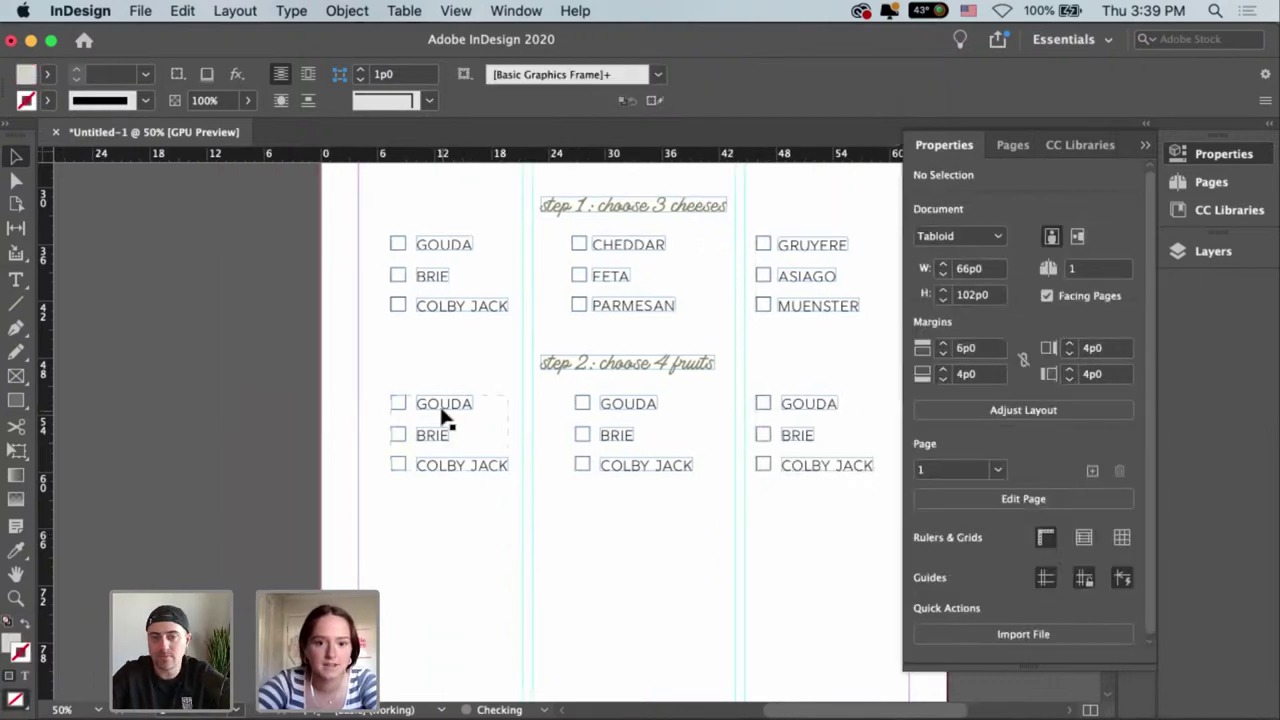
pyautogui.click(443, 405)
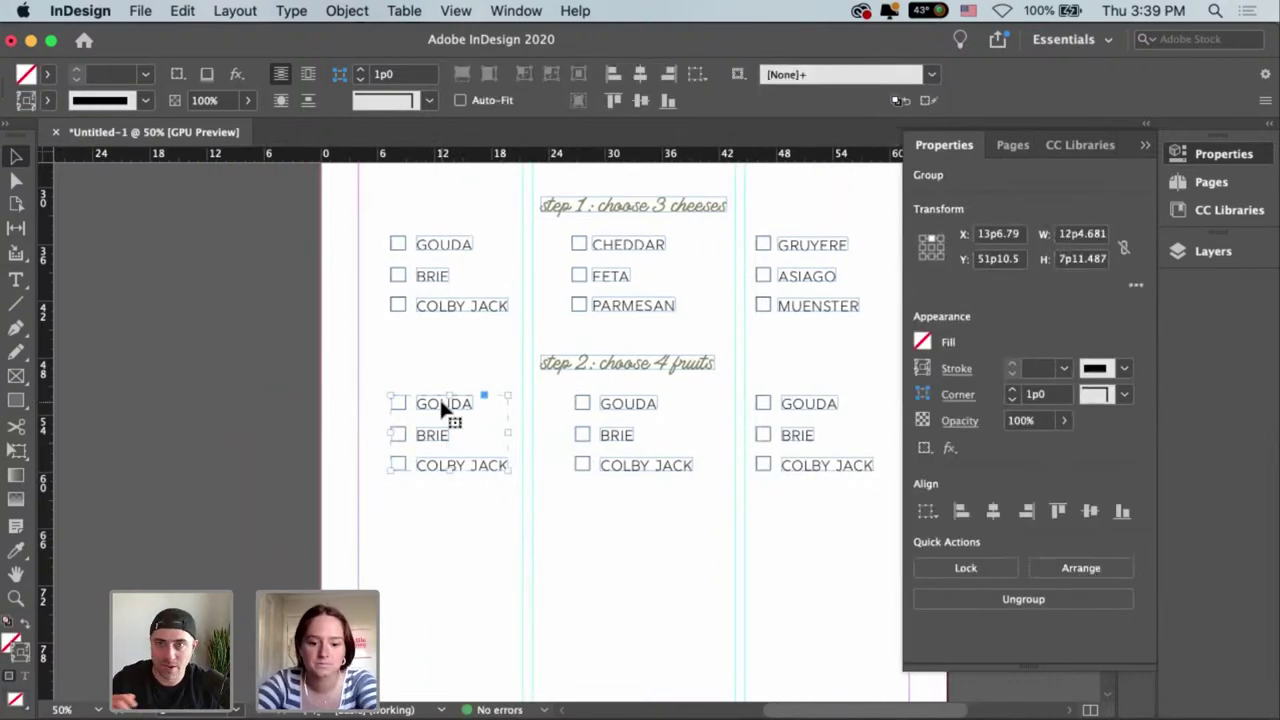
pyautogui.click(438, 330)
# Replace the first fruit column's GOUDA label with STRAWBERRIES and widen its frame to fit.
pyautogui.press('t')
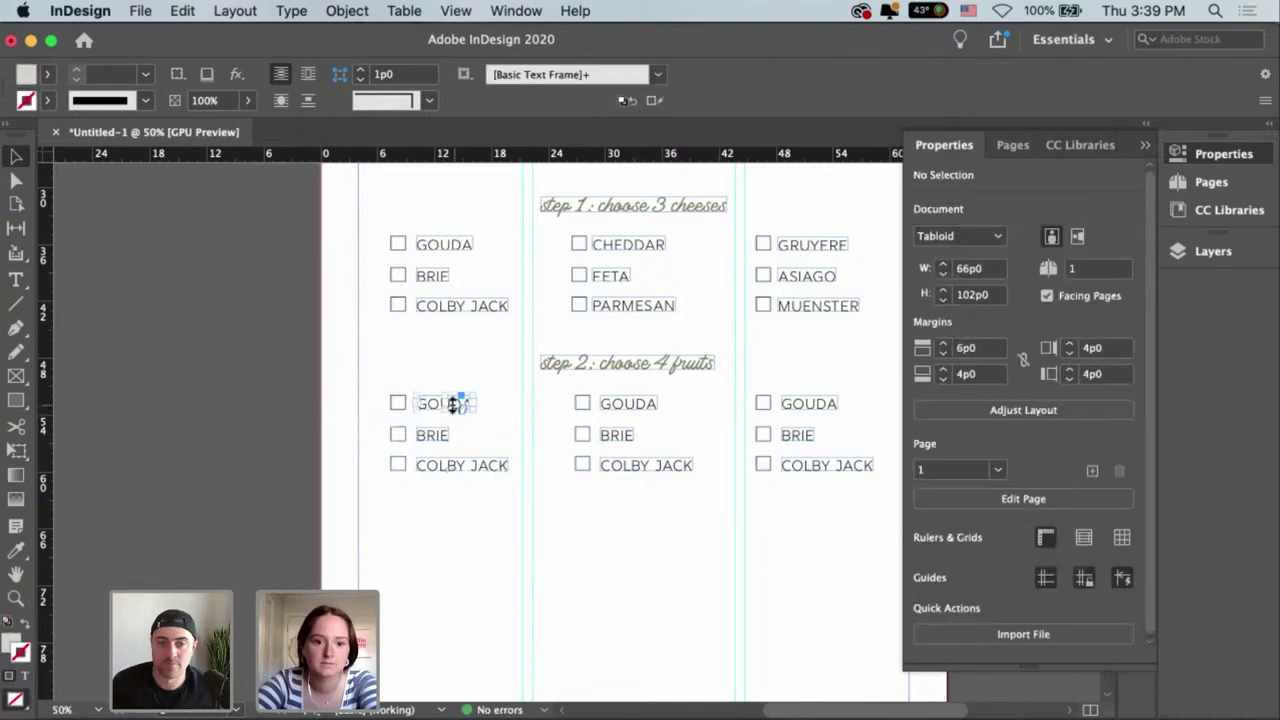
pyautogui.click(452, 403)
pyautogui.doubleClick(451, 408)
pyautogui.doubleClick(449, 410)
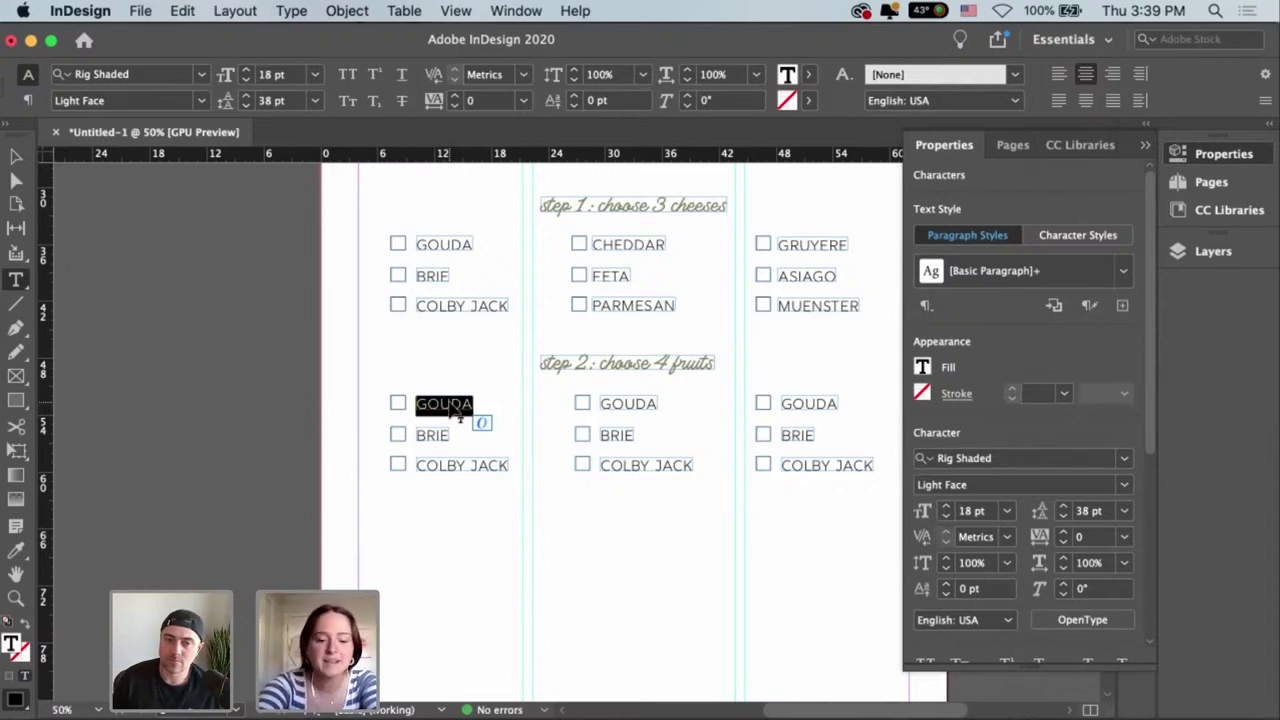
pyautogui.write('STRAW')
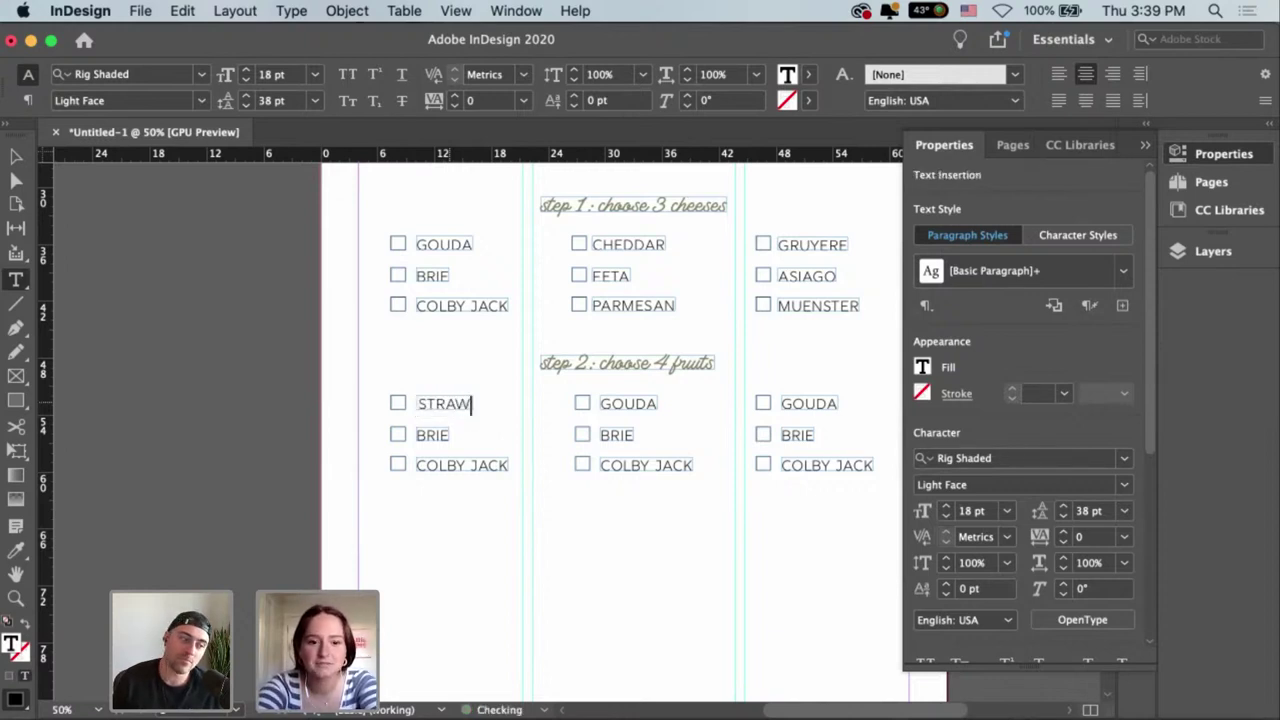
pyautogui.write('B')
pyautogui.press('Escape')
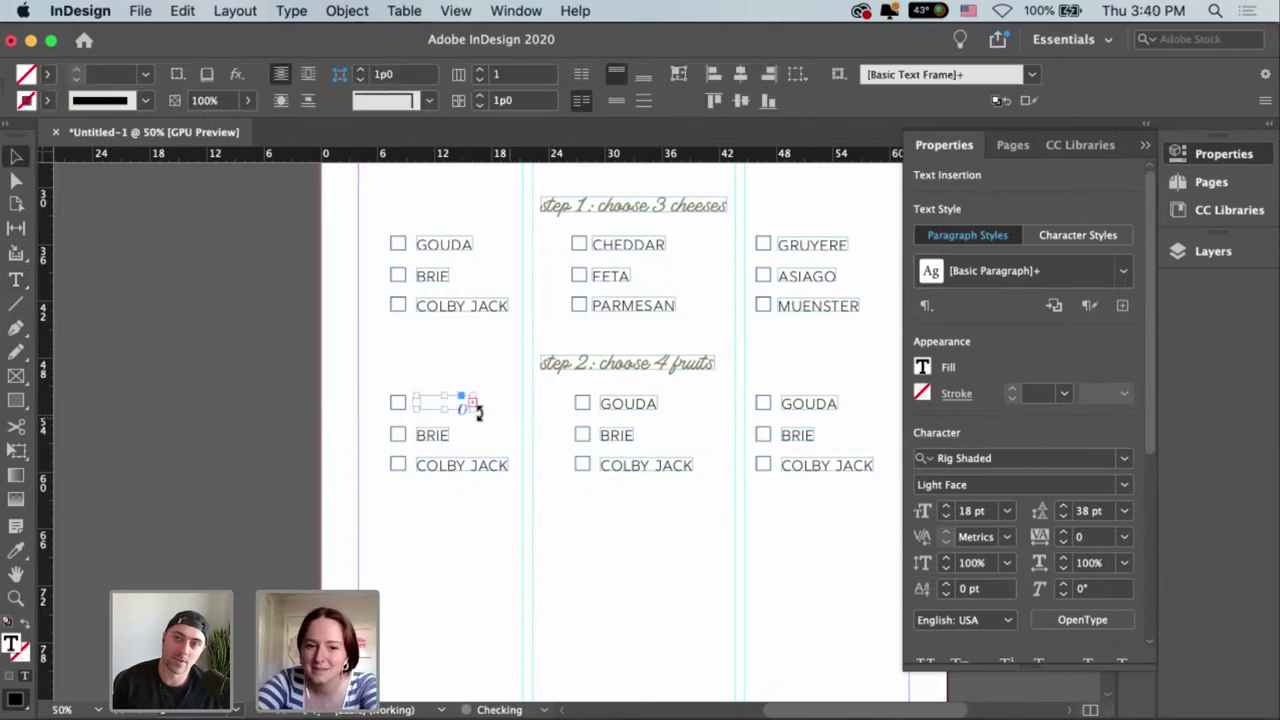
pyautogui.moveTo(472, 403); pyautogui.dragTo(531, 411)
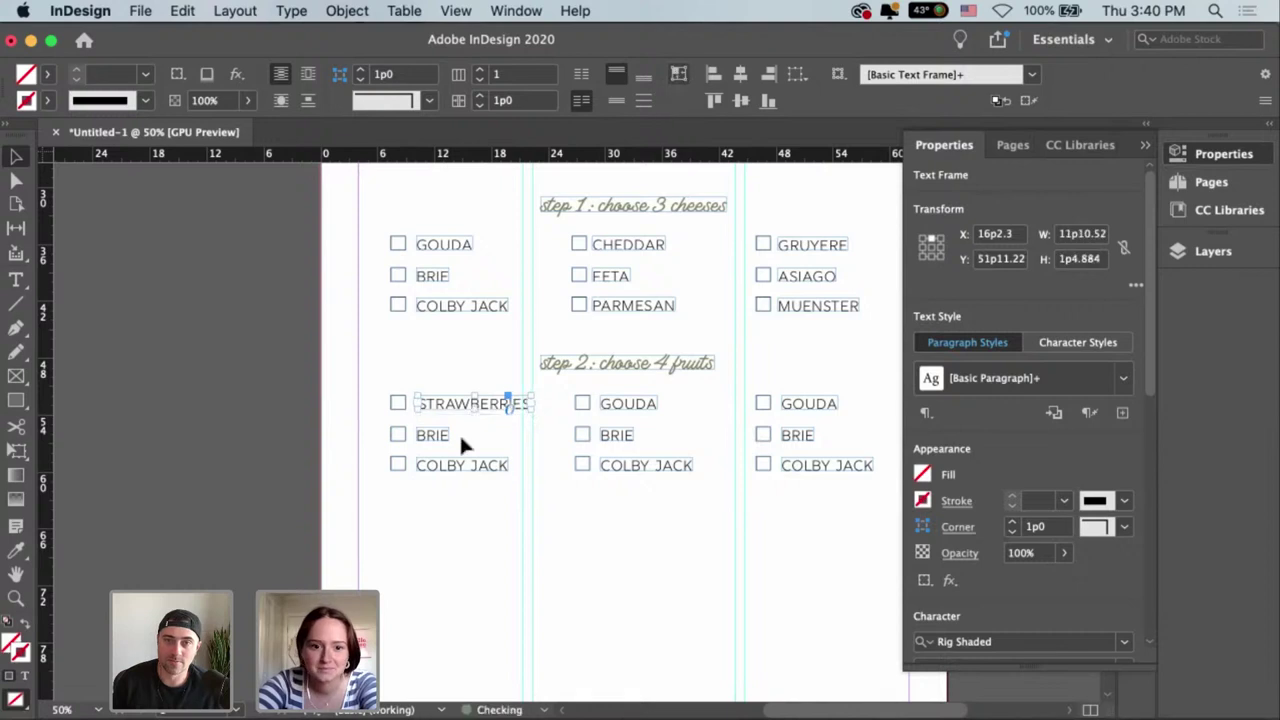
# Change BRIE to BLUEBERRIES, fit the frame to its text and place it beside its checkbox.
pyautogui.doubleClick(422, 434)
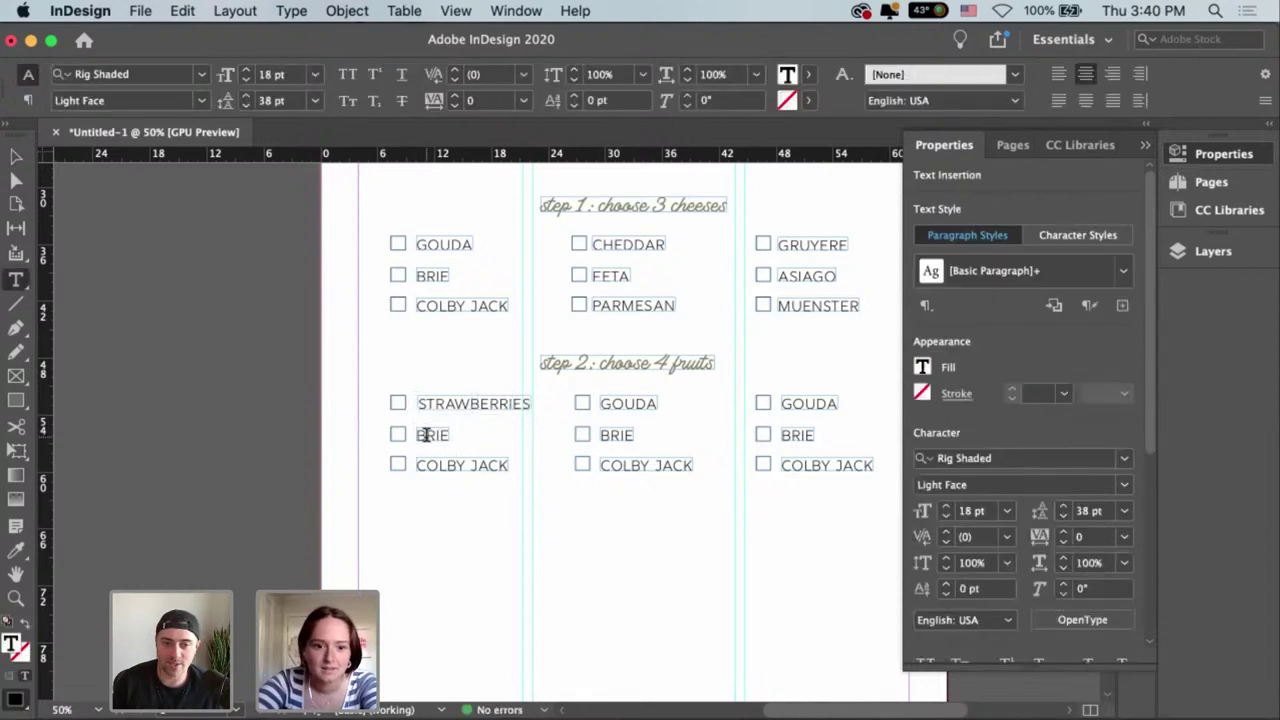
pyautogui.moveTo(425, 434); pyautogui.dragTo(474, 432)
pyautogui.write('LUEB')
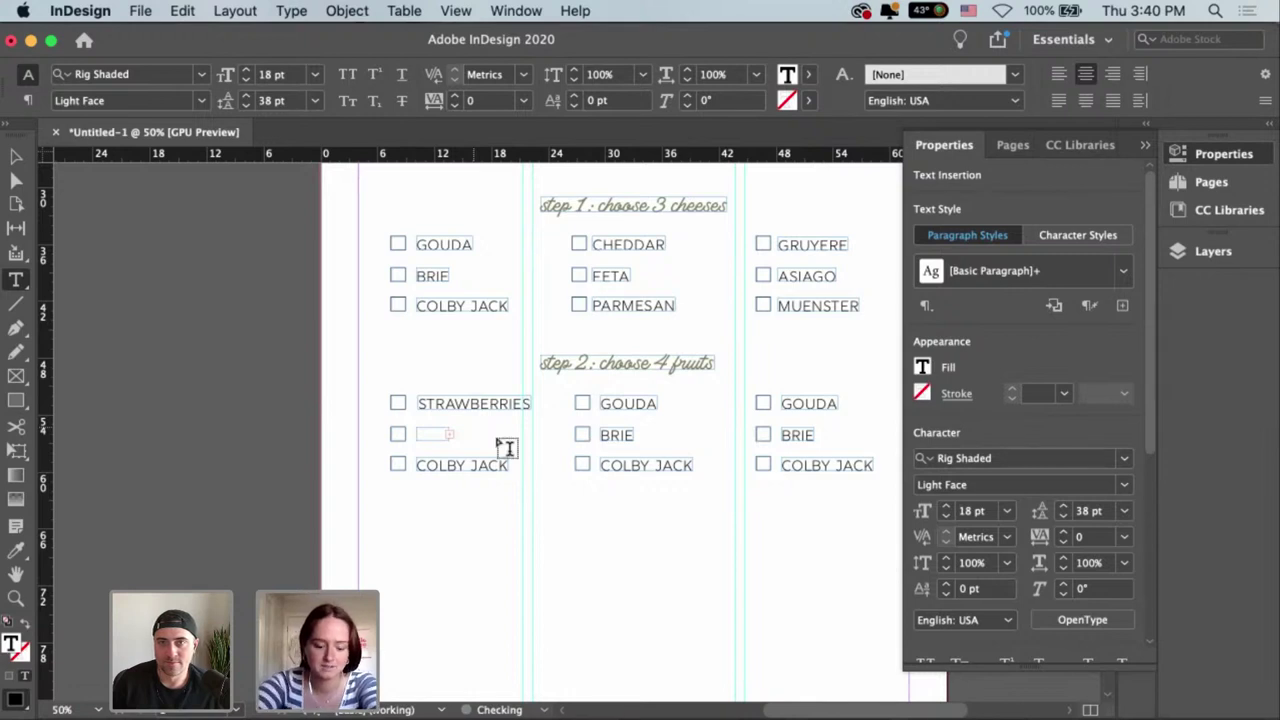
pyautogui.press('Escape')
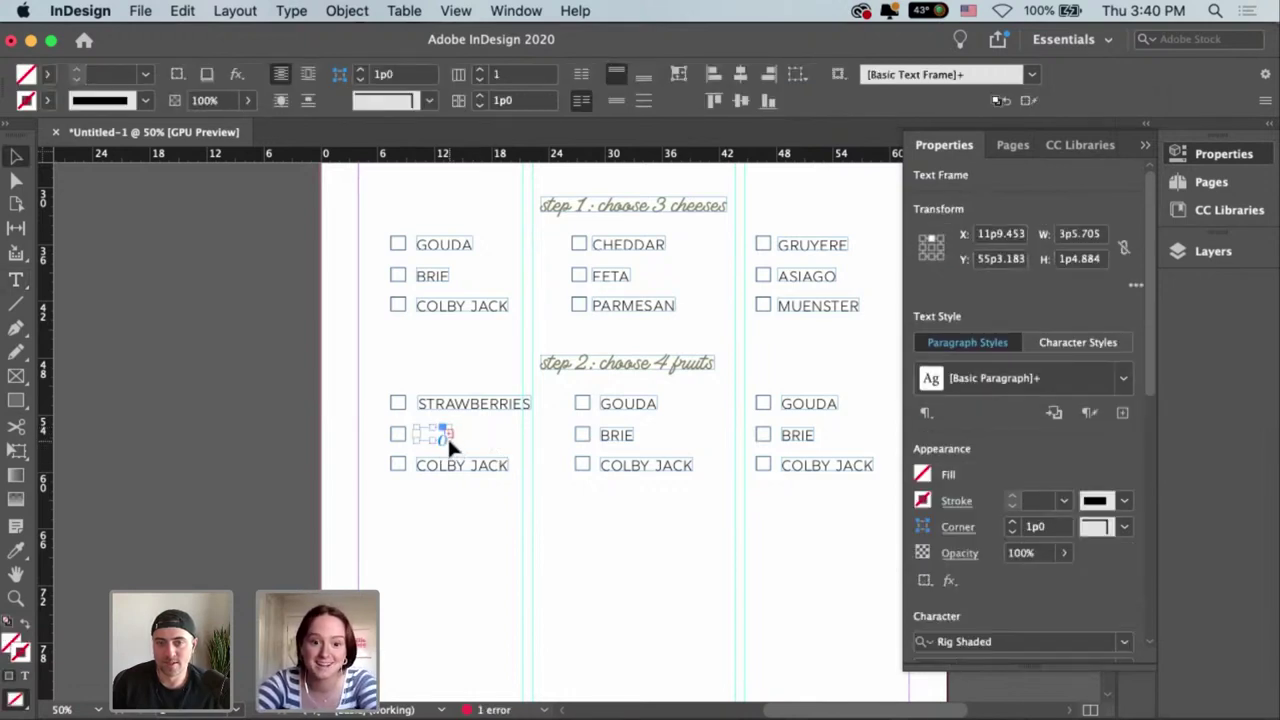
pyautogui.moveTo(451, 440); pyautogui.dragTo(545, 455)
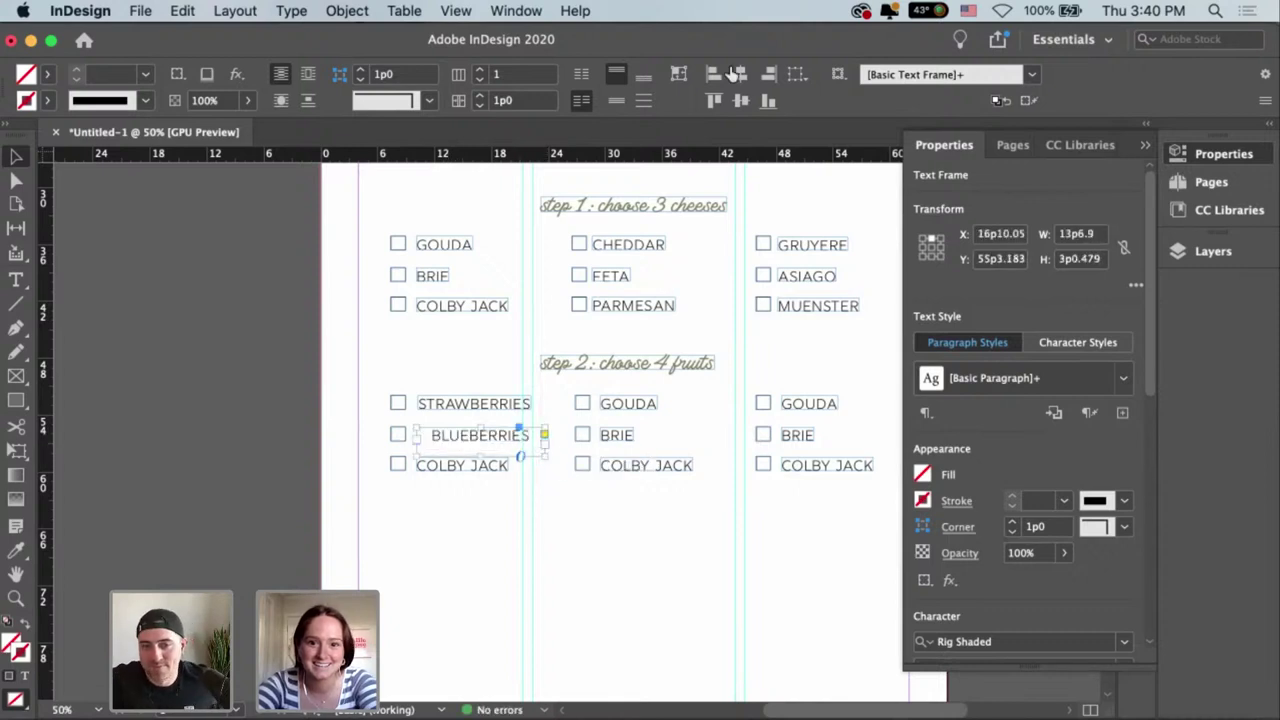
pyautogui.click(678, 74)
pyautogui.moveTo(447, 441); pyautogui.dragTo(522, 472)
# Replace COLBY JACK with BLACKBERRIES and enlarge the frame so the word fits.
pyautogui.press('t')
pyautogui.click(421, 465)
pyautogui.press('BackSpace')
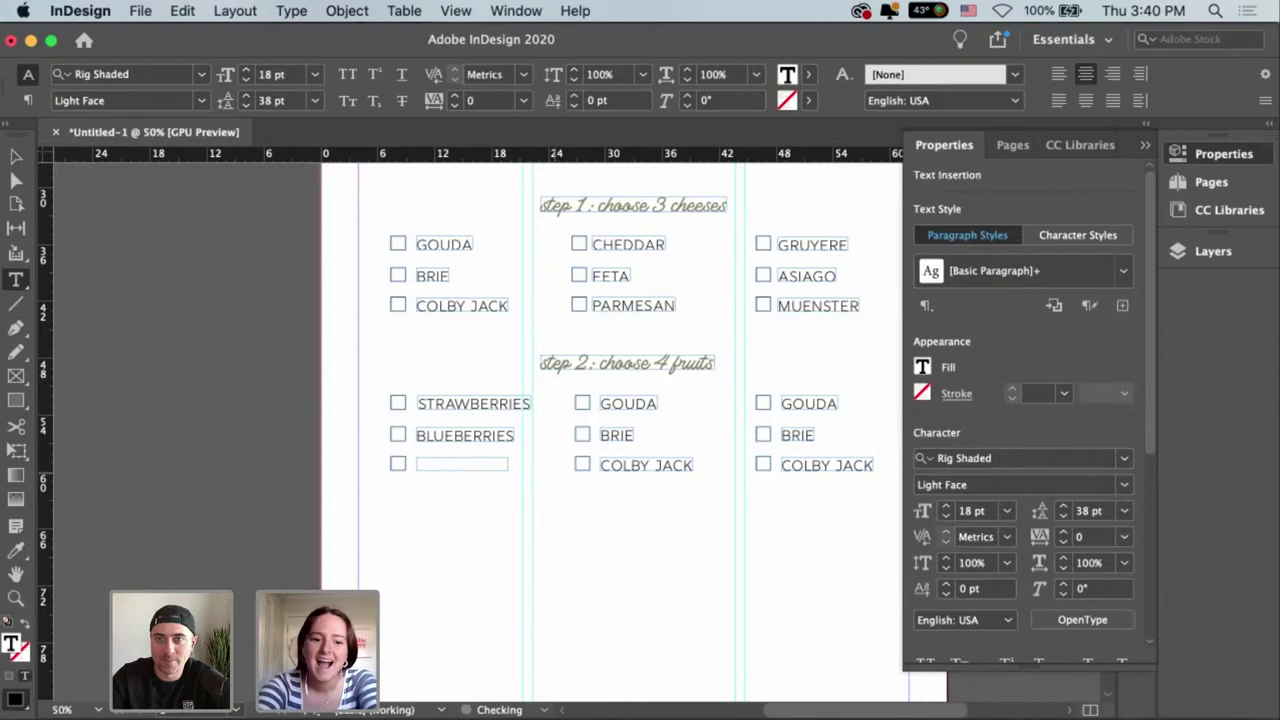
pyautogui.write('BLACKBE')
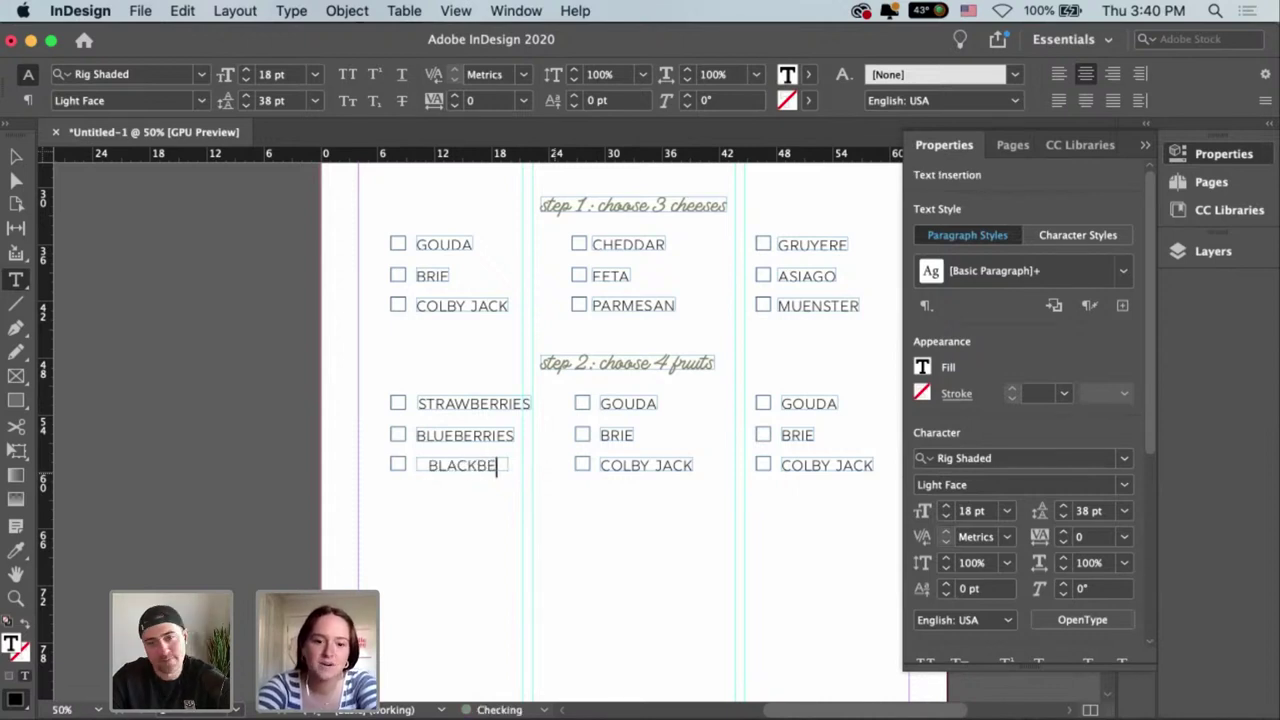
pyautogui.write('RRIES')
pyautogui.press('Escape')
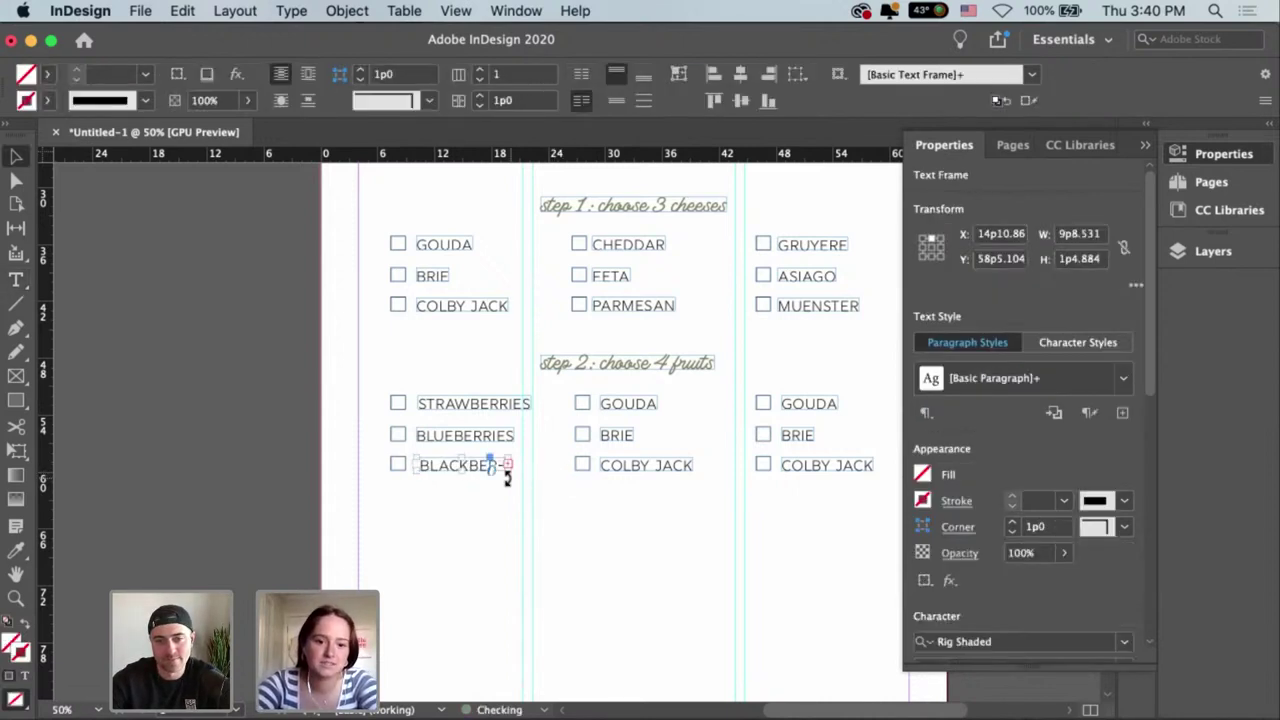
pyautogui.moveTo(507, 478); pyautogui.dragTo(541, 478)
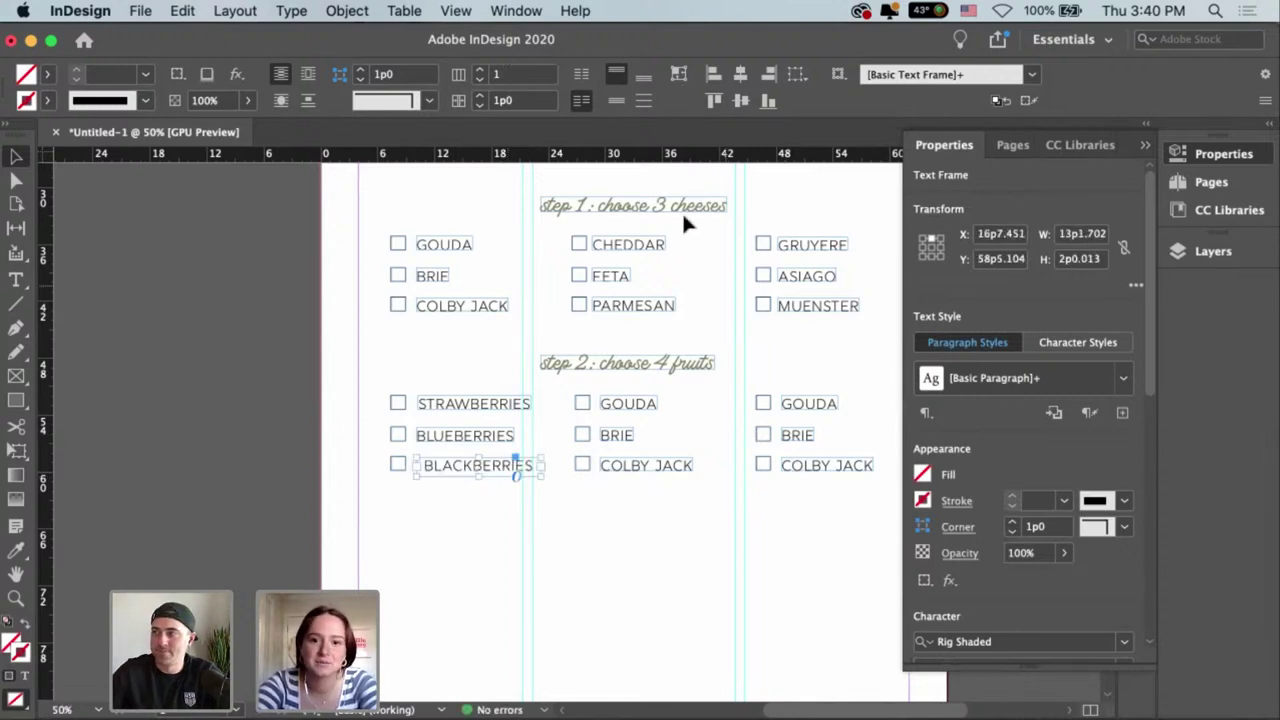
pyautogui.click(632, 544)
pyautogui.click(546, 492)
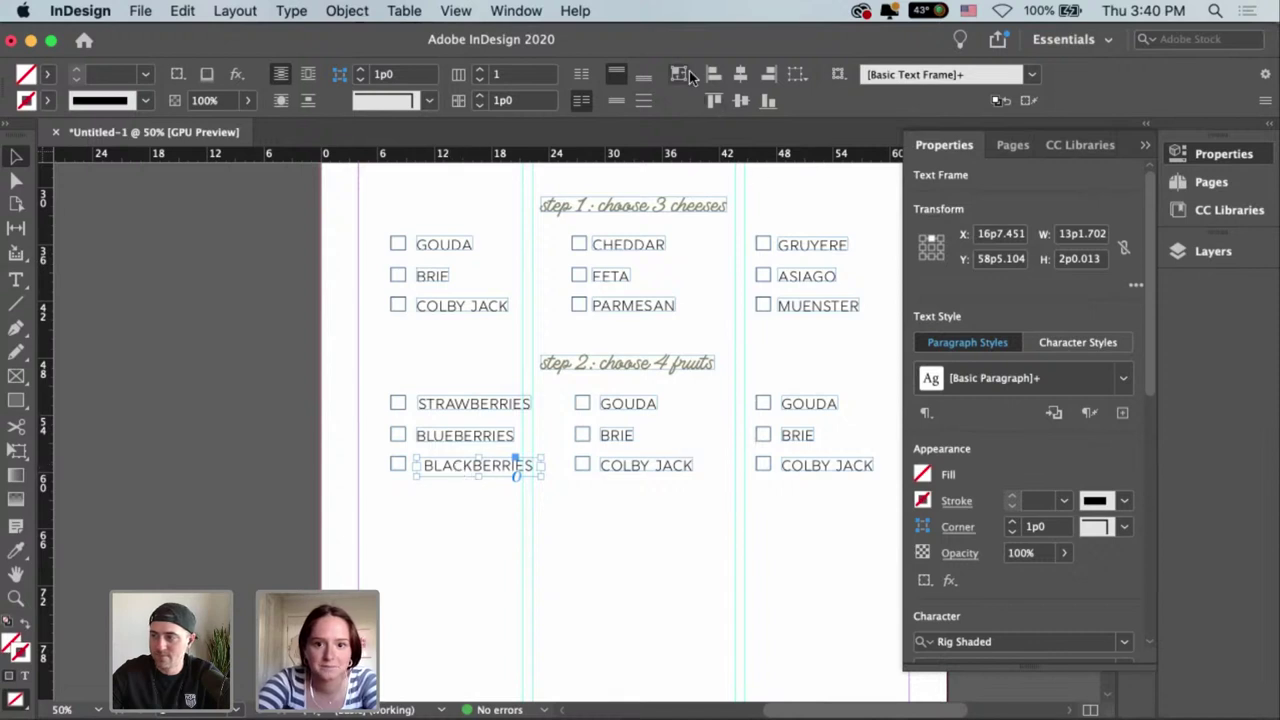
# Move BLACKBERRIES beside its checkbox and align the STRAWBERRIES, BLUEBERRIES and BLACKBERRIES frames together.
pyautogui.click(461, 468)
pyautogui.moveTo(450, 458); pyautogui.dragTo(443, 471)
pyautogui.click(583, 525)
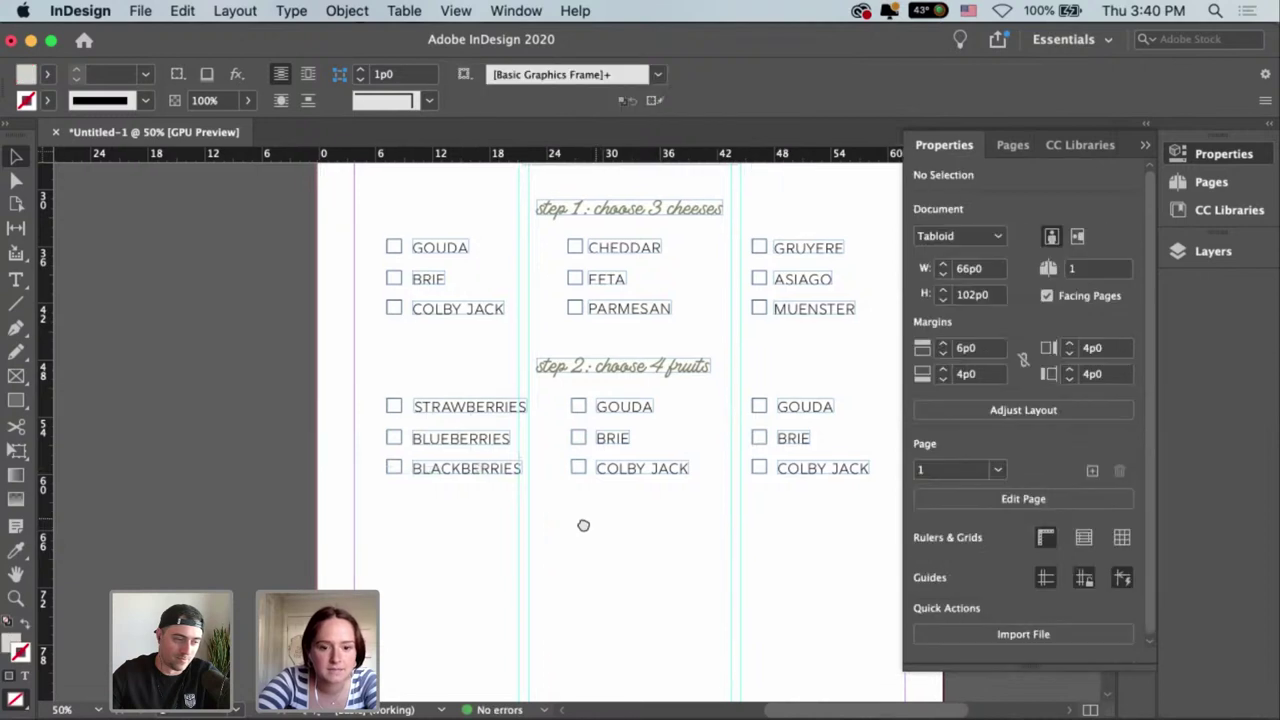
pyautogui.hscroll(3, 583, 525)
pyautogui.moveTo(397, 532); pyautogui.dragTo(398, 530)
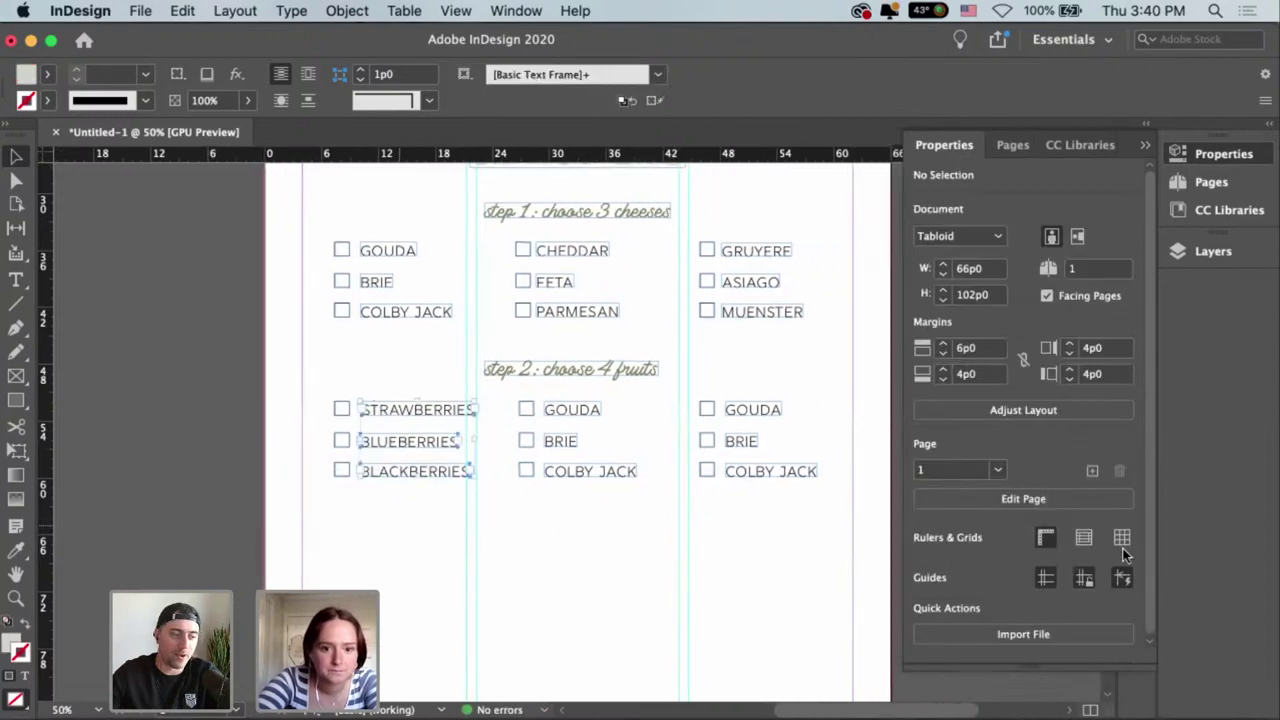
pyautogui.scroll(-1, 1150, 435)
pyautogui.scroll(-10, 1150, 435)
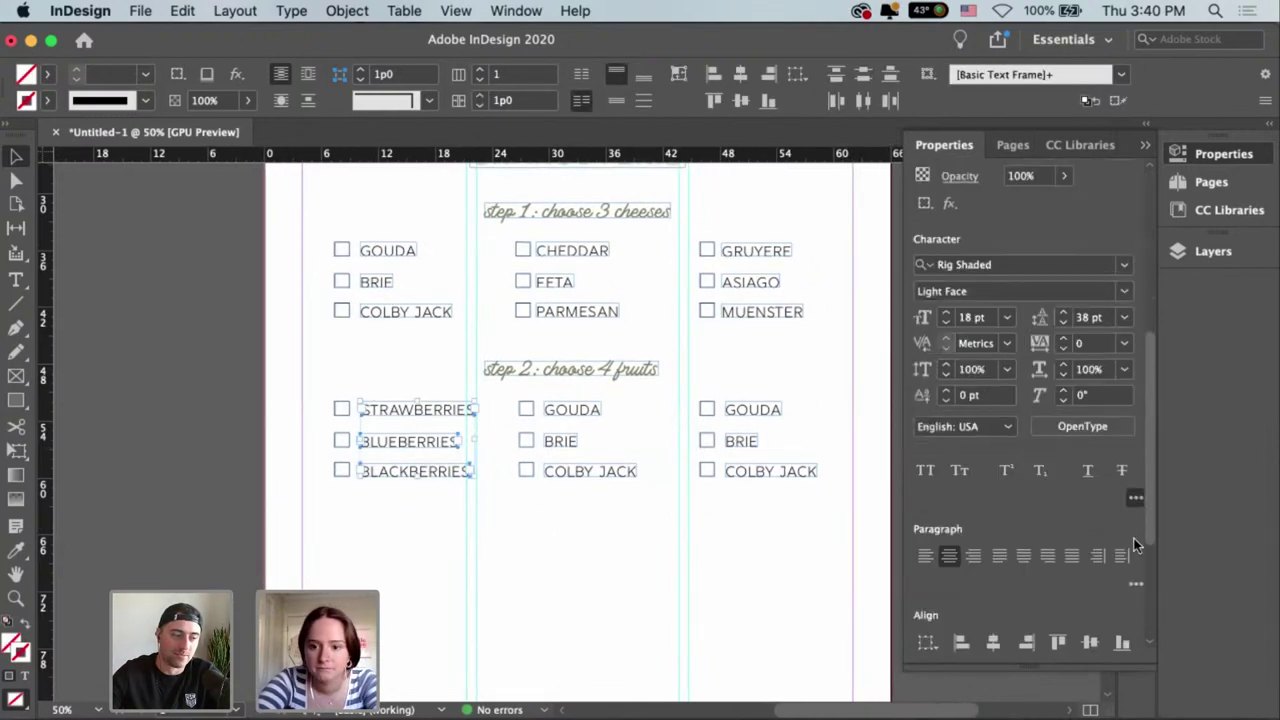
pyautogui.click(957, 506)
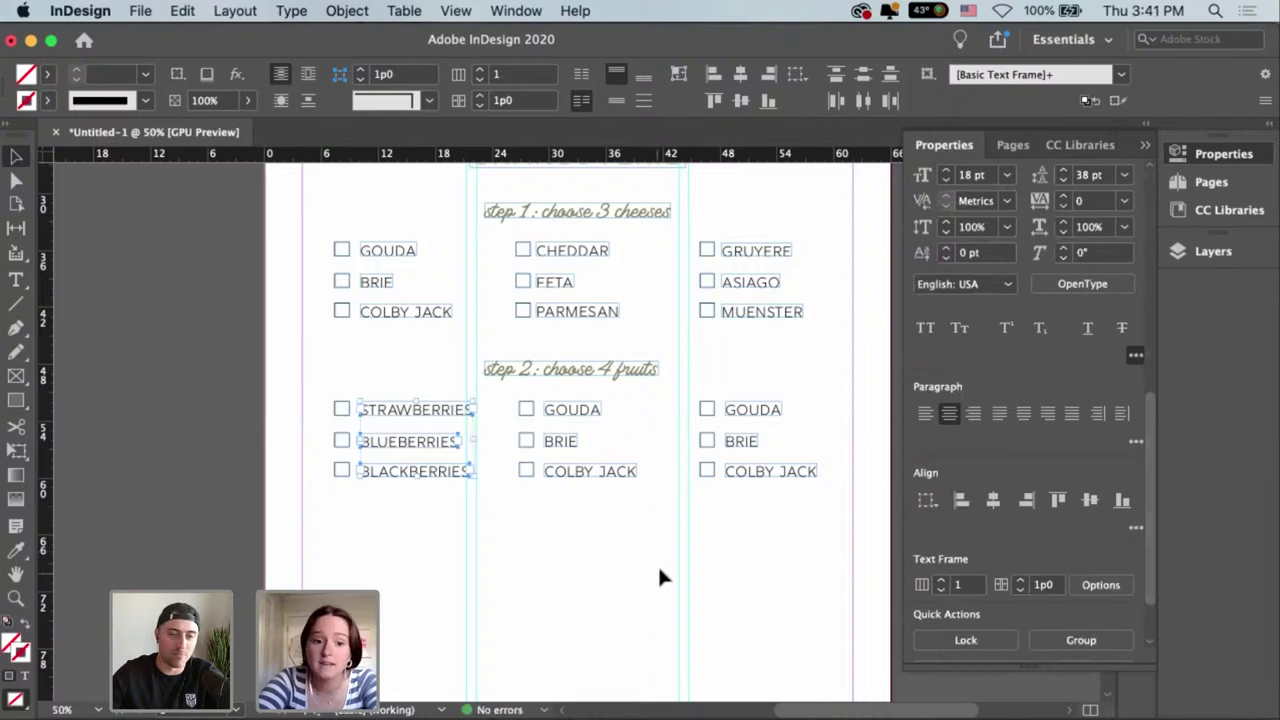
pyautogui.click(610, 558)
pyautogui.hscroll(1, 700, 500)
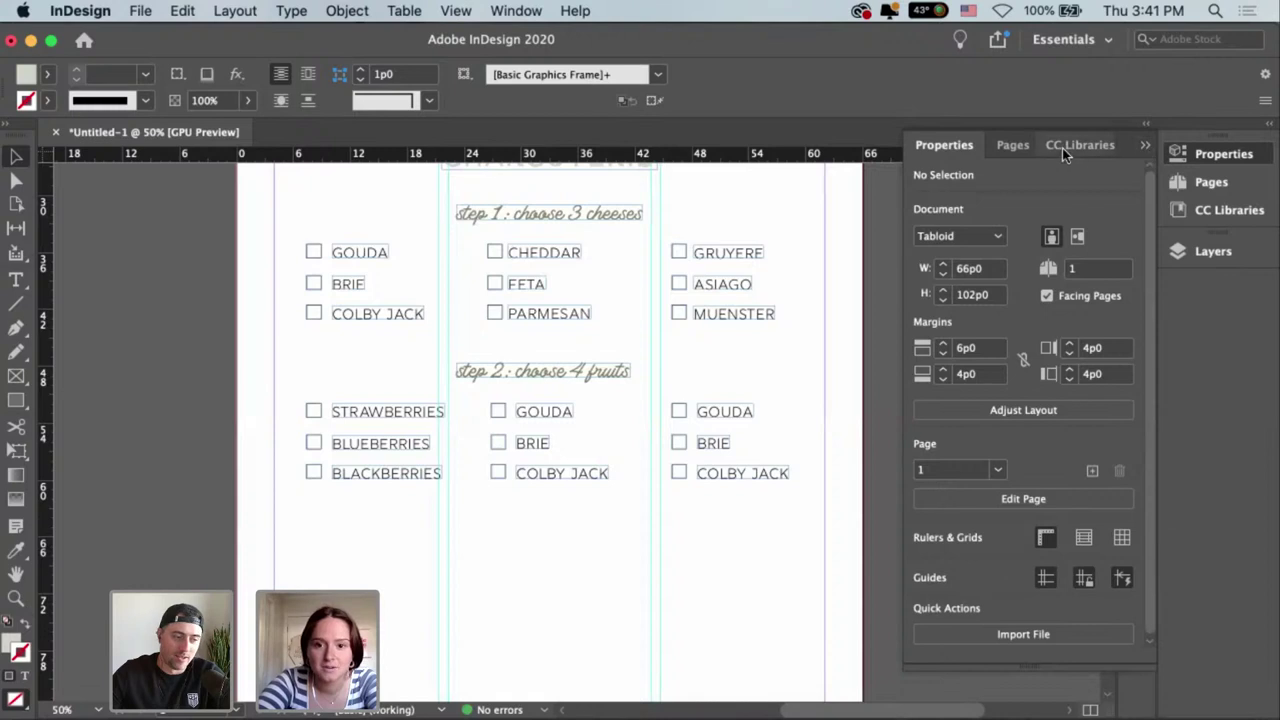
pyautogui.click(542, 412)
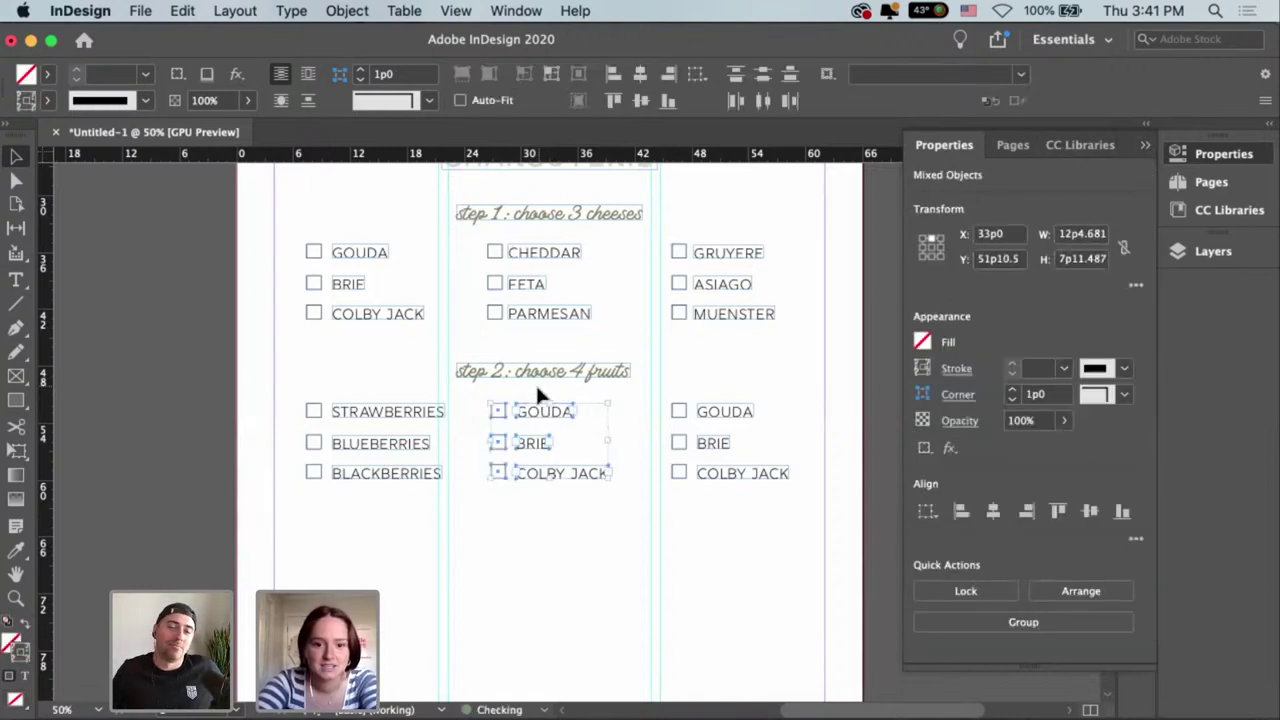
# Replace the middle column's GOUDA with GRAPES, fit the frame and line it up with its checkbox.
pyautogui.click(535, 382)
pyautogui.doubleClick(538, 410)
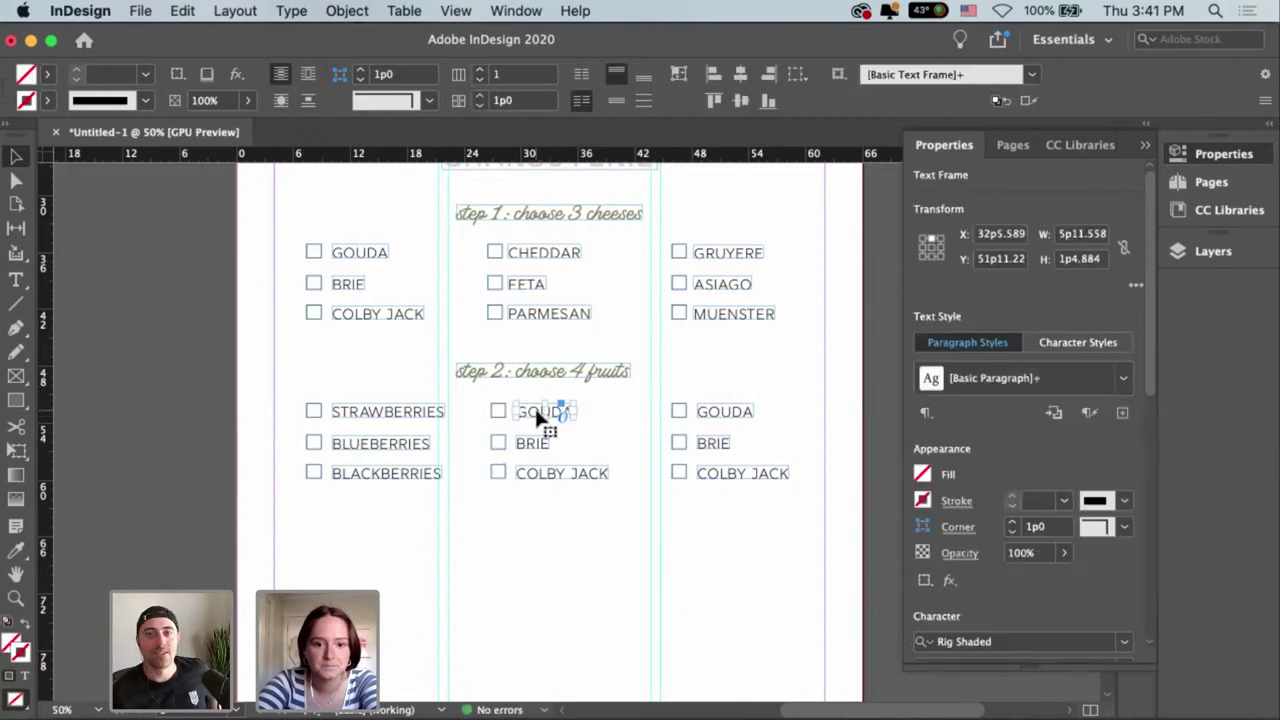
pyautogui.doubleClick(530, 412)
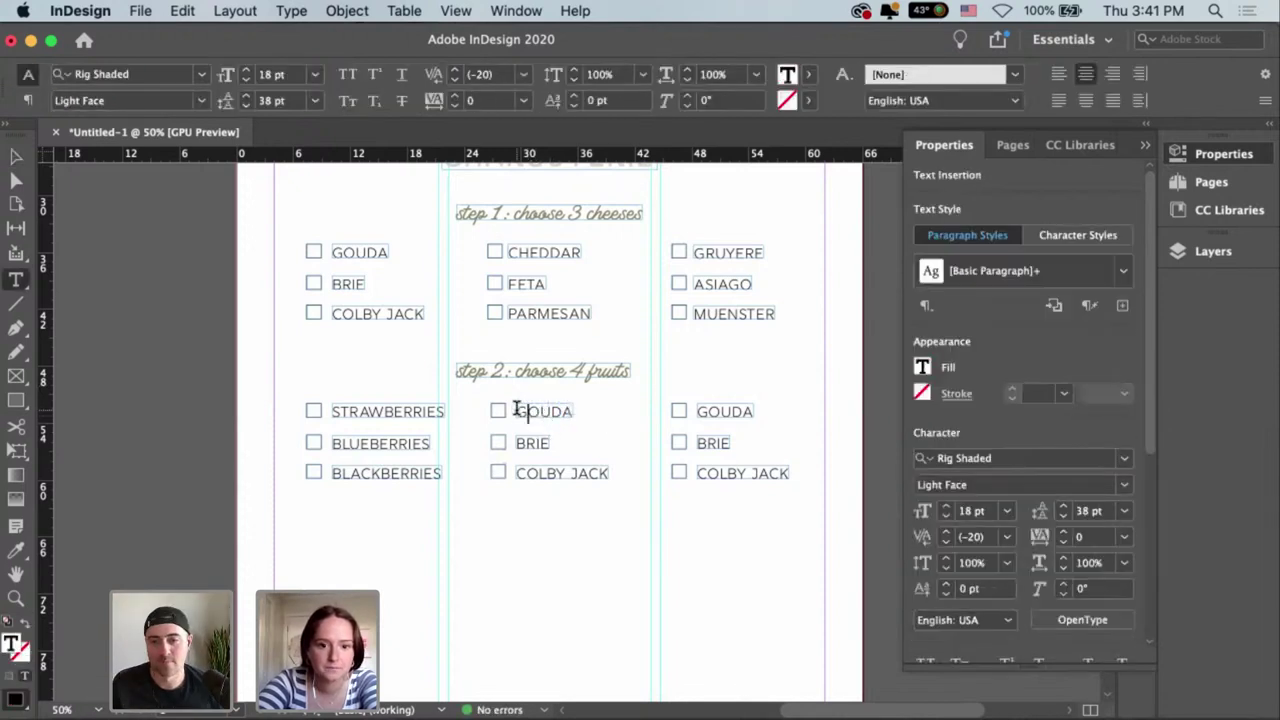
pyautogui.moveTo(517, 411); pyautogui.dragTo(614, 430)
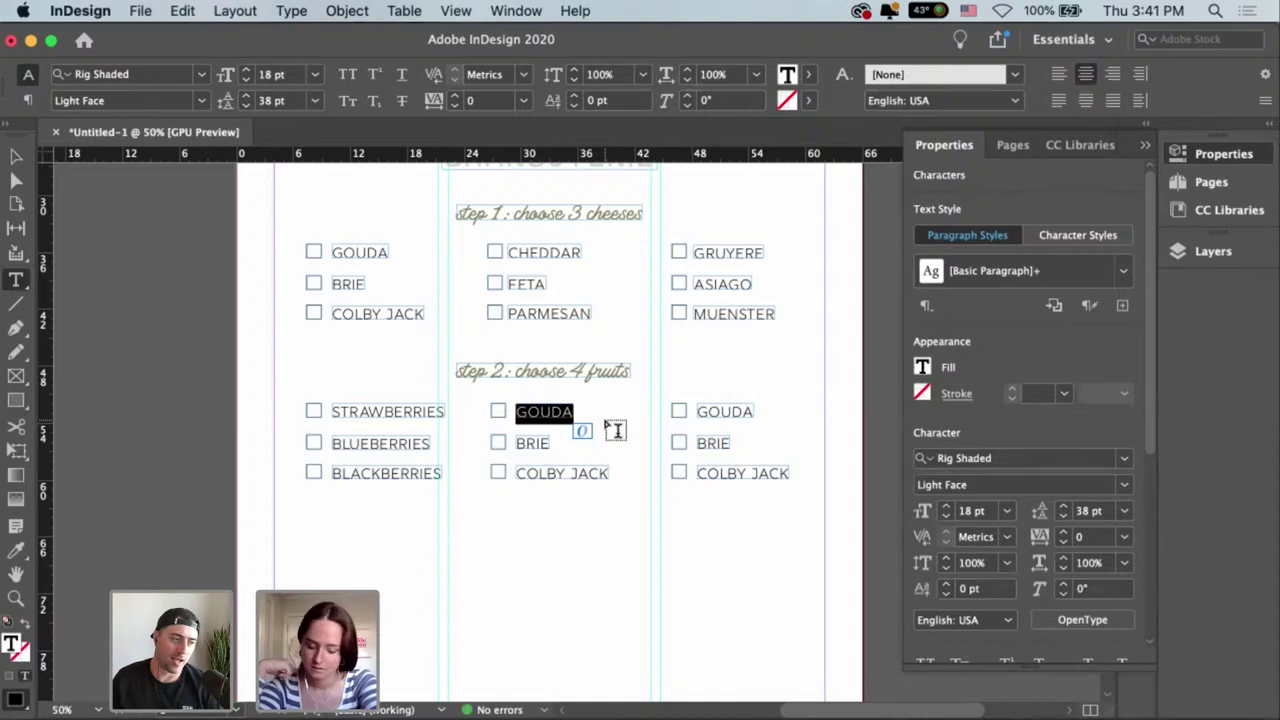
pyautogui.write('GRAPES')
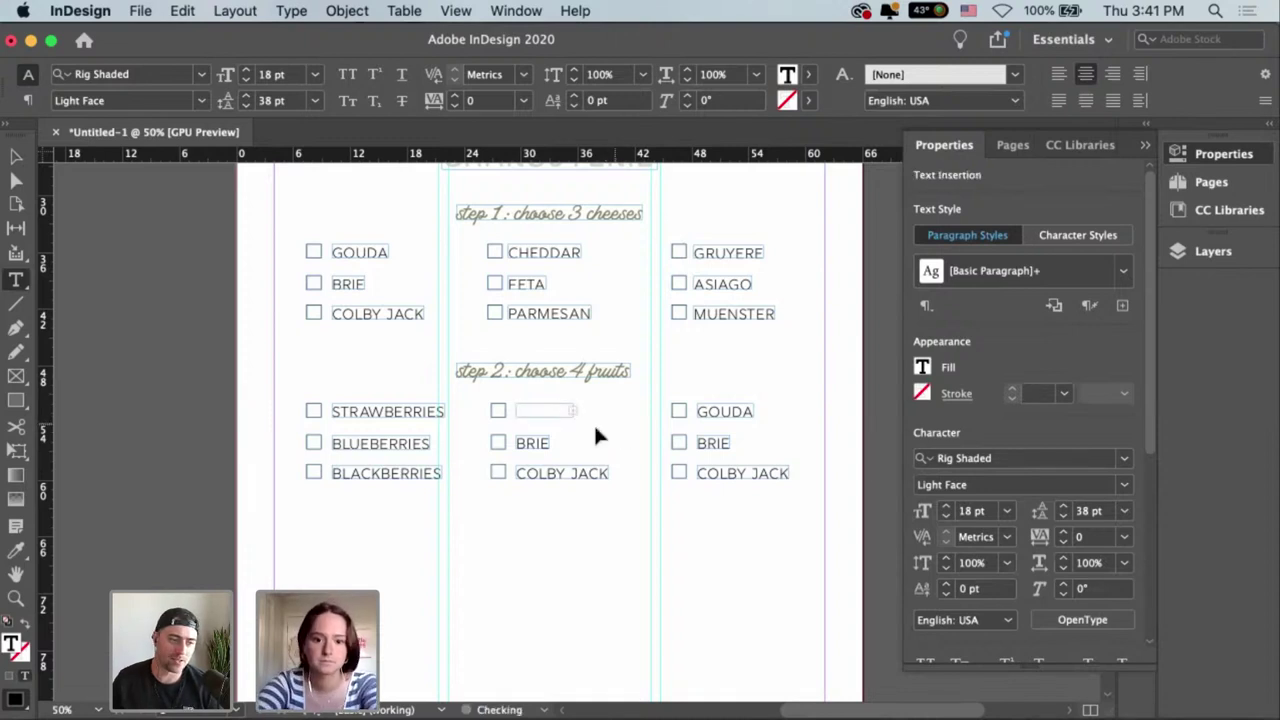
pyautogui.press('Escape')
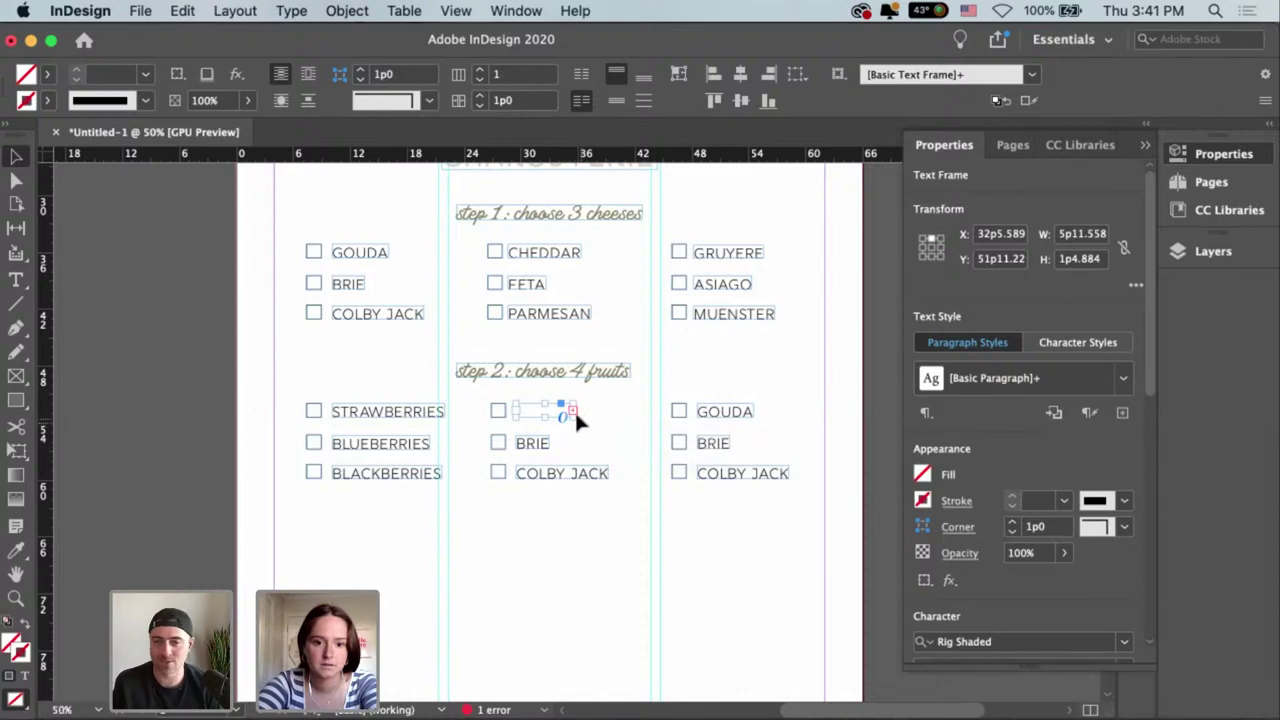
pyautogui.moveTo(573, 401); pyautogui.dragTo(598, 419)
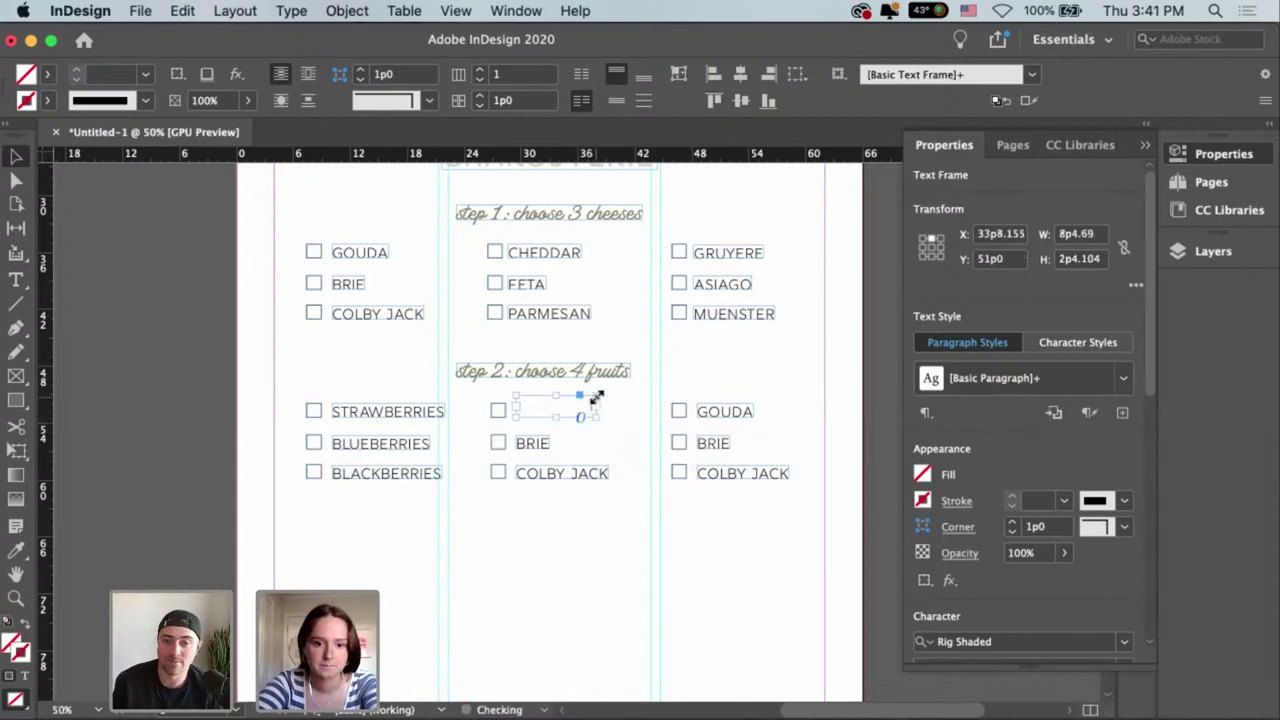
pyautogui.click(682, 74)
pyautogui.moveTo(545, 405); pyautogui.dragTo(527, 429)
pyautogui.click(529, 457)
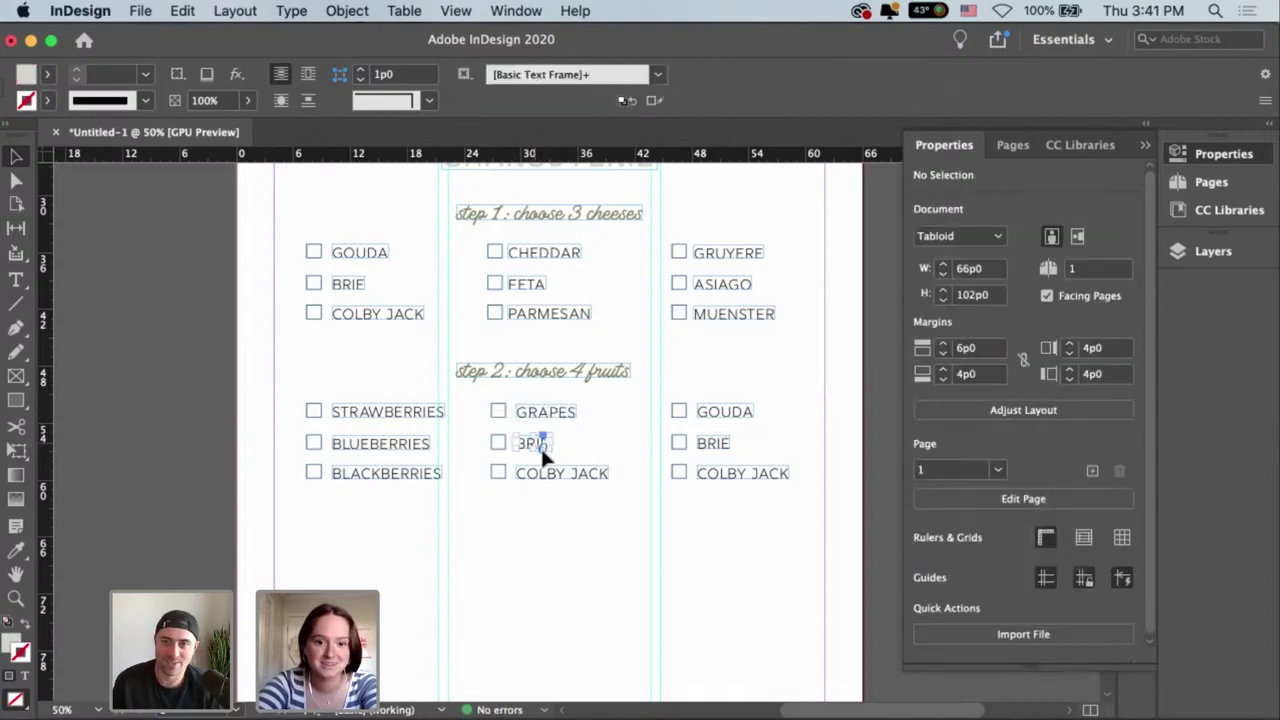
# Relabel BRIE as PINEAPPLES, fit its frame to the text and align it under GRAPES.
pyautogui.click(530, 444)
pyautogui.doubleClick(527, 448)
pyautogui.moveTo(516, 443); pyautogui.dragTo(562, 460)
pyautogui.write('PEAR')
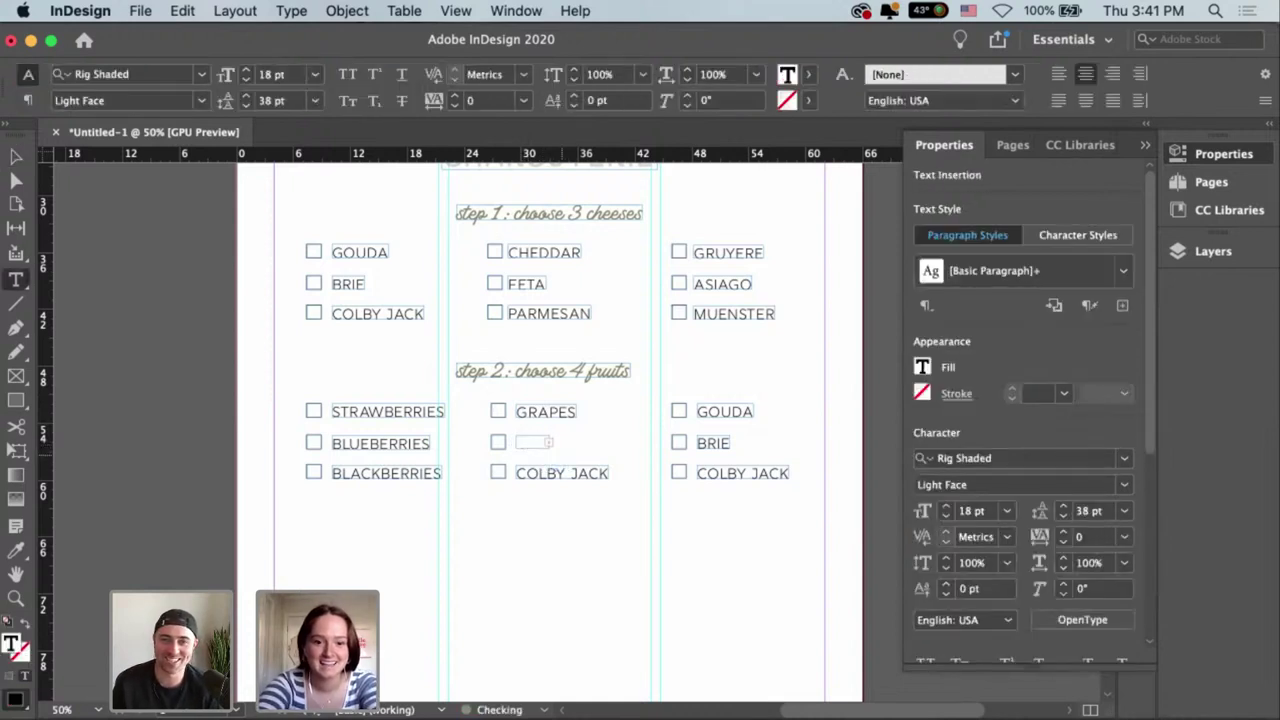
pyautogui.press('Escape')
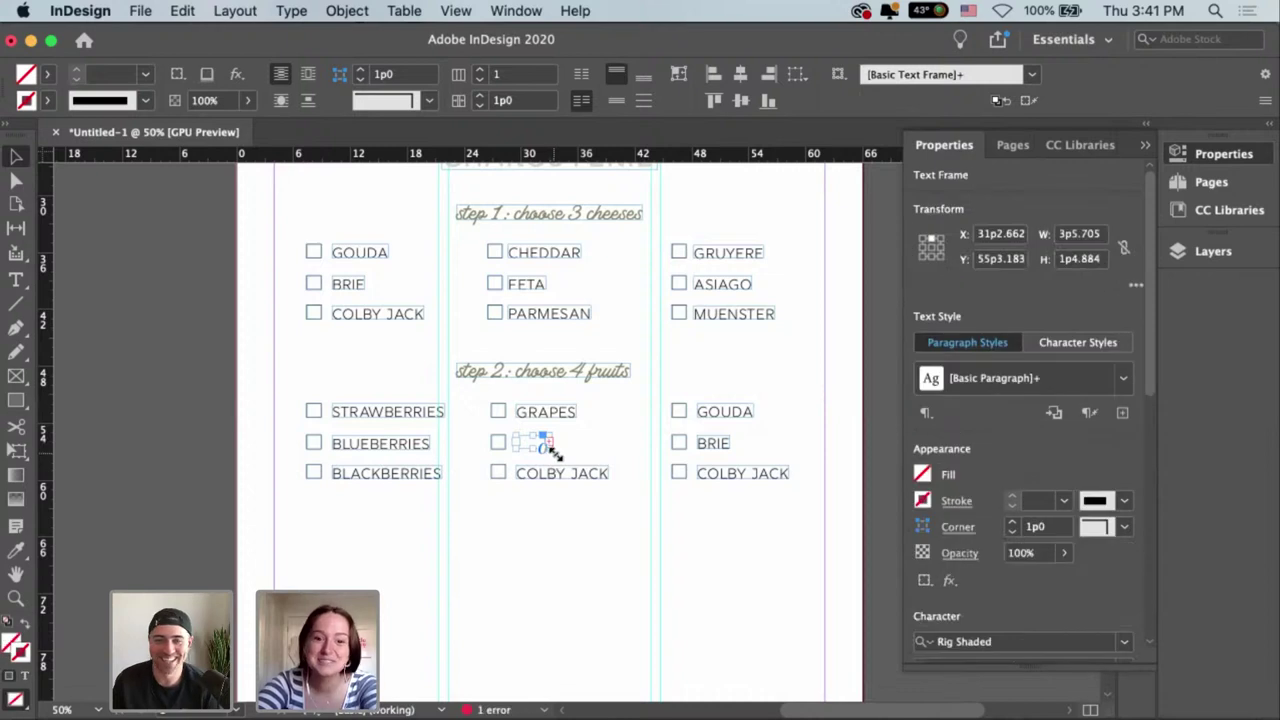
pyautogui.moveTo(602, 456); pyautogui.dragTo(603, 456)
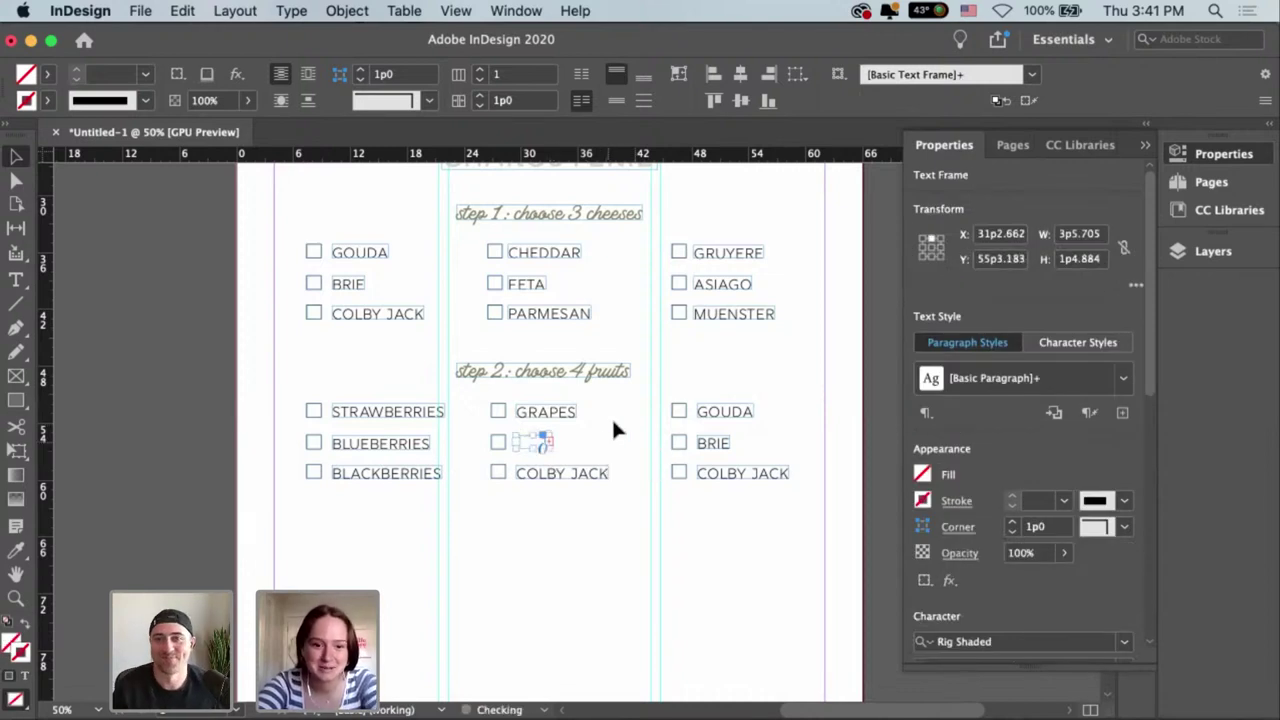
pyautogui.click(545, 444)
pyautogui.click(549, 449)
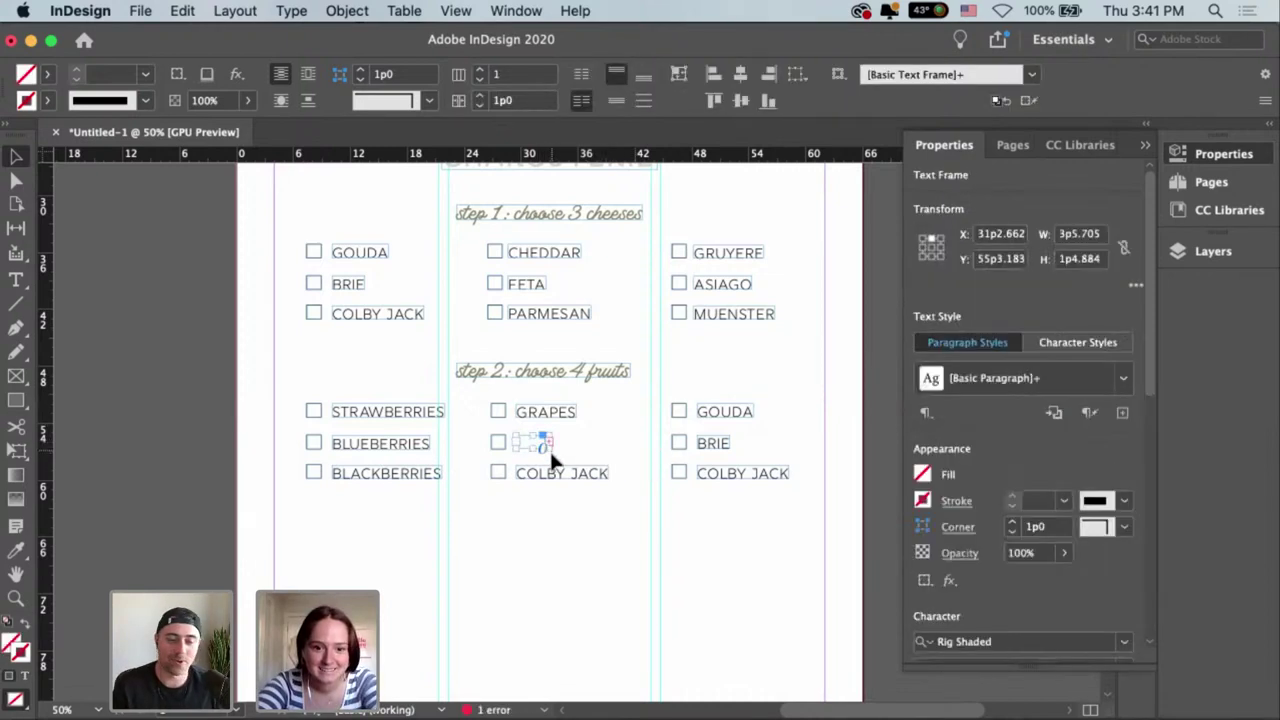
pyautogui.moveTo(549, 432); pyautogui.dragTo(626, 430)
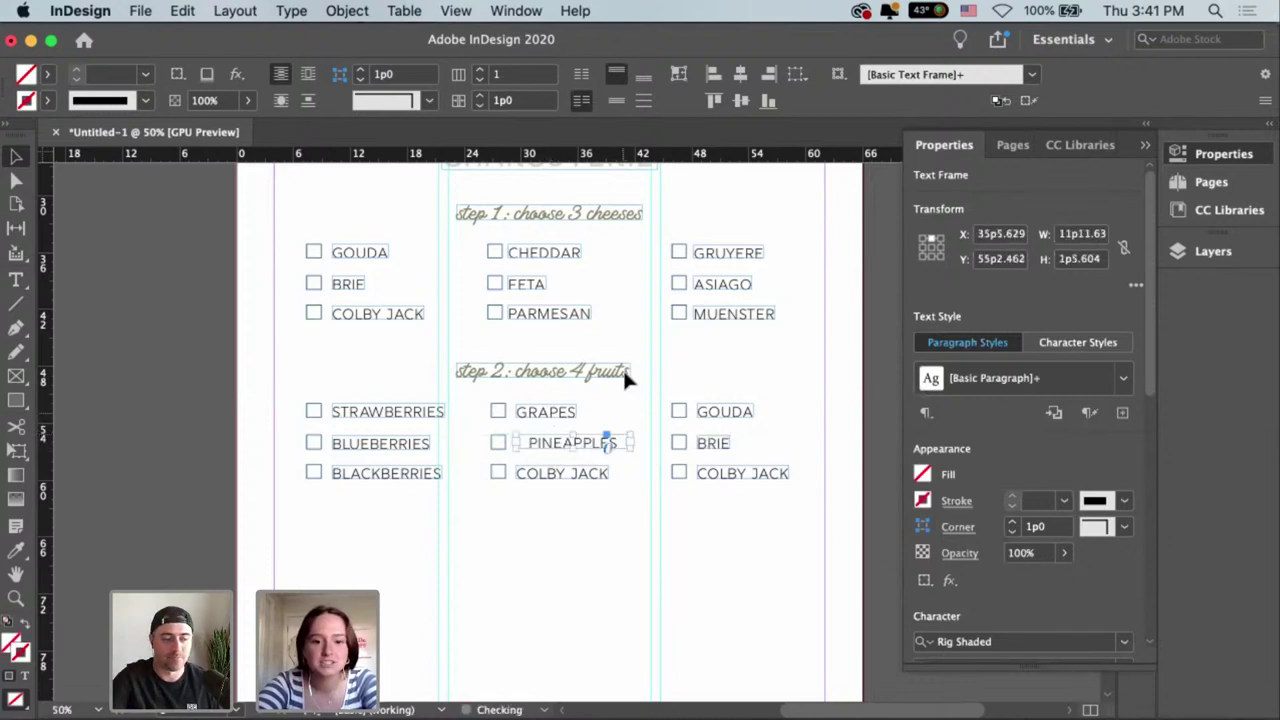
pyautogui.press('super+alt+c')
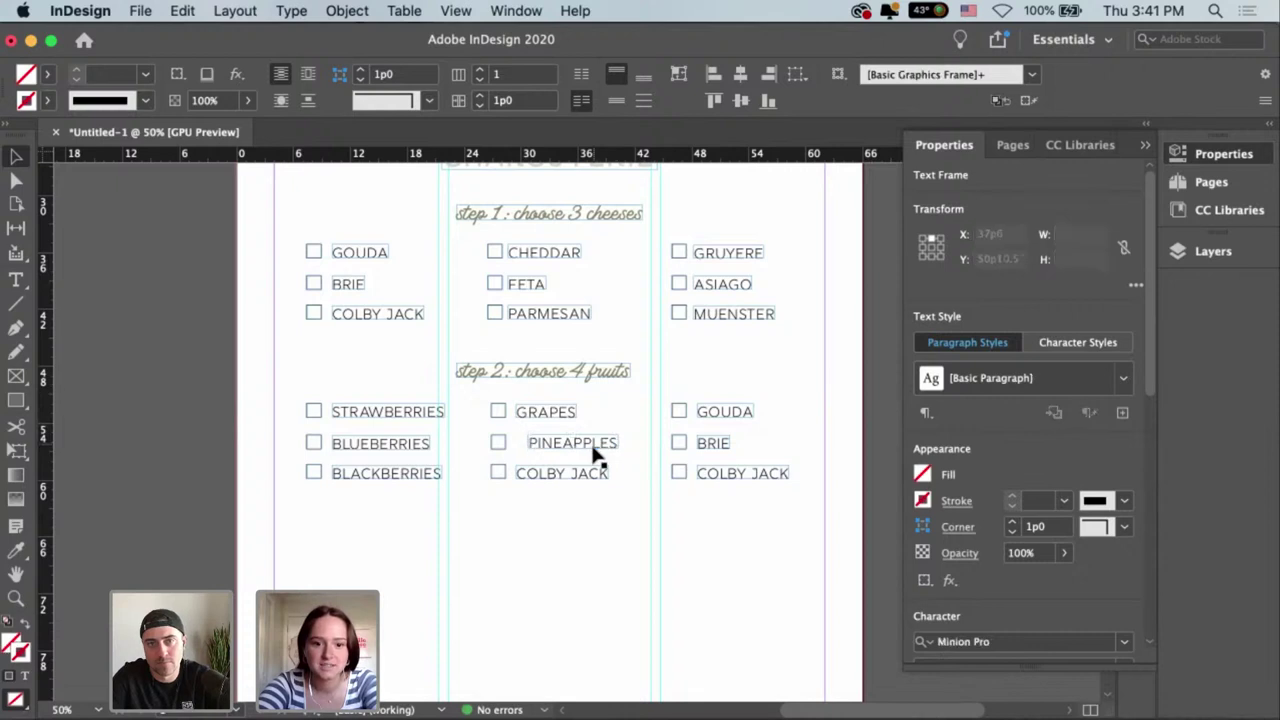
pyautogui.press('super+shift+a')
pyautogui.moveTo(605, 443); pyautogui.dragTo(593, 443)
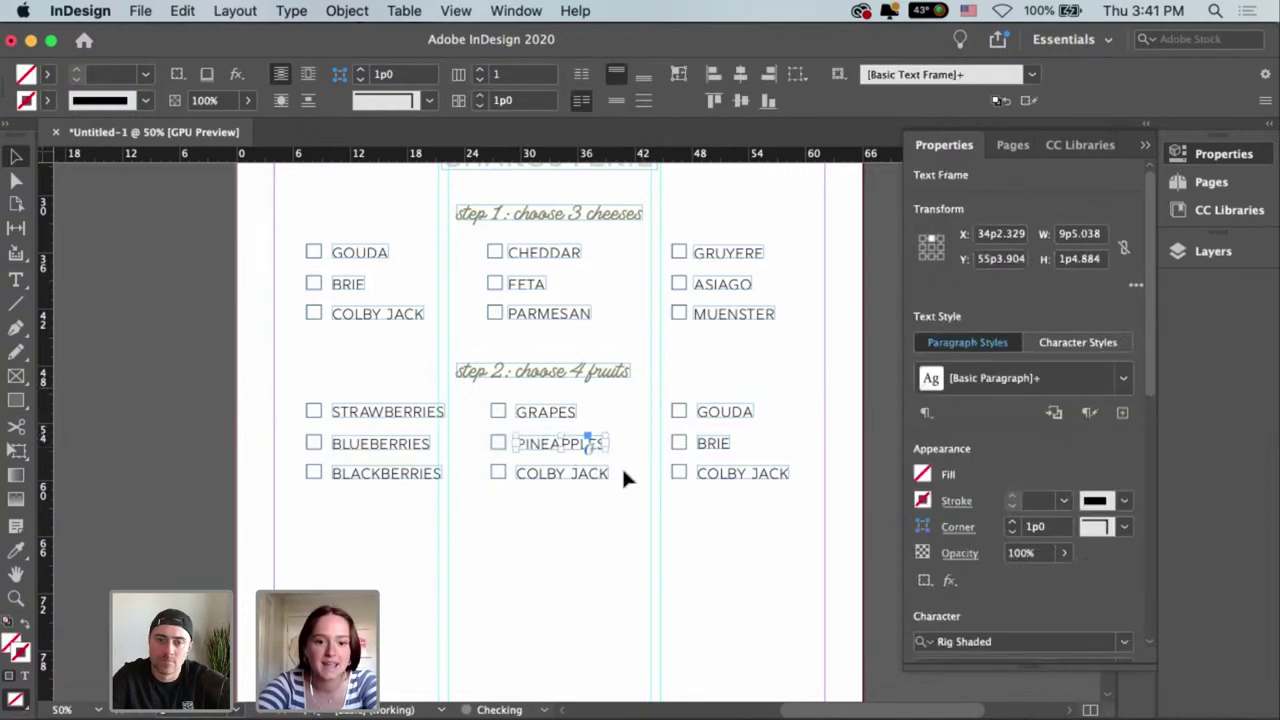
pyautogui.click(606, 486)
# Replace COLBY JACK with POMEGRANETE, moving it beside its checkbox and fitting the frame to the text.
pyautogui.click(600, 478)
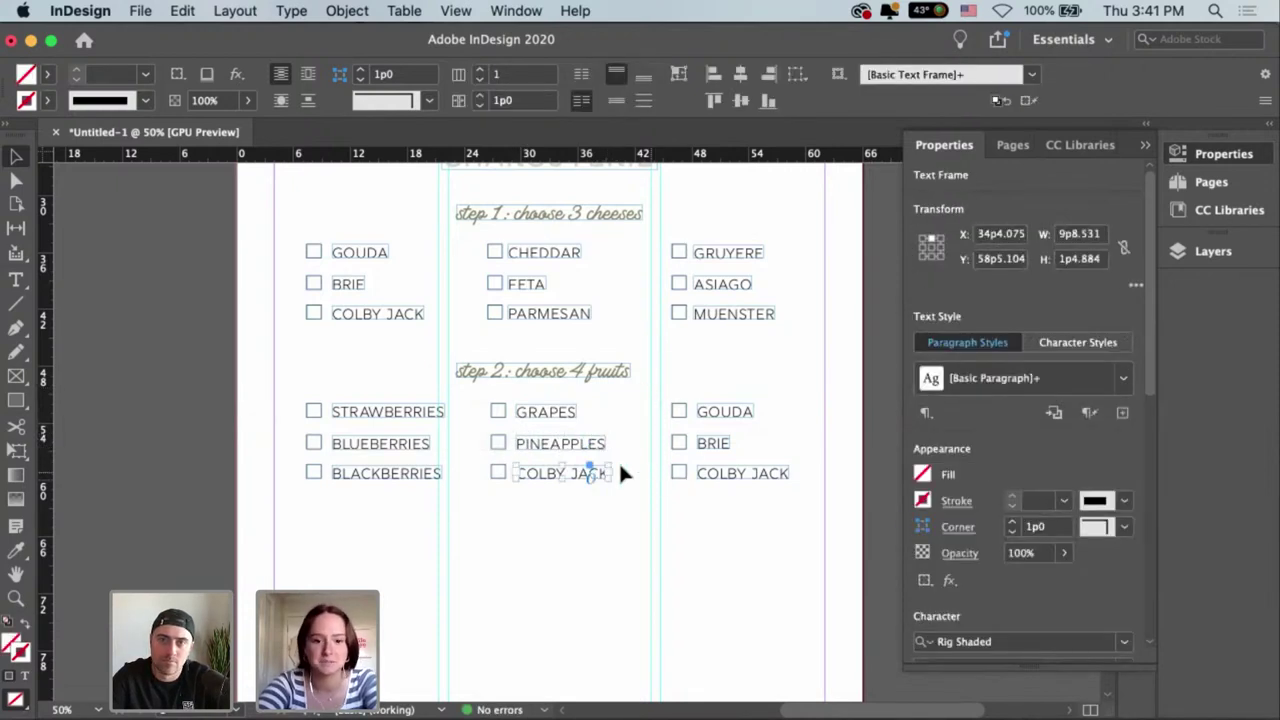
pyautogui.doubleClick(539, 474)
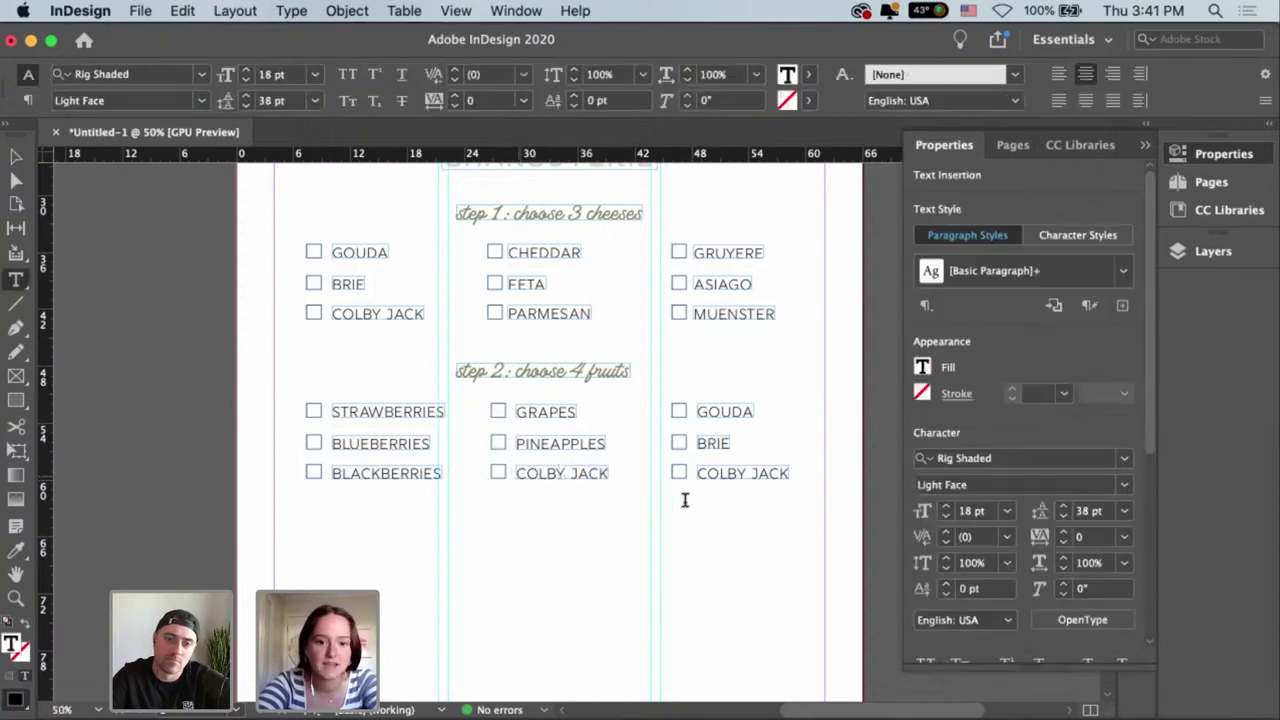
pyautogui.press('super+a')
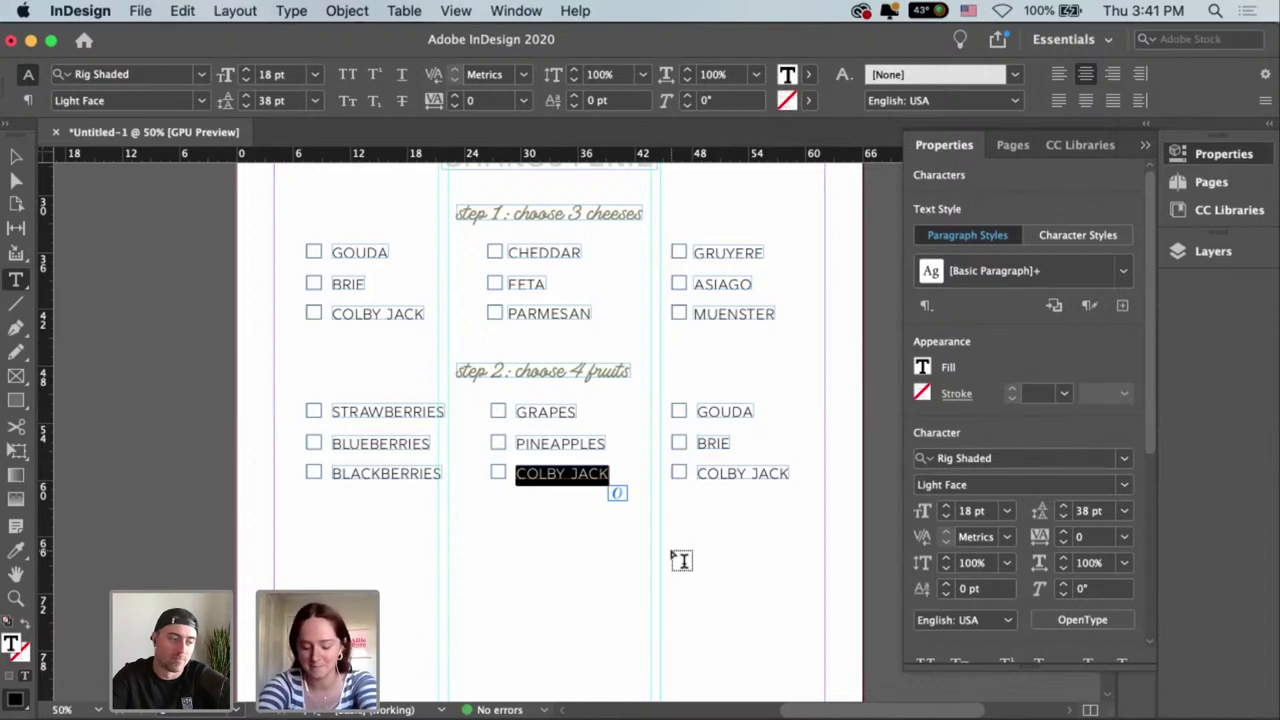
pyautogui.write('POMEGRA')
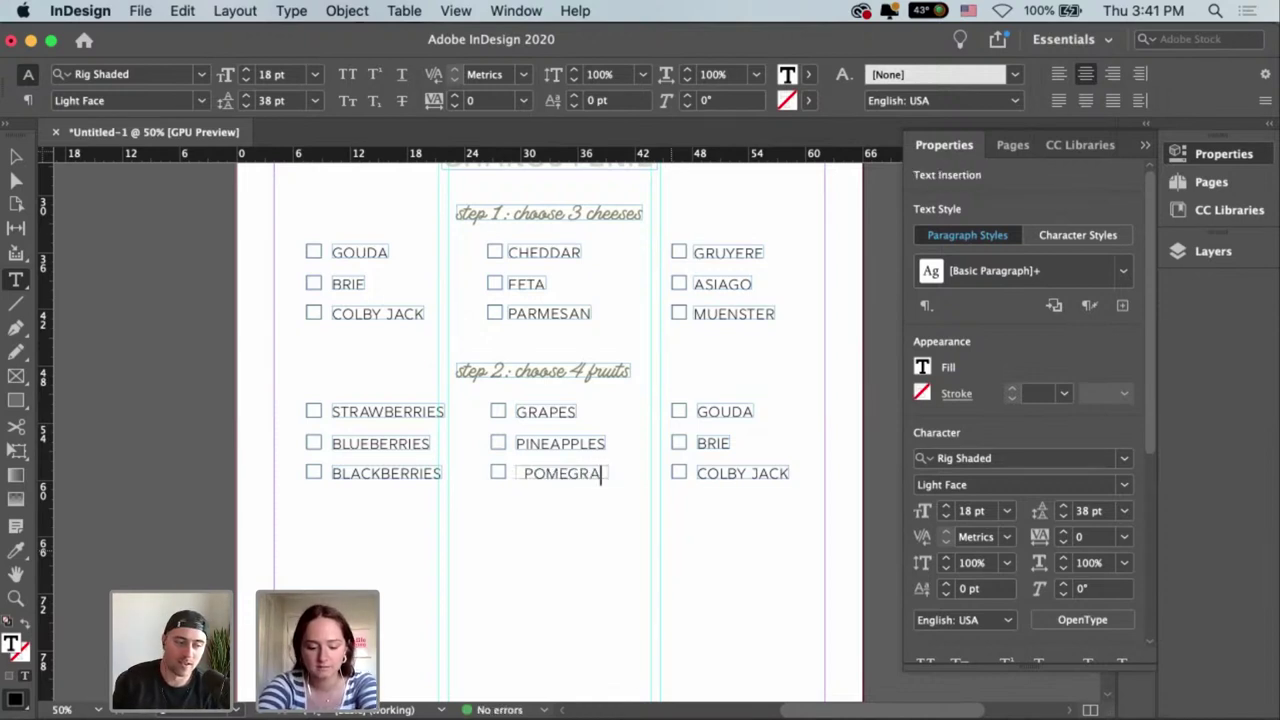
pyautogui.write('NATES')
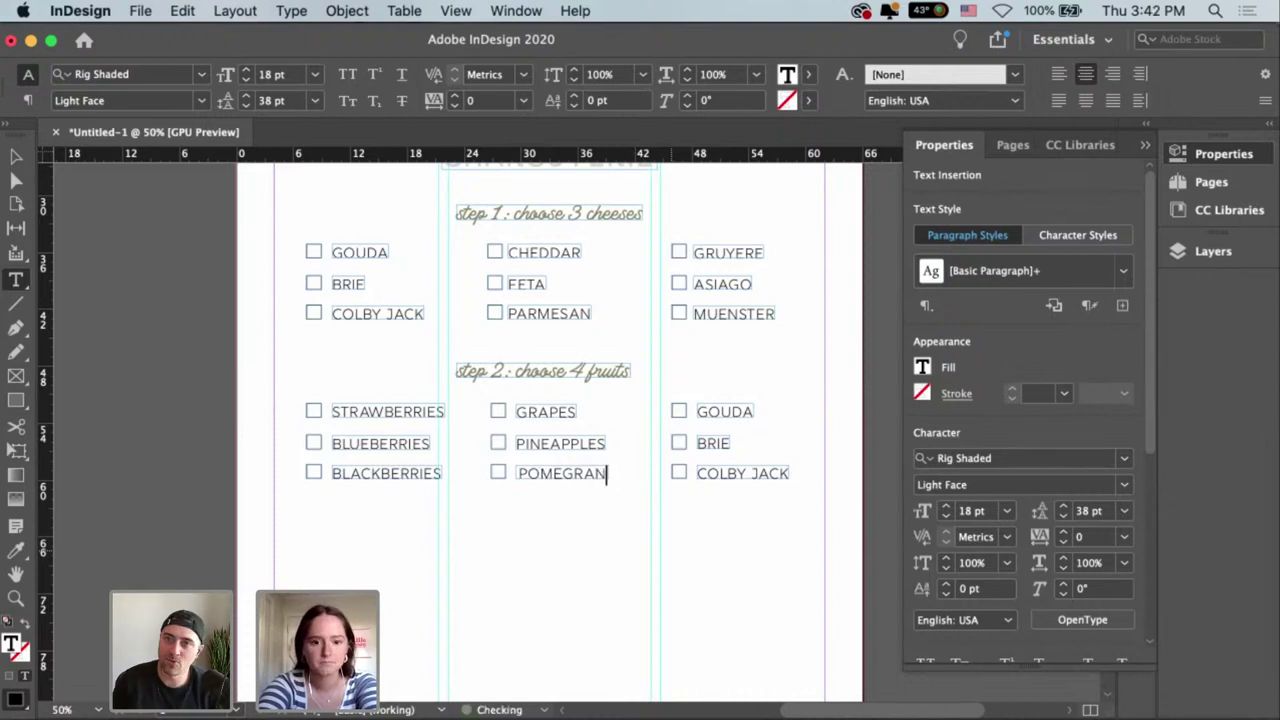
pyautogui.press('Escape')
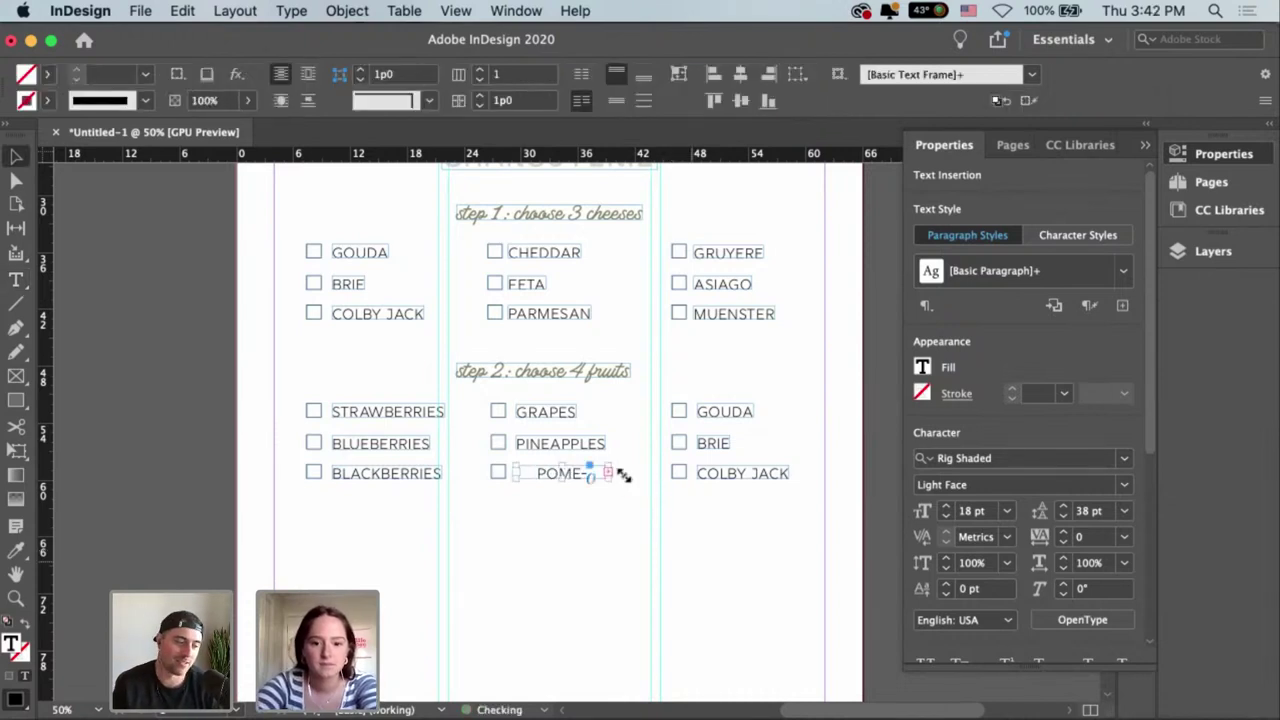
pyautogui.moveTo(610, 478); pyautogui.dragTo(646, 490)
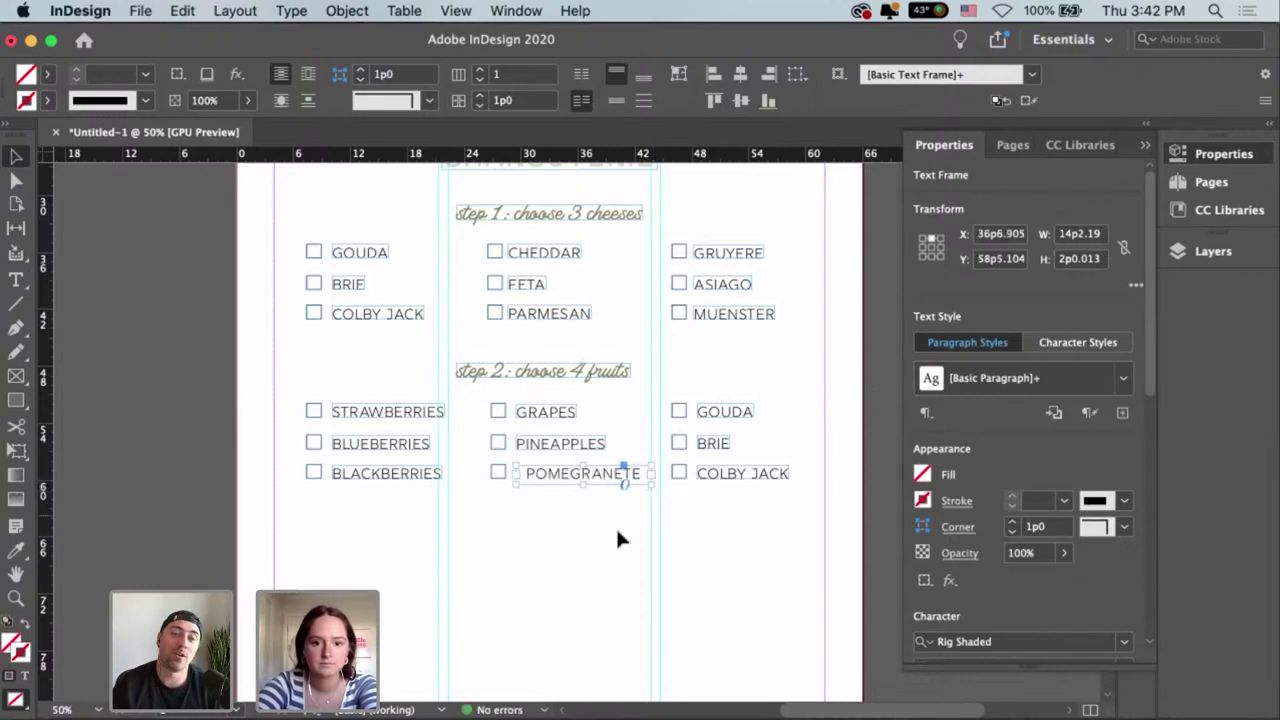
pyautogui.click(571, 491)
pyautogui.moveTo(571, 488); pyautogui.dragTo(541, 483)
pyautogui.click(680, 78)
# Line up POMEGRANETE with PINEAPPLES and ungroup the right fruit column's checkboxes and labels.
pyautogui.click(583, 531)
pyautogui.hscroll(1, 583, 531)
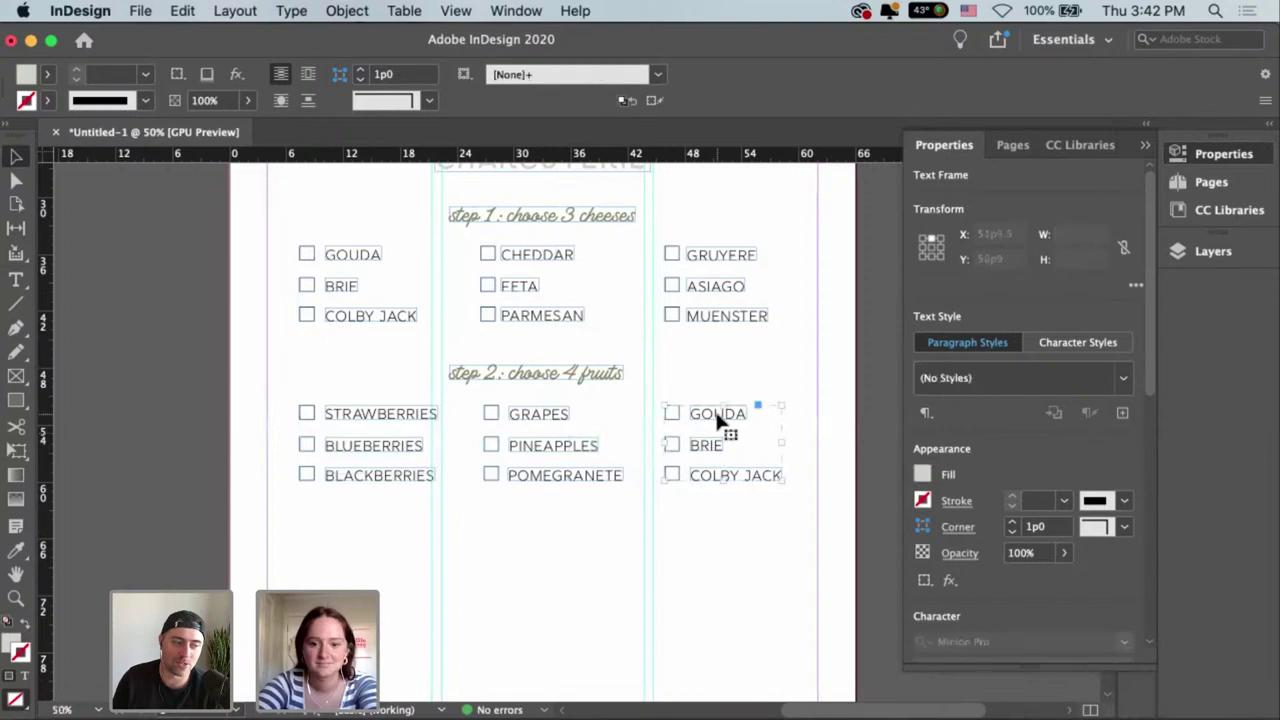
pyautogui.click(717, 421)
pyautogui.press('super+shift+g')
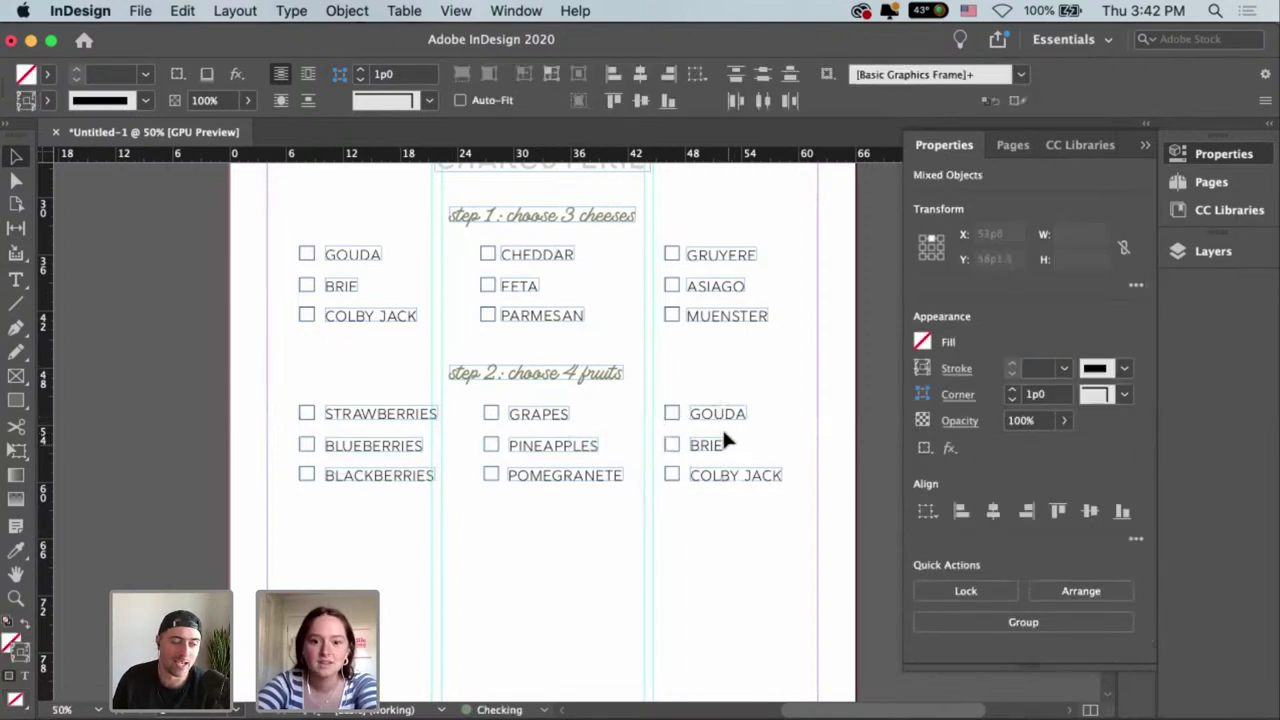
pyautogui.click(722, 427)
# Replace the right column's GOUDA label with APPLES.
pyautogui.click(726, 411)
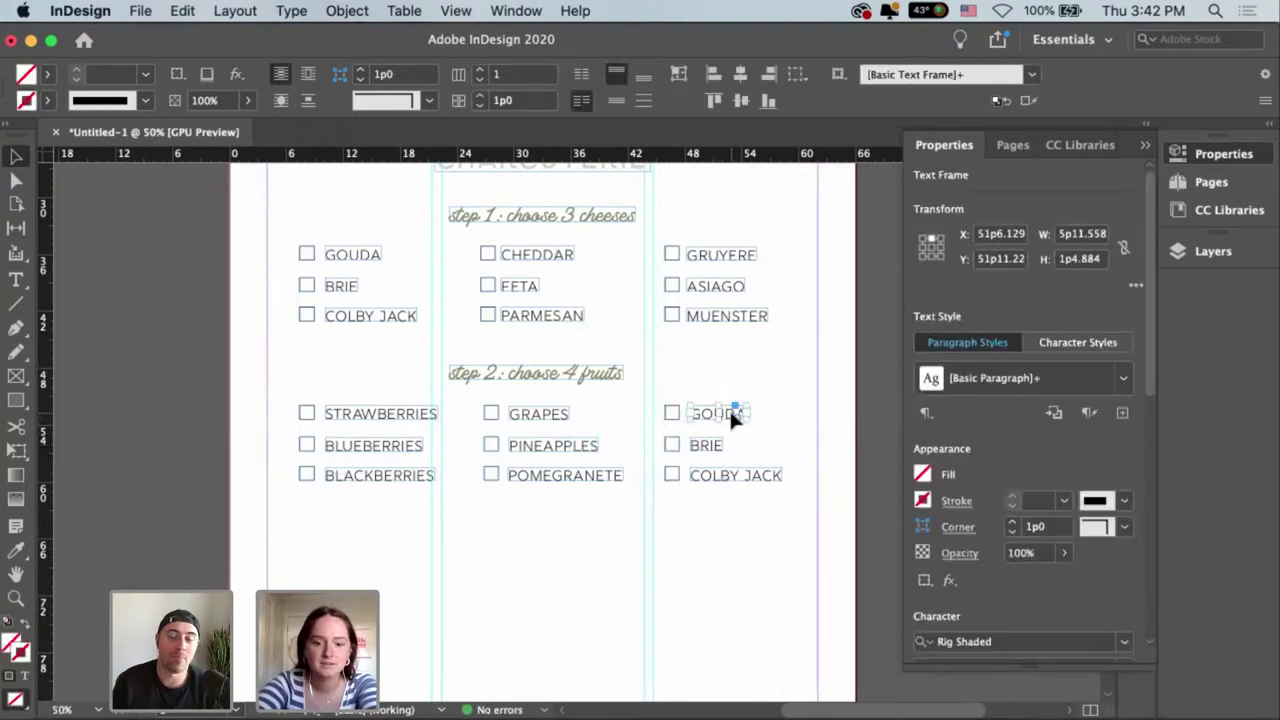
pyautogui.doubleClick(731, 414)
pyautogui.doubleClick(700, 413)
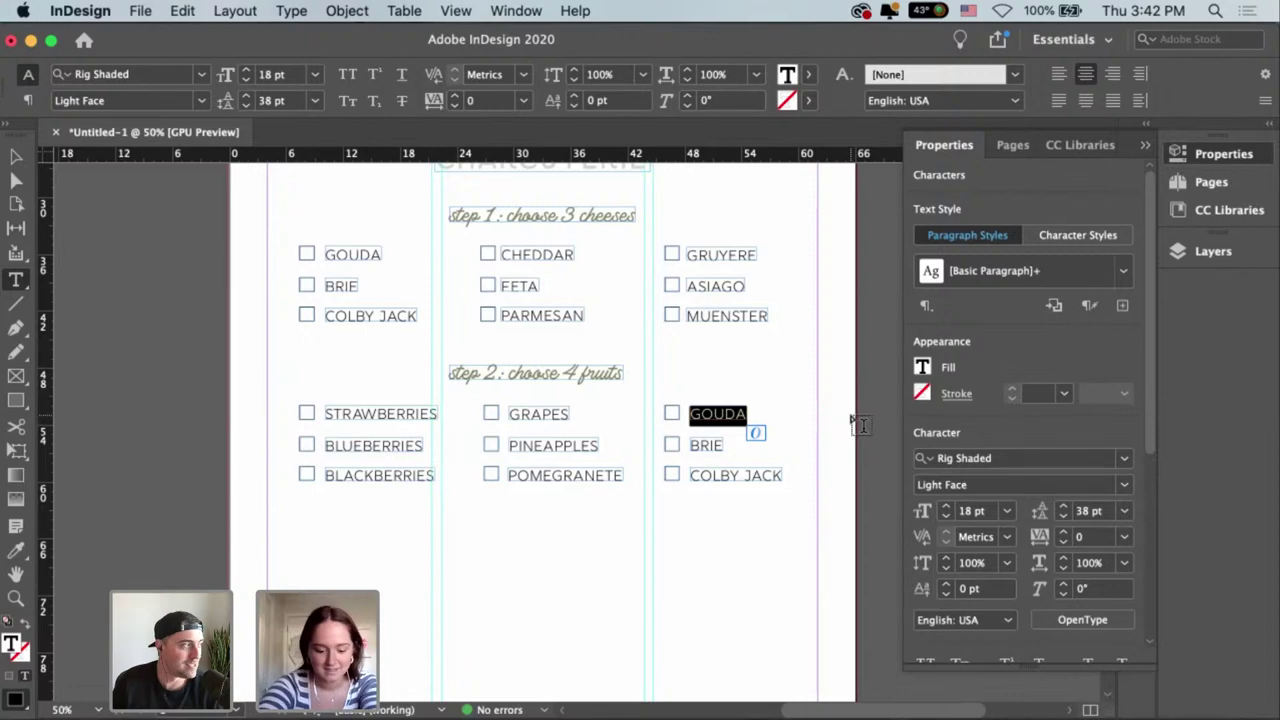
pyautogui.write('APPLES')
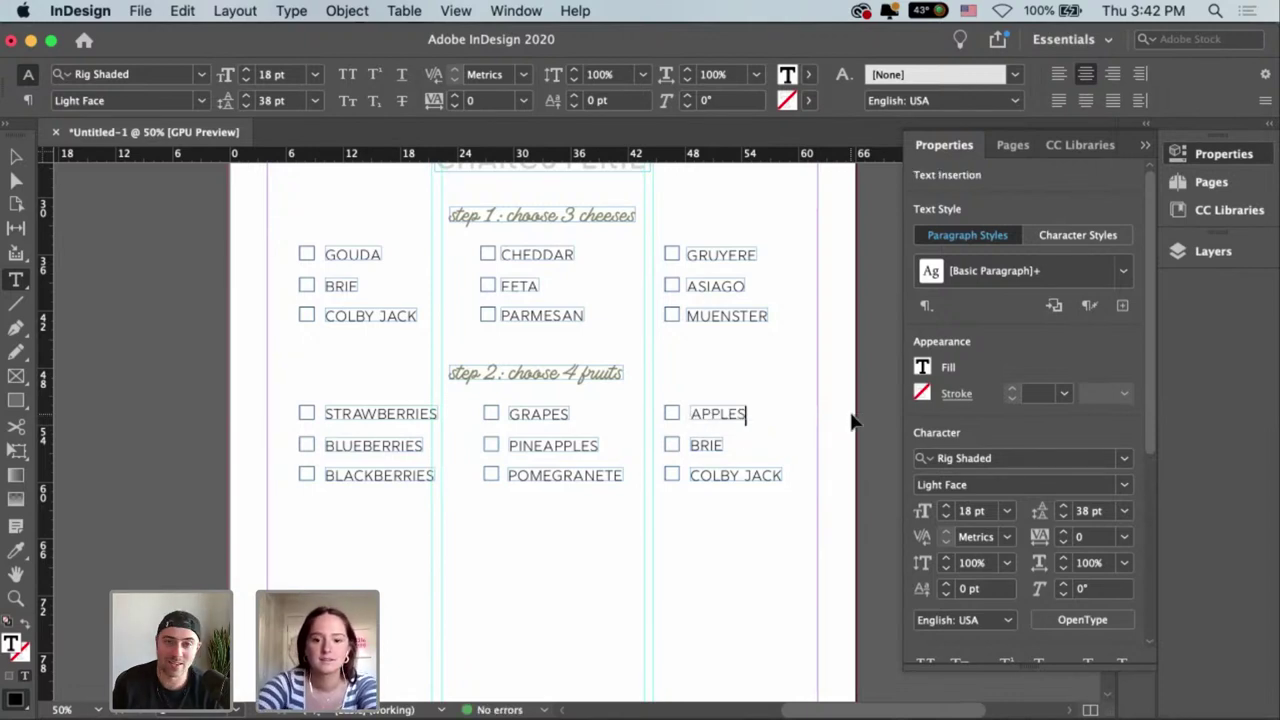
pyautogui.press('Escape')
pyautogui.click(722, 420)
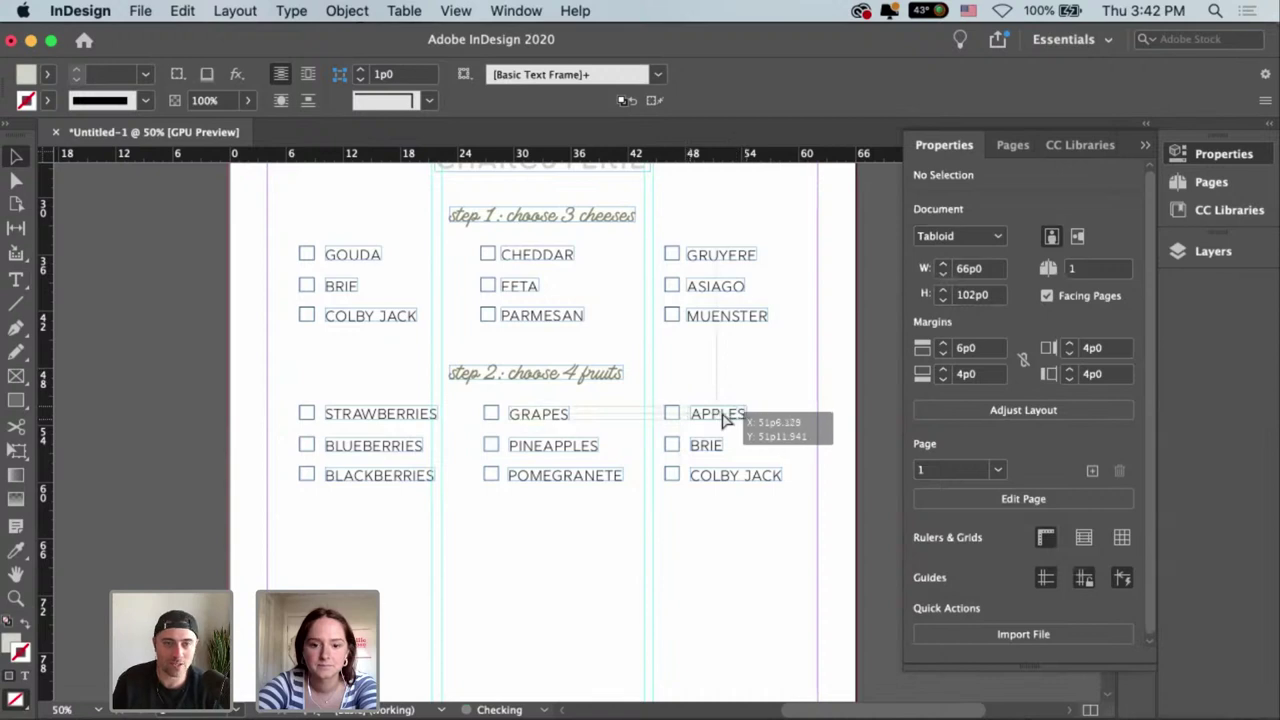
# Change BRIE to ORANGES, widen its frame, and align it beside its checkbox.
pyautogui.doubleClick(710, 446)
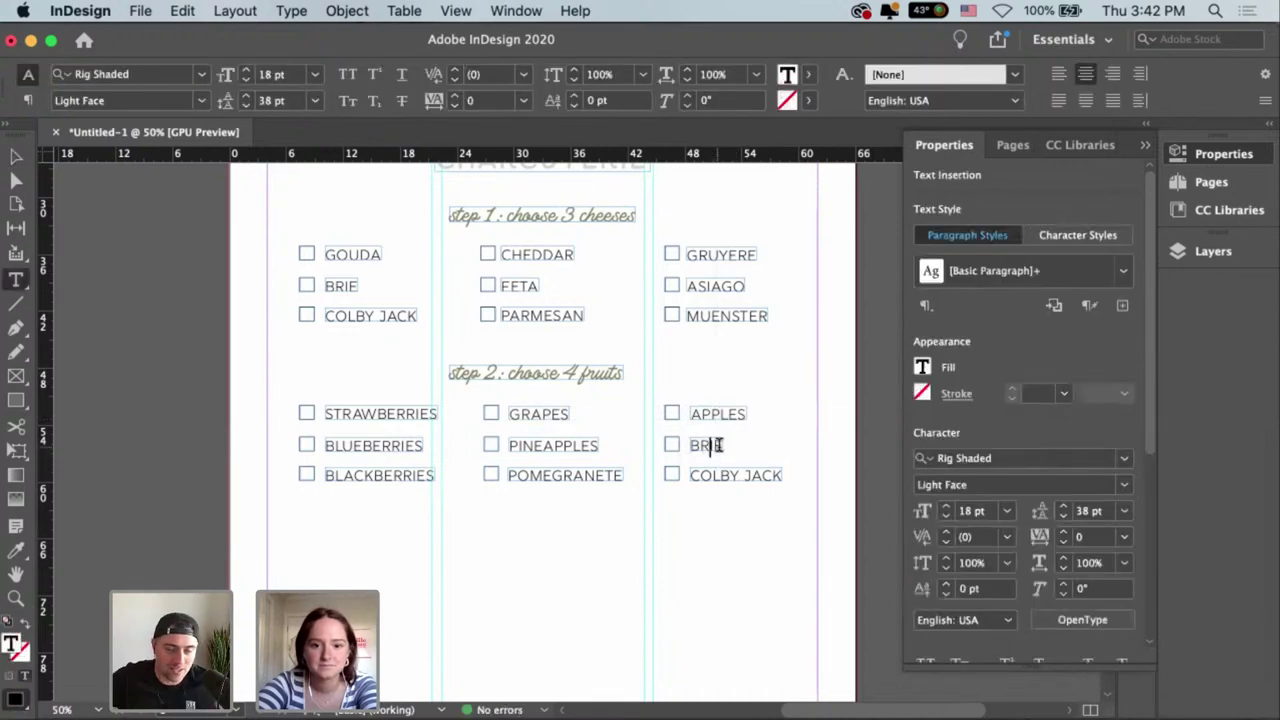
pyautogui.doubleClick(687, 445)
pyautogui.press('BackSpace')
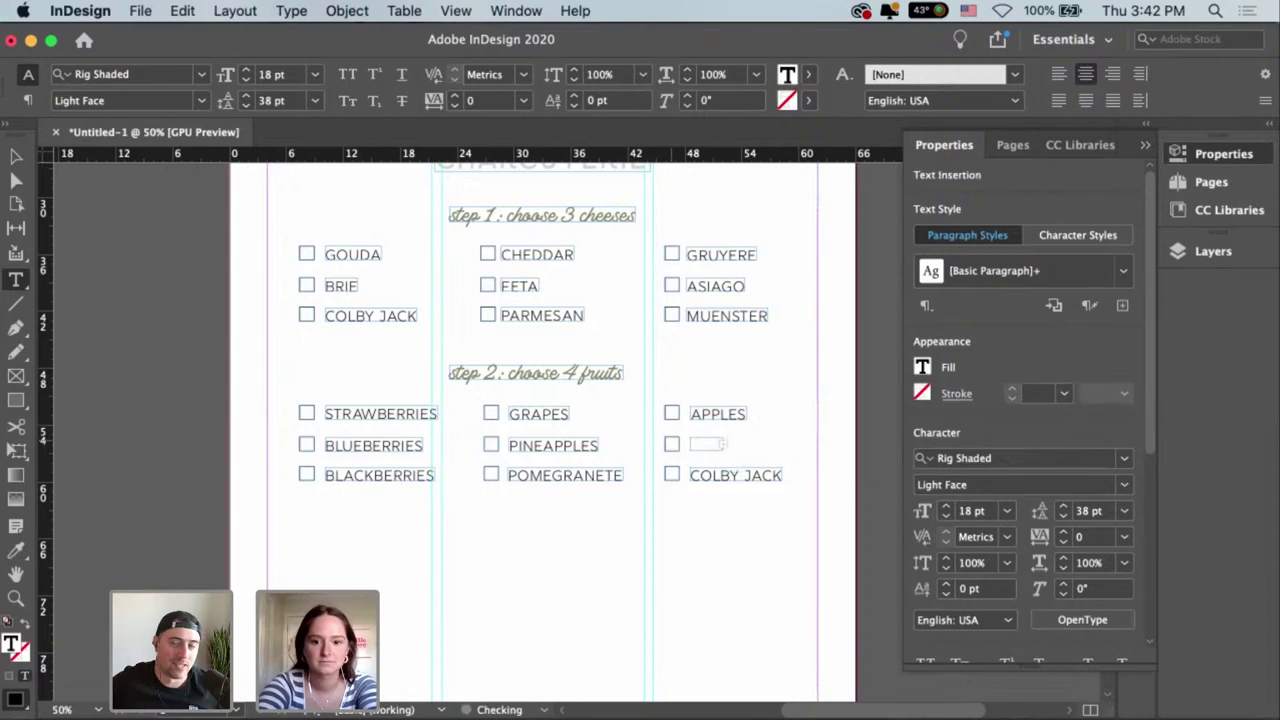
pyautogui.write('OR')
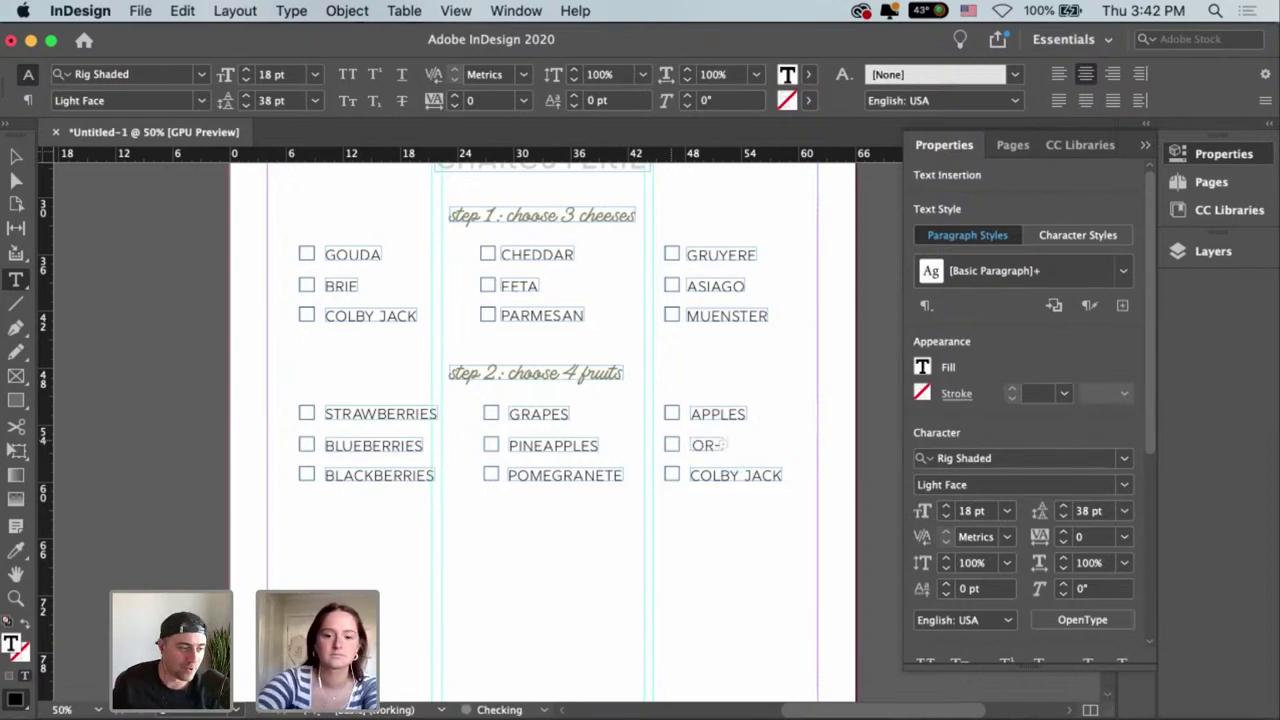
pyautogui.press('Escape')
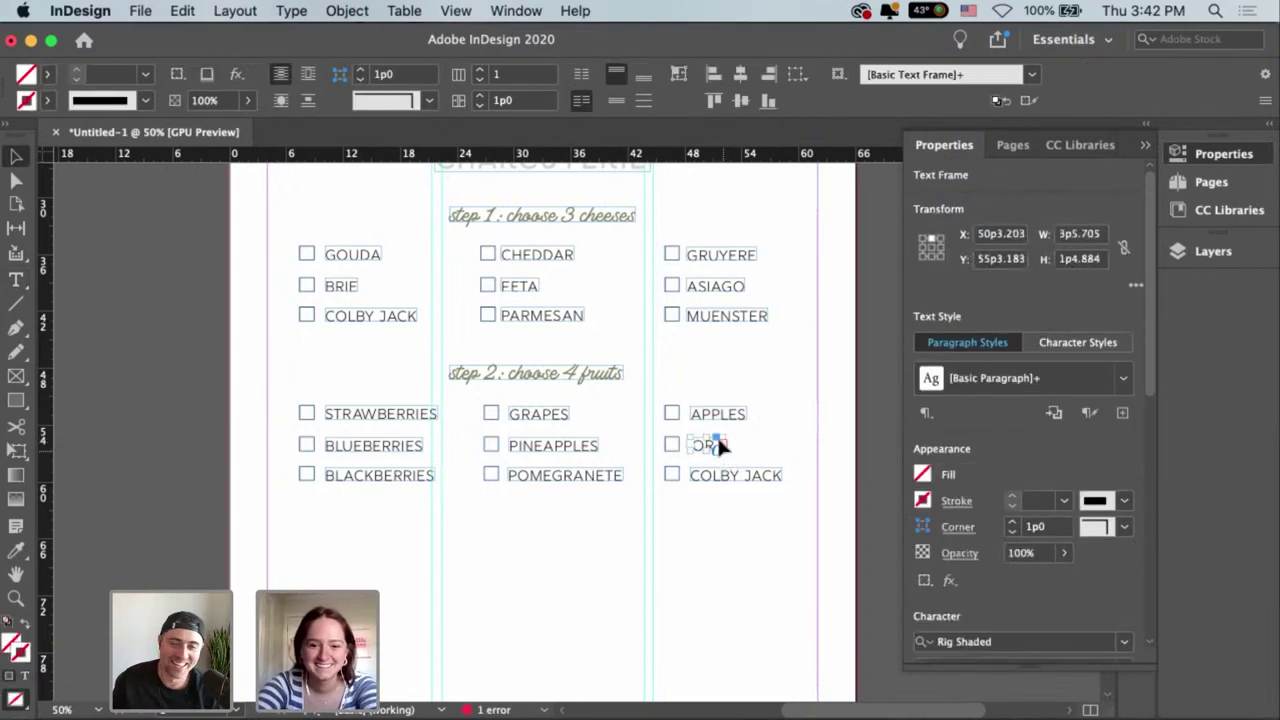
pyautogui.moveTo(724, 427); pyautogui.dragTo(785, 428)
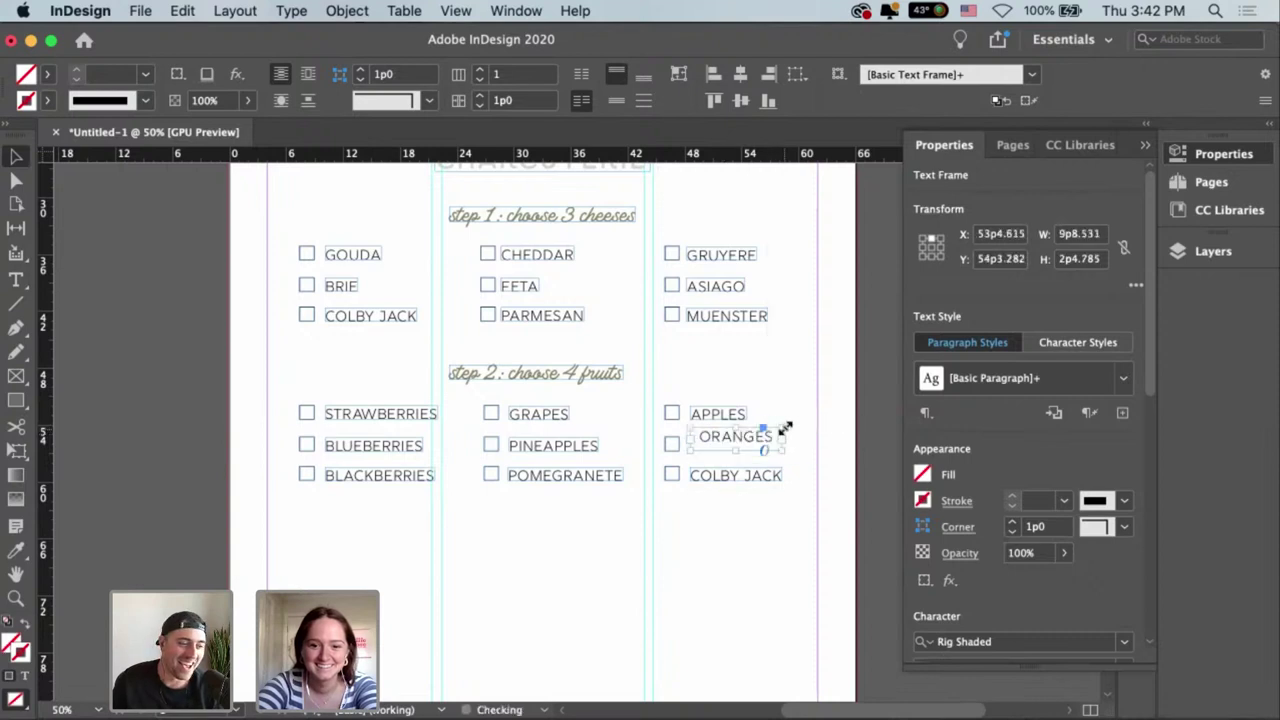
pyautogui.click(785, 392)
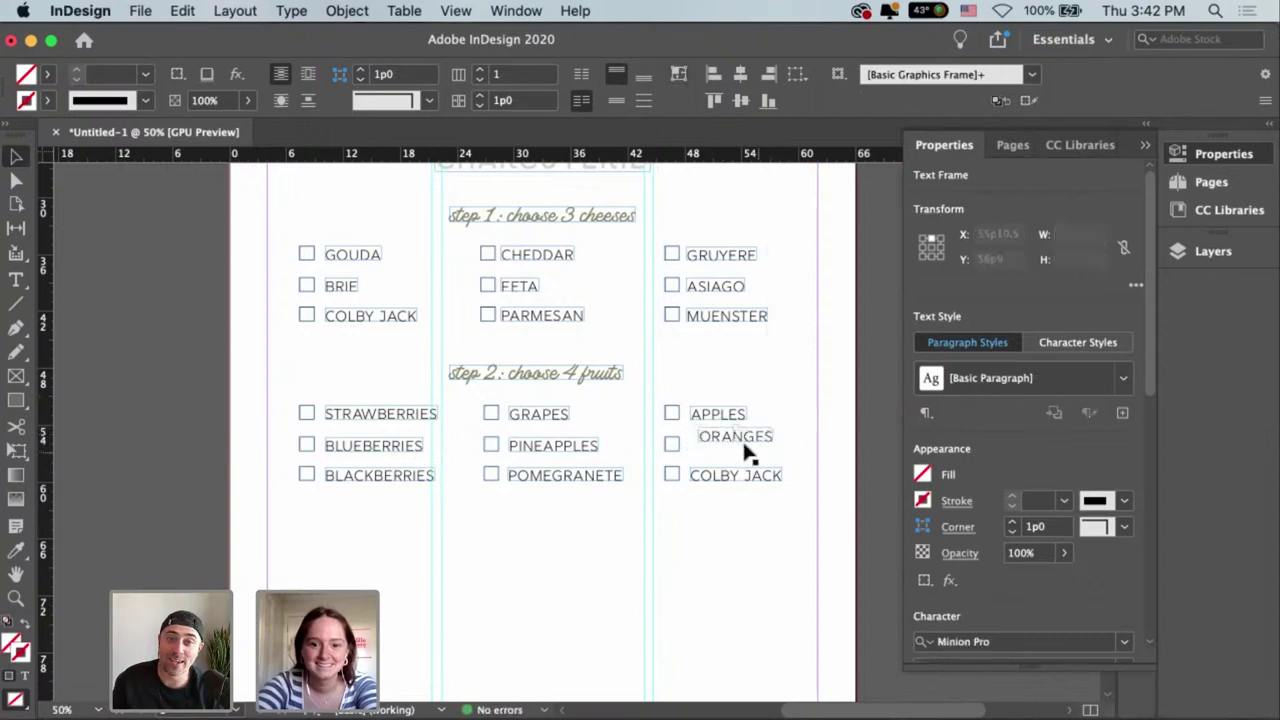
pyautogui.moveTo(737, 443); pyautogui.dragTo(728, 452)
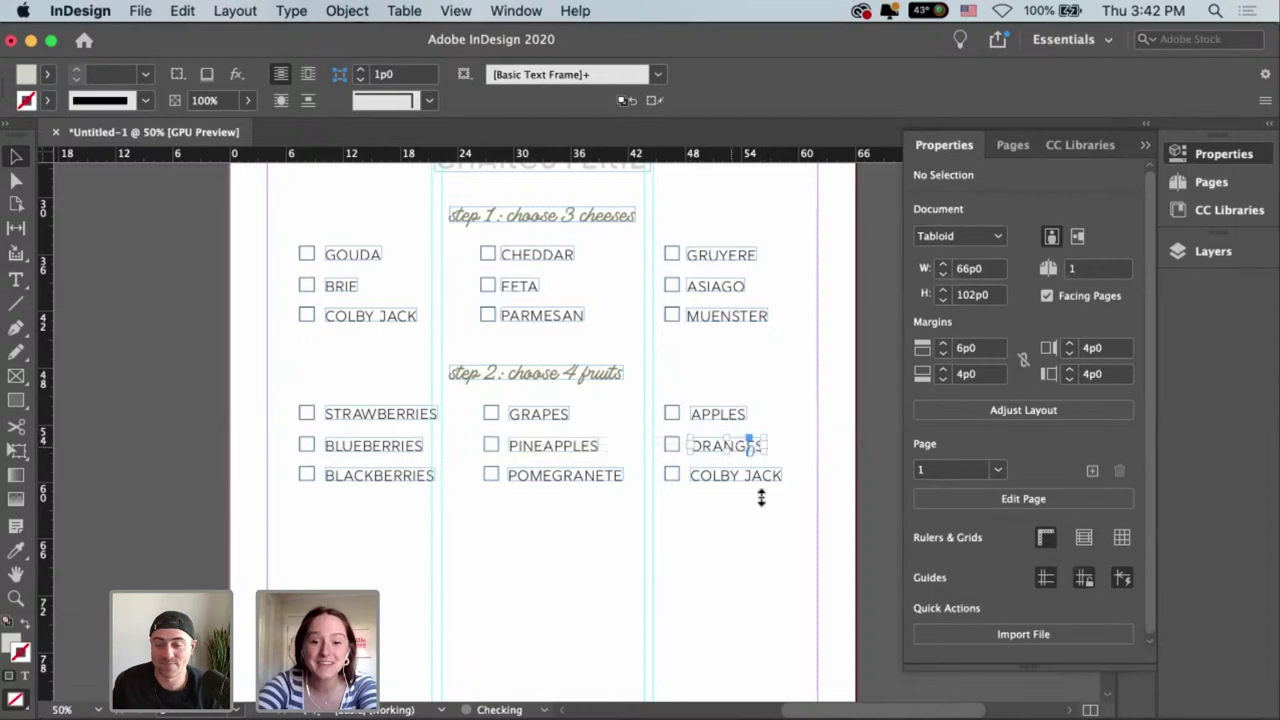
pyautogui.click(745, 510)
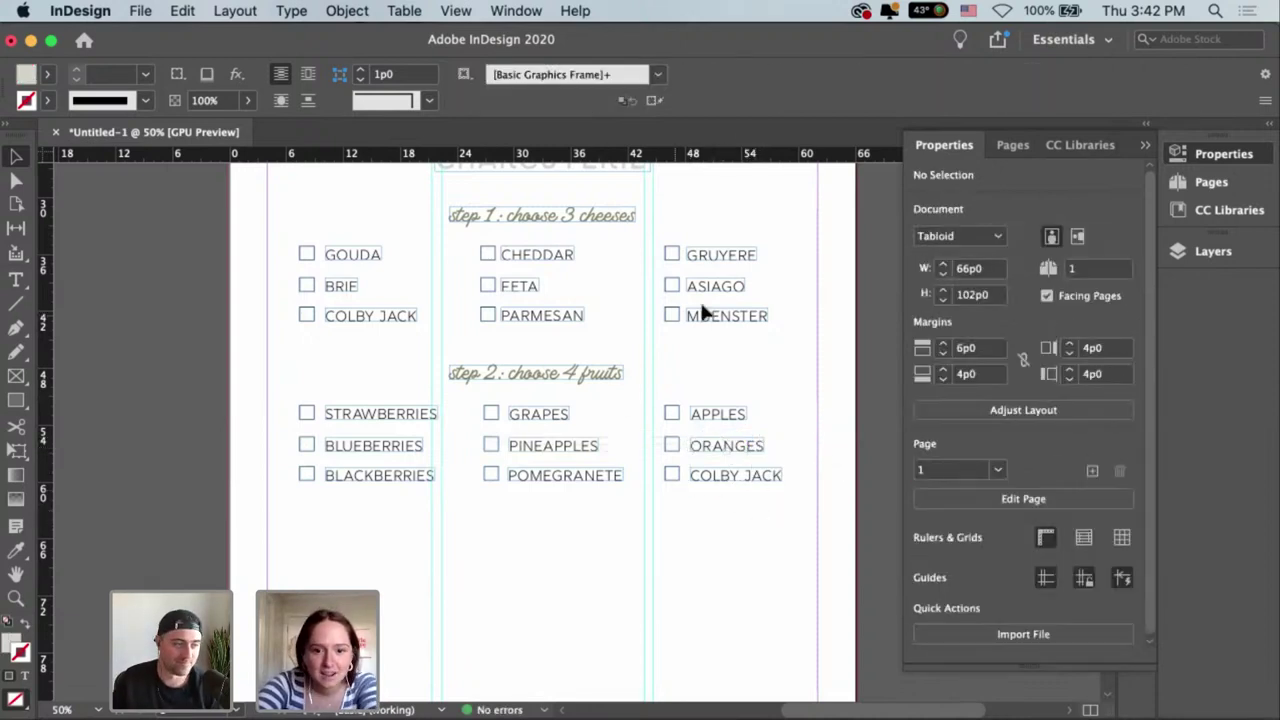
# Nudge the second and third cheese rows up slightly, then select the lower two fruit rows.
pyautogui.moveTo(728, 334); pyautogui.dragTo(345, 287)
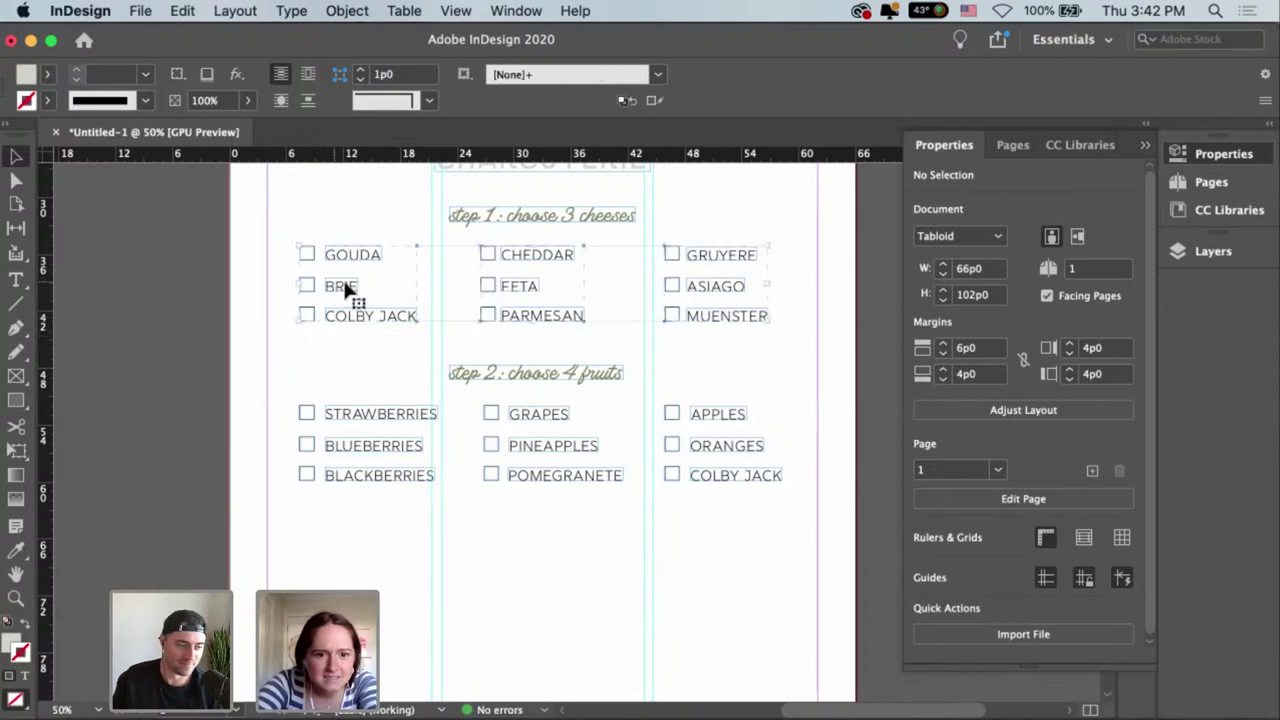
pyautogui.moveTo(336, 330); pyautogui.dragTo(731, 287)
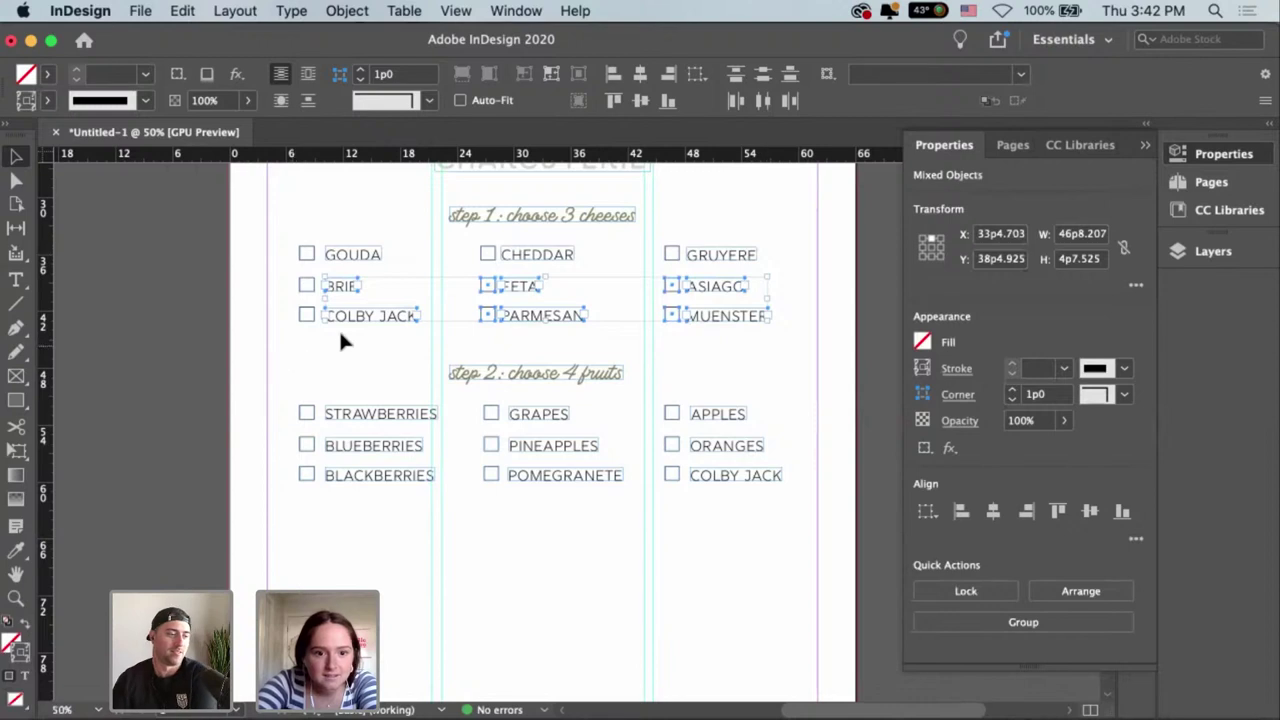
pyautogui.moveTo(292, 346); pyautogui.dragTo(763, 276)
pyautogui.press('Up')
pyautogui.press('Up')
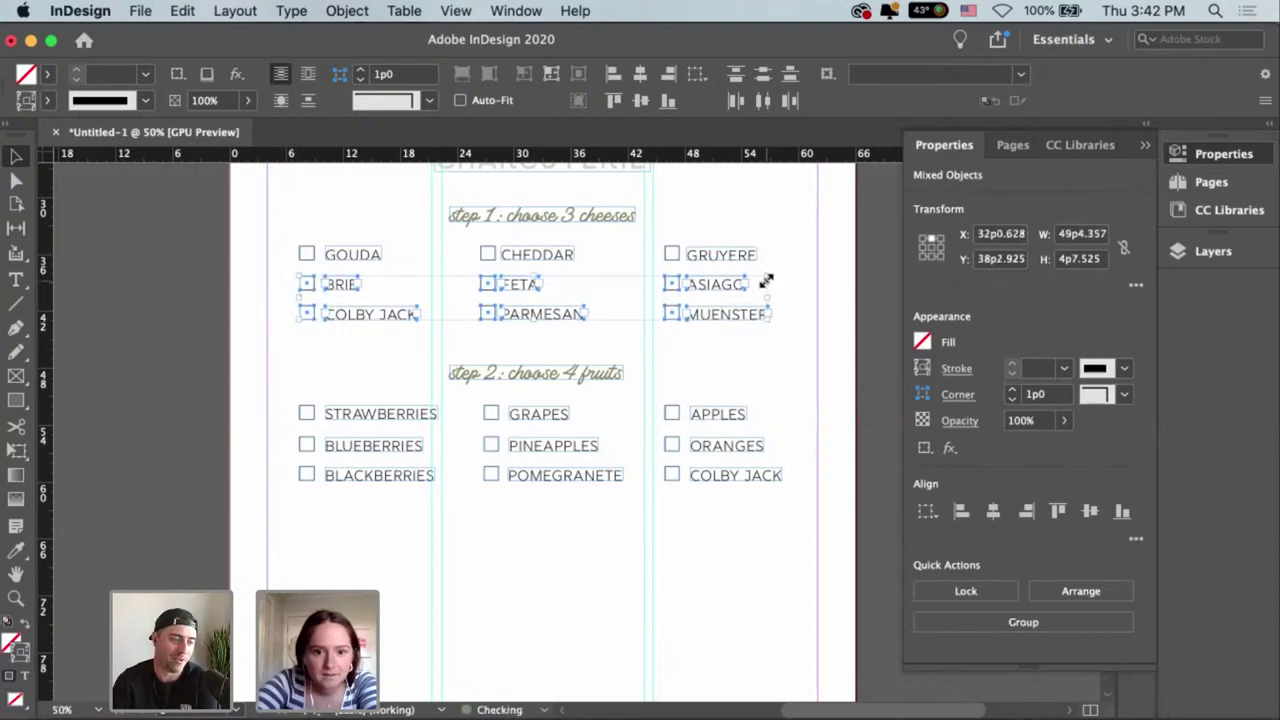
pyautogui.doubleClick(726, 312)
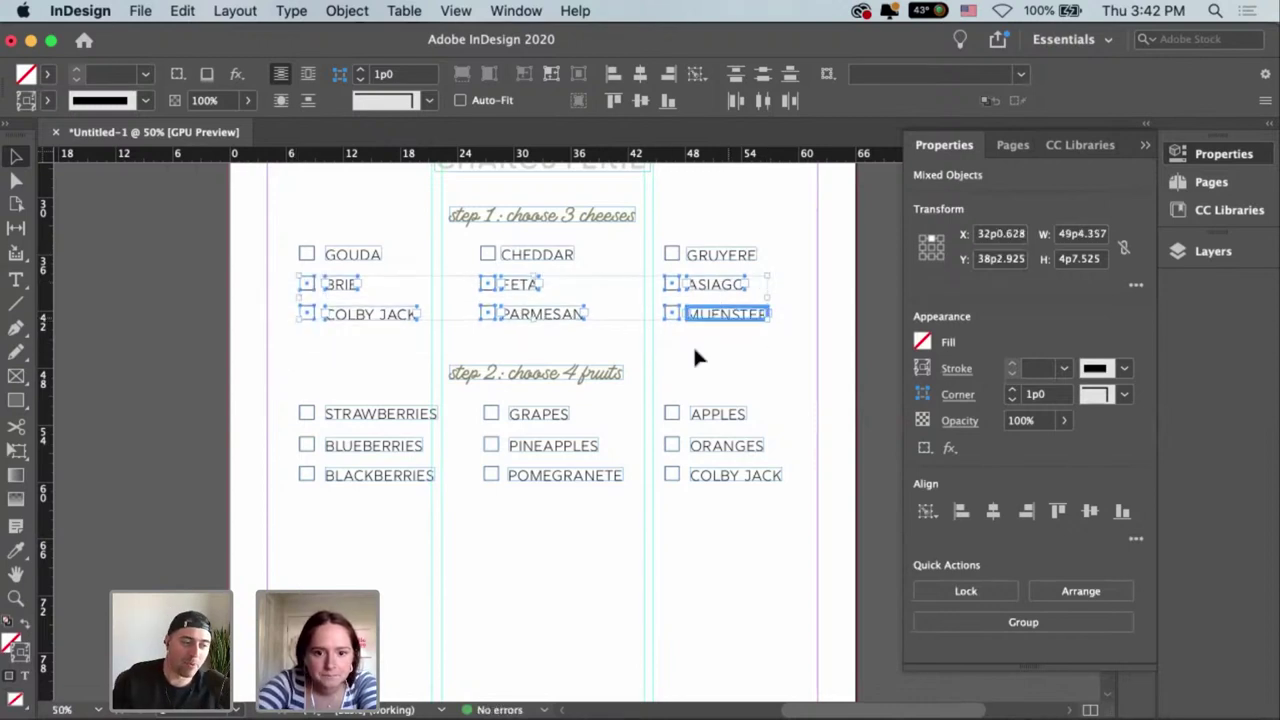
pyautogui.moveTo(311, 509); pyautogui.dragTo(770, 444)
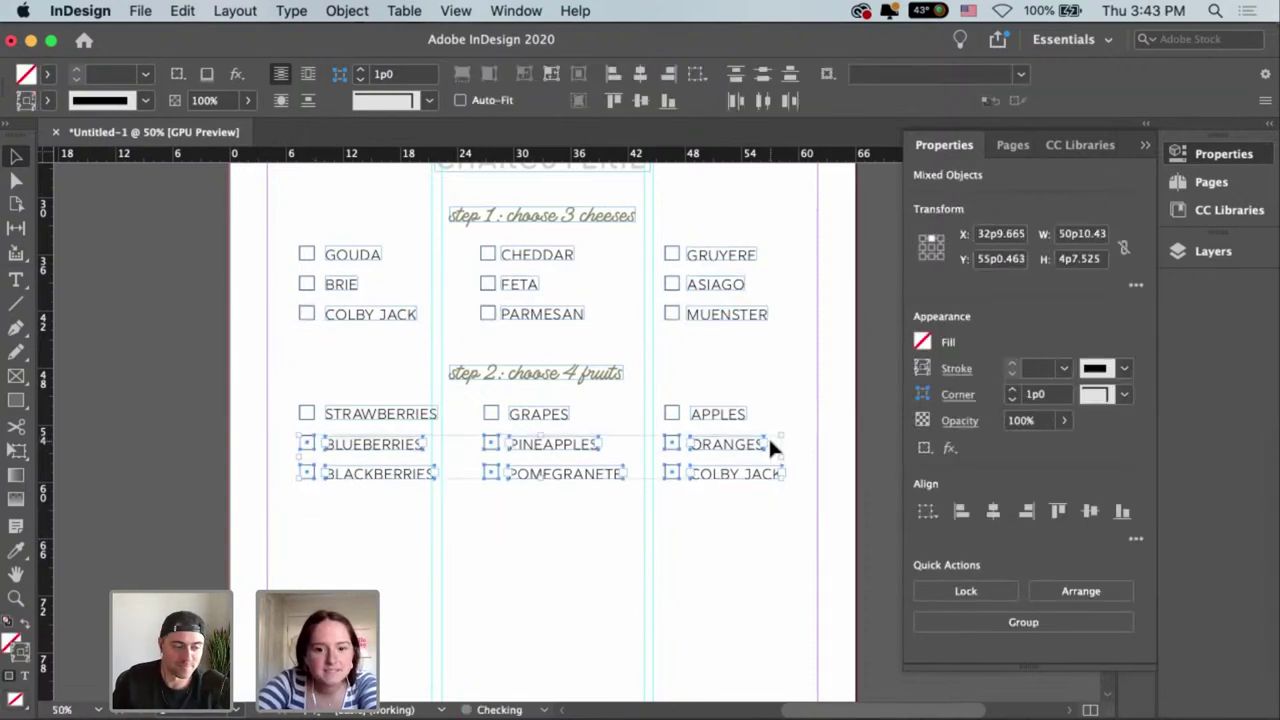
pyautogui.click(754, 492)
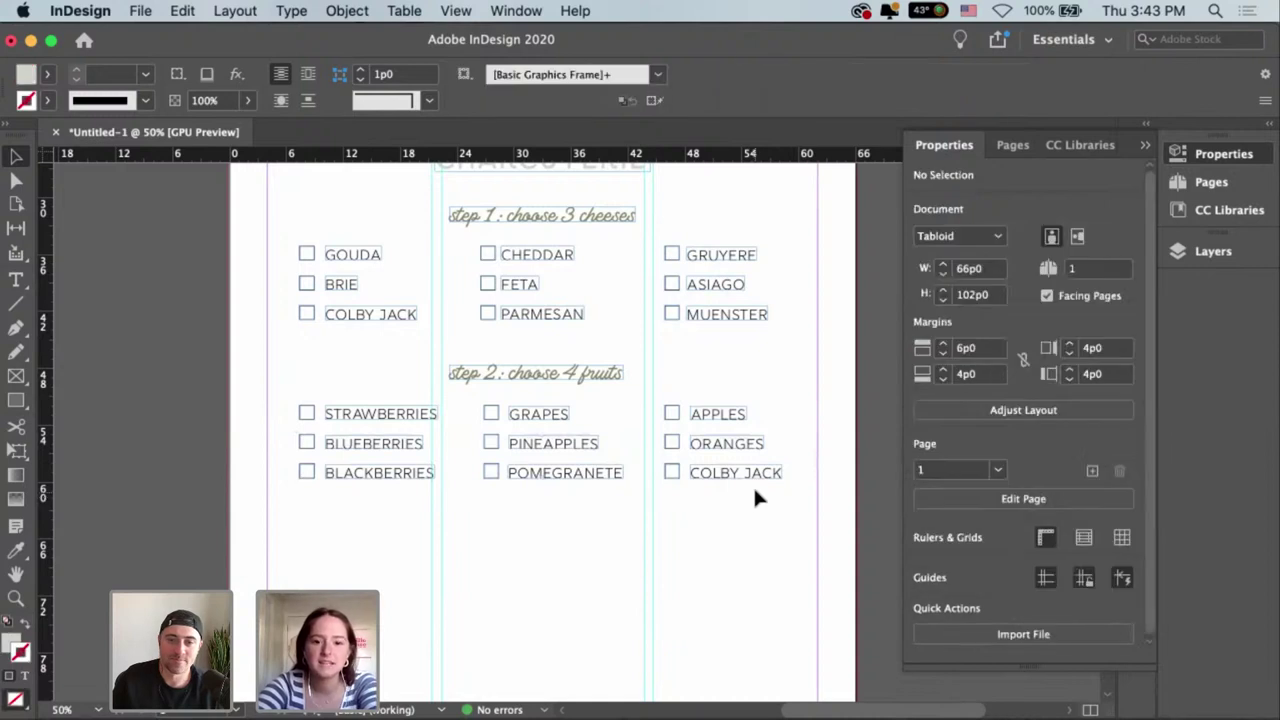
# Replace COLBY JACK with FIG, fit the frame to the word, and move it beside its checkbox.
pyautogui.press('t')
pyautogui.click(703, 472)
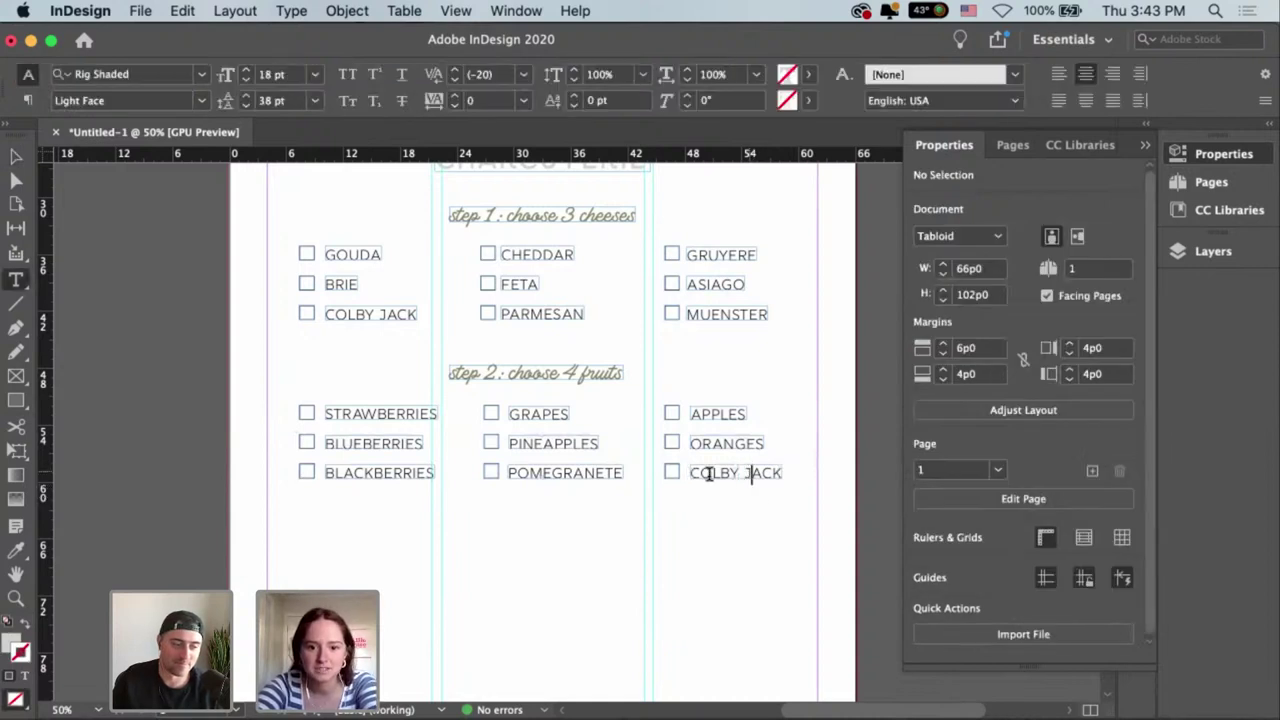
pyautogui.moveTo(695, 472); pyautogui.dragTo(855, 474)
pyautogui.press('BackSpace')
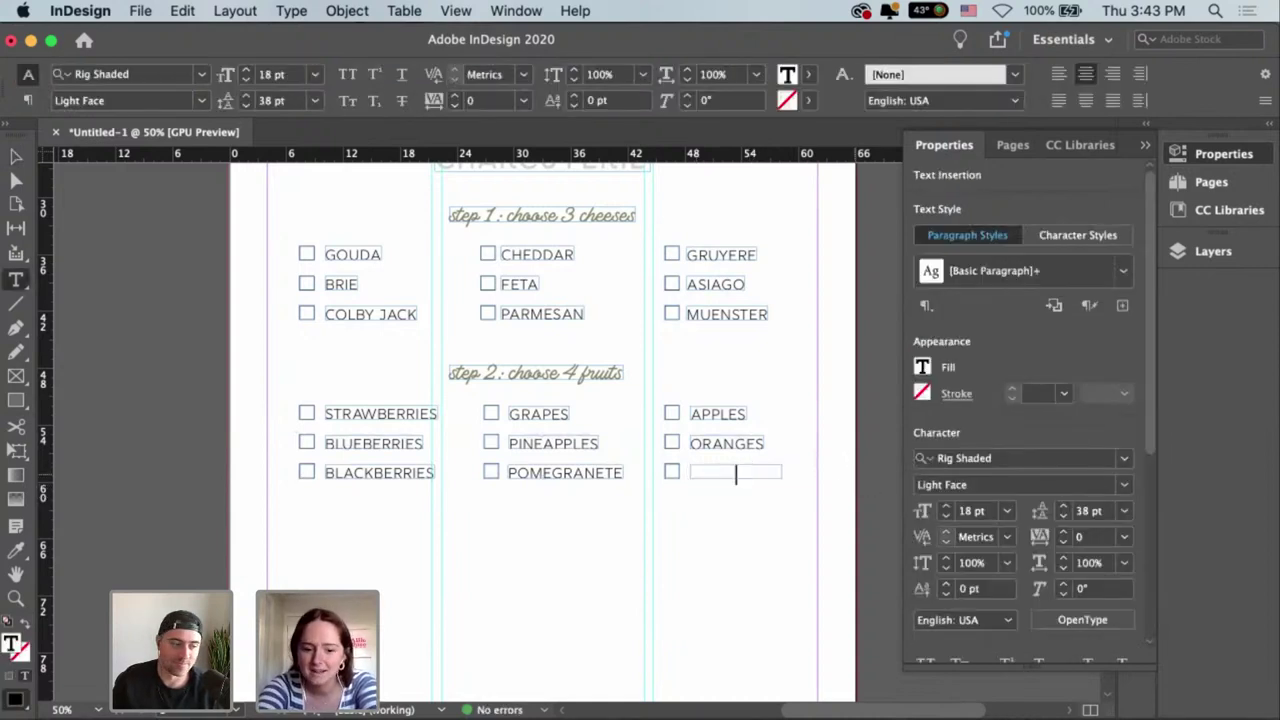
pyautogui.write('FIG')
pyautogui.press('Escape')
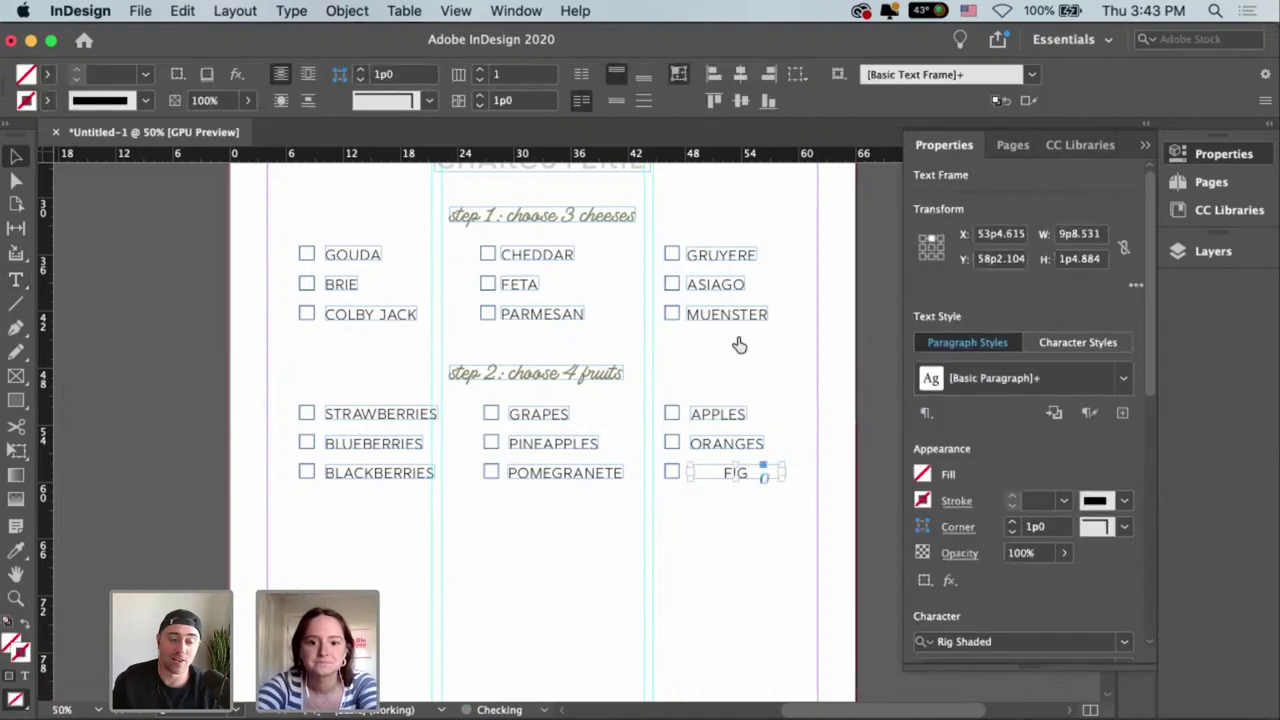
pyautogui.press('super+alt+c')
pyautogui.click(731, 487)
pyautogui.moveTo(737, 480); pyautogui.dragTo(707, 484)
pyautogui.click(738, 522)
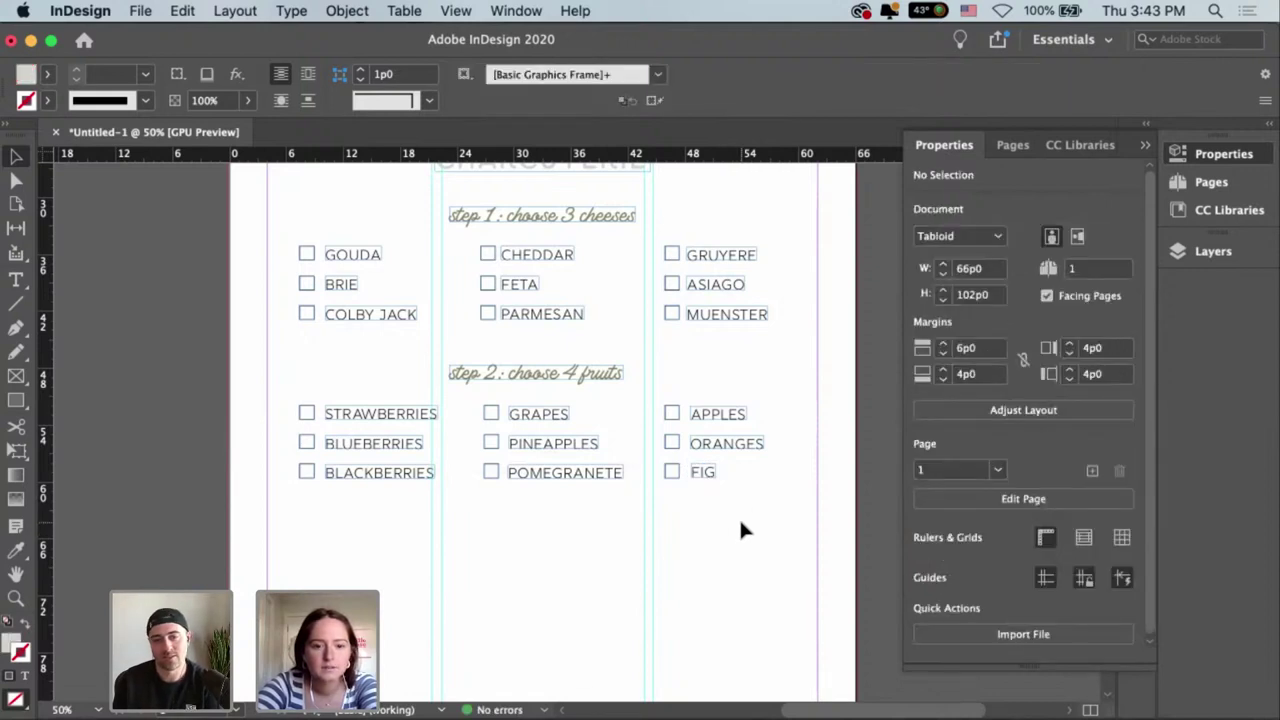
# Change ORANGES to CANTELOUPE and widen the frame so the whole word fits.
pyautogui.moveTo(728, 449); pyautogui.dragTo(823, 457)
pyautogui.doubleClick(706, 447)
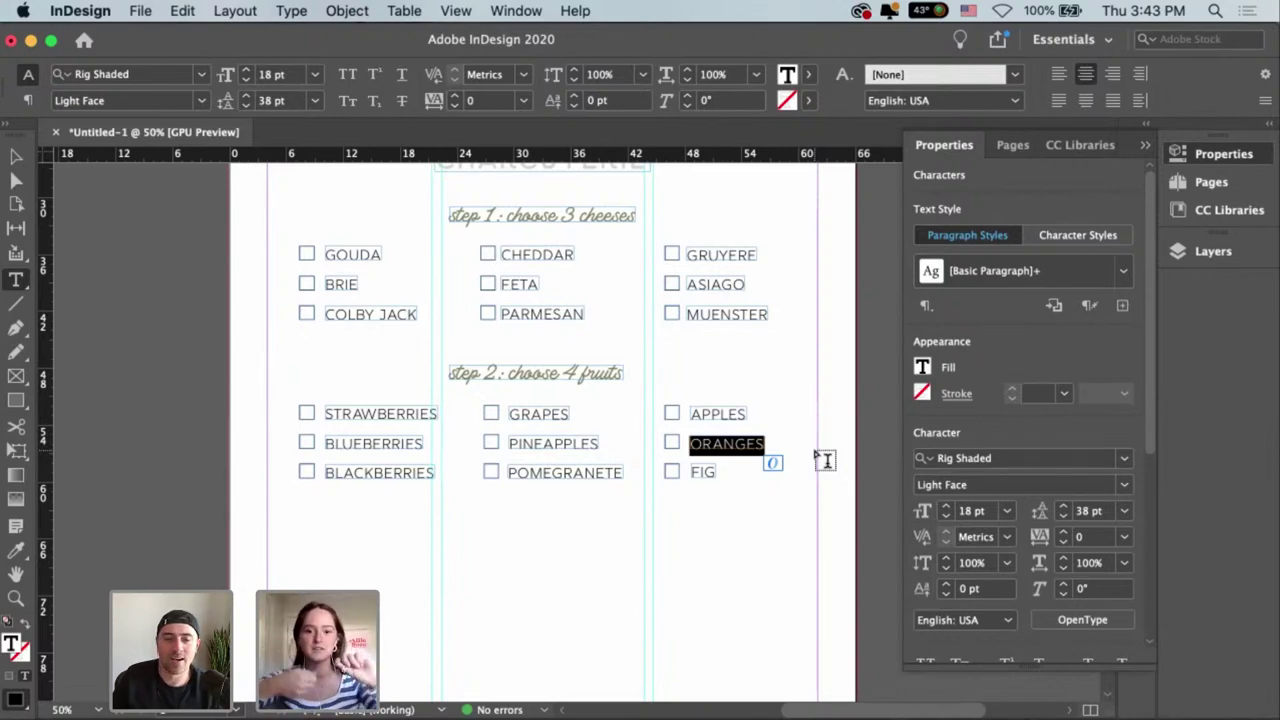
pyautogui.write('CAN')
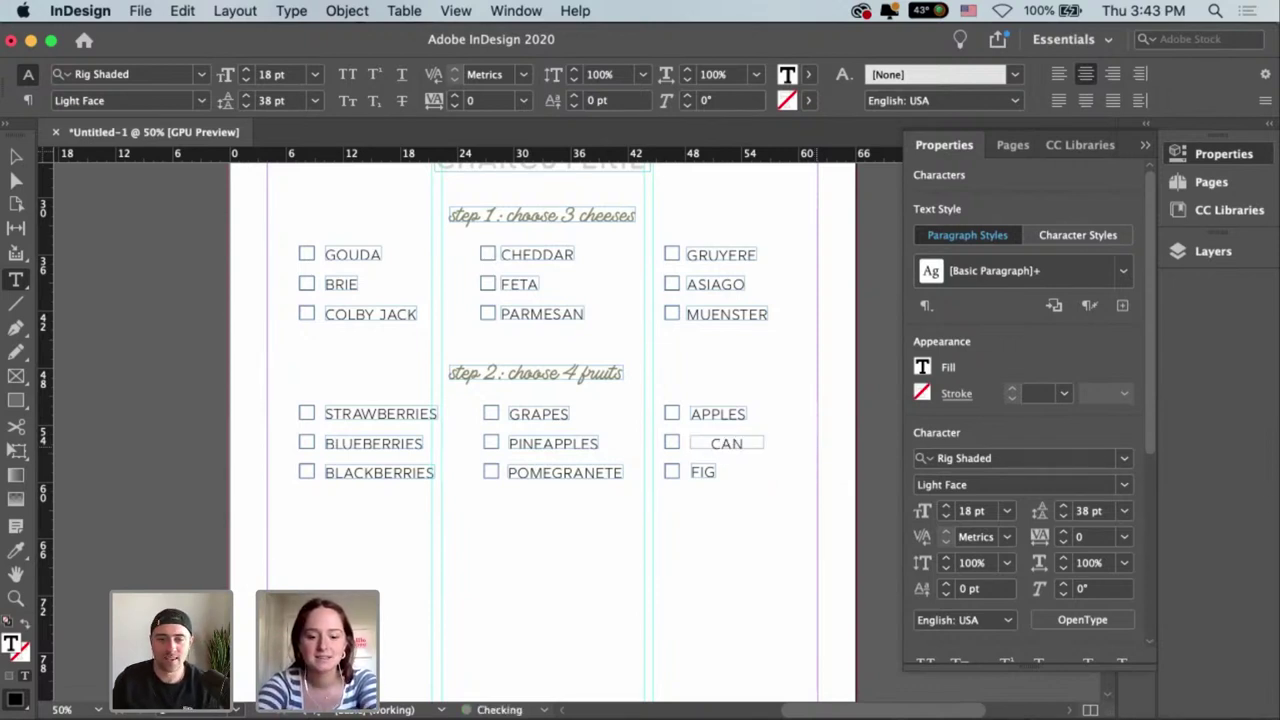
pyautogui.write('TELOUPE')
pyautogui.press('Escape')
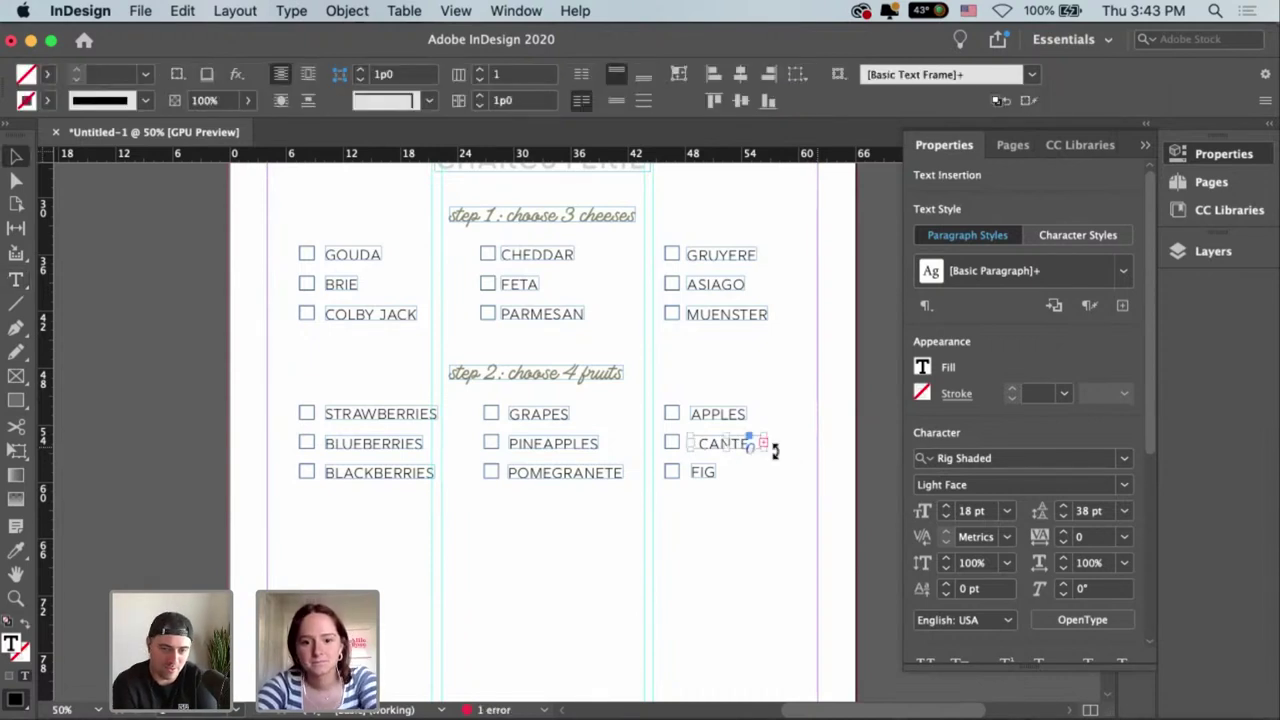
pyautogui.moveTo(766, 449); pyautogui.dragTo(808, 463)
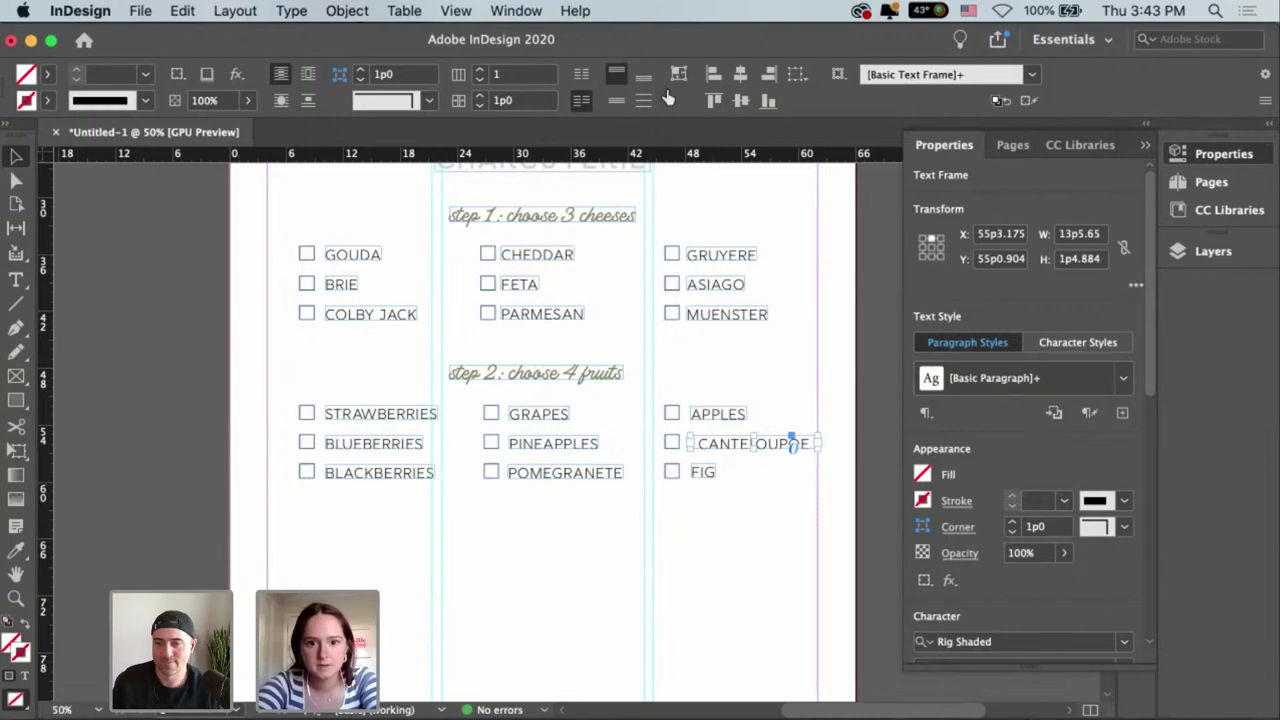
pyautogui.click(757, 472)
pyautogui.moveTo(751, 449); pyautogui.dragTo(751, 449)
pyautogui.click(779, 486)
pyautogui.click(788, 432)
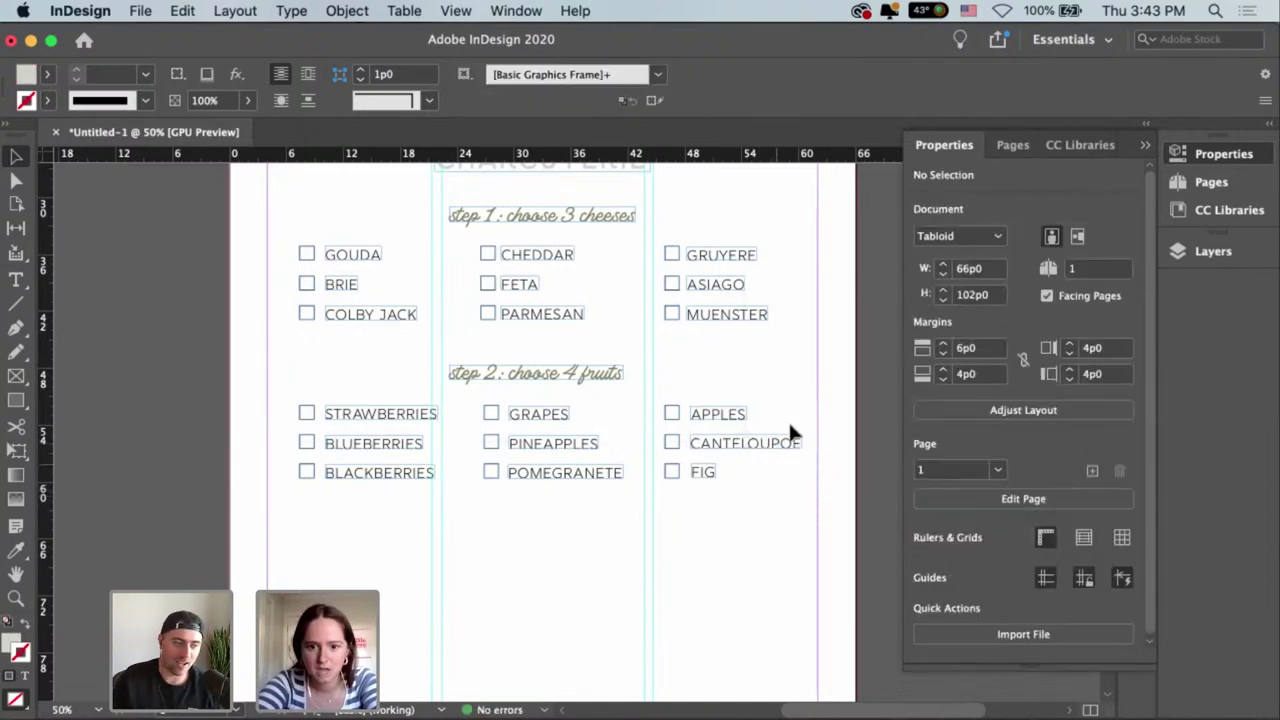
# Correct the spelling from CANTELOUPE to CANTALOUPE.
pyautogui.doubleClick(787, 443)
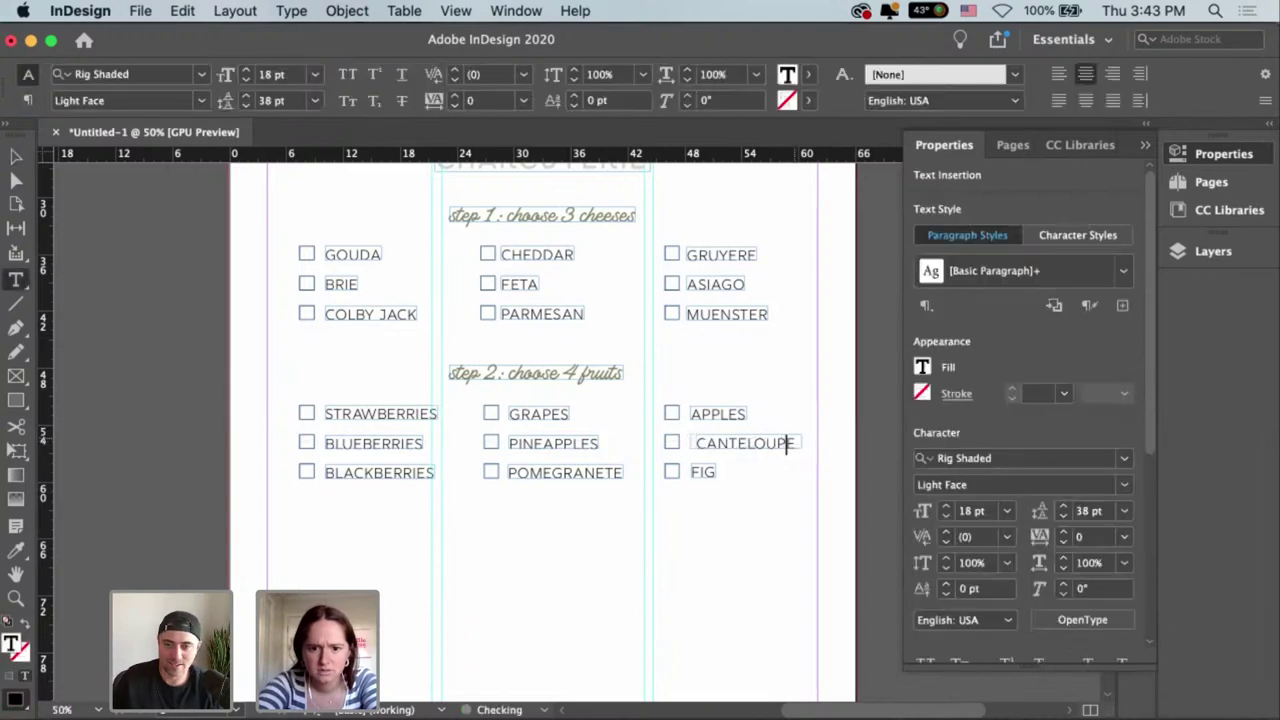
pyautogui.click(742, 443)
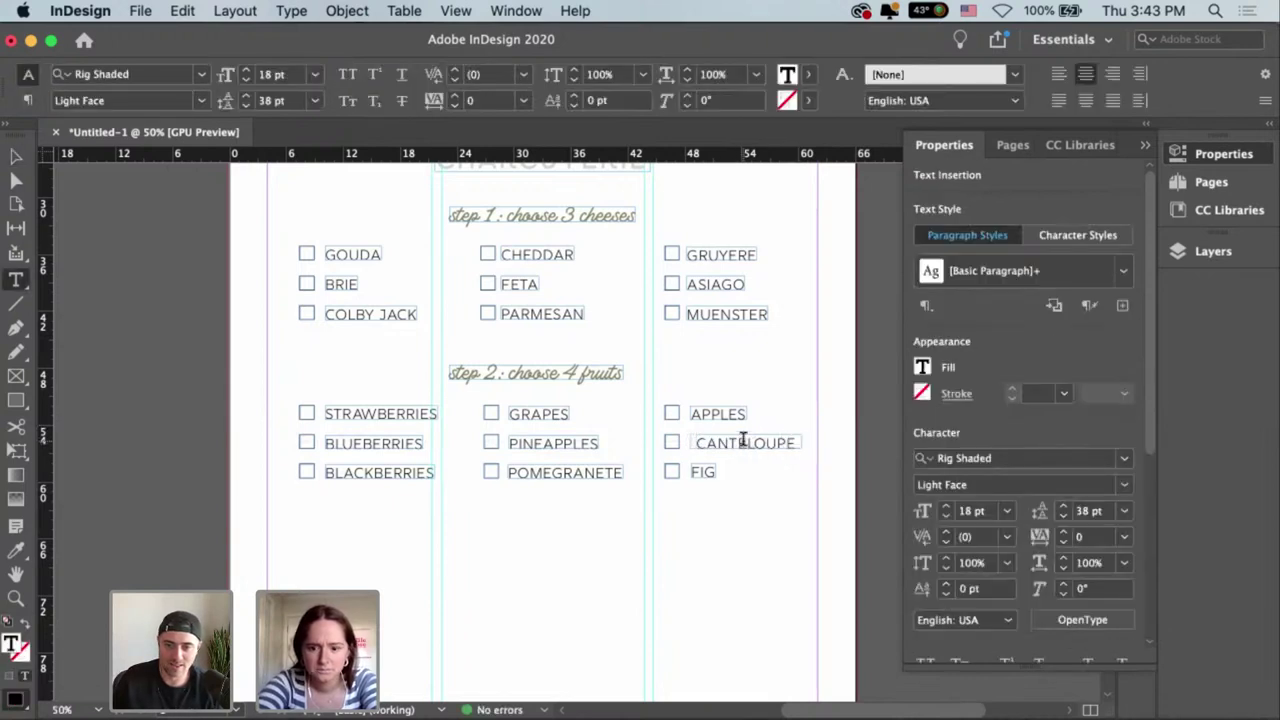
pyautogui.press('BackSpace')
pyautogui.write('A')
pyautogui.press('Escape')
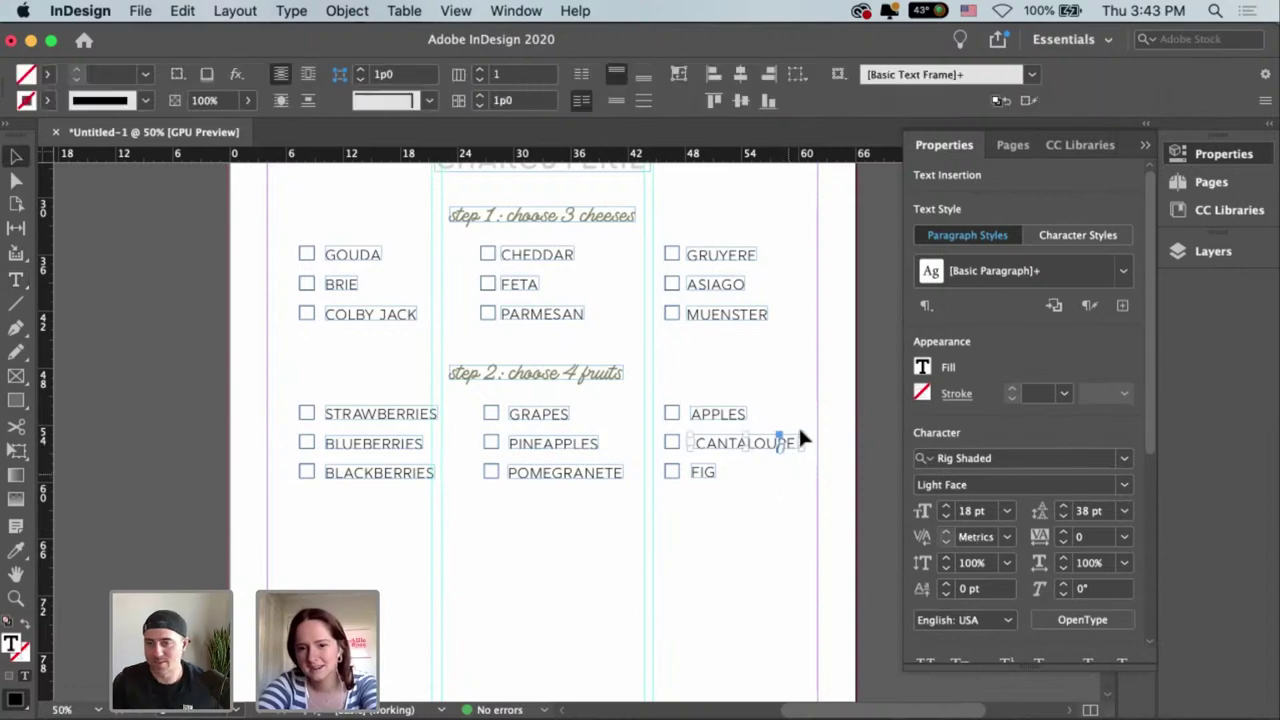
pyautogui.click(749, 473)
pyautogui.click(740, 455)
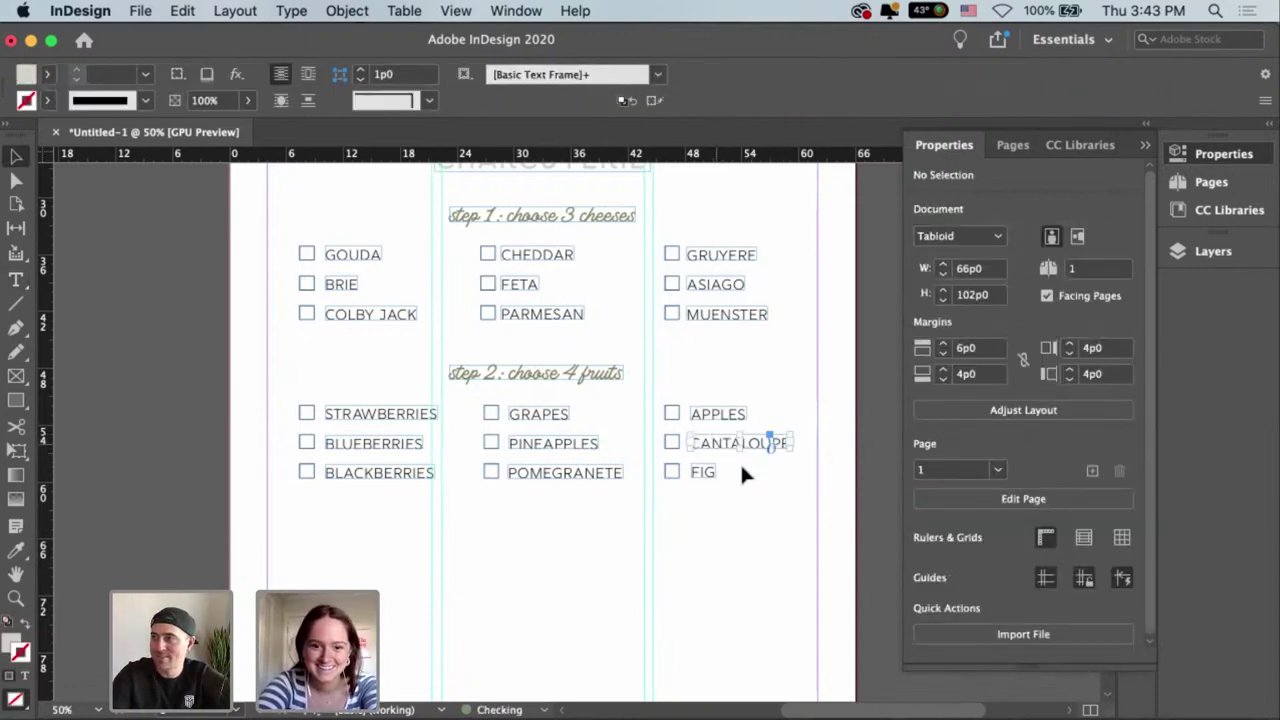
pyautogui.scroll(-1, 650, 511)
pyautogui.scroll(-3, 650, 511)
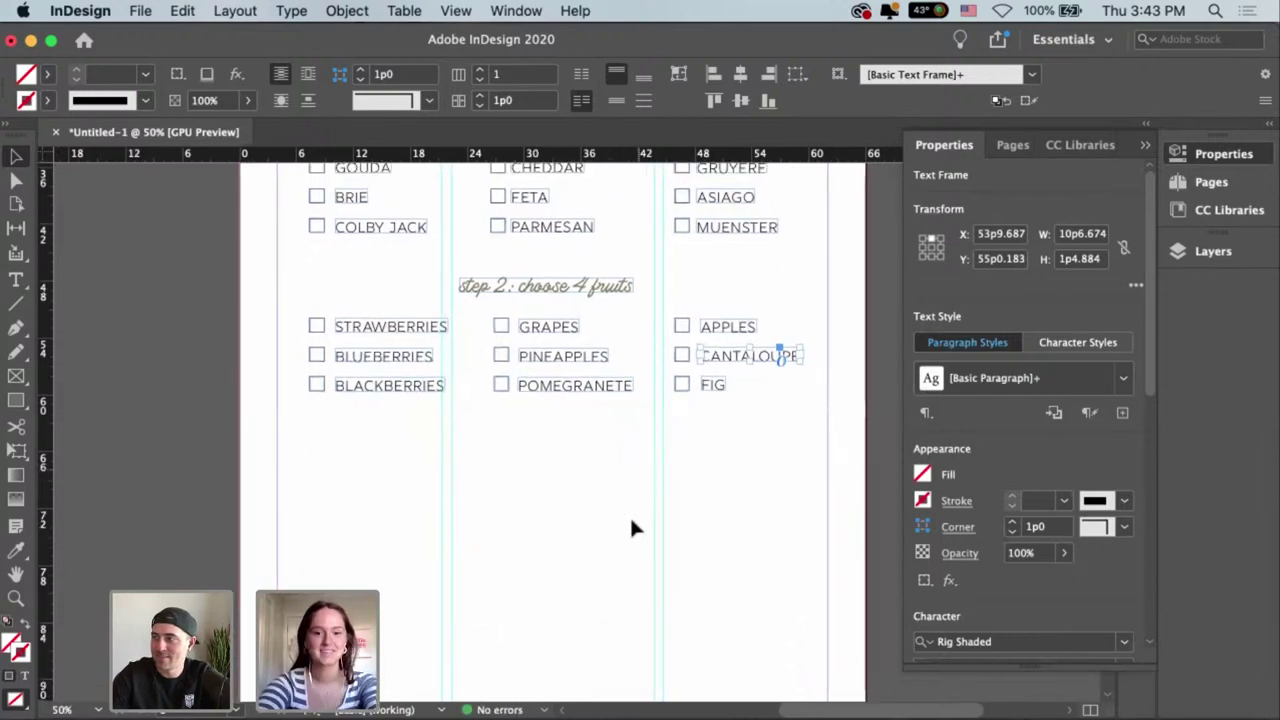
pyautogui.scroll(-1, 627, 514)
pyautogui.click(626, 492)
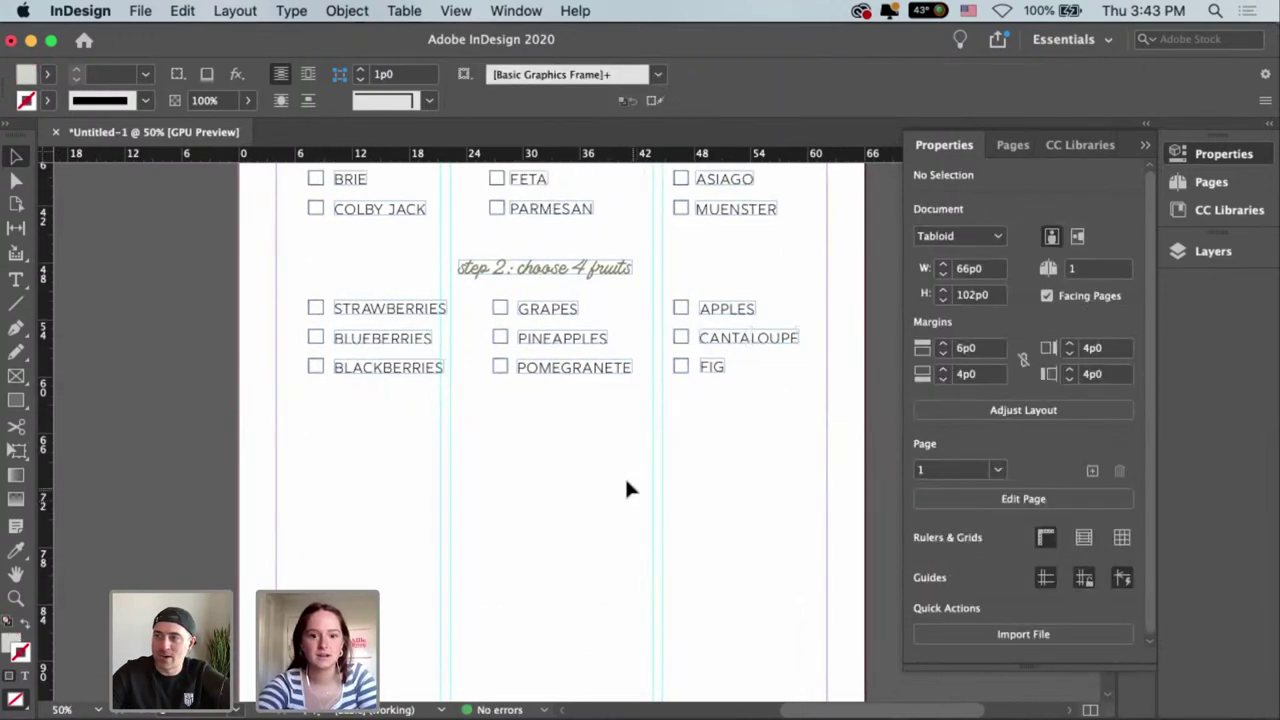
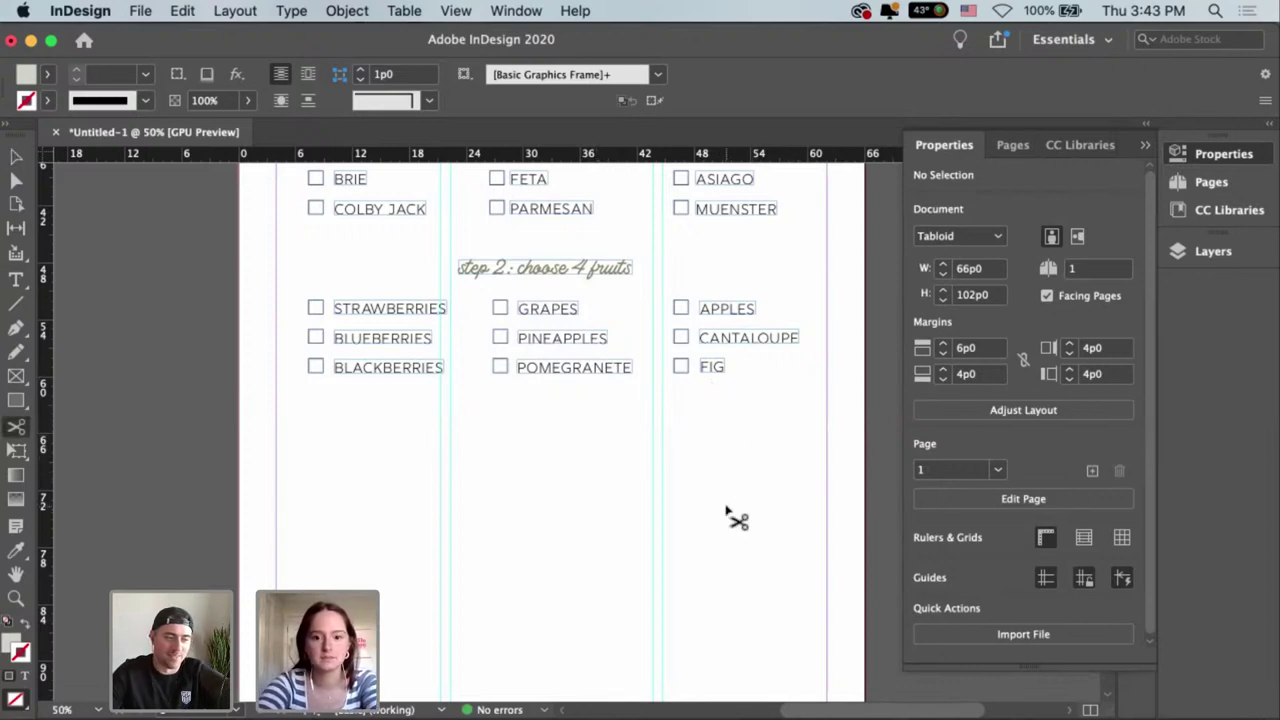
# Switch to the Selection tool and zoom out to review the whole menu page.
pyautogui.press('v')
pyautogui.scroll(2, 752, 507)
pyautogui.press('super+minus')
pyautogui.press('super+minus')
pyautogui.press('super+minus')
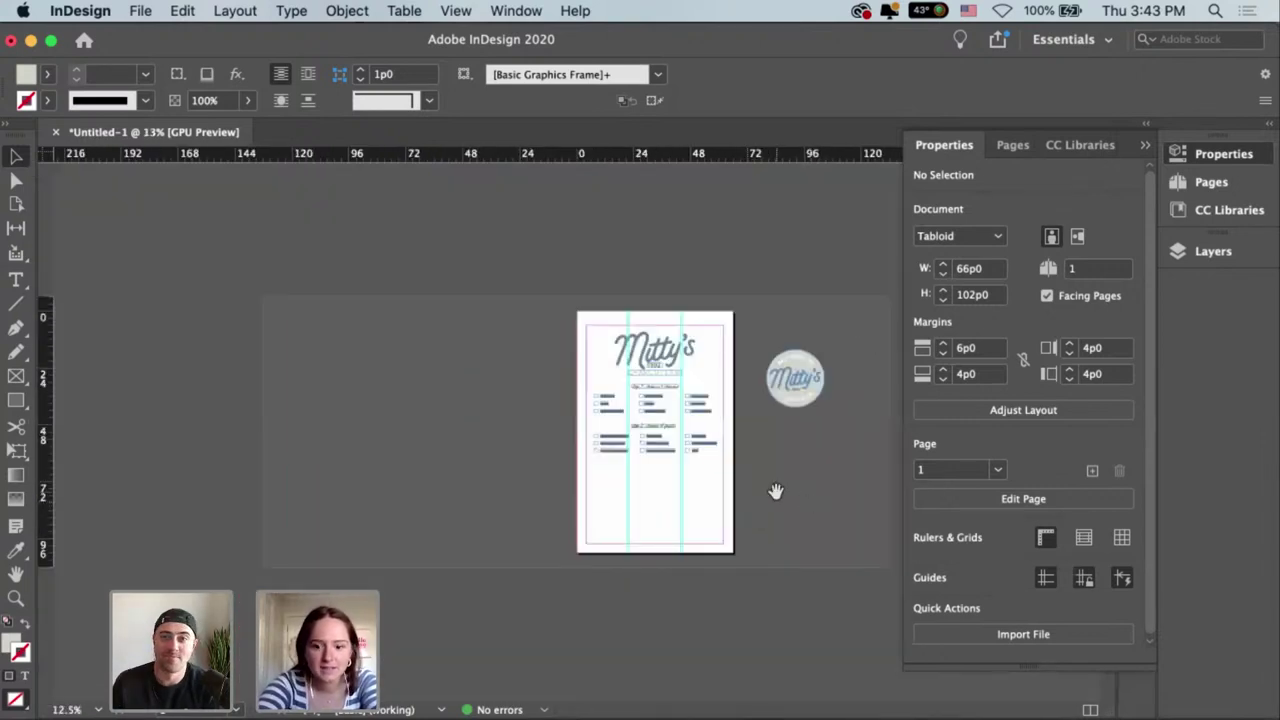
pyautogui.press('super+equal')
pyautogui.hscroll(5, 745, 511)
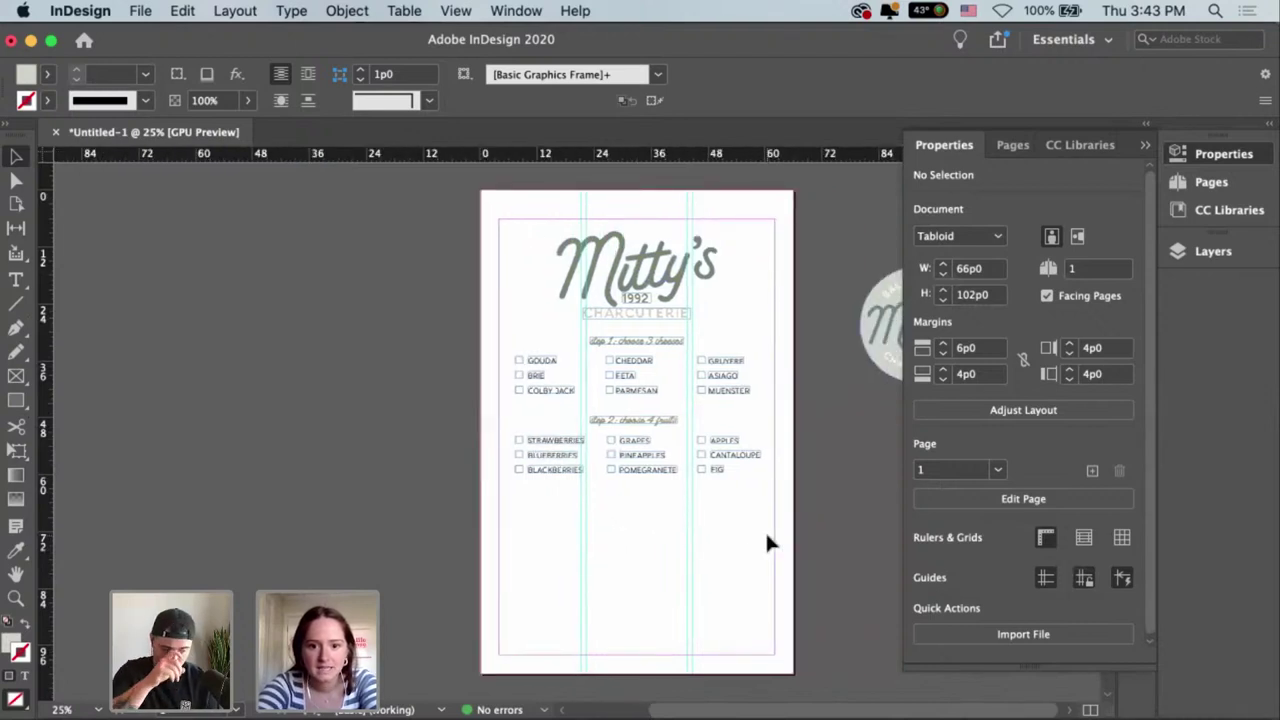
pyautogui.moveTo(748, 515)
pyautogui.mouseDown()
pyautogui.moveTo(753, 498)
pyautogui.moveTo(734, 523)
pyautogui.mouseUp()
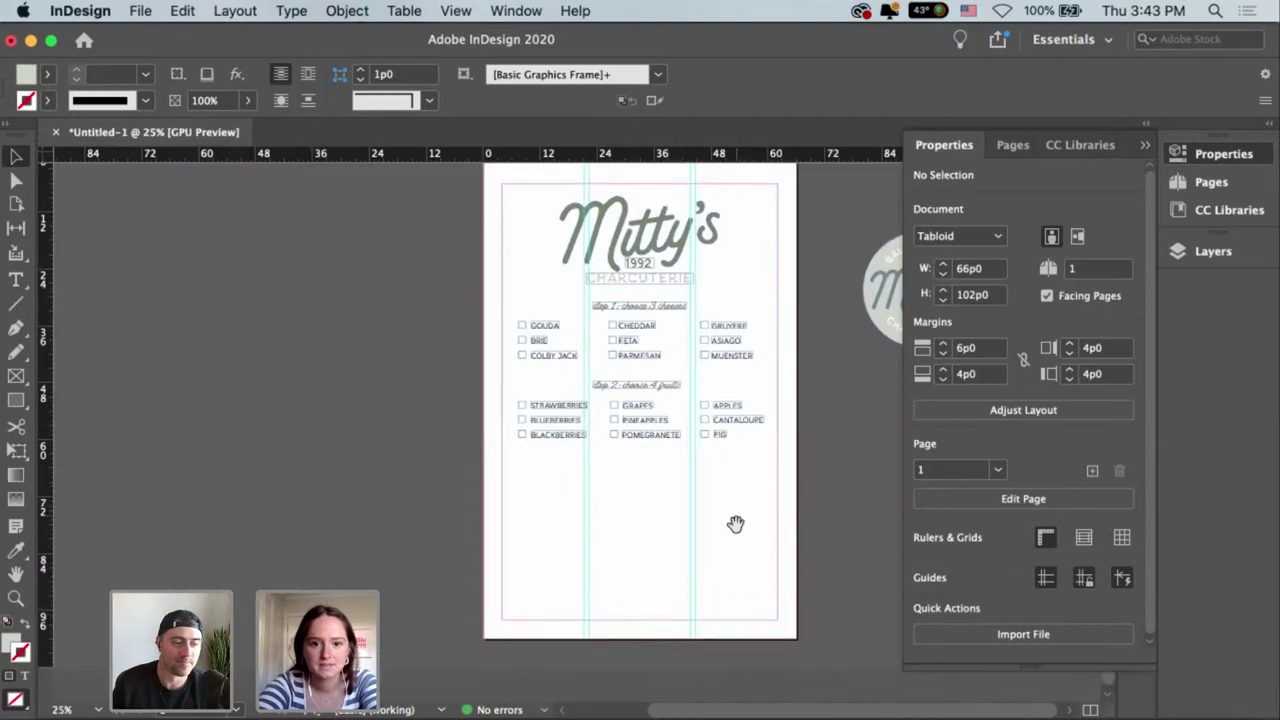
# Zoom to 50% and marquee-select the step 2 heading with its nine fruit items.
pyautogui.press('super+equal')
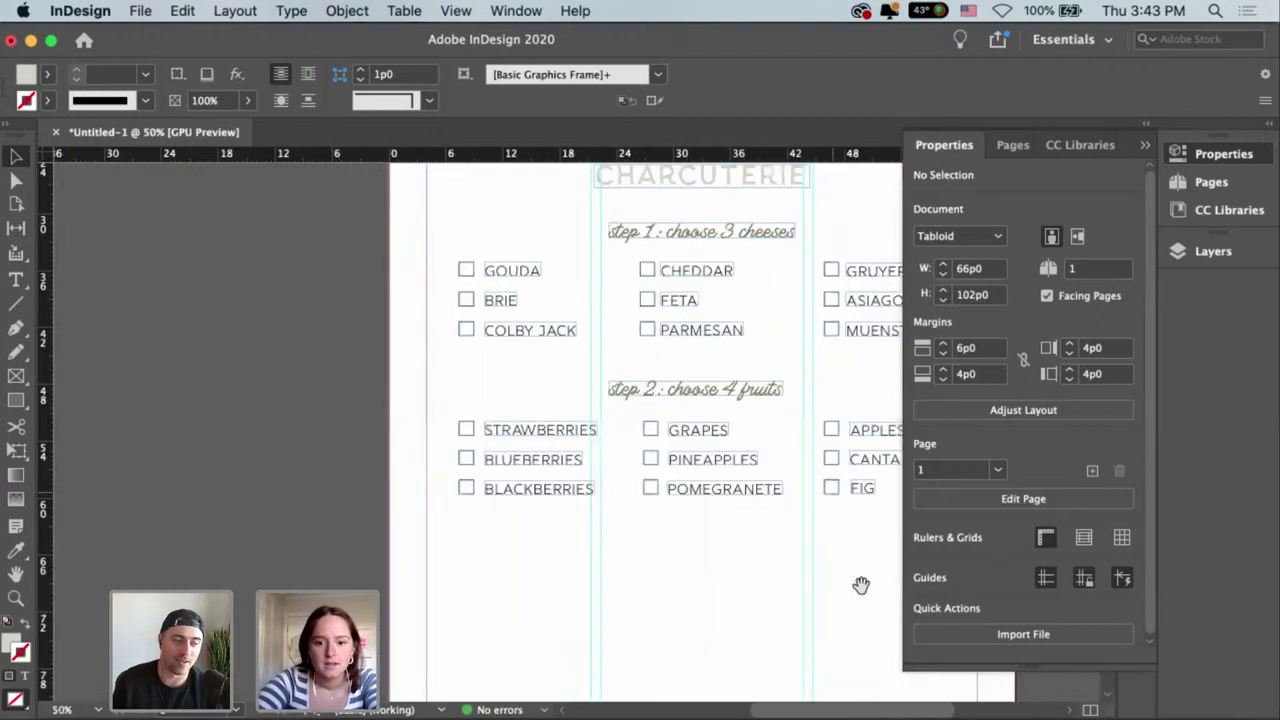
pyautogui.moveTo(858, 585); pyautogui.dragTo(751, 492)
pyautogui.scroll(-2, 770, 480)
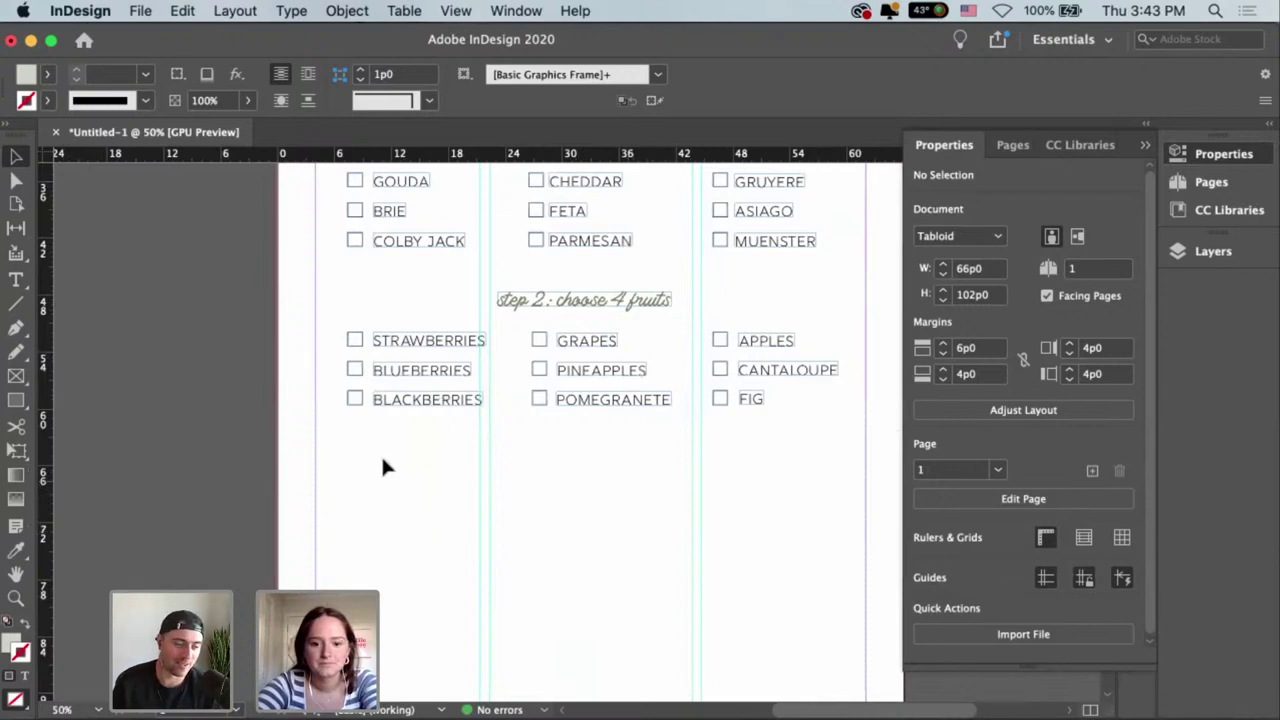
pyautogui.moveTo(344, 434); pyautogui.dragTo(818, 292)
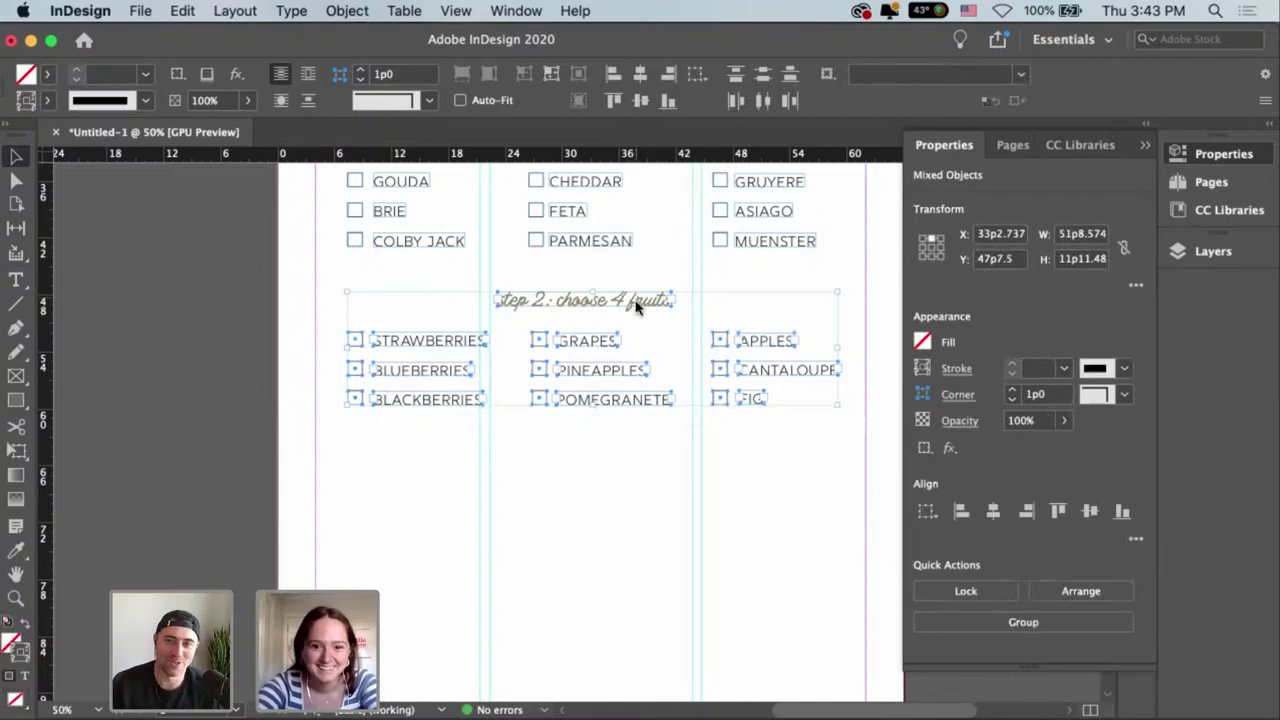
# Duplicate the fruit section further down and change the copied heading's number to 3.
pyautogui.moveTo(634, 297); pyautogui.dragTo(645, 432)
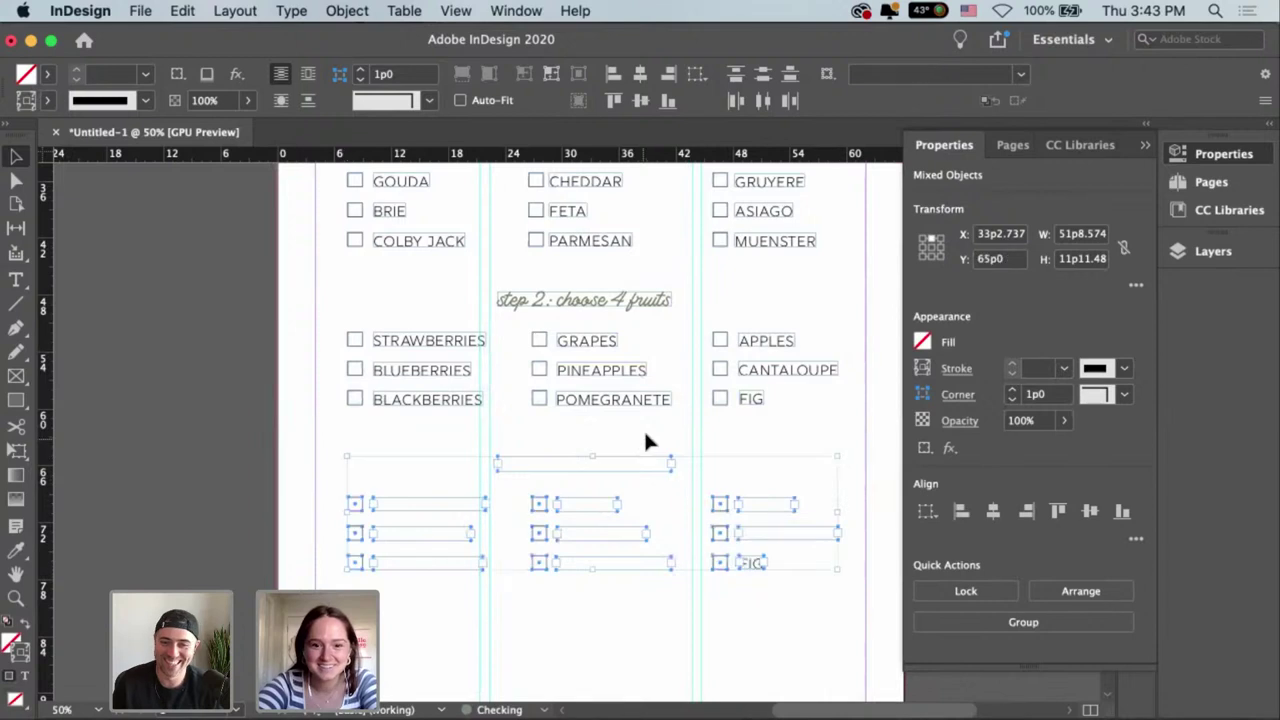
pyautogui.scroll(-1, 758, 396)
pyautogui.click(766, 386)
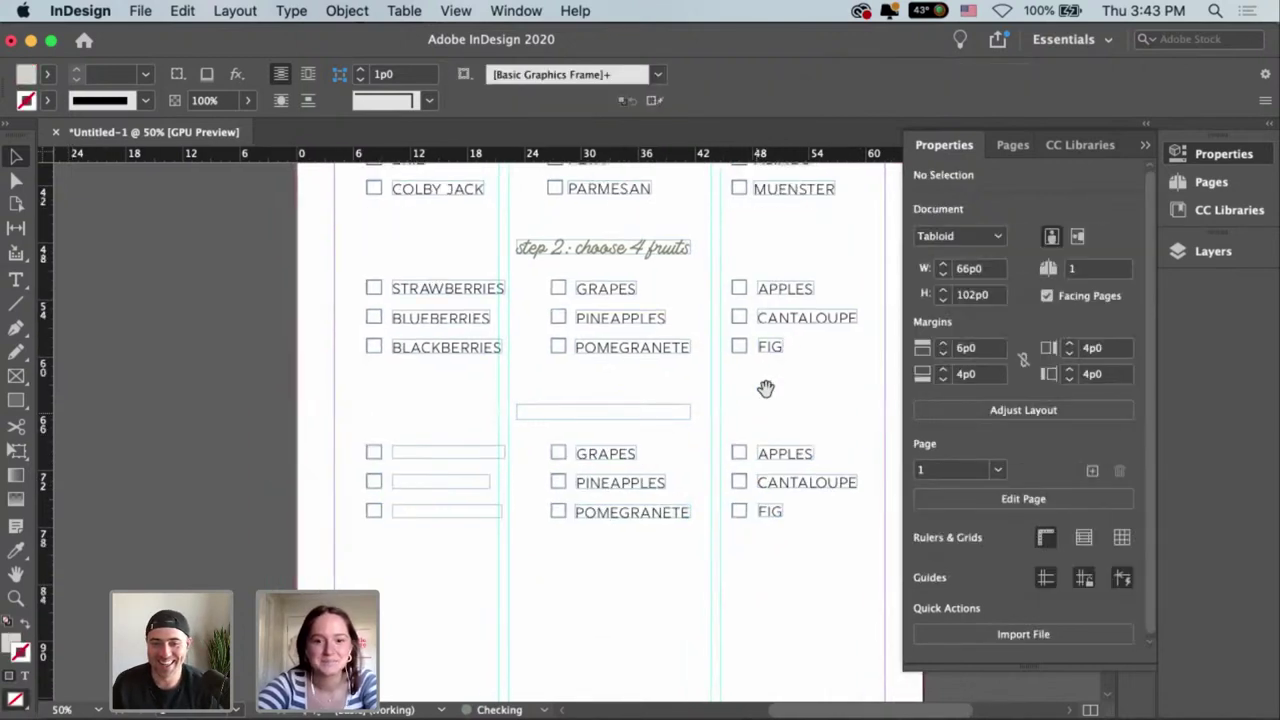
pyautogui.doubleClick(603, 410)
pyautogui.moveTo(552, 412); pyautogui.dragTo(851, 417)
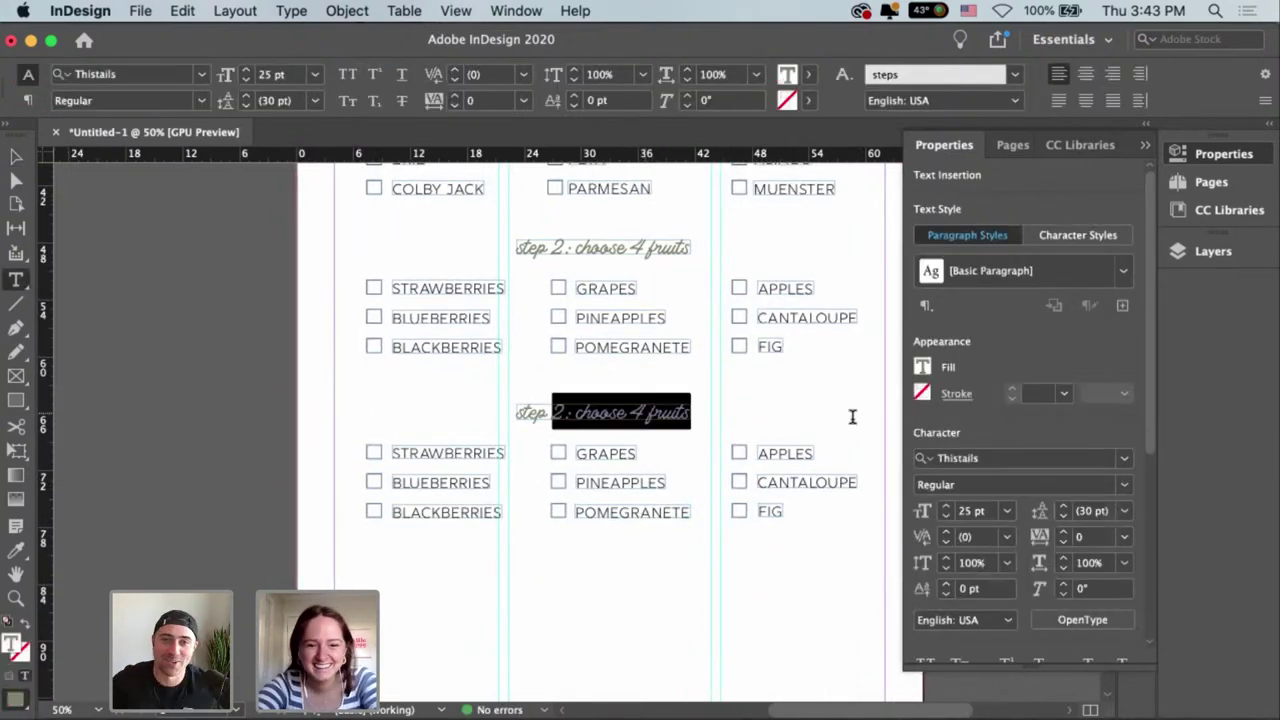
pyautogui.write('3:')
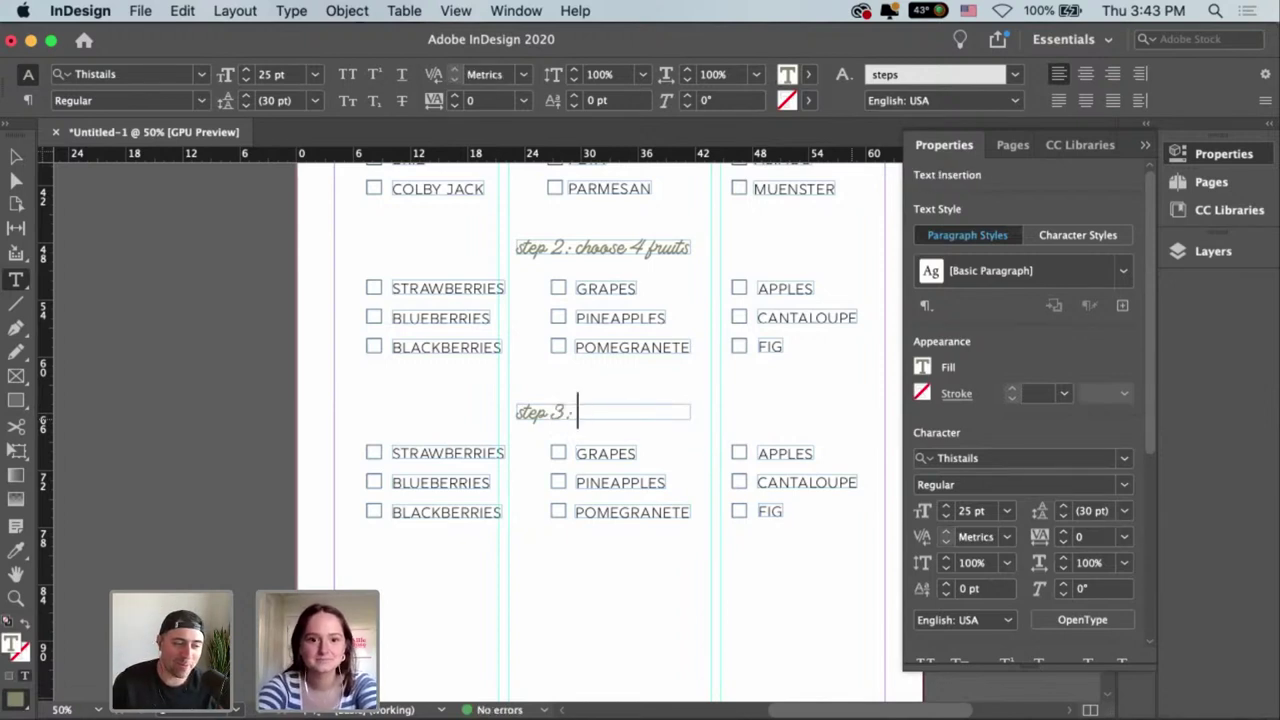
pyautogui.press('Escape')
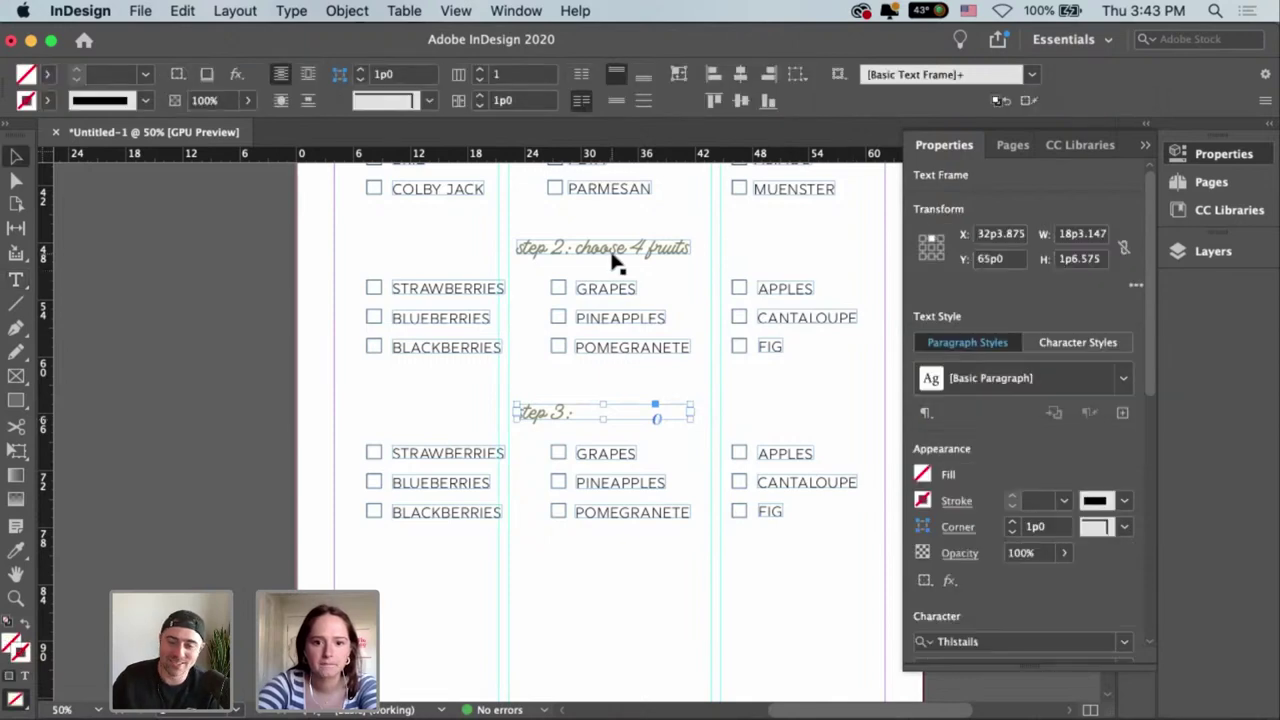
# Edit the copied heading to read 'step 3: choose 3 vegetables'.
pyautogui.moveTo(615, 256); pyautogui.dragTo(640, 255)
pyautogui.click(705, 371)
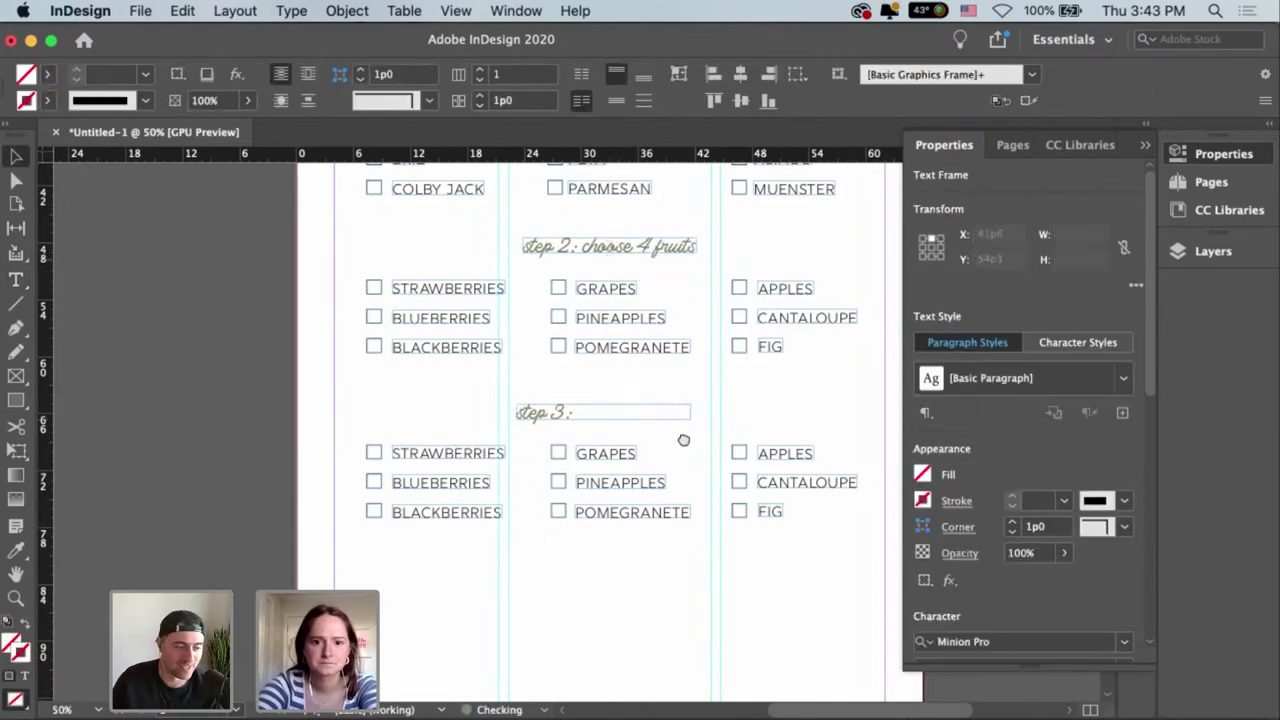
pyautogui.scroll(5, 683, 487)
pyautogui.scroll(-5, 677, 443)
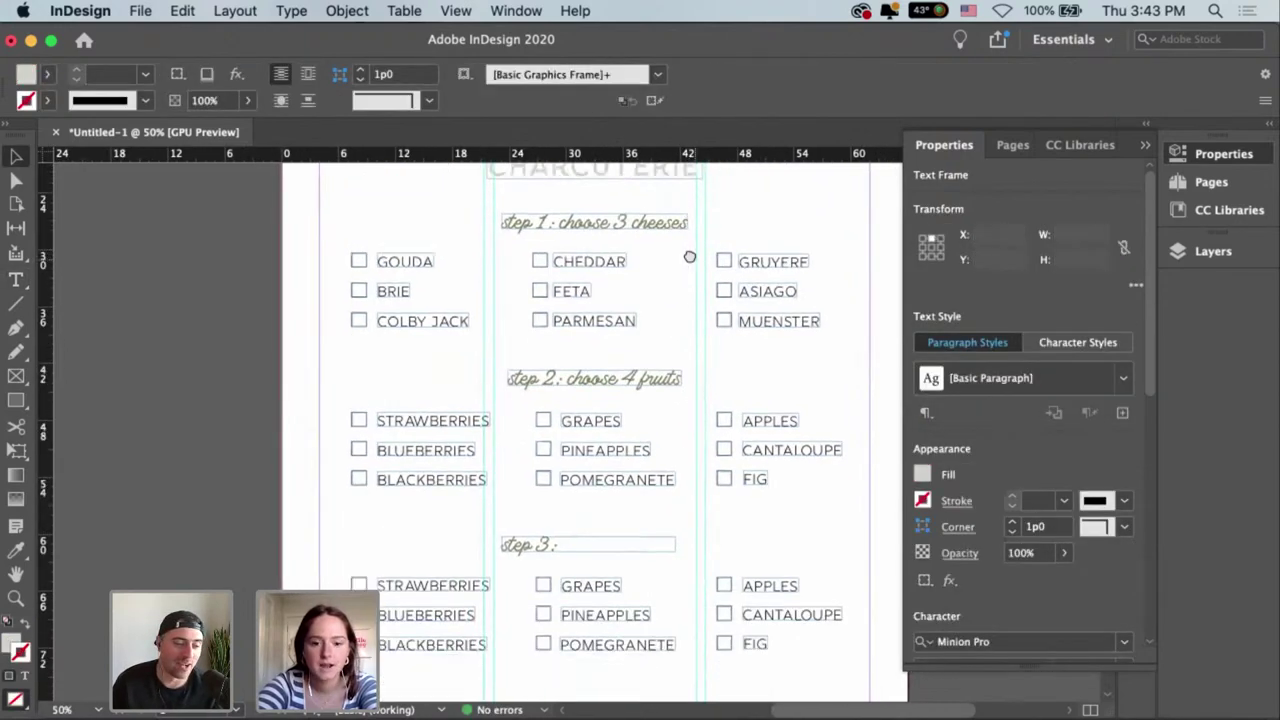
pyautogui.click(567, 402)
pyautogui.doubleClick(567, 402)
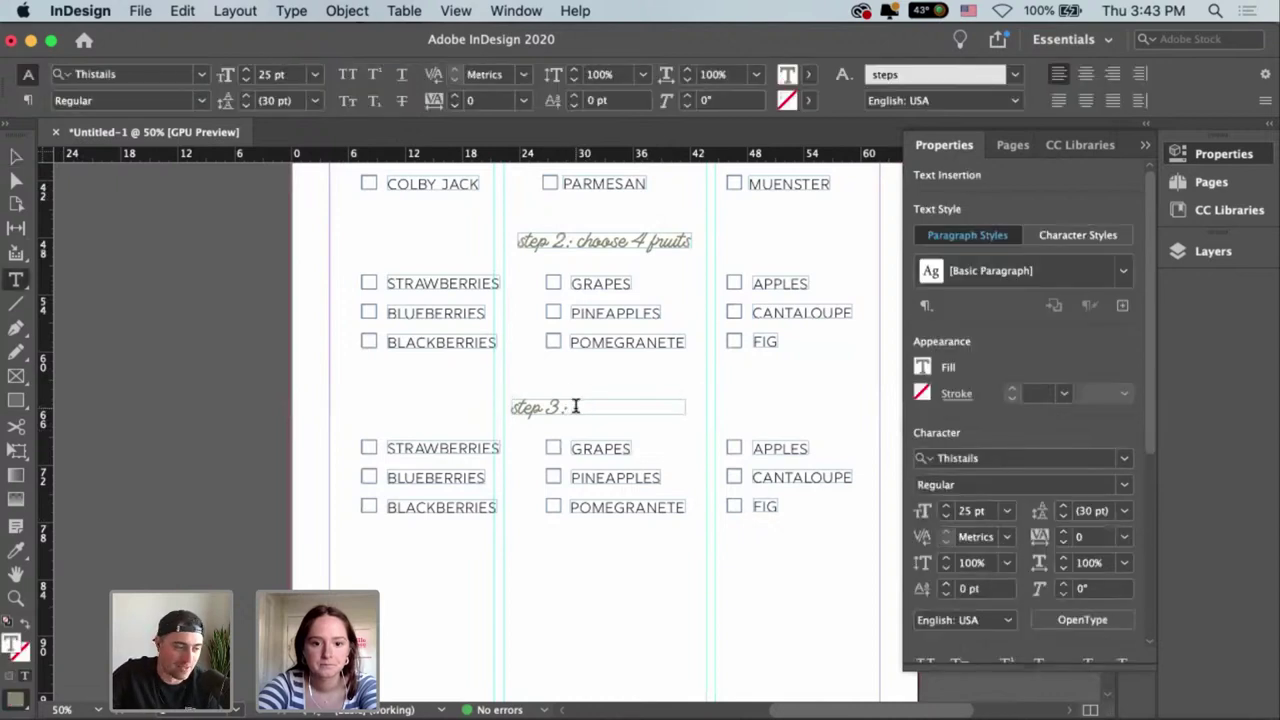
pyautogui.write('choose')
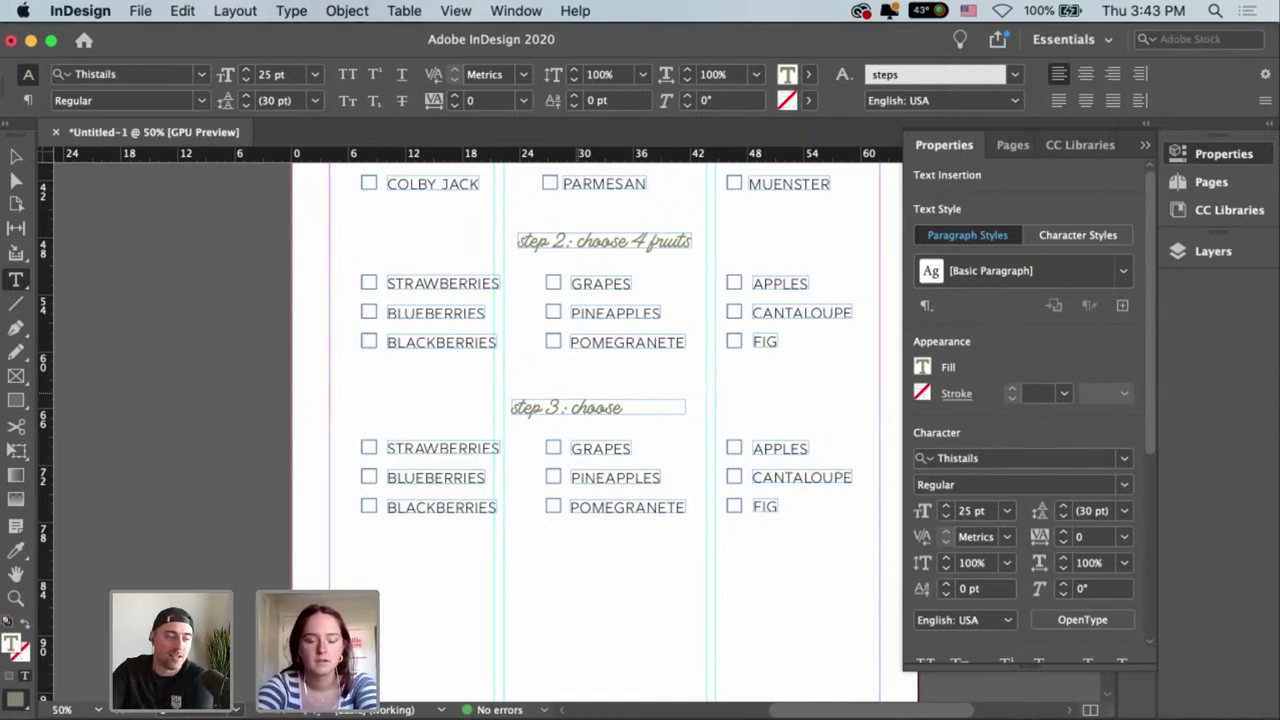
pyautogui.write('3 veg-')
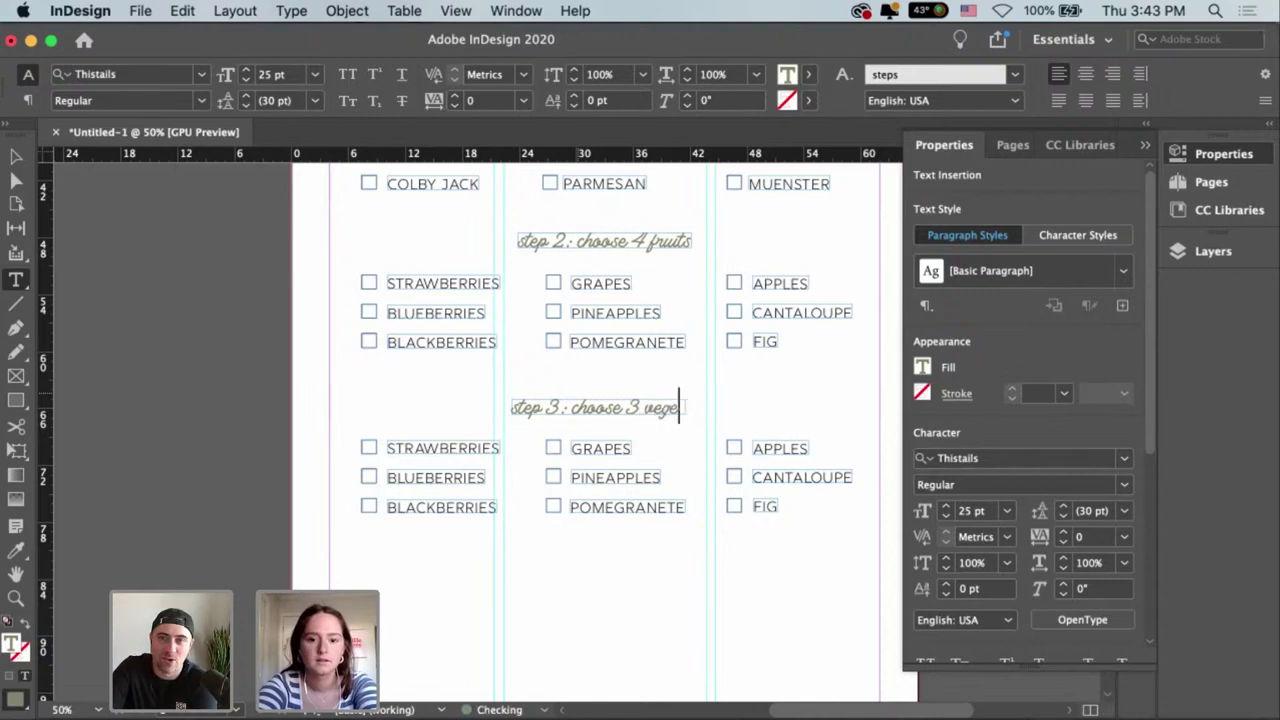
pyautogui.press('Escape')
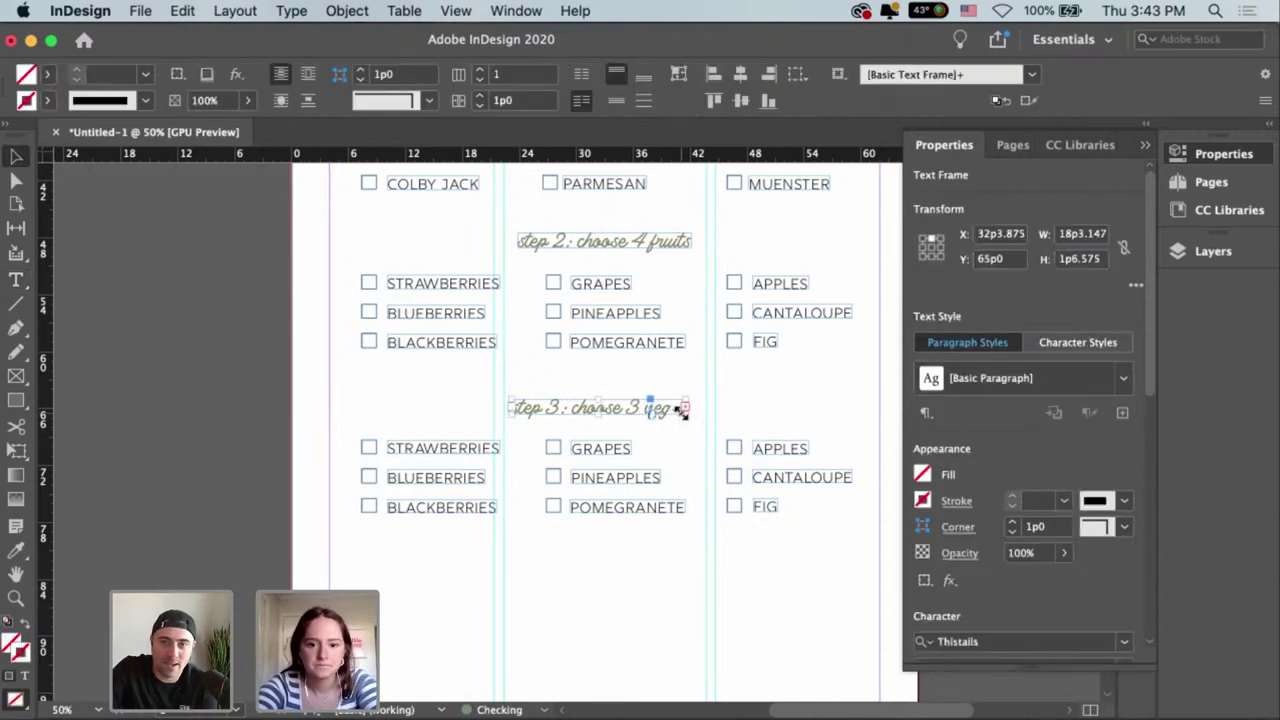
# Widen and center the step 3 heading frame, checking it against the step 2 heading.
pyautogui.moveTo(686, 410); pyautogui.dragTo(768, 421)
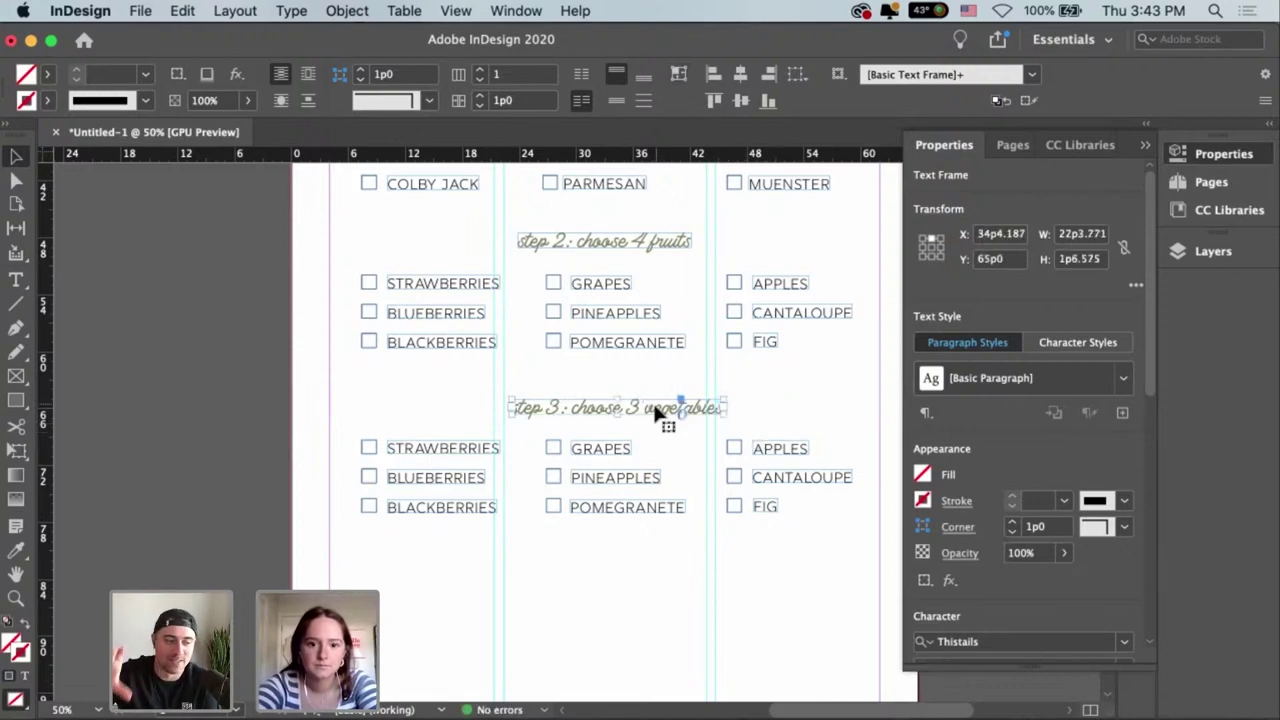
pyautogui.moveTo(651, 414); pyautogui.dragTo(641, 414)
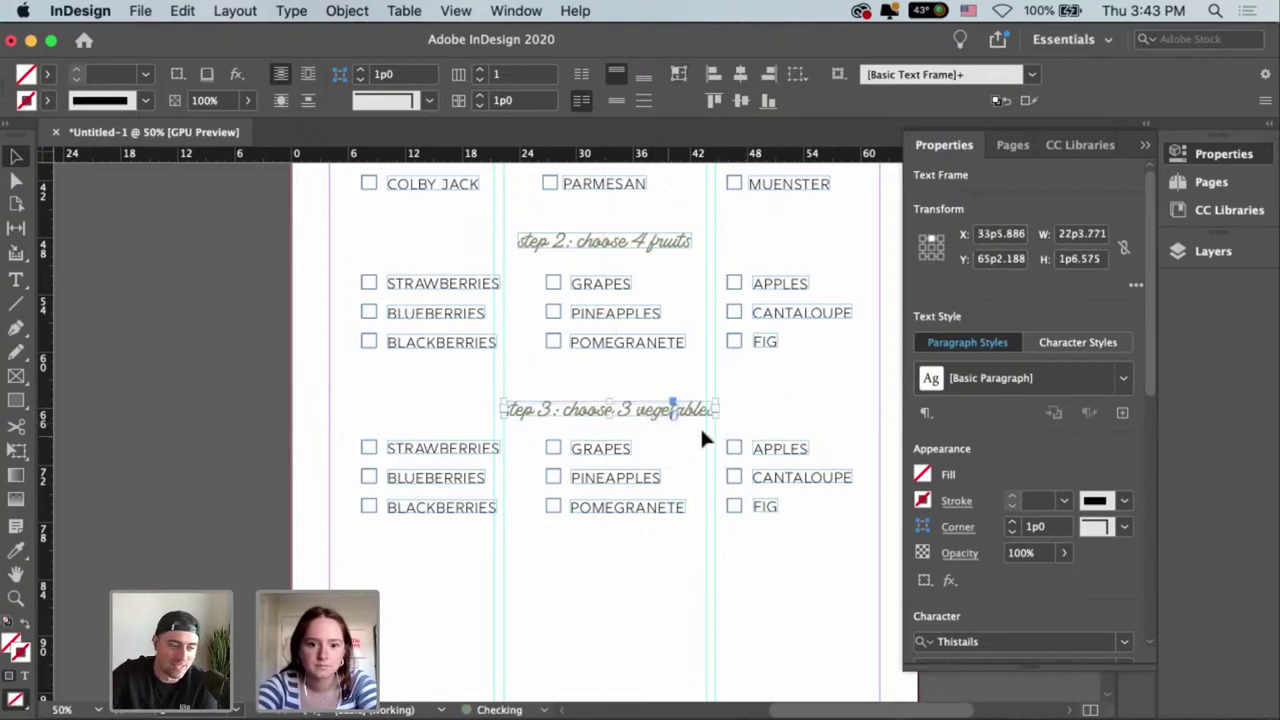
pyautogui.click(821, 415)
pyautogui.click(682, 418)
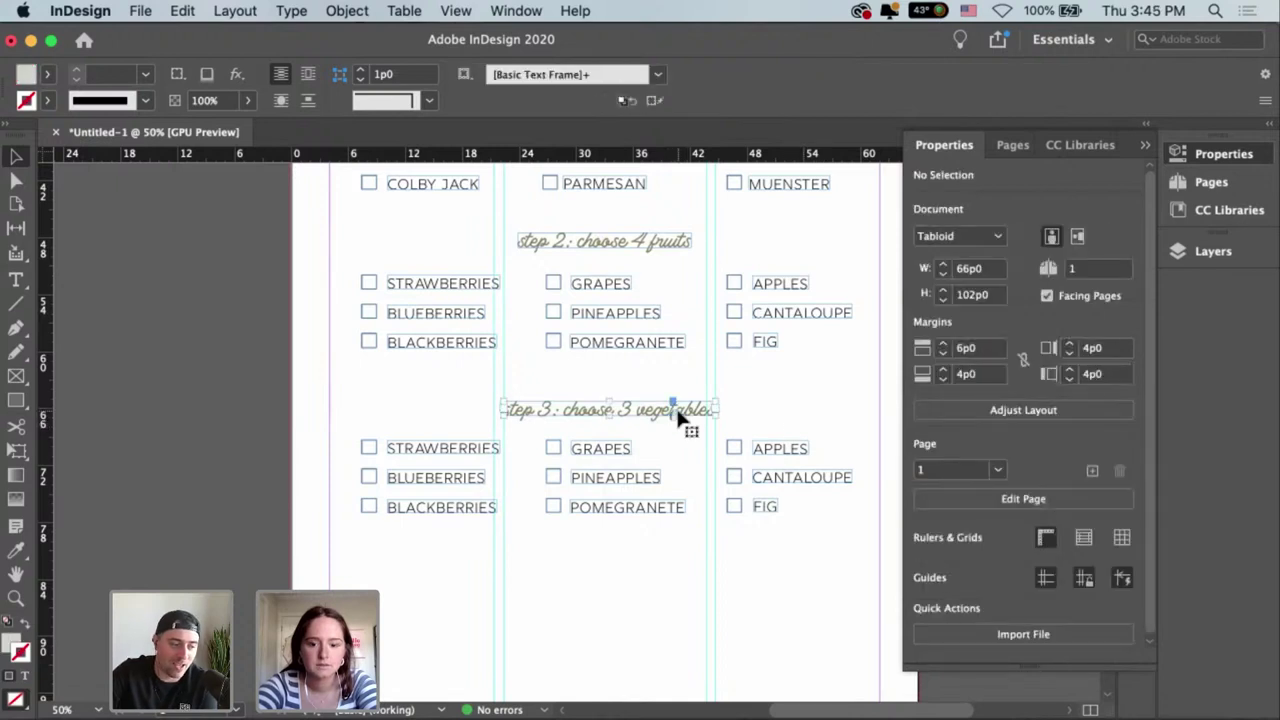
pyautogui.click(805, 418)
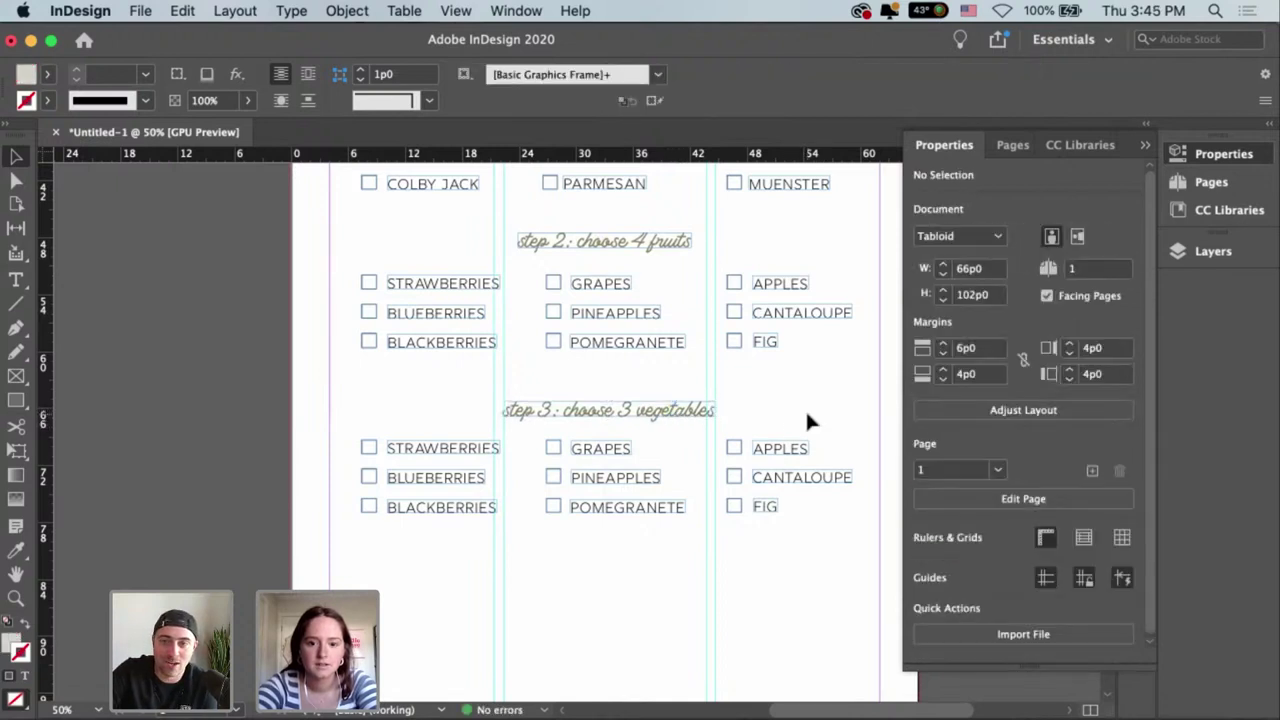
pyautogui.scroll(2, 805, 418)
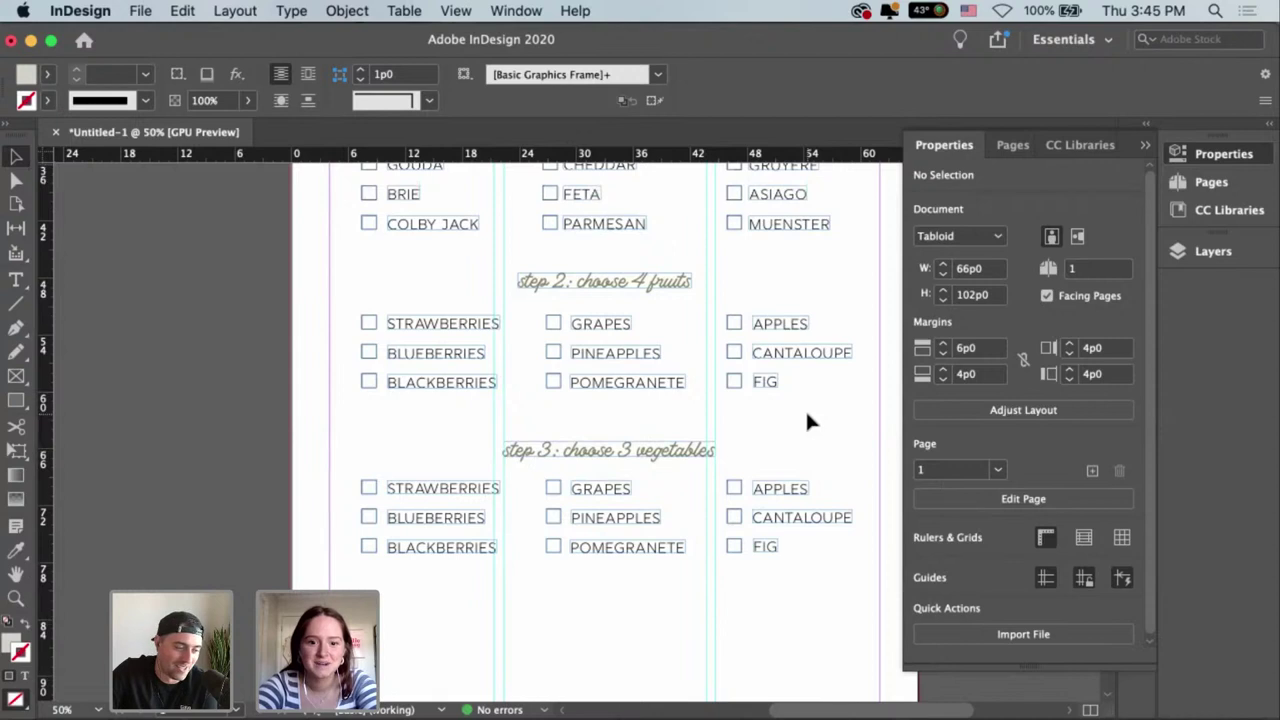
pyautogui.scroll(4, 807, 416)
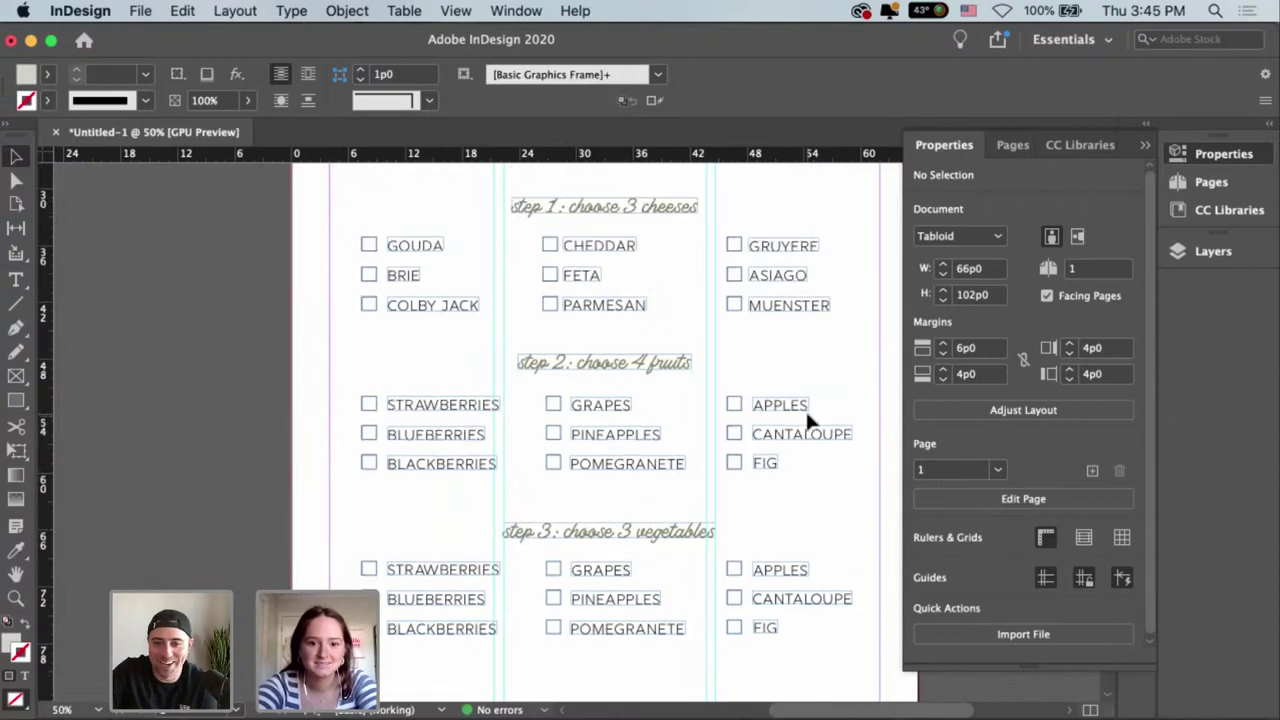
pyautogui.click(647, 369)
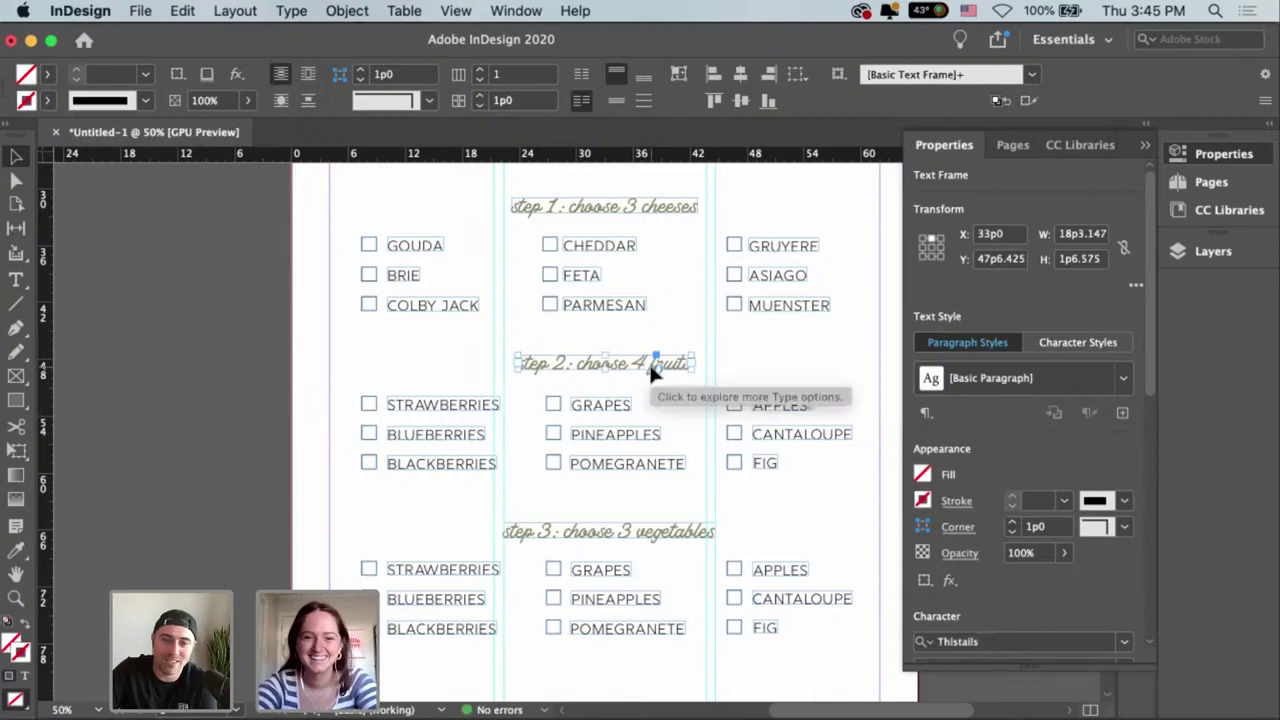
pyautogui.click(746, 362)
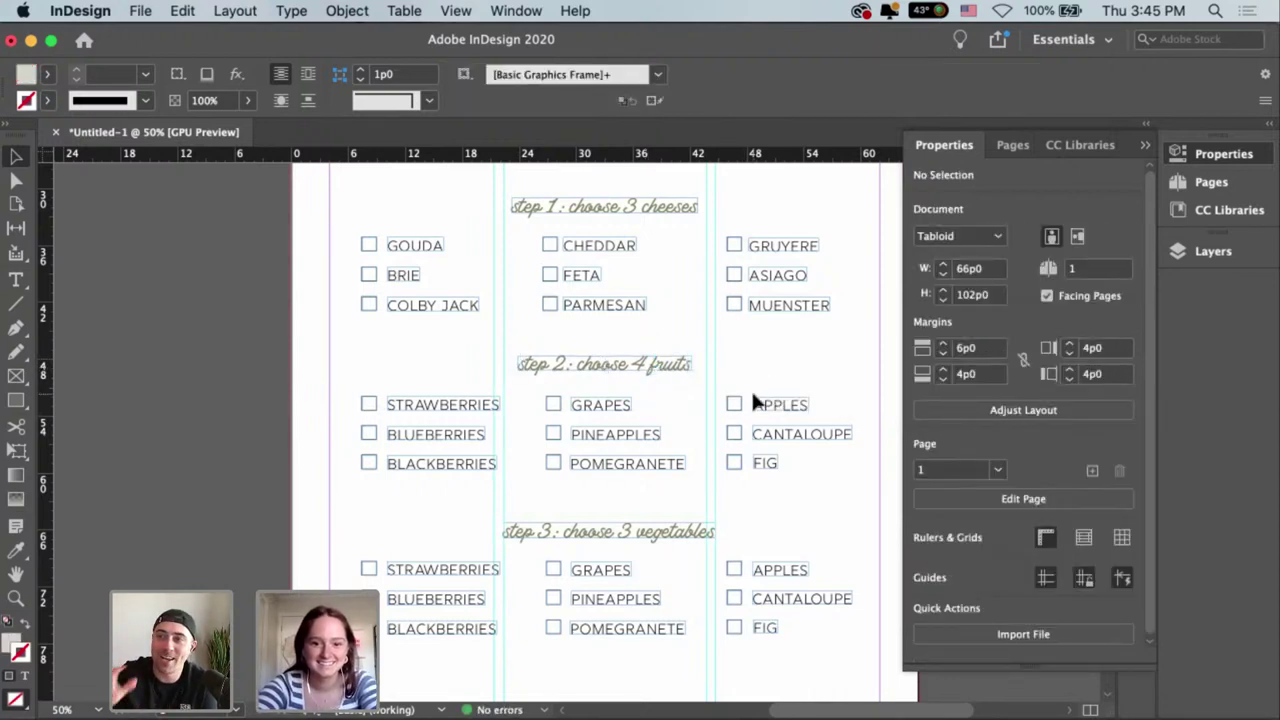
pyautogui.scroll(-3, 751, 389)
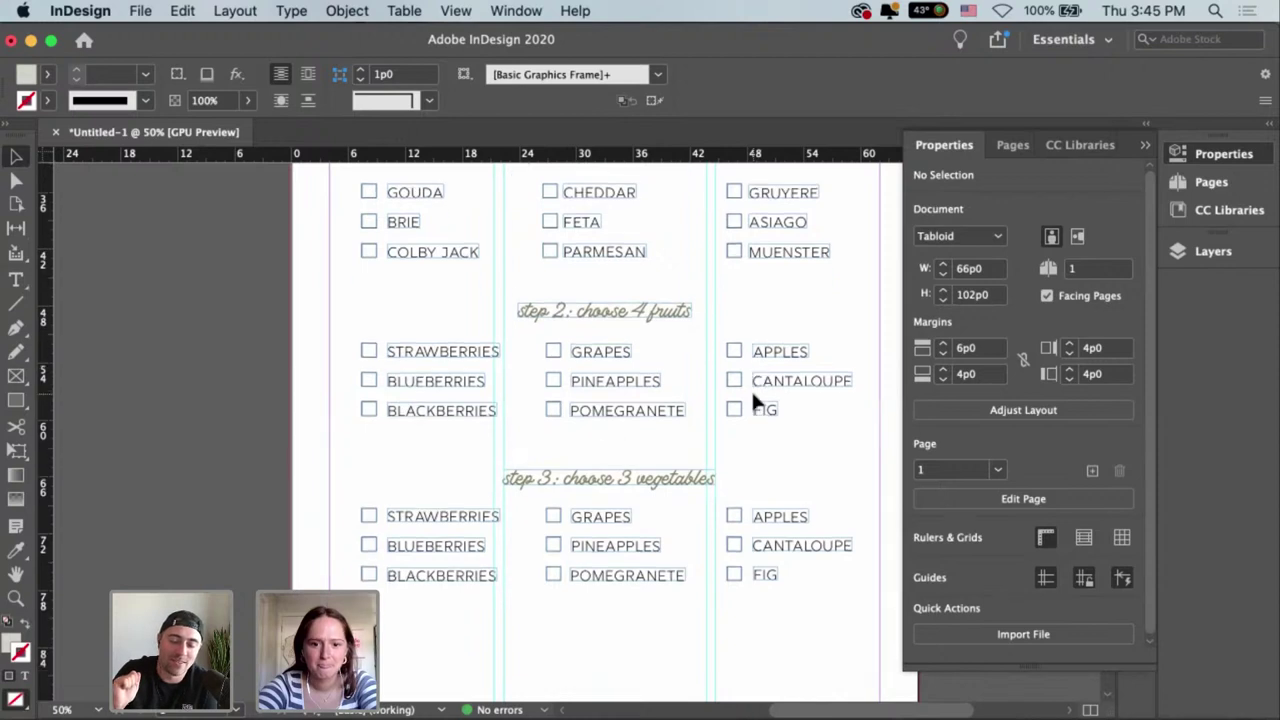
pyautogui.scroll(-3, 749, 387)
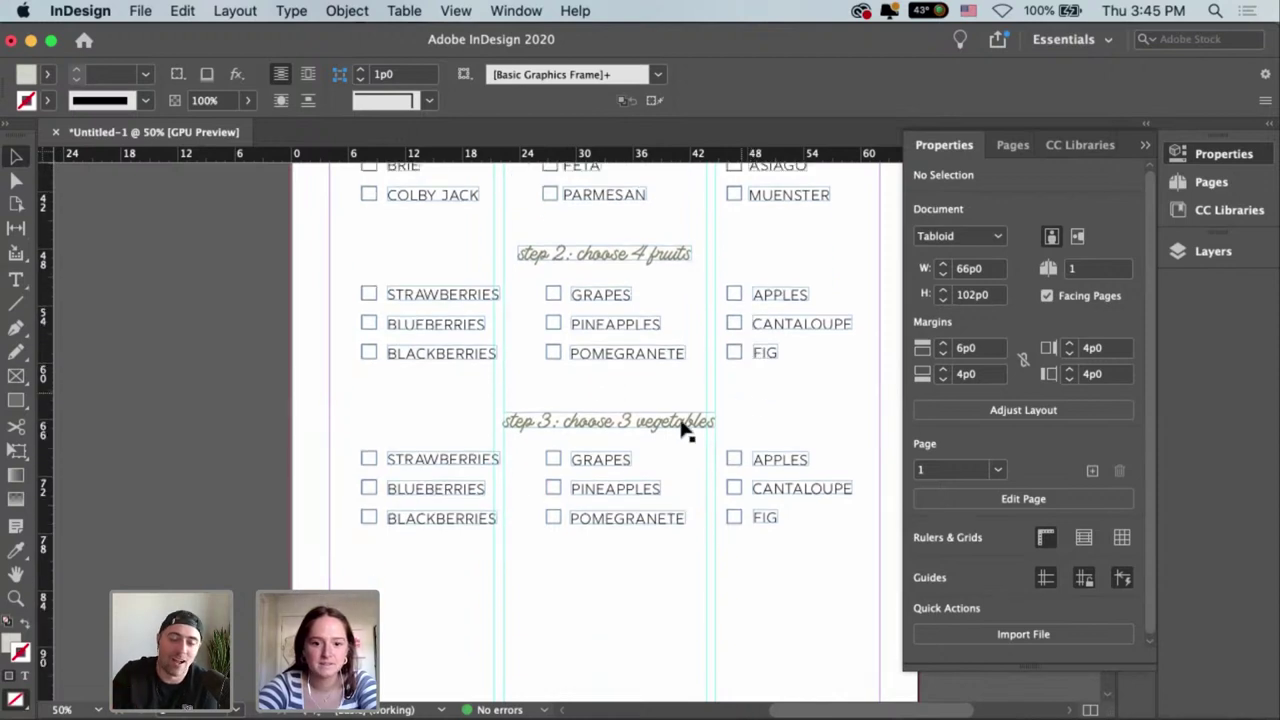
# Replace STRAWBERRIES with CUCUMBERS and nudge its frame left.
pyautogui.doubleClick(458, 457)
pyautogui.moveTo(393, 458); pyautogui.dragTo(632, 484)
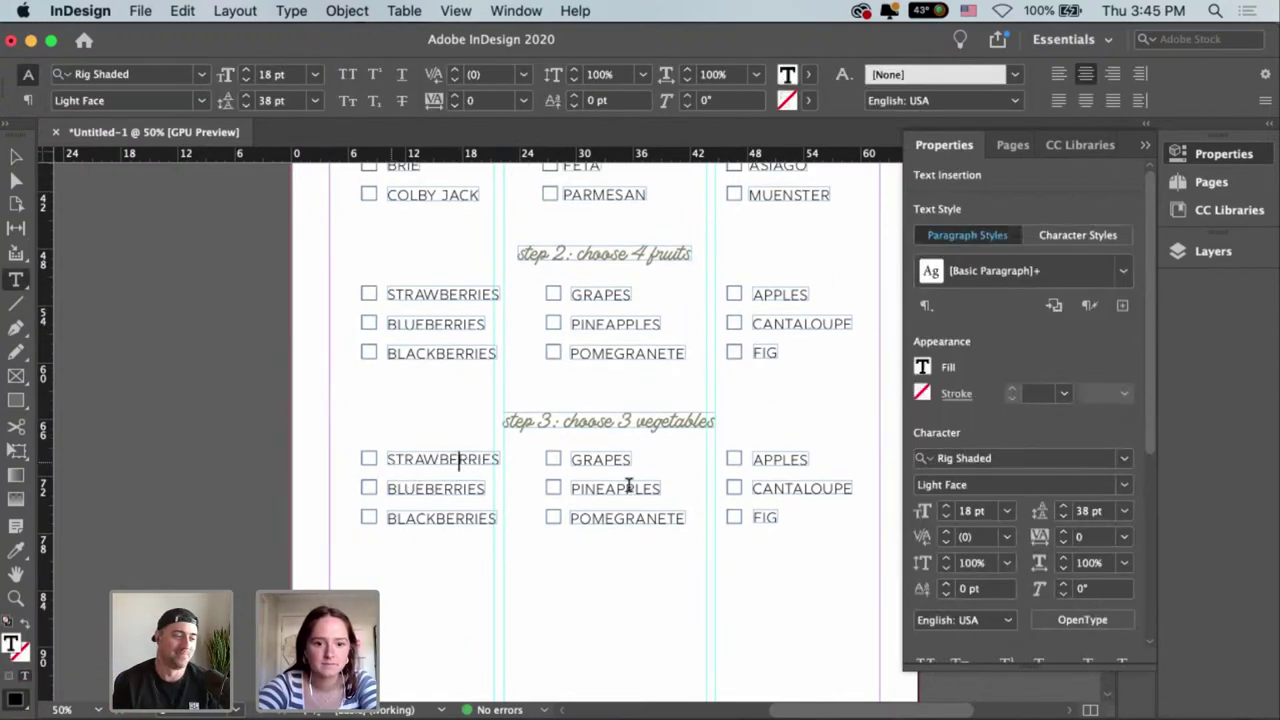
pyautogui.scroll(1, 755, 465)
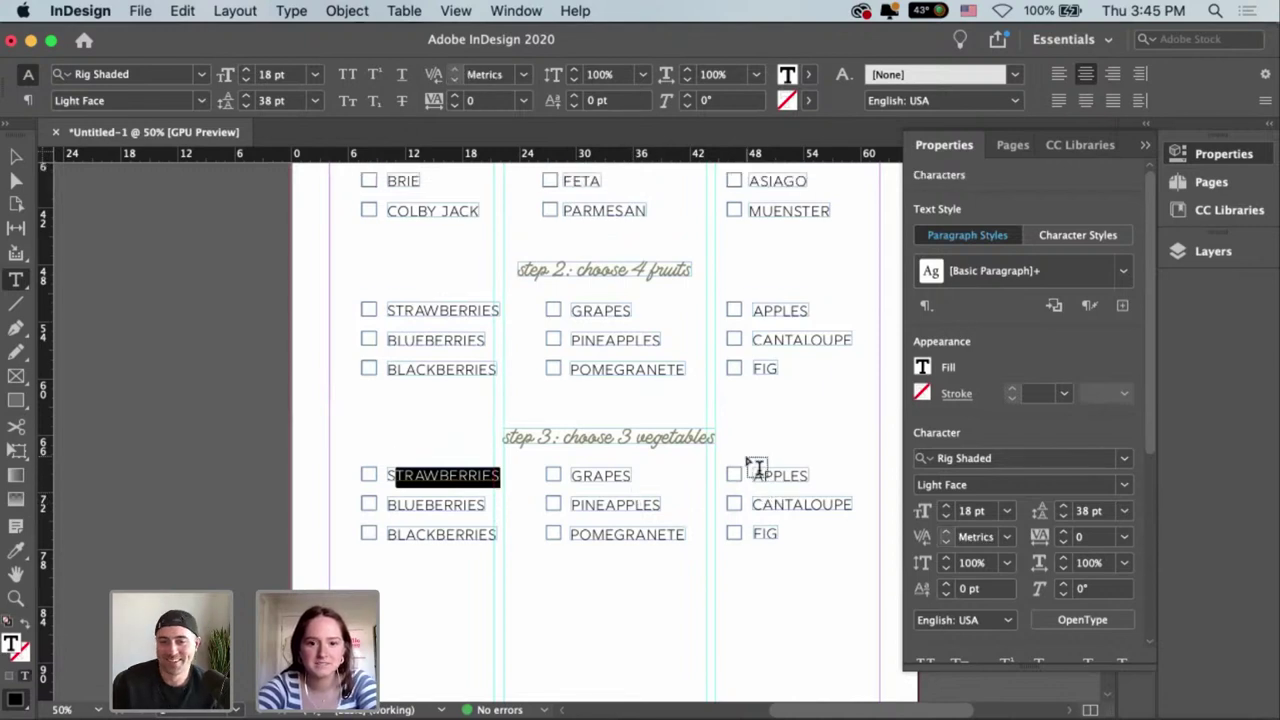
pyautogui.scroll(-1, 762, 467)
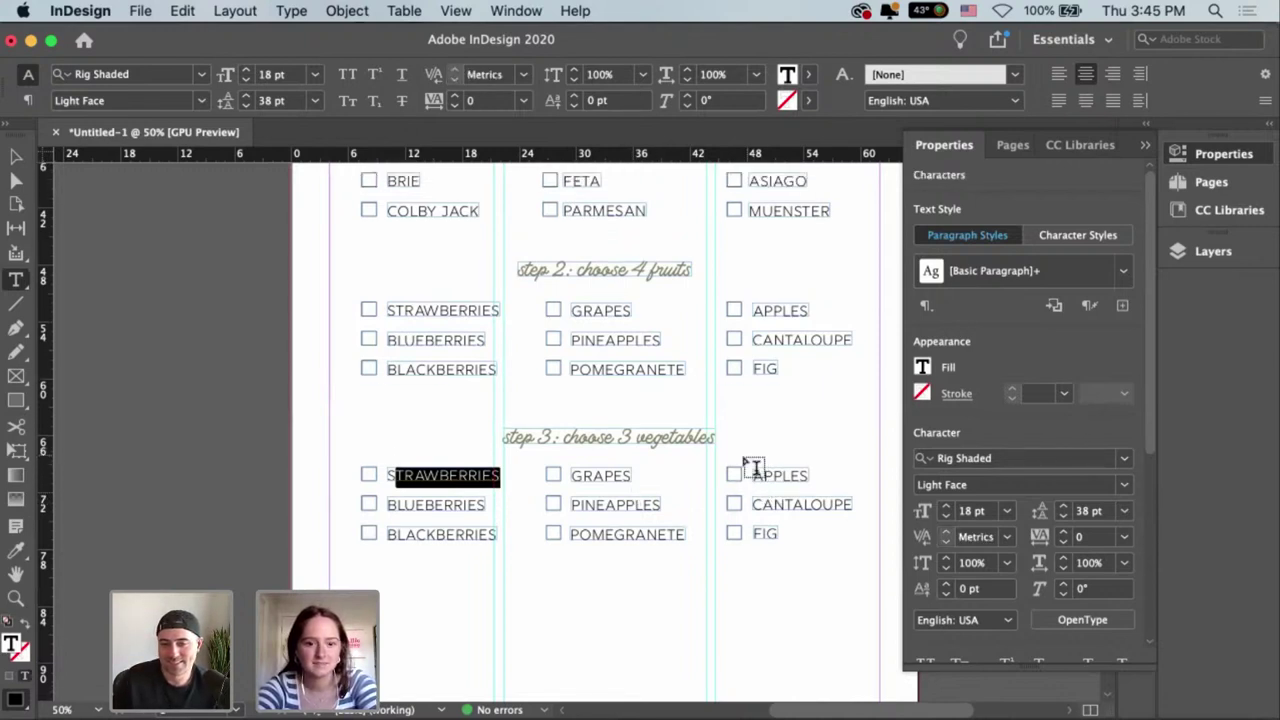
pyautogui.press('BackSpace')
pyautogui.press('BackSpace')
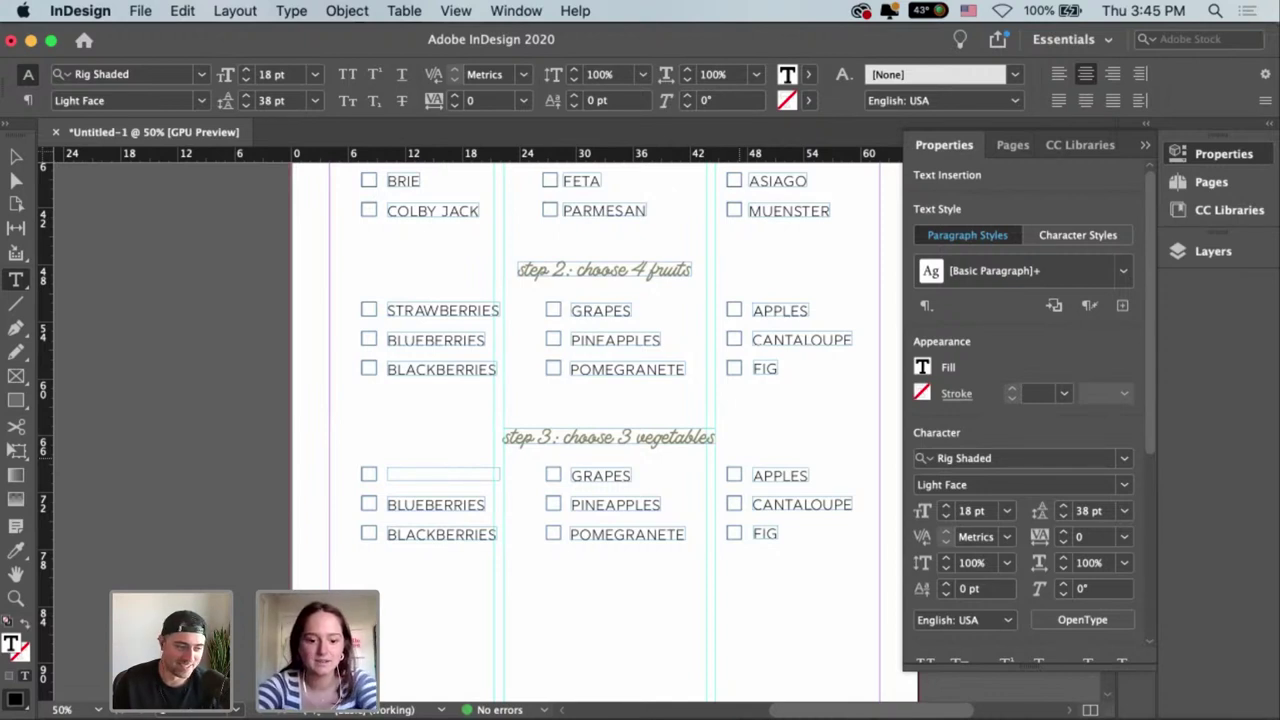
pyautogui.write('CUCUMBERS')
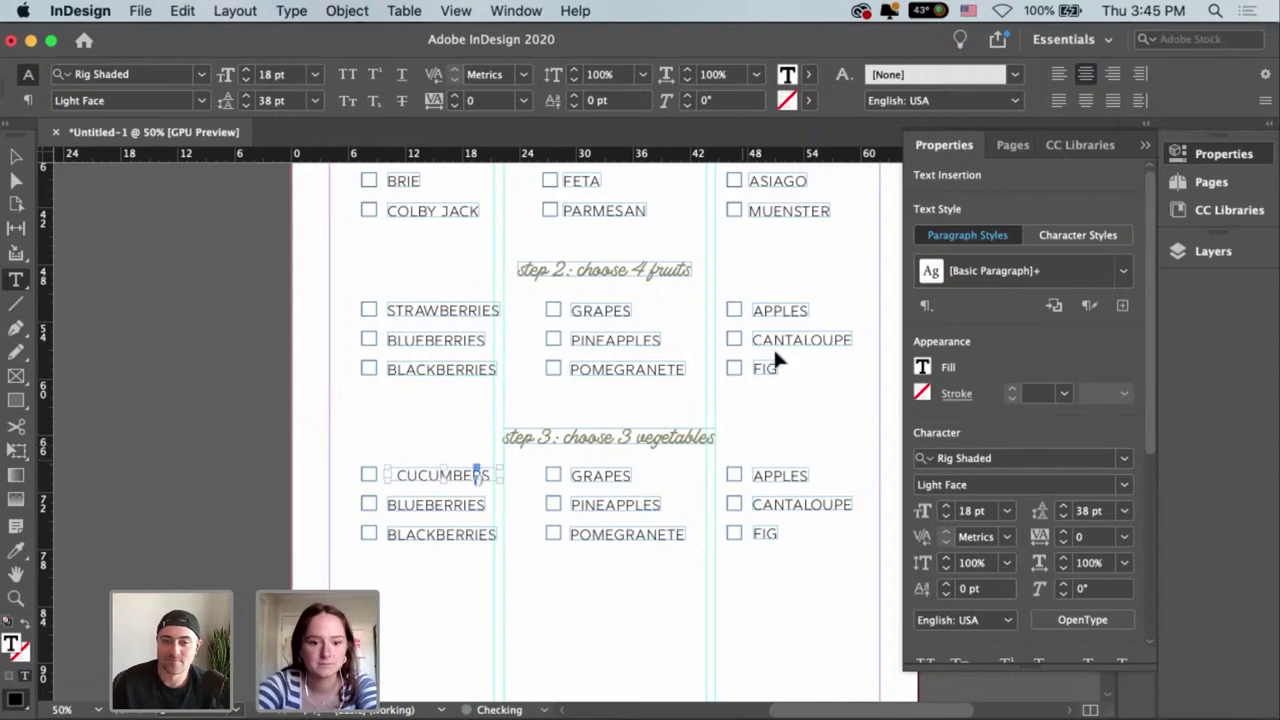
pyautogui.press('Escape')
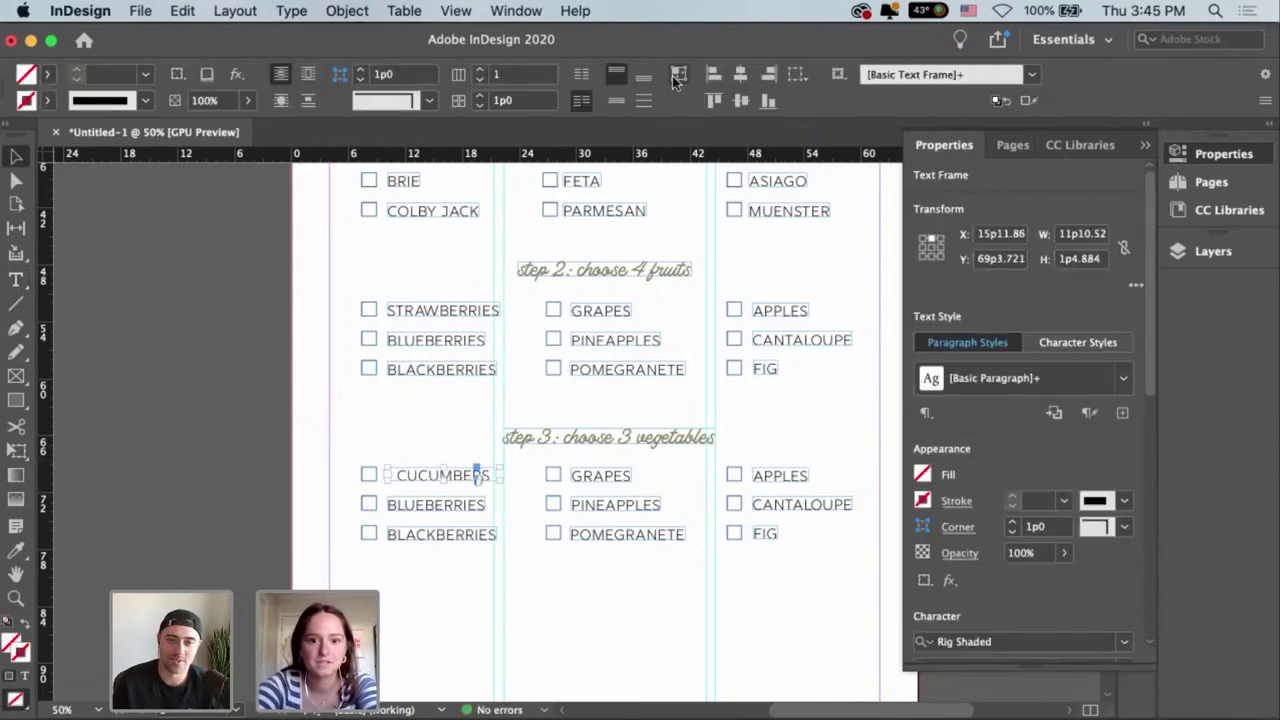
pyautogui.moveTo(426, 480); pyautogui.dragTo(400, 505)
# Replace BLUEBERRIES with CARROTS, aligned under CUCUMBERS.
pyautogui.doubleClick(395, 505)
pyautogui.moveTo(541, 513); pyautogui.dragTo(551, 514)
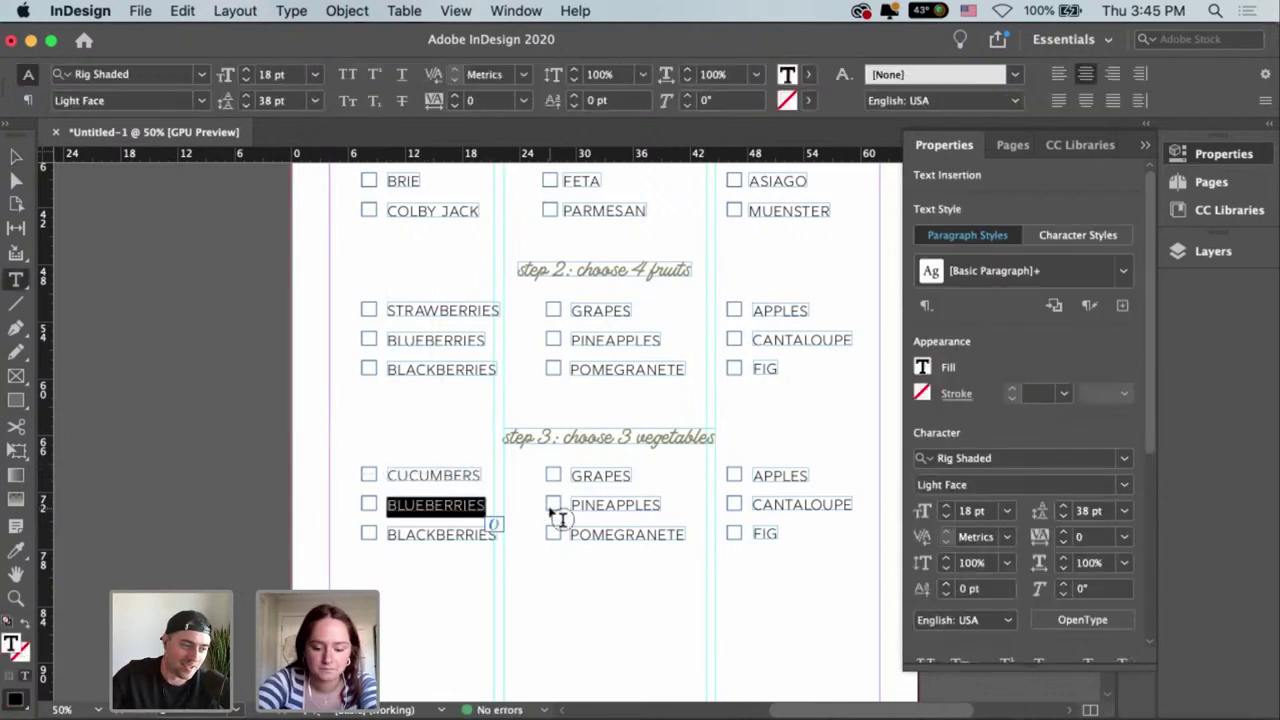
pyautogui.press('BackSpace')
pyautogui.write('CARROTS')
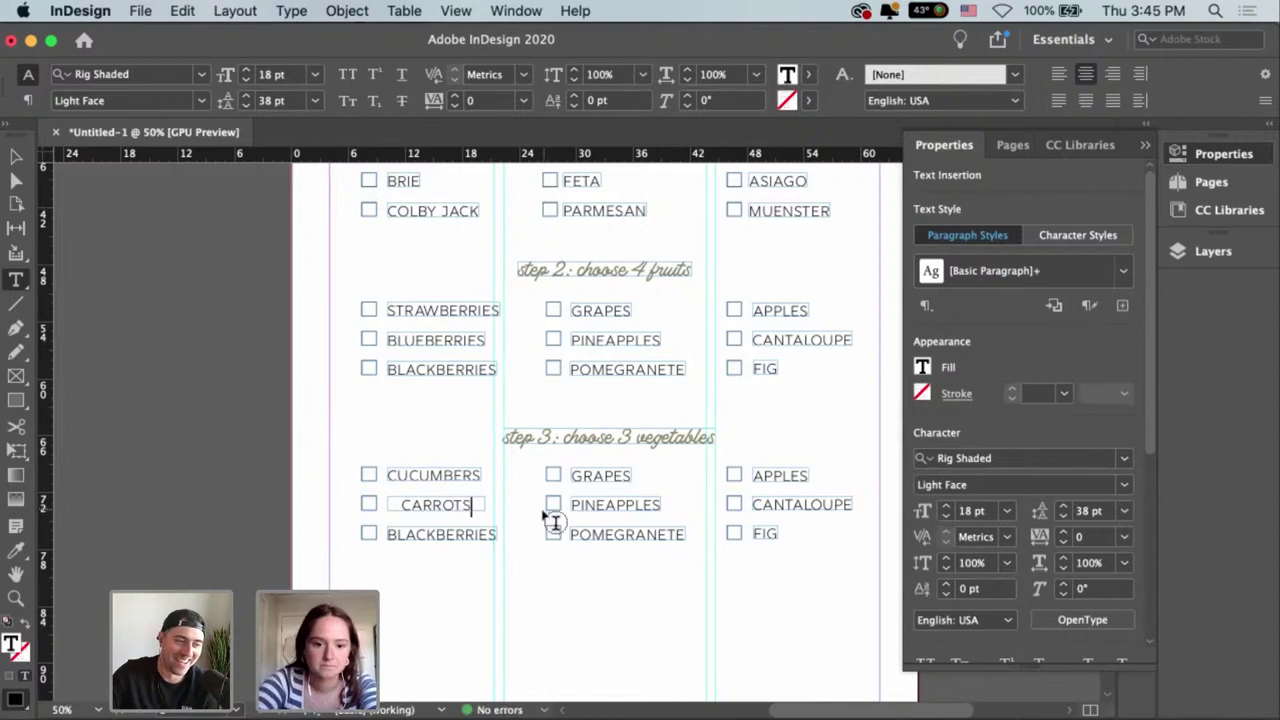
pyautogui.press('Escape')
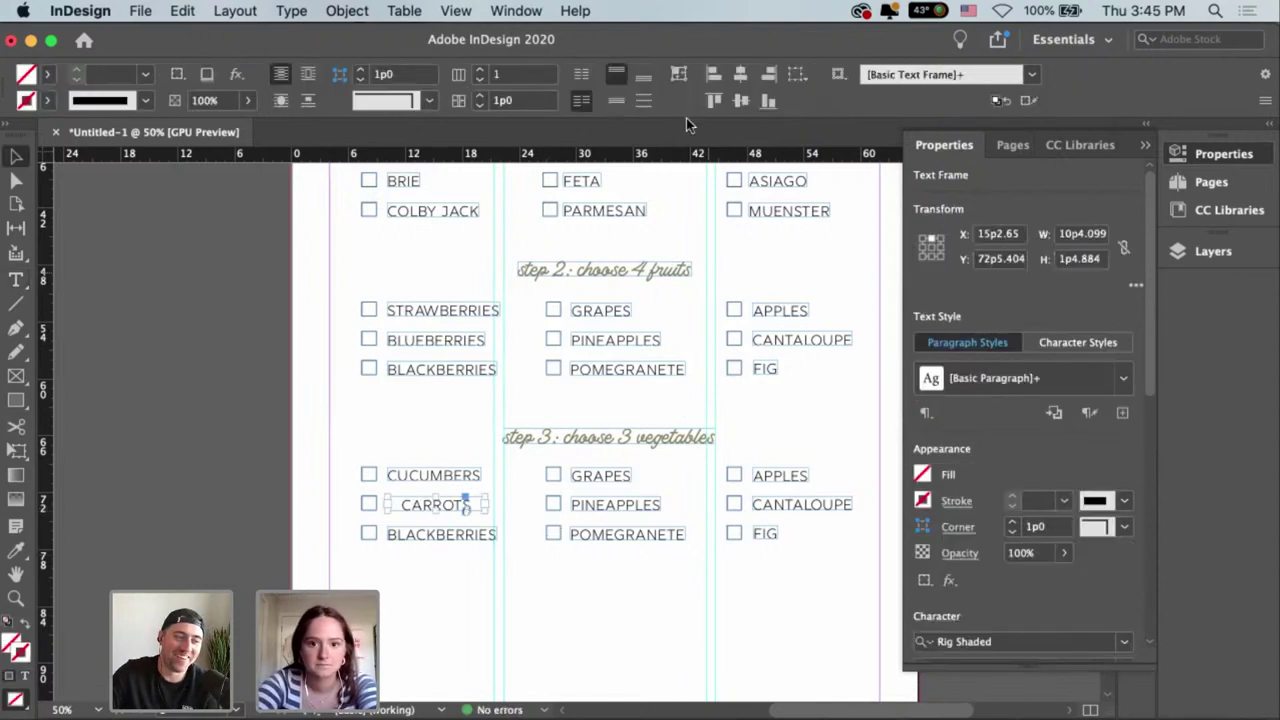
pyautogui.click(449, 517)
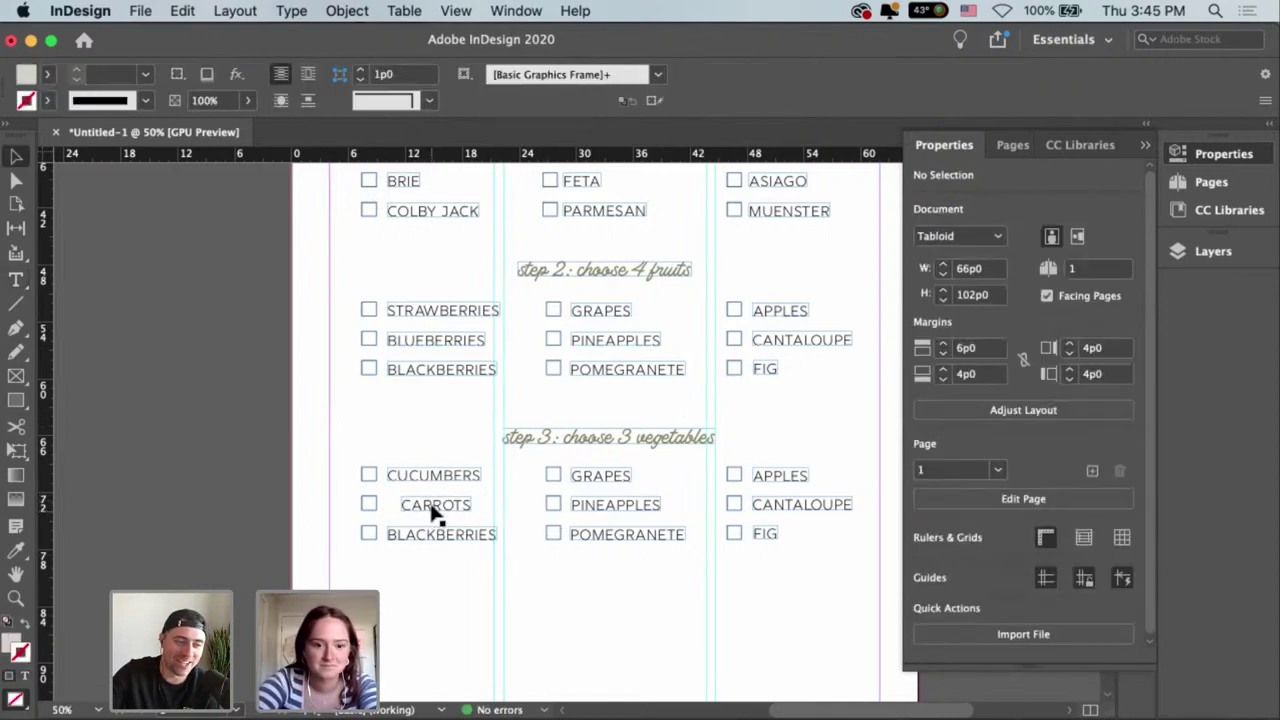
pyautogui.moveTo(434, 511); pyautogui.dragTo(409, 510)
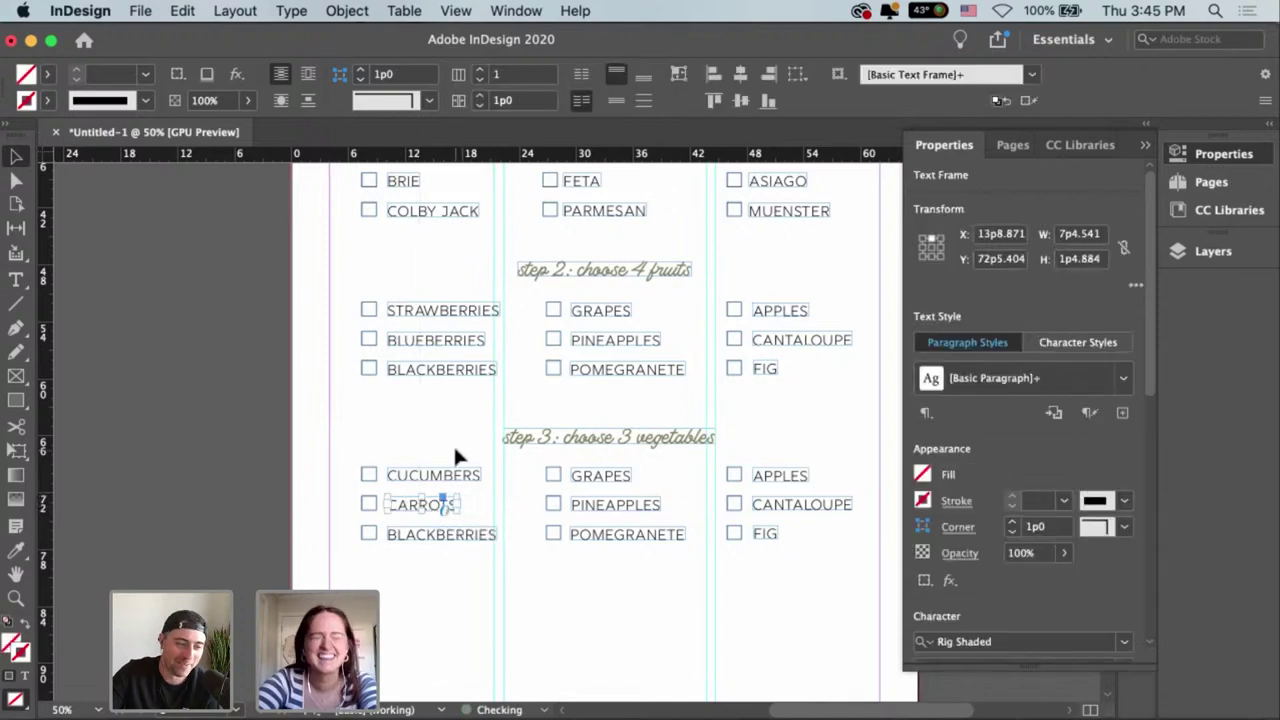
# Replace BLACKBERRIES with PEPPERS, fit the frame to its text and align it under CARROTS.
pyautogui.doubleClick(484, 534)
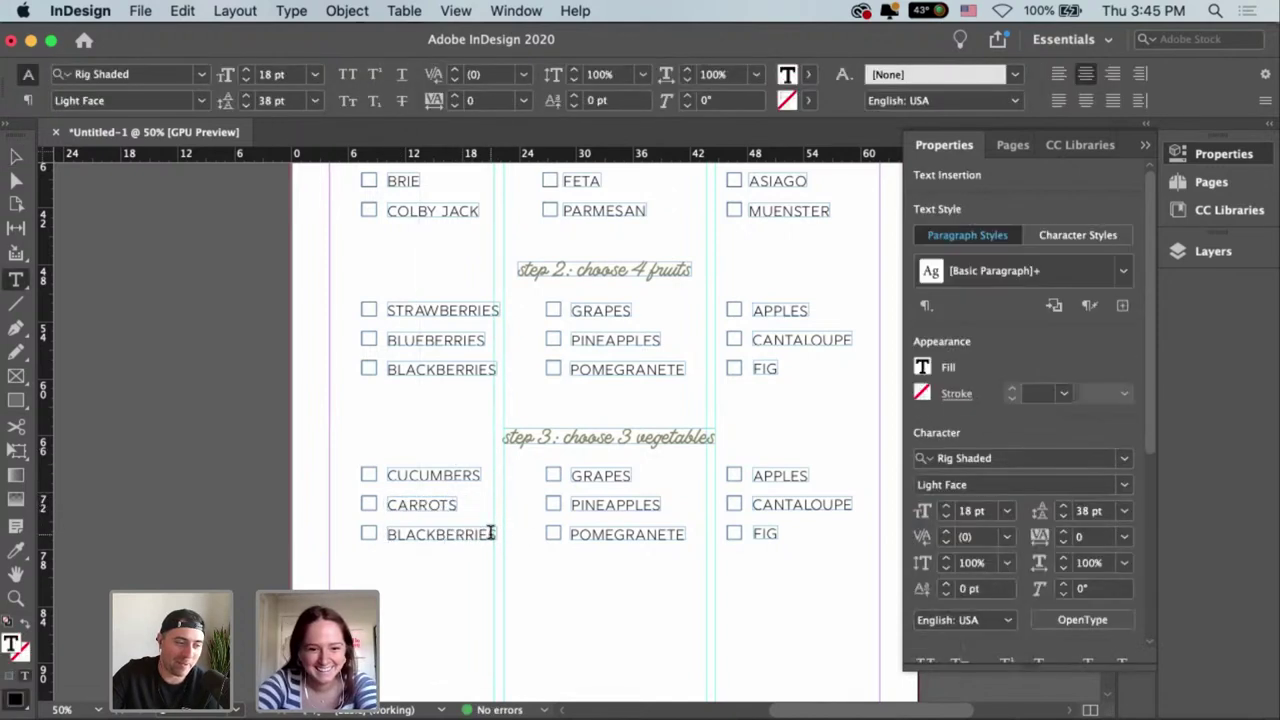
pyautogui.press('super+a')
pyautogui.press('BackSpace')
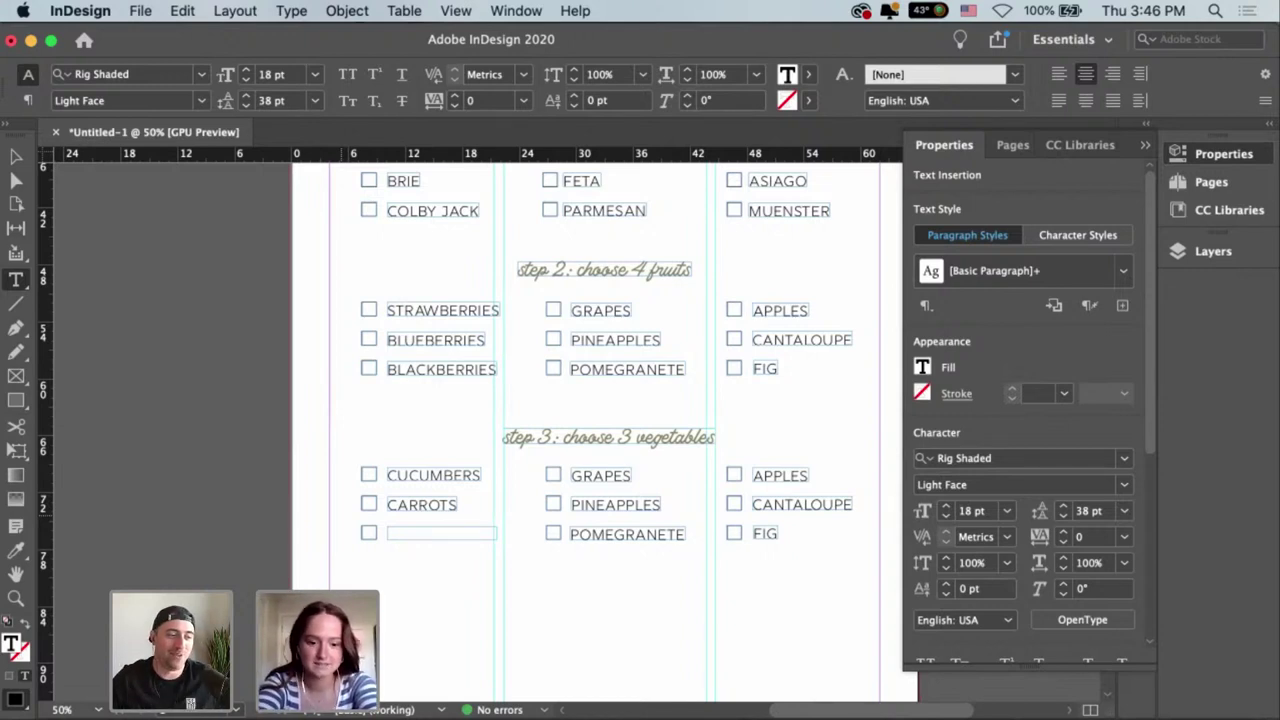
pyautogui.write('PEPPERS')
pyautogui.press('Escape')
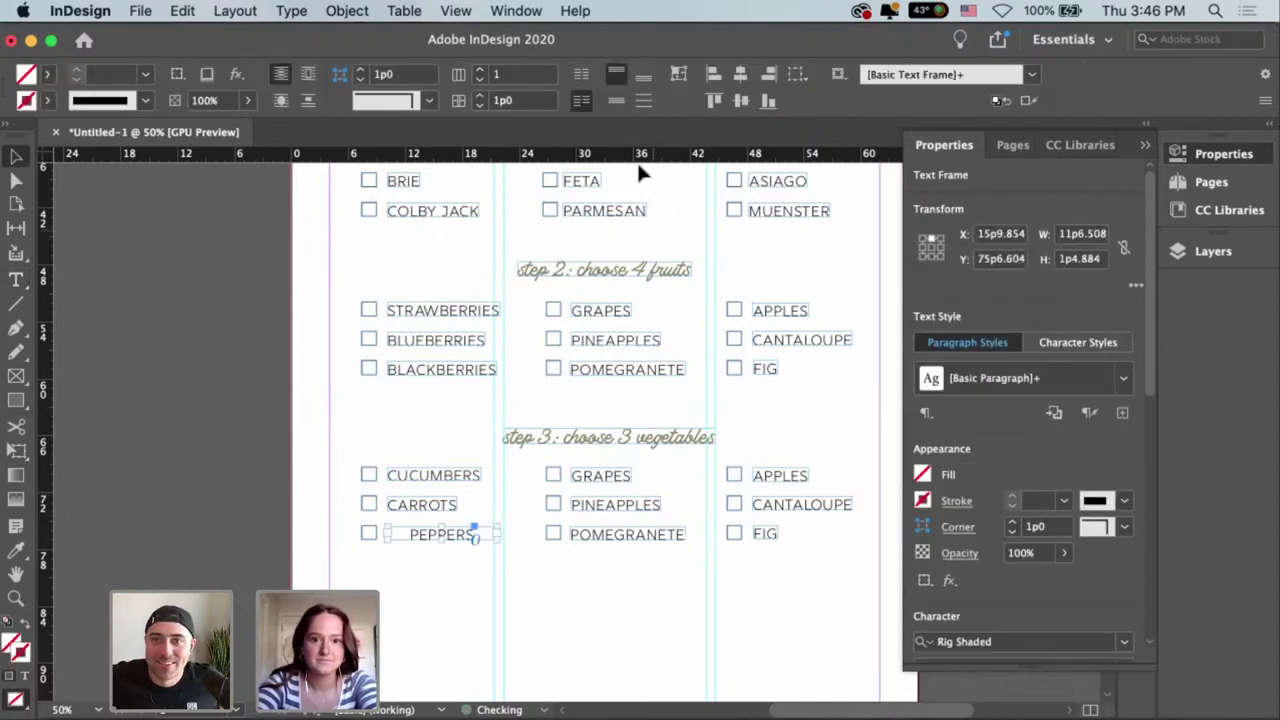
pyautogui.click(682, 72)
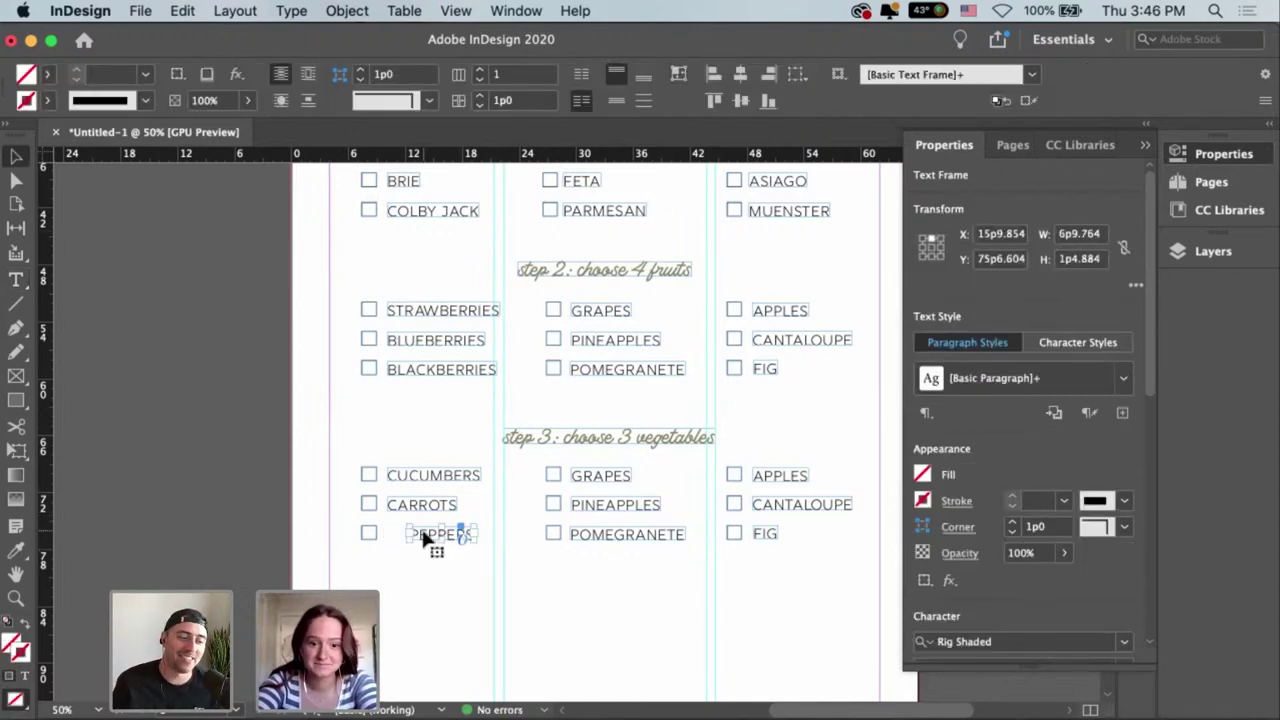
pyautogui.moveTo(434, 543); pyautogui.dragTo(385, 541)
pyautogui.click(422, 570)
# Replace GRAPES with CHERRY TOMATOES, widening the frame and fitting it to the text.
pyautogui.hscroll(2, 590, 520)
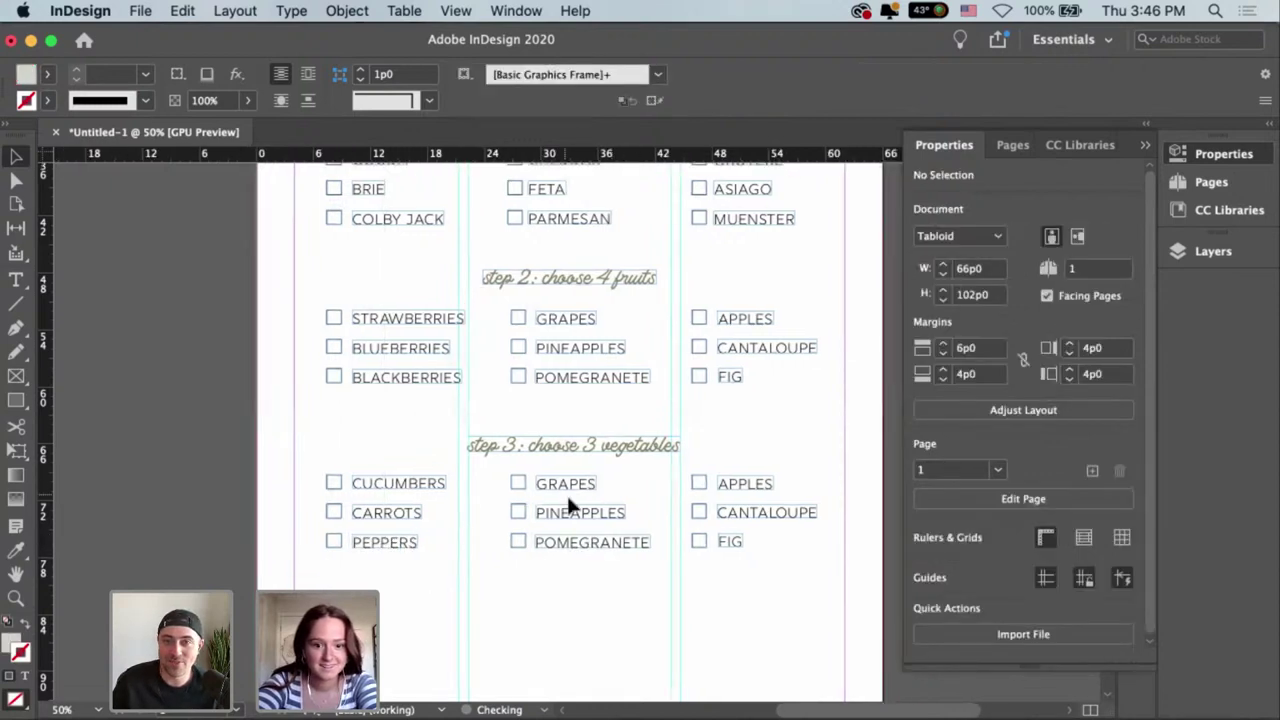
pyautogui.click(563, 487)
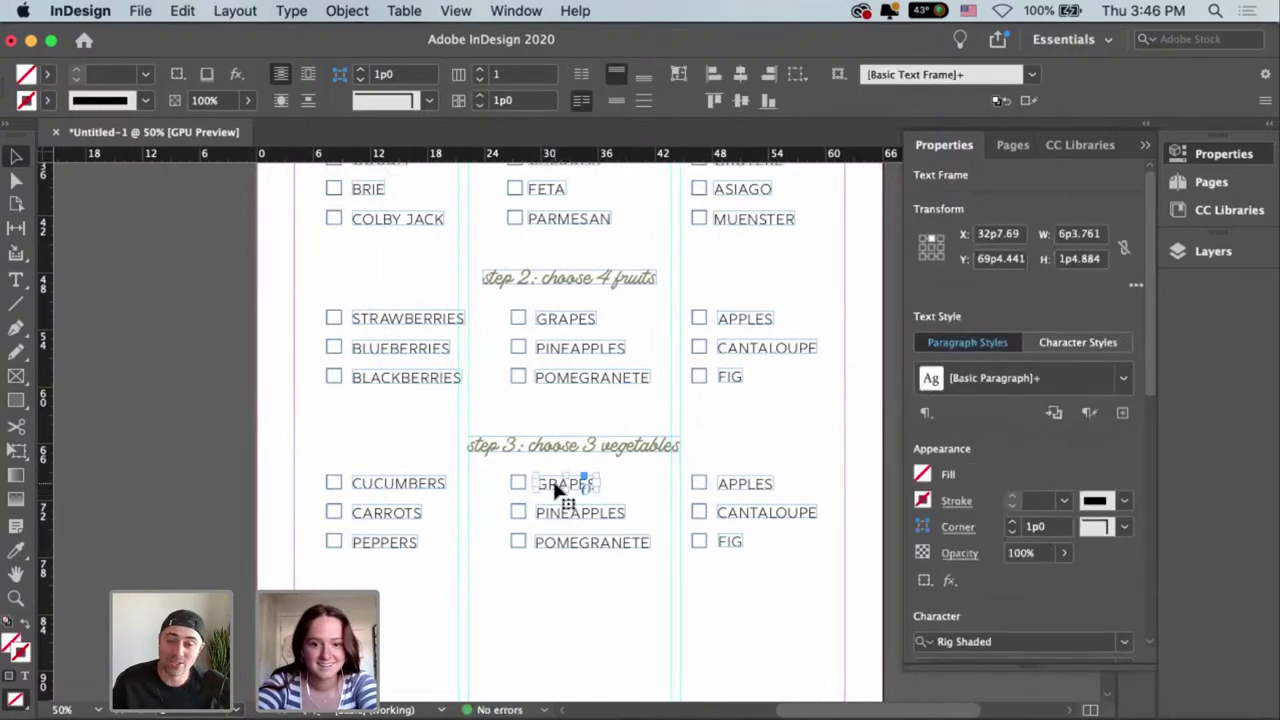
pyautogui.doubleClick(545, 485)
pyautogui.moveTo(543, 483); pyautogui.dragTo(671, 503)
pyautogui.press('BackSpace')
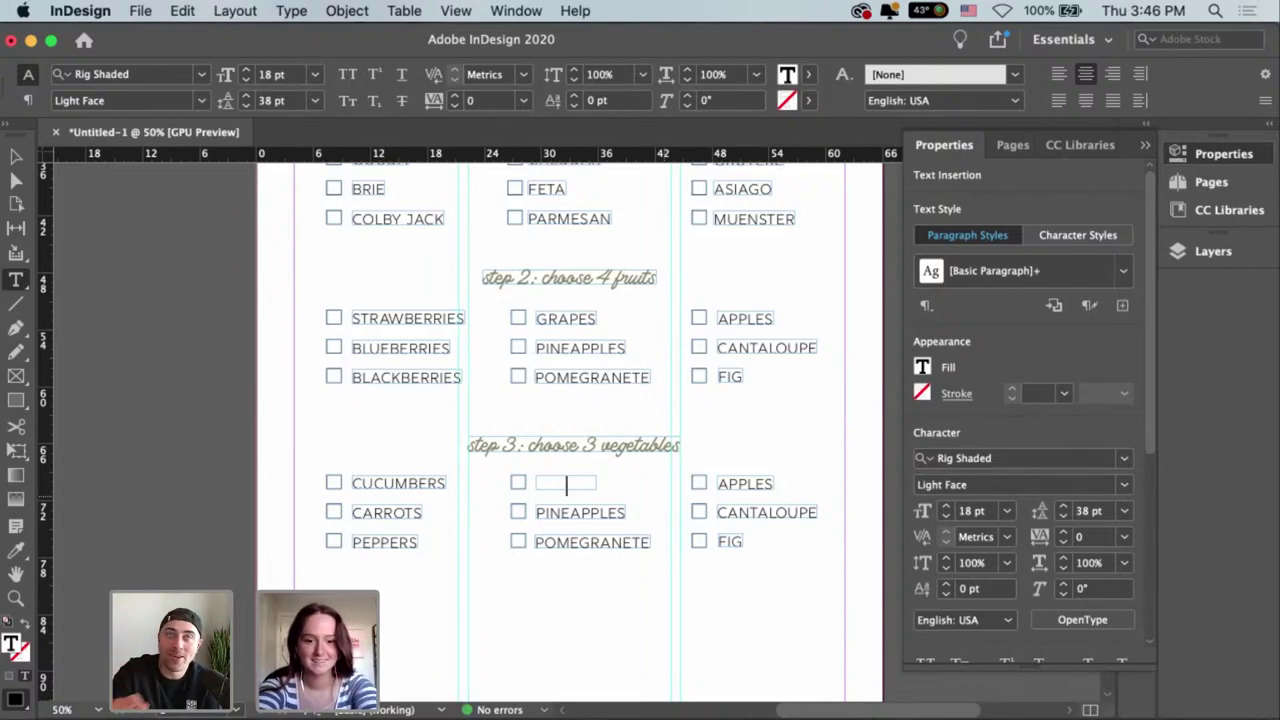
pyautogui.write('CHERRY')
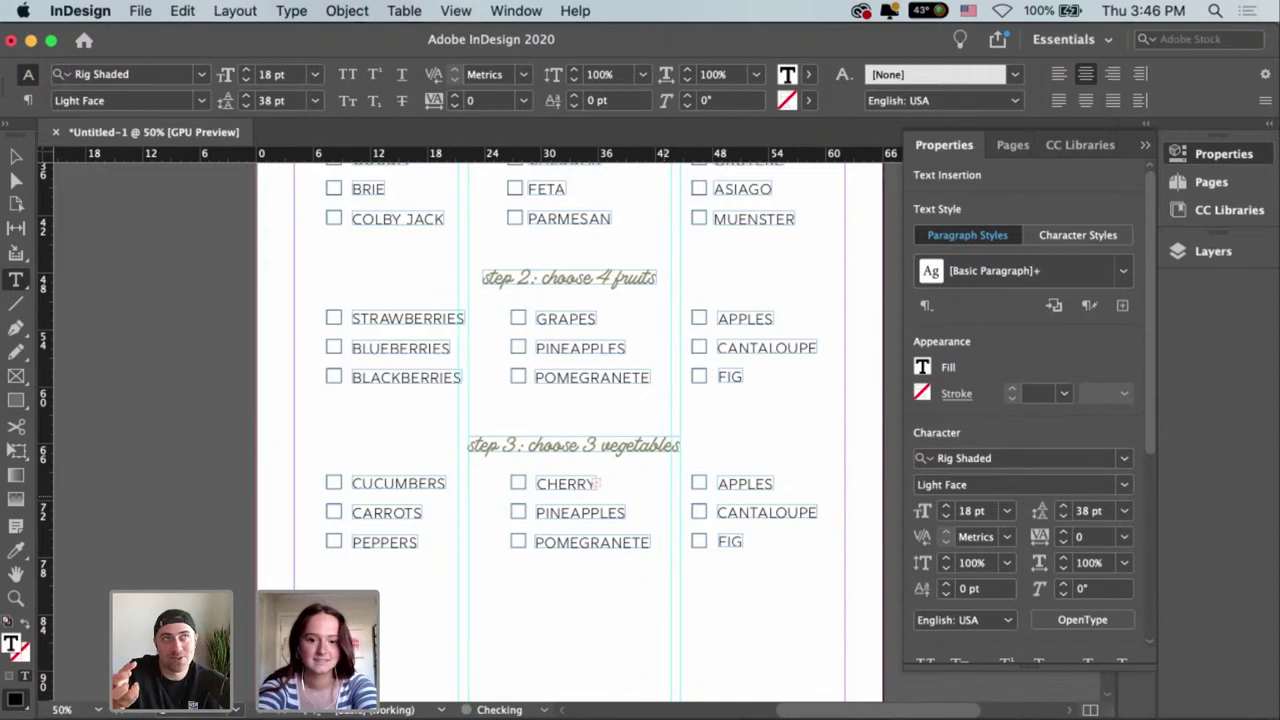
pyautogui.write(' TOMATOES')
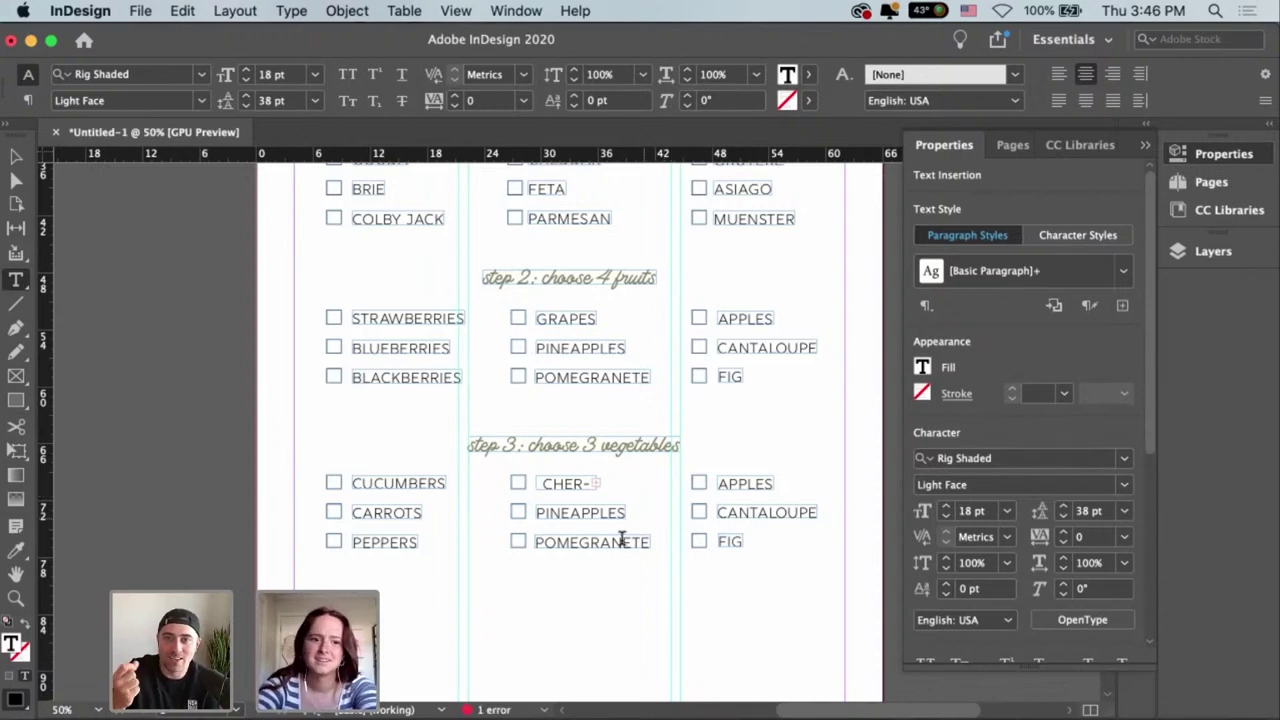
pyautogui.press('Escape')
pyautogui.moveTo(594, 490); pyautogui.dragTo(680, 500)
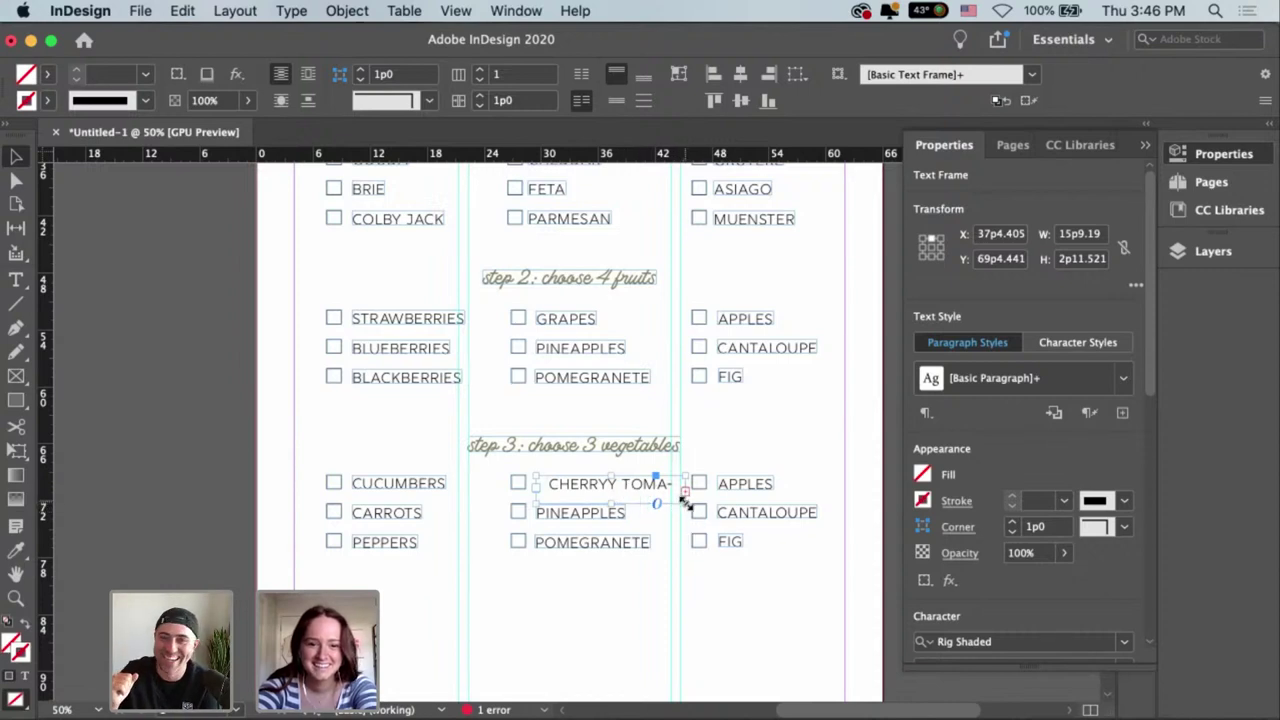
pyautogui.moveTo(685, 497); pyautogui.dragTo(702, 503)
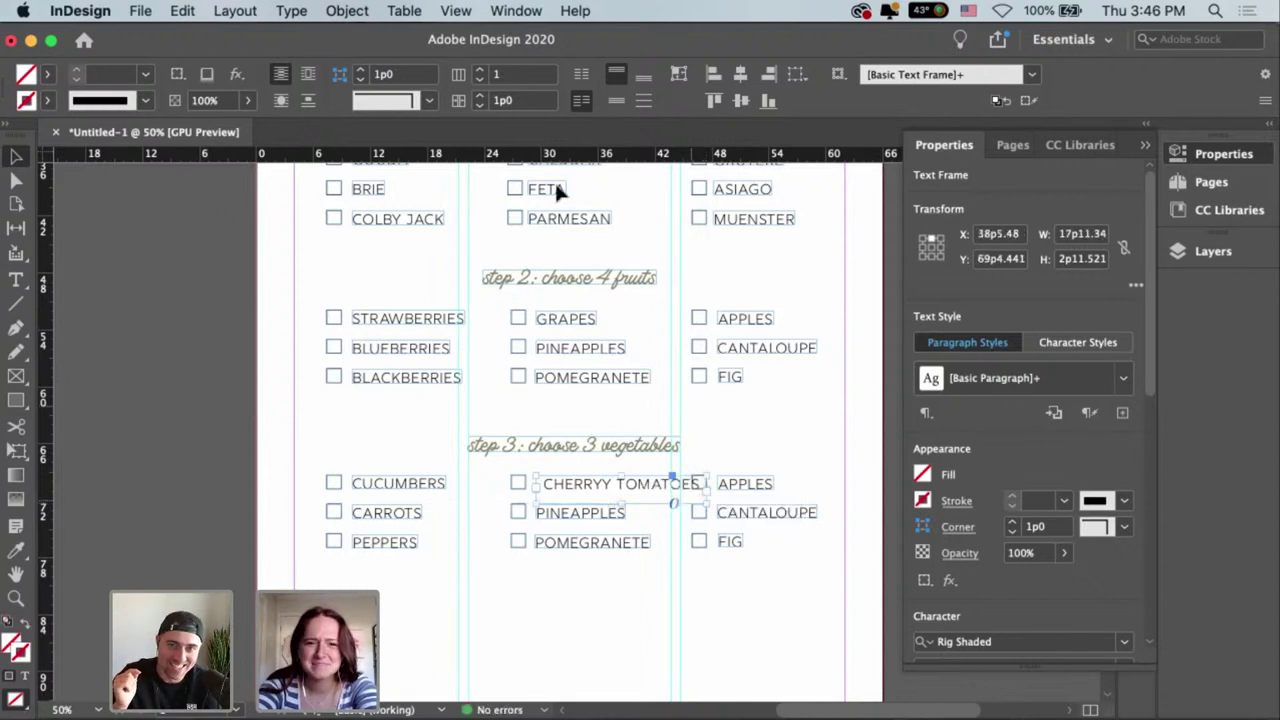
pyautogui.click(678, 76)
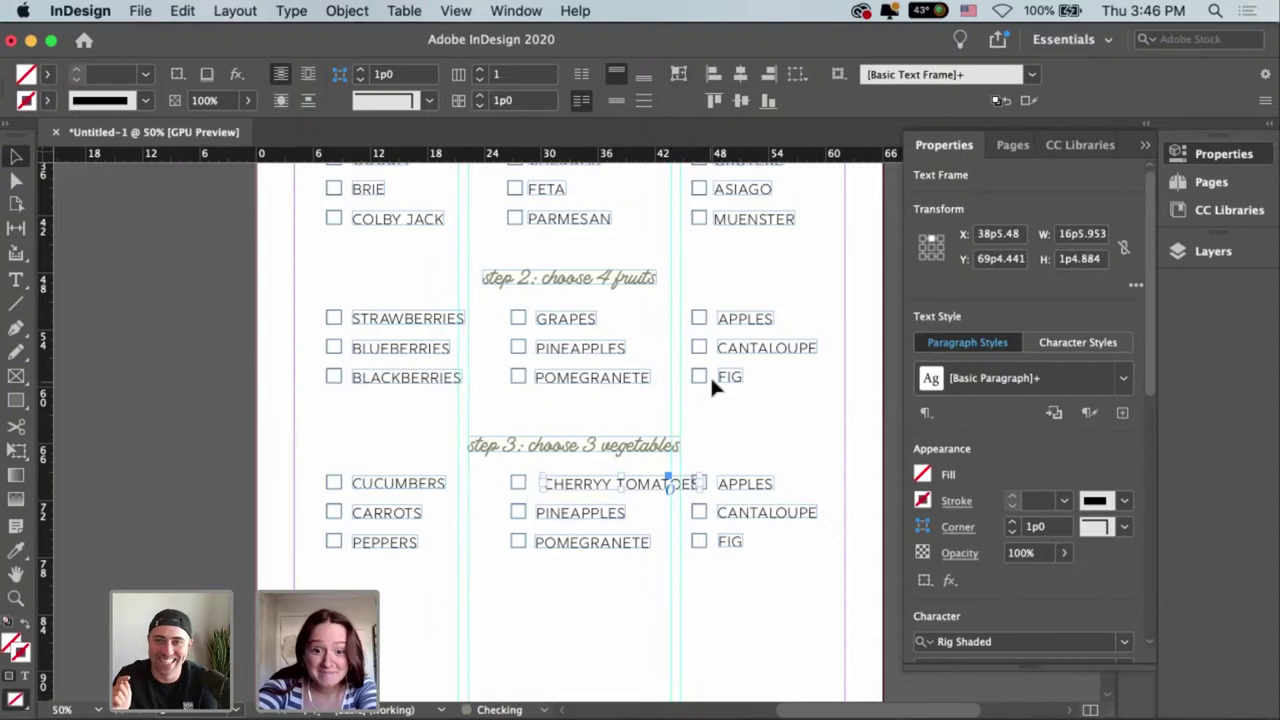
pyautogui.moveTo(638, 490); pyautogui.dragTo(632, 490)
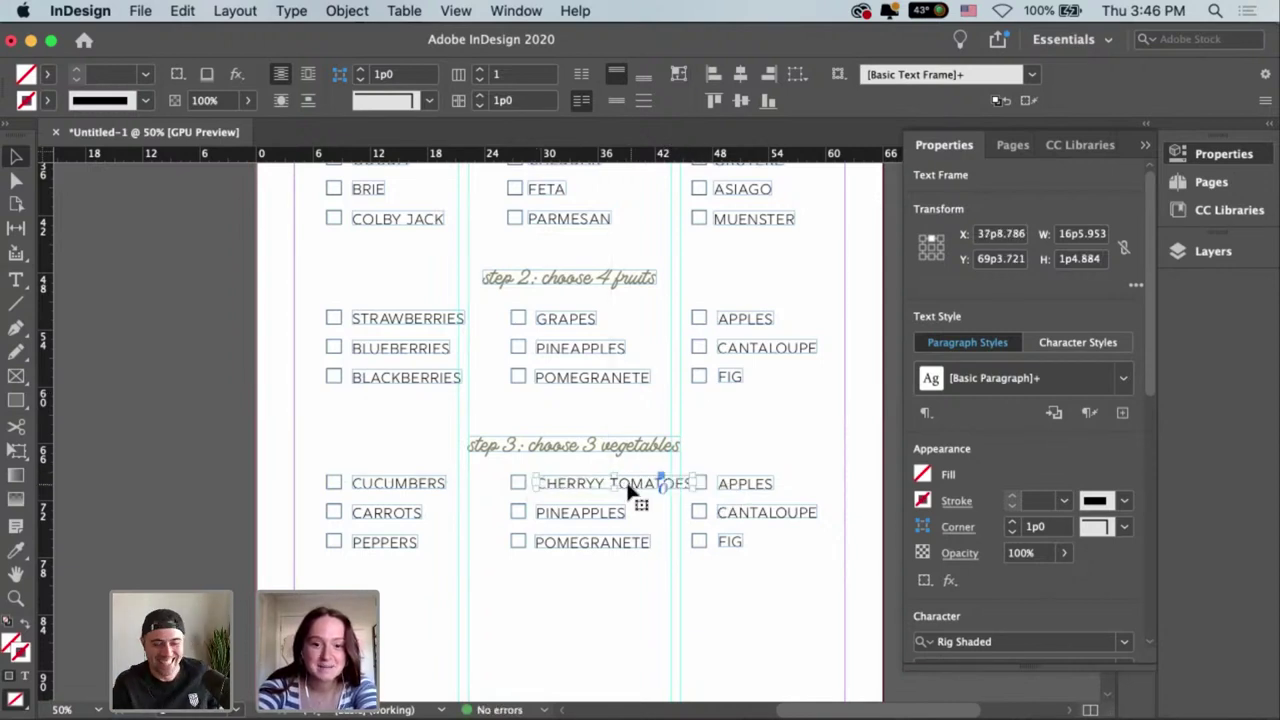
# Fix the CHERRY TOMATOES typo and nudge the frame left into alignment.
pyautogui.doubleClick(600, 486)
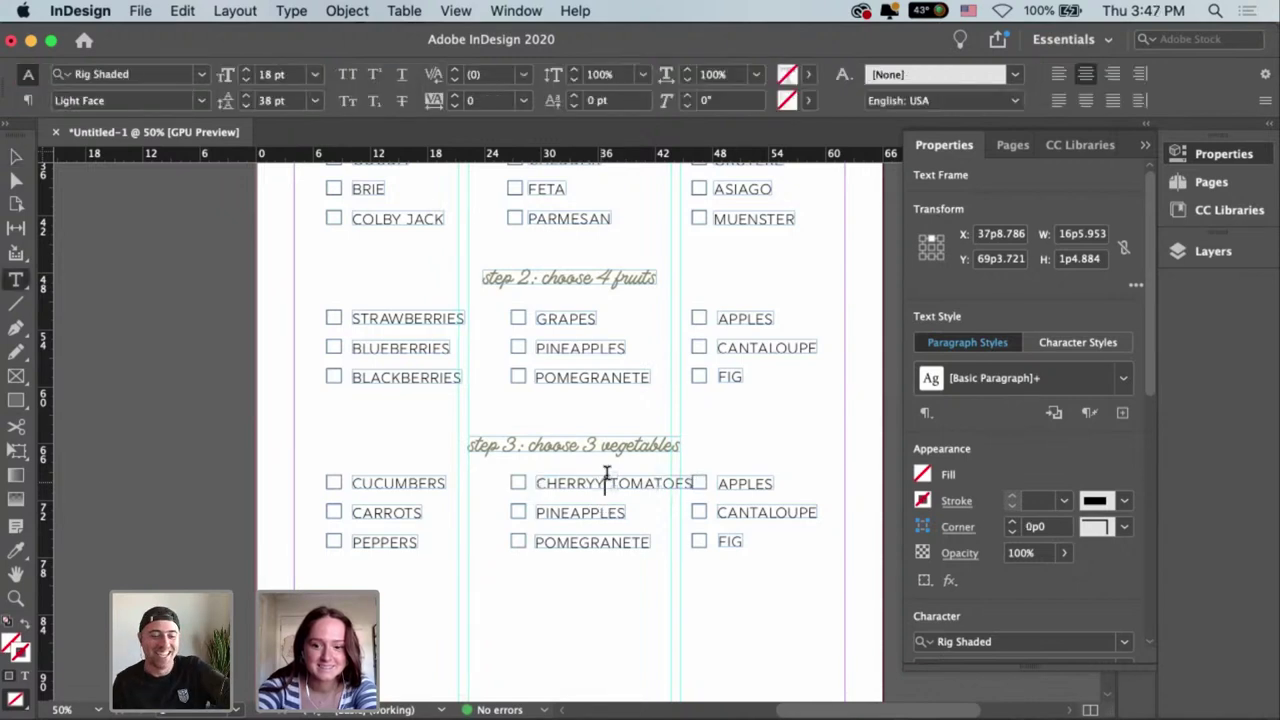
pyautogui.press('Escape')
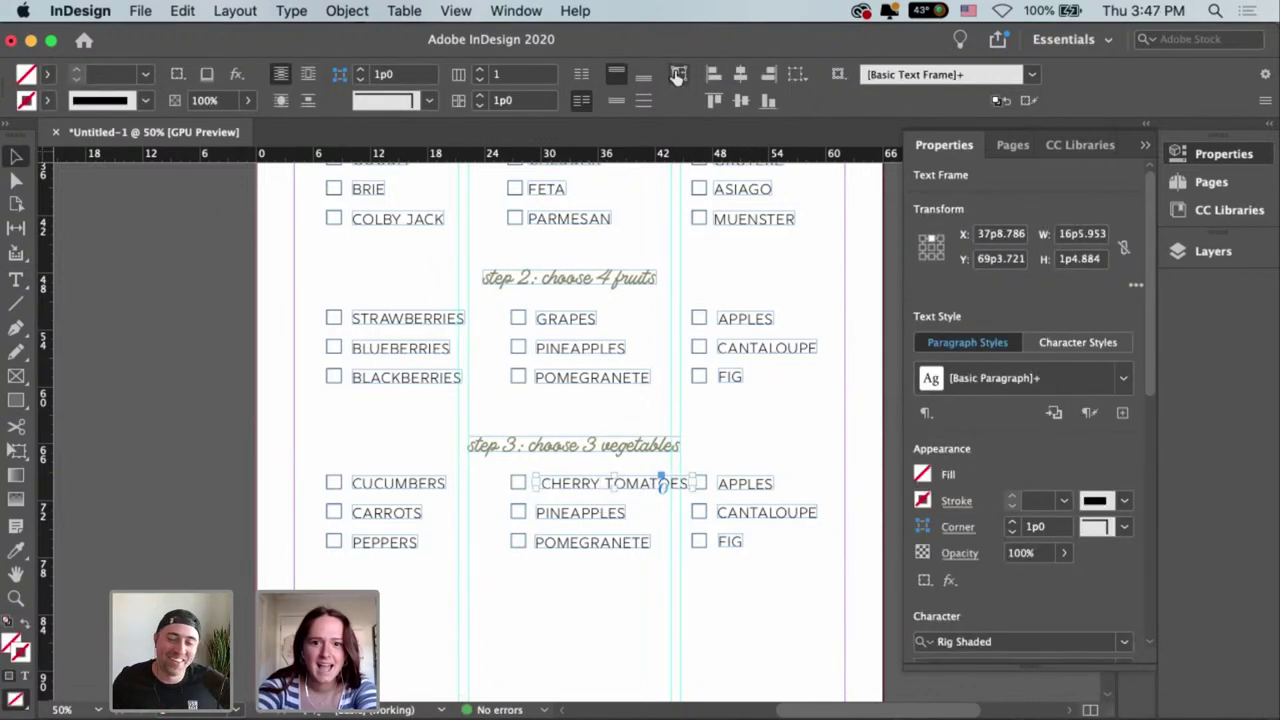
pyautogui.click(632, 506)
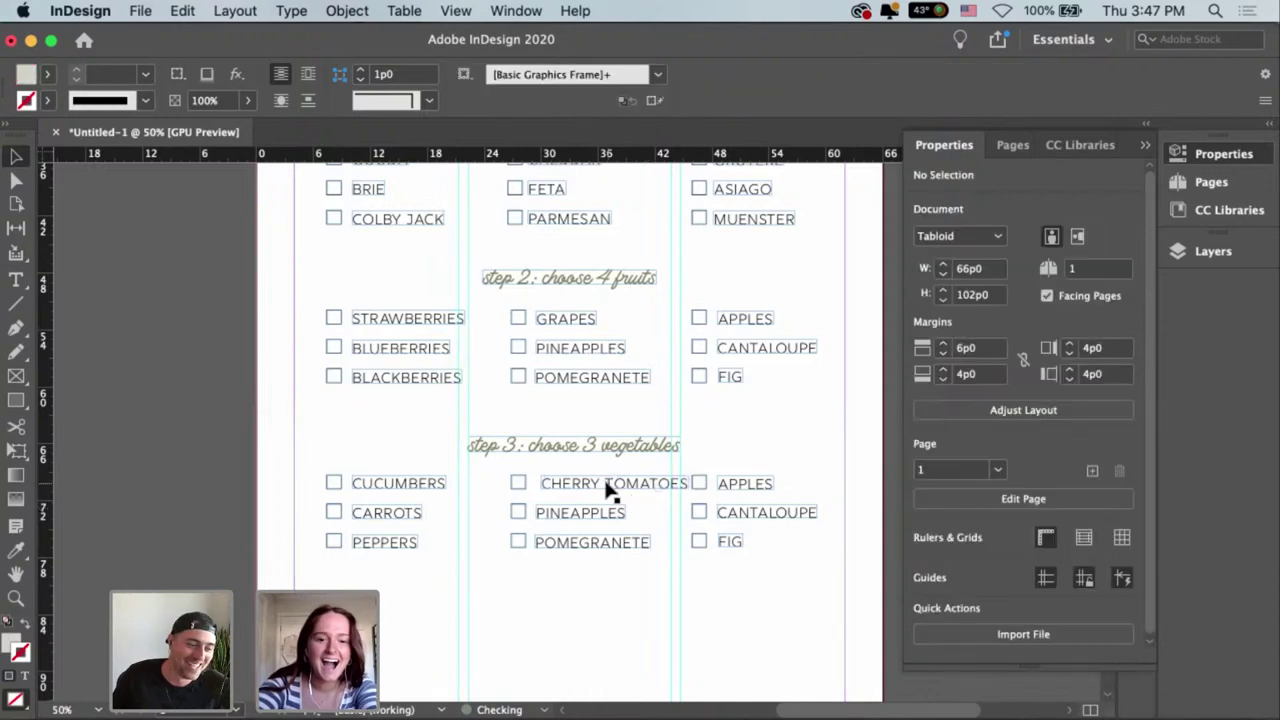
pyautogui.moveTo(609, 491); pyautogui.dragTo(601, 478)
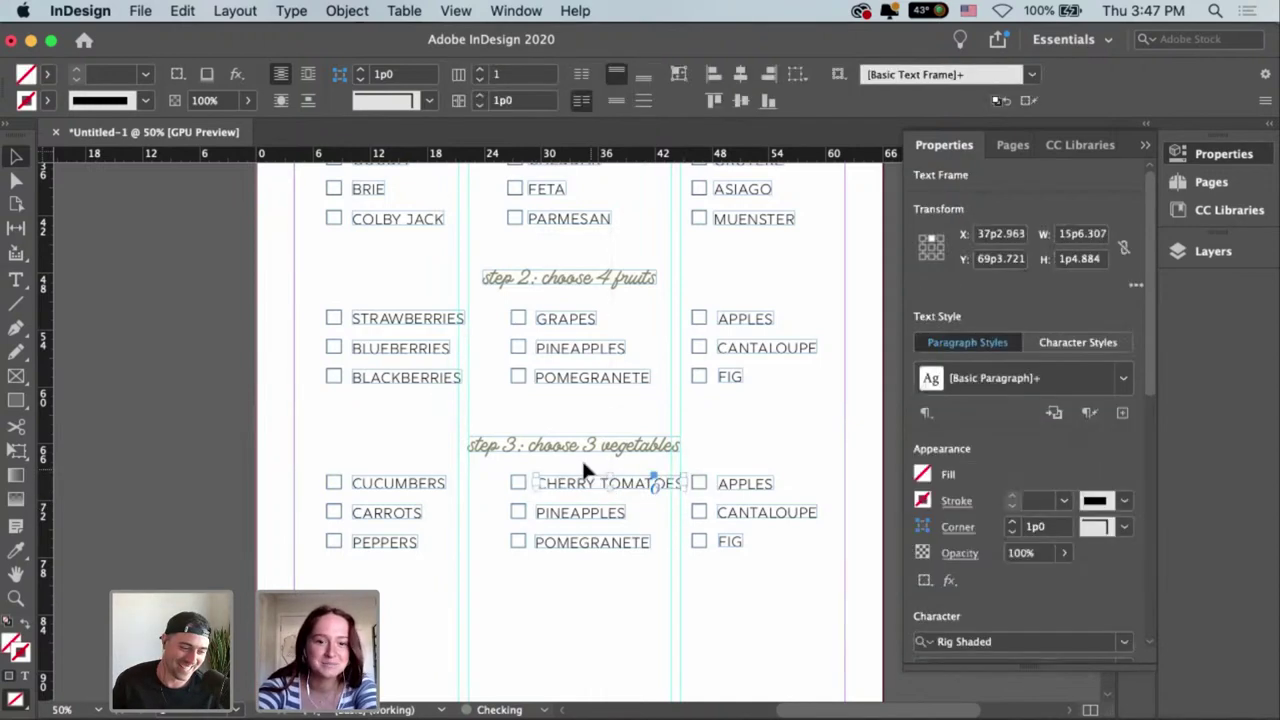
pyautogui.click(657, 542)
pyautogui.scroll(-1, 620, 520)
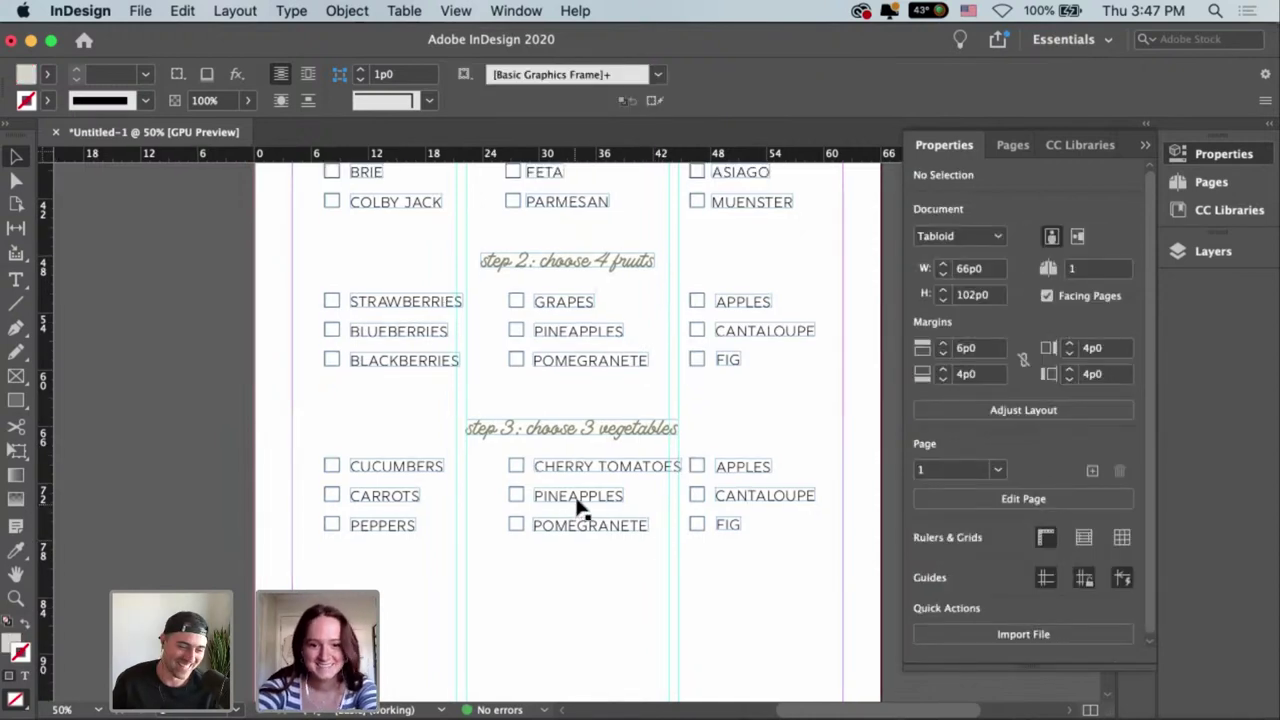
pyautogui.click(578, 502)
# Replace PINEAPPLES with CELERY and align it with the middle column.
pyautogui.doubleClick(578, 497)
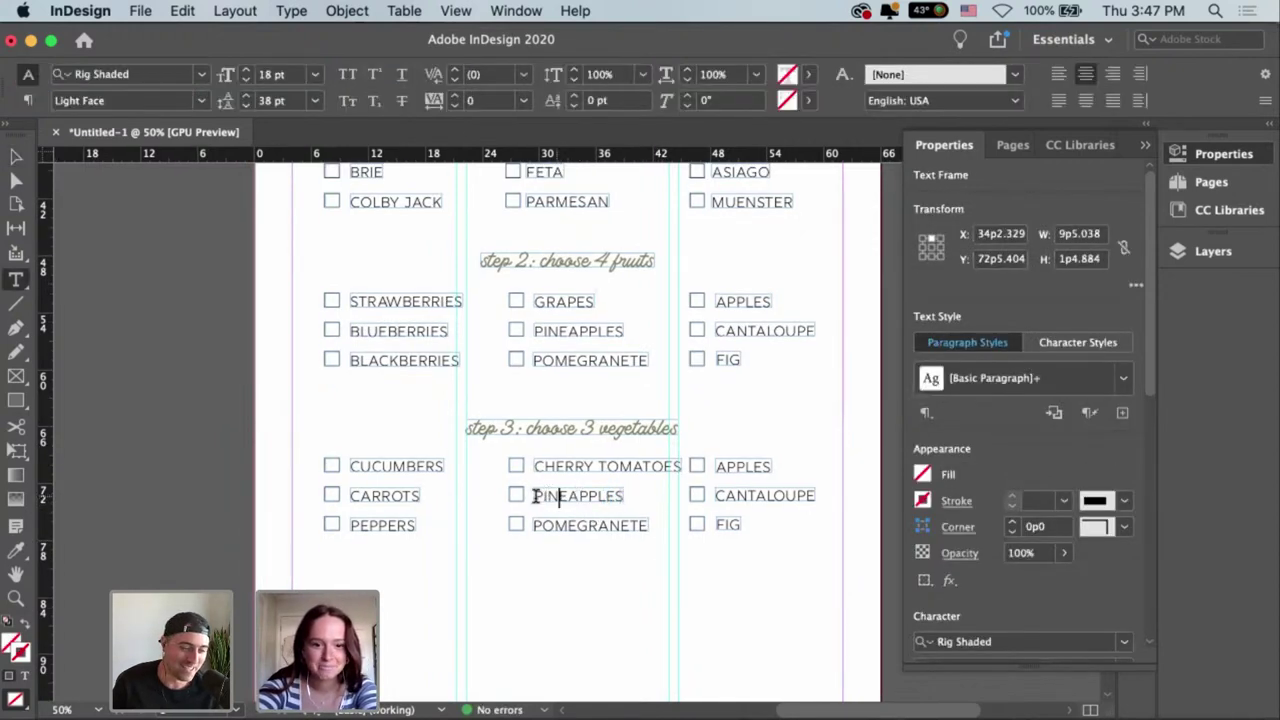
pyautogui.moveTo(535, 496); pyautogui.dragTo(650, 520)
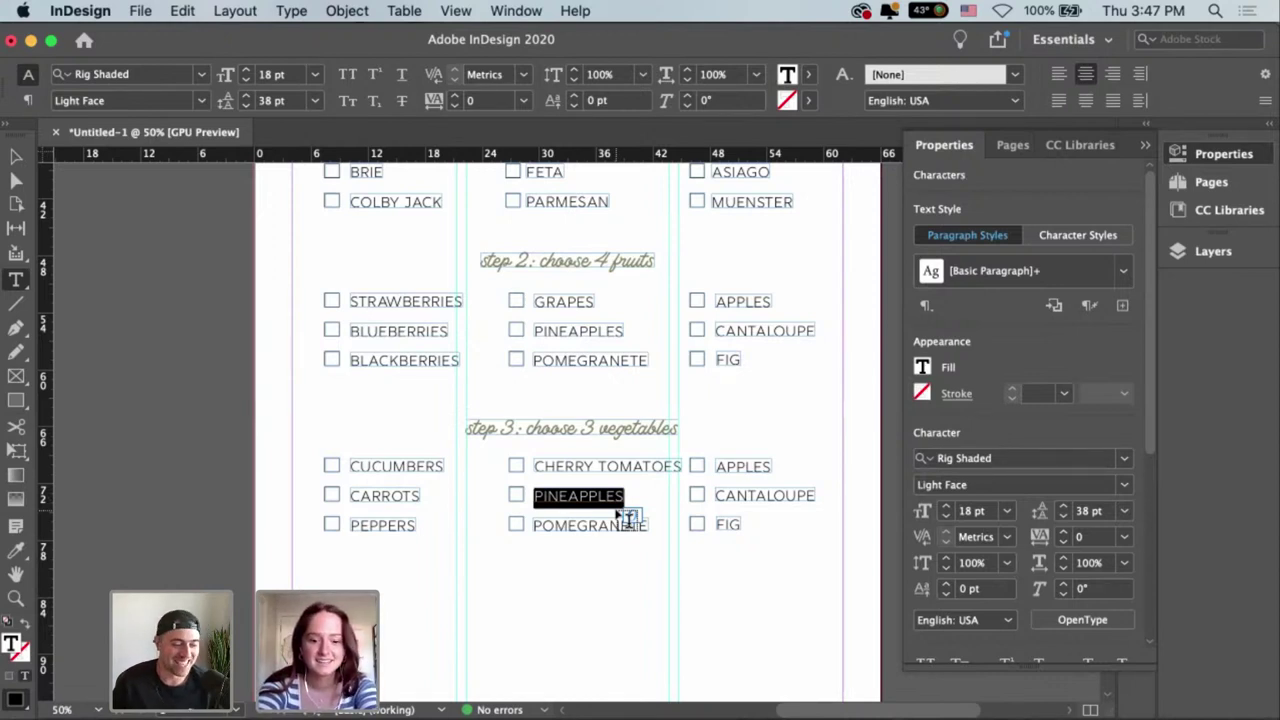
pyautogui.press('BackSpace')
pyautogui.write('CELERY')
pyautogui.press('Escape')
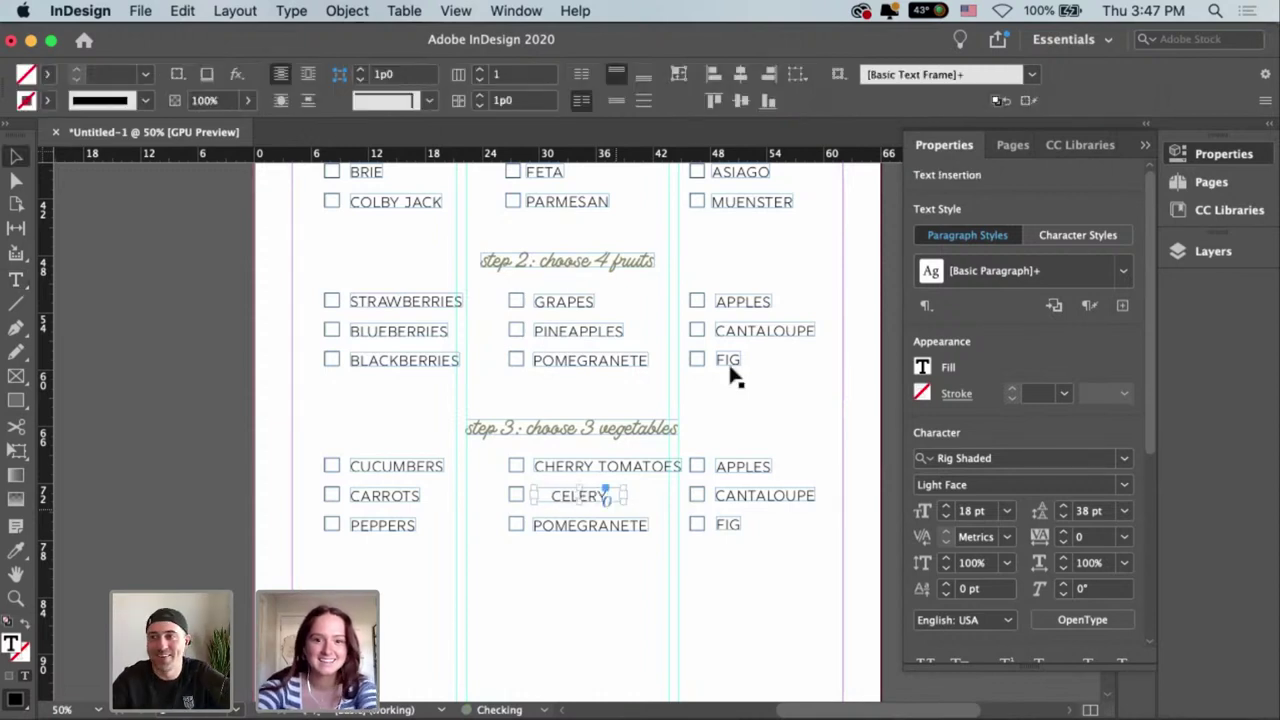
pyautogui.click(610, 500)
pyautogui.moveTo(586, 493); pyautogui.dragTo(580, 506)
# Replace POMEGRANETE with ASPARAGUS in the middle column.
pyautogui.moveTo(575, 583); pyautogui.dragTo(562, 457)
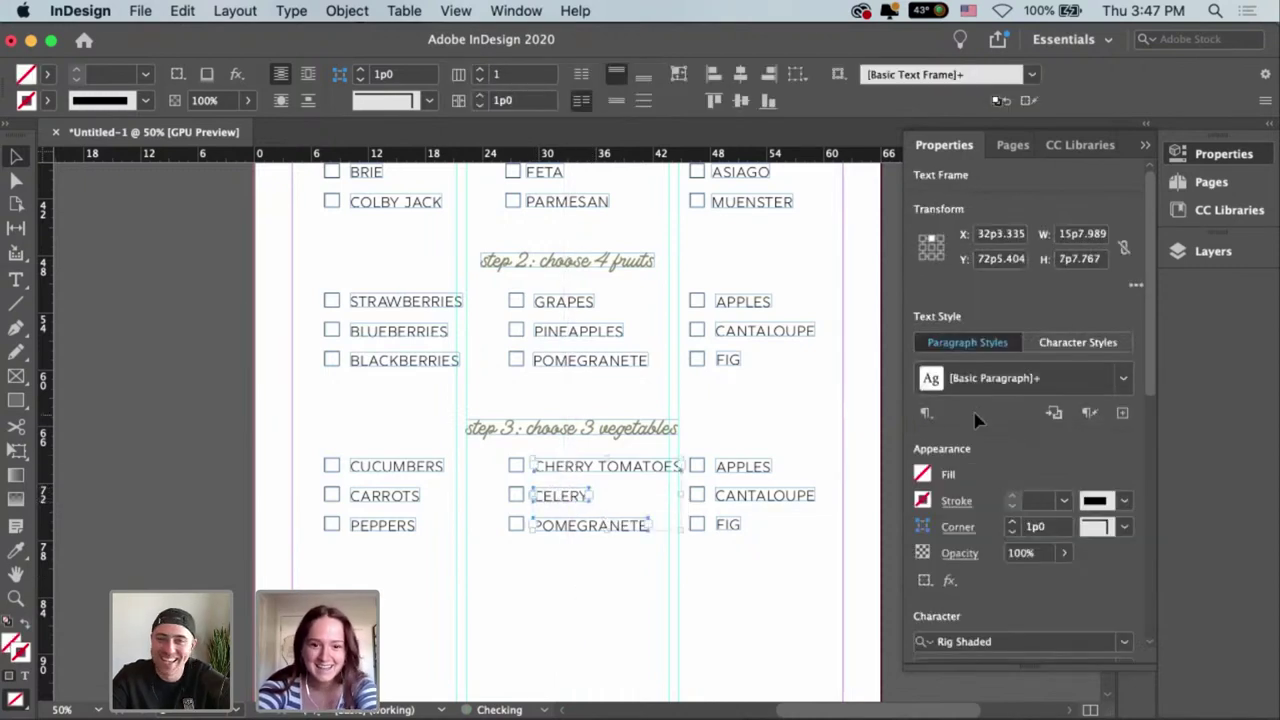
pyautogui.scroll(-5, 1160, 467)
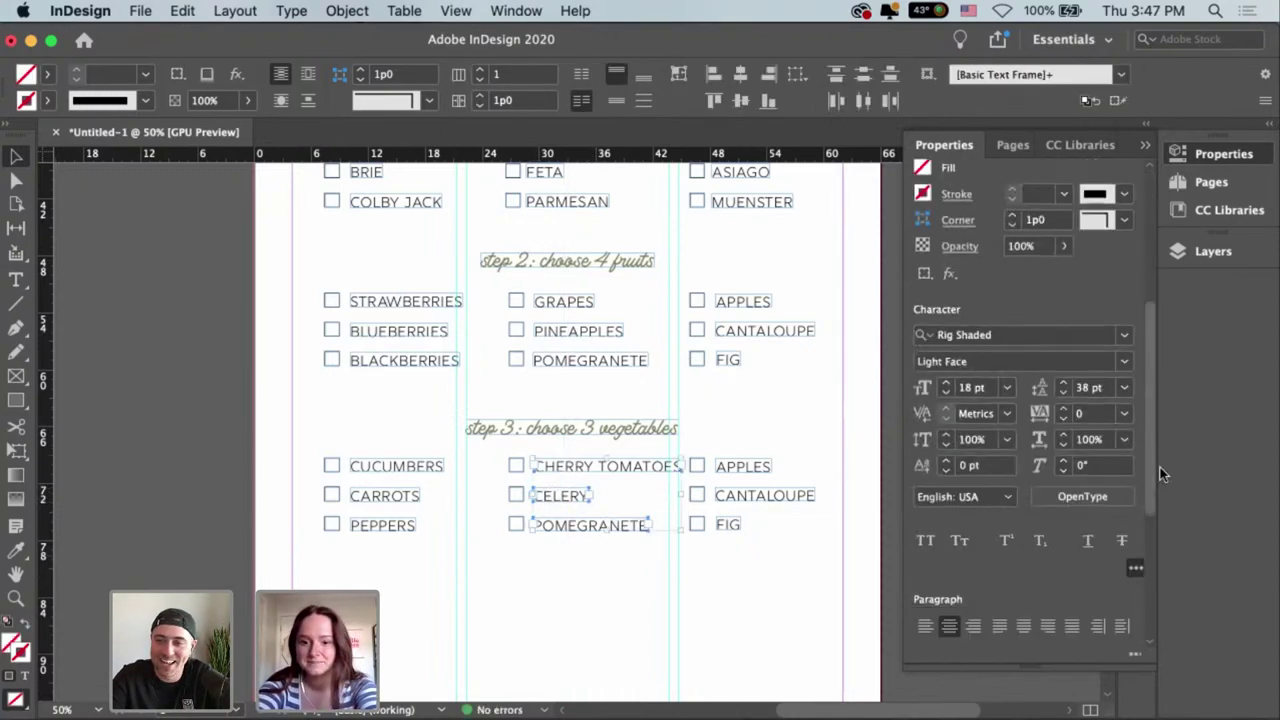
pyautogui.scroll(-1, 1160, 467)
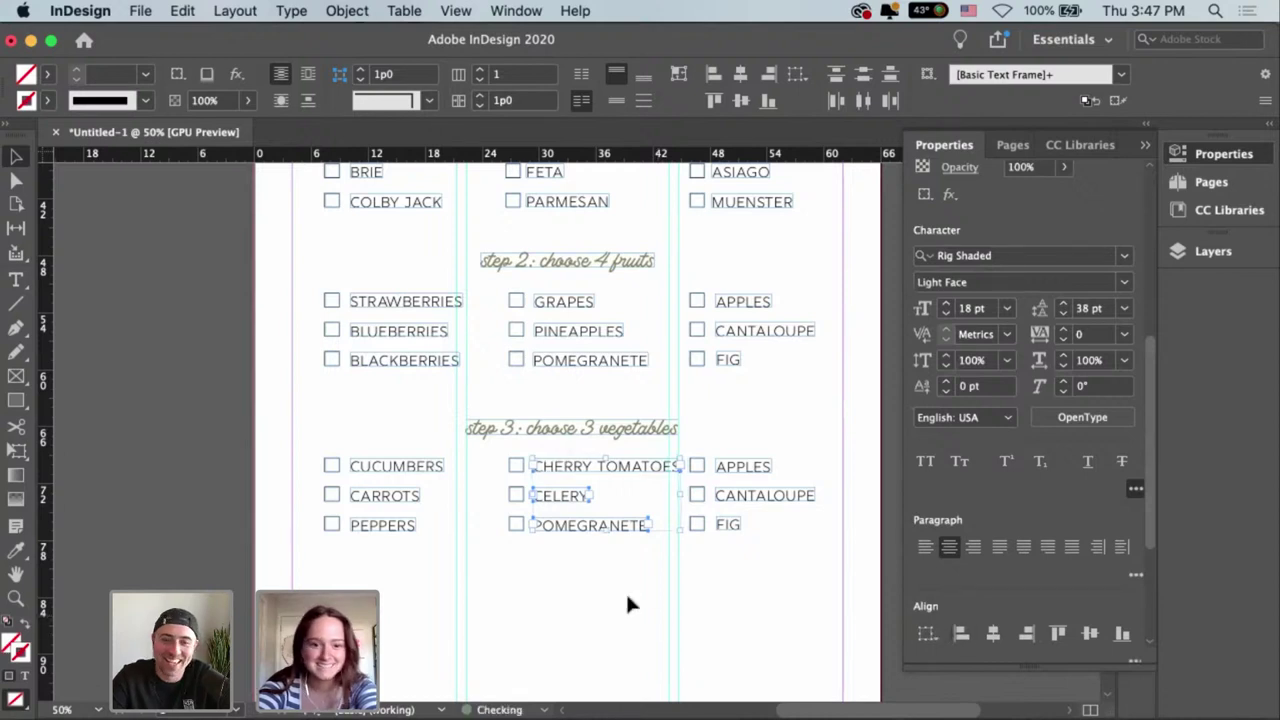
pyautogui.click(607, 555)
pyautogui.doubleClick(577, 525)
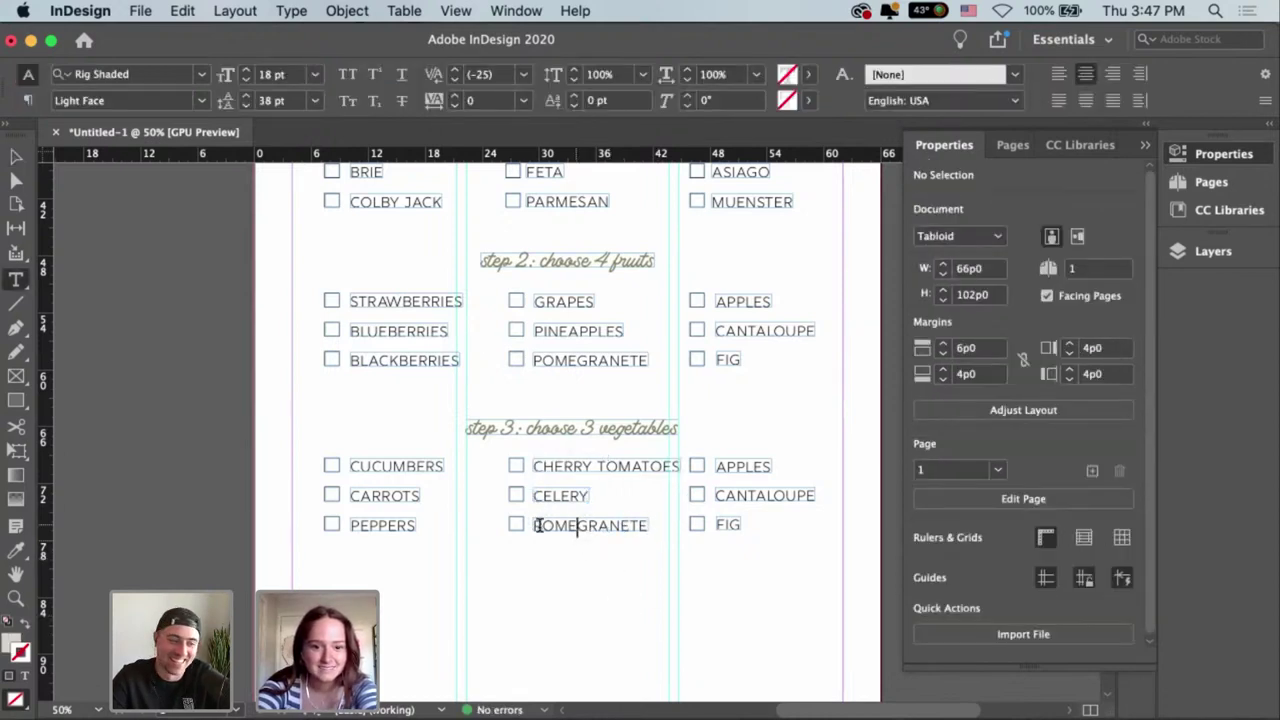
pyautogui.moveTo(534, 525); pyautogui.dragTo(708, 537)
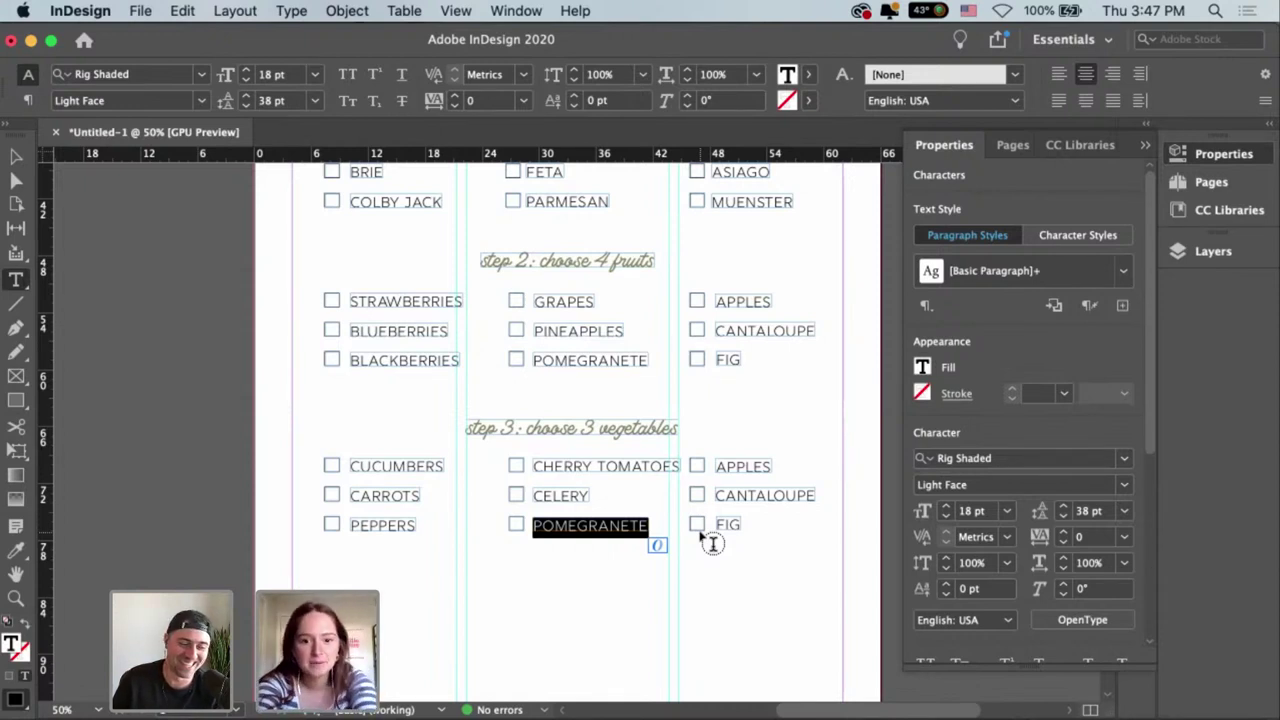
pyautogui.press('Escape')
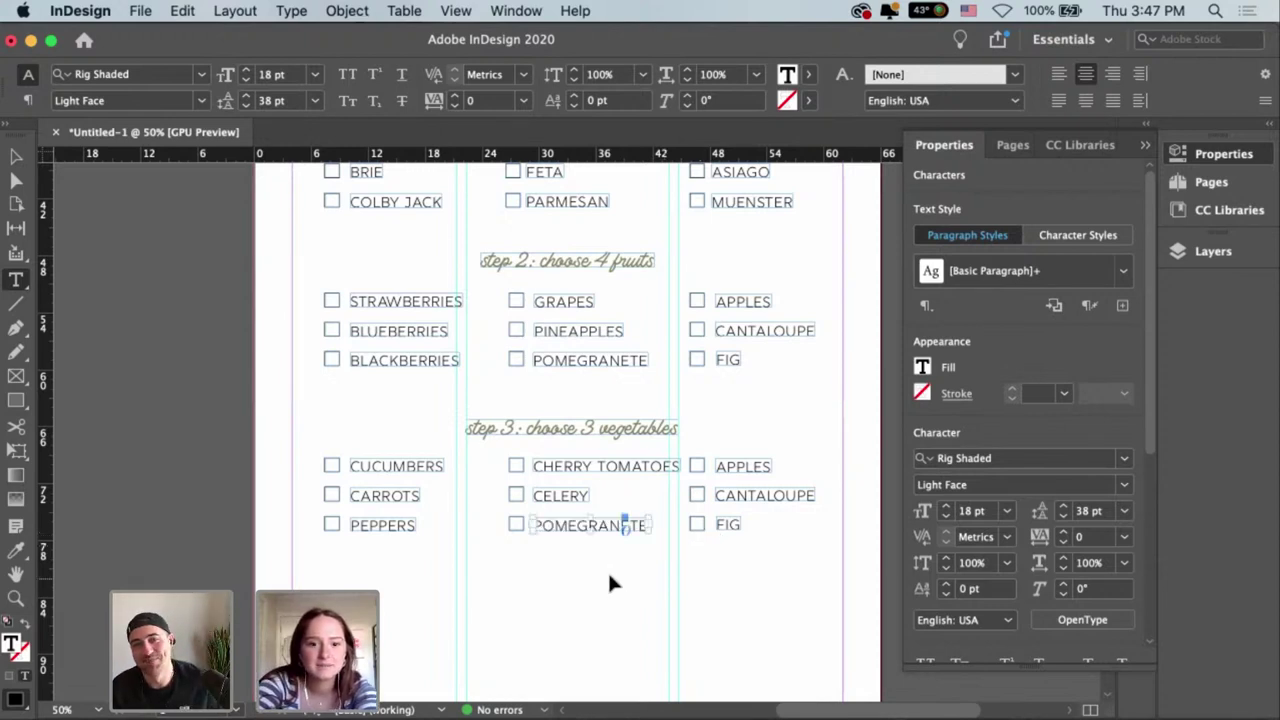
pyautogui.doubleClick(566, 524)
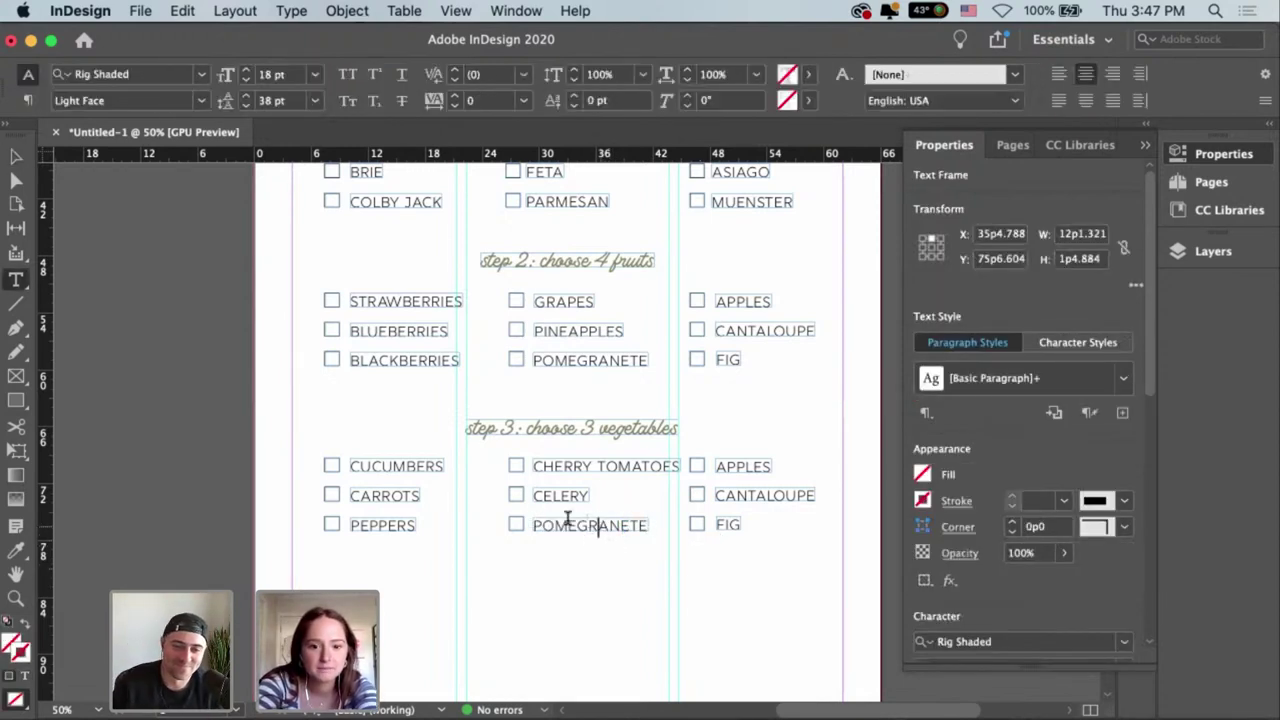
pyautogui.doubleClick(543, 524)
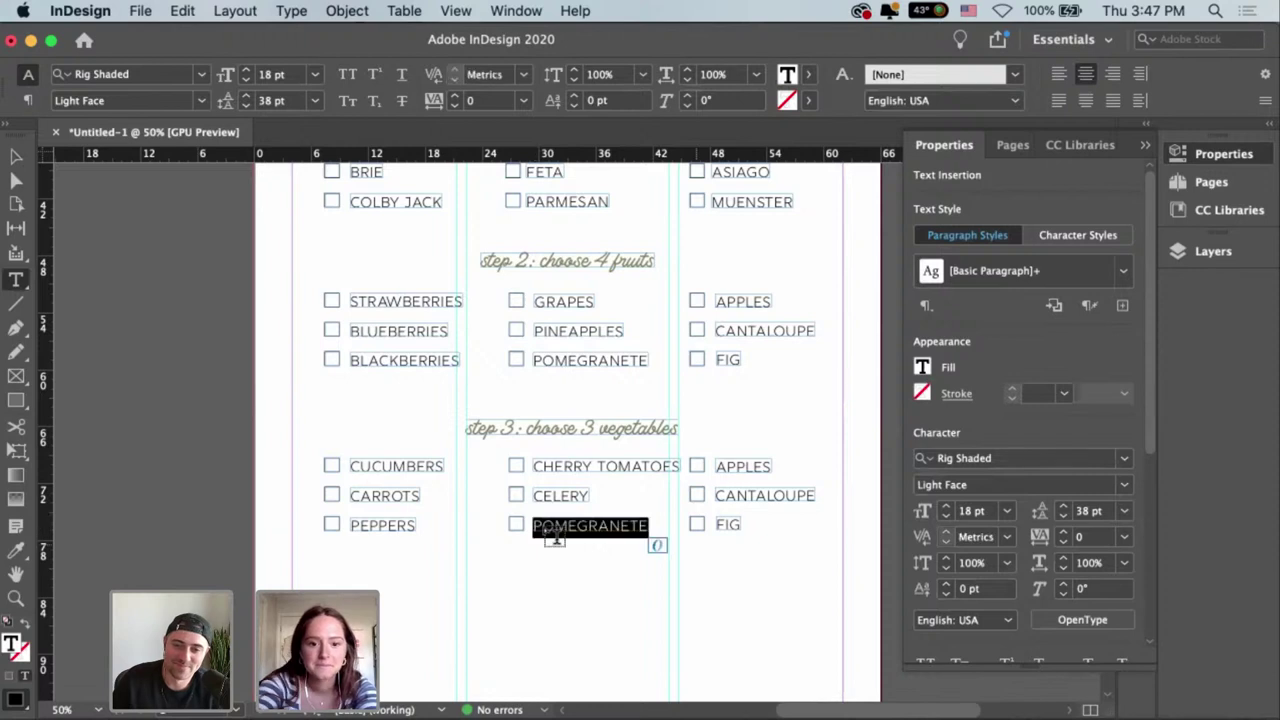
pyautogui.press('BackSpace')
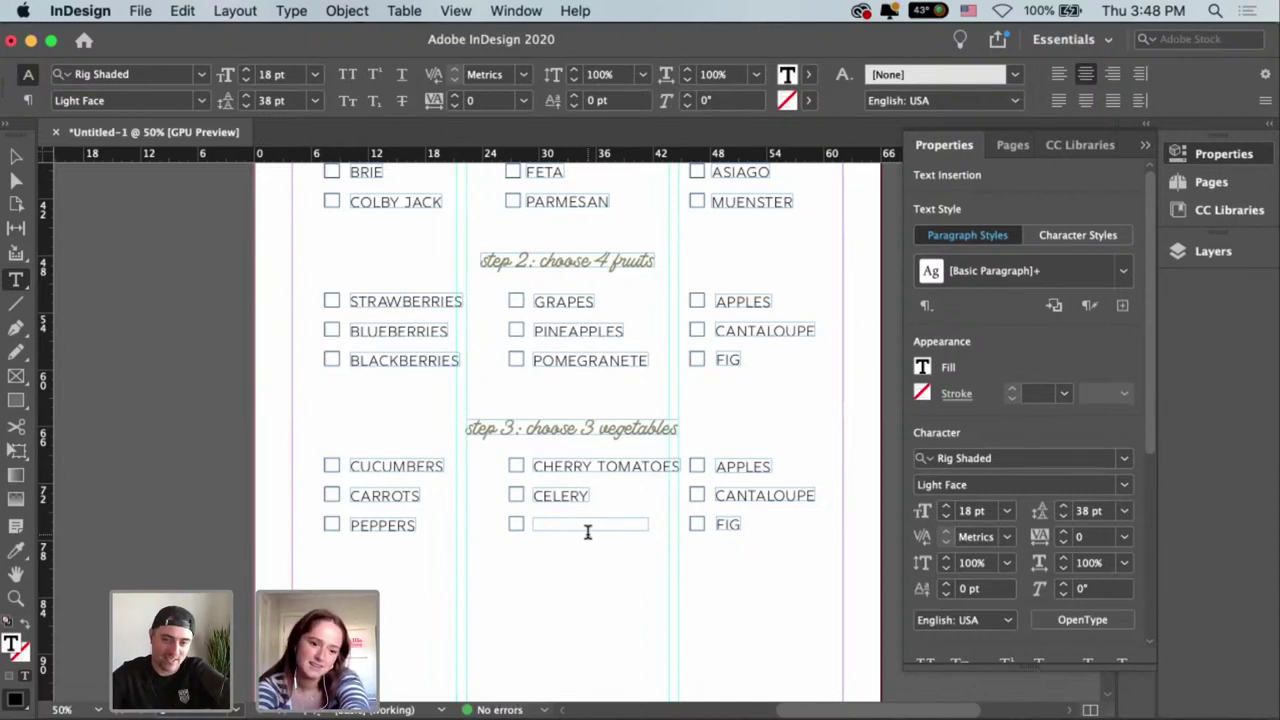
pyautogui.write('ASPARAGUS')
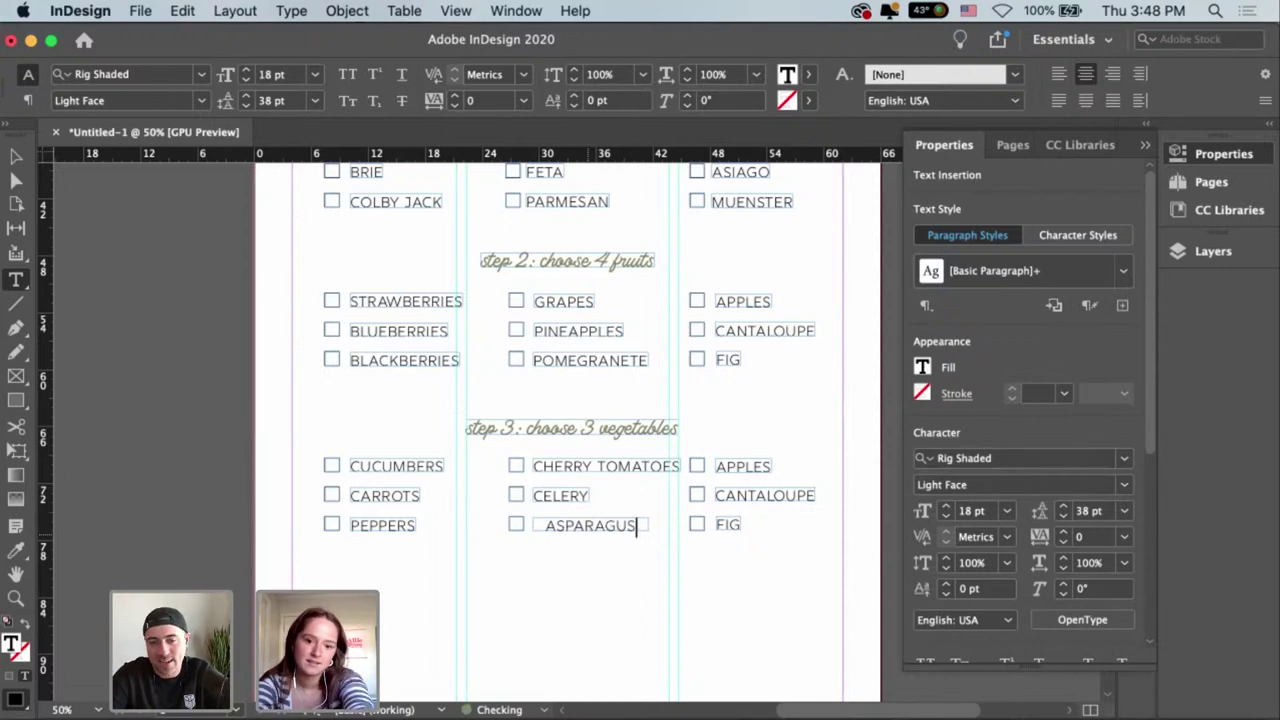
pyautogui.press('Escape')
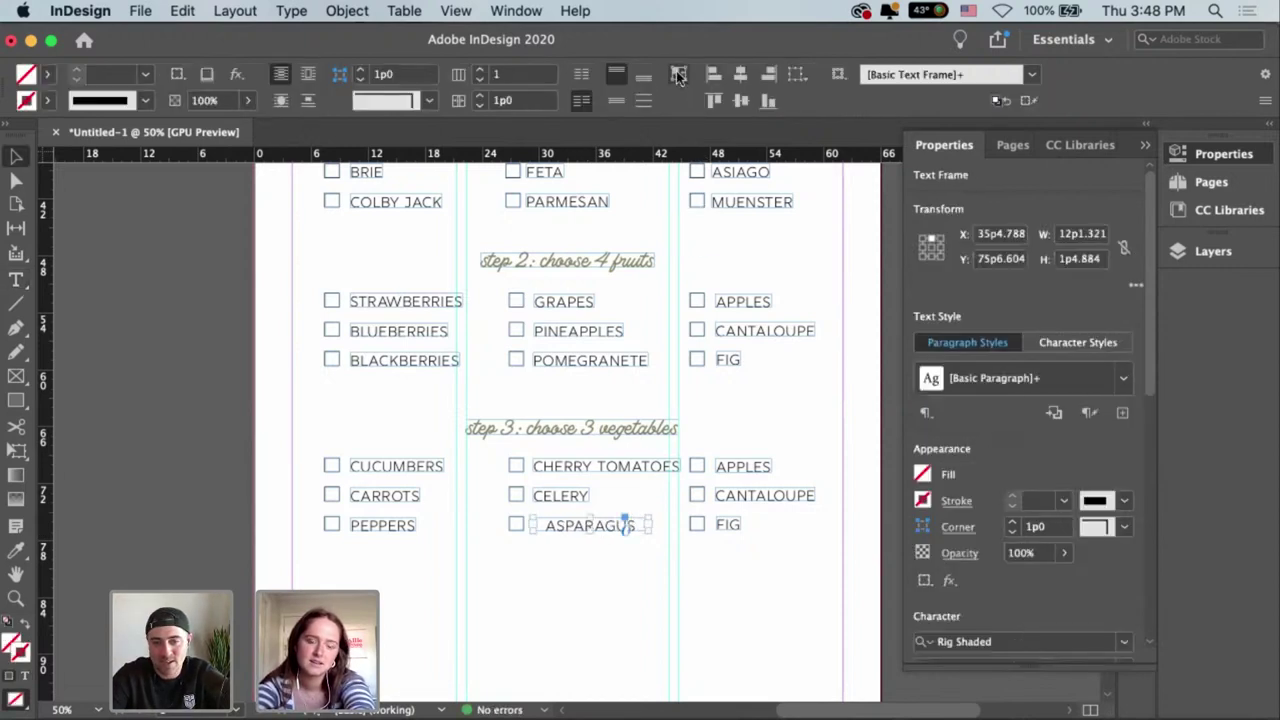
# Shift ASPARAGUS left to line up with the items above it.
pyautogui.moveTo(588, 528); pyautogui.dragTo(566, 528)
pyautogui.moveTo(742, 466); pyautogui.dragTo(729, 463)
pyautogui.doubleClick(729, 463)
pyautogui.click(718, 466)
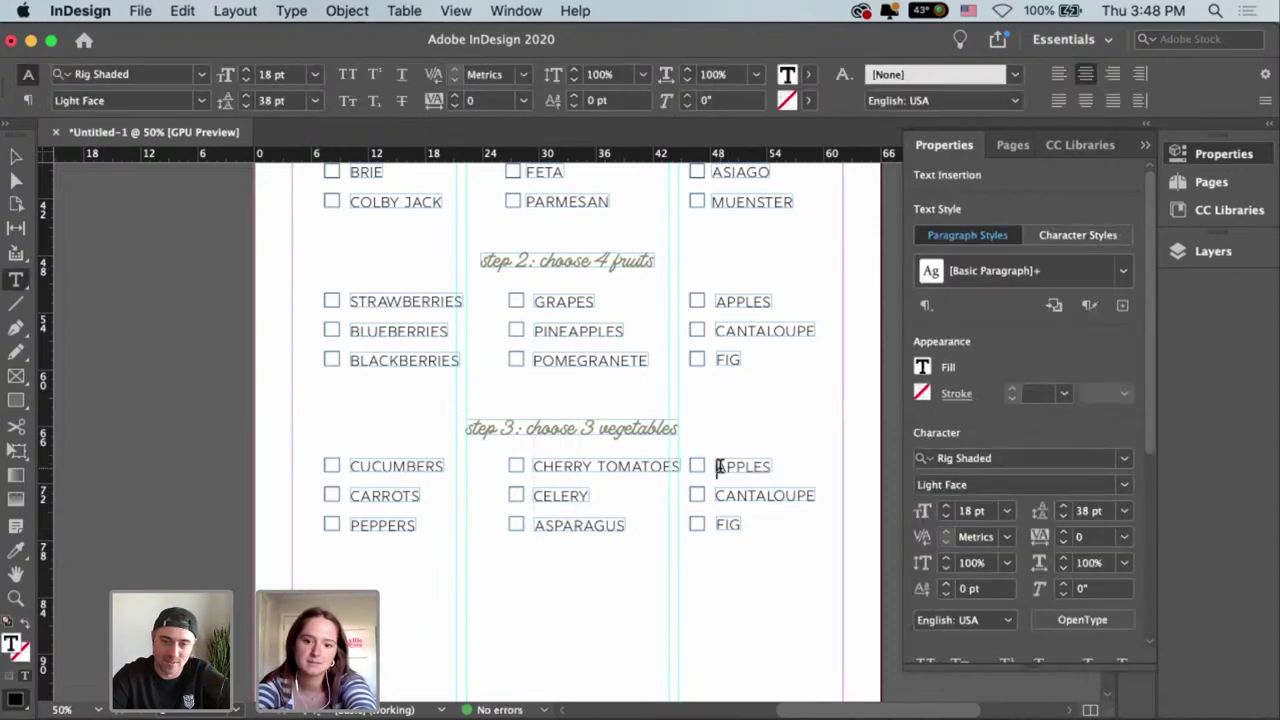
# Replace APPLES with PEPPERS and widen its frame so the word fits.
pyautogui.keyDown('shift'); pyautogui.click(806, 486); pyautogui.keyUp('shift')
pyautogui.press('BackSpace')
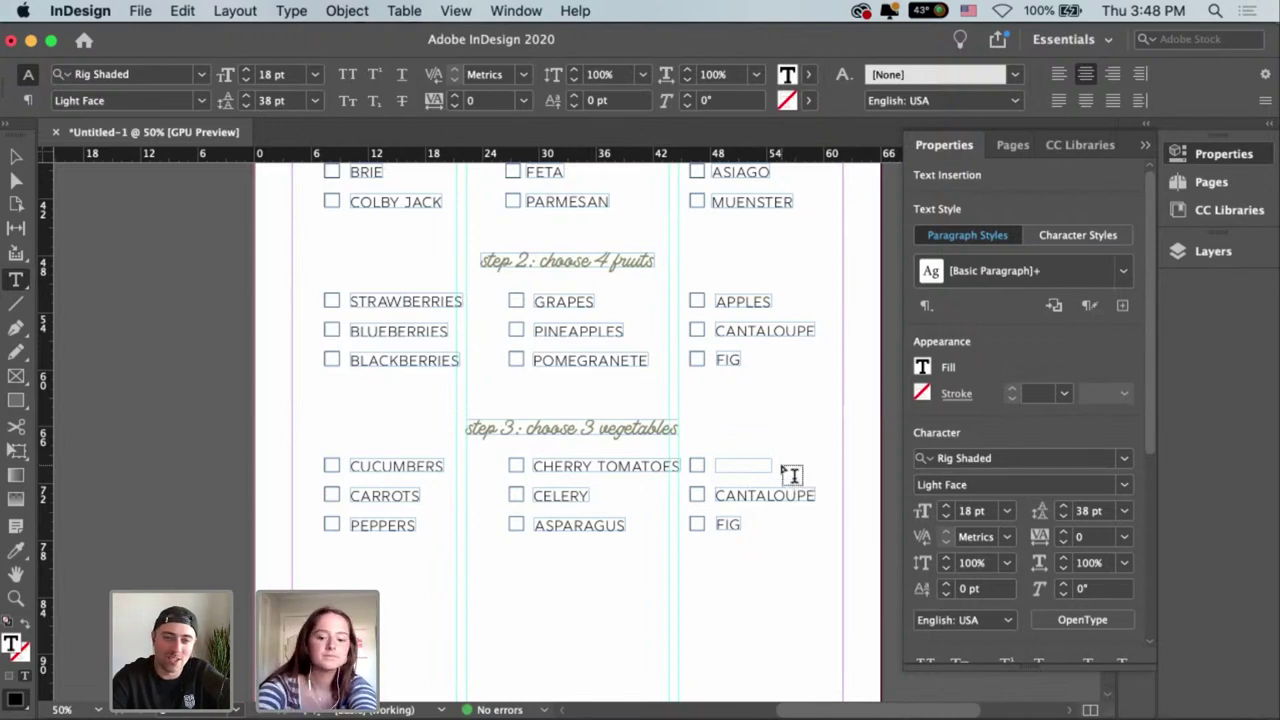
pyautogui.write('PEPPERS')
pyautogui.press('Escape')
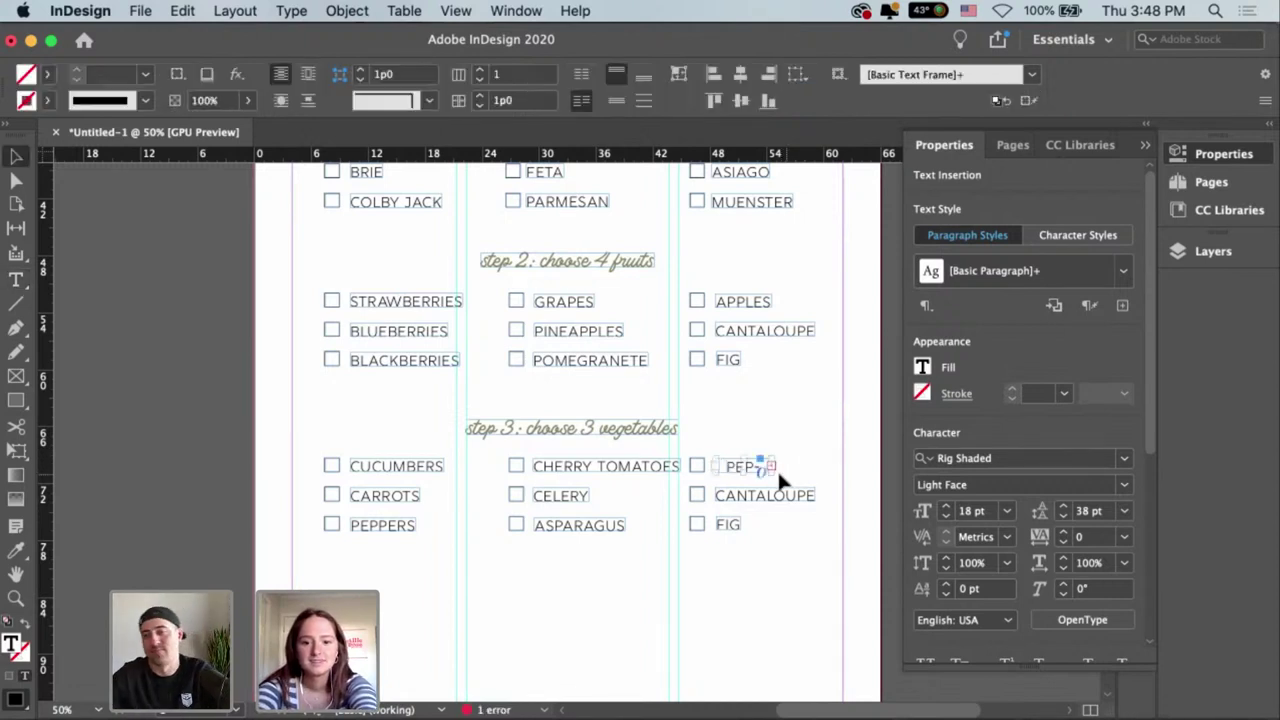
pyautogui.moveTo(775, 466); pyautogui.dragTo(797, 470)
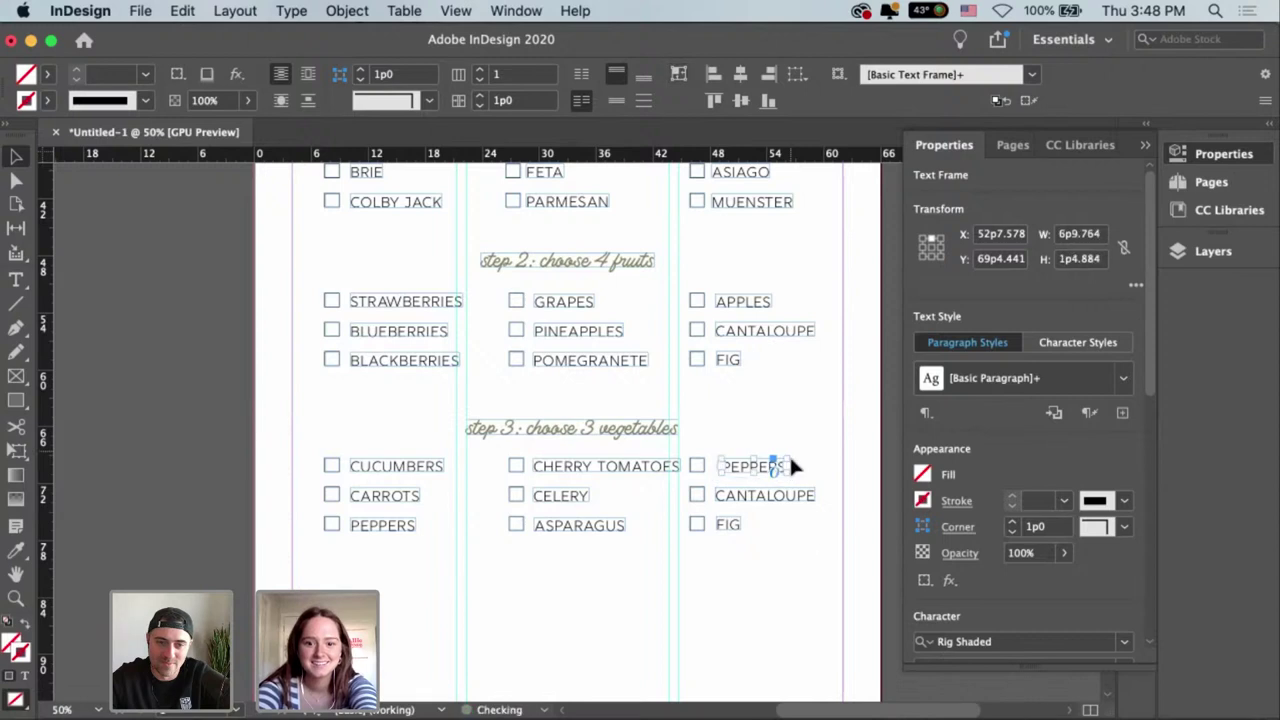
pyautogui.click(766, 480)
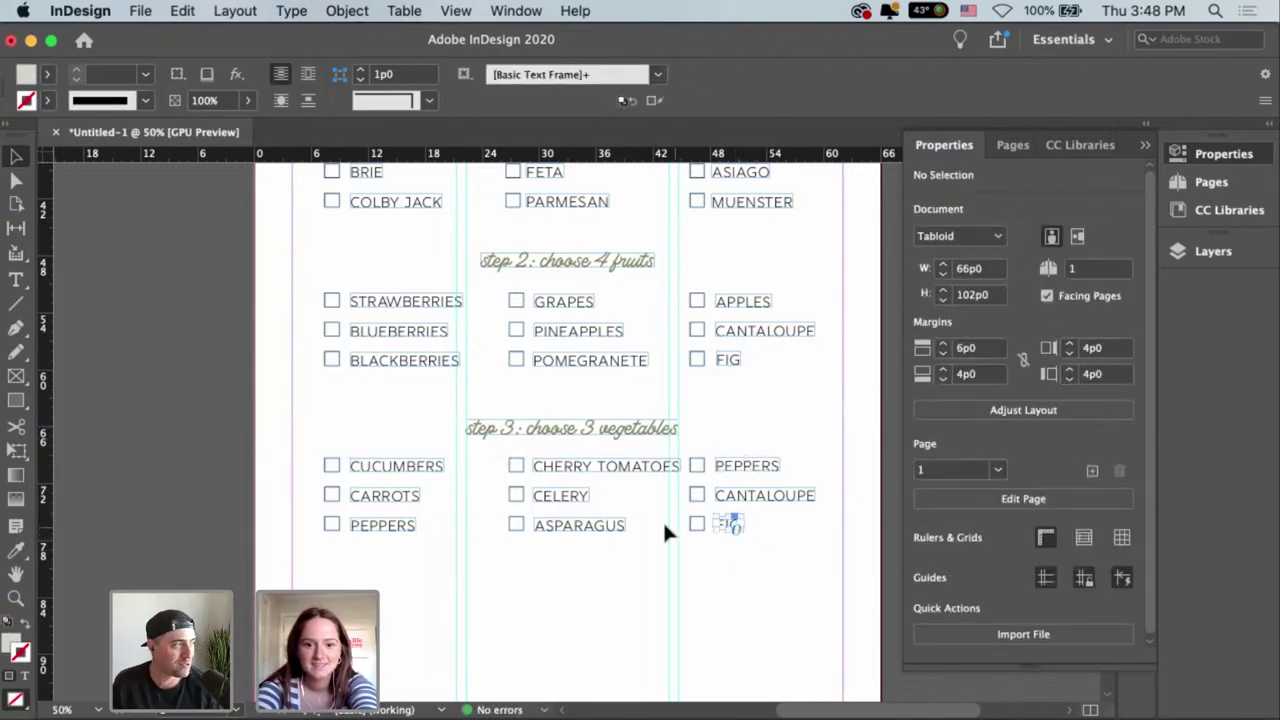
# Replace CANTALOUPE with ASPARAGUS and align it under PEPPERS.
pyautogui.click(777, 500)
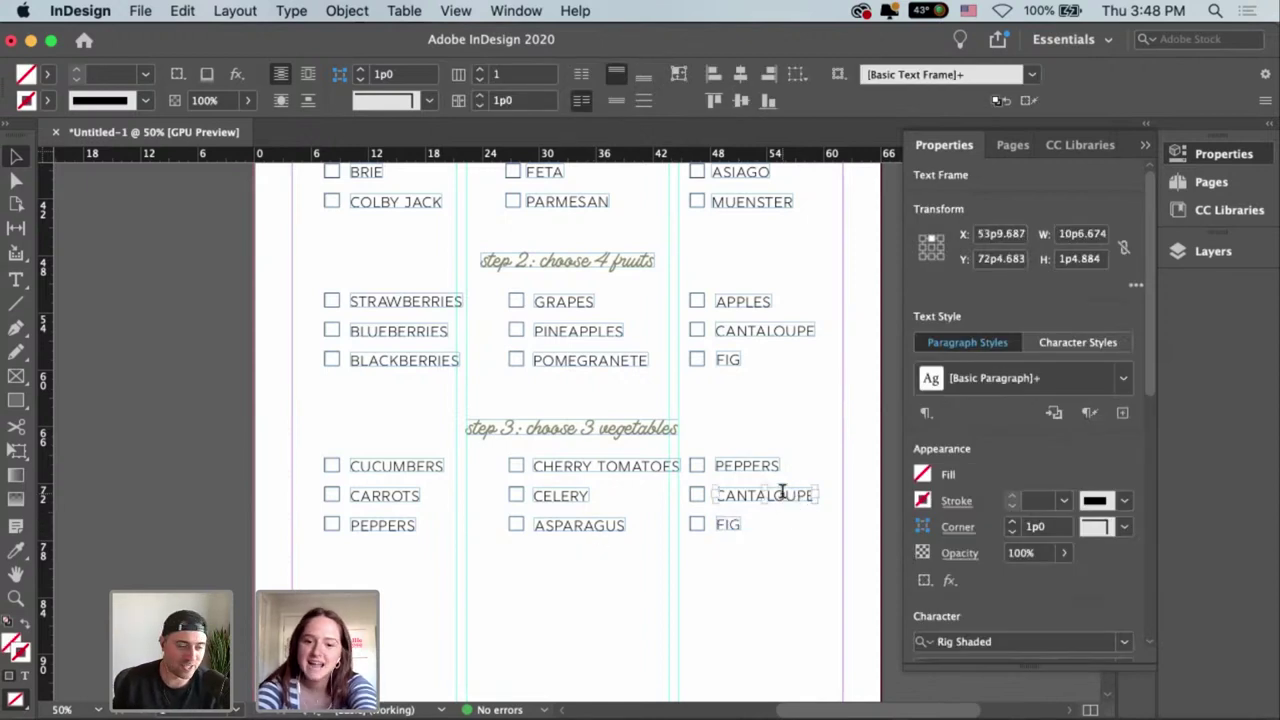
pyautogui.doubleClick(785, 495)
pyautogui.moveTo(813, 497); pyautogui.dragTo(713, 497)
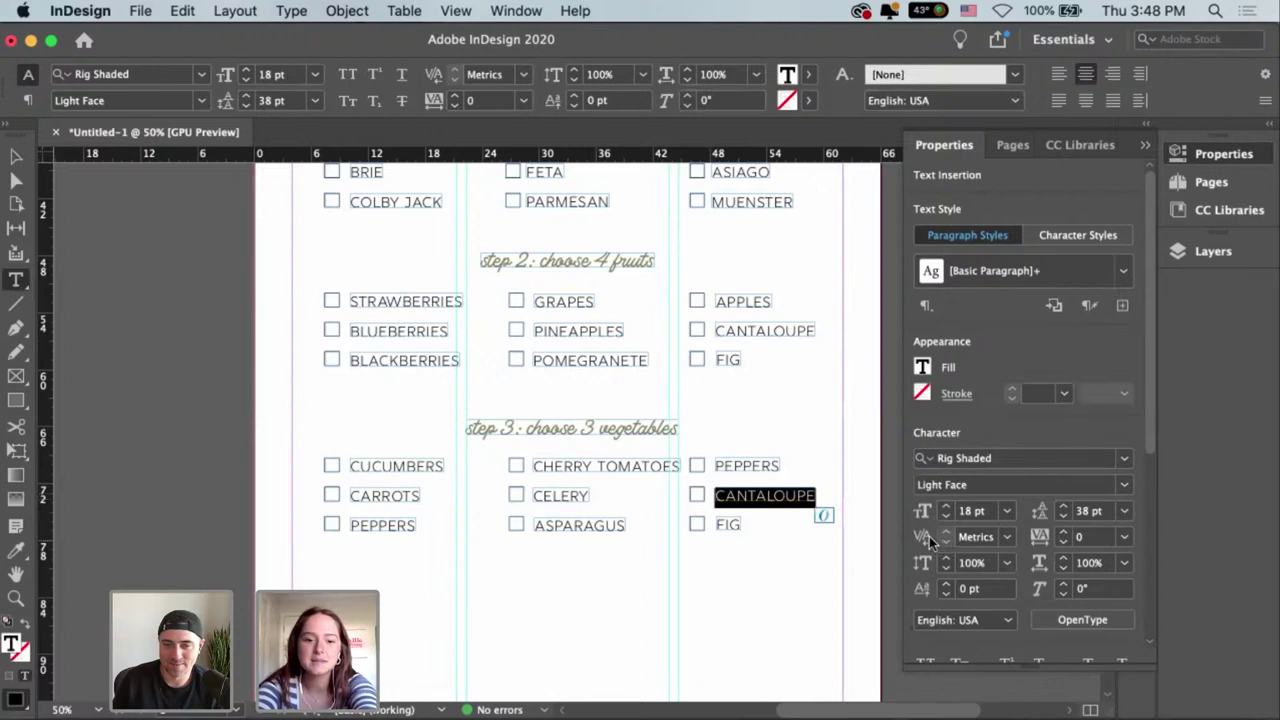
pyautogui.write('ASPA')
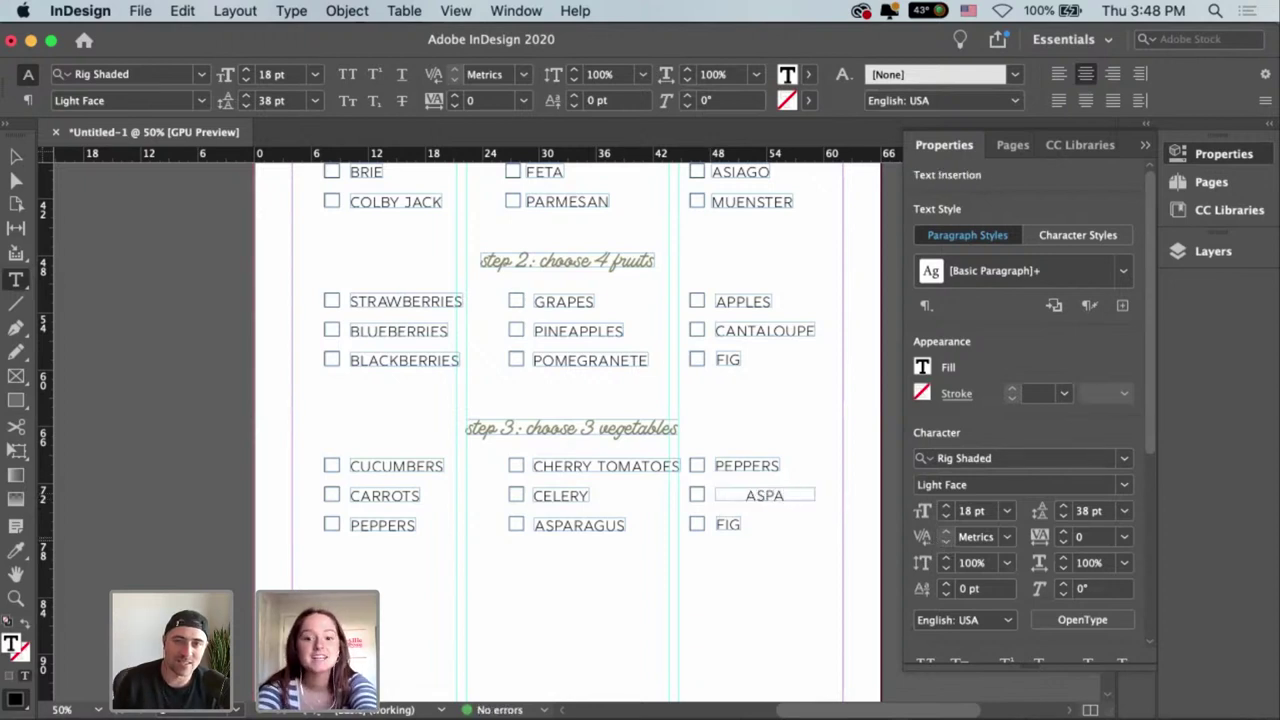
pyautogui.write('RAGUS')
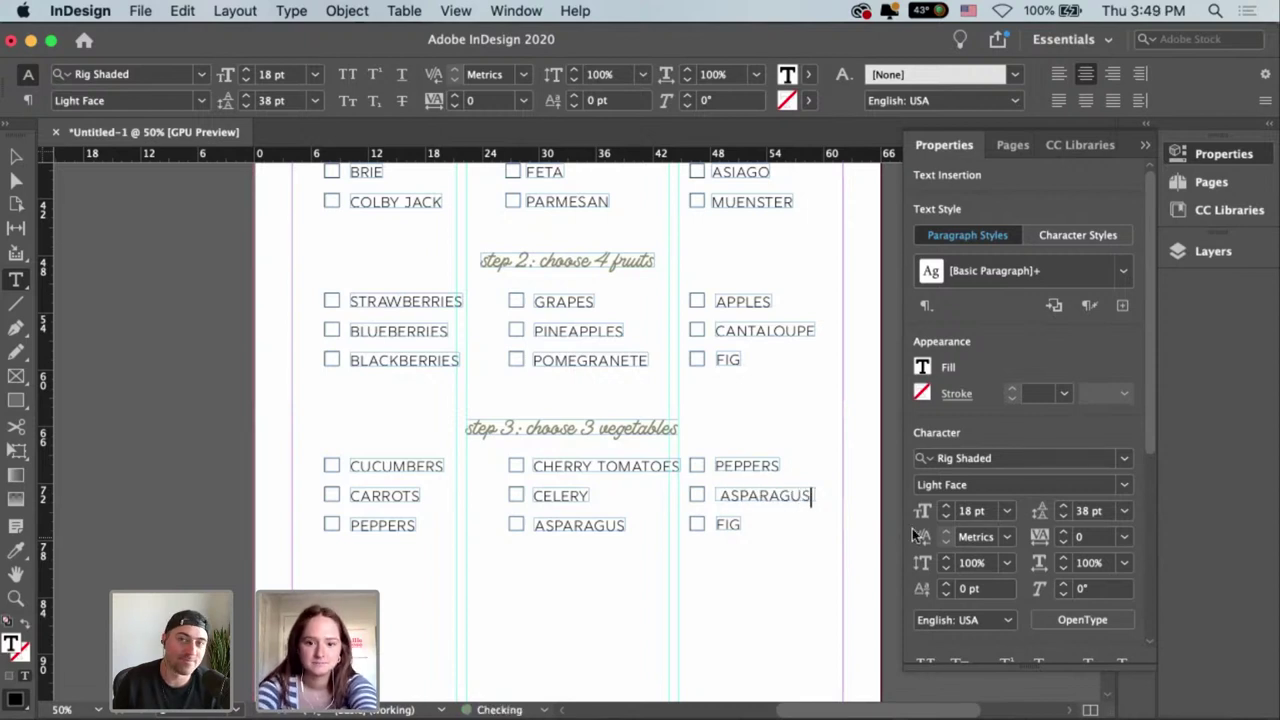
pyautogui.press('Escape')
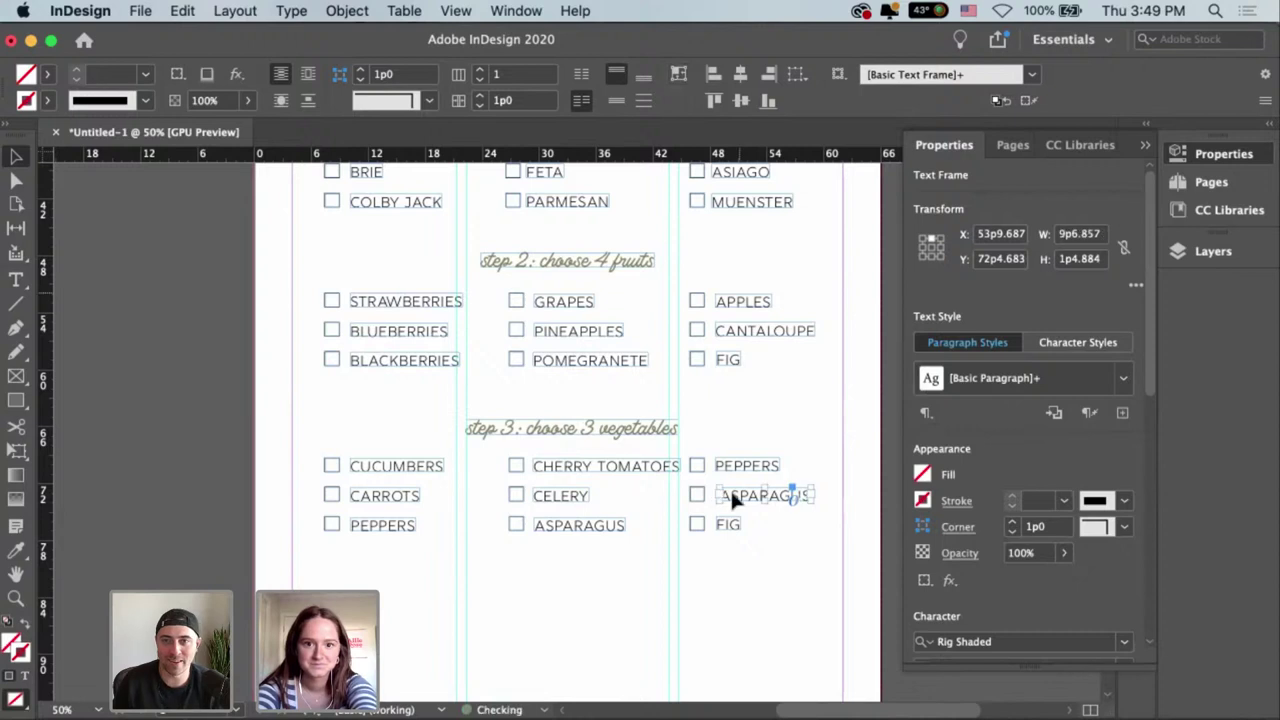
pyautogui.click(771, 515)
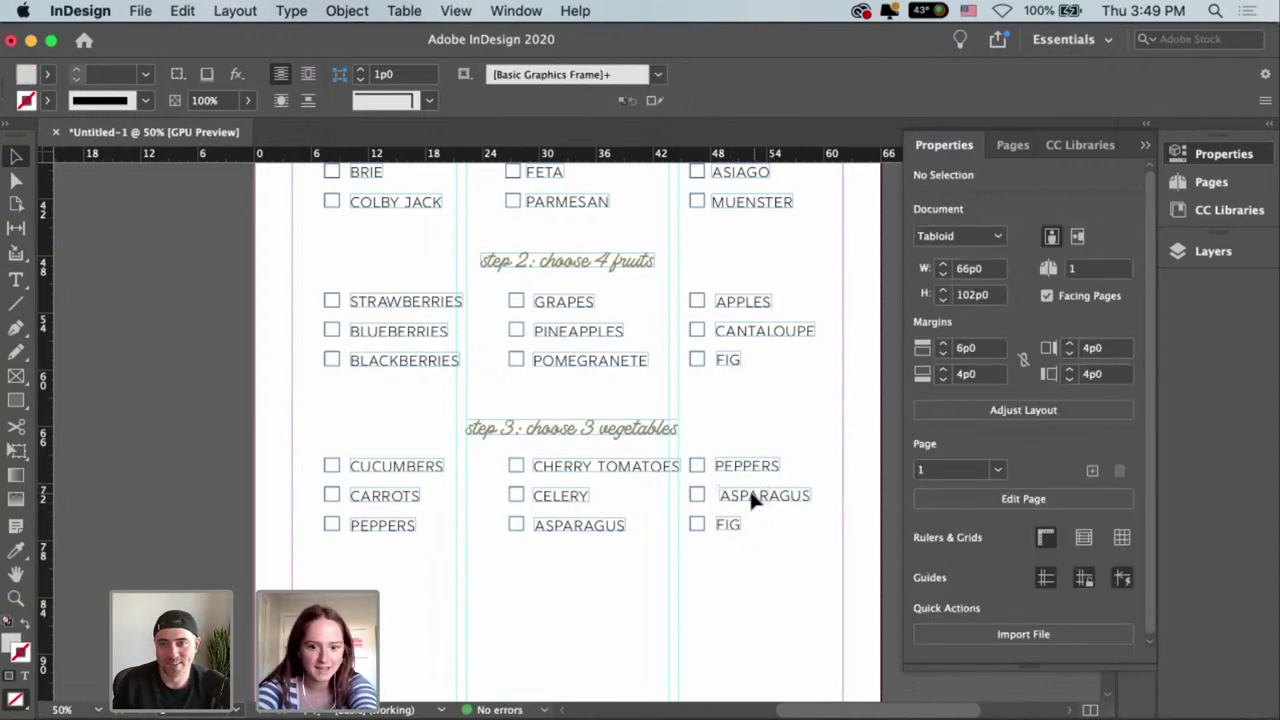
pyautogui.moveTo(749, 488); pyautogui.dragTo(746, 488)
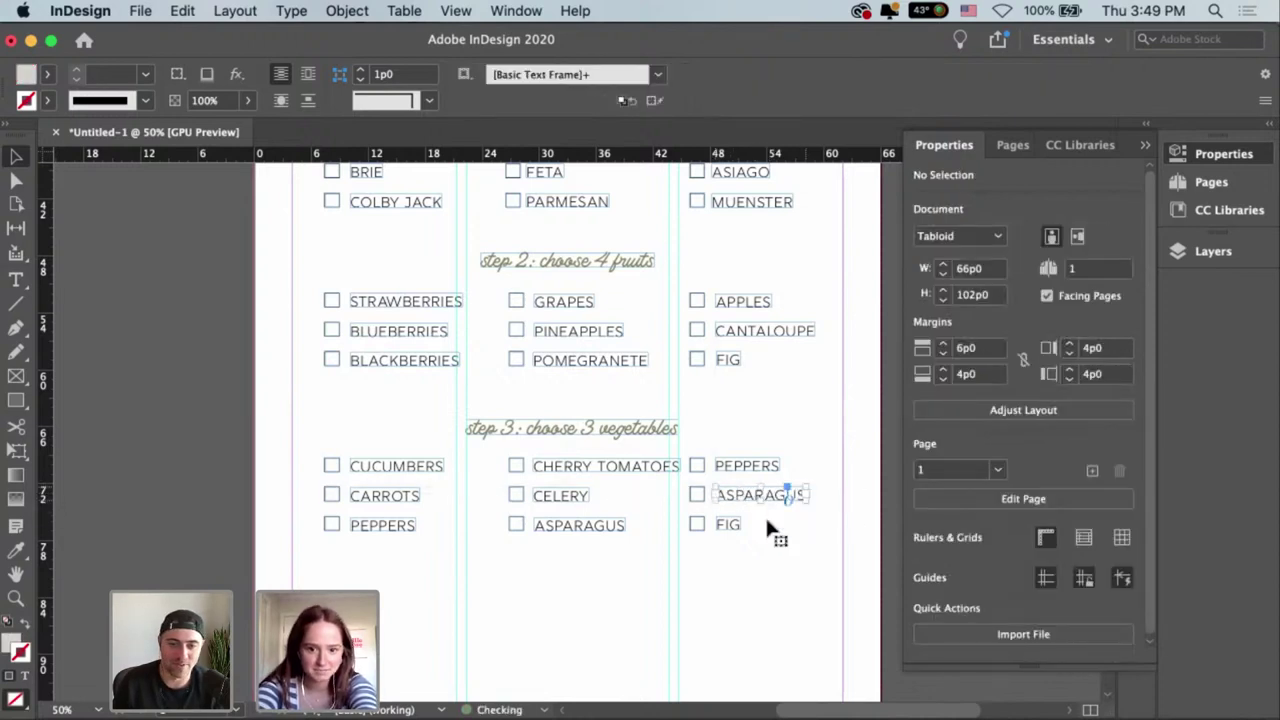
# Delete the bottom vegetable row of PEPPERS, ASPARAGUS and FIG.
pyautogui.click(578, 545)
pyautogui.moveTo(753, 548); pyautogui.dragTo(330, 522)
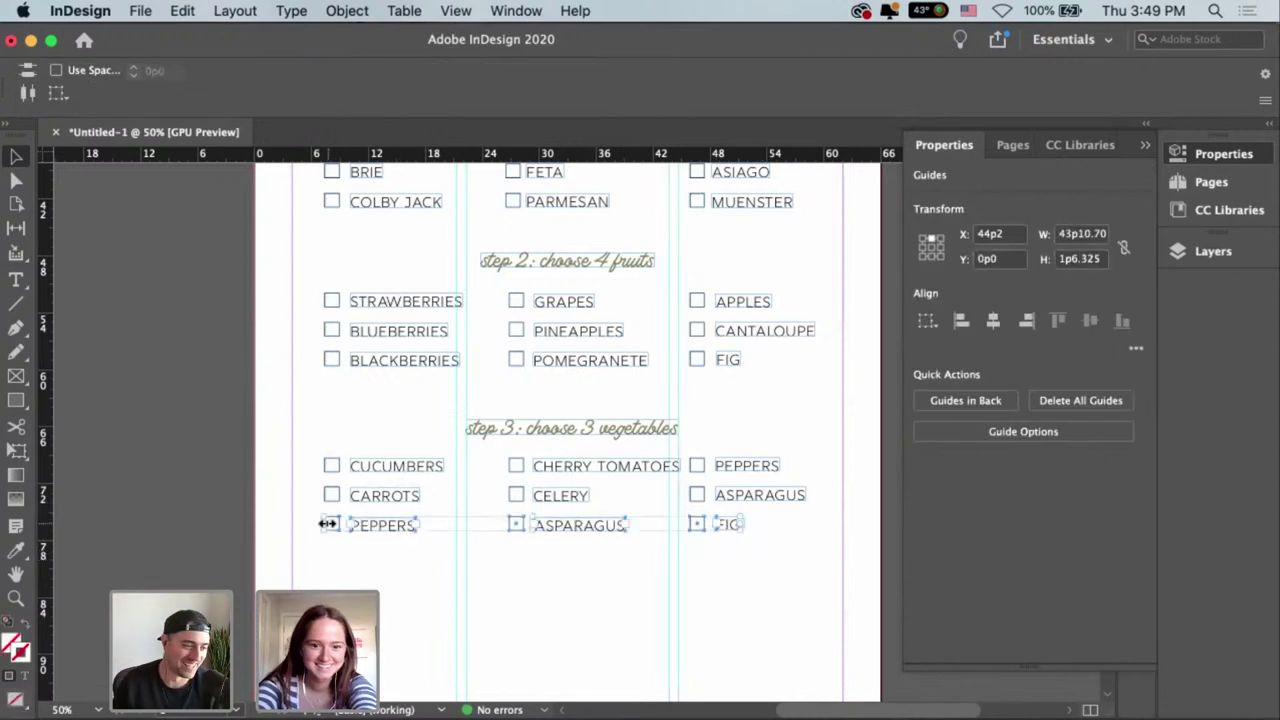
pyautogui.press('Delete')
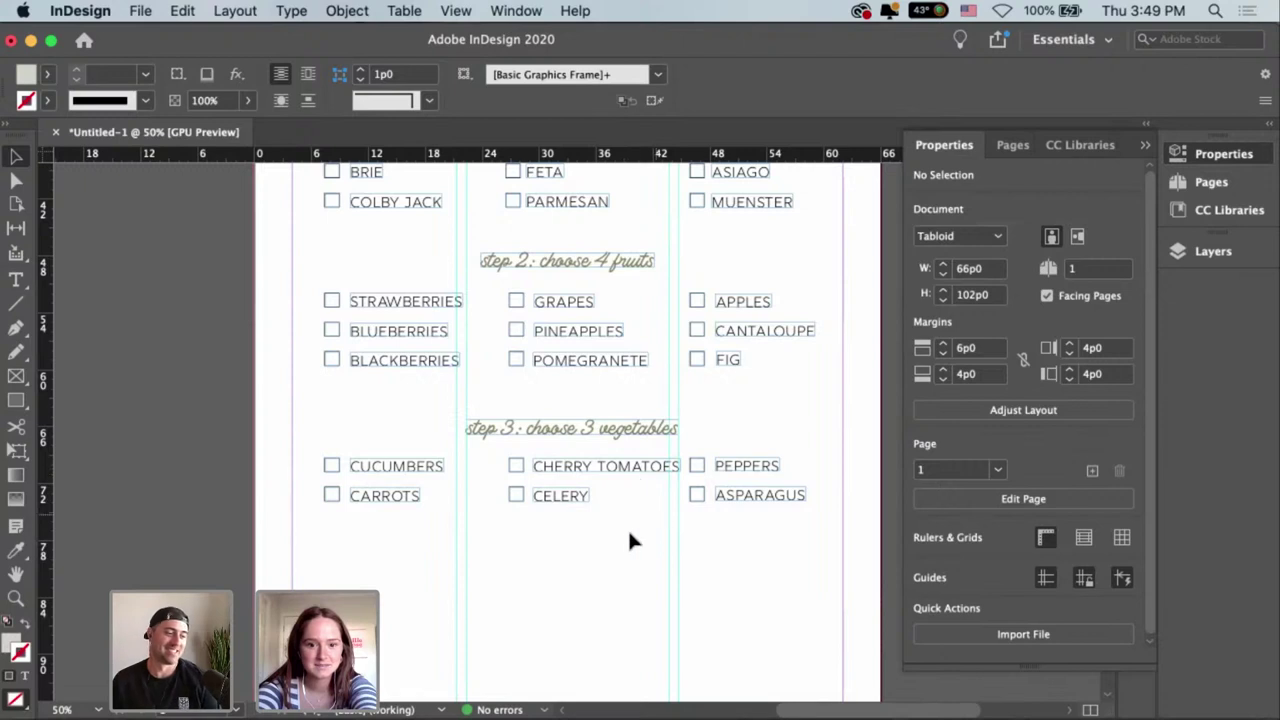
# Group CHERRY TOMATOES and CELERY and nudge the group into position.
pyautogui.moveTo(634, 530); pyautogui.dragTo(532, 478)
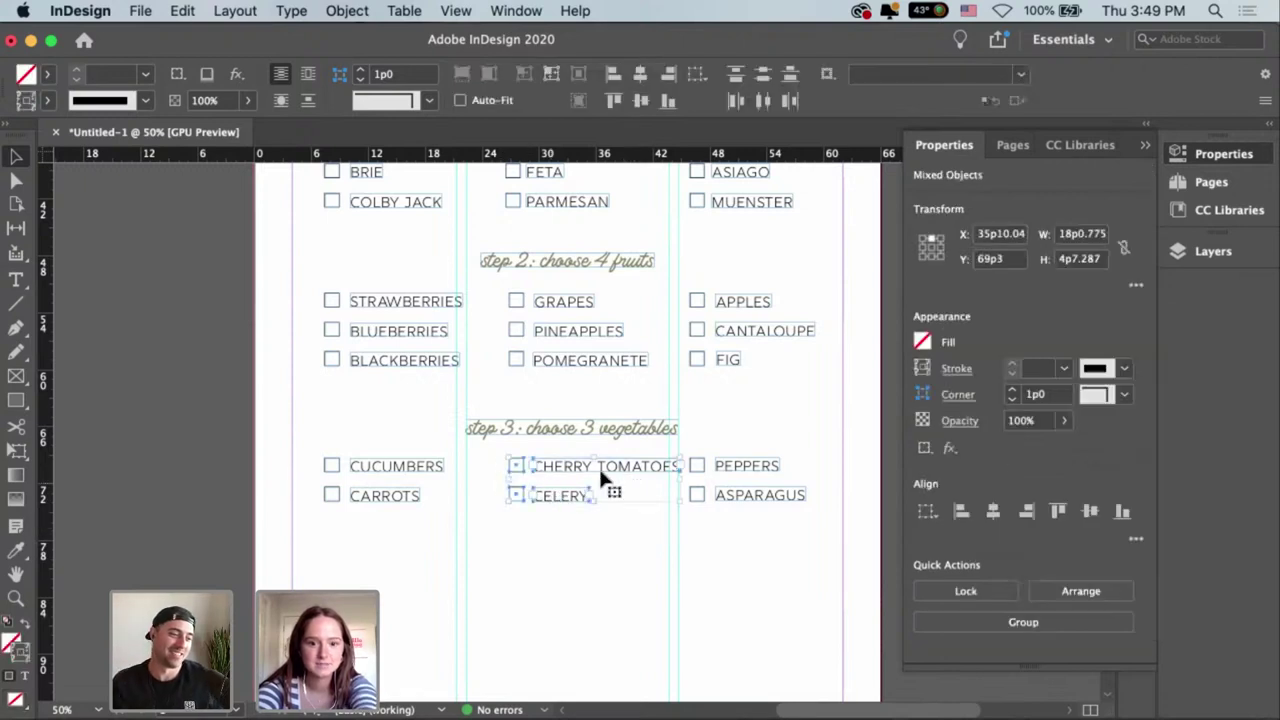
pyautogui.moveTo(621, 445); pyautogui.dragTo(639, 480)
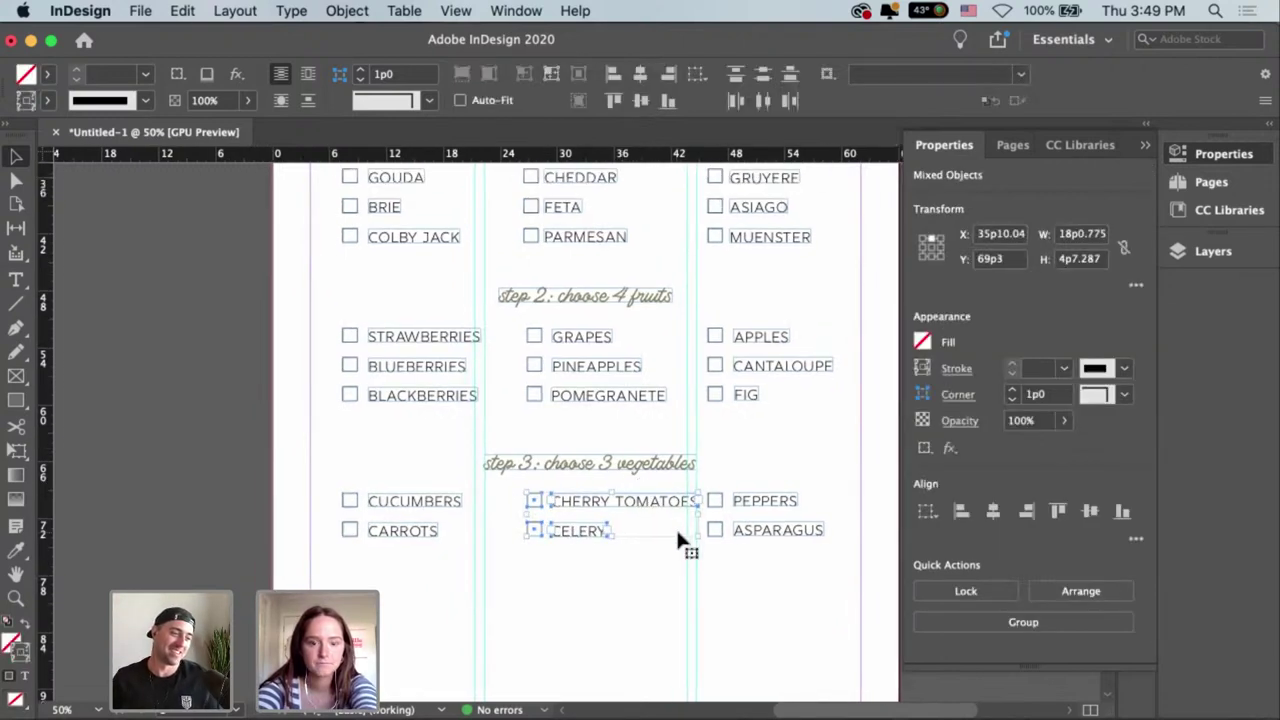
pyautogui.press('super+g')
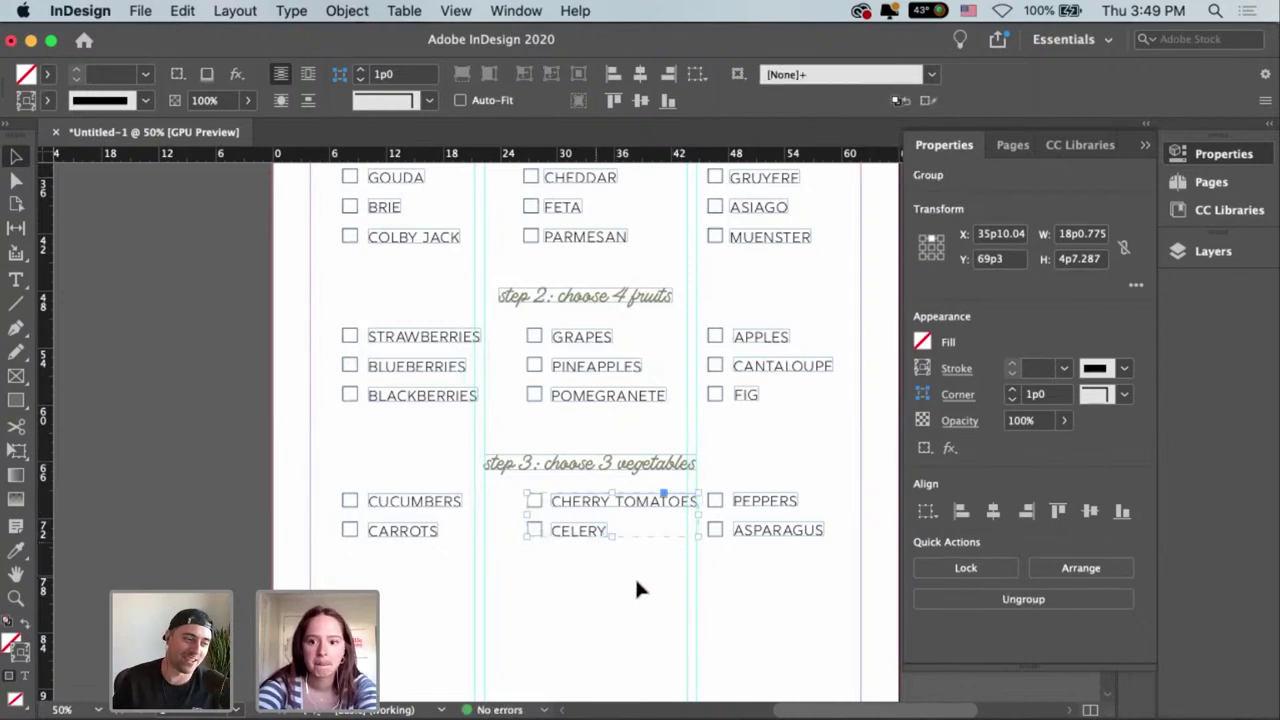
pyautogui.moveTo(568, 523)
pyautogui.mouseDown()
pyautogui.moveTo(566, 535)
pyautogui.moveTo(545, 521)
pyautogui.mouseUp()
pyautogui.click(563, 558)
# Group GRAPES, PINEAPPLES and POMEGRANETE and shift the group slightly left.
pyautogui.scroll(3, 630, 430)
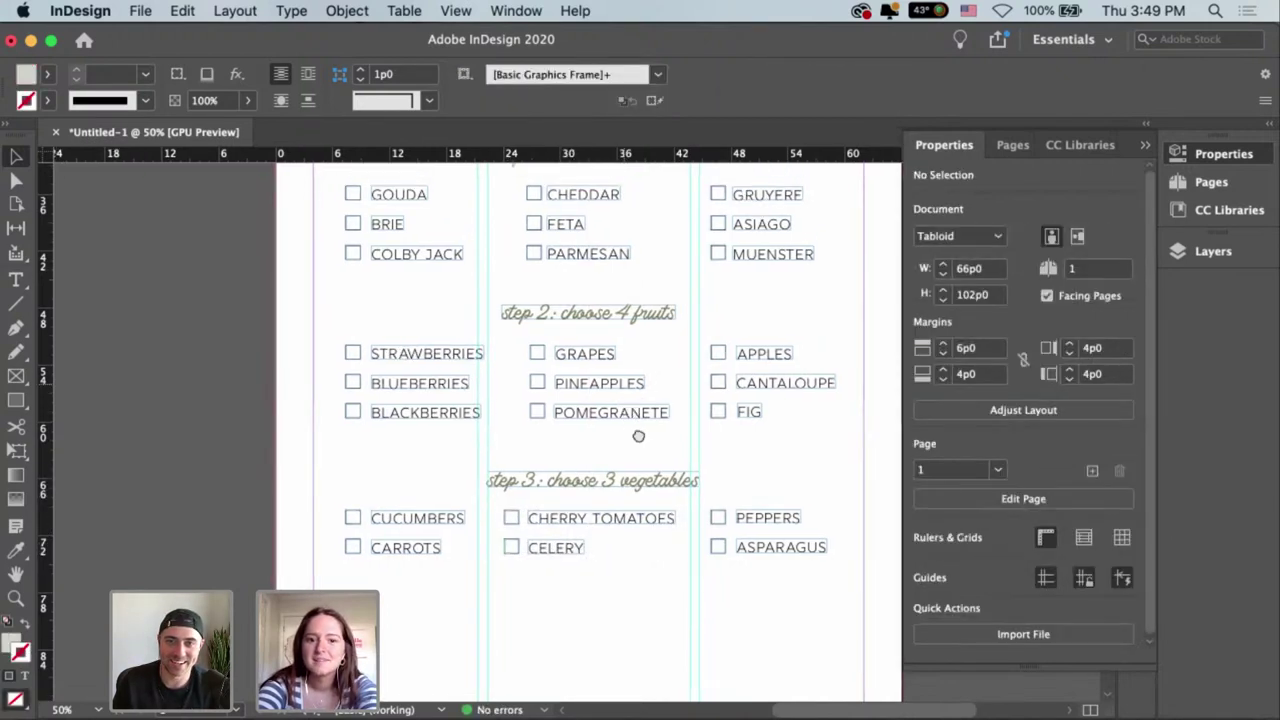
pyautogui.moveTo(660, 484); pyautogui.dragTo(538, 380)
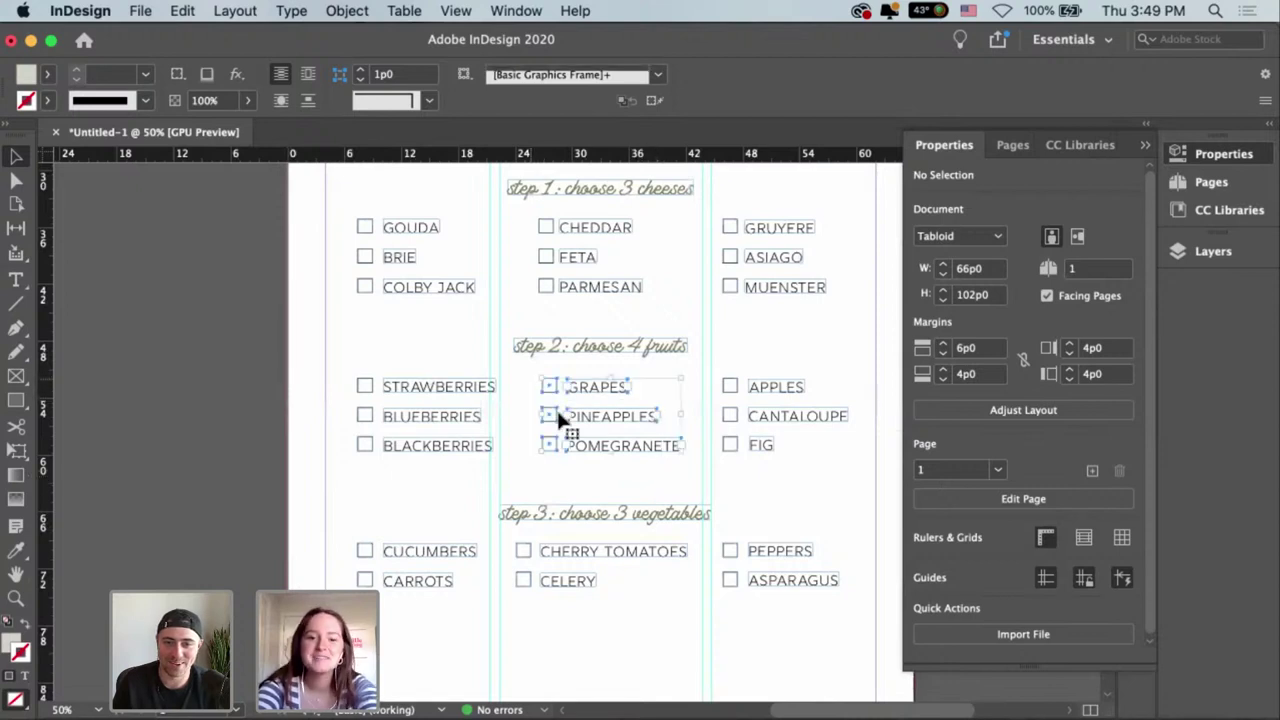
pyautogui.press('super+g')
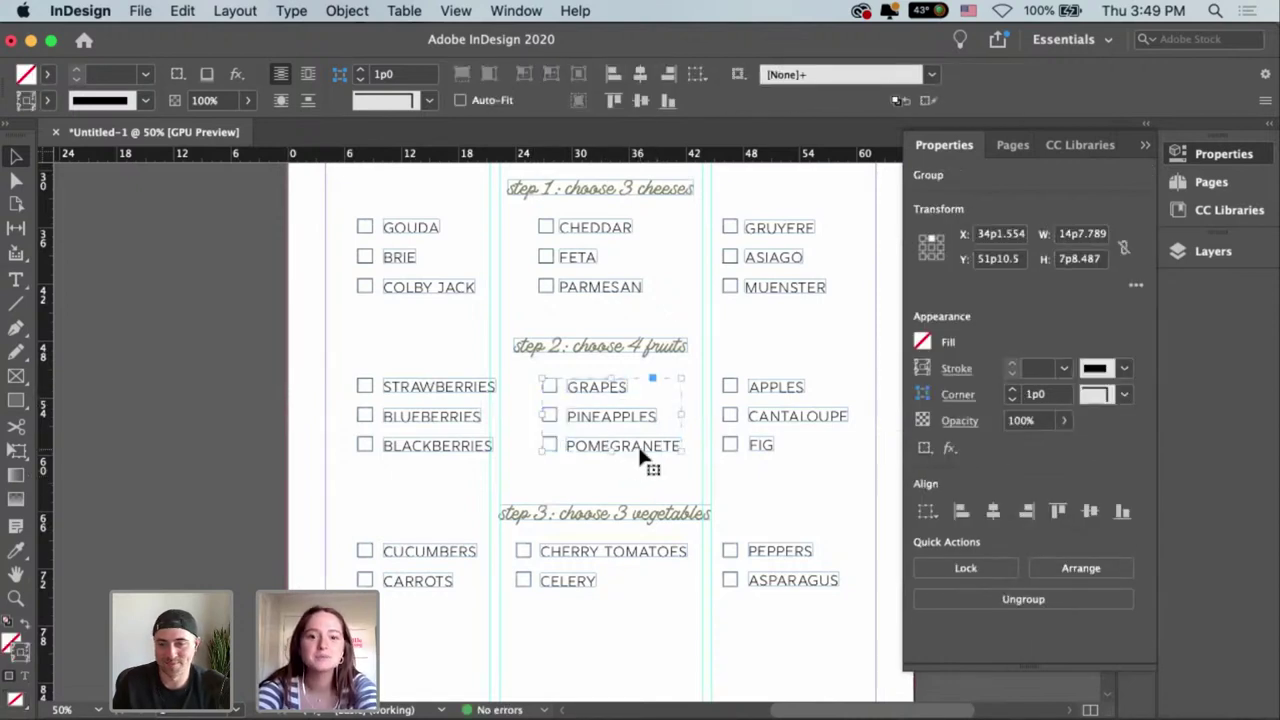
pyautogui.moveTo(643, 456); pyautogui.dragTo(637, 447)
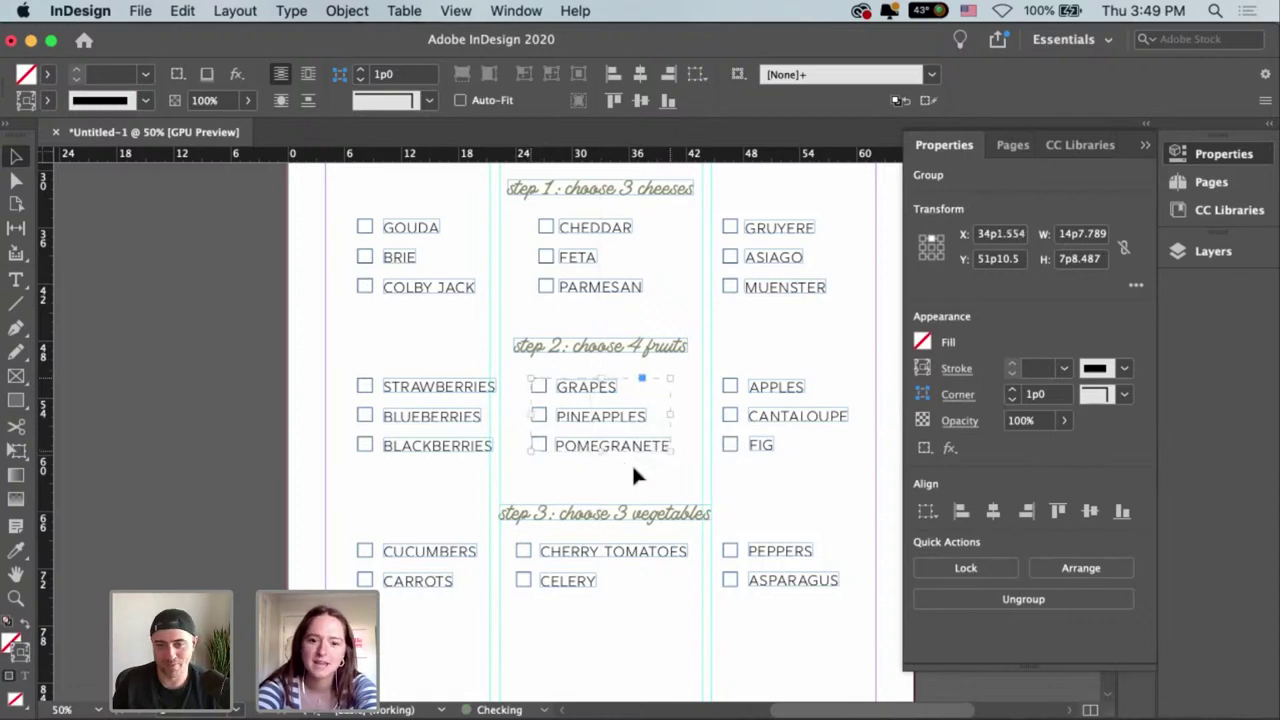
pyautogui.click(637, 476)
# Group CHEDDAR, FETA and PARMESAN and align the group with its column.
pyautogui.scroll(3, 646, 425)
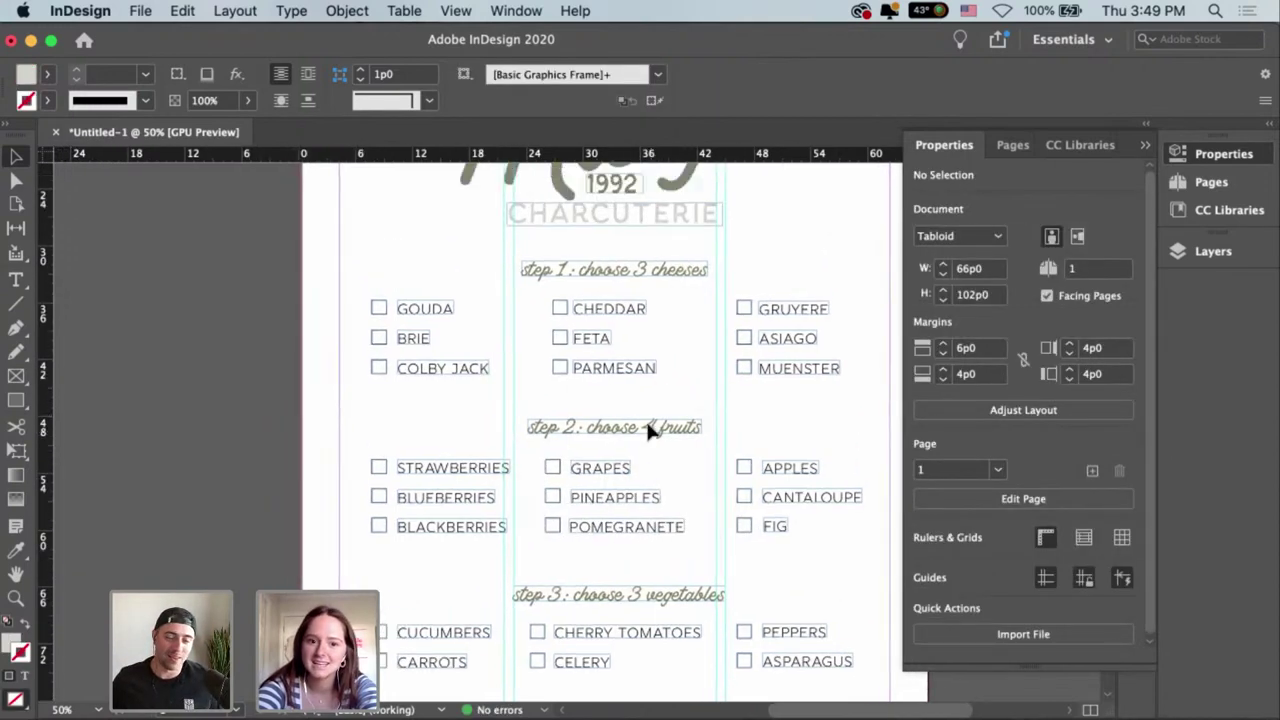
pyautogui.moveTo(644, 390); pyautogui.dragTo(560, 306)
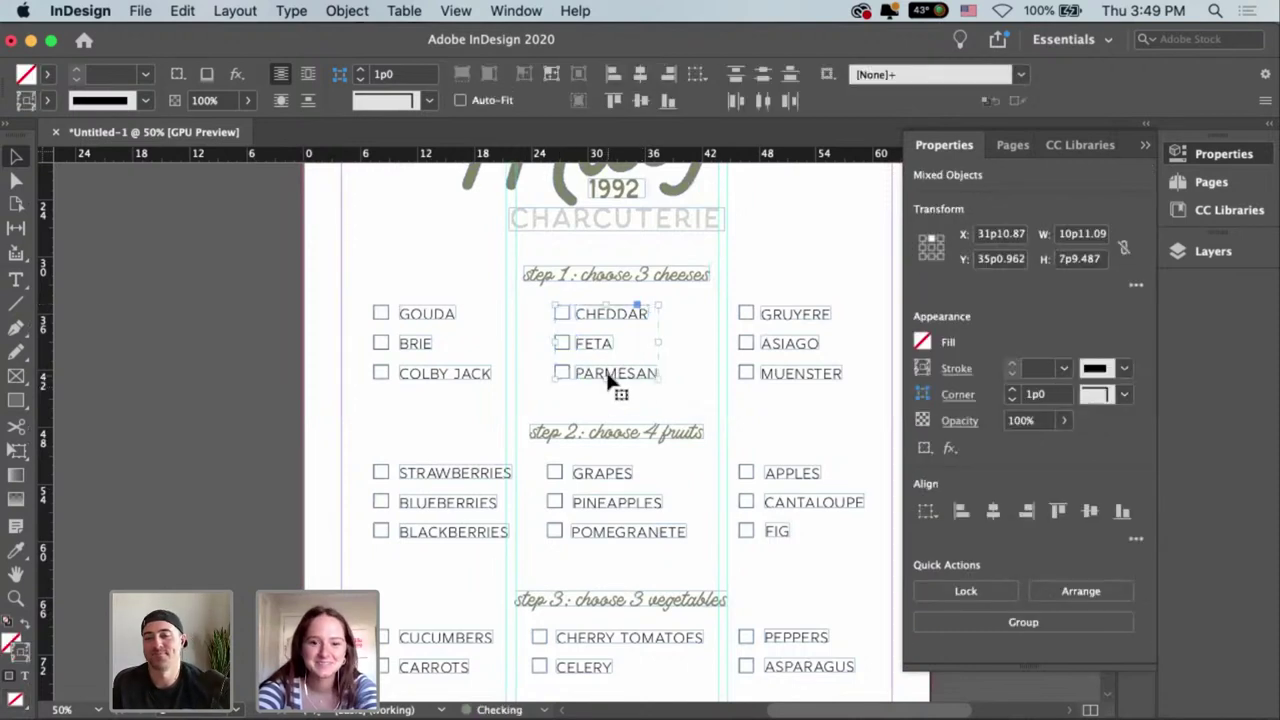
pyautogui.press('super+g')
pyautogui.moveTo(608, 378); pyautogui.dragTo(610, 381)
pyautogui.click(583, 398)
# Group STRAWBERRIES, BLUEBERRIES and BLACKBERRIES in the left column.
pyautogui.scroll(-3, 650, 450)
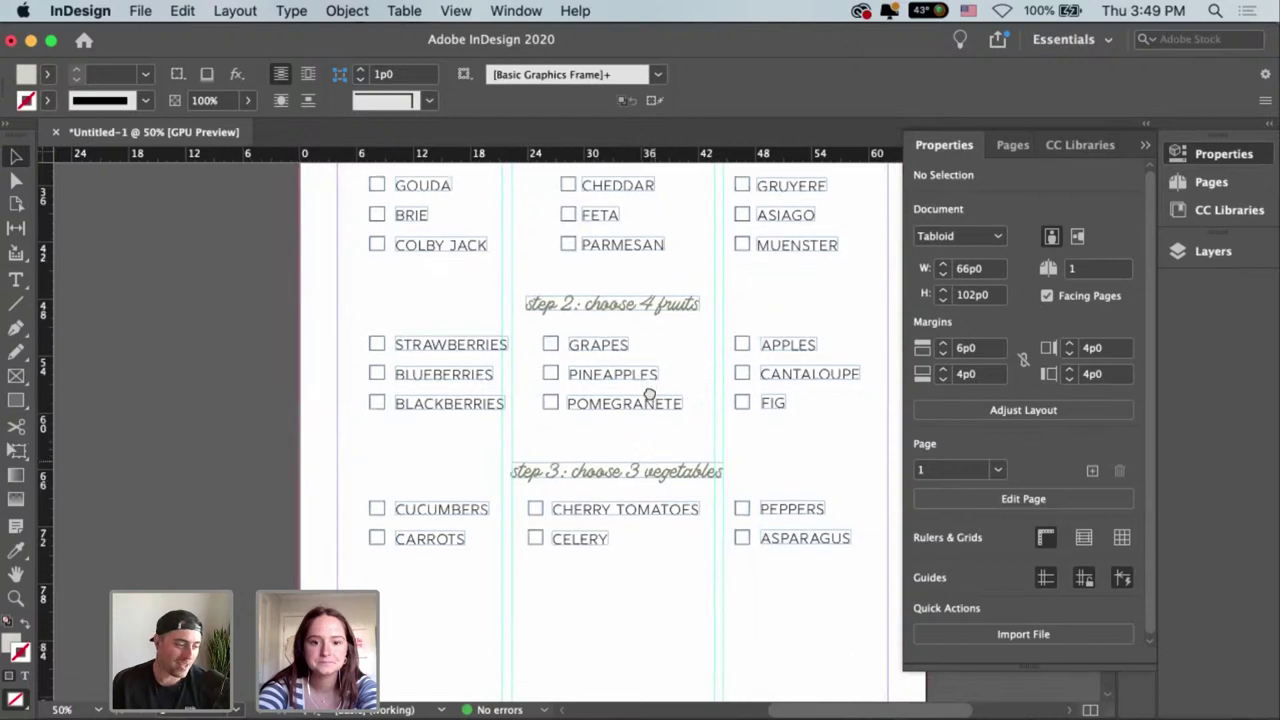
pyautogui.hscroll(-2, 650, 430)
pyautogui.moveTo(510, 461); pyautogui.dragTo(421, 290)
pyautogui.press('super+g')
pyautogui.click(456, 295)
pyautogui.scroll(5, 486, 424)
pyautogui.hscroll(-1, 486, 424)
pyautogui.moveTo(462, 412); pyautogui.dragTo(423, 294)
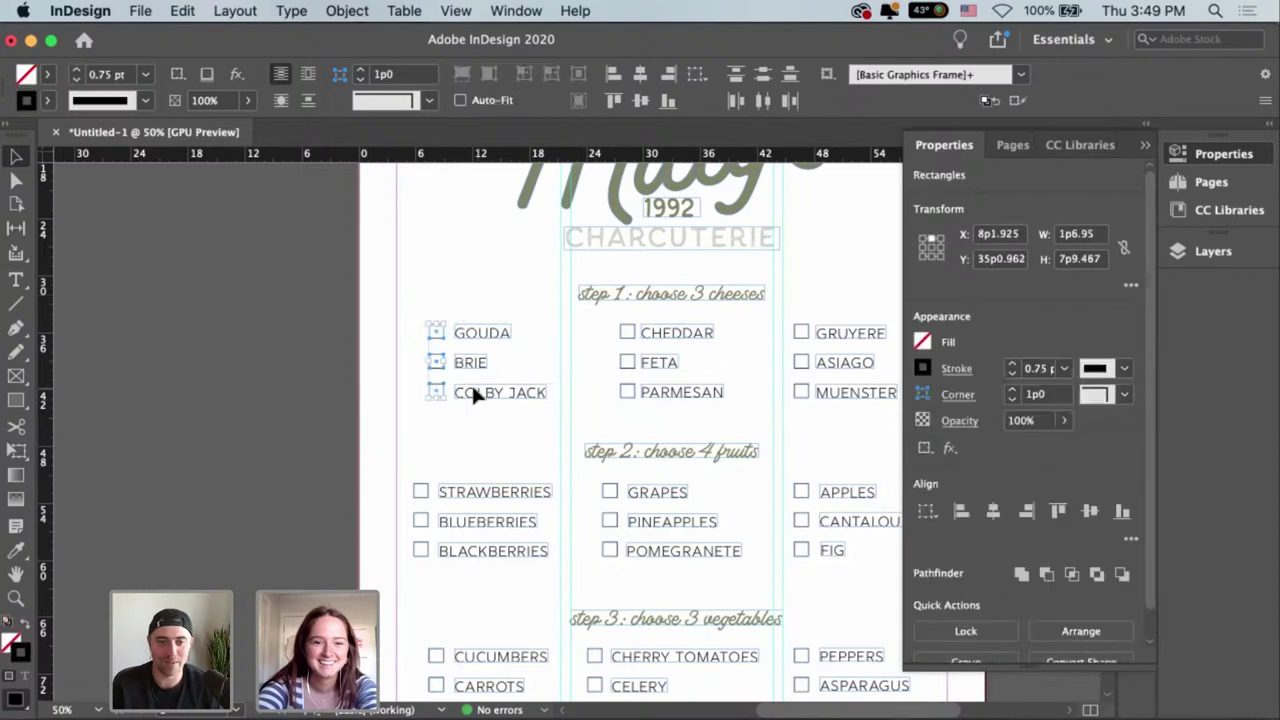
# Move the GOUDA, BRIE and COLBY JACK cheese items slightly left.
pyautogui.click(473, 389)
pyautogui.click(491, 431)
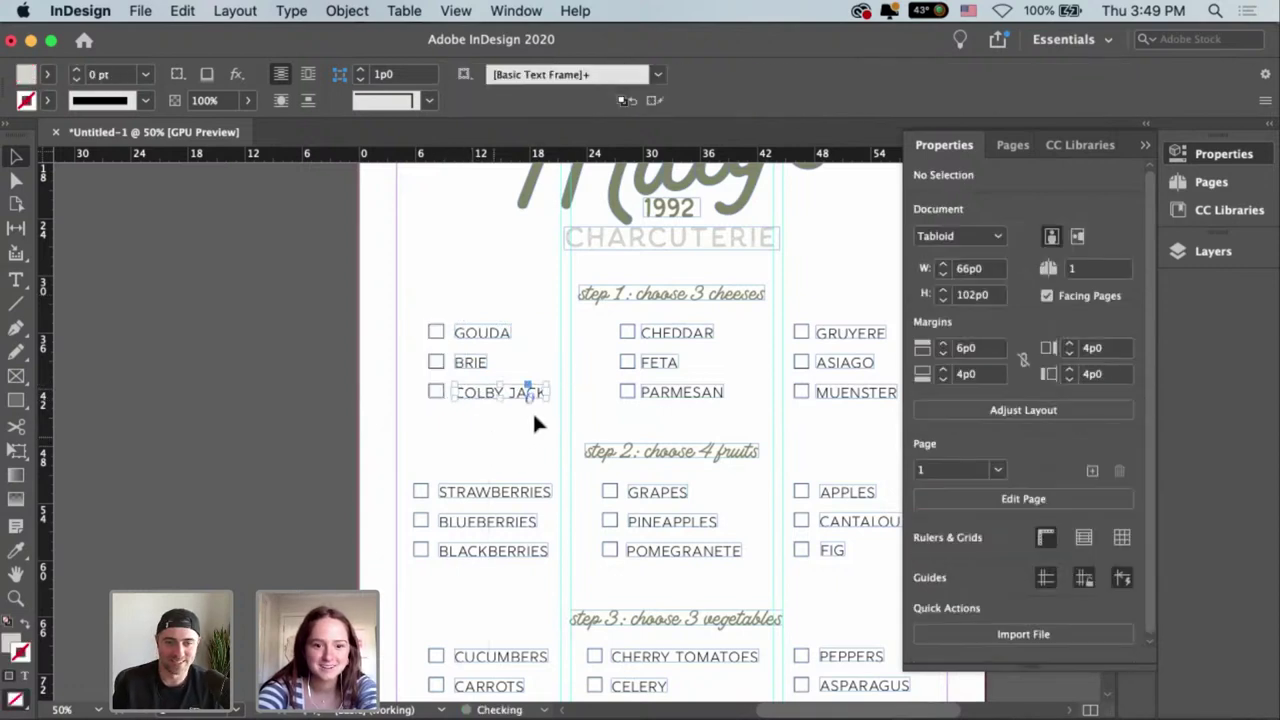
pyautogui.click(514, 405)
pyautogui.moveTo(475, 385); pyautogui.dragTo(468, 396)
pyautogui.click(510, 439)
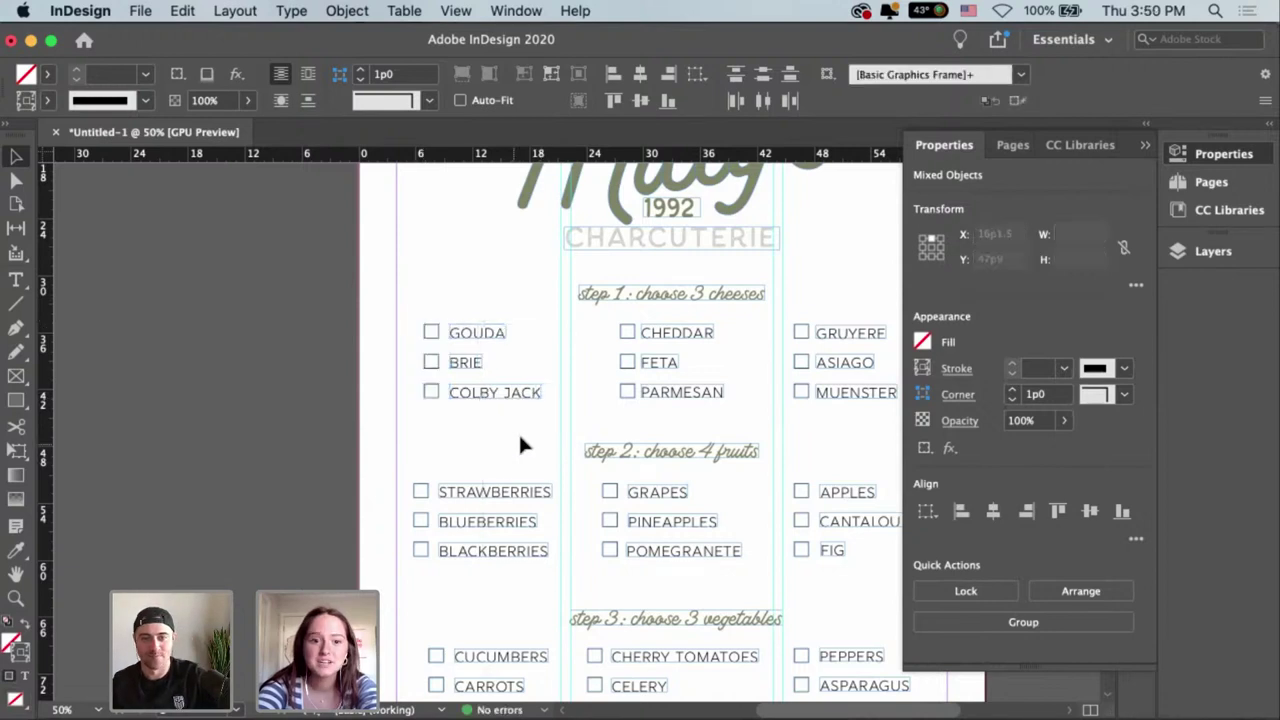
# Shift the GRUYERE, ASIAGO and MUENSTER cheese items slightly right.
pyautogui.moveTo(521, 431); pyautogui.dragTo(500, 334)
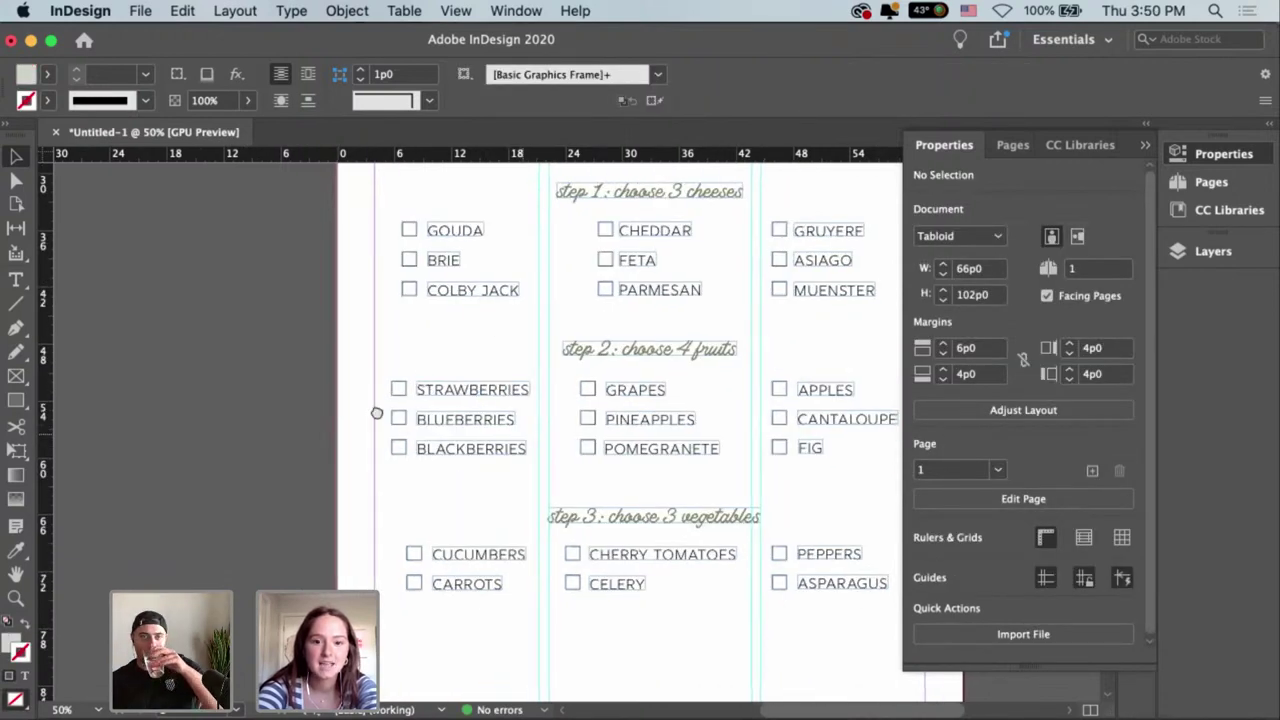
pyautogui.scroll(2, 638, 264)
pyautogui.hscroll(3, 638, 264)
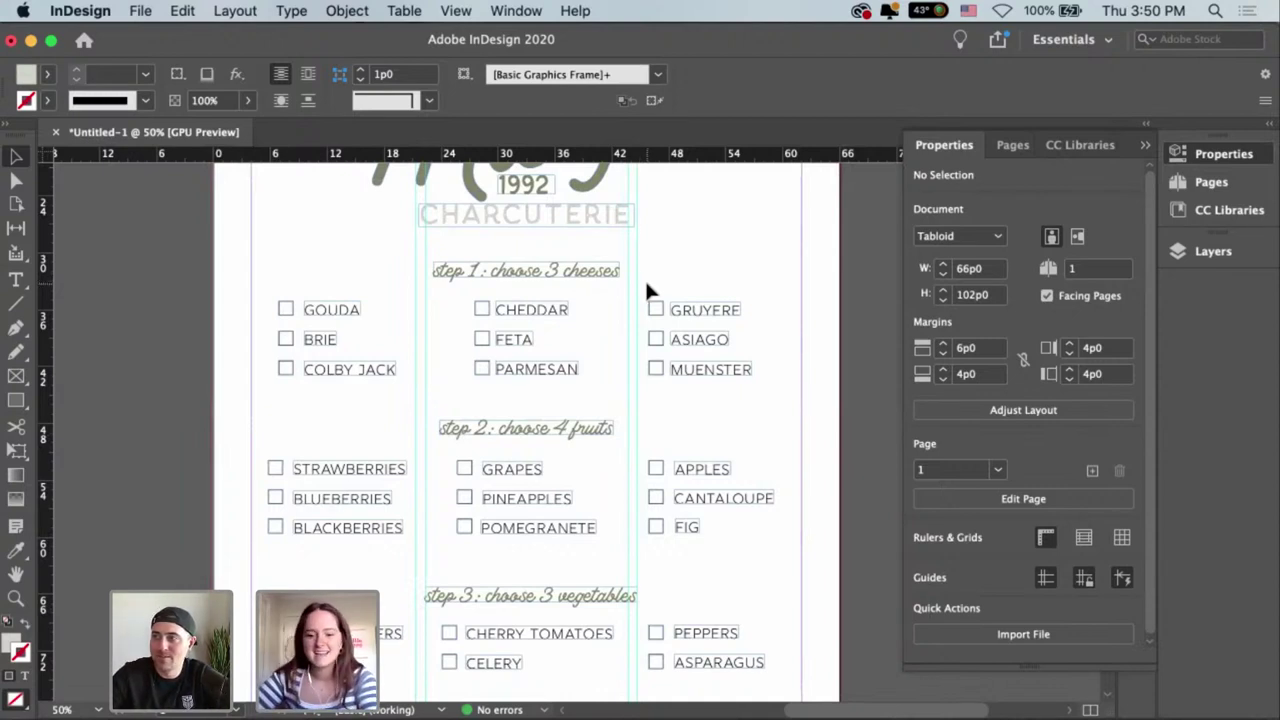
pyautogui.moveTo(644, 279); pyautogui.dragTo(766, 444)
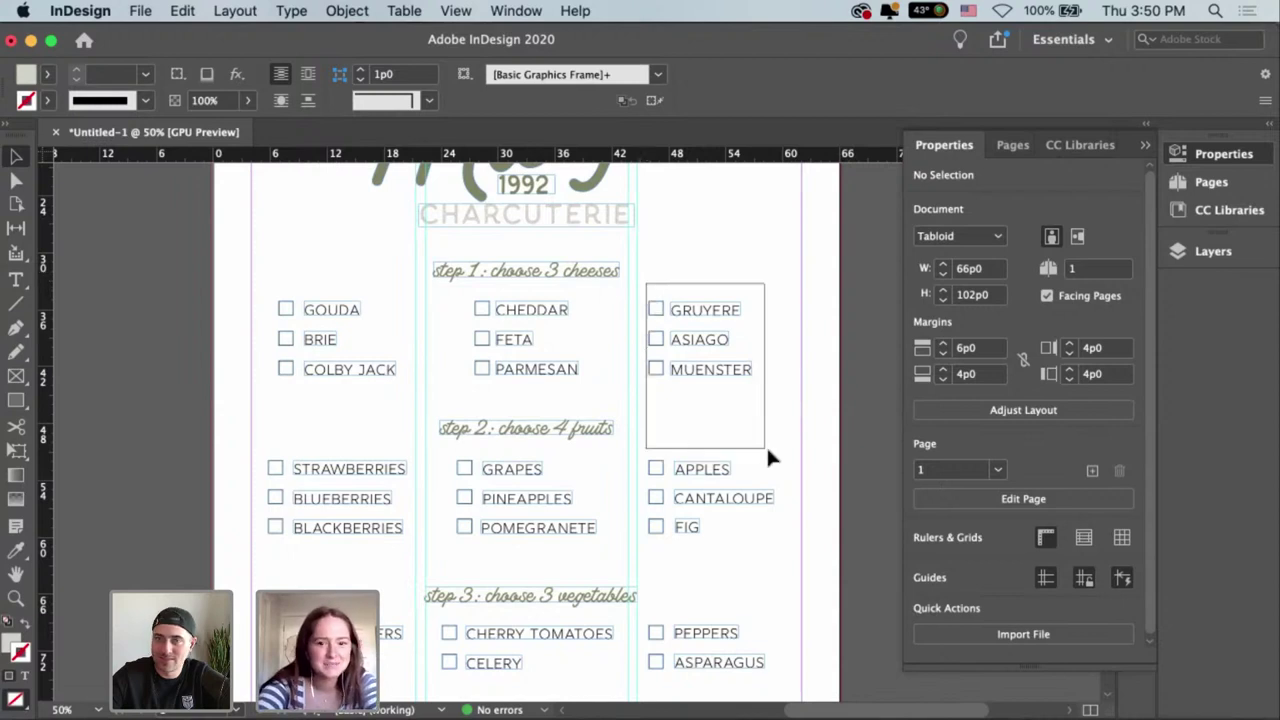
pyautogui.moveTo(730, 375); pyautogui.dragTo(790, 478)
pyautogui.click(743, 406)
# Nudge the APPLES, CANTALOUPE and FIG fruit items right.
pyautogui.scroll(-3, 743, 406)
pyautogui.hscroll(-2, 720, 380)
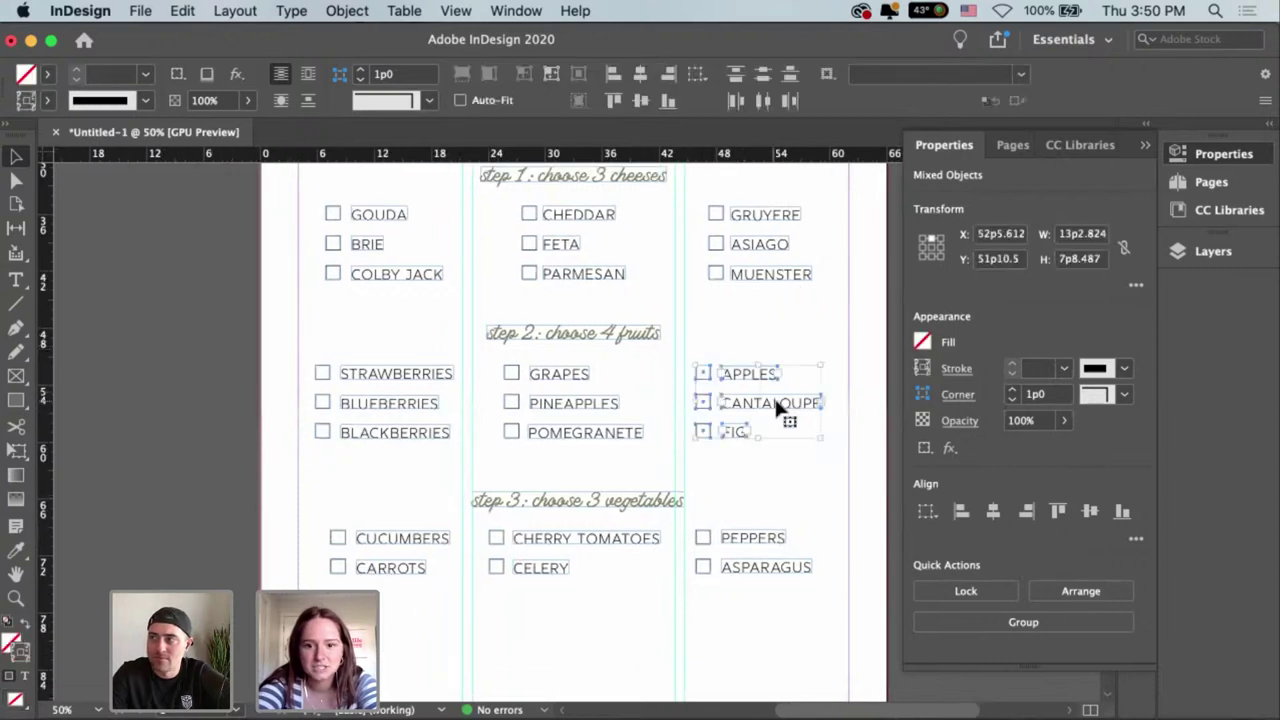
pyautogui.press('Right')
pyautogui.press('Right')
pyautogui.press('Right')
pyautogui.press('Right')
pyautogui.press('Right')
pyautogui.press('Right')
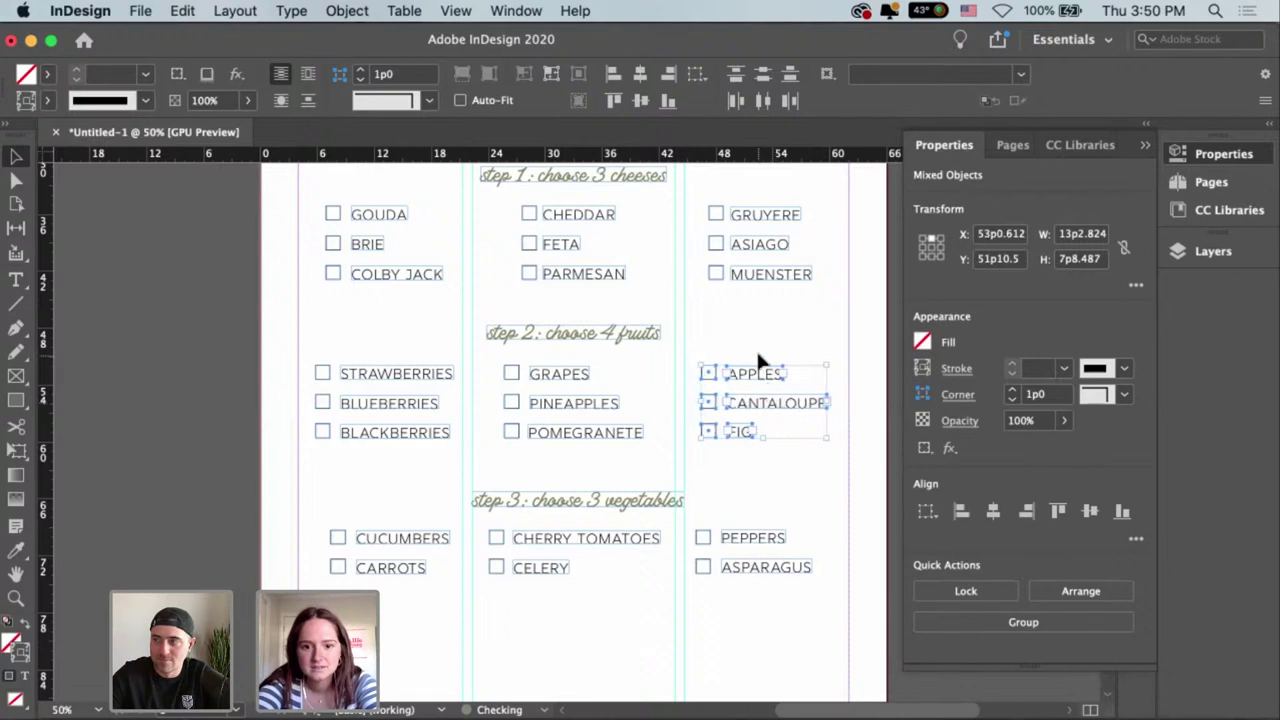
pyautogui.click(803, 339)
# Nudge the CUCUMBERS and CARROTS vegetable items slightly left.
pyautogui.hscroll(-3, 803, 339)
pyautogui.scroll(-1, 803, 339)
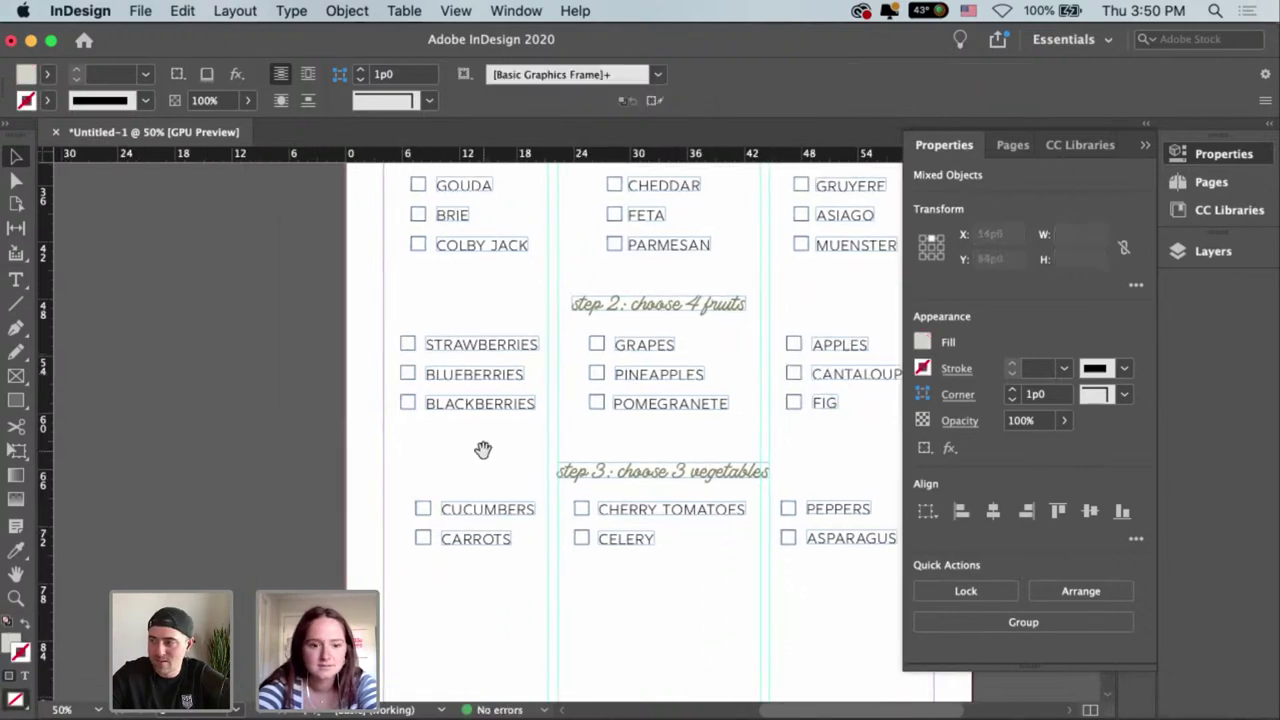
pyautogui.scroll(-2, 455, 404)
pyautogui.hscroll(1, 455, 404)
pyautogui.moveTo(380, 420); pyautogui.dragTo(472, 530)
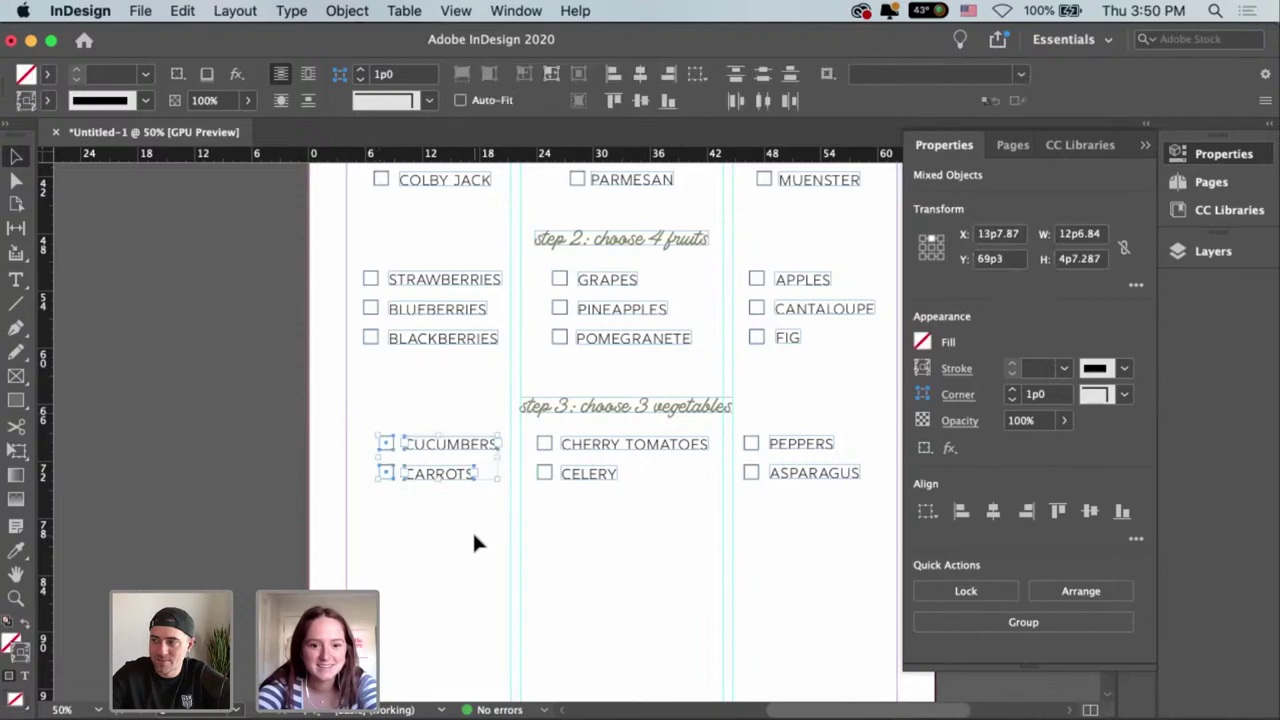
pyautogui.press('Left')
pyautogui.press('Left')
pyautogui.press('Left')
pyautogui.press('Left')
pyautogui.press('Left')
pyautogui.press('Left')
pyautogui.press('Left')
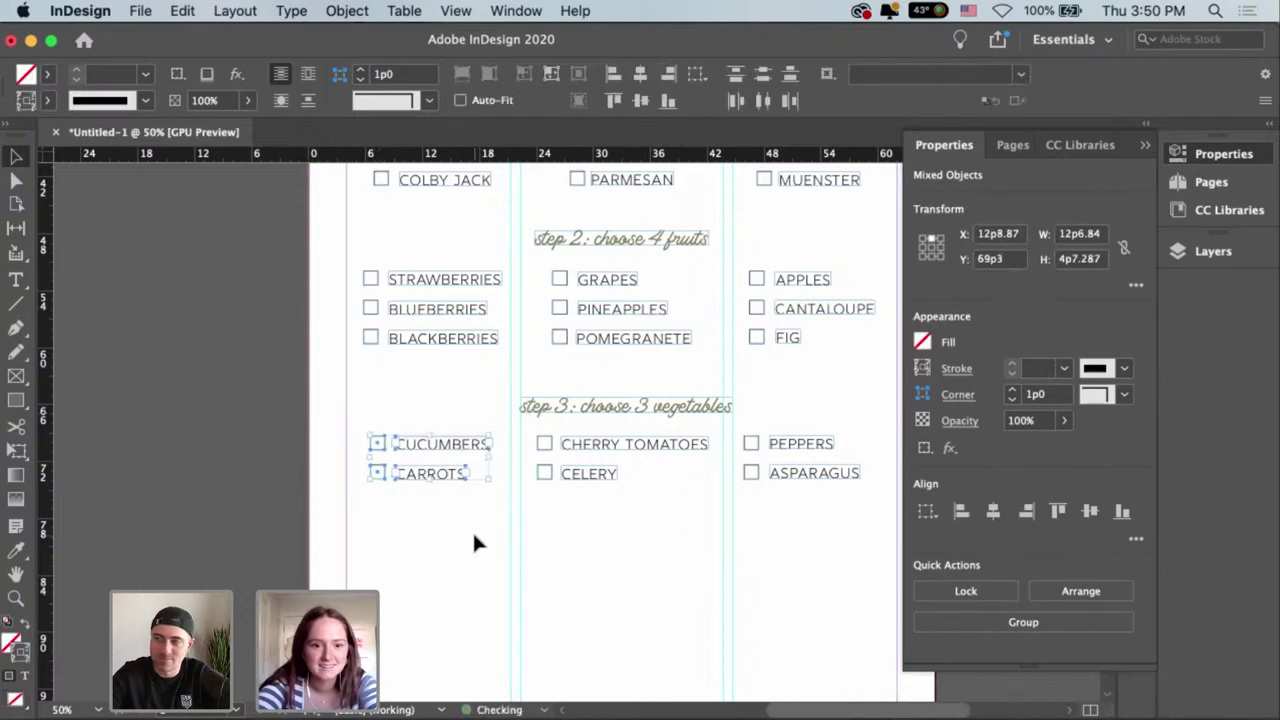
pyautogui.hscroll(3, 582, 551)
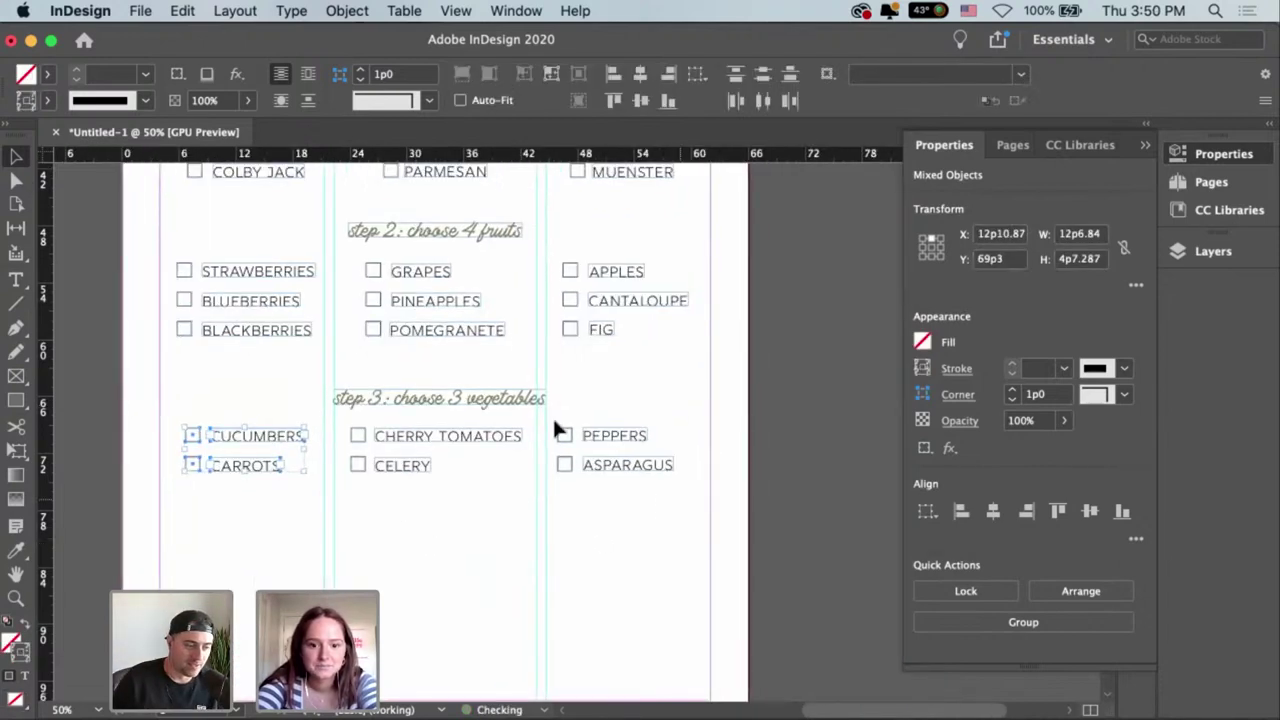
# Check the PEPPERS and ASPARAGUS items, then select the whole step 3 heading and items.
pyautogui.moveTo(553, 421); pyautogui.dragTo(682, 505)
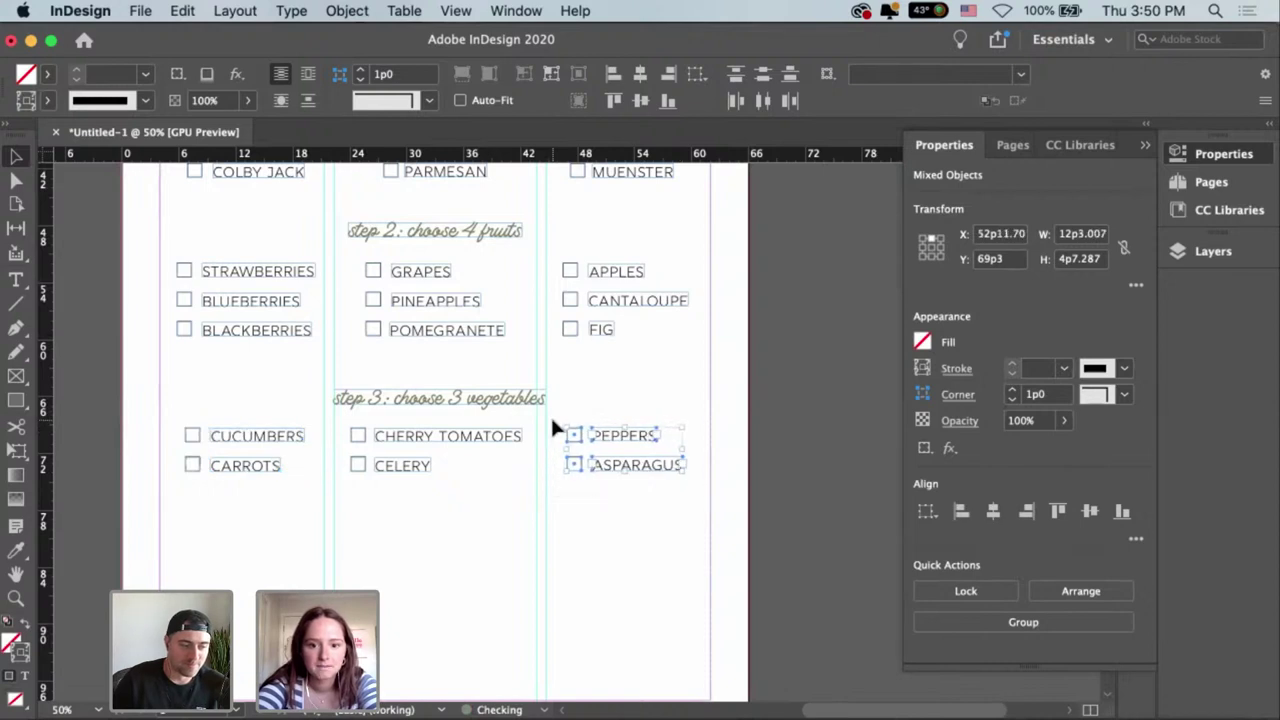
pyautogui.click(582, 396)
pyautogui.scroll(-2, 600, 380)
pyautogui.hscroll(-2, 600, 380)
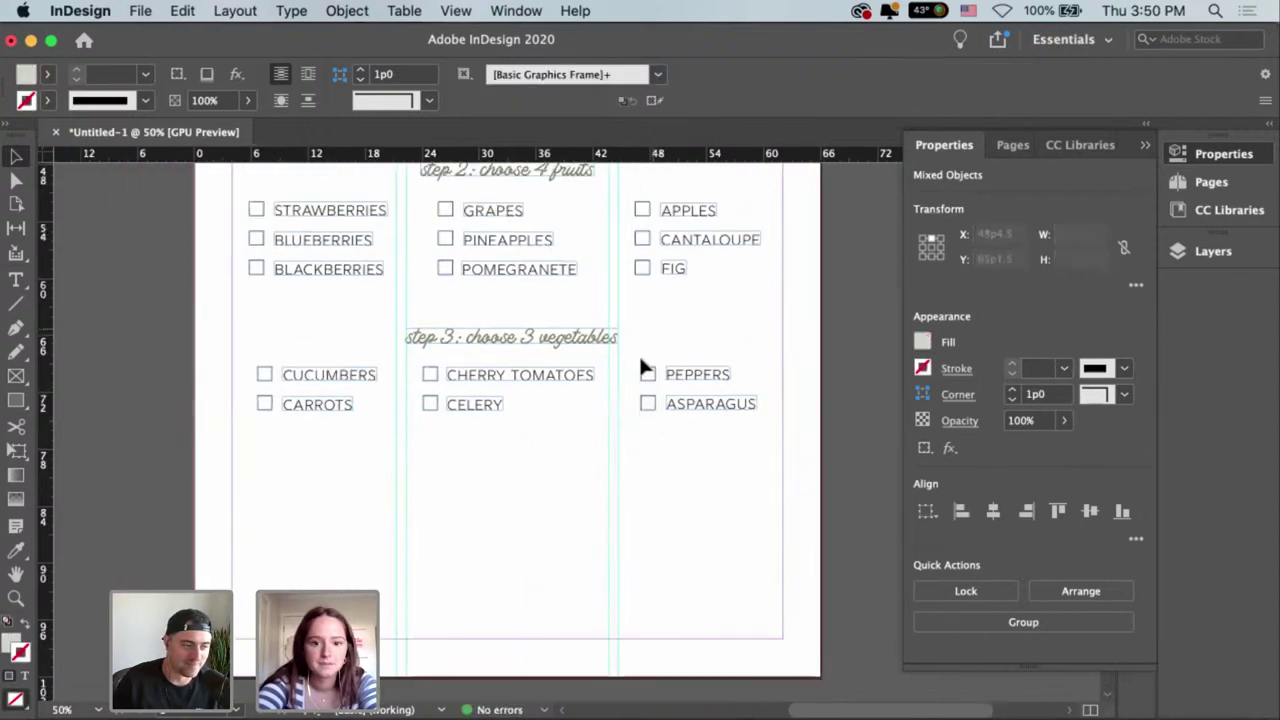
pyautogui.moveTo(698, 437); pyautogui.dragTo(257, 345)
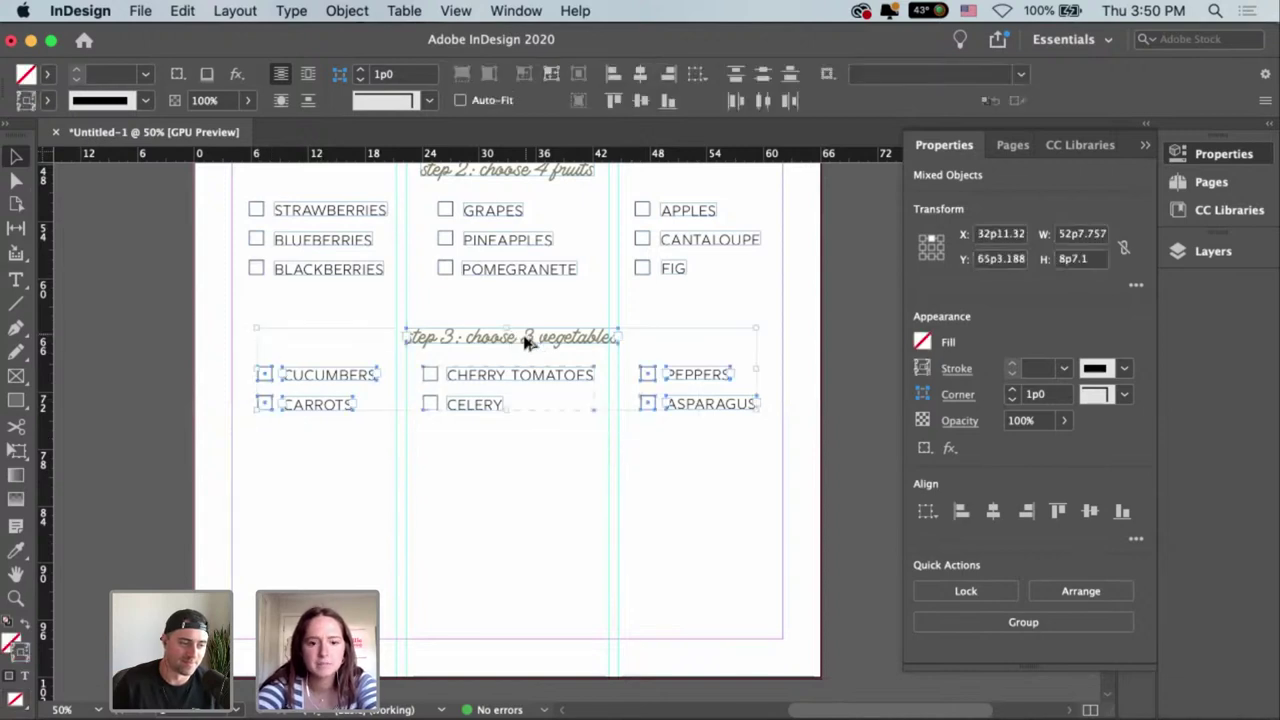
# Duplicate the step 3 heading and six vegetable items, nudging the copy just below.
pyautogui.moveTo(527, 341); pyautogui.dragTo(534, 454)
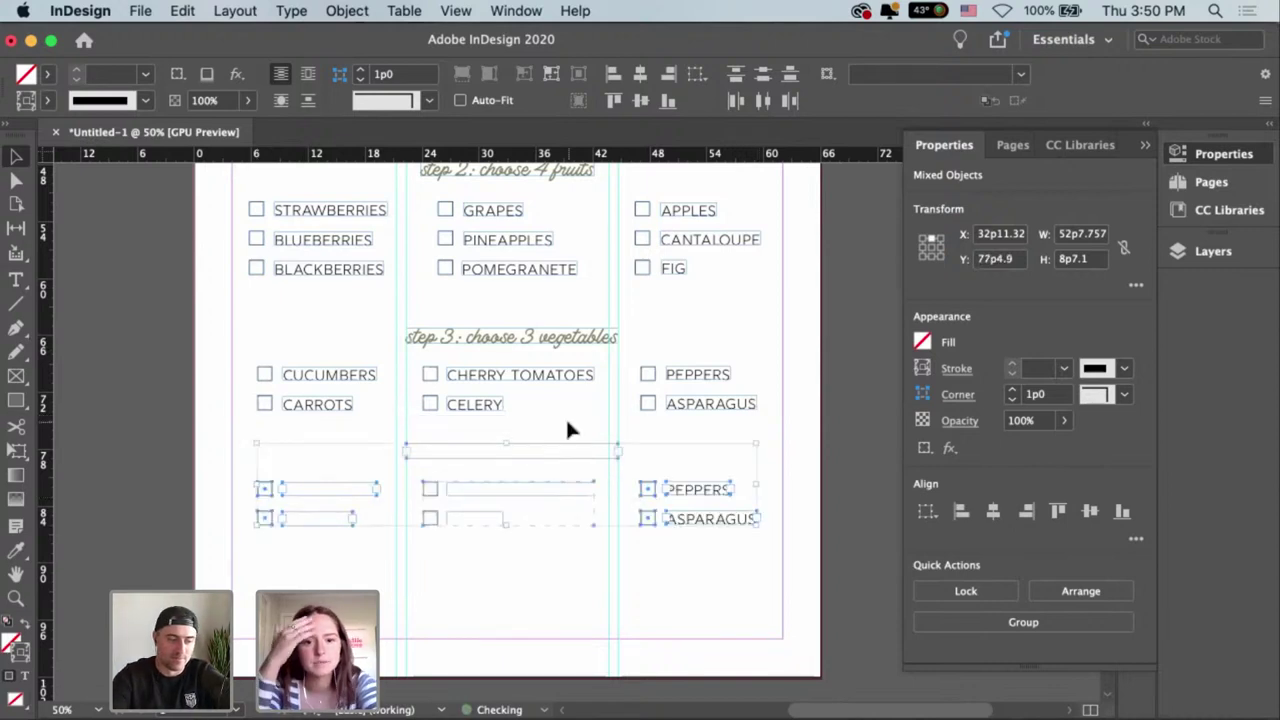
pyautogui.press('super+minus')
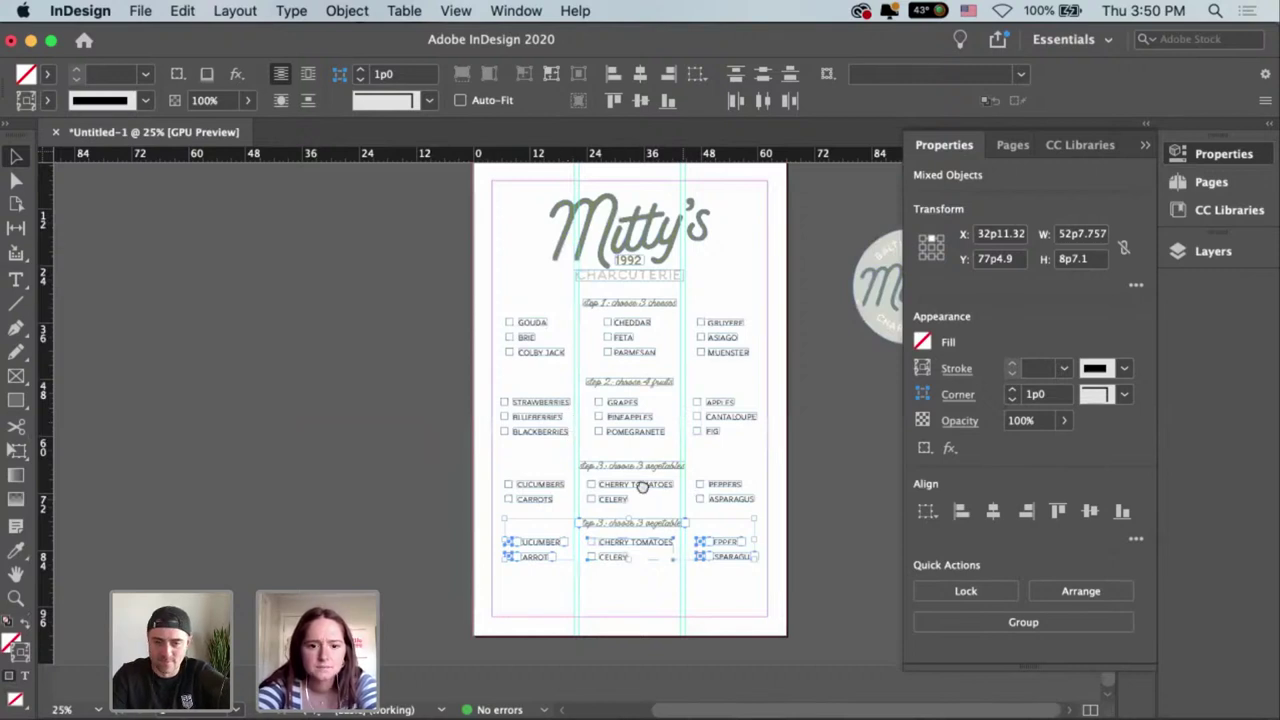
pyautogui.press('super+equal')
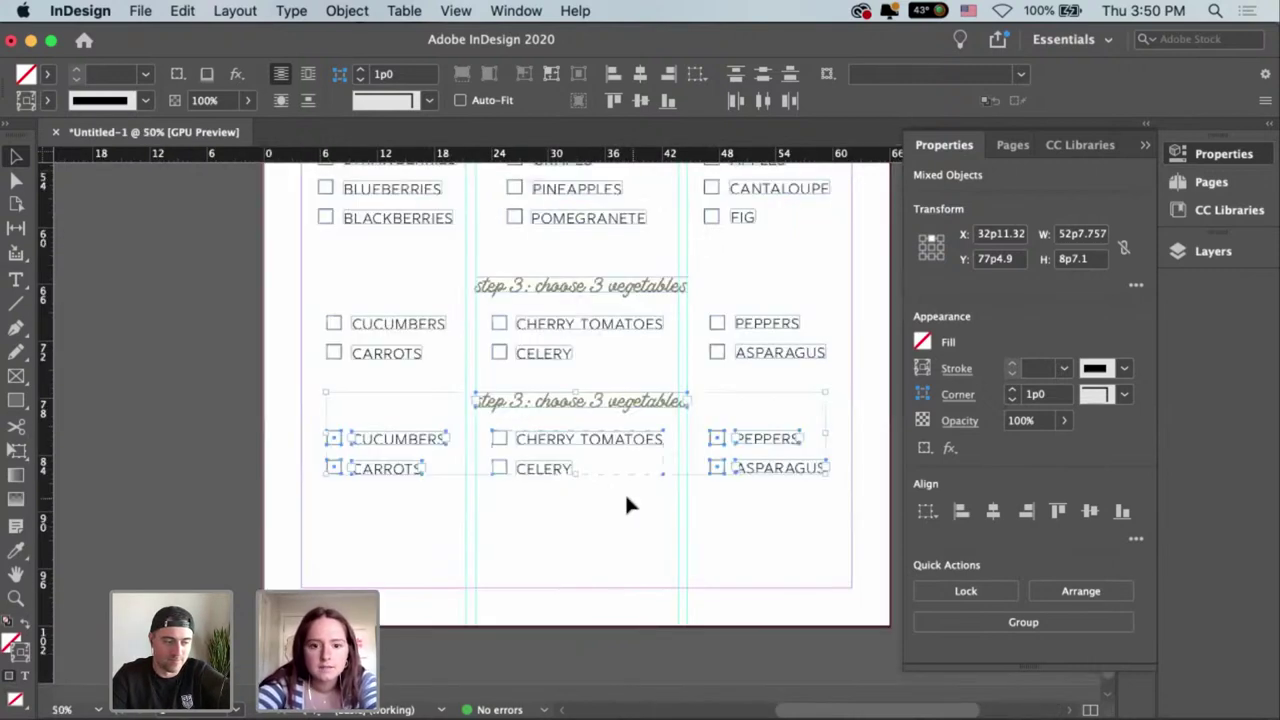
pyautogui.hotkey('shift', 'Down')
pyautogui.hscroll(2, 509, 537)
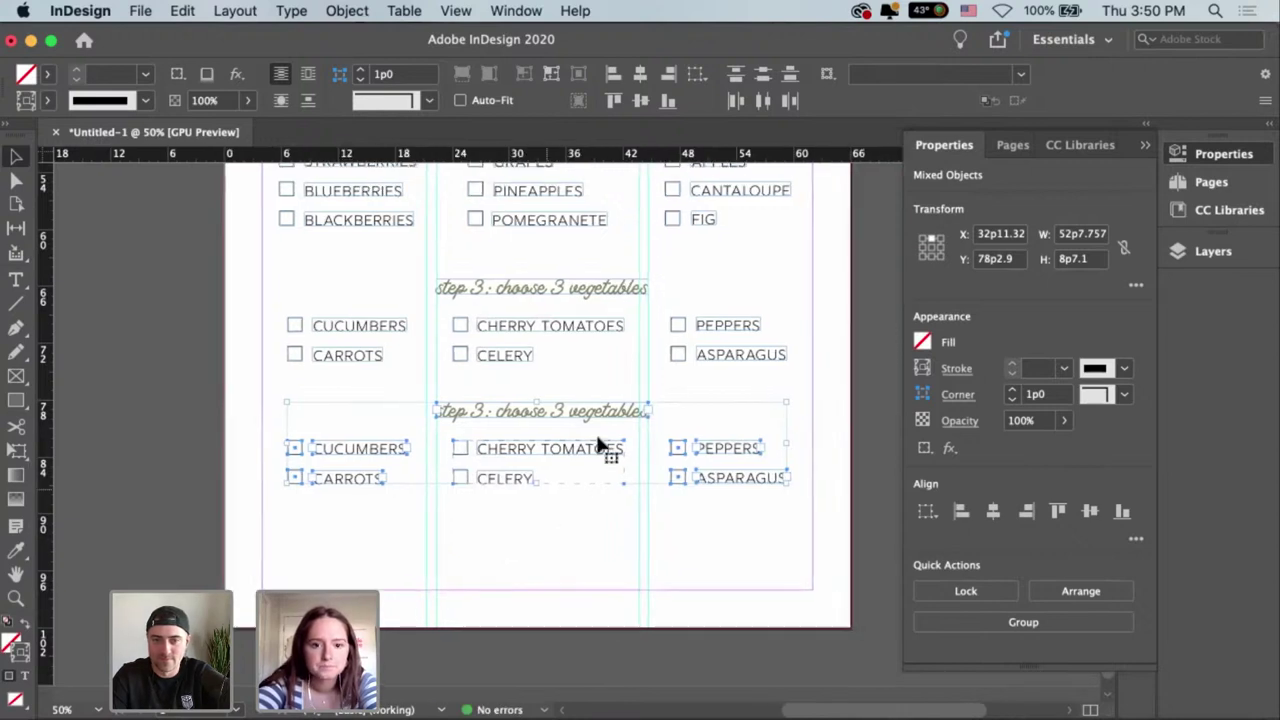
pyautogui.press('super+shift+a')
# Retype the copied heading as 'step 4: choose 2 meats' and fit its frame to the text.
pyautogui.doubleClick(476, 412)
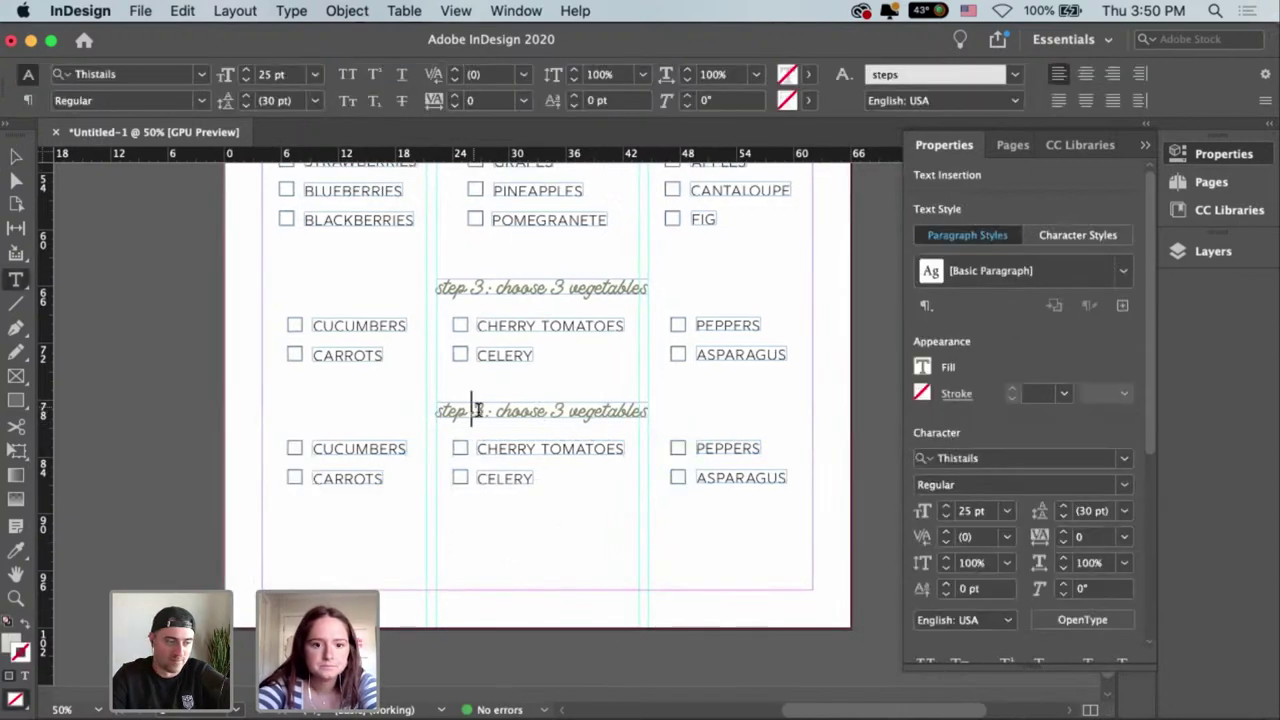
pyautogui.doubleClick(478, 411)
pyautogui.write('4')
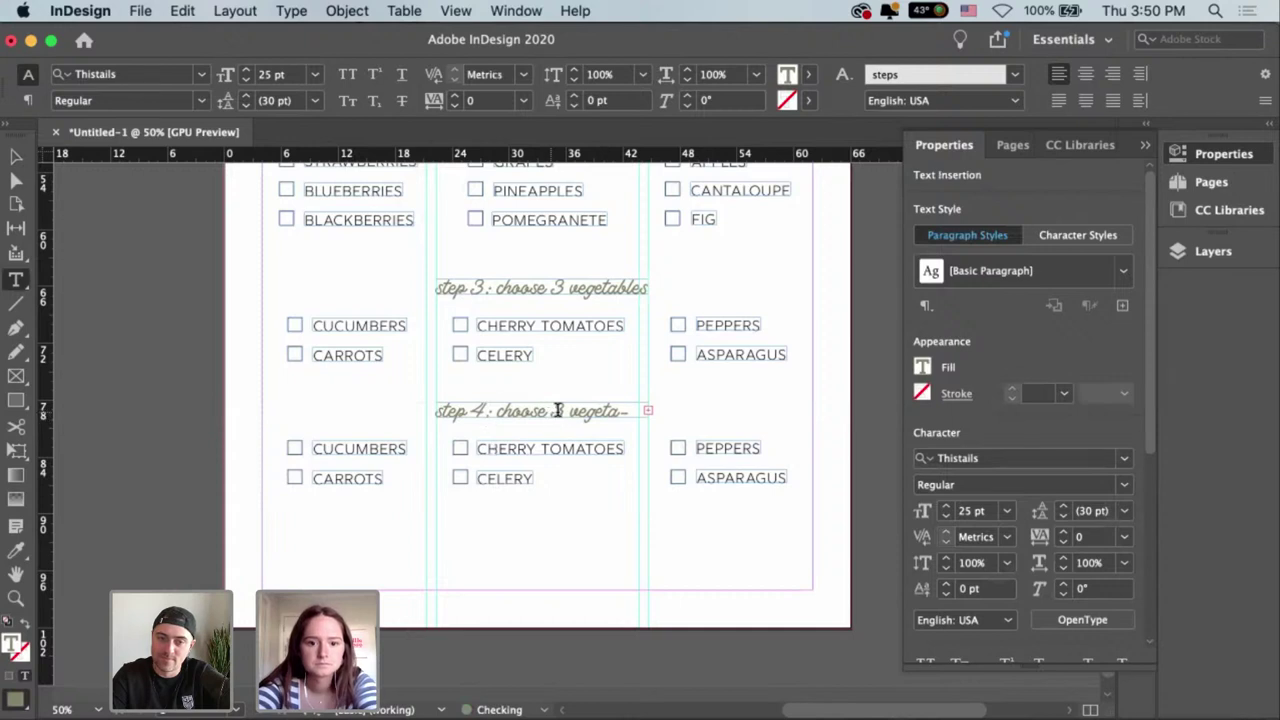
pyautogui.moveTo(553, 411); pyautogui.dragTo(697, 425)
pyautogui.write('2les')
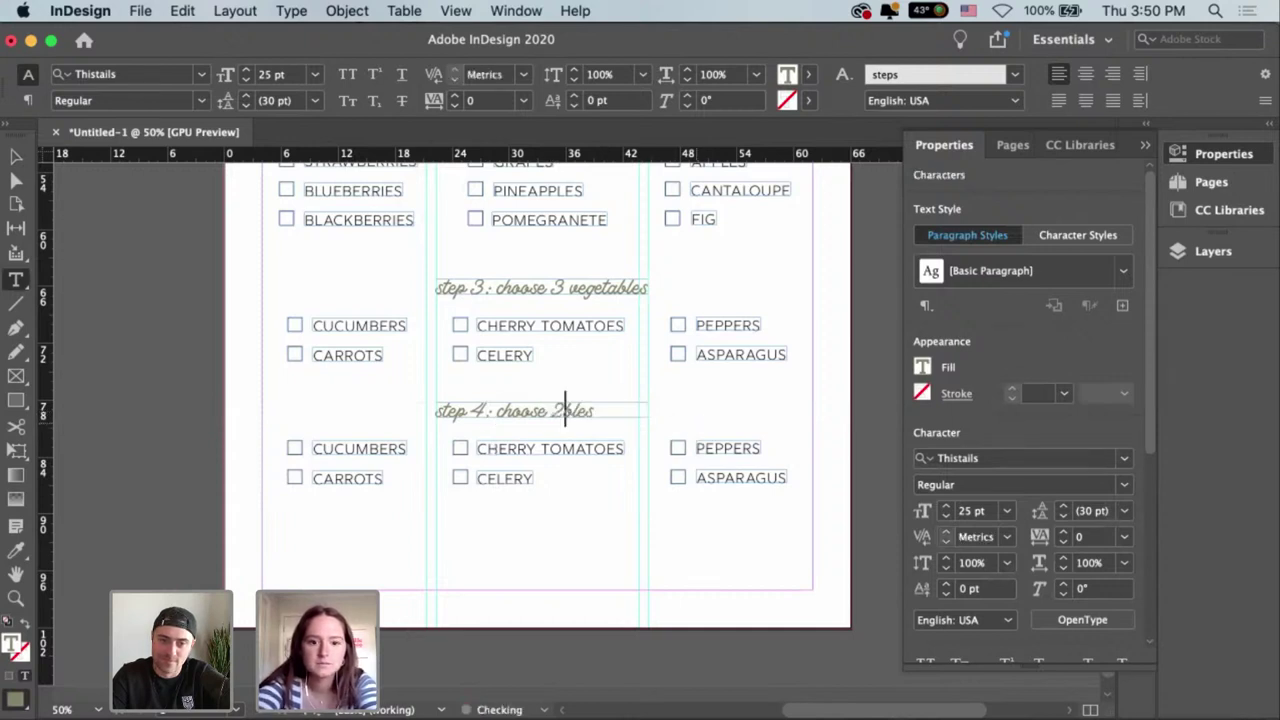
pyautogui.press('BackSpace')
pyautogui.press('BackSpace')
pyautogui.press('BackSpace')
pyautogui.press('BackSpace')
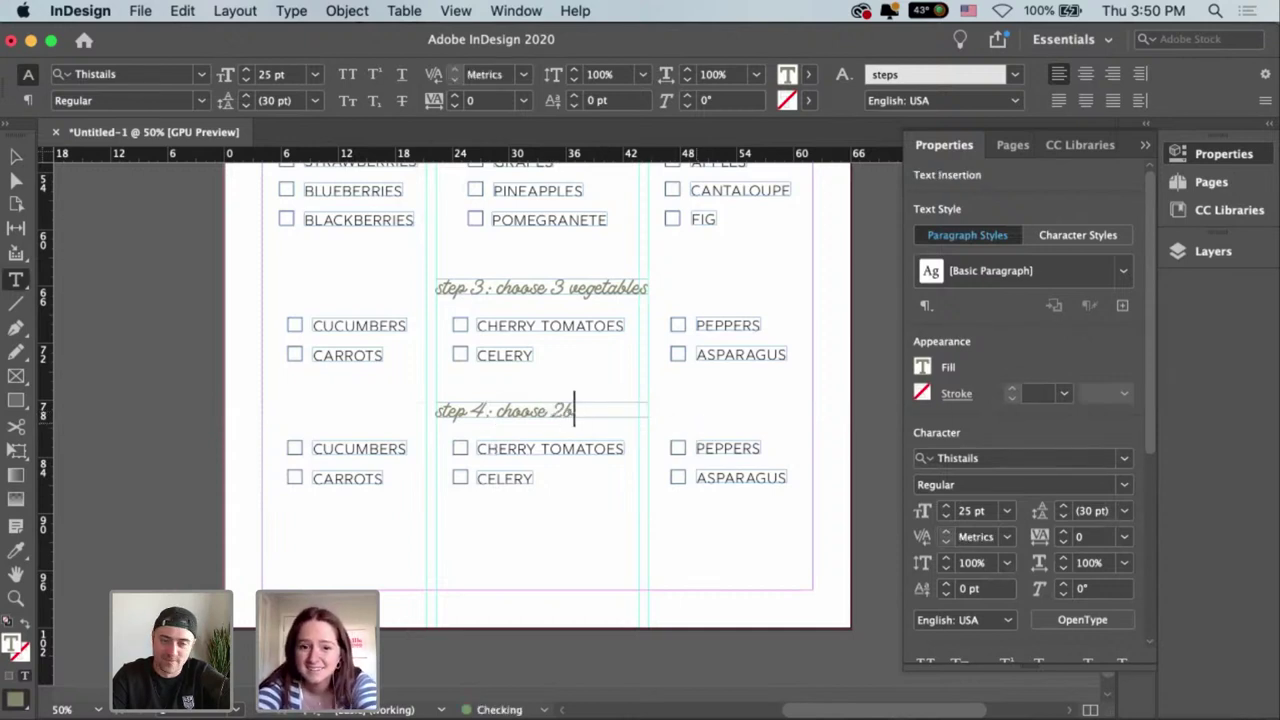
pyautogui.write('meats')
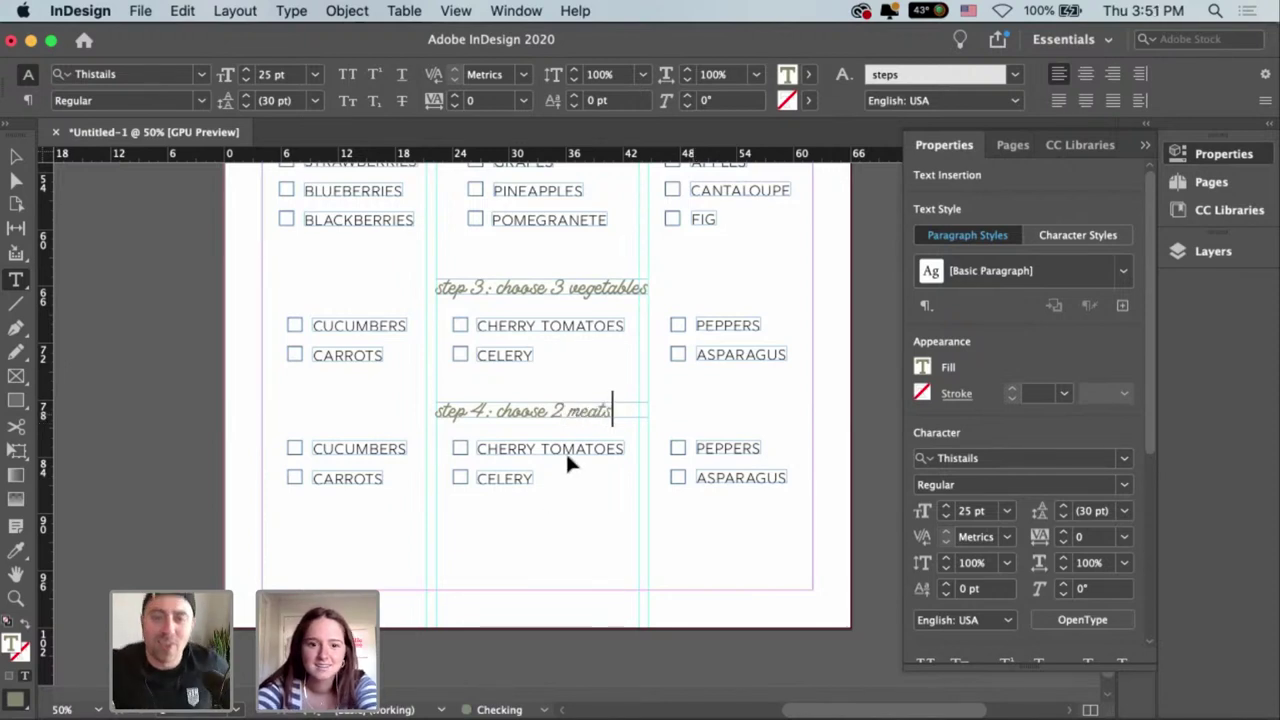
pyautogui.press('Escape')
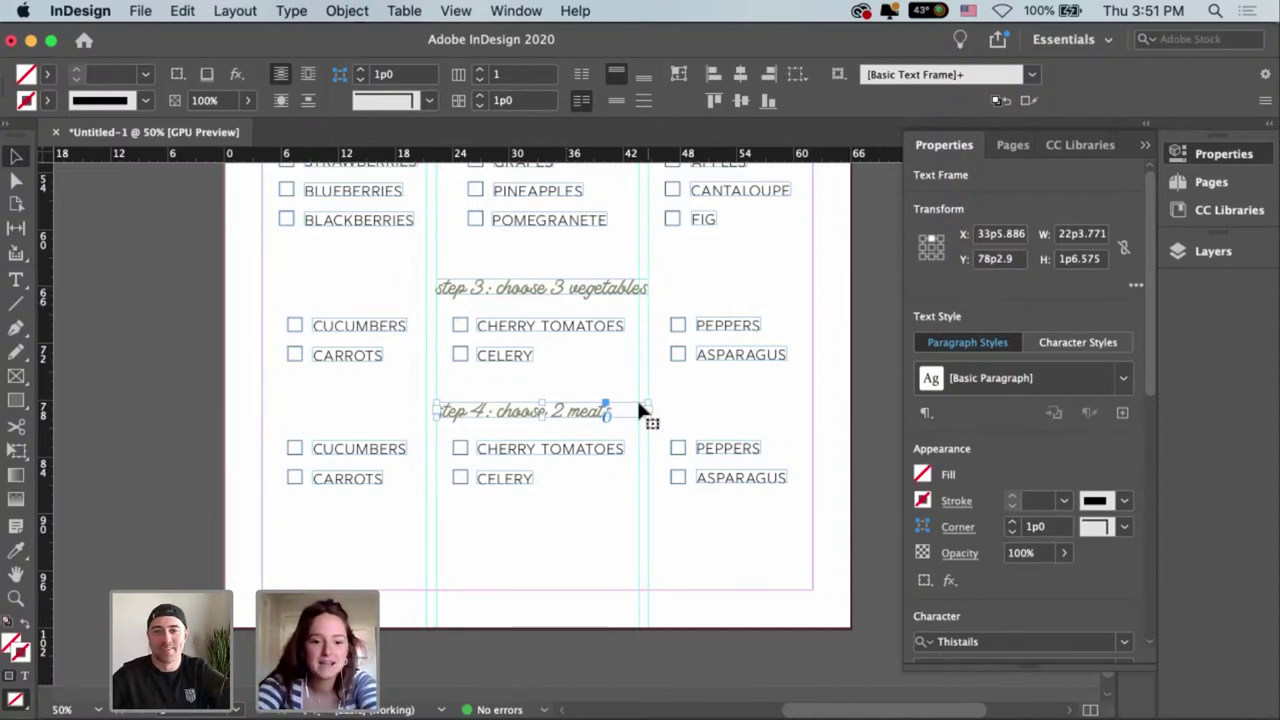
pyautogui.click(679, 75)
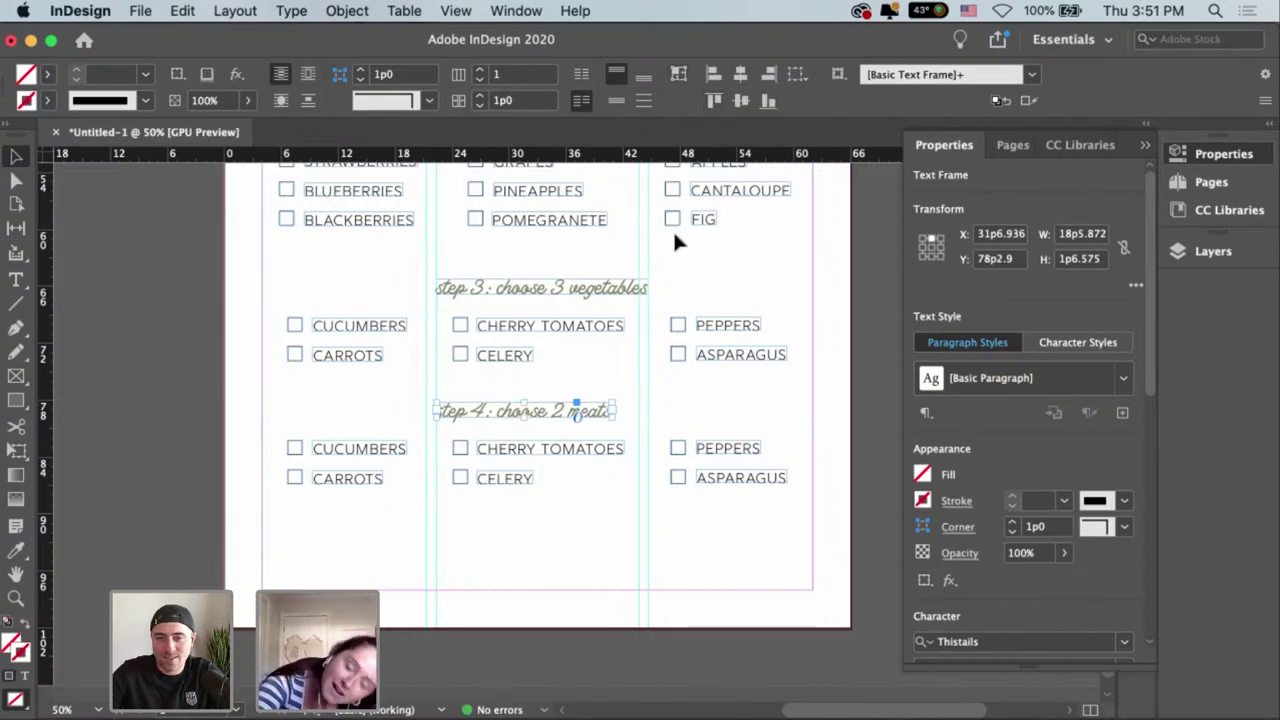
# Change the count to read 'step 4: choose 3 meats' and refit the frame.
pyautogui.doubleClick(558, 410)
pyautogui.doubleClick(561, 410)
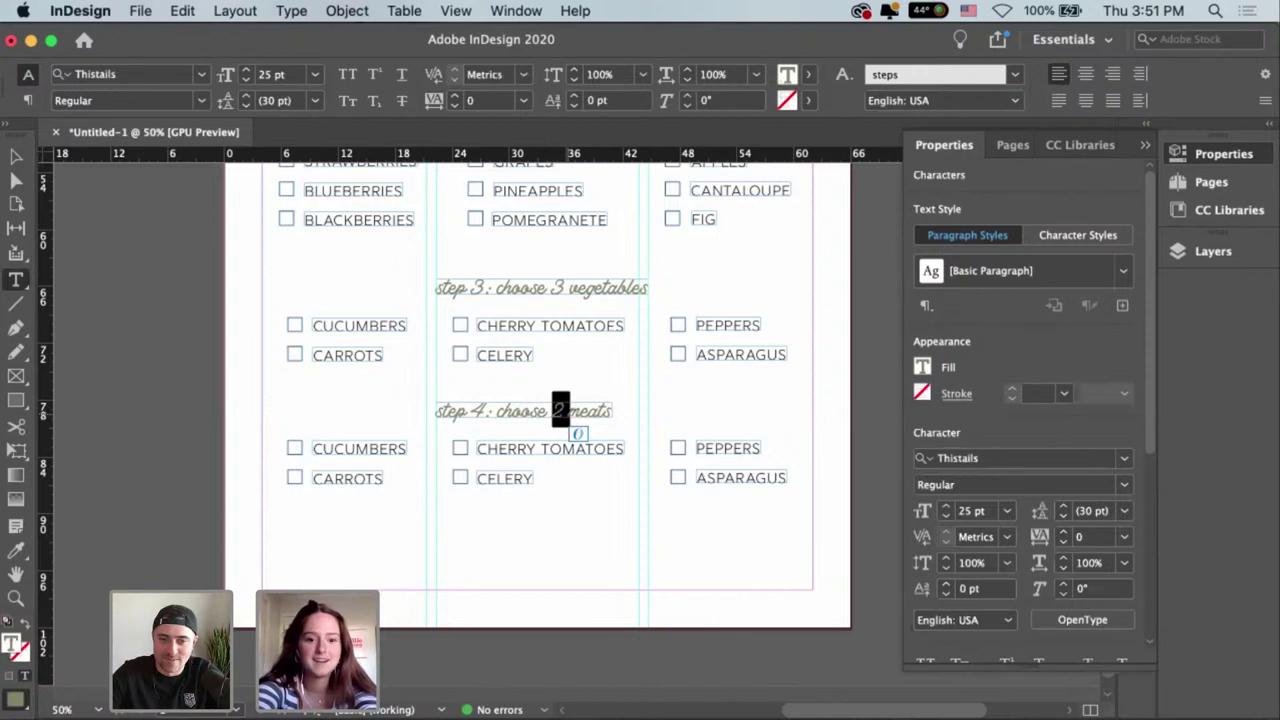
pyautogui.write('3')
pyautogui.moveTo(561, 410); pyautogui.dragTo(632, 424)
pyautogui.press('Escape')
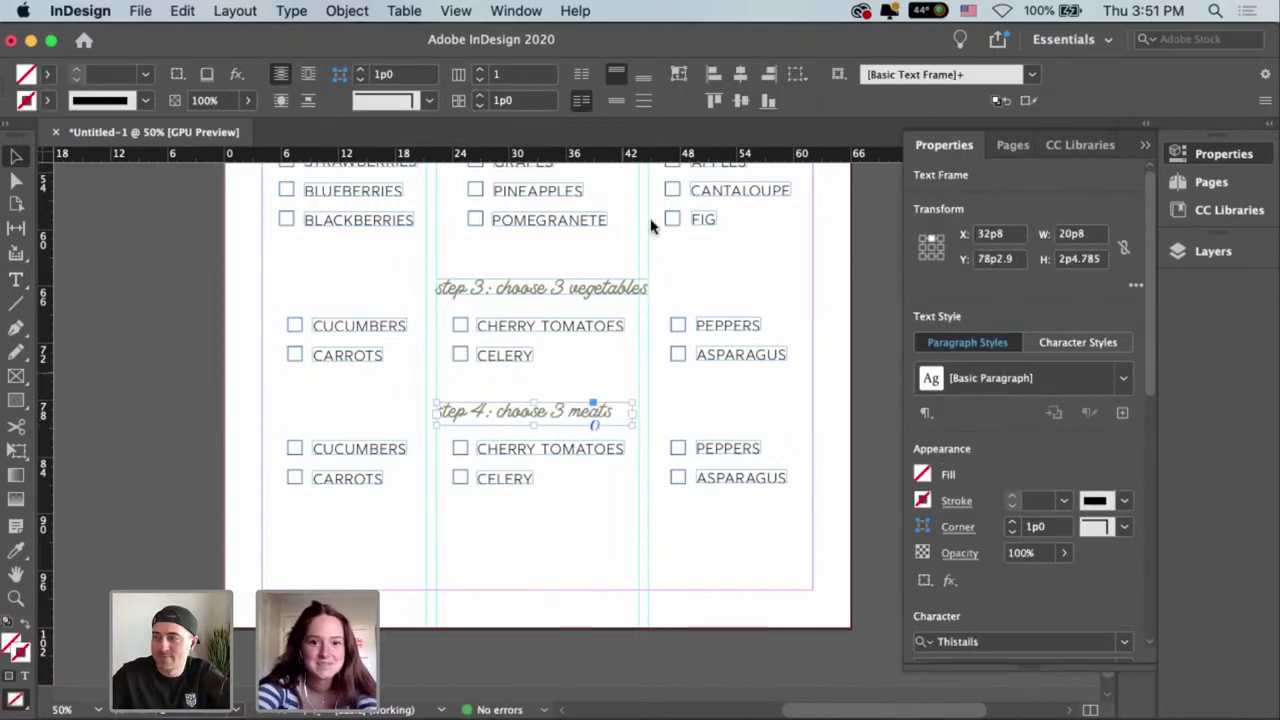
pyautogui.click(684, 75)
# Replace CUCUMBERS under step 4 with PEPPERONI.
pyautogui.click(553, 424)
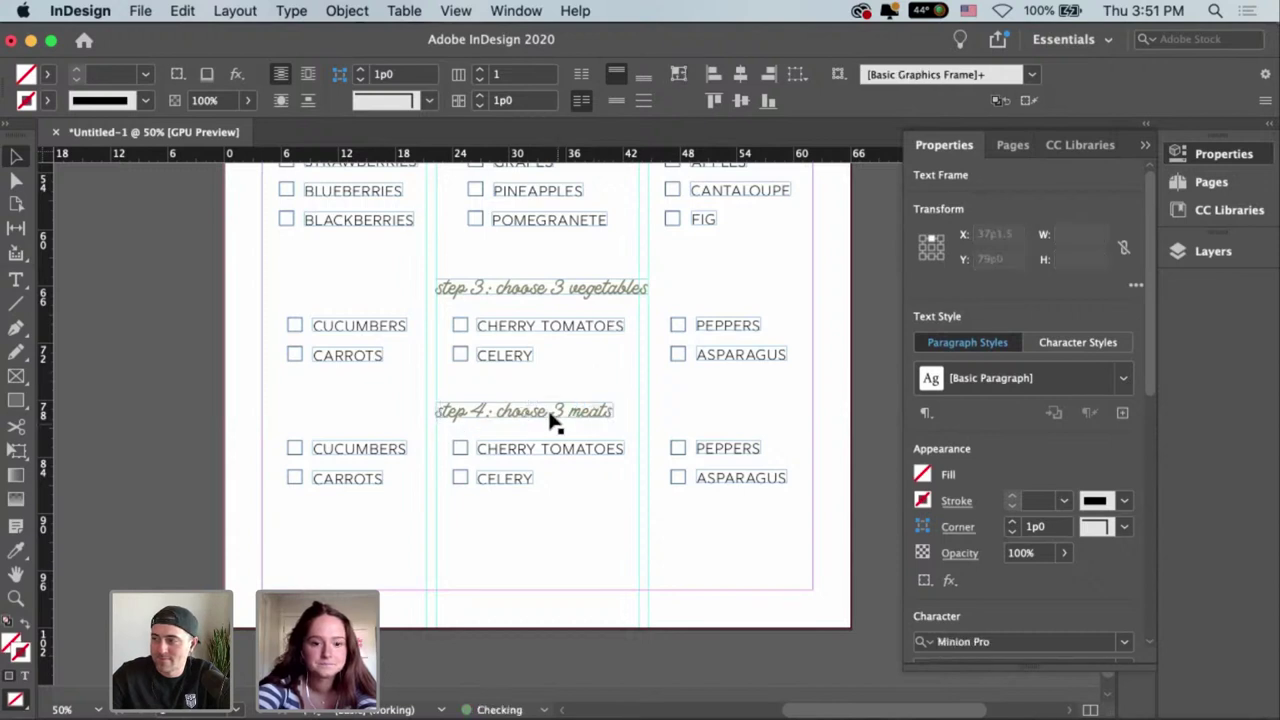
pyautogui.click(363, 449)
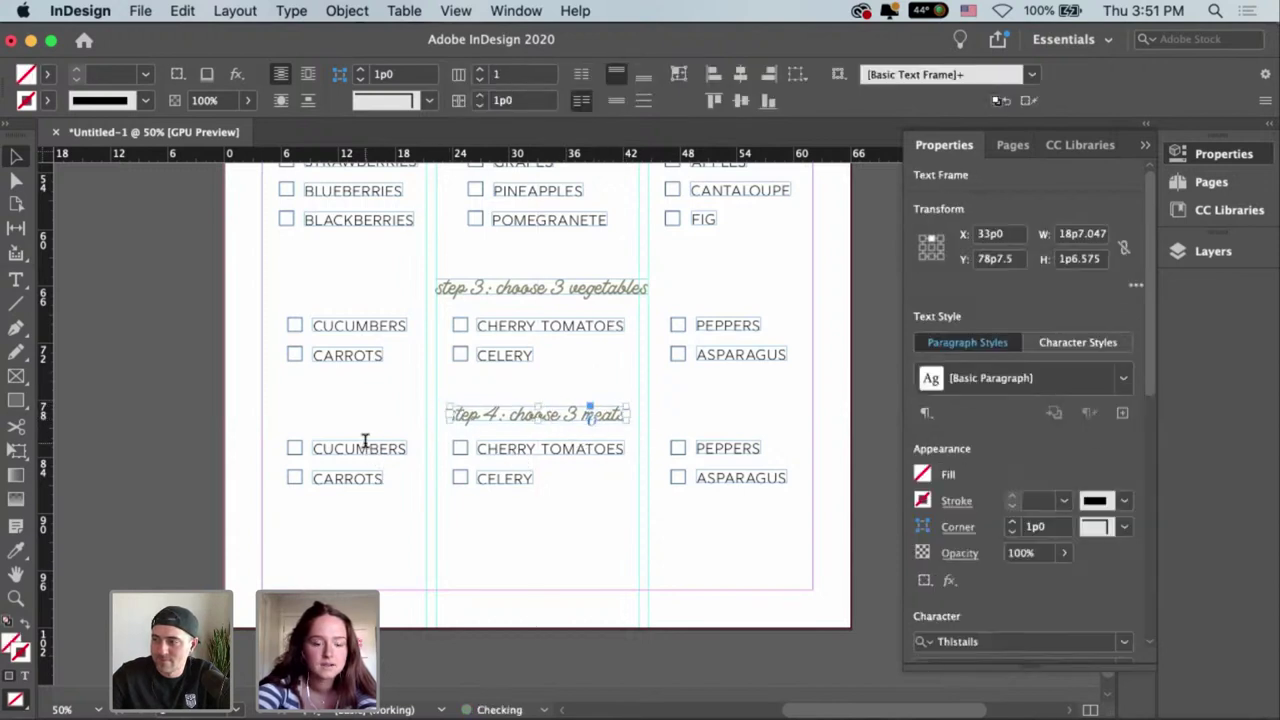
pyautogui.doubleClick(363, 449)
pyautogui.doubleClick(363, 449)
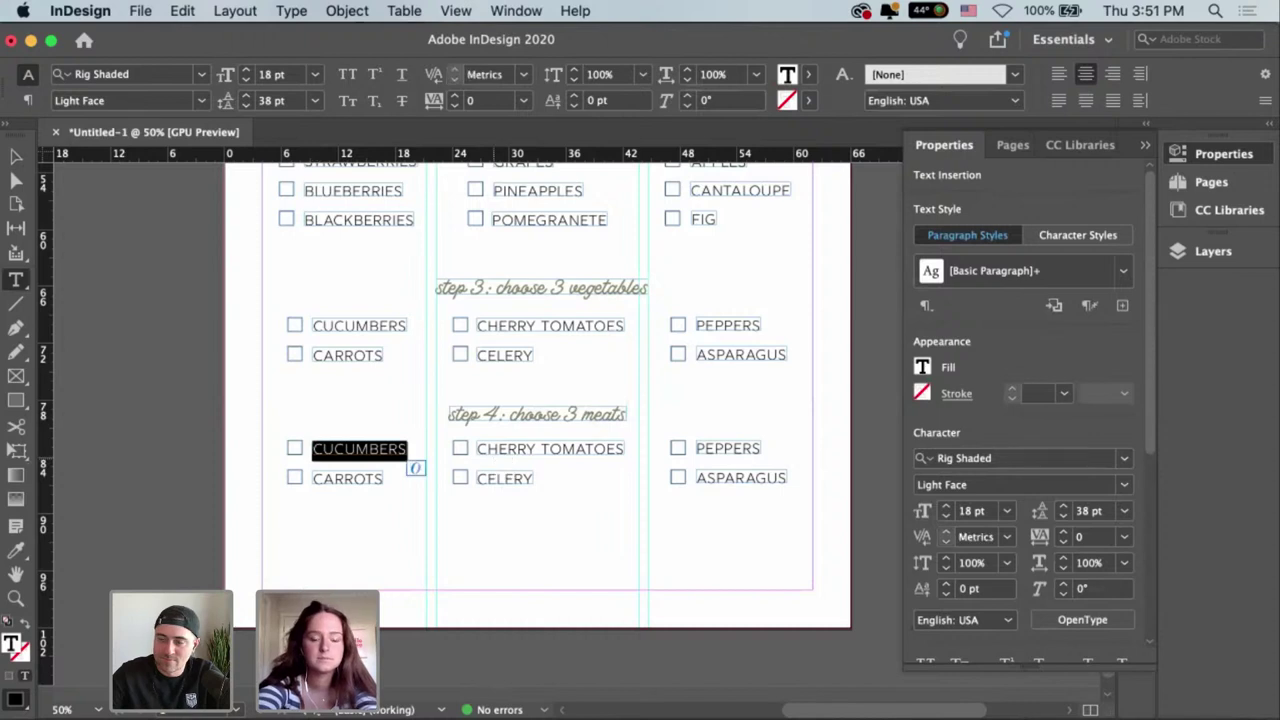
pyautogui.write('PEPPER')
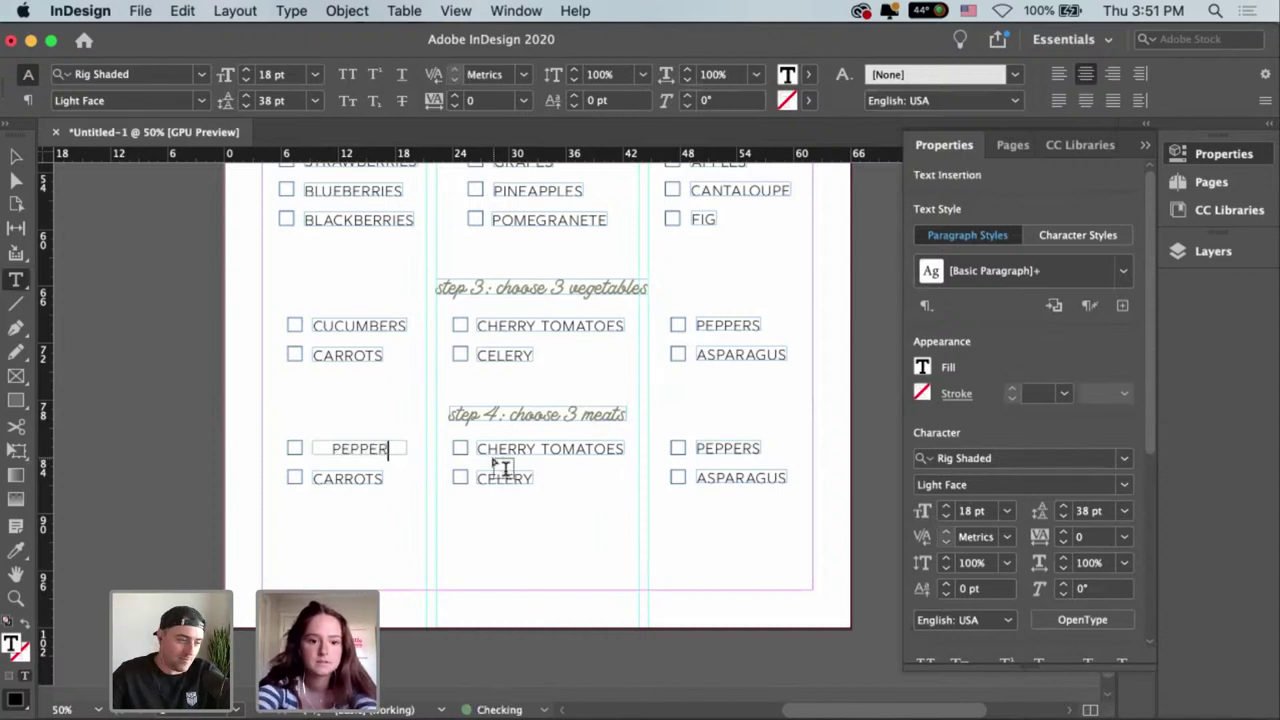
pyautogui.write('ONI')
pyautogui.press('Escape')
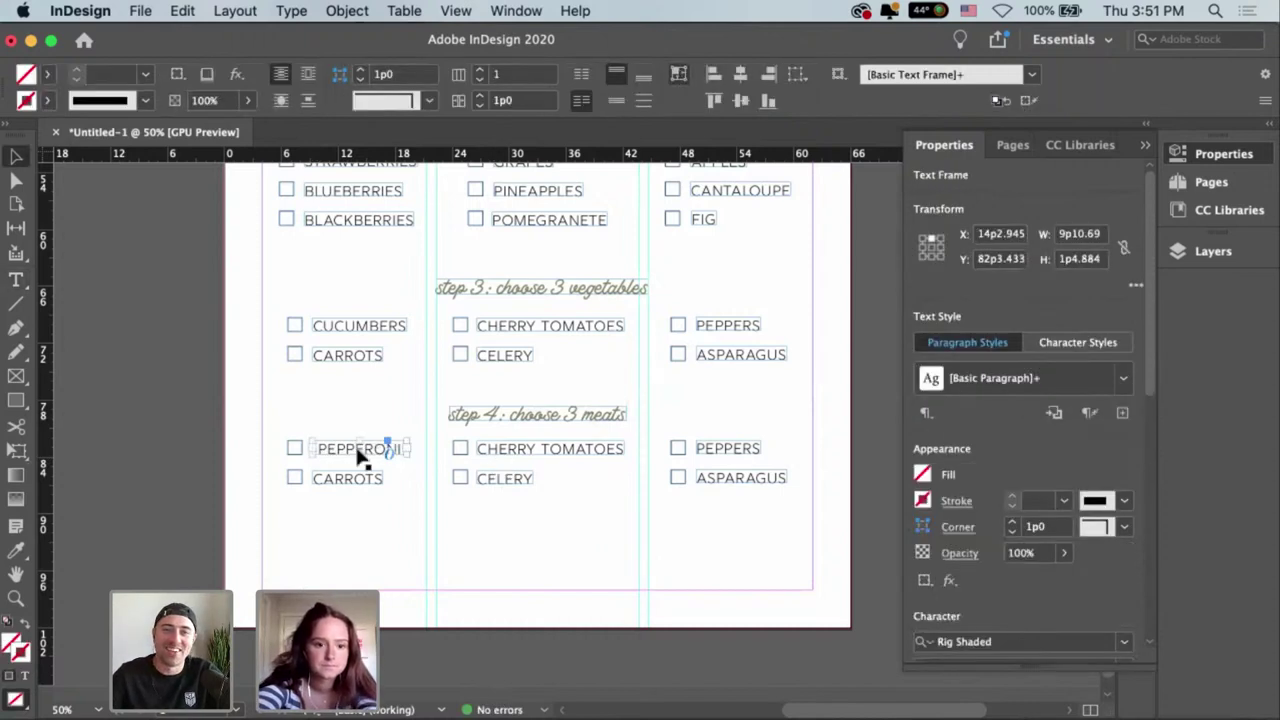
pyautogui.press('super+shift+a')
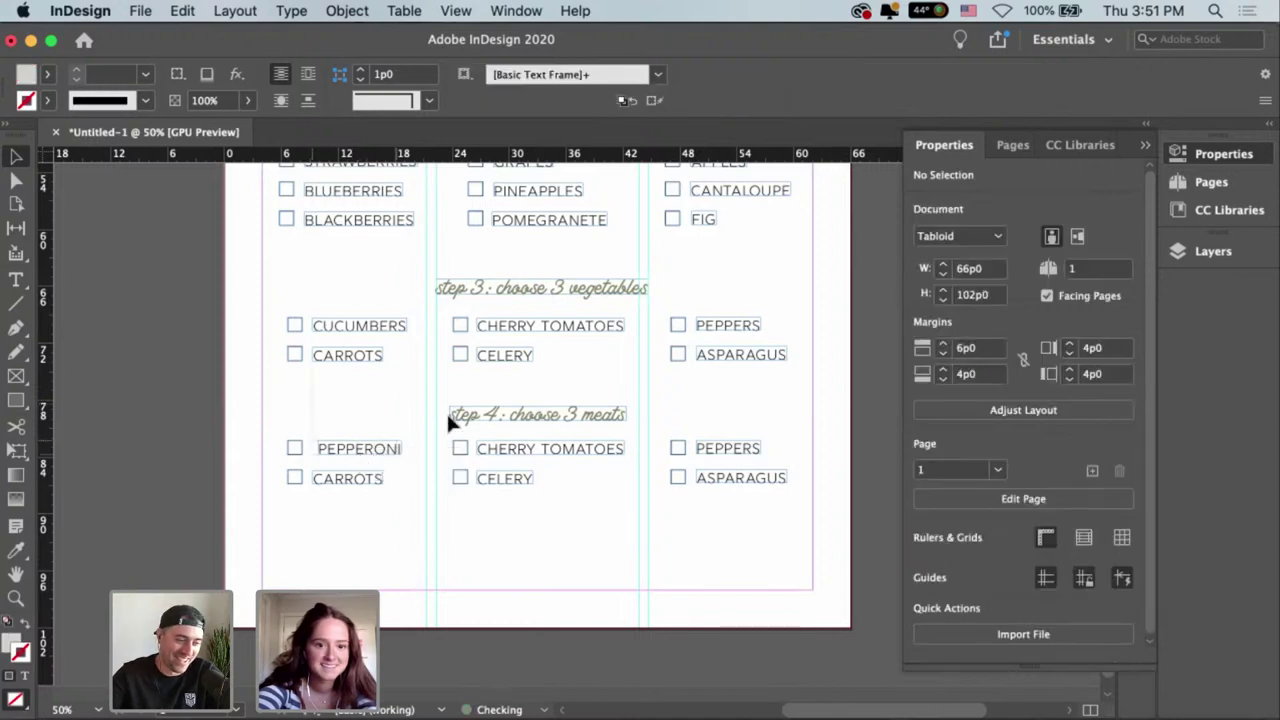
# Change CHERRY TOMATOES to SALAMI and move it left beside its checkbox.
pyautogui.click(546, 458)
pyautogui.press('super+shift+a')
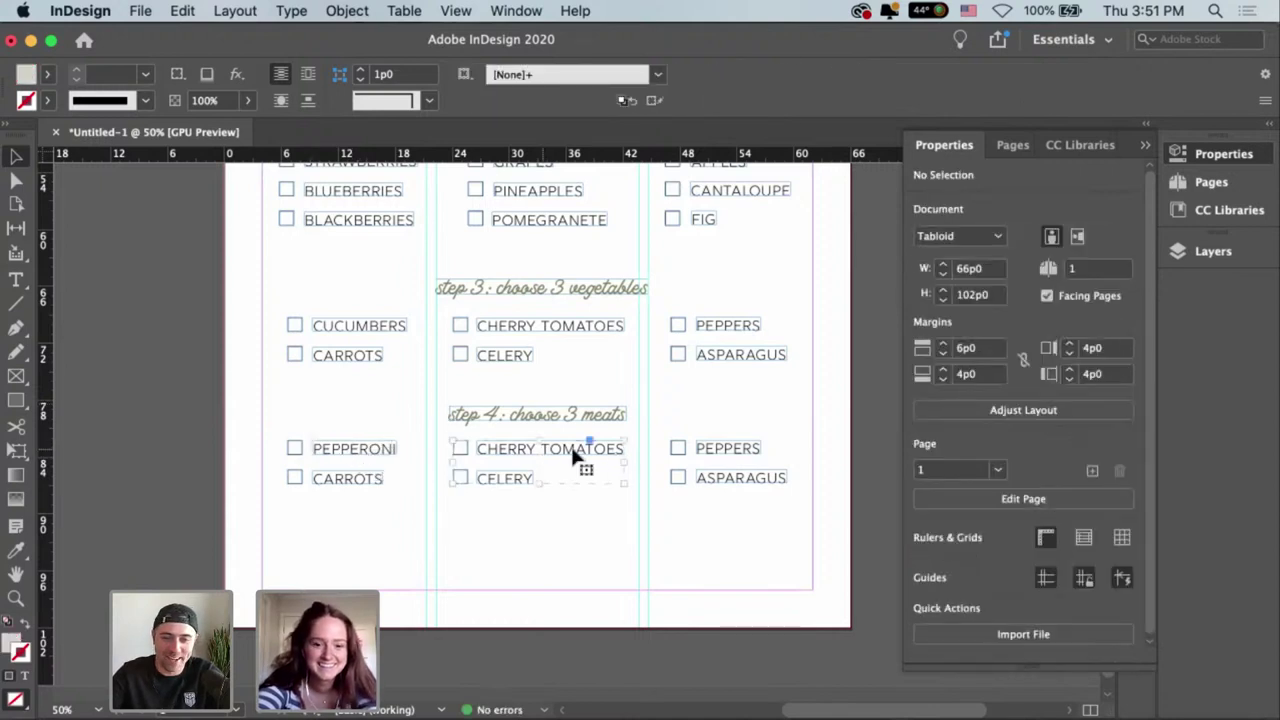
pyautogui.doubleClick(575, 452)
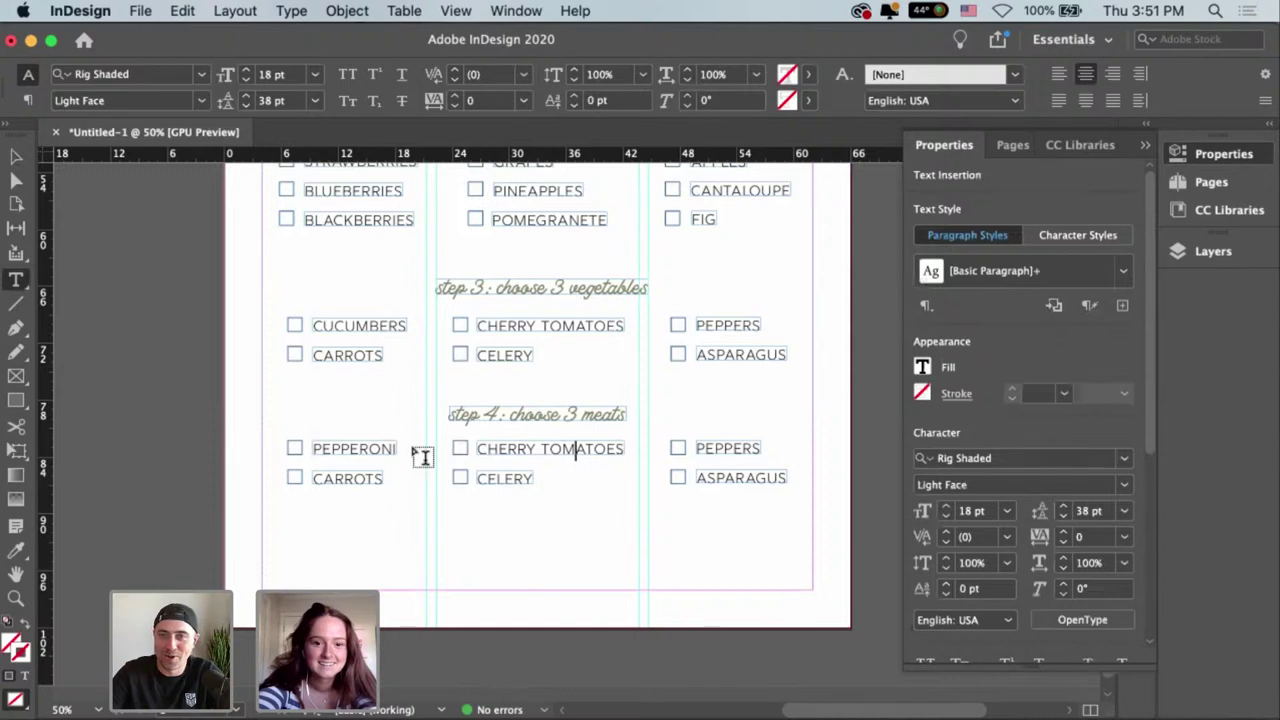
pyautogui.press('super+a')
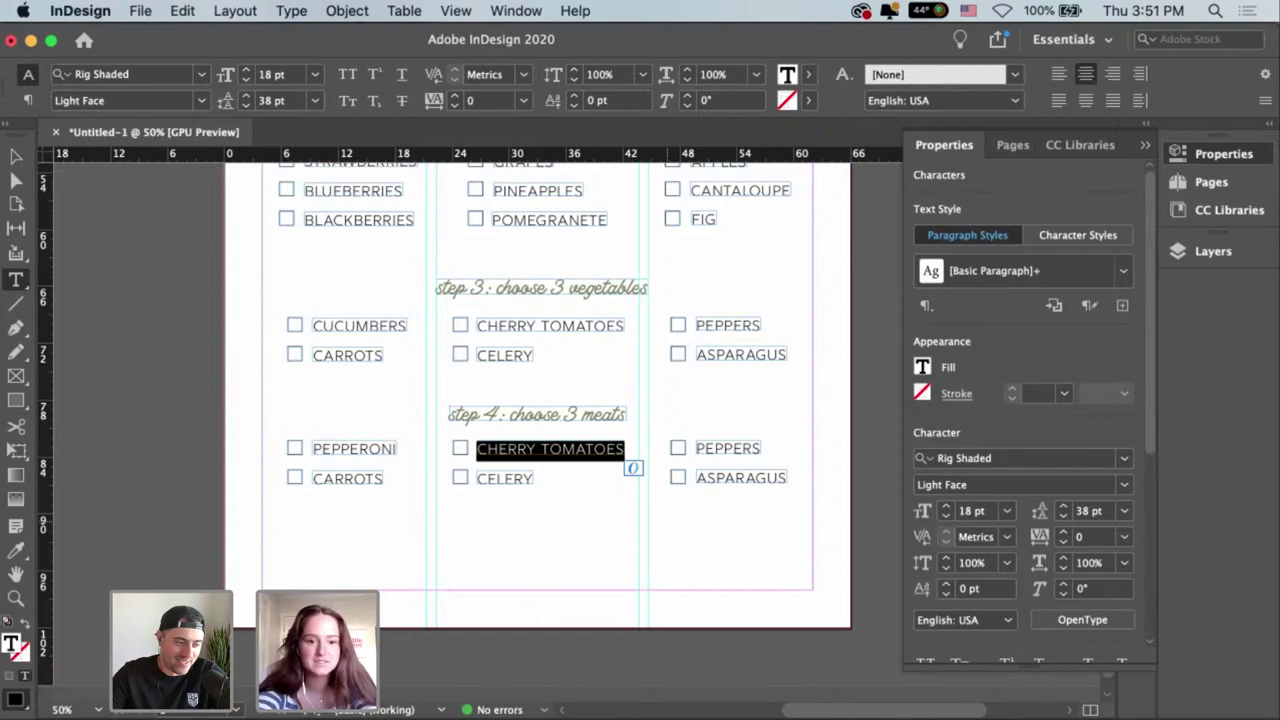
pyautogui.write('SALAMI')
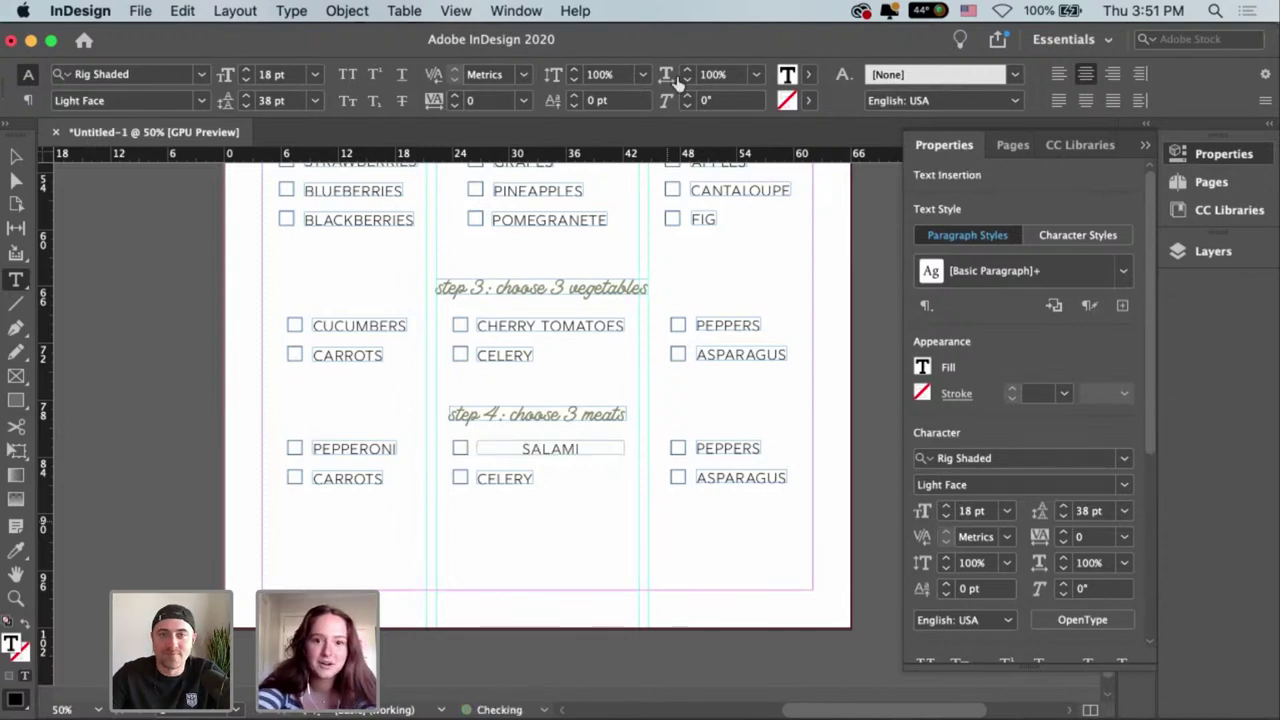
pyautogui.press('Escape')
pyautogui.press('super+alt+c')
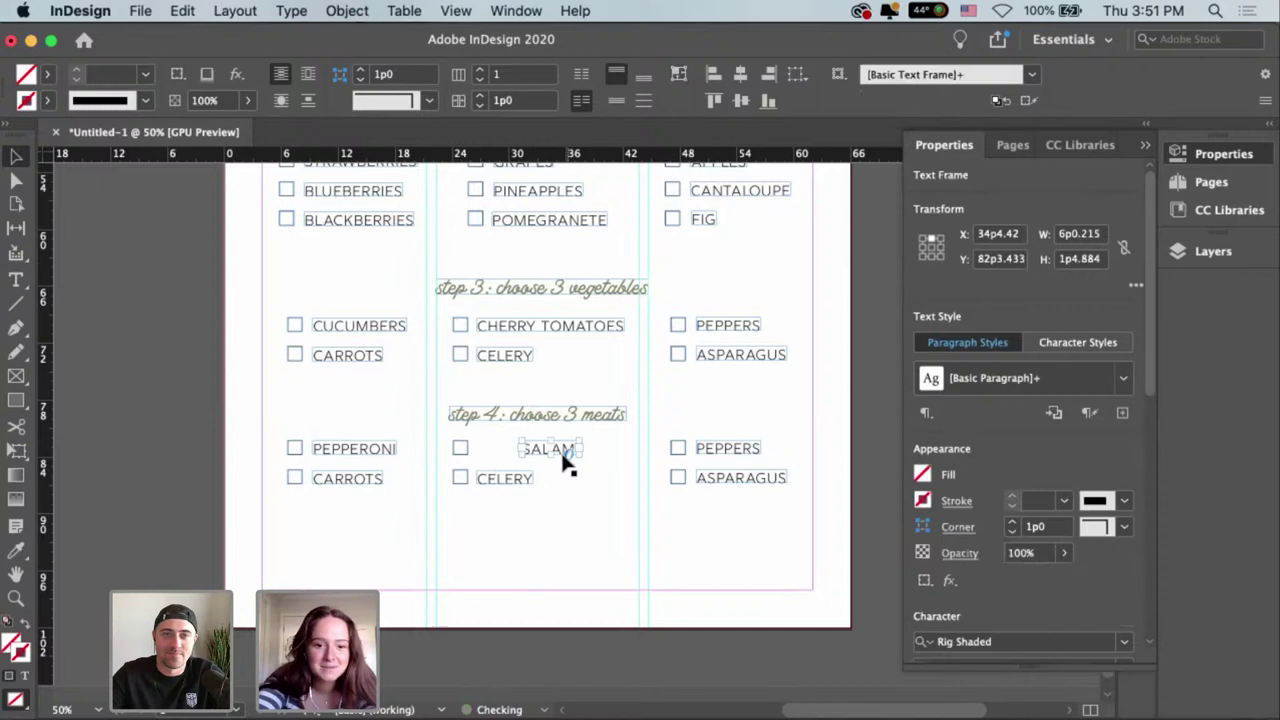
pyautogui.click(564, 462)
pyautogui.click(560, 450)
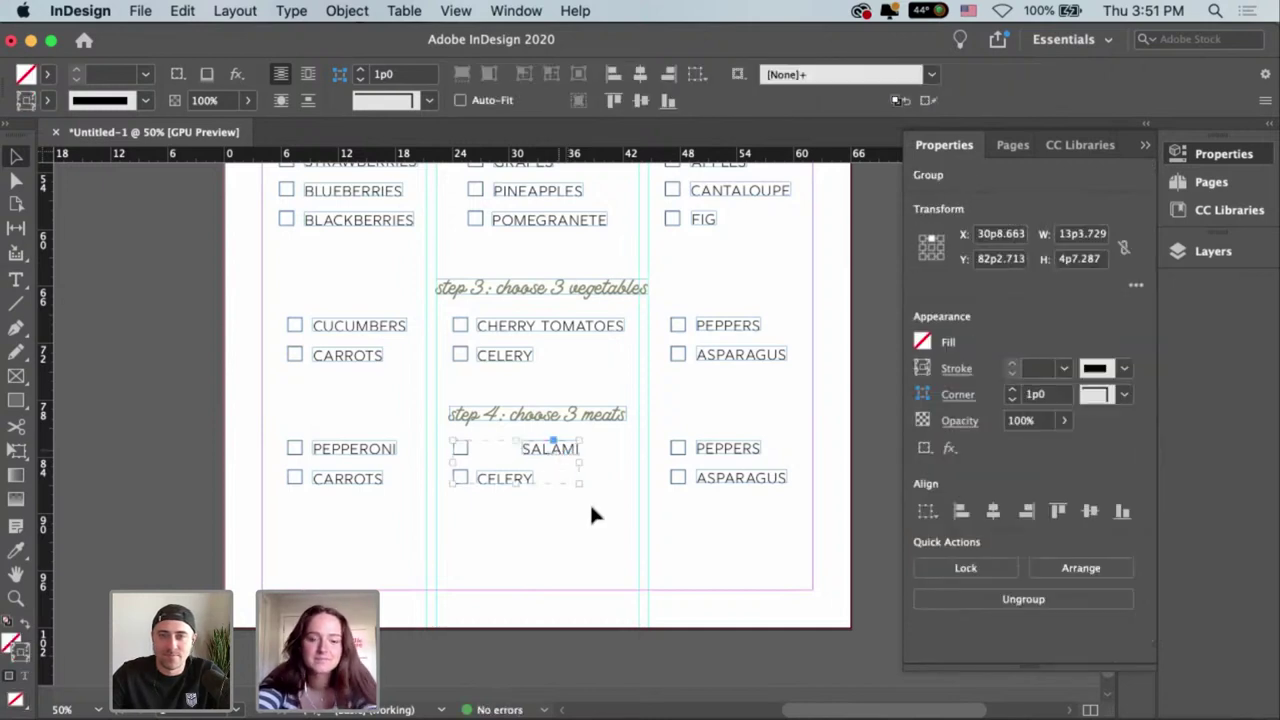
pyautogui.moveTo(540, 441); pyautogui.dragTo(500, 448)
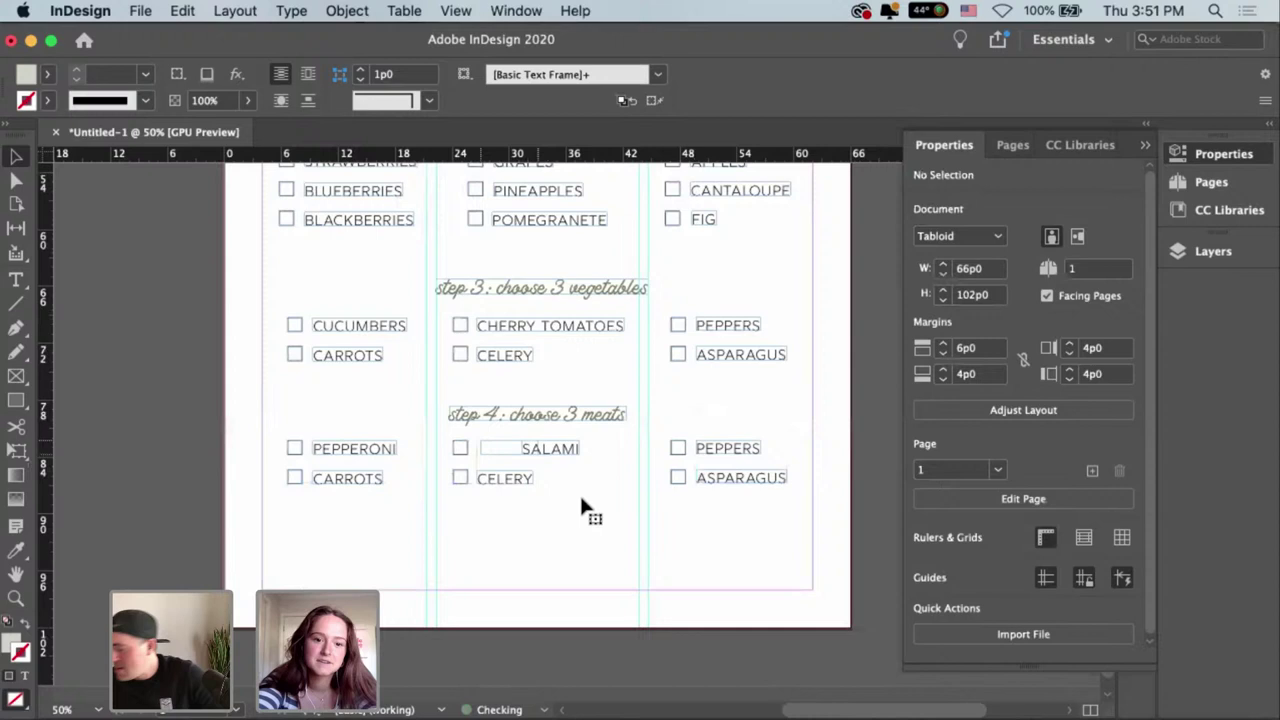
pyautogui.click(524, 528)
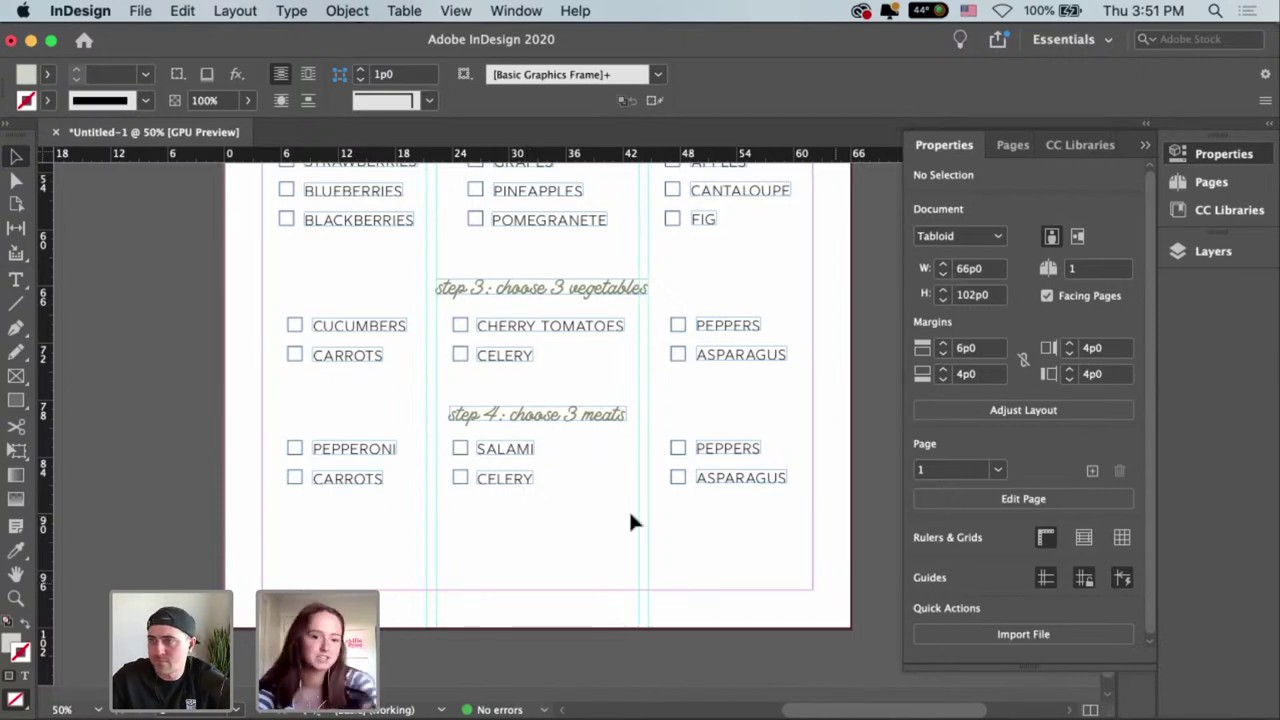
# Replace PEPPERS with PROSCIUTTO, widening its frame and placing it next to the checkbox.
pyautogui.doubleClick(714, 449)
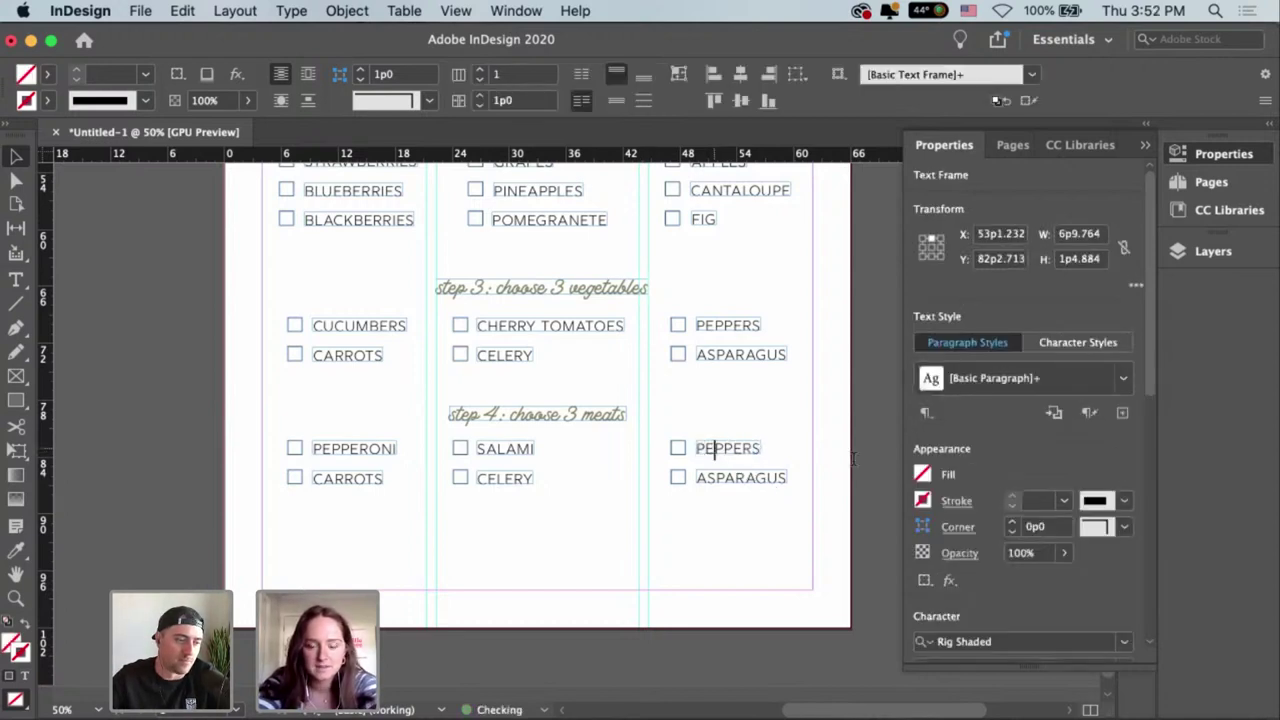
pyautogui.press('super+a')
pyautogui.press('BackSpace')
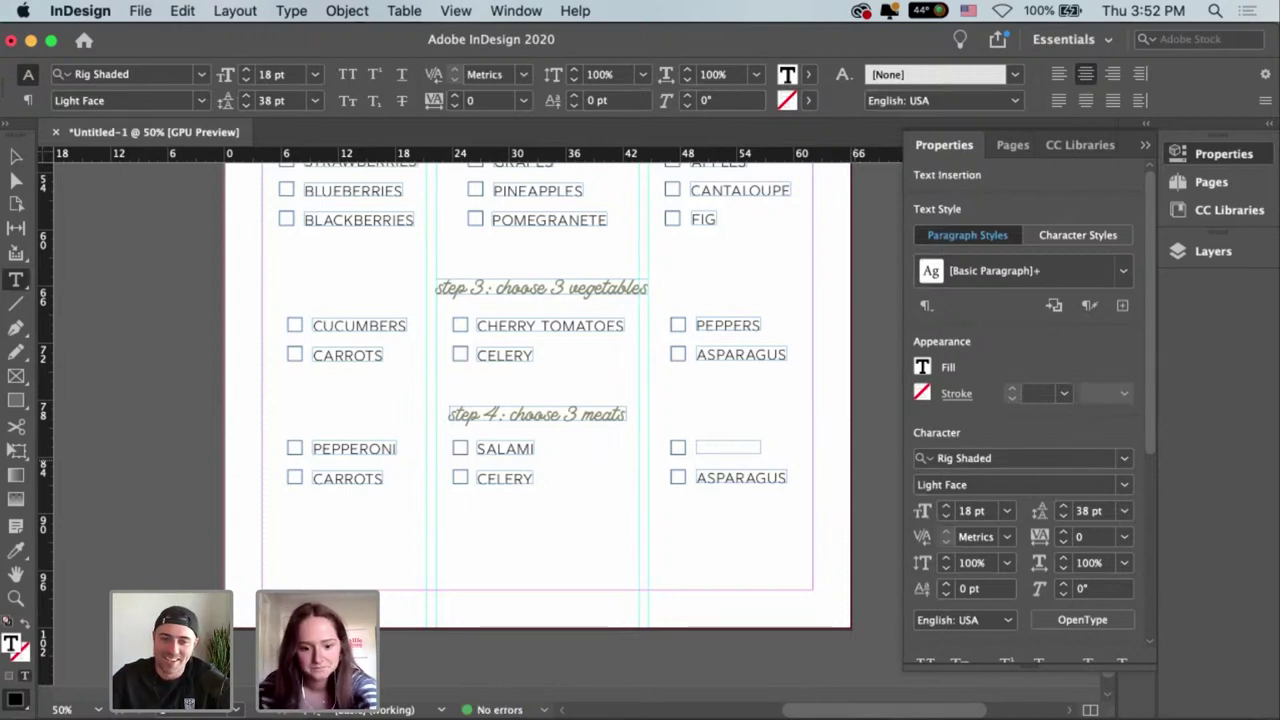
pyautogui.write('PROSC')
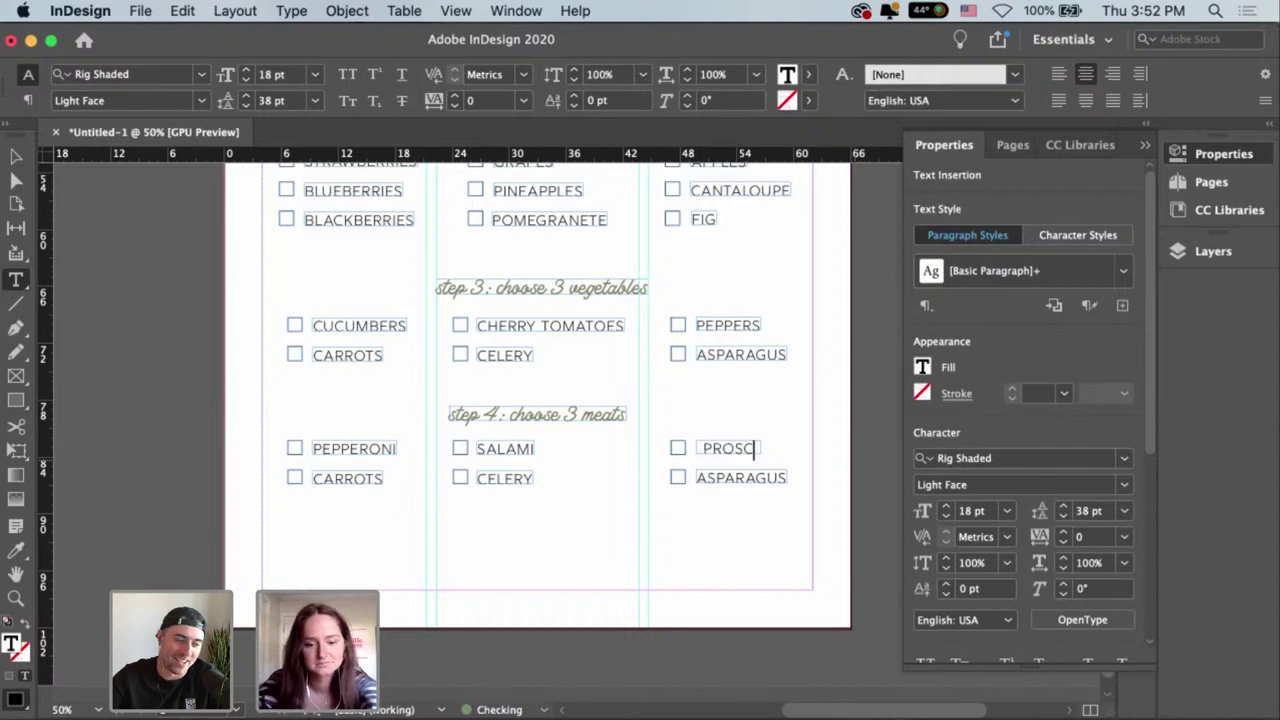
pyautogui.write('I')
pyautogui.press('Escape')
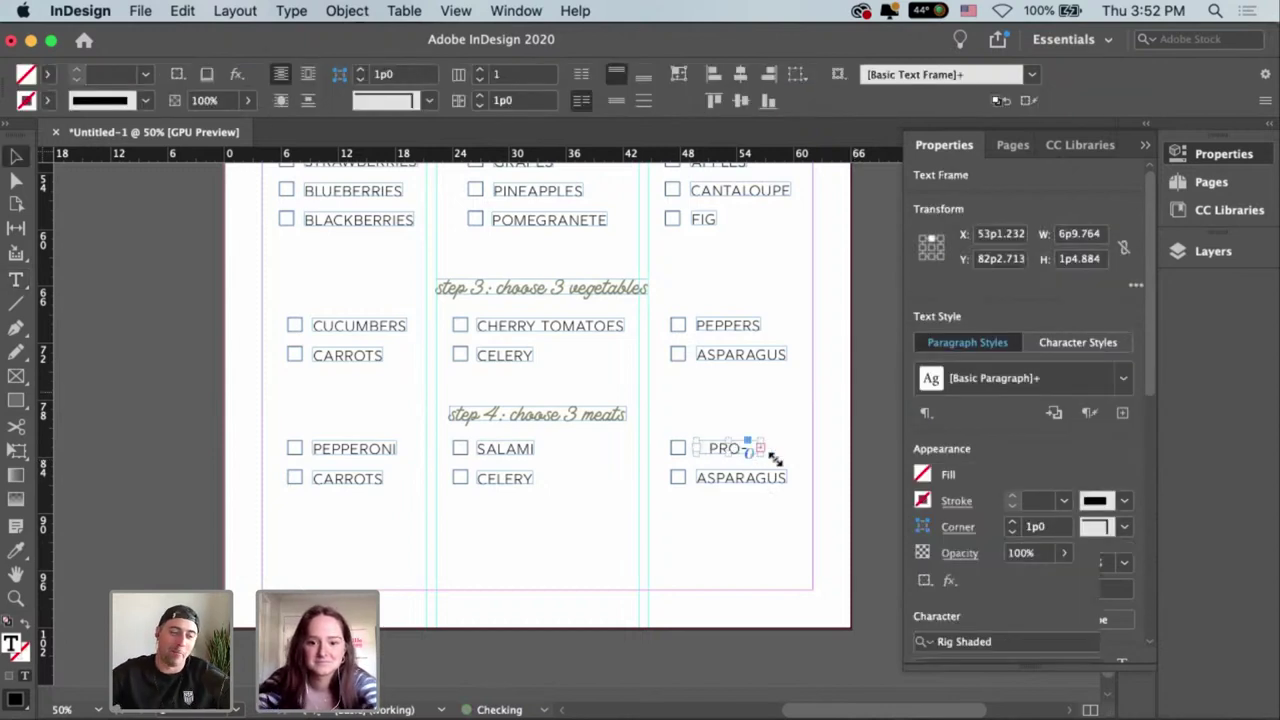
pyautogui.moveTo(767, 457); pyautogui.dragTo(808, 466)
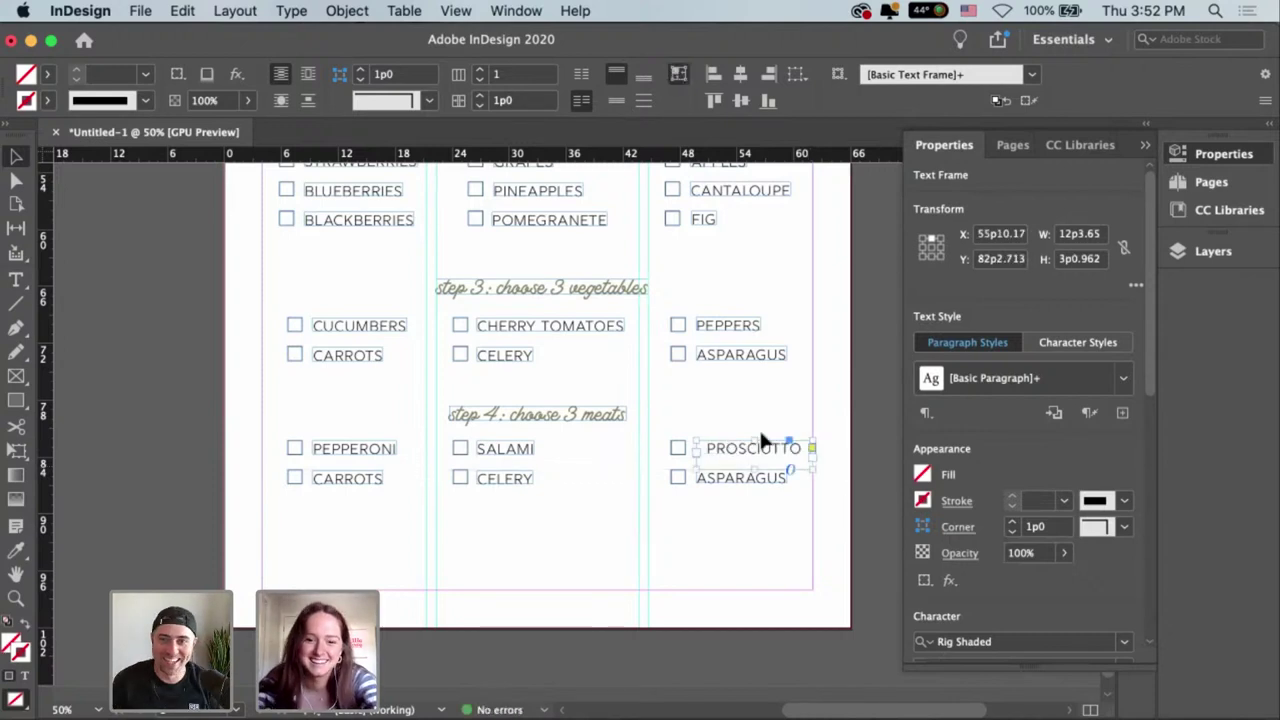
pyautogui.moveTo(766, 443); pyautogui.dragTo(729, 452)
pyautogui.click(724, 446)
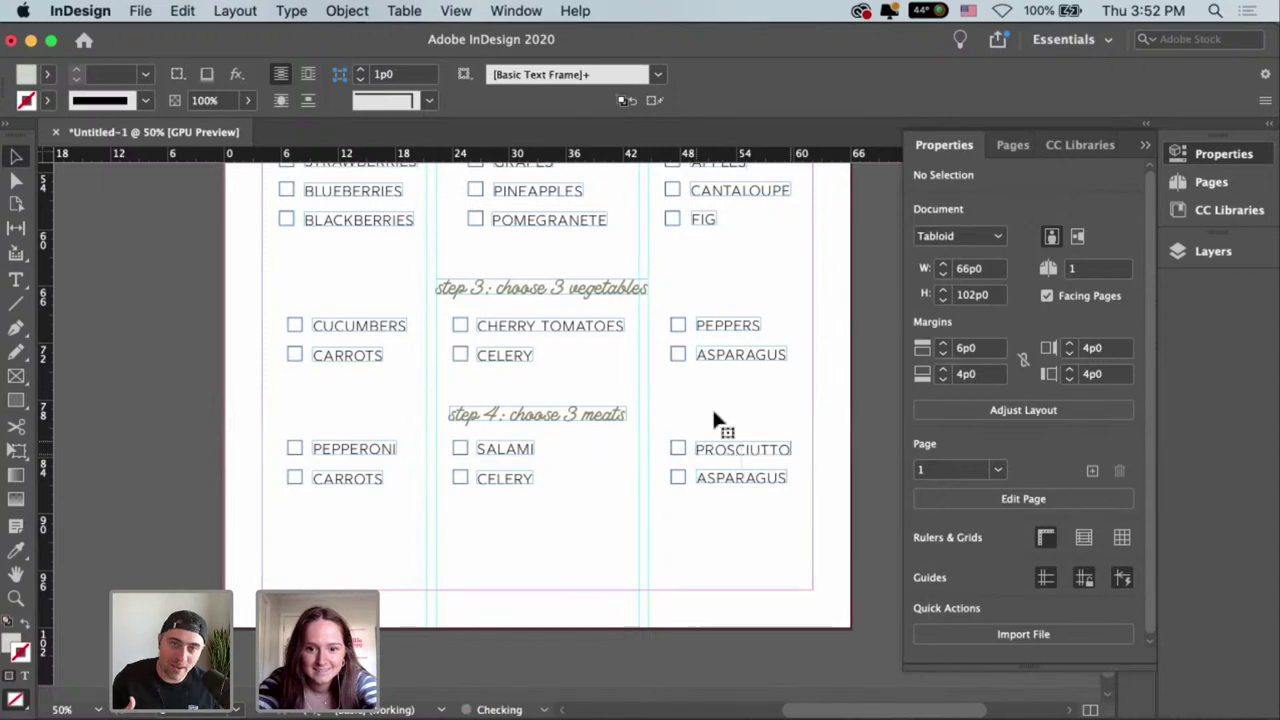
pyautogui.hscroll(-2, 403, 485)
# Retype CARROTS as MORTADELLA and widen its frame so the full word shows.
pyautogui.doubleClick(398, 474)
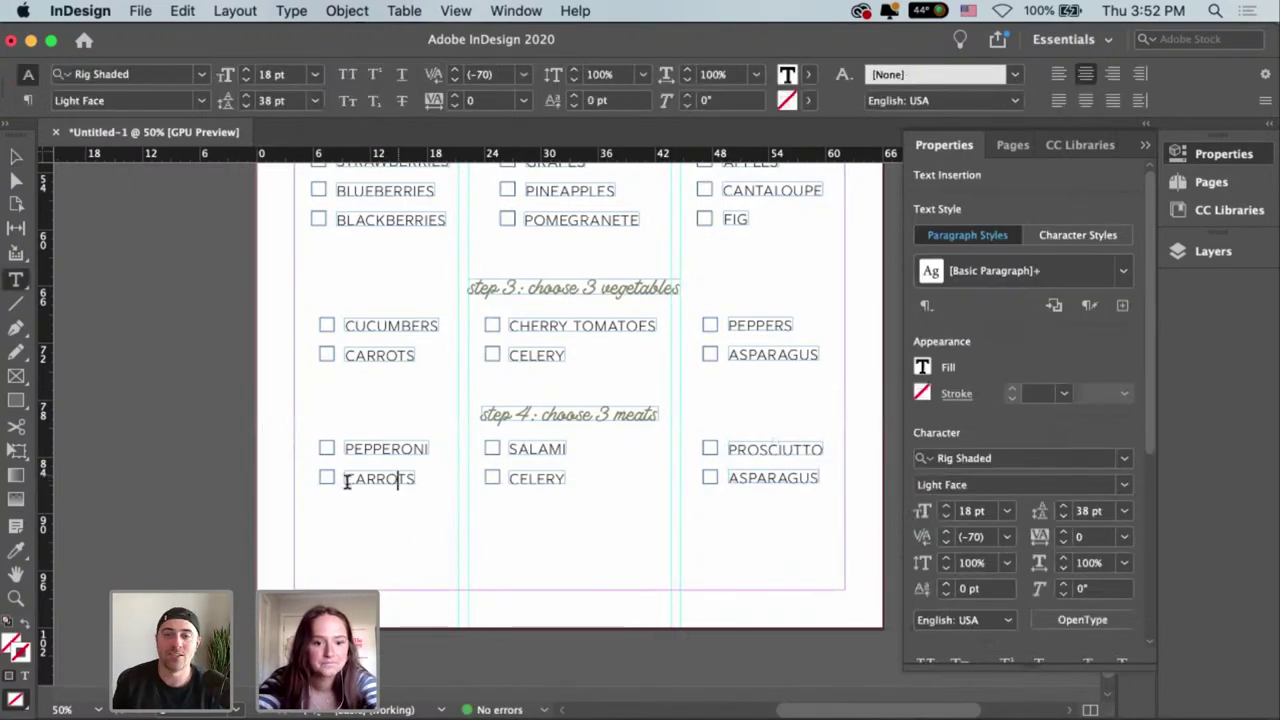
pyautogui.press('super+a')
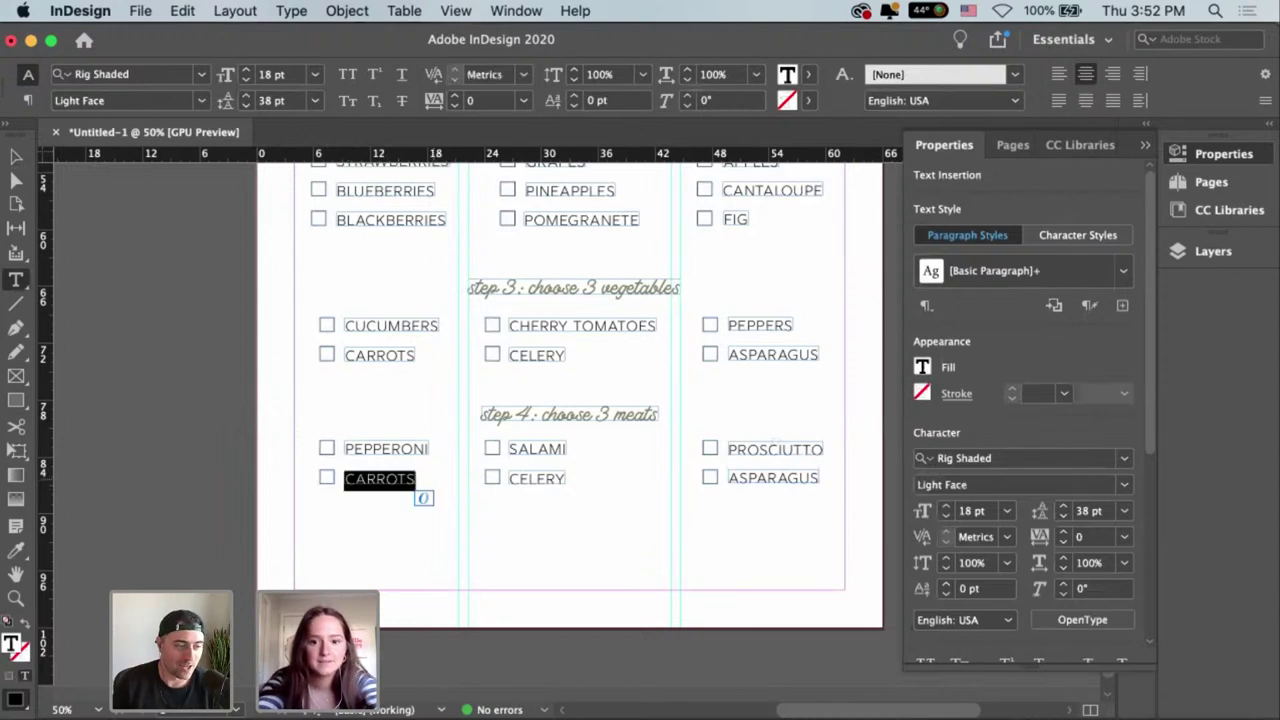
pyautogui.press('BackSpace')
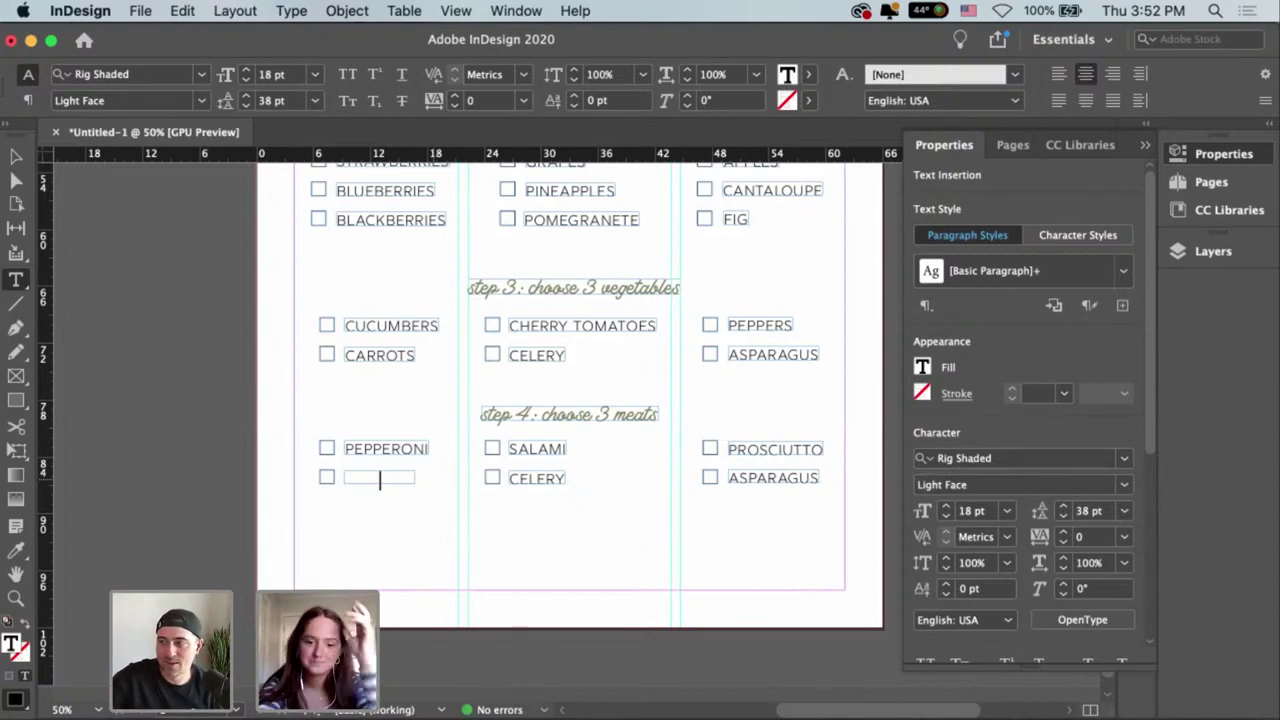
pyautogui.write('MOR')
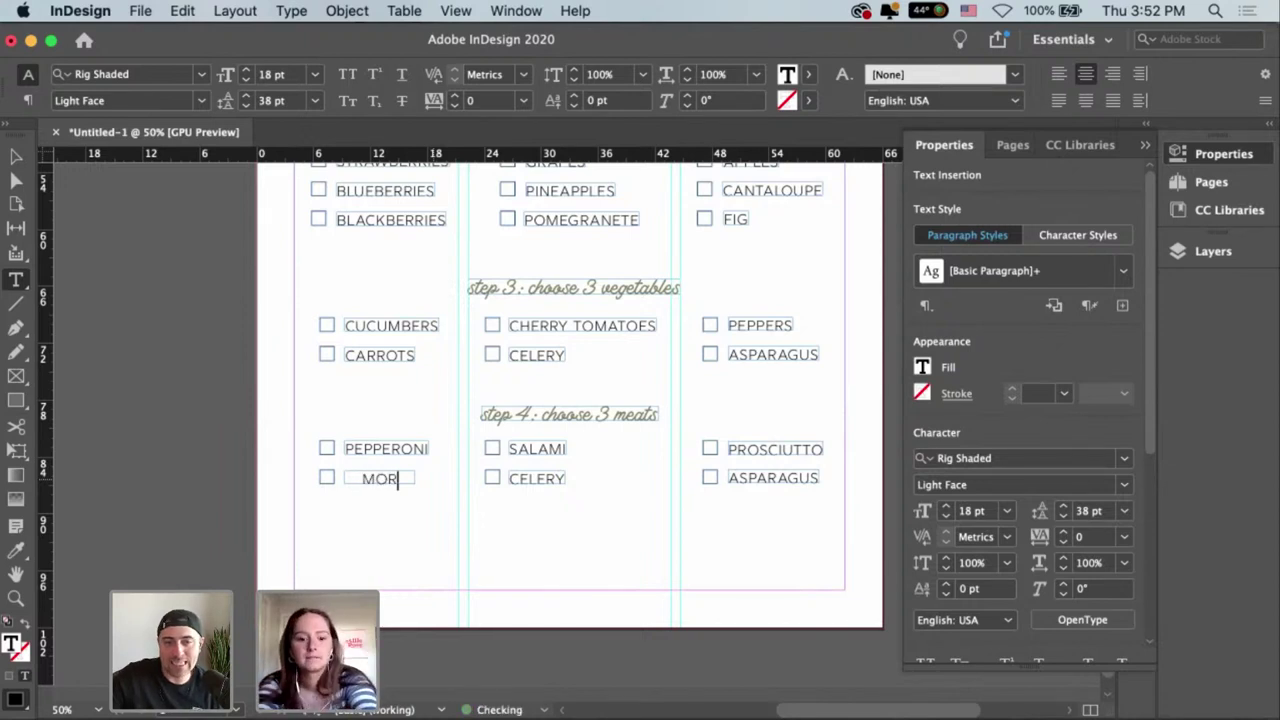
pyautogui.write('TADE')
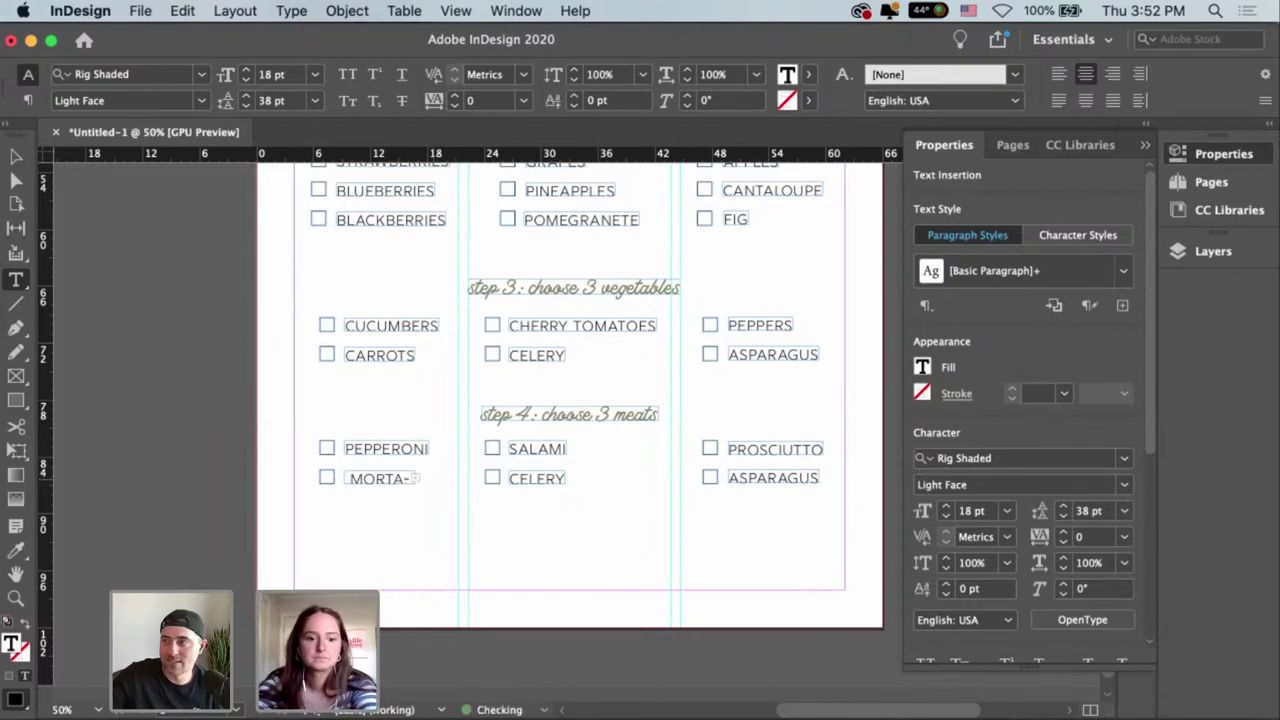
pyautogui.press('Escape')
pyautogui.moveTo(415, 481); pyautogui.dragTo(446, 487)
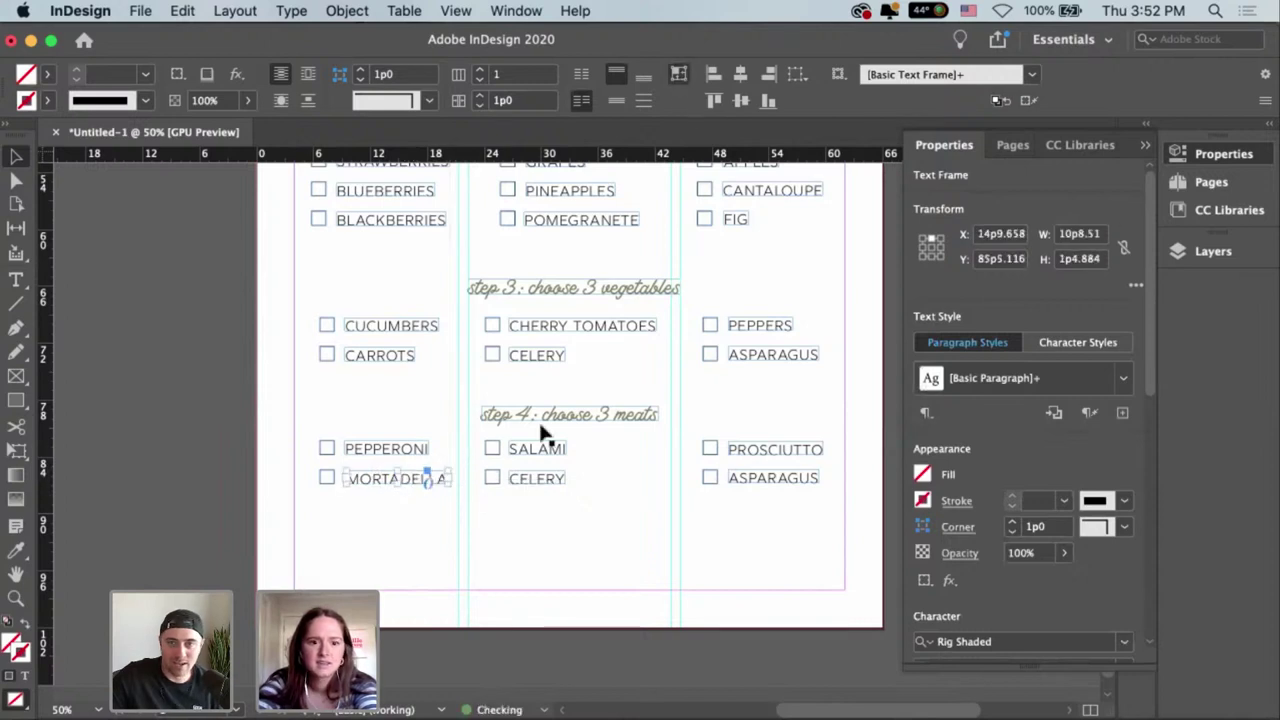
pyautogui.click(445, 491)
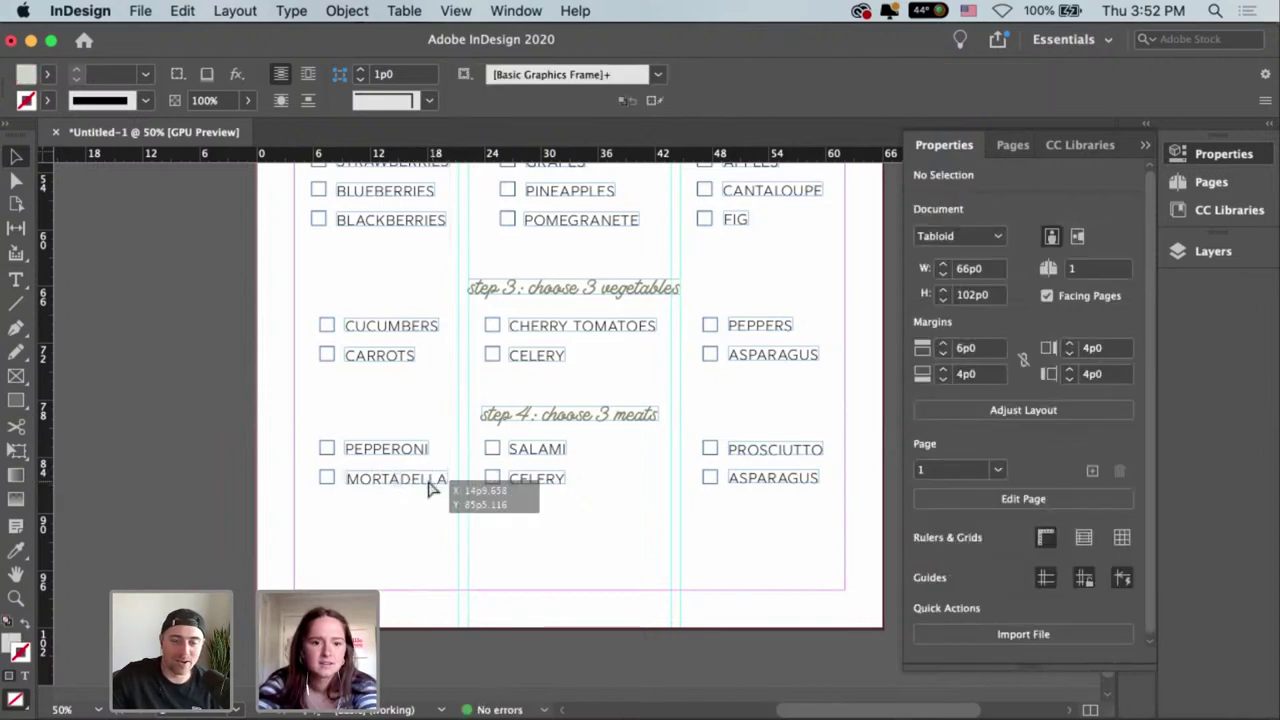
pyautogui.click(432, 482)
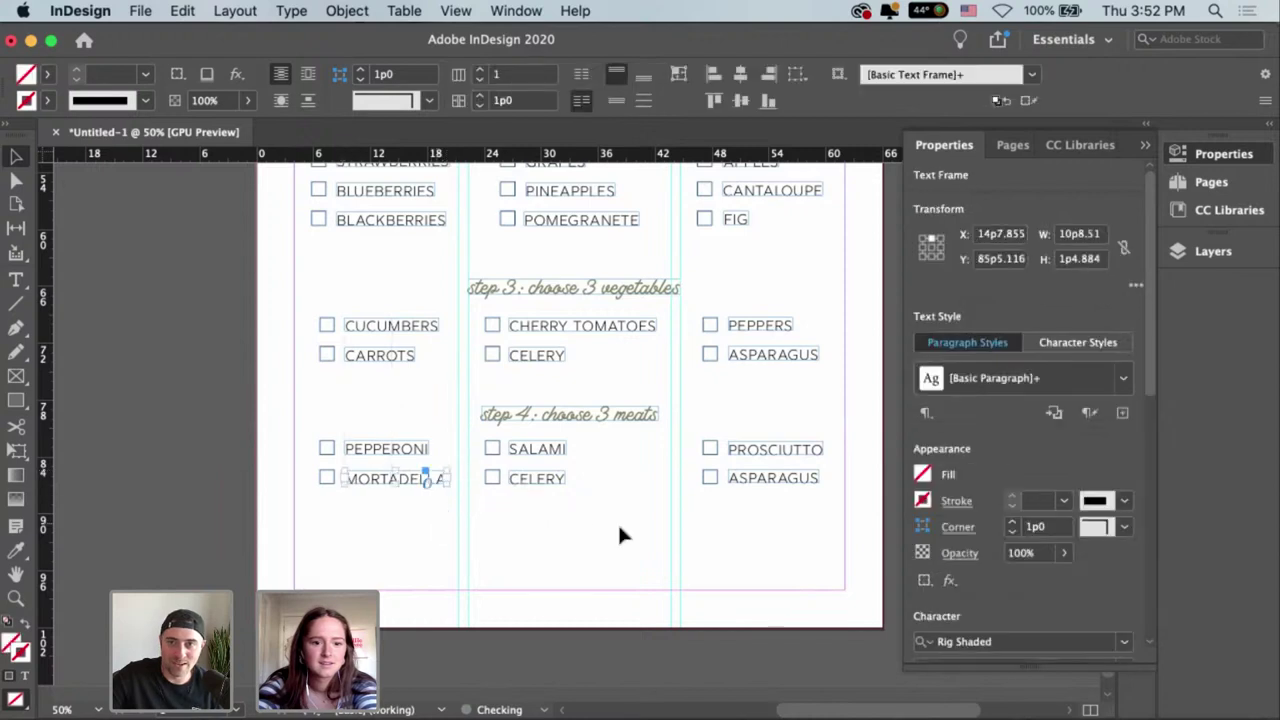
# Replace CELERY with CALABRESE and fit its frame to the text.
pyautogui.doubleClick(491, 478)
pyautogui.moveTo(491, 478); pyautogui.dragTo(606, 487)
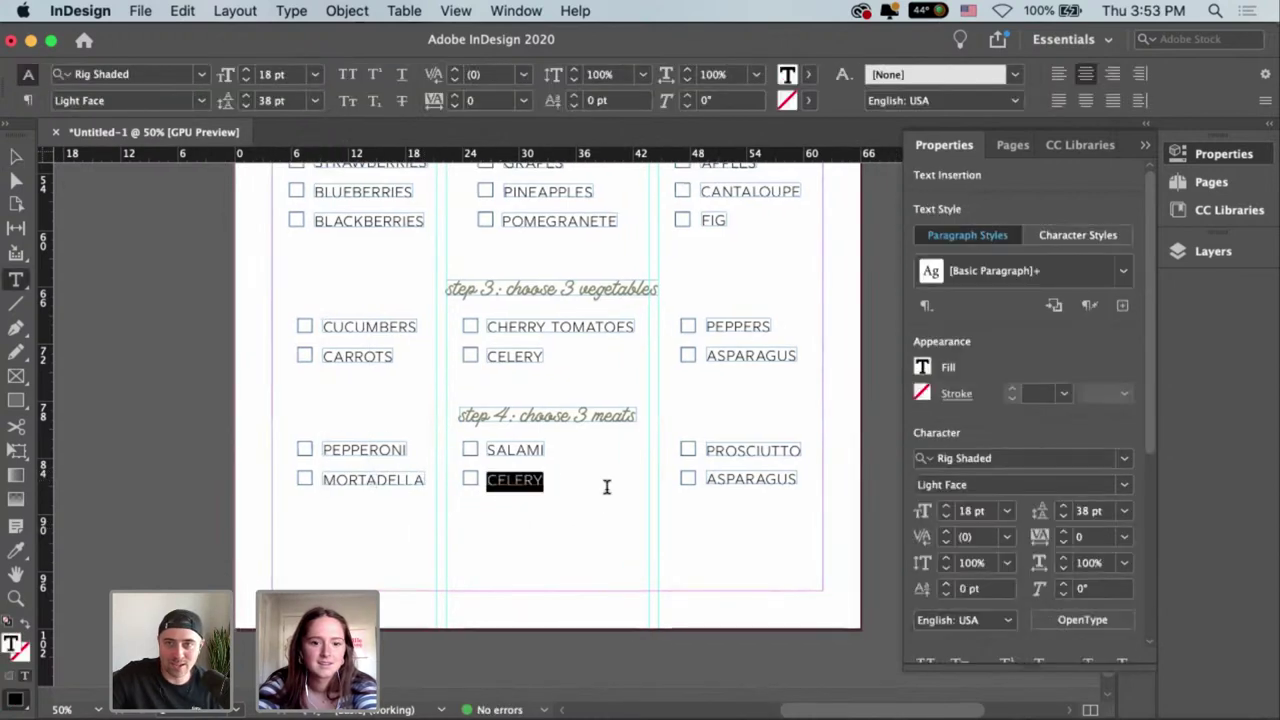
pyautogui.press('BackSpace')
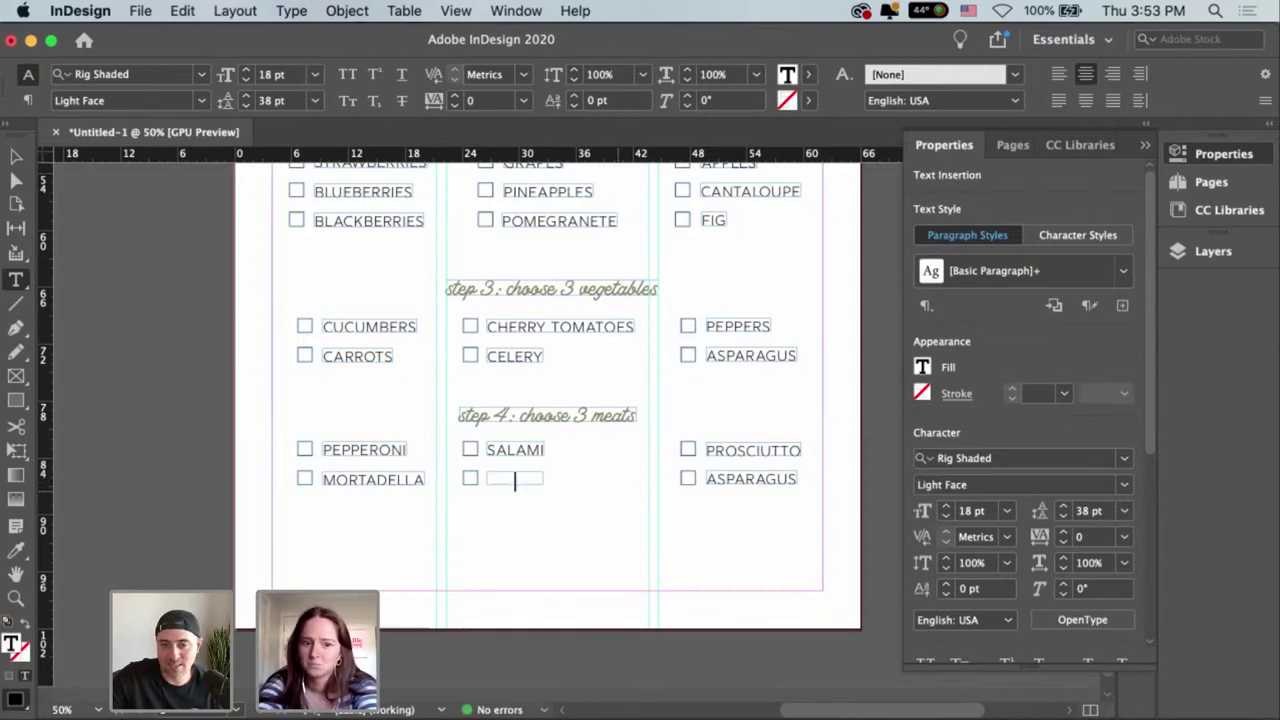
pyautogui.write('CALA')
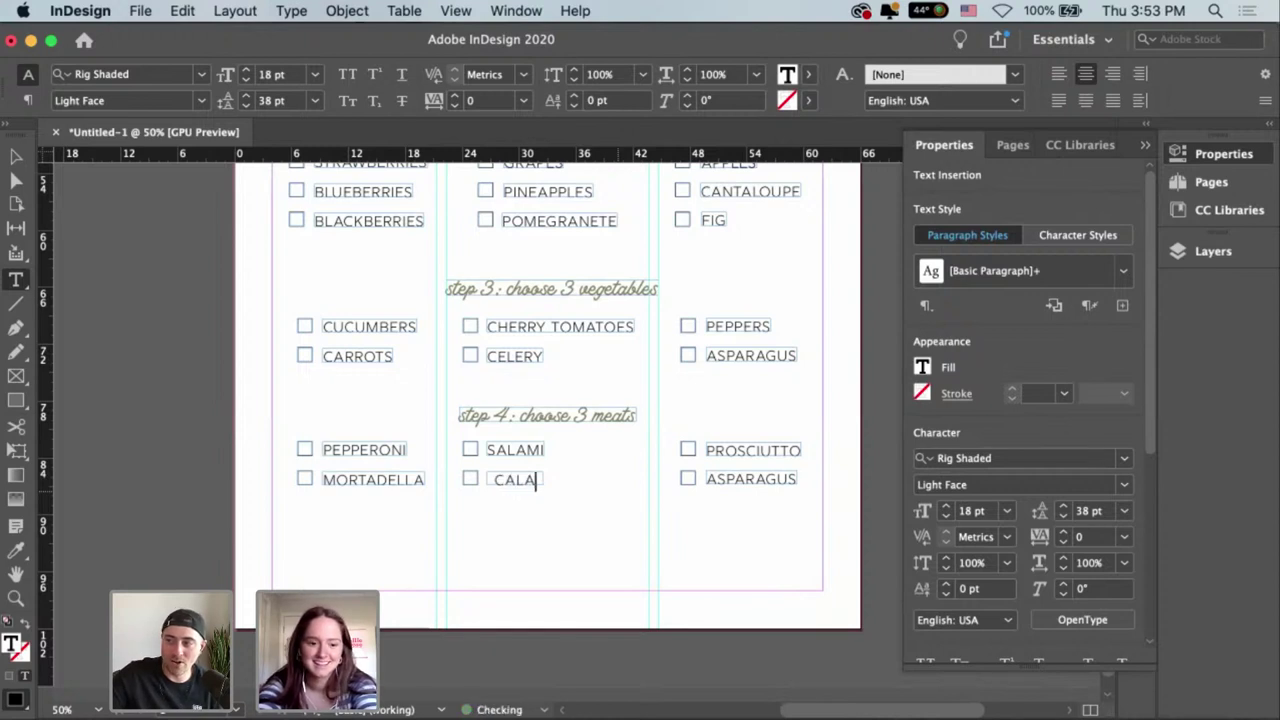
pyautogui.write('B')
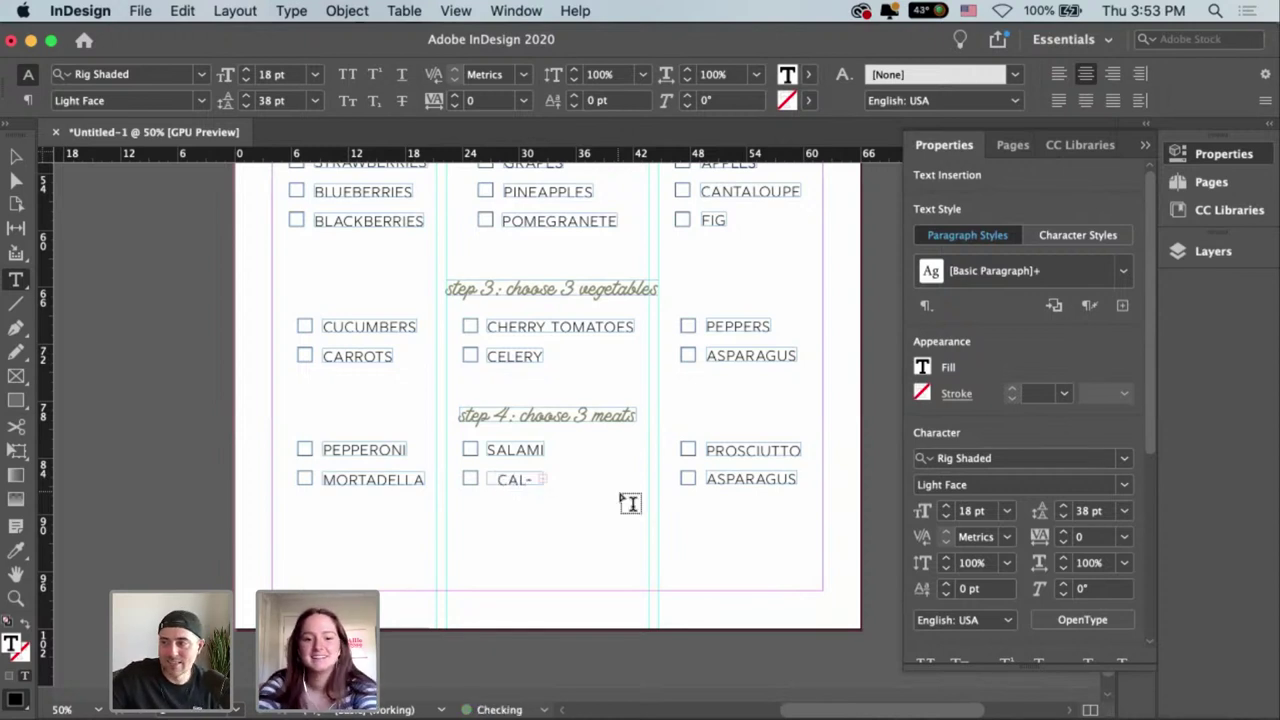
pyautogui.press('Escape')
pyautogui.moveTo(549, 486); pyautogui.dragTo(627, 483)
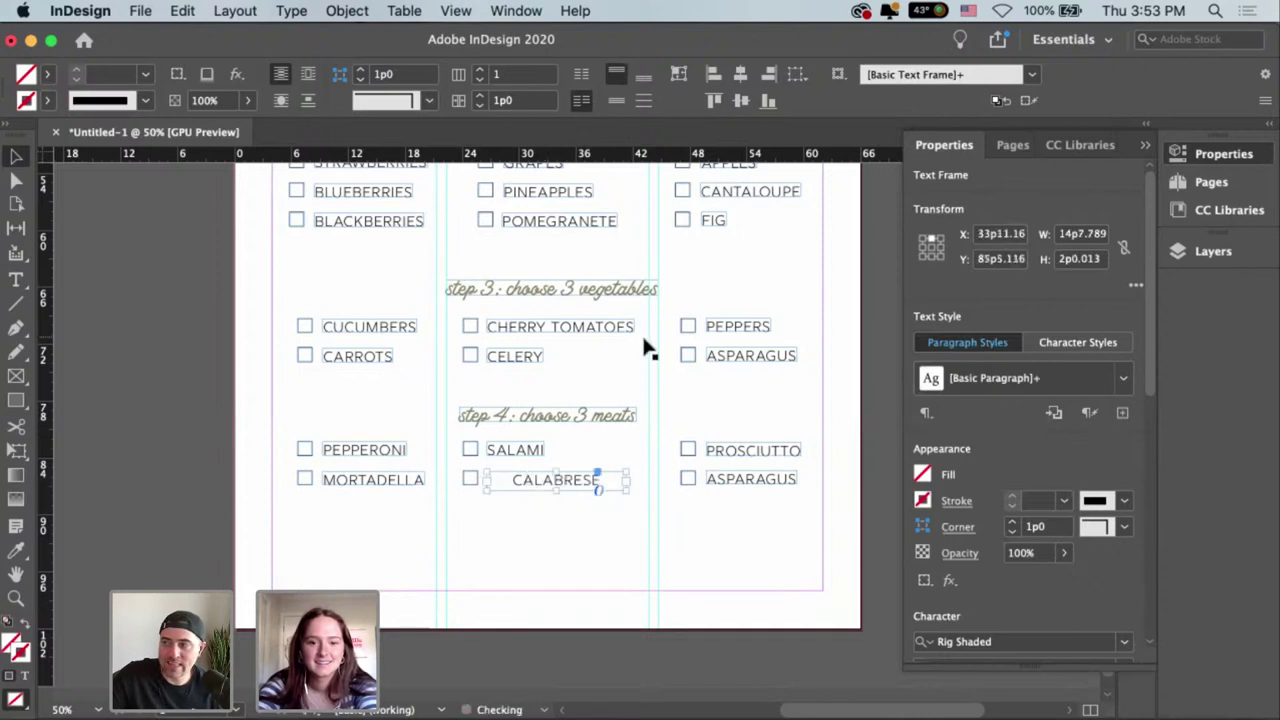
pyautogui.click(677, 78)
# Start retyping the second ASPARAGUS as SOPPRESSATA and enlarge its frame.
pyautogui.click(782, 478)
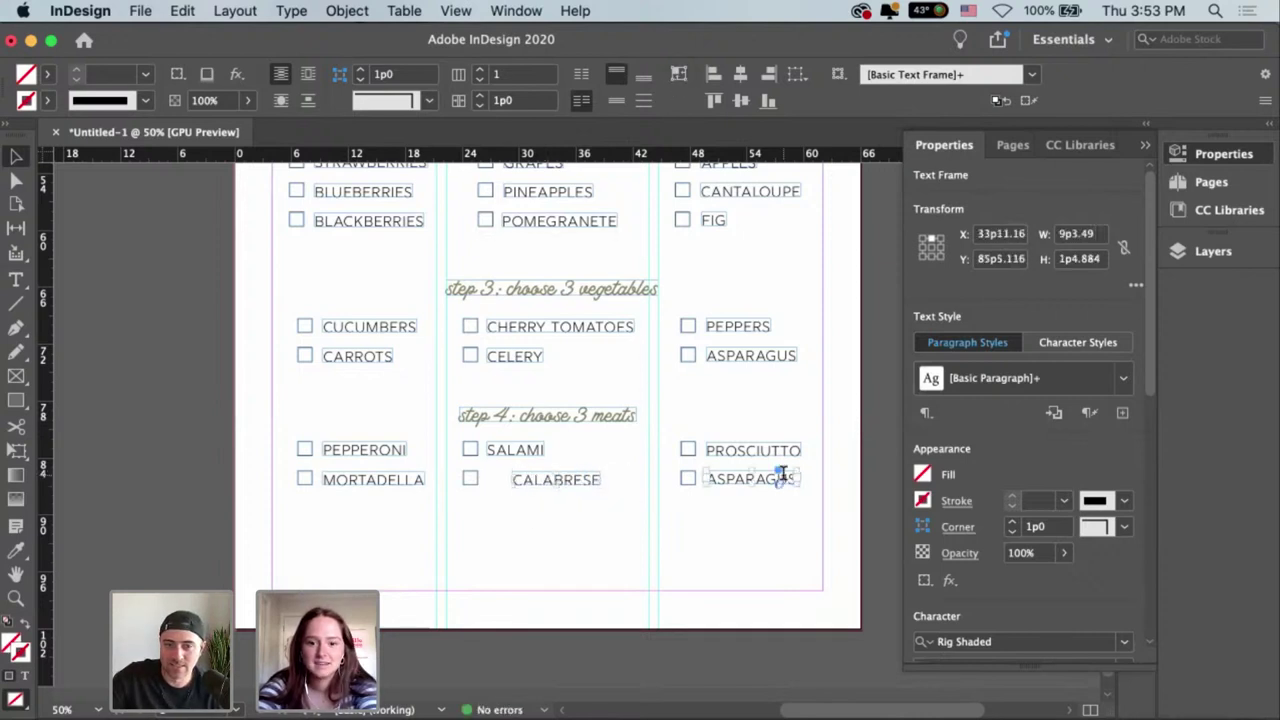
pyautogui.doubleClick(782, 478)
pyautogui.moveTo(791, 479); pyautogui.dragTo(712, 470)
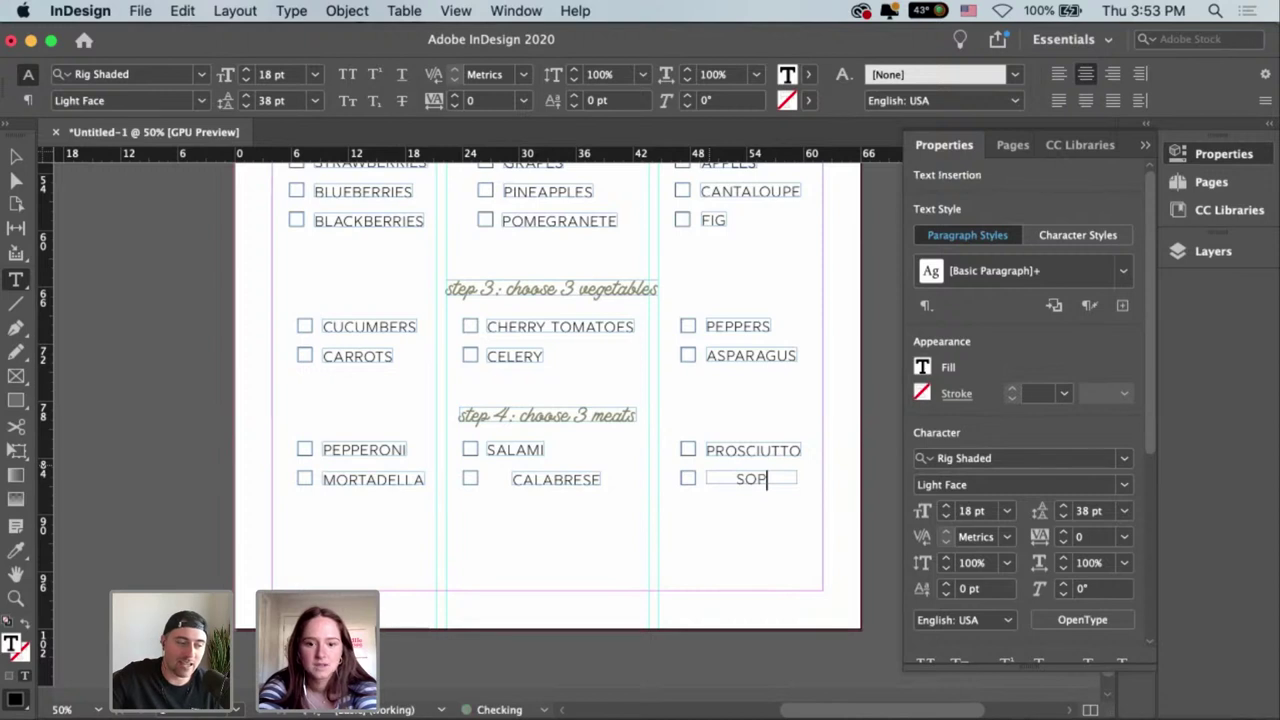
pyautogui.write('P')
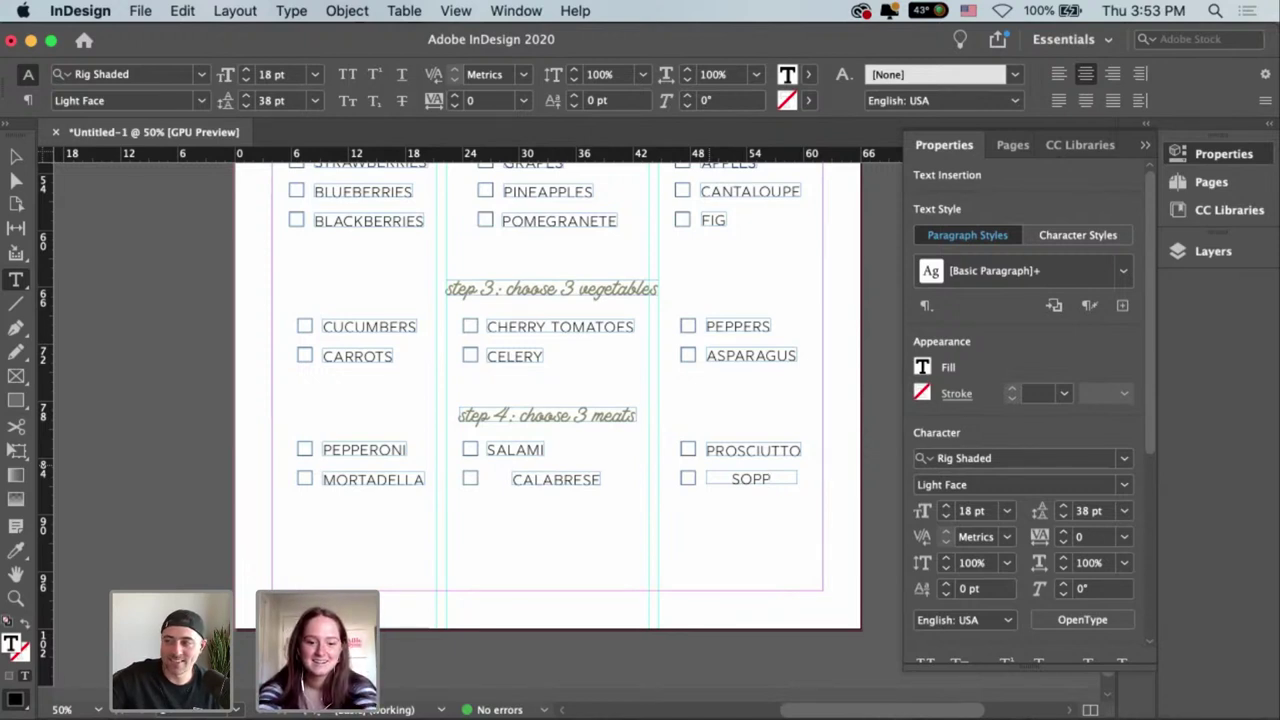
pyautogui.write('RESSA')
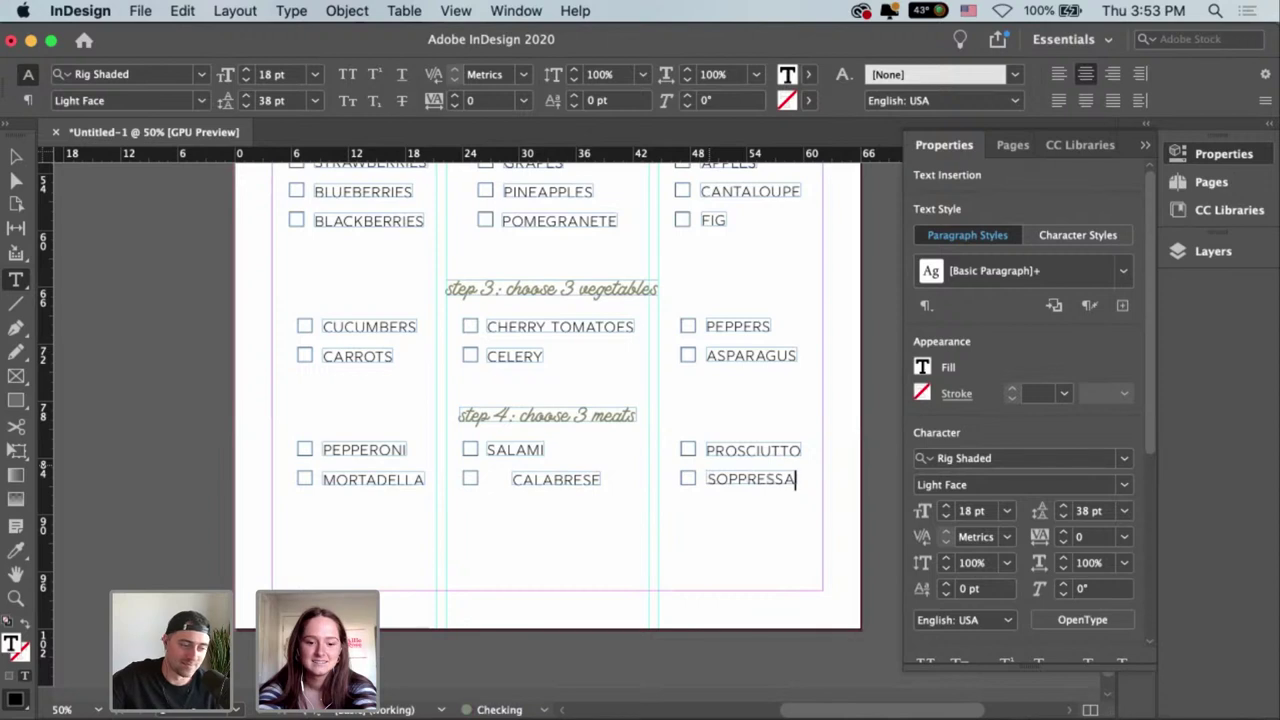
pyautogui.write('TA')
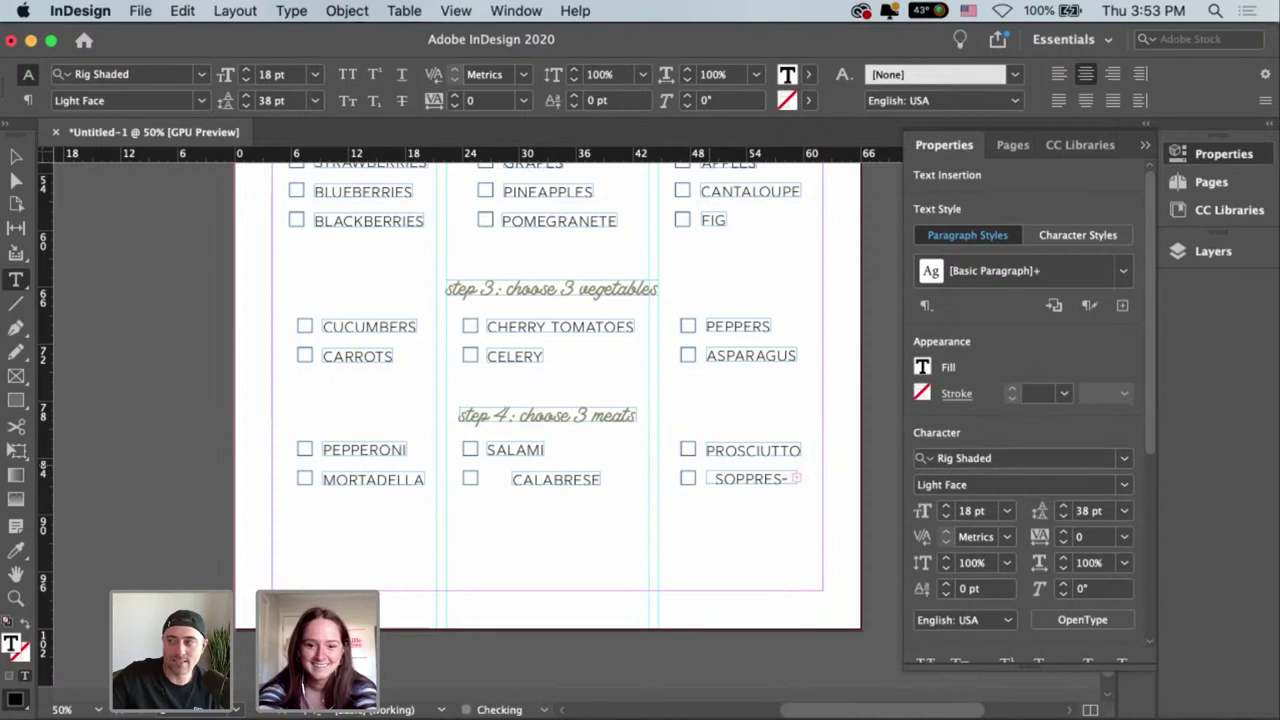
pyautogui.press('Escape')
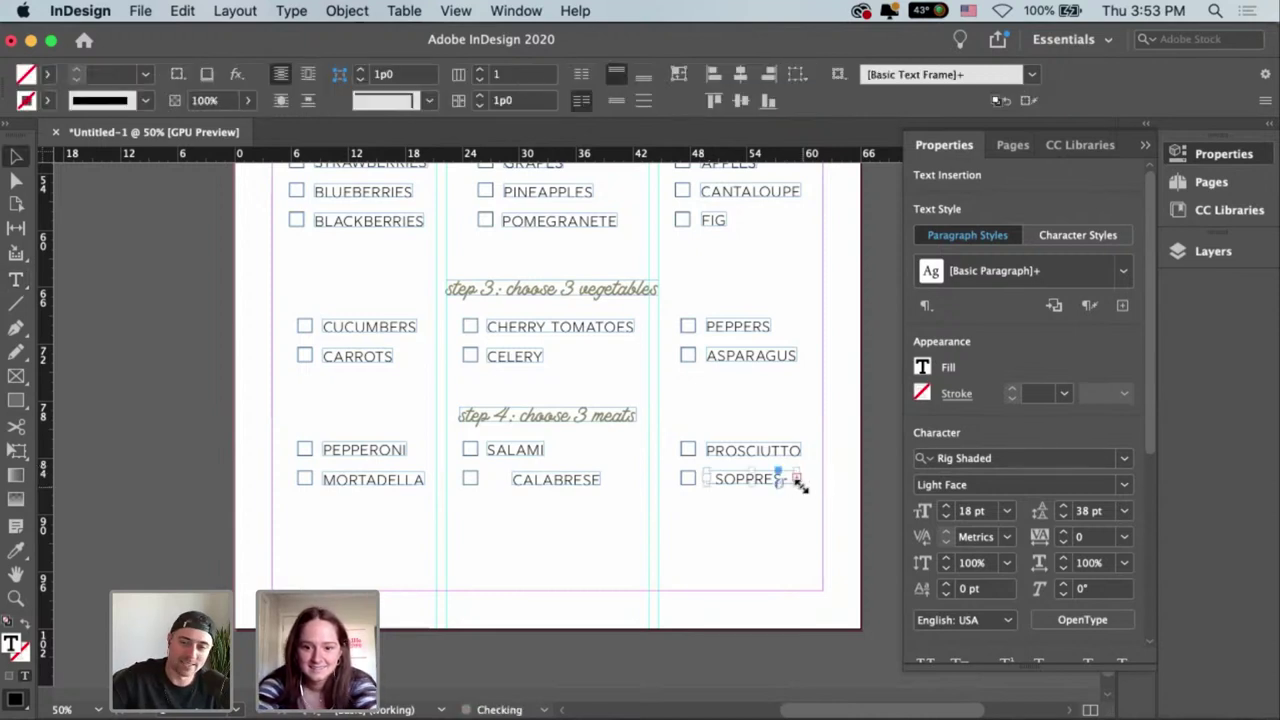
pyautogui.moveTo(800, 480); pyautogui.dragTo(820, 491)
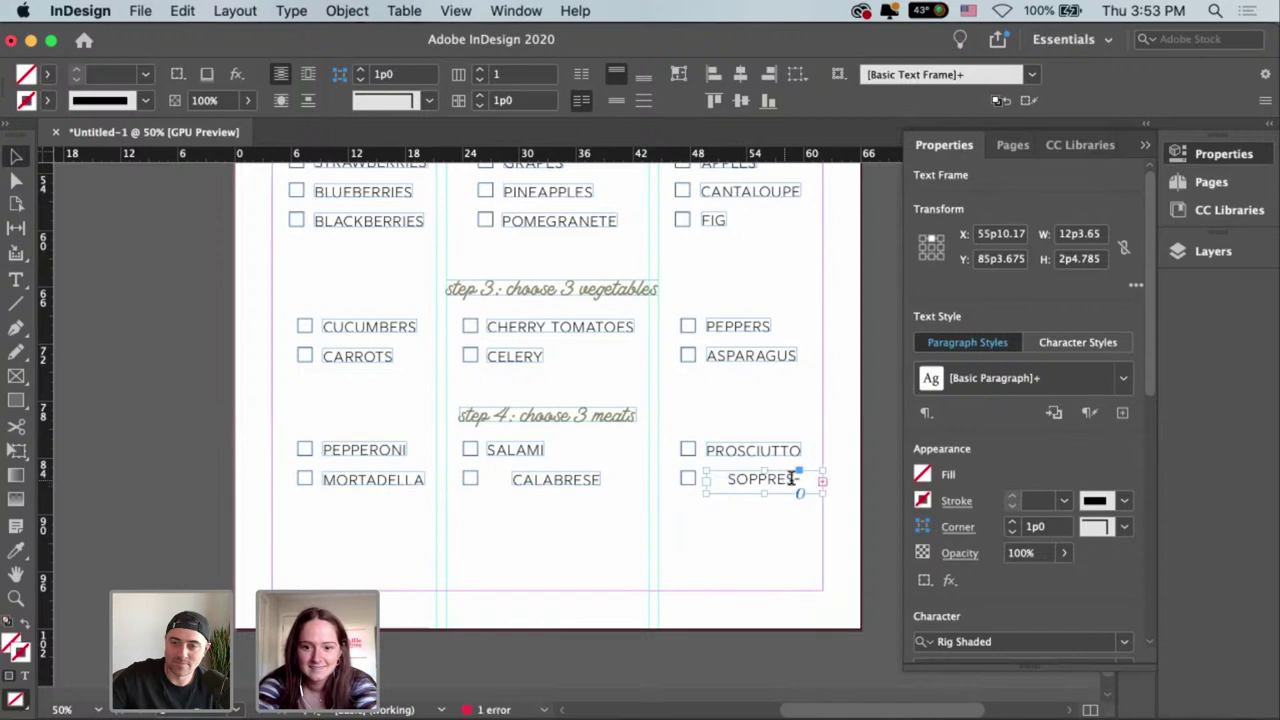
pyautogui.doubleClick(797, 480)
pyautogui.write('SATA')
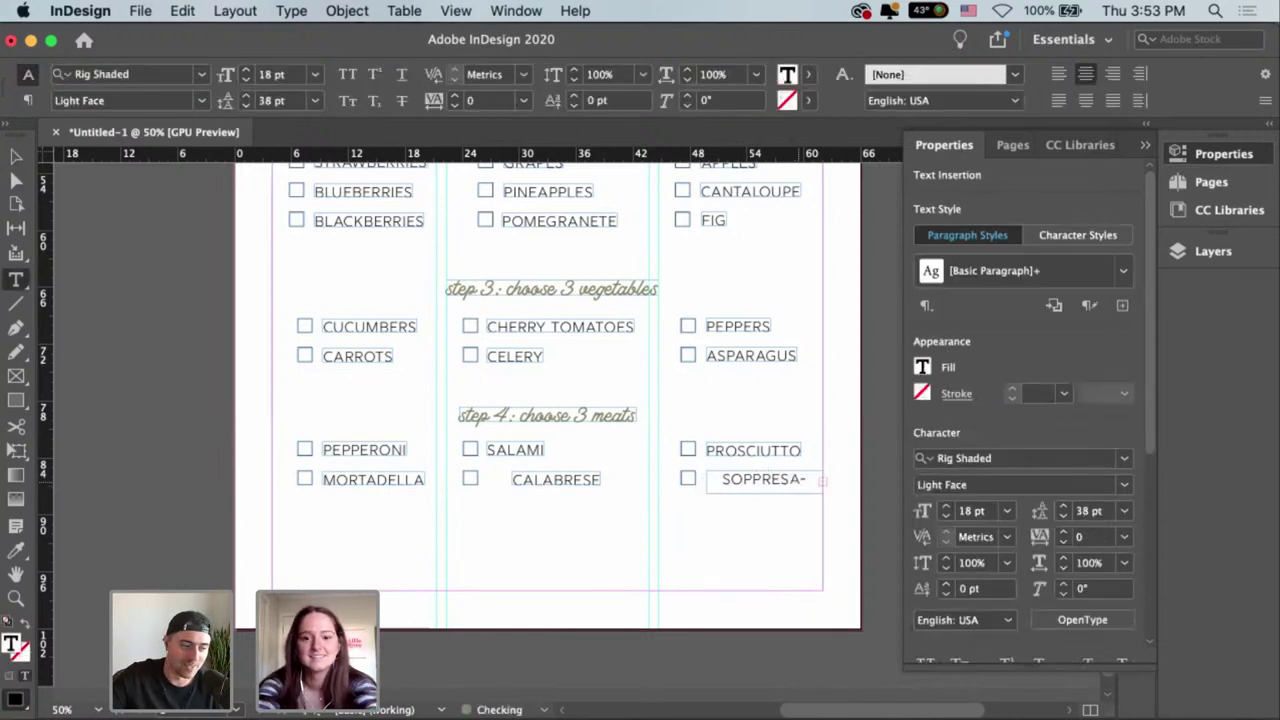
pyautogui.press('Escape')
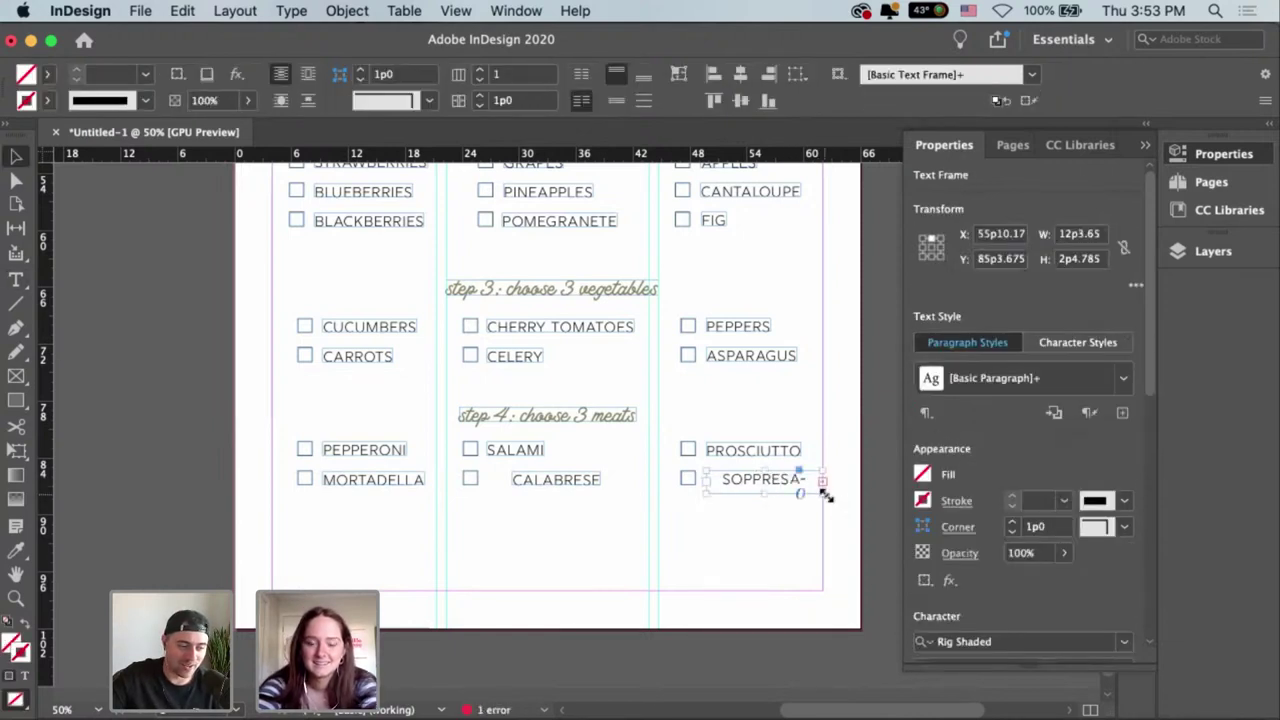
pyautogui.moveTo(835, 497); pyautogui.dragTo(746, 528)
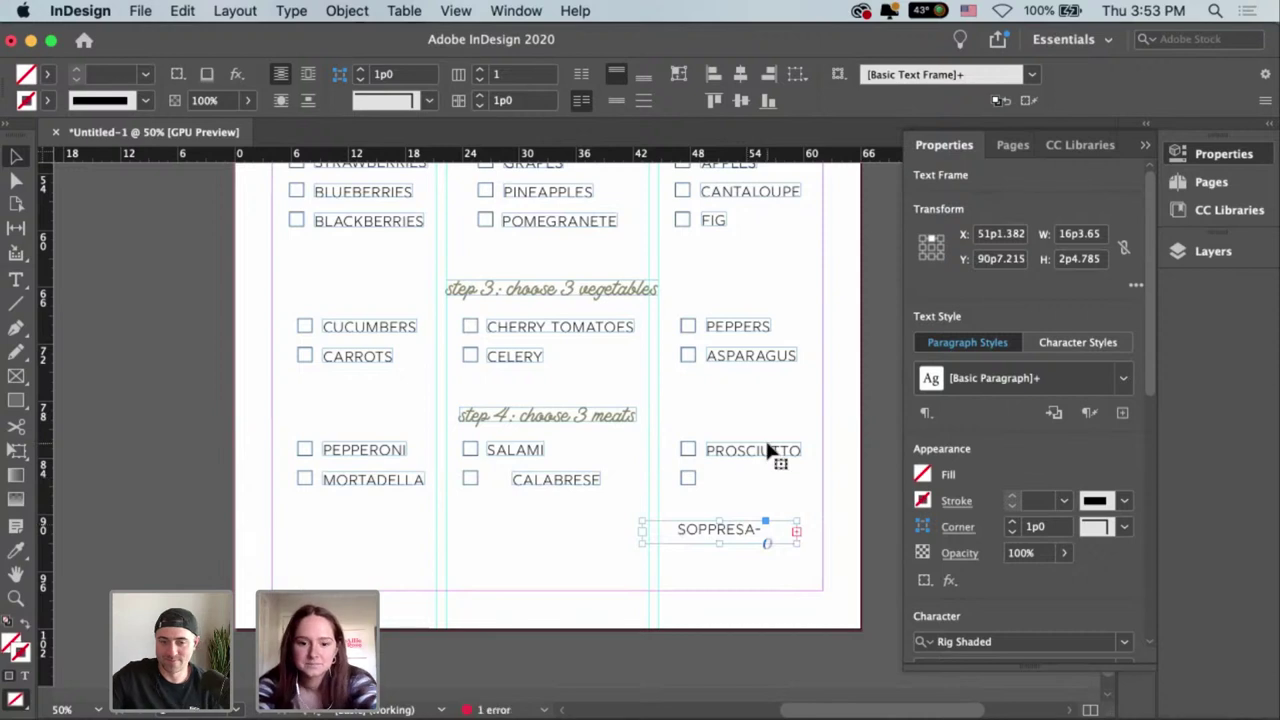
# Fix the garbled trailing letters of the meat name and move it beside the last checkbox.
pyautogui.doubleClick(716, 530)
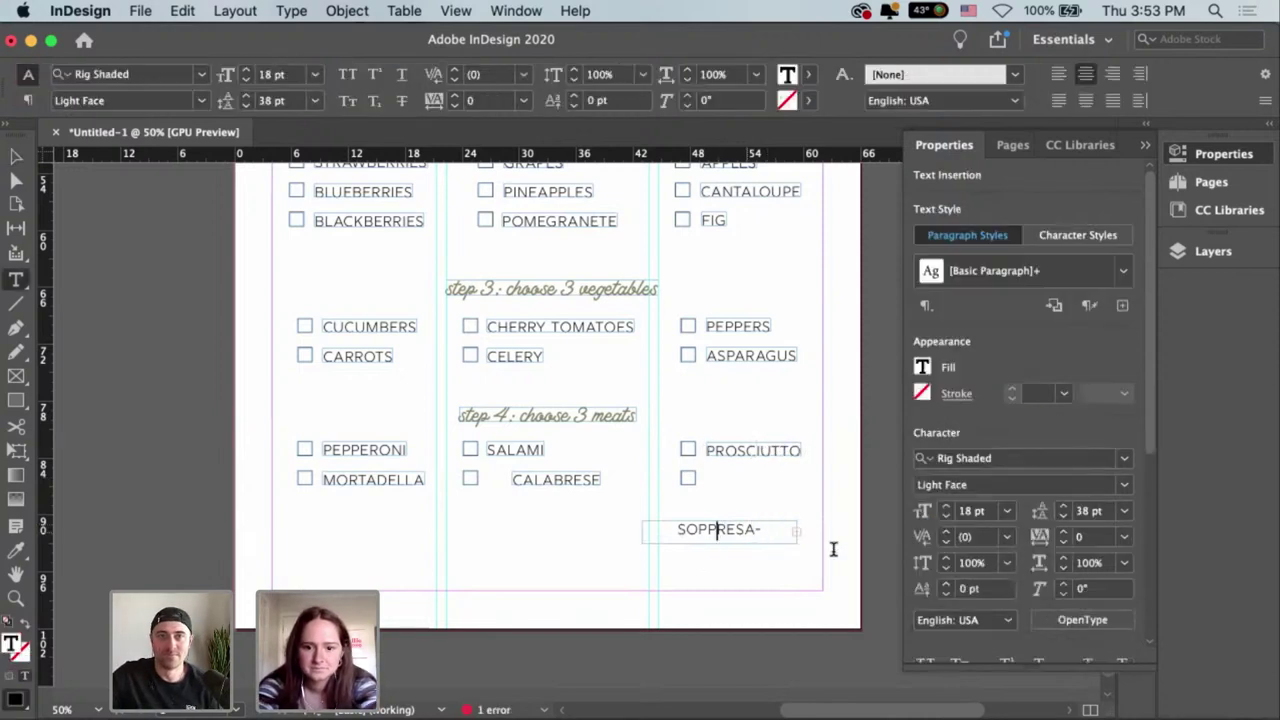
pyautogui.press('Right')
pyautogui.press('Right')
pyautogui.press('Right')
pyautogui.write('TA')
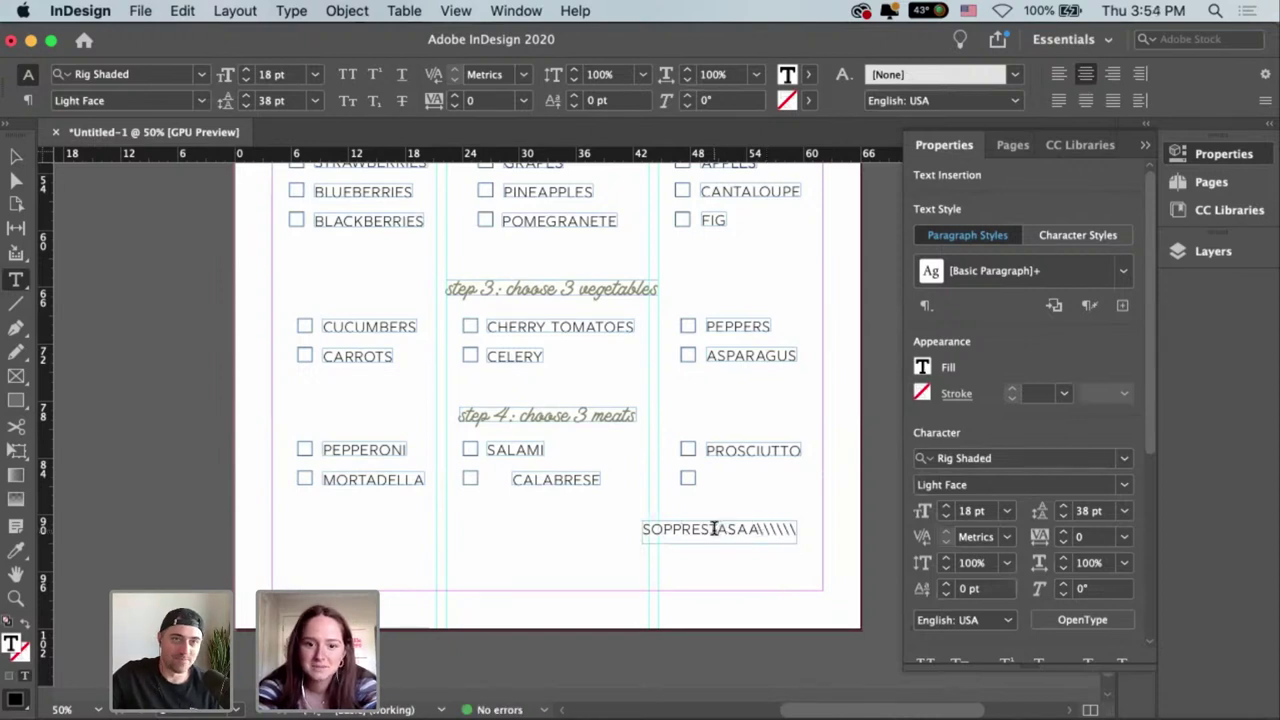
pyautogui.moveTo(710, 530); pyautogui.dragTo(856, 518)
pyautogui.press('BackSpace')
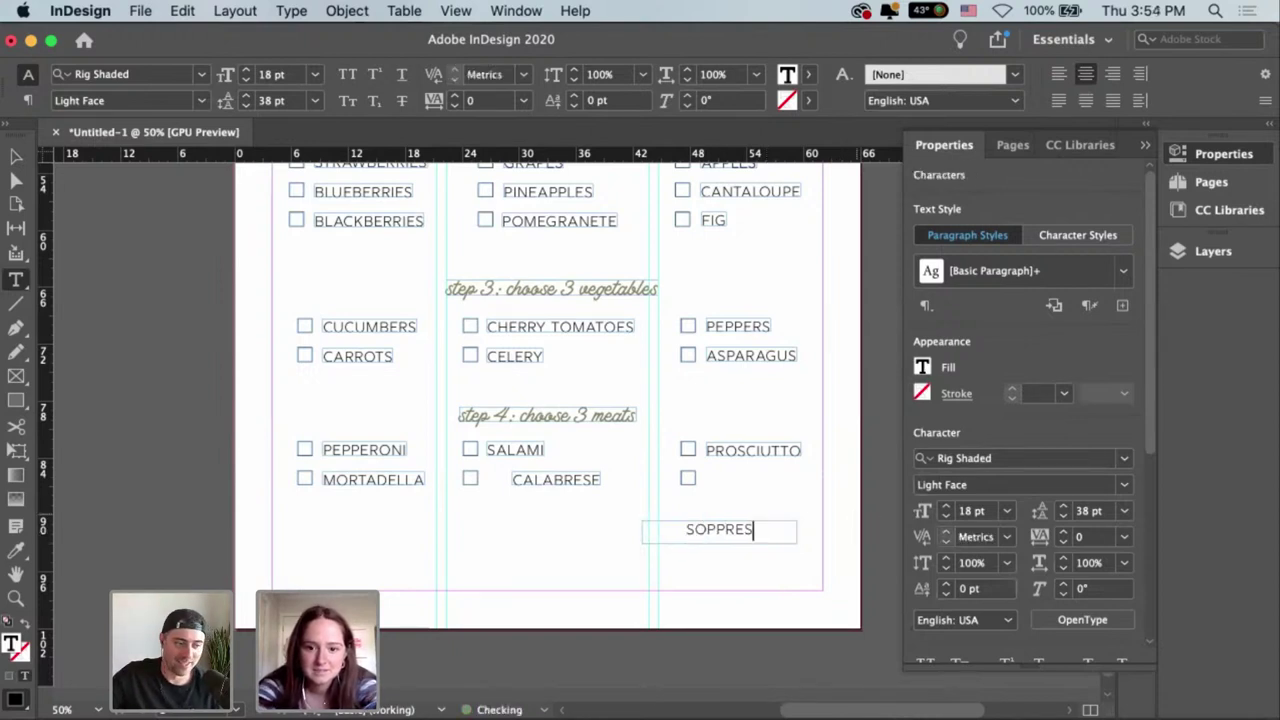
pyautogui.write('SET')
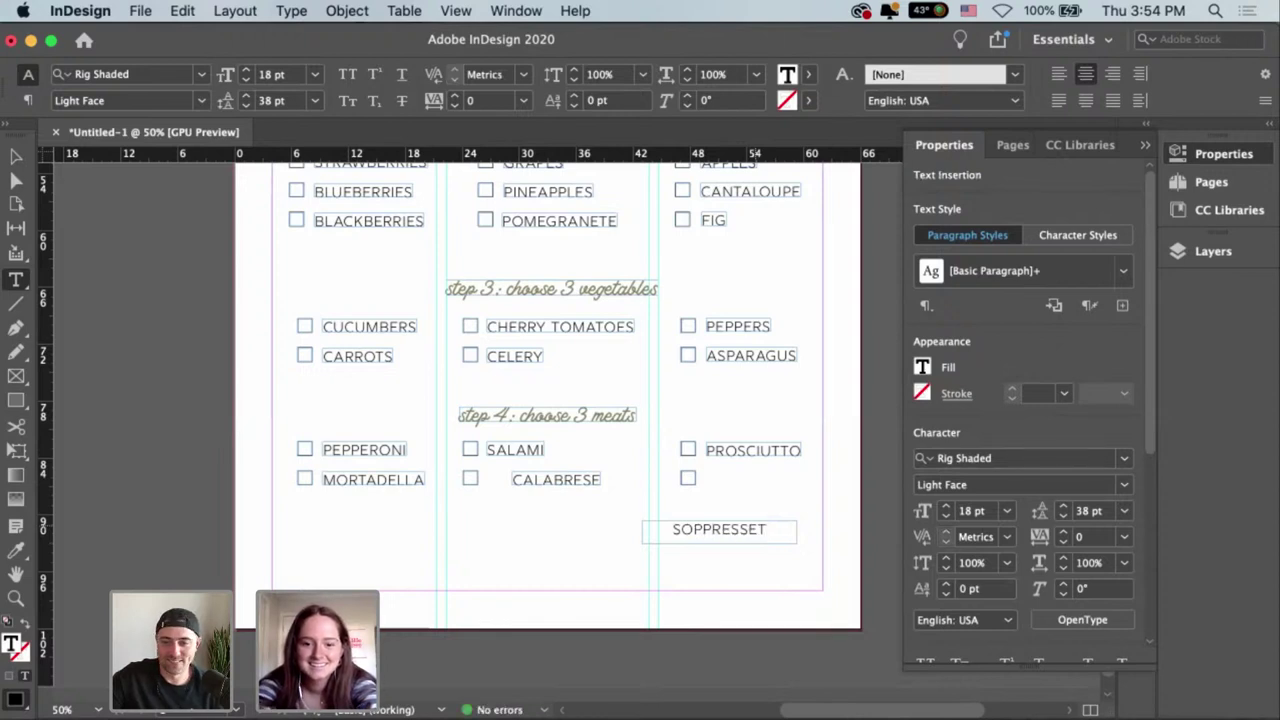
pyautogui.press('Escape')
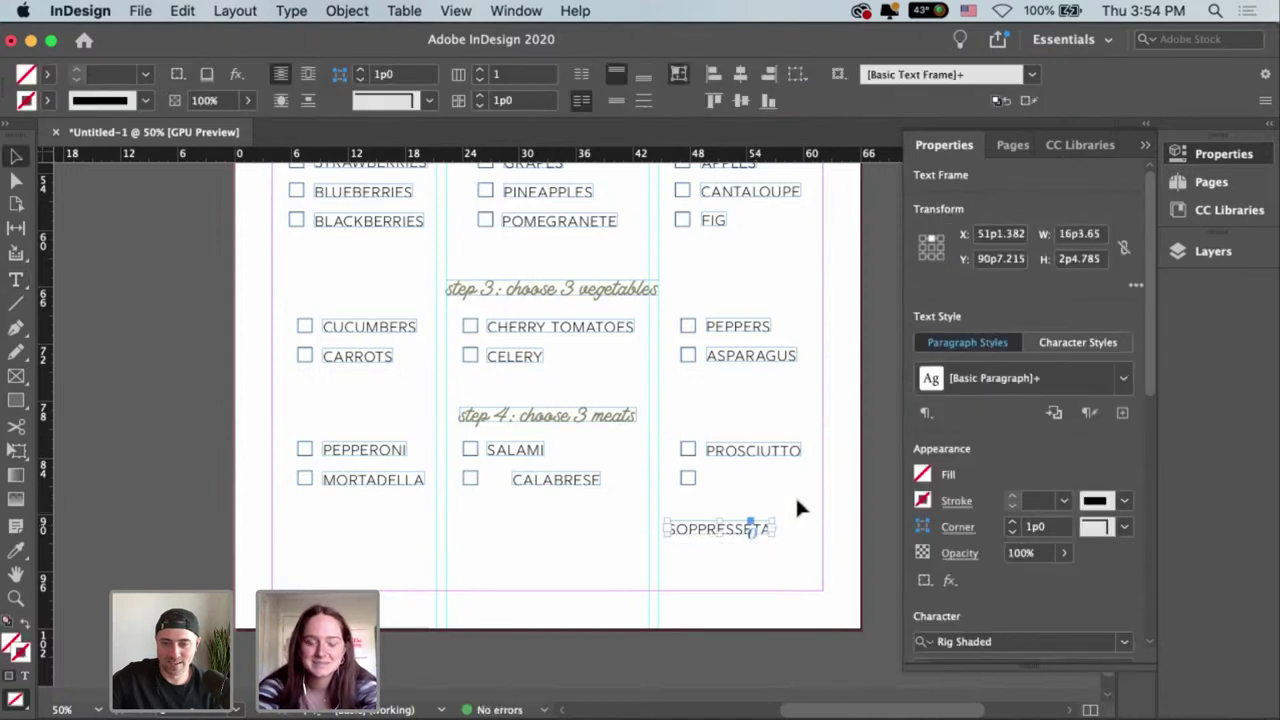
pyautogui.click(768, 484)
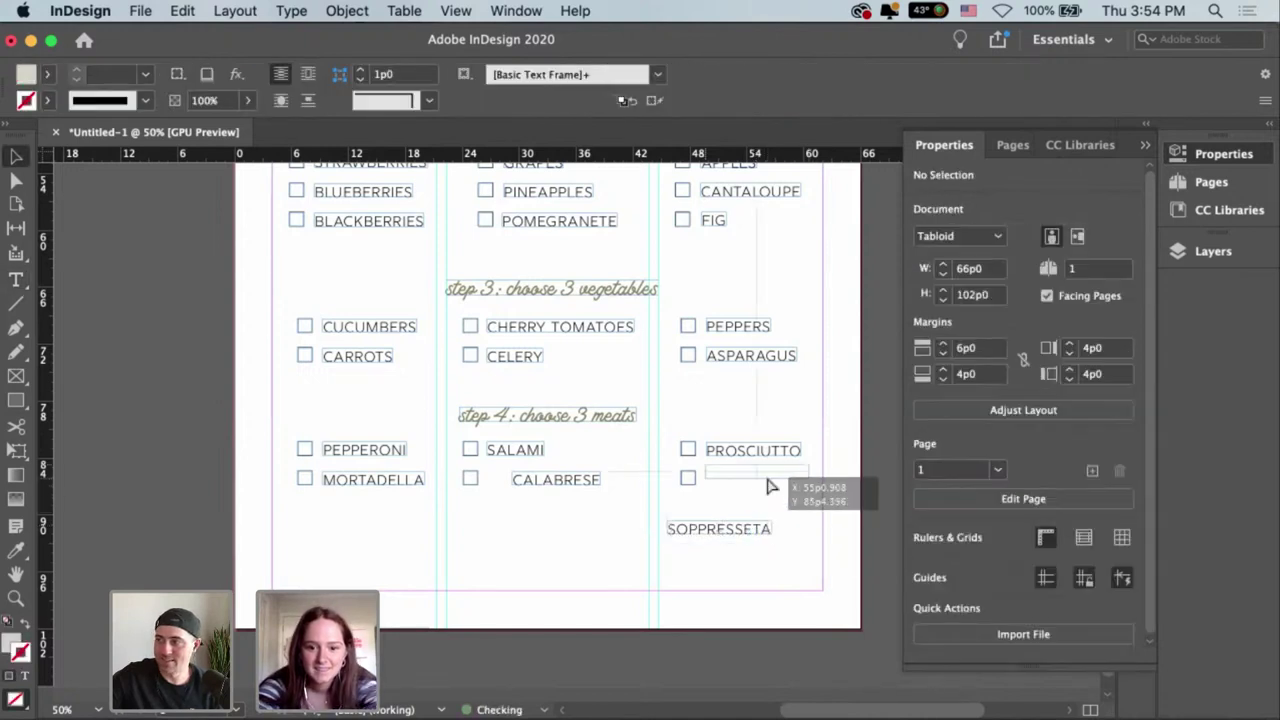
pyautogui.moveTo(768, 485); pyautogui.dragTo(771, 485)
# Correct the spelling to SOPPRESSATA and widen the frame so it shows fully.
pyautogui.press('super+equal')
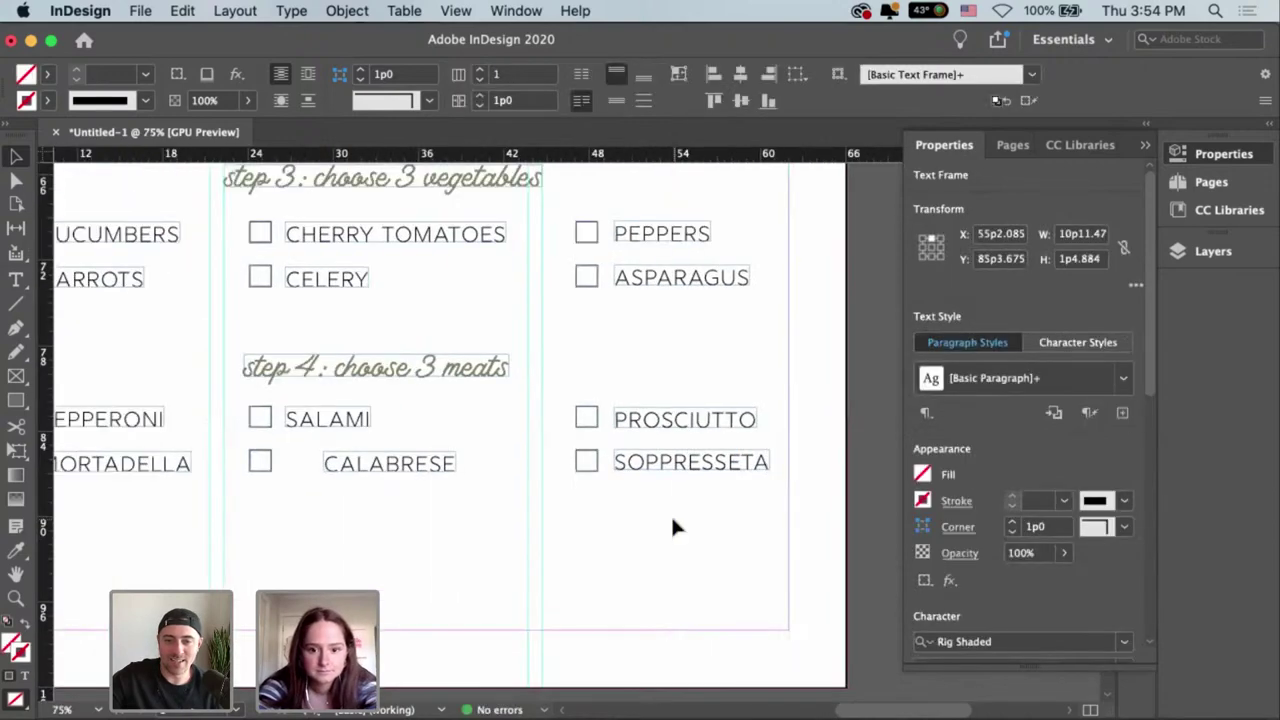
pyautogui.click(740, 472)
pyautogui.doubleClick(740, 460)
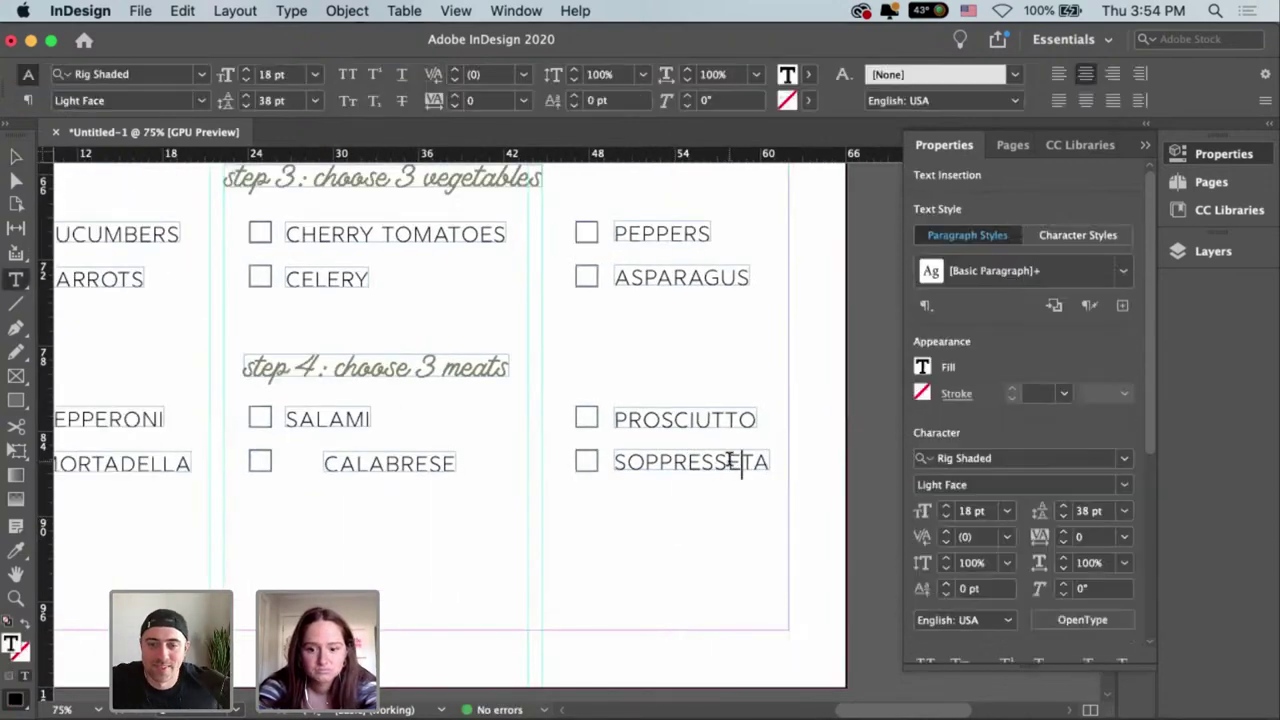
pyautogui.press('BackSpace')
pyautogui.press('Escape')
pyautogui.moveTo(770, 462); pyautogui.dragTo(778, 467)
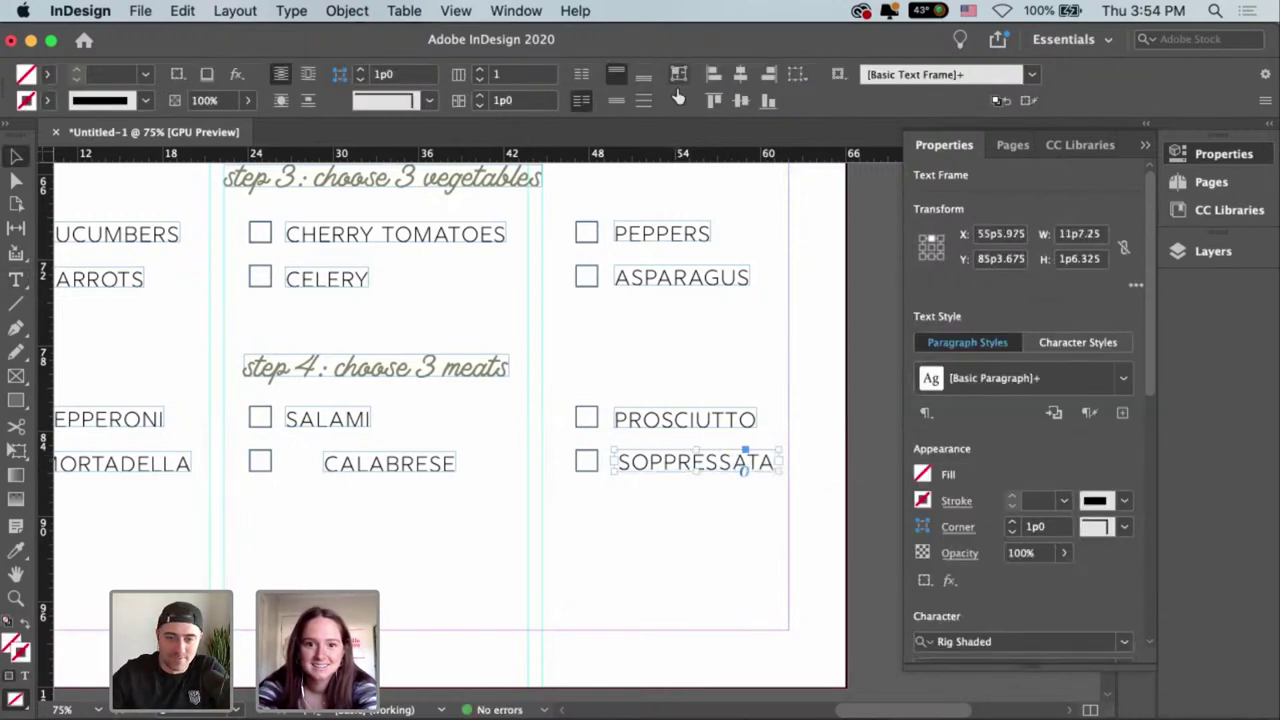
pyautogui.click(686, 495)
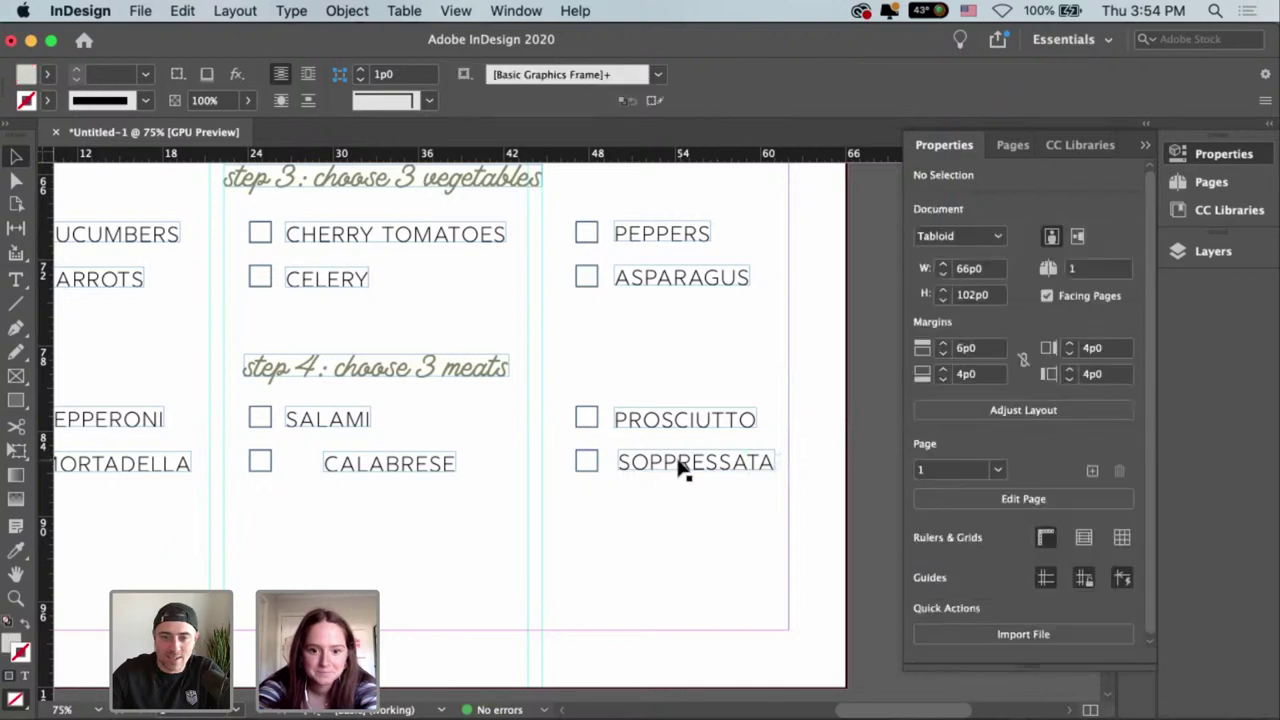
pyautogui.press('super+z')
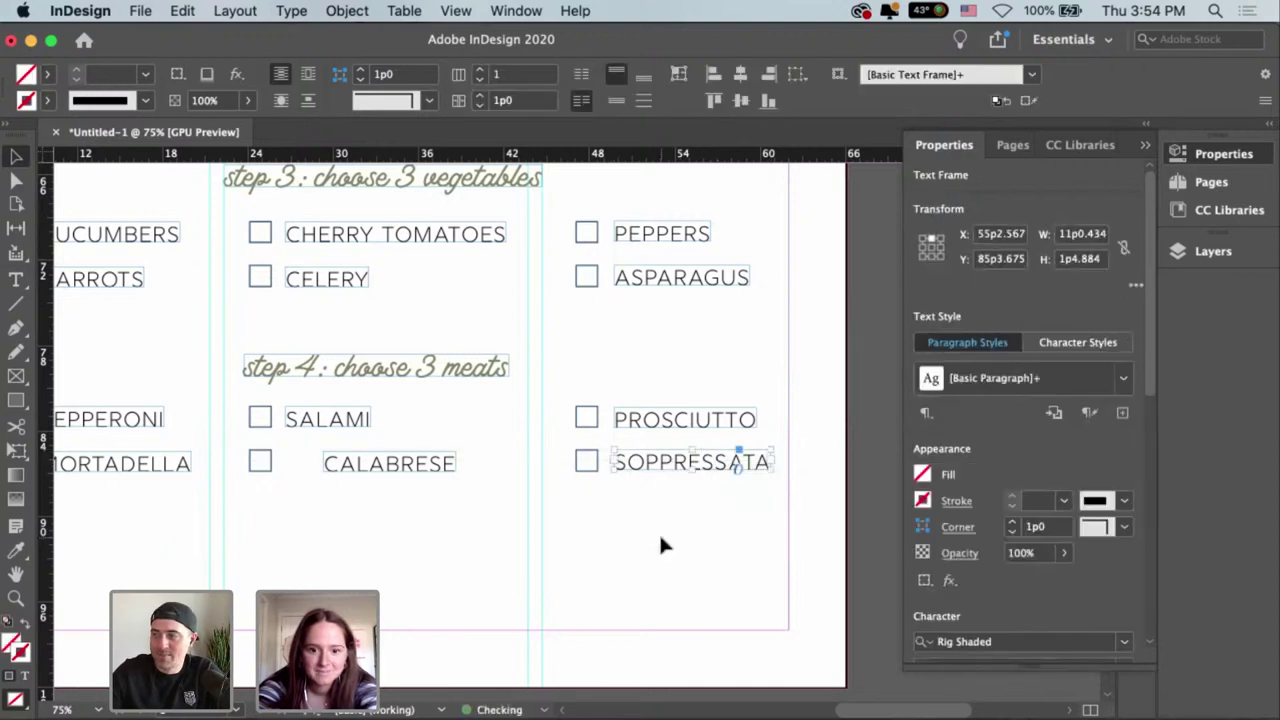
pyautogui.click(616, 557)
# Place the CALABRESE checkbox right beside its label.
pyautogui.hscroll(-5, 664, 524)
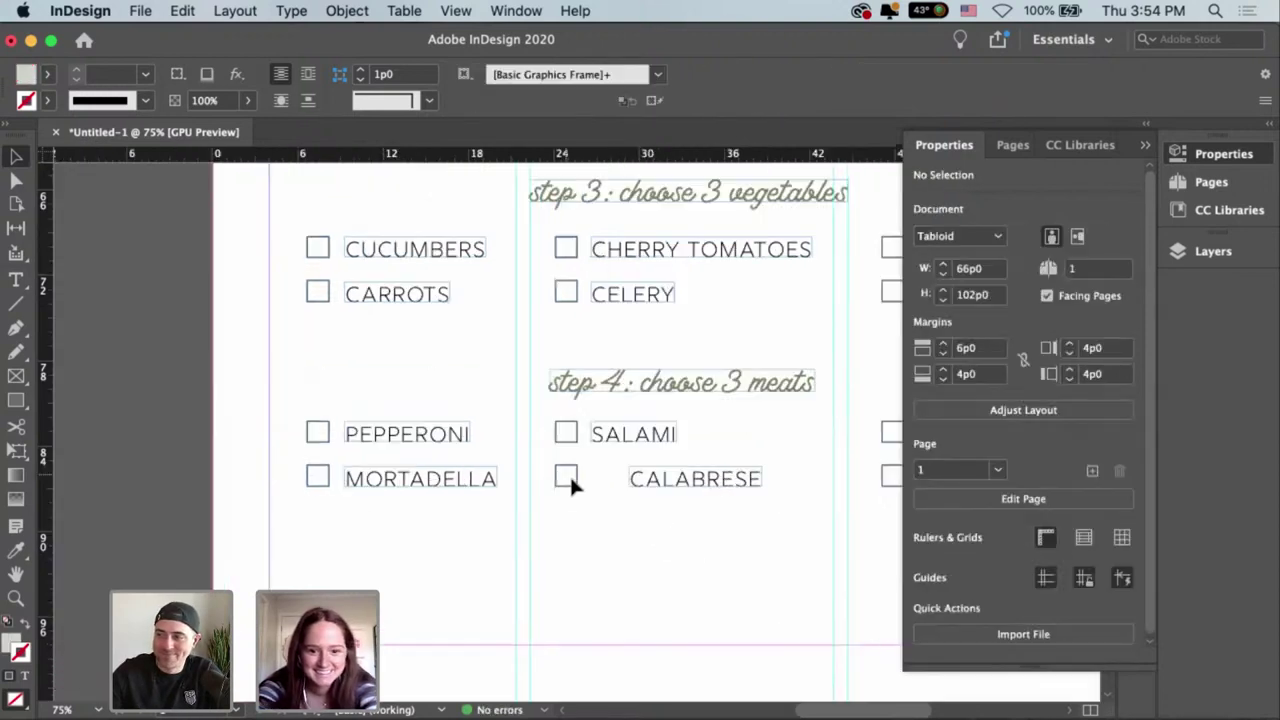
pyautogui.click(580, 478)
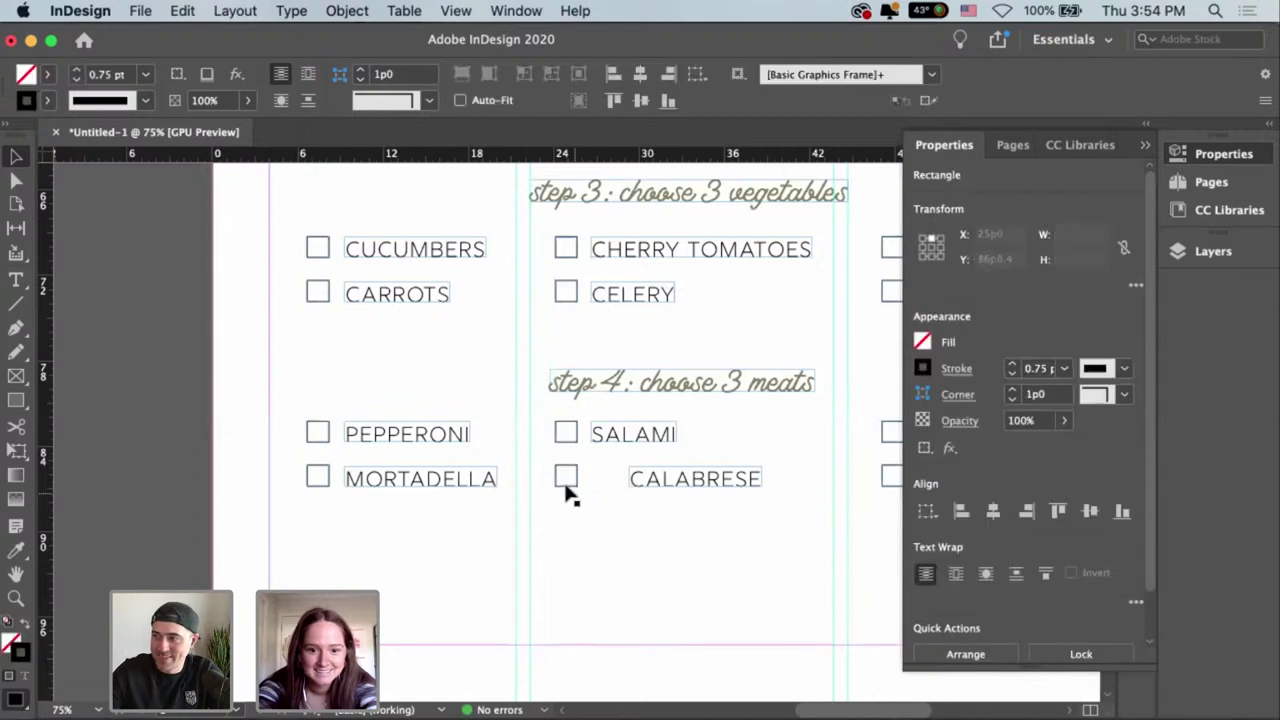
pyautogui.moveTo(567, 493); pyautogui.dragTo(605, 494)
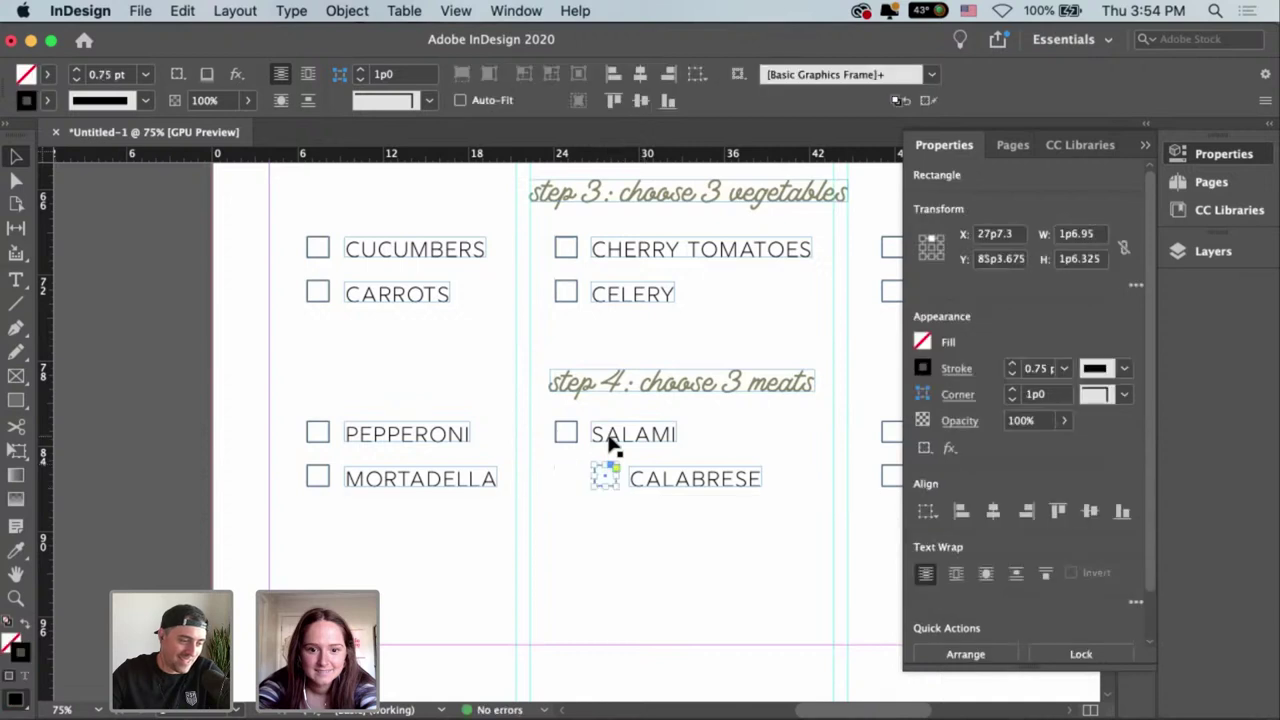
pyautogui.moveTo(576, 450); pyautogui.dragTo(573, 440)
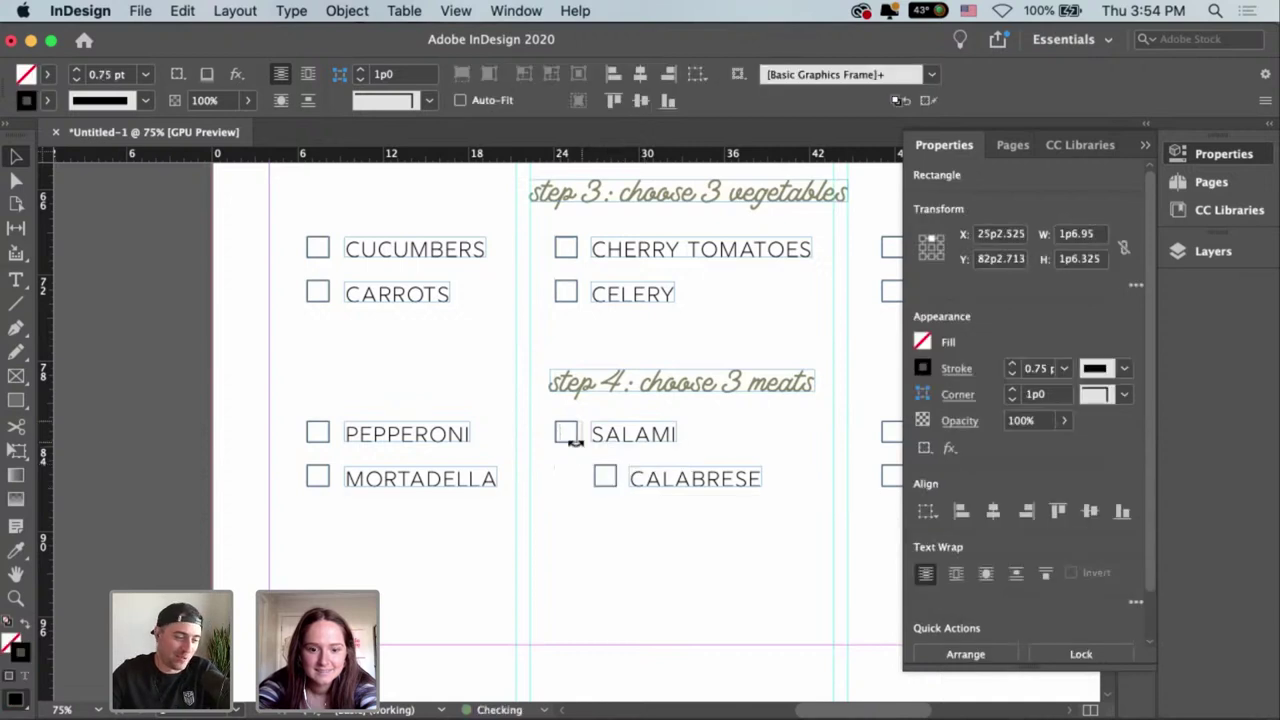
pyautogui.click(584, 485)
# Group the PEPPERONI checkbox with its label and reposition the CALABRESE group beneath SALAMI.
pyautogui.hscroll(-1, 458, 512)
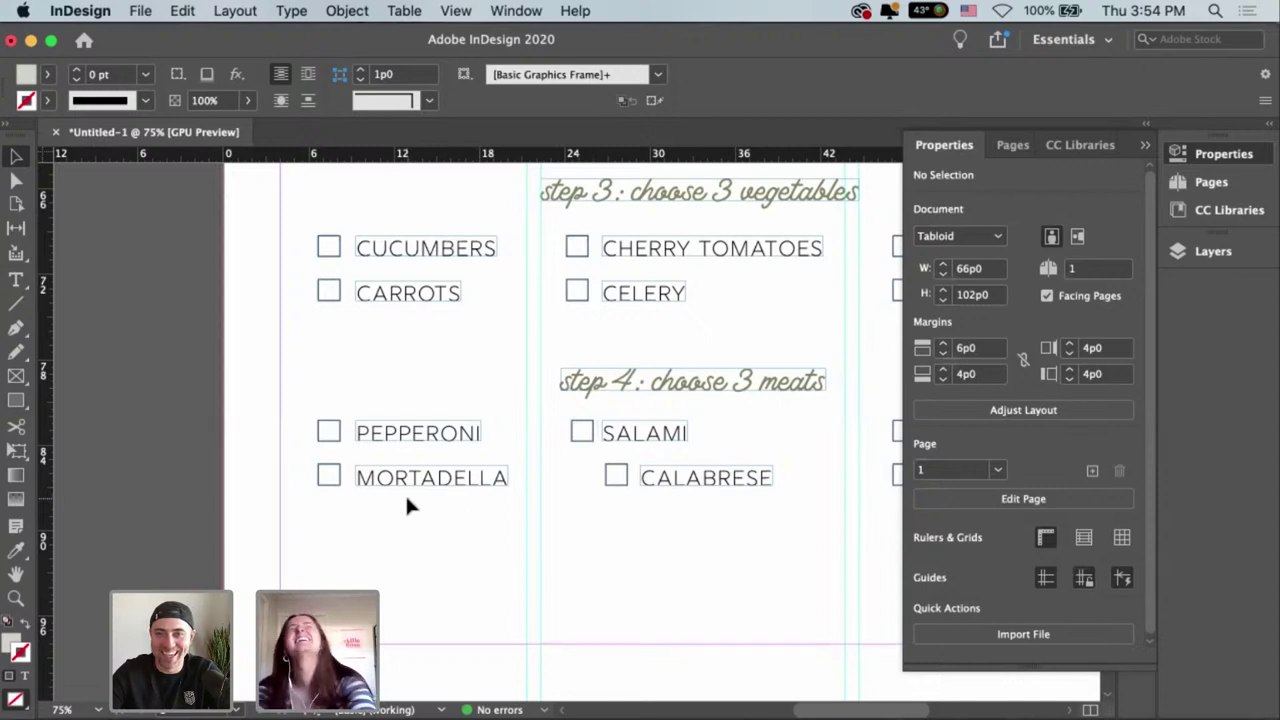
pyautogui.moveTo(439, 531); pyautogui.dragTo(332, 484)
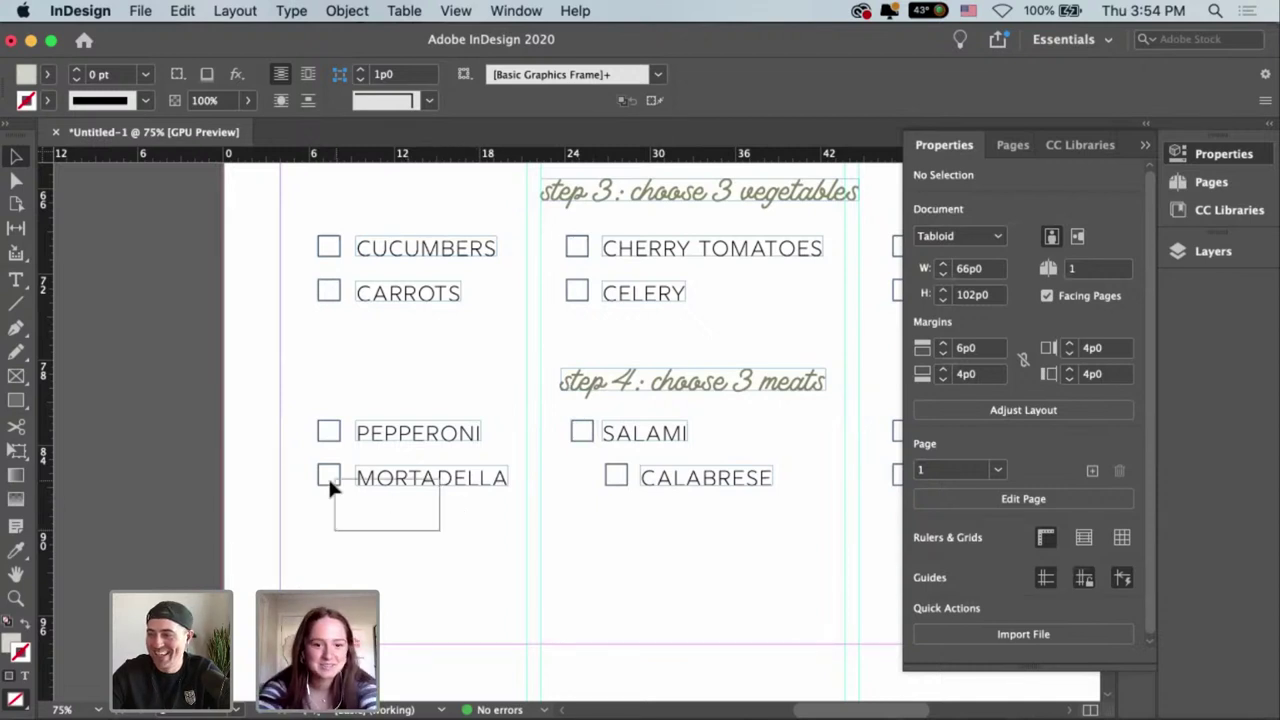
pyautogui.moveTo(393, 393); pyautogui.dragTo(338, 428)
pyautogui.press('super+g')
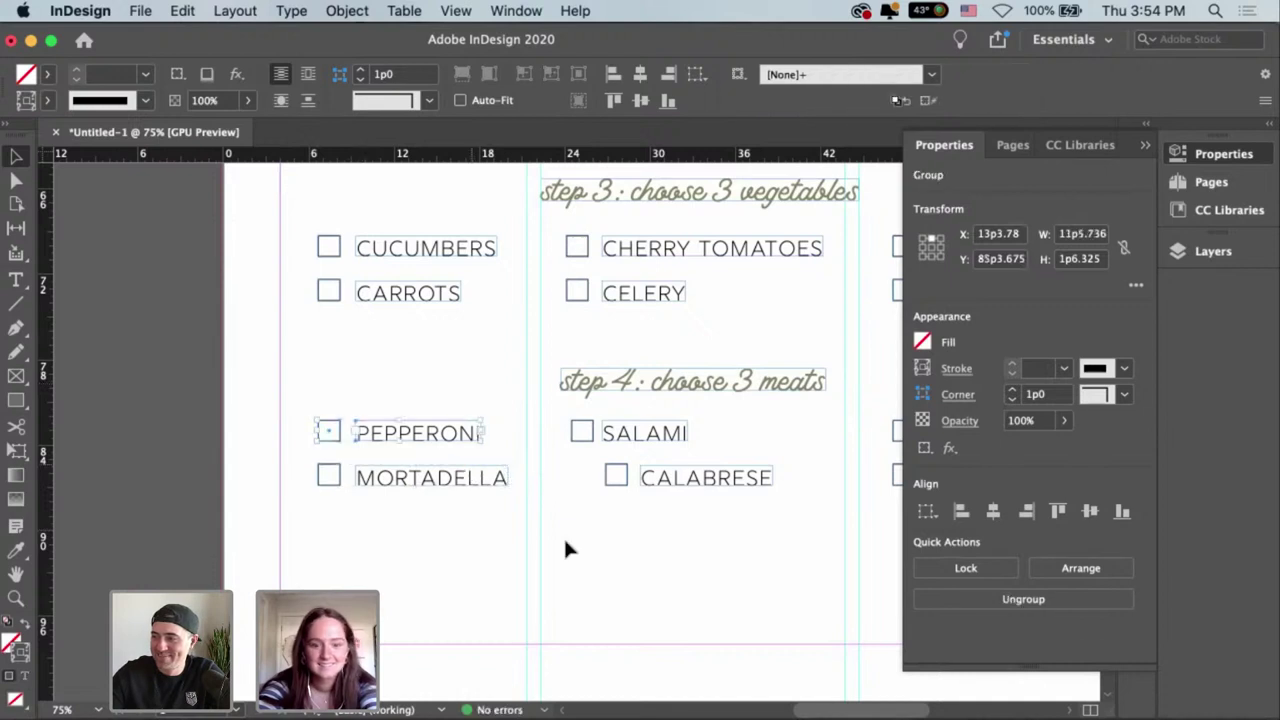
pyautogui.moveTo(420, 532); pyautogui.dragTo(457, 420)
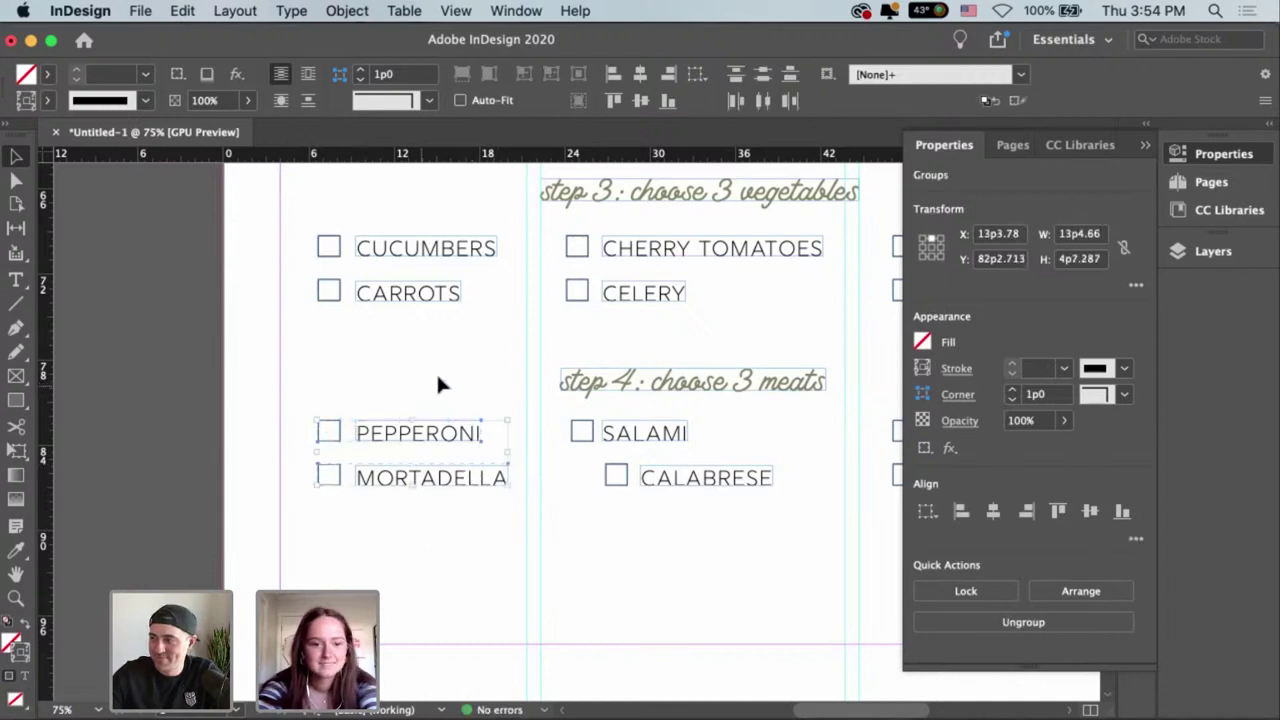
pyautogui.click(705, 510)
pyautogui.moveTo(657, 486)
pyautogui.mouseDown()
pyautogui.moveTo(666, 491)
pyautogui.moveTo(634, 489)
pyautogui.mouseUp()
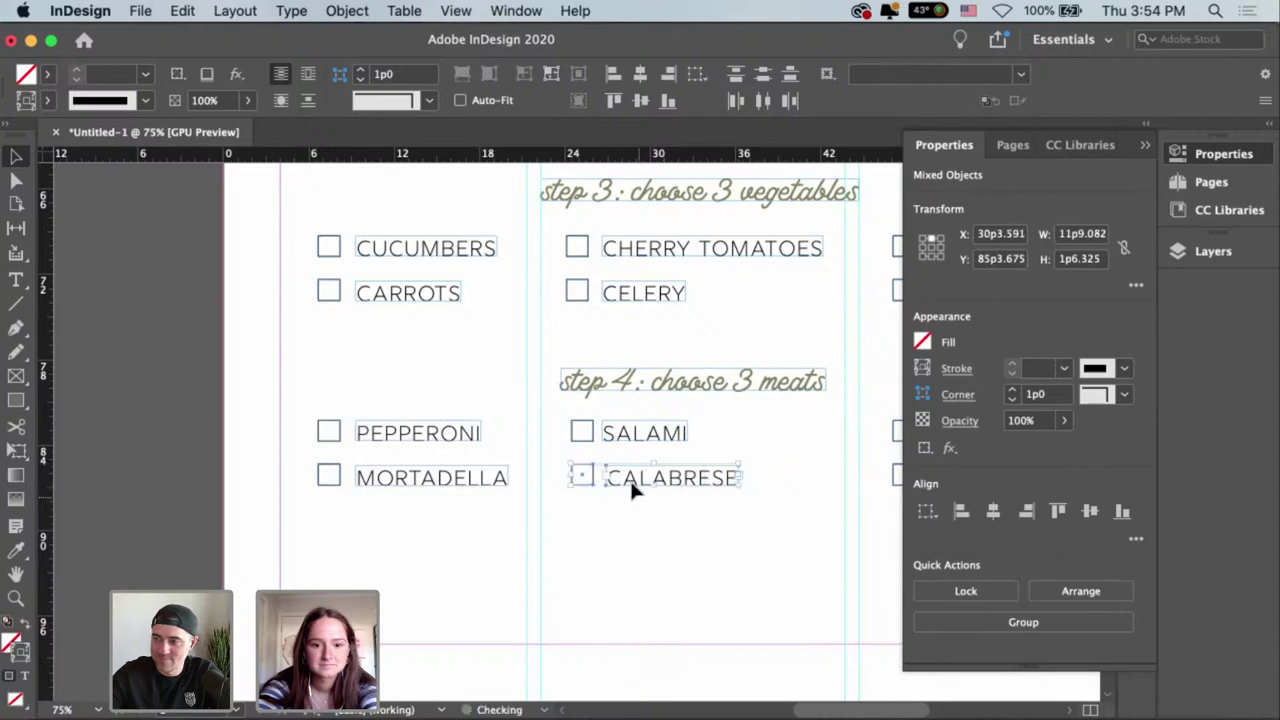
pyautogui.click(306, 523)
# Align the PROSCIUTTO and SOPPRESSATA checkboxes and labels on shared left edges.
pyautogui.hscroll(5, 444, 499)
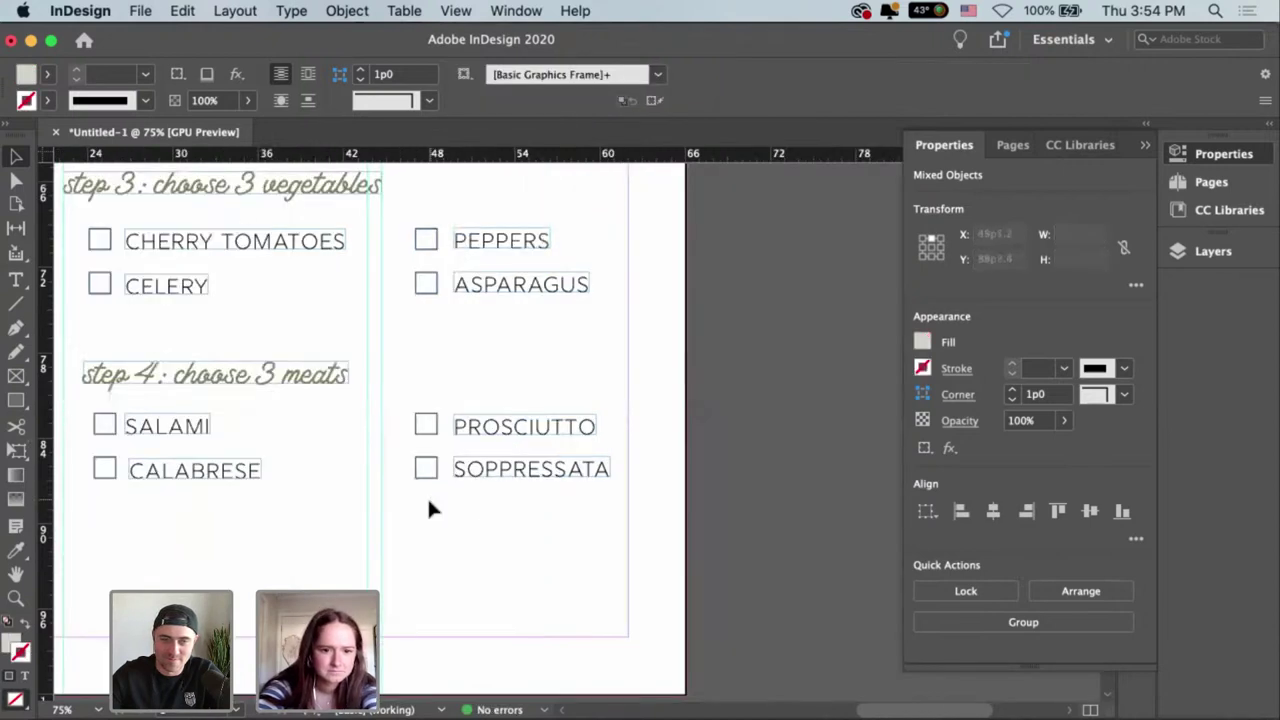
pyautogui.moveTo(445, 400); pyautogui.dragTo(405, 490)
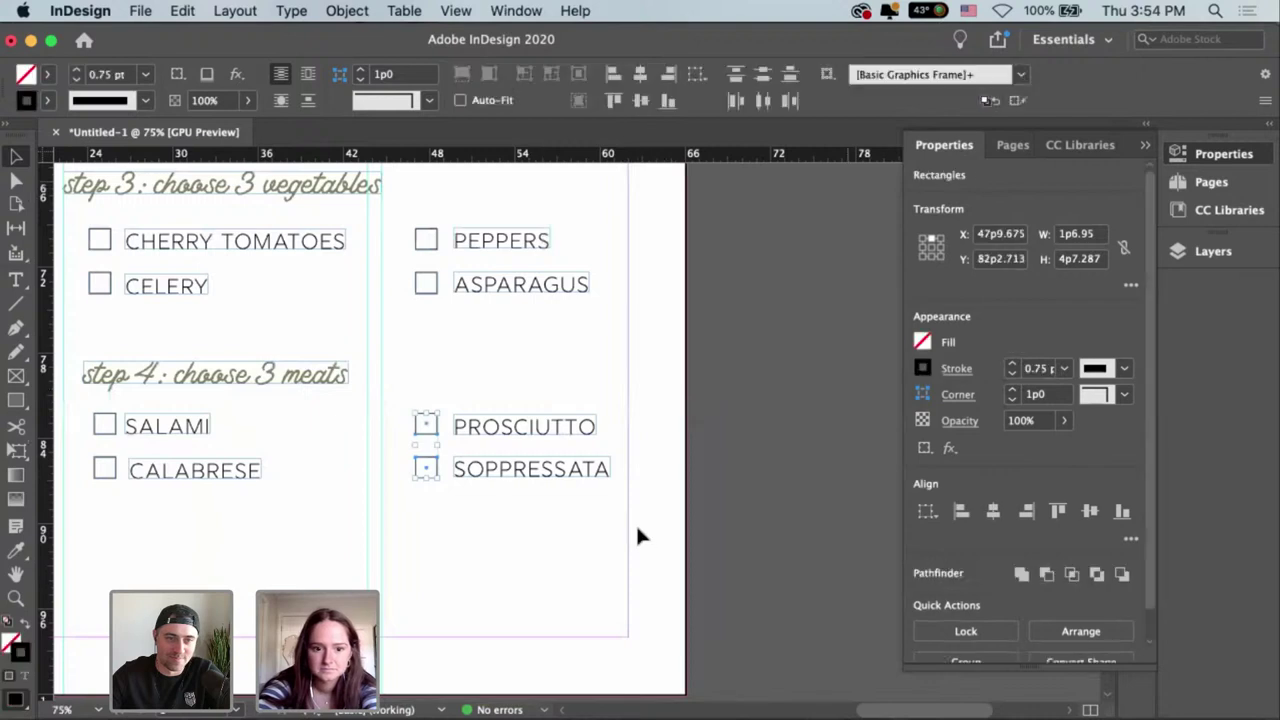
pyautogui.click(743, 486)
pyautogui.press('super+z')
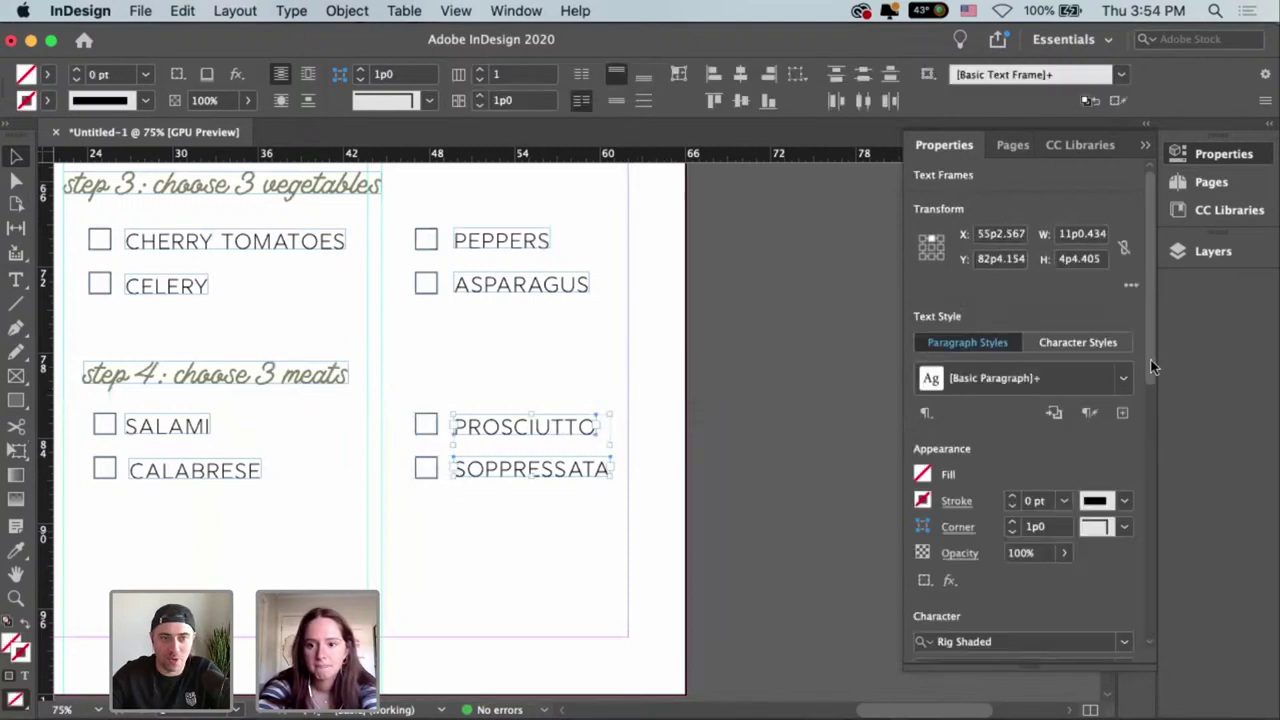
pyautogui.moveTo(1155, 355); pyautogui.dragTo(1153, 535)
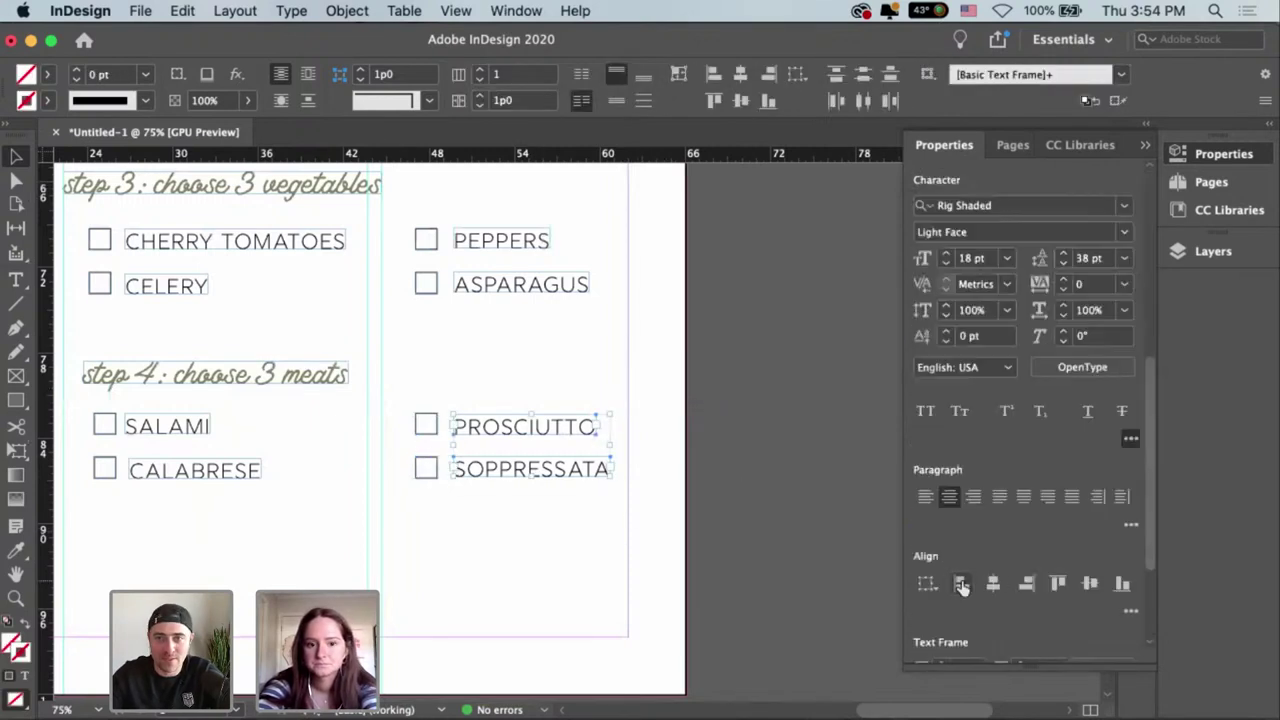
pyautogui.click(443, 566)
# Drag the SALAMI and CALABRESE pair slightly right within the meats section's middle column.
pyautogui.hscroll(-5, 567, 300)
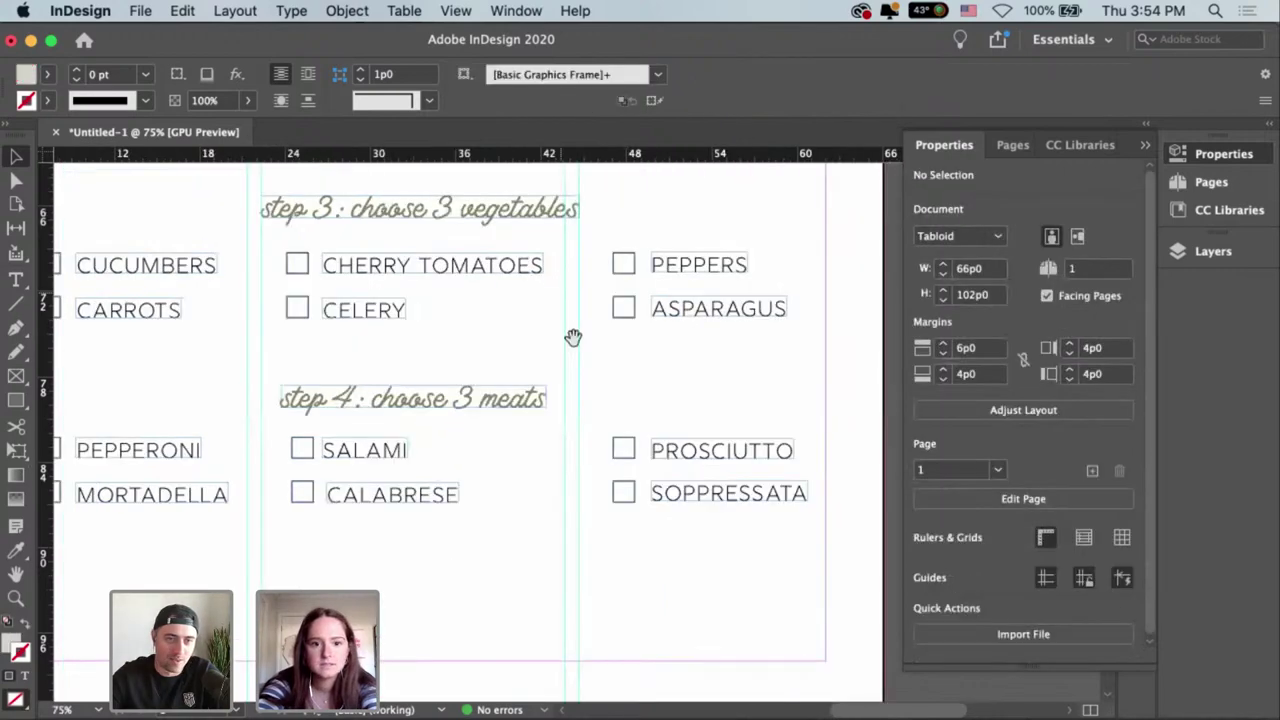
pyautogui.scroll(10, 633, 487)
pyautogui.scroll(1, 644, 460)
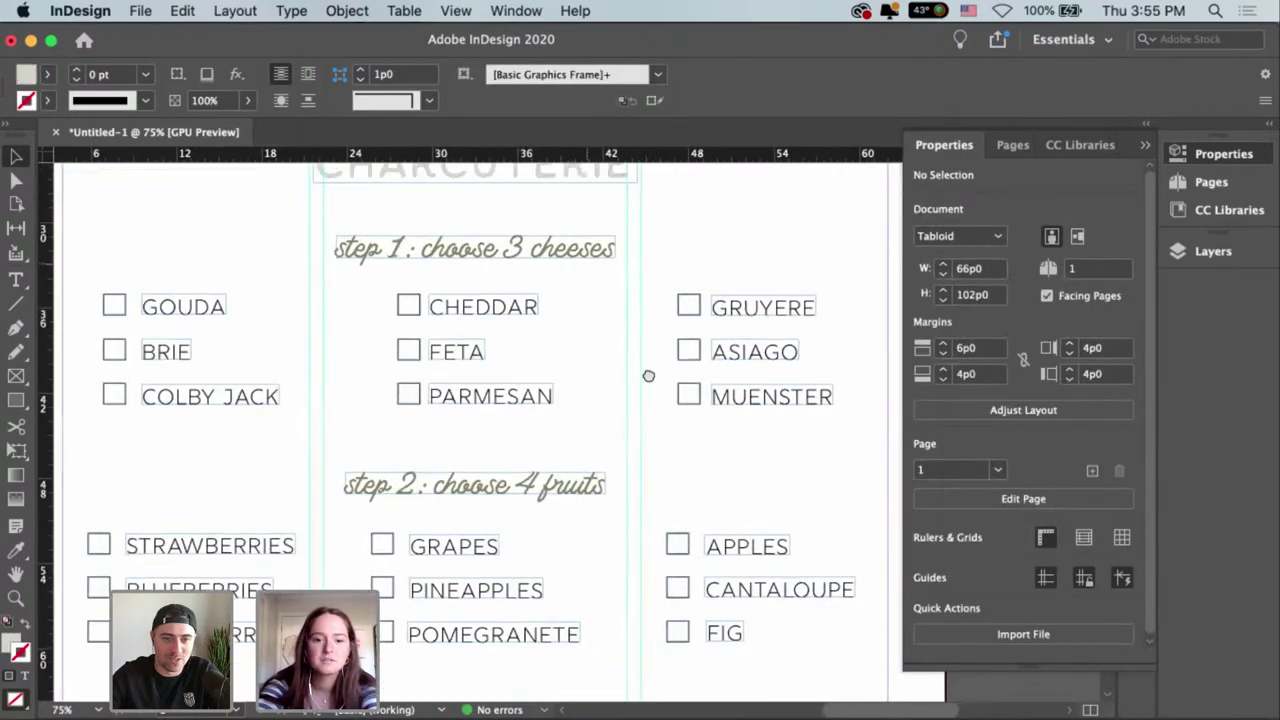
pyautogui.scroll(-5, 655, 420)
pyautogui.scroll(-5, 675, 305)
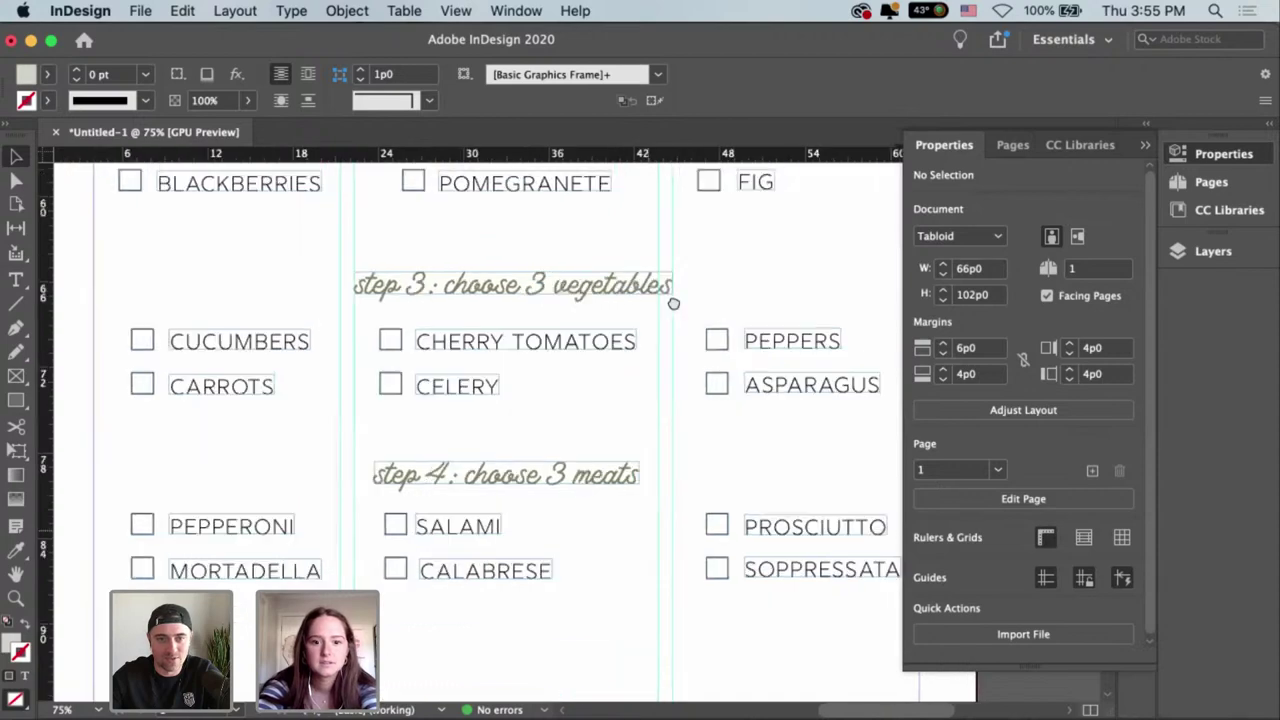
pyautogui.scroll(6, 634, 610)
pyautogui.scroll(2, 638, 665)
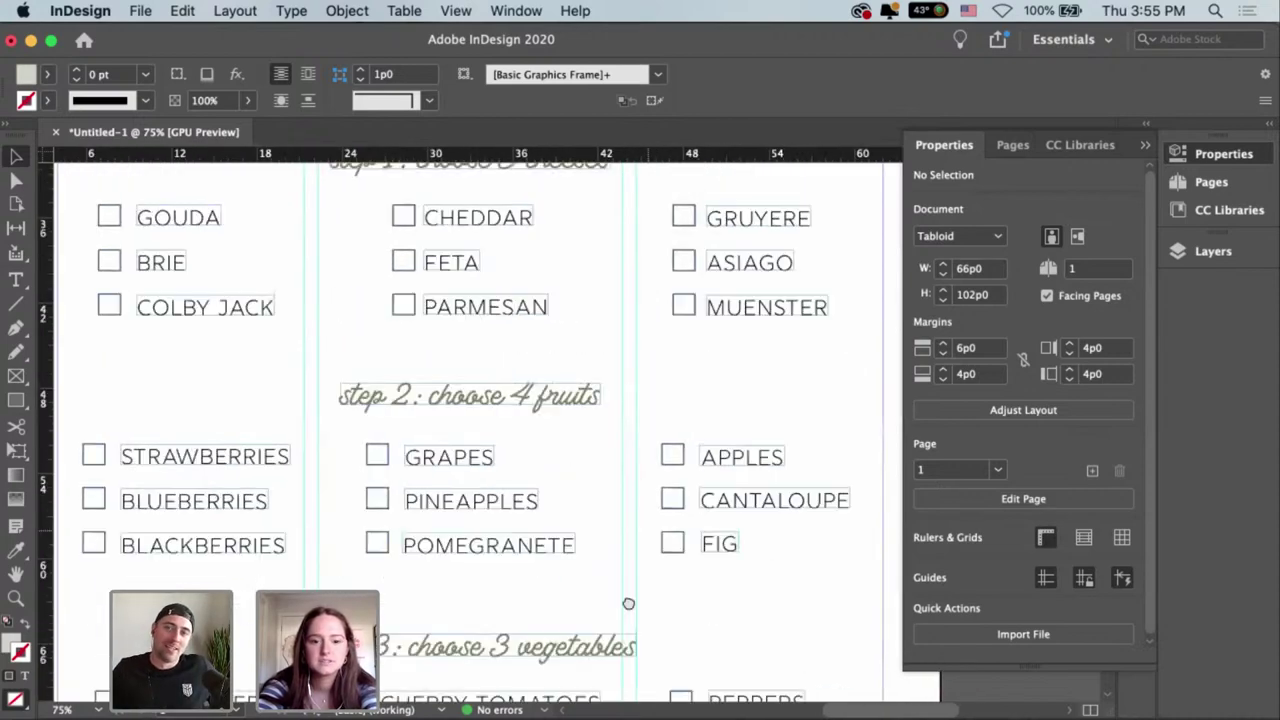
pyautogui.scroll(-8, 674, 354)
pyautogui.scroll(-1, 653, 495)
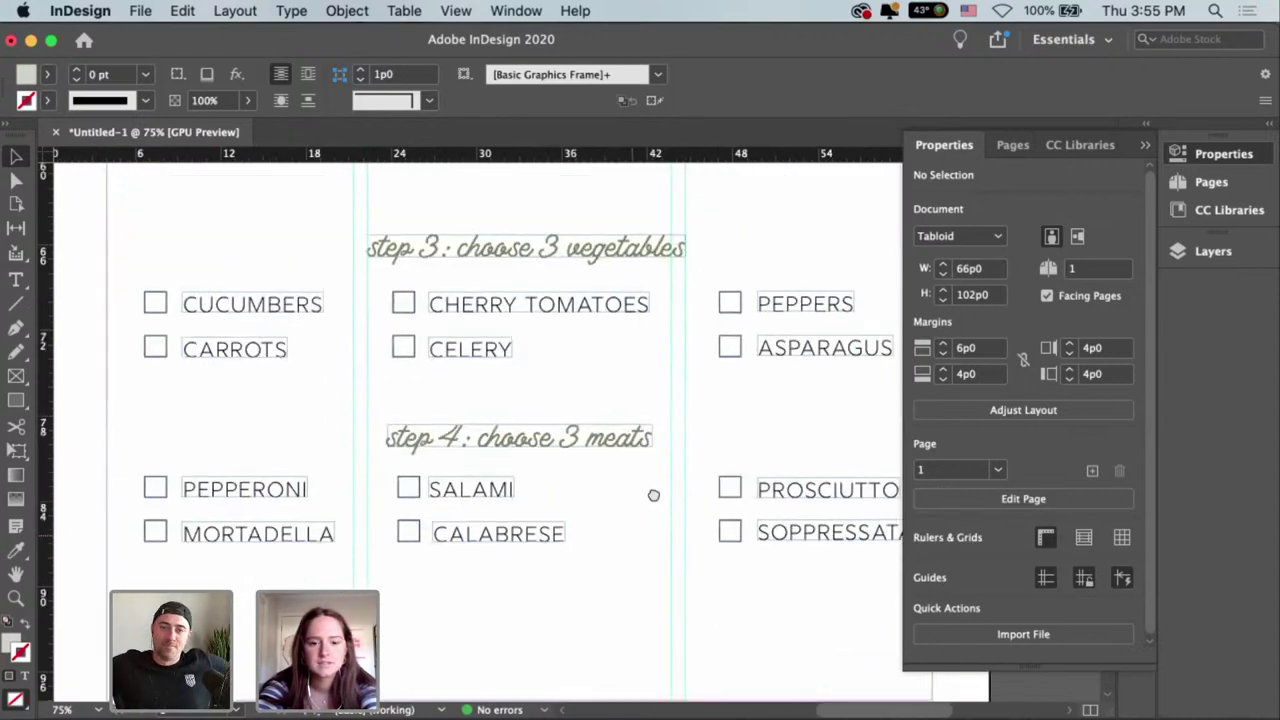
pyautogui.scroll(-1, 652, 495)
pyautogui.moveTo(523, 508); pyautogui.dragTo(580, 497)
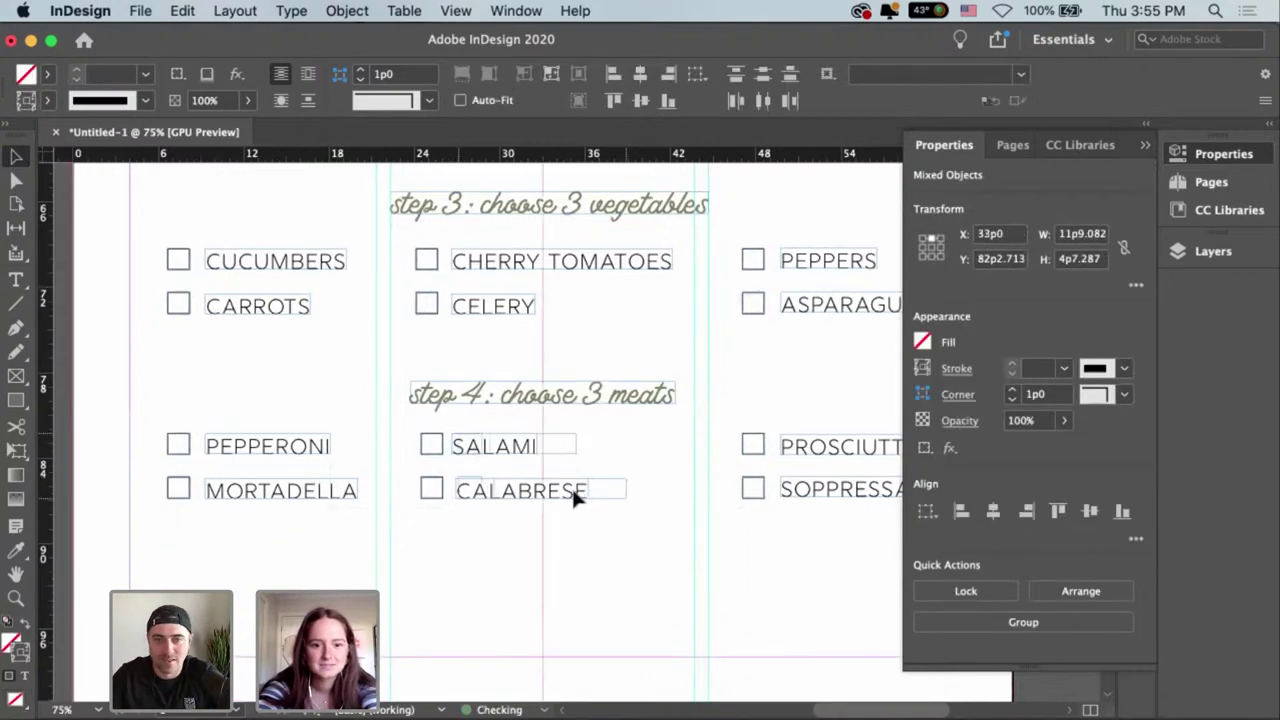
pyautogui.click(586, 540)
# Pan and scroll to recentre and review the meats section.
pyautogui.moveTo(657, 443); pyautogui.dragTo(611, 457)
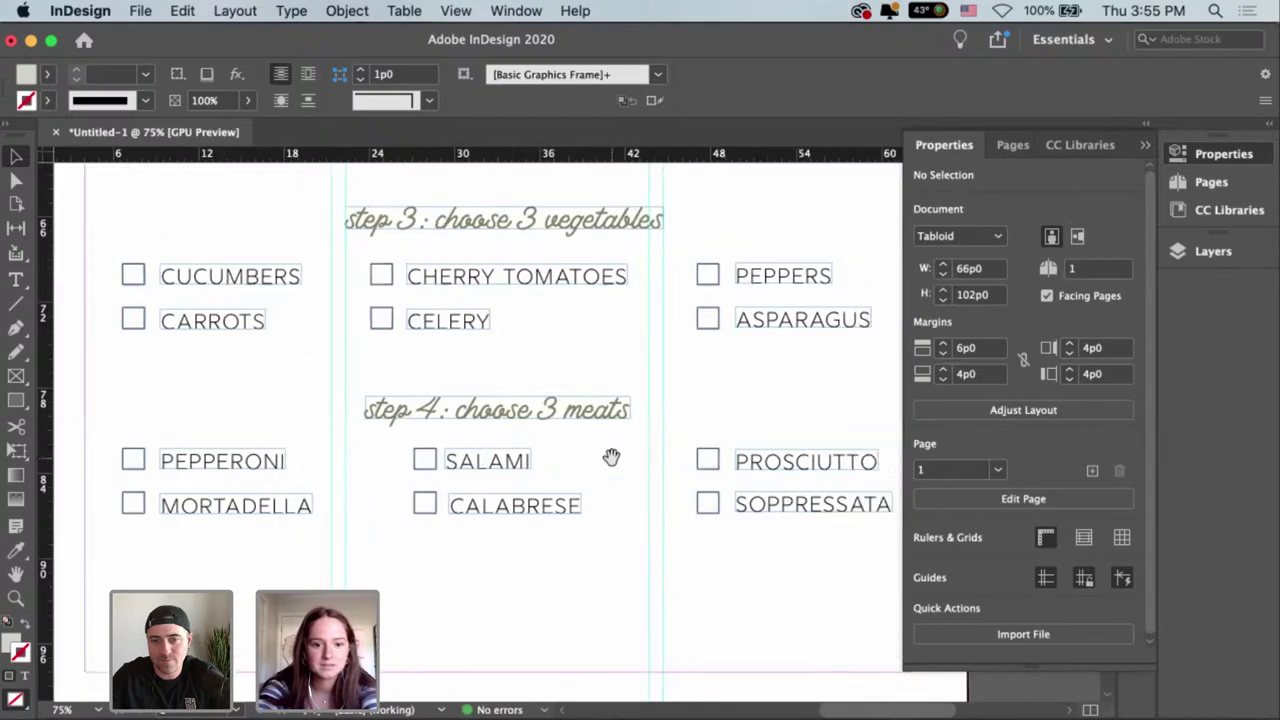
pyautogui.scroll(-2, 610, 460)
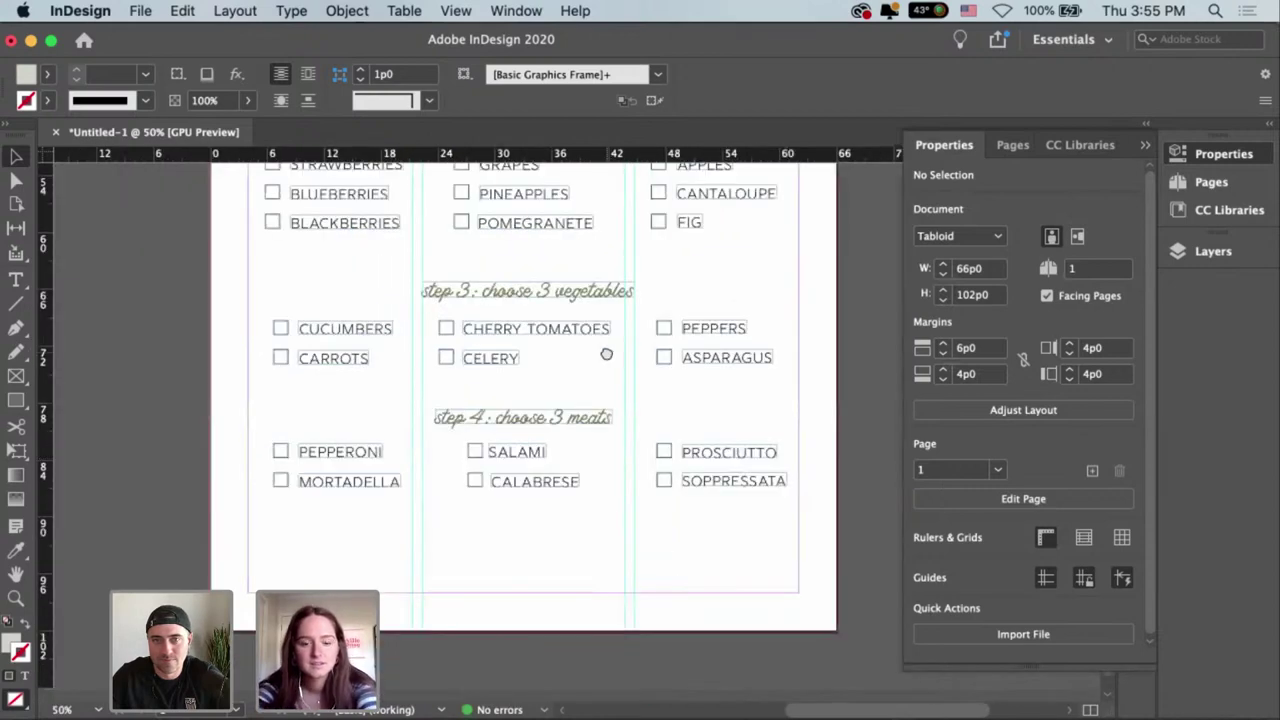
pyautogui.scroll(5, 618, 524)
pyautogui.scroll(-3, 632, 430)
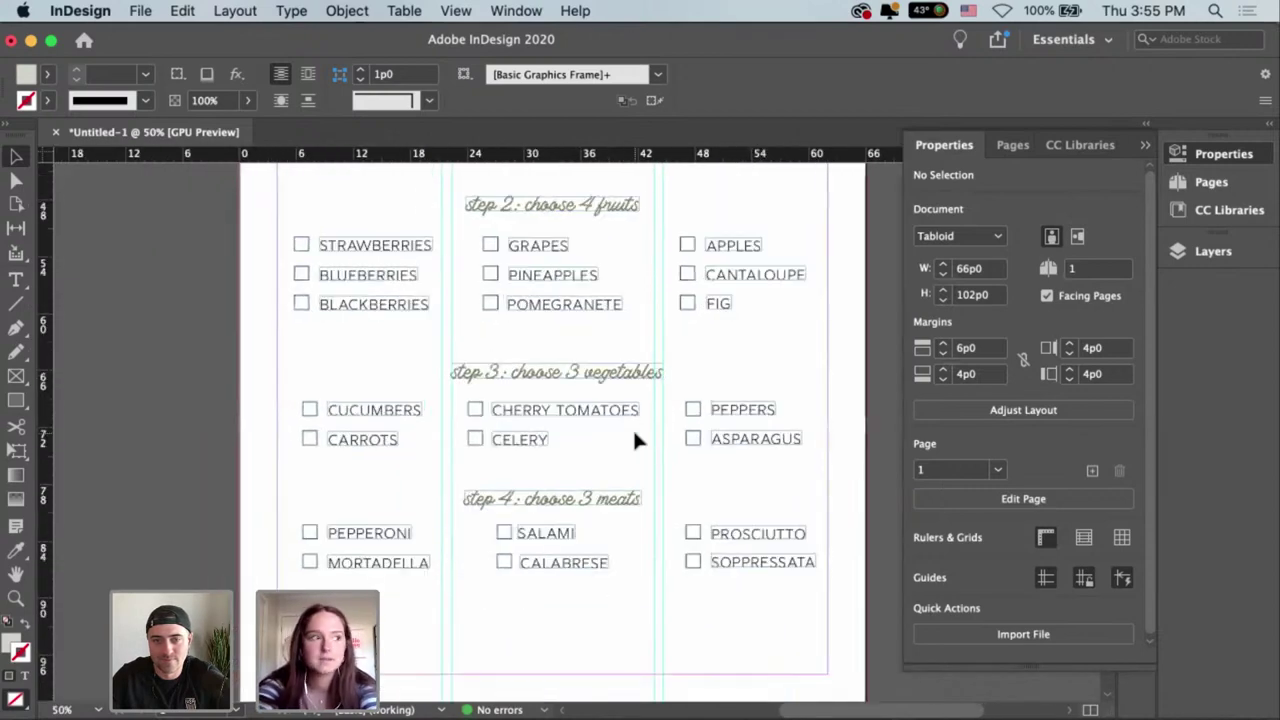
pyautogui.scroll(-2, 632, 427)
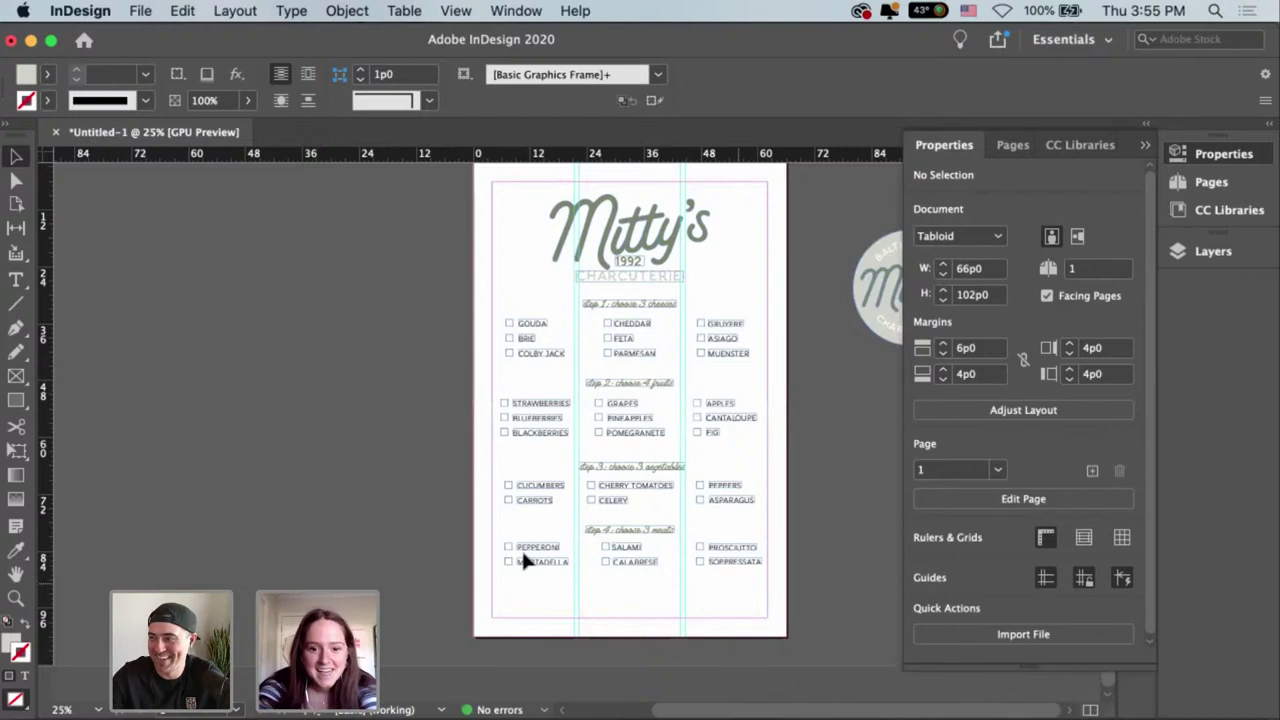
# Park the meats block on the pasteboard and move the fruits block to the page bottom.
pyautogui.moveTo(510, 524); pyautogui.dragTo(222, 360)
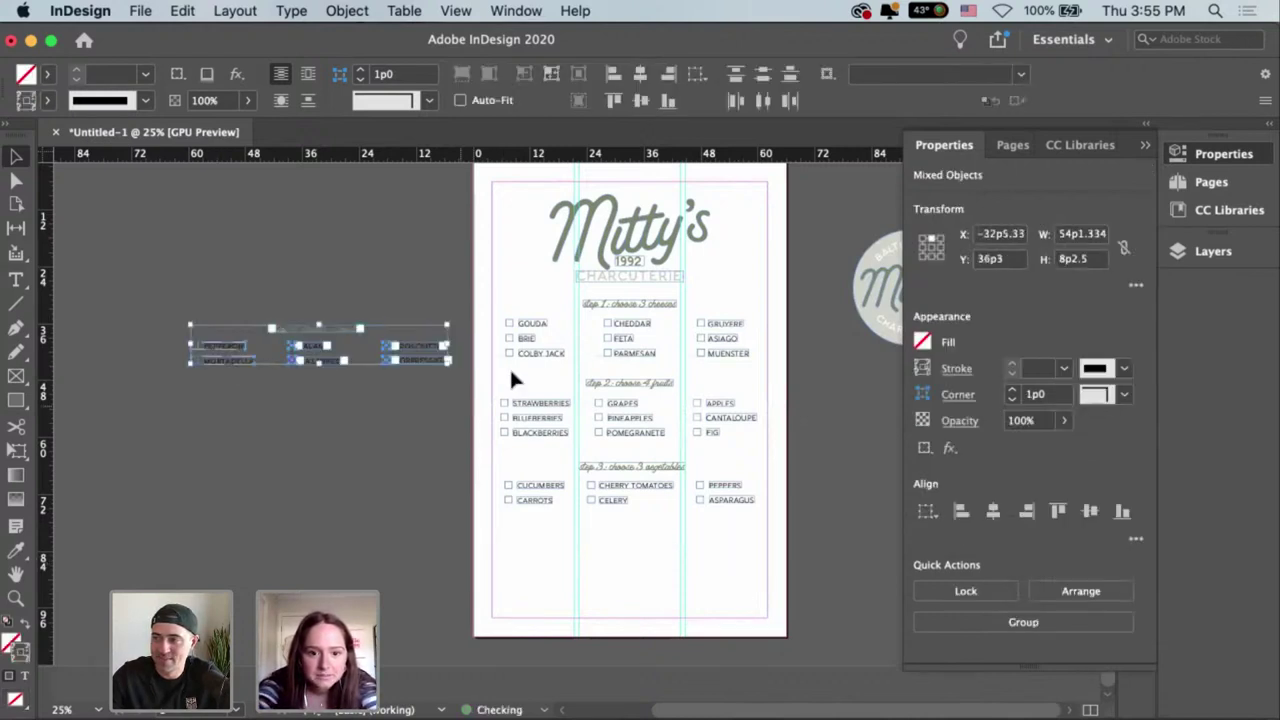
pyautogui.click(634, 410)
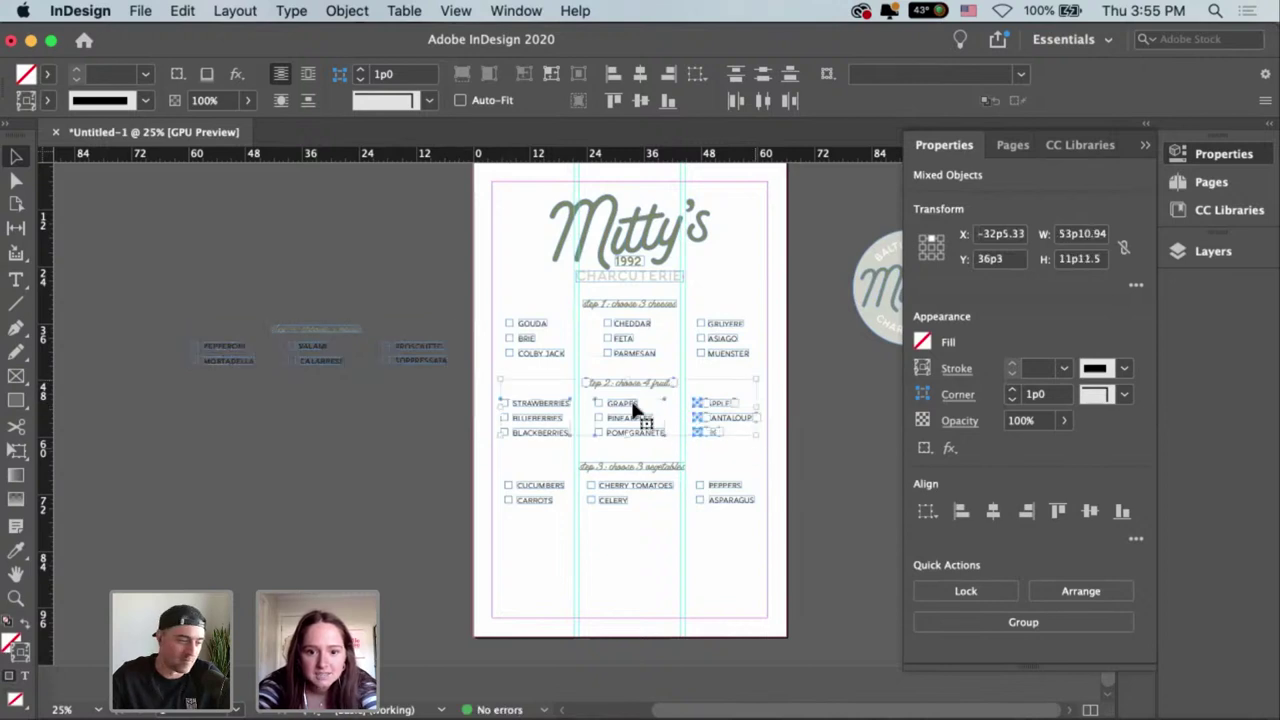
pyautogui.moveTo(634, 410); pyautogui.dragTo(635, 542)
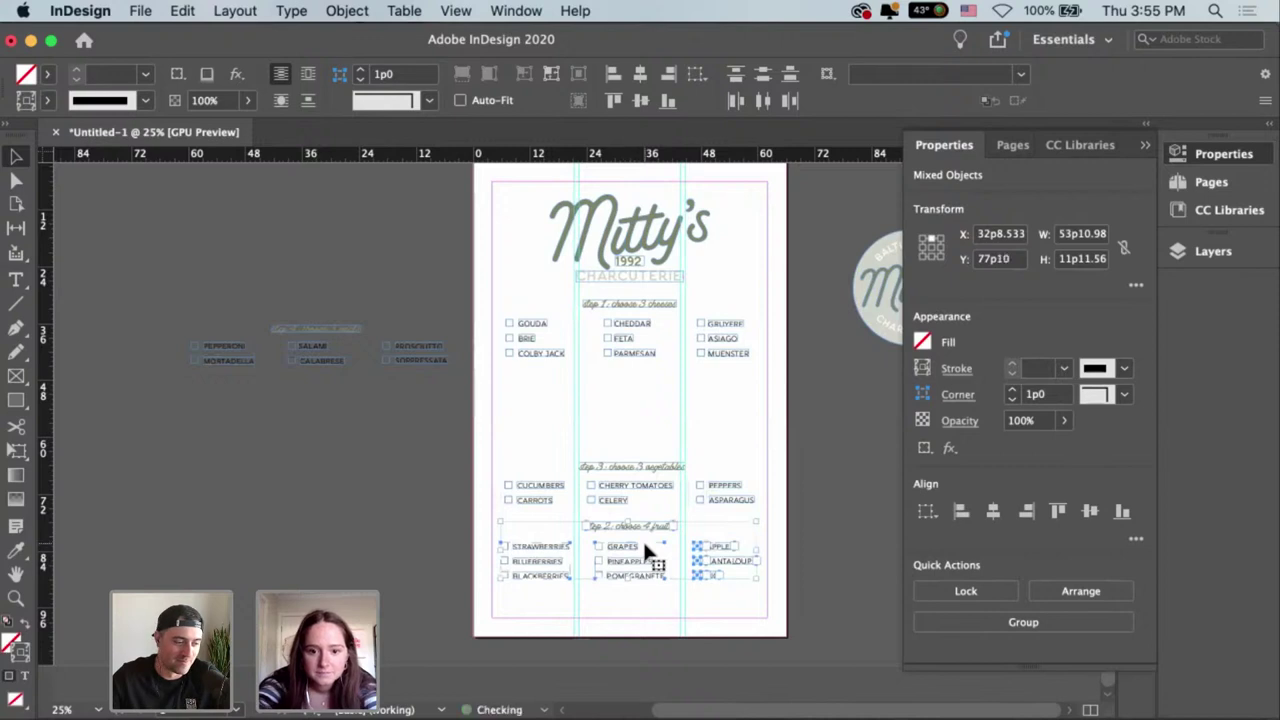
pyautogui.press('Down')
pyautogui.press('Down')
pyautogui.press('Down')
pyautogui.press('Down')
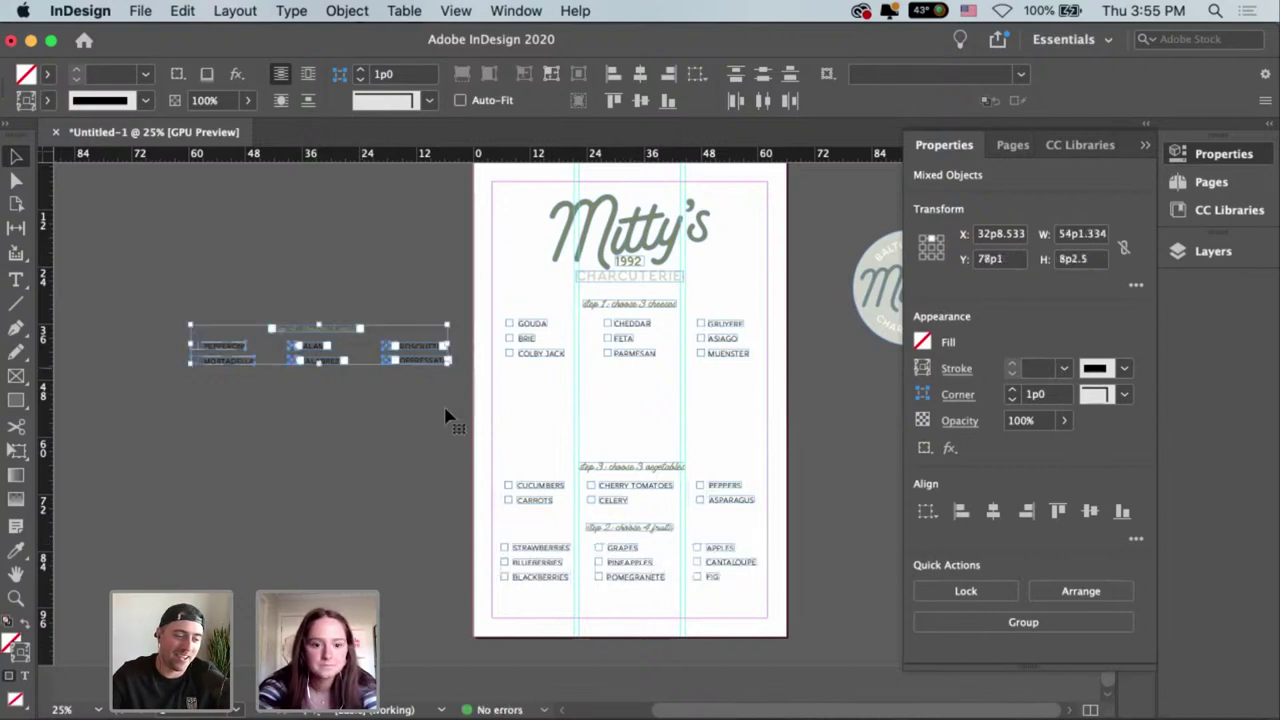
# Place the meats block in the gap directly below the cheeses.
pyautogui.moveTo(414, 369); pyautogui.dragTo(727, 428)
pyautogui.scroll(2, 629, 388)
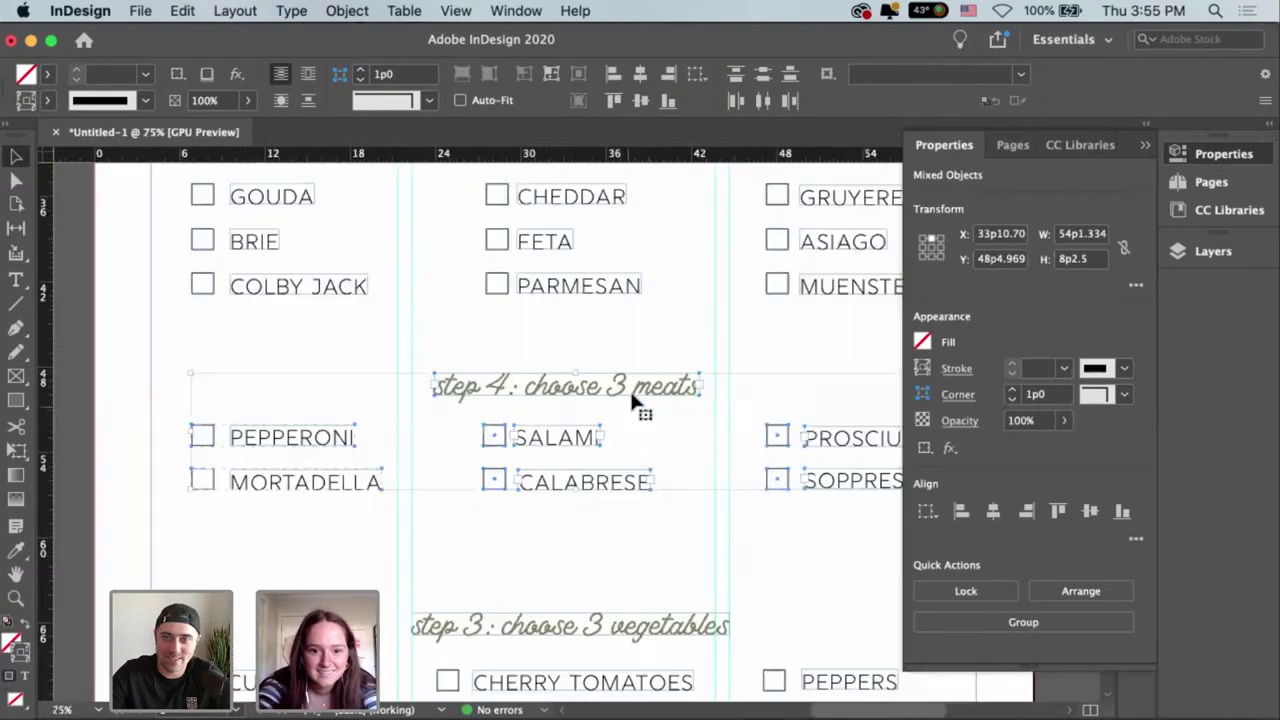
pyautogui.moveTo(627, 384)
pyautogui.mouseDown()
pyautogui.moveTo(645, 394)
pyautogui.moveTo(620, 397)
pyautogui.mouseUp()
# Nudge the meats header and item frames slightly to the left.
pyautogui.click(540, 343)
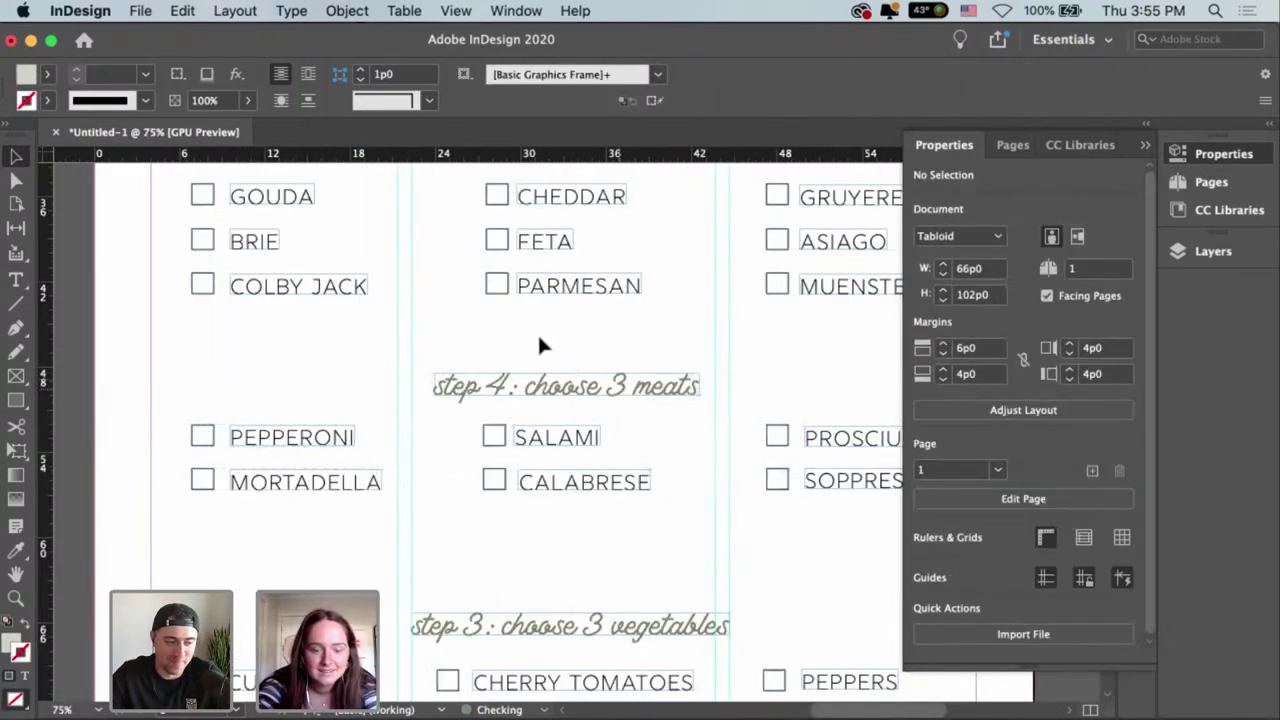
pyautogui.moveTo(645, 528); pyautogui.dragTo(620, 388)
pyautogui.click(381, 483)
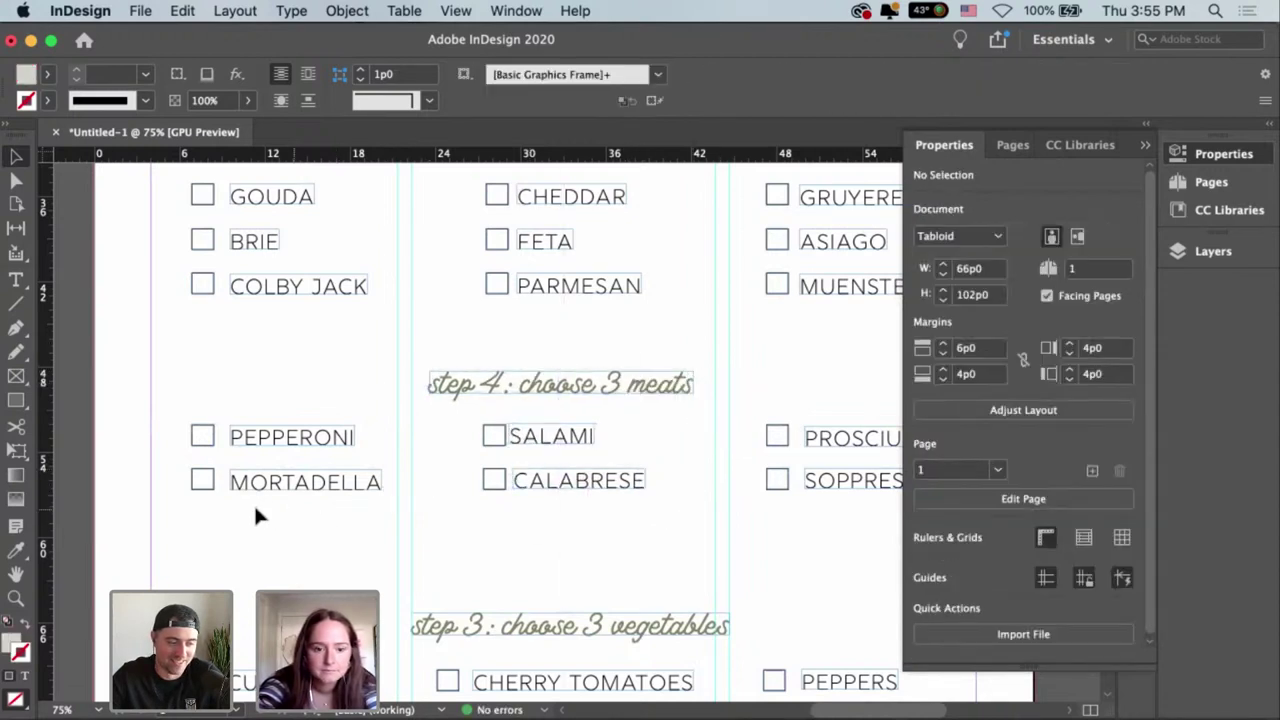
# Align vertical centres of the MORTADELLA/CALABRESE/SOPPRESSATA and PEPPERONI/SALAMI/PROSCIUTTO rows.
pyautogui.moveTo(254, 505); pyautogui.dragTo(897, 482)
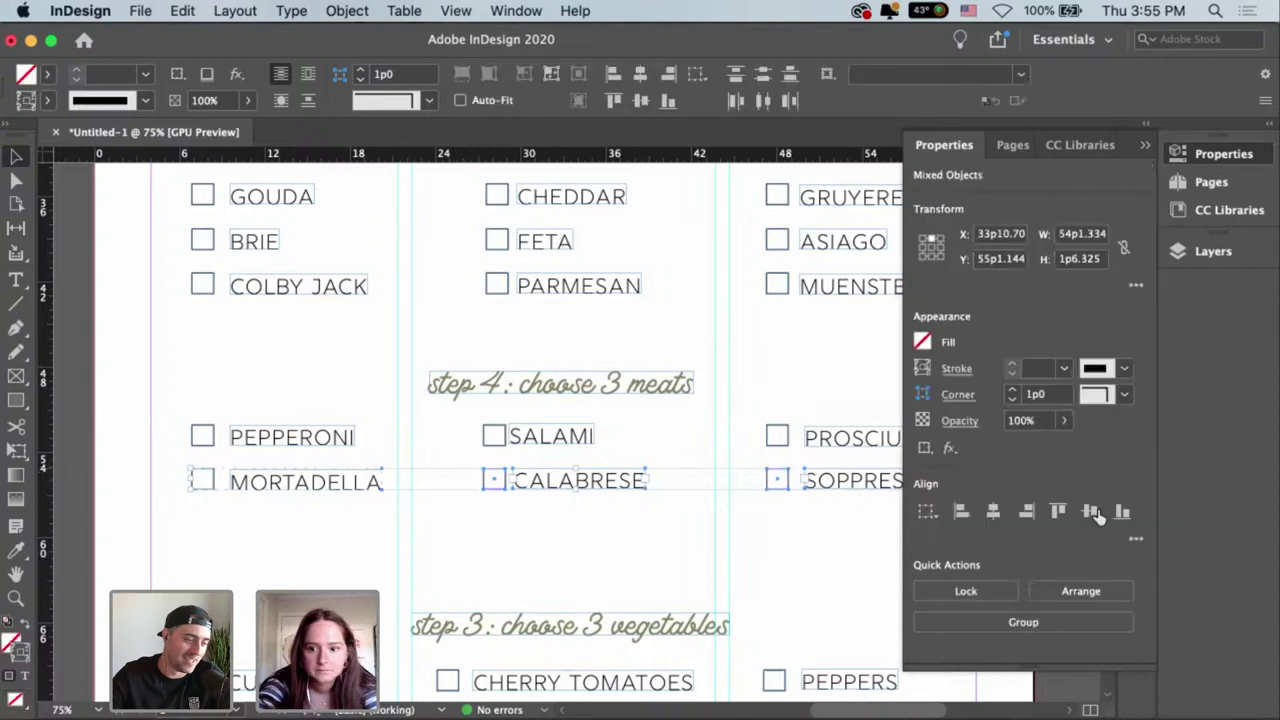
pyautogui.moveTo(814, 404); pyautogui.dragTo(251, 451)
pyautogui.click(169, 428)
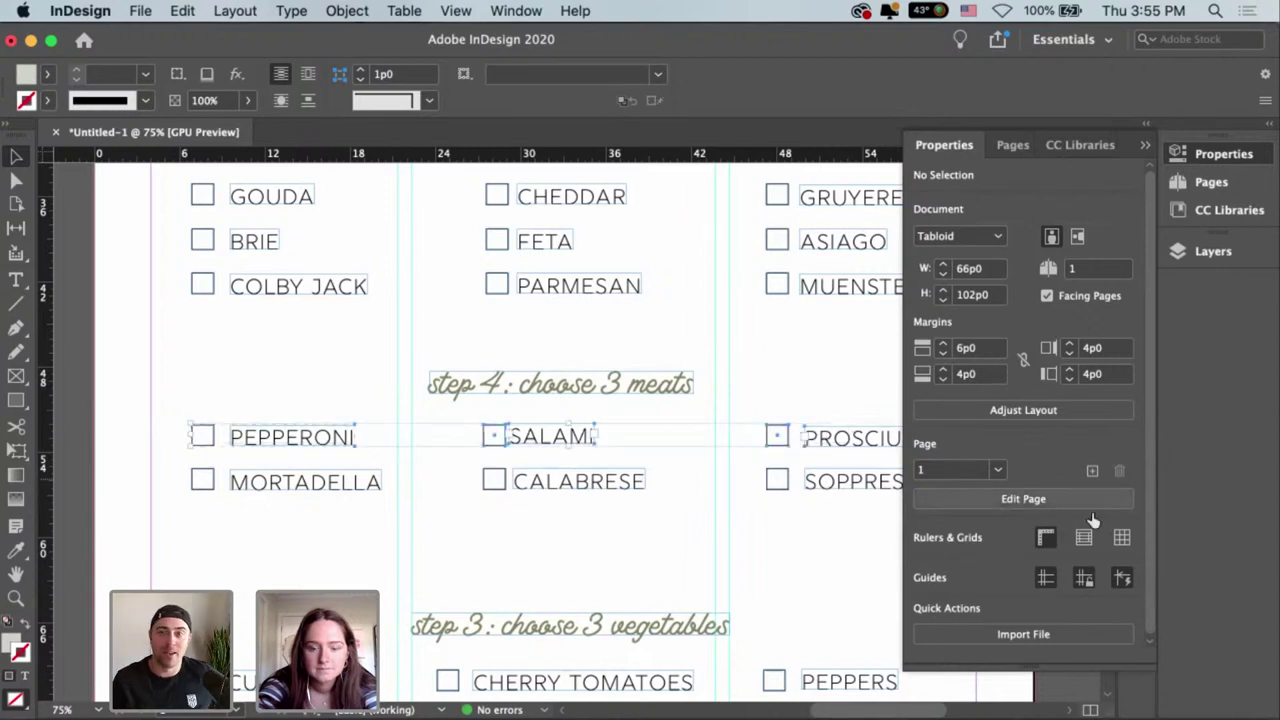
pyautogui.click(763, 556)
pyautogui.hscroll(2, 700, 543)
pyautogui.scroll(-1, 700, 543)
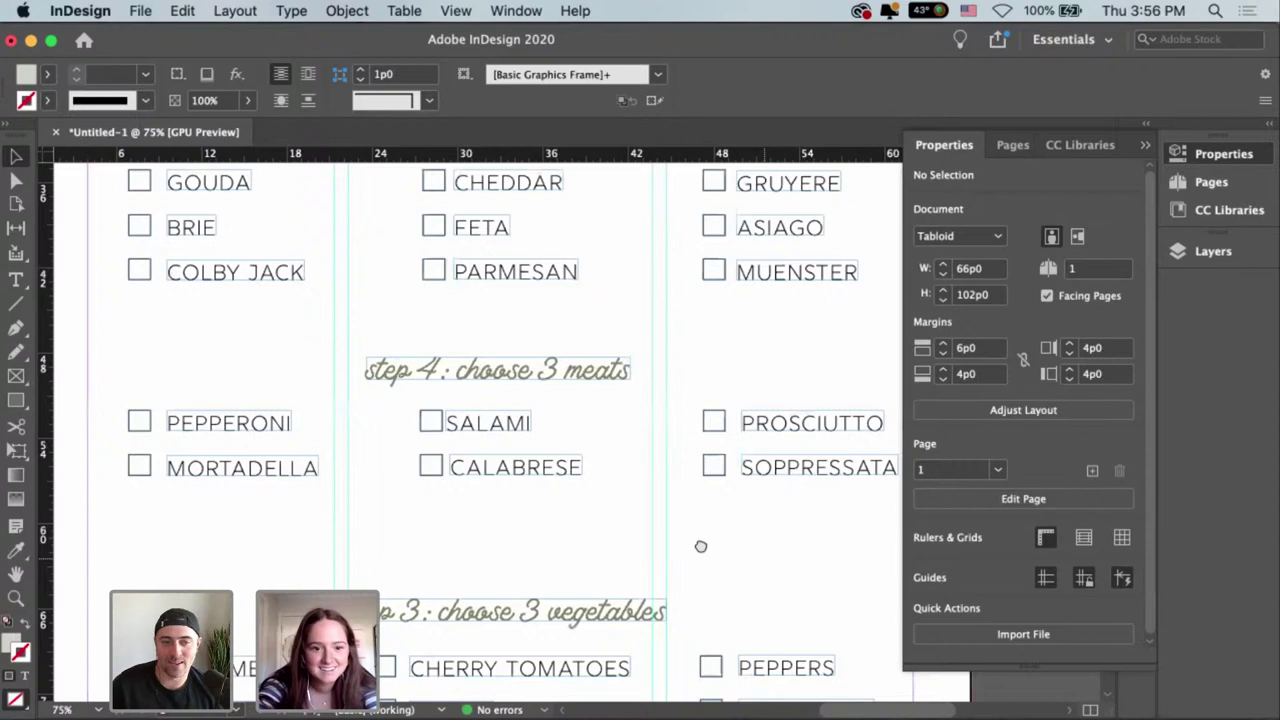
pyautogui.hscroll(2, 641, 552)
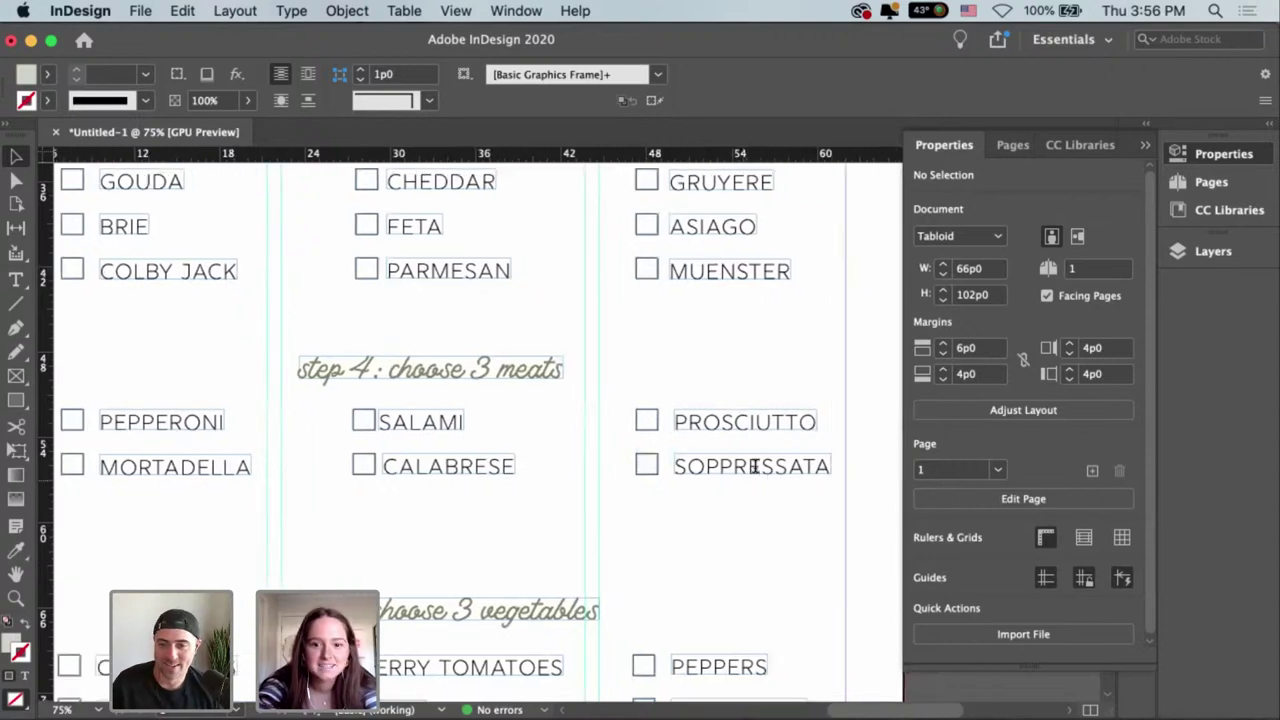
# Replace the SOPPRESSATA label with SUMMER SAUSAGE and adjust its frame width.
pyautogui.doubleClick(758, 470)
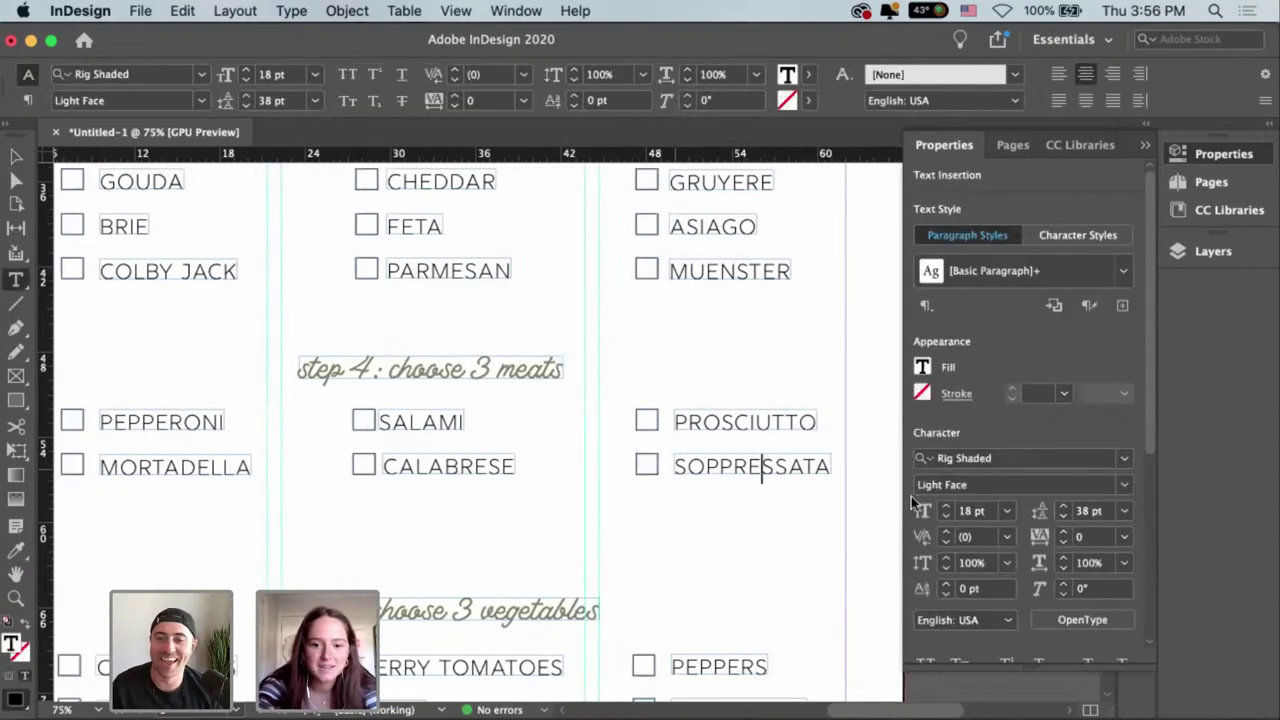
pyautogui.press('super+a')
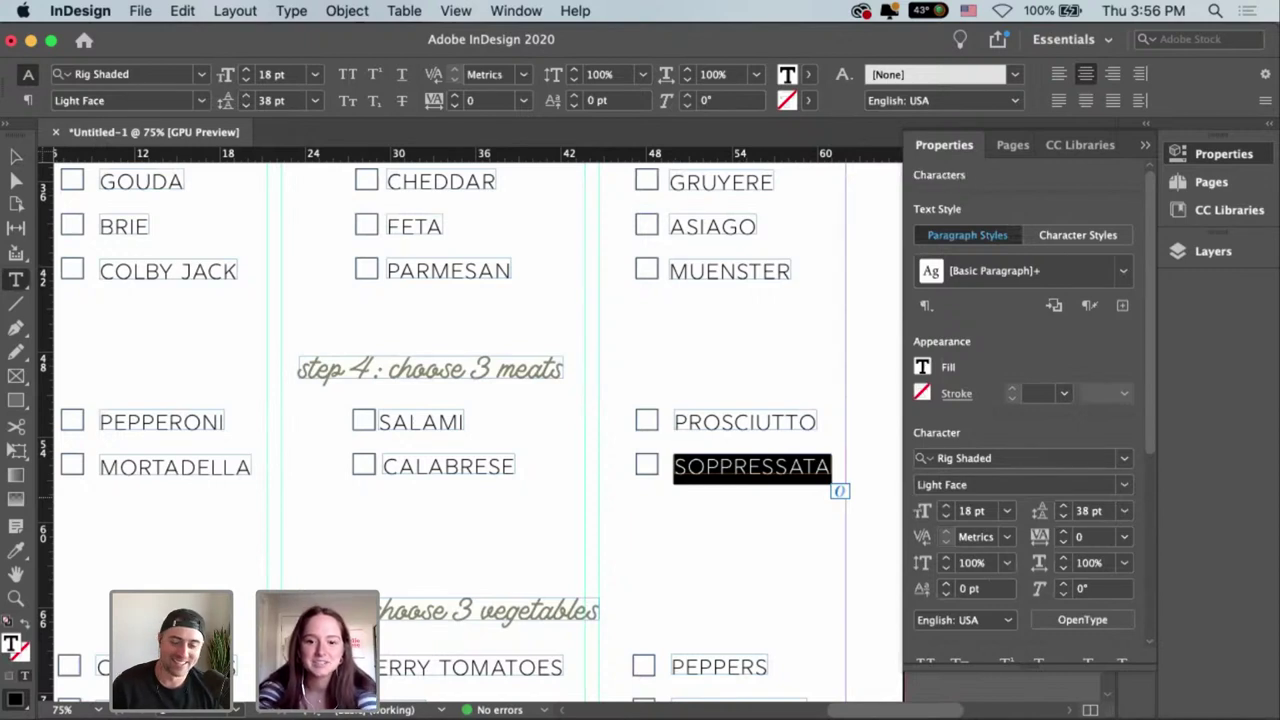
pyautogui.write('SUMM')
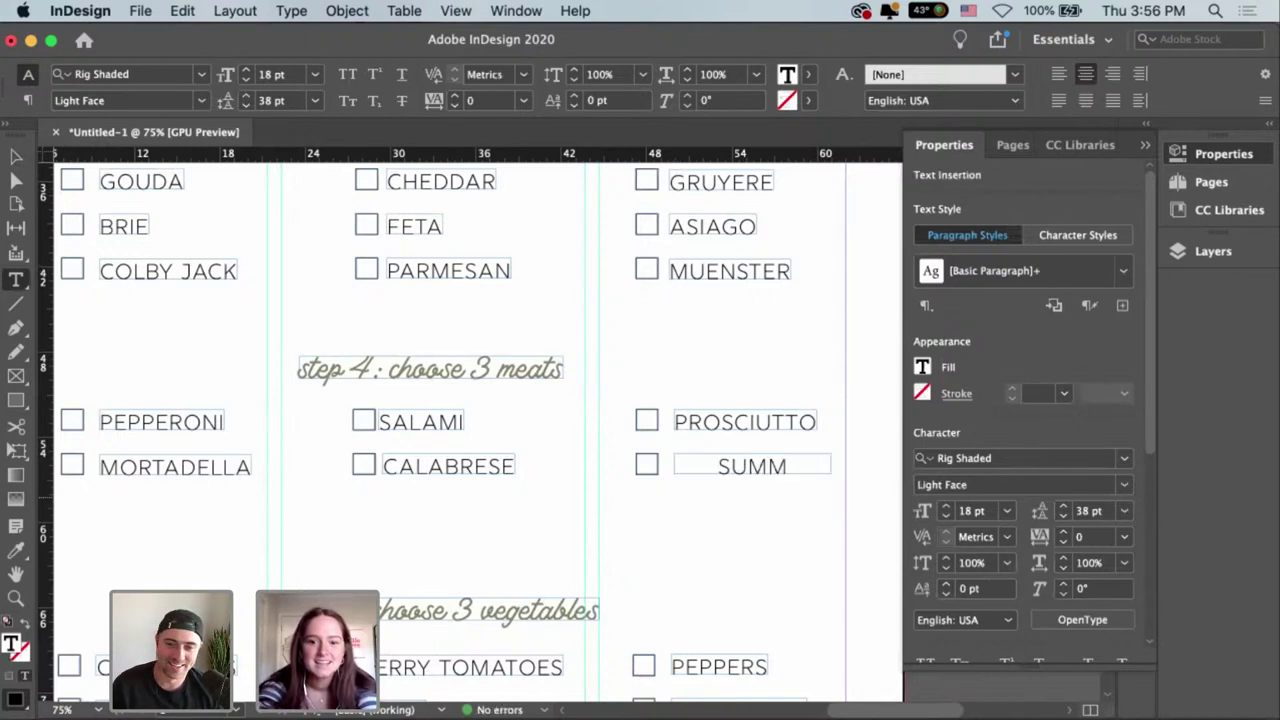
pyautogui.write('ER SAUS')
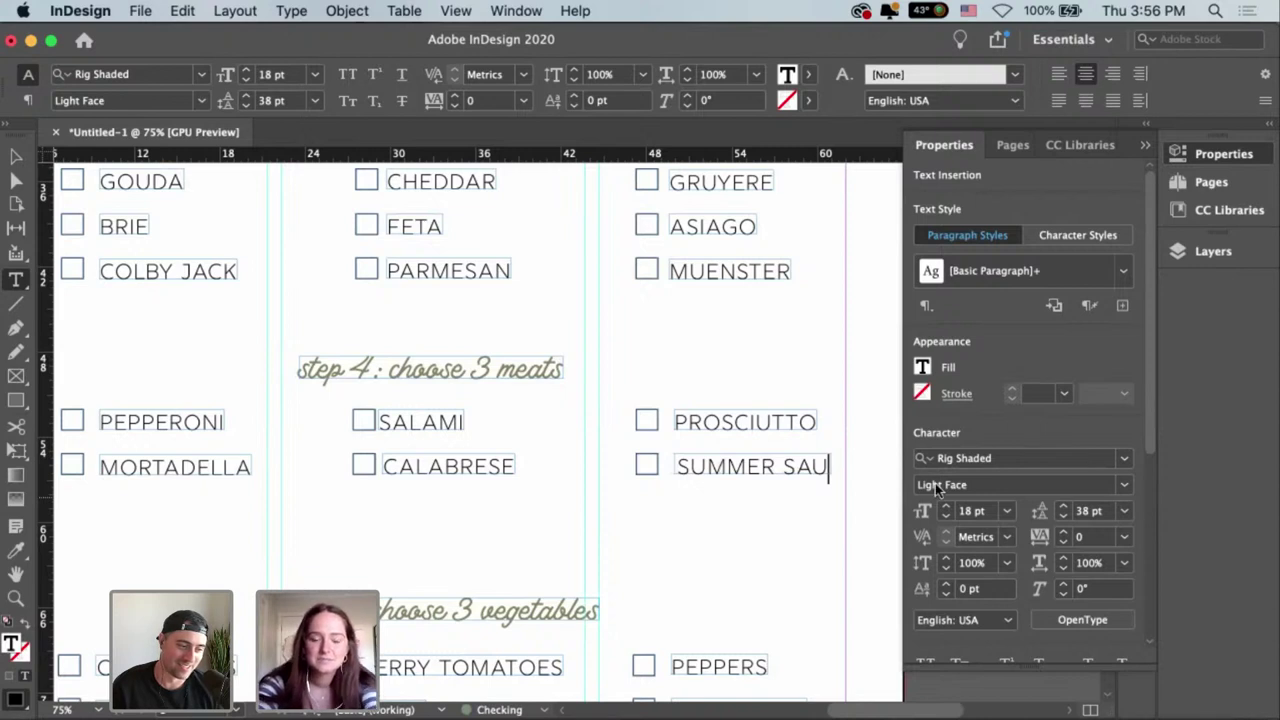
pyautogui.press('Escape')
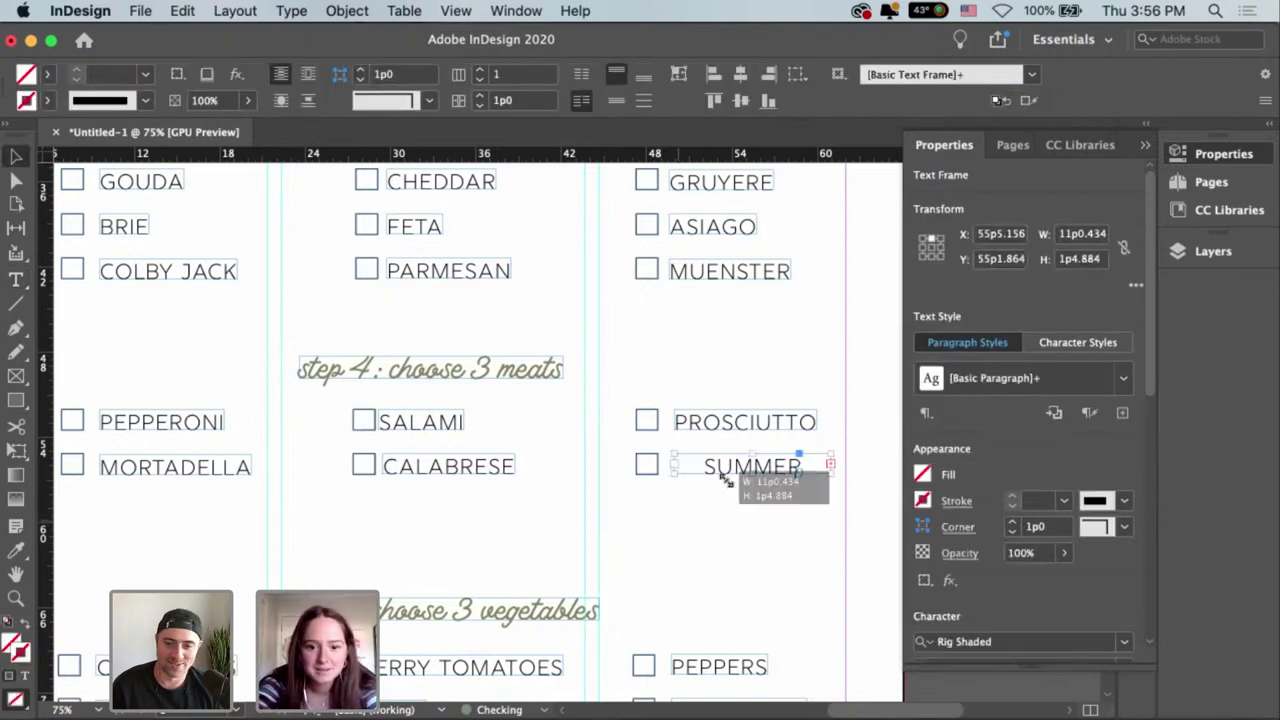
pyautogui.hscroll(3, 760, 487)
pyautogui.moveTo(779, 489); pyautogui.dragTo(780, 487)
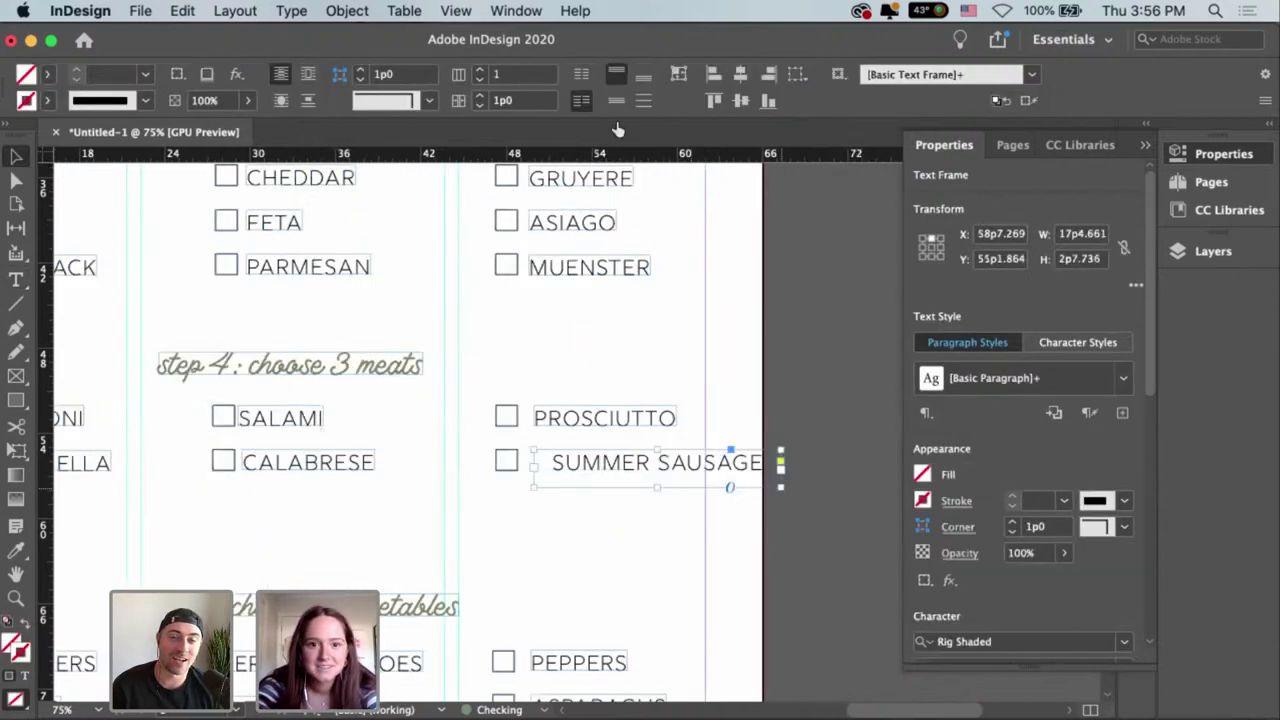
pyautogui.hscroll(-3, 692, 533)
pyautogui.press('super+z')
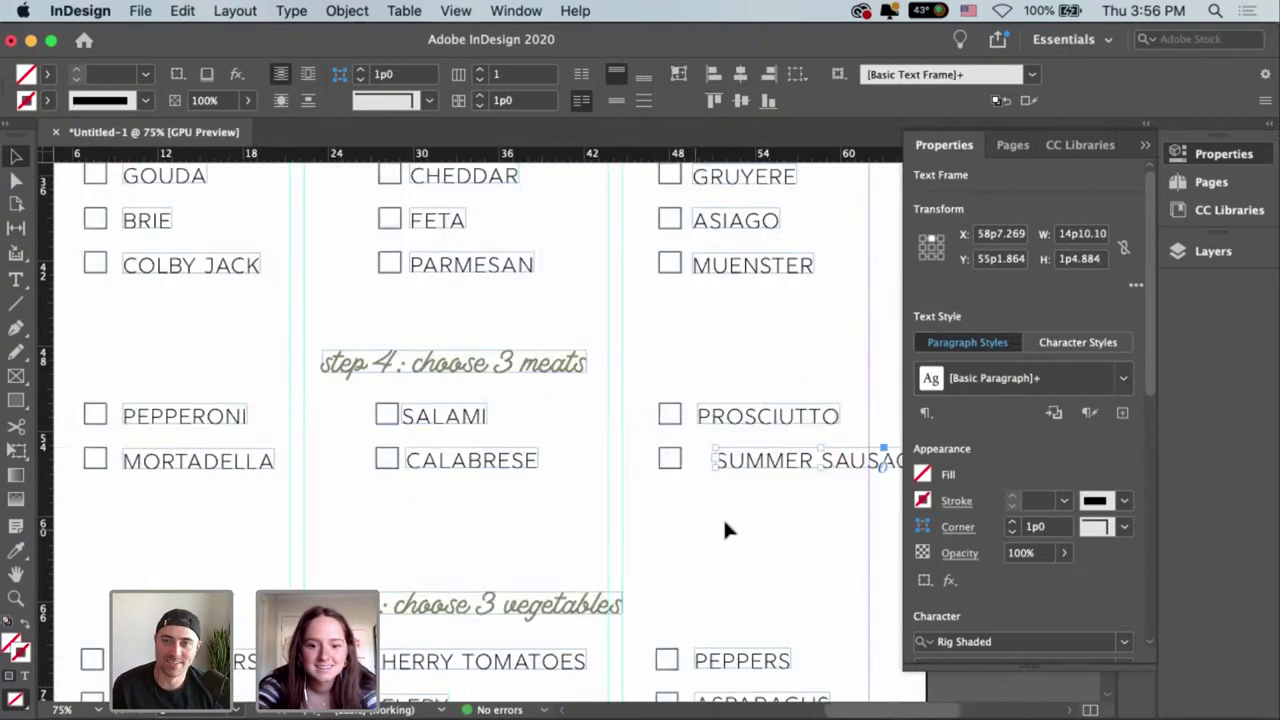
# Delete SUMMER to leave SAUSAGE, fit its frame to the text, and set it beside its checkbox.
pyautogui.doubleClick(823, 458)
pyautogui.keyDown('shift'); pyautogui.click(710, 460); pyautogui.keyUp('shift')
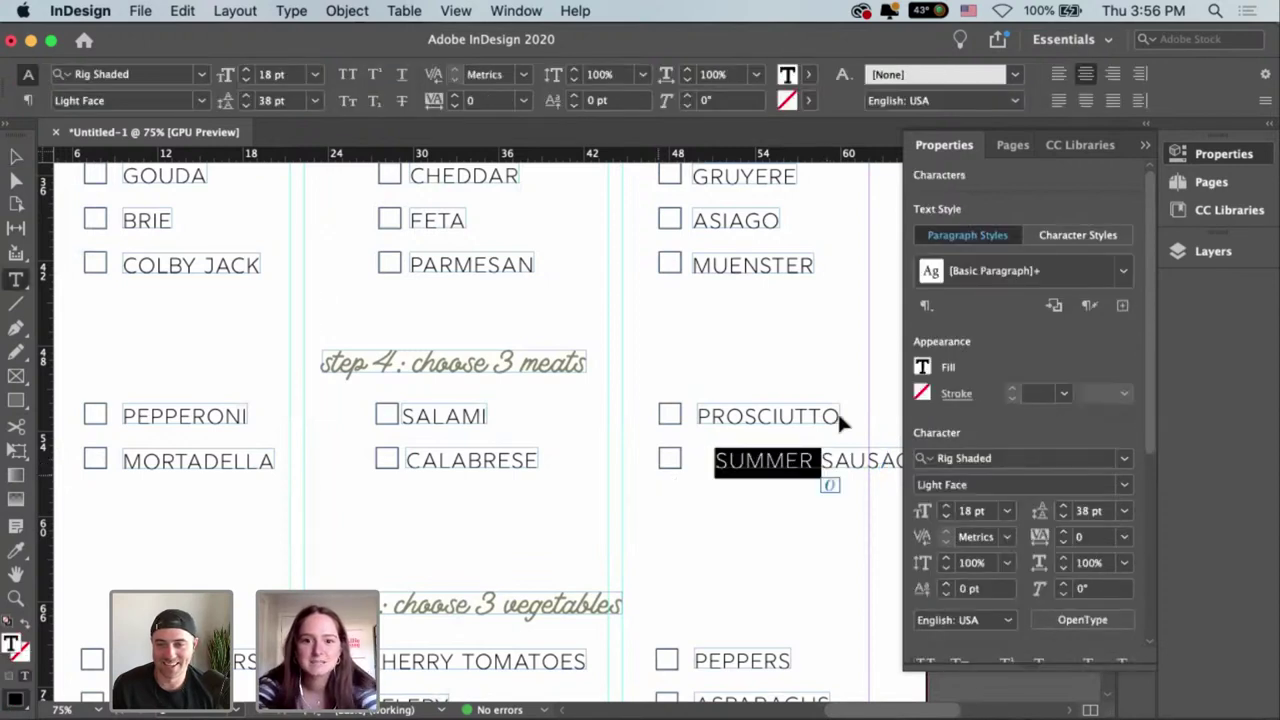
pyautogui.press('BackSpace')
pyautogui.press('Escape')
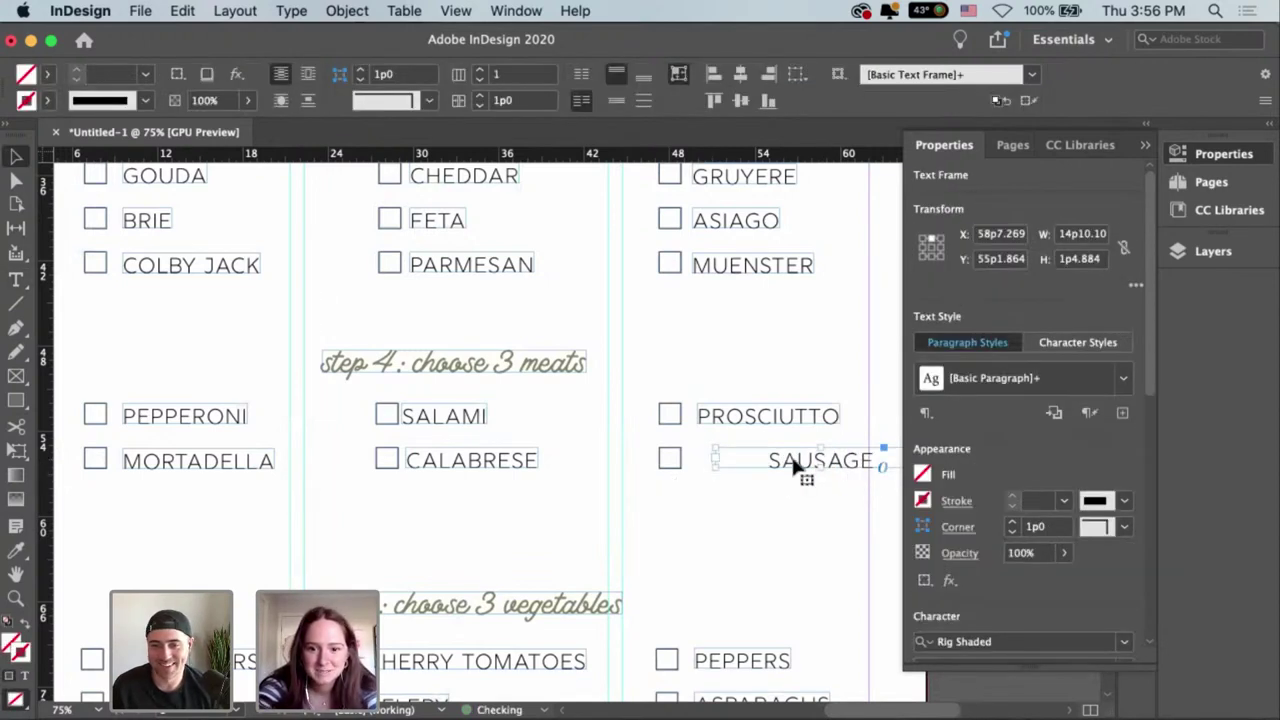
pyautogui.press('super+alt+c')
pyautogui.moveTo(795, 465); pyautogui.dragTo(707, 533)
pyautogui.click(559, 515)
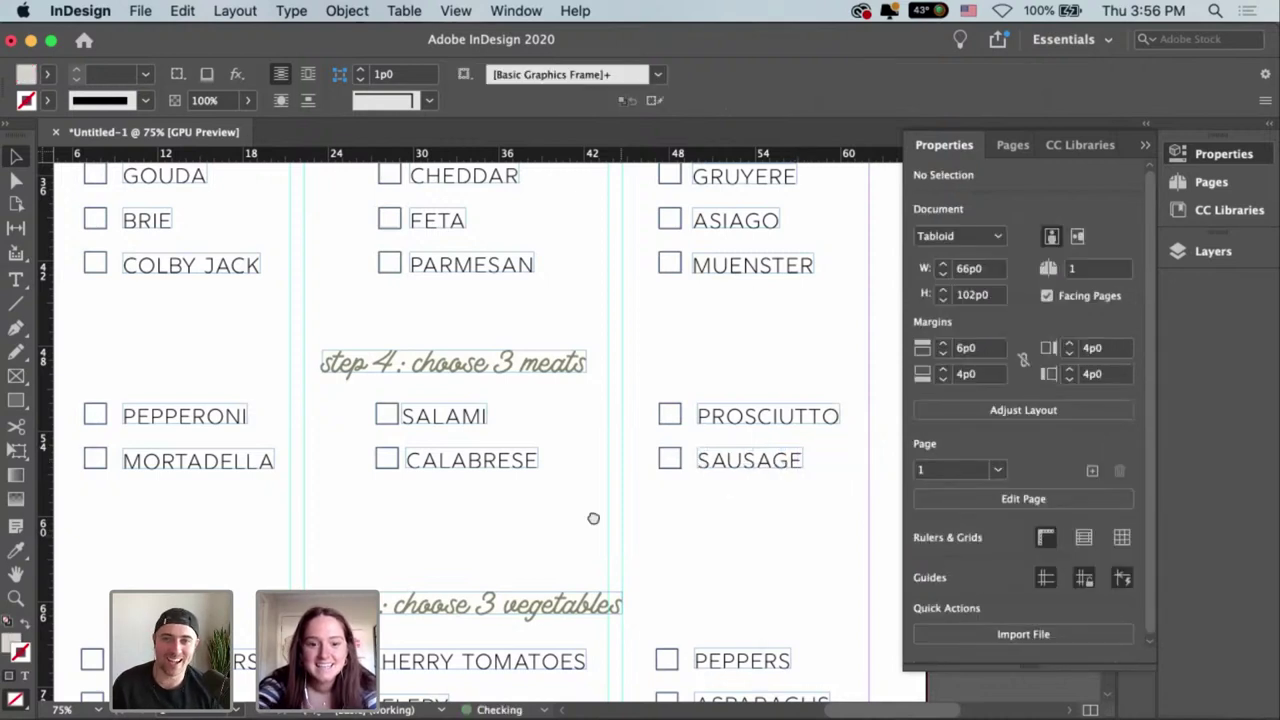
pyautogui.press('super+minus')
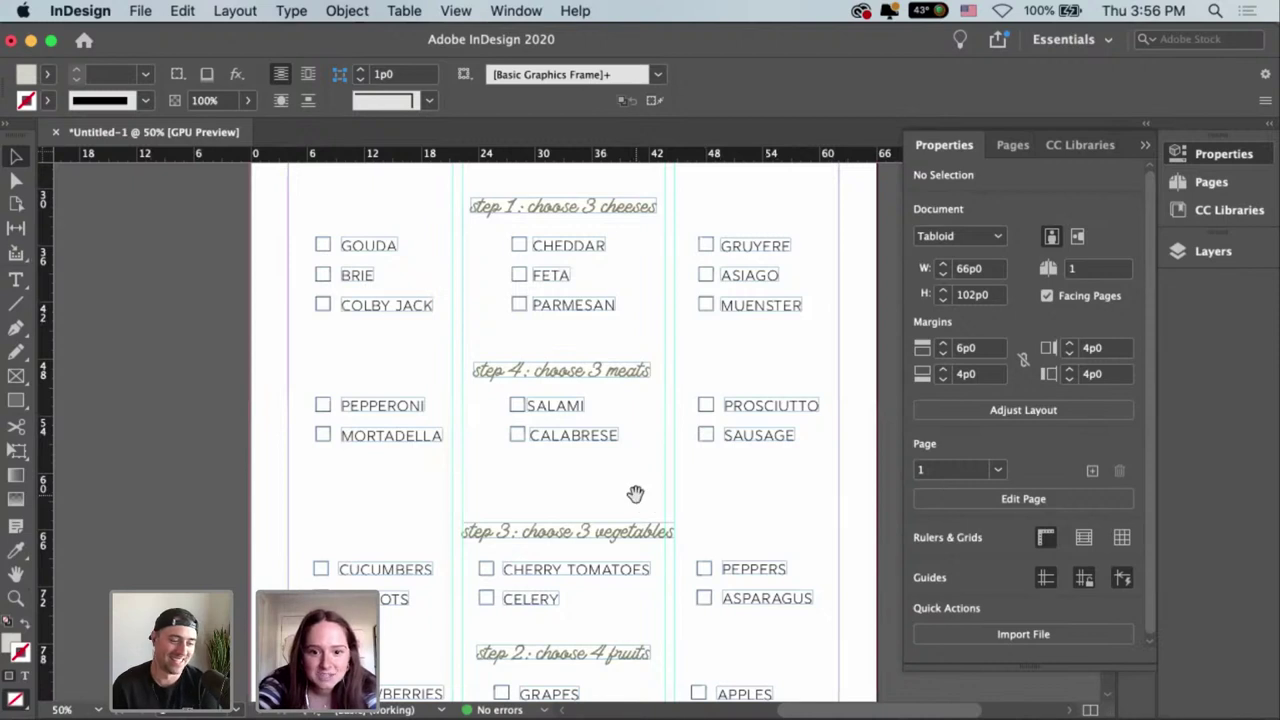
# Nudge the step 3 vegetables and step 2 fruits blocks upward, closing the gap below the meats.
pyautogui.press('super+minus')
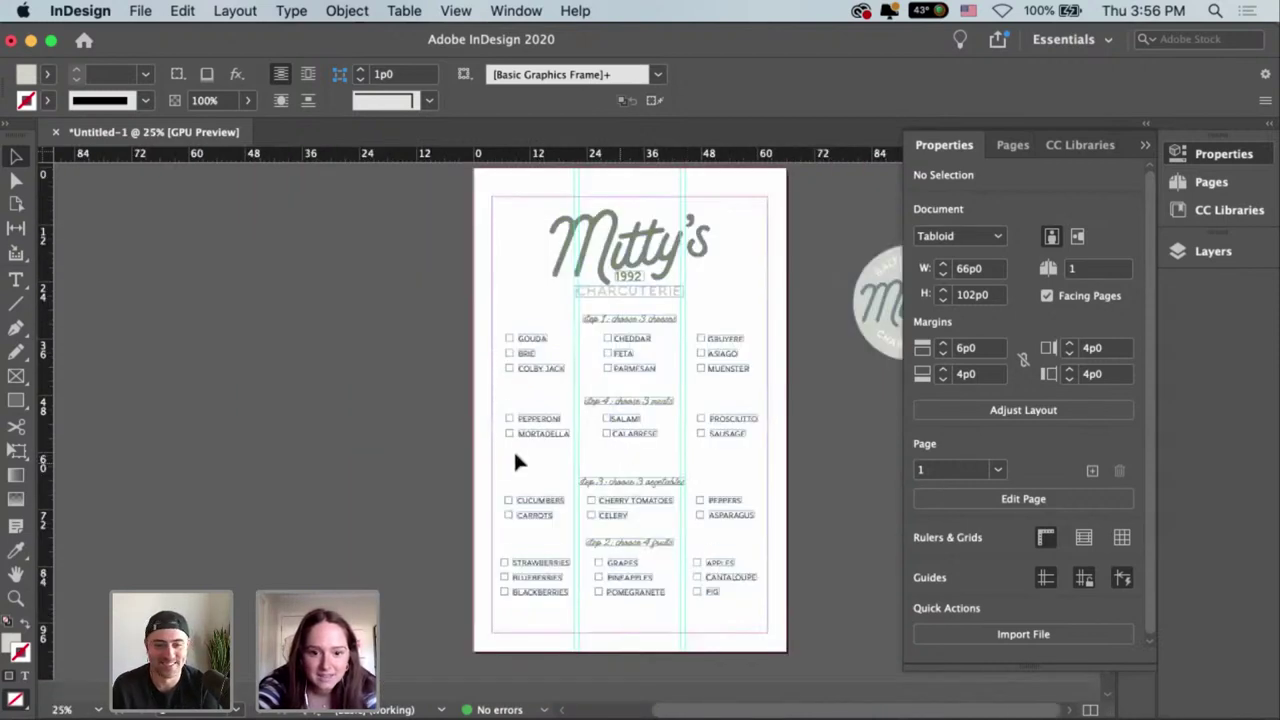
pyautogui.moveTo(516, 461); pyautogui.dragTo(739, 593)
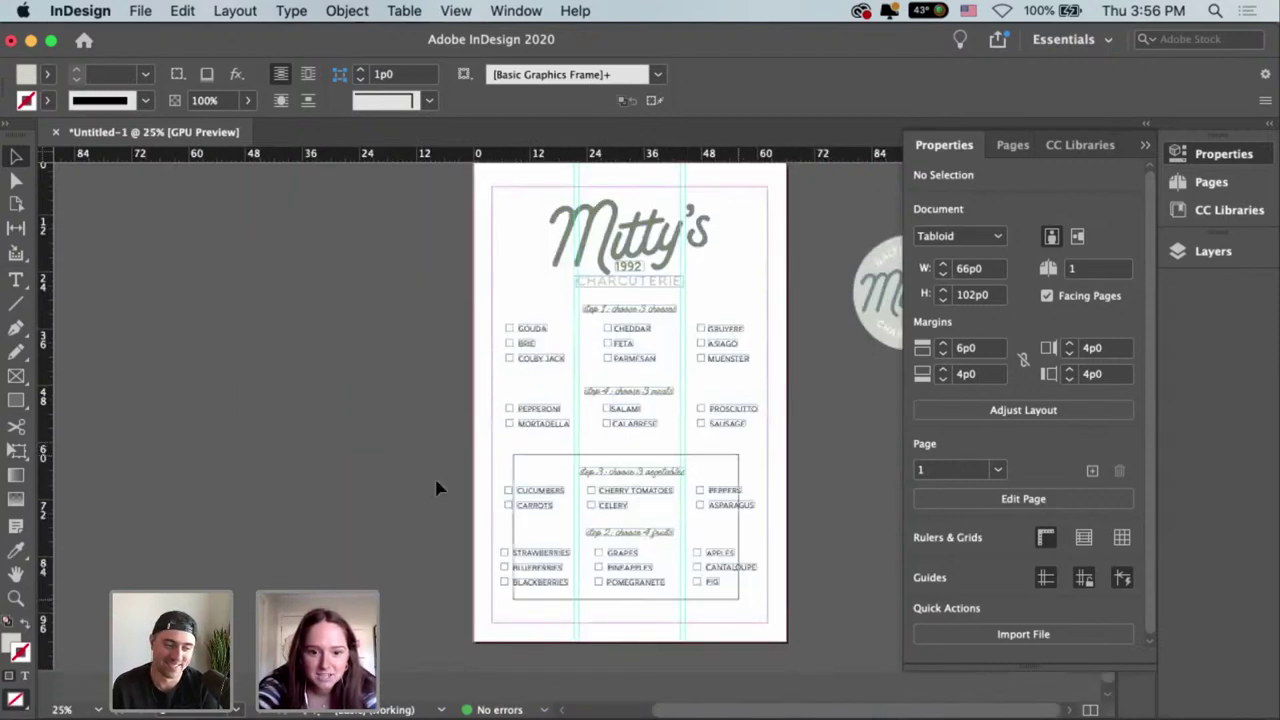
pyautogui.moveTo(477, 464); pyautogui.dragTo(480, 465)
pyautogui.click(491, 456)
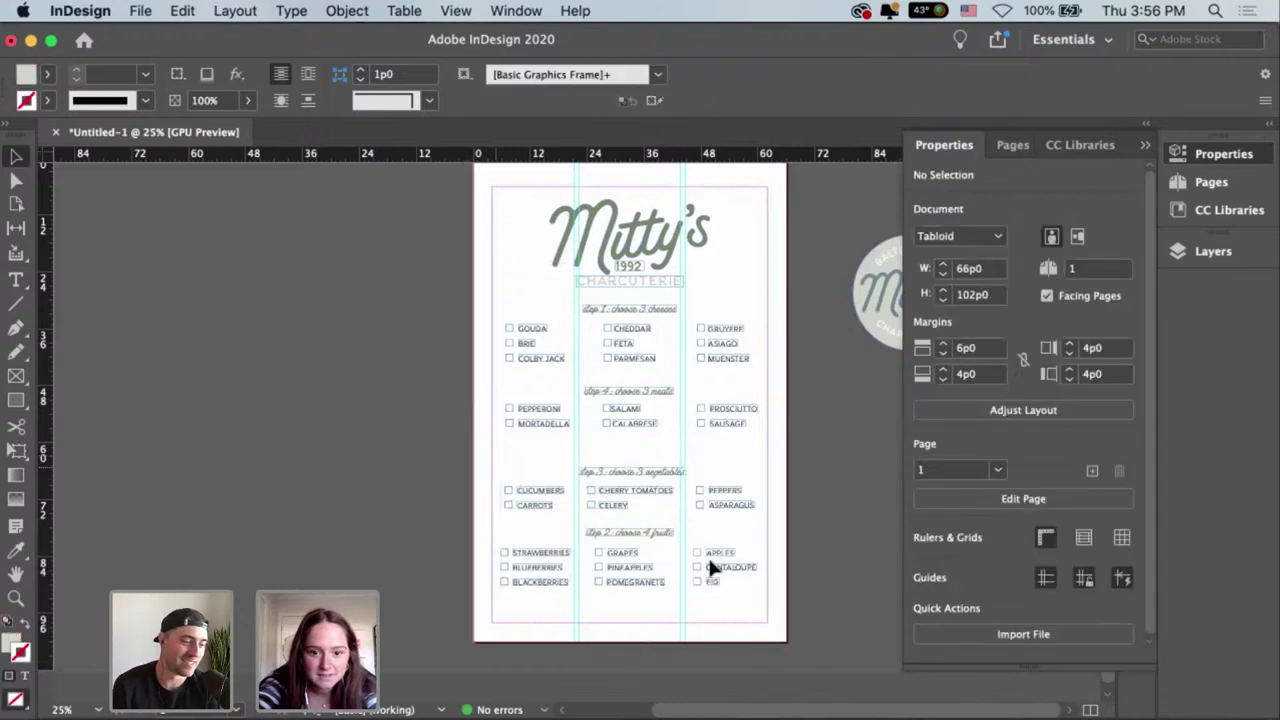
pyautogui.click(759, 593)
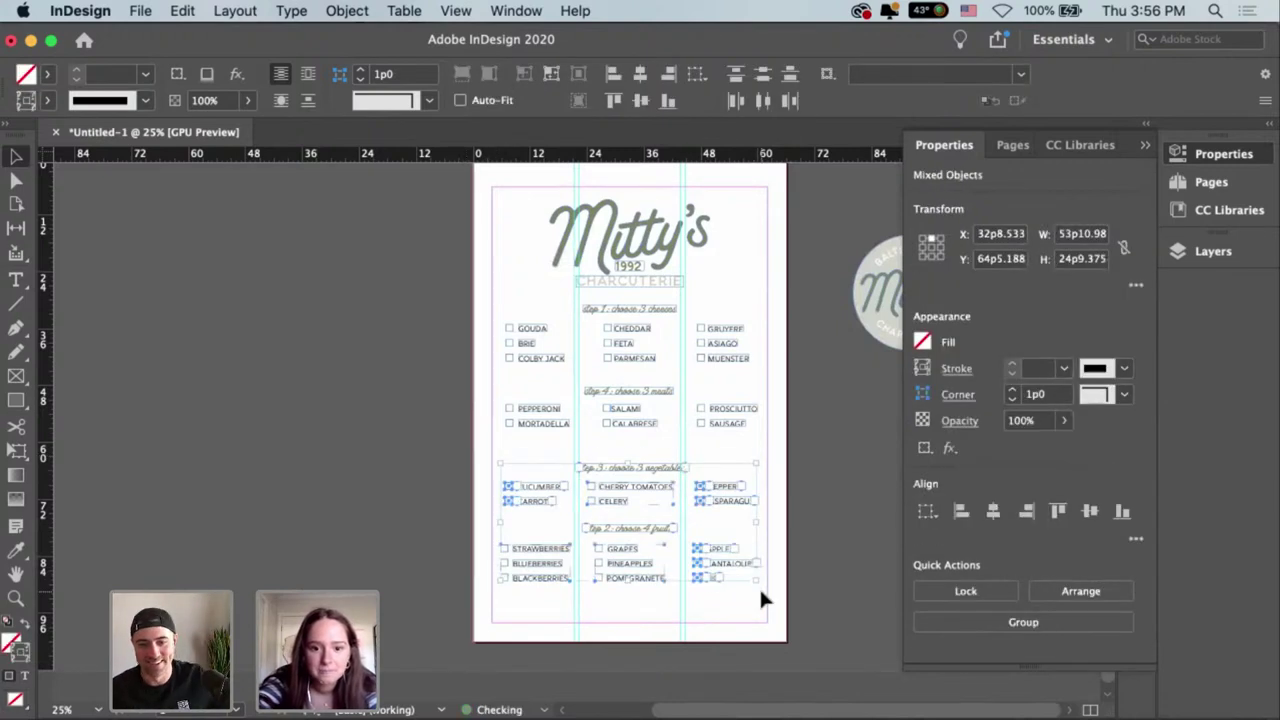
pyautogui.hotkey('shift', 'Up')
pyautogui.hotkey('shift', 'Up')
pyautogui.hotkey('shift', 'Up')
pyautogui.hotkey('shift', 'Up')
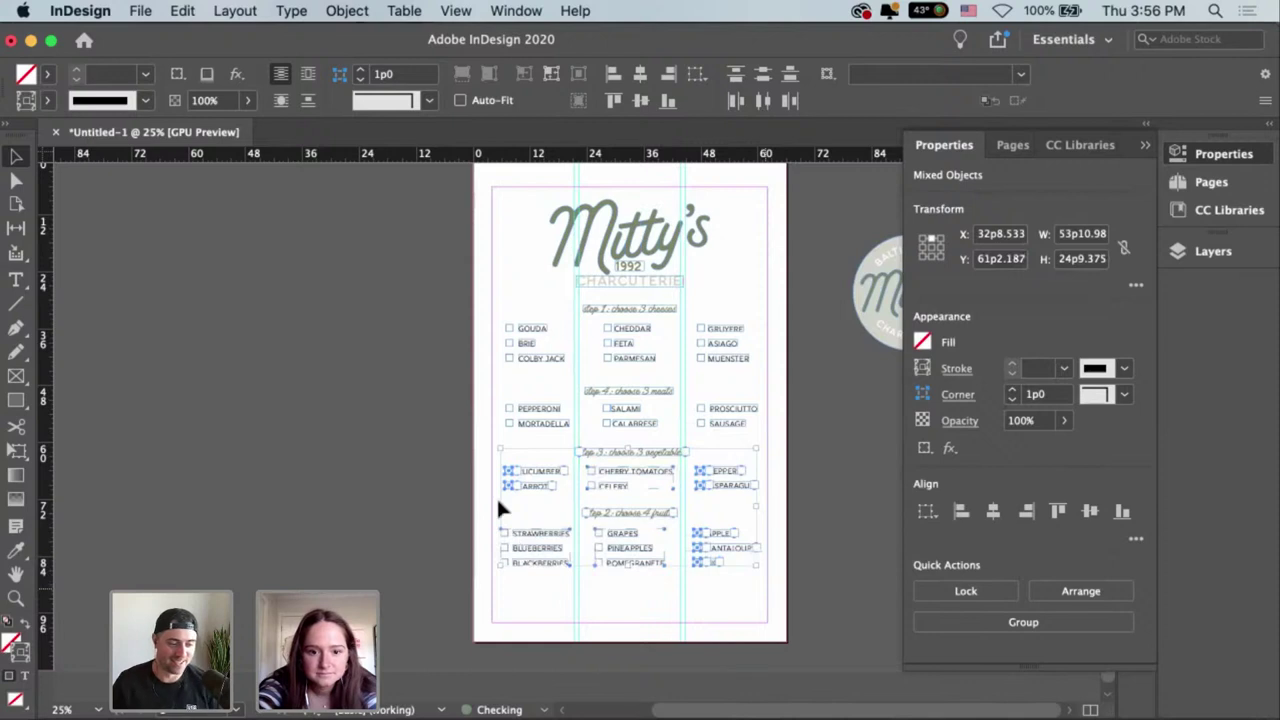
pyautogui.click(746, 596)
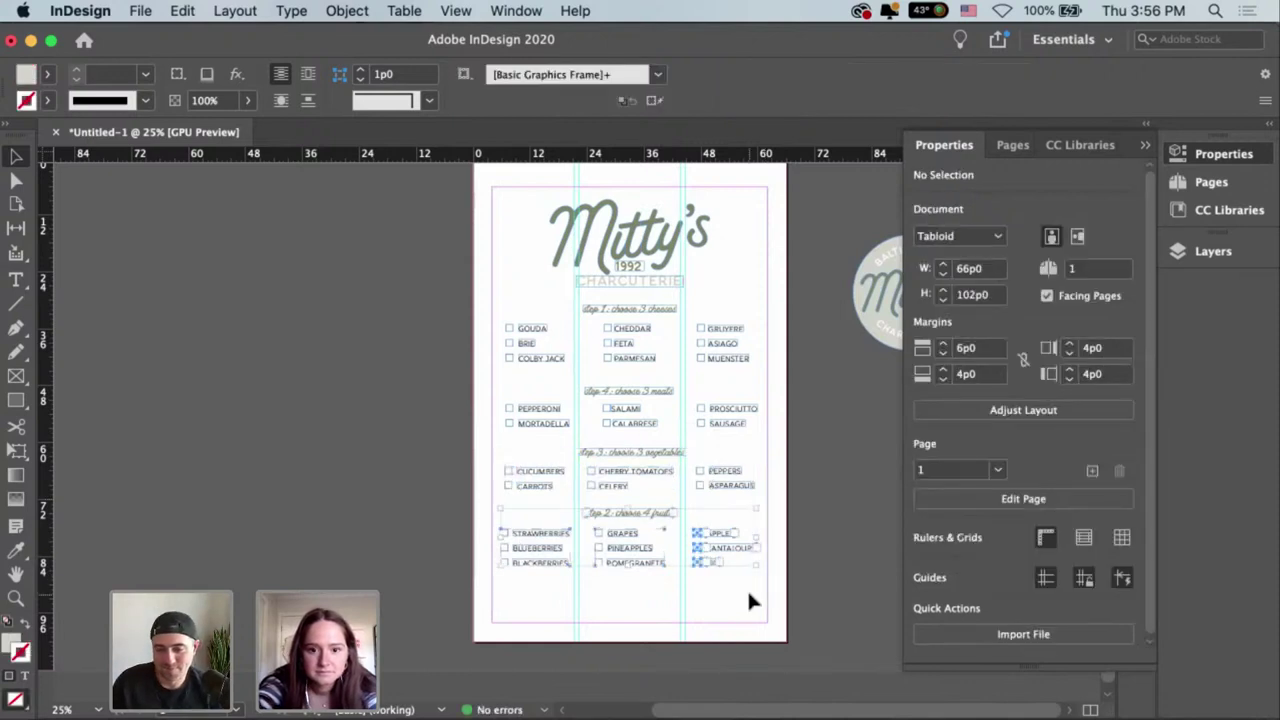
pyautogui.press('super+z')
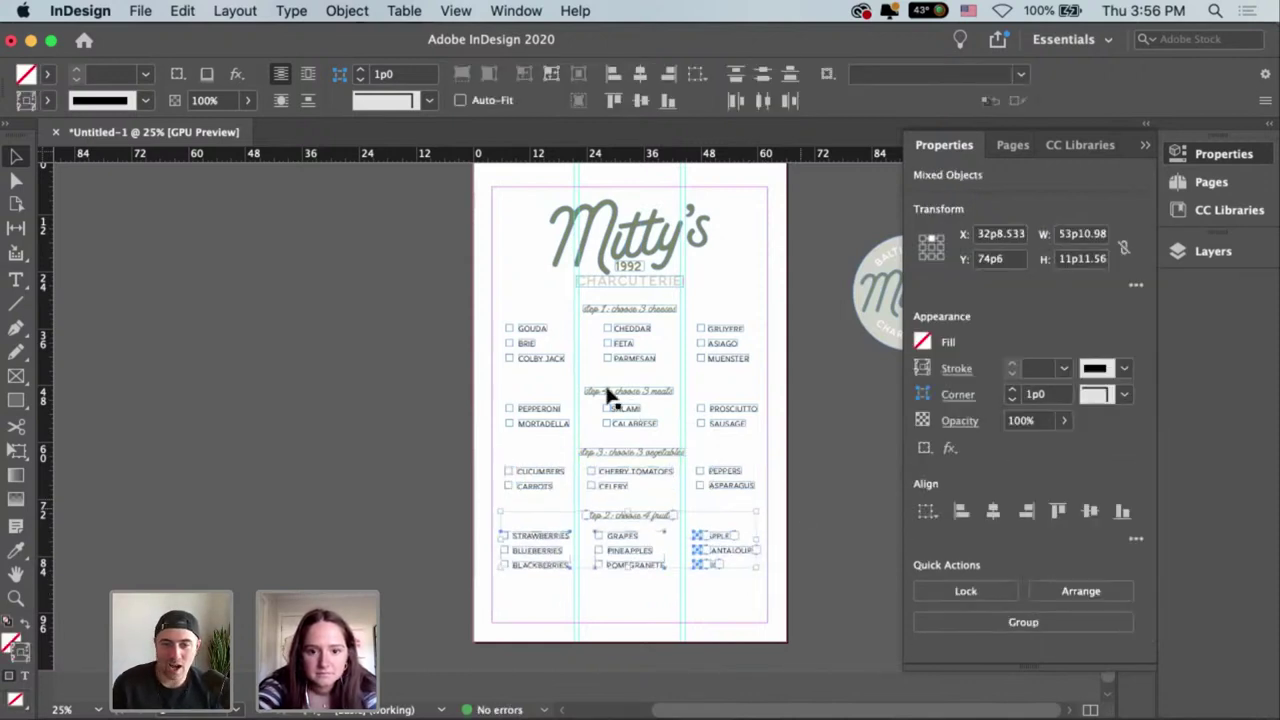
pyautogui.click(606, 393)
# Renumber the meats heading to step 2.
pyautogui.doubleClick(690, 404)
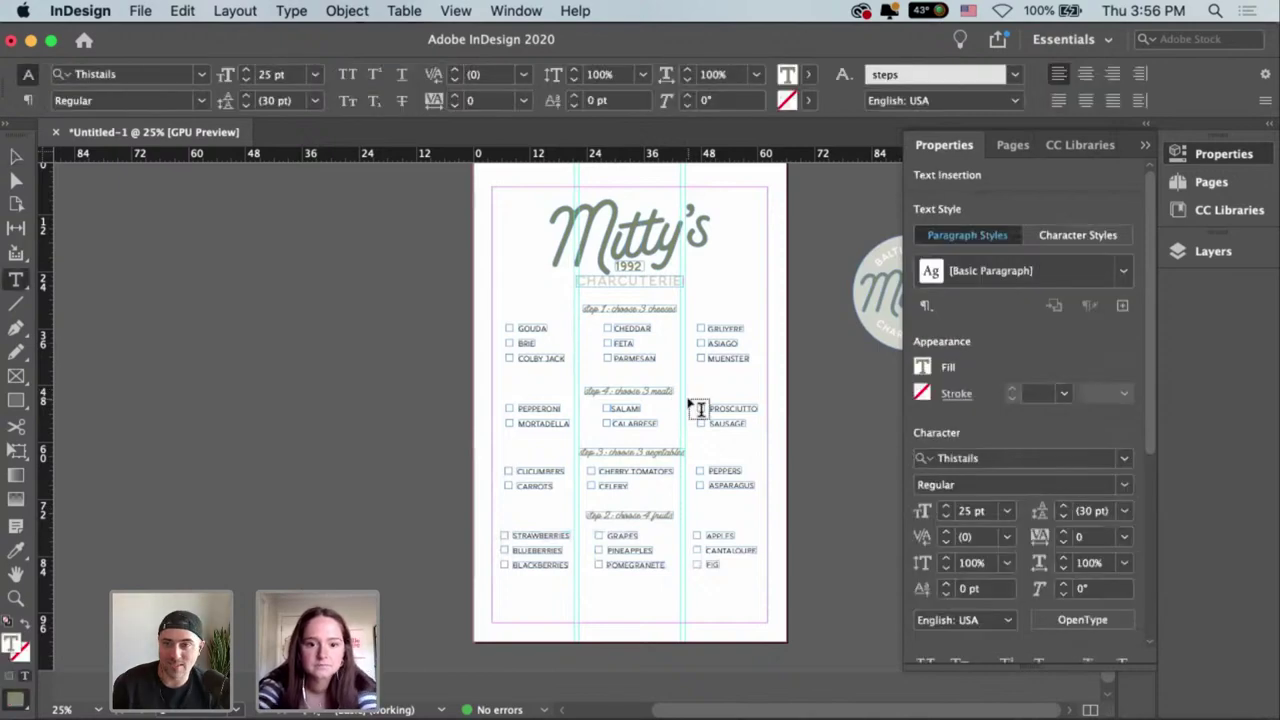
pyautogui.press('super+equal')
pyautogui.press('super+equal')
pyautogui.press('Escape')
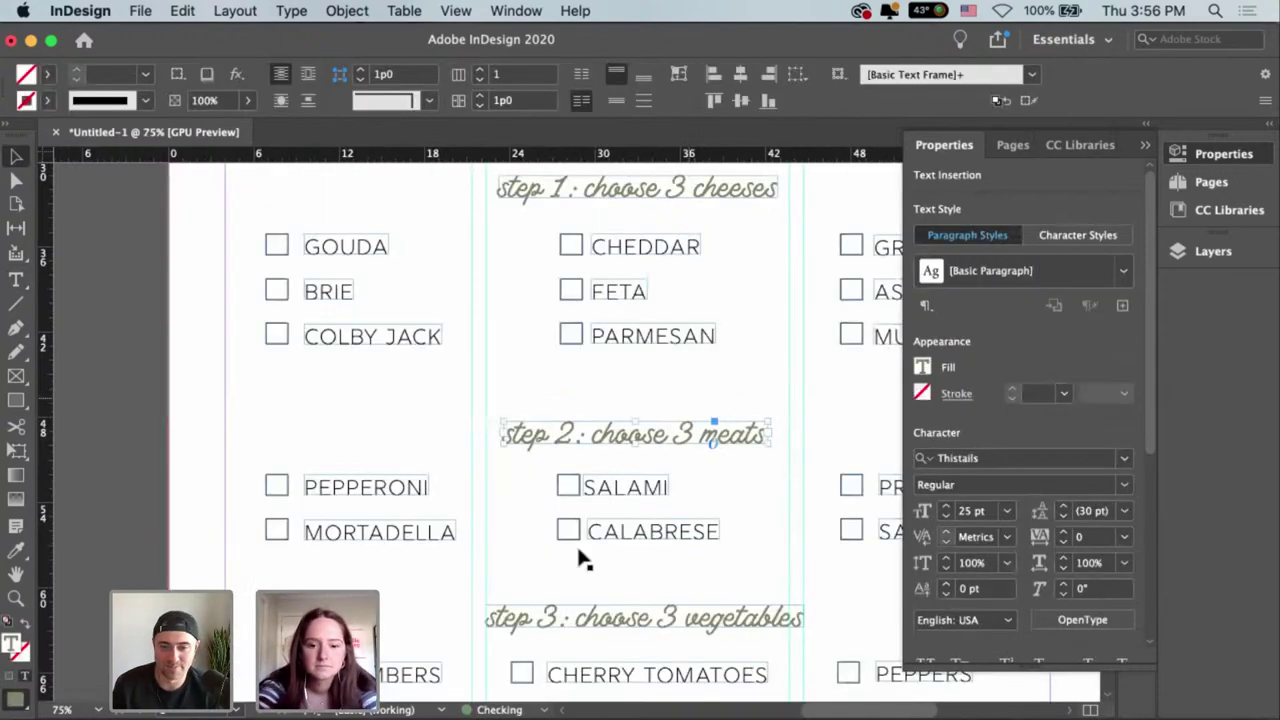
pyautogui.press('super+minus')
pyautogui.press('super+minus')
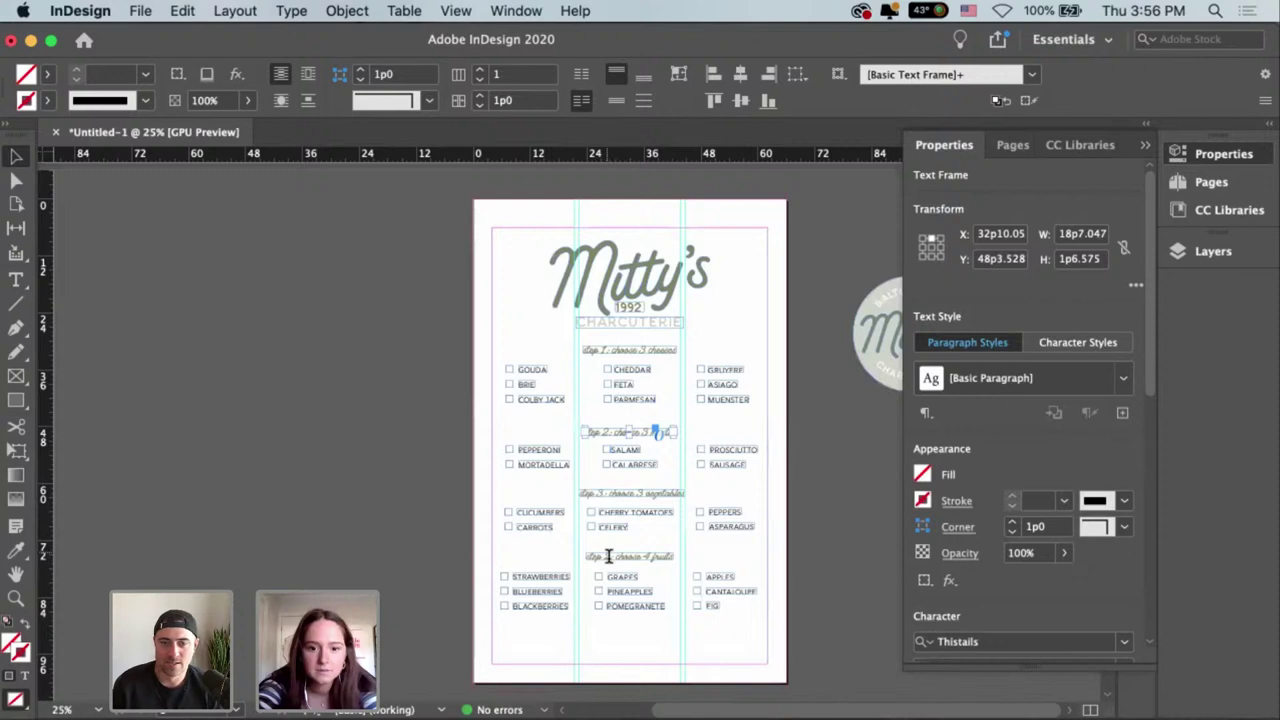
# Change the fruits heading to 'step 4: choose 4 fruits', fit its frame, and centre it above the fruits.
pyautogui.doubleClick(608, 556)
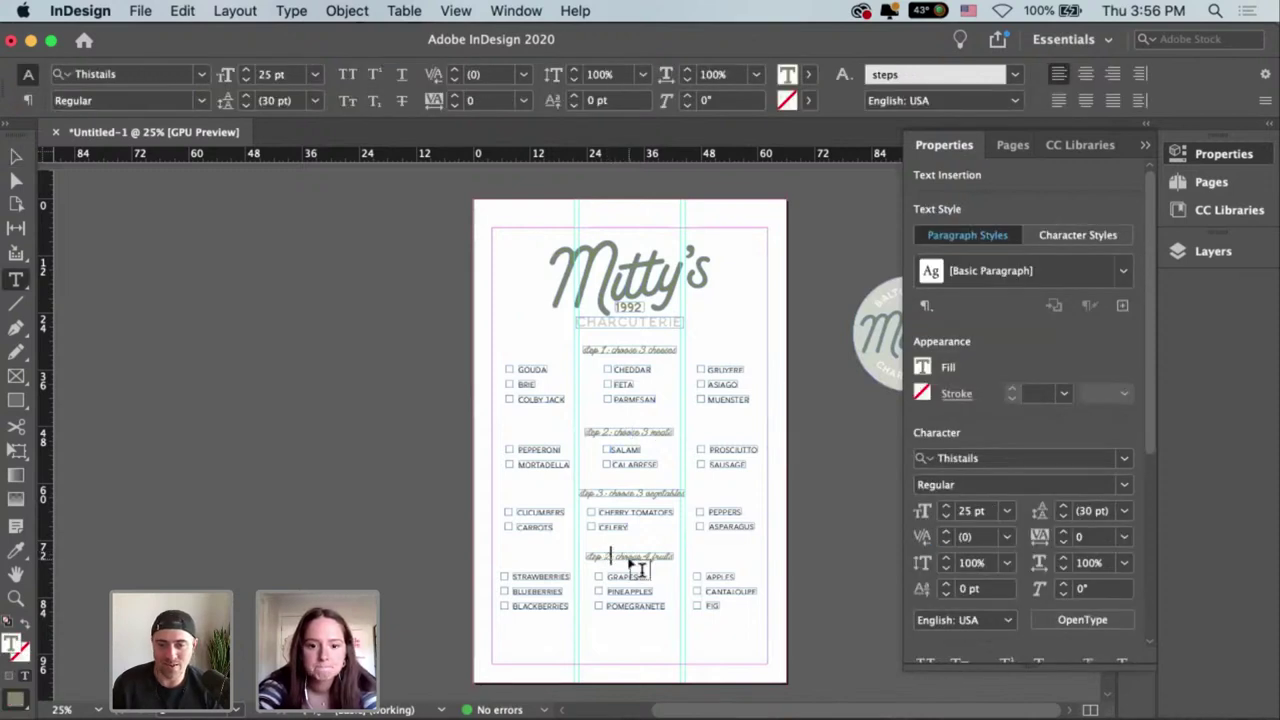
pyautogui.press('super+equal')
pyautogui.press('super+equal')
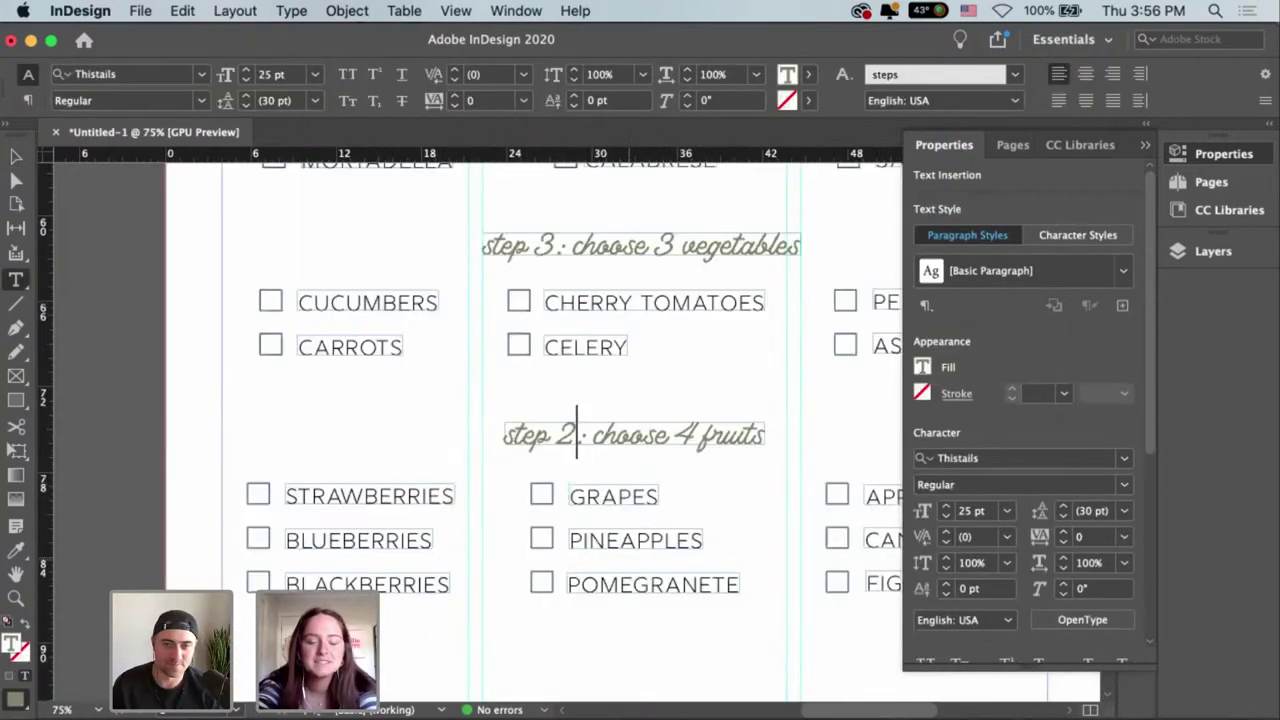
pyautogui.press('BackSpace')
pyautogui.write('4')
pyautogui.press('Escape')
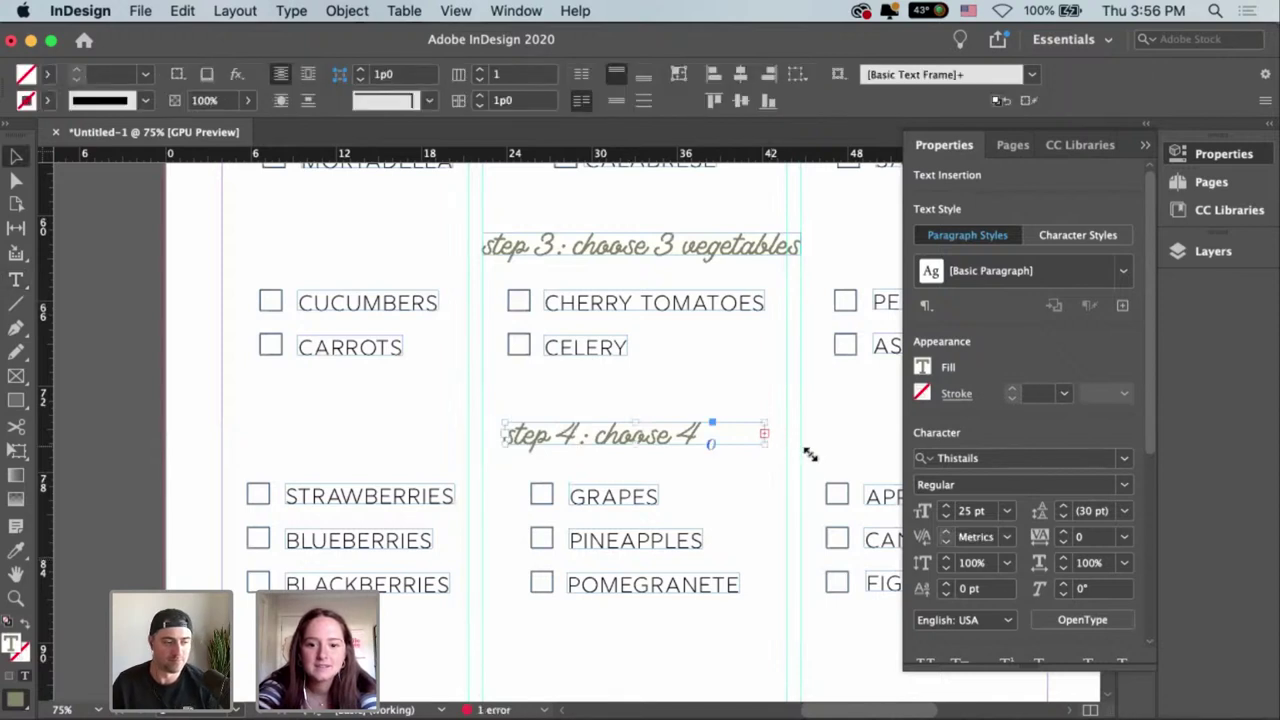
pyautogui.moveTo(810, 455); pyautogui.dragTo(812, 456)
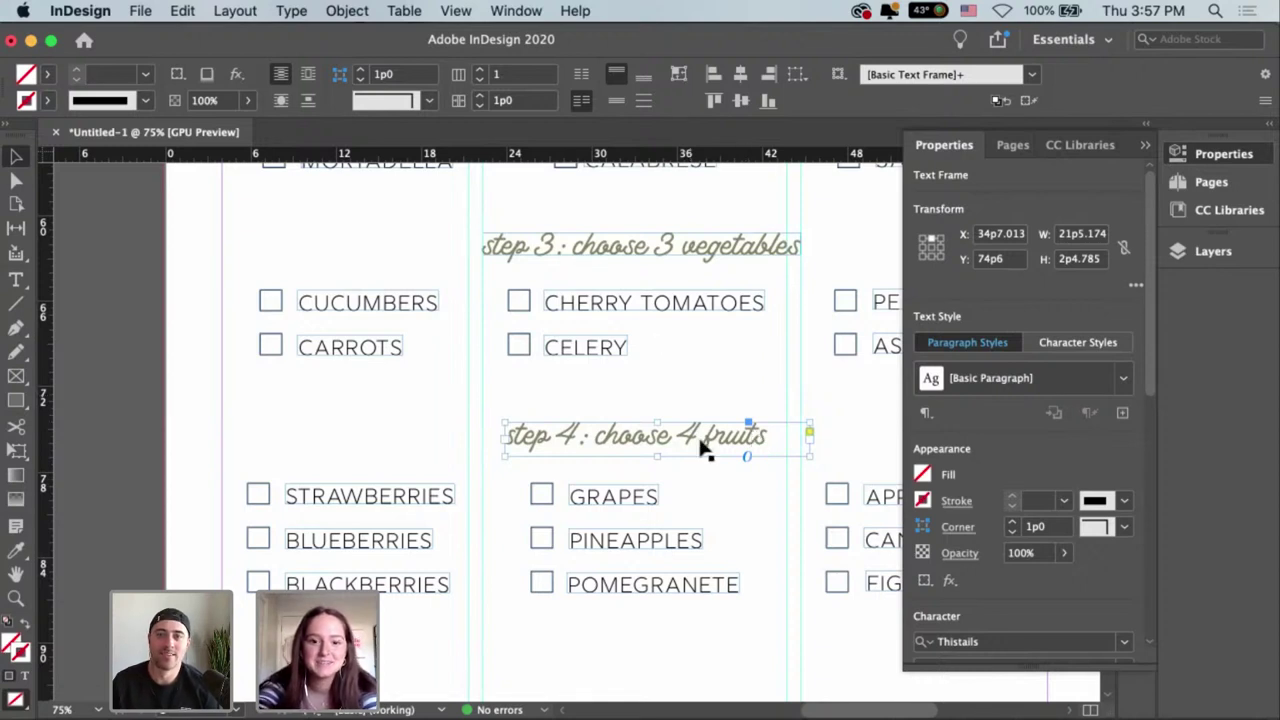
pyautogui.press('super+alt+c')
pyautogui.moveTo(666, 449); pyautogui.dragTo(667, 447)
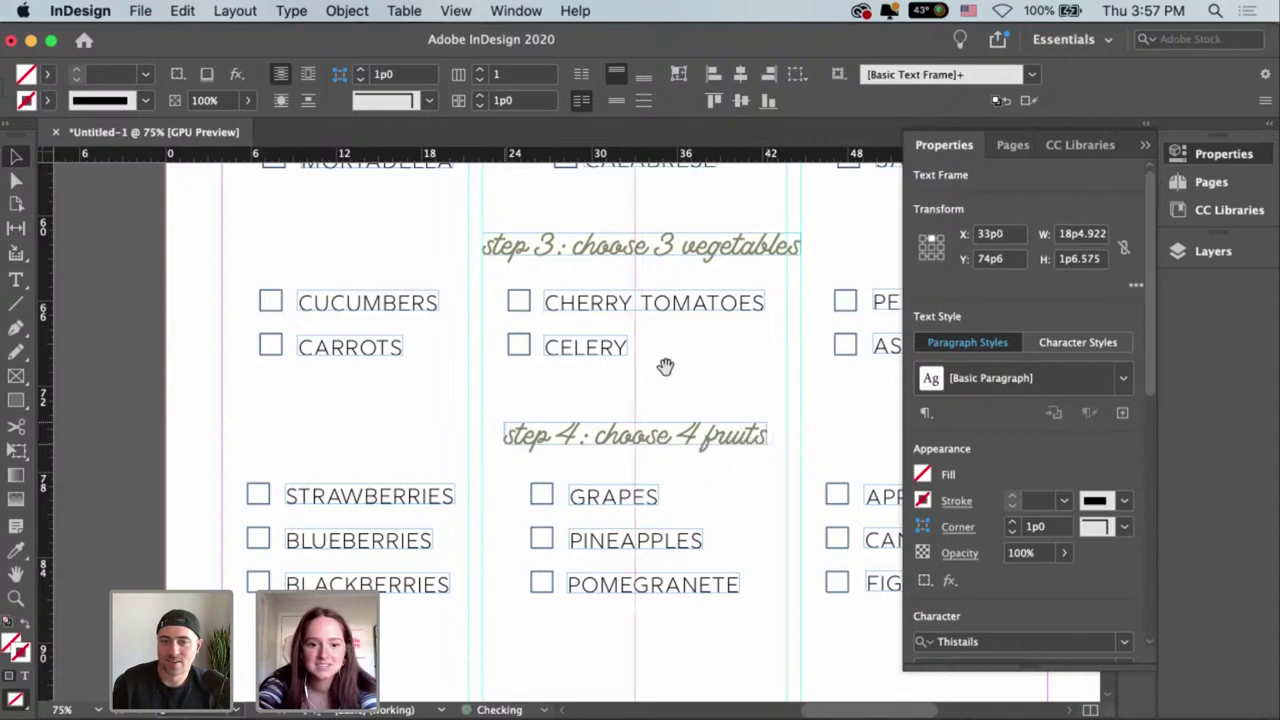
pyautogui.click(665, 370)
pyautogui.scroll(-4, 695, 304)
pyautogui.hscroll(4, 695, 304)
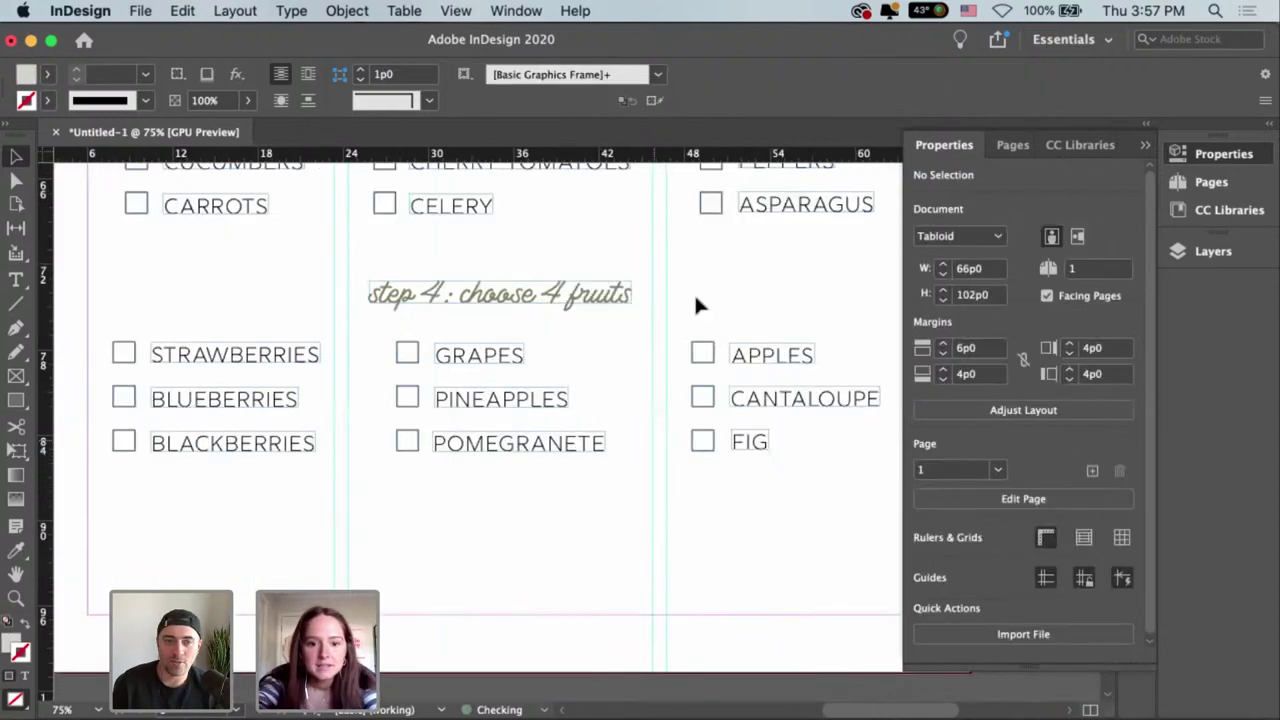
pyautogui.press('super+minus')
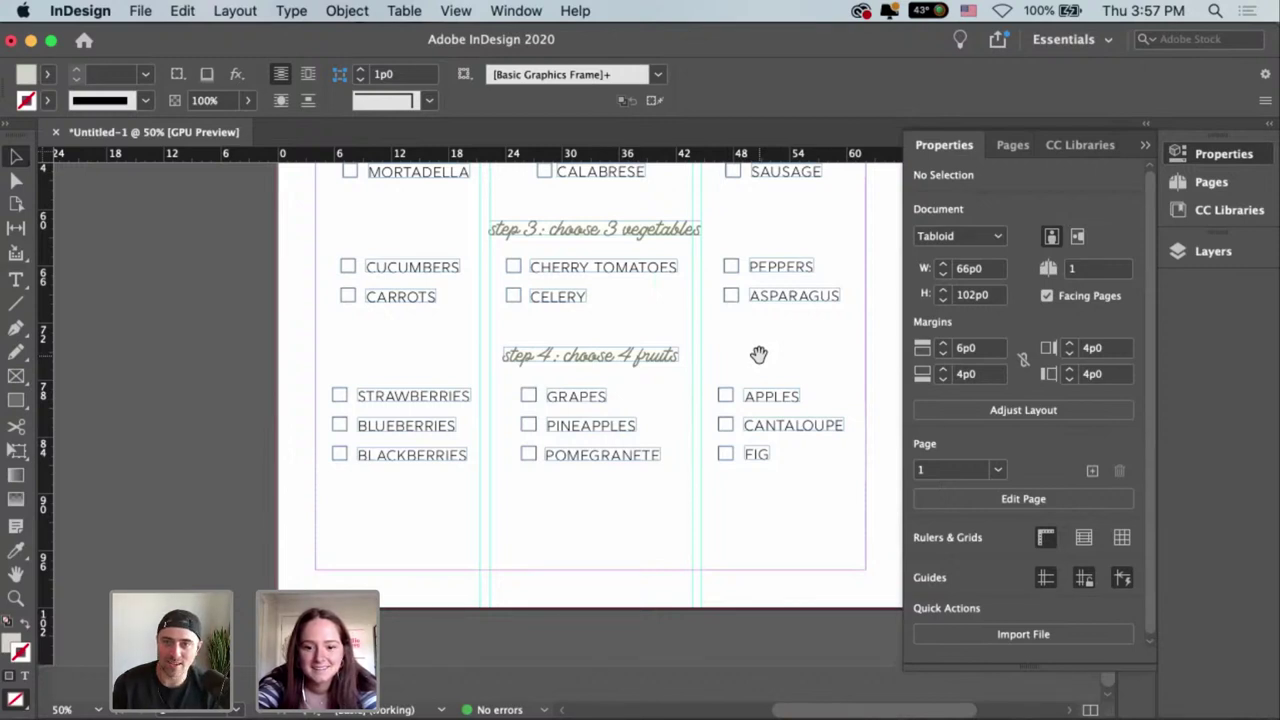
pyautogui.scroll(5, 775, 340)
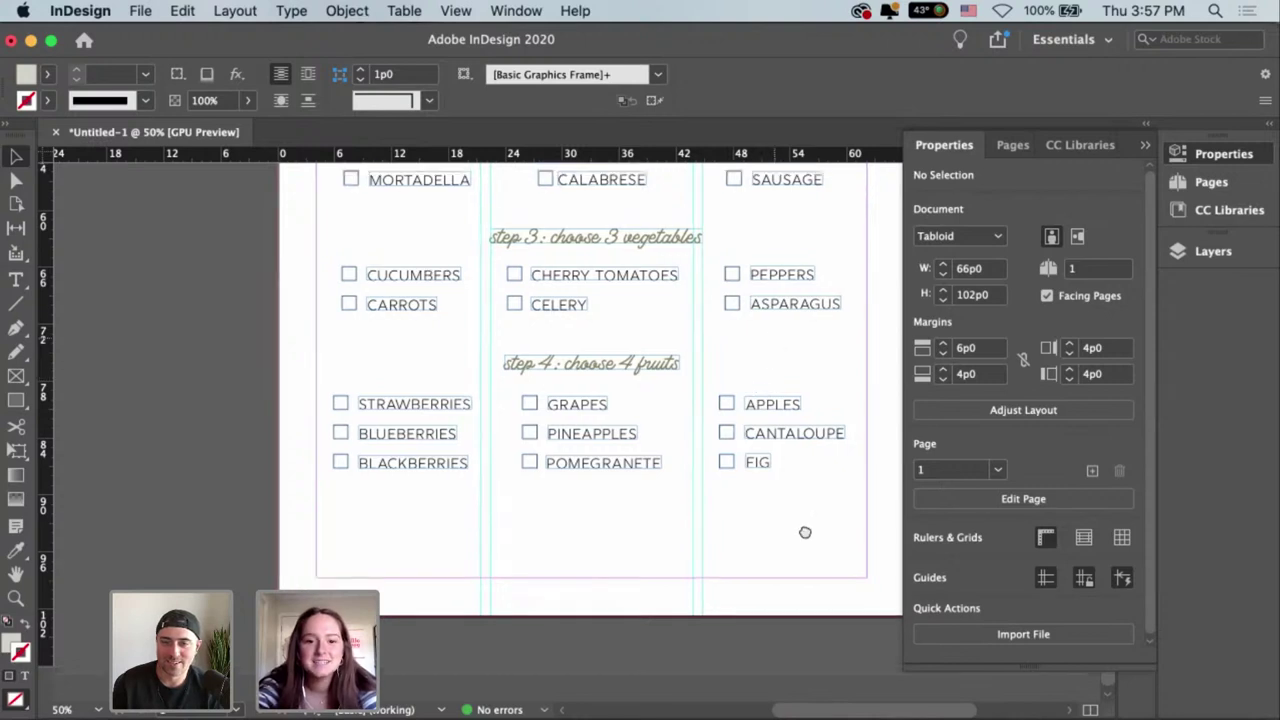
pyautogui.hscroll(-1, 780, 320)
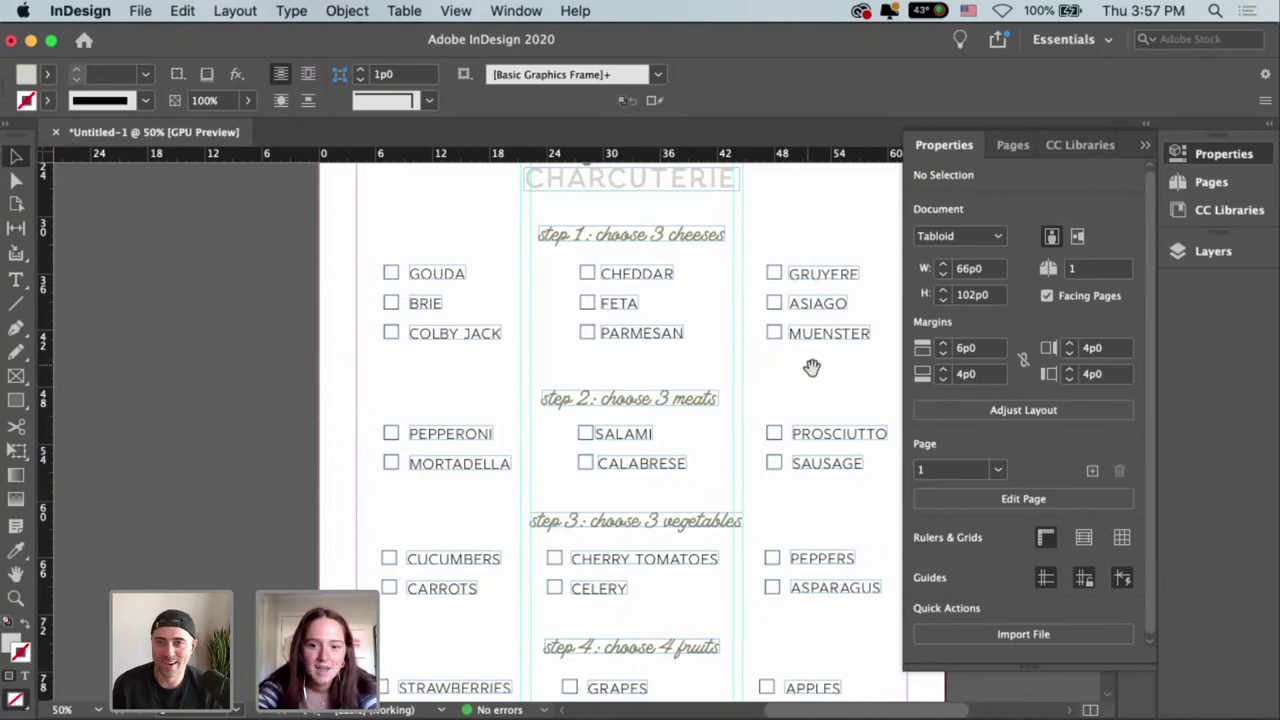
pyautogui.scroll(5, 789, 537)
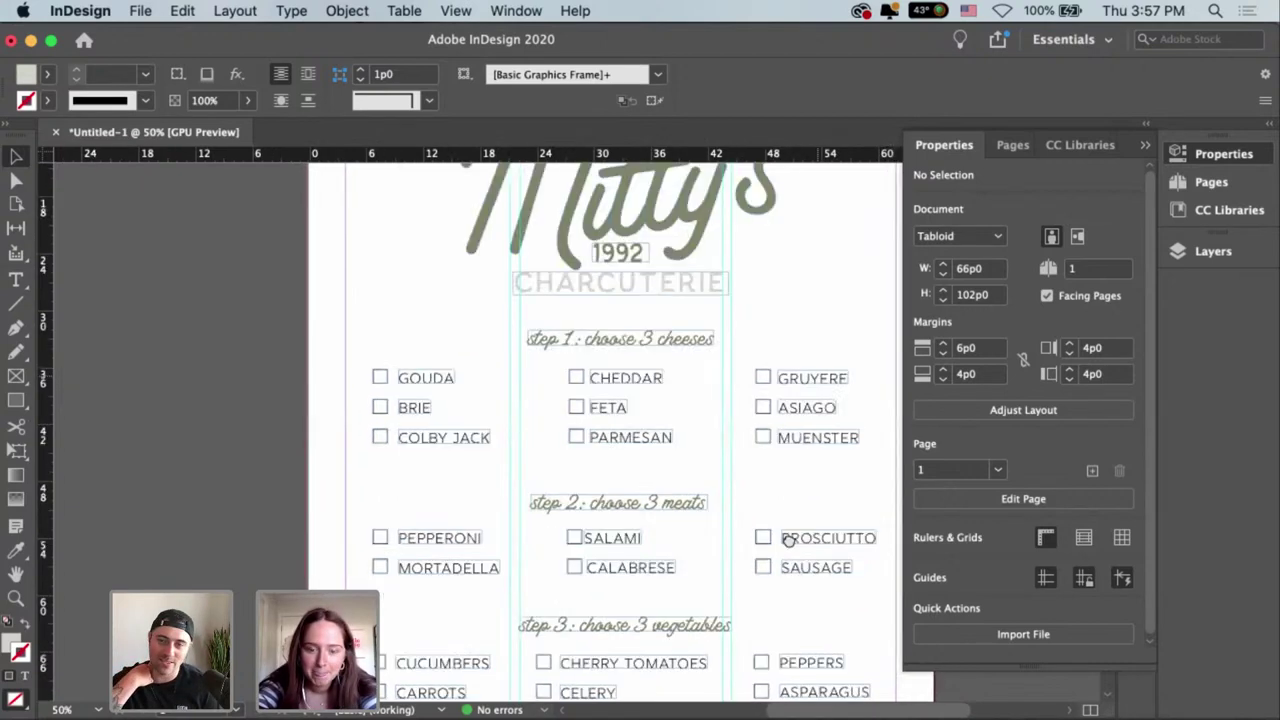
pyautogui.scroll(1, 791, 407)
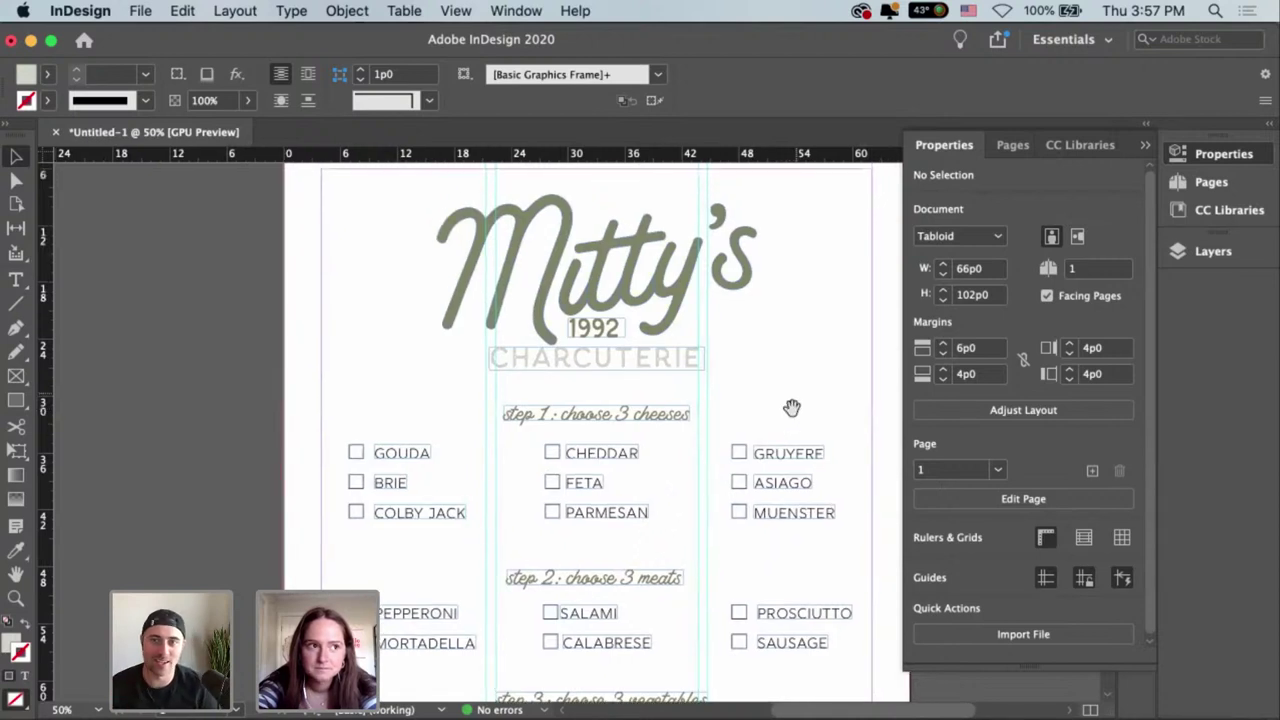
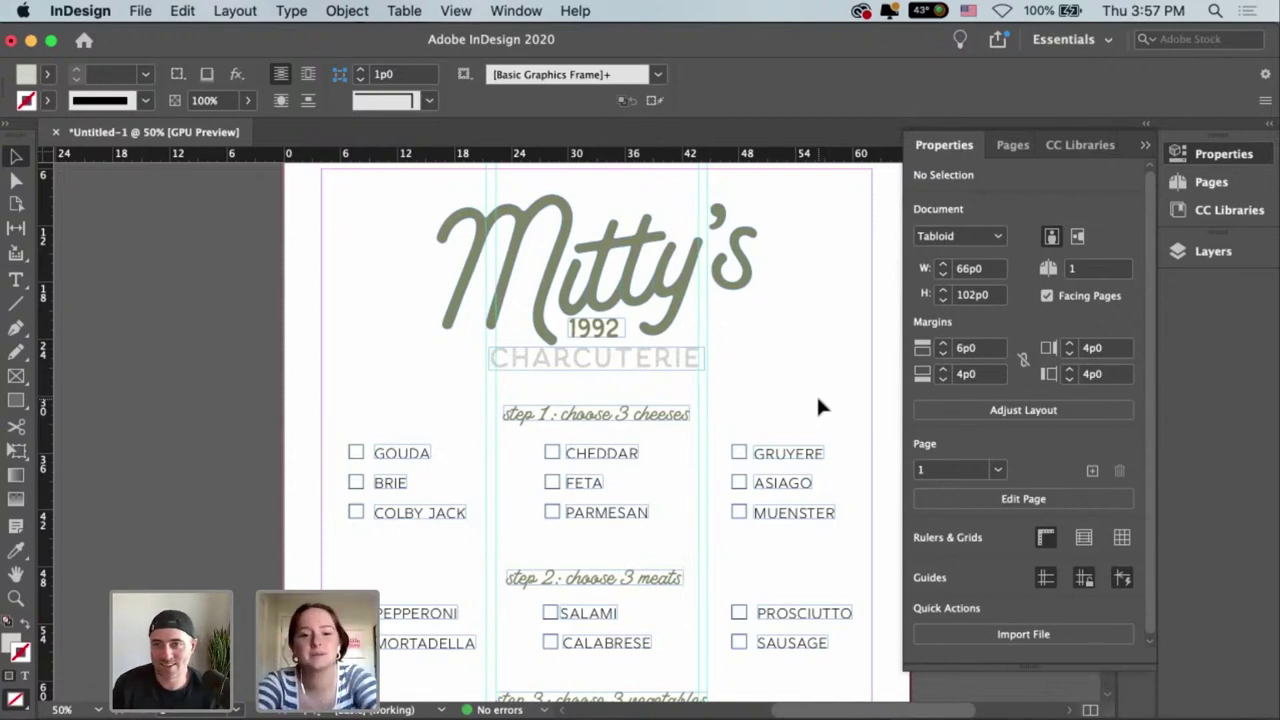
# Move the CHARCUTERIE text frame up closer to the Mitty's logo.
pyautogui.click(645, 360)
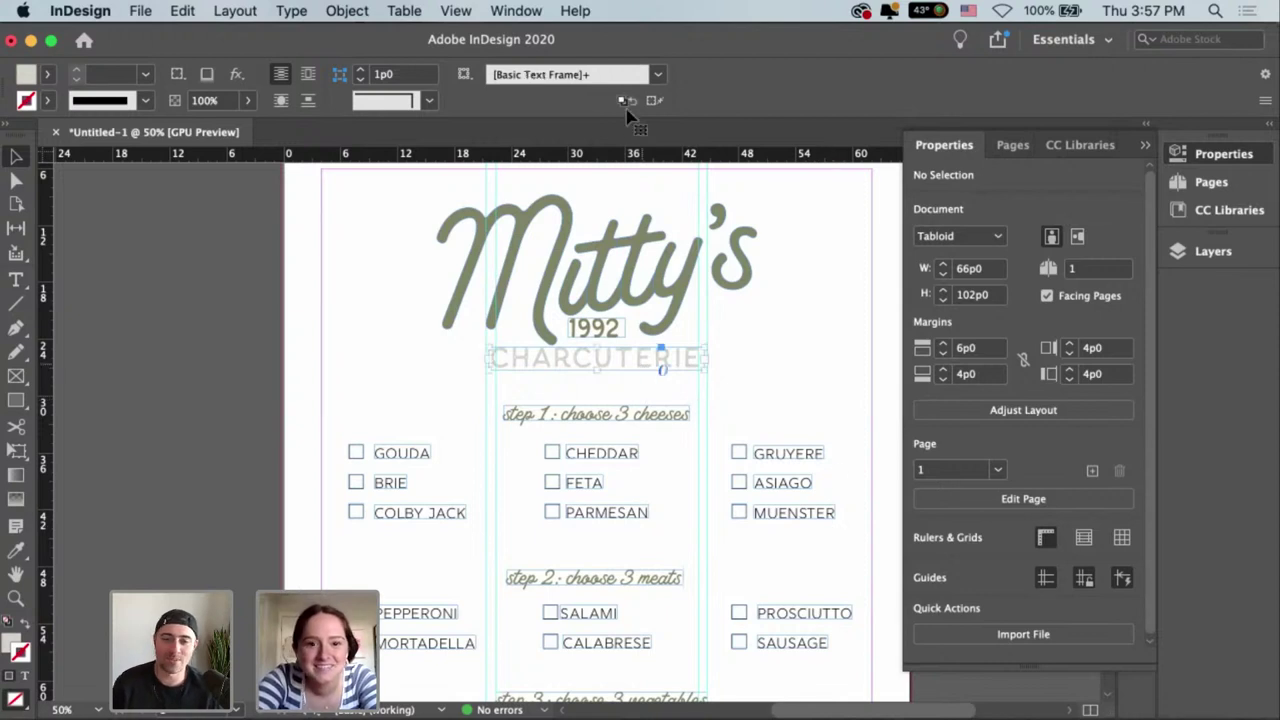
pyautogui.click(805, 345)
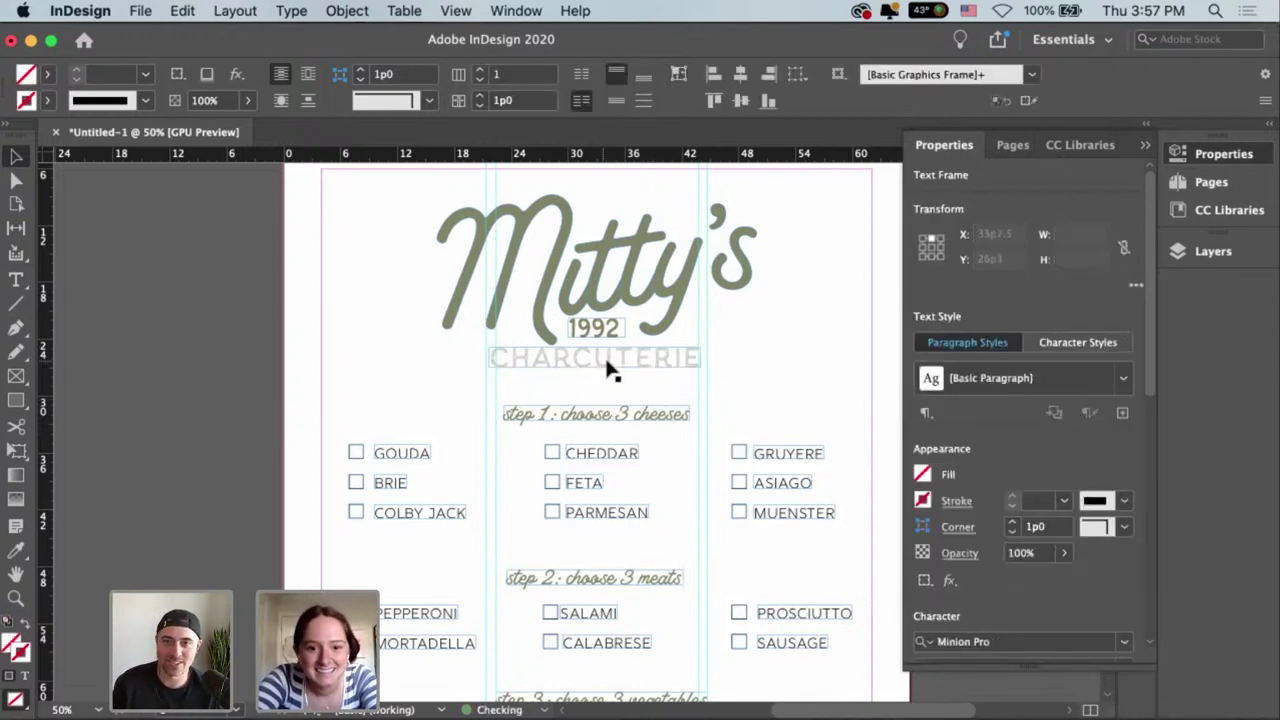
pyautogui.moveTo(608, 358); pyautogui.dragTo(613, 382)
pyautogui.scroll(3, 620, 340)
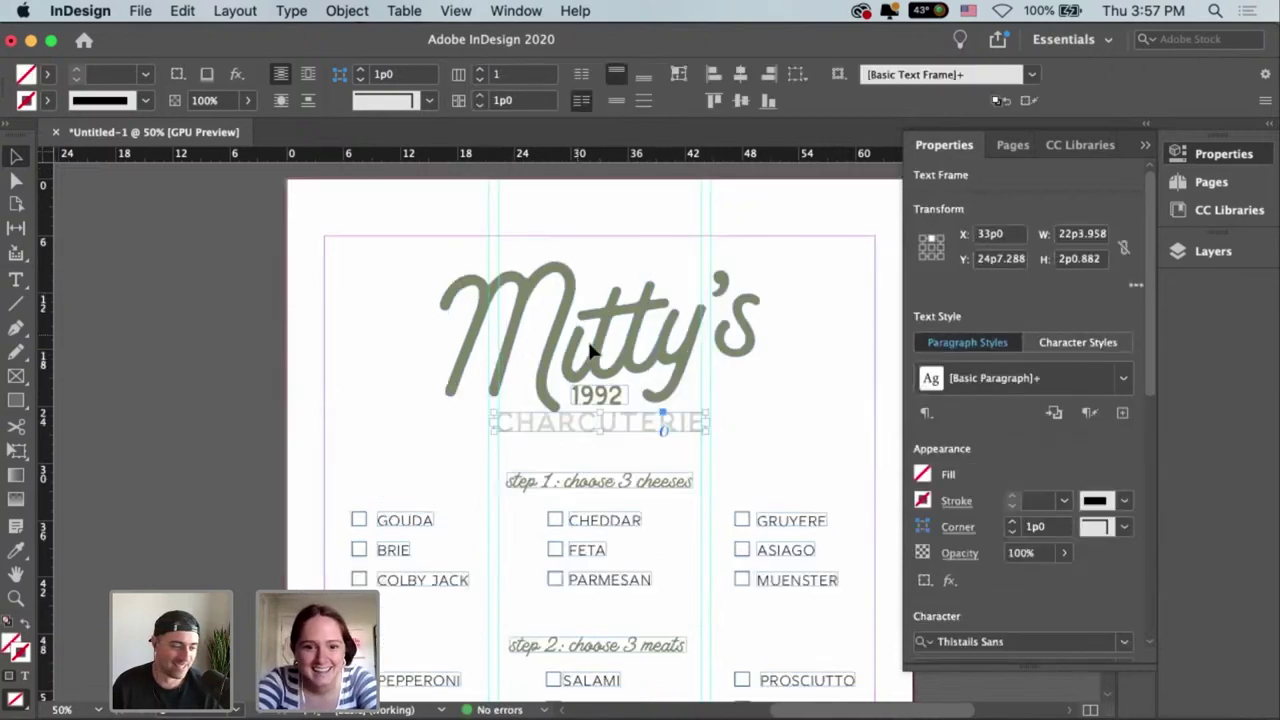
pyautogui.moveTo(428, 277); pyautogui.dragTo(598, 412)
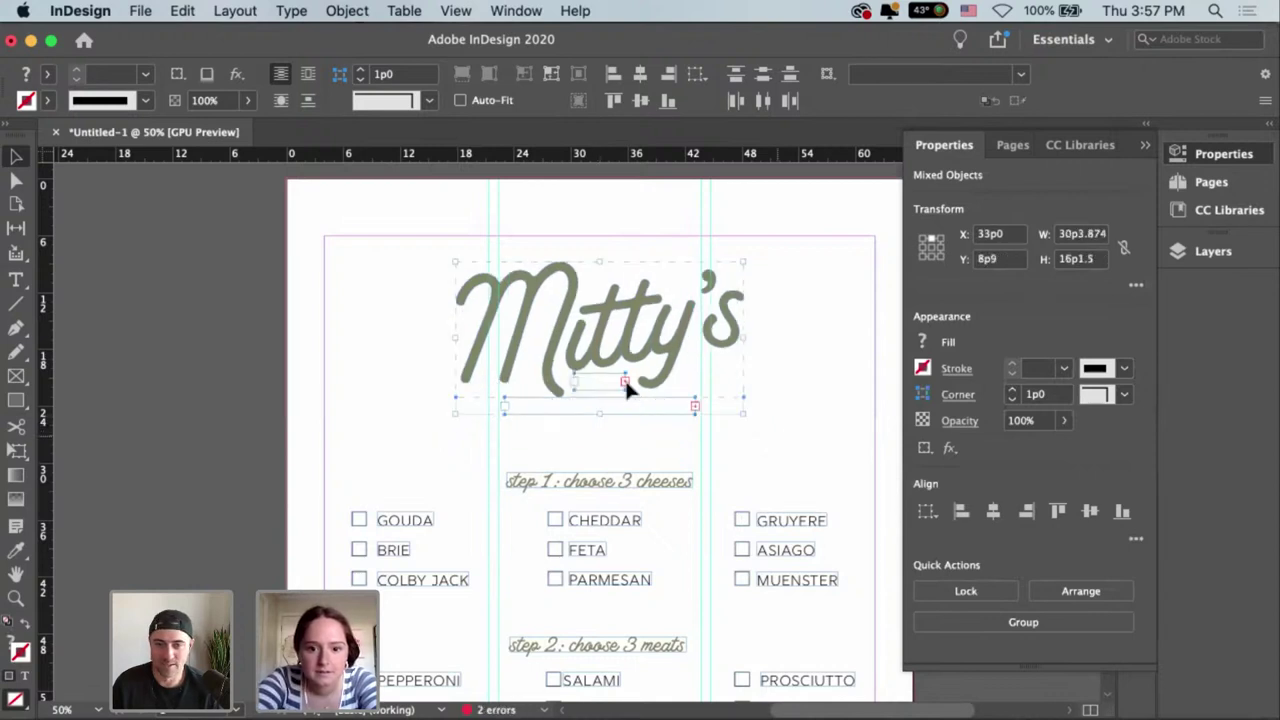
pyautogui.press('super+shift+a')
# Widen the 1992 frame so its text shows and resize the CHARCUTERIE frame.
pyautogui.click(638, 390)
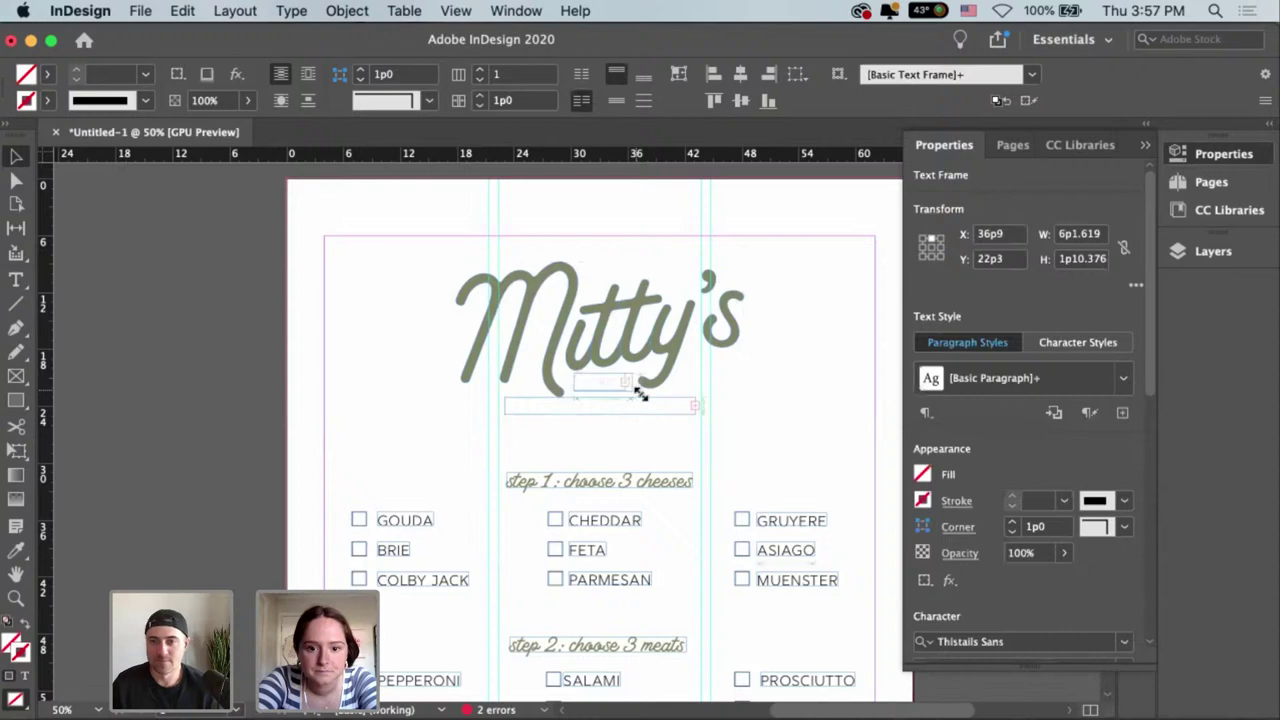
pyautogui.moveTo(628, 388); pyautogui.dragTo(643, 394)
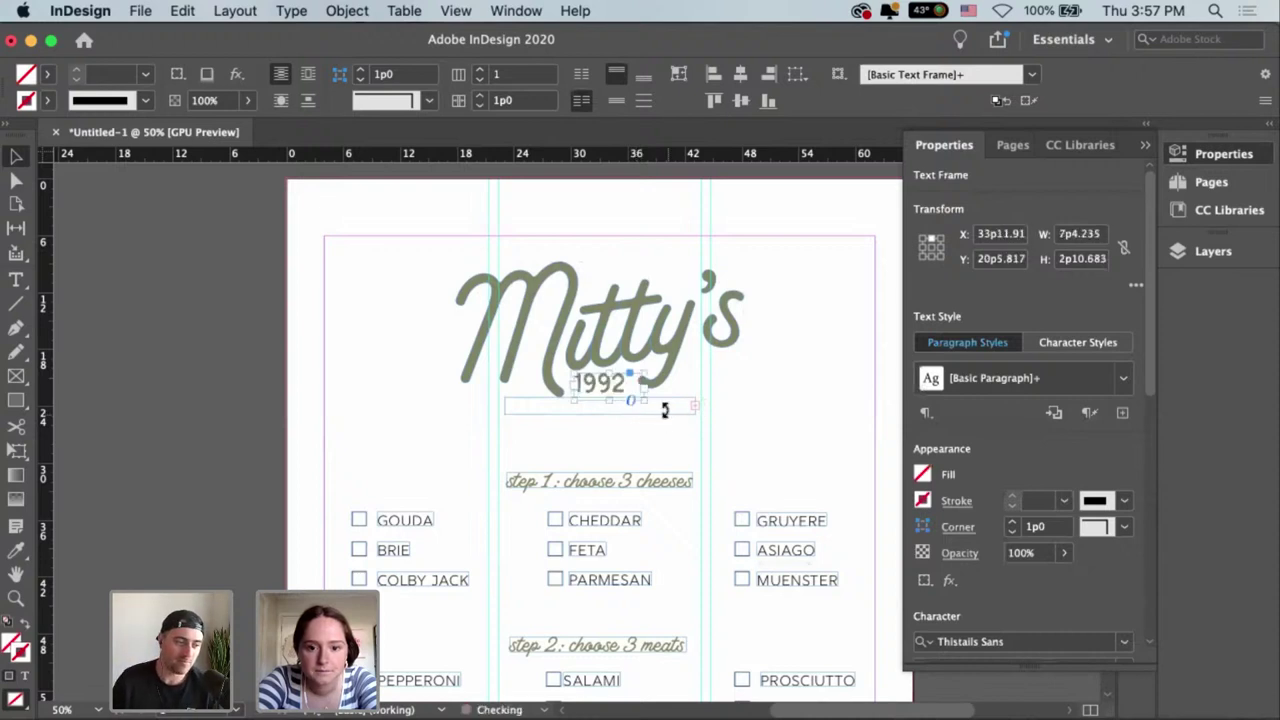
pyautogui.click(665, 408)
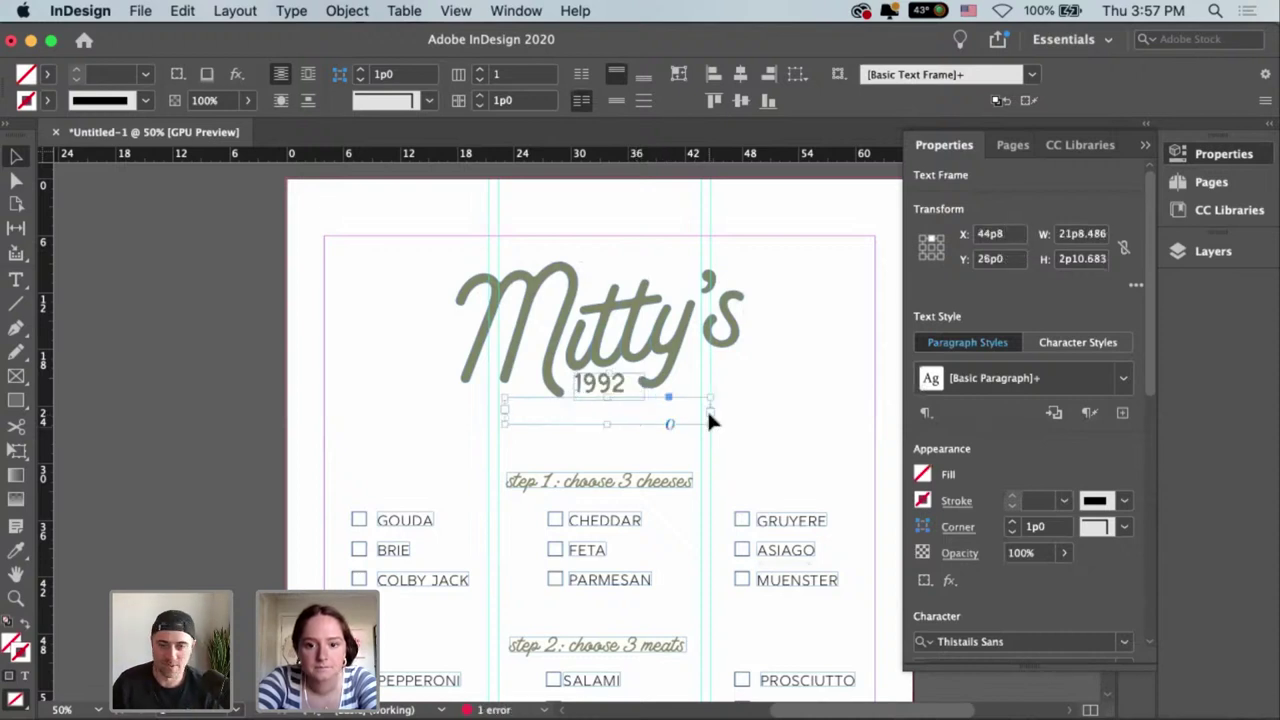
pyautogui.moveTo(709, 428); pyautogui.dragTo(737, 429)
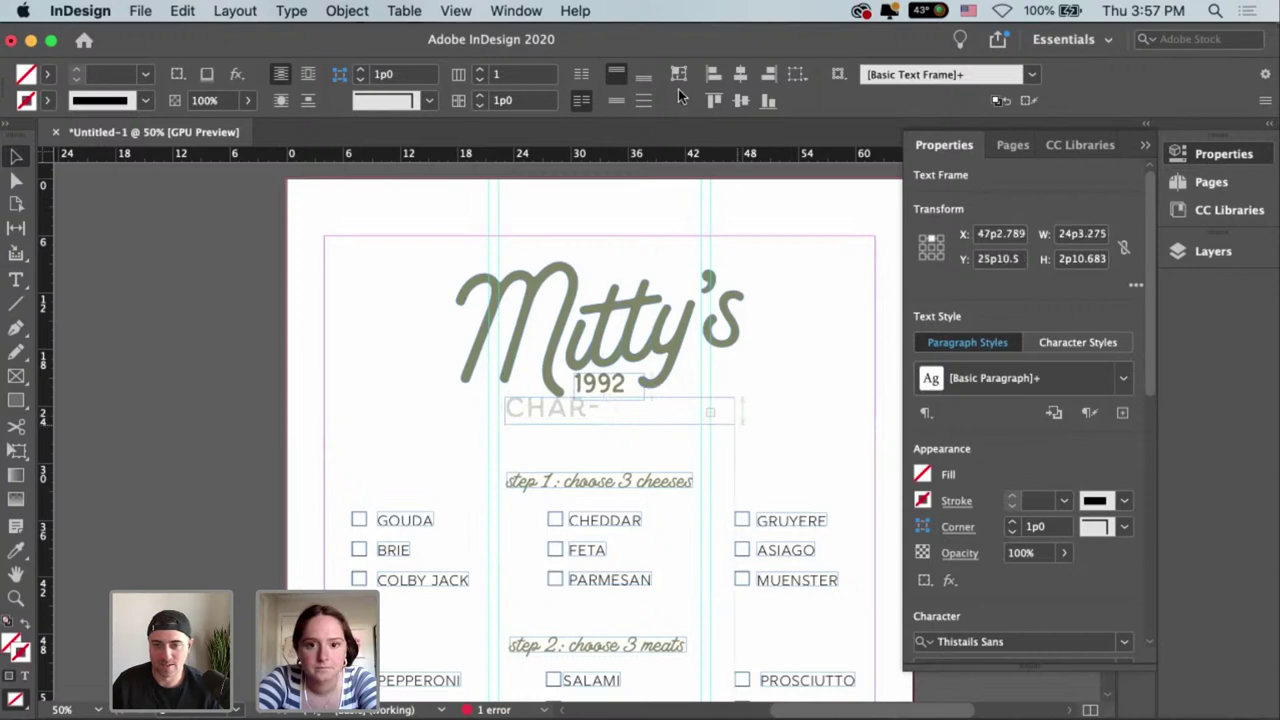
# Select the logo, 1992 and CHARCUTERIE together and centre them horizontally.
pyautogui.click(600, 386)
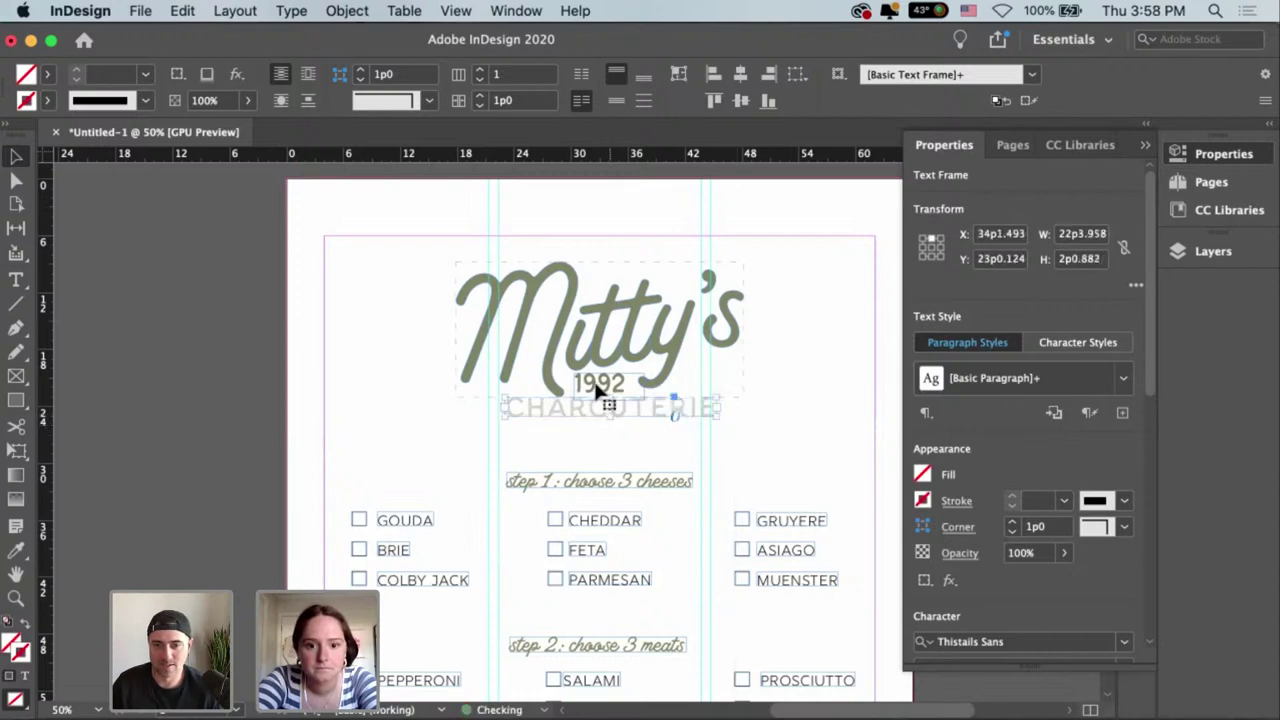
pyautogui.moveTo(673, 445); pyautogui.dragTo(500, 337)
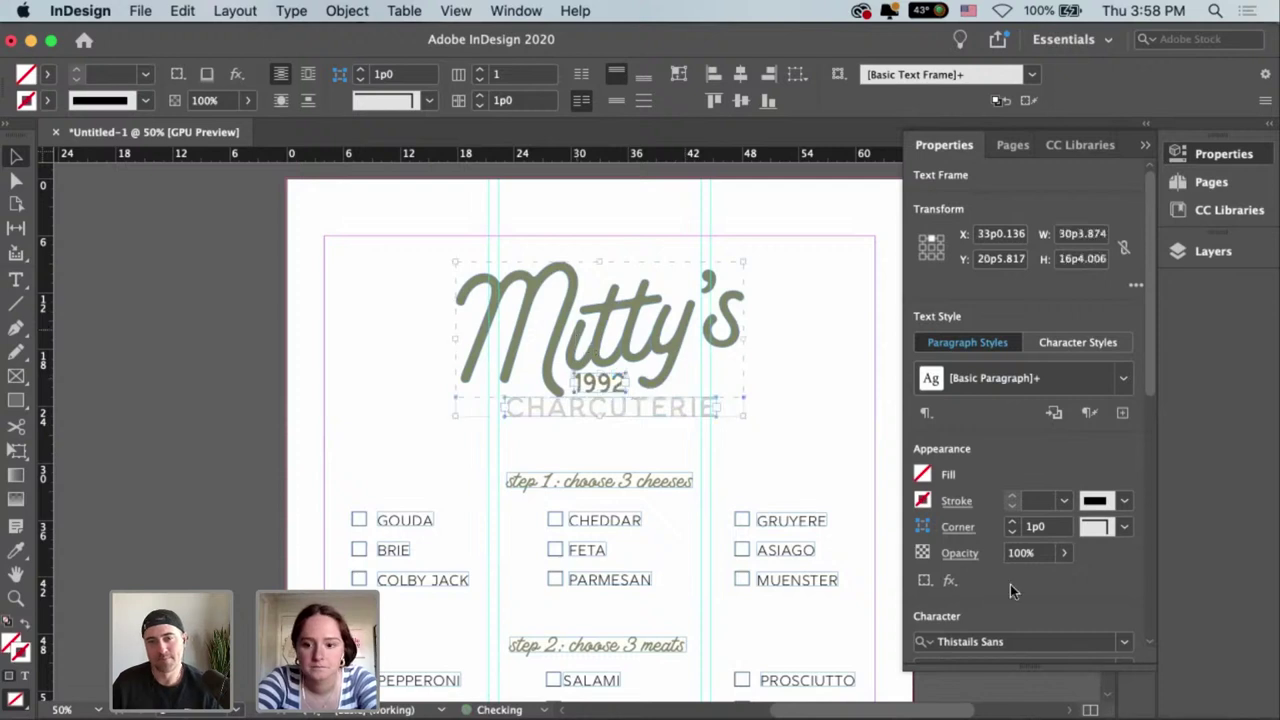
pyautogui.click(828, 450)
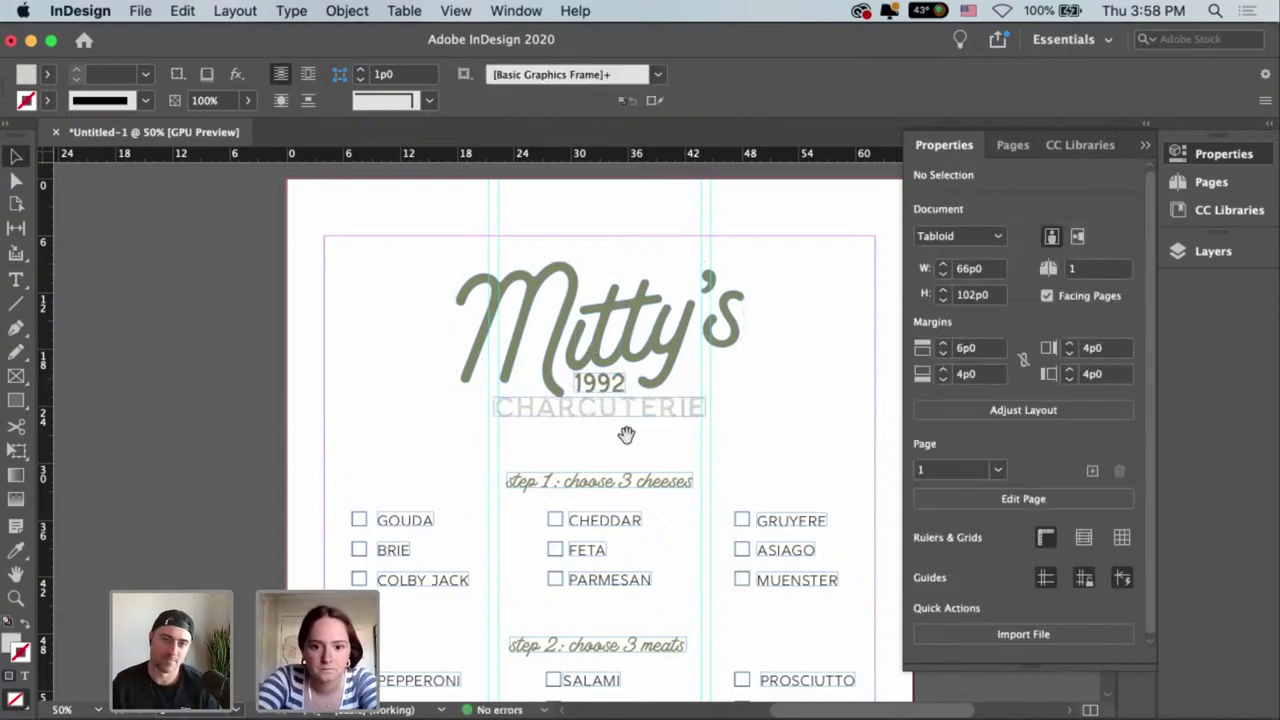
pyautogui.press('super+minus')
pyautogui.scroll(-2, 505, 293)
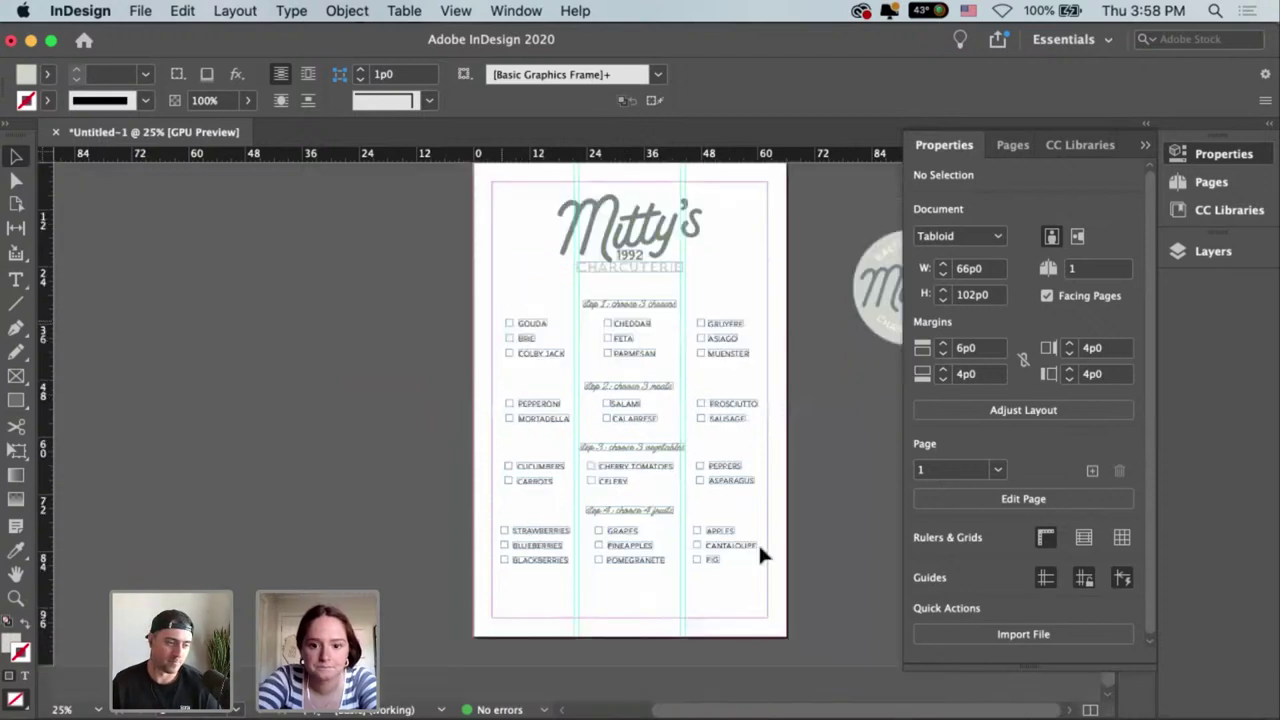
# Nudge the whole checklist group up slightly with the arrow keys.
pyautogui.click(722, 549)
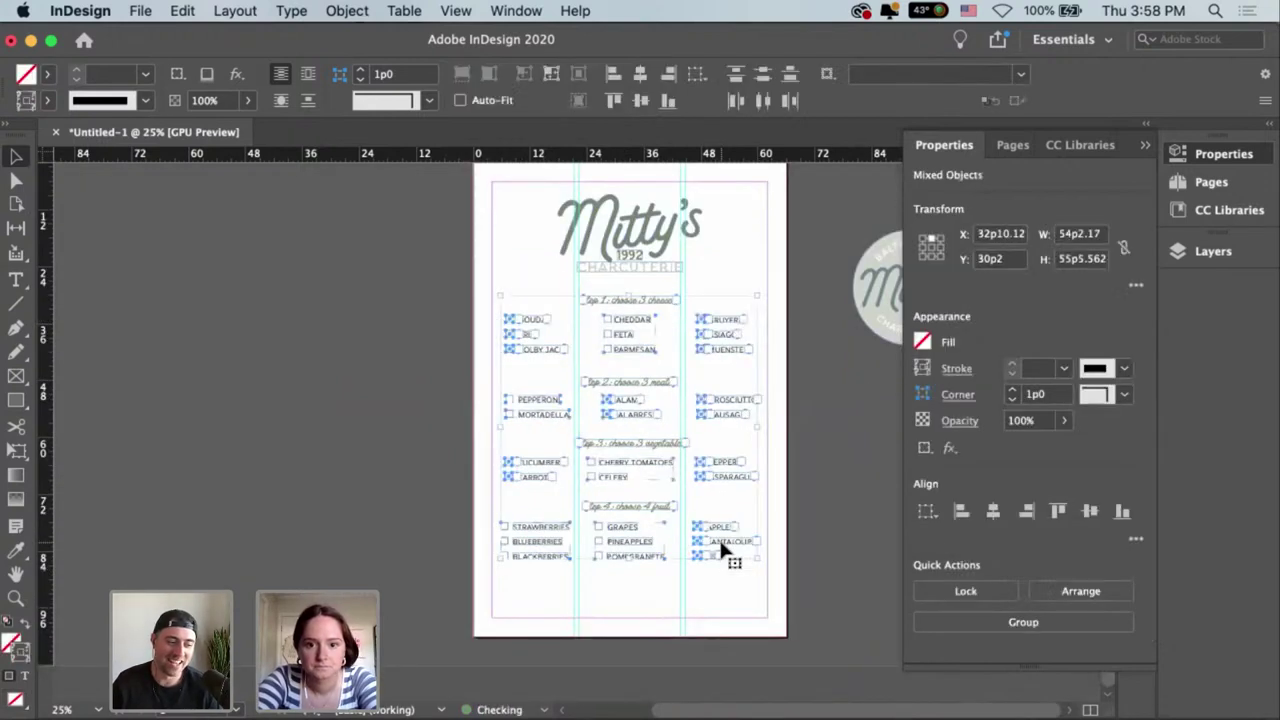
pyautogui.hotkey('shift', 'Up')
pyautogui.press('Up')
pyautogui.press('Up')
pyautogui.press('Up')
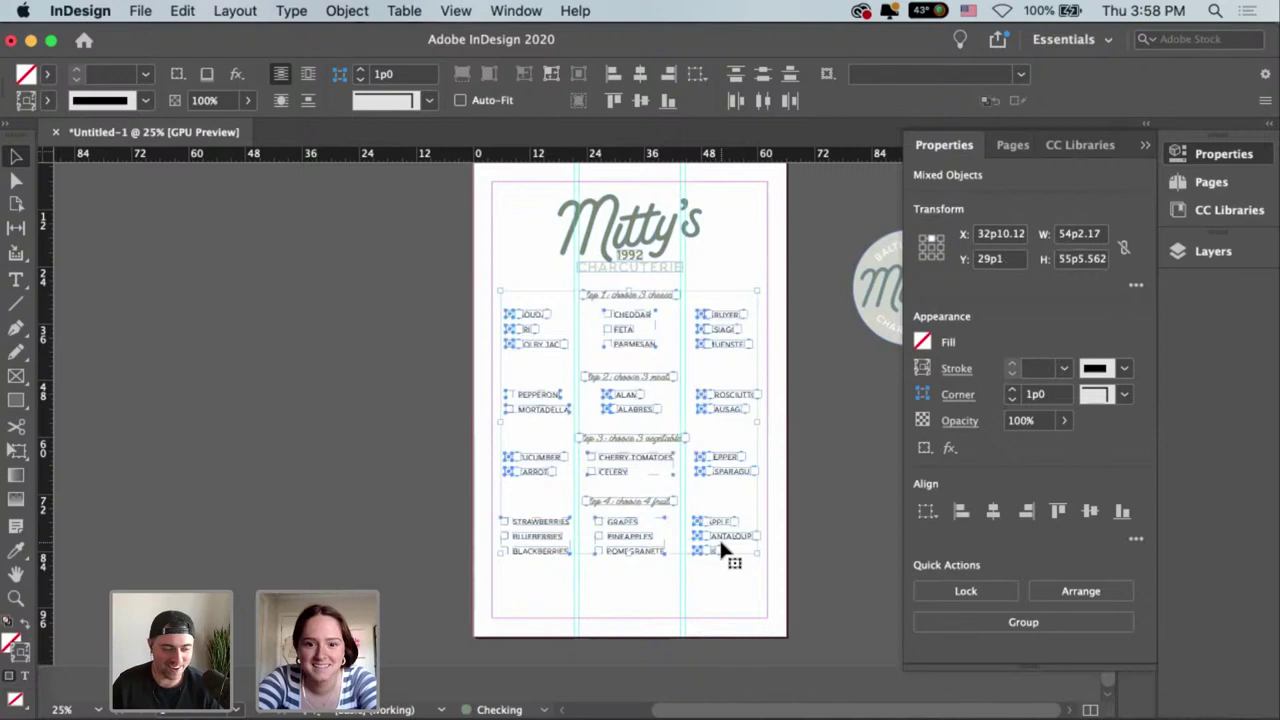
pyautogui.press('Up')
pyautogui.press('Up')
pyautogui.press('Up')
pyautogui.press('Up')
pyautogui.press('Up')
pyautogui.press('Up')
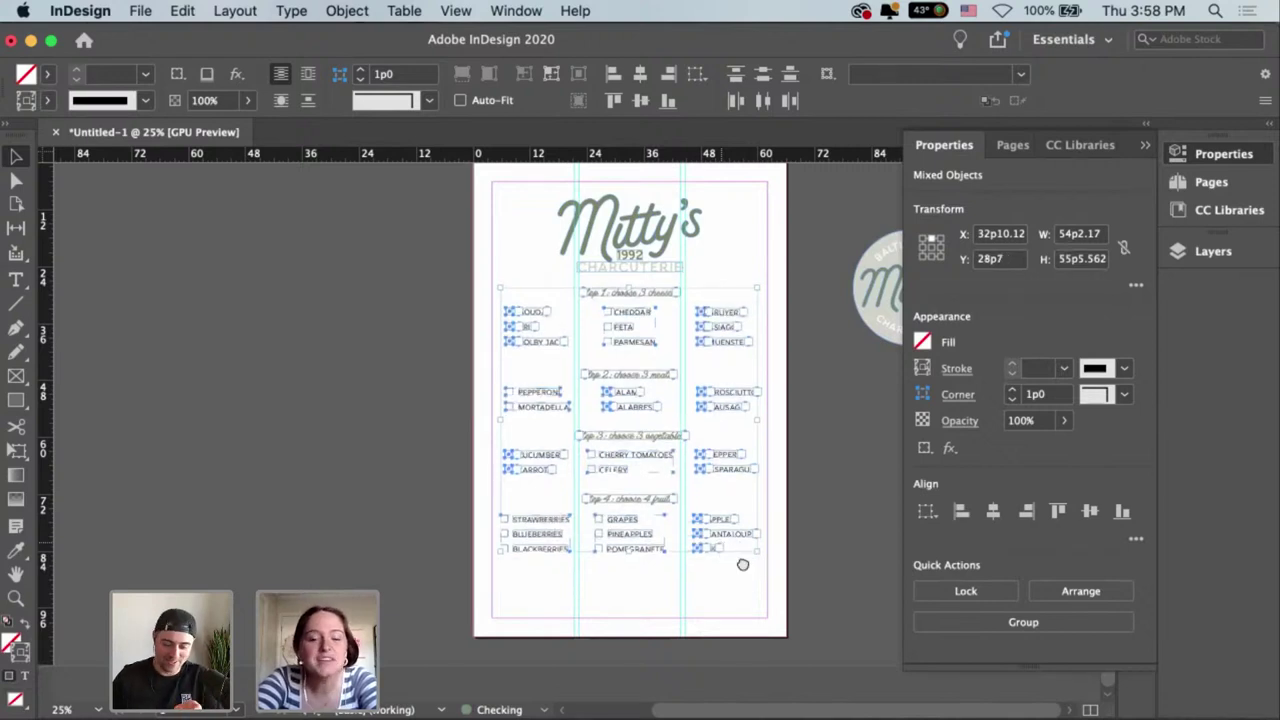
pyautogui.click(741, 558)
# Alt-drag a copy of the step 4 heading below the fruit lists.
pyautogui.press('super+equal')
pyautogui.press('super+equal')
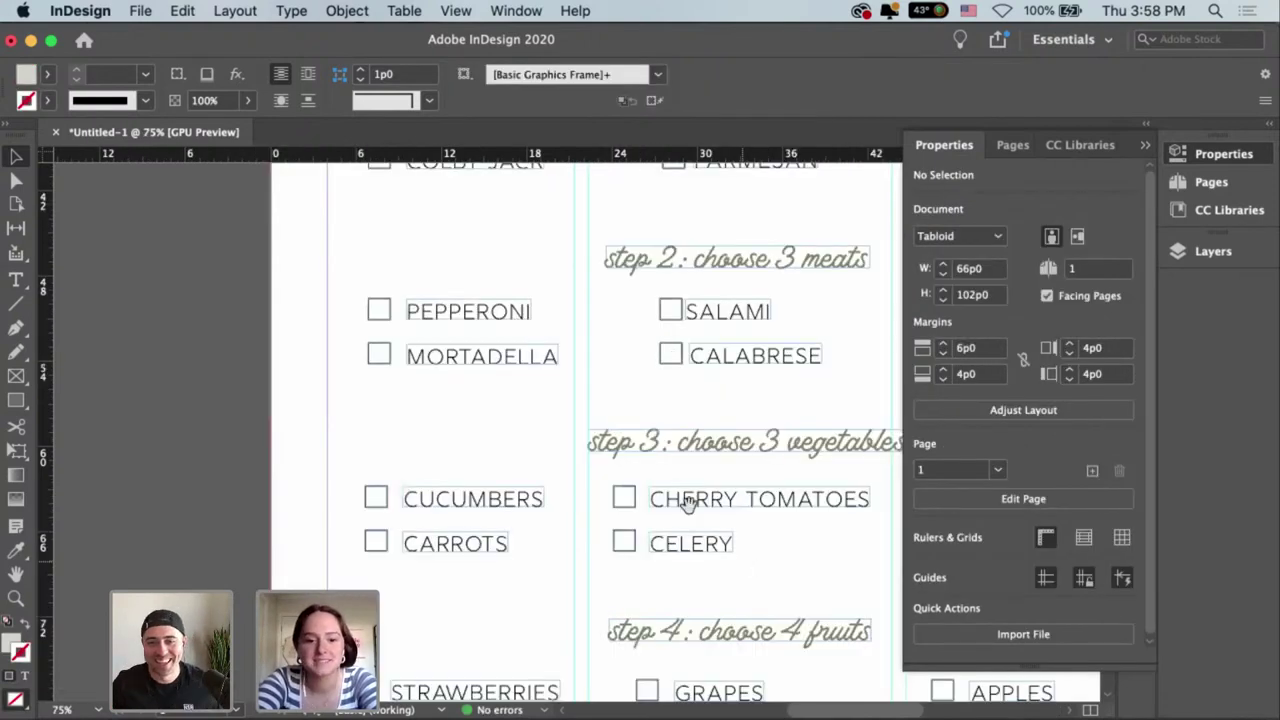
pyautogui.scroll(-5, 688, 503)
pyautogui.hscroll(2, 688, 503)
pyautogui.scroll(-5, 651, 460)
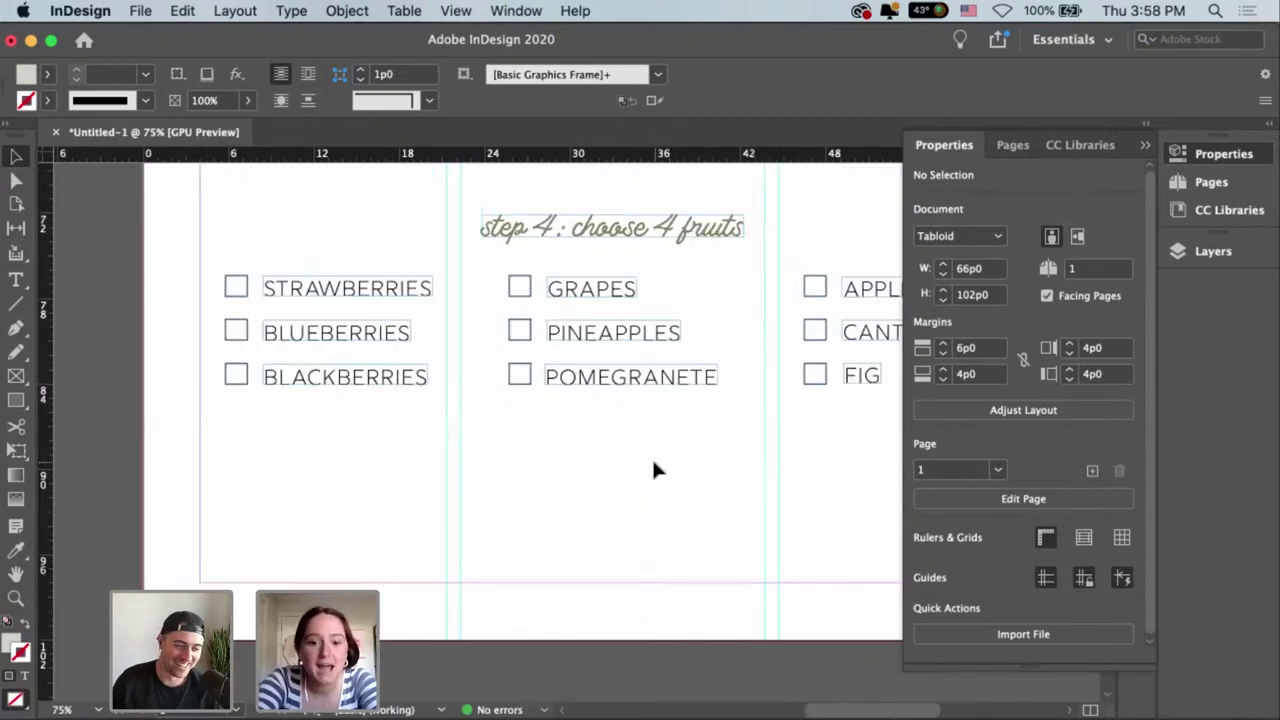
pyautogui.press('super+minus')
pyautogui.hscroll(1, 616, 510)
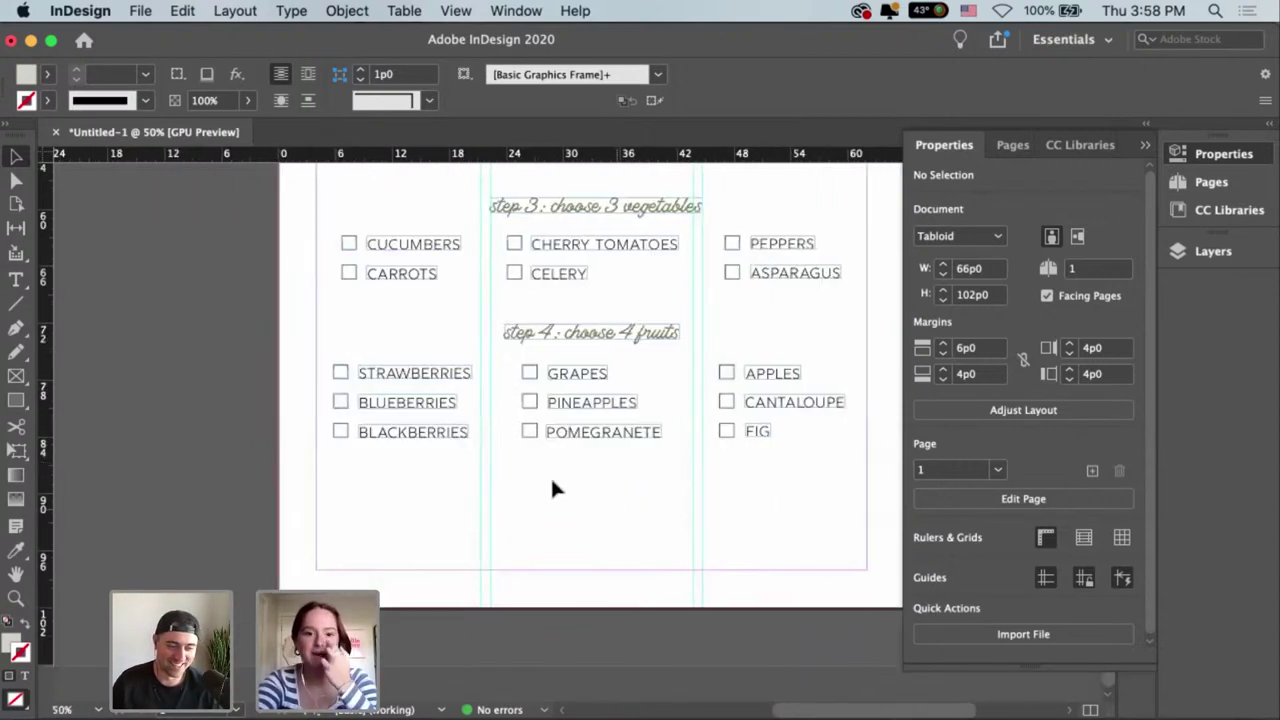
pyautogui.moveTo(594, 345); pyautogui.dragTo(612, 478)
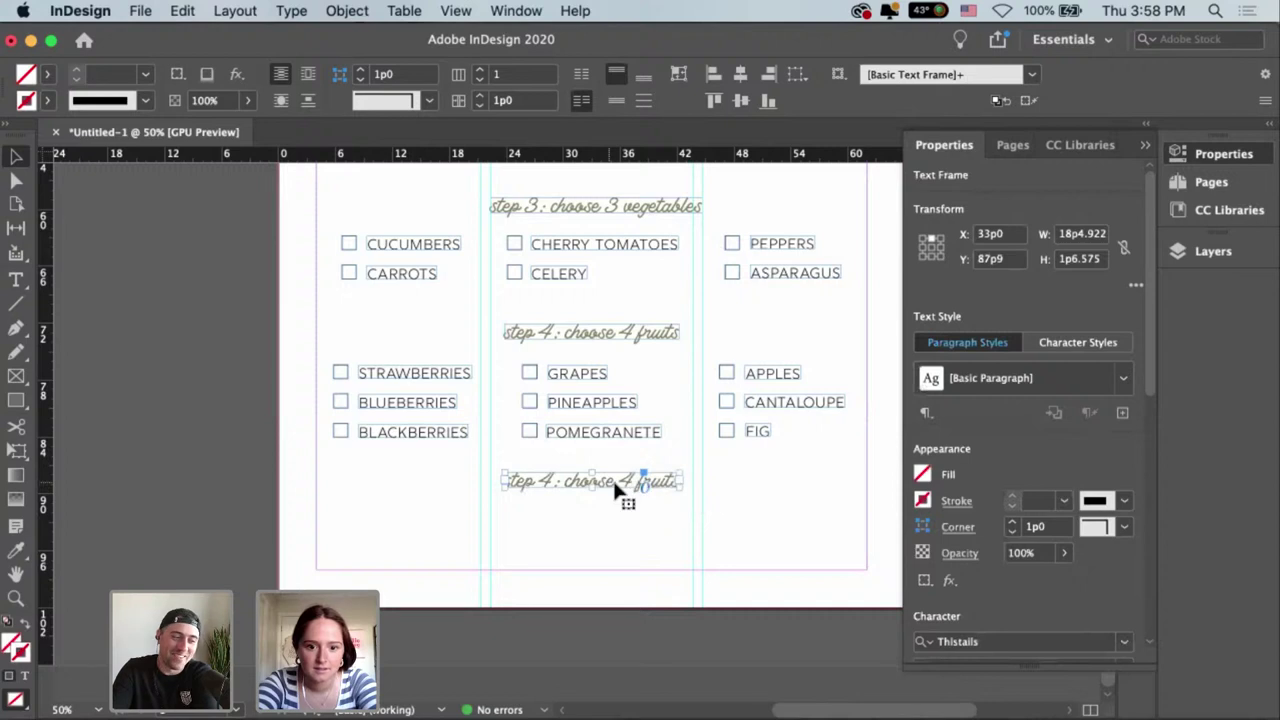
# Retype the copied heading as 'optional add-ons' and centre it below the fruits.
pyautogui.doubleClick(511, 484)
pyautogui.press('super+a')
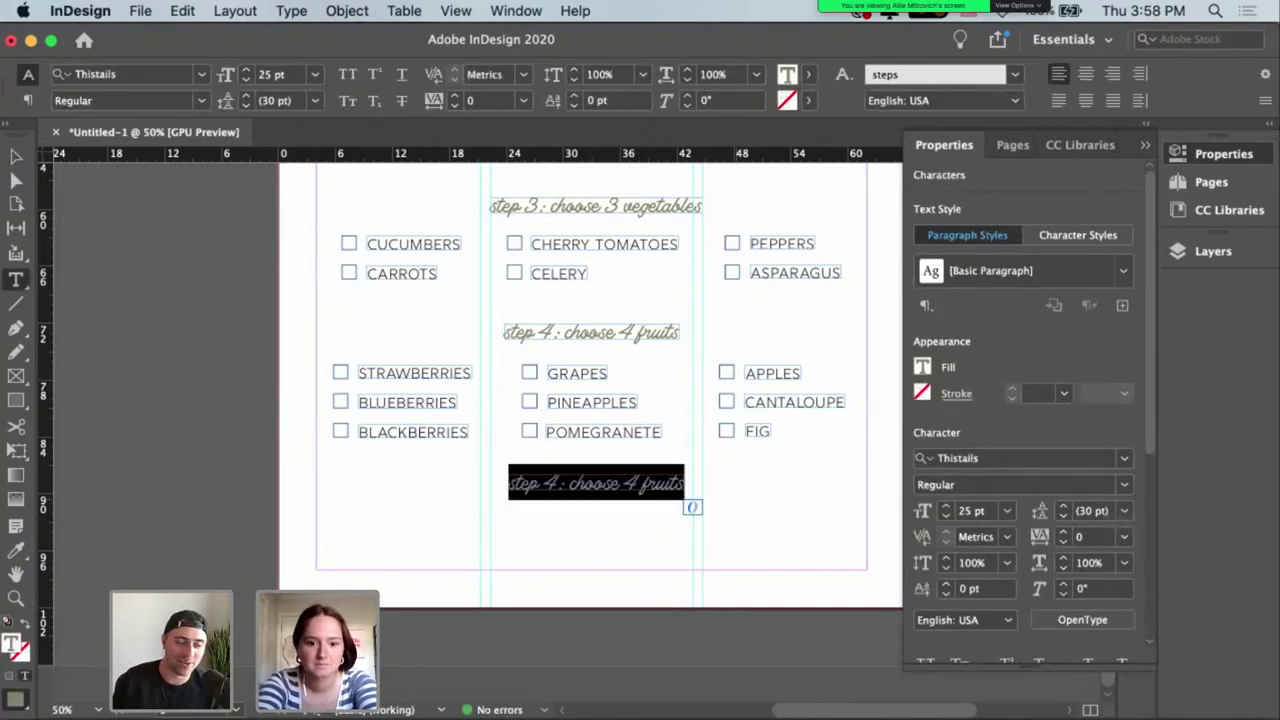
pyautogui.write('optional ')
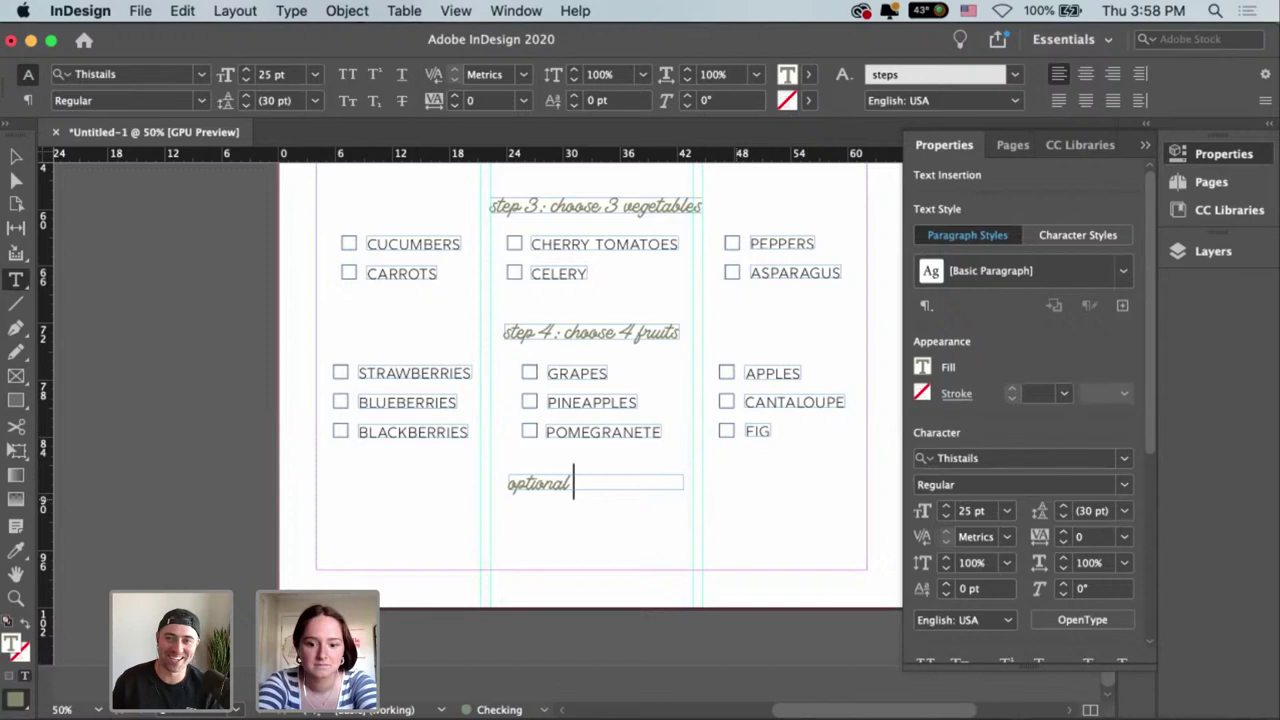
pyautogui.write('add-ons')
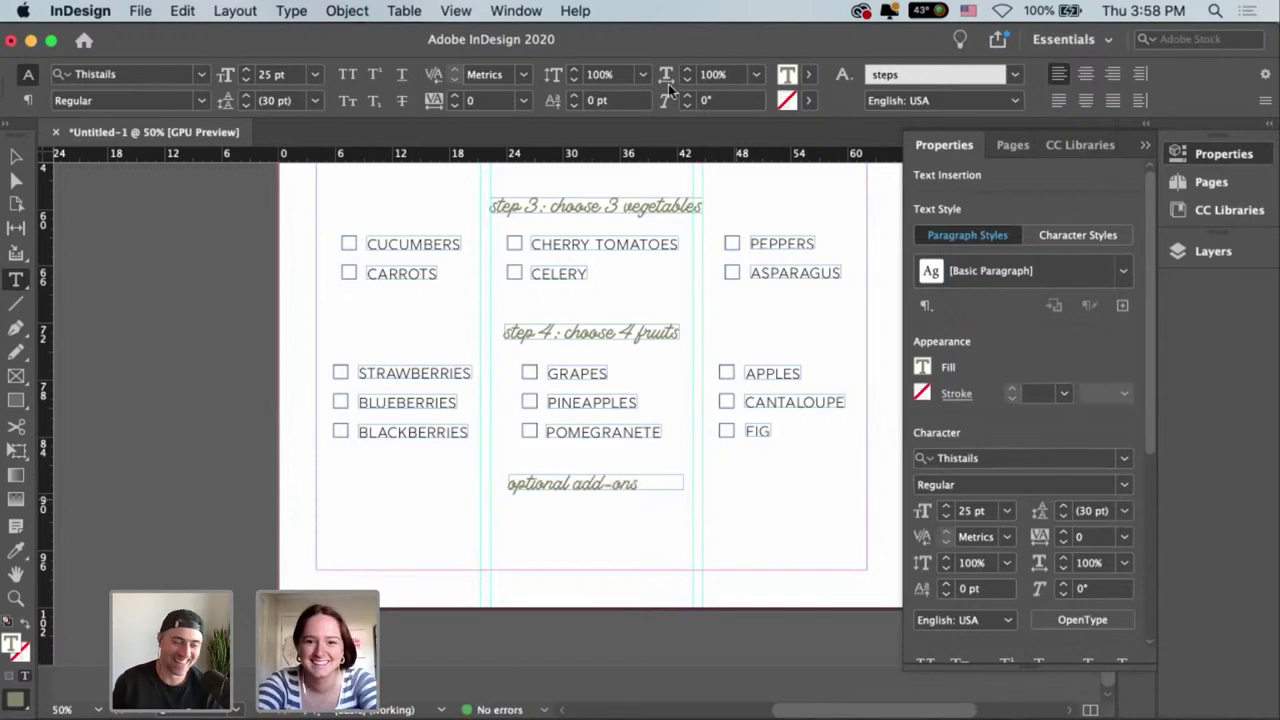
pyautogui.press('Escape')
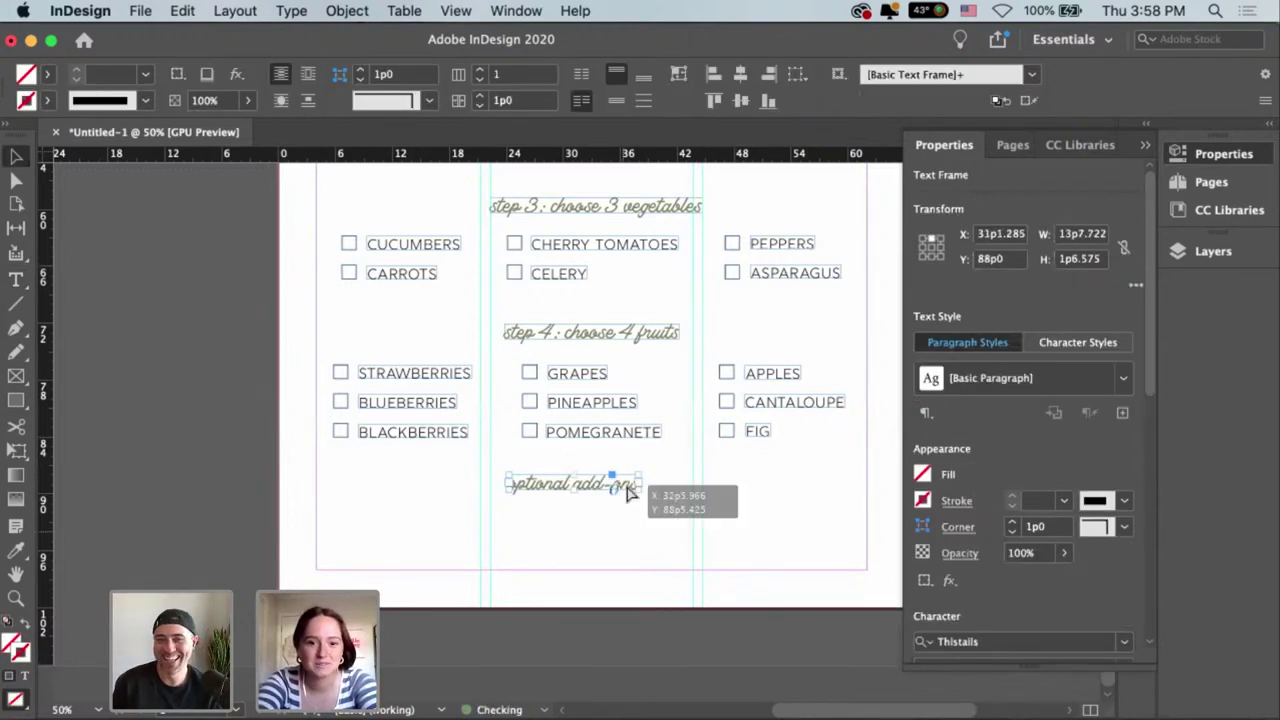
pyautogui.click(645, 503)
pyautogui.moveTo(645, 503); pyautogui.dragTo(648, 510)
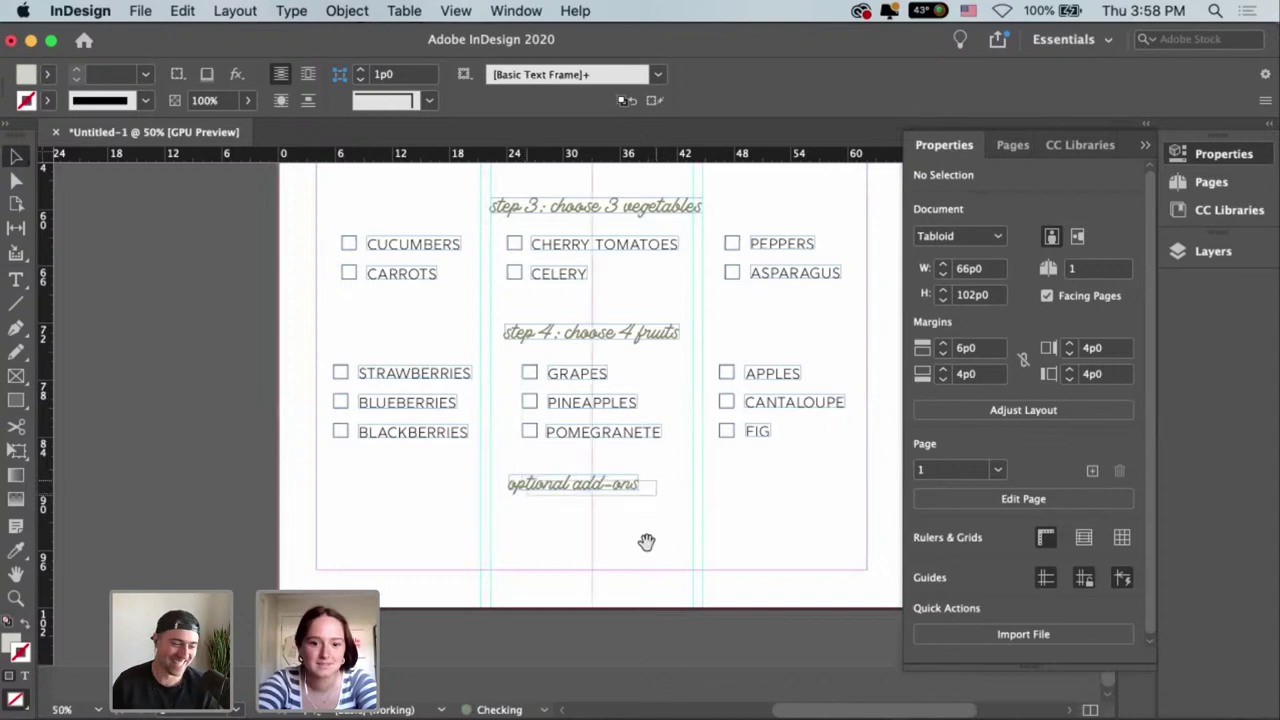
pyautogui.hscroll(-2, 563, 488)
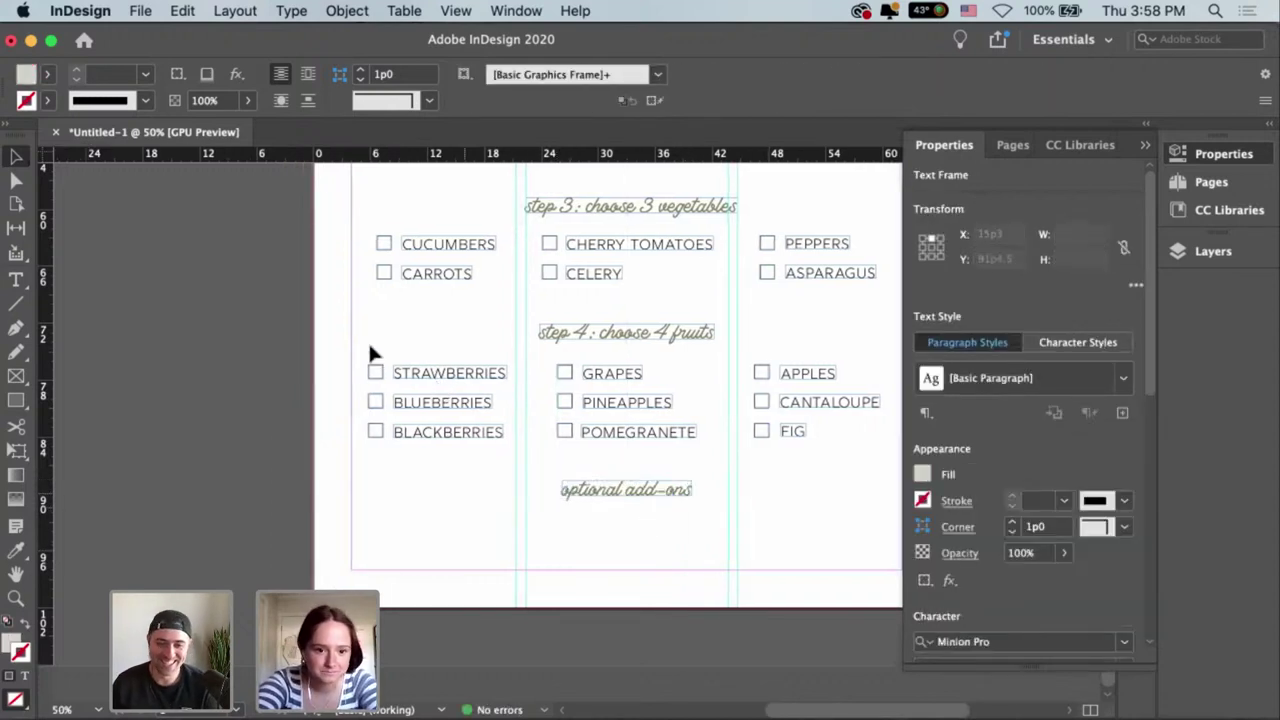
# Copy the berries fruit column toward the bottom of the page.
pyautogui.click(445, 440)
pyautogui.moveTo(476, 572); pyautogui.dragTo(469, 574)
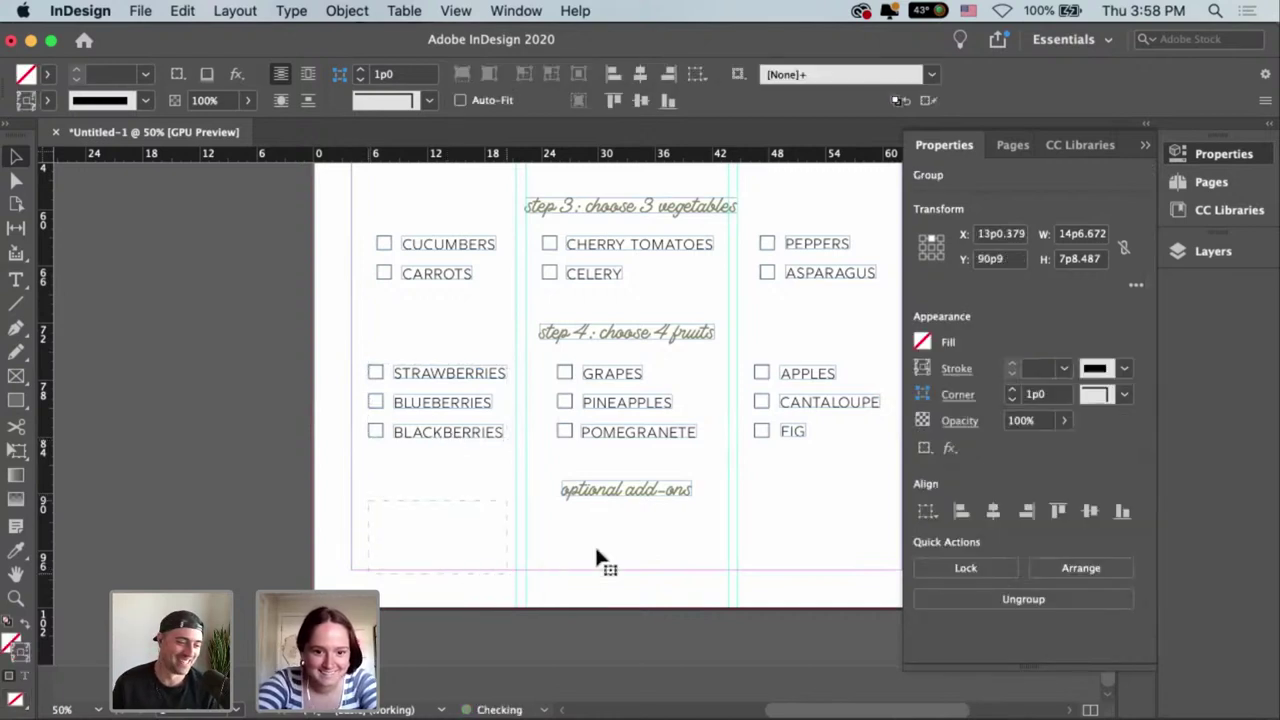
pyautogui.click(512, 460)
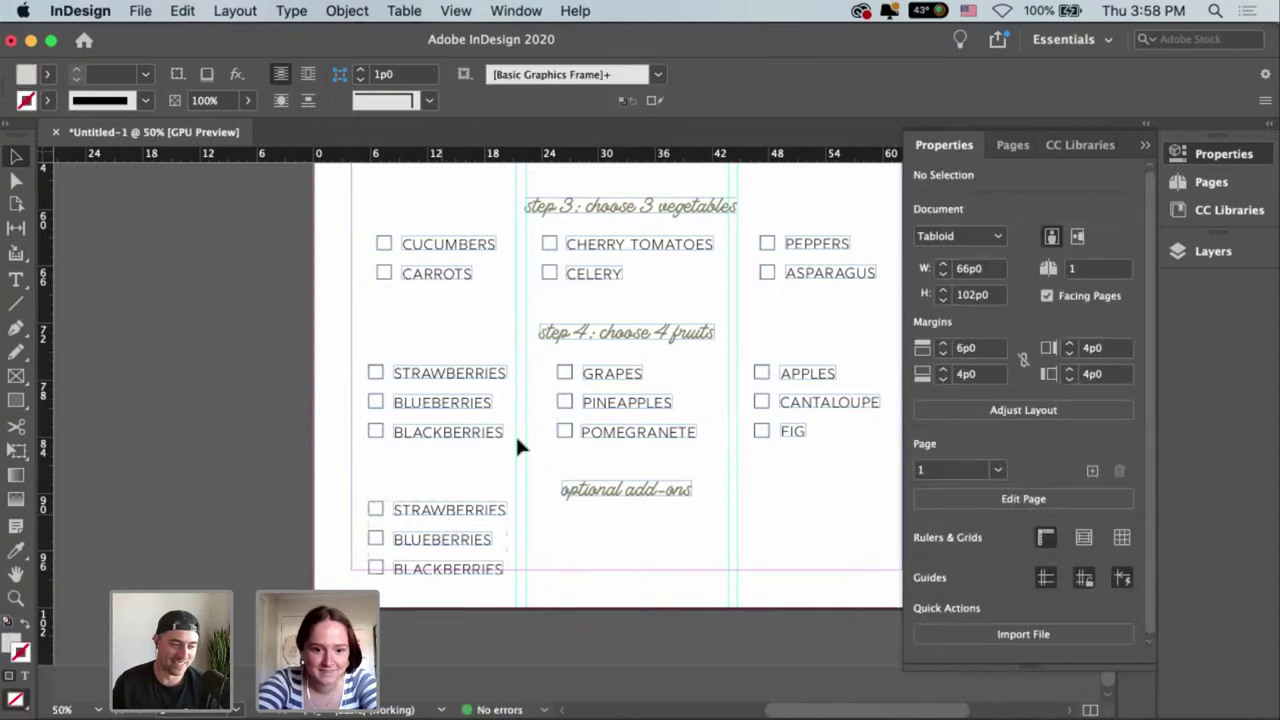
pyautogui.hscroll(-1, 515, 433)
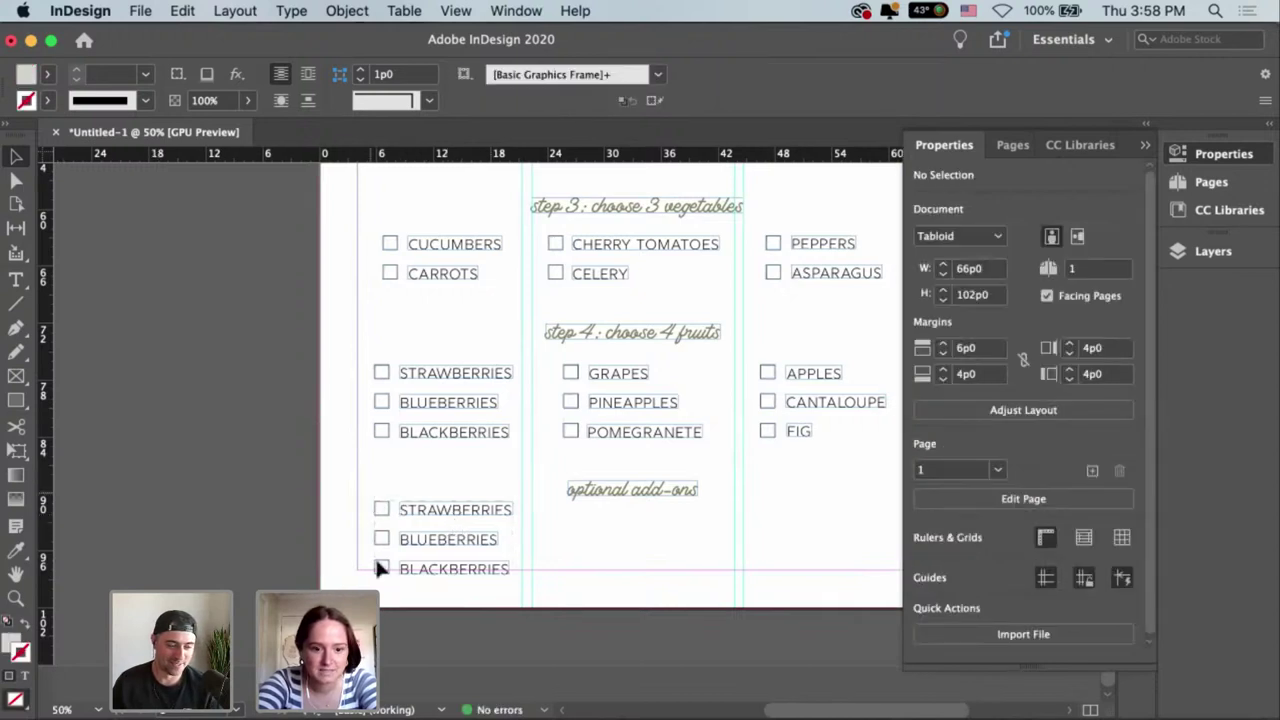
pyautogui.click(505, 586)
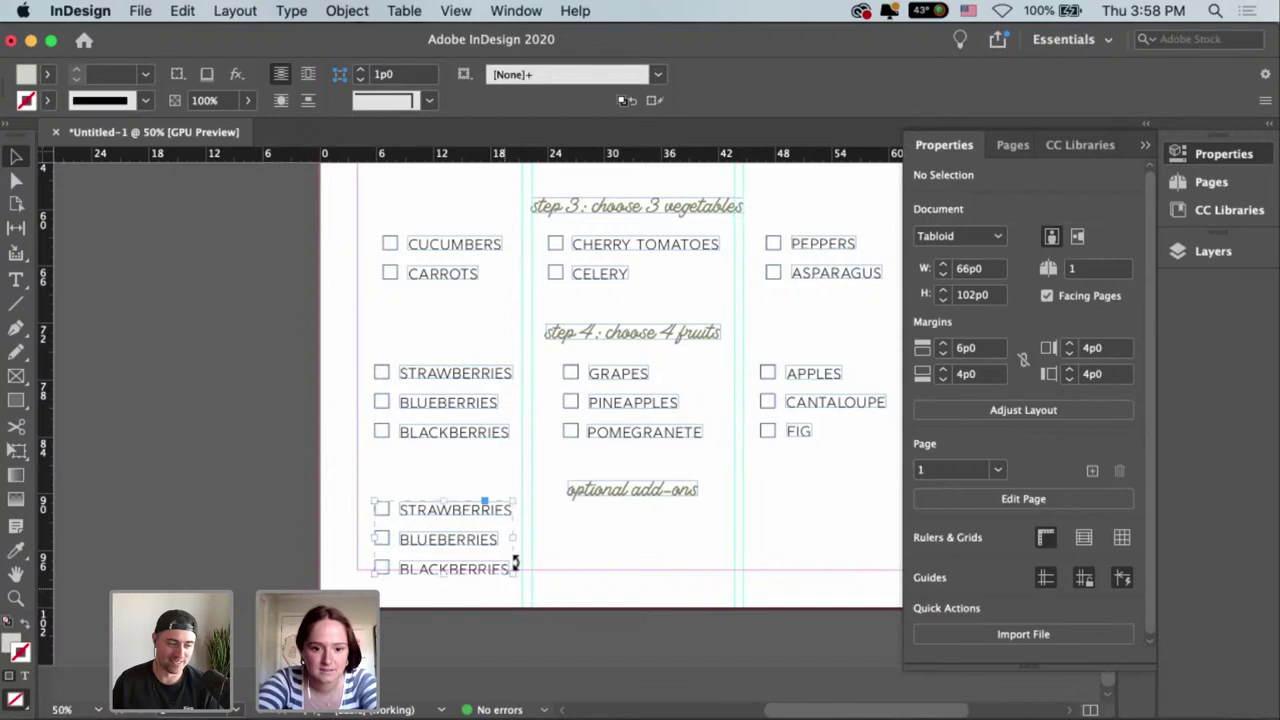
pyautogui.click(368, 500)
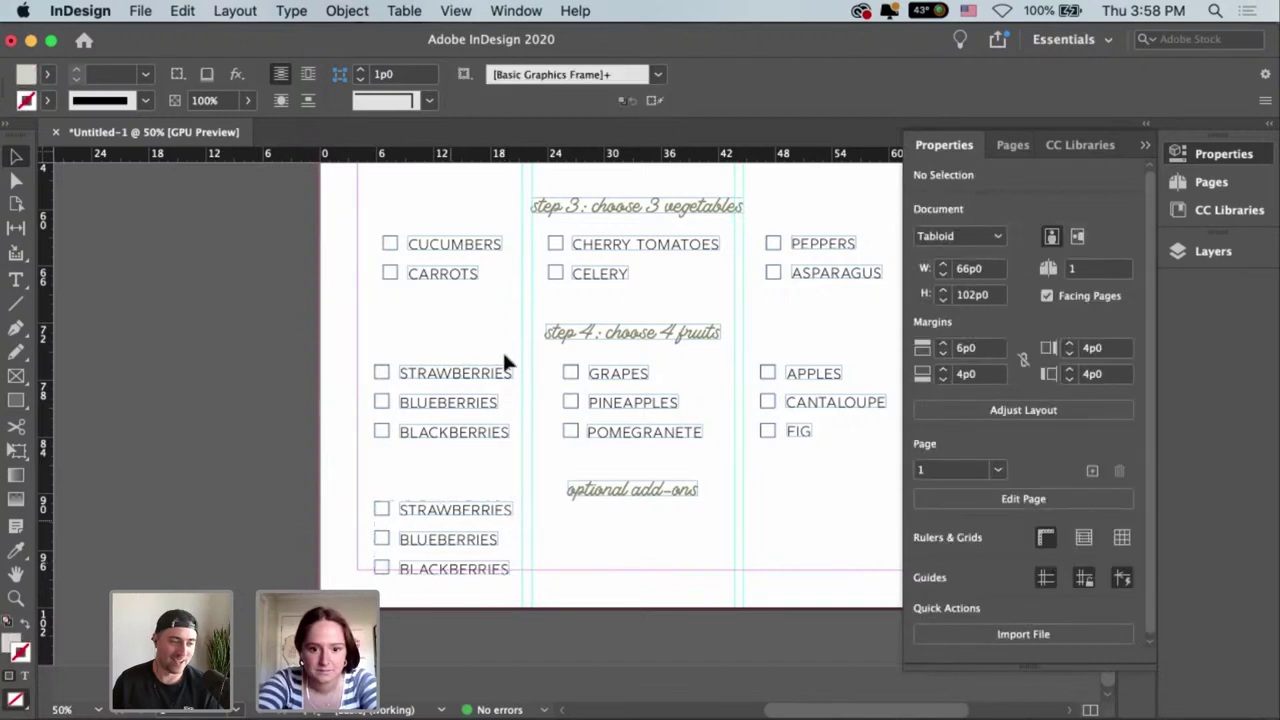
pyautogui.hscroll(3, 505, 365)
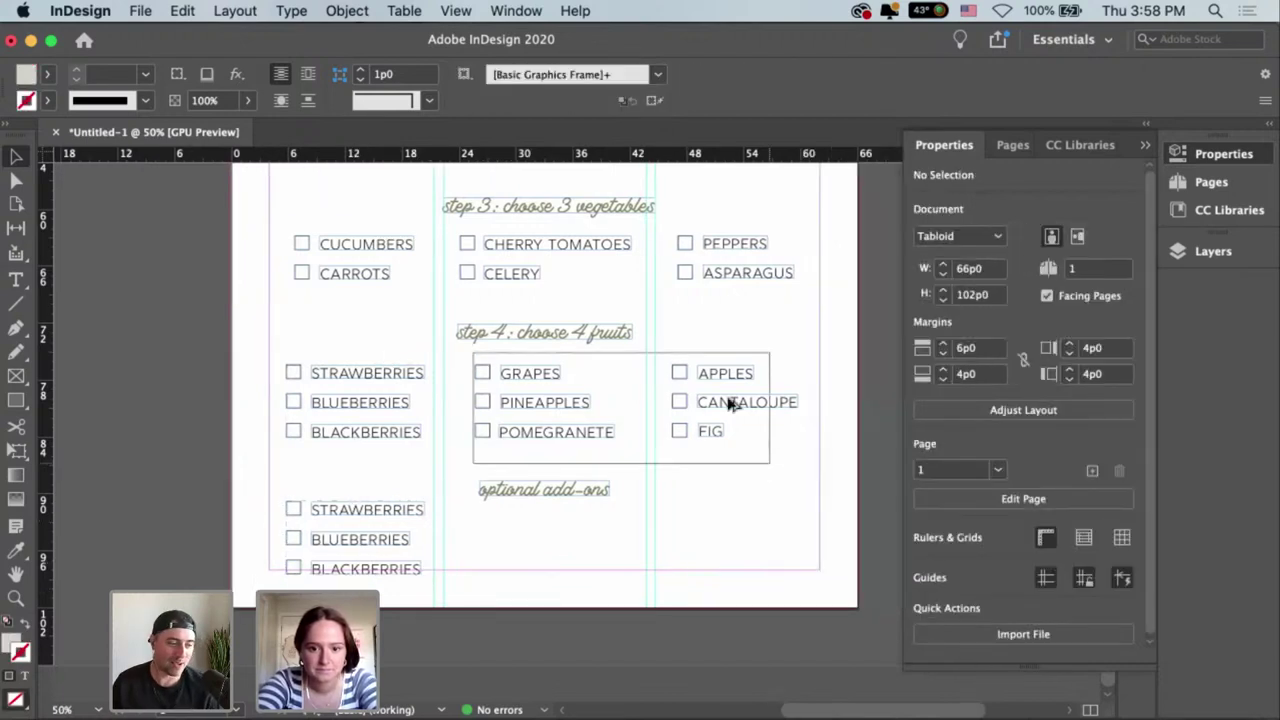
# Duplicate the fruit checkbox list into the add-ons section and delete its FIG row.
pyautogui.moveTo(730, 403); pyautogui.dragTo(727, 522)
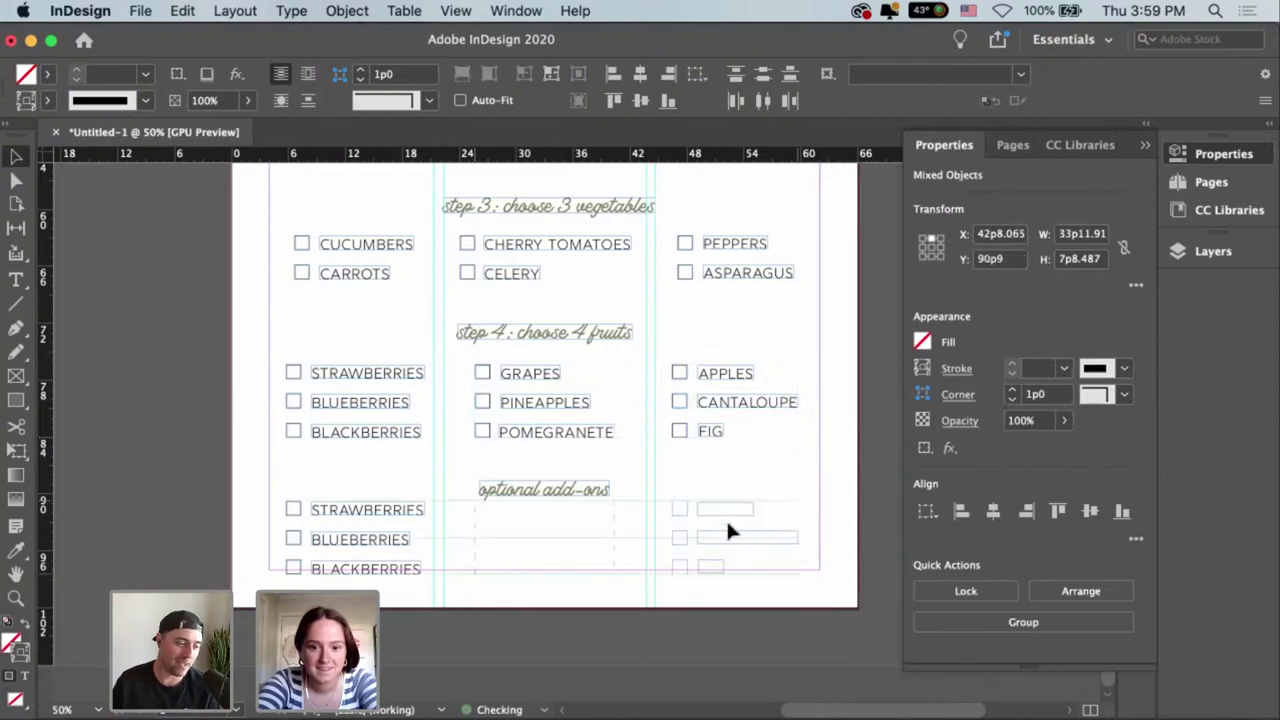
pyautogui.click(710, 584)
pyautogui.click(681, 567)
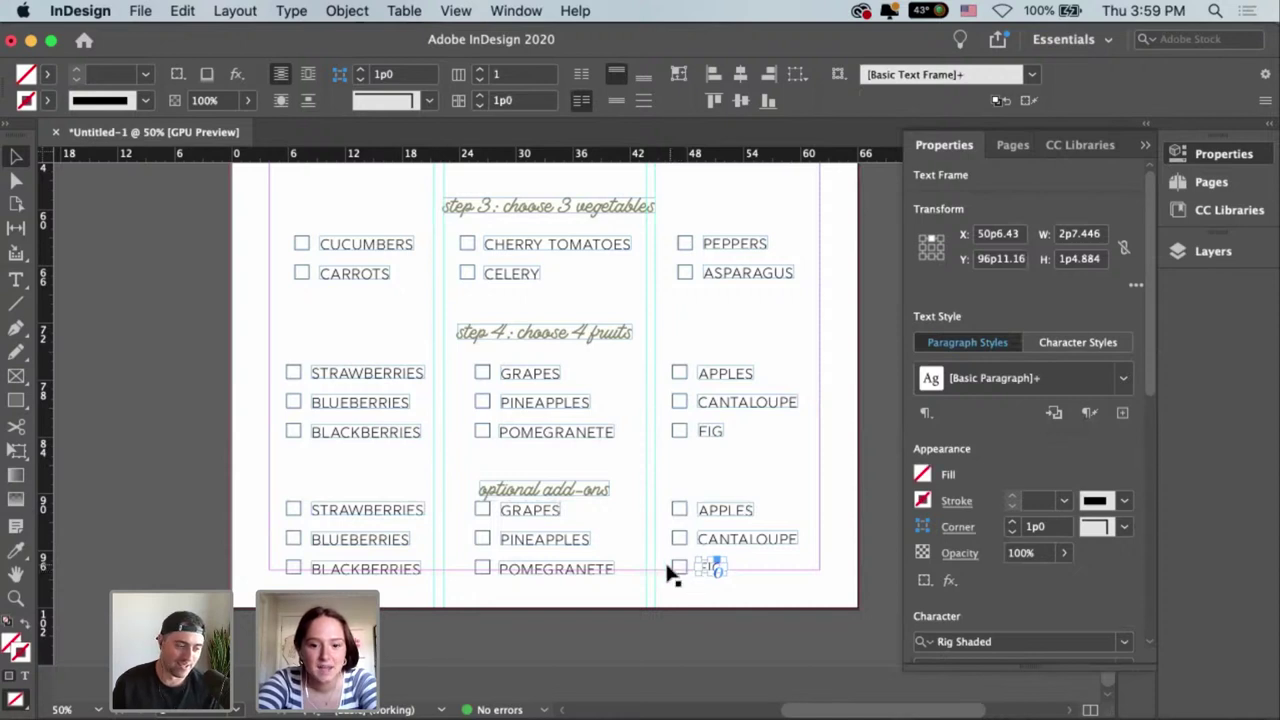
pyautogui.click(668, 567)
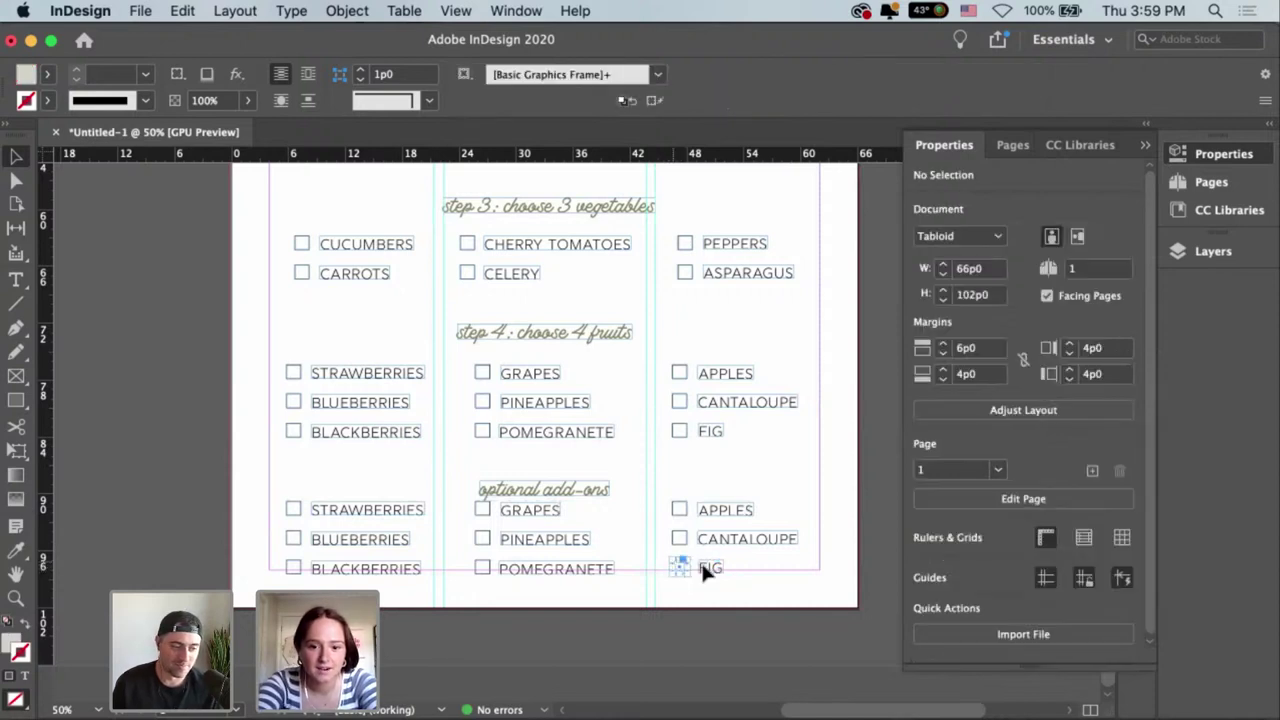
pyautogui.click(703, 566)
pyautogui.press('Delete')
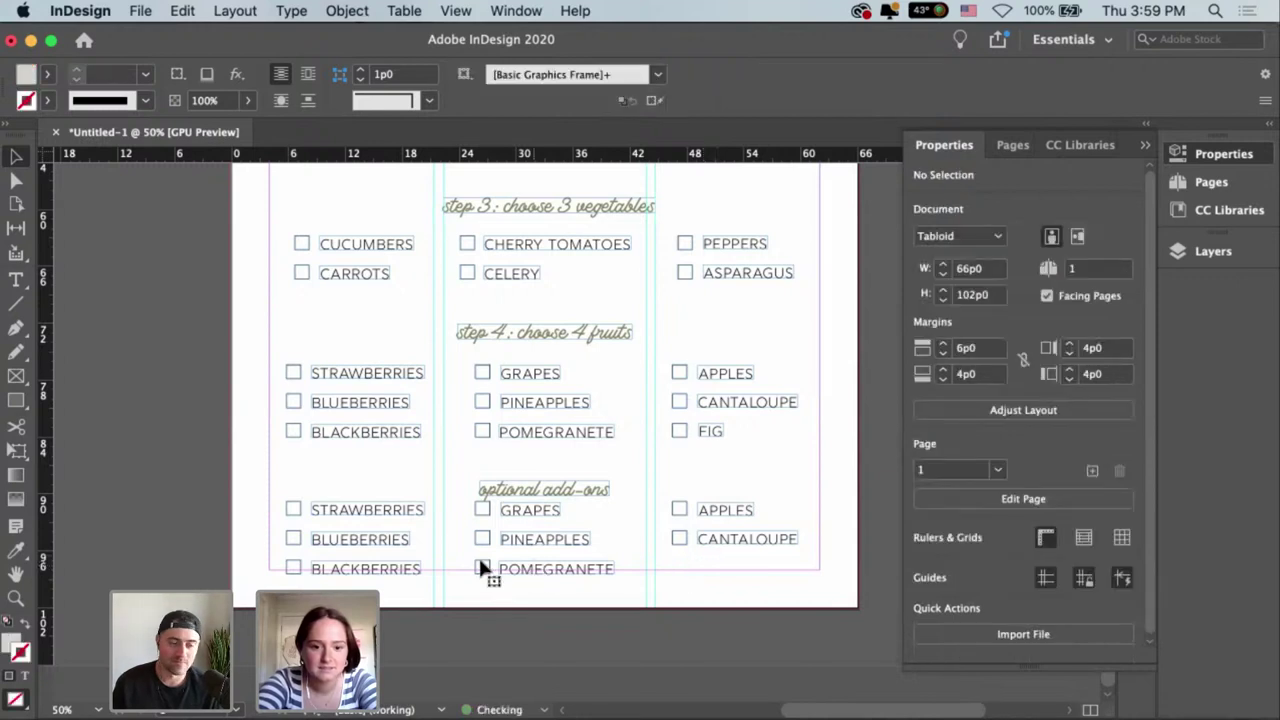
# Delete the POMEGRANATE entry from the add-ons grapes column.
pyautogui.click(480, 567)
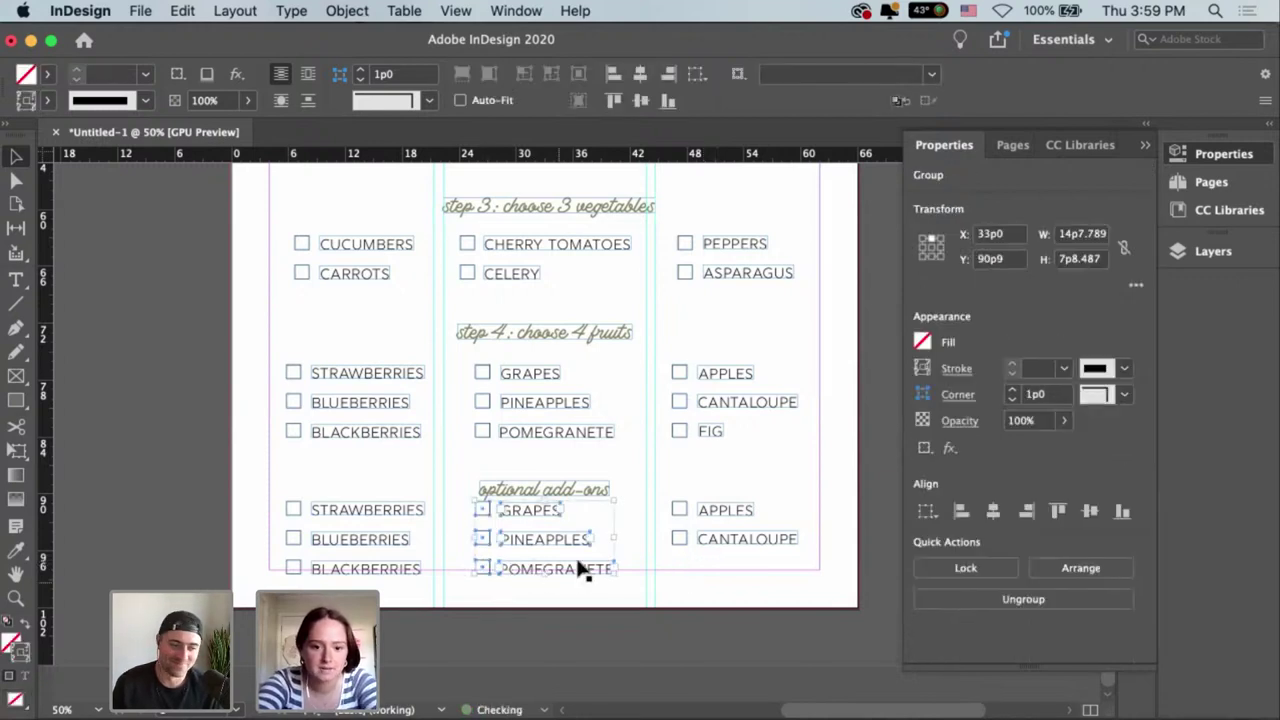
pyautogui.click(583, 569)
pyautogui.doubleClick(486, 568)
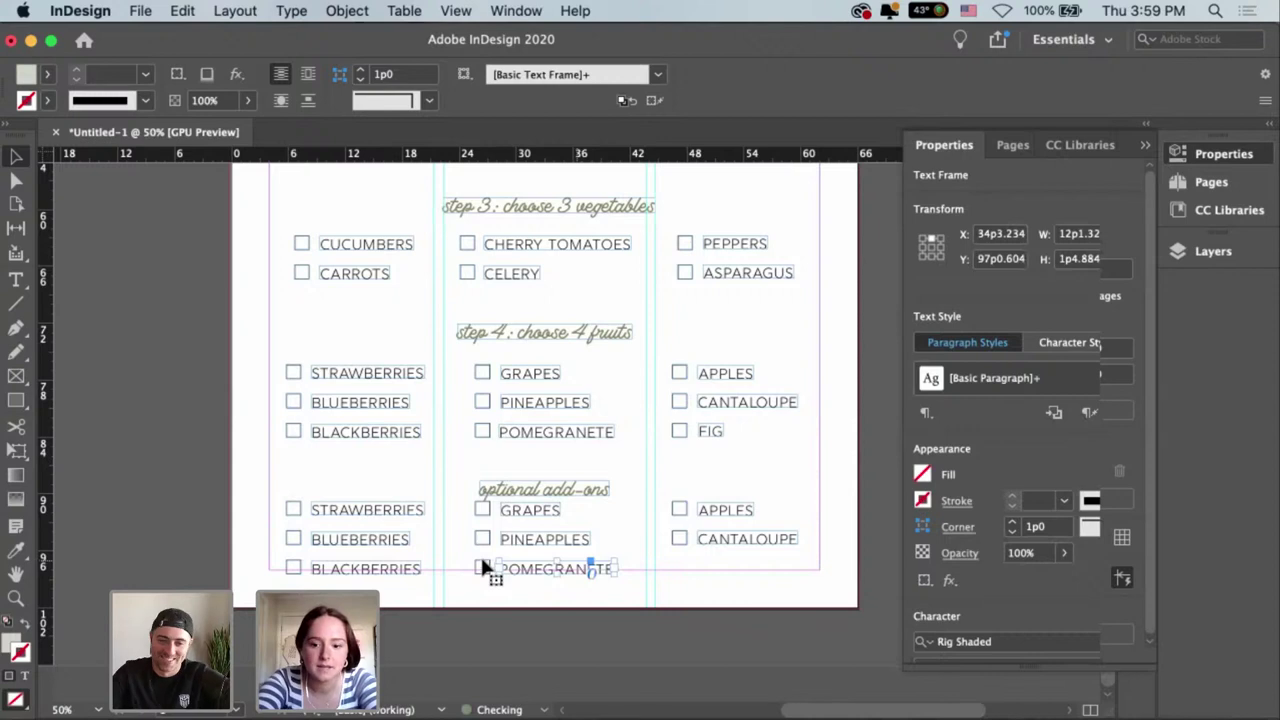
pyautogui.press('Delete')
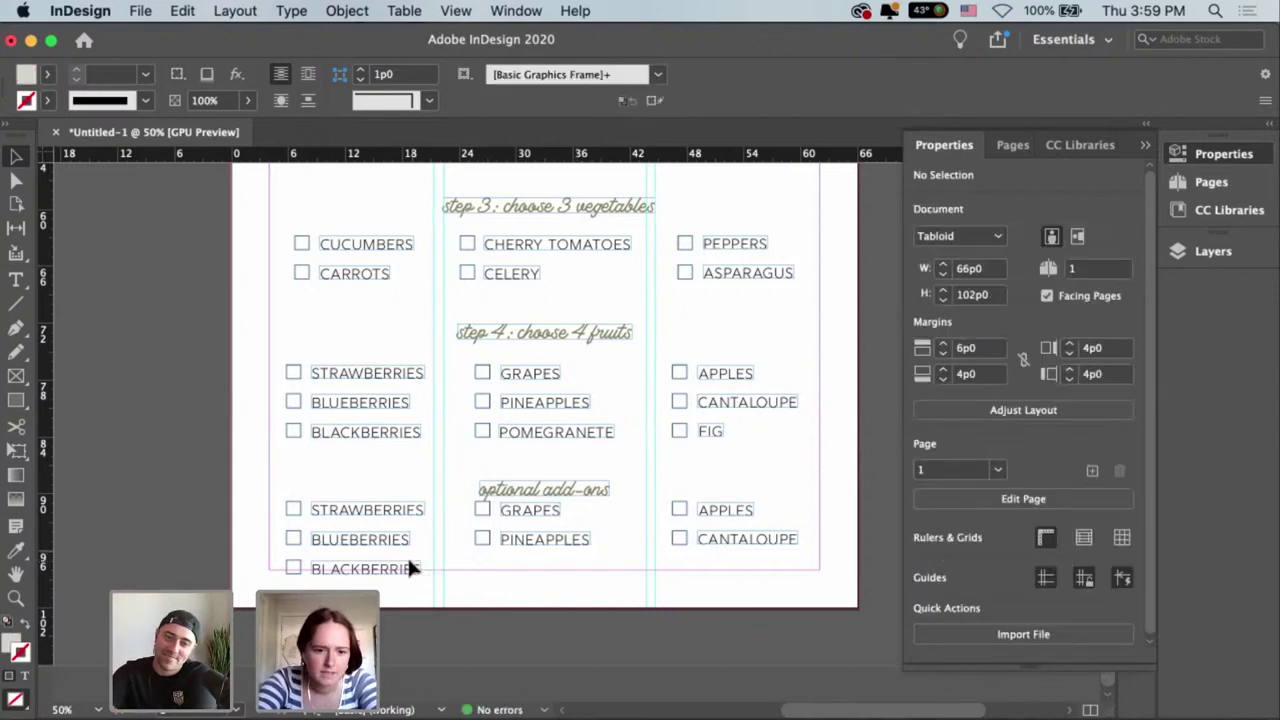
# Ungroup the add-ons berries column and delete its BLACKBERRIES row.
pyautogui.click(410, 568)
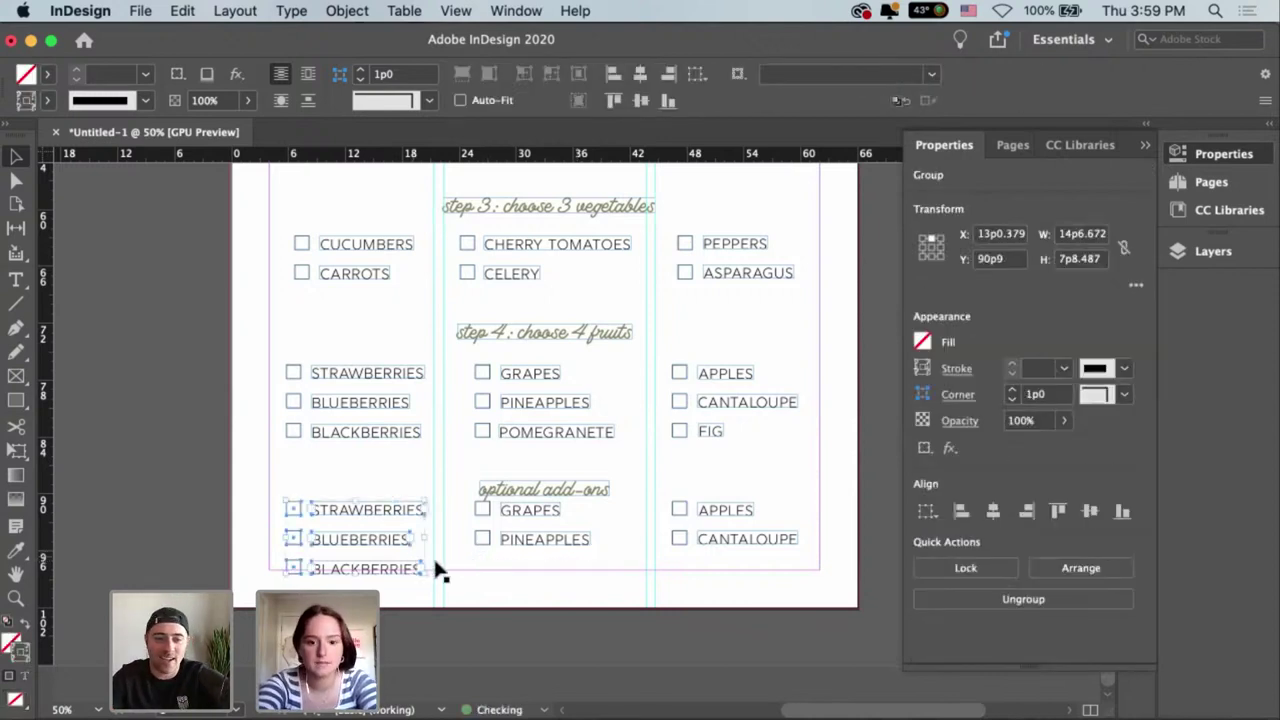
pyautogui.press('super+shift+g')
pyautogui.press('super+equal')
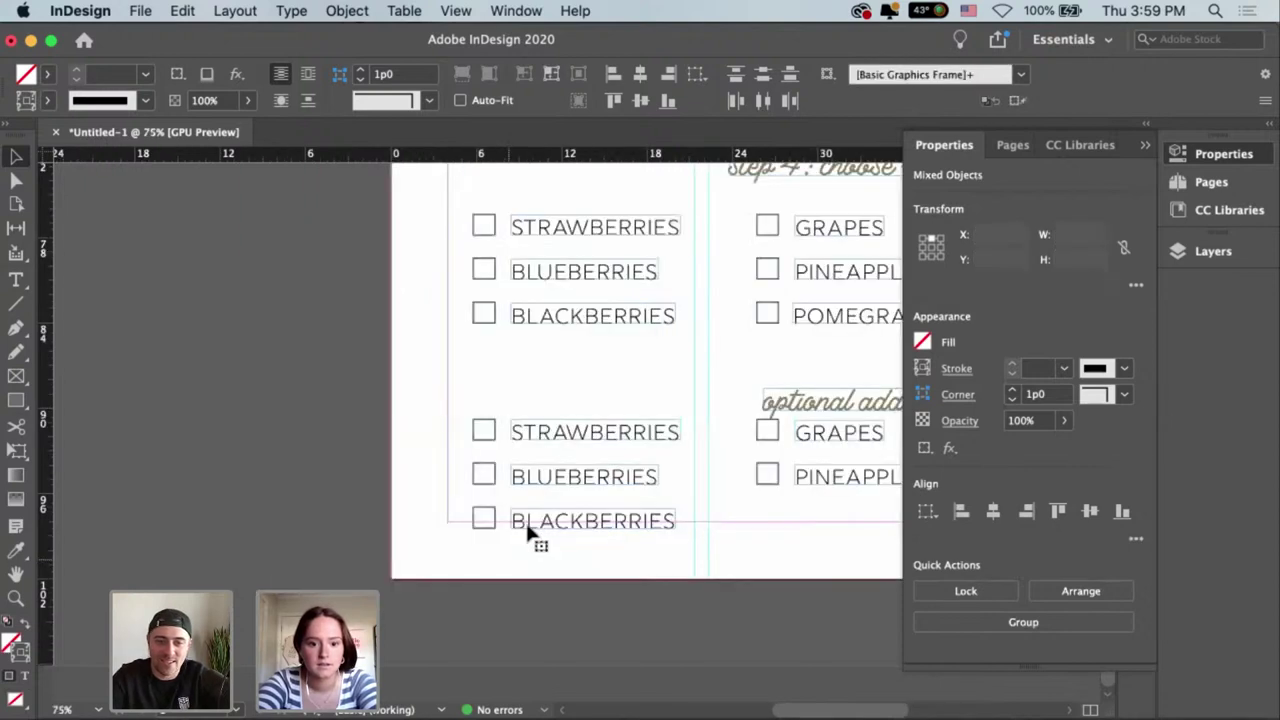
pyautogui.click(527, 528)
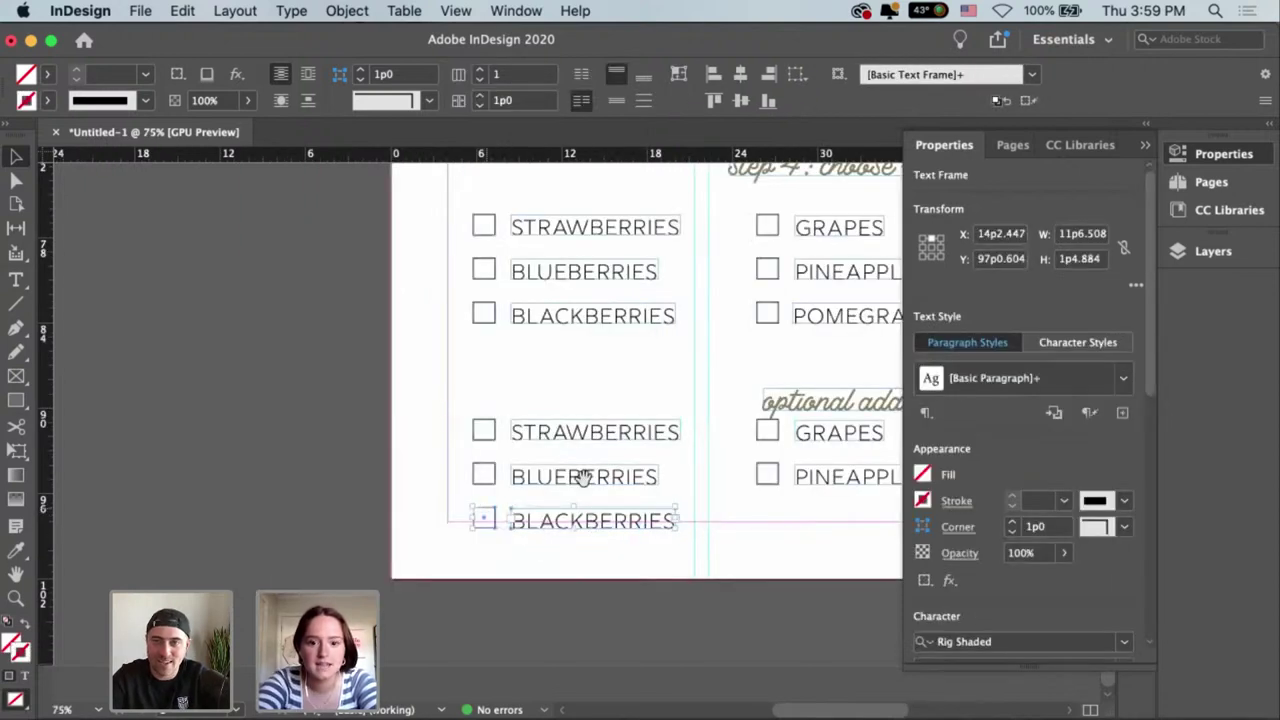
pyautogui.press('Delete')
pyautogui.press('super+minus')
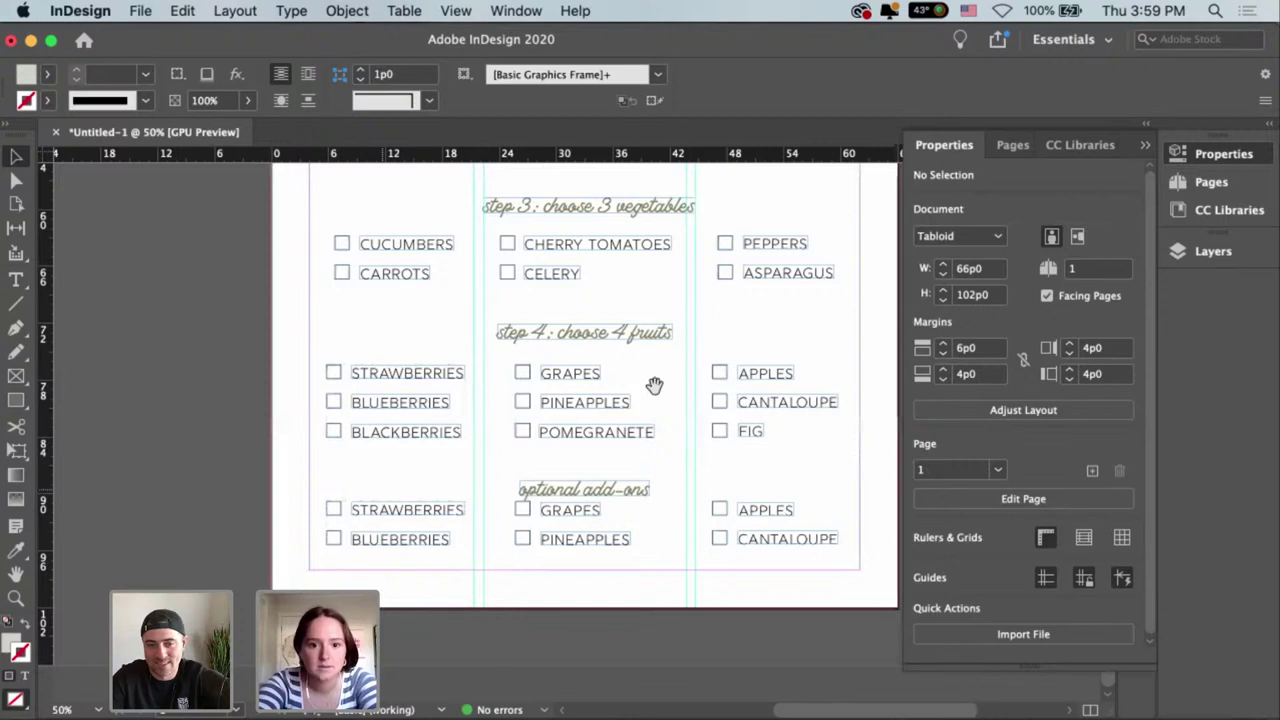
# Nudge the step 4 fruits heading down and back up slightly.
pyautogui.click(612, 342)
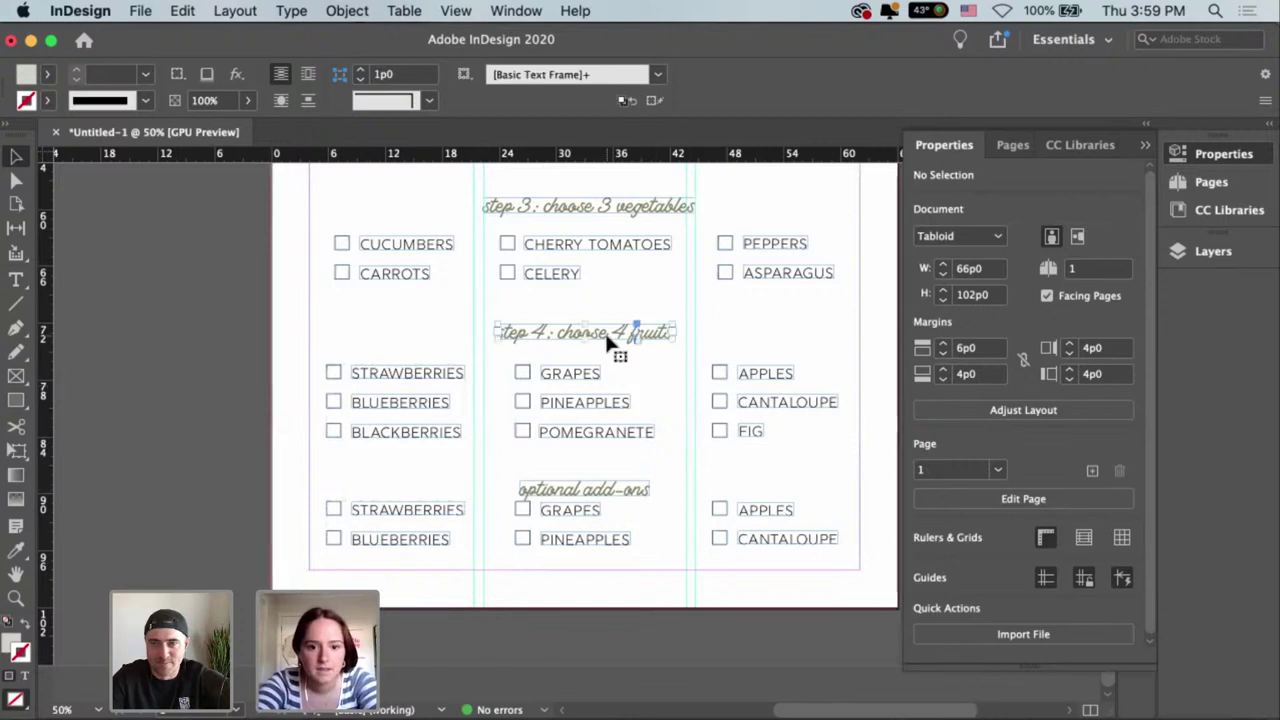
pyautogui.hotkey('shift', 'Down')
pyautogui.press('Up')
pyautogui.press('Up')
pyautogui.press('Up')
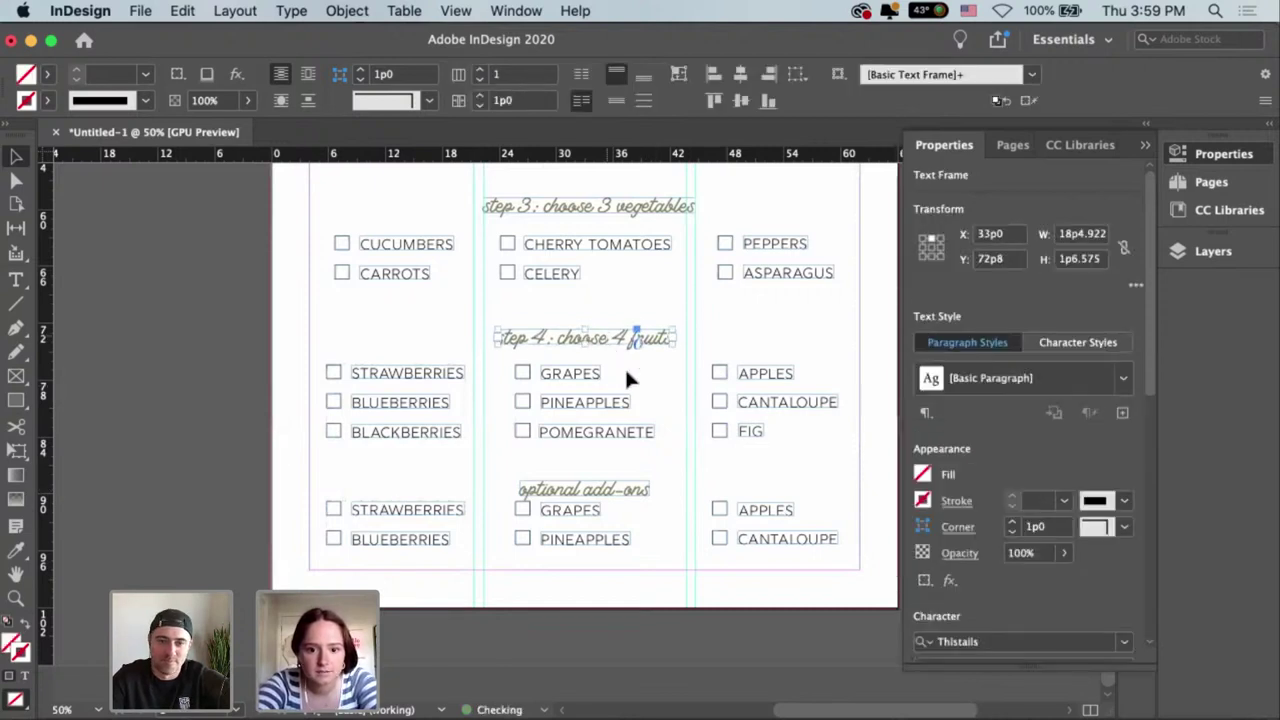
# Nudge the add-on rows down, then select the STRAWBERRIES label text for replacing.
pyautogui.moveTo(819, 556); pyautogui.dragTo(316, 505)
pyautogui.hotkey('shift', 'Down')
pyautogui.press('Down')
pyautogui.press('Down')
pyautogui.press('Down')
pyautogui.press('Down')
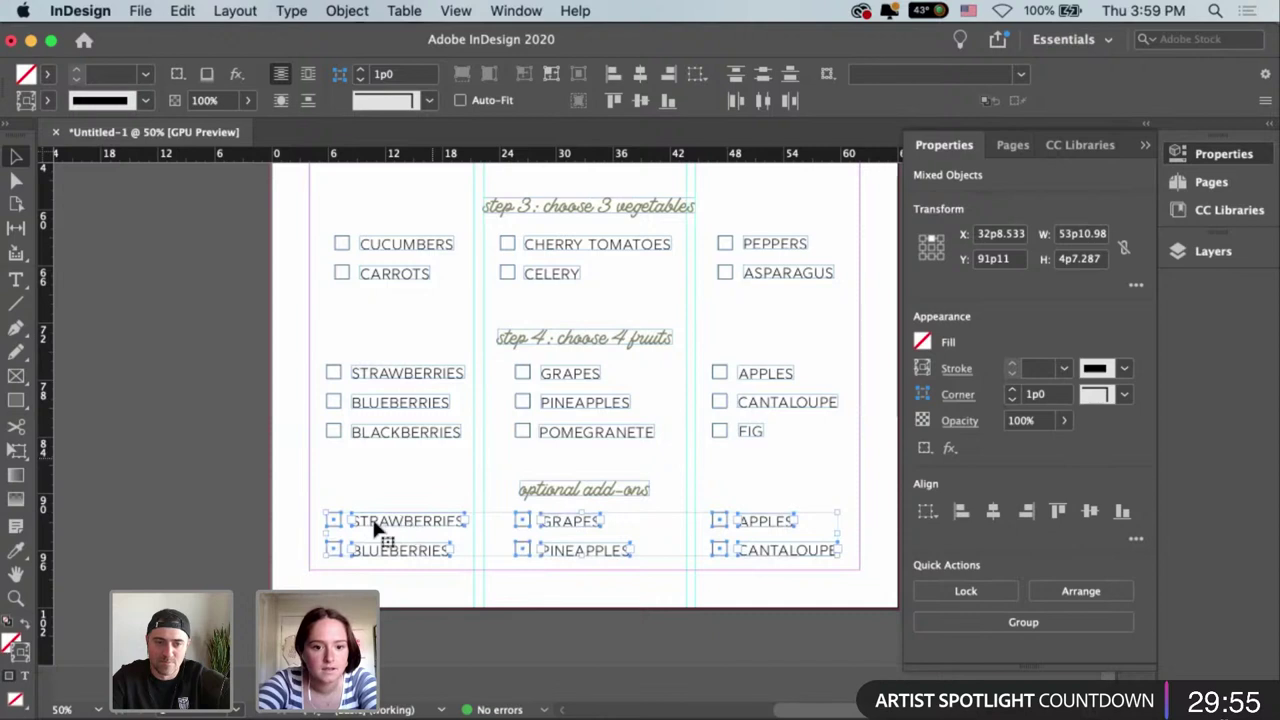
pyautogui.click(380, 534)
pyautogui.doubleClick(366, 519)
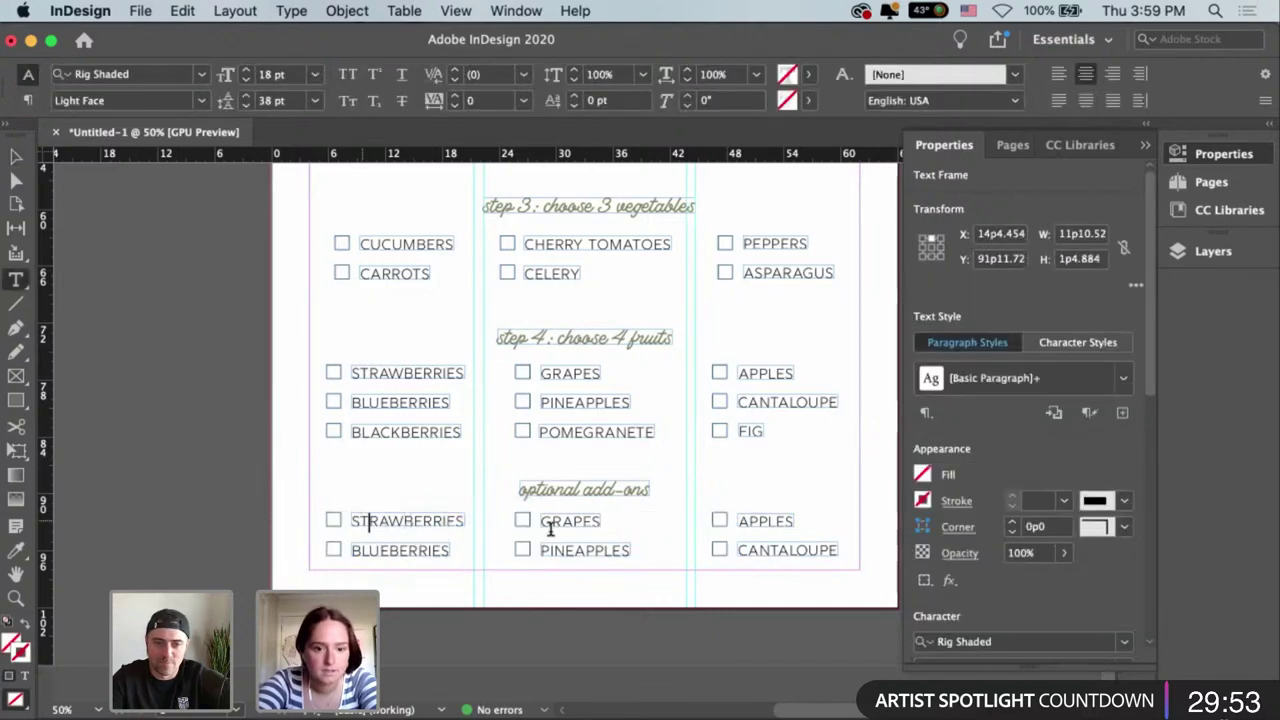
pyautogui.press('super+a')
# Rename STRAWBERRIES to OLIVES, fit its frame and move it beside its checkbox.
pyautogui.write('OLIVES')
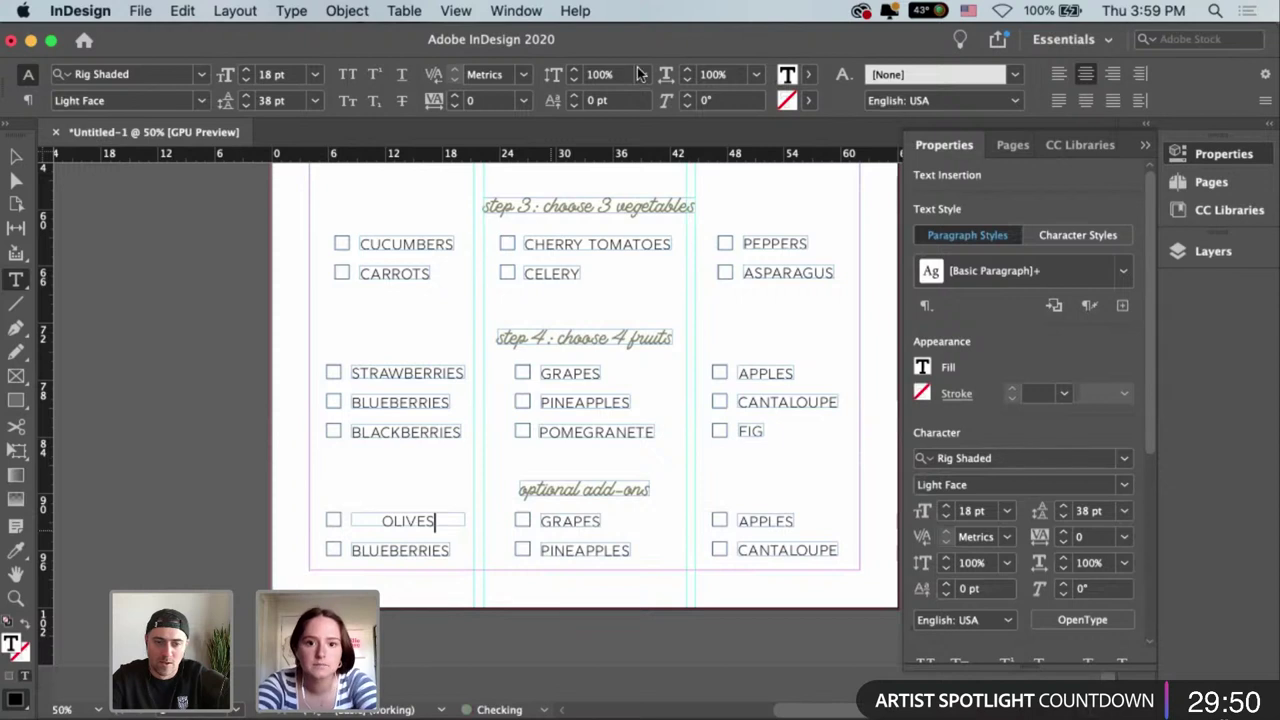
pyautogui.press('Escape')
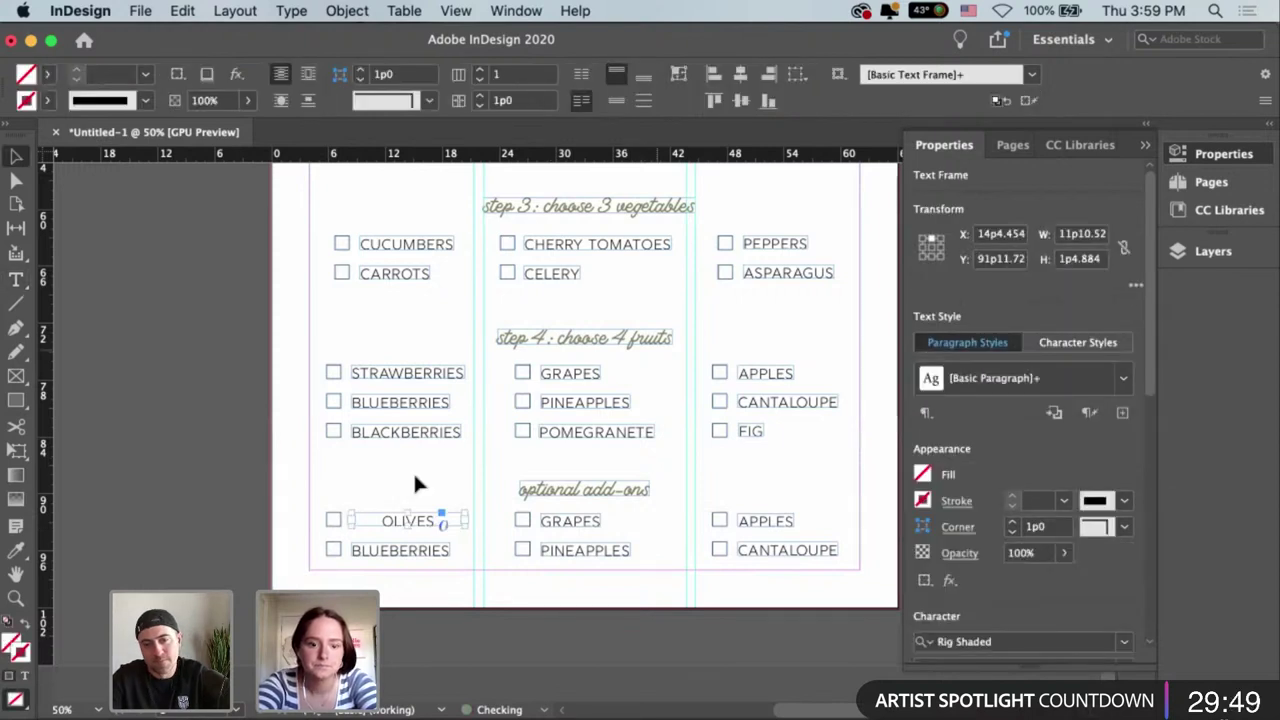
pyautogui.press('super+alt+c')
pyautogui.moveTo(392, 522); pyautogui.dragTo(364, 523)
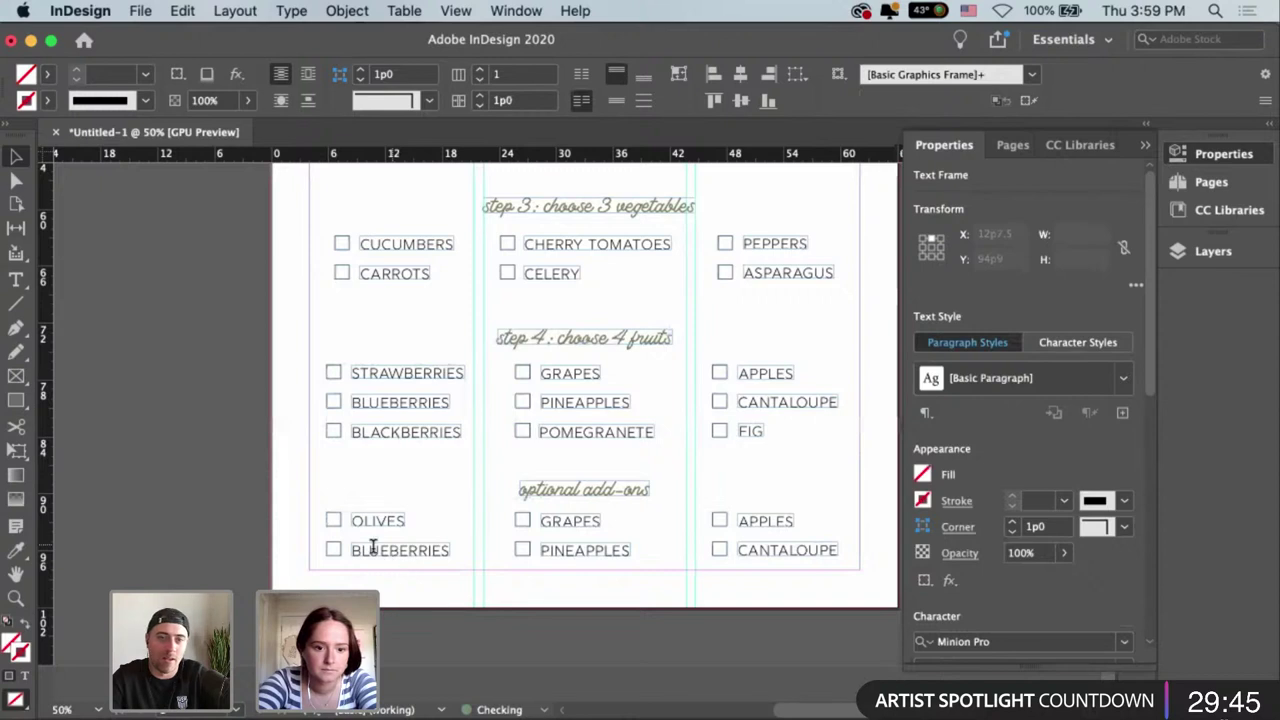
# Rename BLUEBERRIES to NUTS, fit its frame and move it beside its checkbox.
pyautogui.doubleClick(372, 546)
pyautogui.press('super+a')
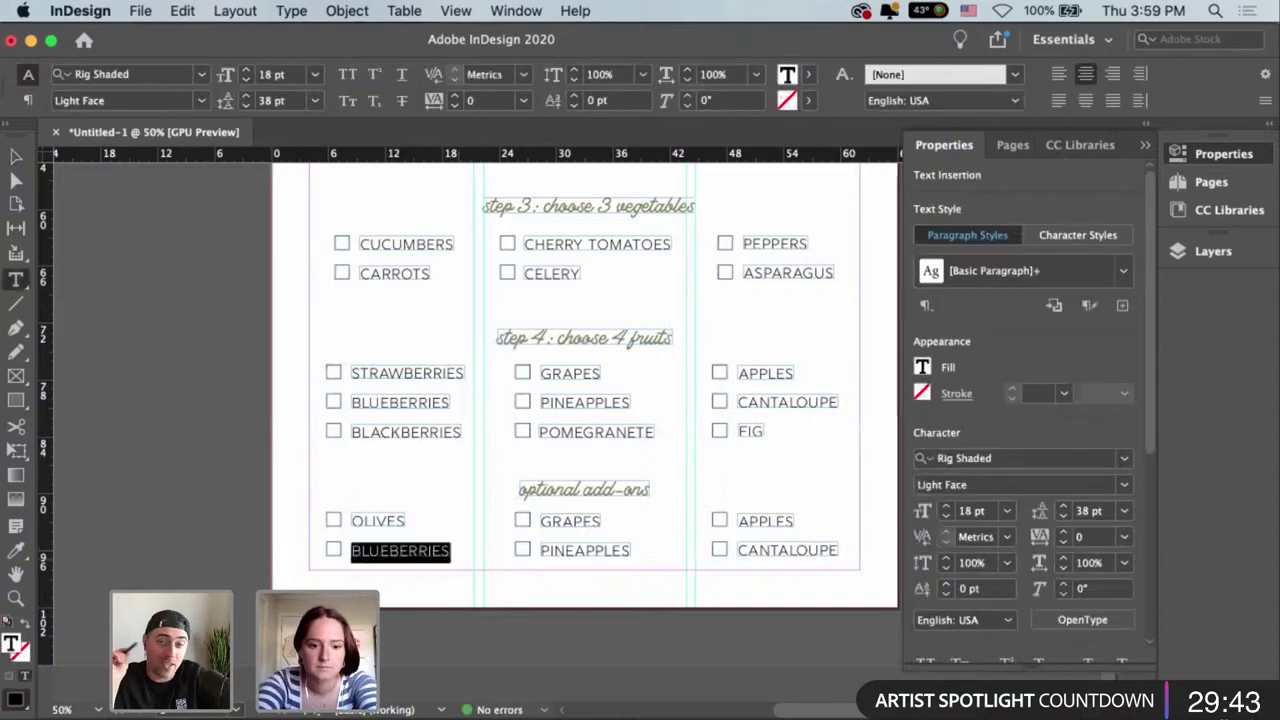
pyautogui.write('NUT')
pyautogui.press('Escape')
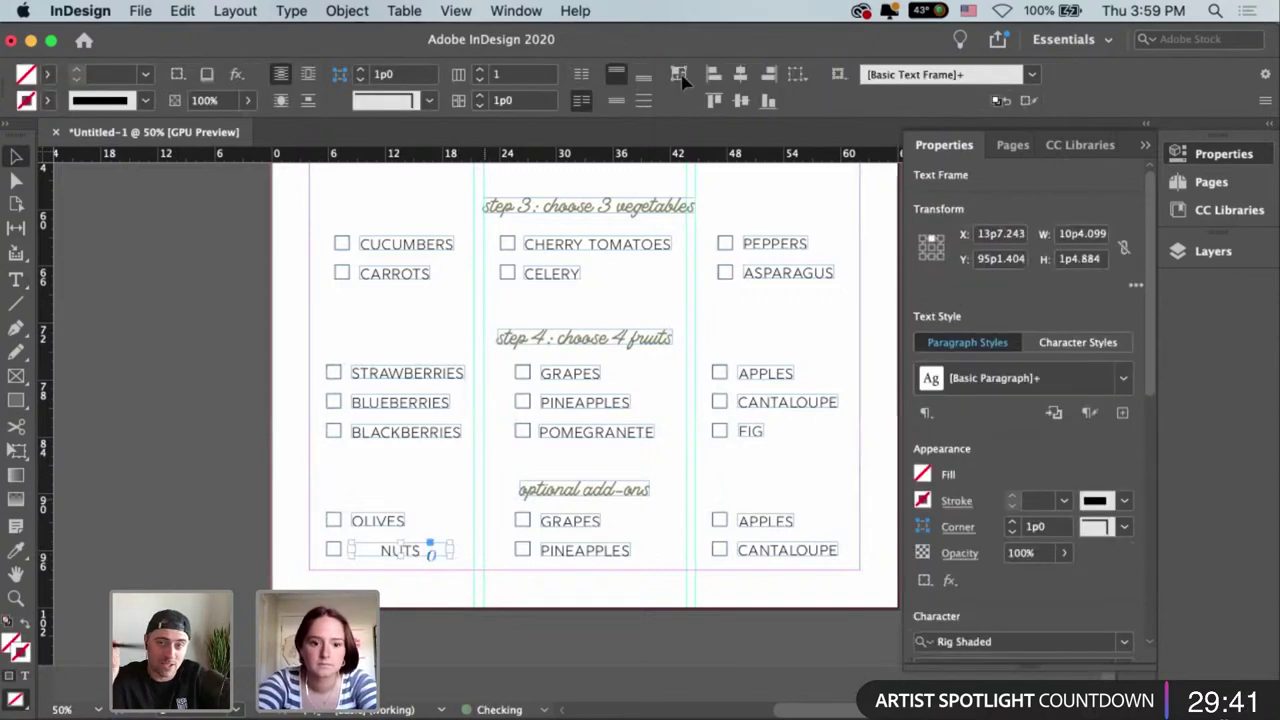
pyautogui.press('super+alt+c')
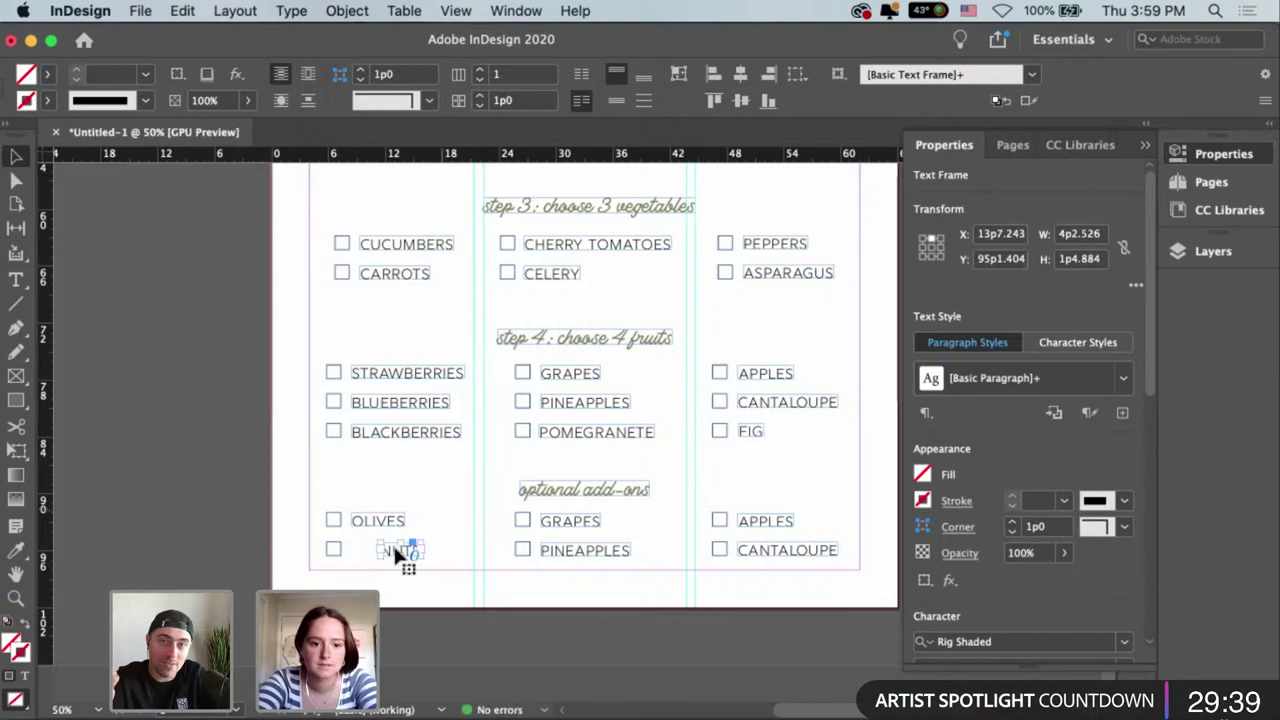
pyautogui.moveTo(395, 548); pyautogui.dragTo(370, 557)
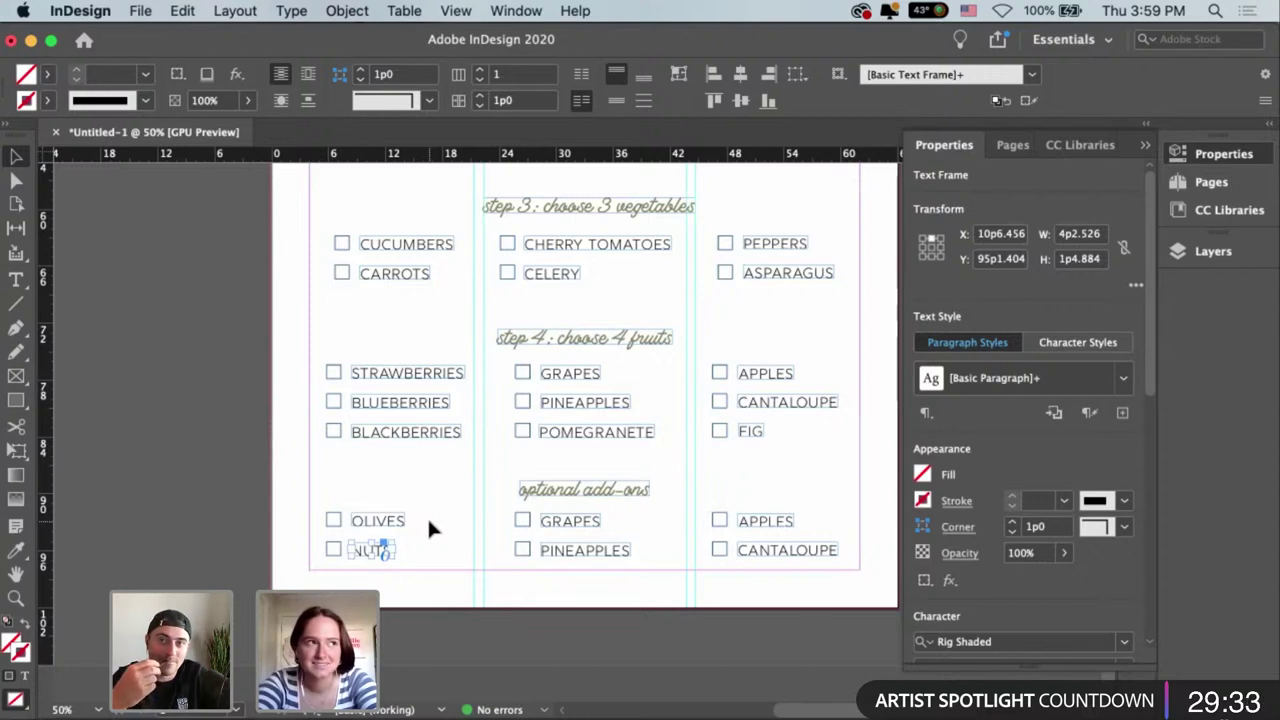
# Change GRAPES to DARK CHOCOLATE, fit the frame and place it beside its checkbox.
pyautogui.hscroll(2, 478, 514)
pyautogui.click(484, 520)
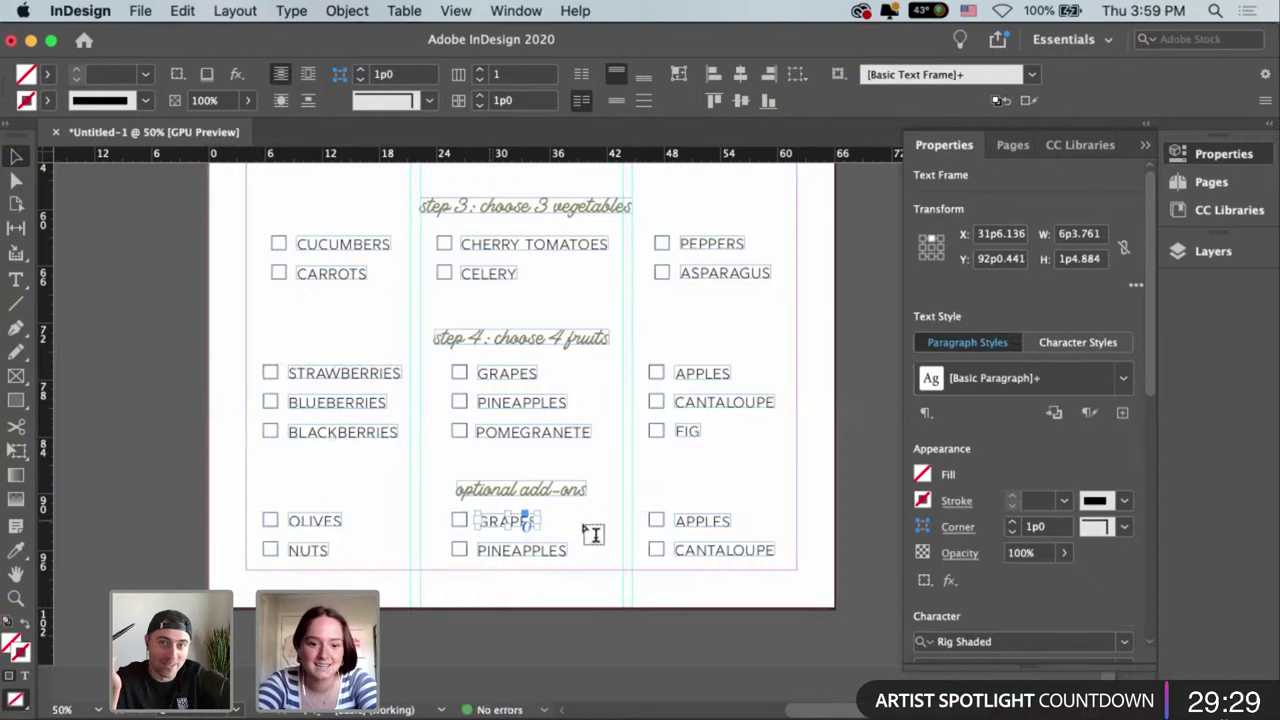
pyautogui.press('Return')
pyautogui.press('super+a')
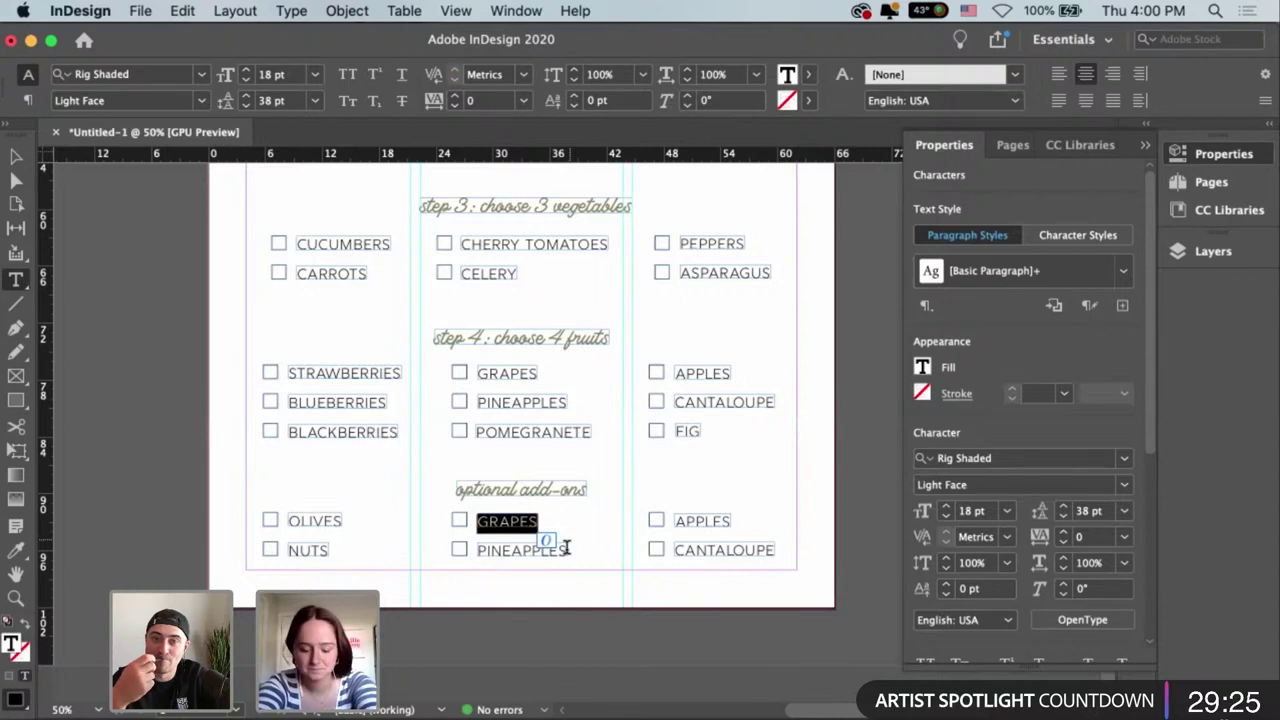
pyautogui.write('DA')
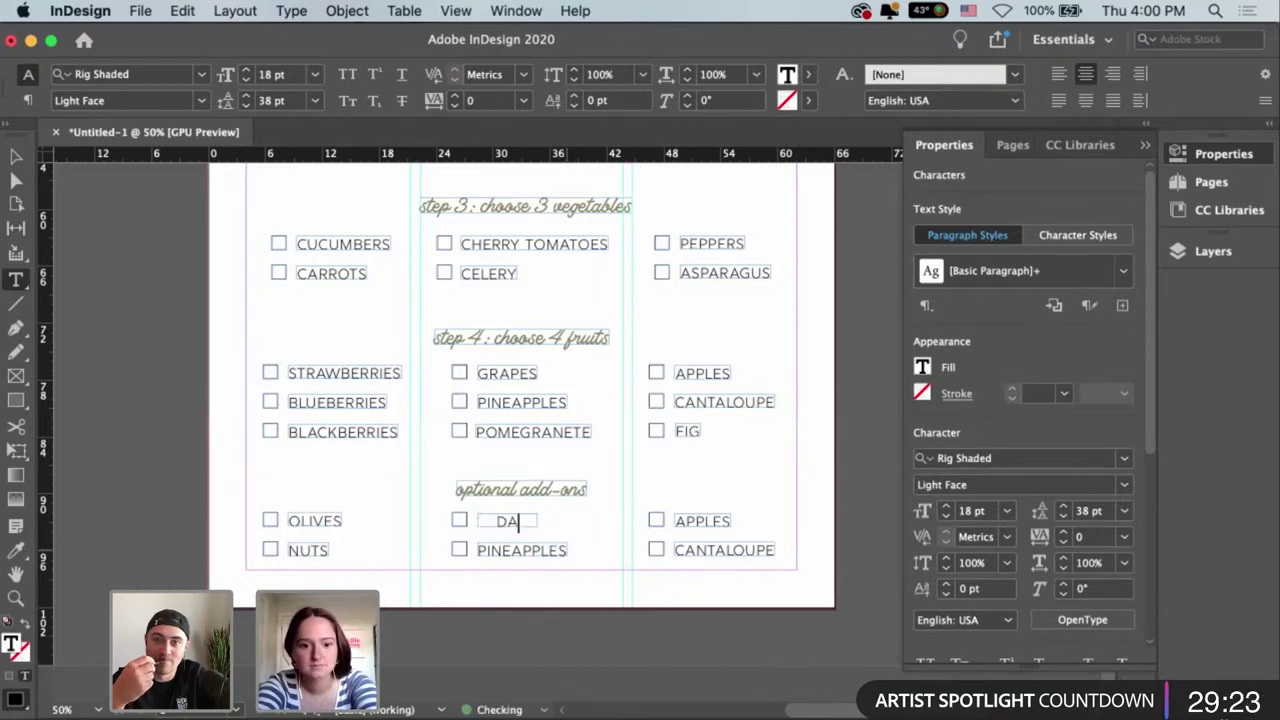
pyautogui.write('RK')
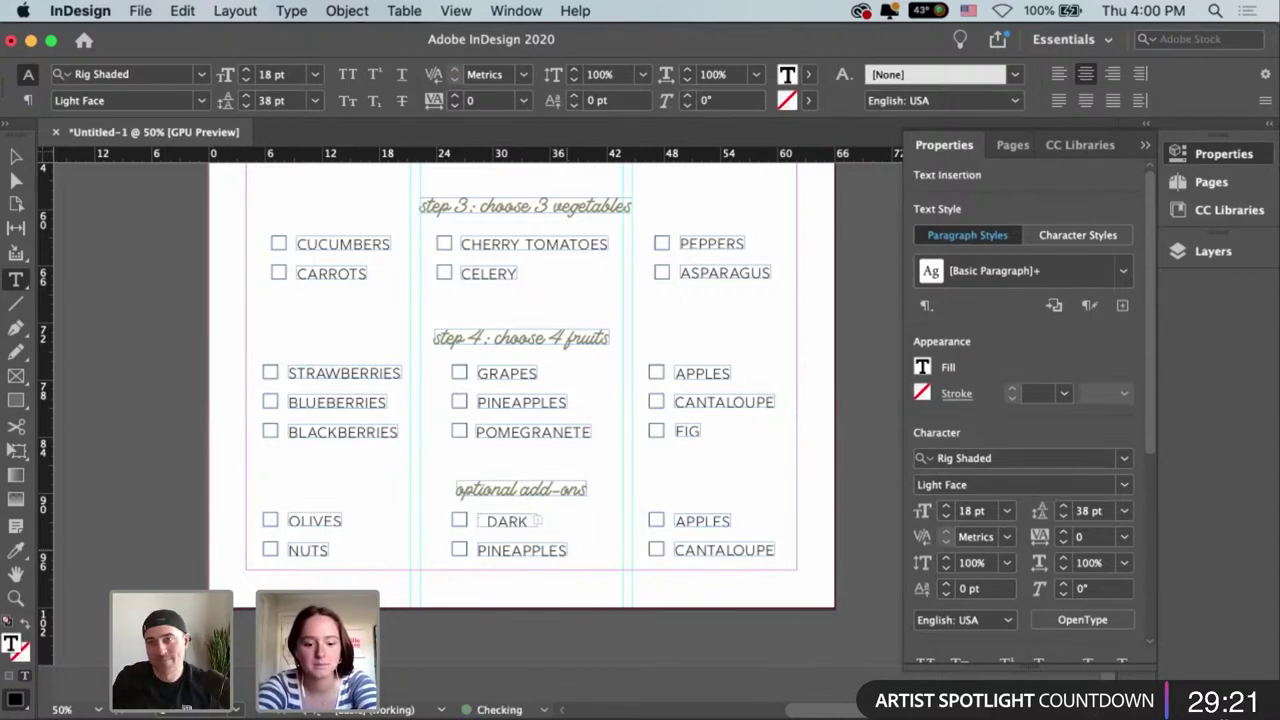
pyautogui.press('Escape')
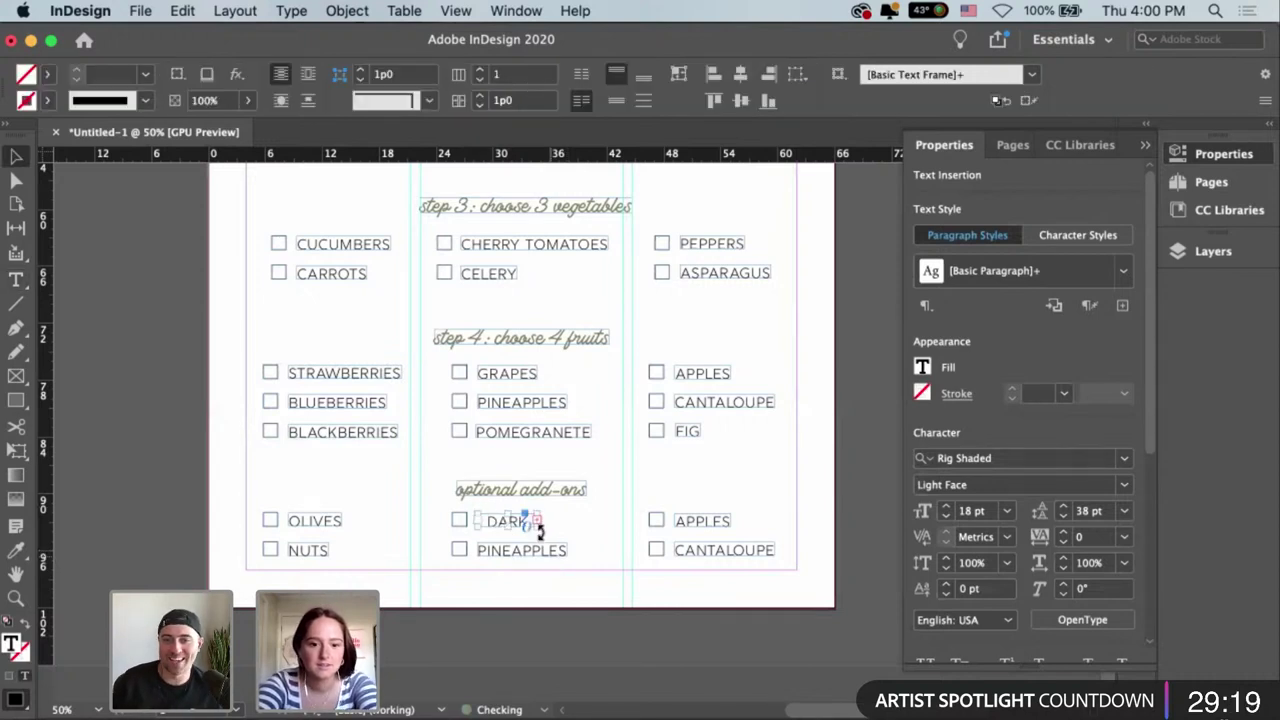
pyautogui.moveTo(621, 541); pyautogui.dragTo(651, 532)
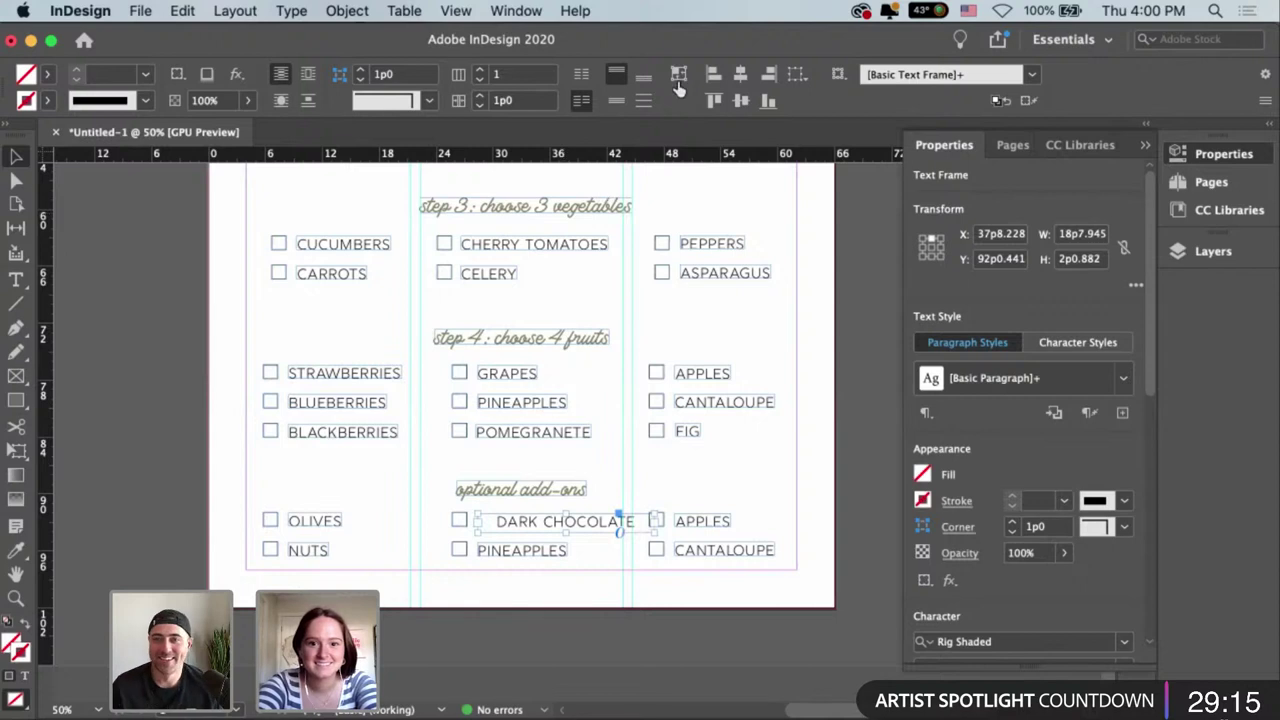
pyautogui.press('super+alt+c')
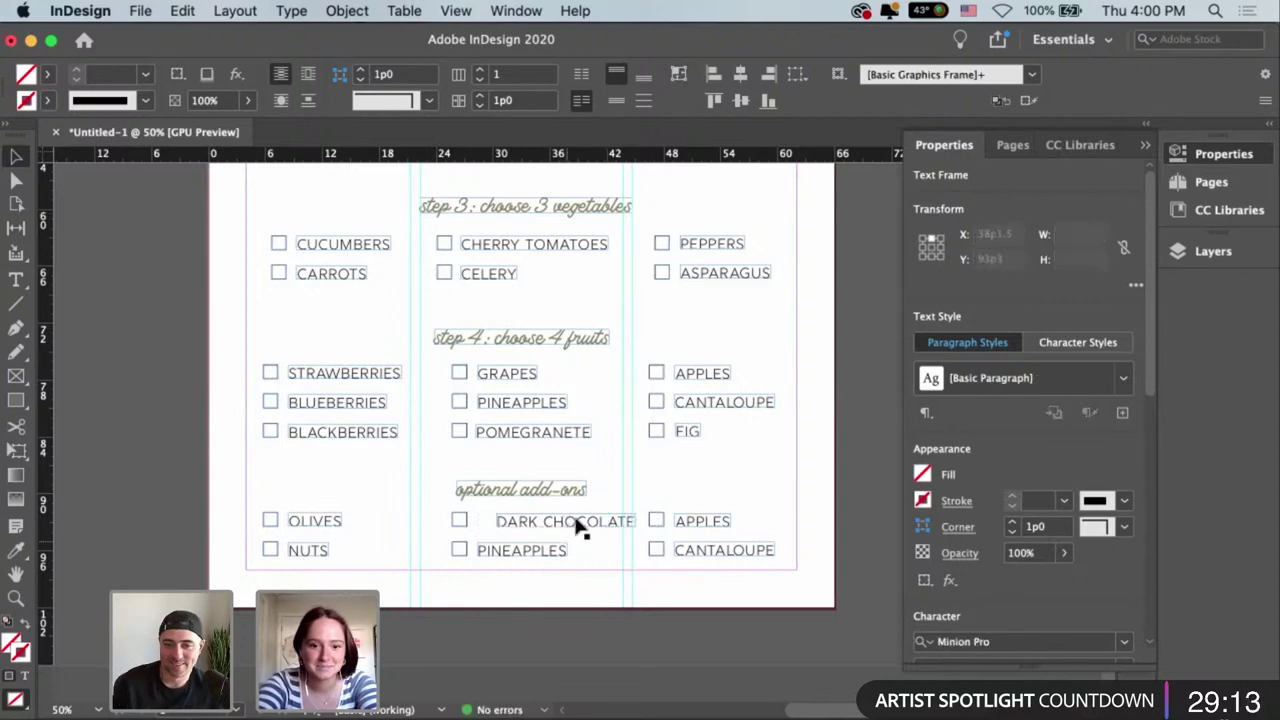
pyautogui.moveTo(566, 523); pyautogui.dragTo(562, 523)
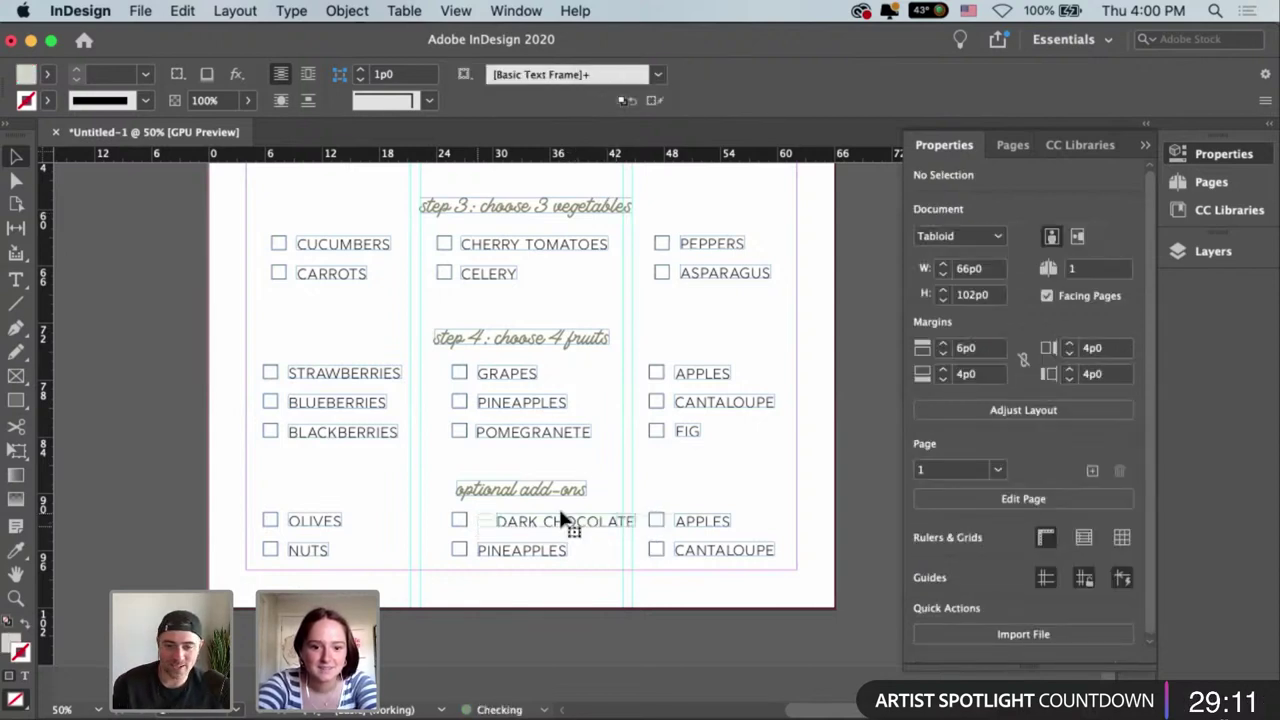
# Retype PINEAPPLES as PRESERVES and line it up with DARK CHOCOLATE.
pyautogui.doubleClick(540, 552)
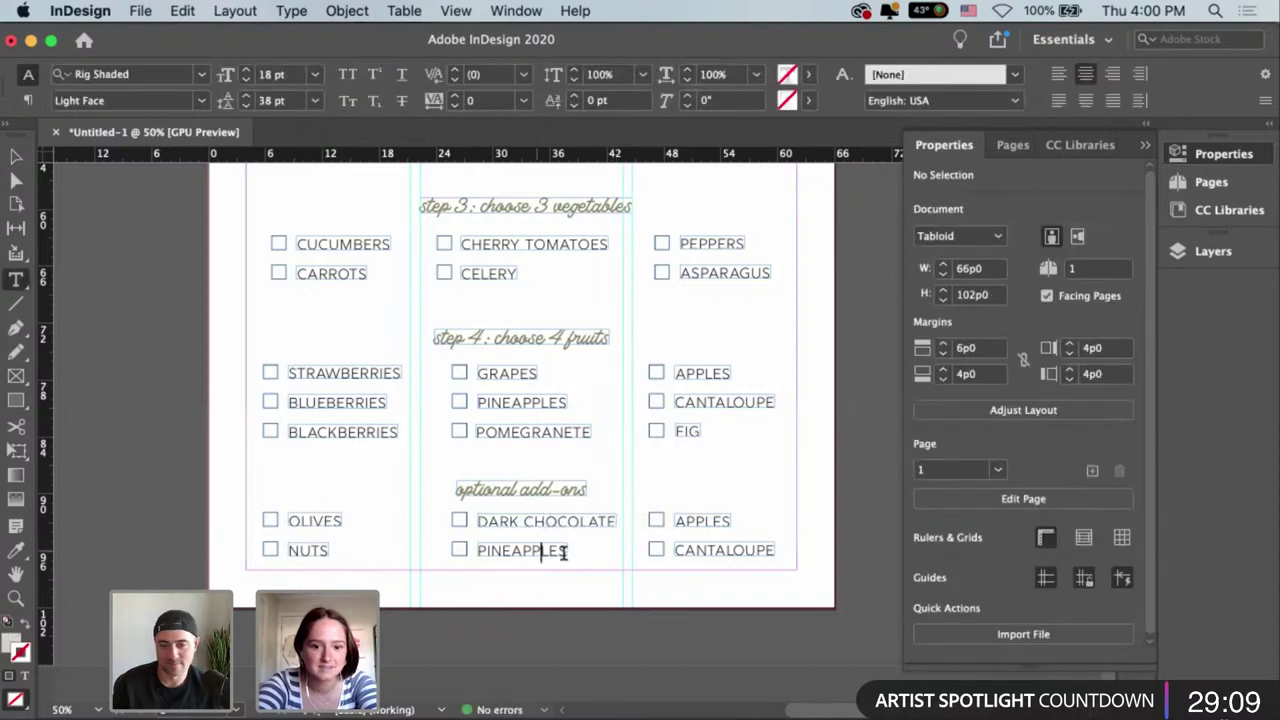
pyautogui.press('super+a')
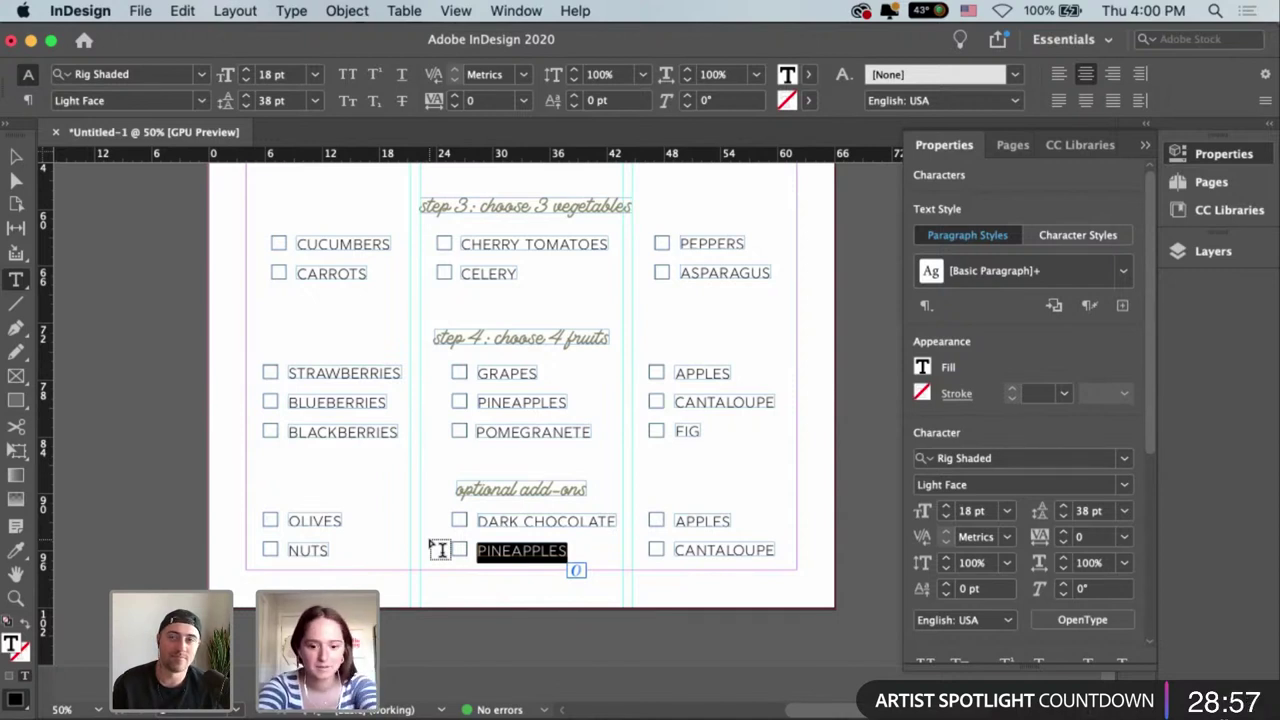
pyautogui.write('PRESERVES')
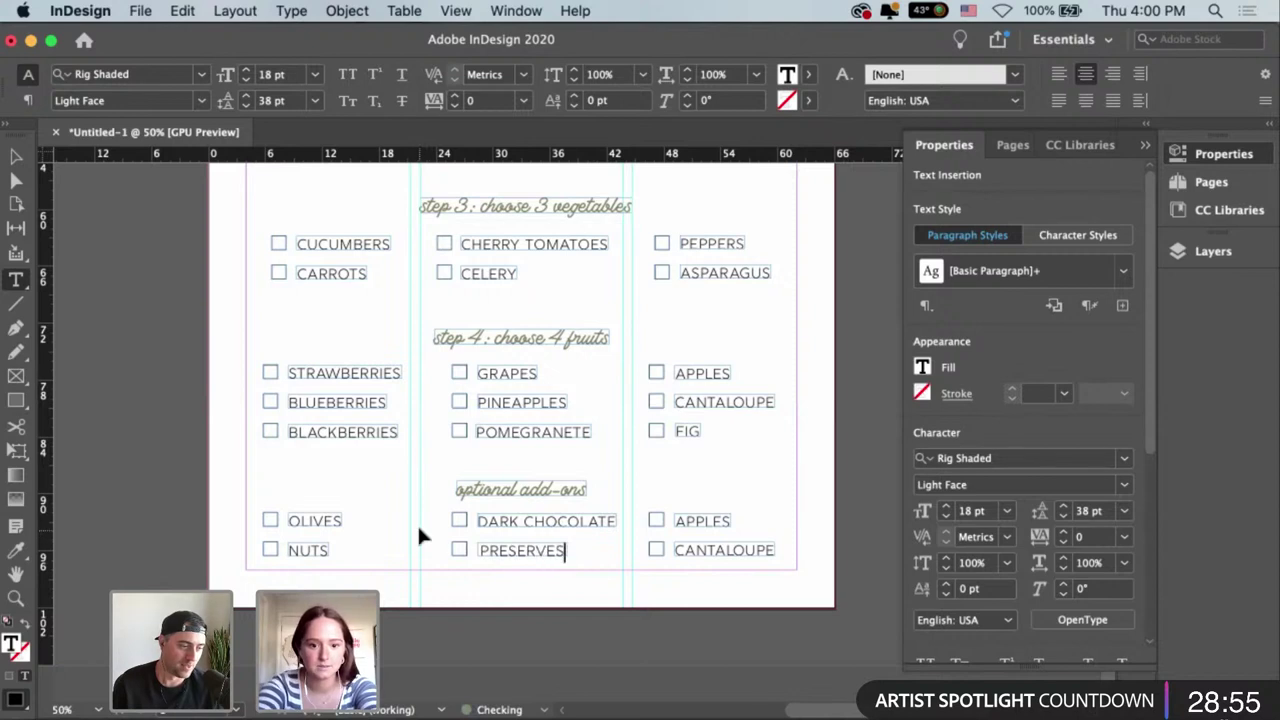
pyautogui.press('Escape')
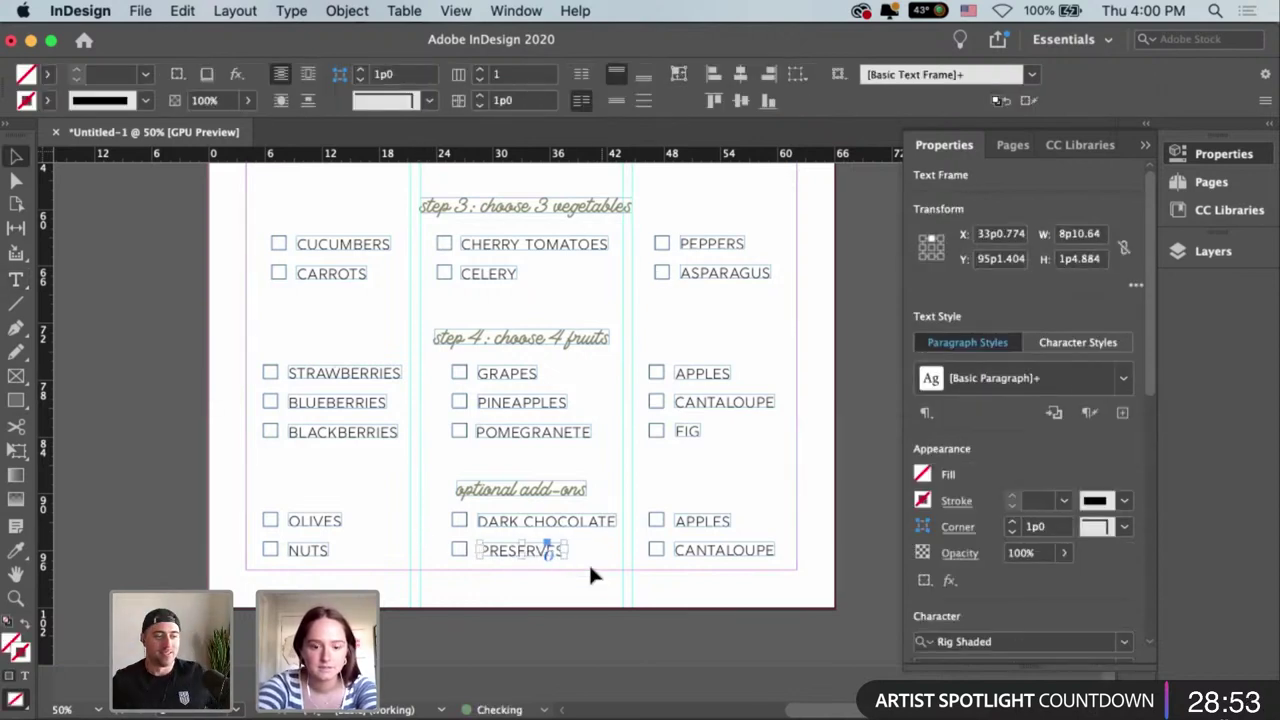
pyautogui.click(590, 562)
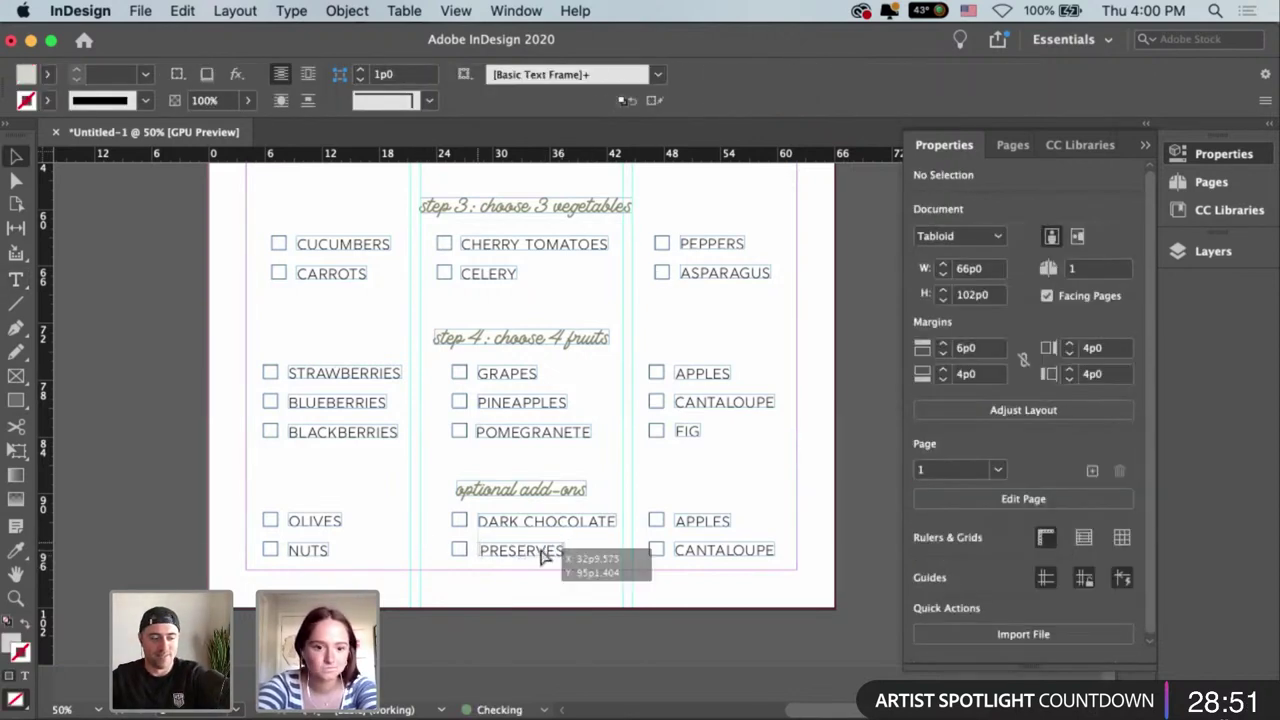
pyautogui.press('super+z')
pyautogui.click(642, 558)
# Select the APPLES label, then shift the optional add-ons heading slightly.
pyautogui.scroll(1, 680, 555)
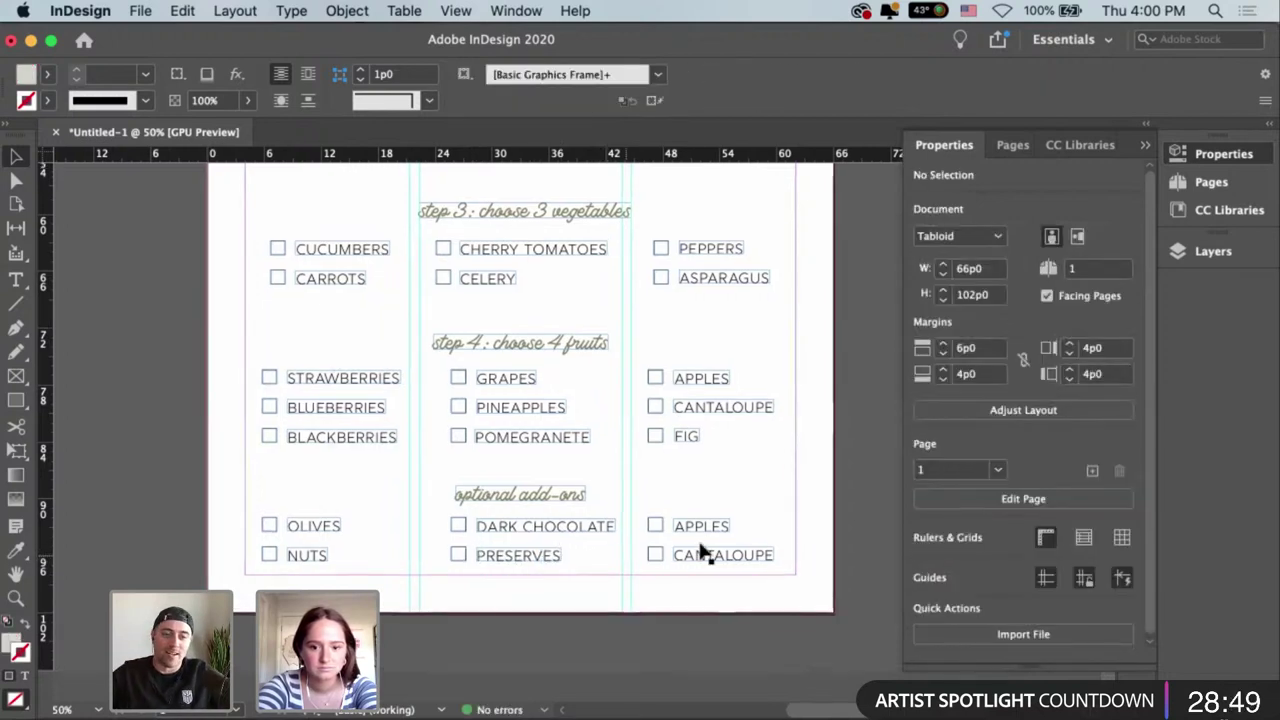
pyautogui.click(714, 525)
pyautogui.doubleClick(712, 527)
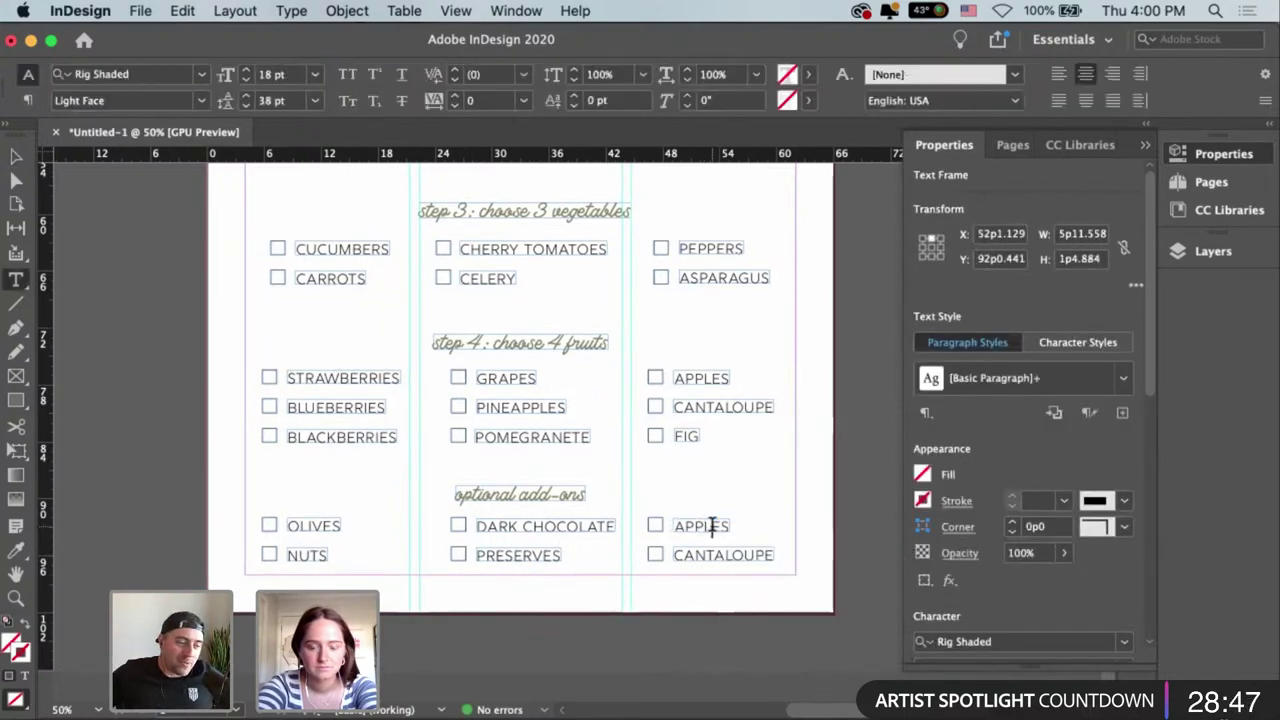
pyautogui.doubleClick(713, 529)
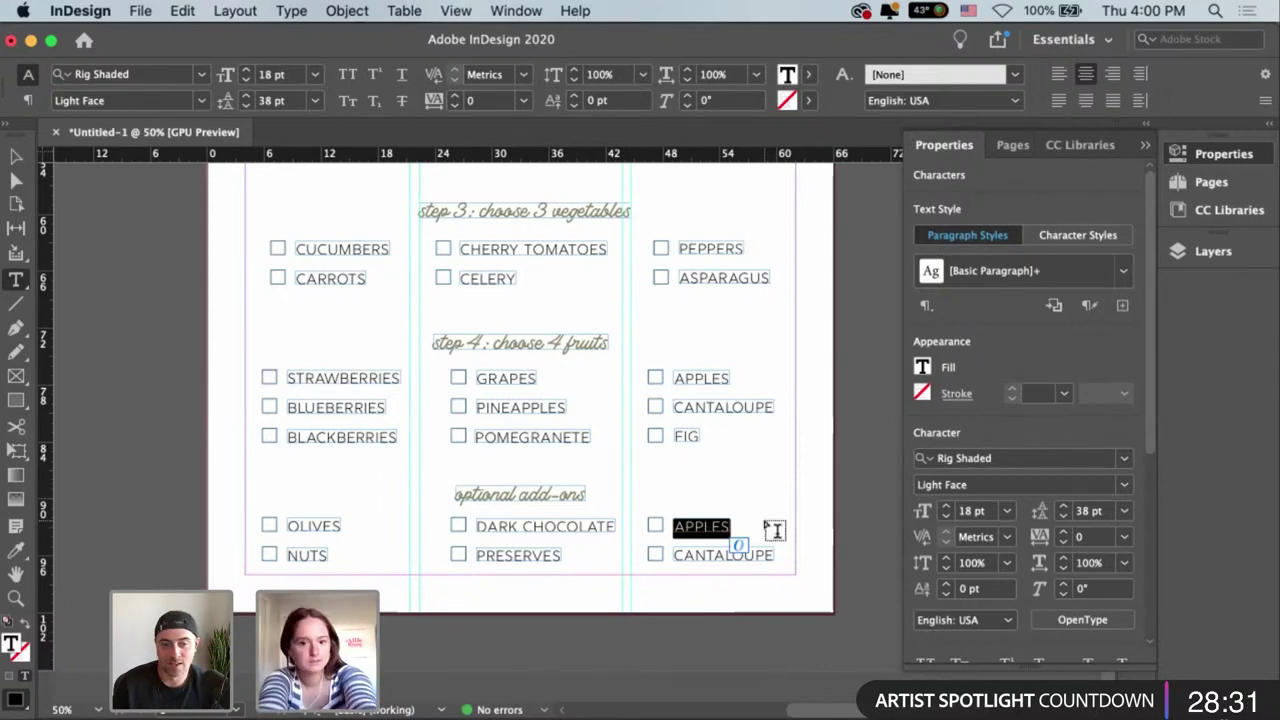
pyautogui.press('Escape')
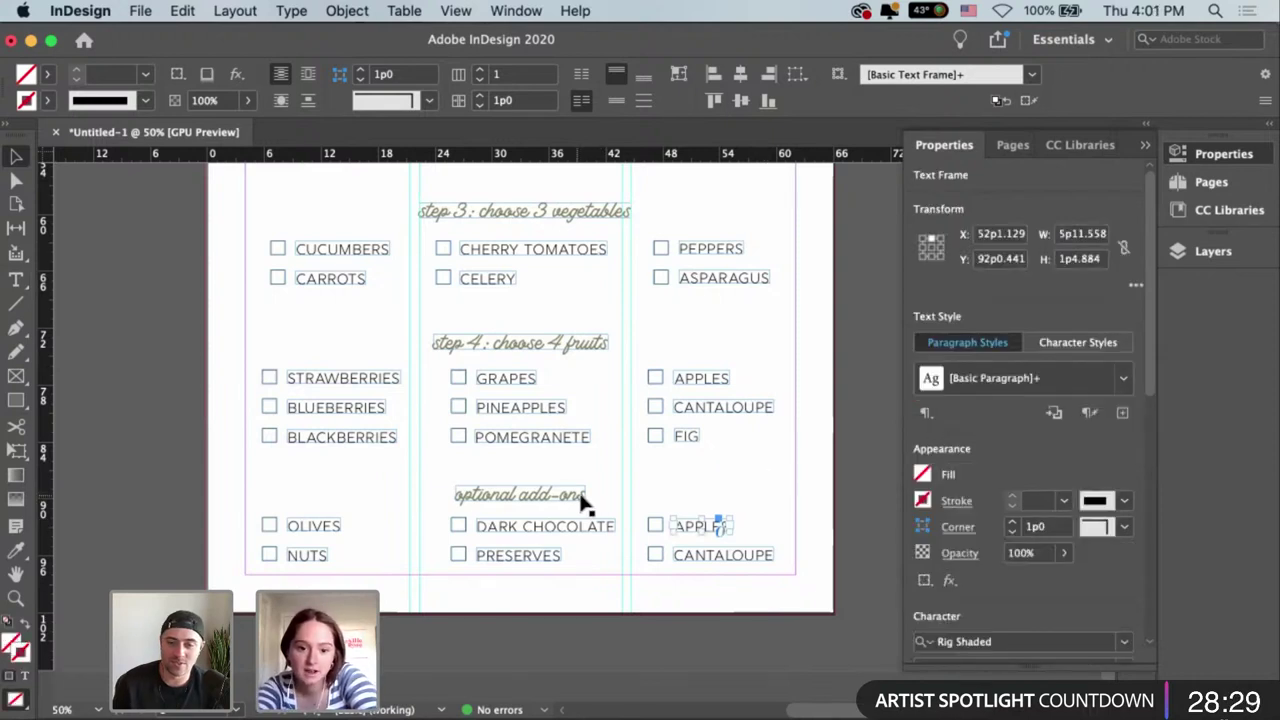
pyautogui.moveTo(583, 503); pyautogui.dragTo(580, 500)
pyautogui.click(697, 531)
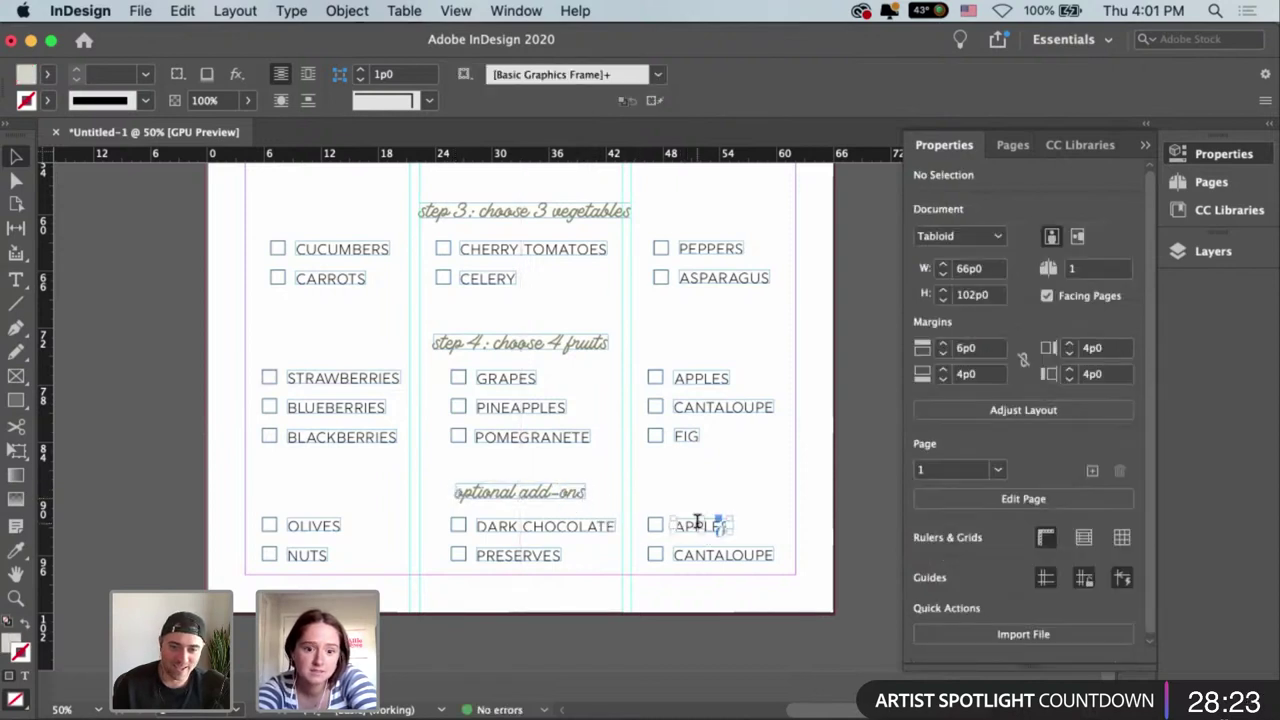
# Retype the APPLES add-on label as PICKLES.
pyautogui.doubleClick(697, 524)
pyautogui.tripleClick(740, 528)
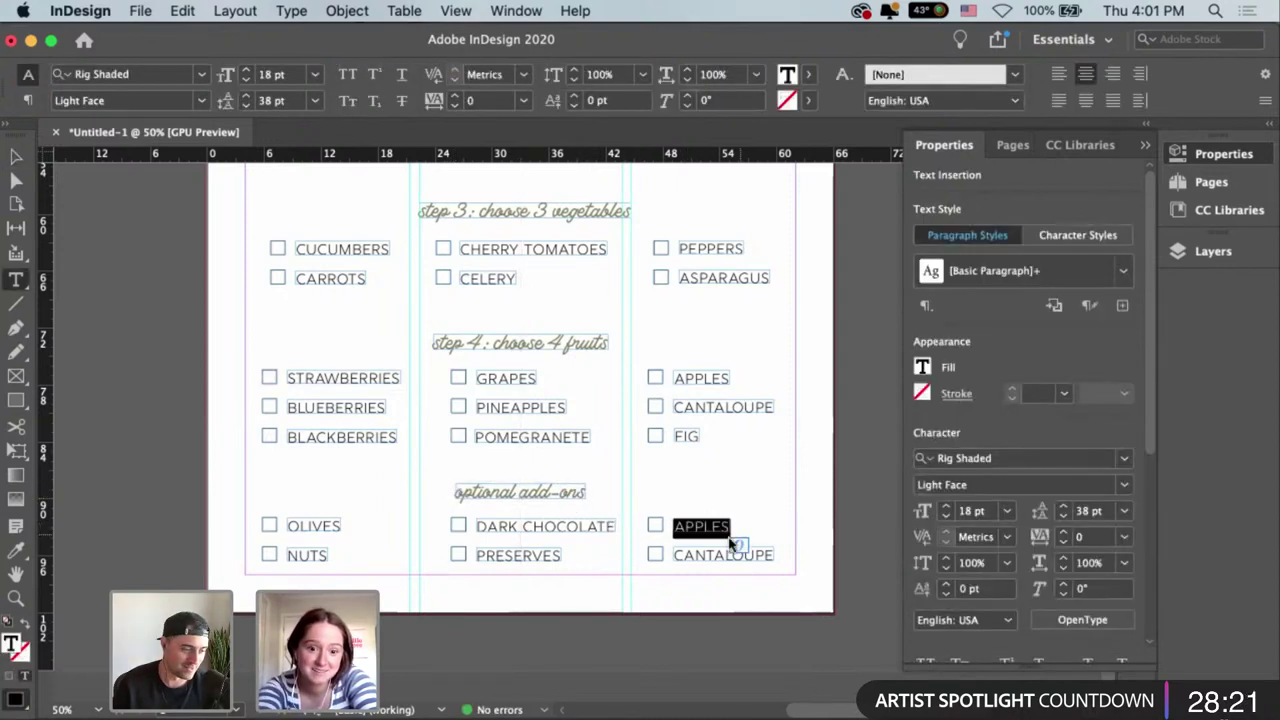
pyautogui.write('PICKLE')
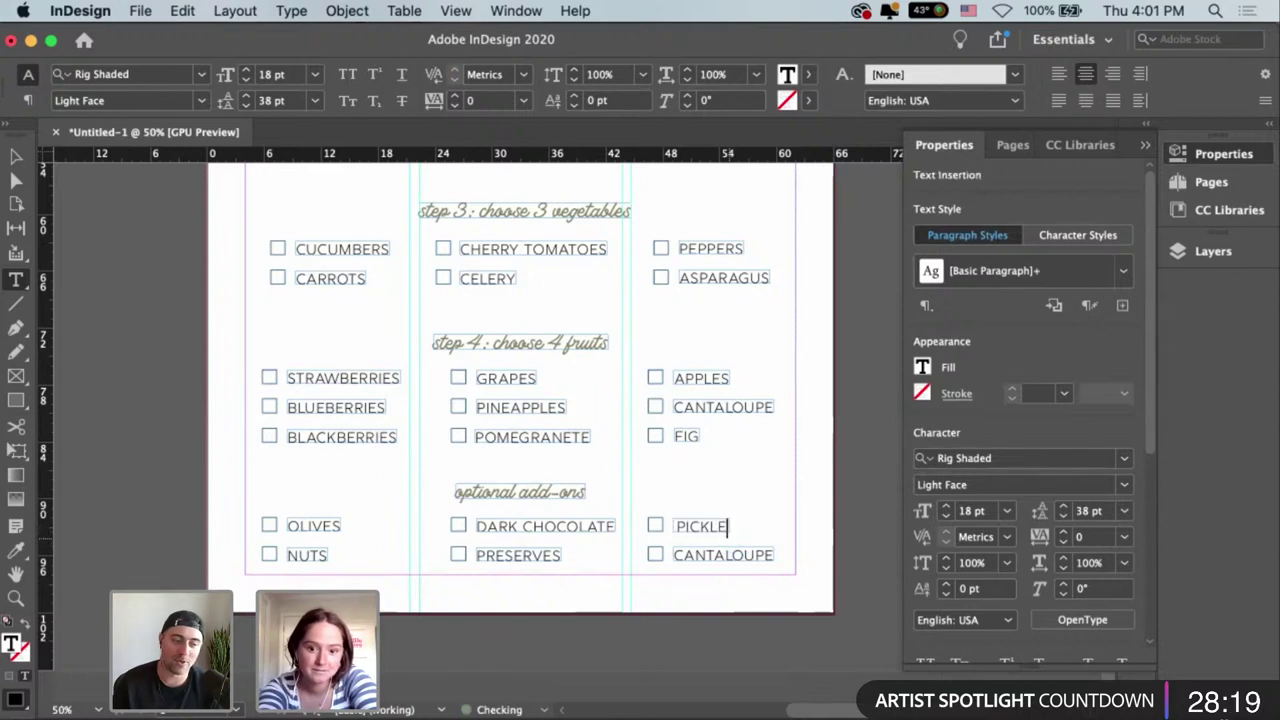
pyautogui.write('S')
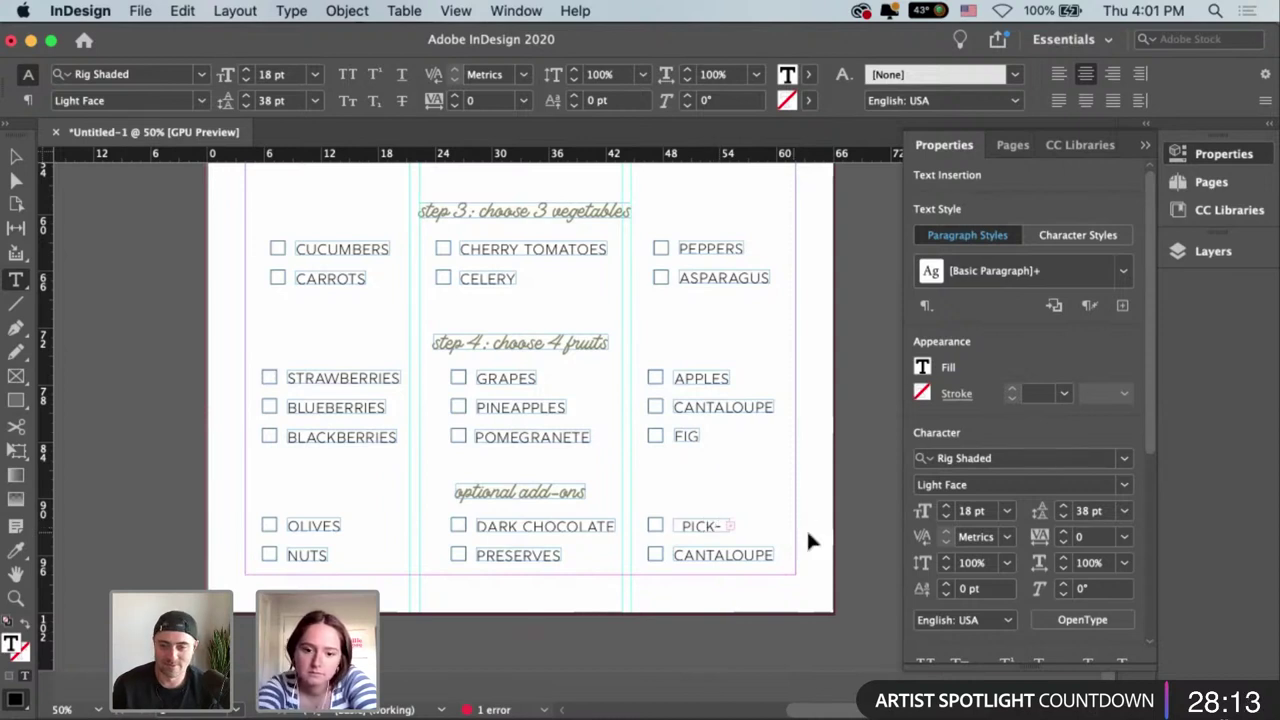
pyautogui.press('Escape')
pyautogui.moveTo(725, 526); pyautogui.dragTo(755, 537)
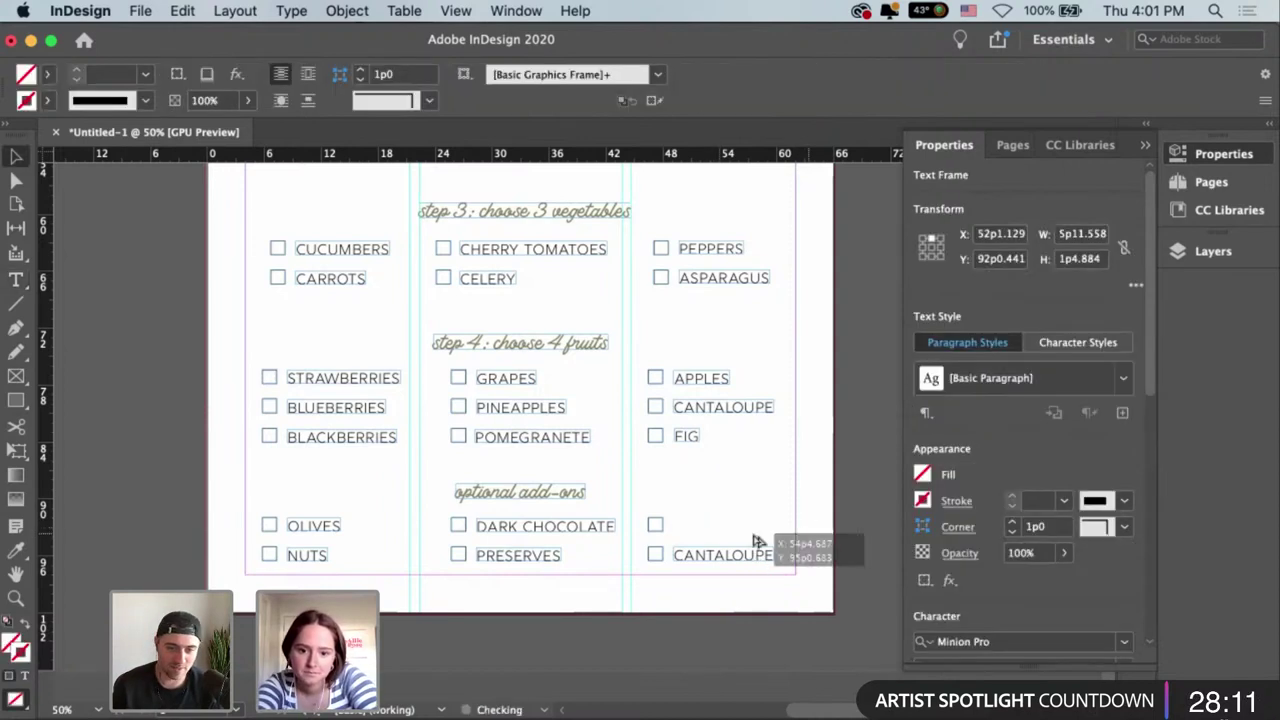
pyautogui.press('Escape')
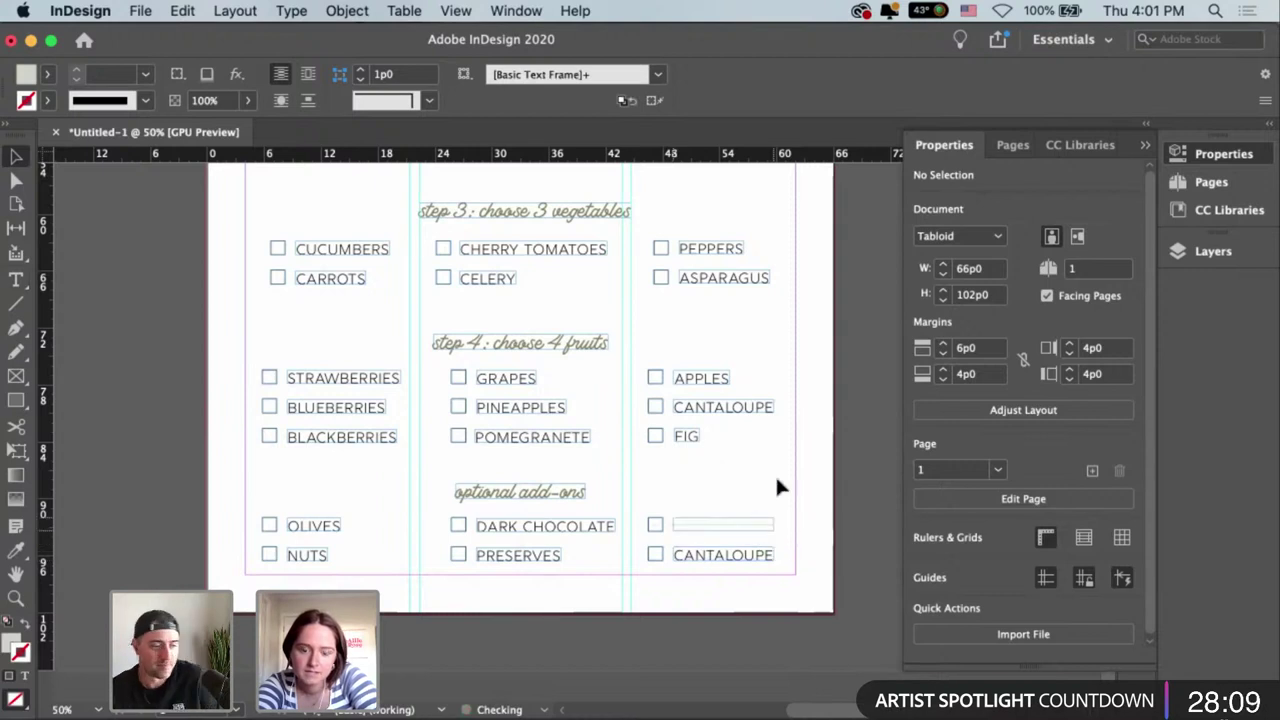
# Paste a CANTALOUPE frame copy in place, retype it as PICKLES, fit and align it.
pyautogui.press('super+alt+shift+v')
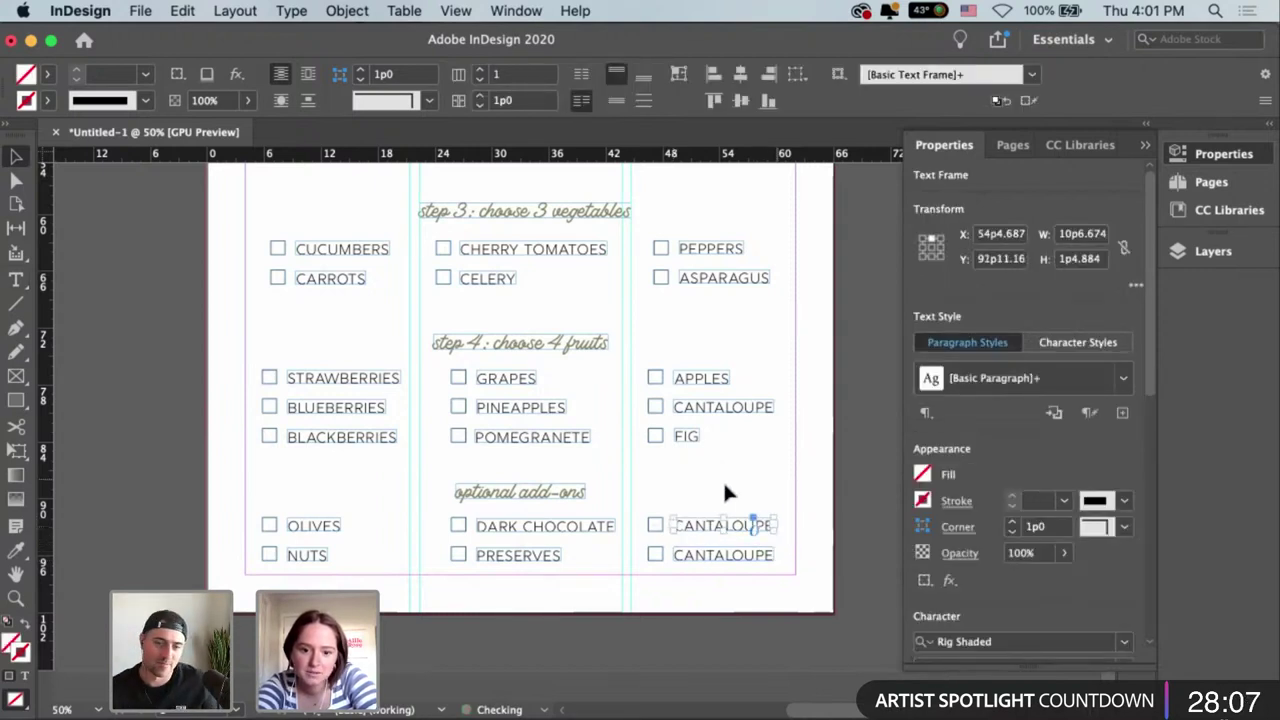
pyautogui.press('Down')
pyautogui.press('Down')
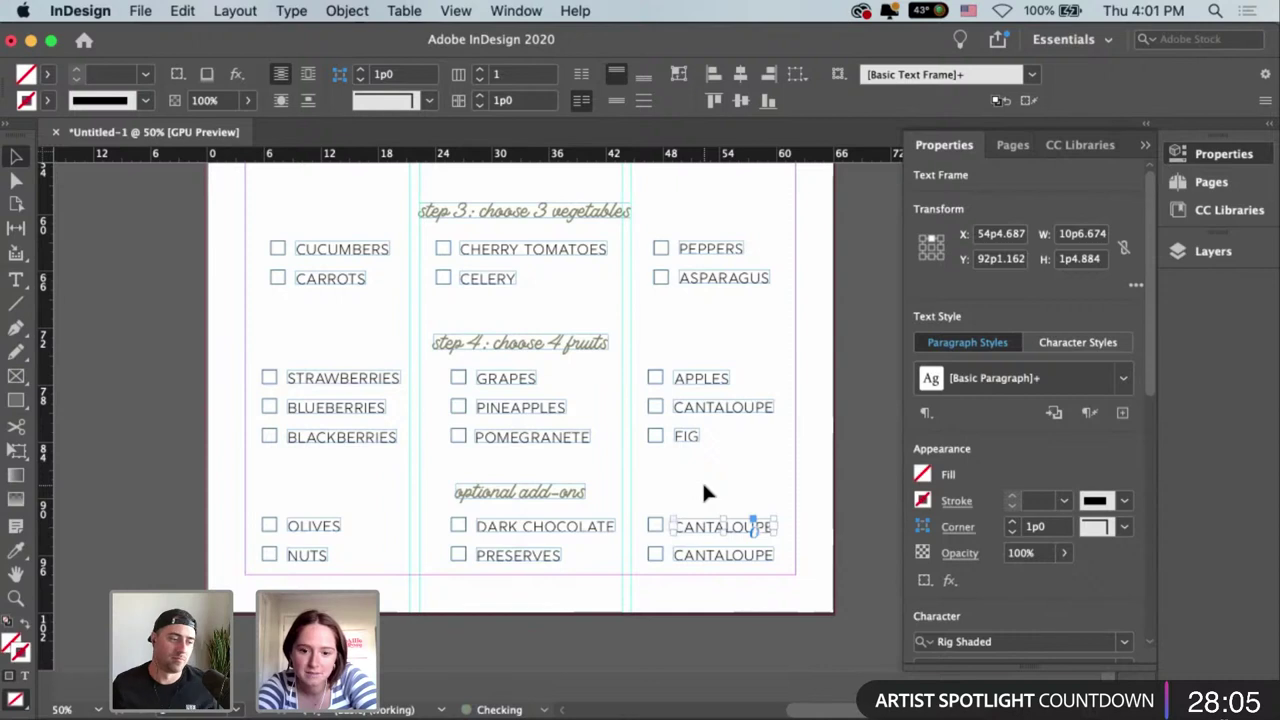
pyautogui.press('super+shift+a')
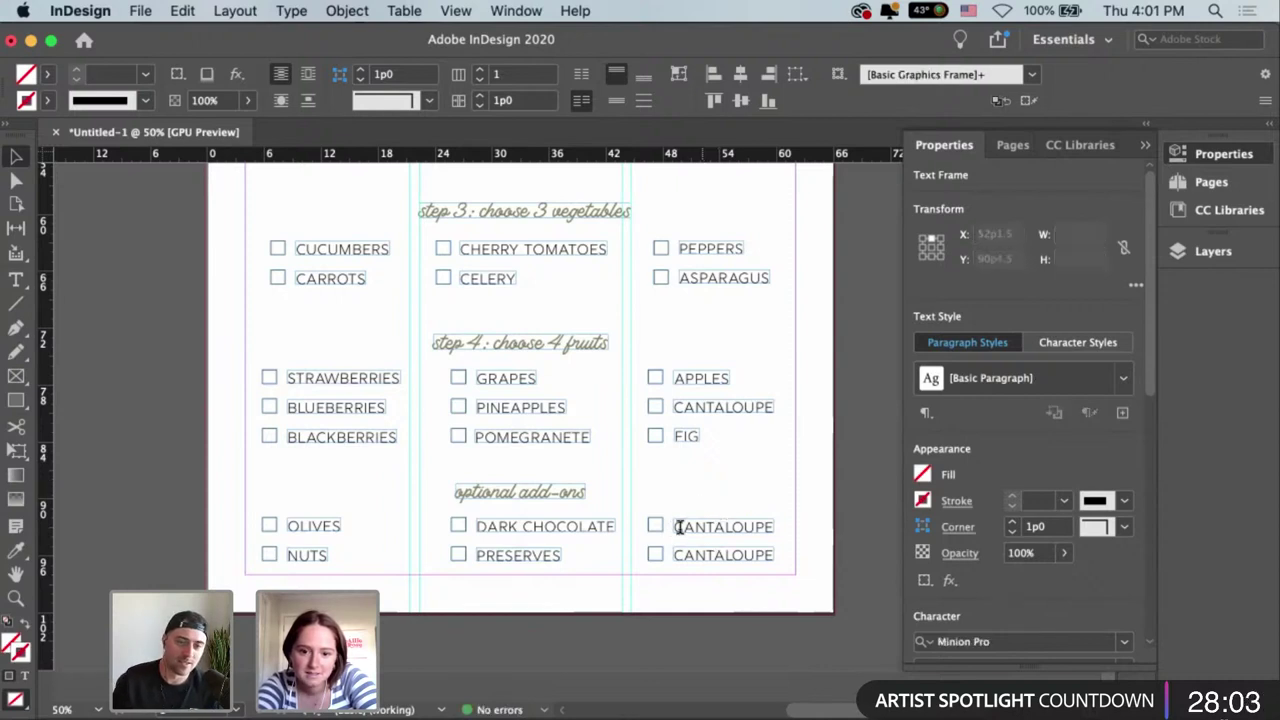
pyautogui.doubleClick(679, 527)
pyautogui.press('super+a')
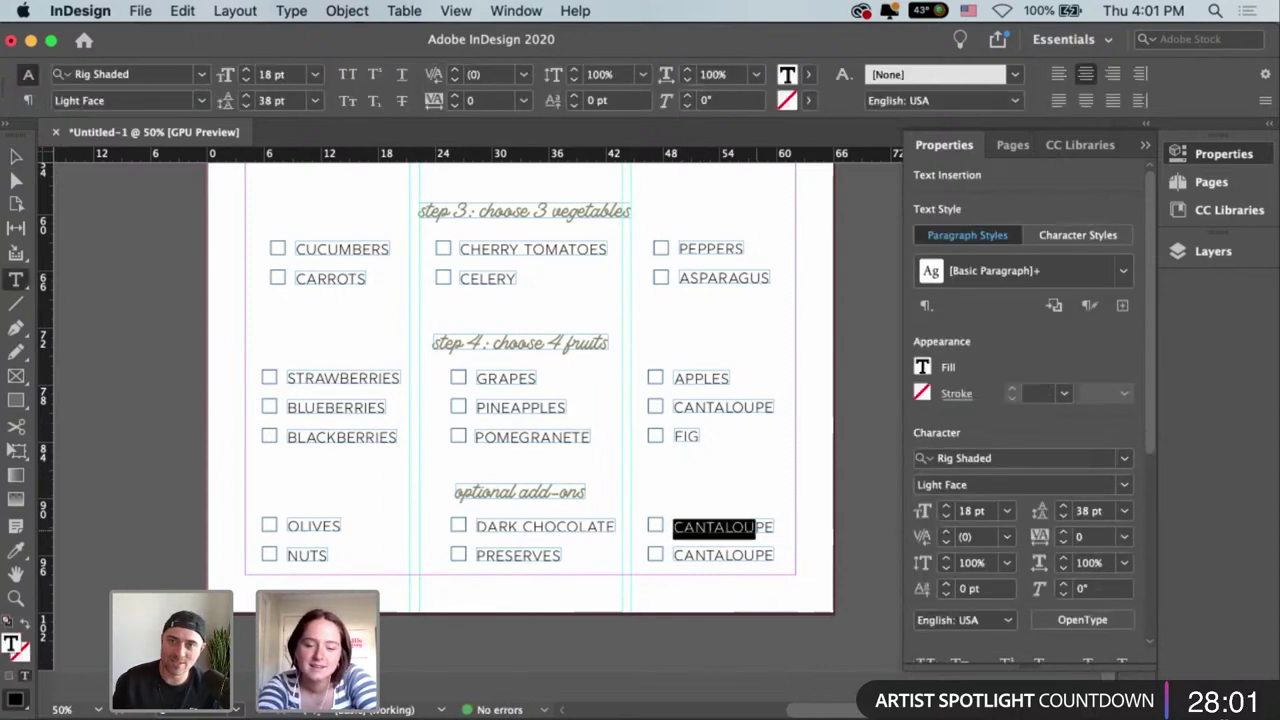
pyautogui.write('PICKLES')
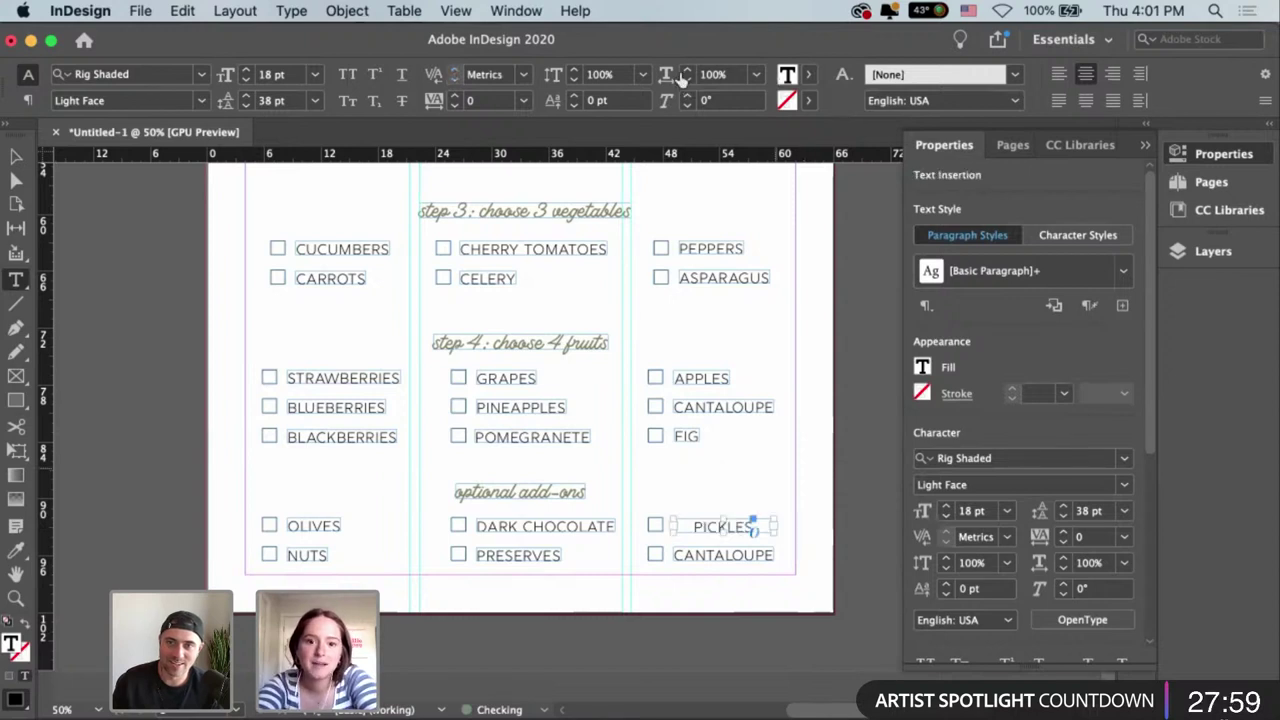
pyautogui.press('Escape')
pyautogui.press('super+alt+c')
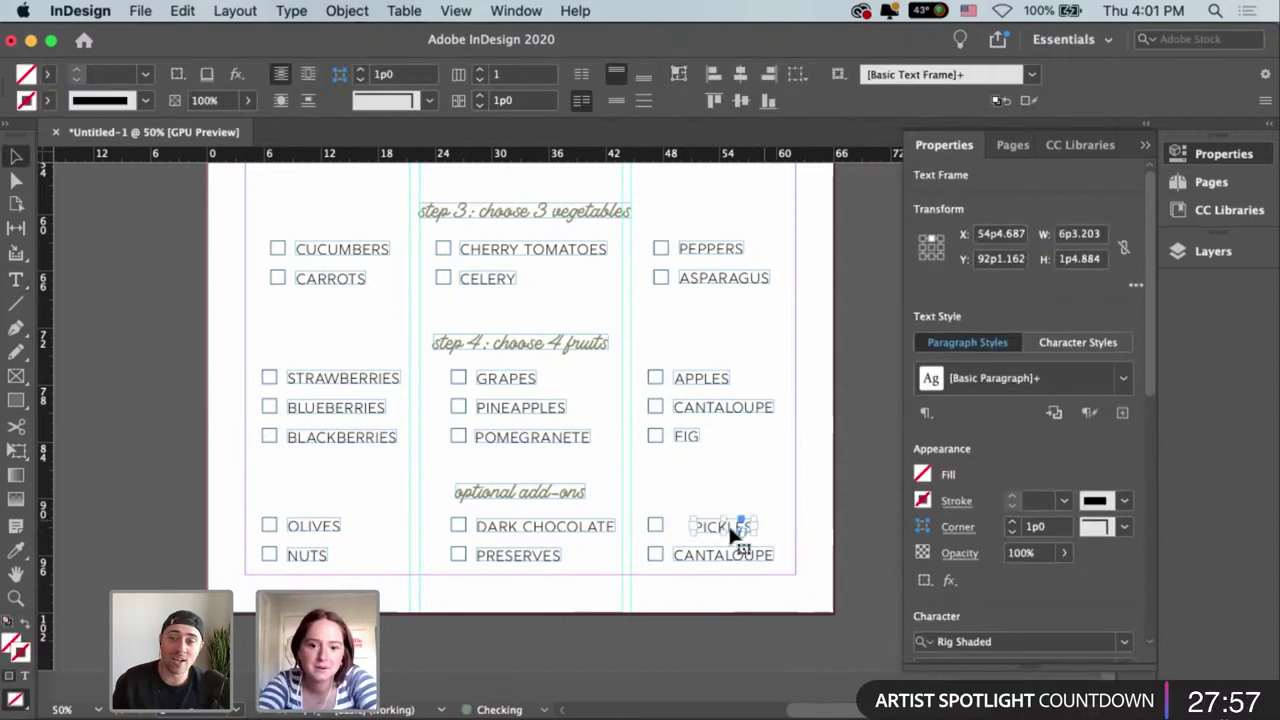
pyautogui.moveTo(731, 528); pyautogui.dragTo(694, 528)
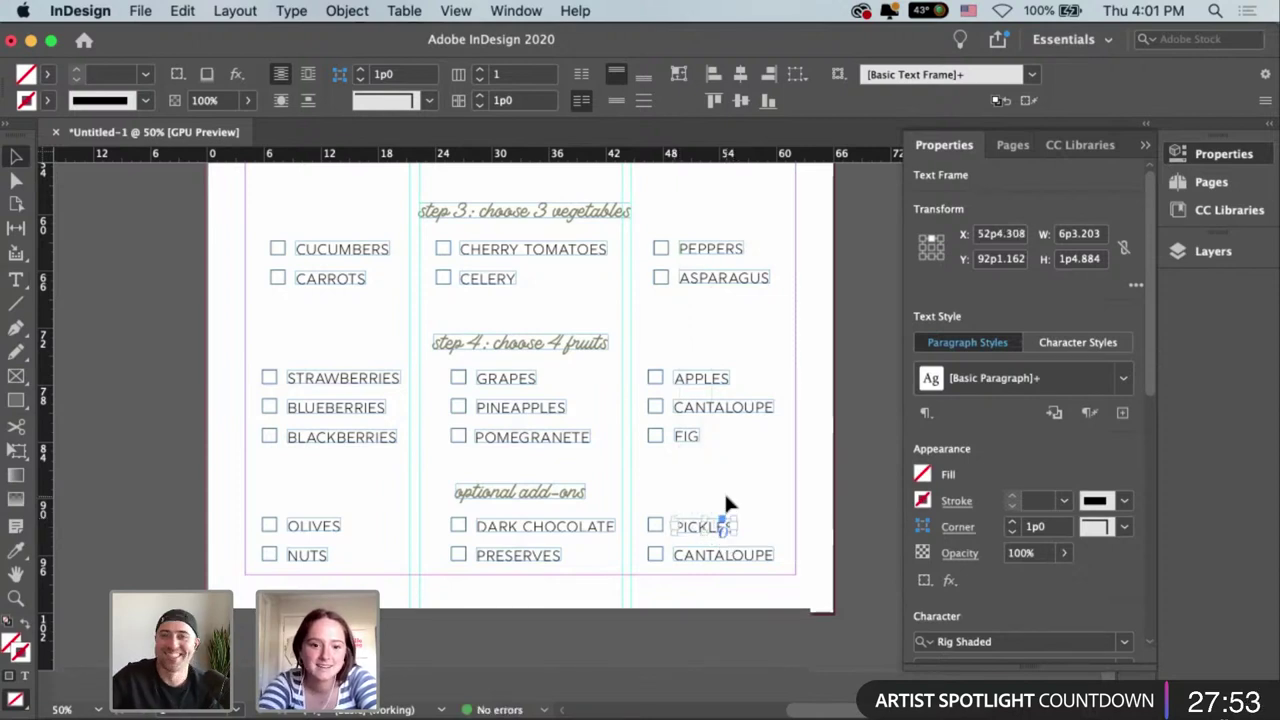
# Check the PICKLES alignment up close and select the extra CANTALOUPE frame.
pyautogui.press('super+1')
pyautogui.click(634, 380)
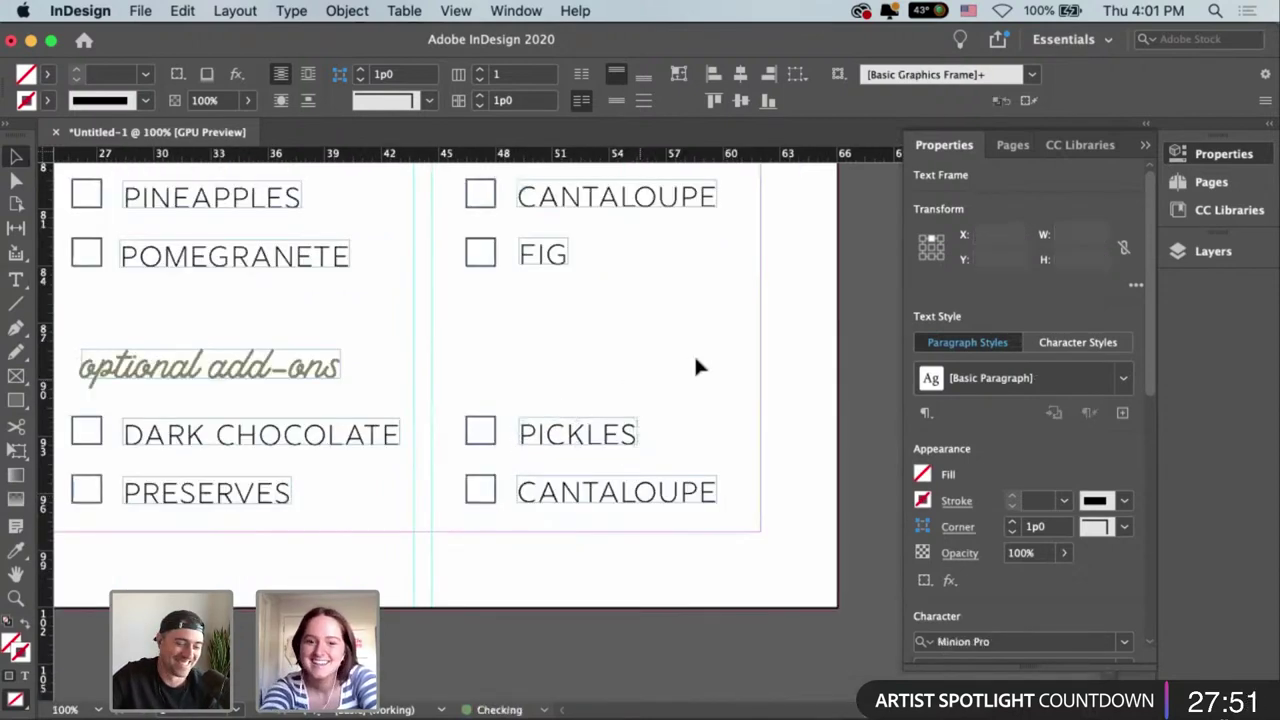
pyautogui.press('super+minus')
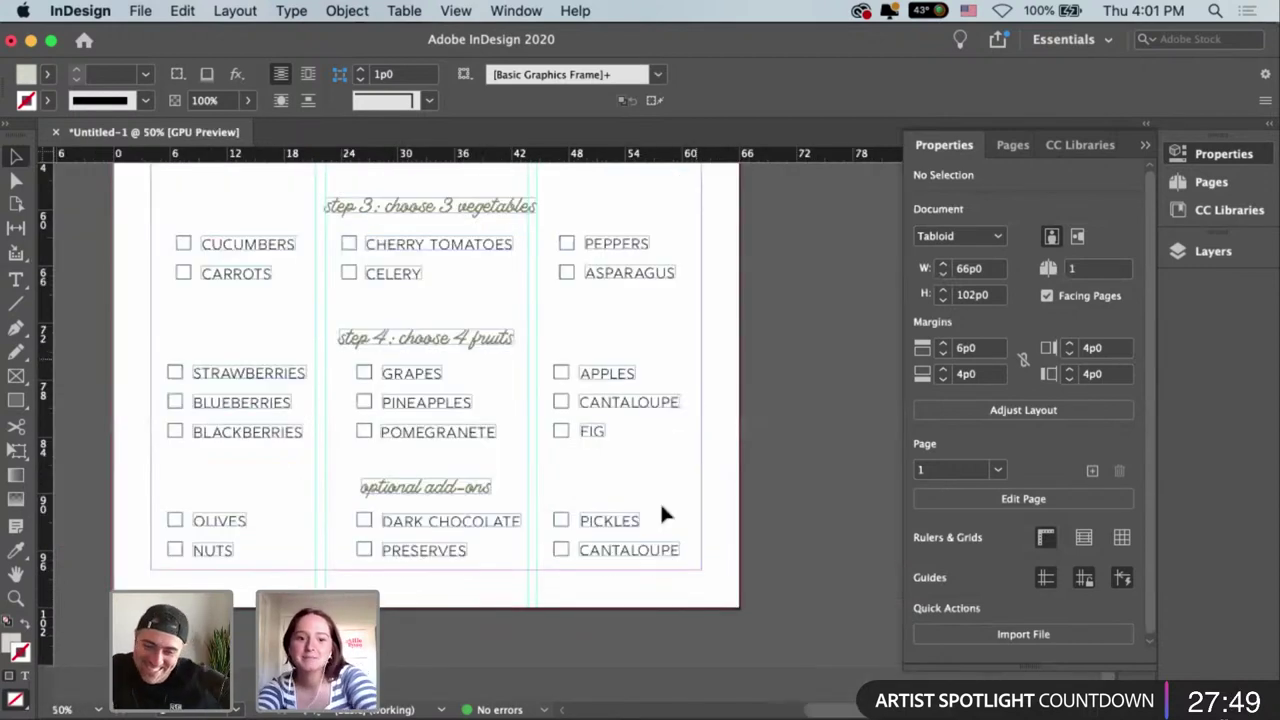
pyautogui.click(598, 554)
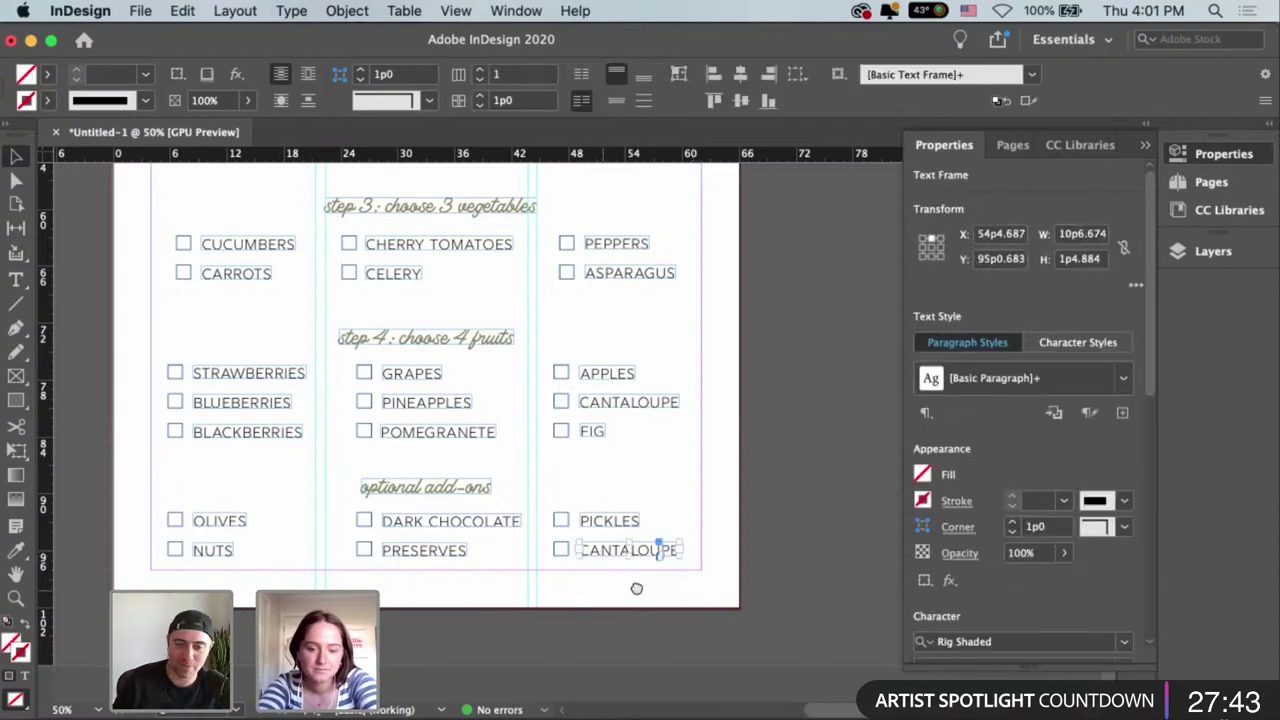
pyautogui.hscroll(-4, 636, 588)
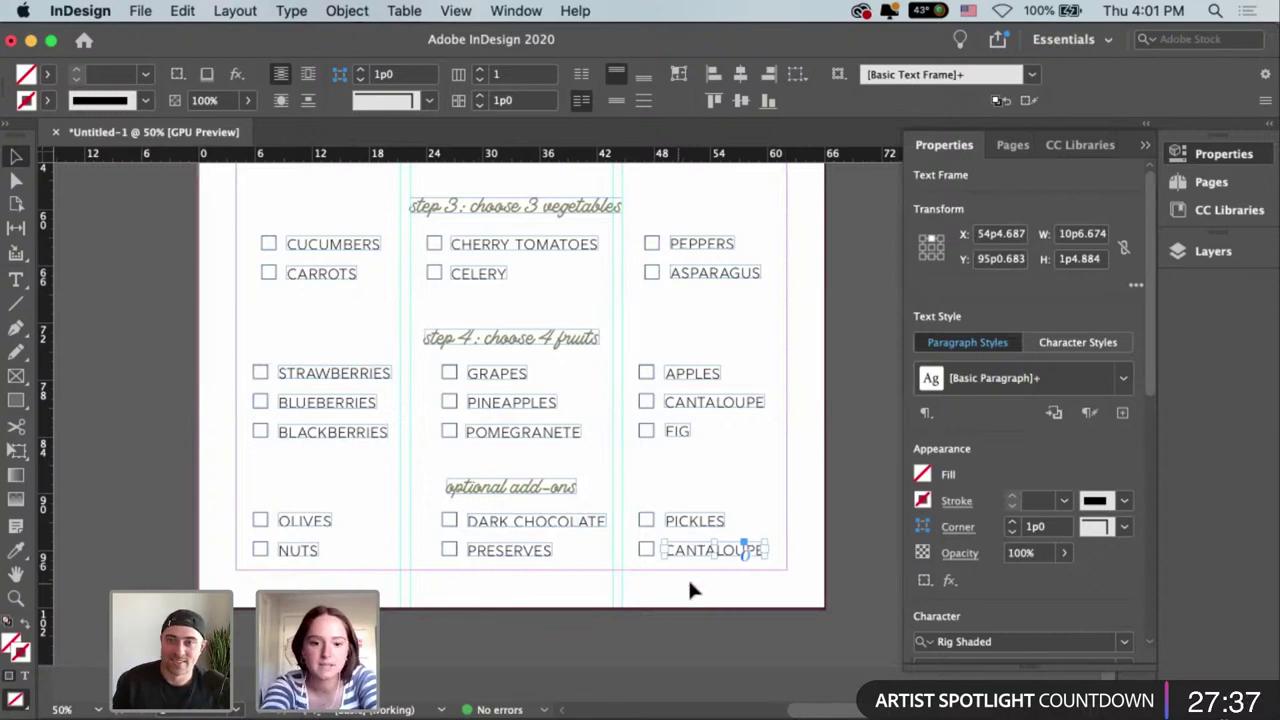
# Delete the duplicate CANTALOUPE frame and the leftover checkbox under PICKLES.
pyautogui.press('Delete')
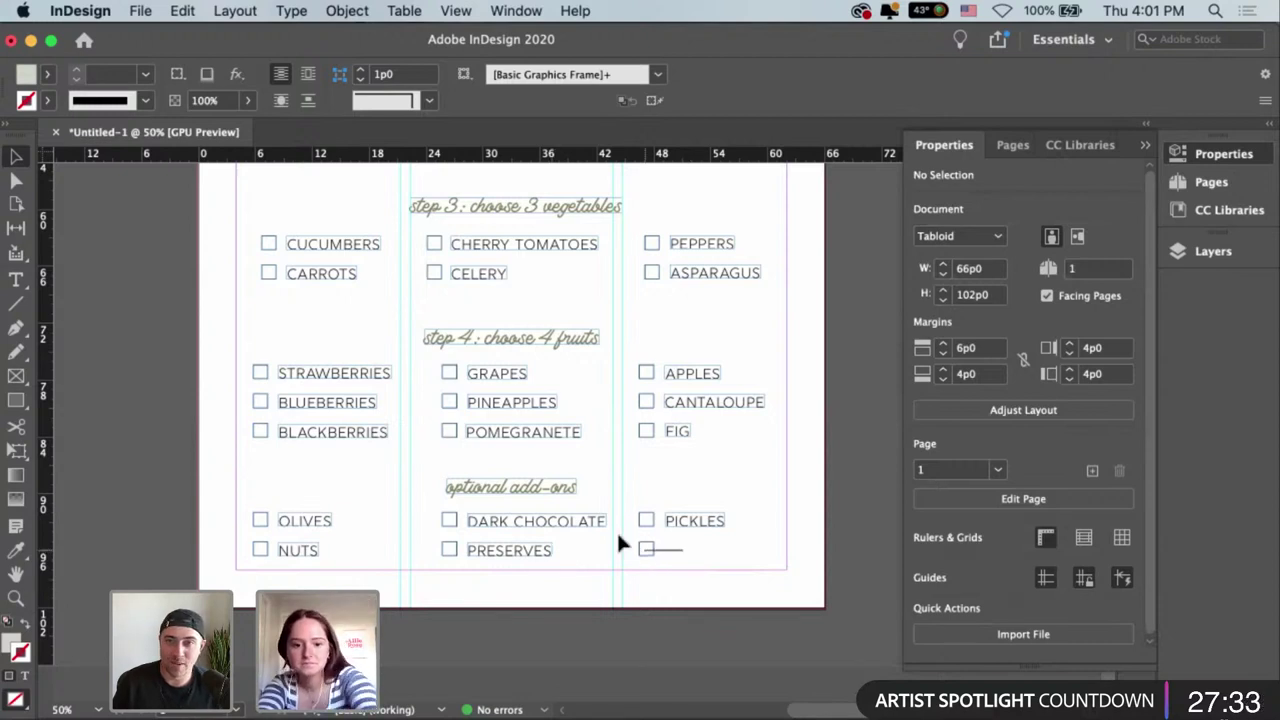
pyautogui.click(646, 549)
pyautogui.press('Delete')
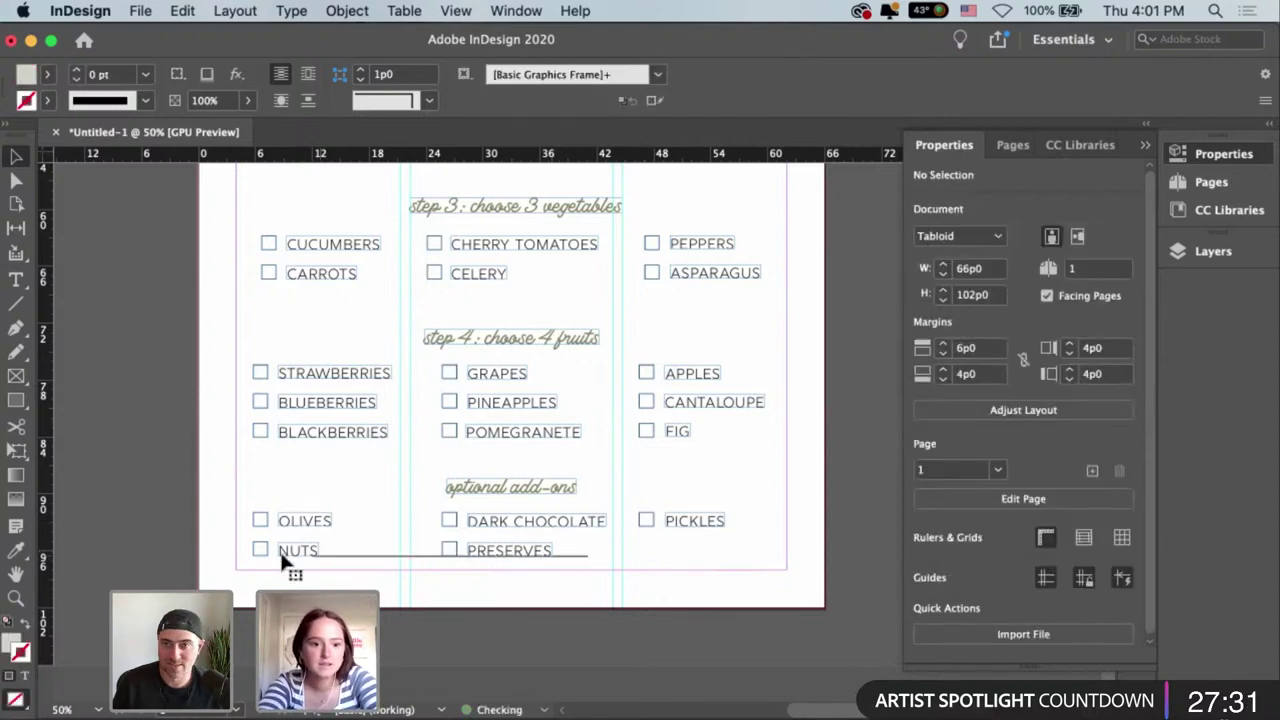
pyautogui.moveTo(295, 549); pyautogui.dragTo(397, 547)
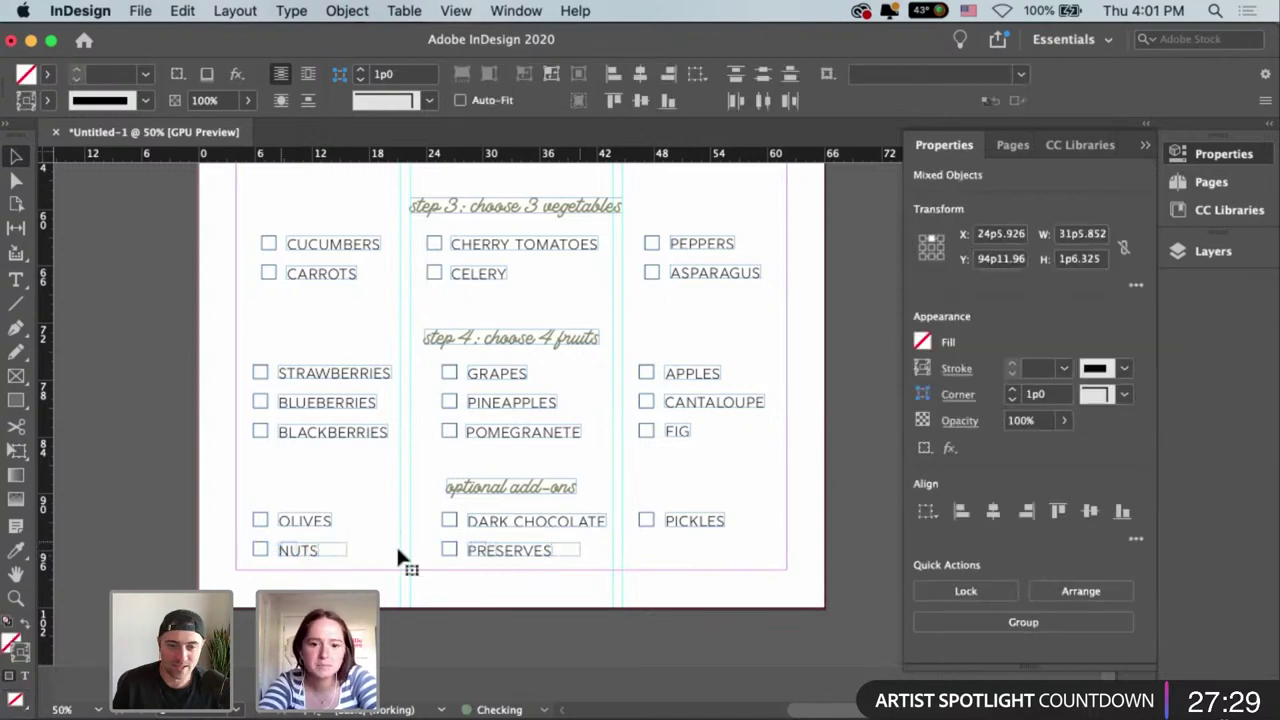
# Move OLIVES and DARK CHOCOLATE to rebalance the add-ons rows.
pyautogui.click(328, 517)
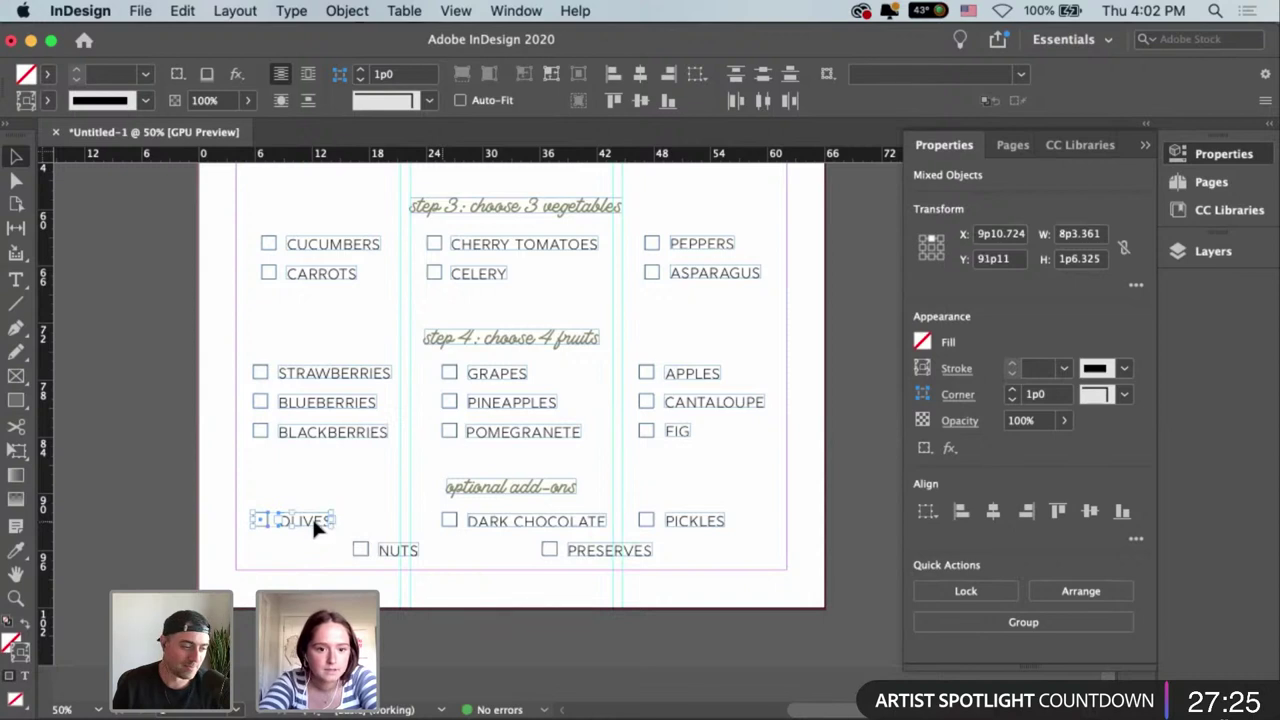
pyautogui.moveTo(312, 516); pyautogui.dragTo(338, 517)
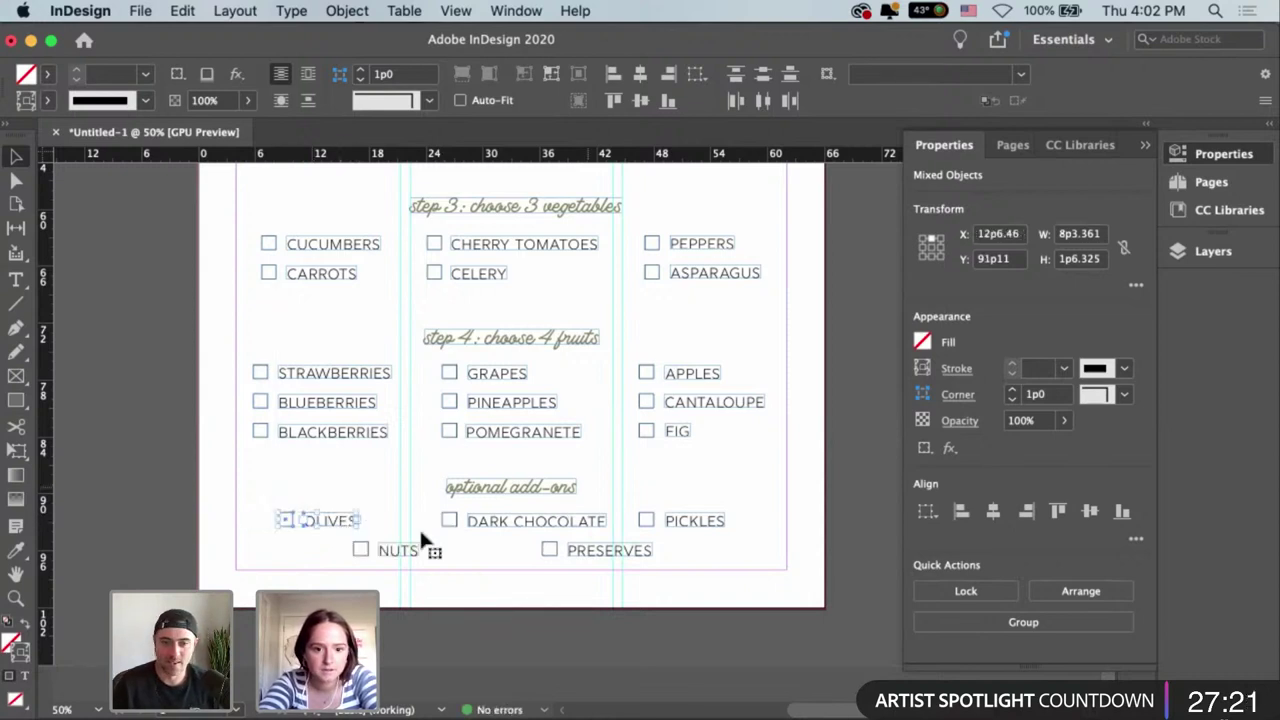
pyautogui.click(512, 522)
pyautogui.moveTo(505, 520); pyautogui.dragTo(497, 526)
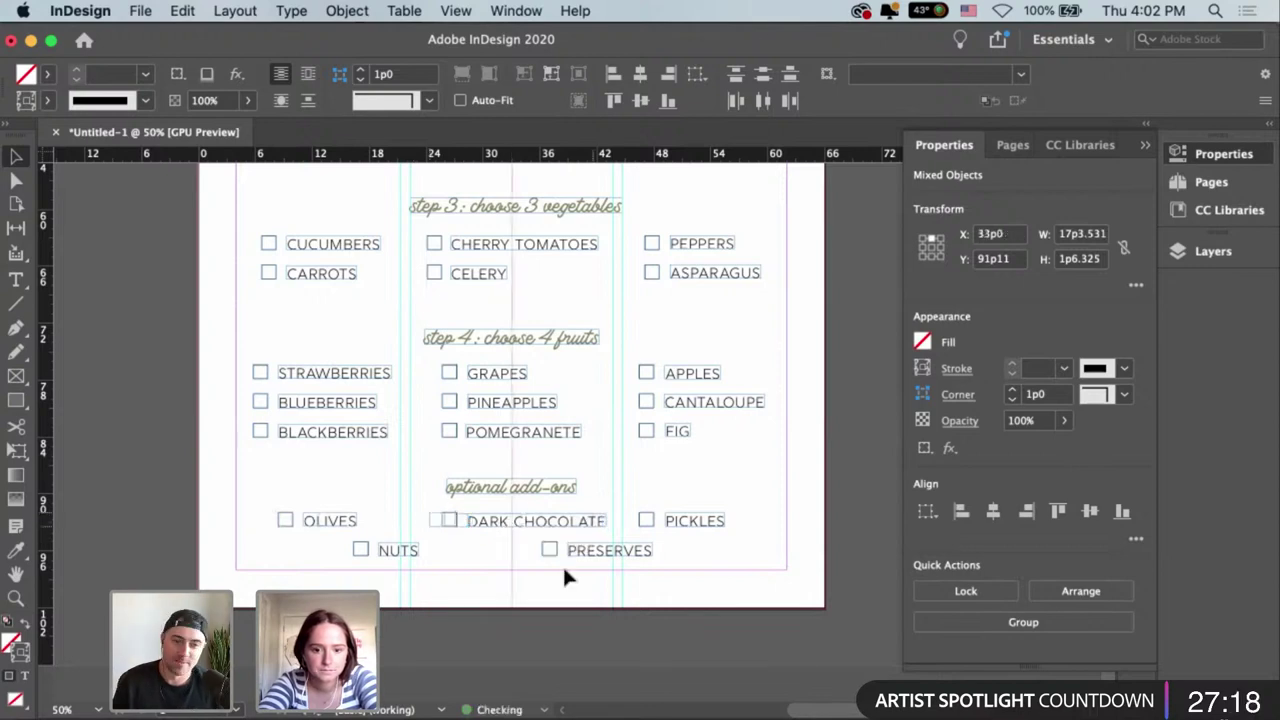
# Reposition the PICKLES checkbox and label into line with its column.
pyautogui.click(705, 528)
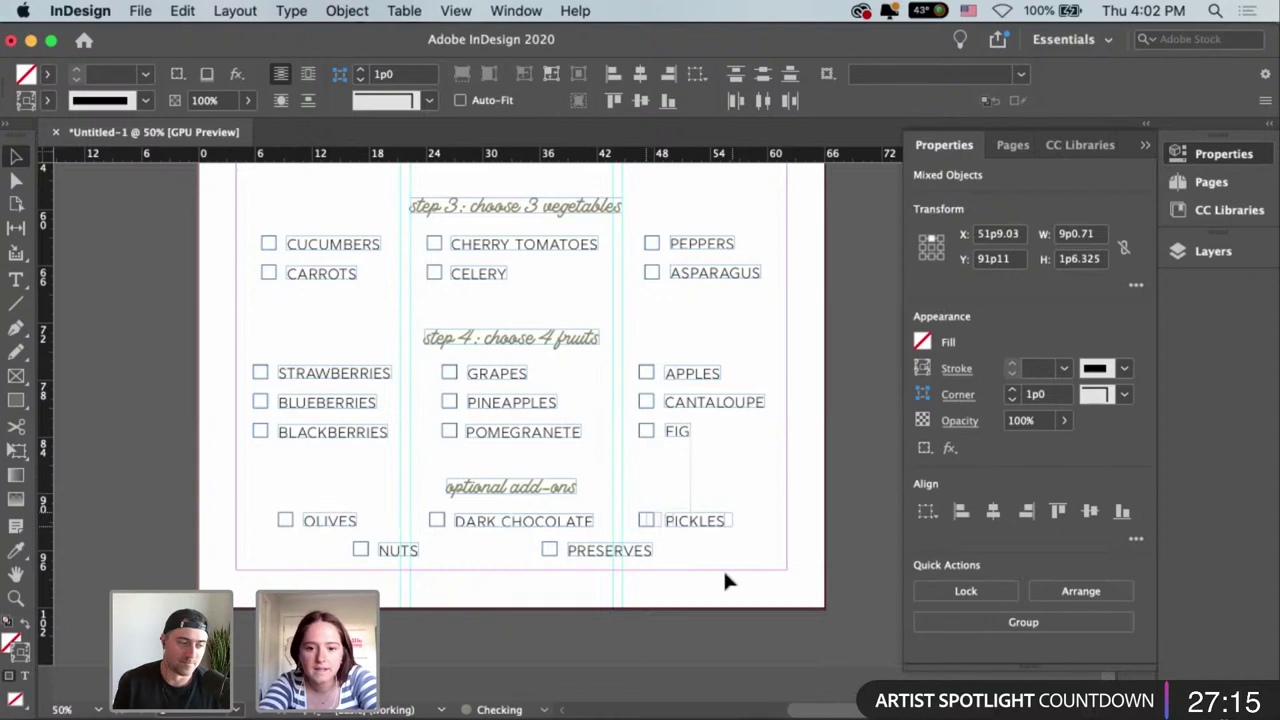
pyautogui.moveTo(705, 520); pyautogui.dragTo(709, 518)
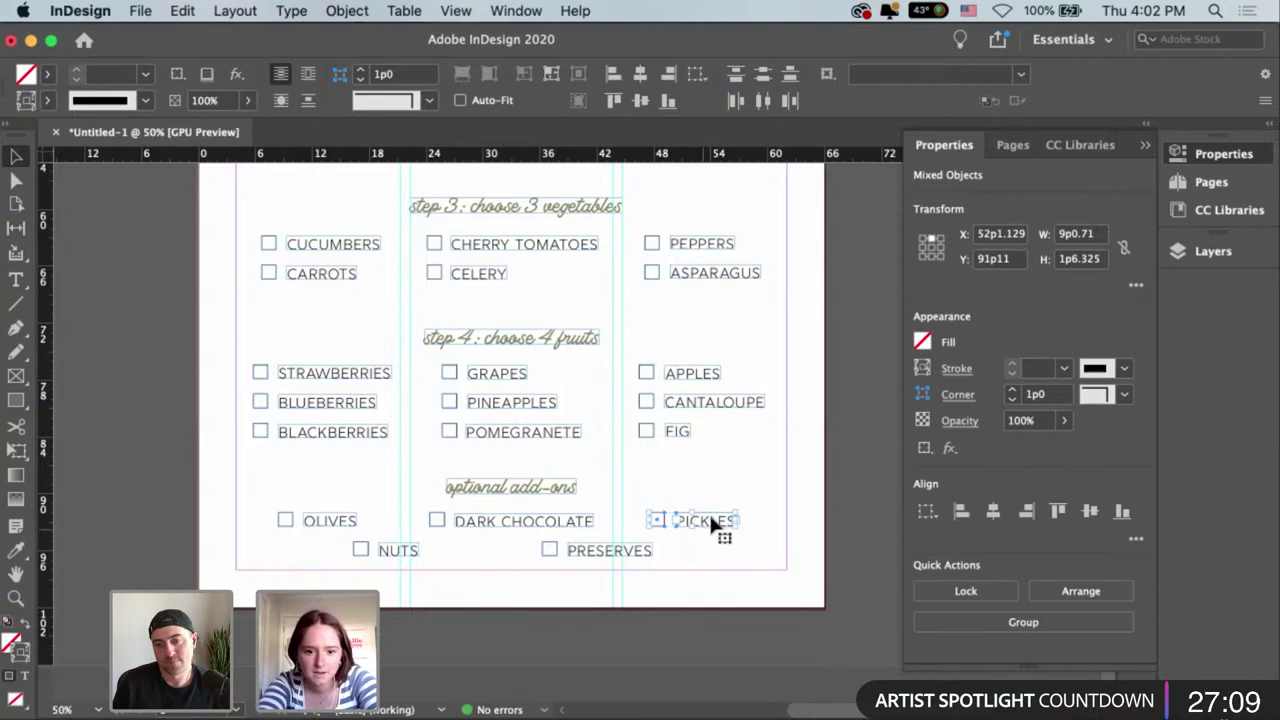
pyautogui.moveTo(711, 519); pyautogui.dragTo(716, 527)
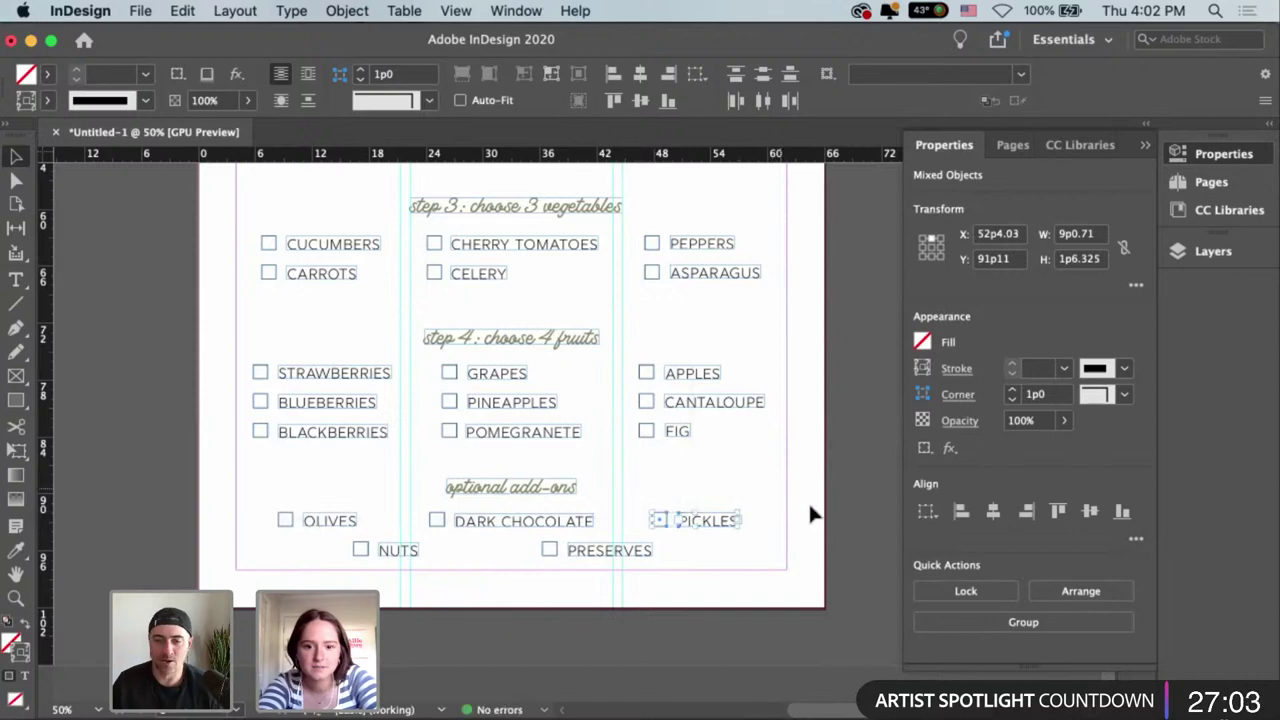
pyautogui.moveTo(711, 527); pyautogui.dragTo(706, 530)
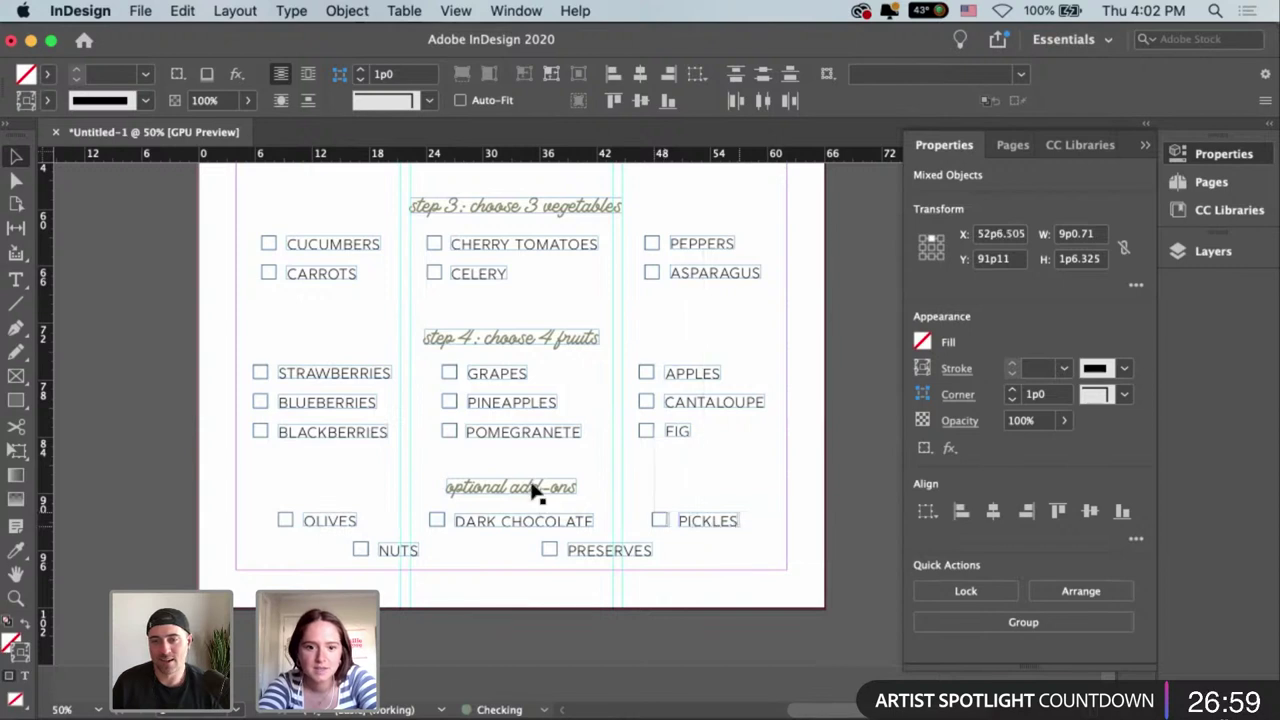
pyautogui.moveTo(531, 491)
pyautogui.mouseDown()
pyautogui.moveTo(551, 491)
pyautogui.moveTo(531, 491)
pyautogui.mouseUp()
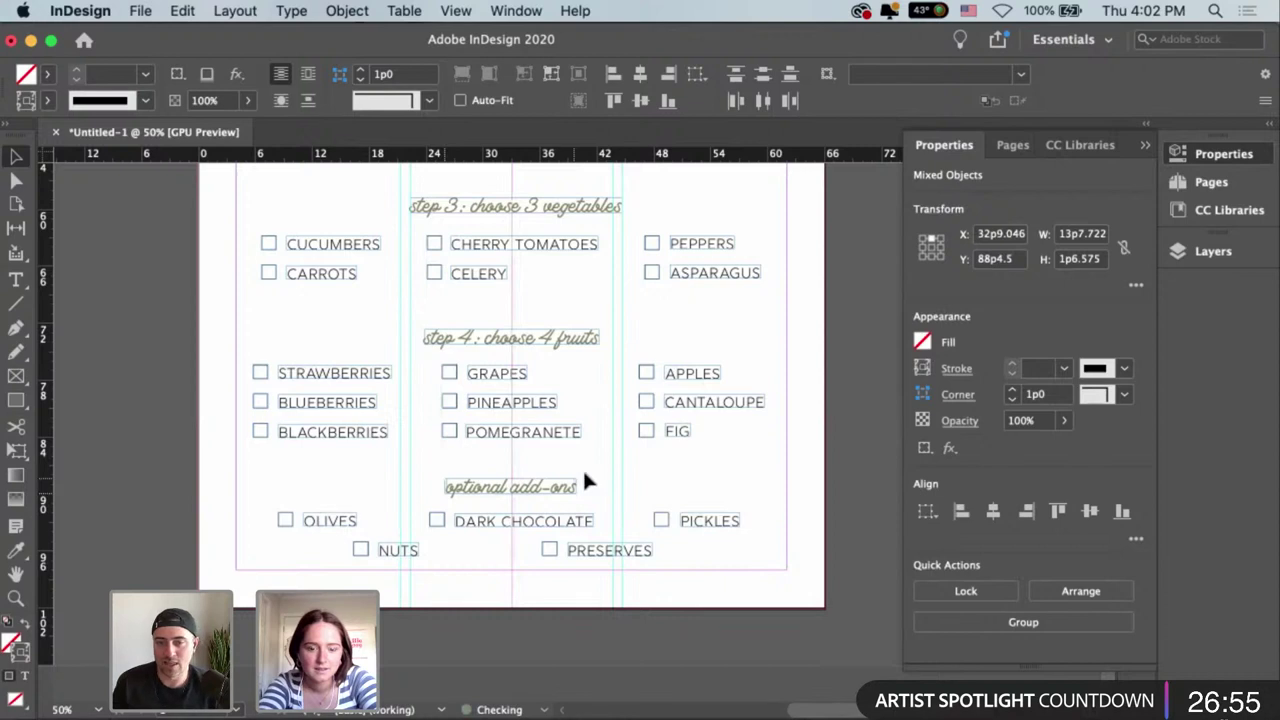
pyautogui.click(651, 491)
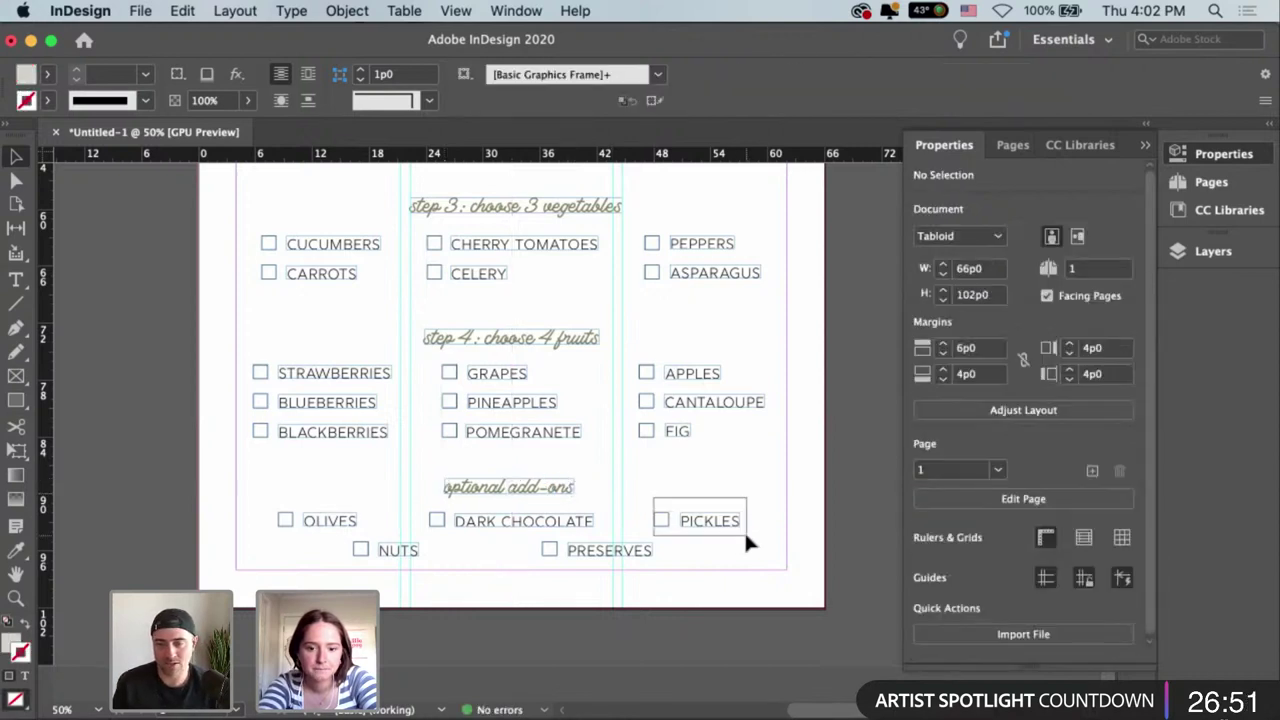
pyautogui.click(744, 536)
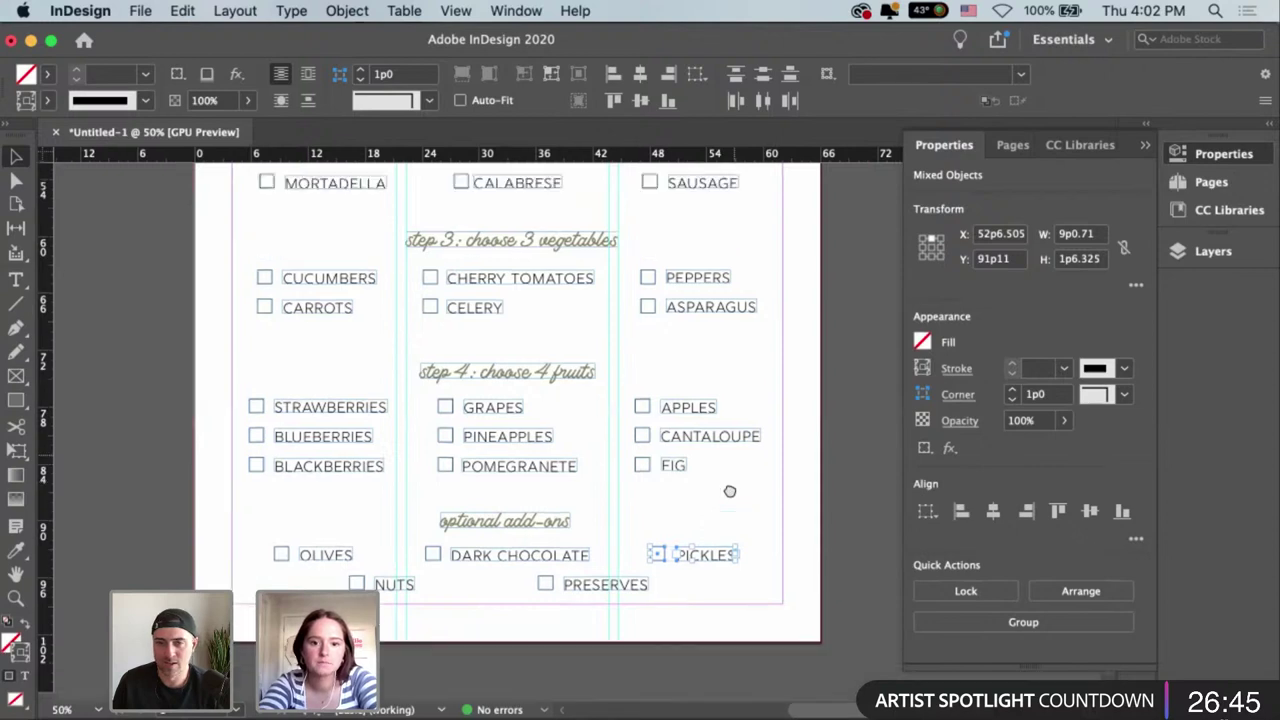
# Align the right-column items, GRUYERE through PICKLES, on their left edges.
pyautogui.scroll(1, 729, 500)
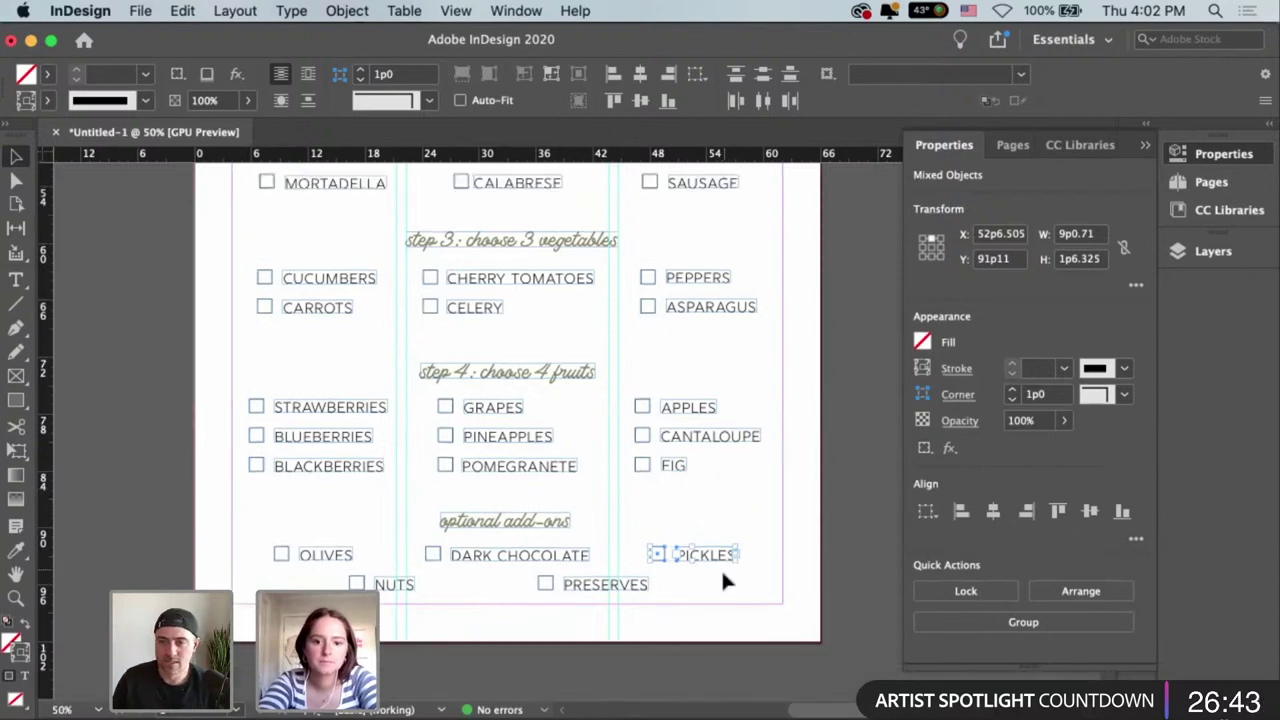
pyautogui.moveTo(726, 578); pyautogui.dragTo(649, 175)
pyautogui.scroll(10, 681, 257)
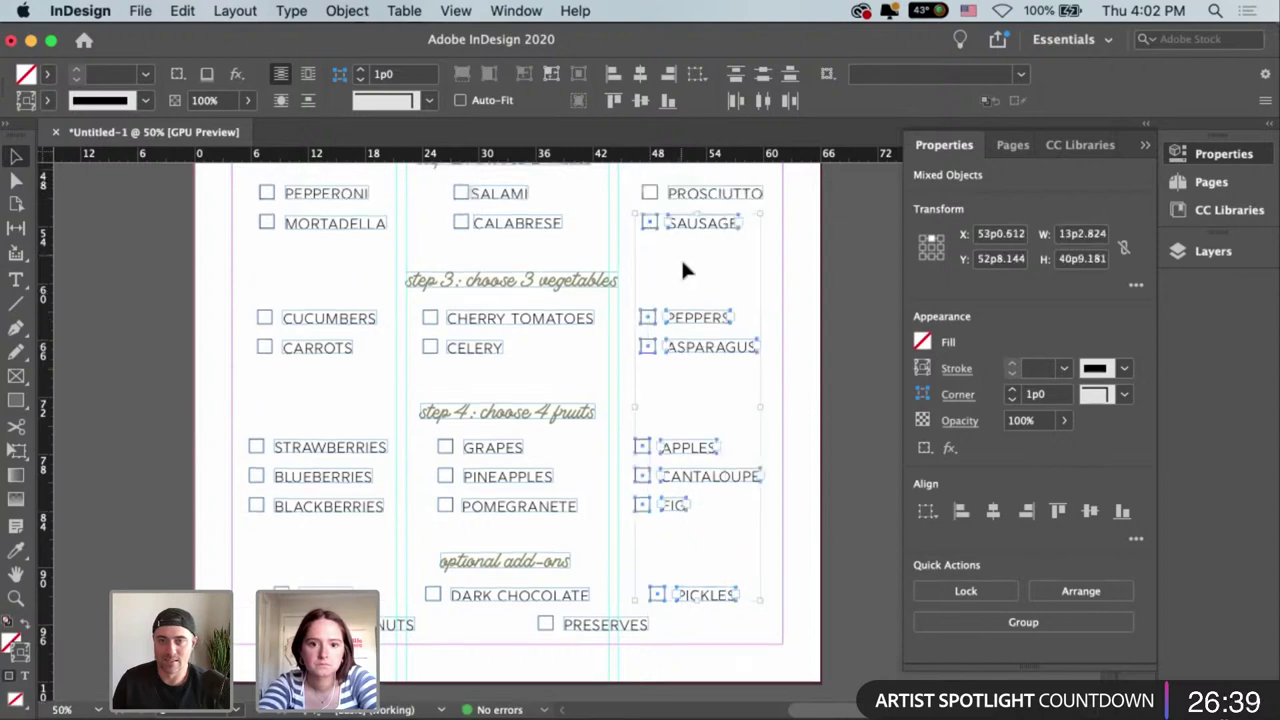
pyautogui.moveTo(642, 366); pyautogui.dragTo(752, 549)
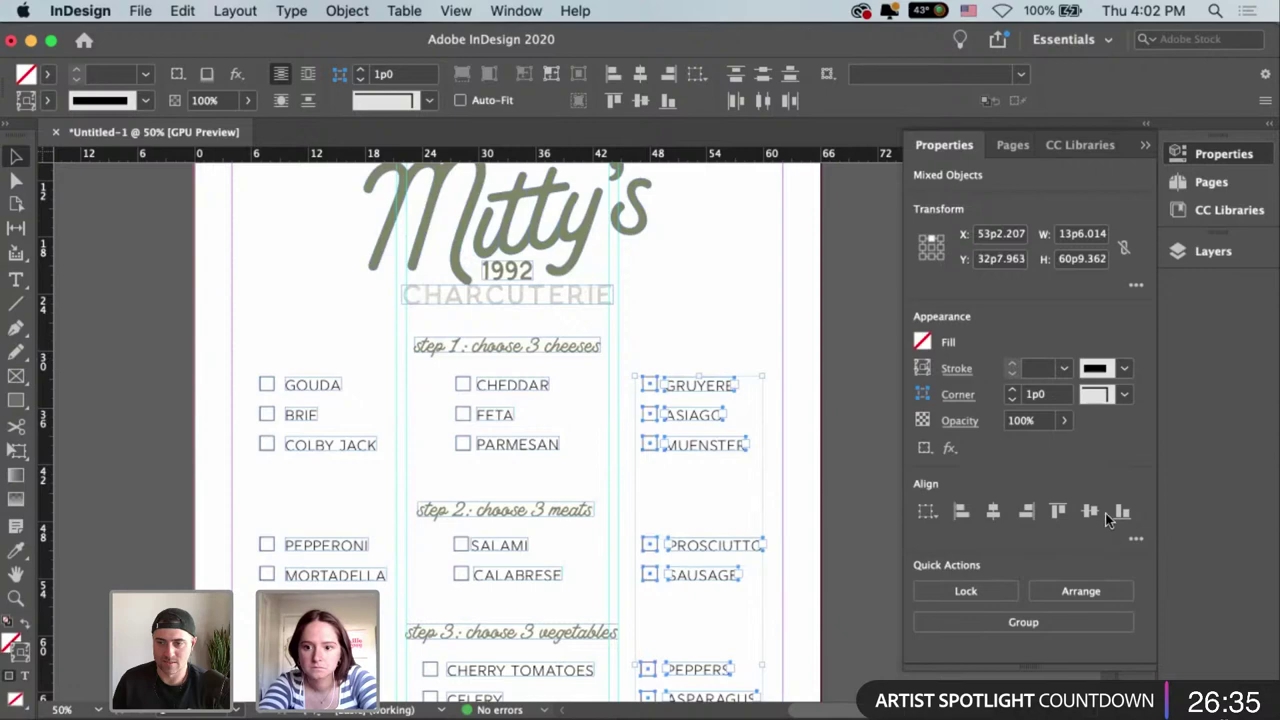
pyautogui.click(961, 514)
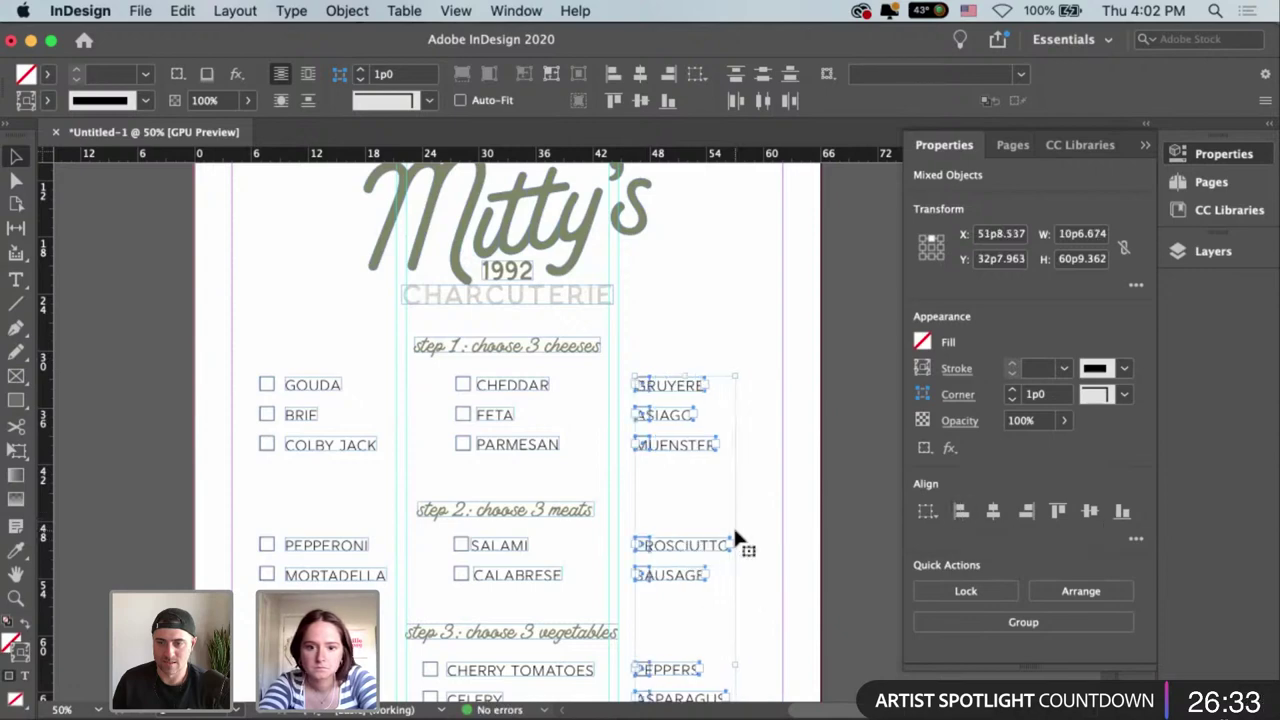
pyautogui.click(690, 335)
pyautogui.scroll(-10, 800, 363)
pyautogui.hscroll(-2, 800, 363)
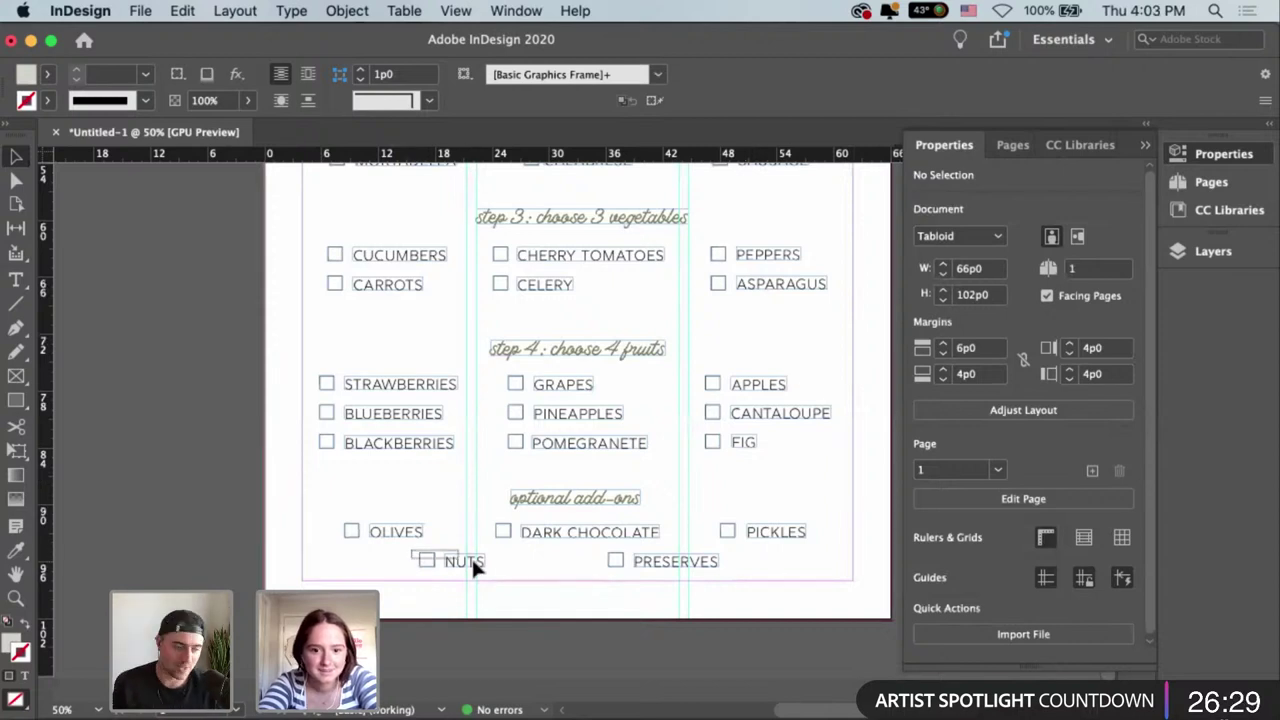
# Nudge the NUTS checkbox and label to the right with the arrow keys.
pyautogui.moveTo(489, 561); pyautogui.dragTo(449, 559)
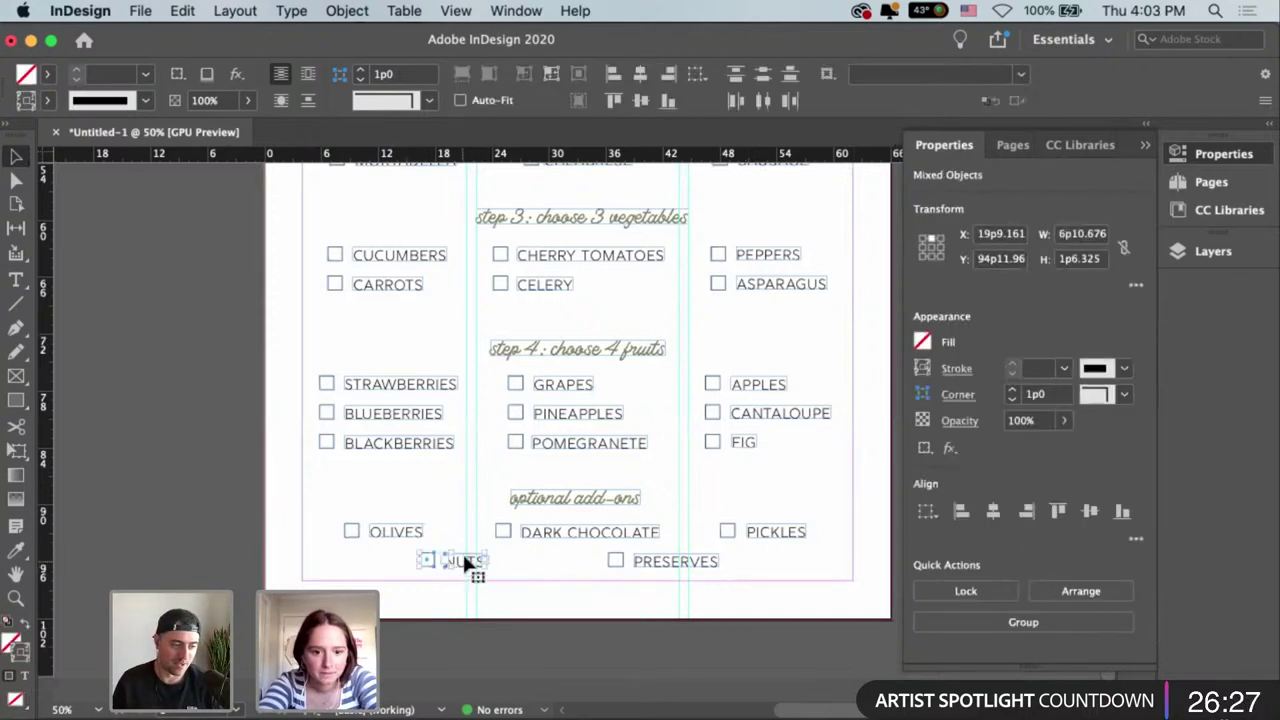
pyautogui.press('Right')
pyautogui.hotkey('shift', 'Right')
pyautogui.press('Right')
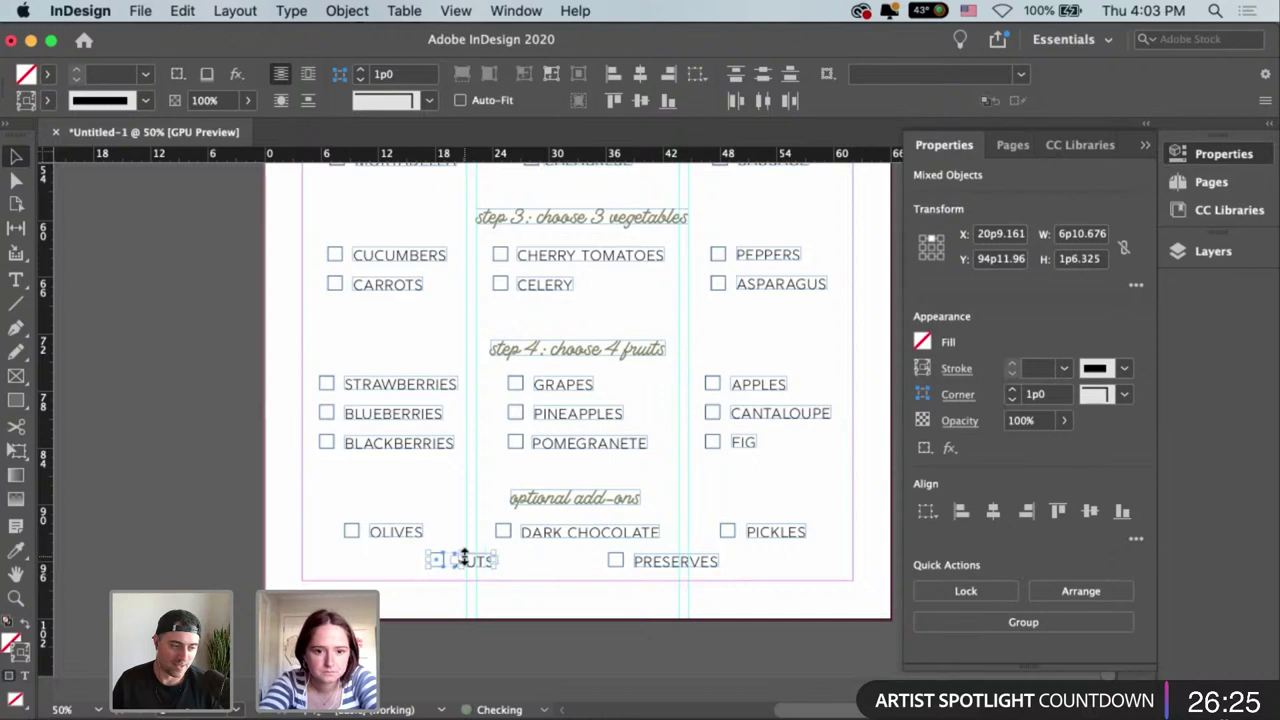
pyautogui.press('Right')
pyautogui.press('Right')
pyautogui.press('Right')
pyautogui.press('Right')
pyautogui.press('Right')
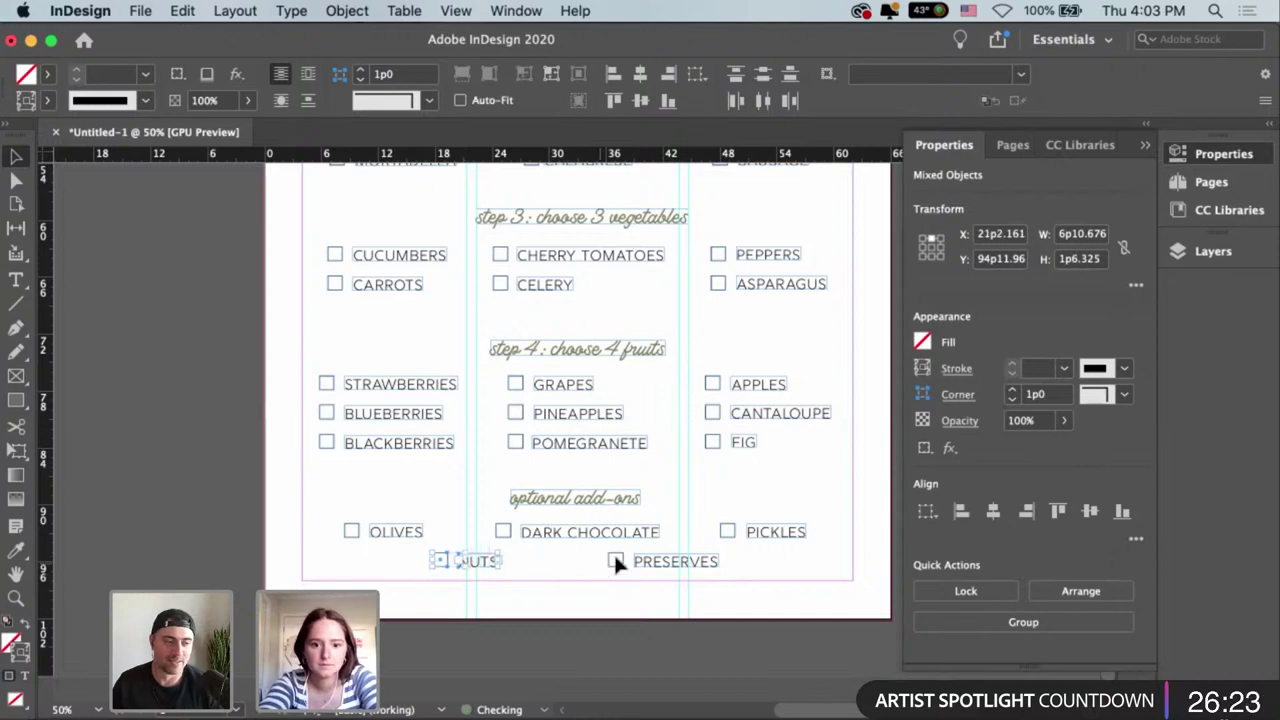
pyautogui.press('super+shift+a')
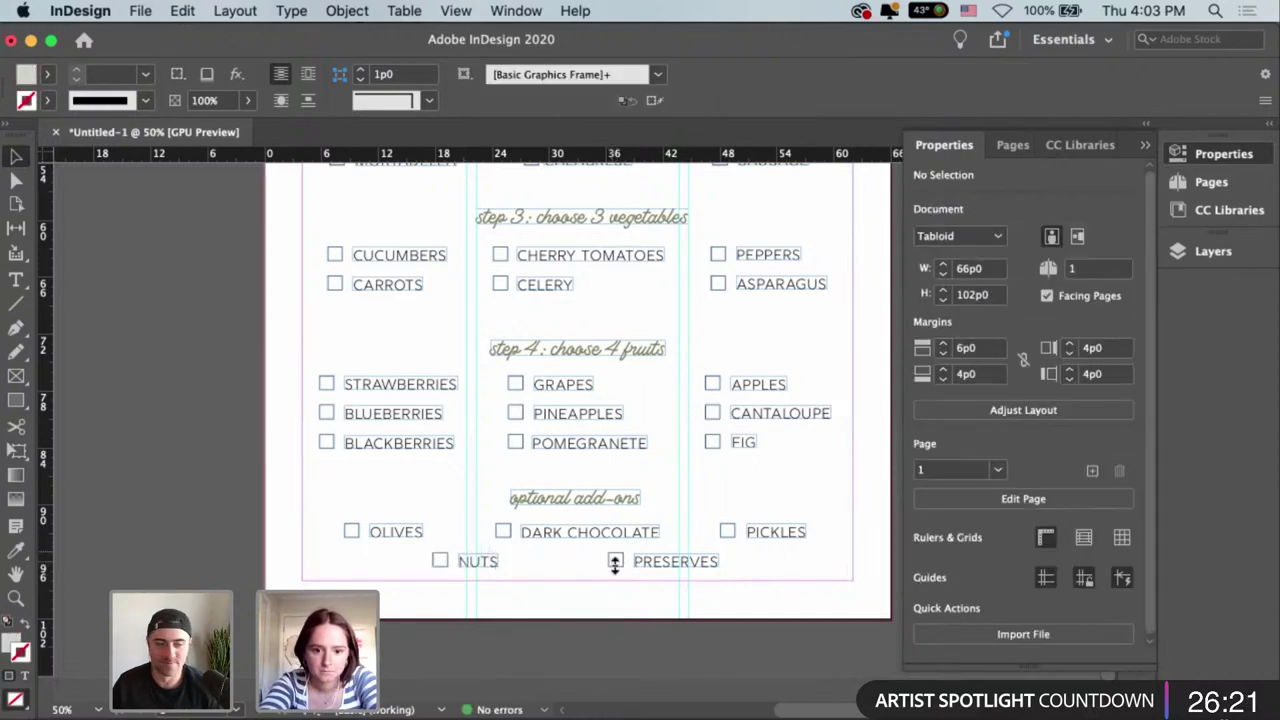
# Nudge the PRESERVES checkbox, then the checkbox and label together, slightly right.
pyautogui.click(615, 562)
pyautogui.press('super+equal')
pyautogui.press('super+equal')
pyautogui.press('super+equal')
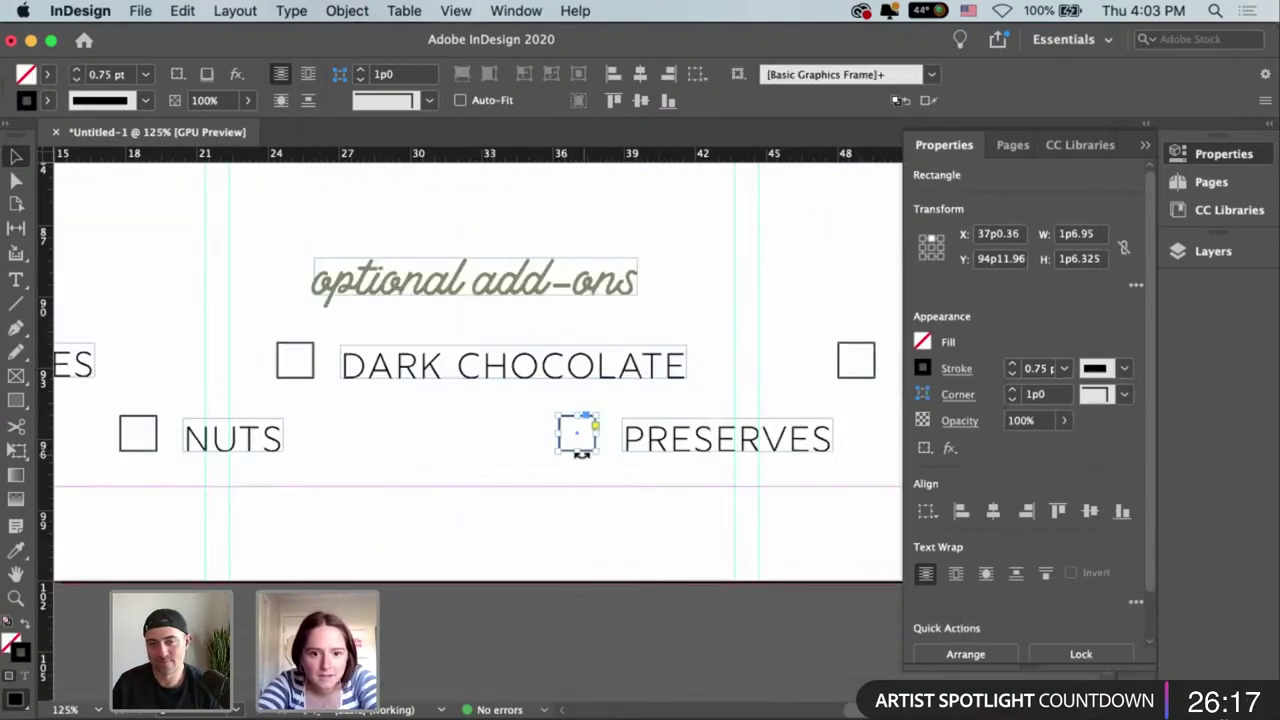
pyautogui.press('Right')
pyautogui.press('Right')
pyautogui.press('Right')
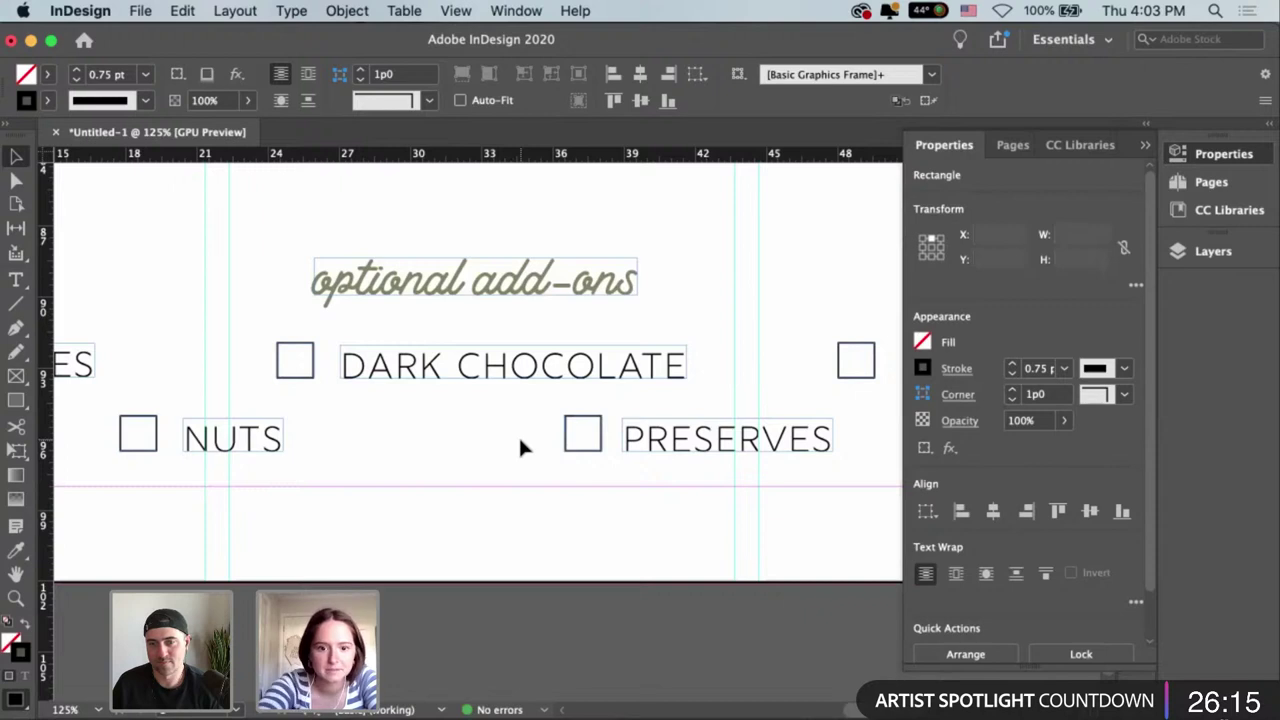
pyautogui.click(520, 446)
pyautogui.press('super+minus')
pyautogui.press('super+minus')
pyautogui.moveTo(562, 472); pyautogui.dragTo(743, 497)
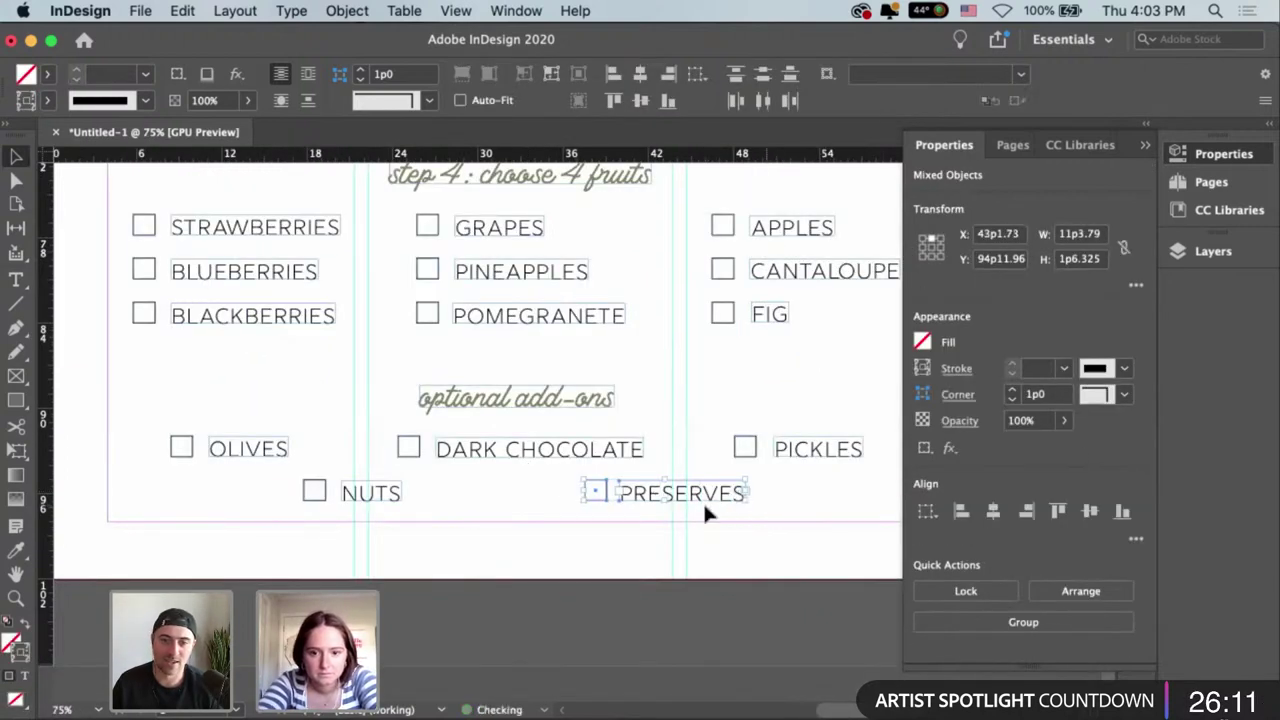
pyautogui.press('Right')
pyautogui.press('Right')
pyautogui.press('Right')
pyautogui.press('Right')
pyautogui.press('Right')
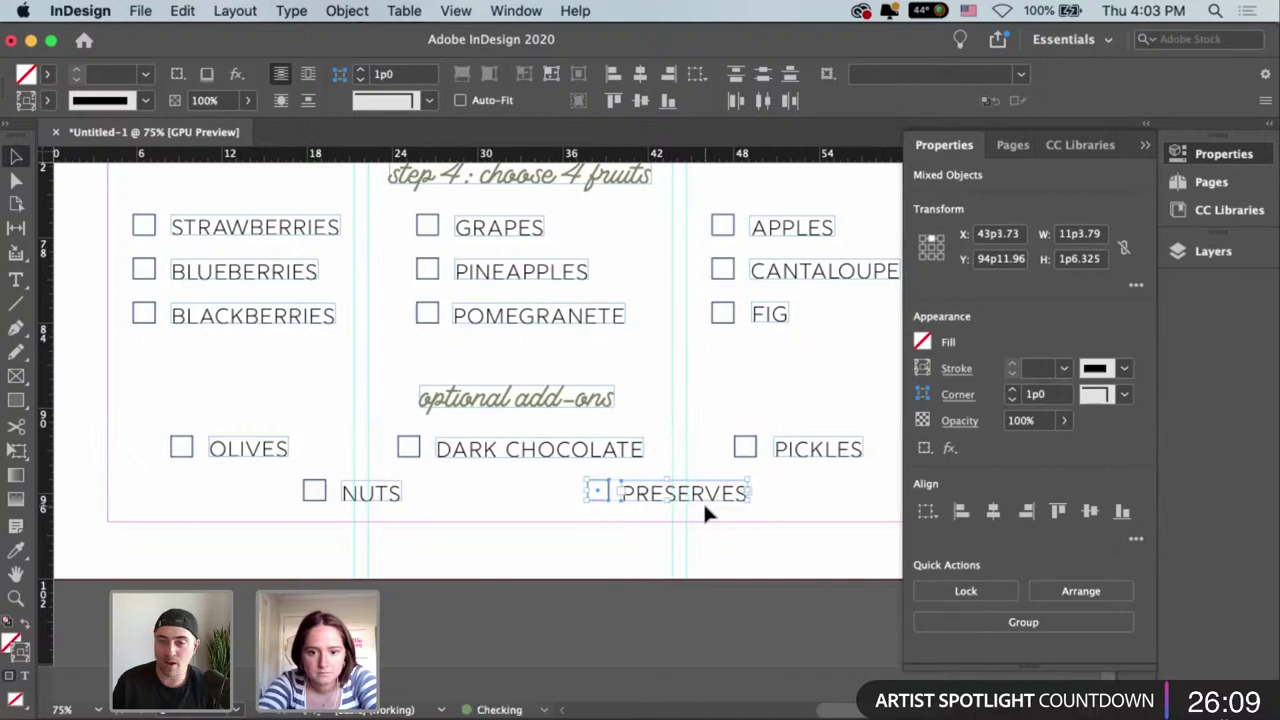
pyautogui.click(678, 444)
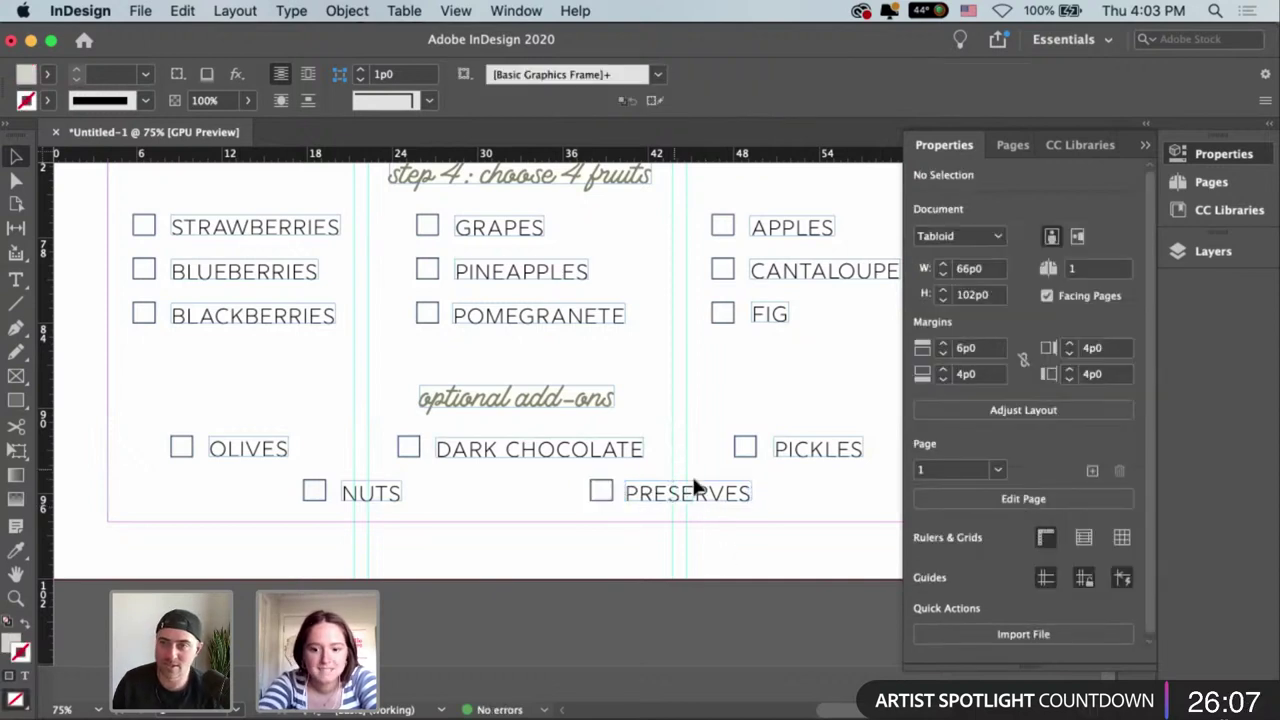
pyautogui.scroll(2, 697, 487)
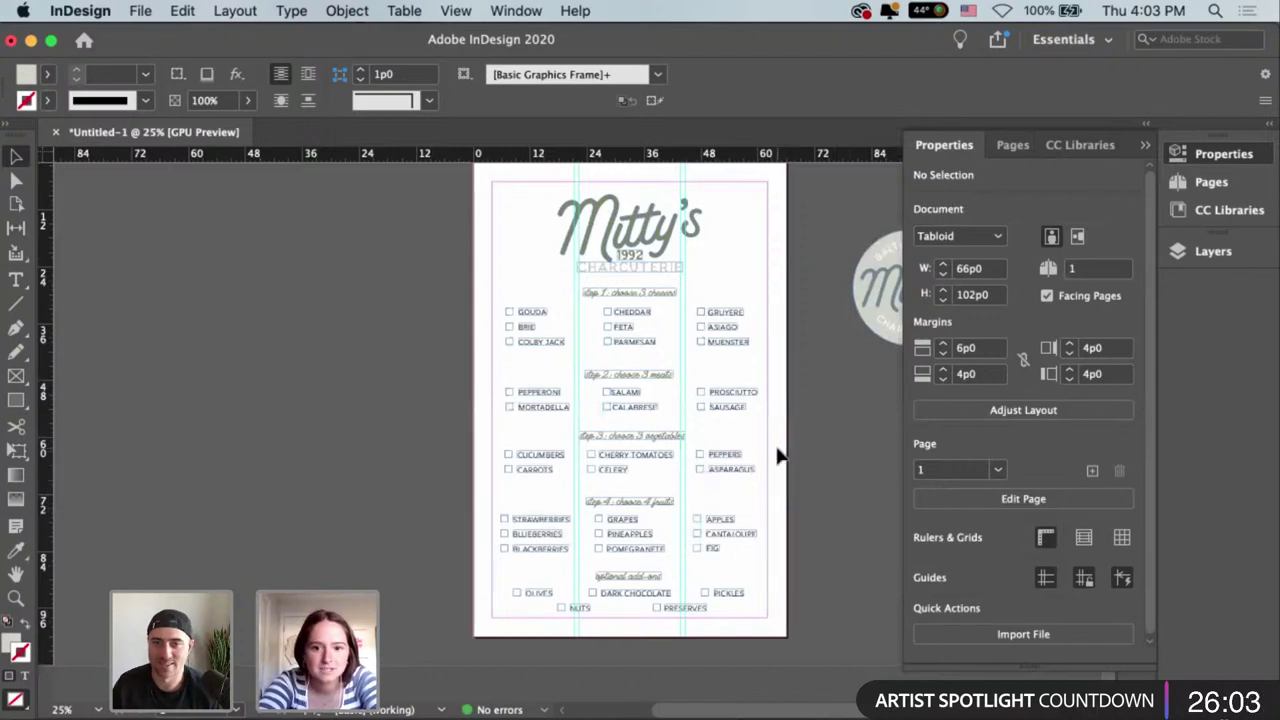
# Nudge the step 1 heading and cheese options down from 28p7 to 29p0.
pyautogui.scroll(2, 780, 456)
pyautogui.scroll(-2, 780, 456)
pyautogui.hscroll(-1, 780, 456)
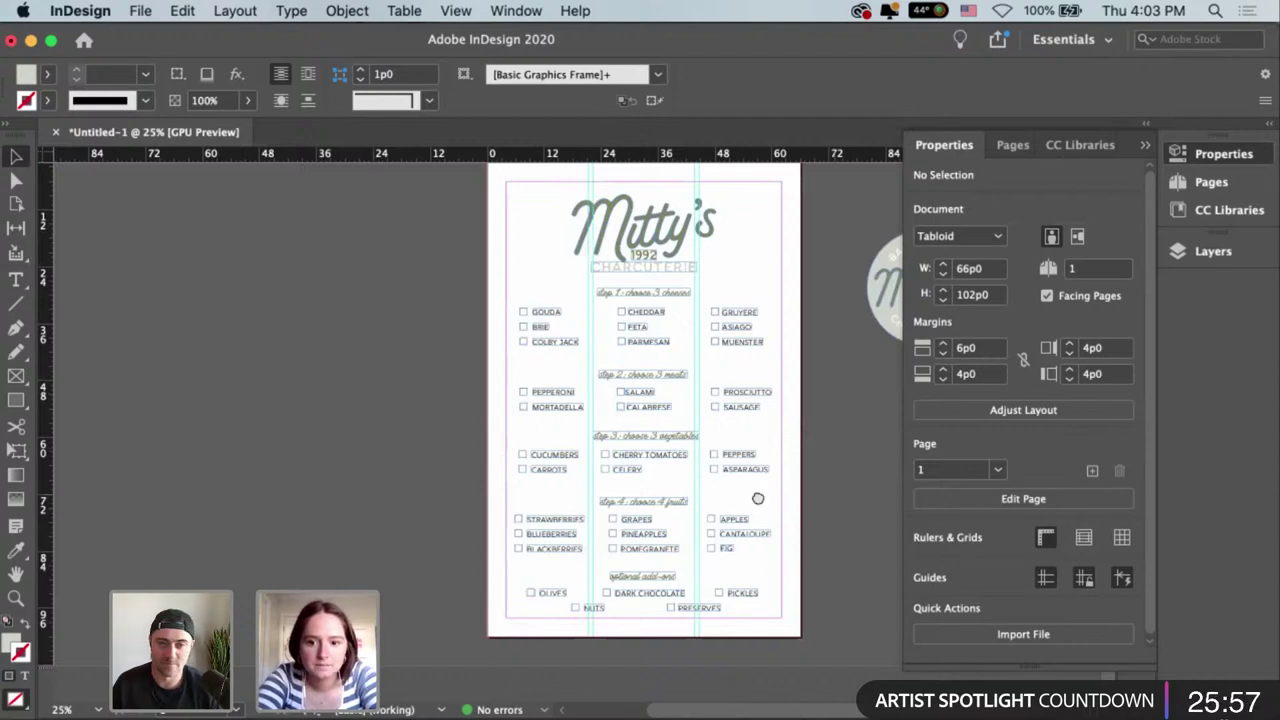
pyautogui.hscroll(1, 808, 507)
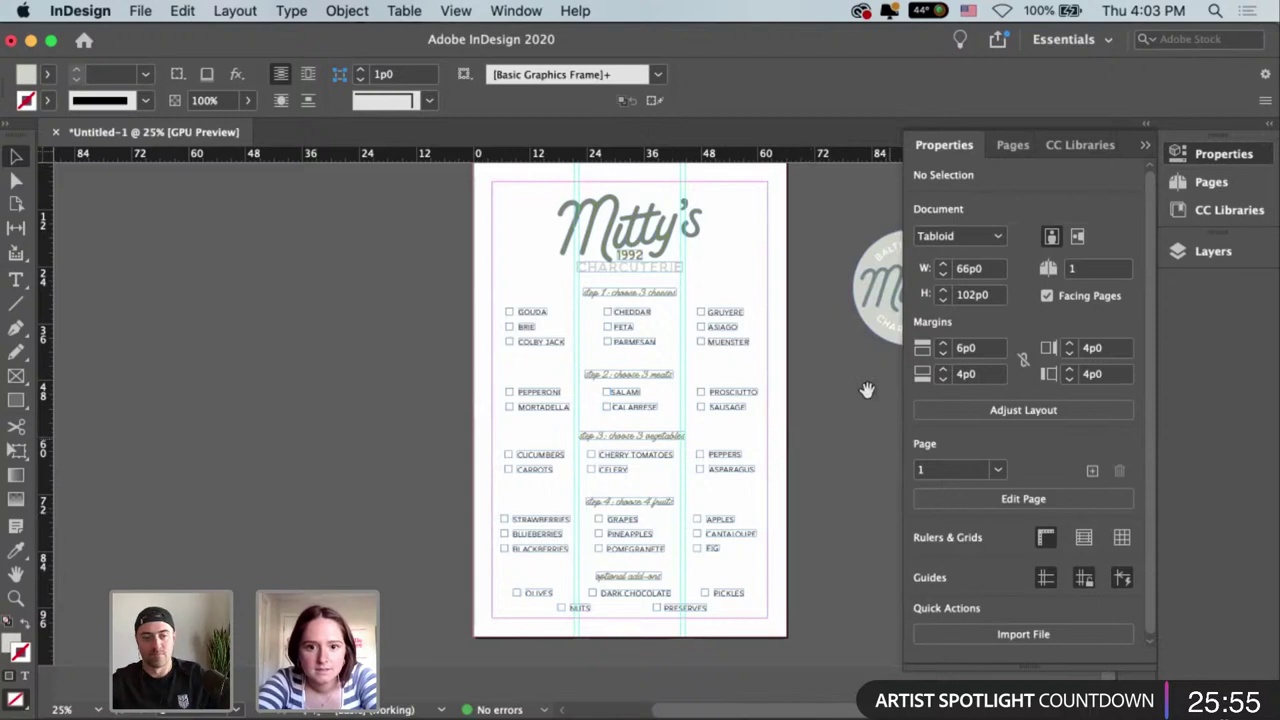
pyautogui.scroll(1, 857, 410)
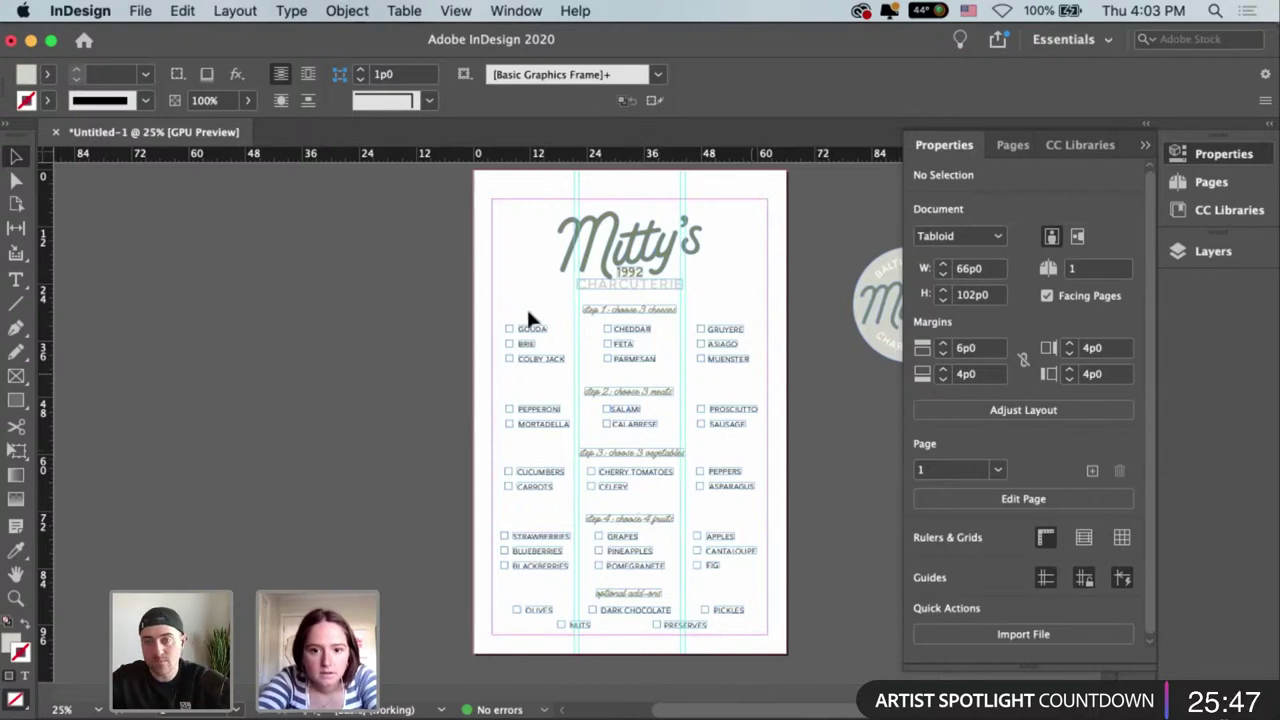
pyautogui.moveTo(530, 318); pyautogui.dragTo(494, 306)
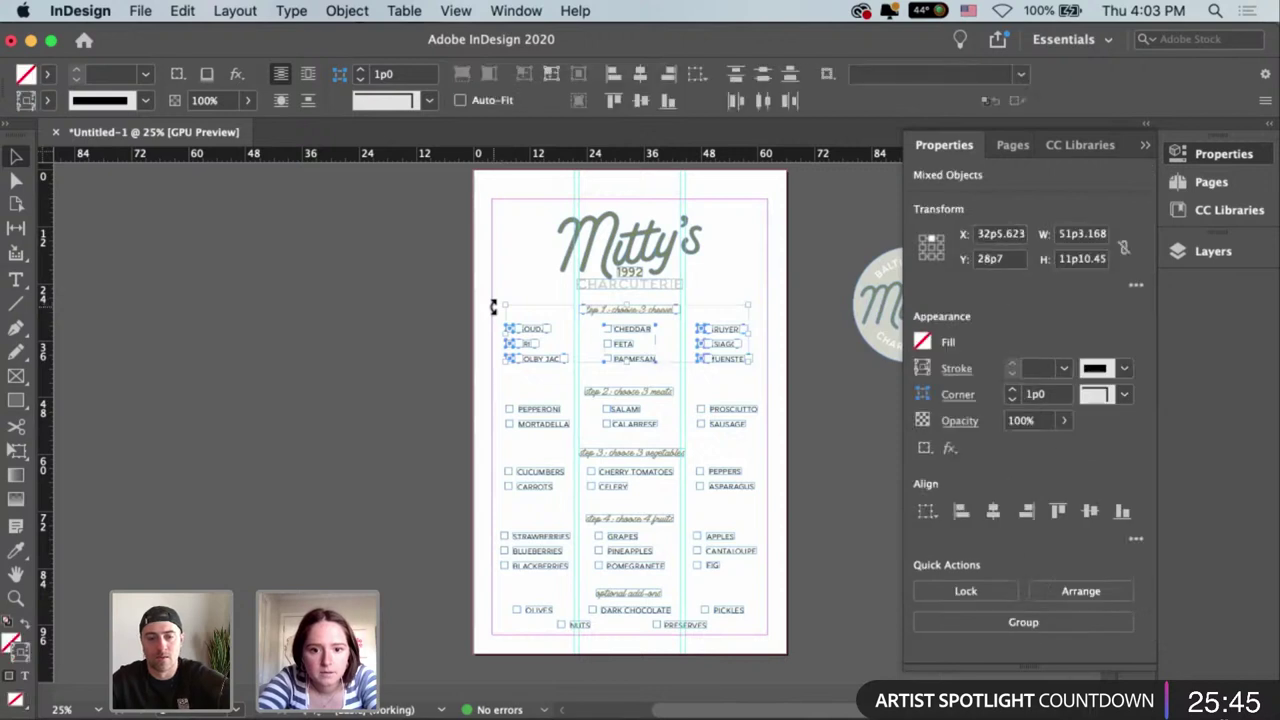
pyautogui.press('Down')
pyautogui.press('Down')
pyautogui.press('Down')
pyautogui.press('Down')
pyautogui.press('Down')
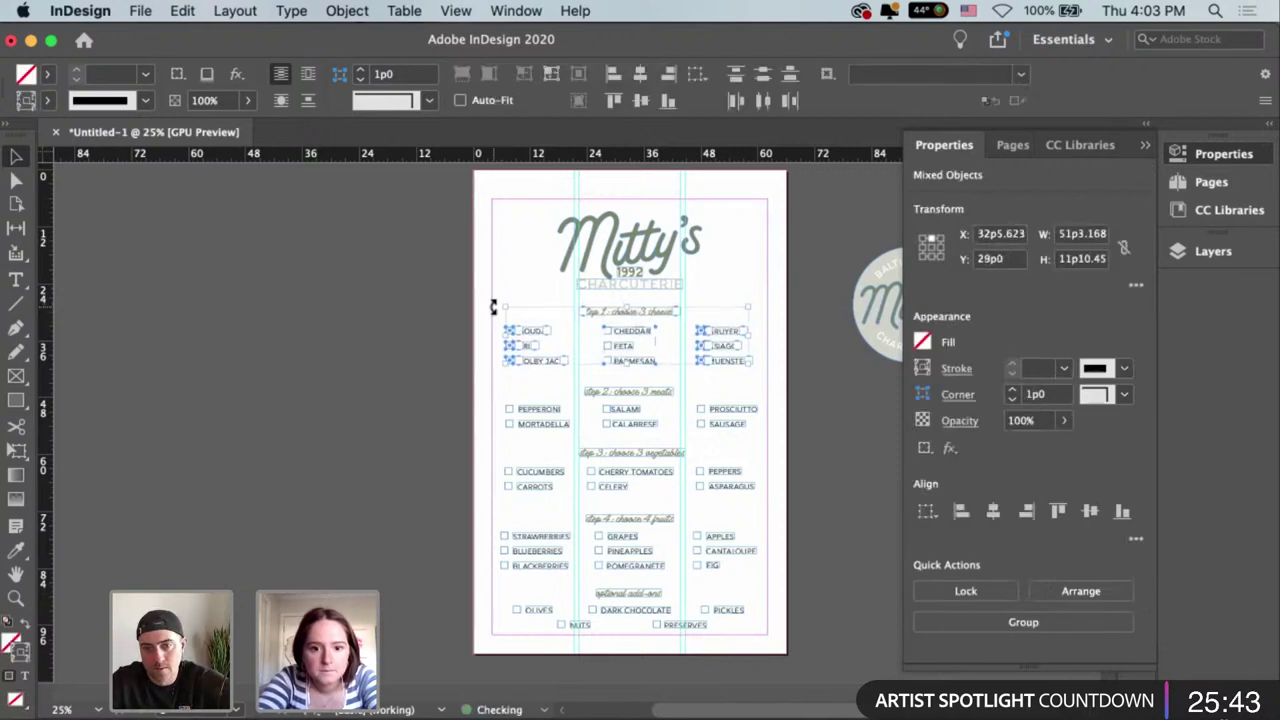
pyautogui.click(730, 501)
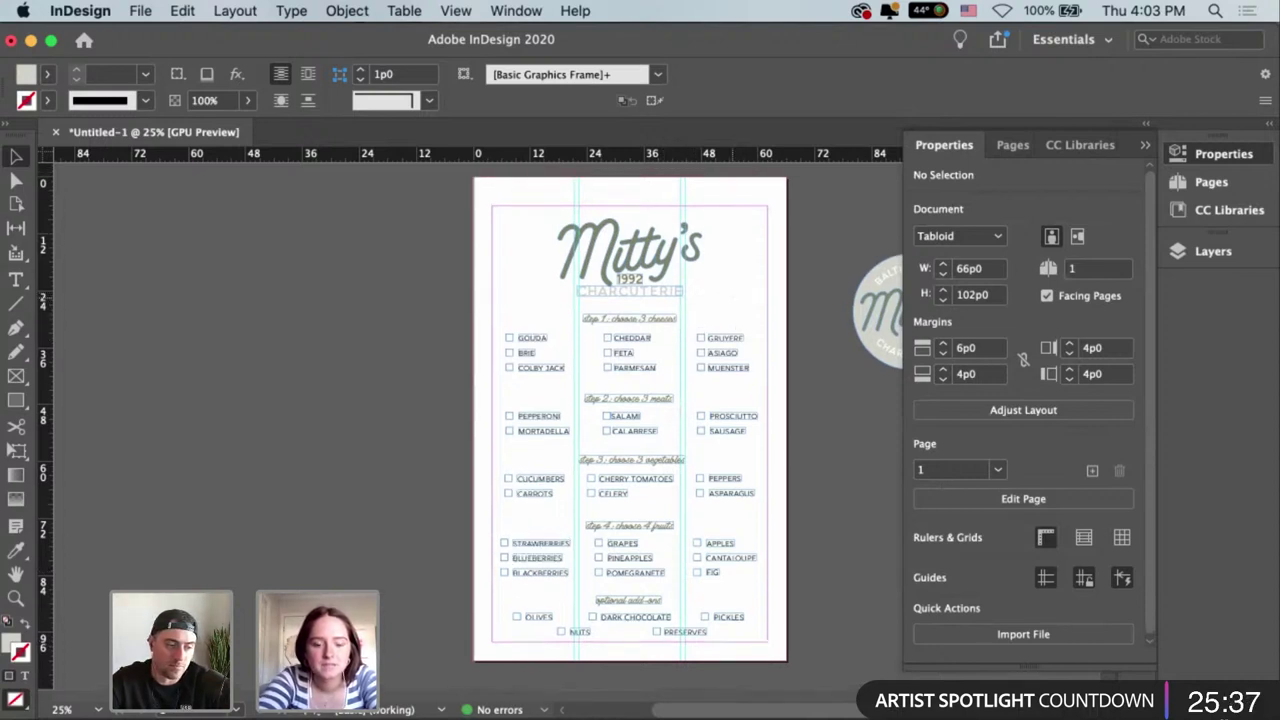
# Open Mitty's Charcuterie.ai from recent files in Illustrator and zoom out to the whole sheet.
pyautogui.click(611, 716)
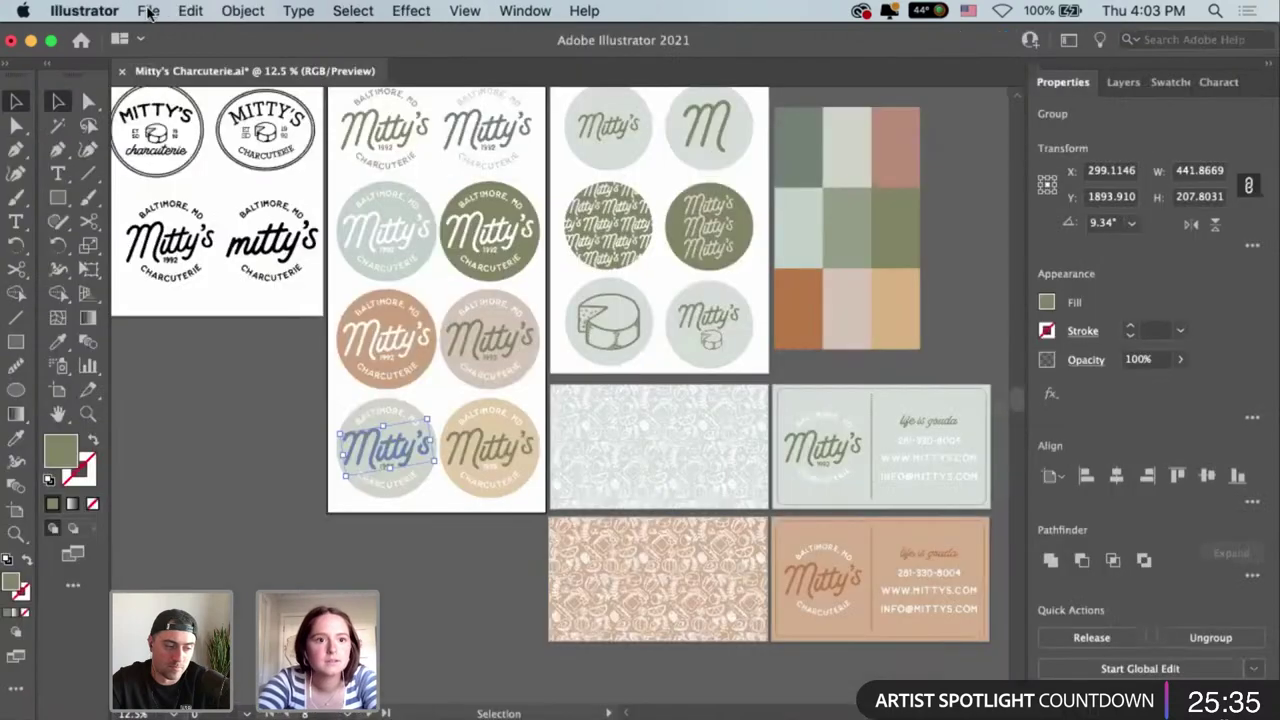
pyautogui.click(148, 10)
pyautogui.moveTo(273, 94)
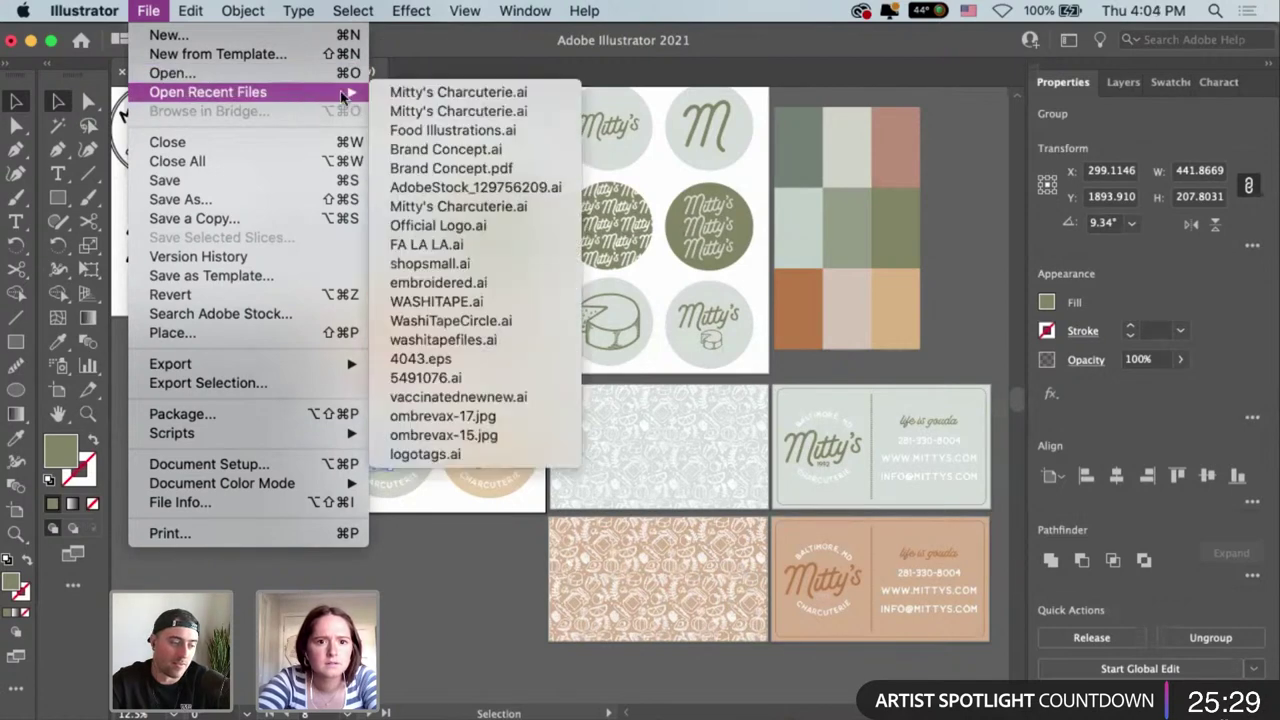
pyautogui.click(460, 113)
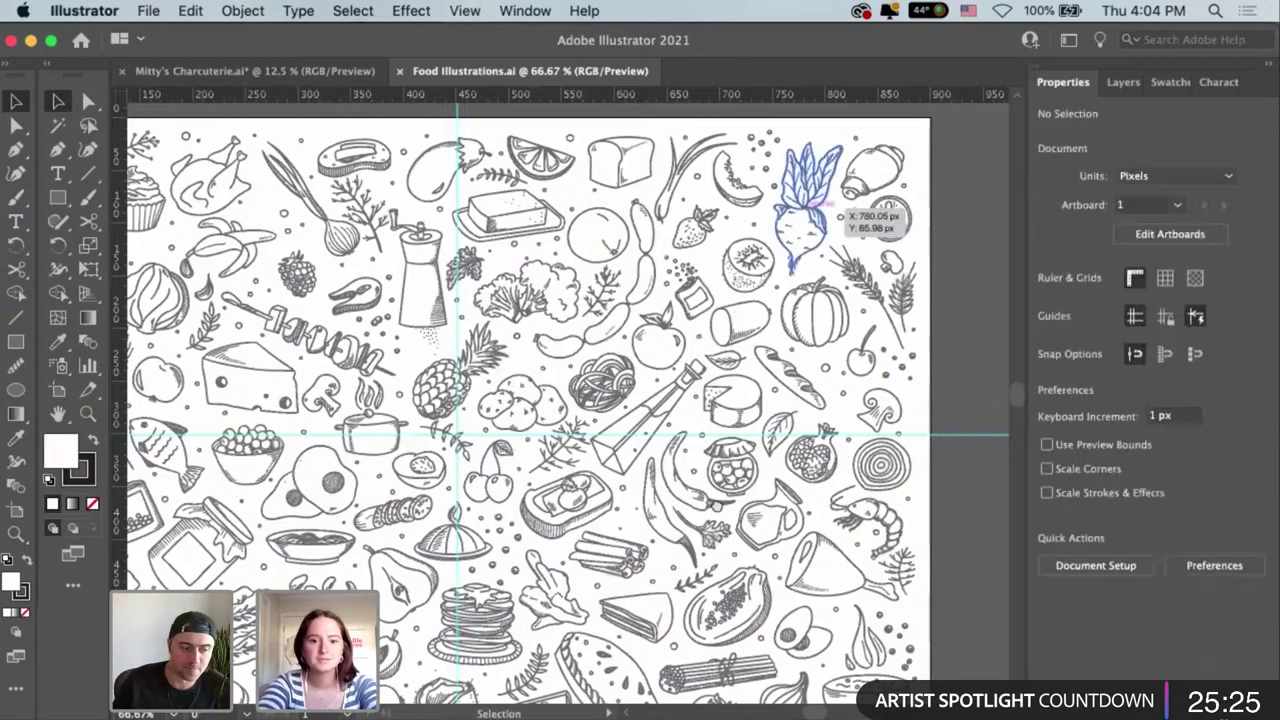
pyautogui.press('super+minus')
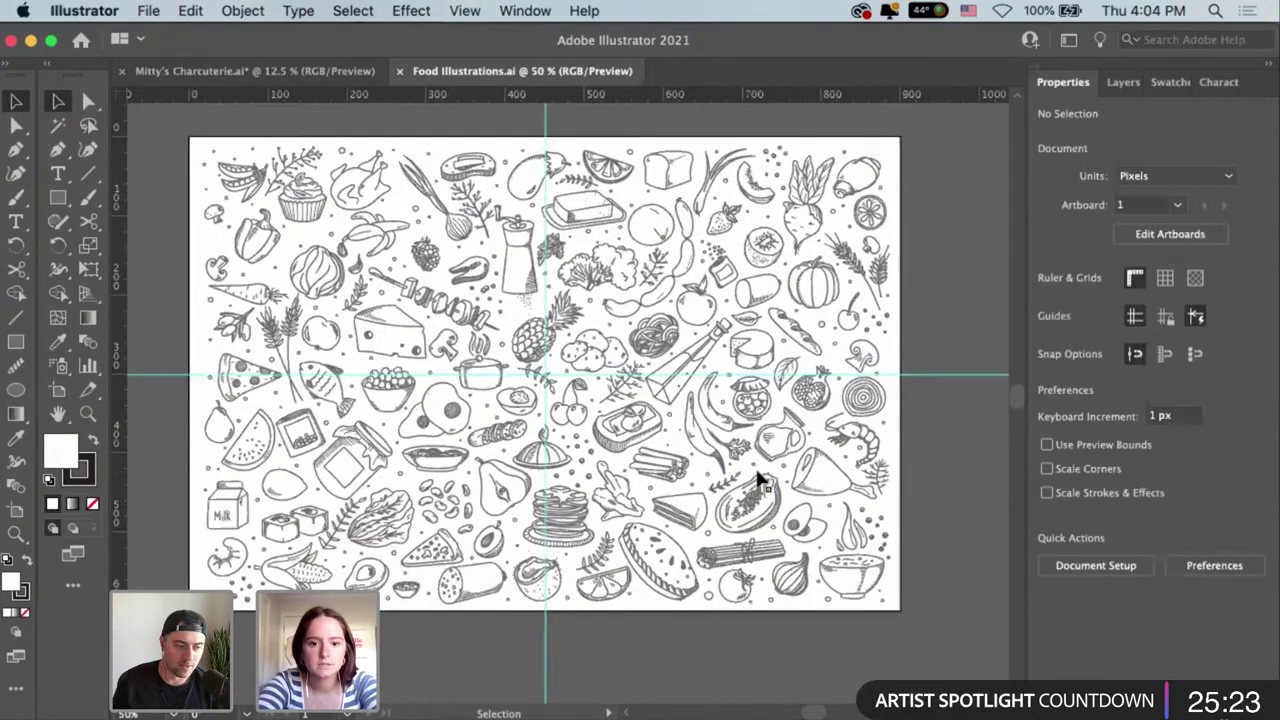
pyautogui.moveTo(692, 644); pyautogui.dragTo(700, 649)
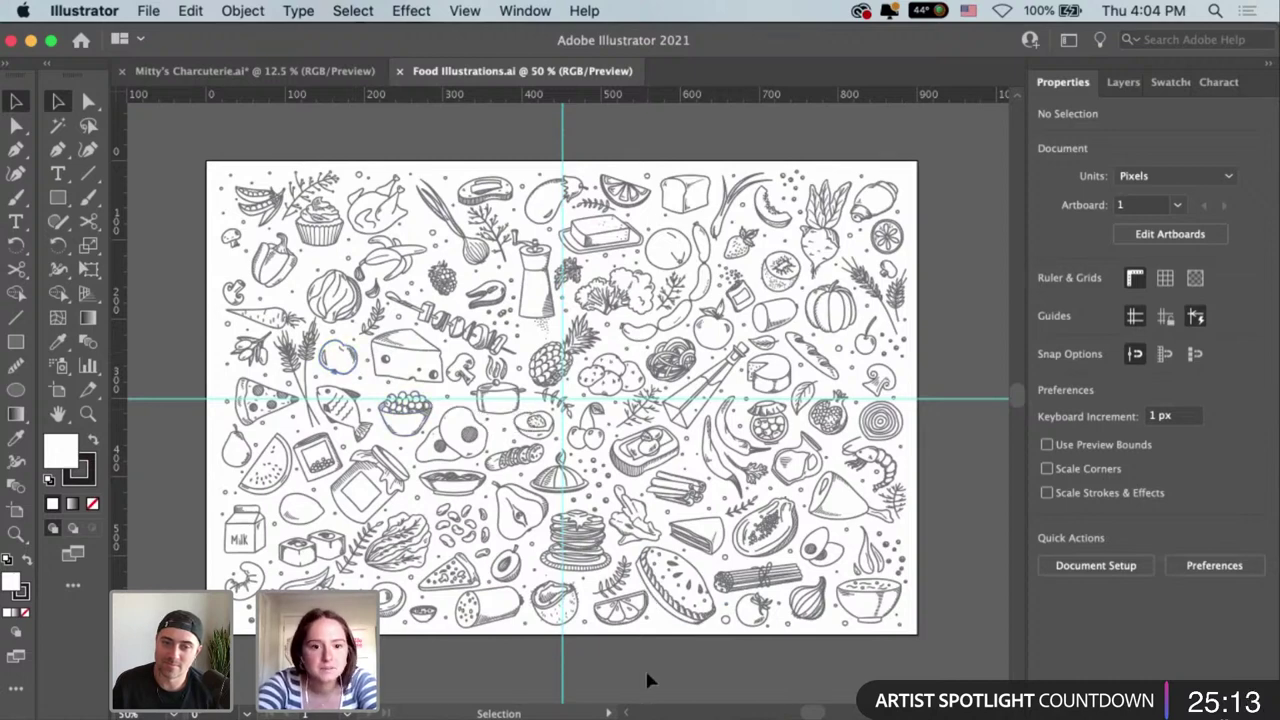
# Select the raspberry, pepper, strawberry, pomegranate, butter, jar and other food drawings, then return to InDesign.
pyautogui.click(443, 277)
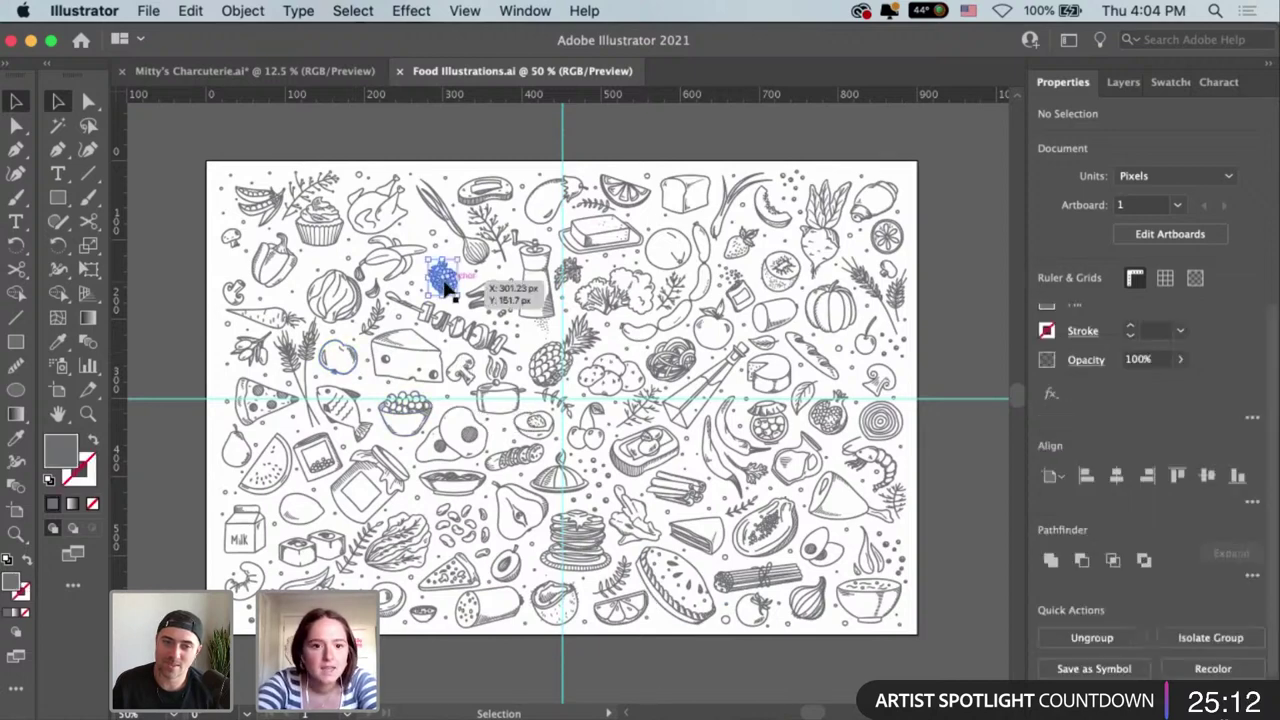
pyautogui.keyDown('shift'); pyautogui.click(284, 256); pyautogui.keyUp('shift')
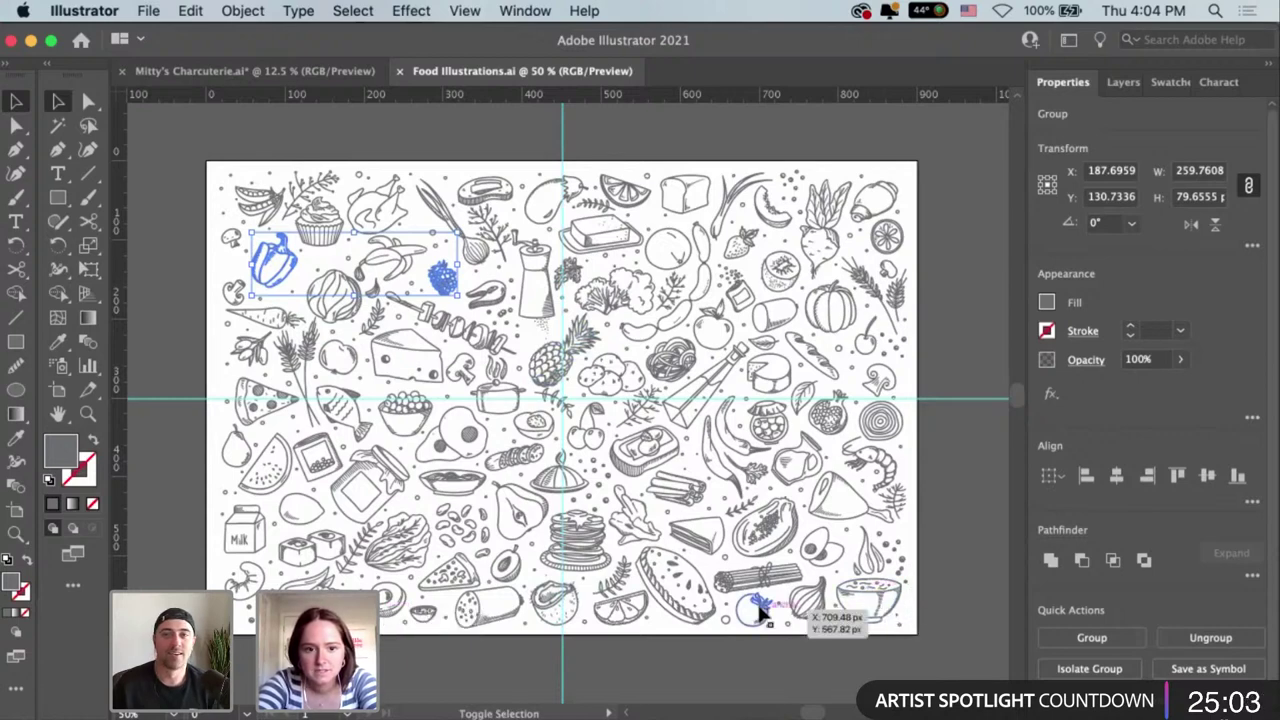
pyautogui.keyDown('shift'); pyautogui.click(762, 612); pyautogui.keyUp('shift')
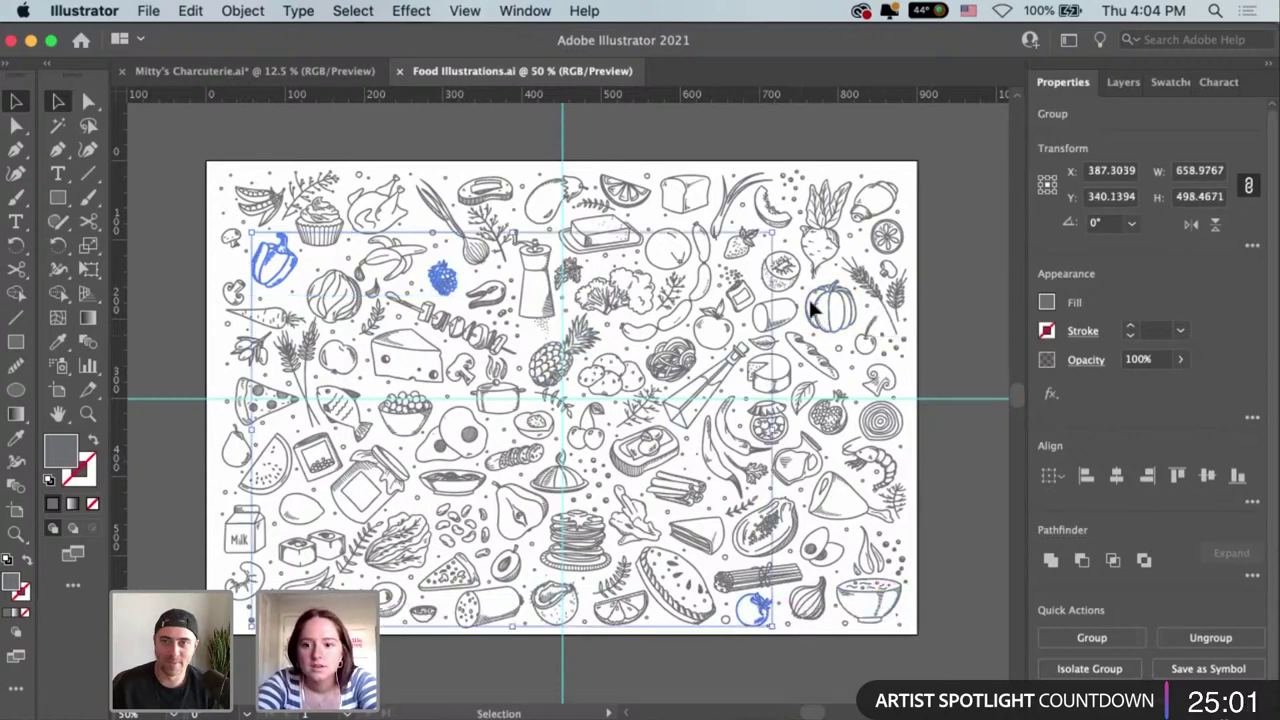
pyautogui.keyDown('shift'); pyautogui.click(775, 210); pyautogui.keyUp('shift')
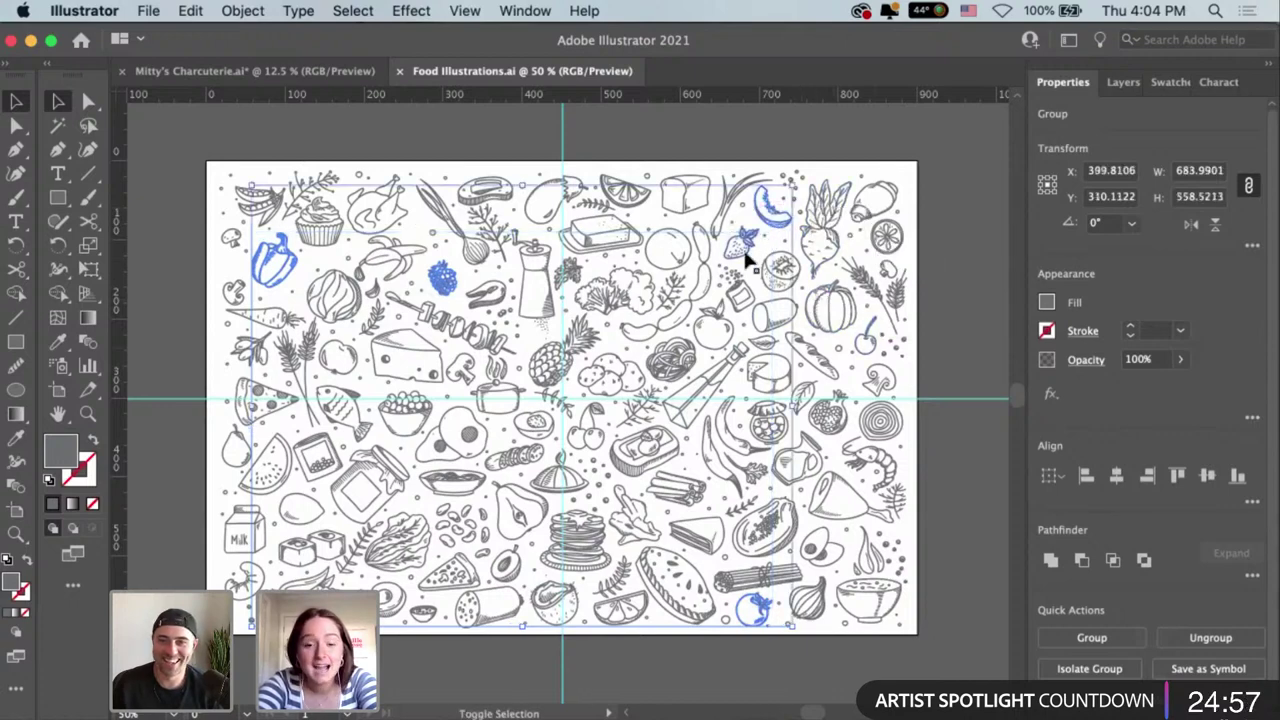
pyautogui.keyDown('shift'); pyautogui.click(745, 250); pyautogui.keyUp('shift')
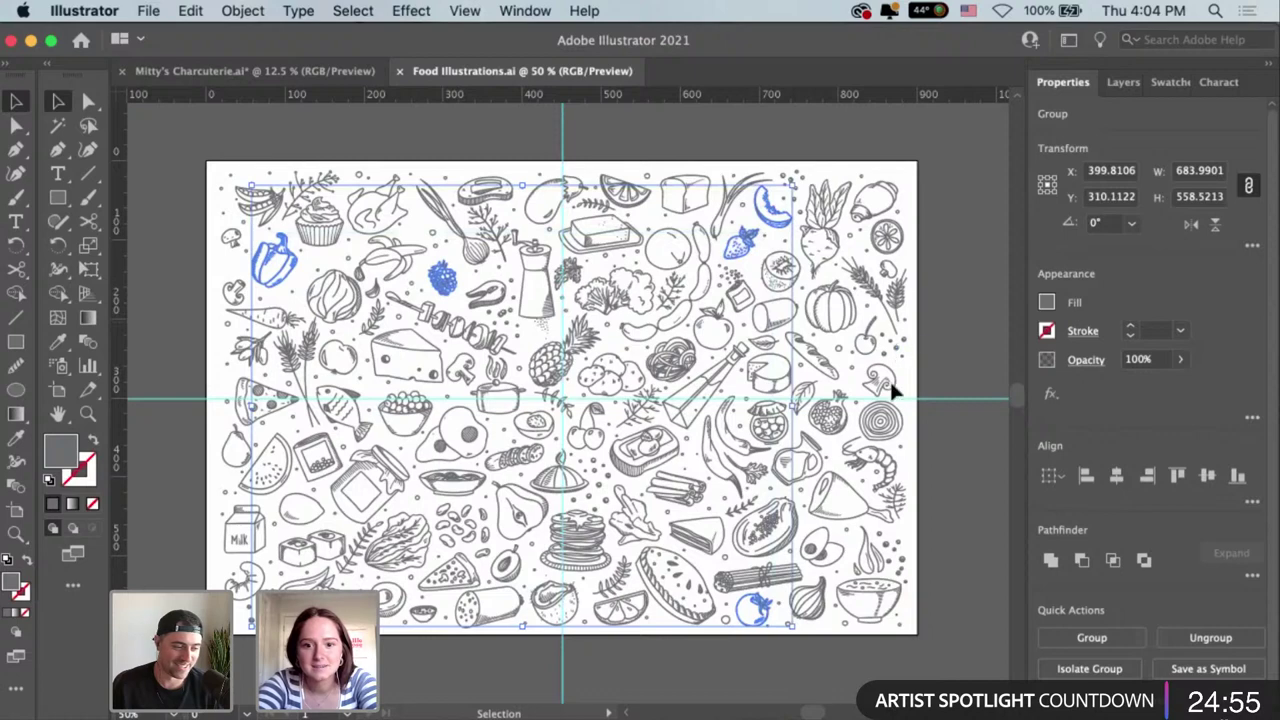
pyautogui.keyDown('shift'); pyautogui.click(825, 425); pyautogui.keyUp('shift')
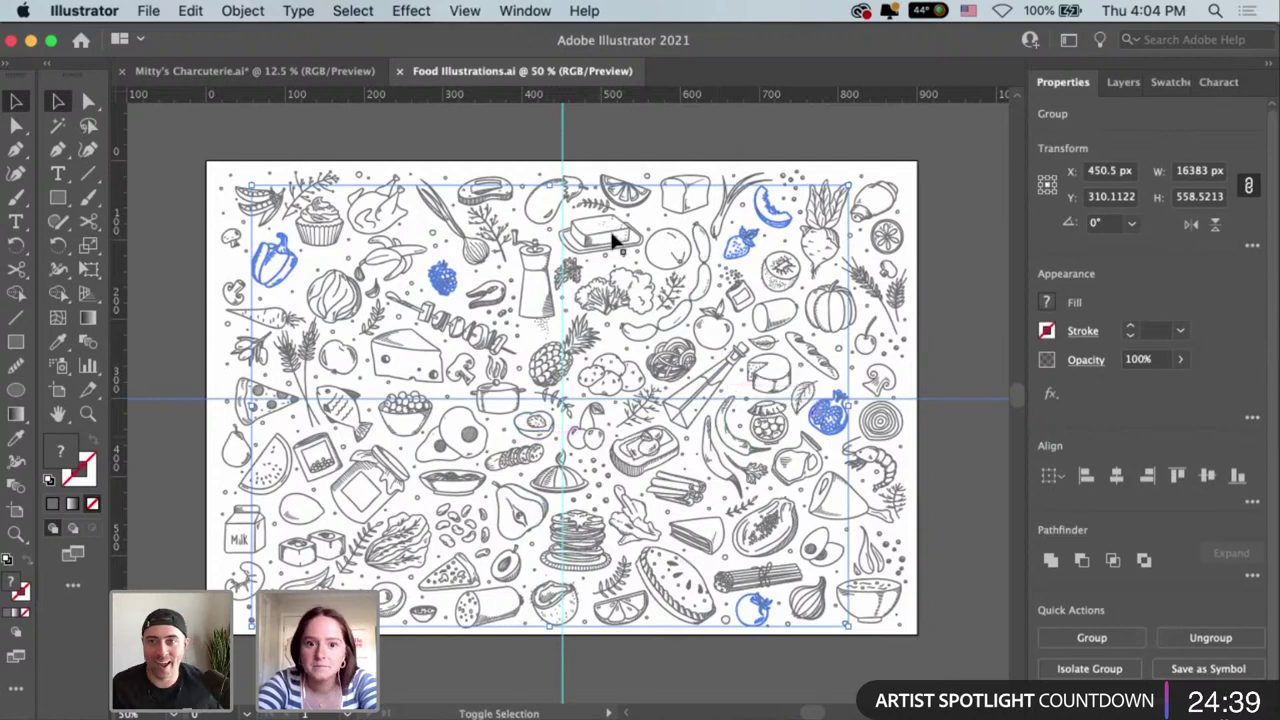
pyautogui.keyDown('shift'); pyautogui.click(622, 236); pyautogui.keyUp('shift')
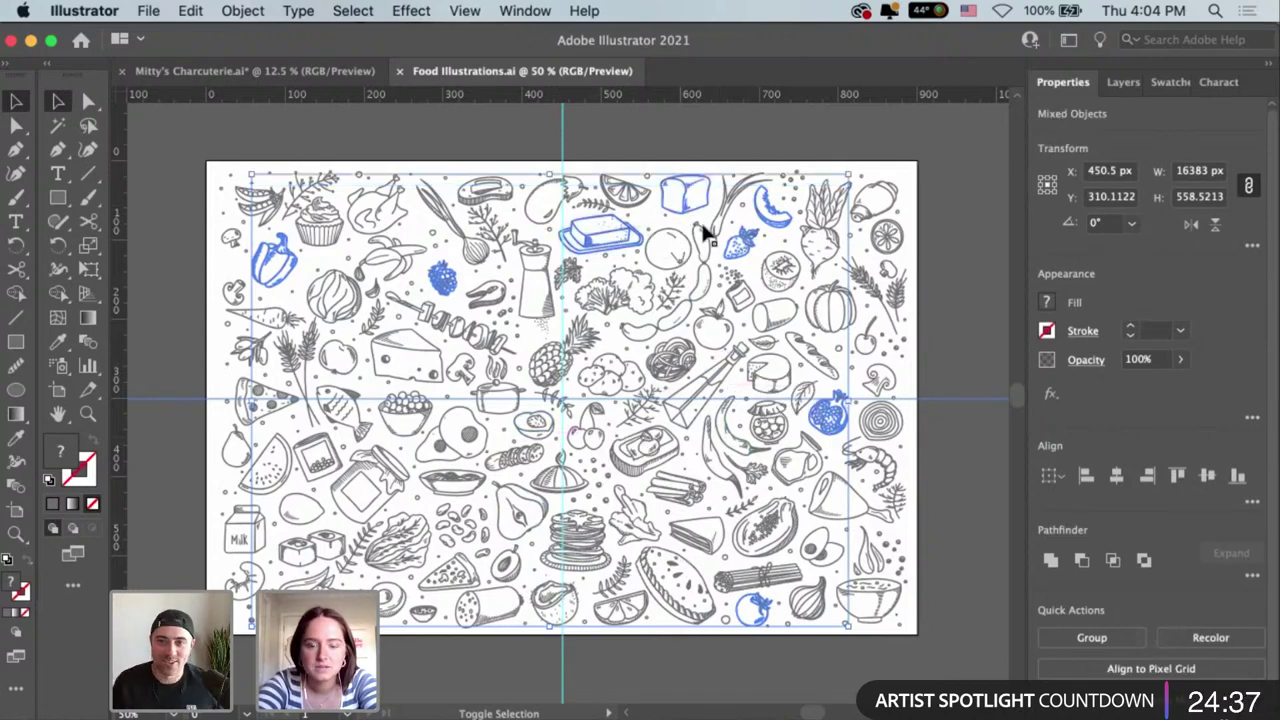
pyautogui.keyDown('shift'); pyautogui.click(706, 233); pyautogui.keyUp('shift')
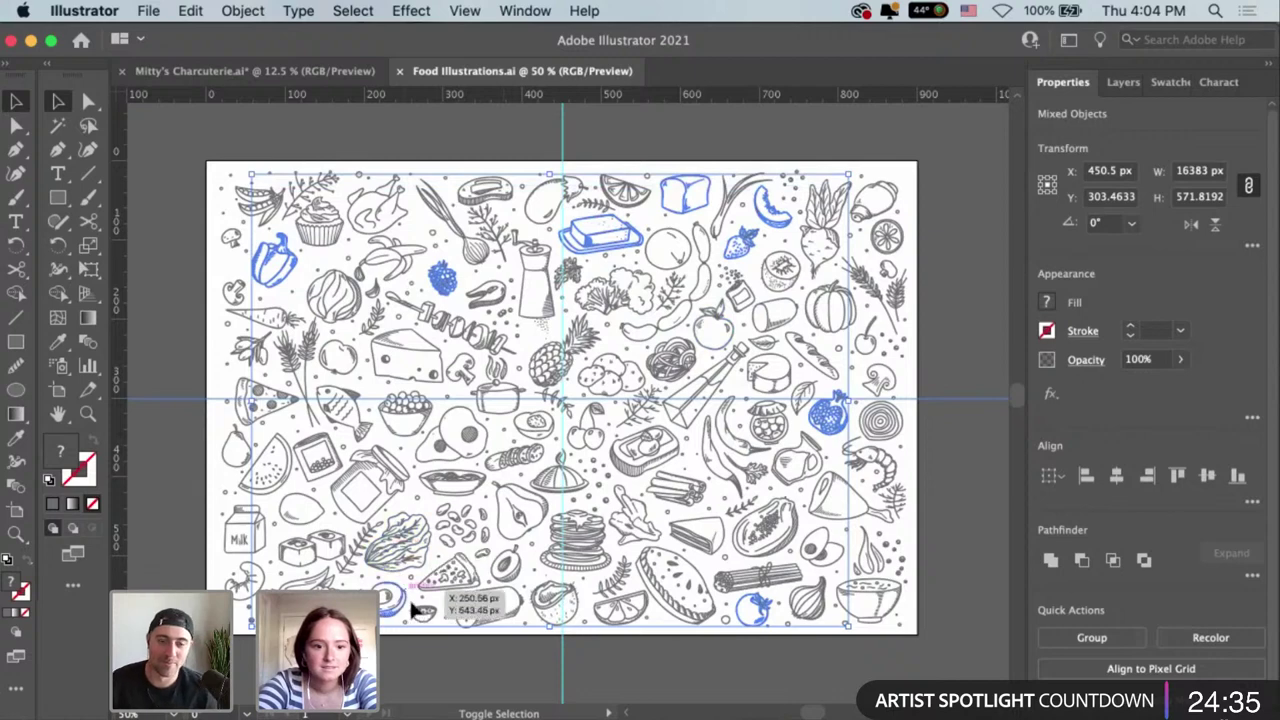
pyautogui.keyDown('shift'); pyautogui.click(383, 478); pyautogui.keyUp('shift')
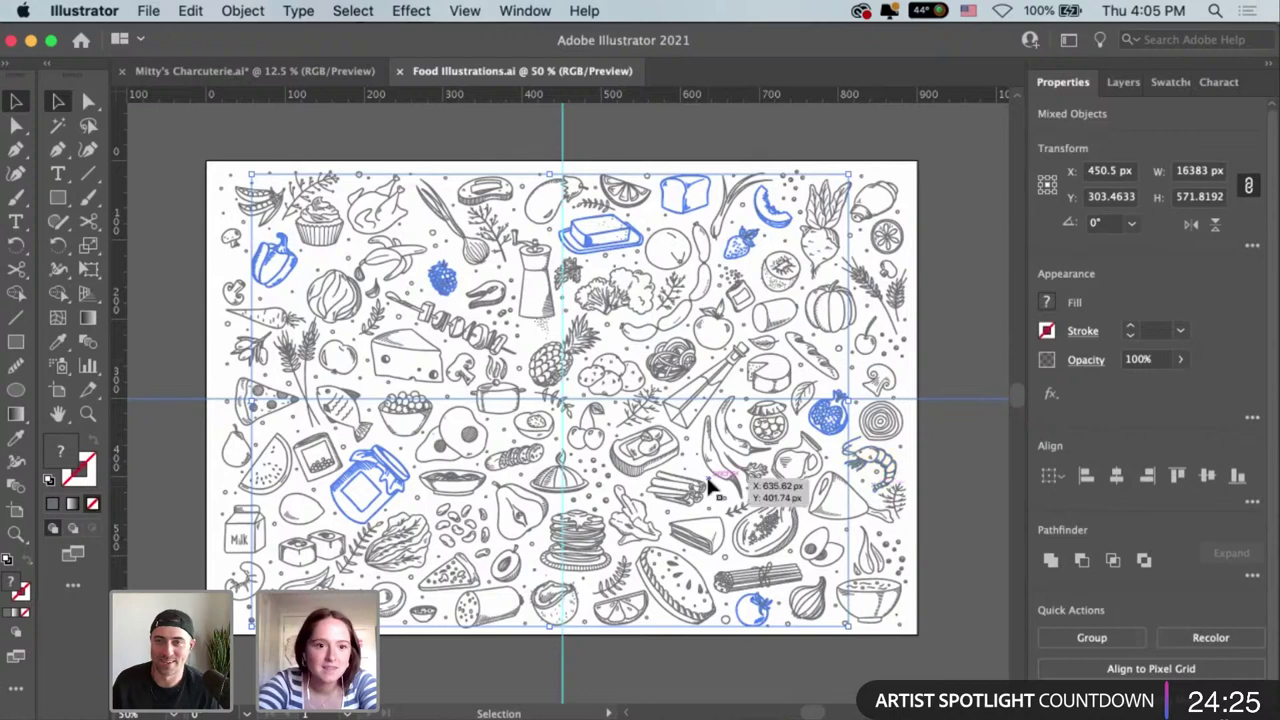
pyautogui.click(629, 137)
pyautogui.click(521, 716)
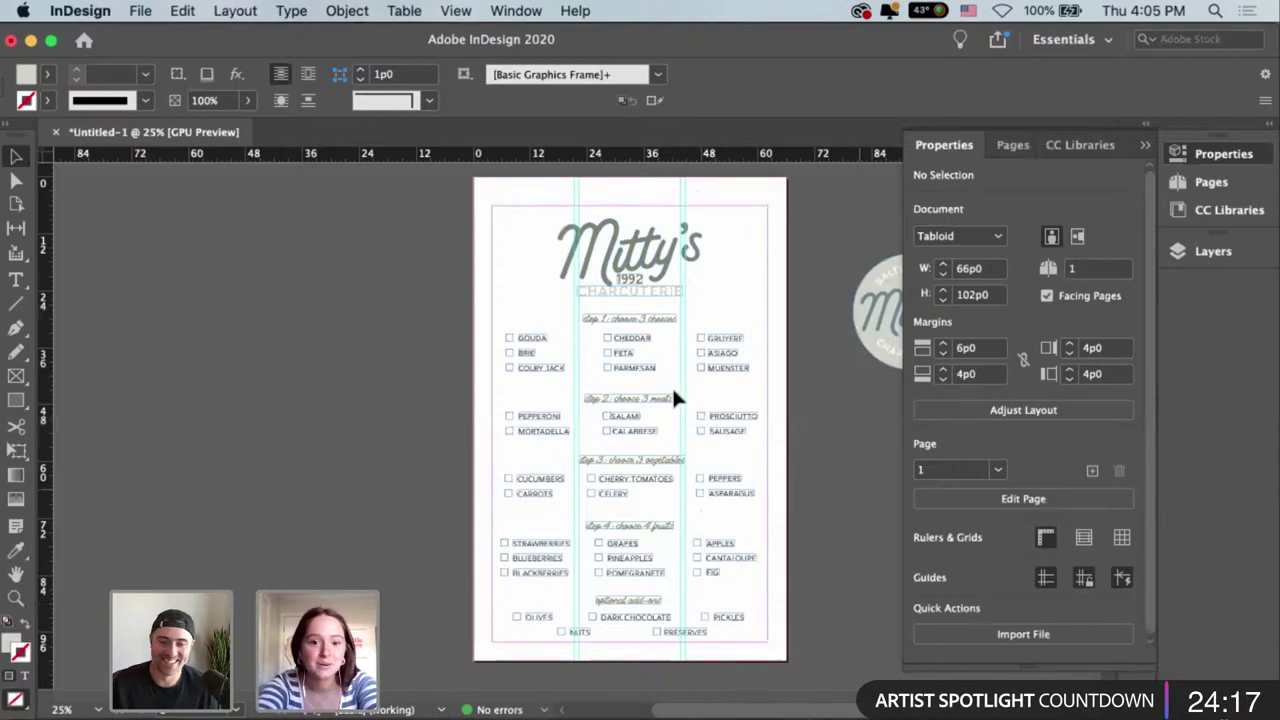
# Paste the food icons, move them to the left pasteboard, and ungroup them.
pyautogui.press('super+v')
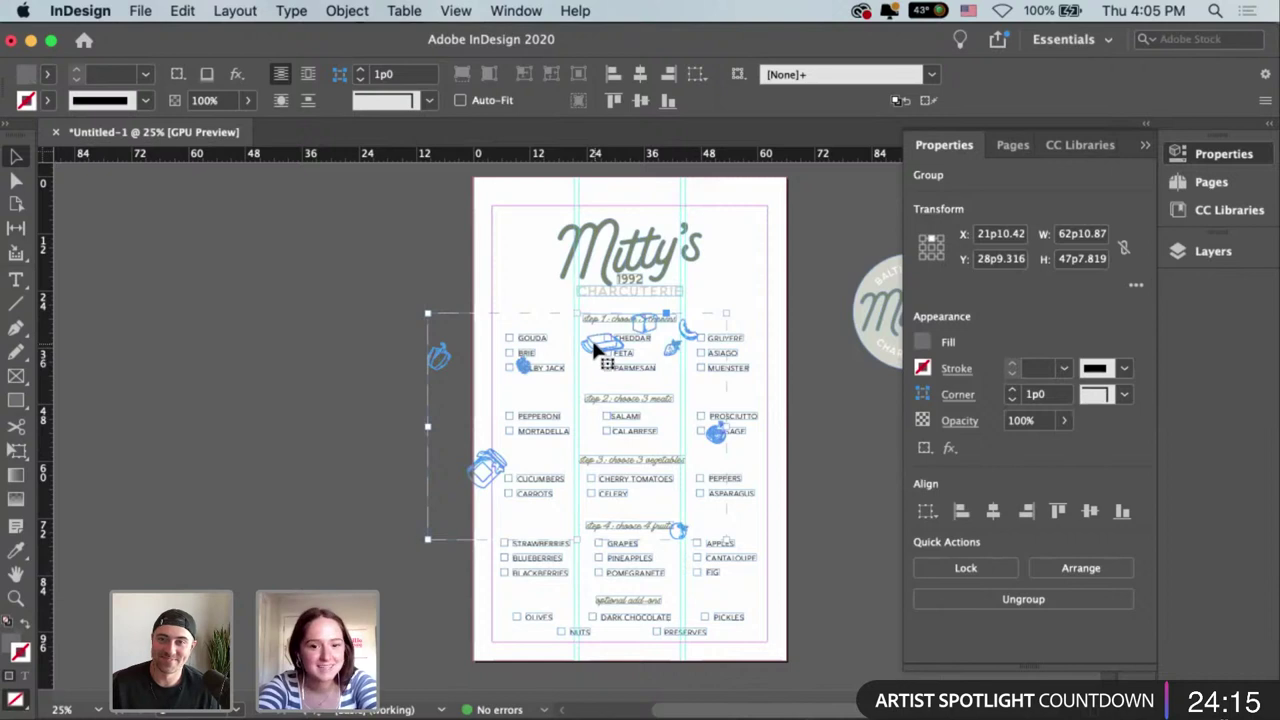
pyautogui.moveTo(592, 343); pyautogui.dragTo(322, 312)
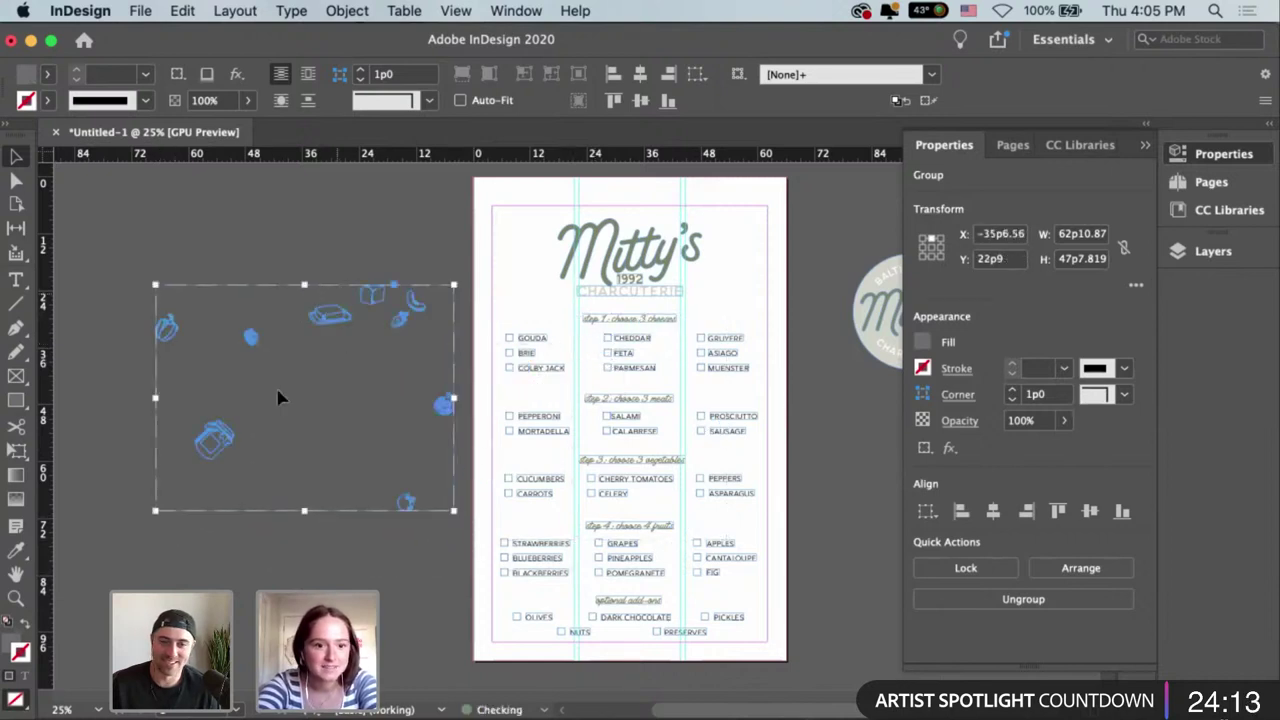
pyautogui.click(329, 325)
pyautogui.click(329, 322)
pyautogui.click(329, 316)
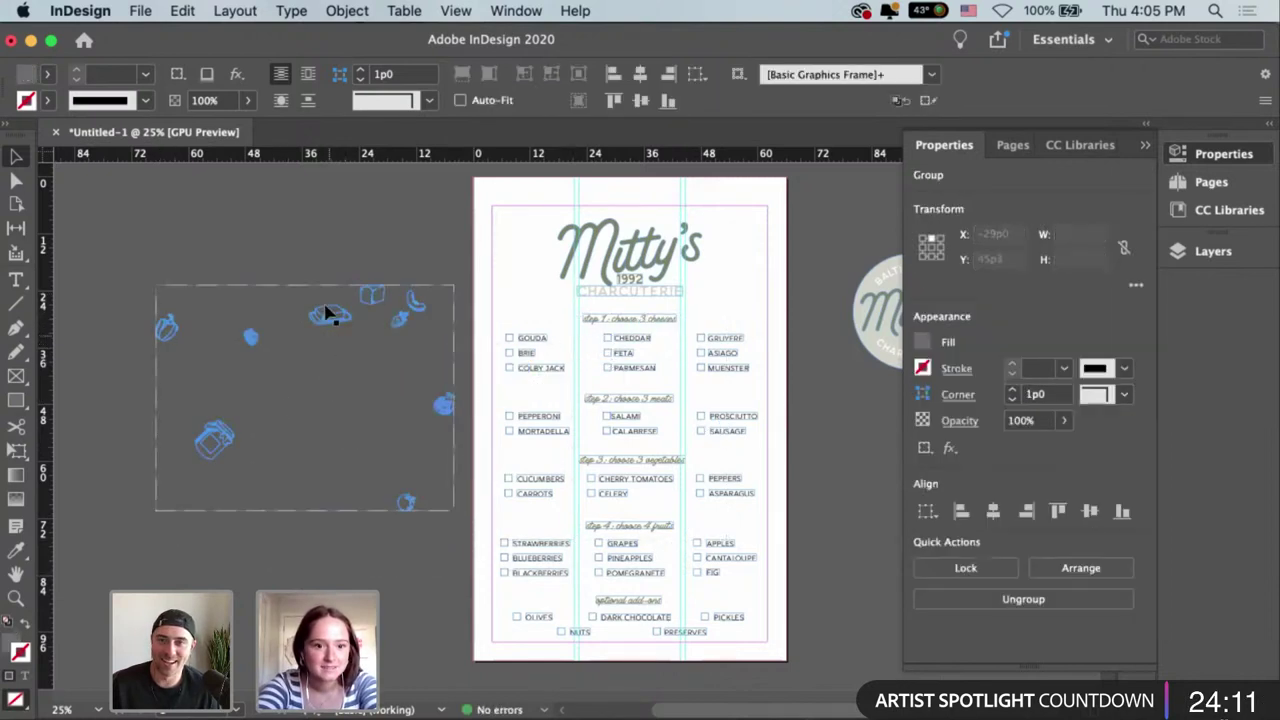
pyautogui.click(318, 402)
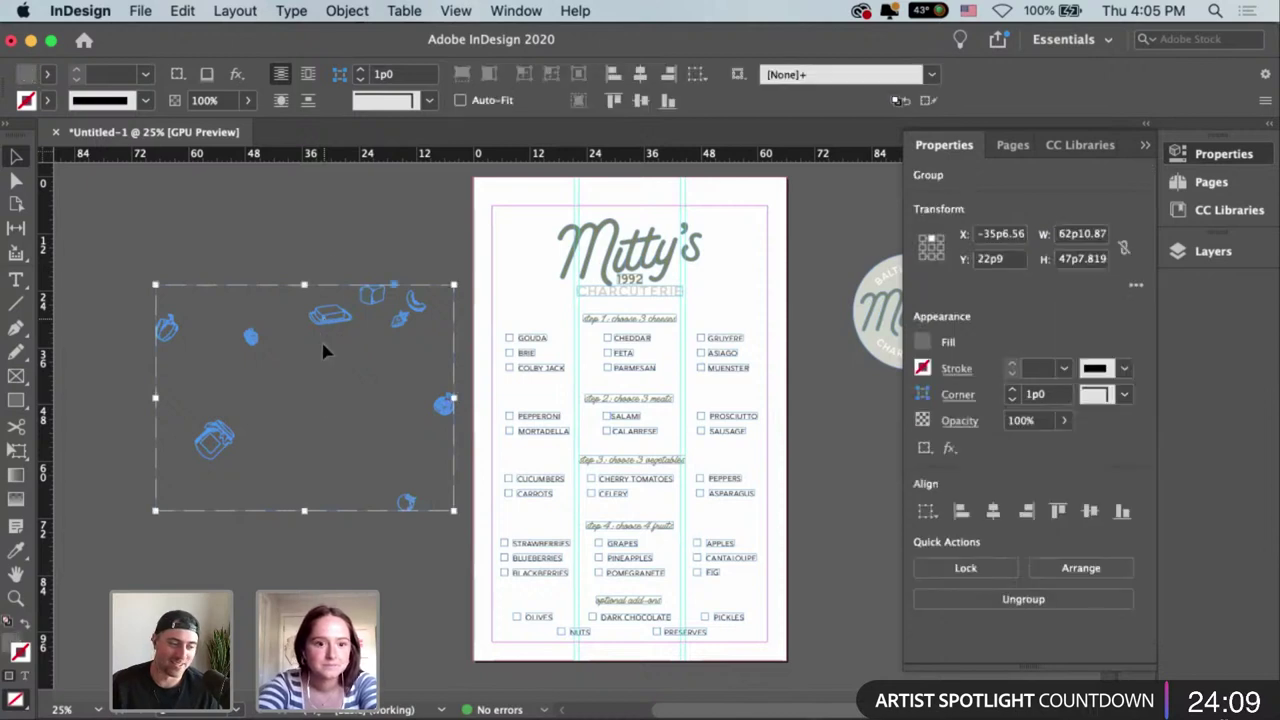
pyautogui.press('super+shift+g')
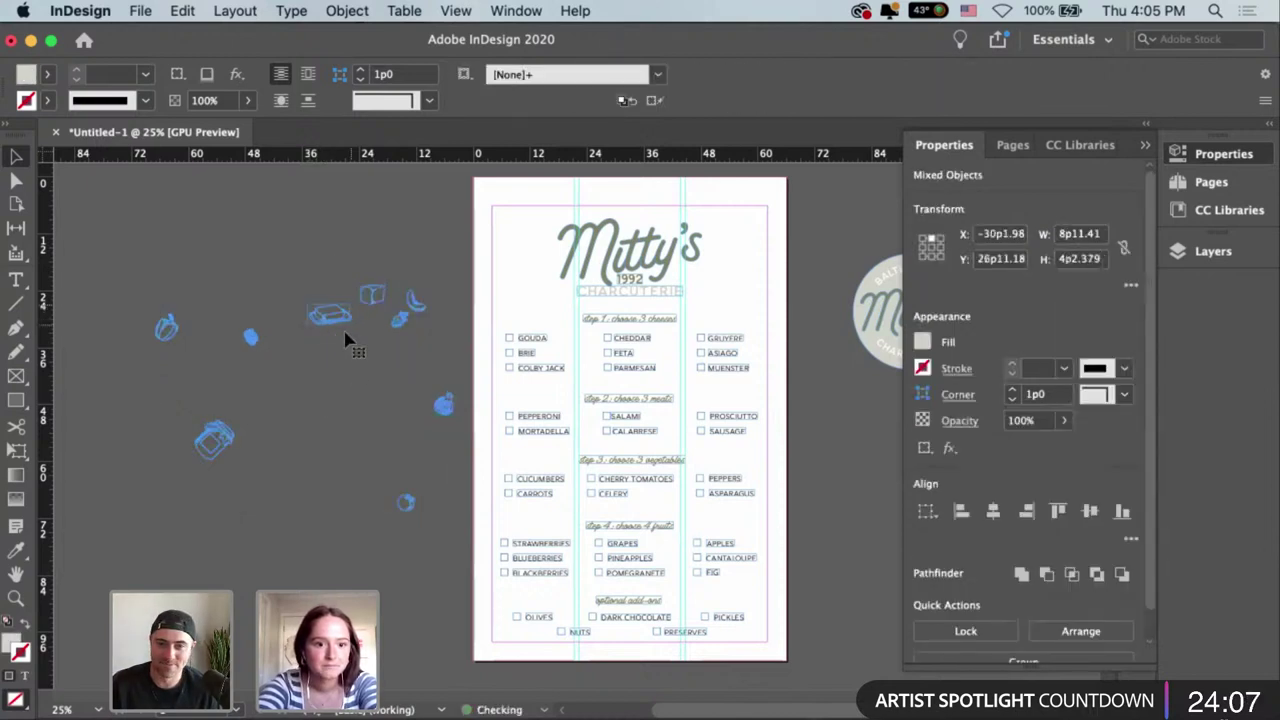
# Try the butter icon beside GOUDA, then cluster the food icons along the page's left edge.
pyautogui.moveTo(343, 331); pyautogui.dragTo(477, 271)
pyautogui.click(540, 308)
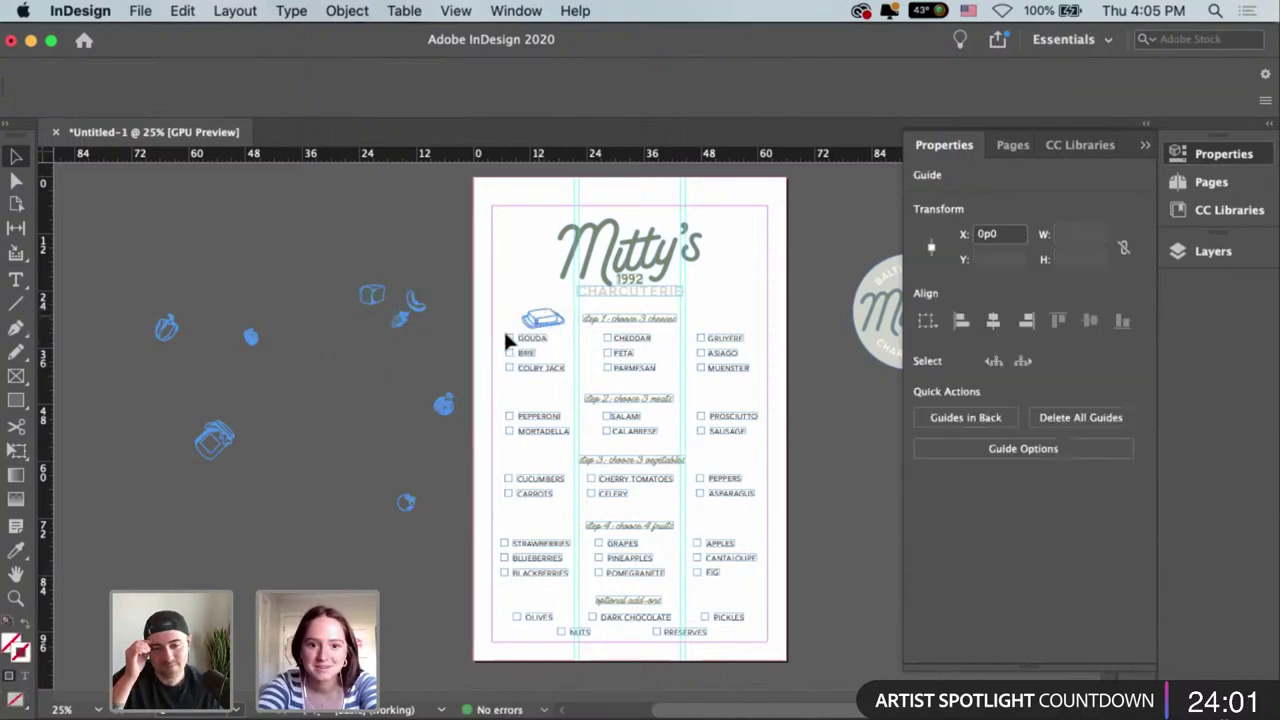
pyautogui.click(540, 328)
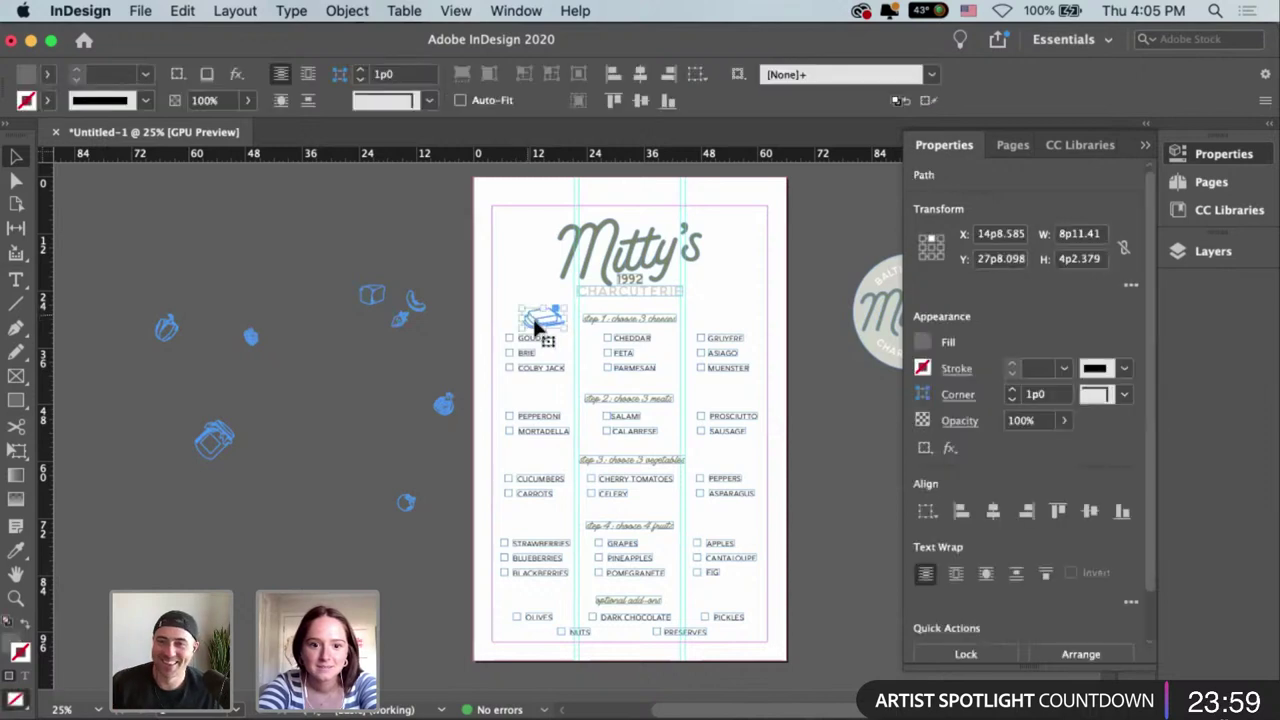
pyautogui.moveTo(535, 328); pyautogui.dragTo(338, 374)
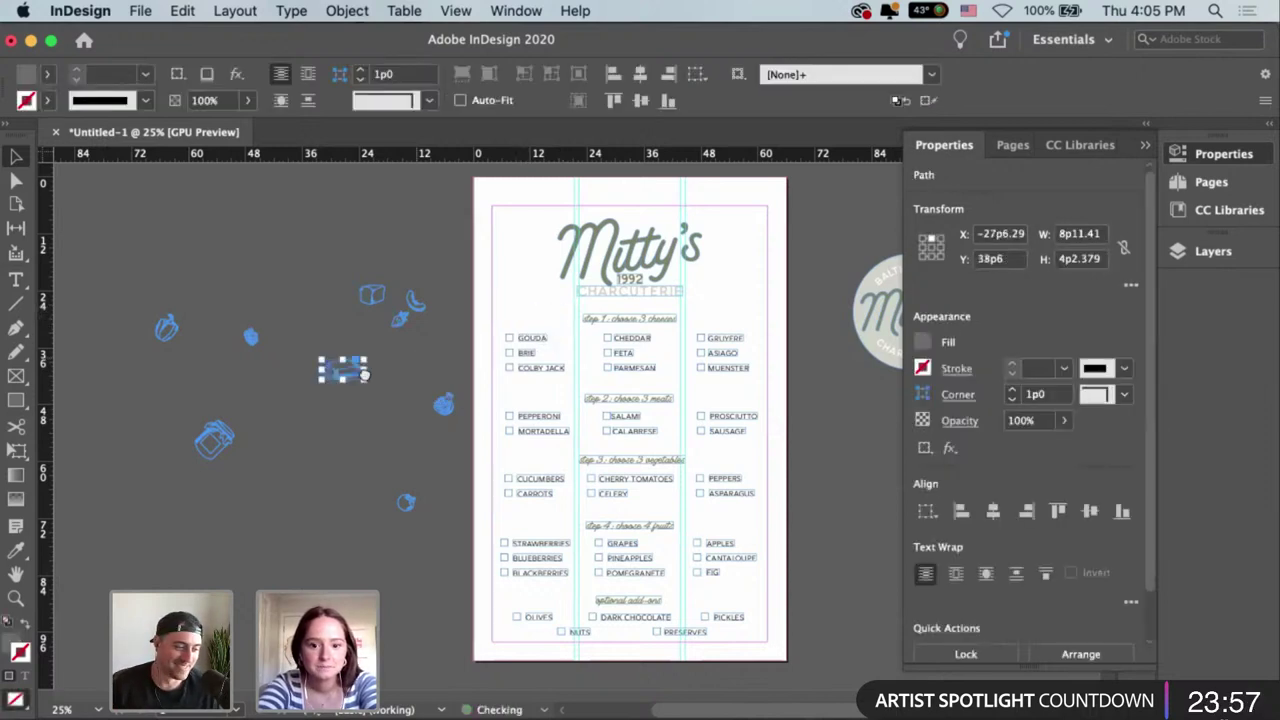
pyautogui.scroll(1, 364, 374)
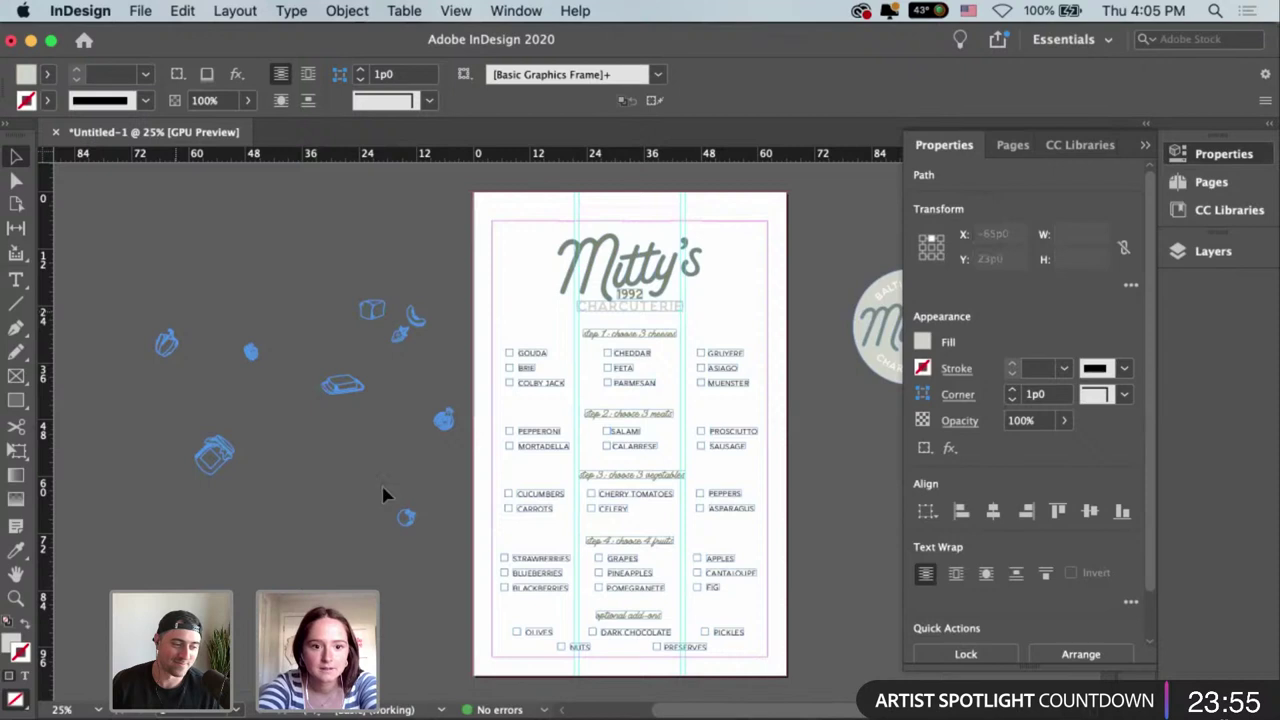
pyautogui.moveTo(432, 297); pyautogui.dragTo(242, 566)
pyautogui.moveTo(206, 460); pyautogui.dragTo(443, 499)
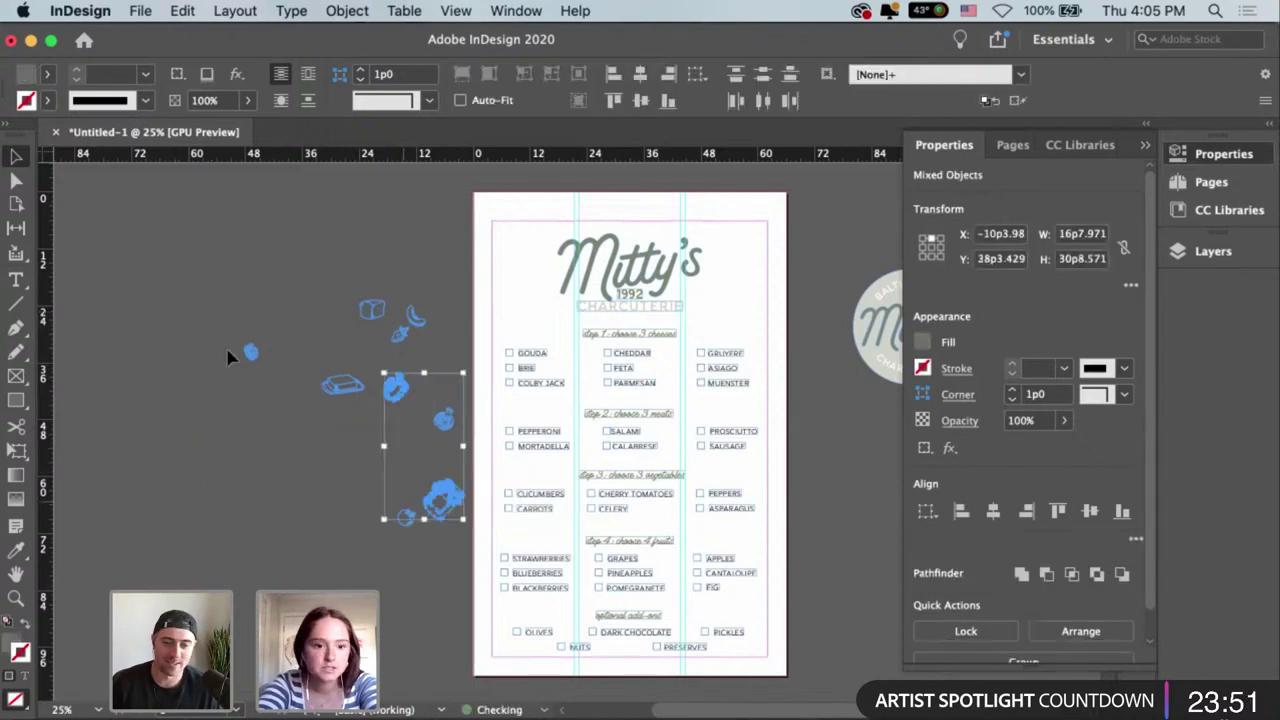
pyautogui.moveTo(248, 353); pyautogui.dragTo(443, 356)
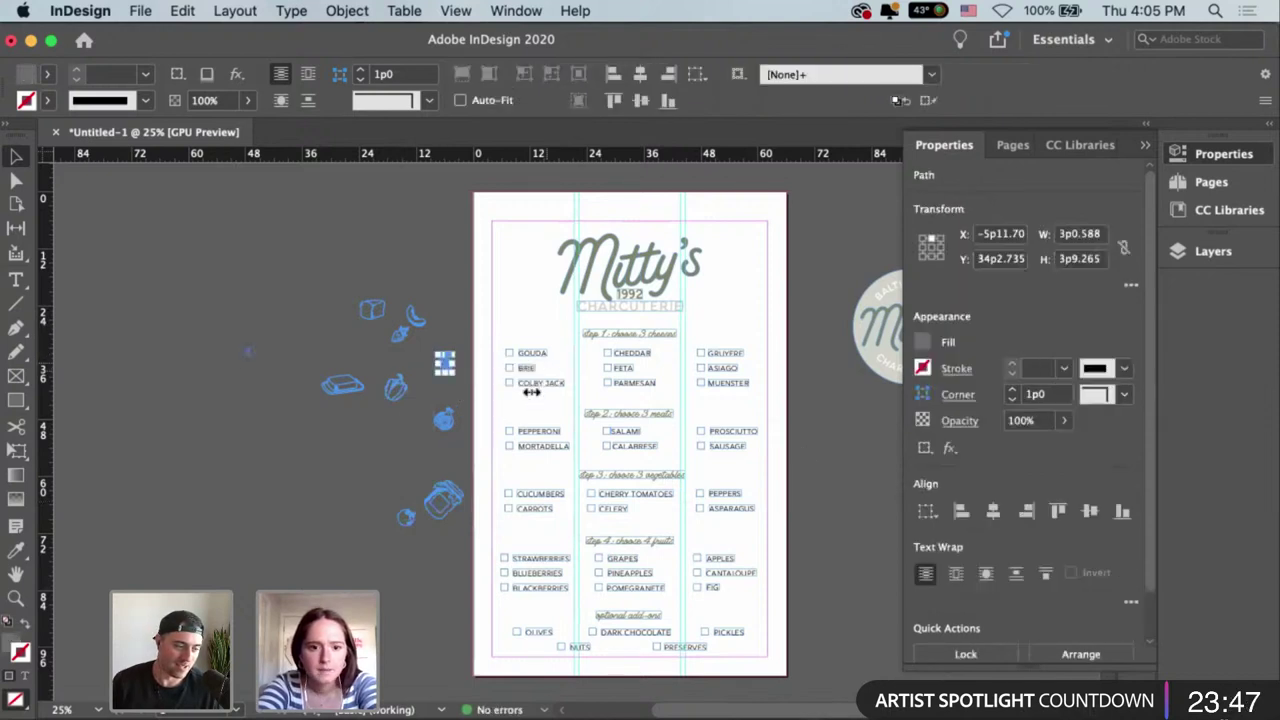
pyautogui.click(450, 390)
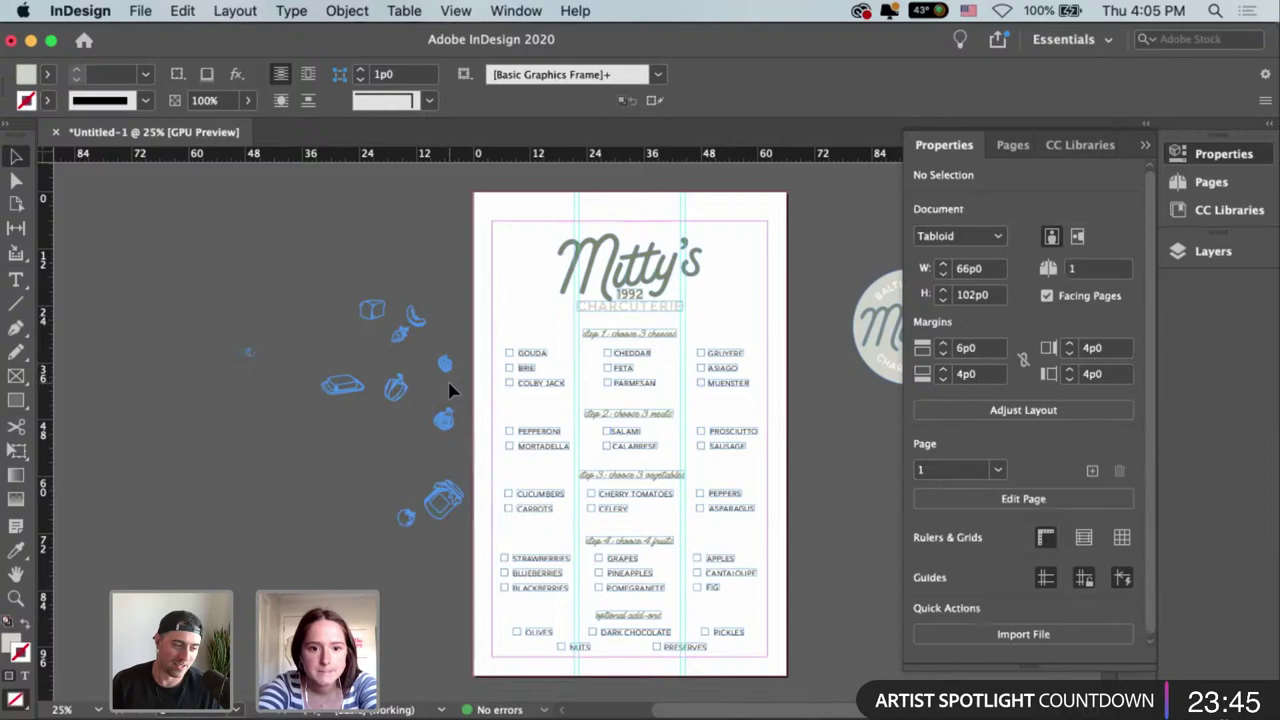
pyautogui.moveTo(447, 373); pyautogui.dragTo(575, 544)
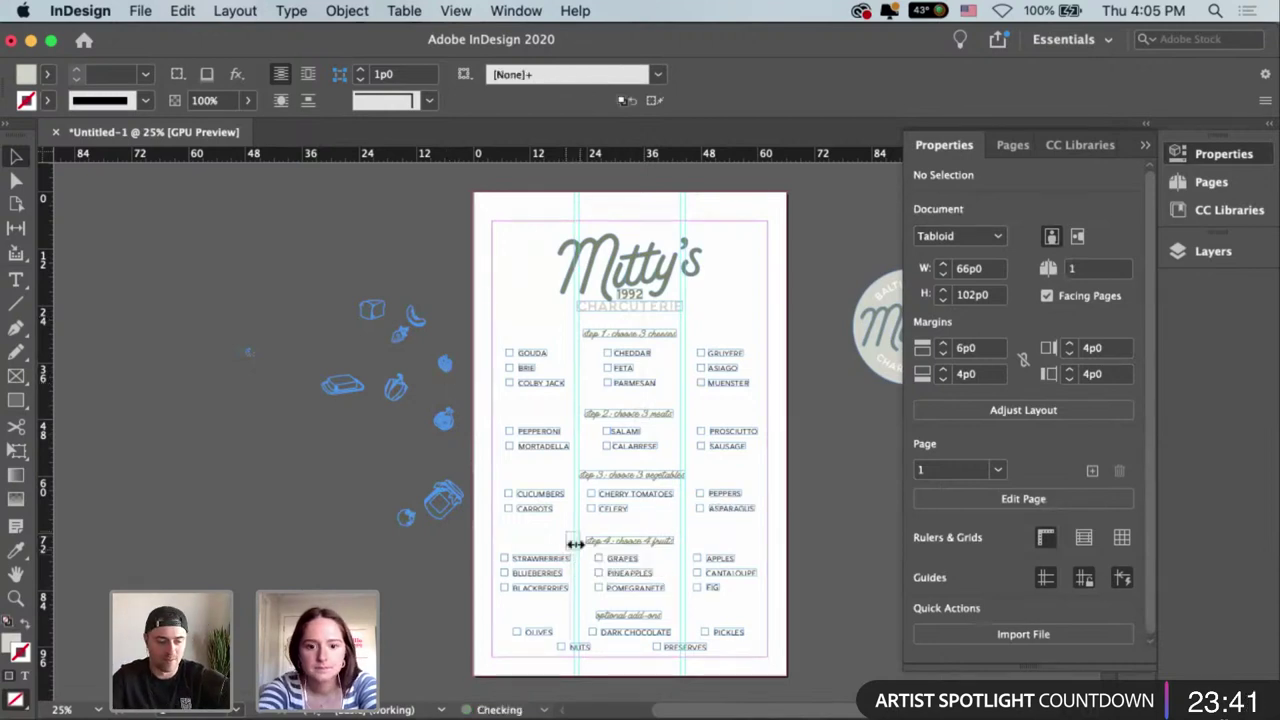
# Fill the raspberry with the olive r130g133b97 colour and shrink it slightly.
pyautogui.press('super+equal')
pyautogui.press('super+equal')
pyautogui.press('super+equal')
pyautogui.press('super+equal')
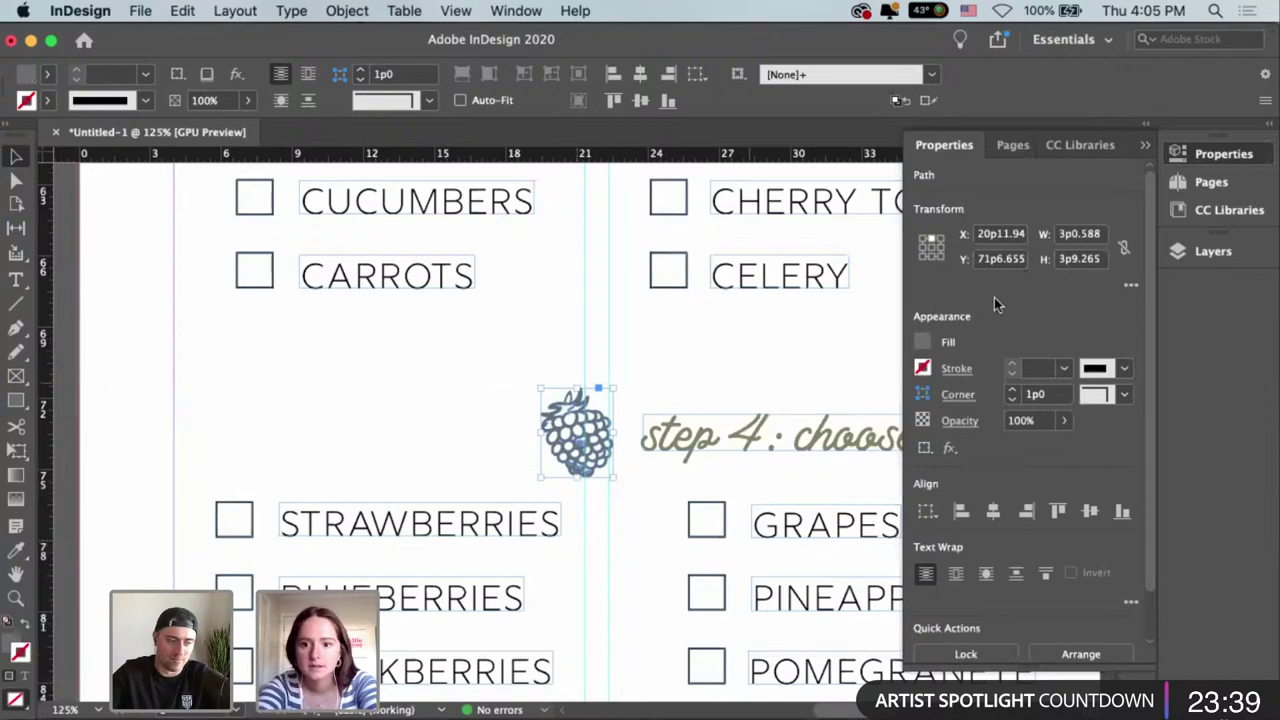
pyautogui.click(922, 341)
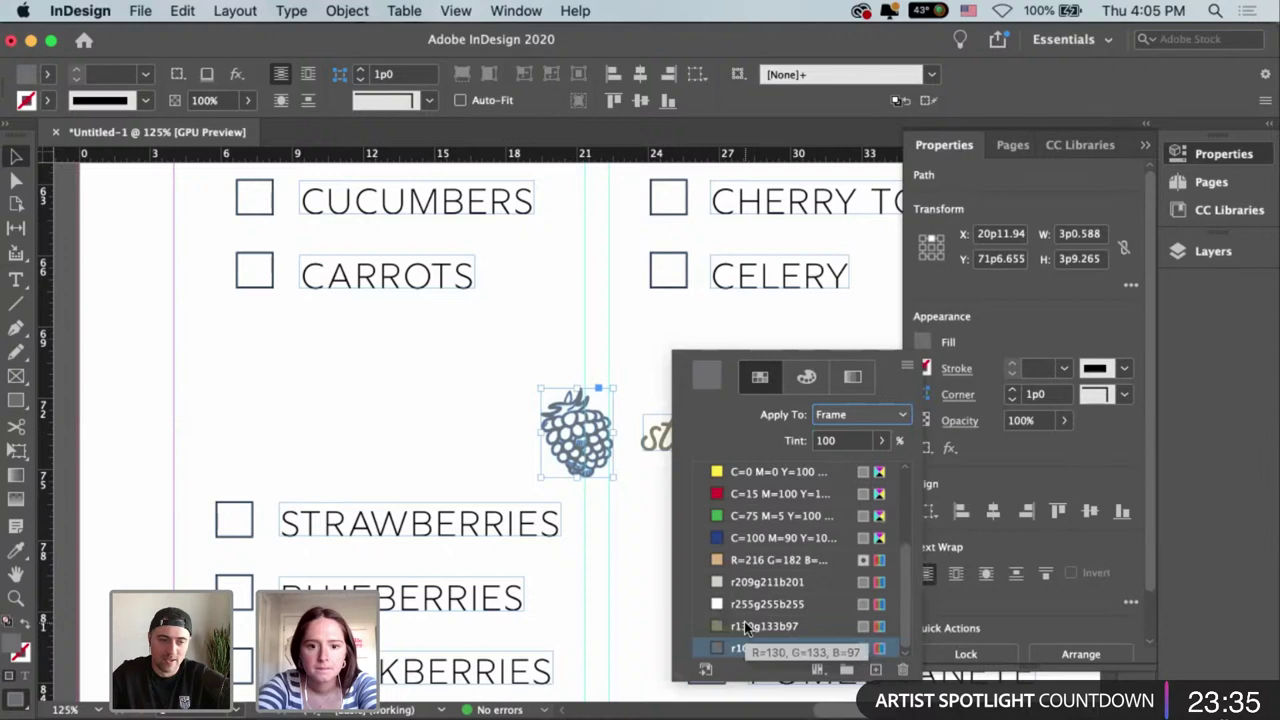
pyautogui.click(744, 625)
pyautogui.click(536, 439)
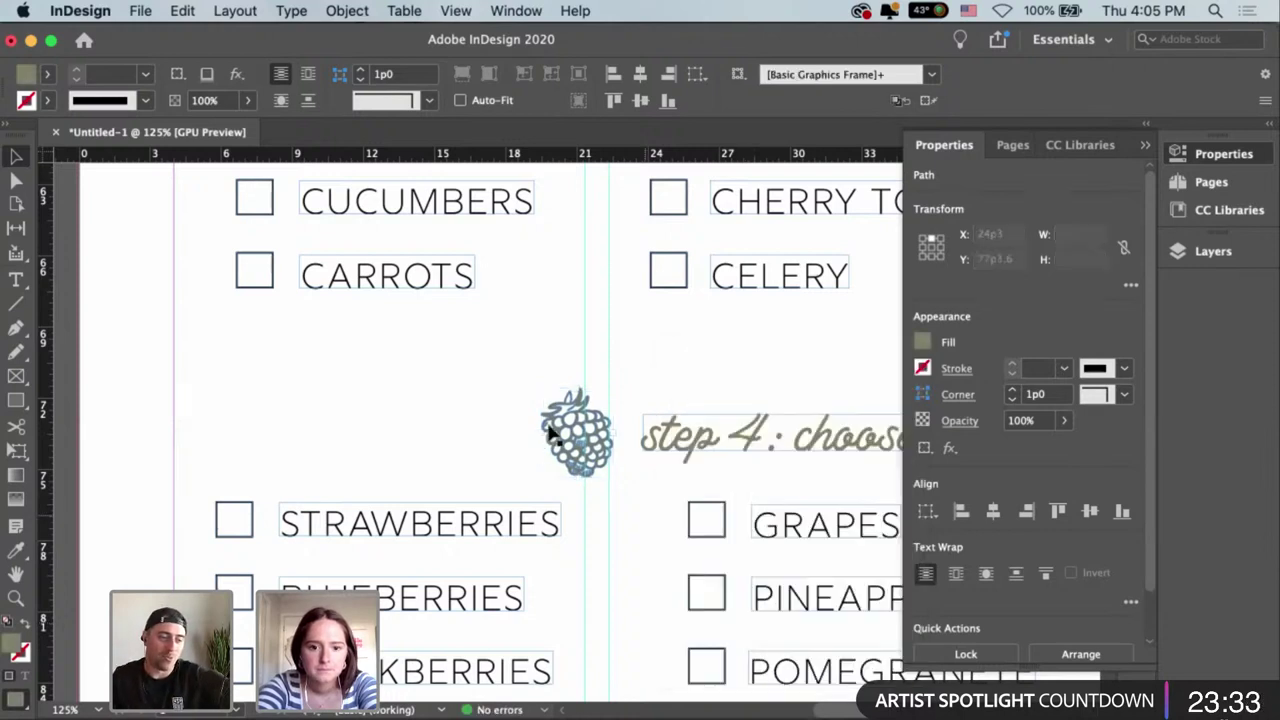
pyautogui.moveTo(546, 398); pyautogui.dragTo(623, 432)
pyautogui.click(666, 357)
# Select the fruit drawing group on the pasteboard and drag it onto the page.
pyautogui.hscroll(5, 491, 401)
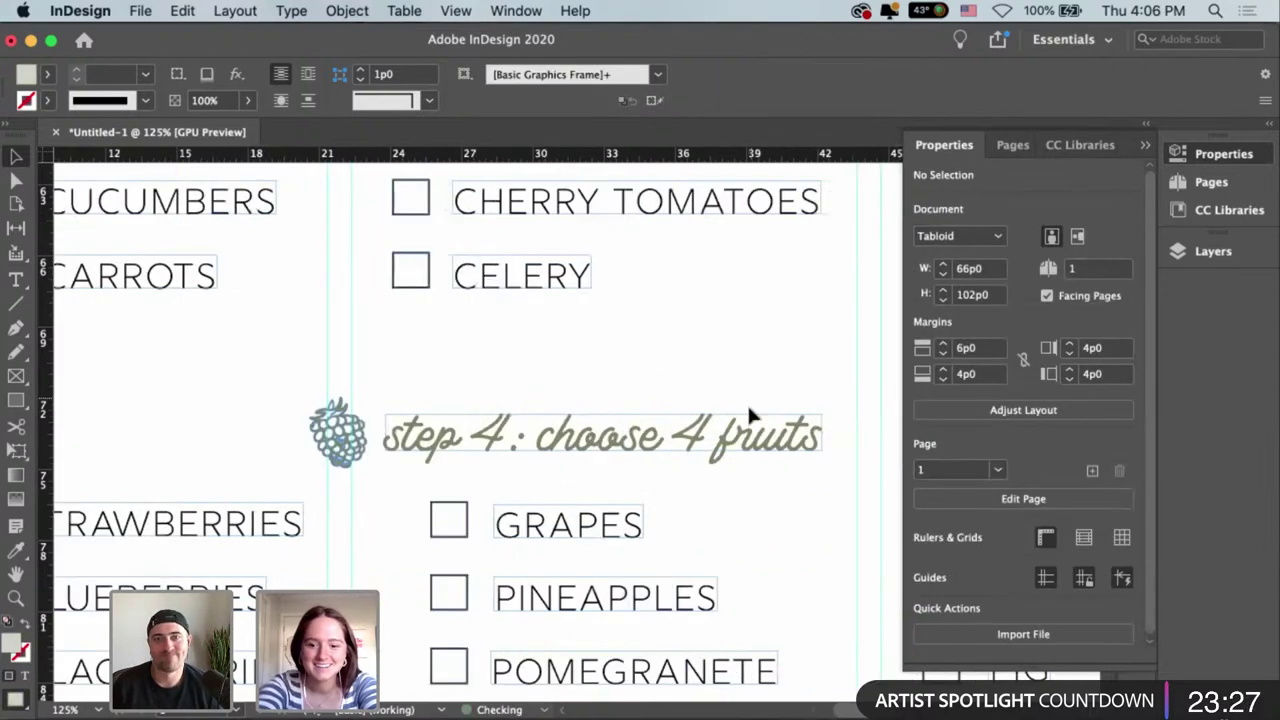
pyautogui.press('super+minus')
pyautogui.press('super+minus')
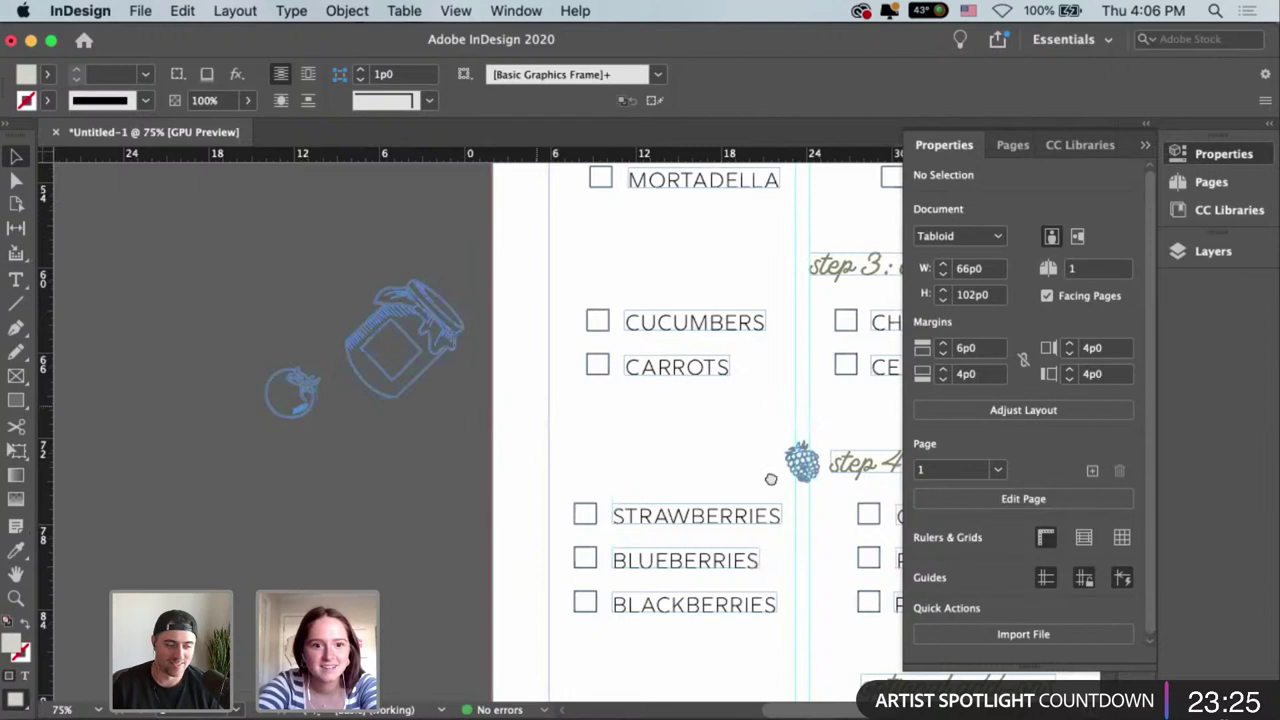
pyautogui.scroll(5, 568, 432)
pyautogui.hscroll(-4, 568, 432)
pyautogui.click(583, 359)
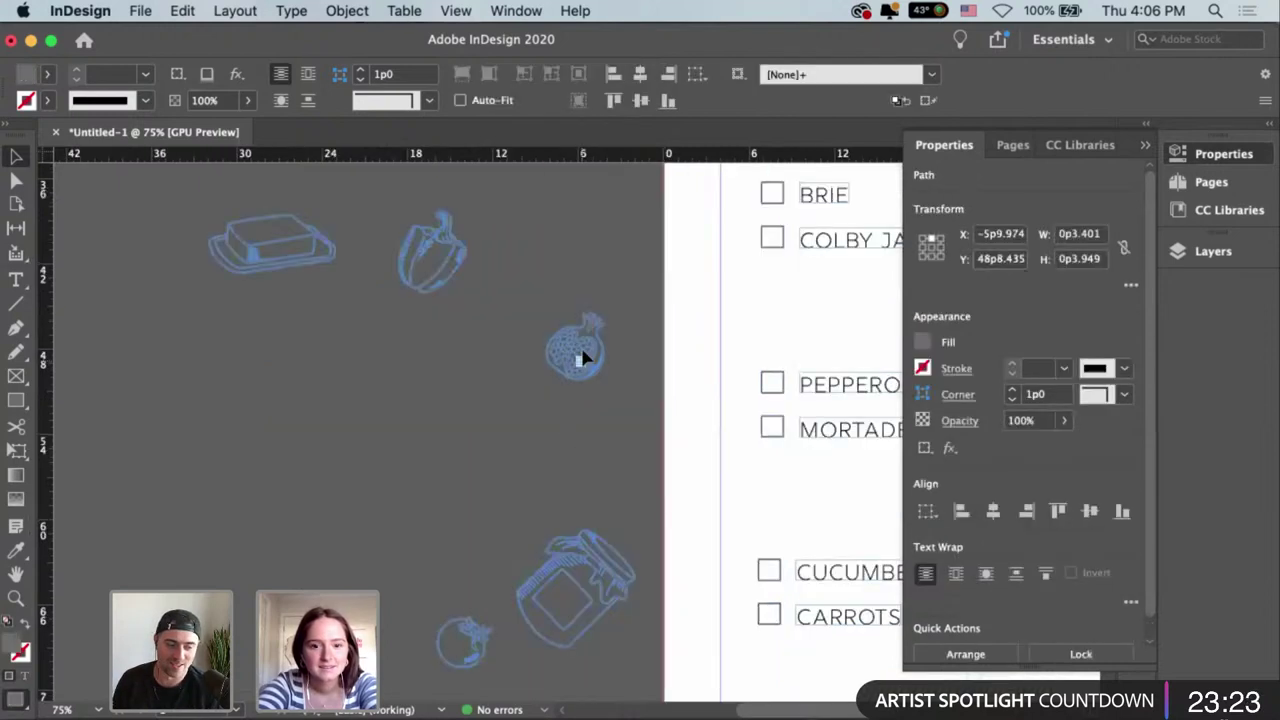
pyautogui.click(571, 335)
pyautogui.click(624, 410)
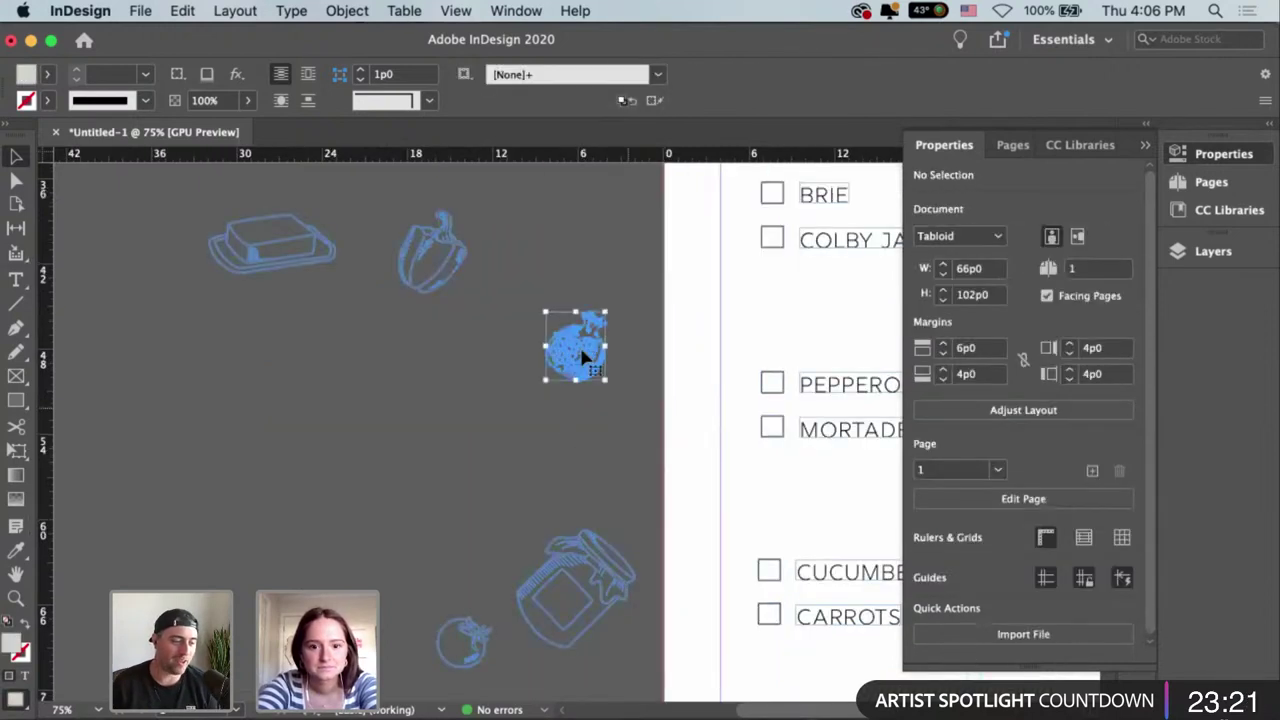
pyautogui.moveTo(579, 344); pyautogui.dragTo(823, 532)
# Position the pomegranate on the right side of the step 4: choose 4 fruits heading.
pyautogui.hscroll(8, 823, 530)
pyautogui.scroll(-2, 823, 530)
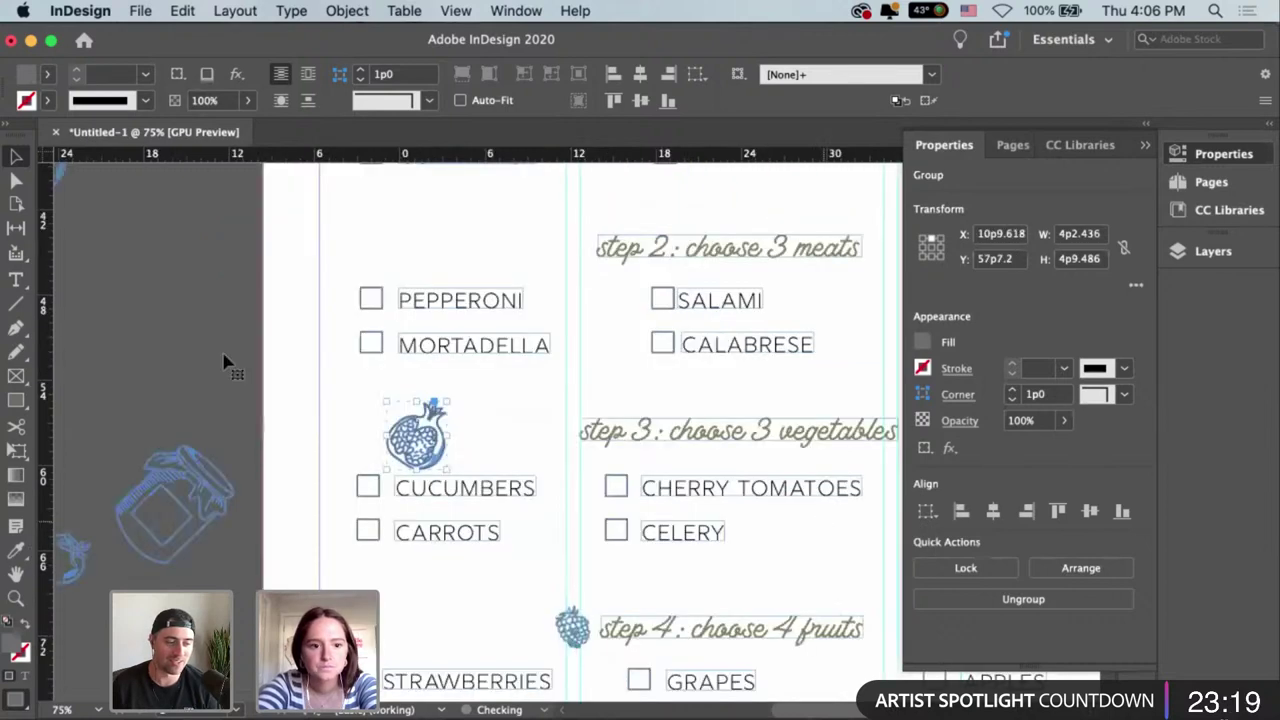
pyautogui.moveTo(224, 362); pyautogui.dragTo(340, 540)
pyautogui.hscroll(5, 300, 394)
pyautogui.scroll(-2, 300, 394)
pyautogui.moveTo(294, 491); pyautogui.dragTo(340, 560)
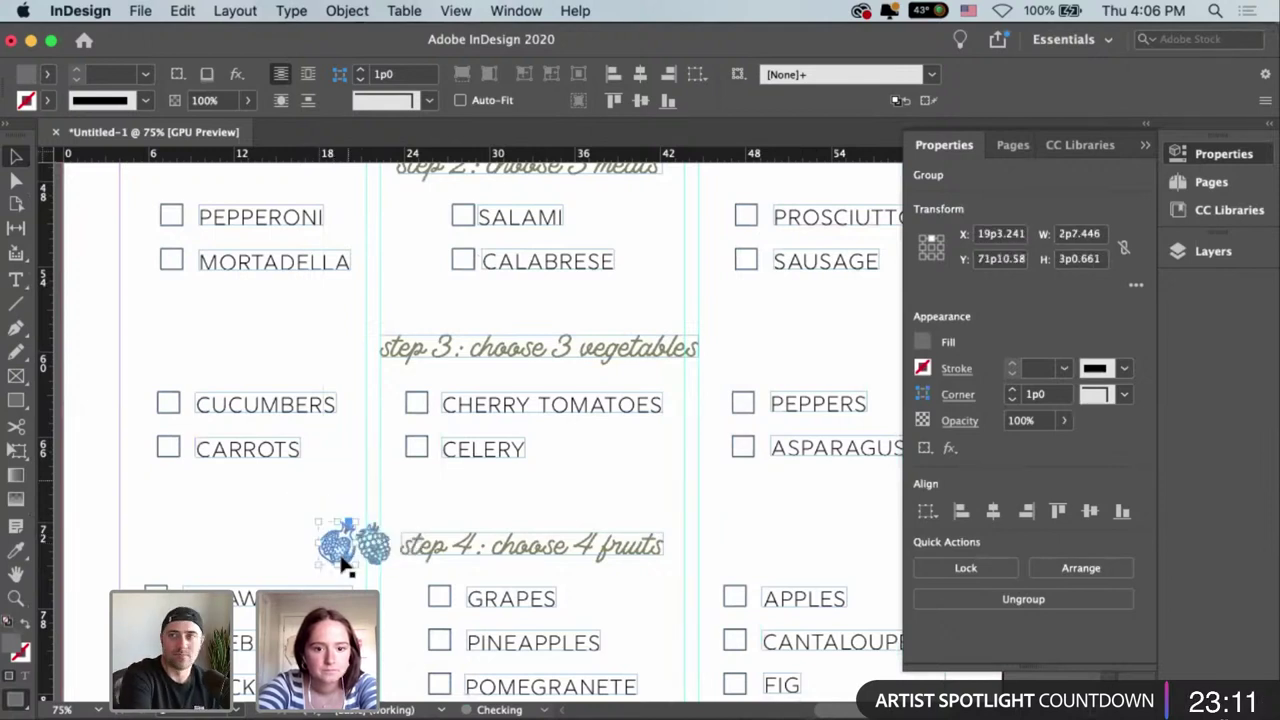
pyautogui.click(698, 570)
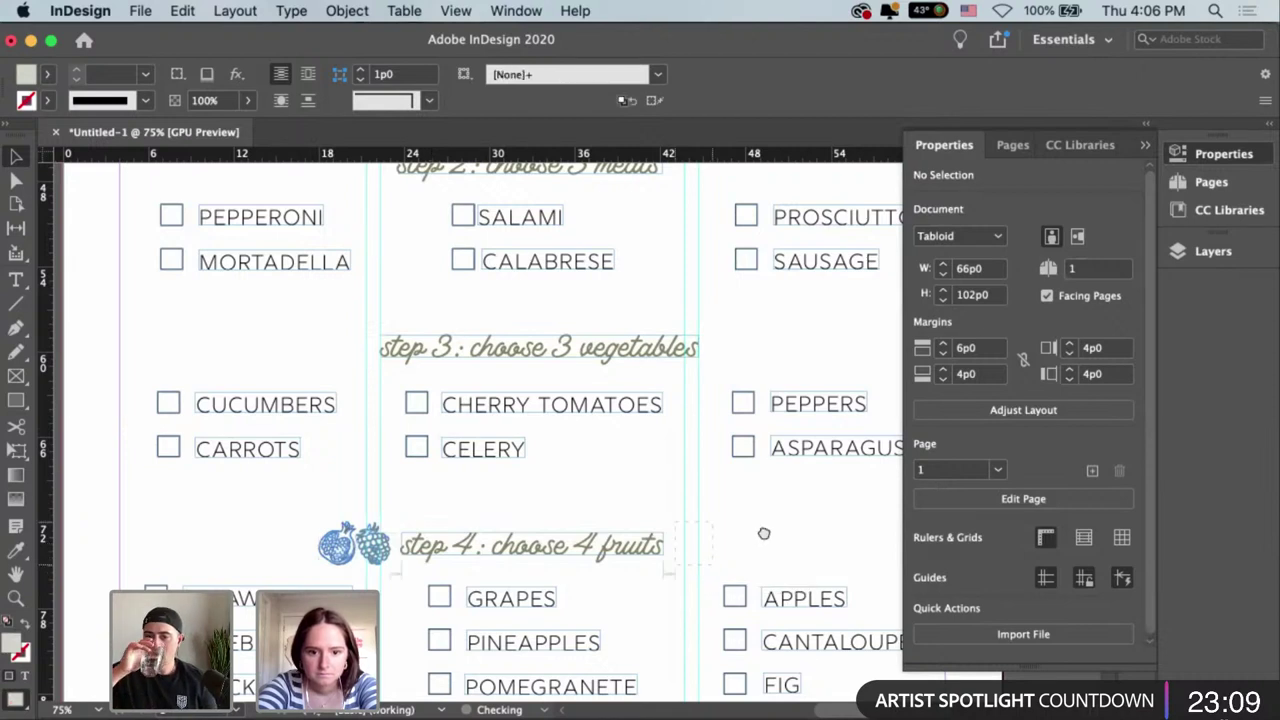
pyautogui.press('super+z')
pyautogui.press('super+z')
pyautogui.scroll(-4, 688, 320)
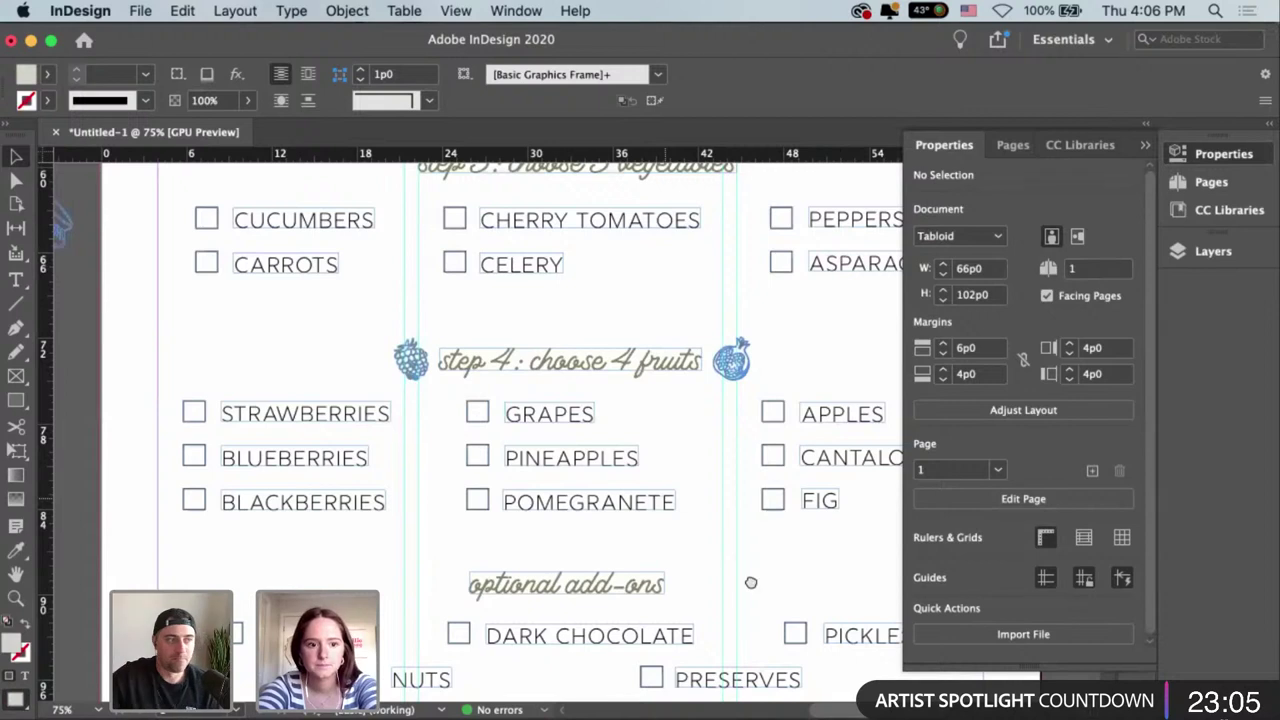
# Shrink the jar drawing to icon size and move it beside the optional add-ons heading.
pyautogui.scroll(5, 386, 500)
pyautogui.hscroll(-5, 511, 290)
pyautogui.scroll(-2, 511, 290)
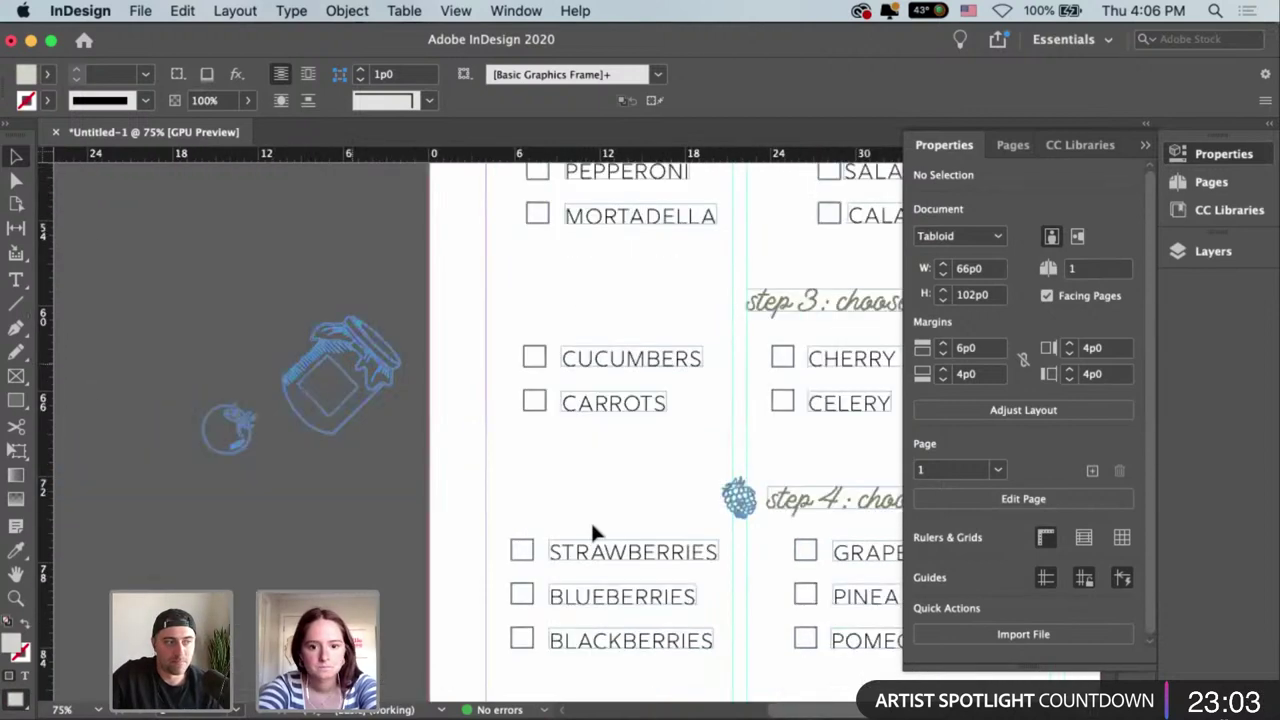
pyautogui.moveTo(402, 390)
pyautogui.mouseDown()
pyautogui.moveTo(657, 466)
pyautogui.moveTo(666, 451)
pyautogui.moveTo(592, 424)
pyautogui.moveTo(603, 416)
pyautogui.mouseUp()
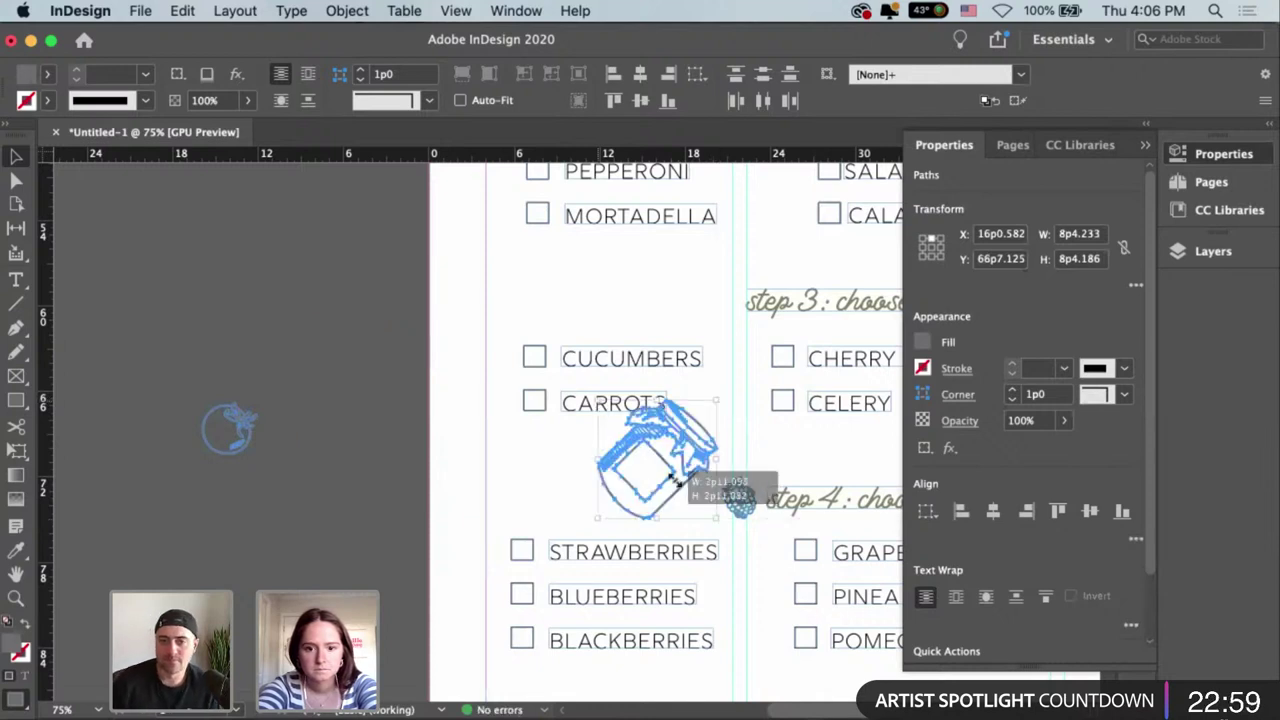
pyautogui.hscroll(7, 363, 331)
pyautogui.scroll(-4, 363, 331)
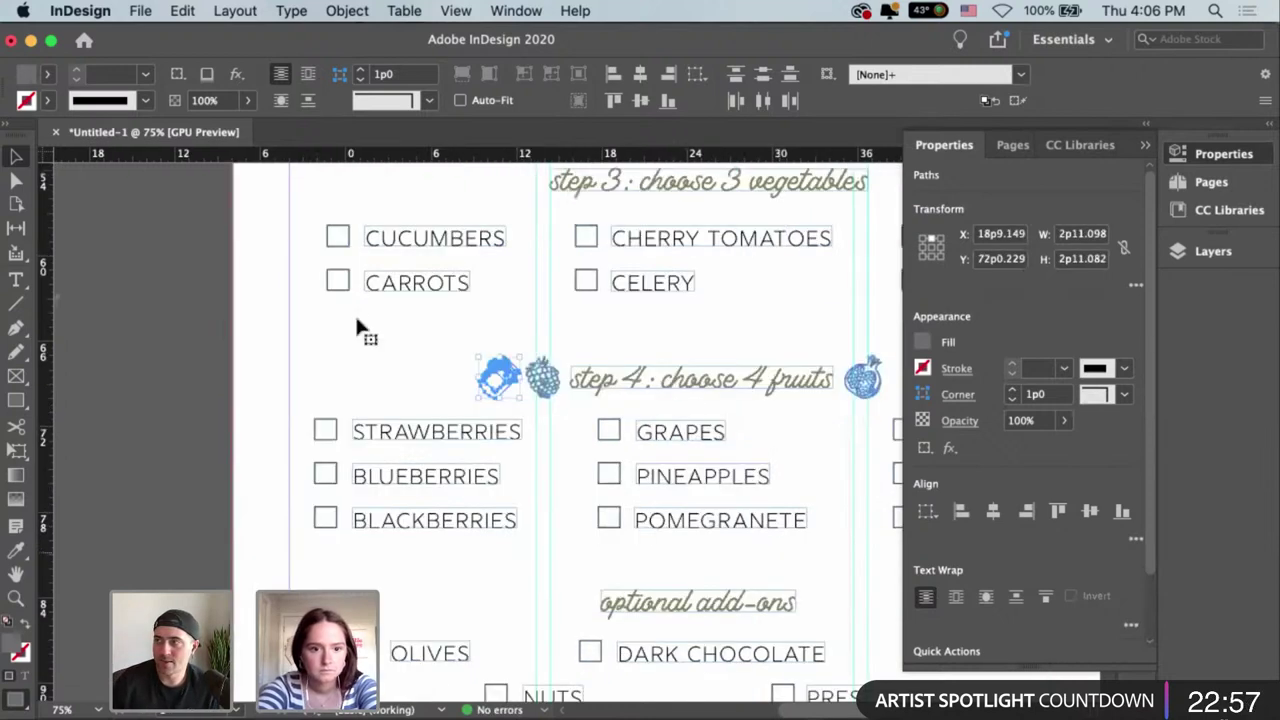
pyautogui.moveTo(418, 565); pyautogui.dragTo(408, 542)
pyautogui.click(422, 541)
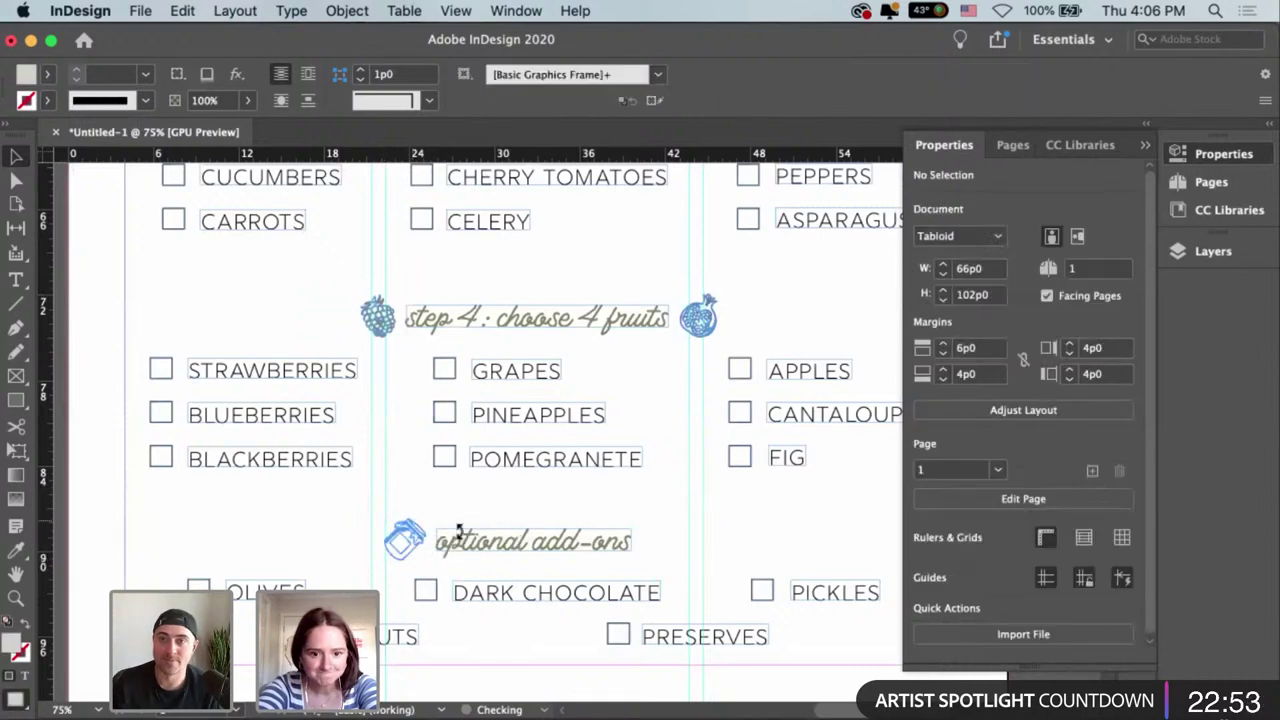
# Undo the stray jar move and place the jar just left of optional add-ons.
pyautogui.click(458, 531)
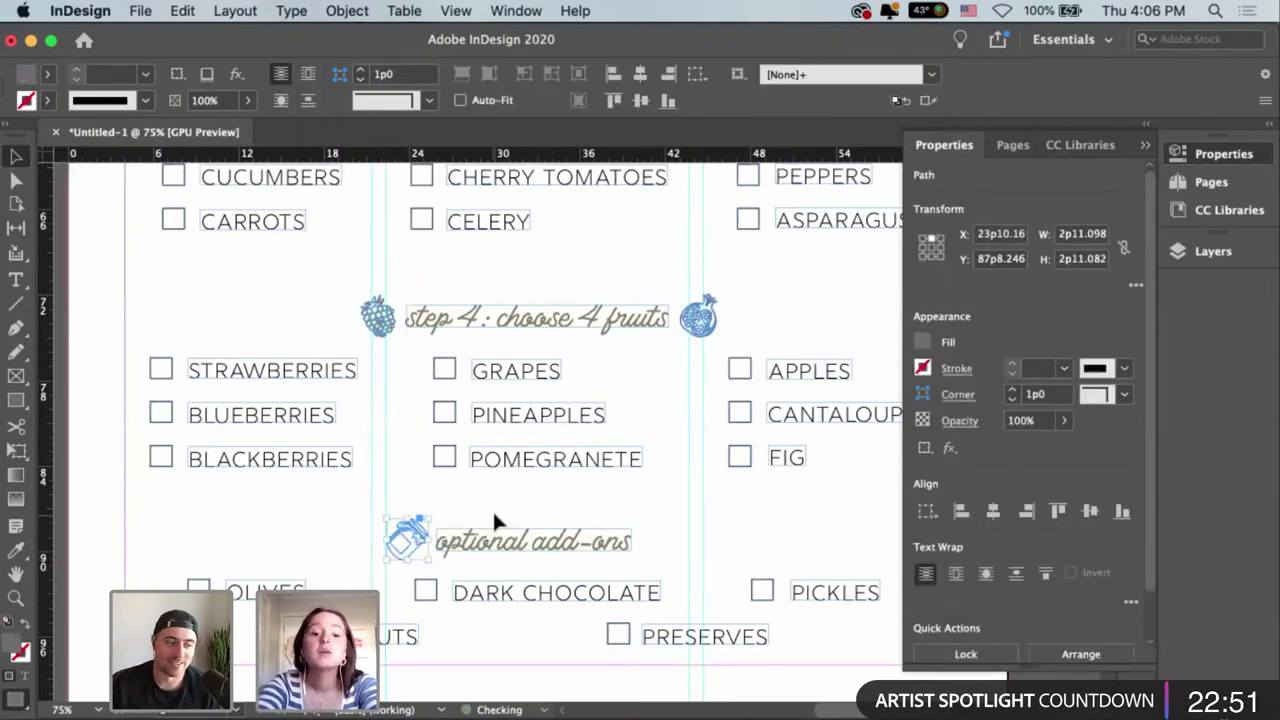
pyautogui.click(560, 512)
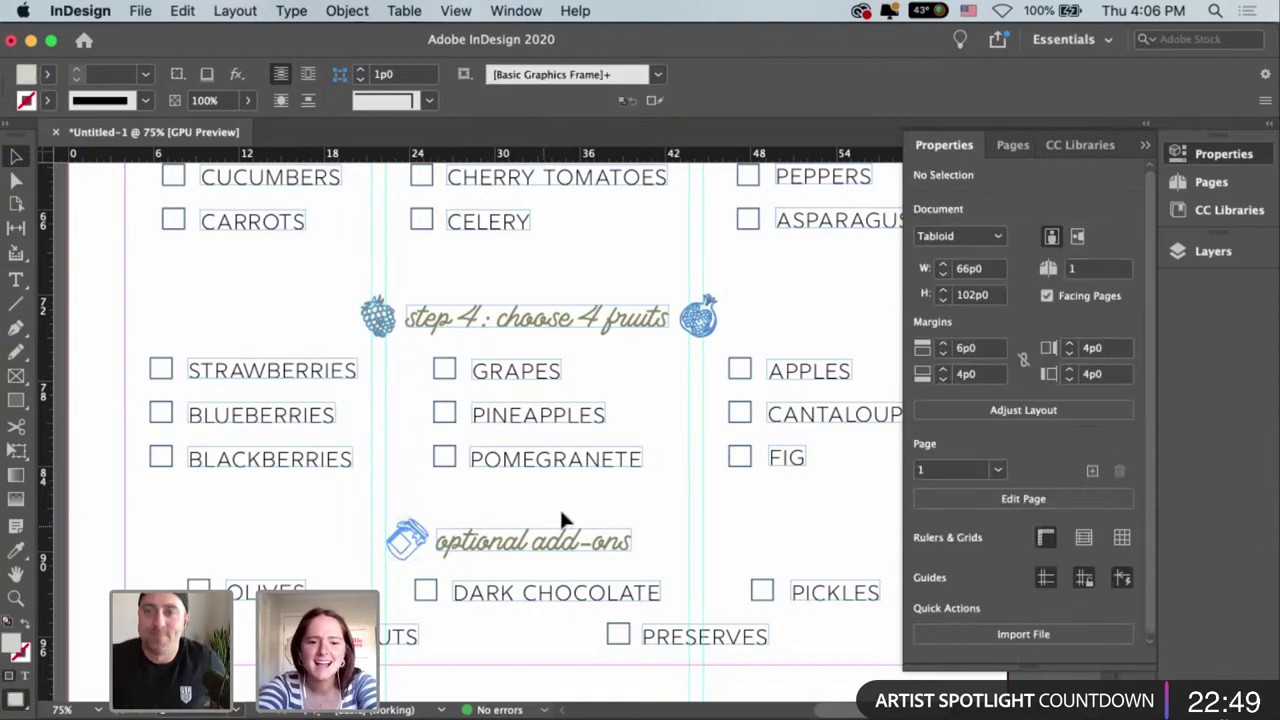
pyautogui.press('cmd+z')
pyautogui.click(345, 325)
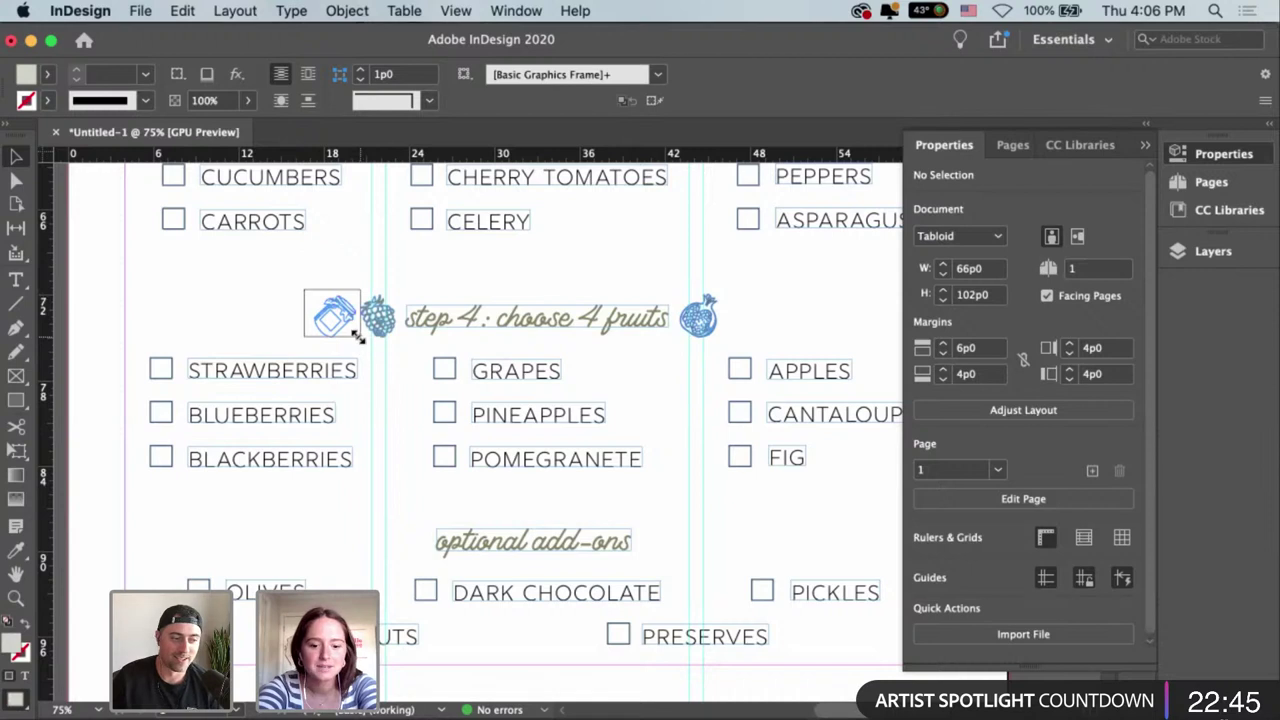
pyautogui.click(357, 338)
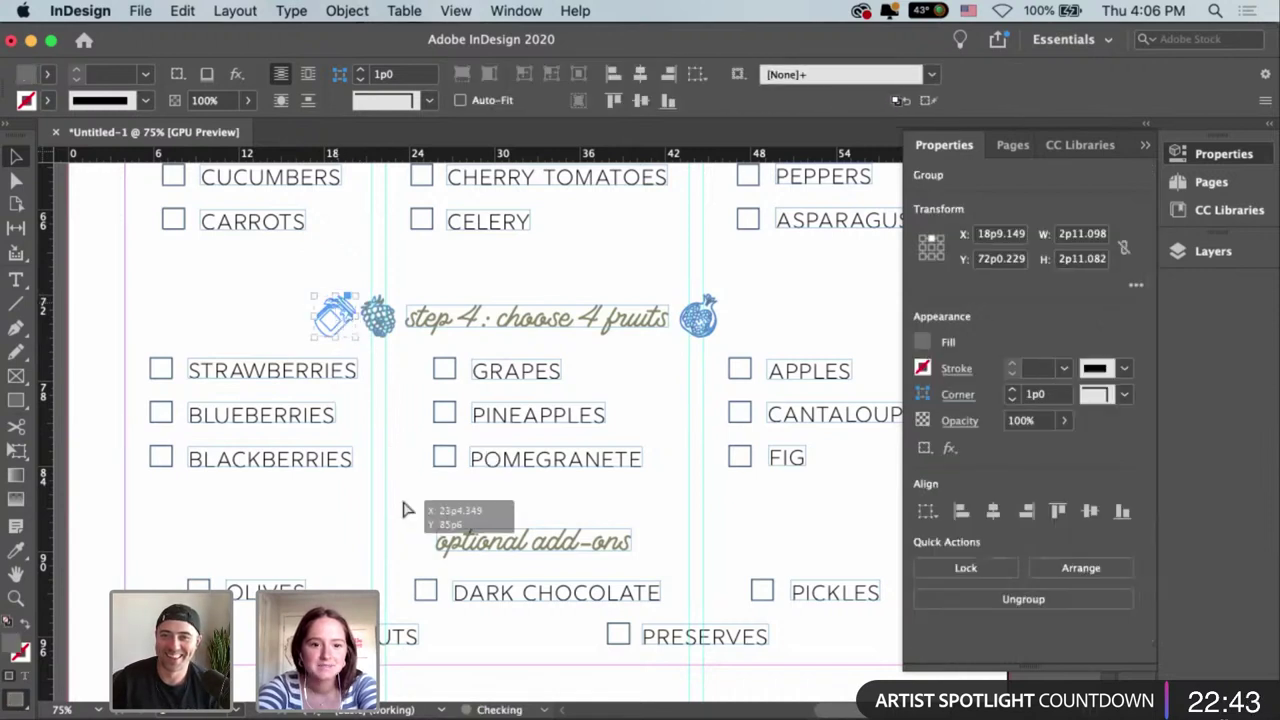
pyautogui.moveTo(407, 510); pyautogui.dragTo(416, 531)
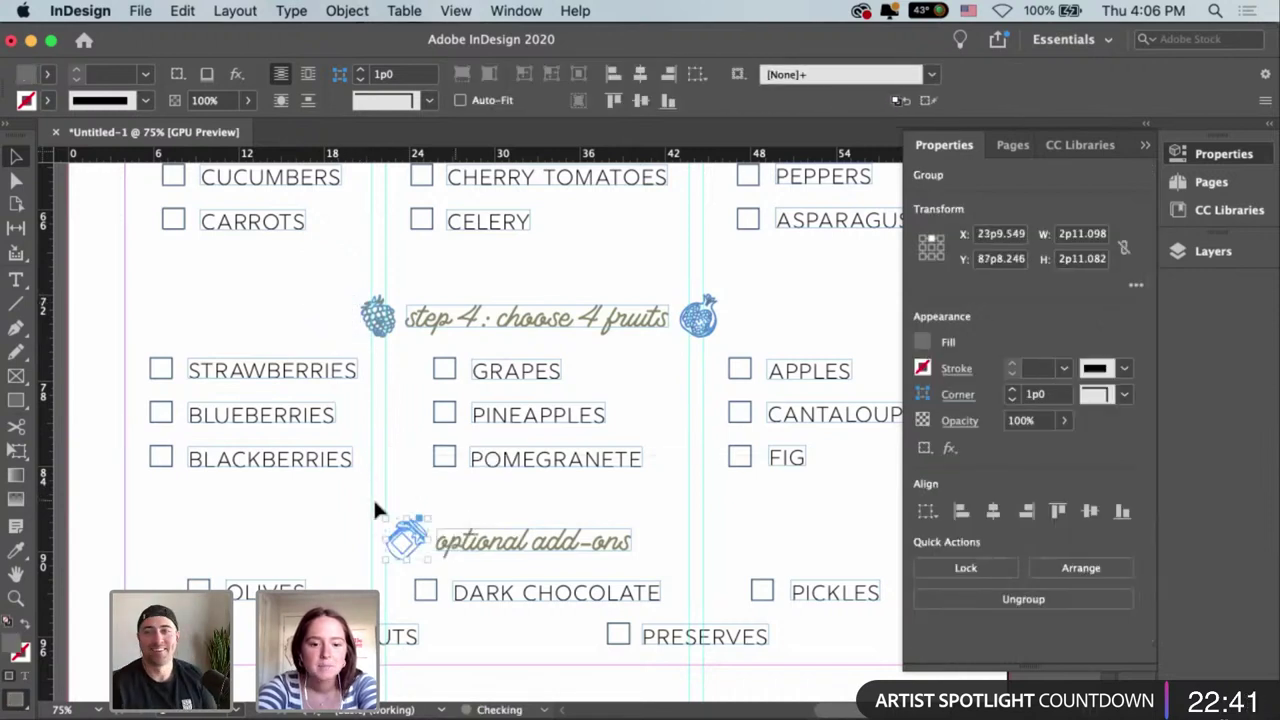
pyautogui.click(588, 543)
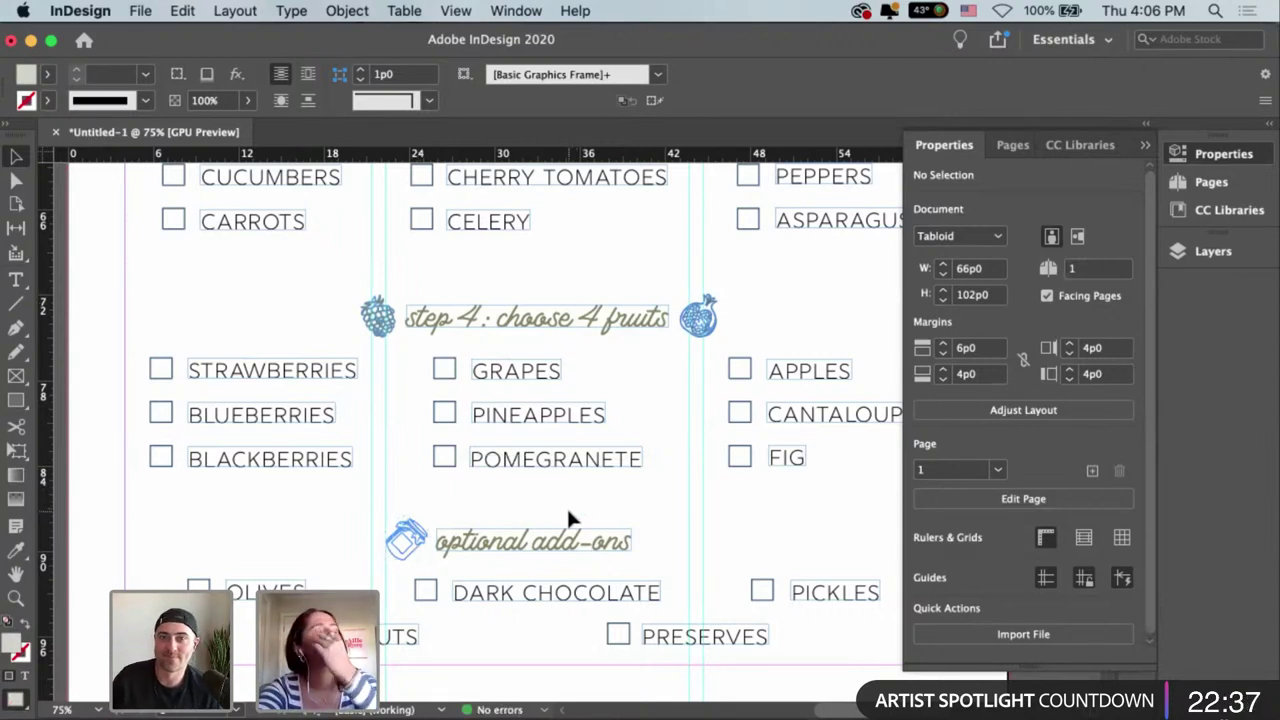
pyautogui.hscroll(-5, 506, 517)
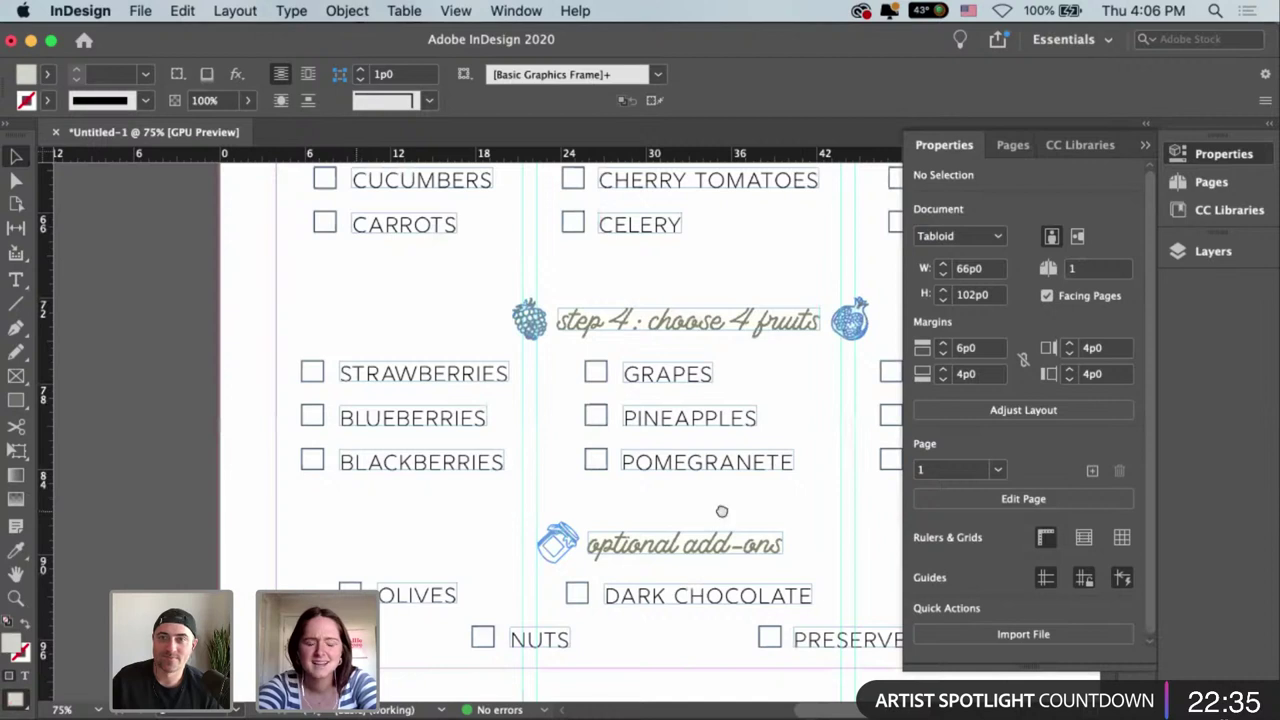
# Tidy the pasteboard drawings, moving the three top doodles lower down.
pyautogui.hscroll(-3, 722, 511)
pyautogui.hscroll(-4, 511, 405)
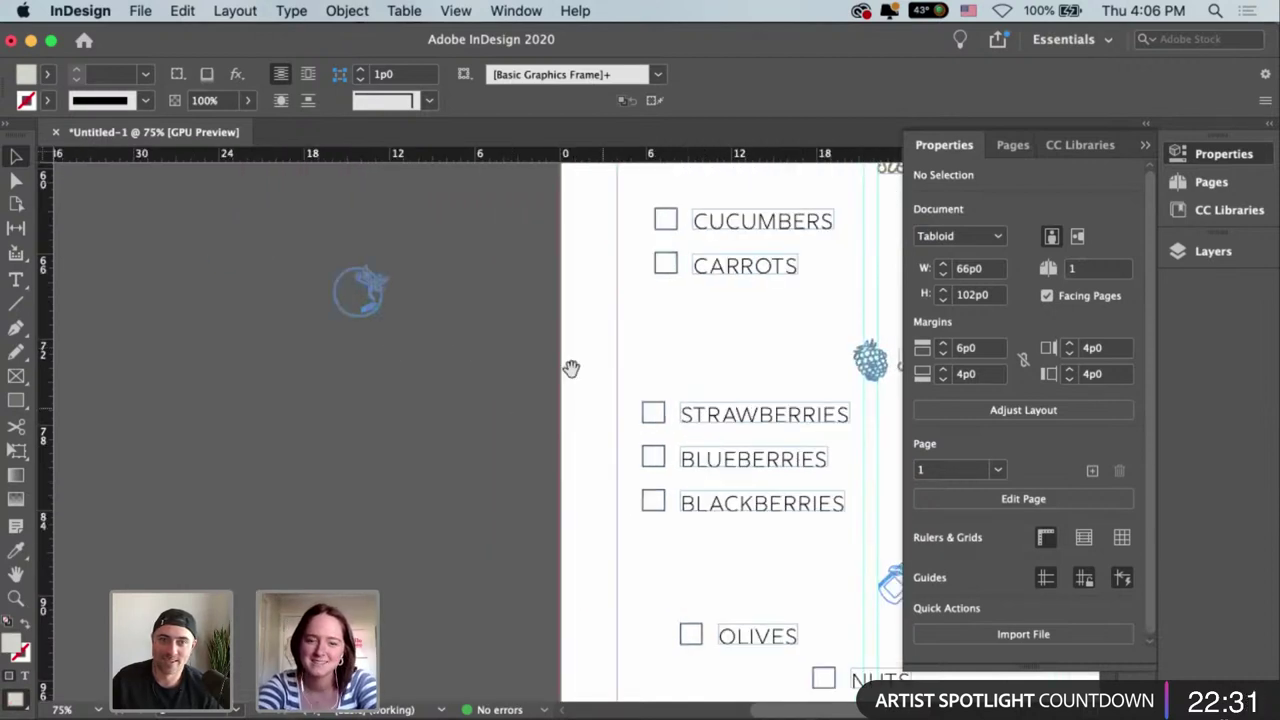
pyautogui.hscroll(-1, 675, 568)
pyautogui.press('super+minus')
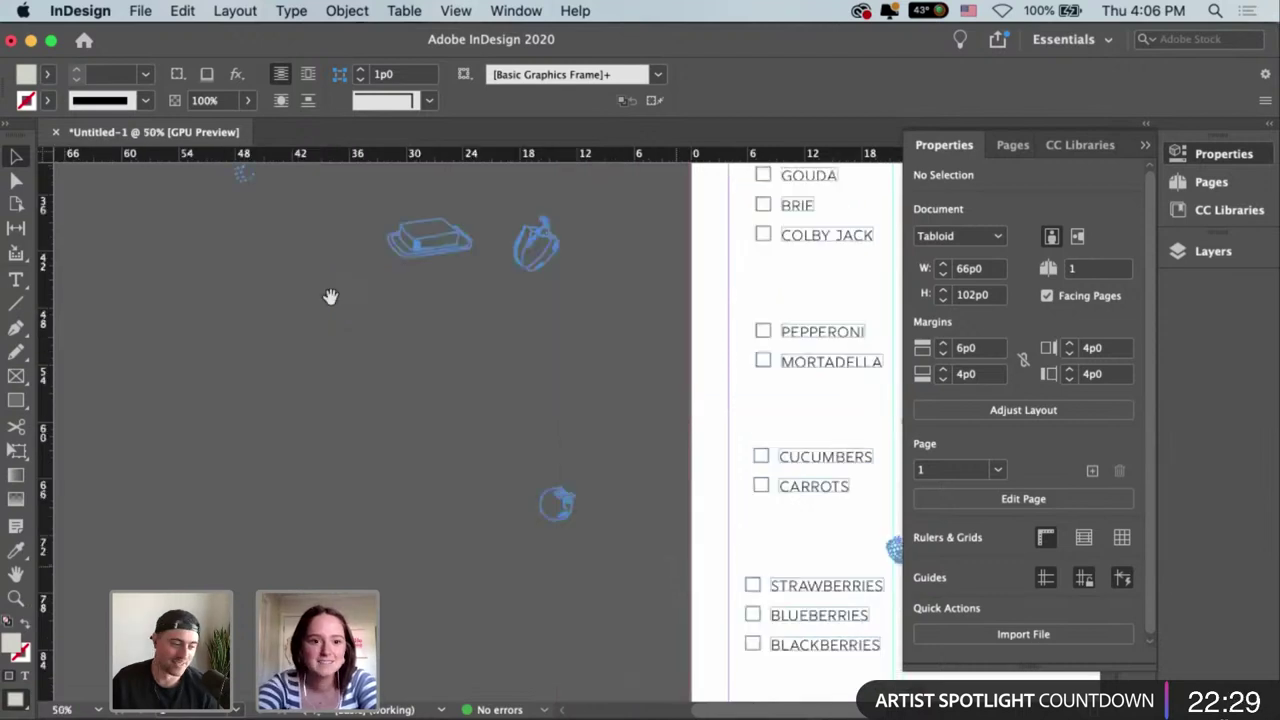
pyautogui.scroll(2, 175, 310)
pyautogui.hscroll(2, 175, 310)
pyautogui.scroll(2, 337, 293)
pyautogui.hscroll(2, 337, 293)
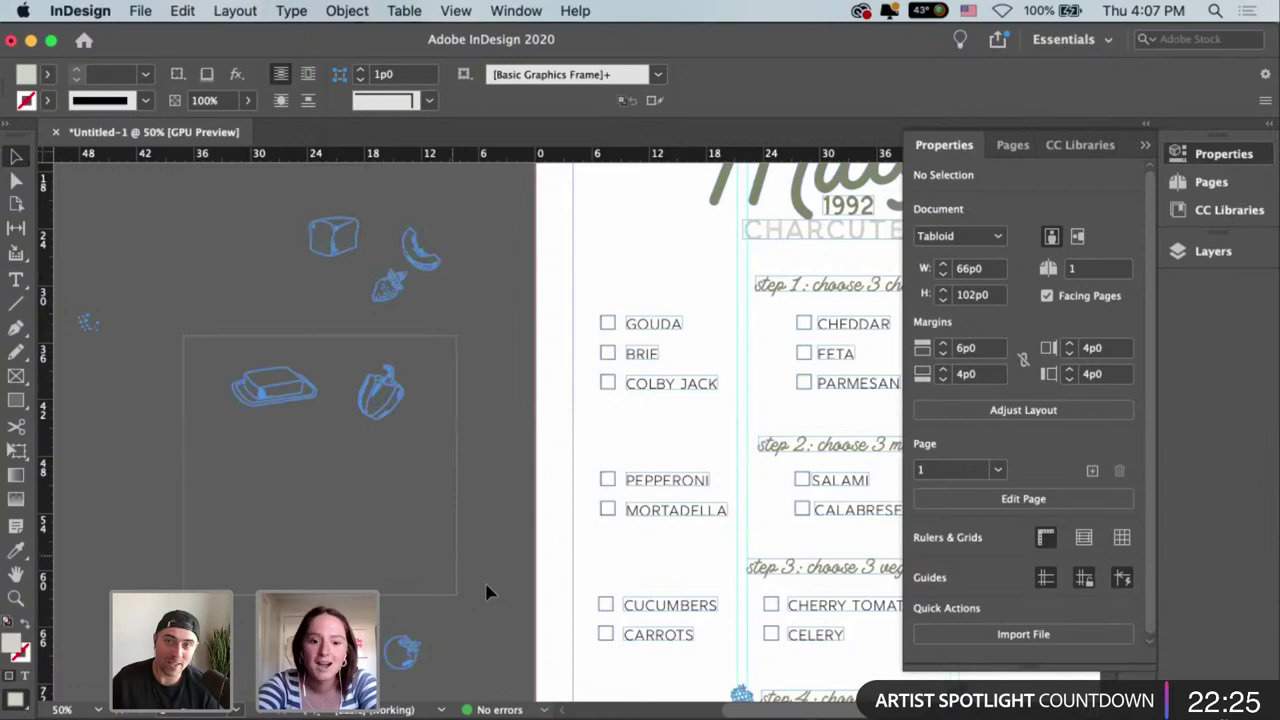
pyautogui.click(258, 423)
pyautogui.scroll(-3, 258, 428)
pyautogui.hscroll(5, 258, 428)
pyautogui.moveTo(166, 245); pyautogui.dragTo(252, 378)
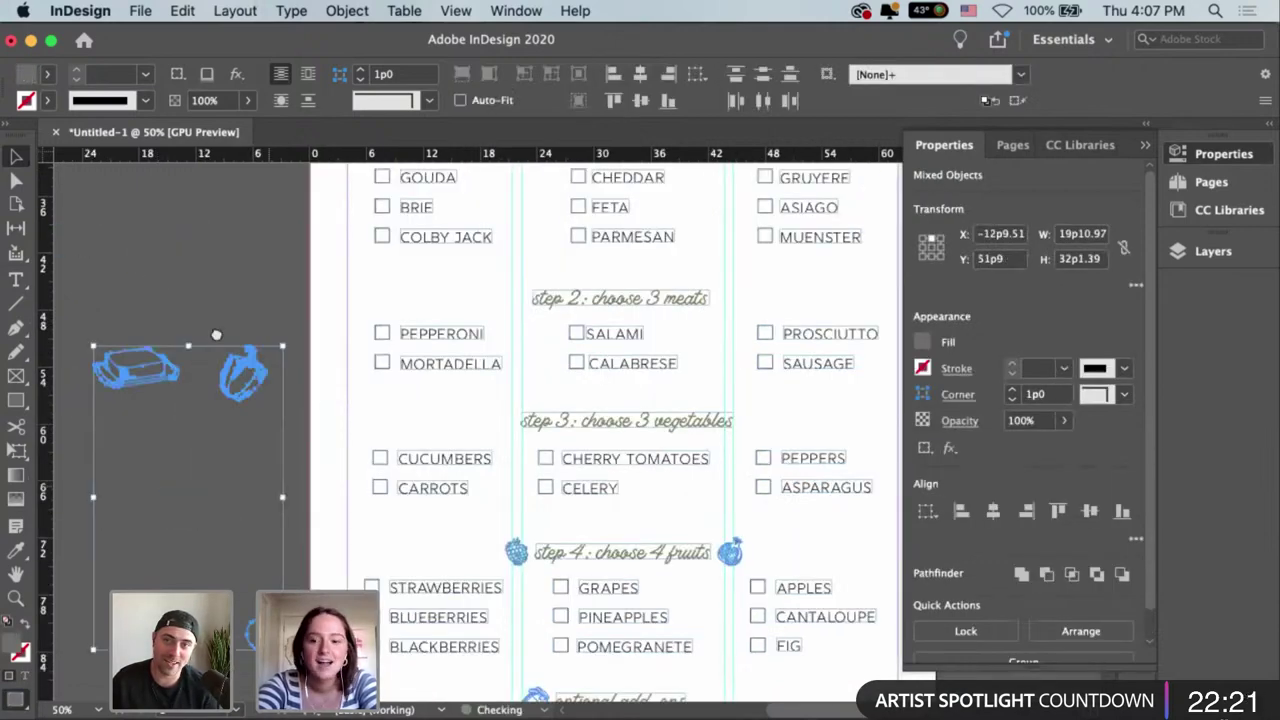
pyautogui.click(216, 334)
pyautogui.scroll(3, 419, 439)
pyautogui.hscroll(-4, 419, 439)
pyautogui.scroll(1, 262, 211)
pyautogui.hscroll(-1, 262, 211)
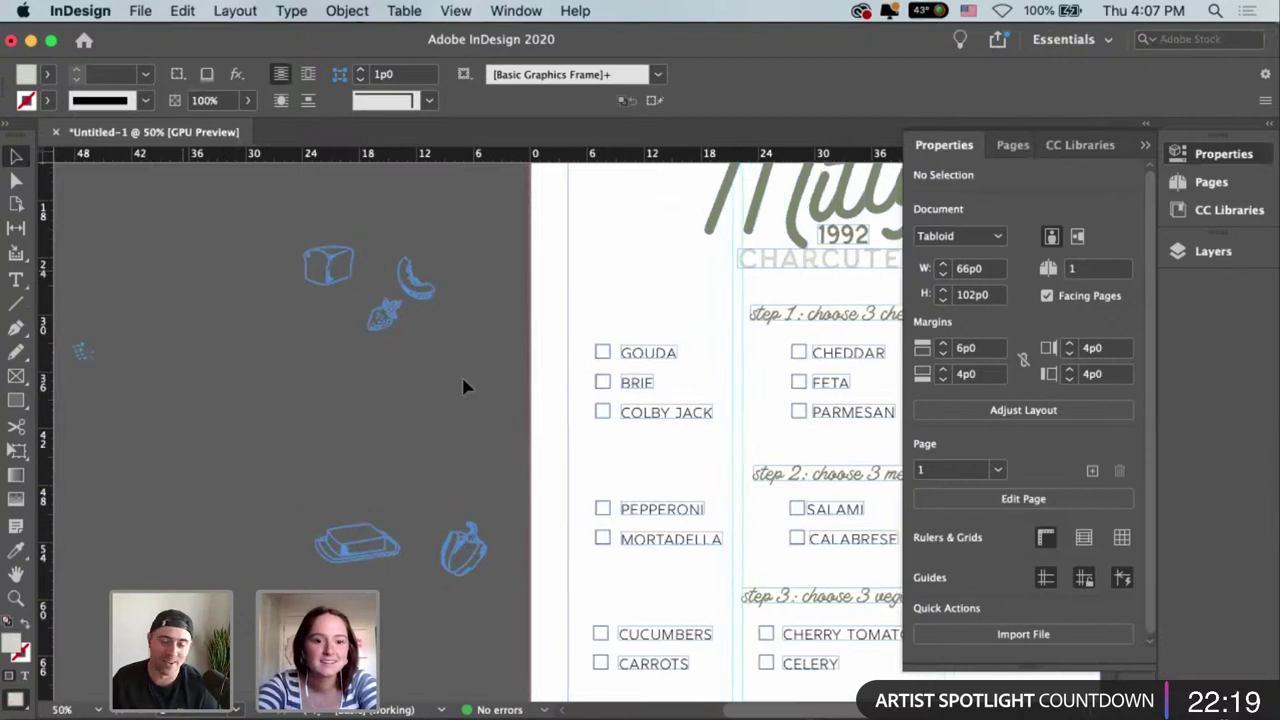
pyautogui.moveTo(290, 235); pyautogui.dragTo(463, 388)
pyautogui.moveTo(414, 280); pyautogui.dragTo(491, 600)
pyautogui.click(543, 549)
# Place the bread drawing beside the optional add-ons heading and colour it with the jar and heading r130g133b97.
pyautogui.scroll(-5, 310, 297)
pyautogui.hscroll(4, 310, 297)
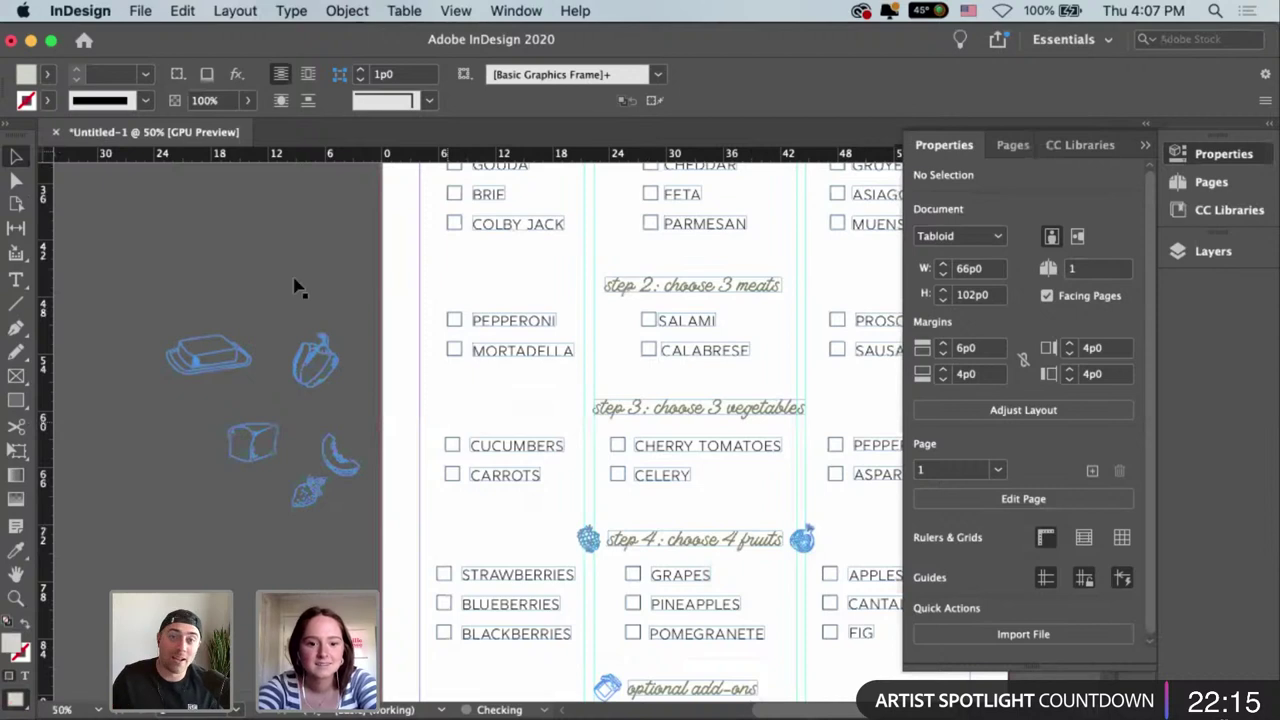
pyautogui.scroll(-3, 297, 287)
pyautogui.hscroll(3, 297, 287)
pyautogui.moveTo(117, 322)
pyautogui.mouseDown()
pyautogui.moveTo(142, 367)
pyautogui.moveTo(538, 530)
pyautogui.moveTo(649, 558)
pyautogui.mouseUp()
pyautogui.press('super+1')
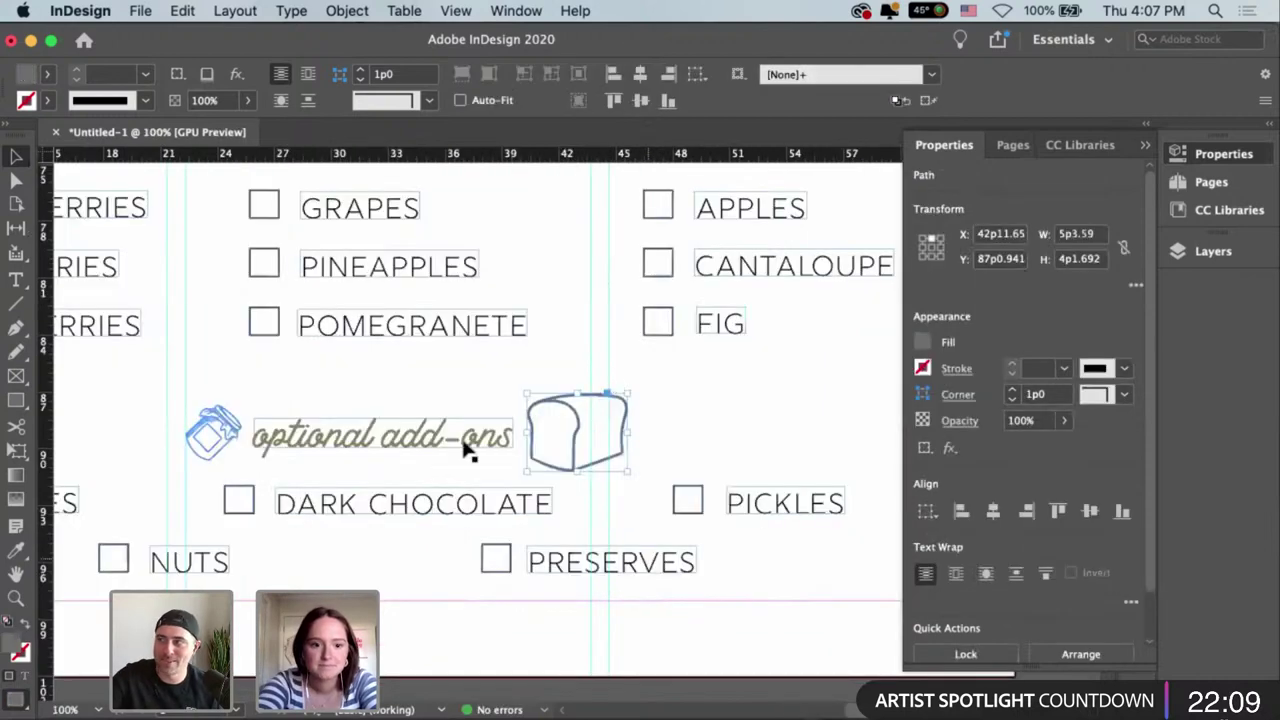
pyautogui.keyDown('shift'); pyautogui.click(468, 452); pyautogui.keyUp('shift')
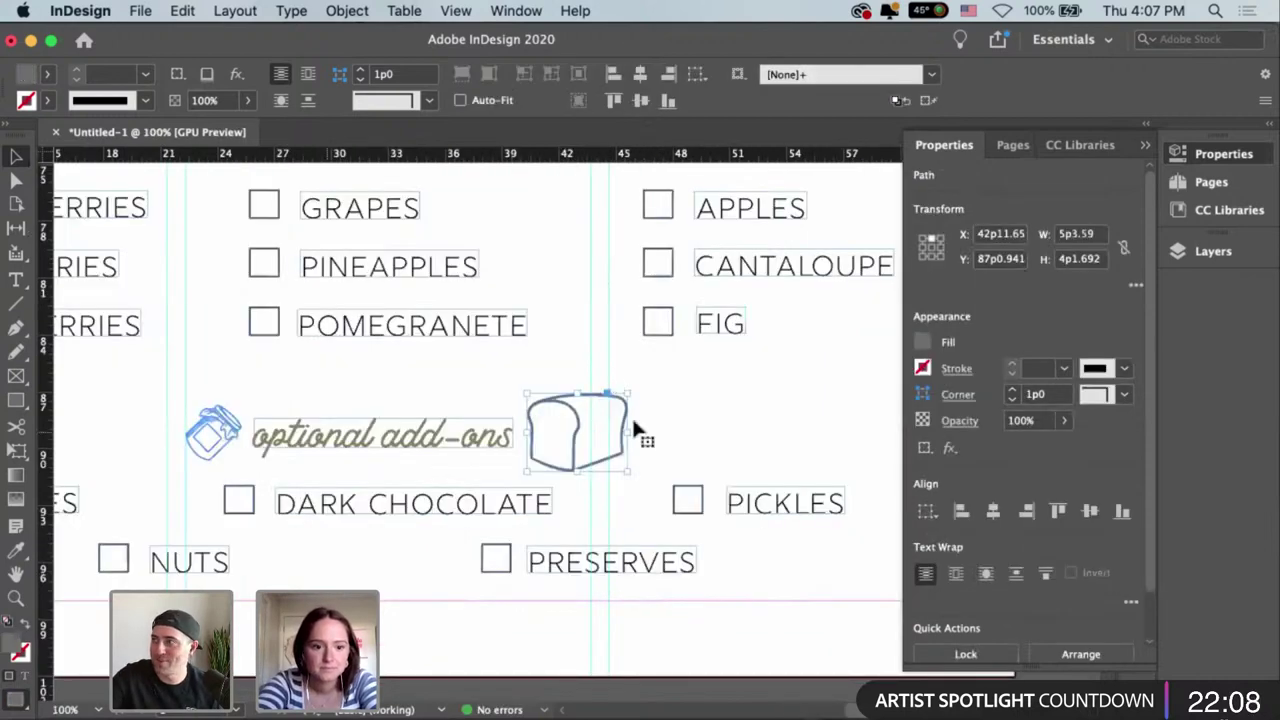
pyautogui.click(922, 345)
pyautogui.click(773, 626)
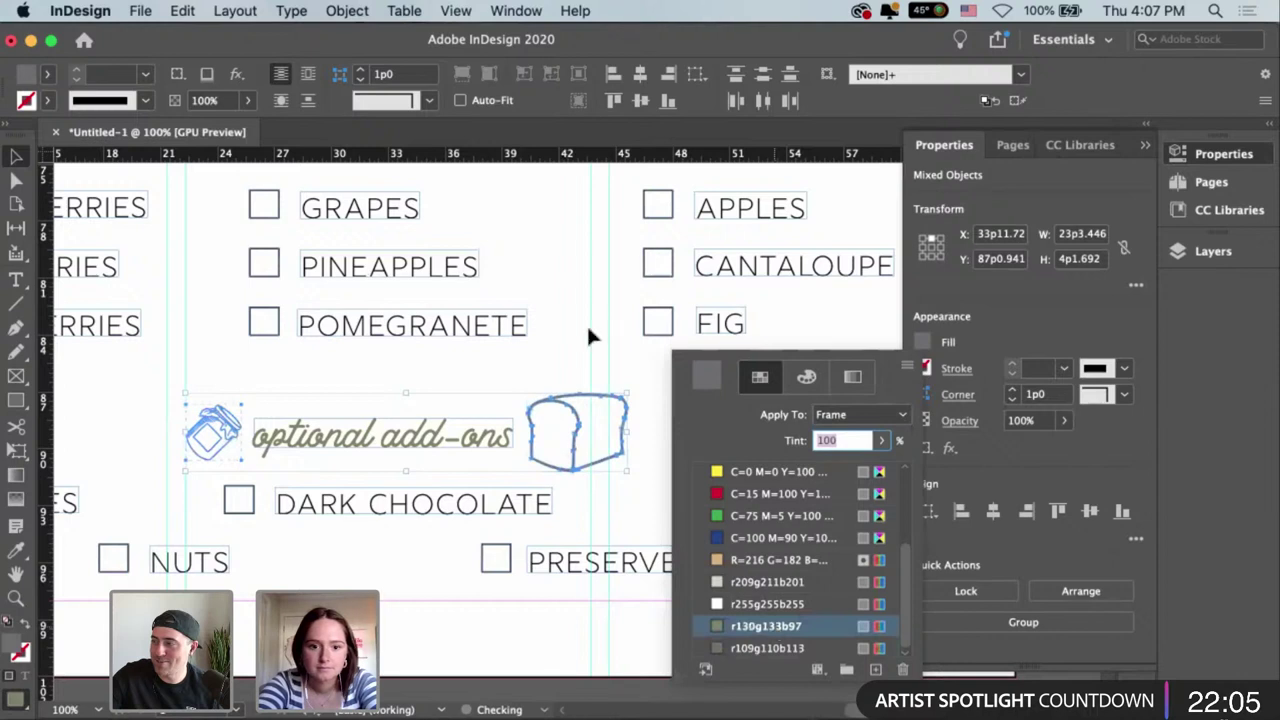
# Move the bread drawing closer to the heading and shrink it to icon size.
pyautogui.click(571, 428)
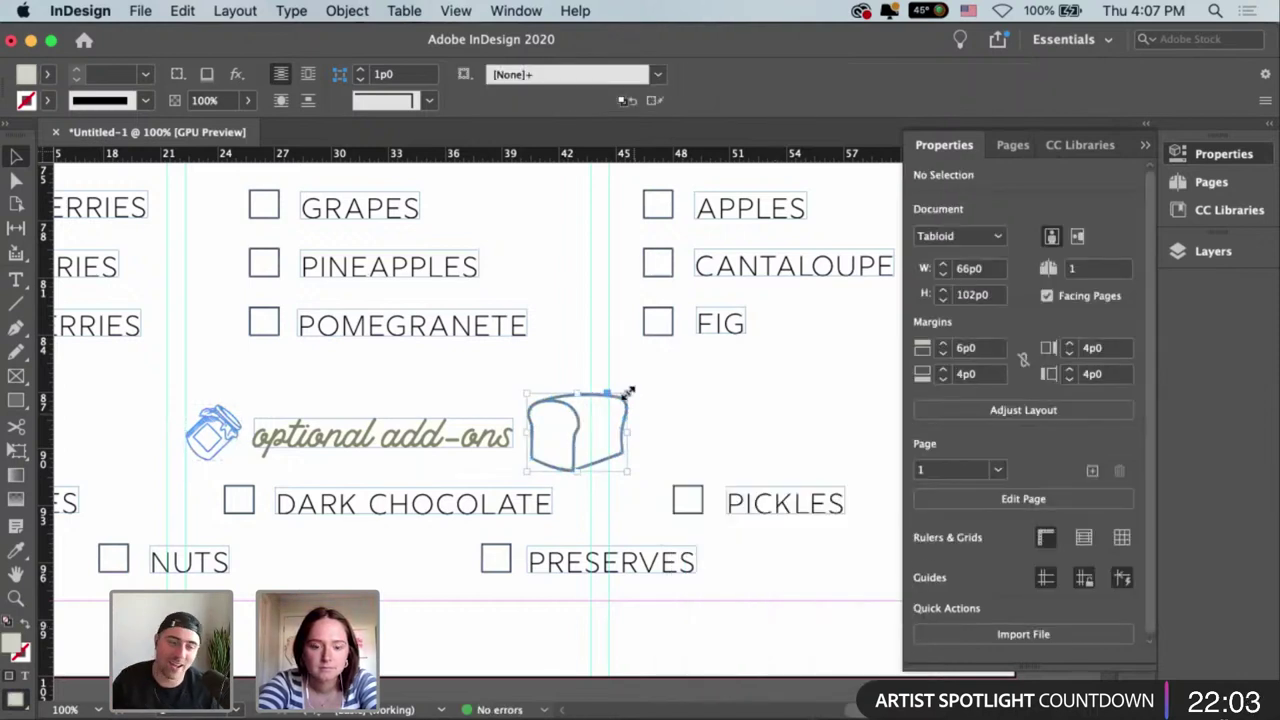
pyautogui.click(571, 446)
pyautogui.moveTo(576, 455); pyautogui.dragTo(124, 445)
pyautogui.moveTo(78, 390); pyautogui.dragTo(562, 458)
pyautogui.press('super+shift+a')
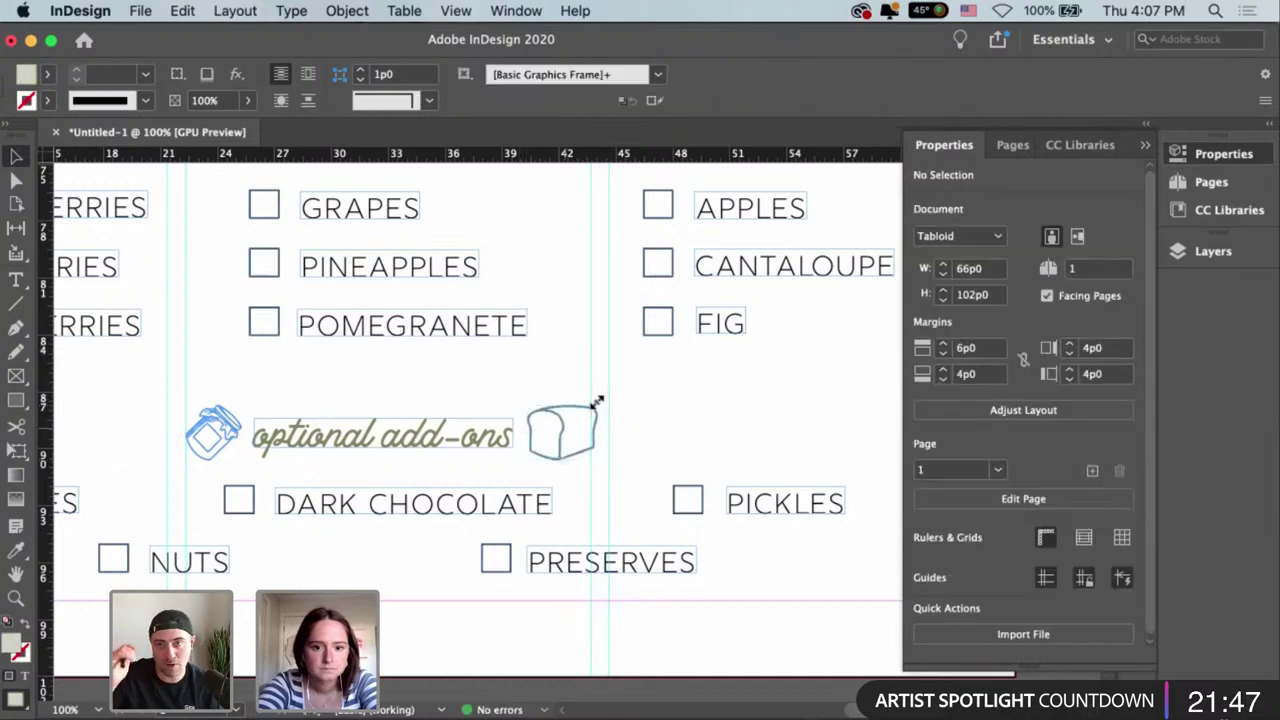
pyautogui.click(597, 402)
pyautogui.moveTo(597, 402); pyautogui.dragTo(588, 412)
pyautogui.press('super+shift+a')
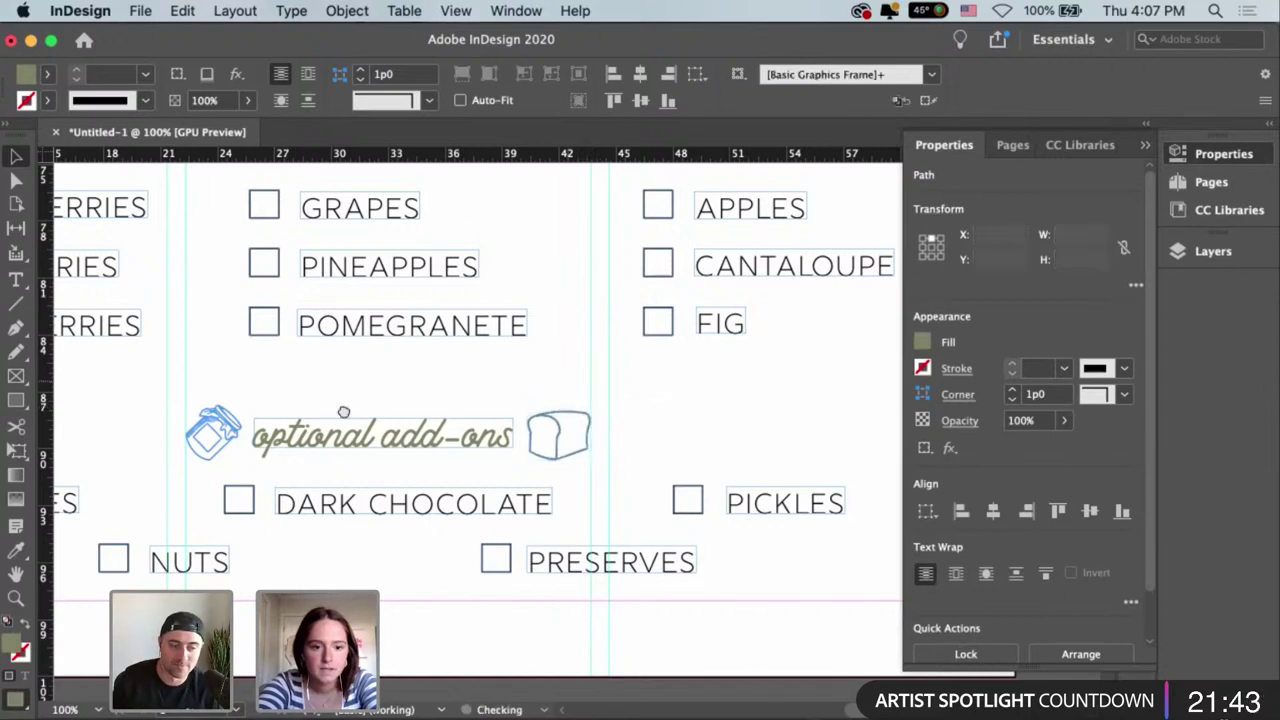
# Zoom out over the section, then bring Food Illustrations.ai forward in Illustrator.
pyautogui.hscroll(-6, 343, 412)
pyautogui.scroll(1, 343, 412)
pyautogui.press('super+minus')
pyautogui.press('super+minus')
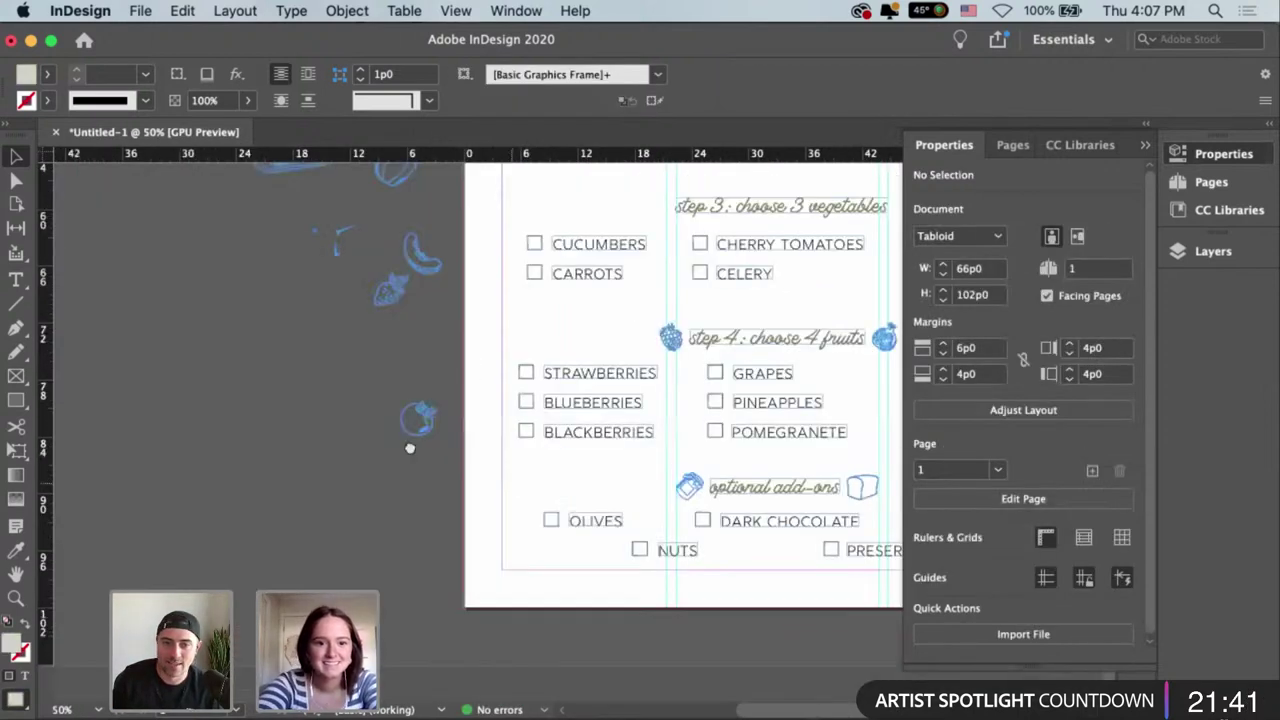
pyautogui.scroll(3, 285, 318)
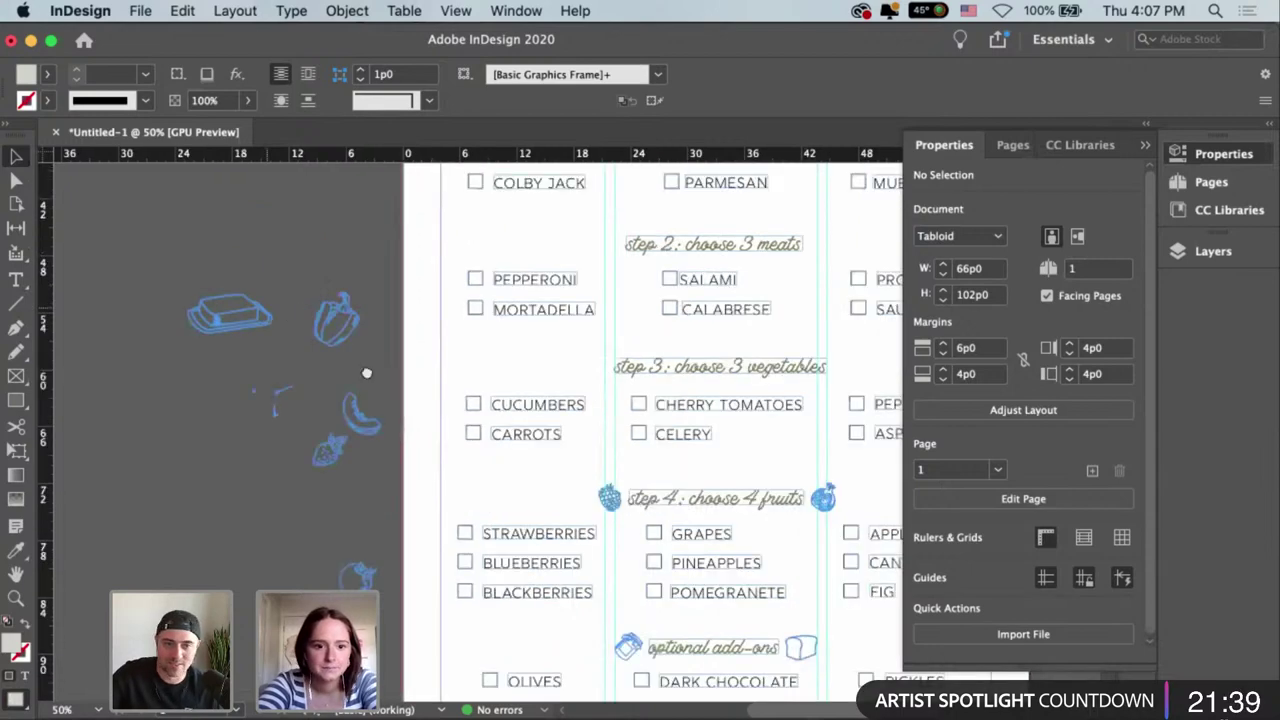
pyautogui.hscroll(2, 366, 371)
pyautogui.scroll(-1, 366, 371)
pyautogui.scroll(3, 311, 465)
pyautogui.hscroll(1, 436, 590)
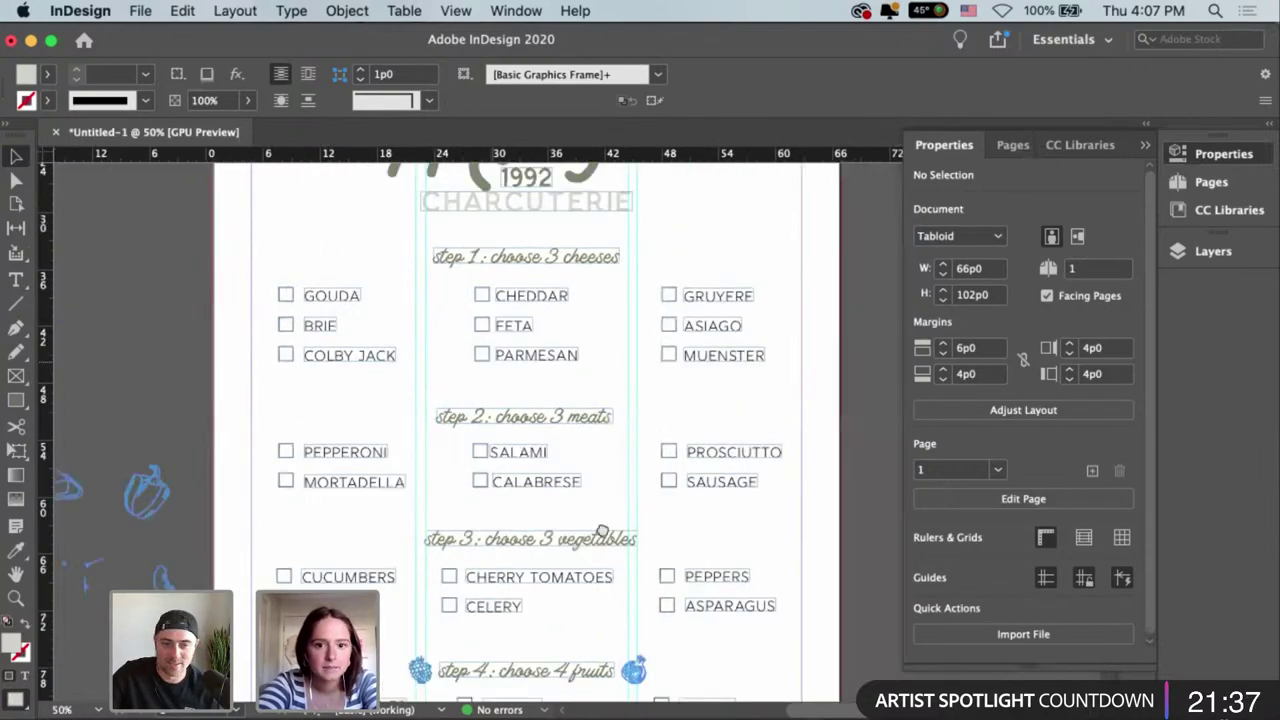
pyautogui.scroll(-4, 303, 322)
pyautogui.hscroll(-1, 303, 325)
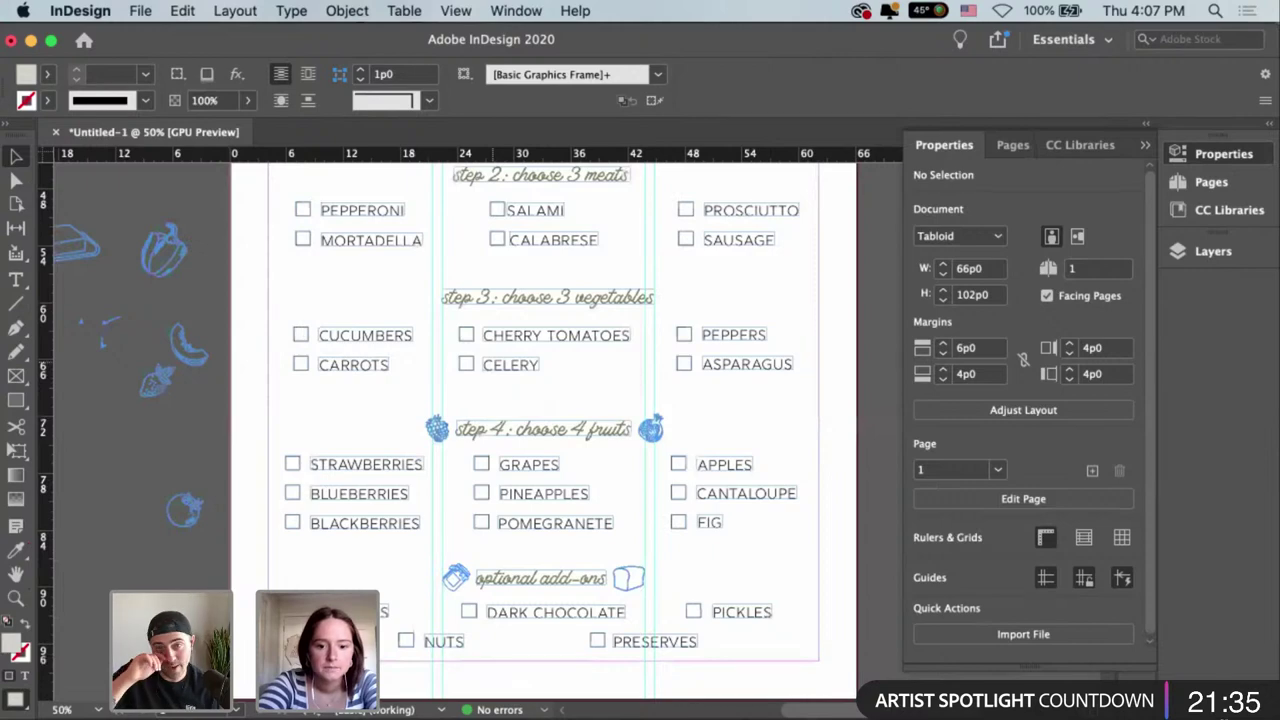
pyautogui.click(625, 712)
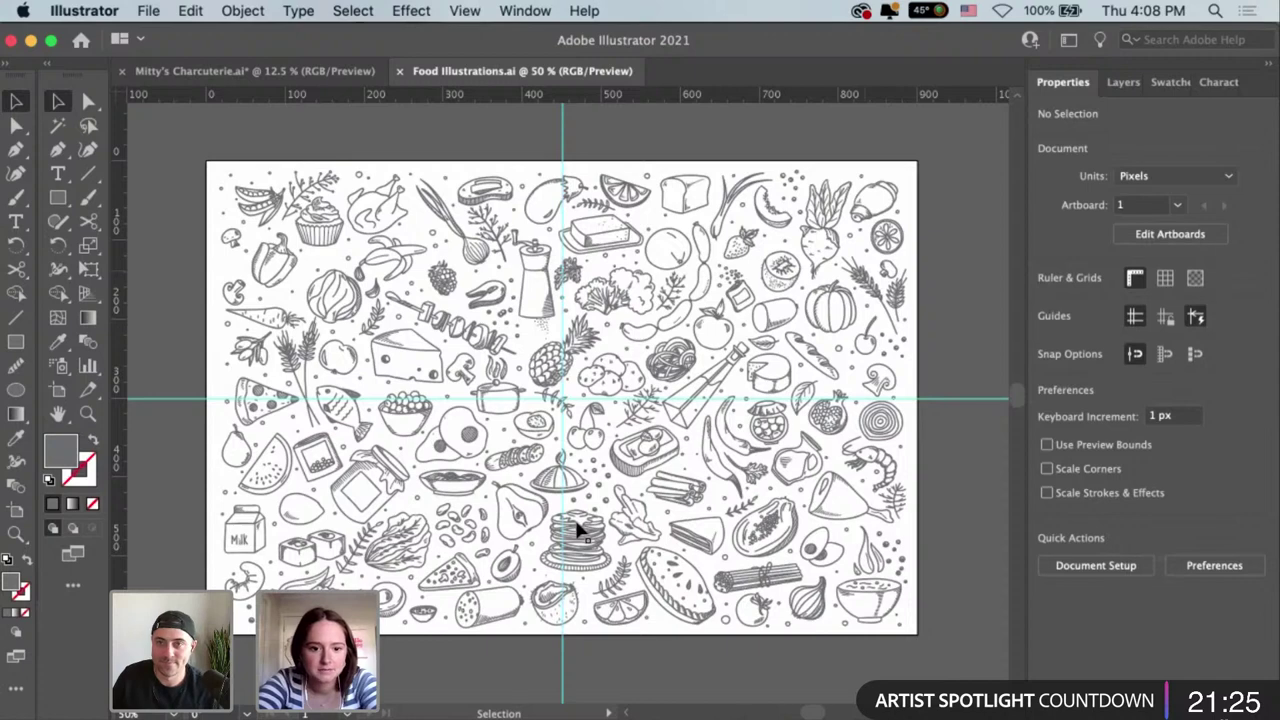
# Marquee-select the whole bean cluster and group it with Cmd+G.
pyautogui.click(455, 522)
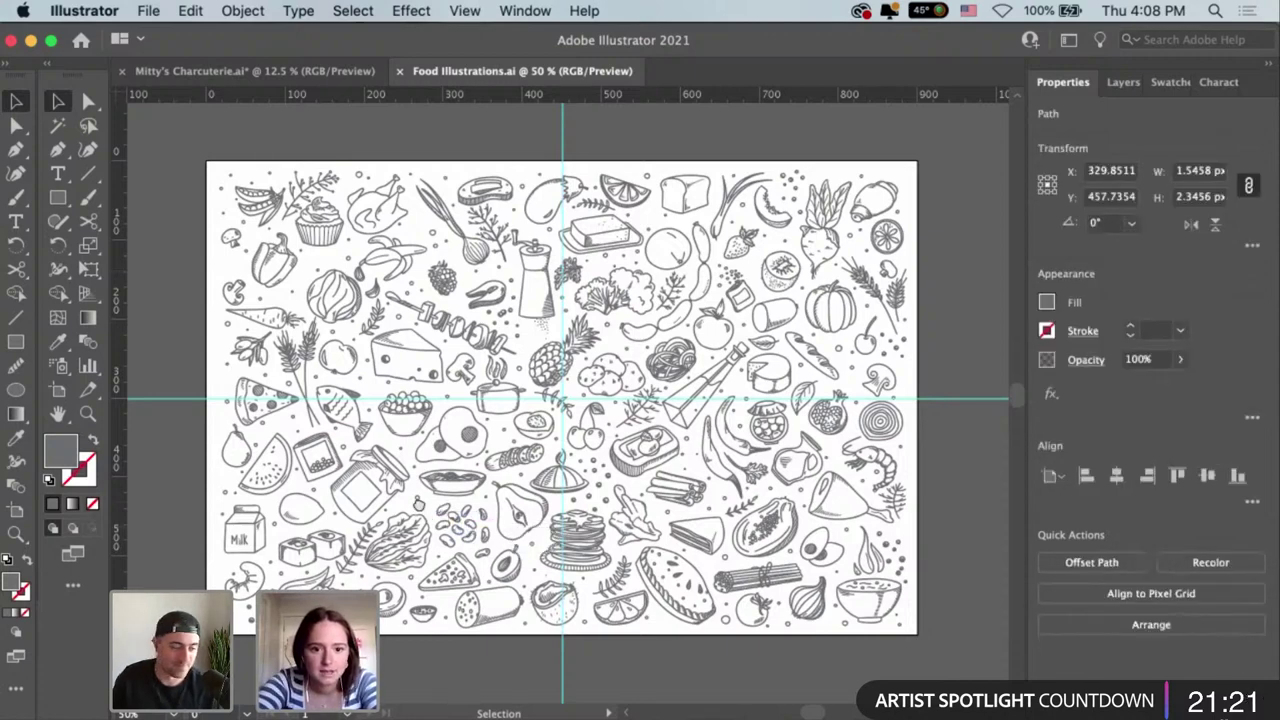
pyautogui.click(419, 505)
pyautogui.scroll(3, 419, 505)
pyautogui.scroll(-3, 388, 418)
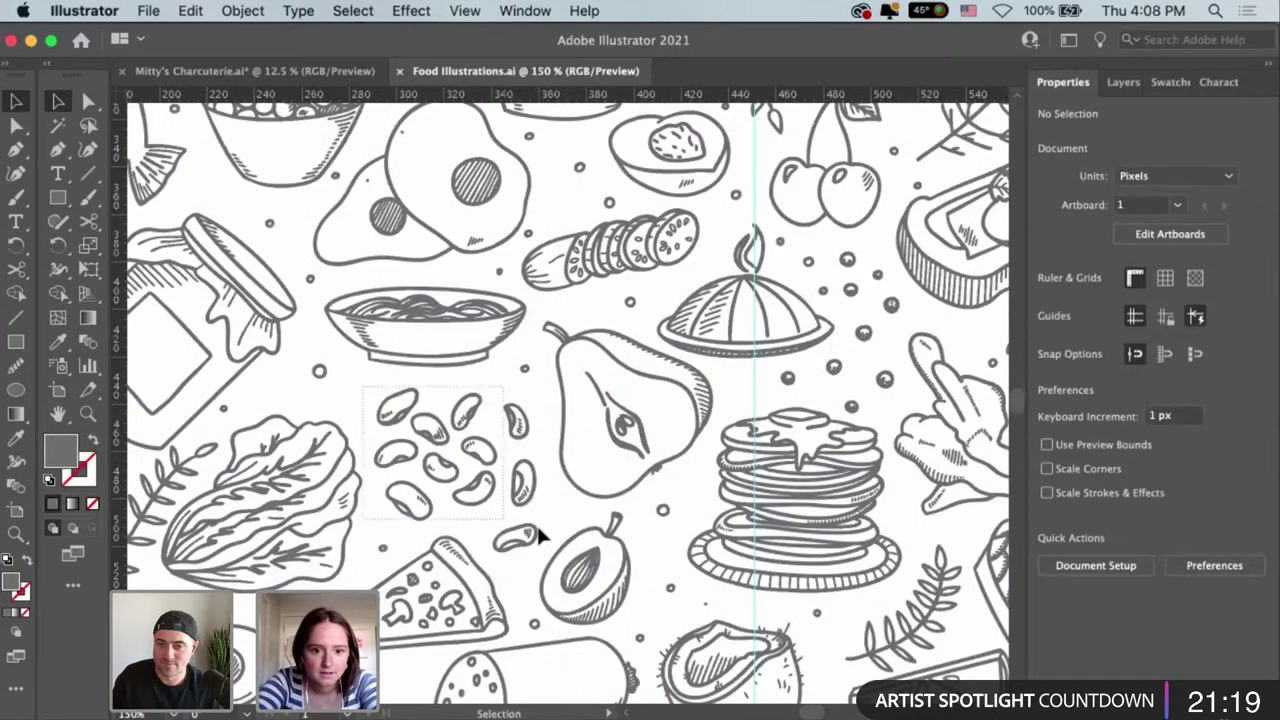
pyautogui.moveTo(540, 540); pyautogui.dragTo(543, 534)
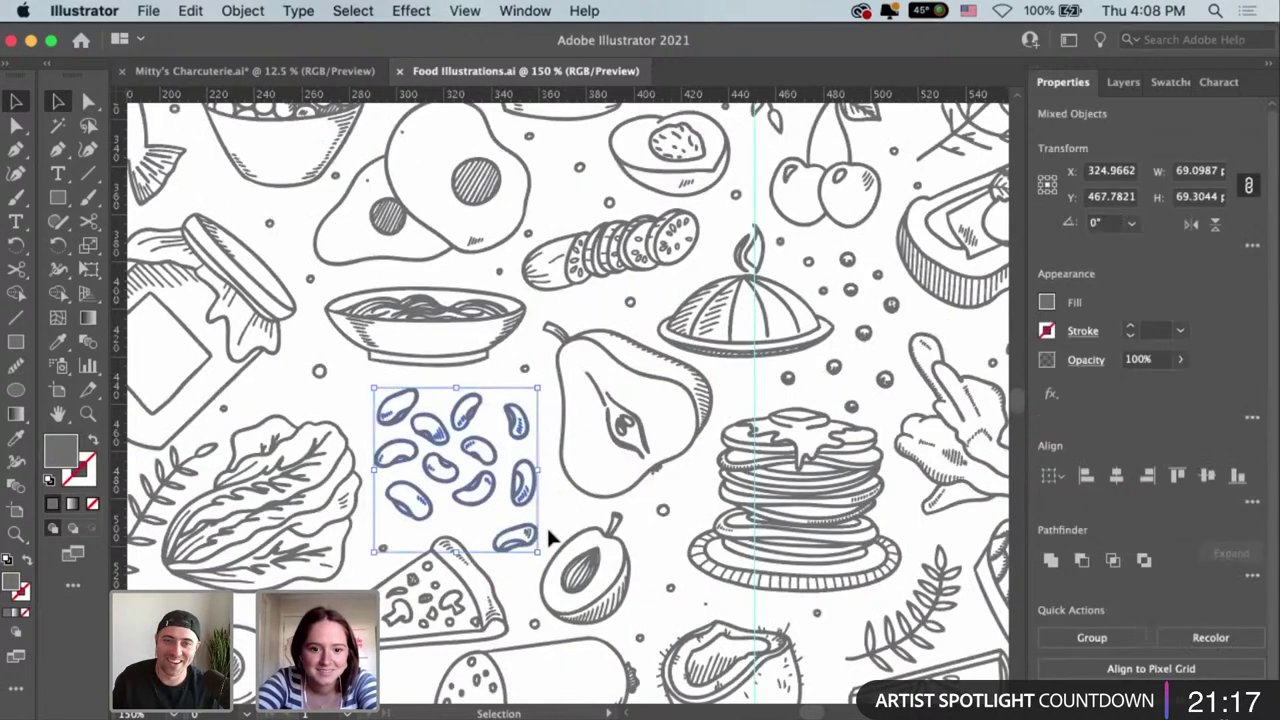
pyautogui.keyDown('shift'); pyautogui.click(538, 548); pyautogui.keyUp('shift')
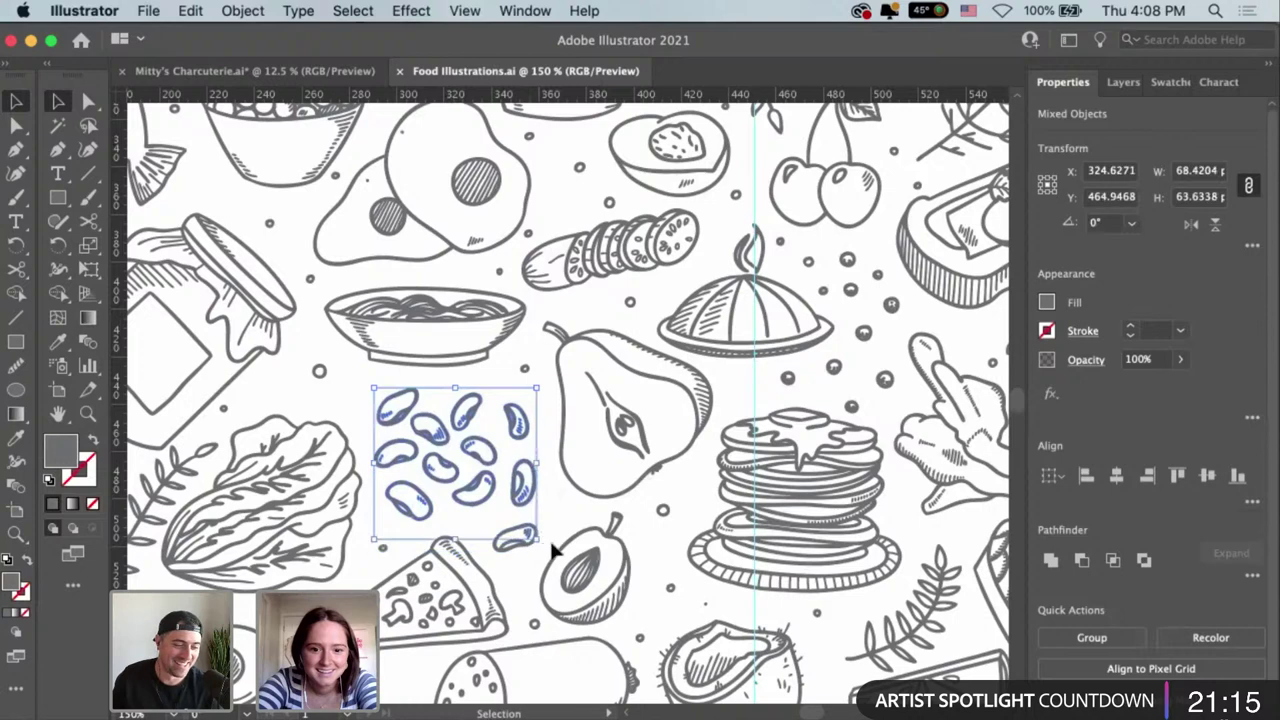
pyautogui.click(378, 396)
pyautogui.moveTo(370, 396); pyautogui.dragTo(549, 530)
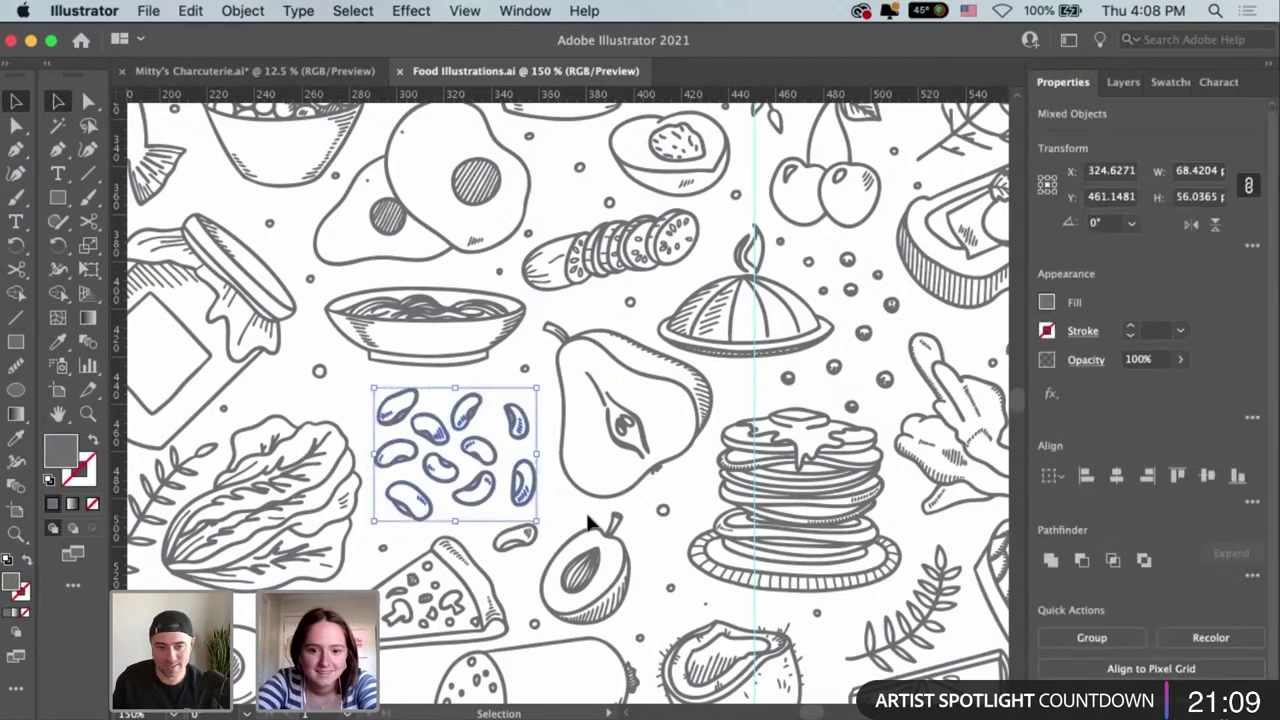
pyautogui.press('super+g')
# Zoom out and select the new bean group.
pyautogui.click(575, 521)
pyautogui.press('super+minus')
pyautogui.press('super+minus')
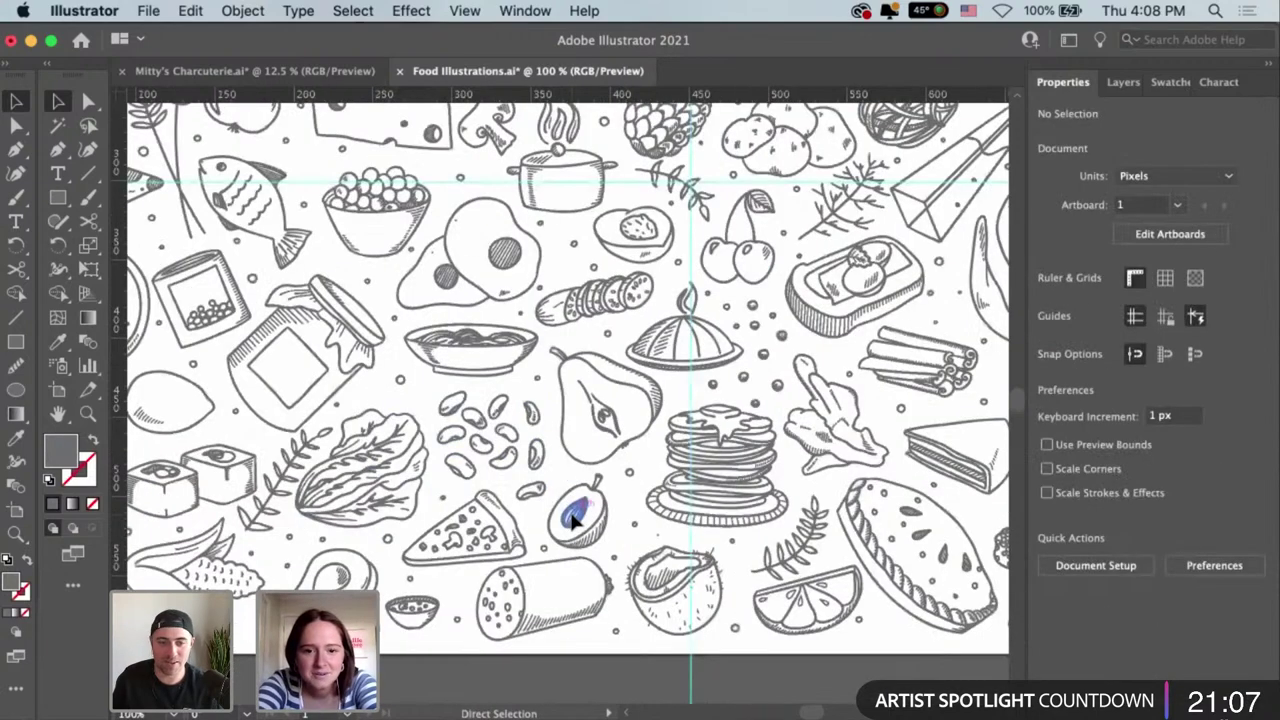
pyautogui.scroll(3, 650, 450)
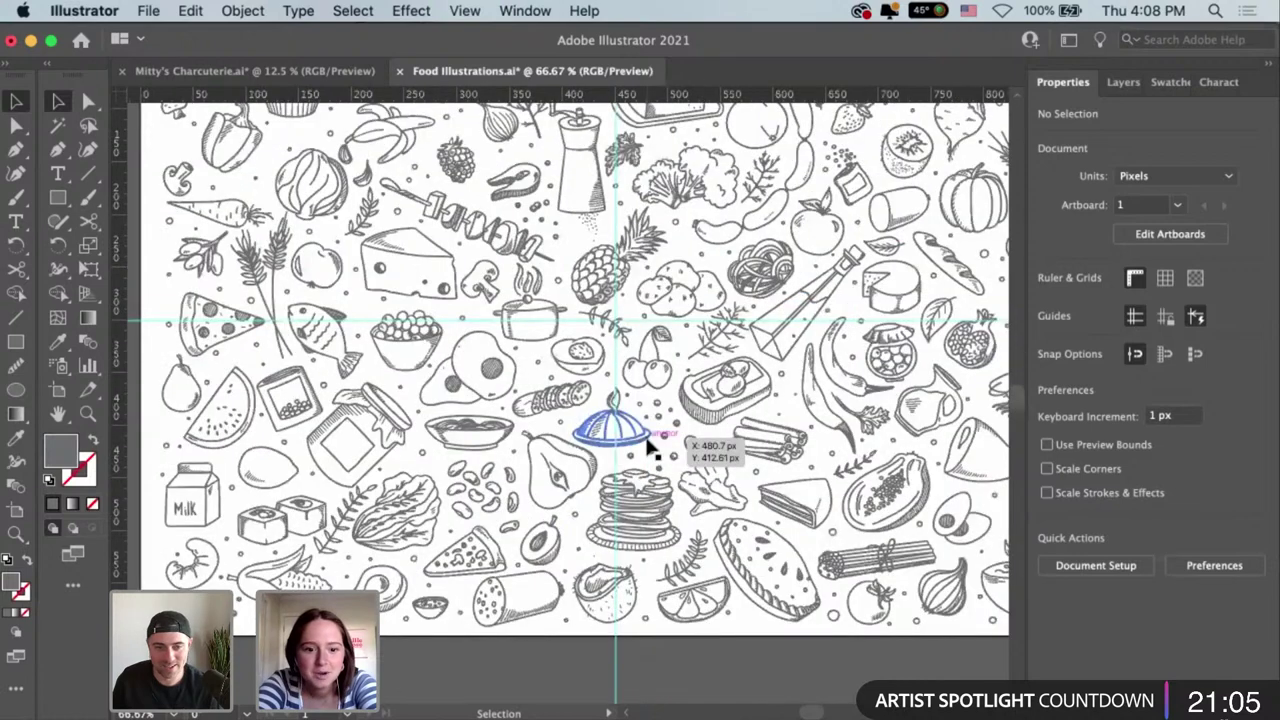
pyautogui.scroll(2, 652, 679)
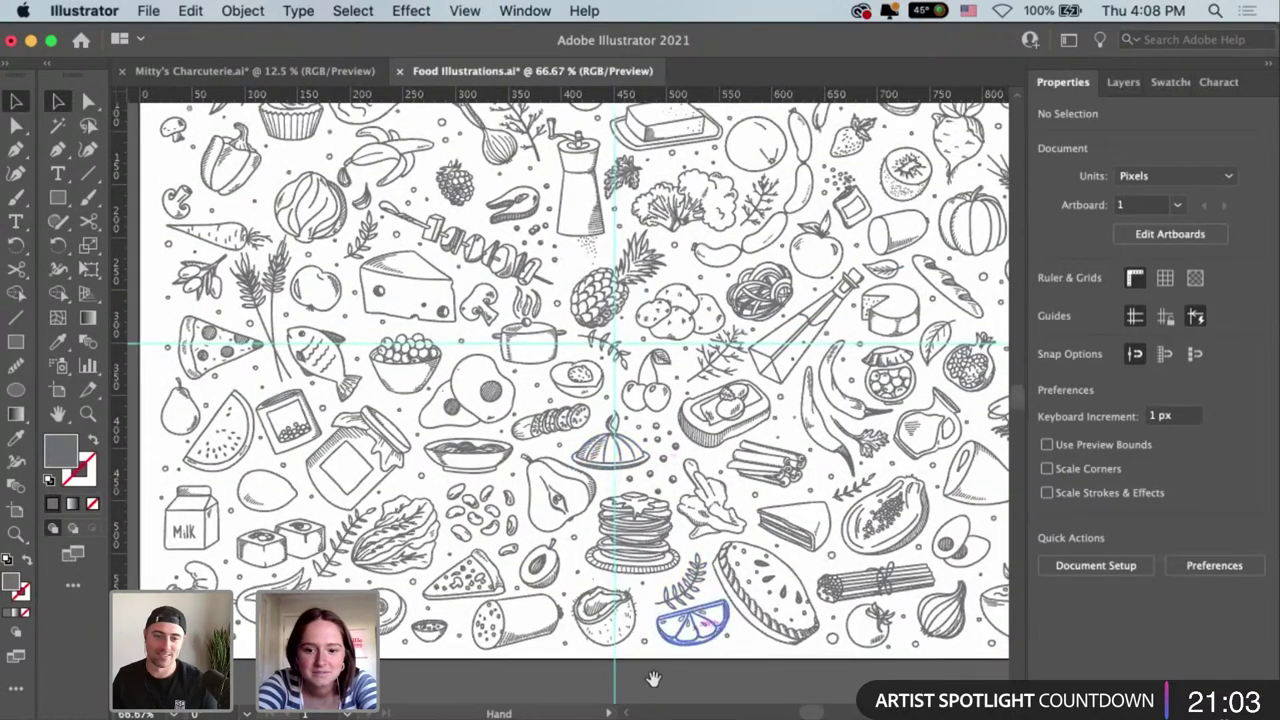
pyautogui.hscroll(3, 777, 537)
pyautogui.scroll(2, 777, 537)
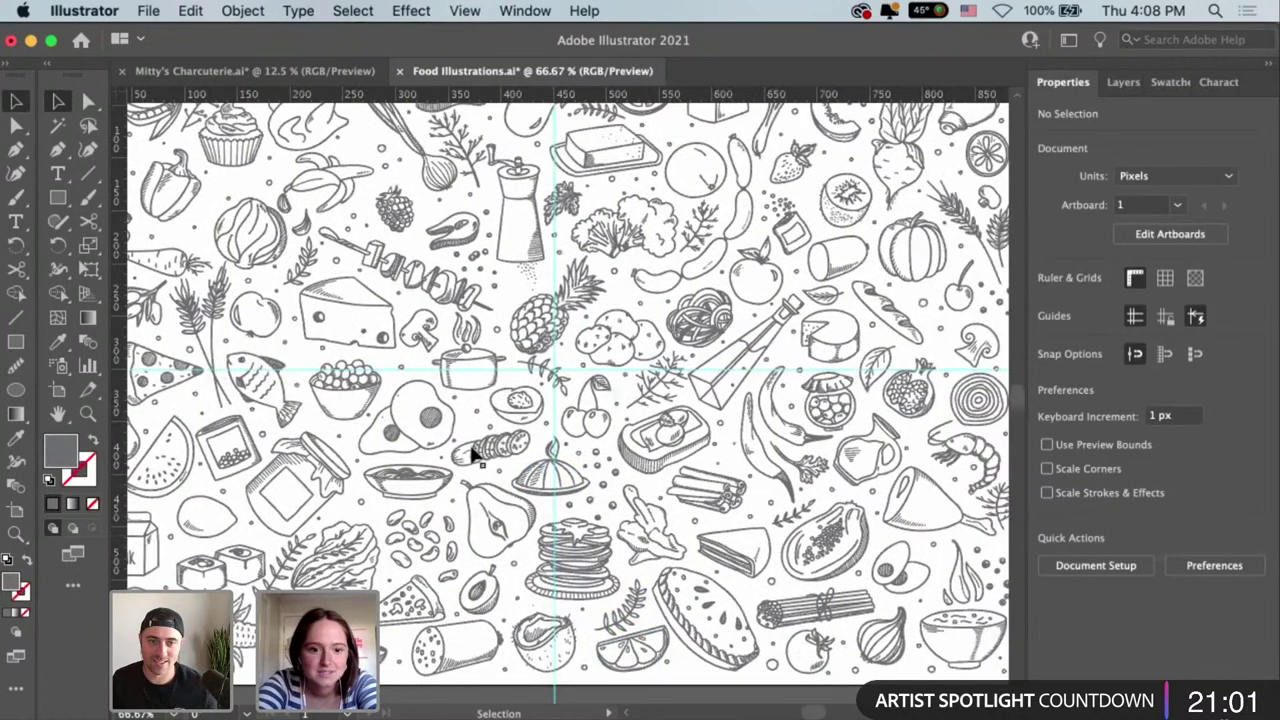
pyautogui.click(420, 538)
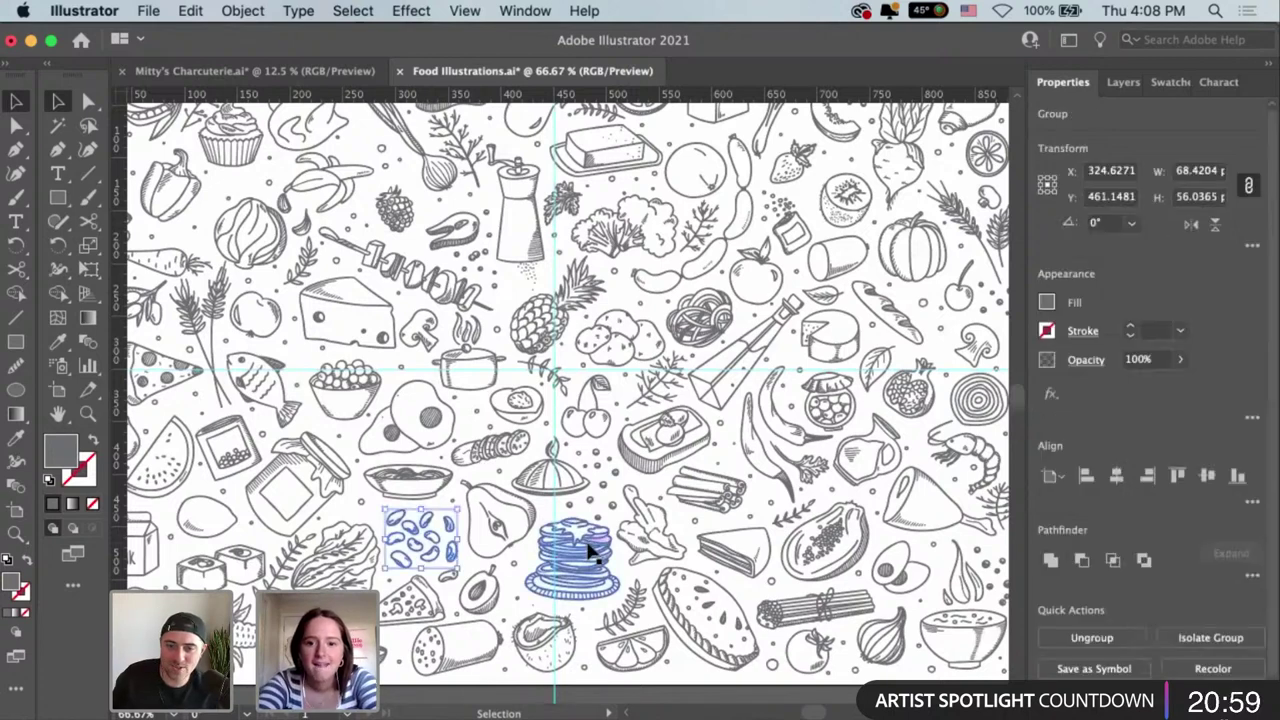
pyautogui.hscroll(2, 760, 260)
pyautogui.scroll(1, 760, 260)
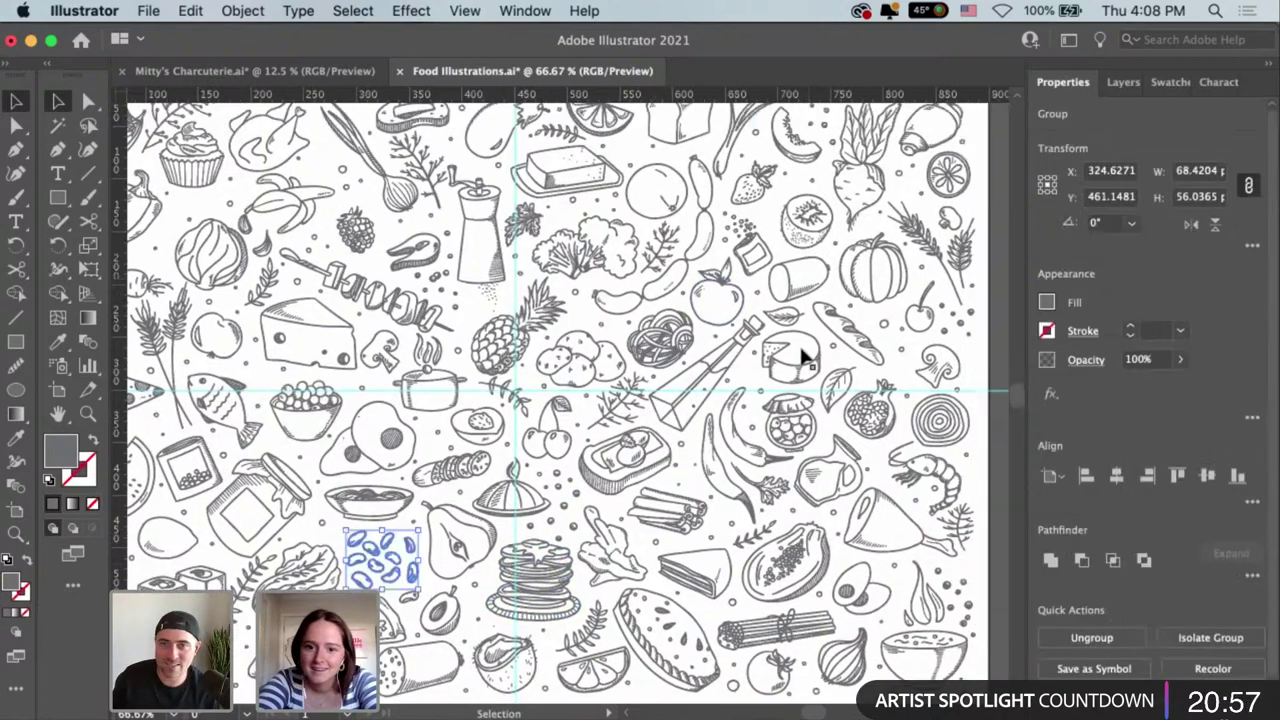
# Add the cheese wheel and the sausage chain to the bean group's selection.
pyautogui.keyDown('shift'); pyautogui.click(798, 366); pyautogui.keyUp('shift')
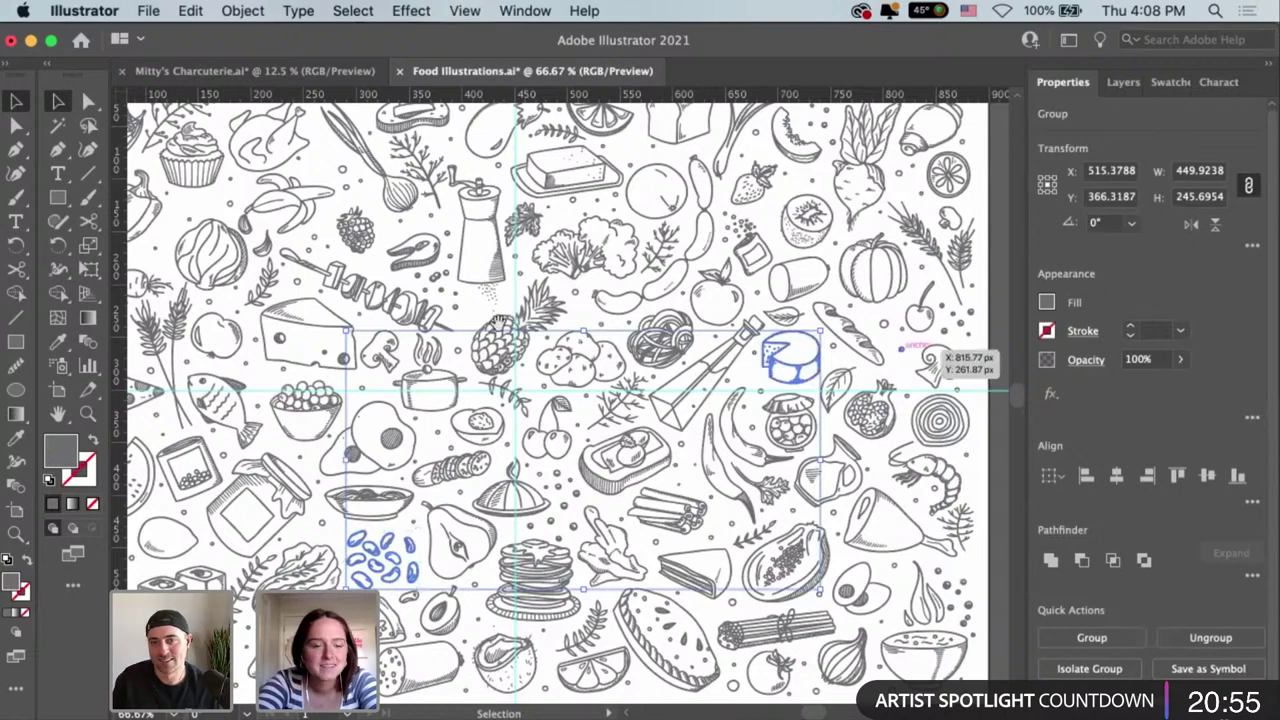
pyautogui.press('space')
pyautogui.moveTo(697, 362); pyautogui.dragTo(777, 367)
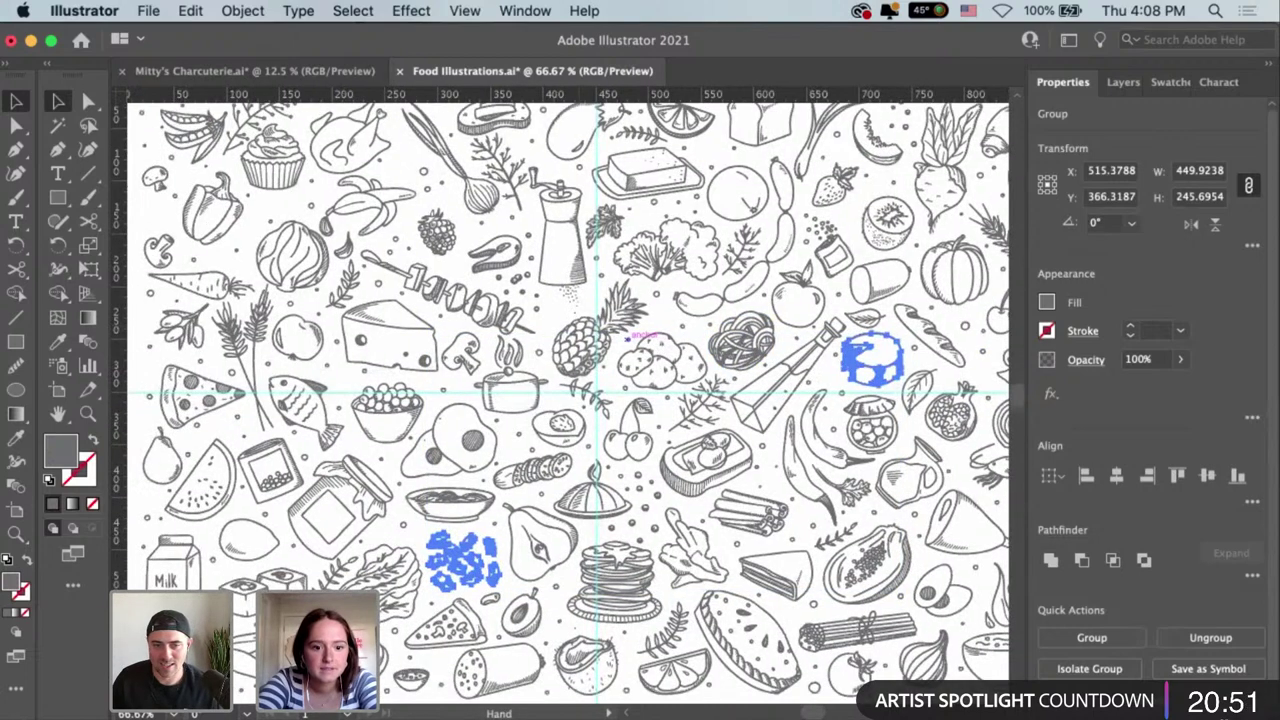
pyautogui.hscroll(3, 626, 243)
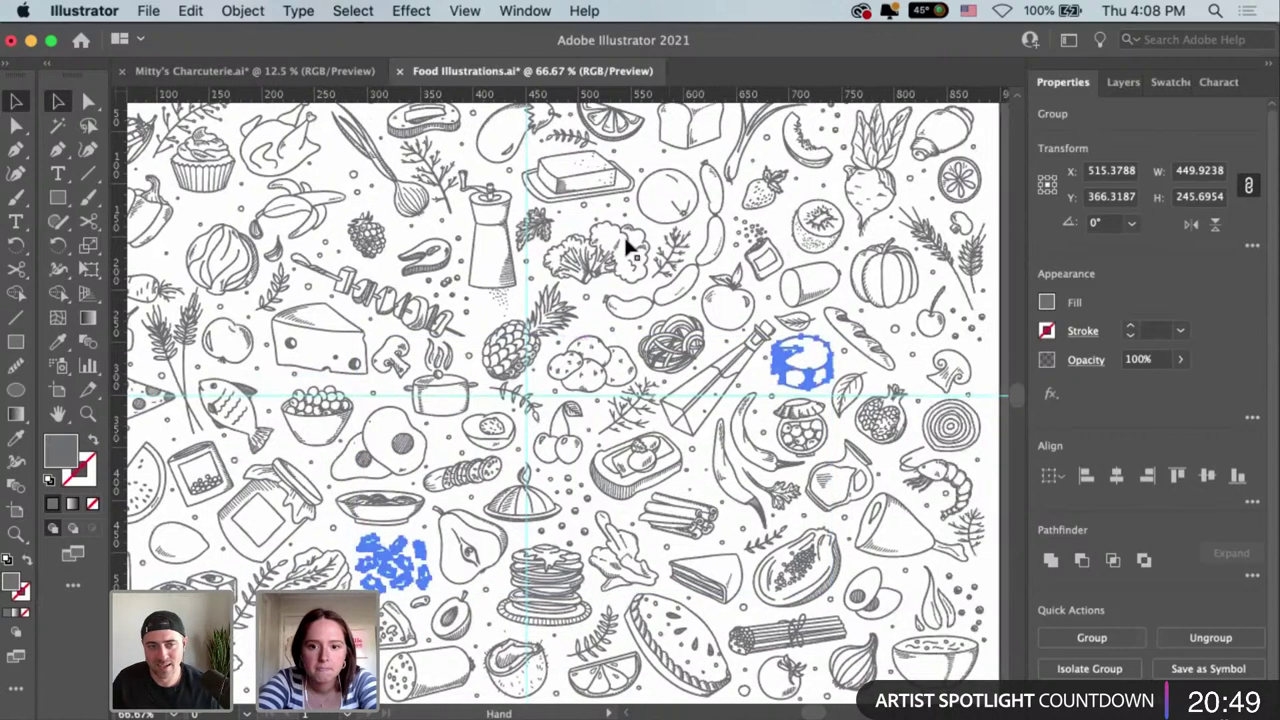
pyautogui.scroll(2, 617, 280)
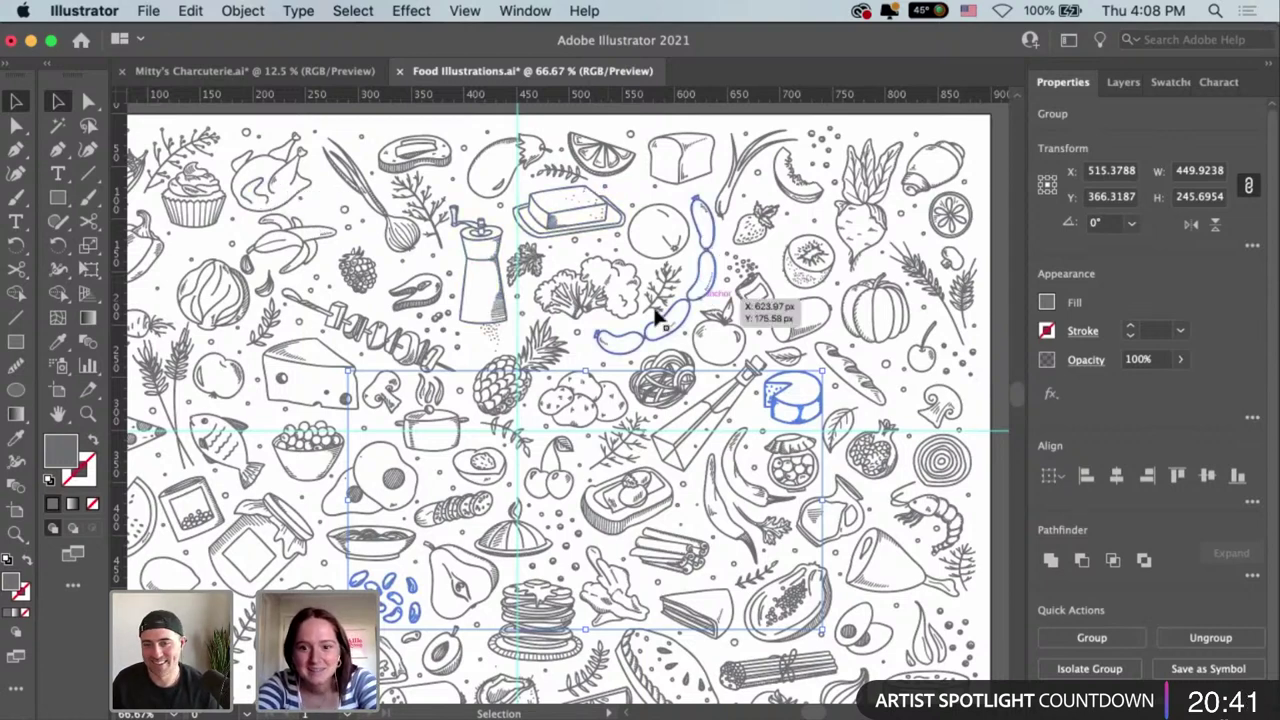
pyautogui.press('space')
pyautogui.moveTo(905, 496); pyautogui.dragTo(897, 442)
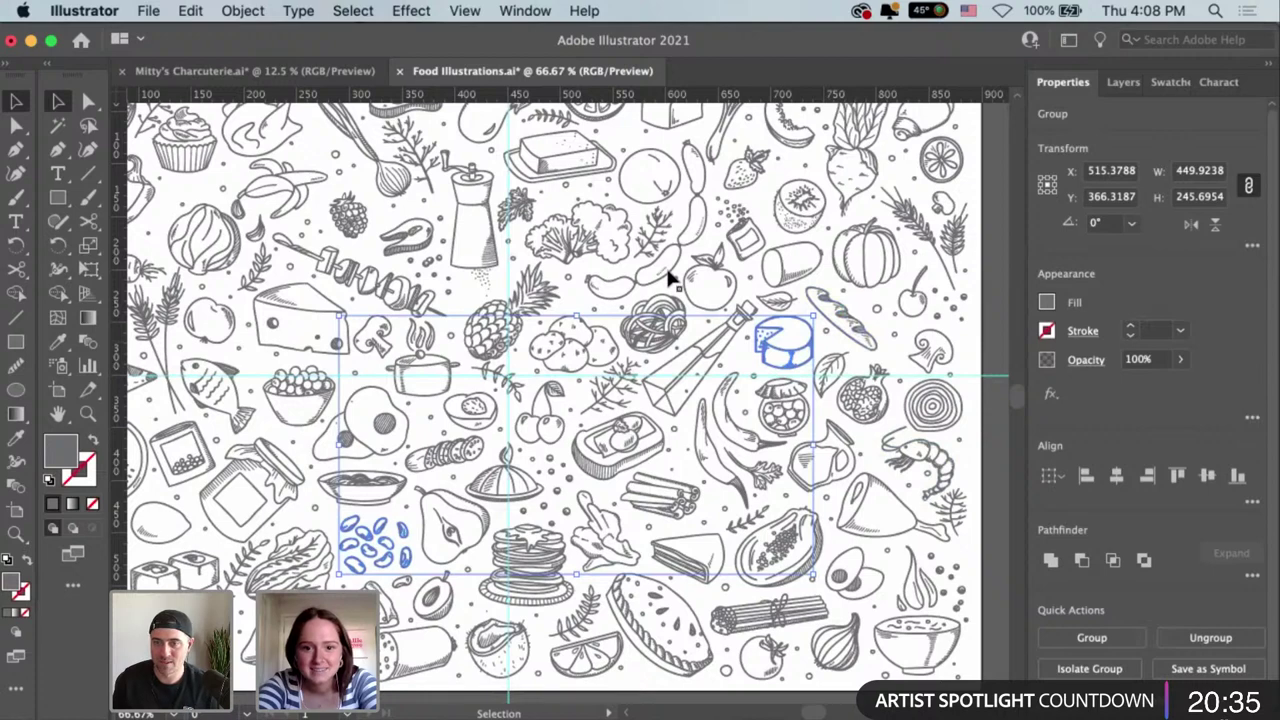
pyautogui.keyDown('shift'); pyautogui.click(695, 196); pyautogui.keyUp('shift')
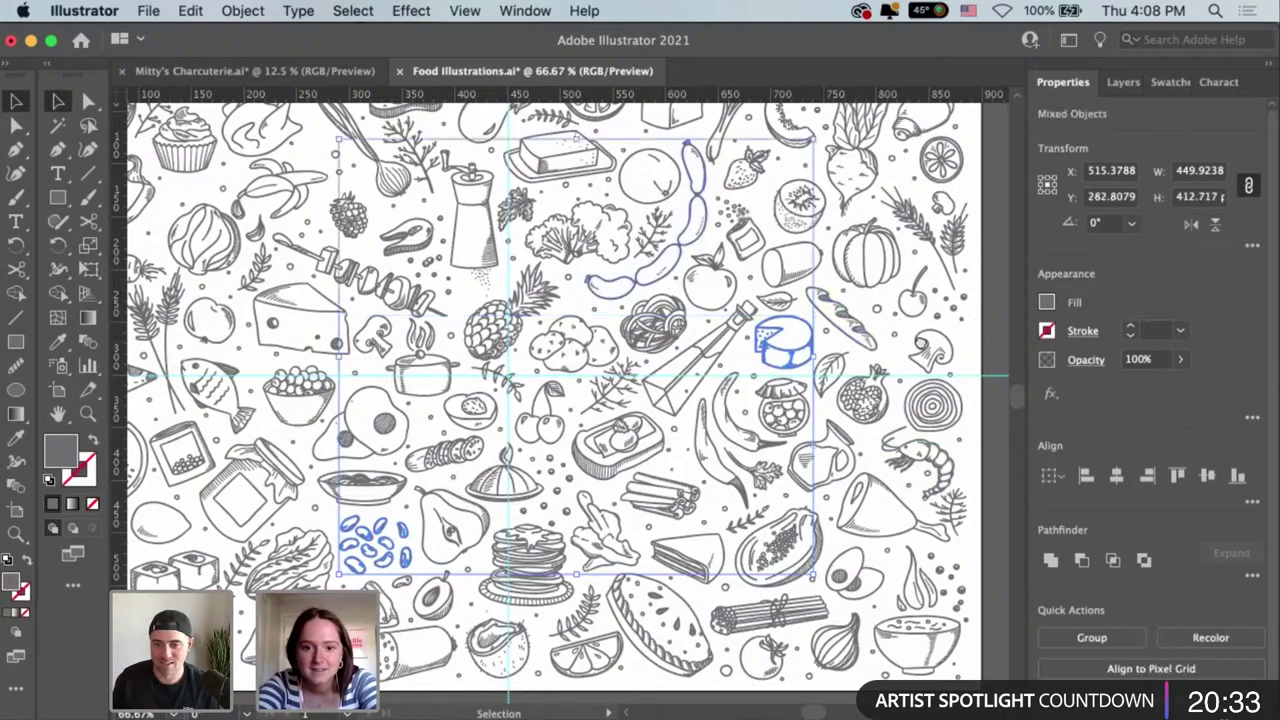
# Pan across the artwork and return to the InDesign order form.
pyautogui.hscroll(3, 908, 355)
pyautogui.scroll(2, 908, 355)
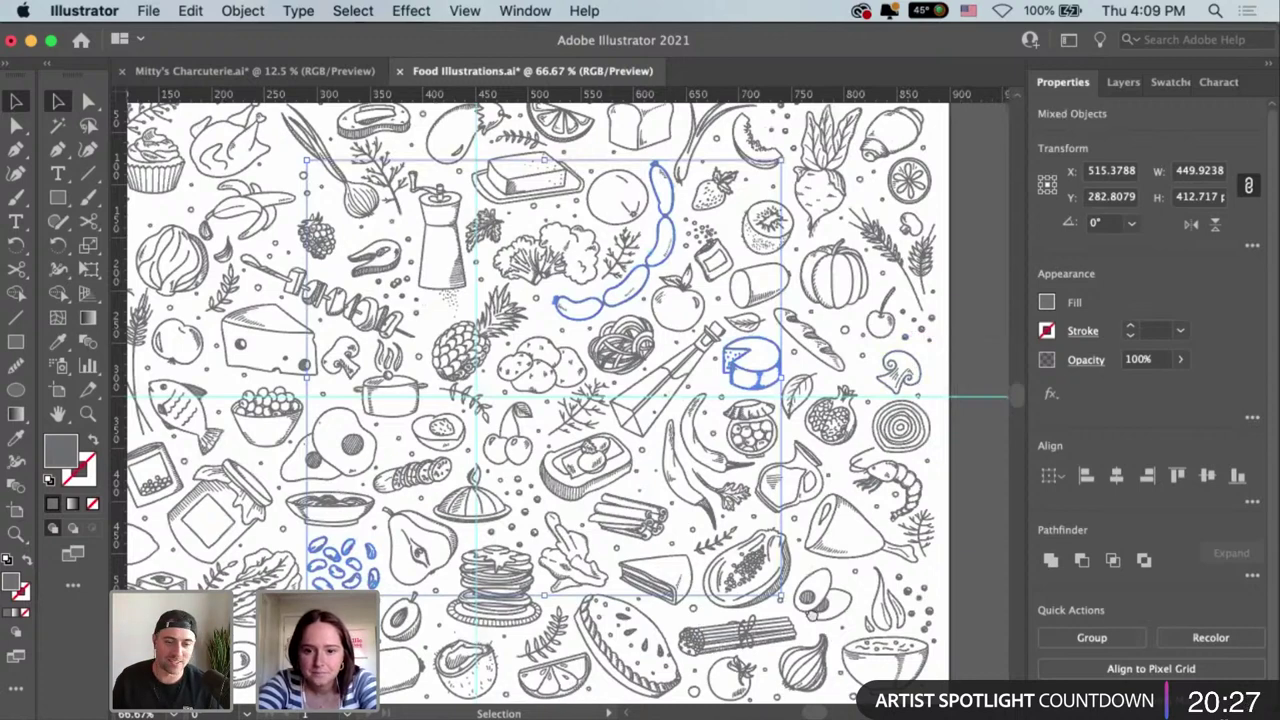
pyautogui.press('space')
pyautogui.hscroll(-3, 897, 625)
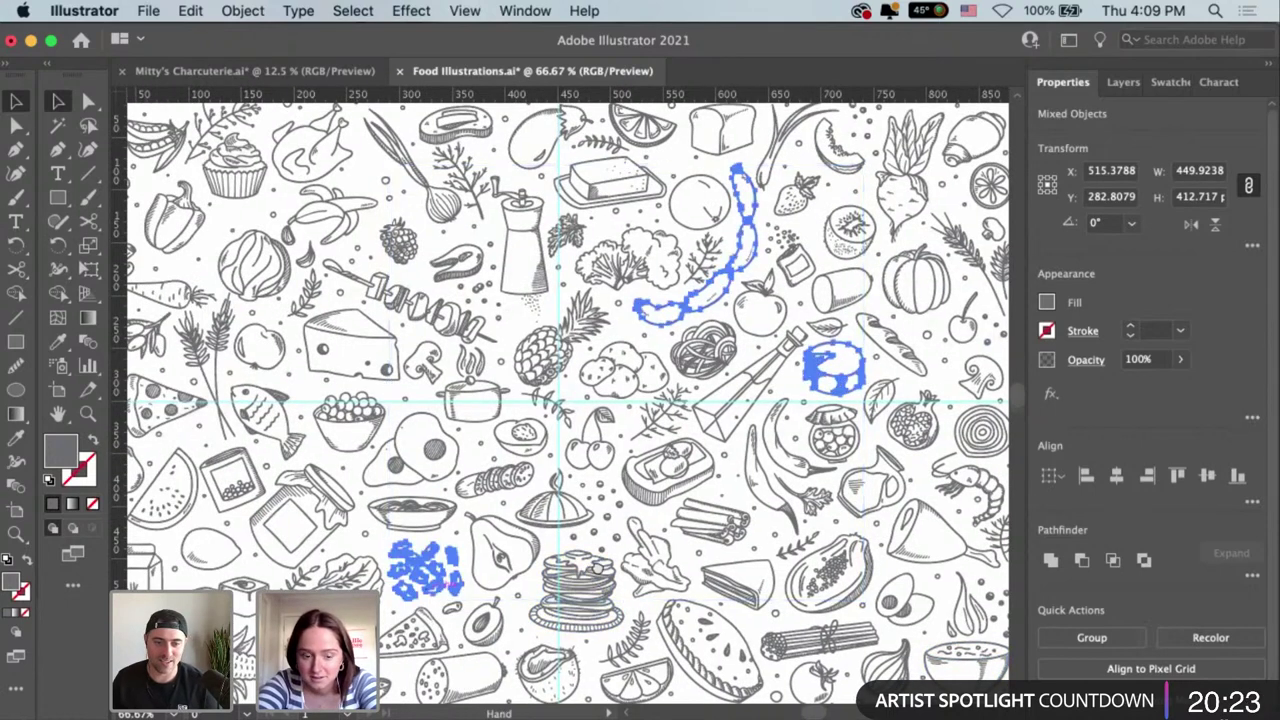
pyautogui.hscroll(-5, 568, 400)
pyautogui.scroll(2, 568, 400)
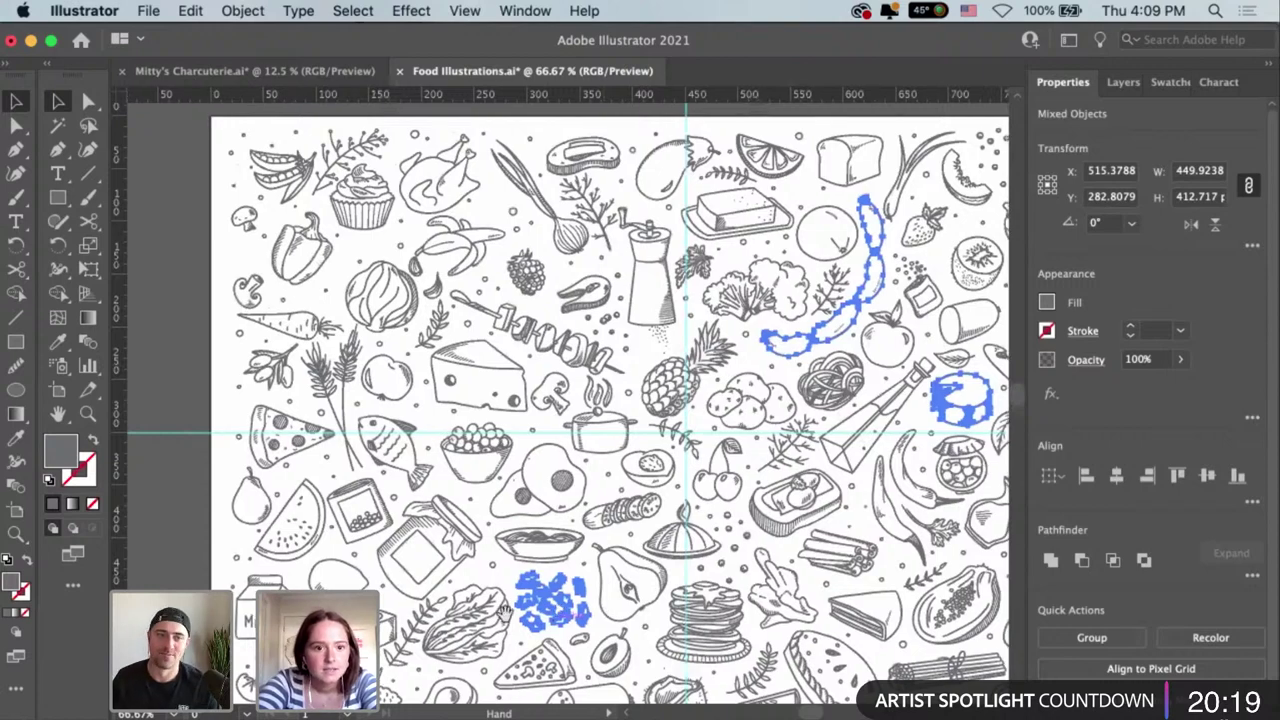
pyautogui.hscroll(4, 505, 612)
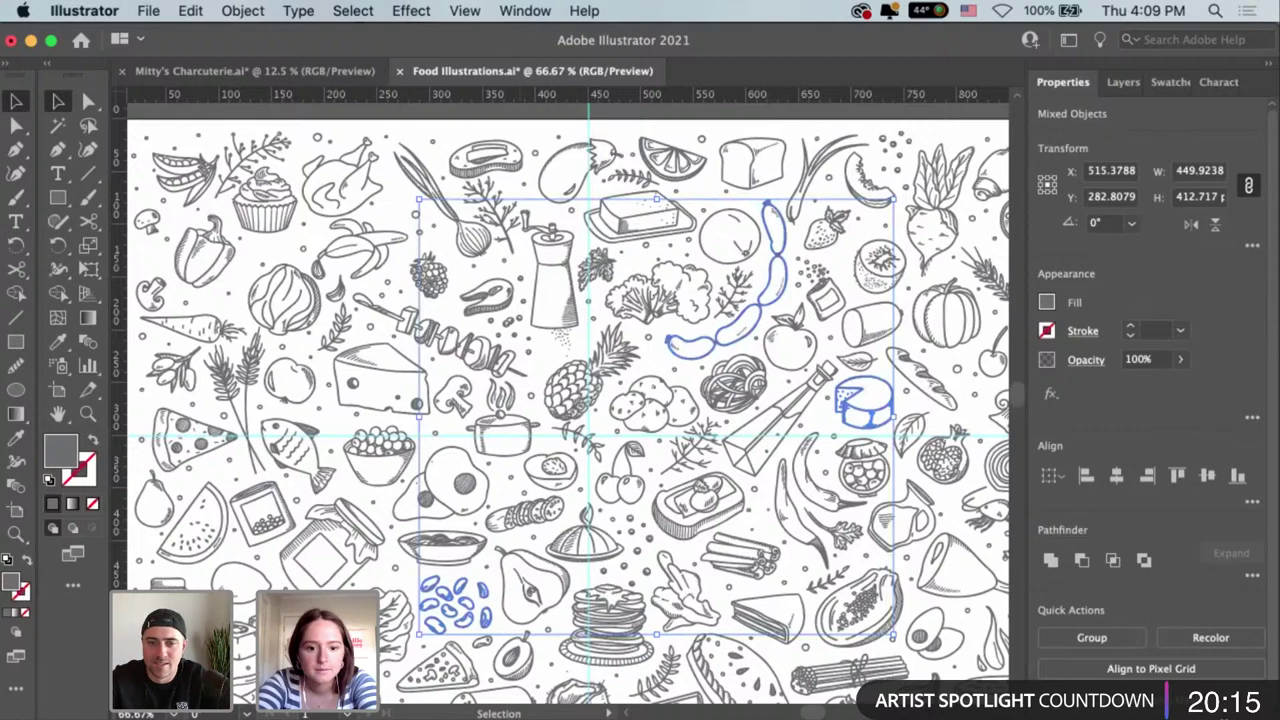
pyautogui.click(520, 716)
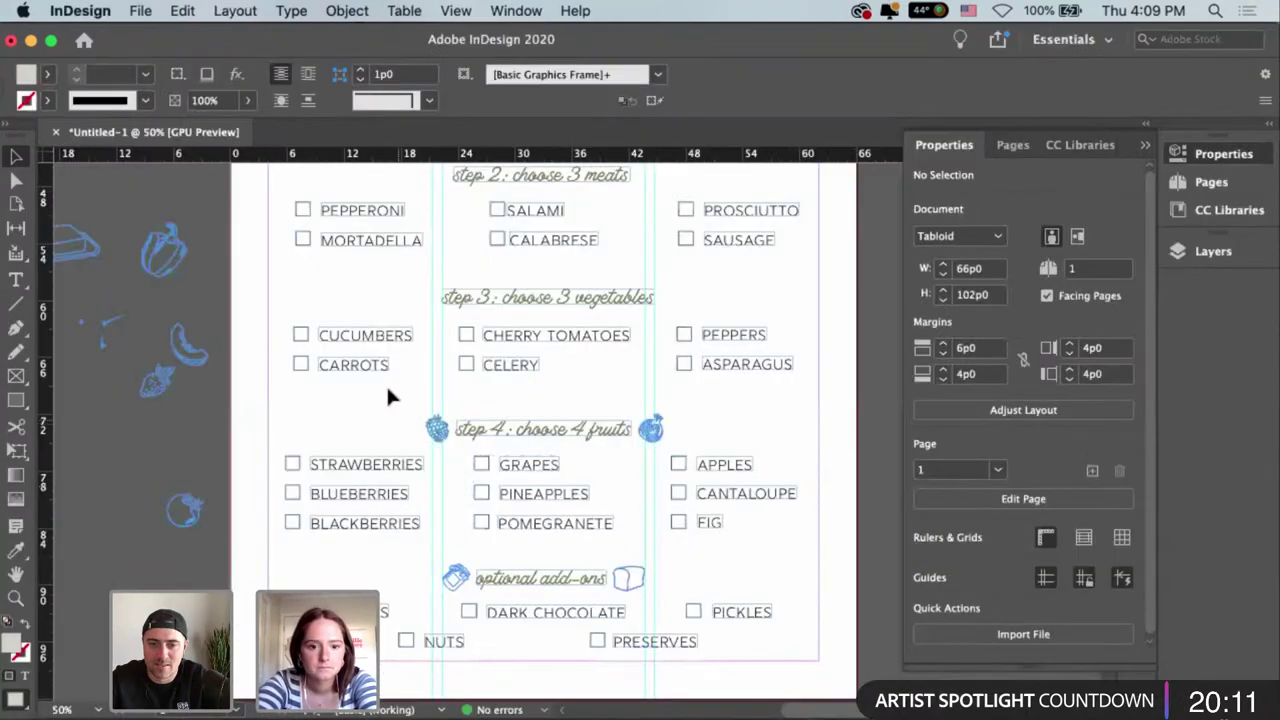
# Paste the copied food drawings and park them on the pasteboard left of the page.
pyautogui.press('super+v')
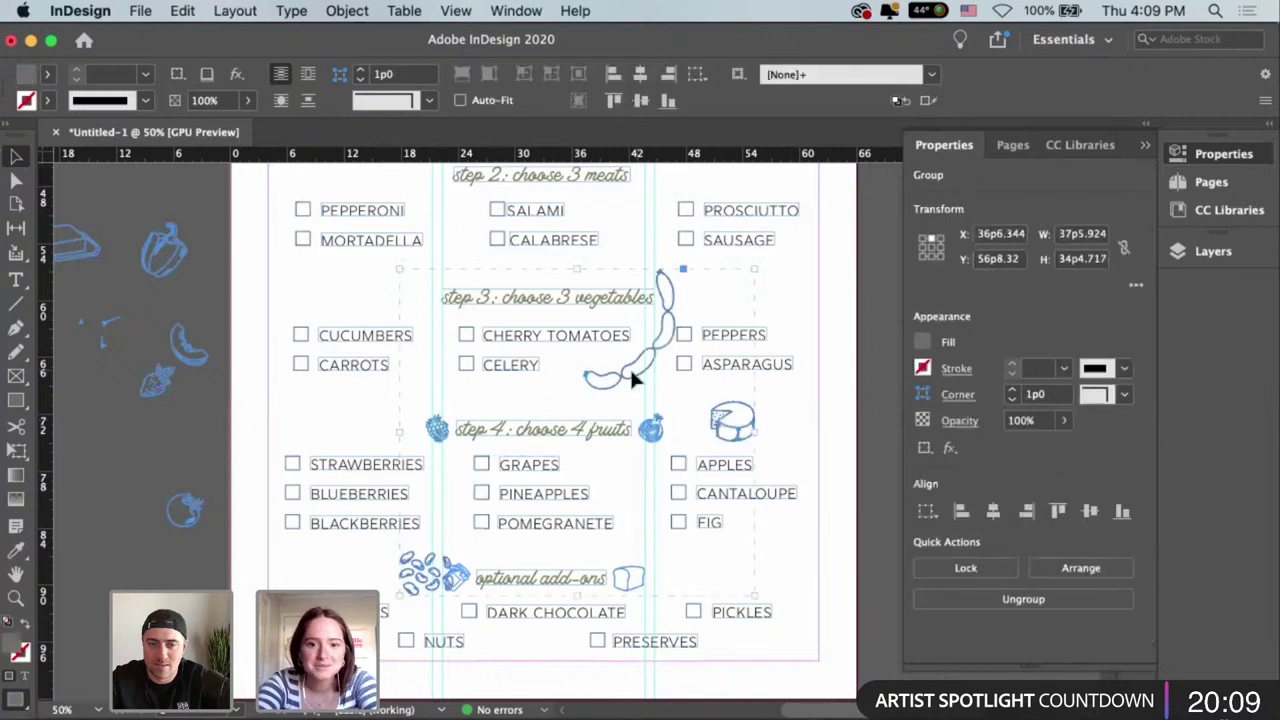
pyautogui.moveTo(611, 384); pyautogui.dragTo(183, 384)
pyautogui.hscroll(-5, 547, 358)
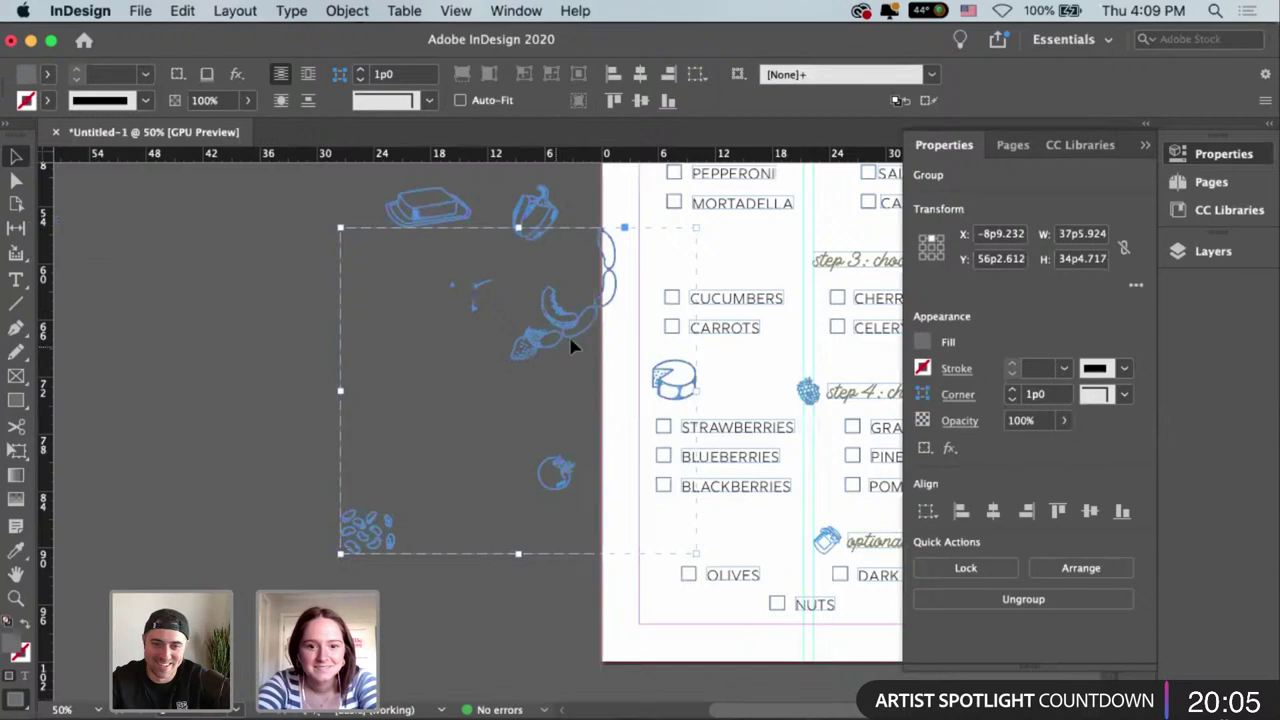
pyautogui.moveTo(573, 345); pyautogui.dragTo(434, 440)
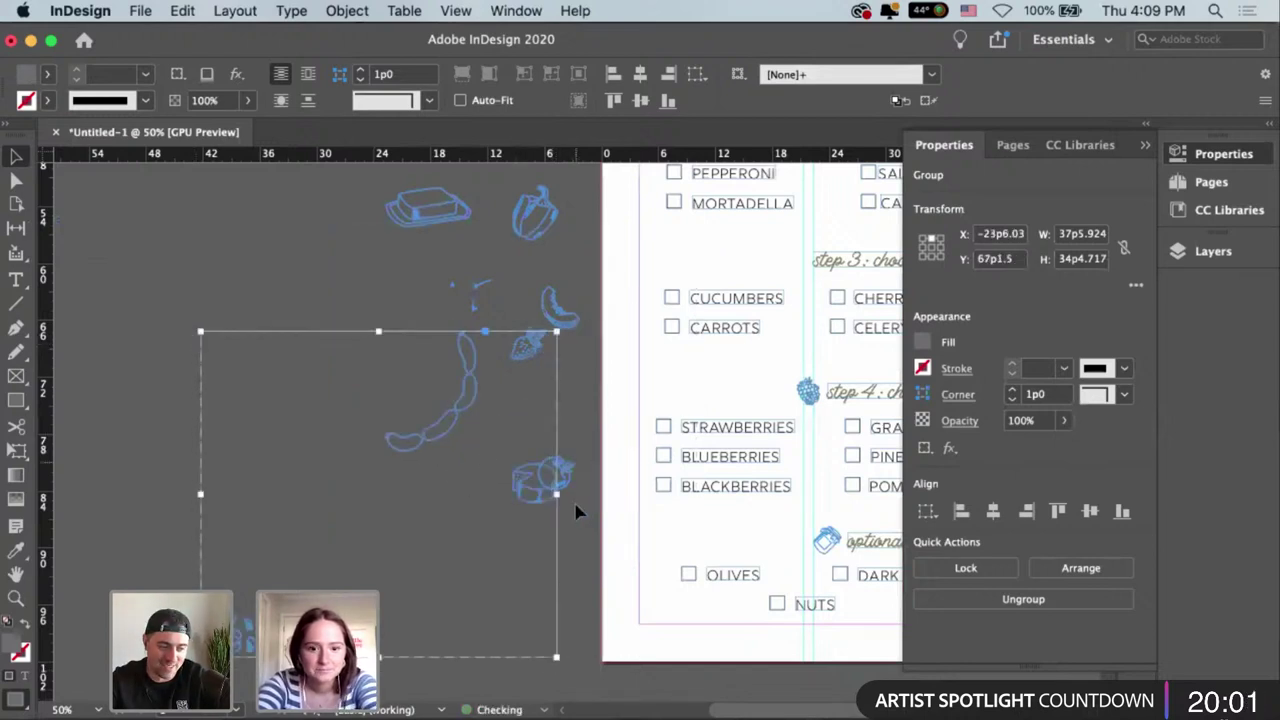
# Pull the tomato out of the group and drop it beside the 'step 3: choose 3 vegetables' heading.
pyautogui.keyDown('shift'); pyautogui.click(568, 473); pyautogui.keyUp('shift')
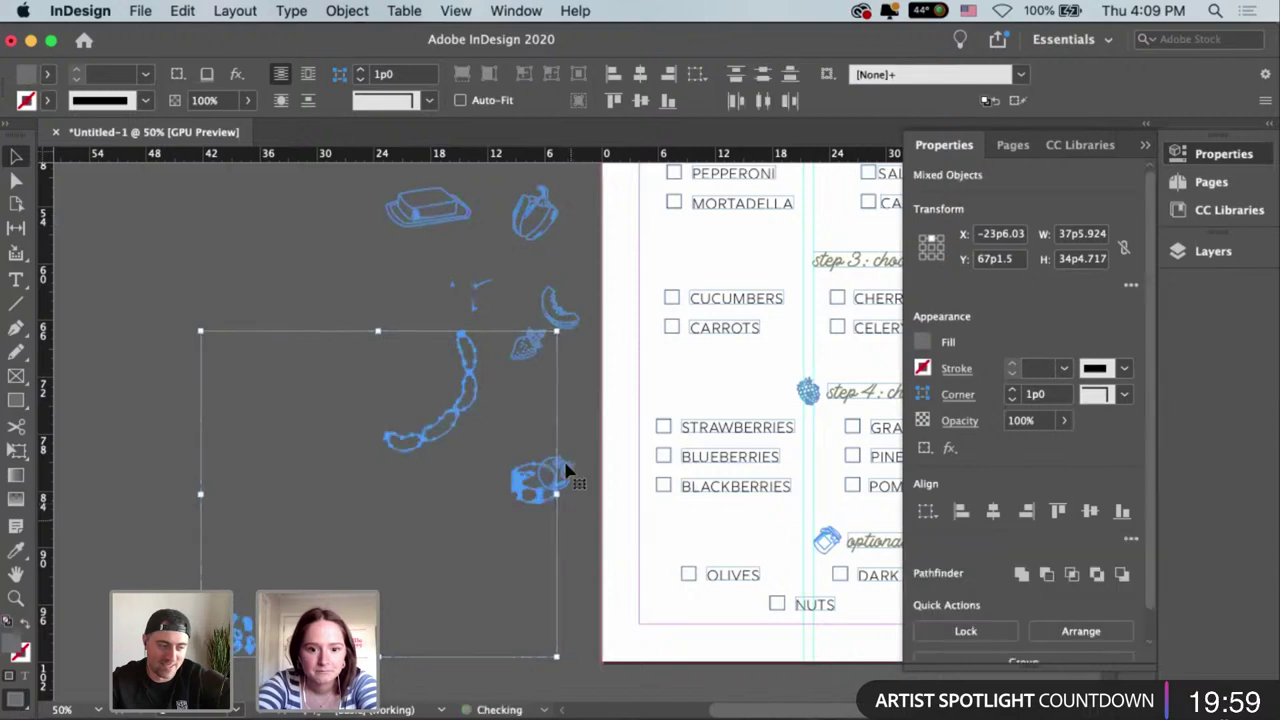
pyautogui.click(568, 473)
pyautogui.moveTo(565, 468); pyautogui.dragTo(605, 442)
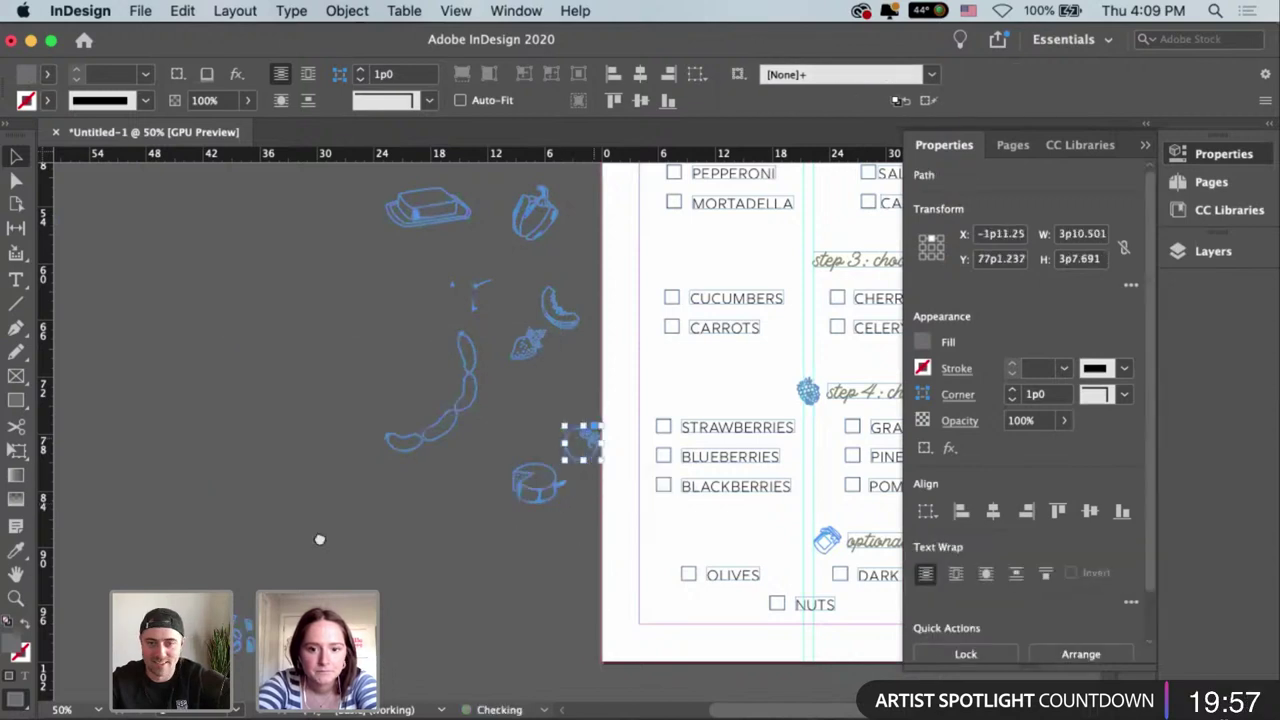
pyautogui.hscroll(5, 320, 540)
pyautogui.scroll(2, 312, 575)
pyautogui.moveTo(292, 498); pyautogui.dragTo(490, 313)
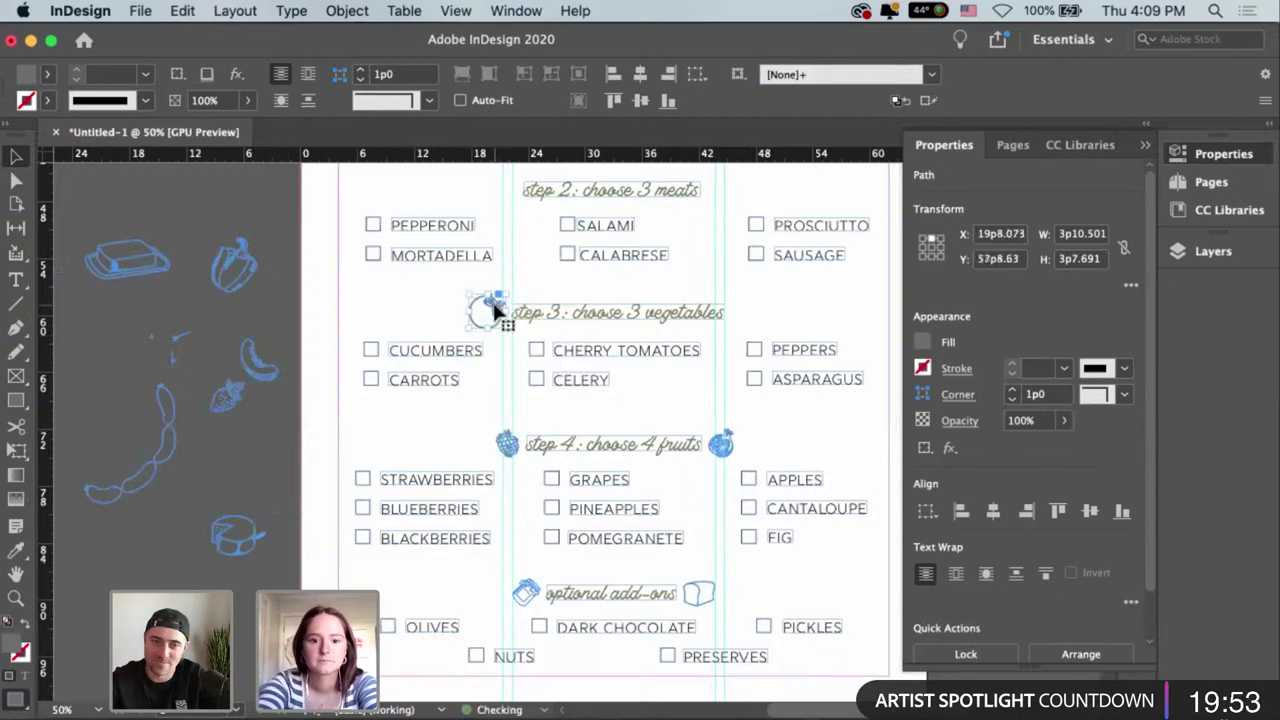
# Shrink the tomato and nudge it snugly next to the step 3 heading.
pyautogui.press('super+equal')
pyautogui.press('super+equal')
pyautogui.press('super+equal')
pyautogui.press('super+equal')
pyautogui.moveTo(531, 388); pyautogui.dragTo(543, 400)
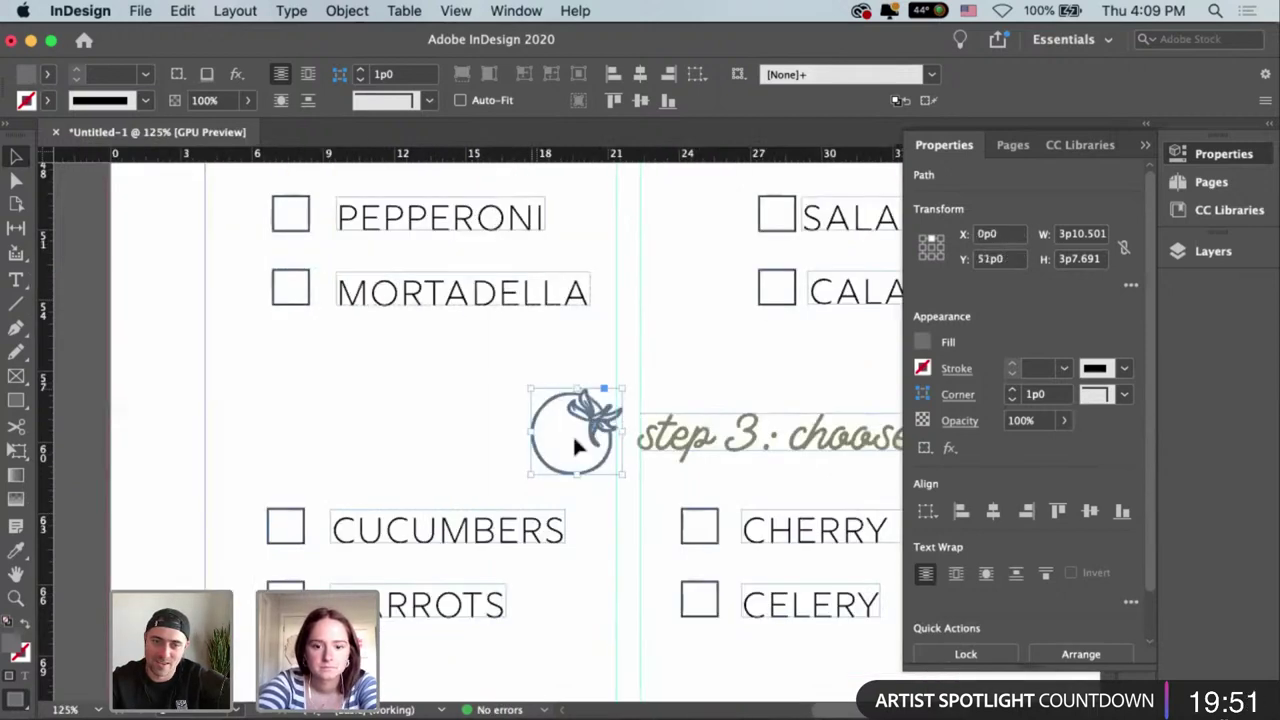
pyautogui.moveTo(583, 448); pyautogui.dragTo(597, 424)
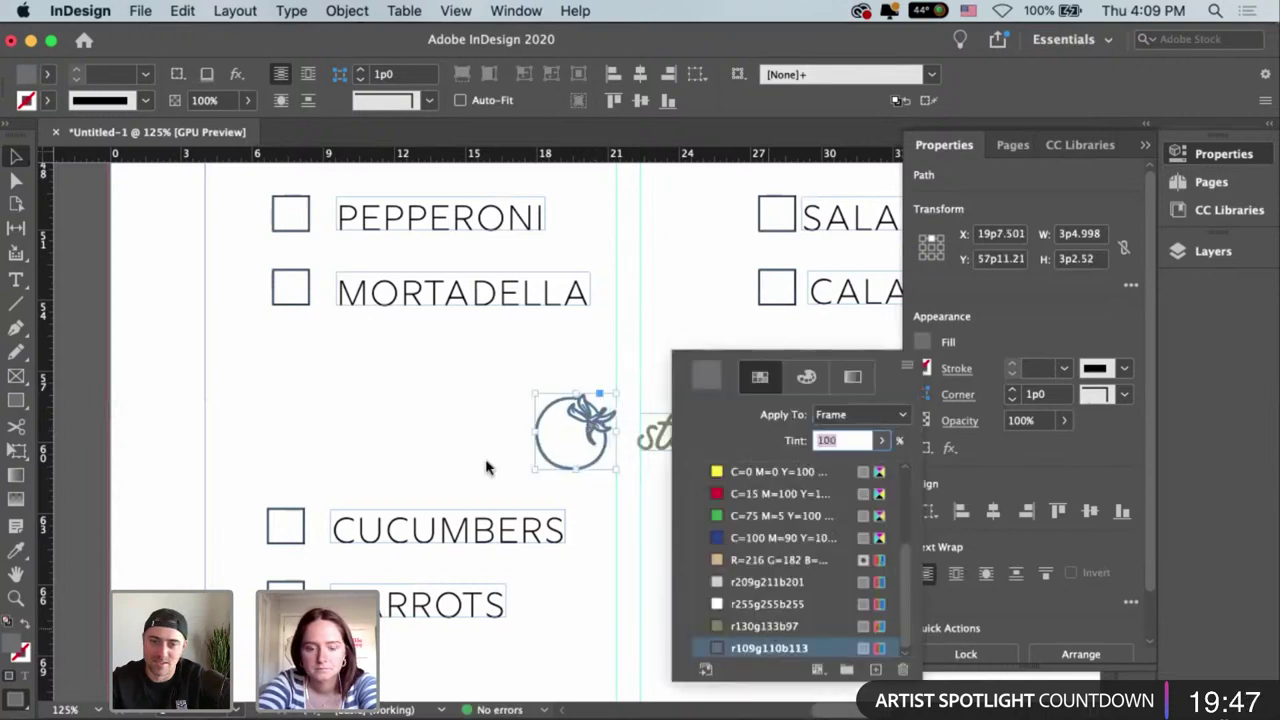
pyautogui.click(456, 400)
pyautogui.press('super+minus')
pyautogui.press('super+minus')
pyautogui.press('super+minus')
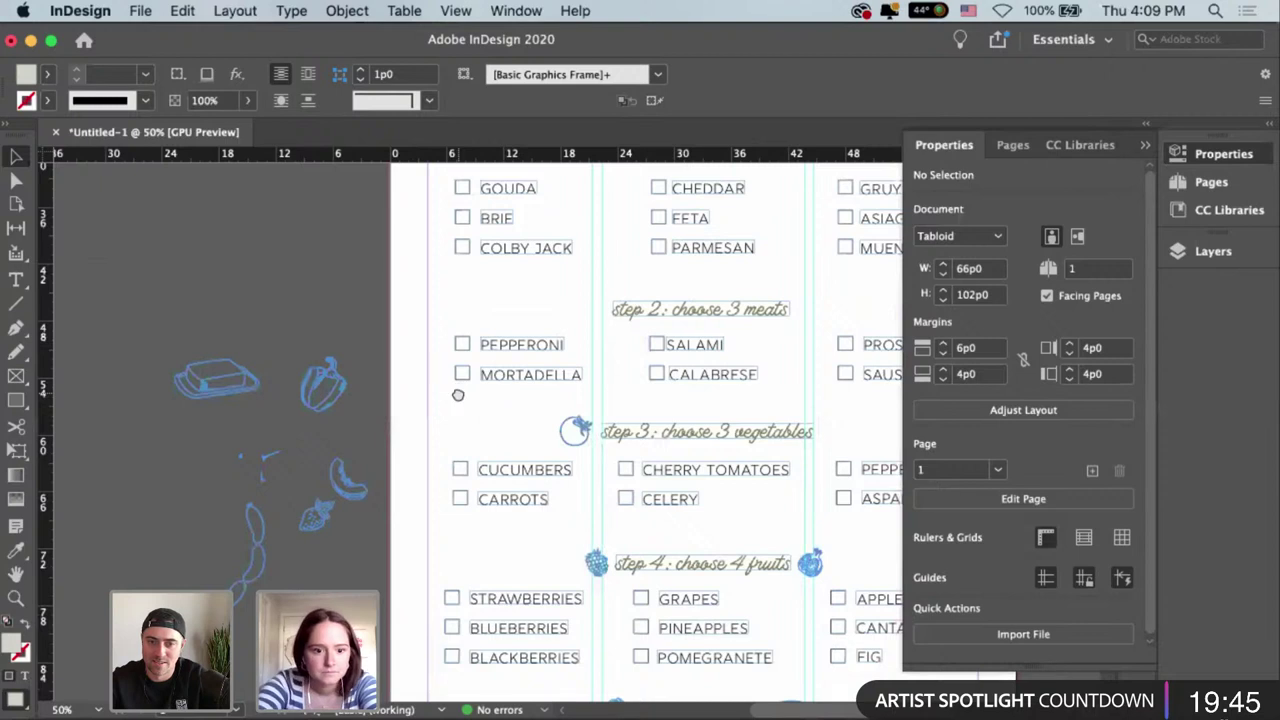
pyautogui.scroll(-3, 597, 243)
pyautogui.hscroll(-3, 450, 272)
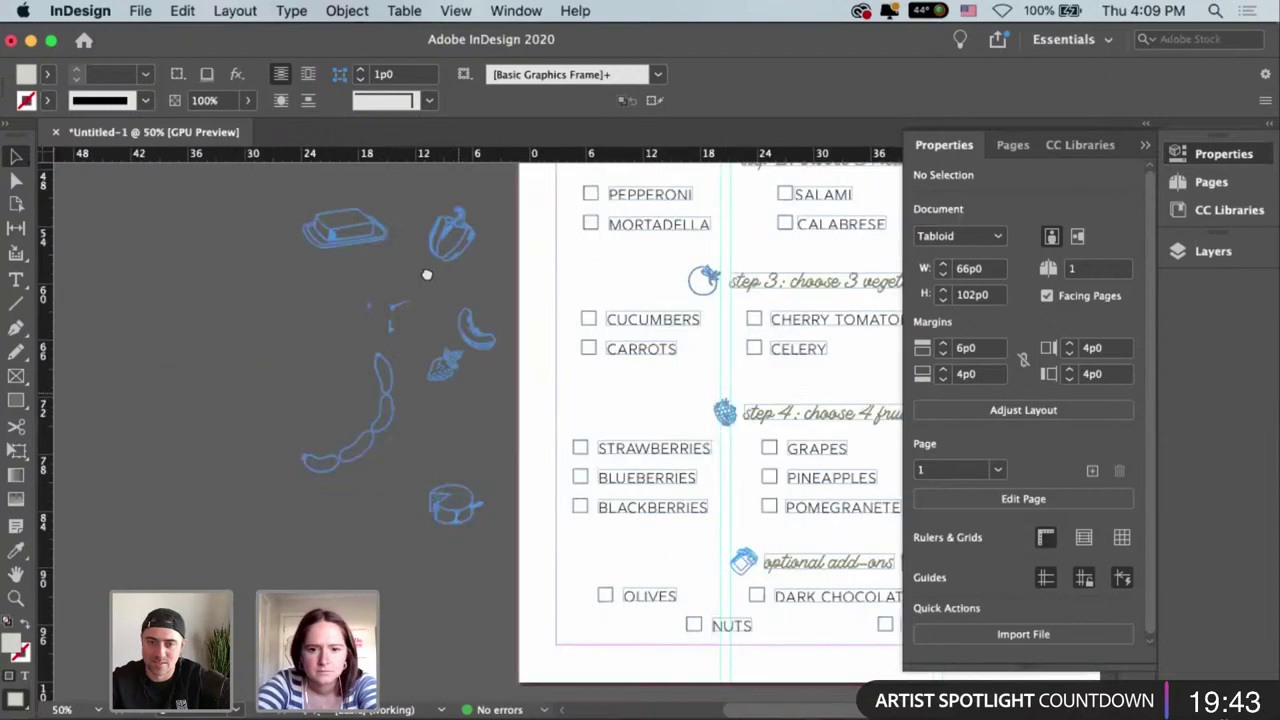
pyautogui.hscroll(4, 427, 274)
pyautogui.scroll(1, 427, 274)
pyautogui.hscroll(-2, 334, 529)
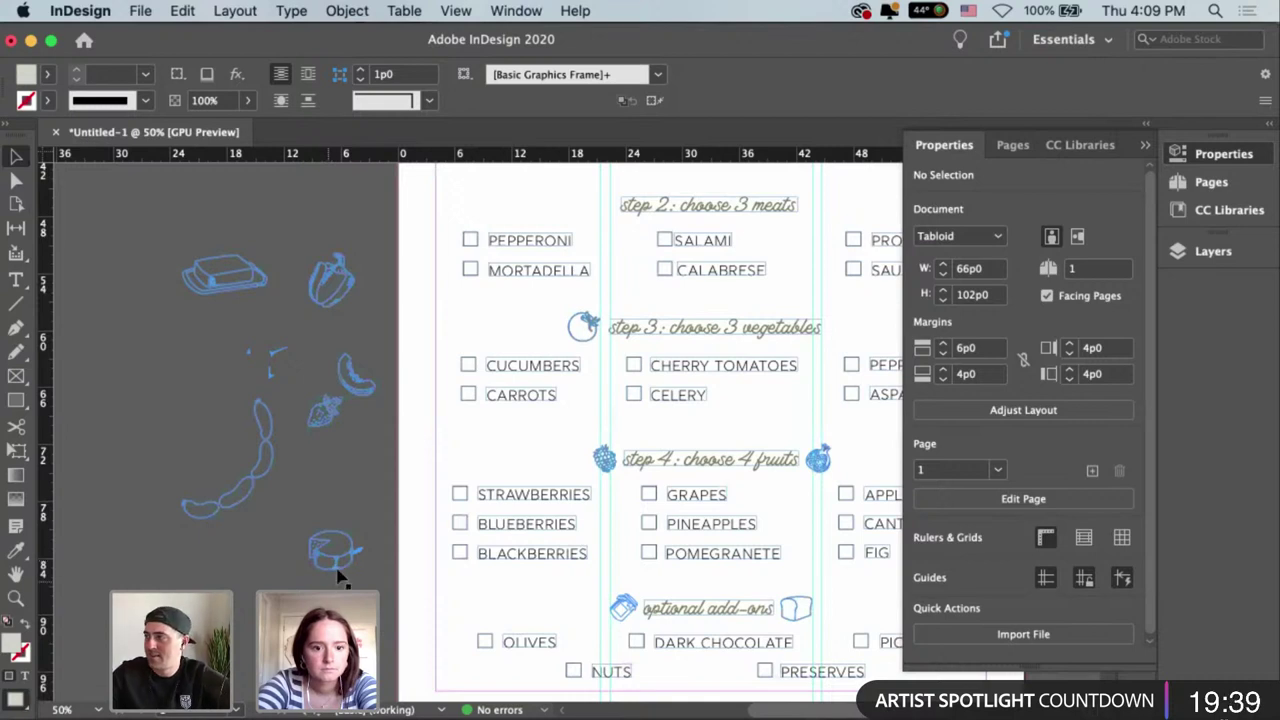
# Shift the cheese's loose hatching strokes off to the right and group the cheese wheel drawing.
pyautogui.click(338, 570)
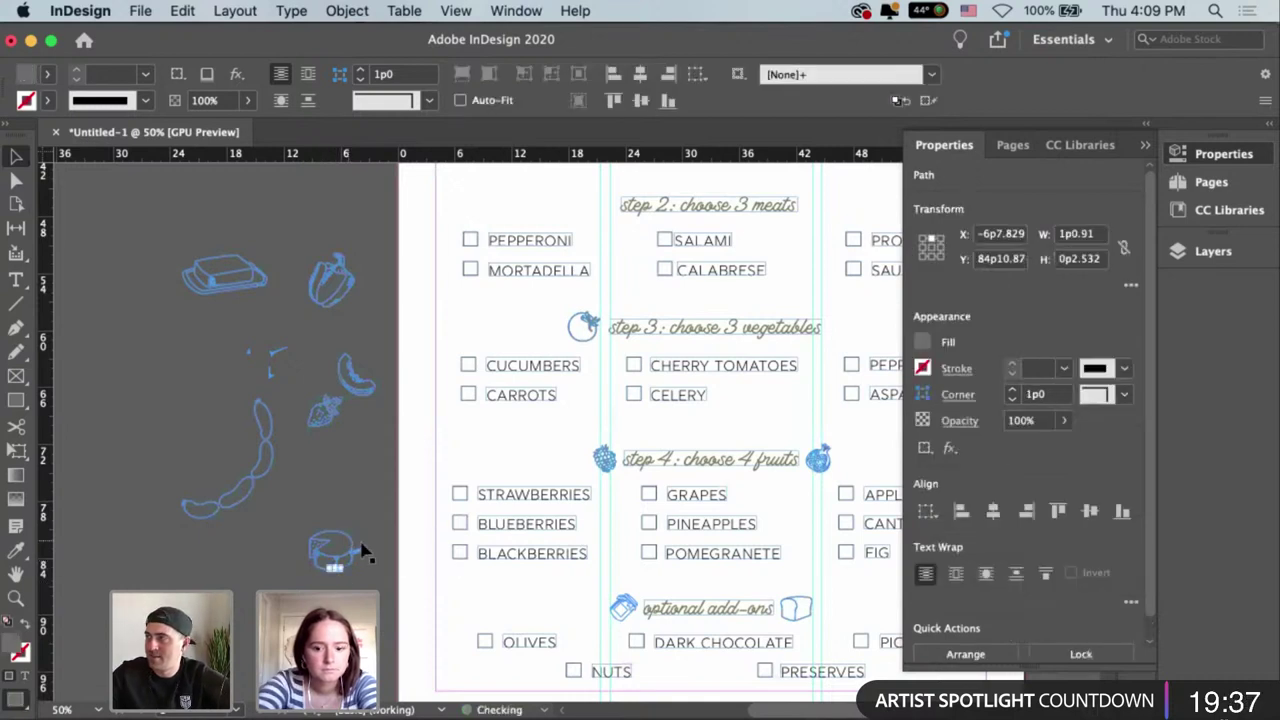
pyautogui.press('super+equal')
pyautogui.press('super+equal')
pyautogui.press('super+equal')
pyautogui.press('super+equal')
pyautogui.press('super+equal')
pyautogui.press('super+equal')
pyautogui.press('super+equal')
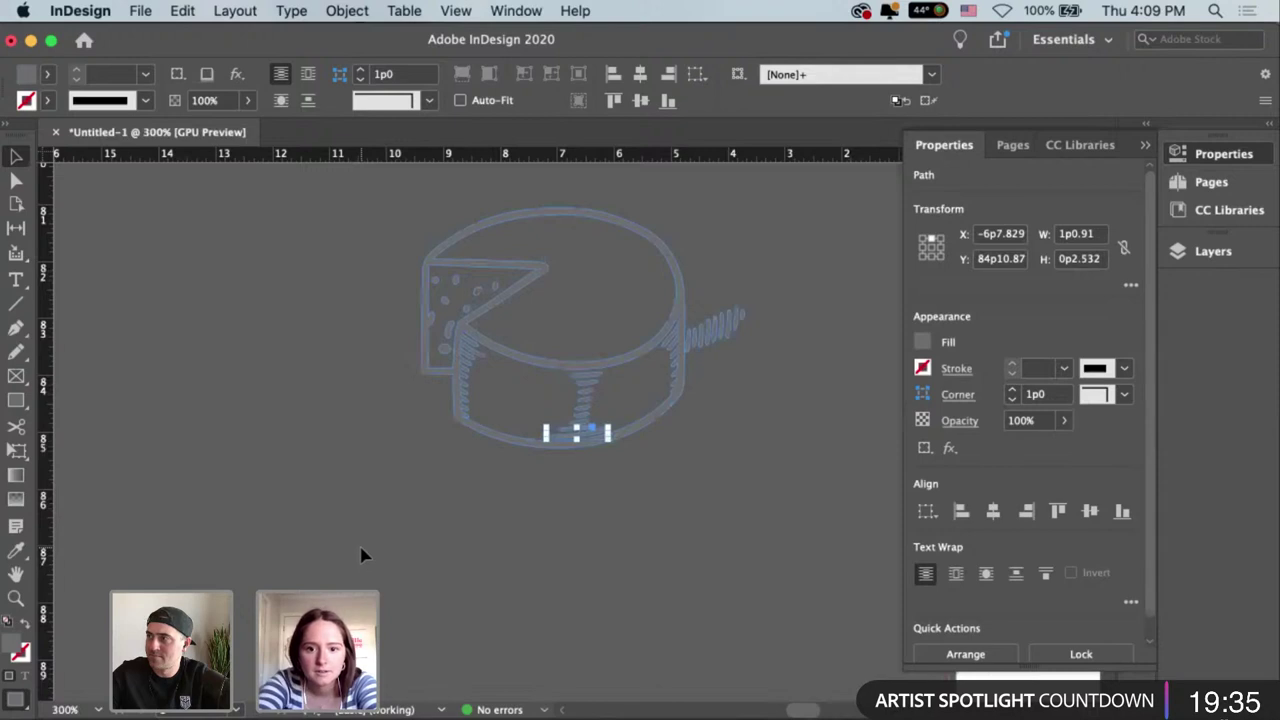
pyautogui.click(717, 354)
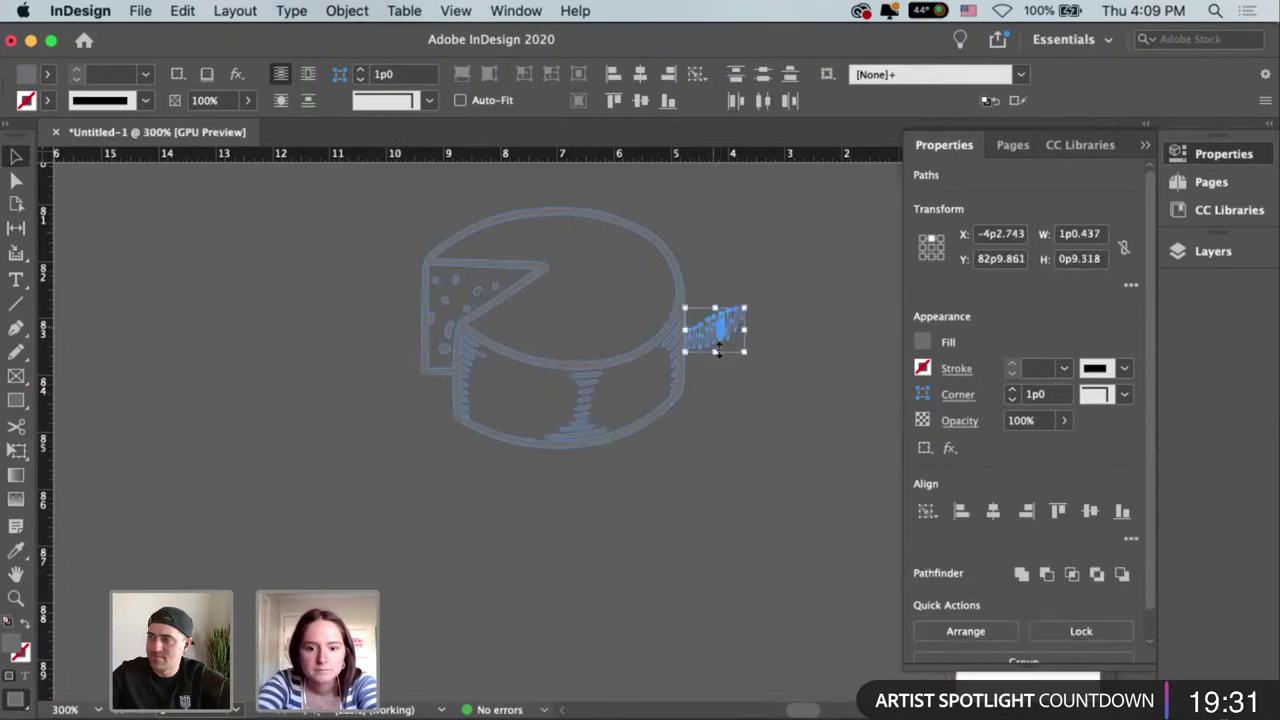
pyautogui.moveTo(717, 350)
pyautogui.mouseDown()
pyautogui.moveTo(772, 329)
pyautogui.moveTo(789, 354)
pyautogui.mouseUp()
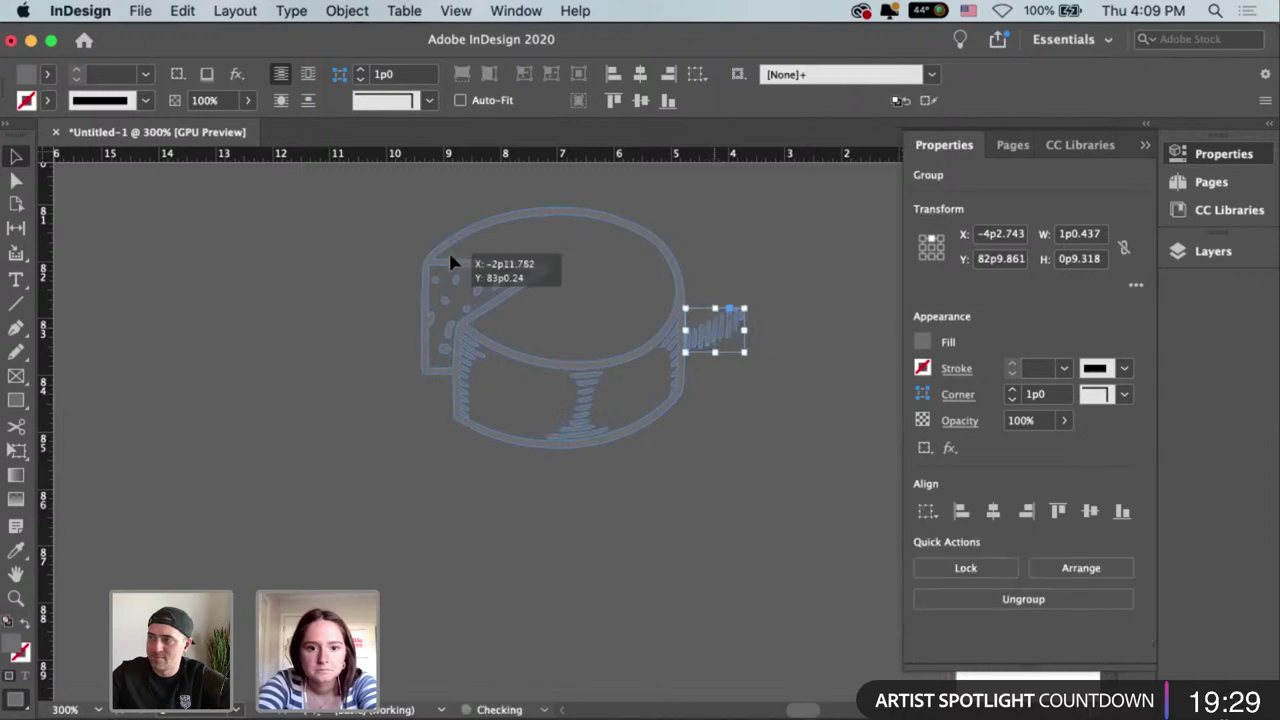
pyautogui.press('super+alt+bracketleft')
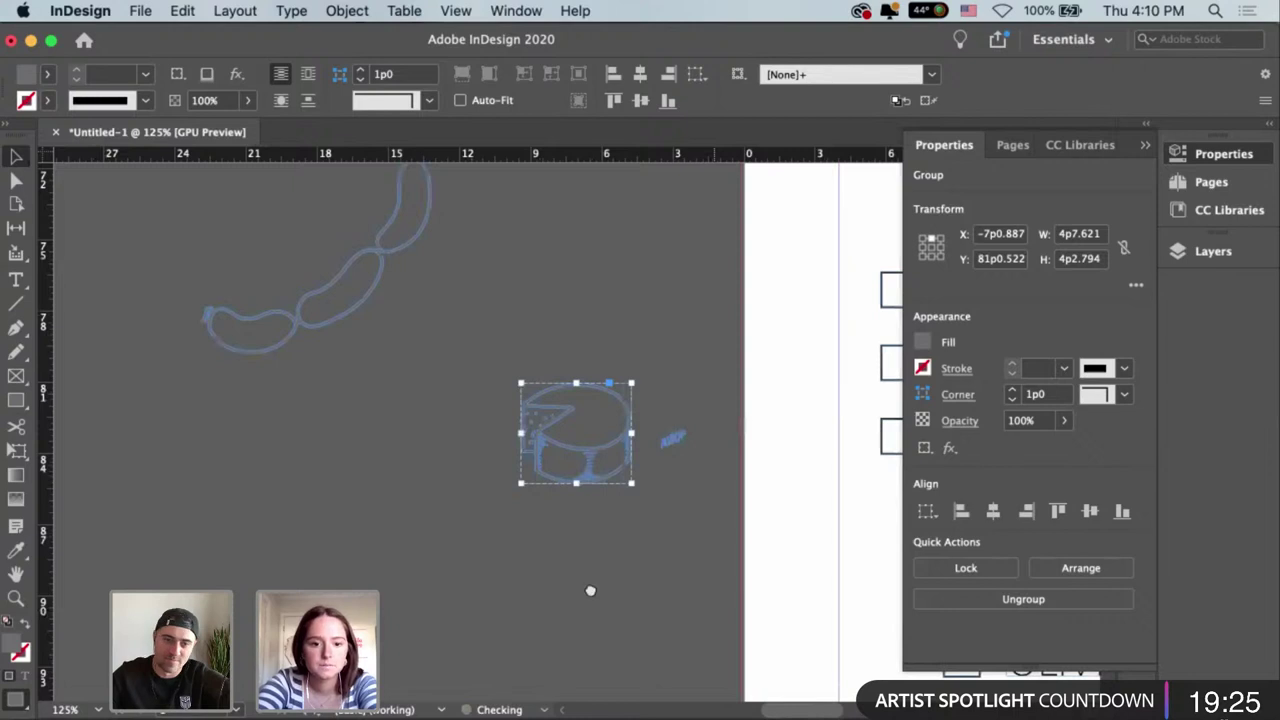
pyautogui.scroll(3, 589, 591)
pyautogui.hscroll(3, 589, 591)
pyautogui.press('super+minus')
pyautogui.press('super+minus')
pyautogui.press('super+minus')
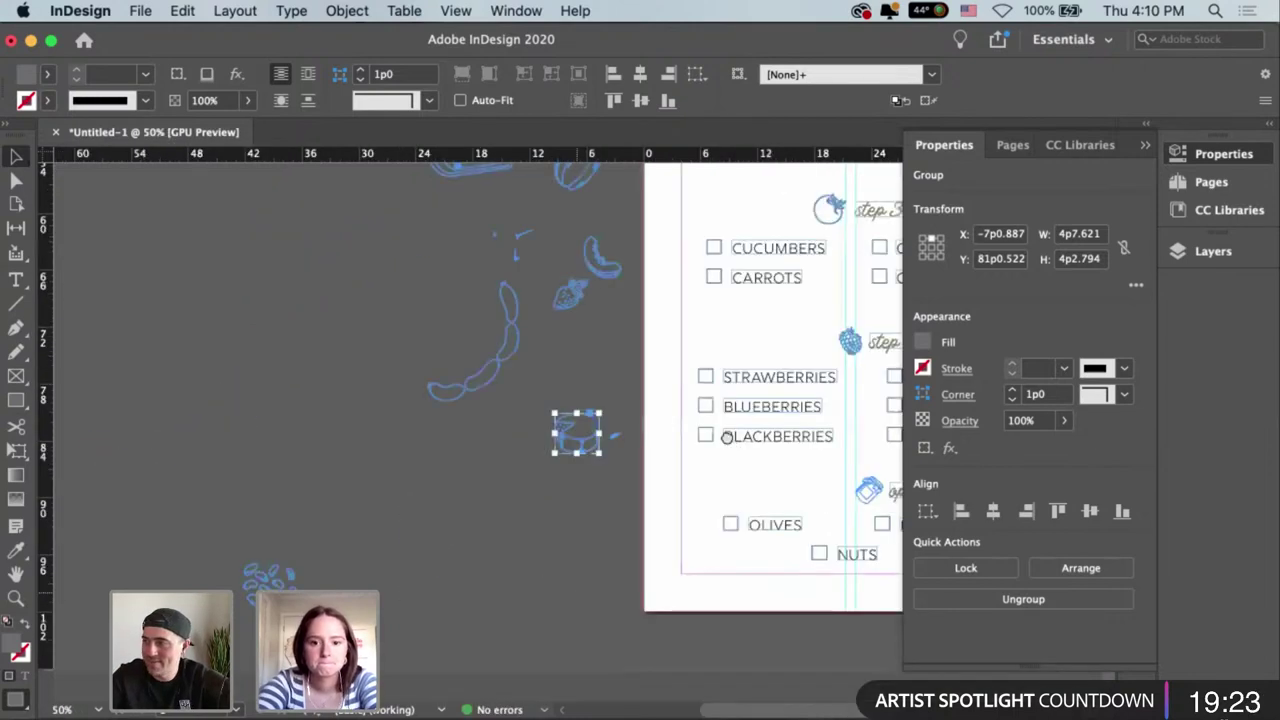
pyautogui.scroll(3, 520, 580)
pyautogui.hscroll(4, 520, 580)
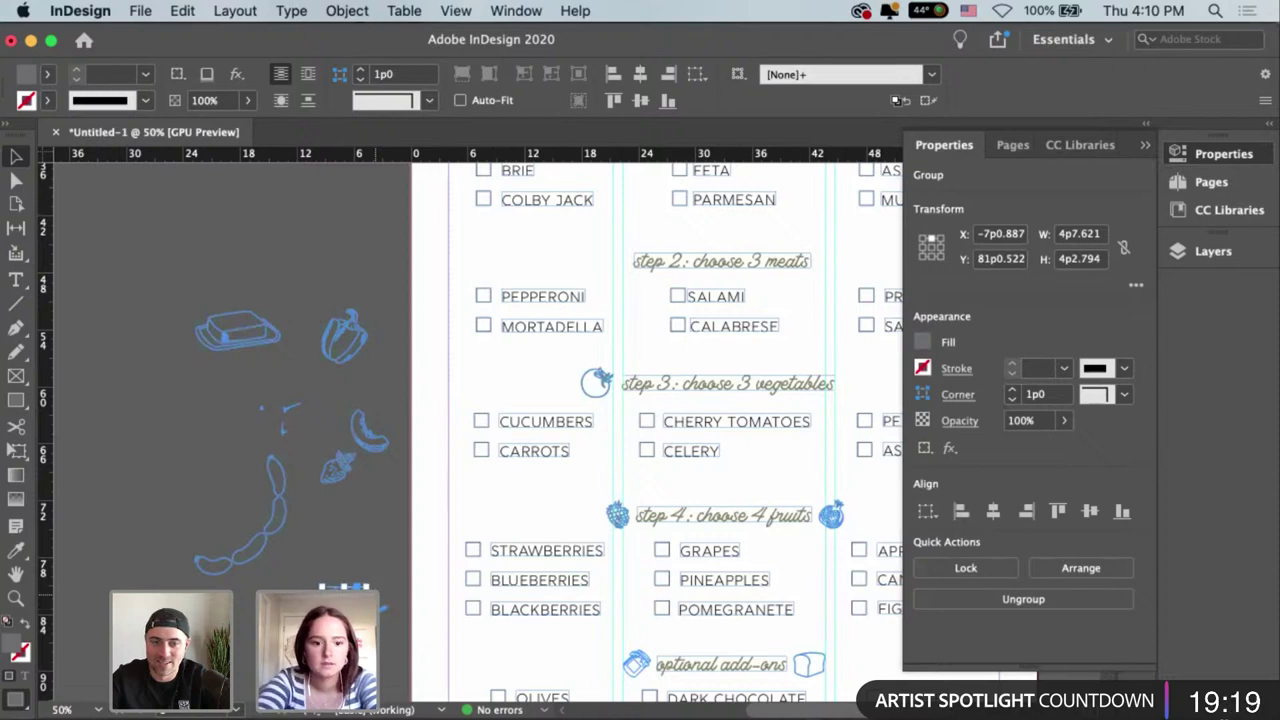
# Move the cheese icon beside the 'step 1: choose 3 cheeses' heading and shrink it to heading size.
pyautogui.moveTo(350, 600); pyautogui.dragTo(811, 245)
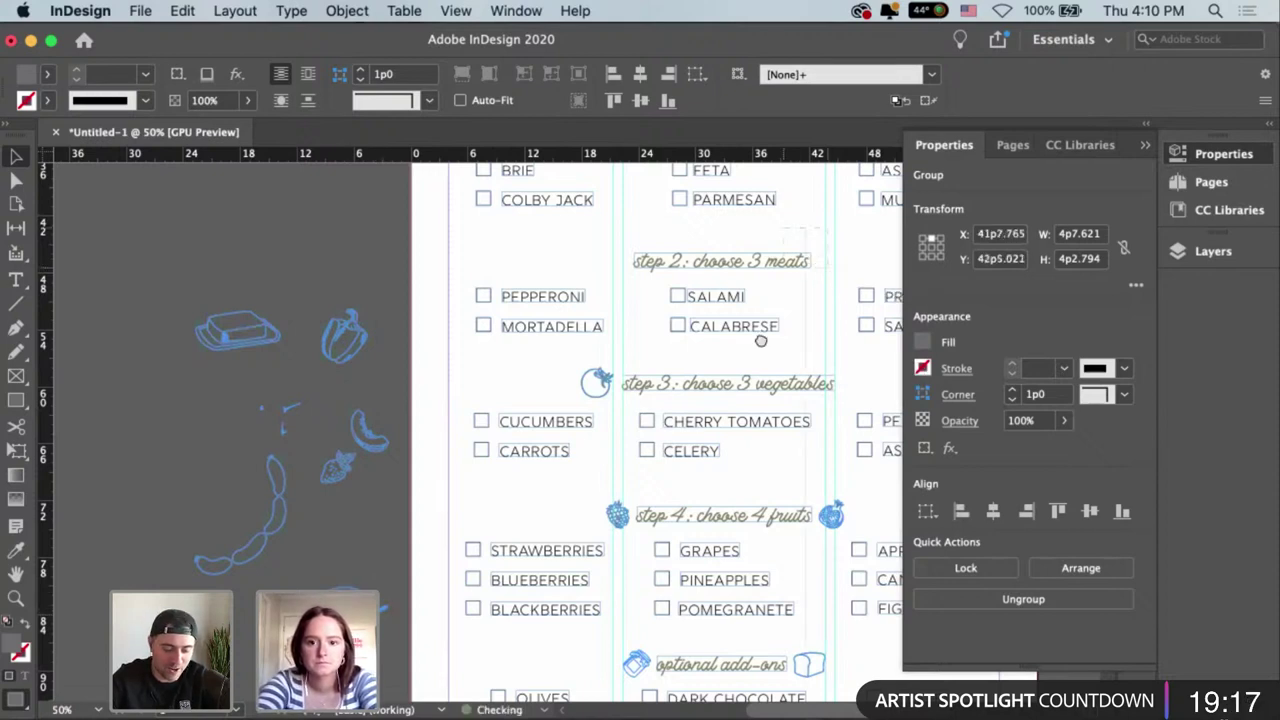
pyautogui.scroll(6, 811, 245)
pyautogui.hscroll(3, 811, 245)
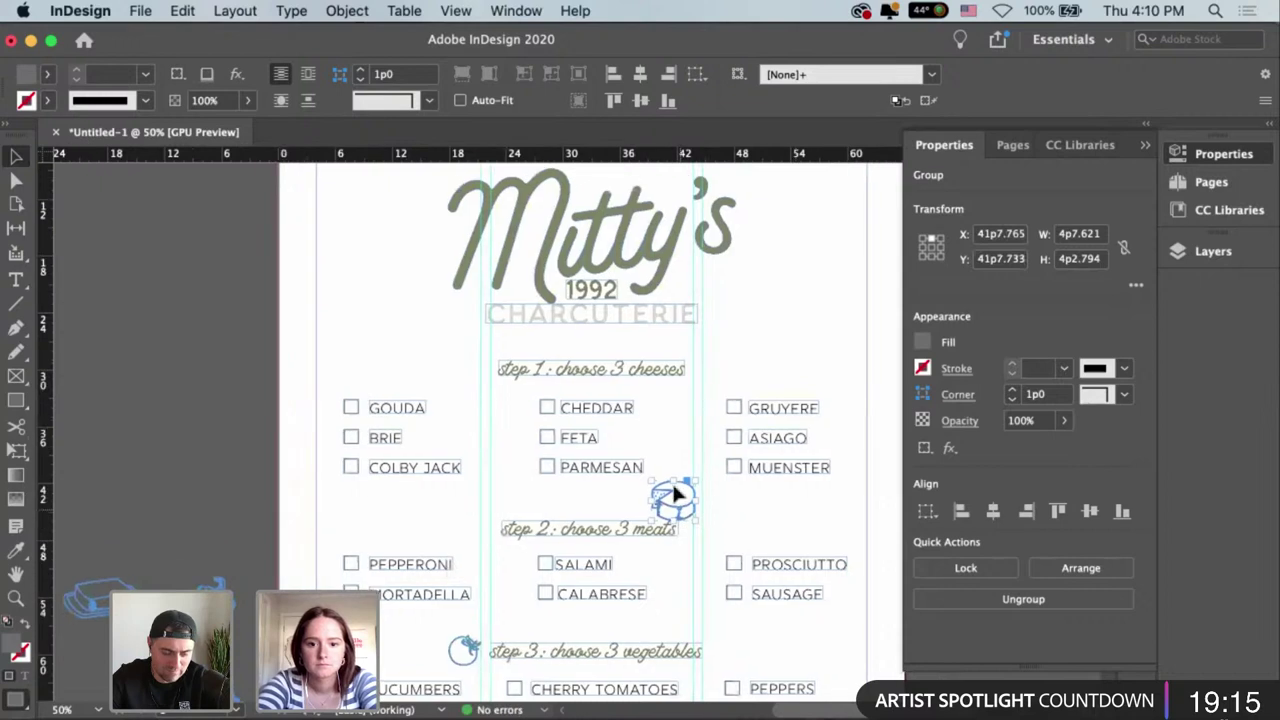
pyautogui.moveTo(683, 513); pyautogui.dragTo(724, 378)
pyautogui.keyDown('alt'); pyautogui.scroll(6, 686, 369); pyautogui.keyUp('alt')
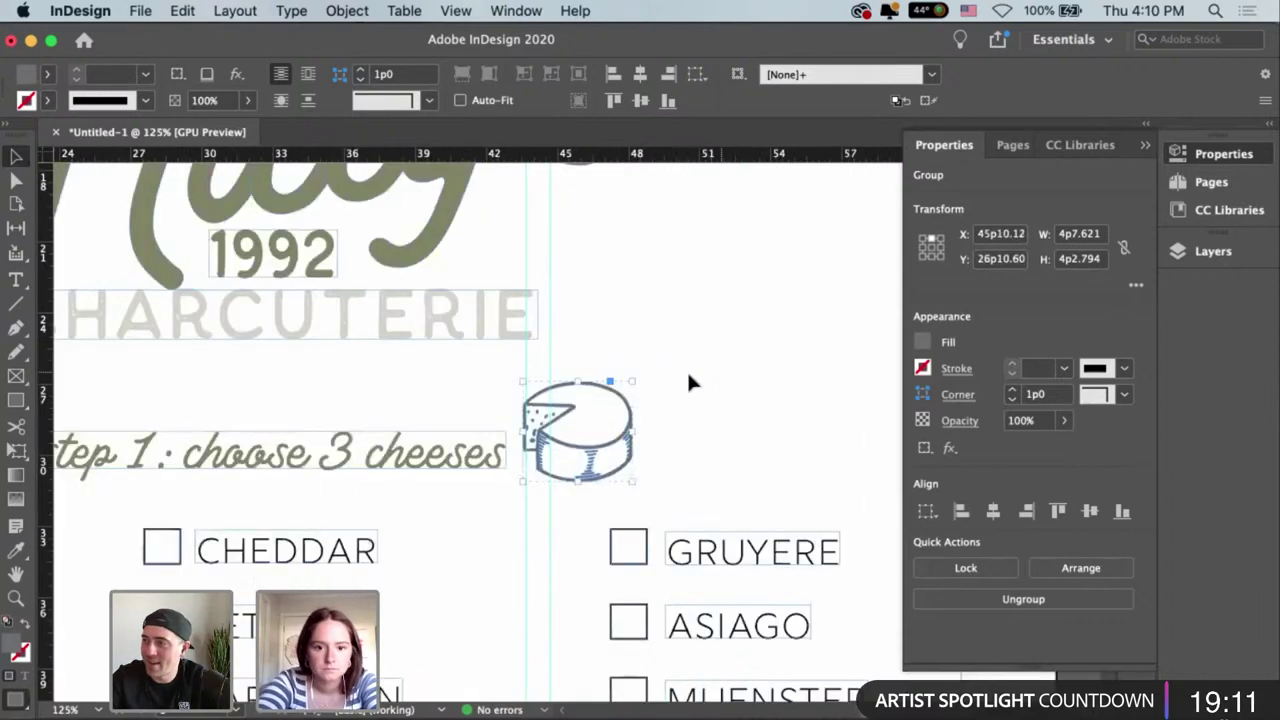
pyautogui.moveTo(639, 383); pyautogui.dragTo(610, 406)
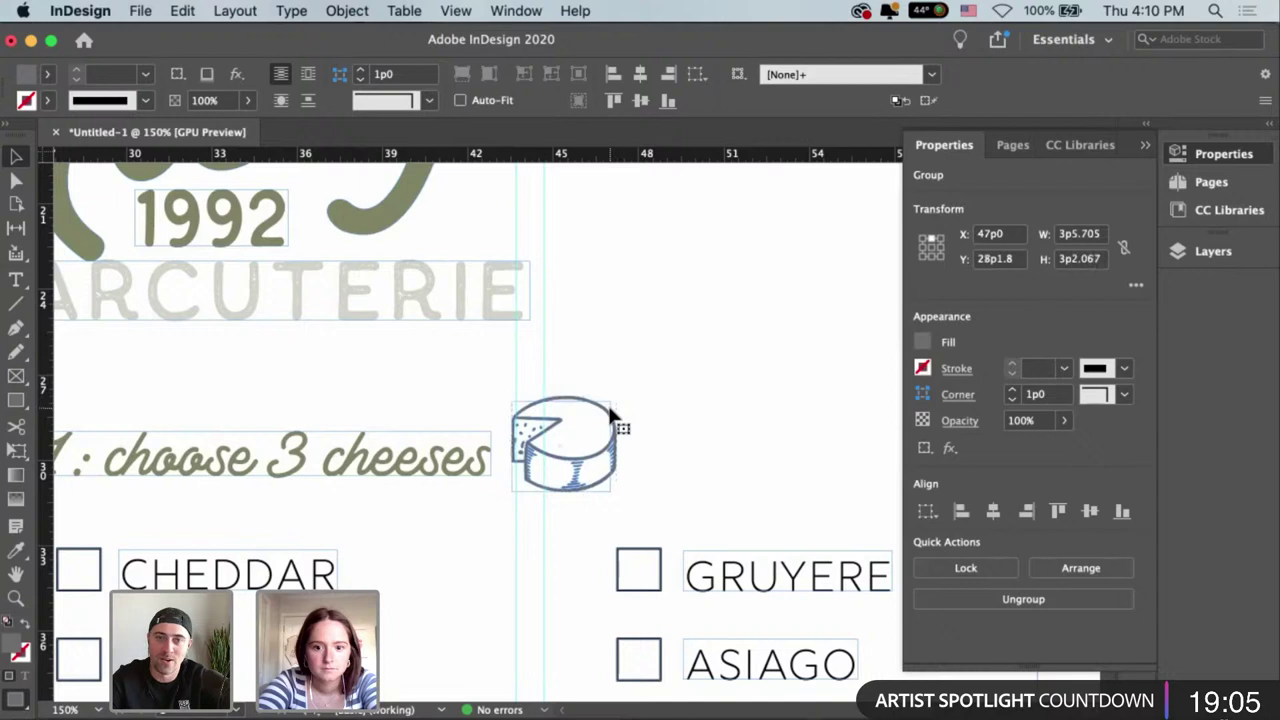
pyautogui.moveTo(580, 466); pyautogui.dragTo(582, 470)
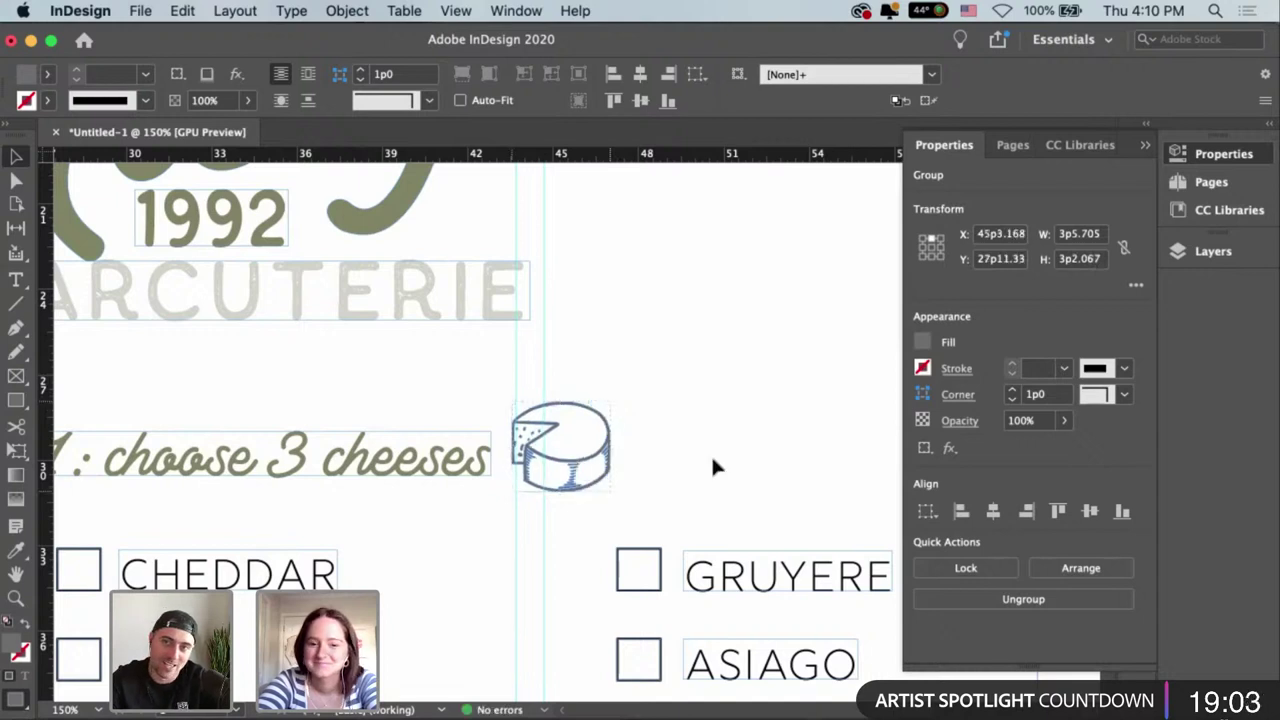
pyautogui.click(713, 460)
pyautogui.press('super+minus')
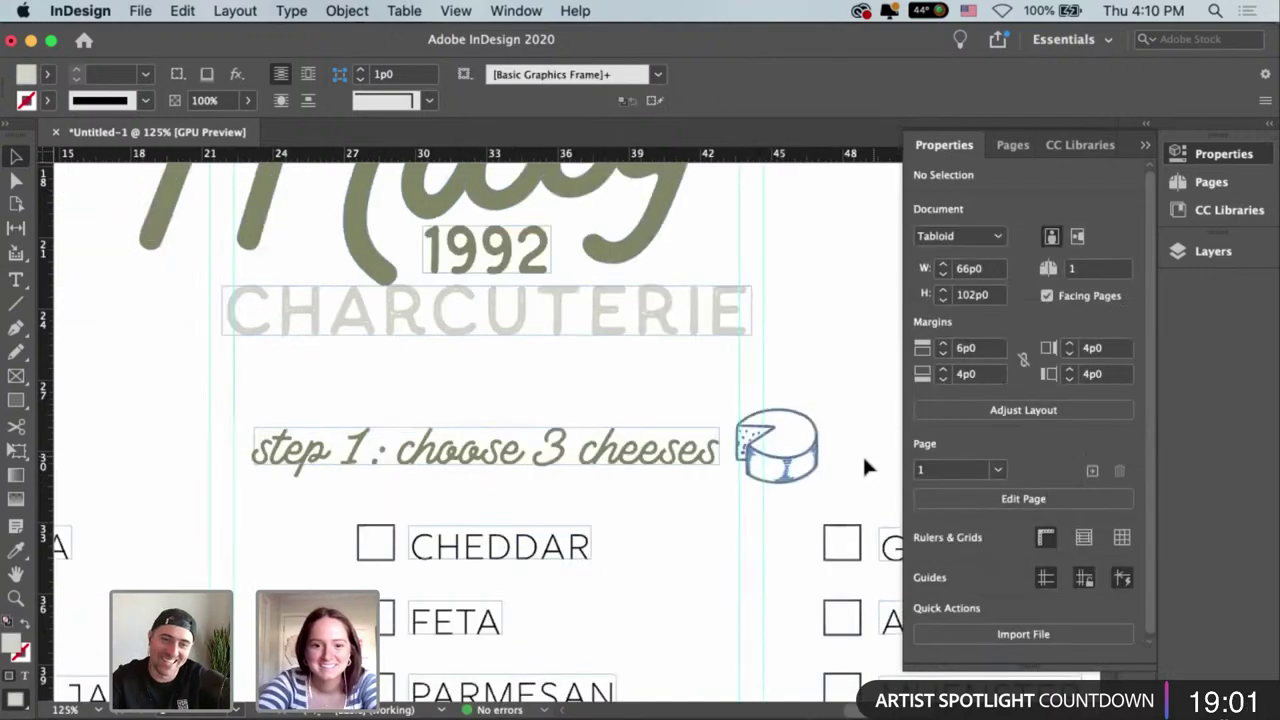
pyautogui.press('super+minus')
pyautogui.press('super+minus')
# Nudge the cheese icon into place and give it the r130g133b97 swatch.
pyautogui.scroll(-3, 683, 413)
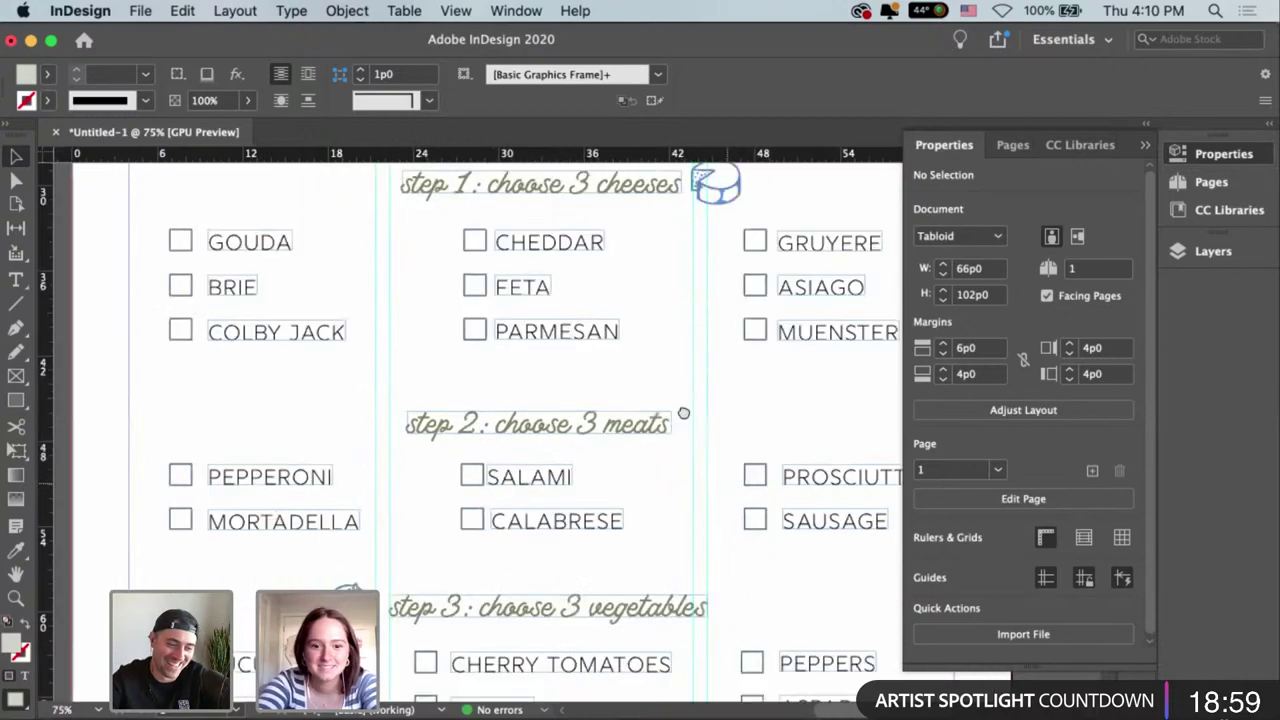
pyautogui.hscroll(-1, 683, 413)
pyautogui.scroll(-5, 683, 413)
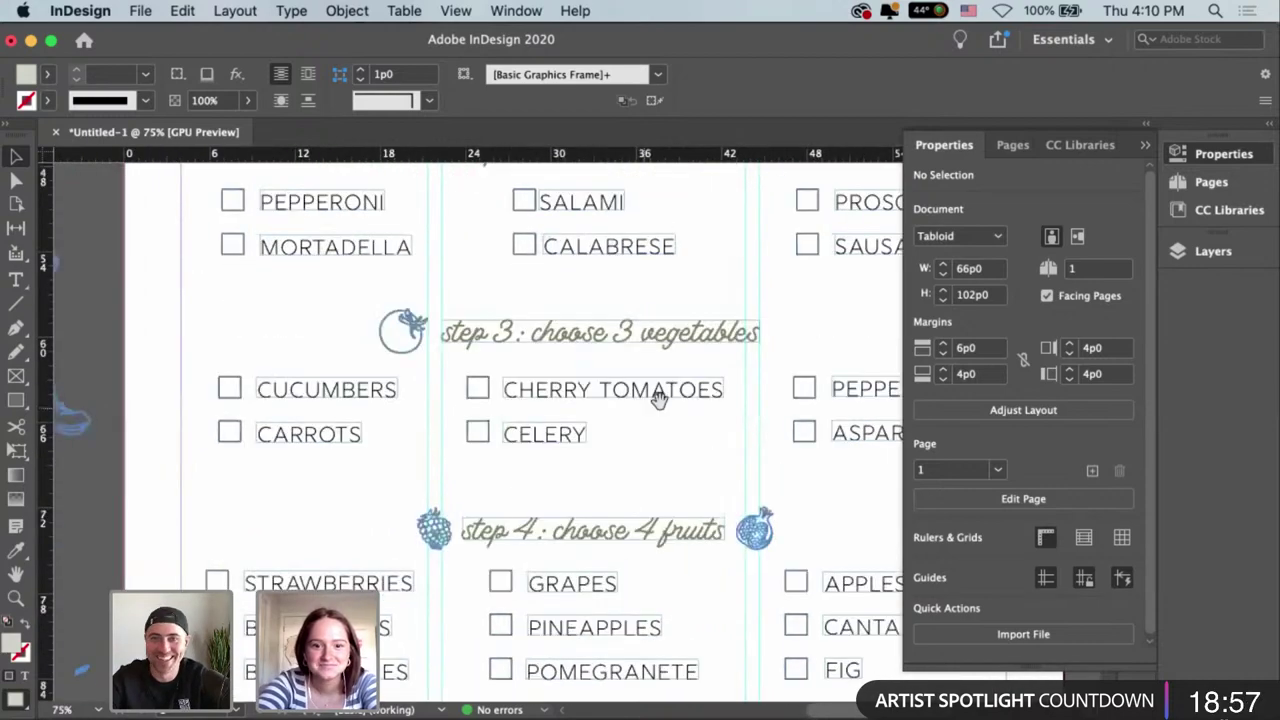
pyautogui.scroll(2, 659, 398)
pyautogui.scroll(4, 740, 311)
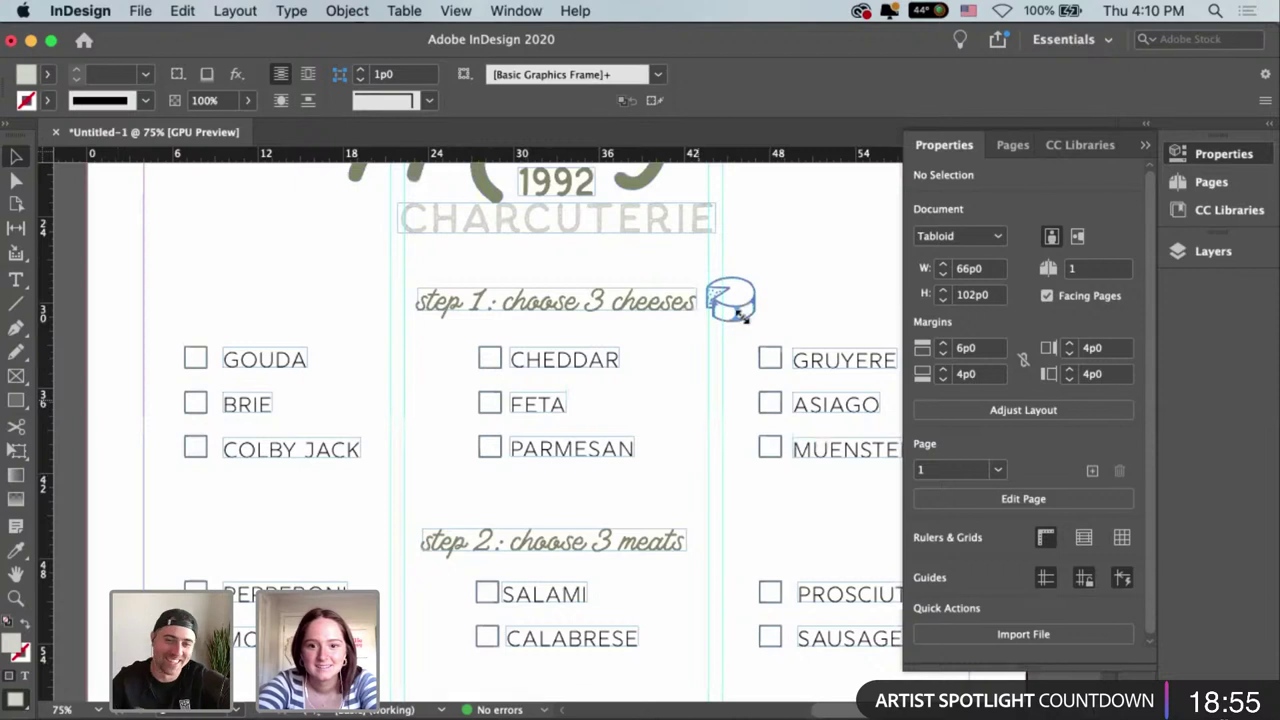
pyautogui.moveTo(740, 311); pyautogui.dragTo(745, 305)
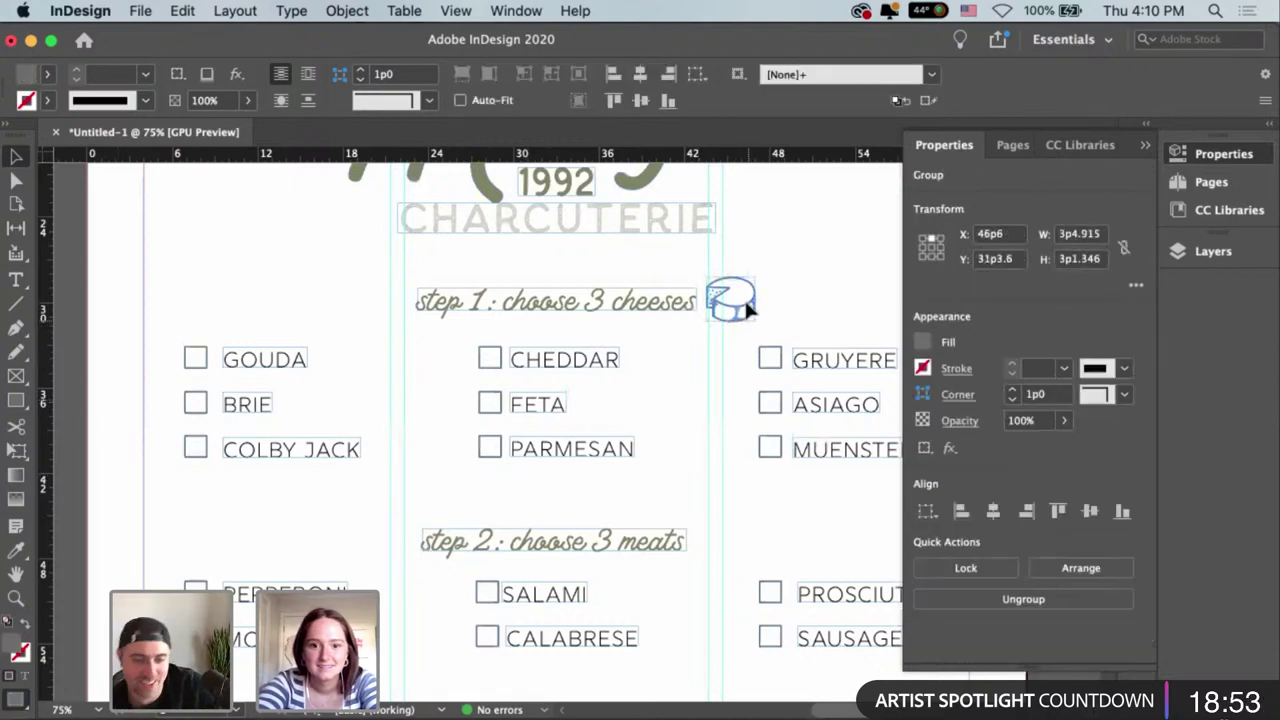
pyautogui.click(928, 369)
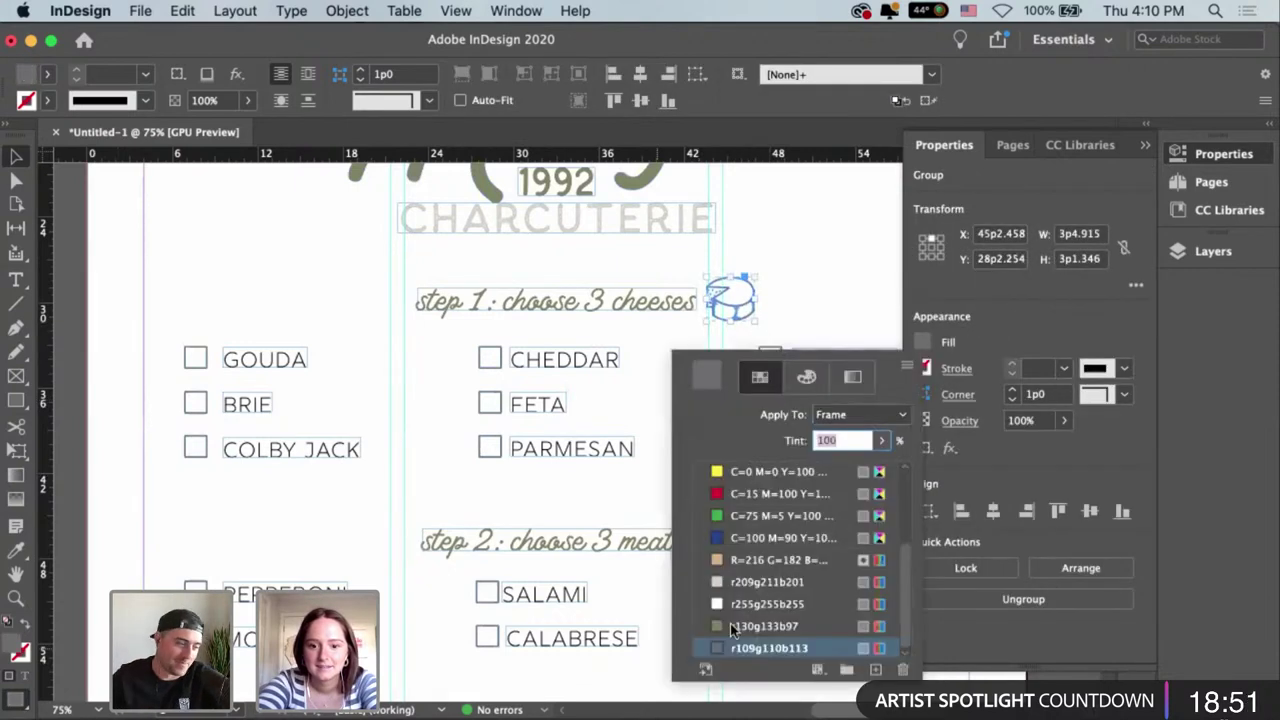
pyautogui.click(732, 626)
pyautogui.press('super+equal')
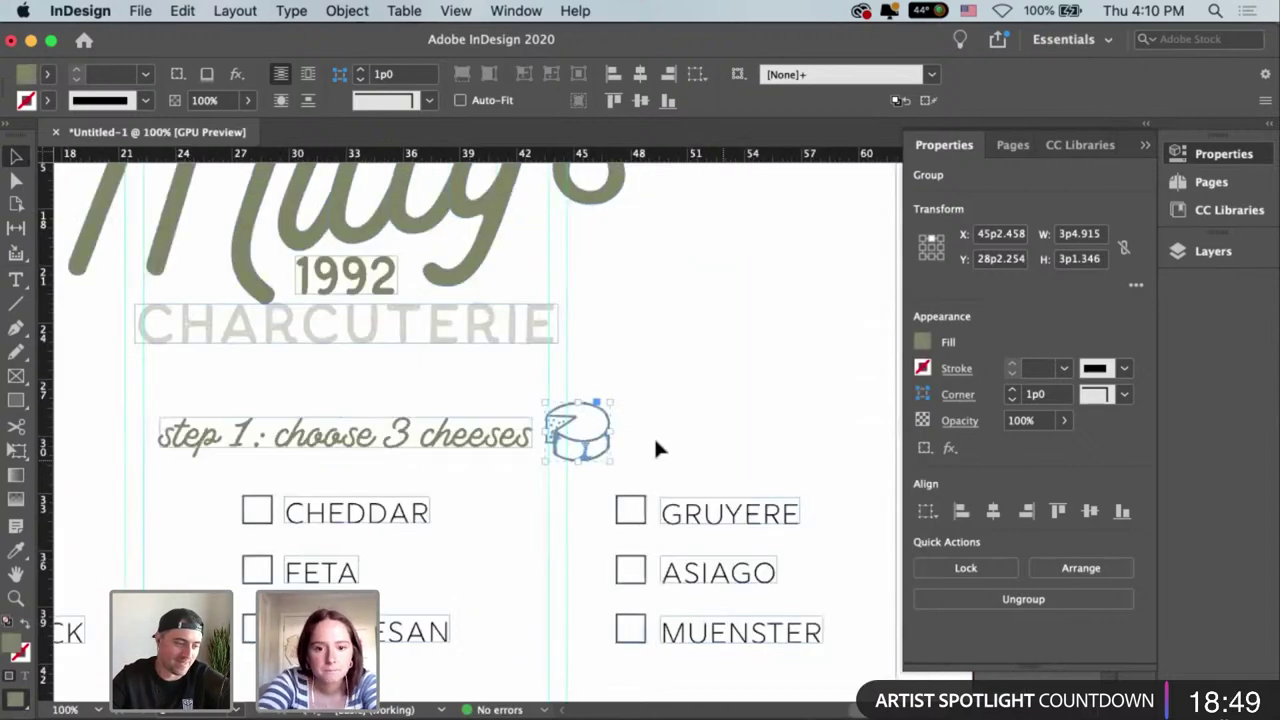
pyautogui.press('super+equal')
pyautogui.press('super+equal')
pyautogui.click(634, 394)
pyautogui.press('super+minus')
pyautogui.press('super+minus')
pyautogui.press('super+minus')
pyautogui.press('super+minus')
pyautogui.press('super+minus')
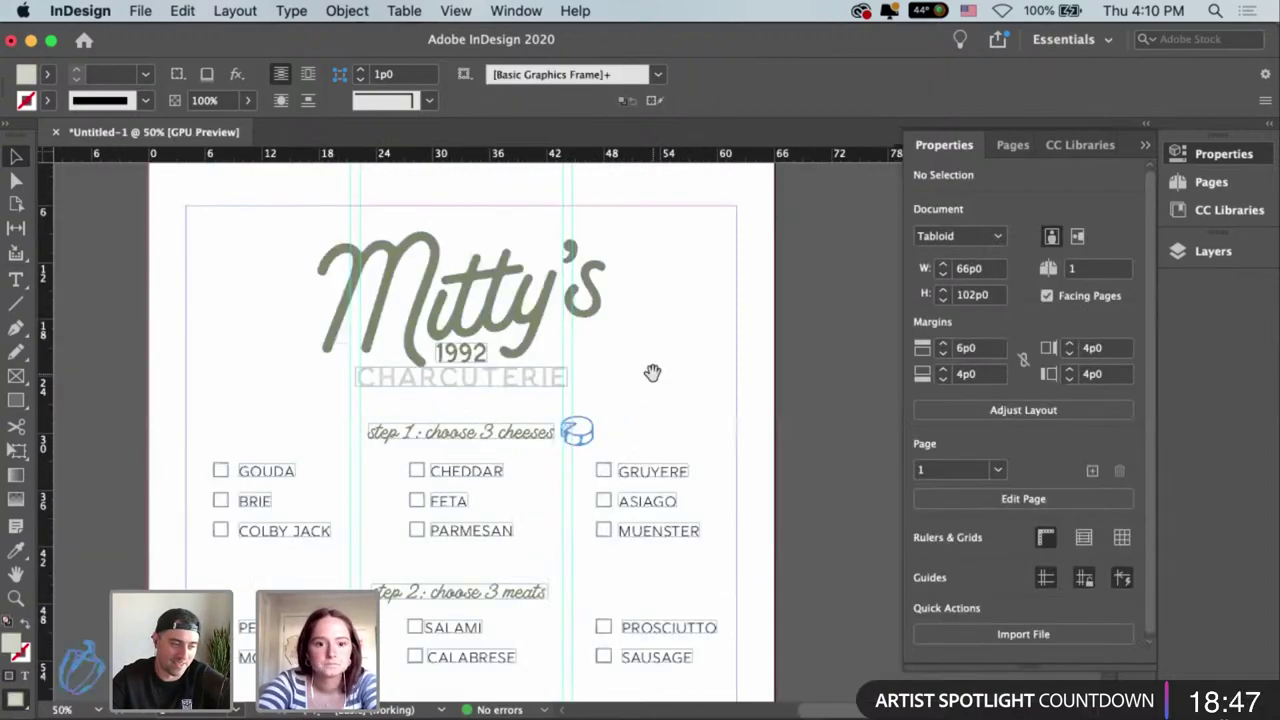
# Move the sausage doodle onto the page beside the meats and zoom in on it.
pyautogui.hscroll(-1, 580, 508)
pyautogui.scroll(-5, 522, 327)
pyautogui.hscroll(-5, 522, 327)
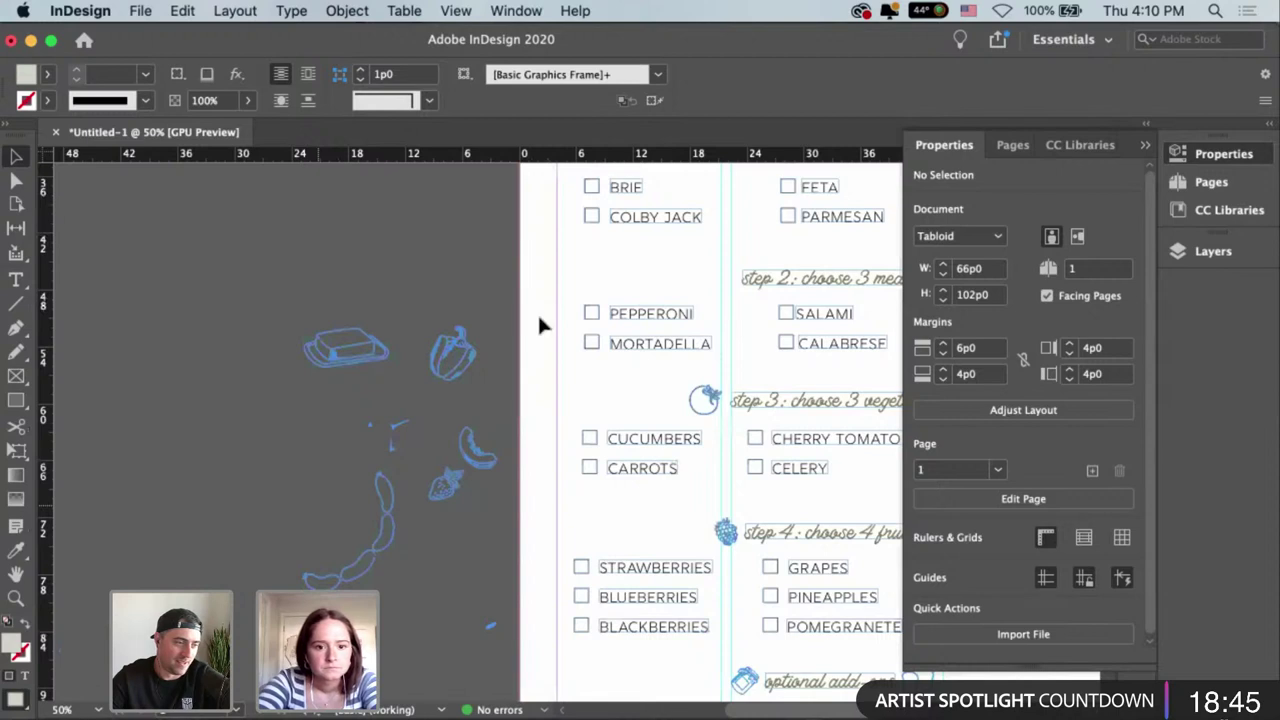
pyautogui.moveTo(737, 371); pyautogui.dragTo(738, 344)
pyautogui.moveTo(410, 500)
pyautogui.mouseDown()
pyautogui.moveTo(464, 473)
pyautogui.moveTo(458, 492)
pyautogui.moveTo(174, 350)
pyautogui.mouseUp()
pyautogui.scroll(1, 462, 490)
pyautogui.press('super+equal')
pyautogui.press('super+equal')
pyautogui.press('super+equal')
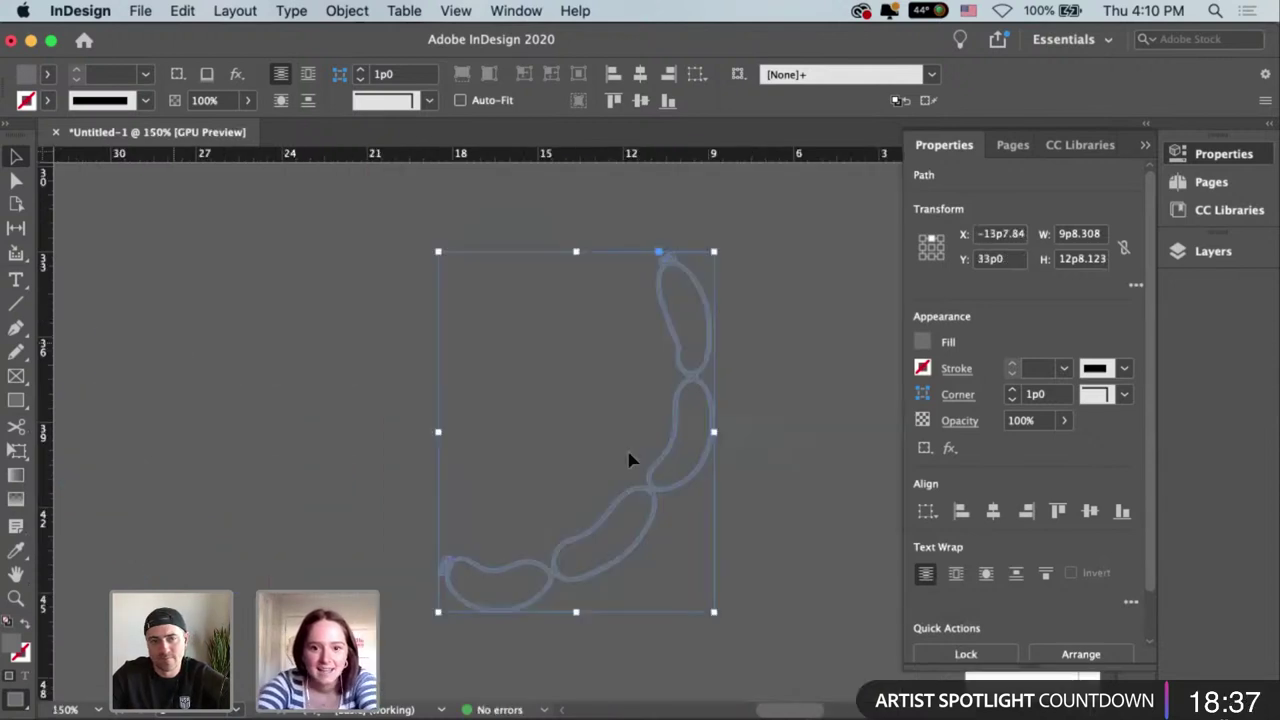
# Select the sausage drawing and switch to Direct Selection to edit its anchors.
pyautogui.click(612, 520)
pyautogui.click(611, 520)
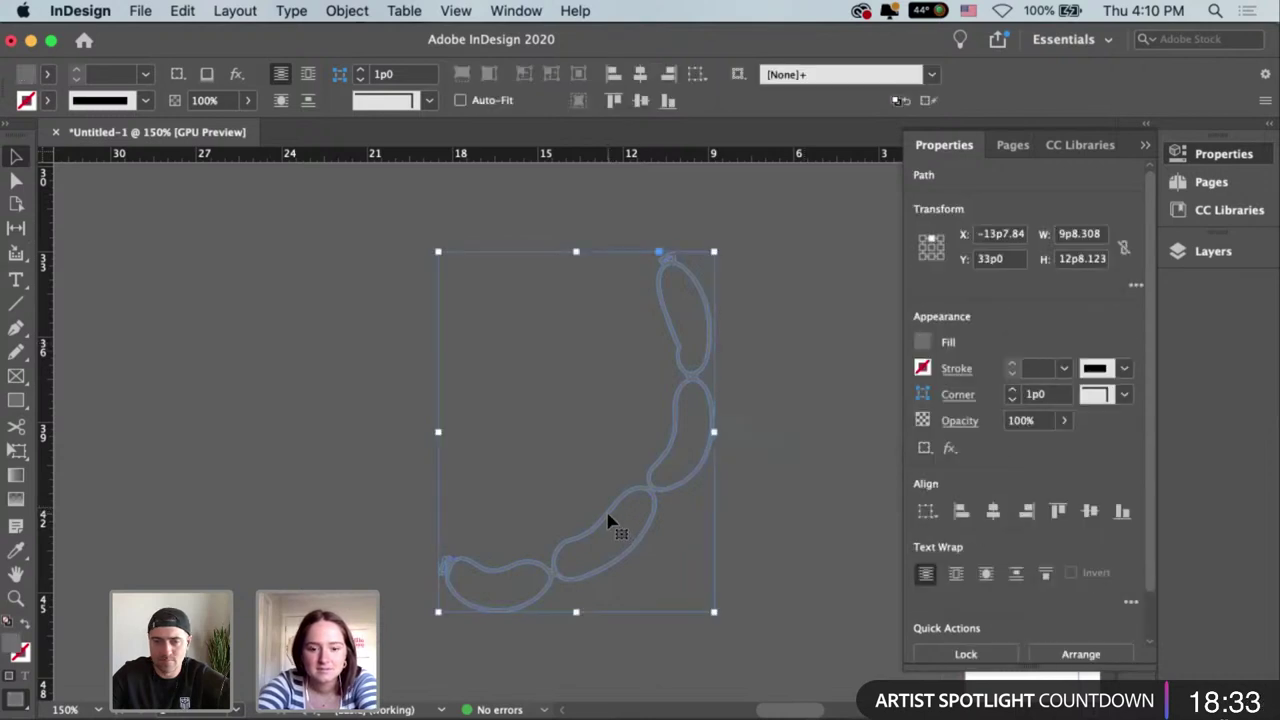
pyautogui.click(608, 568)
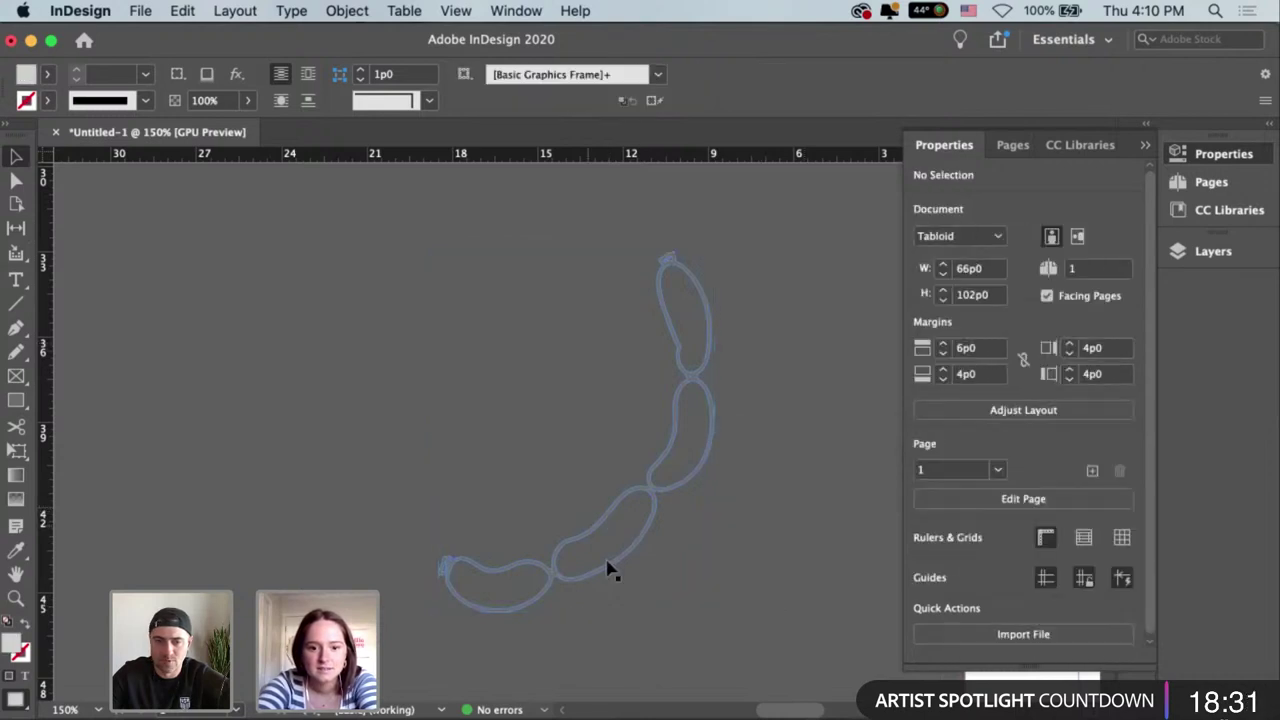
pyautogui.click(611, 570)
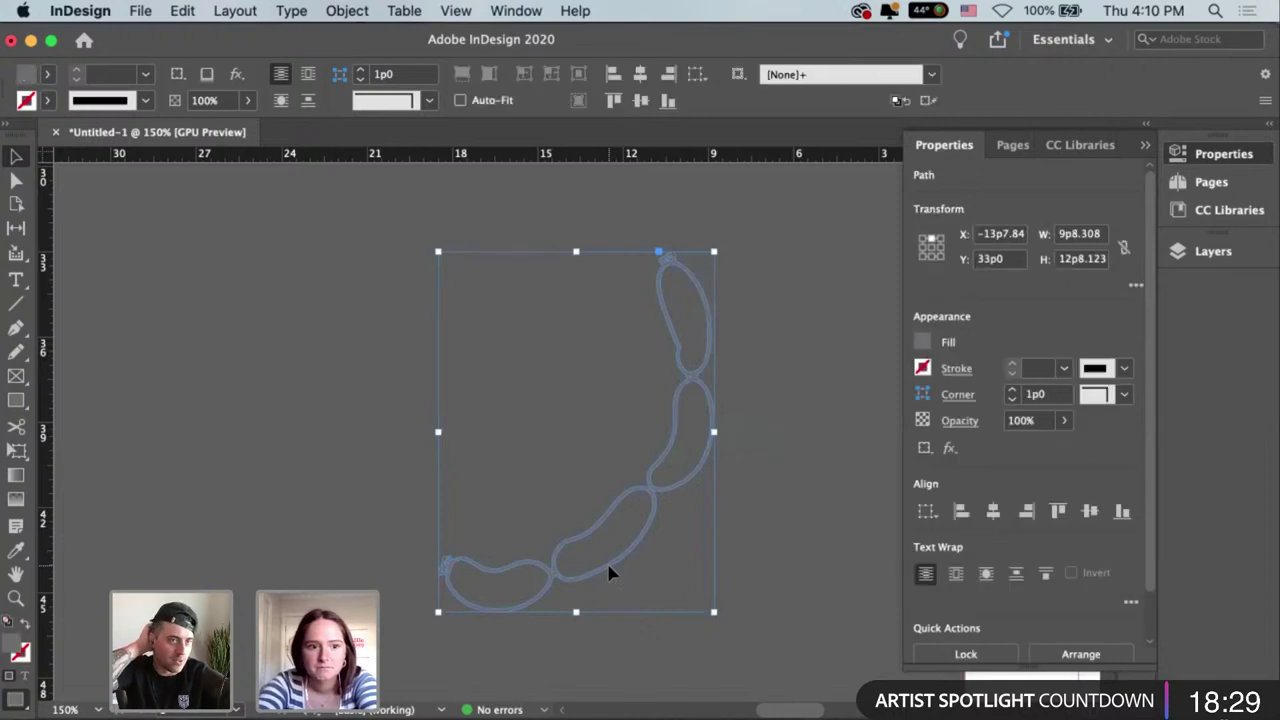
pyautogui.click(16, 180)
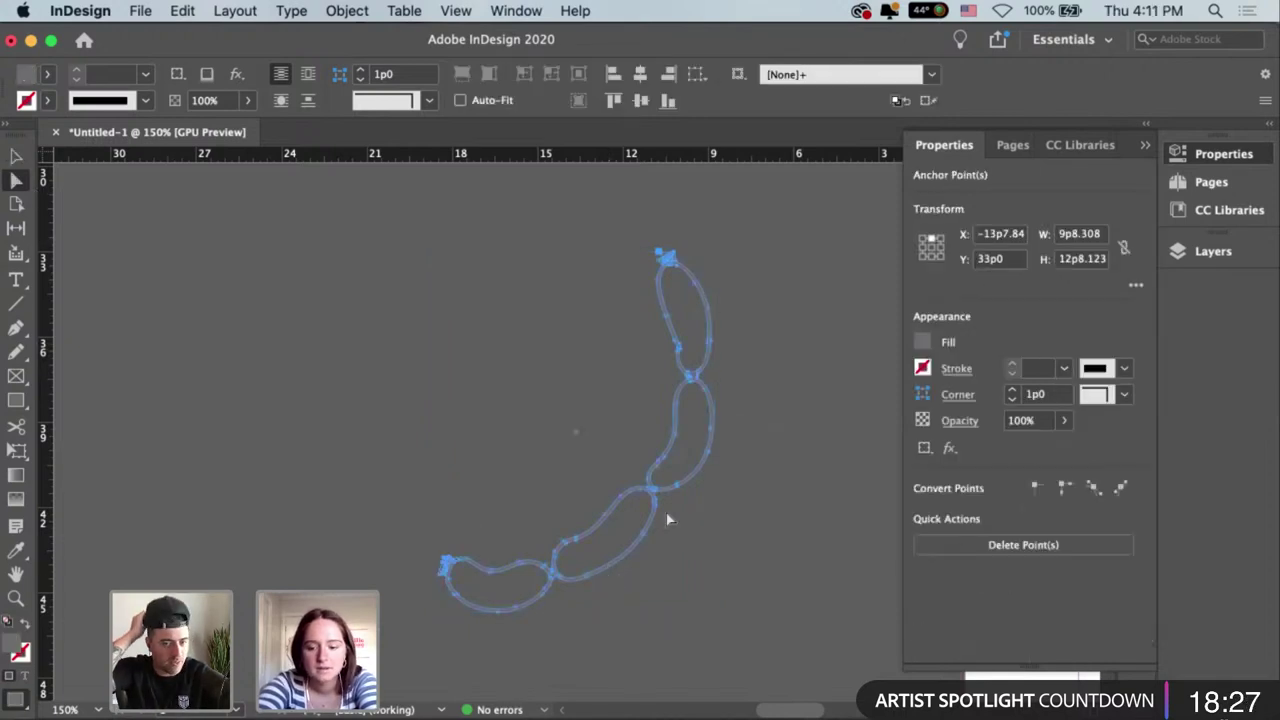
pyautogui.press('super+equal')
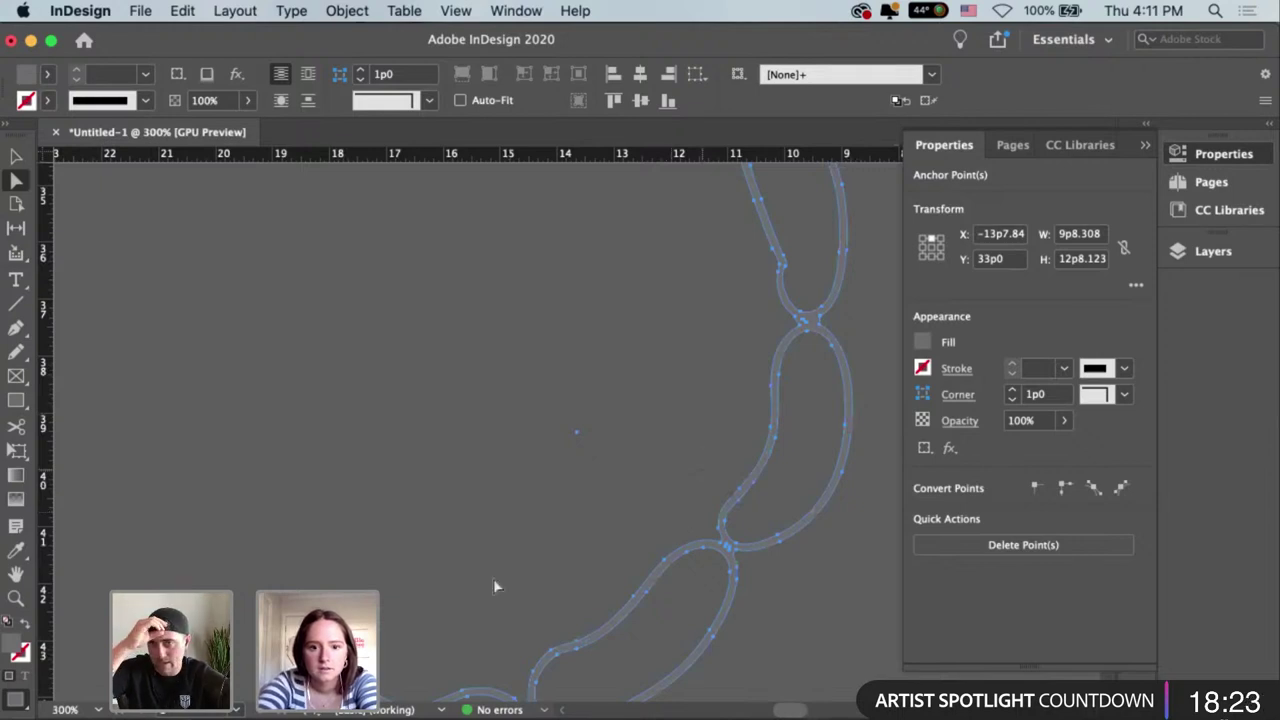
pyautogui.hscroll(5, 493, 578)
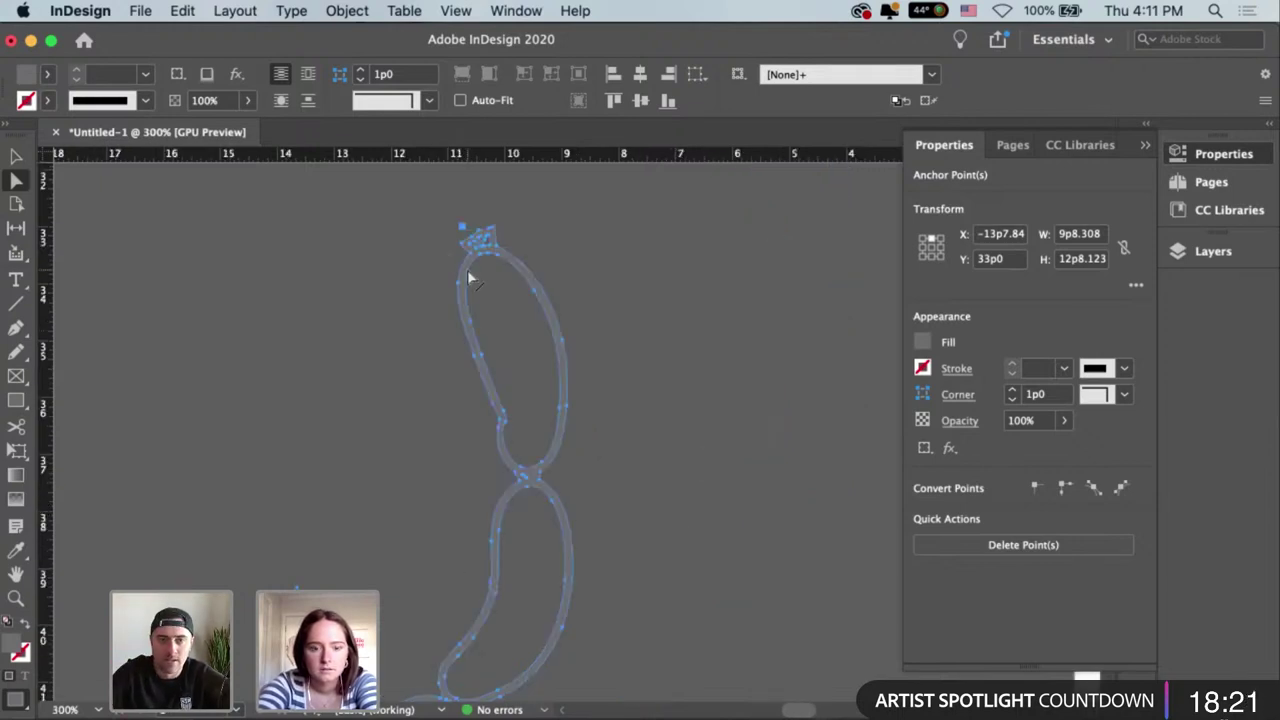
# Select one link's anchors and try pulling it off the chain, then undo the move.
pyautogui.moveTo(444, 240); pyautogui.dragTo(648, 470)
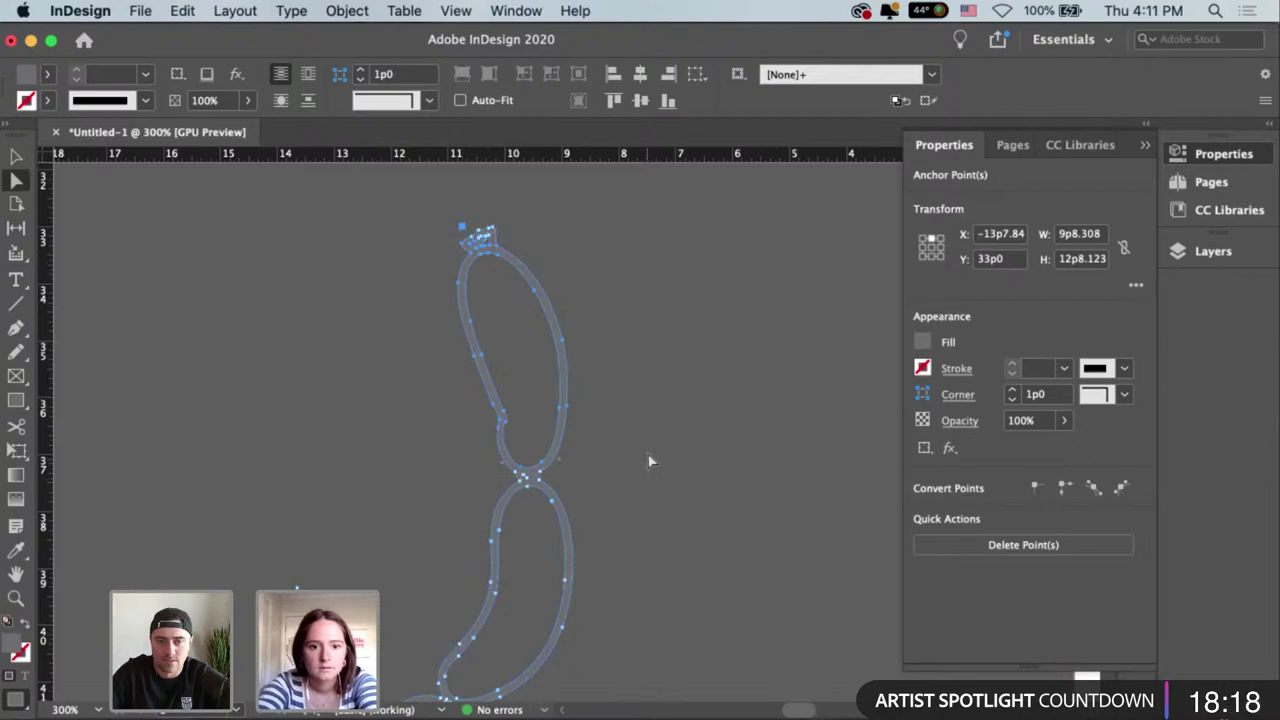
pyautogui.click(686, 418)
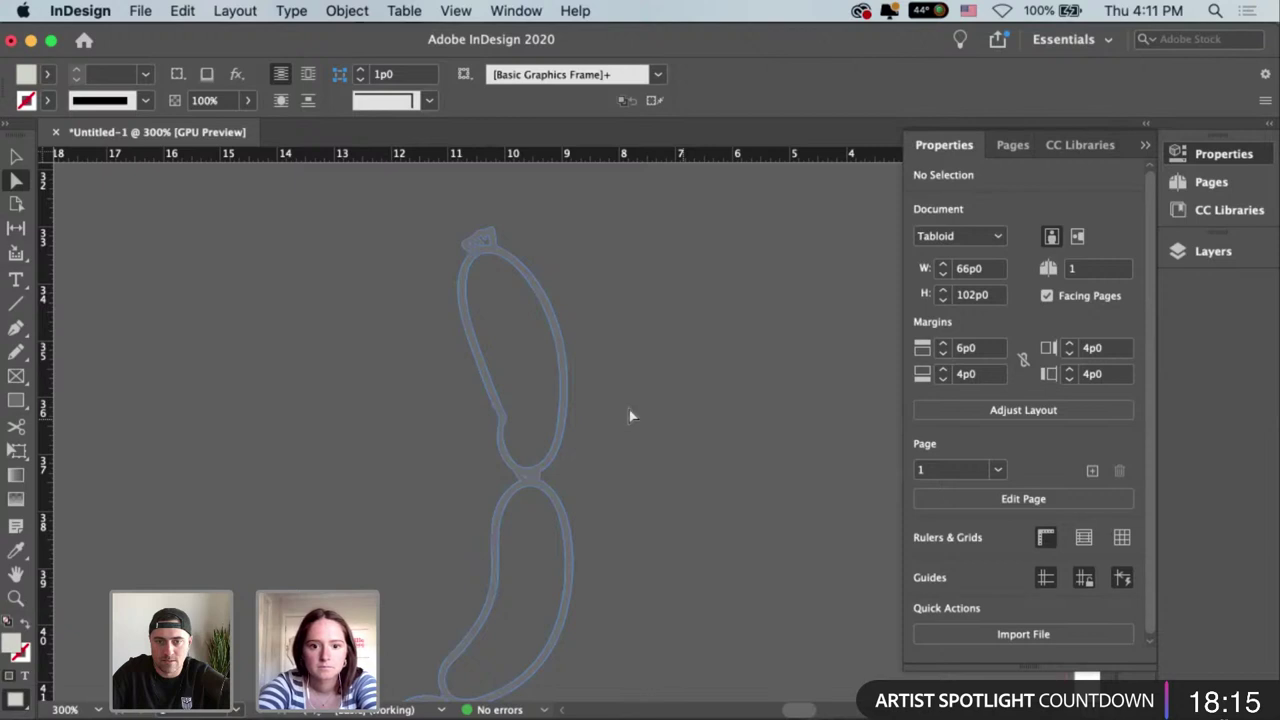
pyautogui.moveTo(629, 414); pyautogui.dragTo(771, 407)
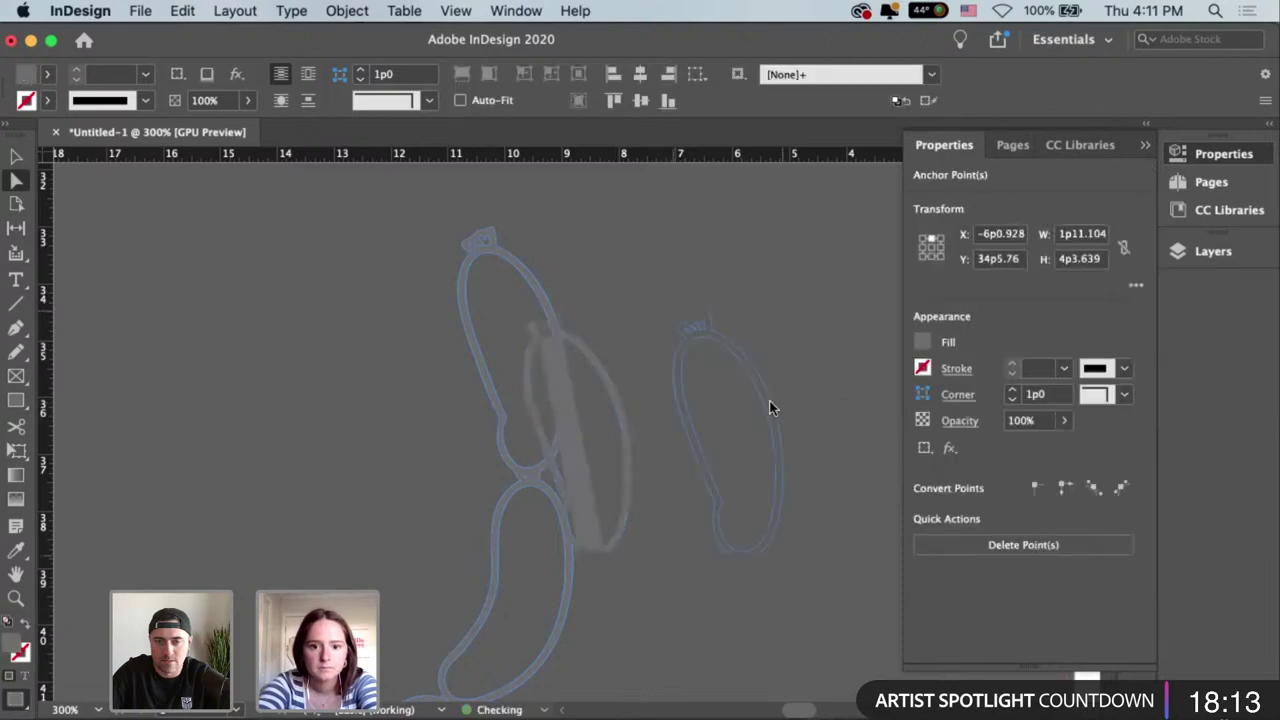
pyautogui.press('v')
pyautogui.click(800, 616)
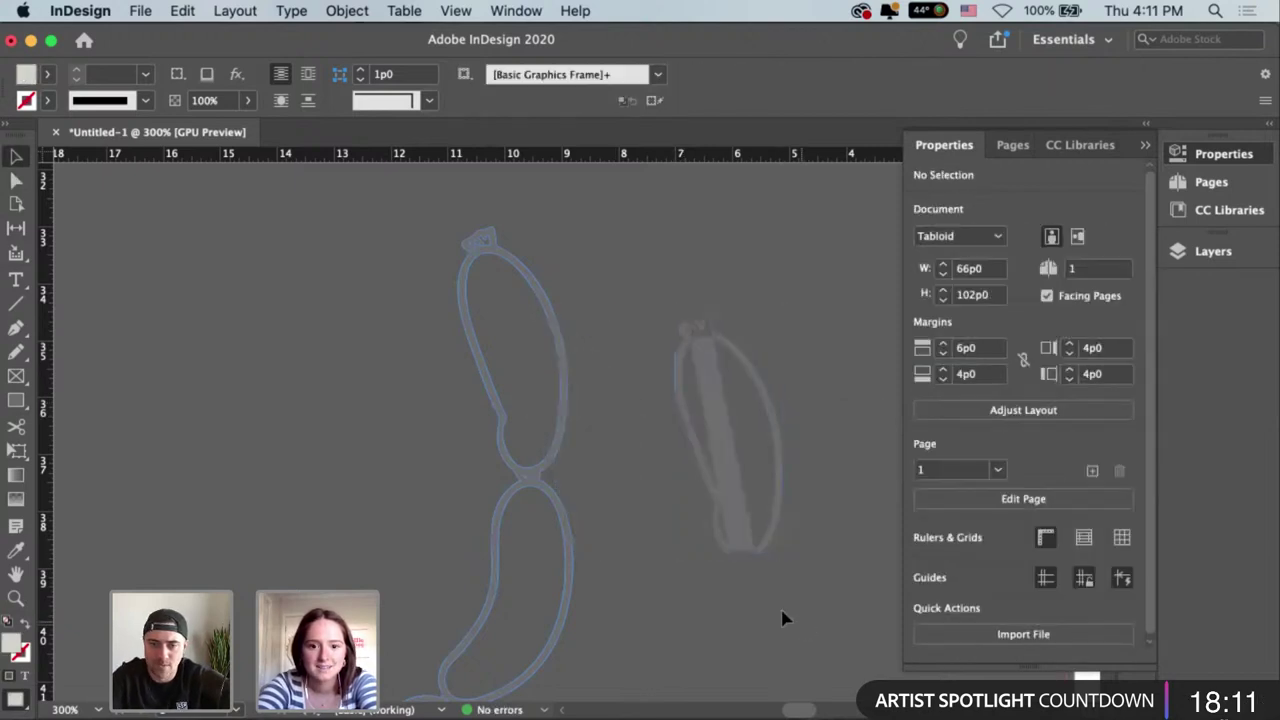
pyautogui.press('super+z')
pyautogui.press('super+z')
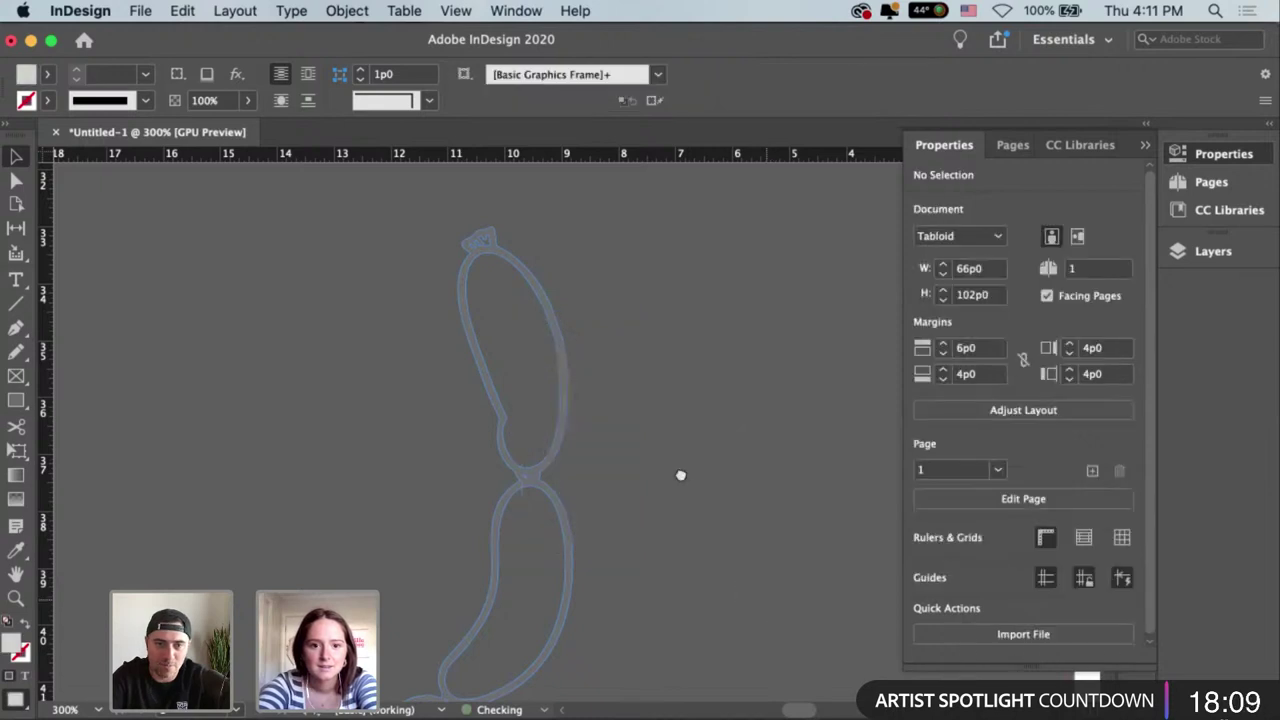
# Marquee-select the top sausage link's anchor points with Direct Selection and zoom in.
pyautogui.scroll(-2, 680, 474)
pyautogui.hscroll(-1, 680, 474)
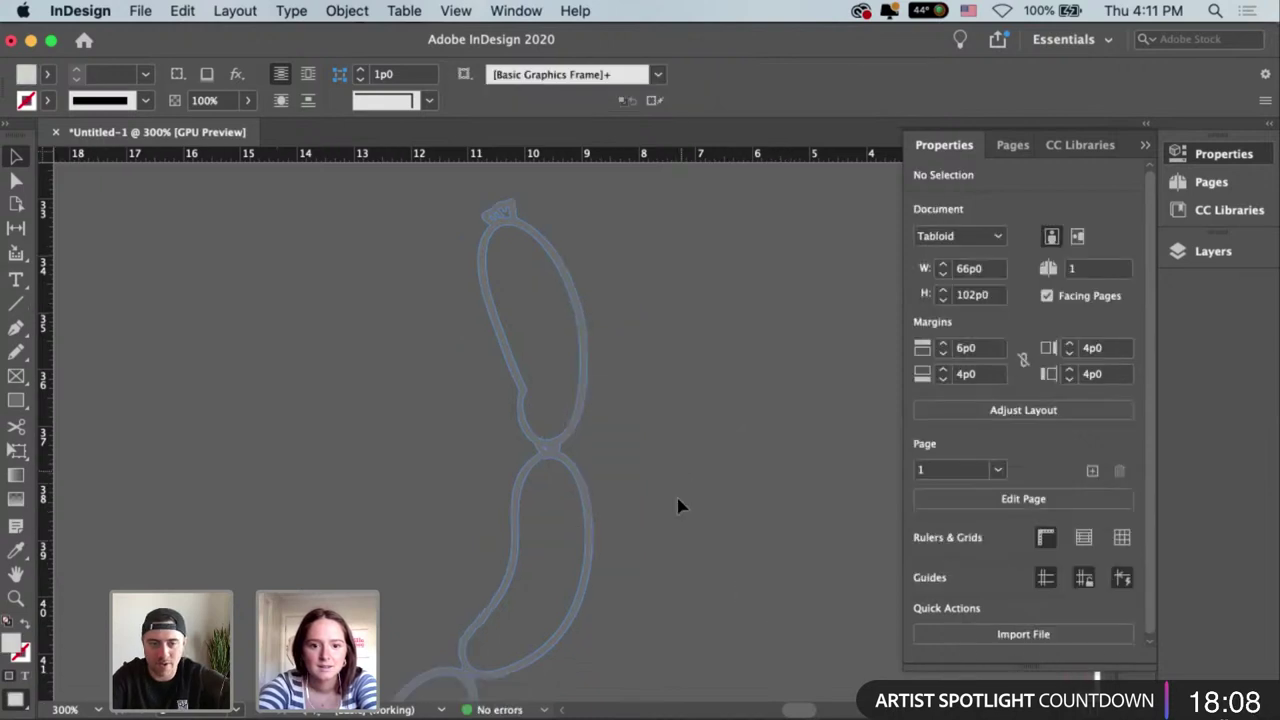
pyautogui.click(16, 201)
pyautogui.click(16, 182)
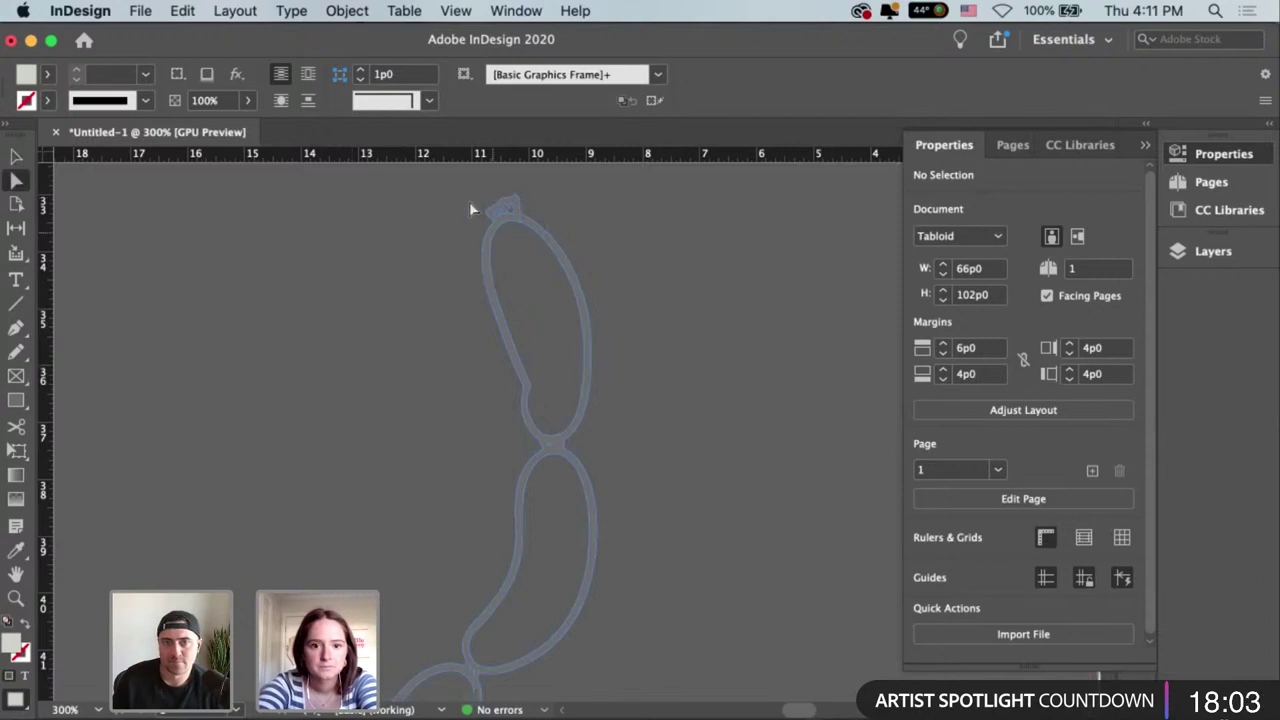
pyautogui.moveTo(470, 194); pyautogui.dragTo(643, 449)
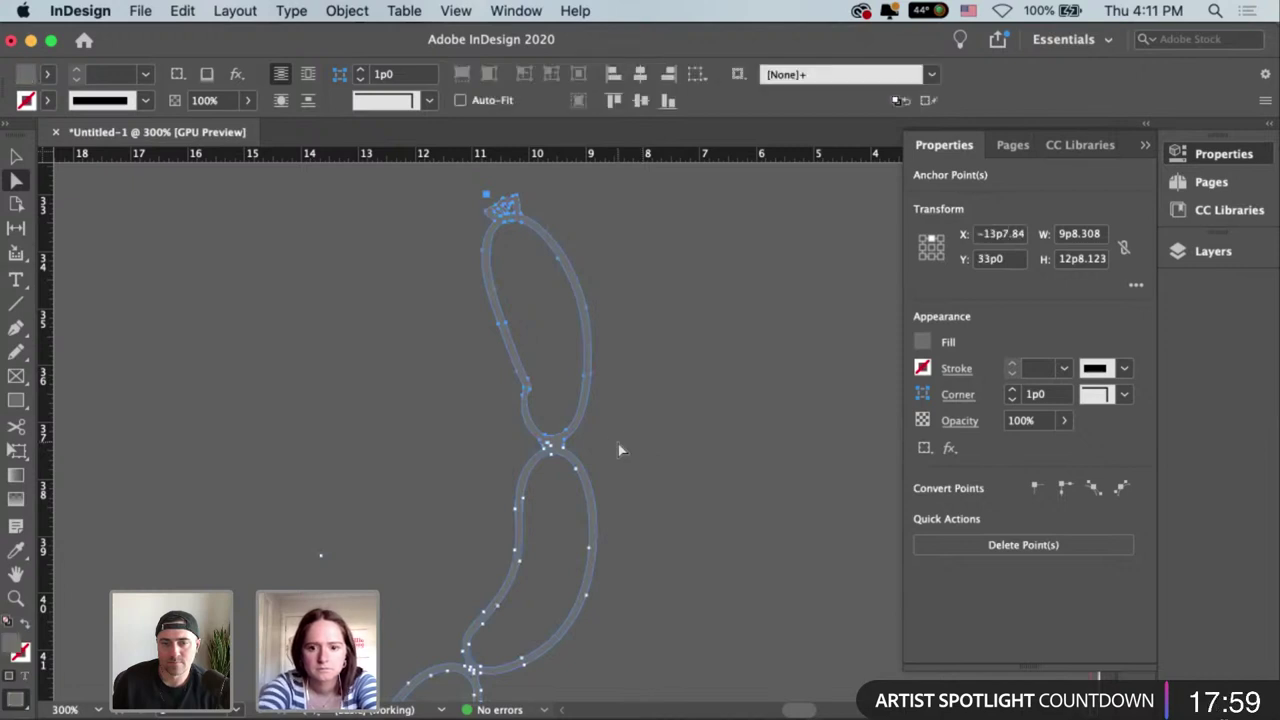
pyautogui.press('super+equal')
pyautogui.press('super+equal')
pyautogui.press('super+equal')
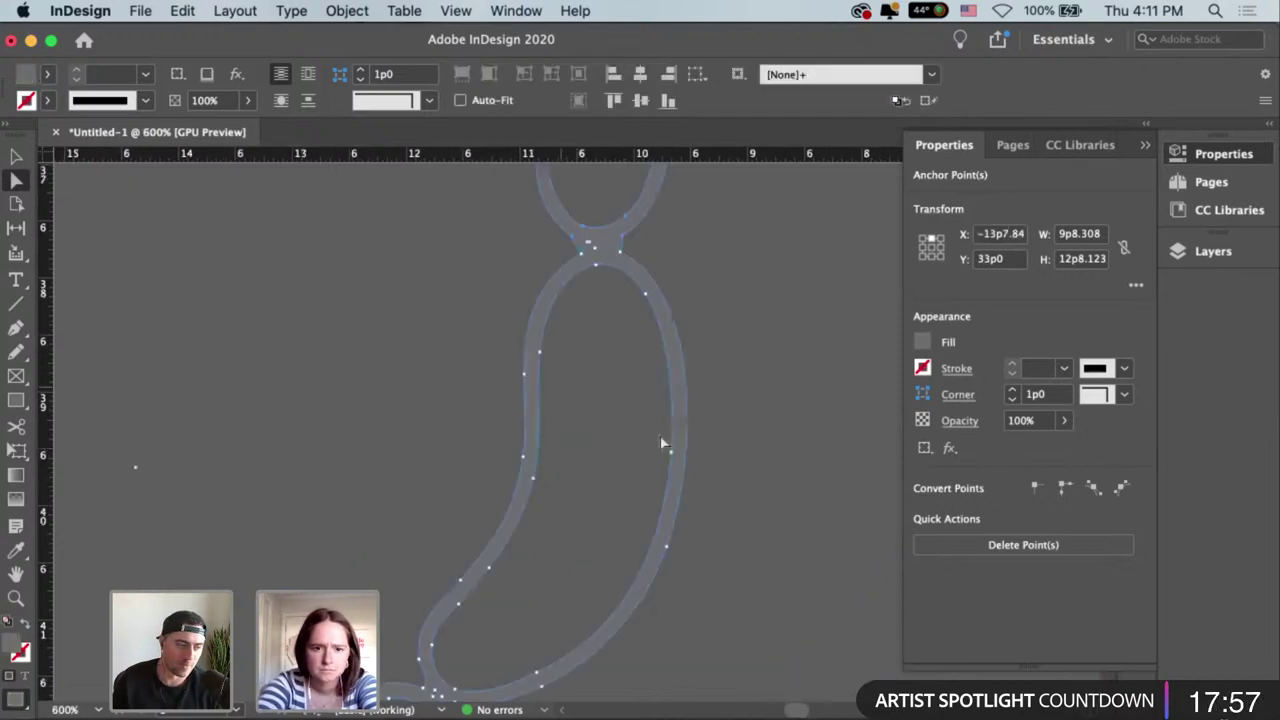
pyautogui.scroll(4, 662, 443)
pyautogui.hscroll(2, 662, 443)
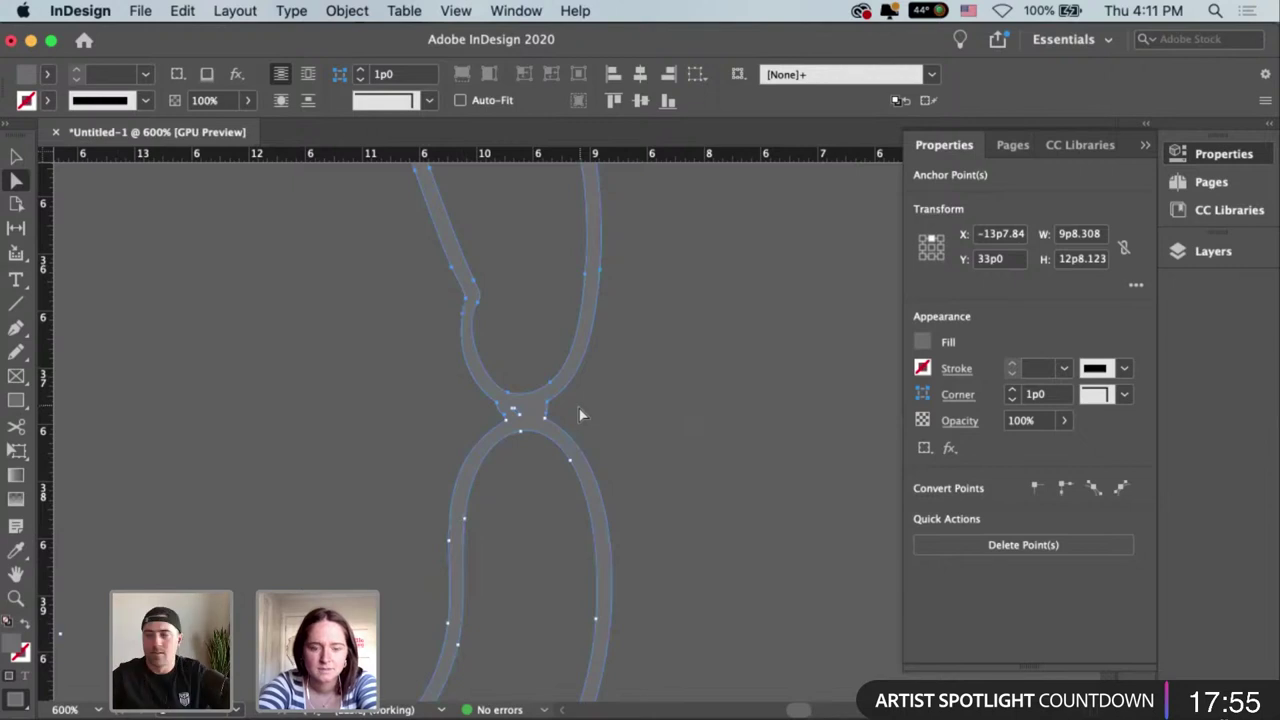
# Nudge the separated sausage link to the right of the chain with the Selection tool.
pyautogui.click(733, 452)
pyautogui.press('super+minus')
pyautogui.press('super+minus')
pyautogui.press('super+minus')
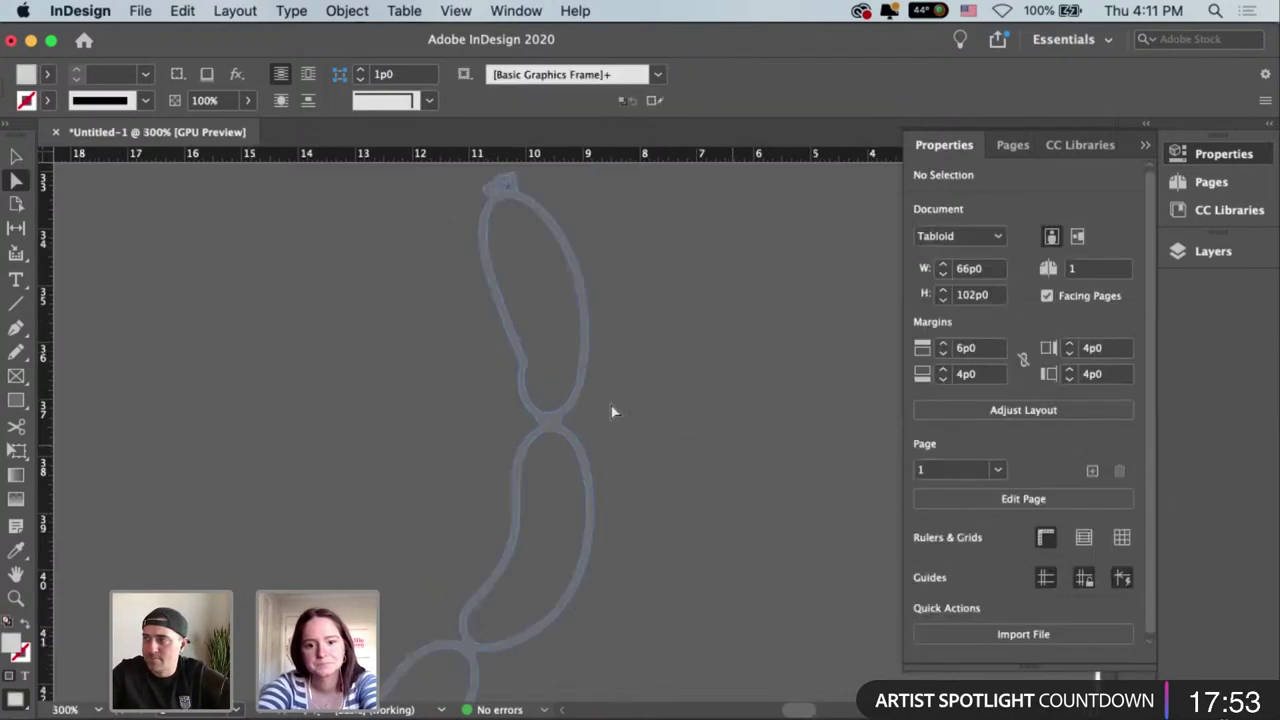
pyautogui.click(611, 406)
pyautogui.press('v')
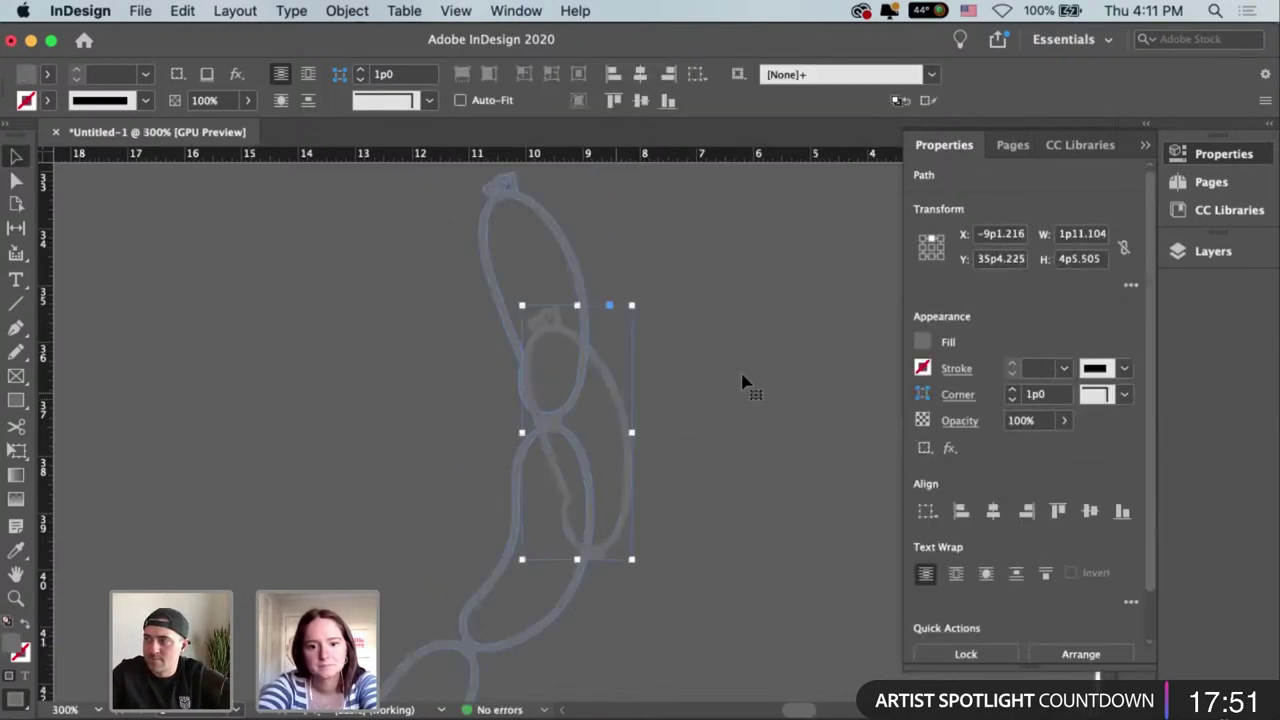
pyautogui.hotkey('shift', 'Right')
pyautogui.hotkey('shift', 'Right')
pyautogui.click(773, 583)
pyautogui.scroll(-3, 644, 375)
pyautogui.hscroll(2, 644, 375)
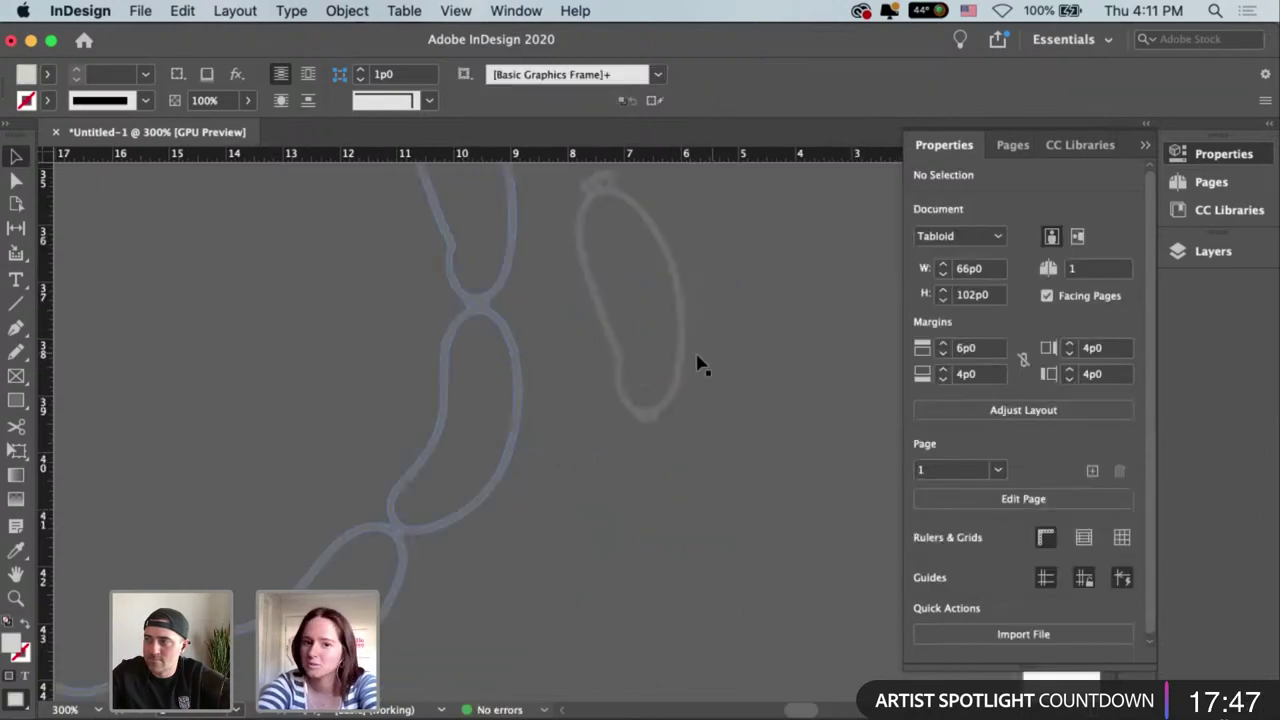
# Drag the separated link slightly farther right, then show the chain's anchor points.
pyautogui.moveTo(697, 365); pyautogui.dragTo(780, 499)
pyautogui.click(432, 358)
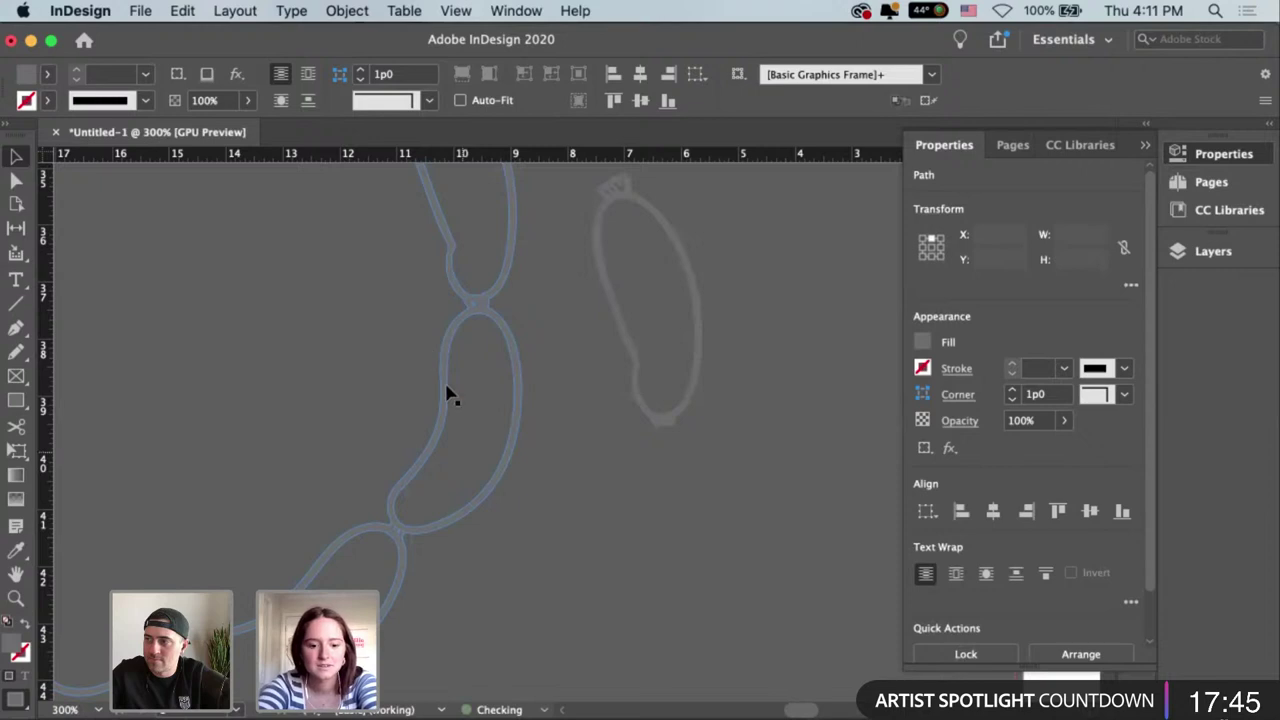
pyautogui.click(446, 390)
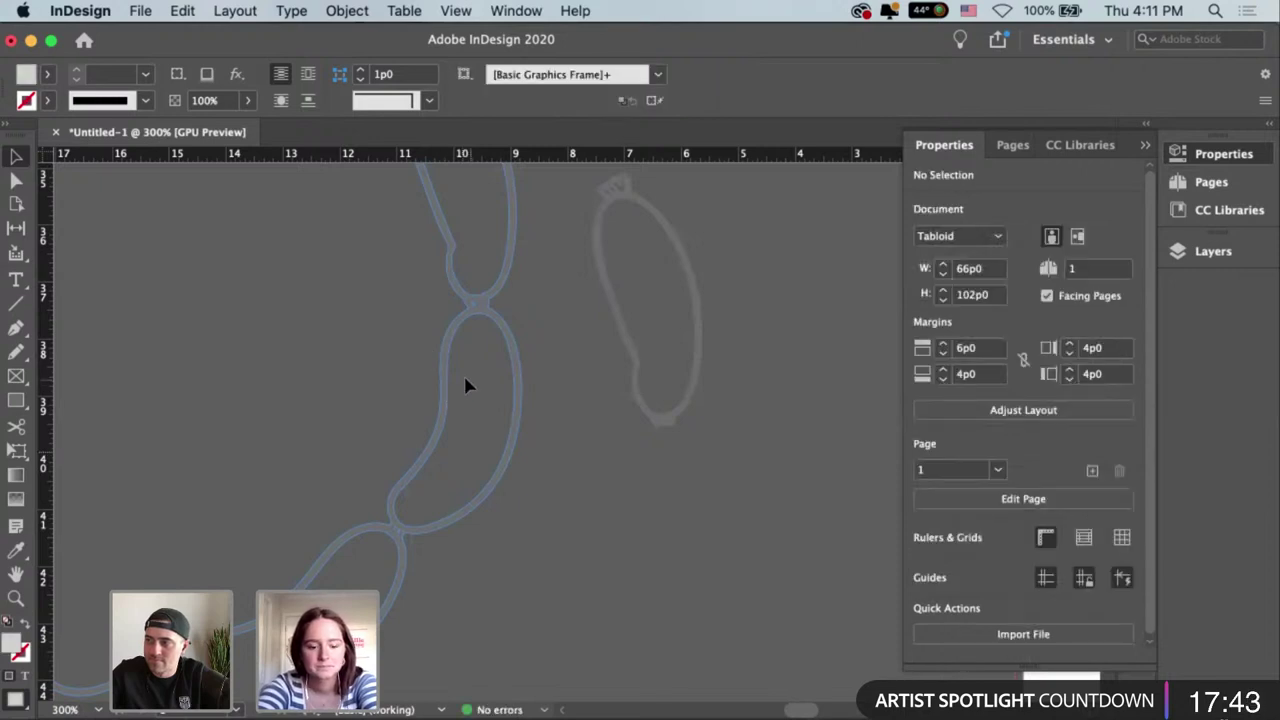
pyautogui.press('a')
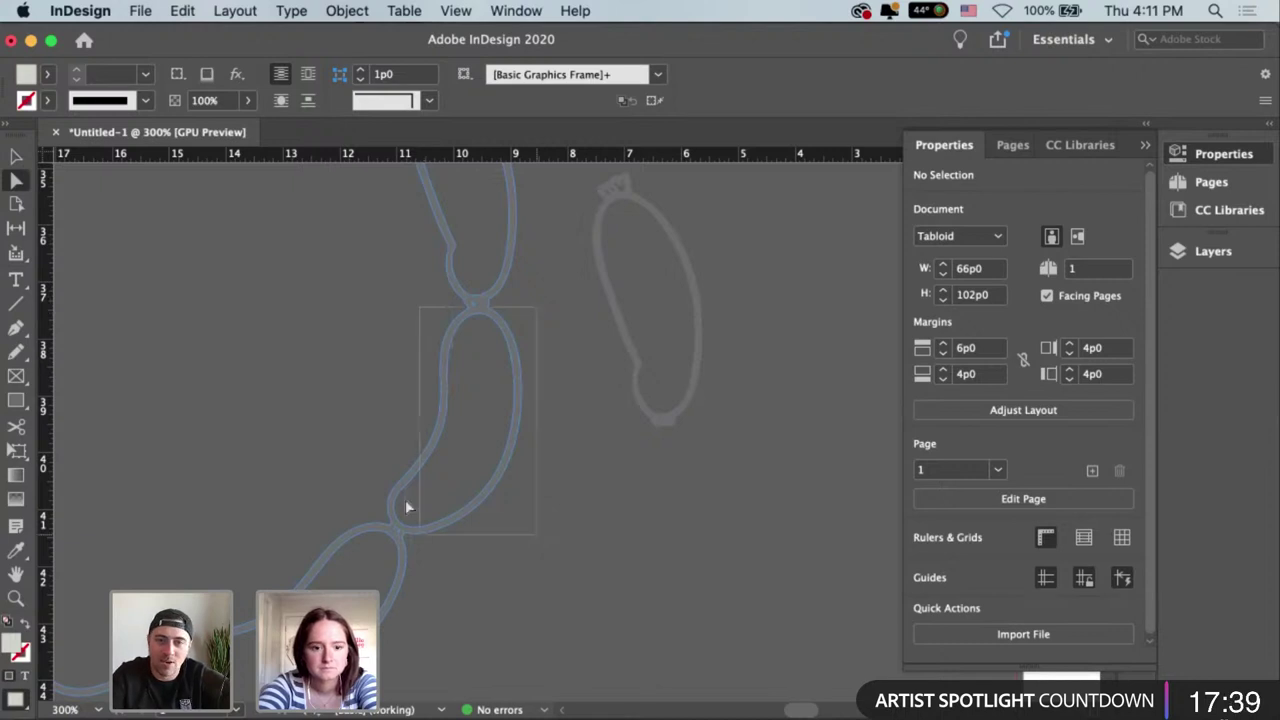
pyautogui.click(386, 478)
pyautogui.click(380, 514)
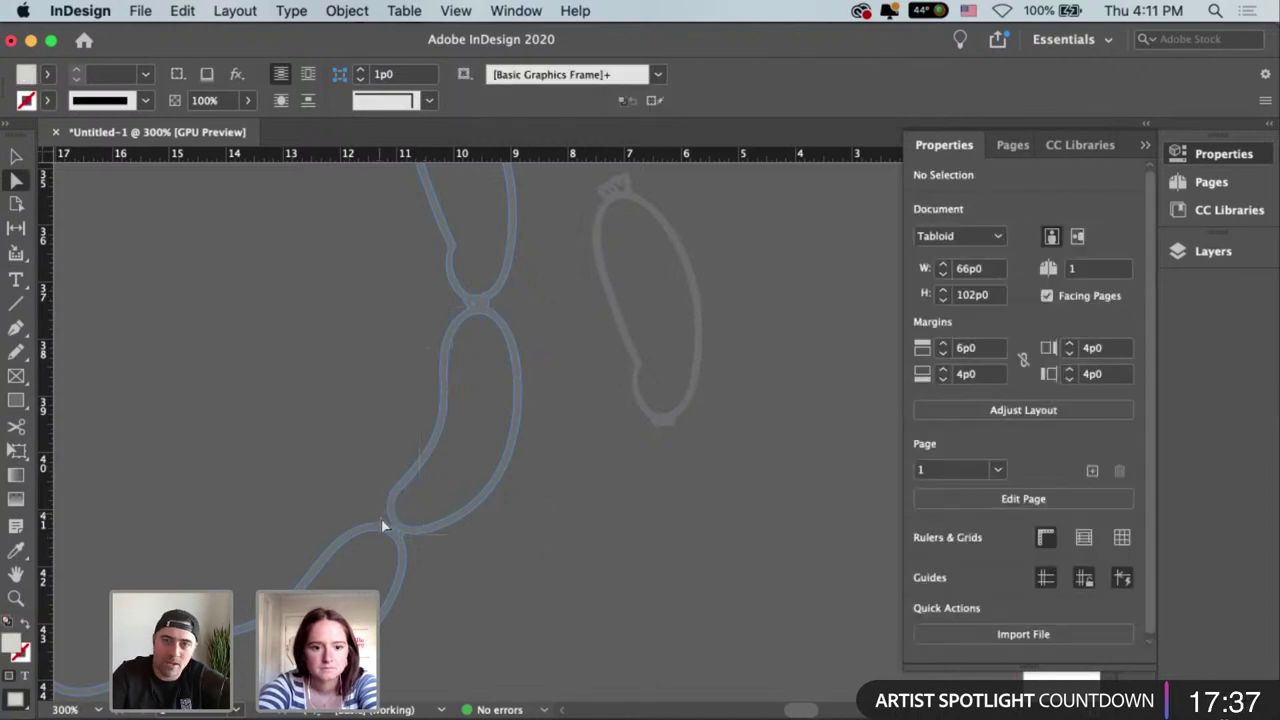
# Select the middle link's anchors and pick the anchor points at the link junction.
pyautogui.moveTo(382, 519); pyautogui.dragTo(555, 315)
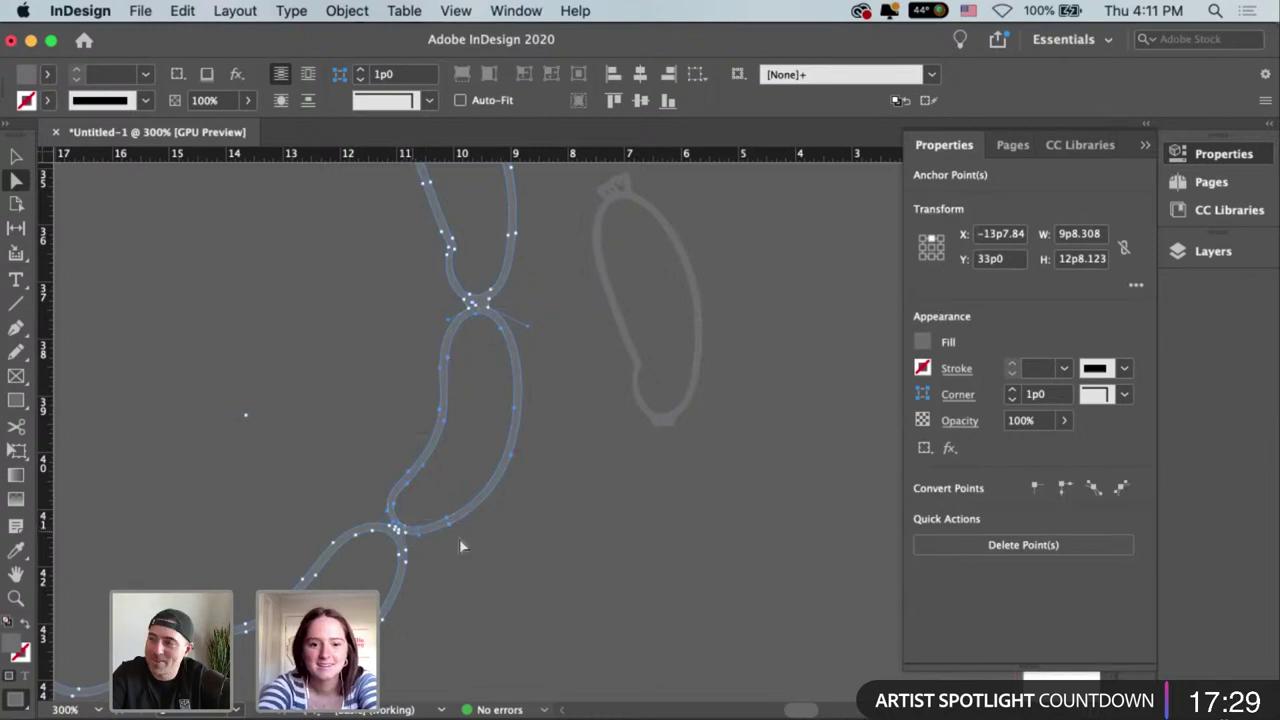
pyautogui.press('super+equal')
pyautogui.press('super+equal')
pyautogui.press('super+equal')
pyautogui.press('super+equal')
pyautogui.moveTo(698, 513); pyautogui.dragTo(668, 513)
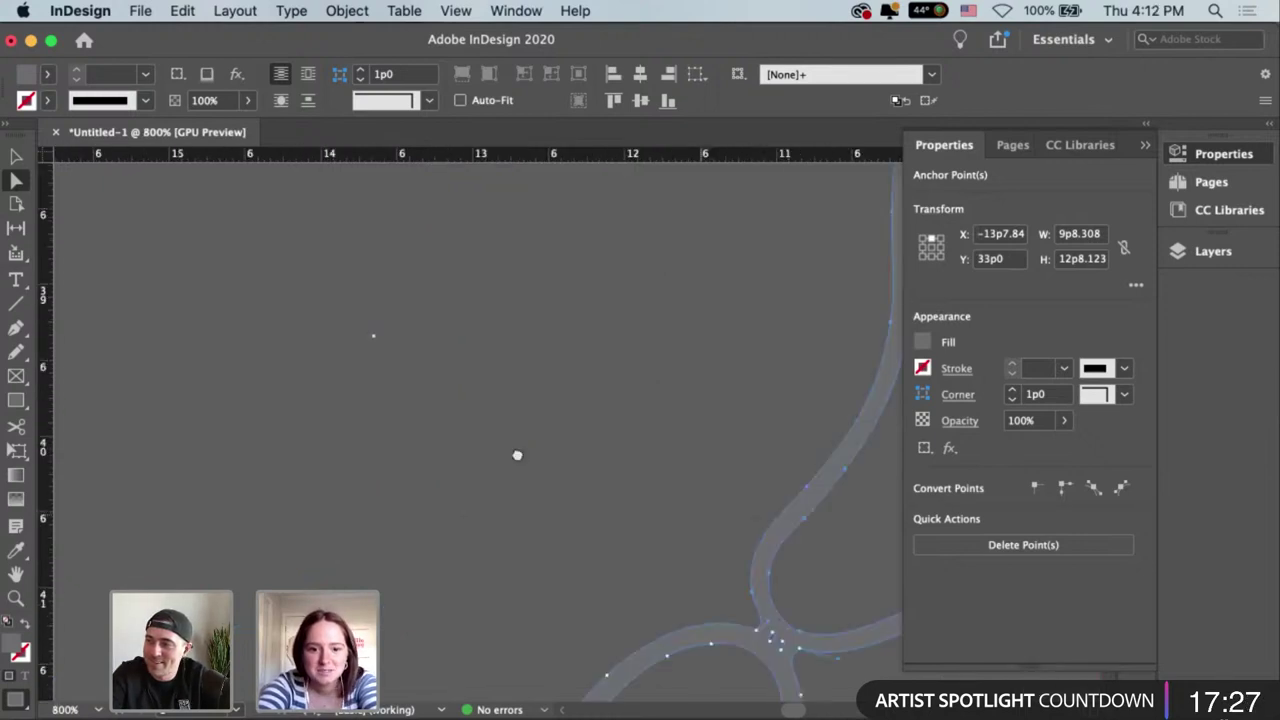
pyautogui.hscroll(5, 517, 455)
pyautogui.scroll(-3, 517, 455)
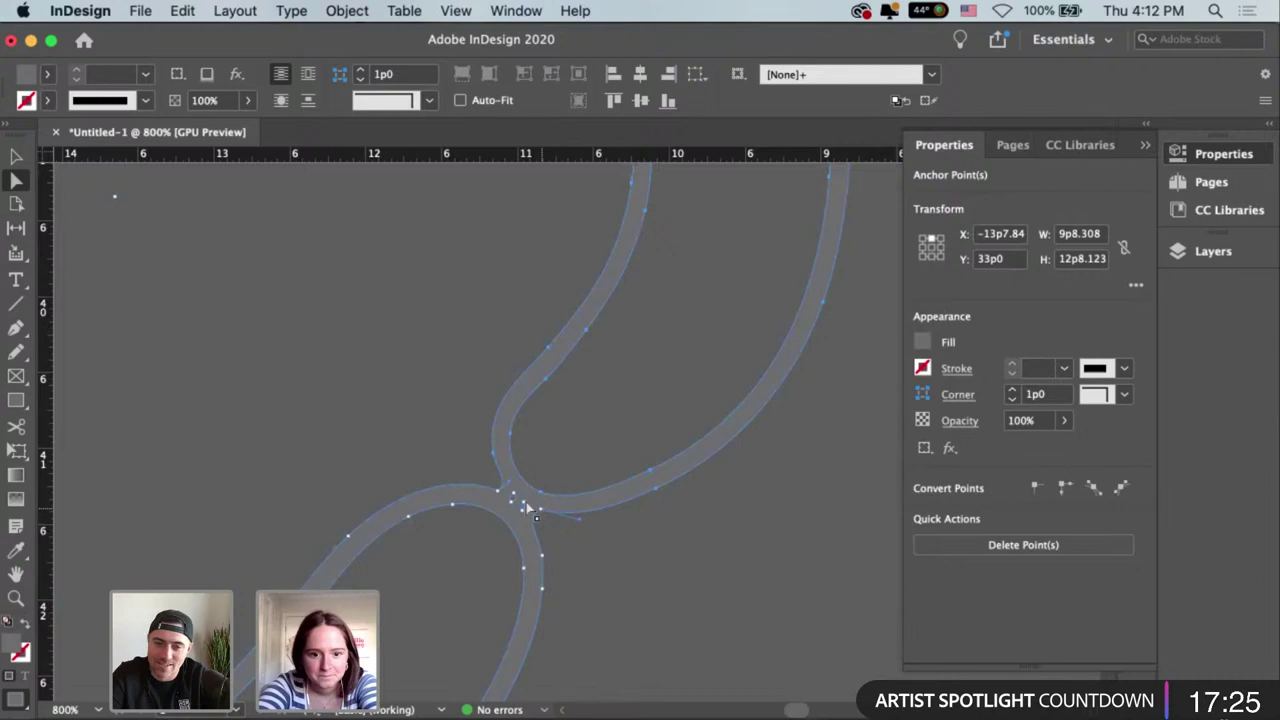
pyautogui.click(526, 507)
pyautogui.click(513, 500)
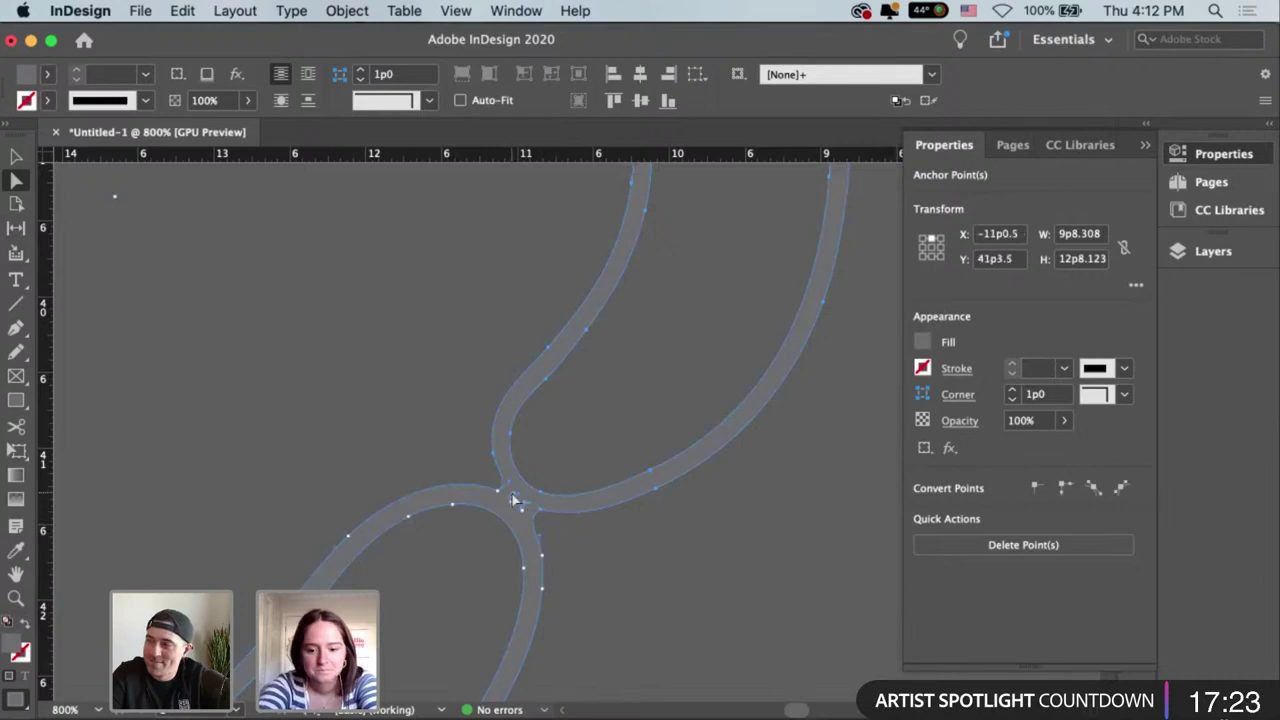
pyautogui.click(515, 501)
# Paste a stray copy of a sausage link, then undo to remove it.
pyautogui.press('super+2')
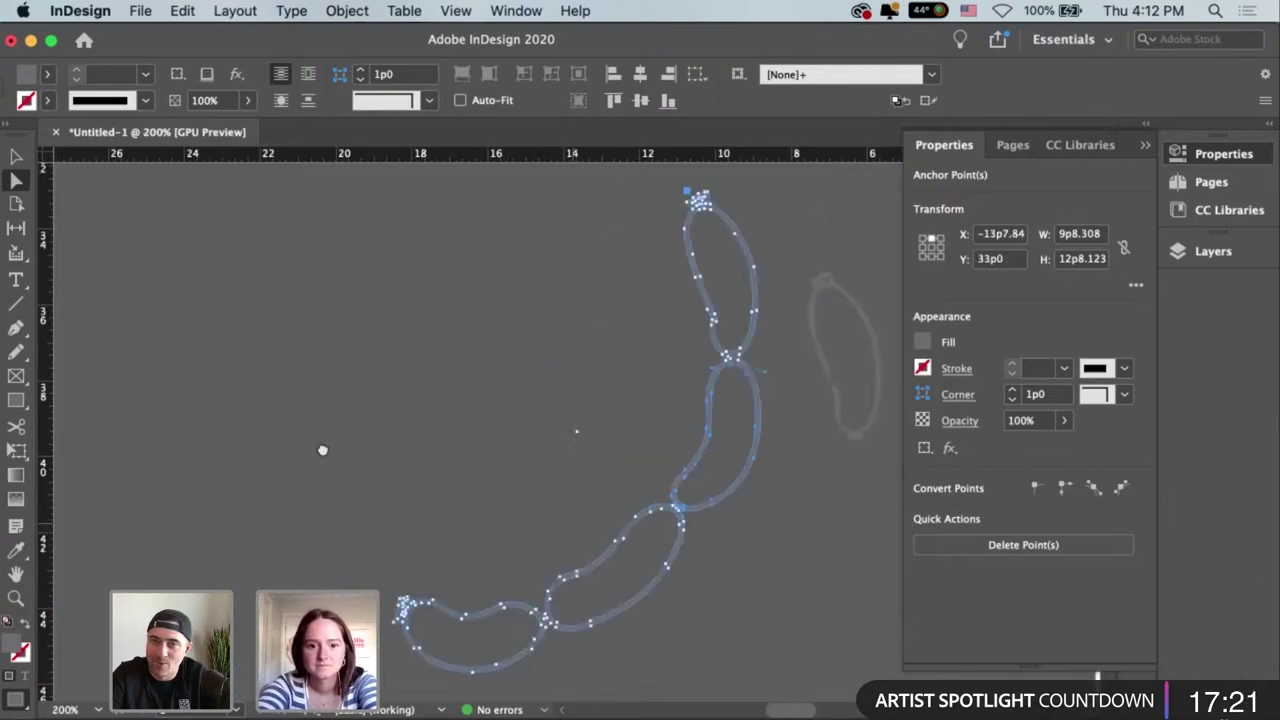
pyautogui.hscroll(5, 541, 517)
pyautogui.click(540, 509)
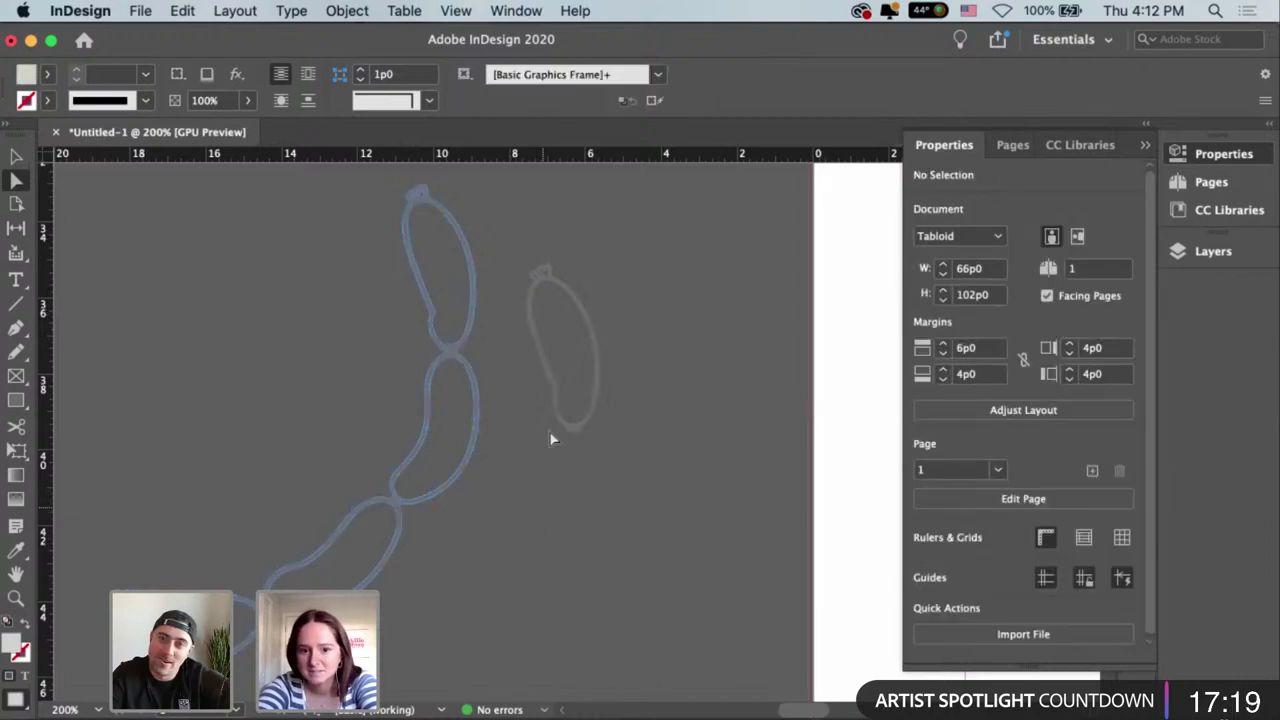
pyautogui.press('super+v')
pyautogui.press('v')
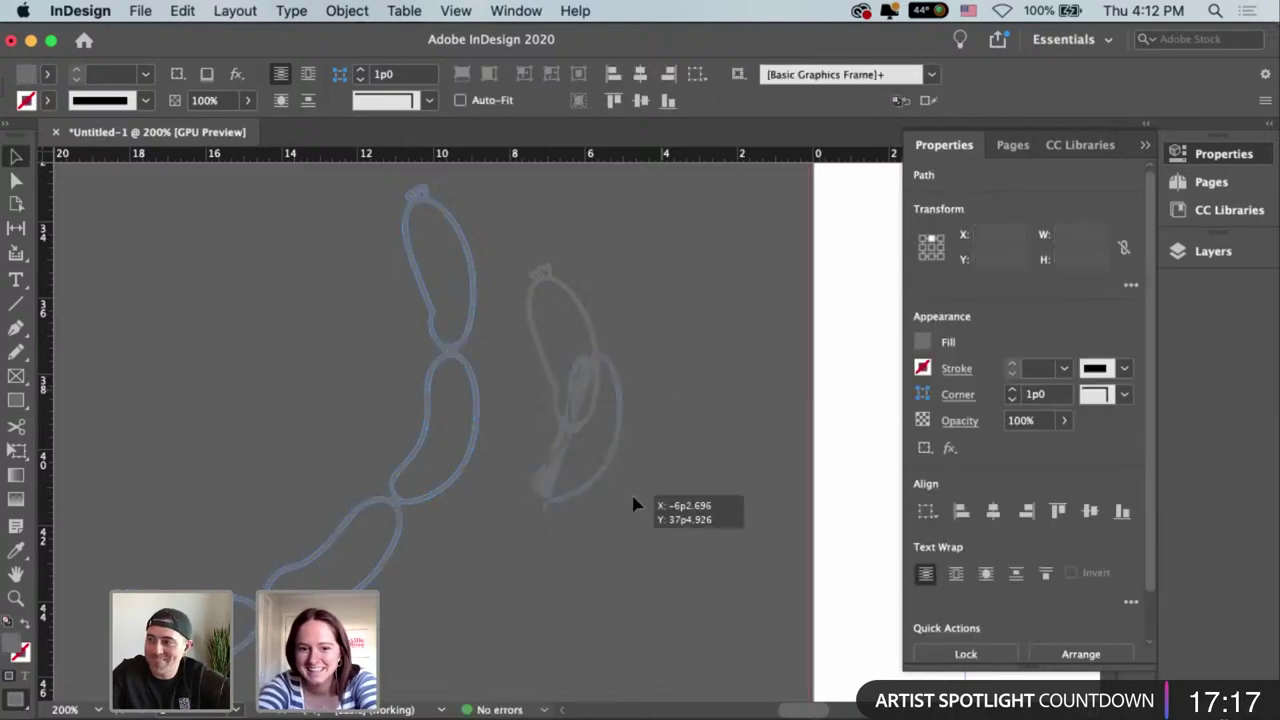
pyautogui.click(632, 497)
pyautogui.press('super+z')
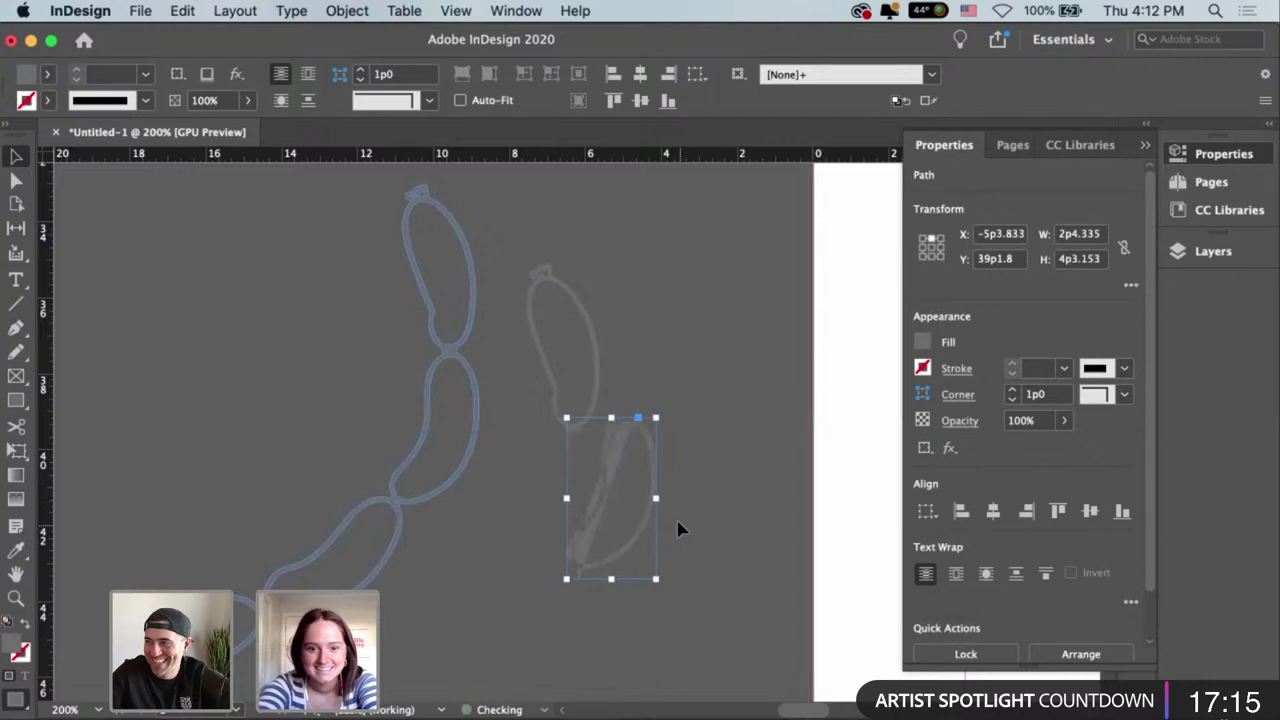
pyautogui.press('super+z')
# Marquee-select a chain link's anchor points and zoom in on the upper links.
pyautogui.scroll(3, 519, 492)
pyautogui.hscroll(-3, 519, 492)
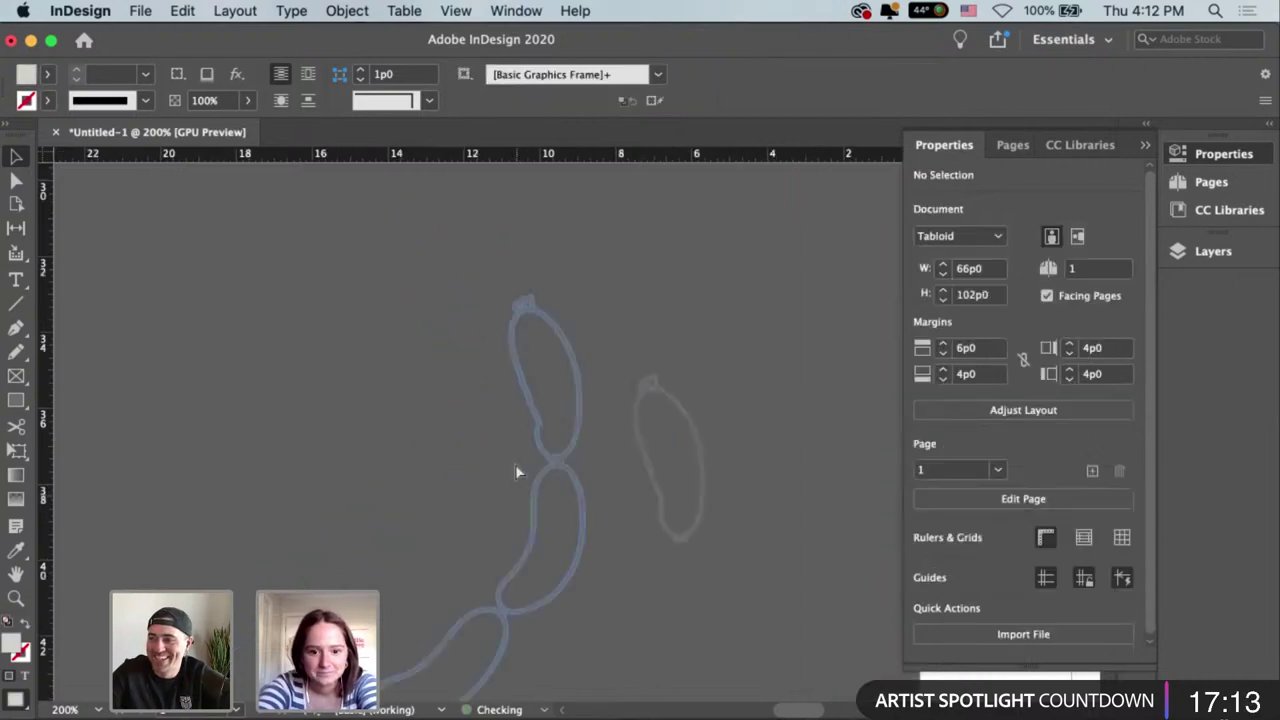
pyautogui.press('a')
pyautogui.moveTo(515, 463); pyautogui.dragTo(615, 627)
pyautogui.press('super+equal')
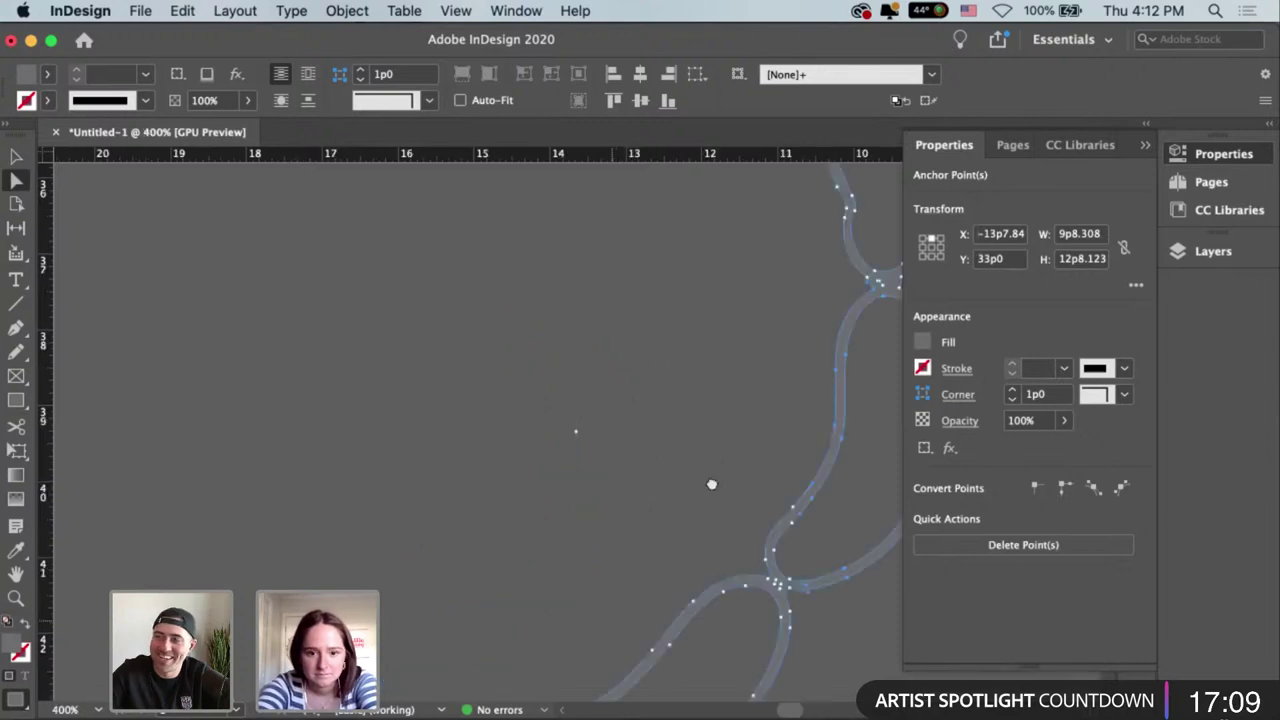
pyautogui.hscroll(5, 600, 460)
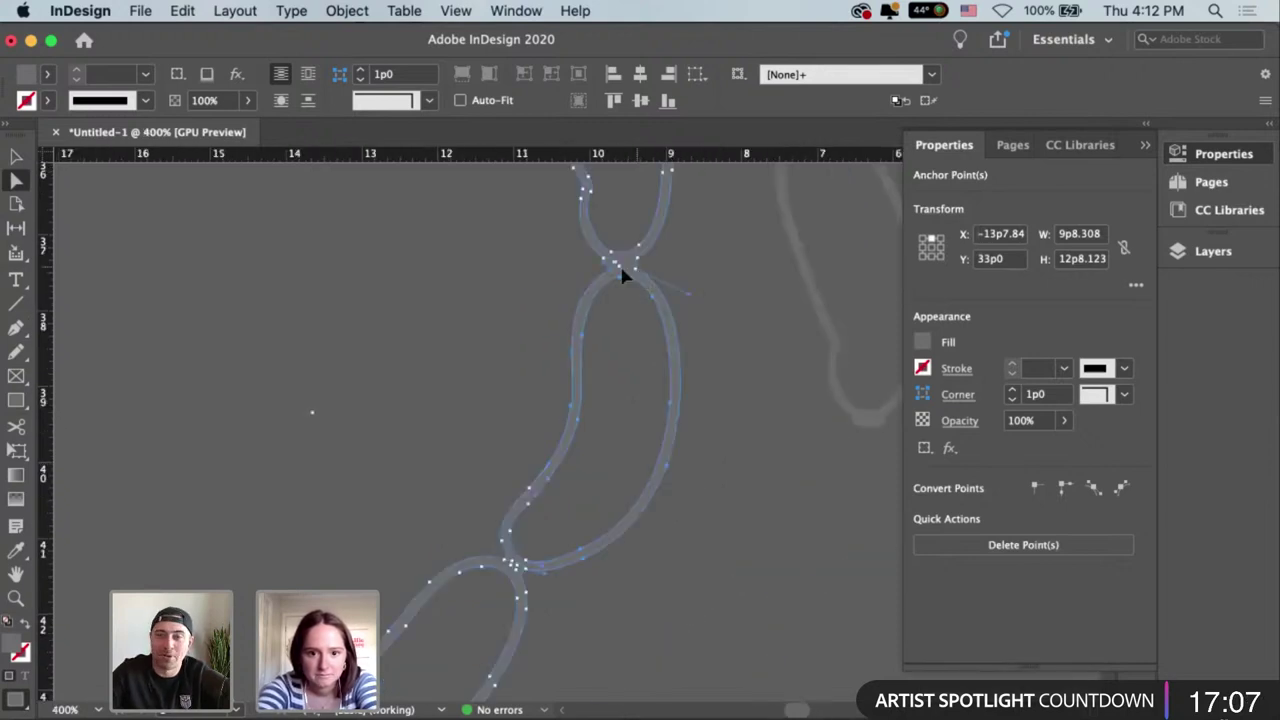
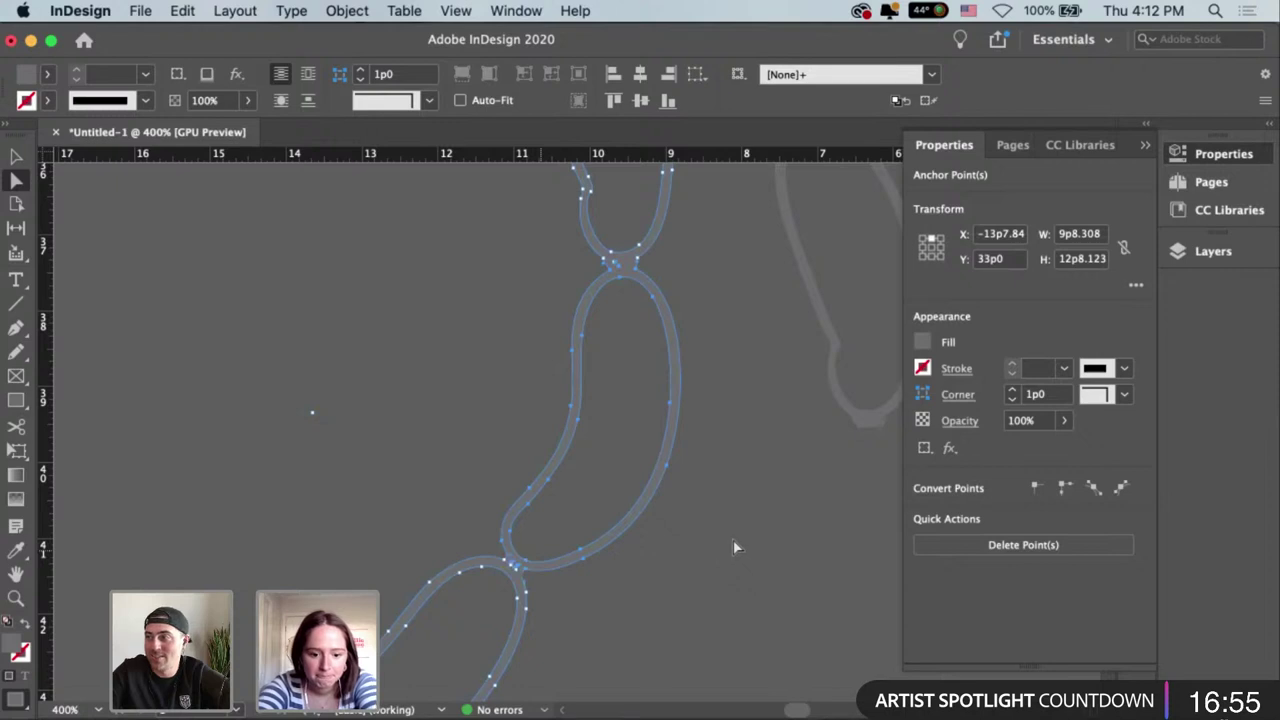
# Delete and restore the faint single sausage outline, then select the sausage chain path.
pyautogui.press('v')
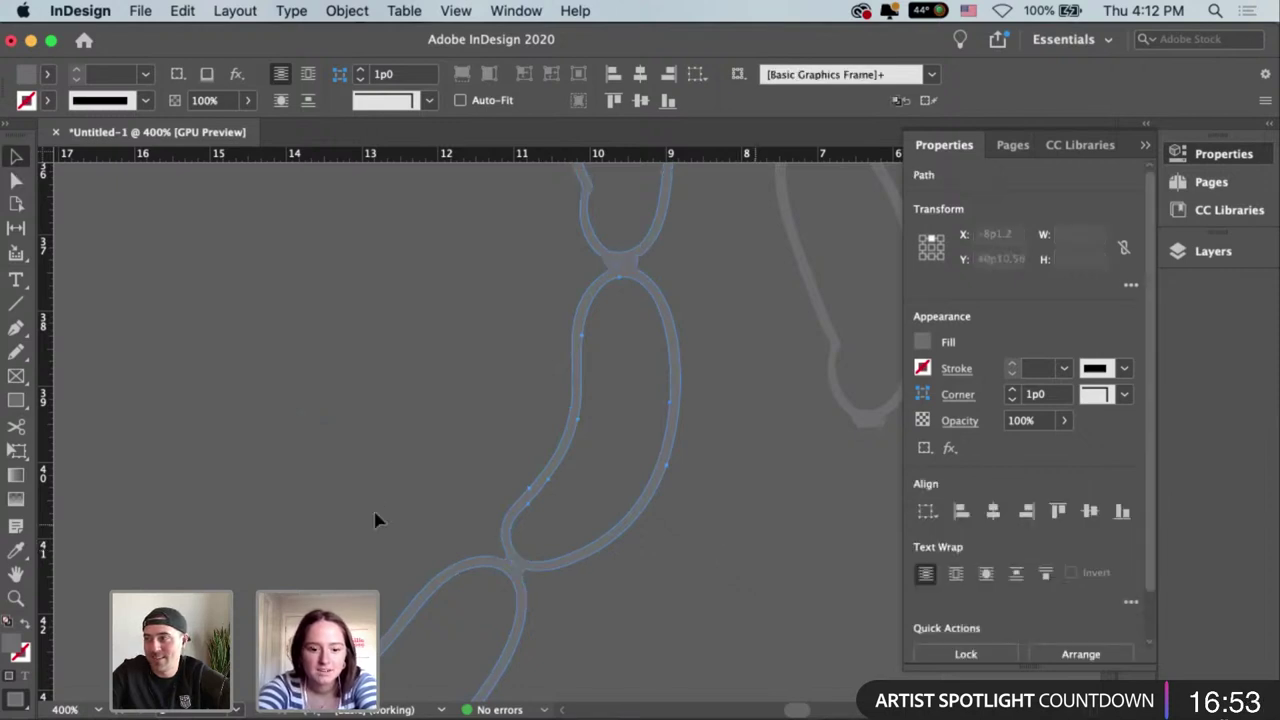
pyautogui.click(375, 519)
pyautogui.hscroll(-5, 375, 519)
pyautogui.press('super+minus')
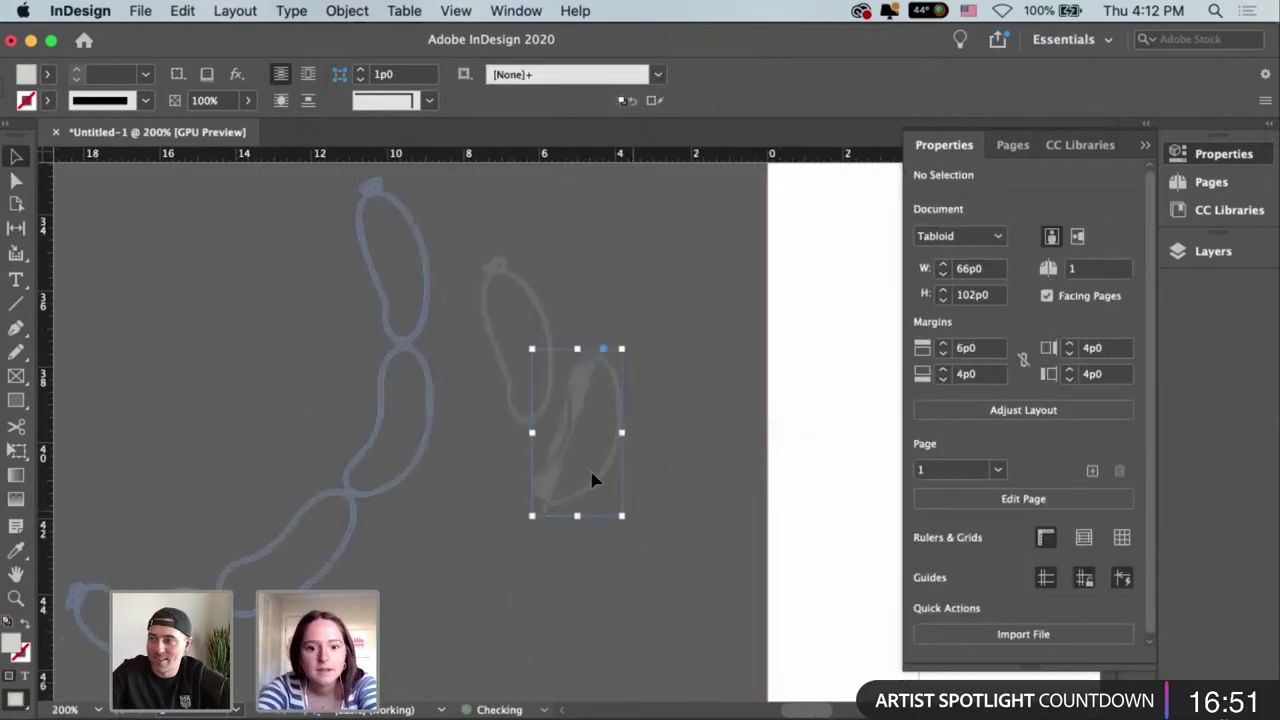
pyautogui.click(591, 480)
pyautogui.press('Delete')
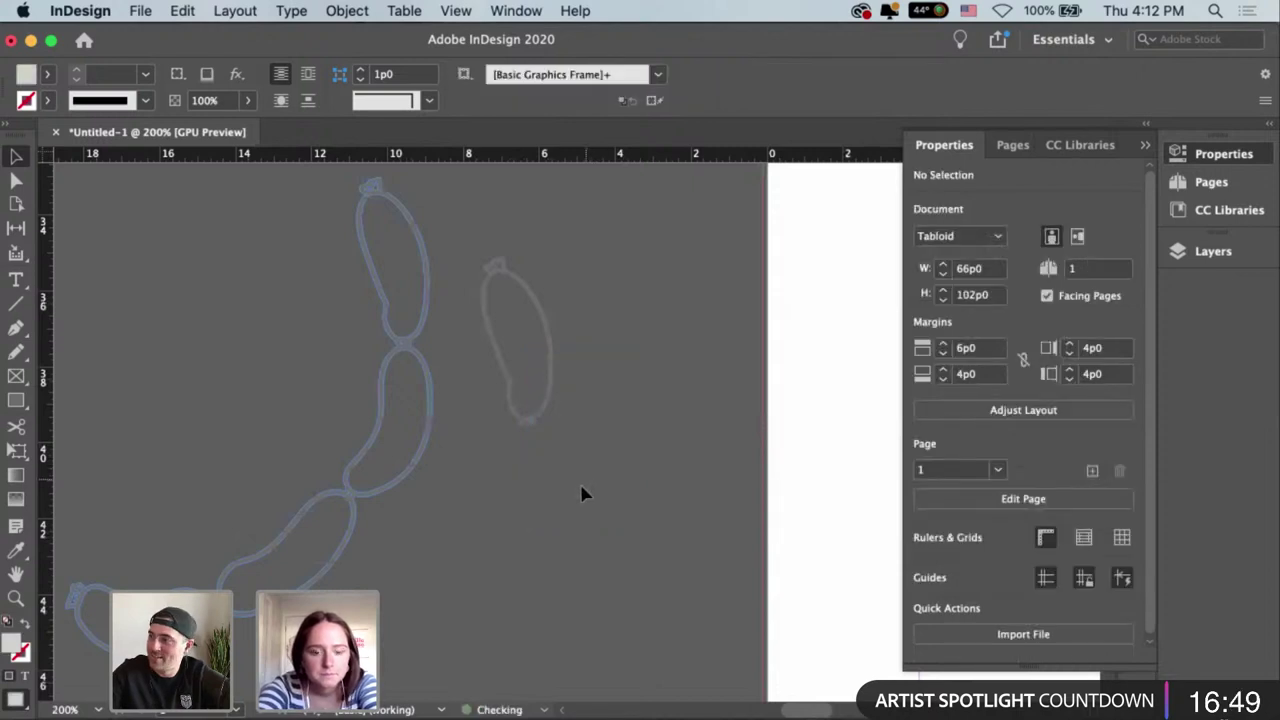
pyautogui.press('super+z')
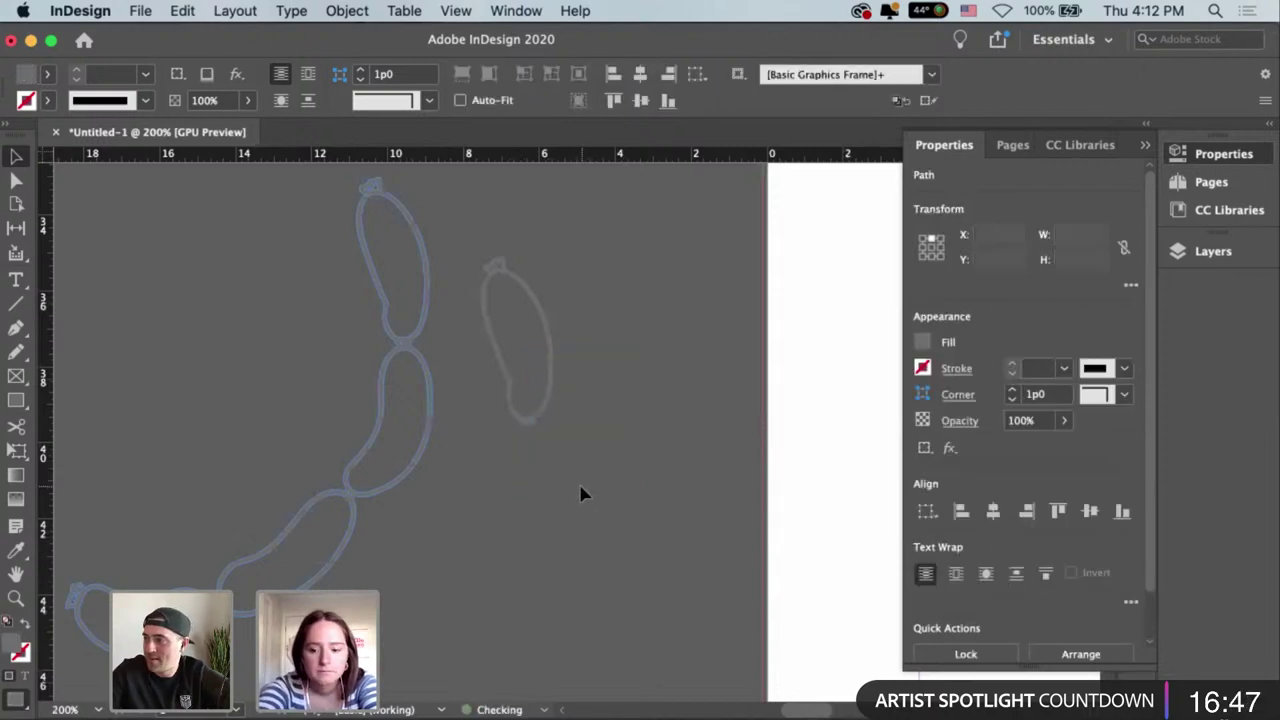
pyautogui.click(583, 493)
pyautogui.press('super+equal')
pyautogui.press('super+equal')
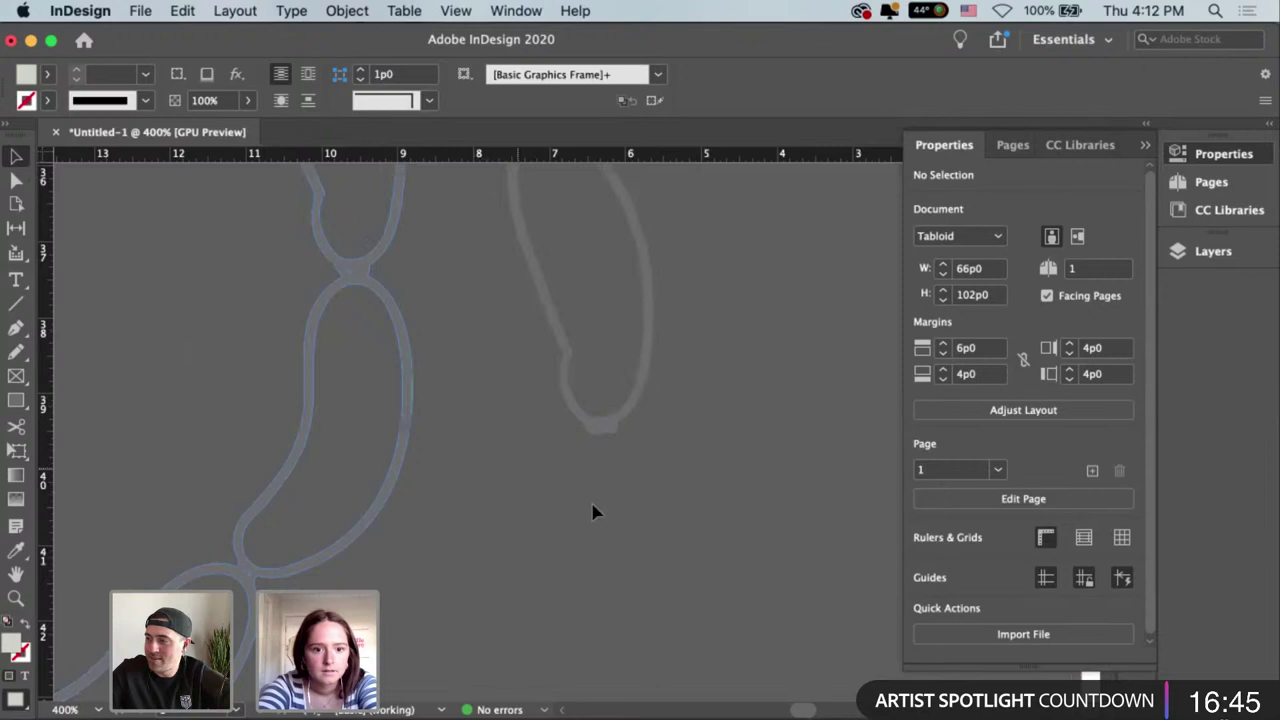
pyautogui.hscroll(-3, 474, 420)
pyautogui.click(469, 420)
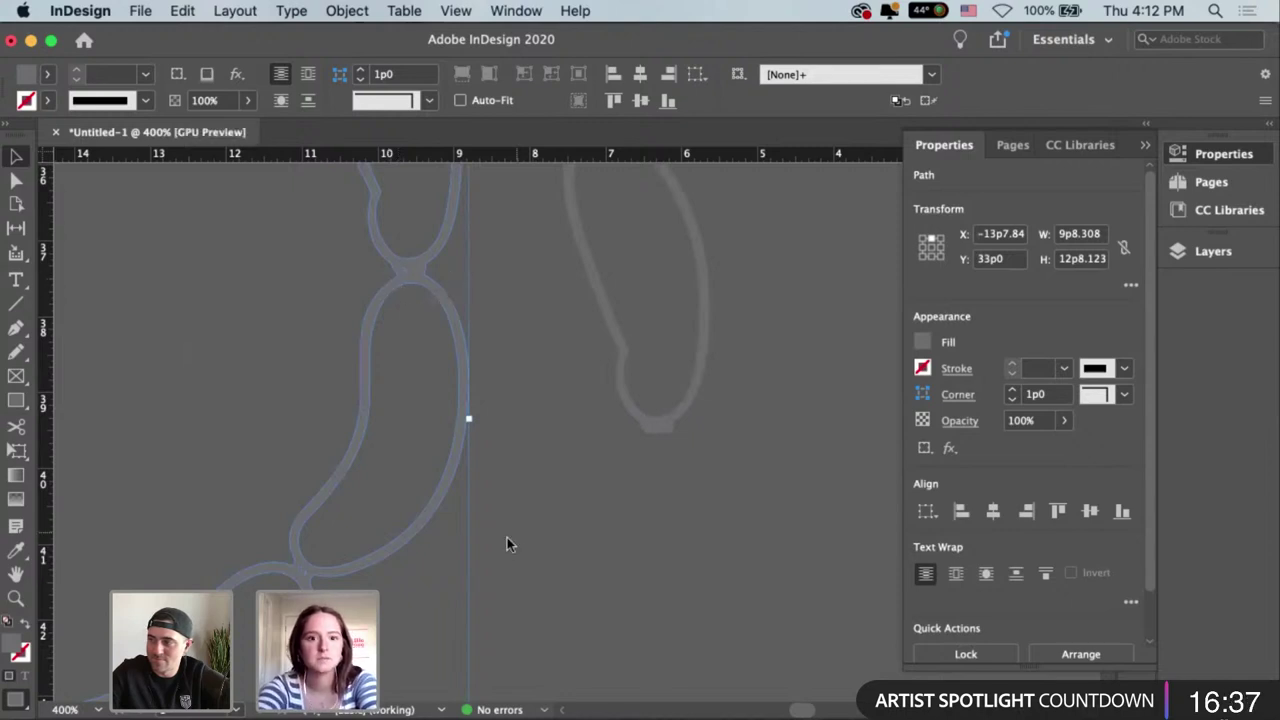
# Save the document as Menu.indd in the Mockups folder.
pyautogui.press('super+s')
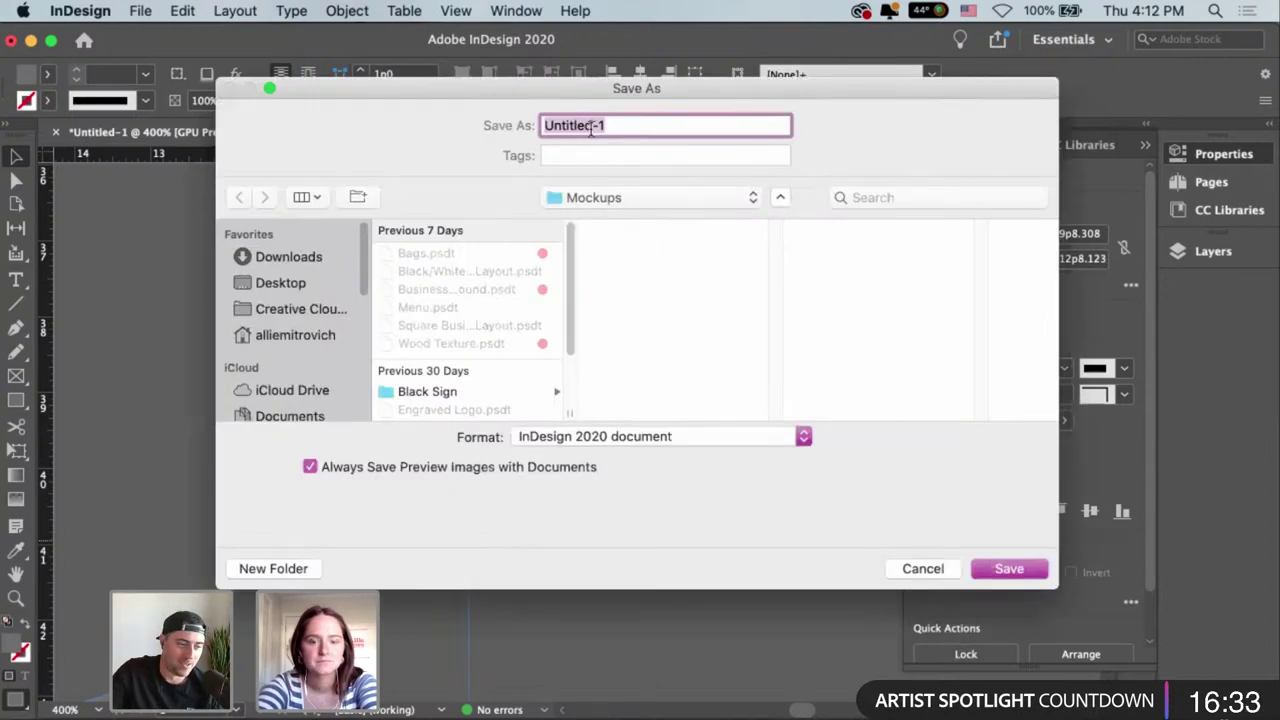
pyautogui.write('Men')
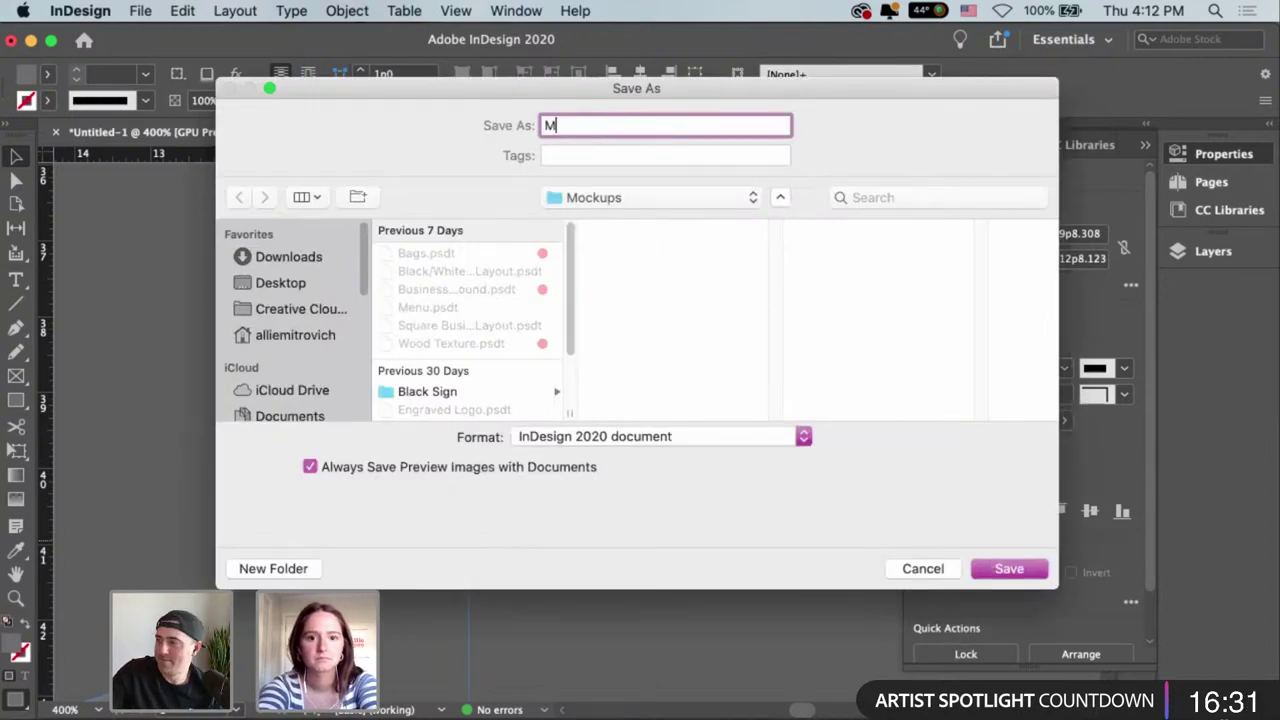
pyautogui.write('u')
pyautogui.press('Return')
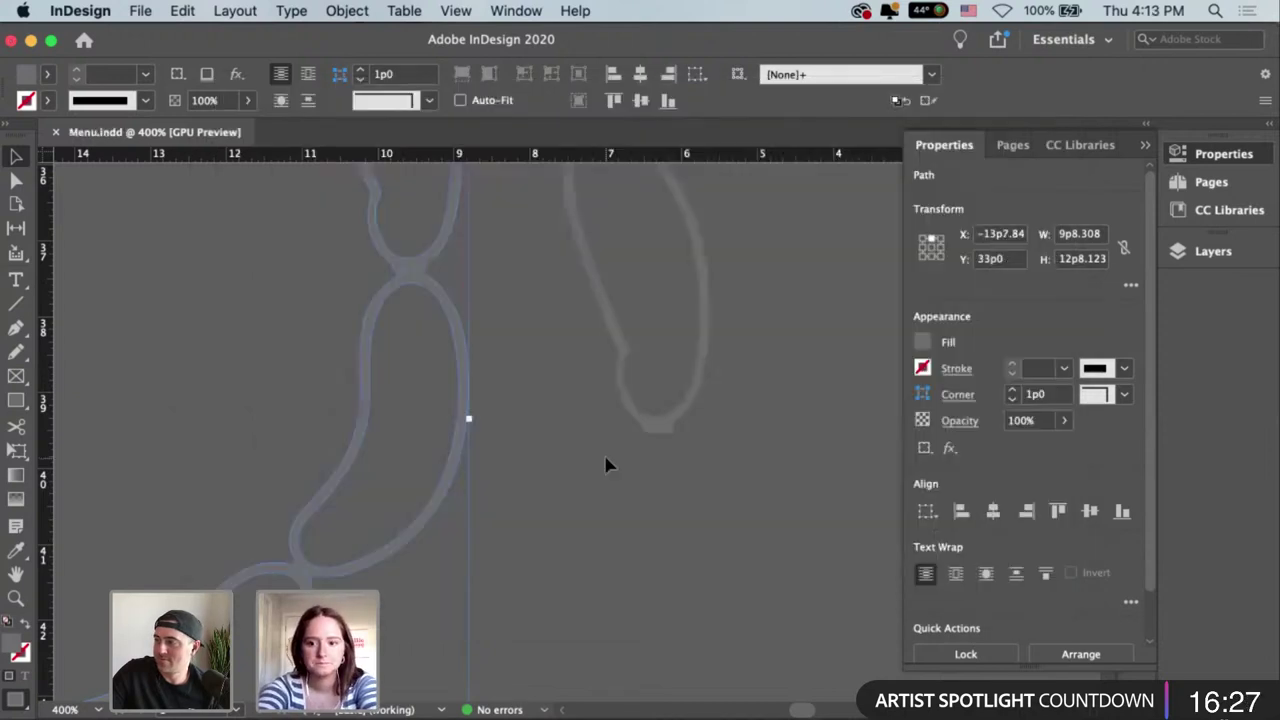
pyautogui.click(607, 465)
pyautogui.press('super+minus')
pyautogui.press('super+minus')
pyautogui.press('super+minus')
# Move the sausage outline to the page's left edge and delete the accidental duplicate.
pyautogui.moveTo(740, 406); pyautogui.dragTo(840, 428)
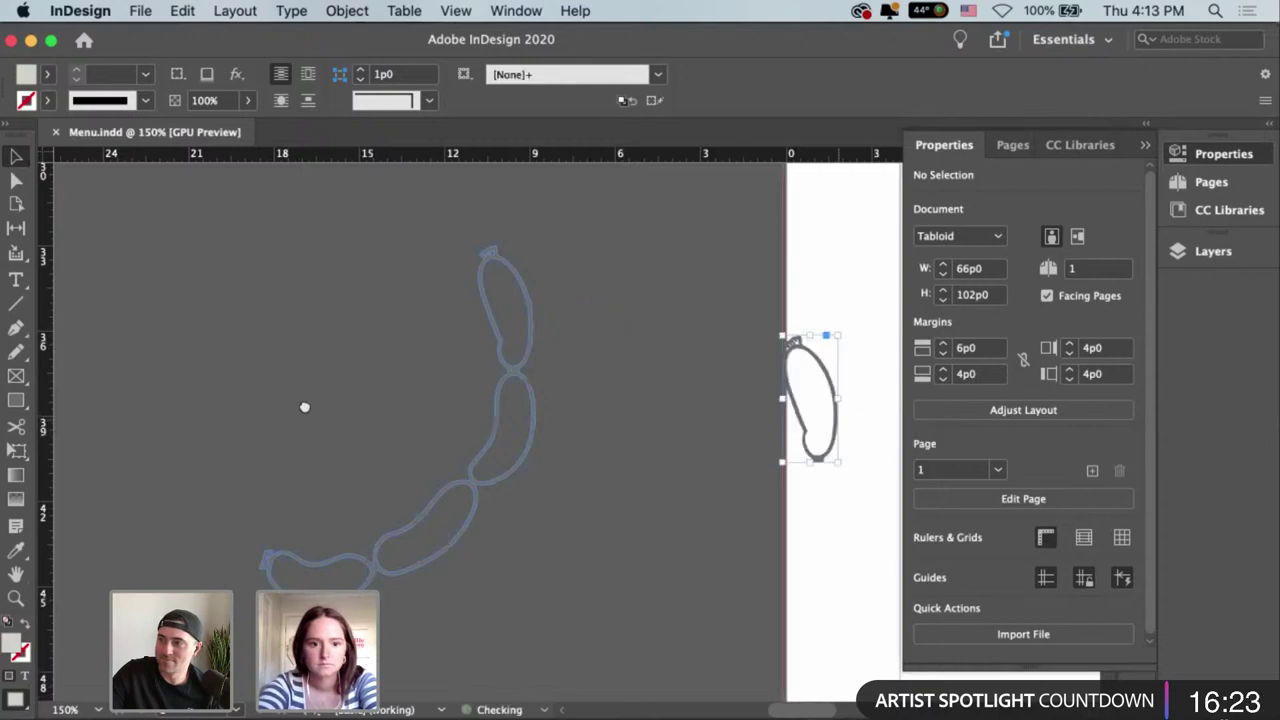
pyautogui.hscroll(5, 300, 414)
pyautogui.hscroll(-4, 401, 407)
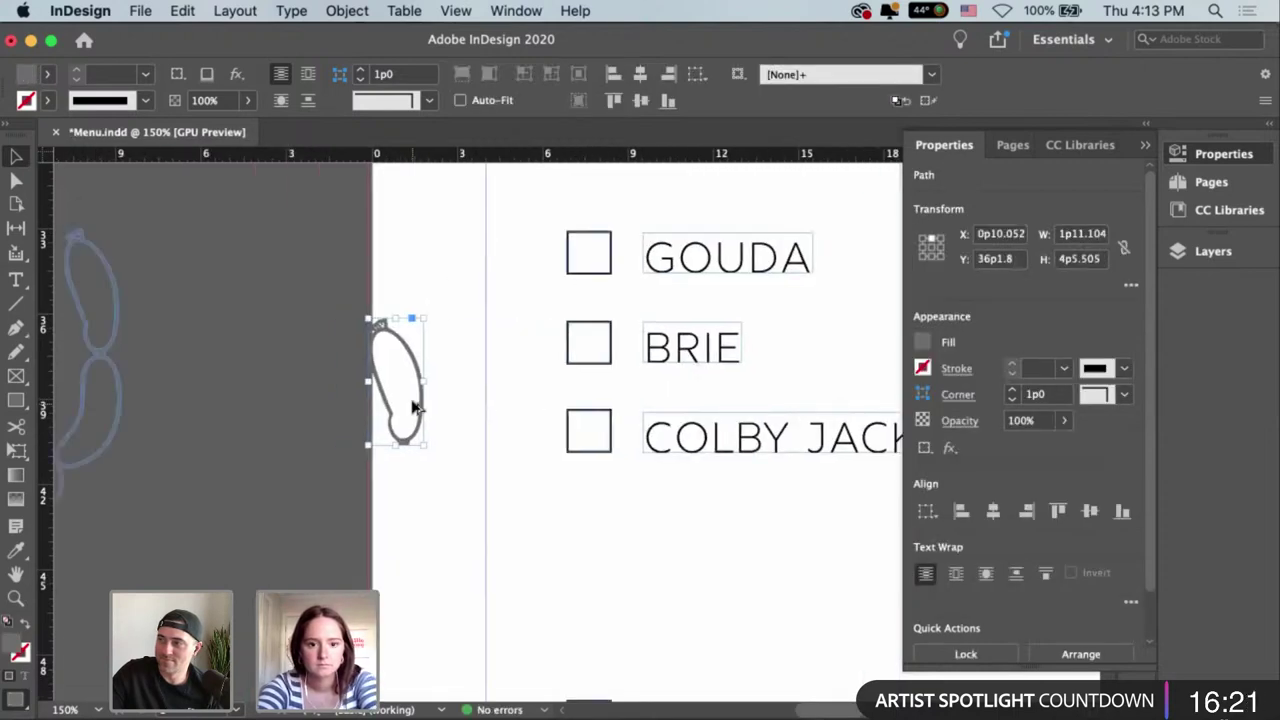
pyautogui.moveTo(415, 408); pyautogui.dragTo(443, 529)
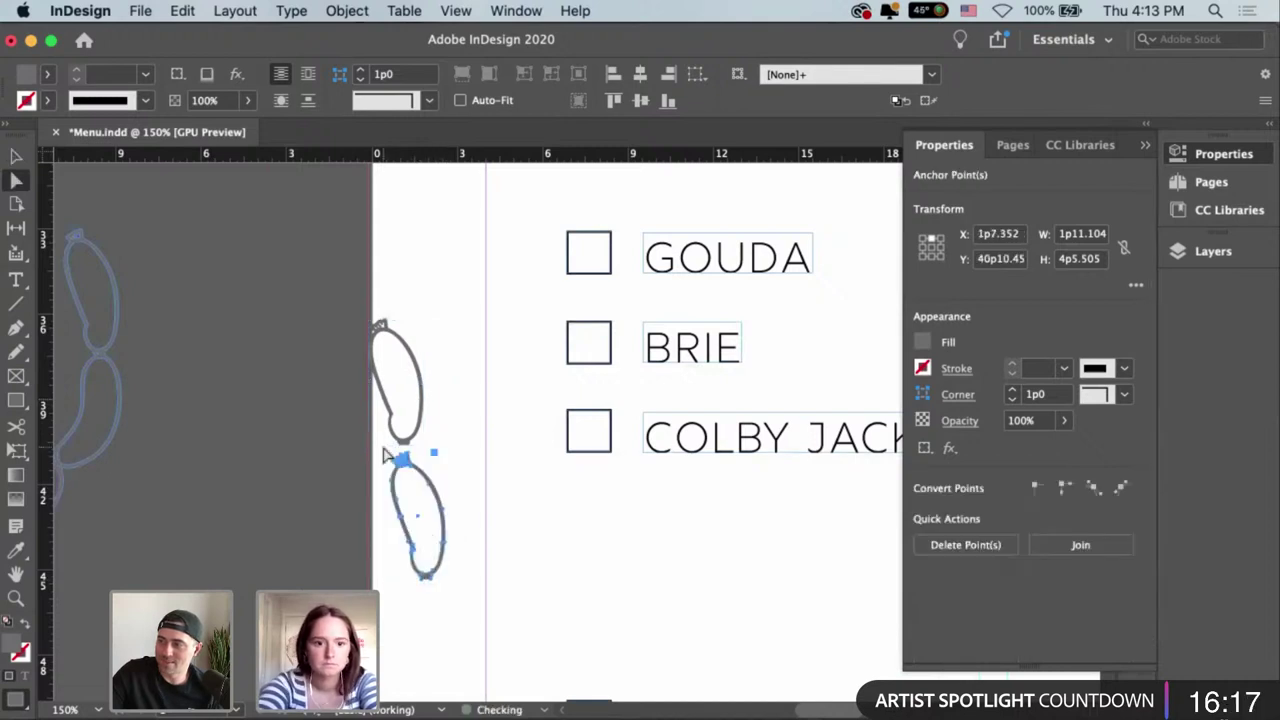
pyautogui.press('Delete')
pyautogui.hscroll(-5, 351, 423)
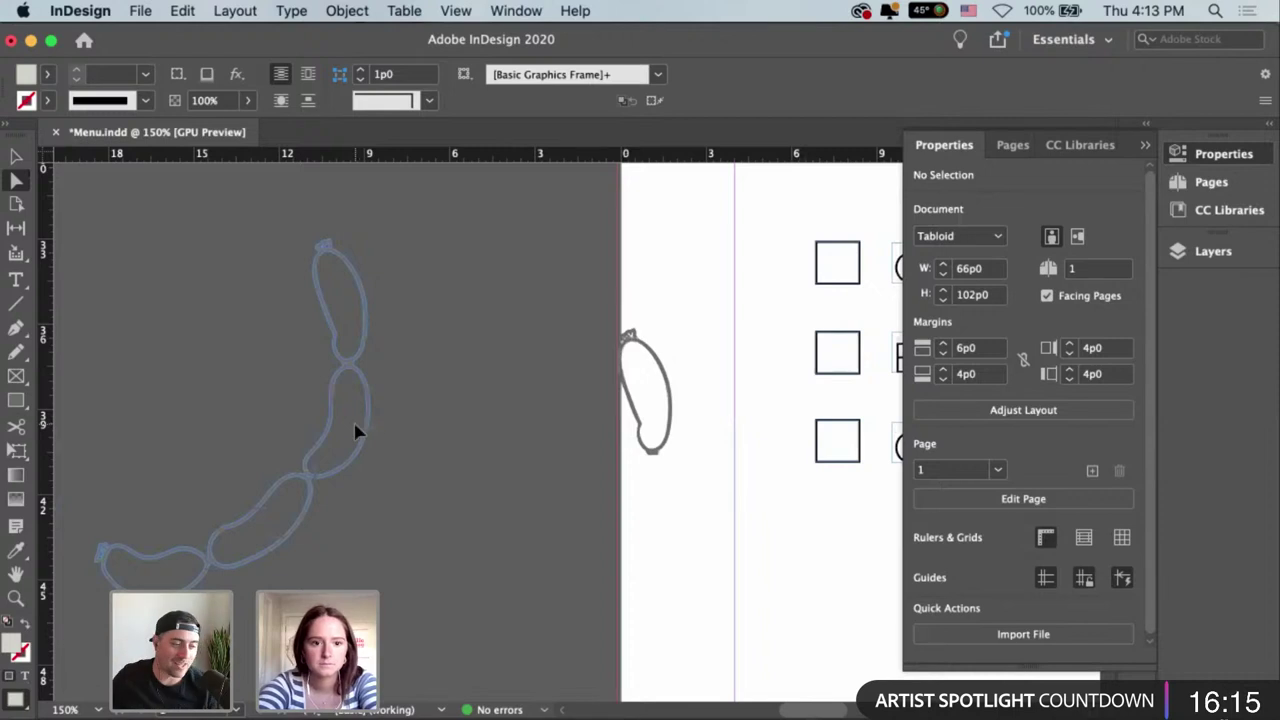
# Select the top anchor points of the sausage chain with the Direct Selection tool.
pyautogui.press('a')
pyautogui.moveTo(293, 227); pyautogui.dragTo(412, 483)
pyautogui.click(313, 251)
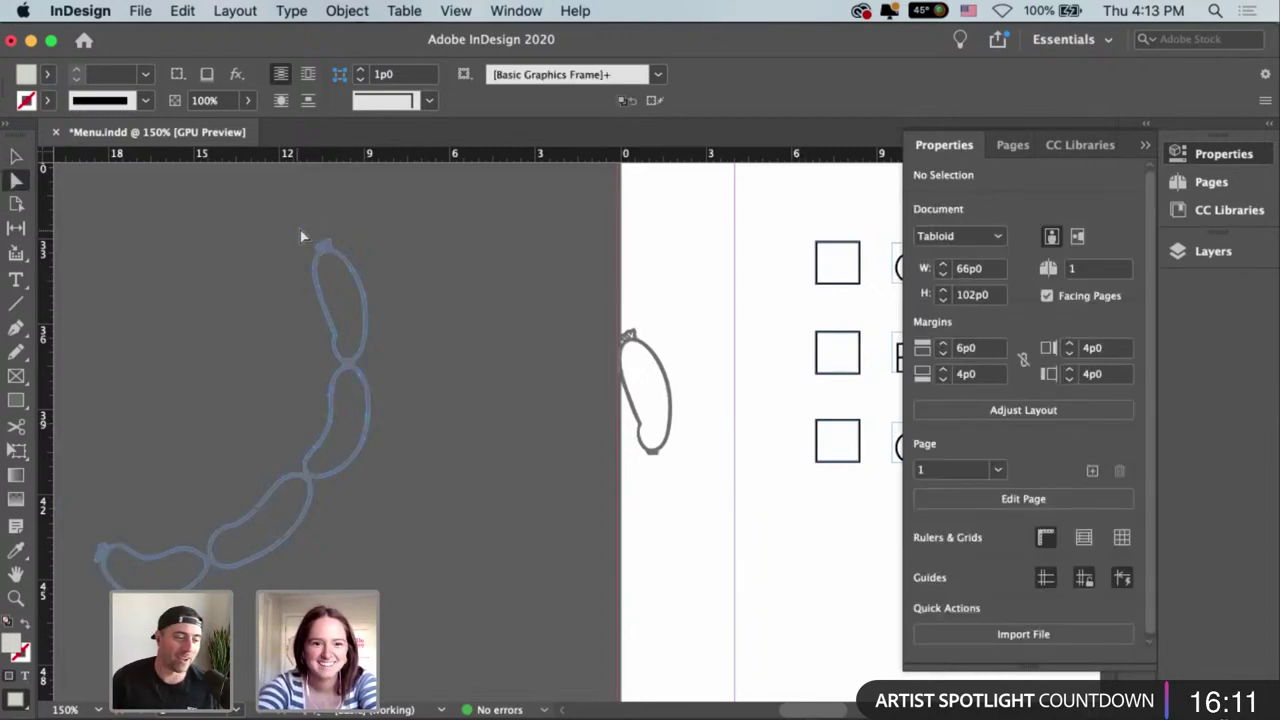
pyautogui.moveTo(459, 485); pyautogui.dragTo(463, 491)
pyautogui.hscroll(-2, 412, 441)
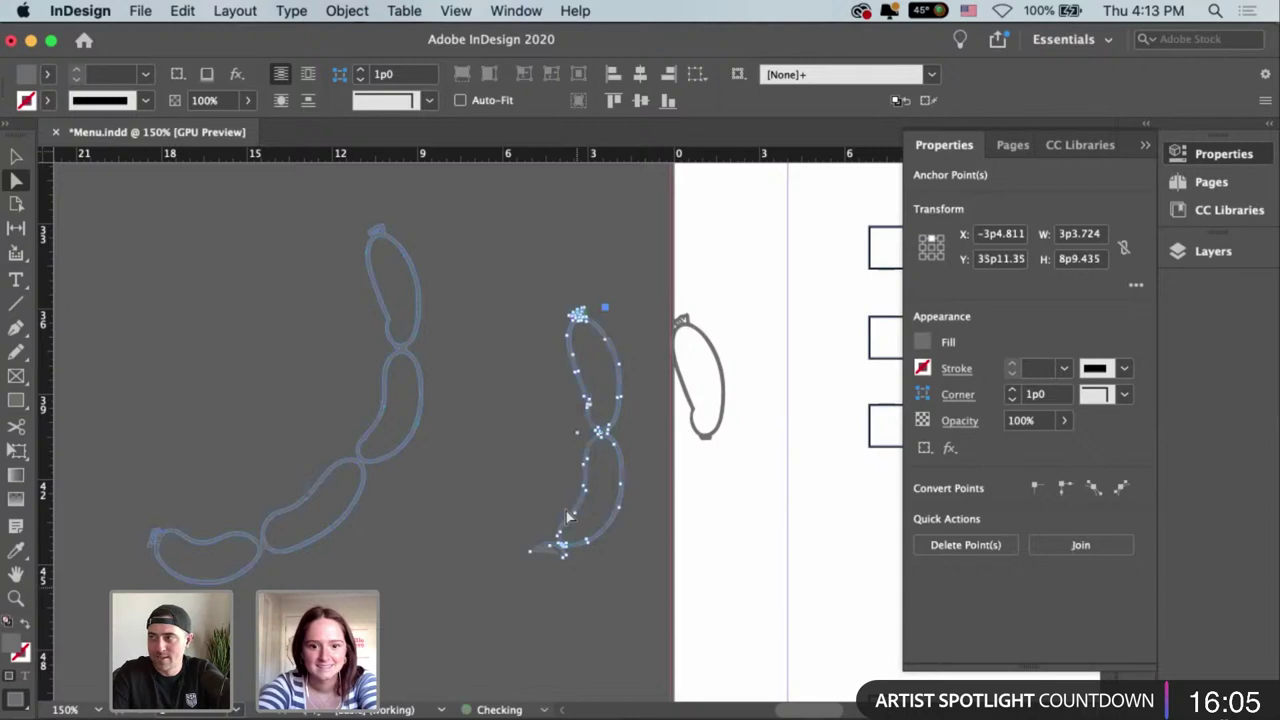
# Zoom into the smaller sausage path and delete its stray leaf-shaped end point.
pyautogui.click(571, 594)
pyautogui.click(543, 554)
pyautogui.press('super+equal')
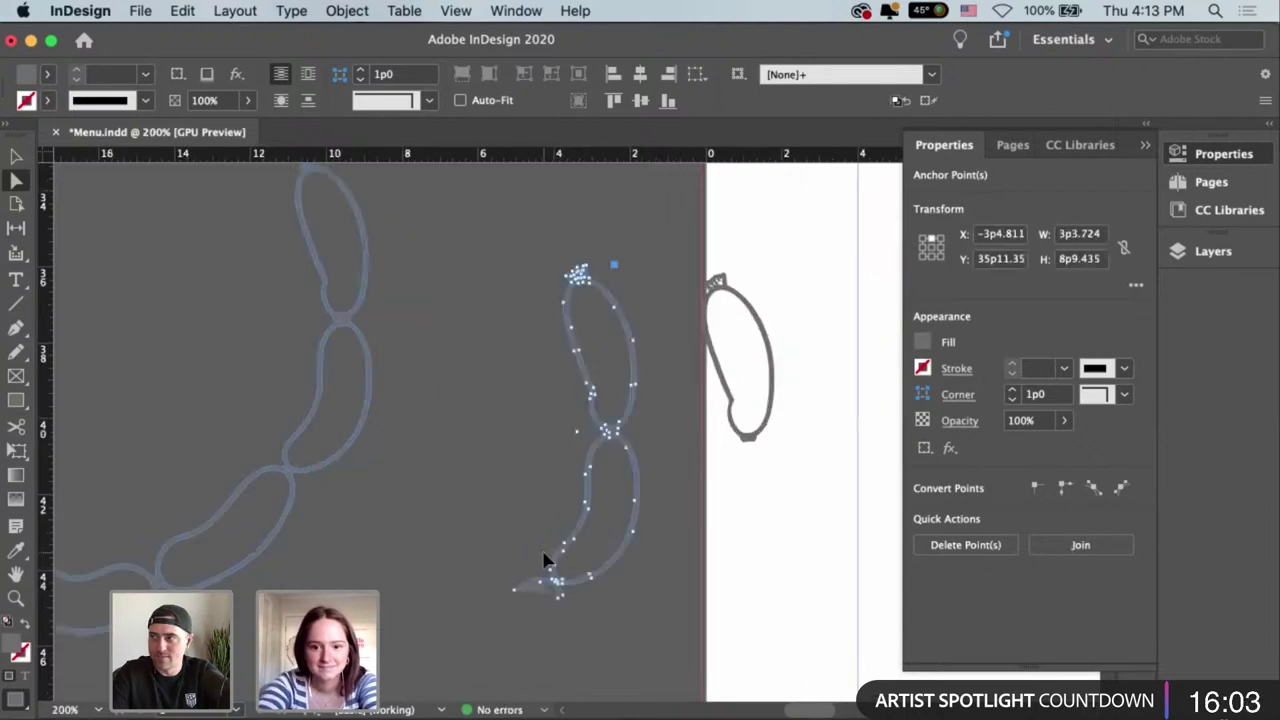
pyautogui.press('super+equal')
pyautogui.press('super+equal')
pyautogui.press('super+equal')
pyautogui.press('super+equal')
pyautogui.scroll(-5, 462, 610)
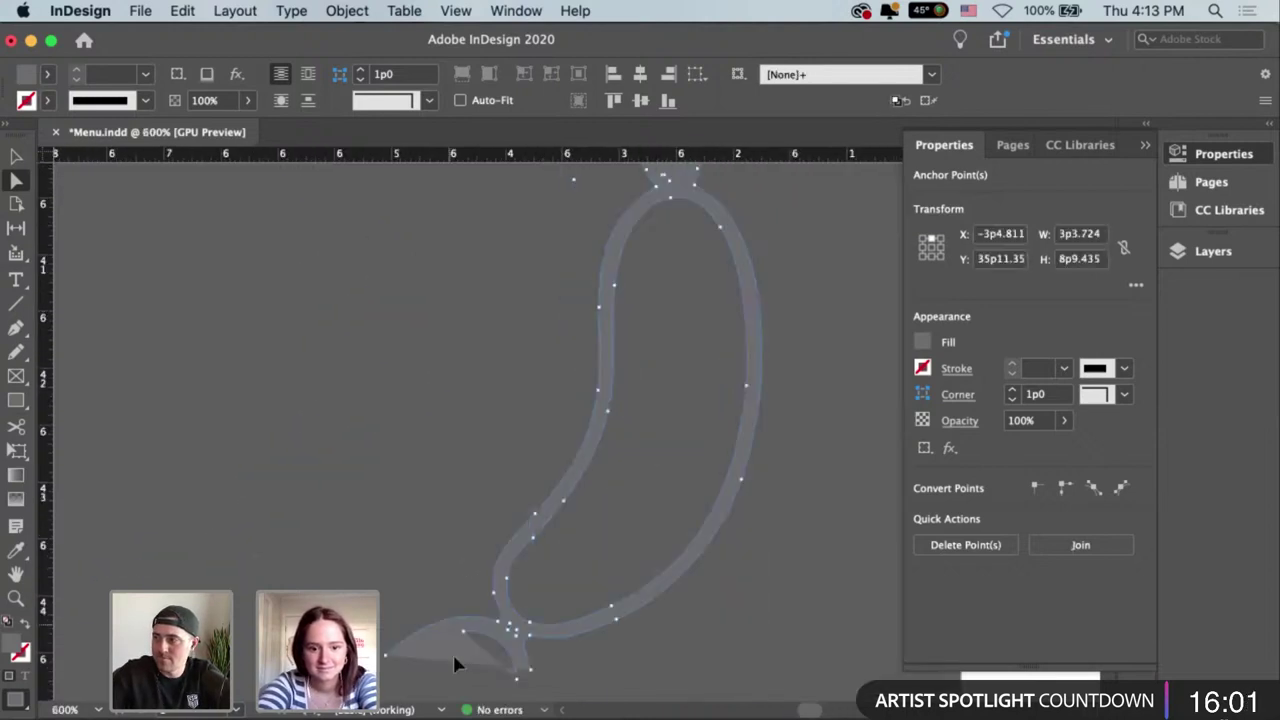
pyautogui.click(389, 657)
pyautogui.press('Delete')
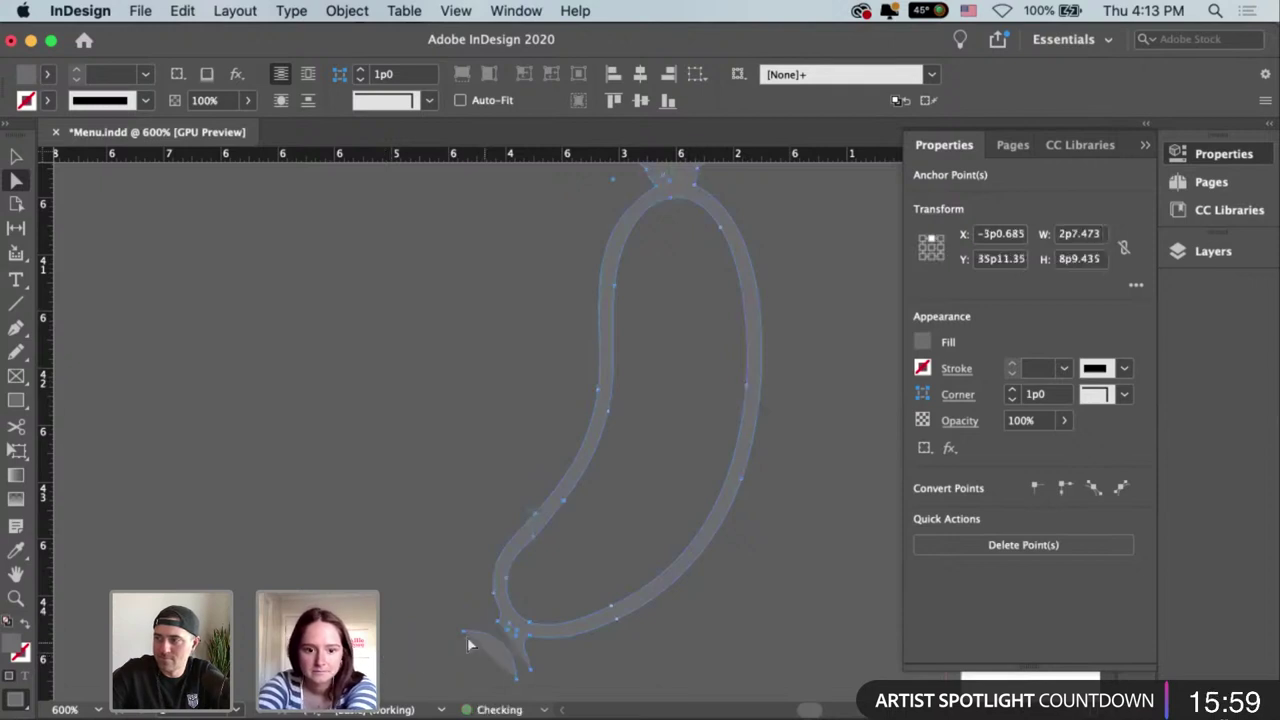
pyautogui.press('Delete')
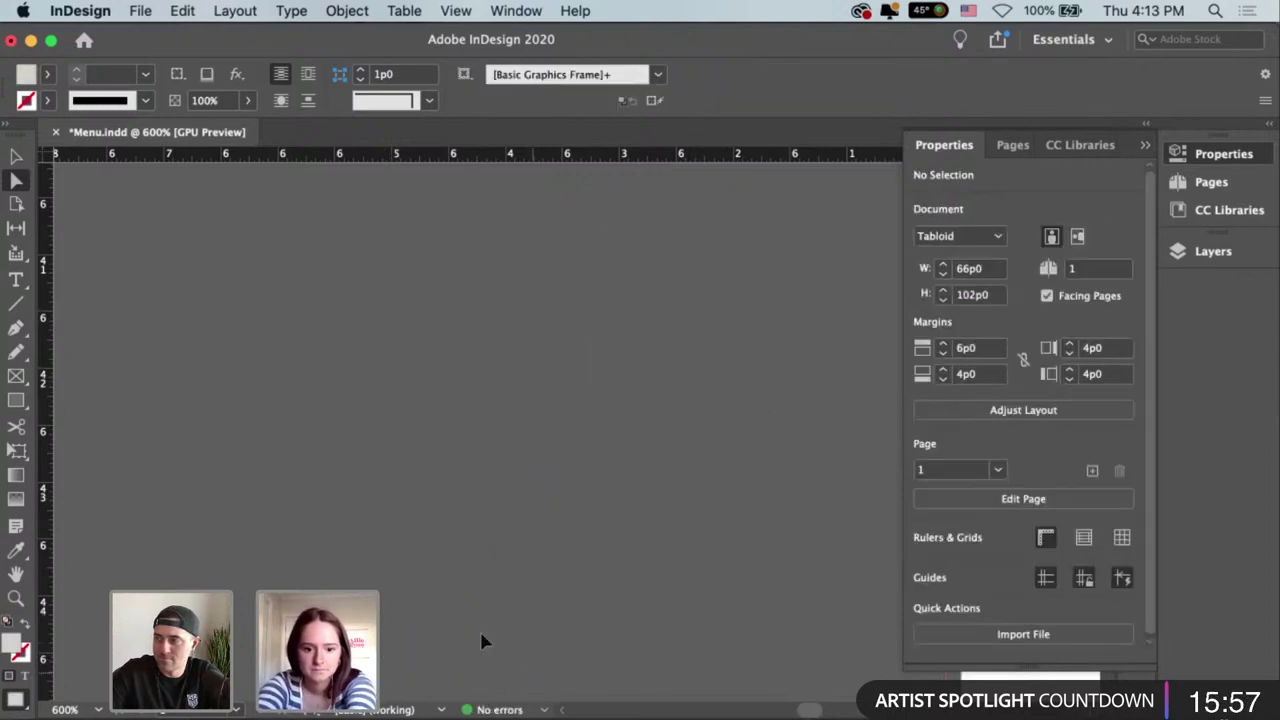
pyautogui.press('super+z')
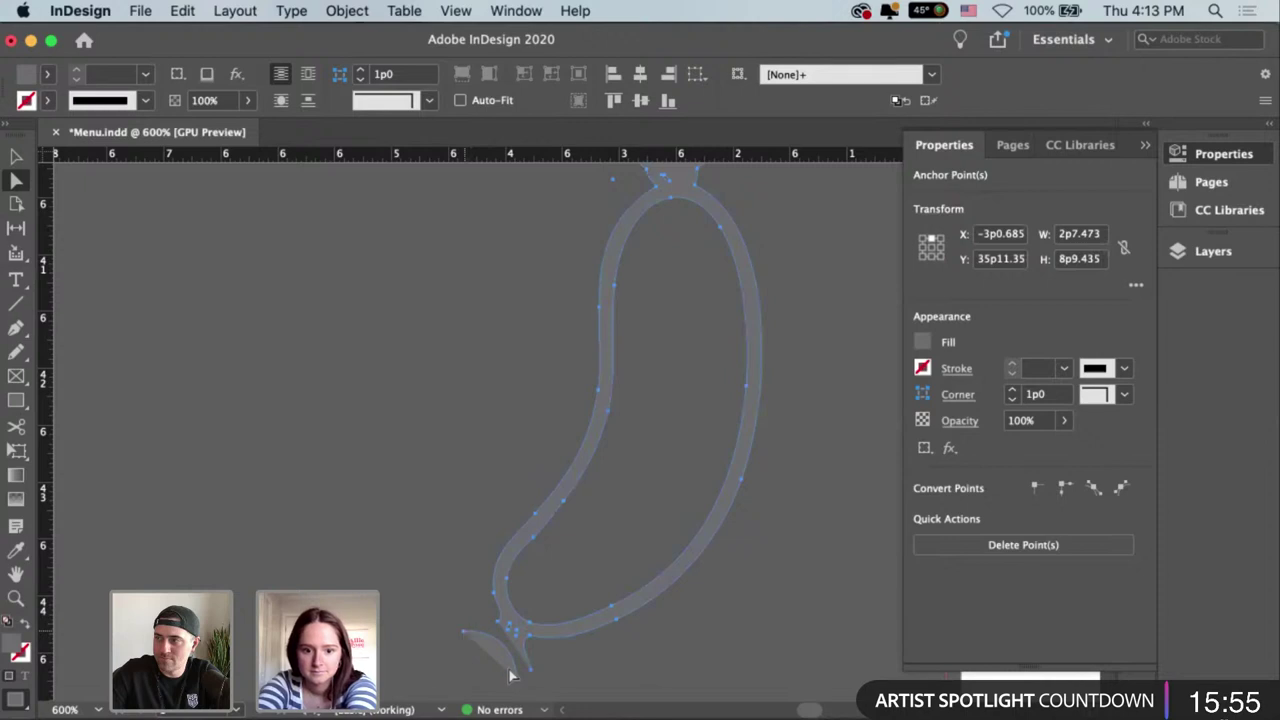
pyautogui.press('Delete')
pyautogui.press('super+z')
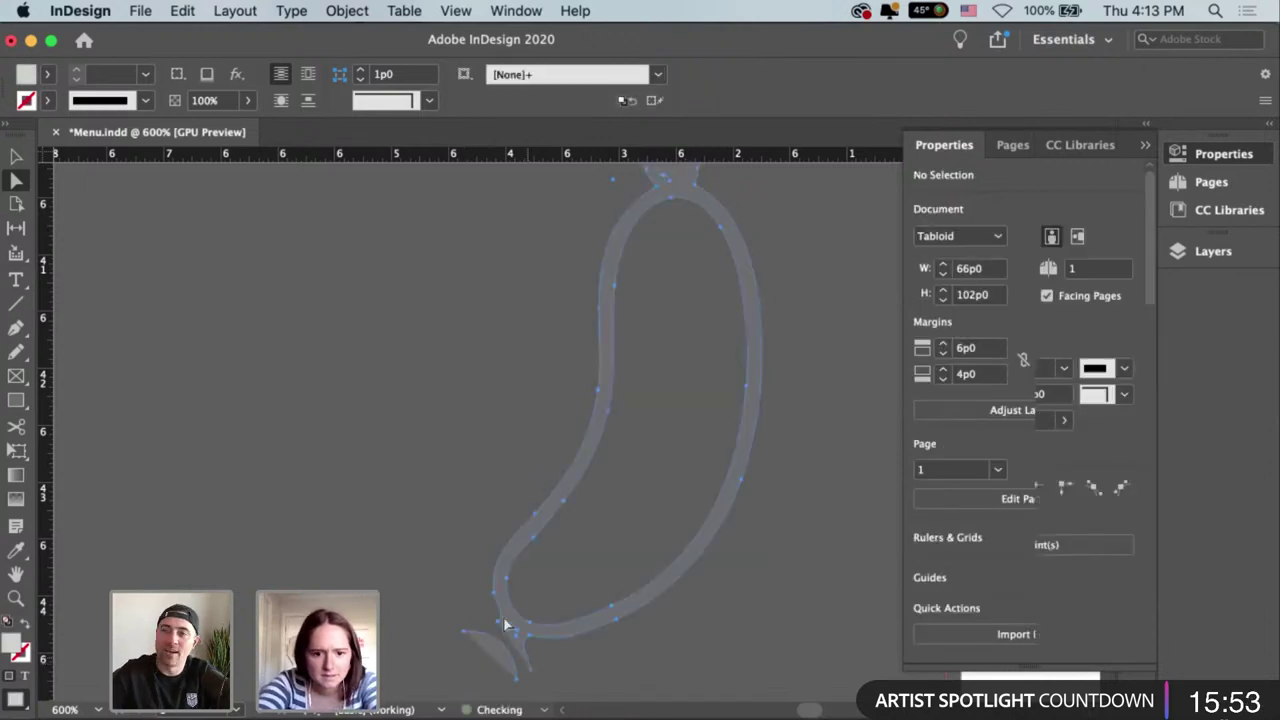
pyautogui.press('super+z')
# Drag the bottom tip anchor of the sausage tail to shorten the tip.
pyautogui.click(510, 600)
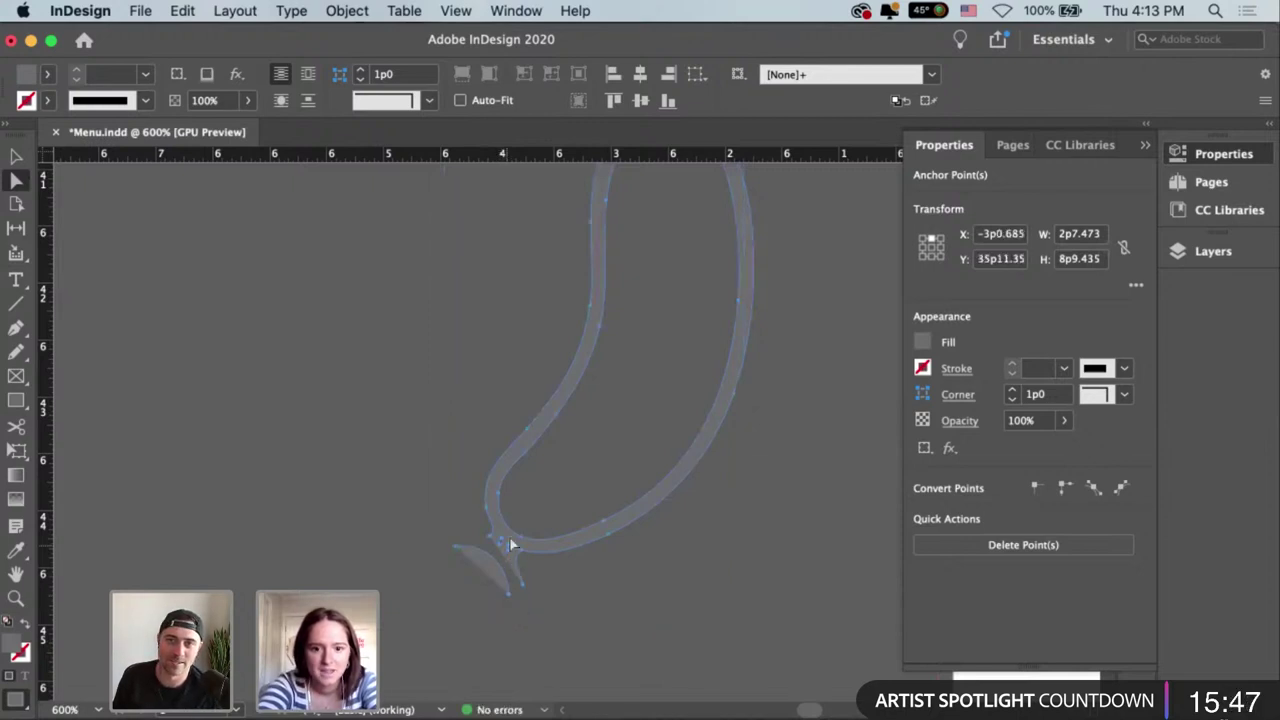
pyautogui.press('super+equal')
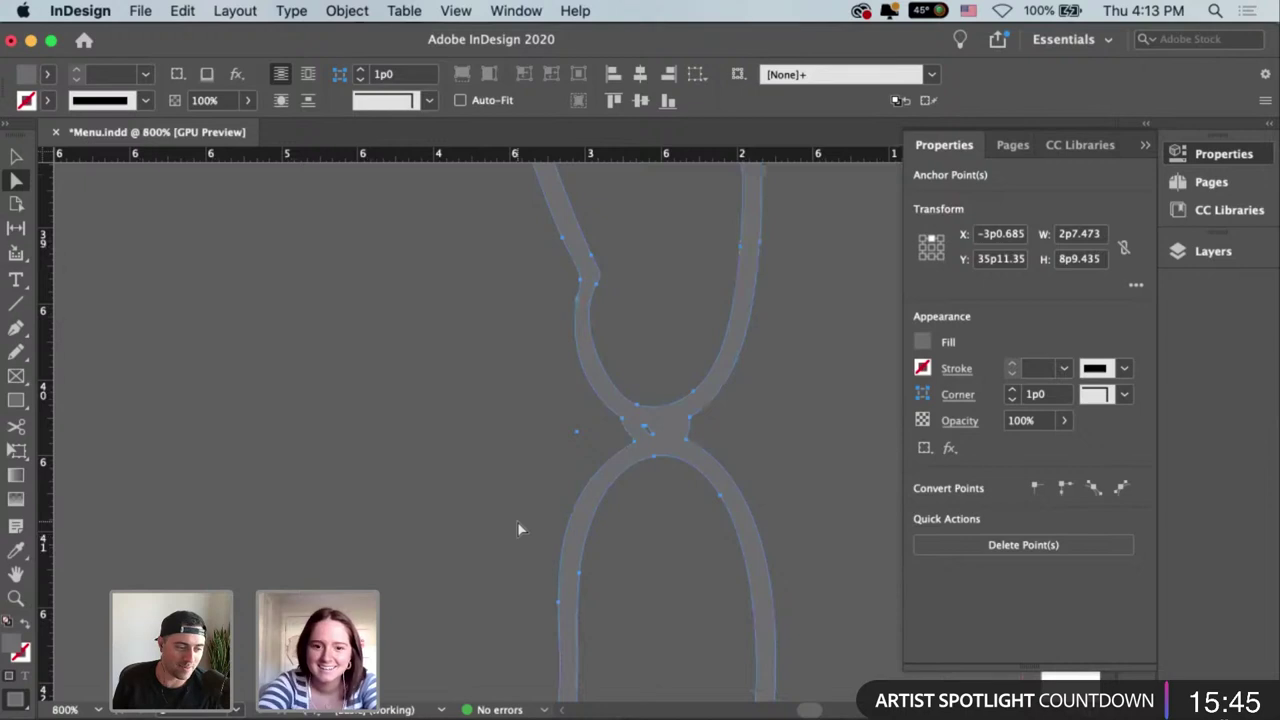
pyautogui.press('super+minus')
pyautogui.press('super+minus')
pyautogui.press('super+minus')
pyautogui.click(533, 632)
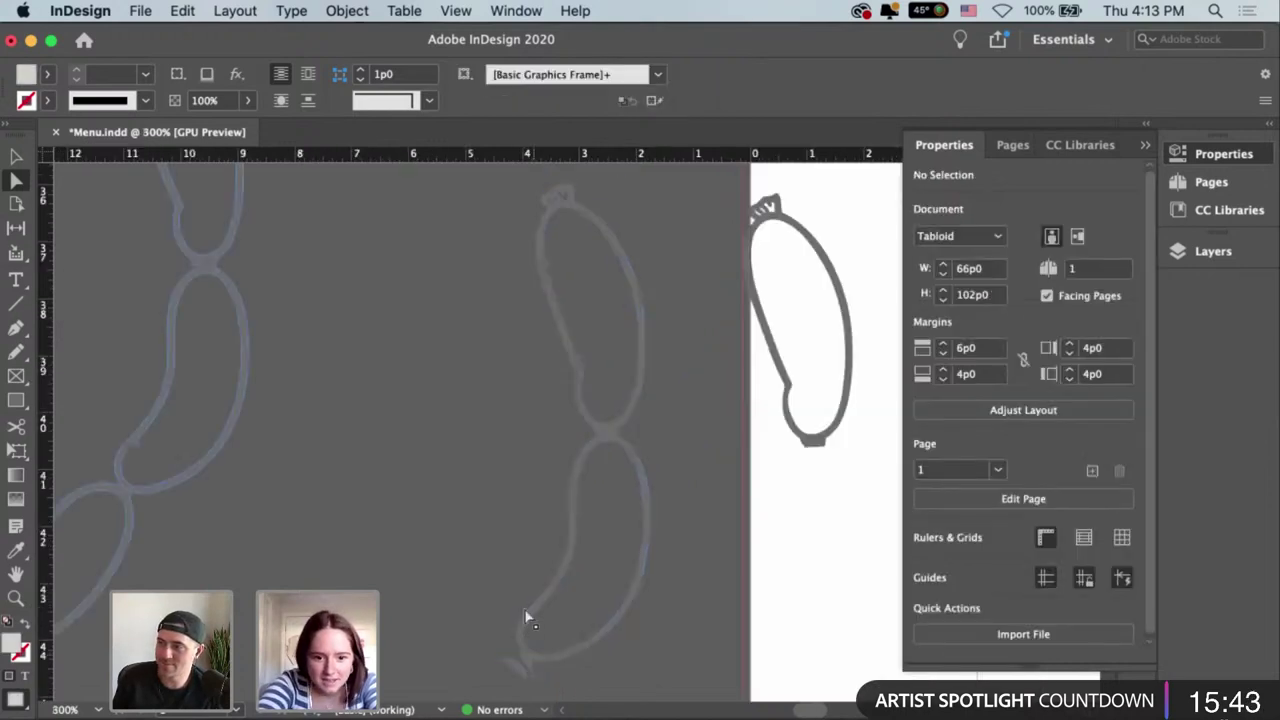
pyautogui.scroll(-2, 527, 617)
pyautogui.click(527, 620)
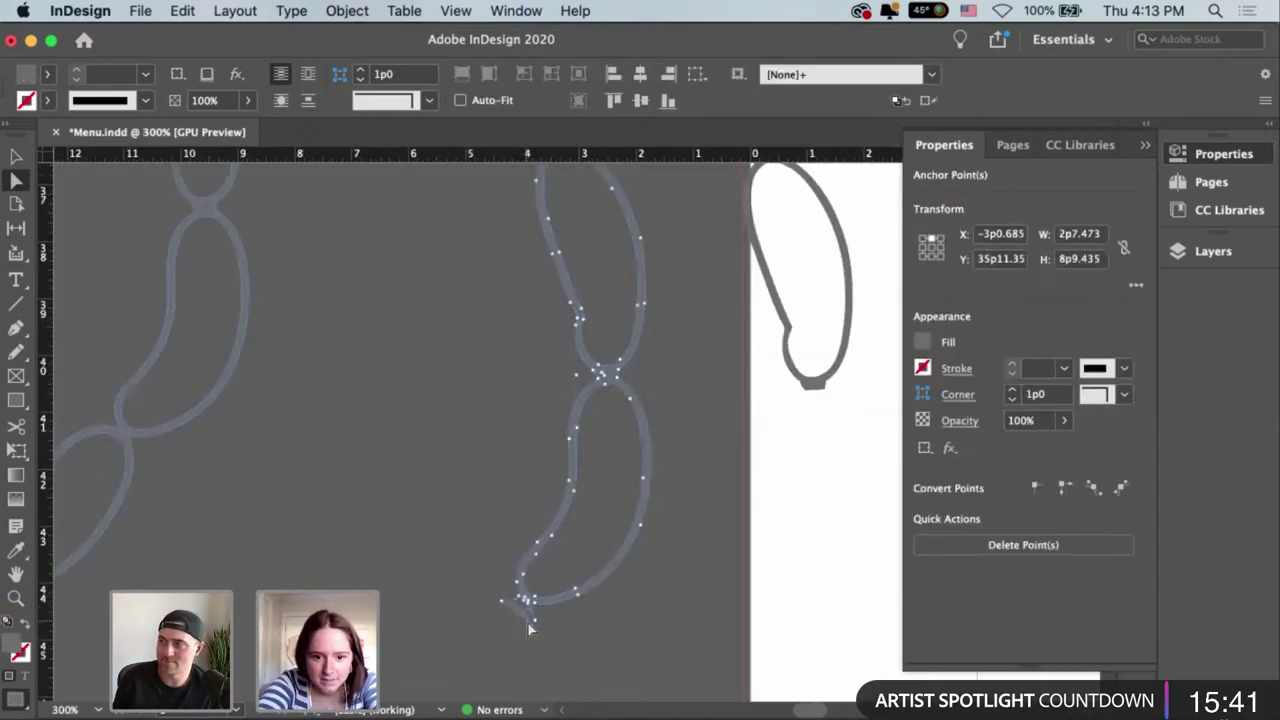
pyautogui.click(512, 620)
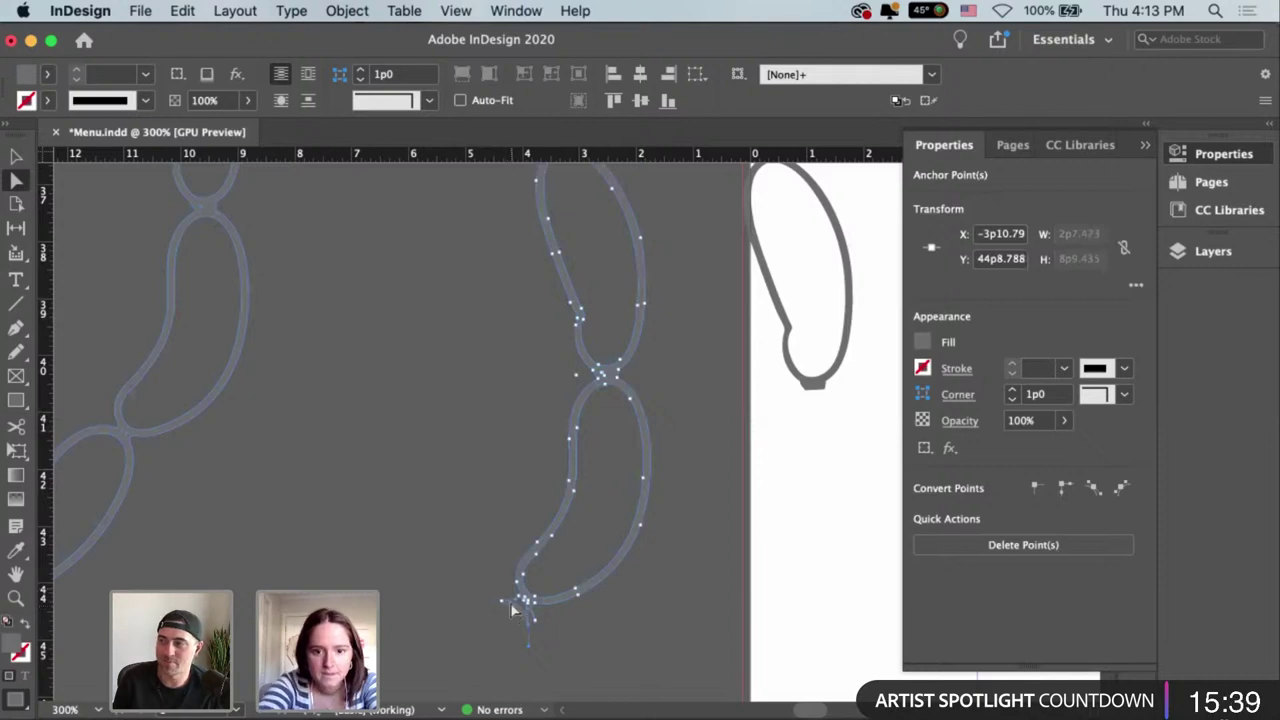
pyautogui.press('super+equal')
pyautogui.scroll(-5, 460, 645)
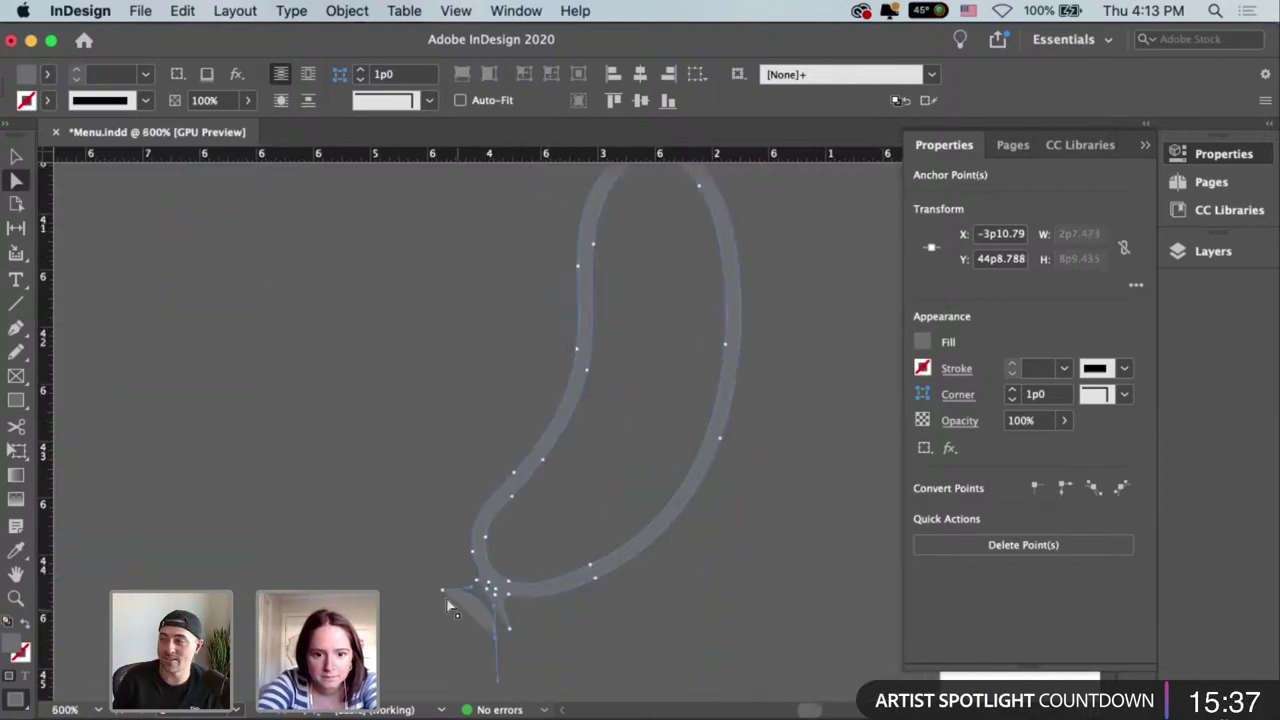
pyautogui.moveTo(446, 597); pyautogui.dragTo(503, 650)
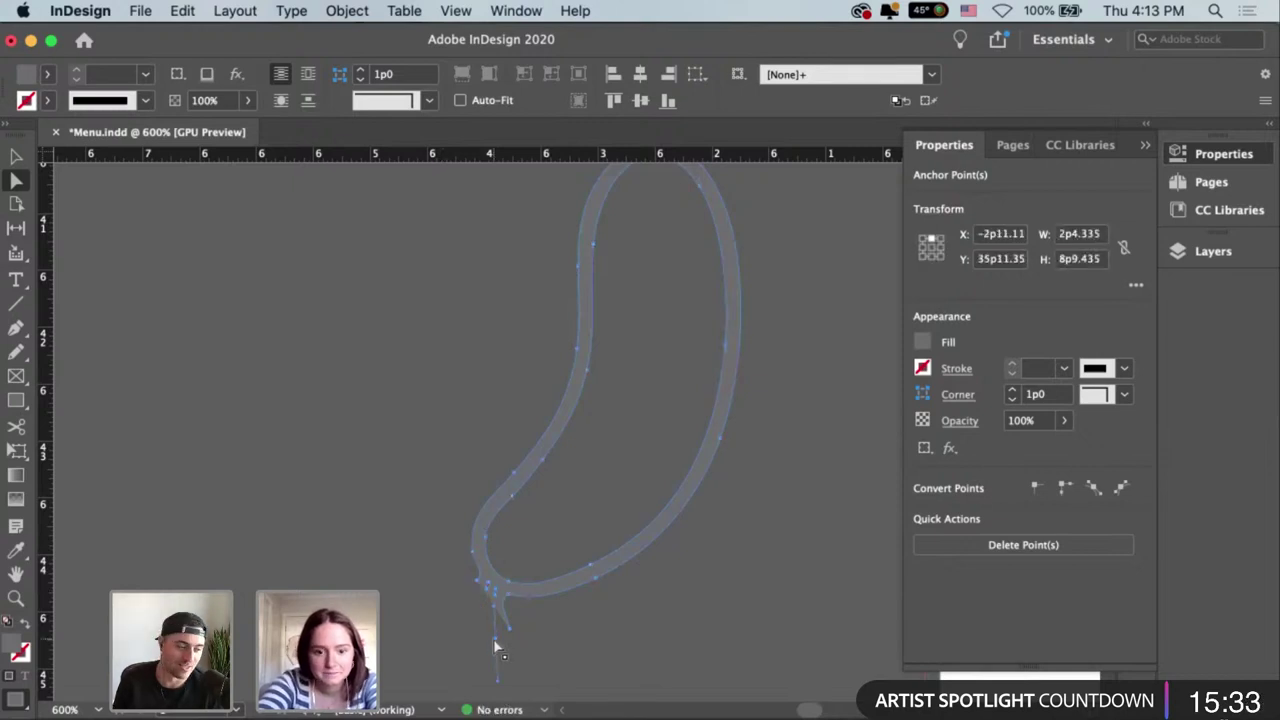
pyautogui.press('Delete')
pyautogui.press('super+z')
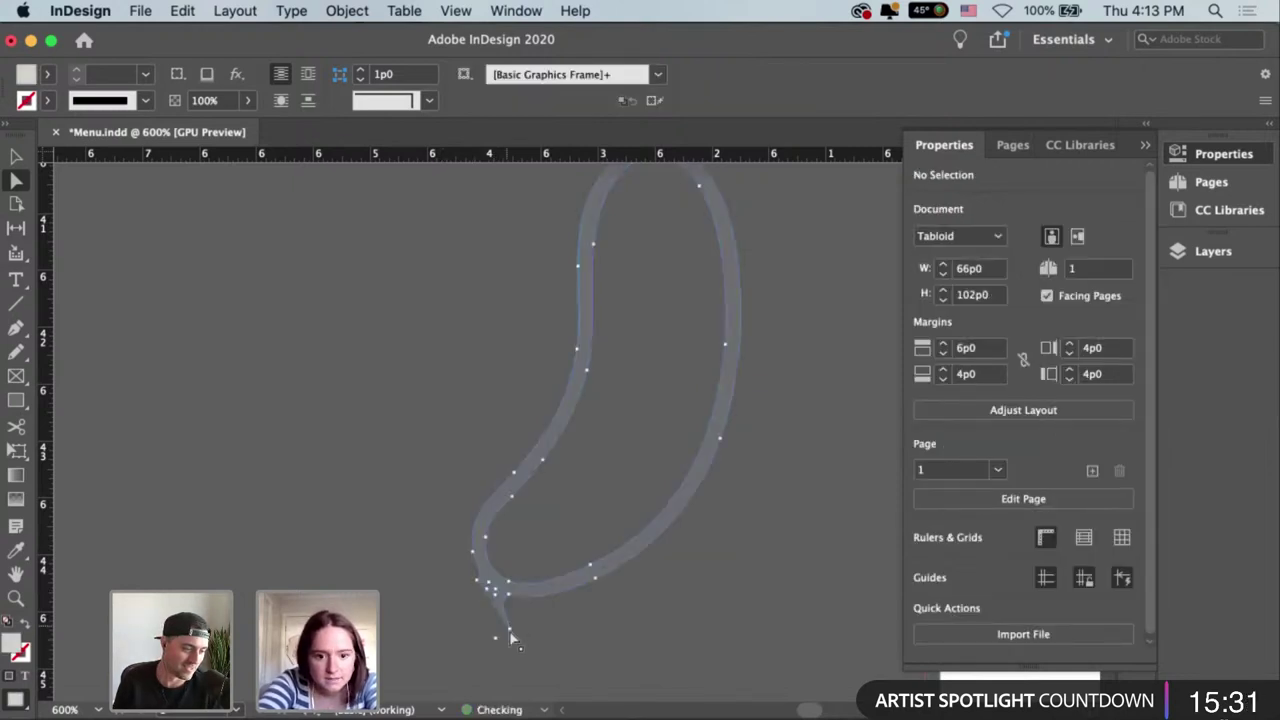
pyautogui.click(510, 630)
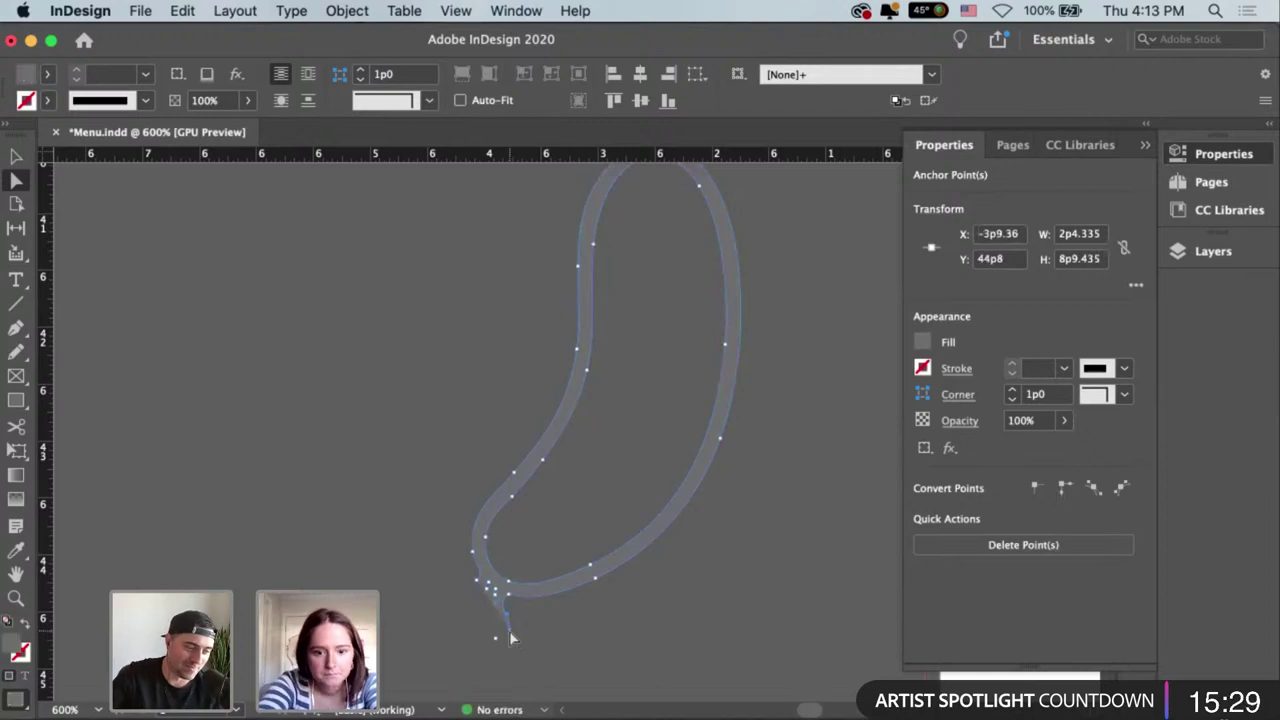
pyautogui.press('super+z')
# Adjust the anchor points at the tail's tip up close, then zoom back out to the page.
pyautogui.press('super+equal')
pyautogui.press('super+equal')
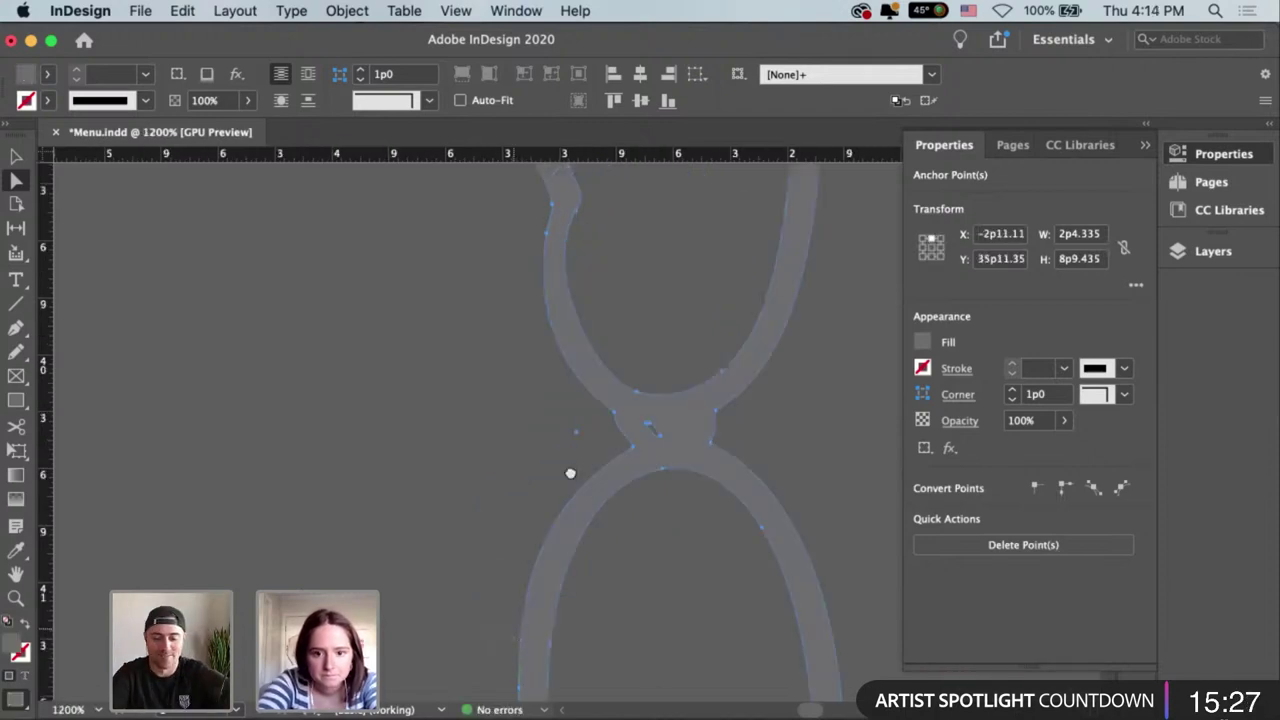
pyautogui.scroll(-5, 570, 473)
pyautogui.scroll(-5, 631, 469)
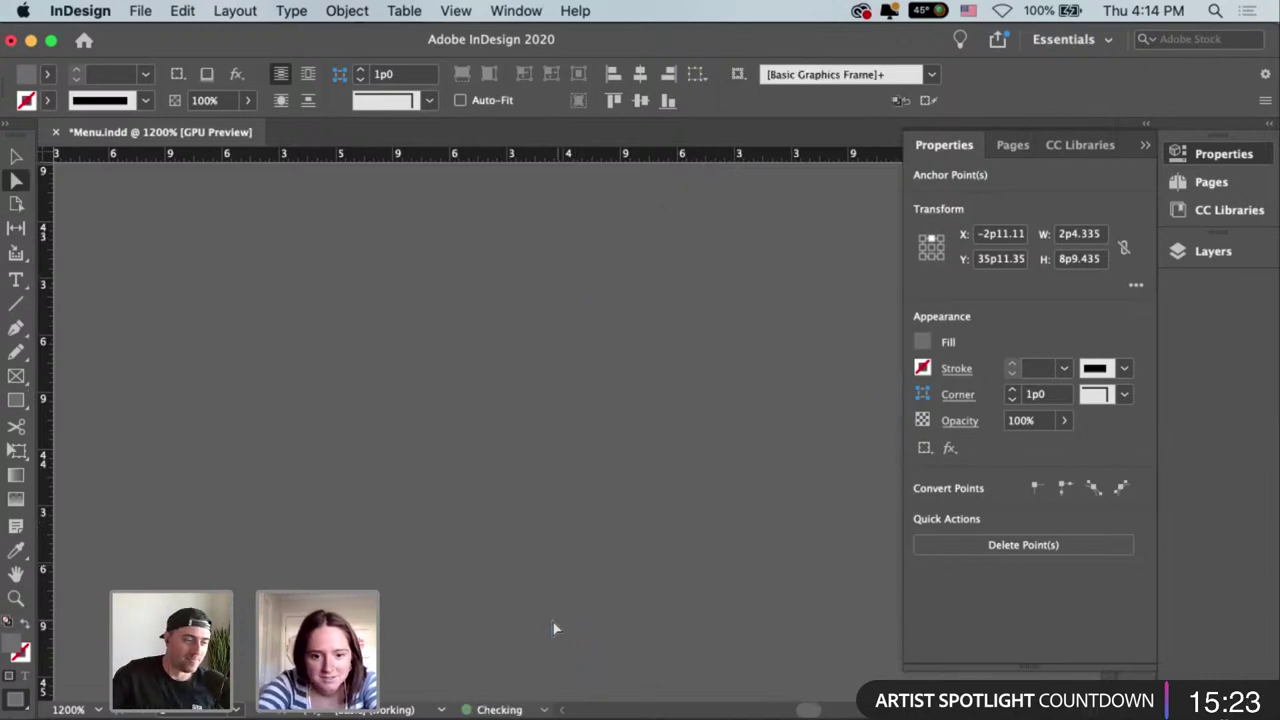
pyautogui.click(577, 556)
pyautogui.click(579, 527)
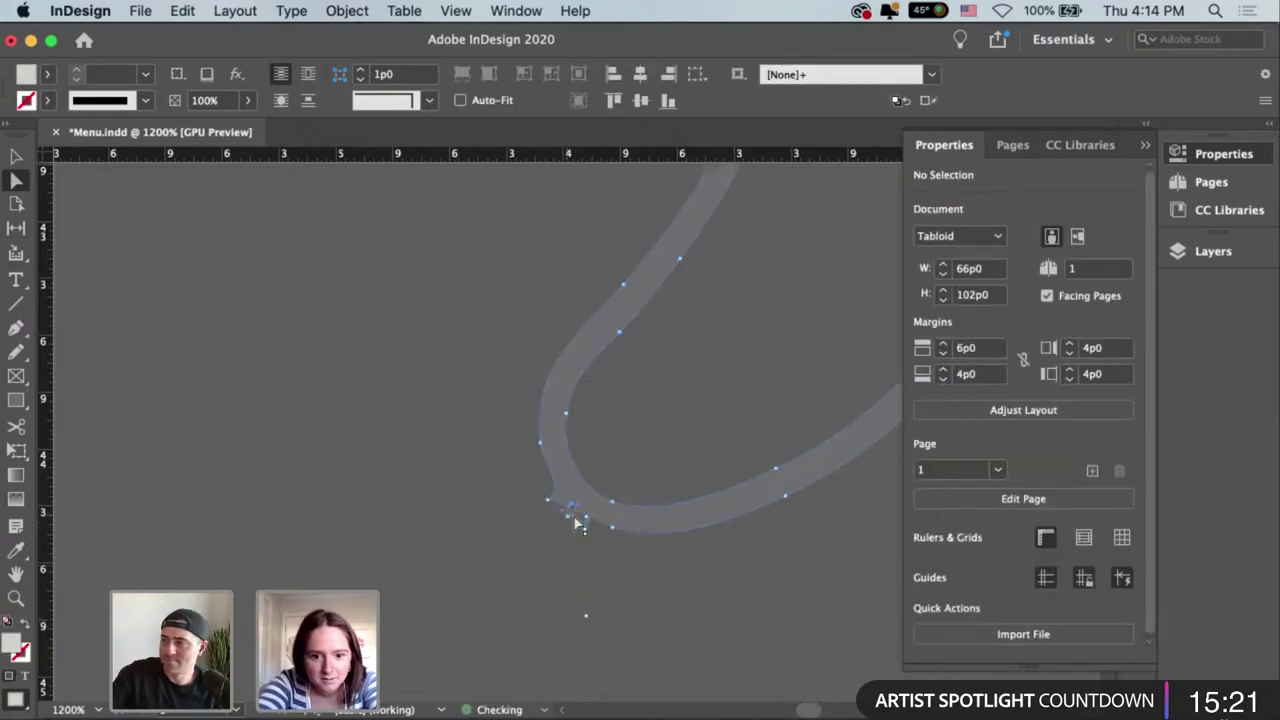
pyautogui.click(571, 521)
pyautogui.click(570, 523)
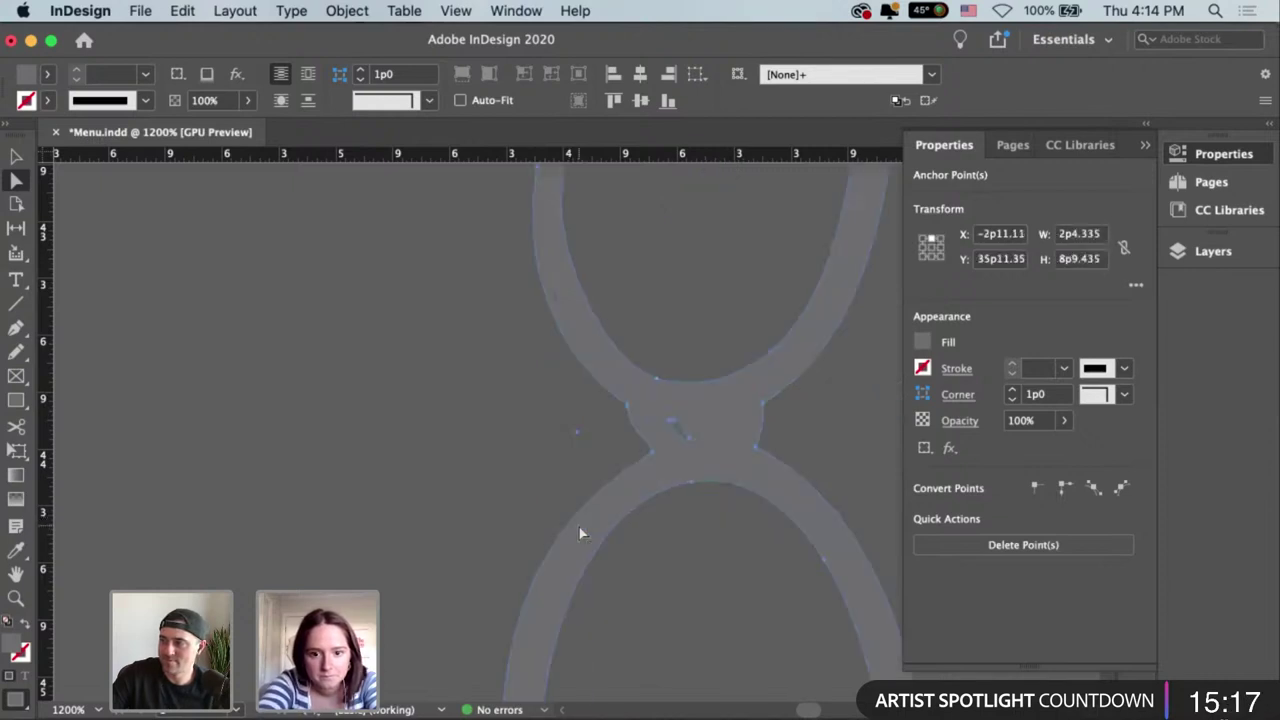
pyautogui.press('super+equal')
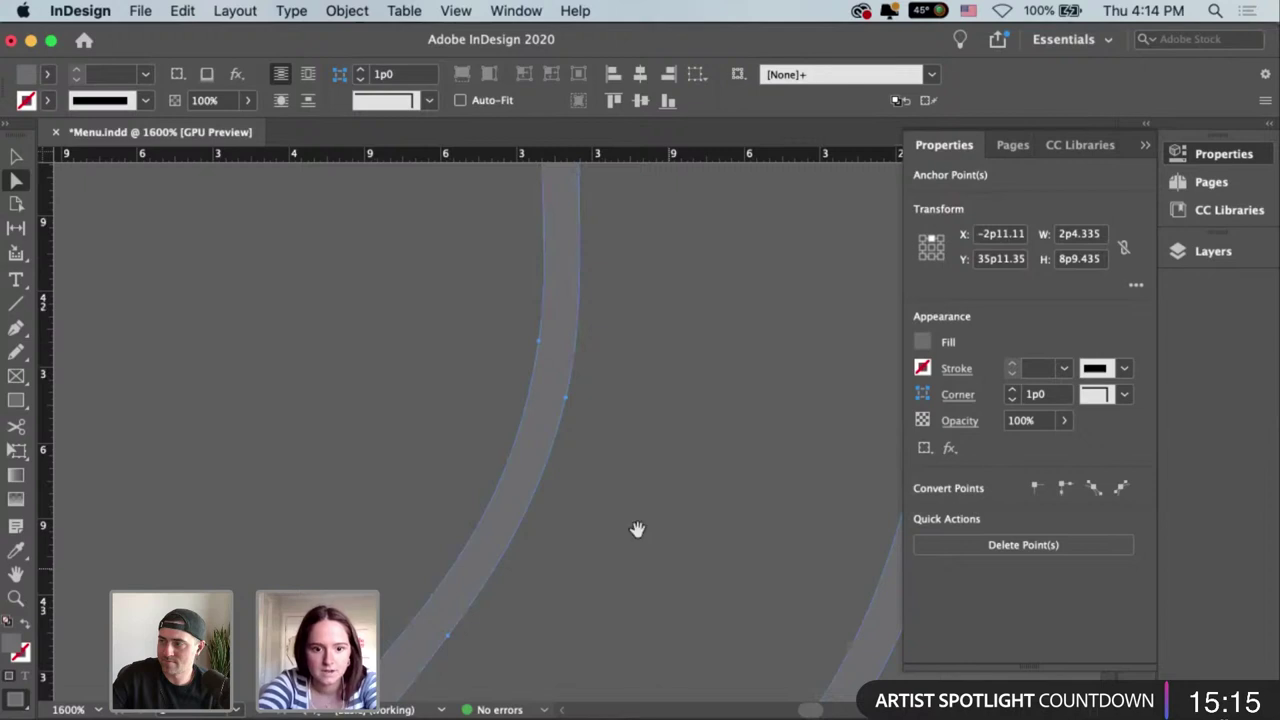
pyautogui.moveTo(637, 529); pyautogui.dragTo(739, 339)
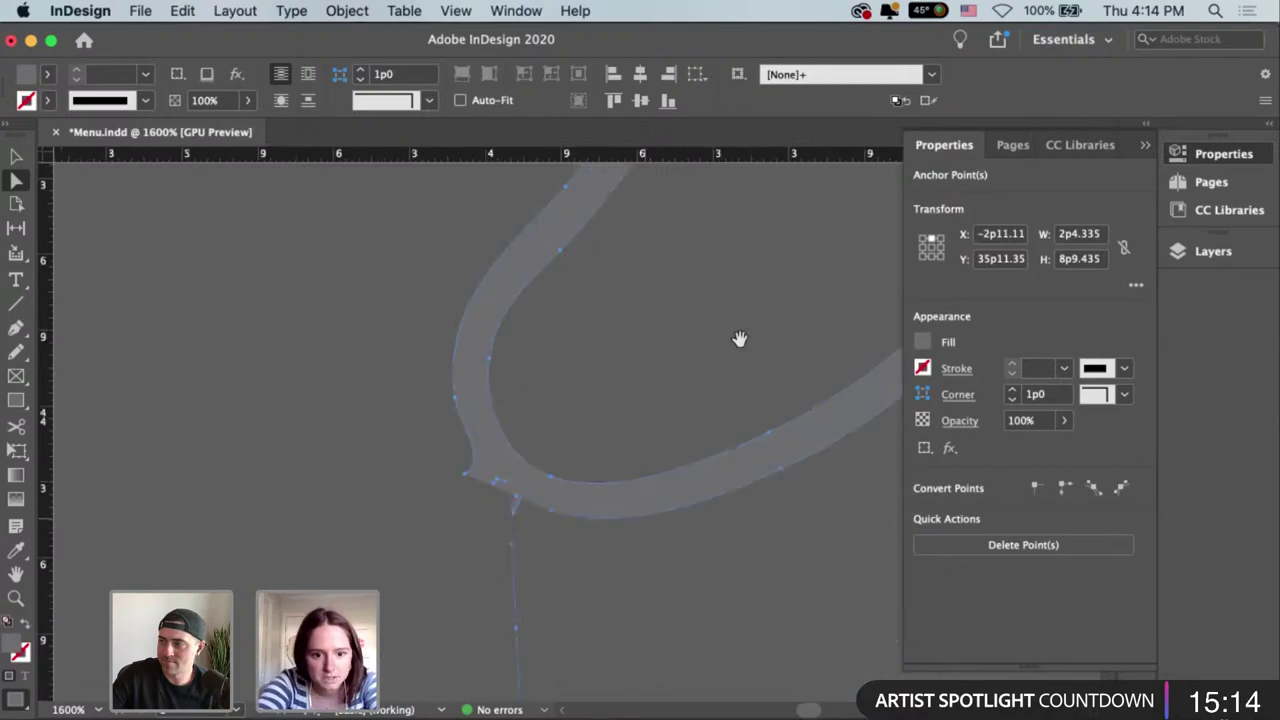
pyautogui.click(495, 476)
pyautogui.press('super+minus')
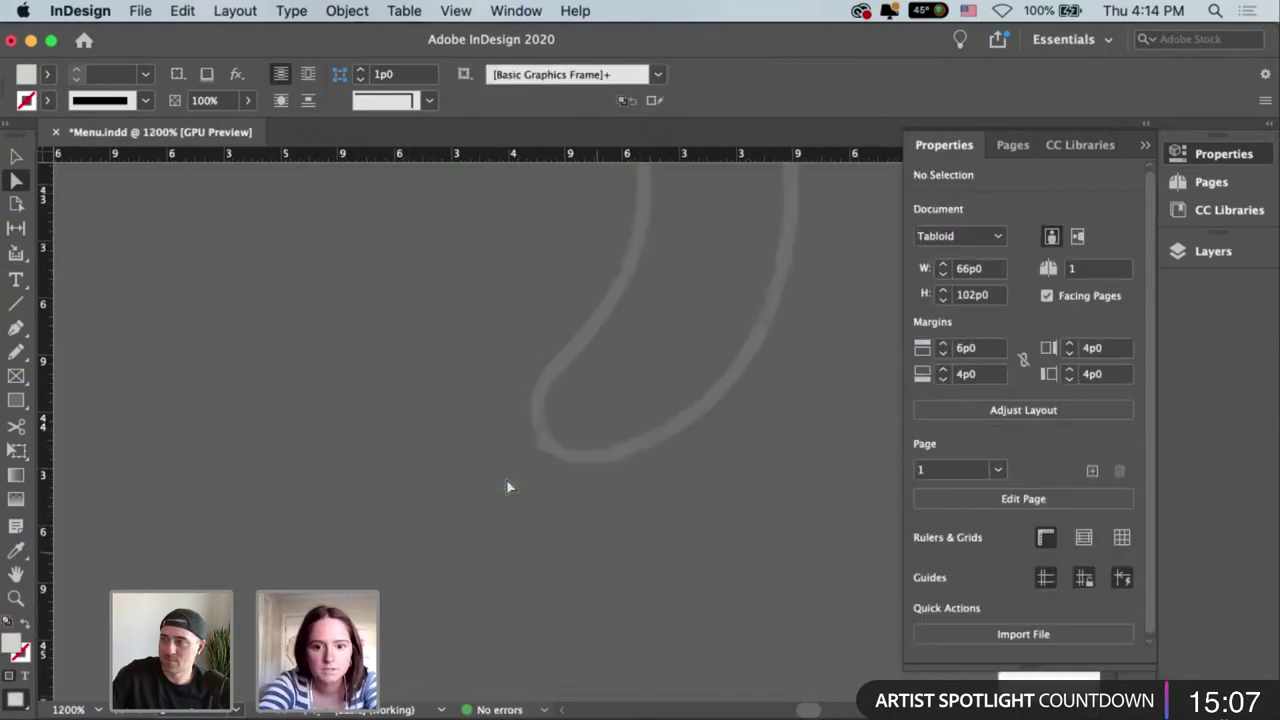
pyautogui.press('super+minus')
pyautogui.press('super+minus')
pyautogui.press('super+minus')
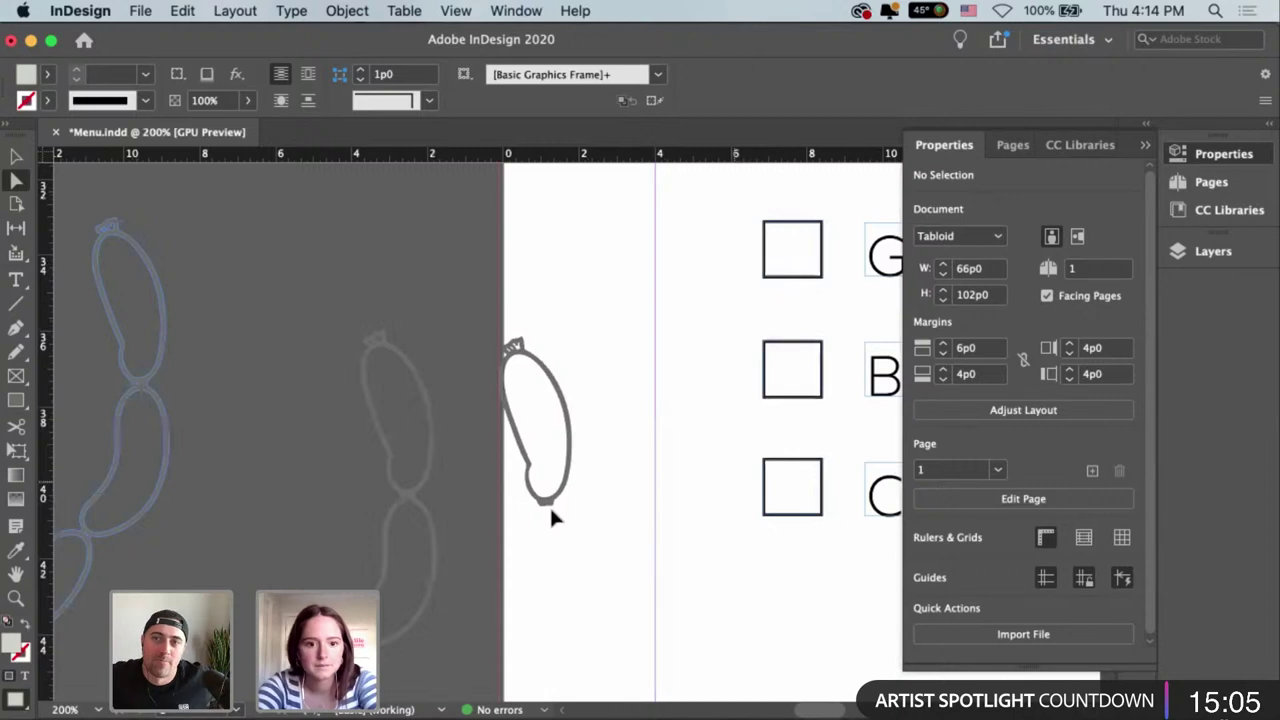
# Select the double sausage path and zoom out to show the menu's meats section.
pyautogui.press('v')
pyautogui.moveTo(421, 467); pyautogui.dragTo(692, 476)
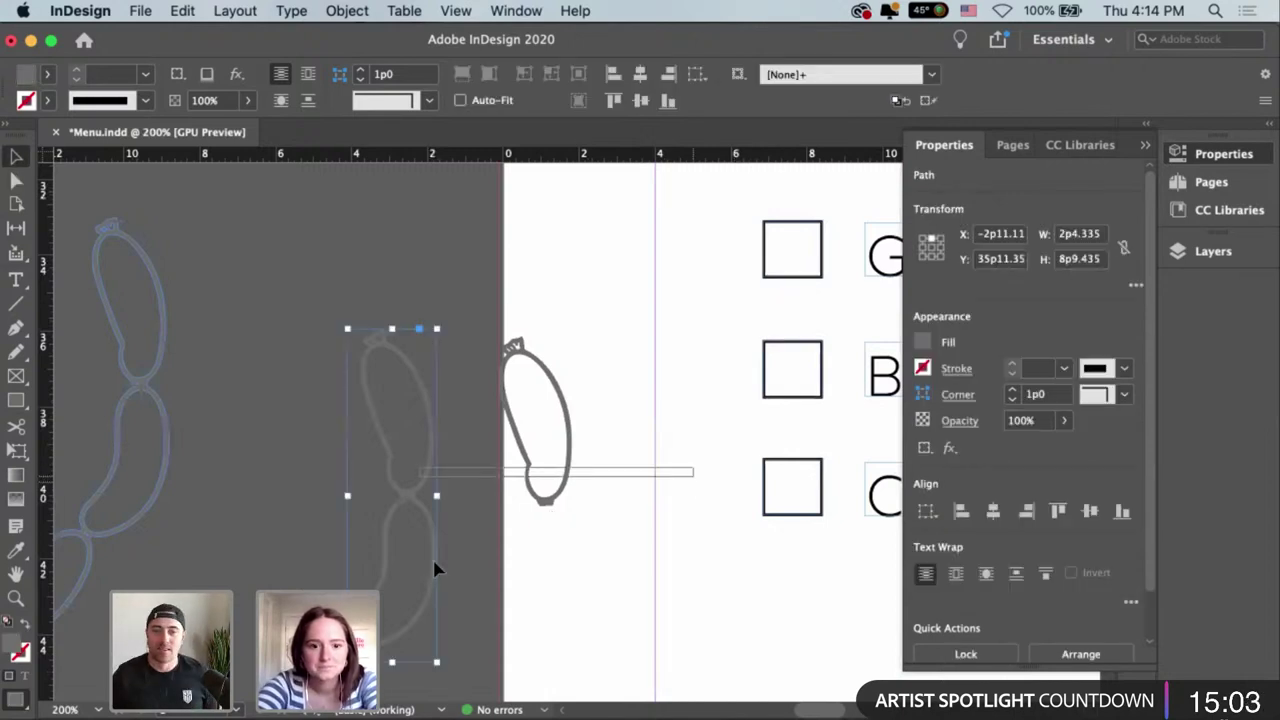
pyautogui.moveTo(436, 568); pyautogui.dragTo(566, 411)
pyautogui.press('super+z')
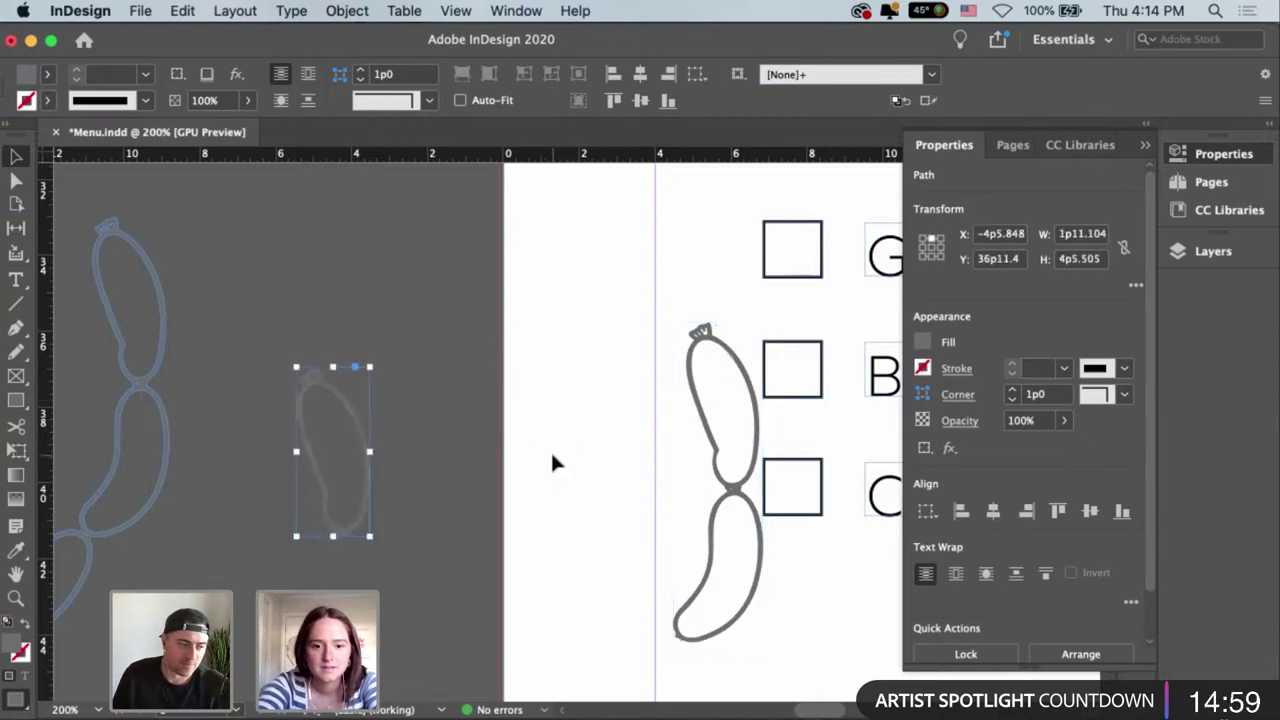
pyautogui.press('super+minus')
pyautogui.press('super+minus')
pyautogui.hscroll(5, 503, 478)
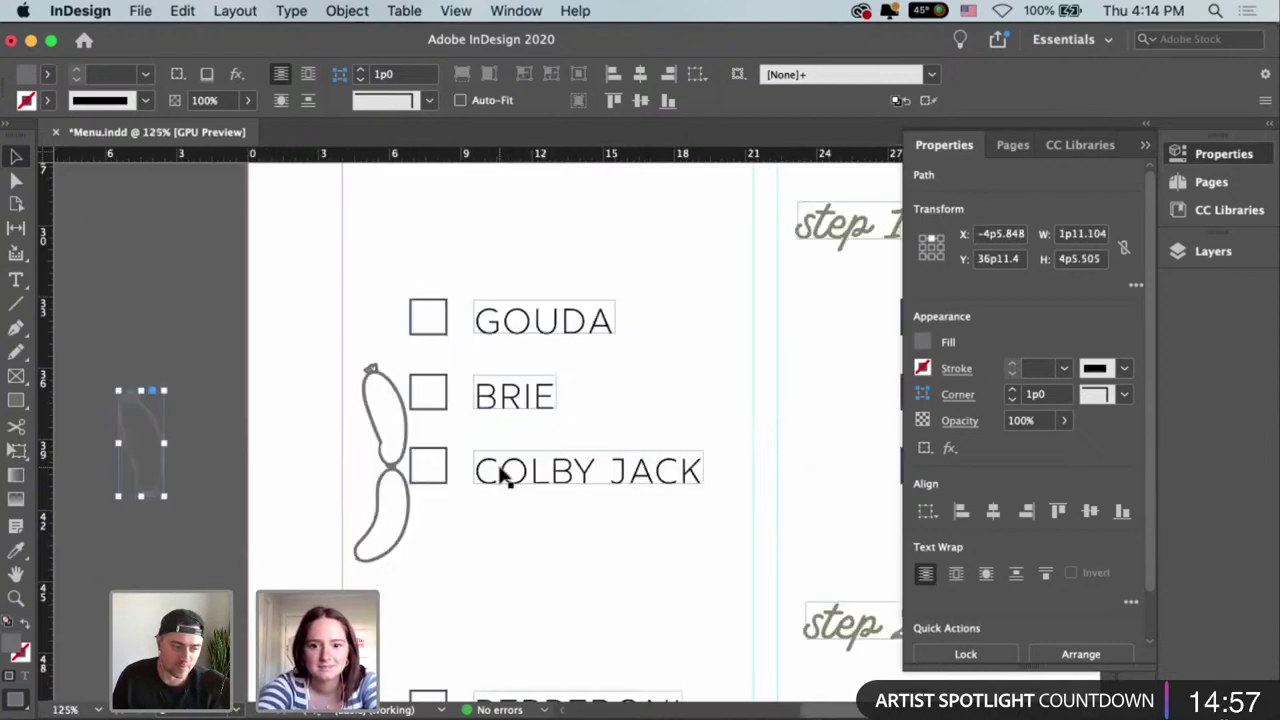
pyautogui.press('super+minus')
pyautogui.press('super+minus')
pyautogui.press('super+minus')
pyautogui.press('super+minus')
pyautogui.moveTo(684, 466); pyautogui.dragTo(640, 490)
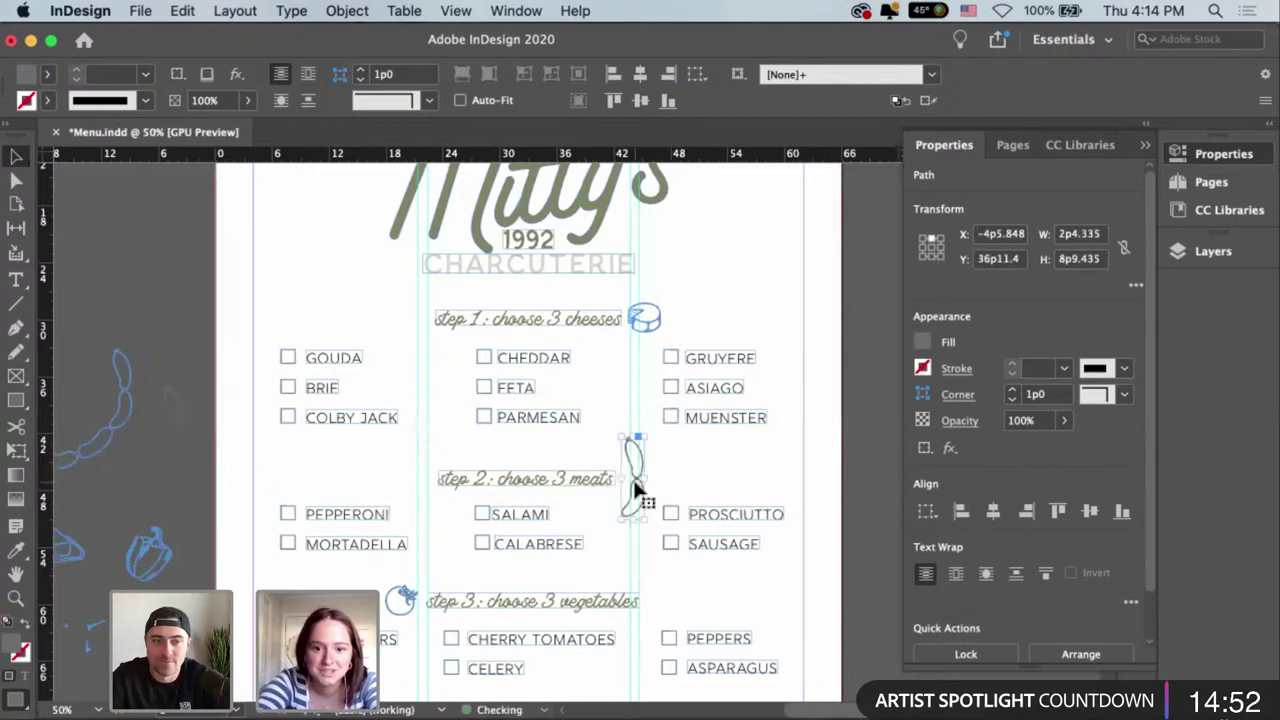
# Fill the sausage drawing with the green swatch r130g133b97 and scale it down.
pyautogui.click(926, 370)
pyautogui.click(766, 626)
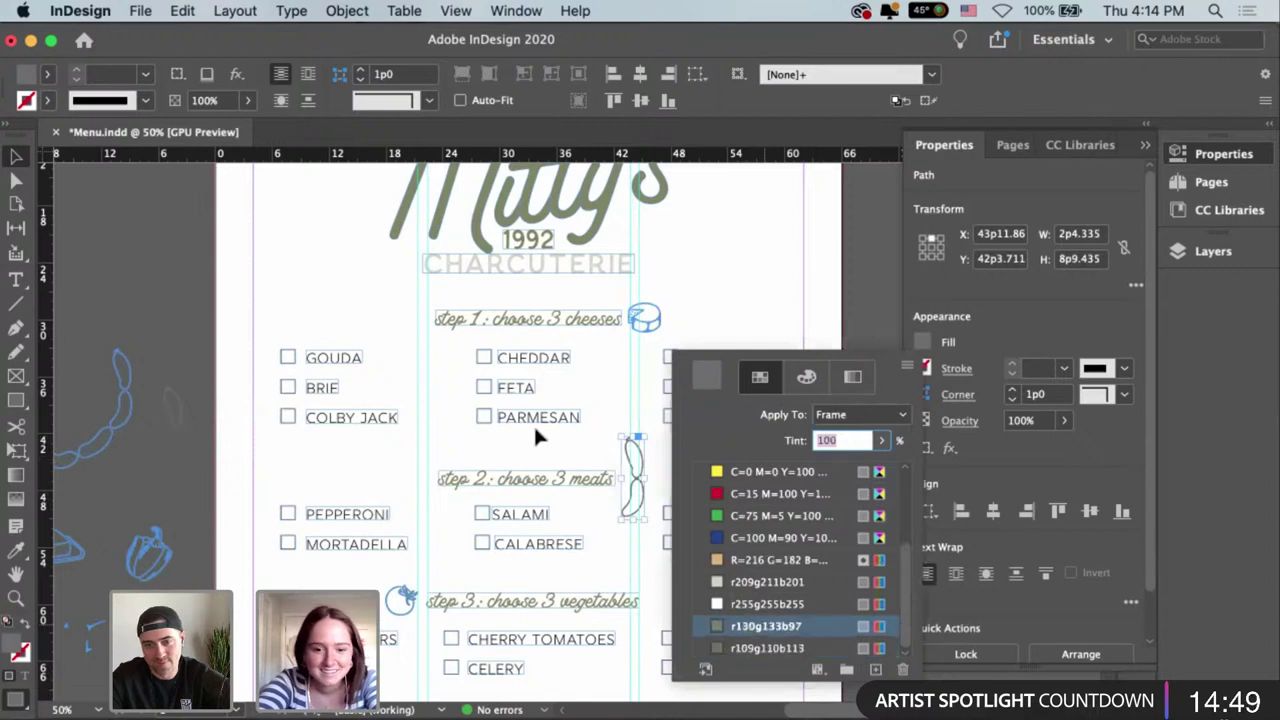
pyautogui.moveTo(646, 437)
pyautogui.mouseDown()
pyautogui.moveTo(636, 449)
pyautogui.moveTo(655, 468)
pyautogui.moveTo(625, 483)
pyautogui.moveTo(647, 461)
pyautogui.mouseUp()
pyautogui.click(649, 462)
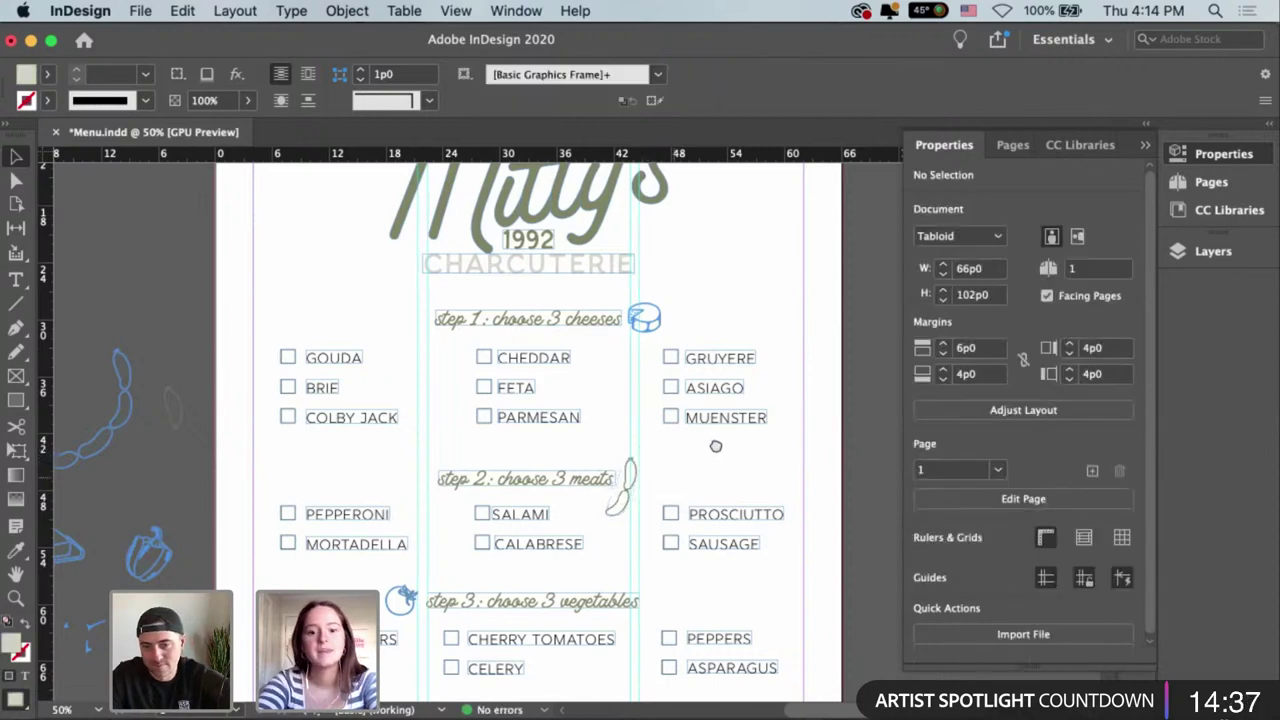
pyautogui.scroll(-2, 786, 323)
pyautogui.hscroll(-3, 786, 323)
pyautogui.hscroll(3, 752, 371)
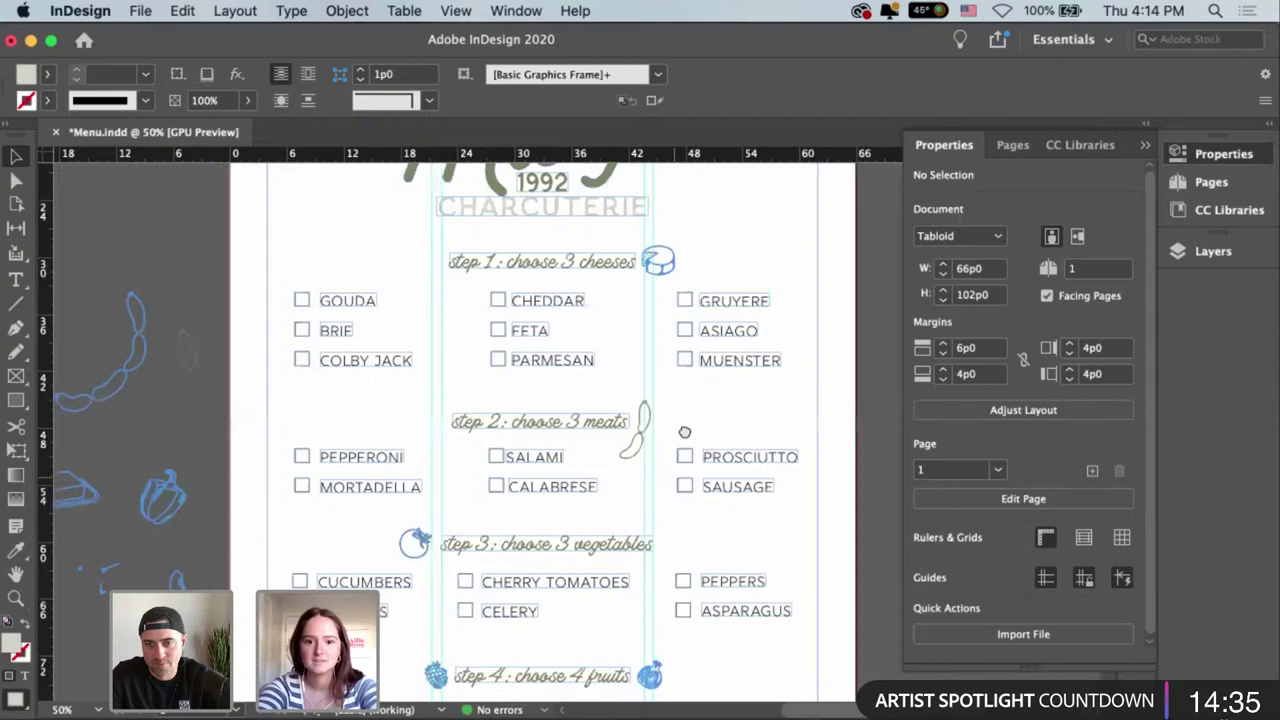
pyautogui.scroll(-1, 747, 270)
pyautogui.scroll(-5, 717, 449)
pyautogui.hscroll(-2, 717, 449)
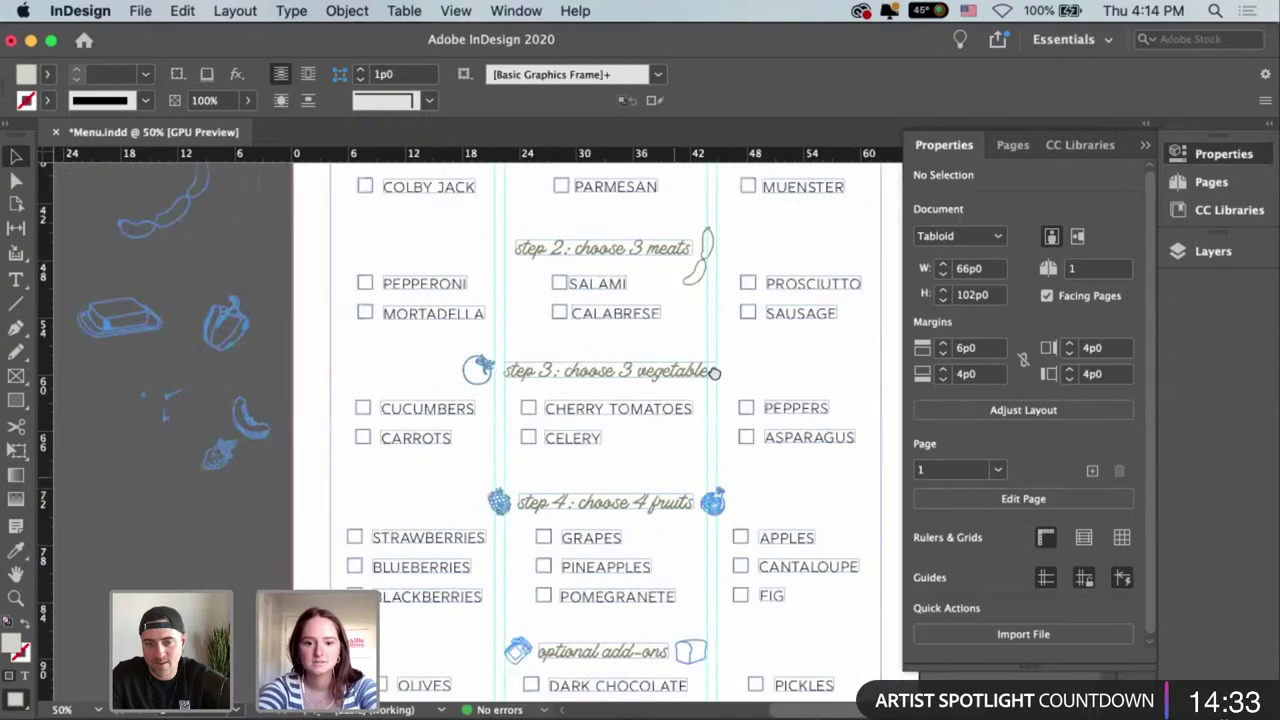
pyautogui.moveTo(695, 526); pyautogui.dragTo(248, 550)
pyautogui.hscroll(-8, 748, 496)
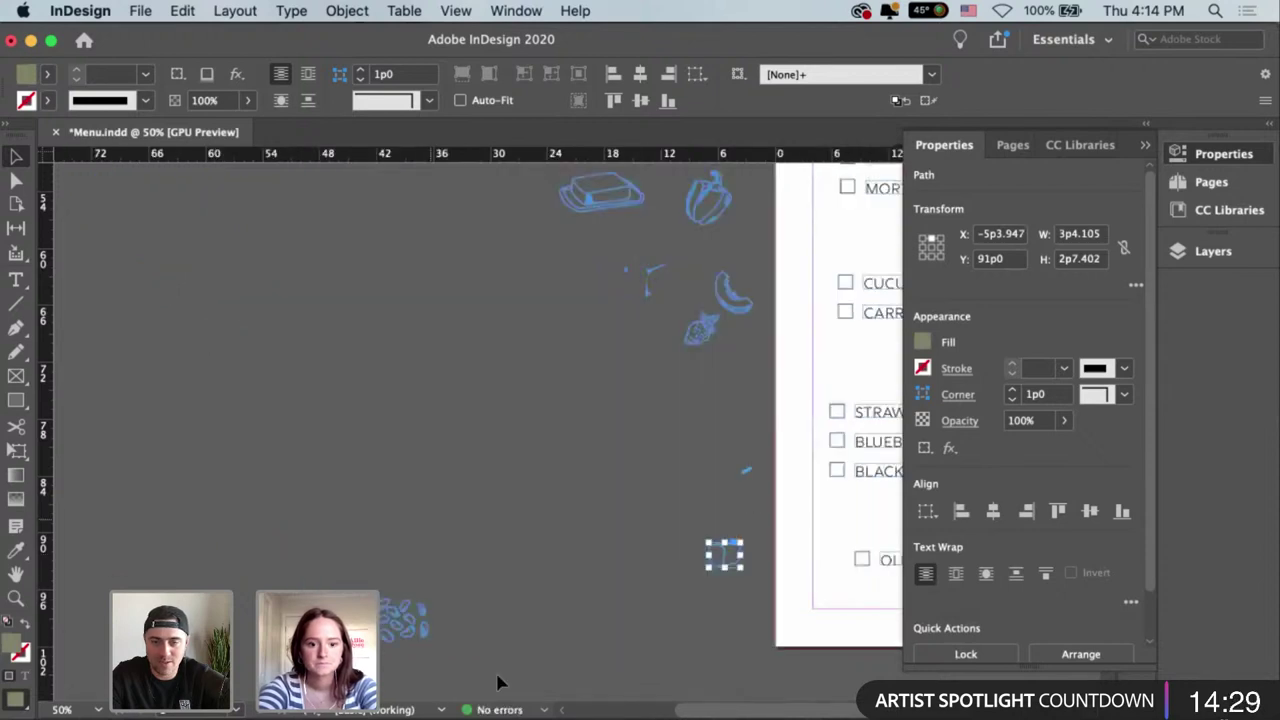
# Reposition the blueberry cluster on the pasteboard.
pyautogui.click(405, 620)
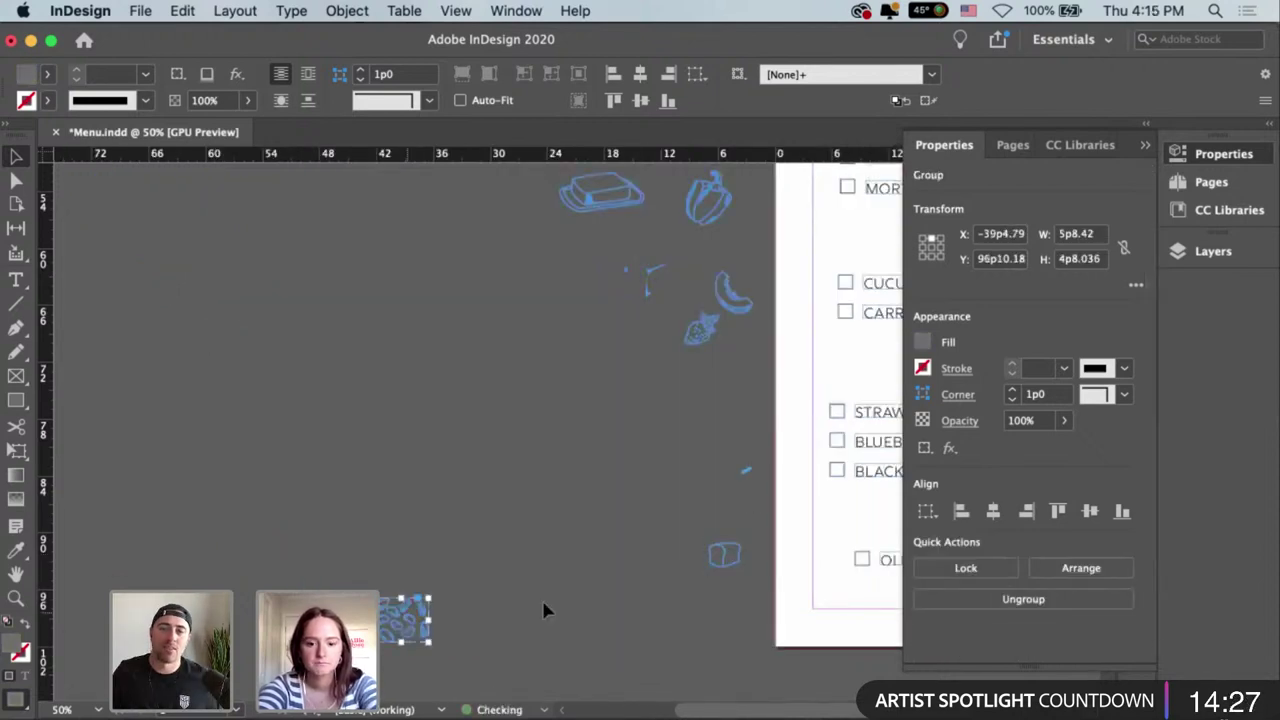
pyautogui.moveTo(725, 628); pyautogui.dragTo(785, 588)
pyautogui.hscroll(5, 657, 608)
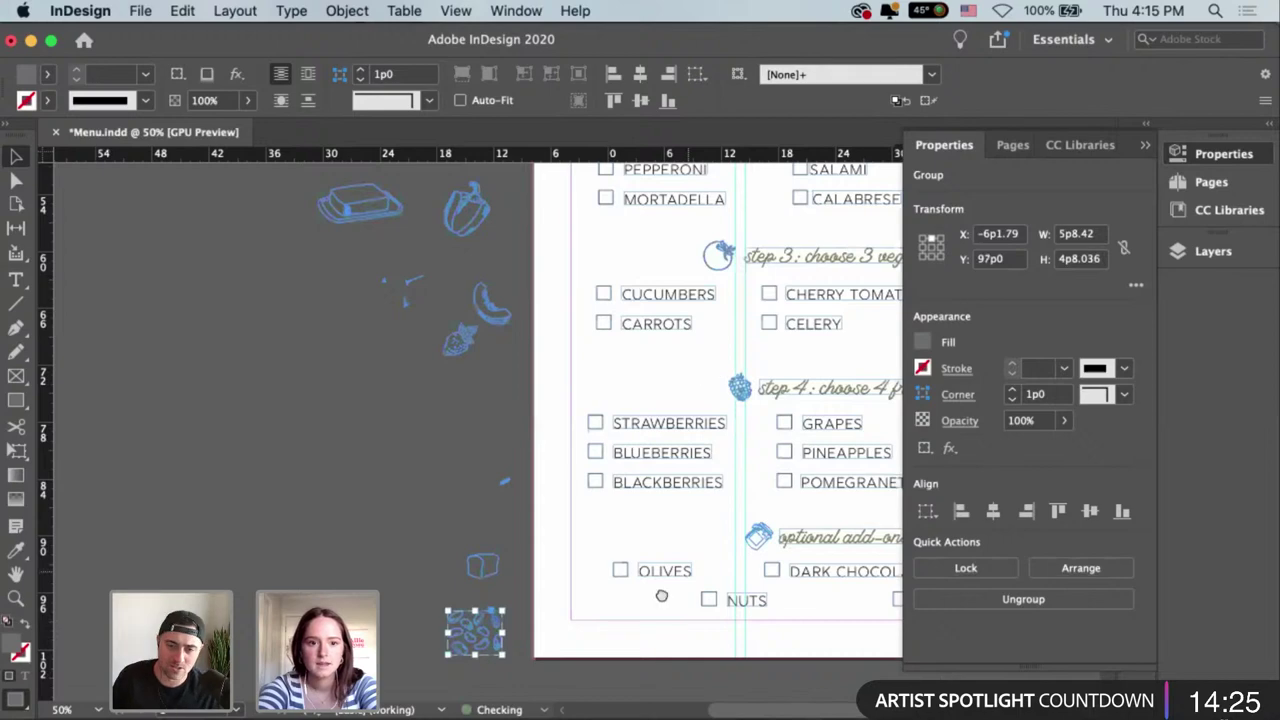
pyautogui.scroll(4, 657, 608)
pyautogui.scroll(-3, 657, 611)
pyautogui.hscroll(4, 657, 611)
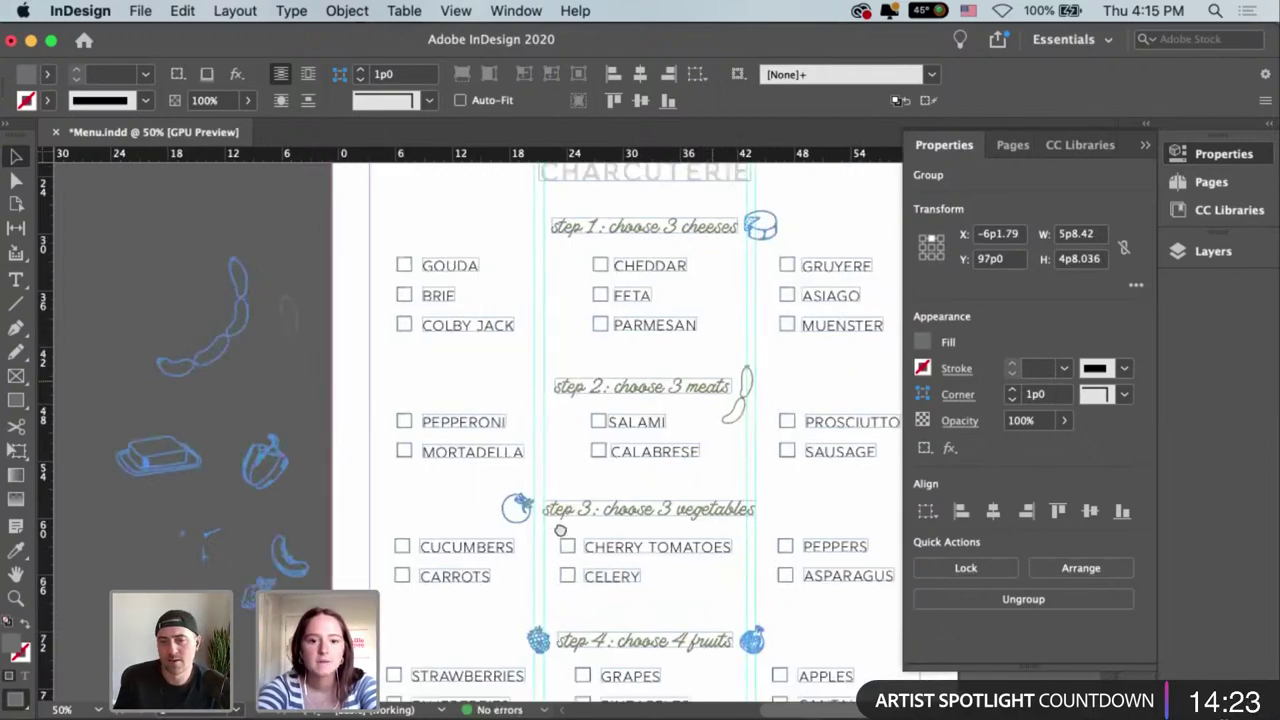
pyautogui.scroll(-3, 684, 356)
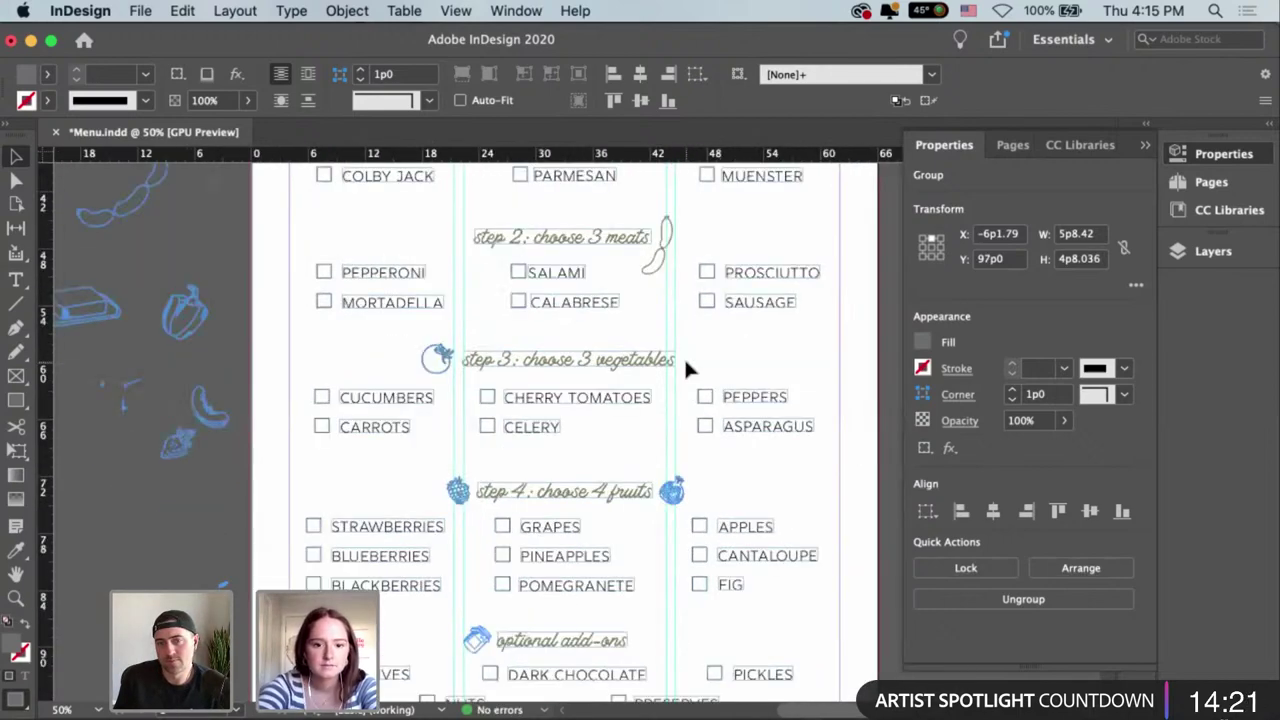
pyautogui.click(685, 358)
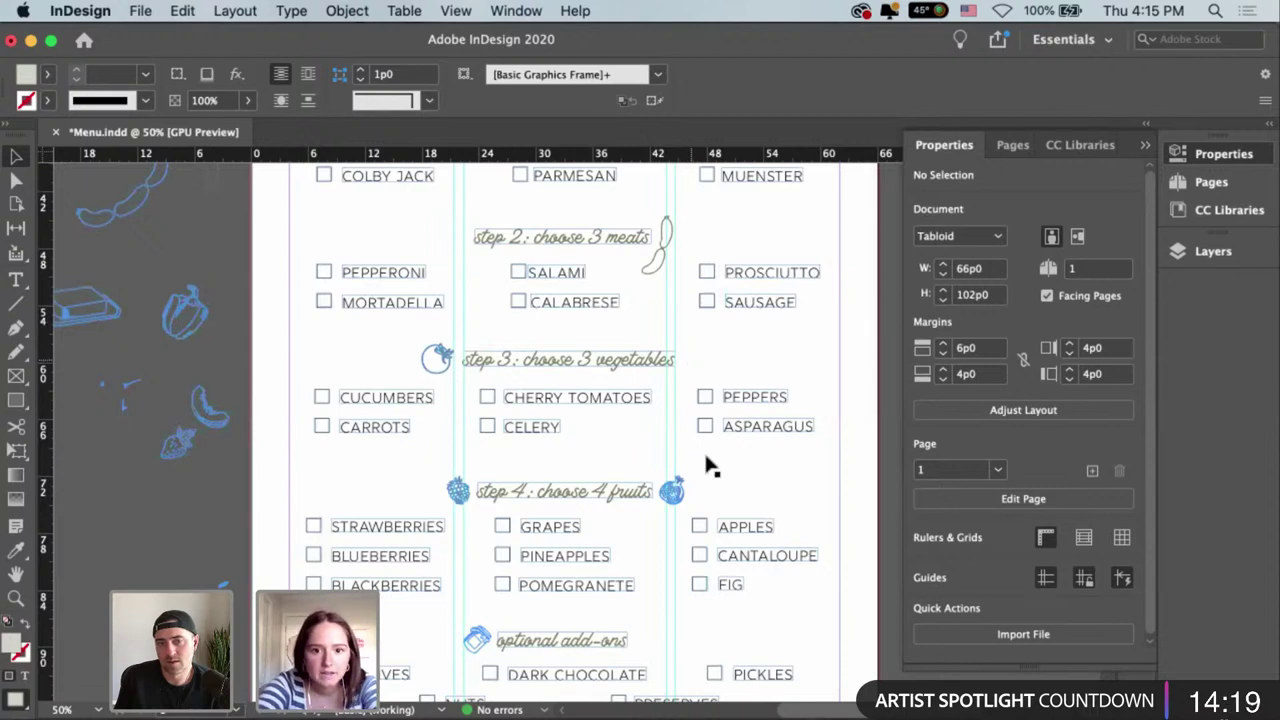
pyautogui.scroll(7, 708, 466)
pyautogui.hscroll(-1, 708, 466)
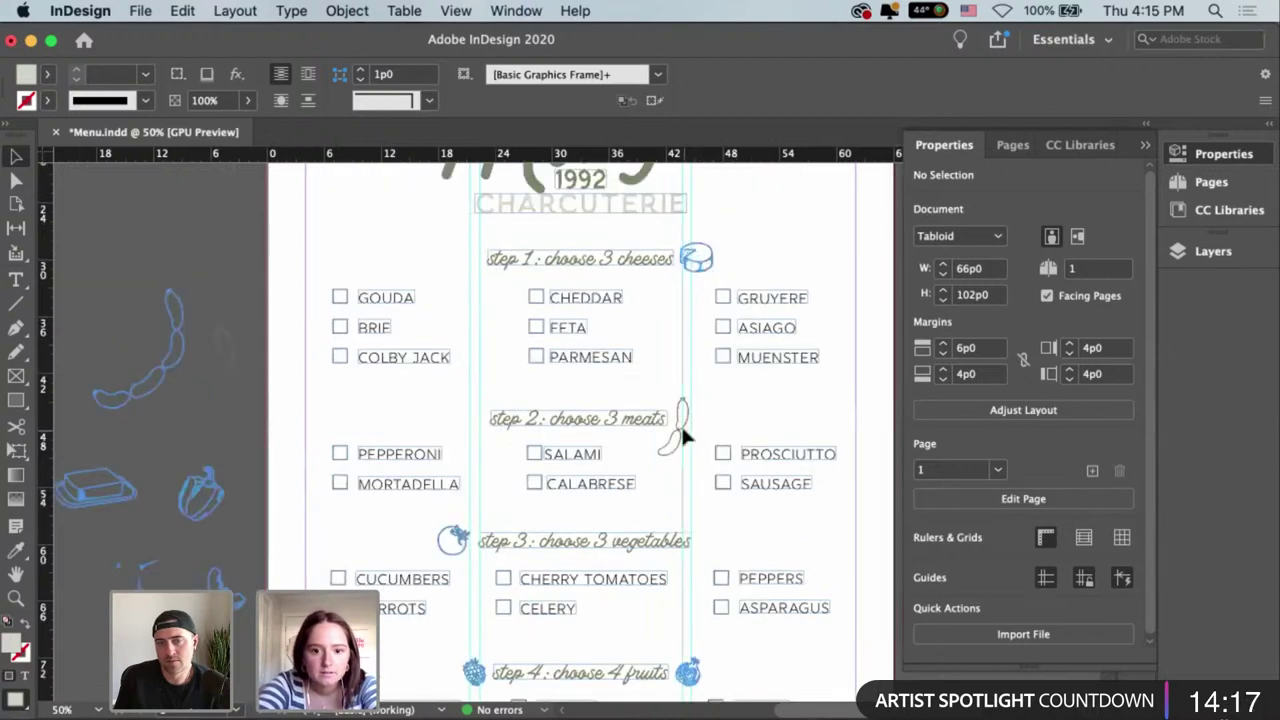
# Flip the sausage drawing horizontally.
pyautogui.rightClick(670, 450)
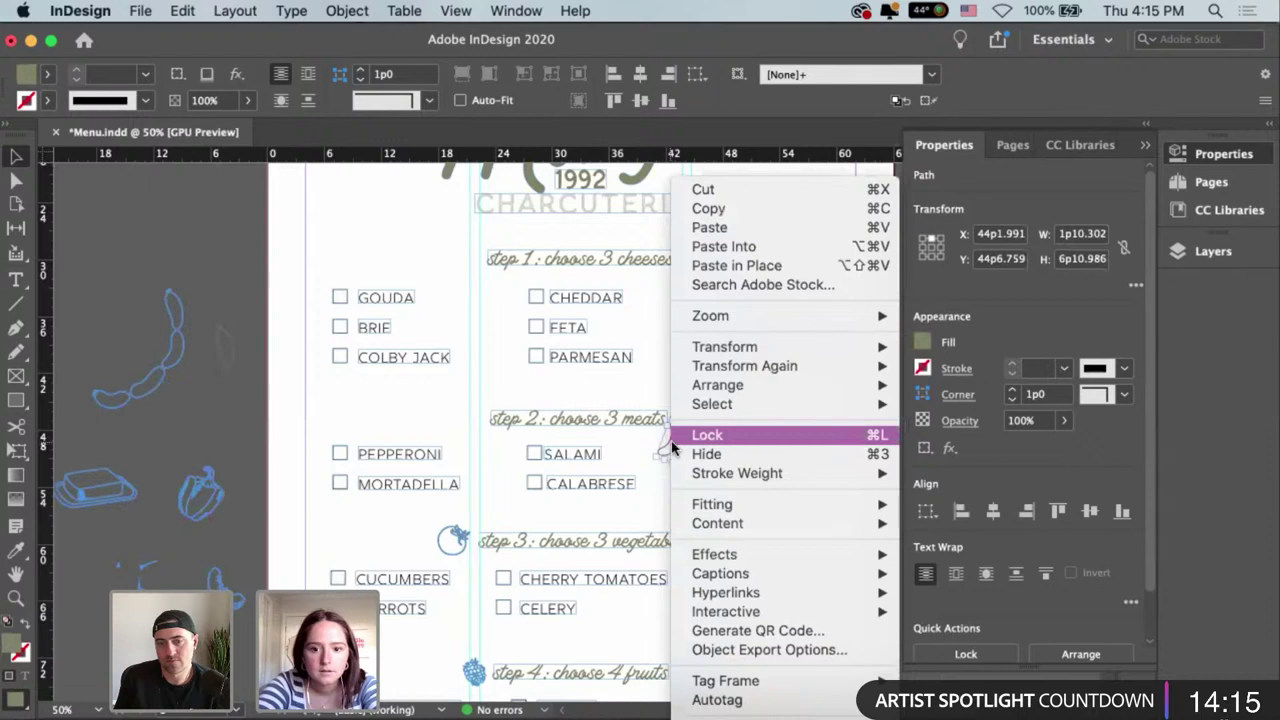
pyautogui.moveTo(771, 346)
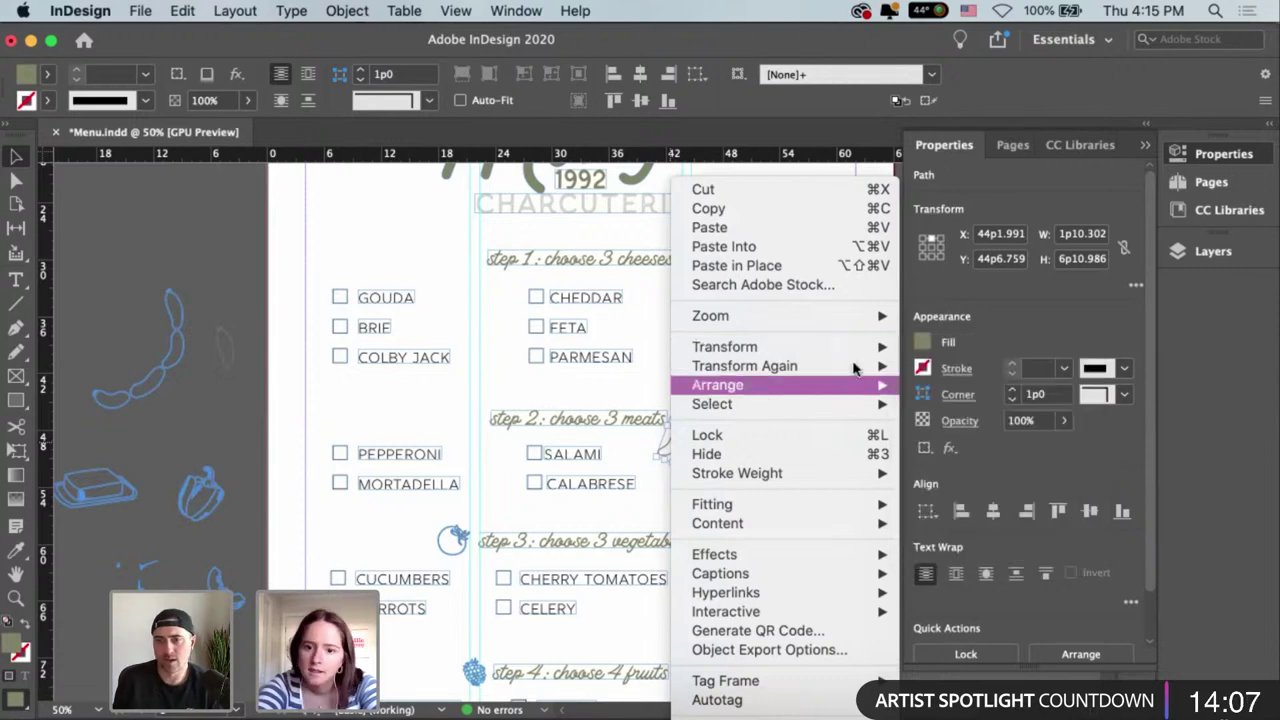
pyautogui.moveTo(857, 350)
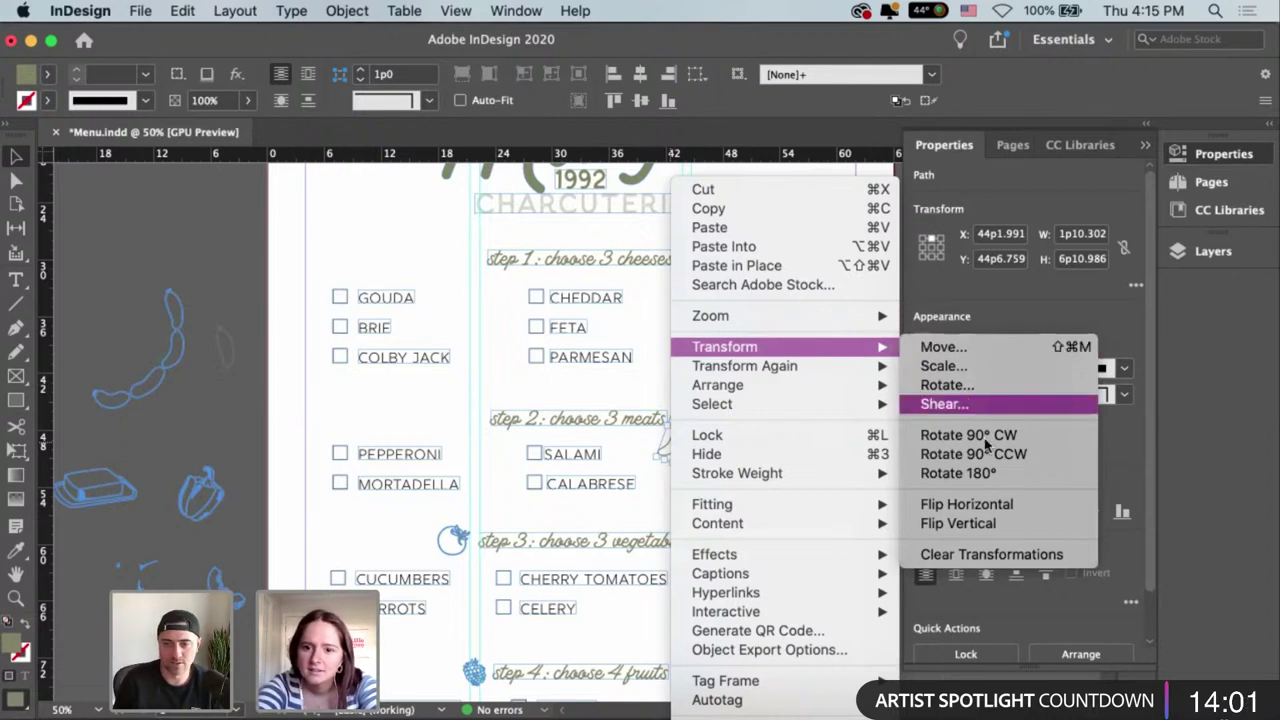
pyautogui.click(975, 504)
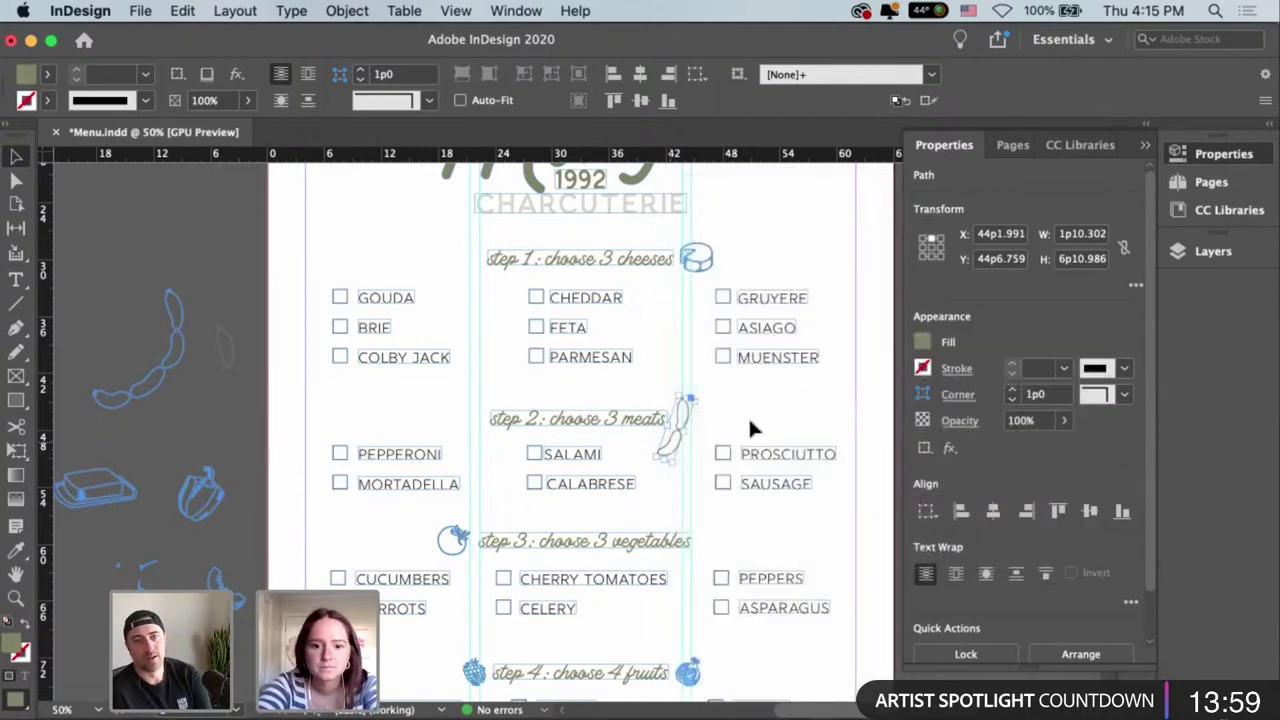
# Place the sausage beside the step 2 heading, nudged up, and move the tomato right of step 3.
pyautogui.moveTo(700, 428); pyautogui.dragTo(478, 430)
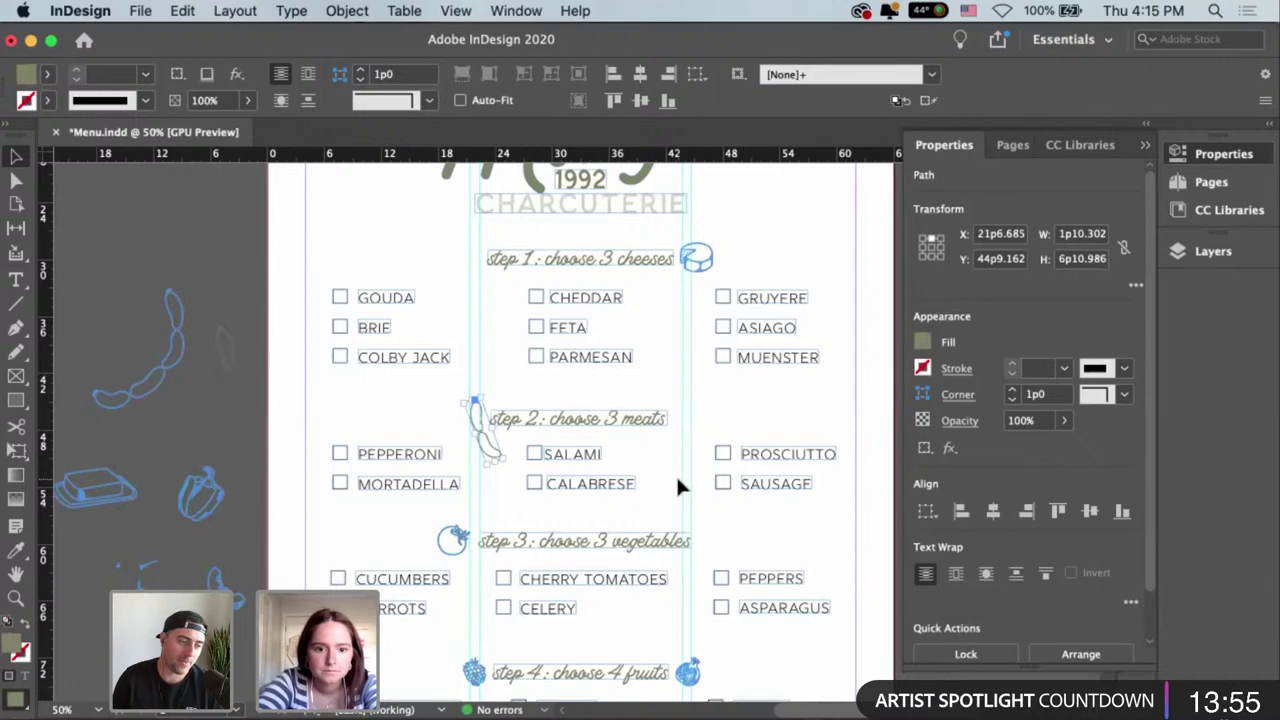
pyautogui.press('Up')
pyautogui.press('Up')
pyautogui.press('Up')
pyautogui.press('Up')
pyautogui.press('Up')
pyautogui.press('Up')
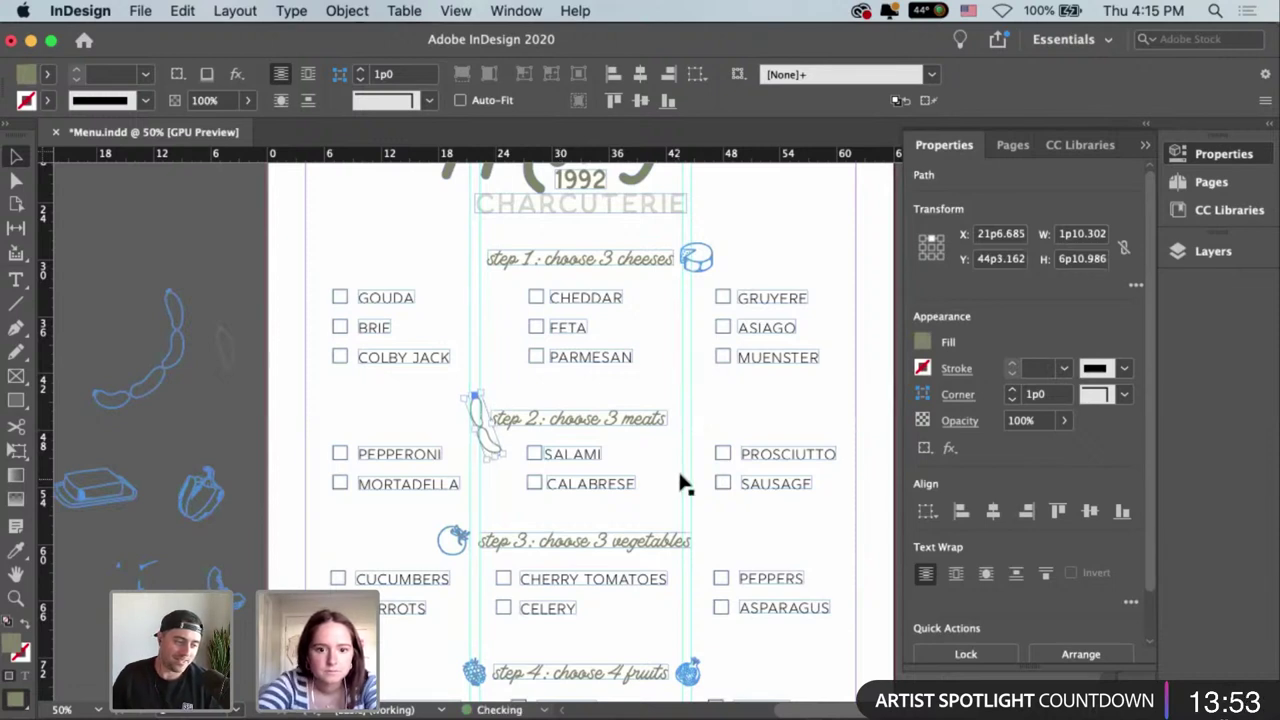
pyautogui.moveTo(455, 536); pyautogui.dragTo(717, 544)
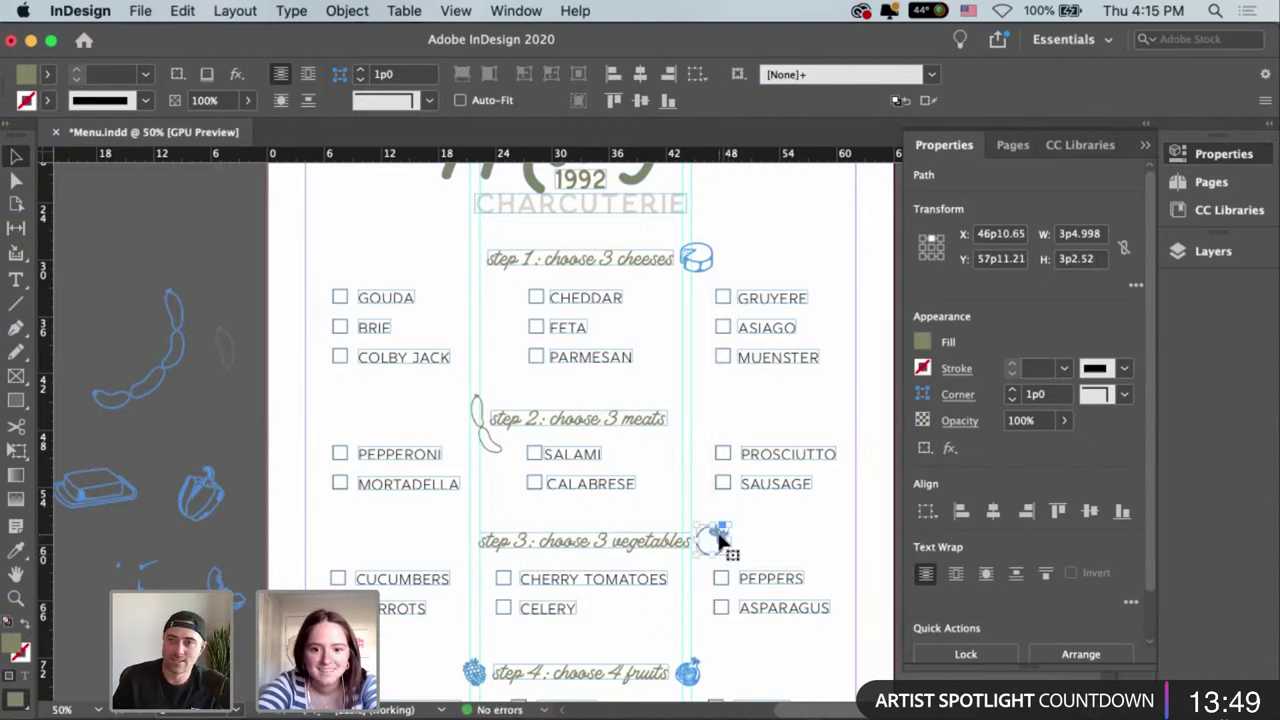
# Flip the tomato icon beside step 3 horizontally.
pyautogui.rightClick(722, 540)
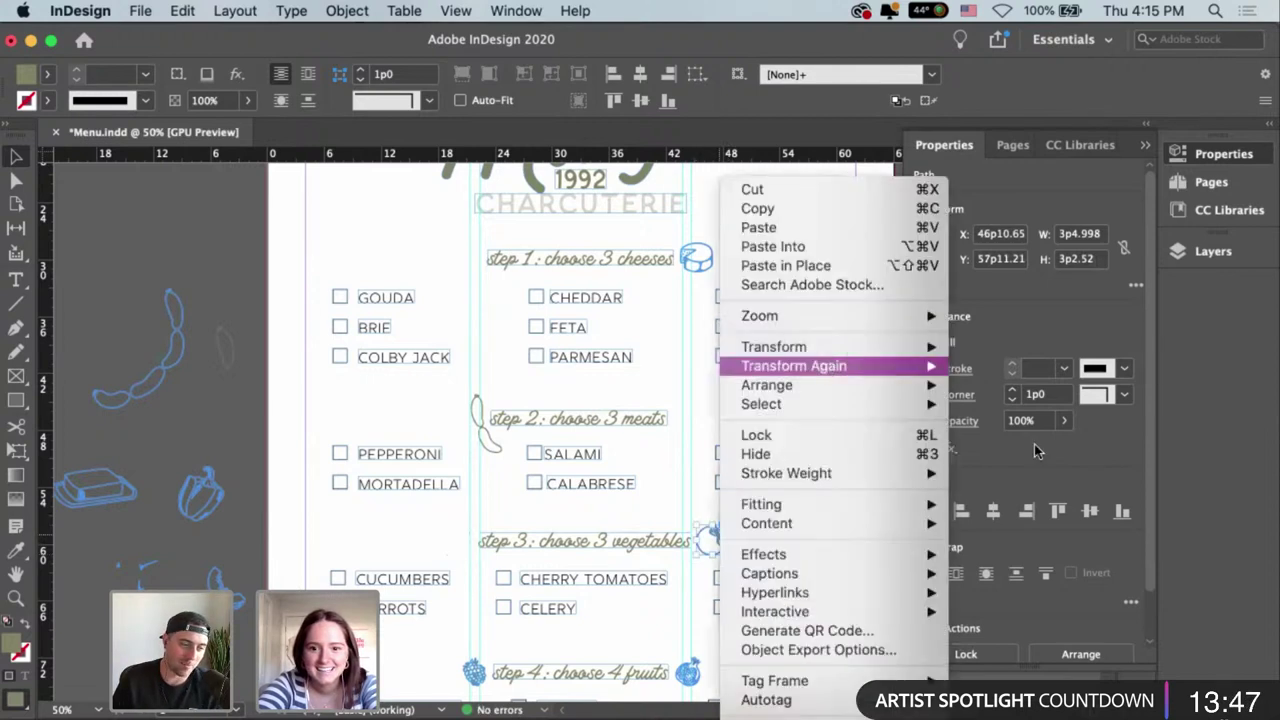
pyautogui.click(1030, 507)
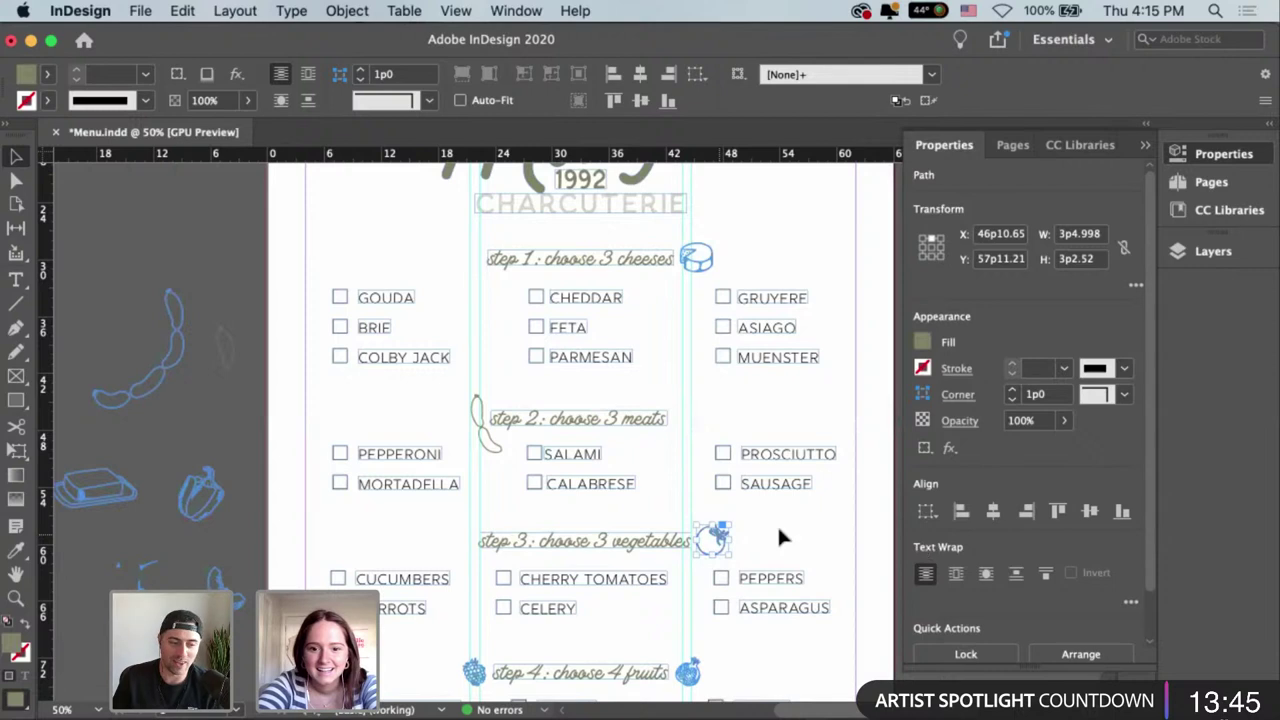
pyautogui.click(783, 443)
pyautogui.scroll(-5, 783, 446)
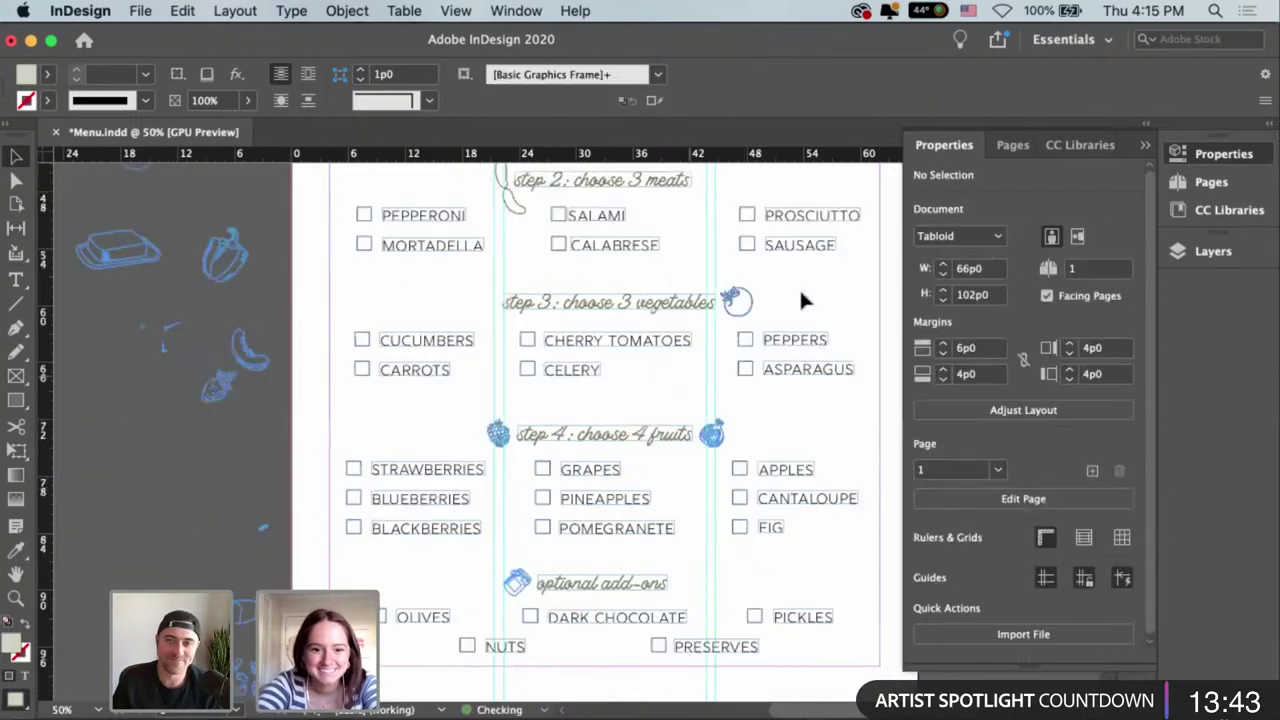
# Delete the blueberry to the right of the step 4 heading.
pyautogui.click(497, 434)
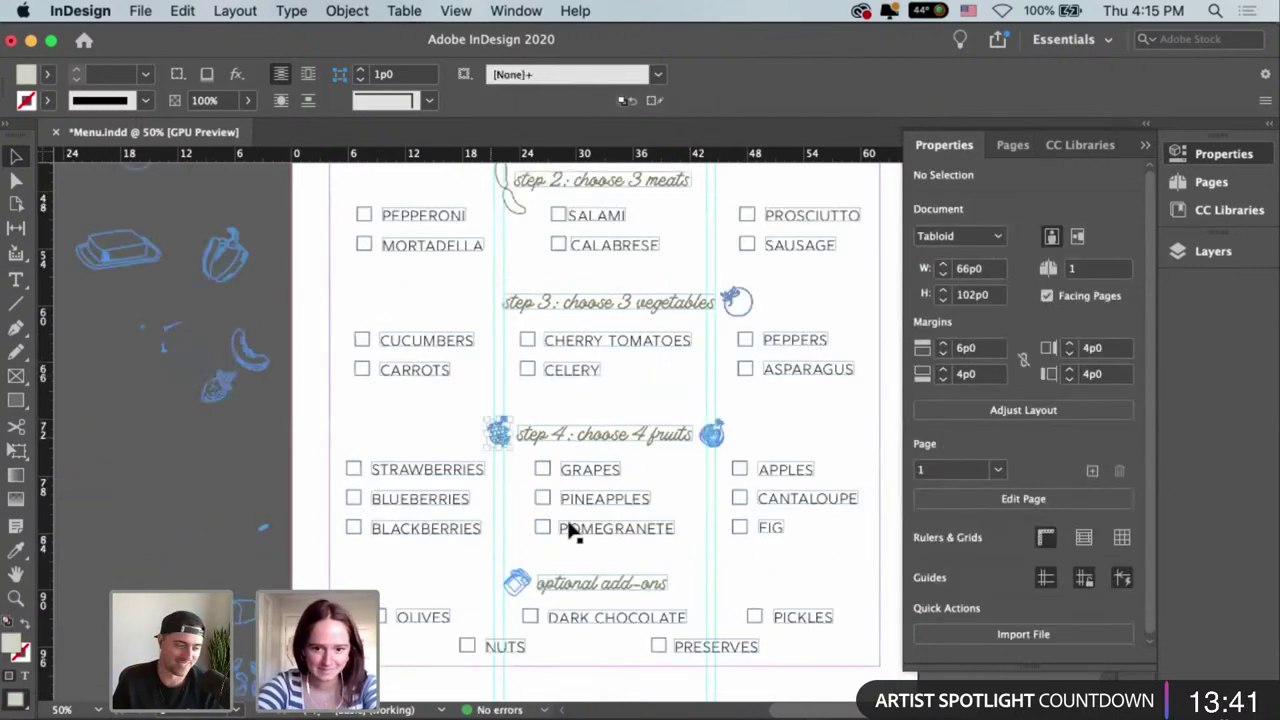
pyautogui.moveTo(727, 446); pyautogui.dragTo(728, 435)
pyautogui.click(725, 425)
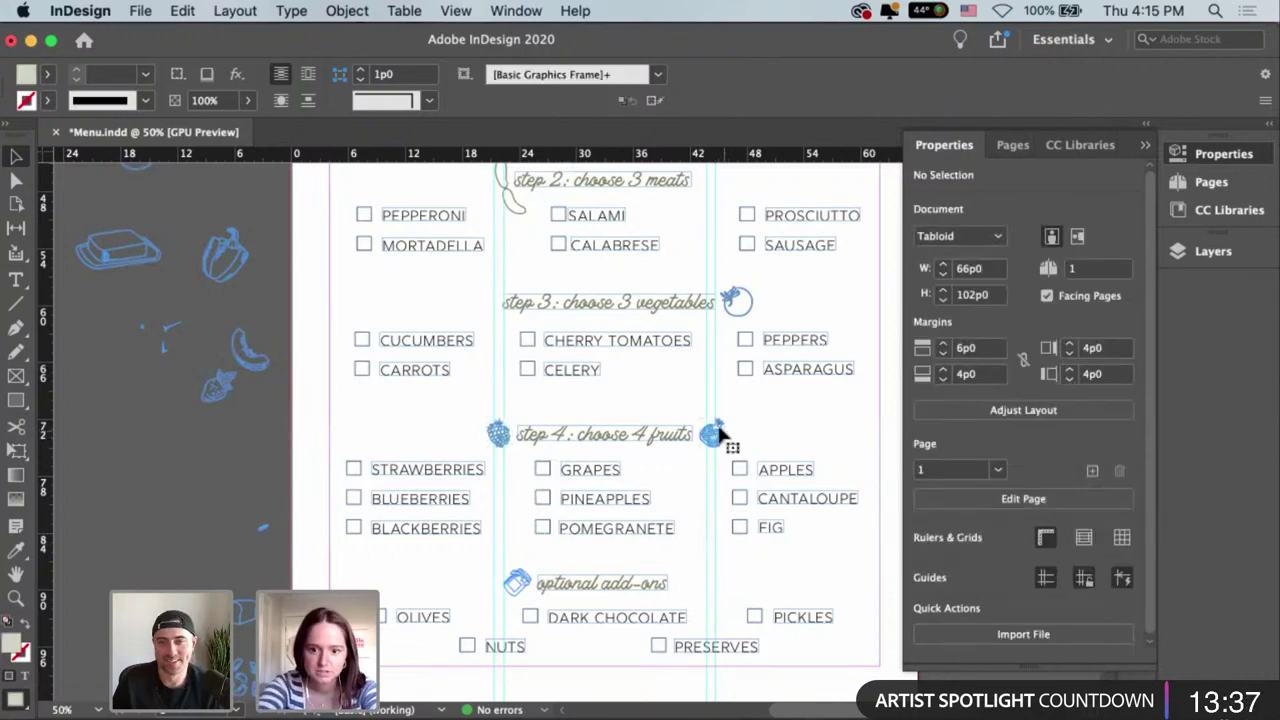
pyautogui.click(720, 428)
pyautogui.press('Delete')
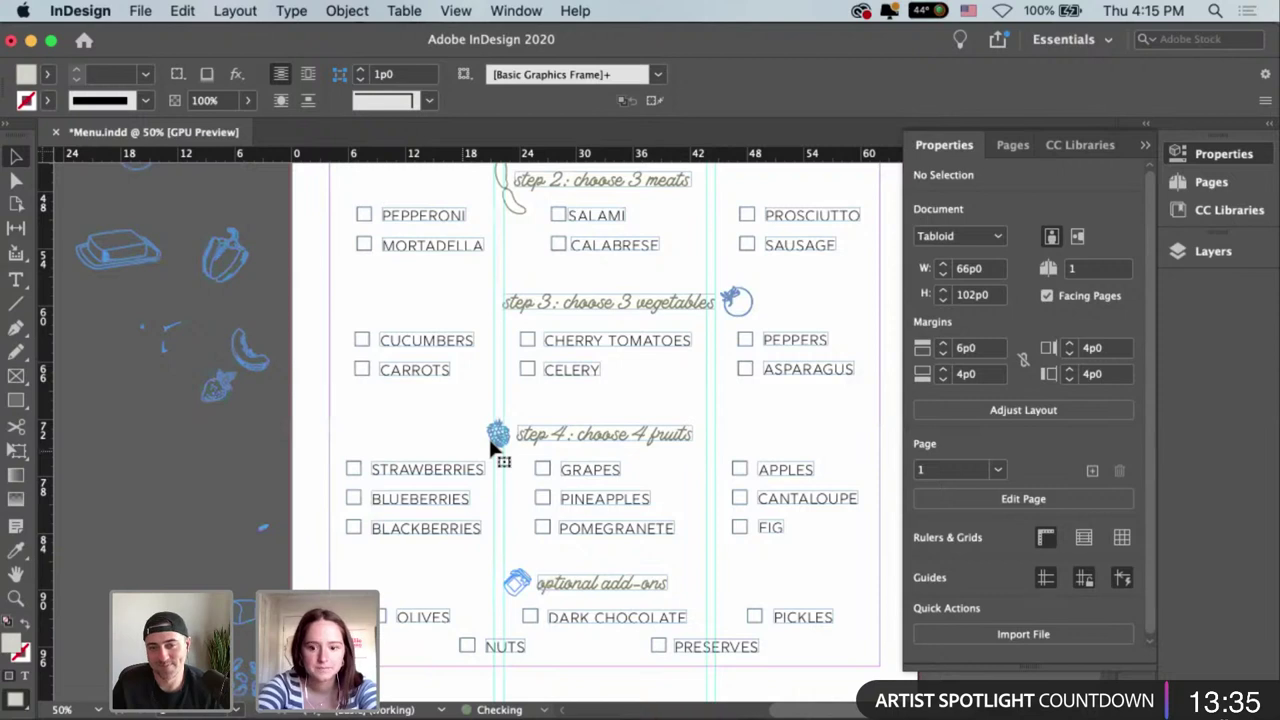
# Rotate the blackberry beside step 4 so it tilts.
pyautogui.click(489, 437)
pyautogui.press('super+1')
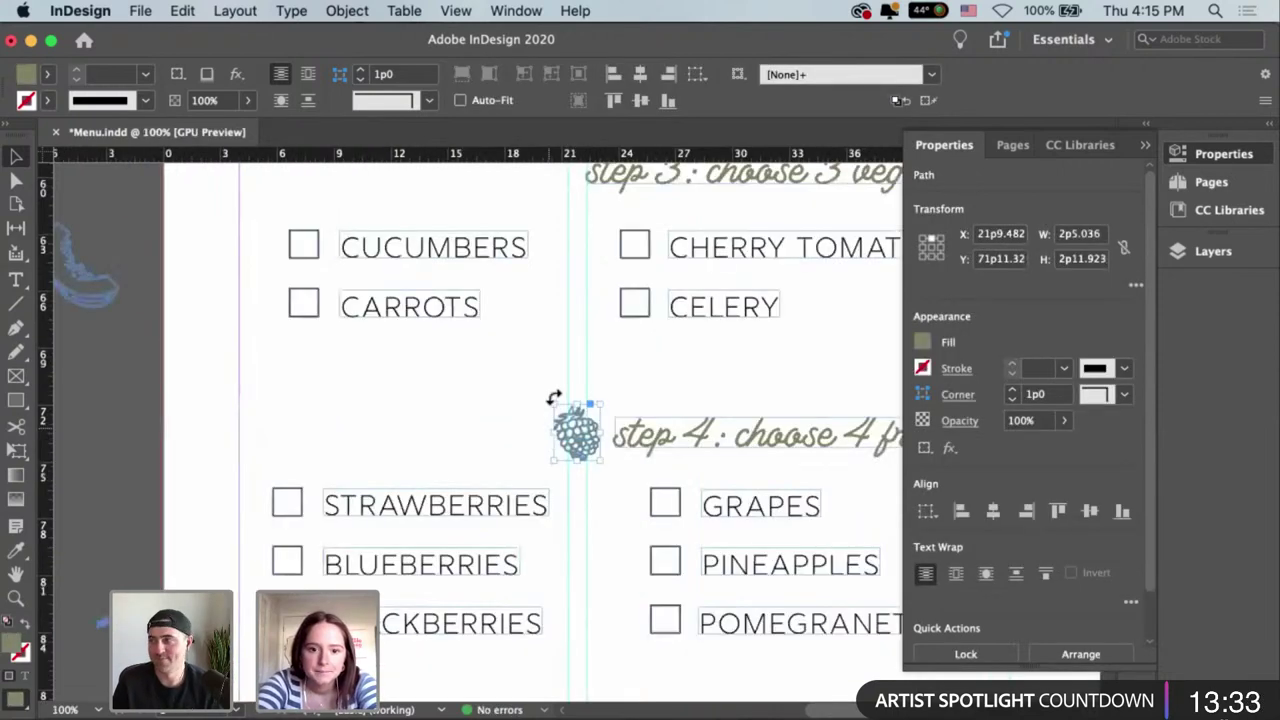
pyautogui.moveTo(553, 398); pyautogui.dragTo(578, 432)
pyautogui.press('super+shift+a')
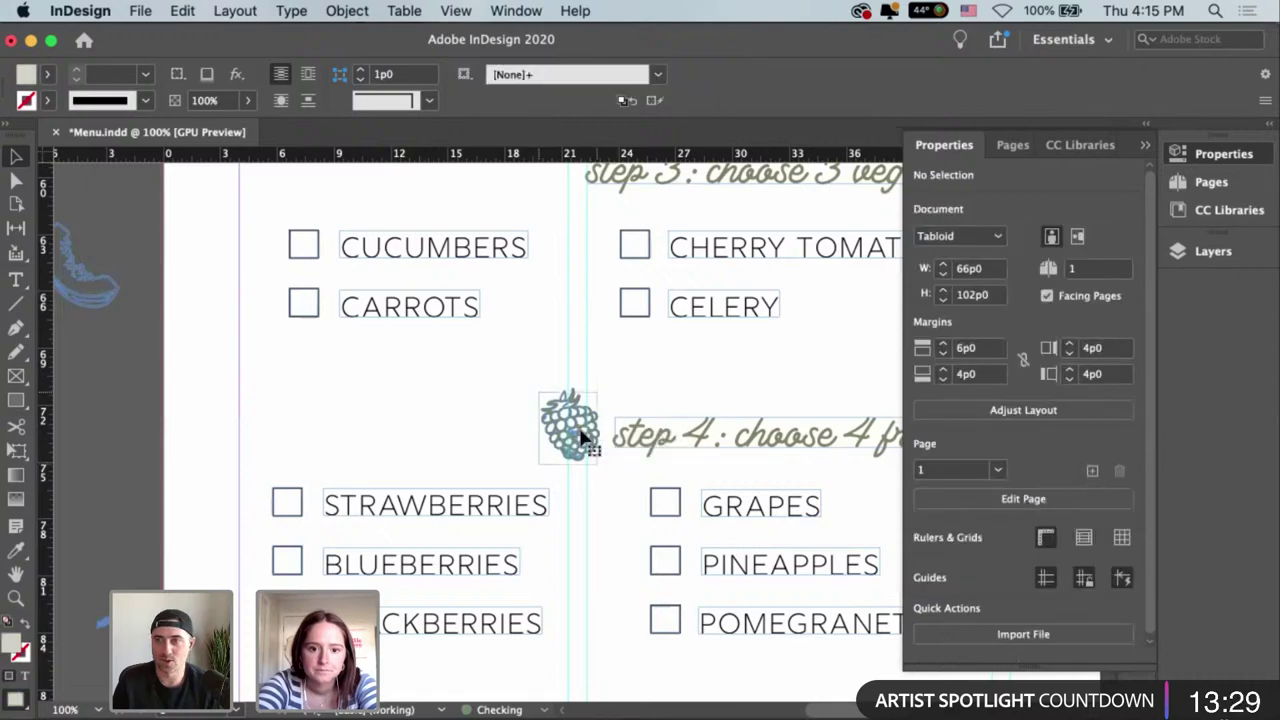
pyautogui.click(583, 438)
pyautogui.scroll(-5, 700, 612)
pyautogui.hscroll(2, 700, 612)
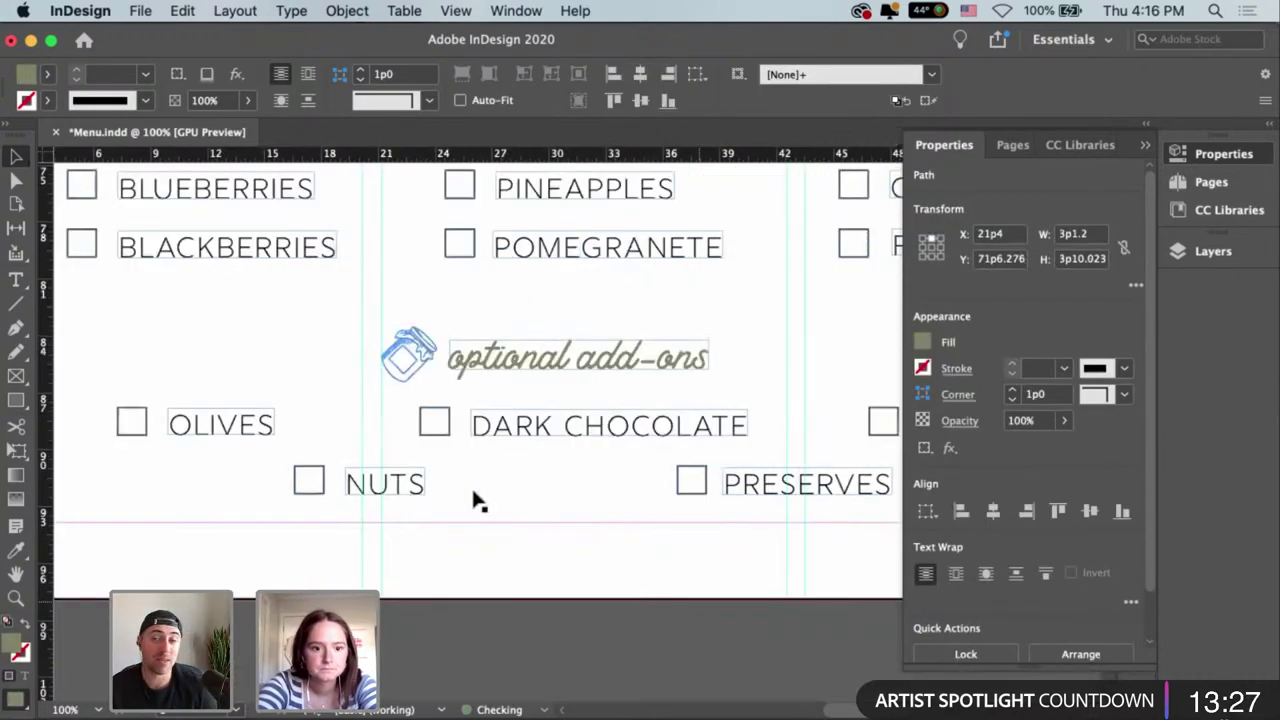
# Drag the jar icon to the right of the optional add-ons heading.
pyautogui.scroll(2, 292, 452)
pyautogui.hscroll(2, 292, 452)
pyautogui.click(283, 458)
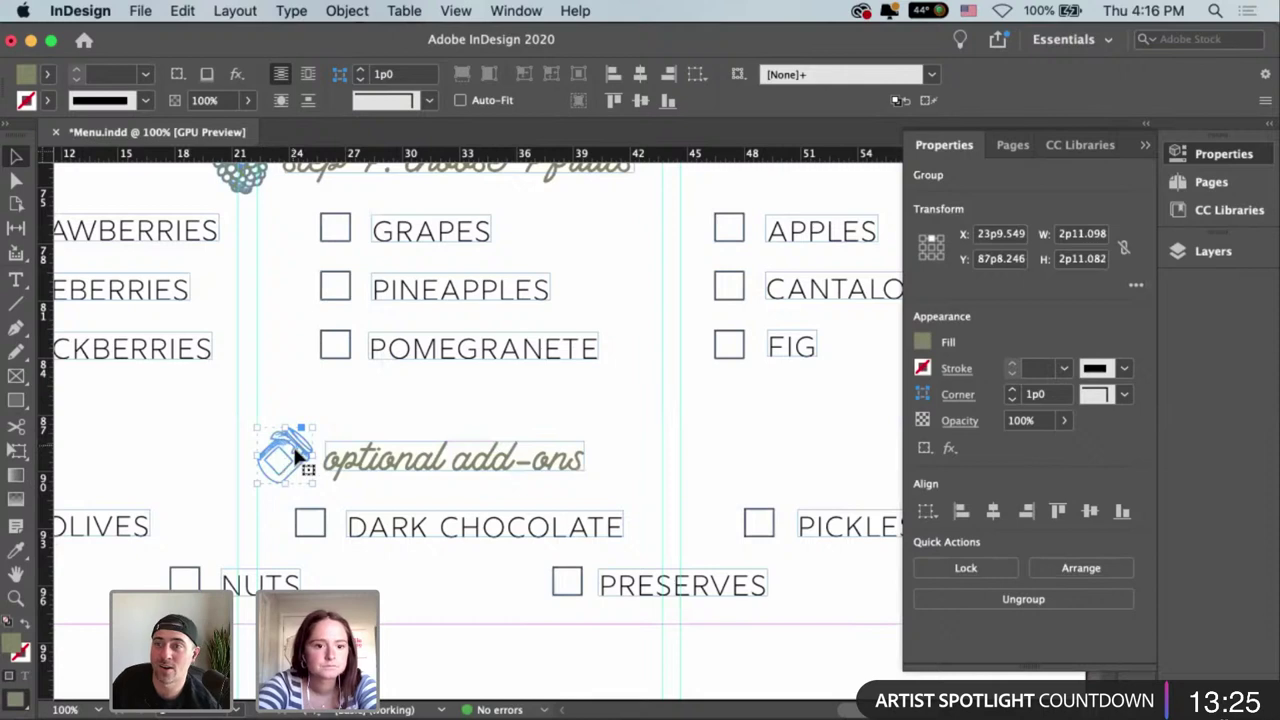
pyautogui.moveTo(296, 455); pyautogui.dragTo(660, 416)
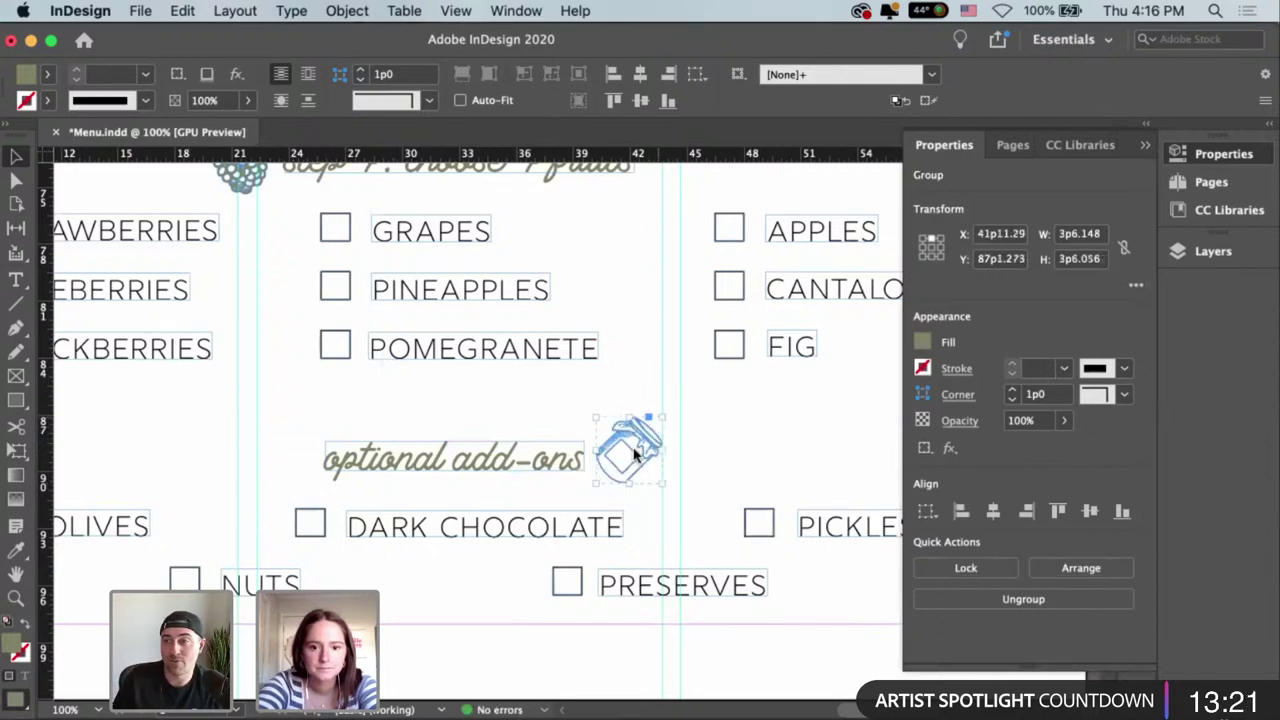
# Flip the jar horizontally to face the text and nudge it into place.
pyautogui.rightClick(633, 453)
pyautogui.moveTo(760, 385)
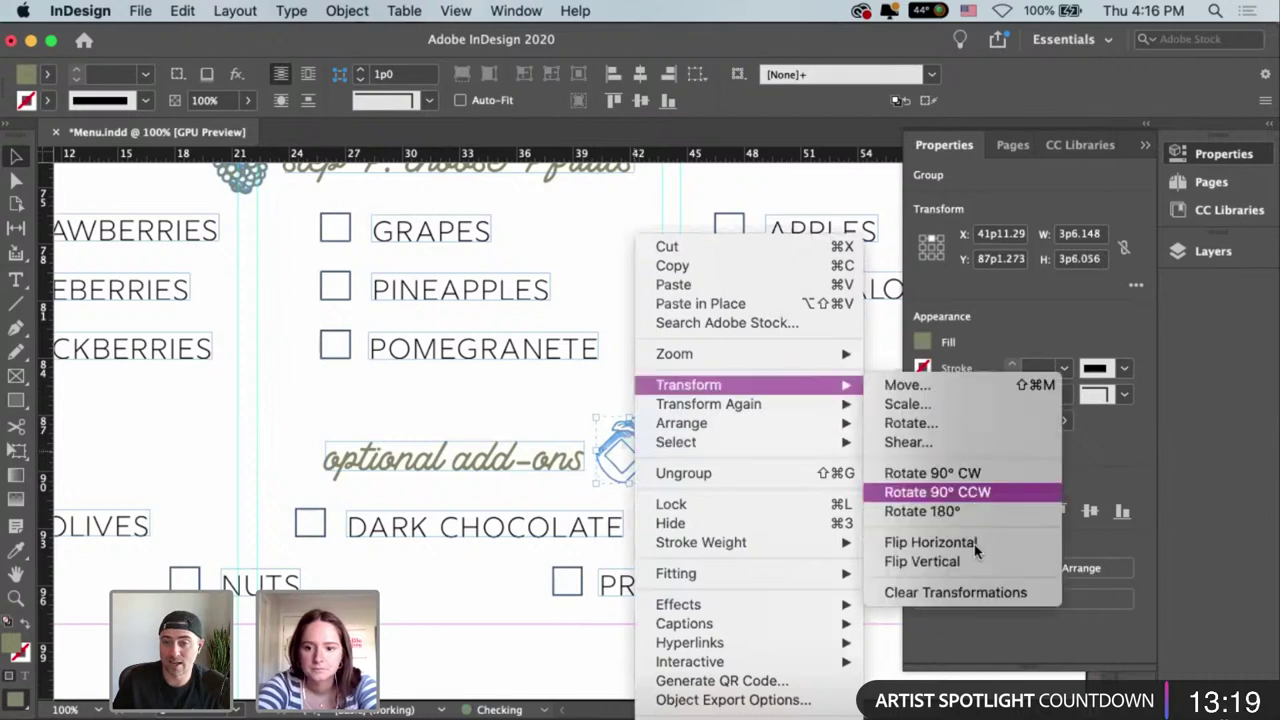
pyautogui.click(974, 544)
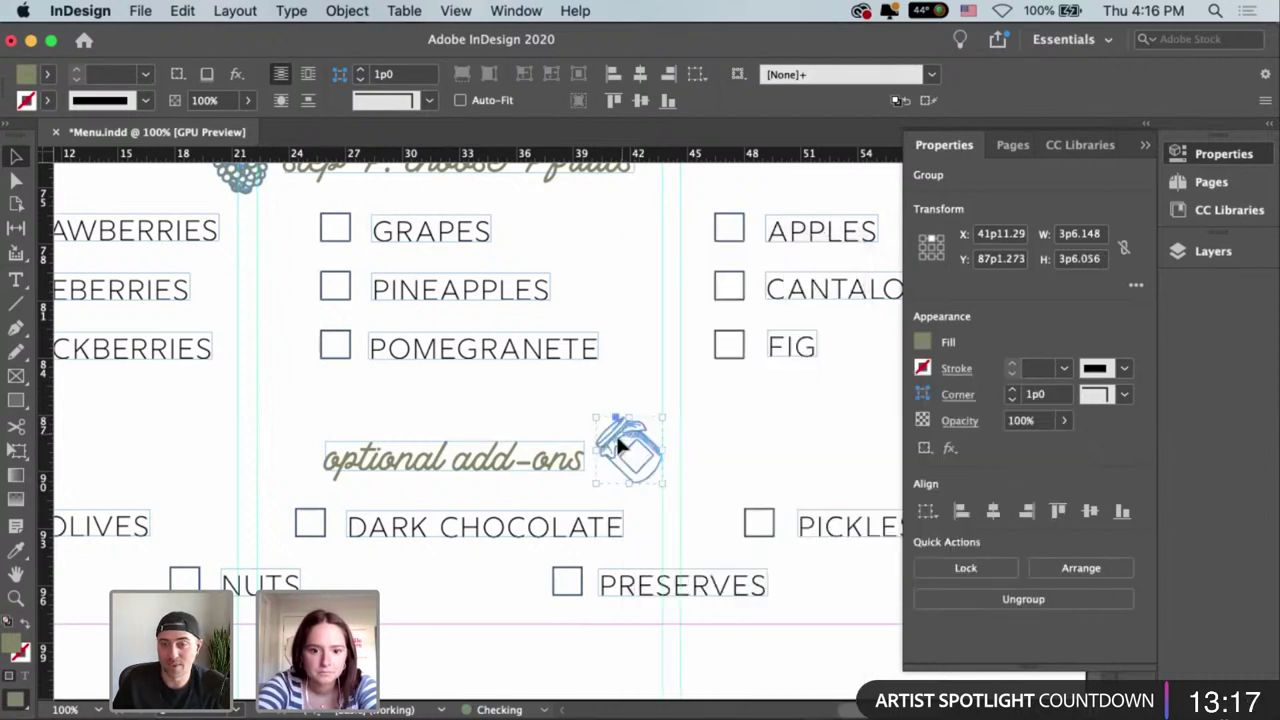
pyautogui.moveTo(619, 446); pyautogui.dragTo(614, 449)
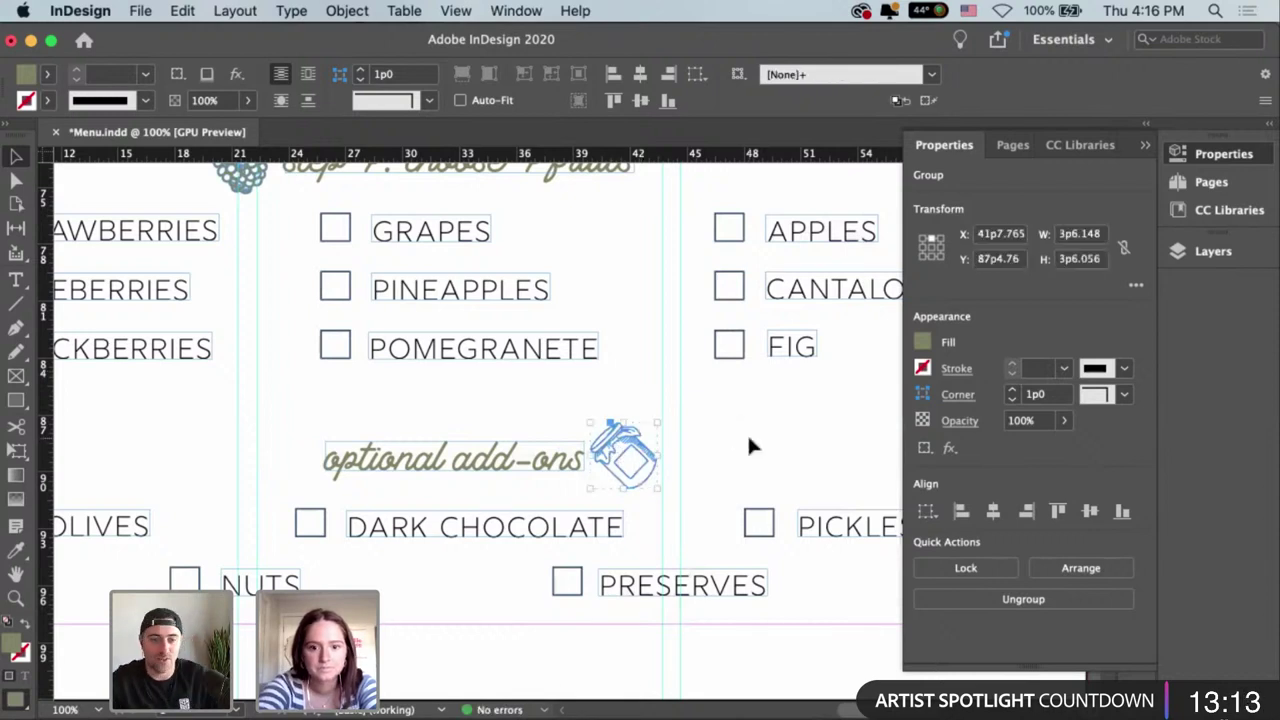
pyautogui.click(747, 433)
pyautogui.press('super+0')
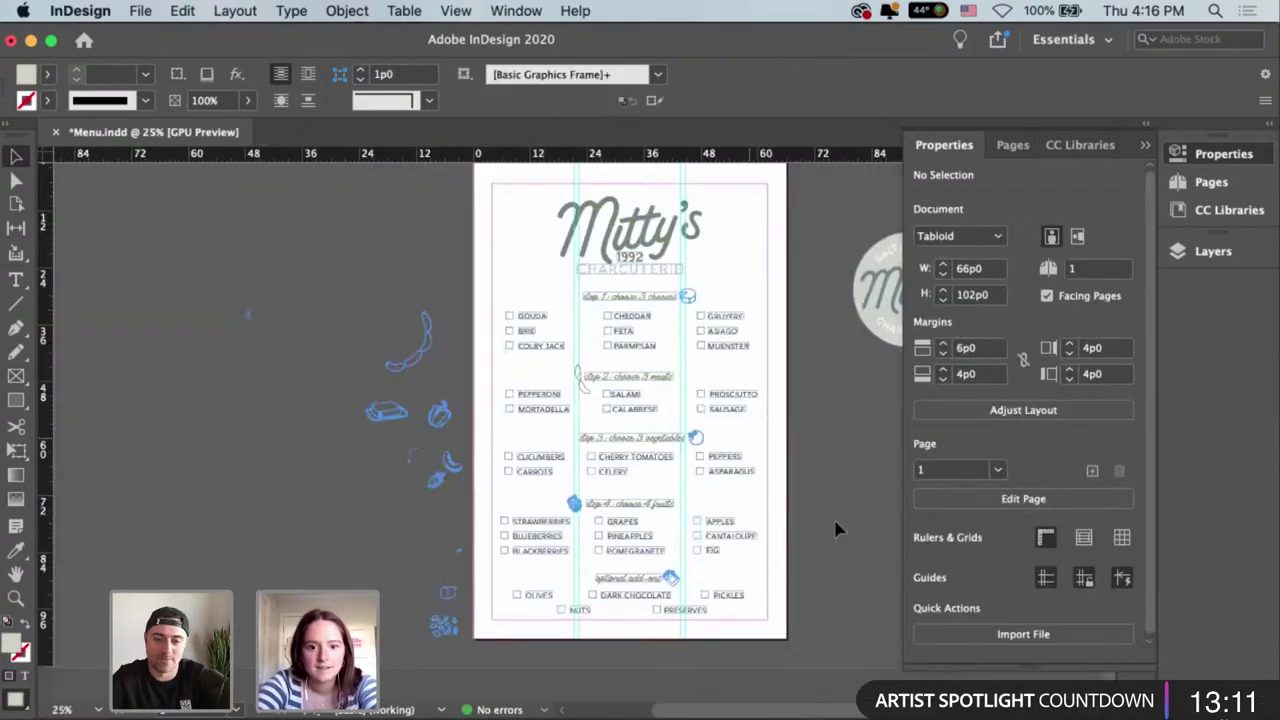
# Scale the sausage doodle beside step 2 down slightly from its top handle.
pyautogui.scroll(1, 838, 528)
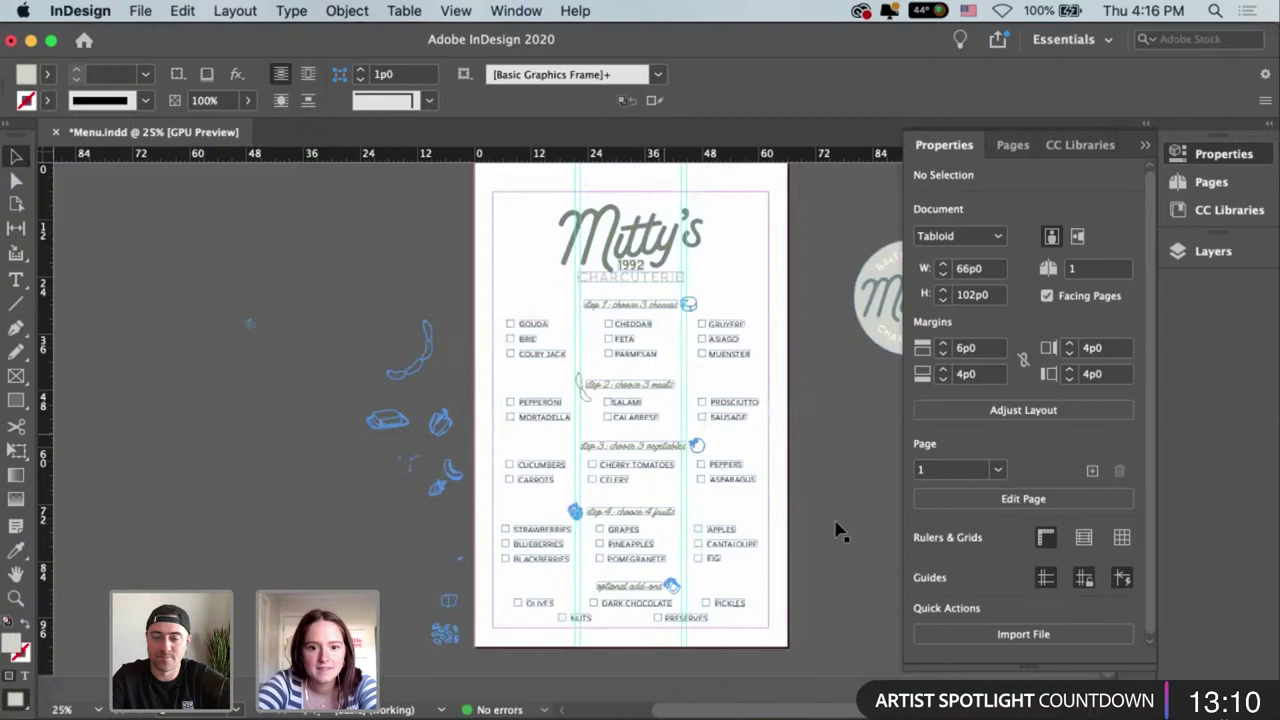
pyautogui.click(581, 370)
pyautogui.scroll(6, 581, 370)
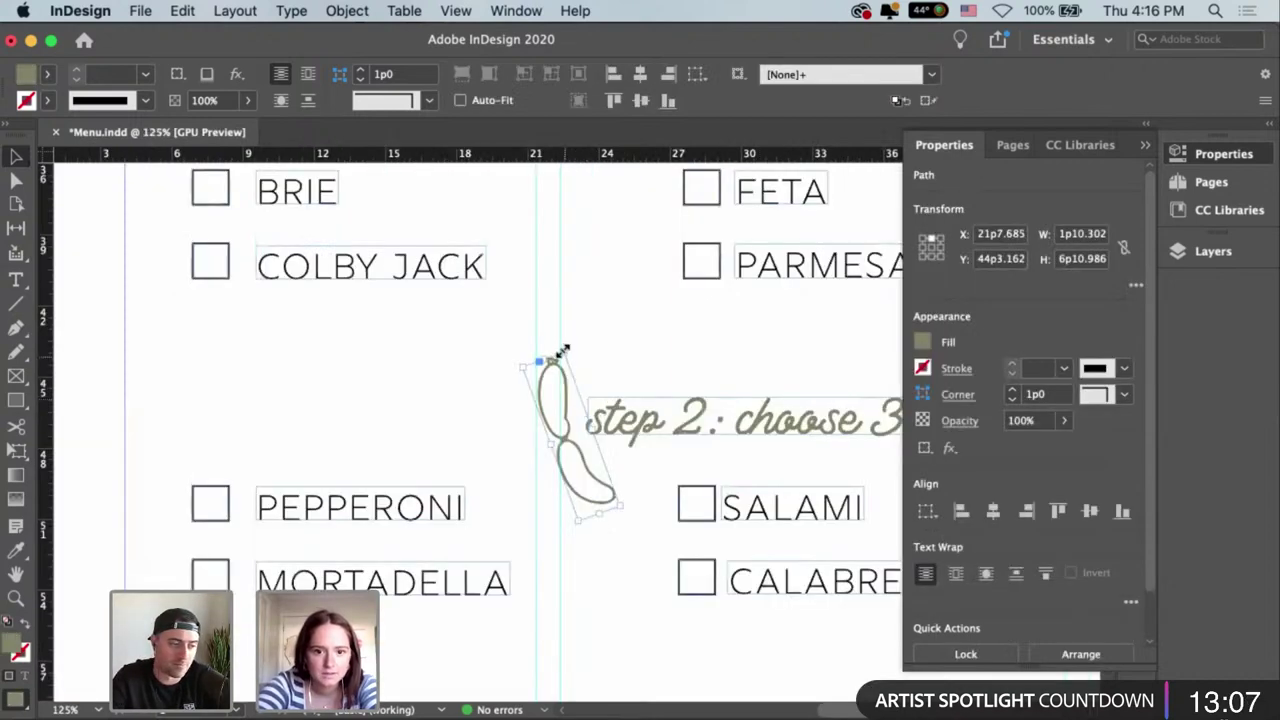
pyautogui.moveTo(564, 349); pyautogui.dragTo(560, 383)
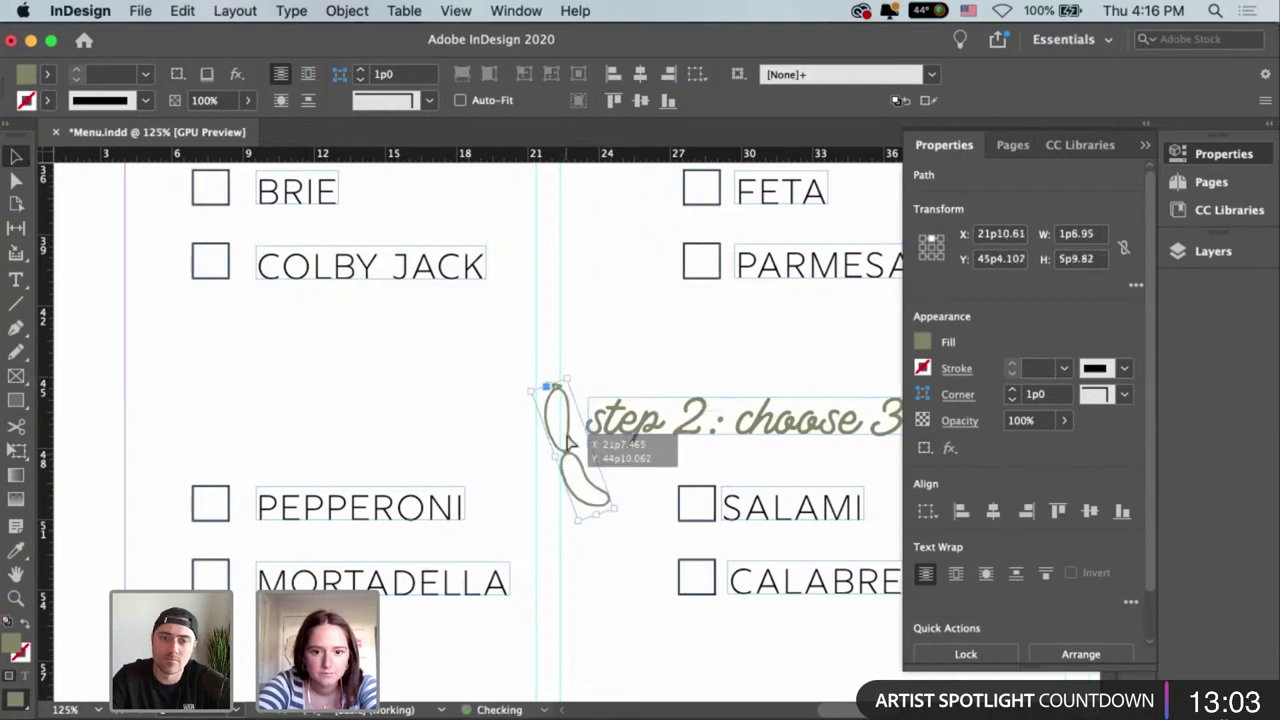
pyautogui.moveTo(568, 440); pyautogui.dragTo(568, 440)
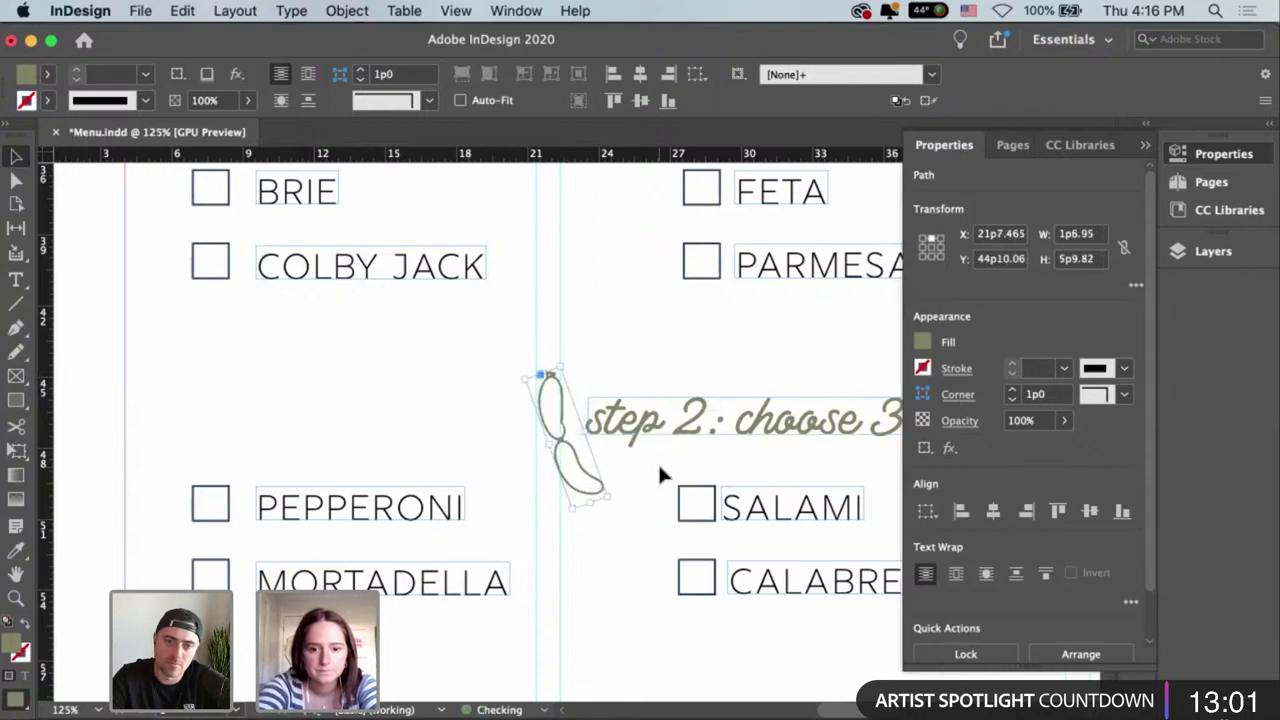
pyautogui.click(657, 461)
pyautogui.press('super+minus')
pyautogui.press('super+minus')
pyautogui.press('super+minus')
pyautogui.press('super+minus')
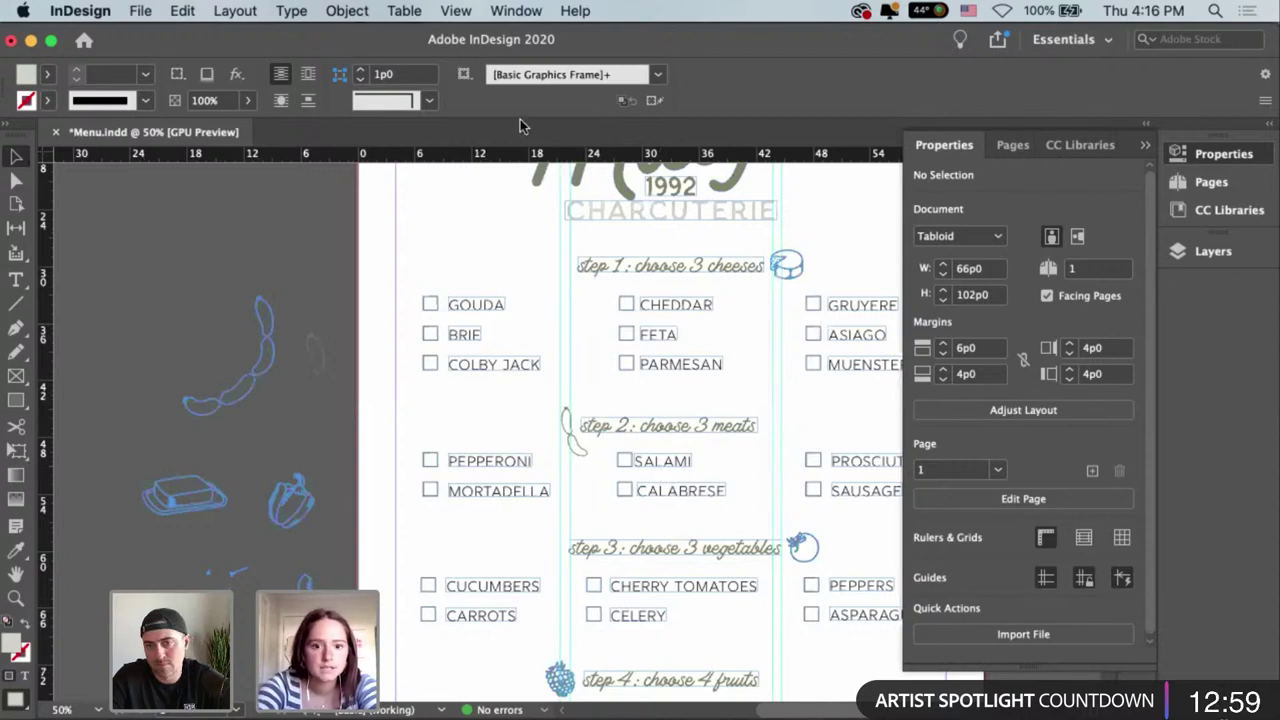
# Preview the whole menu in Presentation screen mode, then return to Normal view.
pyautogui.click(455, 10)
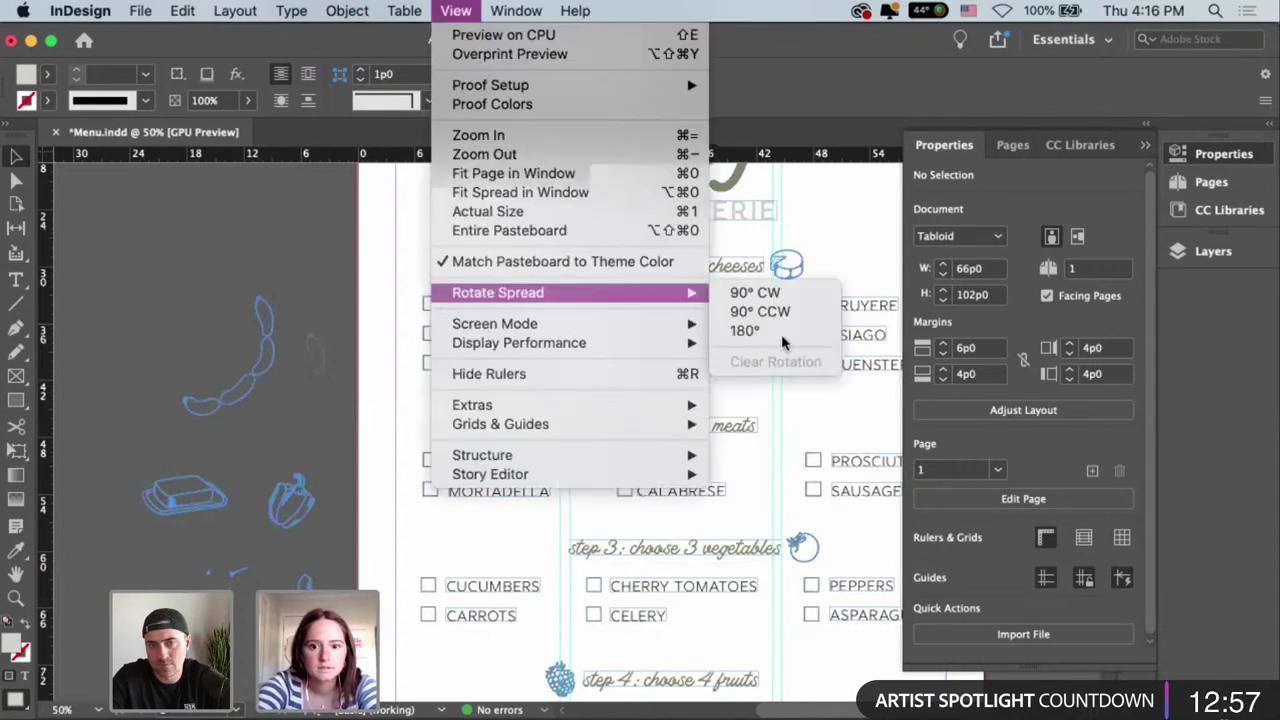
pyautogui.moveTo(690, 323)
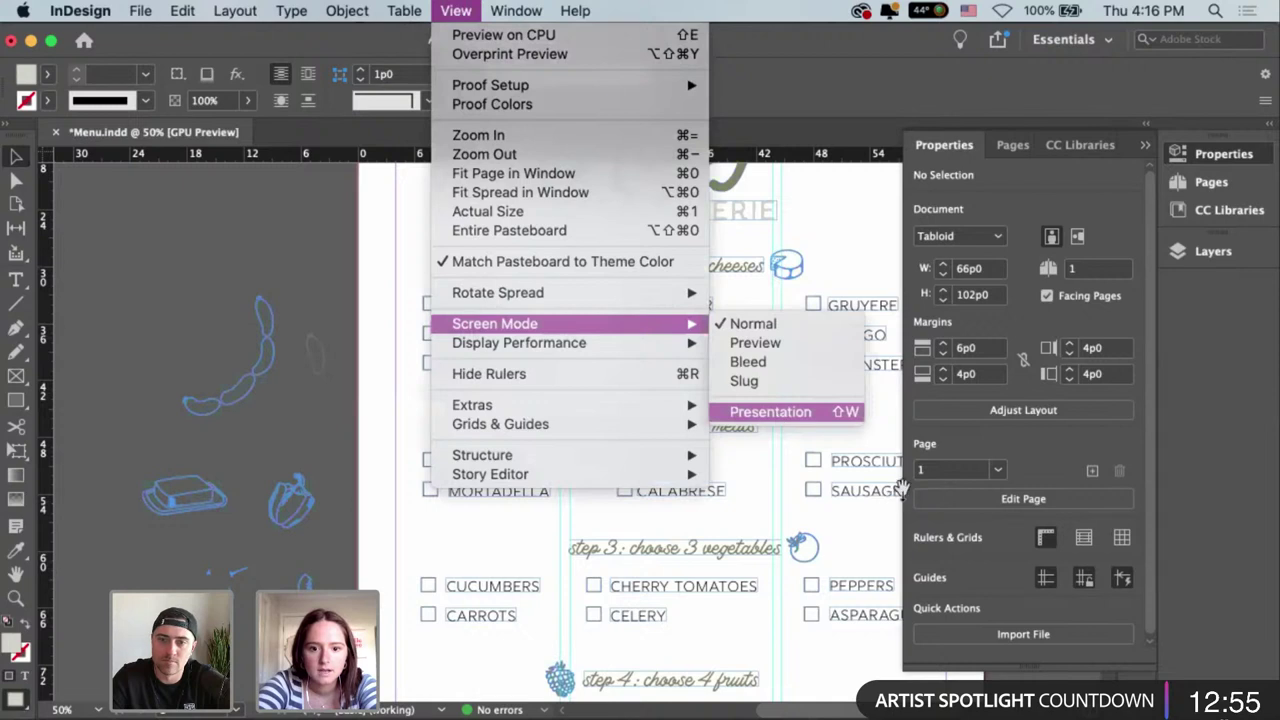
pyautogui.click(777, 412)
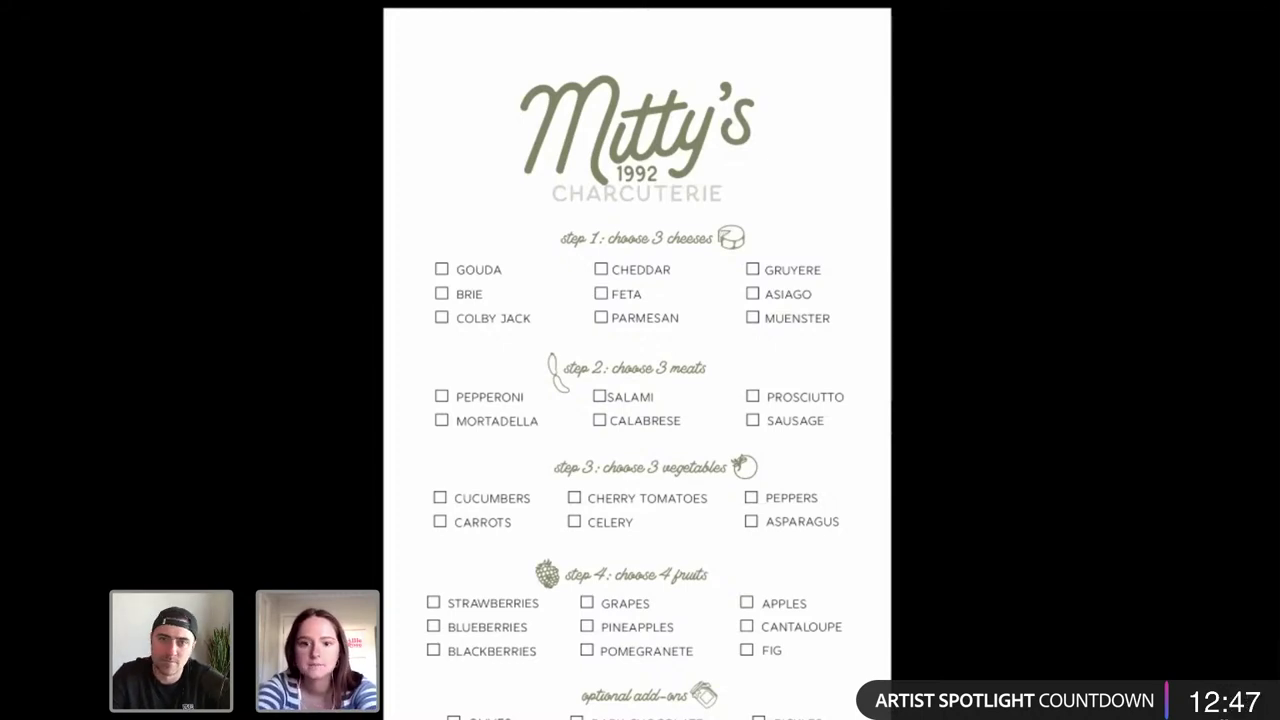
pyautogui.press('Escape')
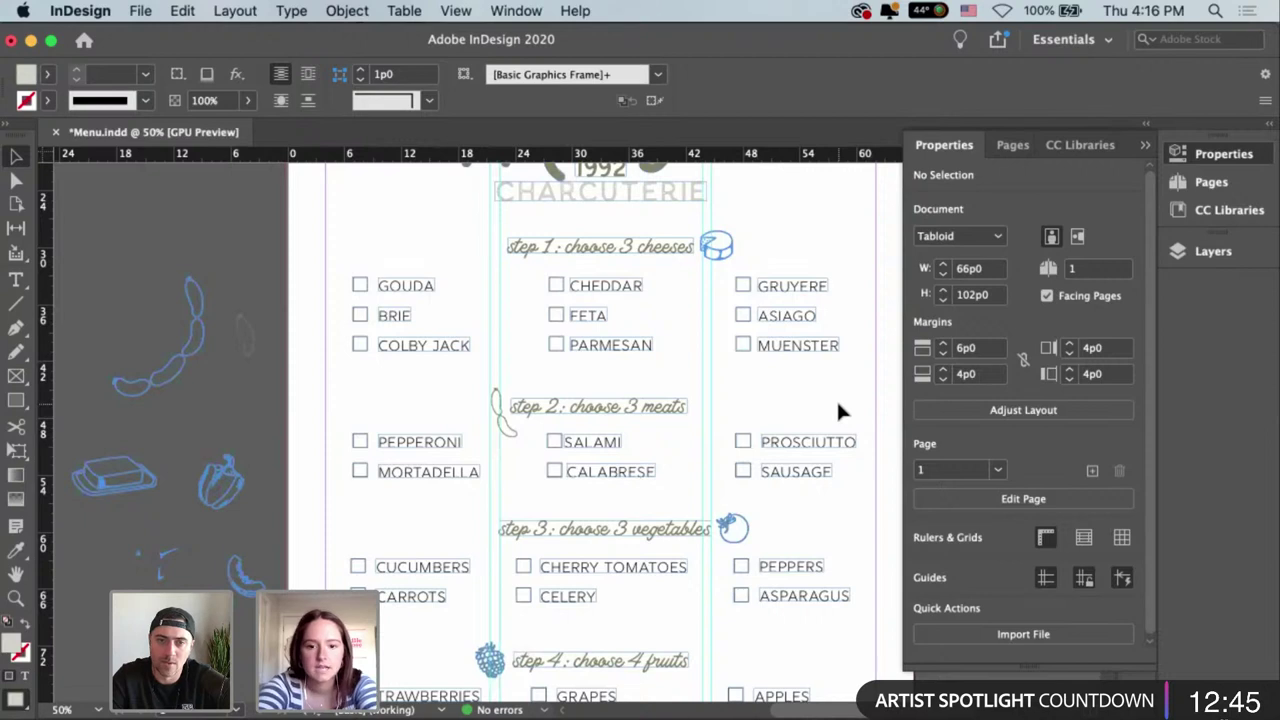
pyautogui.press('super+minus')
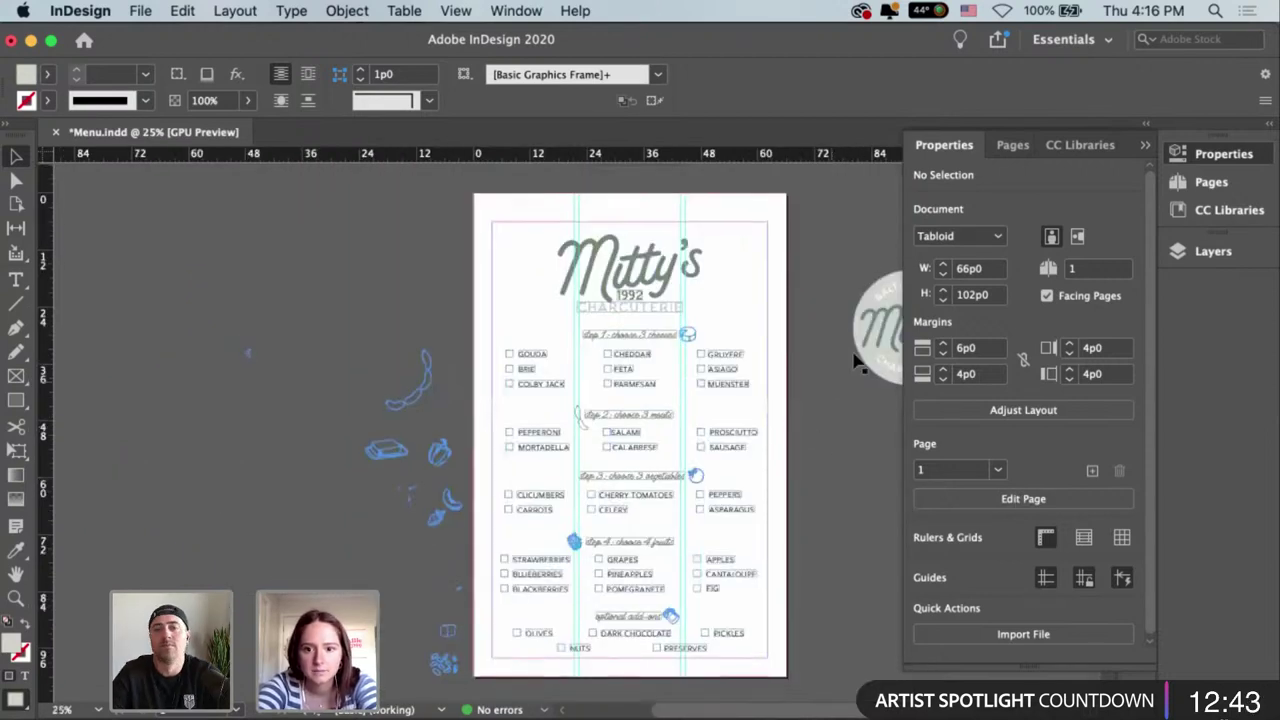
# Draw a 66p0 × 102p0 rectangle frame covering the whole menu page.
pyautogui.click(868, 362)
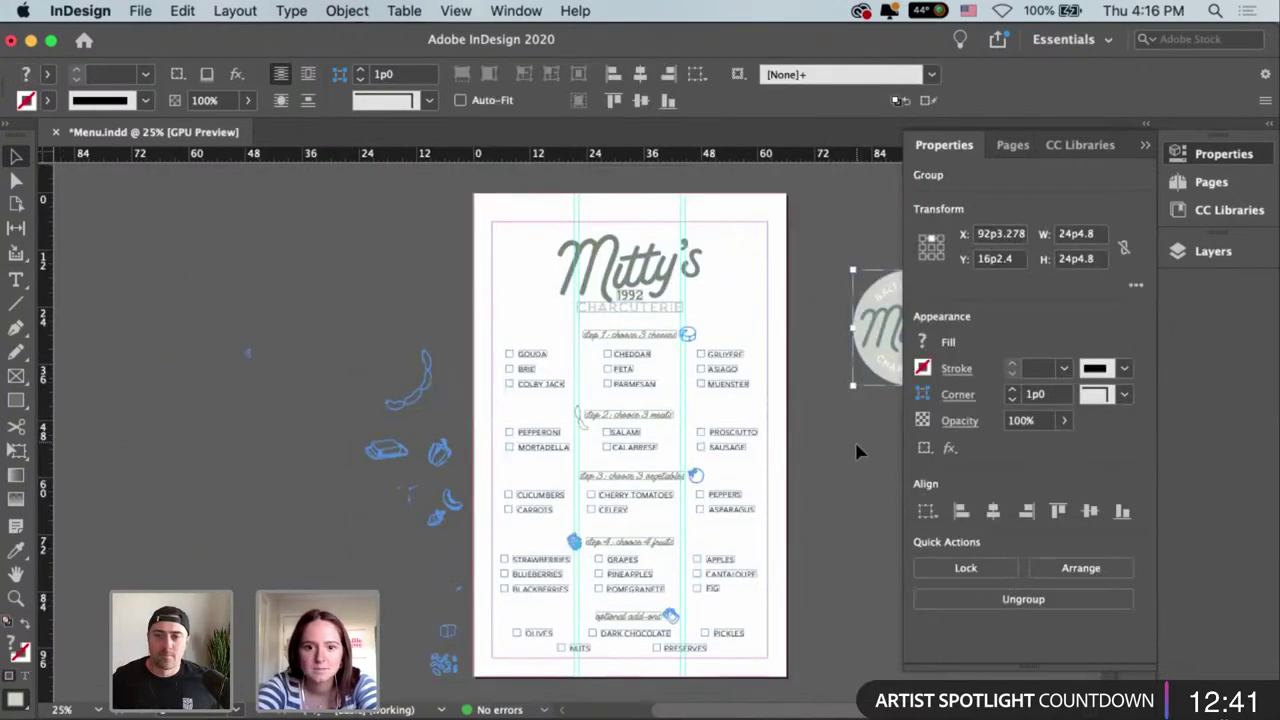
pyautogui.click(829, 394)
pyautogui.press('m')
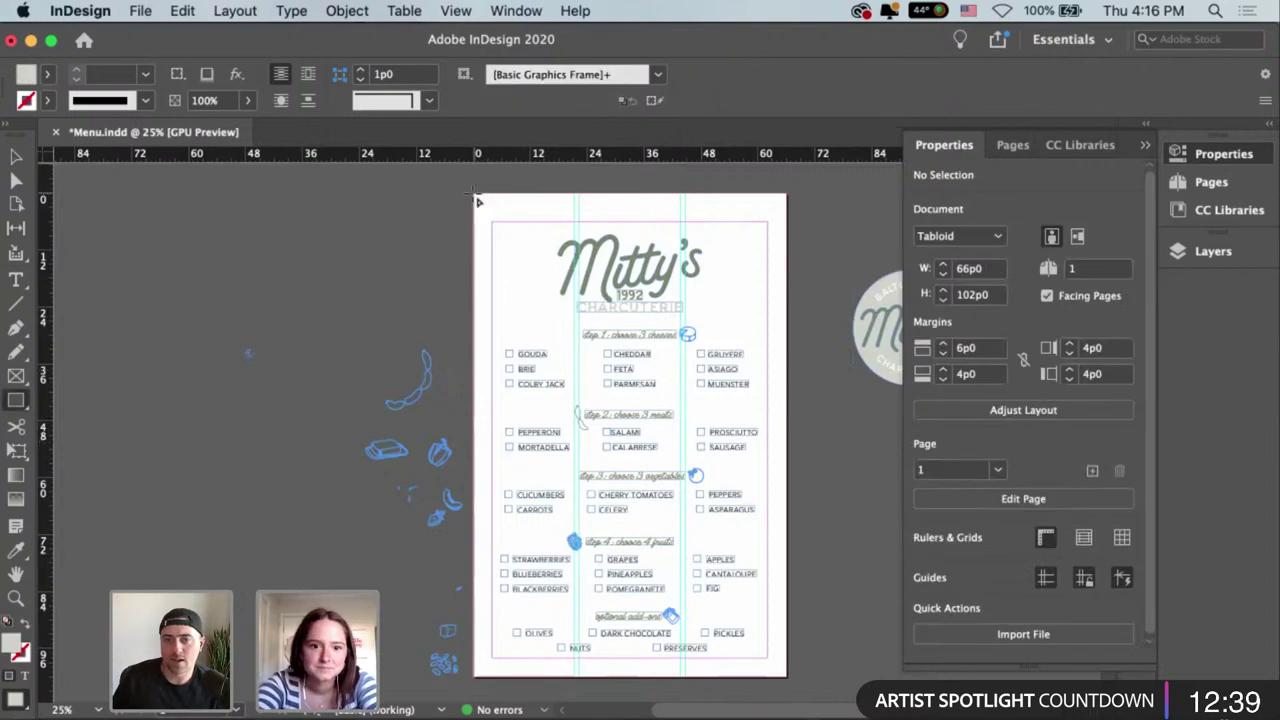
pyautogui.moveTo(477, 200); pyautogui.dragTo(791, 687)
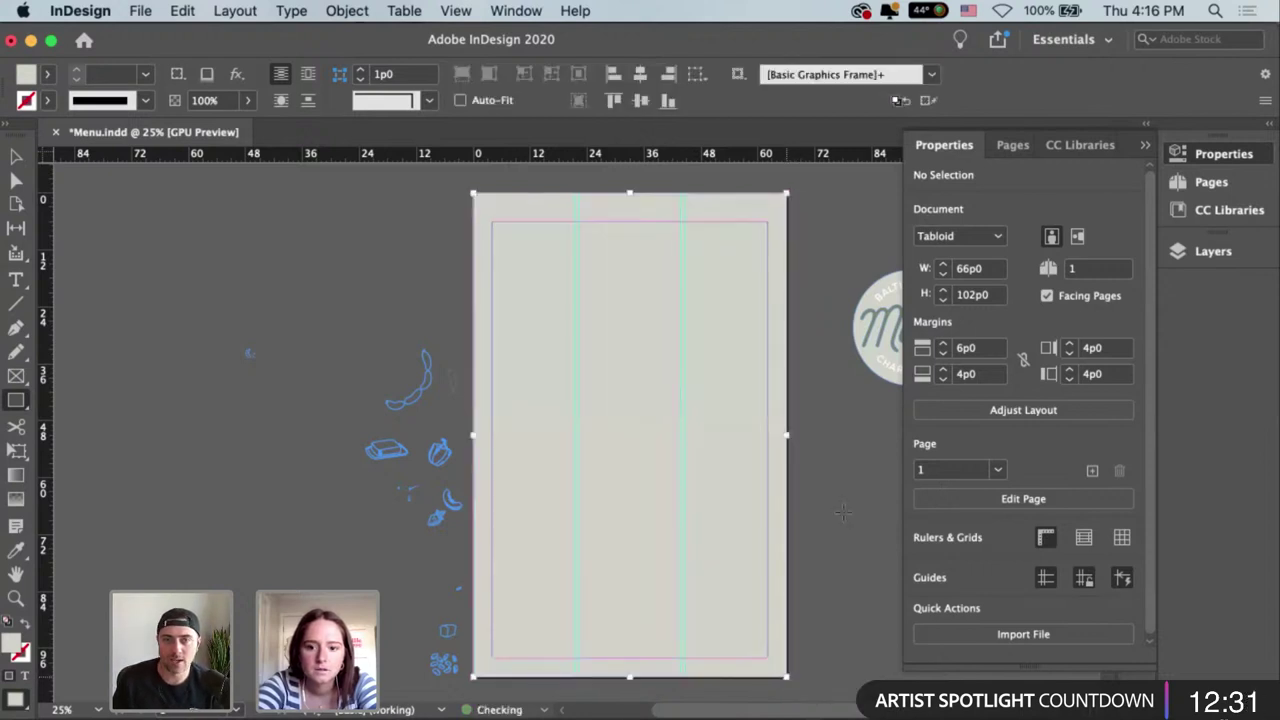
# Set the rectangle's fill to [None] so the menu shows through.
pyautogui.click(924, 344)
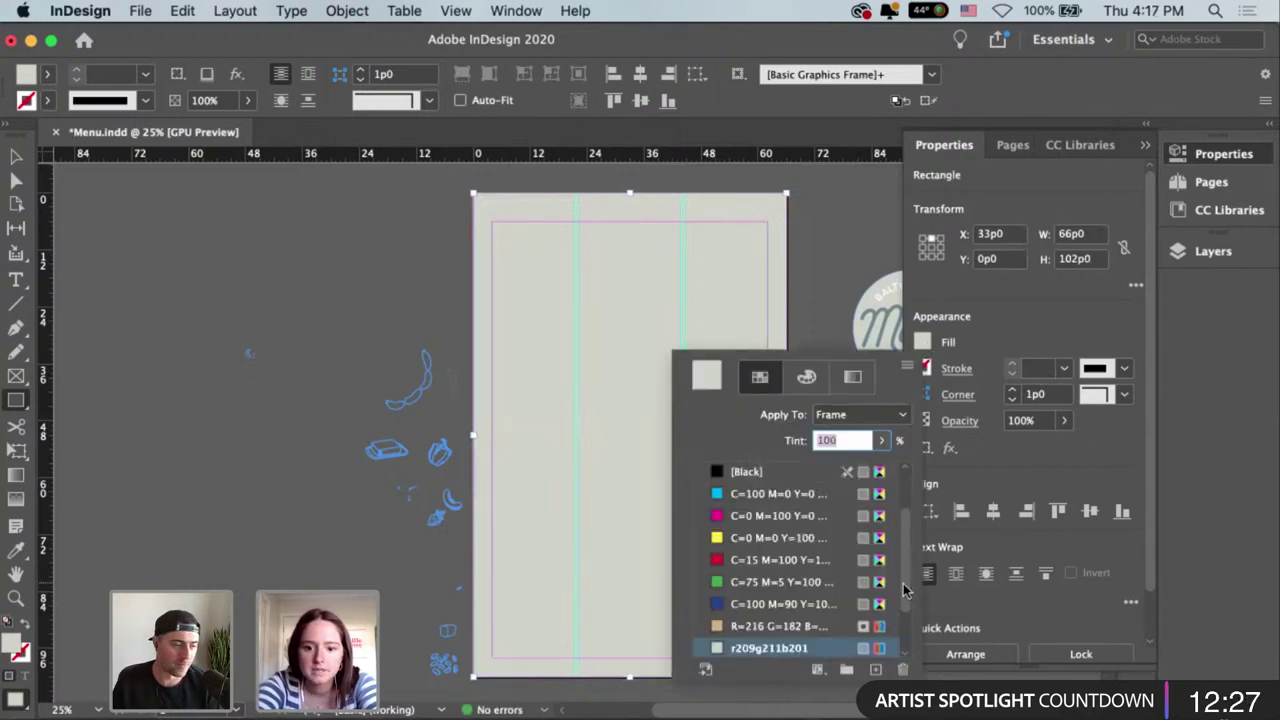
pyautogui.scroll(-3, 906, 630)
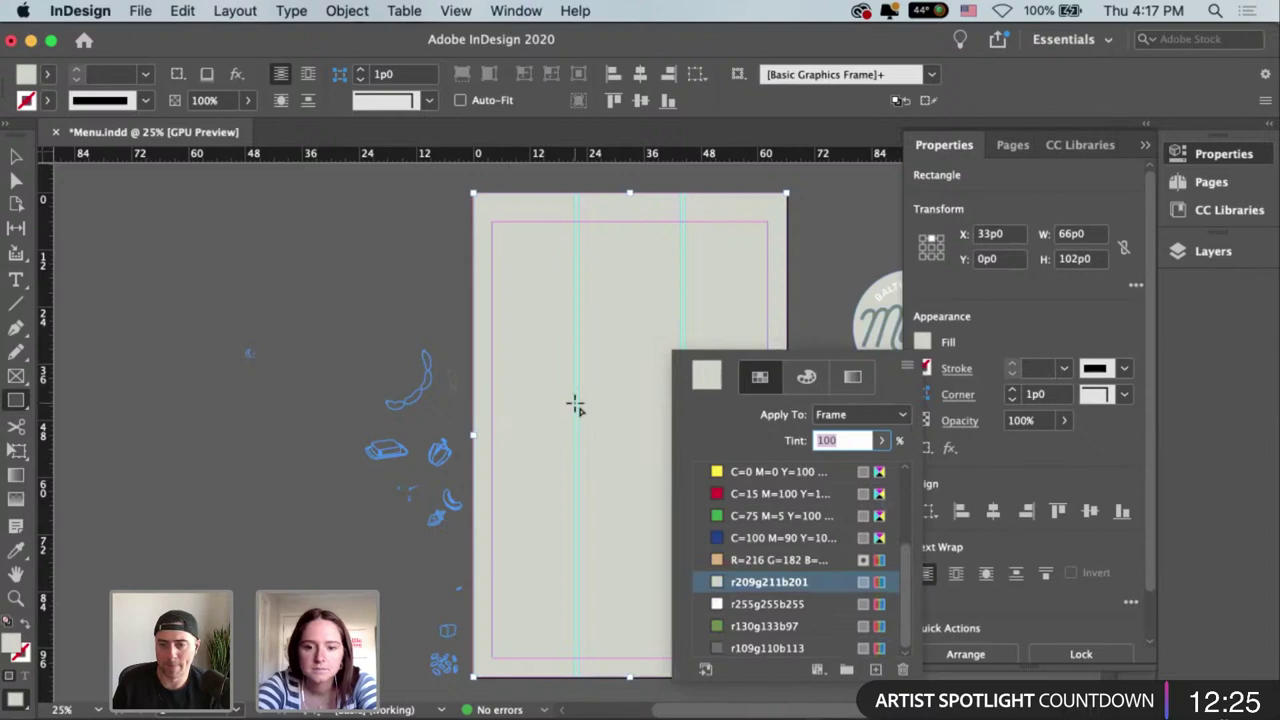
pyautogui.write('5')
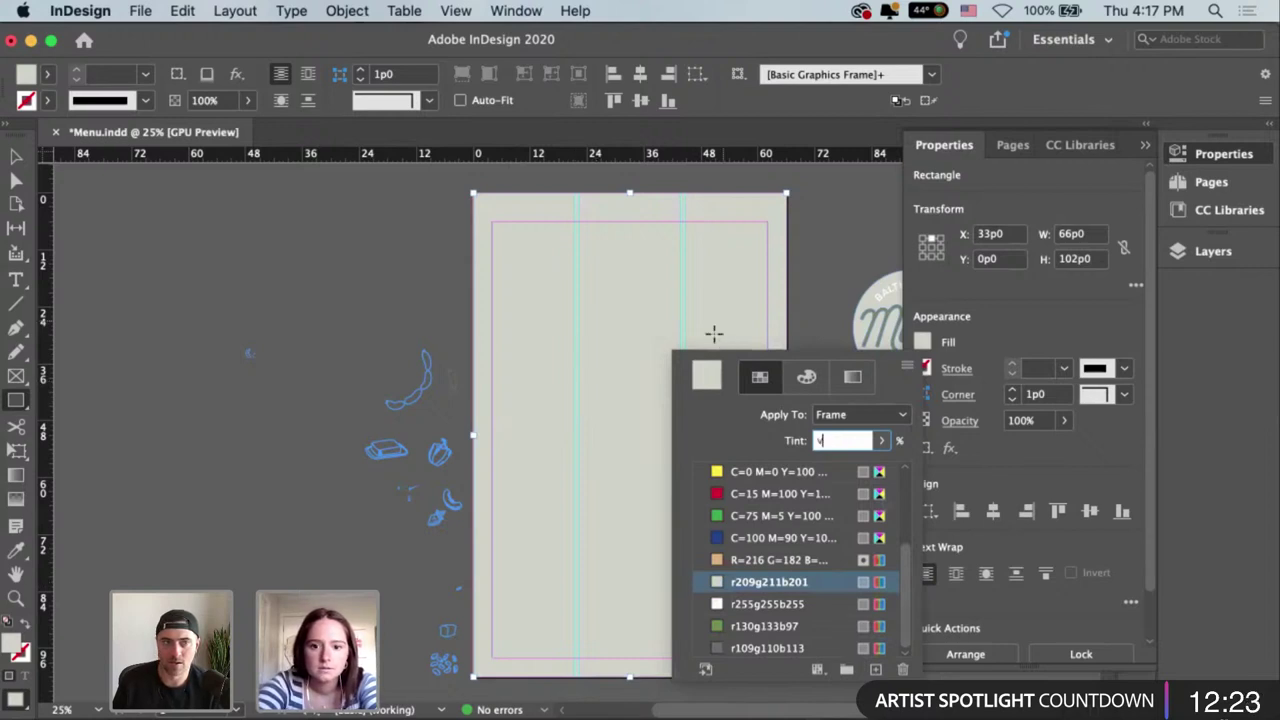
pyautogui.press('BackSpace')
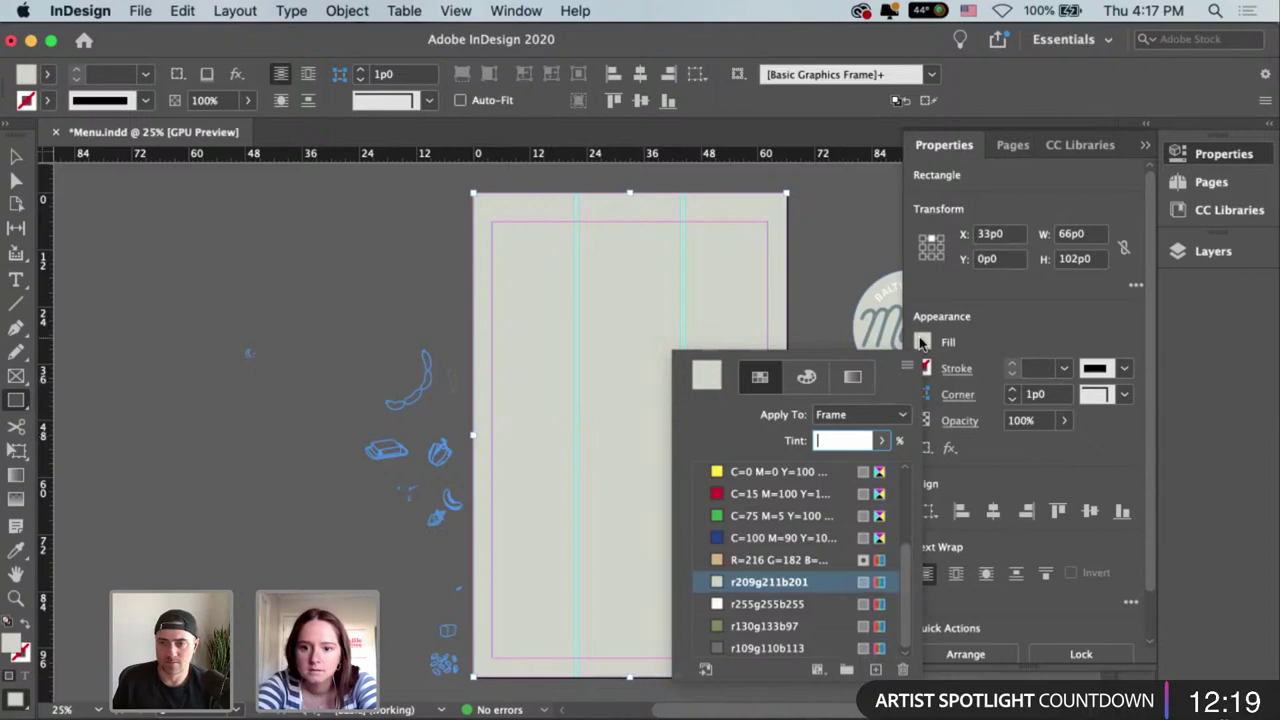
pyautogui.press('Return')
pyautogui.press('super+z')
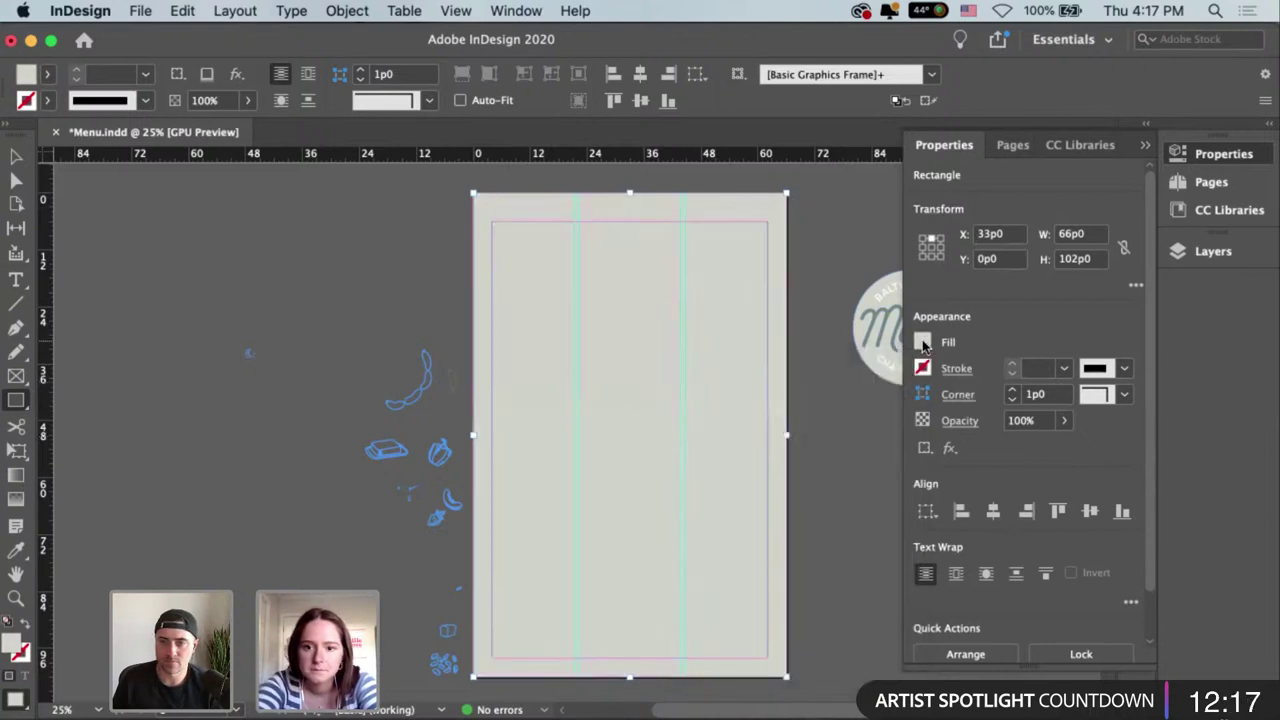
pyautogui.click(922, 343)
pyautogui.scroll(3, 781, 490)
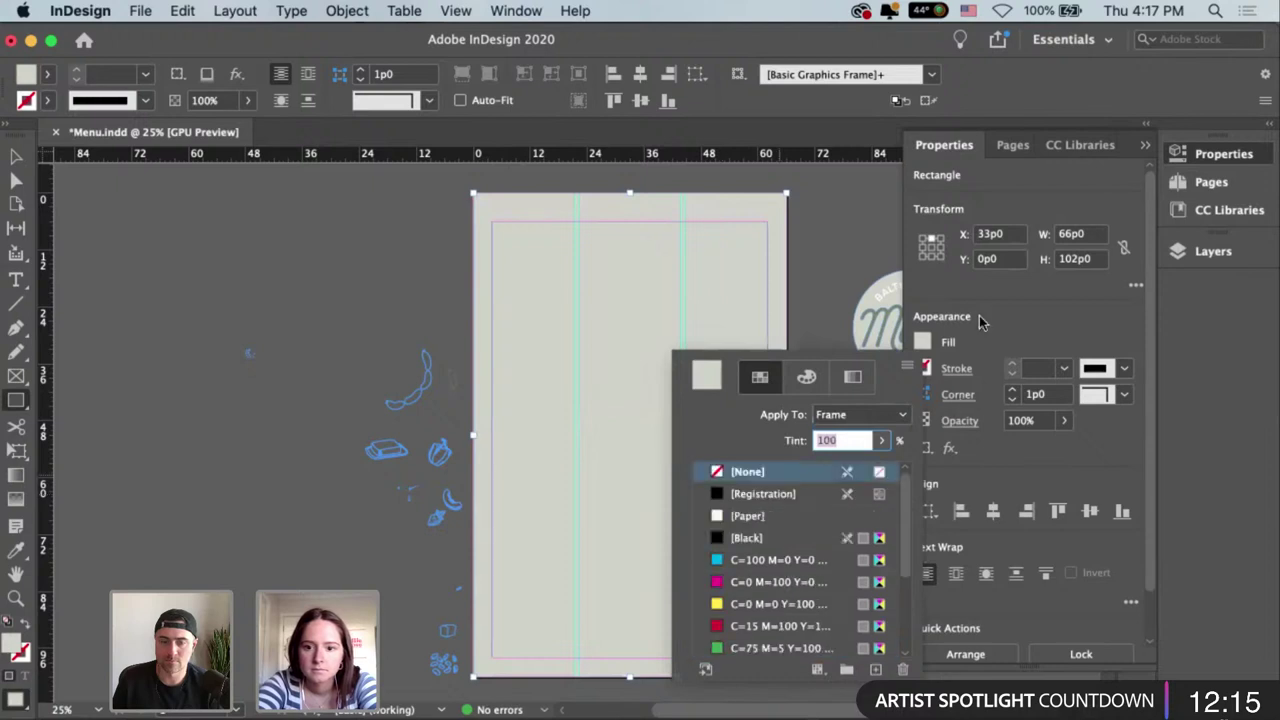
pyautogui.press('Return')
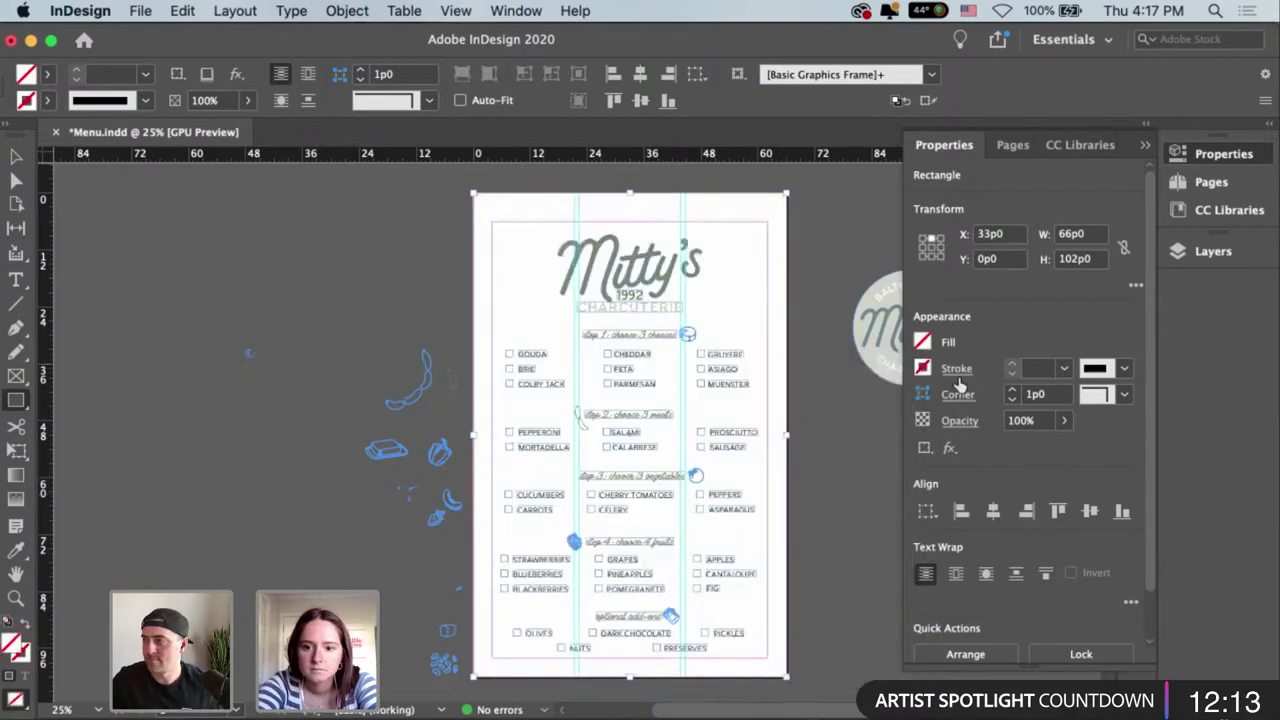
pyautogui.press('v')
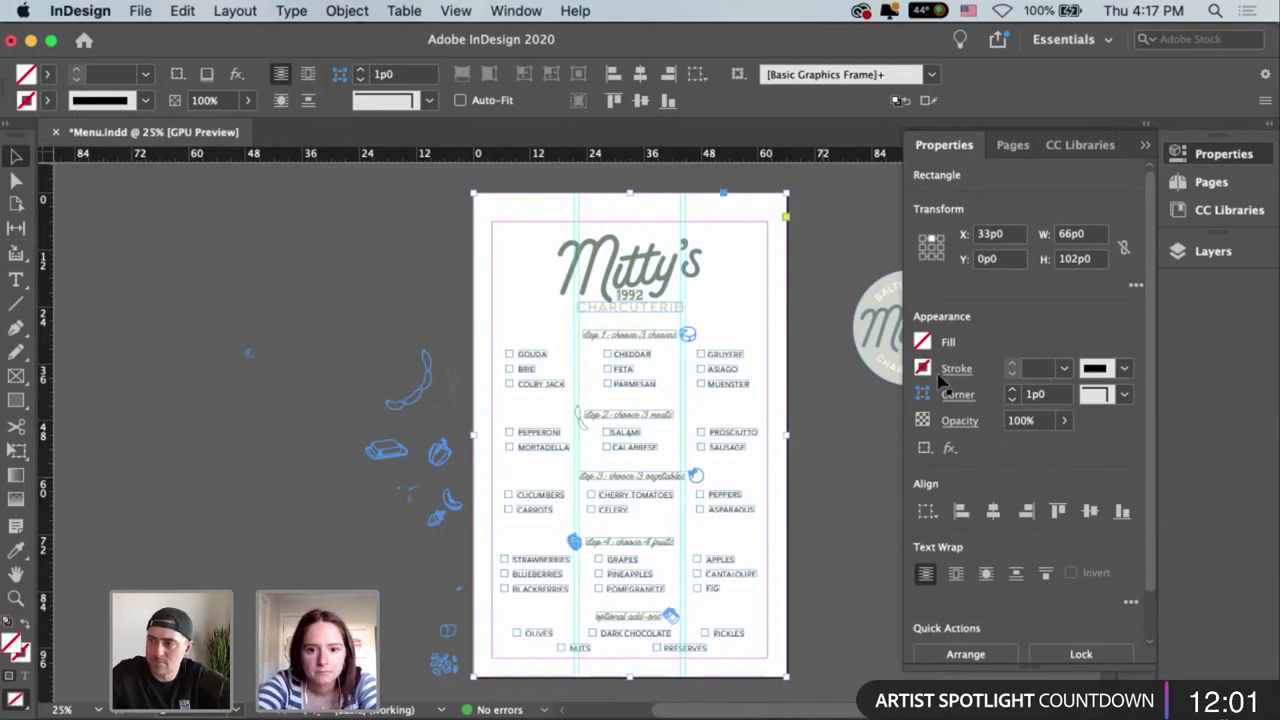
# Give the page-sized frame a grey-beige r209 g211 b201 stroke.
pyautogui.click(786, 250)
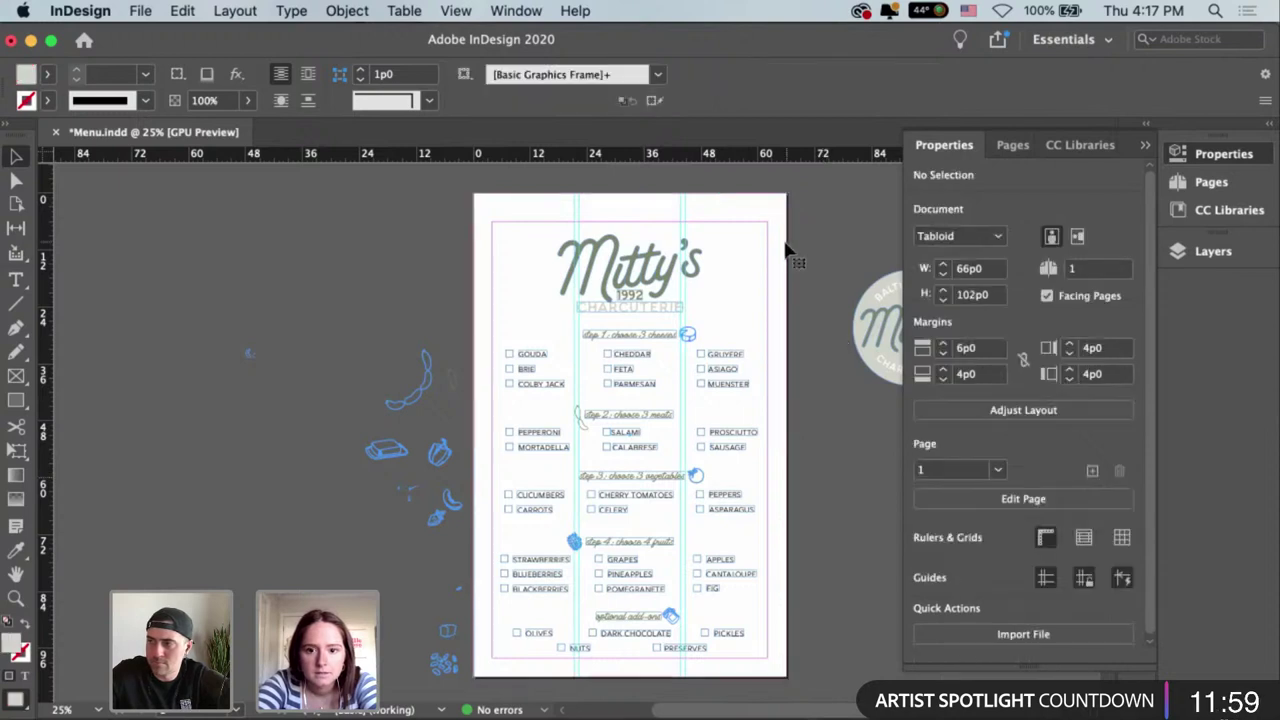
pyautogui.click(785, 249)
pyautogui.click(799, 252)
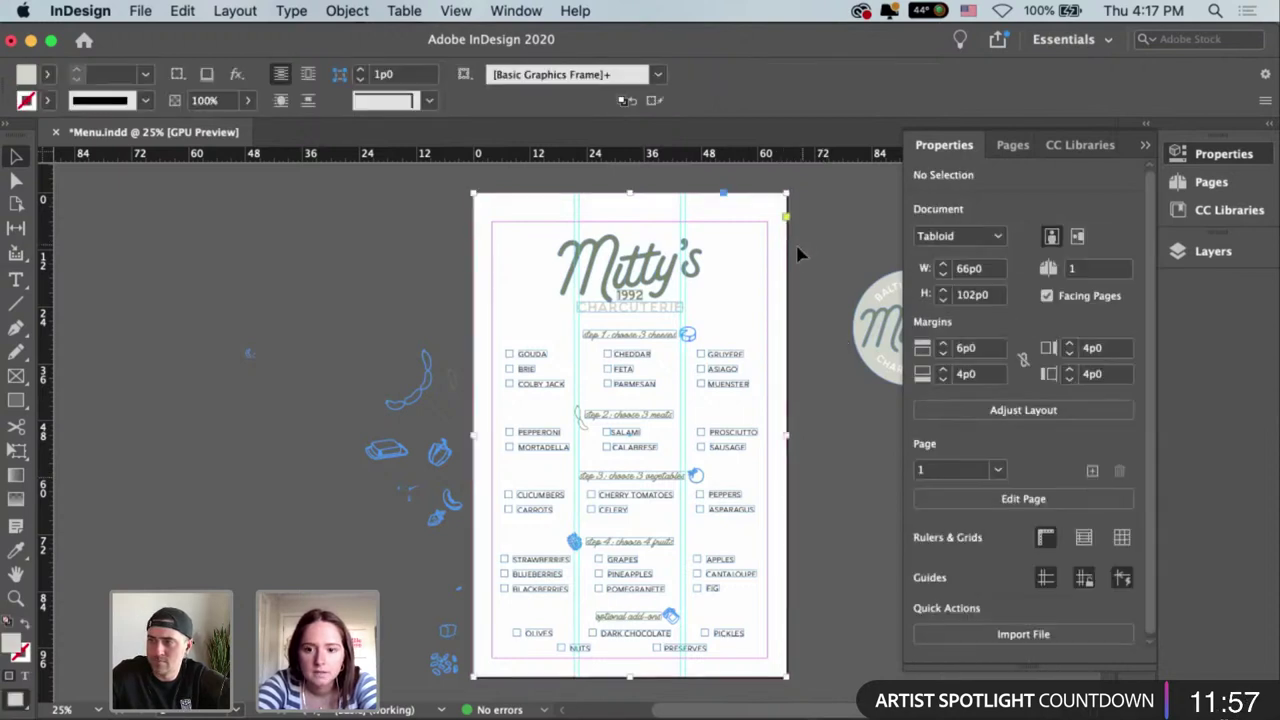
pyautogui.press('super+a')
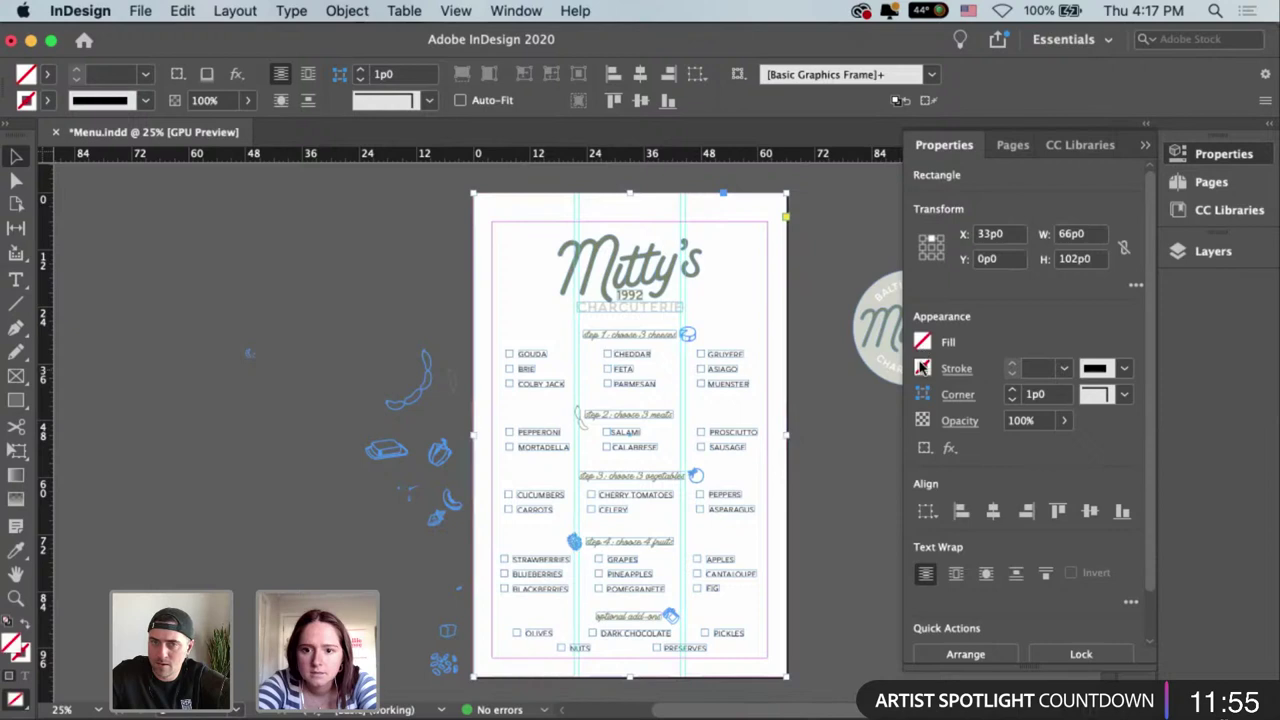
pyautogui.click(922, 345)
pyautogui.click(776, 568)
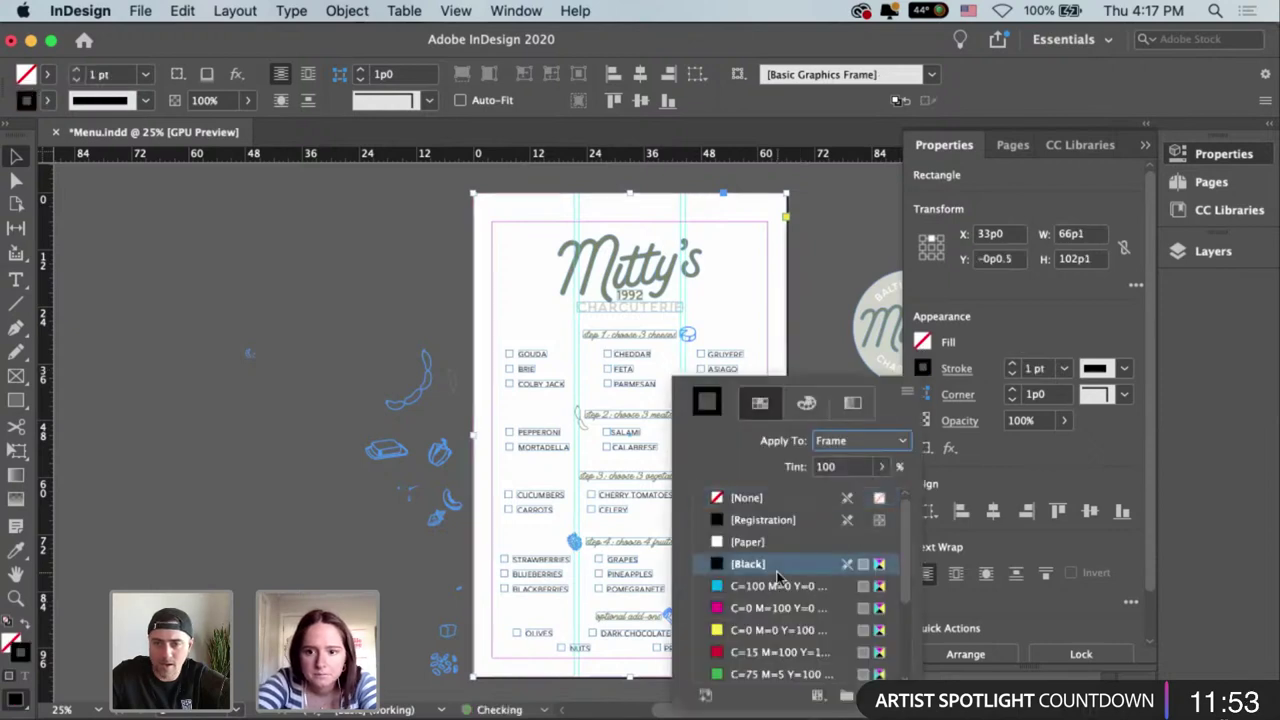
pyautogui.scroll(-2, 820, 630)
pyautogui.scroll(-3, 820, 636)
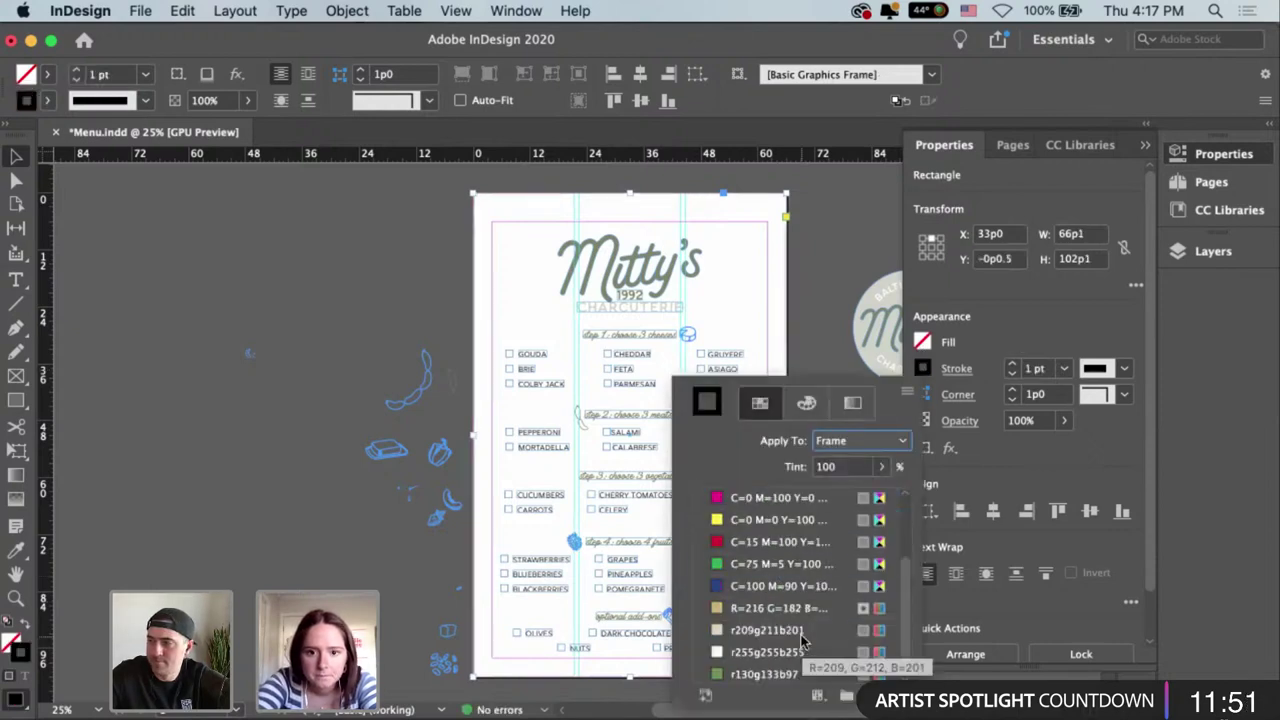
pyautogui.click(806, 632)
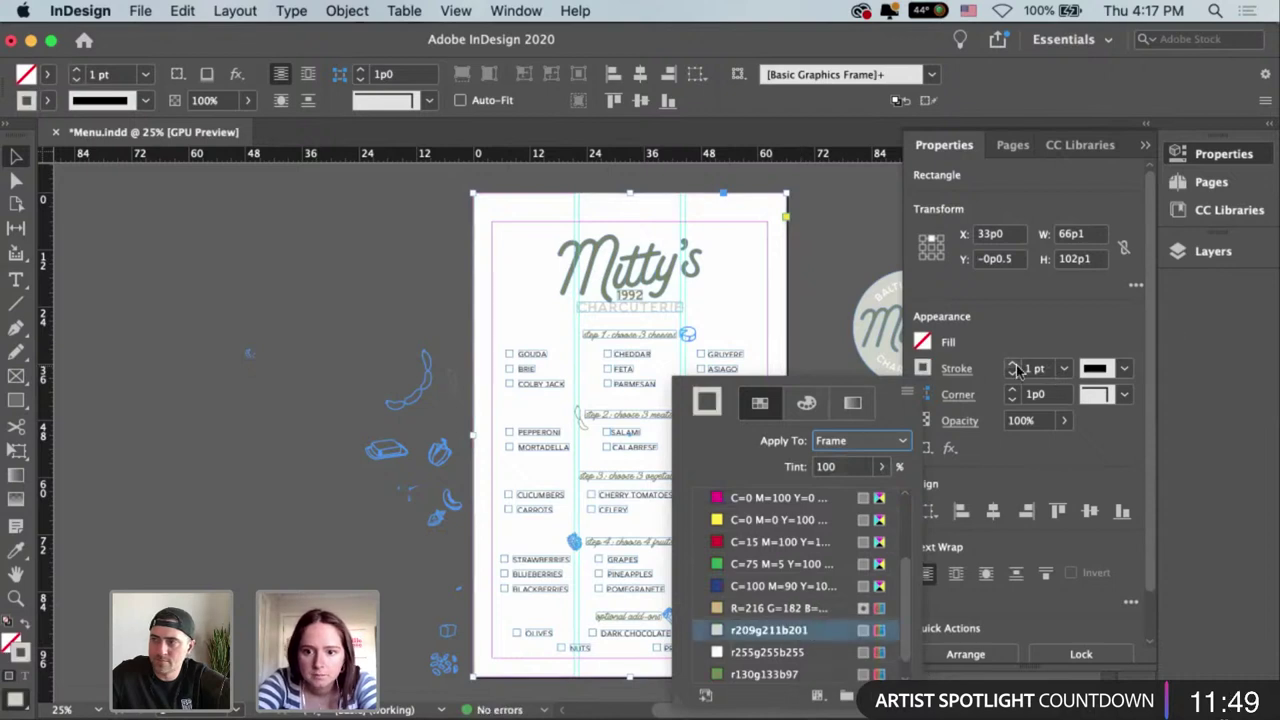
# Increase the frame's stroke weight, settling on 30 pt.
pyautogui.click(1013, 365)
pyautogui.click(1013, 365)
pyautogui.click(1013, 365)
pyautogui.click(1013, 365)
pyautogui.click(1013, 365)
pyautogui.click(1013, 365)
pyautogui.click(1013, 365)
pyautogui.click(1013, 365)
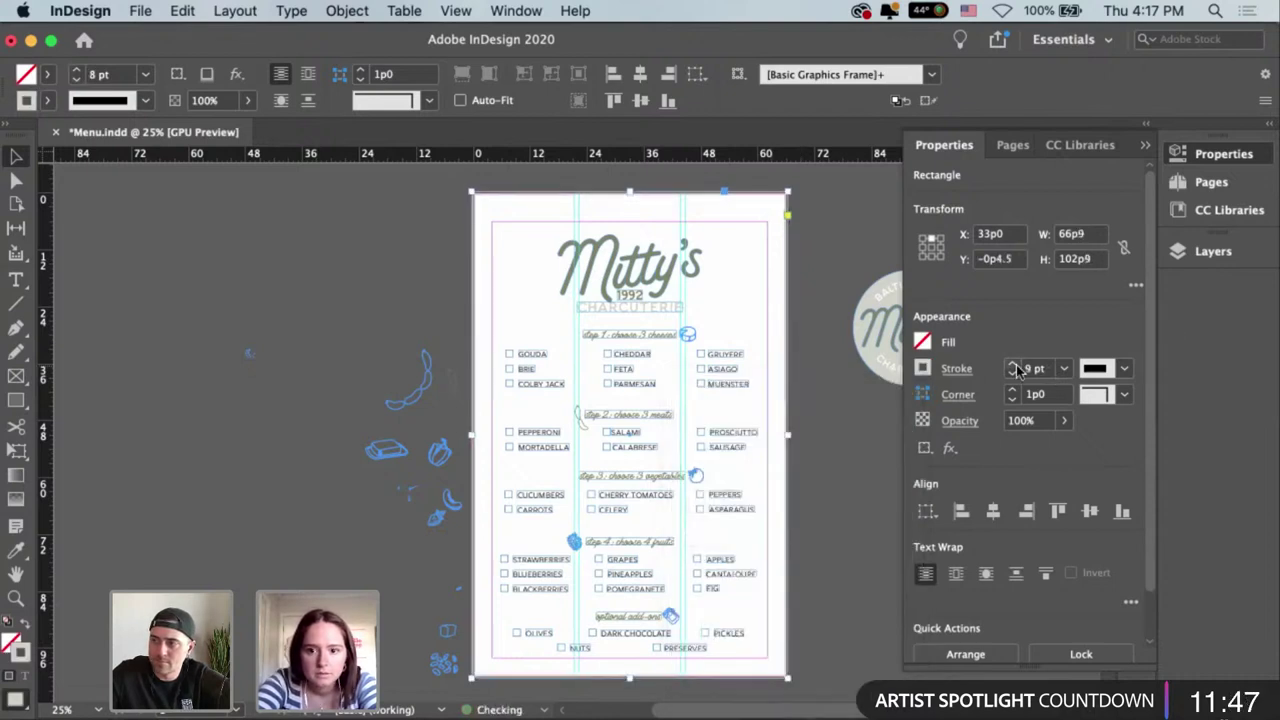
pyautogui.click(1013, 365)
pyautogui.click(1013, 365)
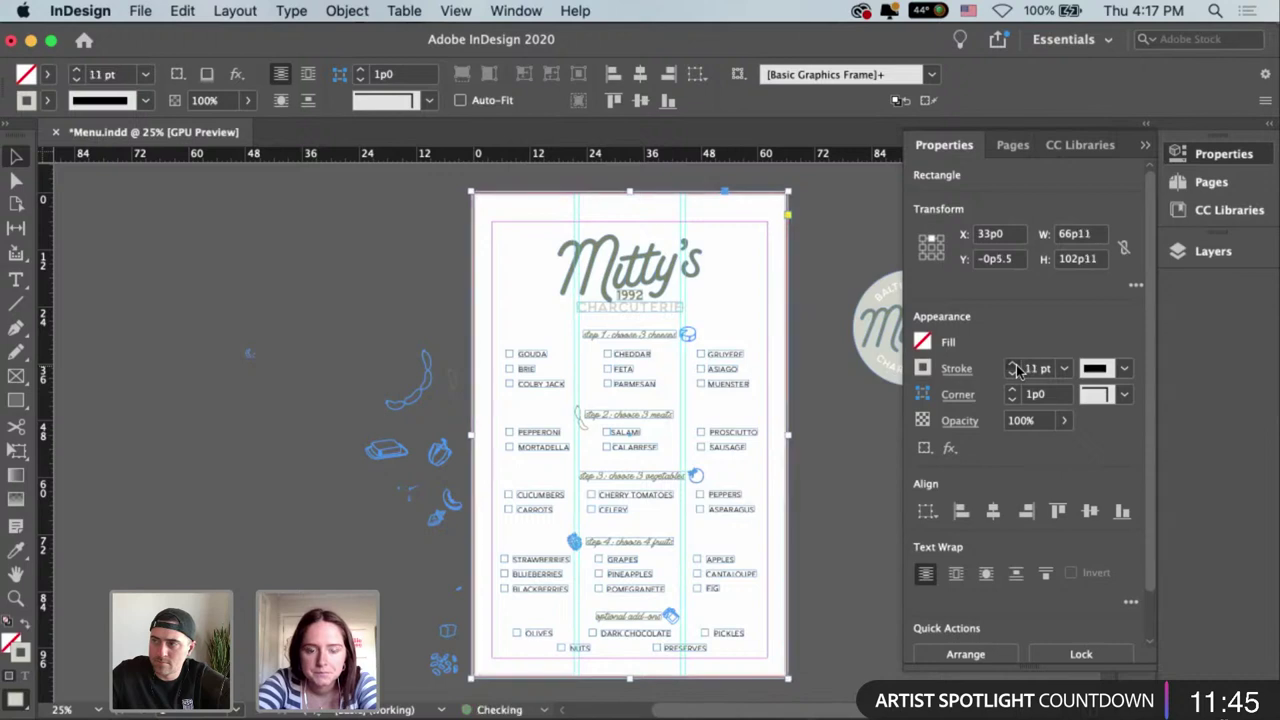
pyautogui.click(1013, 365)
pyautogui.click(1013, 365)
pyautogui.click(1013, 365)
pyautogui.click(1013, 365)
pyautogui.click(1013, 365)
pyautogui.click(1013, 365)
pyautogui.click(1013, 365)
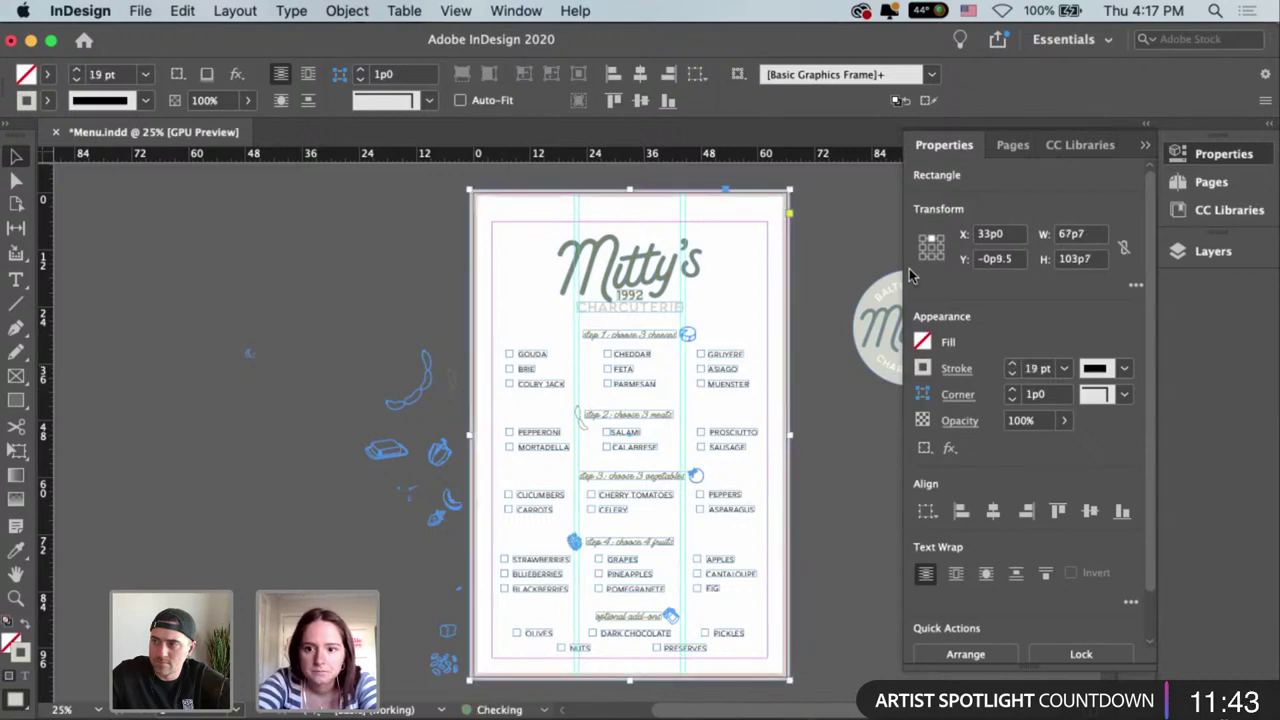
pyautogui.click(1013, 365)
pyautogui.doubleClick(1035, 370)
pyautogui.write('0')
pyautogui.press('Return')
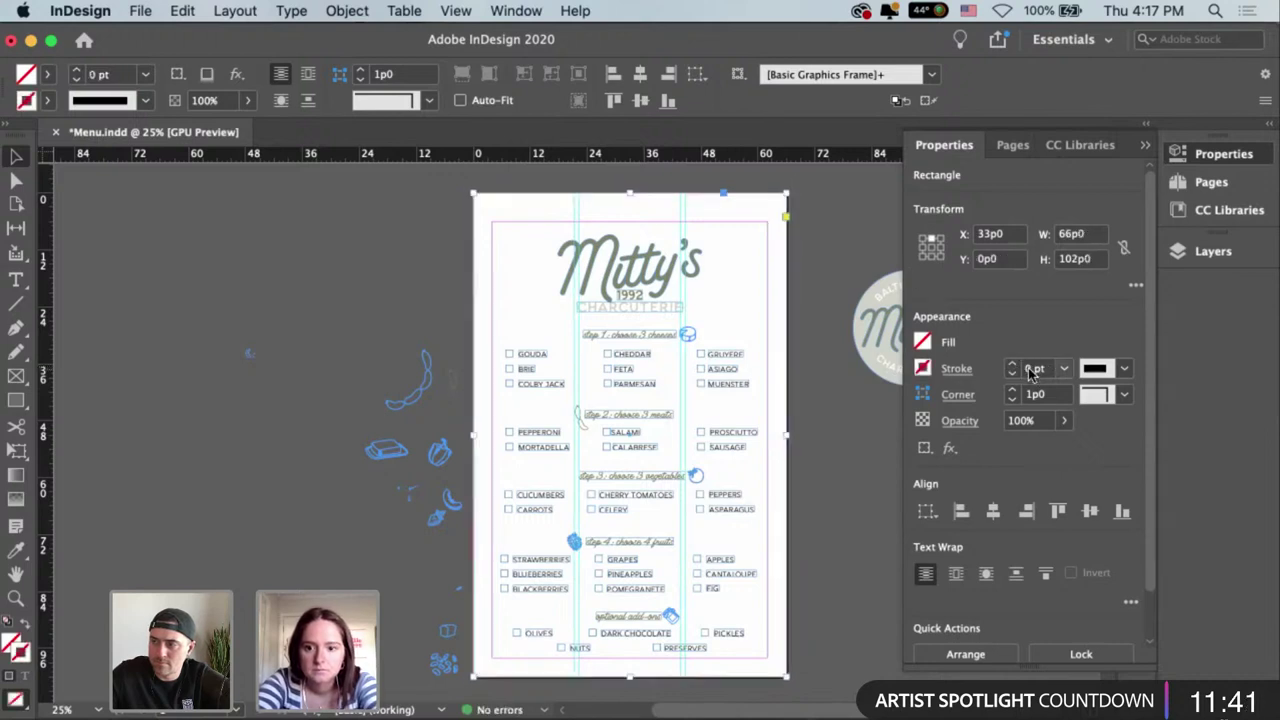
pyautogui.doubleClick(1035, 368)
pyautogui.write('30')
pyautogui.press('Return')
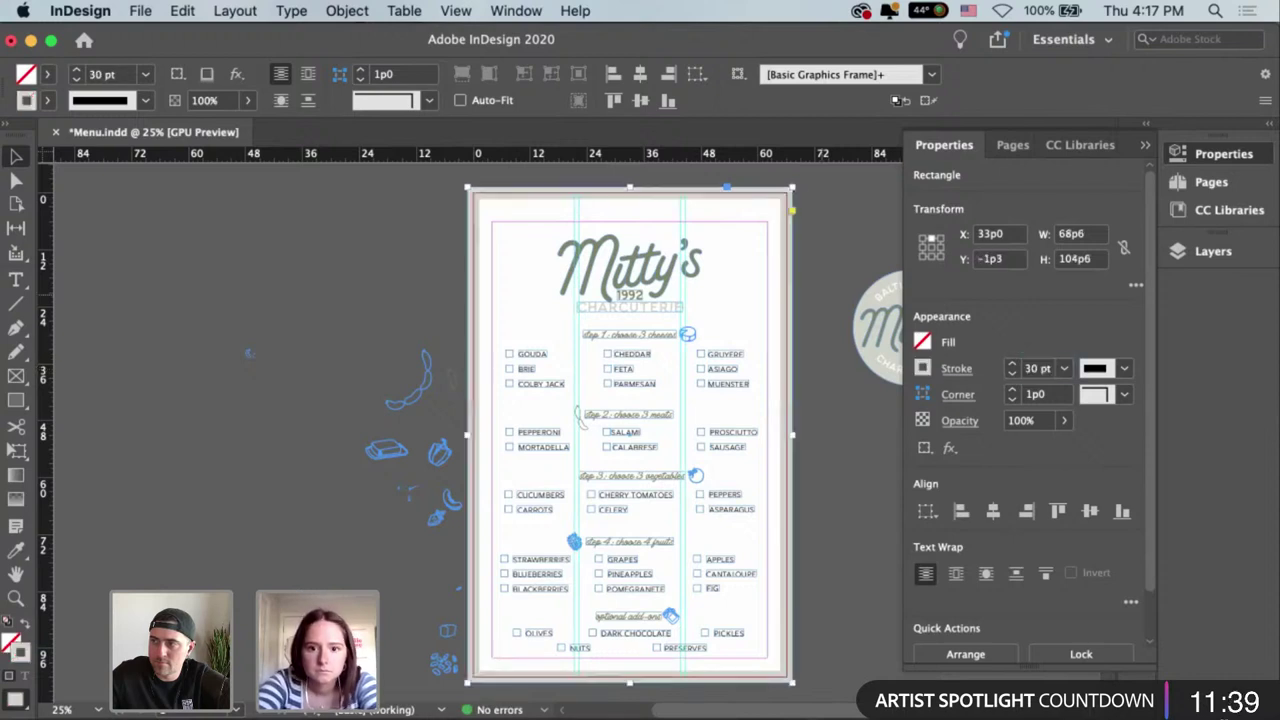
# Shrink the frame toward the page size and centre it vertically relative to the page.
pyautogui.moveTo(812, 192); pyautogui.dragTo(808, 232)
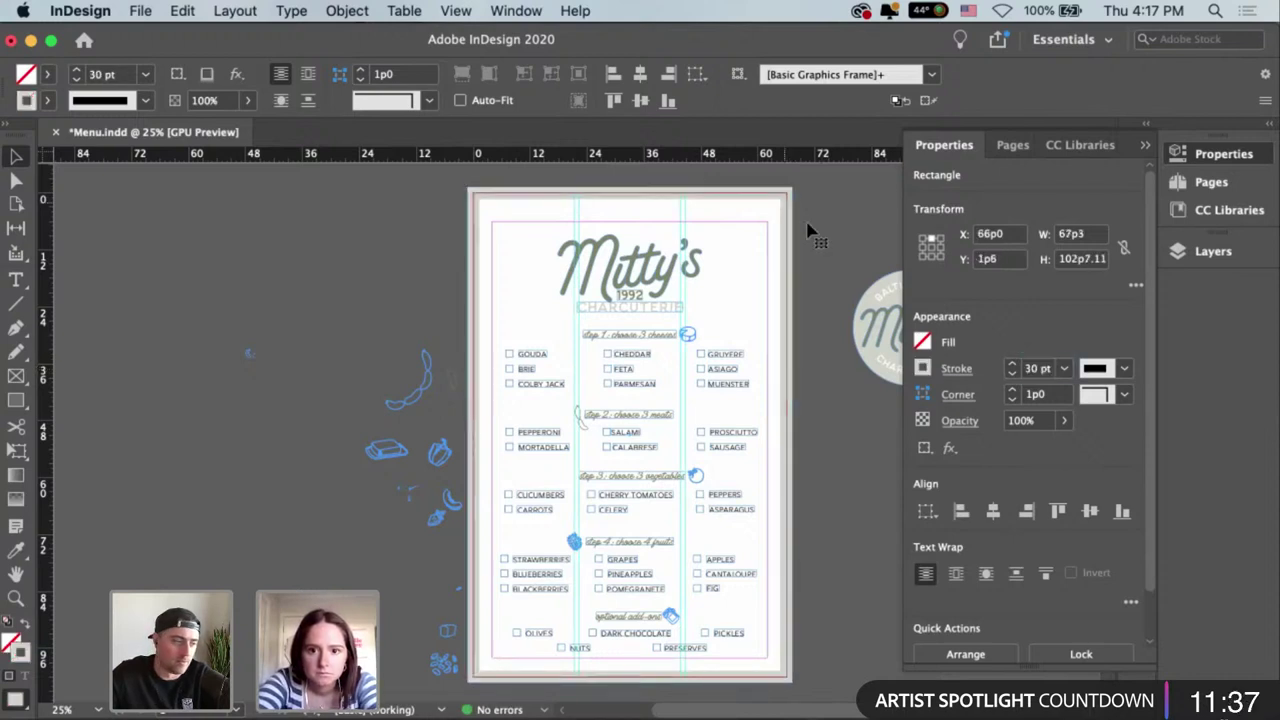
pyautogui.click(927, 511)
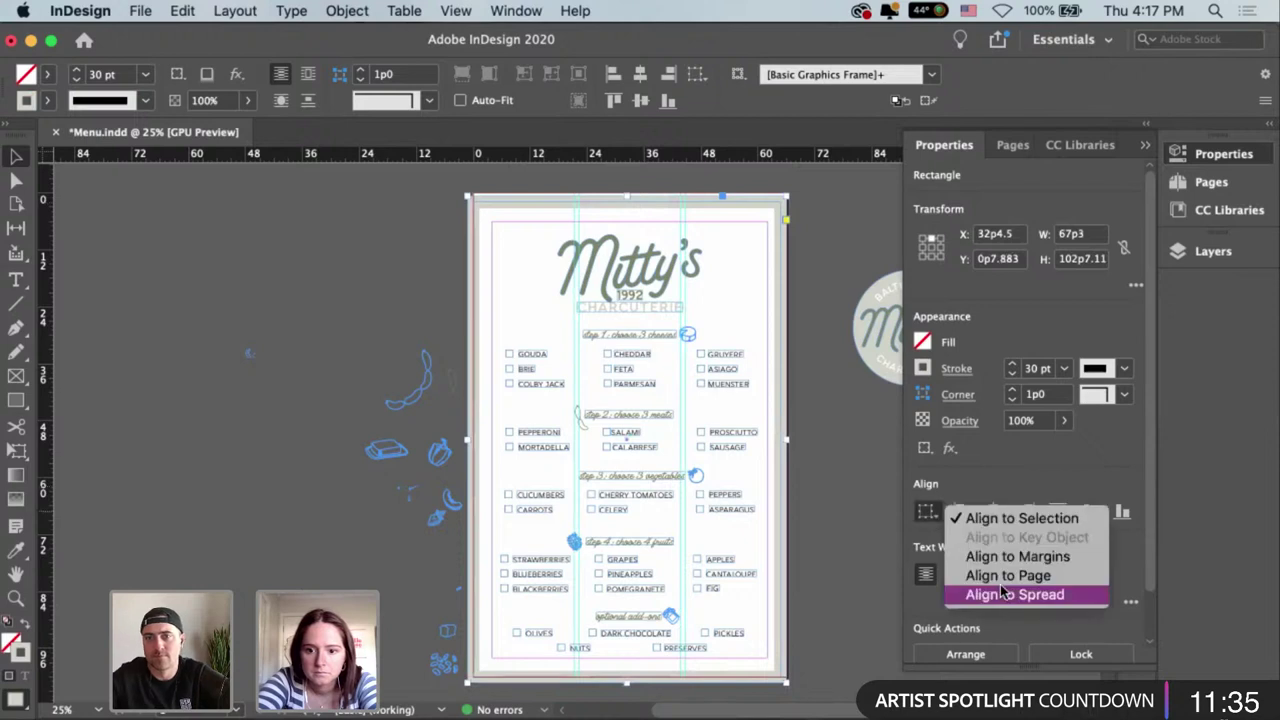
pyautogui.click(1003, 594)
pyautogui.click(927, 511)
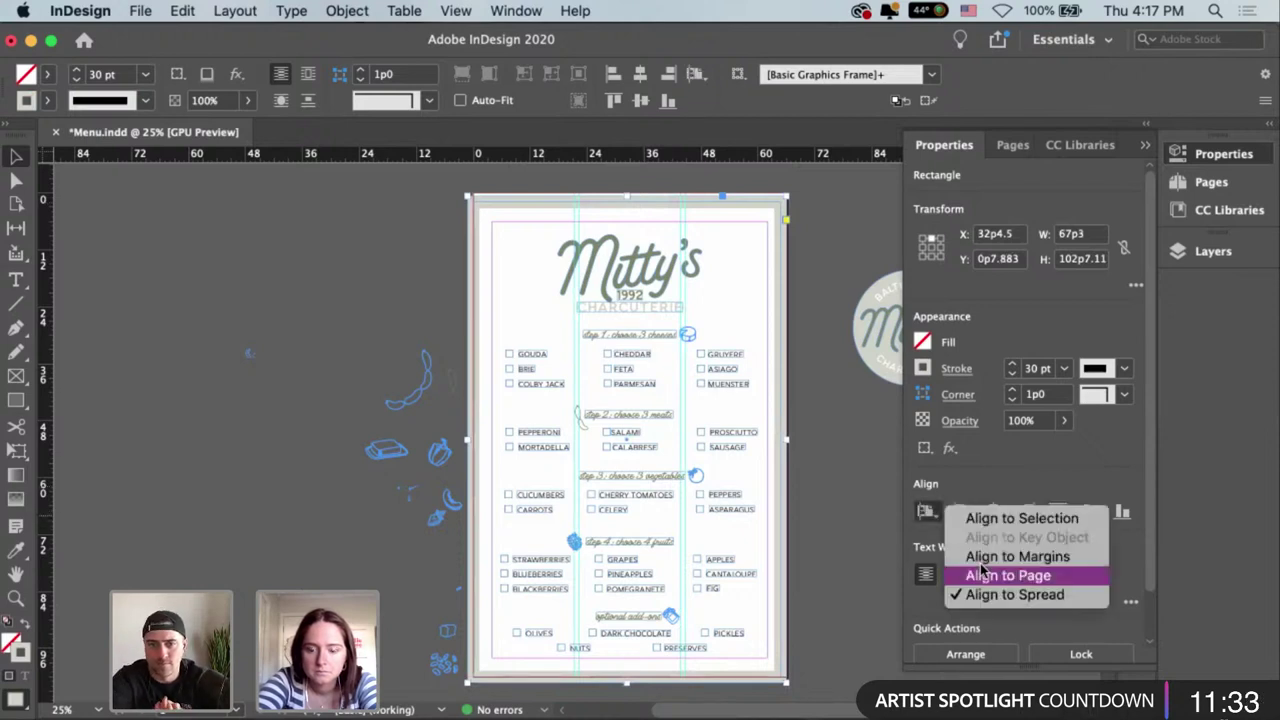
pyautogui.click(1005, 575)
pyautogui.click(1090, 511)
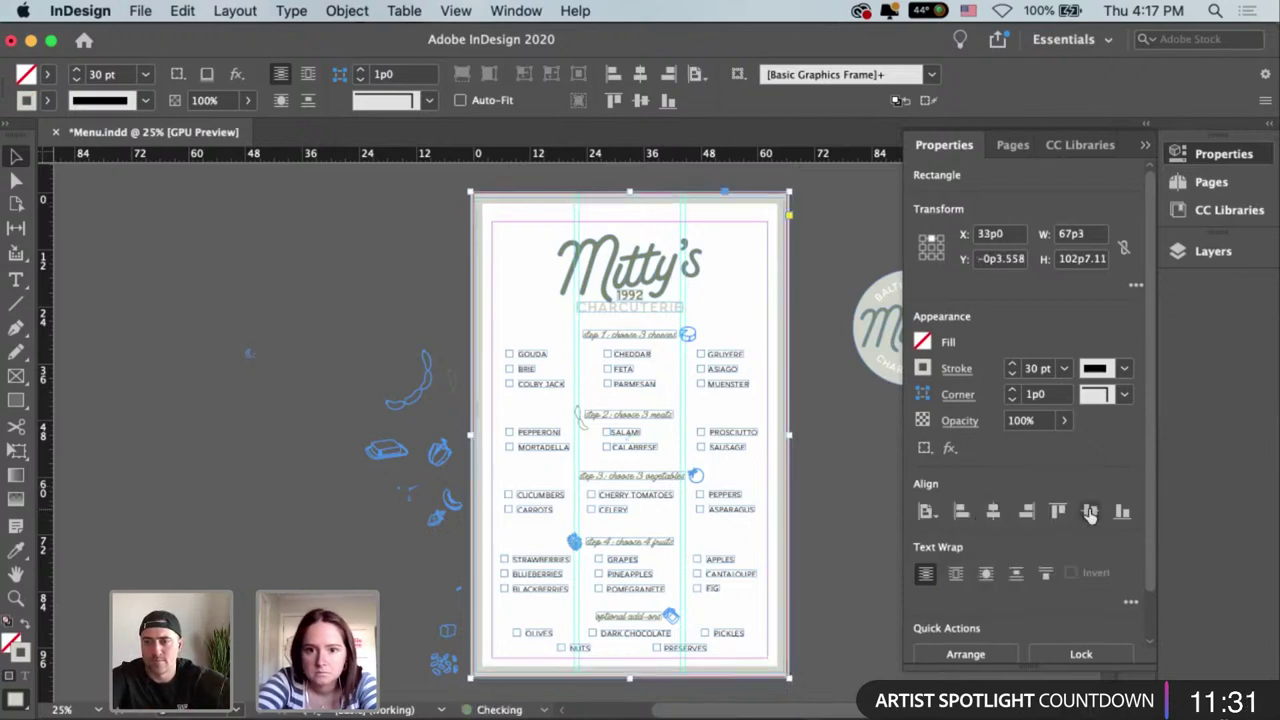
# Pull in the frame's bottom-right corner and thicken the border stroke to 34 pt.
pyautogui.click(796, 622)
pyautogui.scroll(-1, 796, 622)
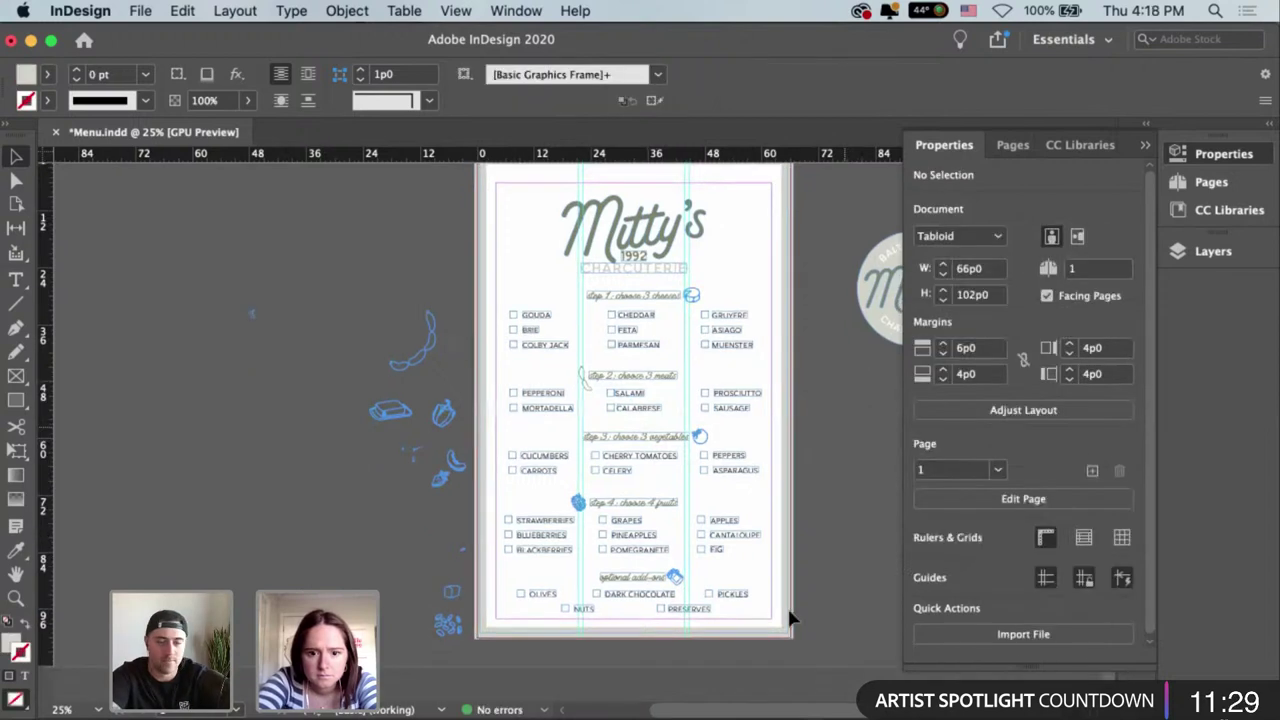
pyautogui.click(790, 636)
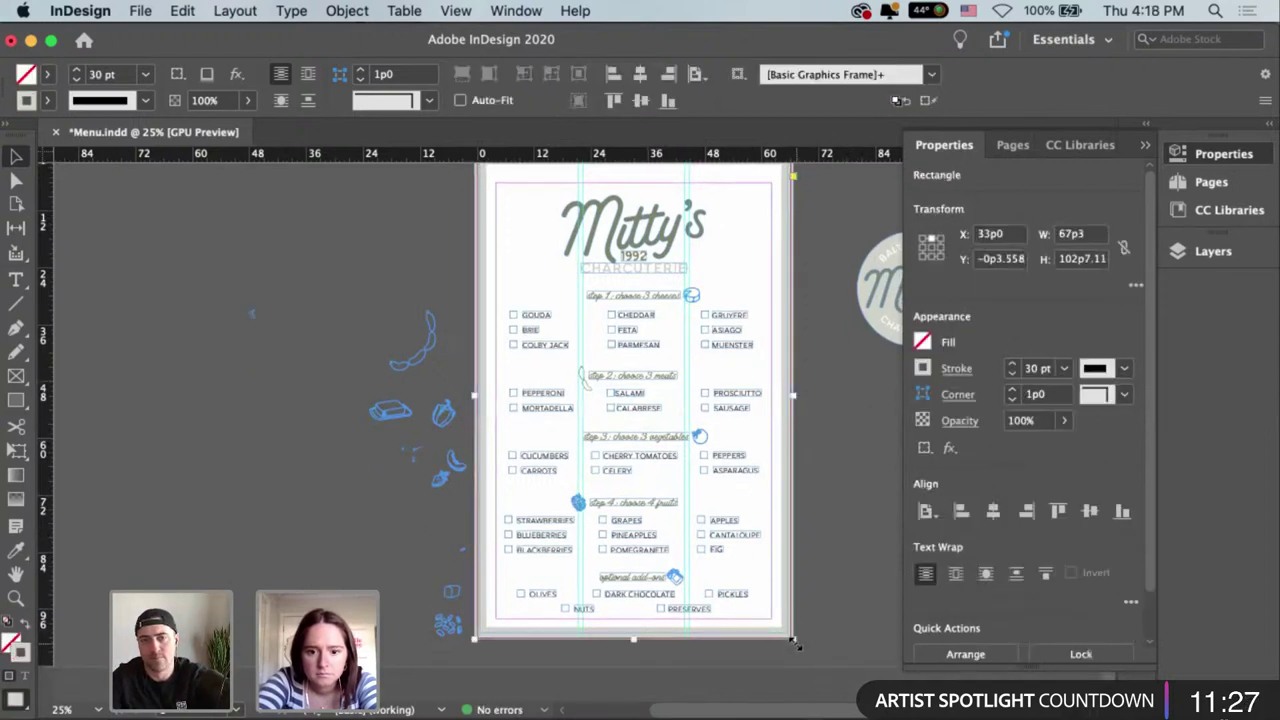
pyautogui.moveTo(791, 638); pyautogui.dragTo(783, 626)
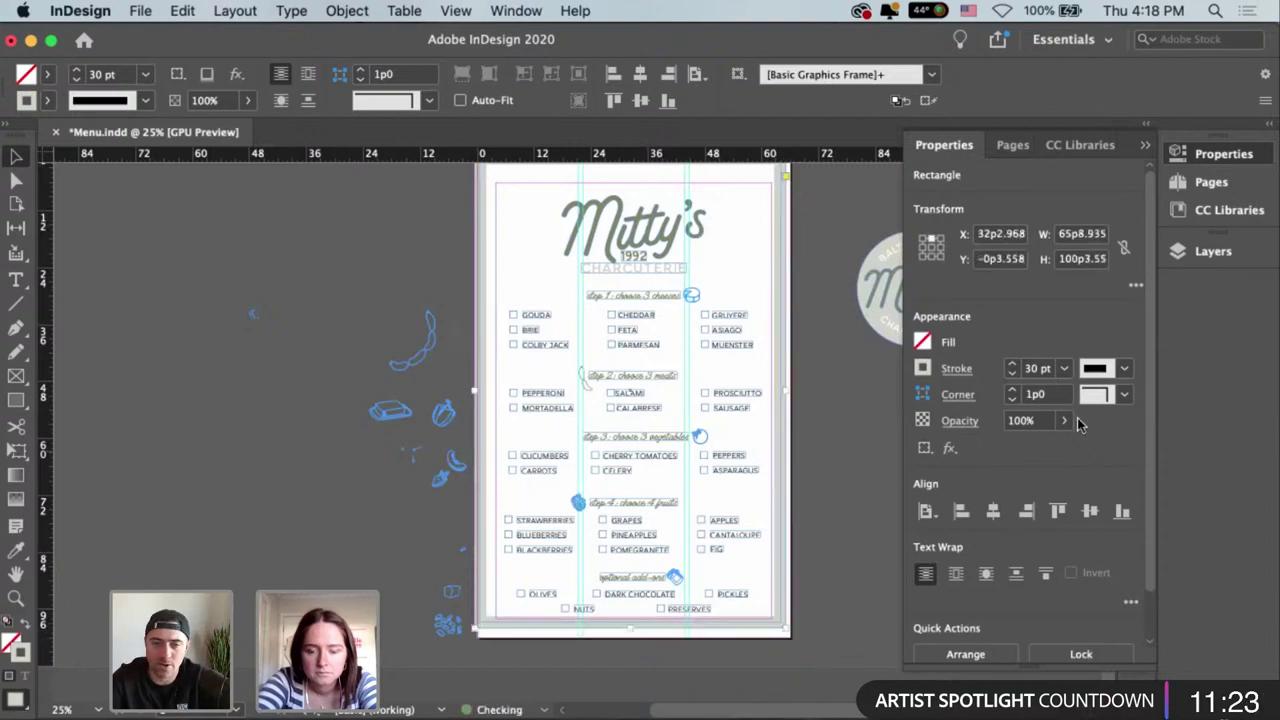
pyautogui.click(1012, 364)
pyautogui.click(1012, 364)
pyautogui.click(1012, 364)
pyautogui.click(1012, 364)
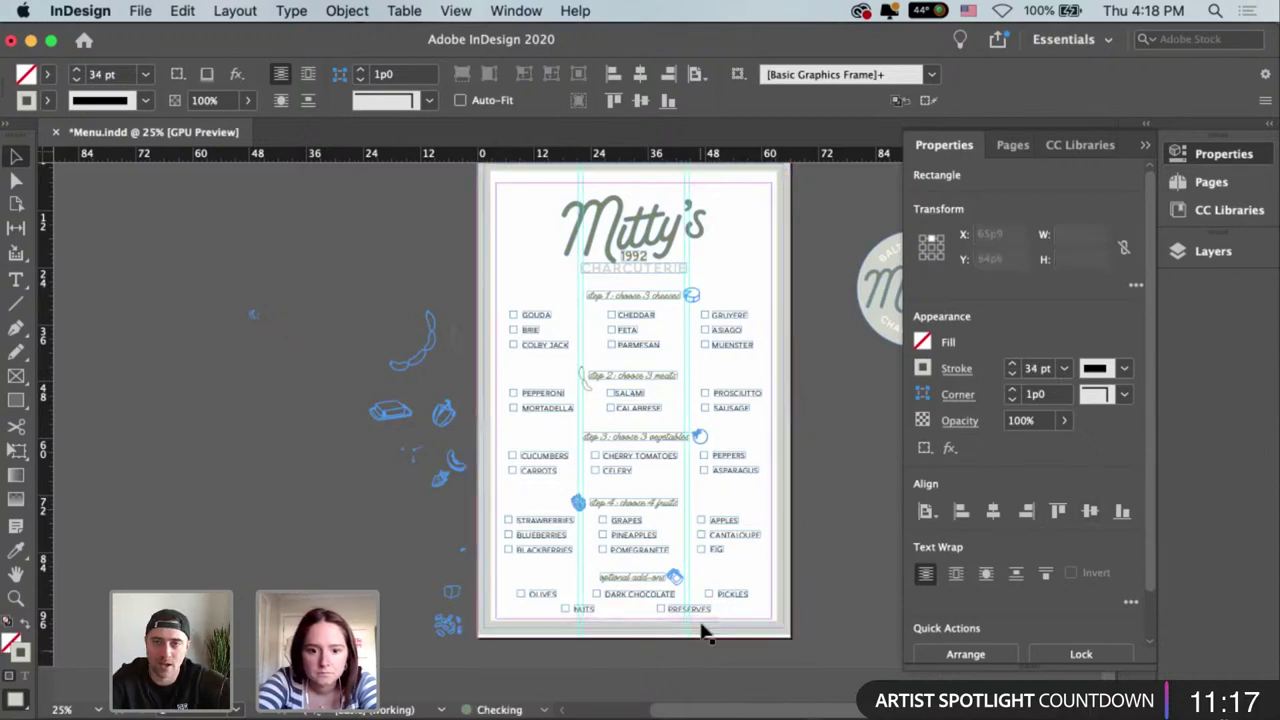
pyautogui.click(632, 633)
pyautogui.moveTo(632, 633); pyautogui.dragTo(636, 638)
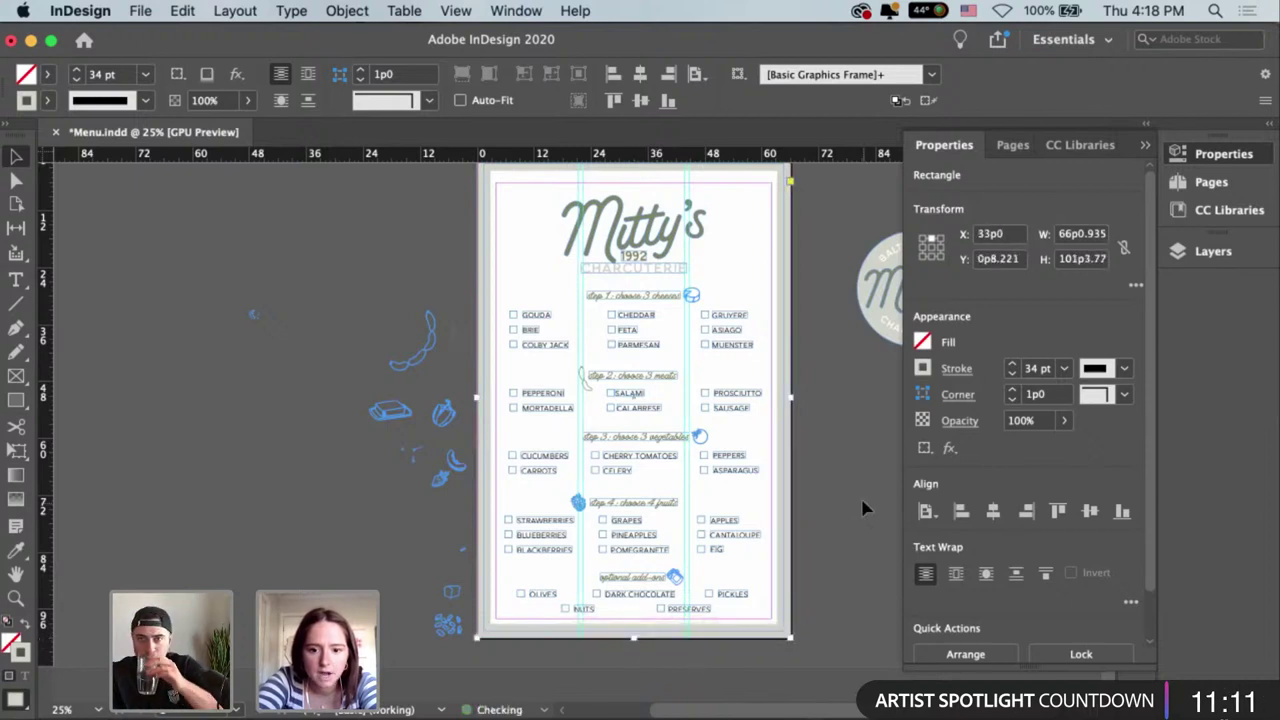
pyautogui.click(834, 371)
pyautogui.scroll(2, 837, 446)
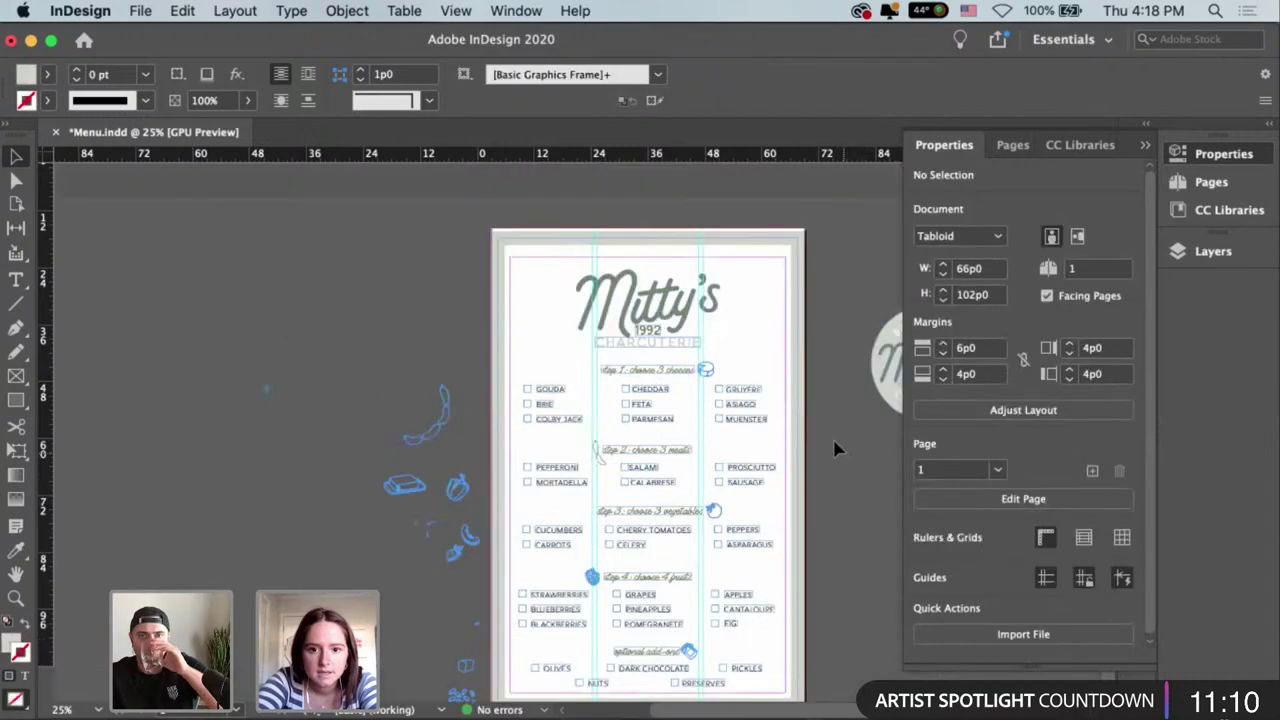
# Drag the border frame's top edge up to the page edge, giving Y 0p0 and H 102p0.
pyautogui.click(680, 240)
pyautogui.press('super+equal')
pyautogui.press('super+equal')
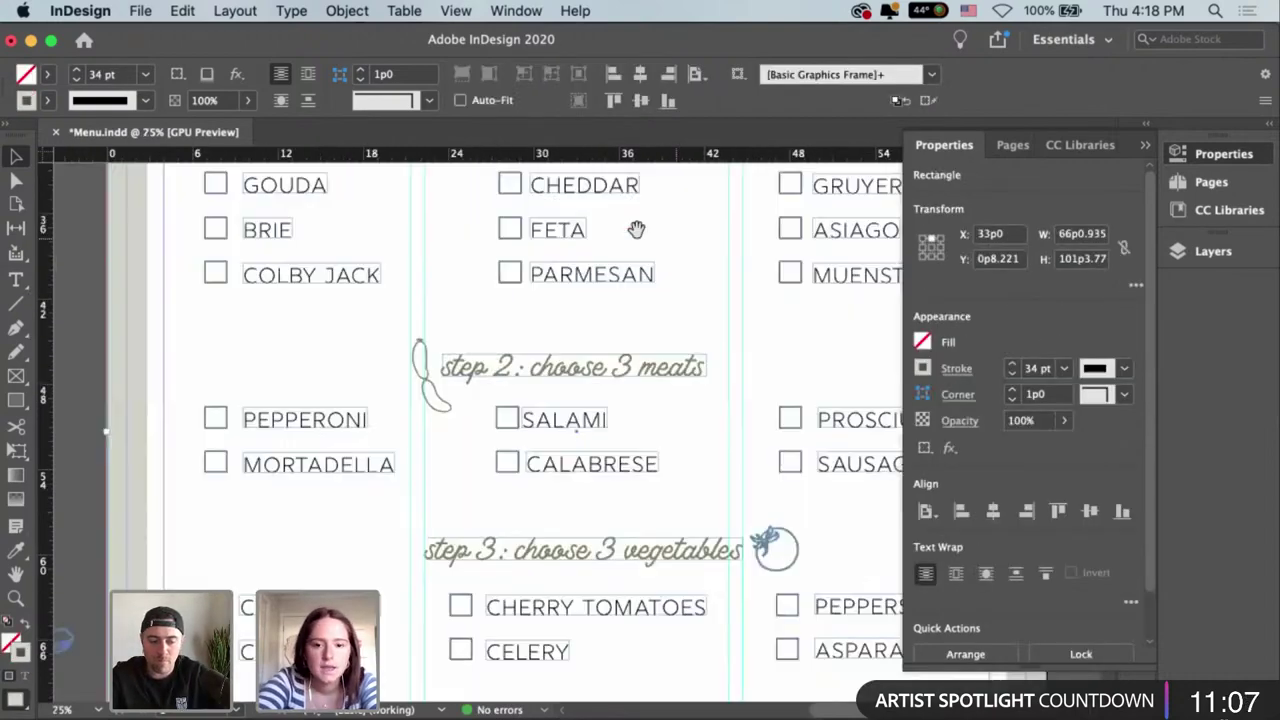
pyautogui.scroll(3, 650, 260)
pyautogui.scroll(3, 662, 330)
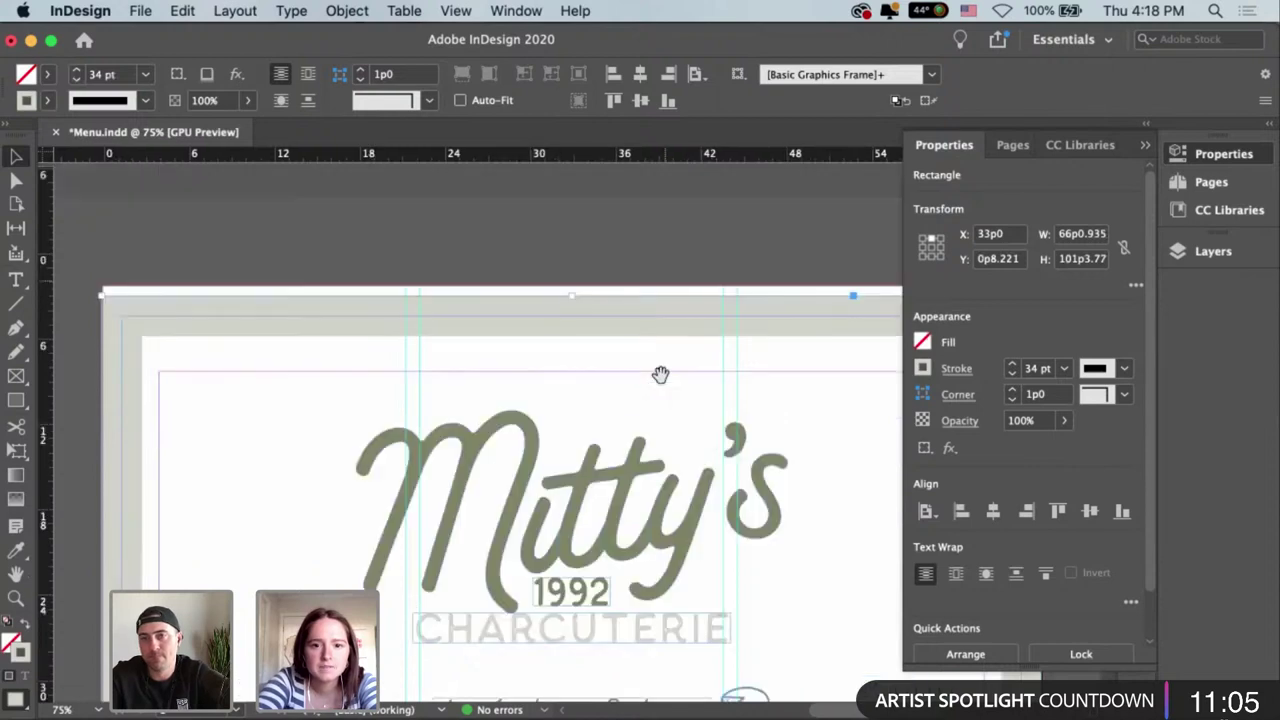
pyautogui.hscroll(3, 451, 383)
pyautogui.hscroll(-3, 730, 383)
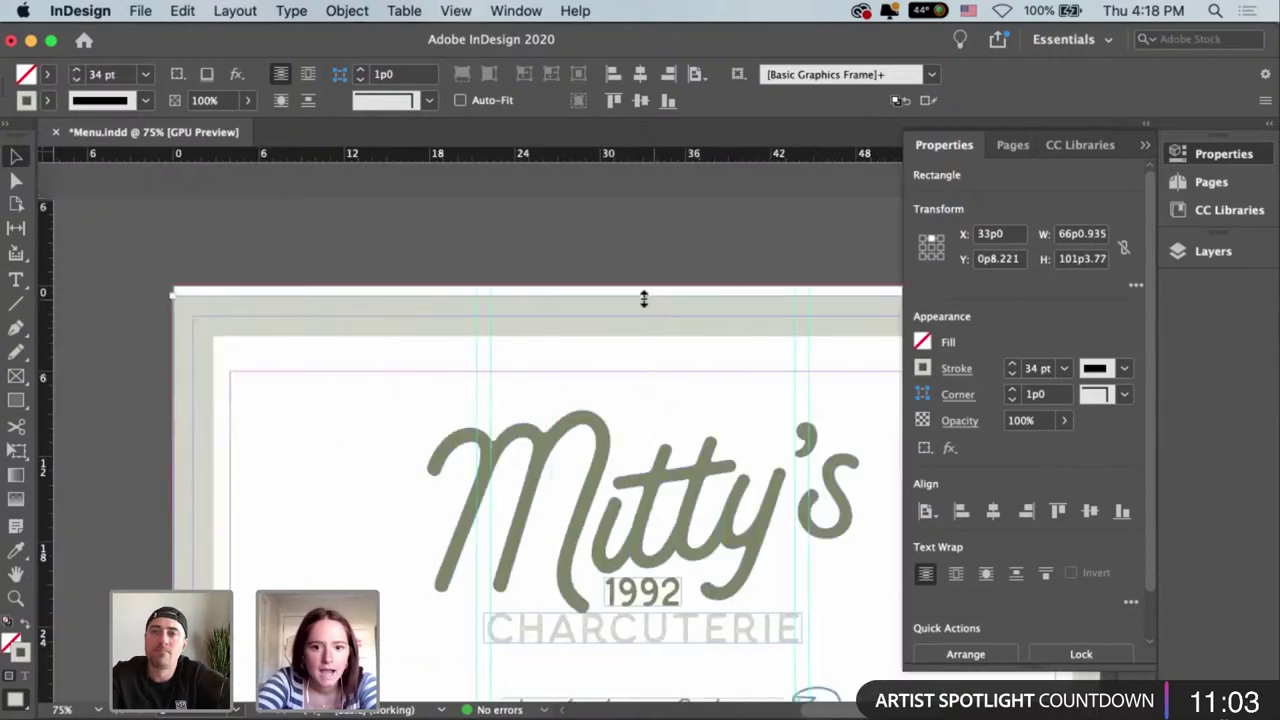
pyautogui.moveTo(643, 297); pyautogui.dragTo(643, 289)
# Zoom and pan around the menu page to check the border's fit.
pyautogui.click(588, 240)
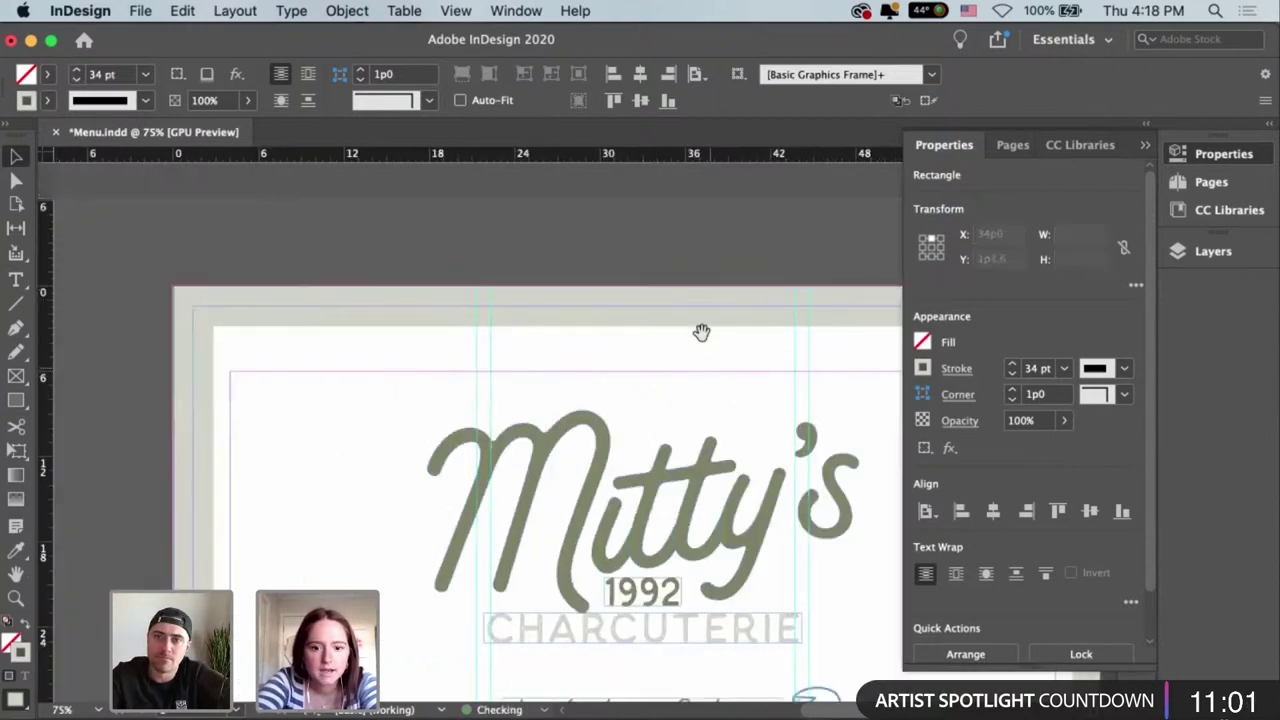
pyautogui.scroll(-2, 700, 340)
pyautogui.press('super+alt+shift+0')
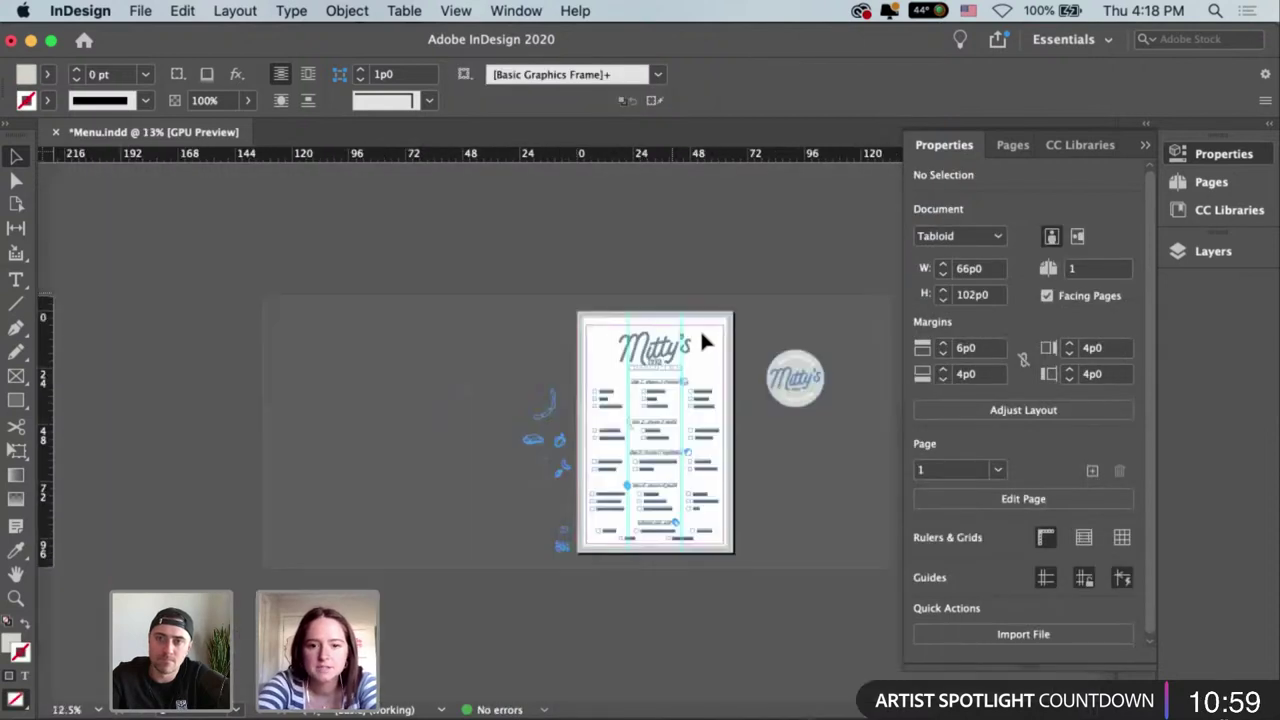
pyautogui.press('super+0')
pyautogui.hscroll(2, 465, 273)
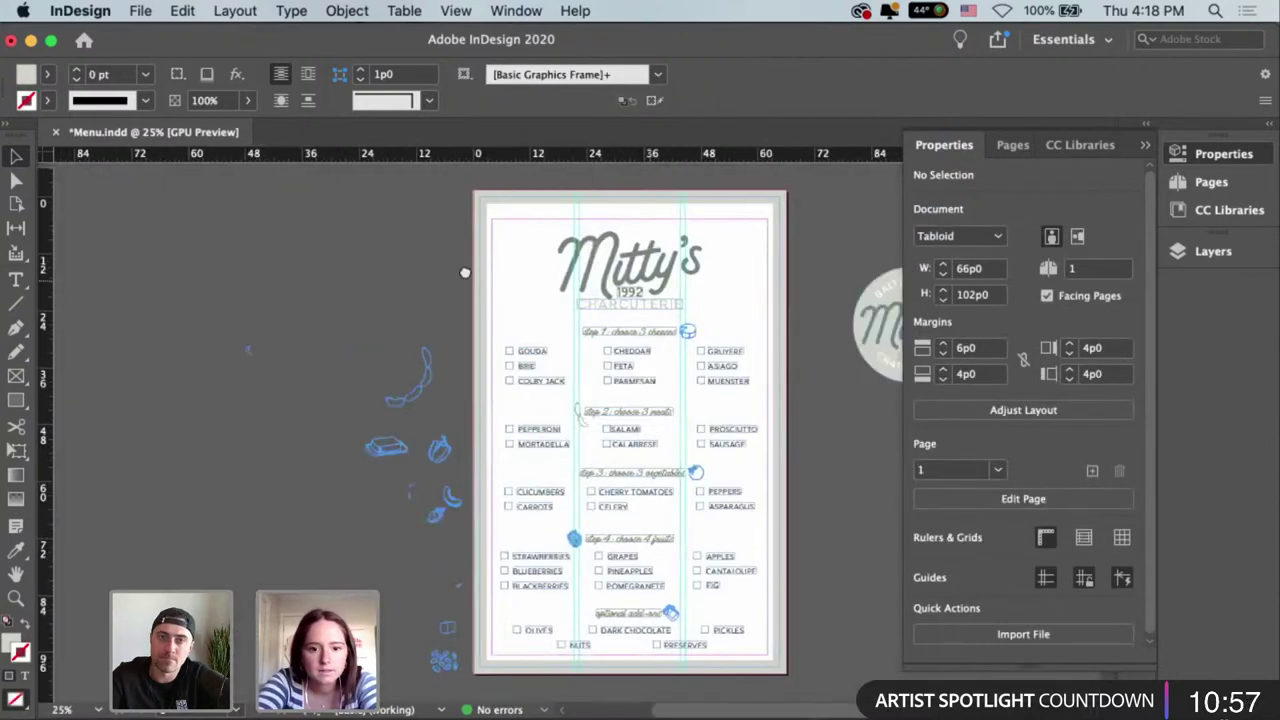
pyautogui.scroll(-1, 820, 396)
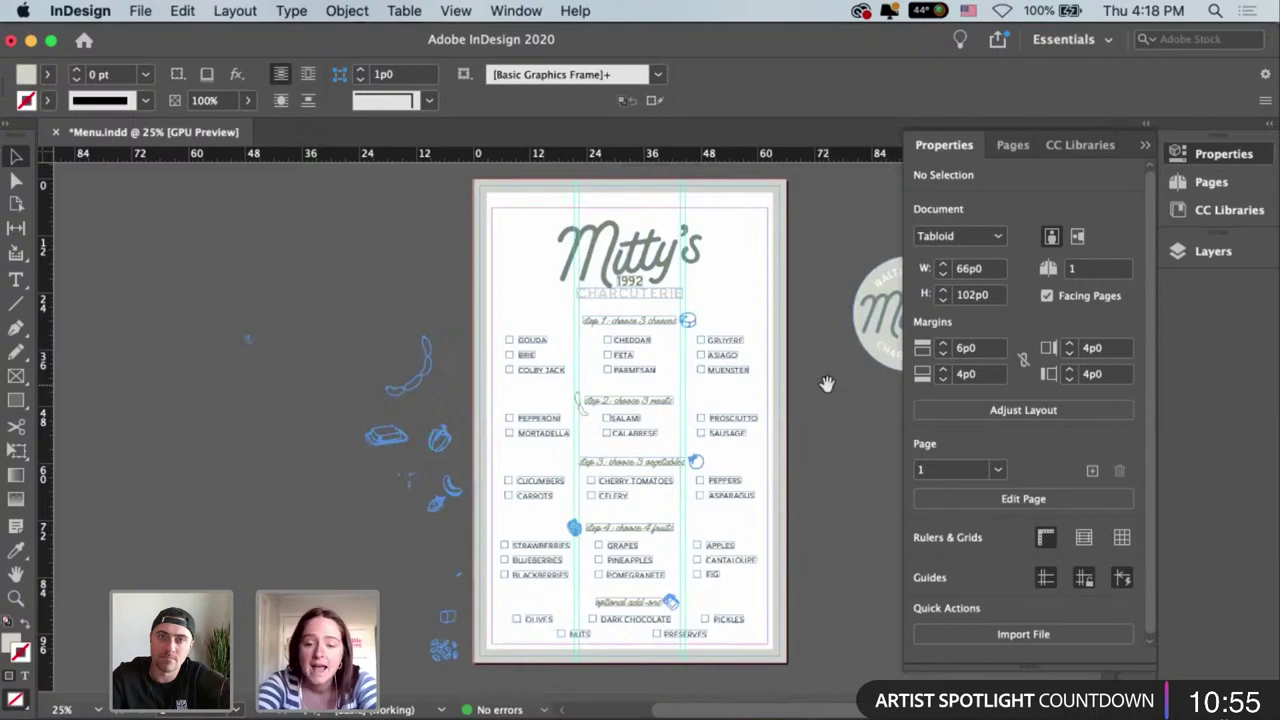
pyautogui.scroll(-2, 822, 362)
pyautogui.scroll(1, 822, 370)
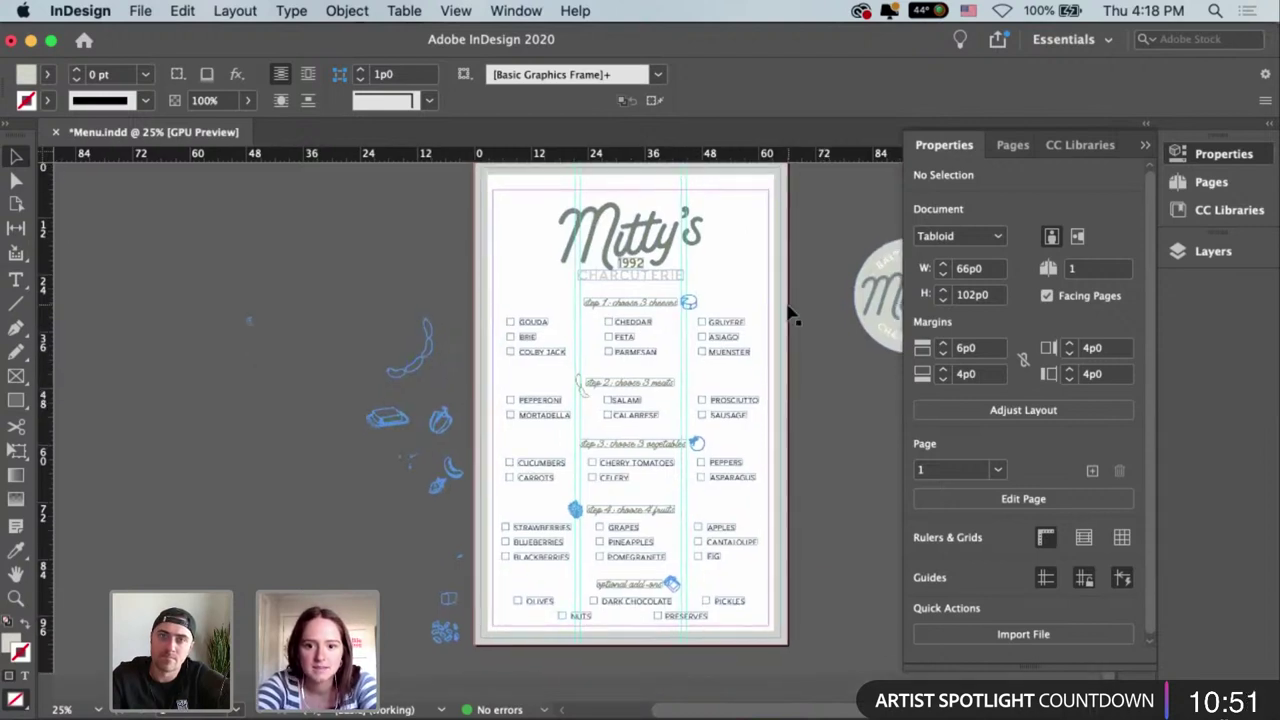
pyautogui.scroll(1, 814, 370)
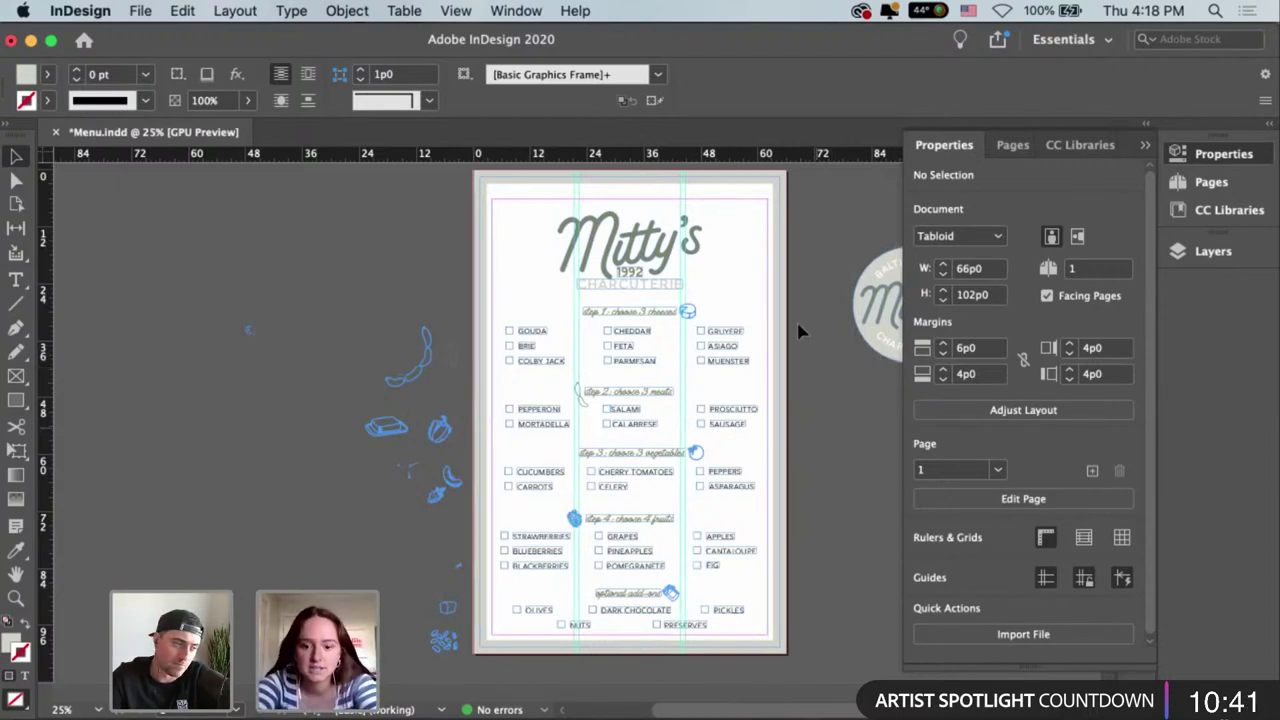
pyautogui.press('super+equal')
pyautogui.scroll(5, 798, 324)
pyautogui.hscroll(4, 798, 324)
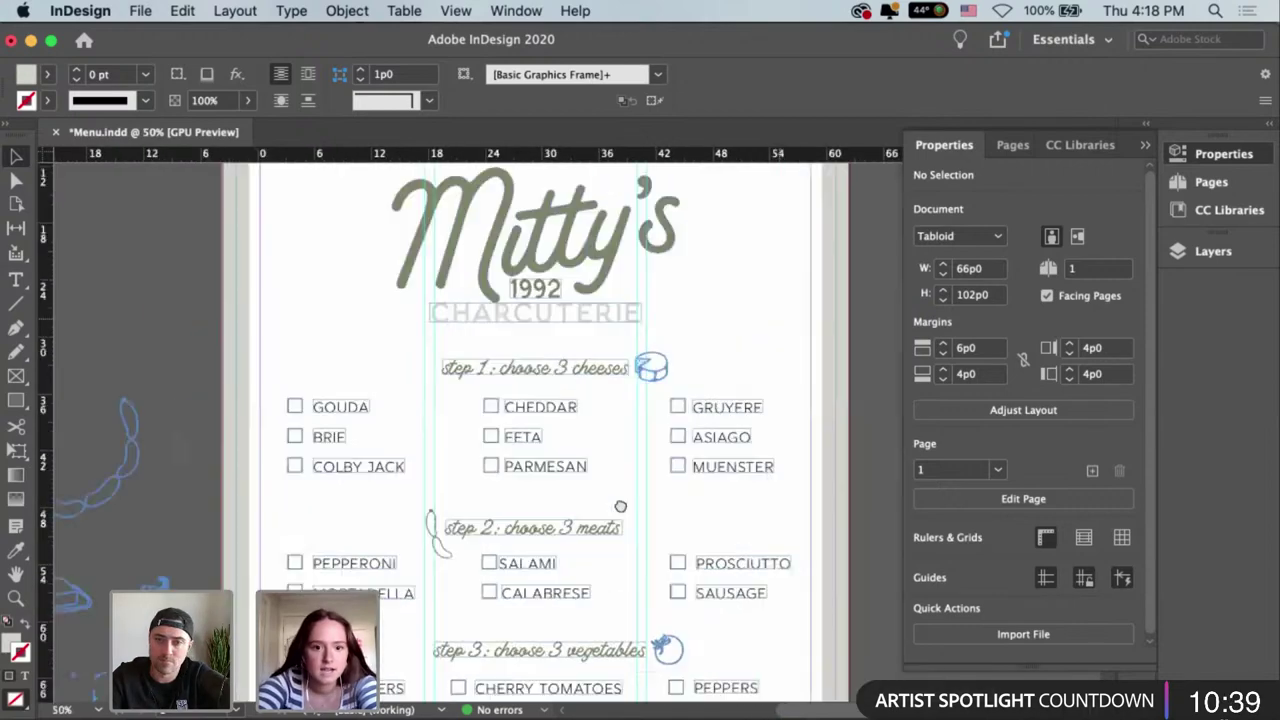
pyautogui.scroll(2, 747, 405)
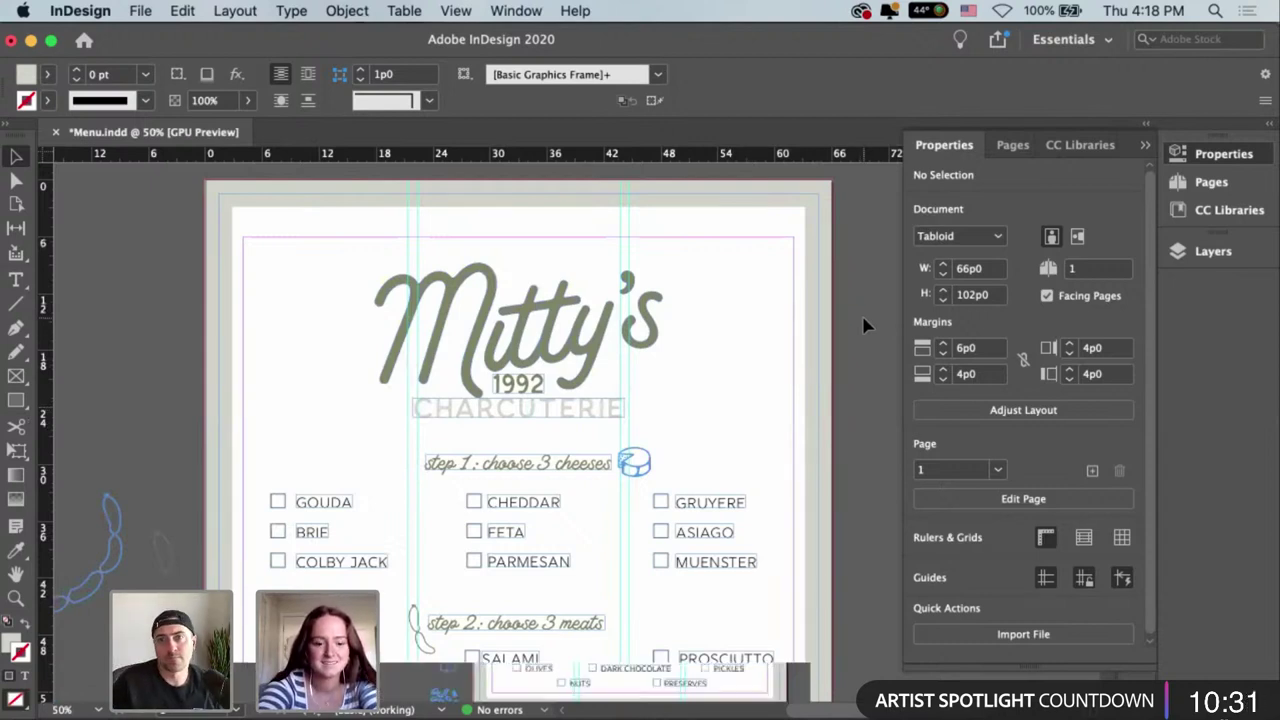
pyautogui.press('super+minus')
pyautogui.scroll(-1, 829, 269)
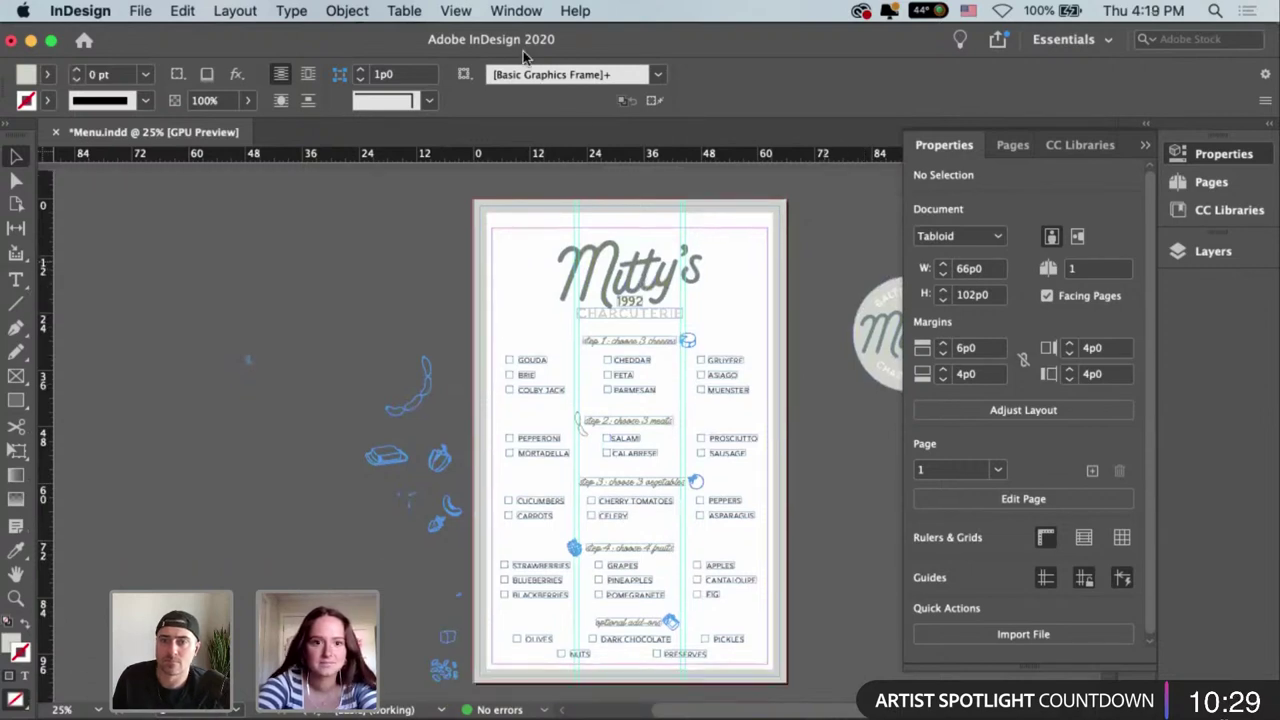
pyautogui.click(455, 11)
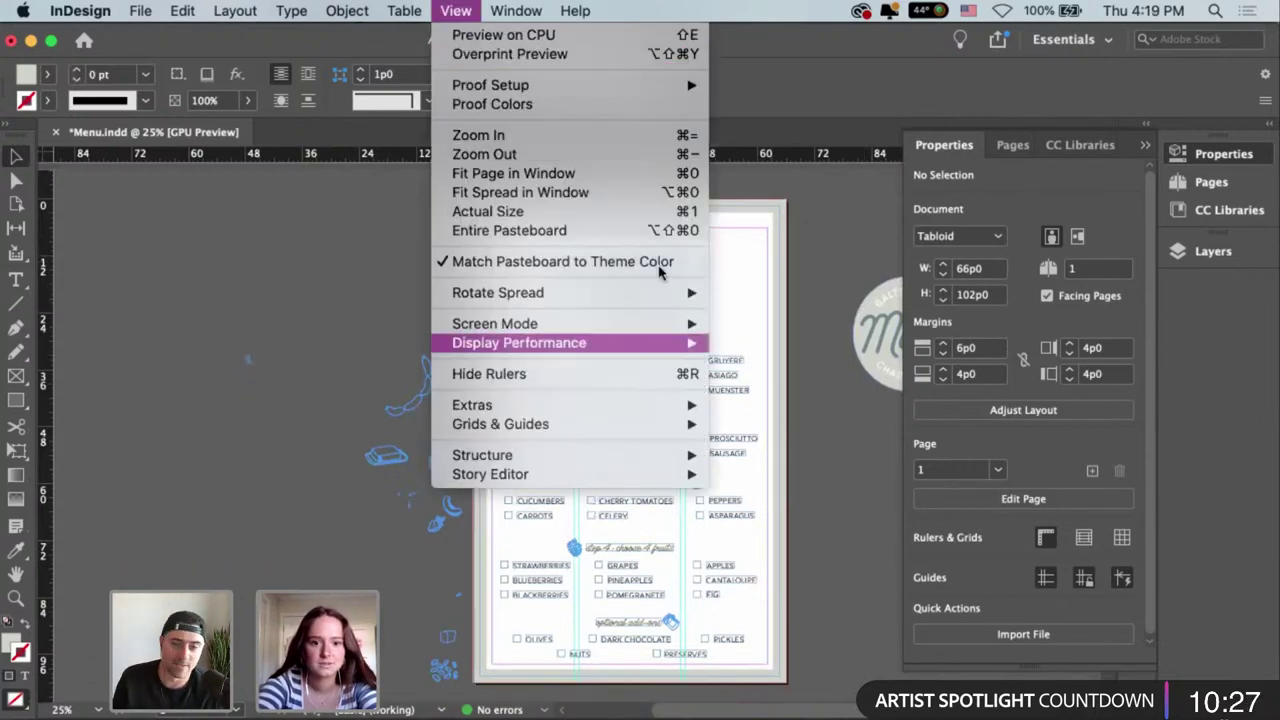
pyautogui.moveTo(672, 324)
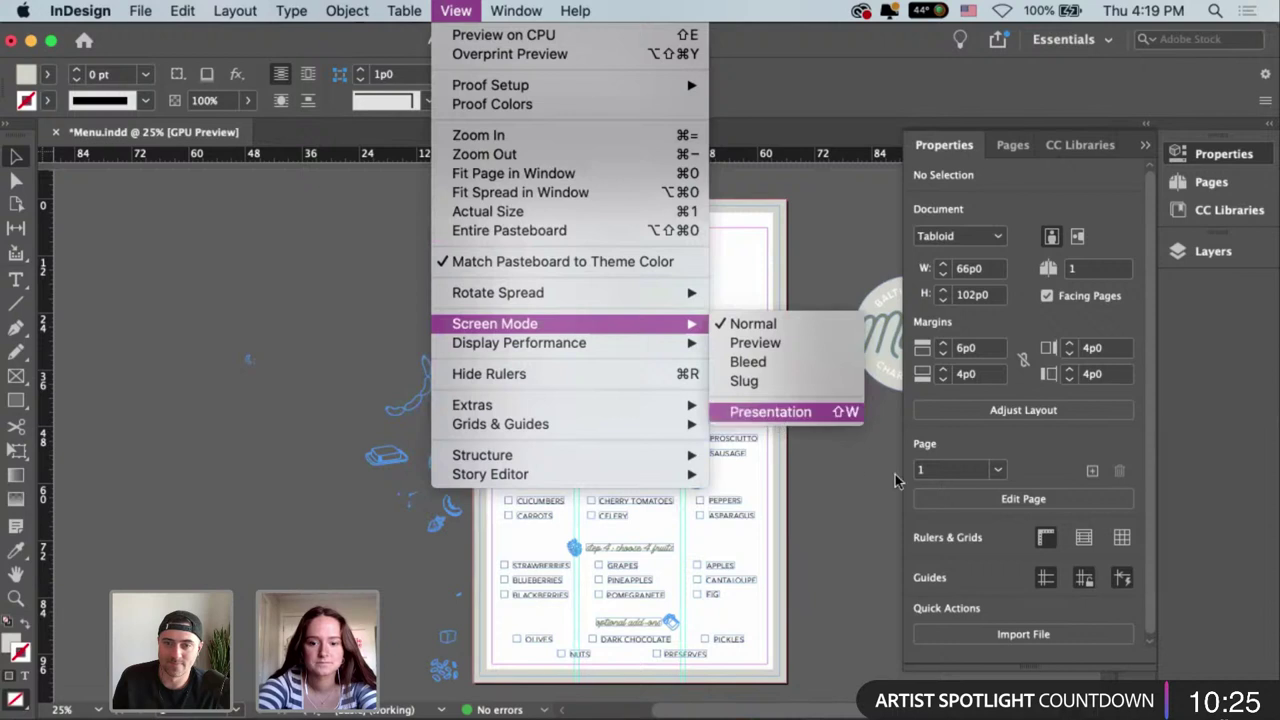
pyautogui.click(786, 414)
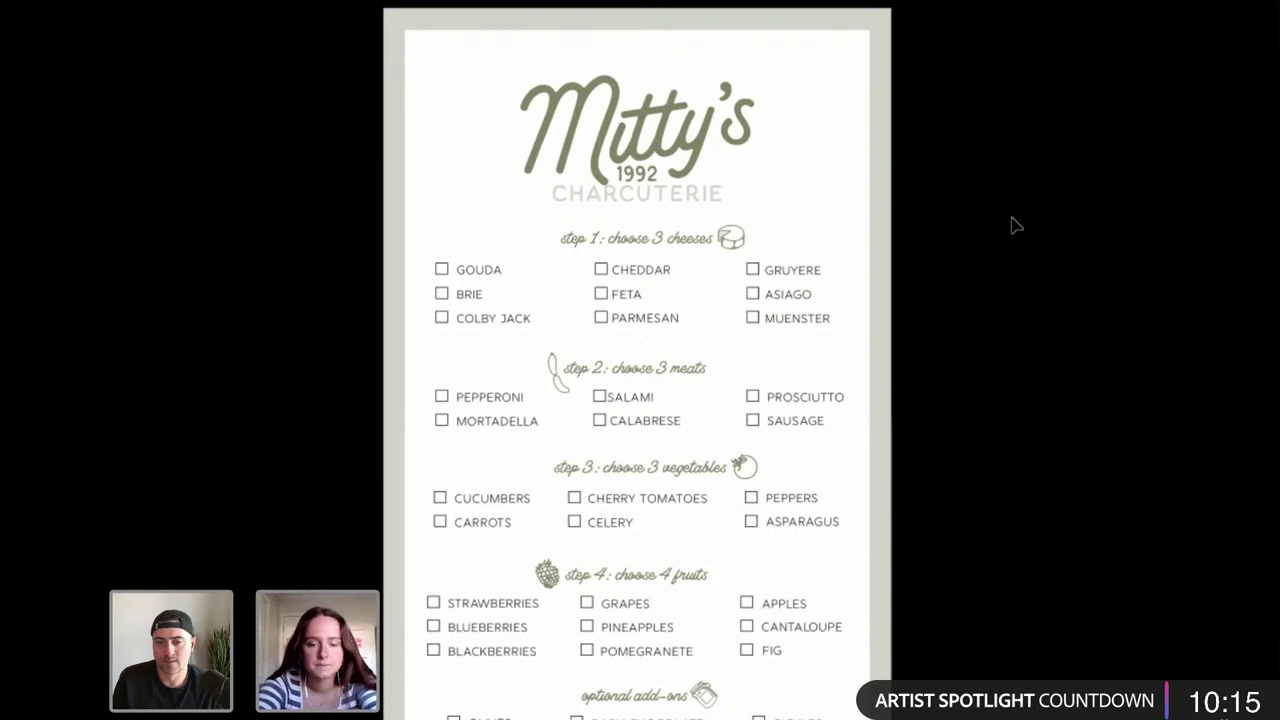
pyautogui.press('Escape')
# Nudge the CHARCUTERIE text frame down three steps to Y 23p7.124.
pyautogui.click(650, 309)
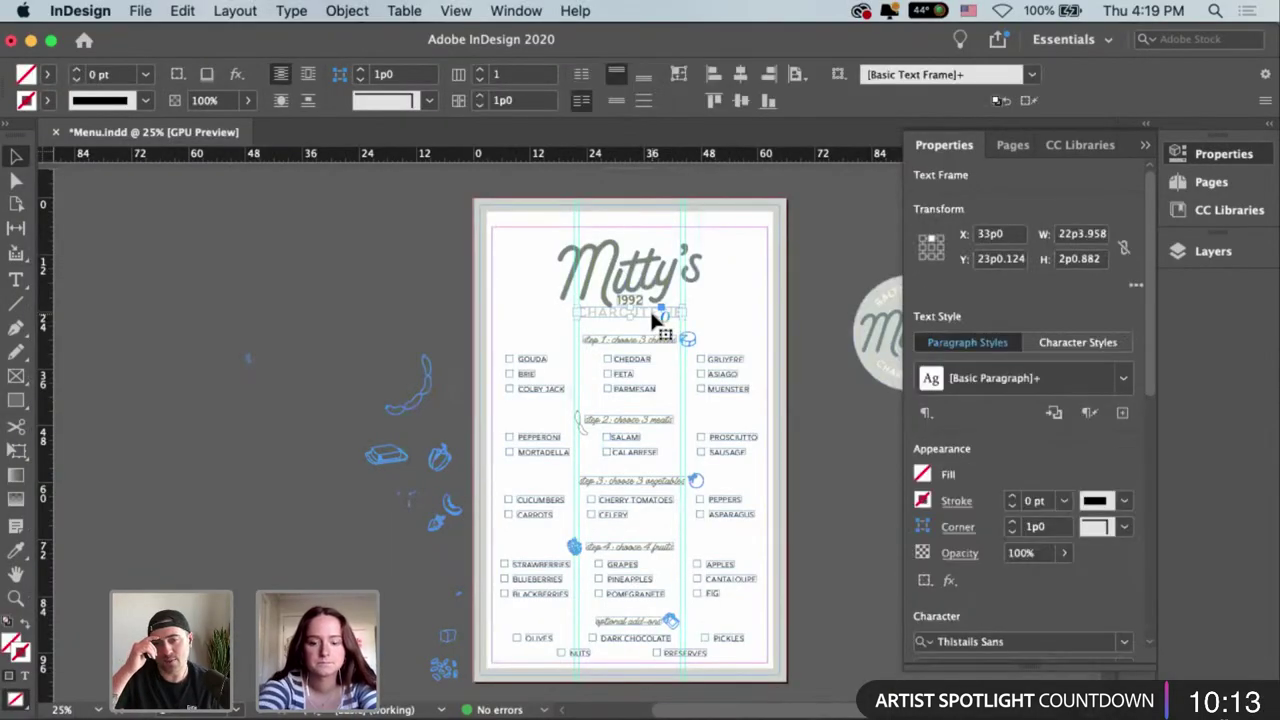
pyautogui.press('super+1')
pyautogui.press('Down')
pyautogui.press('Down')
pyautogui.press('Down')
pyautogui.press('Down')
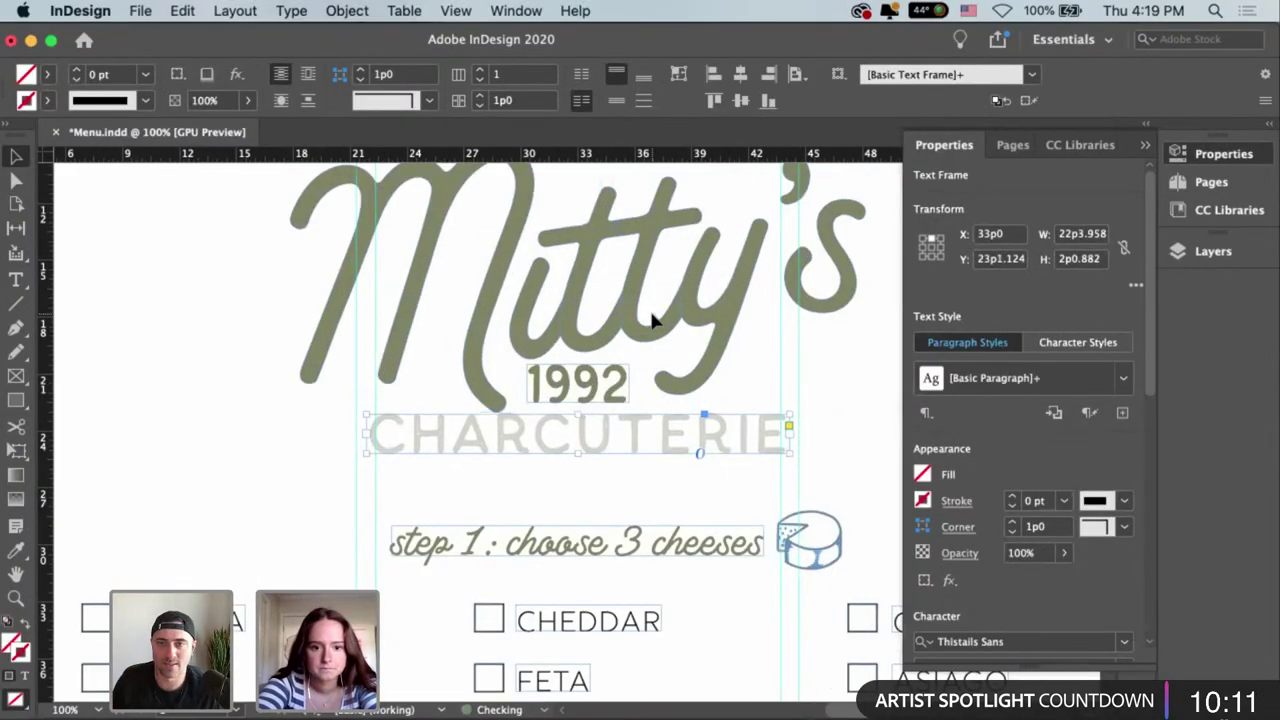
pyautogui.press('Down')
pyautogui.press('Down')
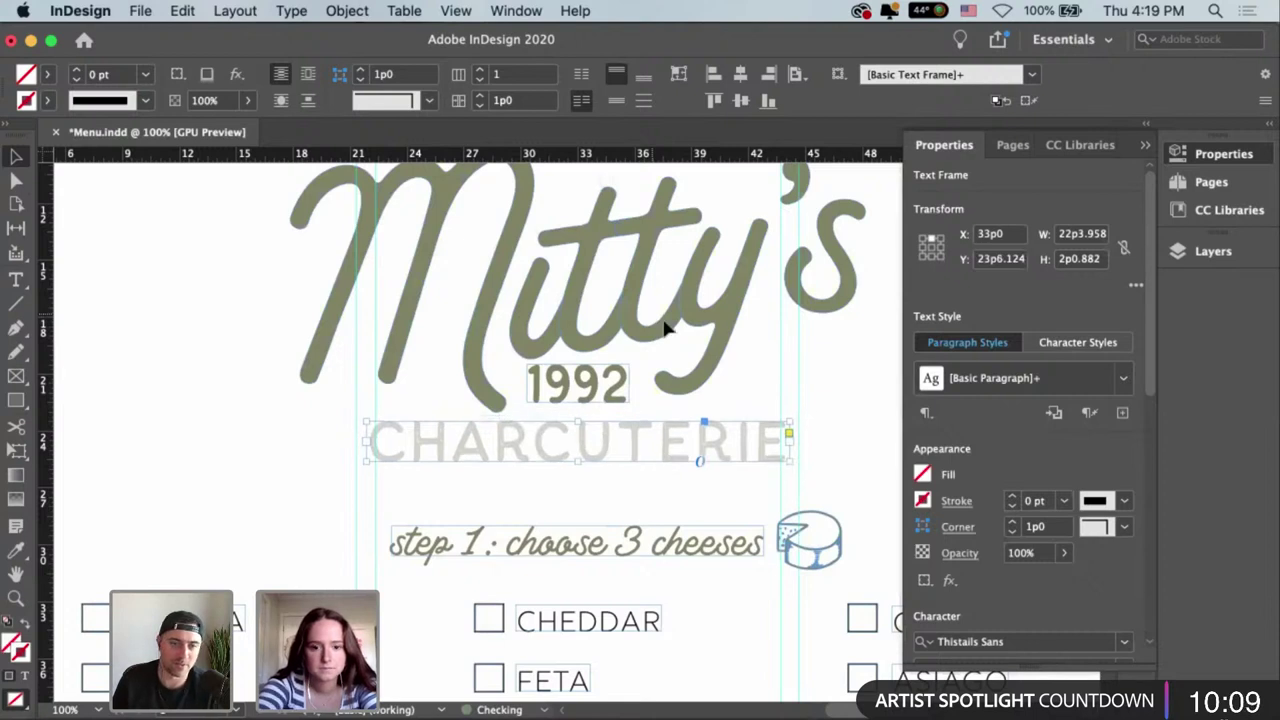
pyautogui.press('Down')
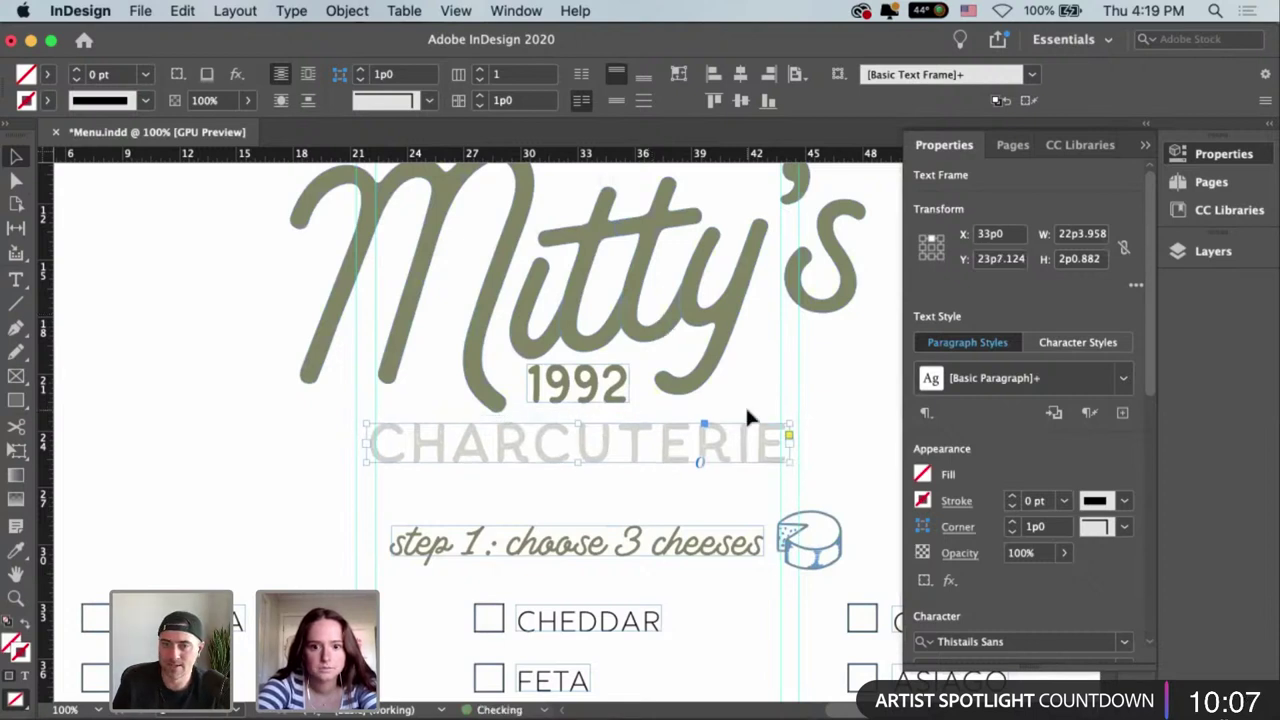
pyautogui.press('super+shift+a')
pyautogui.press('super+minus')
pyautogui.press('super+minus')
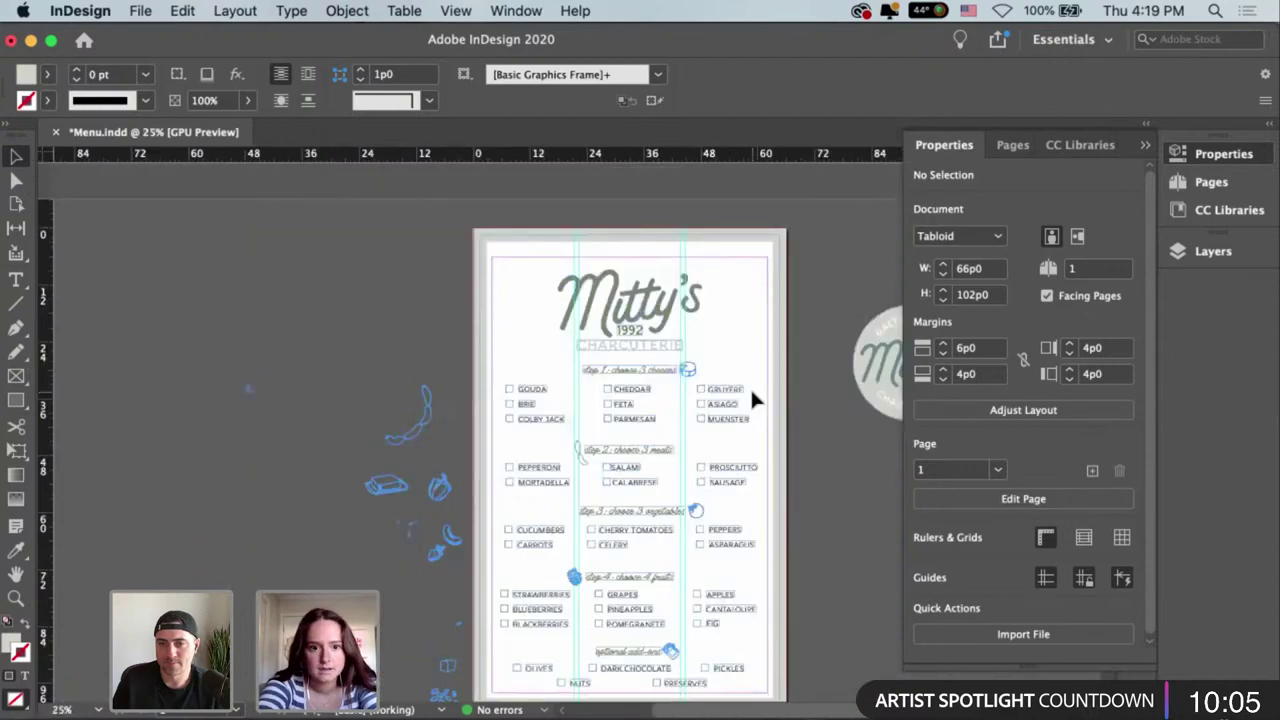
# Give the border frame Rounded corners and raise the corner radius to 1p5.
pyautogui.click(784, 251)
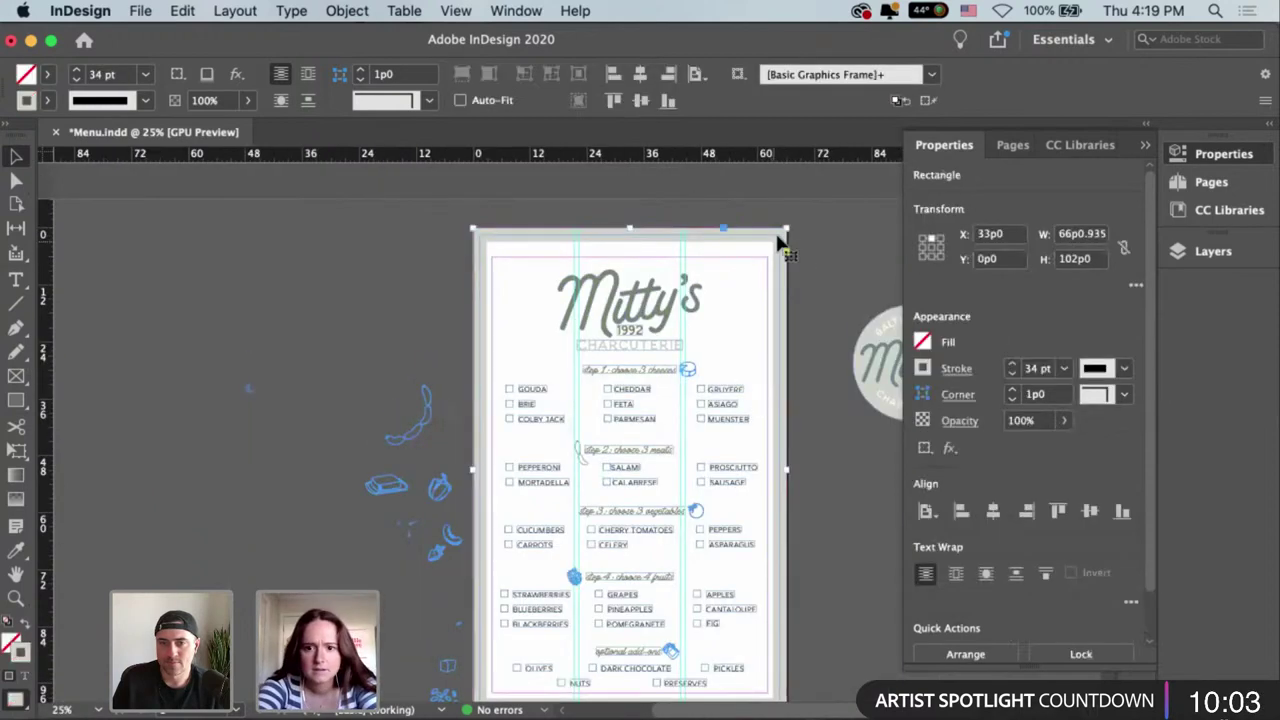
pyautogui.click(960, 395)
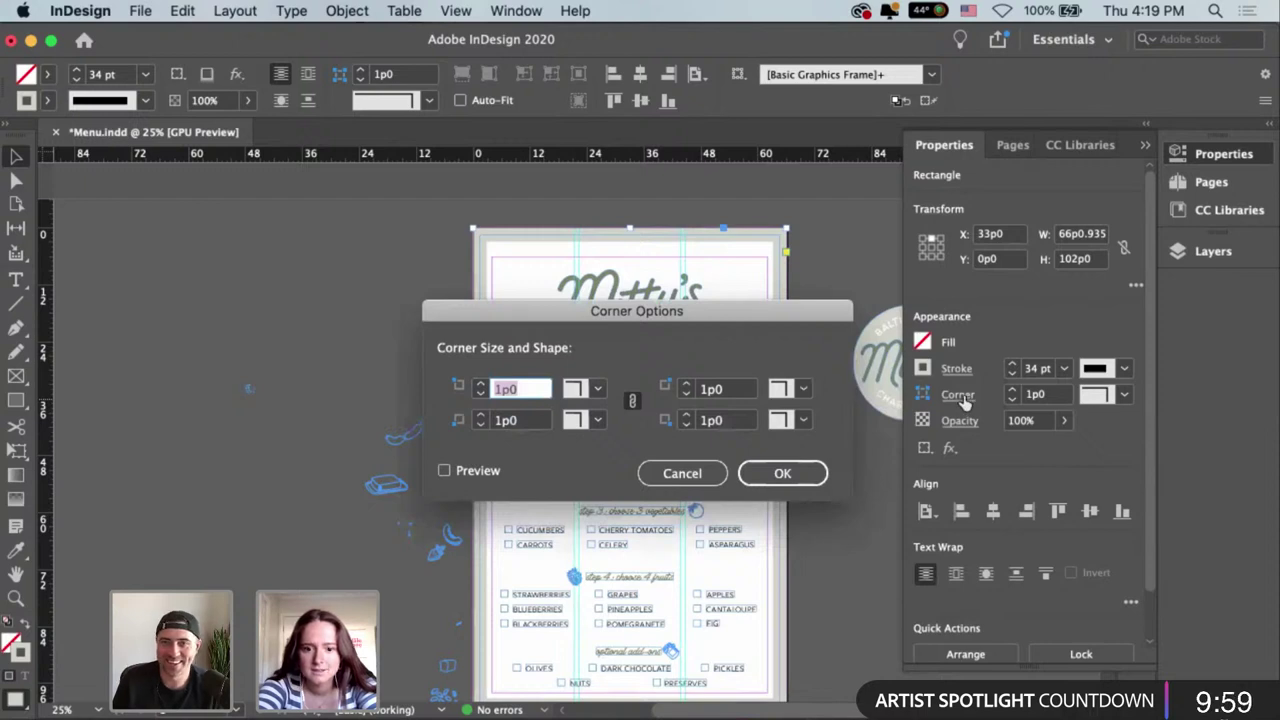
pyautogui.click(685, 474)
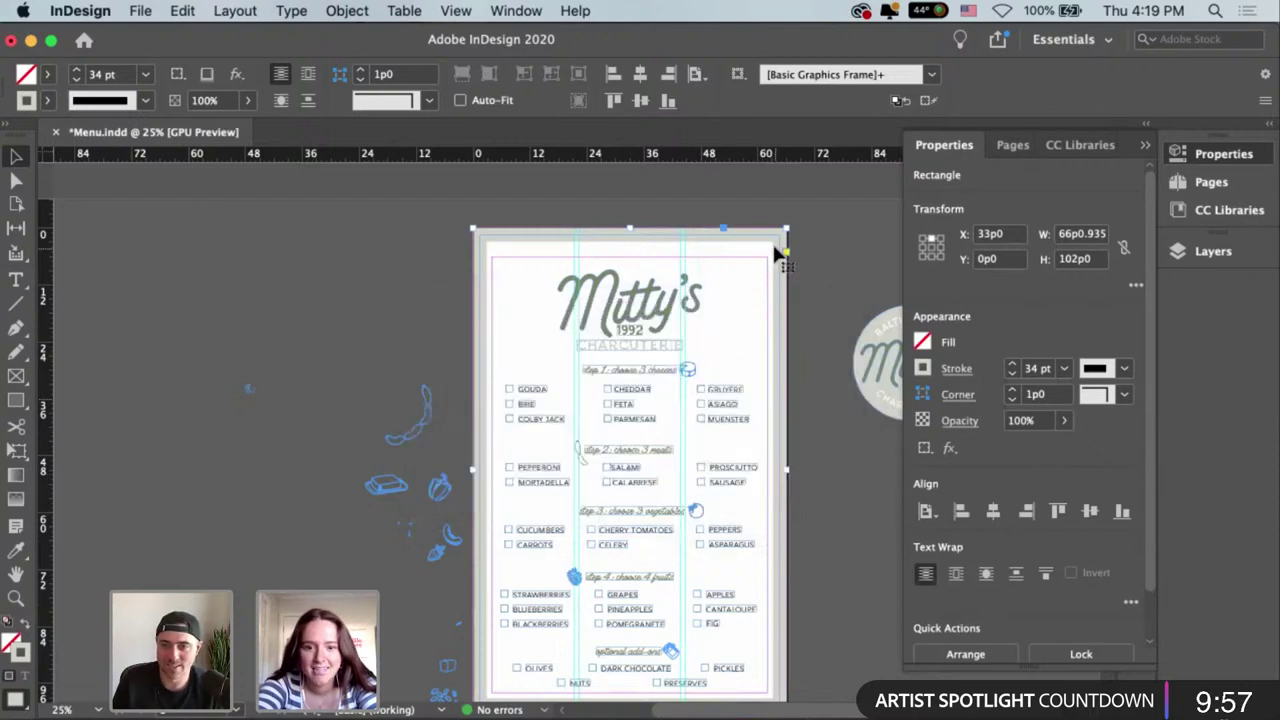
pyautogui.press('super+equal')
pyautogui.press('super+equal')
pyautogui.scroll(10, 593, 493)
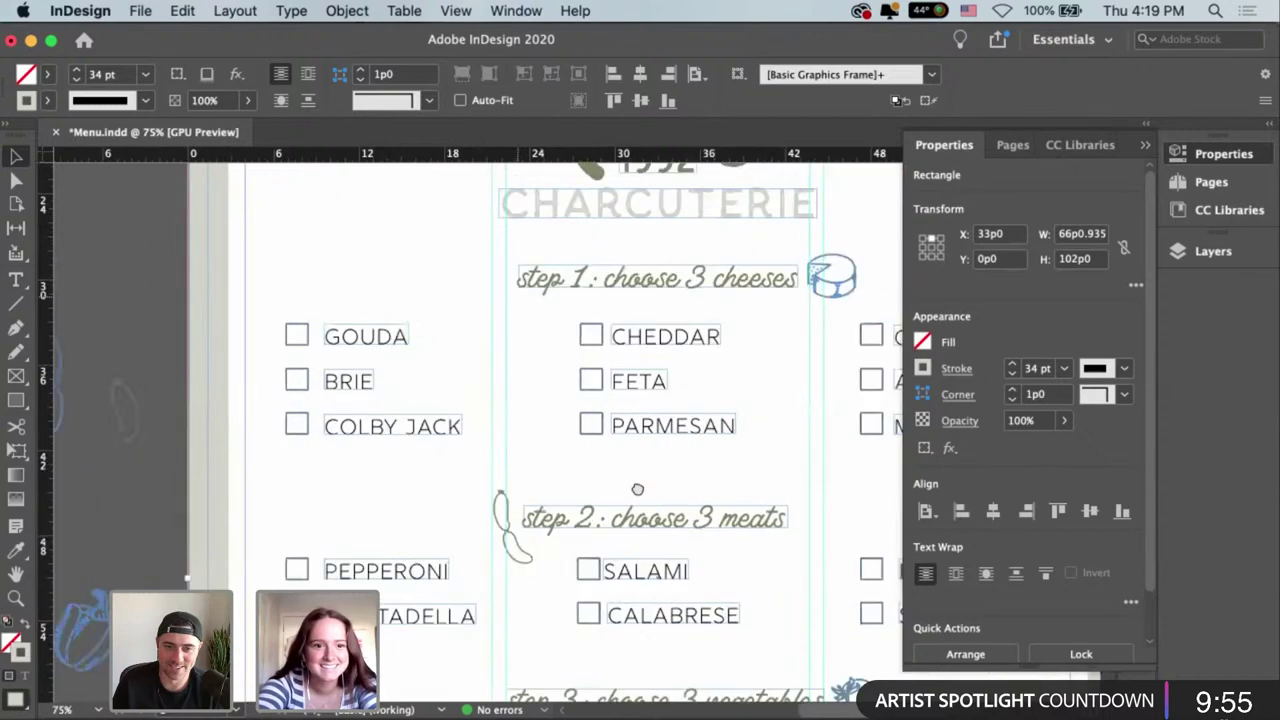
pyautogui.scroll(1, 593, 493)
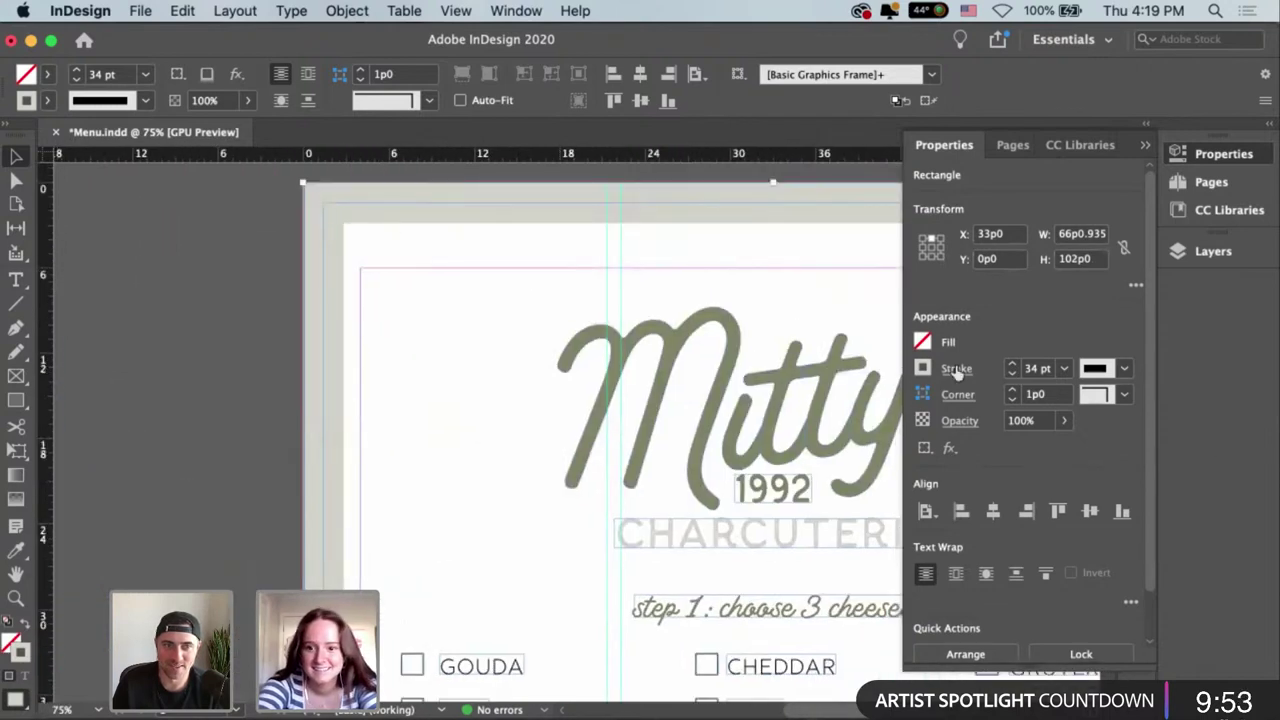
pyautogui.click(1125, 395)
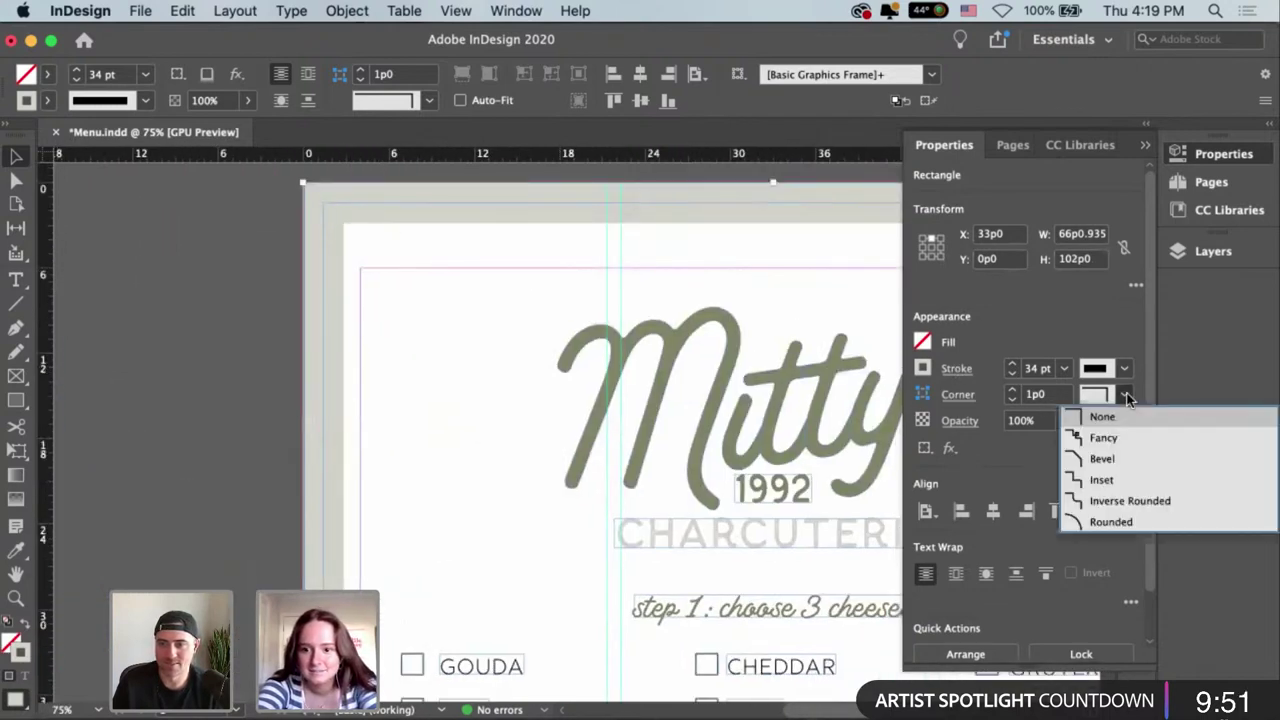
pyautogui.click(1123, 520)
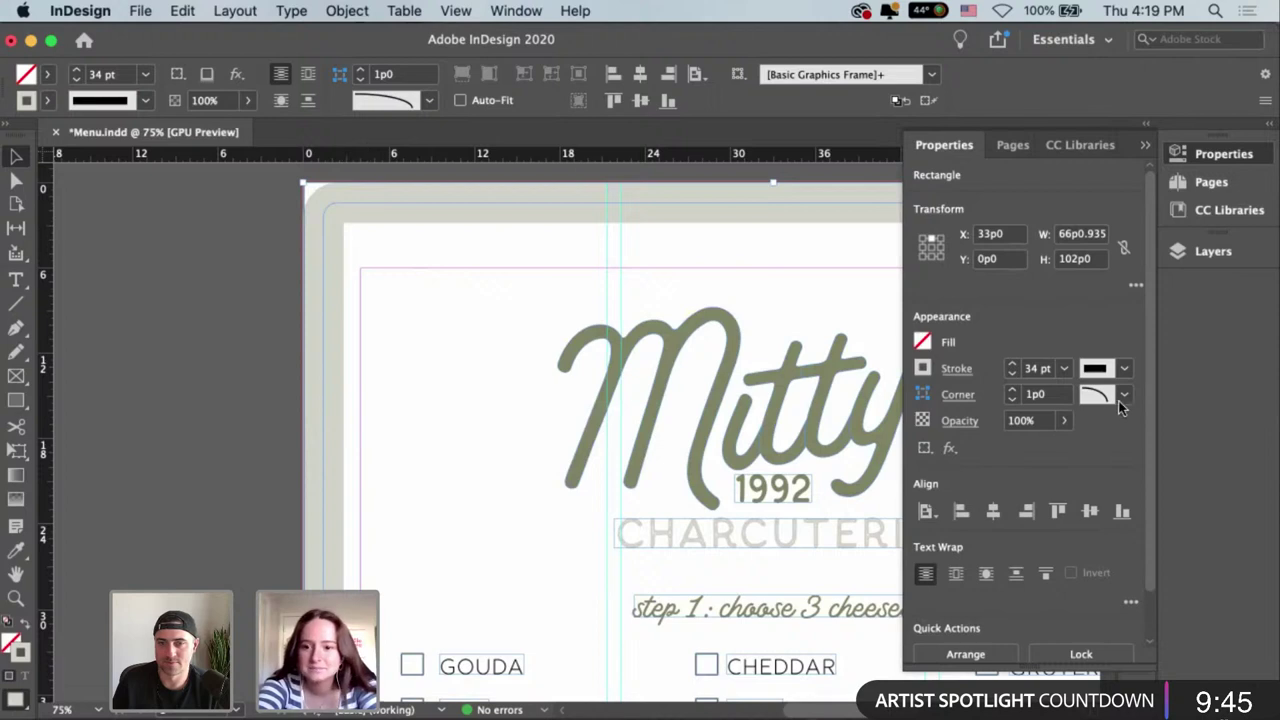
pyautogui.click(1012, 391)
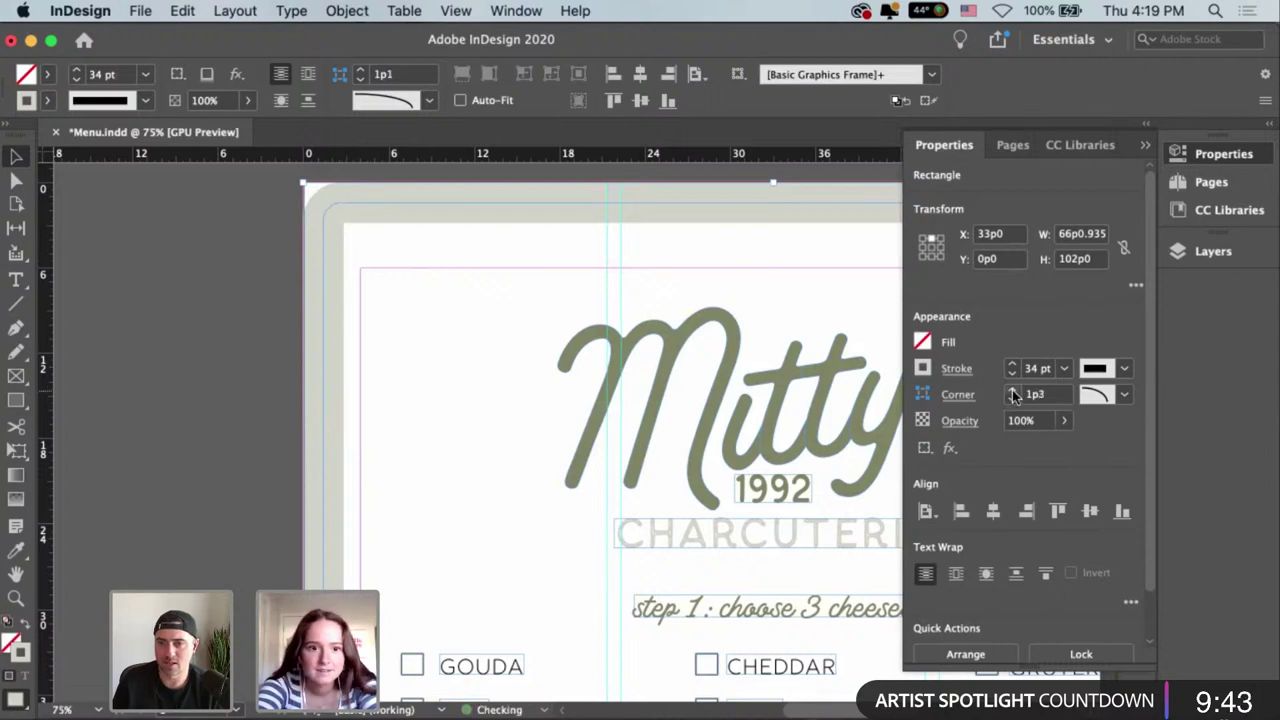
pyautogui.click(1012, 391)
pyautogui.click(1012, 391)
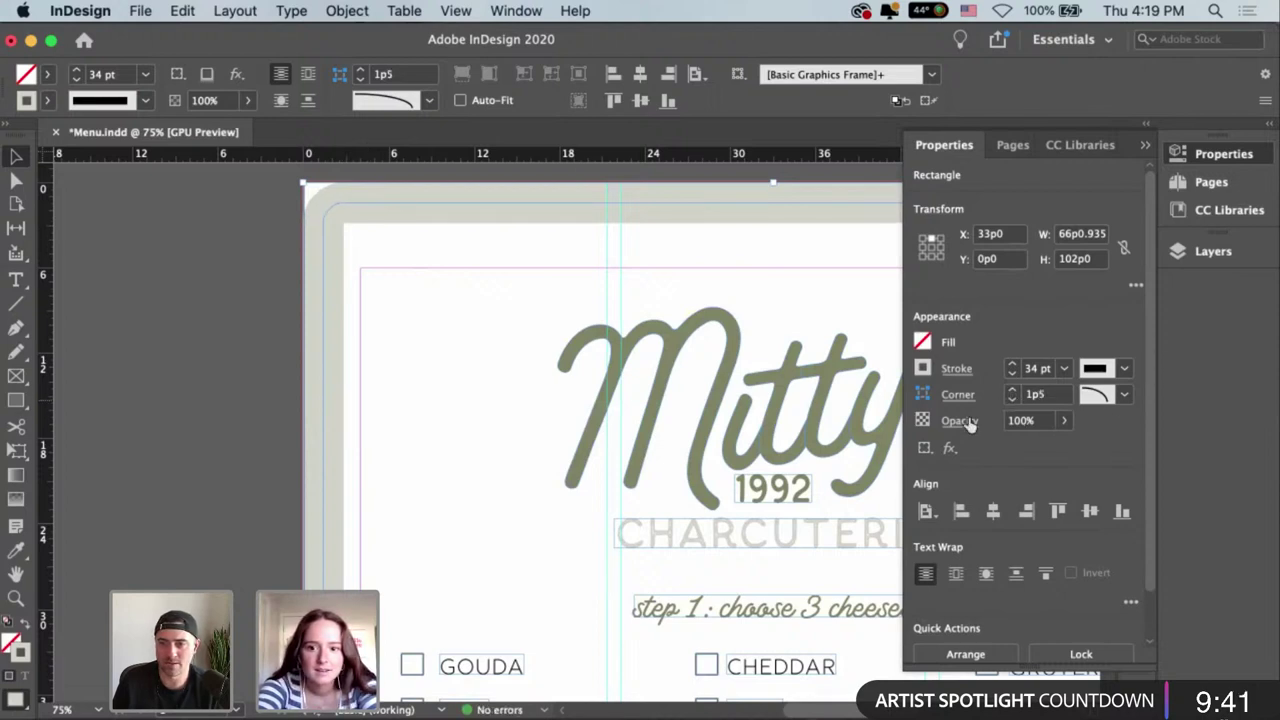
# Confirm 1p5 on all four corners in Corner Options with Preview turned on.
pyautogui.click(950, 398)
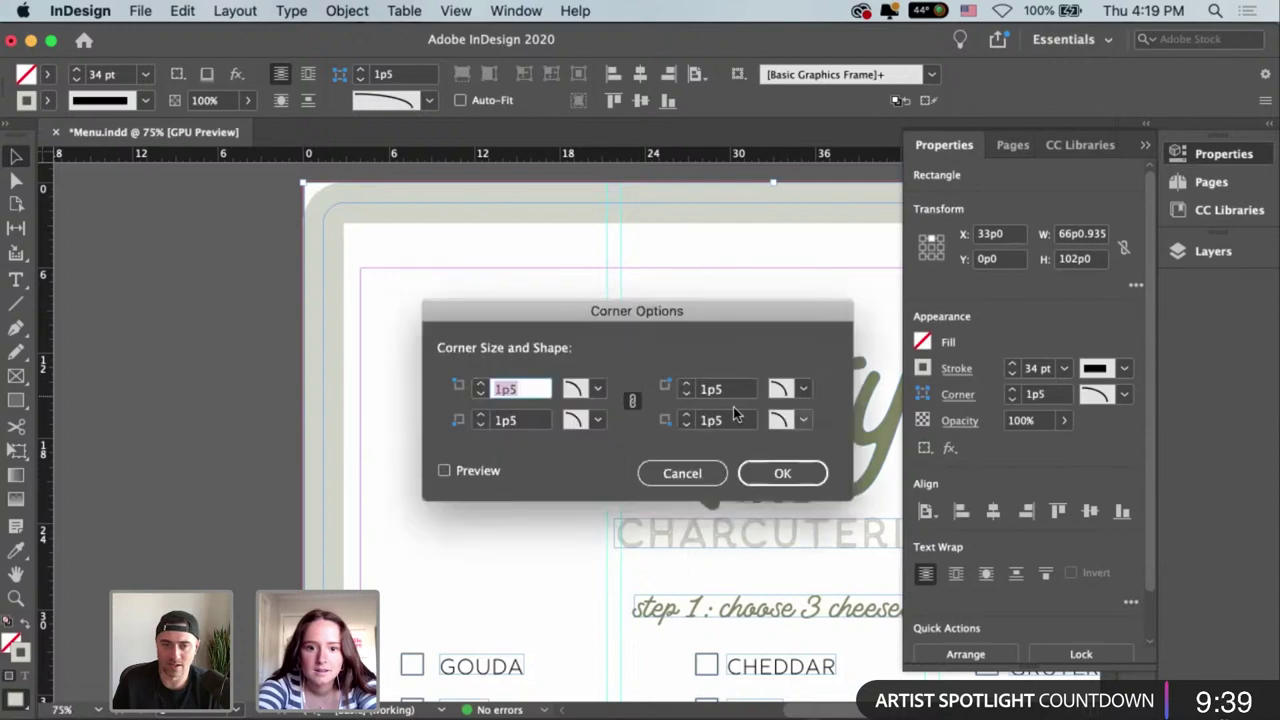
pyautogui.click(700, 470)
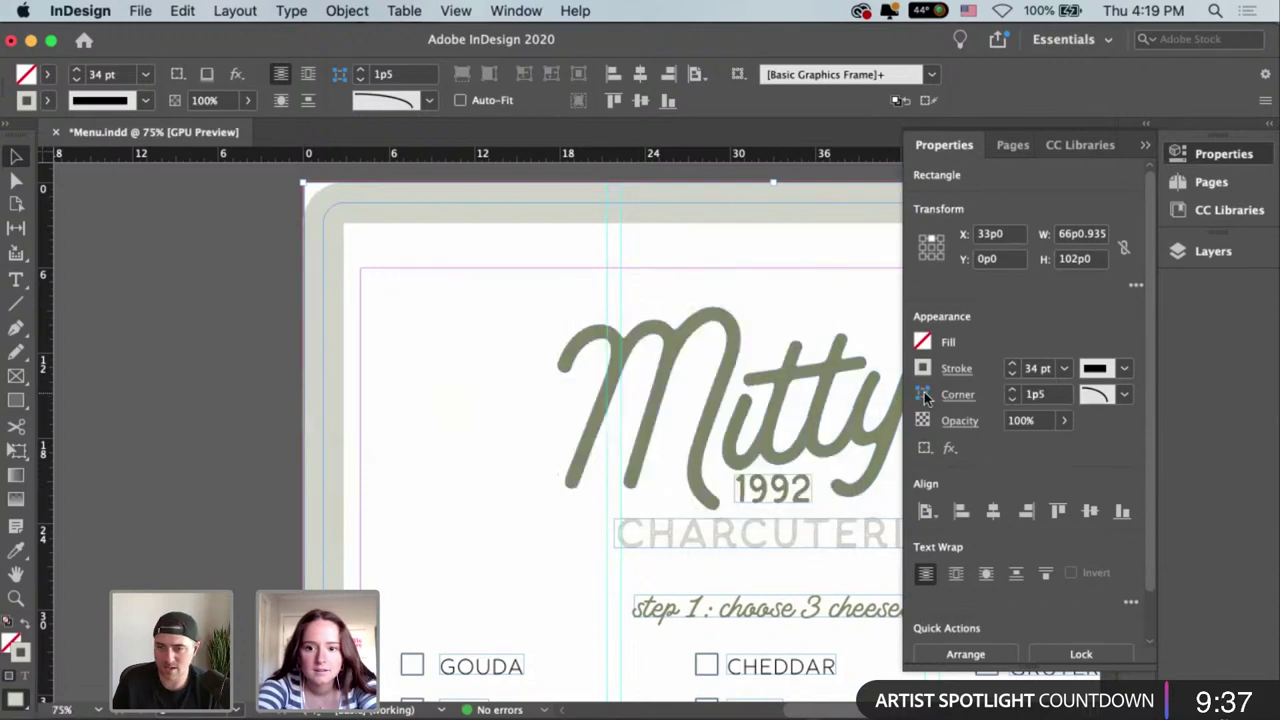
pyautogui.click(1122, 395)
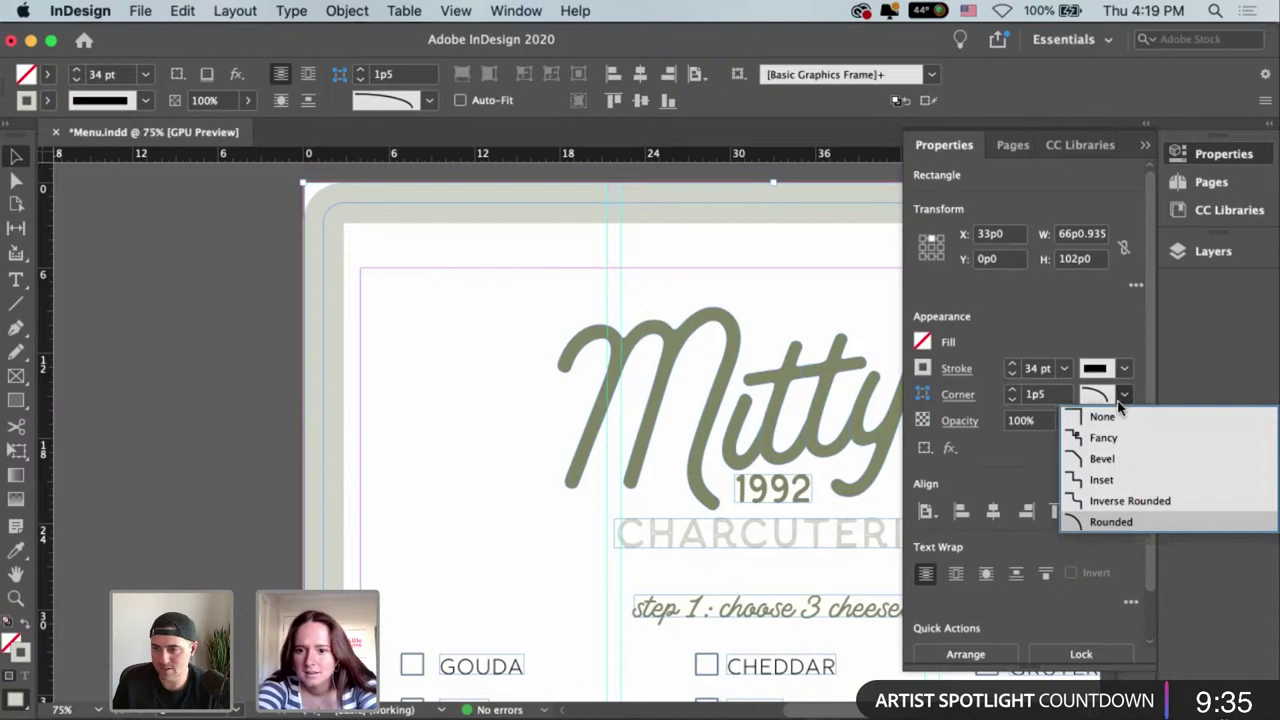
pyautogui.click(1010, 402)
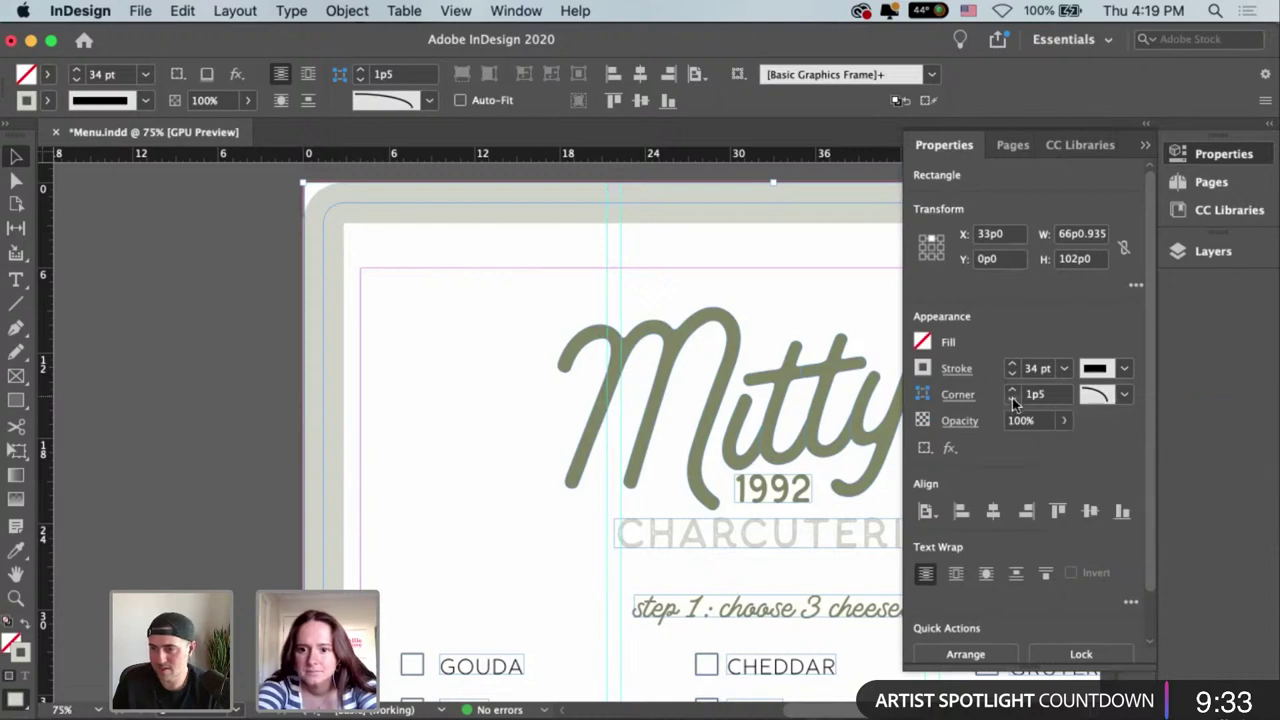
pyautogui.click(948, 398)
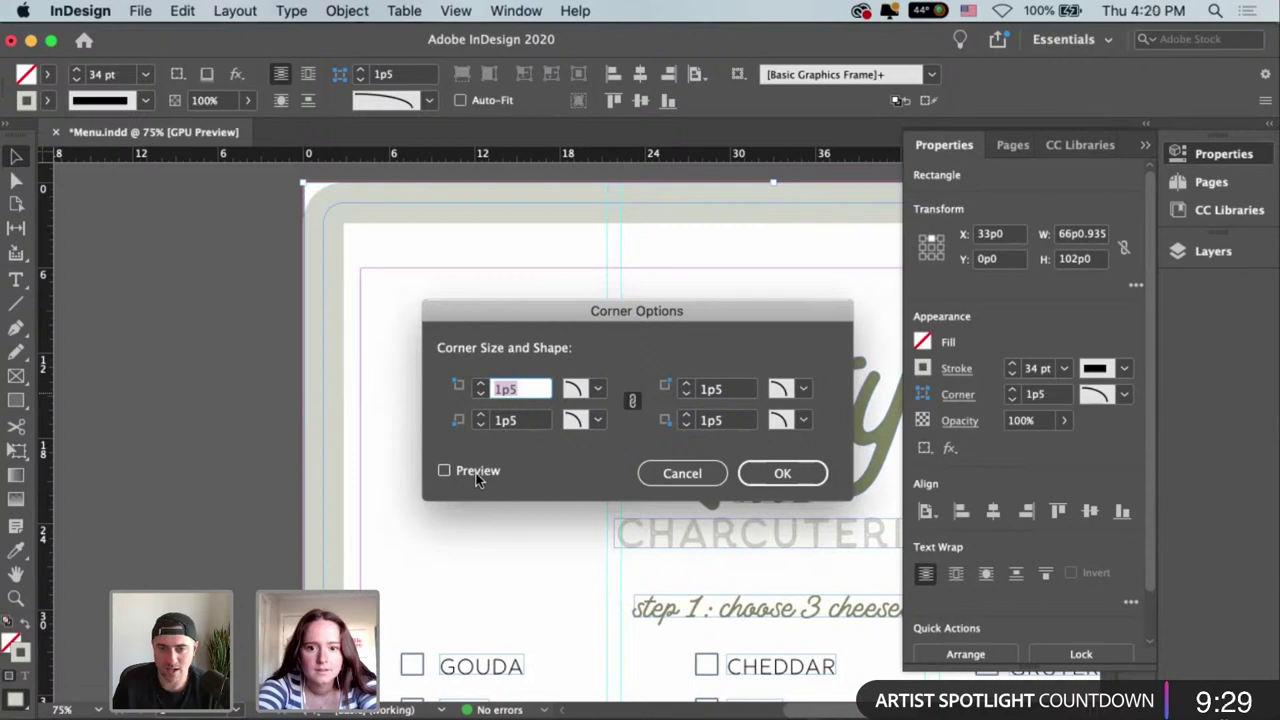
pyautogui.click(476, 473)
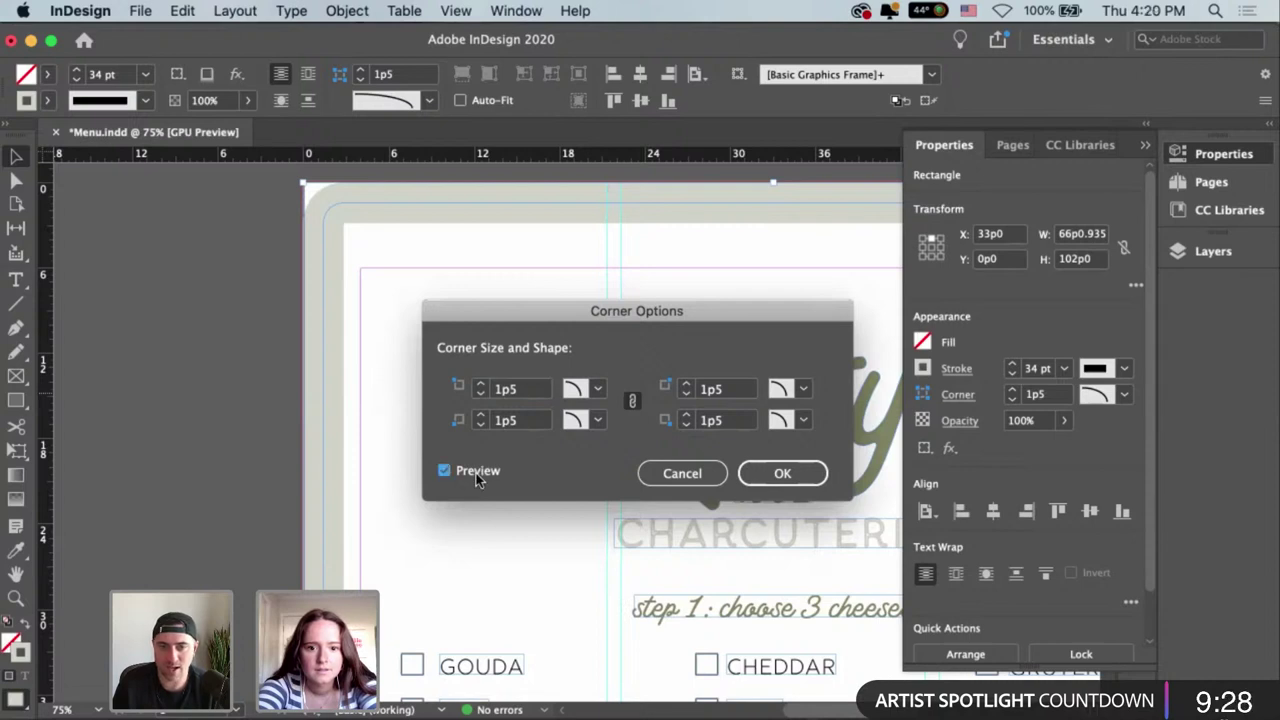
pyautogui.click(481, 389)
pyautogui.click(481, 395)
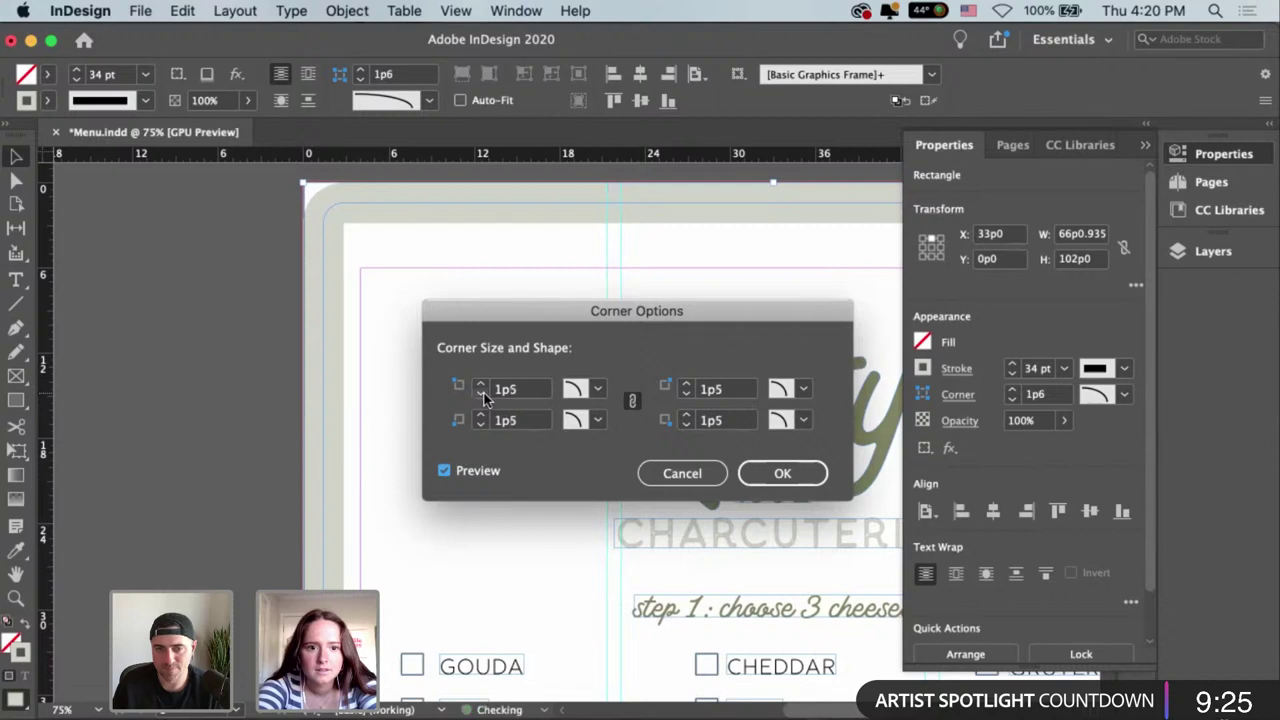
pyautogui.press('Return')
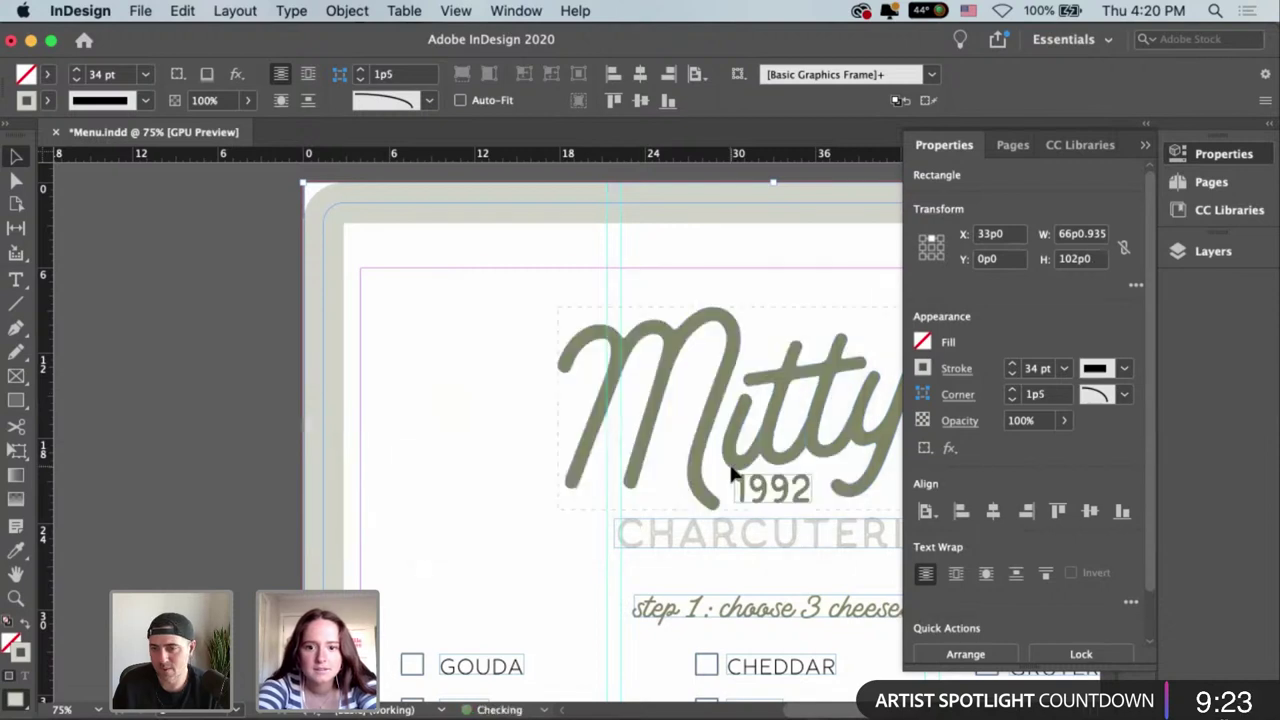
pyautogui.hscroll(3, 643, 325)
pyautogui.hscroll(3, 526, 319)
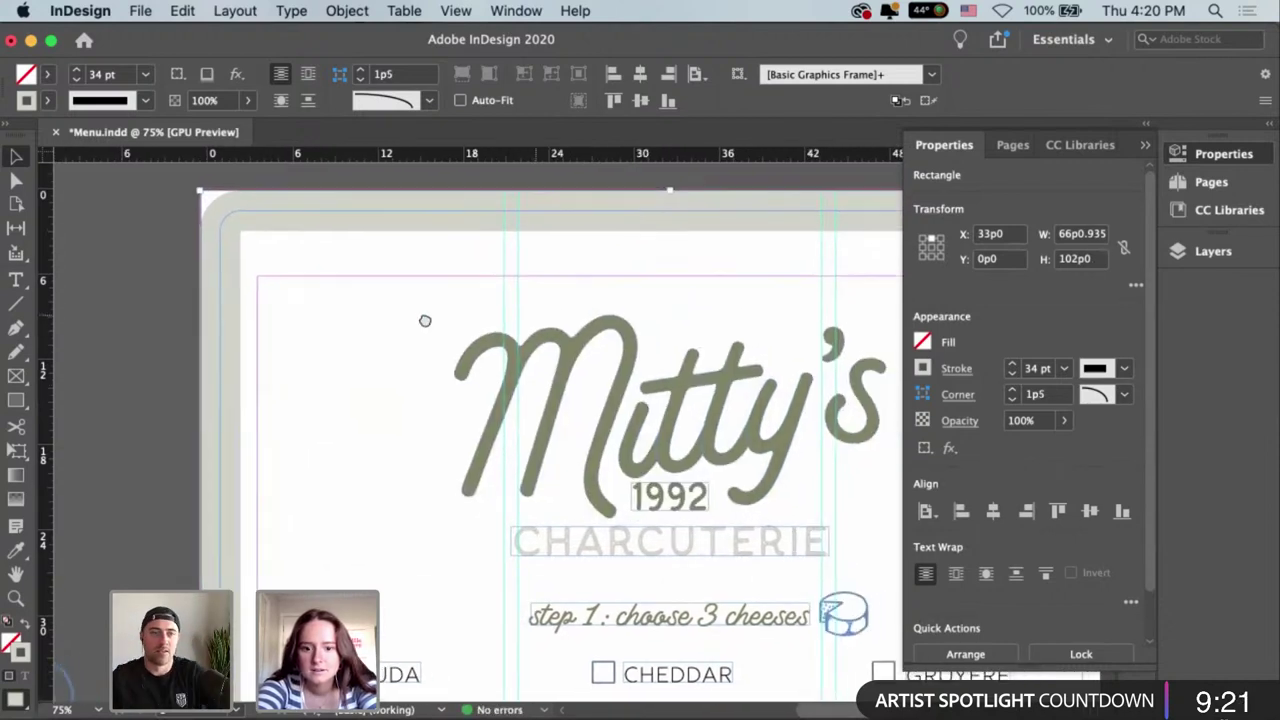
# Try Bevel, Inset and Inverse Rounded corners, return to Rounded, and view the whole page.
pyautogui.click(1124, 394)
pyautogui.click(1119, 459)
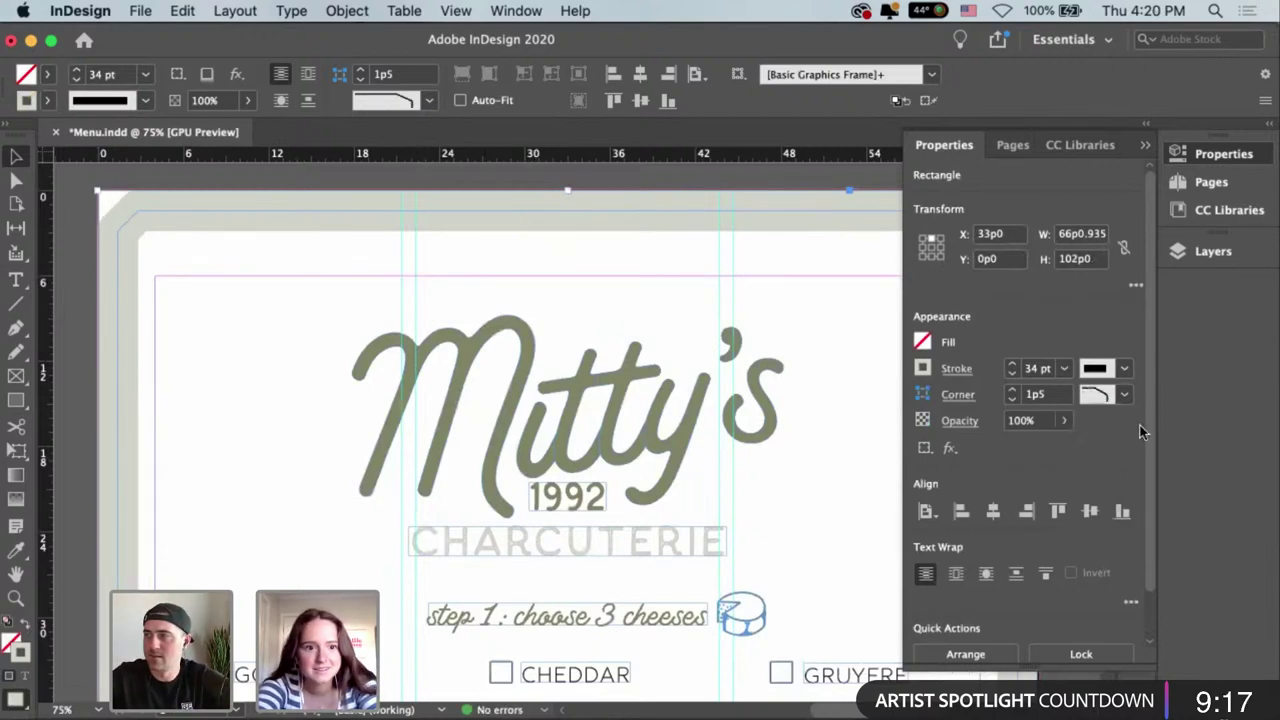
pyautogui.click(1131, 397)
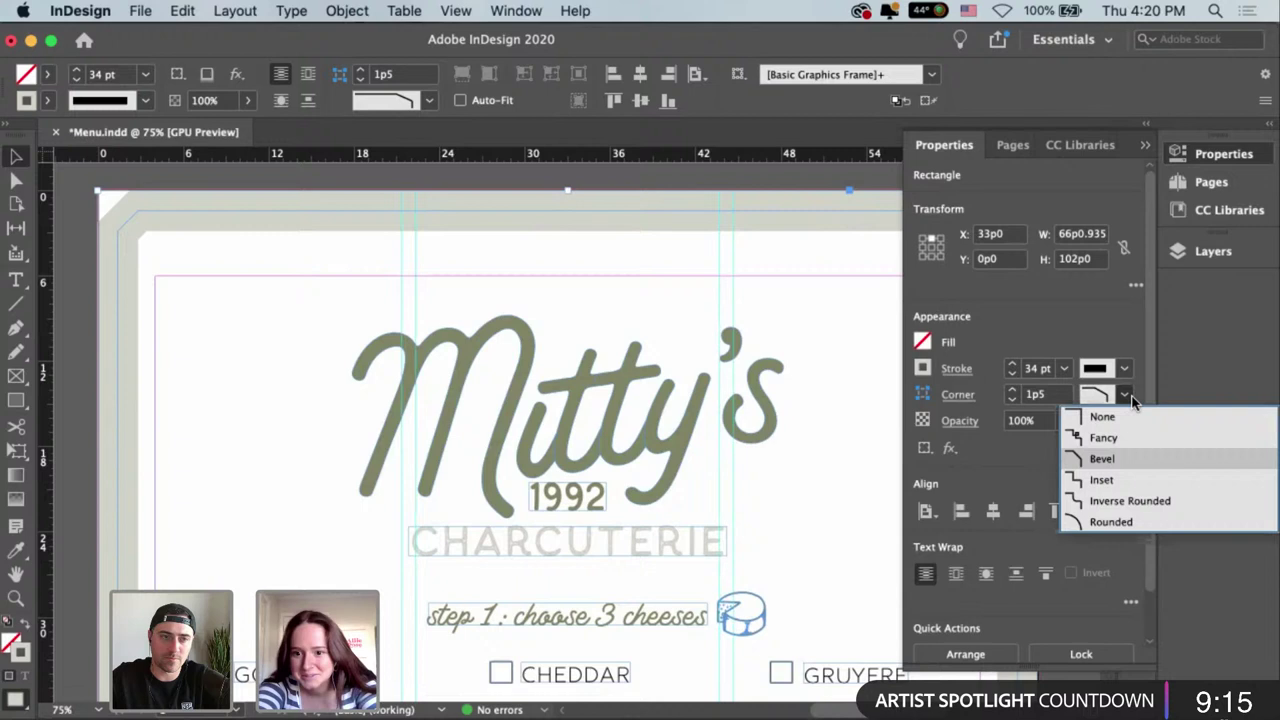
pyautogui.click(1124, 482)
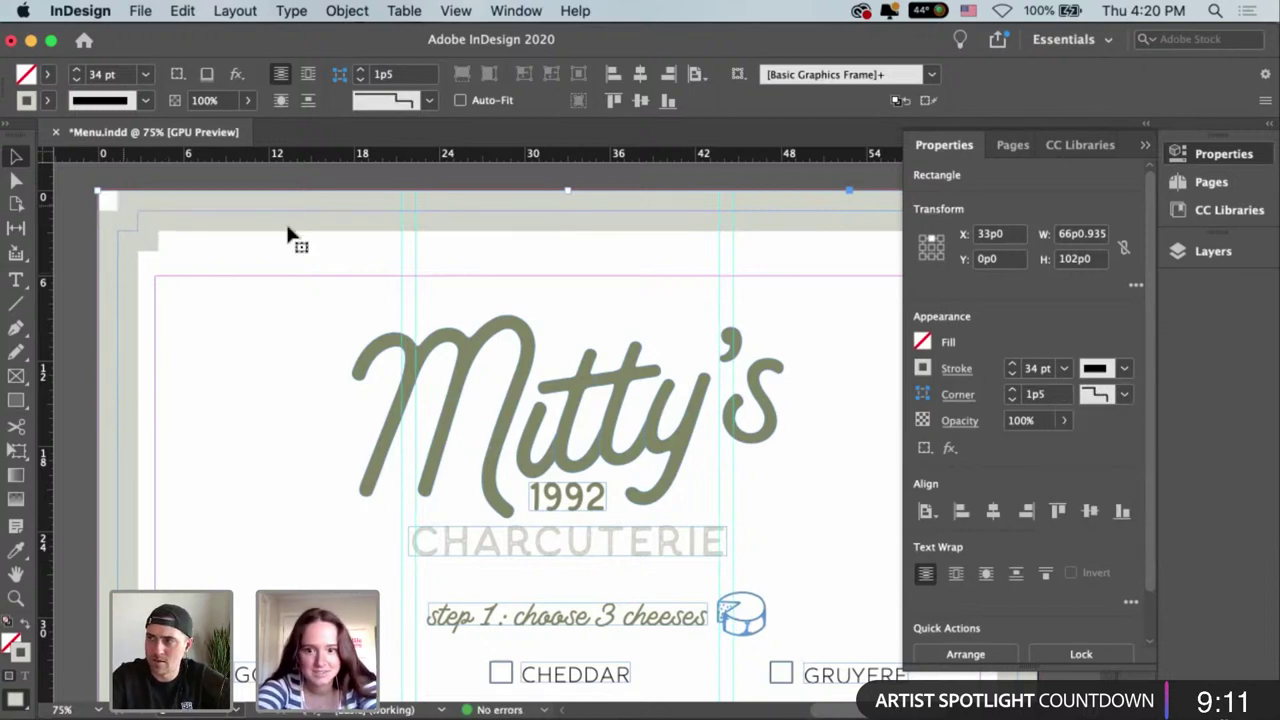
pyautogui.click(1124, 394)
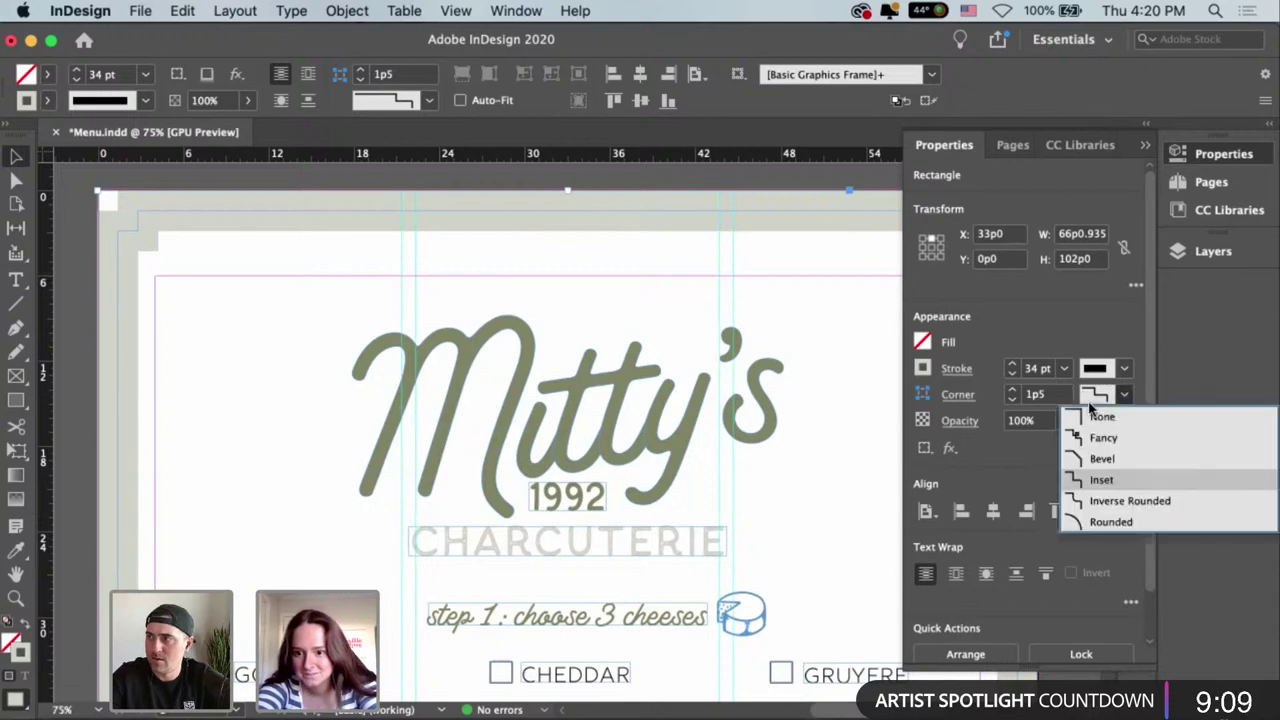
pyautogui.click(1102, 511)
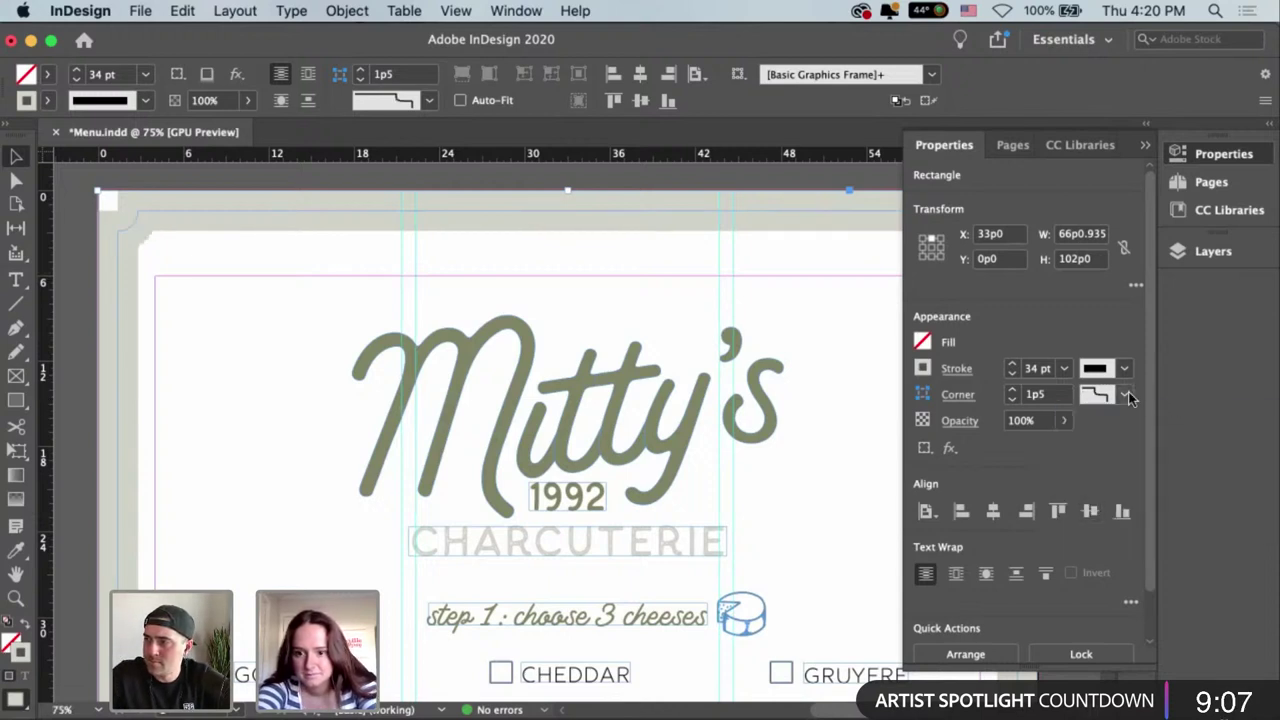
pyautogui.click(1126, 396)
pyautogui.click(1118, 521)
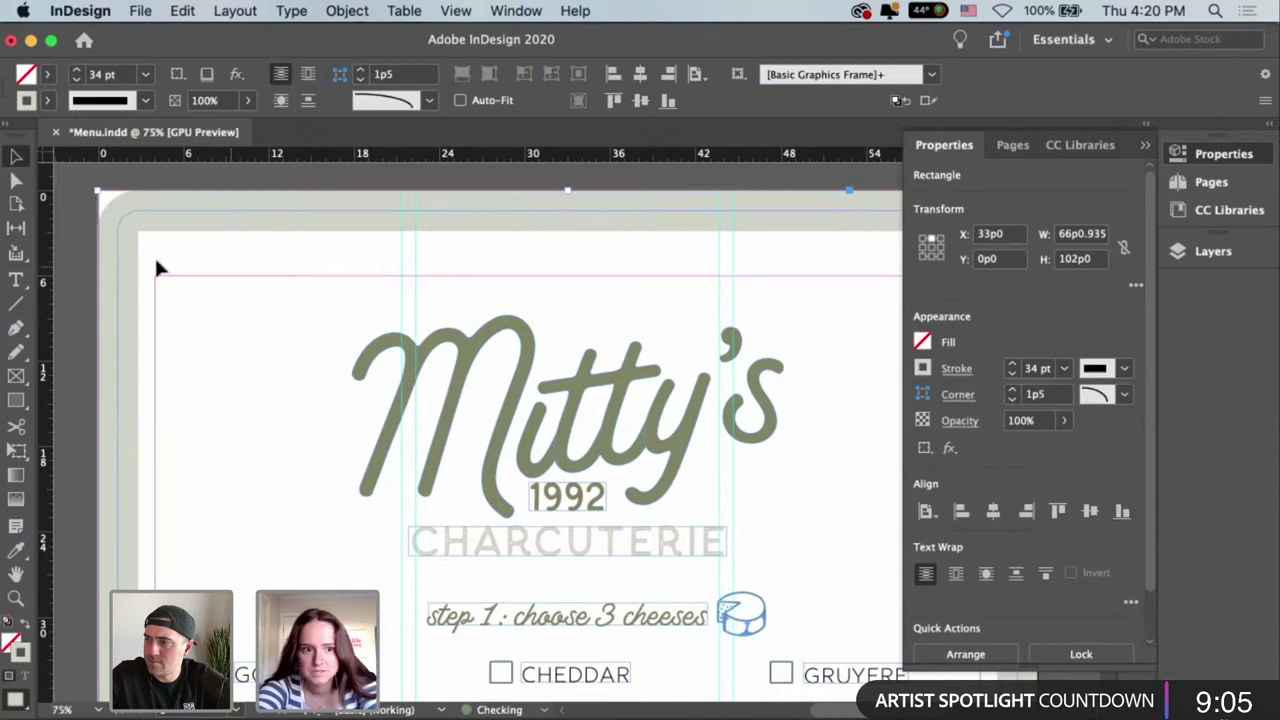
pyautogui.click(67, 300)
pyautogui.press('super+minus')
pyautogui.press('super+minus')
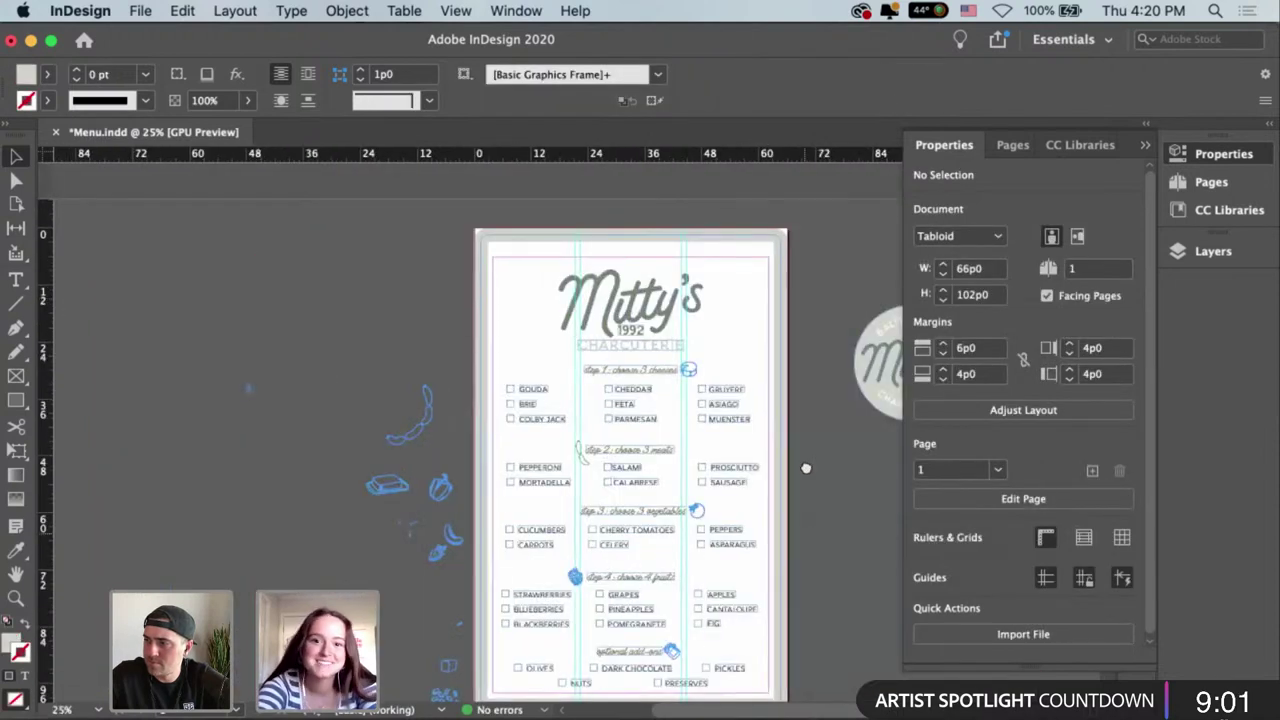
# Pan the bordered menu page into view and save Menu.indd.
pyautogui.moveTo(806, 534); pyautogui.dragTo(797, 466)
pyautogui.scroll(1, 823, 429)
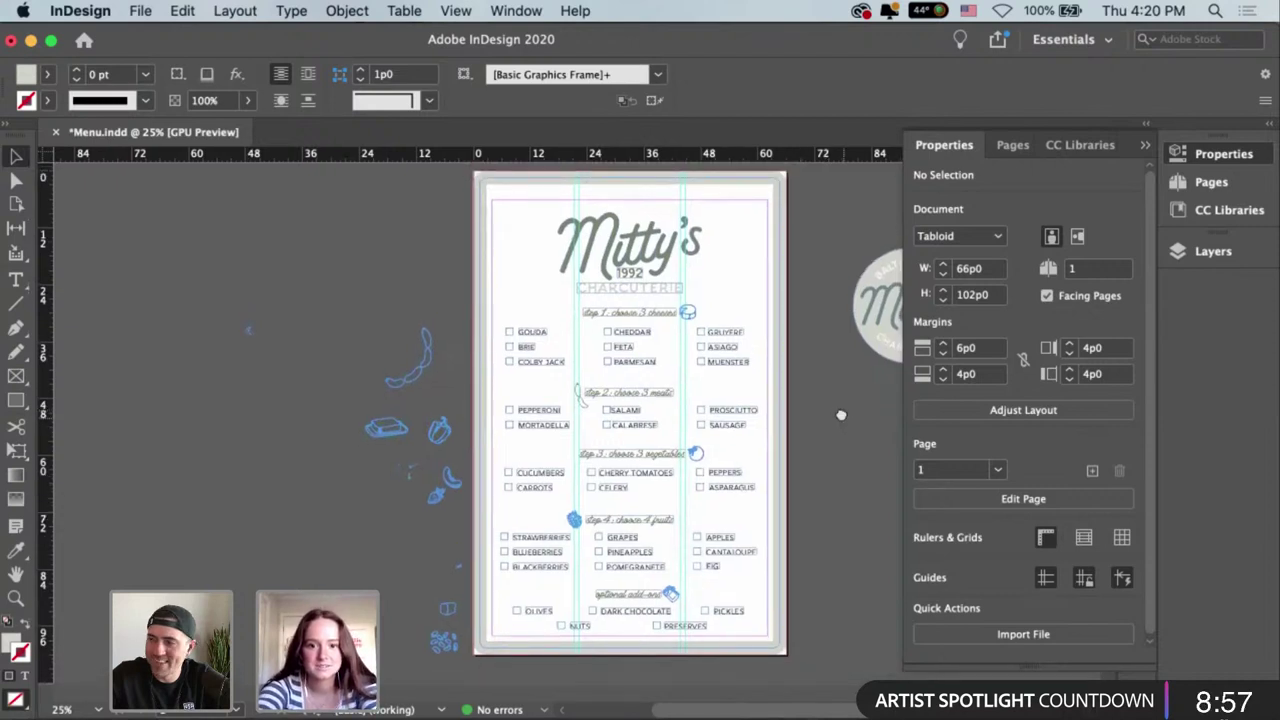
pyautogui.scroll(-1, 841, 414)
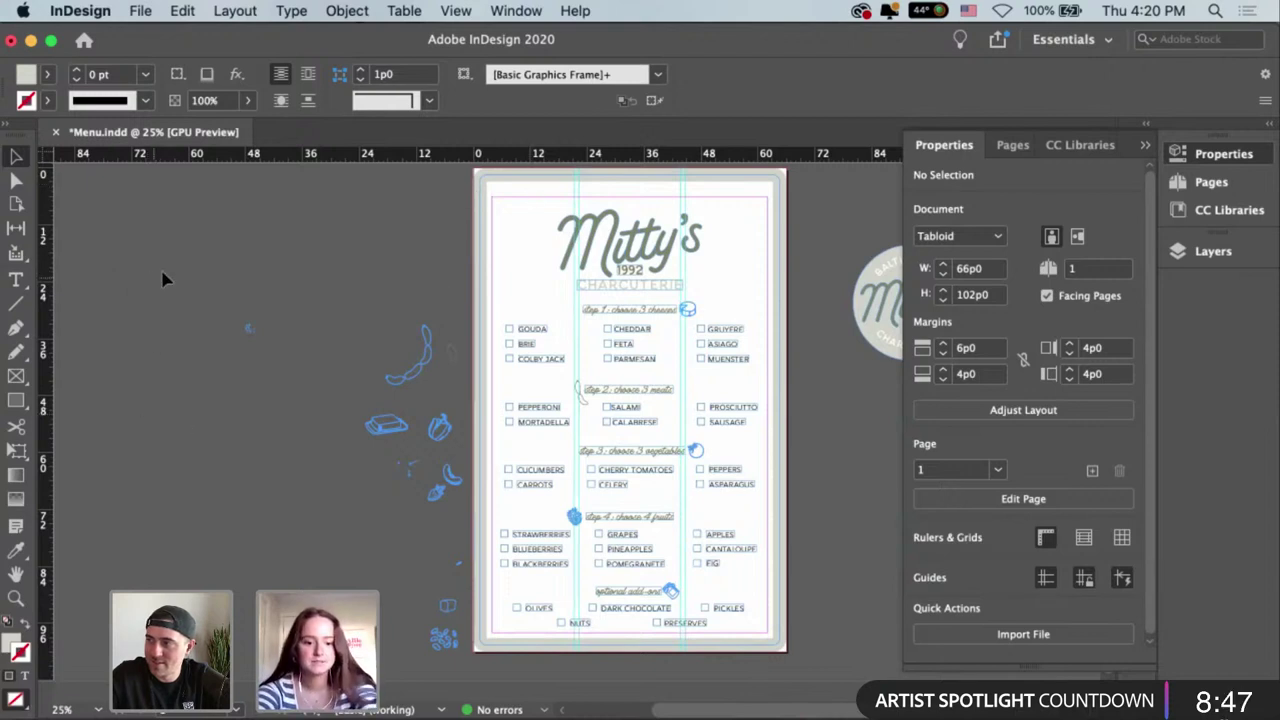
pyautogui.press('super+s')
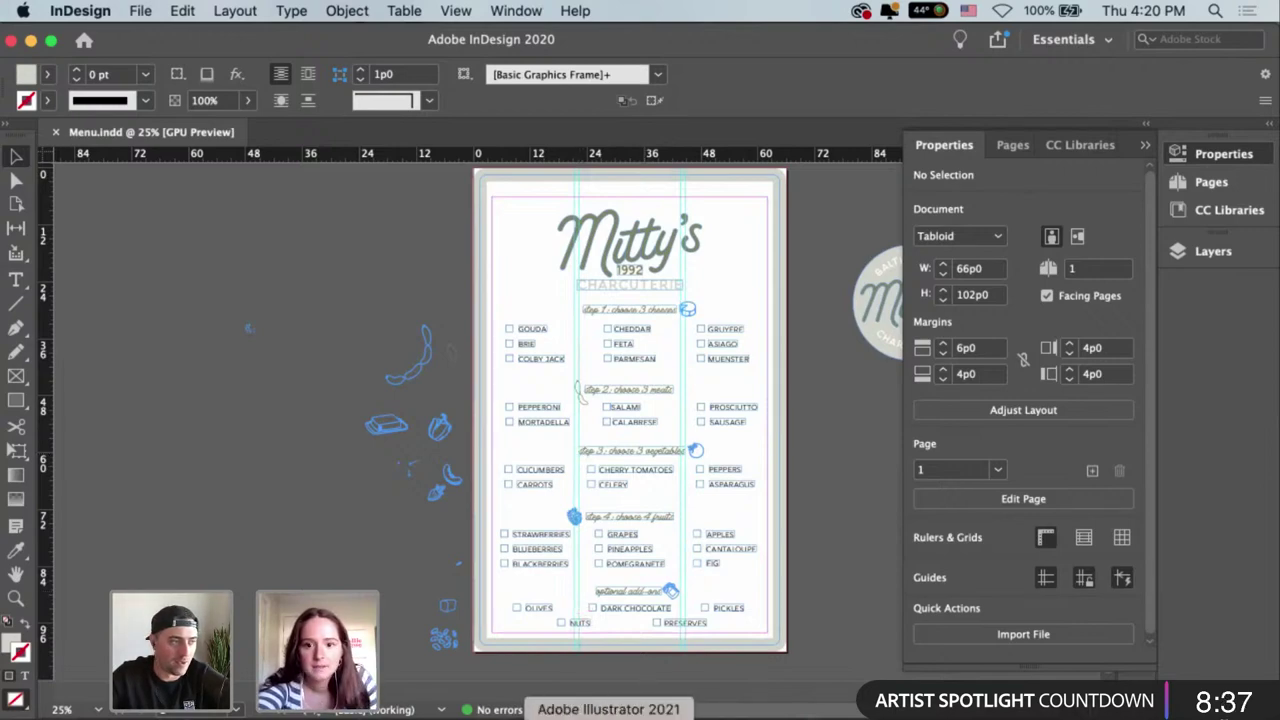
# Alt-drag a copy of the top-left Mitty's logo beside the artboard, then switch to Photoshop.
pyautogui.click(608, 715)
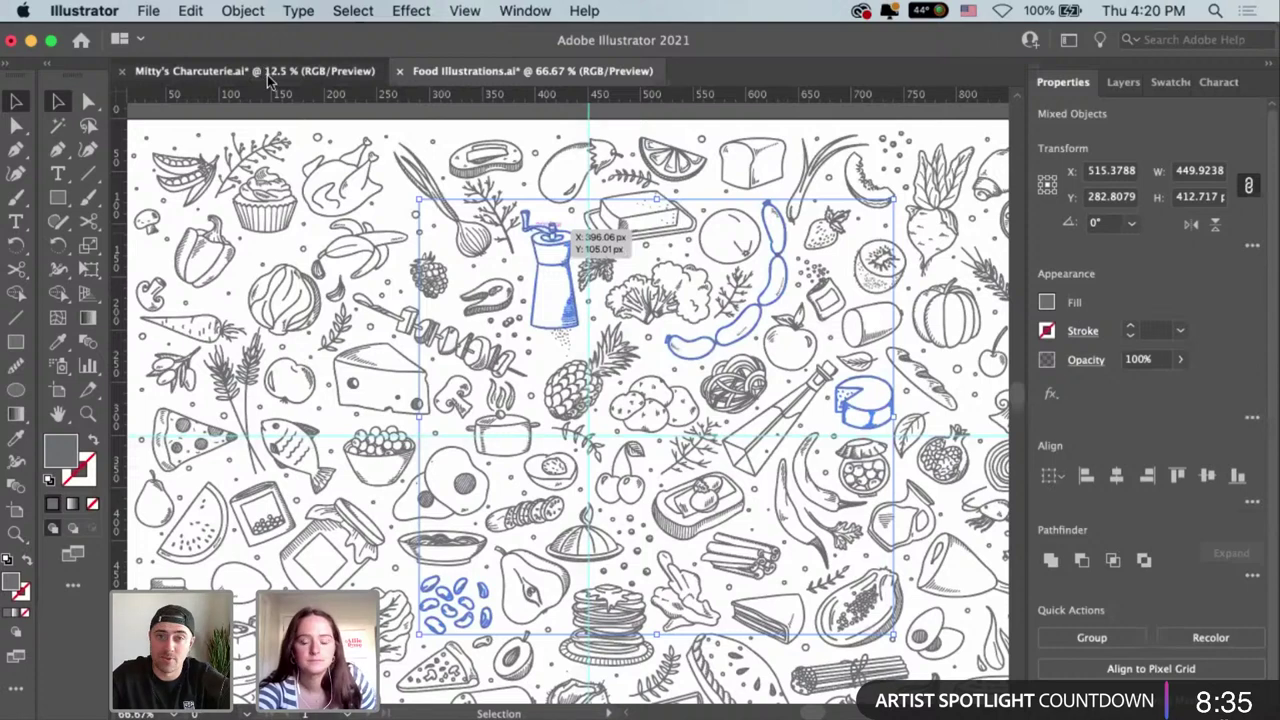
pyautogui.click(268, 78)
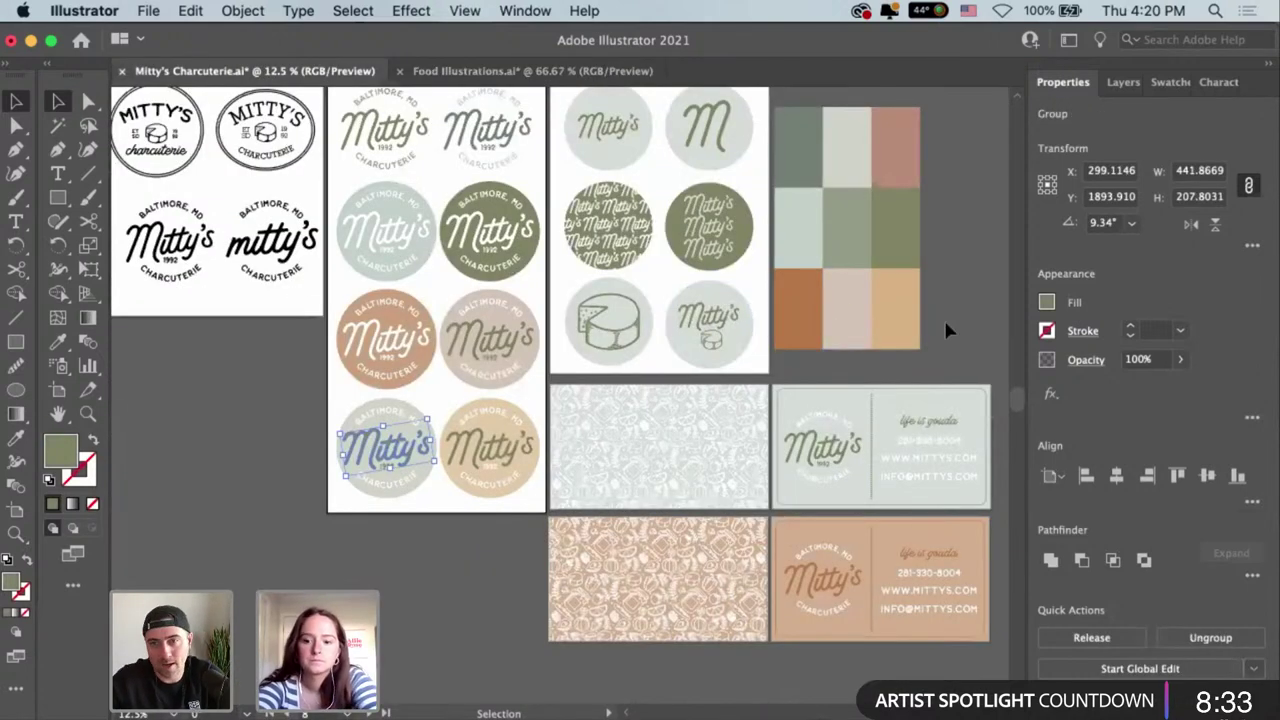
pyautogui.click(920, 335)
pyautogui.scroll(3, 733, 318)
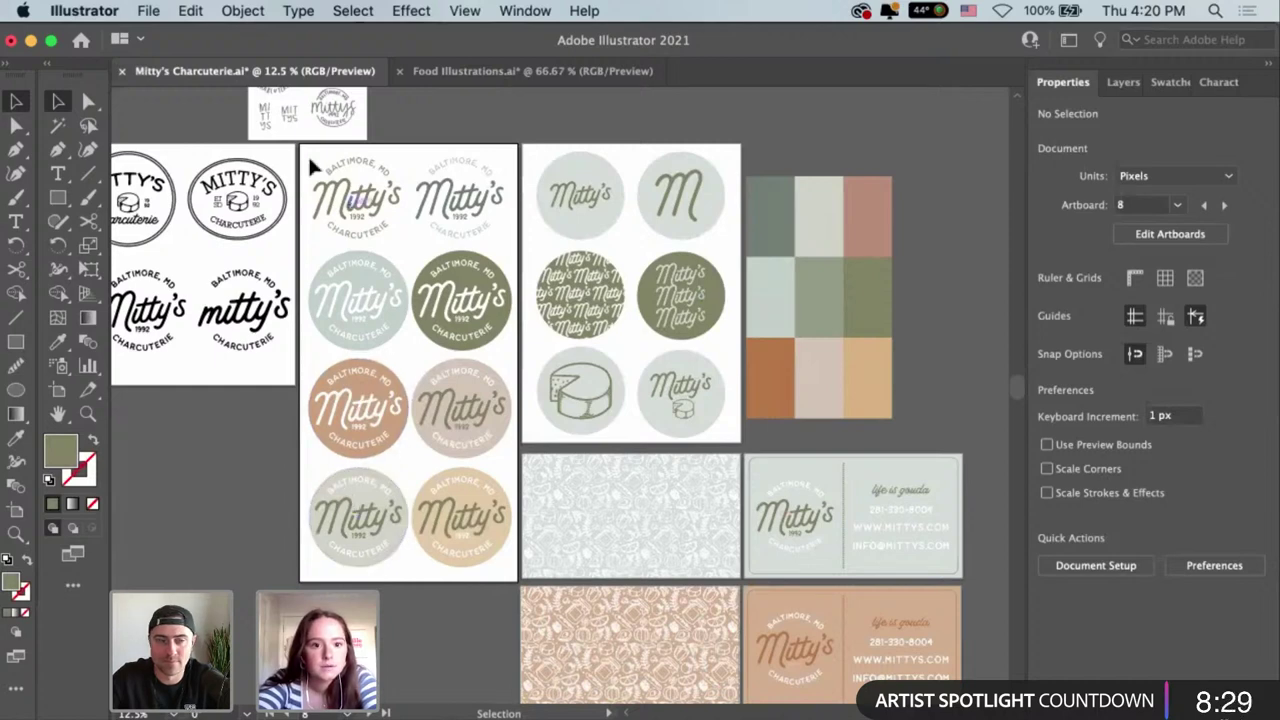
pyautogui.moveTo(310, 160); pyautogui.dragTo(400, 198)
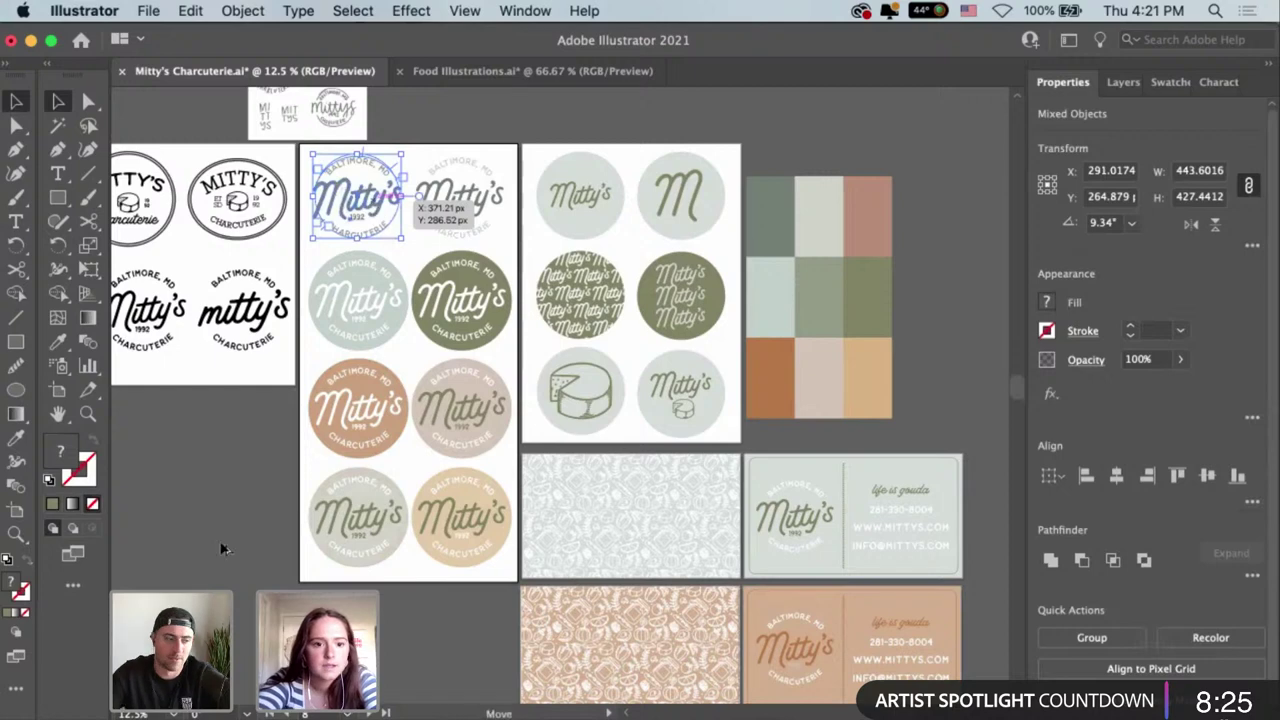
pyautogui.moveTo(222, 548); pyautogui.dragTo(220, 465)
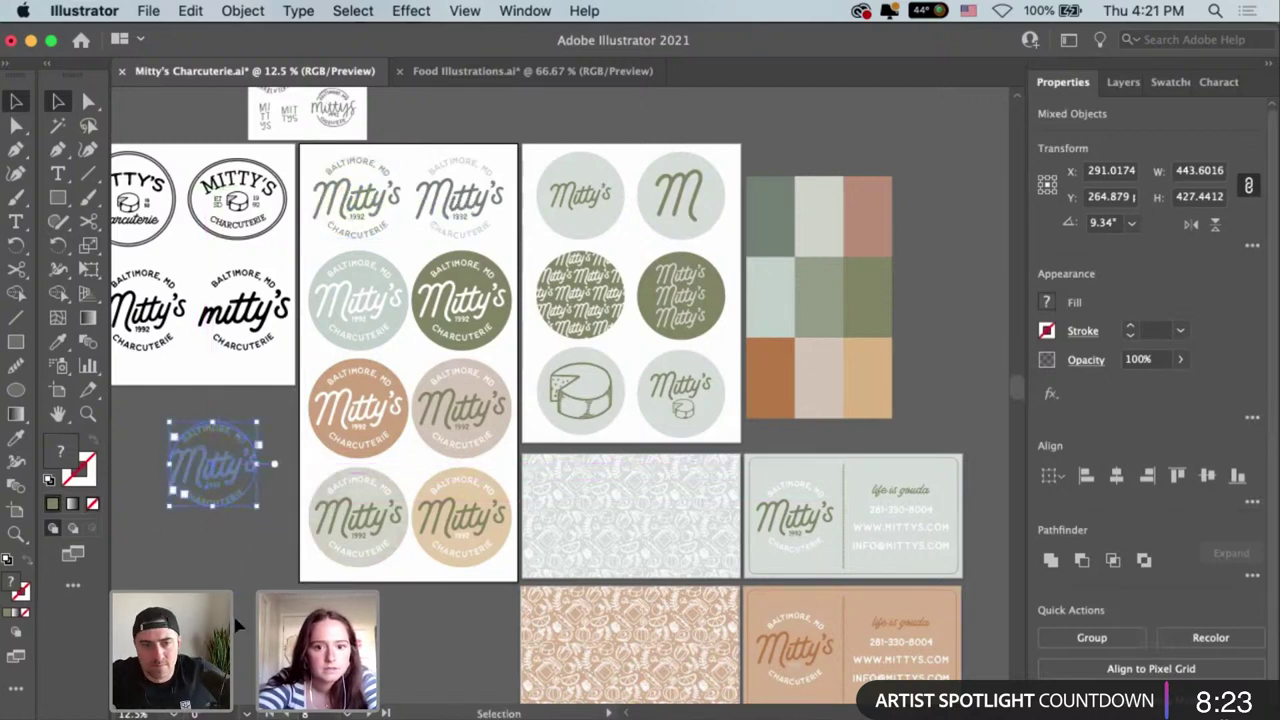
pyautogui.click(237, 625)
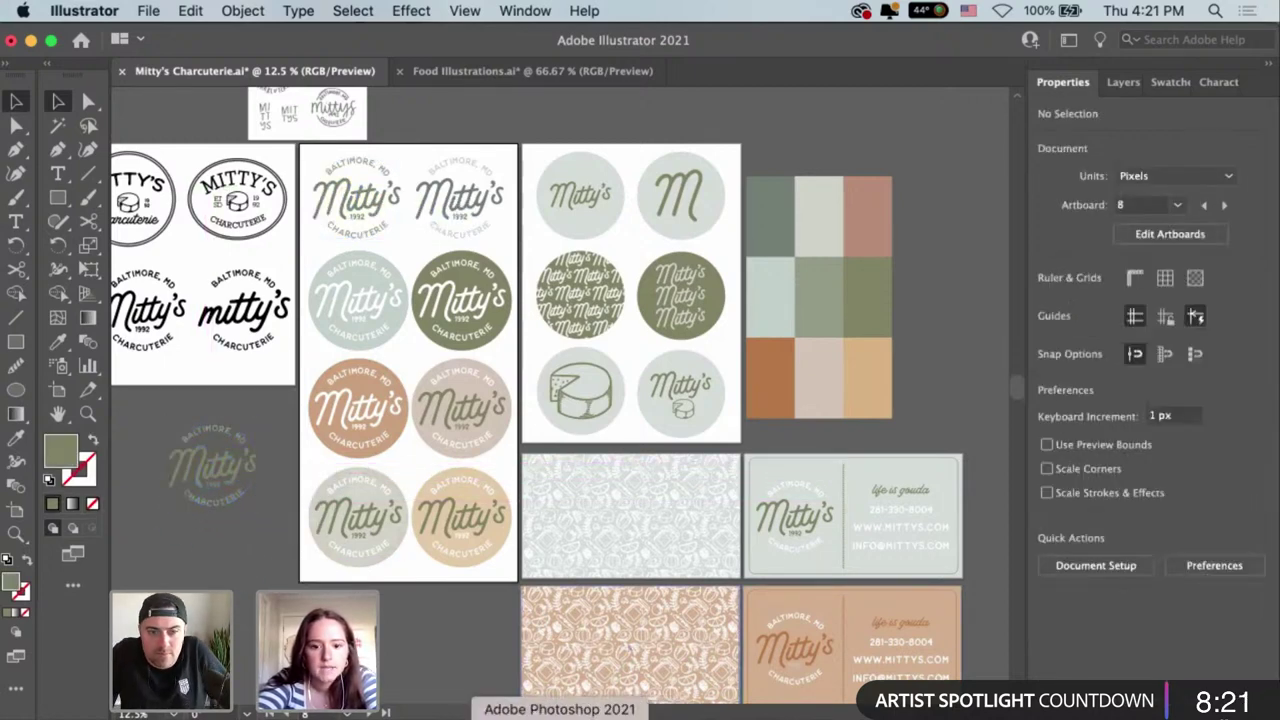
pyautogui.click(560, 716)
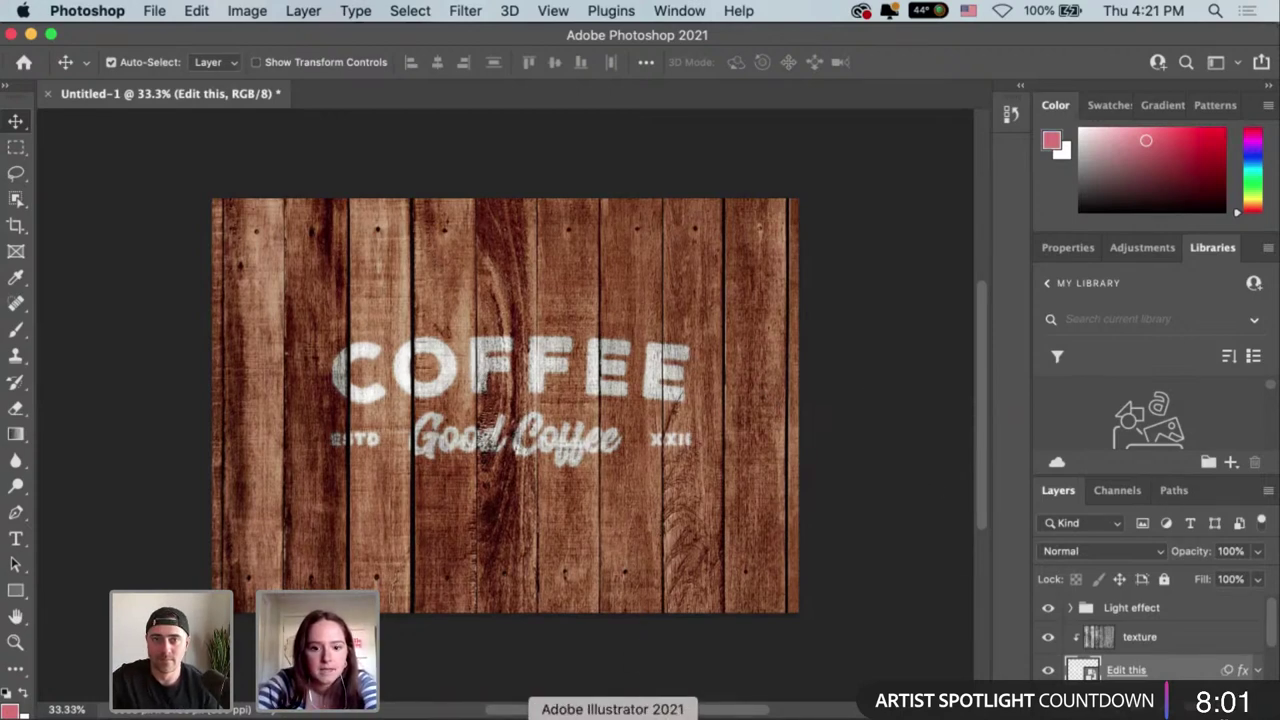
# Fill the copied Mitty's logo with white, reselect it, and return to Photoshop.
pyautogui.click(612, 716)
pyautogui.click(253, 525)
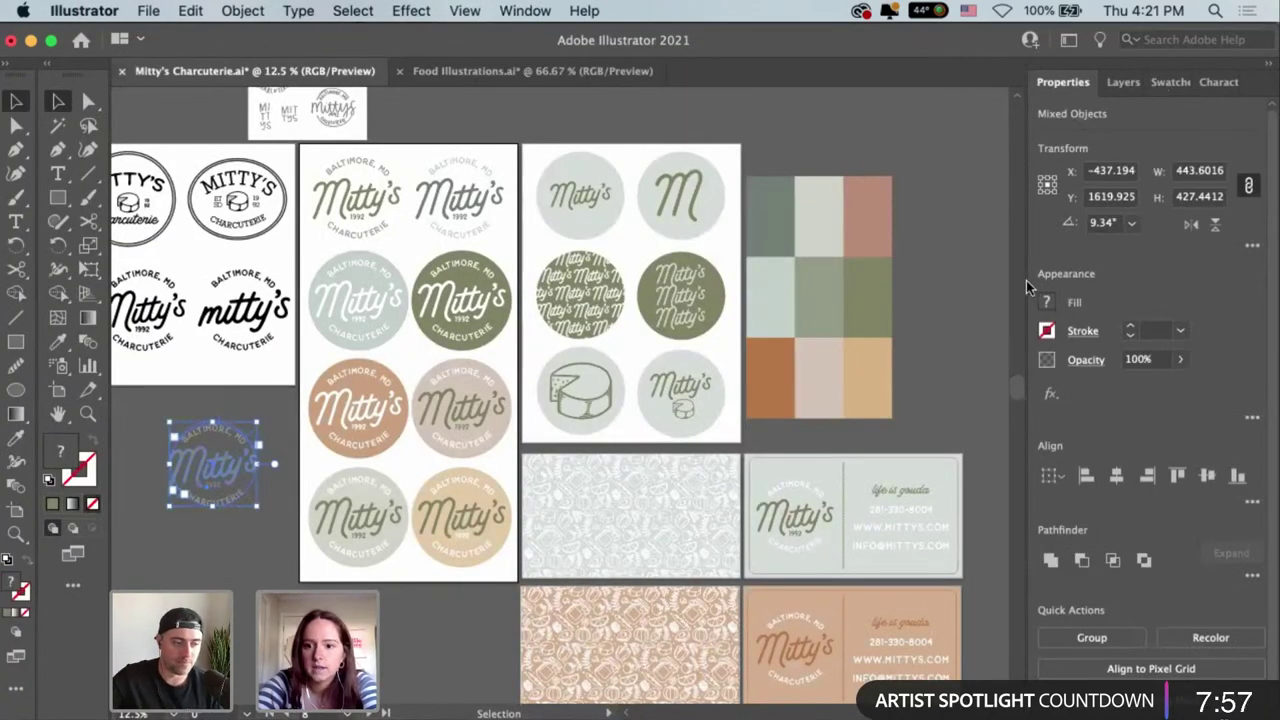
pyautogui.click(1046, 302)
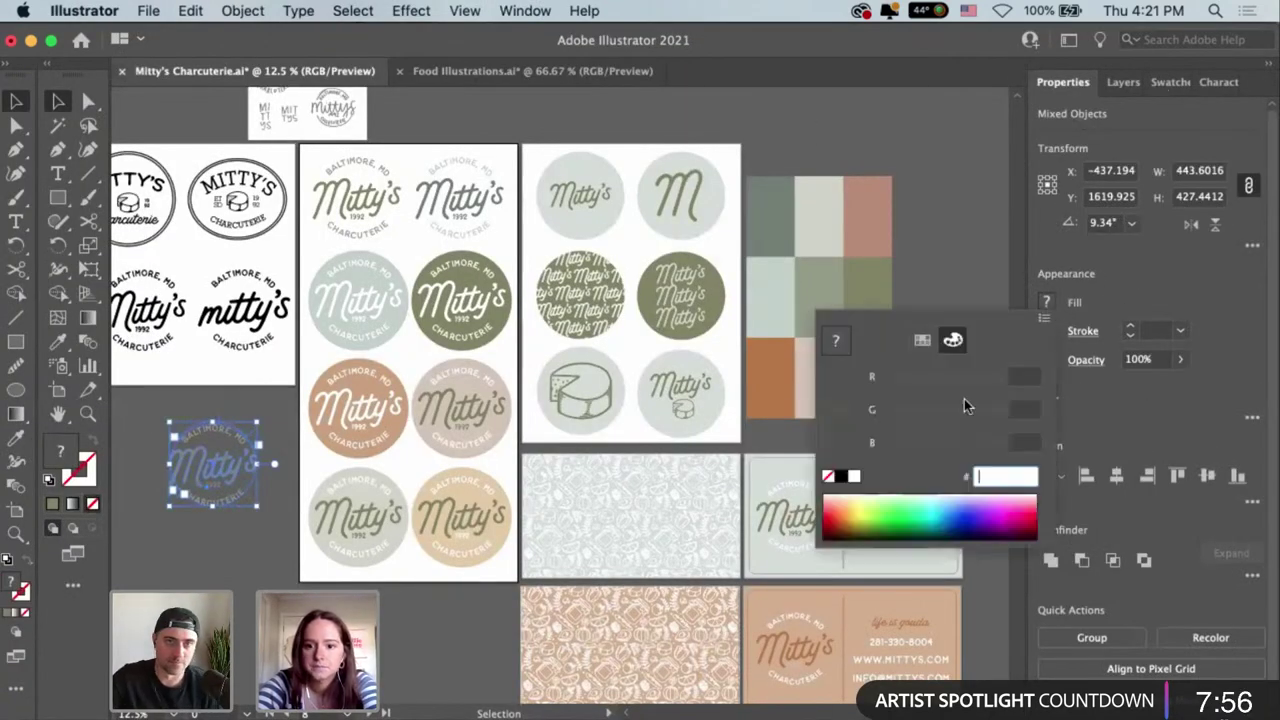
pyautogui.click(922, 340)
pyautogui.click(856, 373)
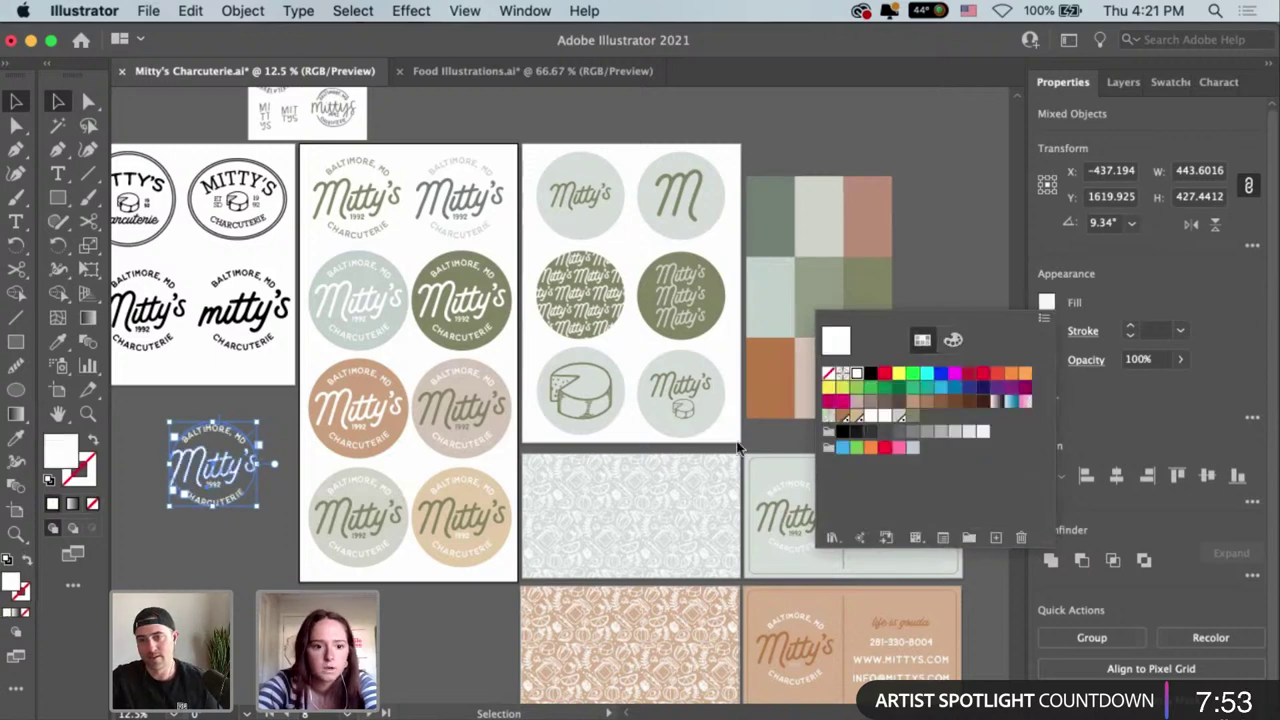
pyautogui.click(183, 569)
pyautogui.click(214, 545)
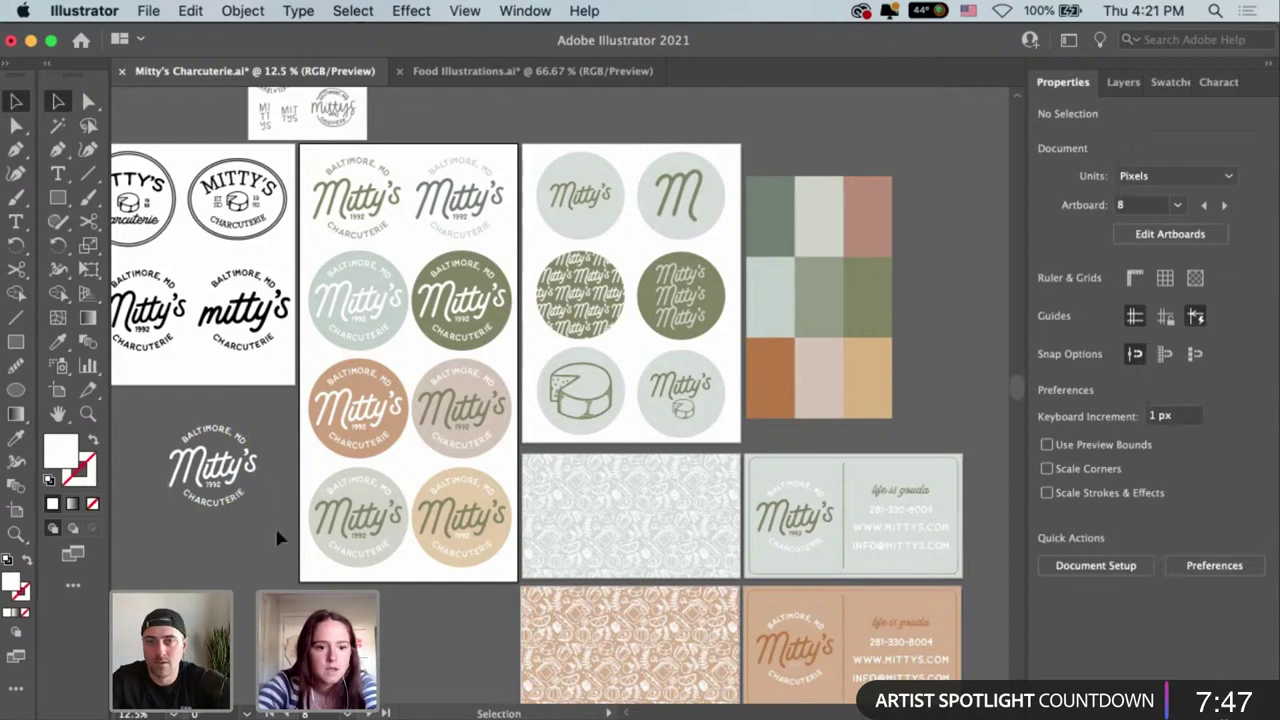
pyautogui.click(252, 456)
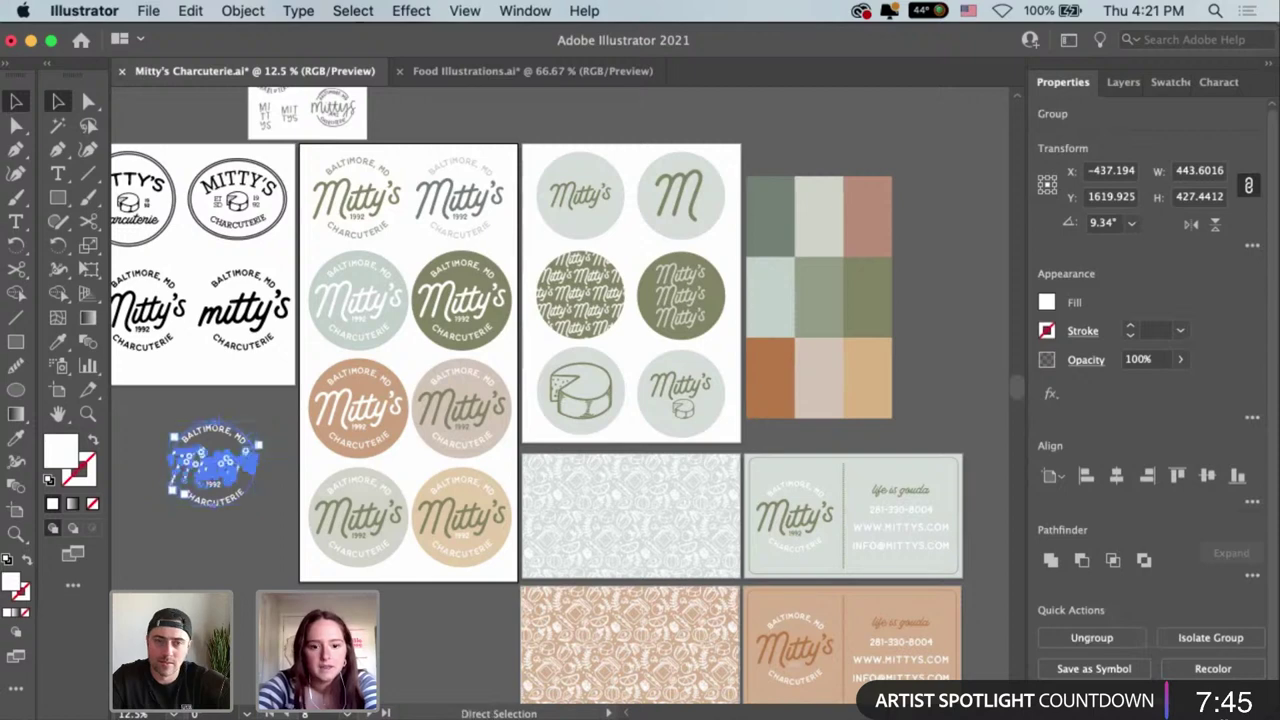
pyautogui.click(564, 716)
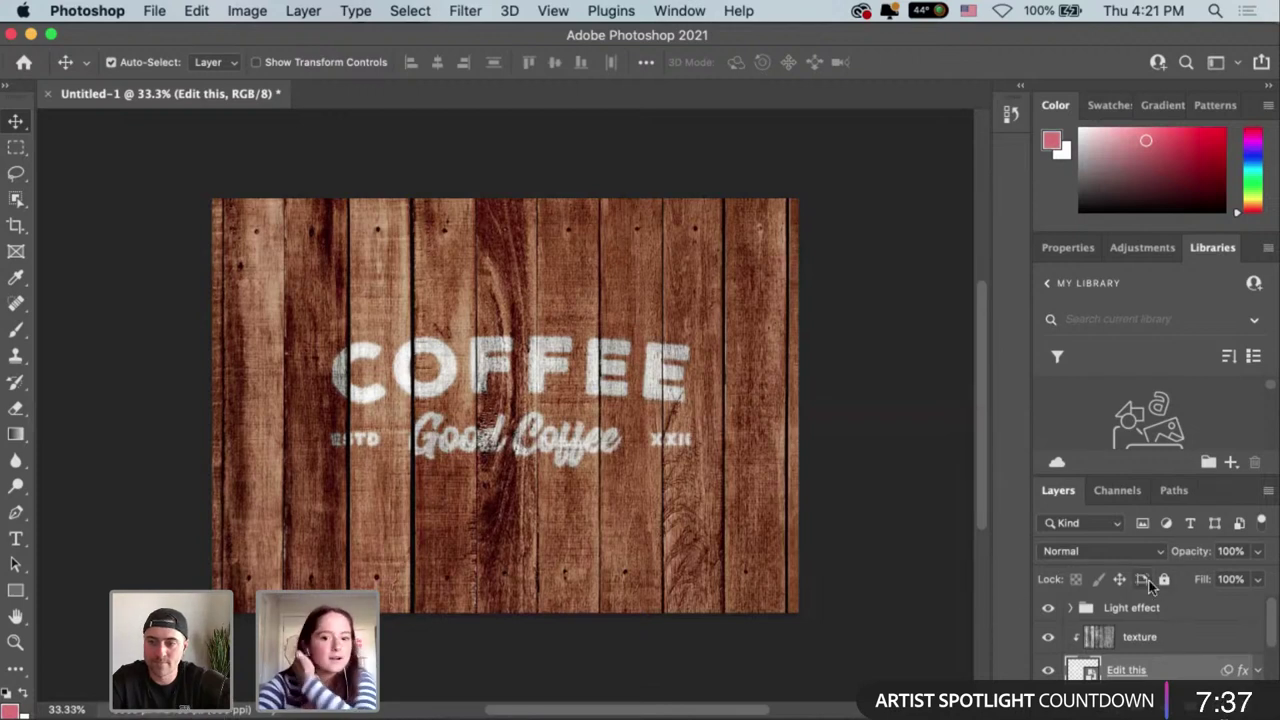
pyautogui.scroll(-1, 1218, 645)
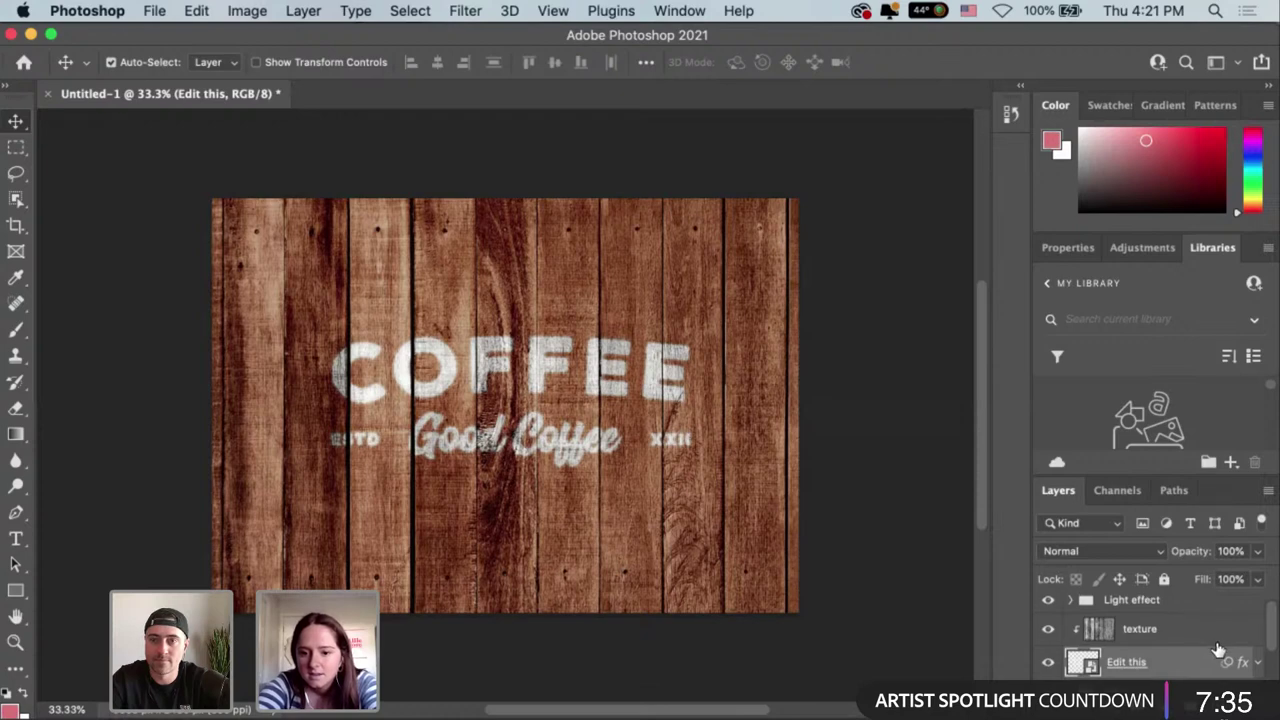
pyautogui.scroll(-2, 1218, 650)
pyautogui.scroll(-1, 1218, 655)
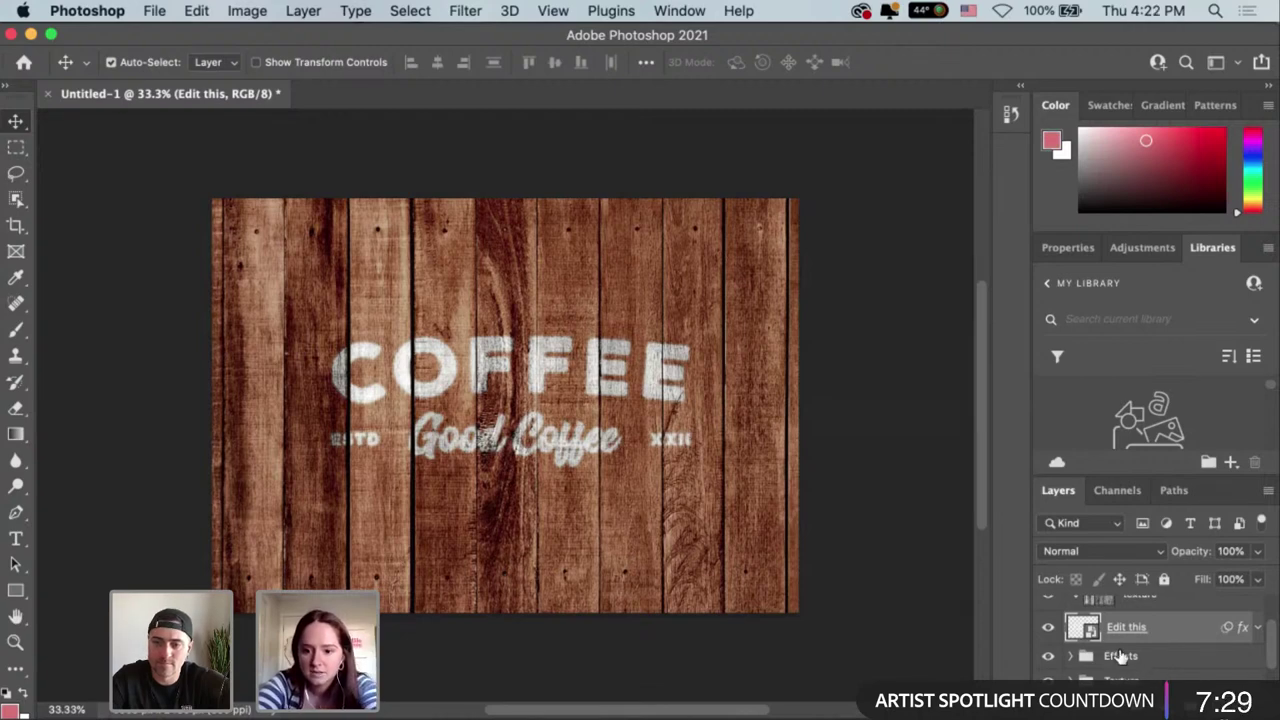
pyautogui.scroll(1, 1115, 652)
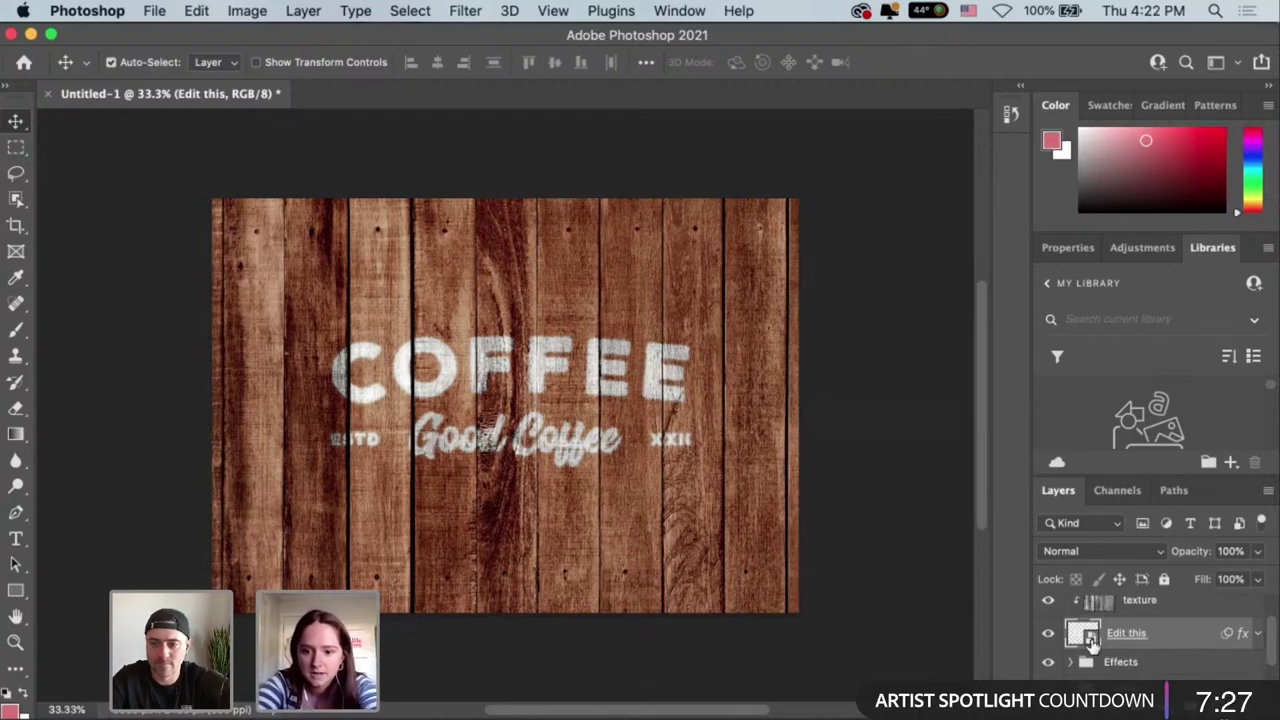
# Open the Edit this smart object, add a new empty layer and hide the COFFEE layer XXII.
pyautogui.doubleClick(1090, 638)
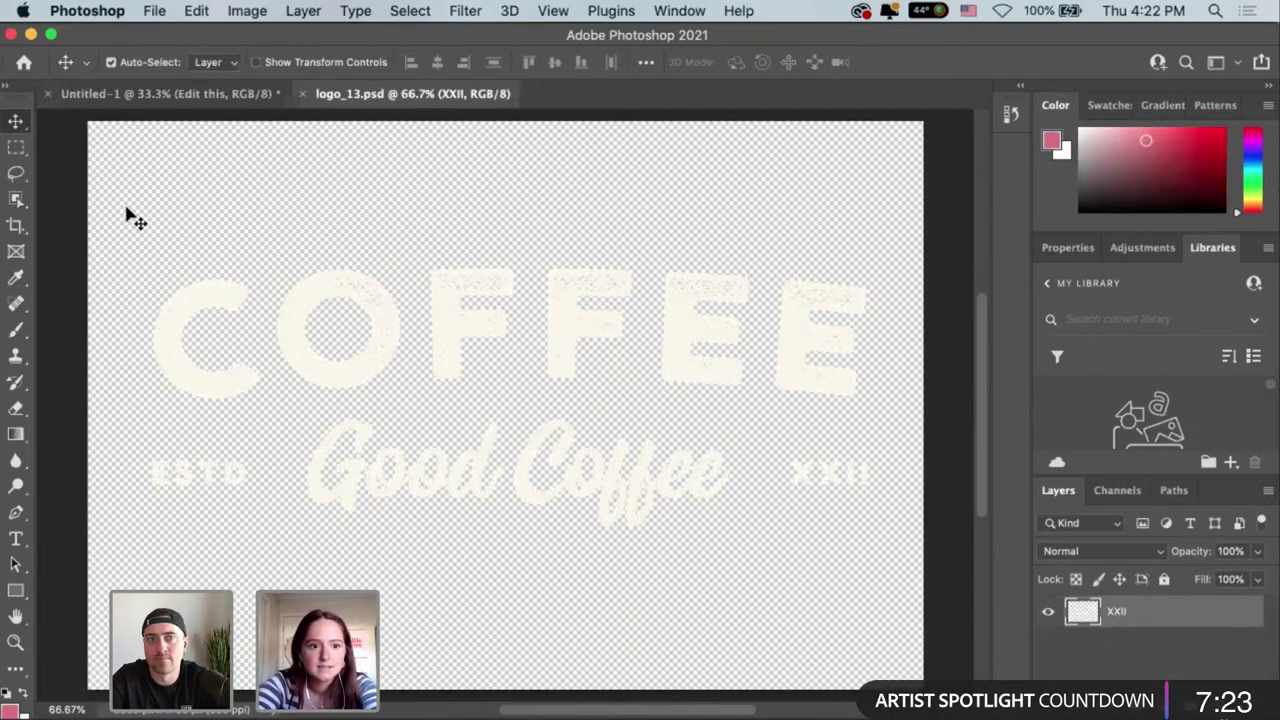
pyautogui.moveTo(127, 212); pyautogui.dragTo(910, 557)
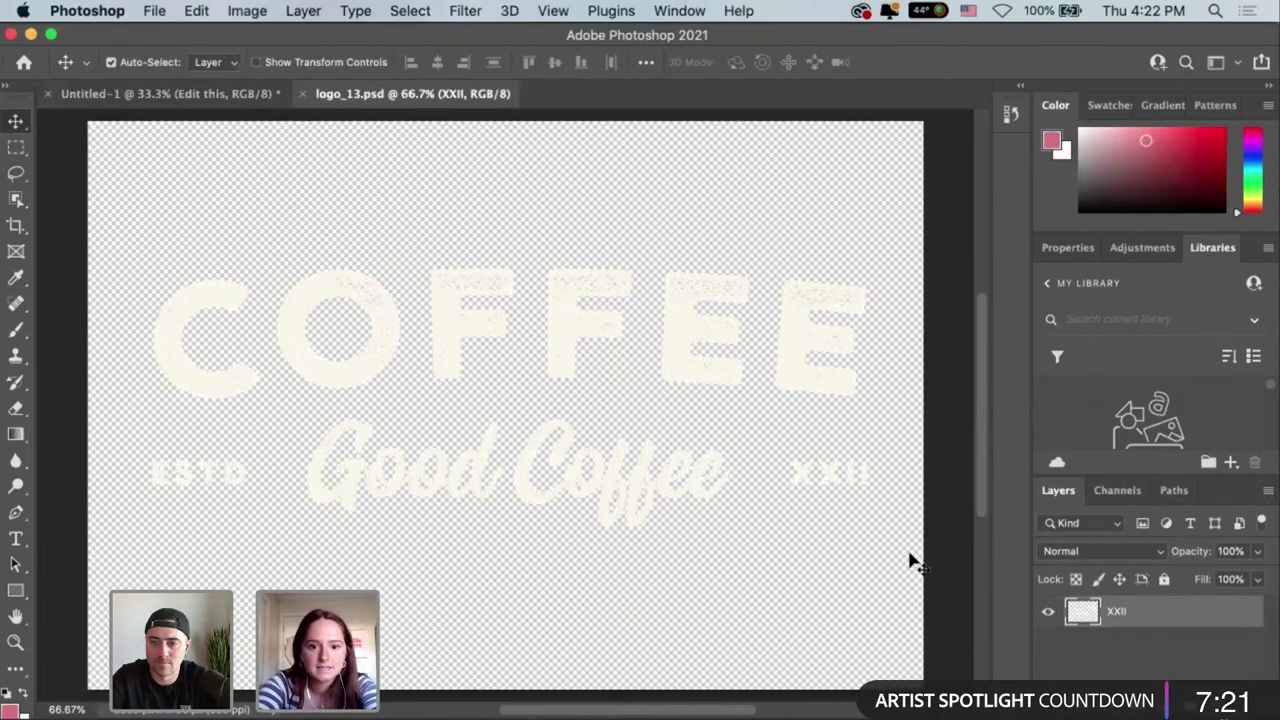
pyautogui.click(725, 358)
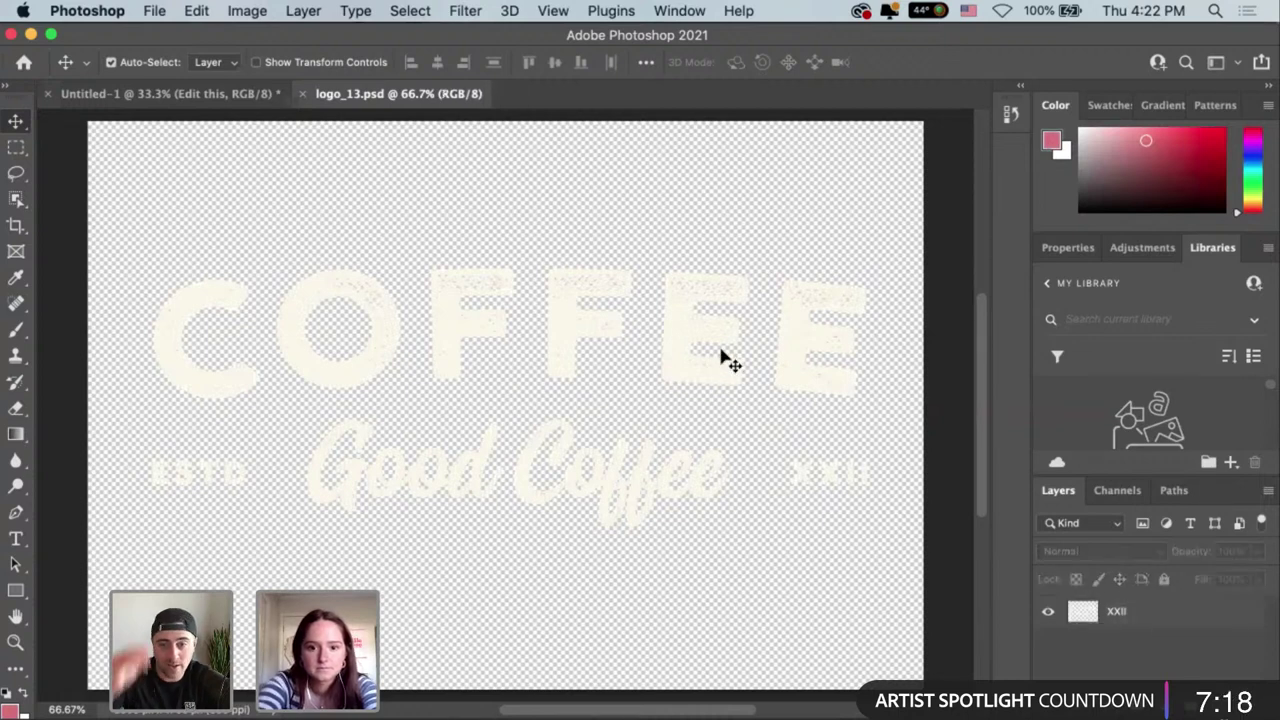
pyautogui.click(1177, 612)
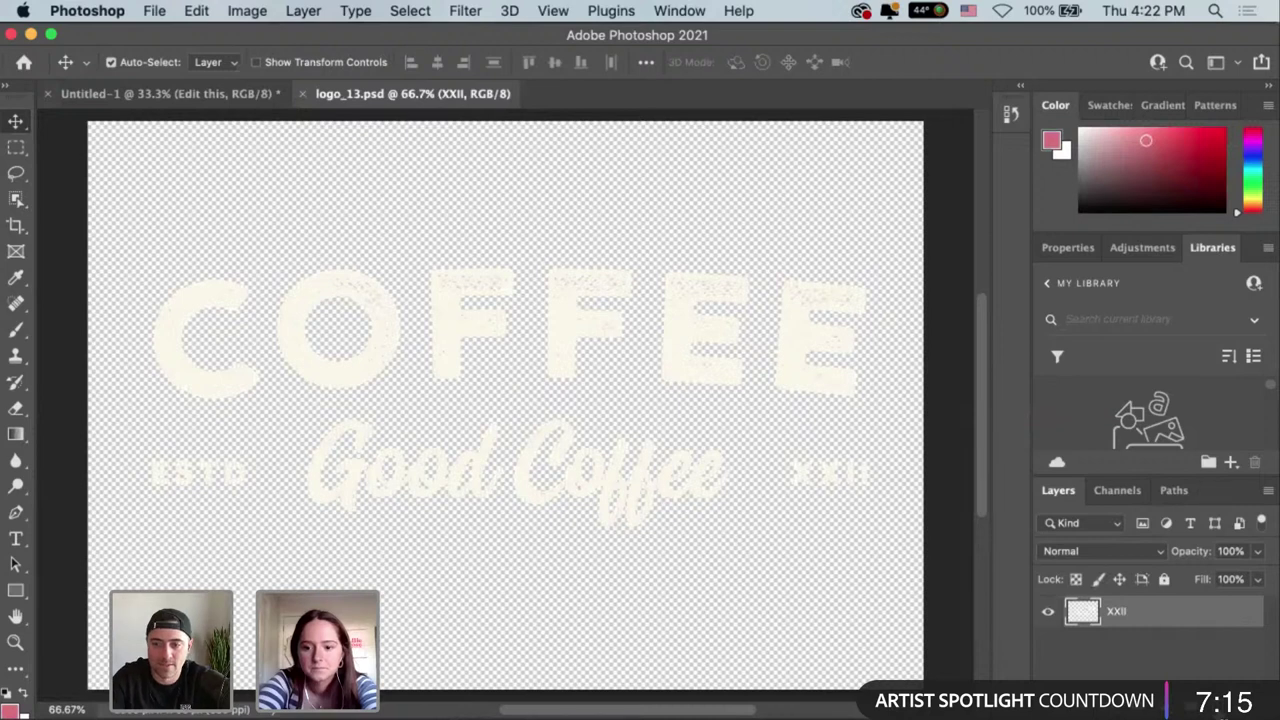
pyautogui.press('alt+shift+super+n')
pyautogui.click(1048, 644)
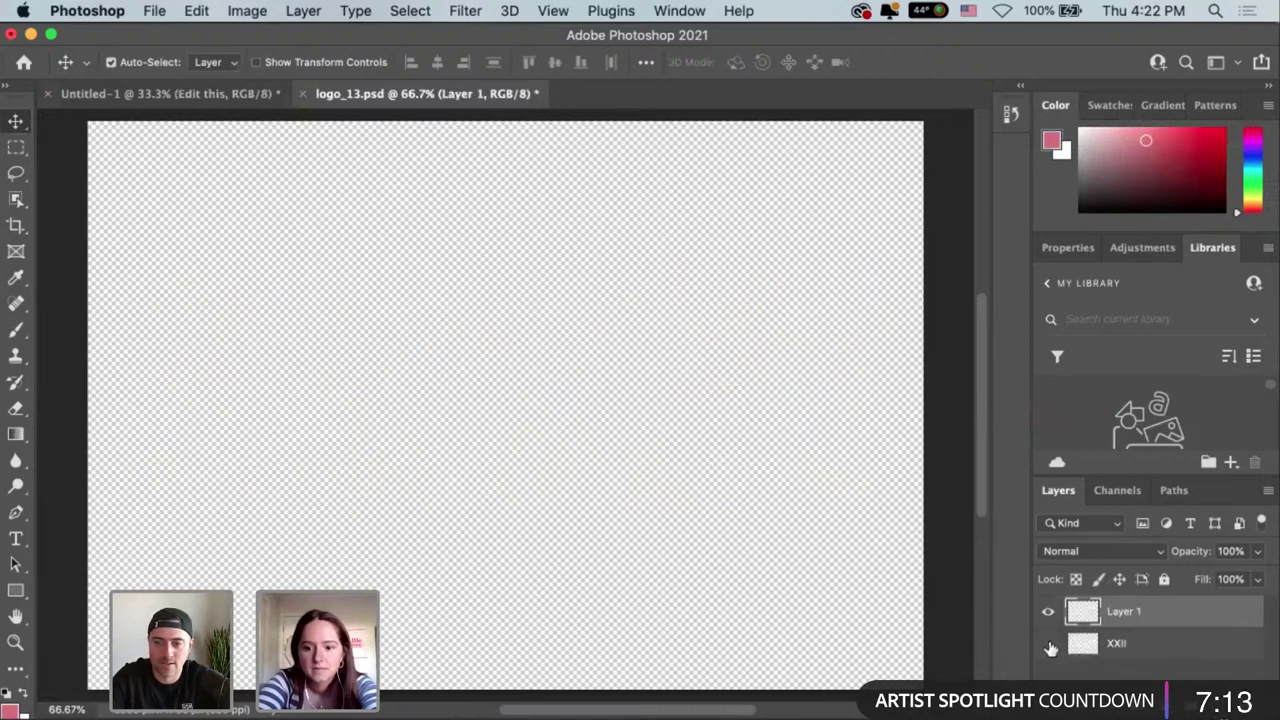
# Paste the white Mitty's logo as a Smart Object, save, and return to the mockup.
pyautogui.press('super')
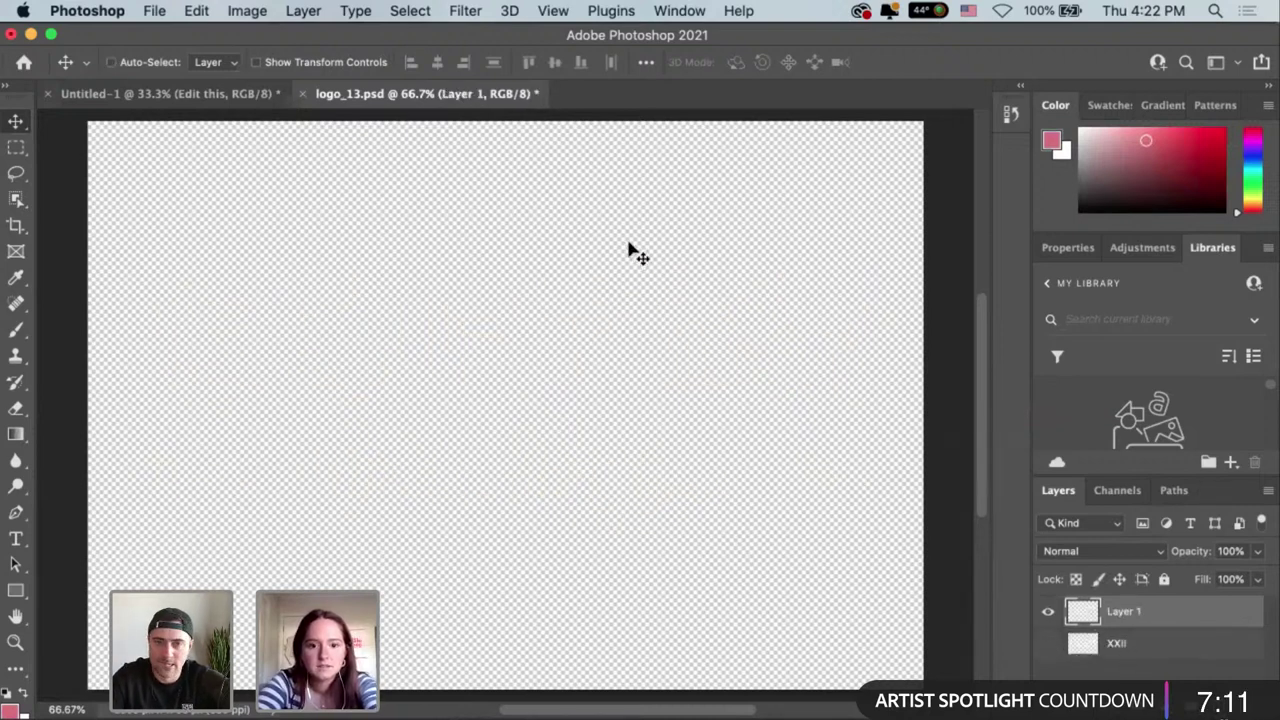
pyautogui.press('super+v')
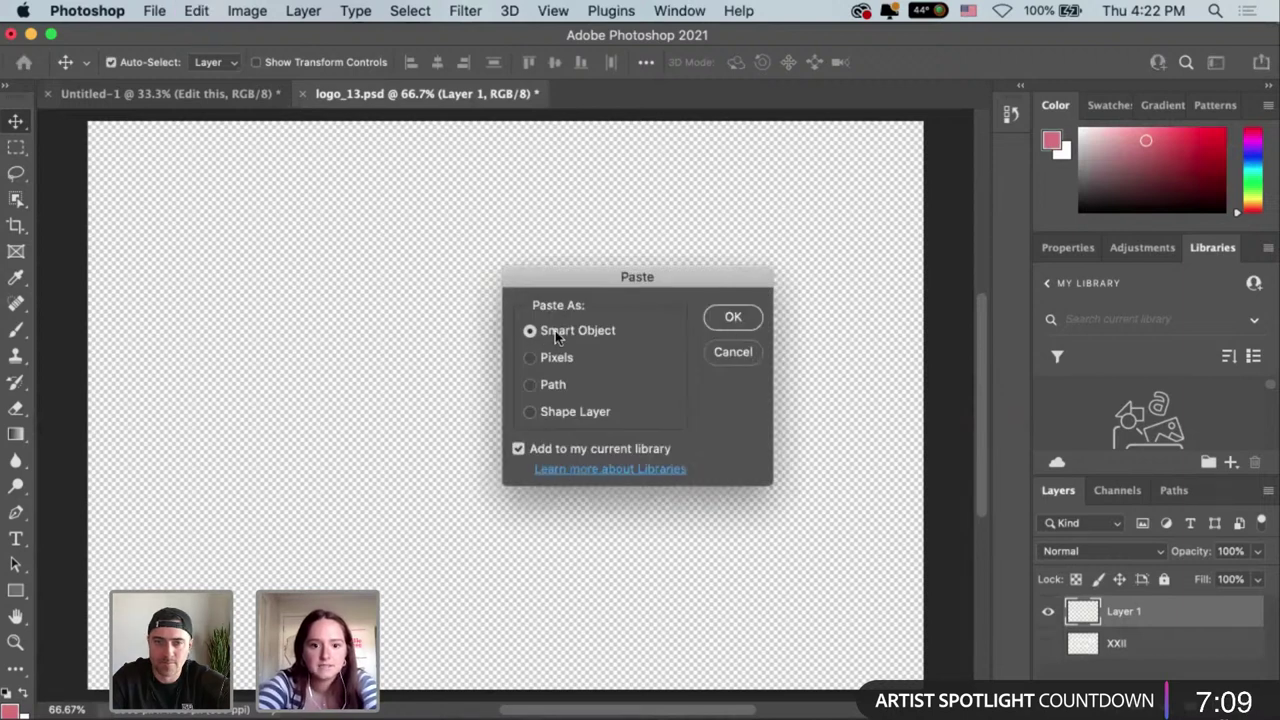
pyautogui.click(728, 318)
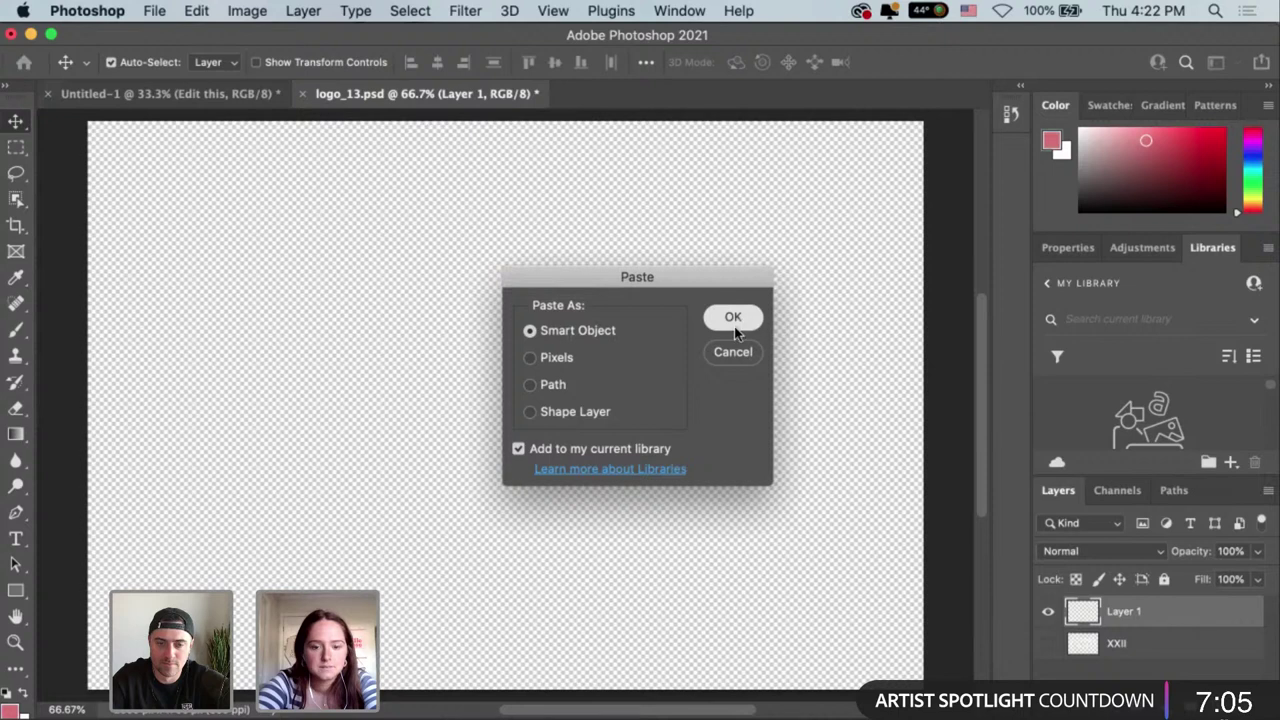
pyautogui.click(724, 325)
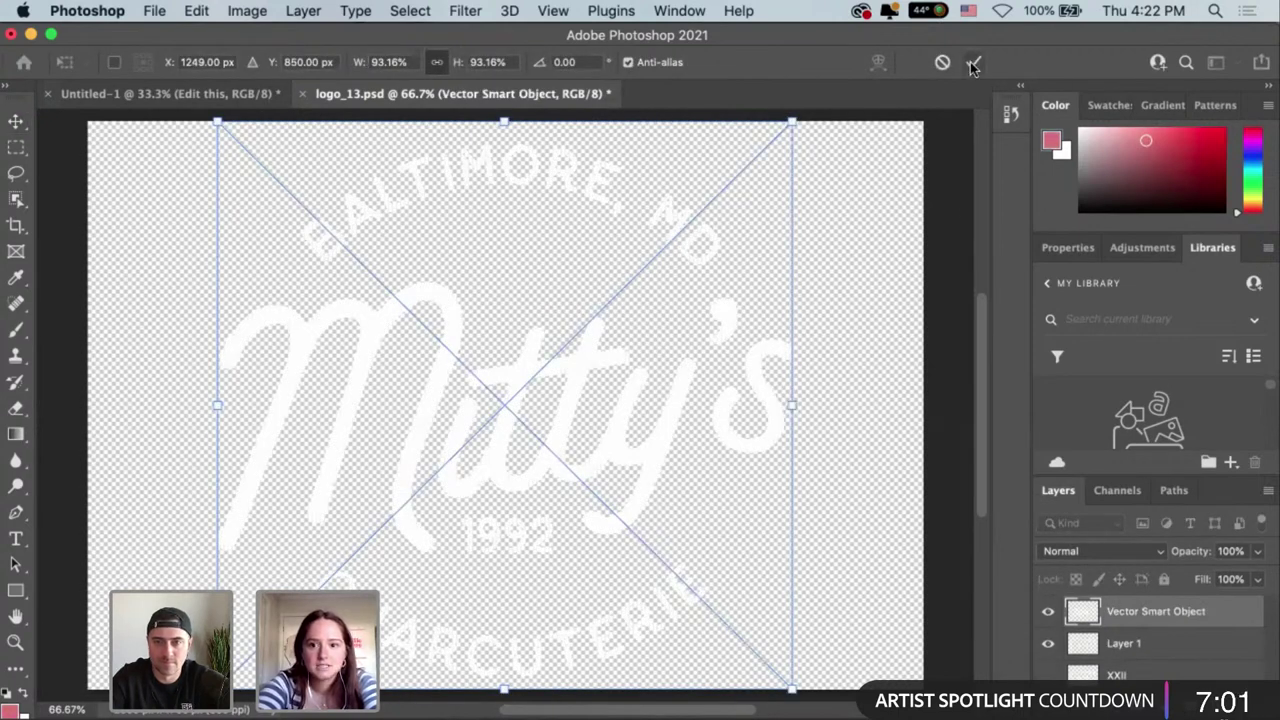
pyautogui.press('Escape')
pyautogui.press('super+z')
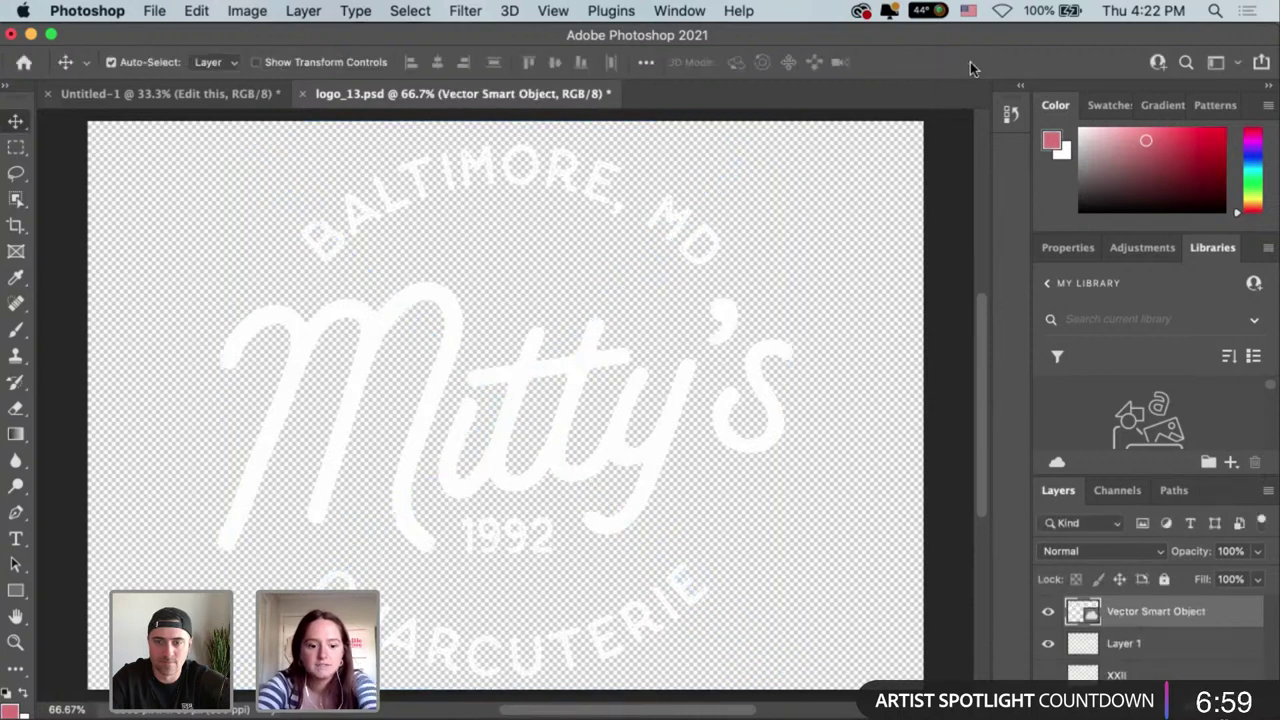
pyautogui.press('super+s')
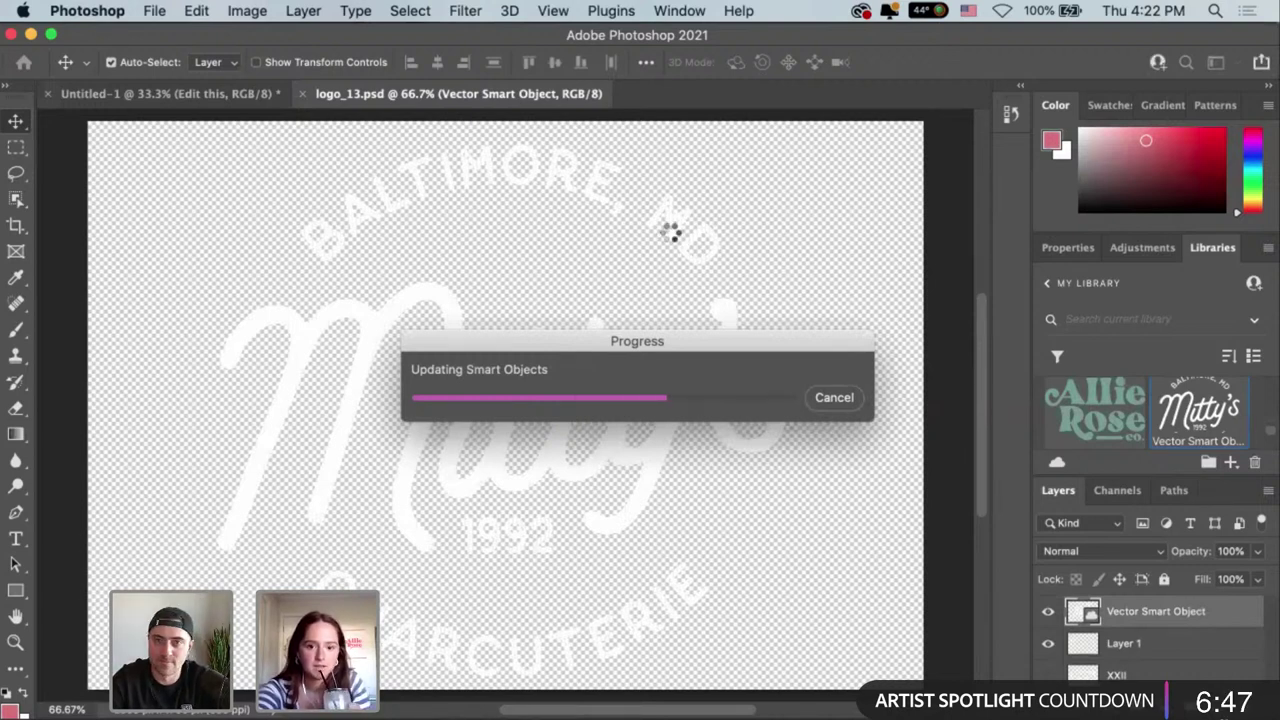
pyautogui.click(236, 92)
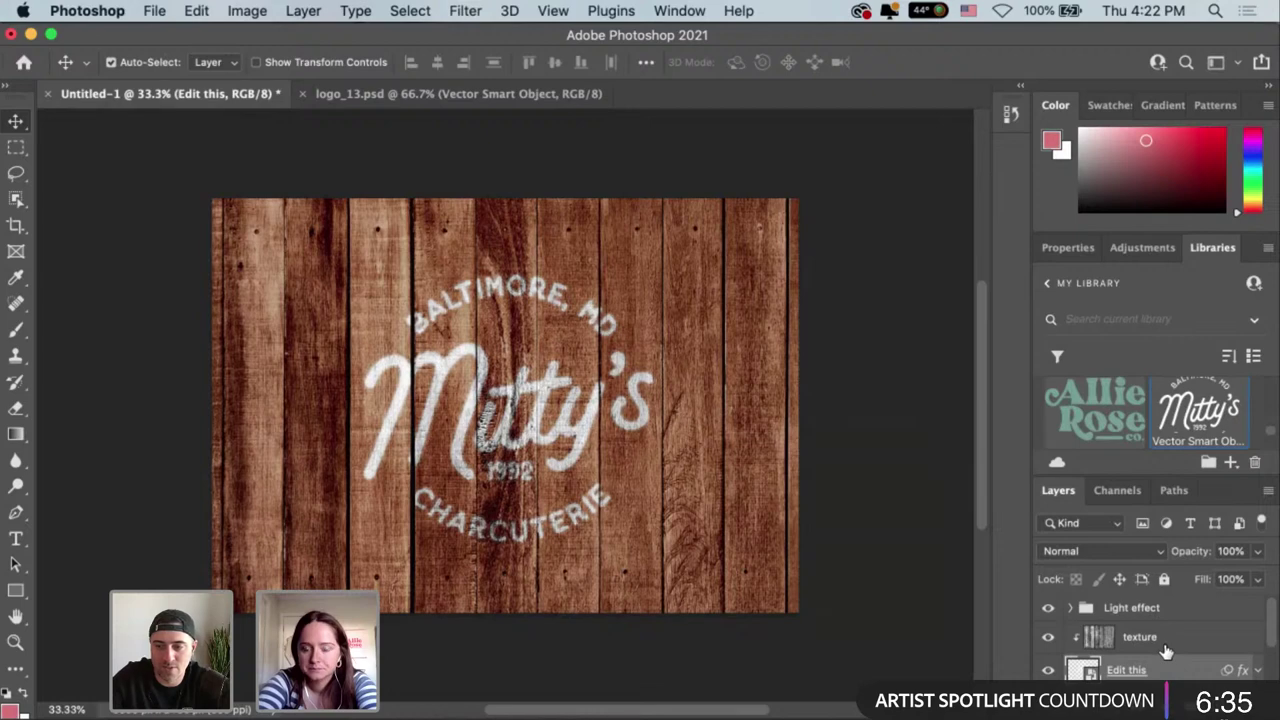
pyautogui.scroll(-2, 1165, 651)
pyautogui.scroll(-1, 1165, 650)
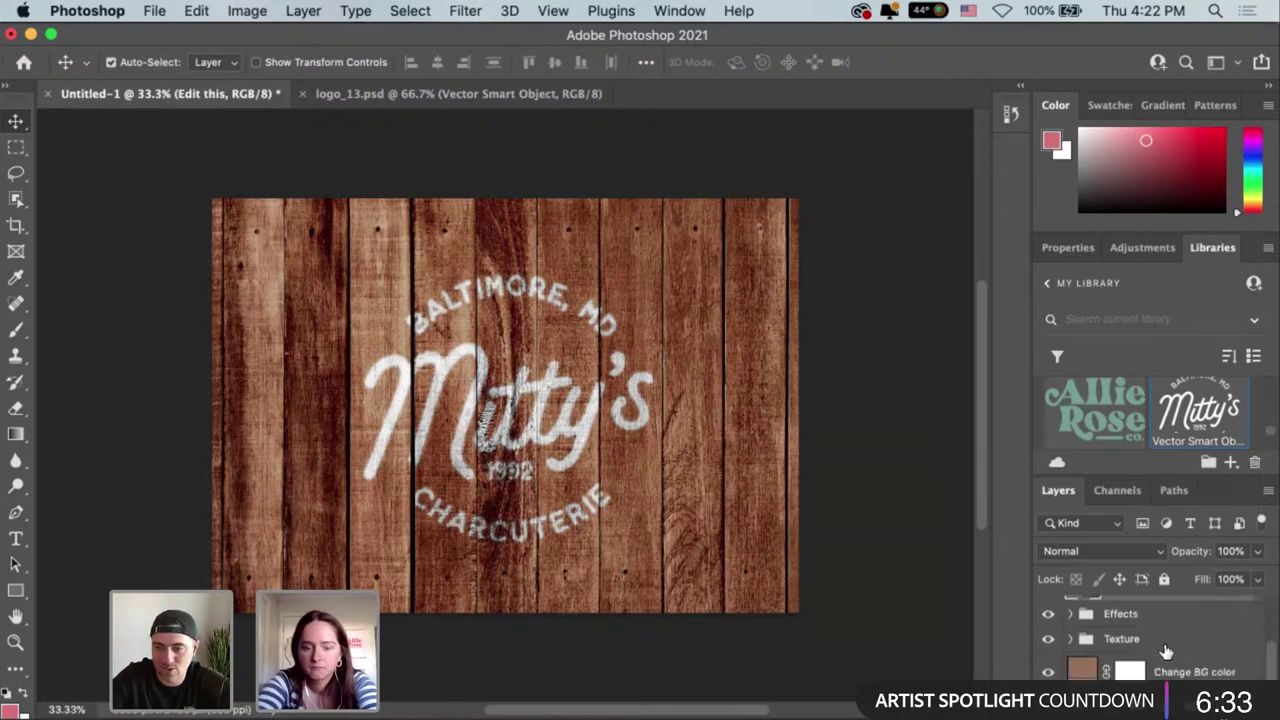
pyautogui.click(1072, 617)
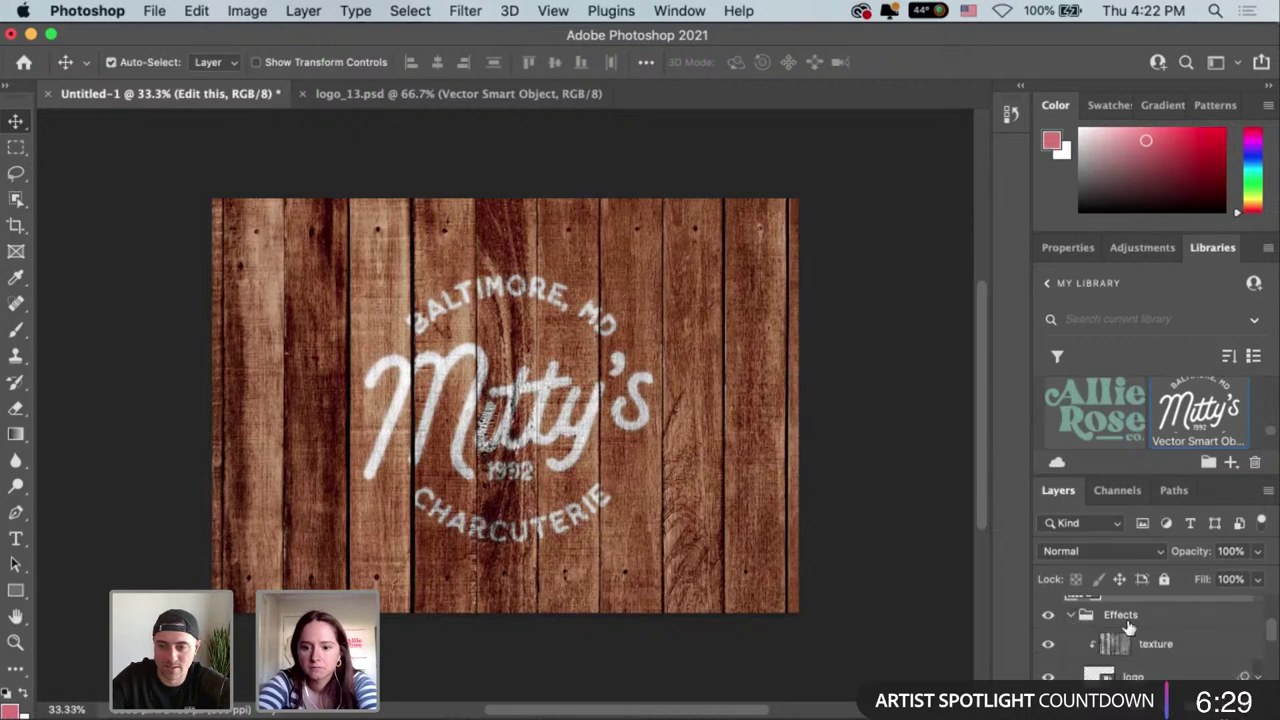
pyautogui.scroll(-1, 1168, 647)
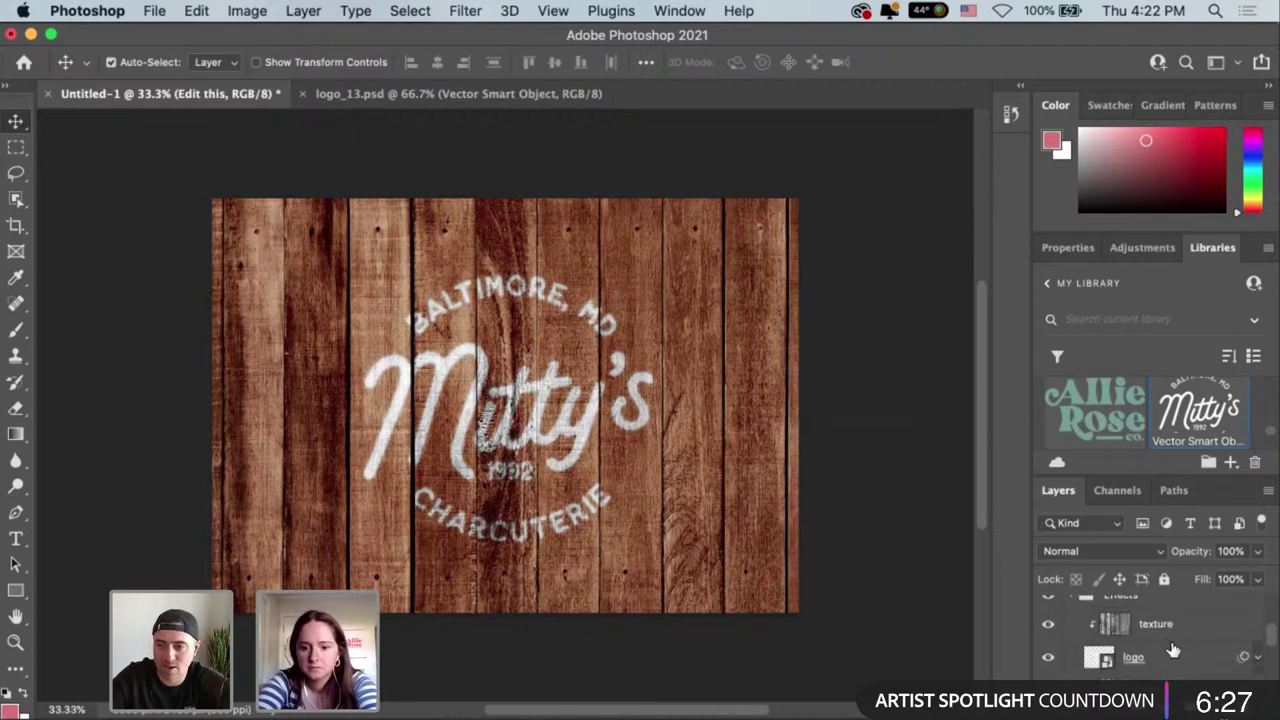
pyautogui.scroll(-1, 1173, 651)
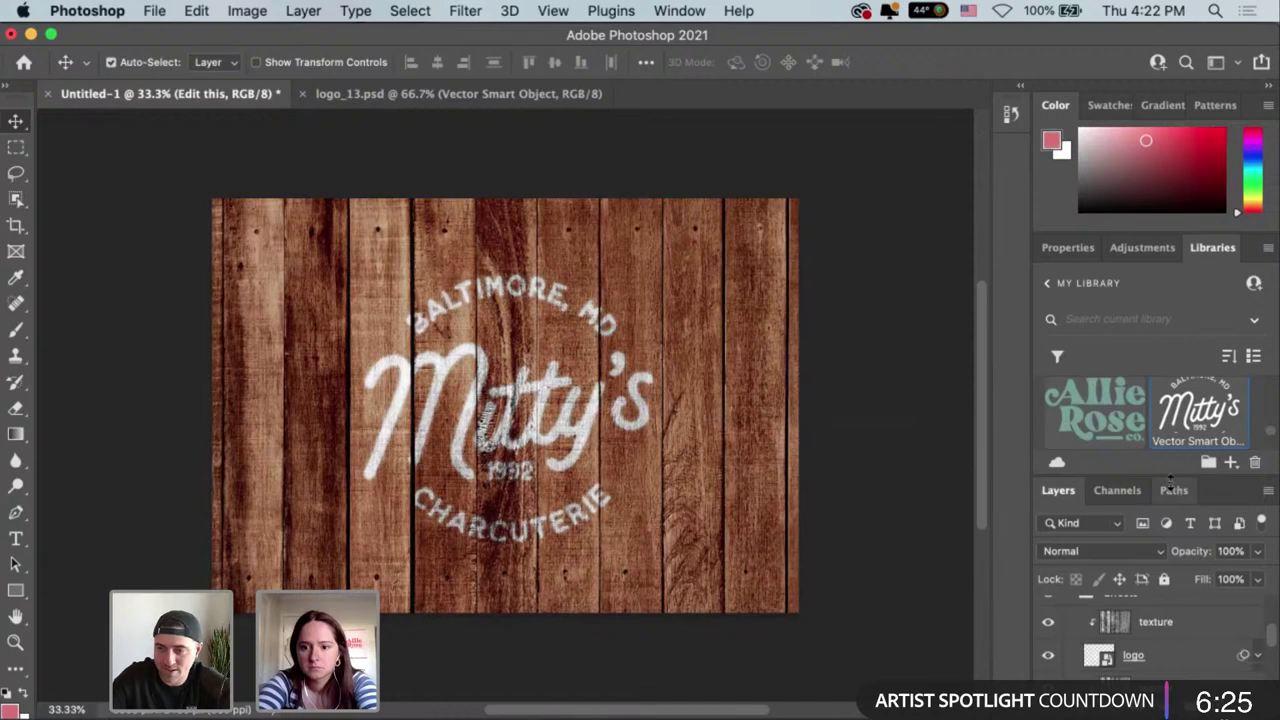
pyautogui.moveTo(1173, 476); pyautogui.dragTo(1138, 420)
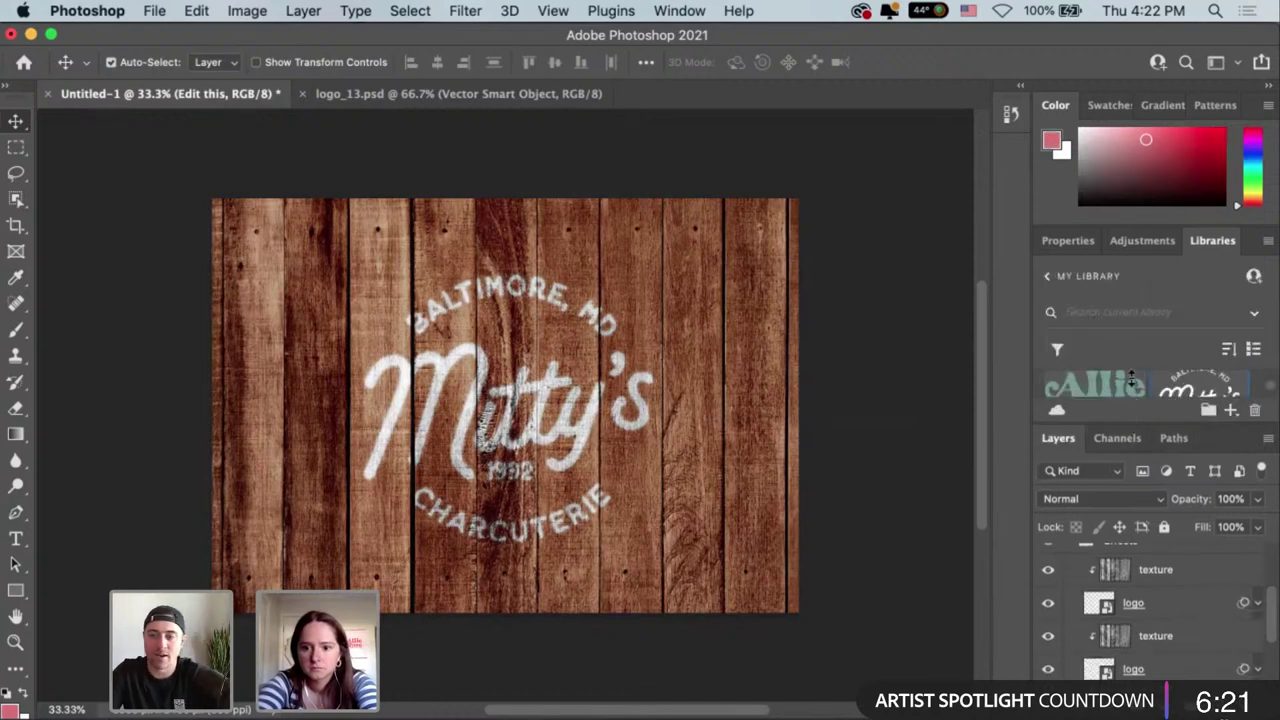
pyautogui.scroll(3, 1207, 641)
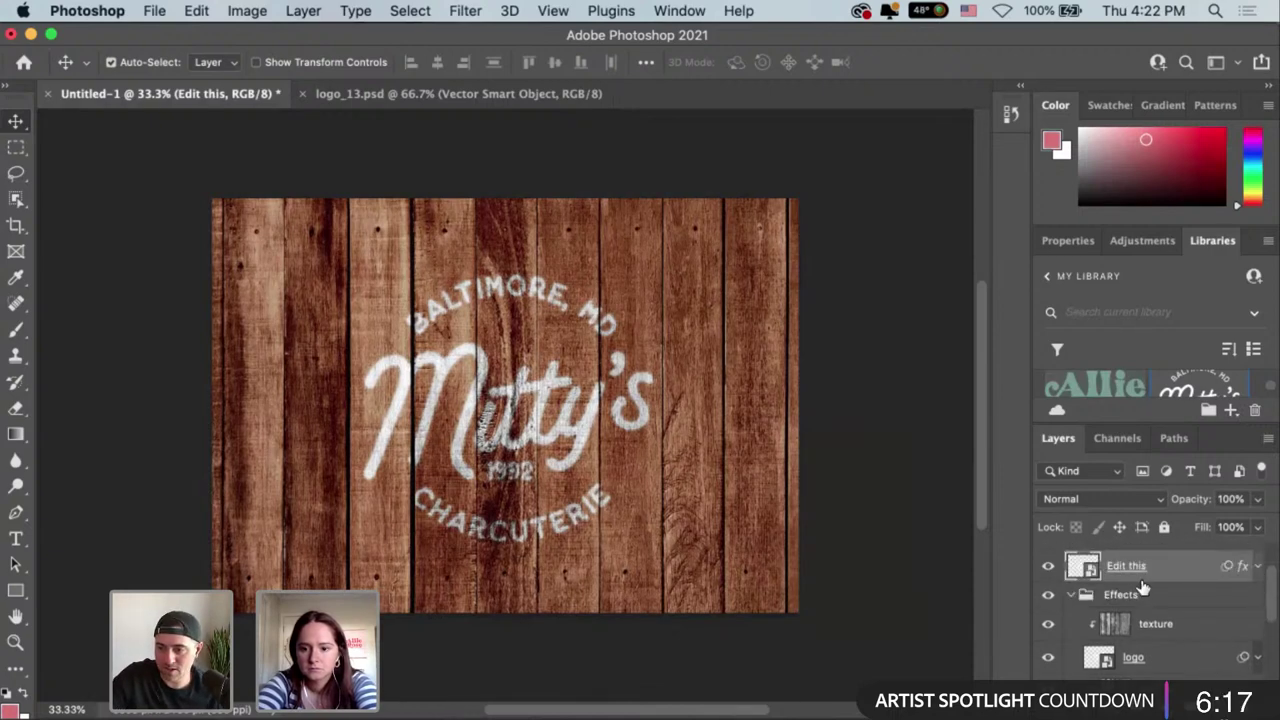
pyautogui.scroll(1, 1117, 568)
pyautogui.click(1073, 605)
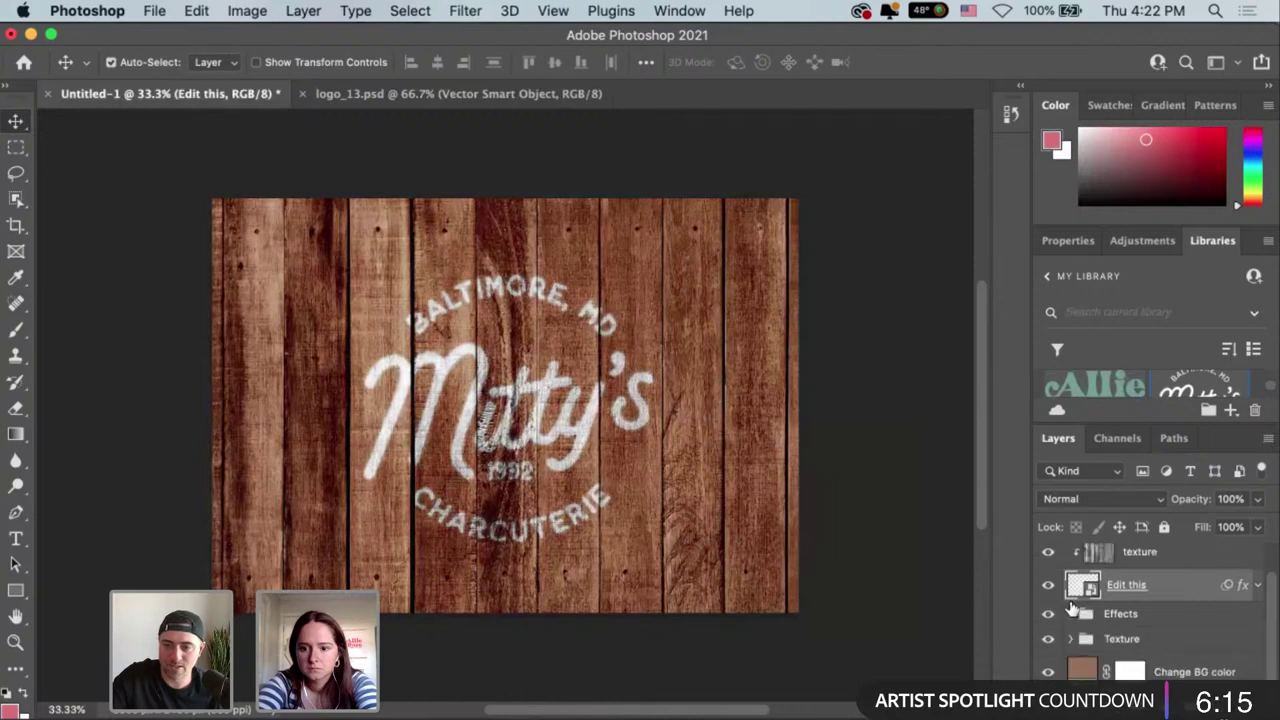
pyautogui.doubleClick(1243, 588)
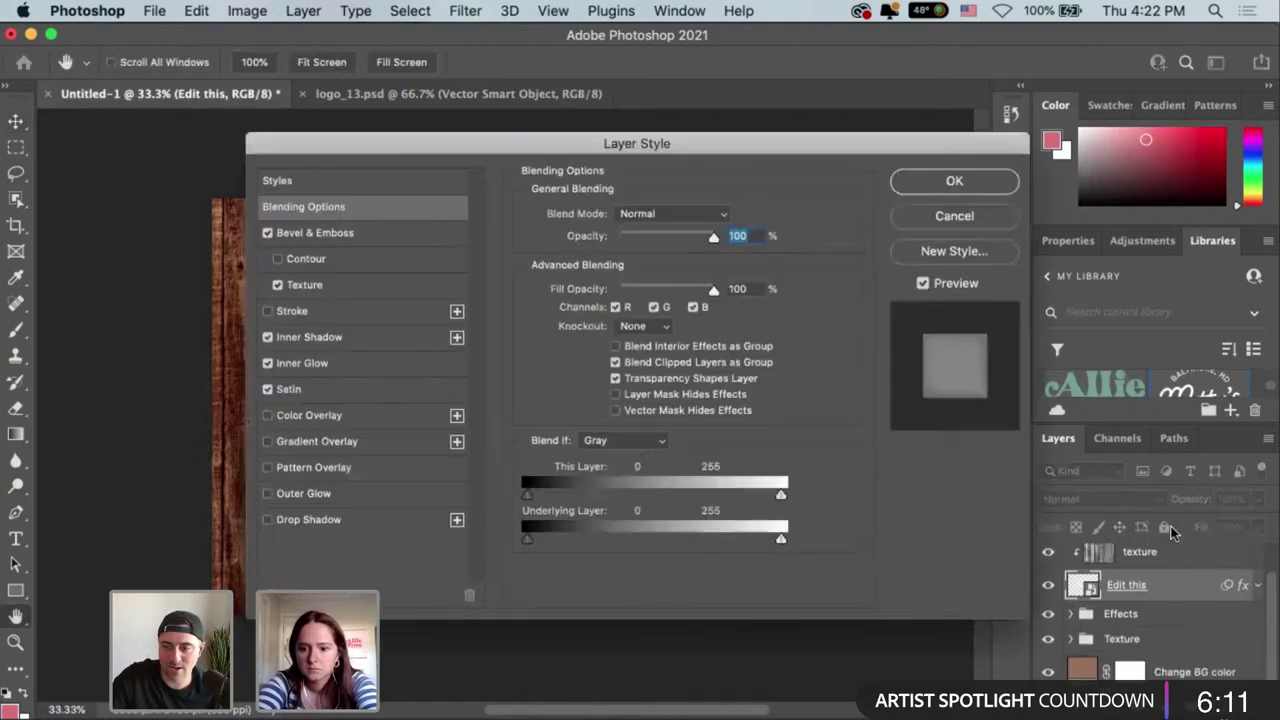
pyautogui.click(962, 220)
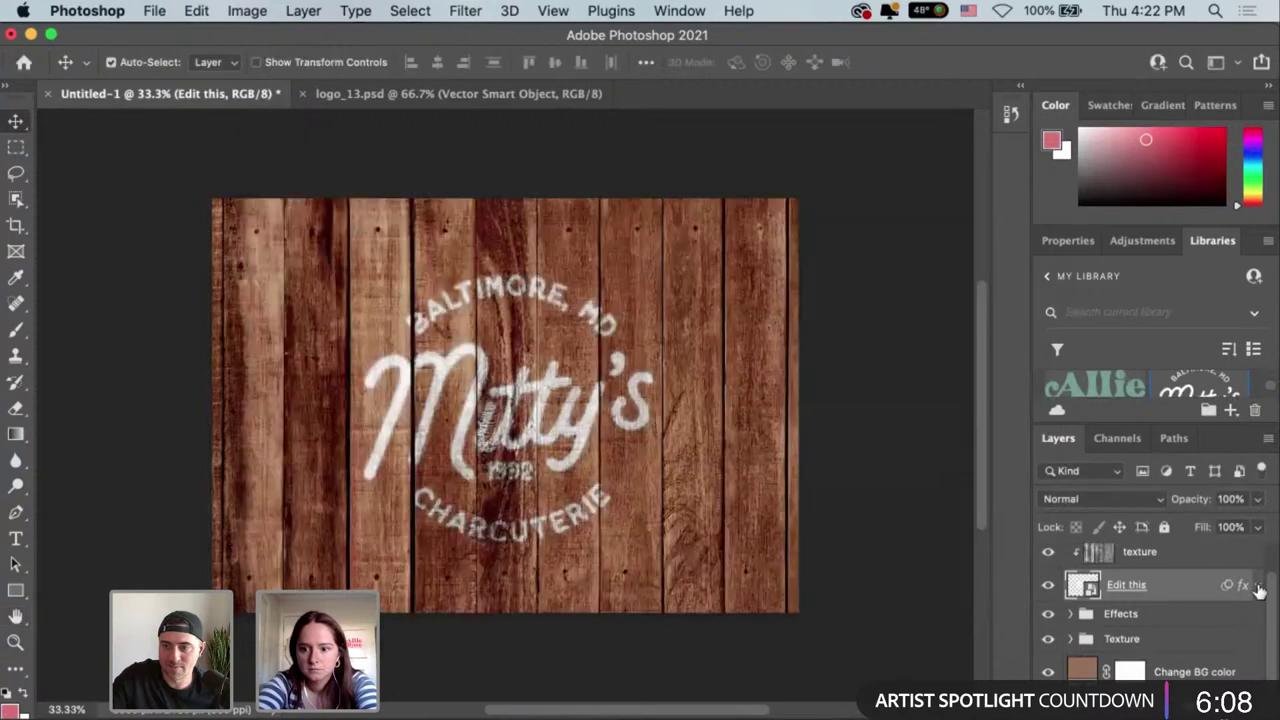
pyautogui.click(1259, 587)
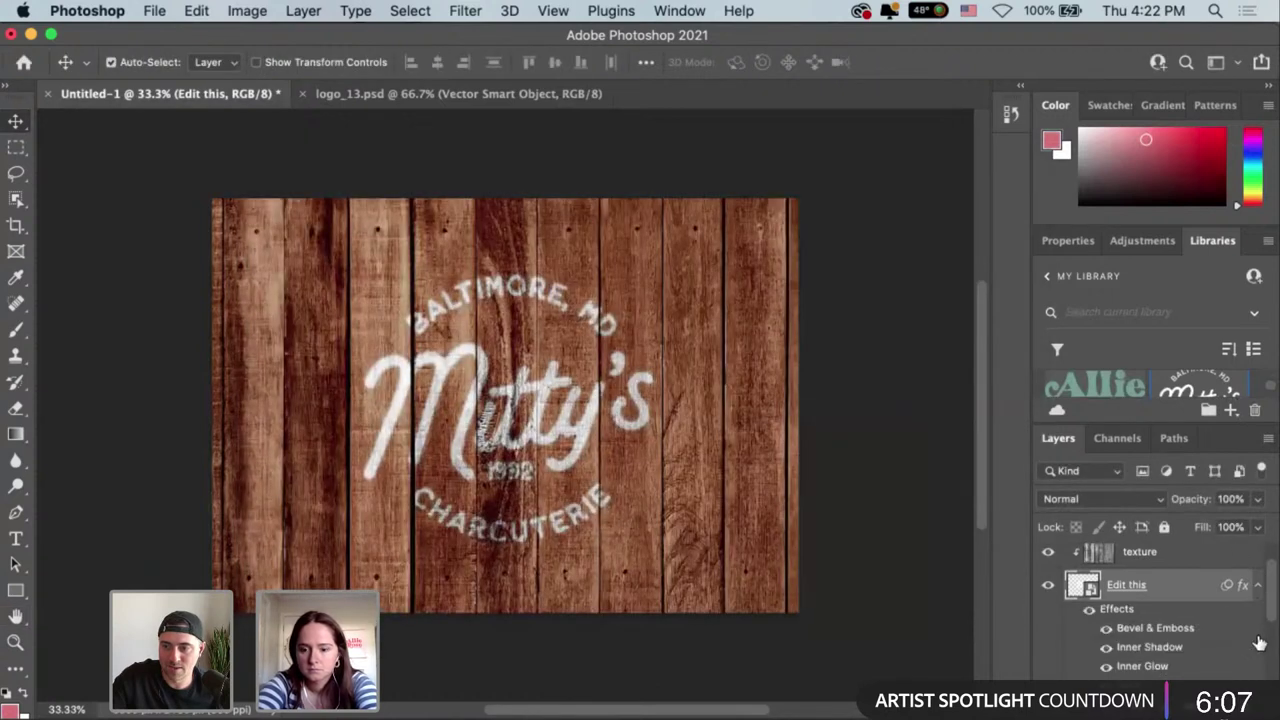
pyautogui.scroll(-2, 1258, 640)
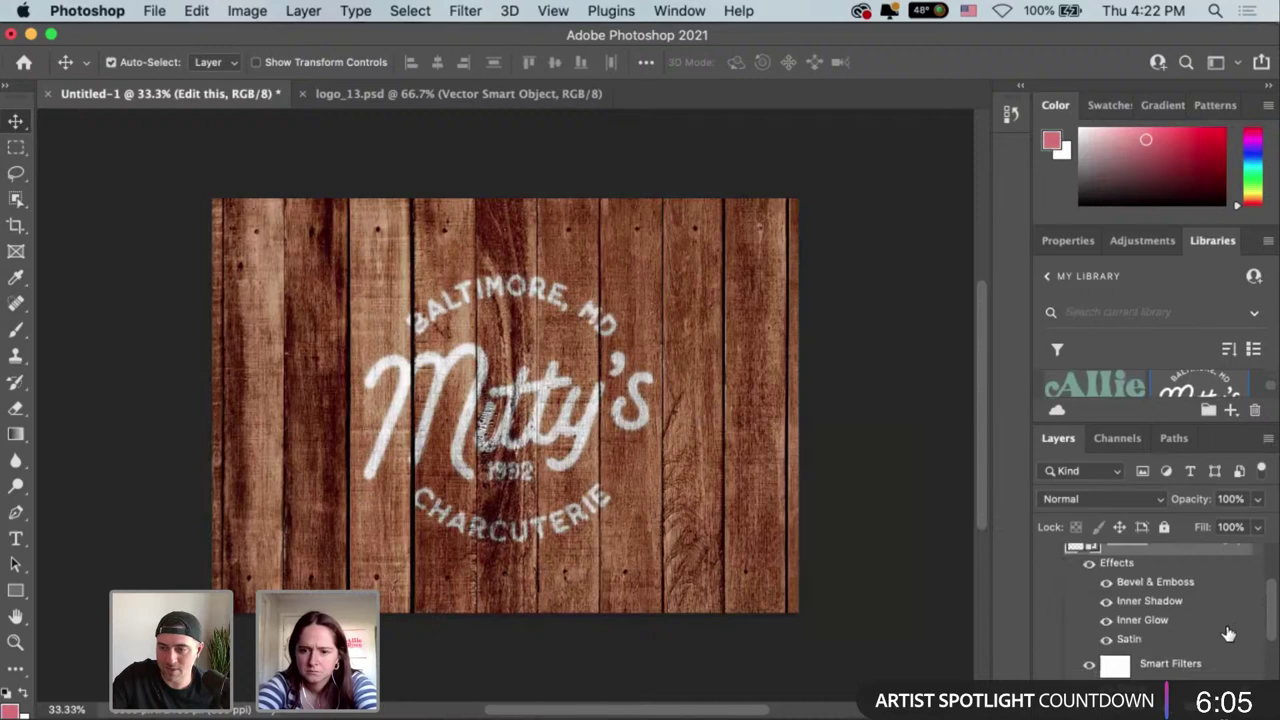
pyautogui.scroll(-1, 1215, 627)
pyautogui.scroll(-2, 1213, 625)
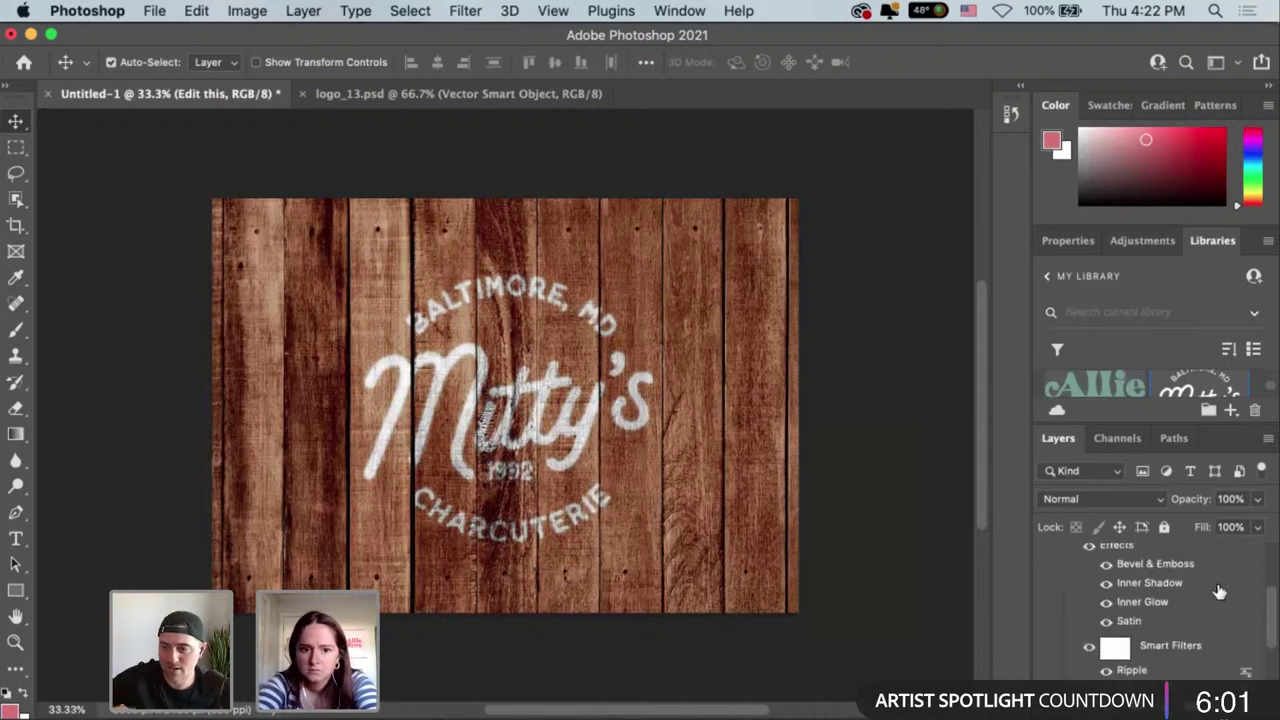
pyautogui.scroll(5, 1187, 587)
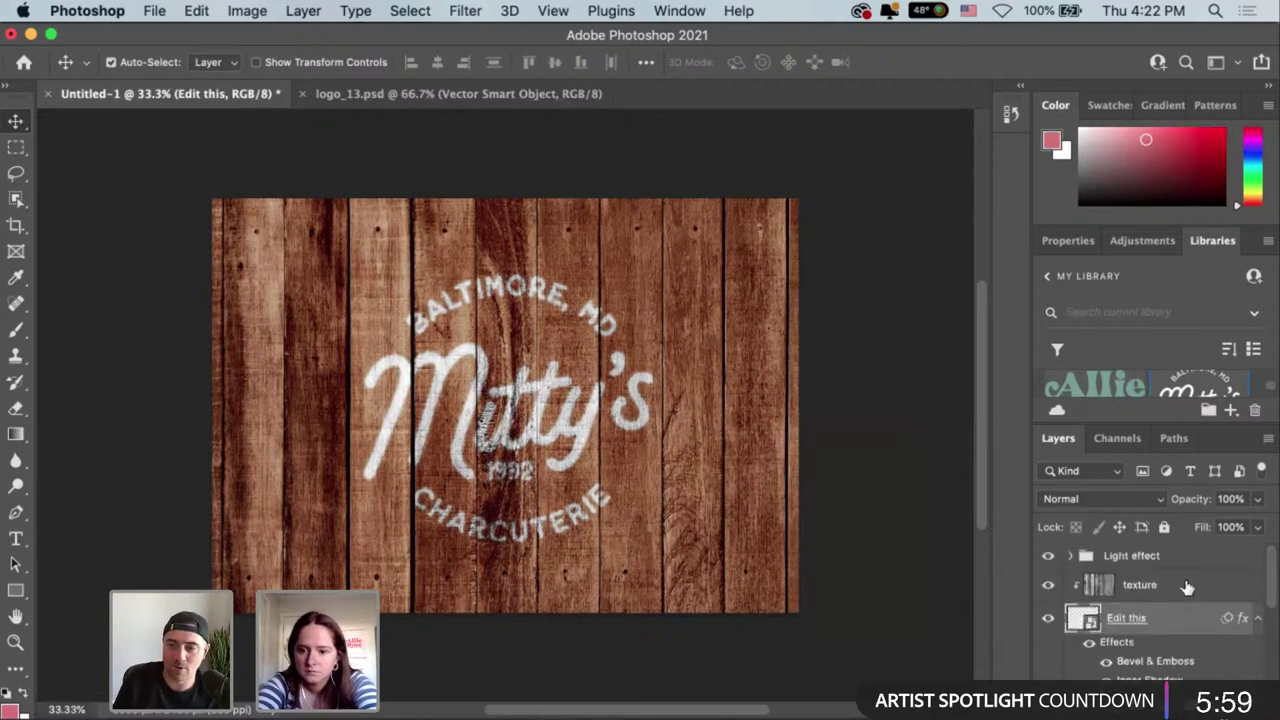
pyautogui.click(1254, 619)
pyautogui.scroll(-2, 1240, 622)
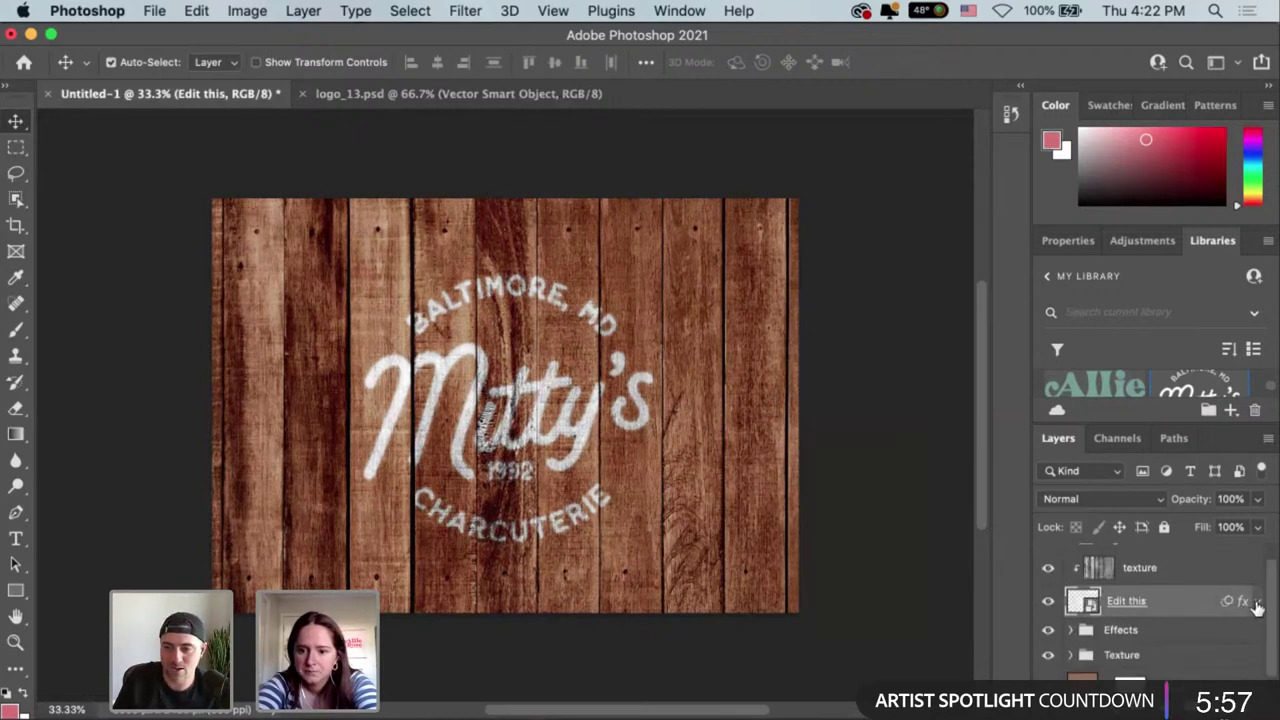
pyautogui.click(1257, 602)
pyautogui.scroll(-2, 1250, 612)
pyautogui.scroll(-3, 1245, 614)
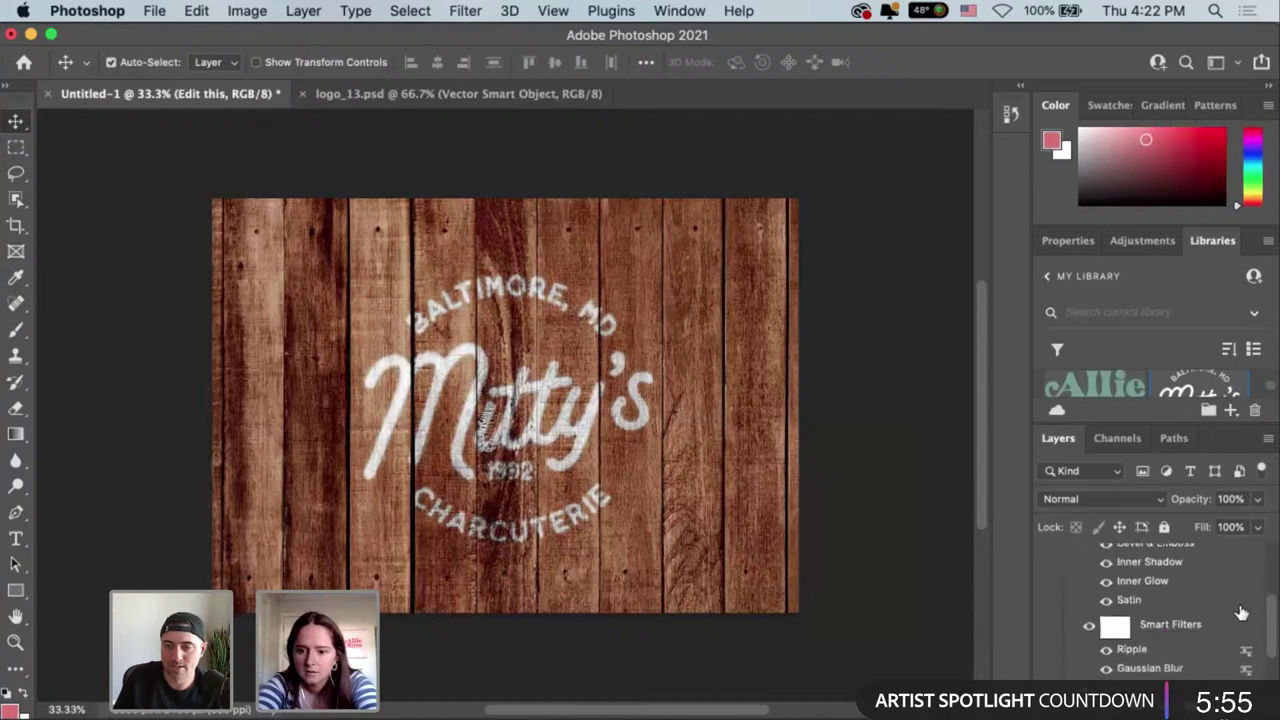
# Set the logo's Ripple smart filter Amount to 0.
pyautogui.doubleClick(1207, 646)
pyautogui.moveTo(694, 157); pyautogui.dragTo(1098, 195)
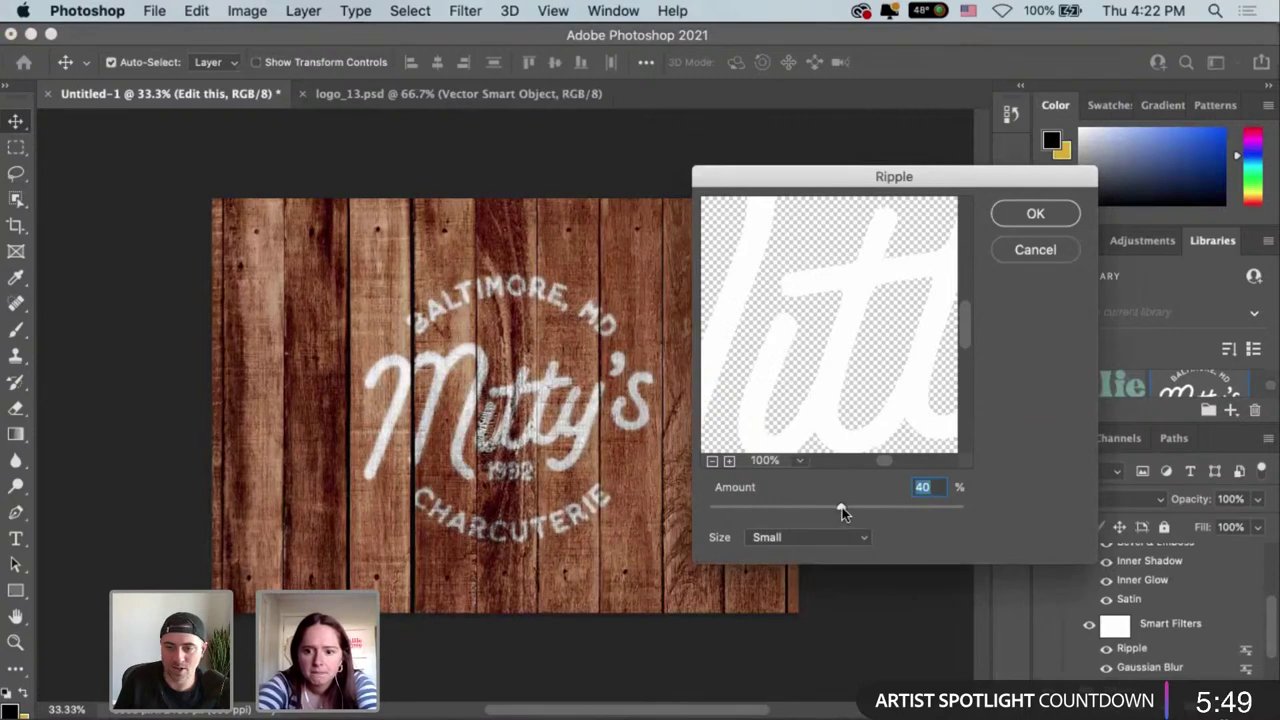
pyautogui.moveTo(842, 507); pyautogui.dragTo(896, 511)
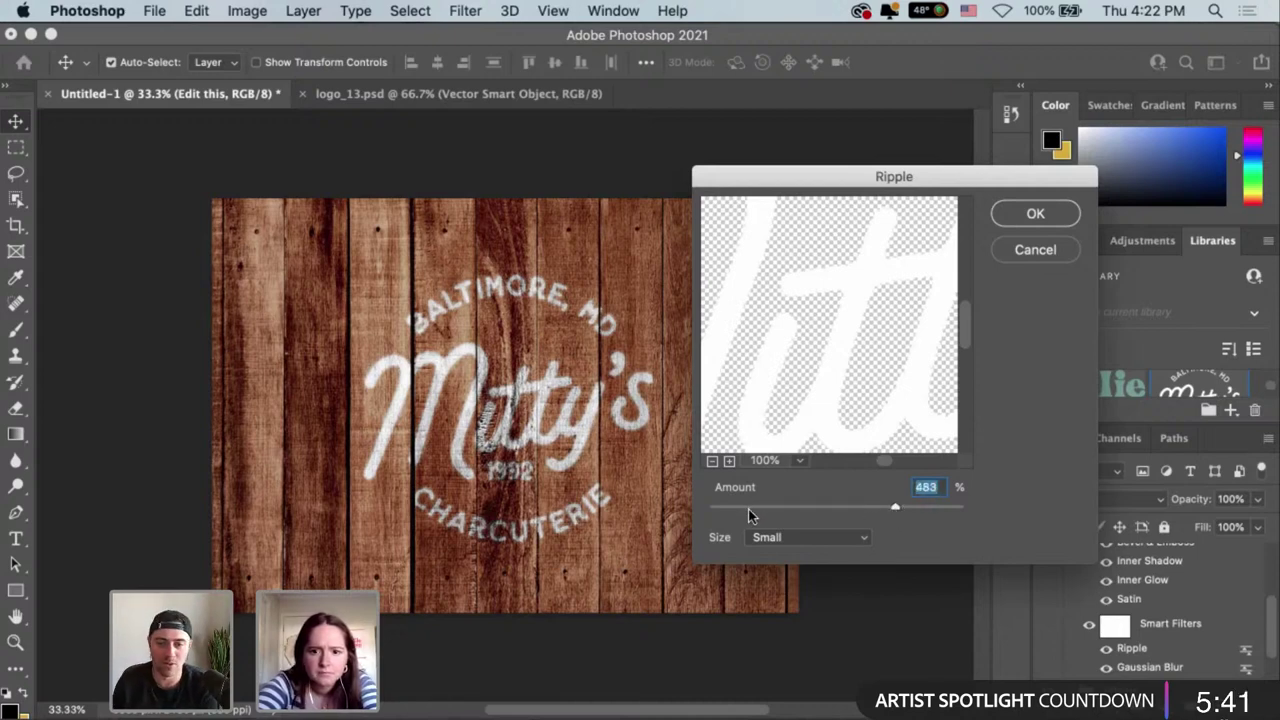
pyautogui.moveTo(894, 509); pyautogui.dragTo(726, 511)
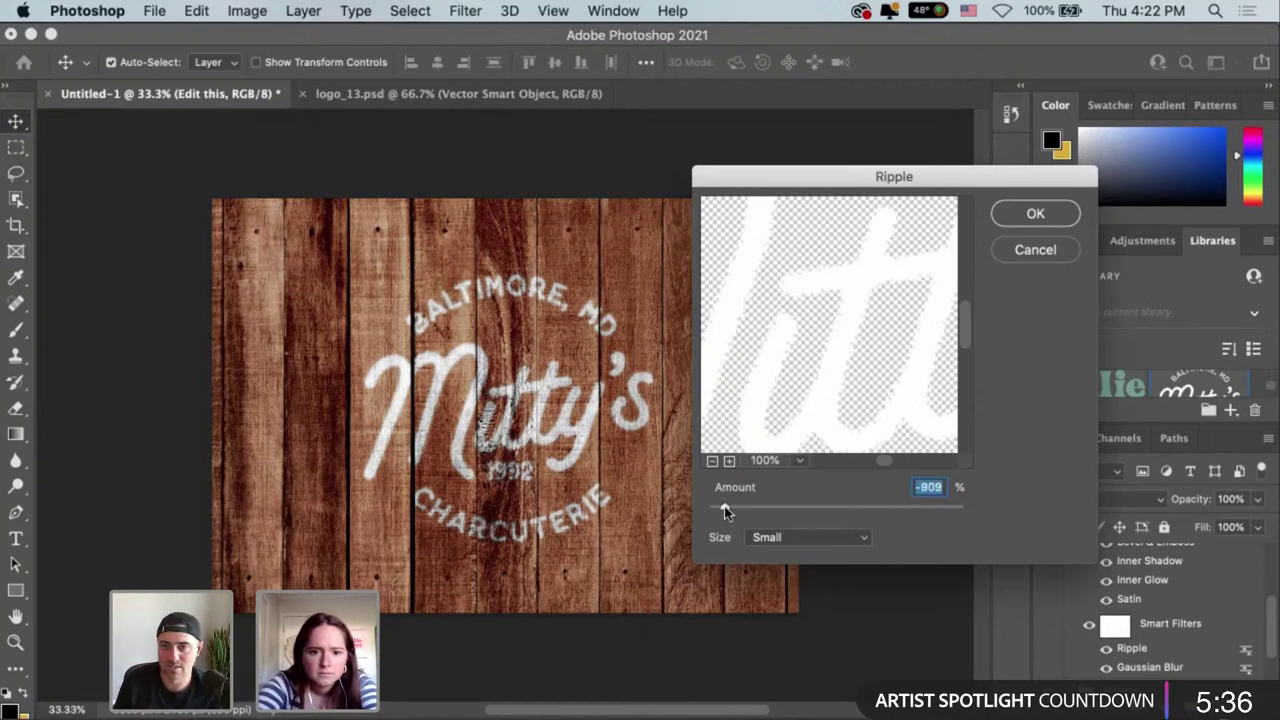
pyautogui.click(858, 507)
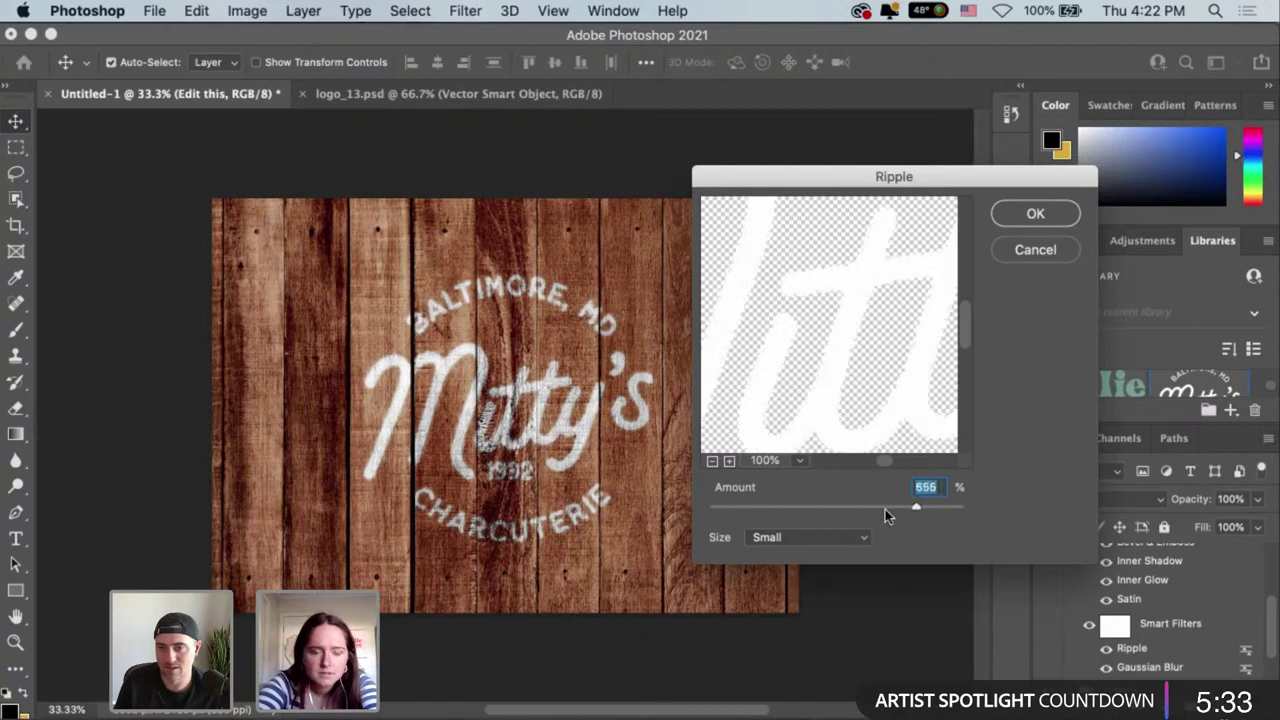
pyautogui.click(770, 507)
pyautogui.click(745, 507)
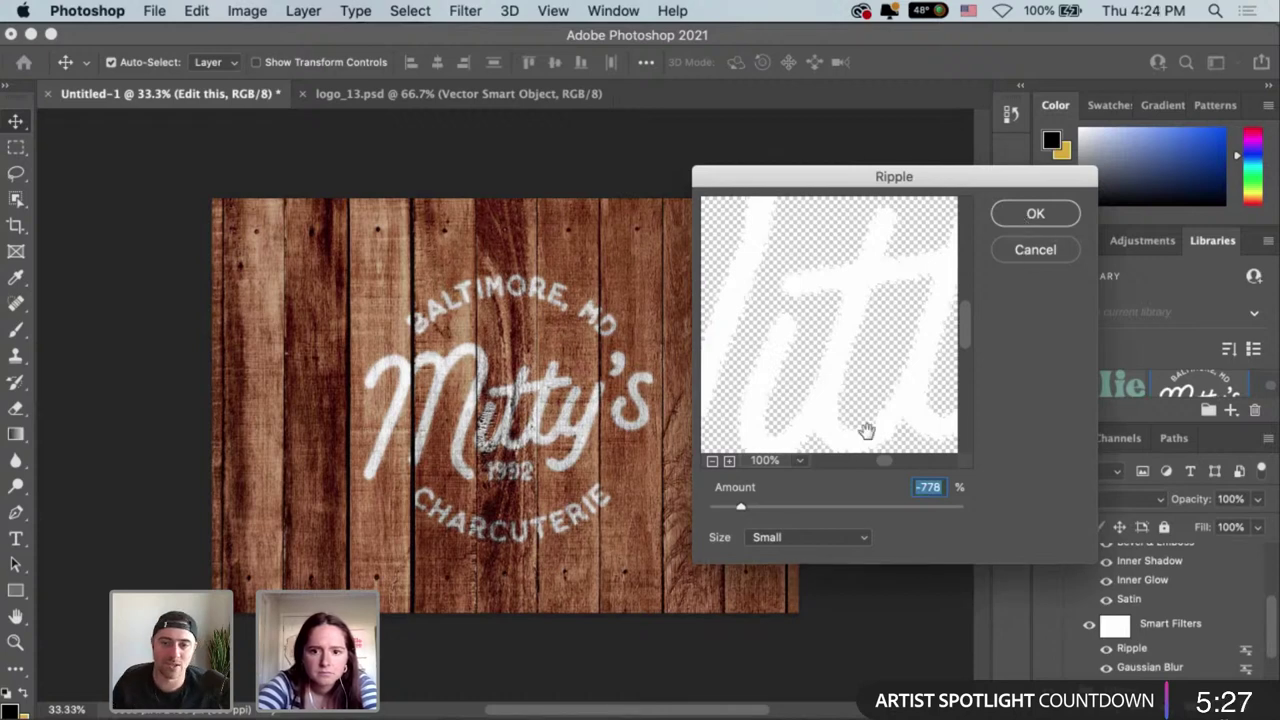
pyautogui.moveTo(746, 507); pyautogui.dragTo(850, 512)
pyautogui.write('0')
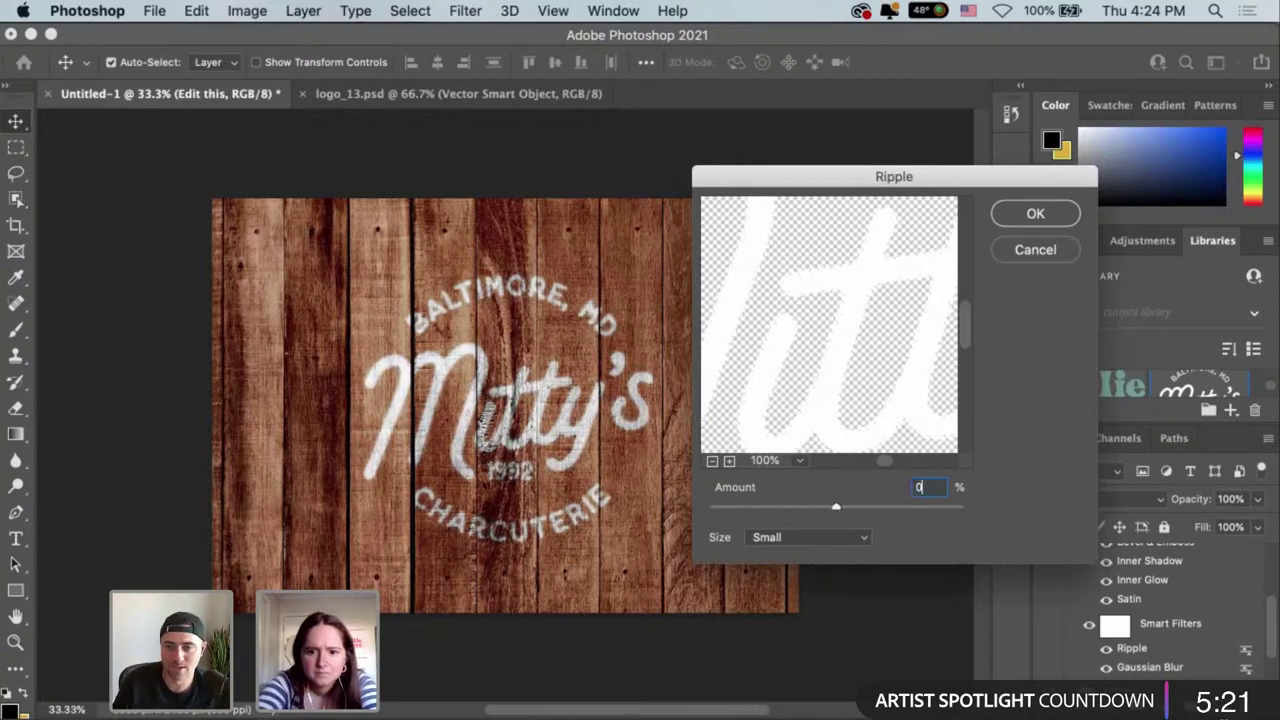
pyautogui.click(1036, 215)
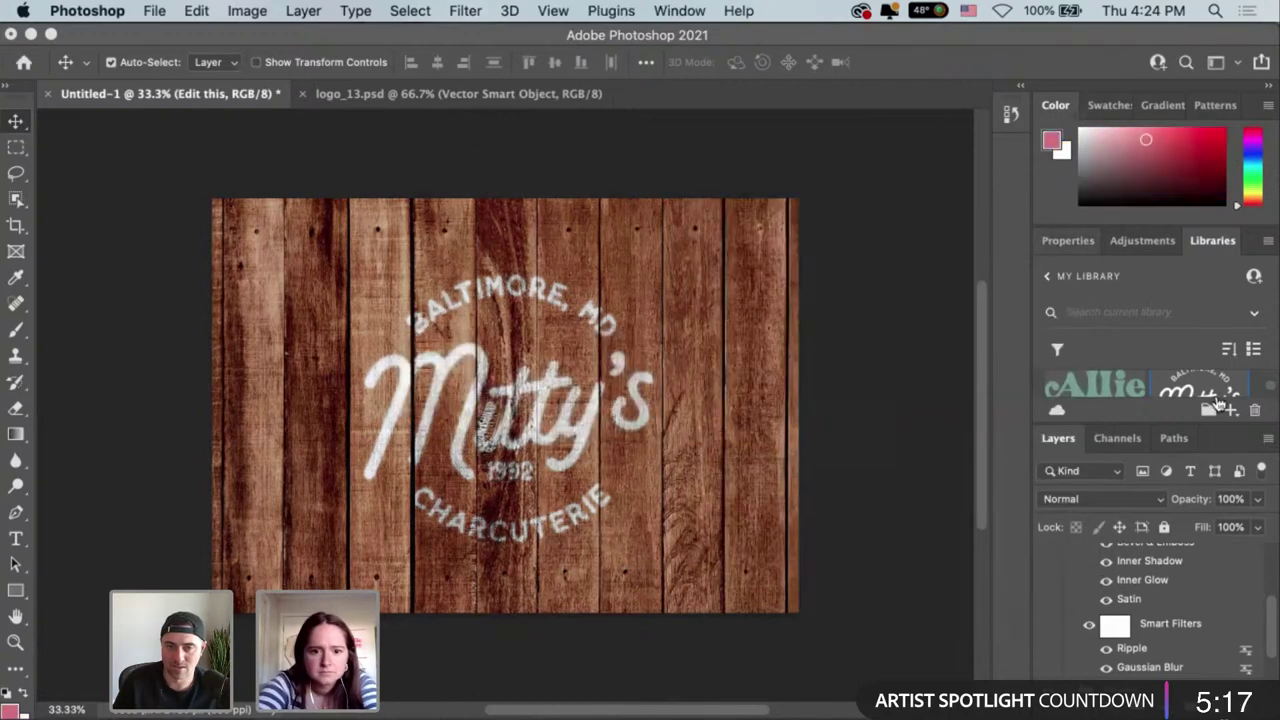
# Reduce the Gaussian Blur smart filter radius to 0.1 pixels.
pyautogui.doubleClick(1152, 668)
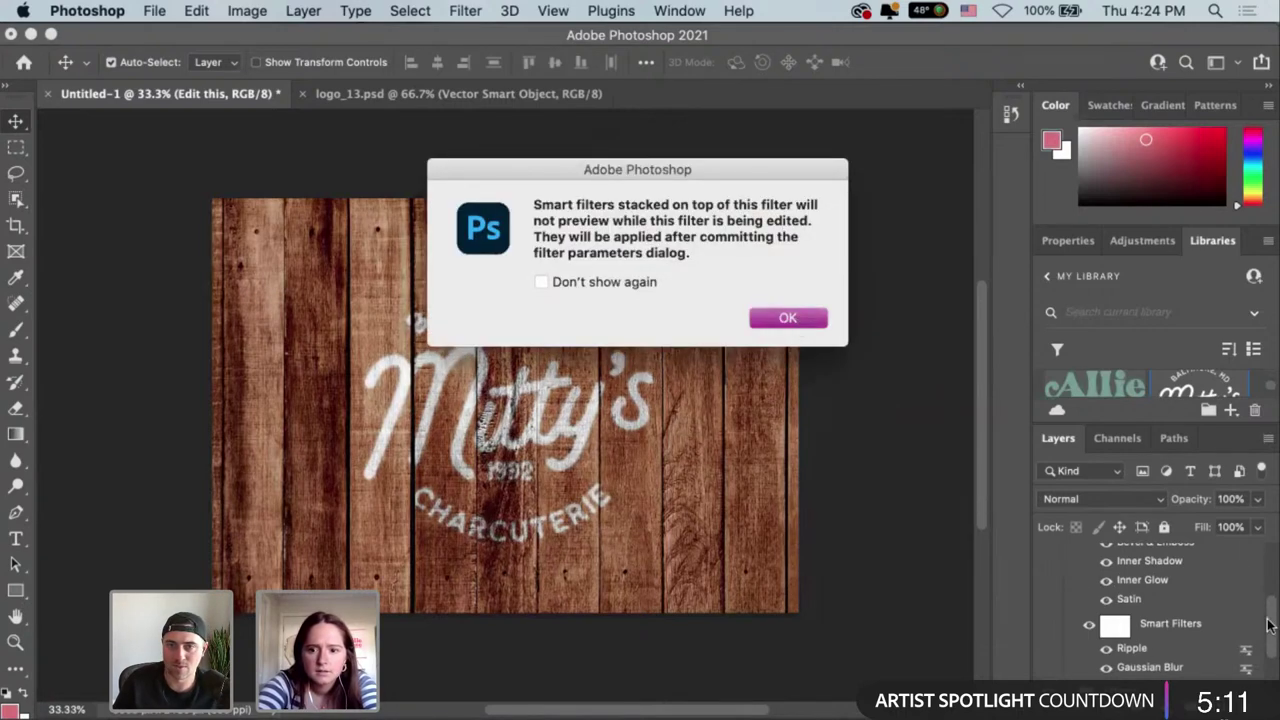
pyautogui.press('Return')
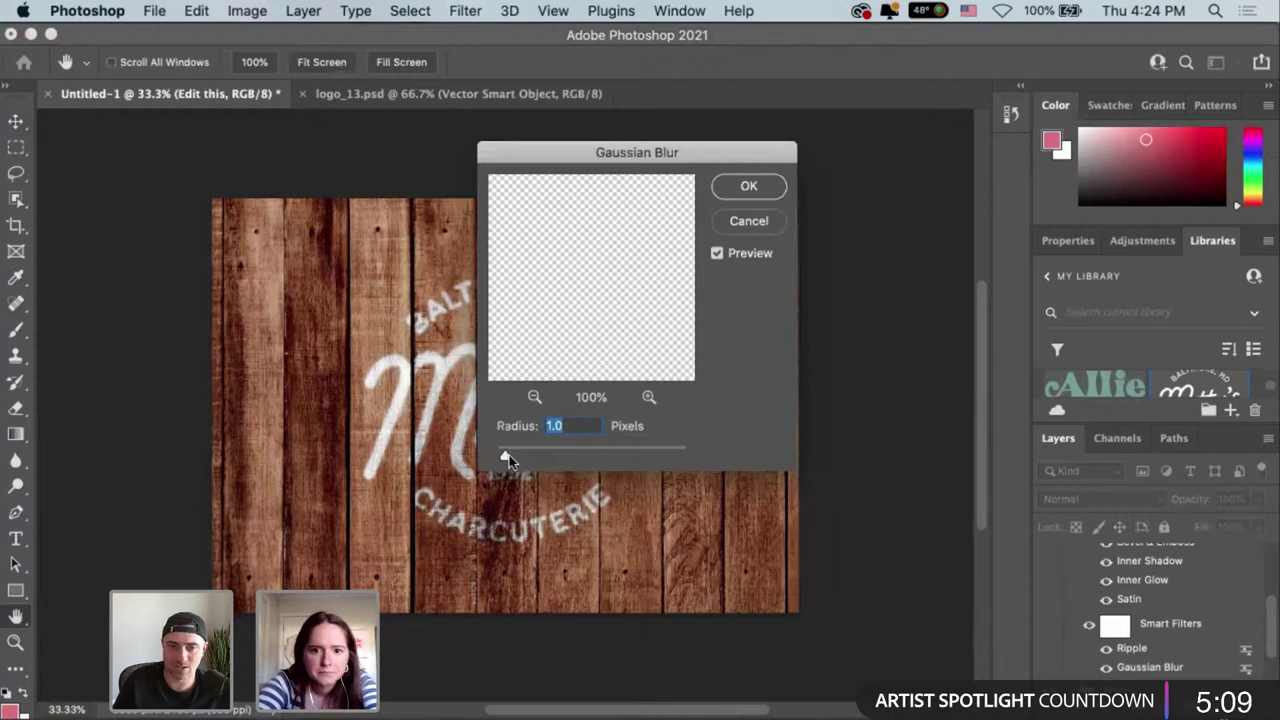
pyautogui.moveTo(505, 457); pyautogui.dragTo(494, 457)
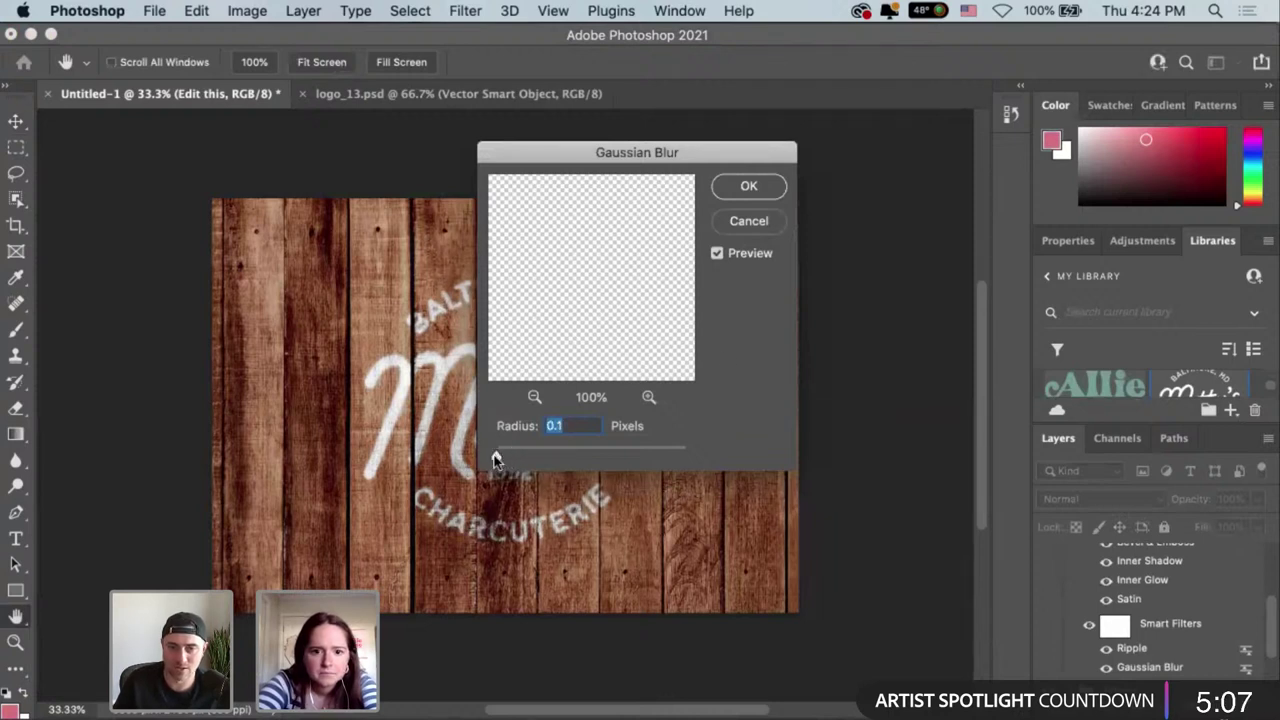
pyautogui.click(752, 186)
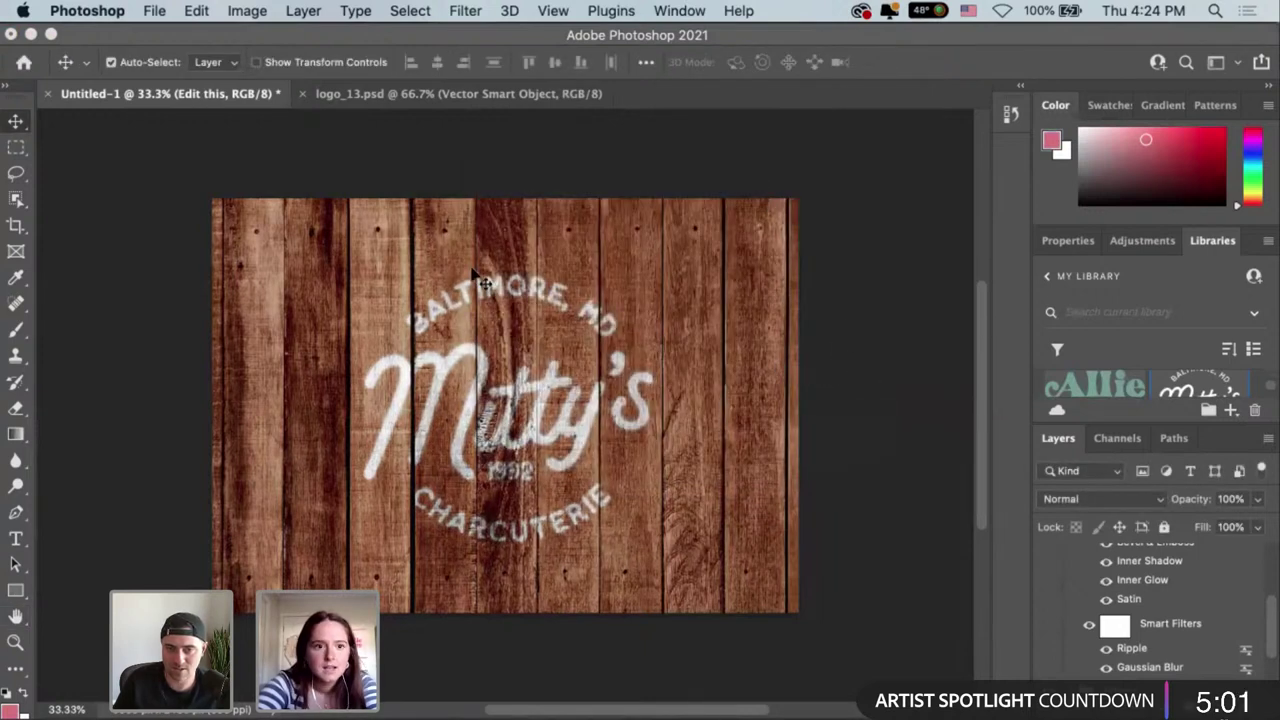
# Close the logo_13.psd document.
pyautogui.click(155, 11)
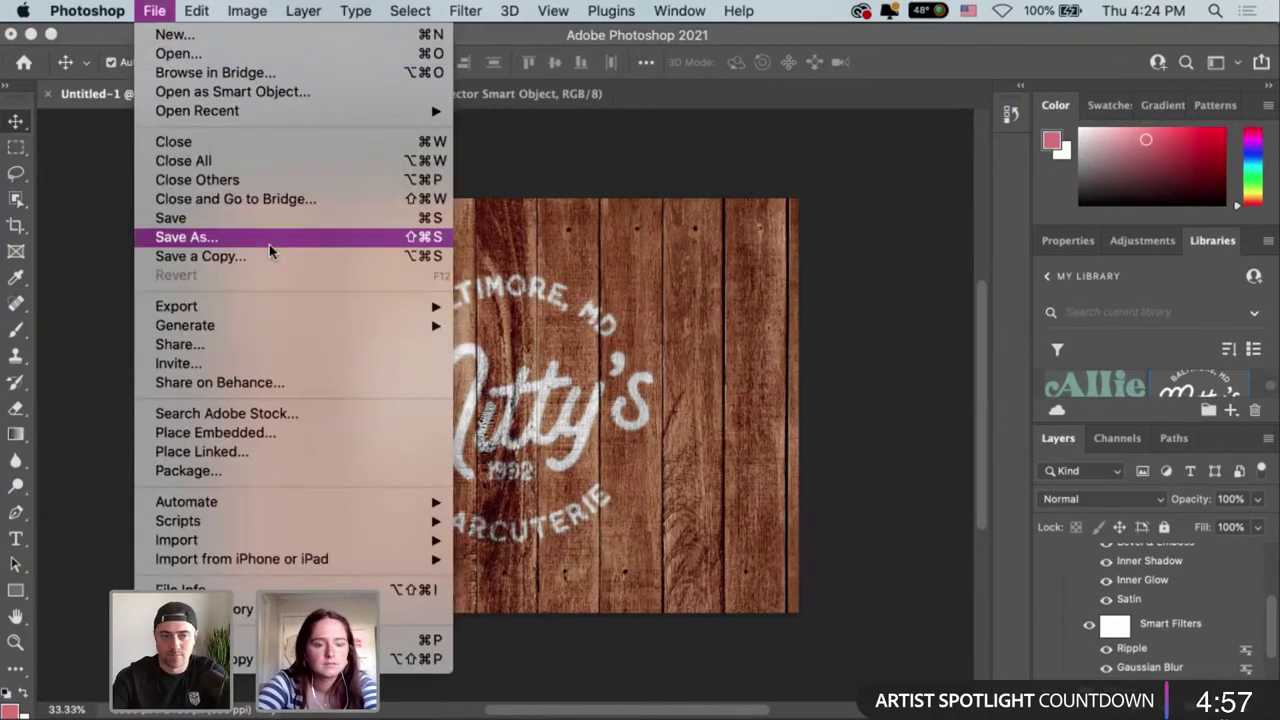
pyautogui.click(518, 154)
pyautogui.click(420, 96)
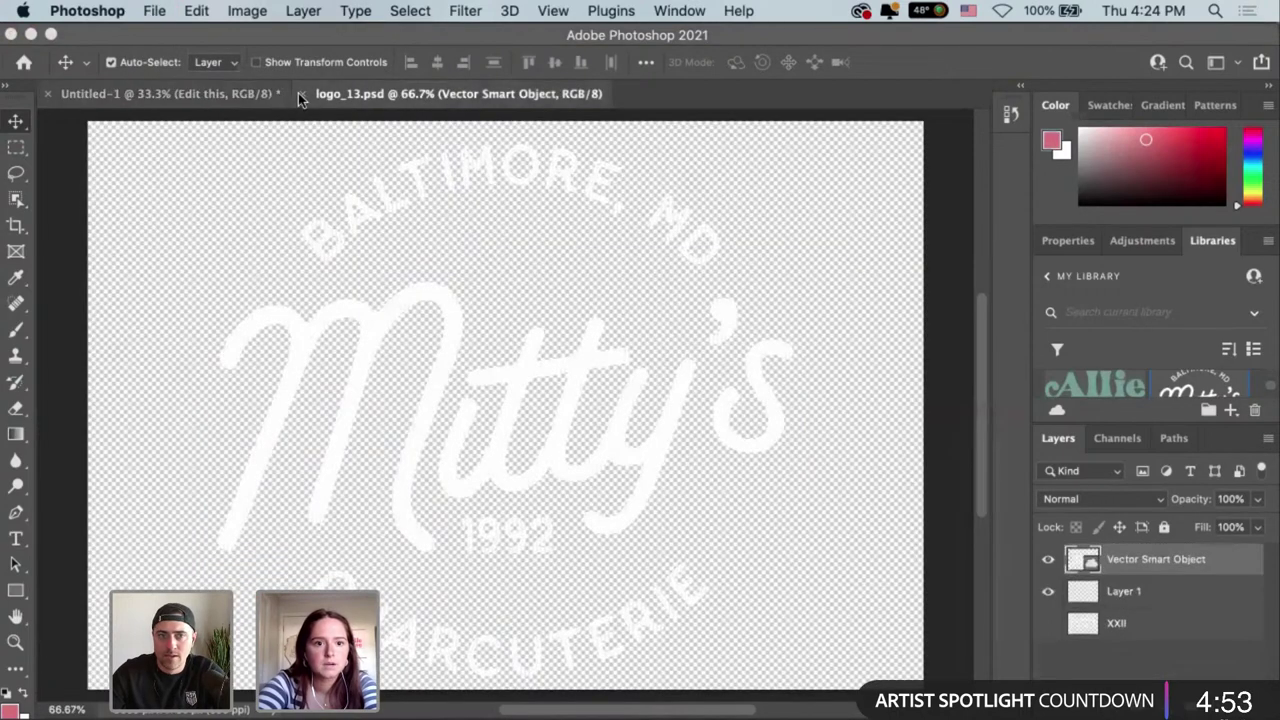
pyautogui.click(301, 94)
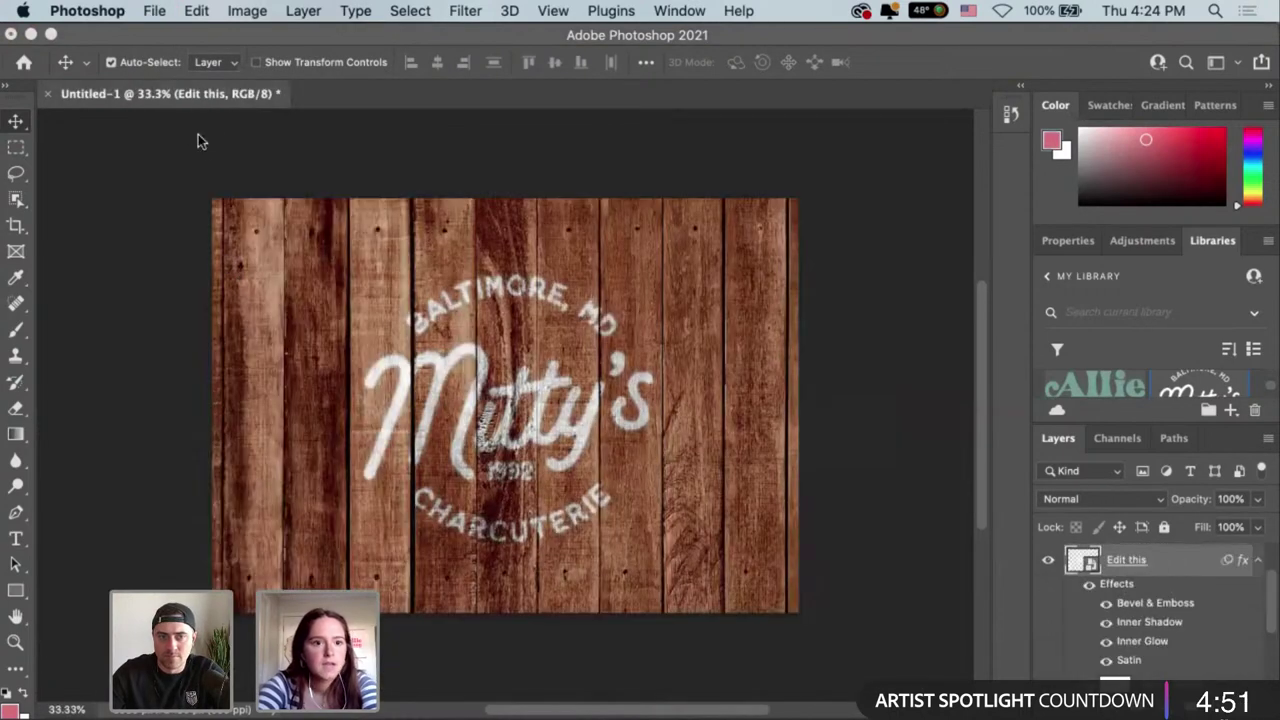
# Open the Business Card Wooden template from iCloud Documents > Mitty's > Mockups.
pyautogui.click(155, 11)
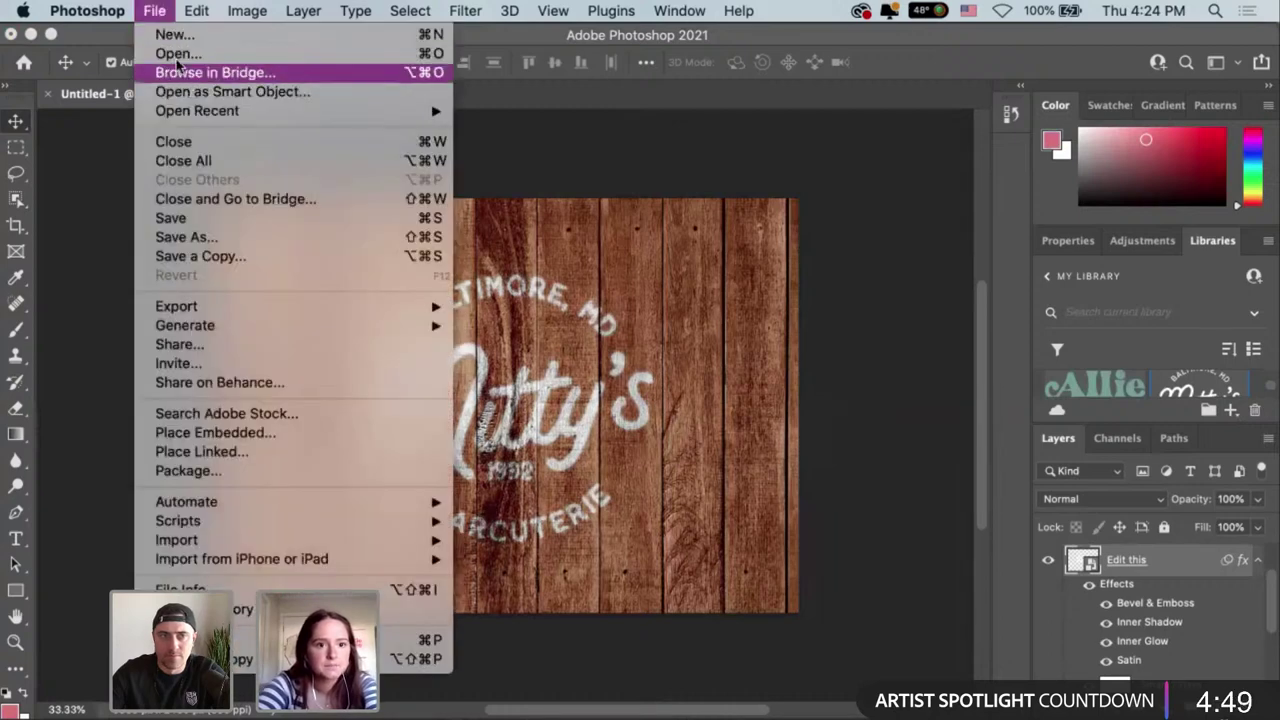
pyautogui.click(414, 131)
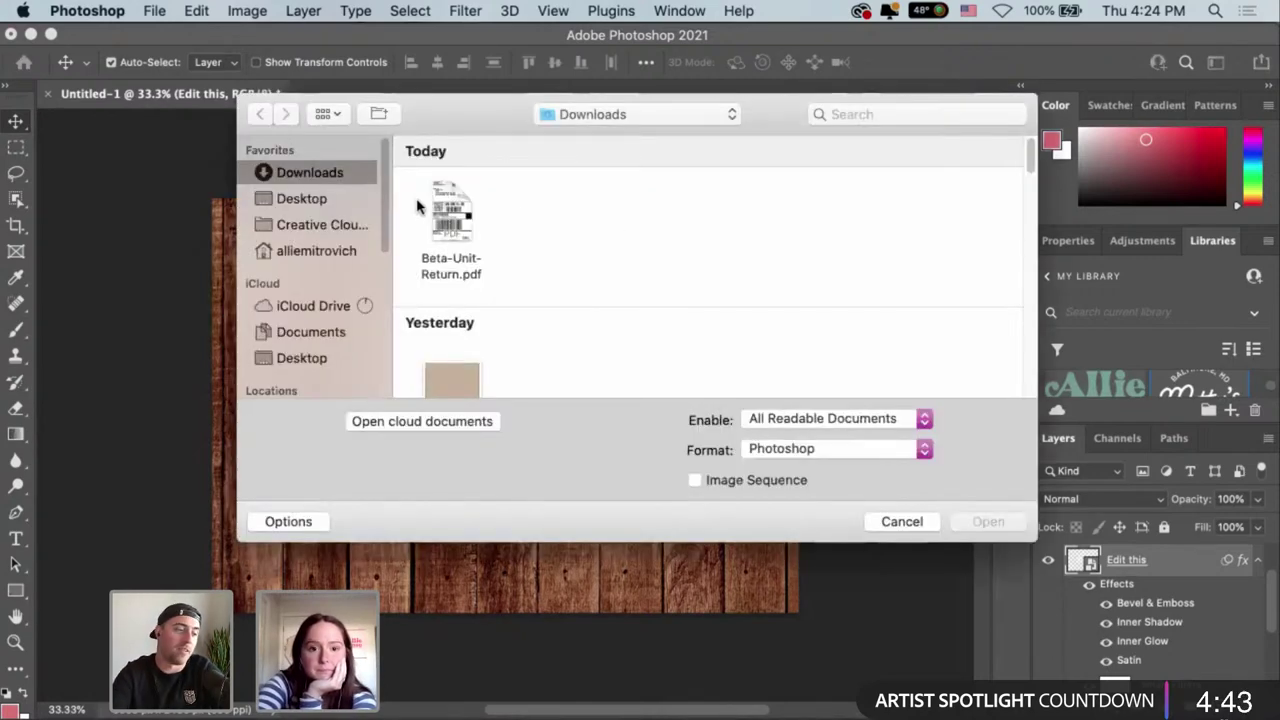
pyautogui.click(311, 331)
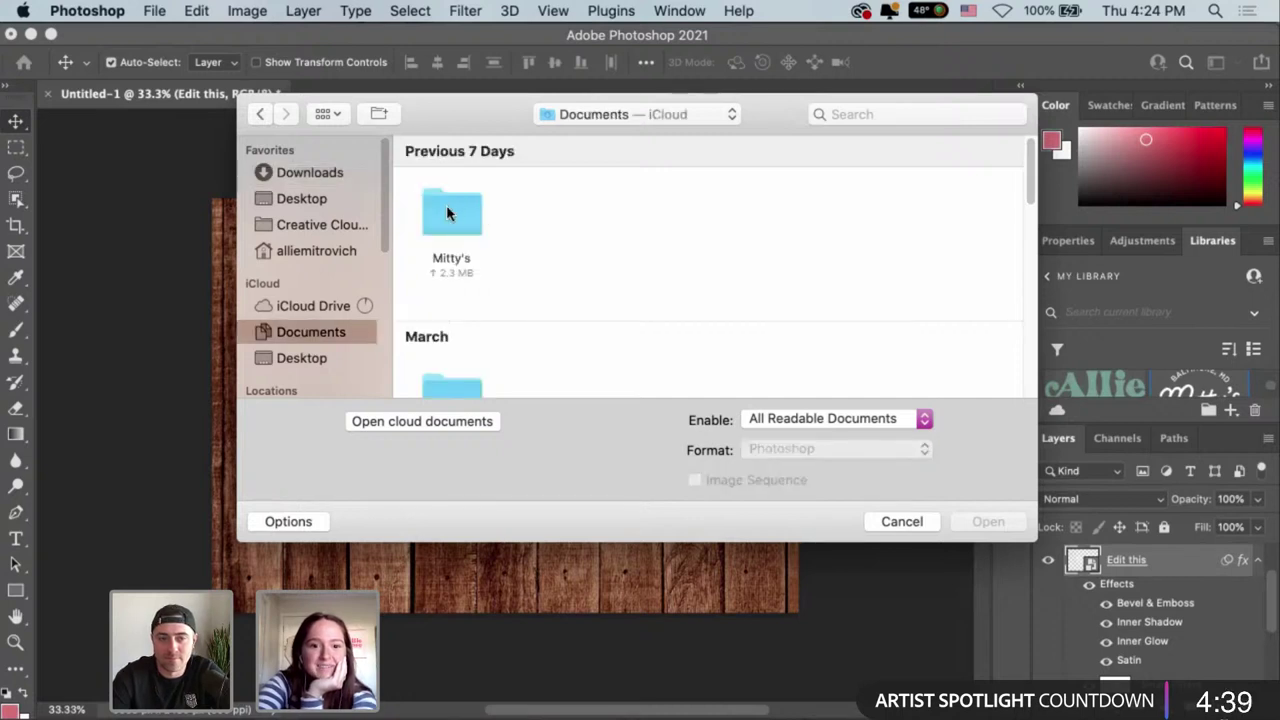
pyautogui.doubleClick(446, 205)
pyautogui.scroll(-2, 848, 279)
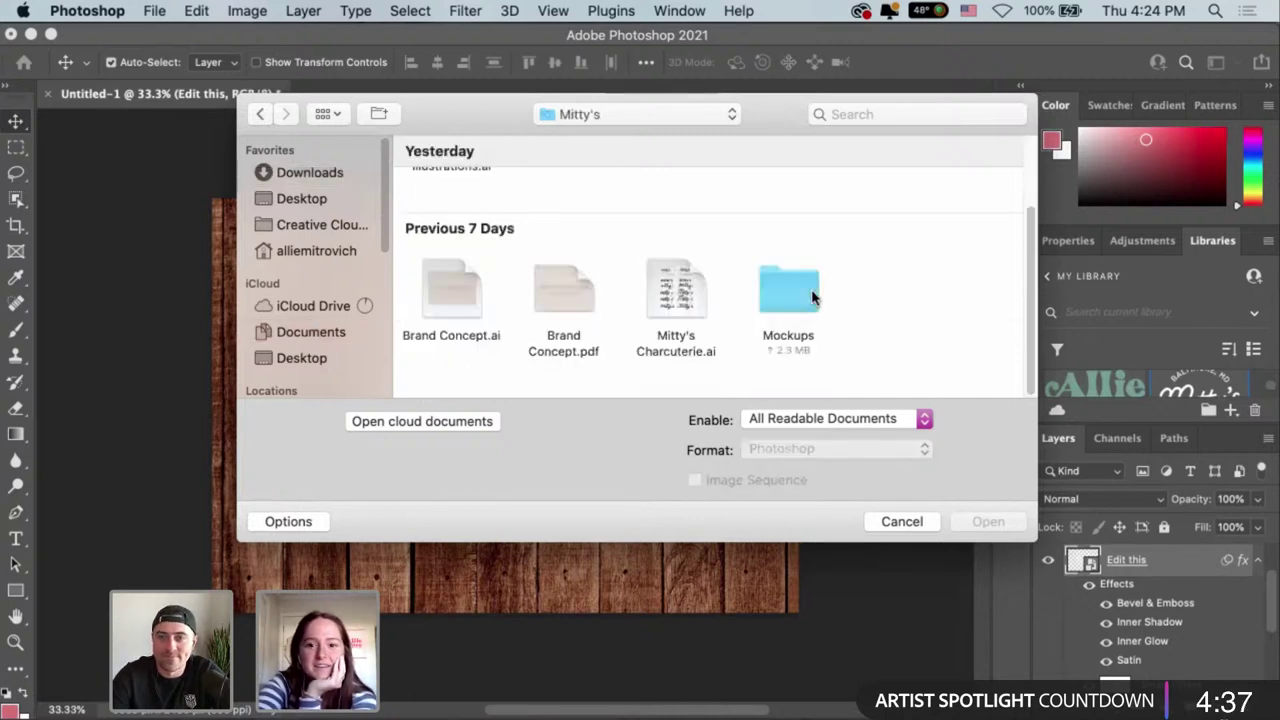
pyautogui.click(769, 296)
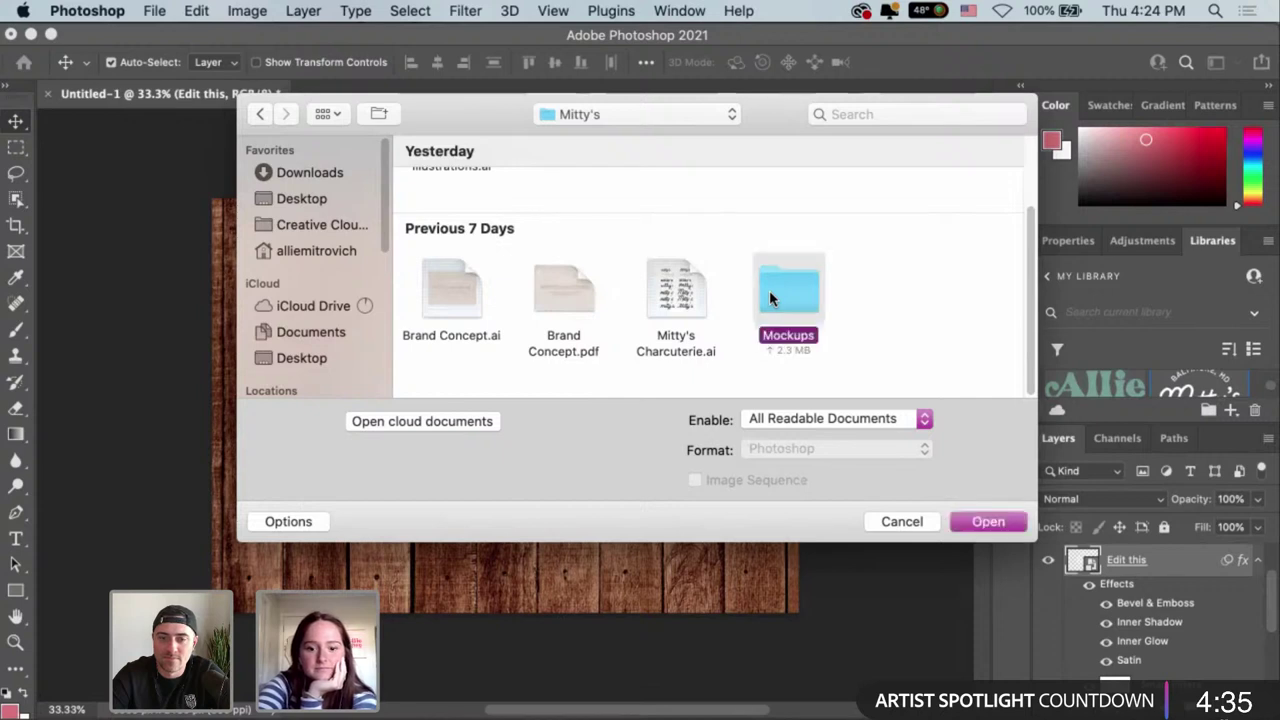
pyautogui.doubleClick(770, 292)
pyautogui.scroll(-2, 768, 294)
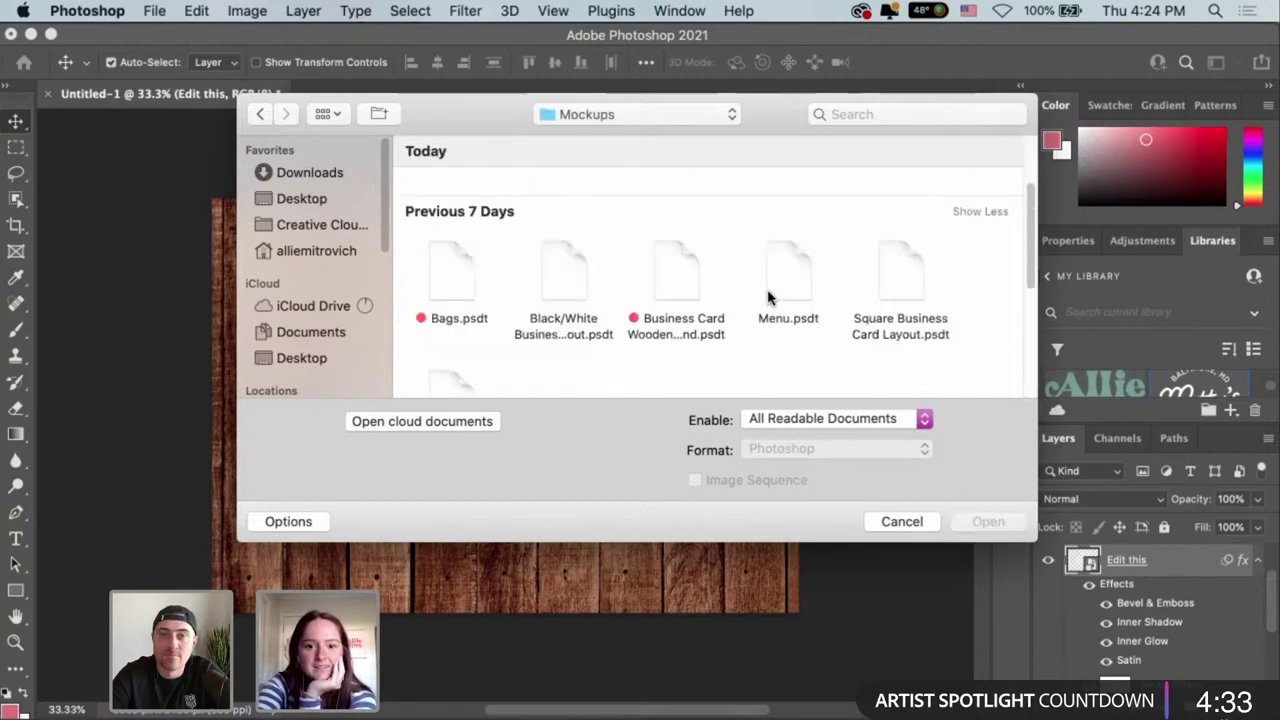
pyautogui.scroll(-2, 758, 280)
pyautogui.click(686, 210)
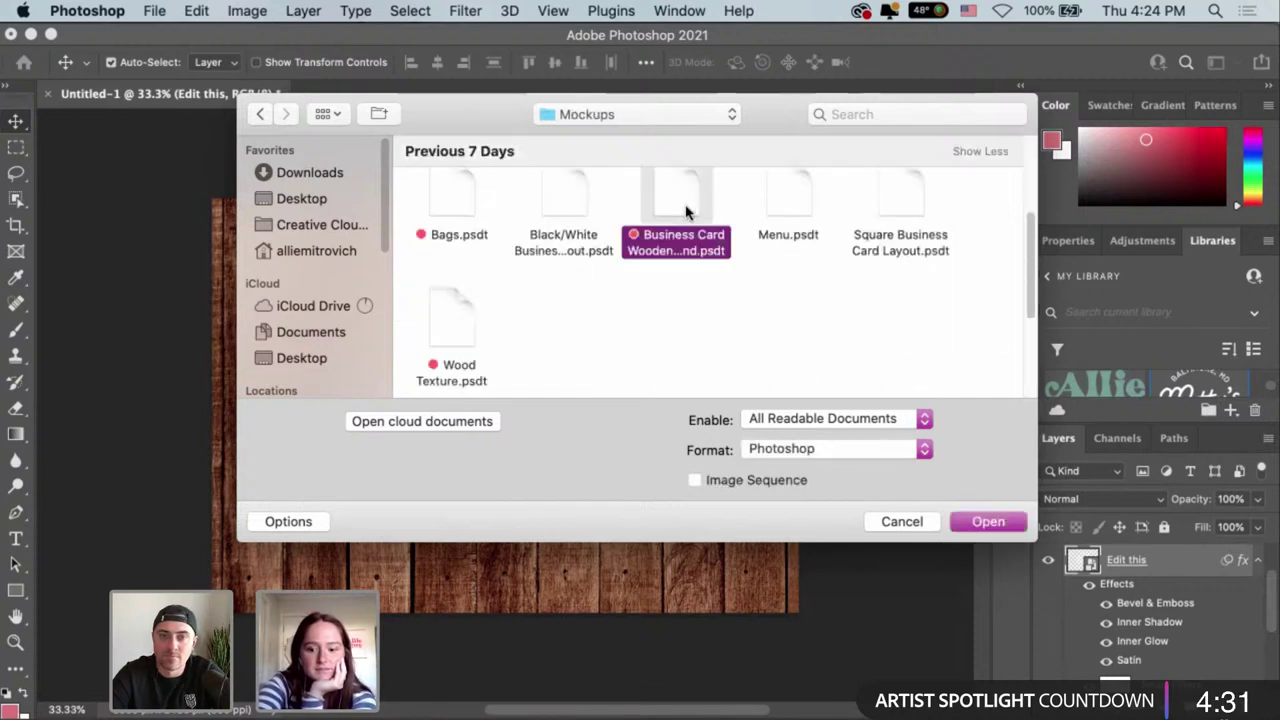
pyautogui.doubleClick(648, 198)
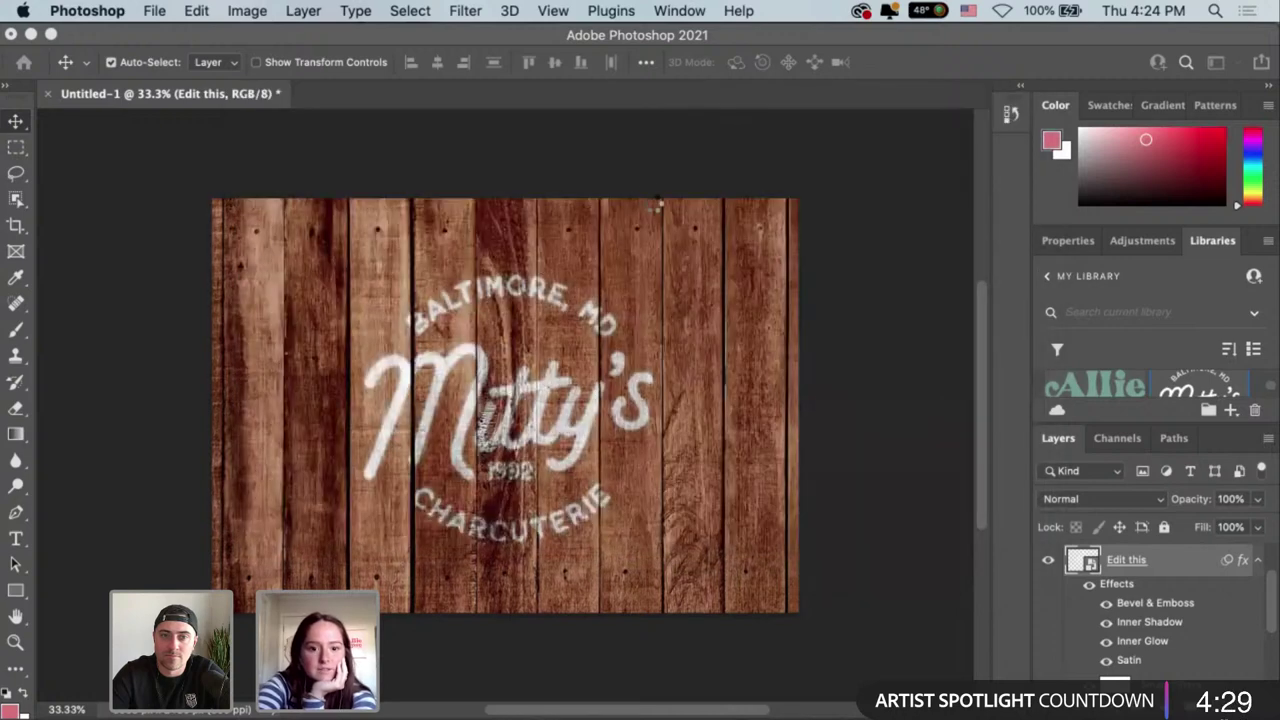
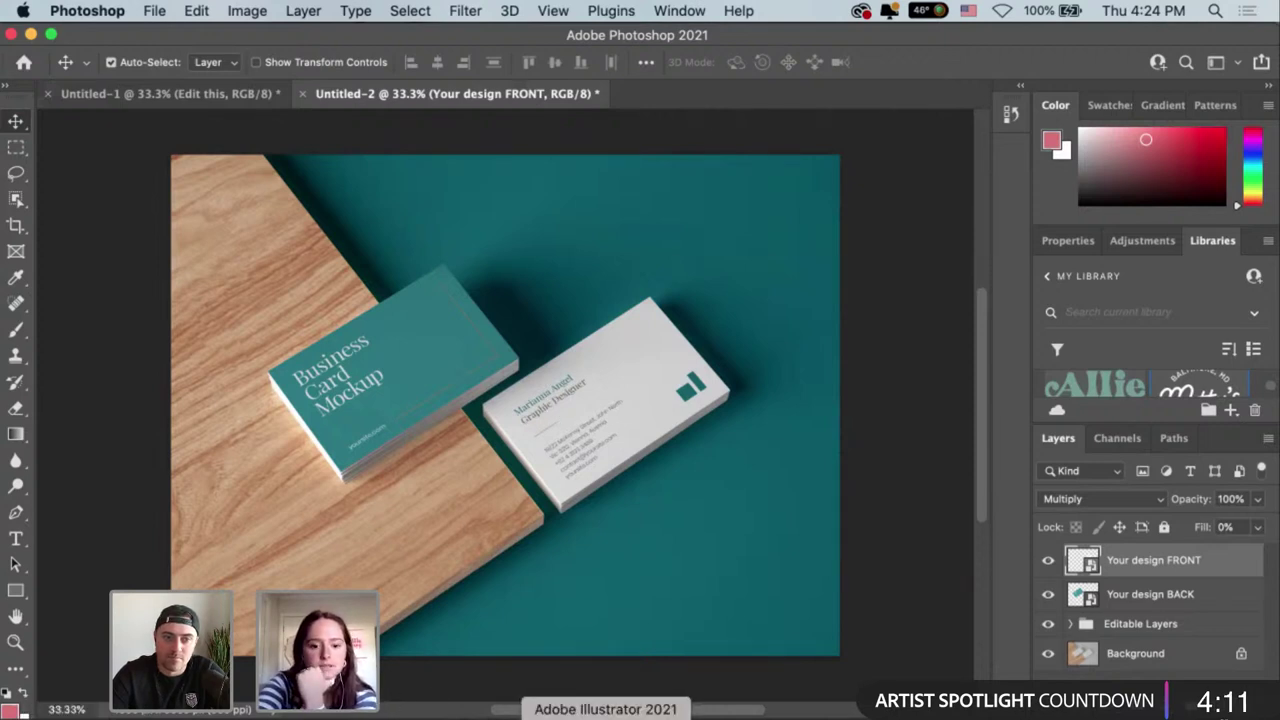
# Select the sage Mitty's business card artwork in the Illustrator file.
pyautogui.click(605, 716)
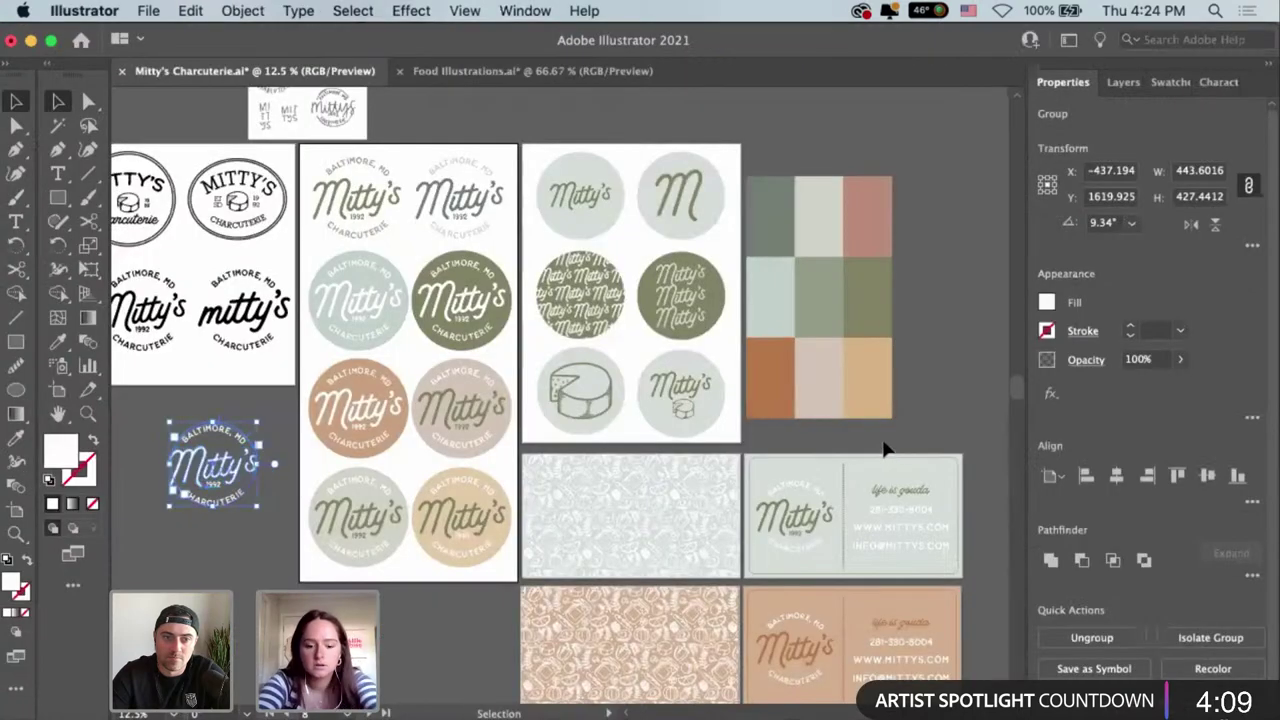
pyautogui.scroll(-3, 731, 323)
pyautogui.hscroll(3, 731, 323)
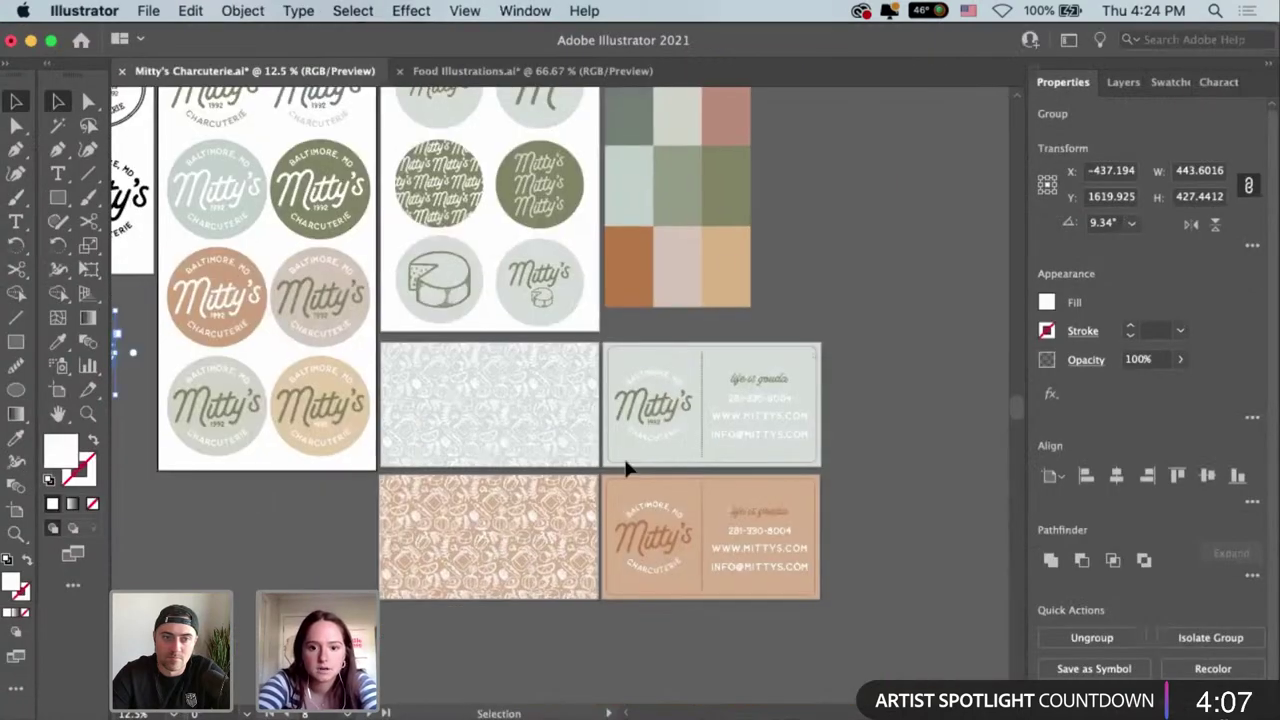
pyautogui.moveTo(606, 471); pyautogui.dragTo(609, 457)
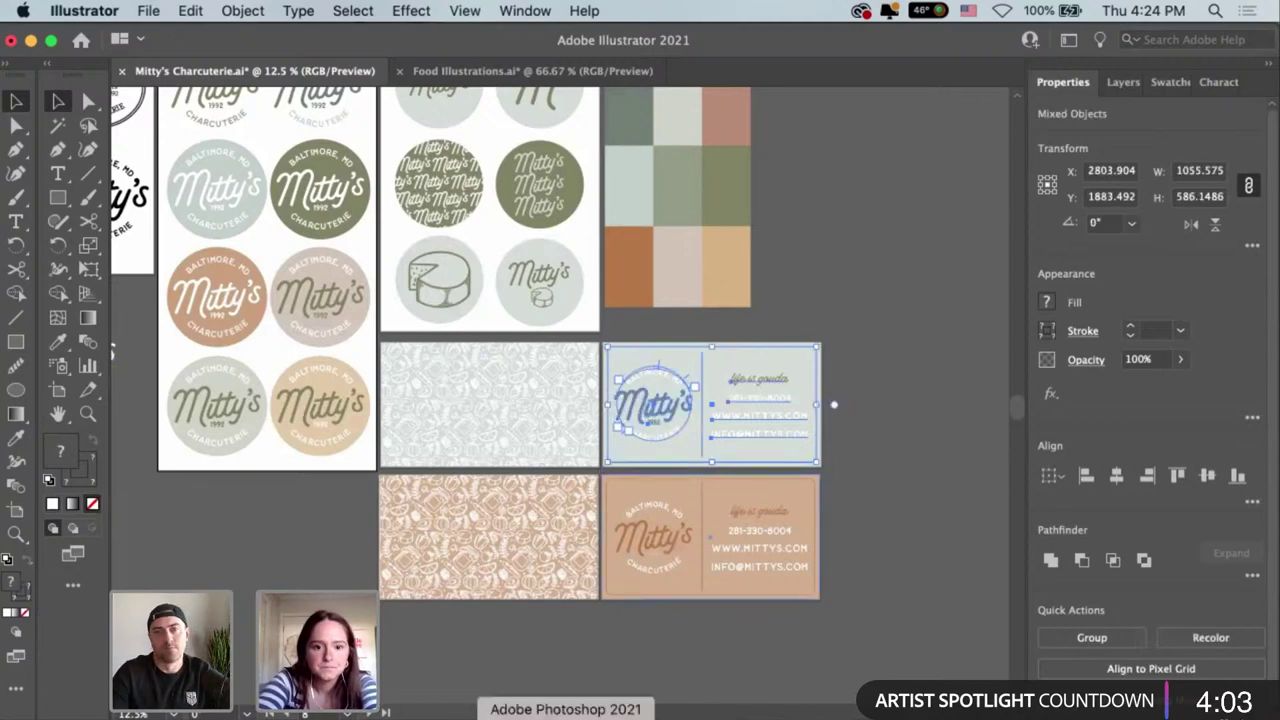
# Select the Your design FRONT layer in the Photoshop business card mockup.
pyautogui.click(566, 716)
pyautogui.click(560, 470)
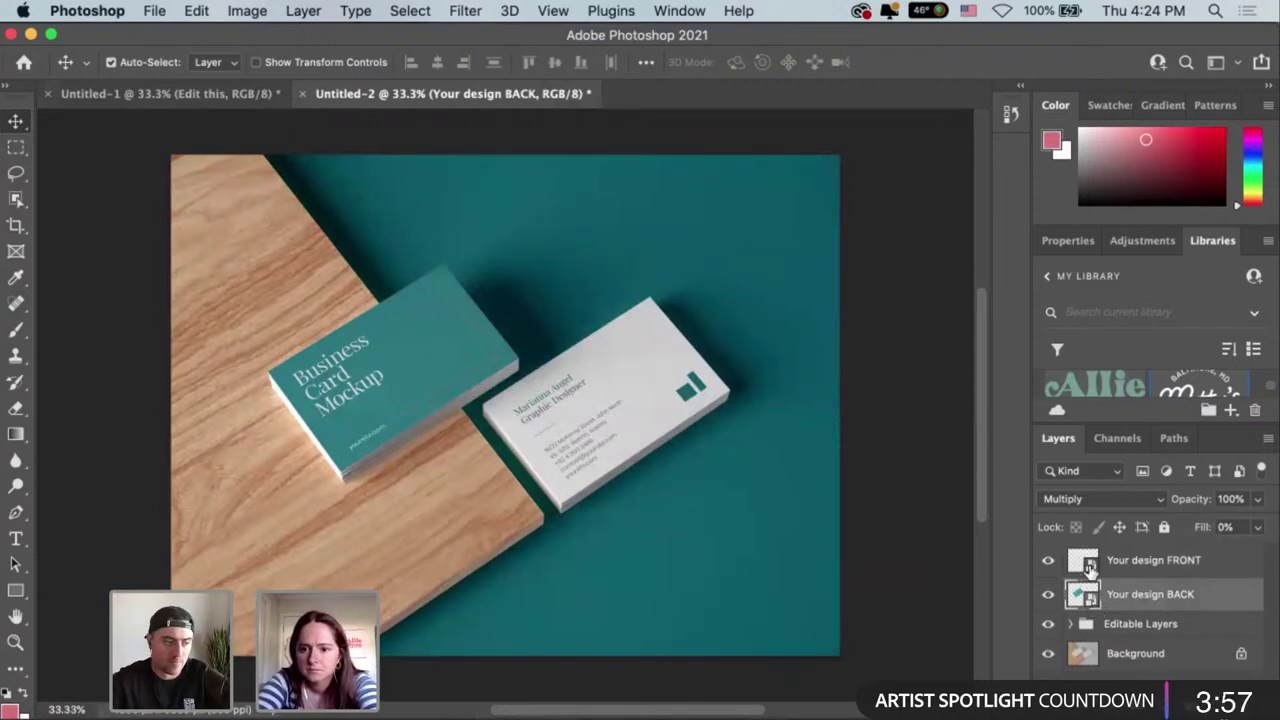
pyautogui.click(1090, 567)
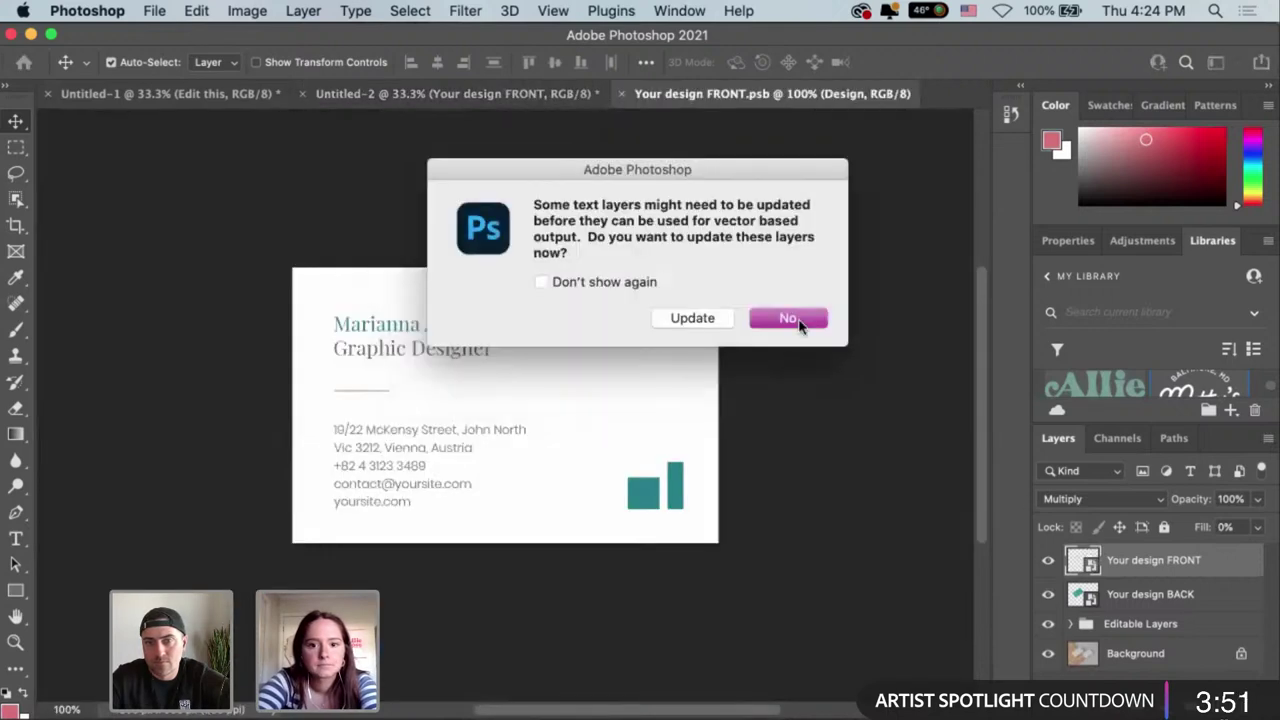
# Decline the text-layer update and delete the white background fill and teal shapes layers.
pyautogui.click(790, 318)
pyautogui.click(623, 486)
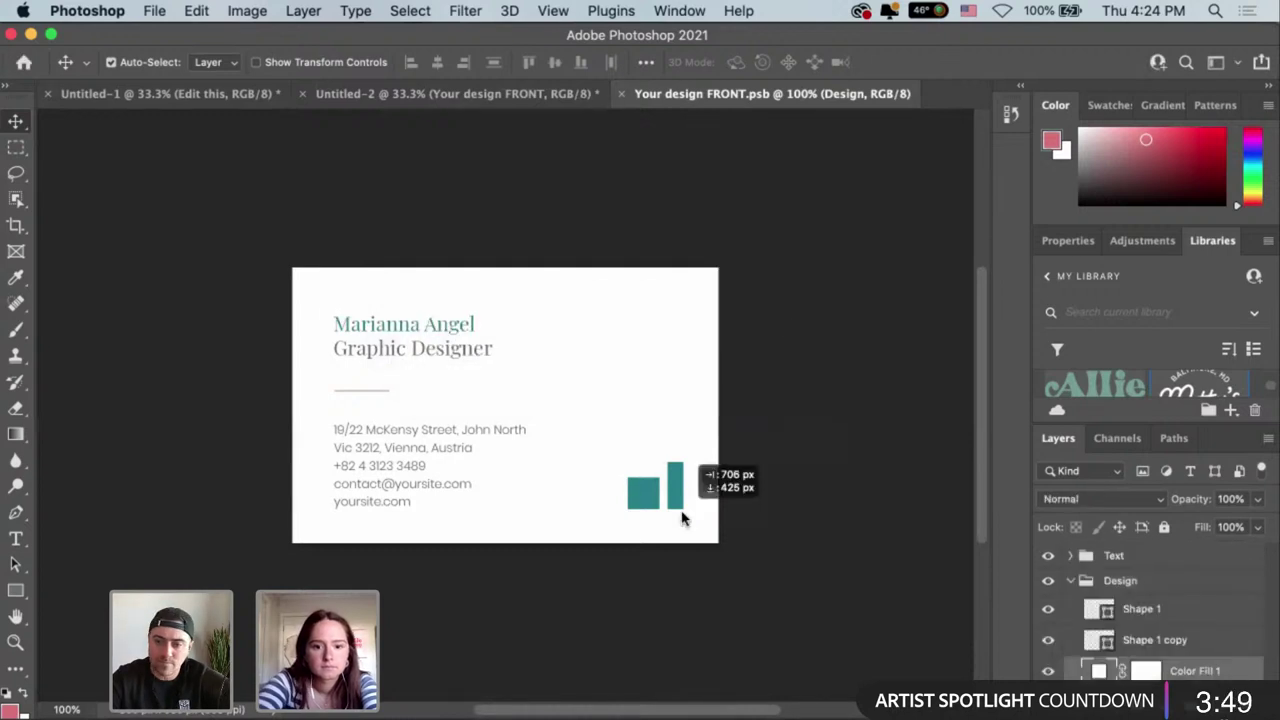
pyautogui.press('BackSpace')
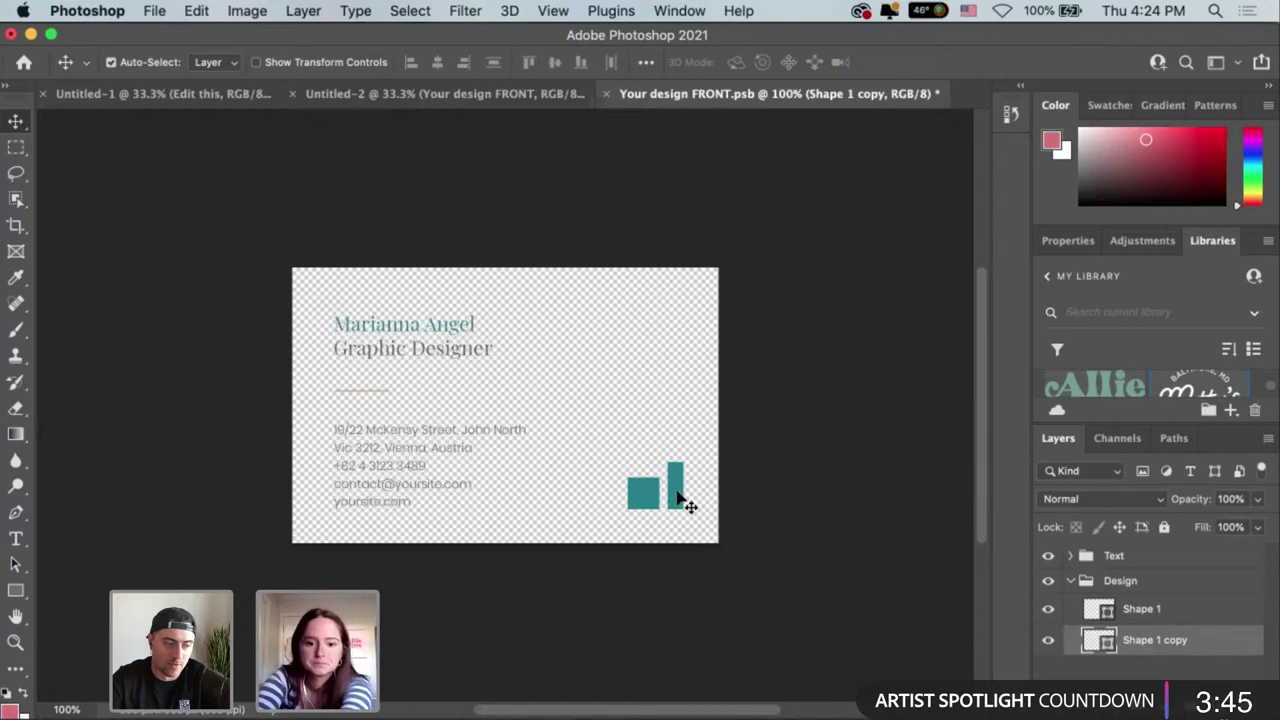
pyautogui.press('BackSpace')
# Delete the address and name text layers, then paste the copied card artwork.
pyautogui.click(400, 428)
pyautogui.click(380, 400)
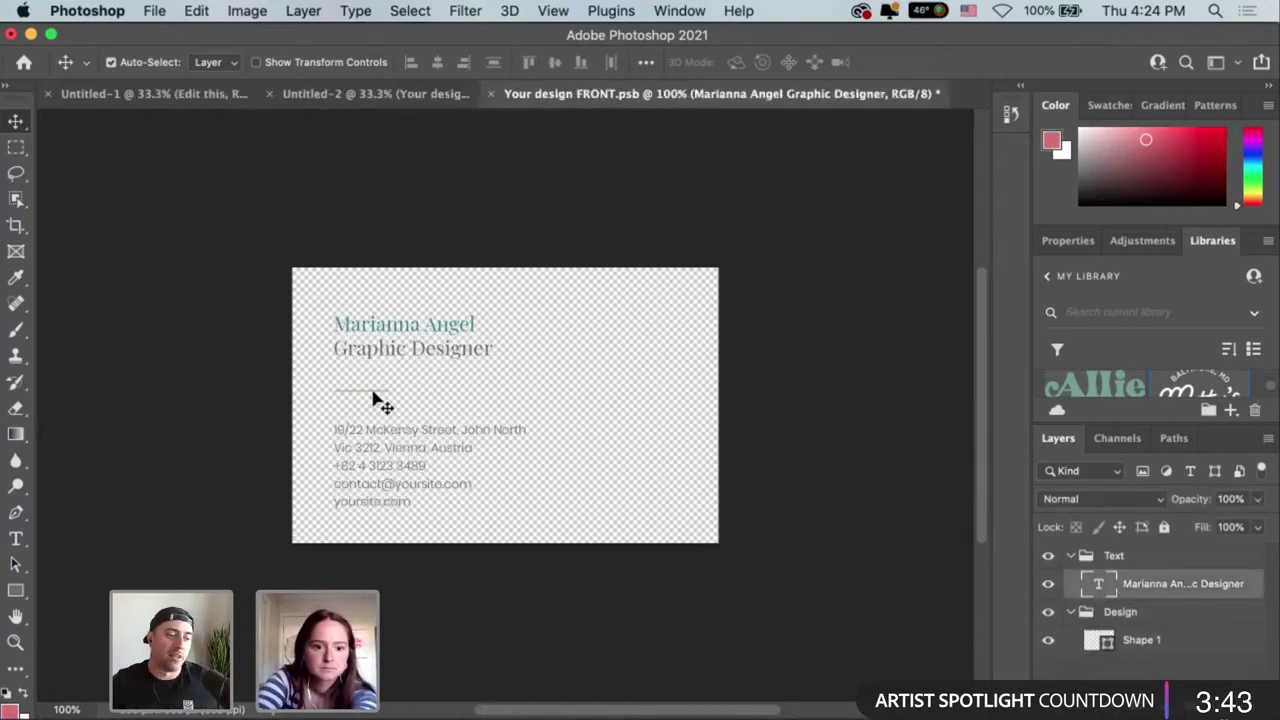
pyautogui.click(380, 400)
pyautogui.press('BackSpace')
pyautogui.click(403, 333)
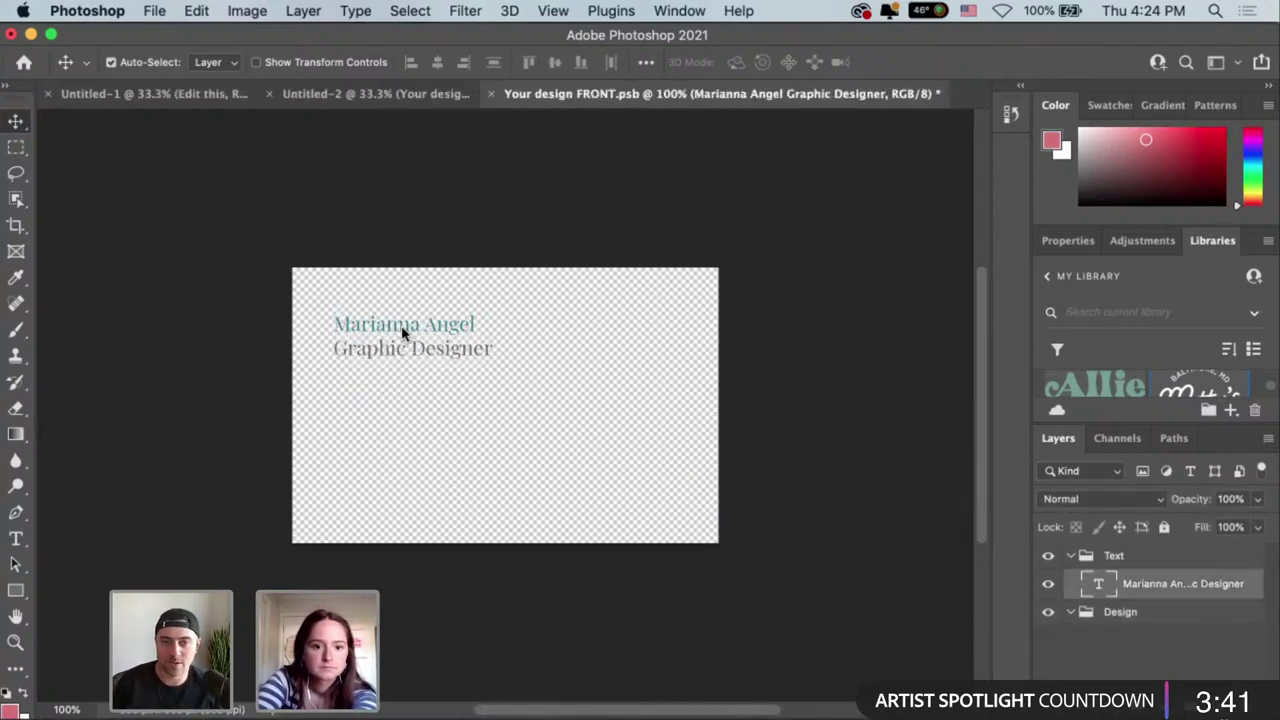
pyautogui.press('BackSpace')
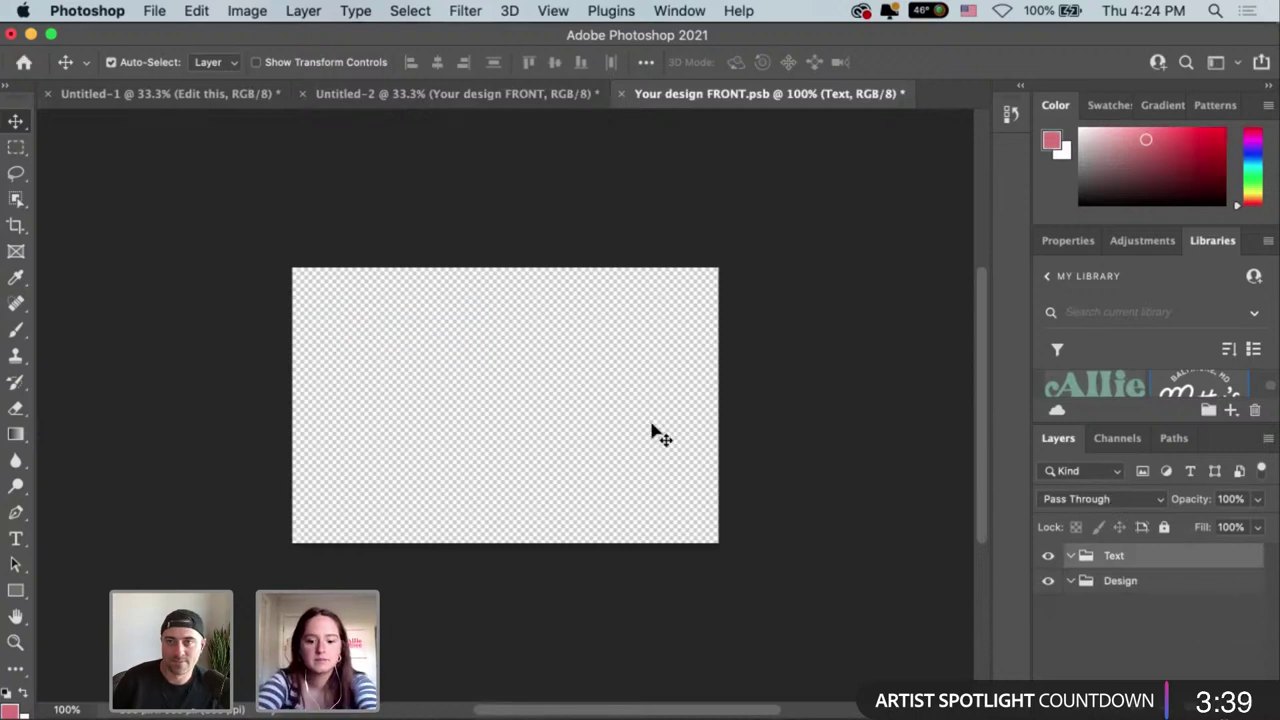
pyautogui.press('super')
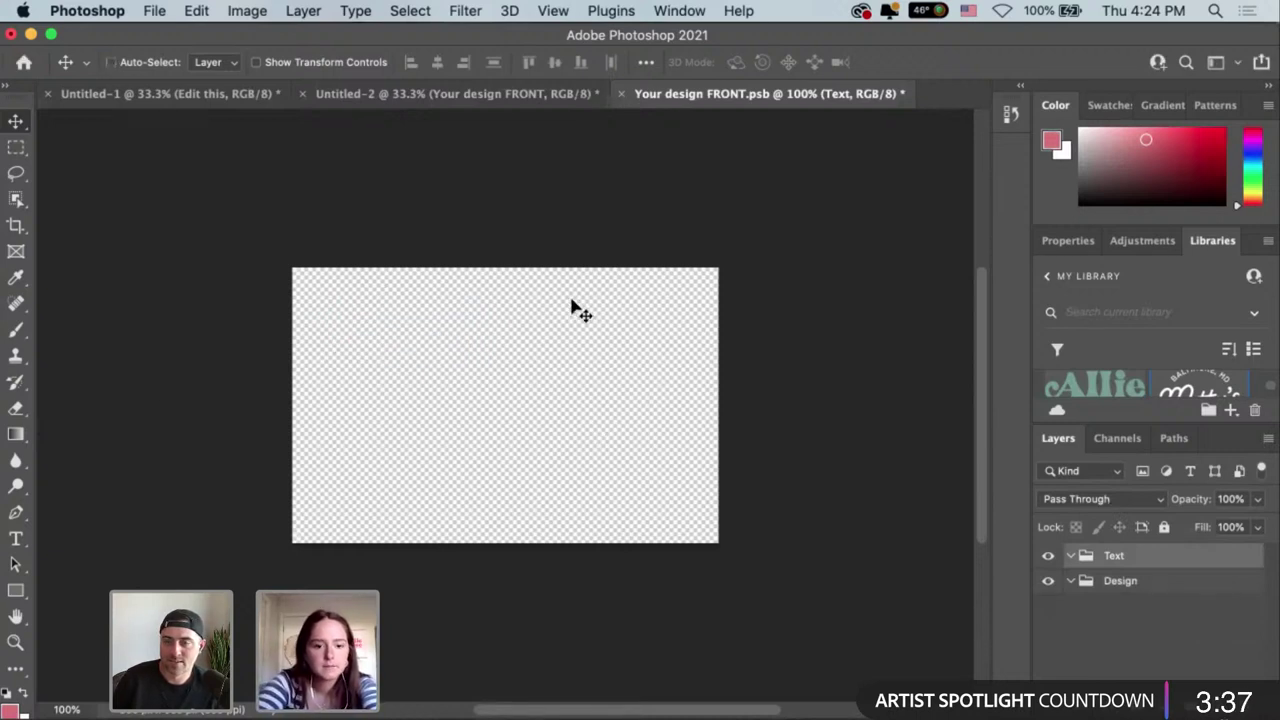
pyautogui.press('super+v')
# Paste as a smart object, then reselect the whole card with its background rectangle in Illustrator.
pyautogui.click(732, 318)
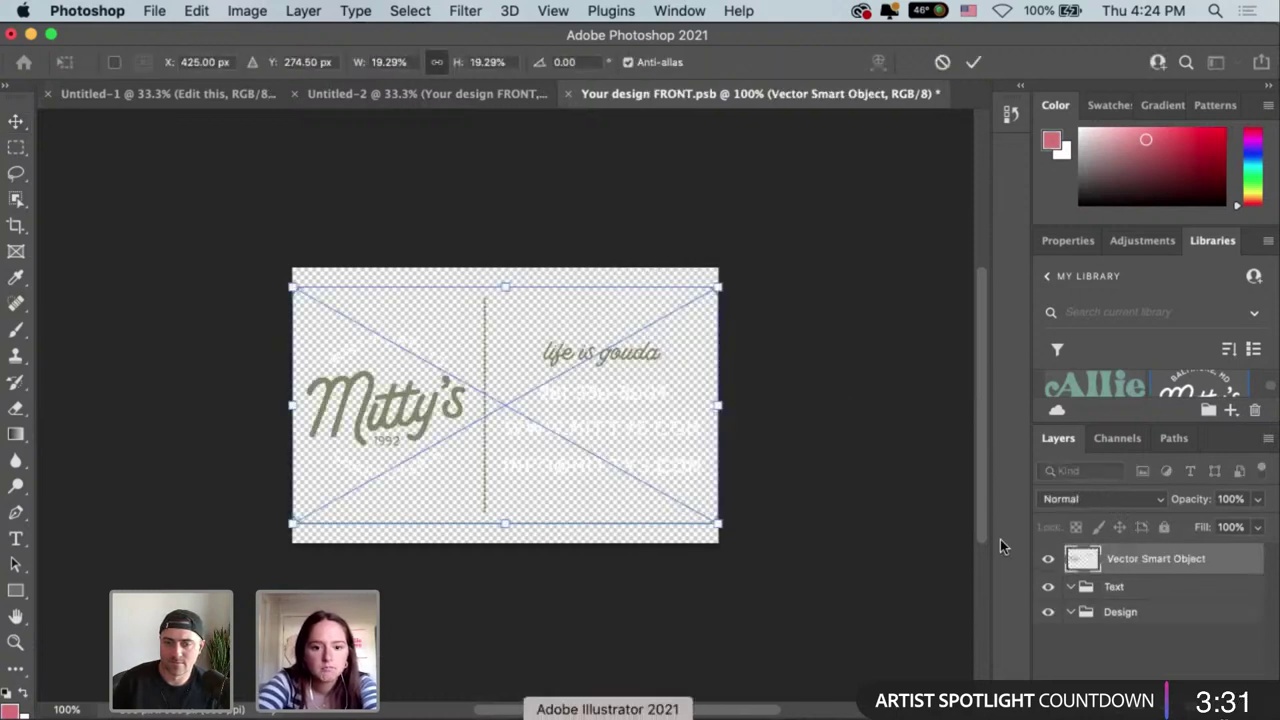
pyautogui.press('super+Tab')
pyautogui.click(1115, 86)
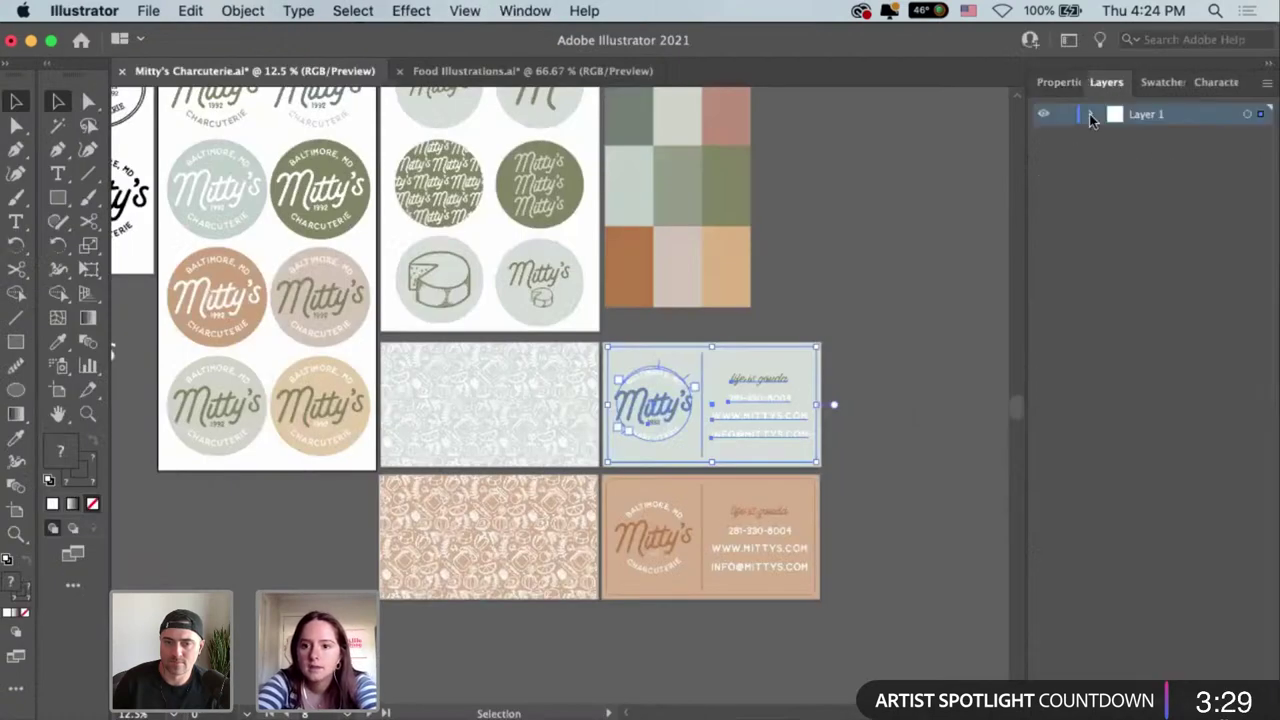
pyautogui.click(1091, 114)
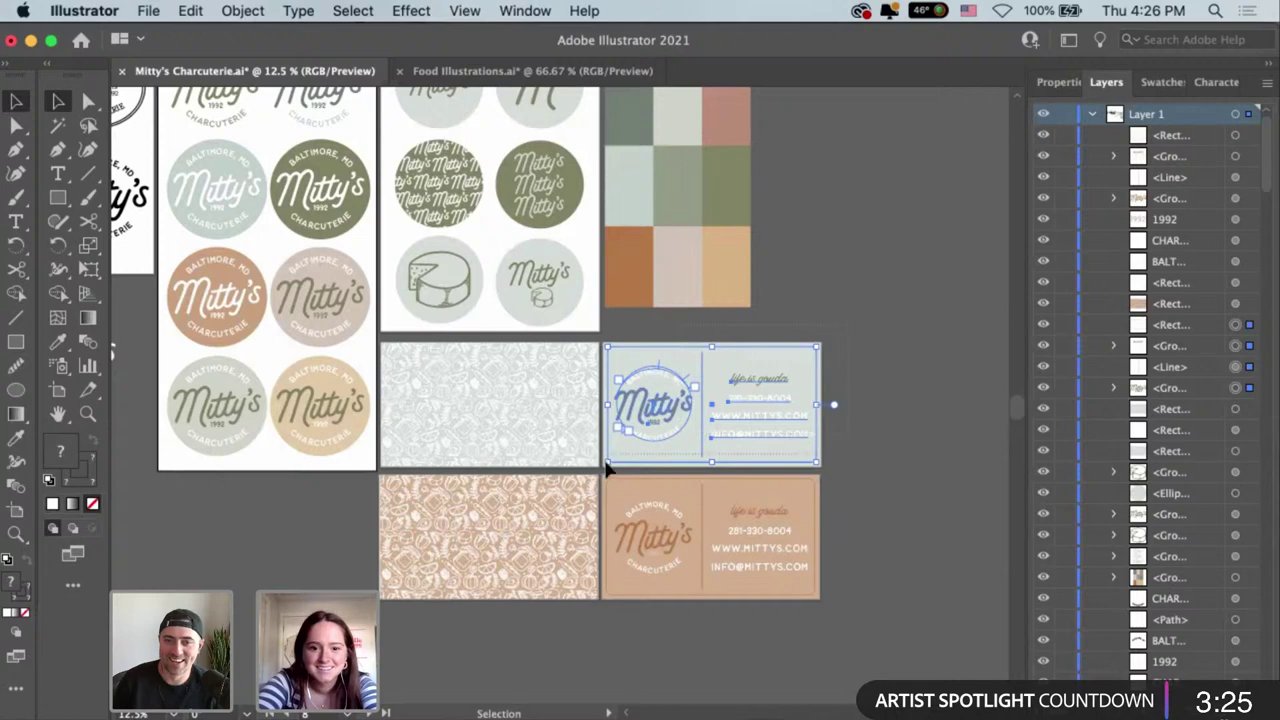
pyautogui.moveTo(606, 466); pyautogui.dragTo(833, 388)
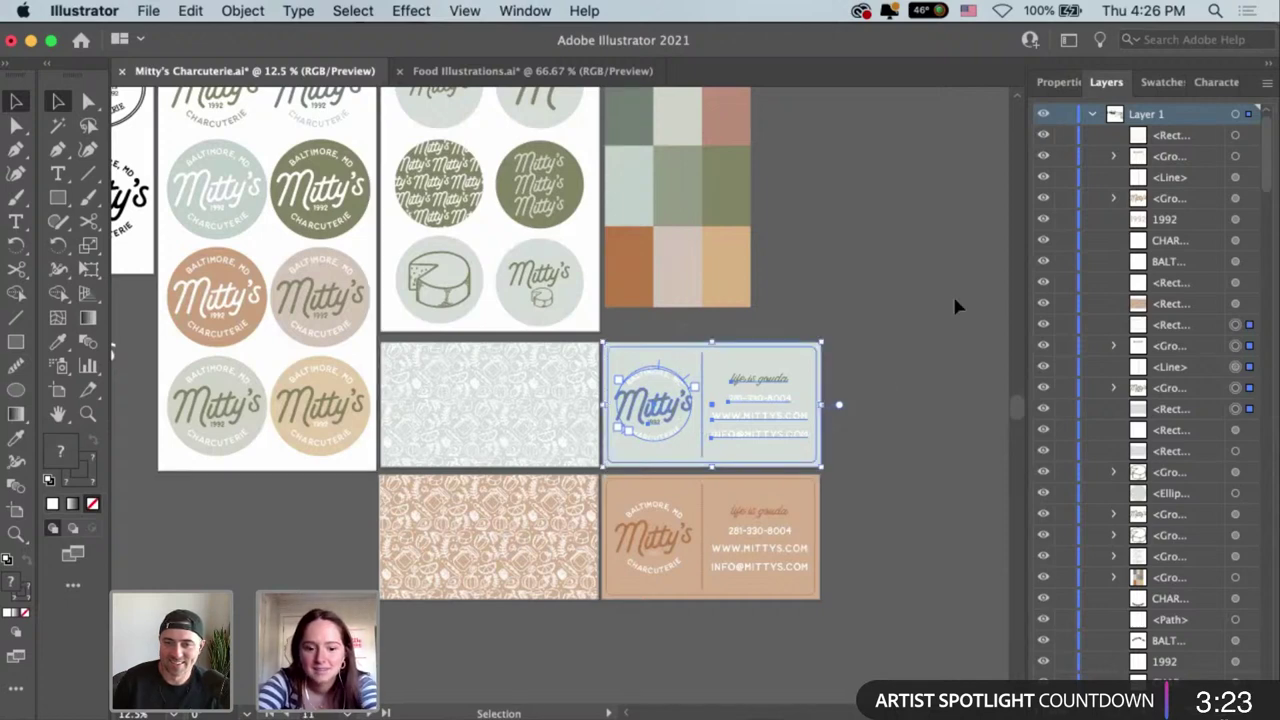
pyautogui.press('a')
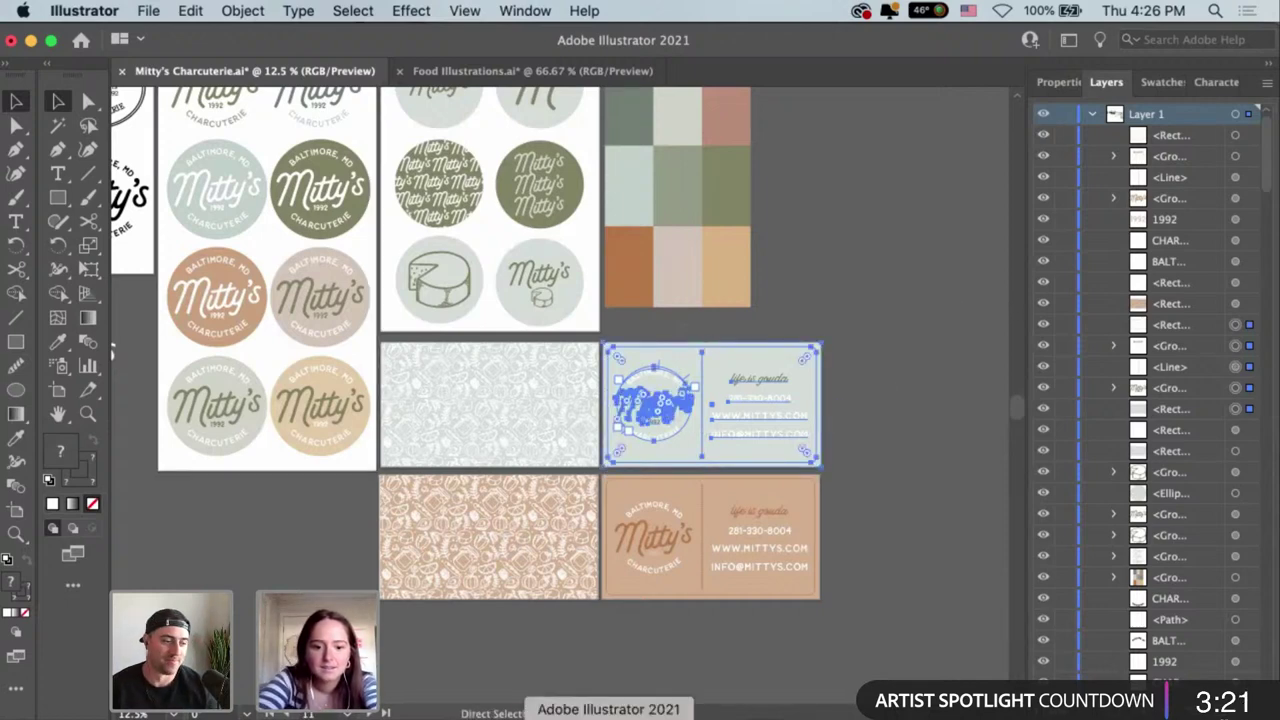
# Re-paste the full card as a smart object and enlarge it to cover the canvas.
pyautogui.click(571, 712)
pyautogui.press('Escape')
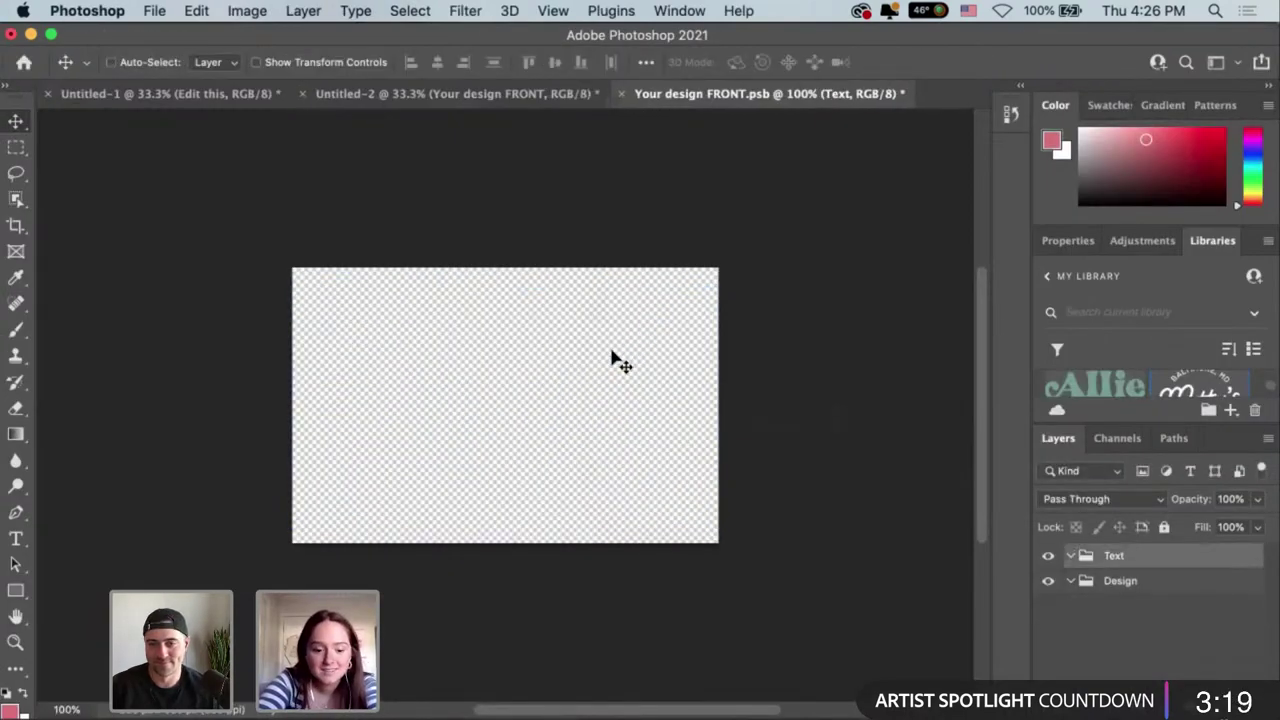
pyautogui.press('super+v')
pyautogui.click(729, 318)
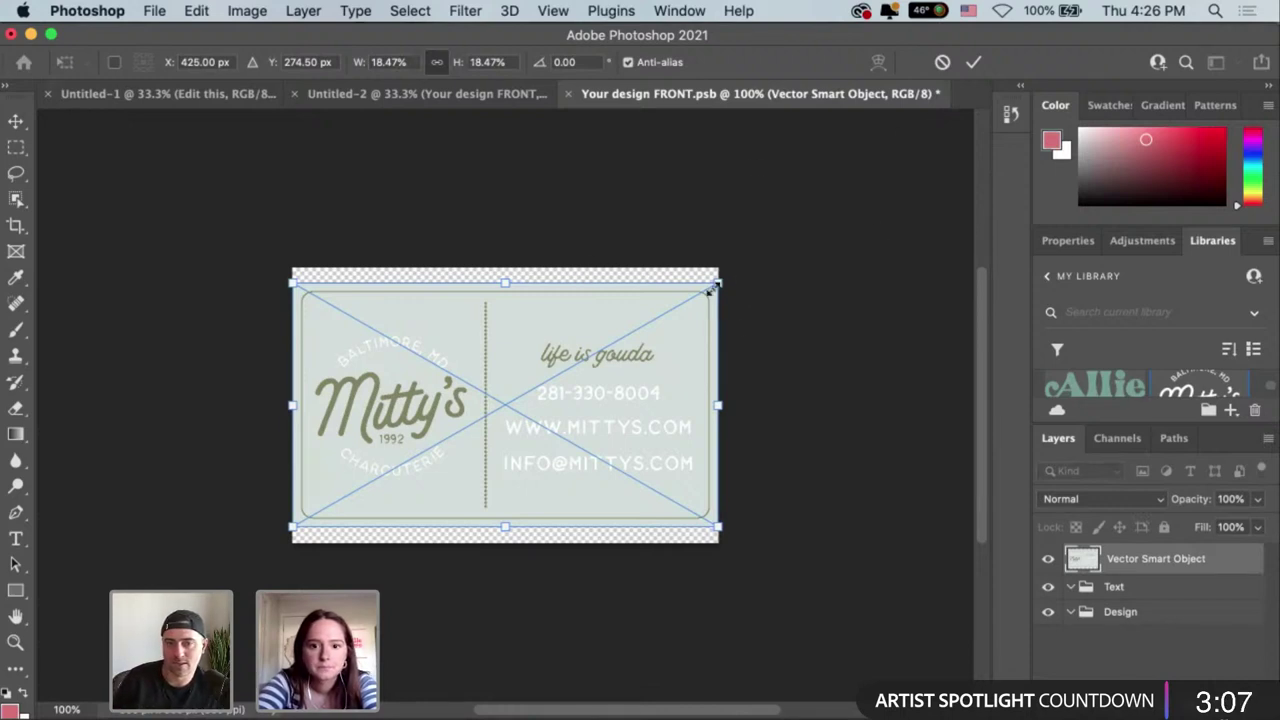
pyautogui.moveTo(713, 287); pyautogui.dragTo(765, 247)
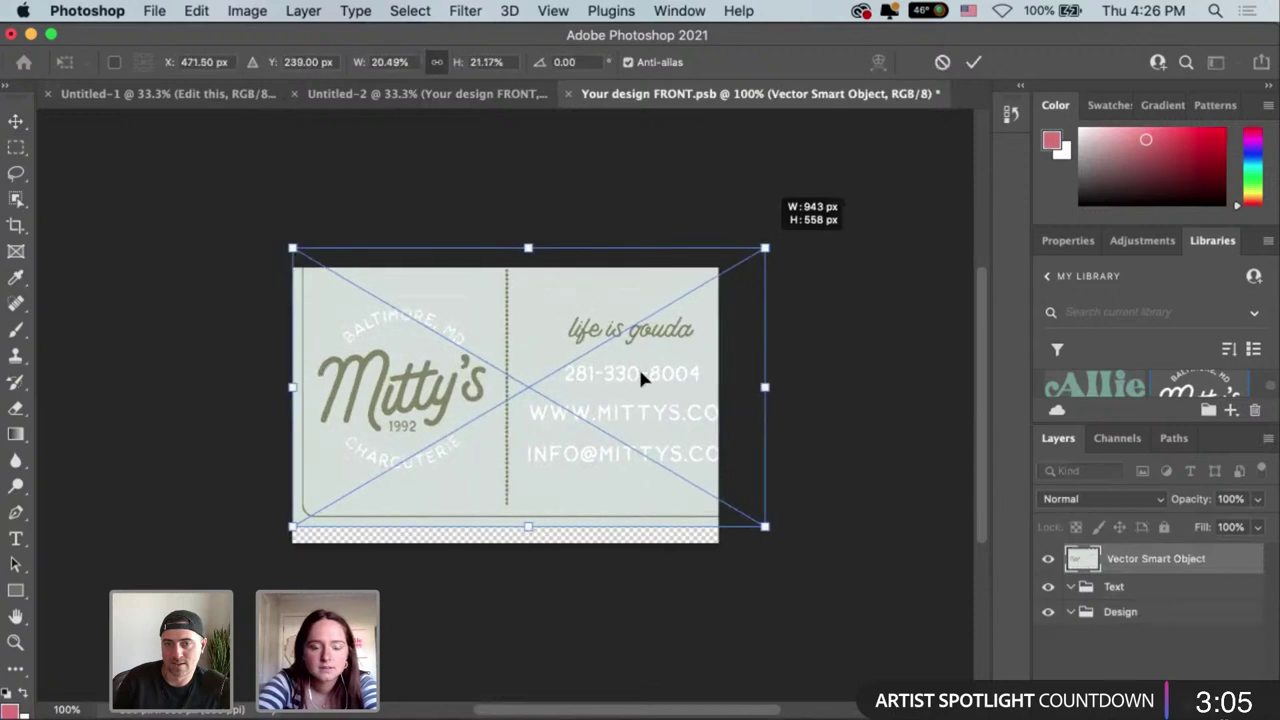
pyautogui.moveTo(625, 391)
pyautogui.mouseDown()
pyautogui.moveTo(617, 383)
pyautogui.moveTo(631, 391)
pyautogui.mouseUp()
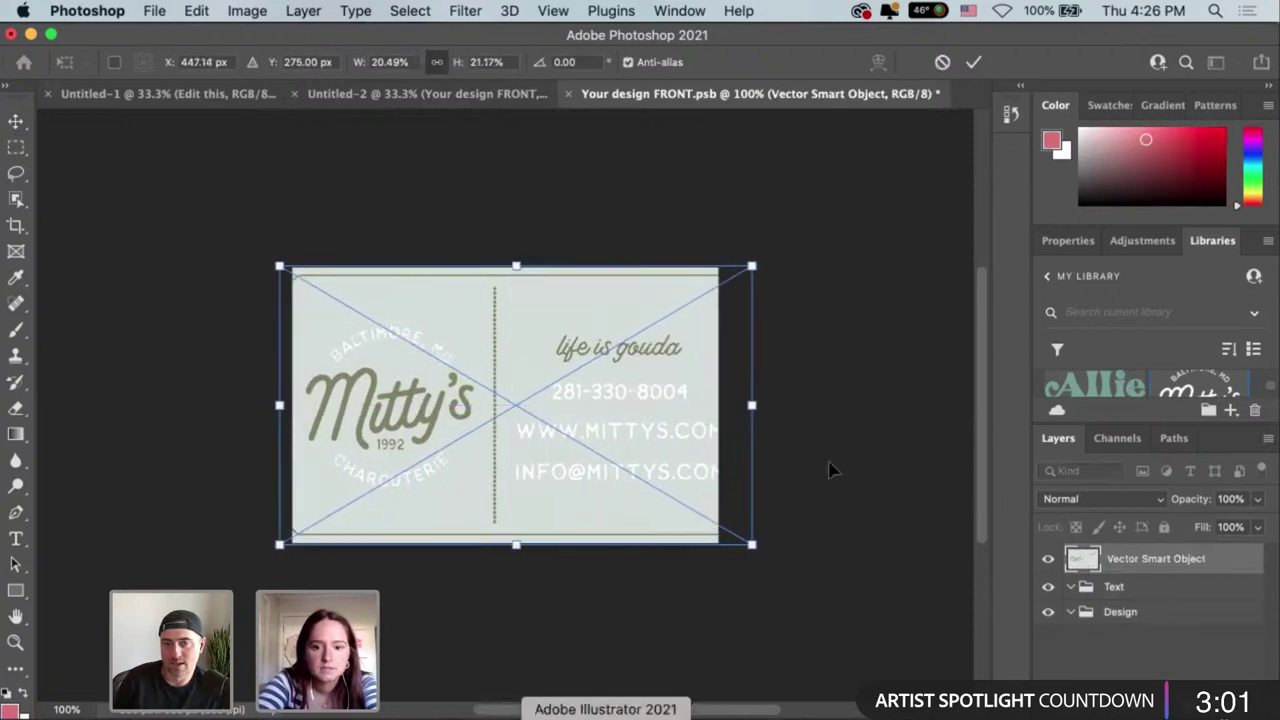
pyautogui.press('super+Tab')
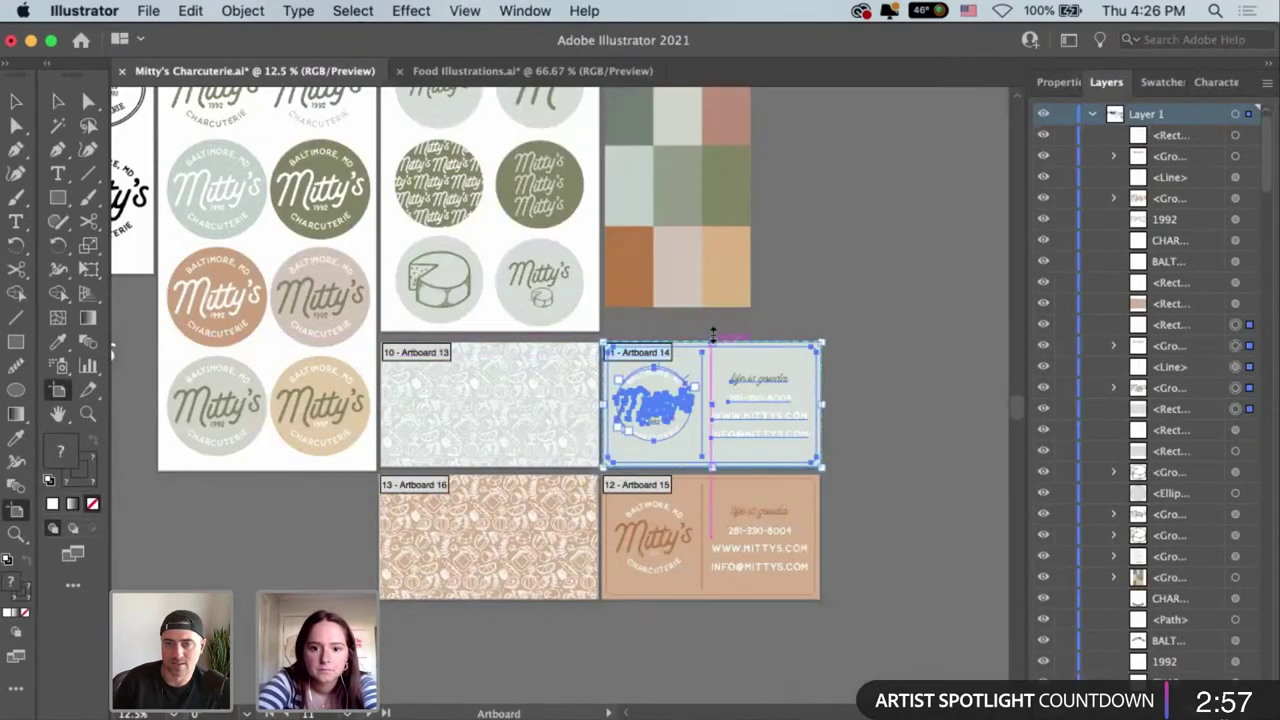
# Extend Artboard 14 and the sage card's top edge up to the artboard top.
pyautogui.moveTo(713, 334); pyautogui.dragTo(714, 320)
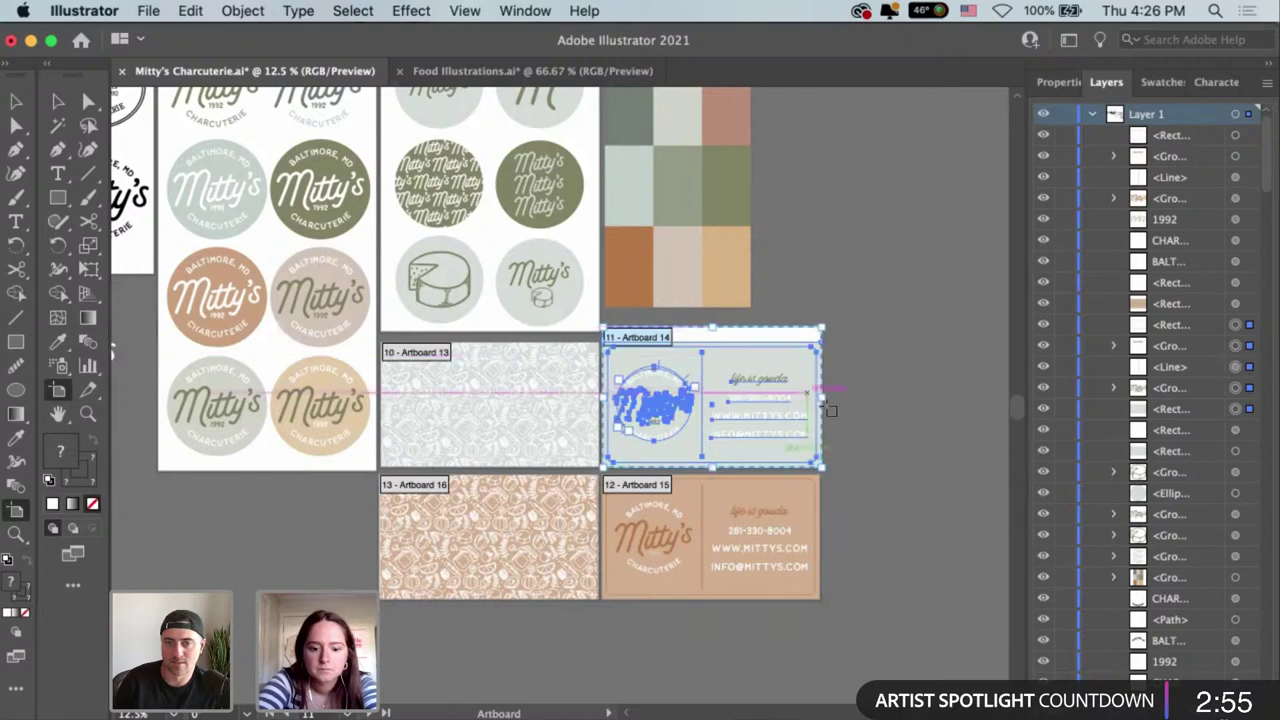
pyautogui.press('v')
pyautogui.press('super+equal')
pyautogui.press('super+equal')
pyautogui.click(804, 286)
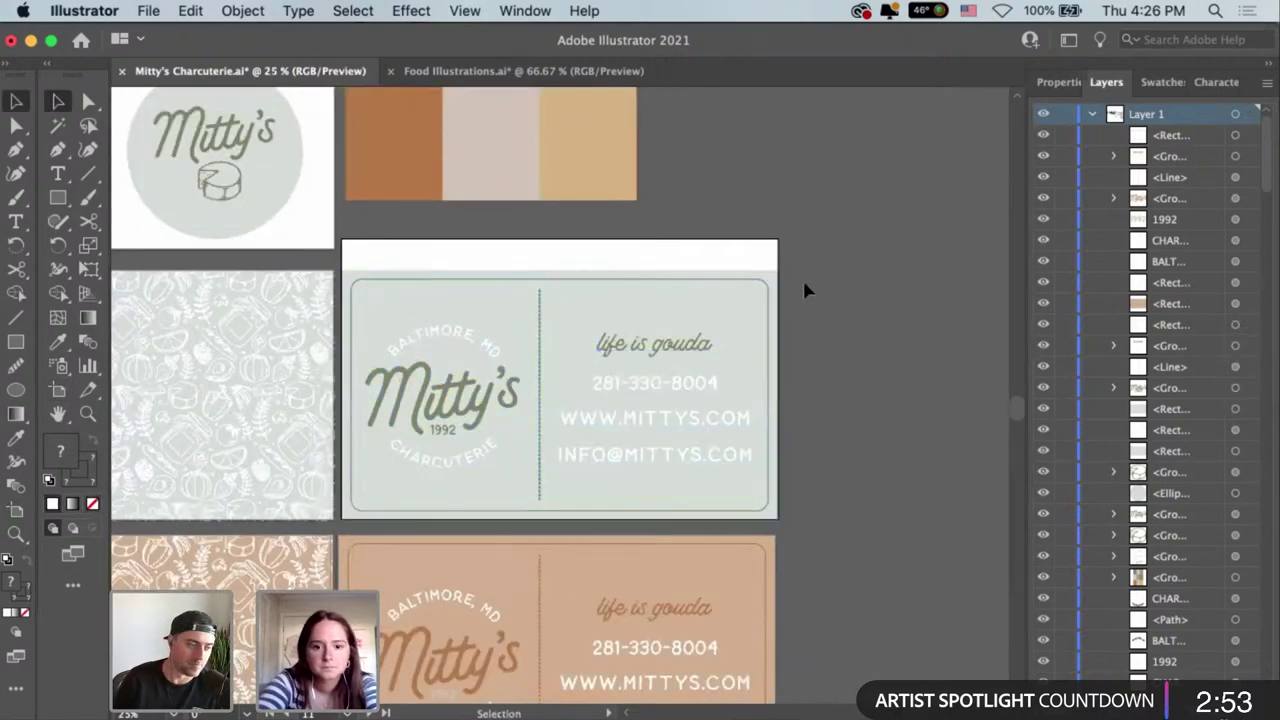
pyautogui.click(580, 289)
pyautogui.moveTo(559, 281); pyautogui.dragTo(560, 241)
# Nudge the contact text up and centre the divider line vertically on the card.
pyautogui.click(661, 359)
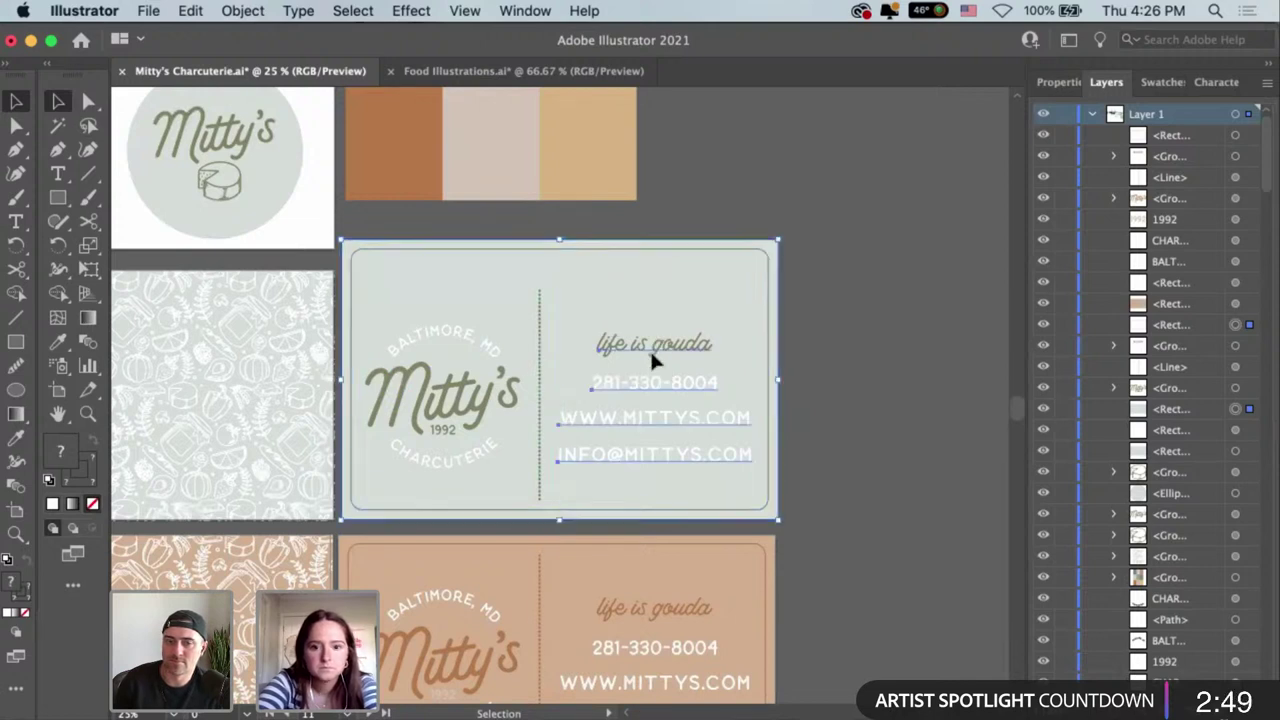
pyautogui.click(655, 402)
pyautogui.moveTo(655, 402); pyautogui.dragTo(657, 401)
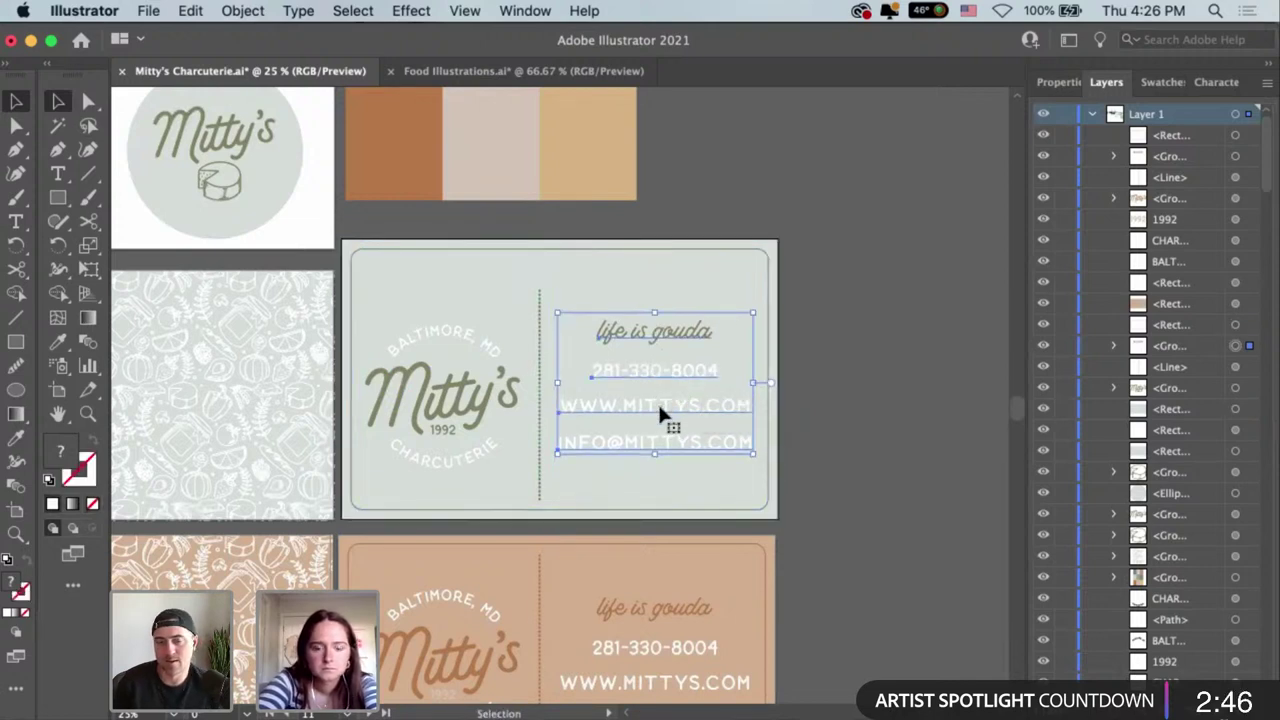
pyautogui.click(541, 381)
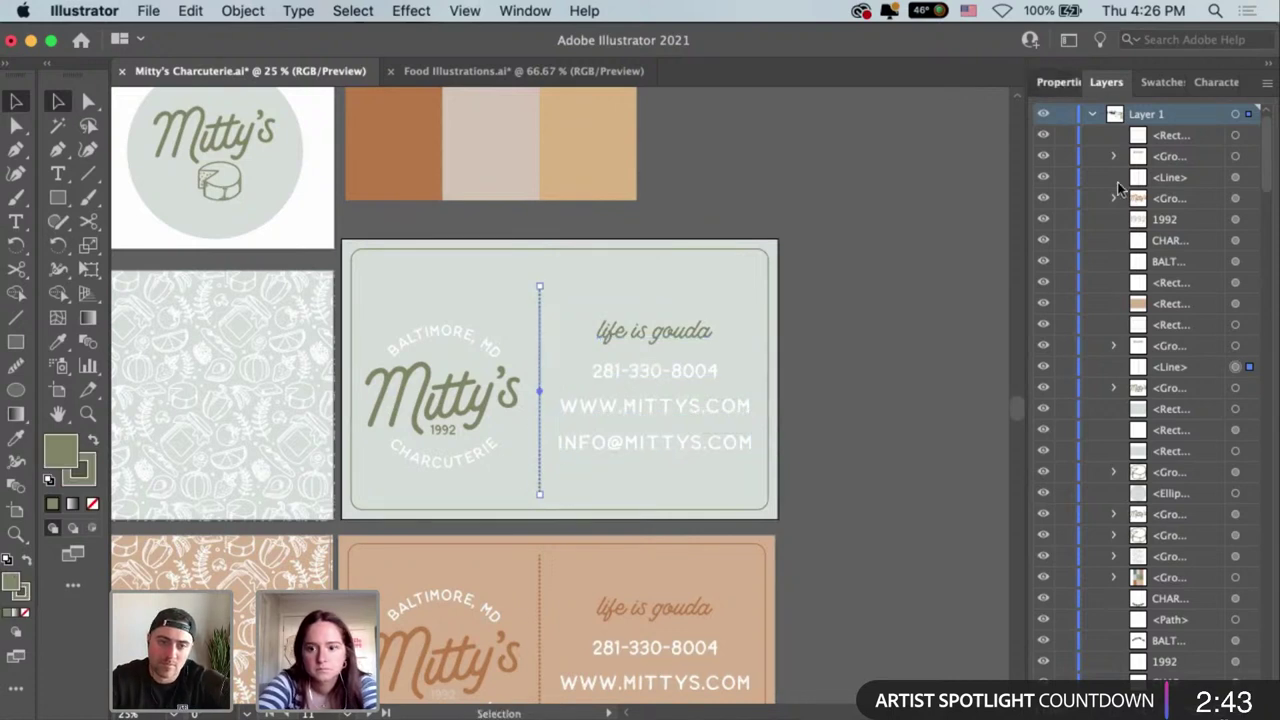
pyautogui.click(1066, 82)
pyautogui.click(1208, 476)
# Align the Mitty's logo and contact text groups, then select all the card artwork.
pyautogui.click(470, 405)
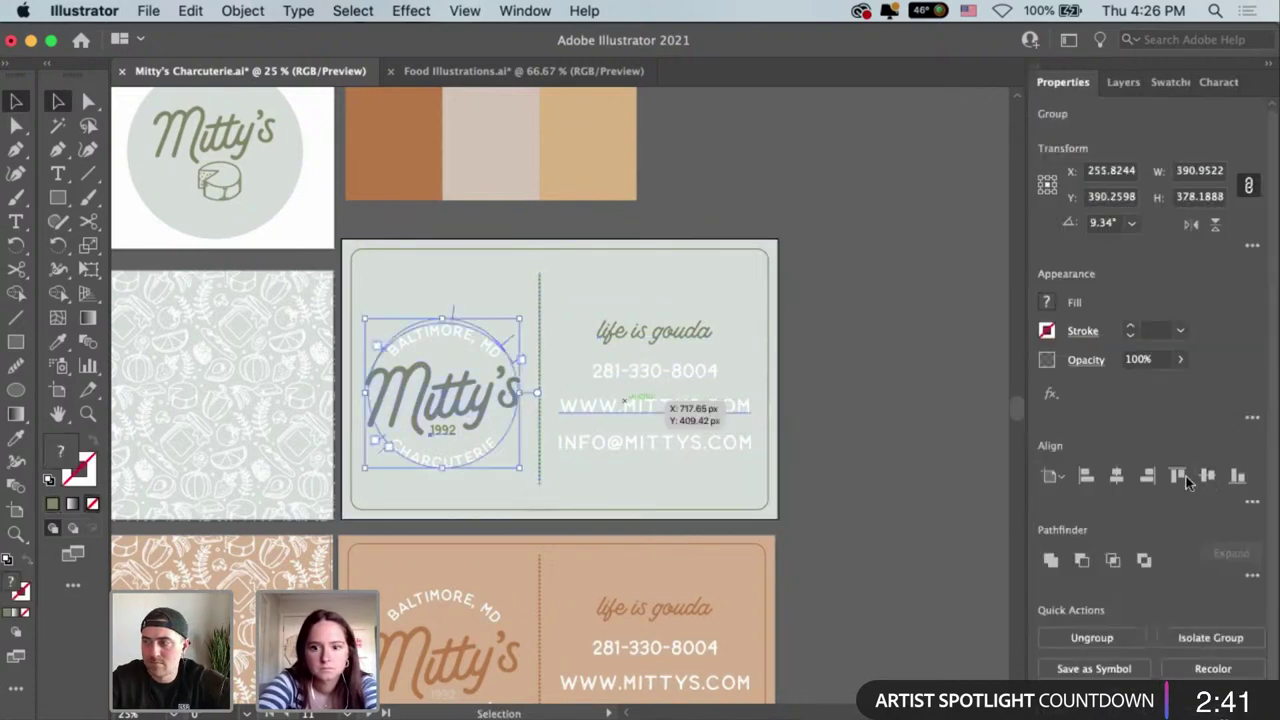
pyautogui.click(733, 405)
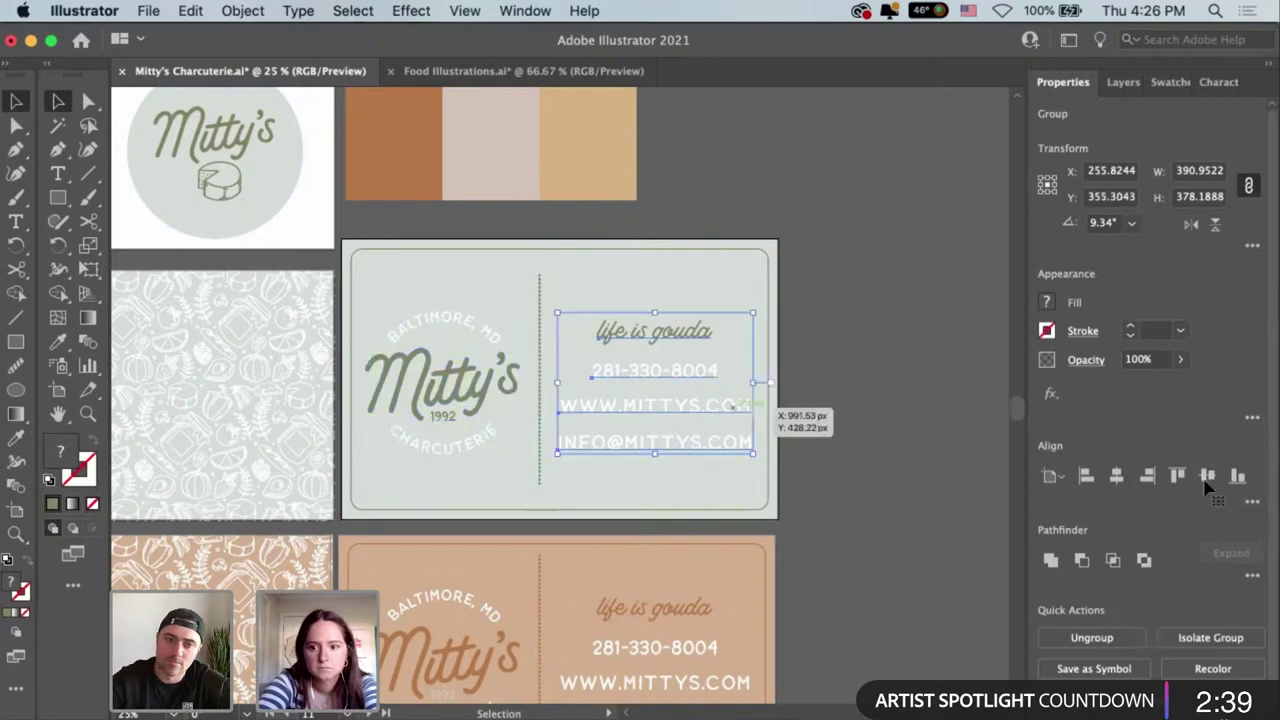
pyautogui.click(1207, 473)
pyautogui.click(855, 379)
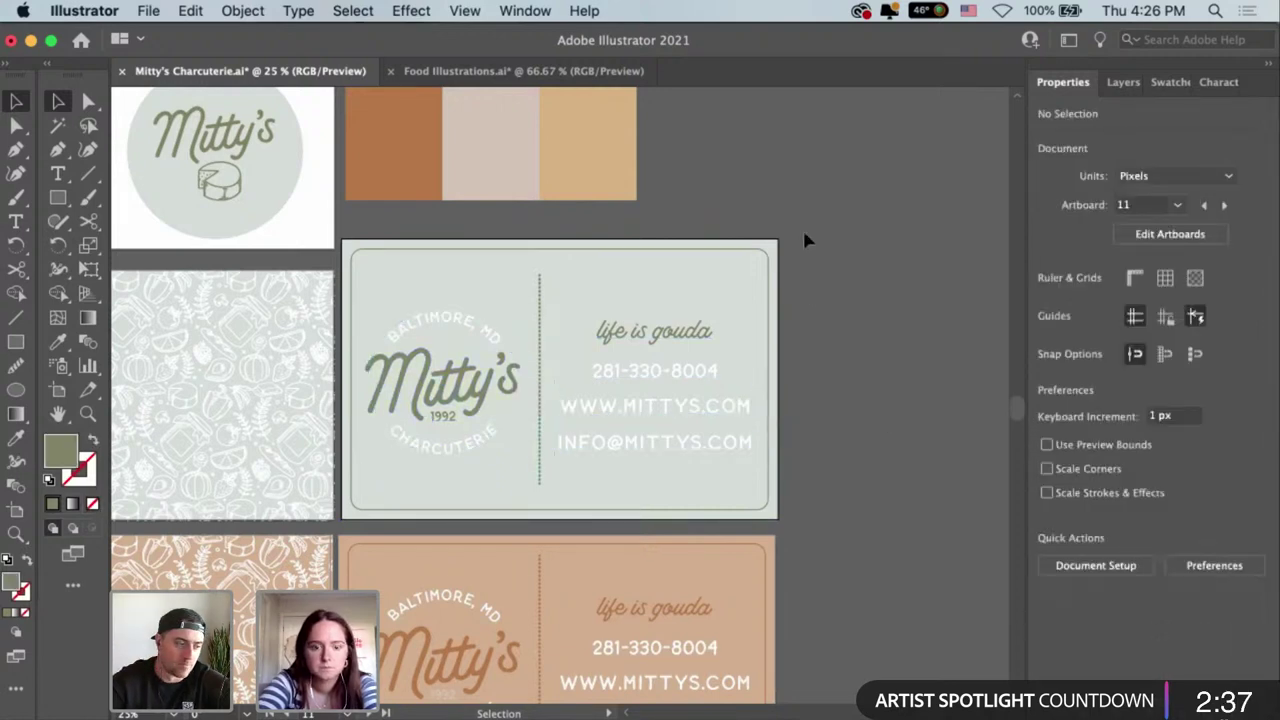
pyautogui.press('super+alt+a')
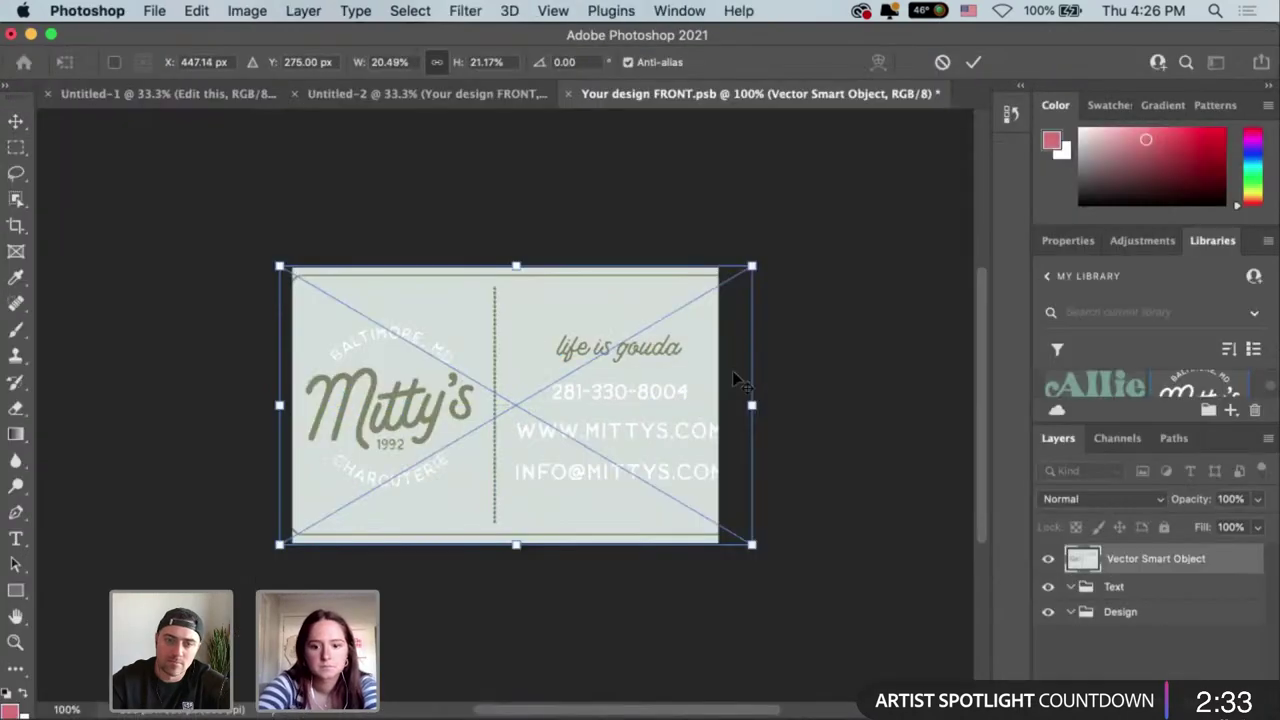
# Paste the card front as a smart object into Your design FRONT, save, and return to Untitled-2.
pyautogui.press('super+z')
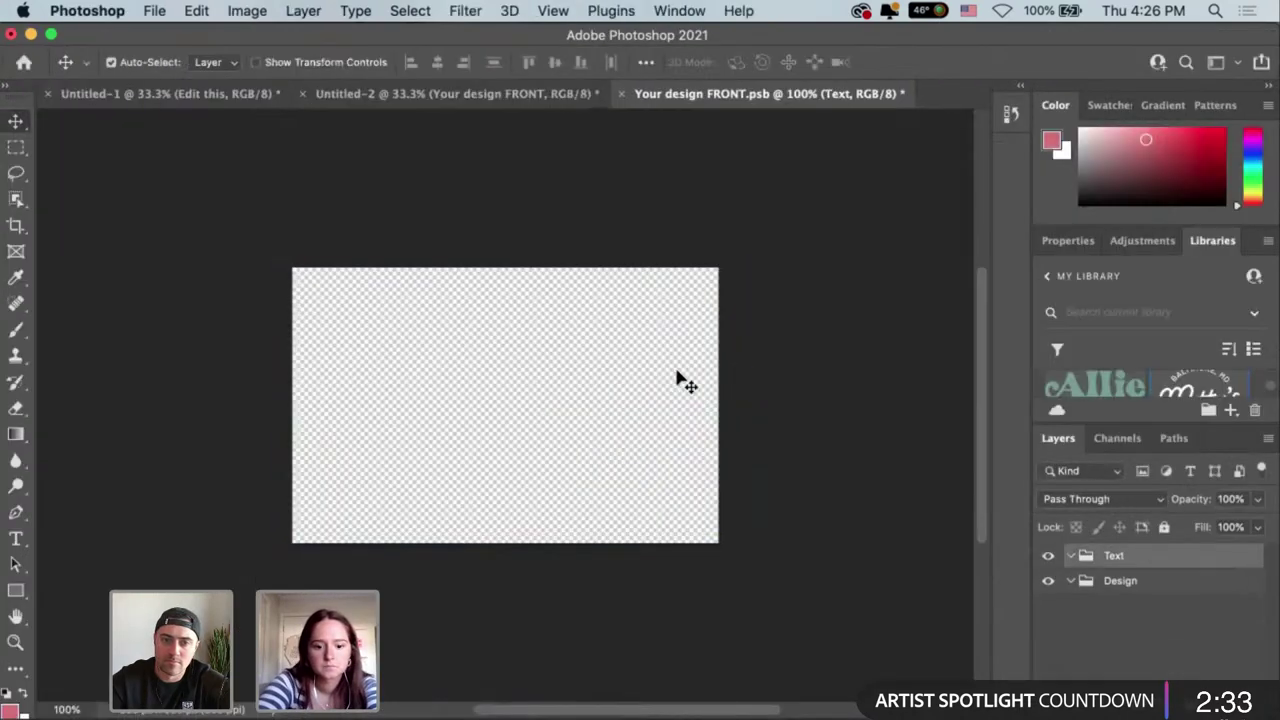
pyautogui.press('super+v')
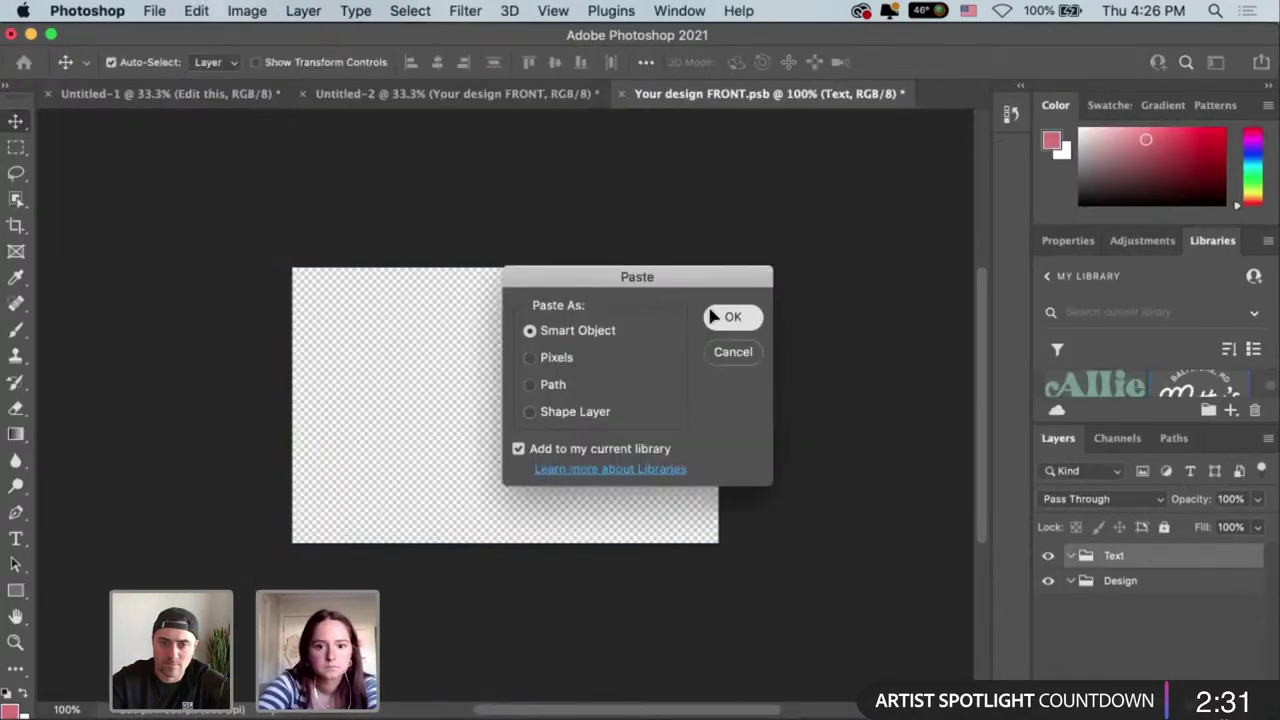
pyautogui.click(714, 317)
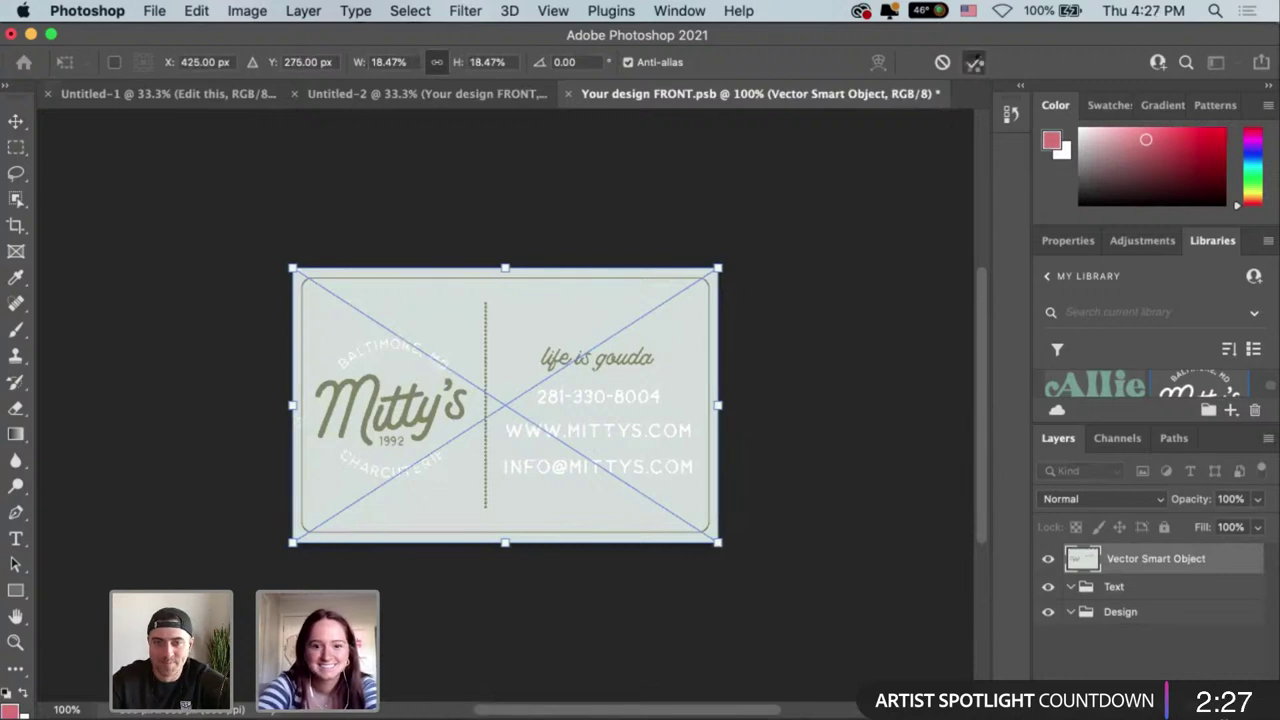
pyautogui.click(975, 62)
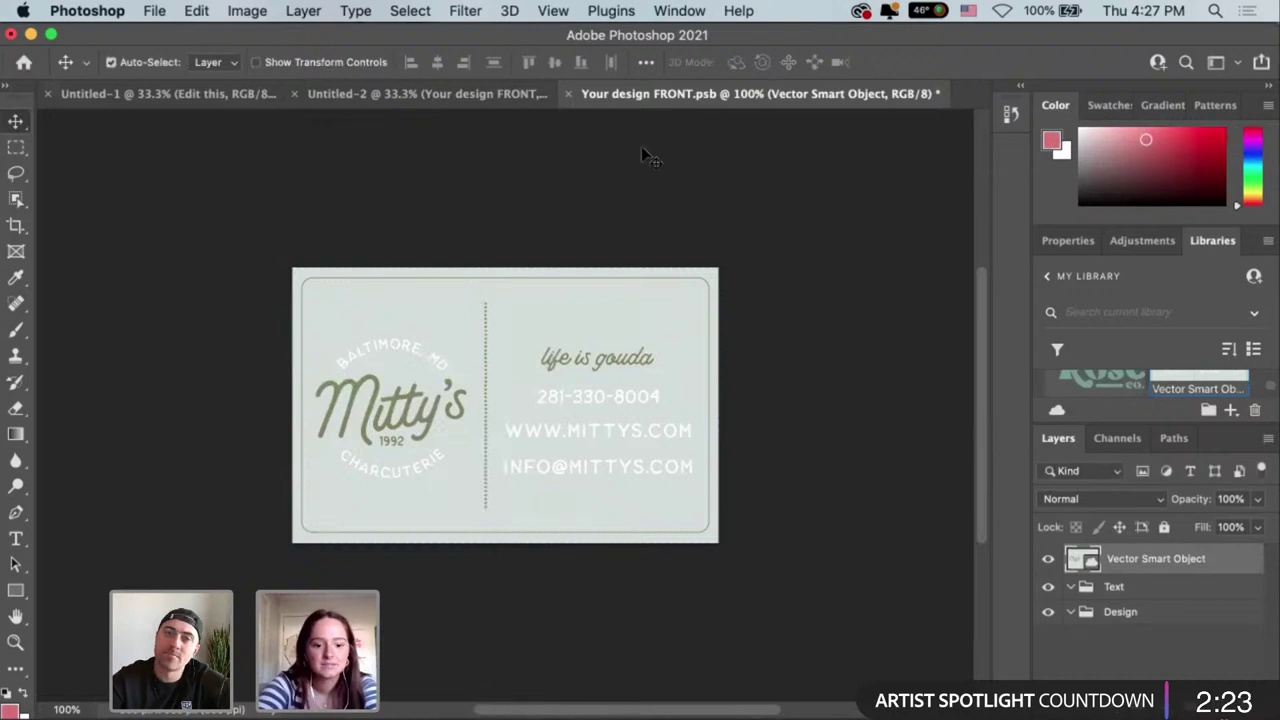
pyautogui.press('super+s')
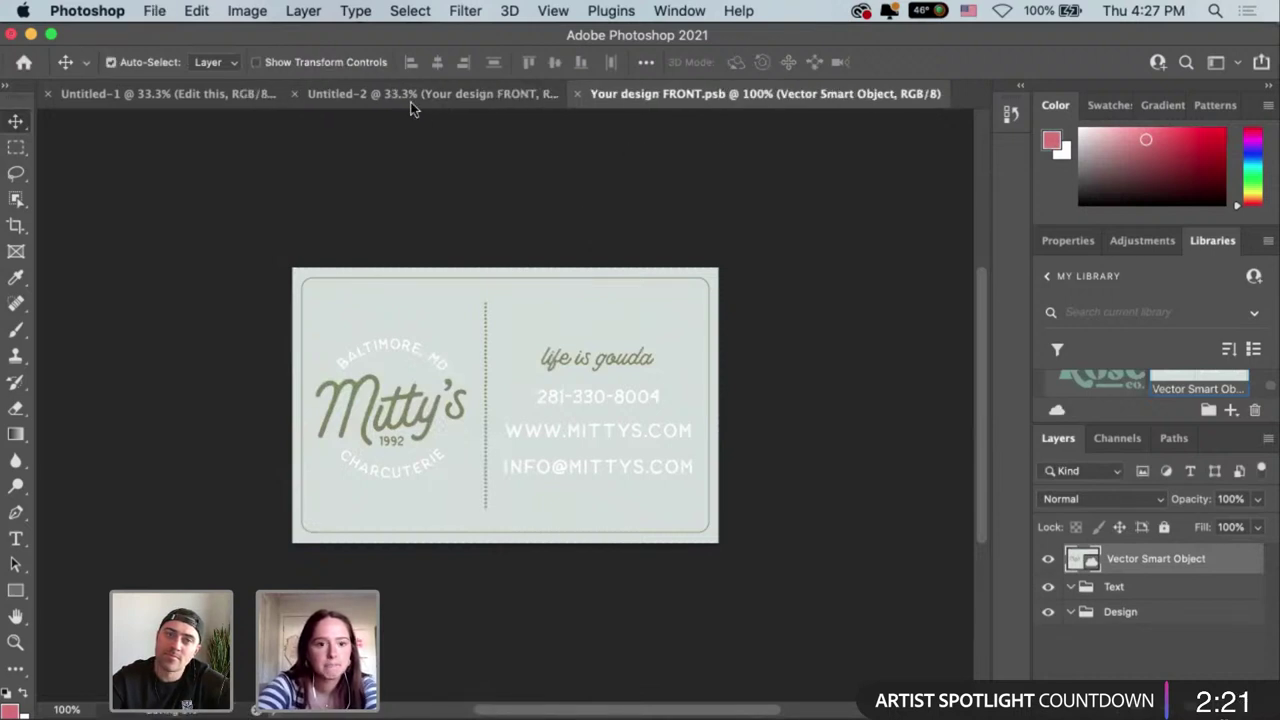
pyautogui.click(410, 95)
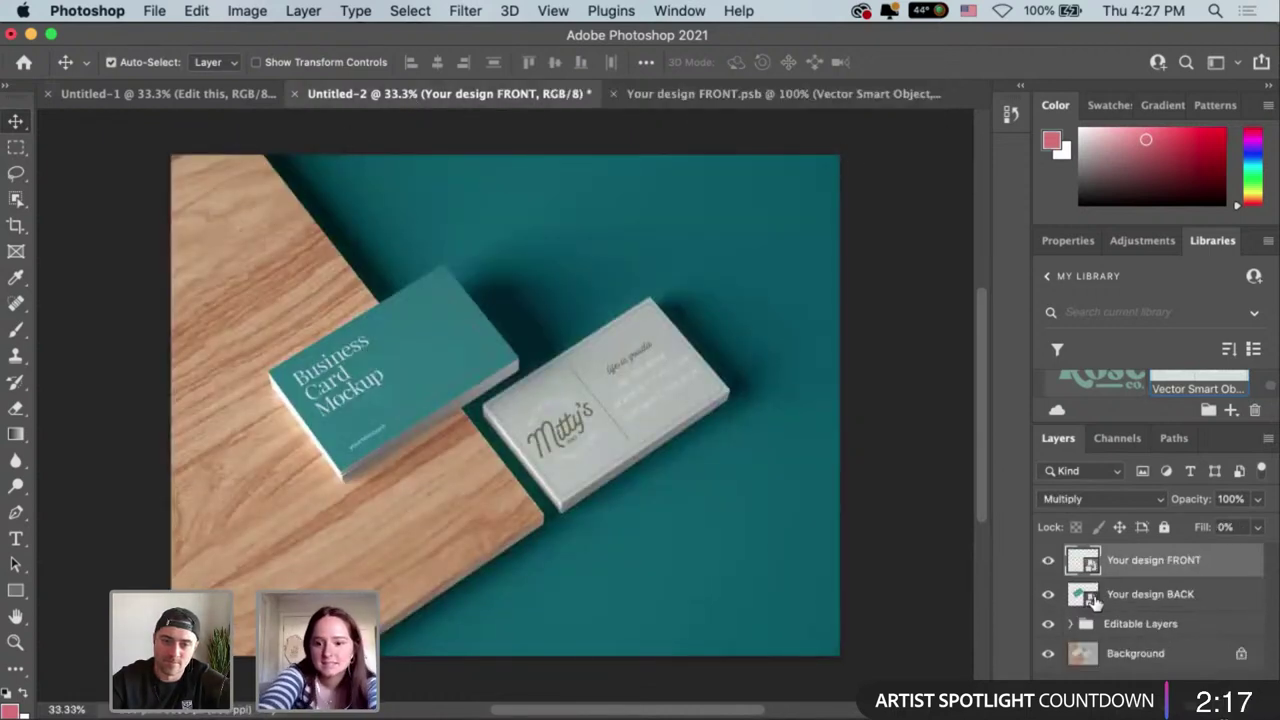
# Open Your design BACK, then extend Artboard 13 and enlarge its pattern upward in Illustrator.
pyautogui.doubleClick(1086, 597)
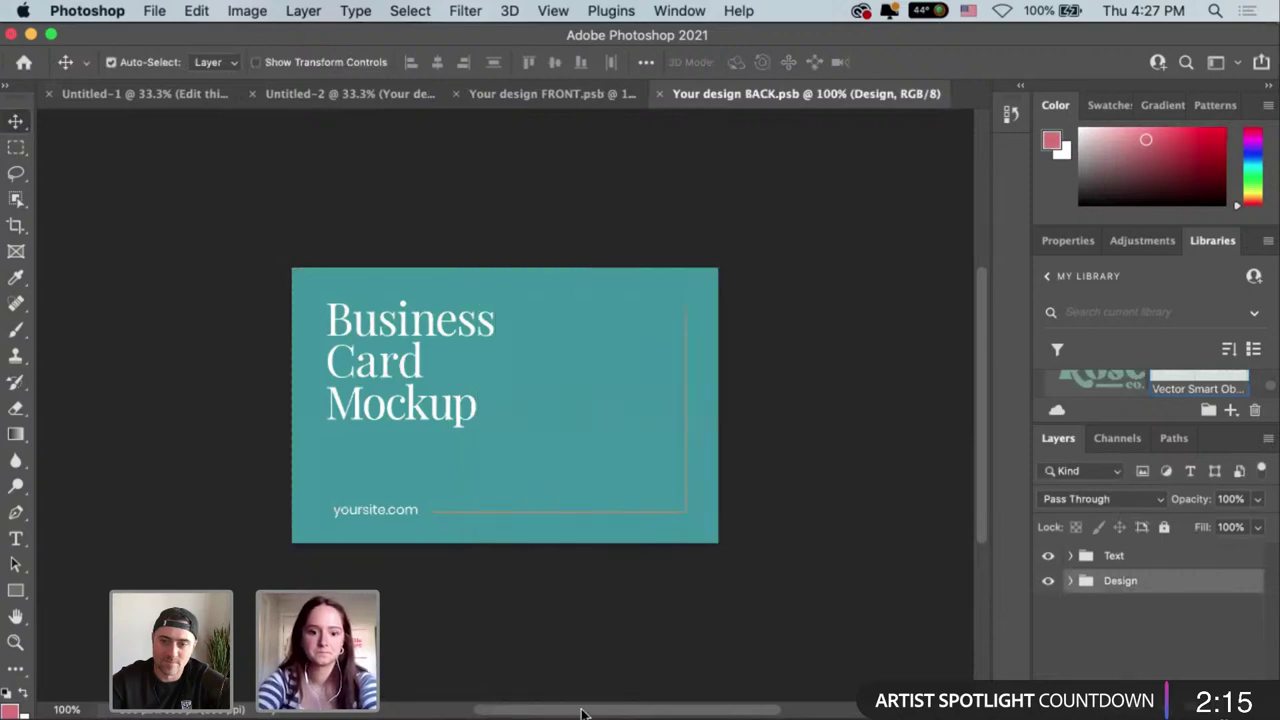
pyautogui.click(611, 716)
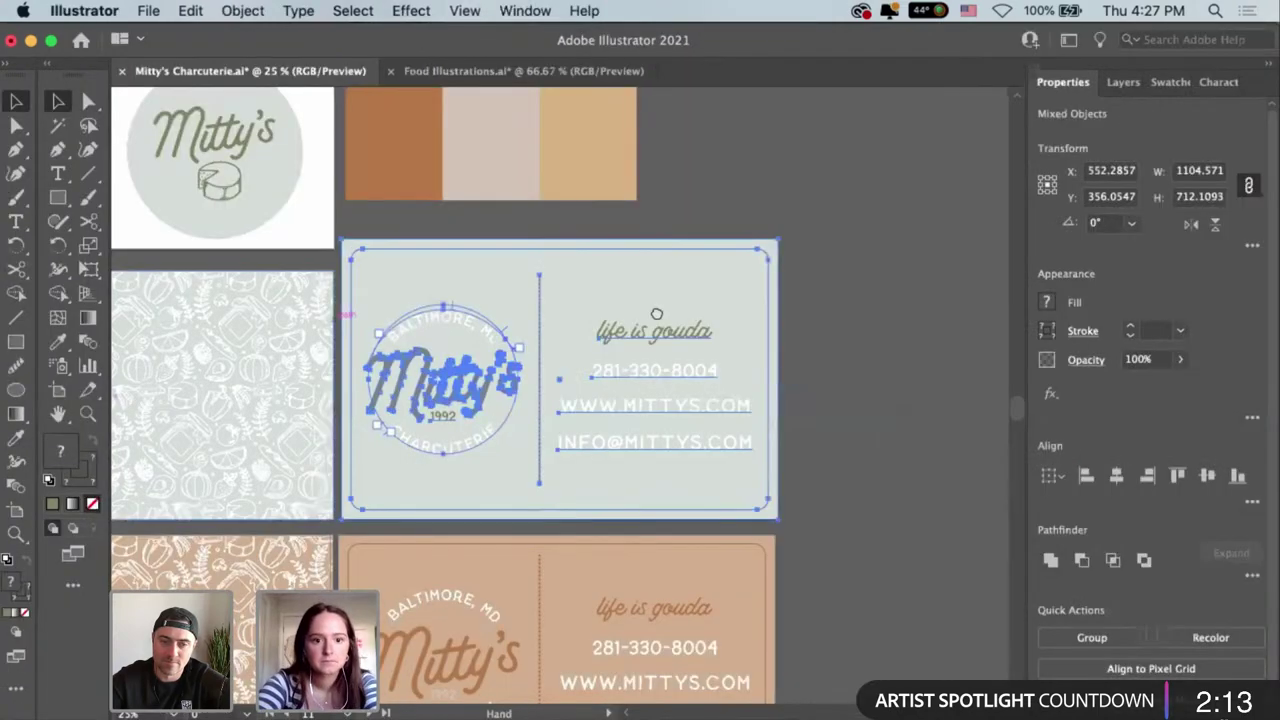
pyautogui.hotkey('shift', 'o')
pyautogui.click(517, 355)
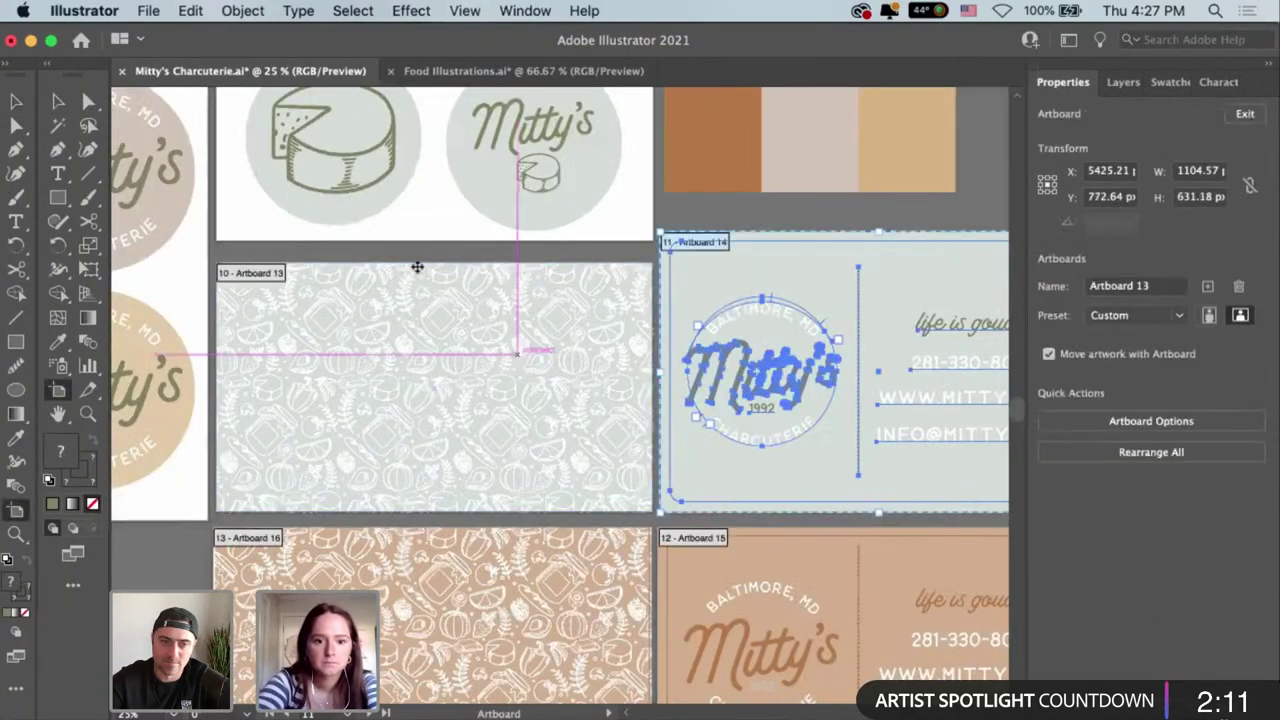
pyautogui.moveTo(426, 272); pyautogui.dragTo(436, 233)
pyautogui.press('v')
pyautogui.click(523, 269)
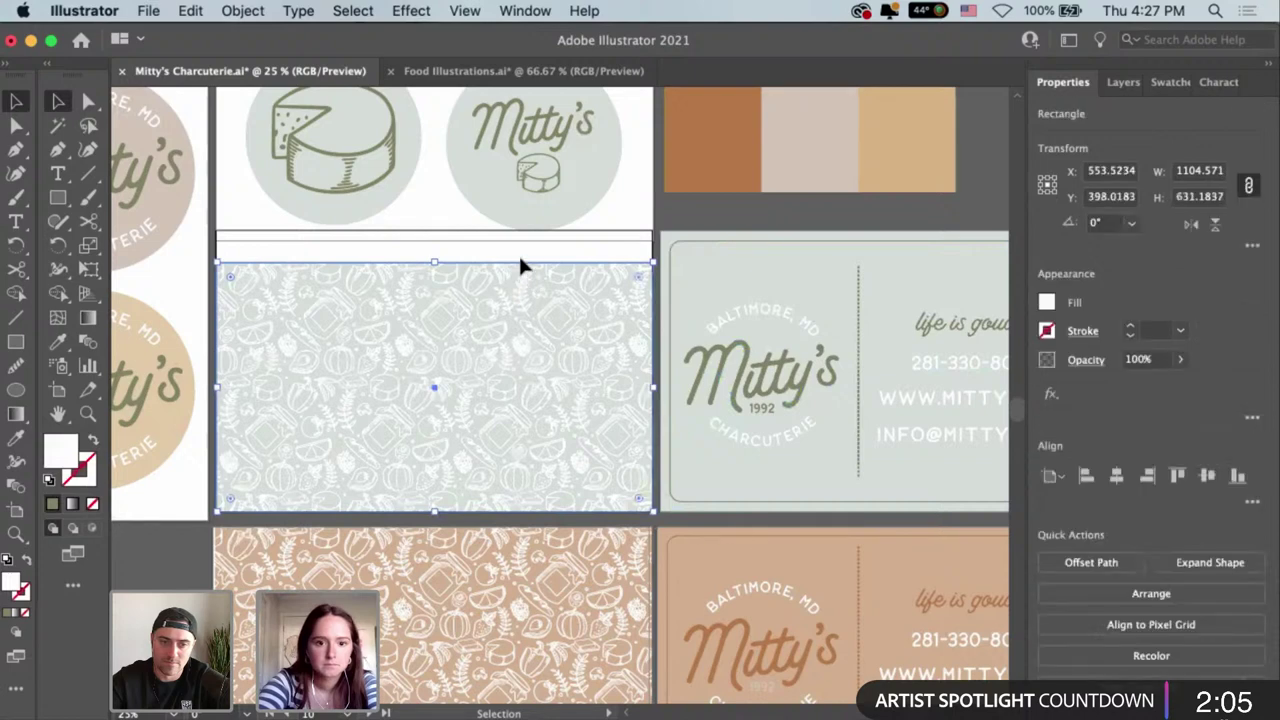
pyautogui.moveTo(432, 268); pyautogui.dragTo(434, 232)
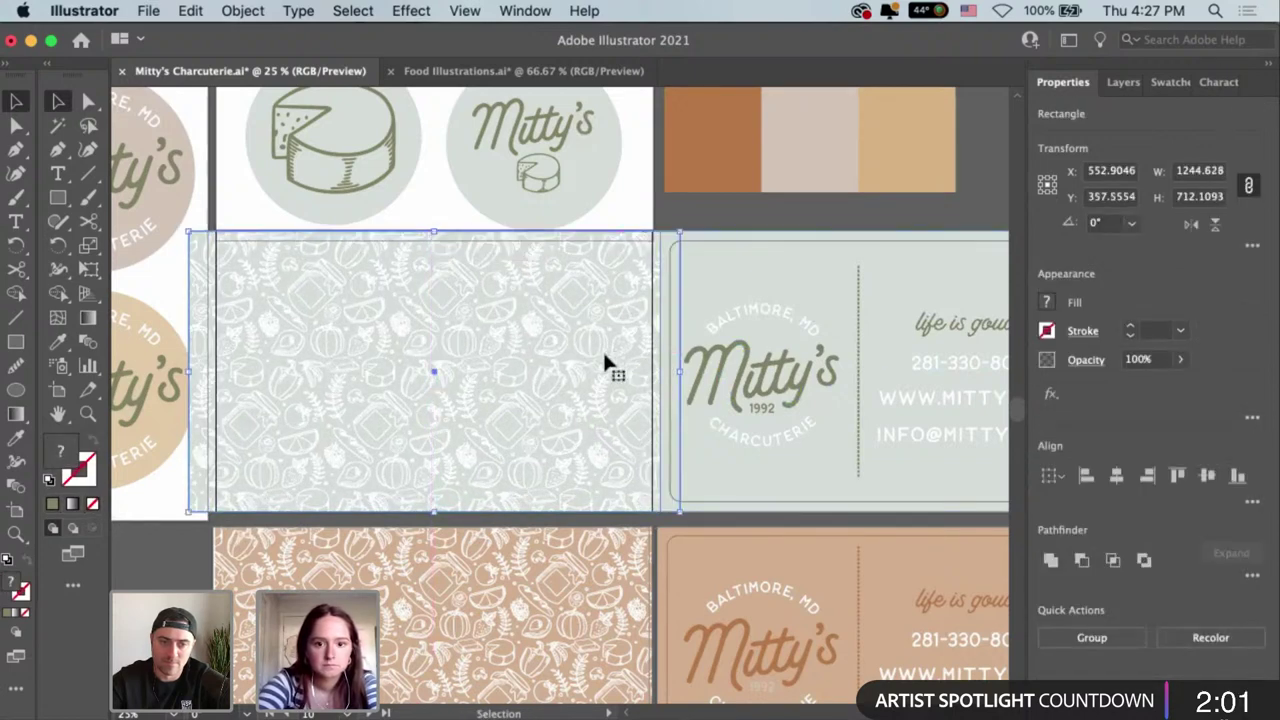
# Draw a card-sized rectangle over the pattern and clip the pattern inside it.
pyautogui.press('m')
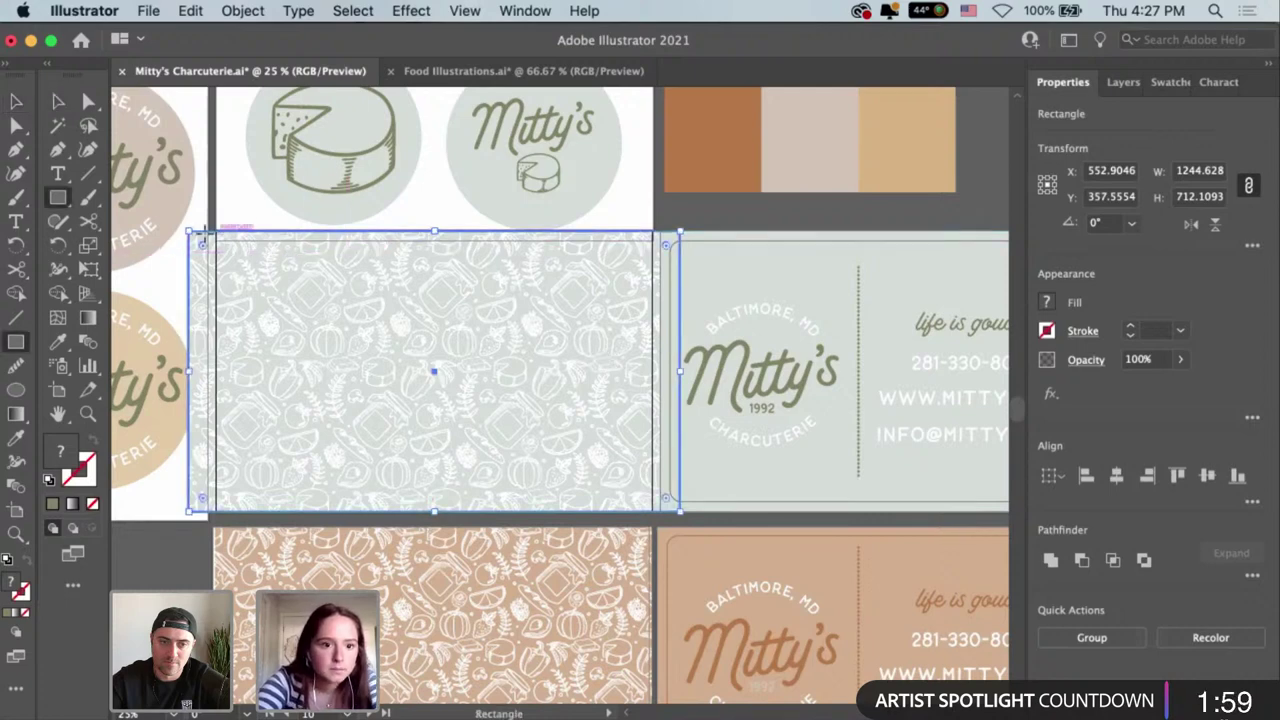
pyautogui.moveTo(216, 233); pyautogui.dragTo(653, 510)
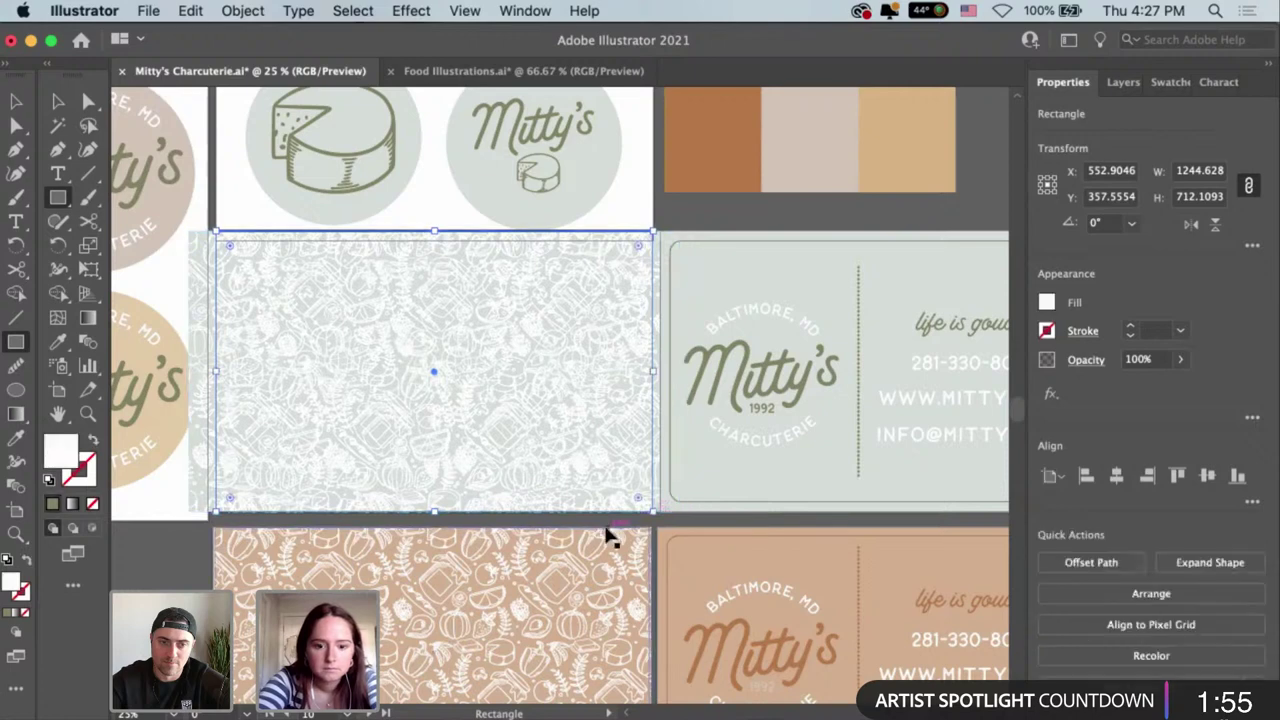
pyautogui.press('v')
pyautogui.keyDown('shift'); pyautogui.click(586, 476); pyautogui.keyUp('shift')
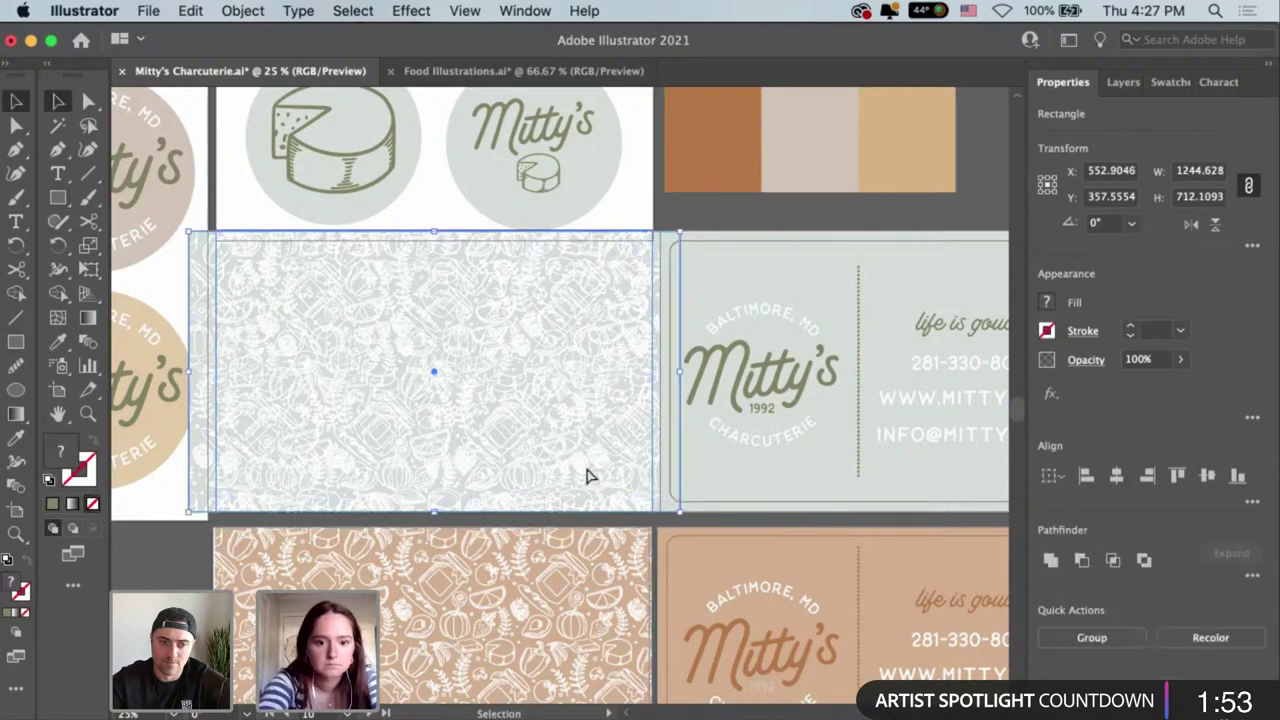
pyautogui.hotkey('ctrl', '7')
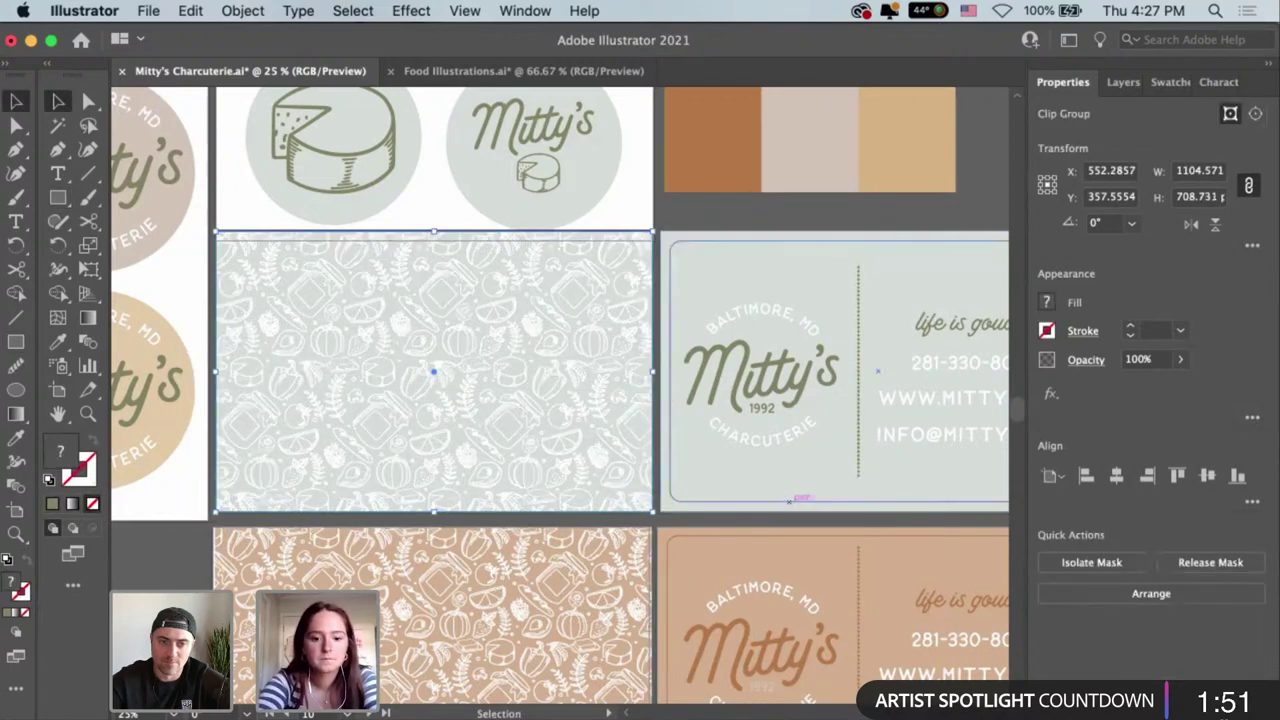
pyautogui.press('a')
pyautogui.press('super+Tab')
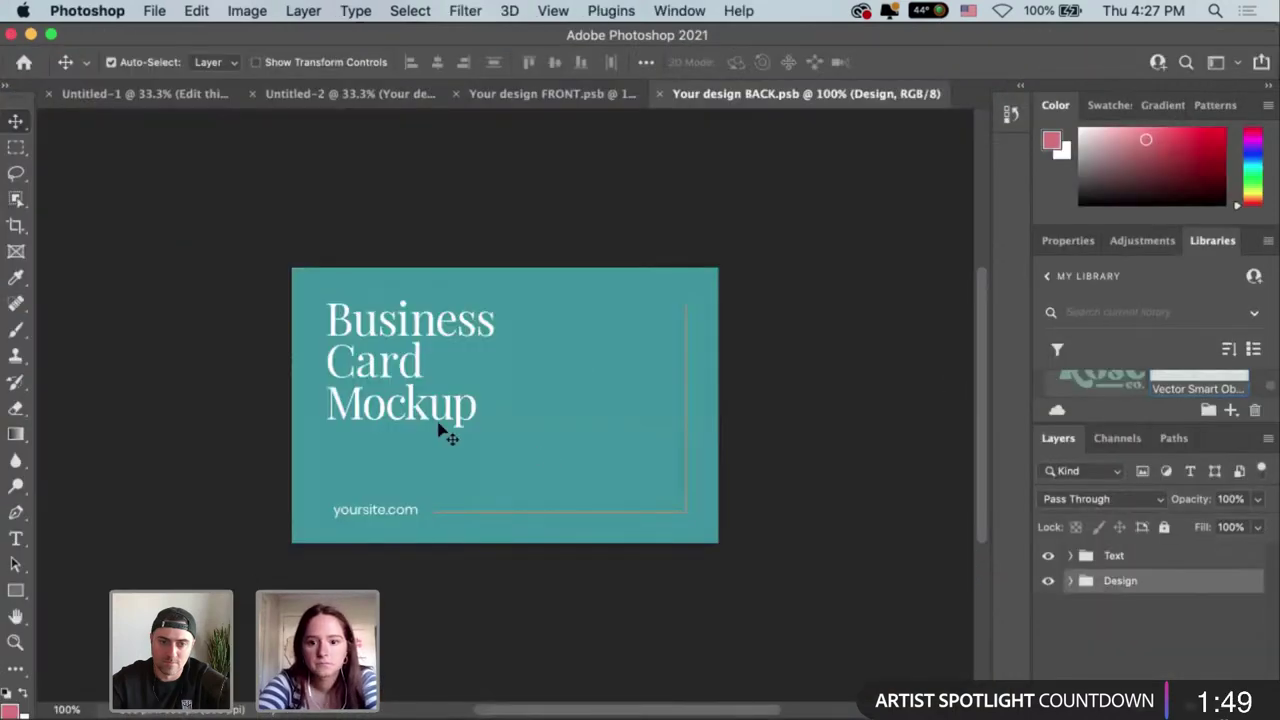
# Delete the Business Card Mockup heading, yoursite.com text, teal background and orange L-shaped line.
pyautogui.click(433, 418)
pyautogui.press('Delete')
pyautogui.click(389, 520)
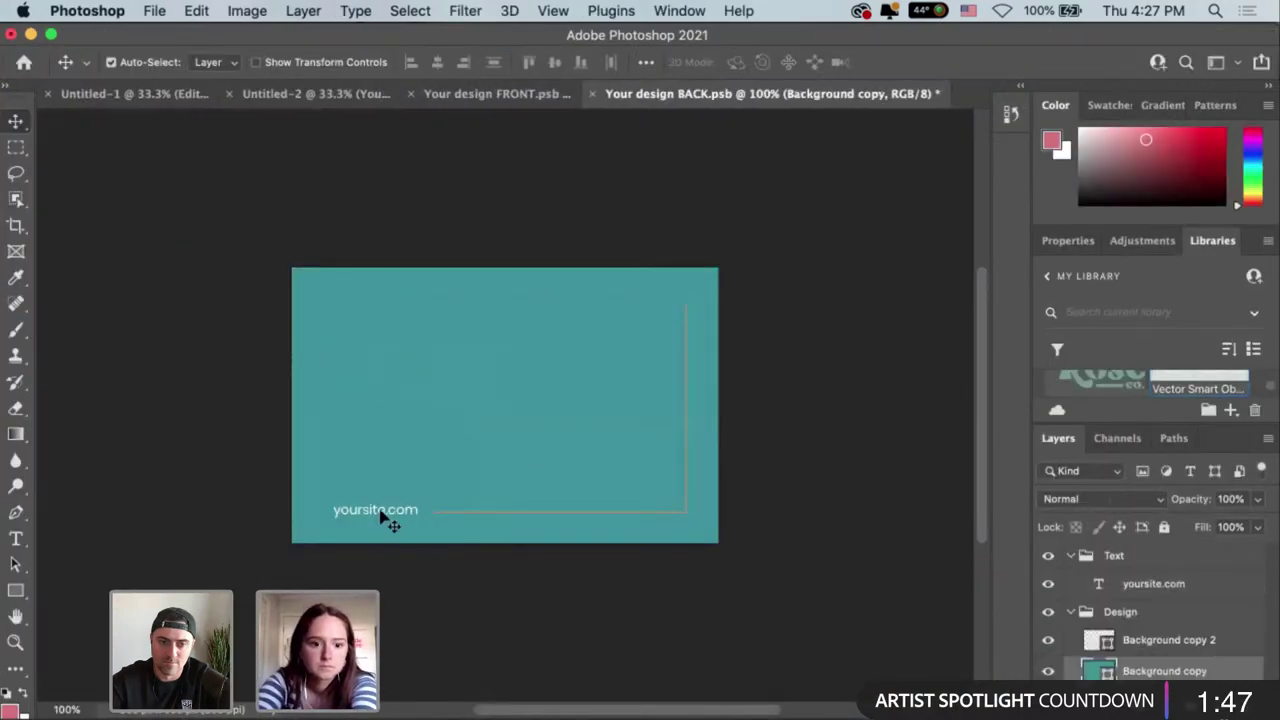
pyautogui.click(386, 512)
pyautogui.press('Delete')
pyautogui.click(494, 521)
pyautogui.press('Delete')
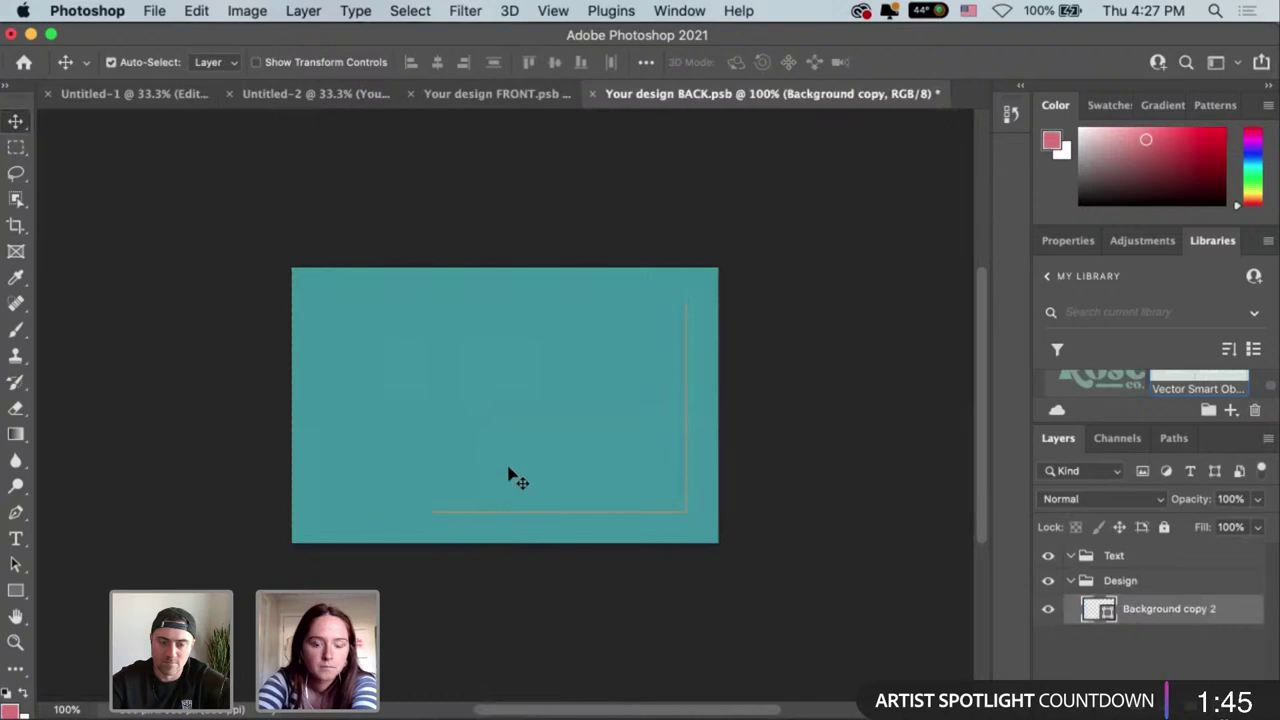
pyautogui.click(554, 531)
pyautogui.click(600, 529)
pyautogui.press('Delete')
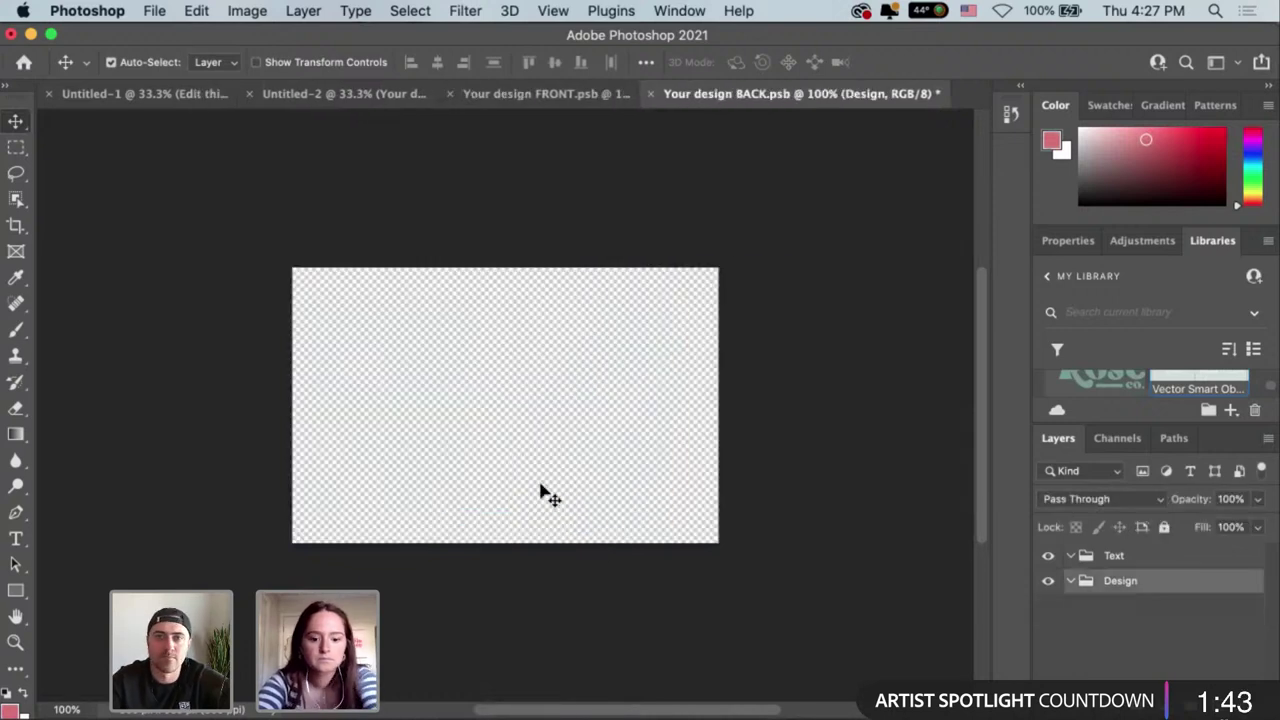
# Paste the clipped pattern as a smart object, enlarge it and move it up-left.
pyautogui.press('super+v')
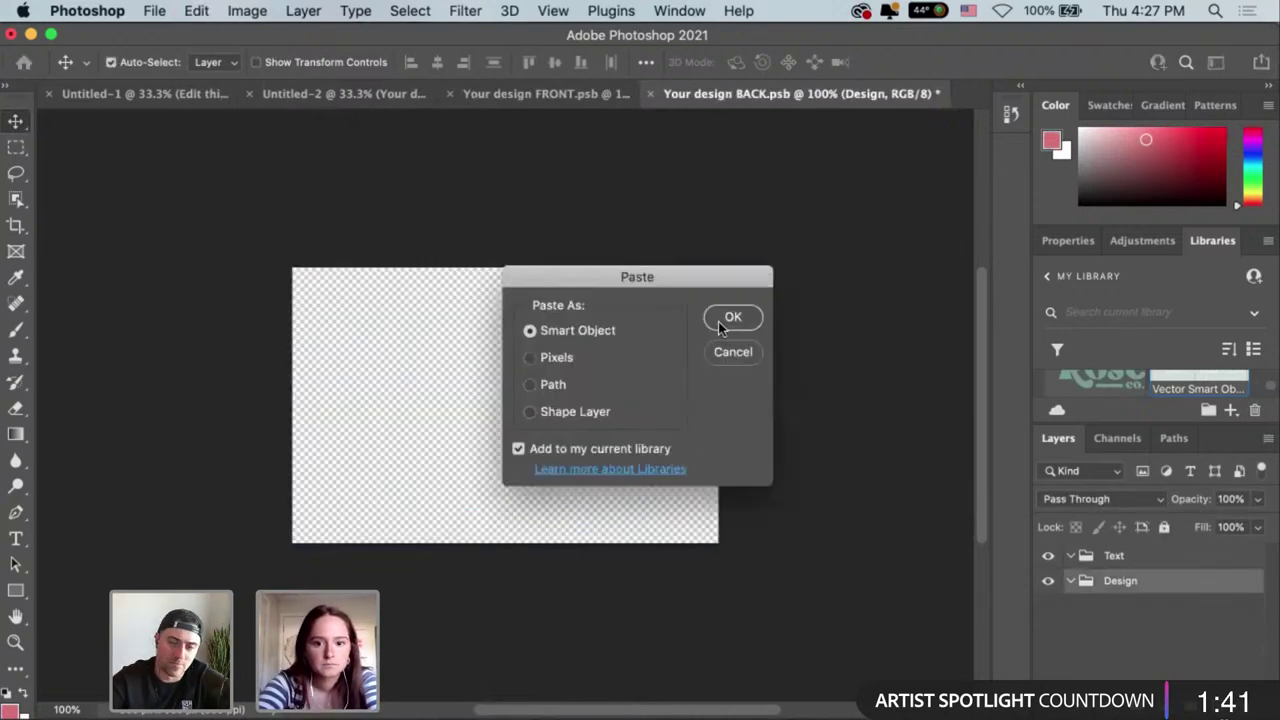
pyautogui.click(728, 318)
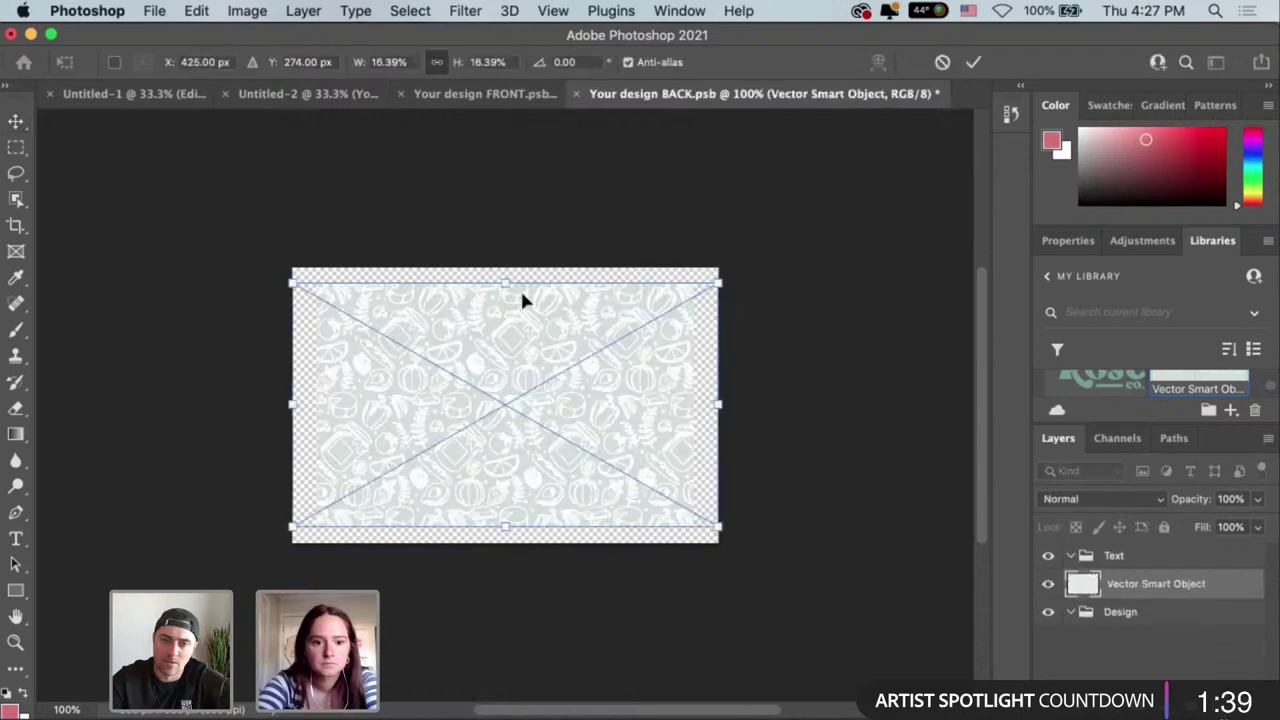
pyautogui.moveTo(503, 276); pyautogui.dragTo(505, 251)
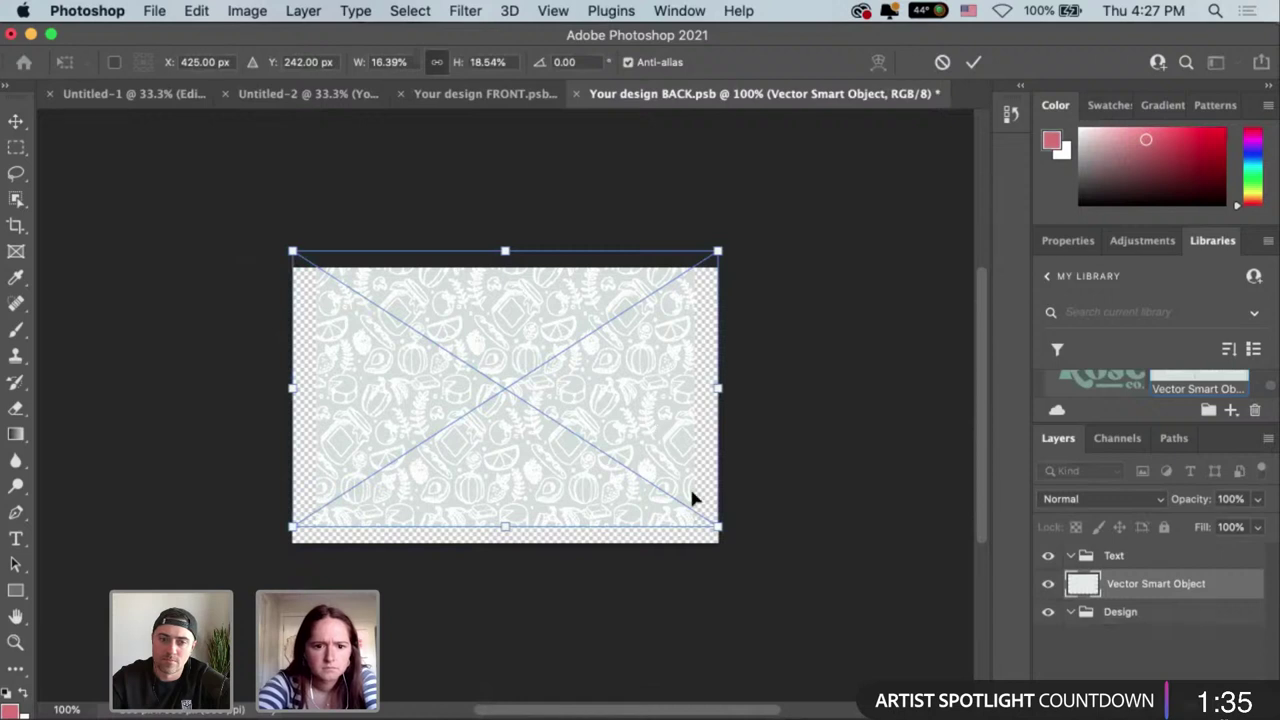
pyautogui.press('super+z')
pyautogui.moveTo(716, 525); pyautogui.dragTo(801, 563)
pyautogui.moveTo(567, 468); pyautogui.dragTo(529, 323)
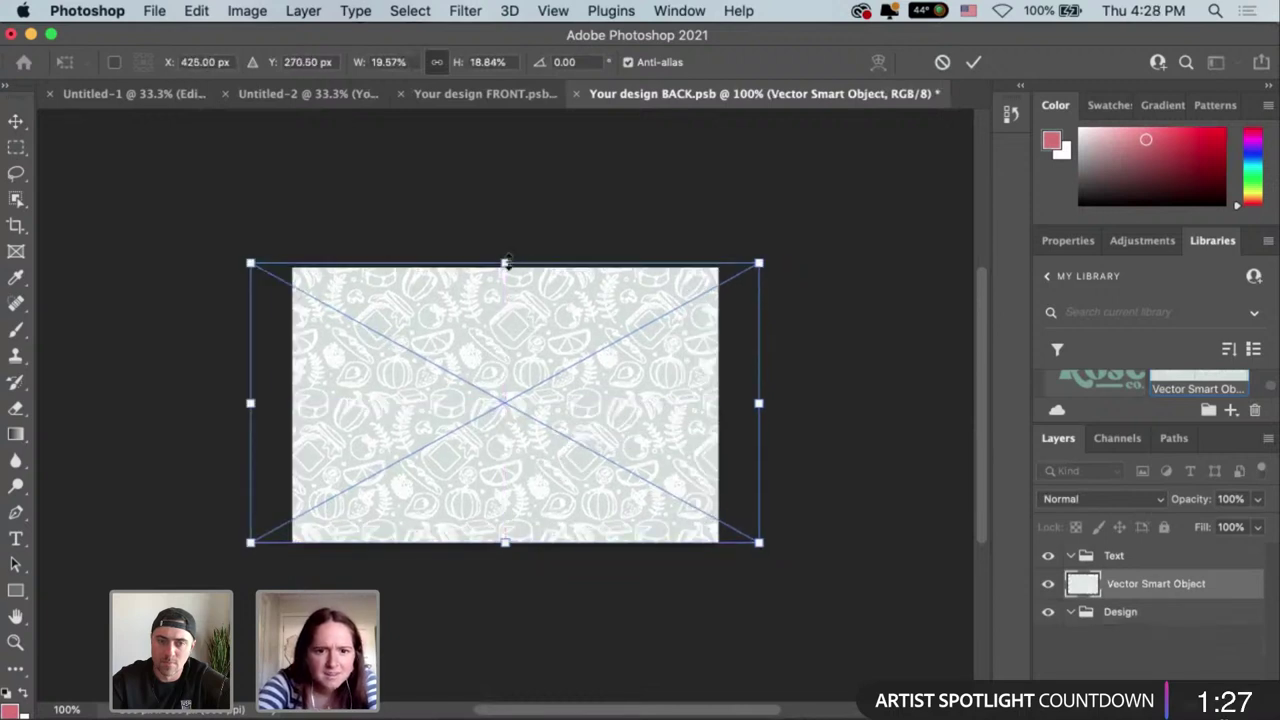
# Stretch the pattern taller, shift it down to cover the card, and commit.
pyautogui.moveTo(506, 257); pyautogui.dragTo(508, 257)
pyautogui.press('super+z')
pyautogui.press('super+shift+z')
pyautogui.press('super+z')
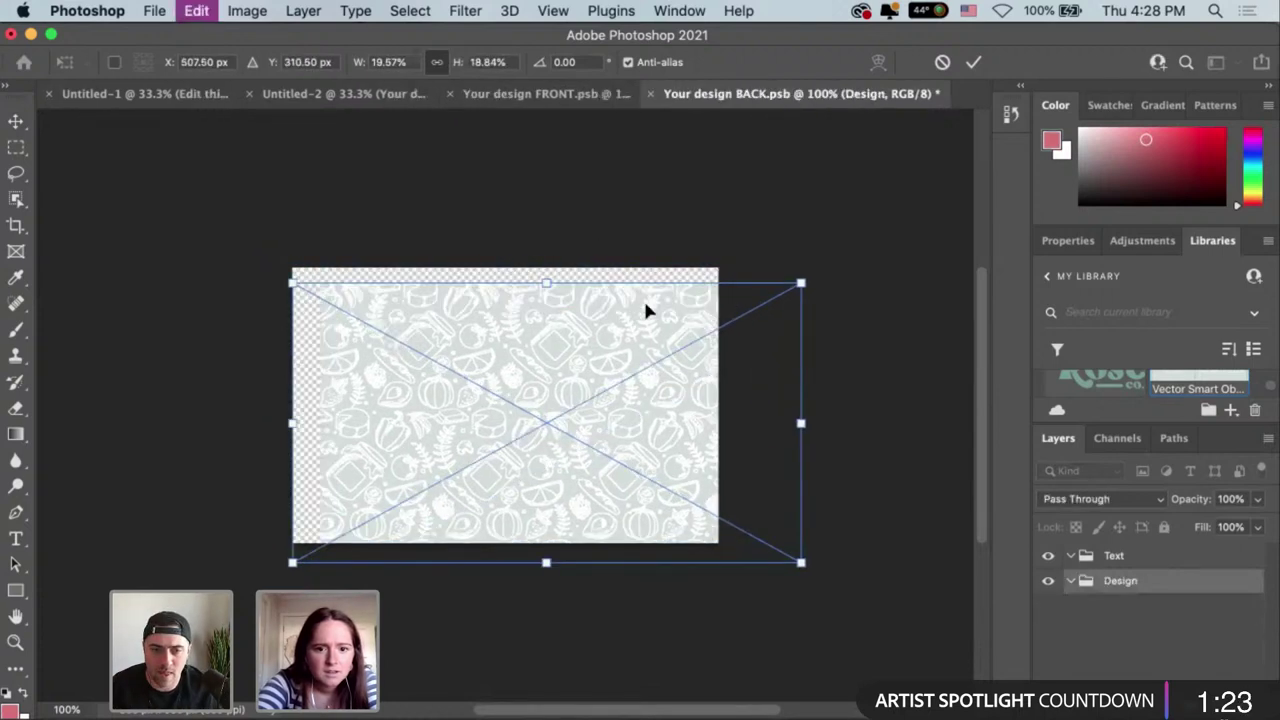
pyautogui.press('super+shift+z')
pyautogui.press('super+z')
pyautogui.press('super+shift+z')
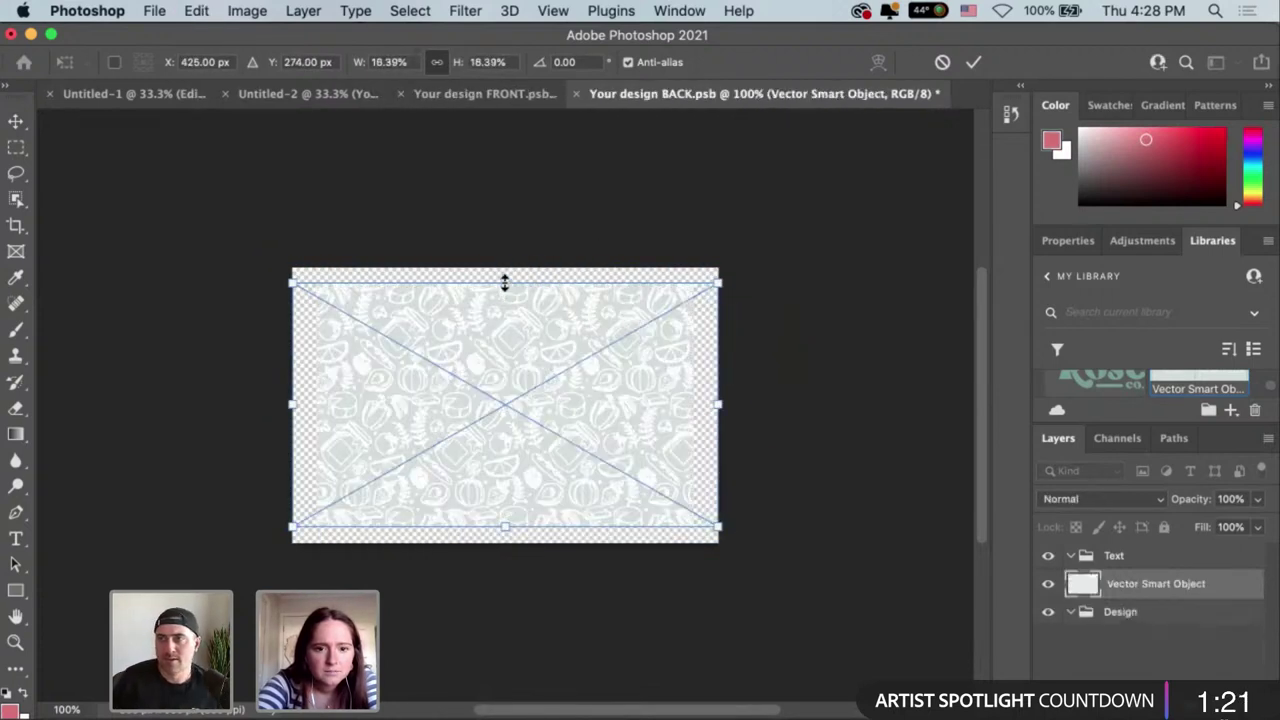
pyautogui.moveTo(506, 277); pyautogui.dragTo(506, 246)
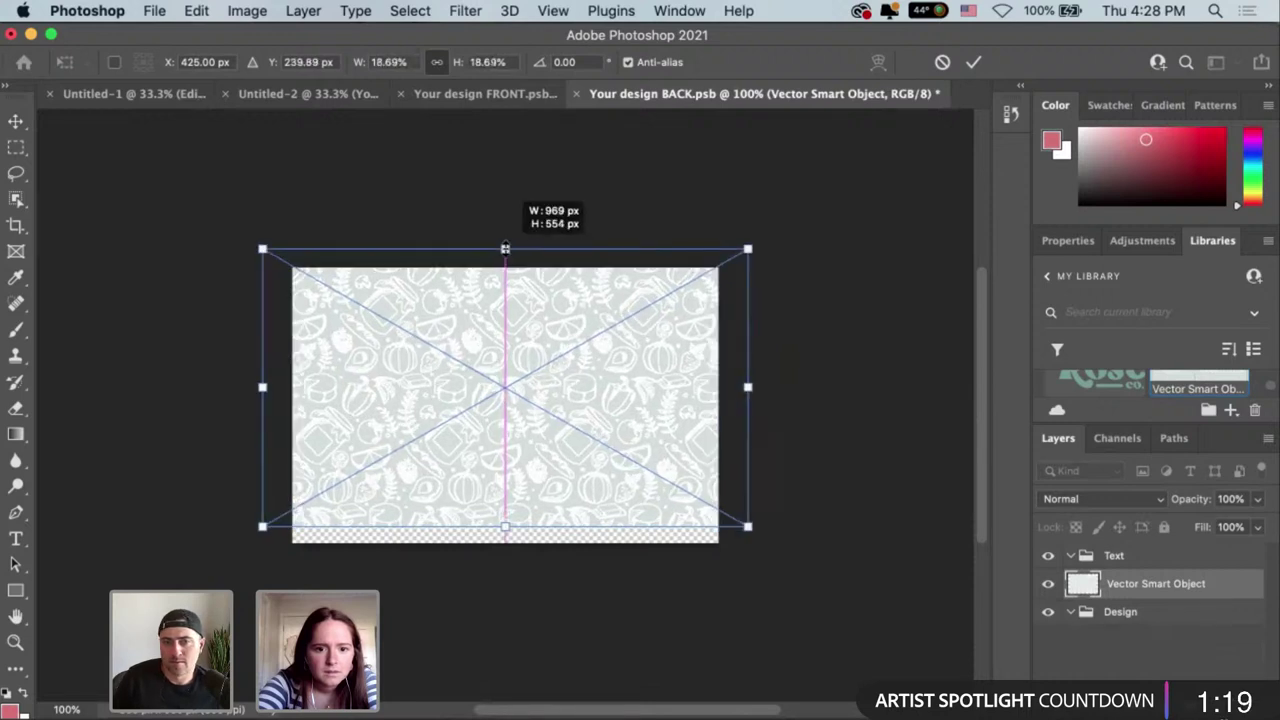
pyautogui.moveTo(533, 349); pyautogui.dragTo(532, 366)
pyautogui.click(972, 63)
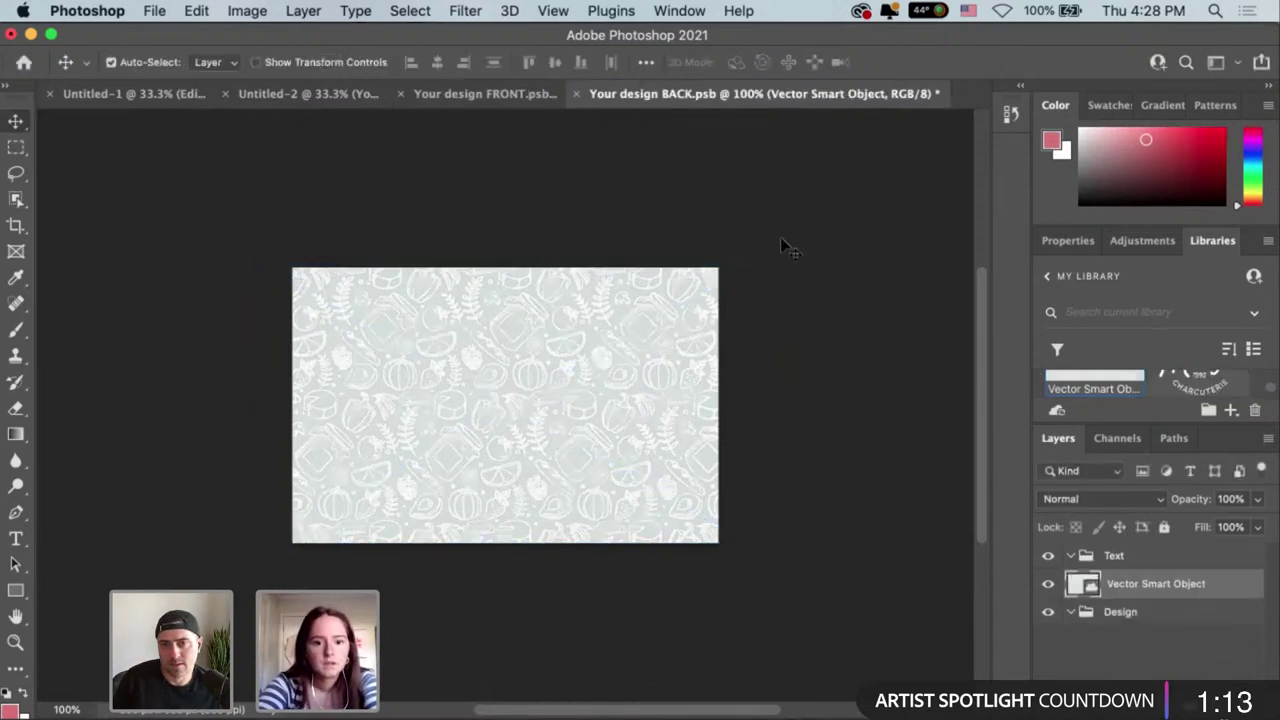
# Save the back design, unlock the mockup's Background as Layer 0, and preview the Change Color fill.
pyautogui.press('super+s')
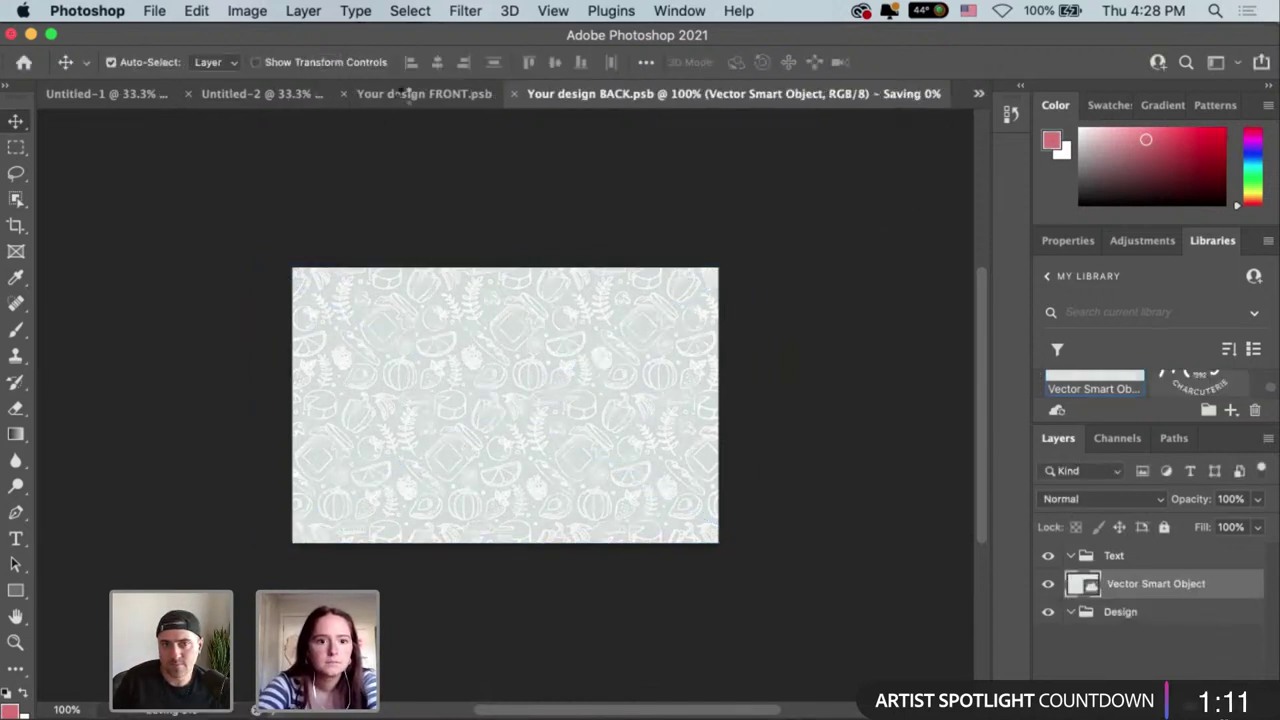
pyautogui.click(239, 96)
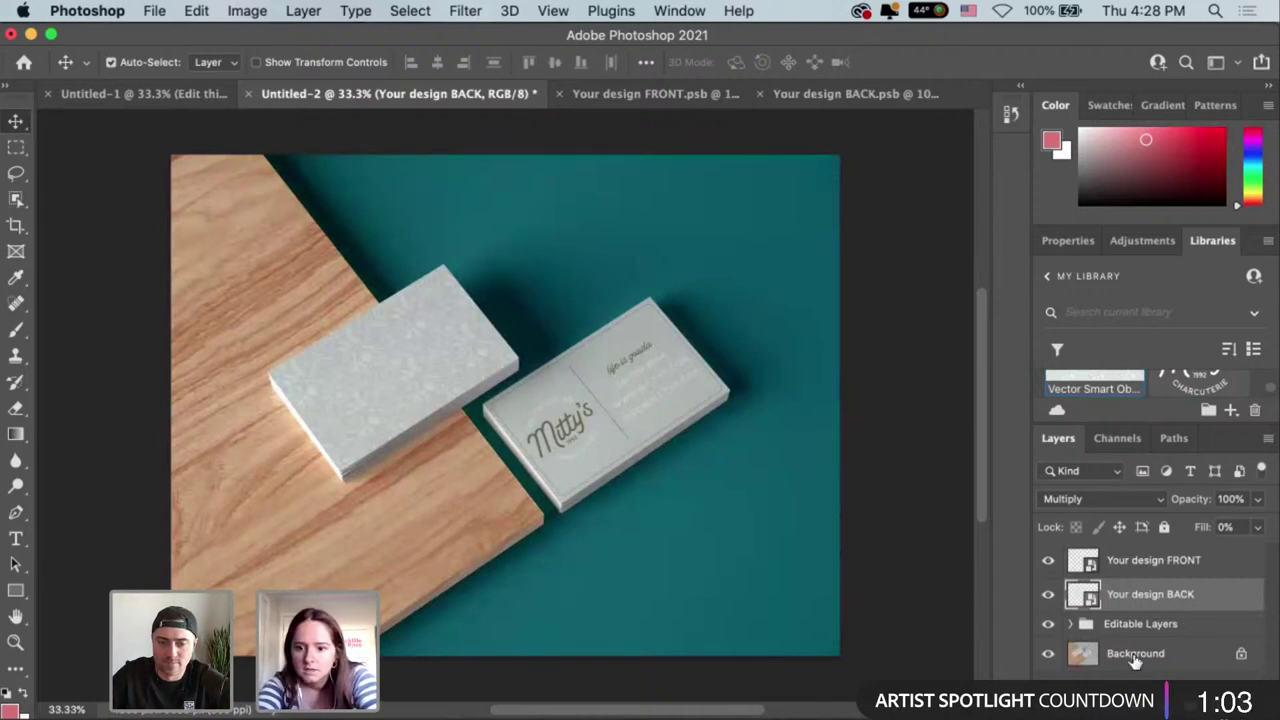
pyautogui.click(1241, 653)
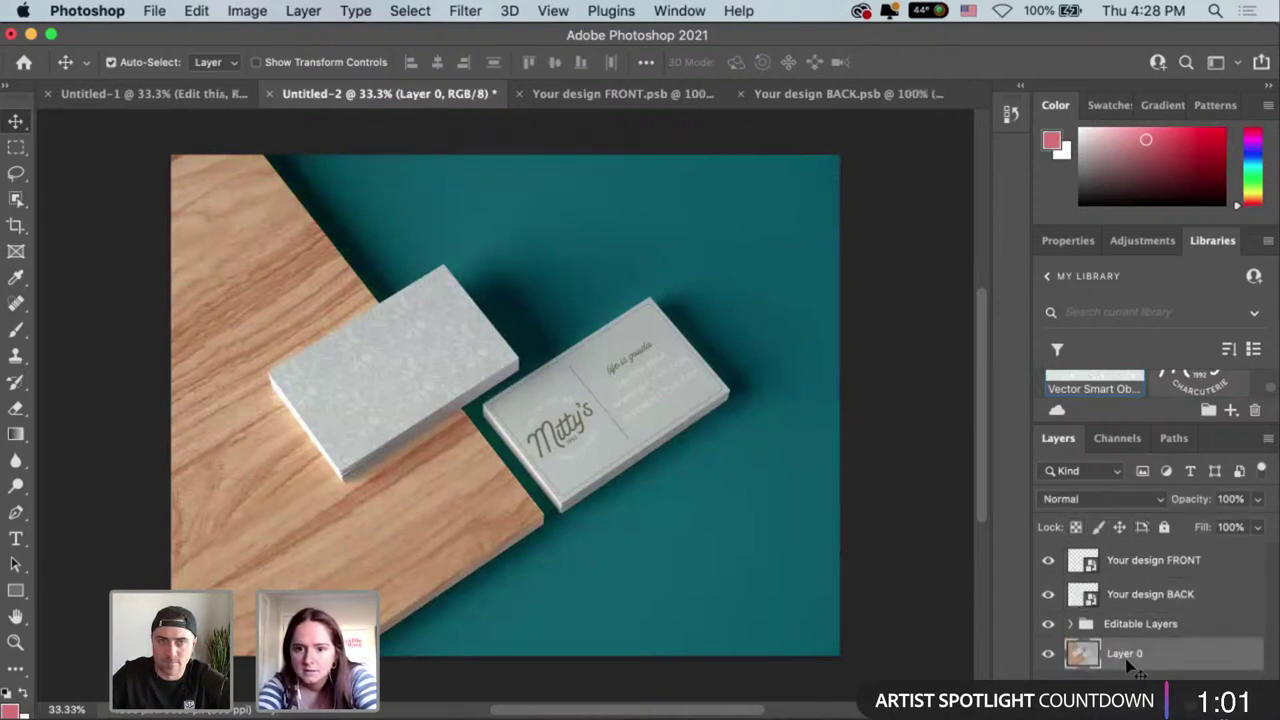
pyautogui.click(814, 309)
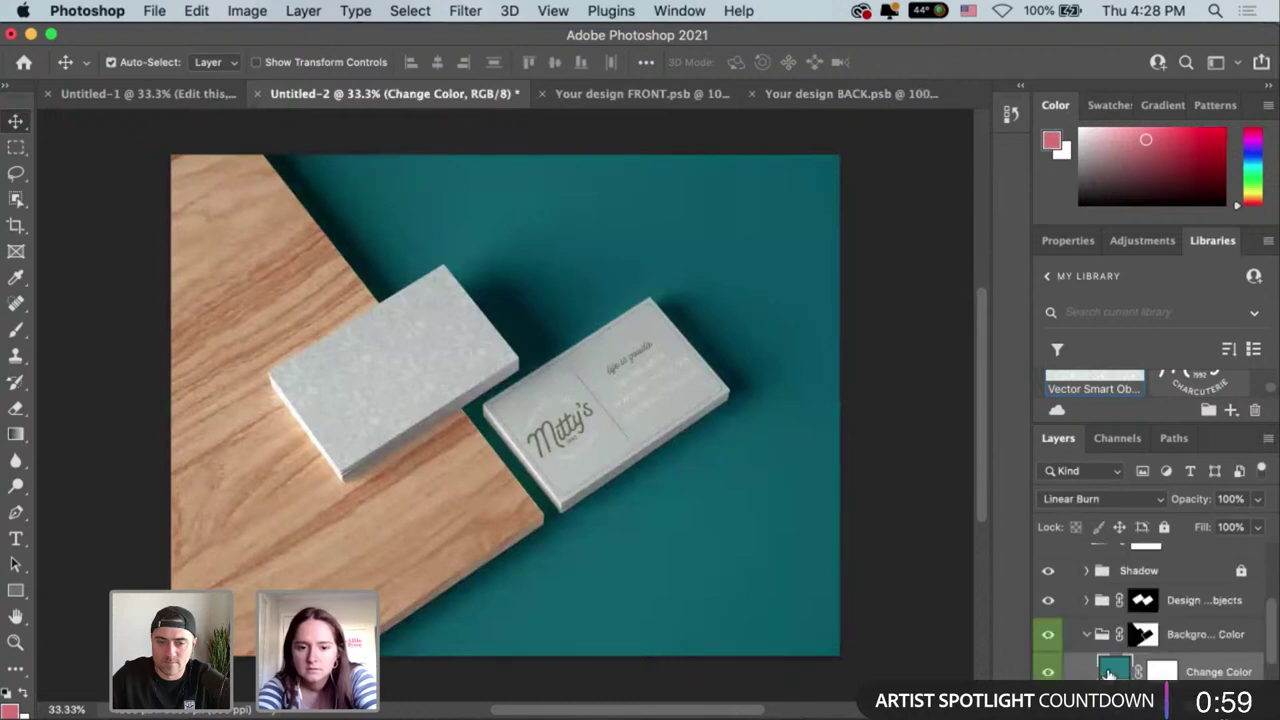
pyautogui.doubleClick(1110, 671)
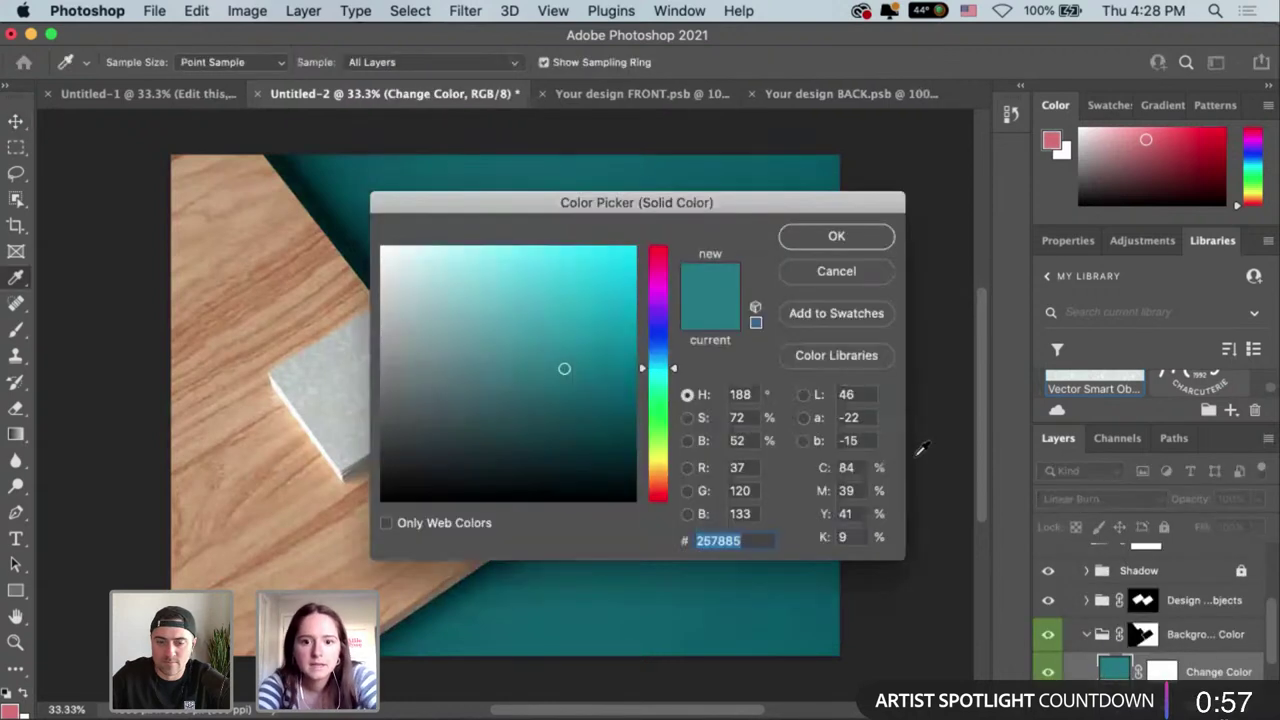
pyautogui.click(815, 278)
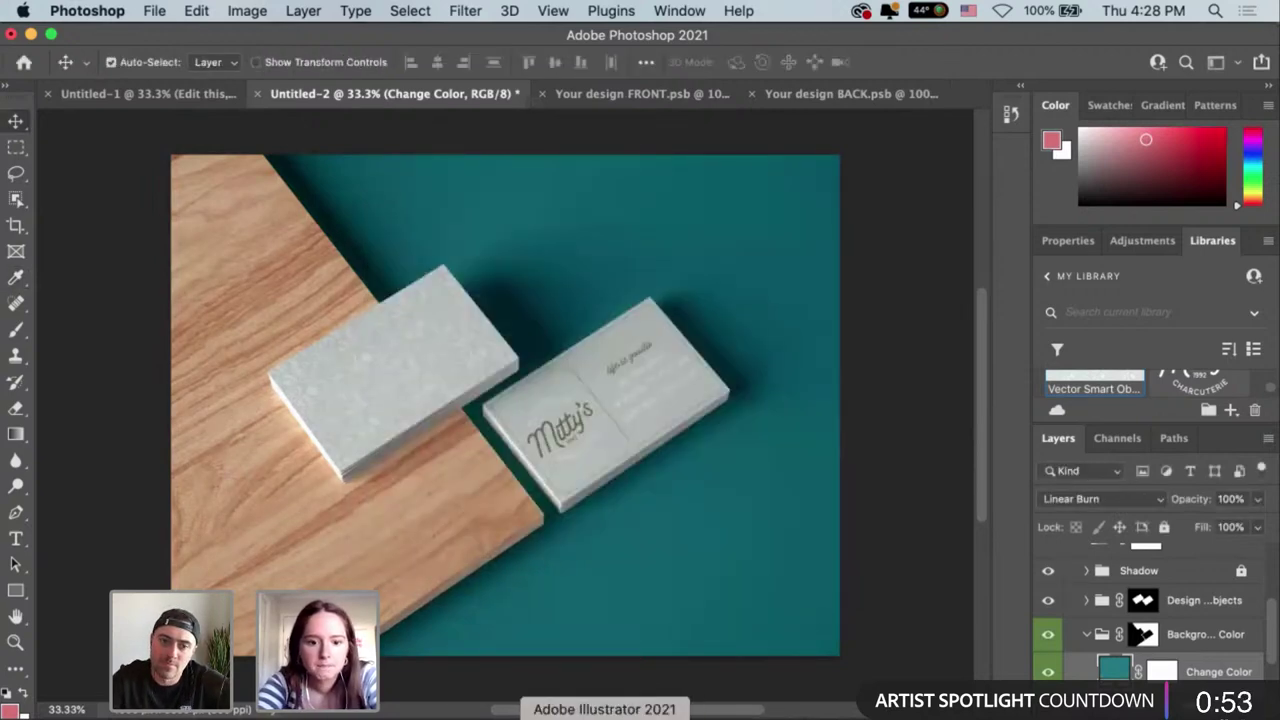
# Copy the olive swatch's hex value 828561 from the Illustrator colour palette.
pyautogui.click(604, 716)
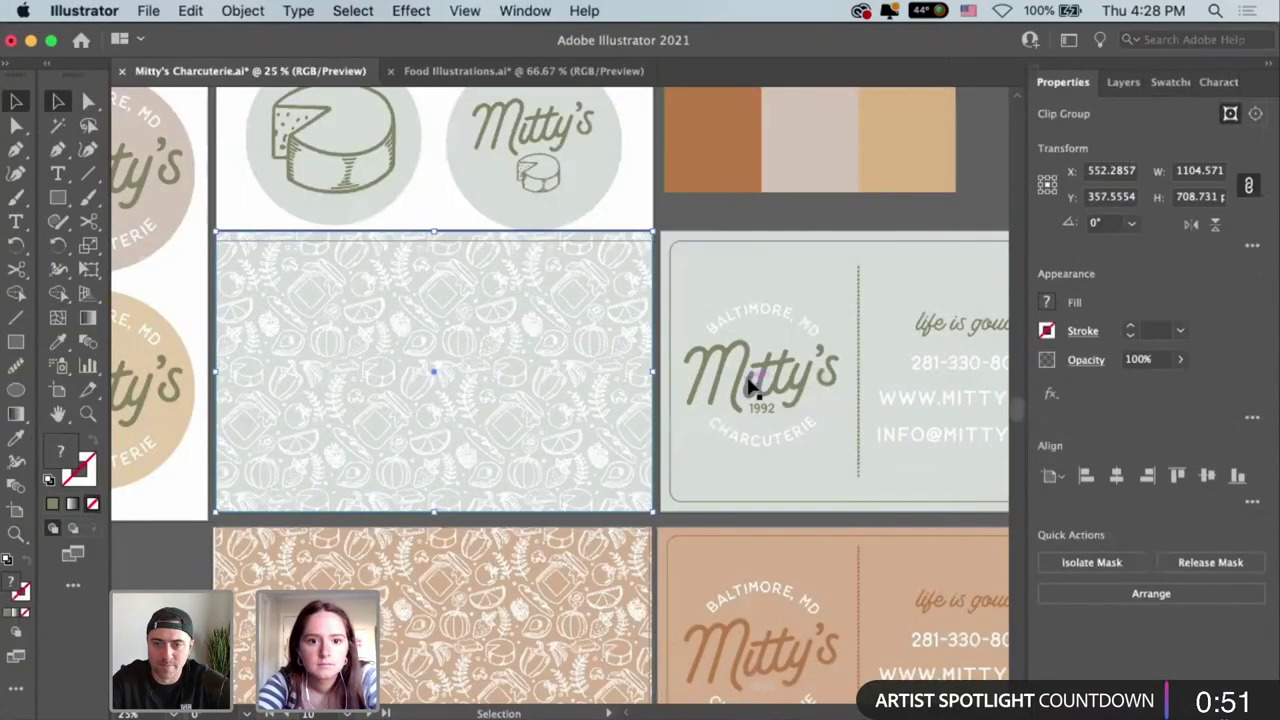
pyautogui.press('space')
pyautogui.scroll(5, 871, 406)
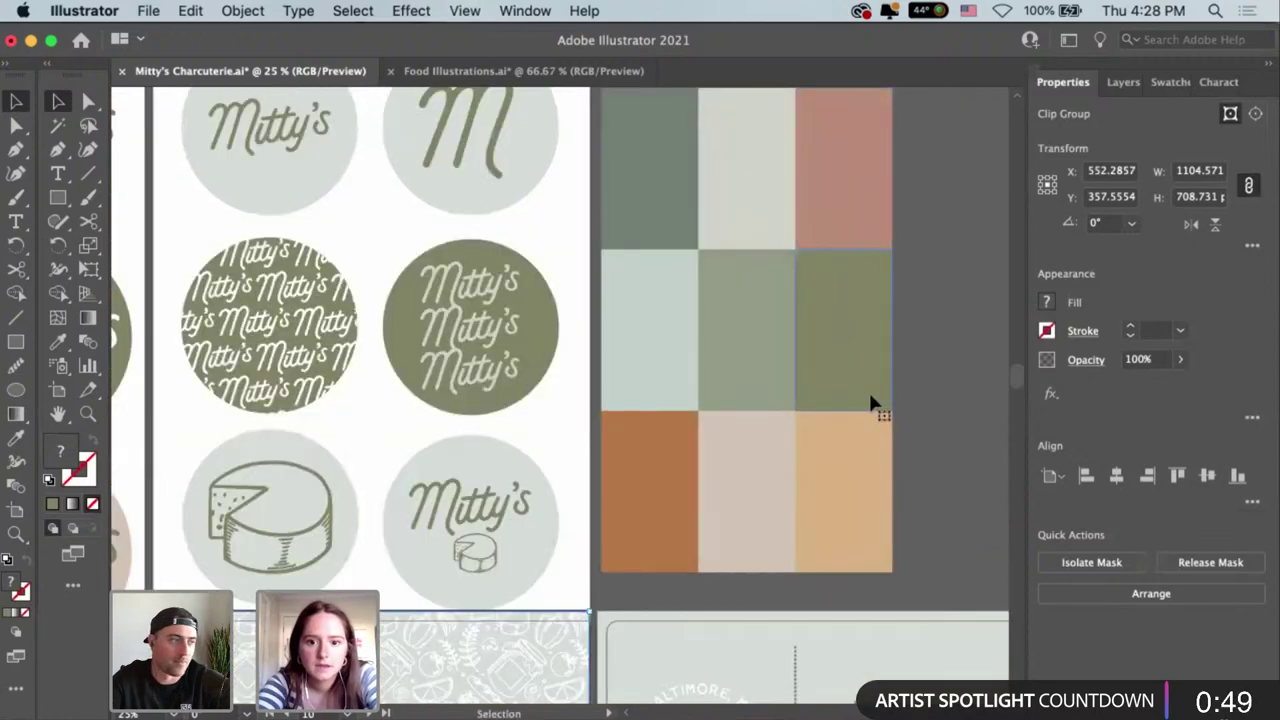
pyautogui.click(865, 380)
pyautogui.doubleClick(865, 380)
pyautogui.click(865, 380)
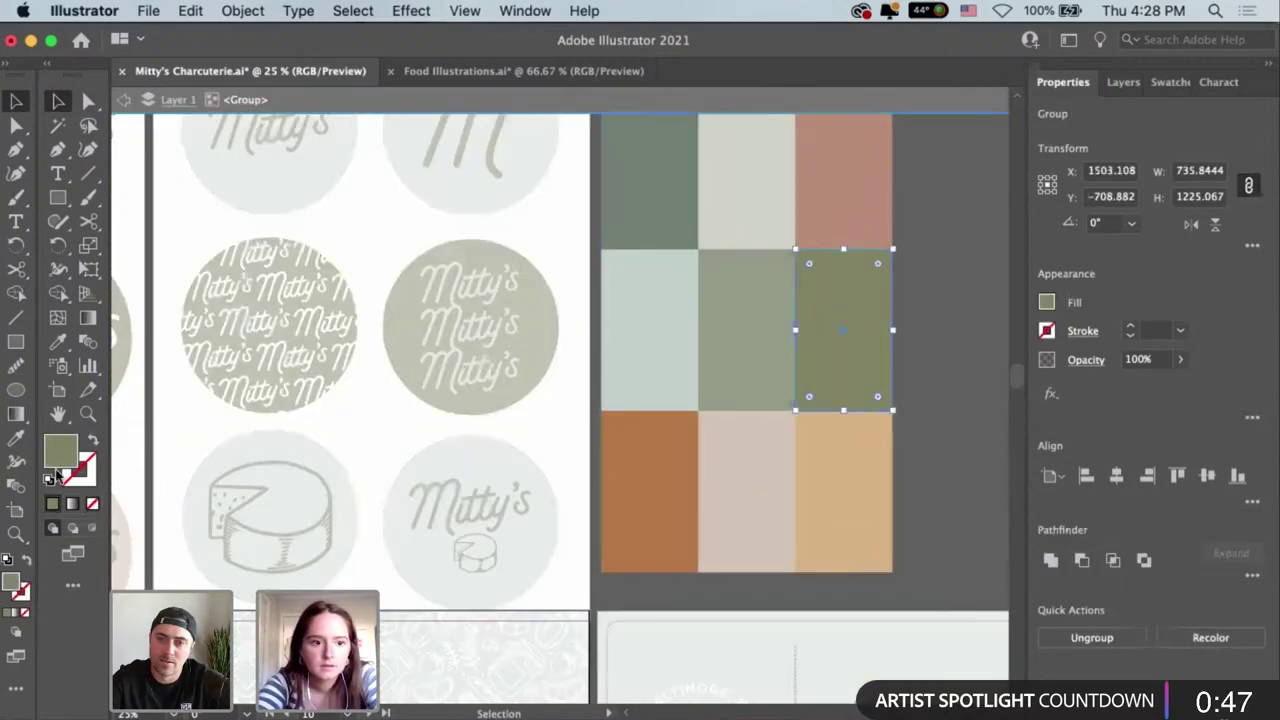
pyautogui.doubleClick(61, 452)
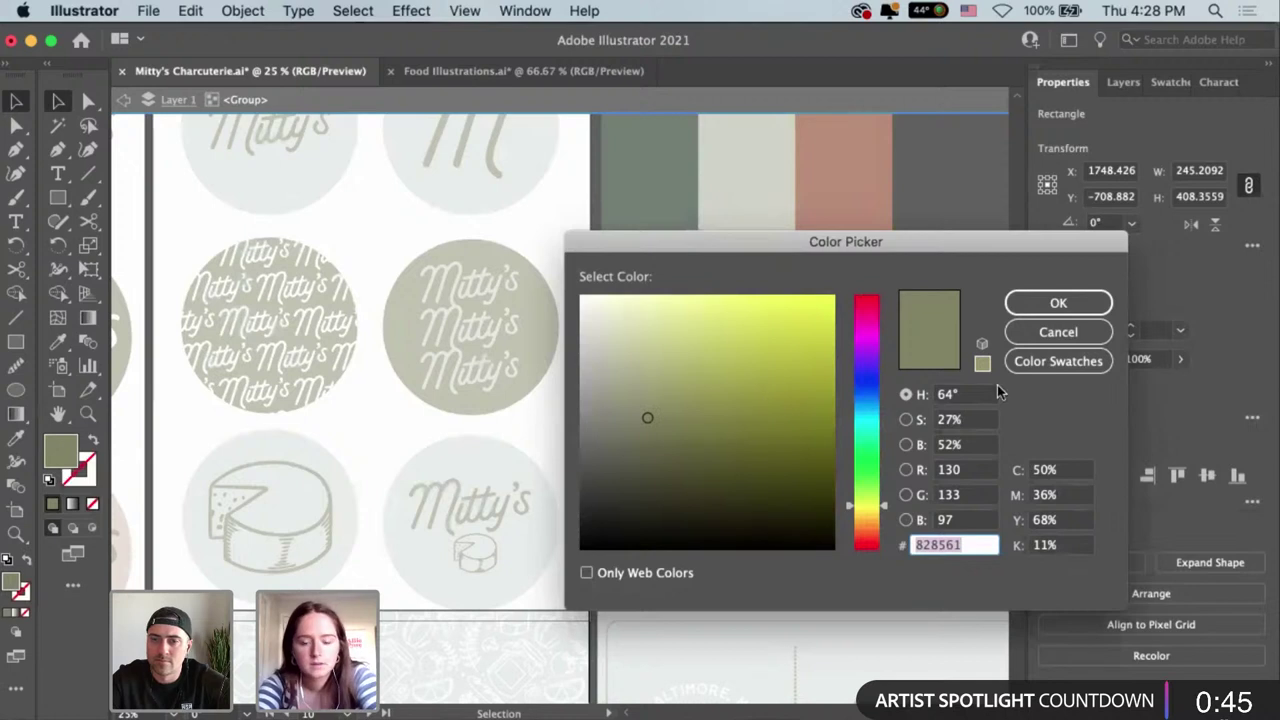
pyautogui.press('Return')
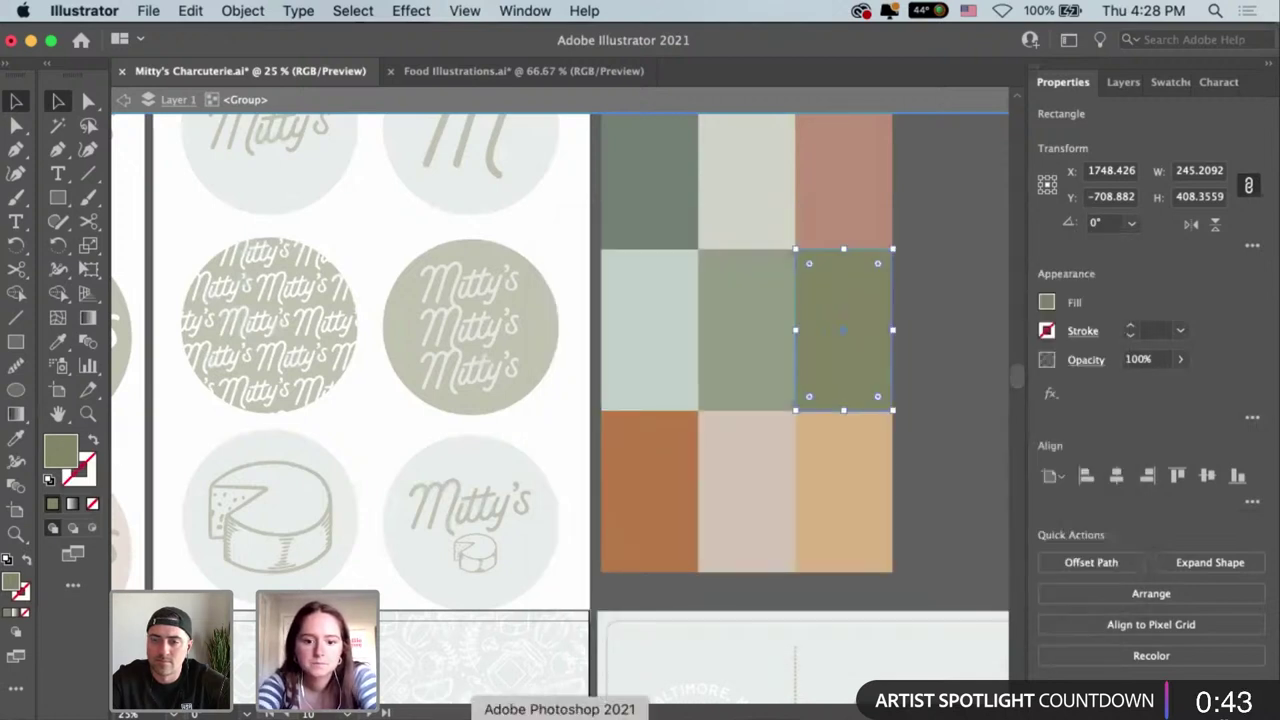
# Set the mockup's Change Color fill to olive 828561.
pyautogui.click(480, 712)
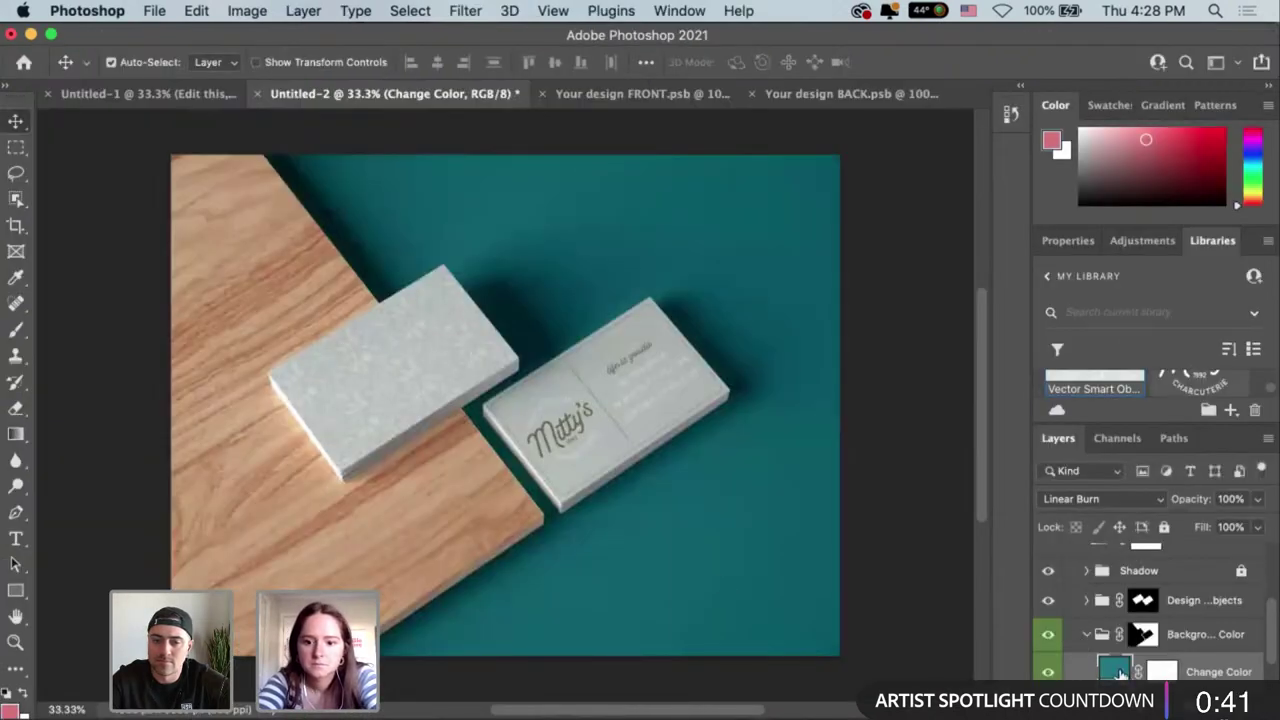
pyautogui.doubleClick(1119, 672)
pyautogui.write('828561')
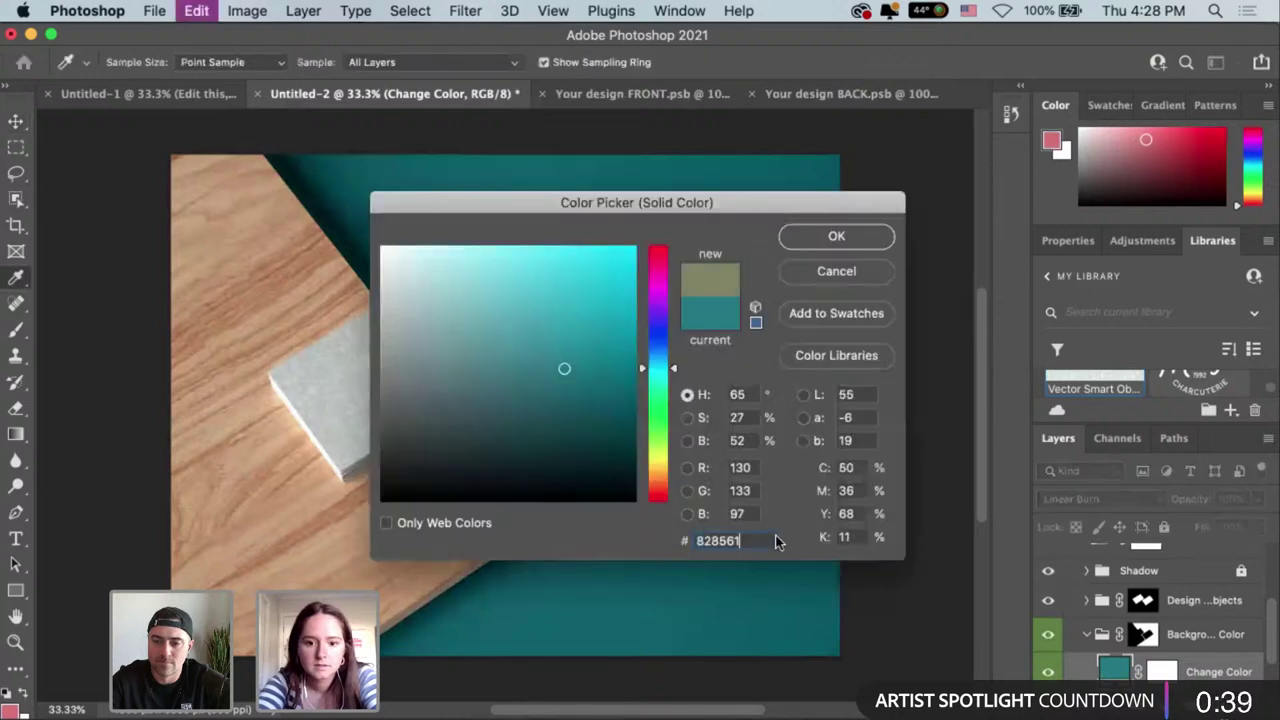
pyautogui.click(834, 237)
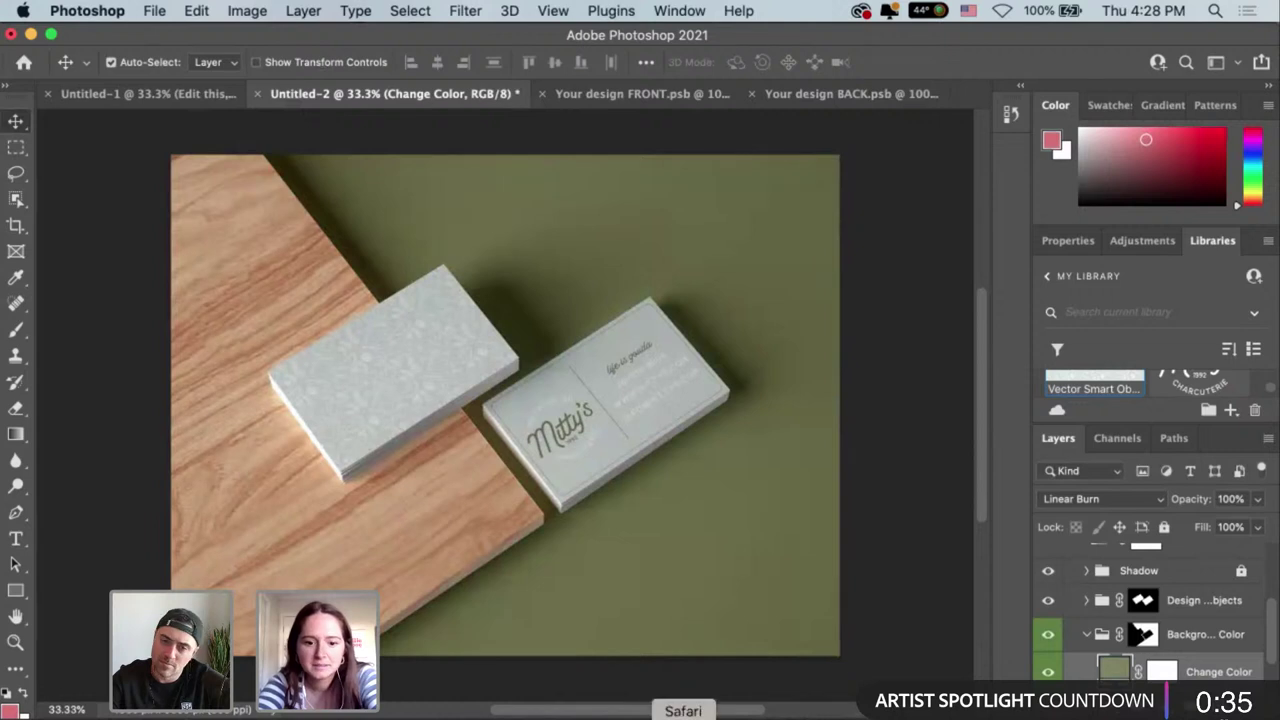
# Copy the lighter sage swatch's hex value 949c86 from the Illustrator palette.
pyautogui.click(603, 716)
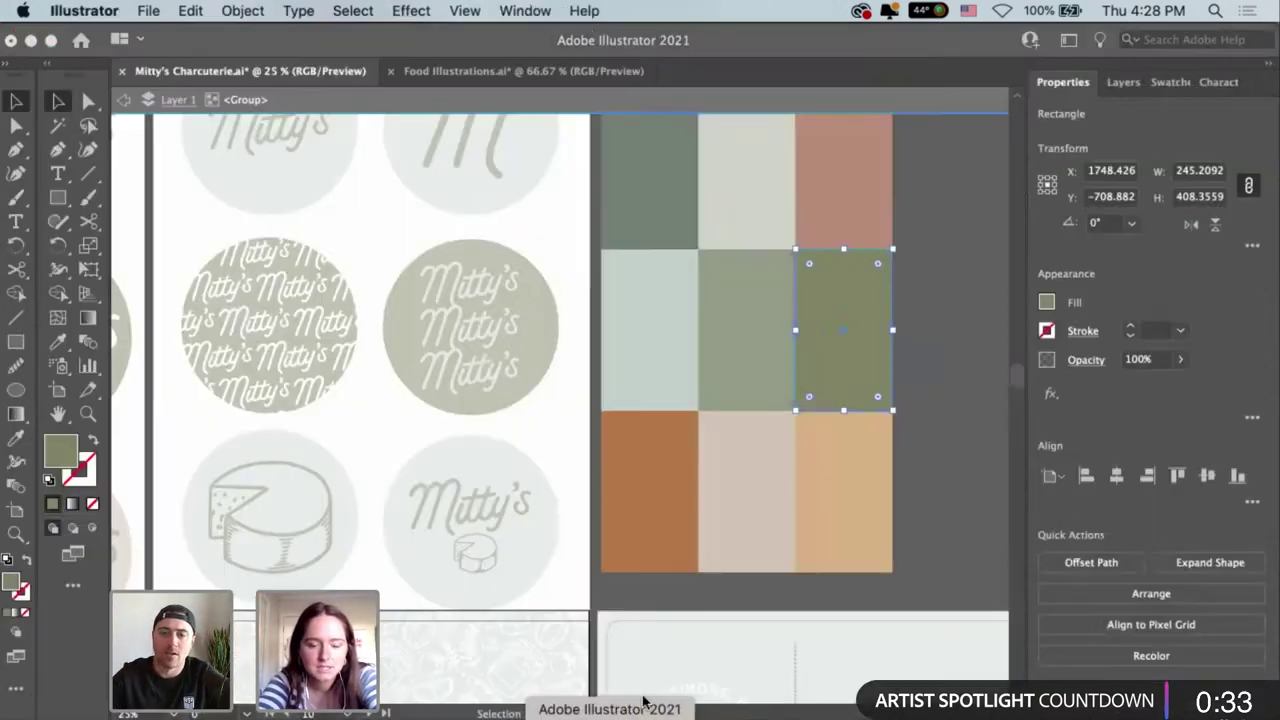
pyautogui.click(764, 355)
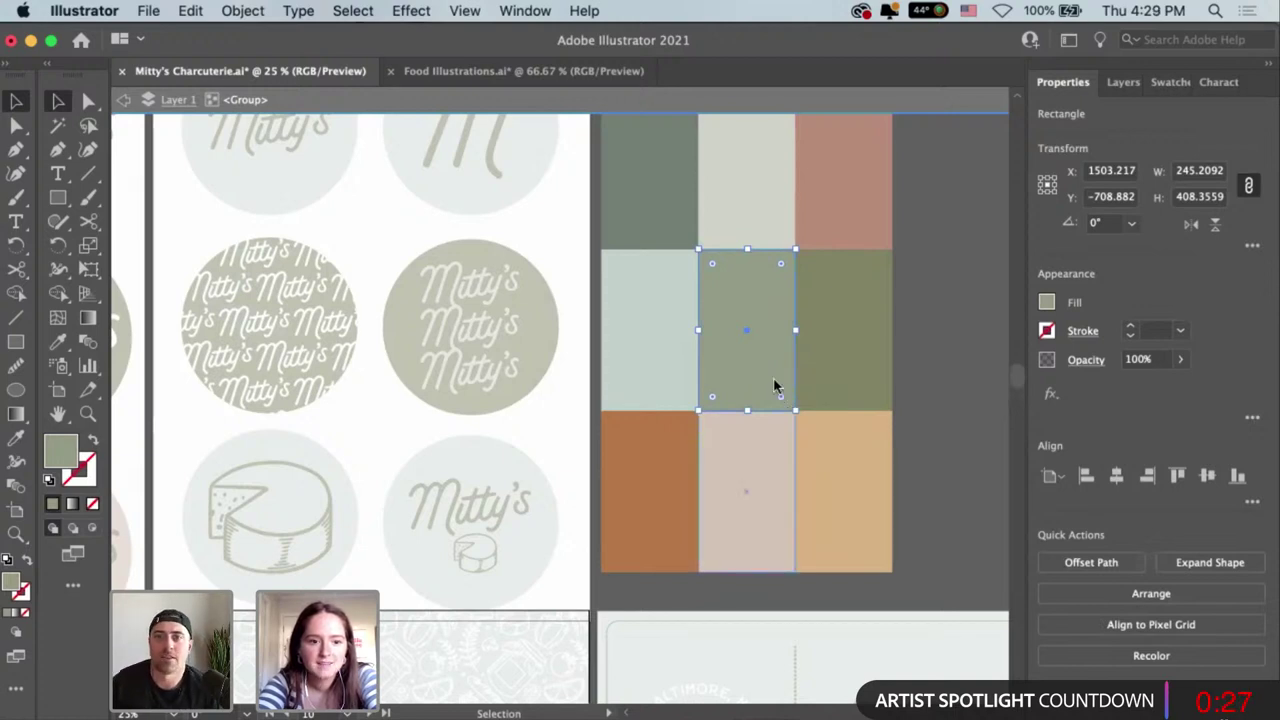
pyautogui.doubleClick(62, 453)
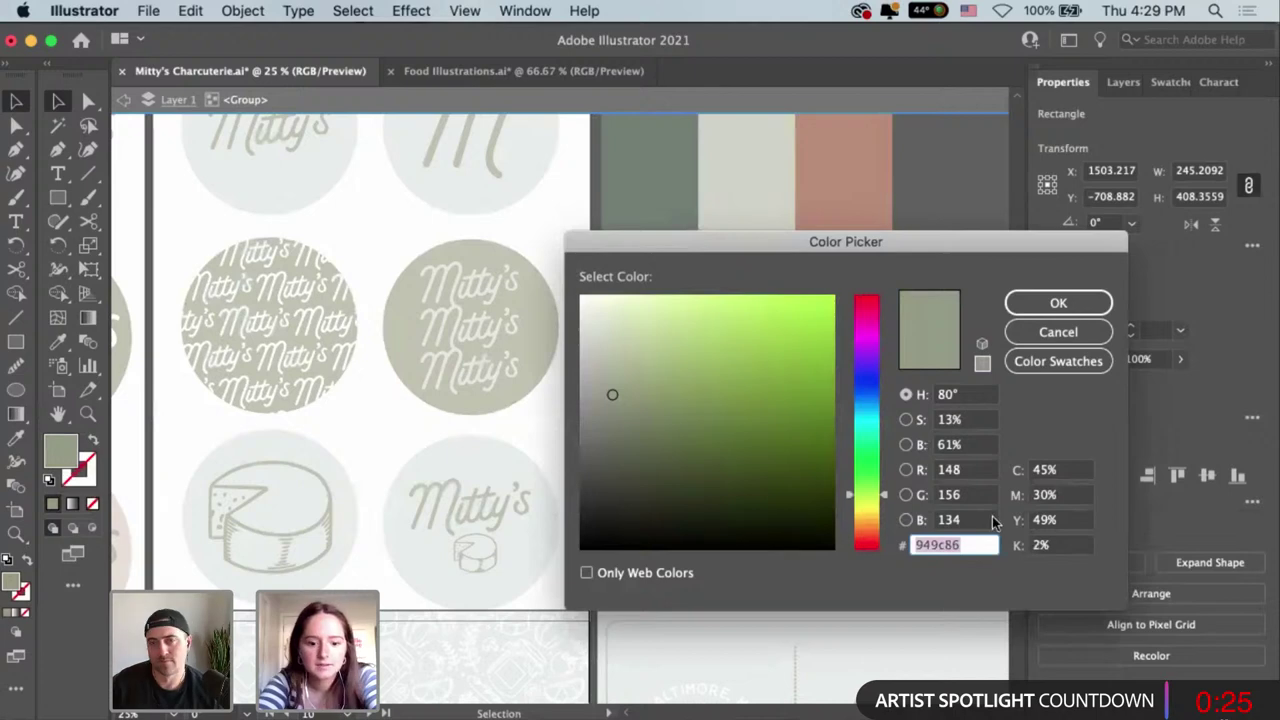
pyautogui.click(1078, 334)
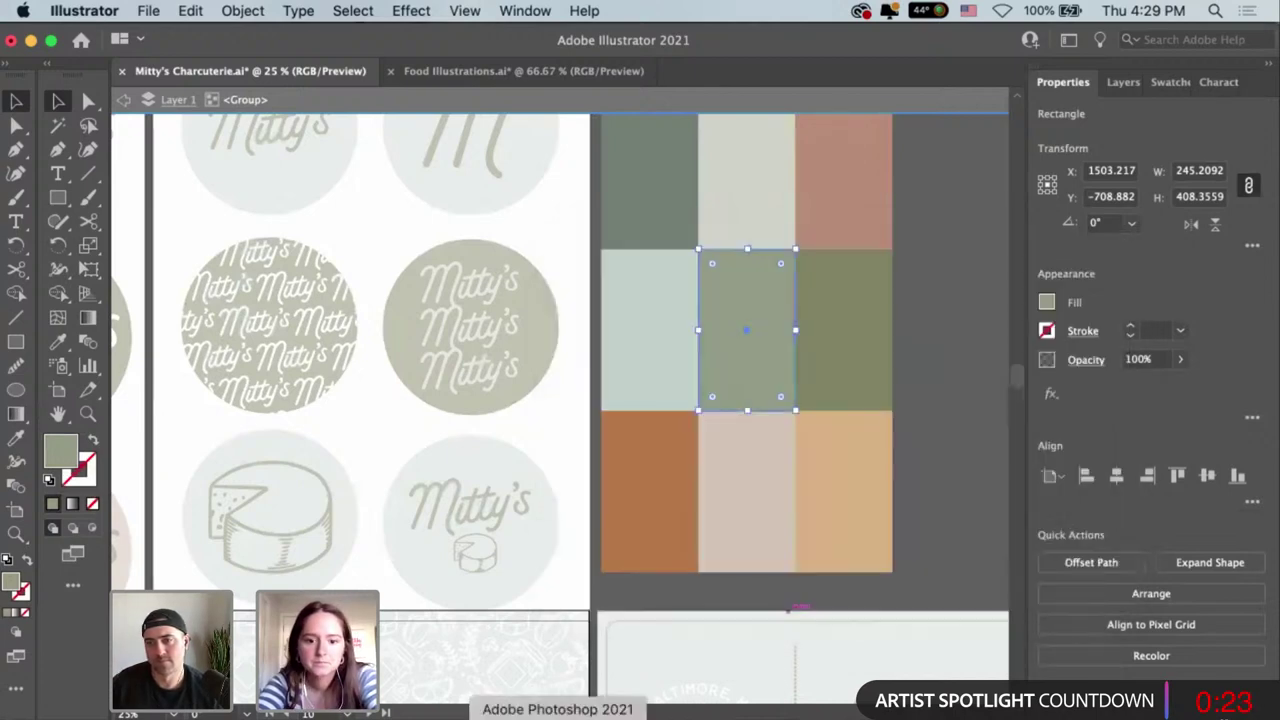
# Set the mockup's Change Color fill to sage 949c86.
pyautogui.press('super+Tab')
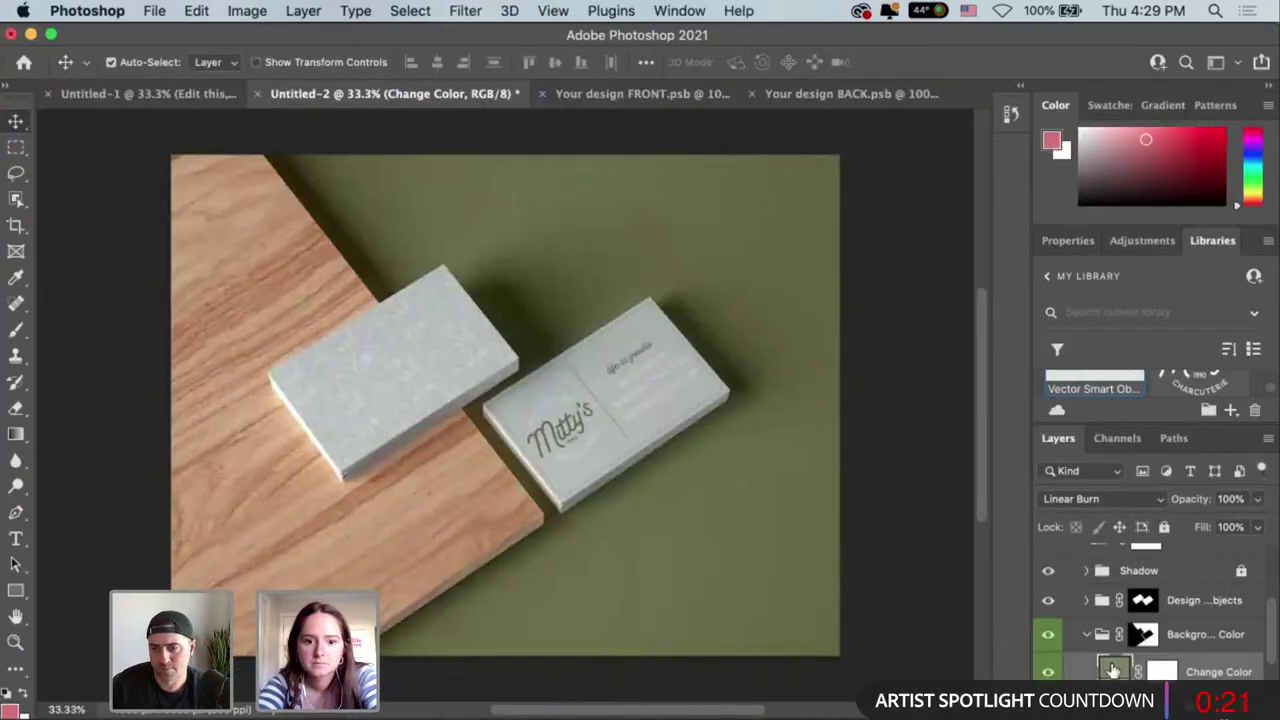
pyautogui.doubleClick(1113, 670)
pyautogui.write('949c86')
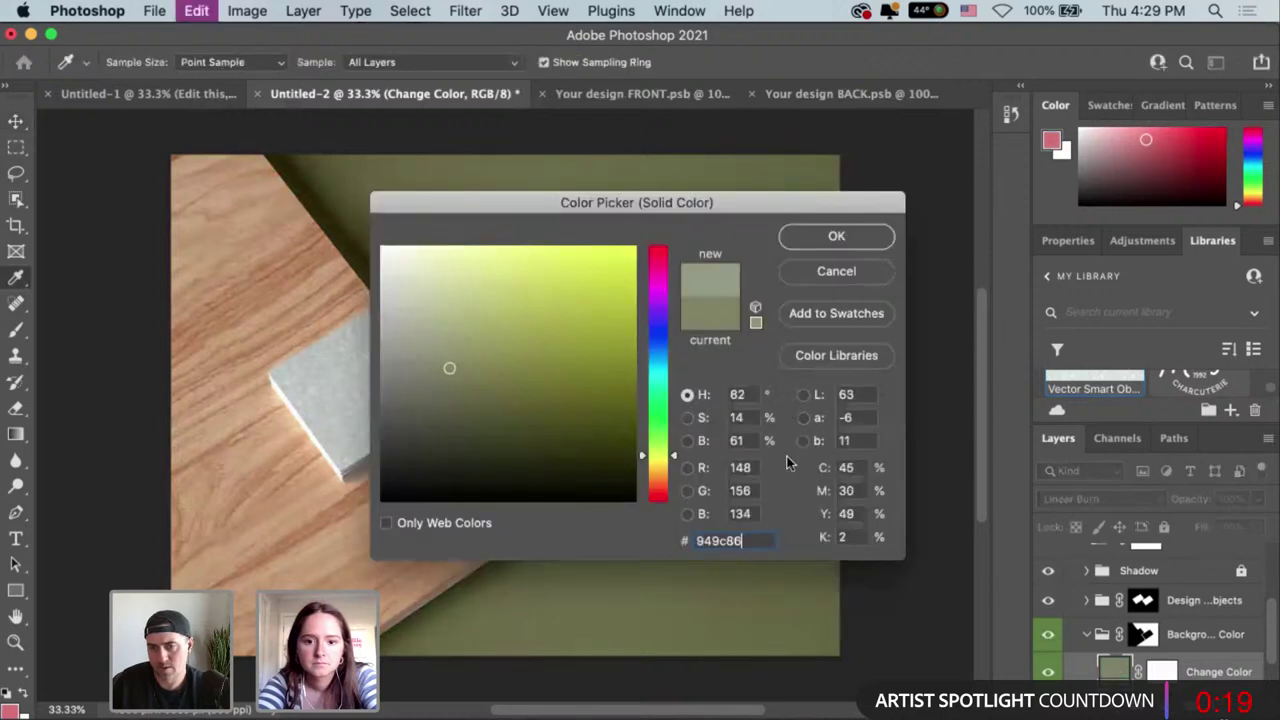
pyautogui.click(836, 236)
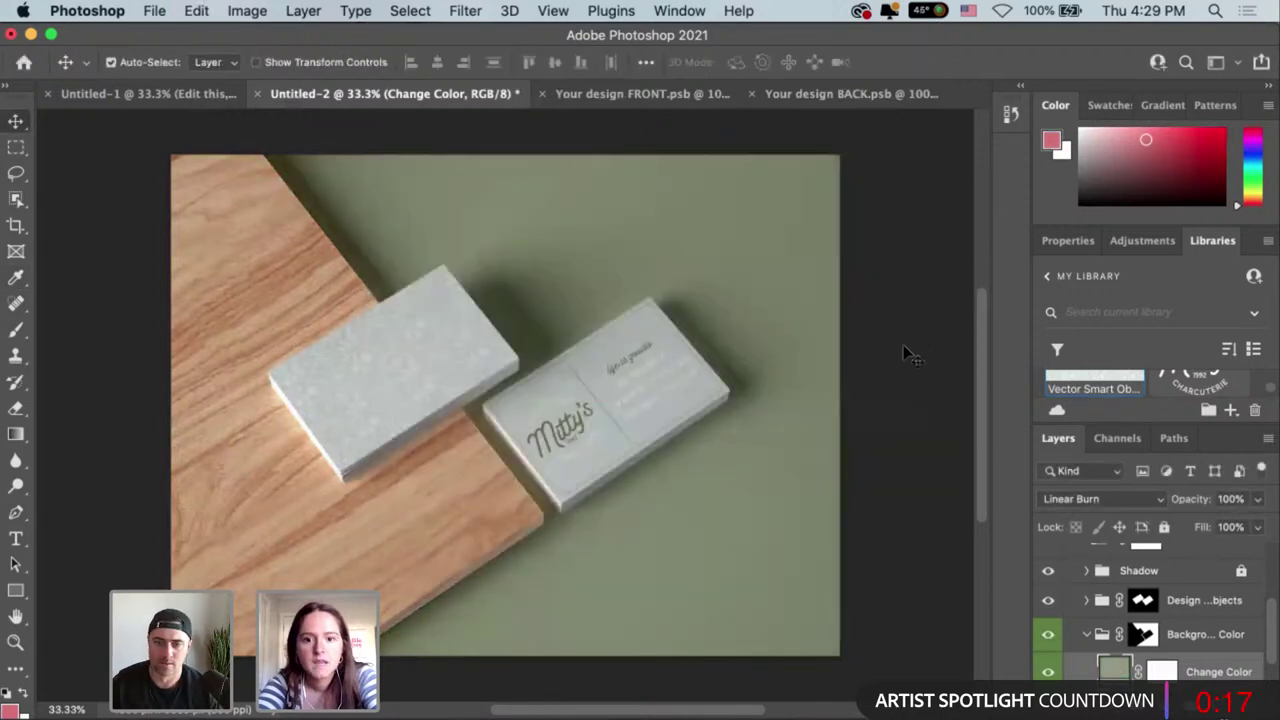
# In the Lights group, set Hue/Saturation 1 to Saturation −77 and Lightness +7.
pyautogui.scroll(-2, 1227, 647)
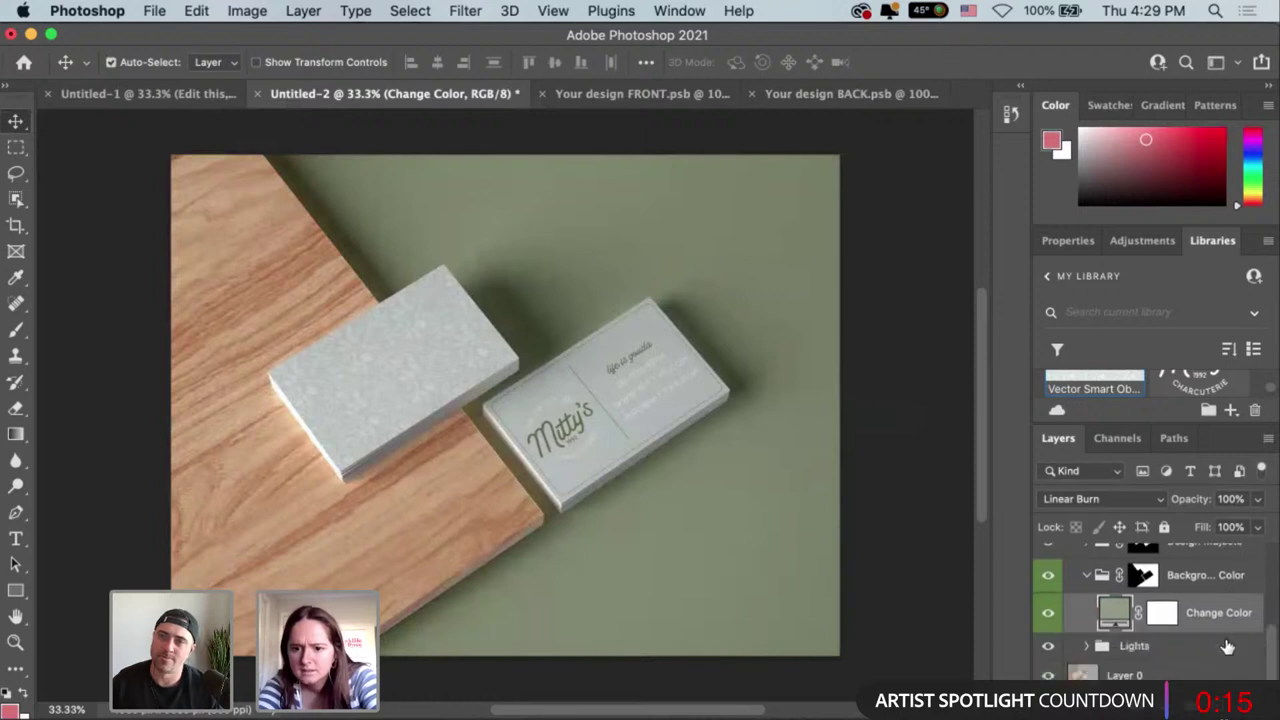
pyautogui.click(1087, 646)
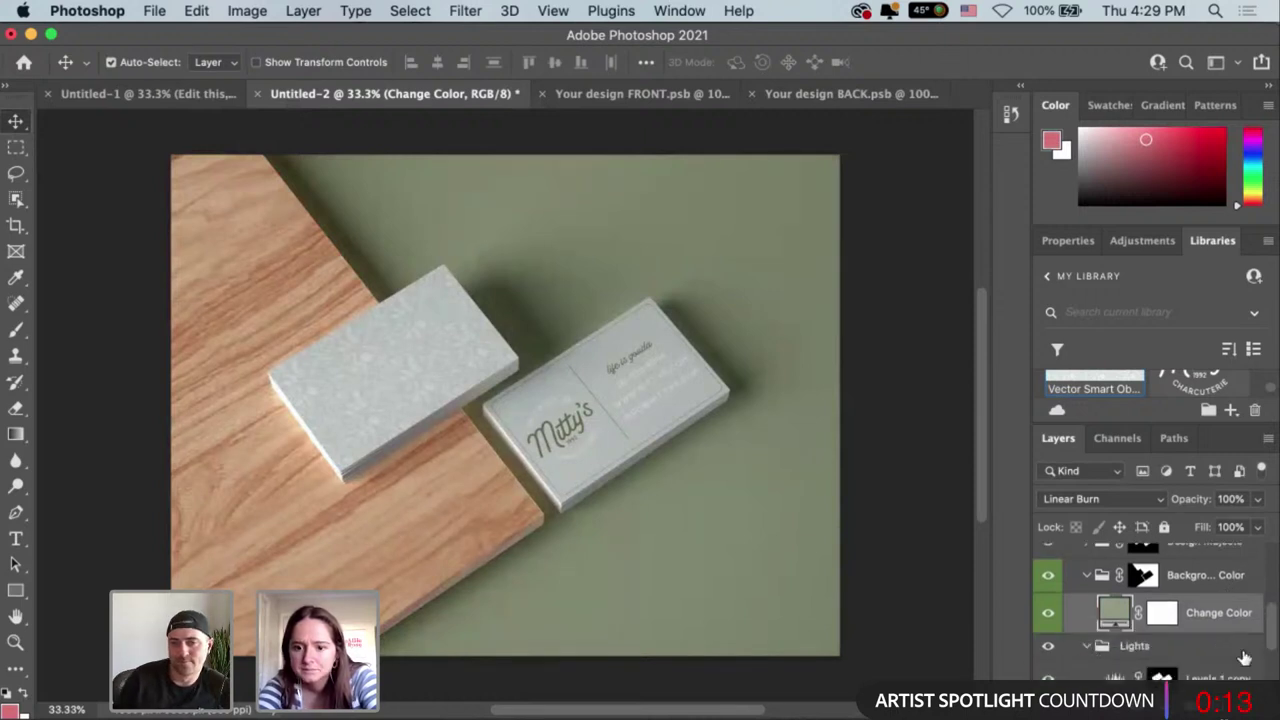
pyautogui.scroll(-3, 1240, 655)
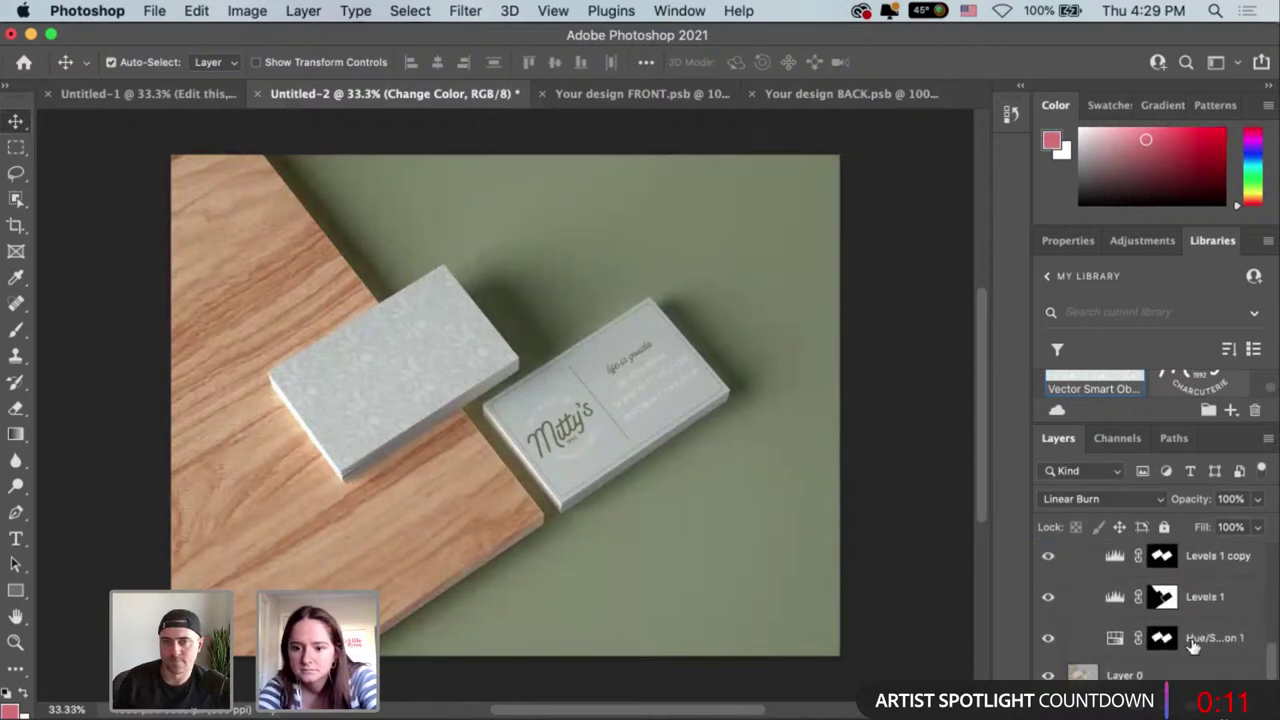
pyautogui.click(1116, 642)
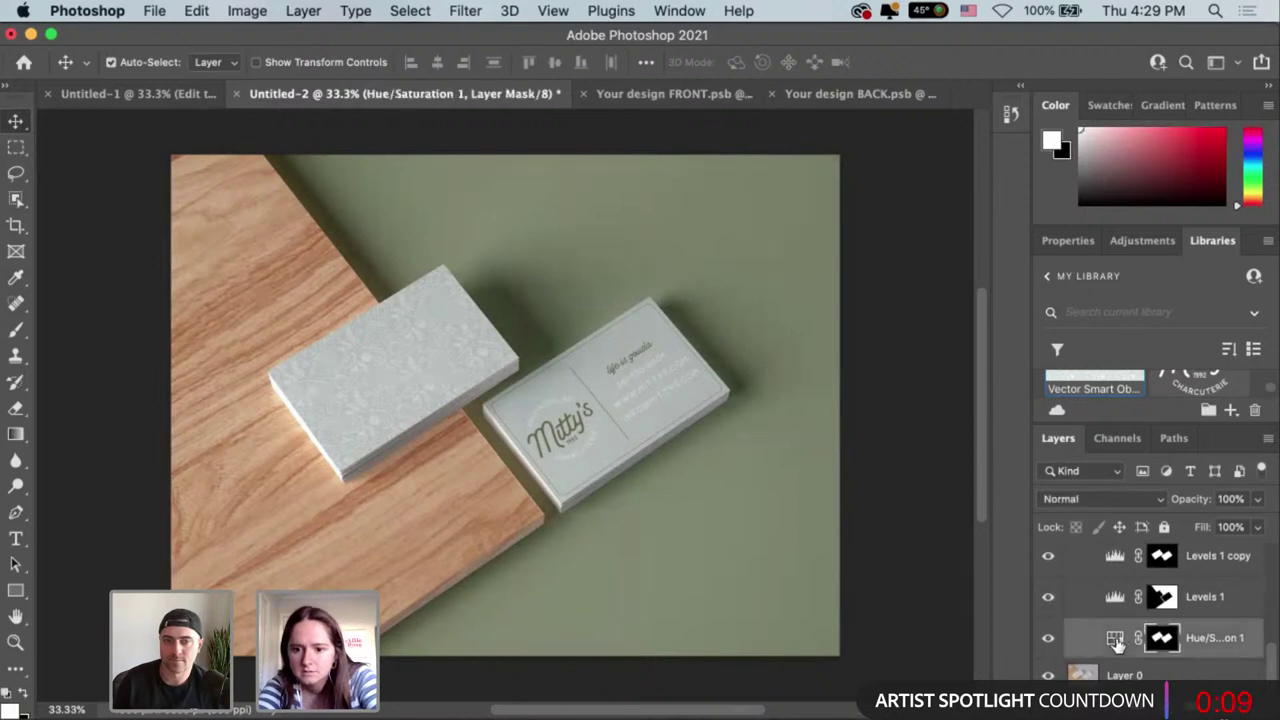
pyautogui.doubleClick(1116, 642)
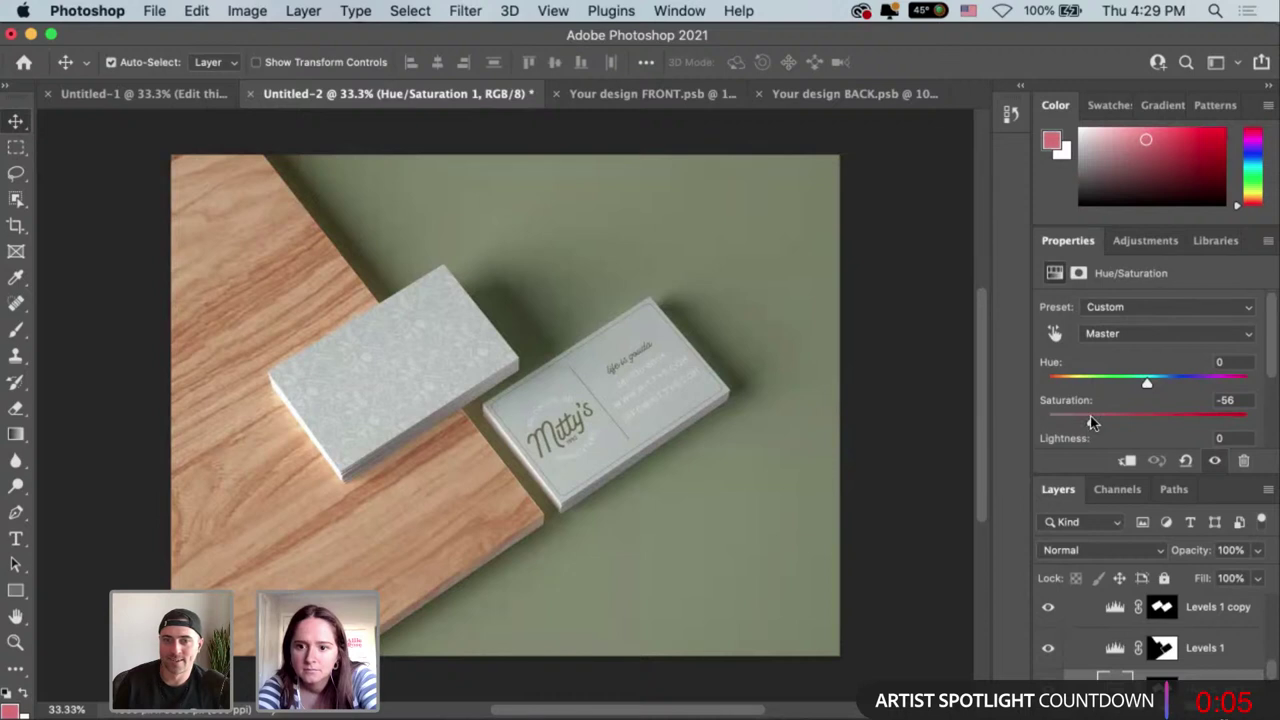
pyautogui.moveTo(1074, 416); pyautogui.dragTo(1071, 422)
pyautogui.scroll(-1, 1171, 409)
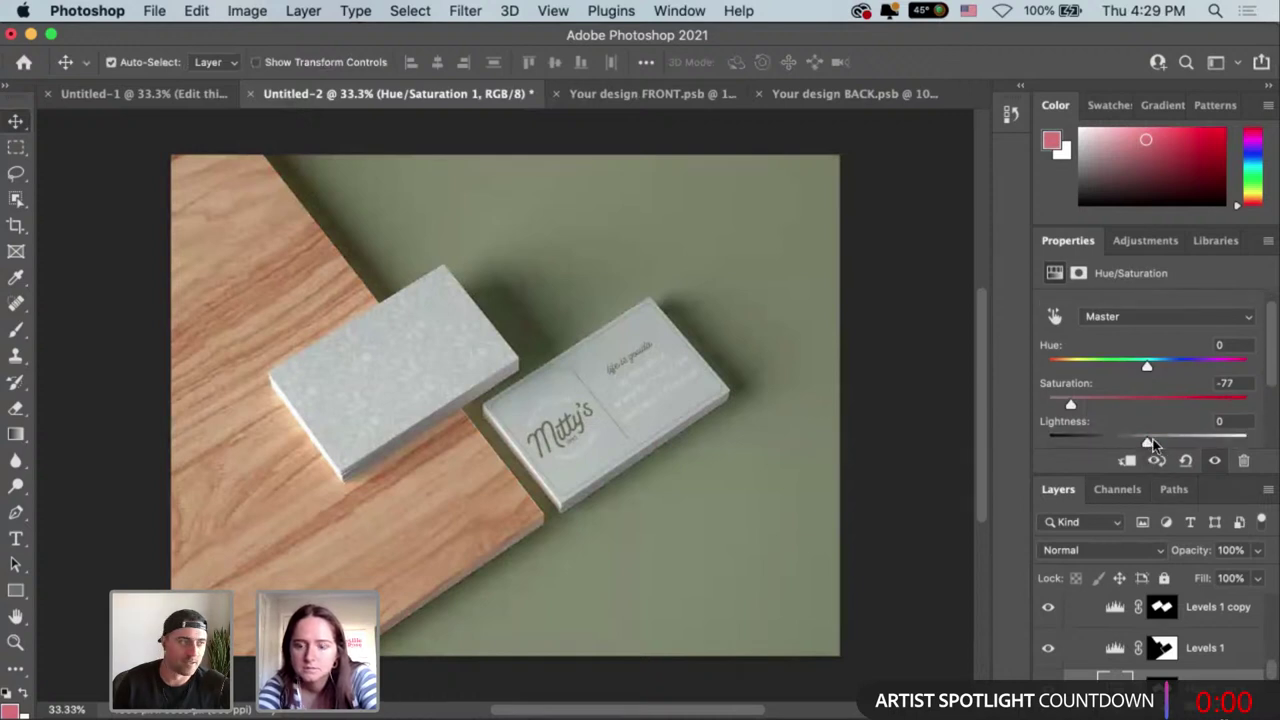
pyautogui.click(1166, 443)
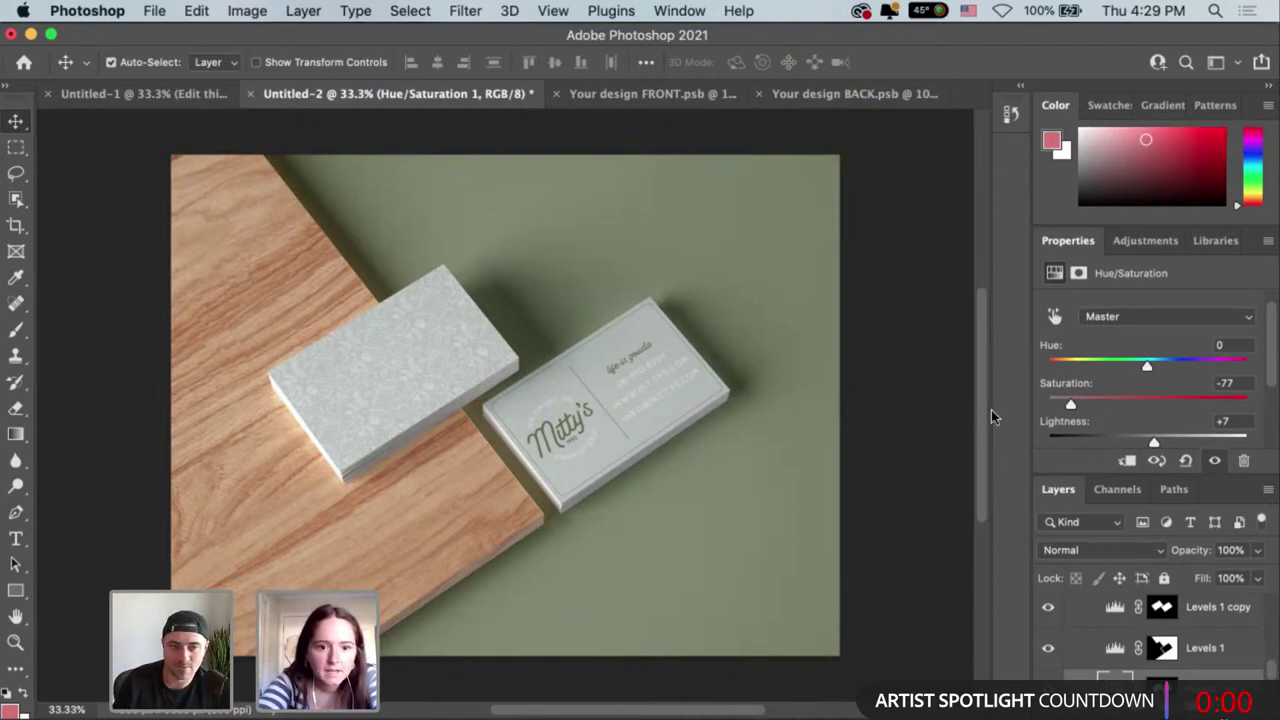
# Remove the Levels 1 copy adjustment layer.
pyautogui.press('super+z')
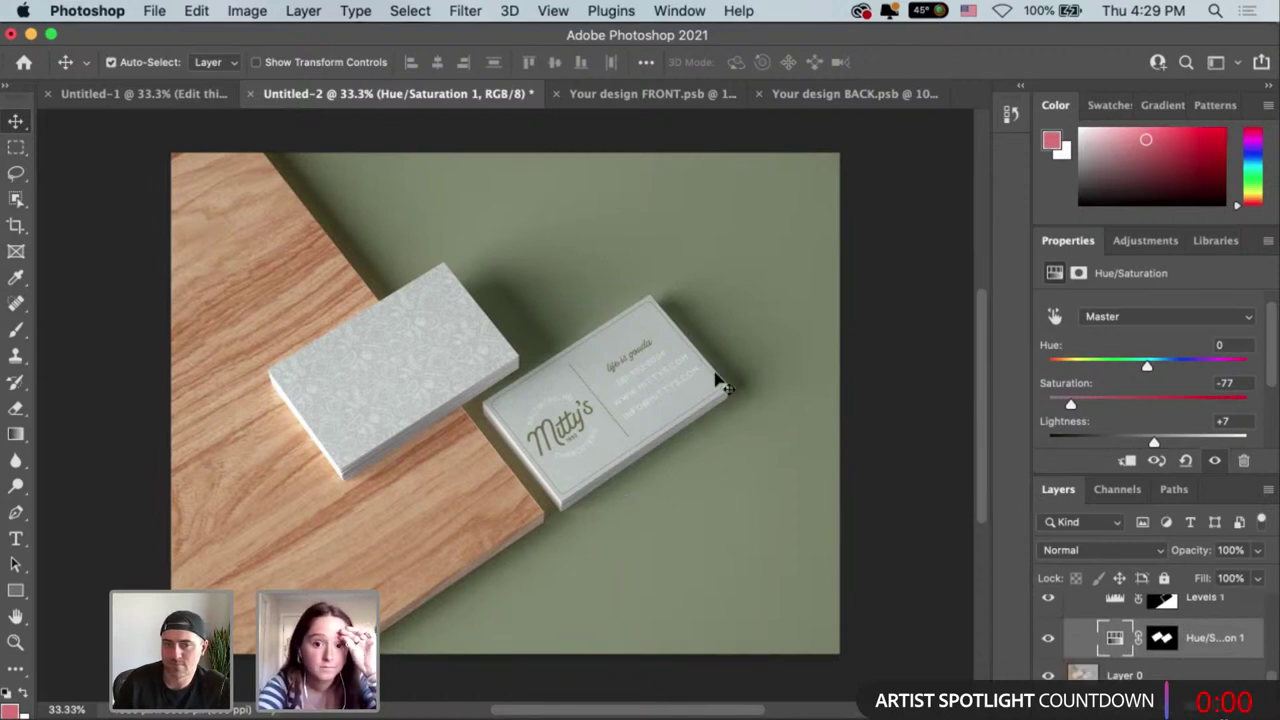
pyautogui.scroll(5, 1188, 670)
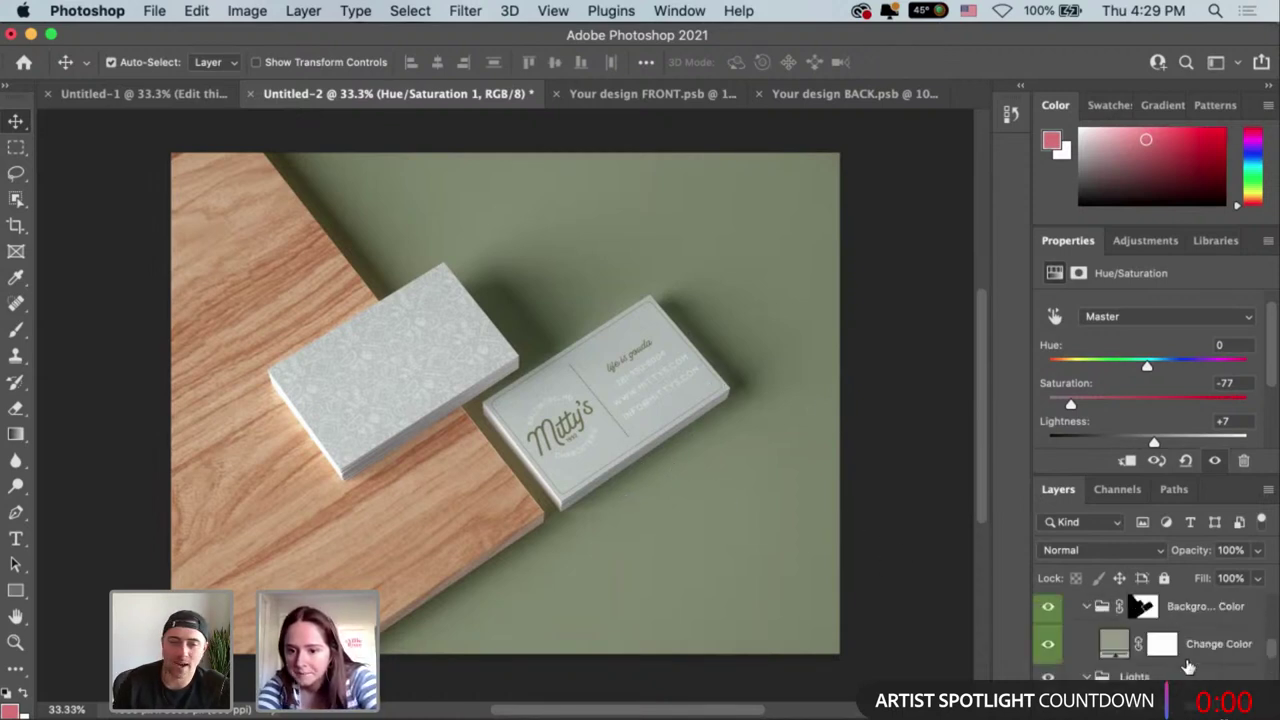
pyautogui.scroll(5, 1188, 668)
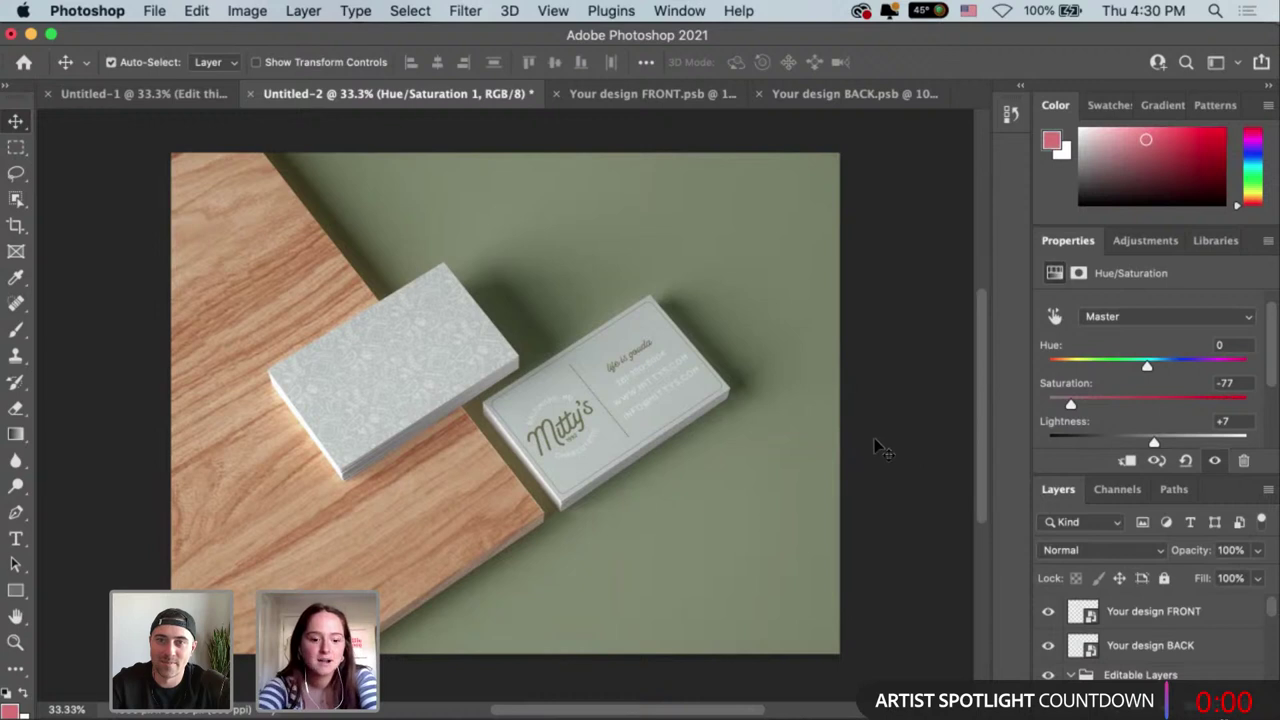
pyautogui.press('super')
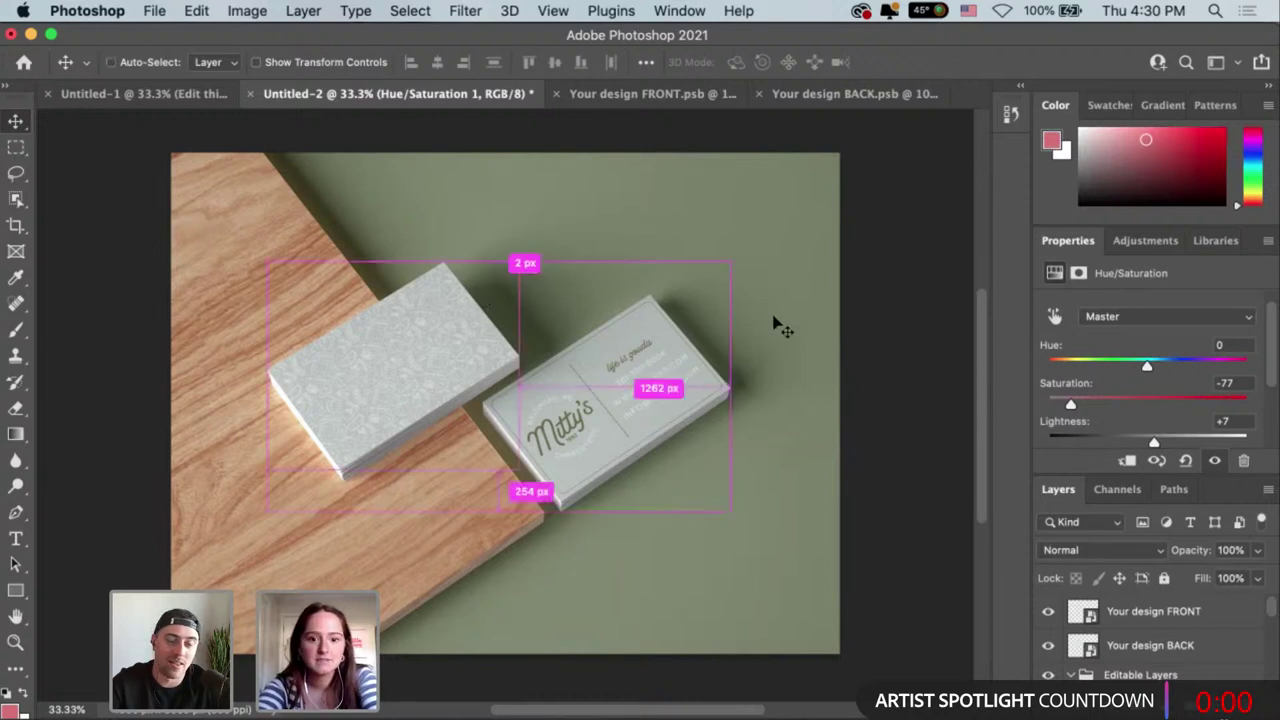
pyautogui.press('super+s')
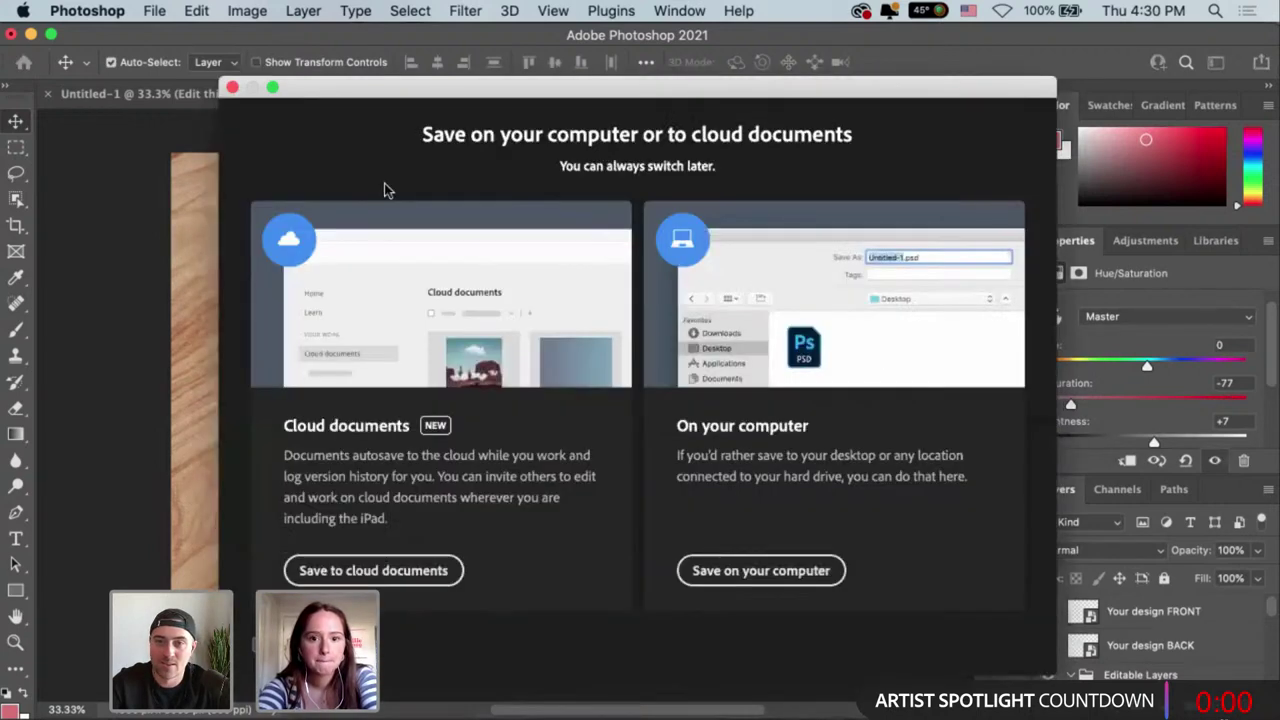
pyautogui.click(232, 89)
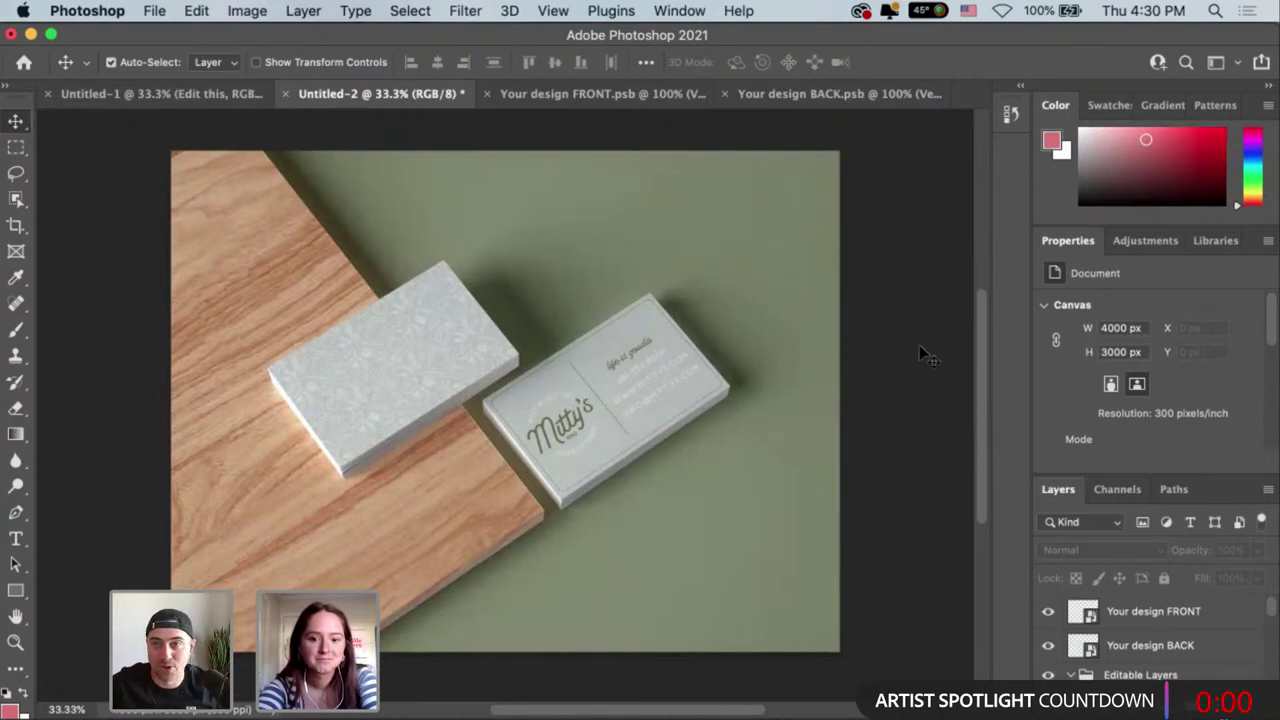
# Save the mockup on the computer as 'Business Cards' in Mockups, accepting Format Options.
pyautogui.click(154, 11)
pyautogui.moveTo(191, 118)
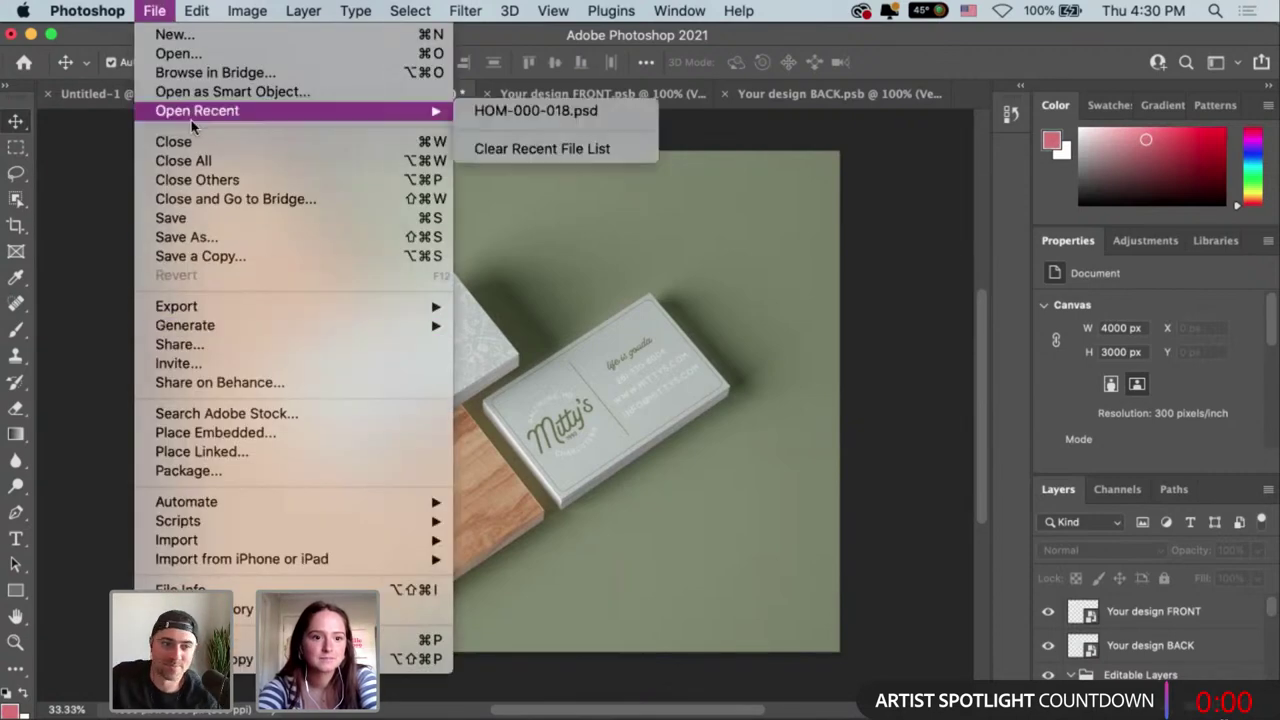
pyautogui.click(170, 217)
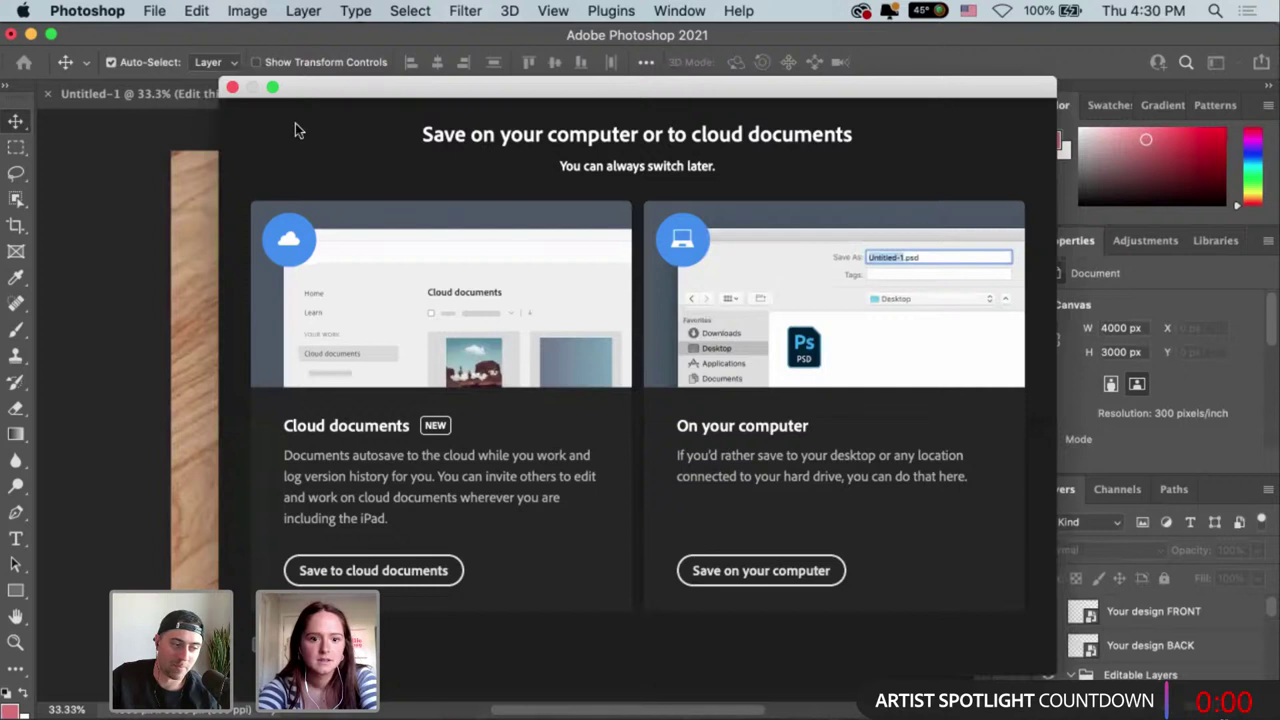
pyautogui.click(795, 572)
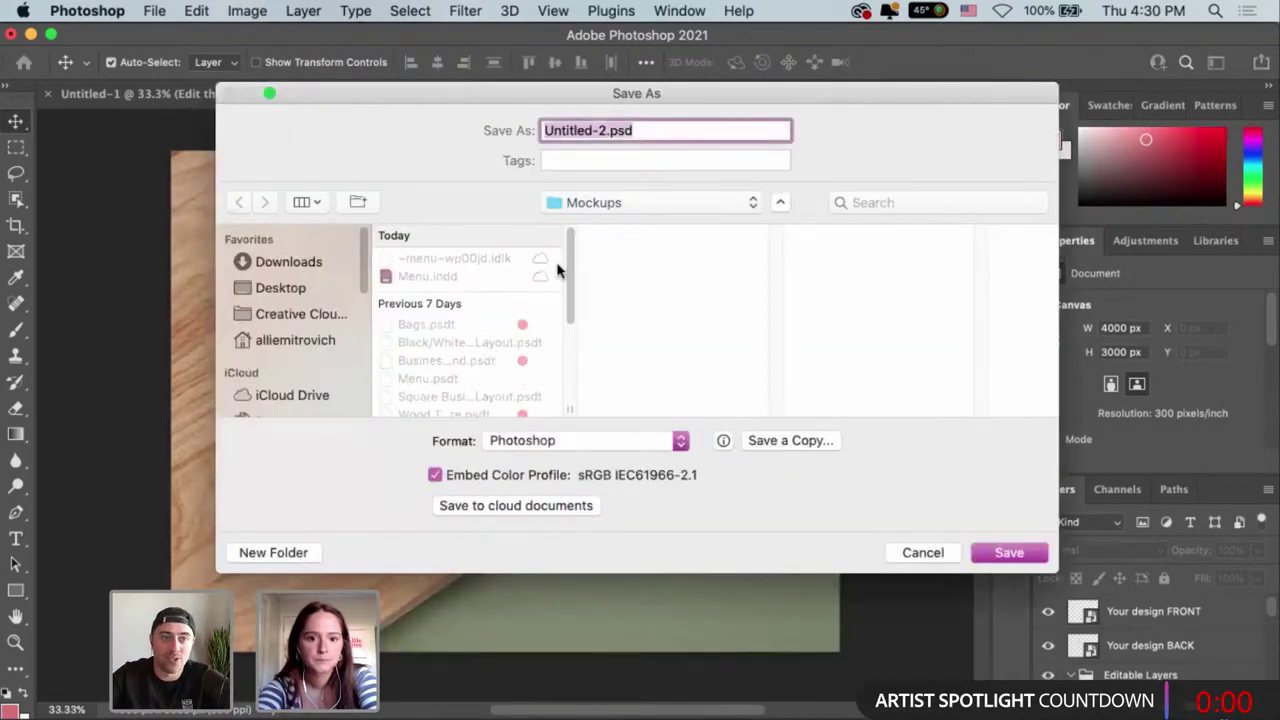
pyautogui.write('Busines')
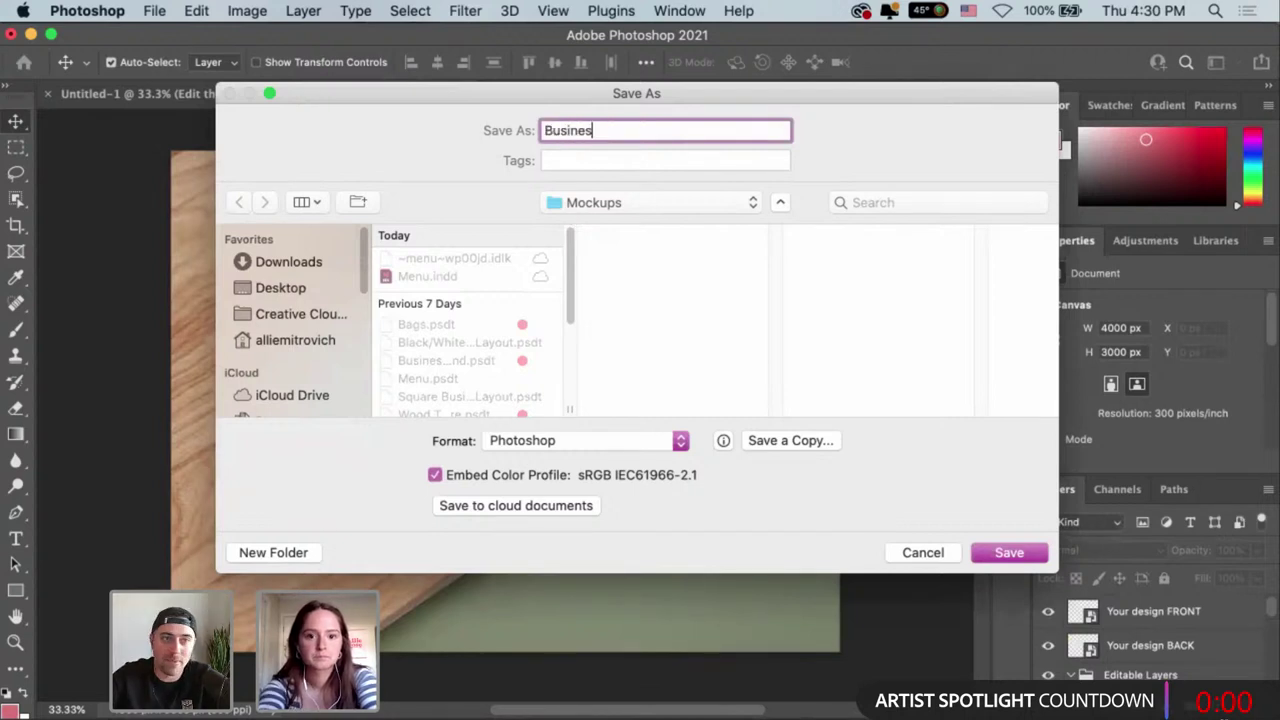
pyautogui.write('s Cards')
pyautogui.press('Return')
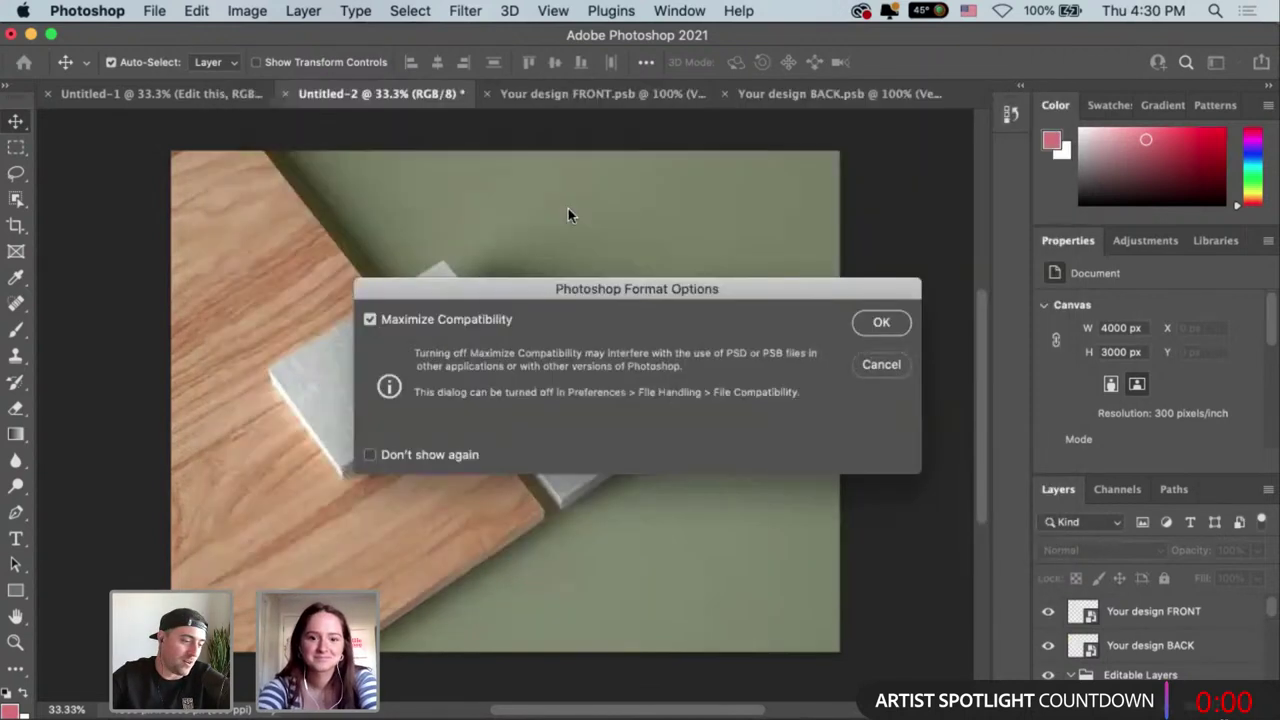
pyautogui.click(881, 326)
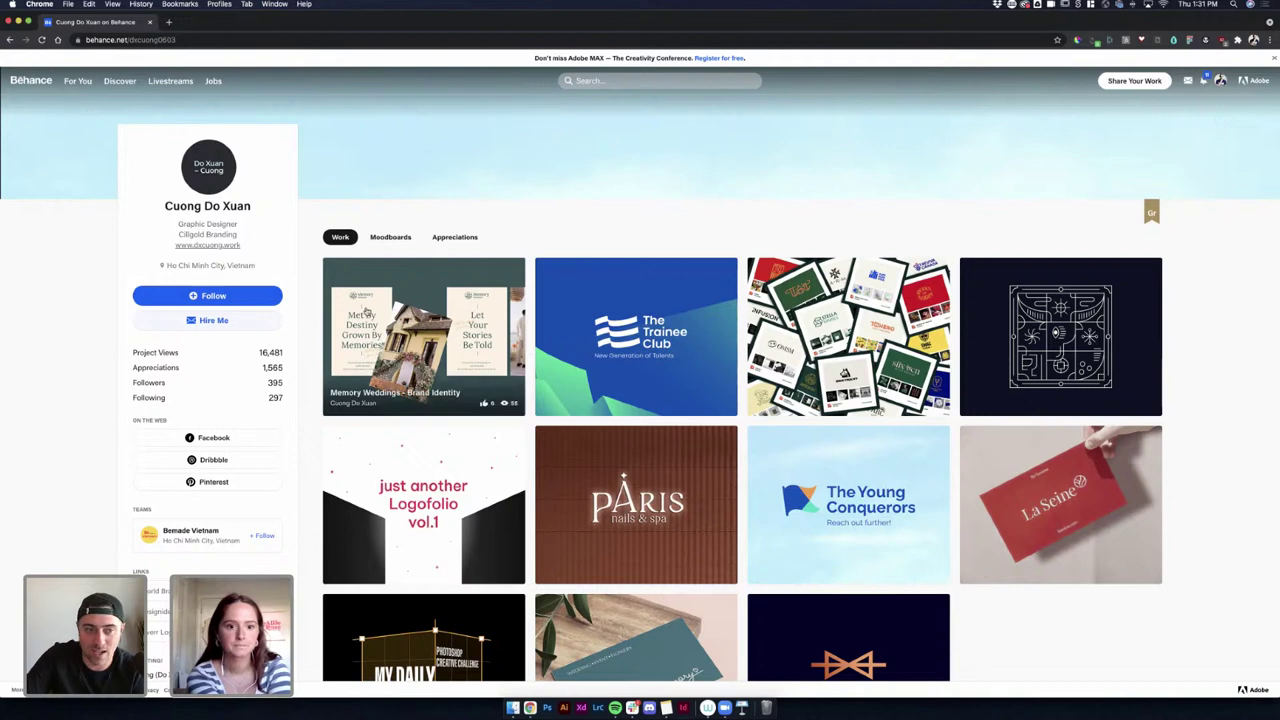
# Follow the designer and scroll through their profile's project grid.
pyautogui.click(248, 293)
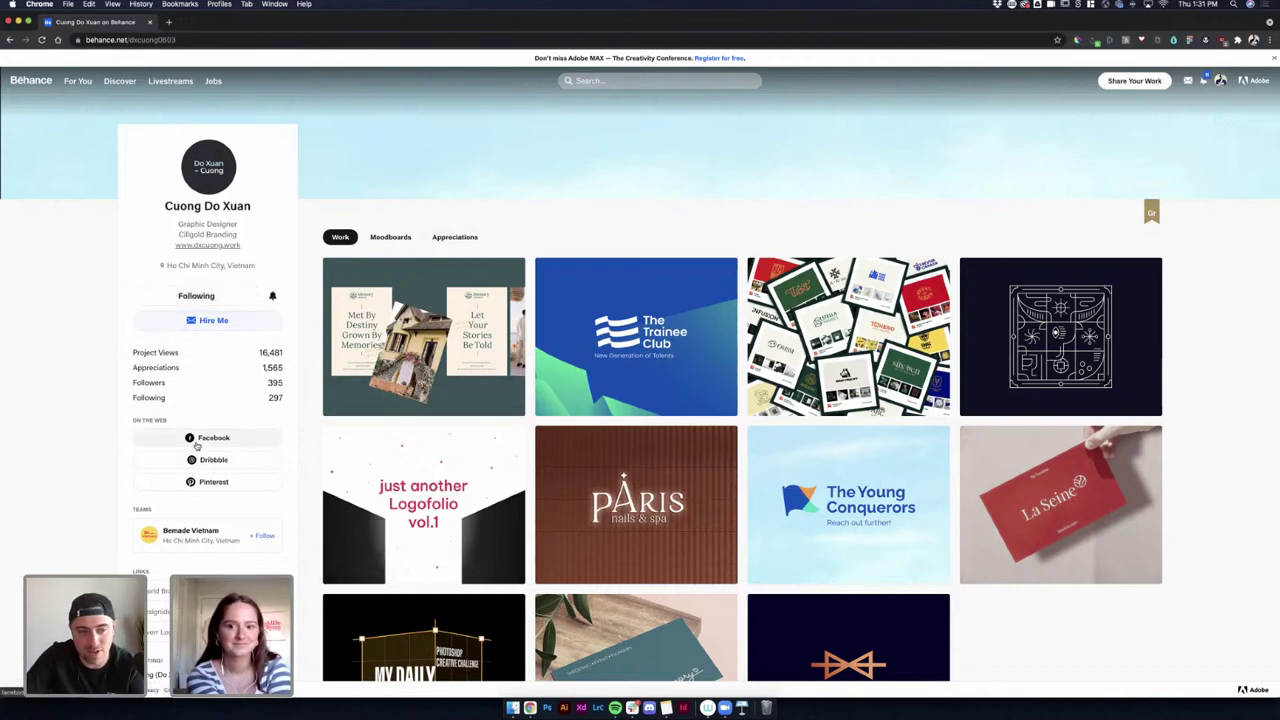
pyautogui.scroll(-1, 200, 445)
pyautogui.scroll(-3, 220, 465)
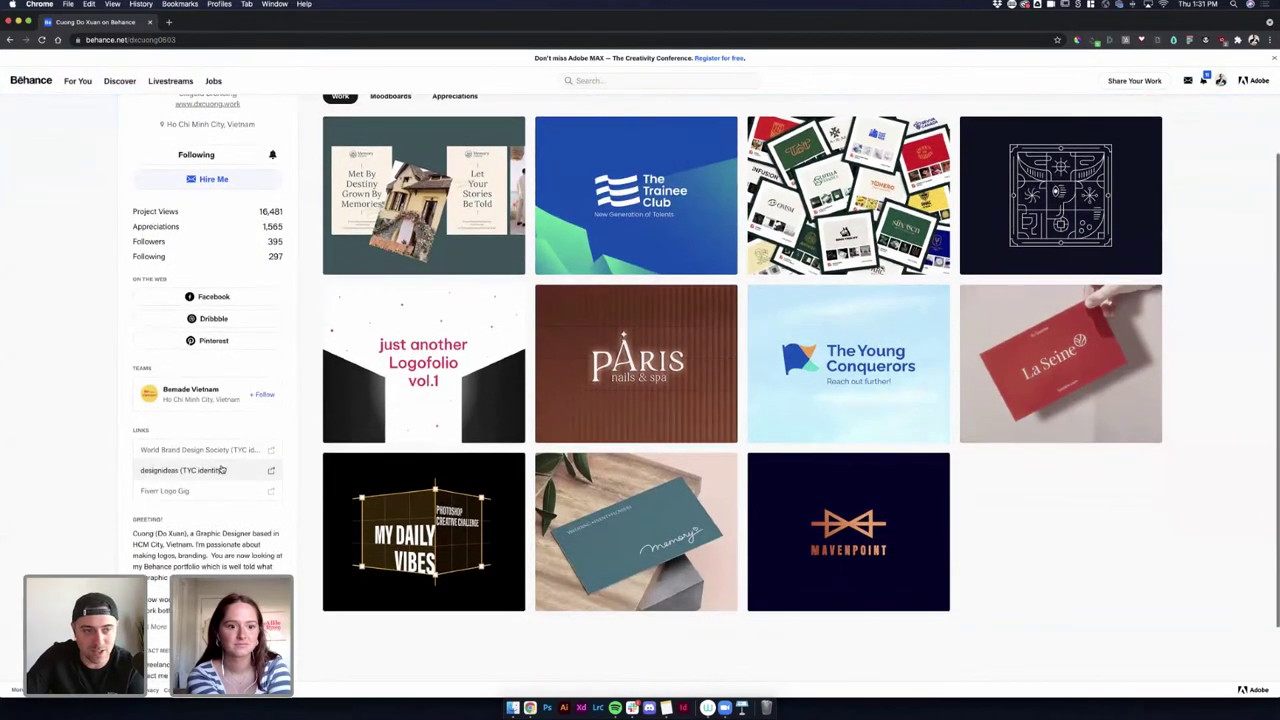
pyautogui.scroll(-3, 225, 472)
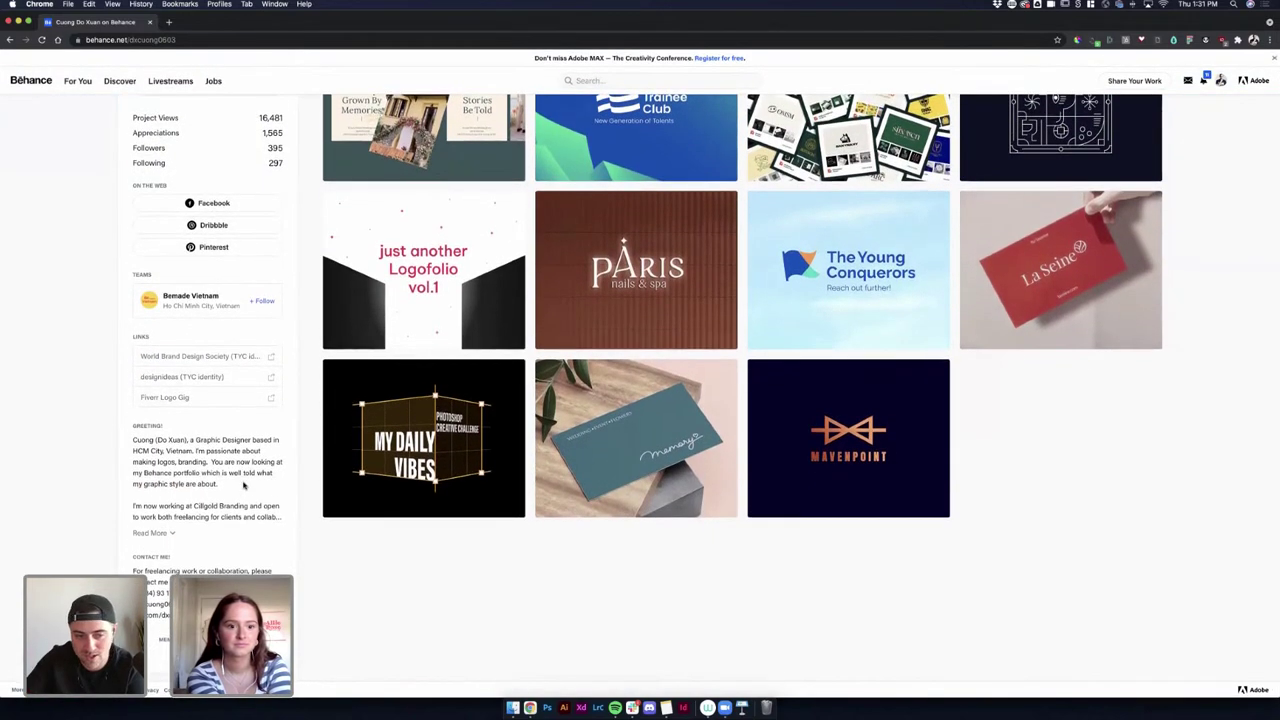
pyautogui.scroll(7, 265, 497)
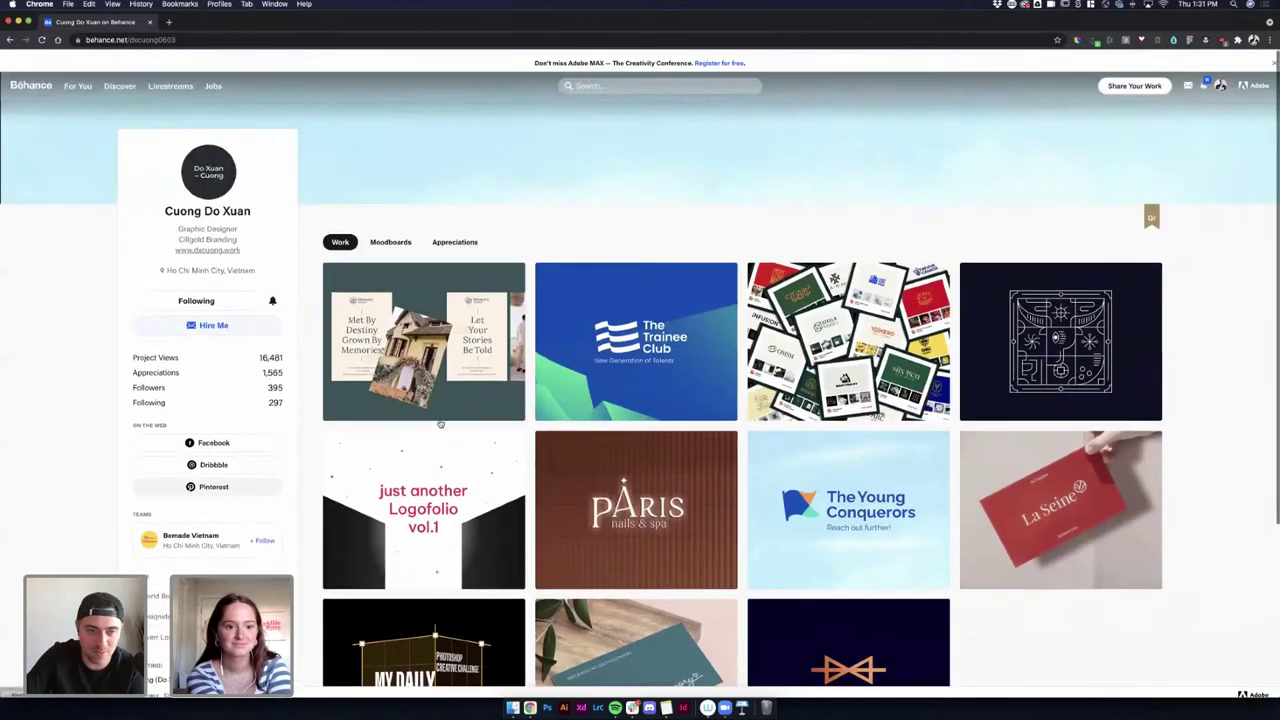
# Open the Memory Weddings project and highlight parts of its tags line.
pyautogui.click(449, 339)
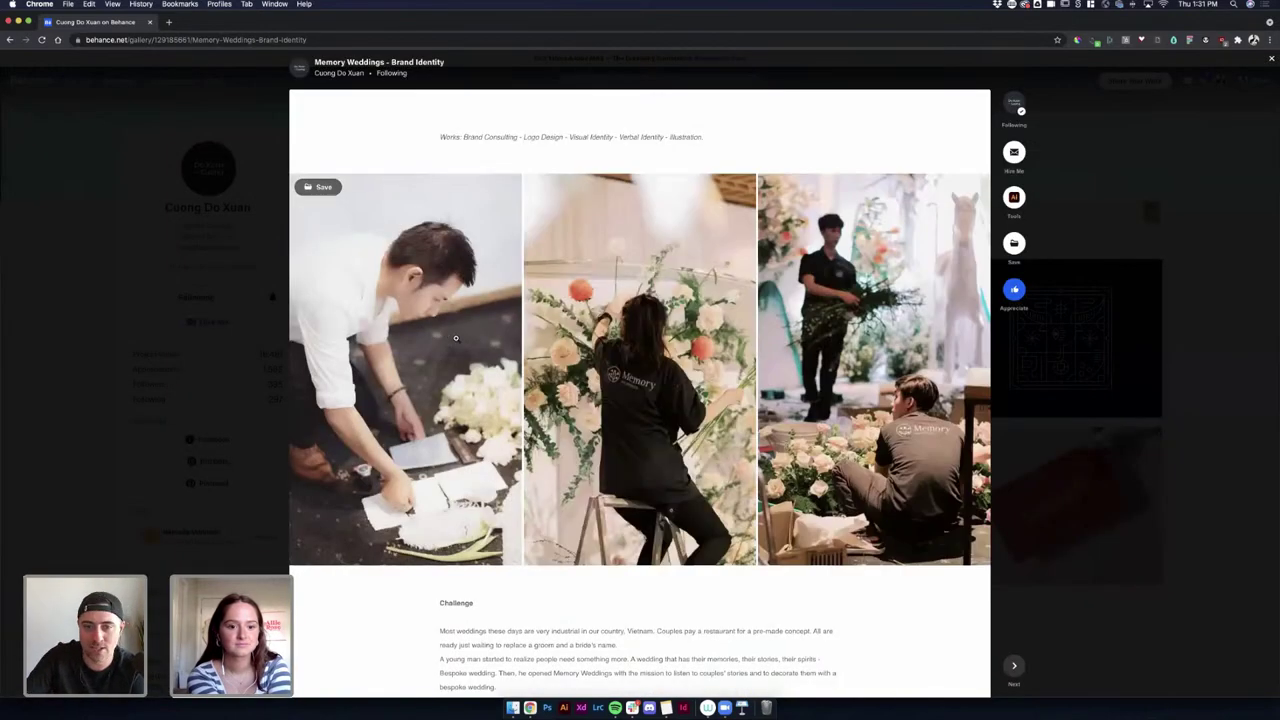
pyautogui.scroll(-1, 673, 550)
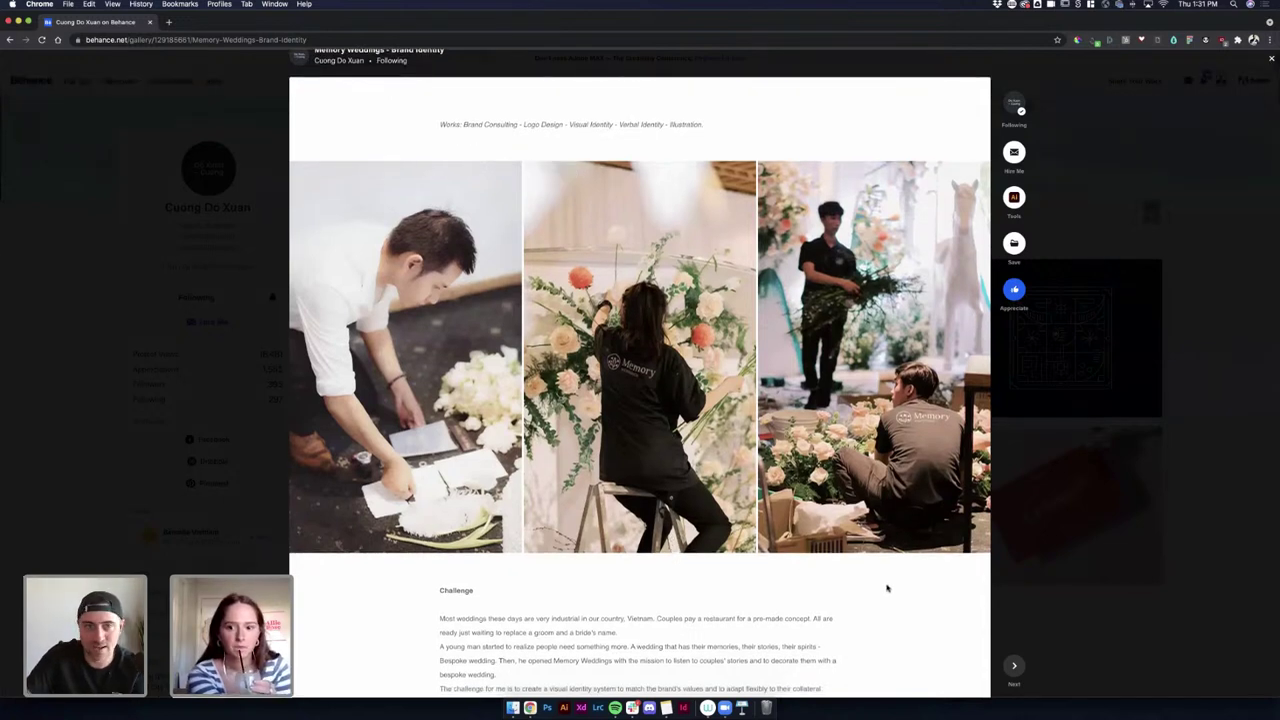
pyautogui.scroll(1, 886, 588)
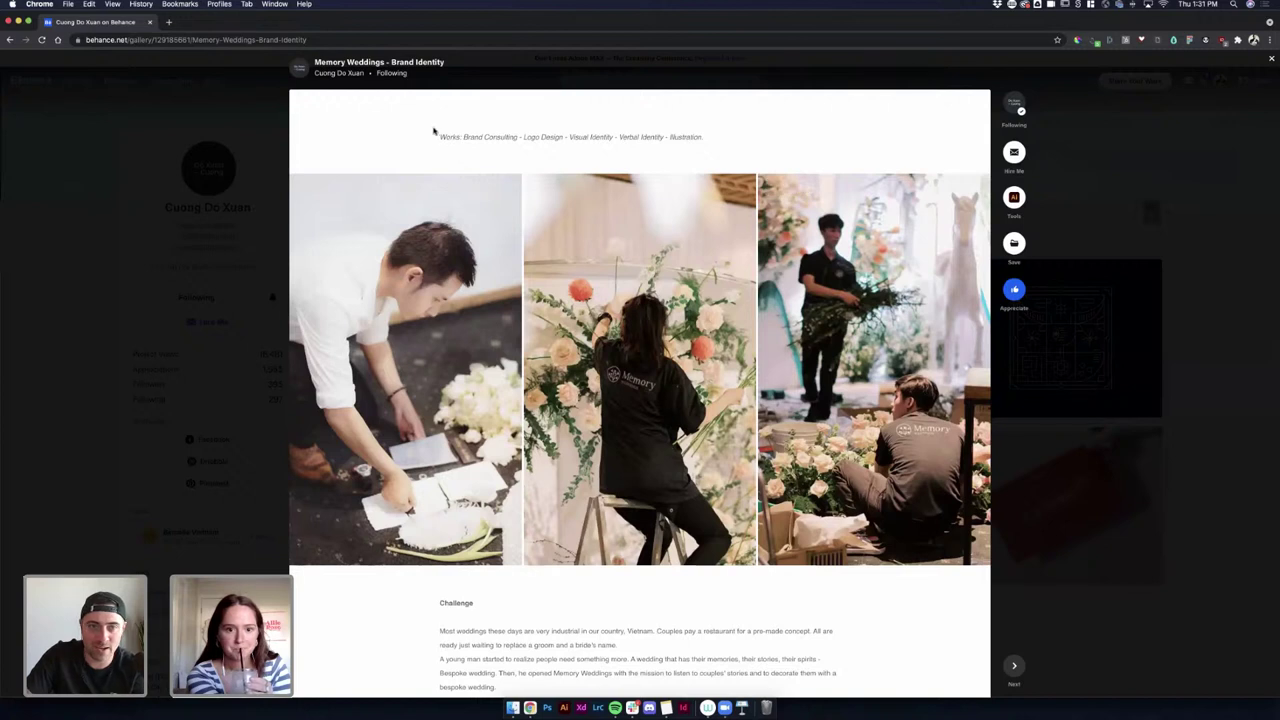
pyautogui.moveTo(450, 136); pyautogui.dragTo(634, 157)
pyautogui.click(529, 148)
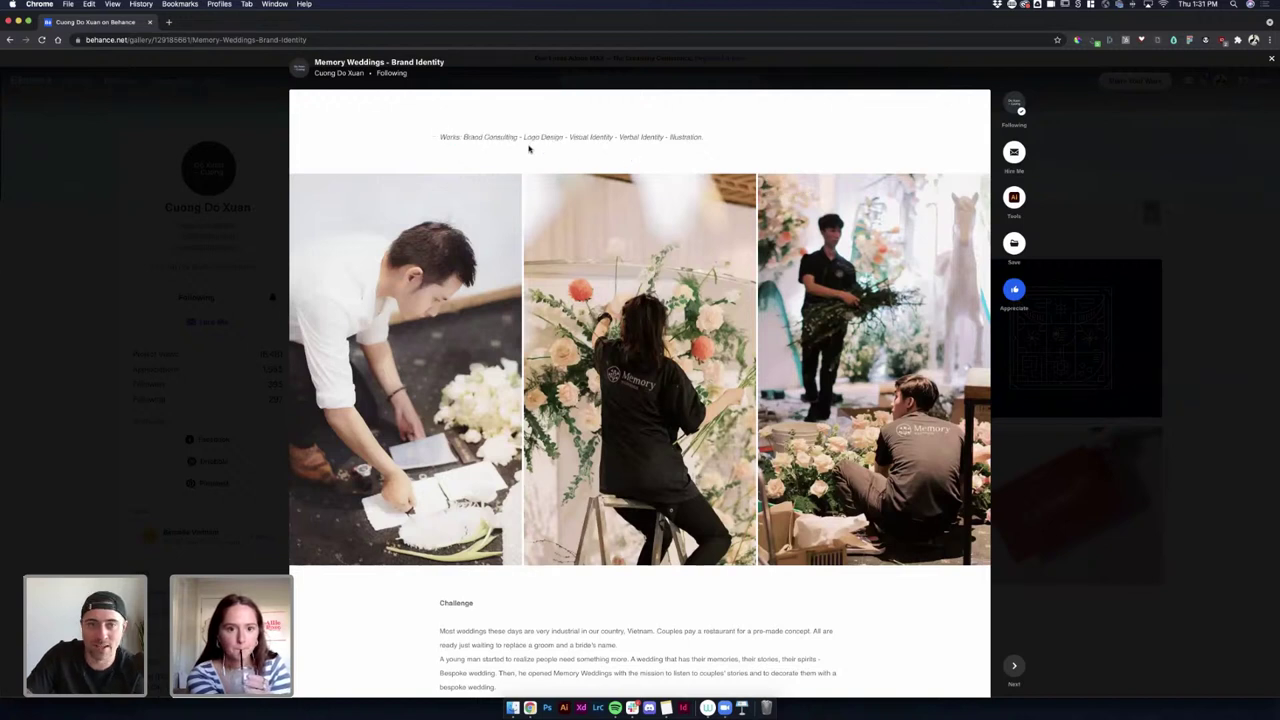
pyautogui.moveTo(469, 140); pyautogui.dragTo(539, 147)
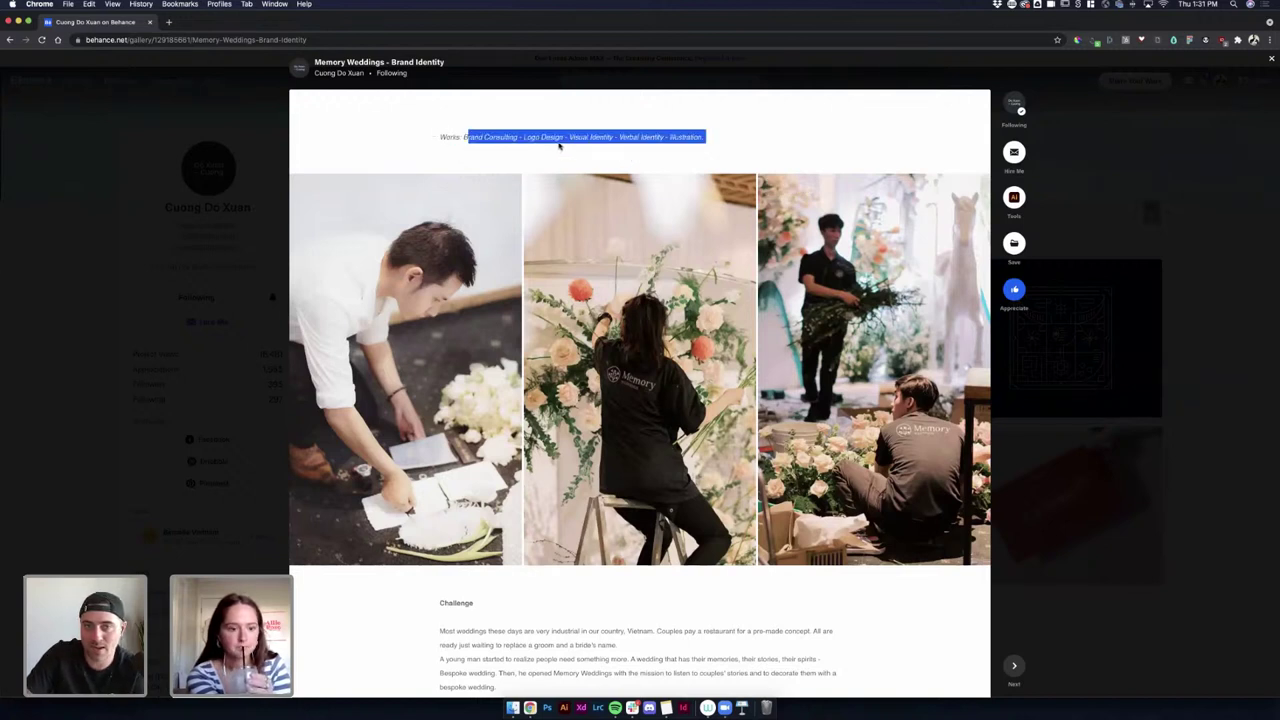
pyautogui.click(571, 145)
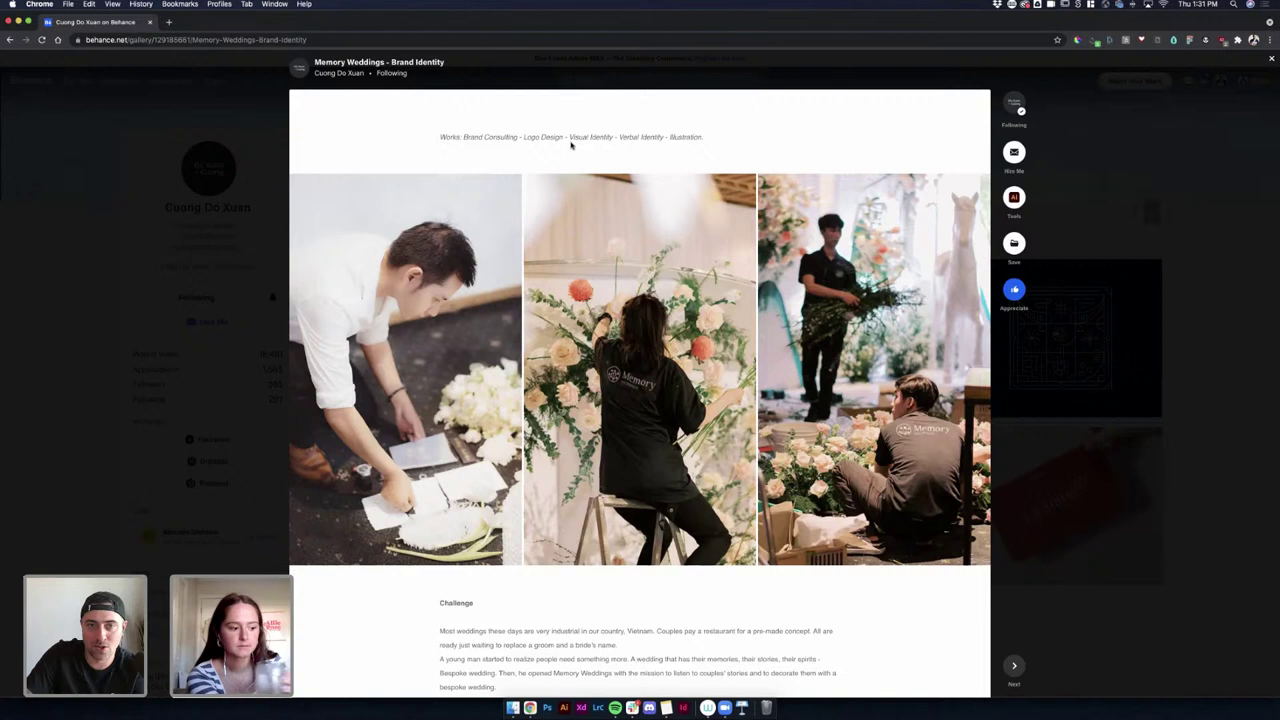
pyautogui.doubleClick(628, 137)
pyautogui.click(676, 147)
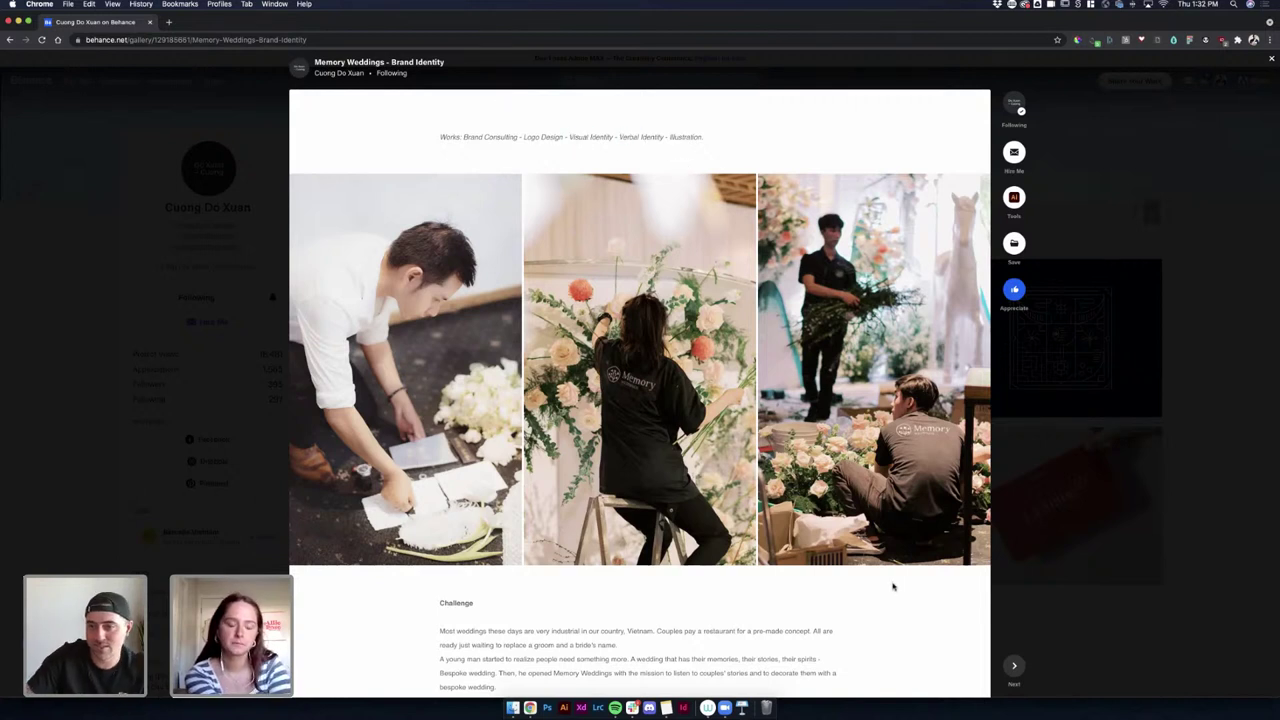
# Scroll to the project's end, give it an Appreciate, and close it back to the profile.
pyautogui.scroll(-2, 893, 587)
pyautogui.scroll(-8, 893, 587)
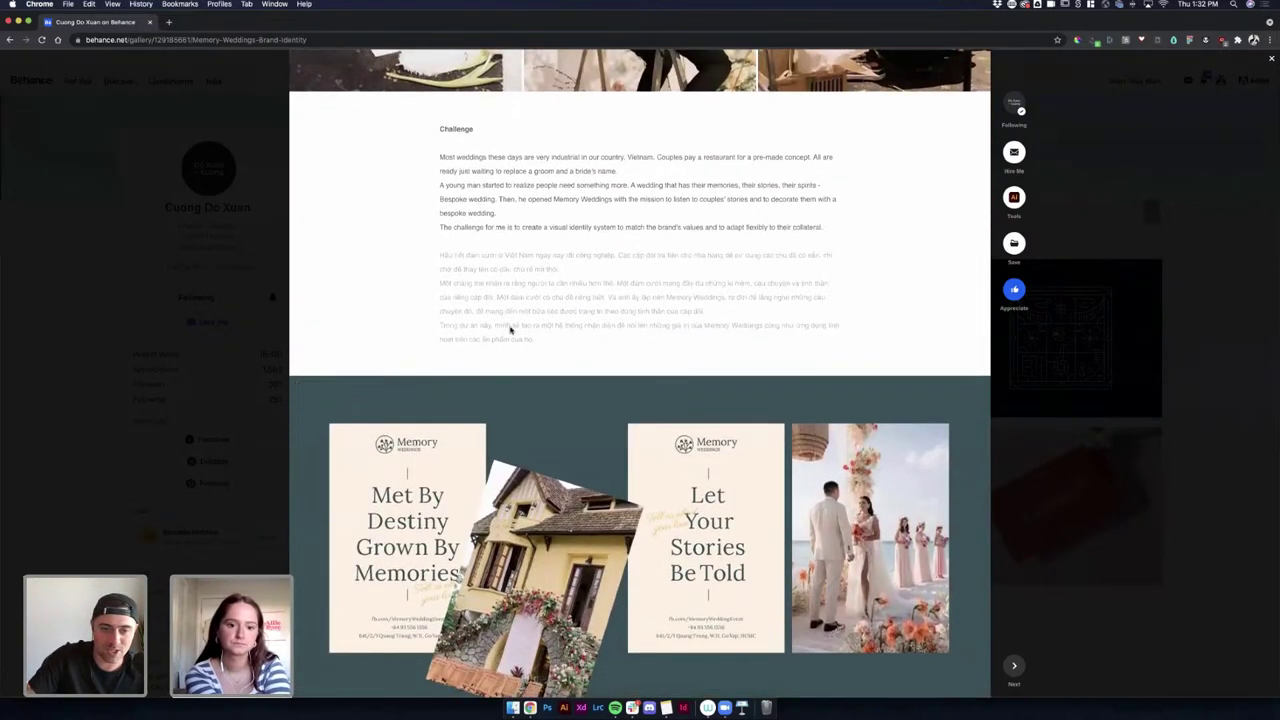
pyautogui.scroll(-7, 511, 330)
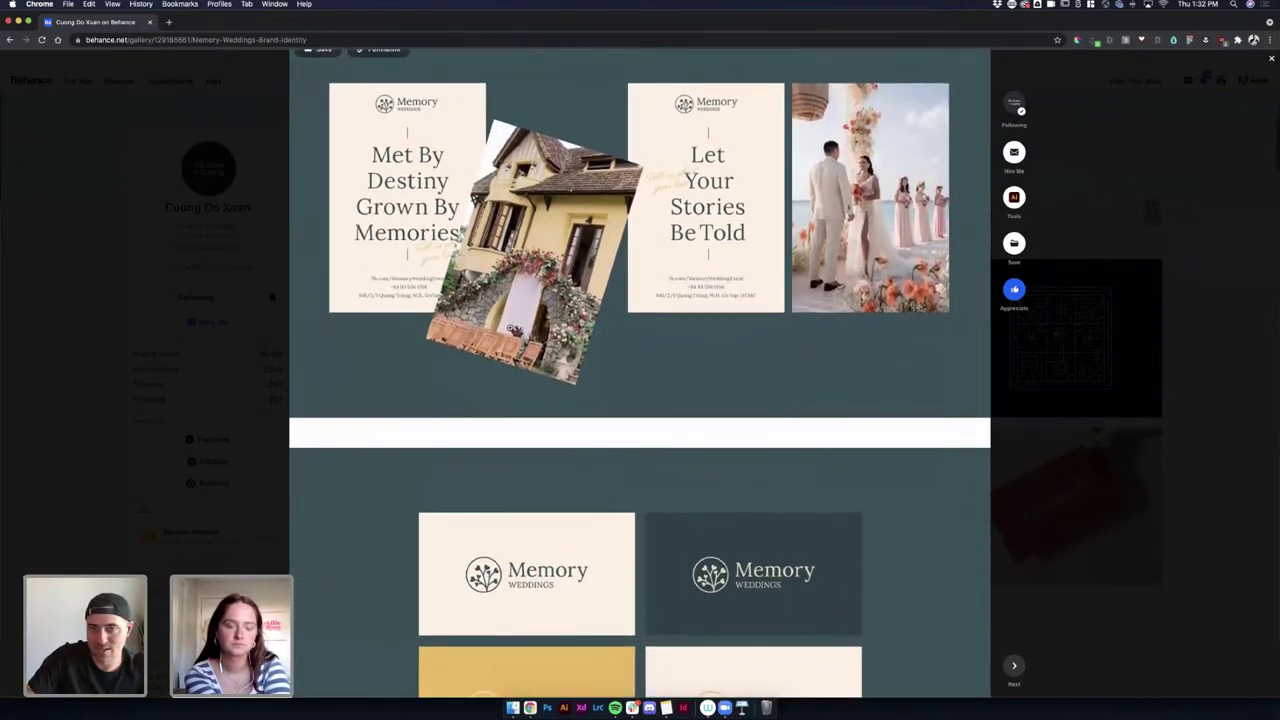
pyautogui.scroll(-4, 511, 328)
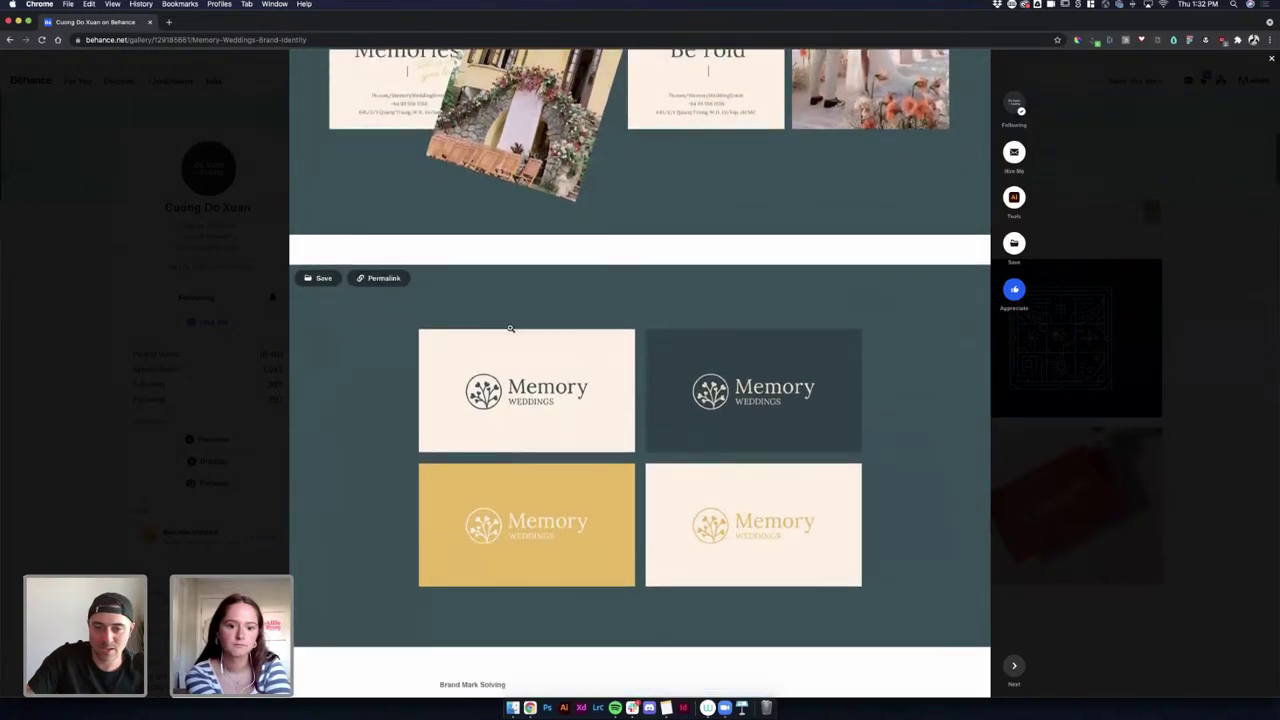
pyautogui.scroll(-5, 510, 328)
pyautogui.scroll(9, 510, 328)
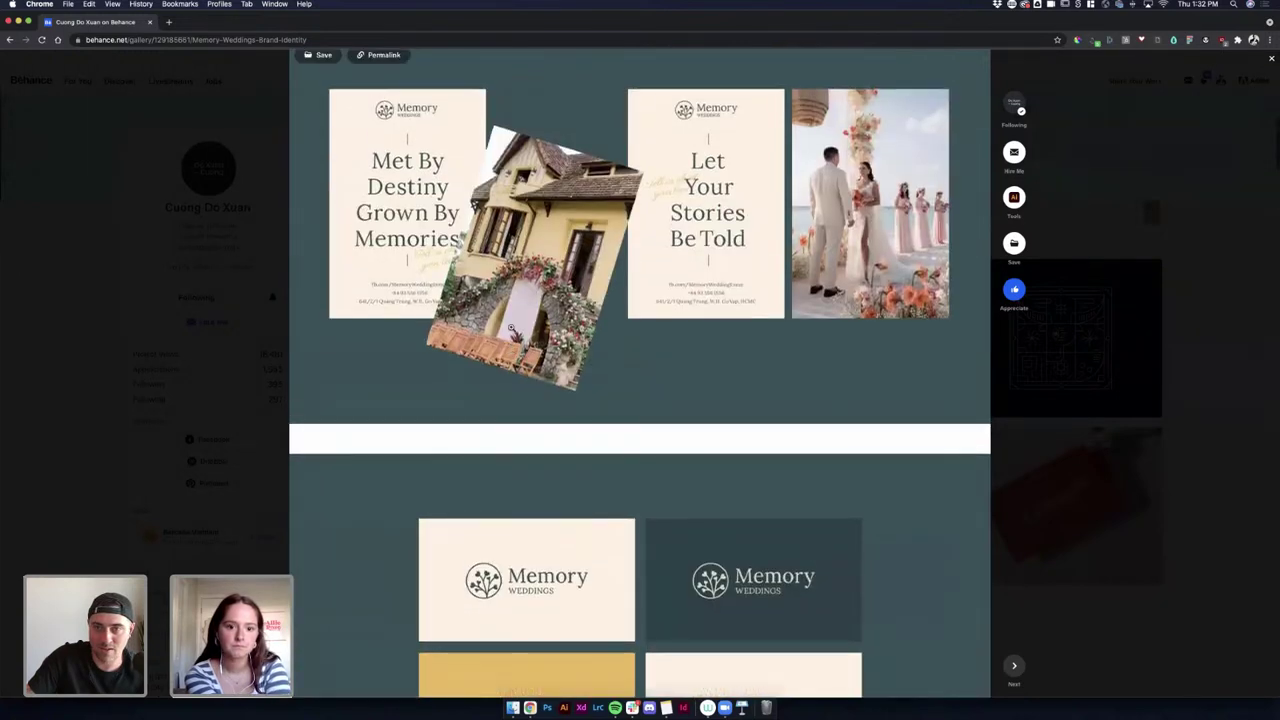
pyautogui.scroll(-7, 511, 328)
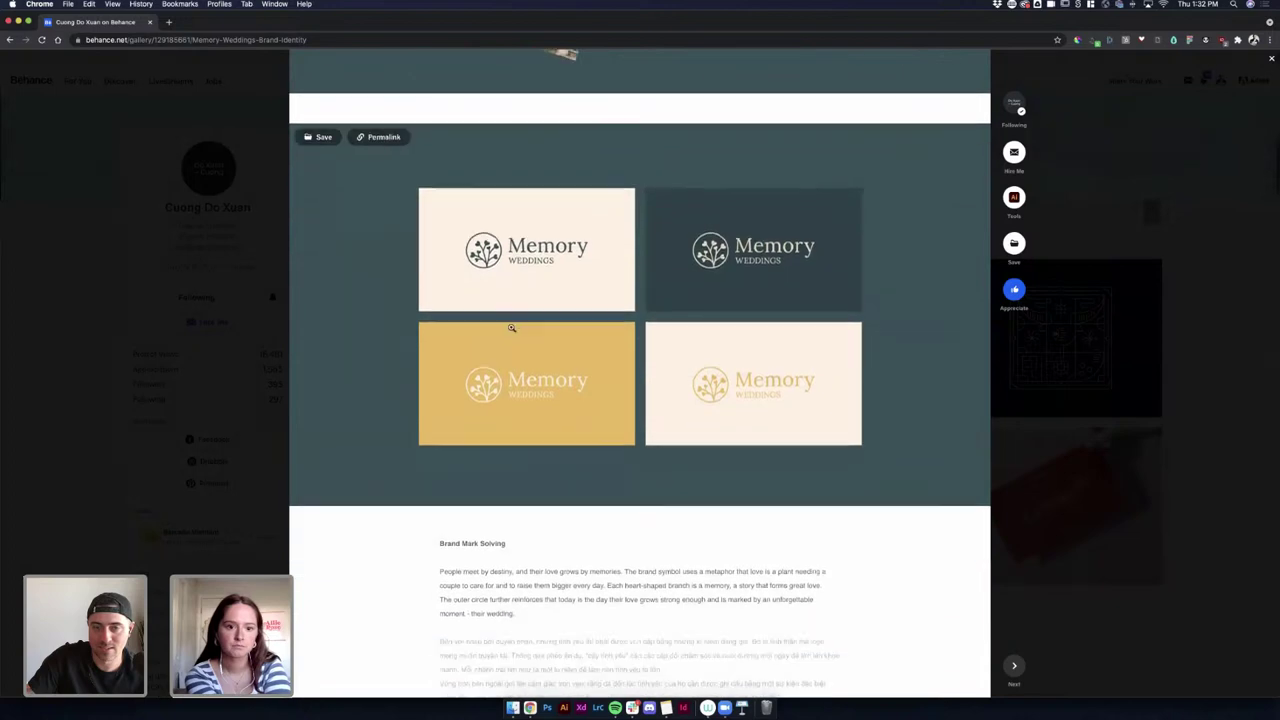
pyautogui.scroll(-3, 511, 328)
pyautogui.scroll(-8, 511, 327)
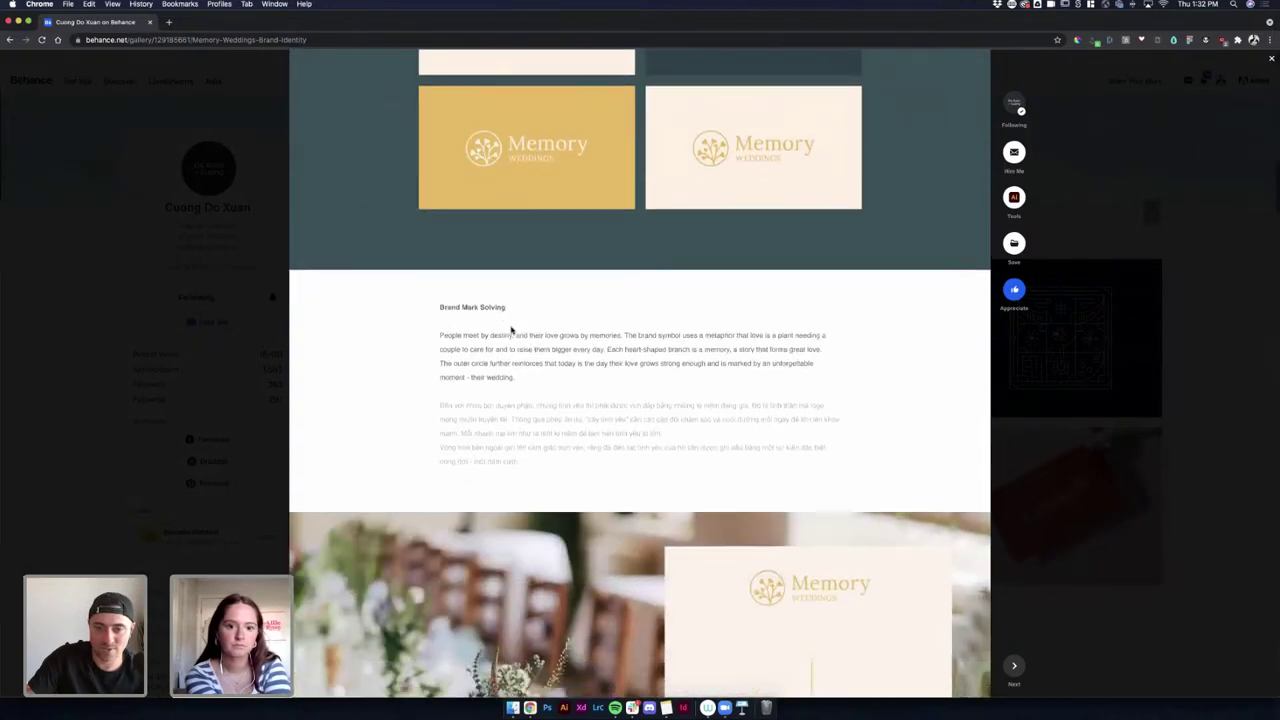
pyautogui.scroll(-7, 511, 328)
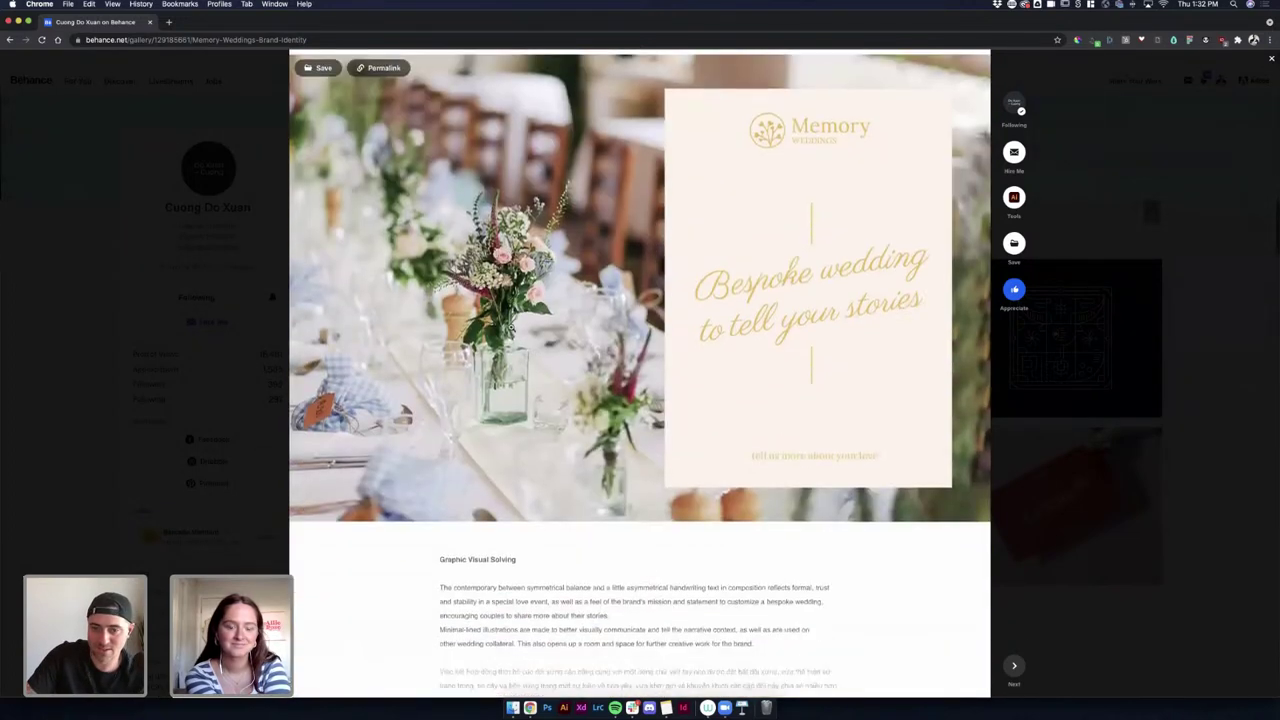
pyautogui.scroll(-11, 511, 328)
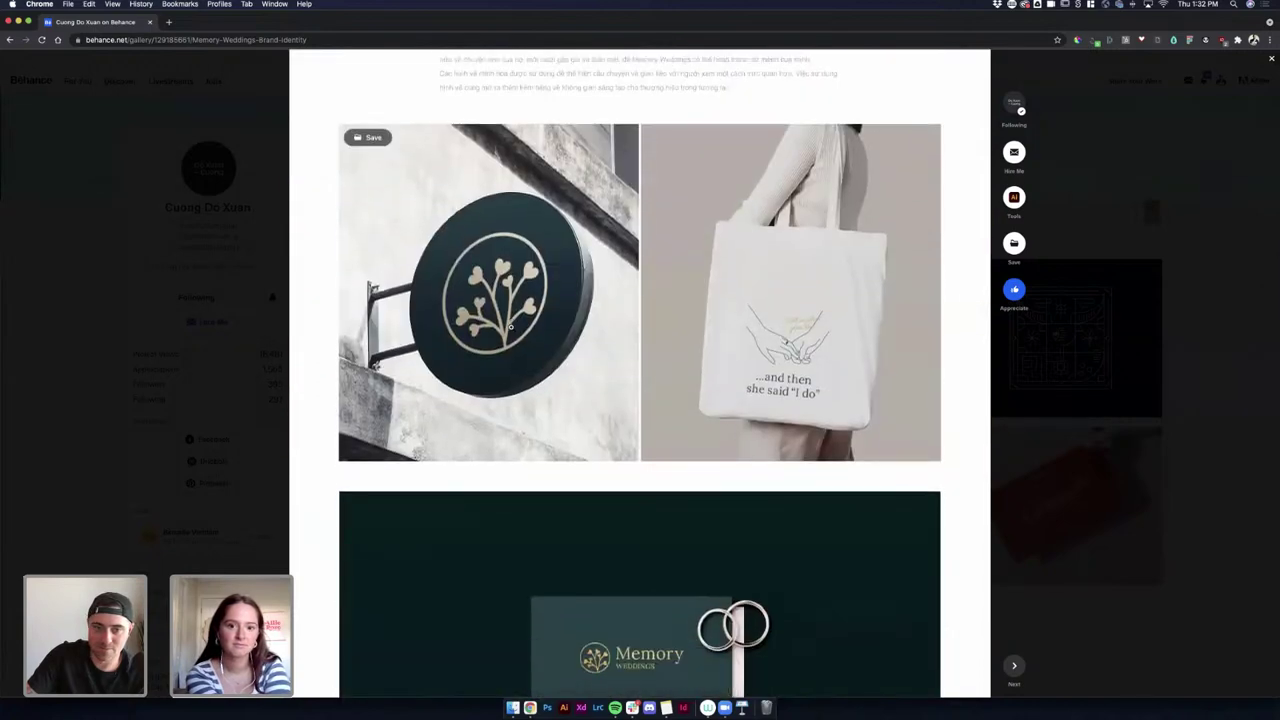
pyautogui.scroll(-17, 511, 327)
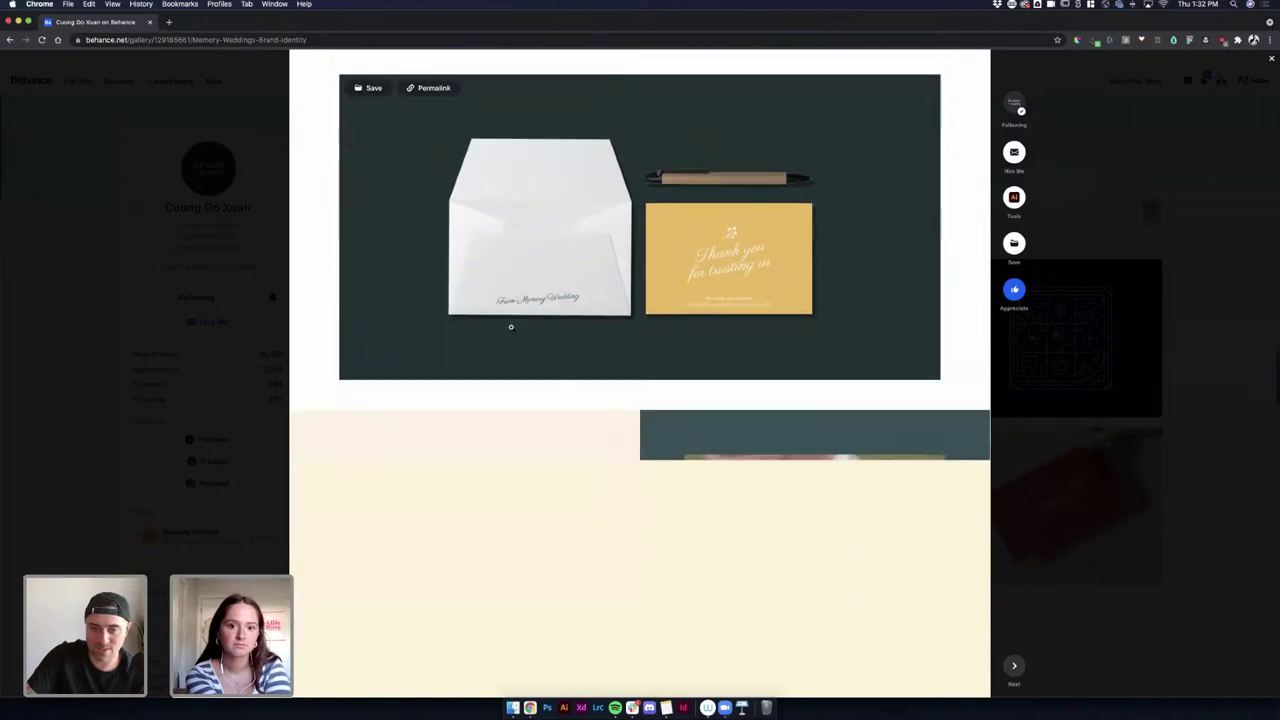
pyautogui.scroll(-20, 511, 327)
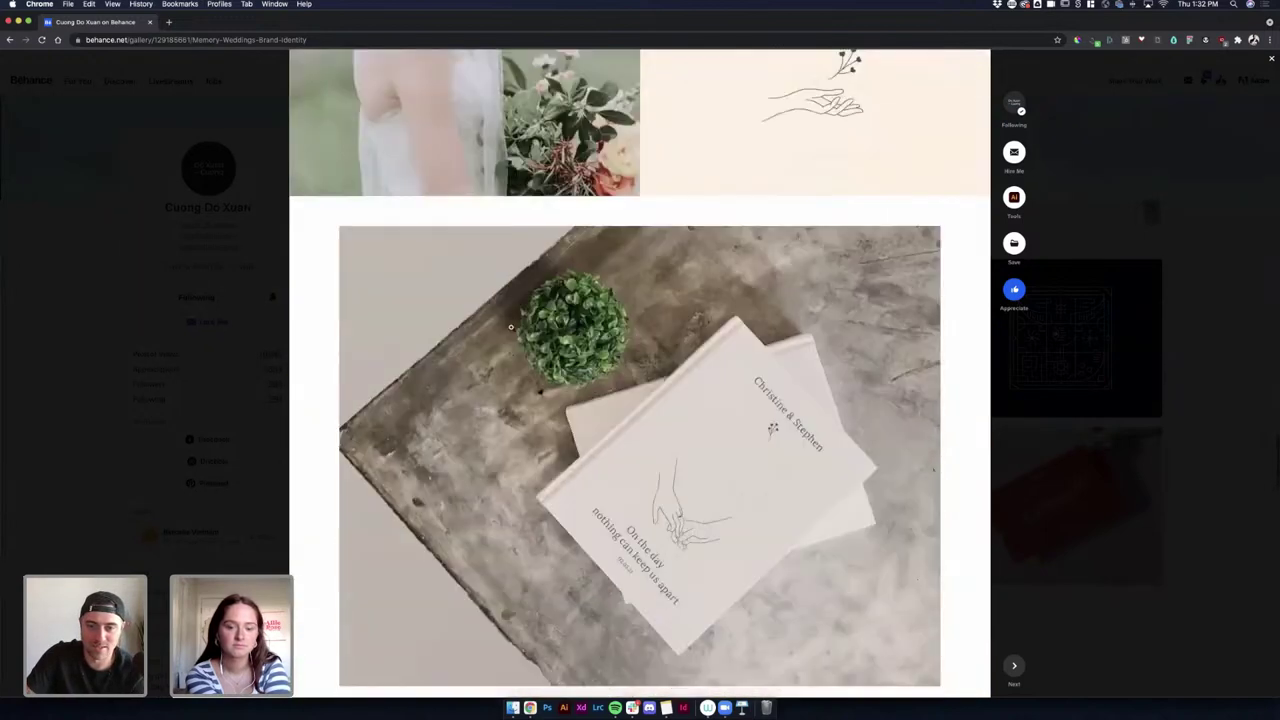
pyautogui.scroll(-4, 511, 327)
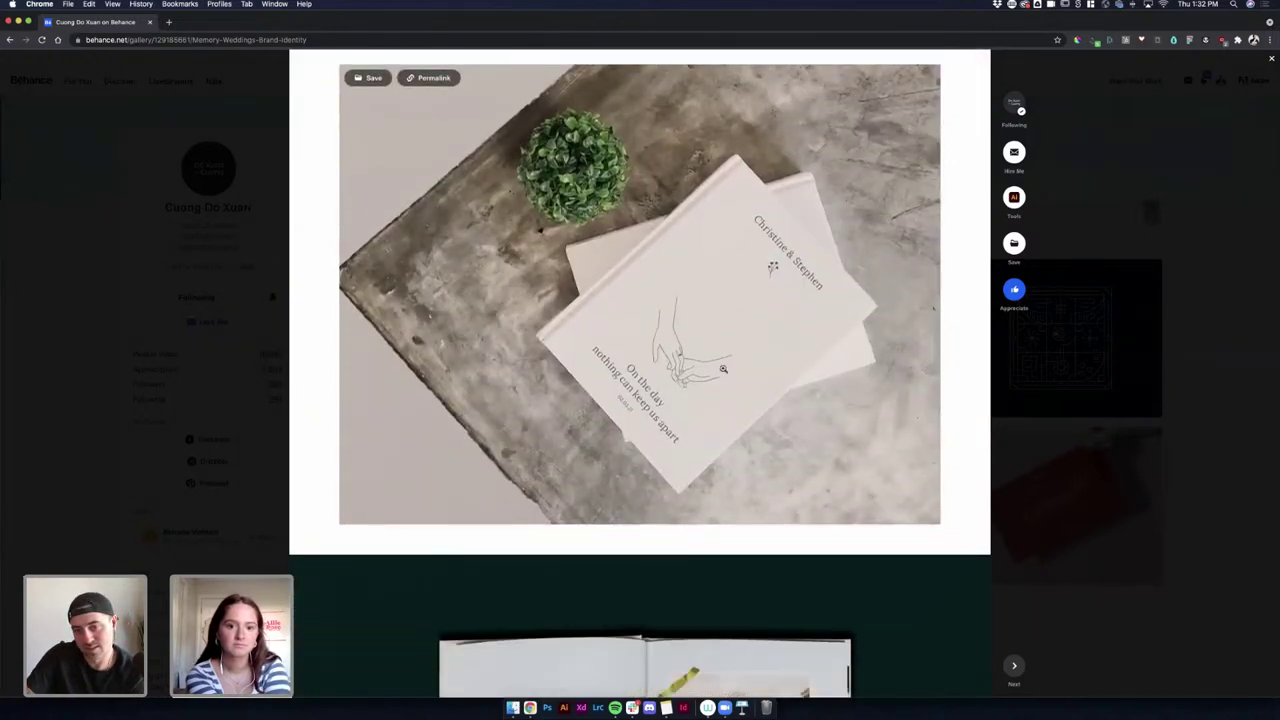
pyautogui.scroll(-15, 718, 366)
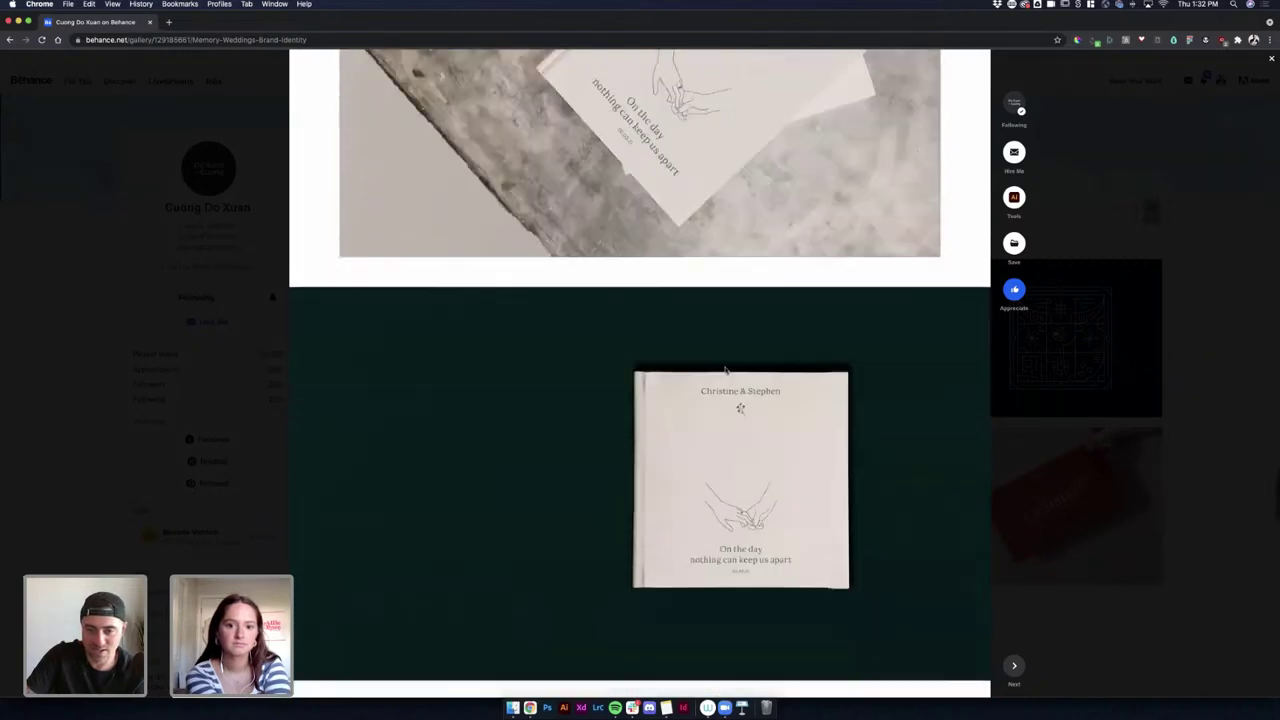
pyautogui.scroll(-20, 725, 368)
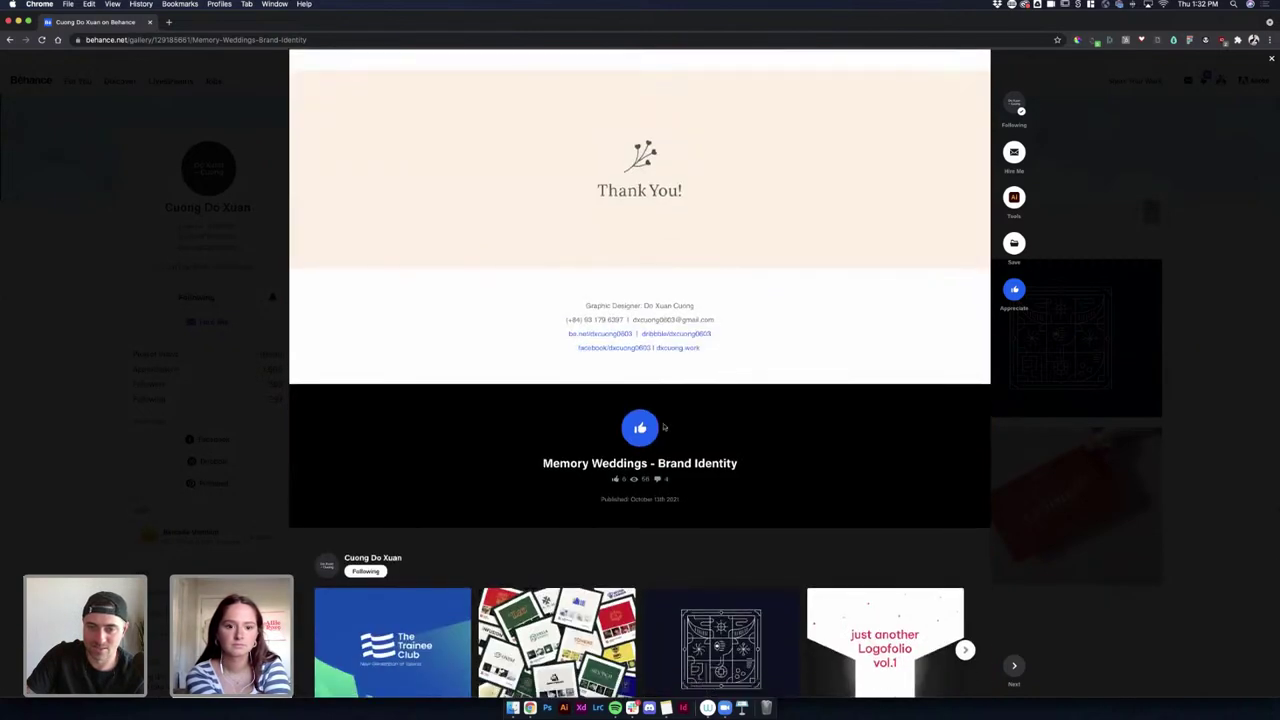
pyautogui.click(660, 427)
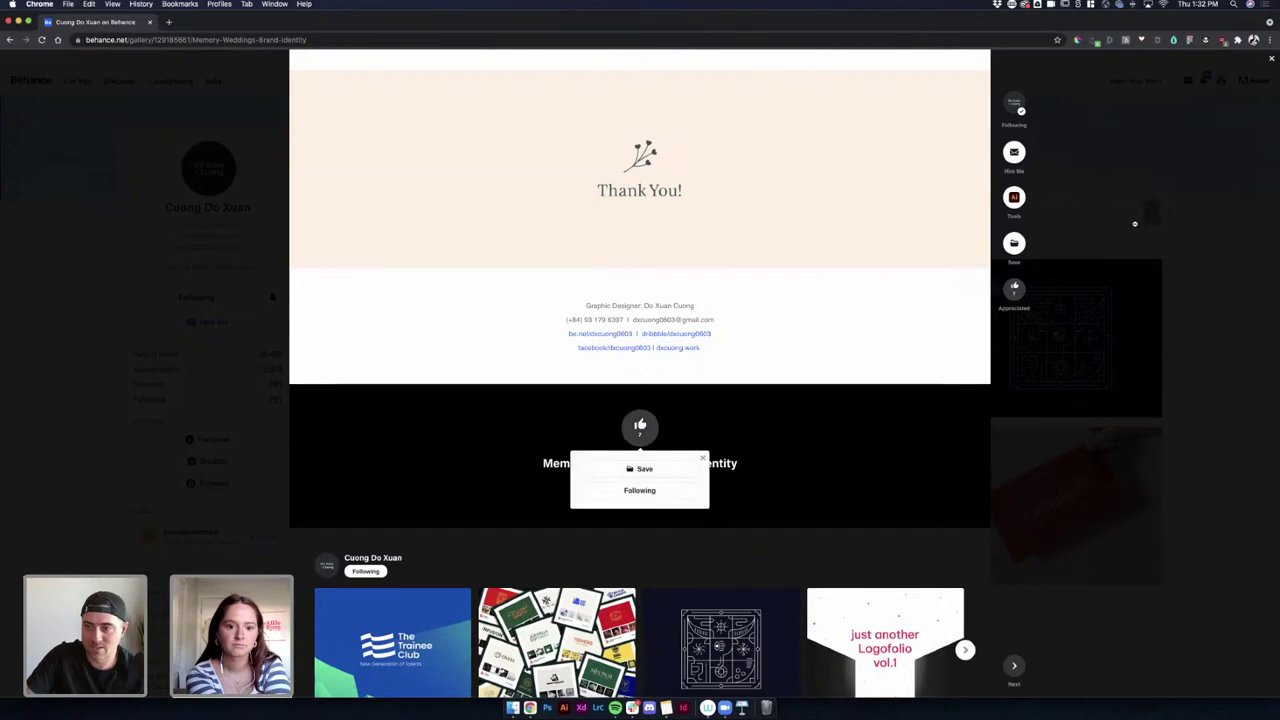
pyautogui.press('Escape')
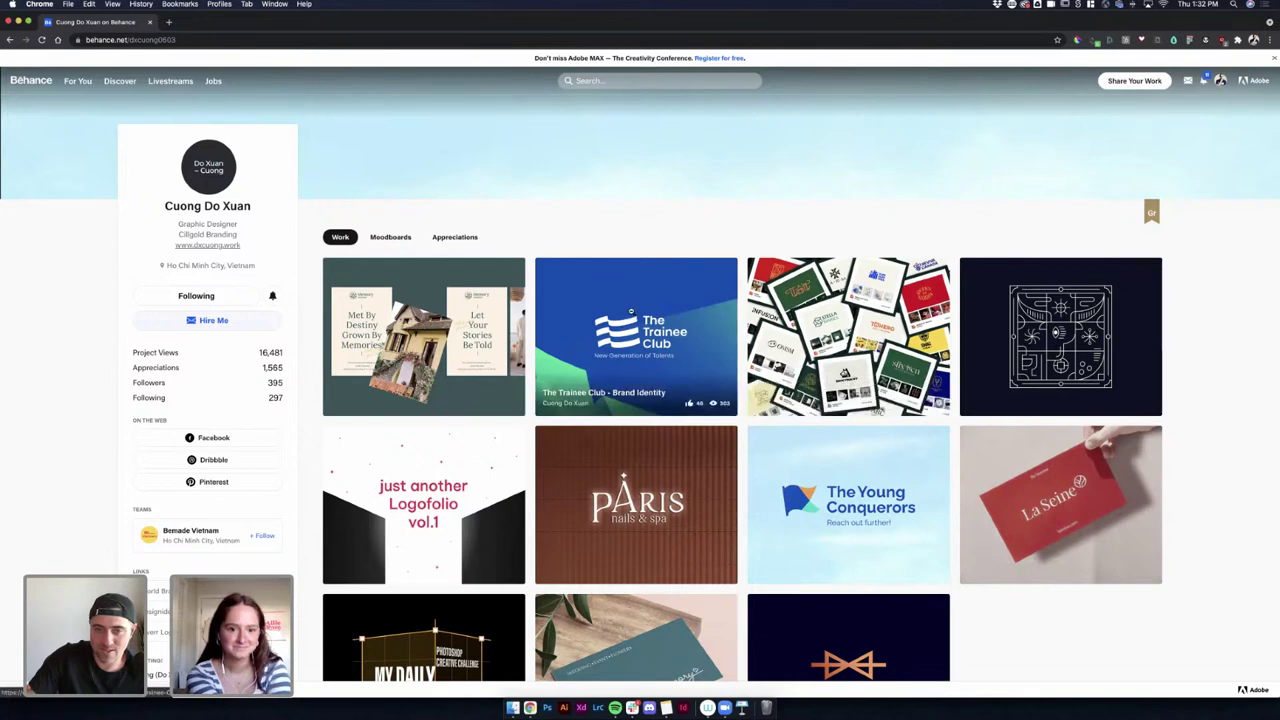
pyautogui.click(631, 312)
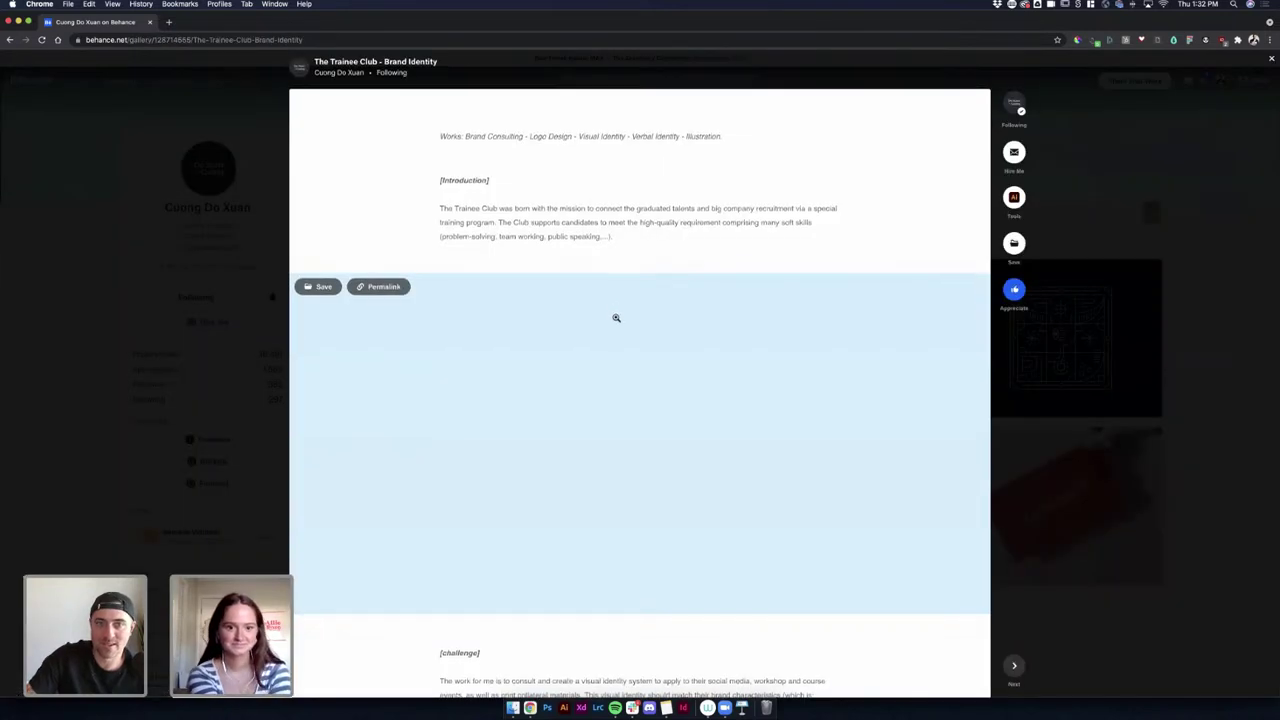
pyautogui.scroll(-5, 616, 317)
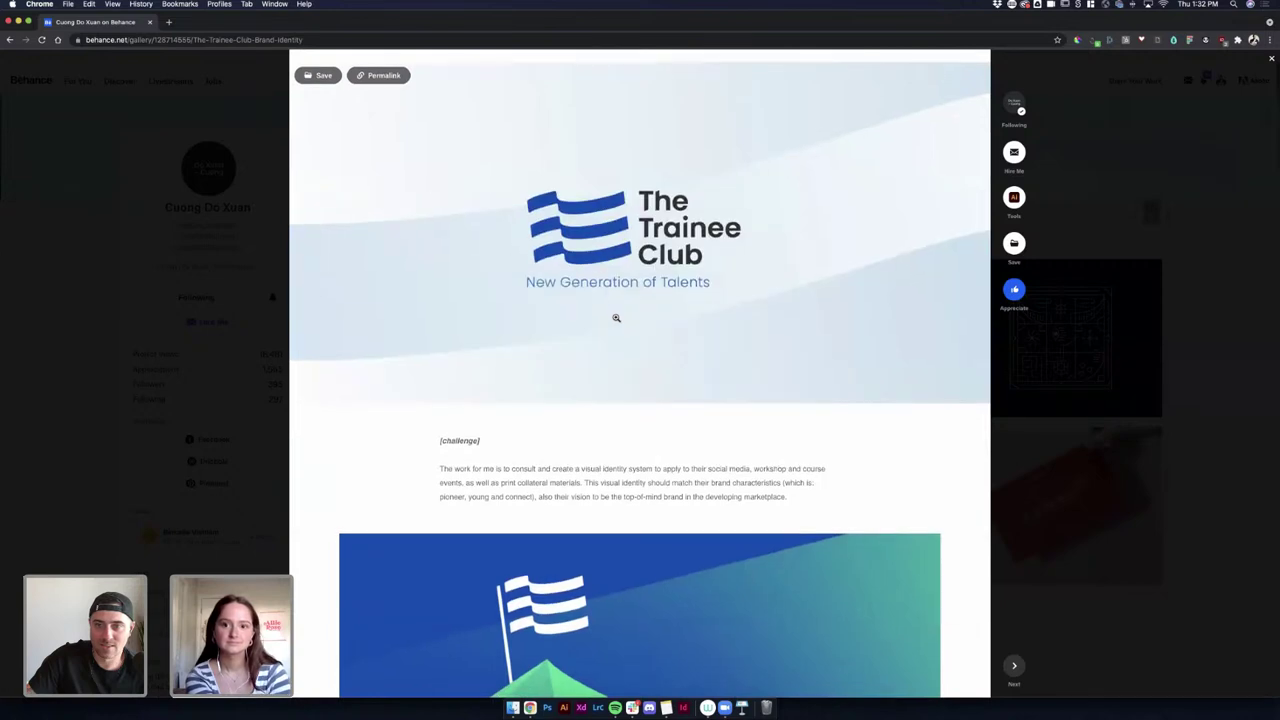
pyautogui.scroll(-4, 616, 317)
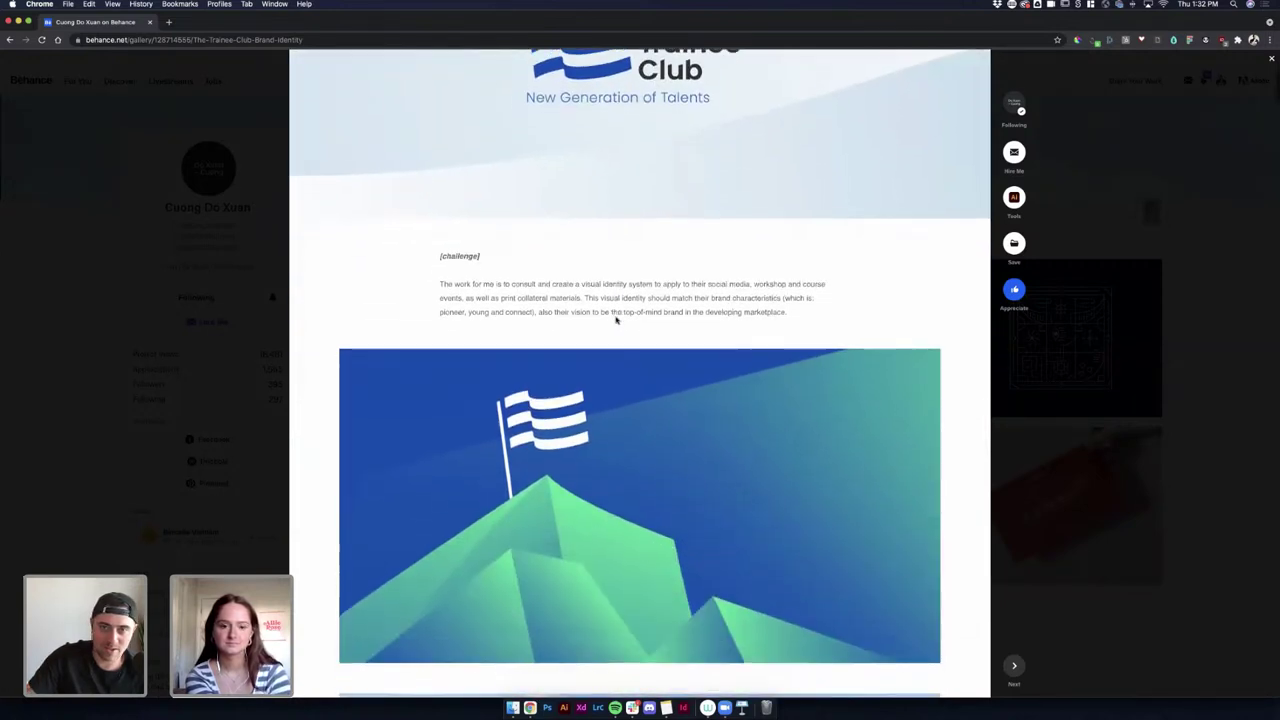
pyautogui.scroll(-14, 616, 320)
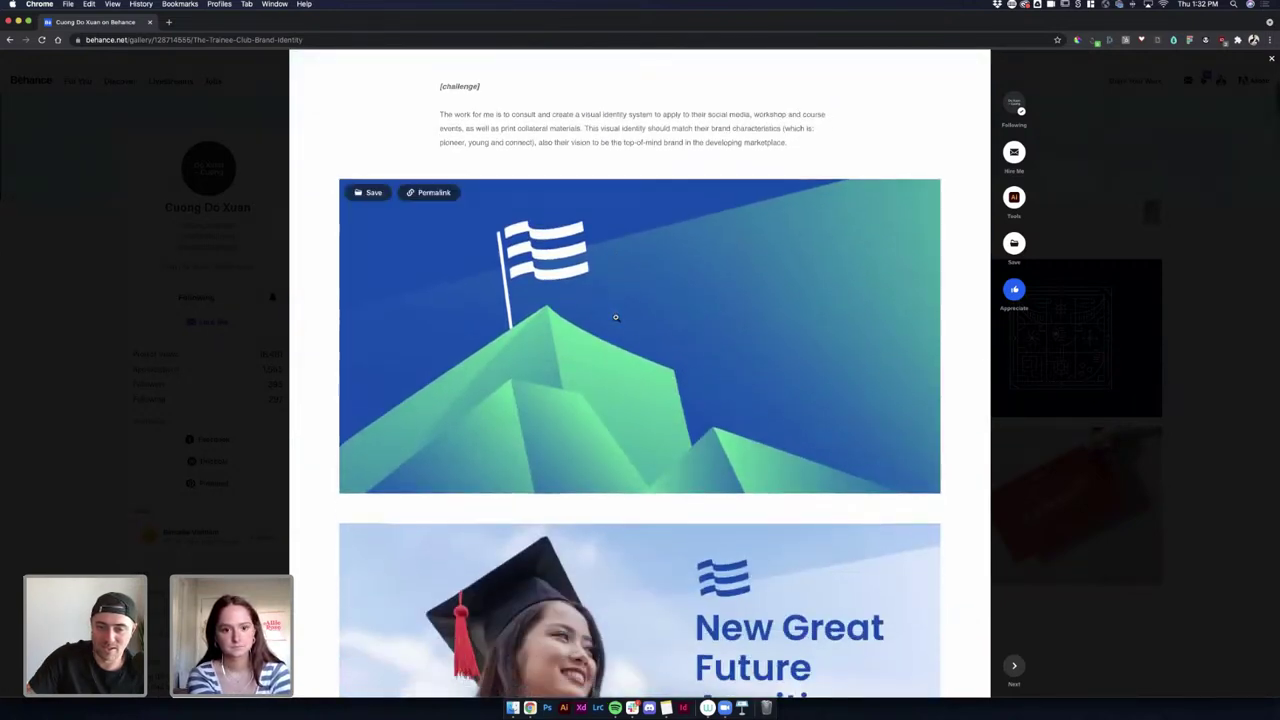
pyautogui.scroll(-9, 615, 317)
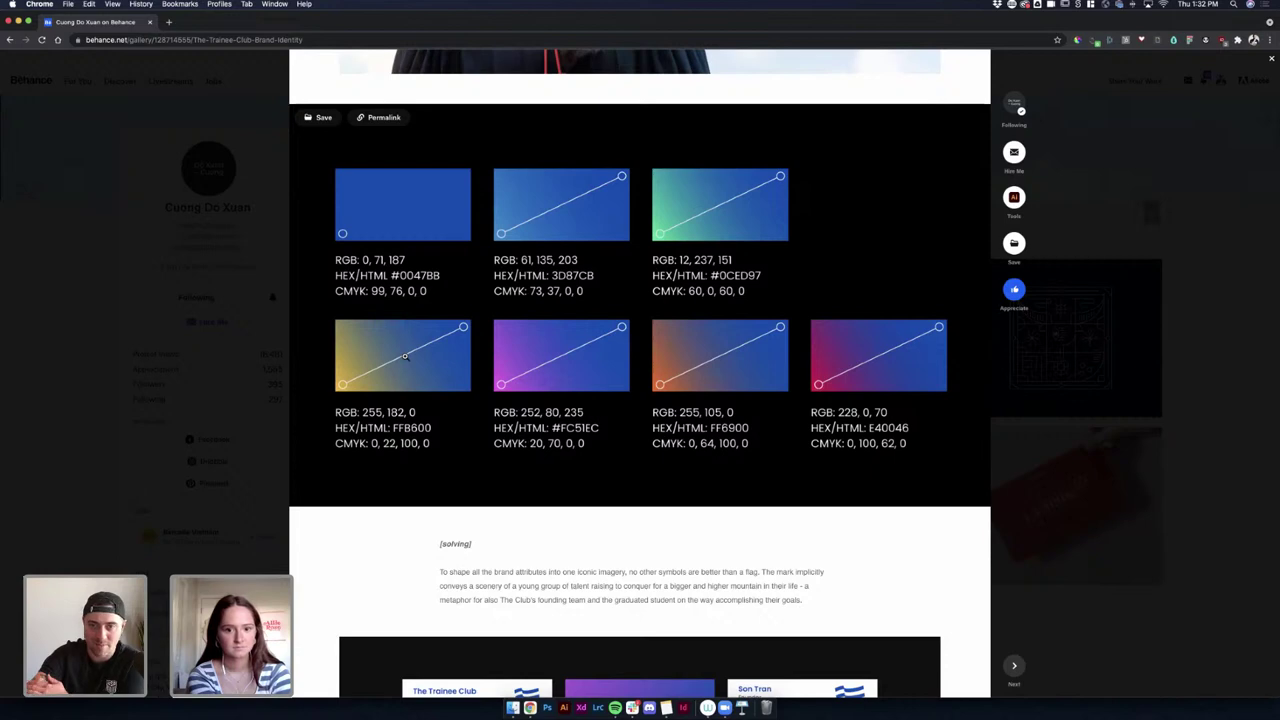
pyautogui.scroll(-10, 417, 360)
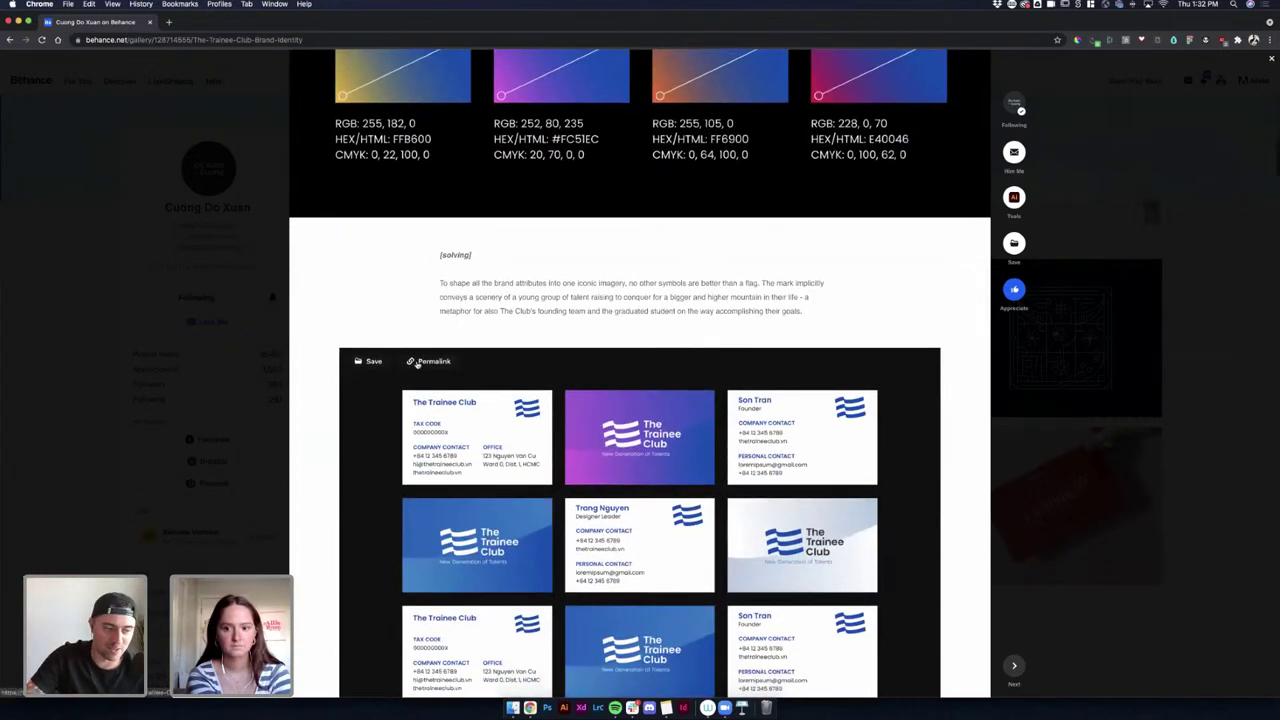
pyautogui.scroll(-4, 417, 362)
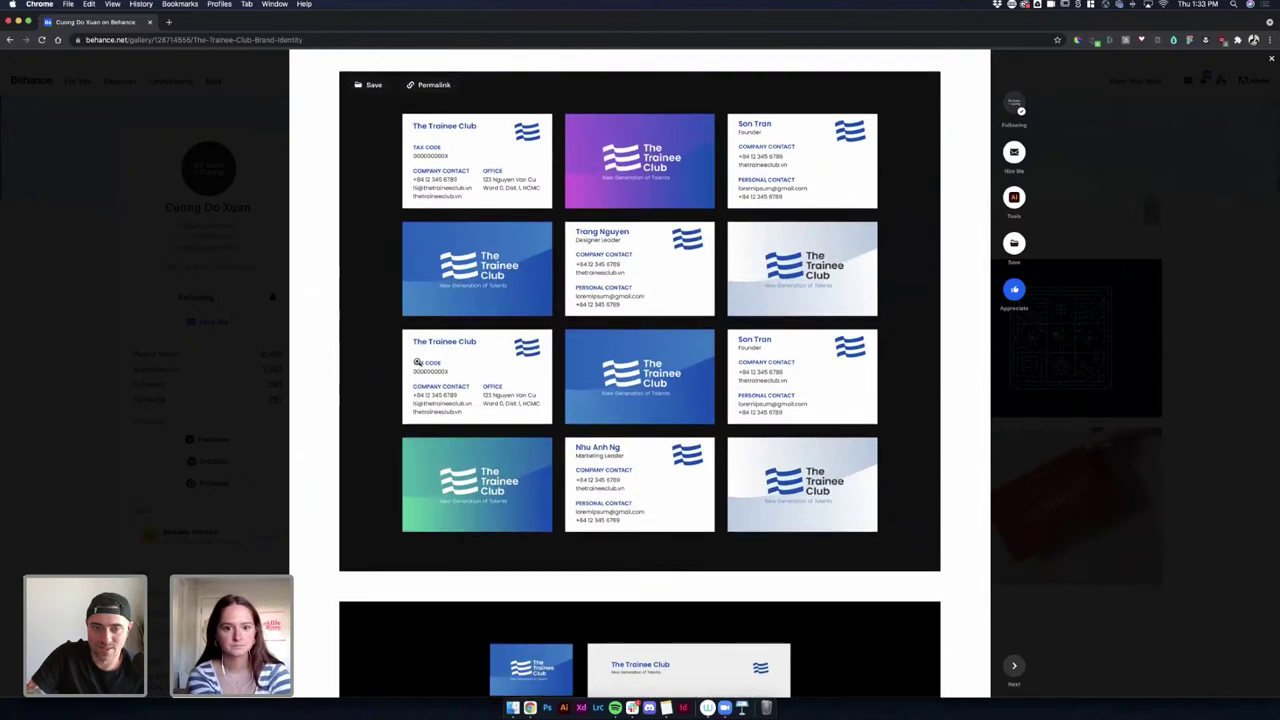
pyautogui.scroll(-10, 417, 362)
pyautogui.scroll(-20, 417, 361)
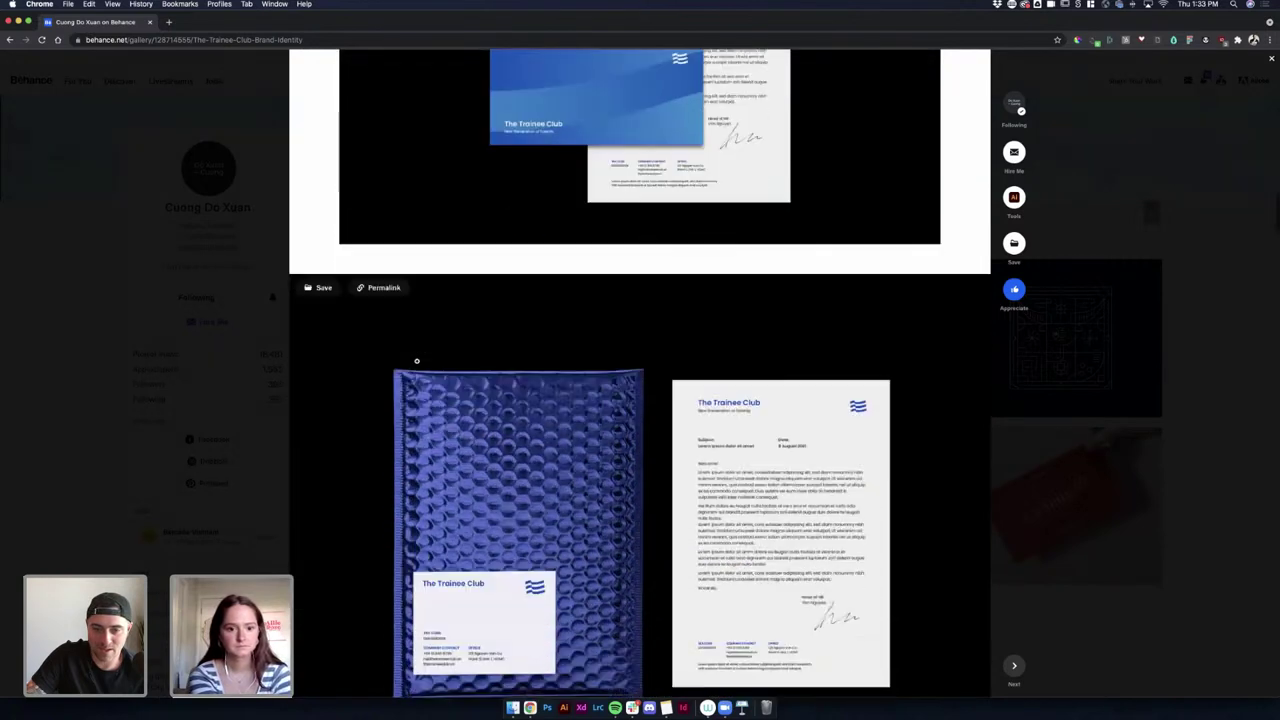
pyautogui.scroll(4, 417, 362)
pyautogui.scroll(-11, 417, 362)
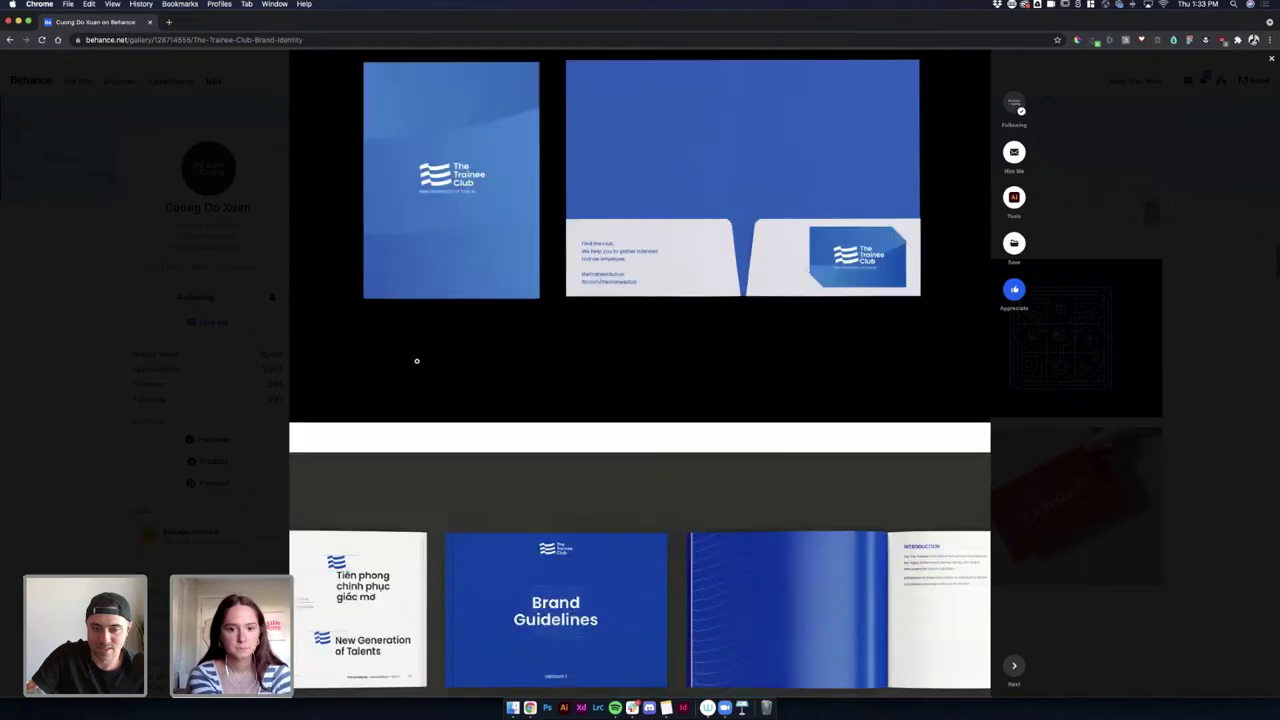
pyautogui.scroll(-20, 417, 362)
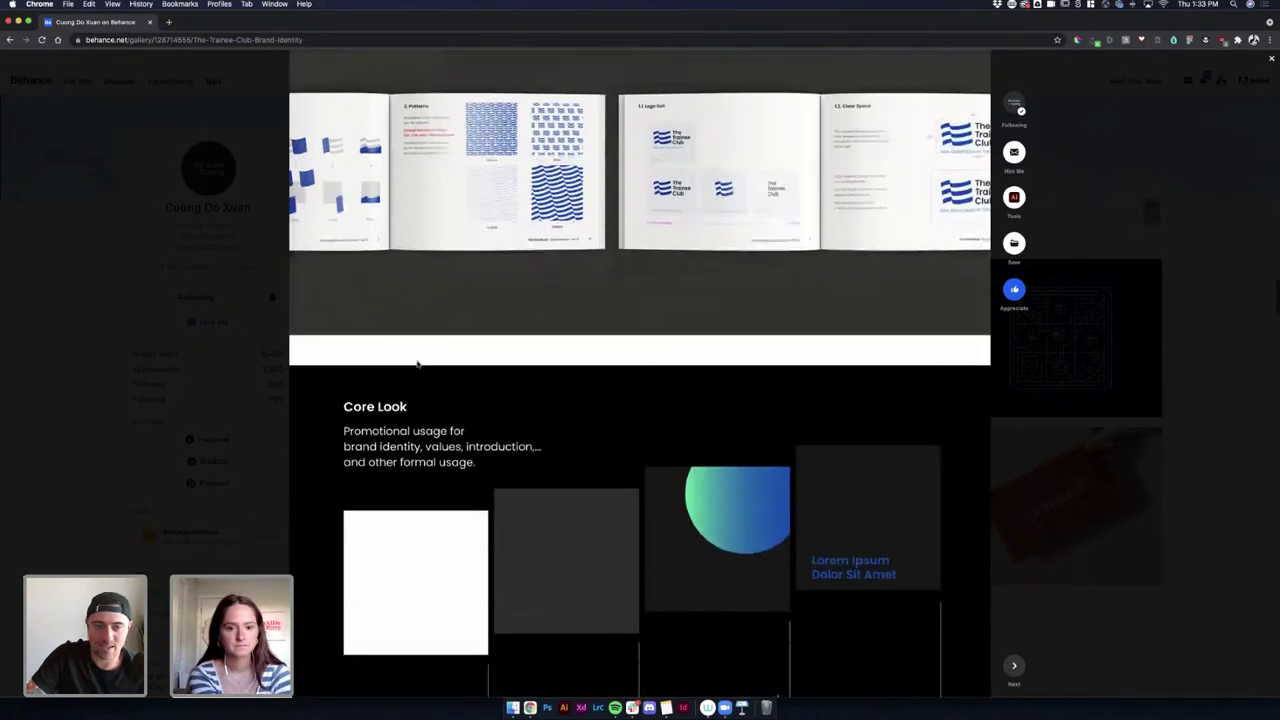
pyautogui.scroll(-20, 417, 361)
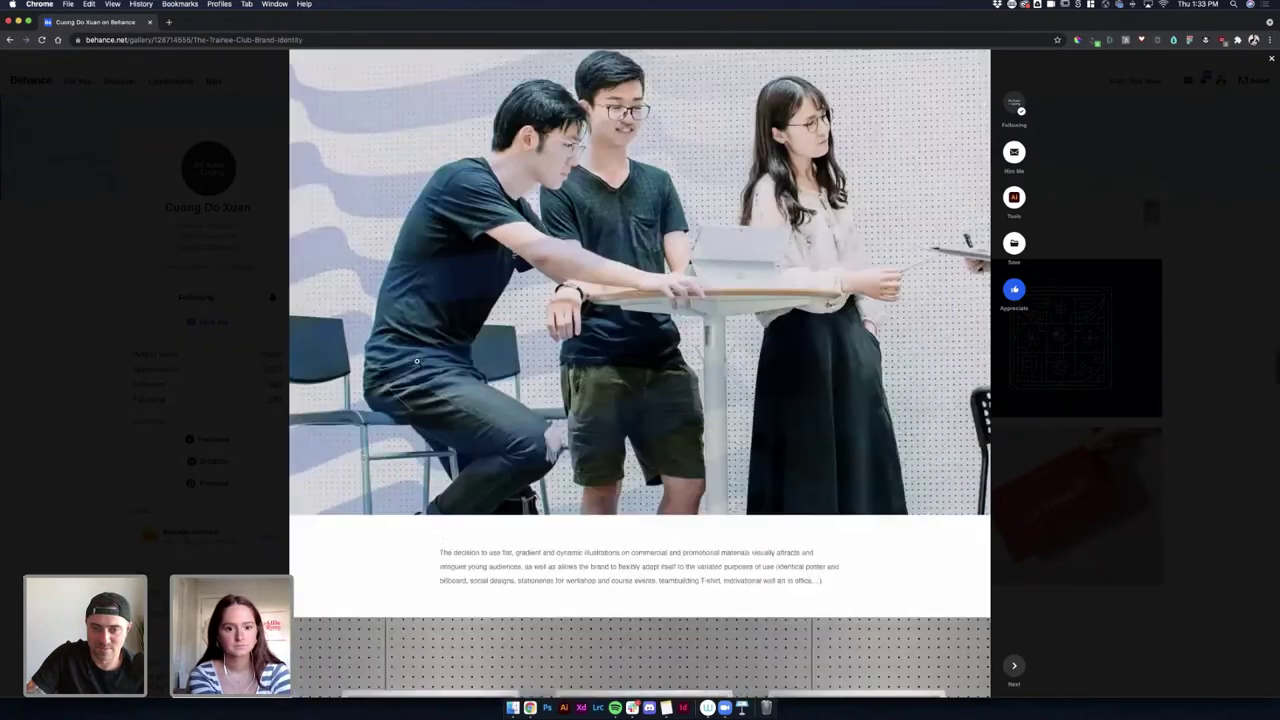
pyautogui.scroll(-11, 417, 362)
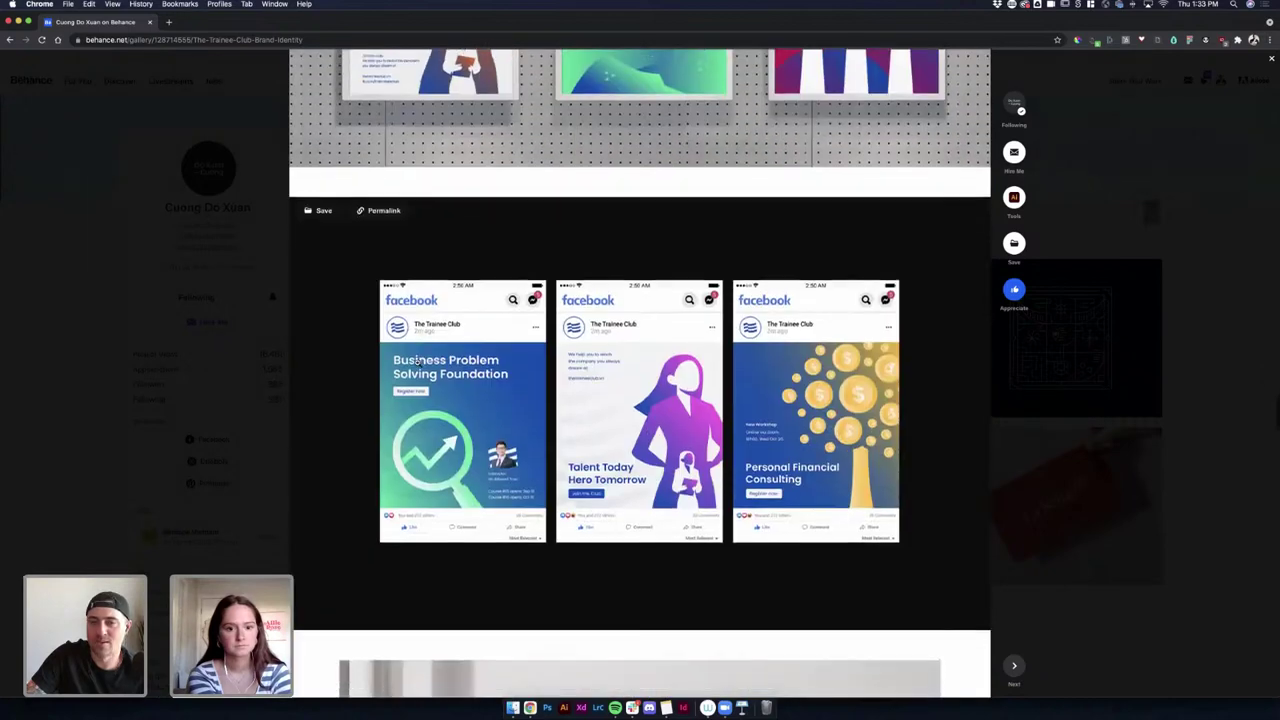
pyautogui.scroll(9, 417, 362)
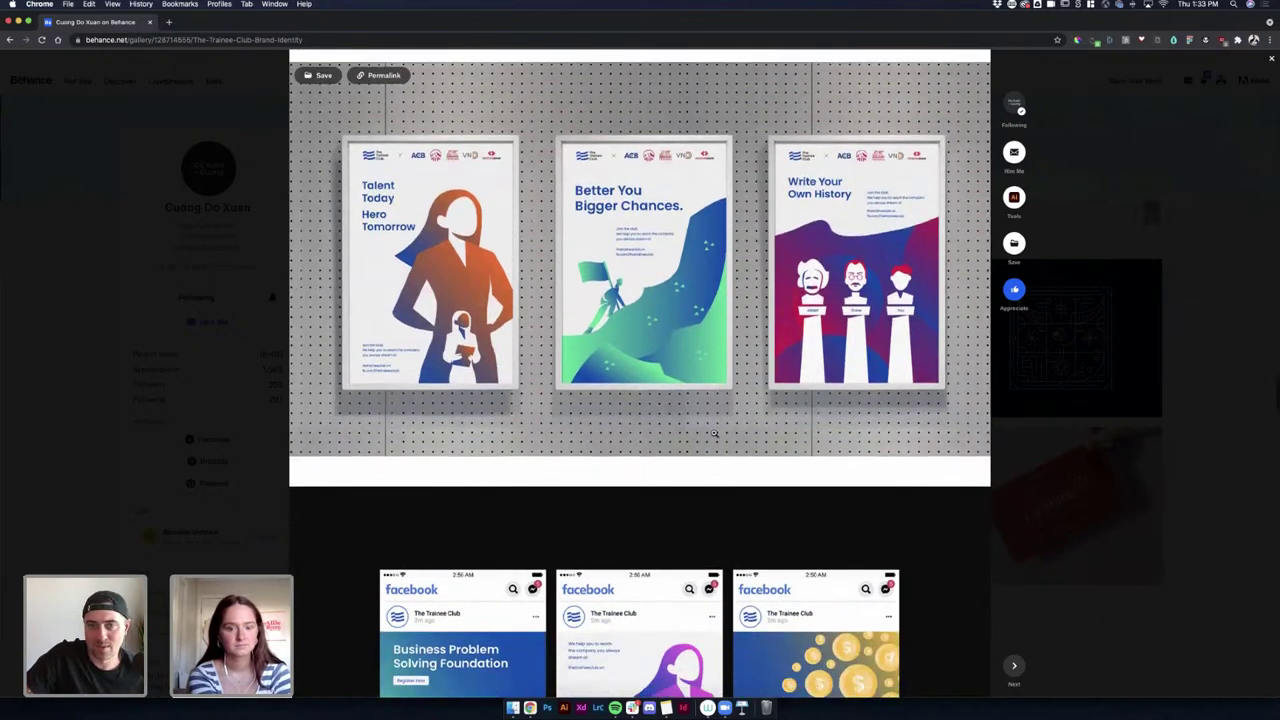
pyautogui.scroll(-5, 713, 434)
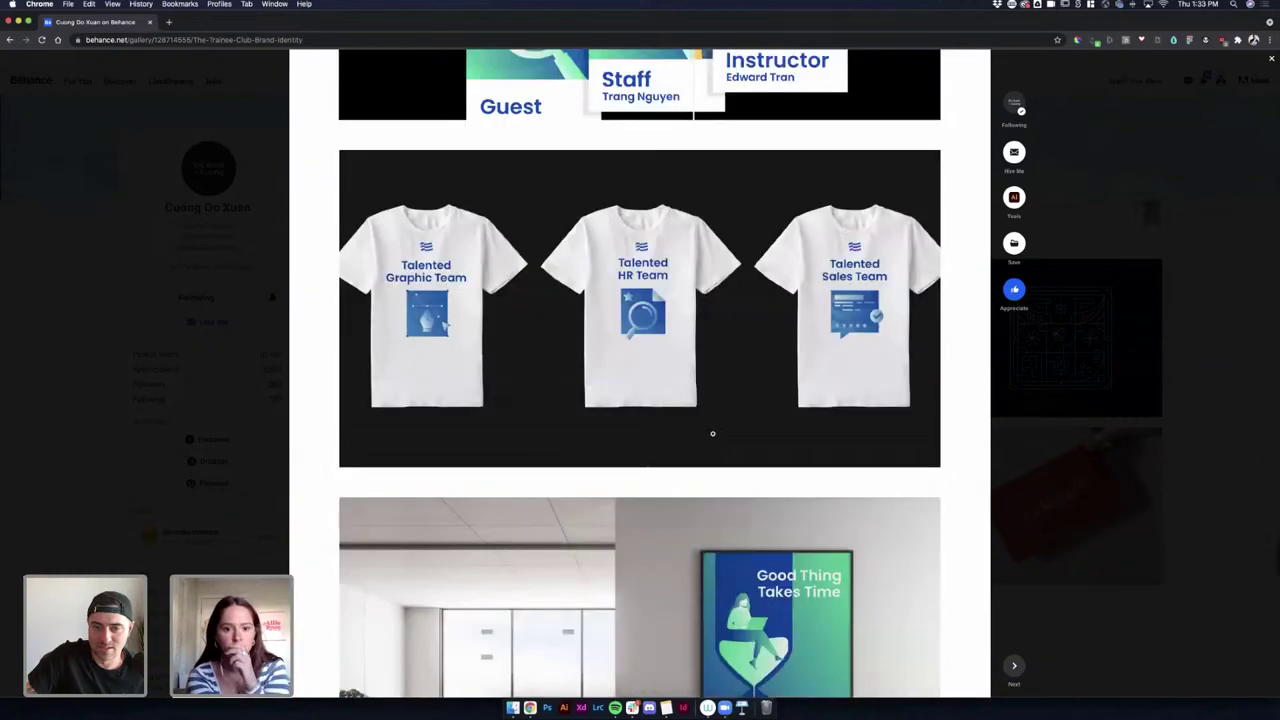
pyautogui.scroll(-9, 713, 436)
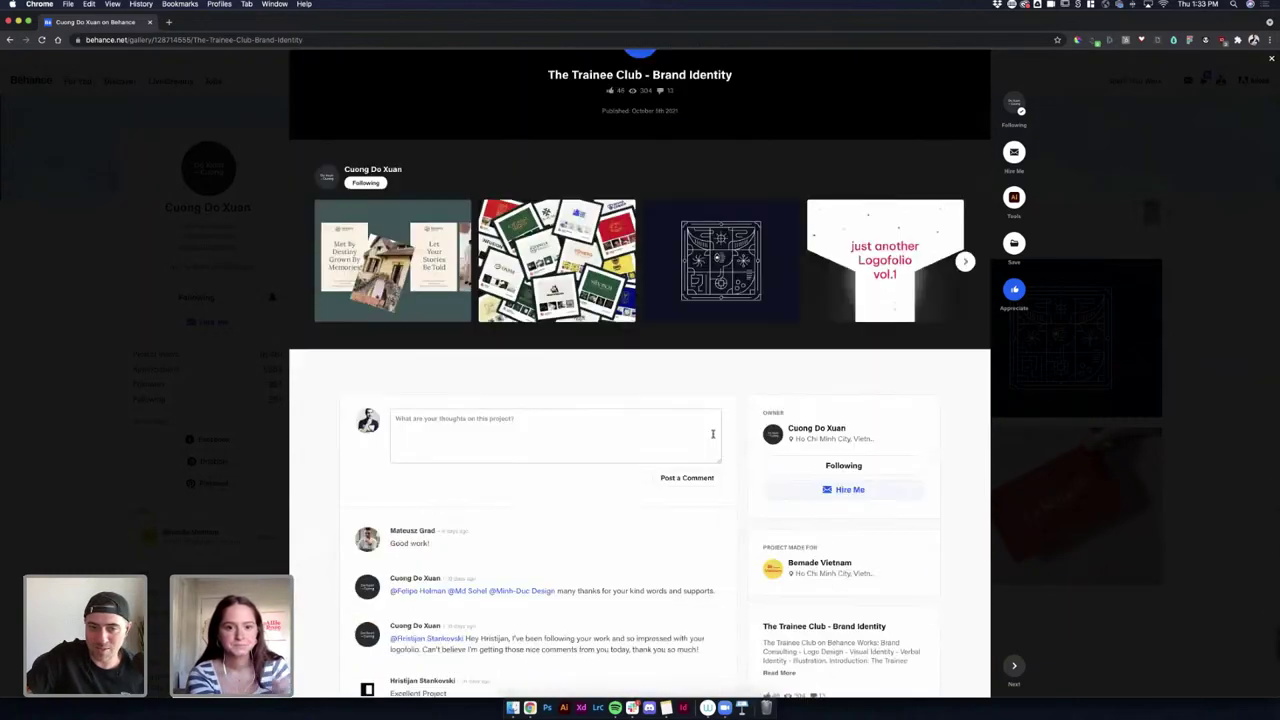
pyautogui.scroll(8, 718, 435)
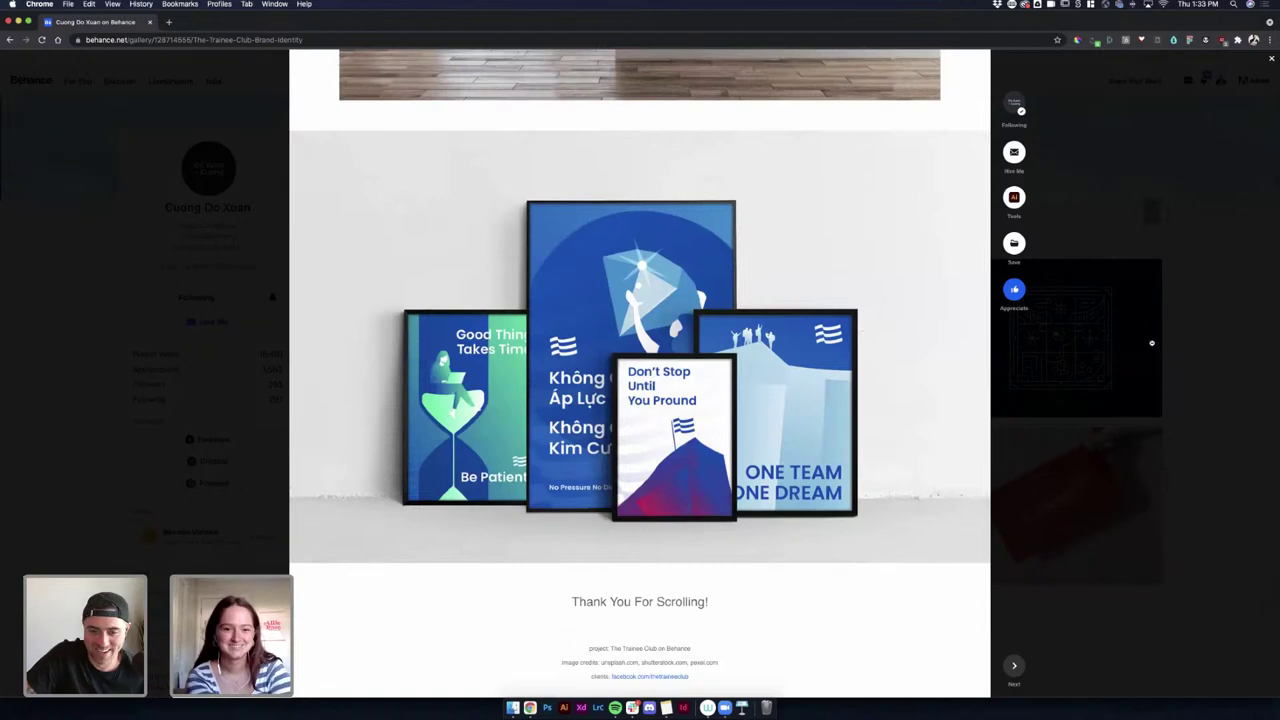
pyautogui.click(1152, 346)
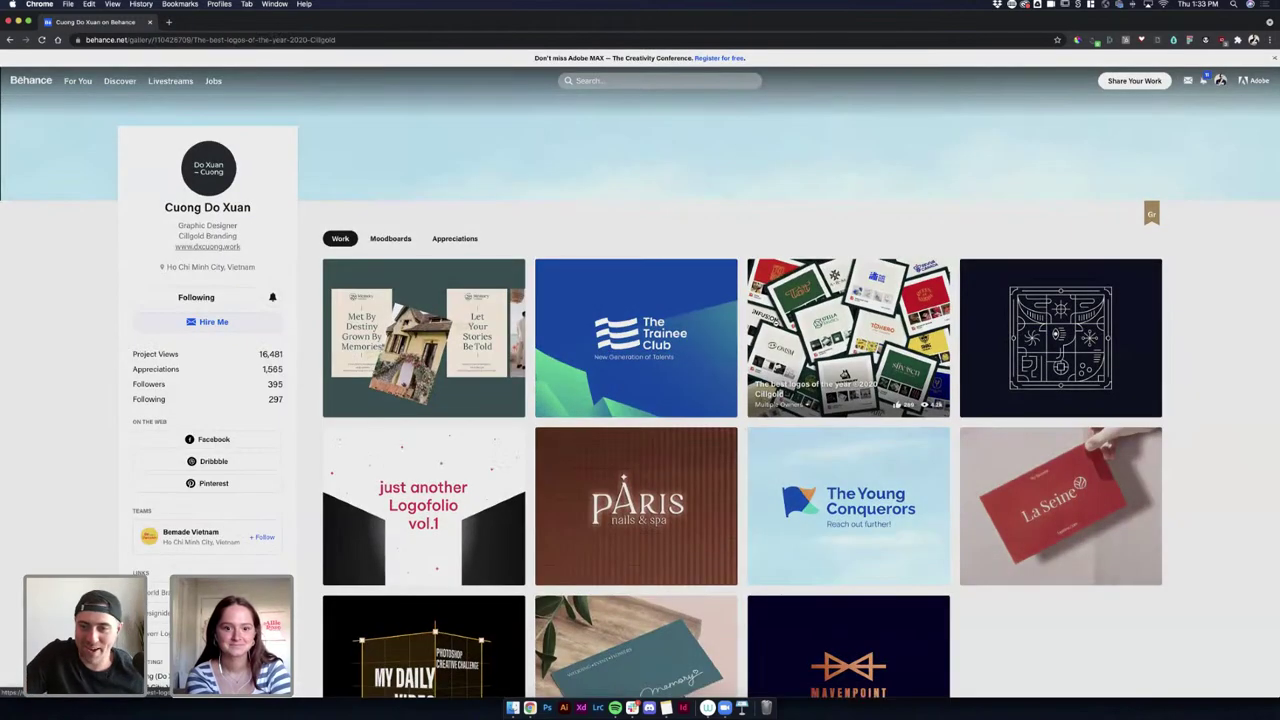
# Open 'The best logos of the year 2020' gallery and scroll down to its bottom.
pyautogui.click(786, 320)
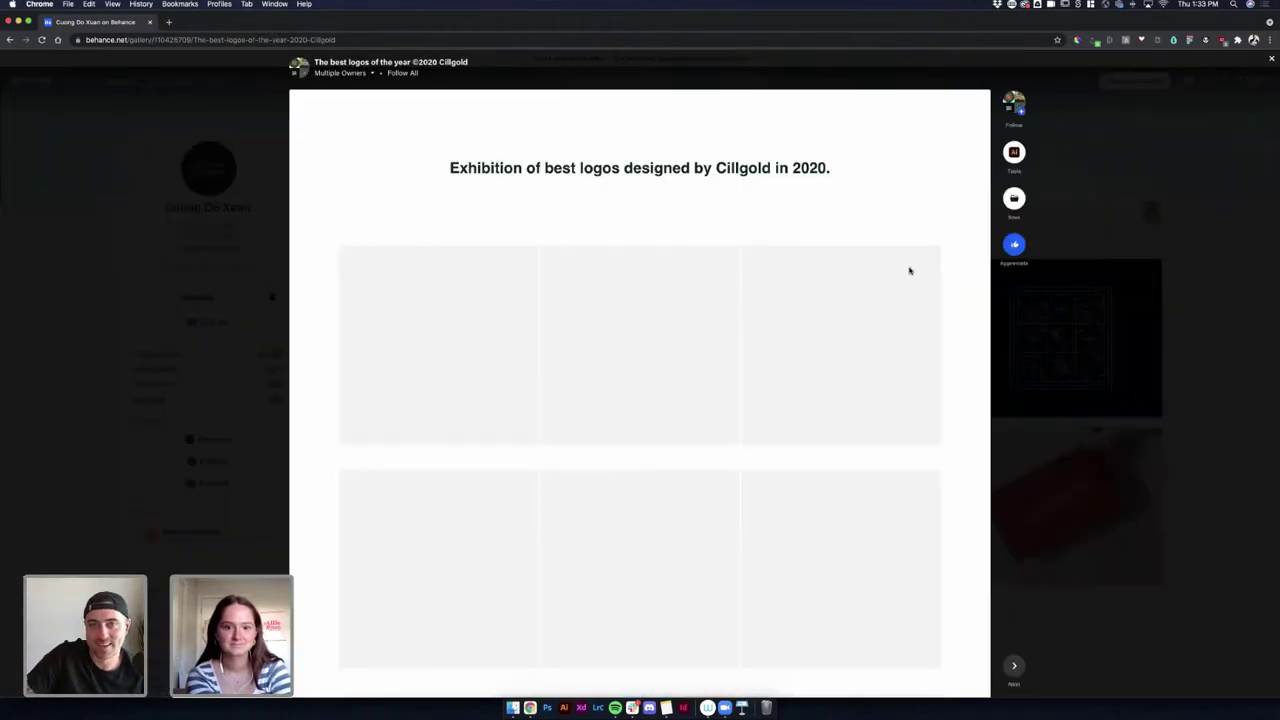
pyautogui.scroll(-1, 881, 171)
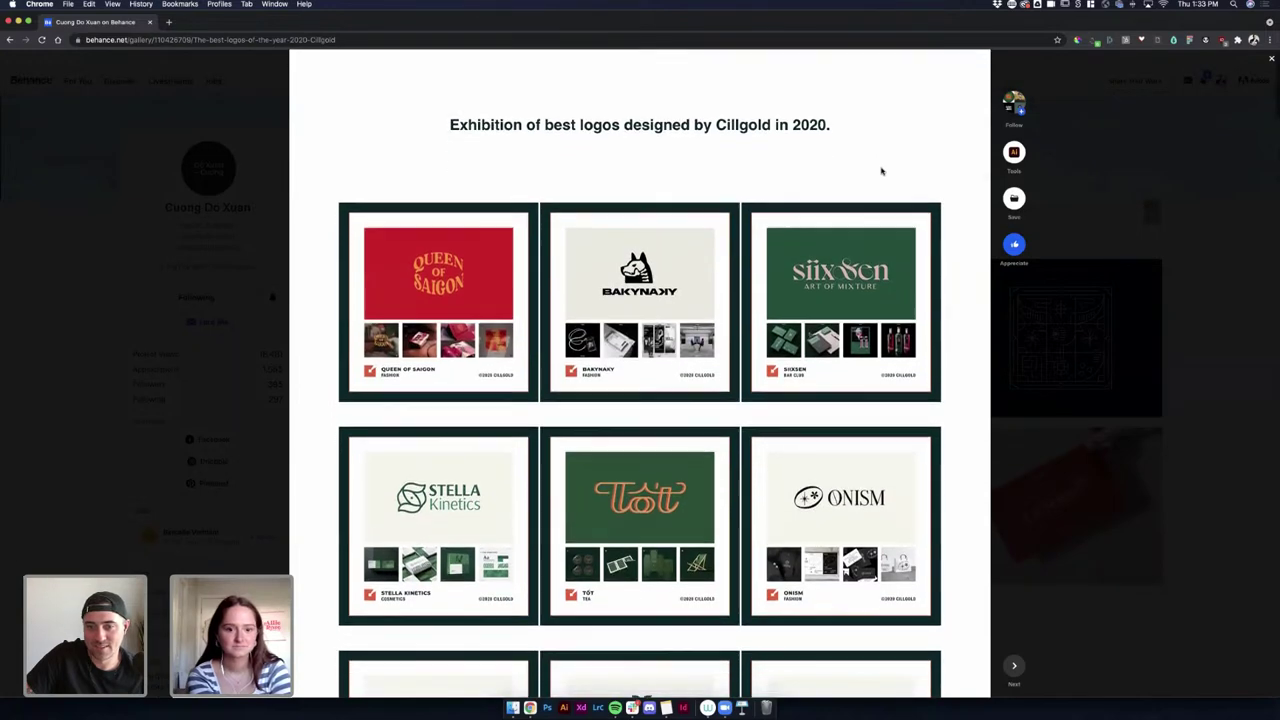
pyautogui.scroll(-5, 881, 169)
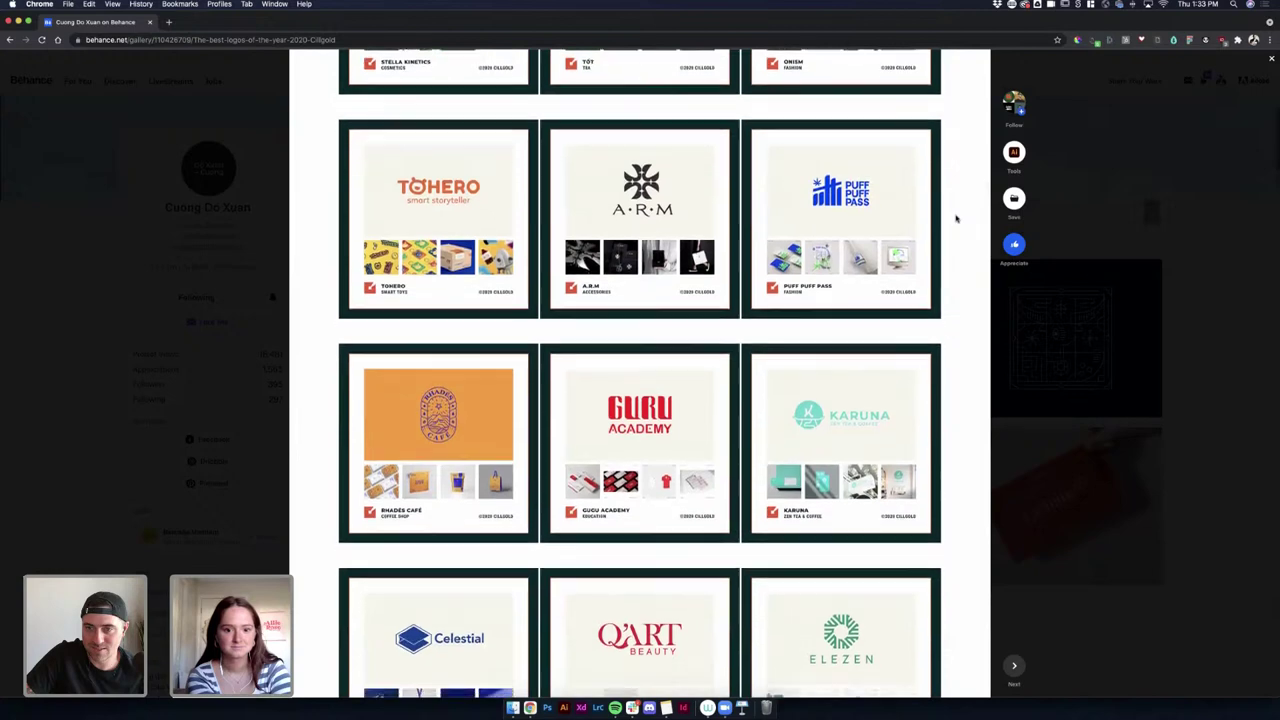
pyautogui.scroll(-1, 956, 218)
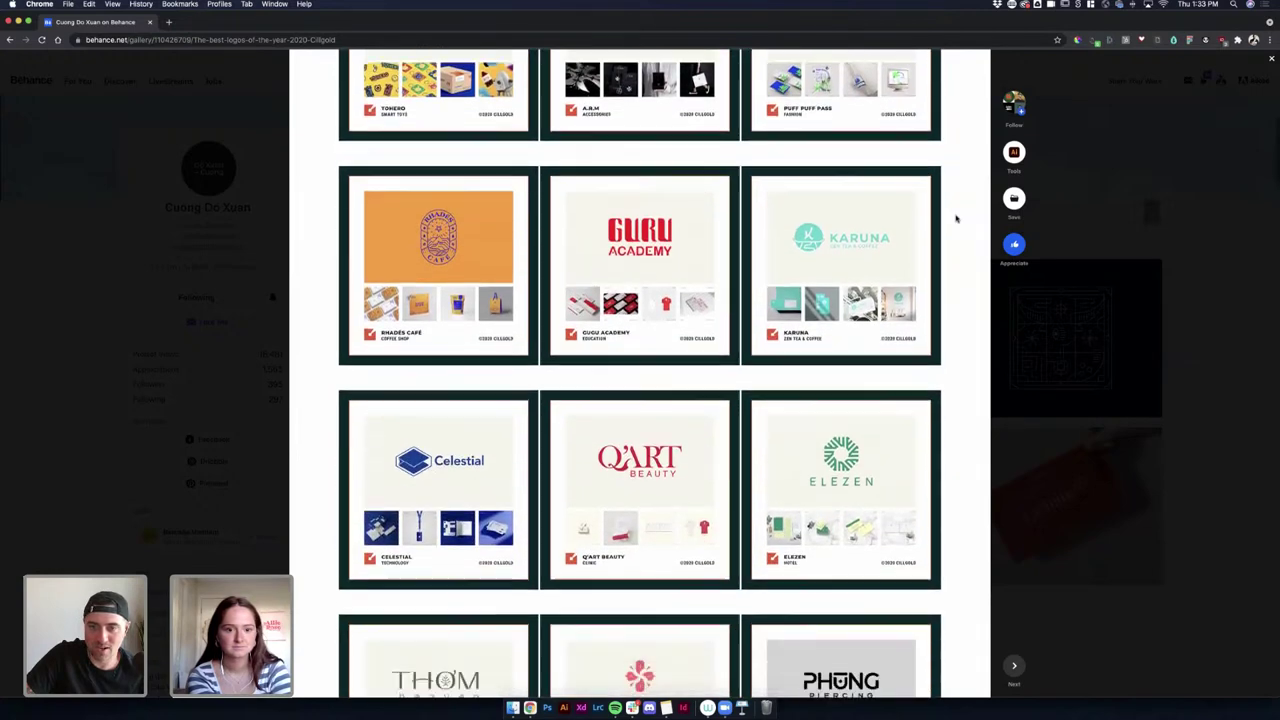
pyautogui.scroll(-1, 956, 218)
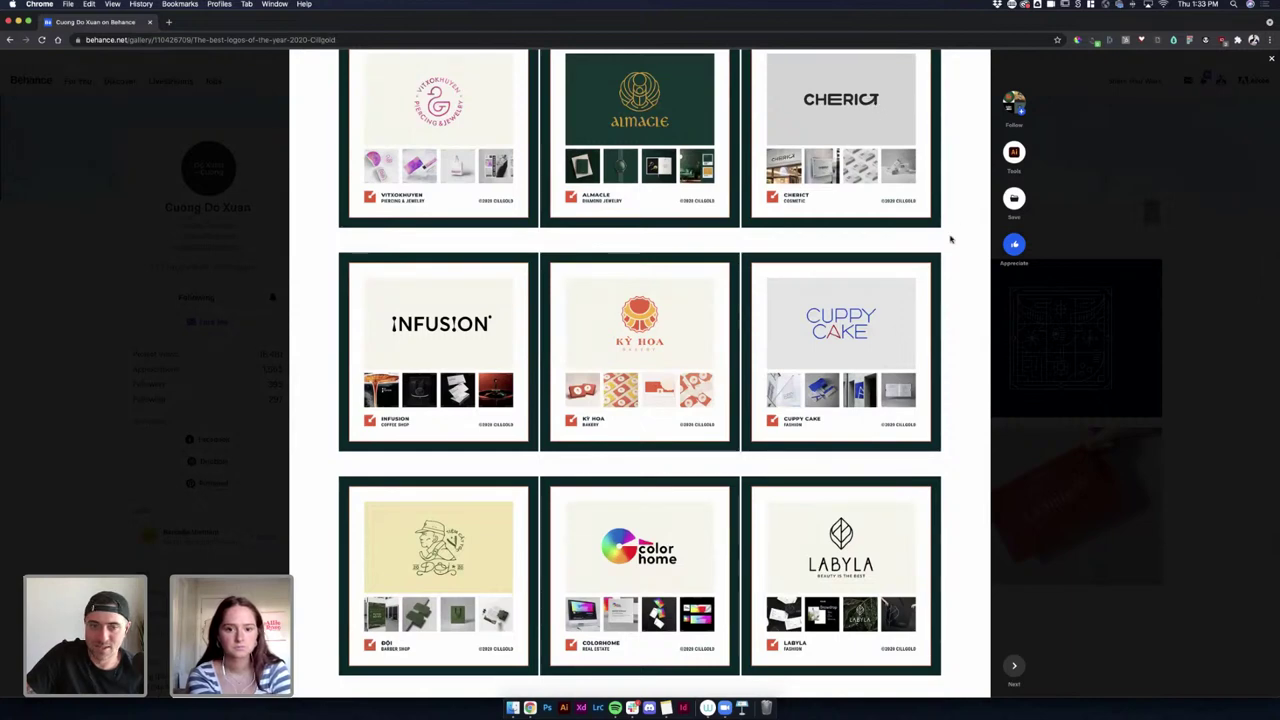
pyautogui.scroll(-10, 950, 239)
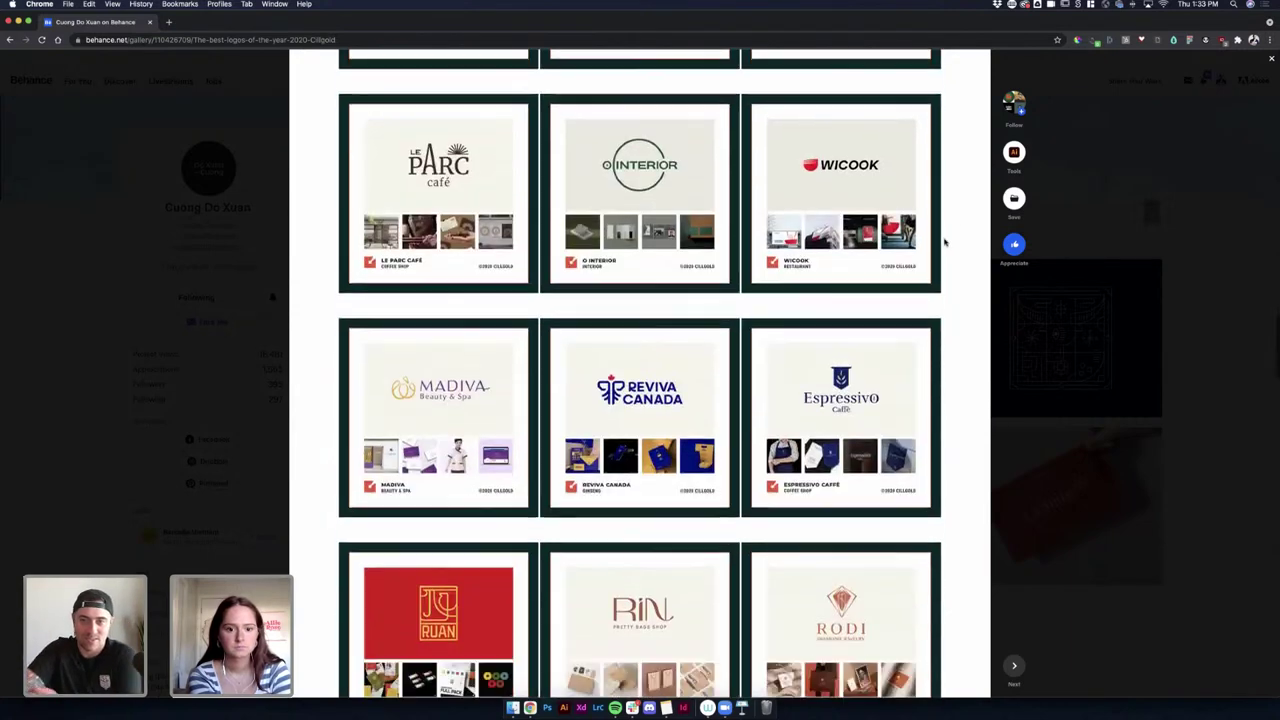
pyautogui.scroll(-1, 941, 242)
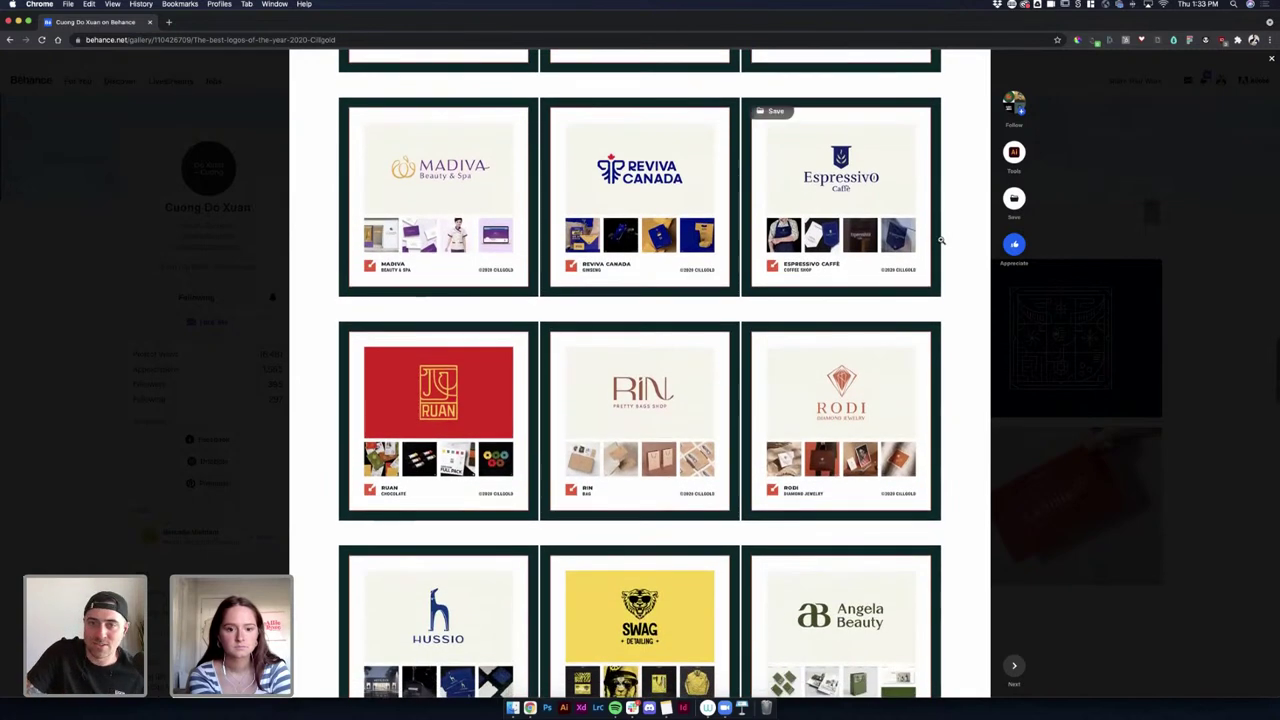
pyautogui.scroll(-5, 685, 199)
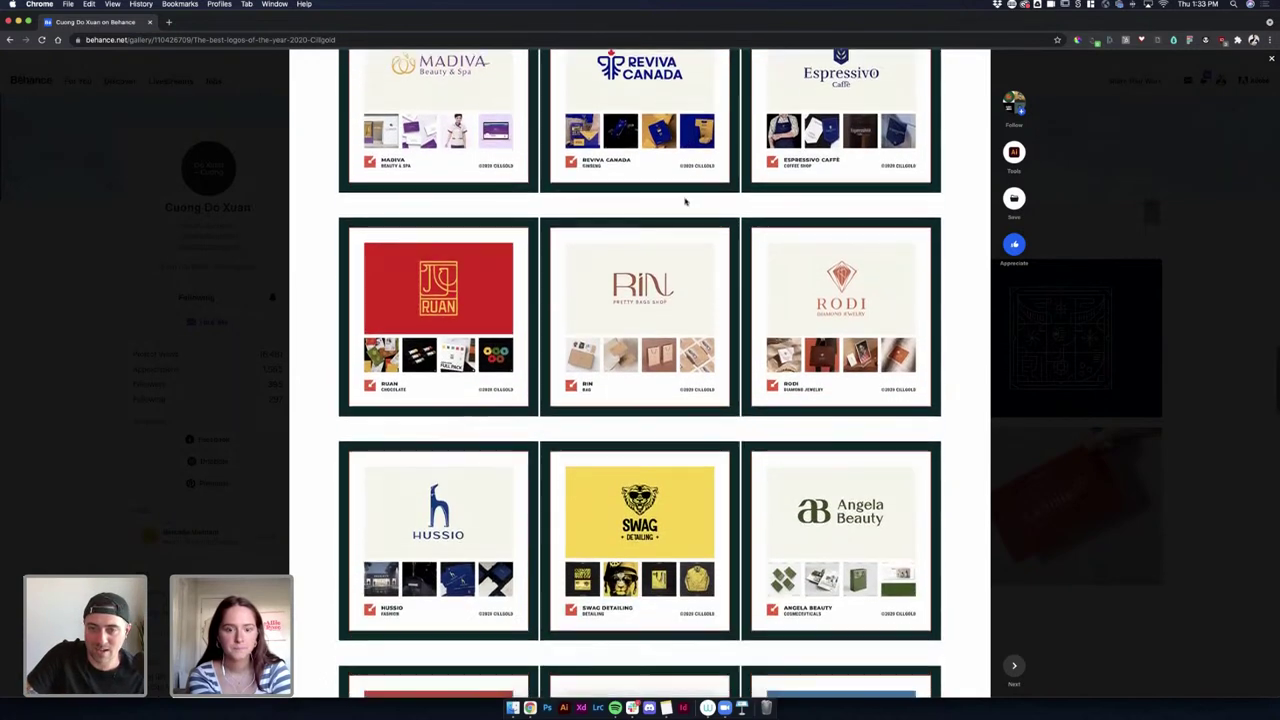
pyautogui.scroll(-10, 686, 199)
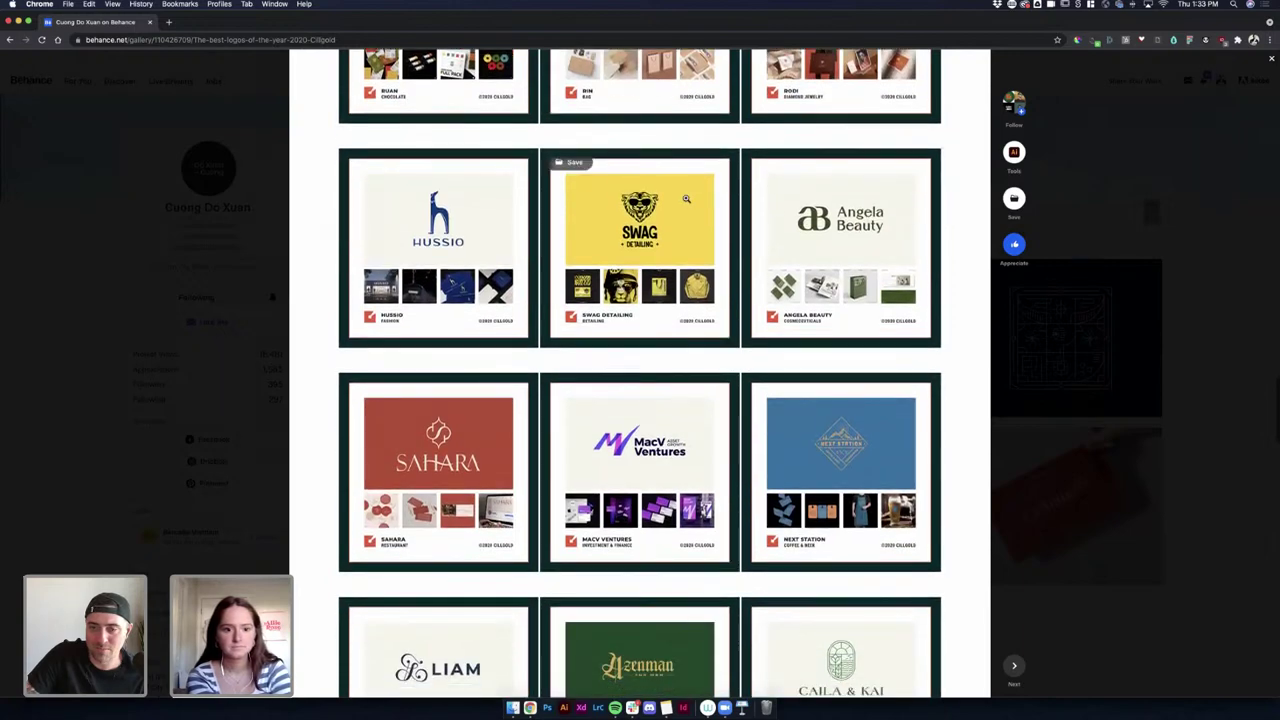
pyautogui.scroll(-7, 686, 199)
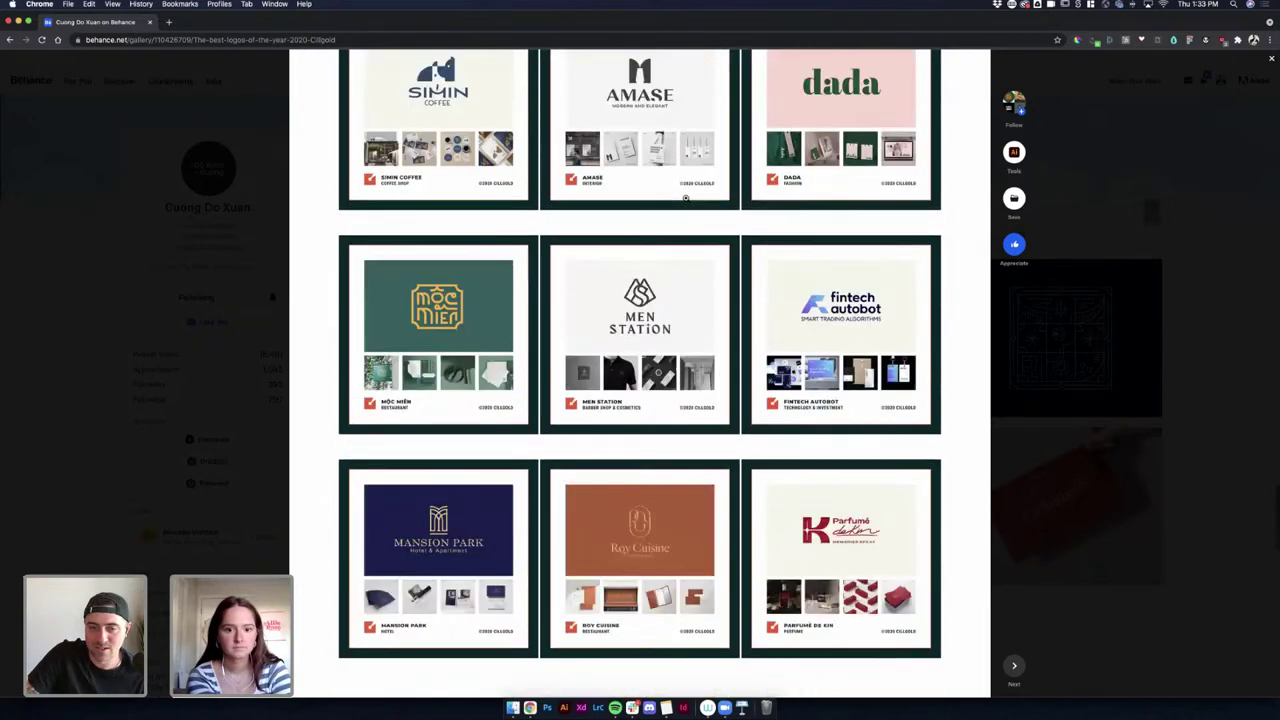
pyautogui.click(1191, 407)
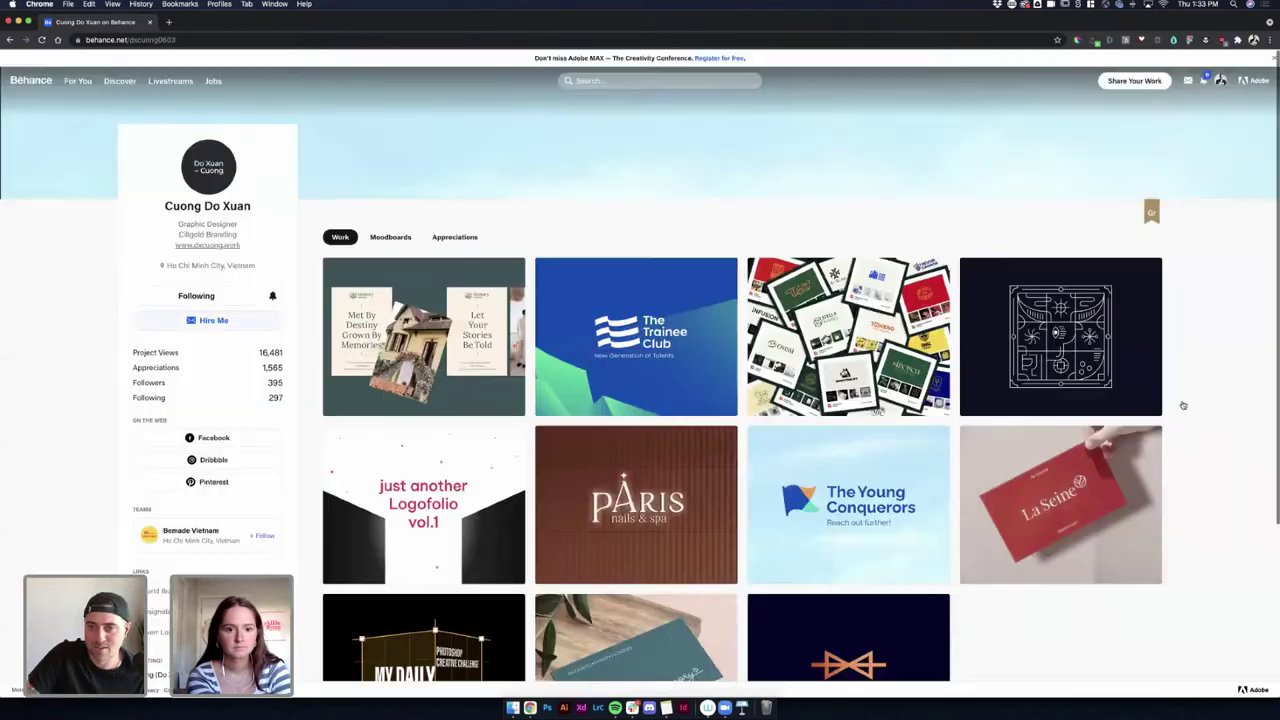
pyautogui.click(1042, 325)
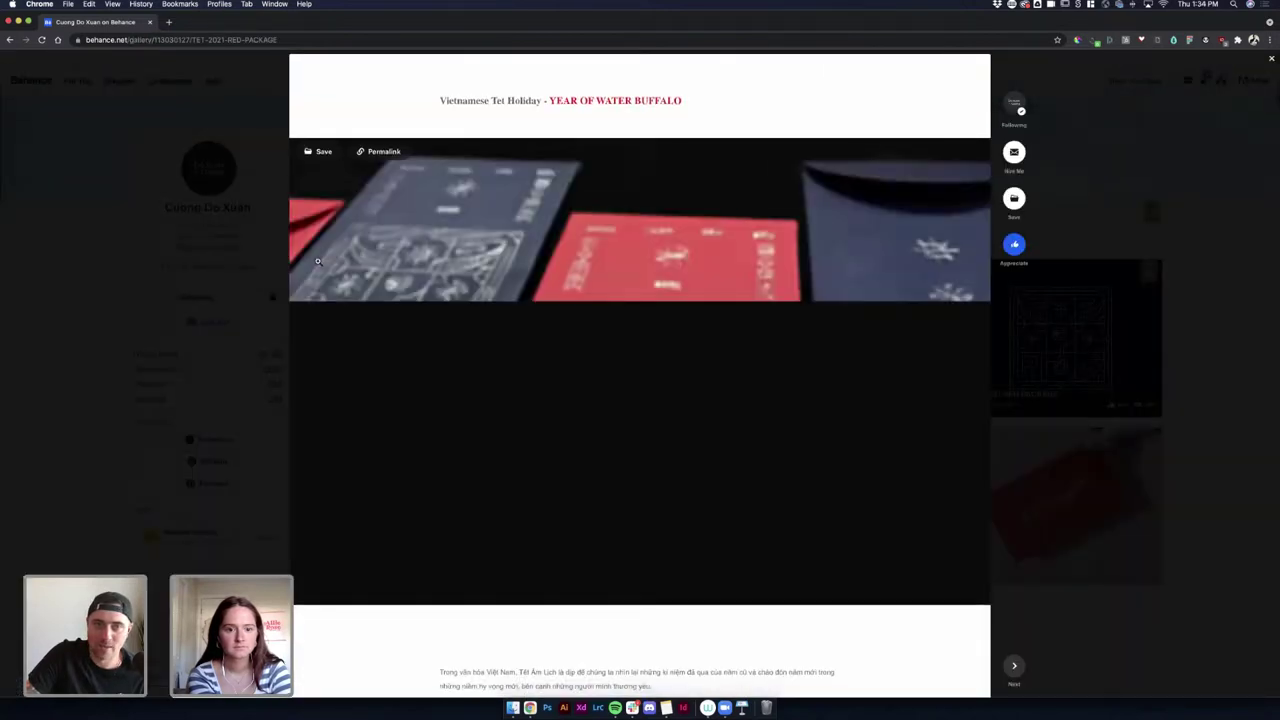
pyautogui.scroll(-1, 398, 262)
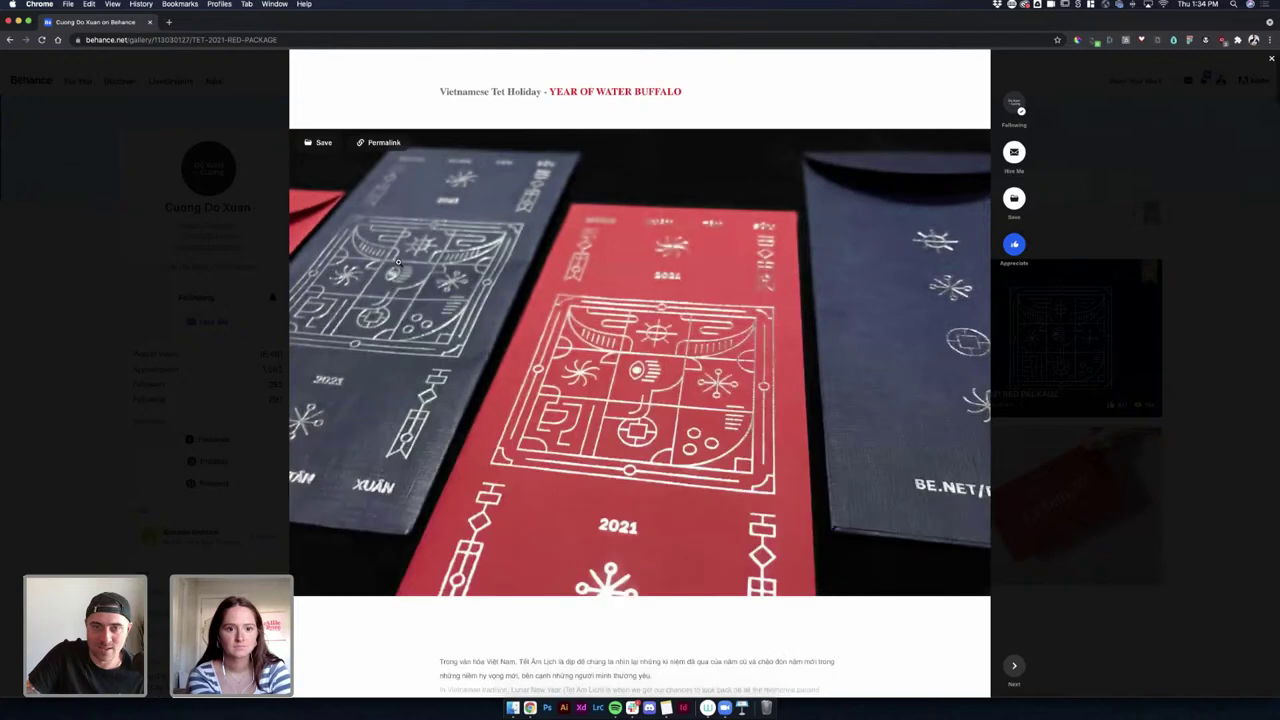
pyautogui.scroll(-5, 398, 262)
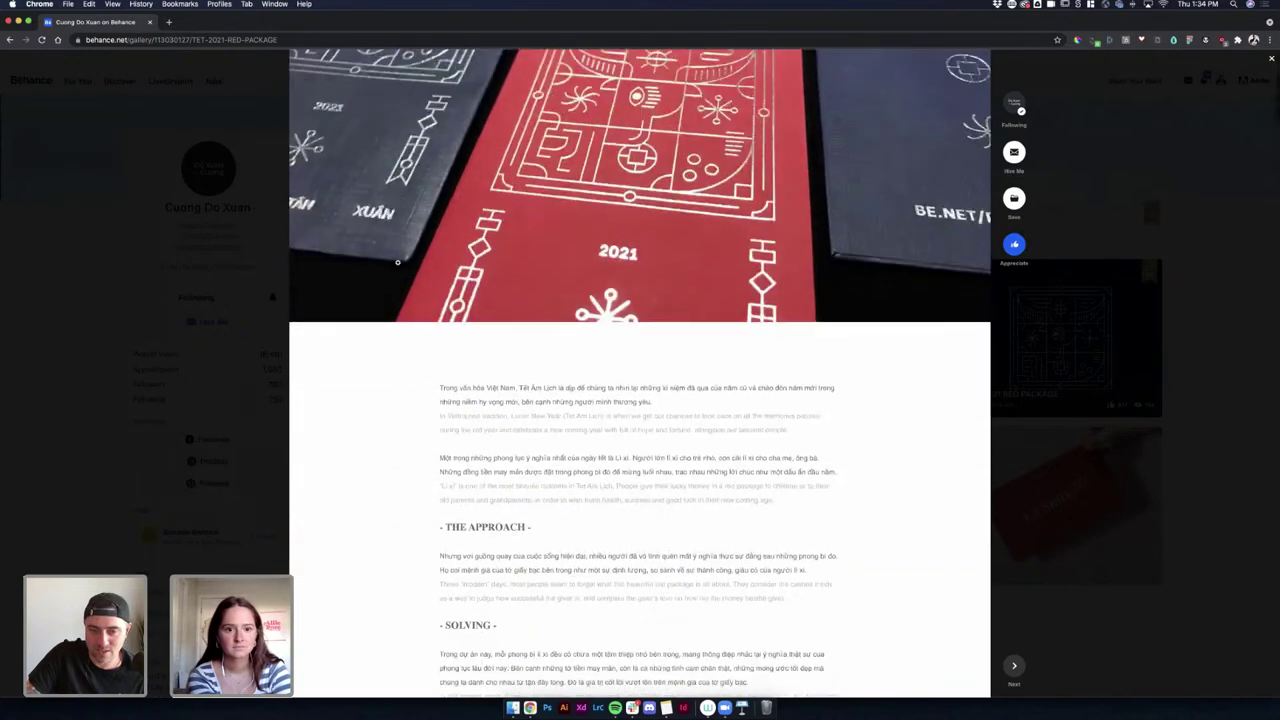
pyautogui.scroll(-5, 397, 262)
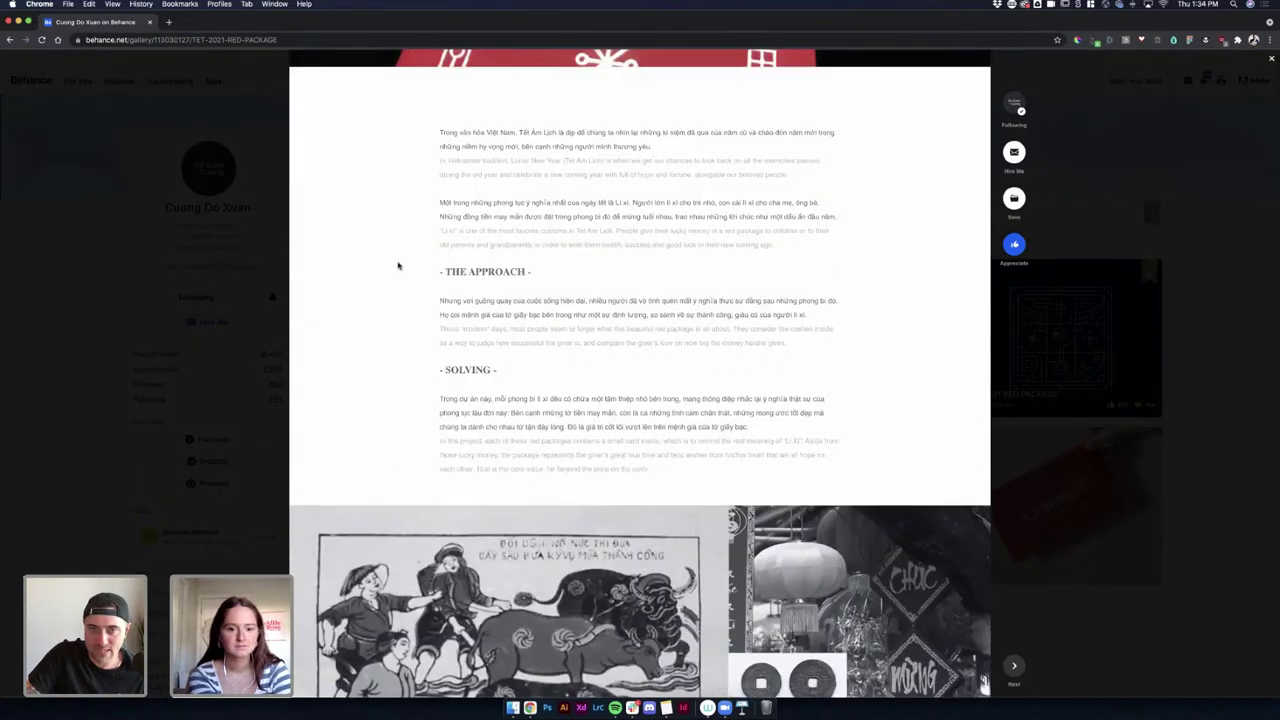
pyautogui.scroll(-4, 398, 265)
pyautogui.scroll(3, 398, 265)
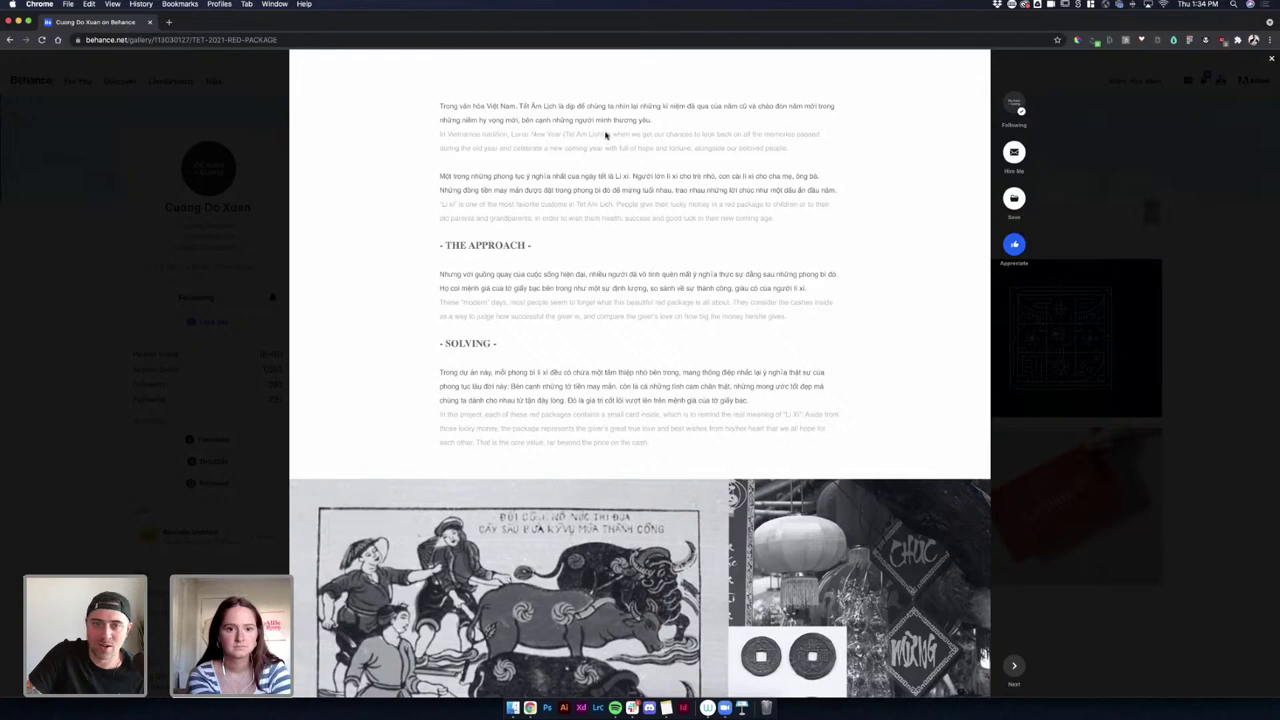
pyautogui.moveTo(605, 134); pyautogui.dragTo(761, 147)
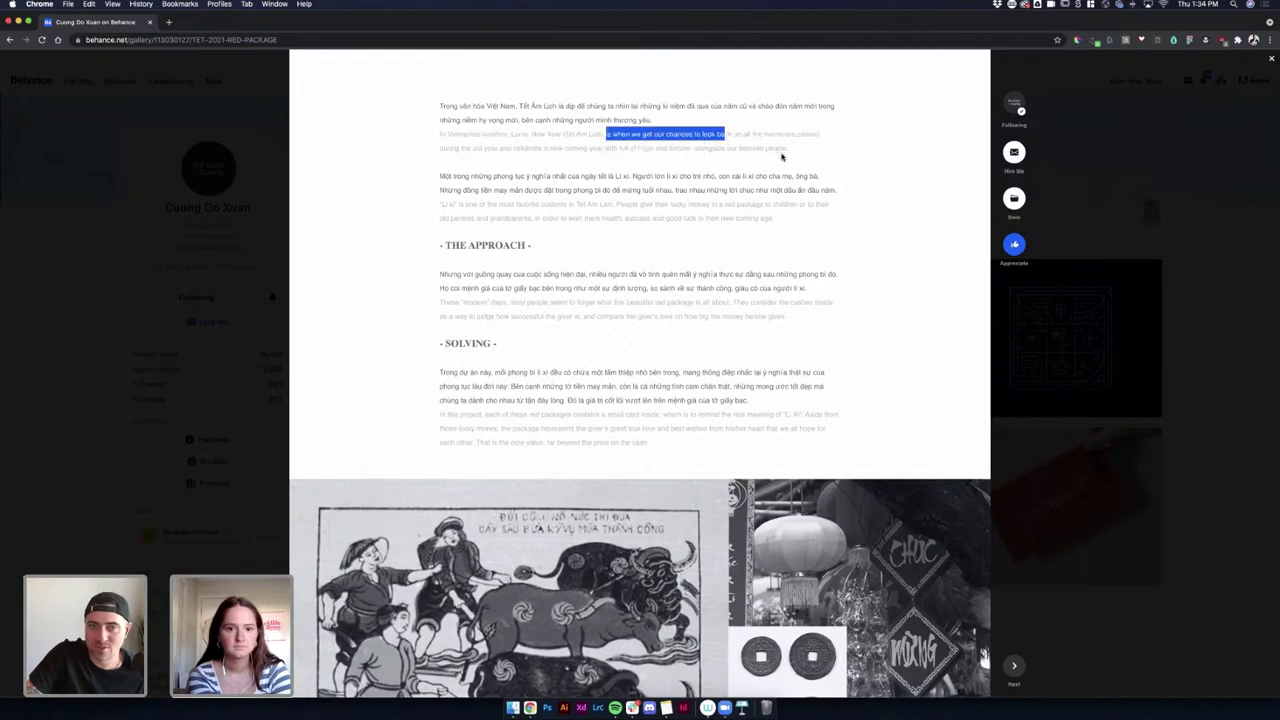
pyautogui.scroll(-10, 782, 156)
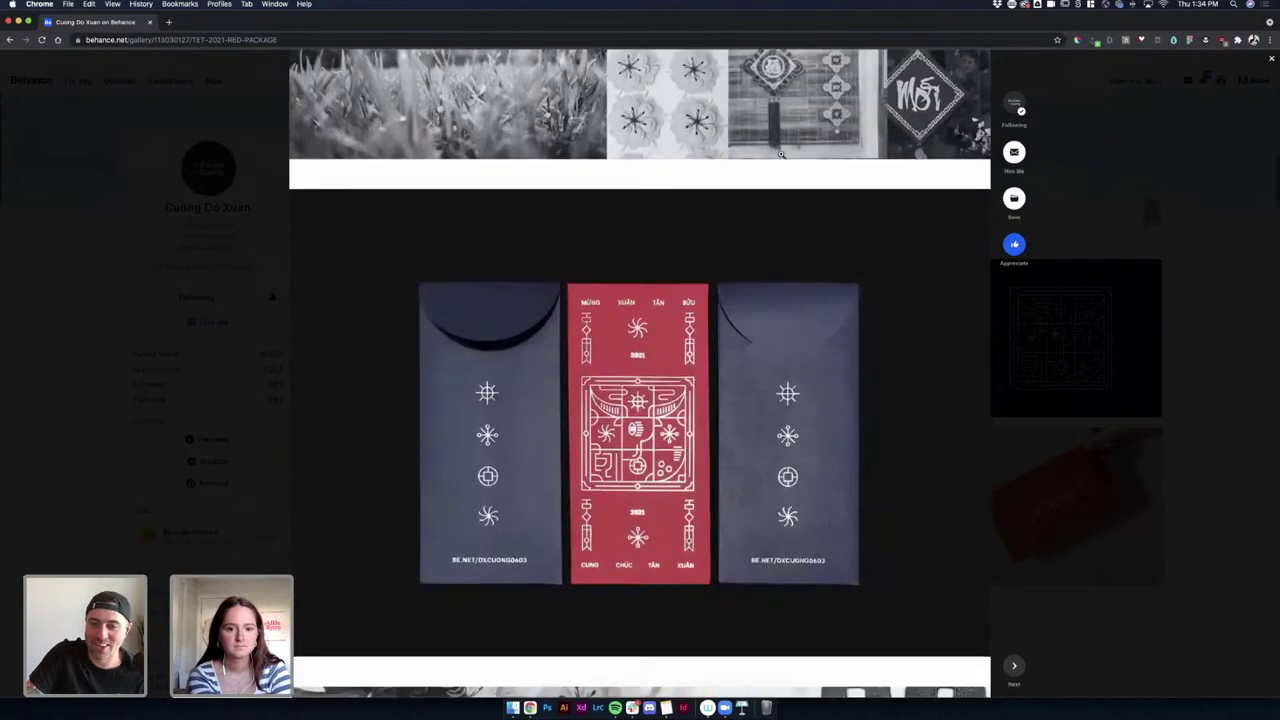
pyautogui.scroll(-8, 782, 156)
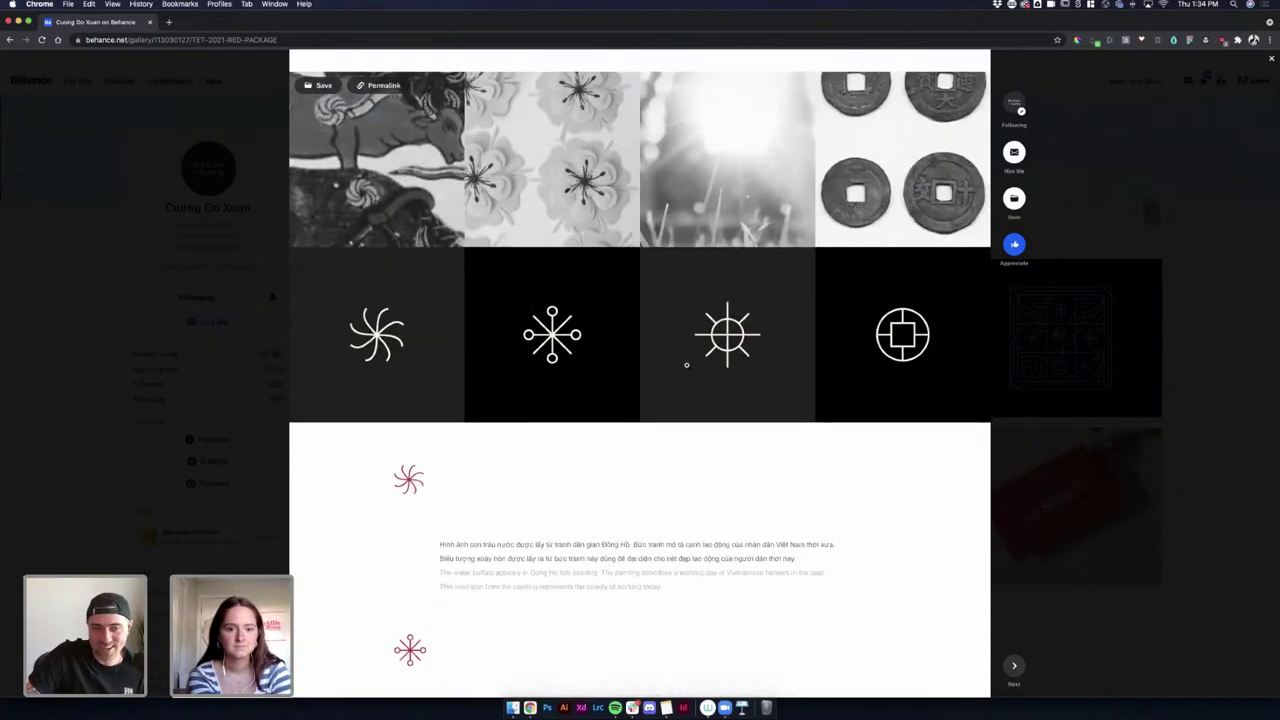
pyautogui.scroll(-1, 687, 368)
pyautogui.scroll(-8, 687, 368)
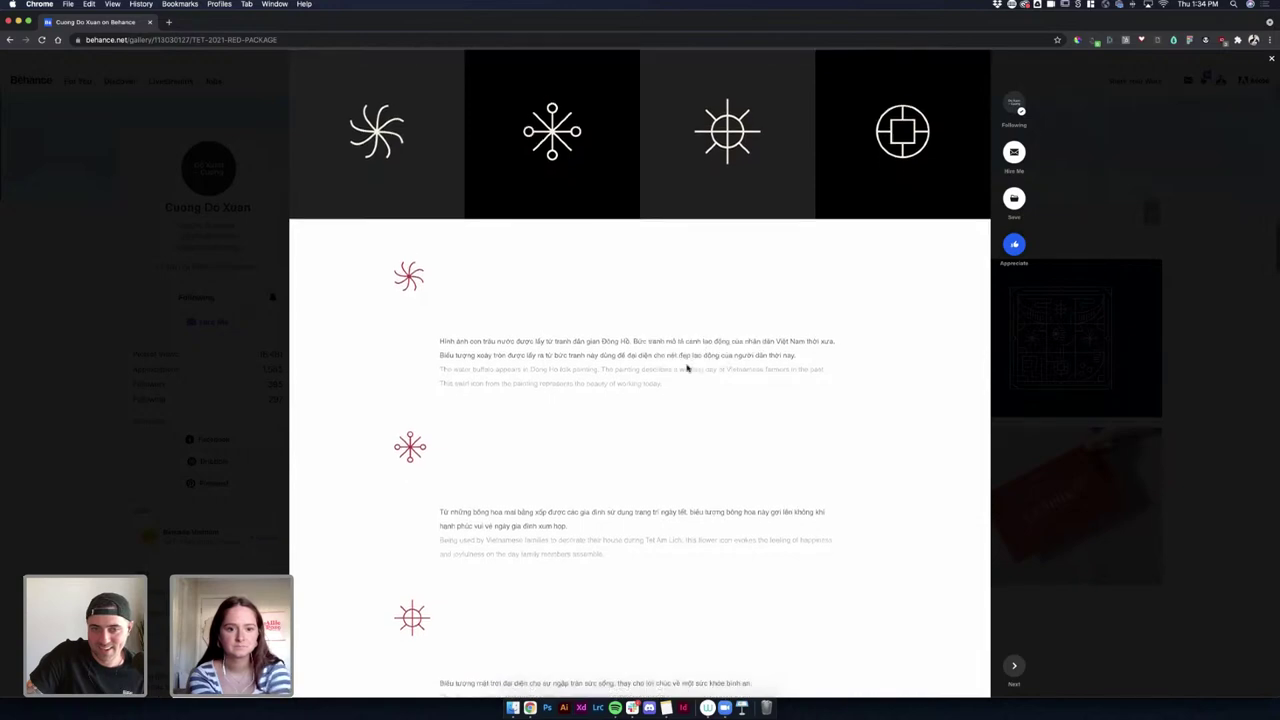
pyautogui.scroll(-12, 687, 368)
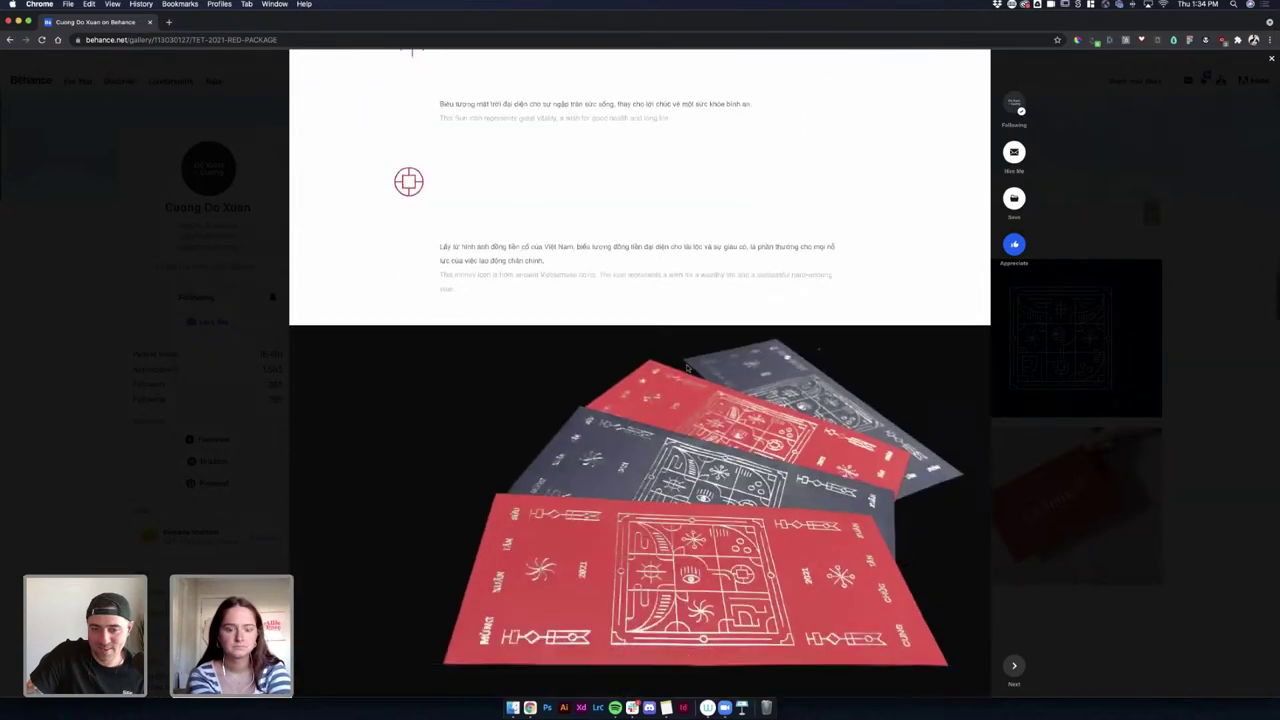
pyautogui.scroll(-10, 687, 366)
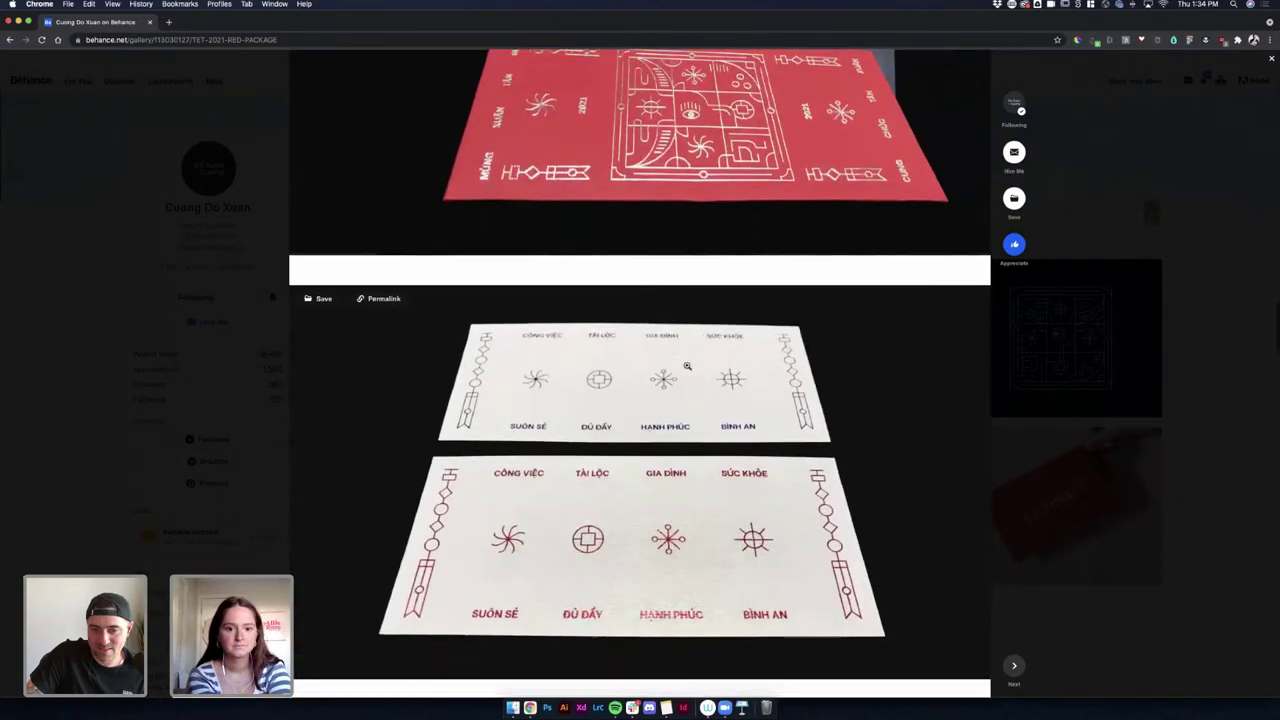
pyautogui.scroll(-18, 687, 366)
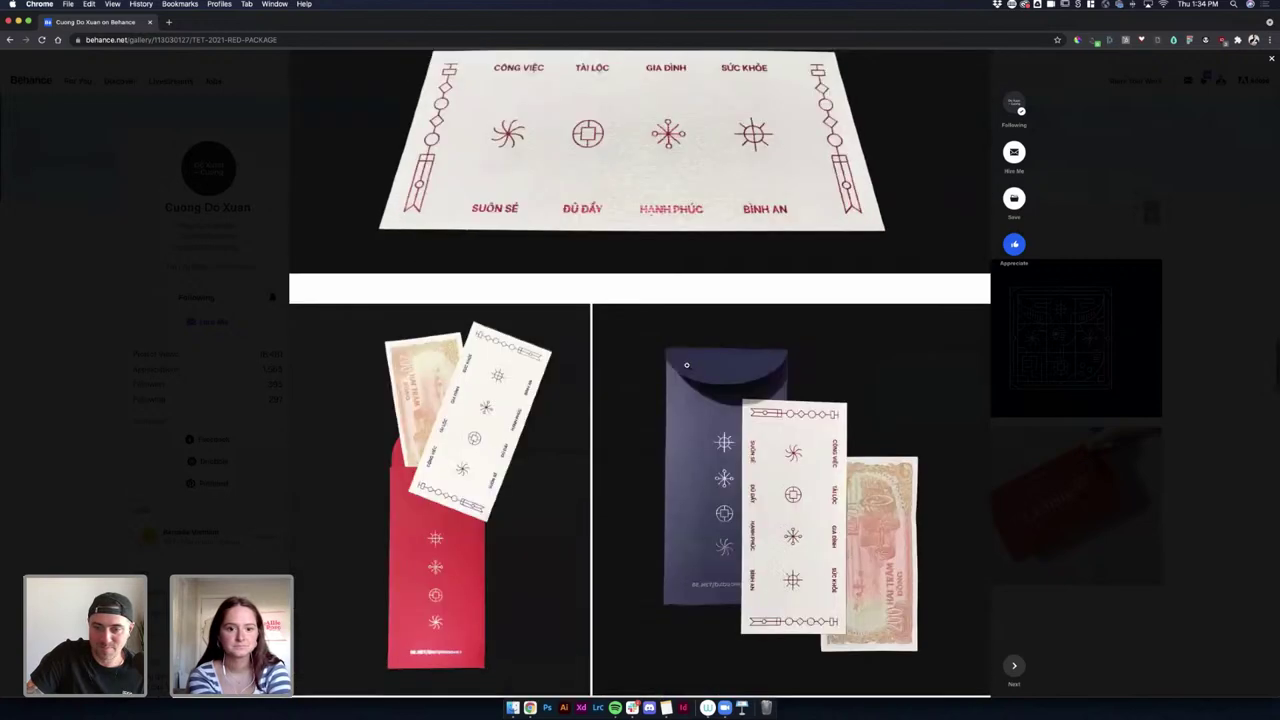
pyautogui.scroll(-1, 686, 365)
pyautogui.scroll(4, 686, 365)
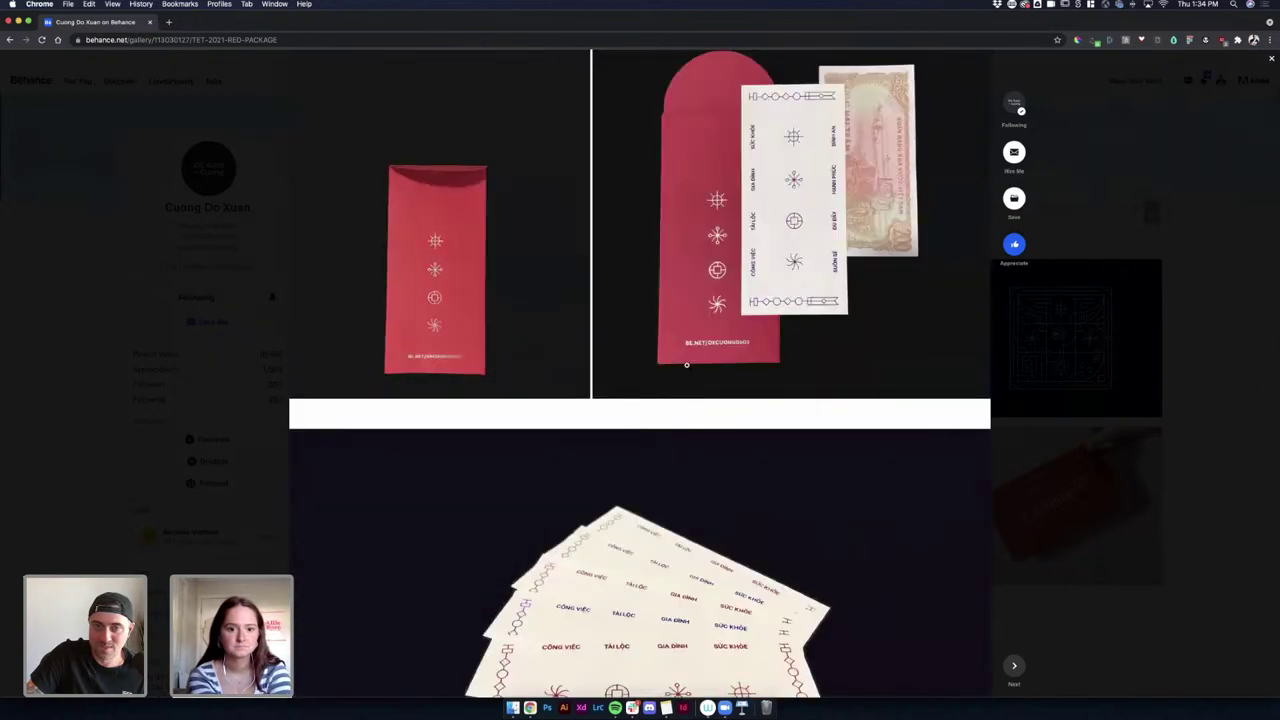
pyautogui.scroll(1, 686, 365)
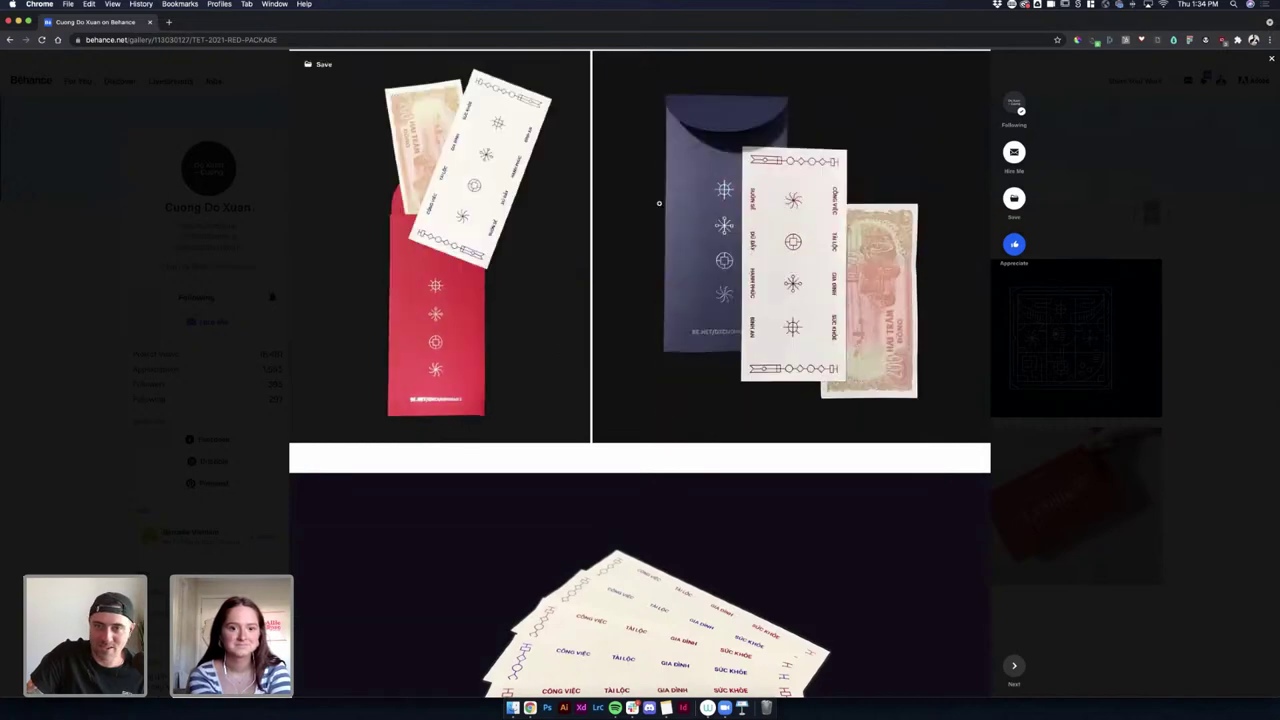
pyautogui.scroll(6, 557, 266)
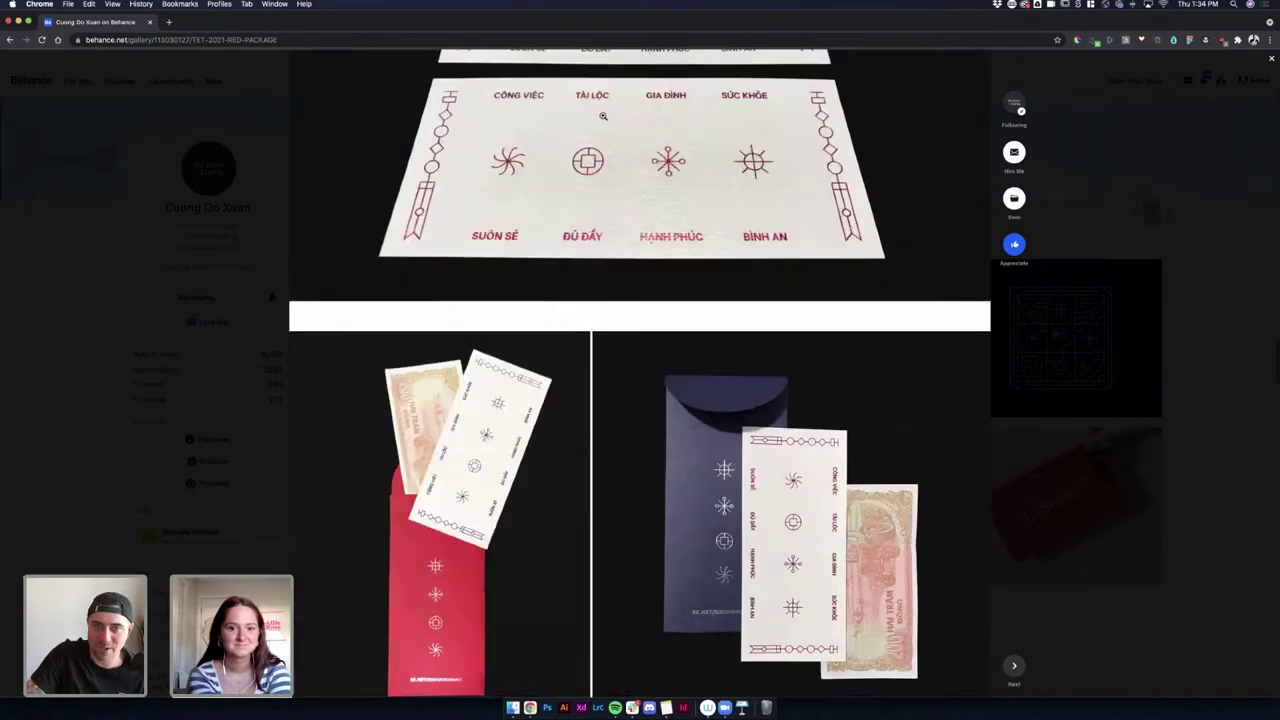
pyautogui.scroll(-14, 686, 252)
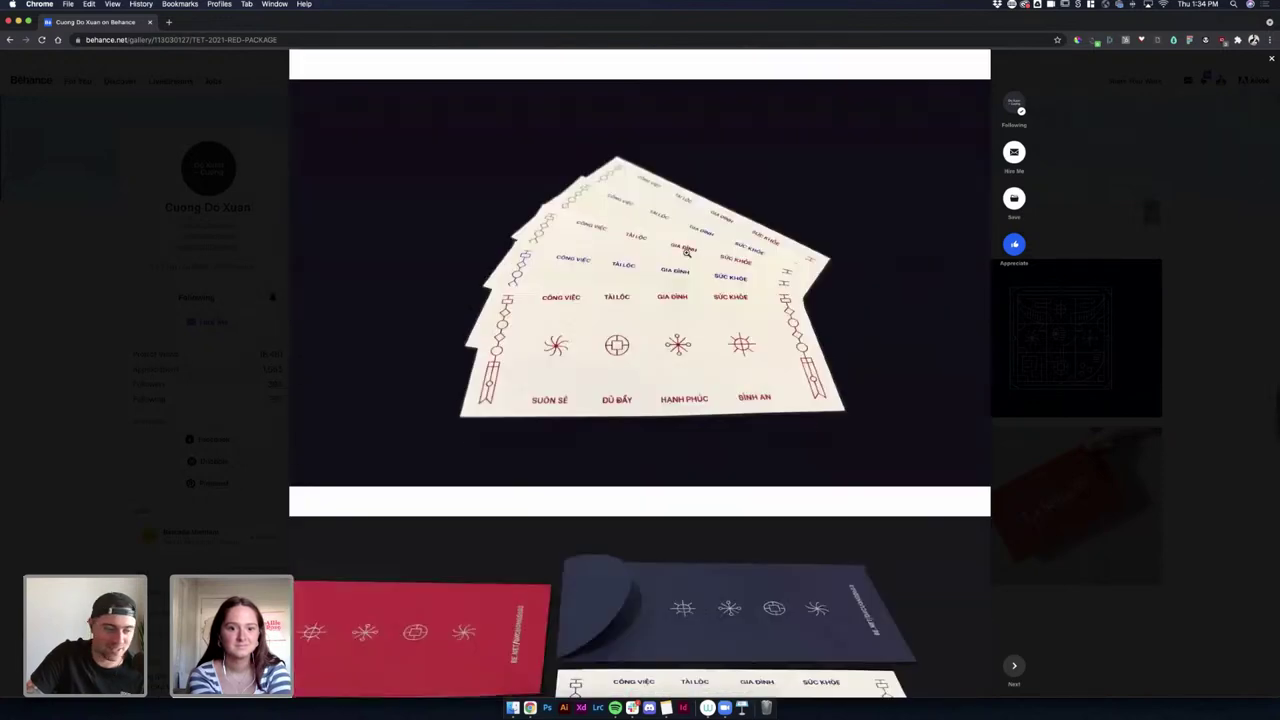
pyautogui.scroll(-5, 686, 252)
pyautogui.scroll(-3, 686, 252)
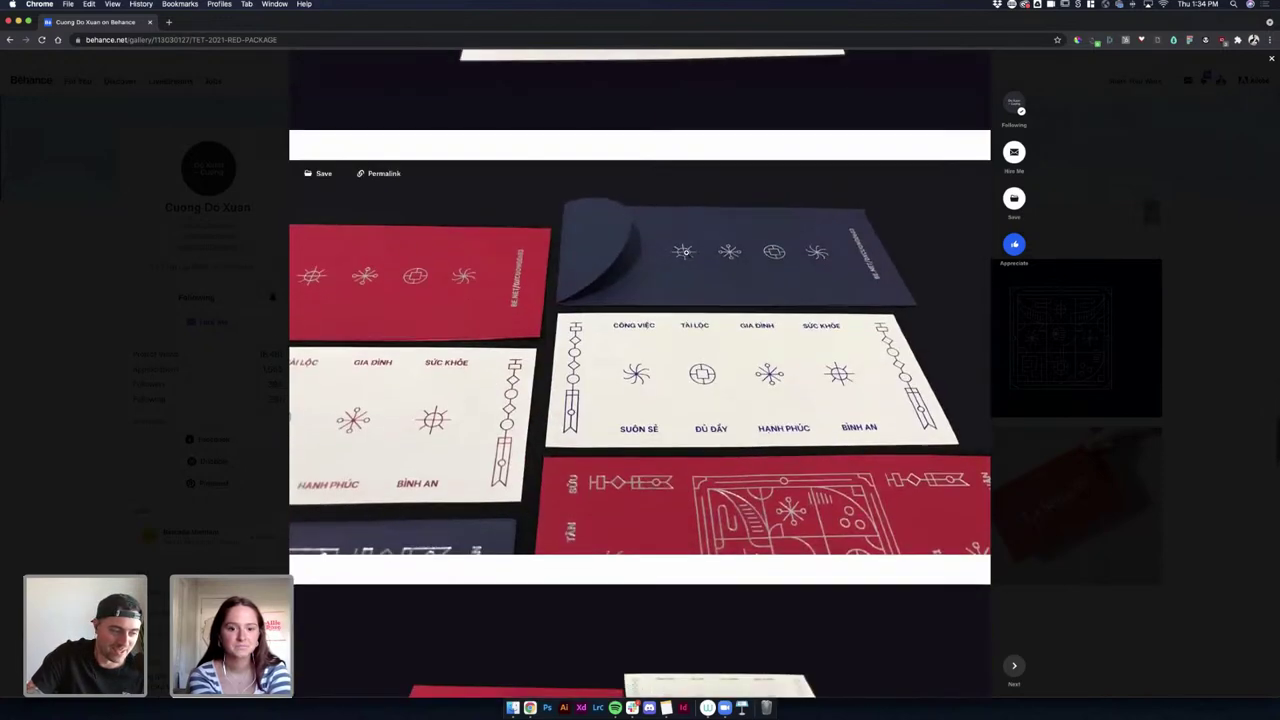
pyautogui.scroll(-3, 686, 252)
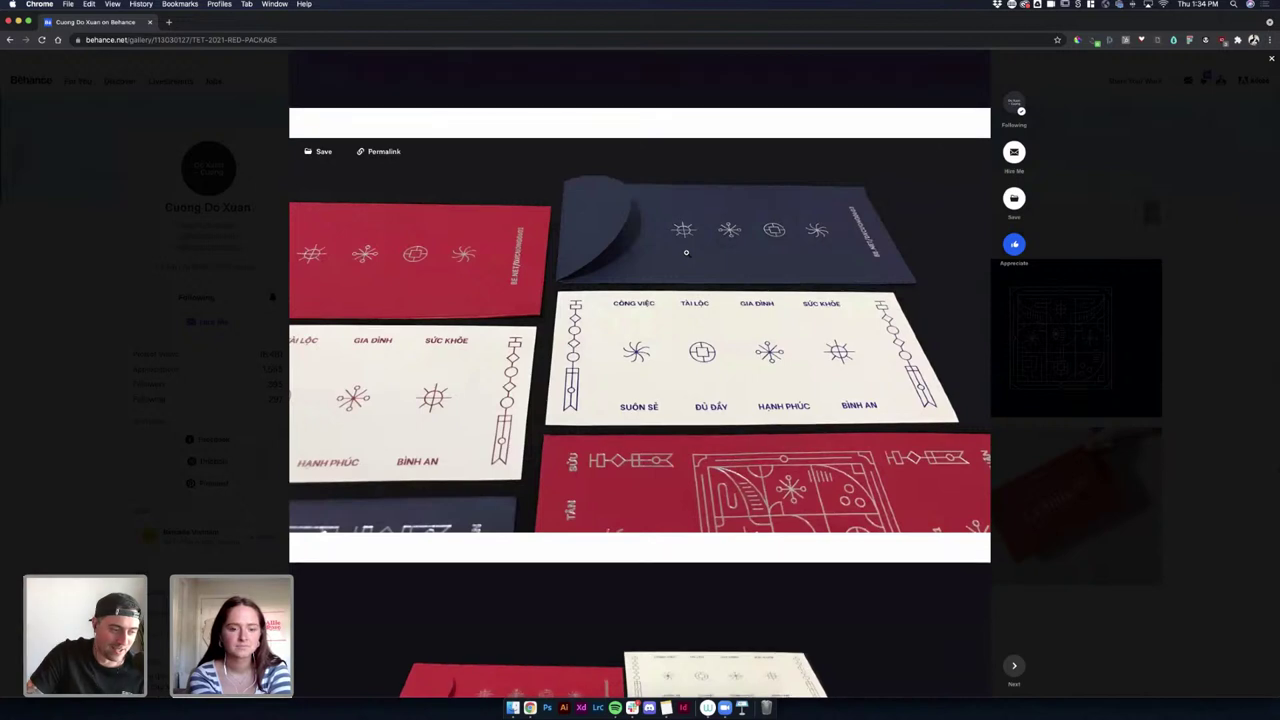
pyautogui.scroll(-2, 686, 252)
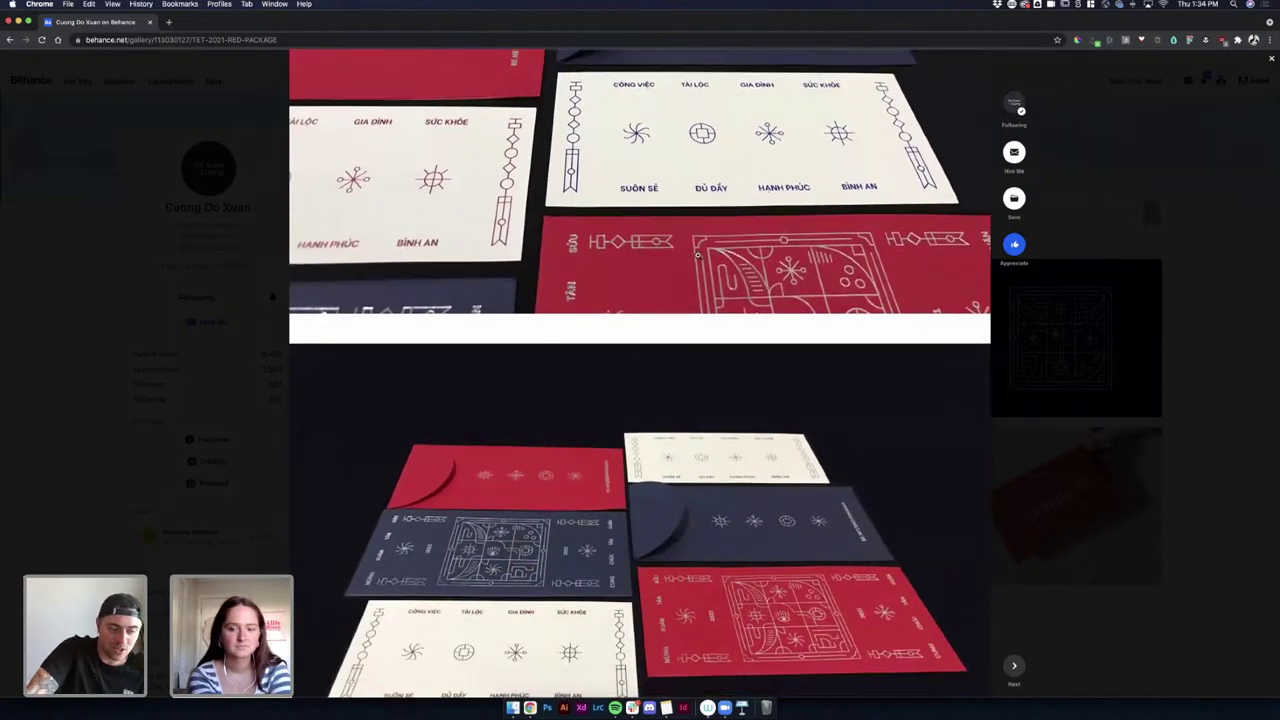
pyautogui.scroll(-3, 697, 260)
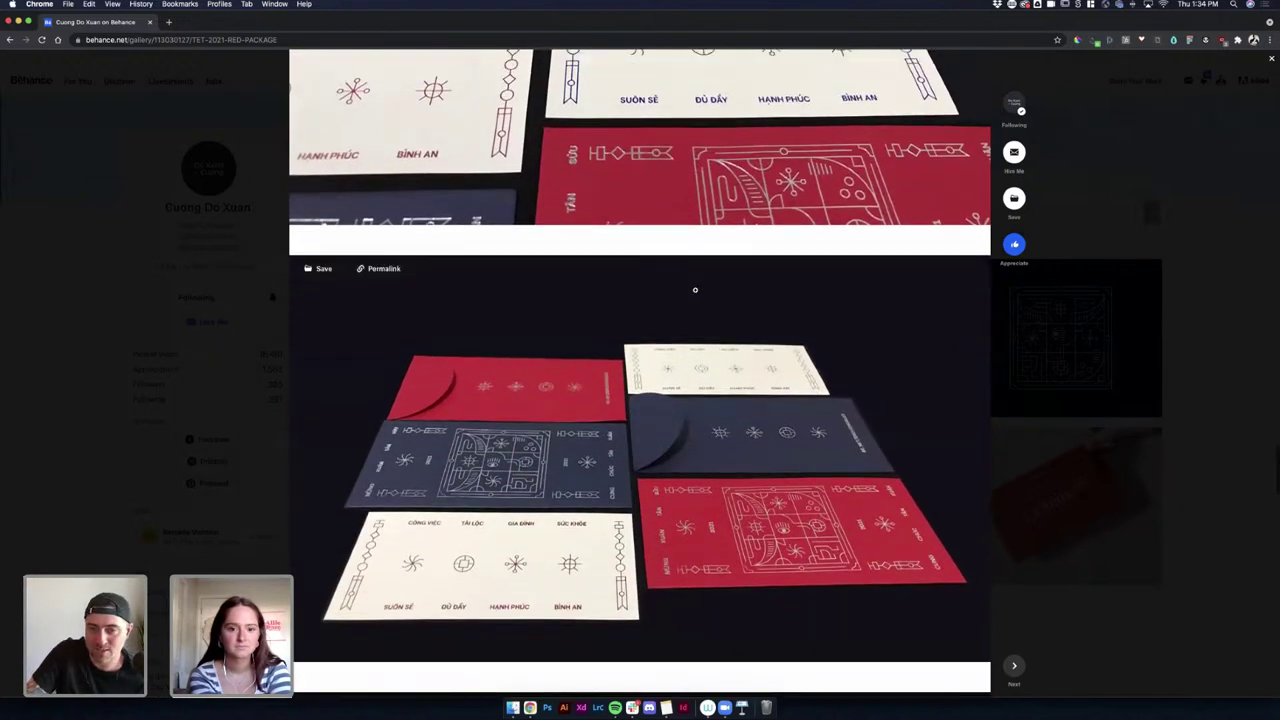
pyautogui.scroll(-1, 695, 290)
pyautogui.scroll(-15, 696, 291)
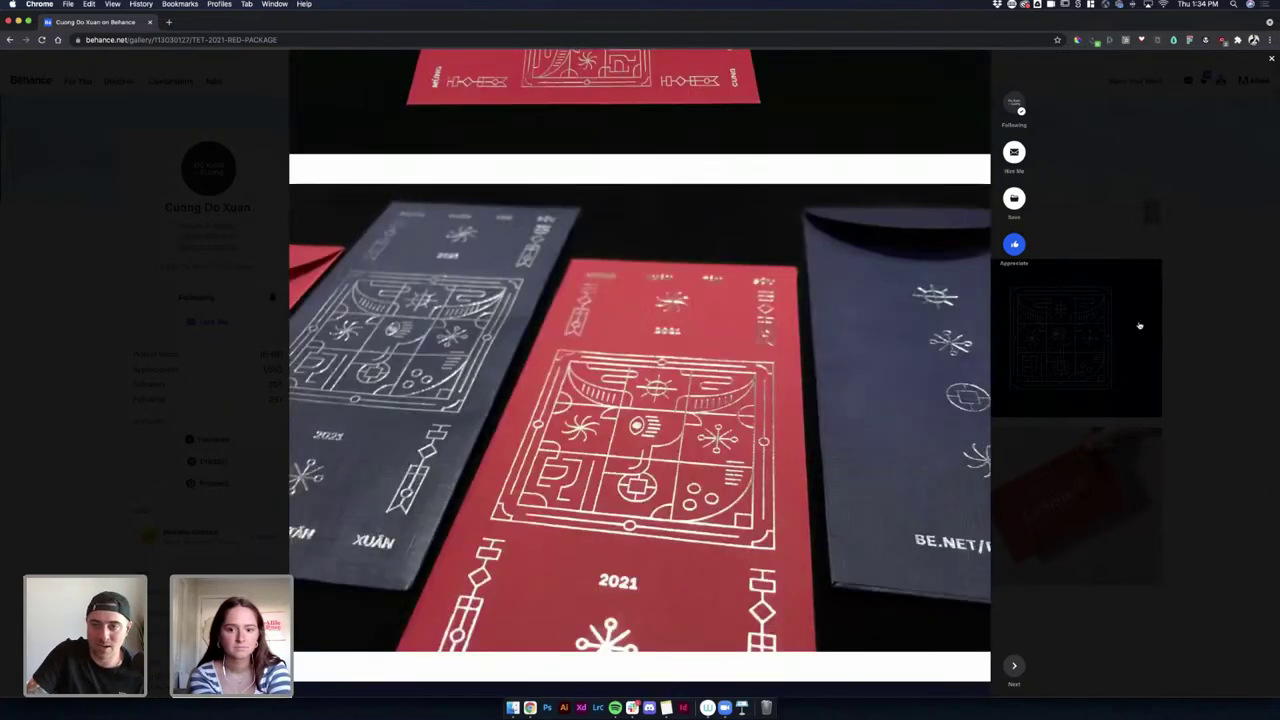
pyautogui.click(1139, 325)
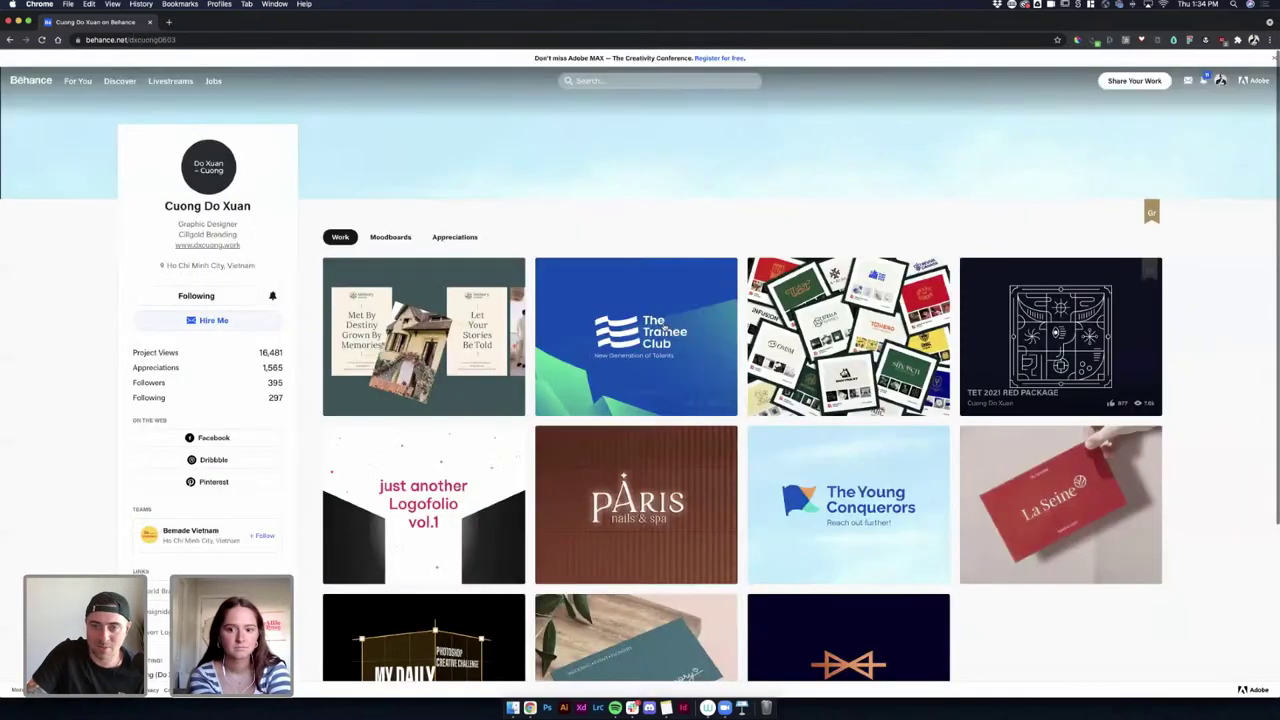
pyautogui.click(705, 290)
pyautogui.scroll(-20, 653, 350)
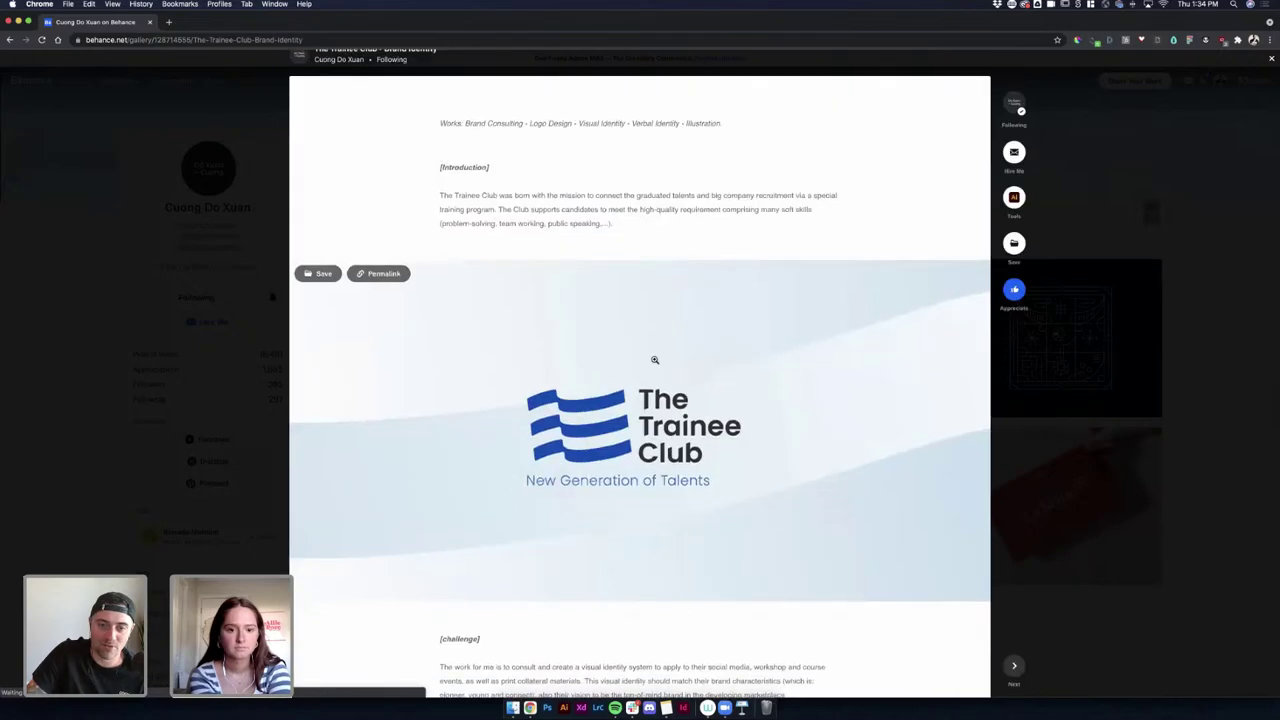
pyautogui.scroll(-5, 653, 352)
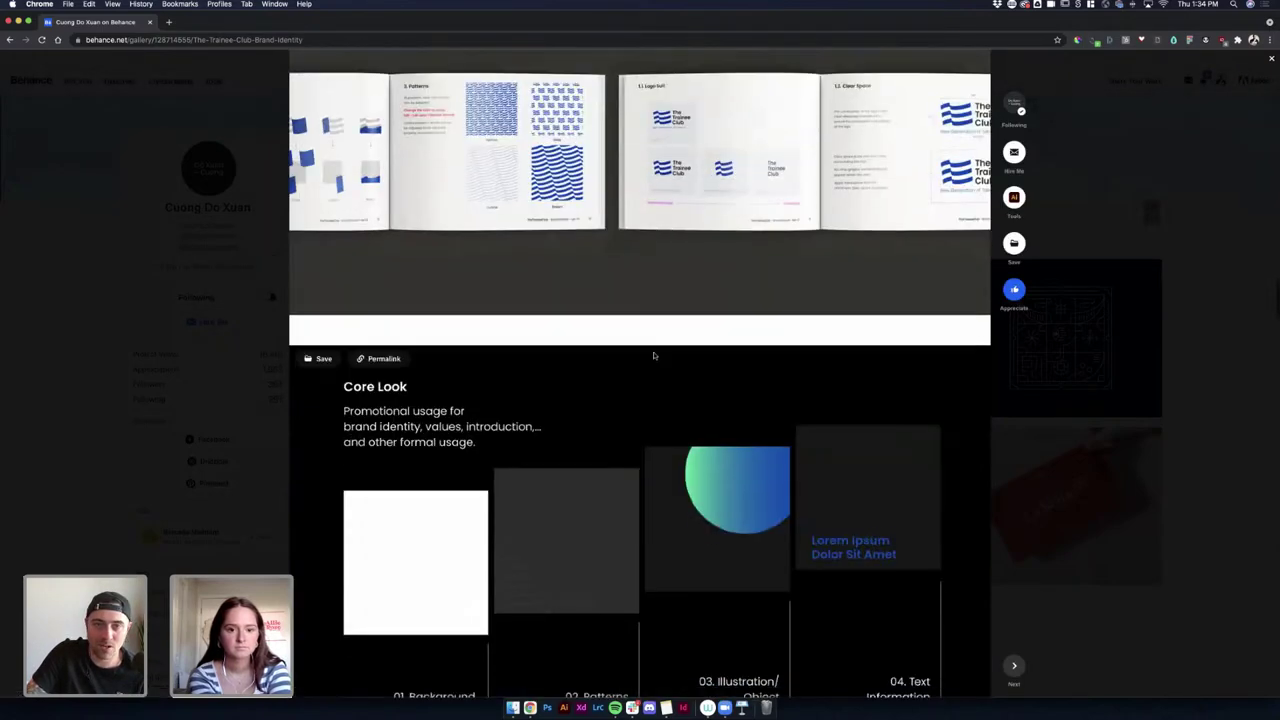
pyautogui.scroll(12, 655, 354)
pyautogui.scroll(10, 659, 357)
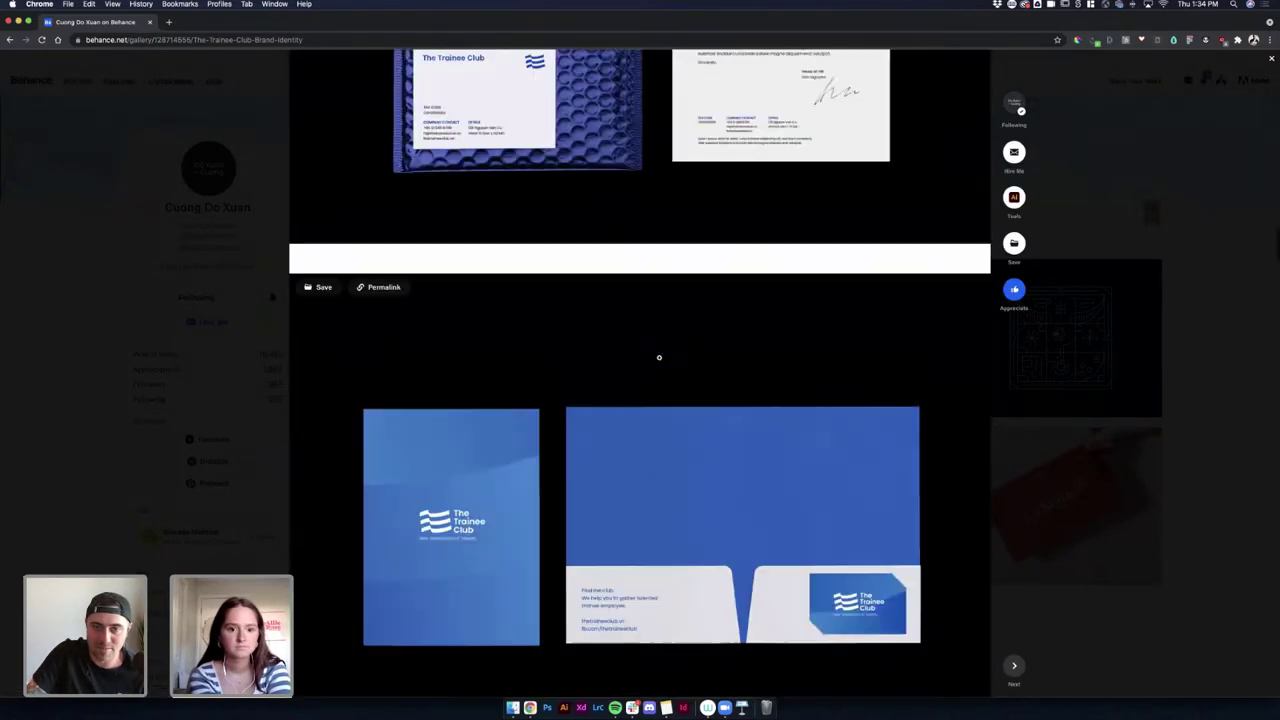
pyautogui.scroll(-3, 660, 355)
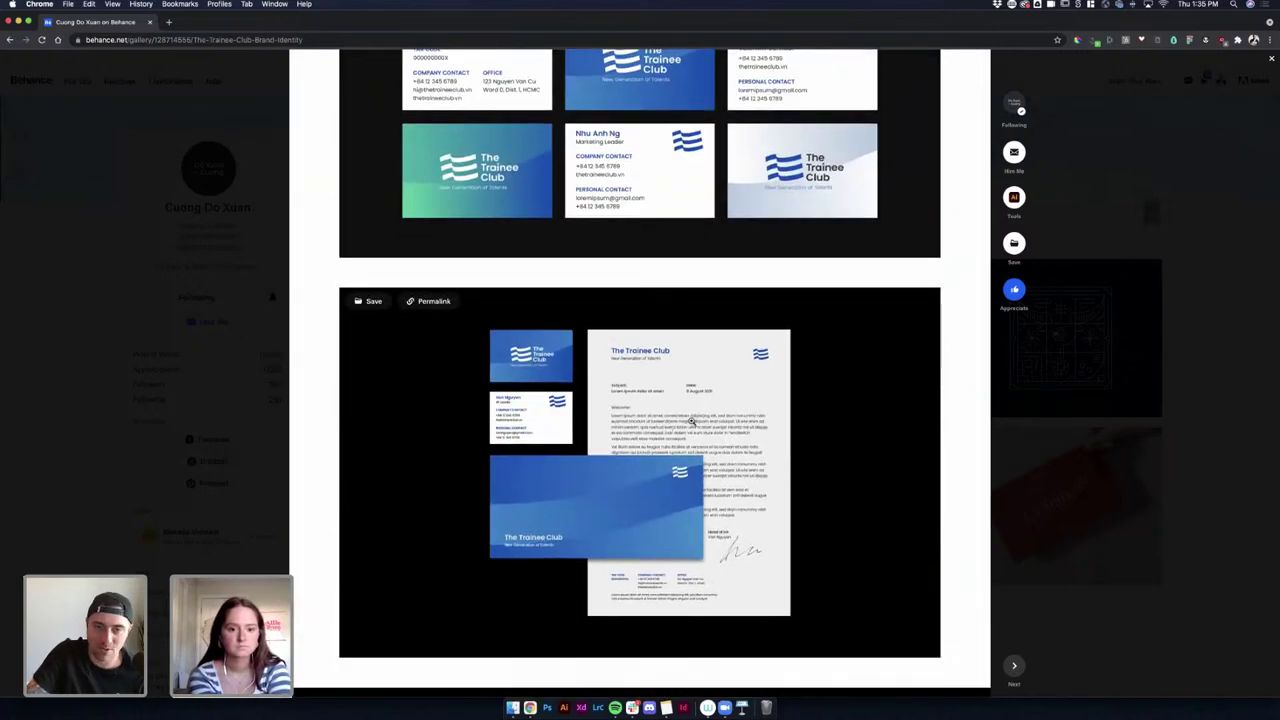
pyautogui.scroll(4, 691, 421)
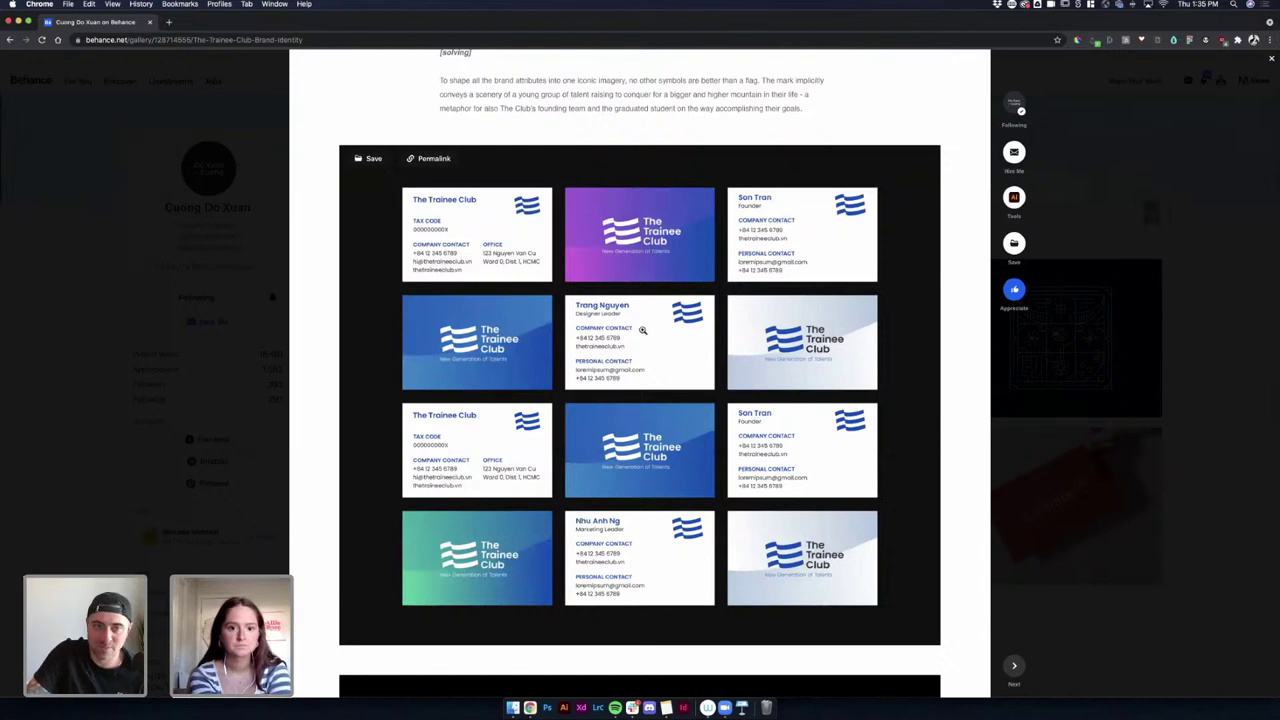
pyautogui.scroll(-3, 643, 330)
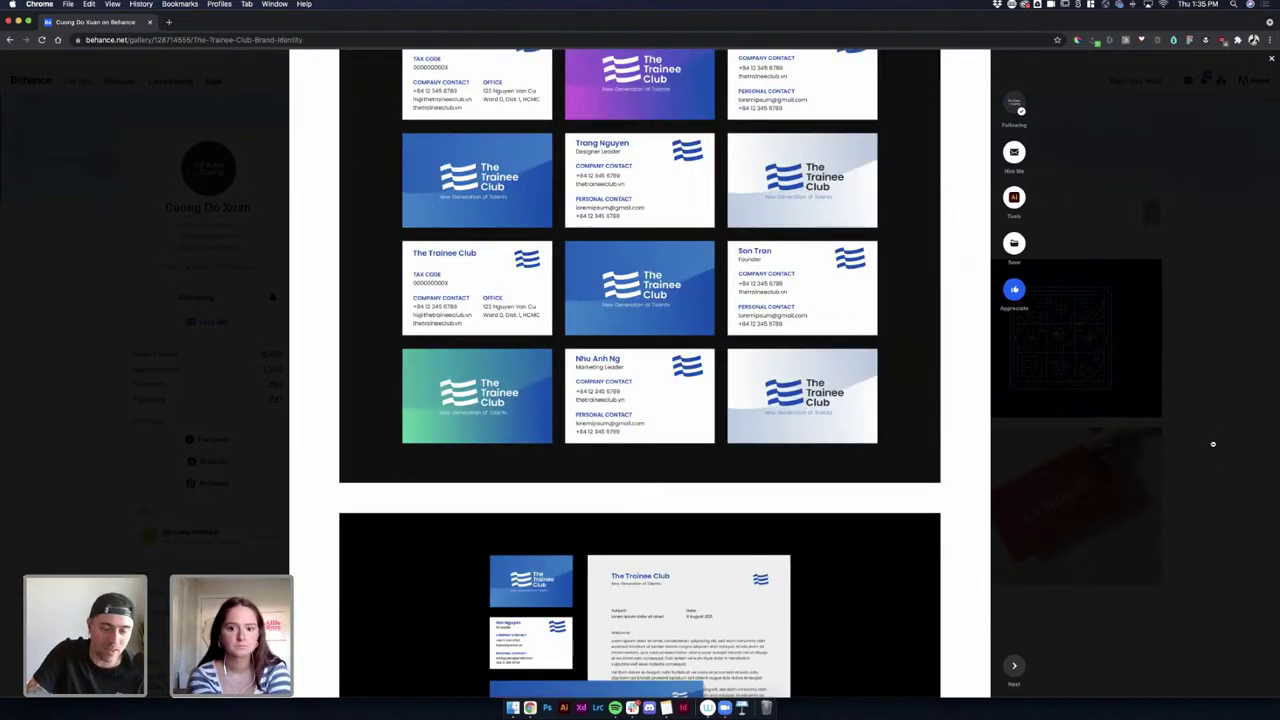
pyautogui.click(1148, 417)
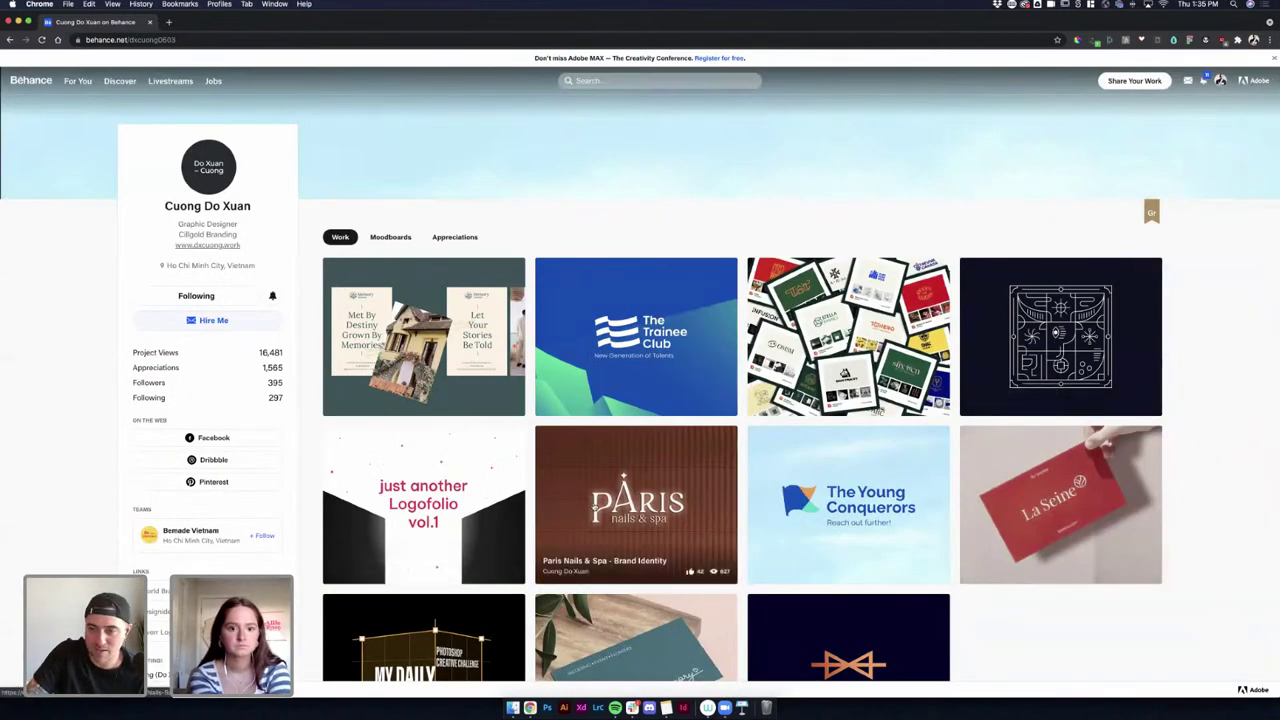
pyautogui.scroll(-3, 888, 591)
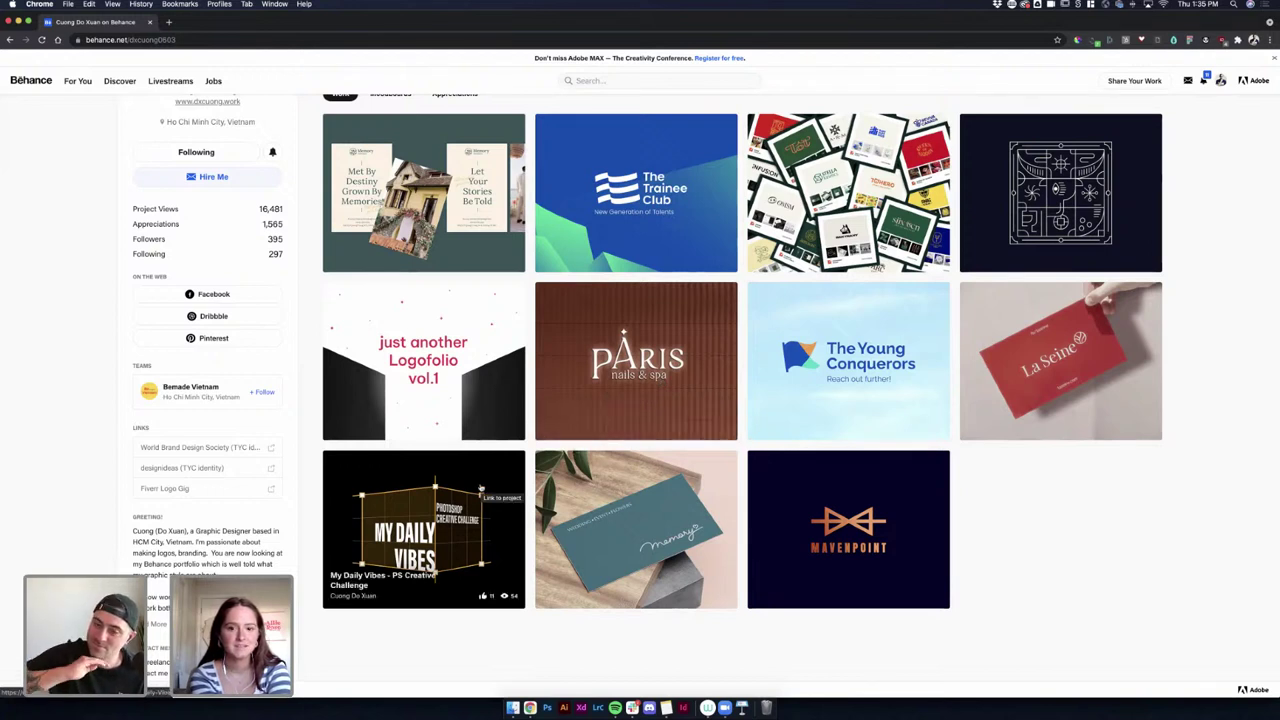
# Open the La Seine Clothing Brand Identity project and highlight part of its brand description.
pyautogui.click(1038, 347)
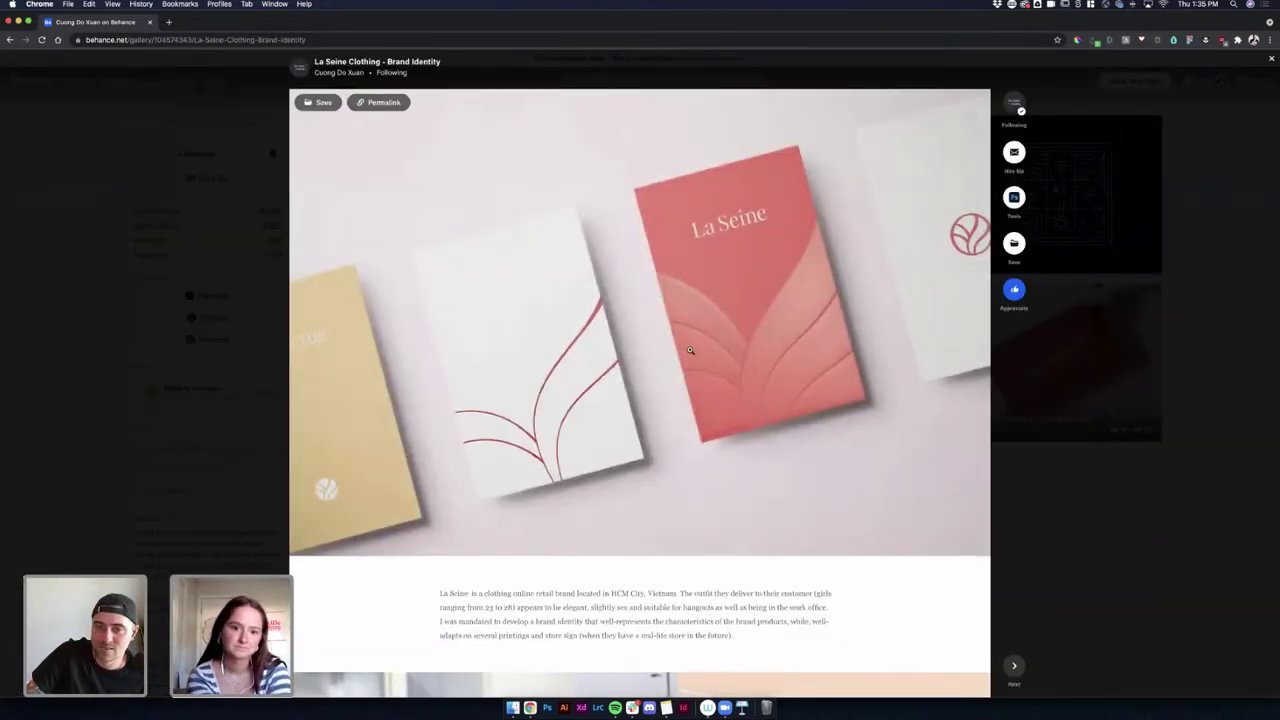
pyautogui.scroll(-2, 695, 349)
pyautogui.scroll(-2, 690, 350)
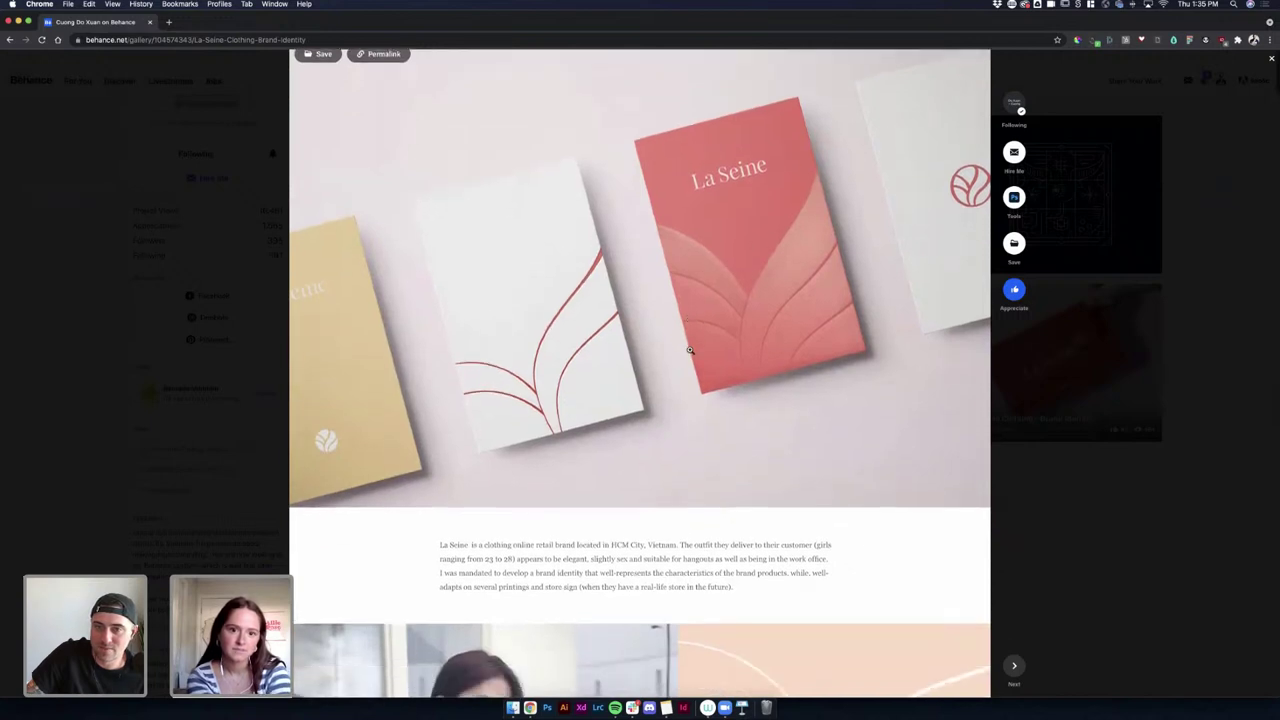
pyautogui.scroll(-5, 690, 350)
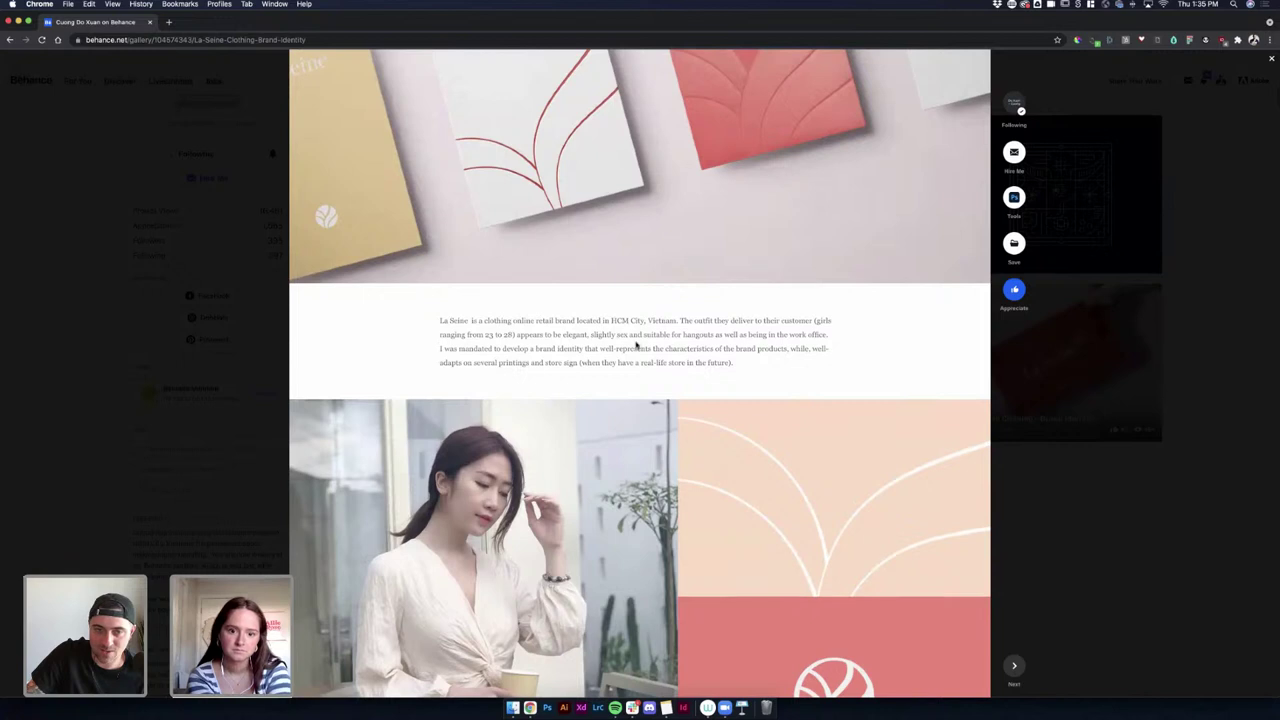
pyautogui.moveTo(482, 322); pyautogui.dragTo(580, 322)
pyautogui.click(598, 342)
# Scroll through the project's logo, stationery, poster and Instagram mockups.
pyautogui.scroll(-5, 604, 347)
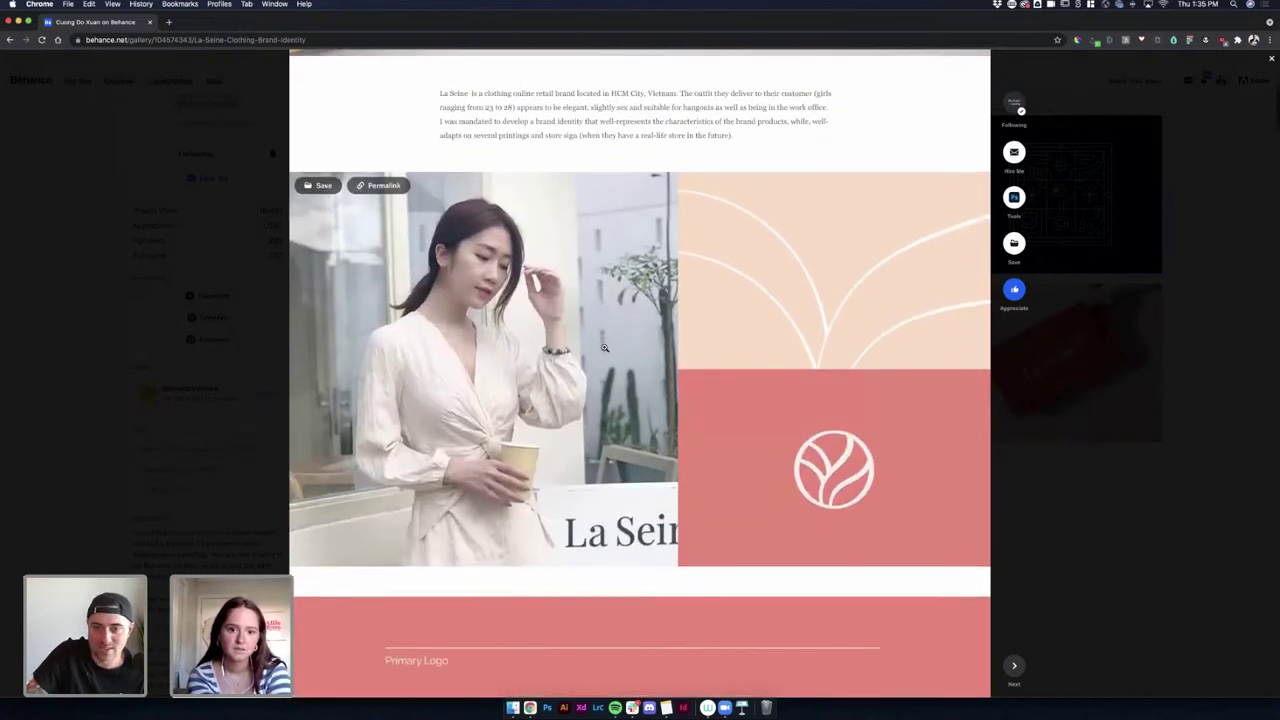
pyautogui.scroll(-8, 604, 347)
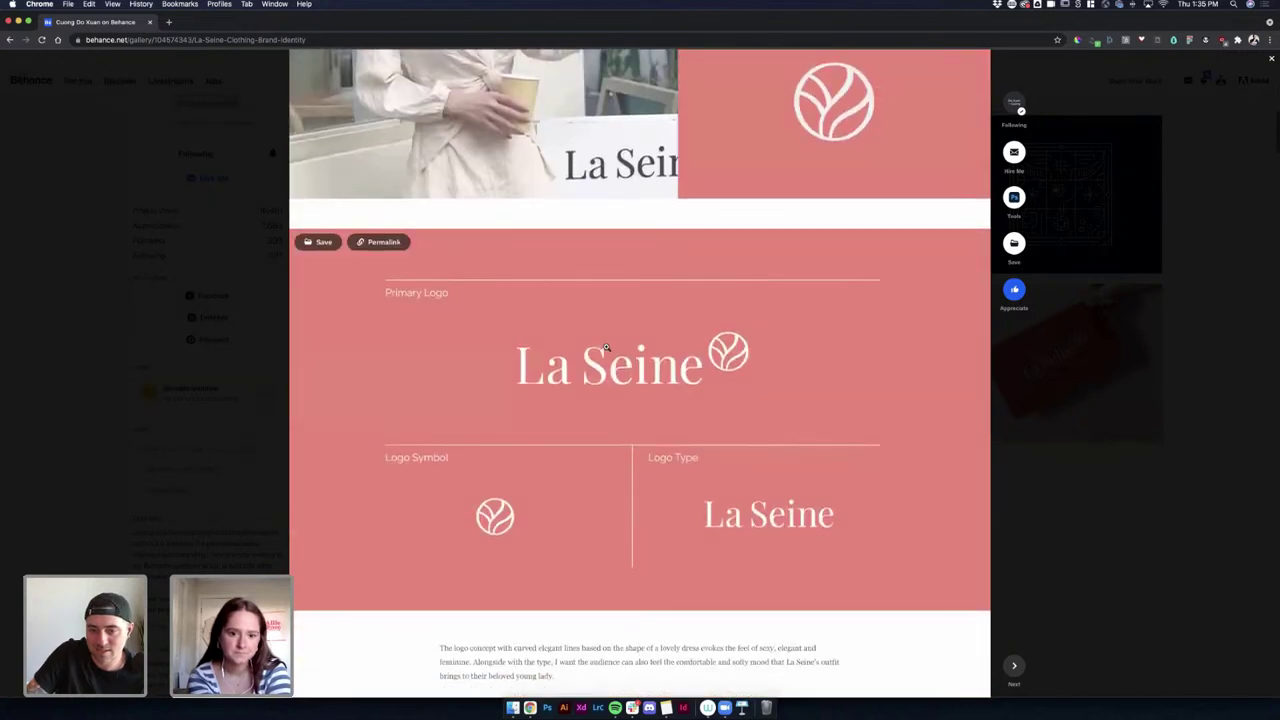
pyautogui.scroll(-5, 606, 347)
pyautogui.scroll(-4, 606, 347)
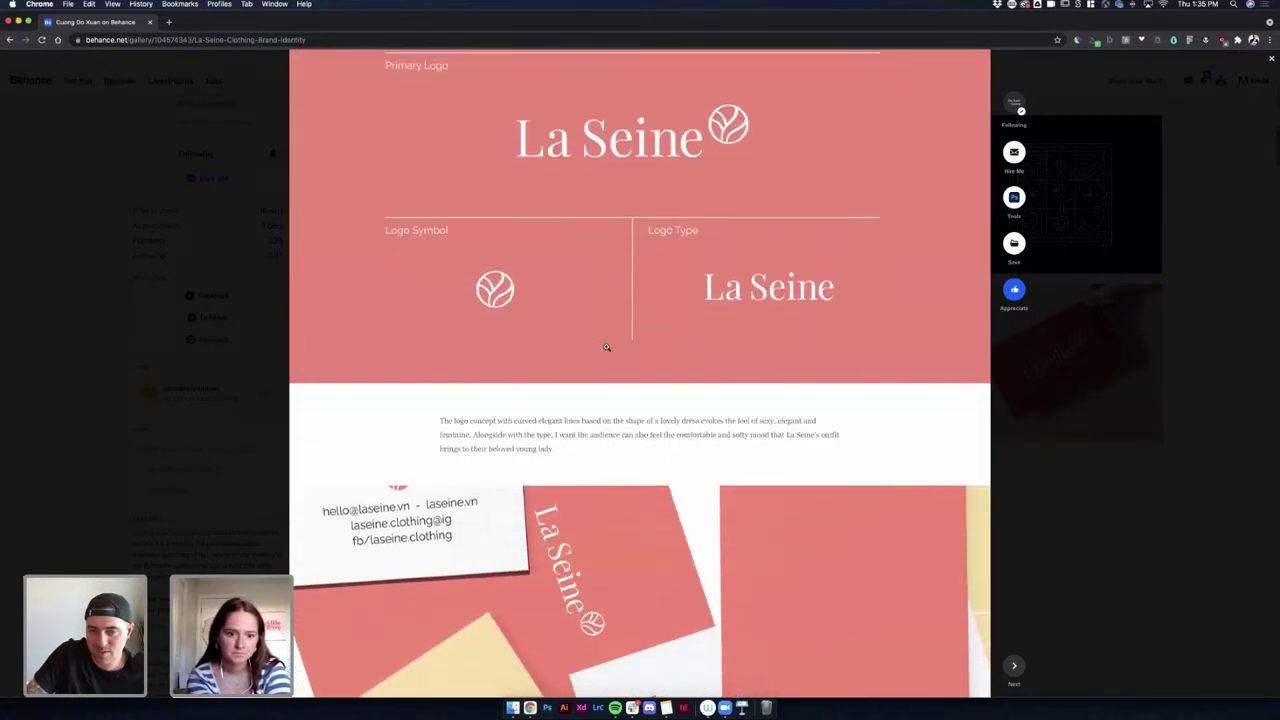
pyautogui.scroll(-12, 606, 348)
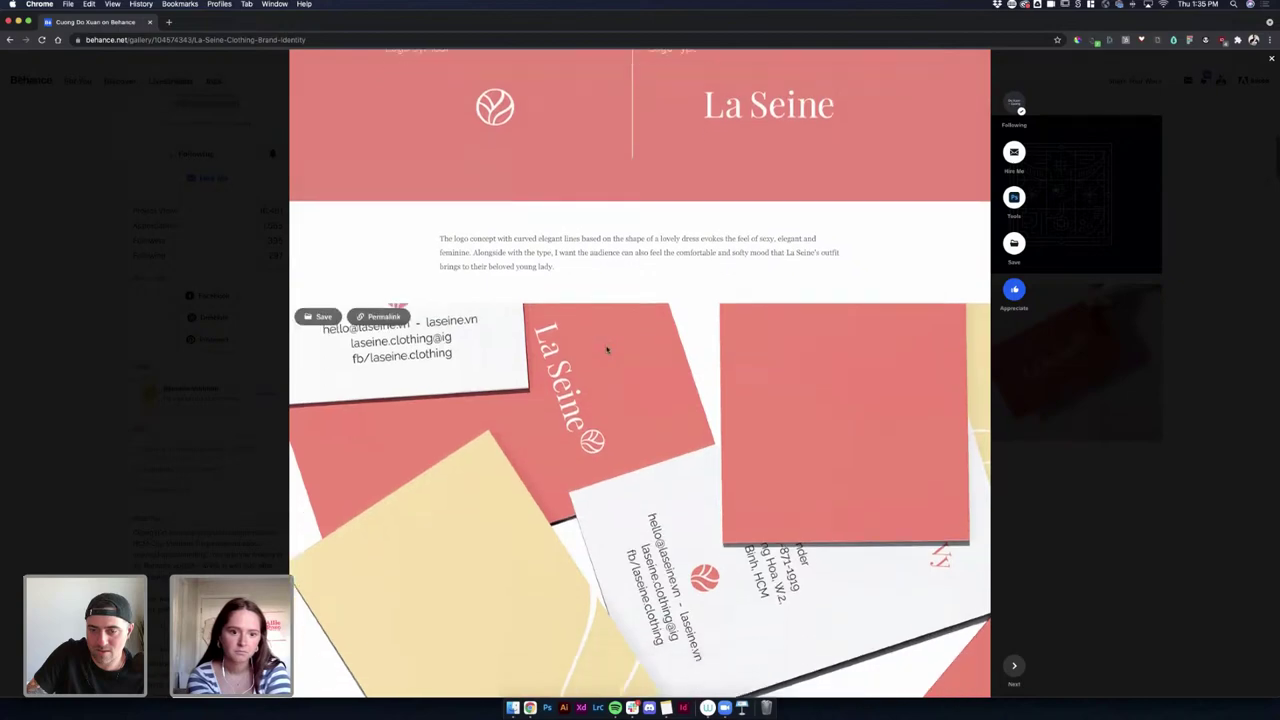
pyautogui.scroll(-3, 606, 347)
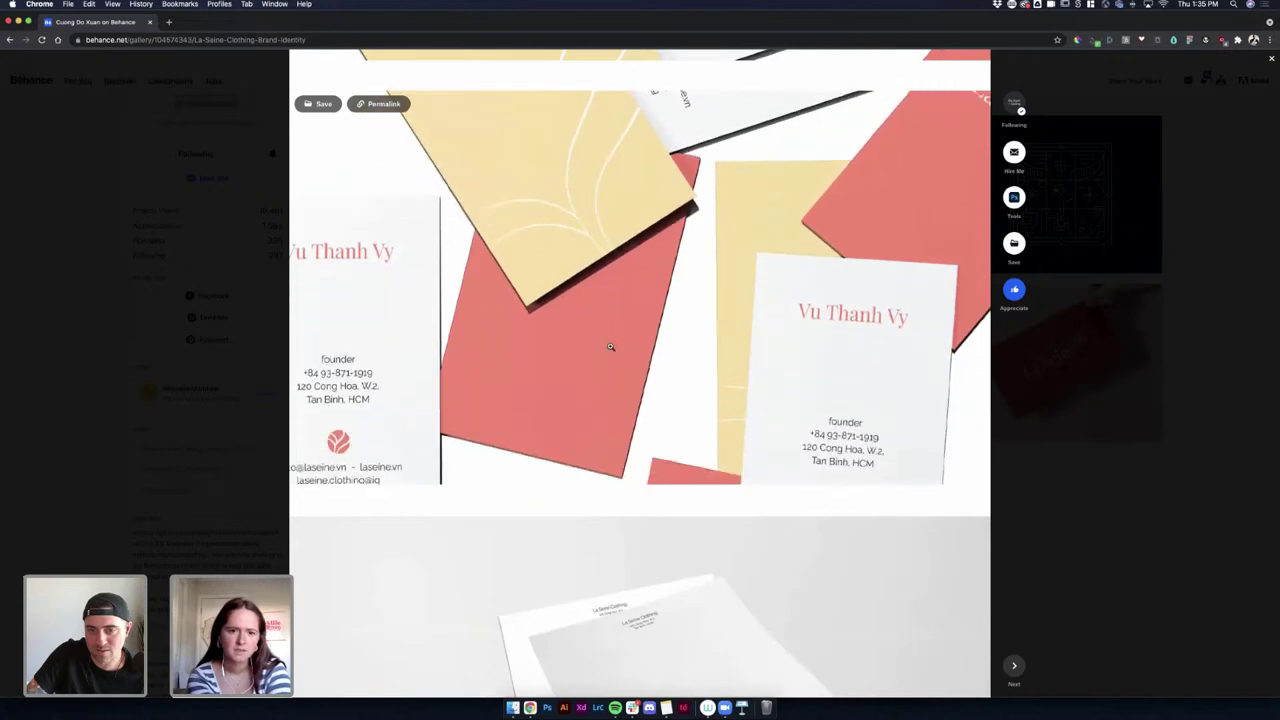
pyautogui.scroll(-5, 610, 347)
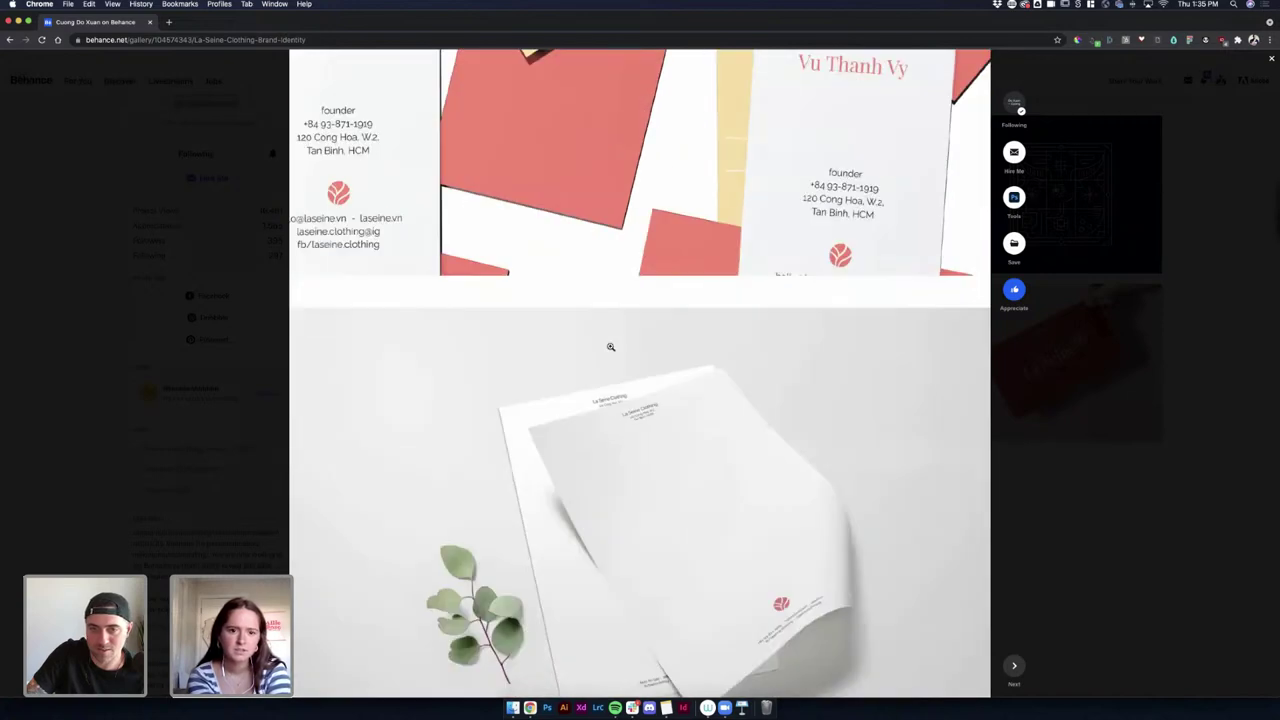
pyautogui.scroll(5, 610, 347)
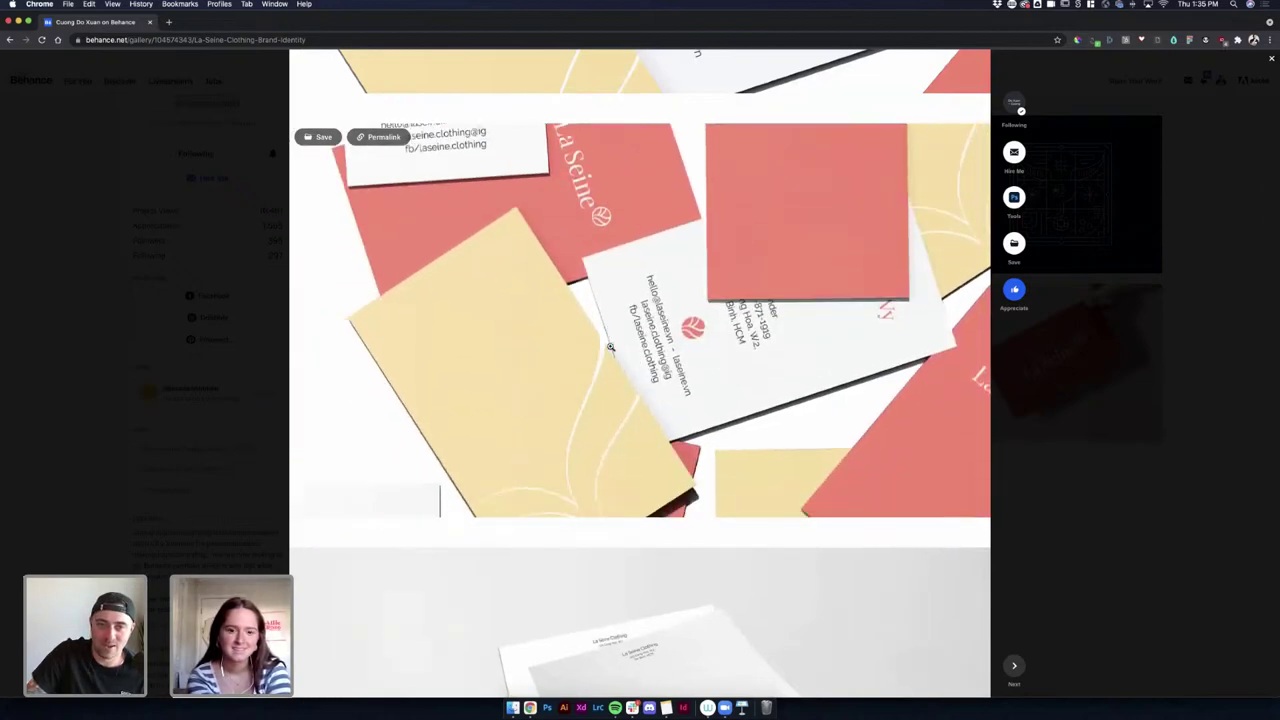
pyautogui.scroll(-5, 610, 347)
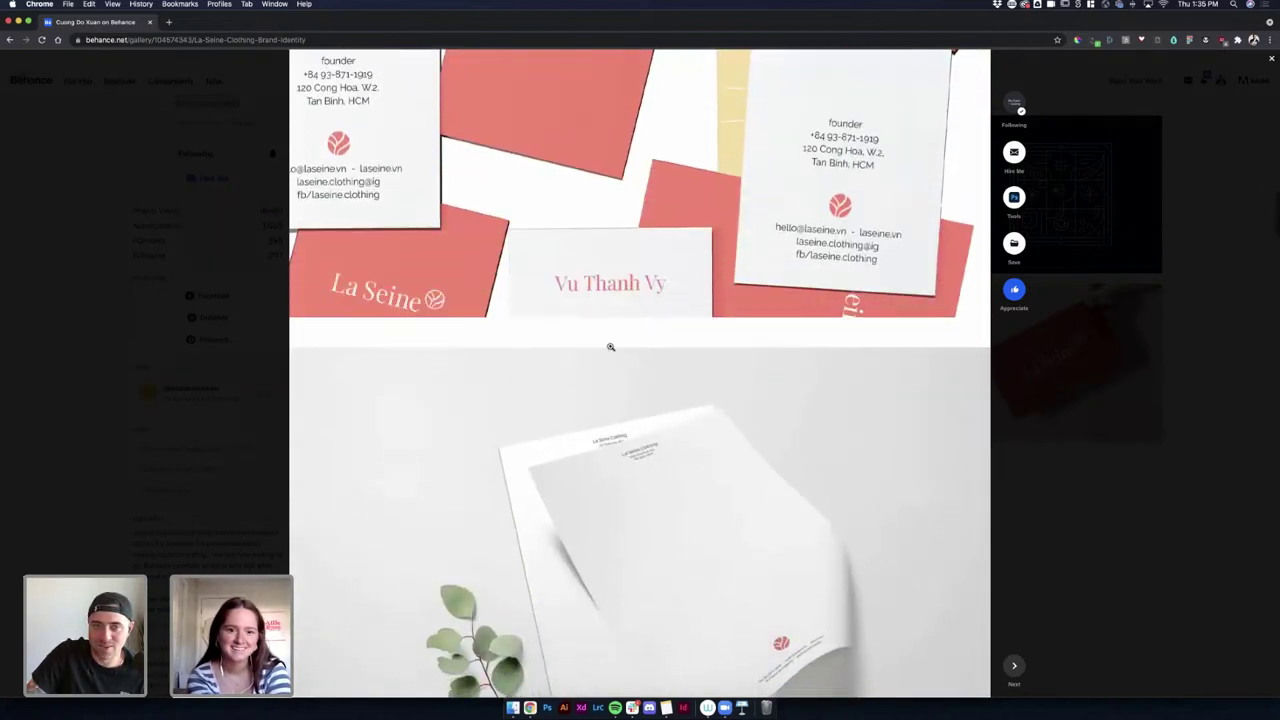
pyautogui.scroll(-15, 610, 347)
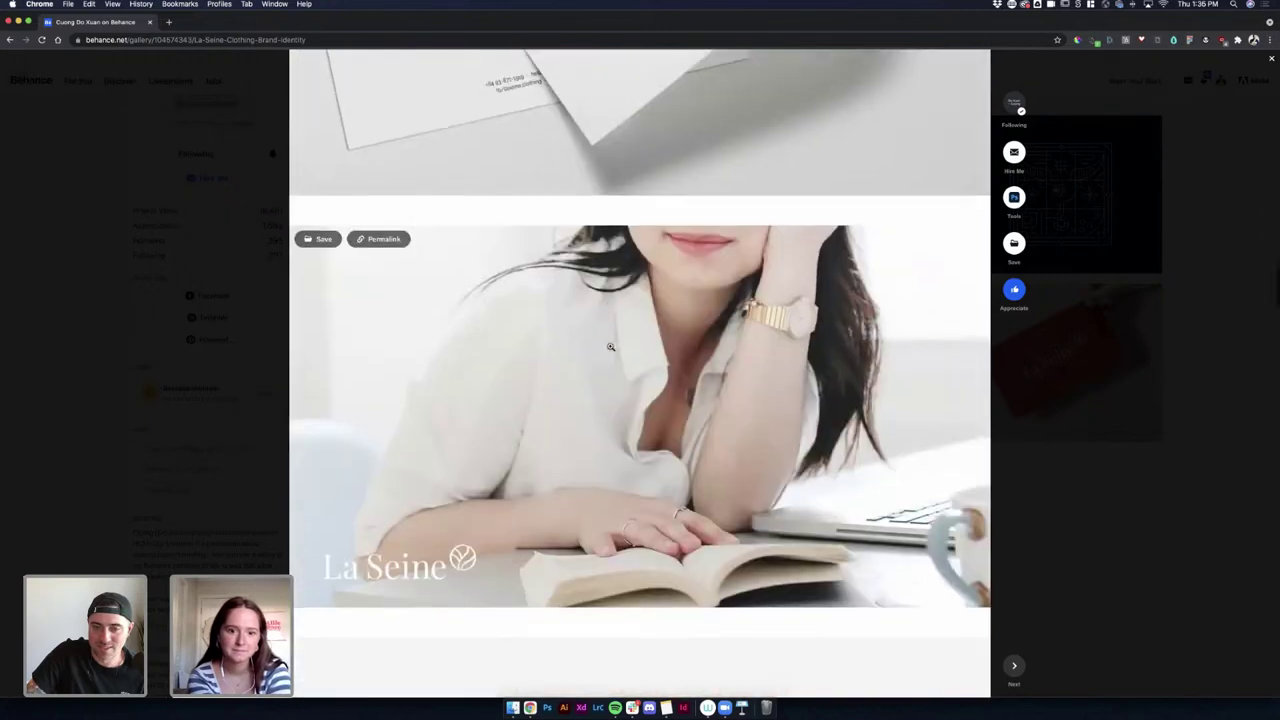
pyautogui.scroll(10, 610, 347)
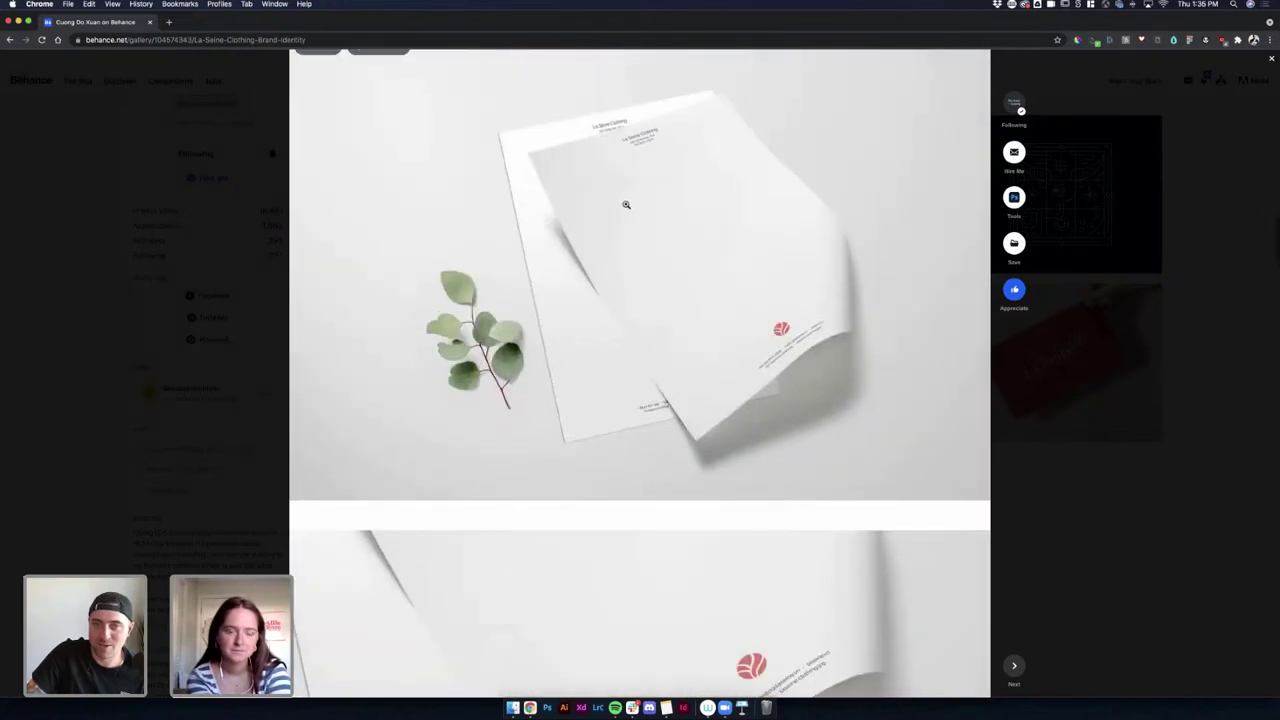
pyautogui.scroll(2, 616, 242)
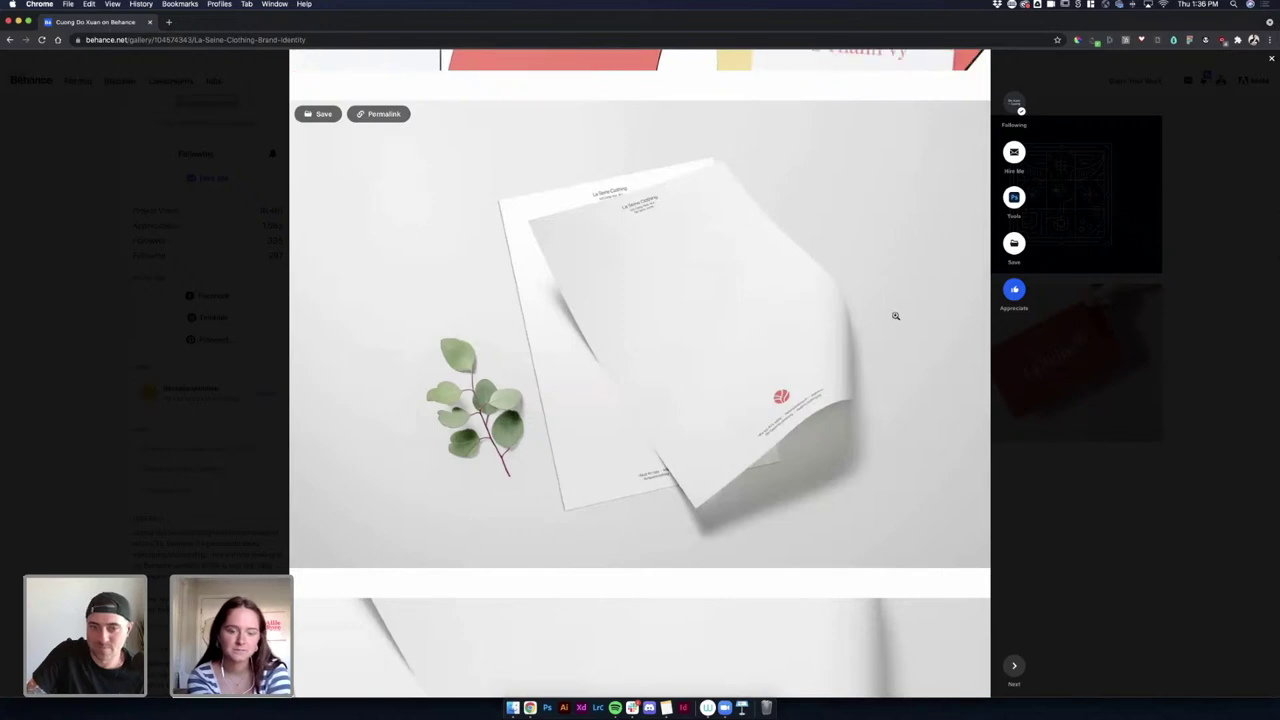
pyautogui.scroll(-10, 895, 315)
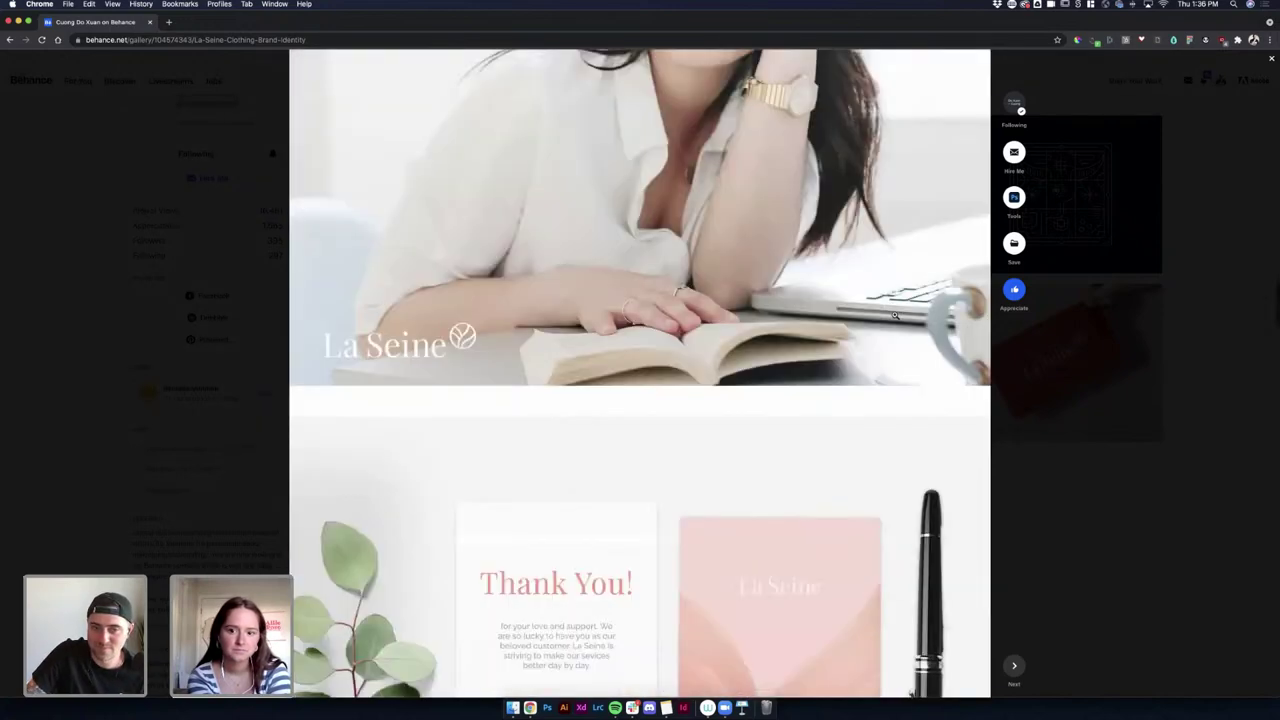
pyautogui.scroll(-8, 895, 315)
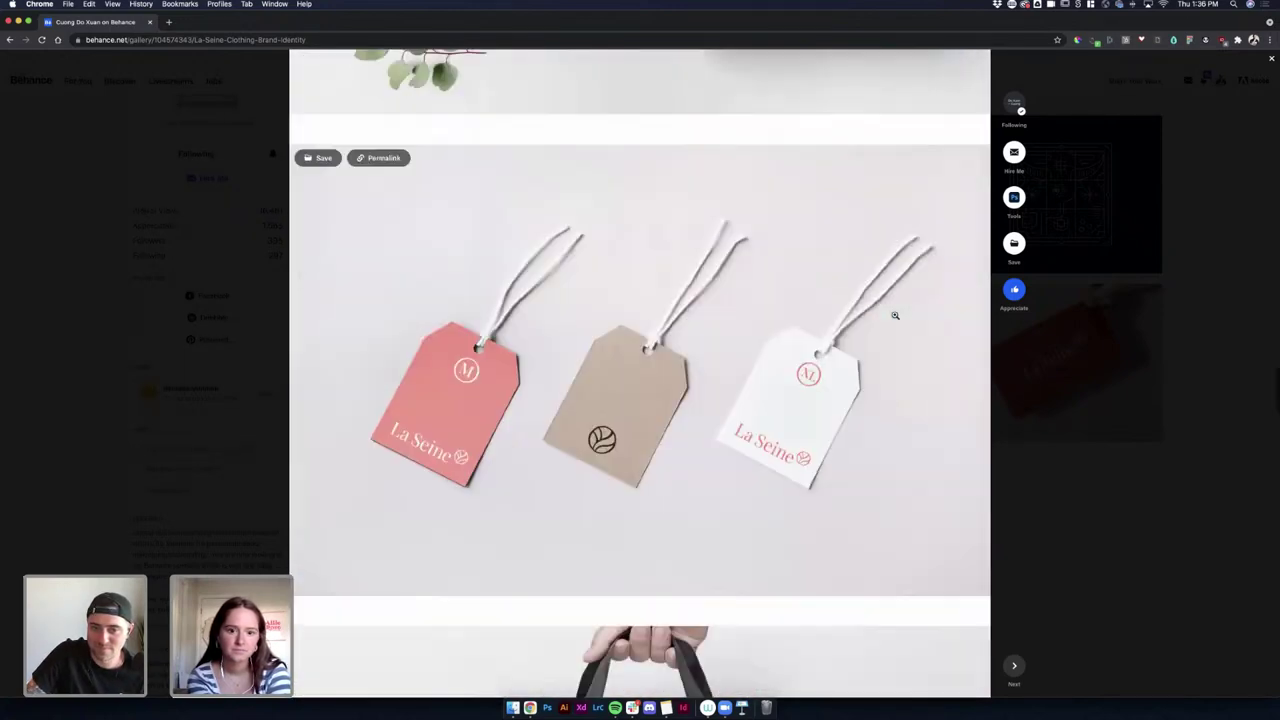
pyautogui.scroll(-10, 895, 315)
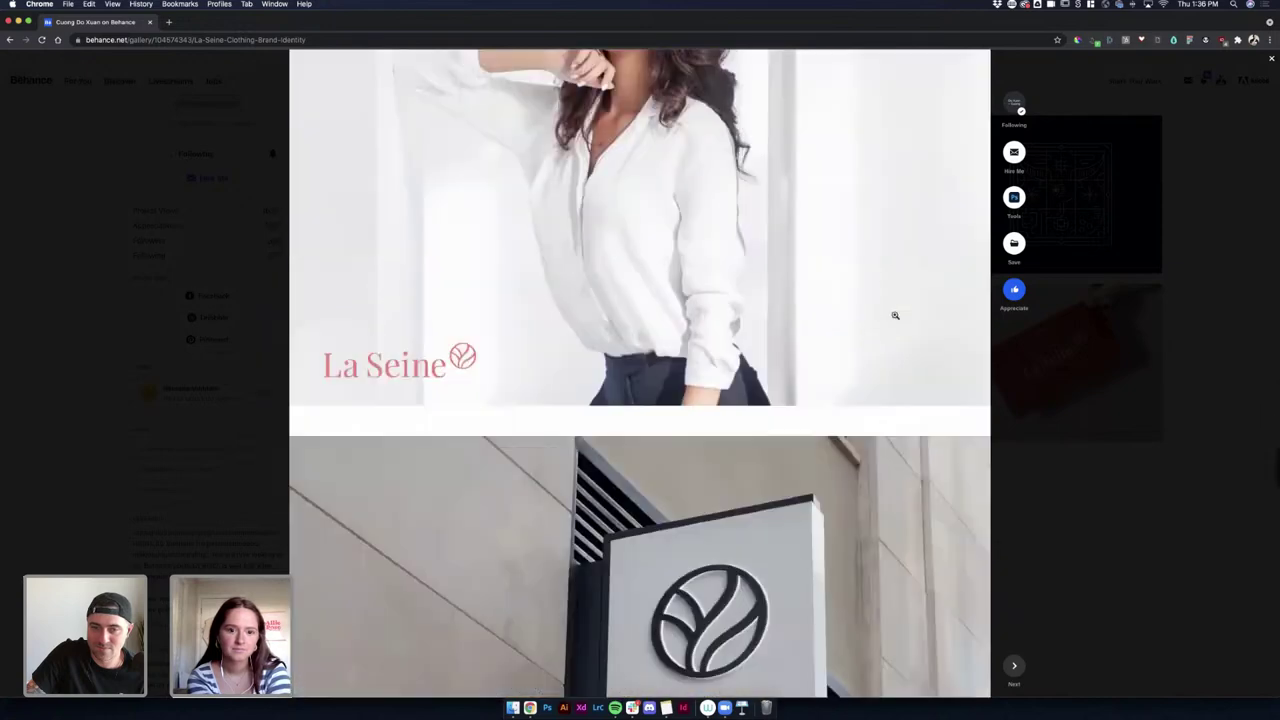
pyautogui.scroll(-5, 895, 315)
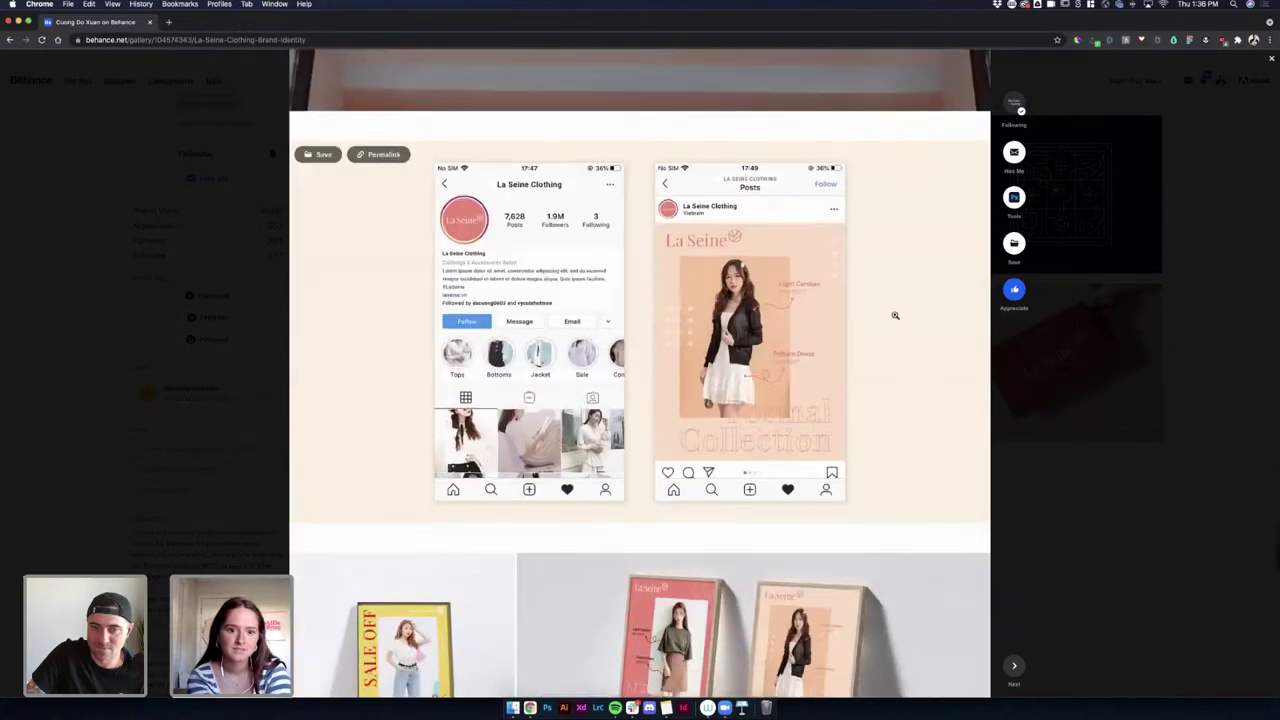
pyautogui.scroll(-12, 895, 315)
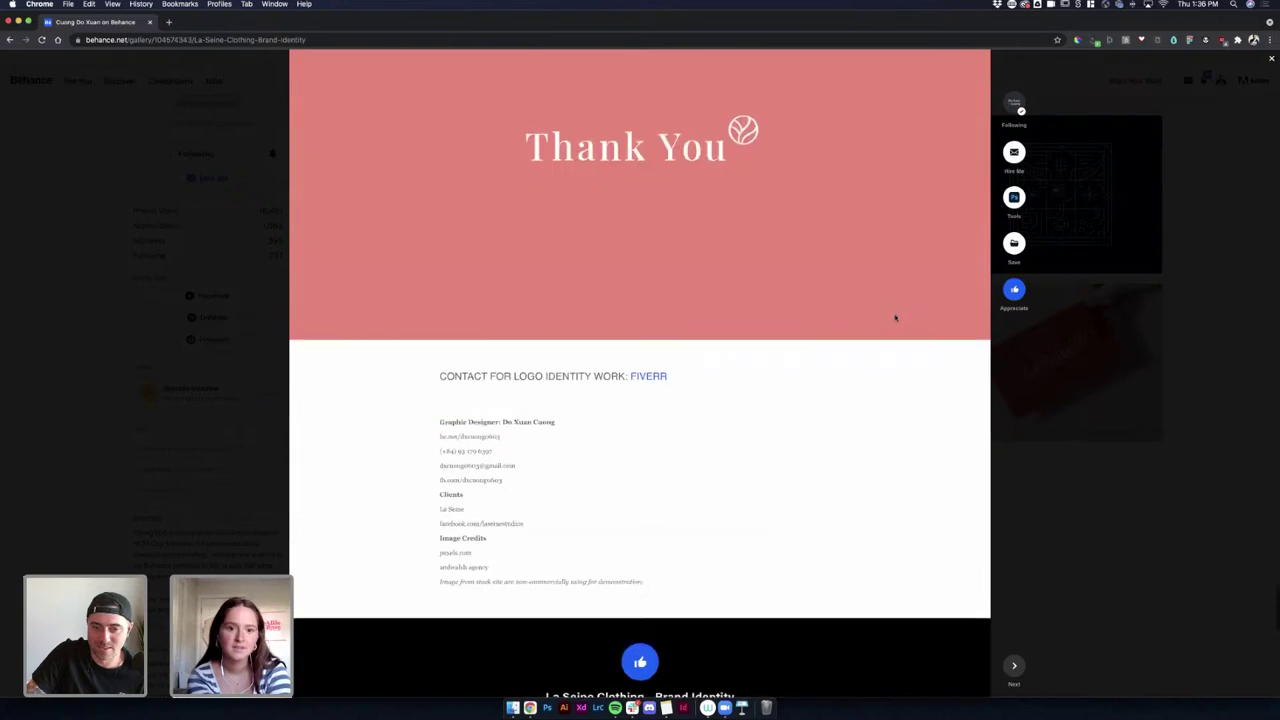
pyautogui.scroll(5, 895, 317)
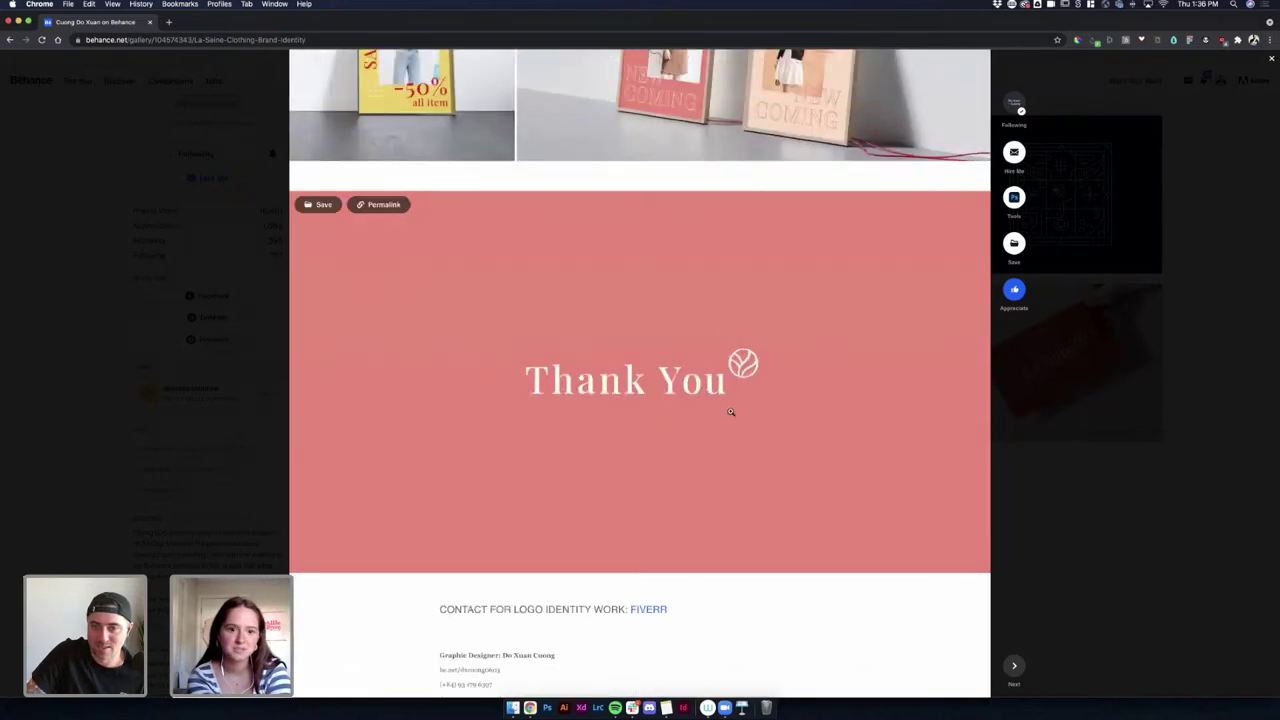
pyautogui.scroll(5, 752, 368)
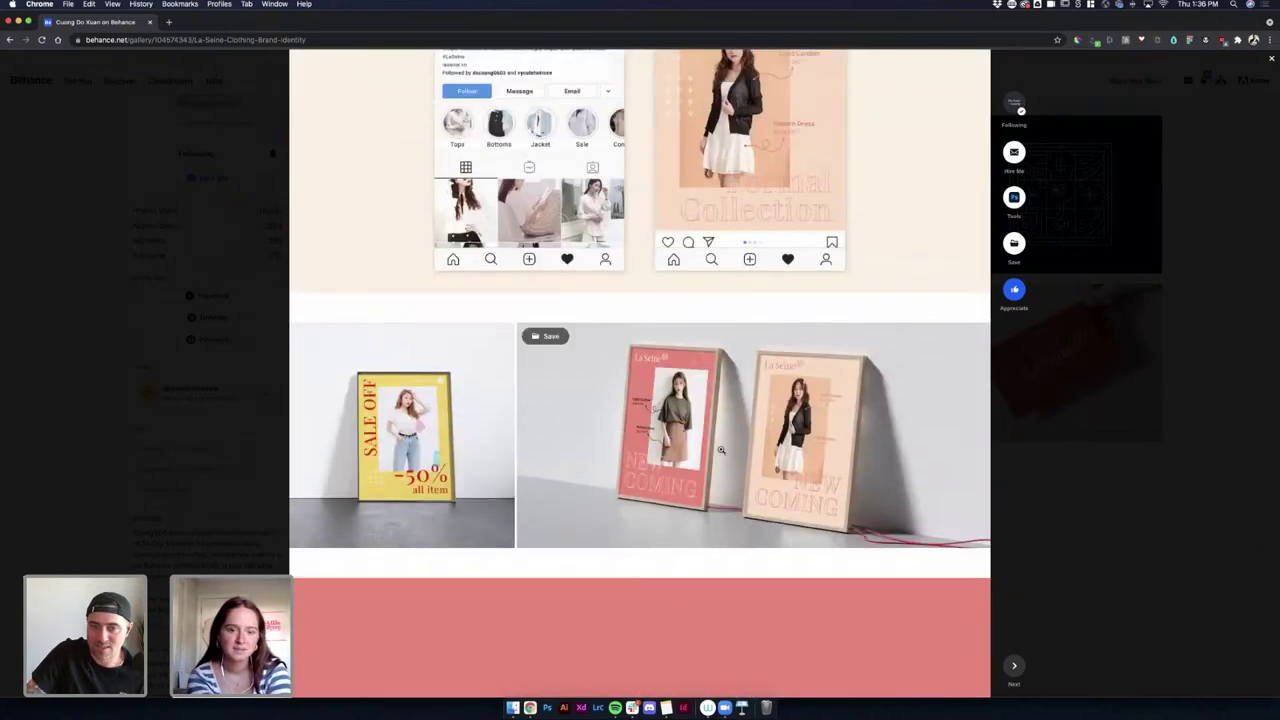
pyautogui.scroll(3, 535, 368)
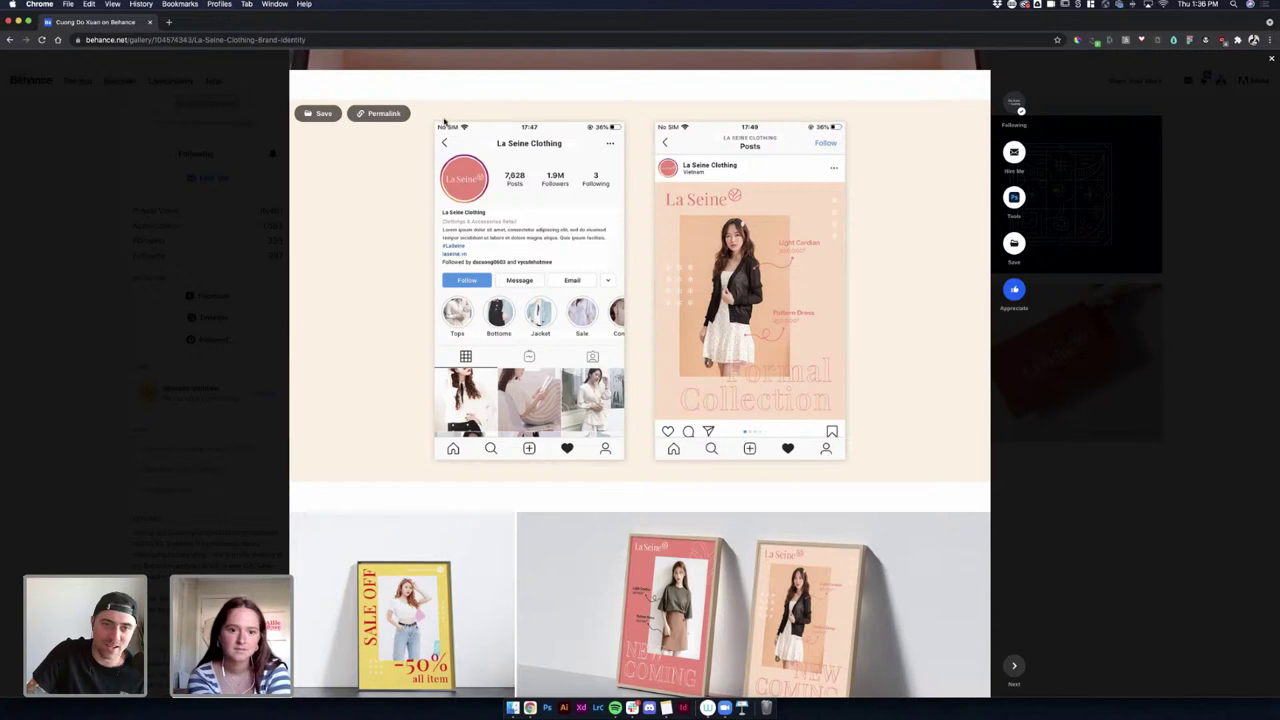
# Enlarge the Instagram phone mockup twice, then exit the La Seine project to the profile grid.
pyautogui.click(449, 128)
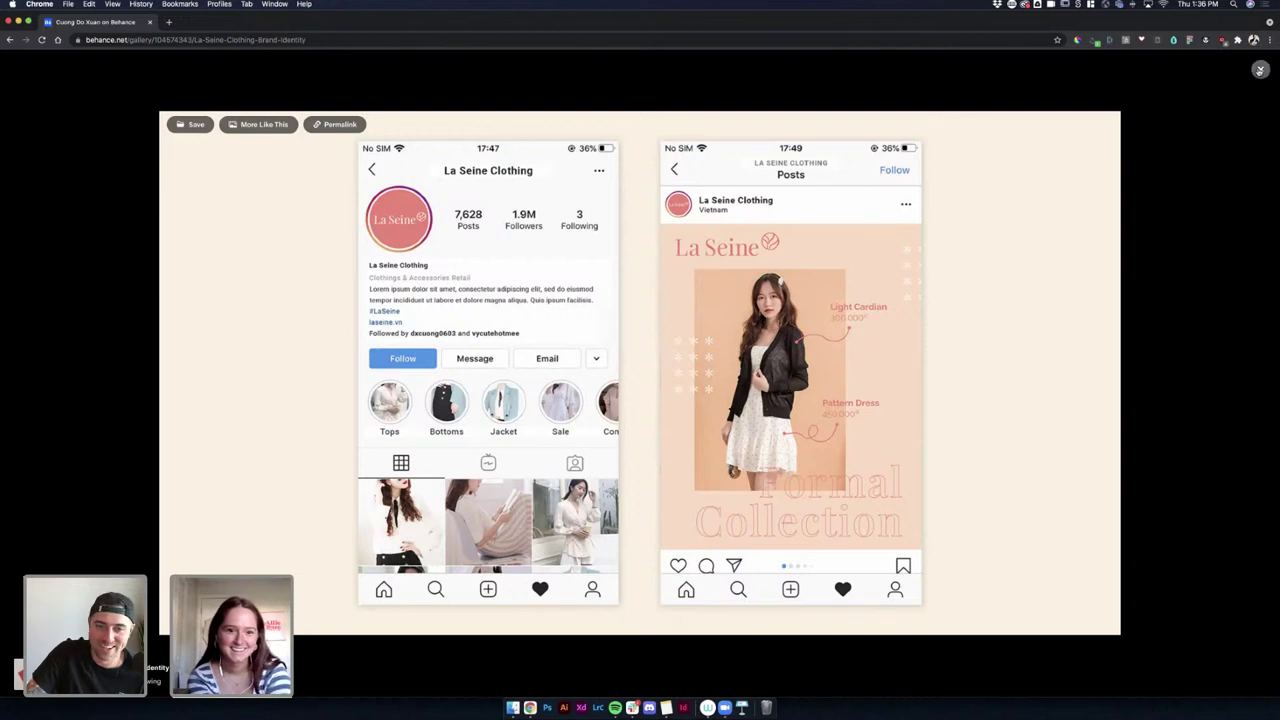
pyautogui.click(1260, 70)
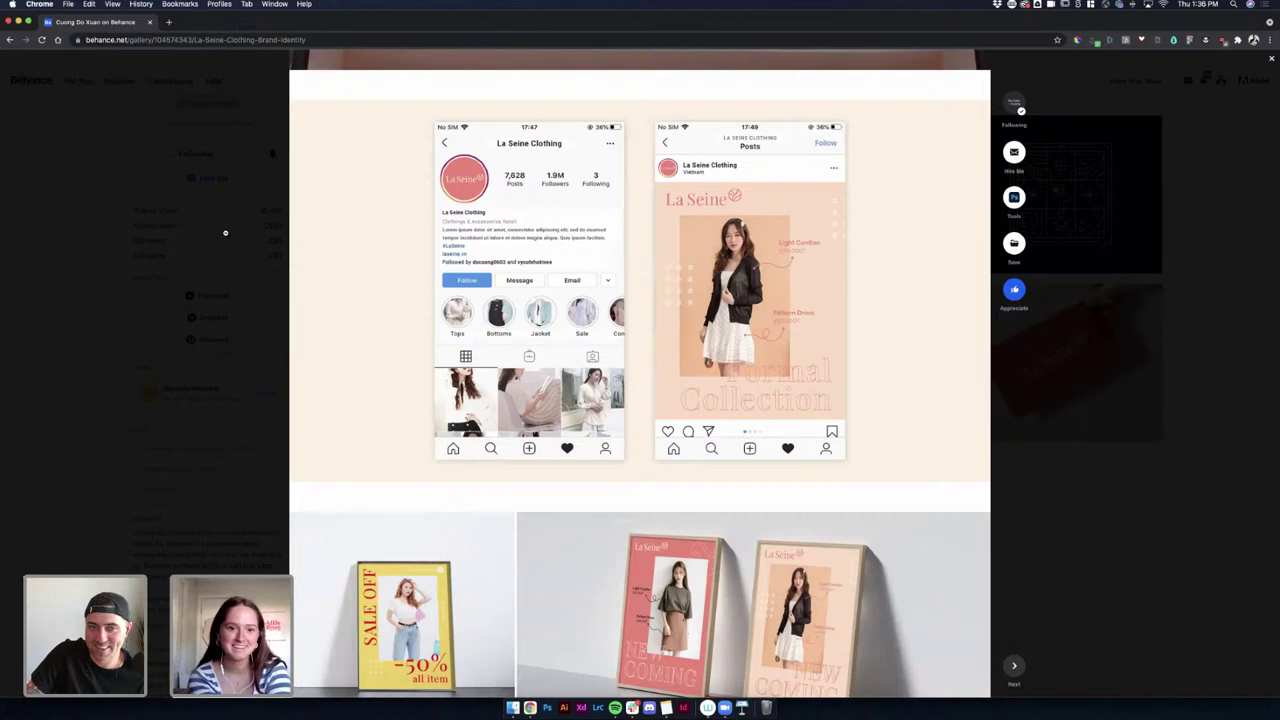
pyautogui.click(481, 236)
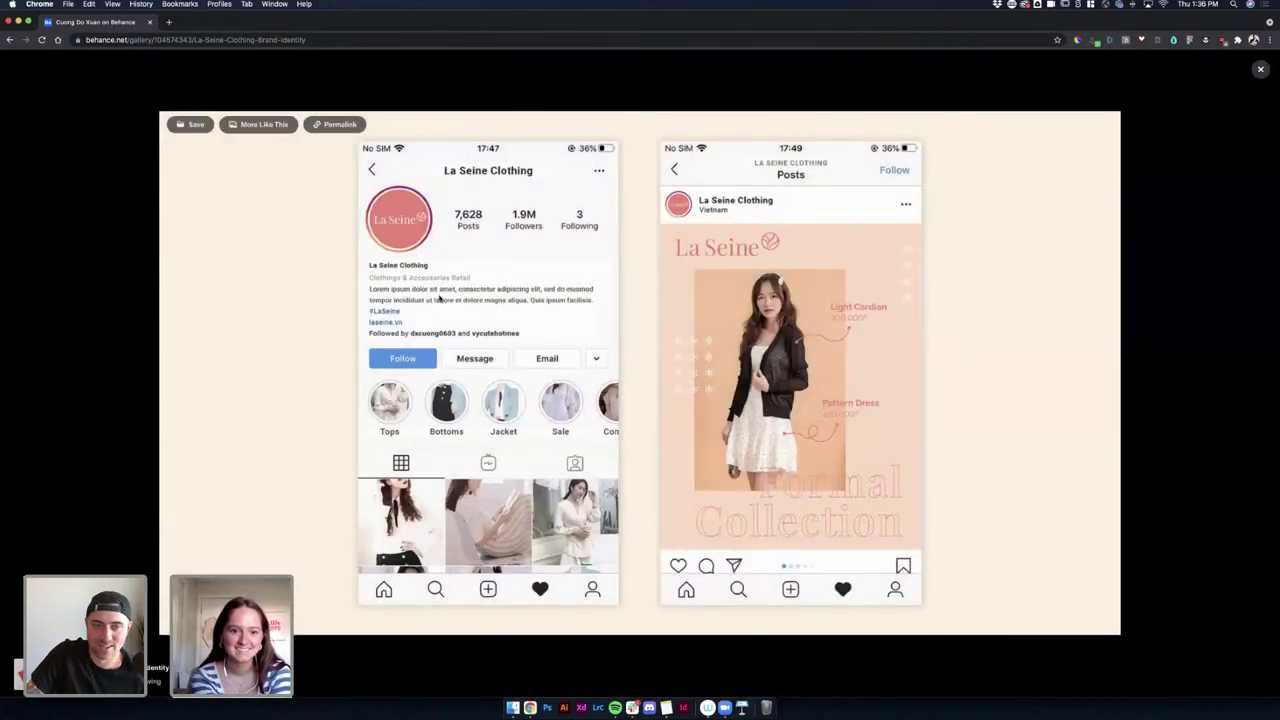
pyautogui.click(1260, 69)
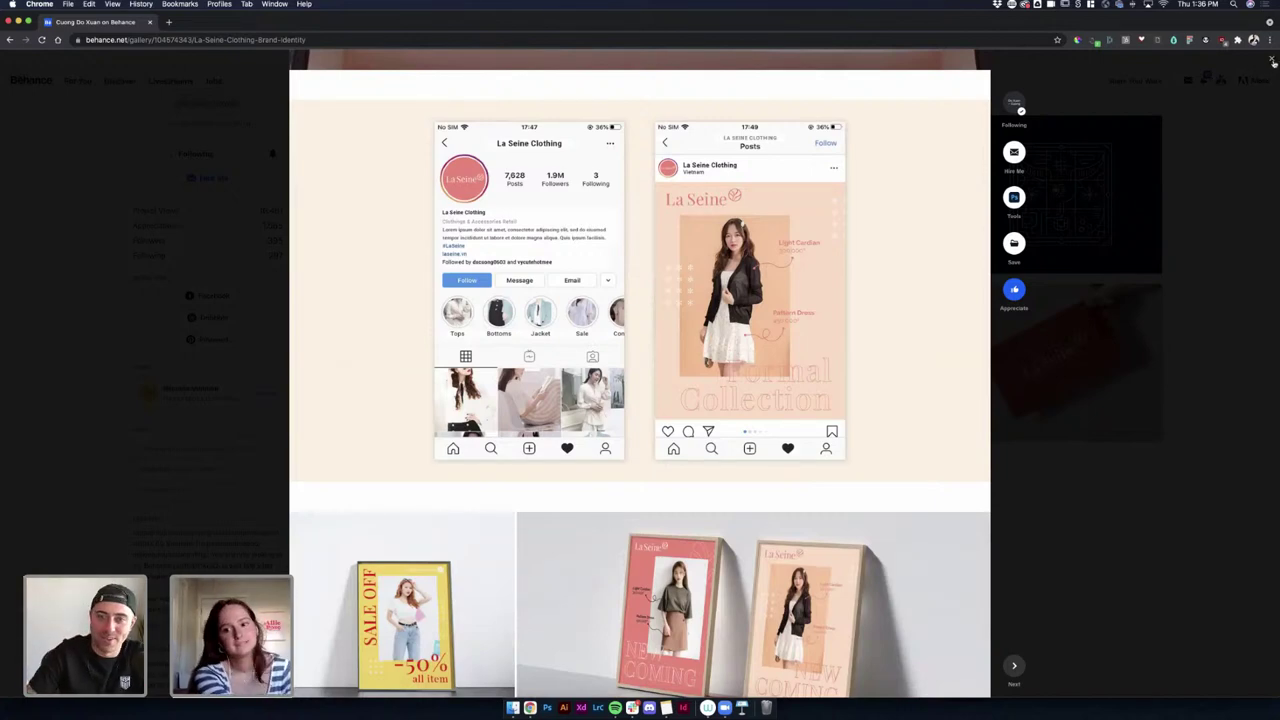
pyautogui.click(1272, 62)
pyautogui.scroll(3, 590, 212)
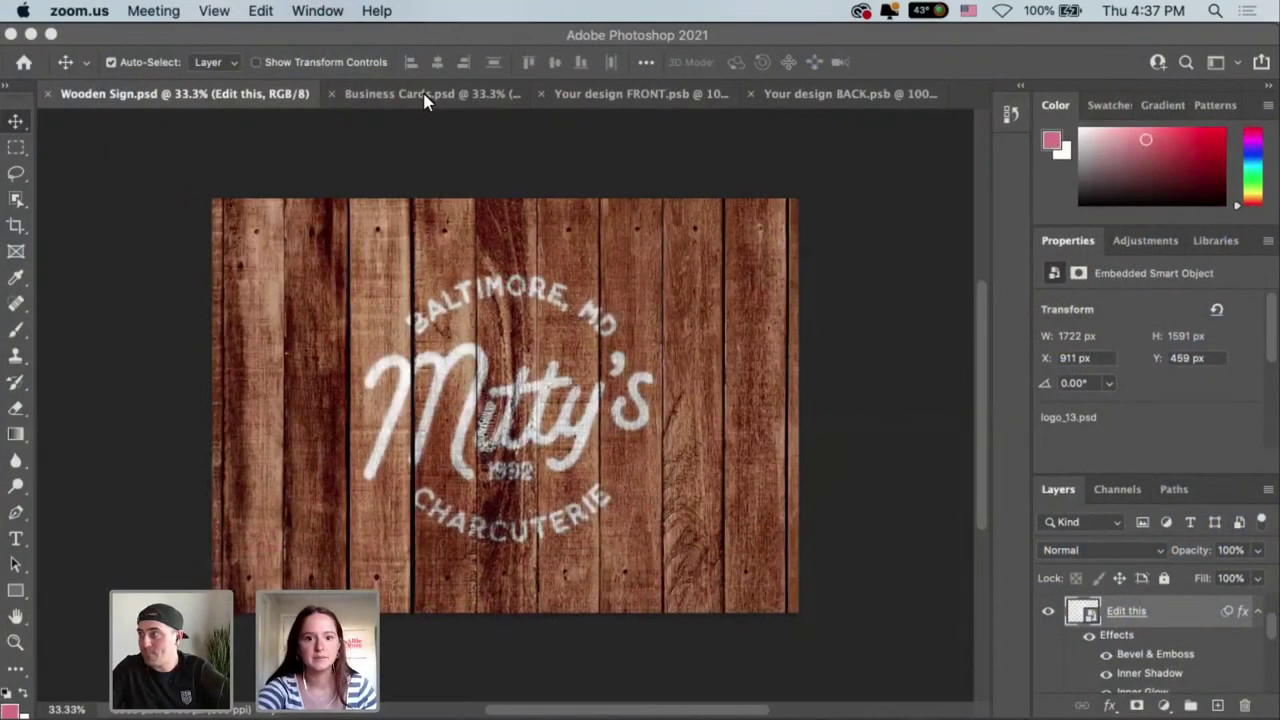
# Return to Photoshop's Business Cards mockup and bring up the File menu to open another file.
pyautogui.click(424, 96)
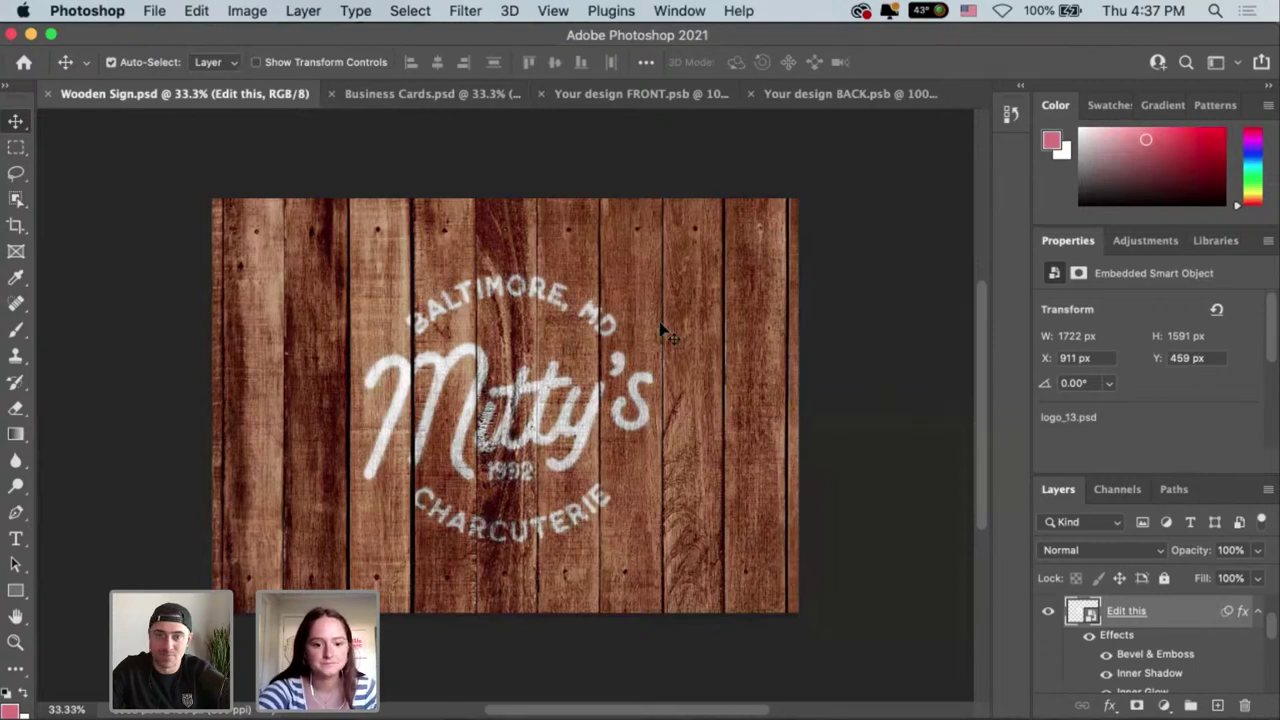
pyautogui.click(416, 95)
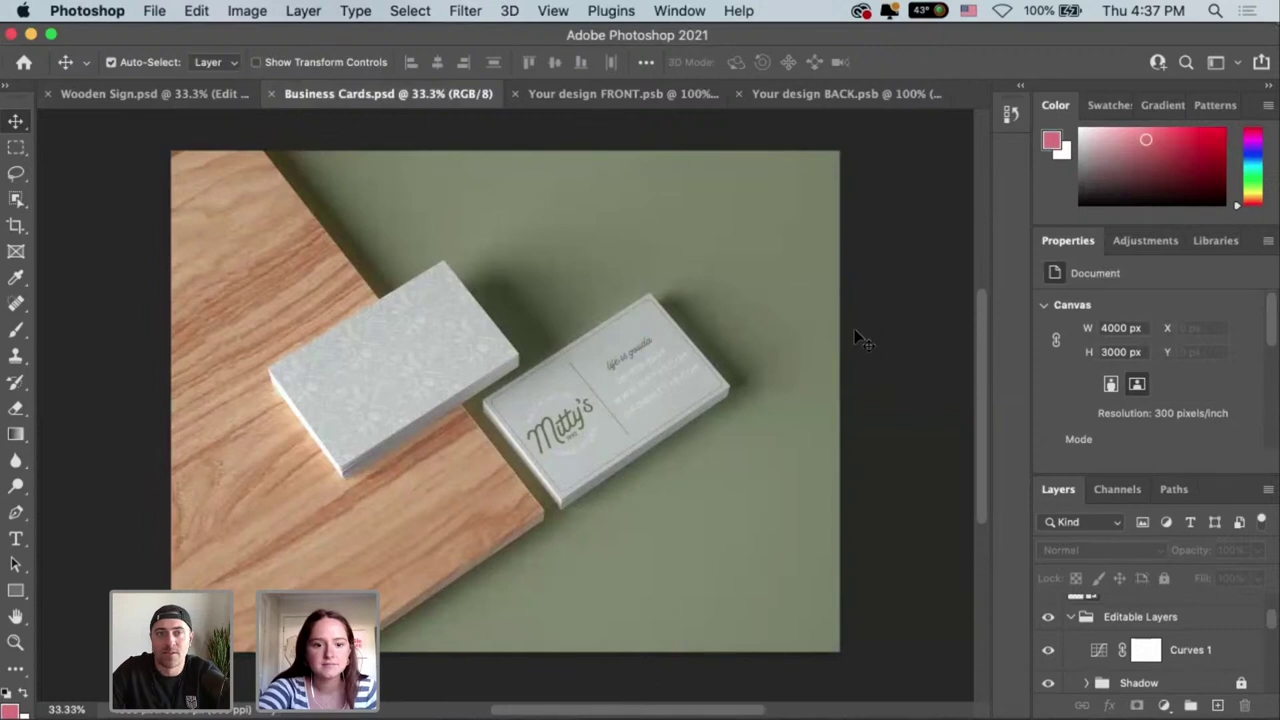
pyautogui.click(153, 12)
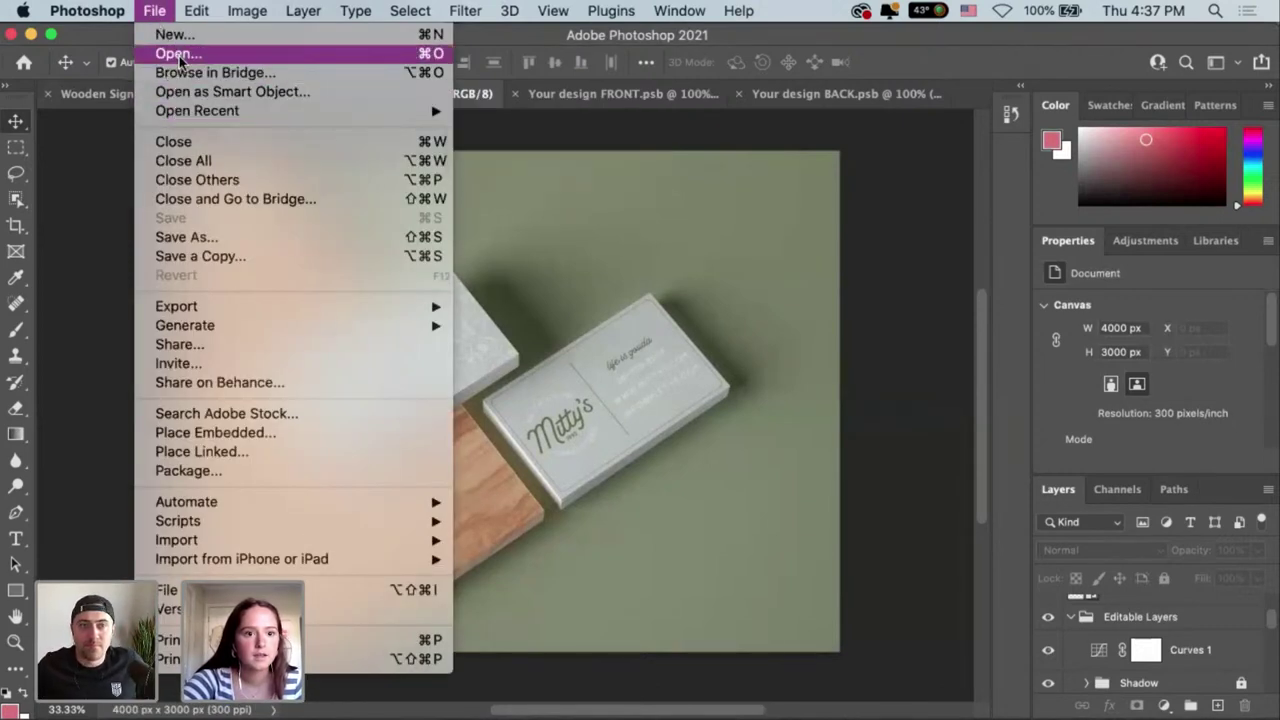
# Open Wooden Holder Menu.psdt from Previous 30 Days as a new document, then switch to InDesign.
pyautogui.click(178, 56)
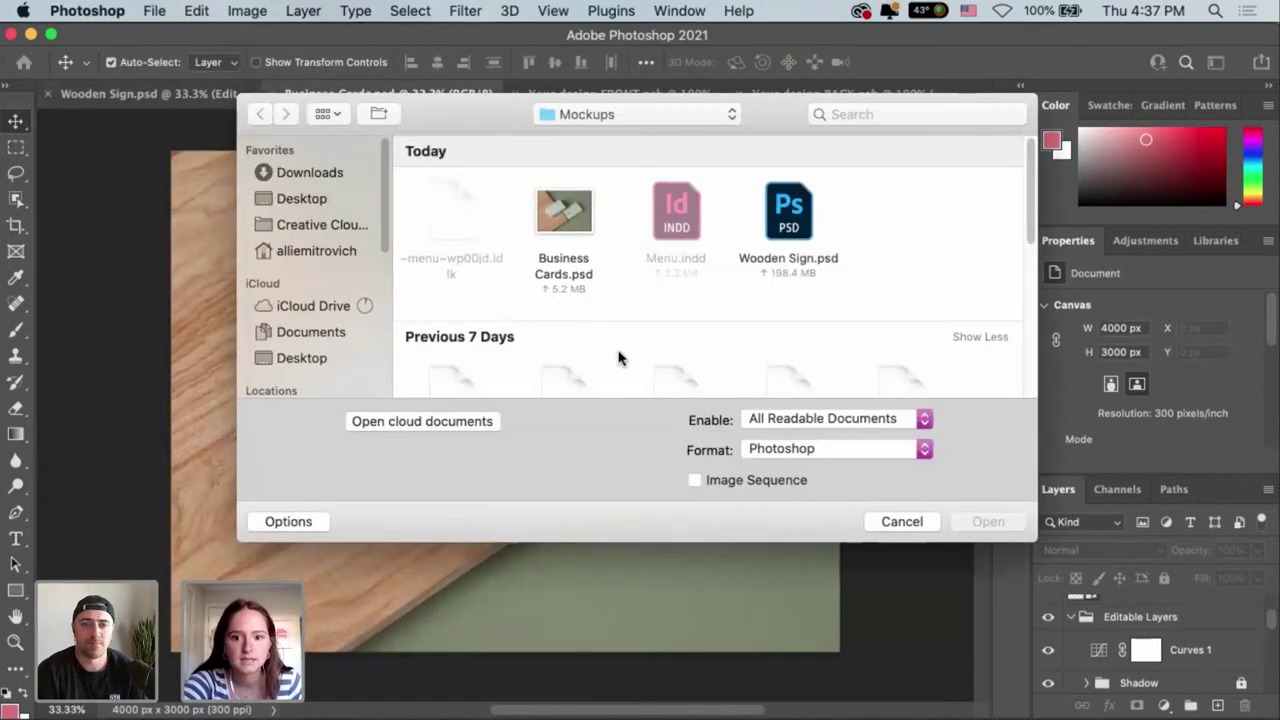
pyautogui.scroll(-3, 618, 357)
pyautogui.scroll(-3, 608, 354)
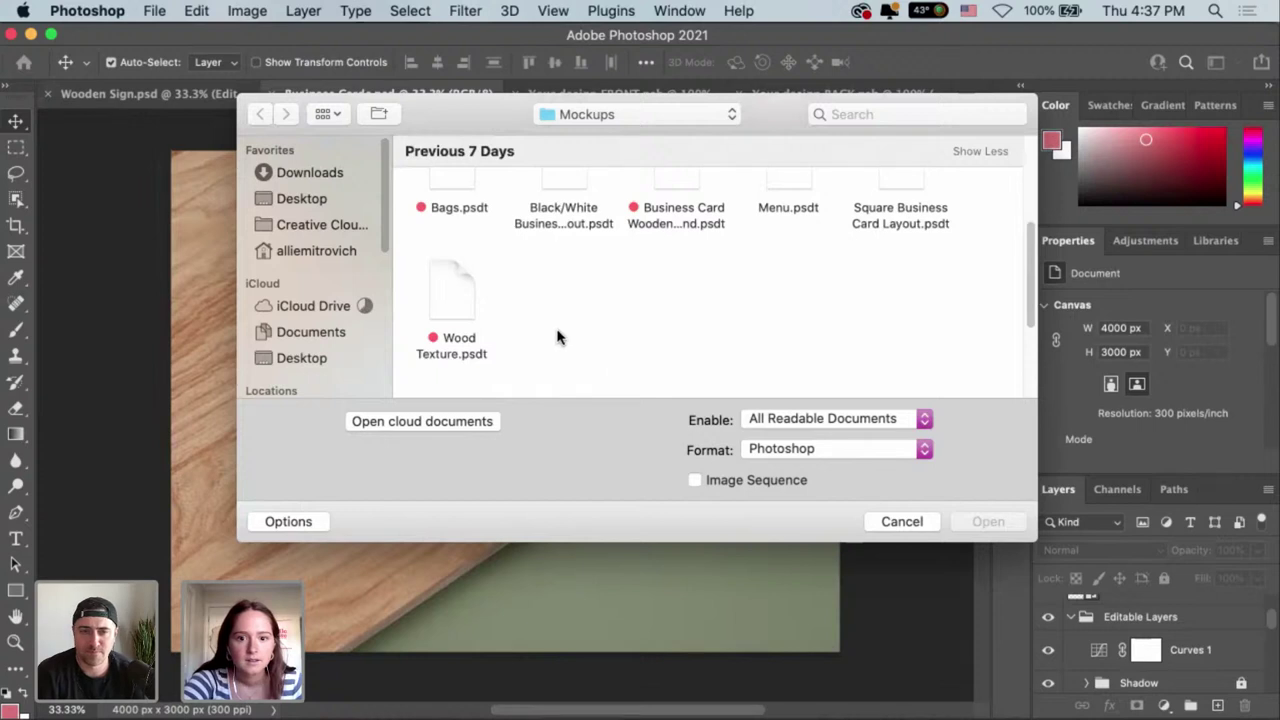
pyautogui.scroll(-5, 558, 336)
pyautogui.click(895, 291)
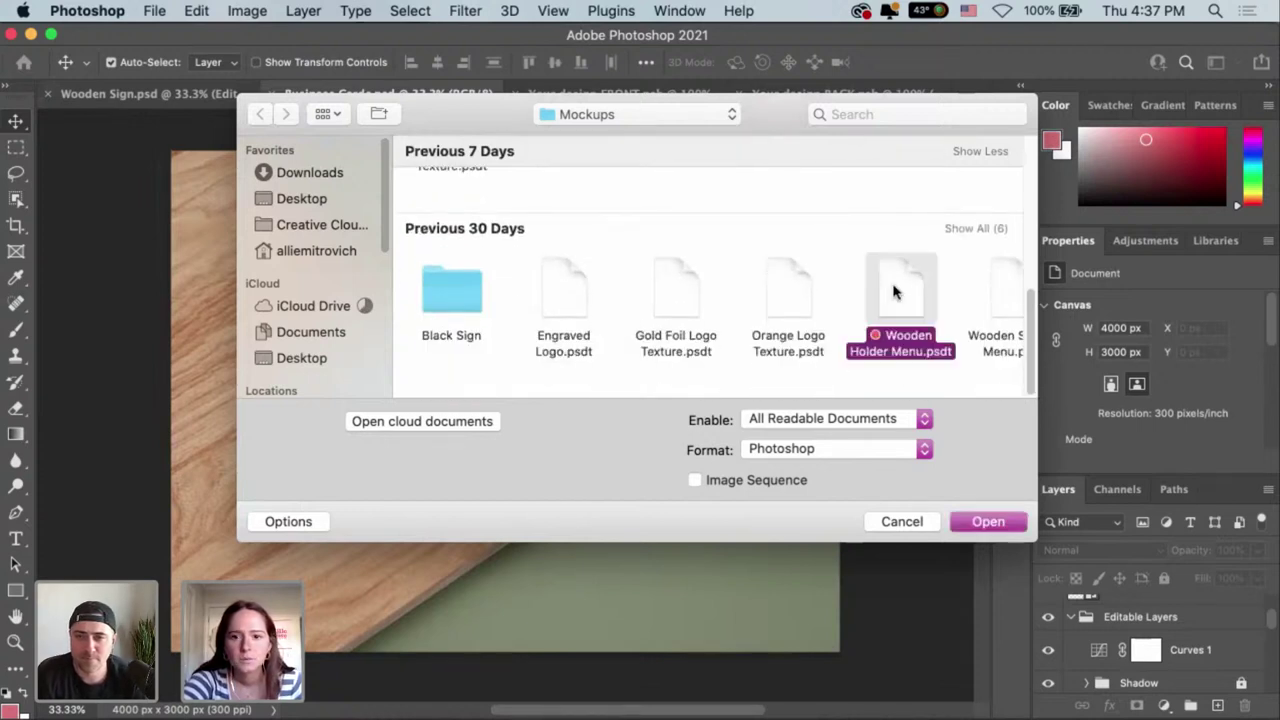
pyautogui.doubleClick(895, 291)
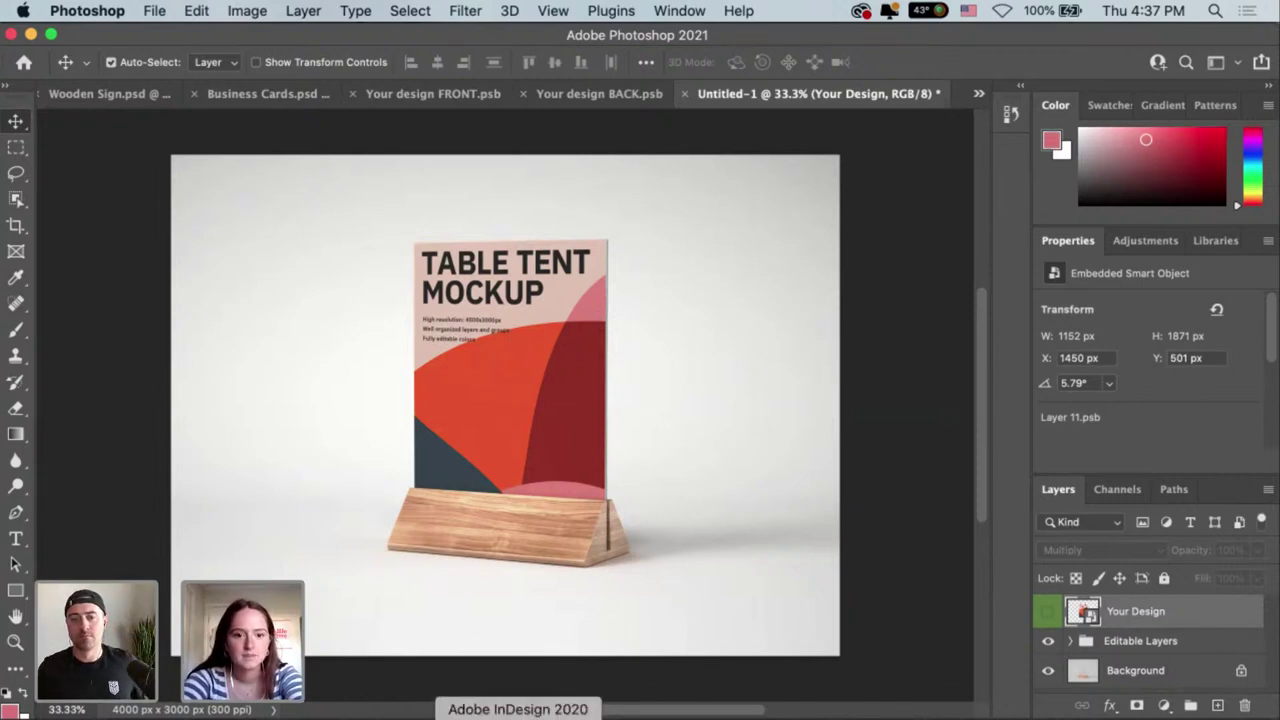
pyautogui.click(518, 718)
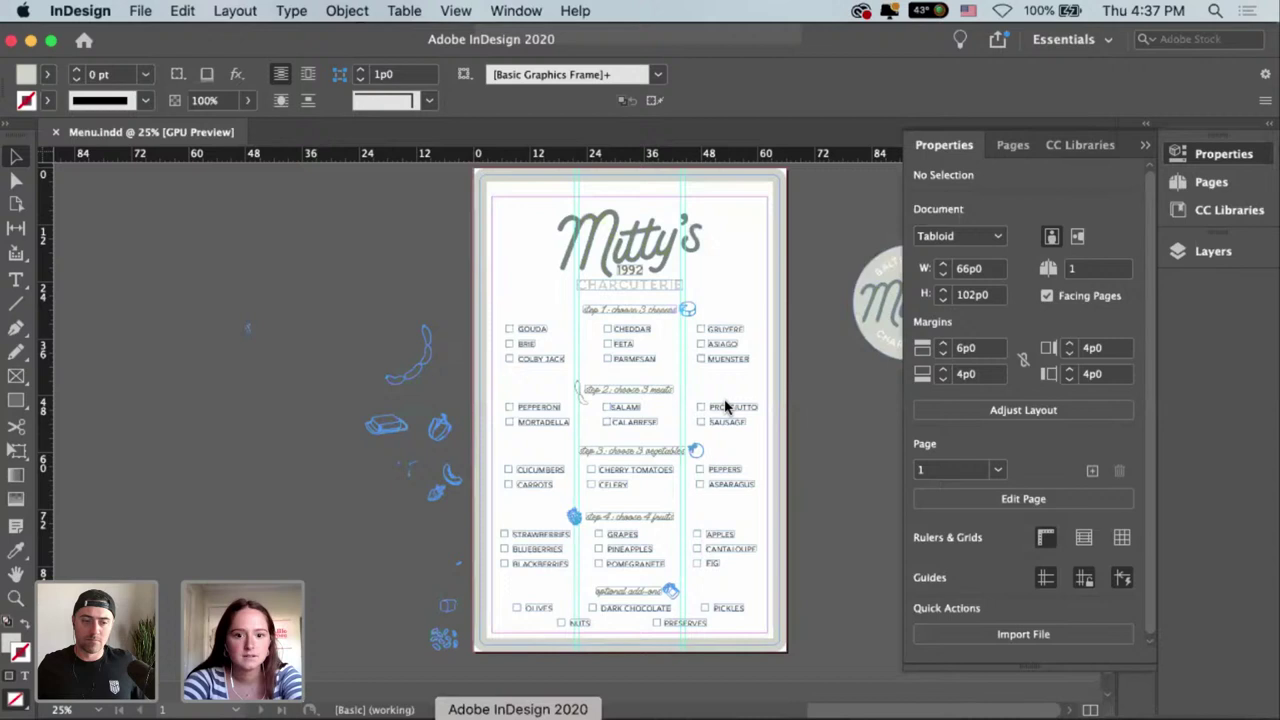
# Fill the page-sized background rectangle with [Paper] white.
pyautogui.click(789, 245)
pyautogui.click(922, 341)
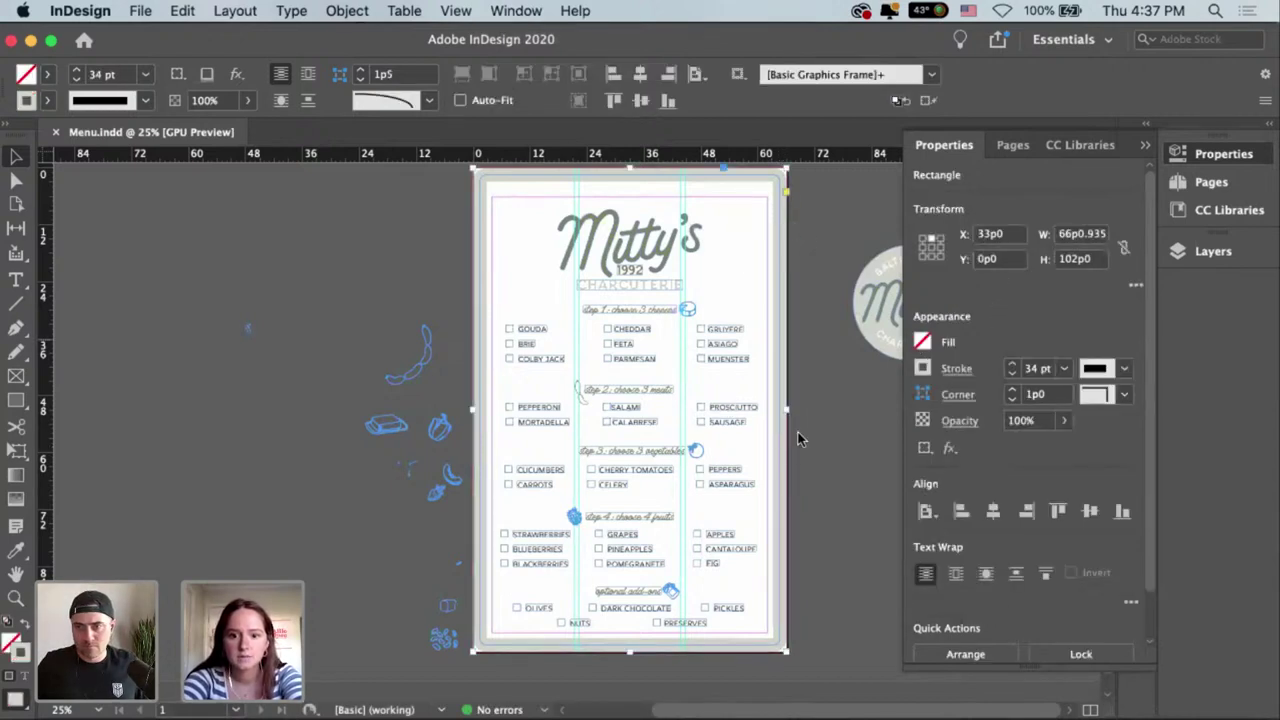
pyautogui.click(749, 512)
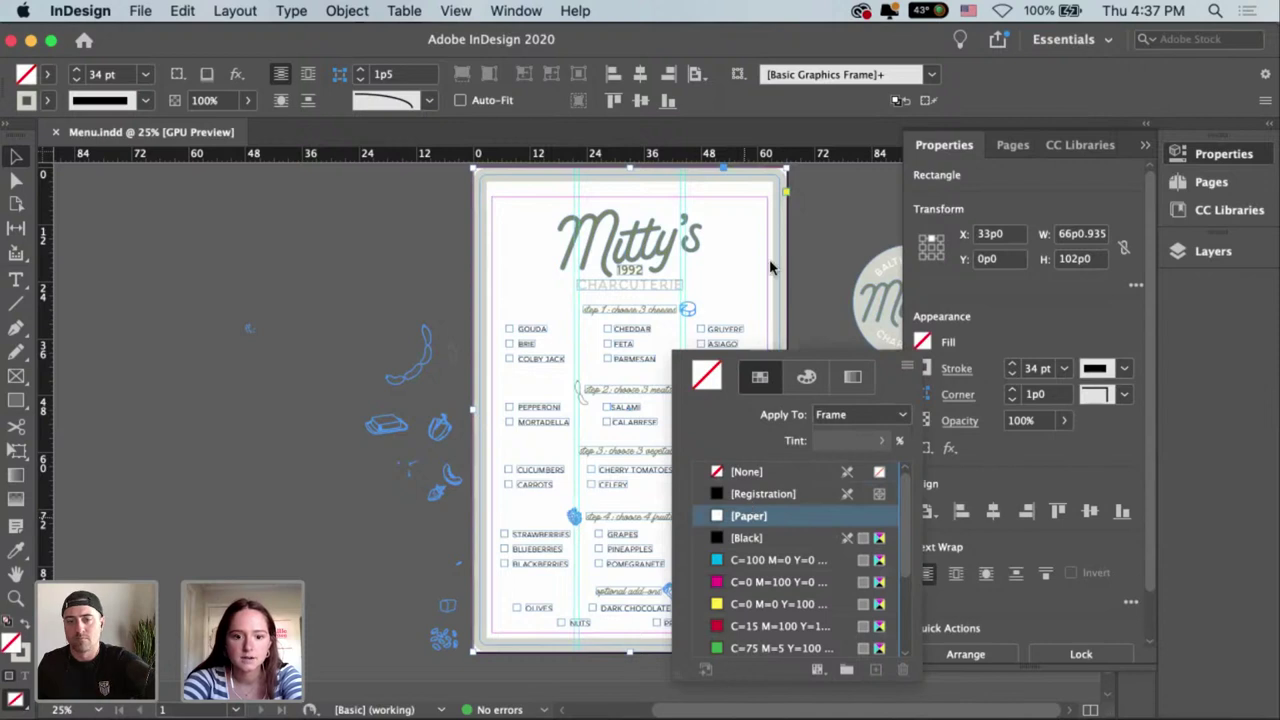
pyautogui.click(820, 257)
pyautogui.click(810, 210)
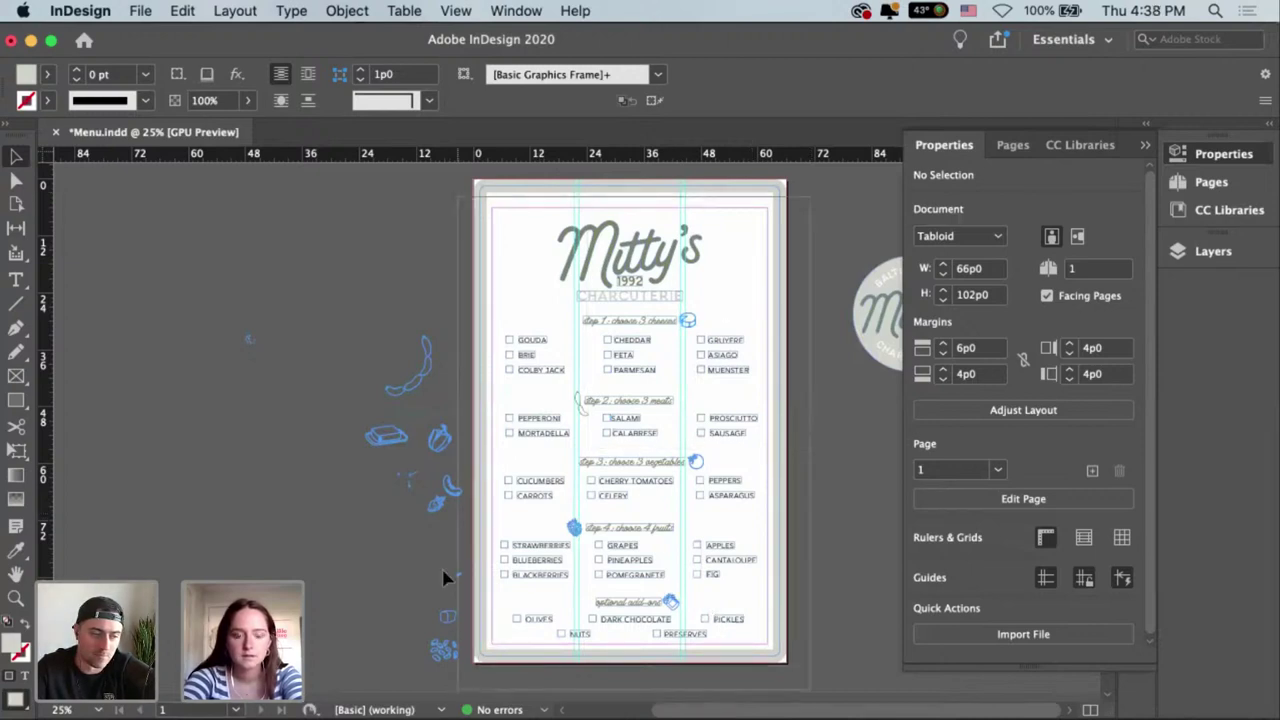
# Marquee-select all the menu items on the page, copy them, and return to Photoshop.
pyautogui.press('super+a')
pyautogui.click(506, 179)
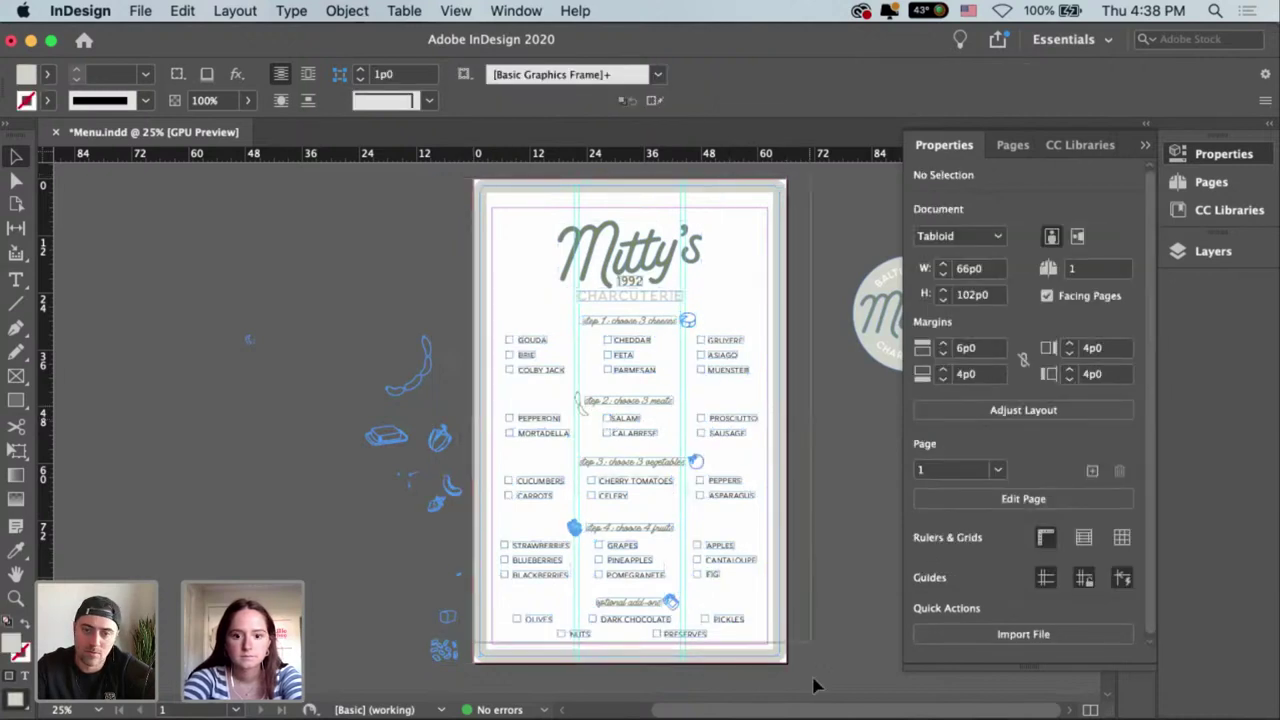
pyautogui.moveTo(470, 182); pyautogui.dragTo(806, 663)
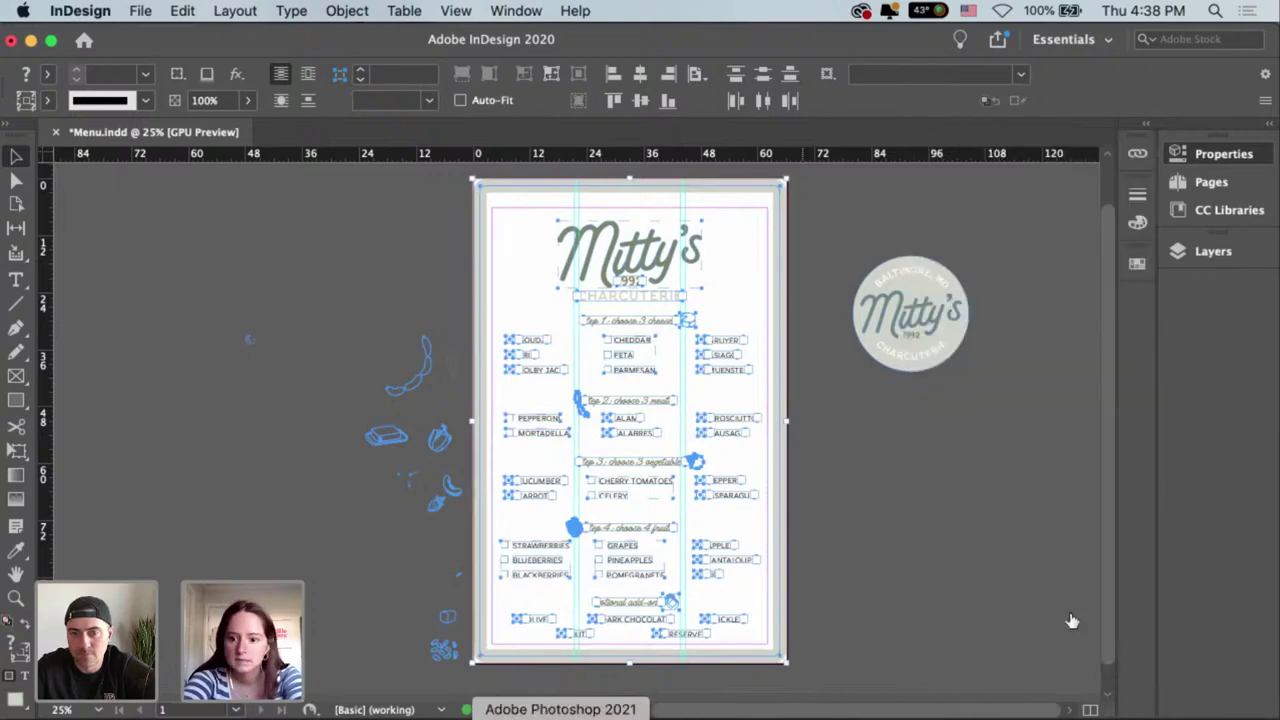
pyautogui.press('super+Tab')
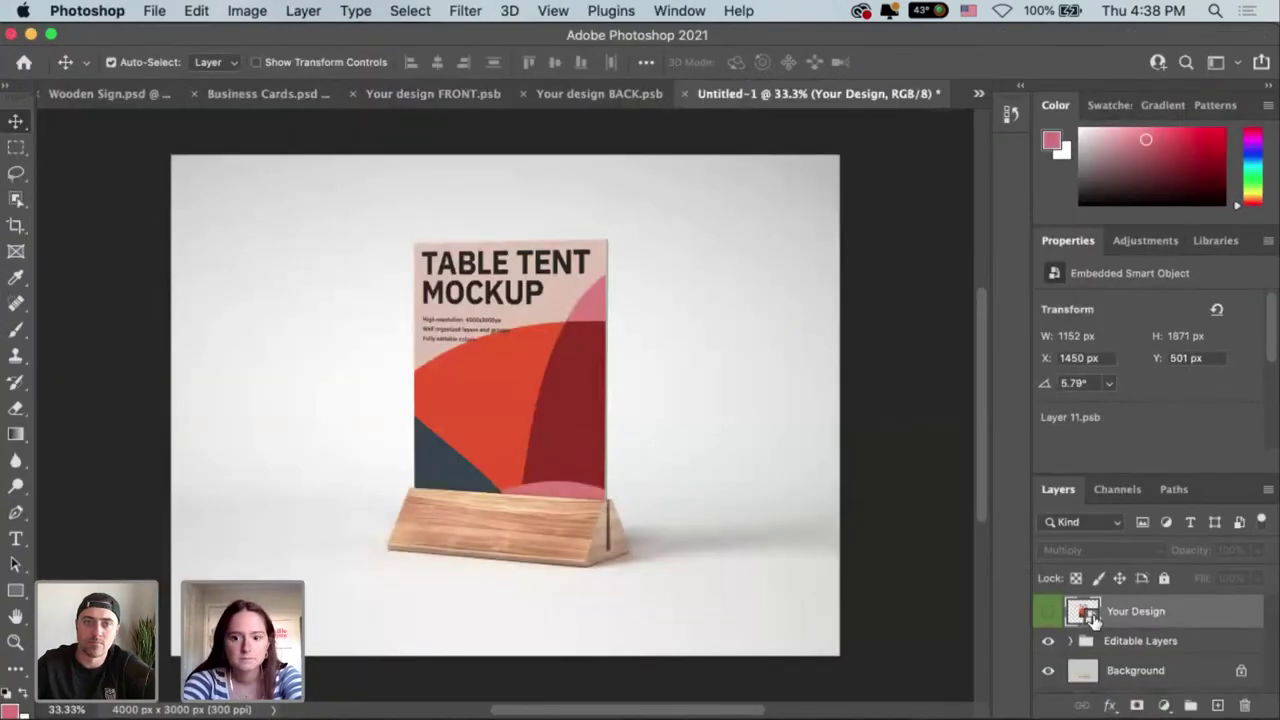
# Inside the Your Design smart object, add a new layer, hide the Design group and paste the menu.
pyautogui.doubleClick(1082, 611)
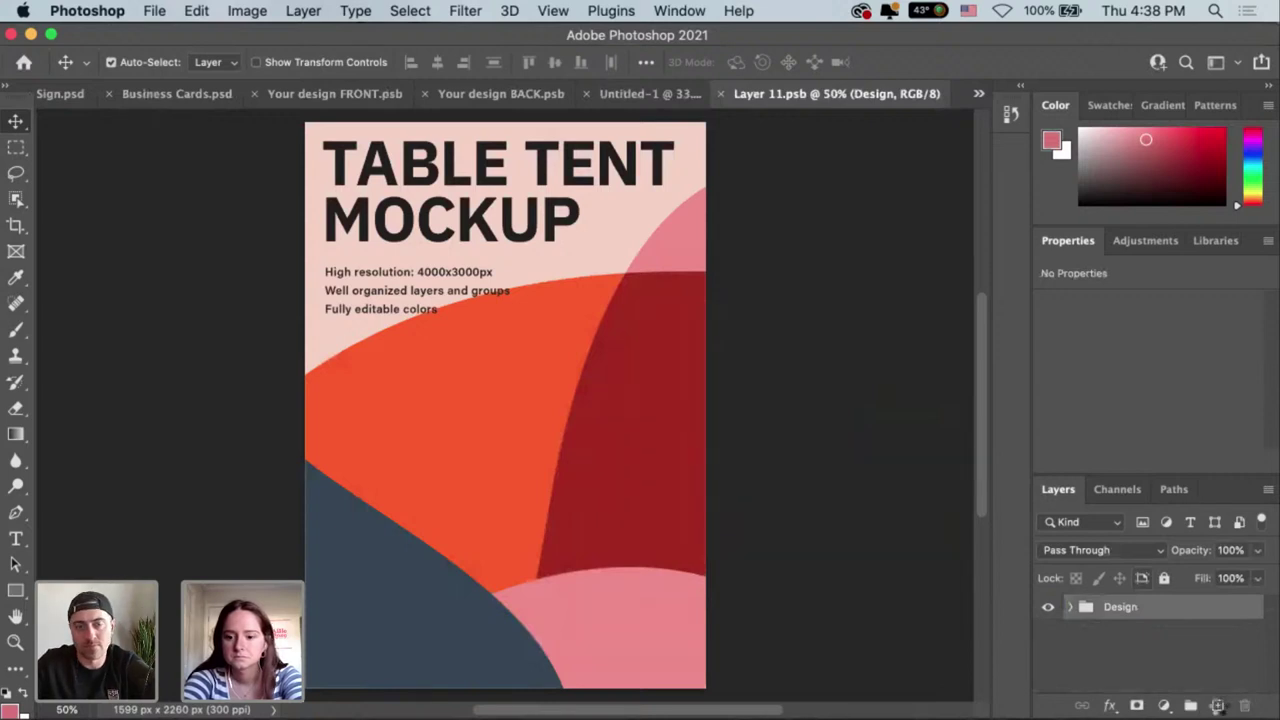
pyautogui.press('super+shift+alt+n')
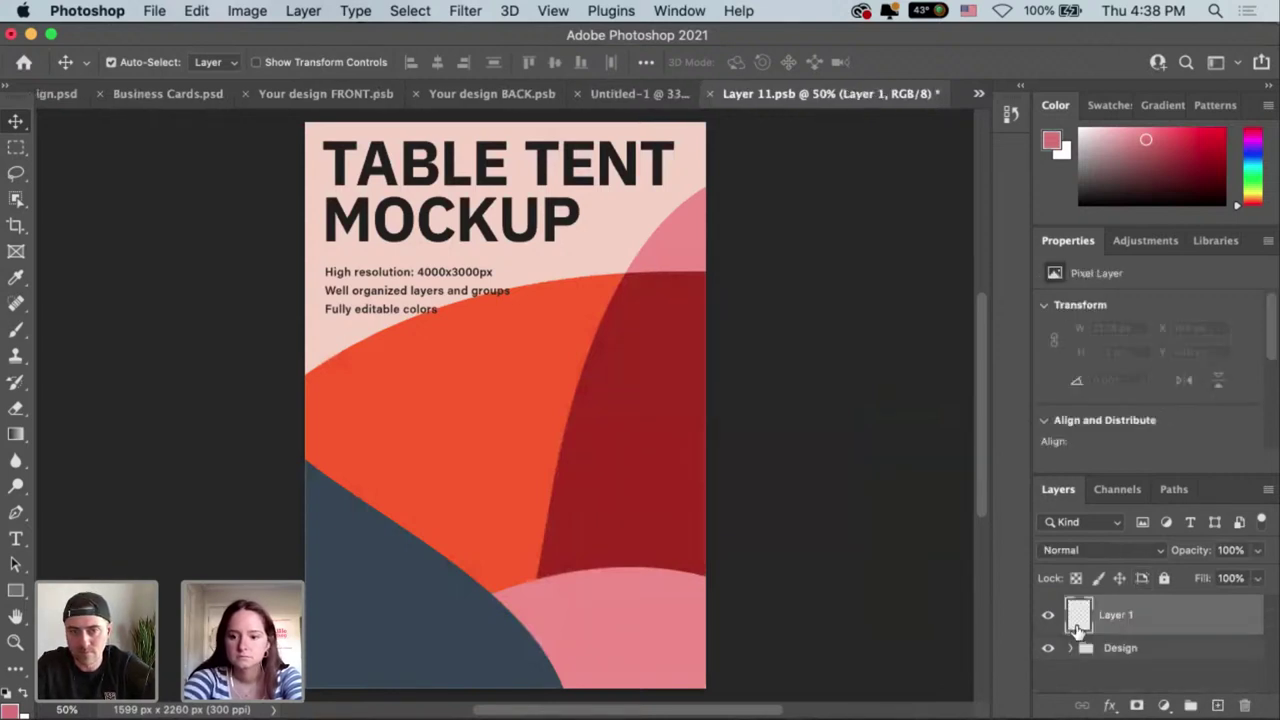
pyautogui.click(1048, 648)
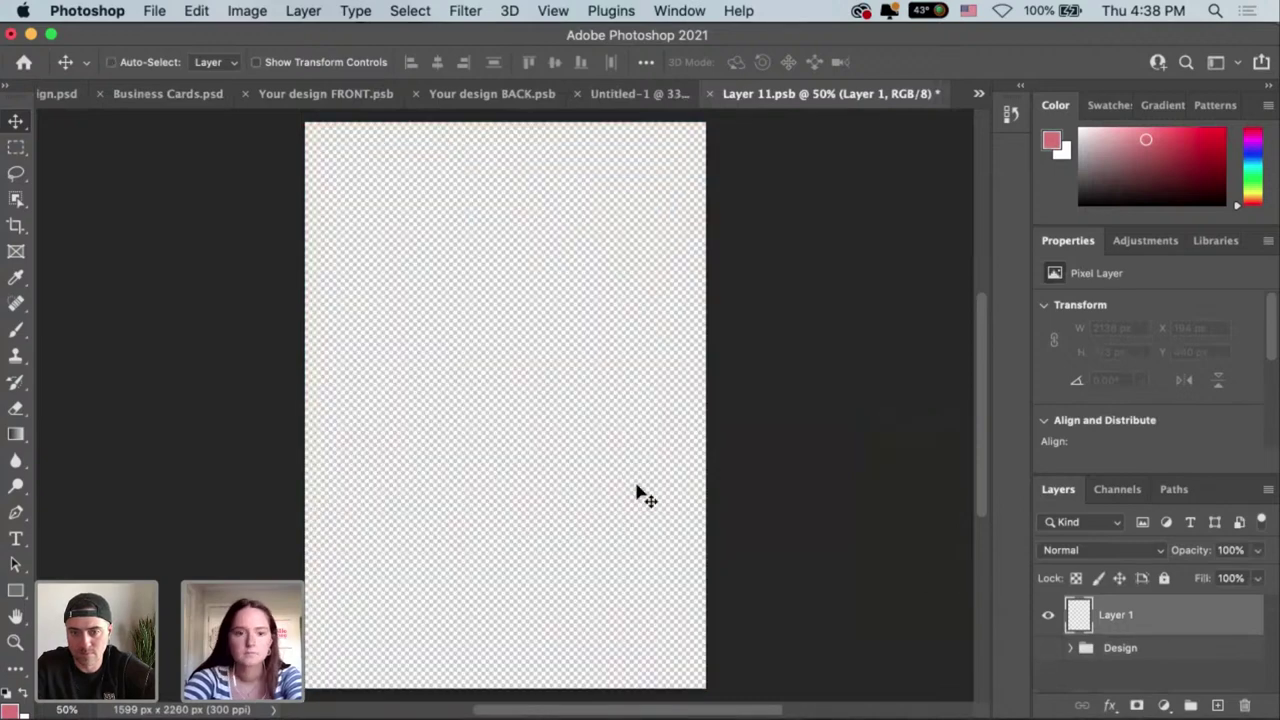
pyautogui.hotkey('shift', 'F5')
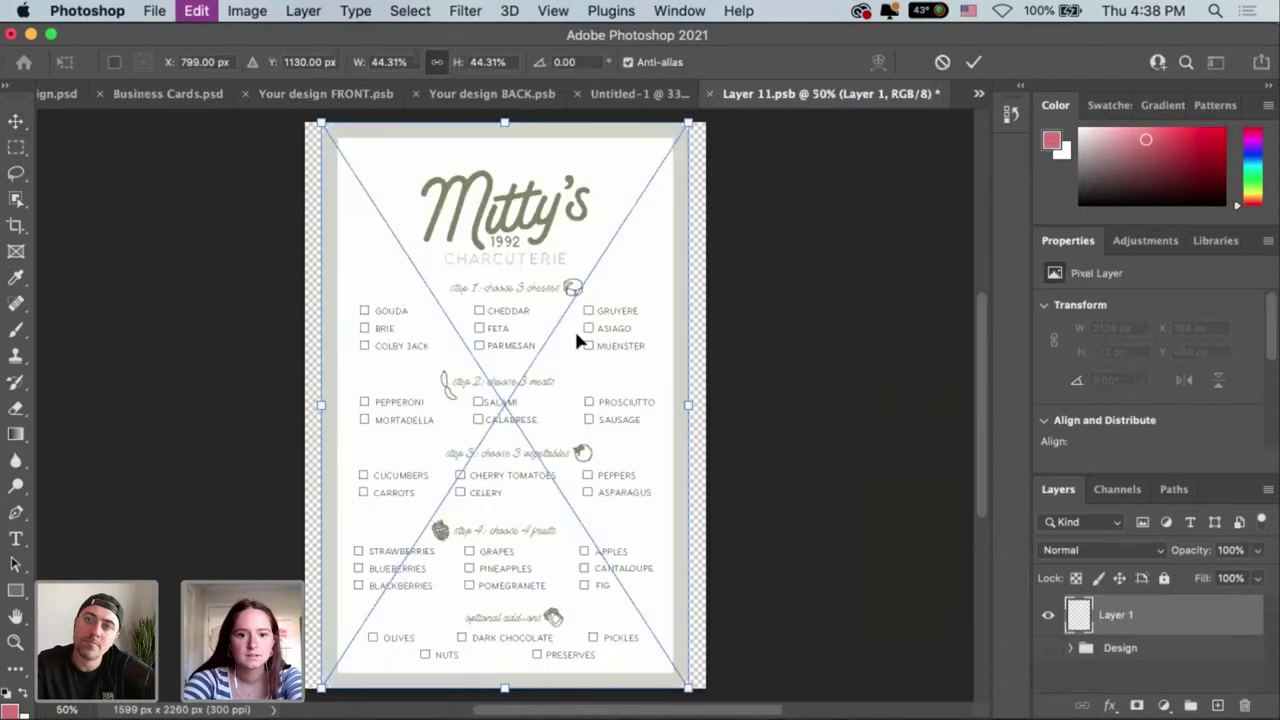
# Centre the pasted menu horizontally on the page and commit its placement.
pyautogui.moveTo(613, 365); pyautogui.dragTo(597, 363)
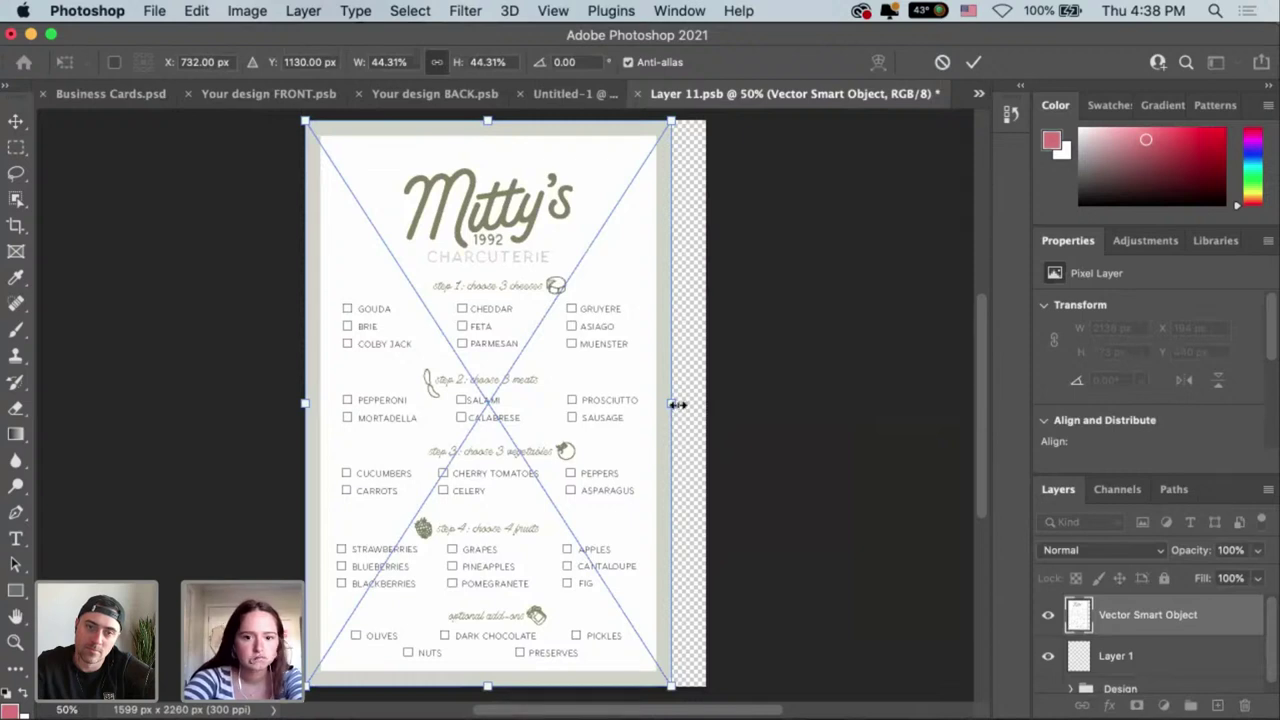
pyautogui.moveTo(697, 406); pyautogui.dragTo(700, 404)
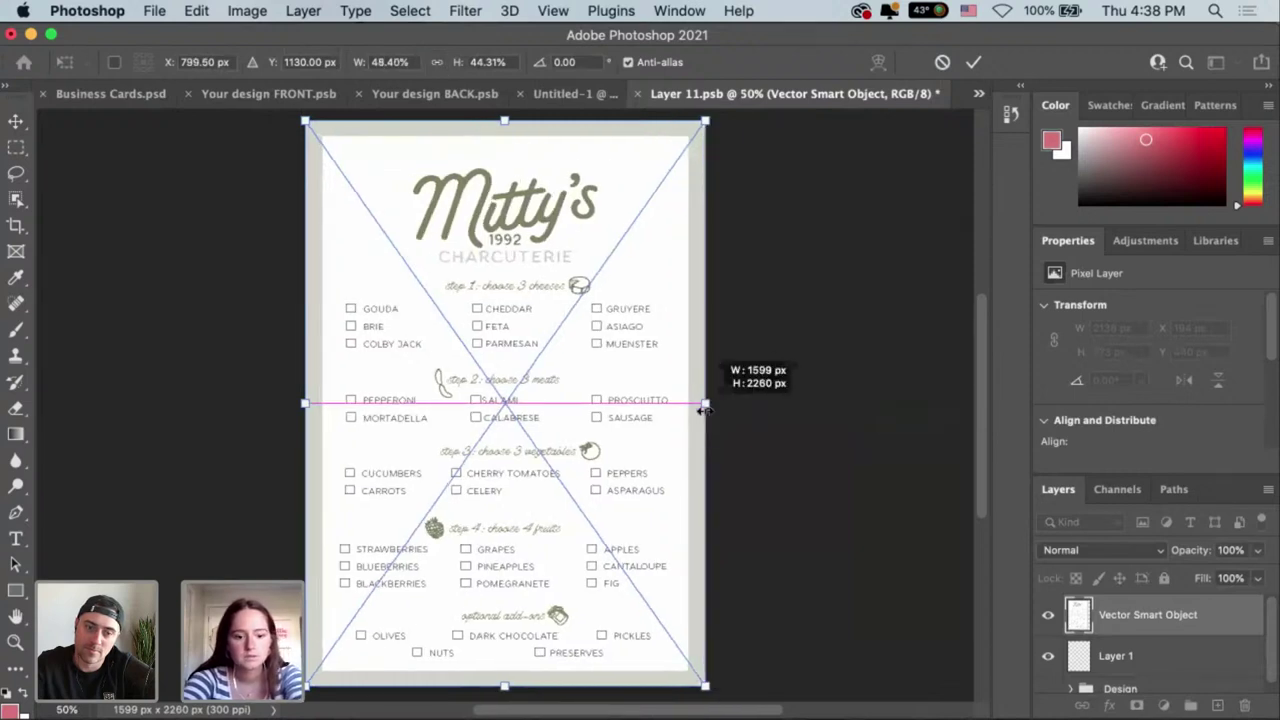
pyautogui.press('Escape')
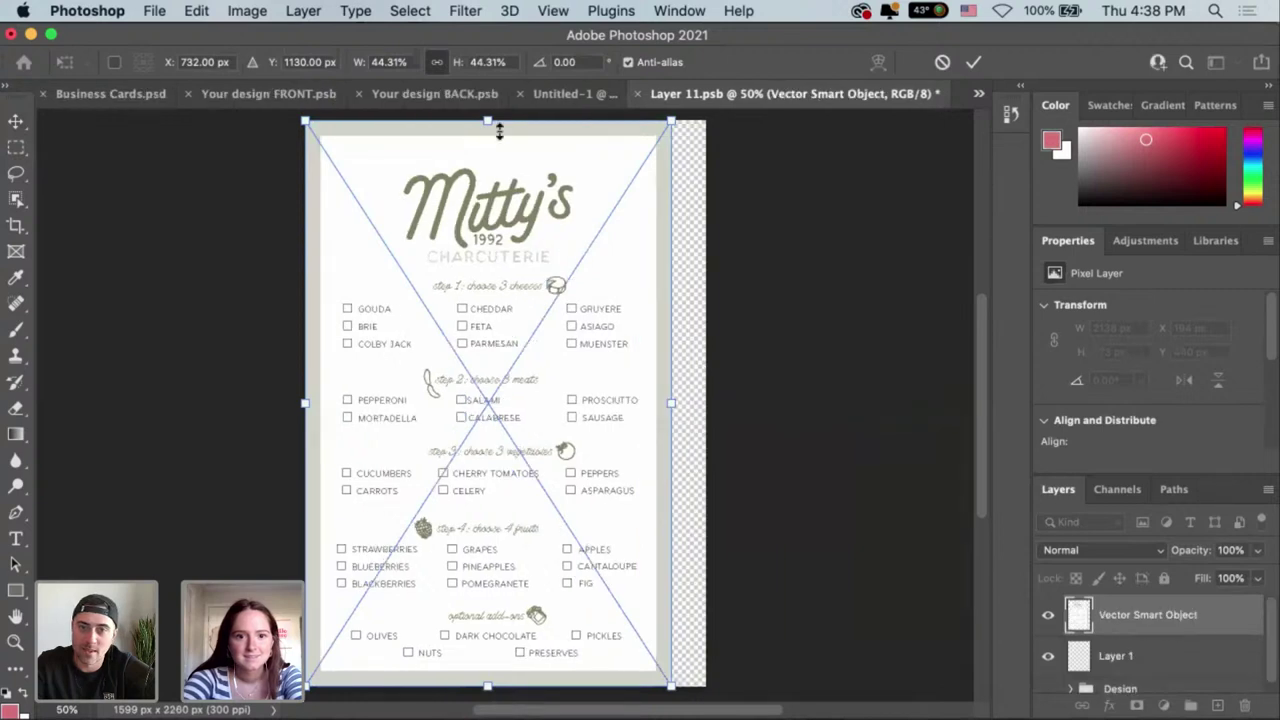
pyautogui.scroll(2, 490, 160)
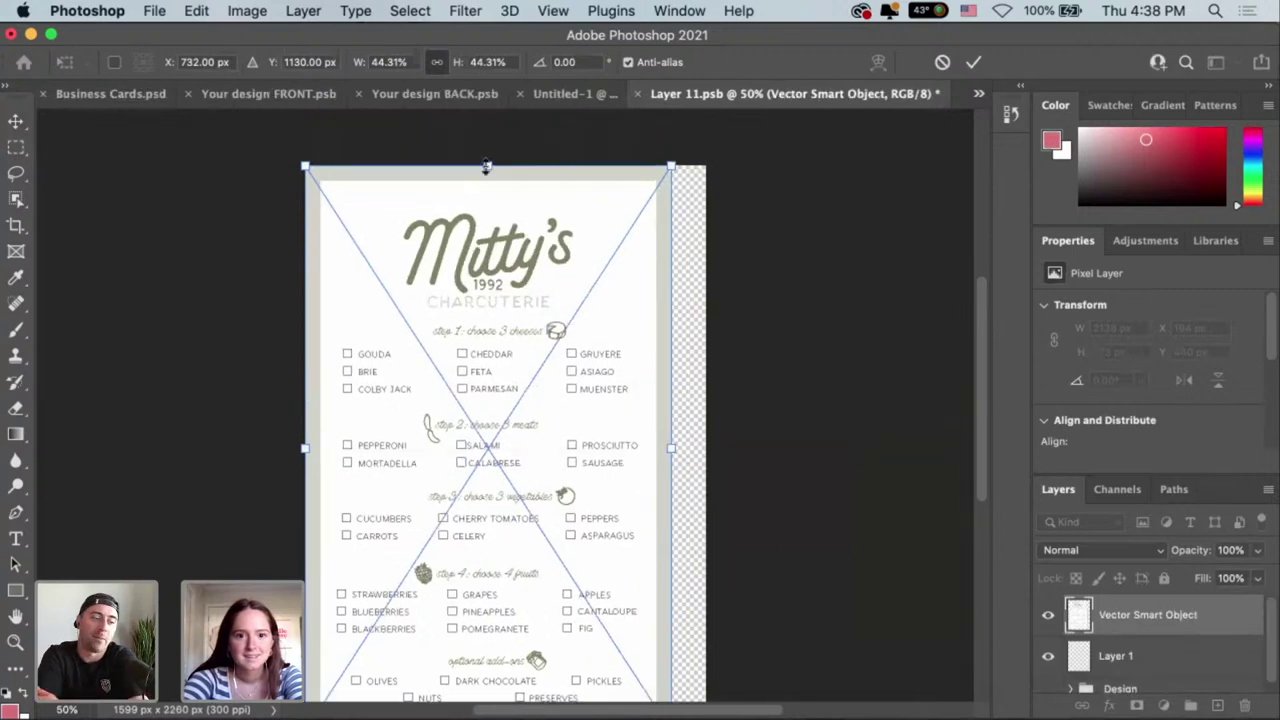
pyautogui.moveTo(487, 162); pyautogui.dragTo(487, 141)
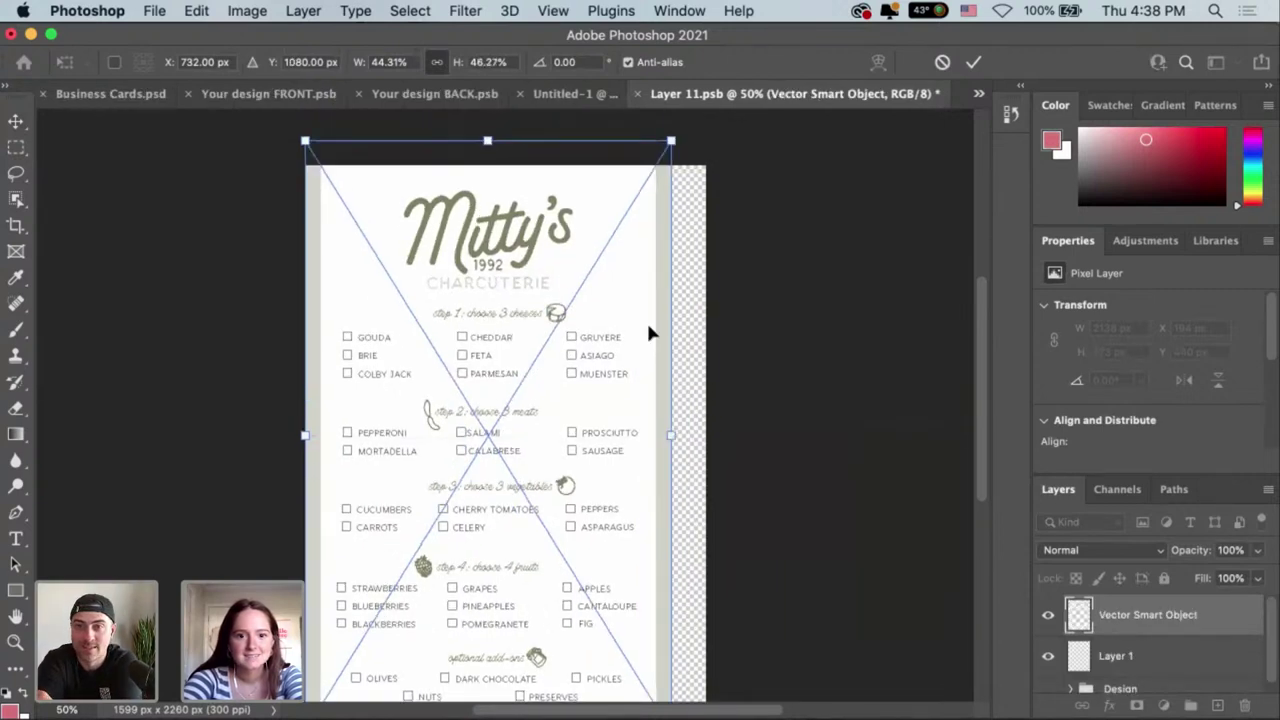
pyautogui.press('super+z')
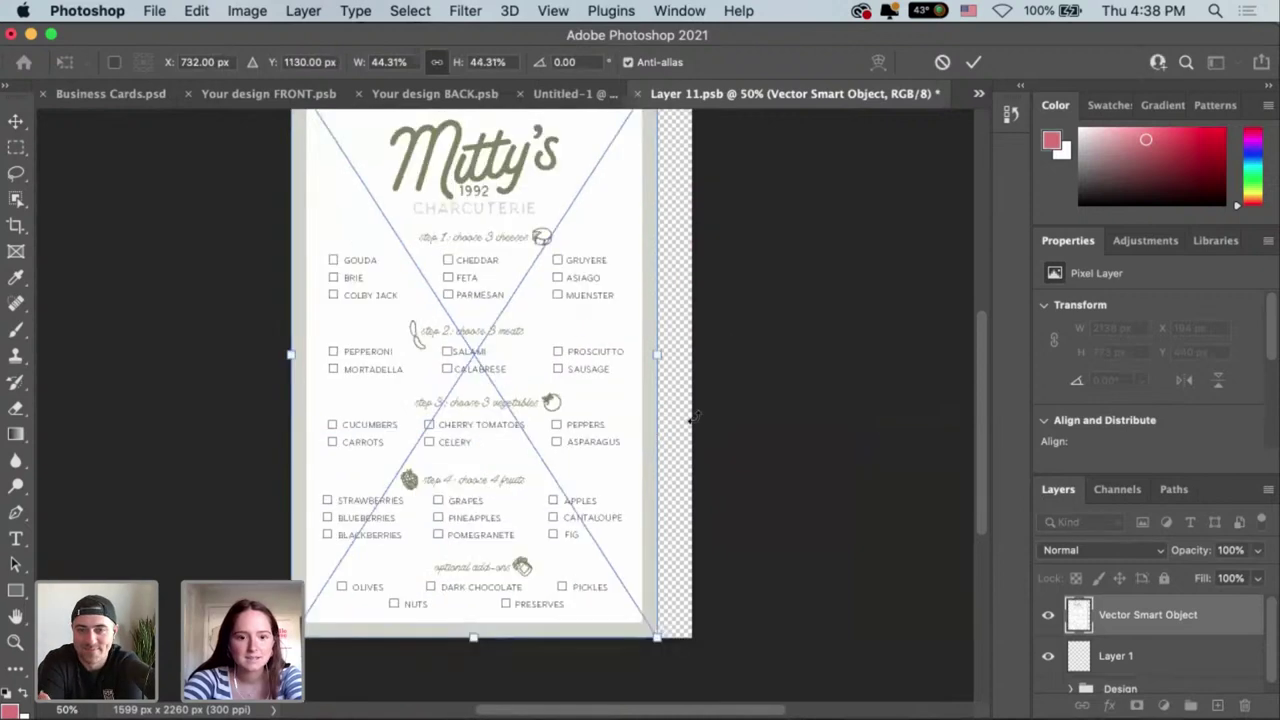
pyautogui.moveTo(615, 368); pyautogui.dragTo(810, 300)
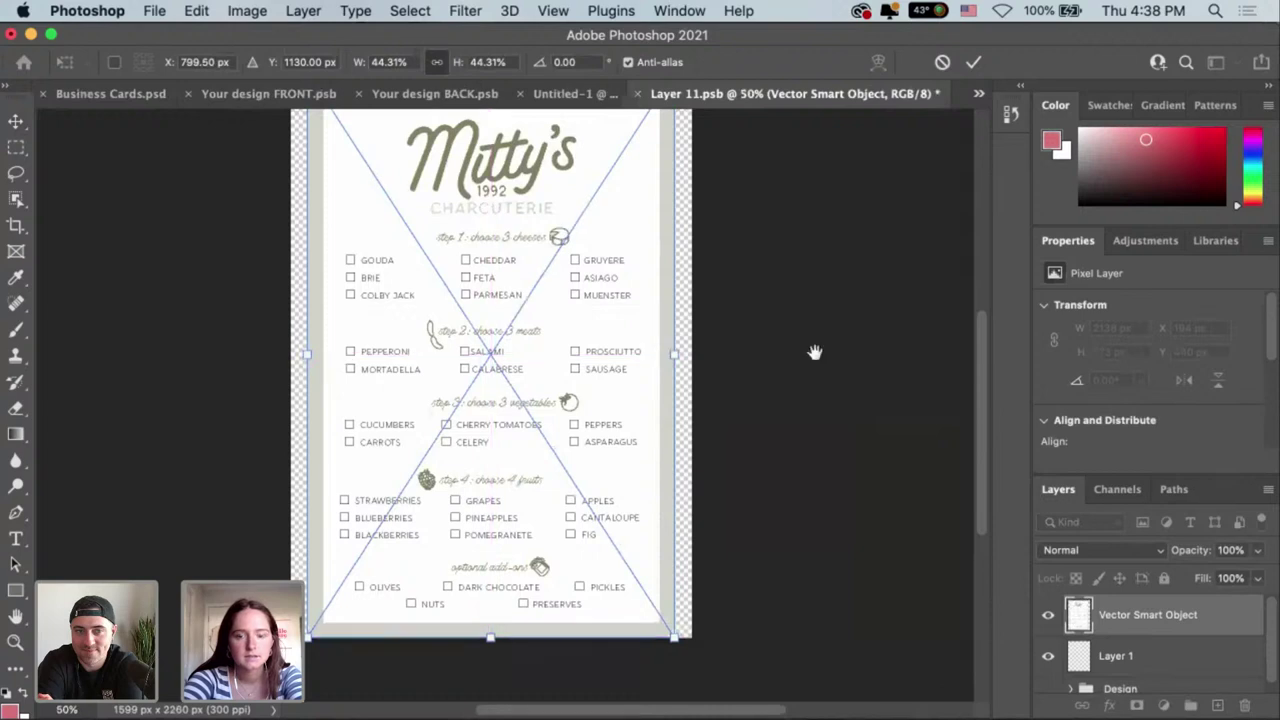
pyautogui.click(970, 64)
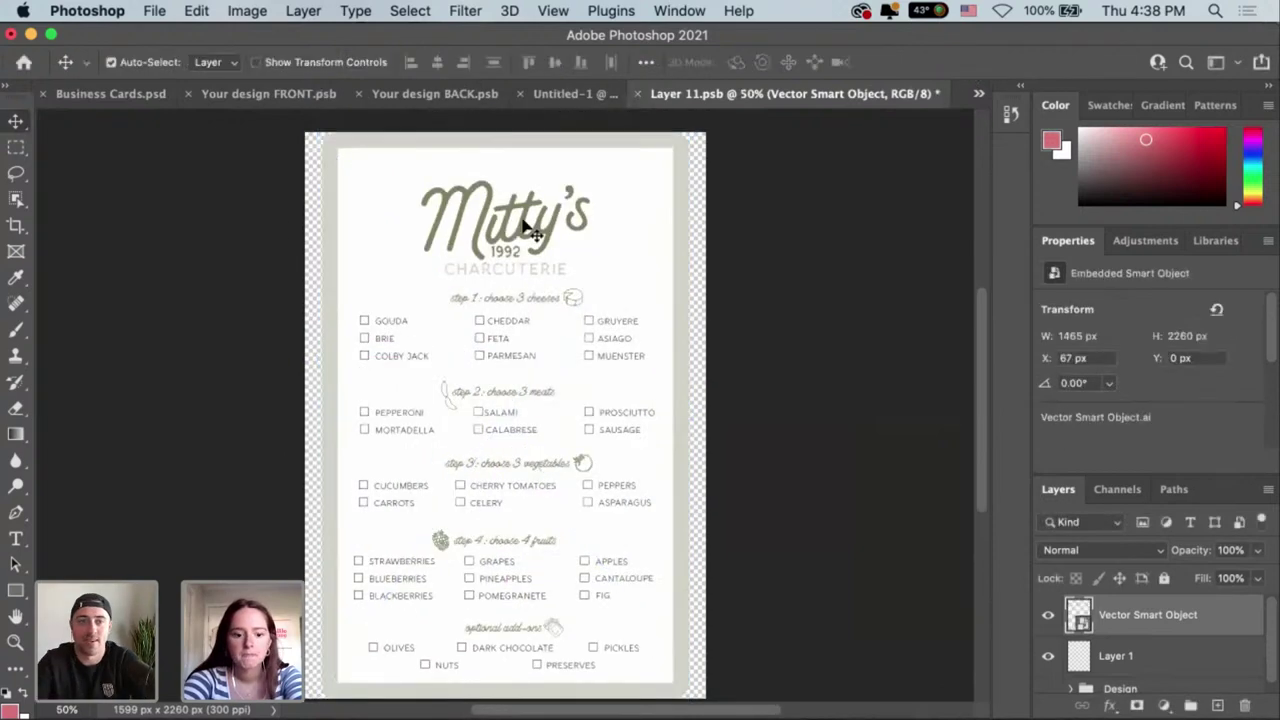
# Save the menu design, add a new empty layer and select the whole canvas.
pyautogui.press('super+s')
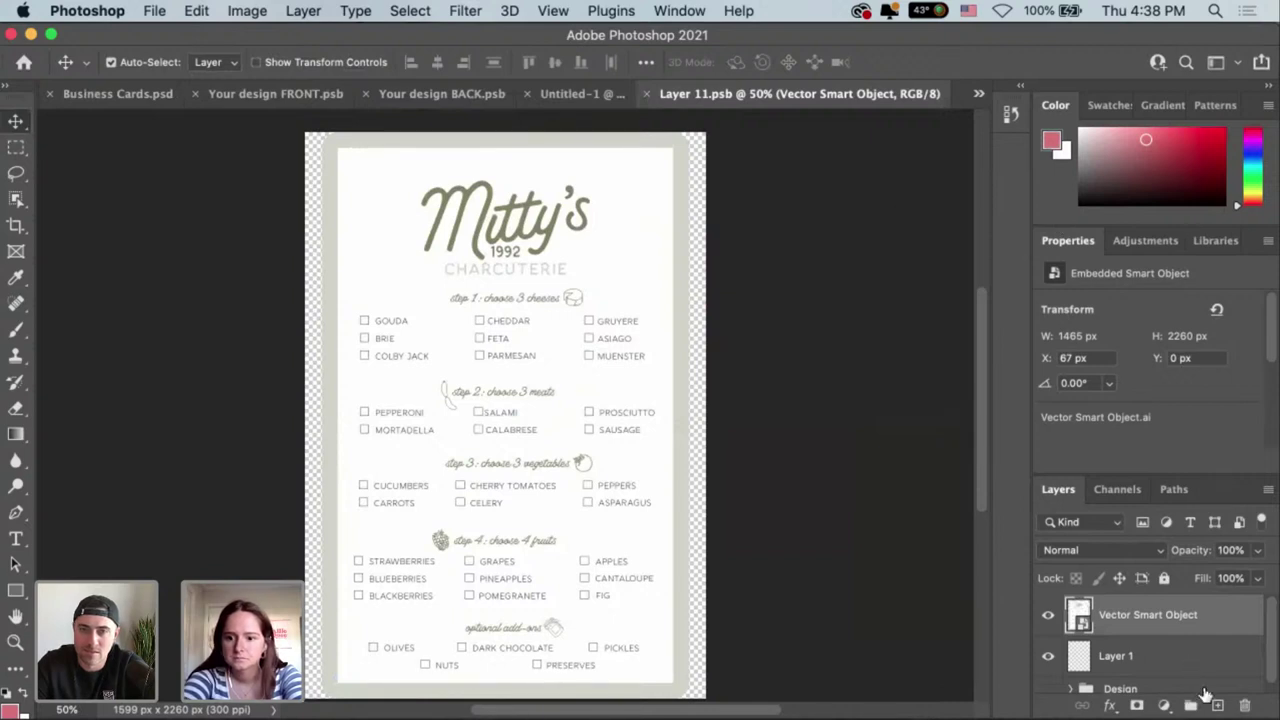
pyautogui.hotkey('alt', '[')
pyautogui.click(1215, 705)
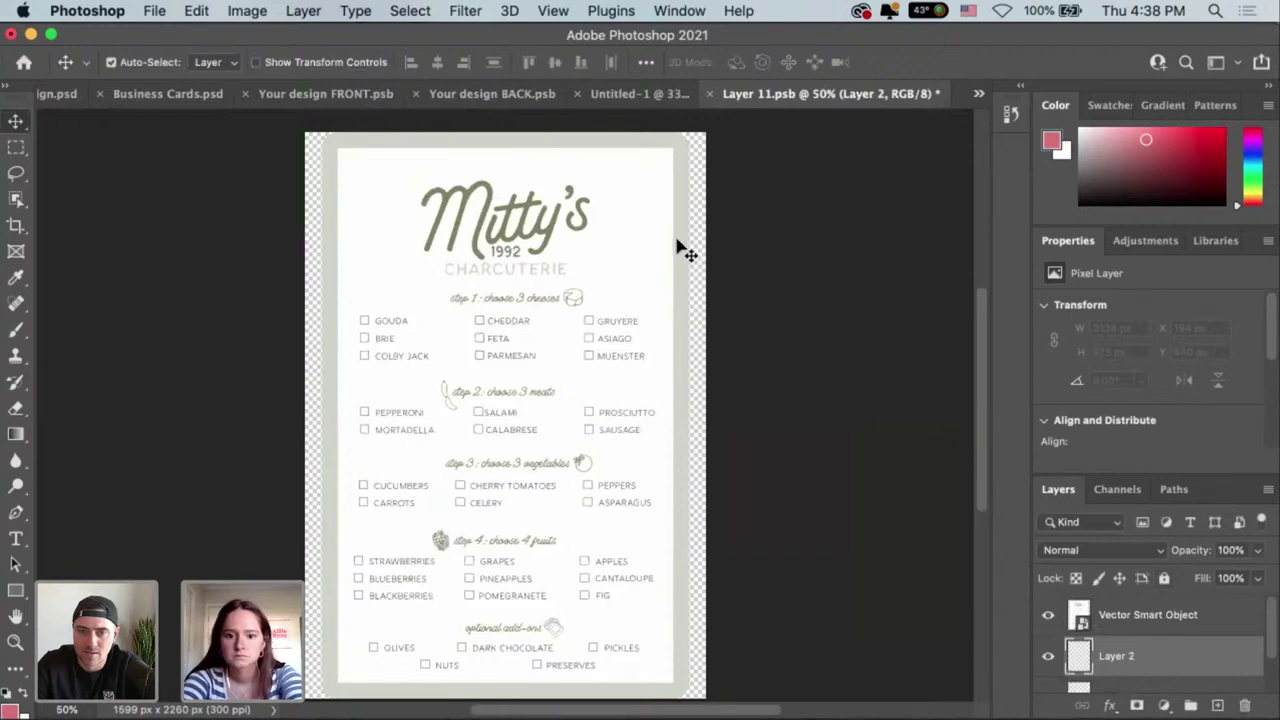
pyautogui.press('m')
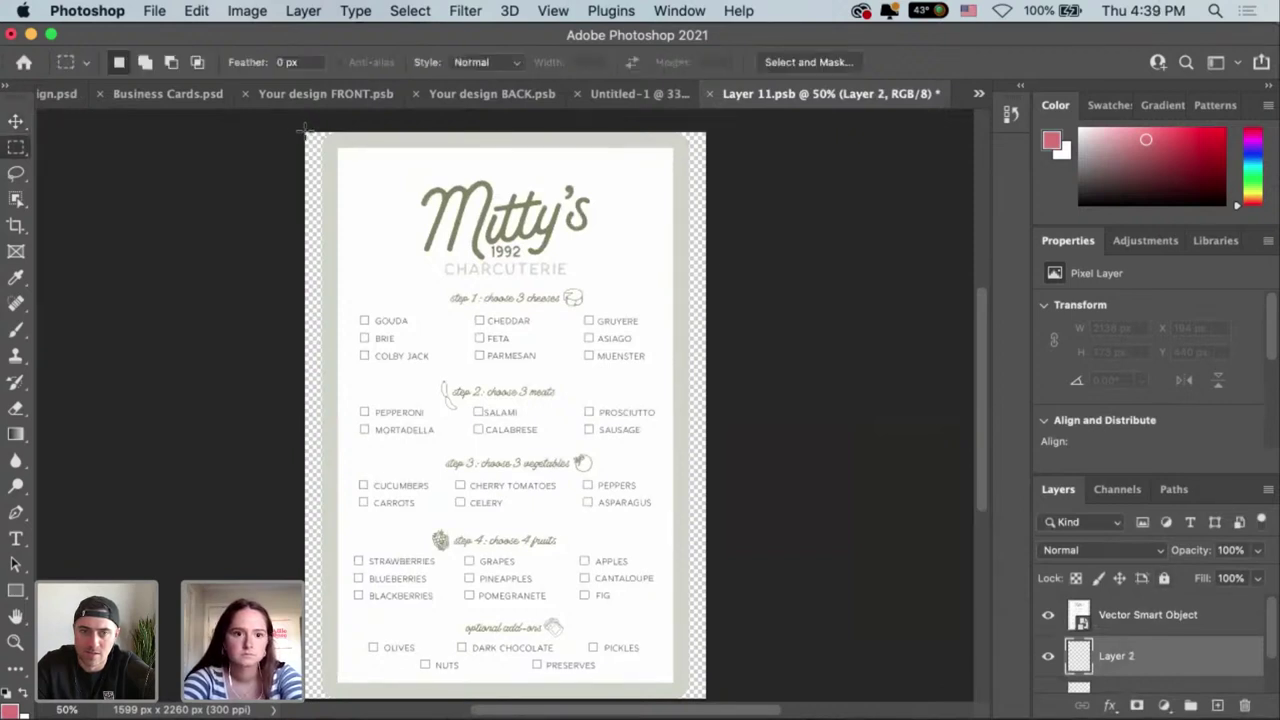
pyautogui.moveTo(708, 697); pyautogui.dragTo(710, 692)
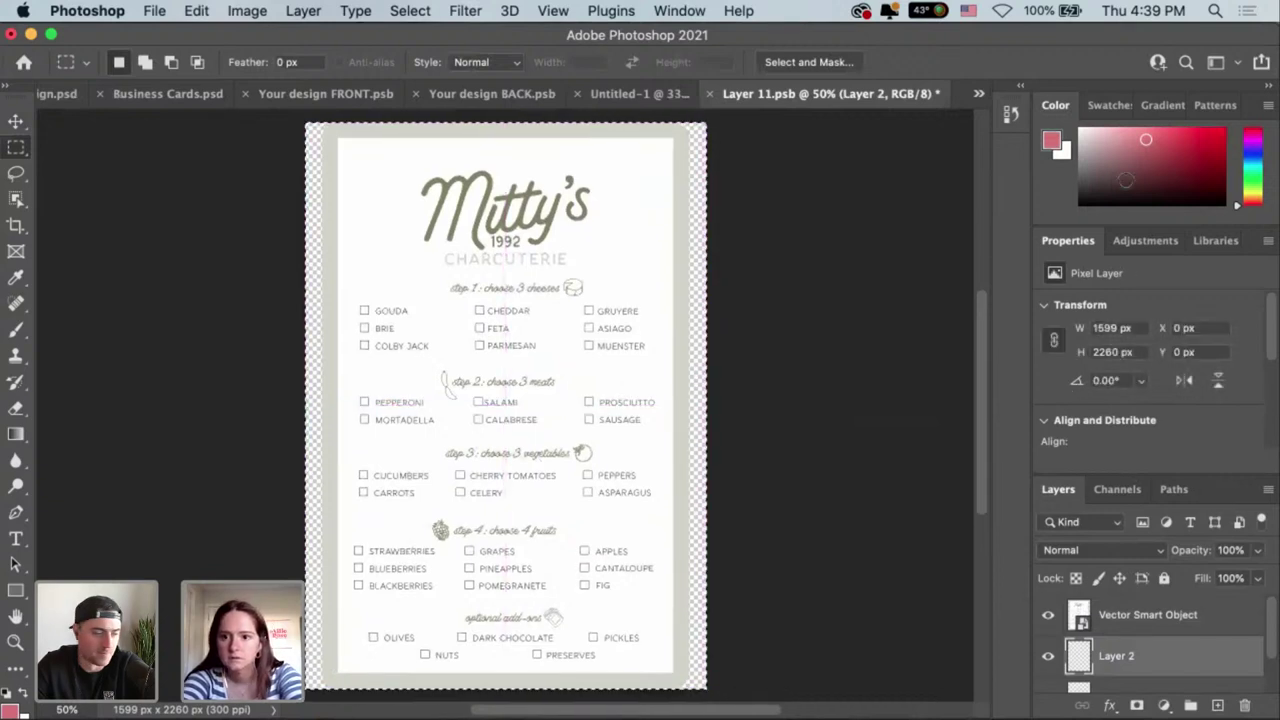
# Sample the light beige border colour with the Eyedropper.
pyautogui.press('i')
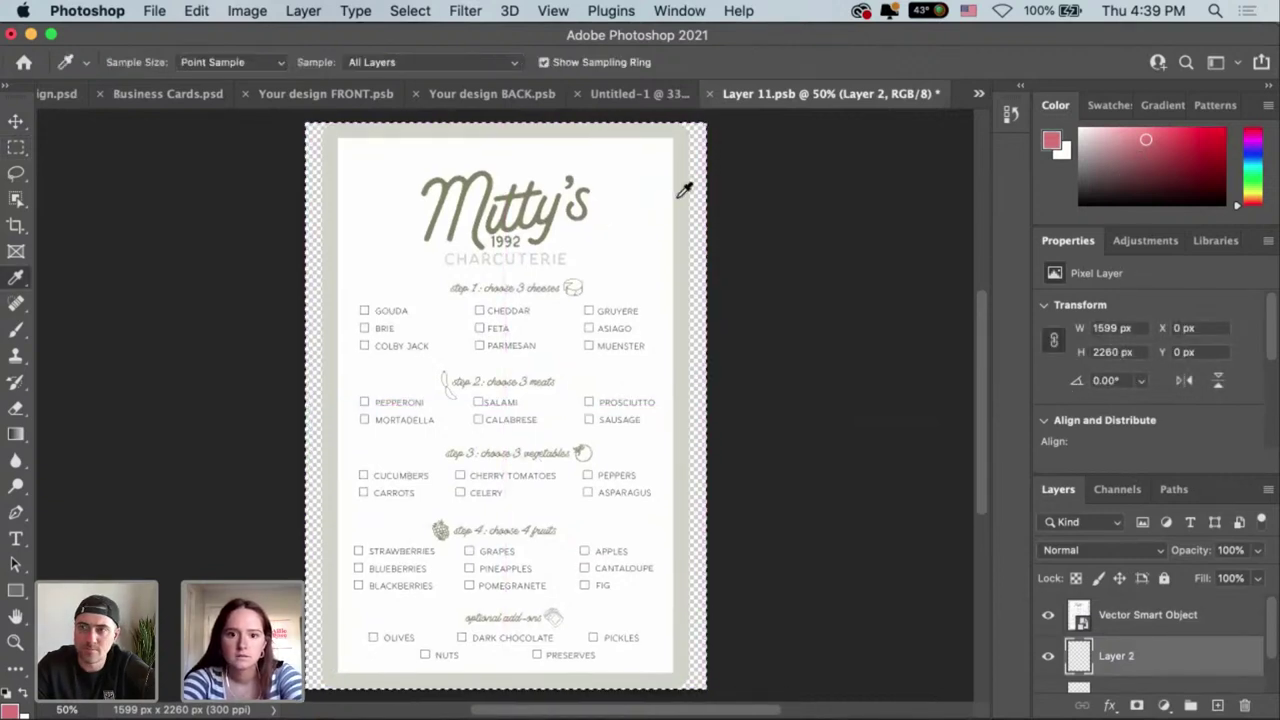
pyautogui.click(679, 196)
pyautogui.press('v')
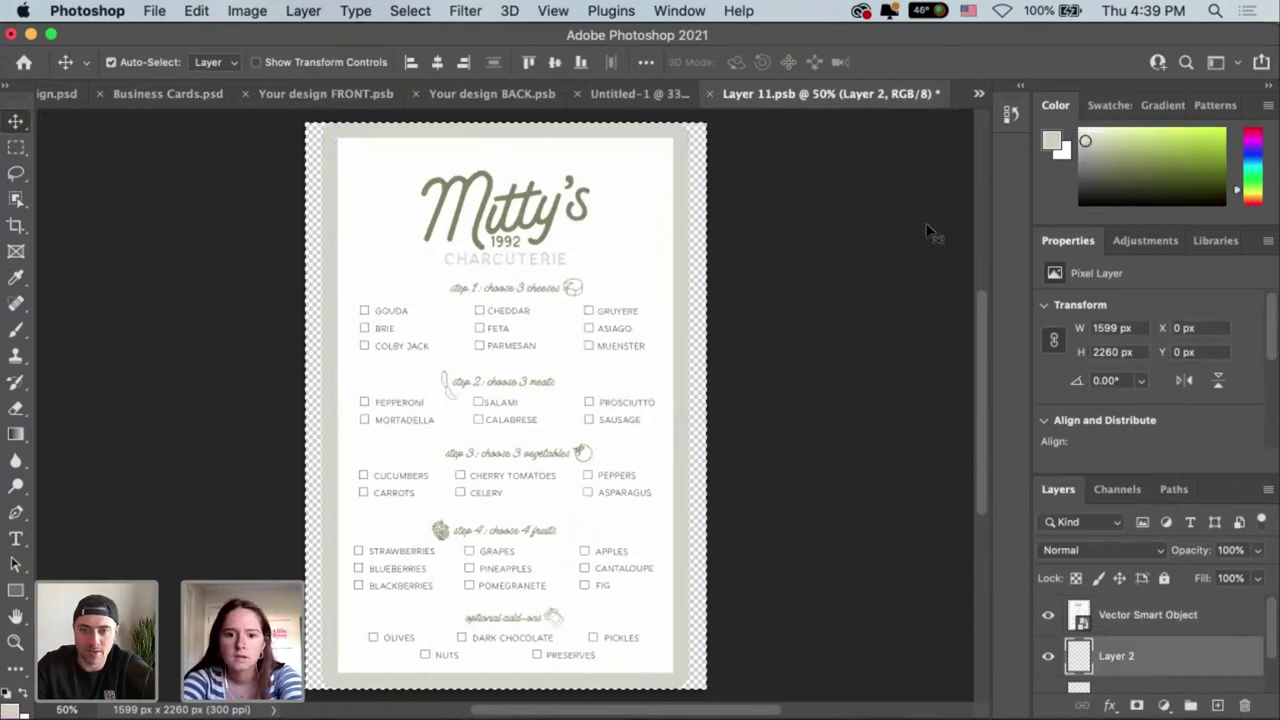
pyautogui.press('i')
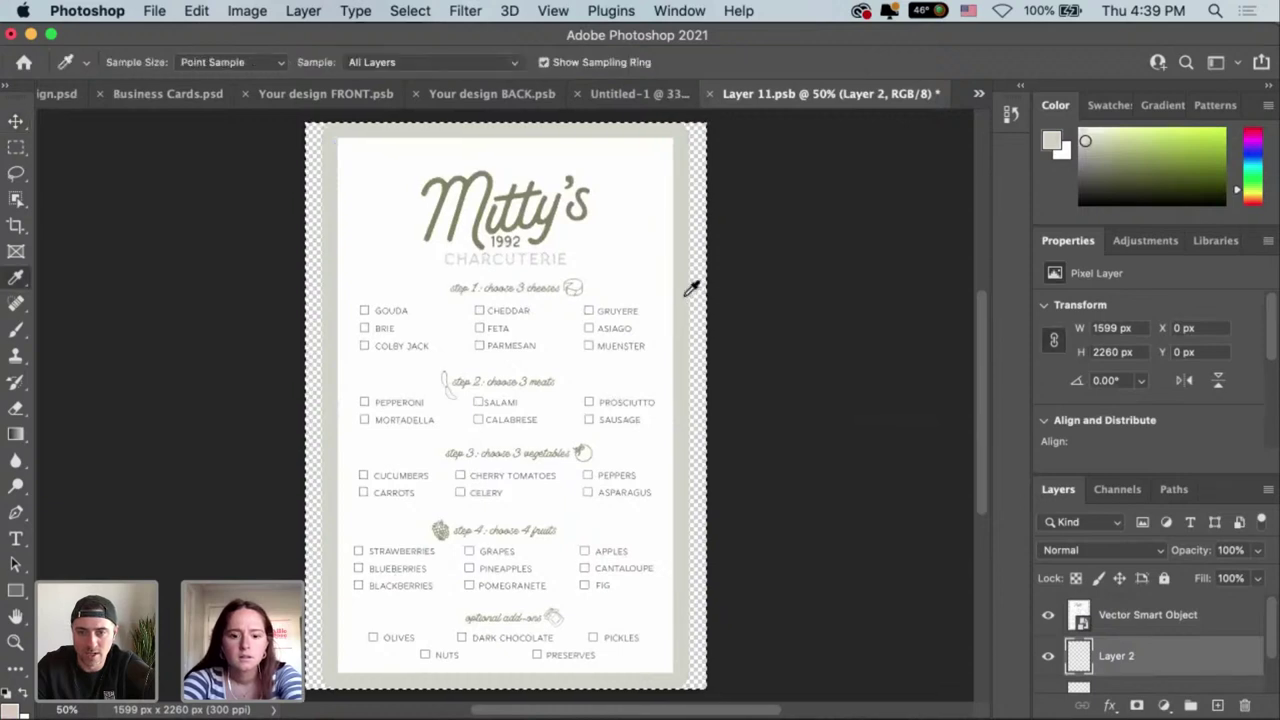
# Fill the transparent border around the menu with beige using the Paint Bucket.
pyautogui.press('g')
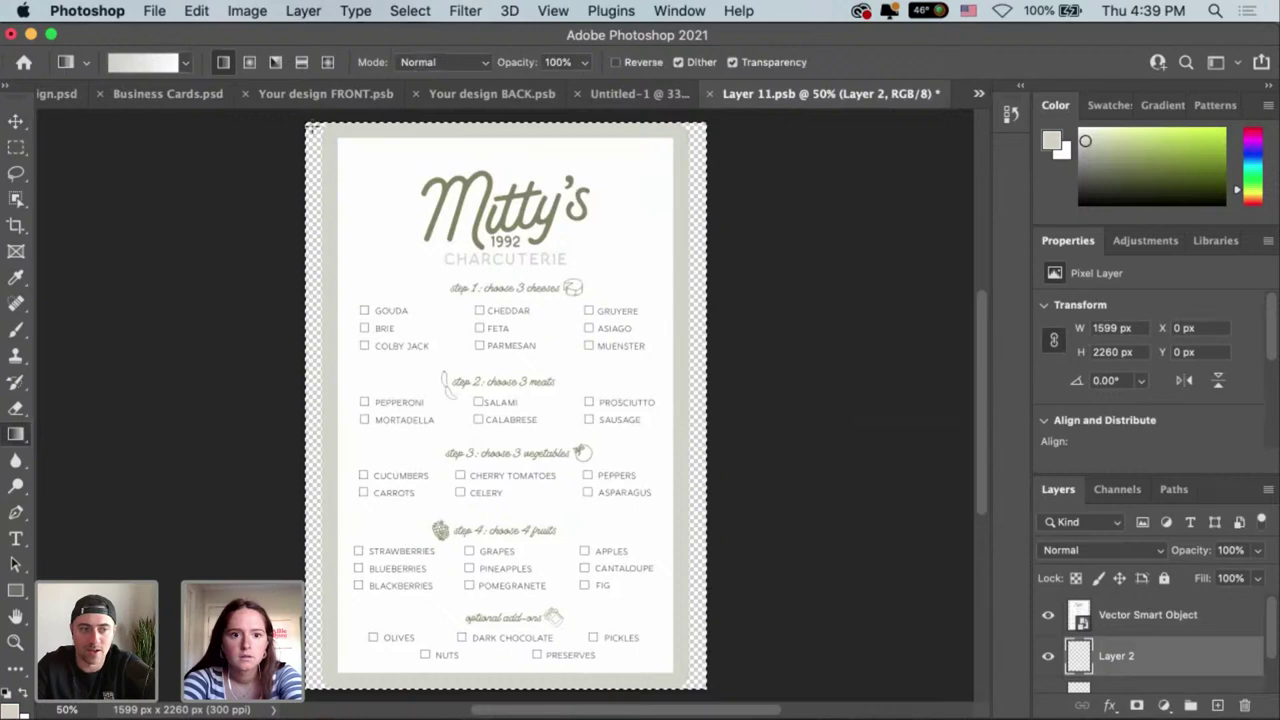
pyautogui.click(185, 64)
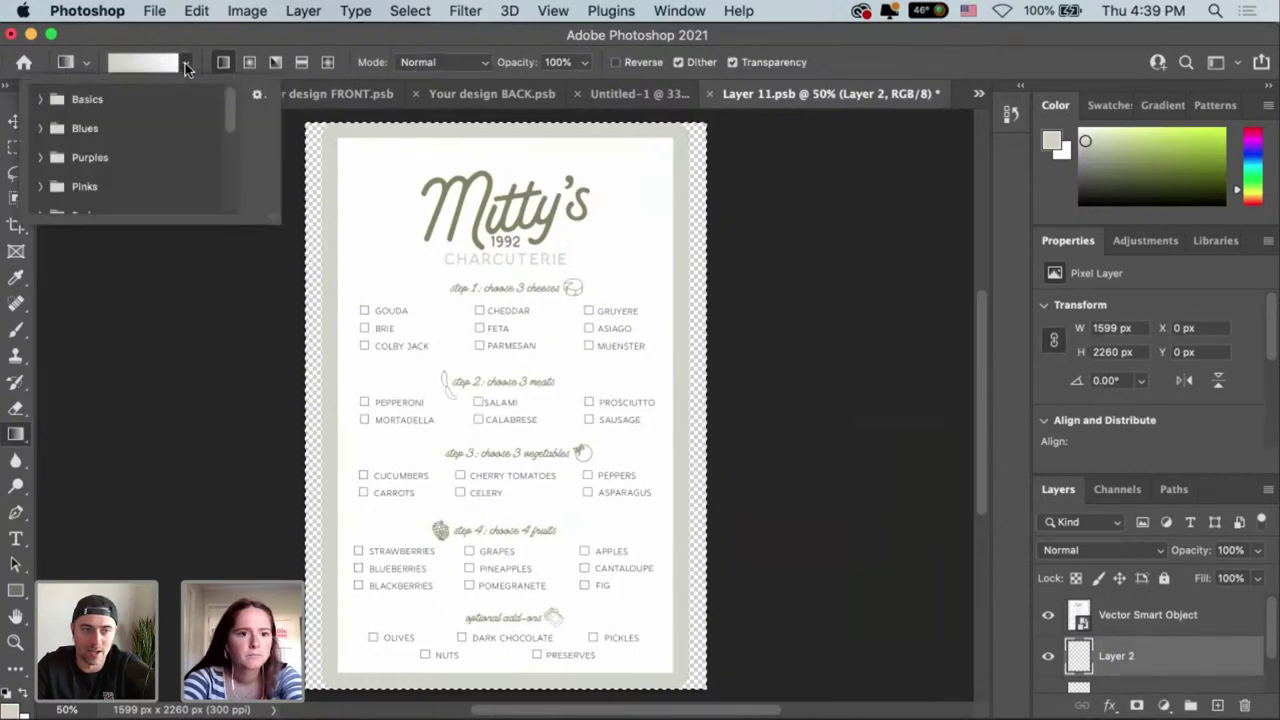
pyautogui.click(185, 64)
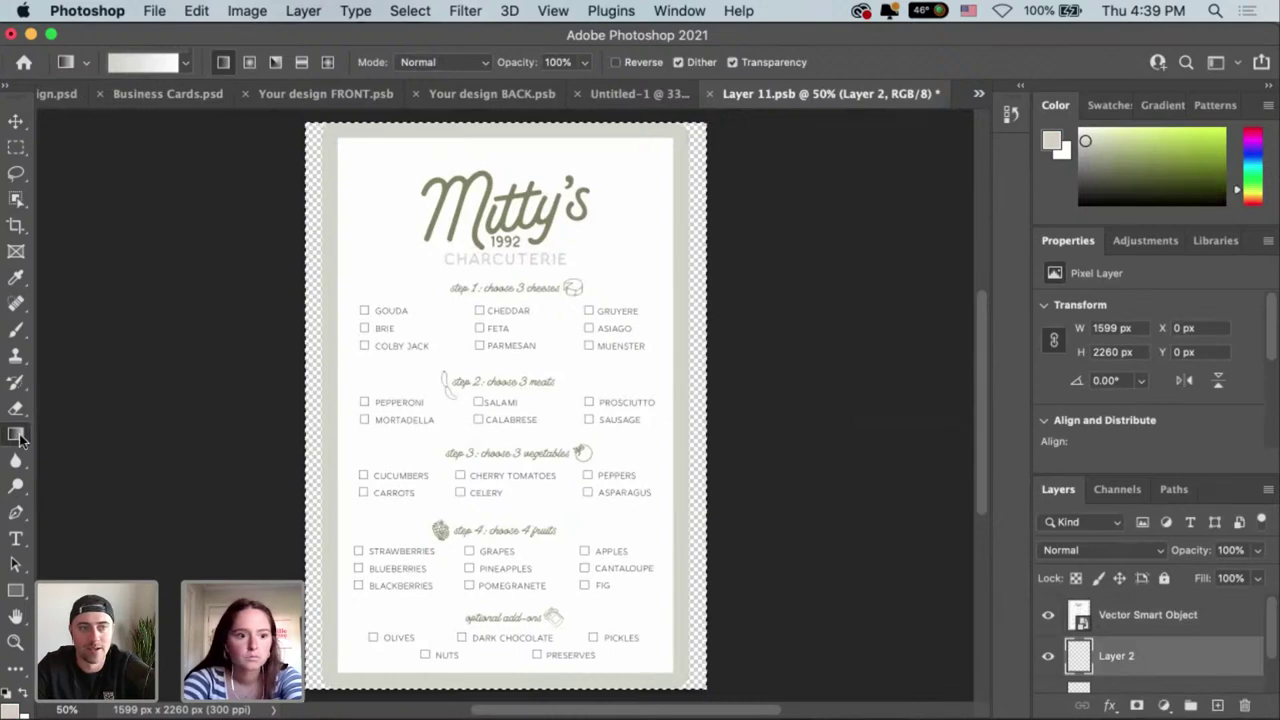
pyautogui.click(18, 437)
pyautogui.click(114, 449)
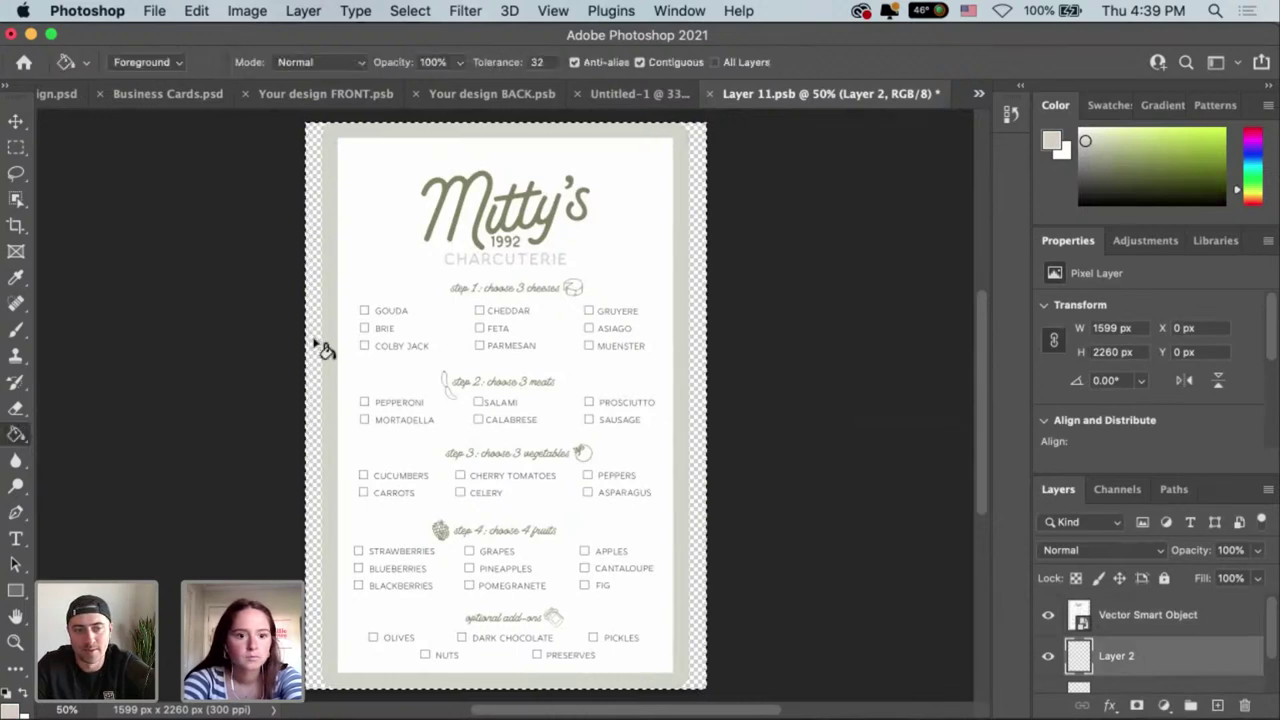
pyautogui.click(322, 346)
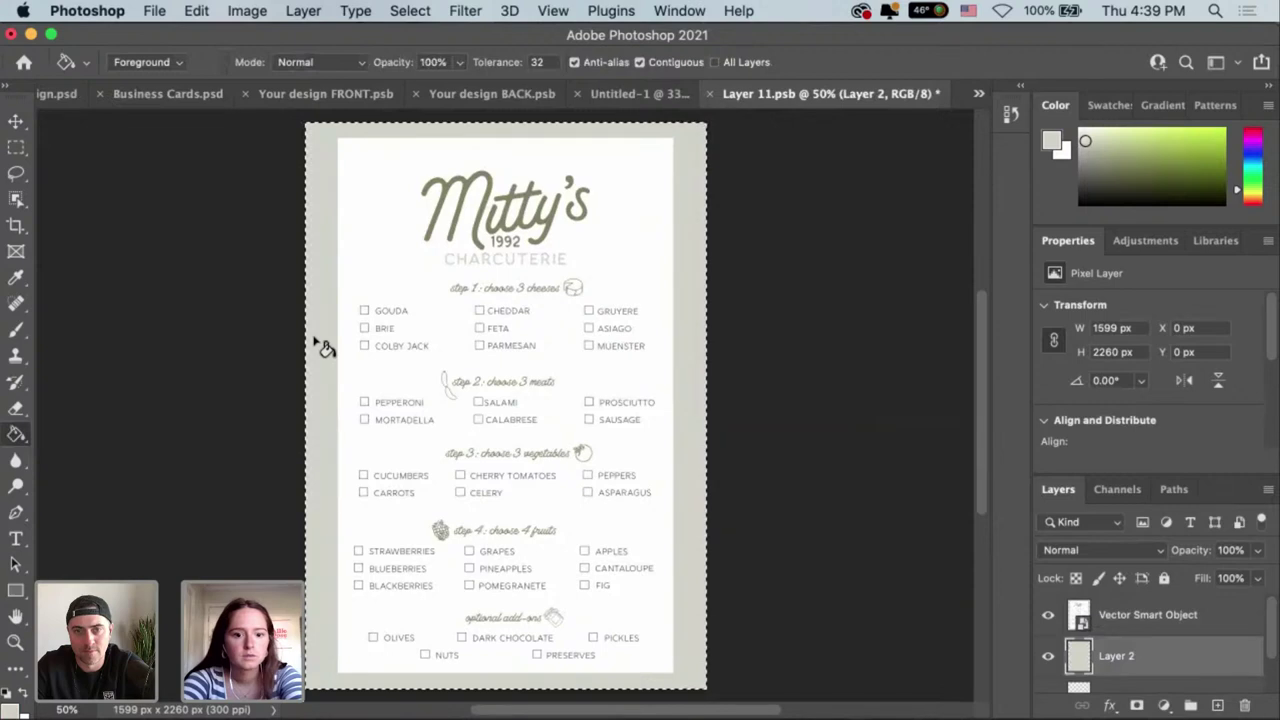
# Undo the beige border fill, then redo it via Edit > Redo.
pyautogui.hotkey('ctrl', 'z')
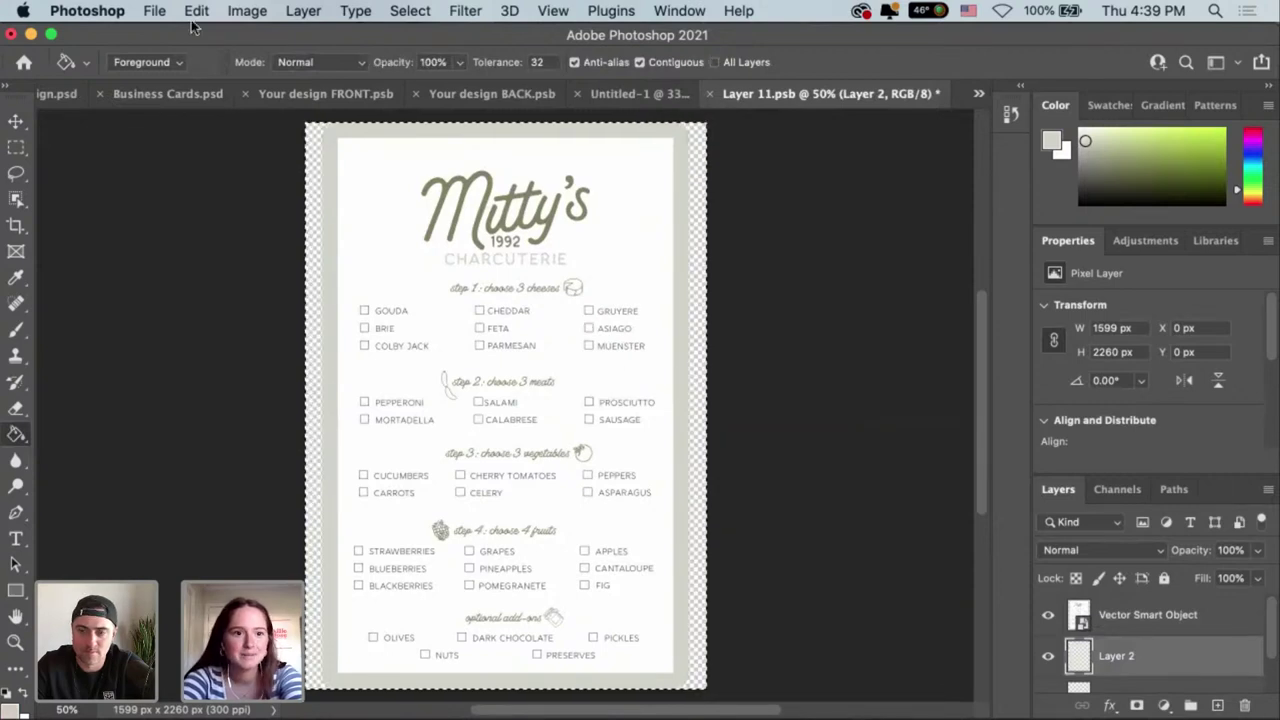
pyautogui.click(196, 10)
pyautogui.hotkey('ctrl', 'shift', 'z')
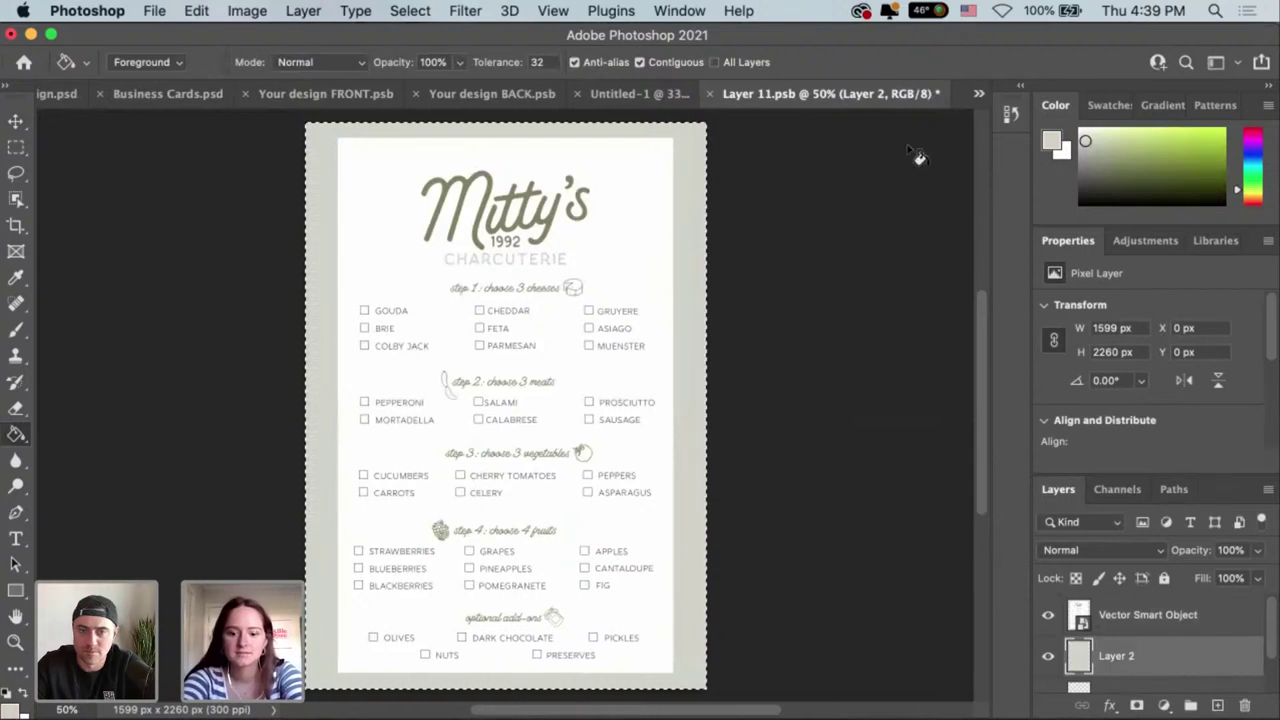
pyautogui.press('Return')
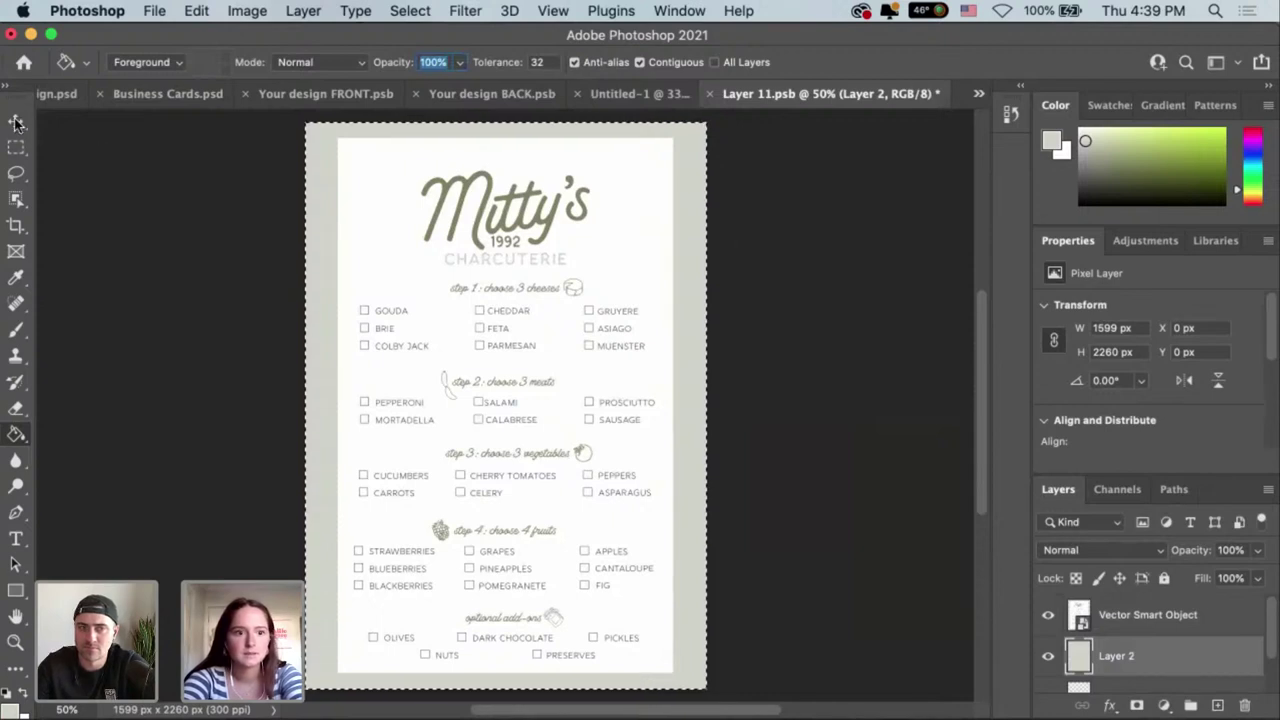
# Deselect Layer 2 and save the edited menu smart object Layer 11.psb.
pyautogui.press('v')
pyautogui.click(755, 230)
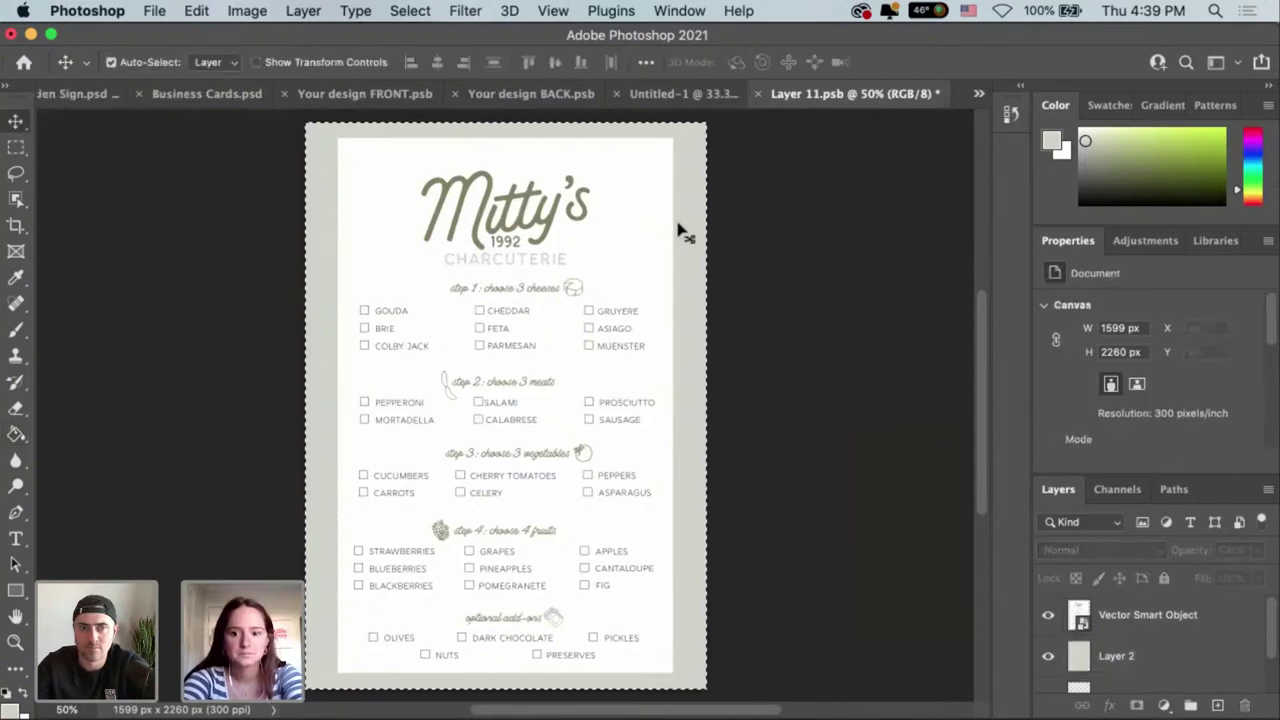
pyautogui.press('super+s')
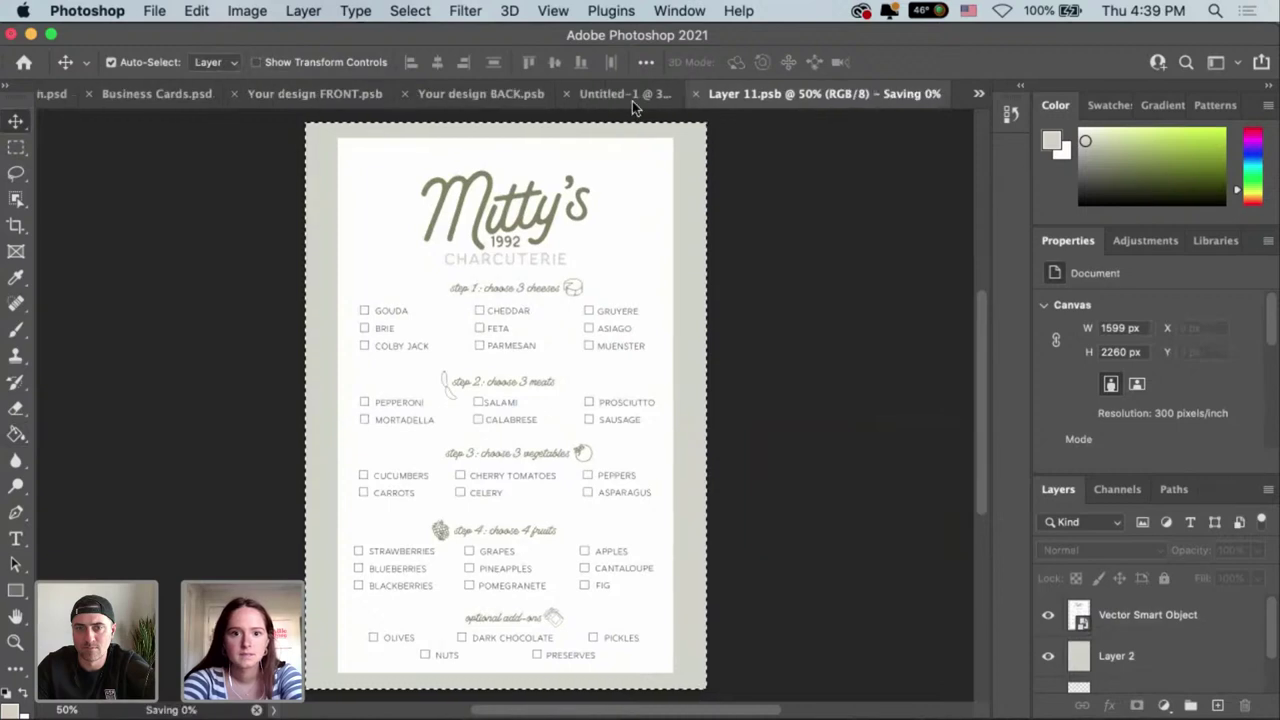
# Return to the Untitled-1 table tent mockup and pan to view the updated menu.
pyautogui.click(635, 96)
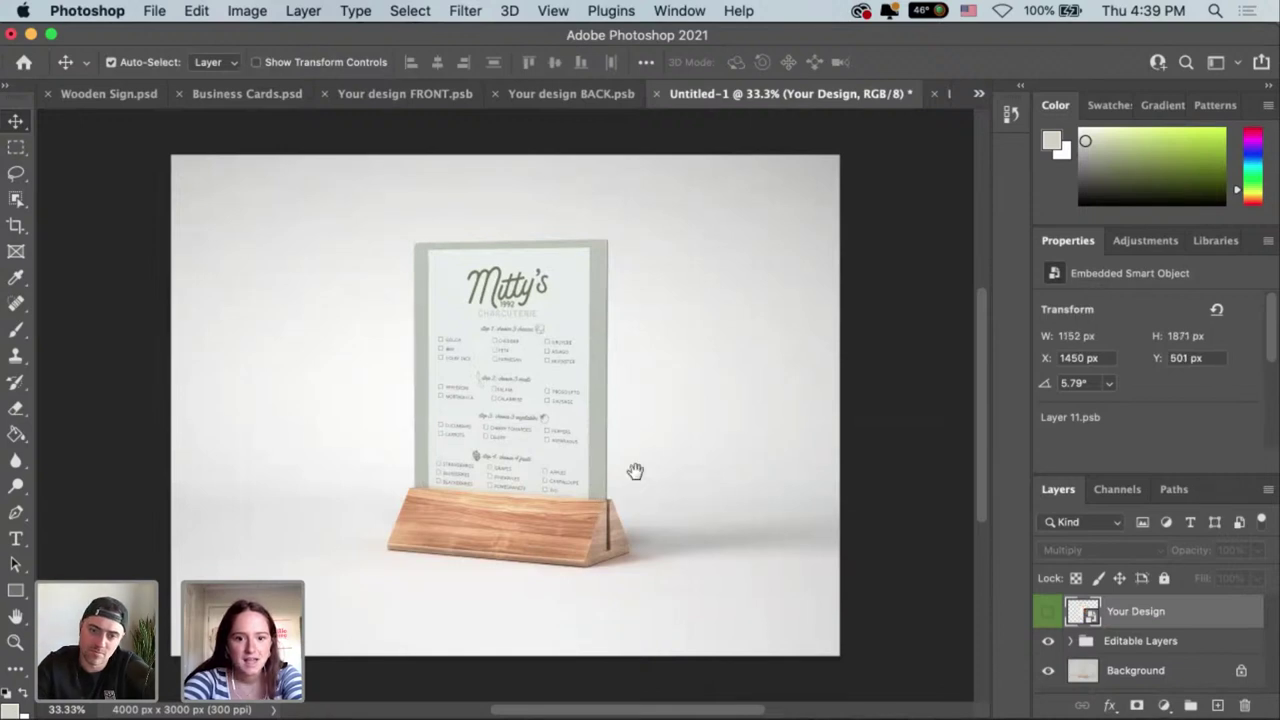
pyautogui.hscroll(-2, 590, 525)
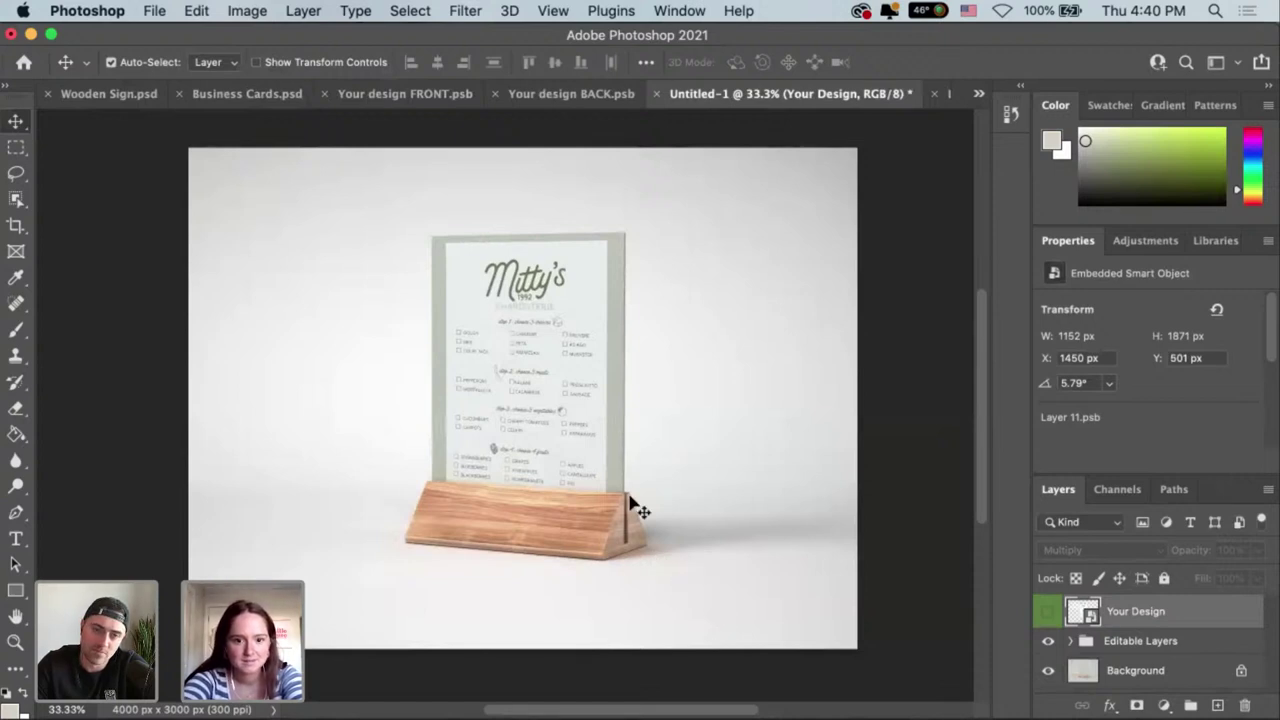
pyautogui.hscroll(-1, 486, 506)
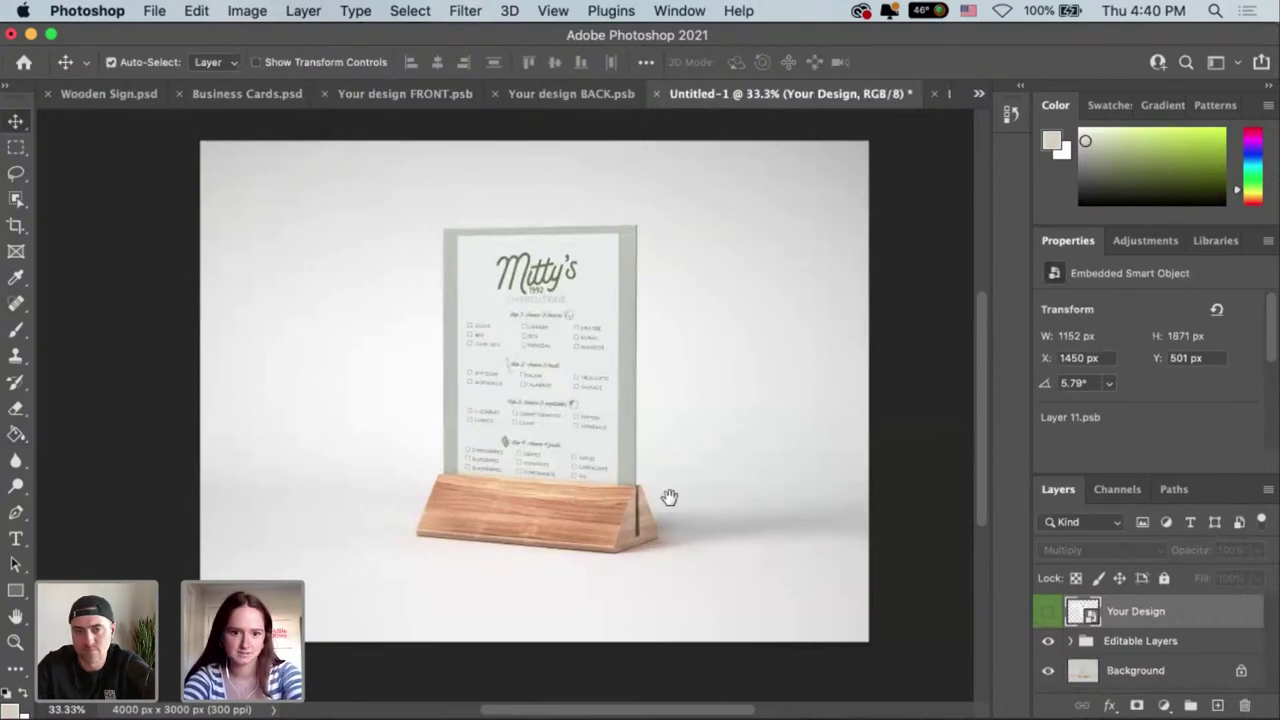
pyautogui.hscroll(1, 667, 497)
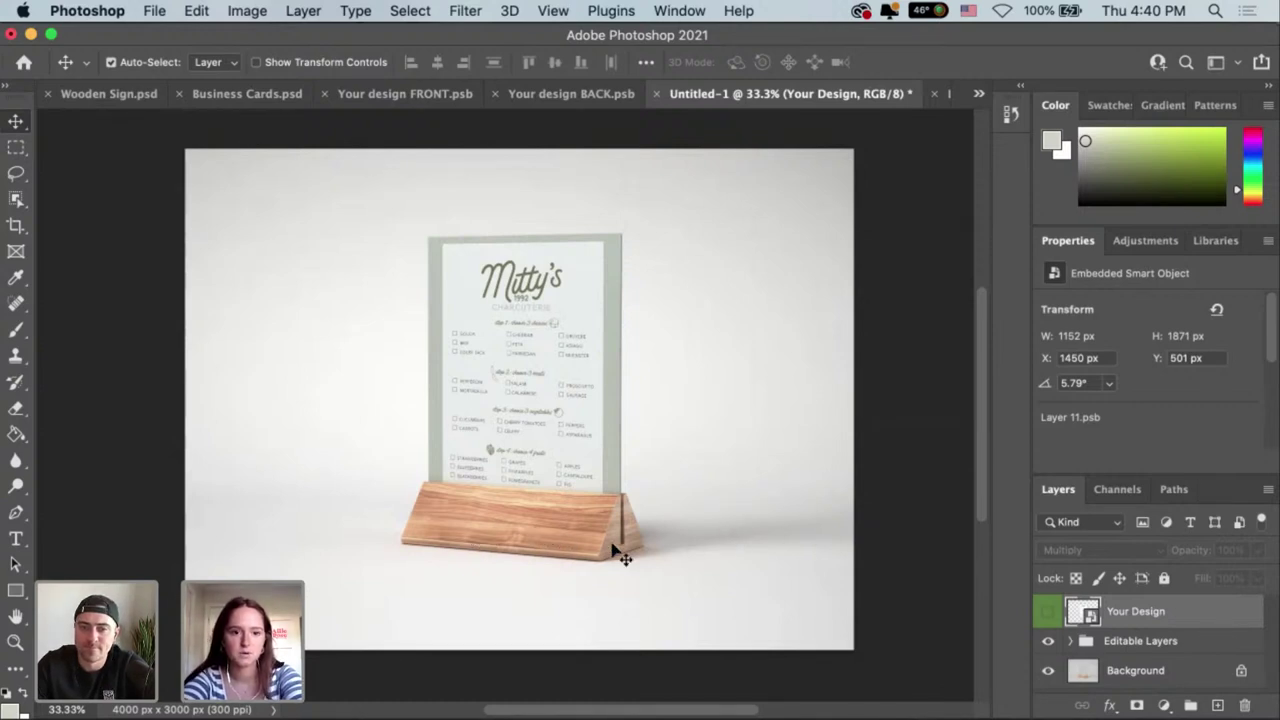
pyautogui.moveTo(630, 540); pyautogui.dragTo(606, 550)
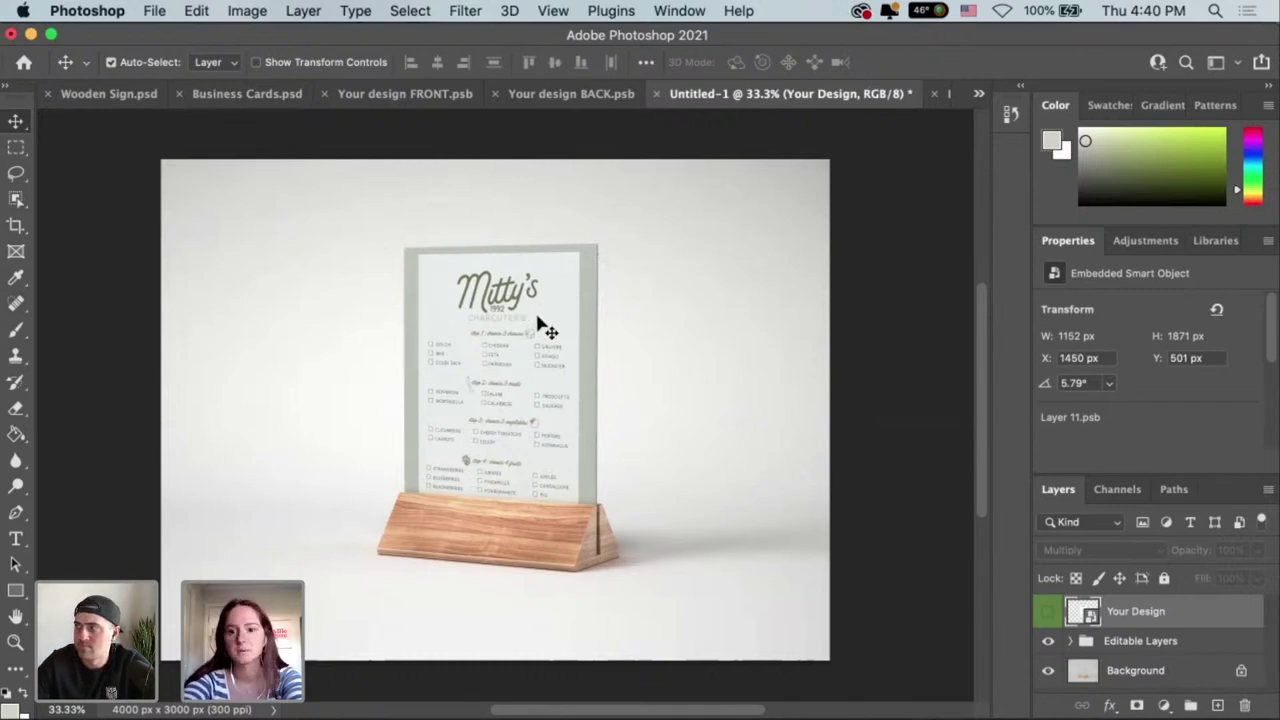
# Save the table tent mockup on this computer as Menu Holder.psd with maximum compatibility.
pyautogui.click(156, 14)
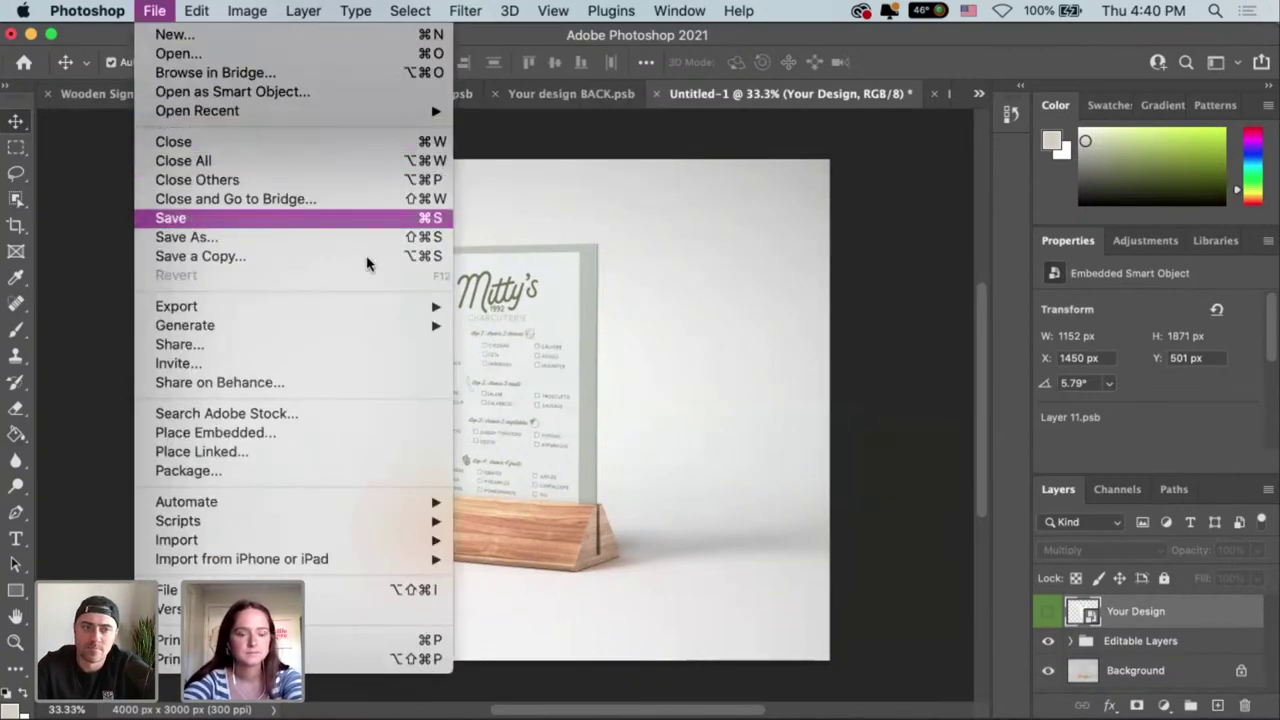
pyautogui.click(366, 218)
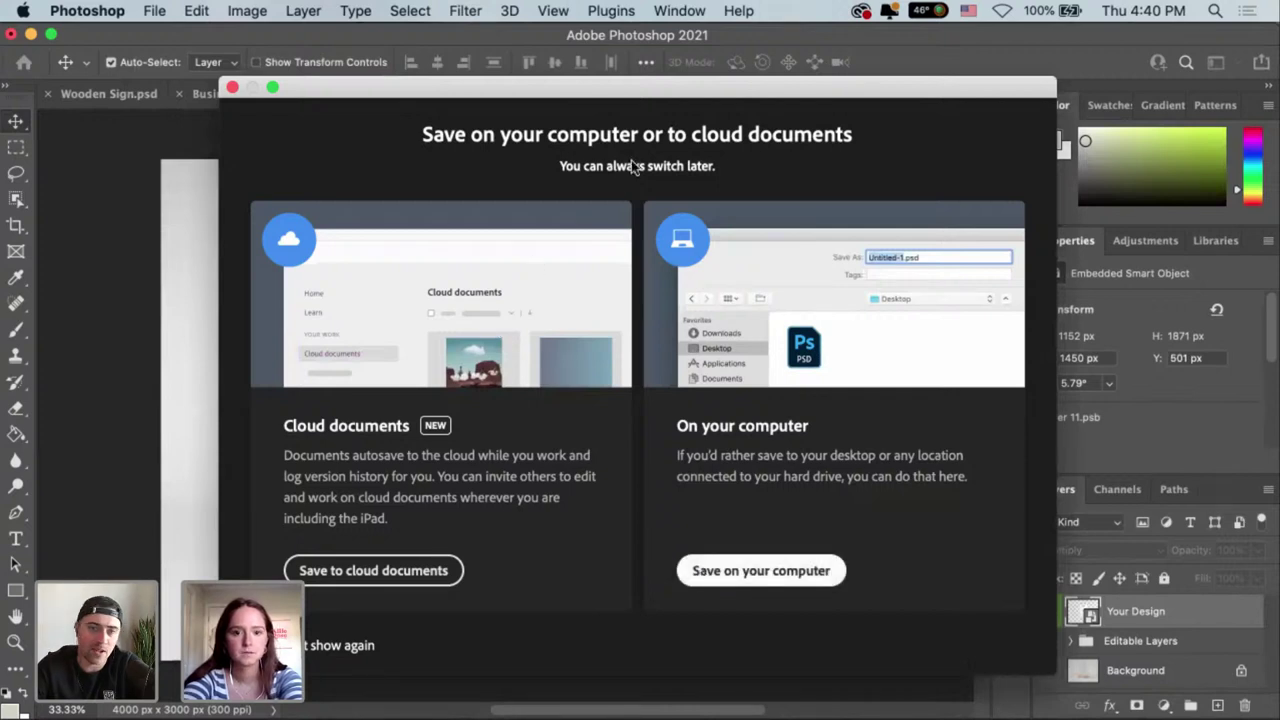
pyautogui.press('Return')
pyautogui.write('Men')
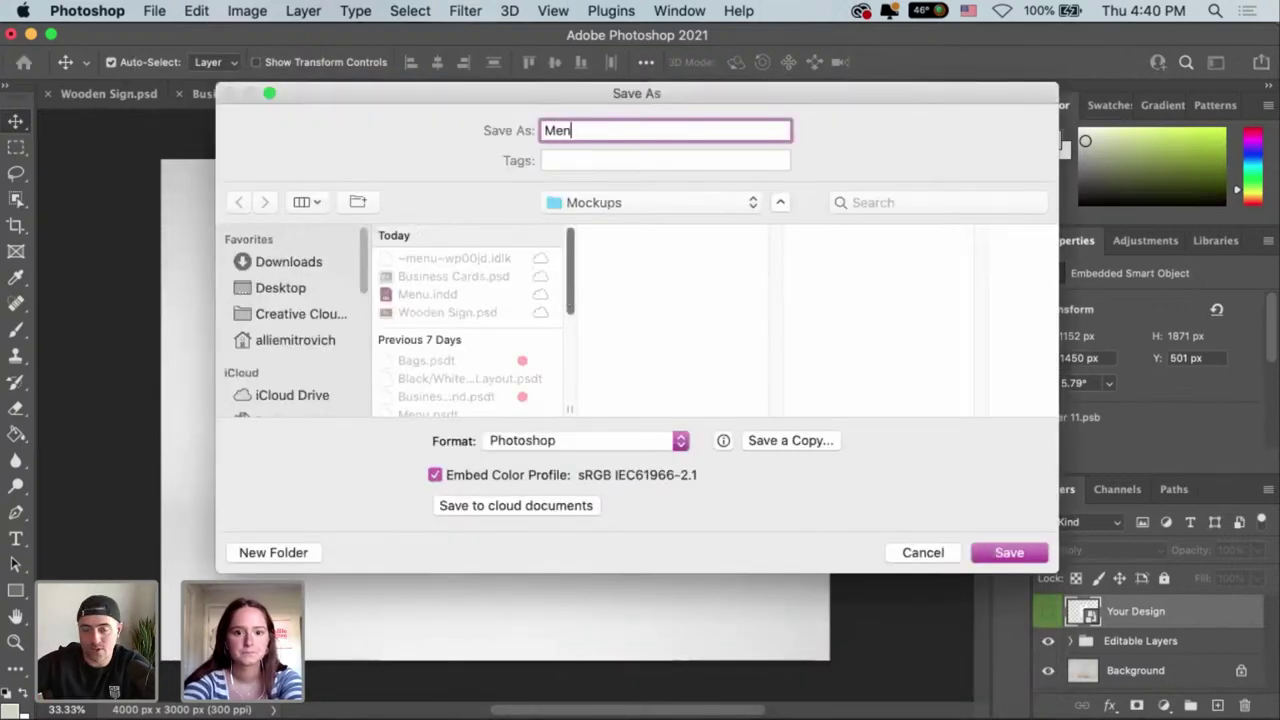
pyautogui.write('u Holder')
pyautogui.press('Return')
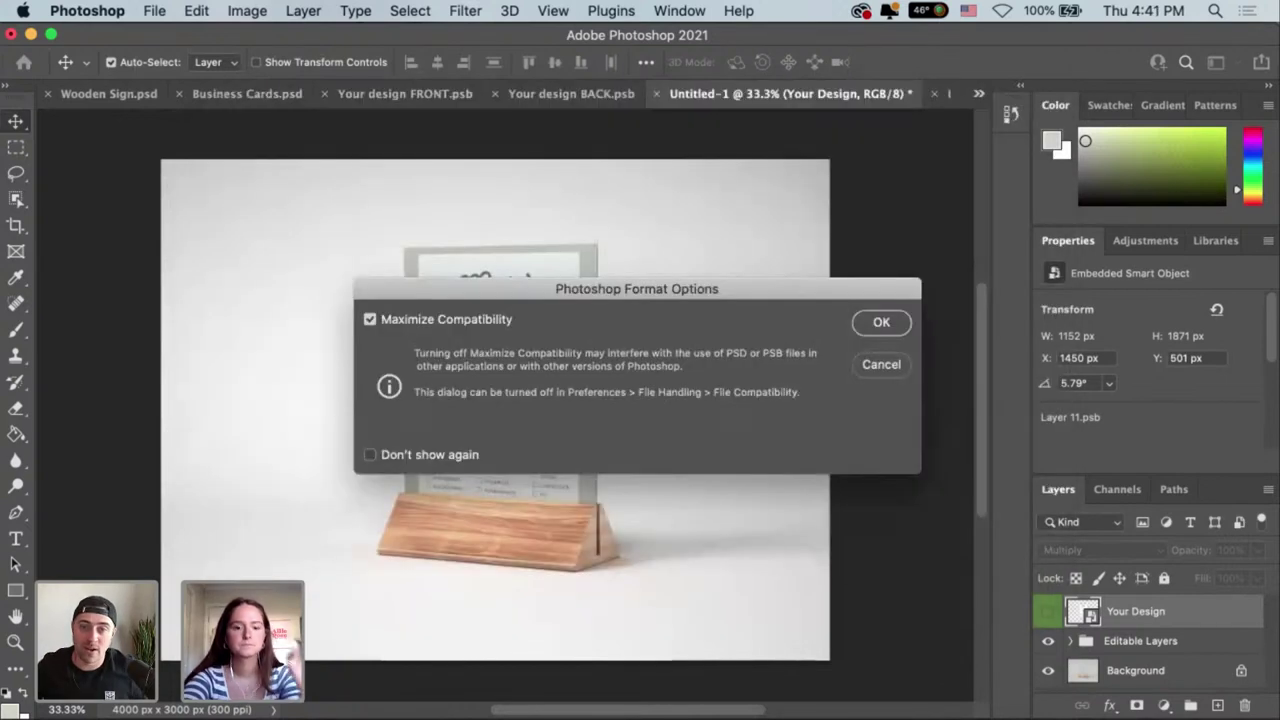
pyautogui.press('Return')
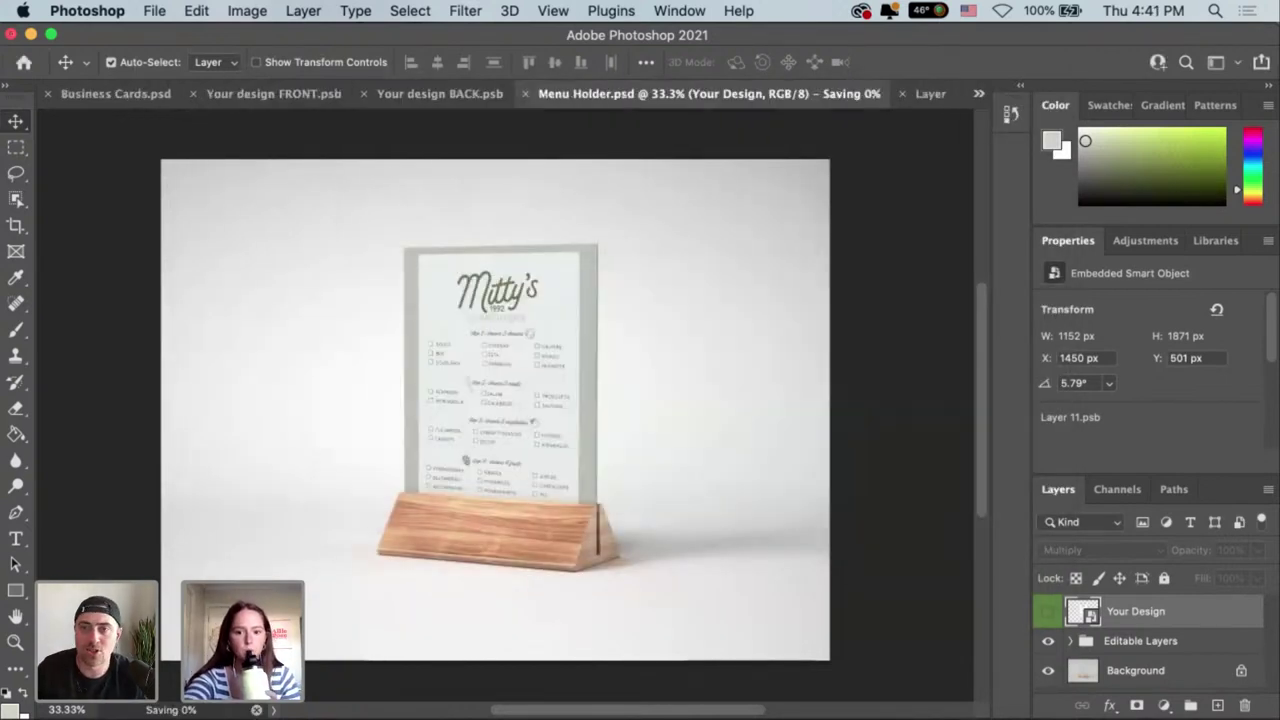
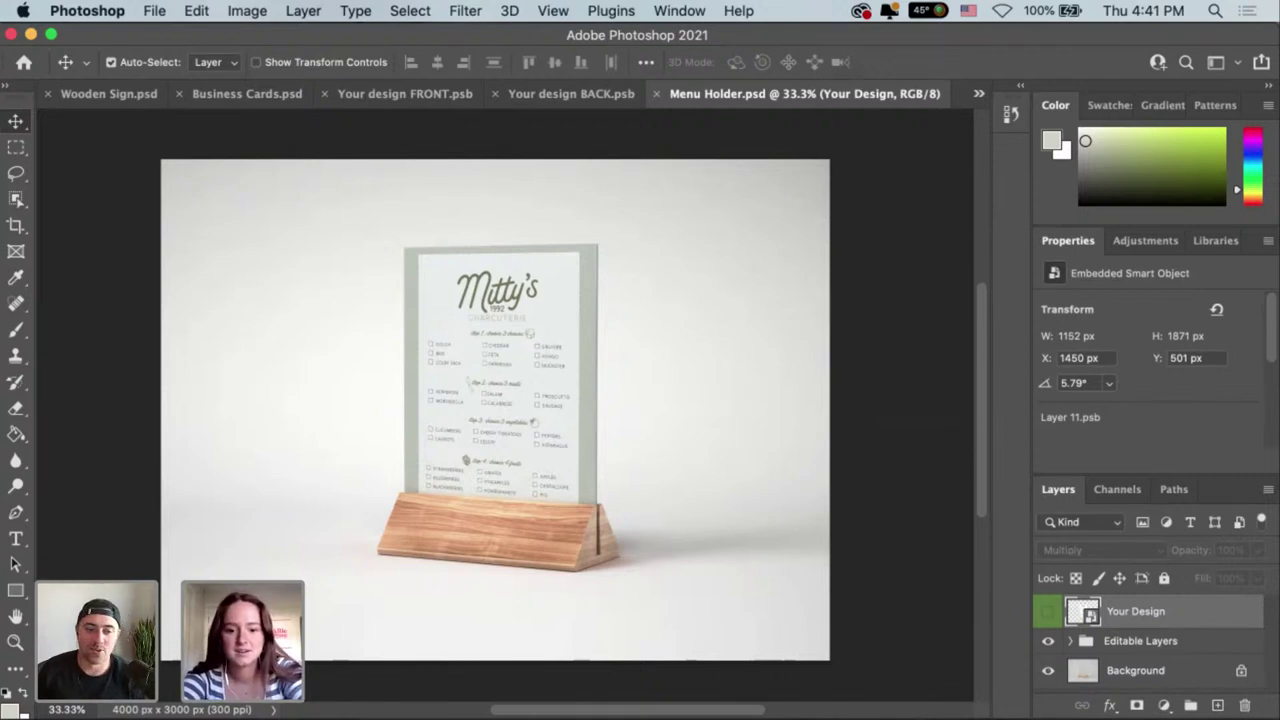
# Search Adobe Stock in Safari for 'wood board' and scroll through the image results.
pyautogui.click(690, 716)
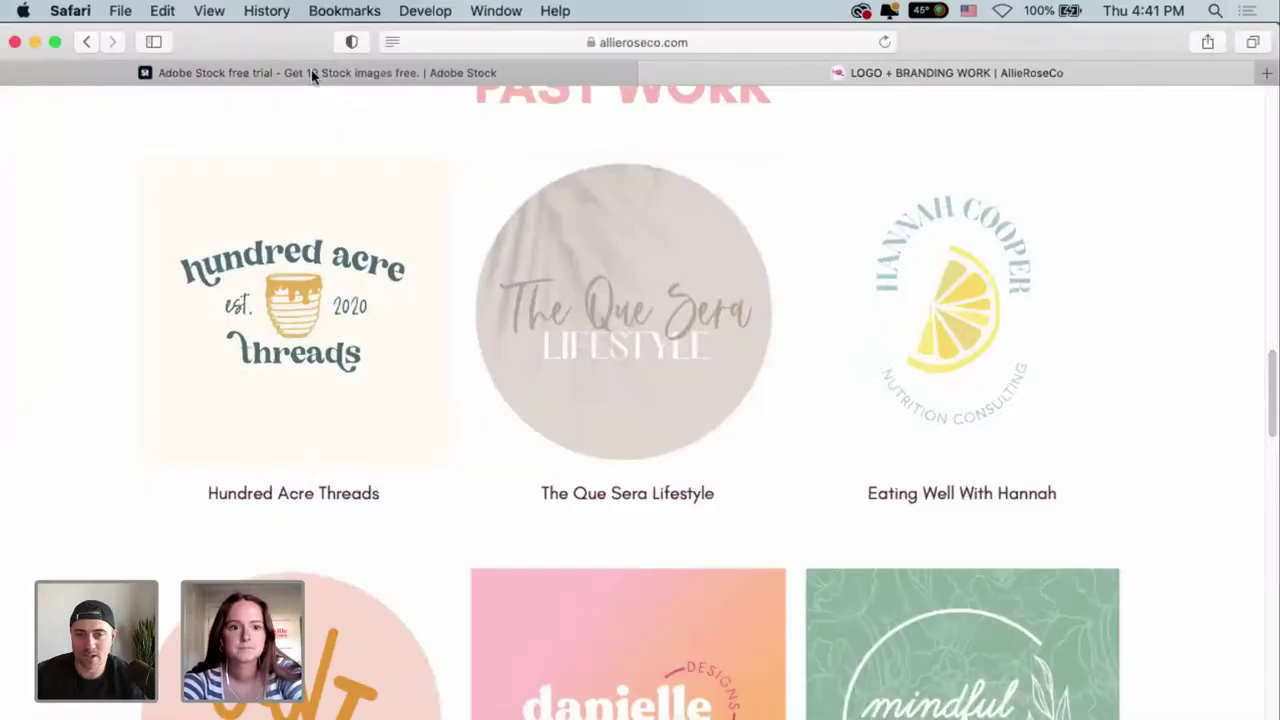
pyautogui.click(311, 70)
pyautogui.click(559, 168)
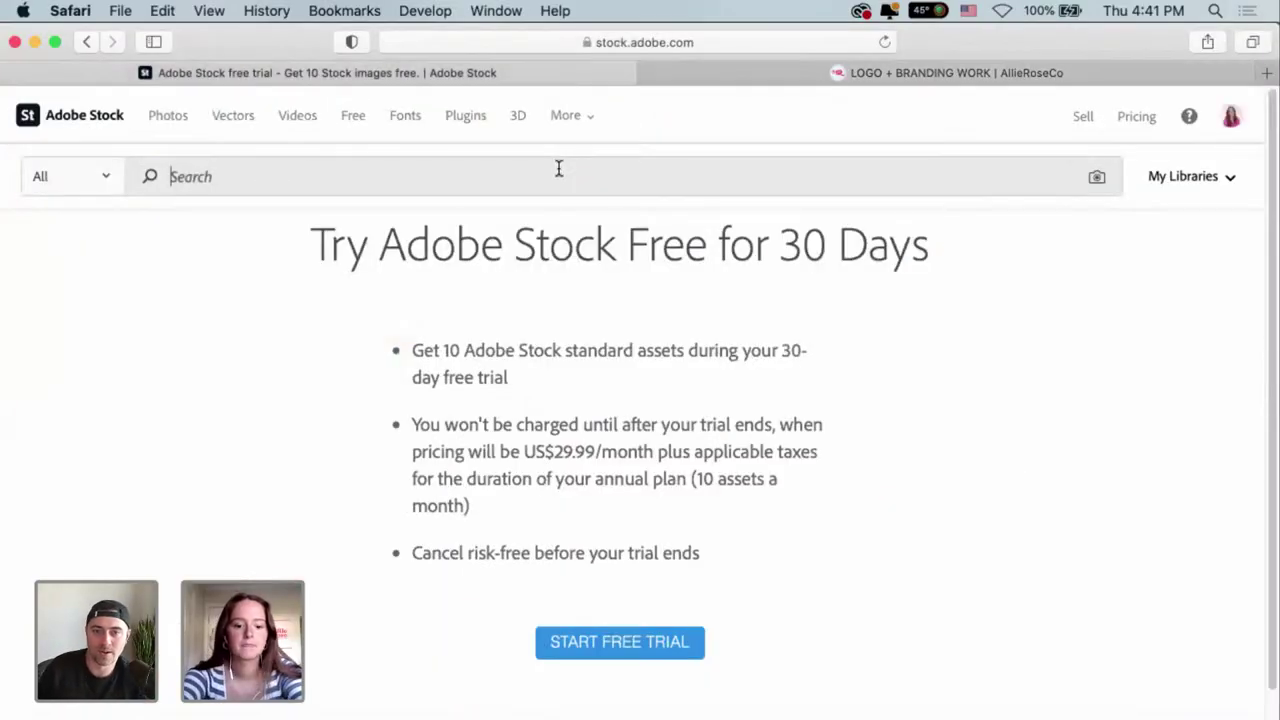
pyautogui.write('wood board')
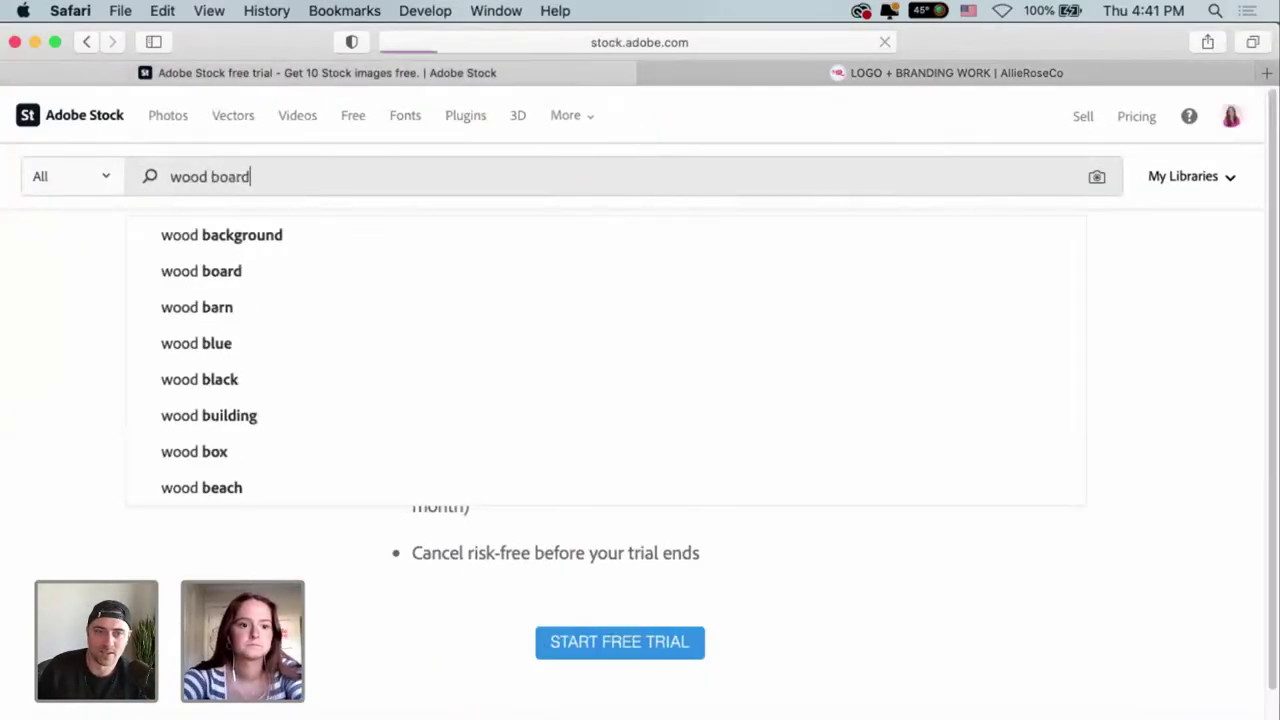
pyautogui.press('Return')
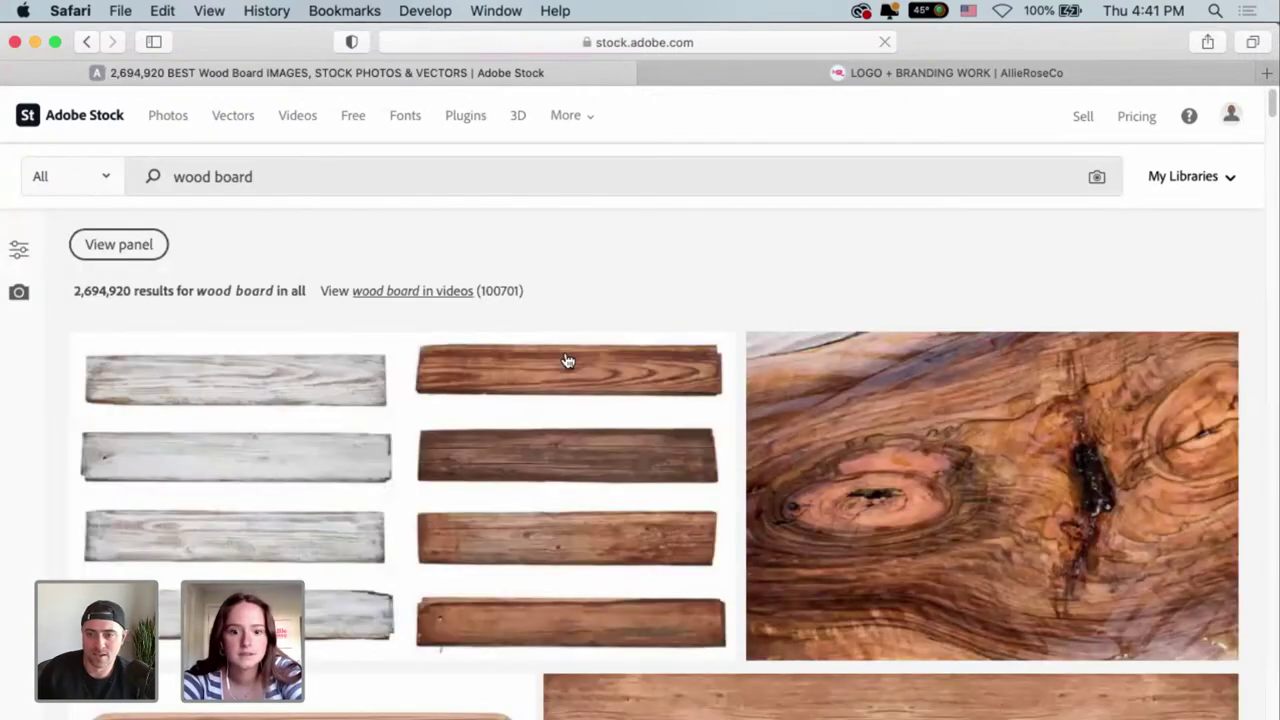
pyautogui.scroll(-5, 662, 300)
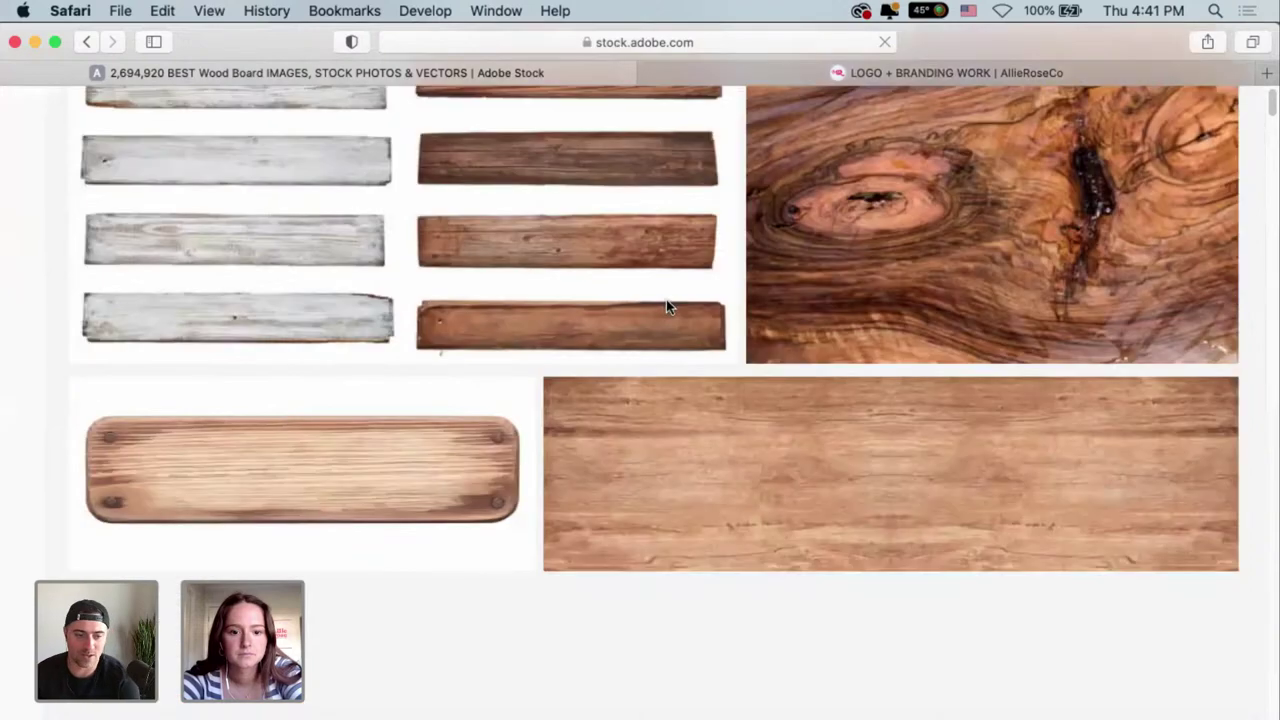
pyautogui.scroll(-1, 668, 312)
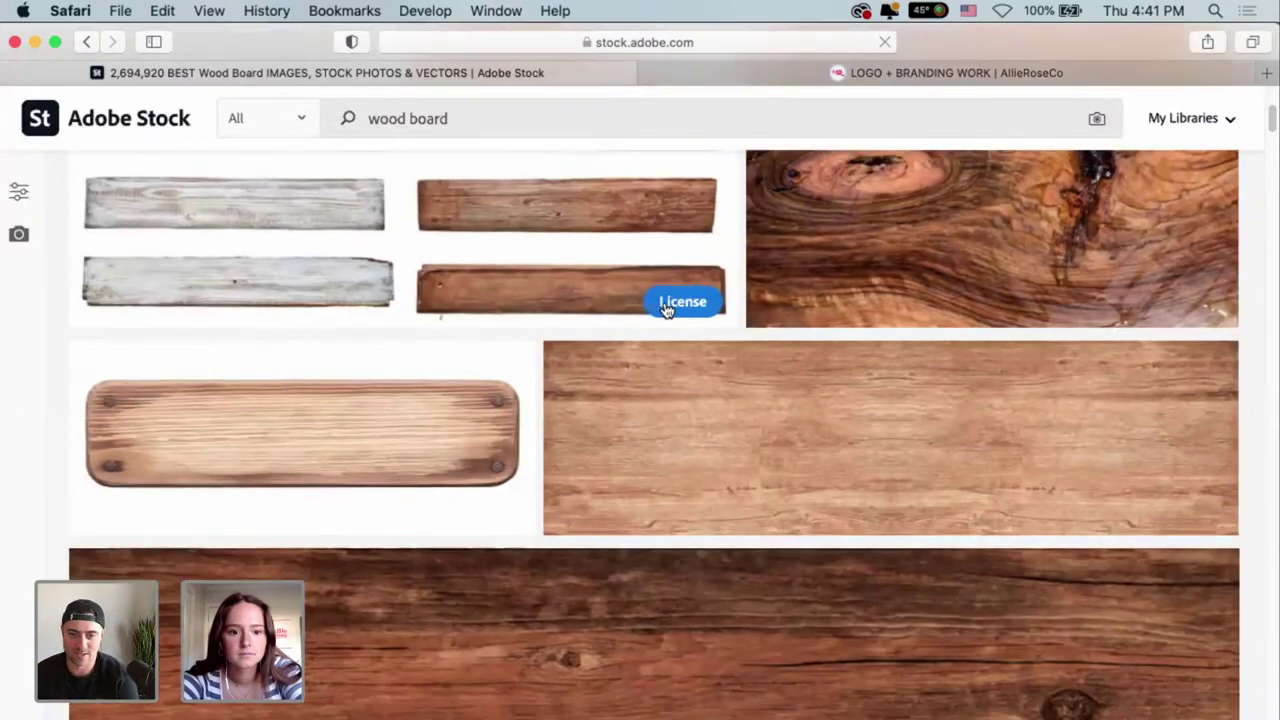
pyautogui.scroll(-10, 323, 441)
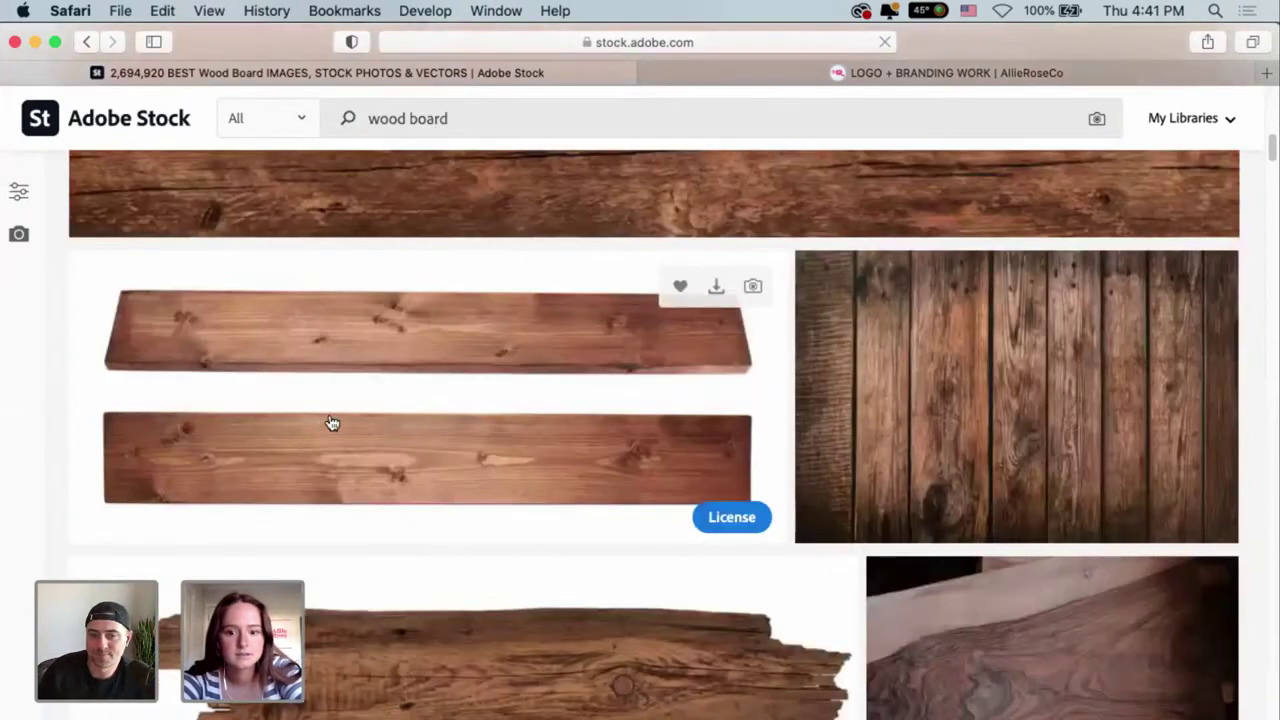
pyautogui.scroll(1, 350, 415)
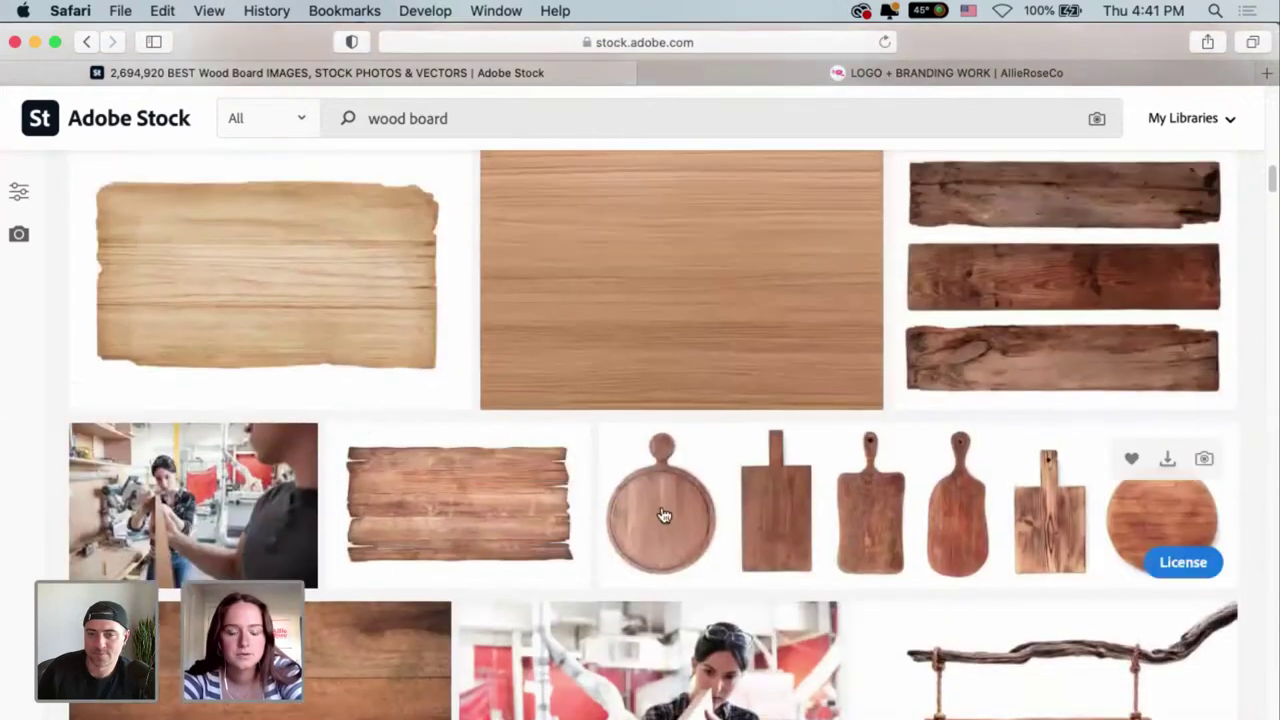
pyautogui.scroll(-5, 660, 510)
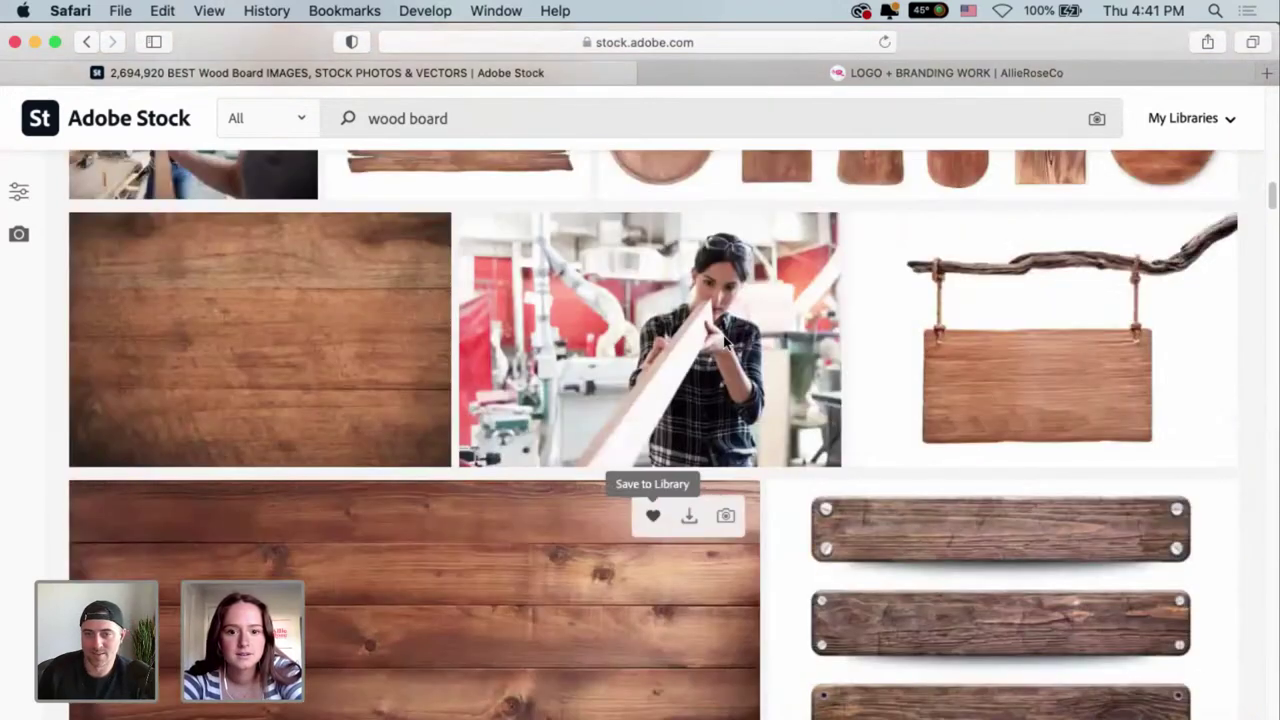
# License the six wooden cutting boards stock image, then return to Photoshop.
pyautogui.click(659, 181)
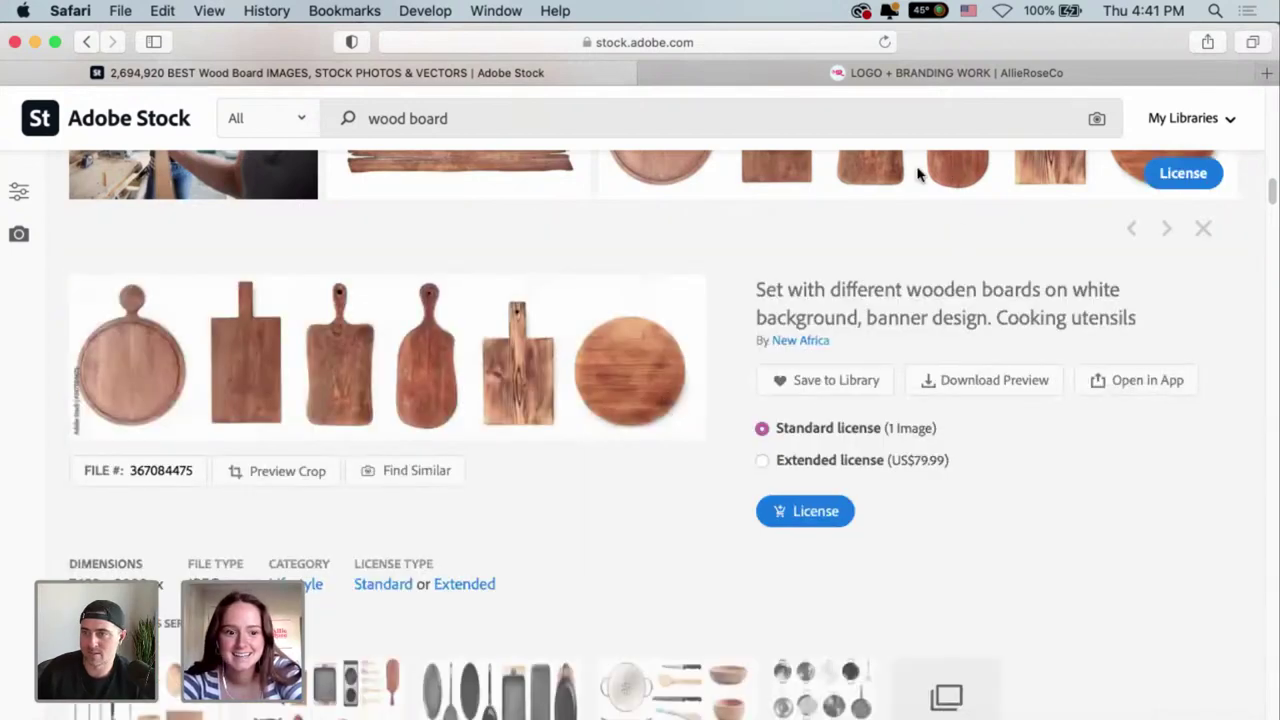
pyautogui.click(788, 514)
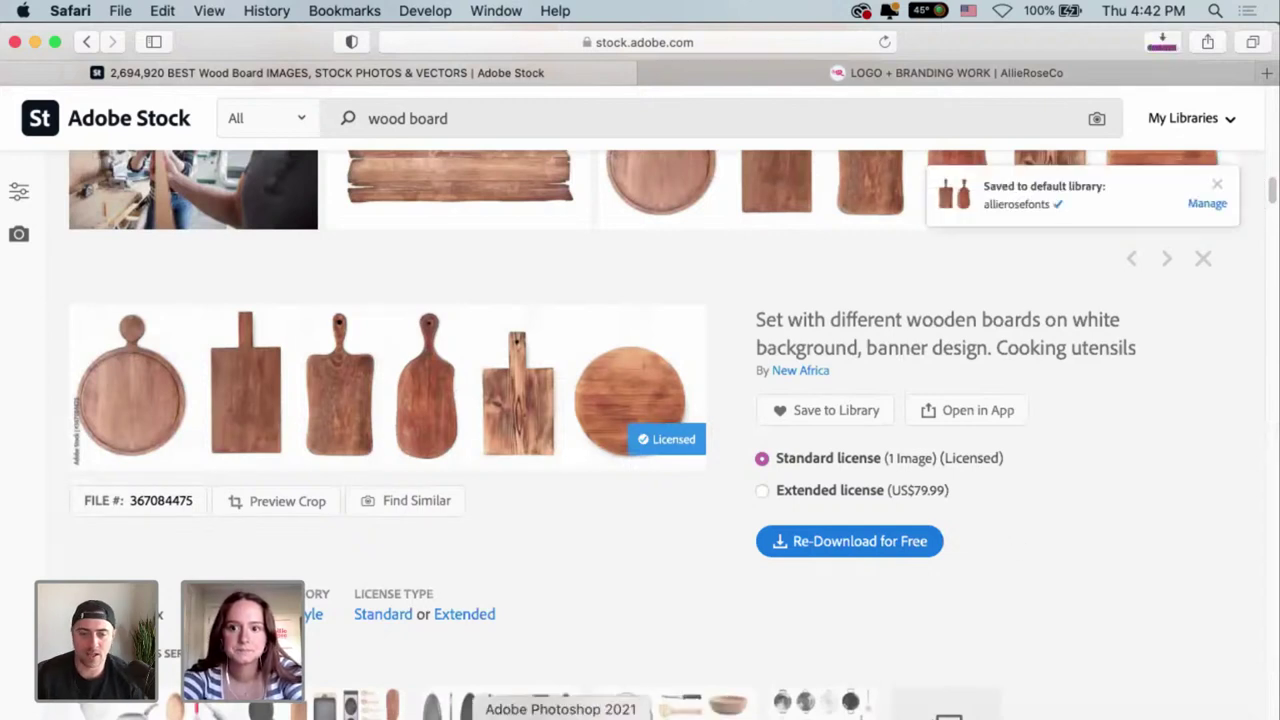
pyautogui.click(560, 714)
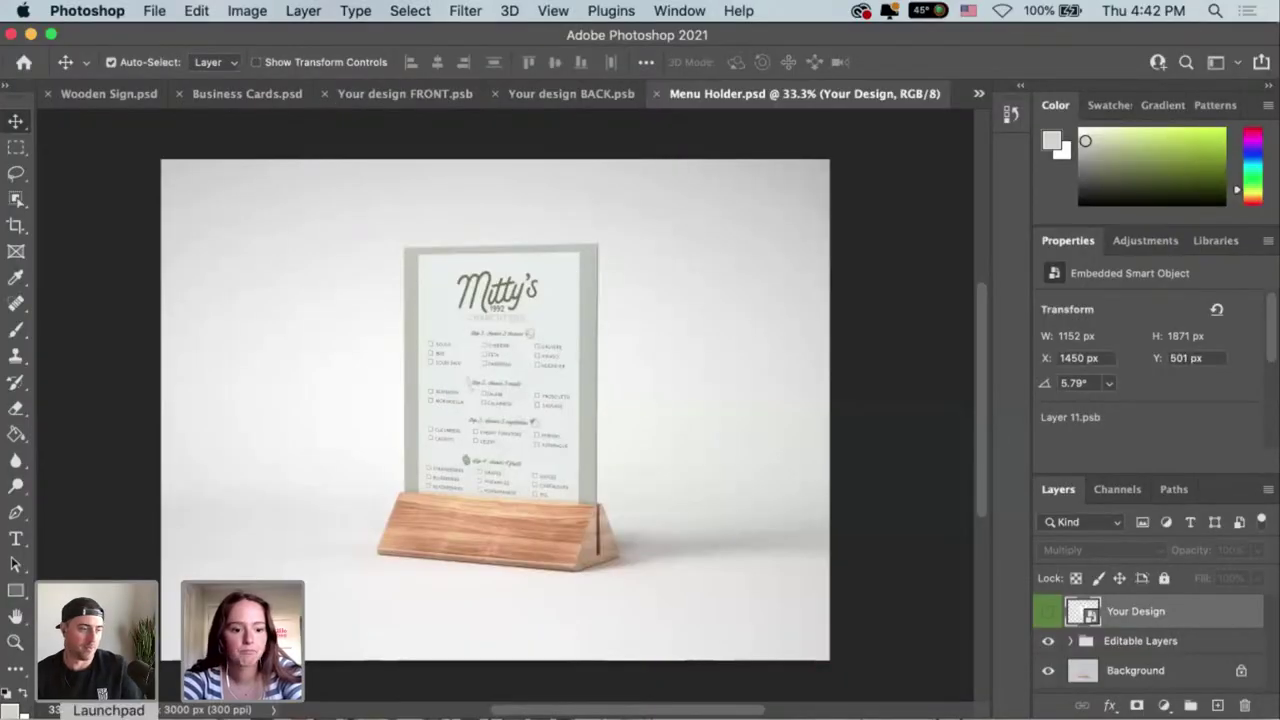
# Find AdobeStock_367084475.jpeg in Finder's Downloads, discarding the duplicate download, then return to Photoshop.
pyautogui.press('super+n')
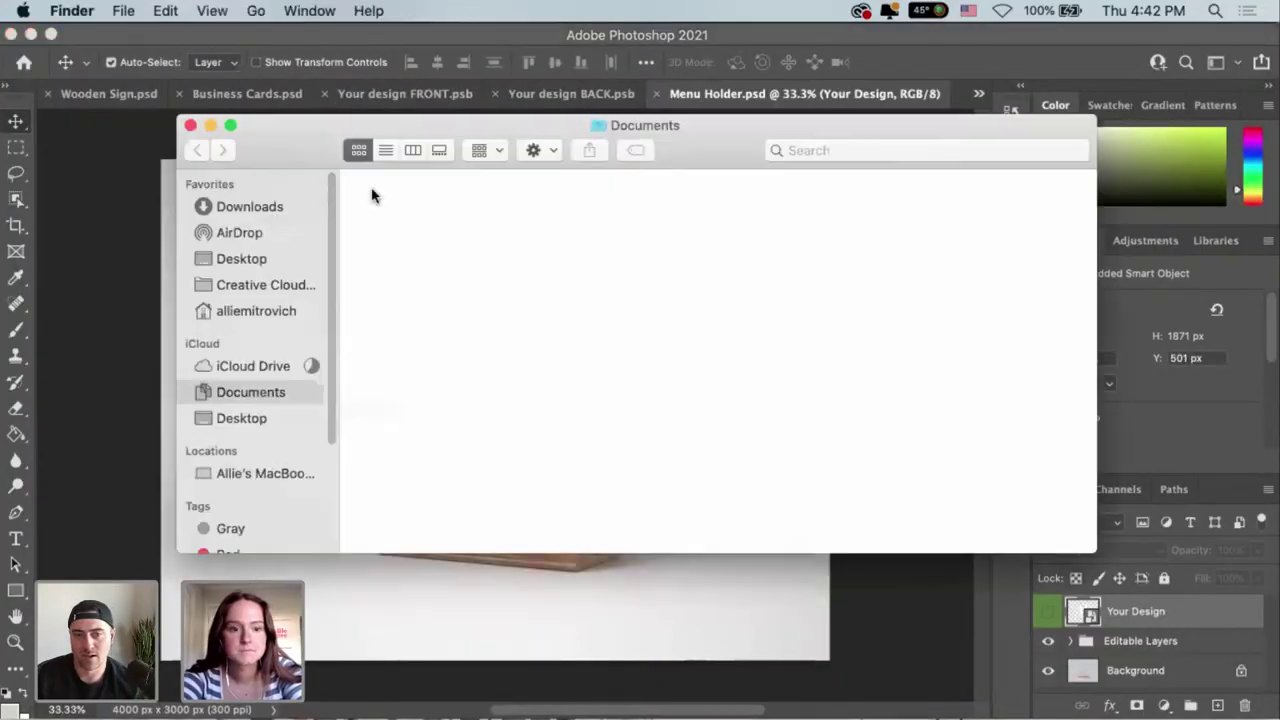
pyautogui.click(268, 206)
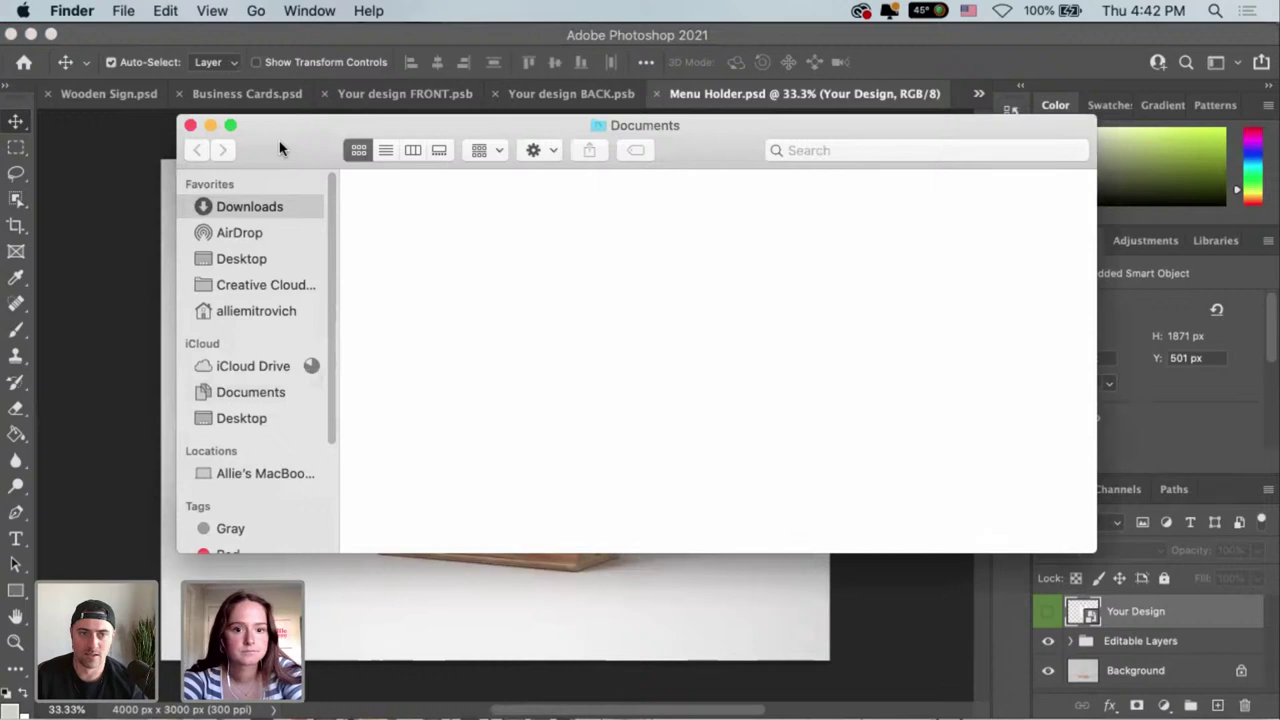
pyautogui.moveTo(280, 148); pyautogui.dragTo(148, 215)
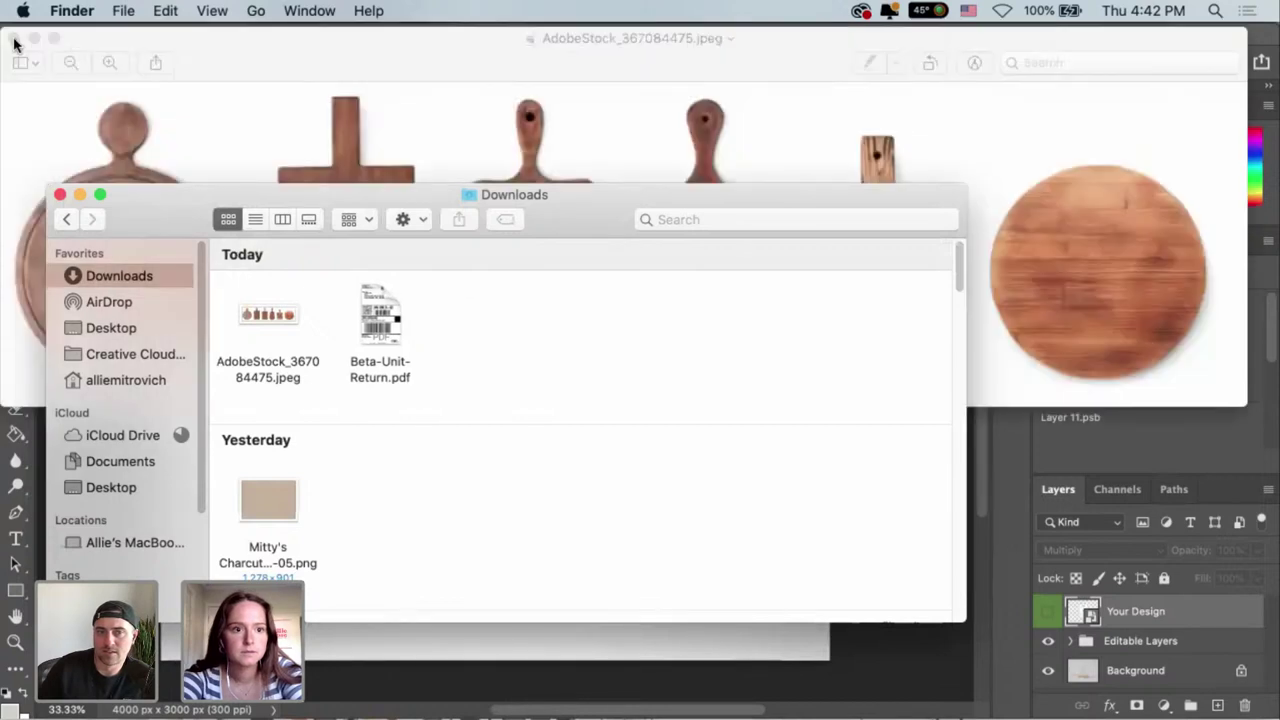
pyautogui.click(14, 39)
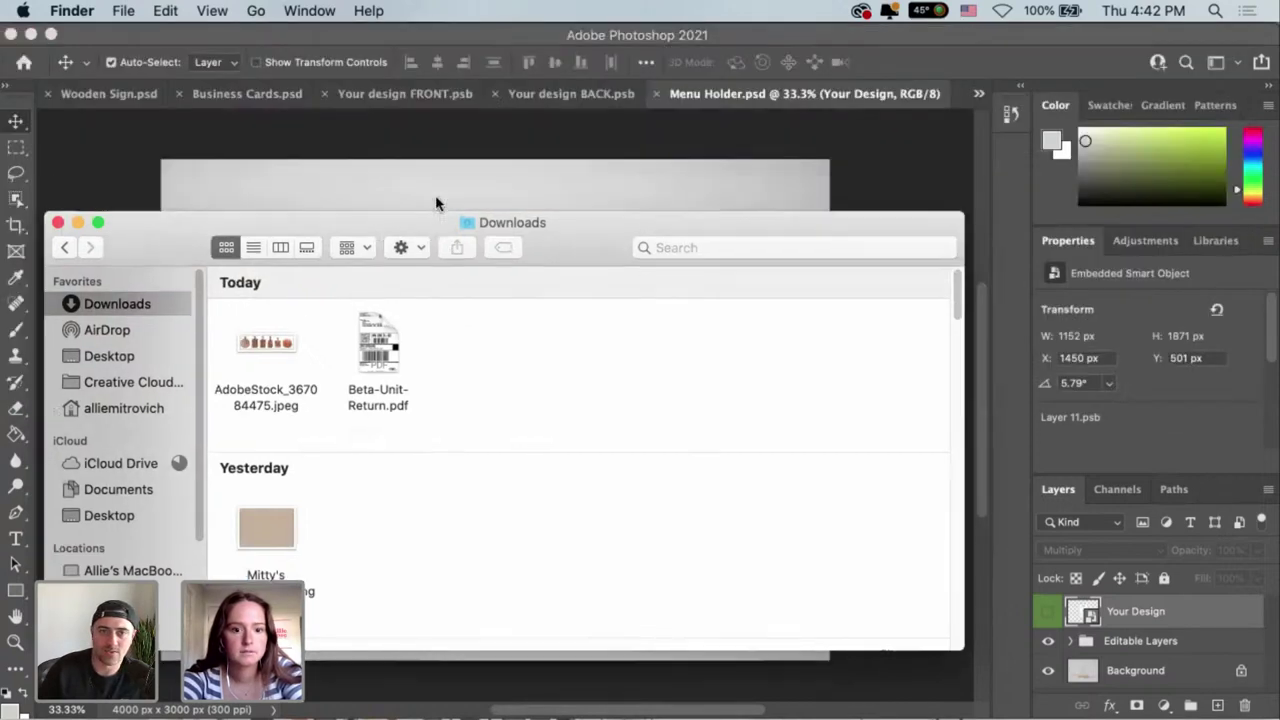
pyautogui.moveTo(436, 204); pyautogui.dragTo(440, 137)
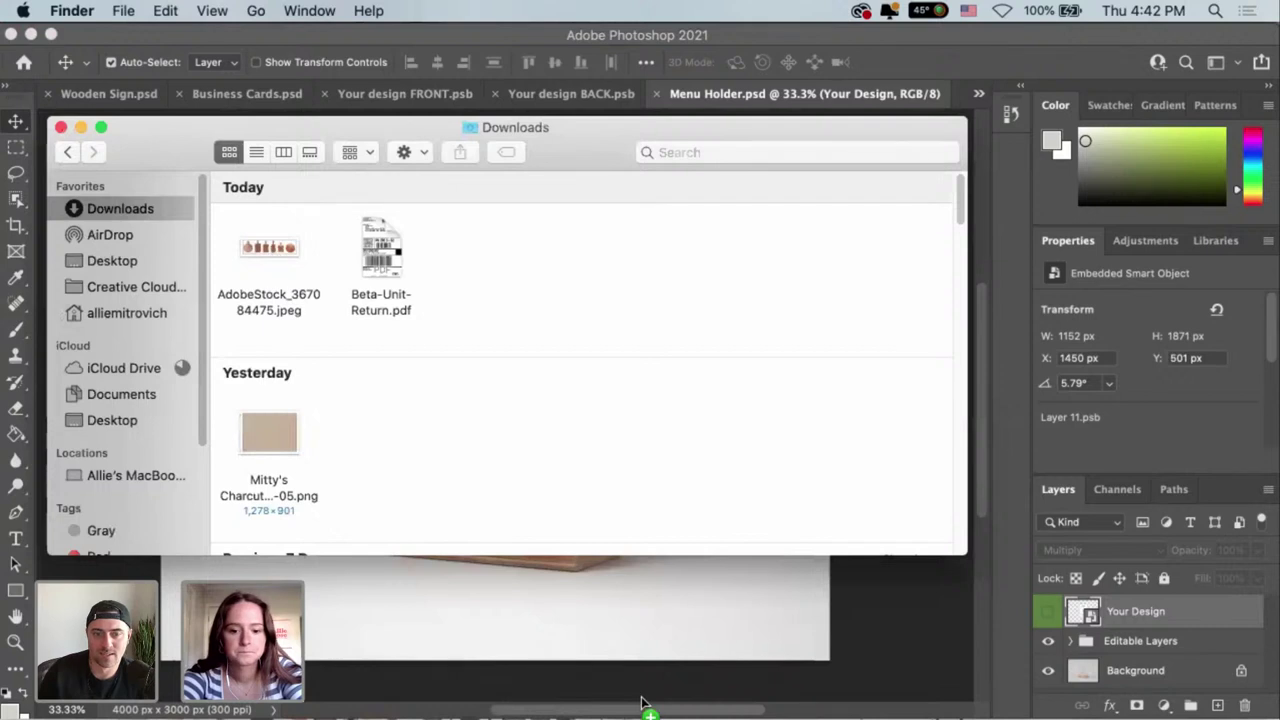
pyautogui.click(271, 254)
pyautogui.click(564, 718)
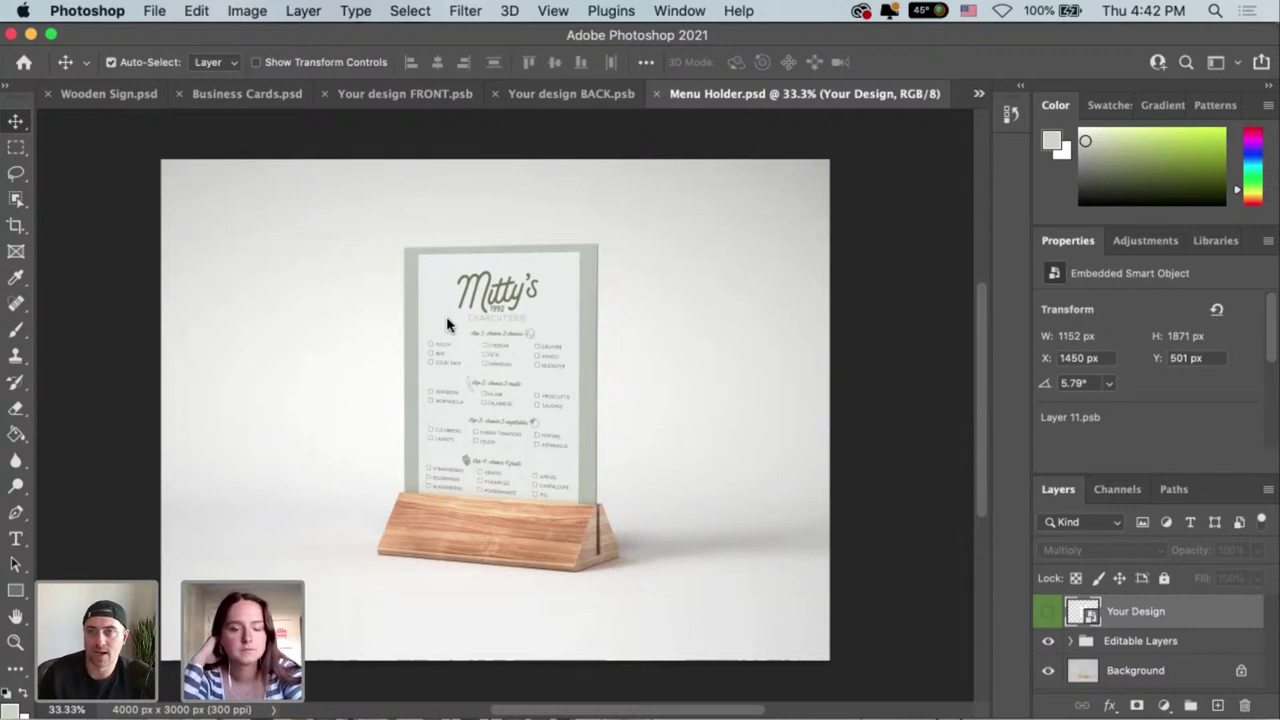
# Switch to the AdobeStock_367084475.jpeg document, then over to Illustrator.
pyautogui.hotkey('ctrl', 'Tab')
pyautogui.hotkey('ctrl', 'Tab')
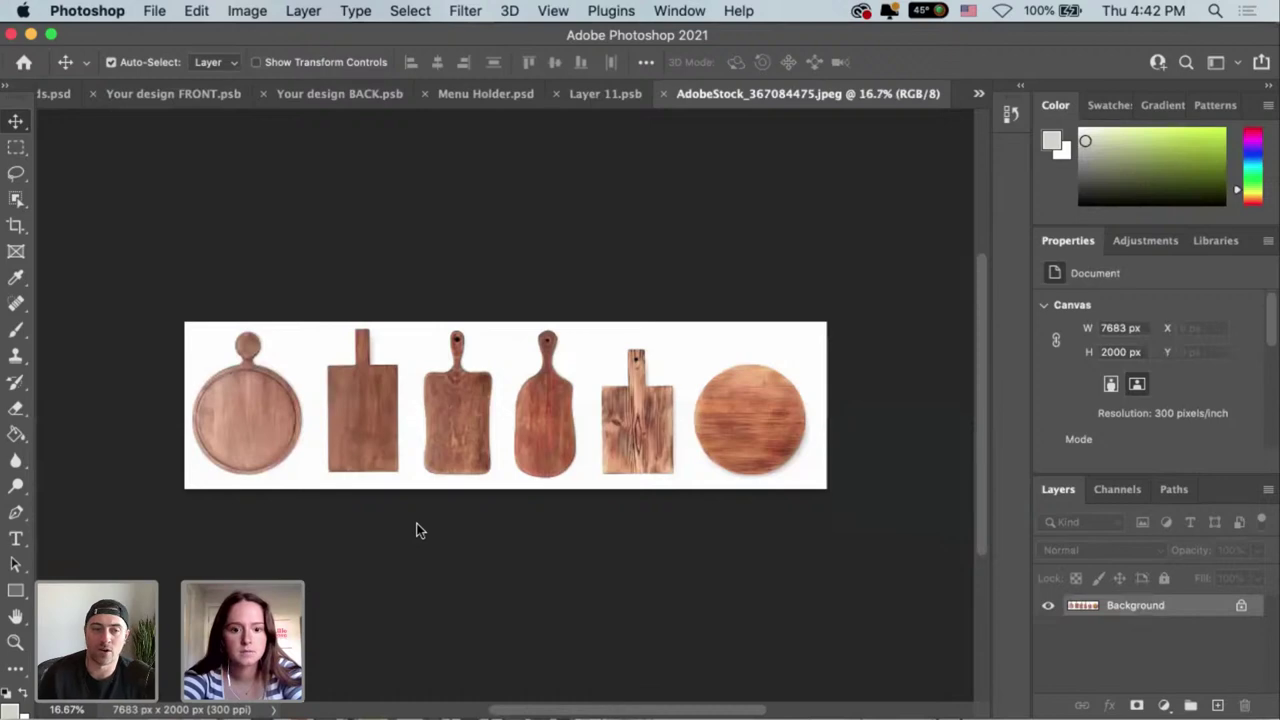
pyautogui.press('super+Tab')
# Select the black Mitty's badge logo in Illustrator, group and copy it, and return to Photoshop.
pyautogui.moveTo(830, 405); pyautogui.dragTo(870, 387)
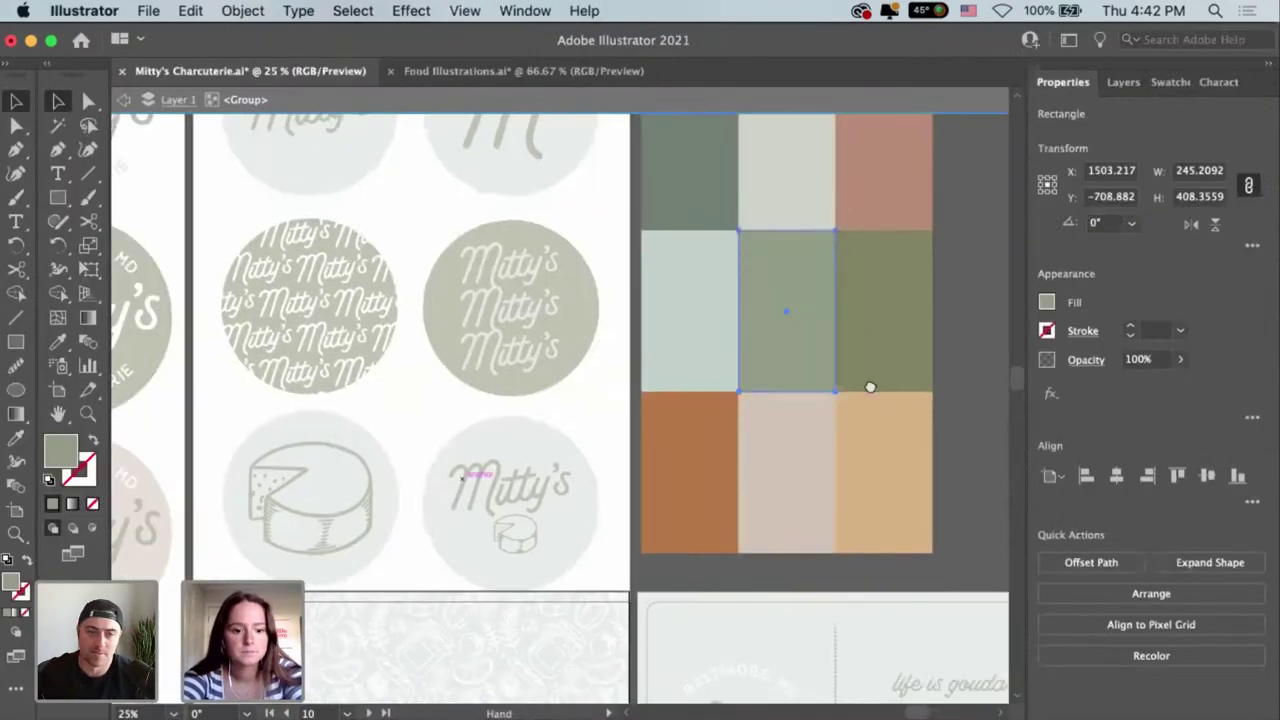
pyautogui.moveTo(196, 470); pyautogui.dragTo(571, 400)
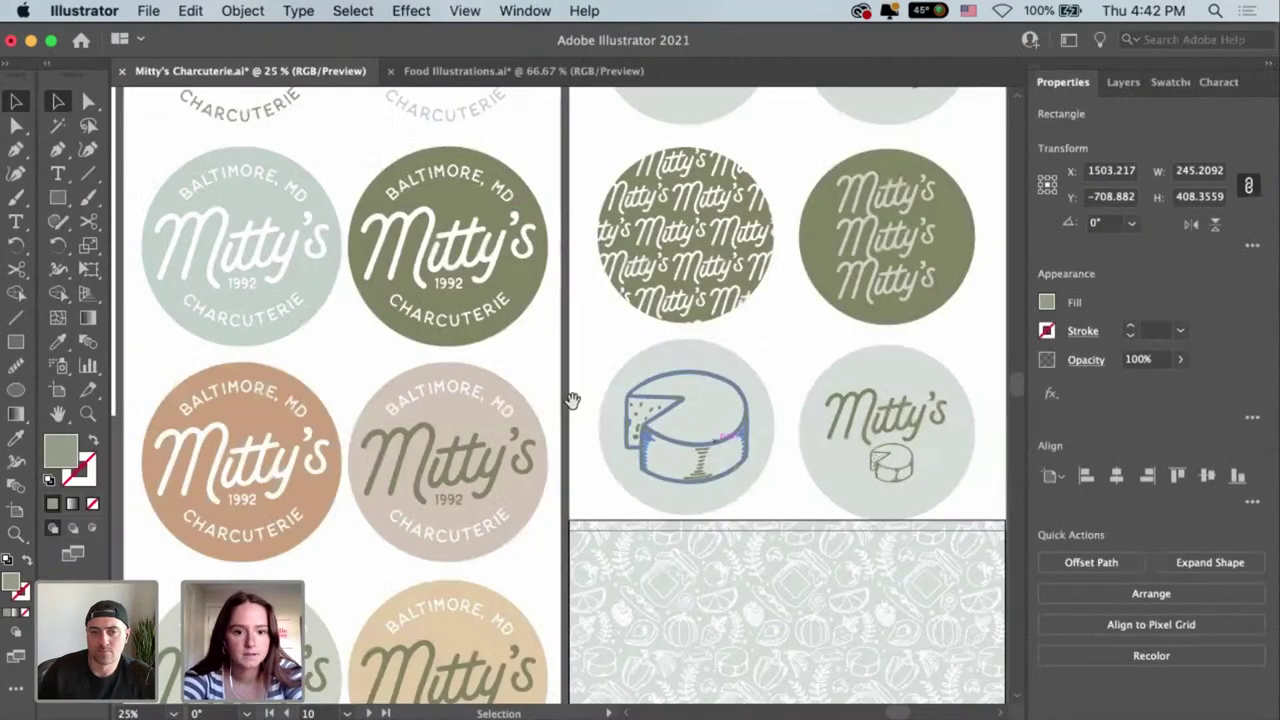
pyautogui.hscroll(-10, 571, 400)
pyautogui.scroll(-3, 571, 400)
pyautogui.scroll(2, 409, 286)
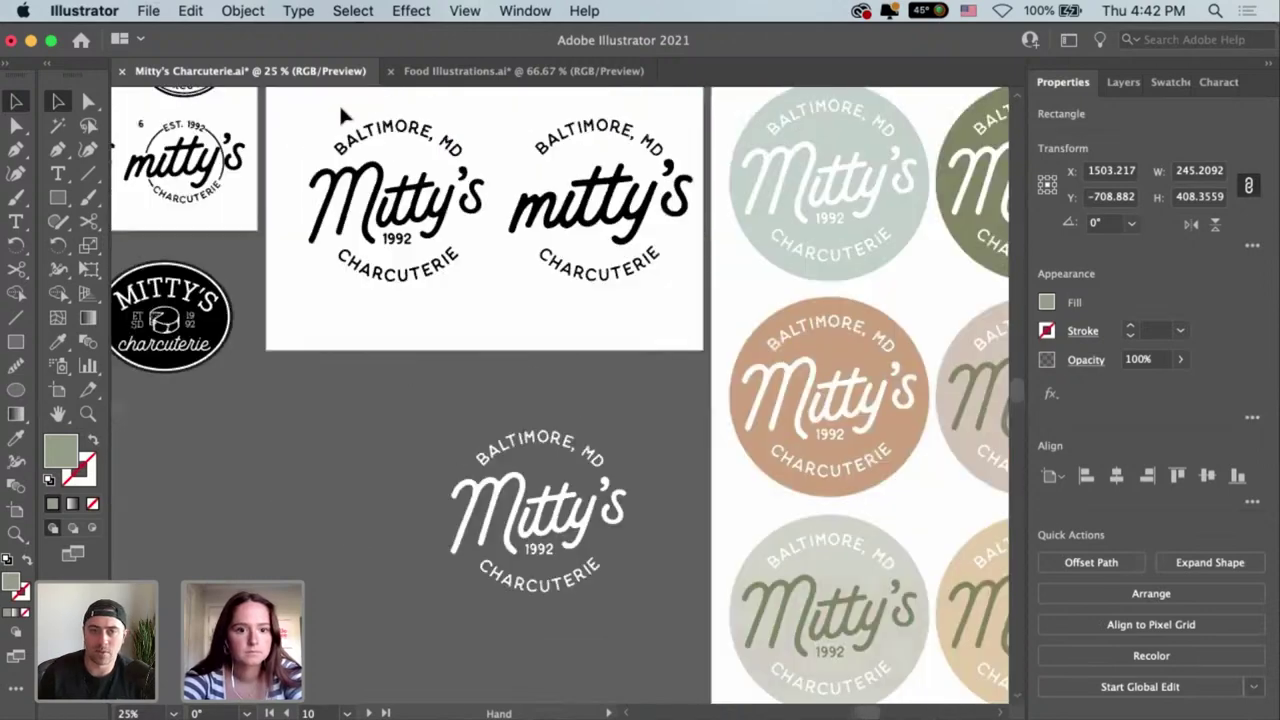
pyautogui.moveTo(310, 117); pyautogui.dragTo(497, 340)
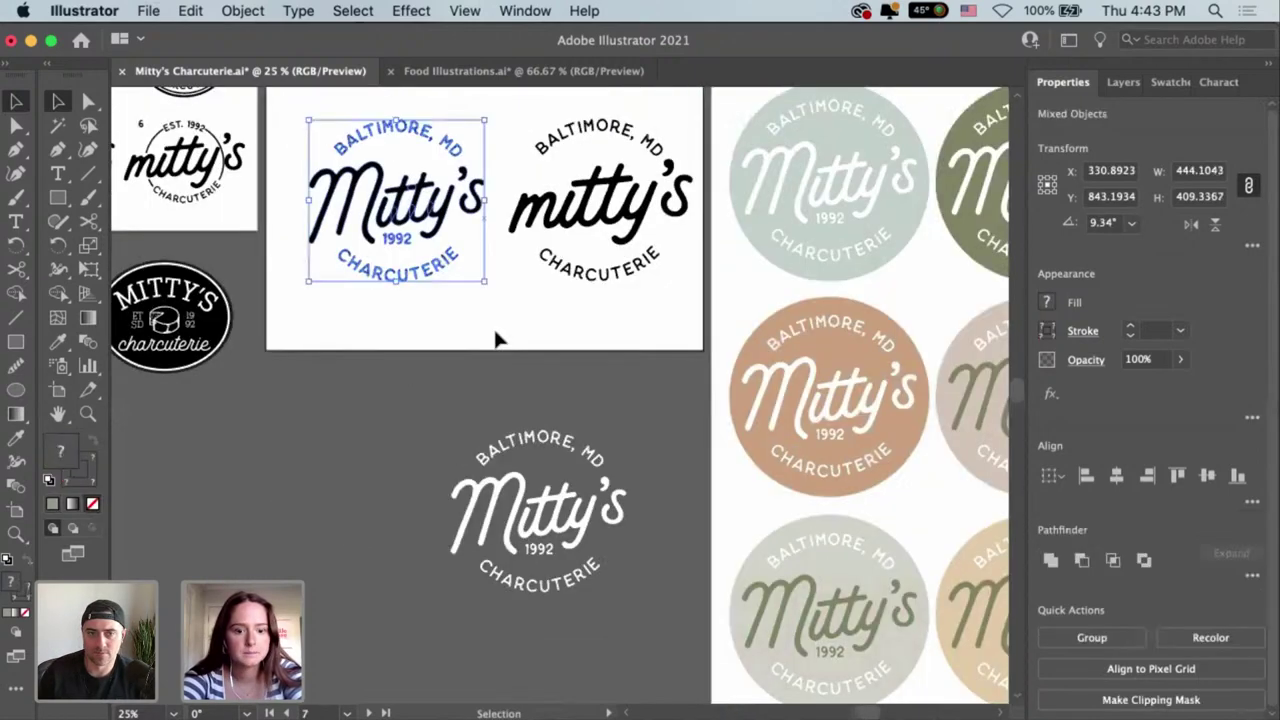
pyautogui.press('a')
pyautogui.press('super+g')
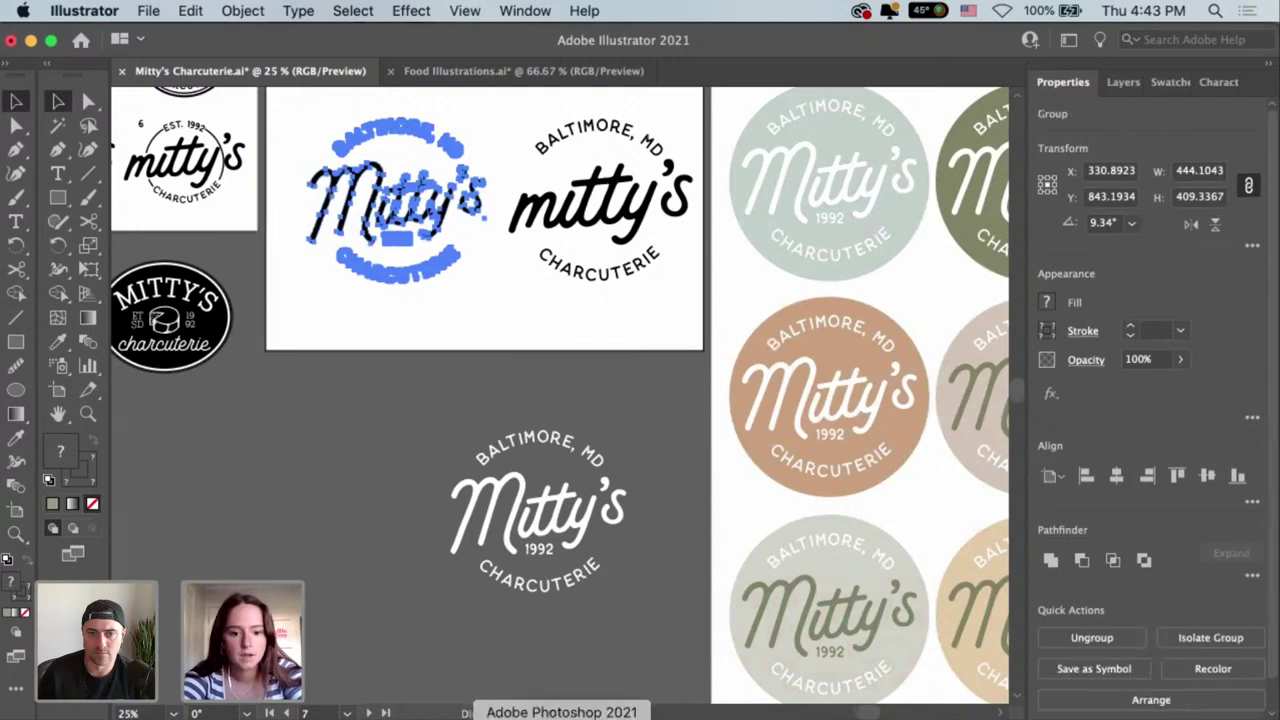
pyautogui.click(561, 715)
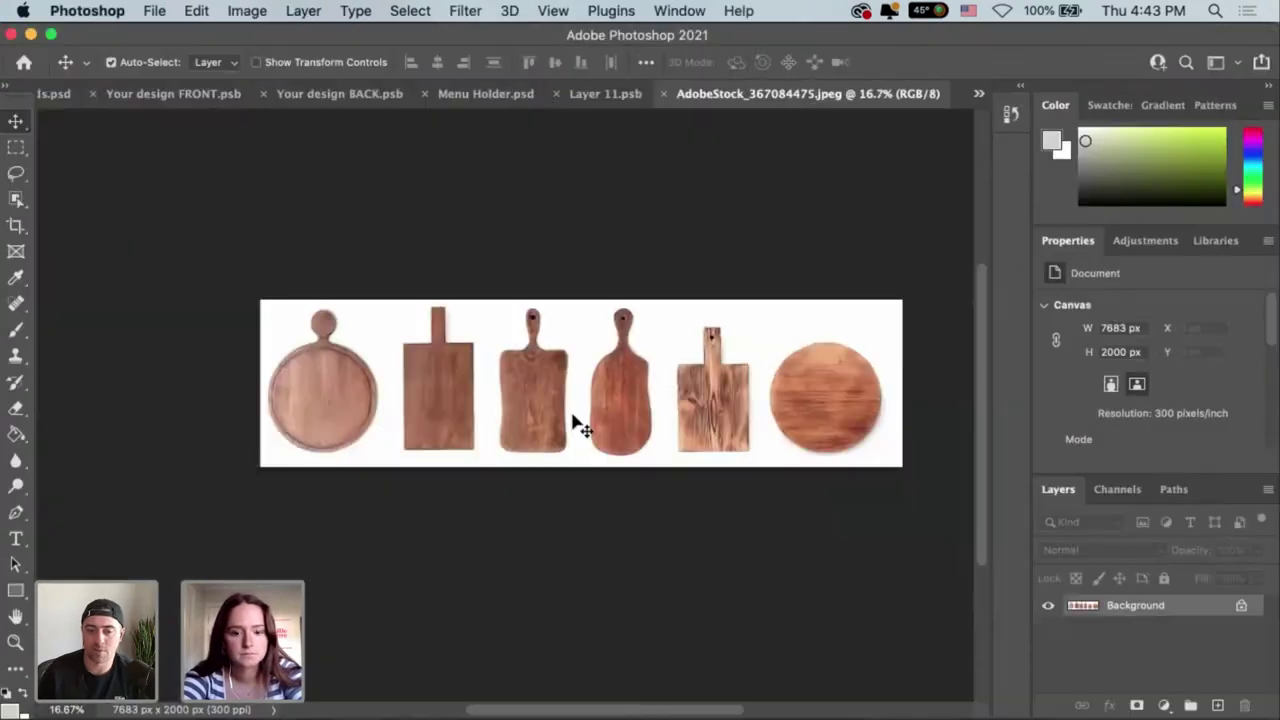
# Paste the Mitty's logo as a Smart Object and move it over the cutting boards.
pyautogui.press('super+v')
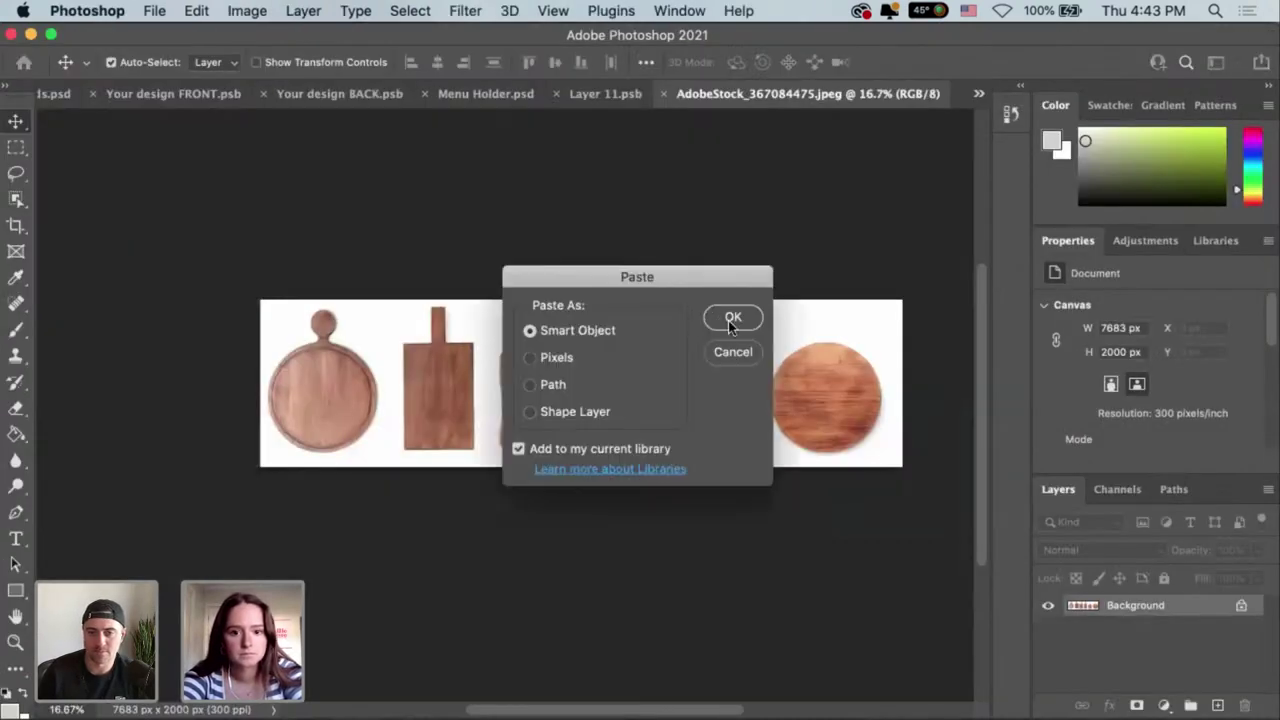
pyautogui.click(730, 320)
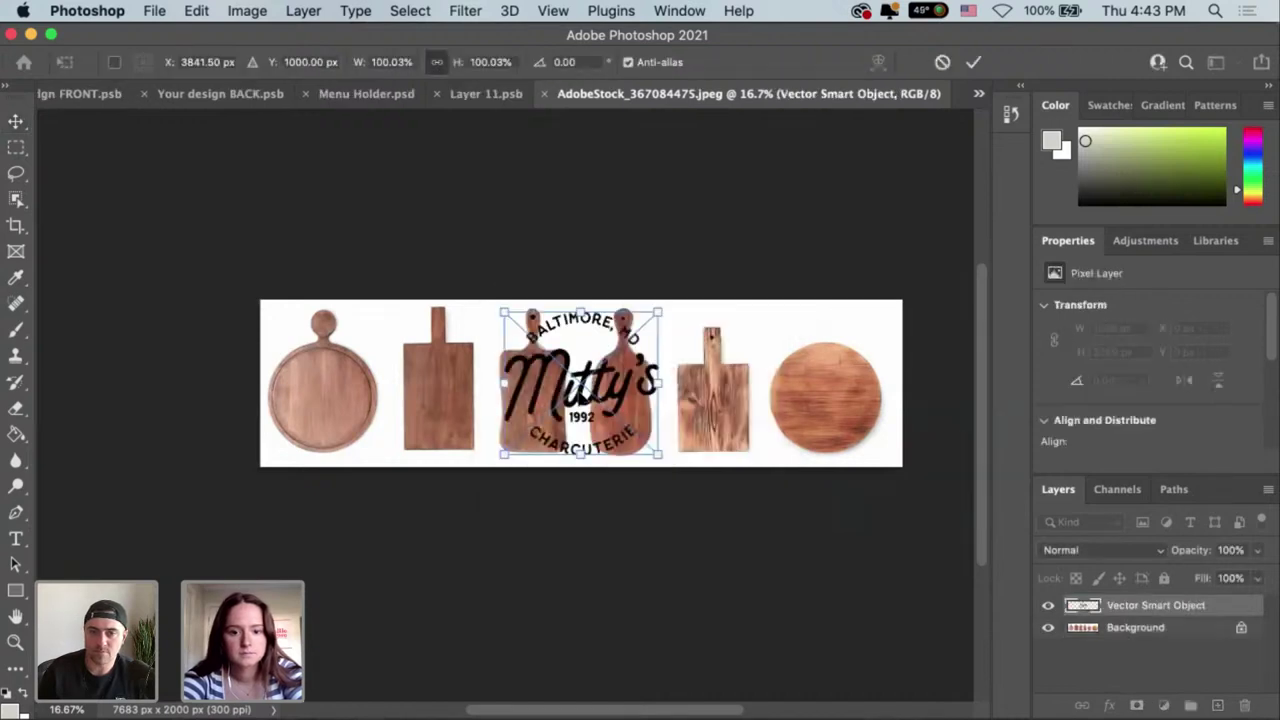
pyautogui.moveTo(647, 390); pyautogui.dragTo(826, 388)
pyautogui.press('super+equal')
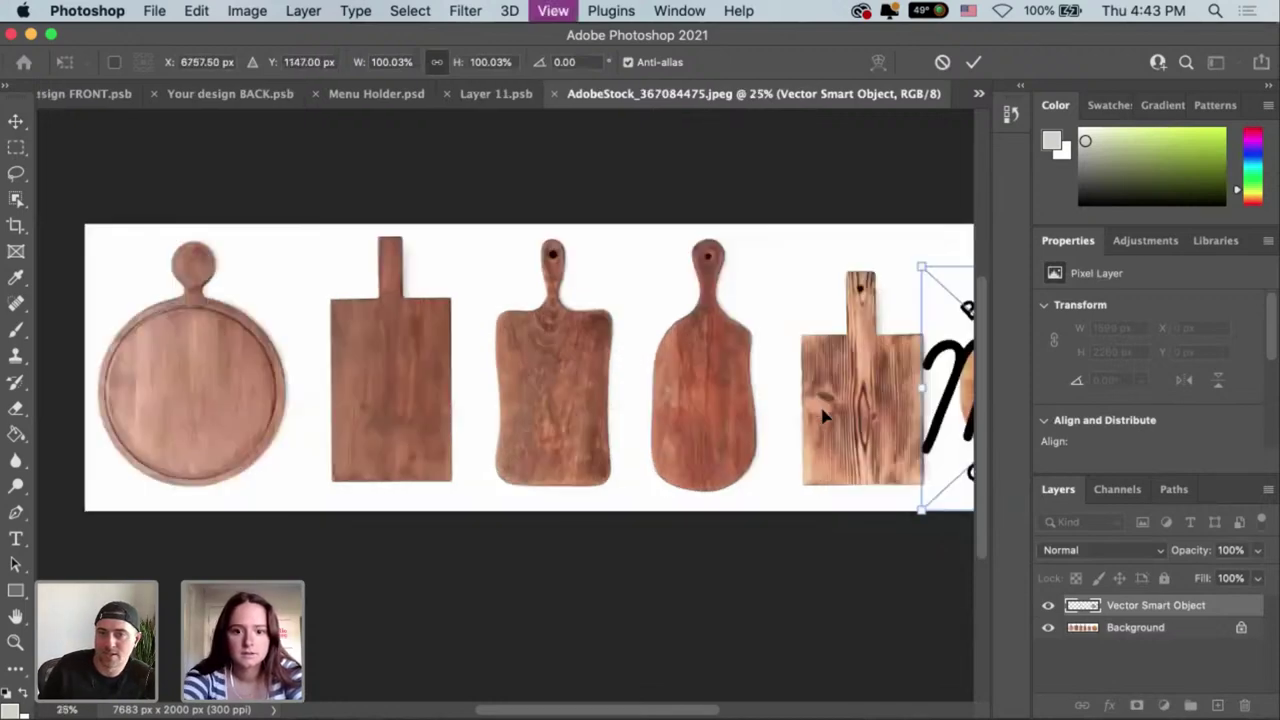
pyautogui.press('Escape')
pyautogui.press('super+equal')
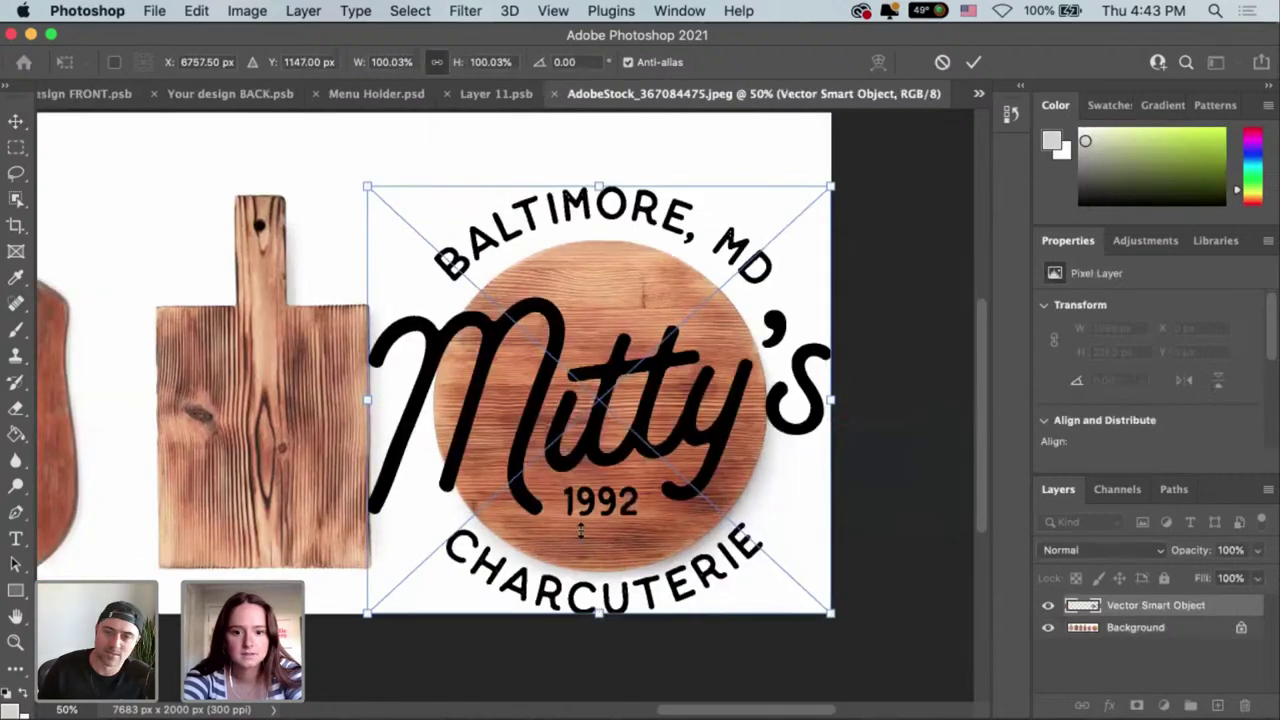
# Scale the logo to about 52% and centre it on the round board, then commit.
pyautogui.moveTo(580, 531); pyautogui.dragTo(590, 452)
pyautogui.moveTo(830, 433); pyautogui.dragTo(835, 623)
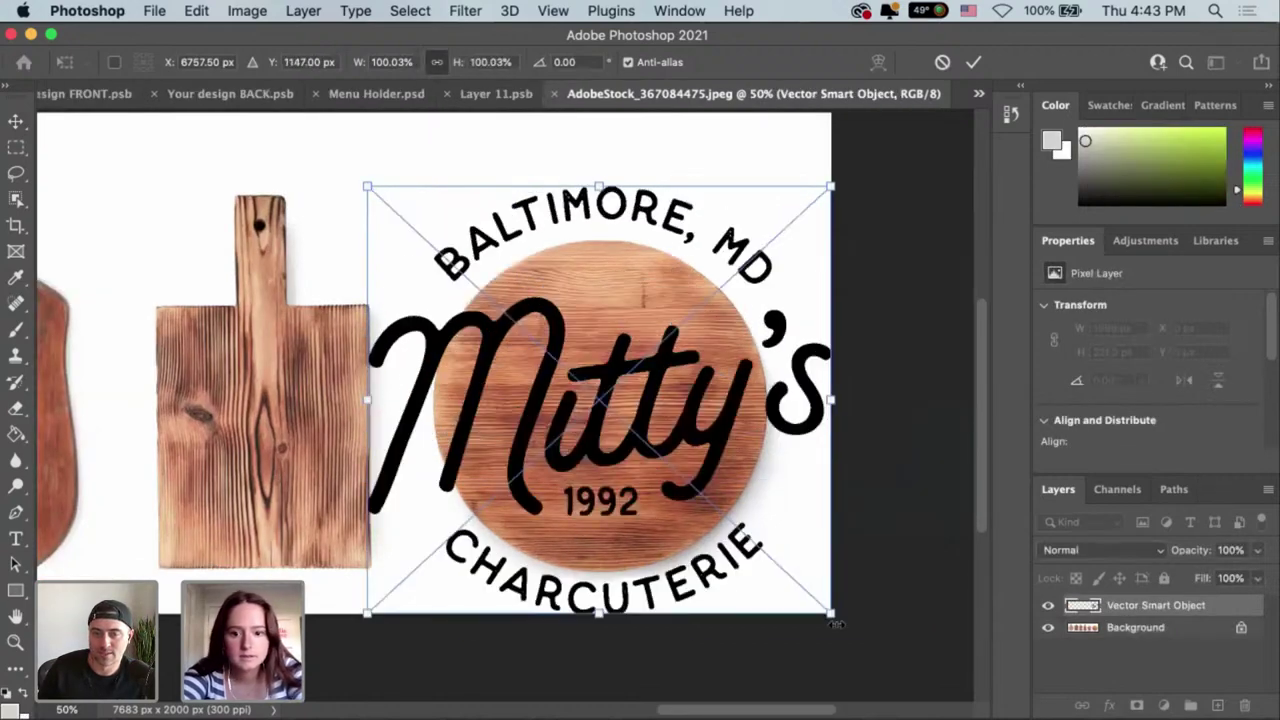
pyautogui.moveTo(813, 600); pyautogui.dragTo(806, 592)
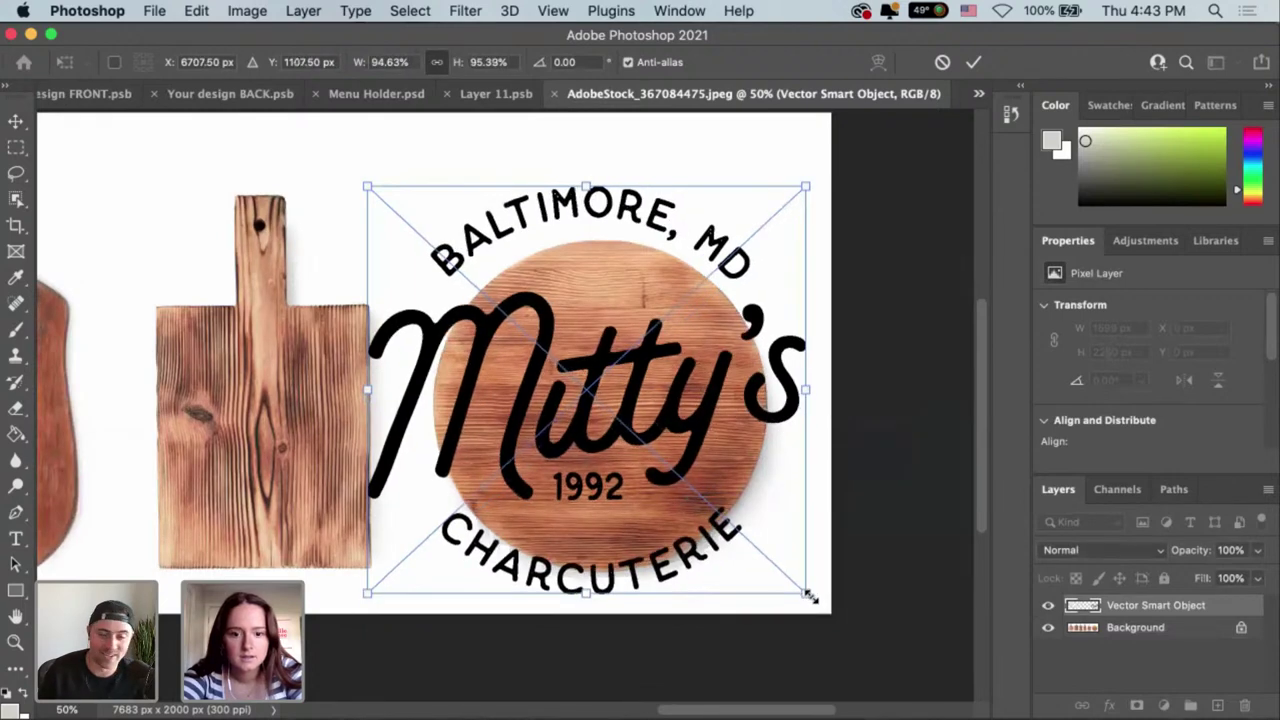
pyautogui.moveTo(817, 600); pyautogui.dragTo(849, 617)
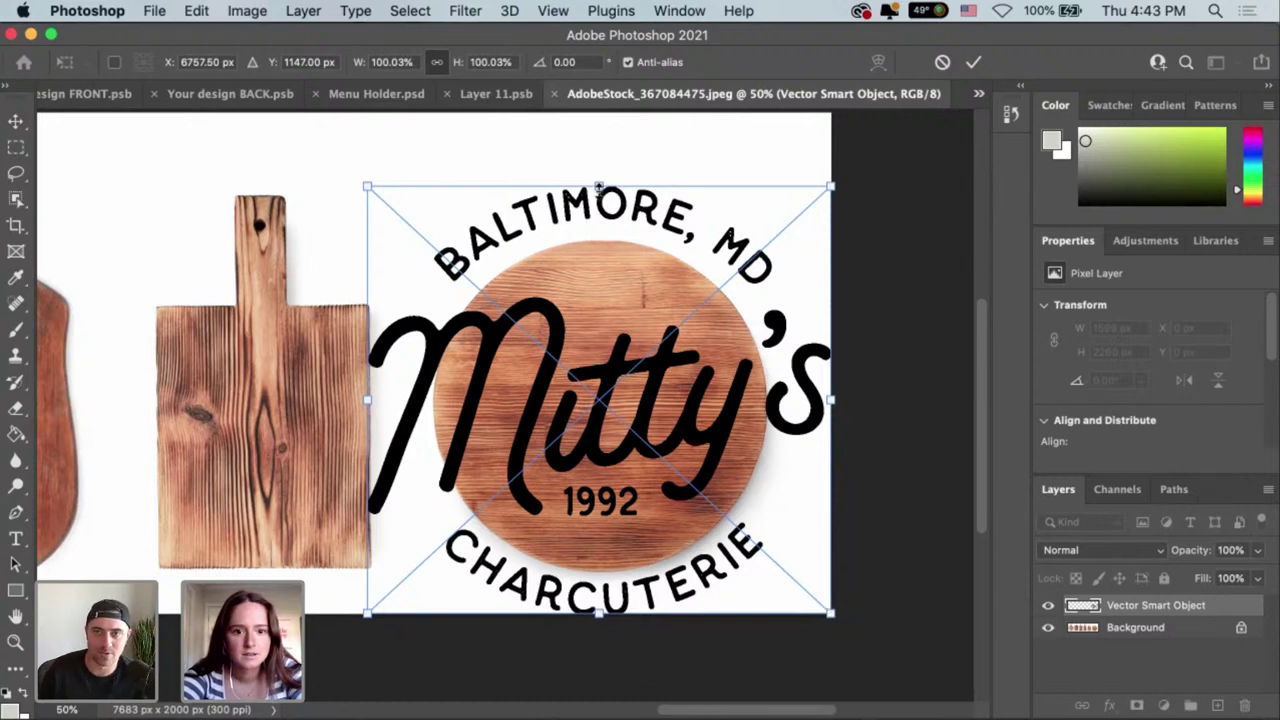
pyautogui.moveTo(612, 182); pyautogui.dragTo(598, 364)
pyautogui.moveTo(618, 501); pyautogui.dragTo(624, 410)
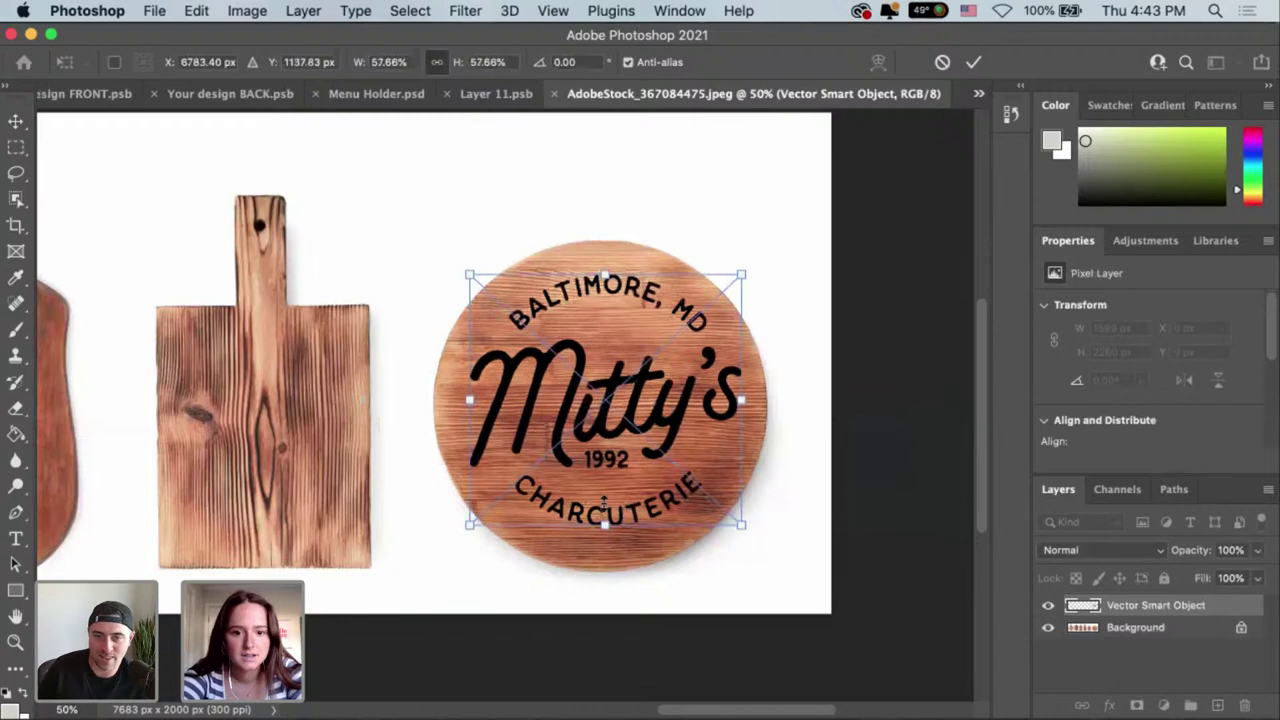
pyautogui.moveTo(606, 528); pyautogui.dragTo(605, 494)
pyautogui.moveTo(606, 396); pyautogui.dragTo(604, 414)
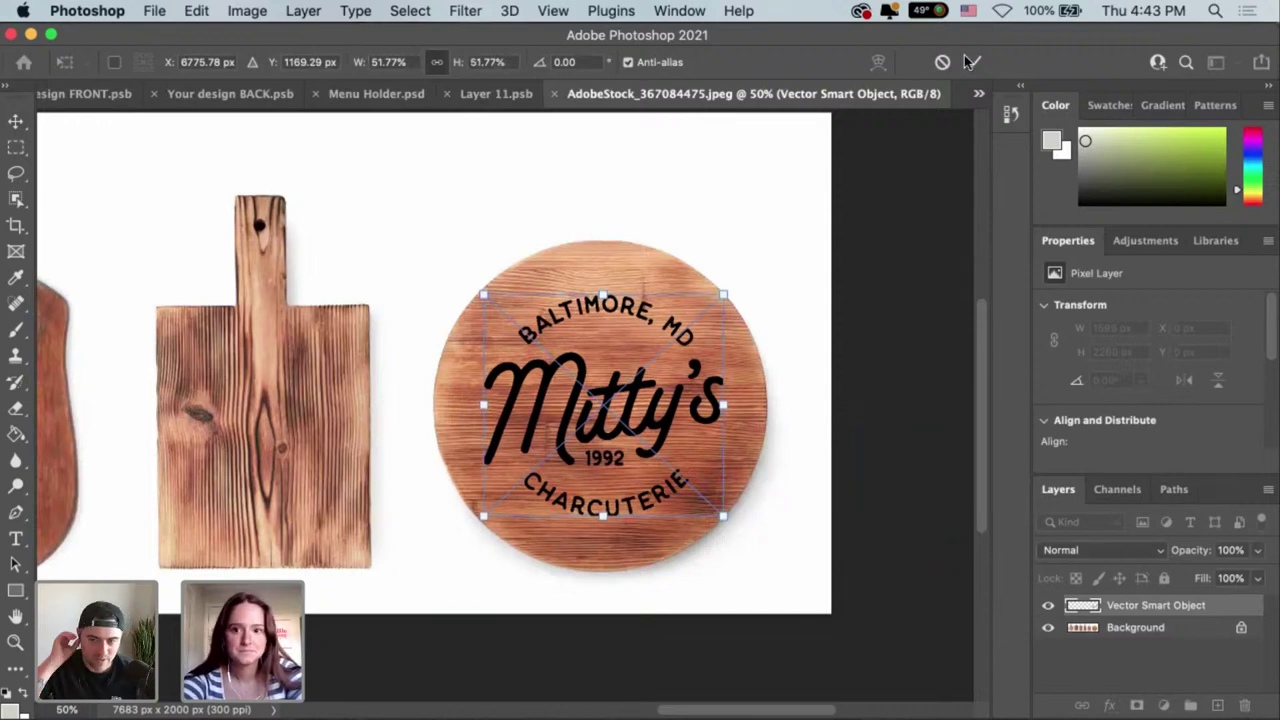
pyautogui.press('Return')
pyautogui.hotkey('ctrl', 'e')
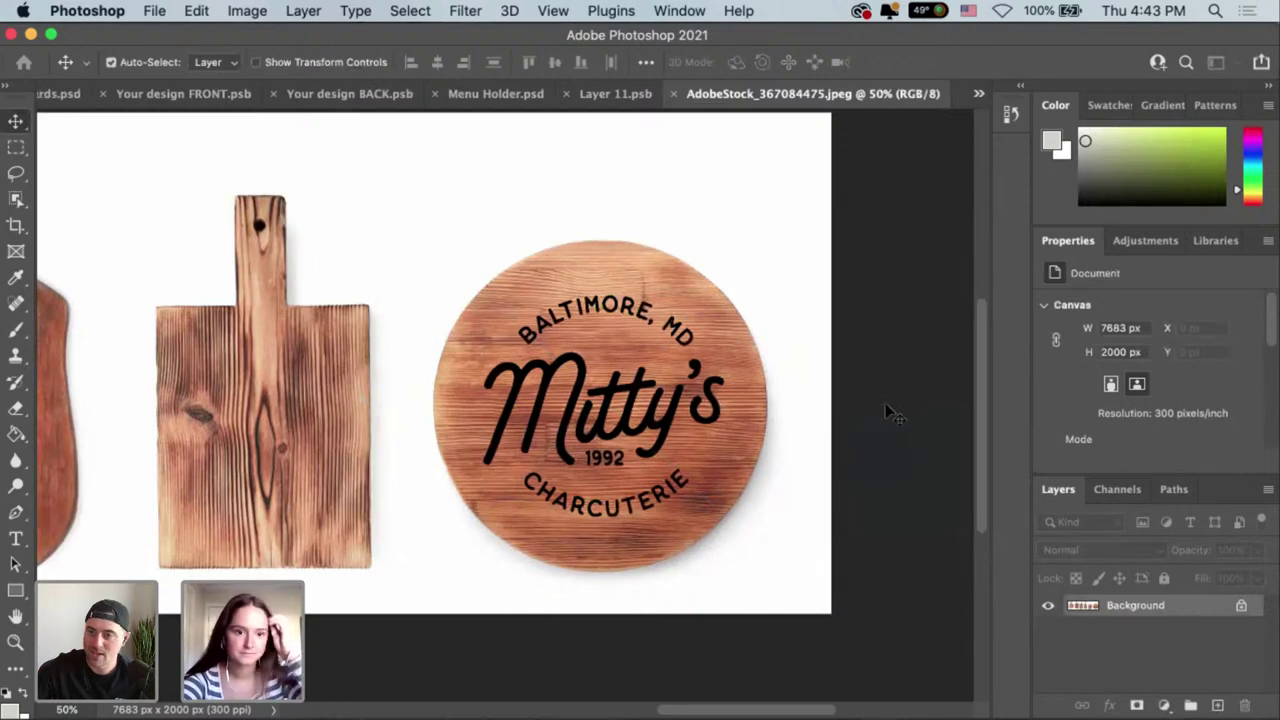
# Undo the merge and set the logo's Vector Smart Object layer to Multiply blend mode.
pyautogui.hotkey('ctrl', 'z')
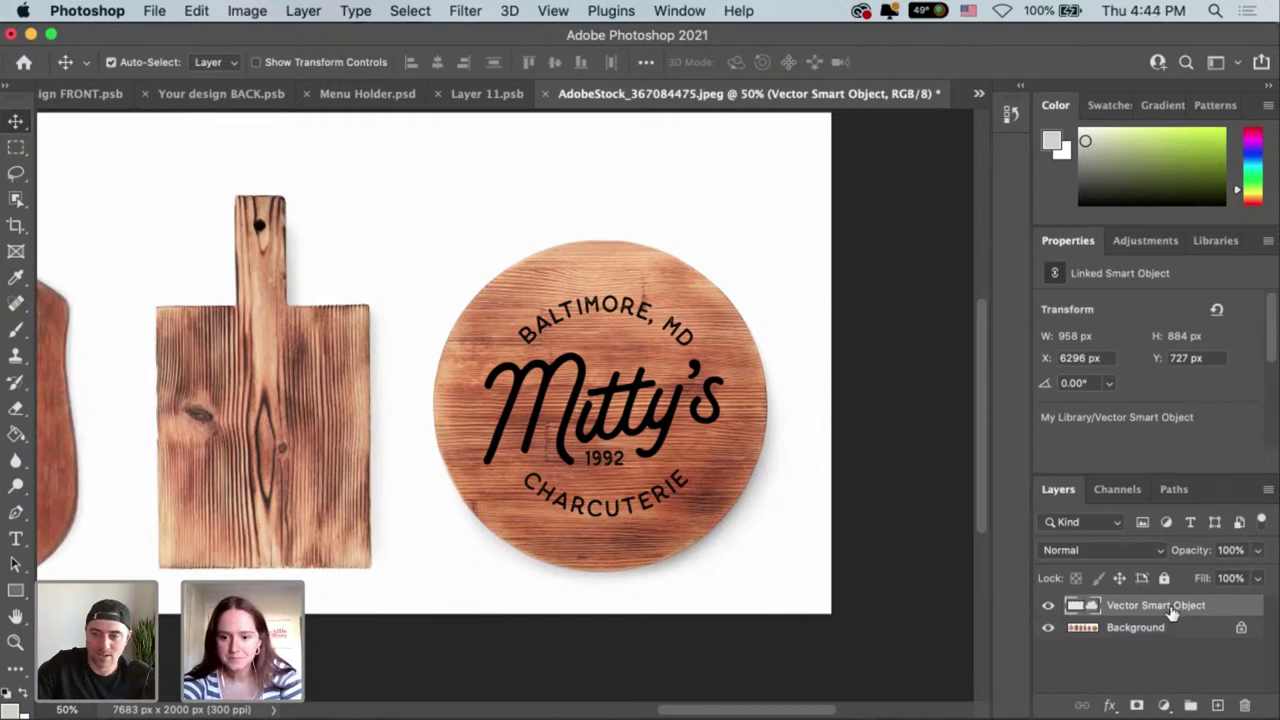
pyautogui.click(1160, 551)
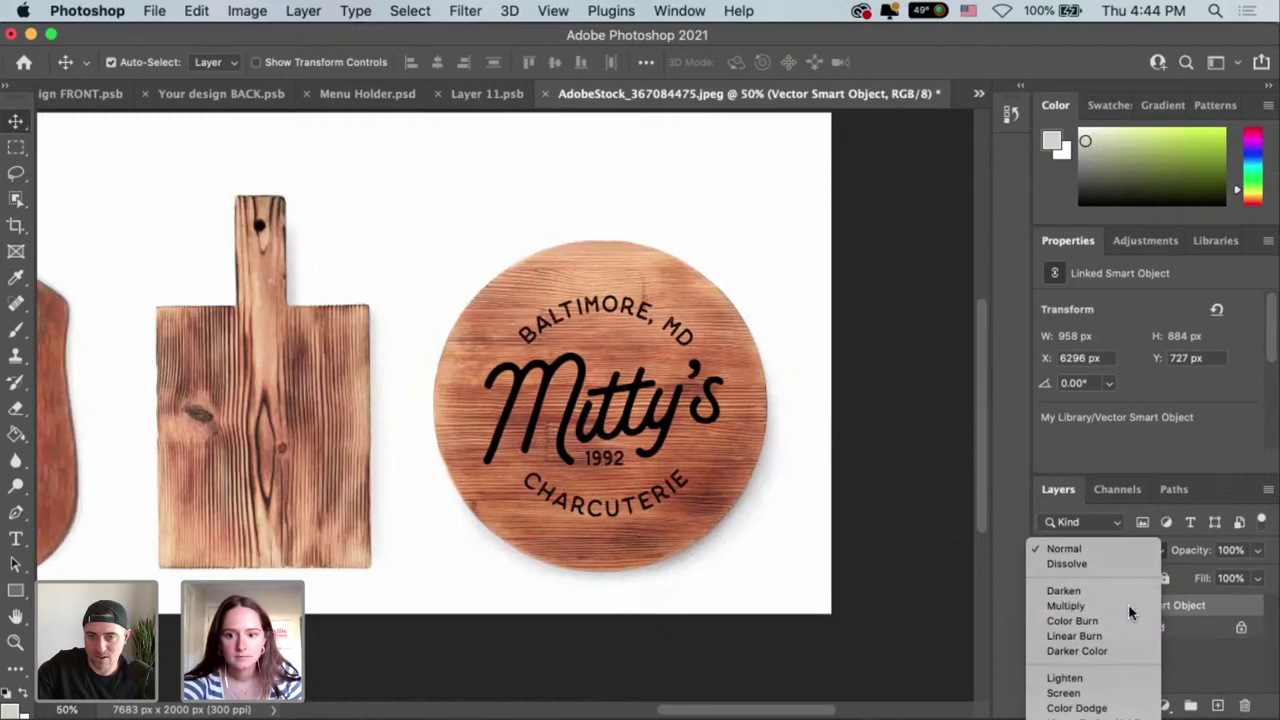
pyautogui.click(1130, 607)
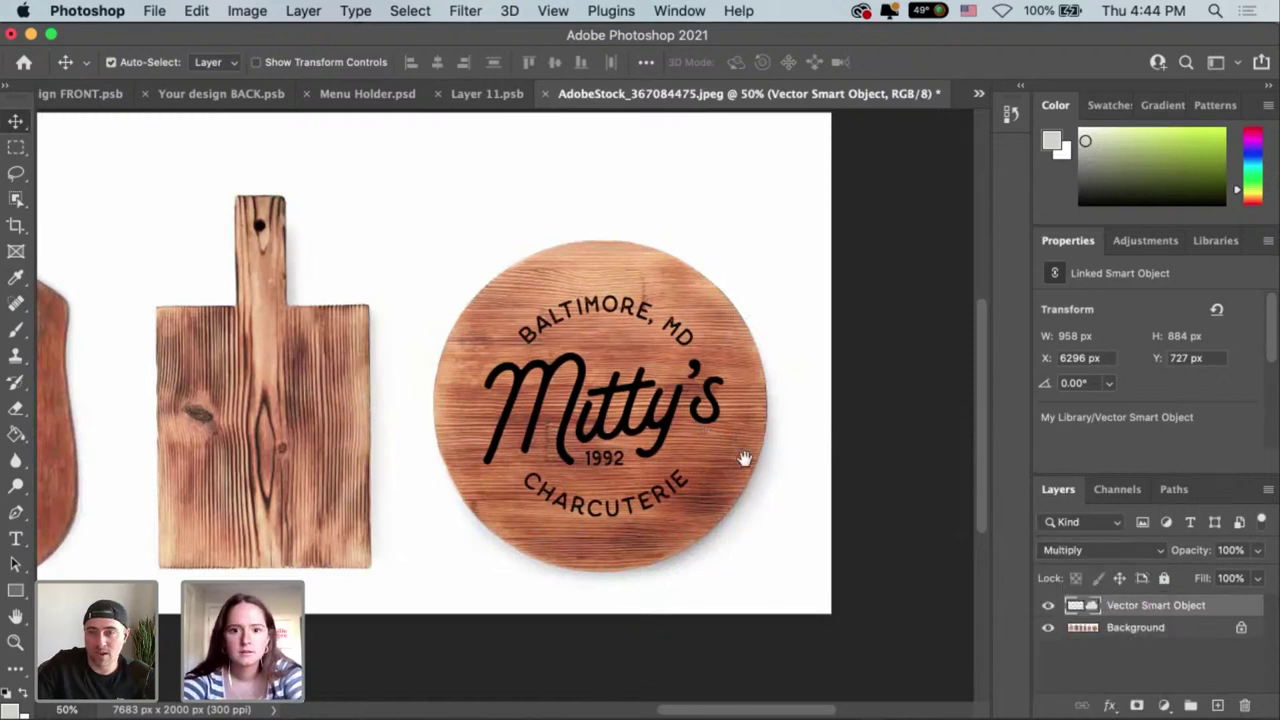
pyautogui.scroll(-1, 744, 459)
pyautogui.hscroll(1, 748, 465)
pyautogui.scroll(1, 749, 466)
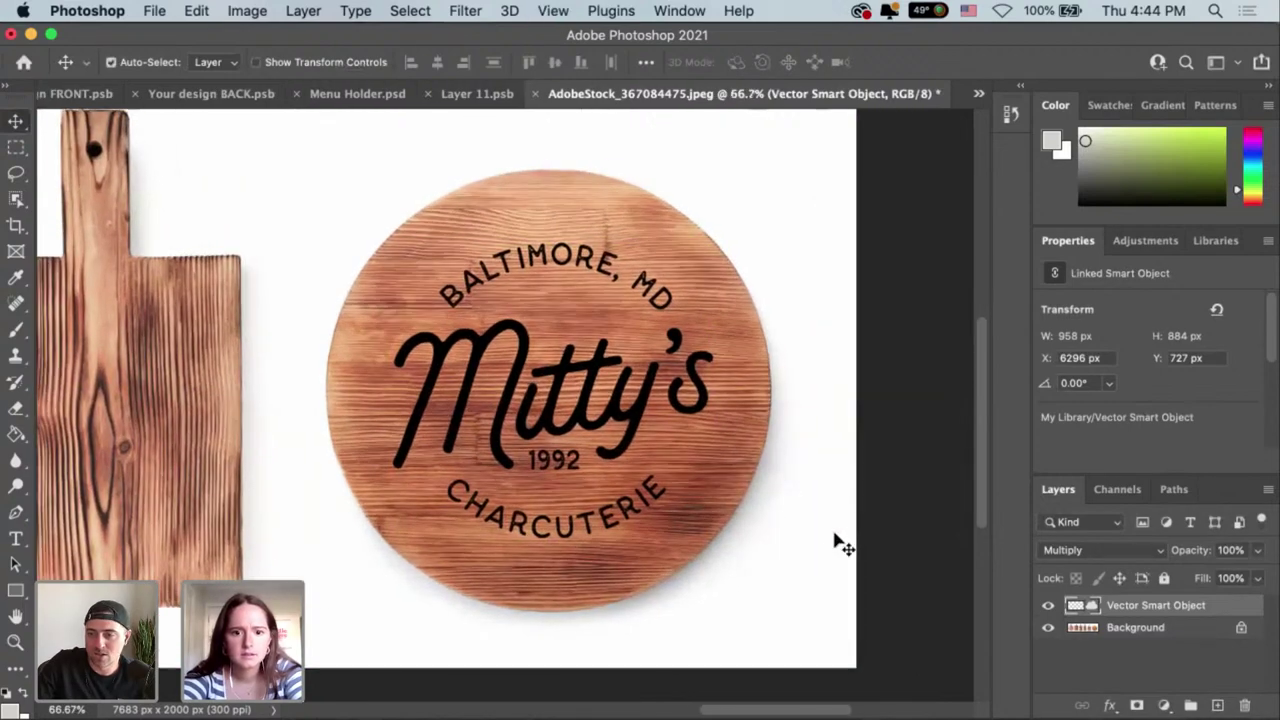
pyautogui.click(838, 541)
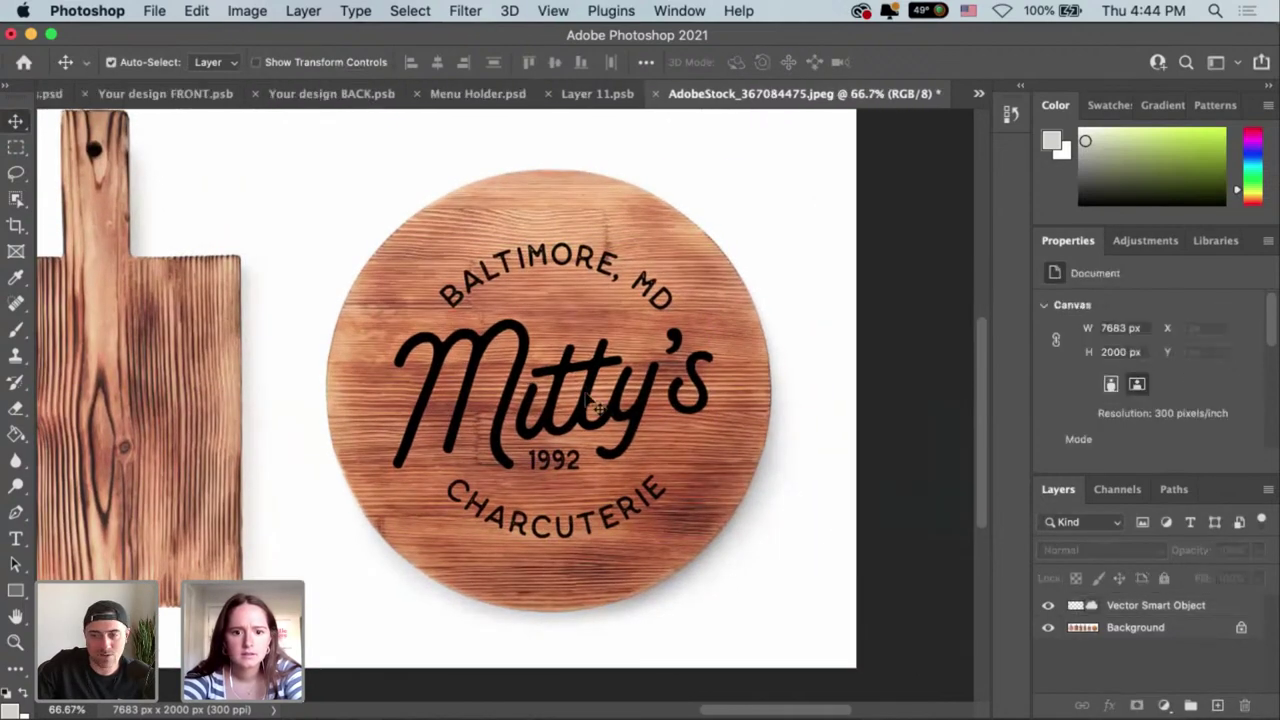
pyautogui.click(1156, 610)
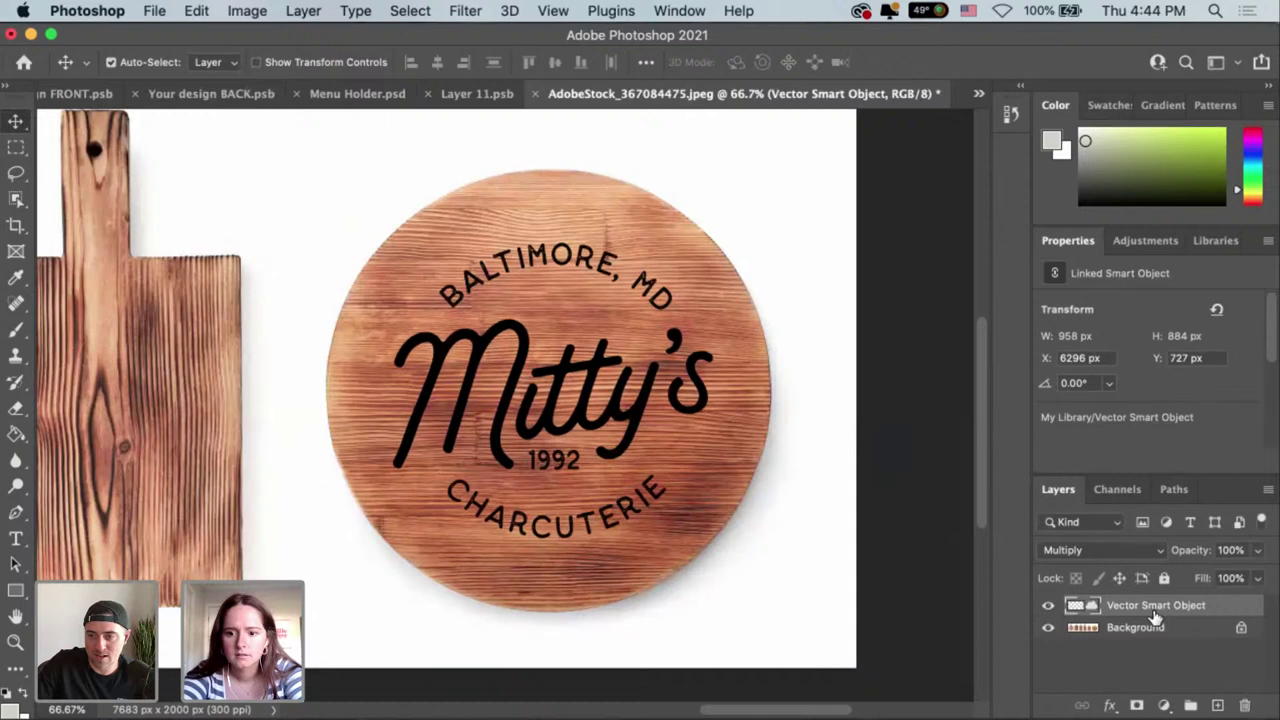
pyautogui.click(1160, 550)
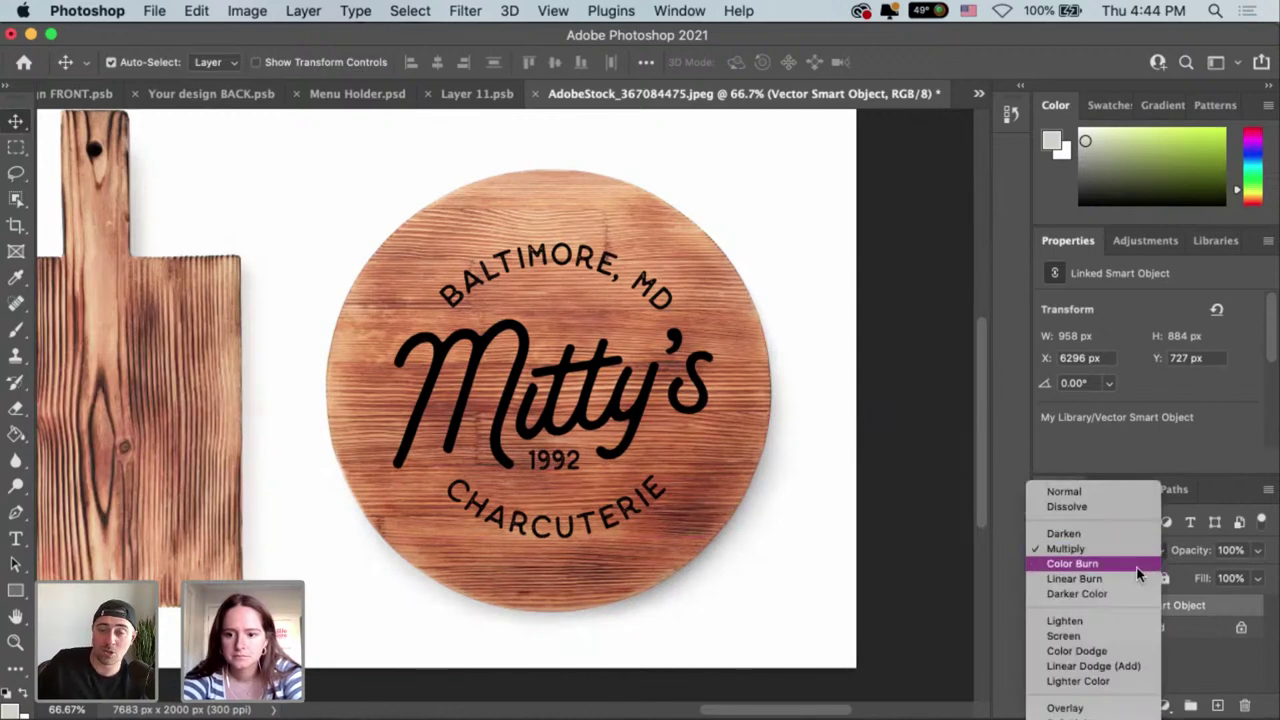
pyautogui.scroll(-5, 1130, 580)
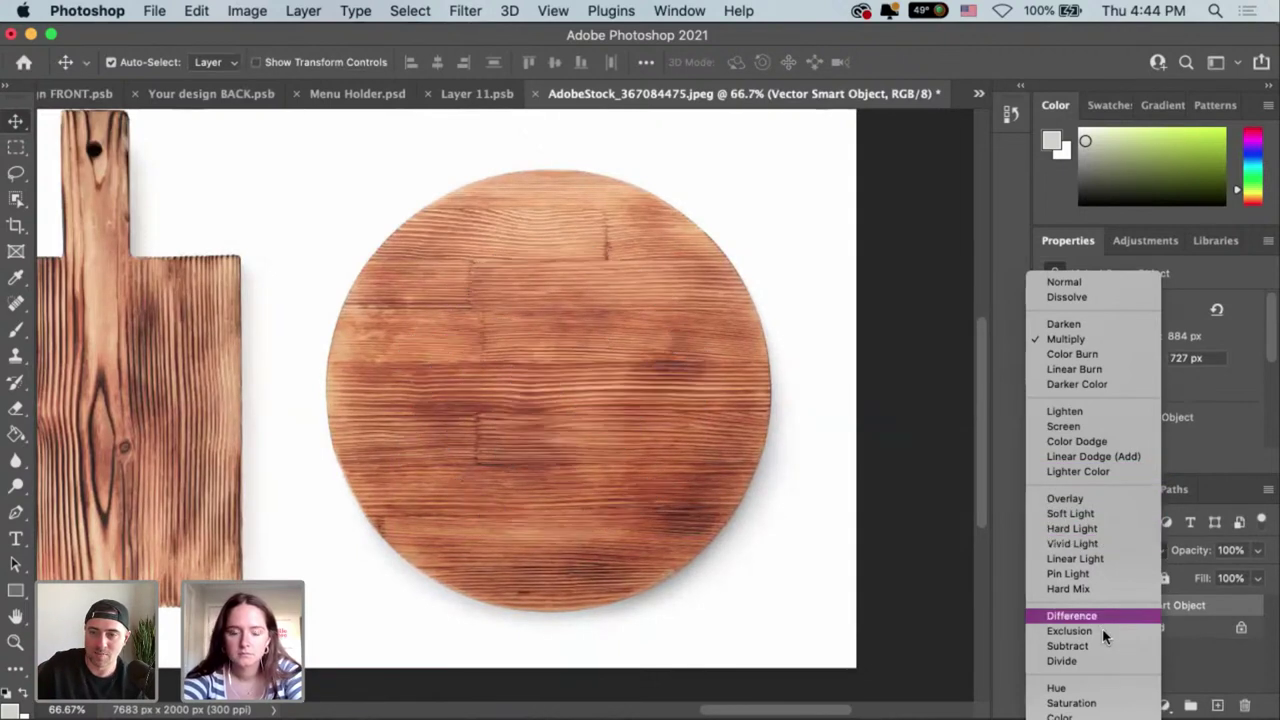
pyautogui.click(786, 558)
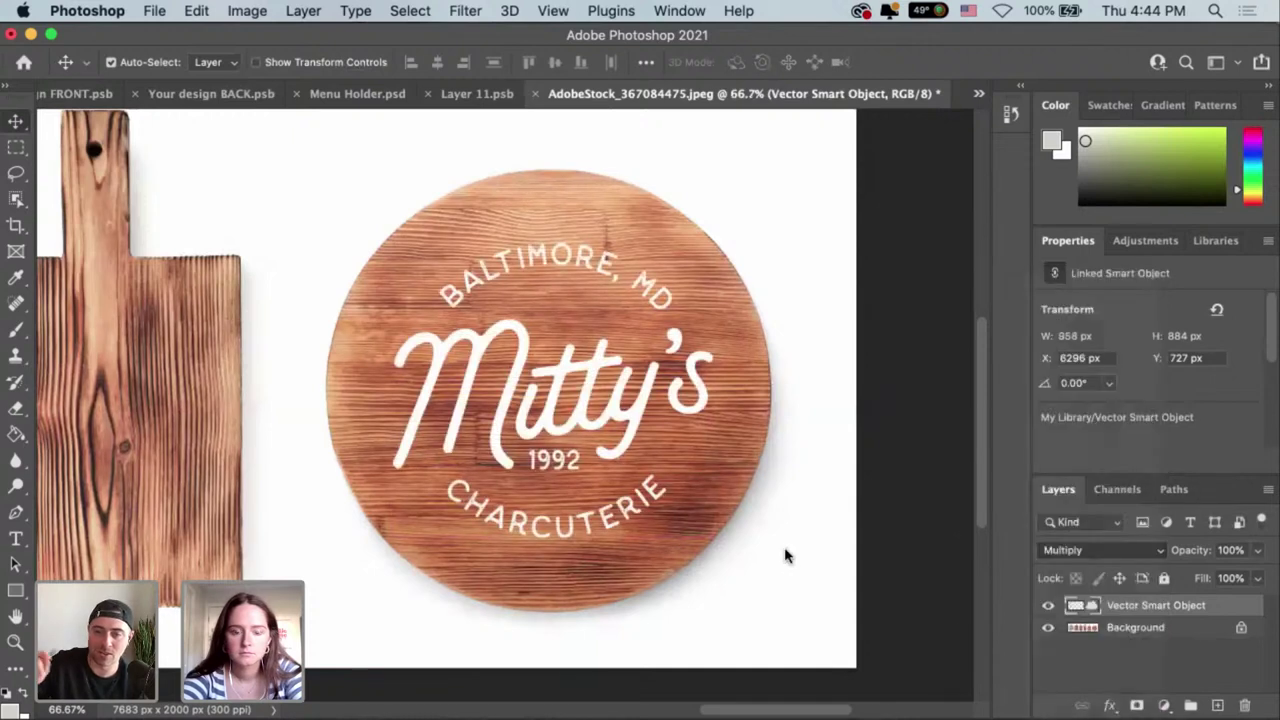
pyautogui.doubleClick(1165, 605)
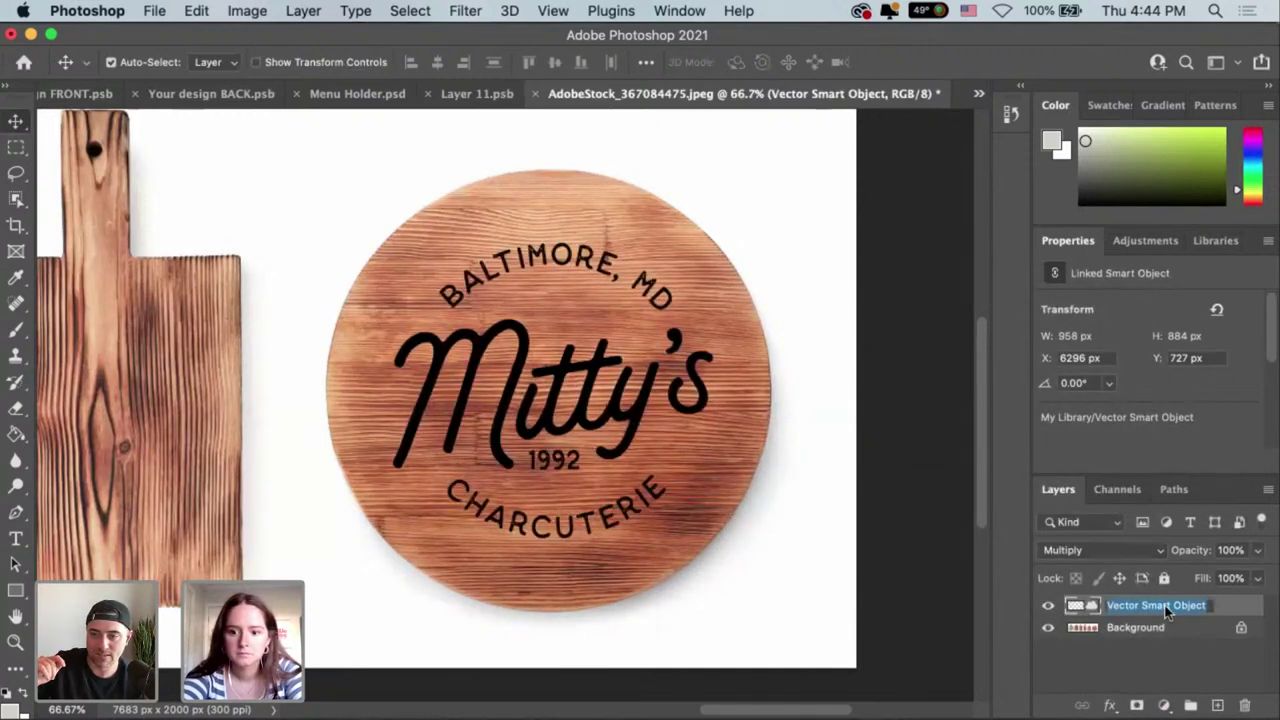
pyautogui.click(1078, 609)
pyautogui.doubleClick(1078, 610)
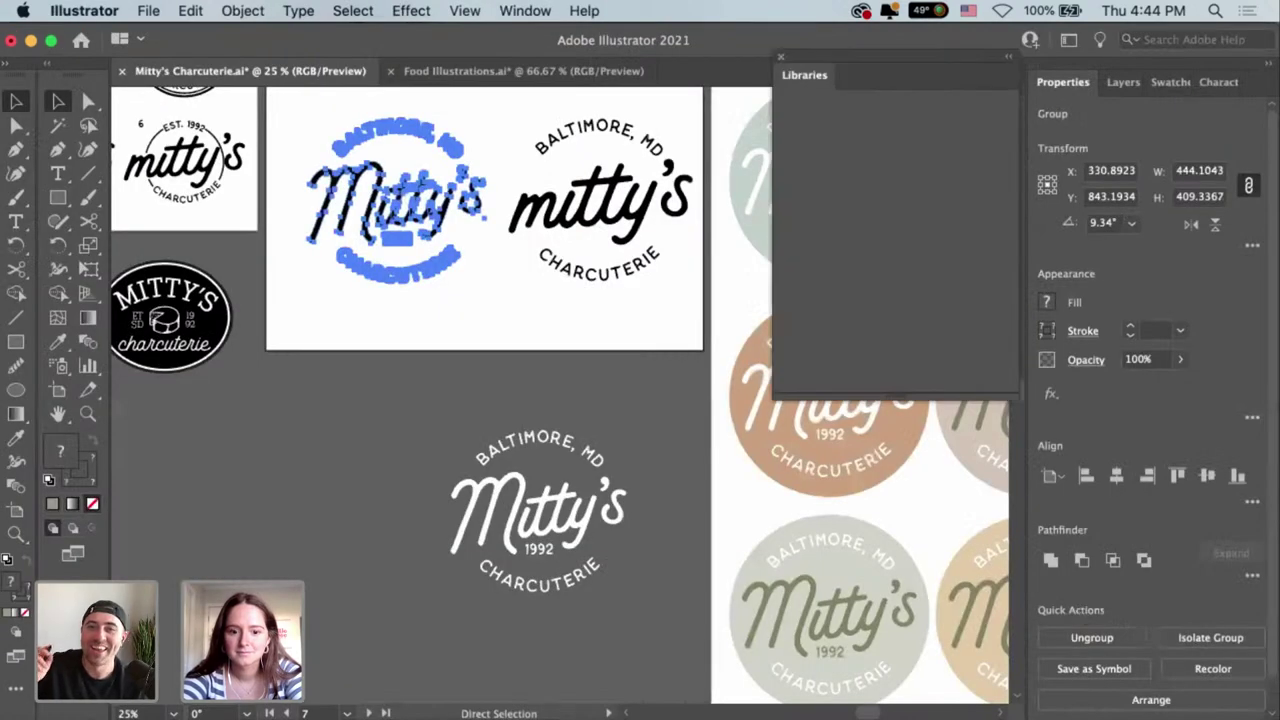
pyautogui.press('super+s')
pyautogui.click(635, 716)
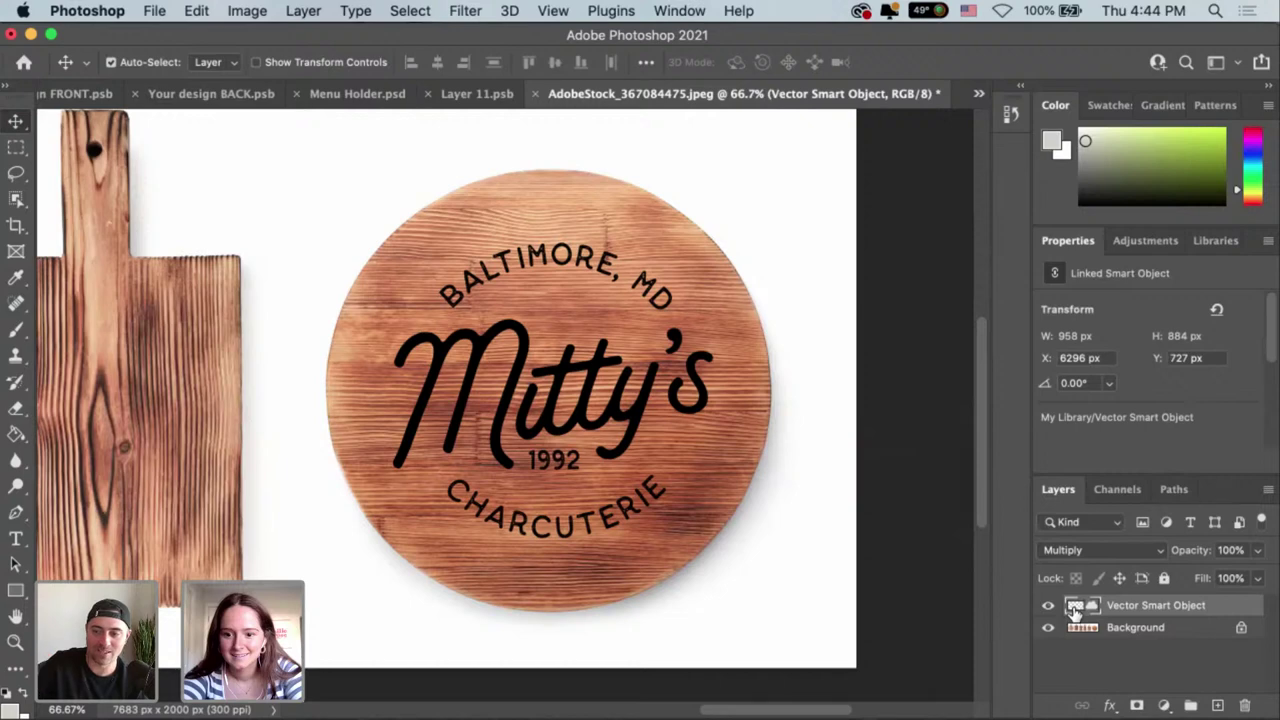
# Add Bevel & Emboss in the logo's Layer Style, trying then removing Inner Shadow.
pyautogui.doubleClick(1260, 608)
pyautogui.moveTo(744, 147); pyautogui.dragTo(687, 153)
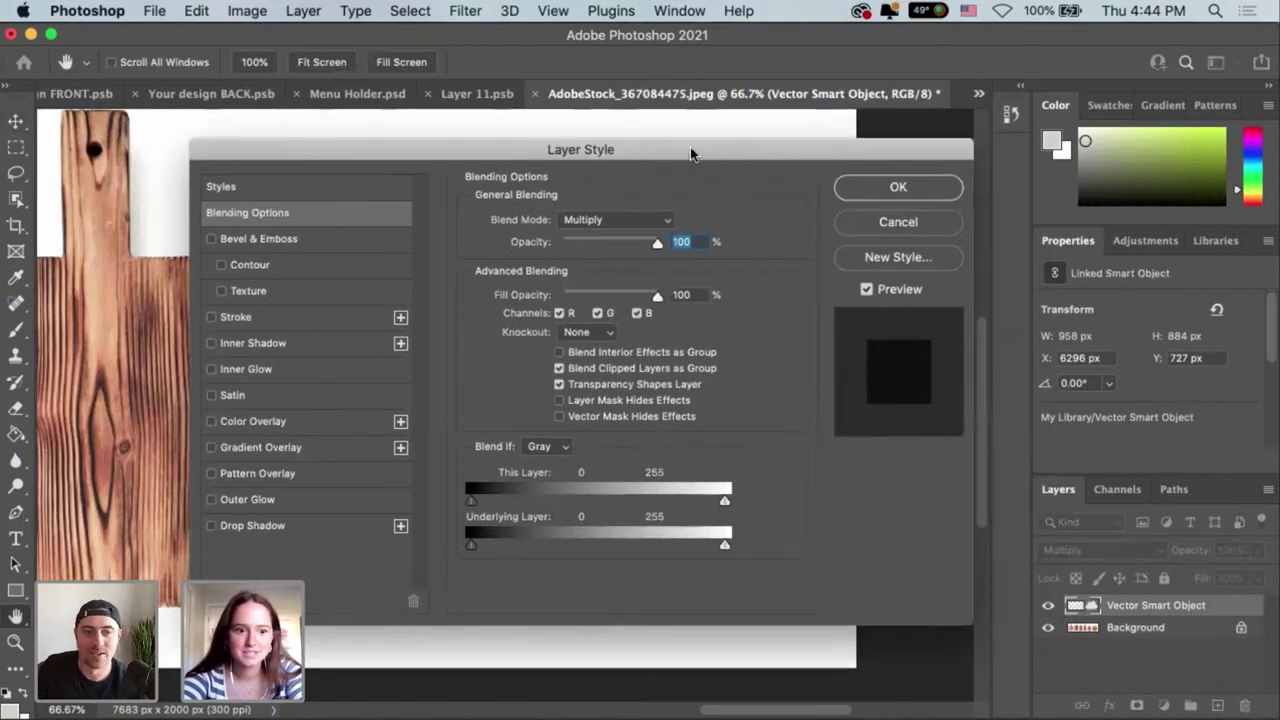
pyautogui.click(866, 289)
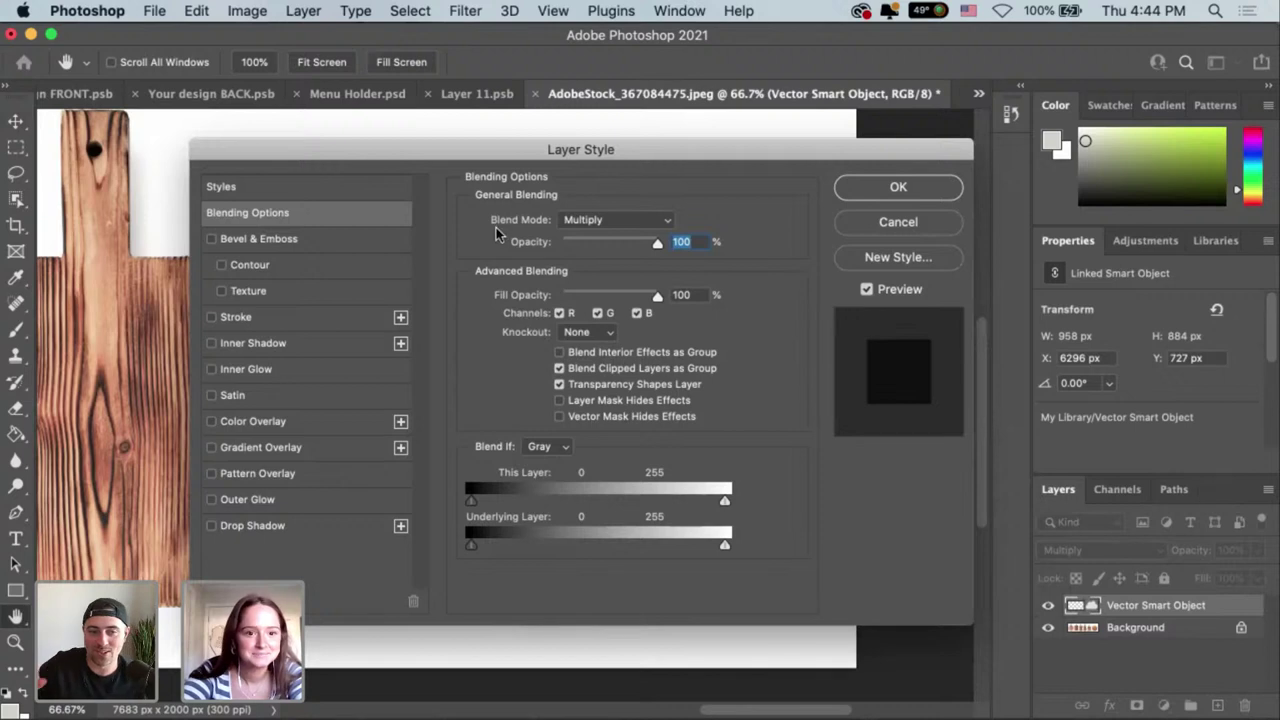
pyautogui.moveTo(506, 152); pyautogui.dragTo(798, 172)
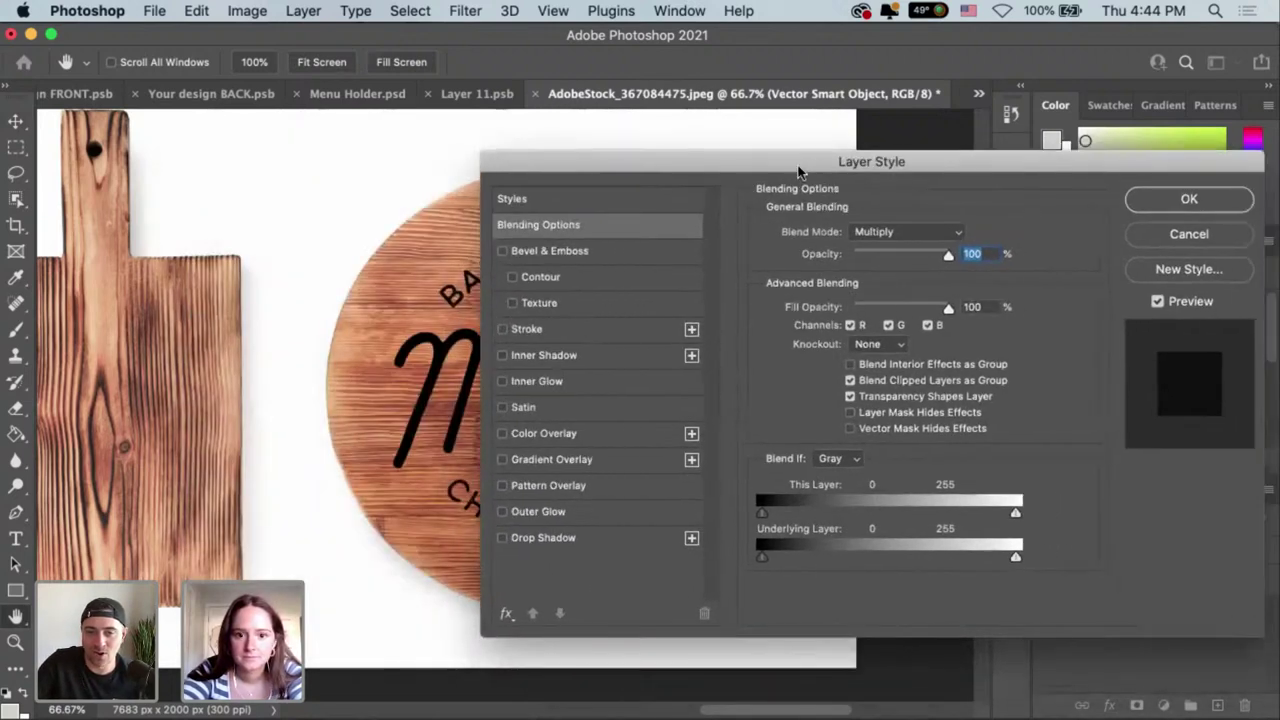
pyautogui.click(585, 358)
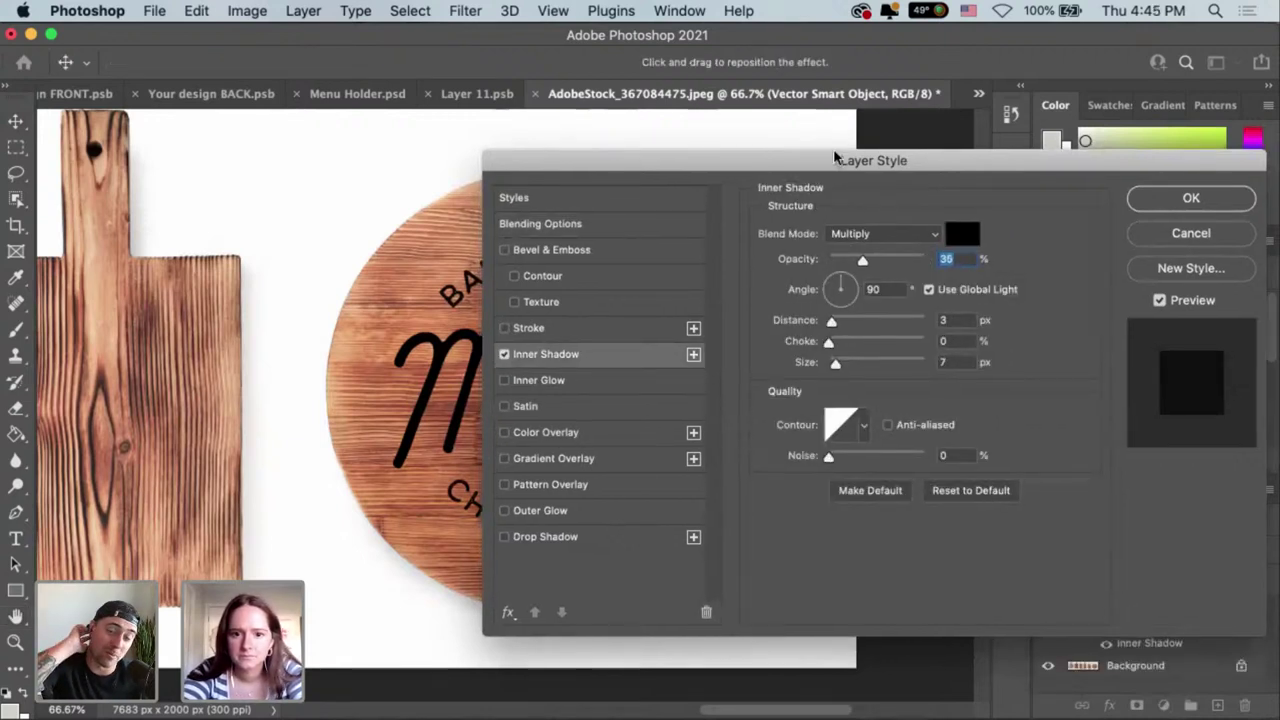
pyautogui.moveTo(790, 167); pyautogui.dragTo(805, 150)
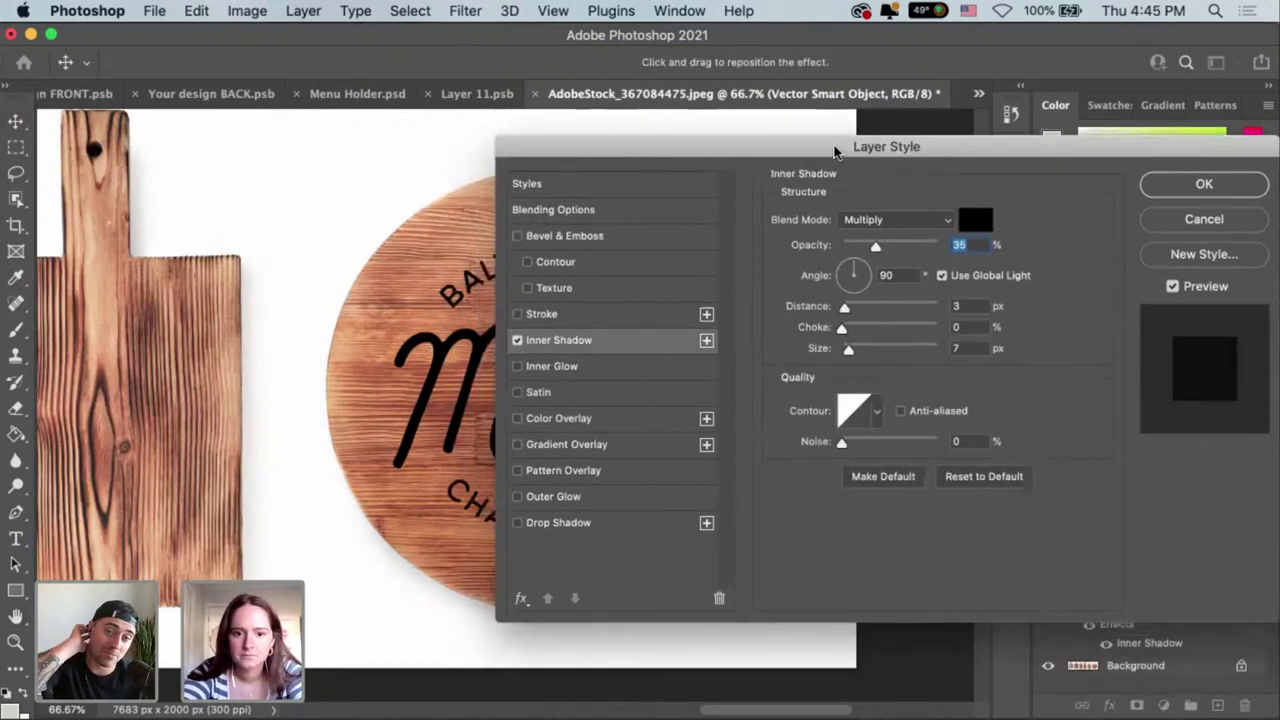
pyautogui.click(612, 239)
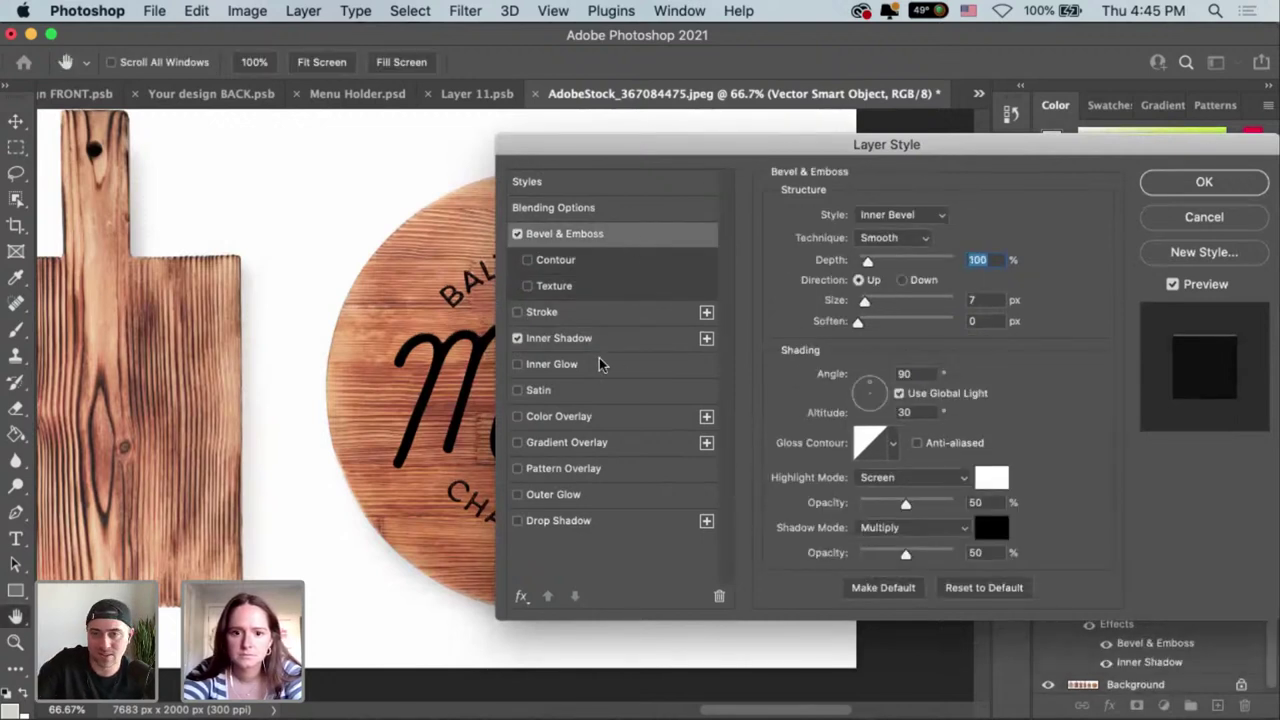
pyautogui.click(517, 338)
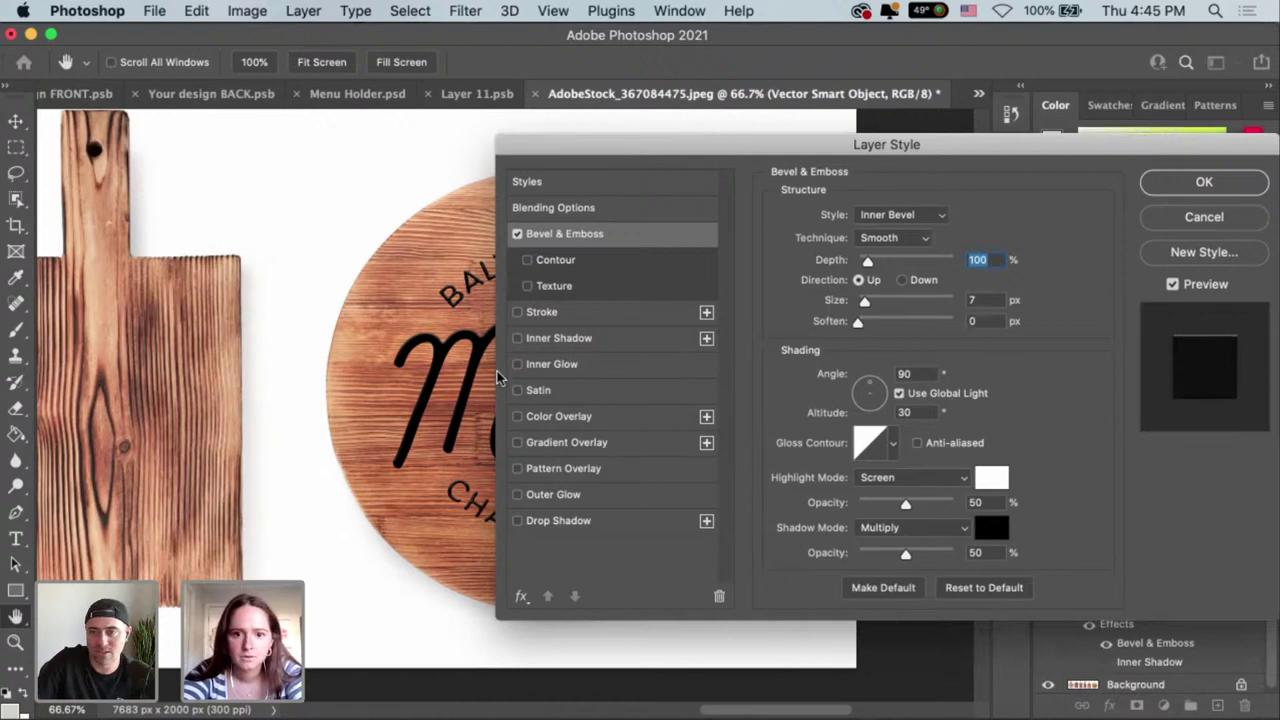
pyautogui.moveTo(949, 151); pyautogui.dragTo(920, 311)
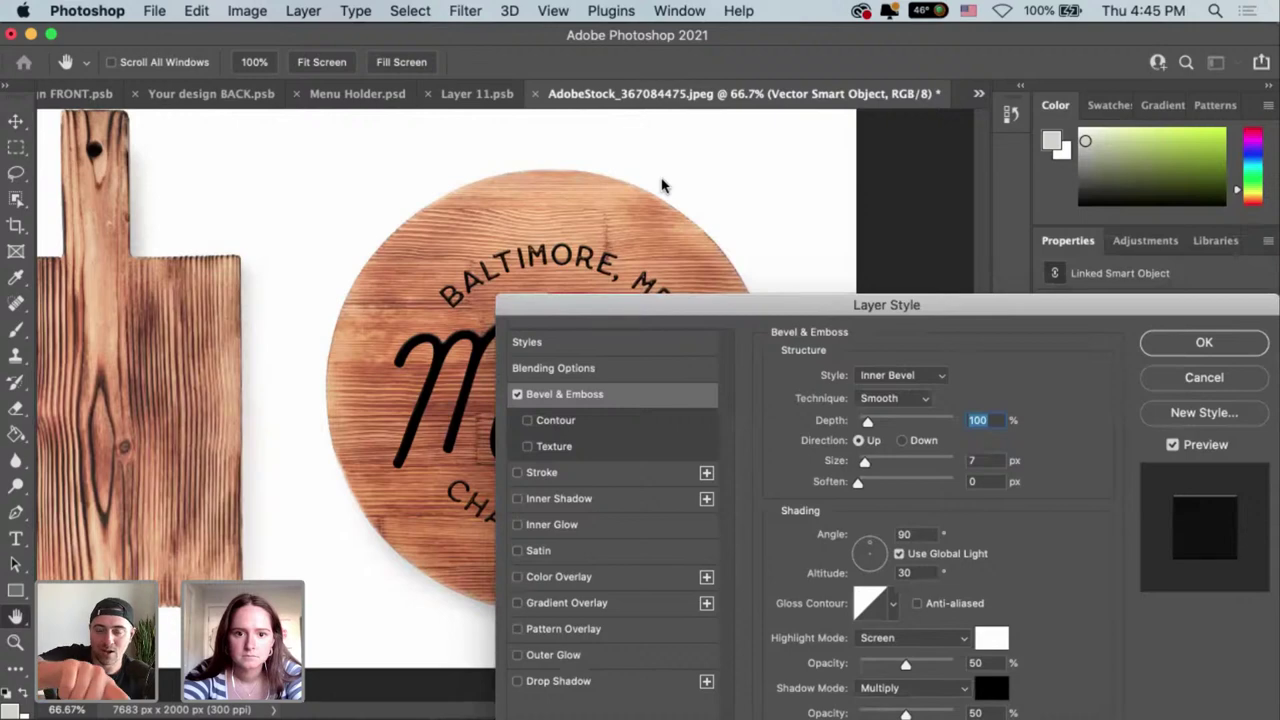
# Set the bevel to 8 px size and 1 px soften, raise highlight and shadow opacity, and apply.
pyautogui.scroll(-3, 760, 277)
pyautogui.hscroll(3, 760, 290)
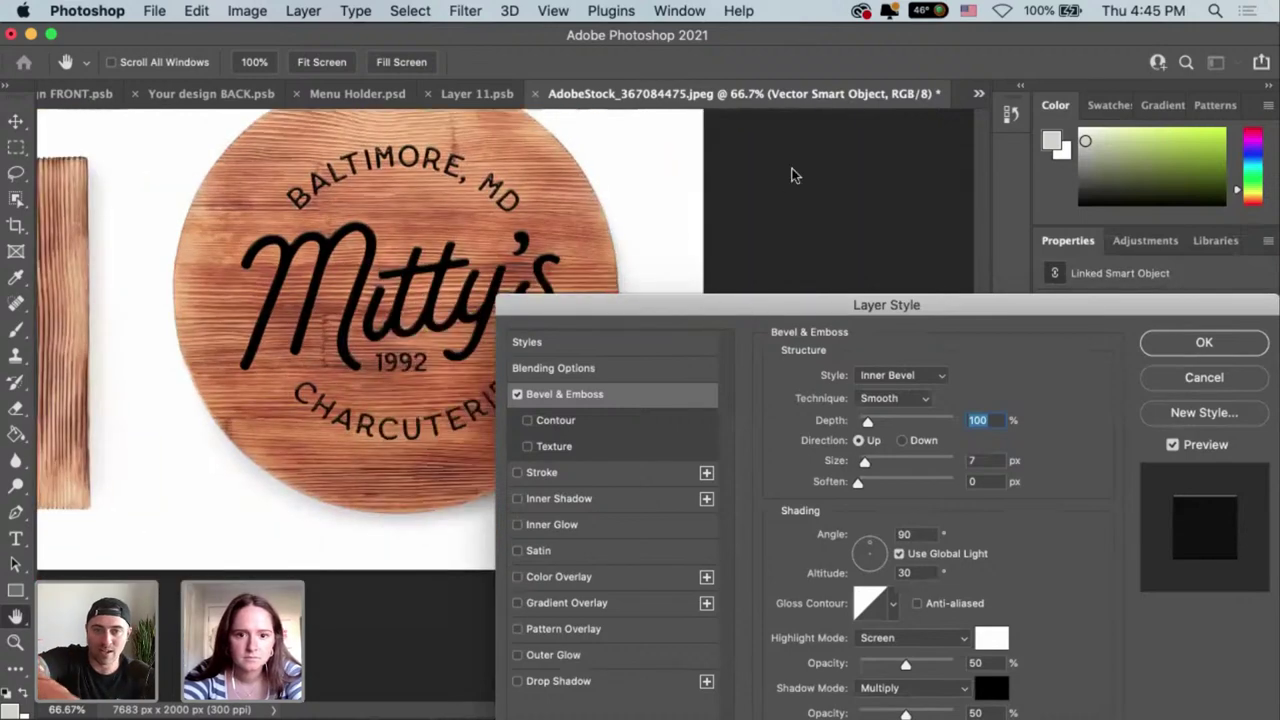
pyautogui.moveTo(791, 310); pyautogui.dragTo(791, 175)
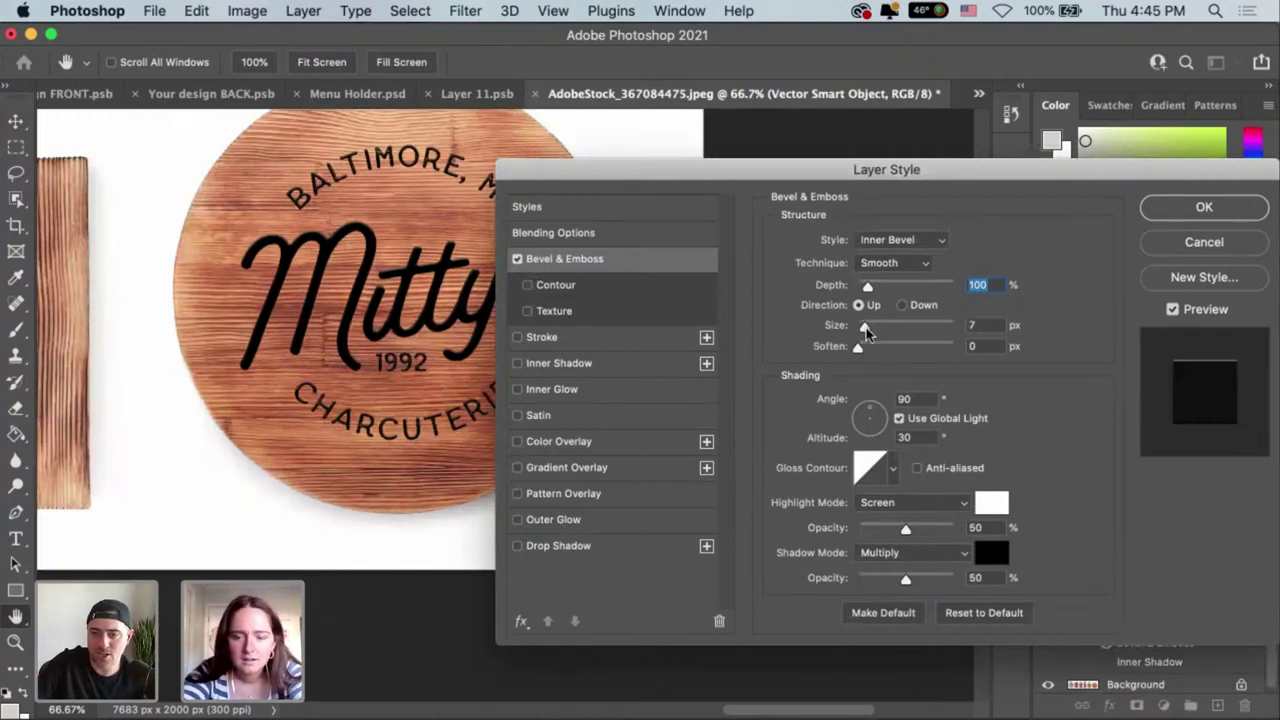
pyautogui.moveTo(868, 333)
pyautogui.mouseDown()
pyautogui.moveTo(879, 336)
pyautogui.moveTo(868, 336)
pyautogui.mouseUp()
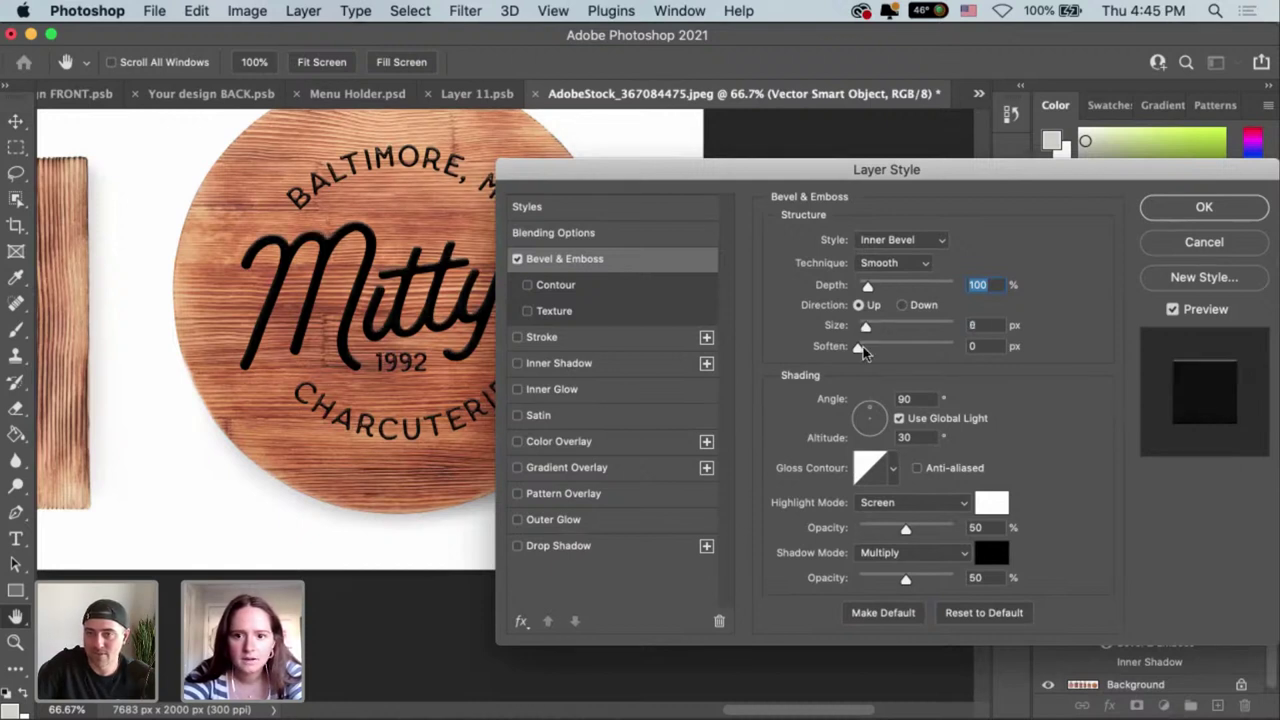
pyautogui.press('Tab')
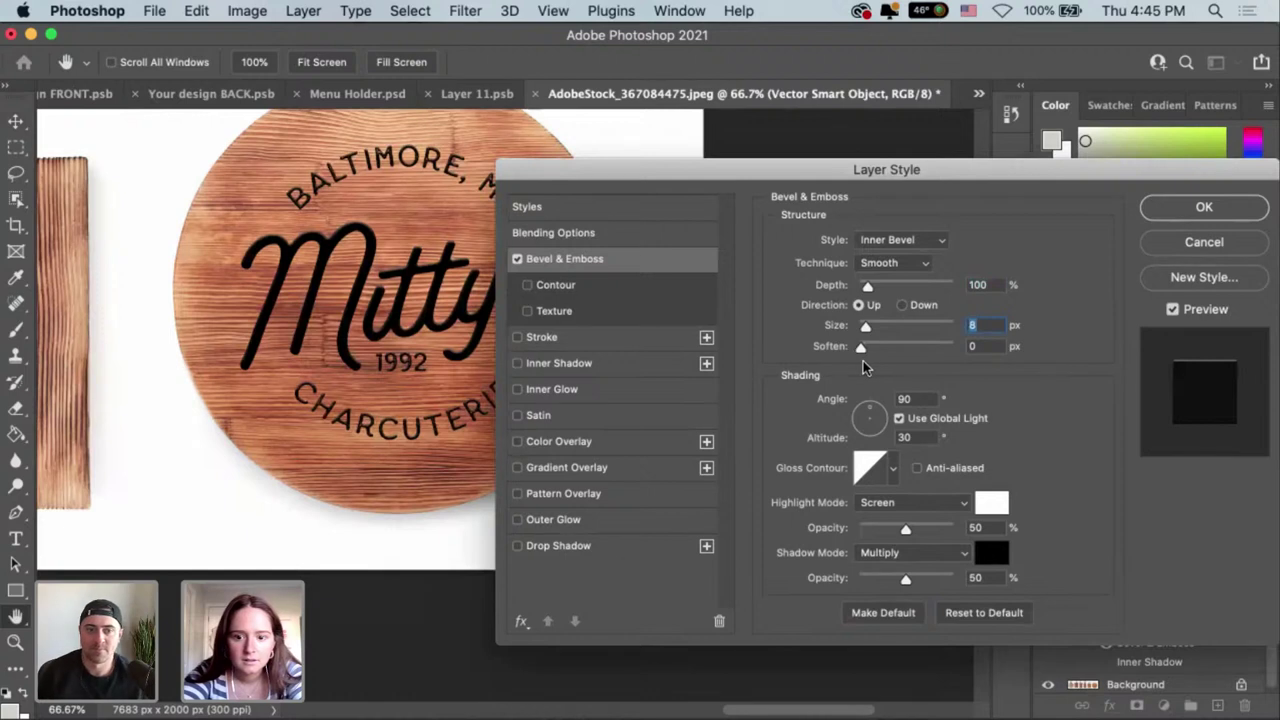
pyautogui.press('Tab')
pyautogui.press('Up')
pyautogui.click(907, 530)
pyautogui.moveTo(907, 530)
pyautogui.mouseDown()
pyautogui.moveTo(866, 531)
pyautogui.moveTo(947, 530)
pyautogui.moveTo(873, 529)
pyautogui.moveTo(900, 530)
pyautogui.mouseUp()
pyautogui.moveTo(878, 585)
pyautogui.mouseDown()
pyautogui.moveTo(866, 585)
pyautogui.moveTo(922, 586)
pyautogui.moveTo(901, 590)
pyautogui.mouseUp()
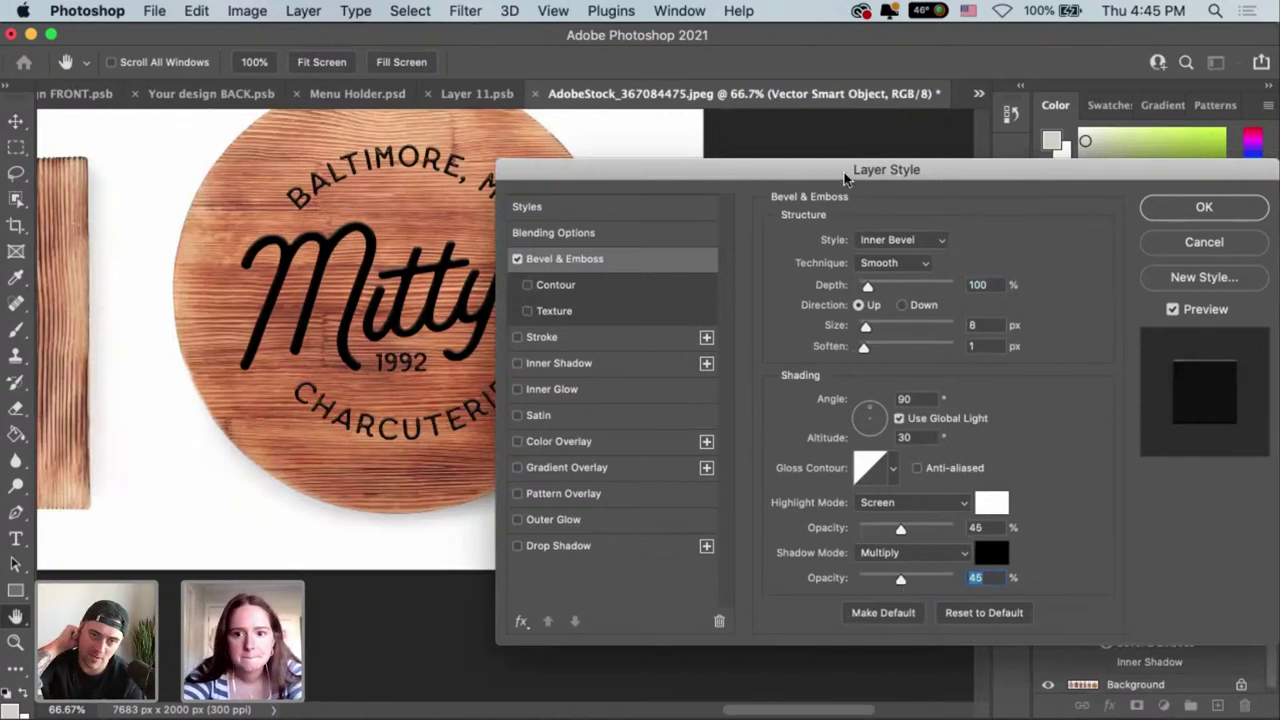
pyautogui.moveTo(845, 178); pyautogui.dragTo(712, 192)
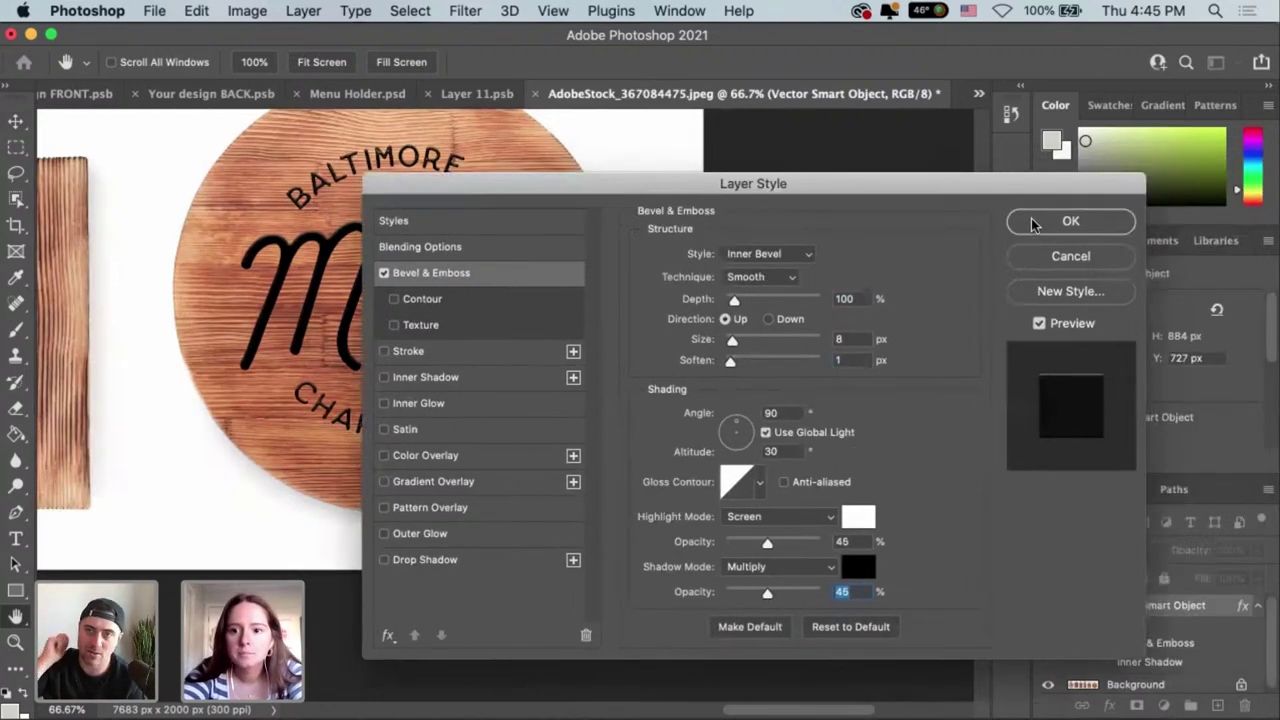
pyautogui.press('Return')
# Reopen Bevel & Emboss and lower highlight opacity to 43% and shadow opacity to 49%.
pyautogui.click(1130, 549)
pyautogui.click(1133, 494)
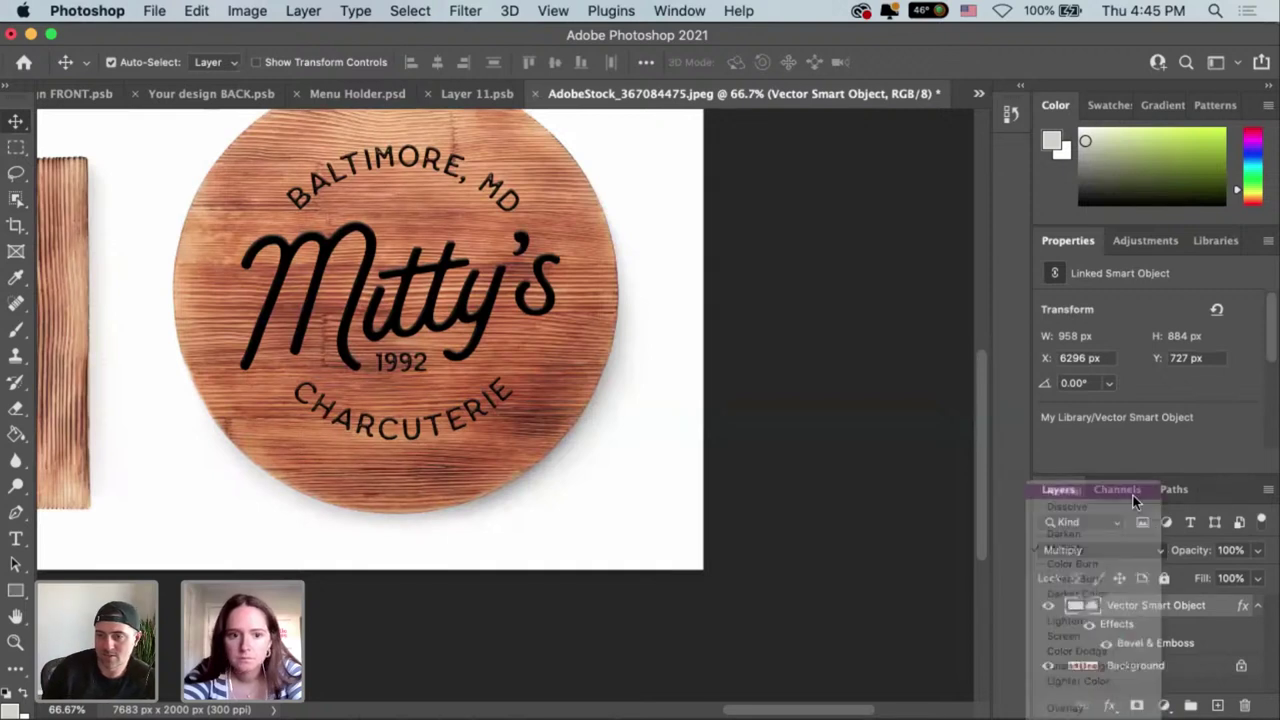
pyautogui.doubleClick(1219, 602)
pyautogui.moveTo(781, 184); pyautogui.dragTo(979, 187)
pyautogui.click(643, 263)
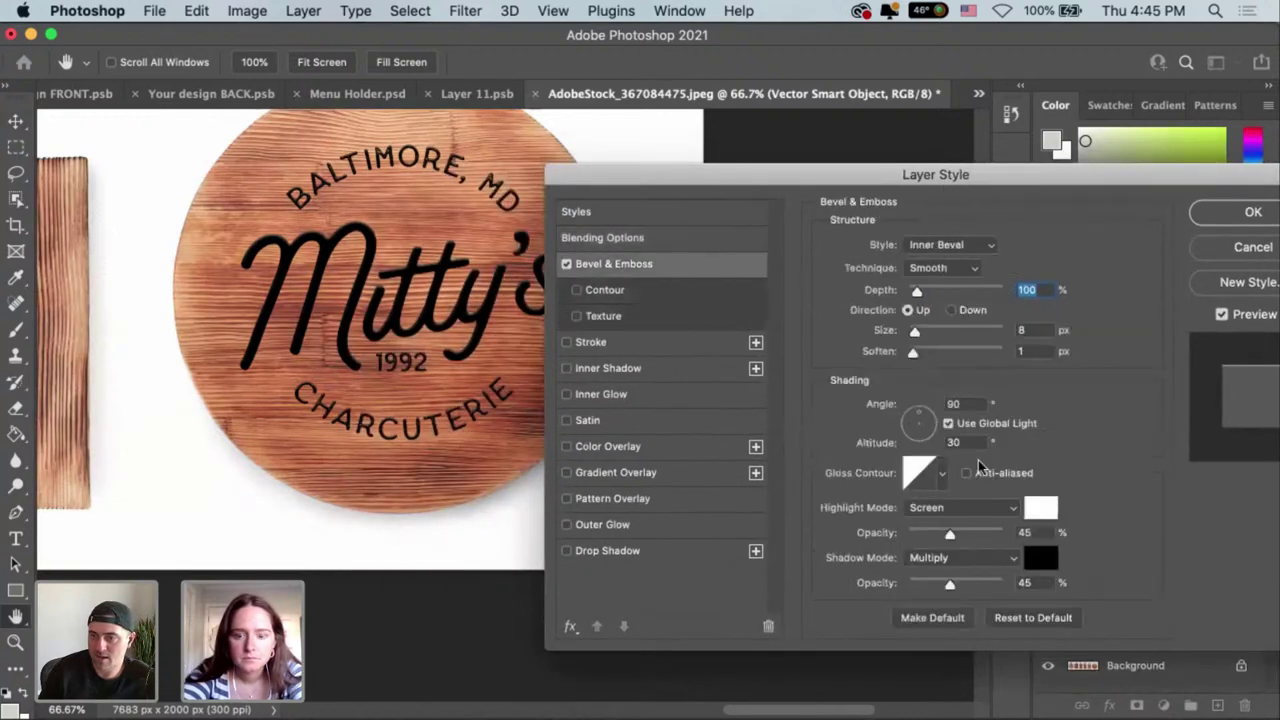
pyautogui.moveTo(948, 588)
pyautogui.mouseDown()
pyautogui.moveTo(924, 595)
pyautogui.moveTo(970, 593)
pyautogui.moveTo(957, 595)
pyautogui.mouseUp()
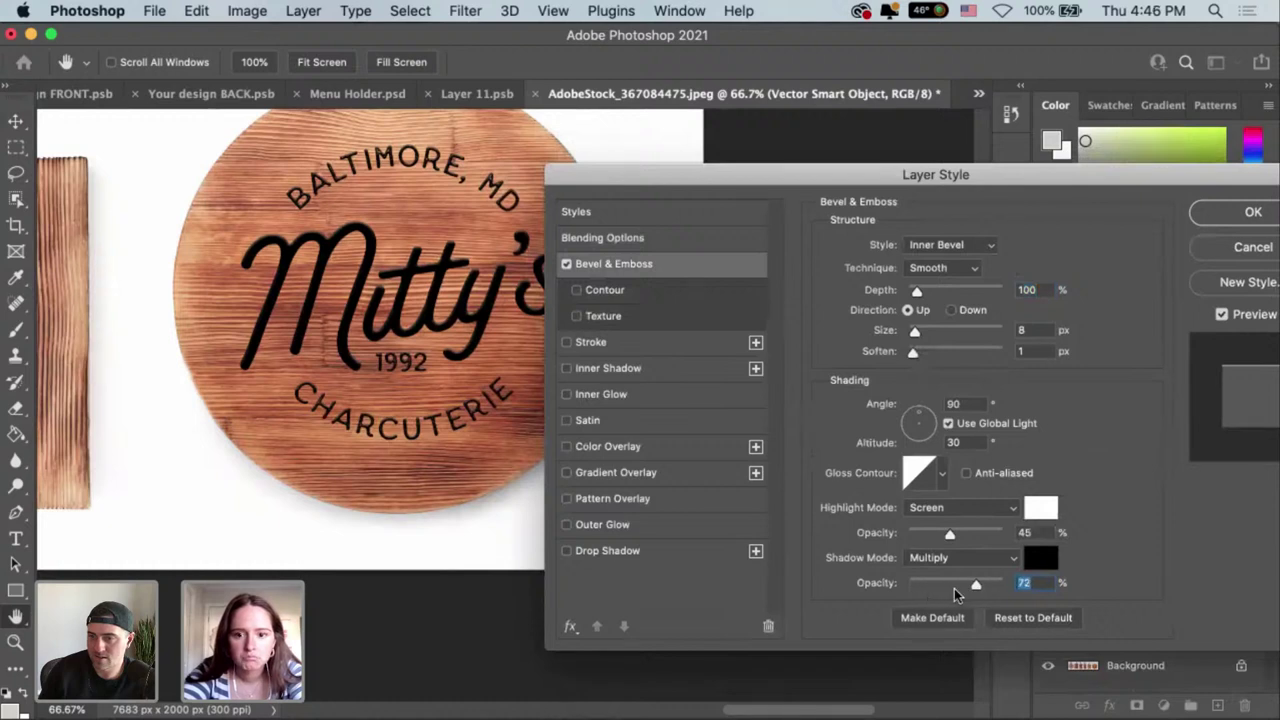
pyautogui.moveTo(950, 533)
pyautogui.mouseDown()
pyautogui.moveTo(922, 537)
pyautogui.moveTo(948, 539)
pyautogui.mouseUp()
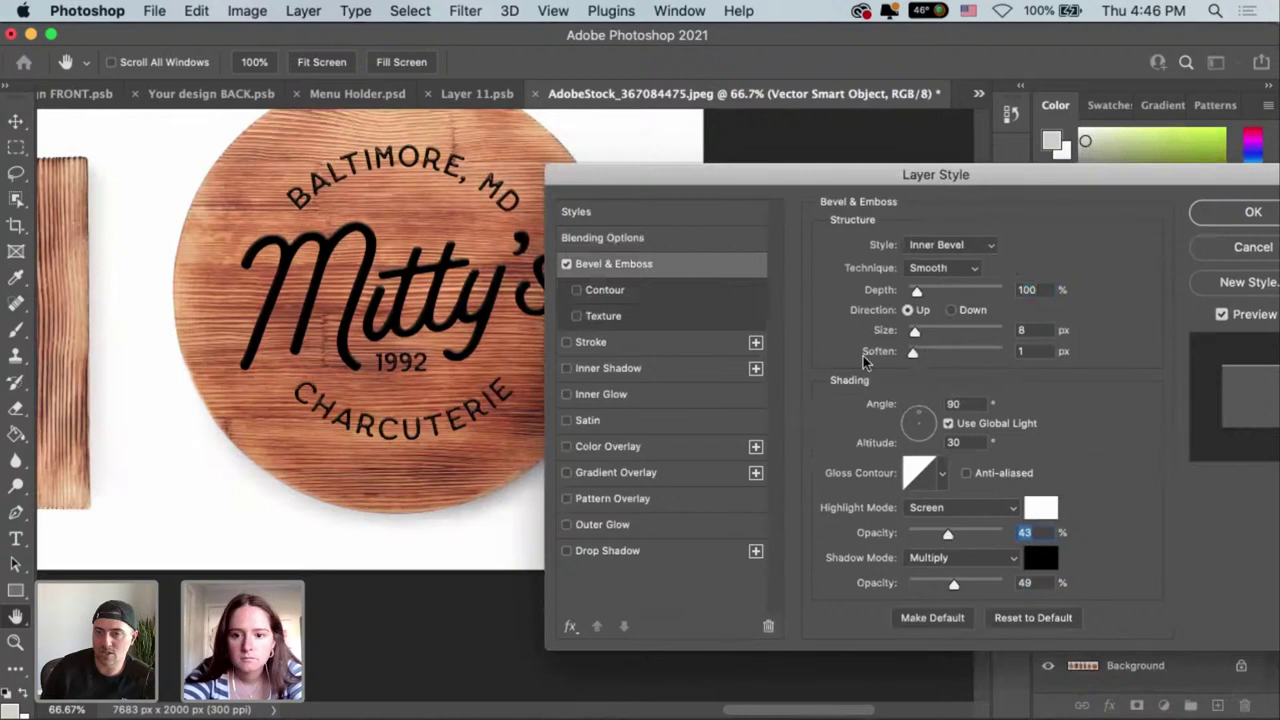
pyautogui.moveTo(858, 184); pyautogui.dragTo(822, 190)
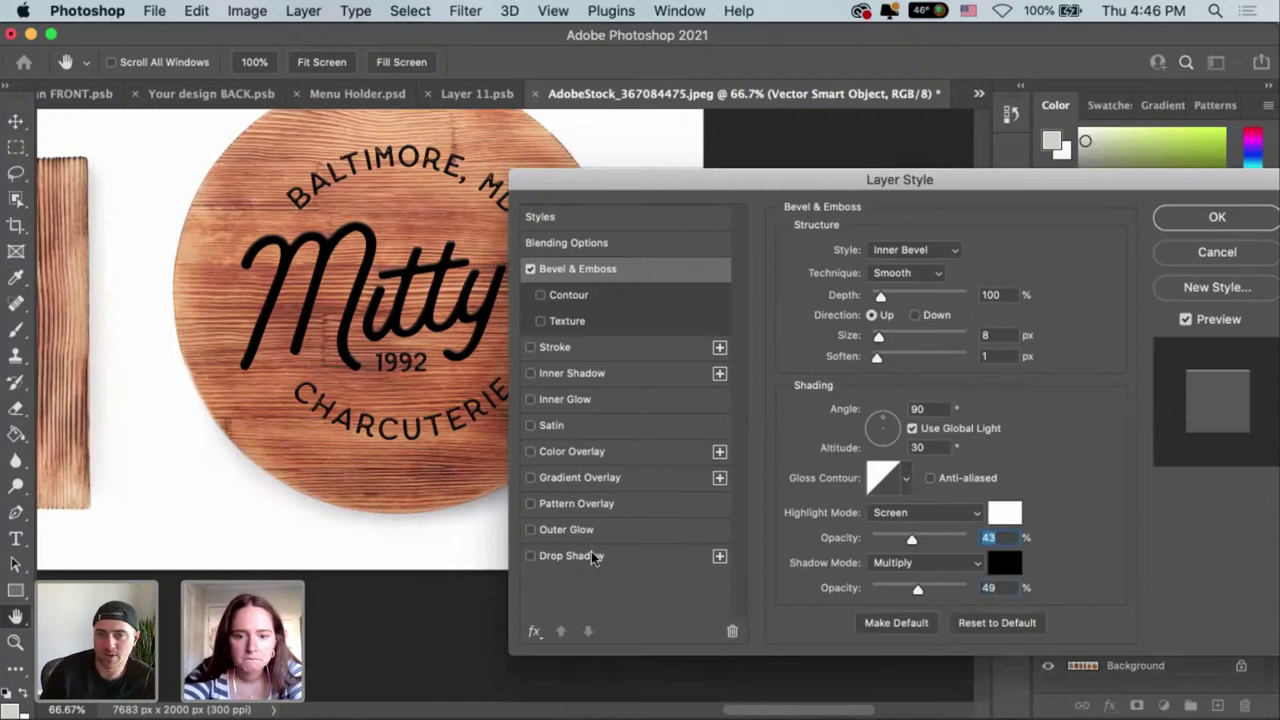
# Enable Contour at 17% range and add a Texture at 168% scale and +69 depth.
pyautogui.click(560, 296)
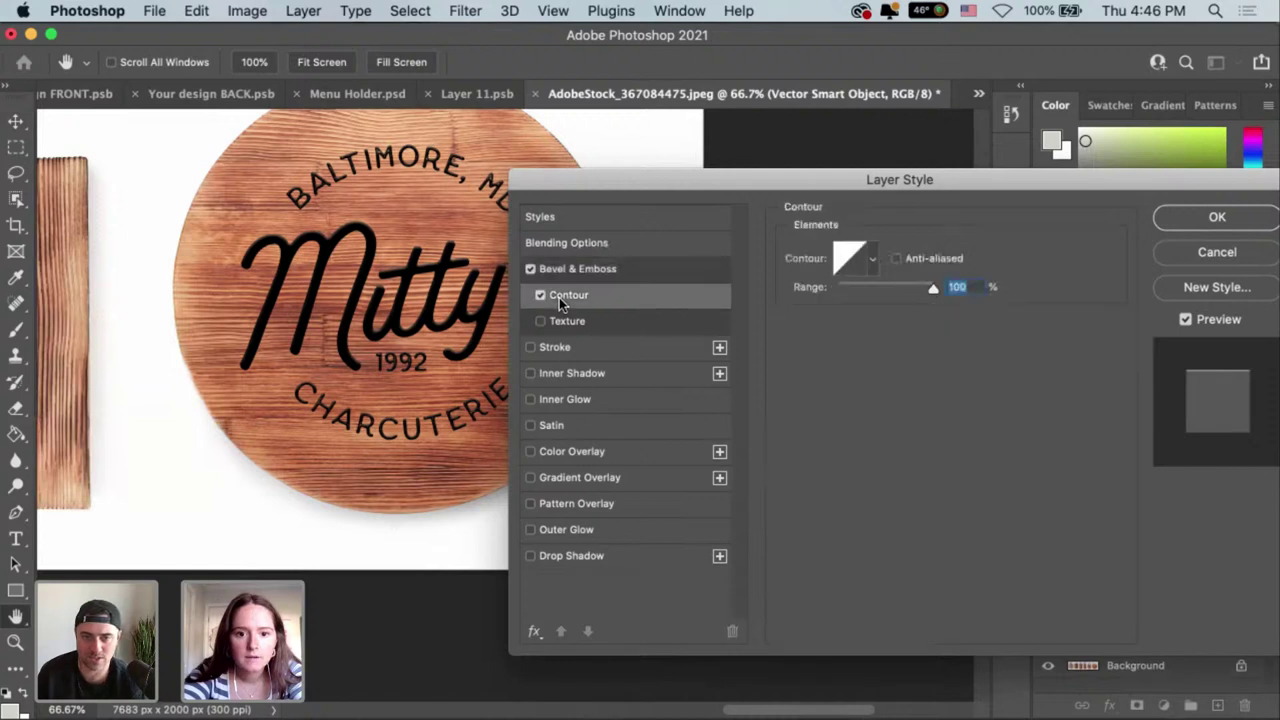
pyautogui.press('Down')
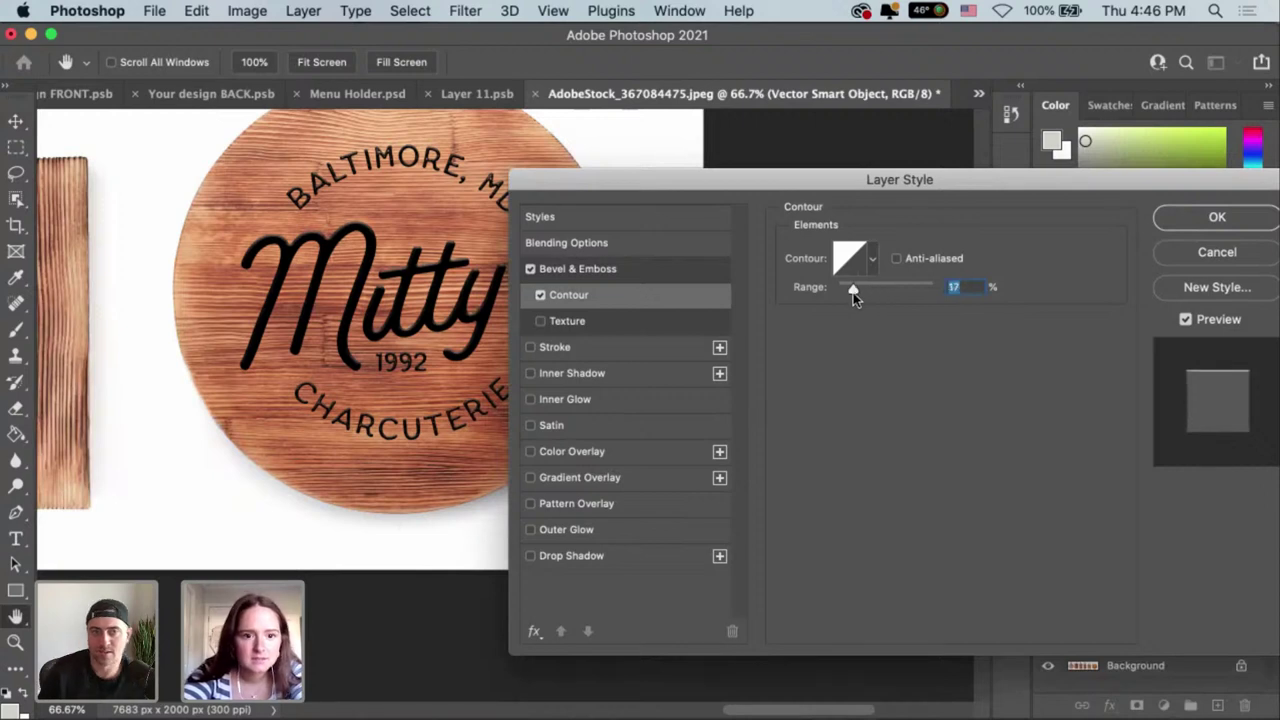
pyautogui.click(610, 327)
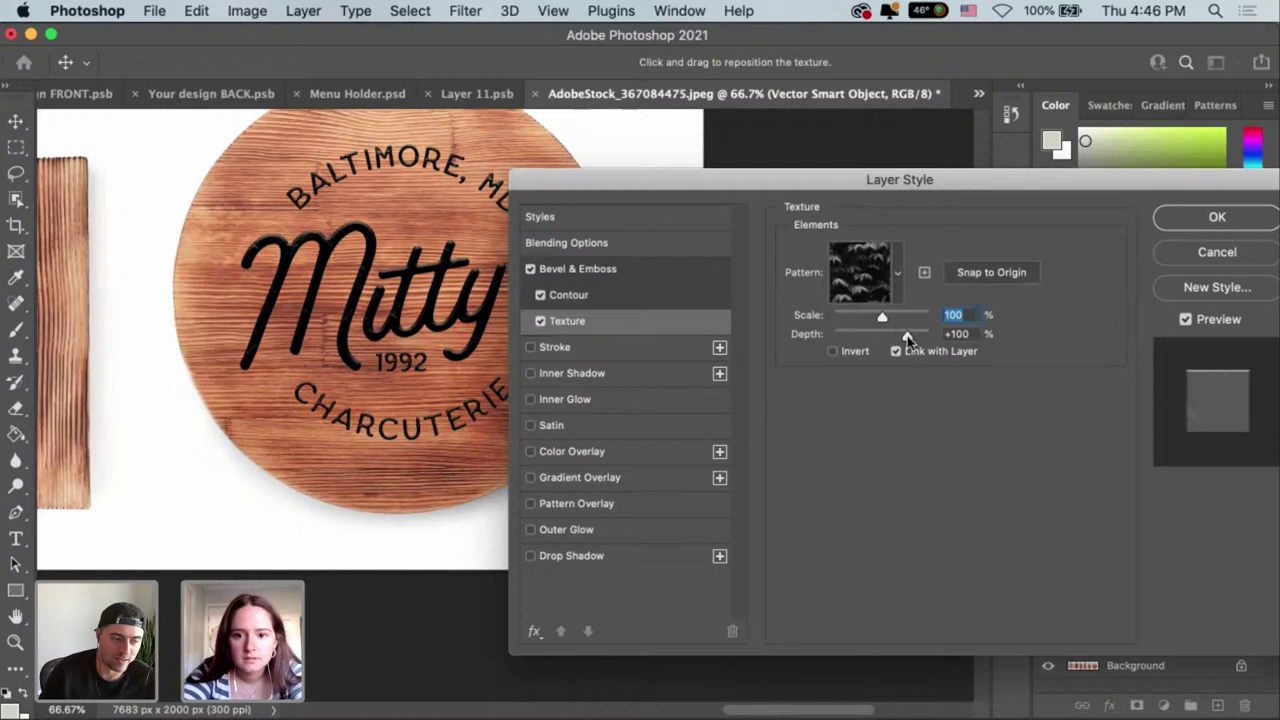
pyautogui.moveTo(882, 316); pyautogui.dragTo(884, 320)
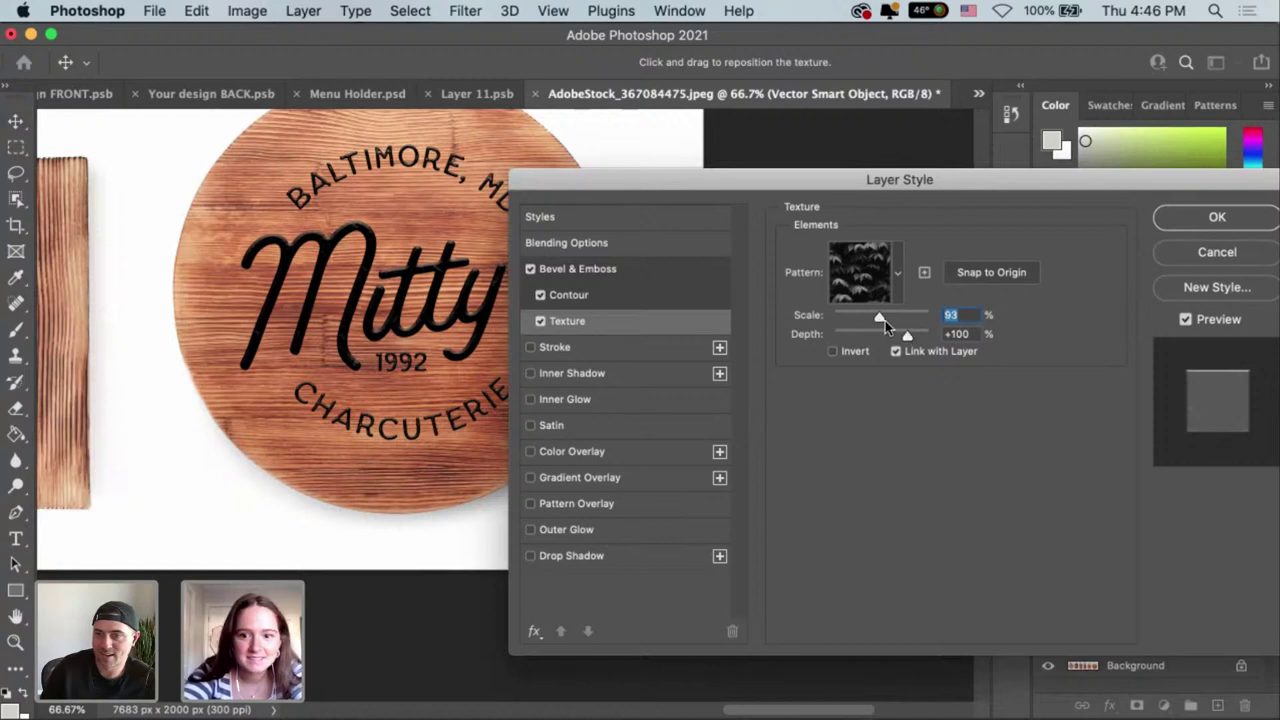
pyautogui.moveTo(884, 319); pyautogui.dragTo(926, 338)
pyautogui.moveTo(897, 341); pyautogui.dragTo(898, 341)
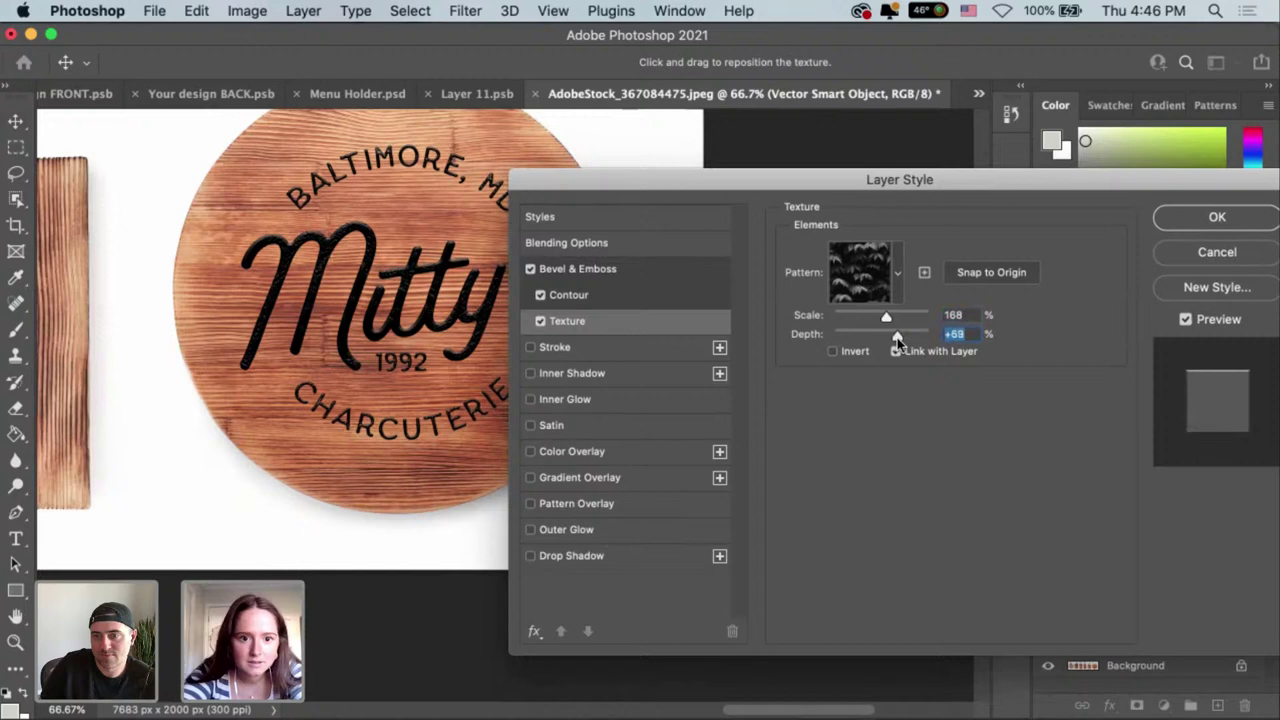
pyautogui.click(618, 218)
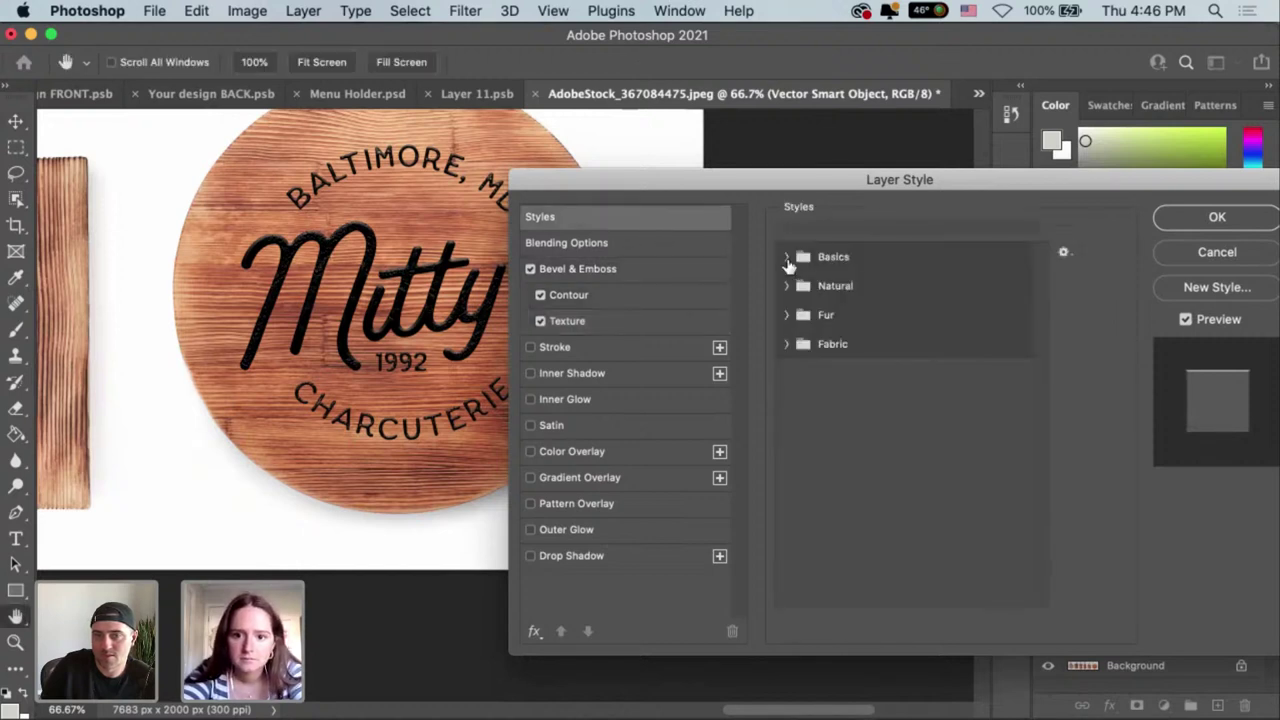
# Blend the Mitty's logo layer in Difference mode with its fill opacity at 63%.
pyautogui.click(612, 245)
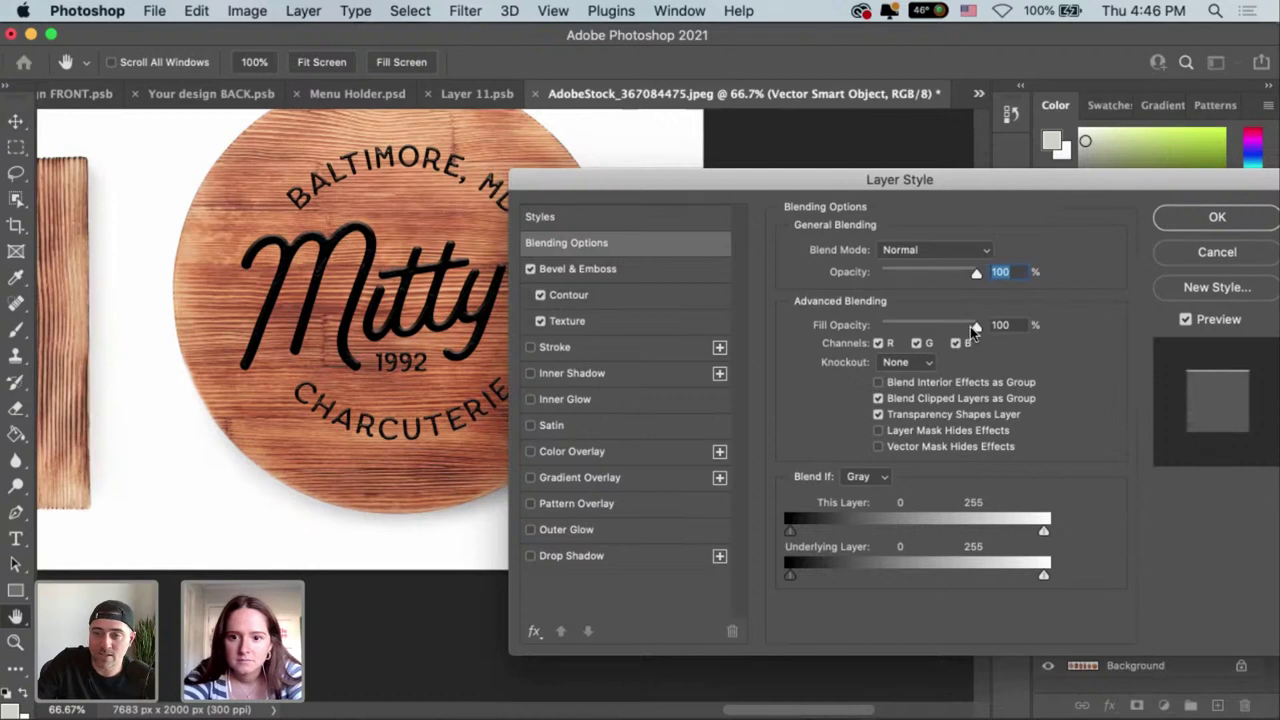
pyautogui.moveTo(972, 330); pyautogui.dragTo(931, 330)
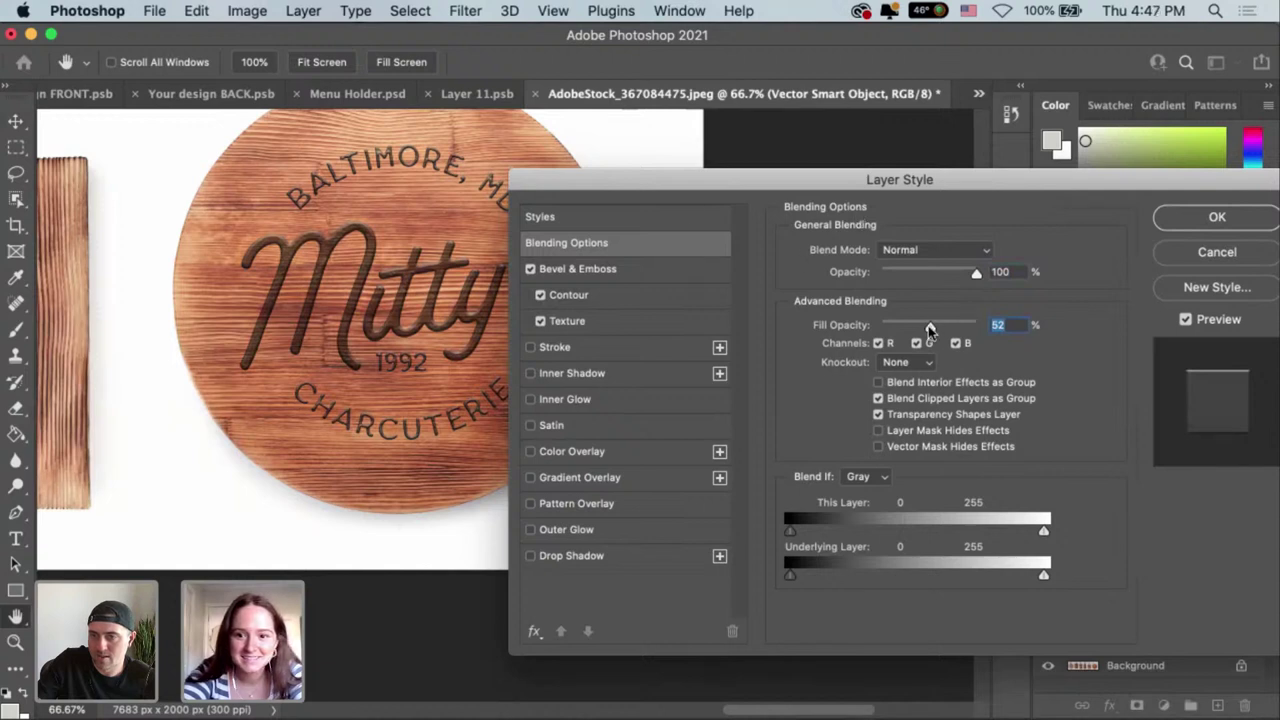
pyautogui.moveTo(937, 324); pyautogui.dragTo(939, 322)
pyautogui.click(985, 251)
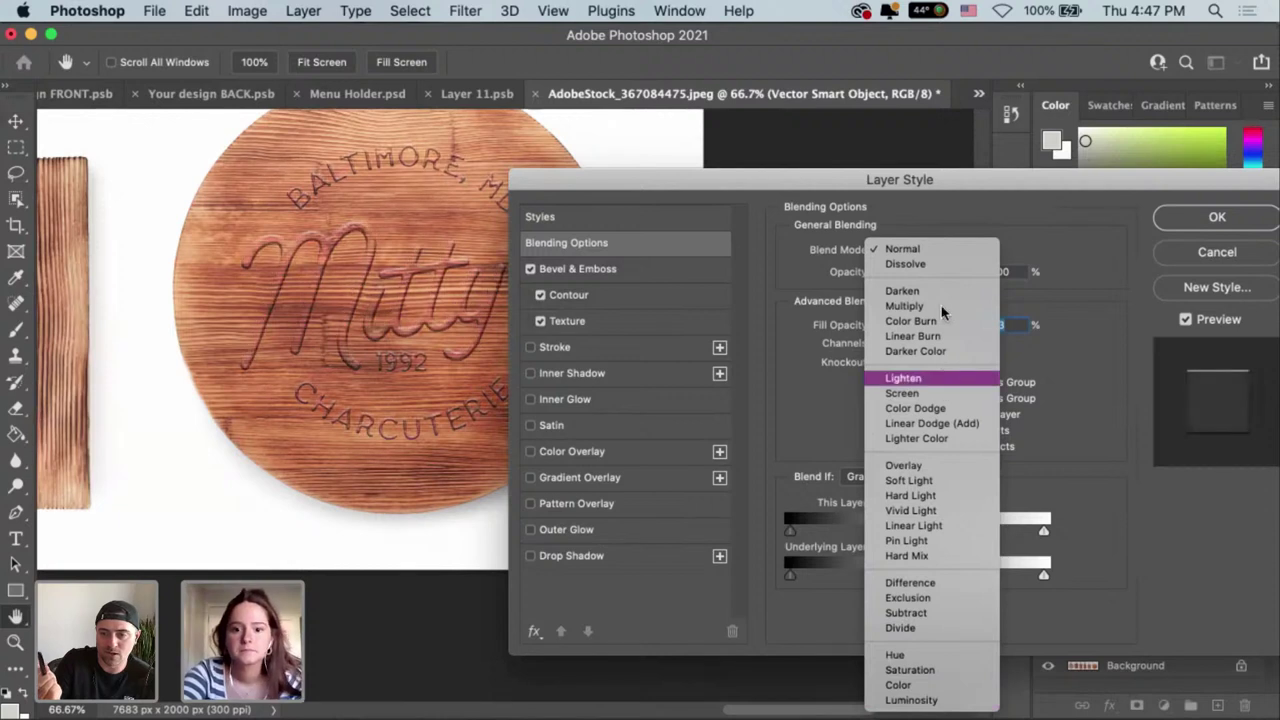
pyautogui.click(910, 584)
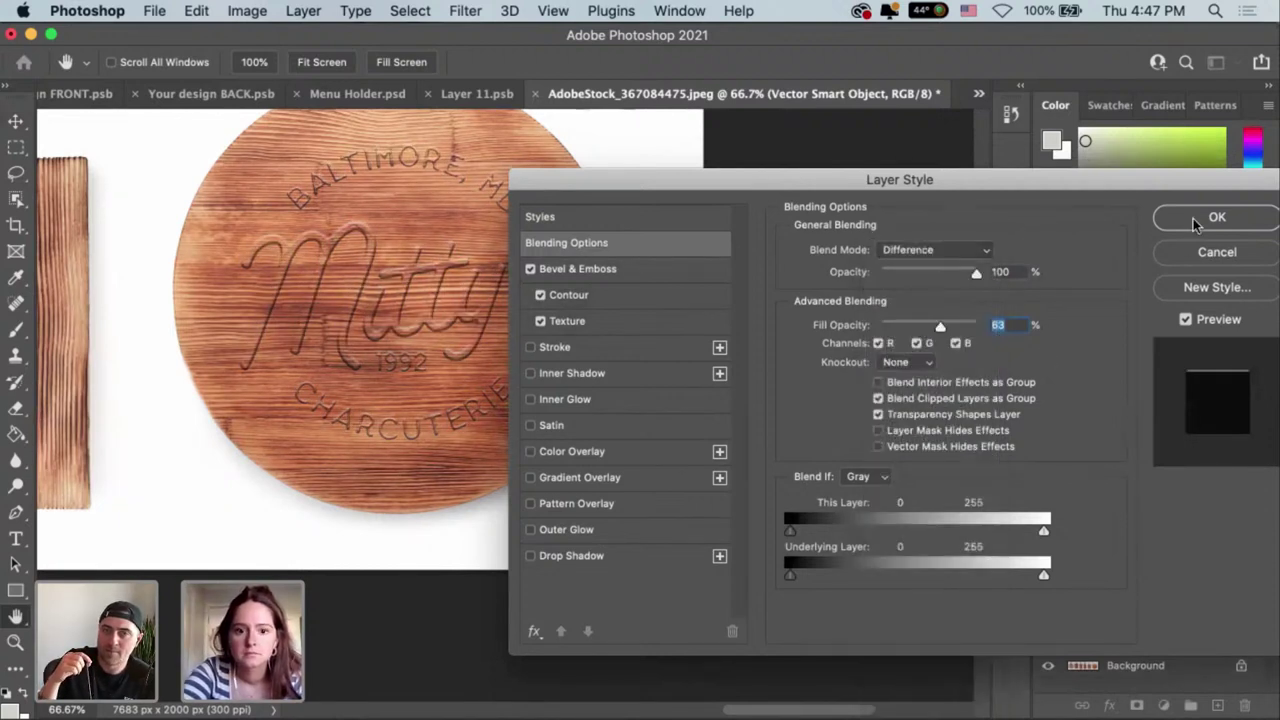
pyautogui.click(1195, 220)
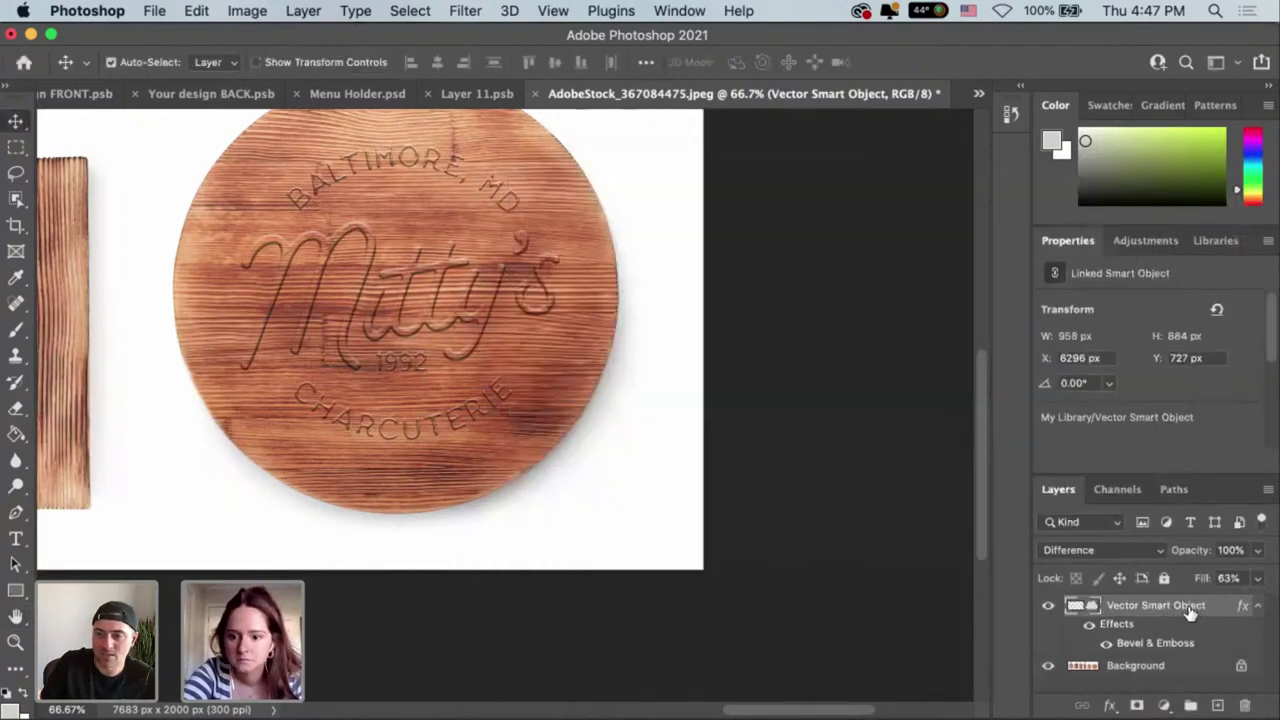
# Duplicate the logo layer with Cmd+J and hide the bevel effect on the copy.
pyautogui.press('super+j')
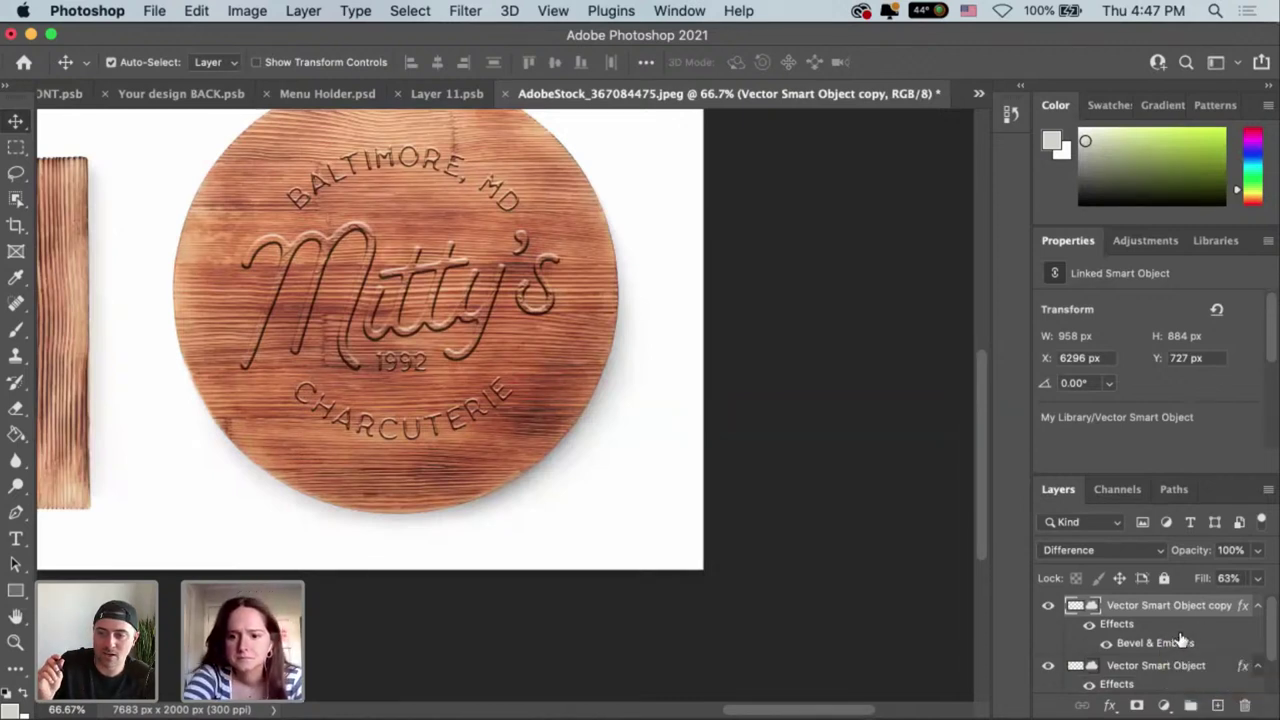
pyautogui.click(1105, 644)
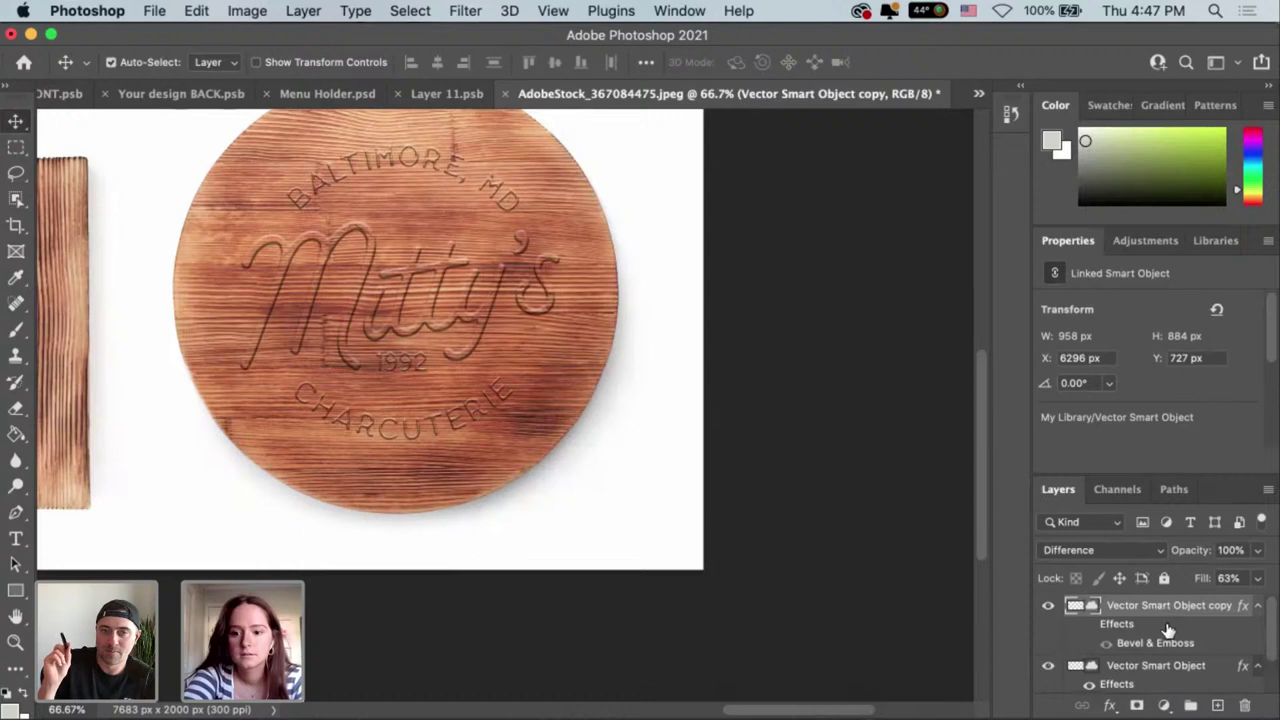
pyautogui.click(1159, 552)
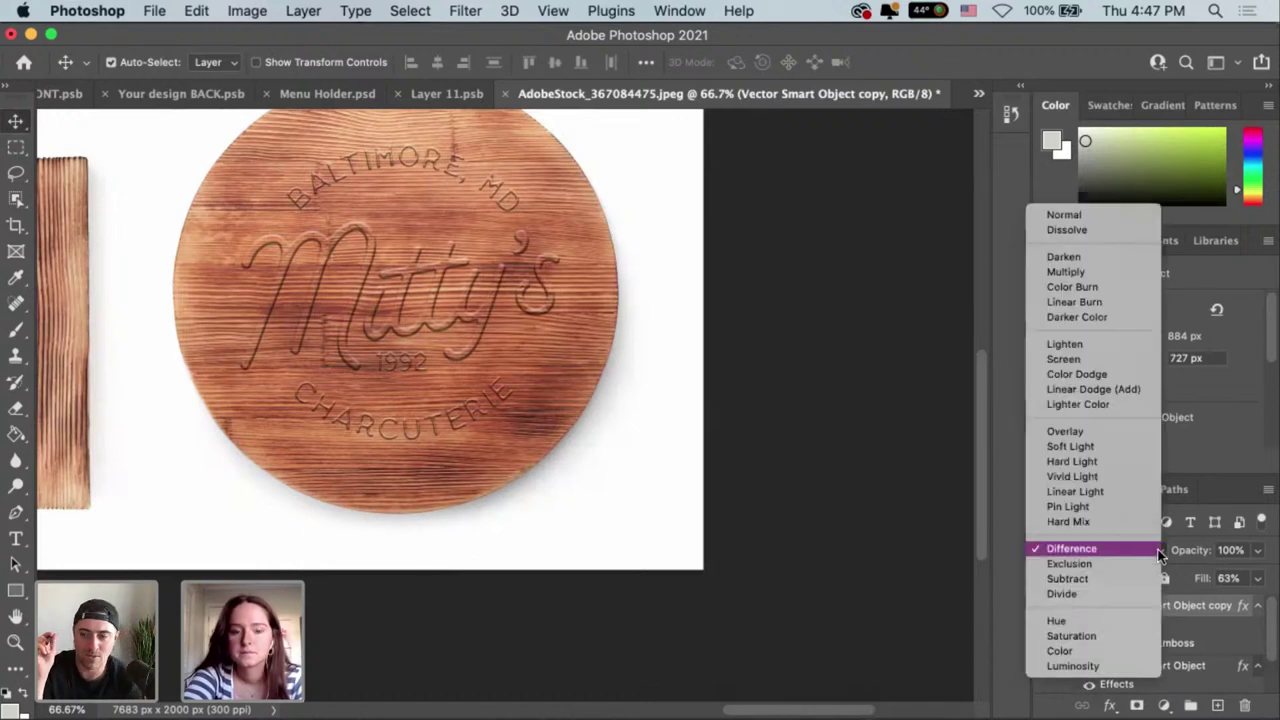
pyautogui.click(1159, 553)
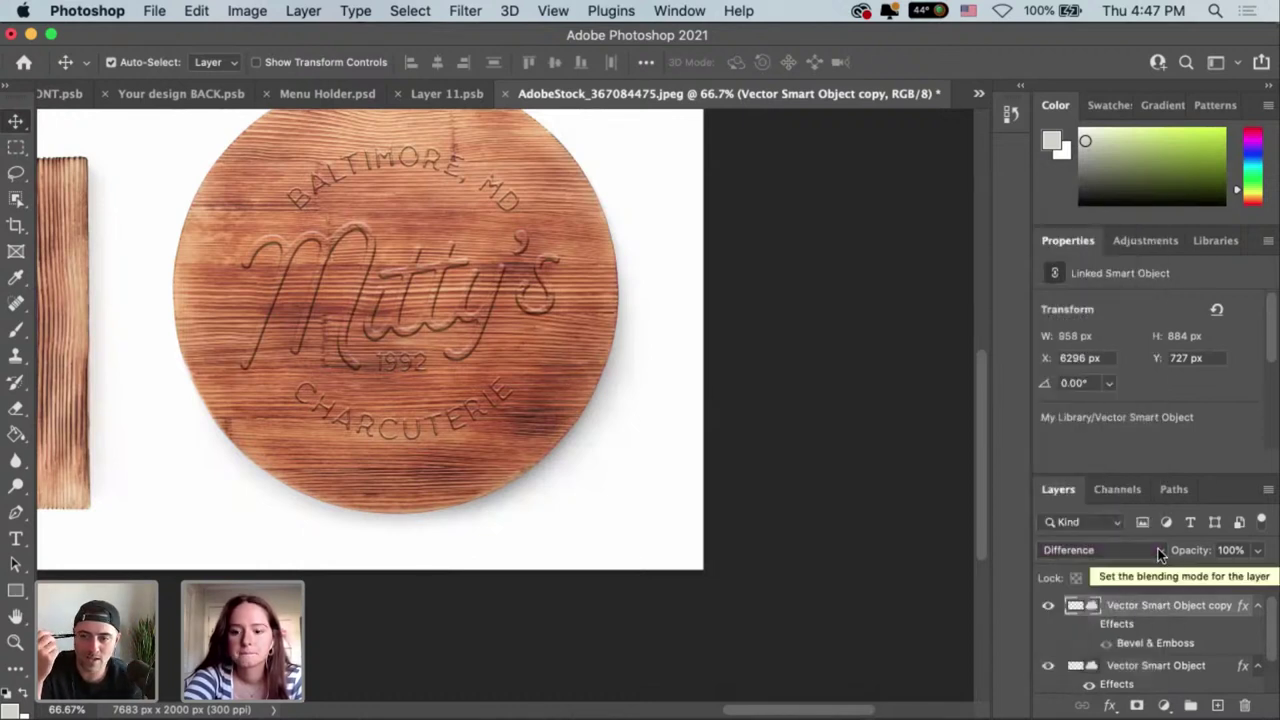
pyautogui.click(1159, 553)
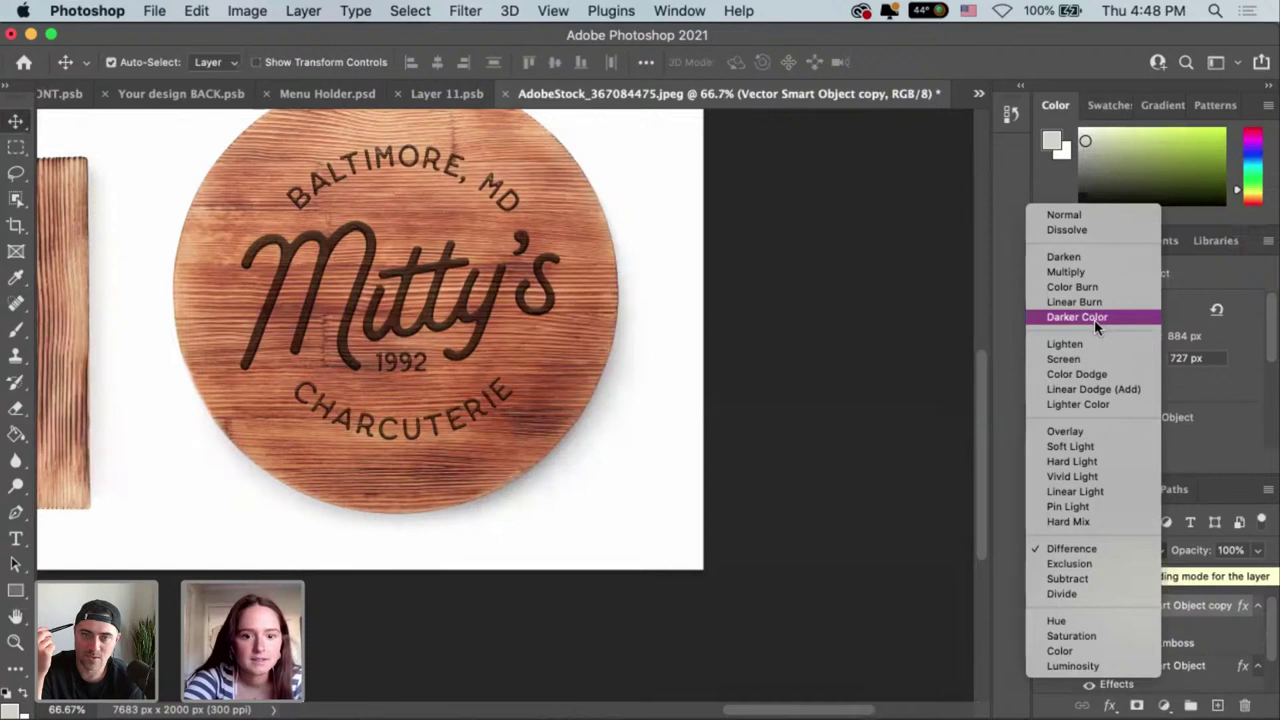
# Set the logo copy to Darker Color blend mode at 77% layer opacity.
pyautogui.click(1049, 320)
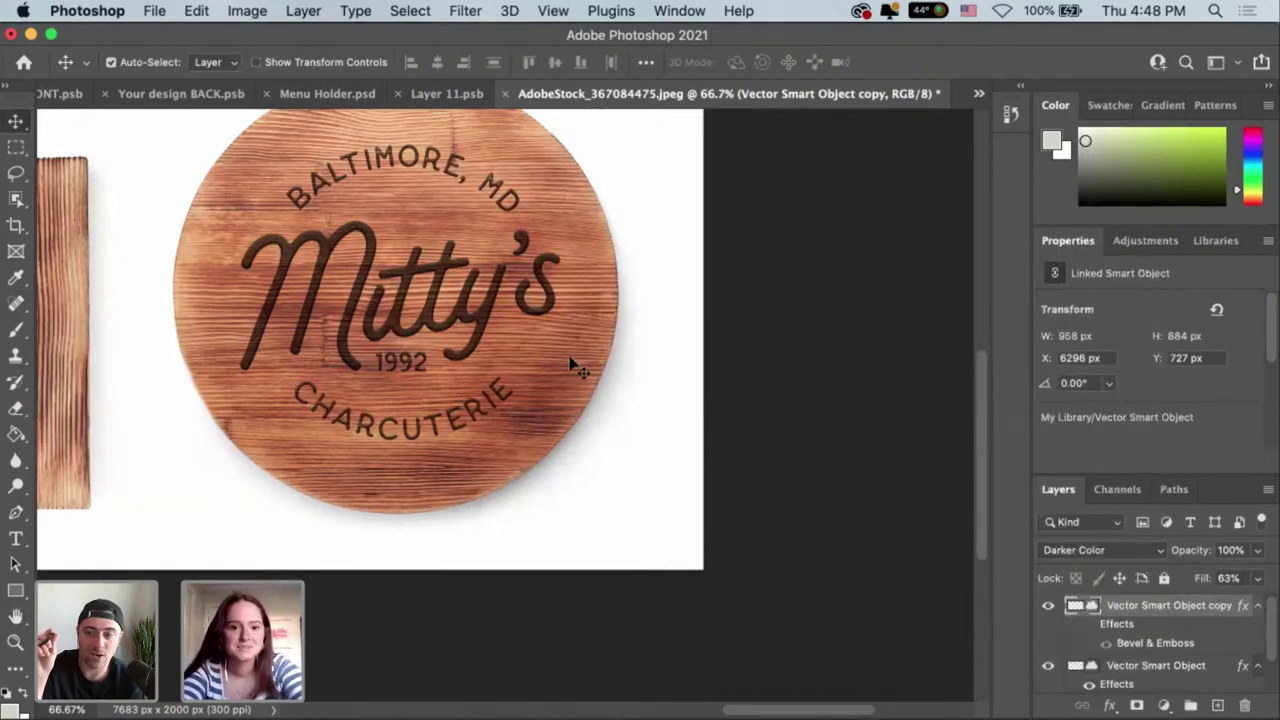
pyautogui.hscroll(-5, 666, 469)
pyautogui.scroll(3, 666, 469)
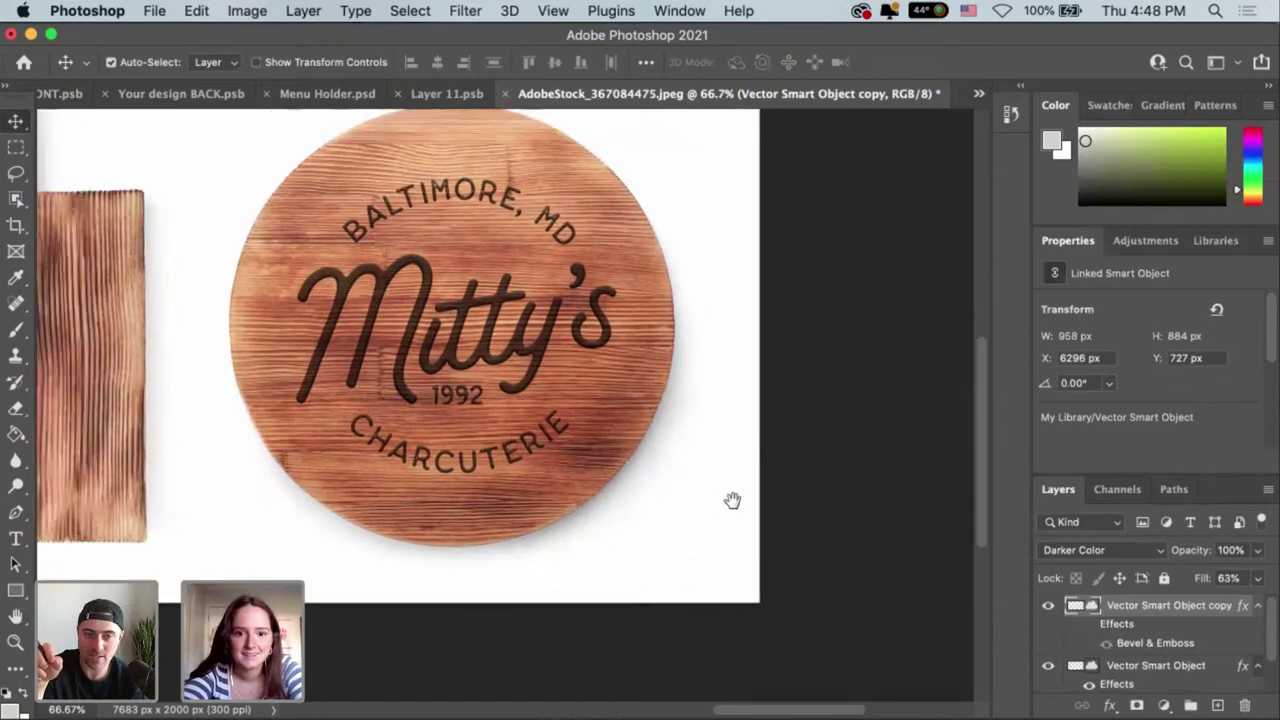
pyautogui.click(1257, 578)
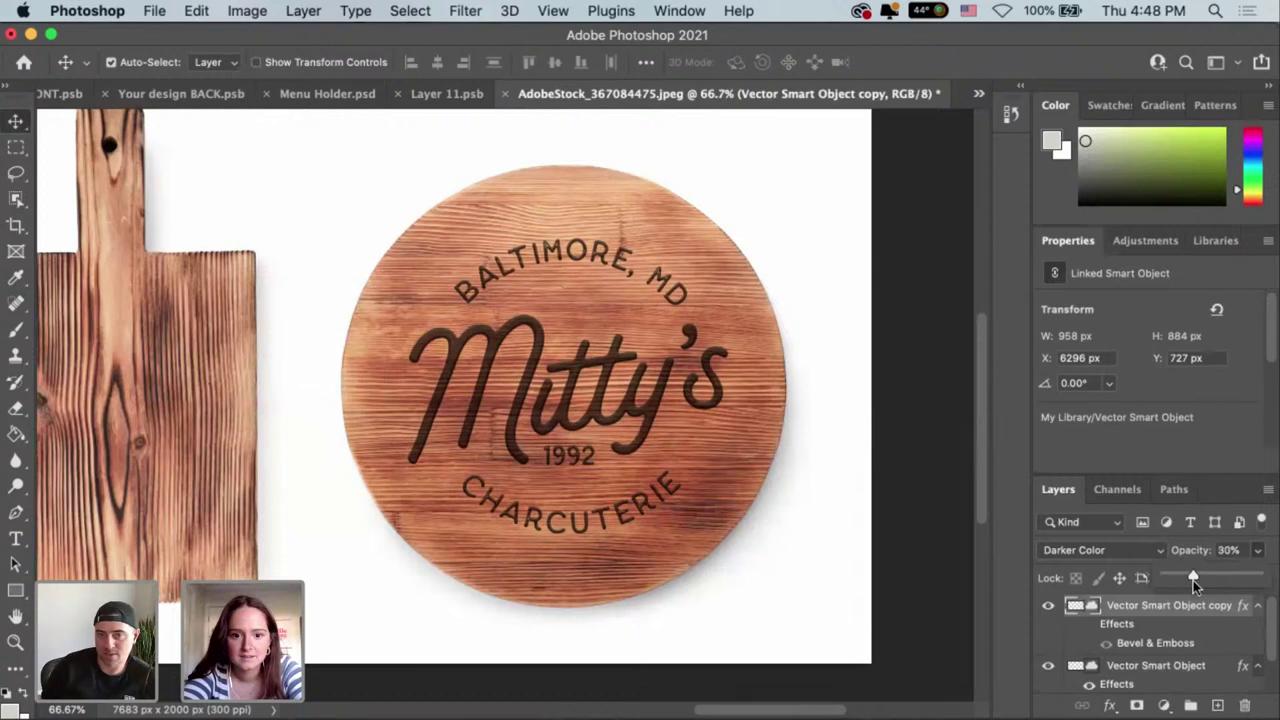
pyautogui.moveTo(1193, 580); pyautogui.dragTo(1237, 577)
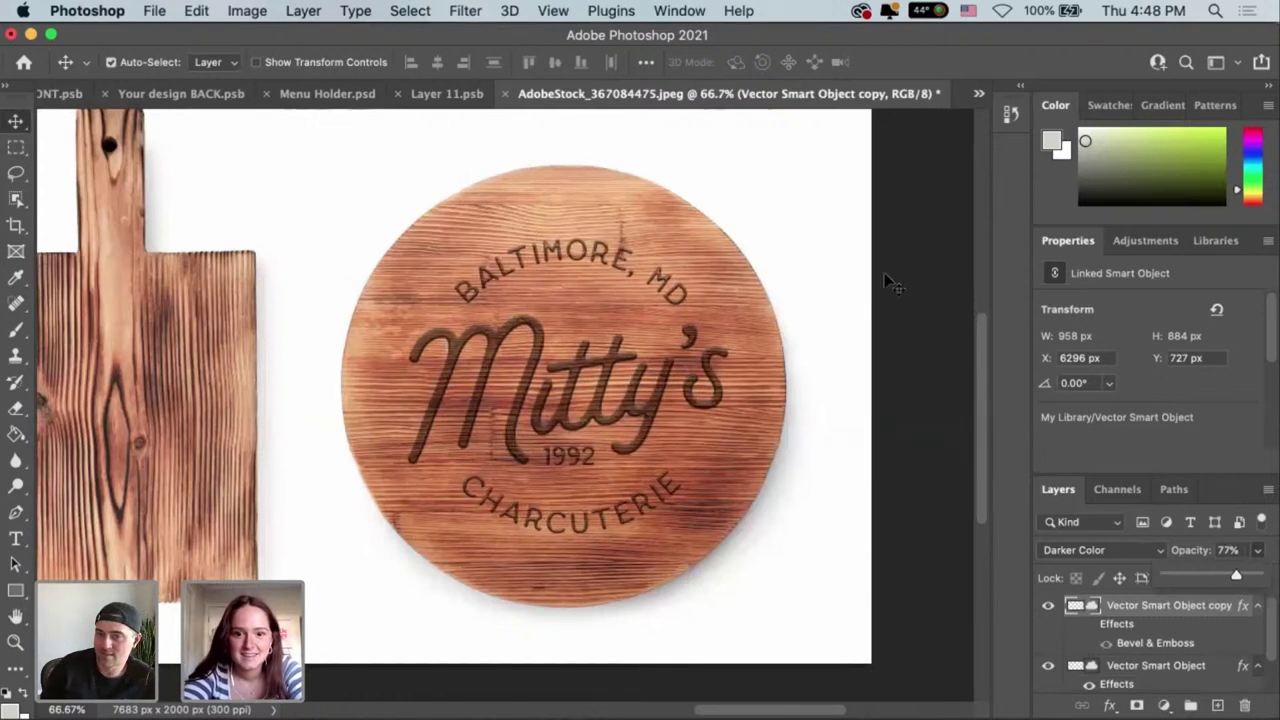
pyautogui.click(878, 455)
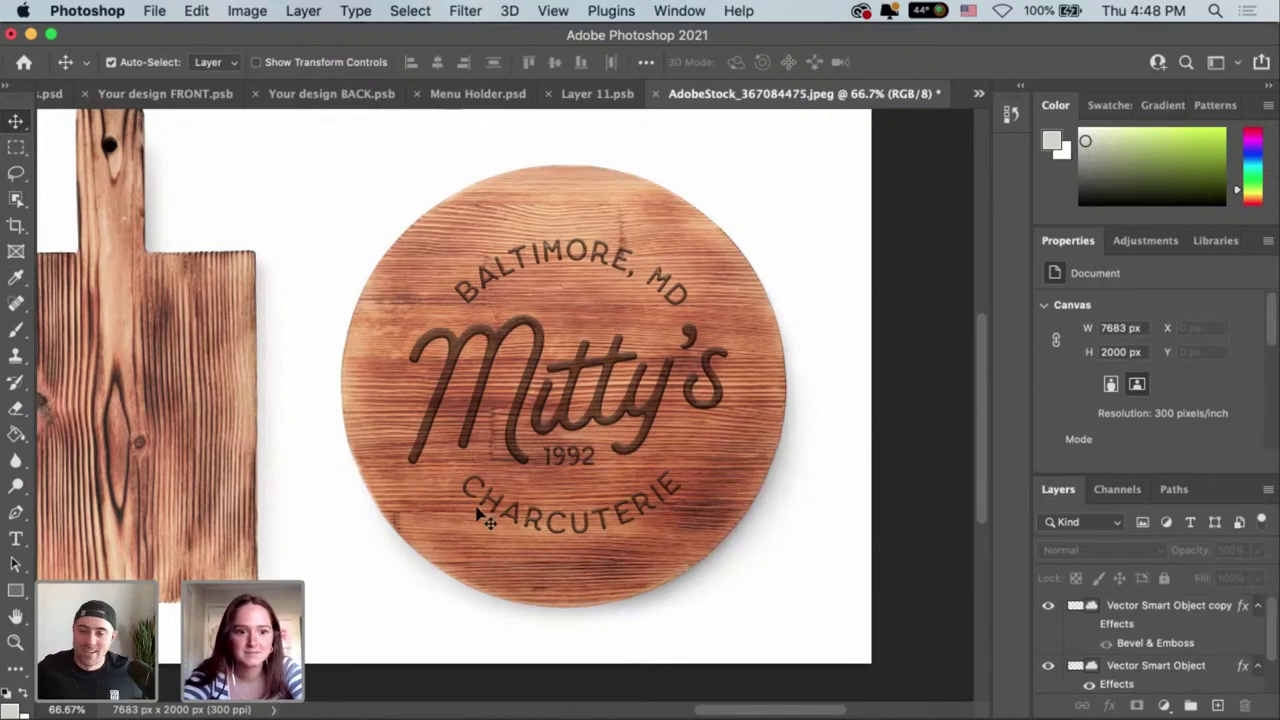
# Duplicate the Vector Smart Object logo as 'Vector Smart Object copy 2', keeping its Bevel & Emboss.
pyautogui.hscroll(-6, 735, 486)
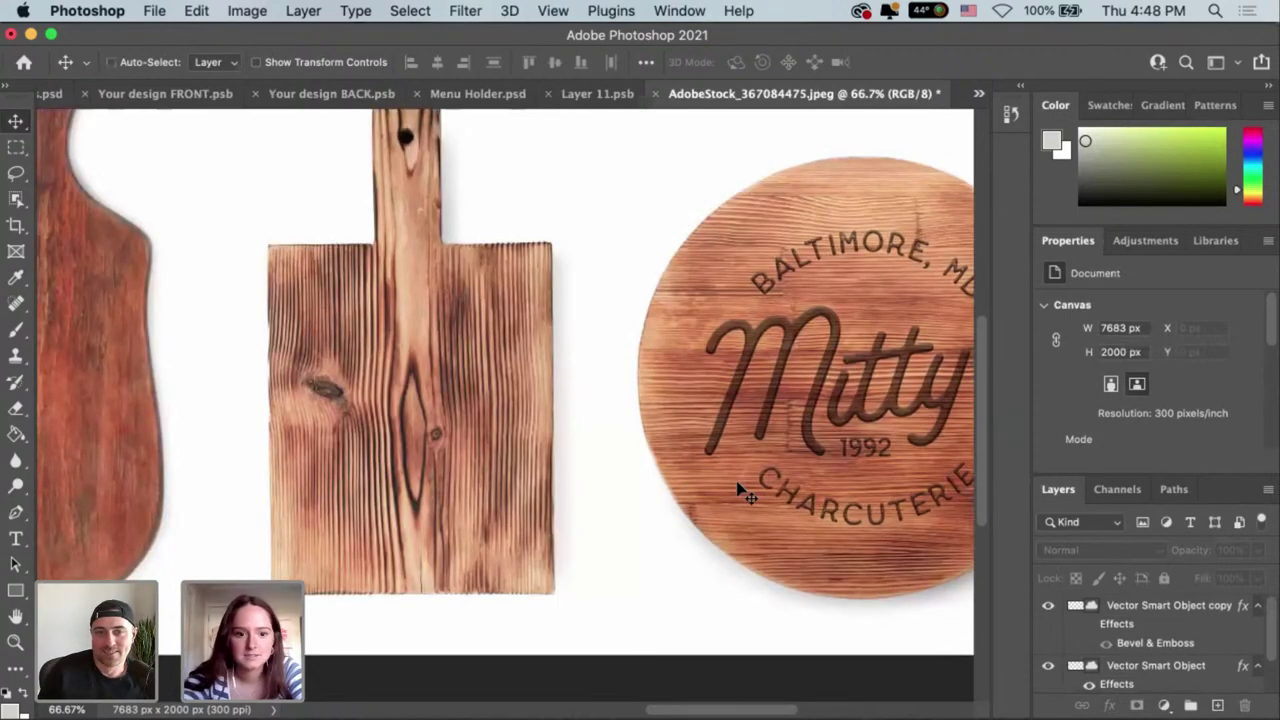
pyautogui.press('super+minus')
pyautogui.press('super+minus')
pyautogui.hscroll(-6, 653, 491)
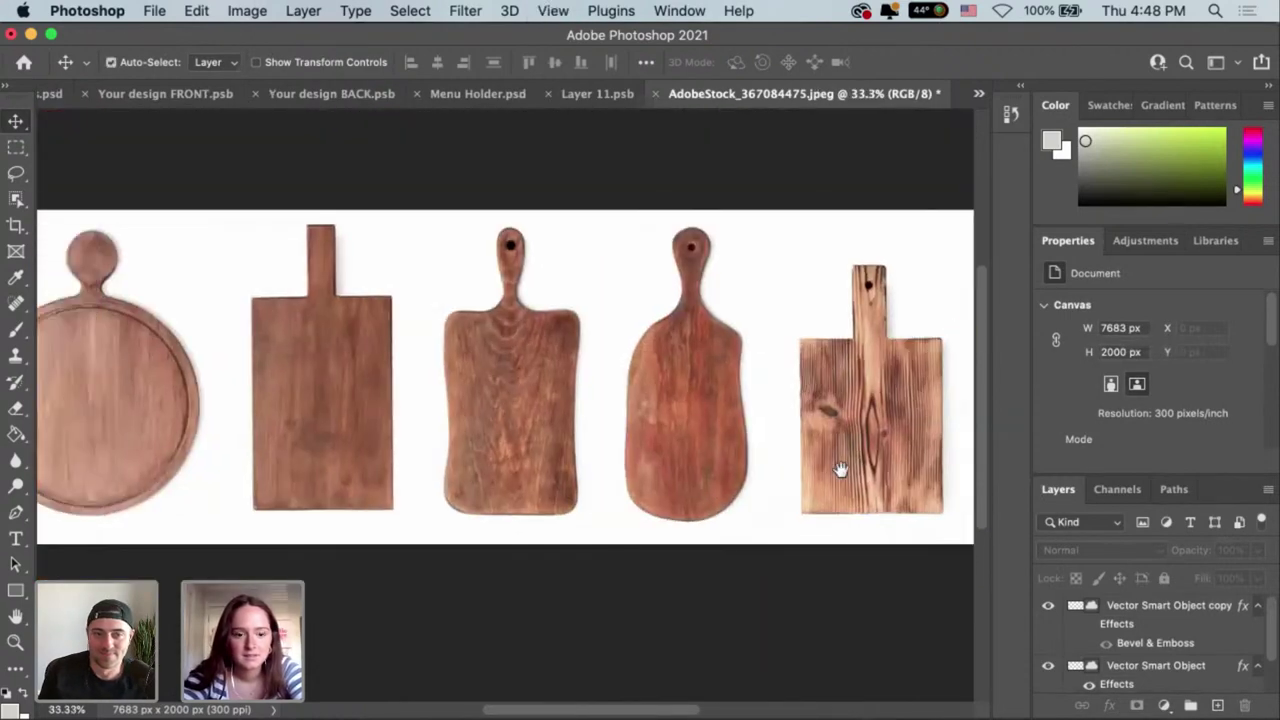
pyautogui.hscroll(-2, 840, 470)
pyautogui.scroll(2, 840, 470)
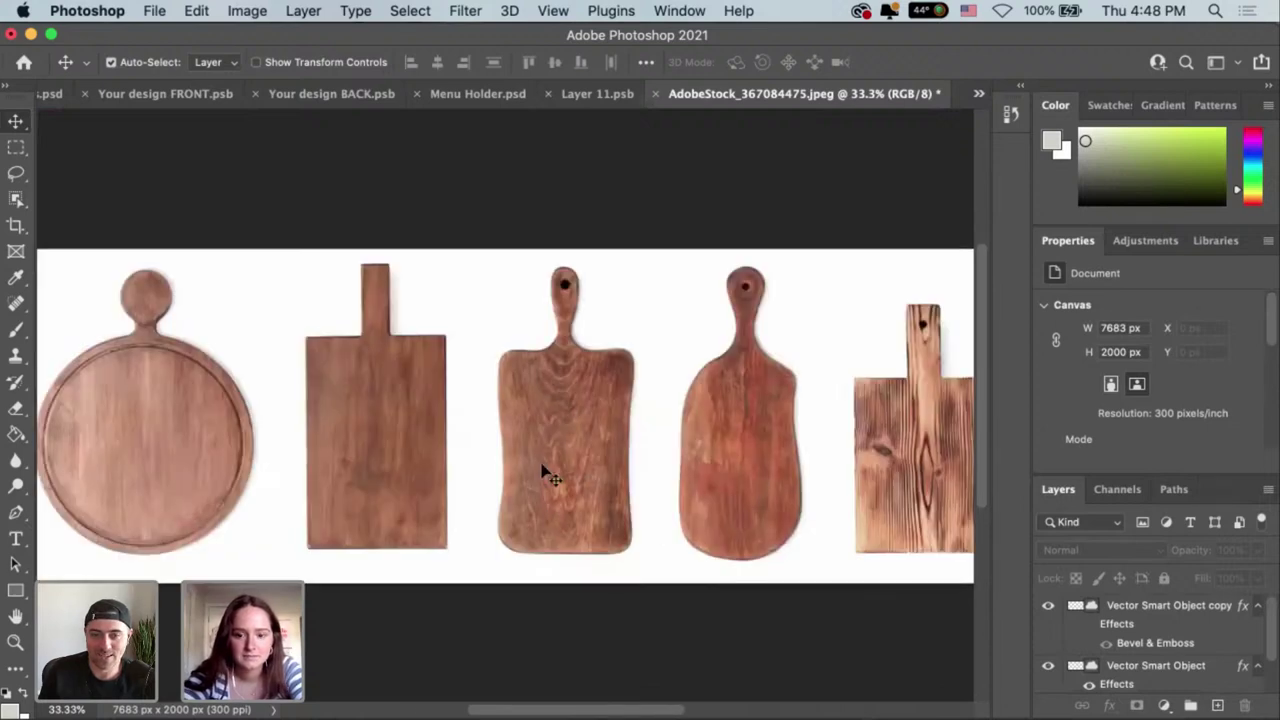
pyautogui.hscroll(5, 925, 491)
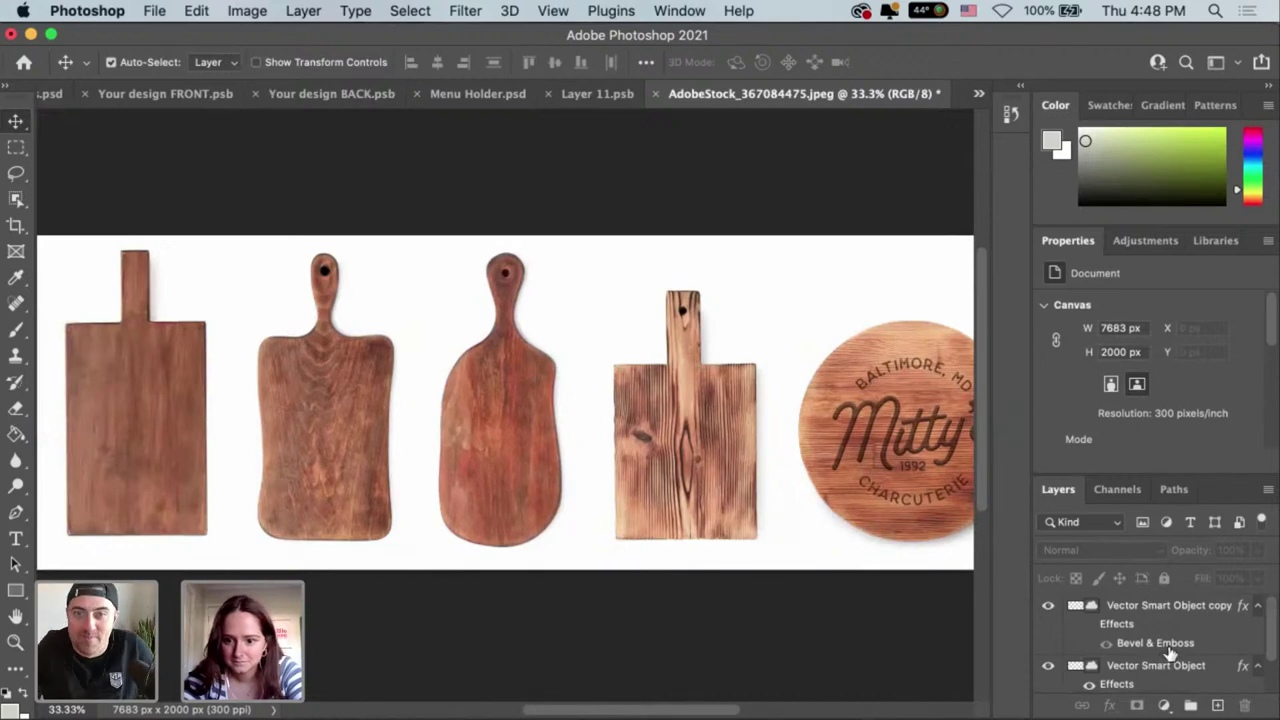
pyautogui.scroll(-1, 1170, 652)
pyautogui.moveTo(1168, 646); pyautogui.dragTo(1218, 708)
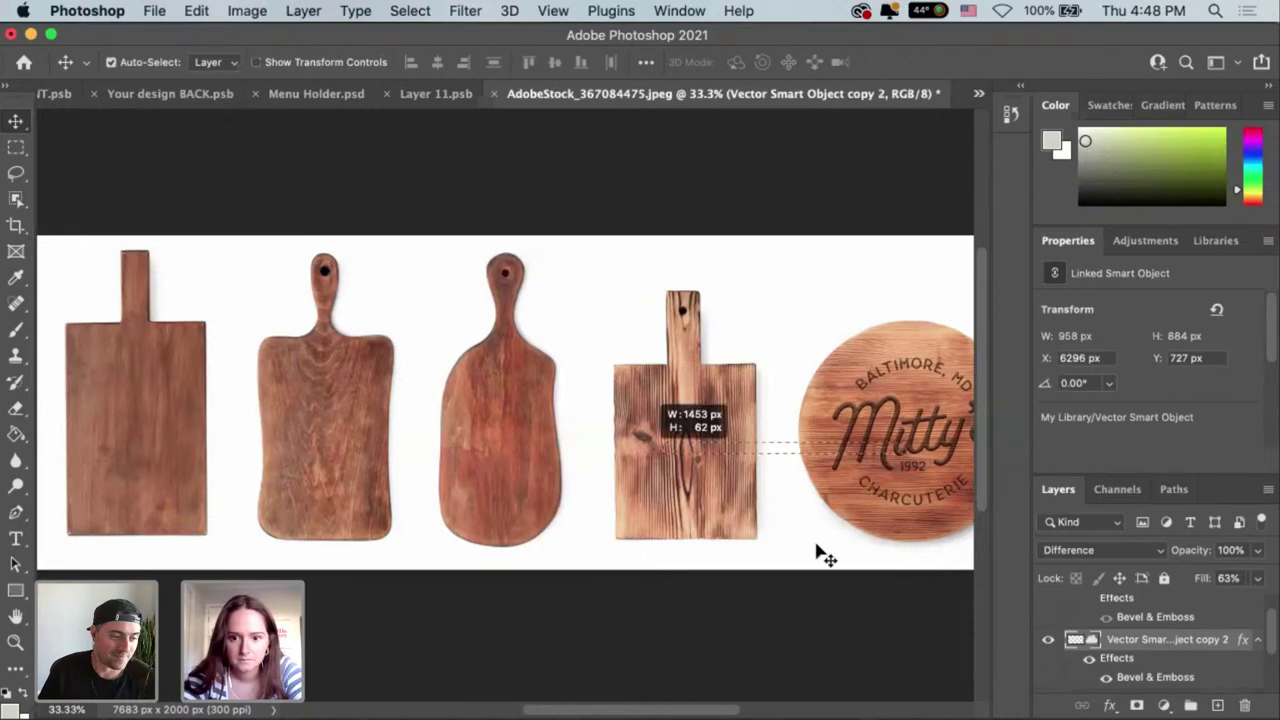
pyautogui.click(910, 428)
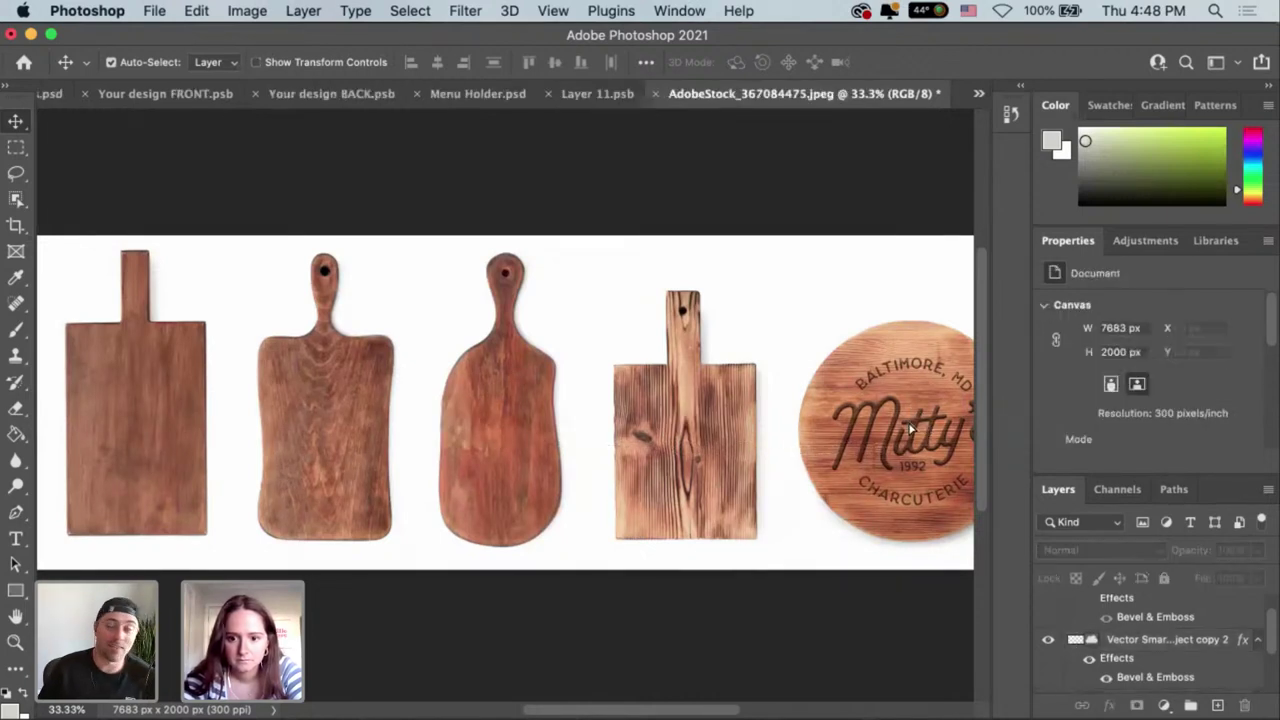
# Move the darker-blended logo copy onto the third board, the one with a handle.
pyautogui.press('super+z')
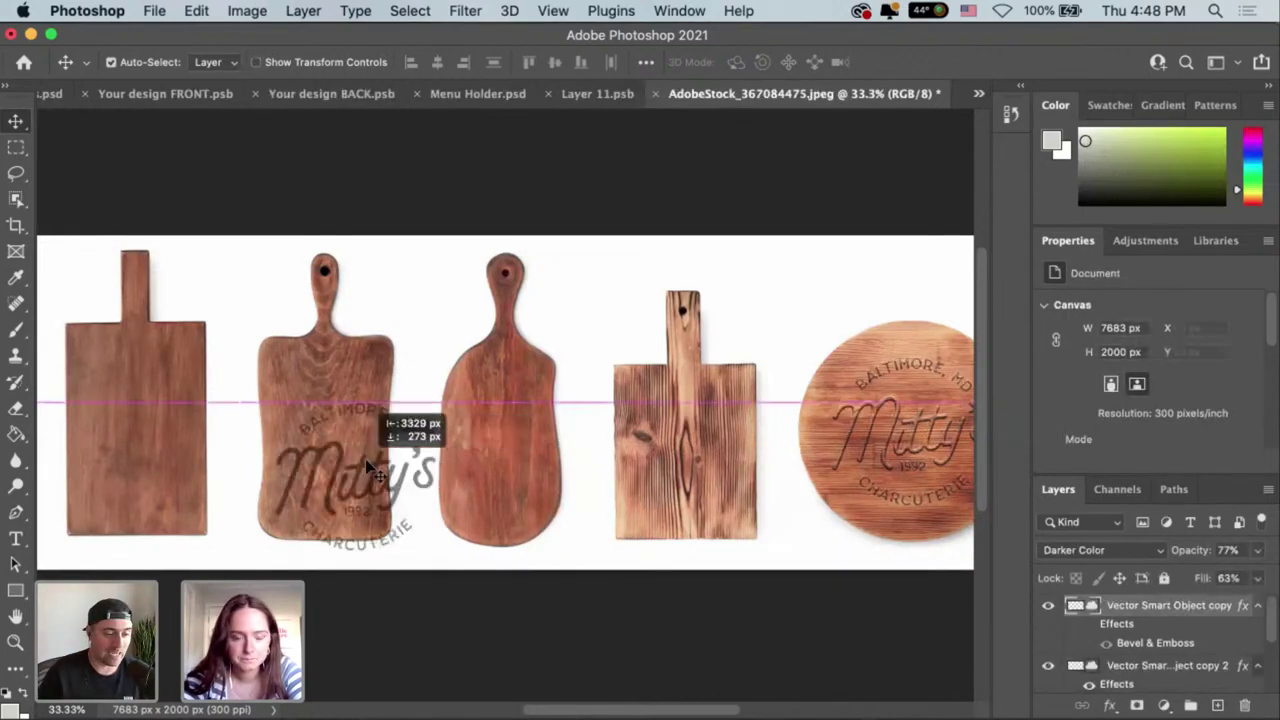
pyautogui.hscroll(-5, 757, 478)
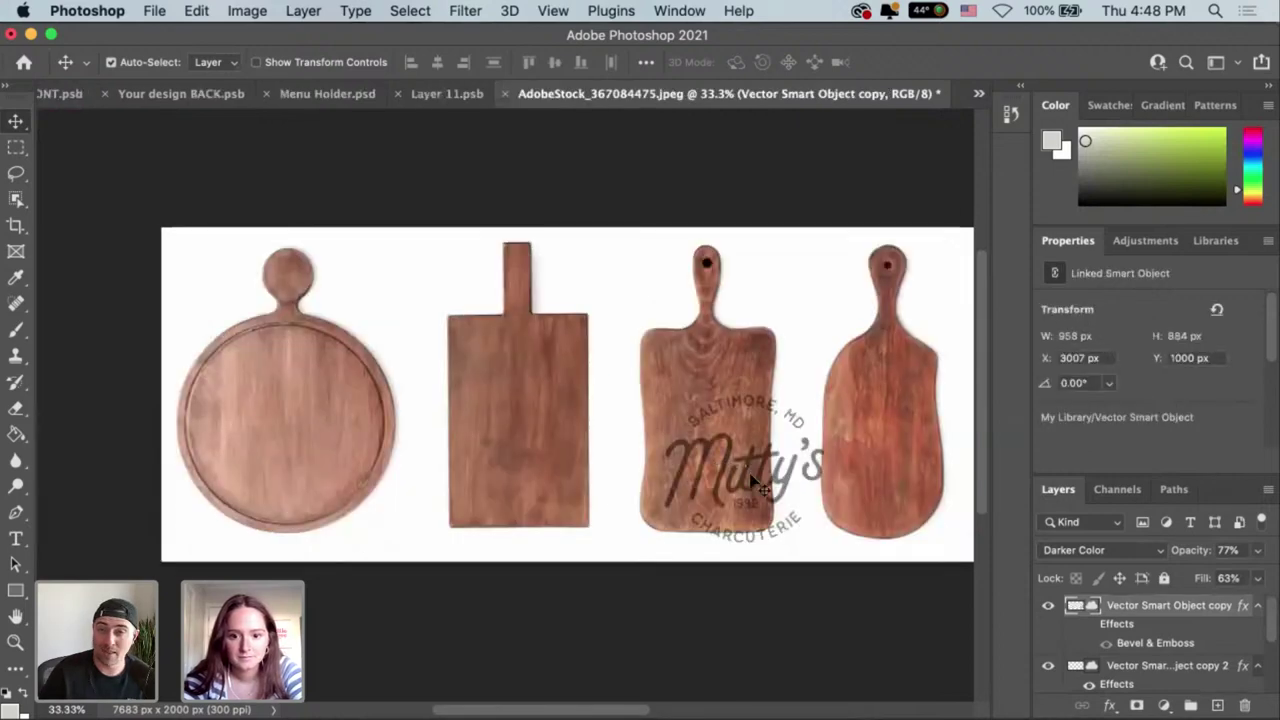
pyautogui.moveTo(740, 487); pyautogui.dragTo(703, 481)
pyautogui.press('super+equal')
pyautogui.hscroll(5, 723, 506)
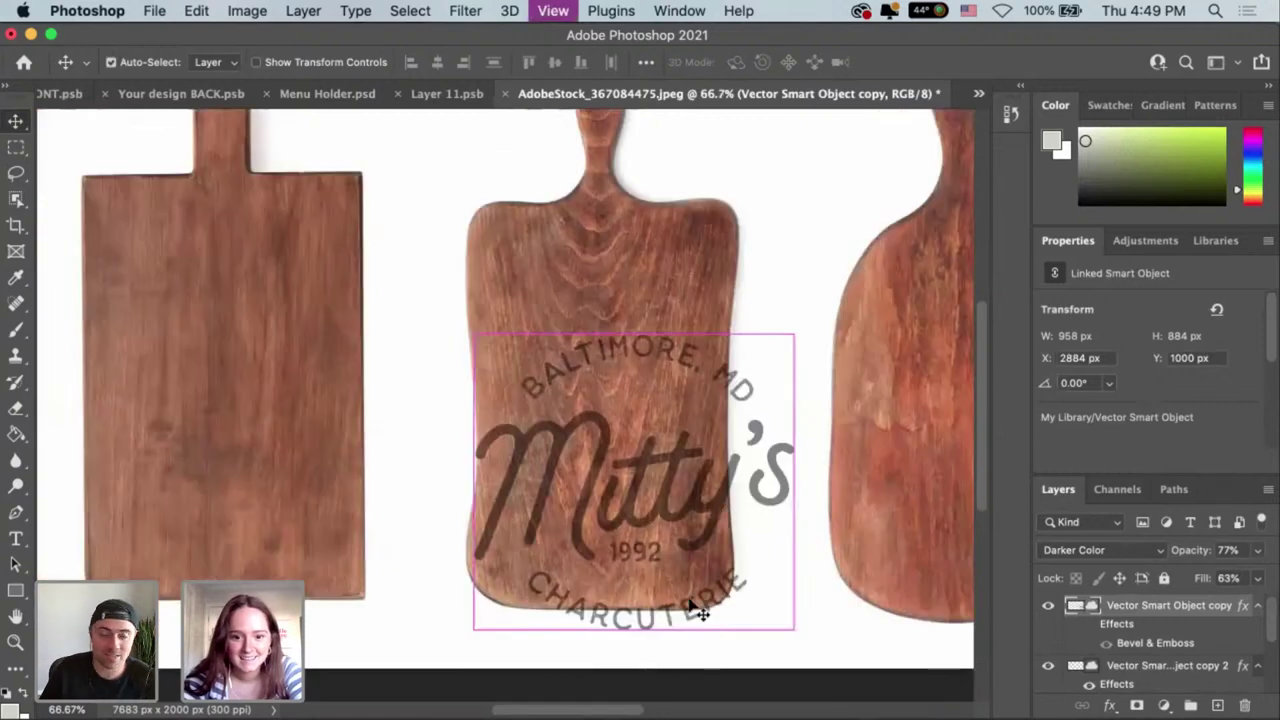
pyautogui.hscroll(1, 620, 520)
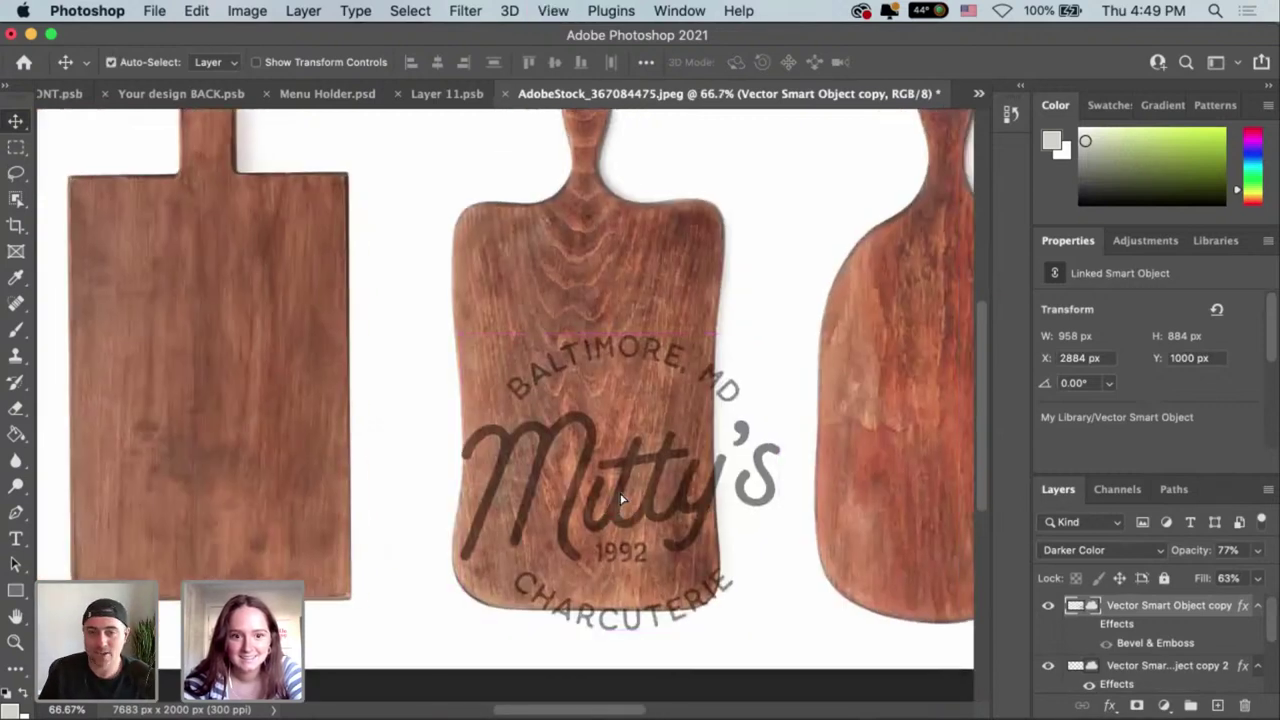
pyautogui.moveTo(600, 455); pyautogui.dragTo(574, 411)
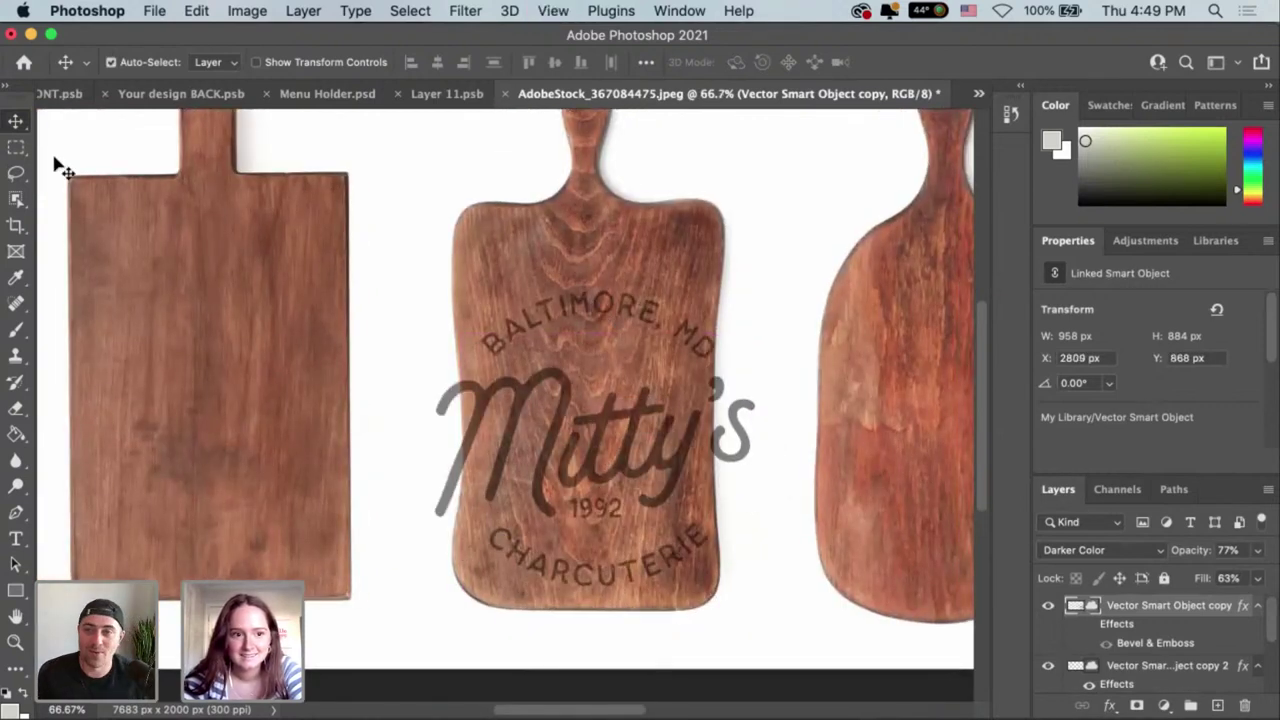
# Check the logo's bounds with a rectangular marquee and centre it at X 2978, Y 858 px.
pyautogui.click(20, 147)
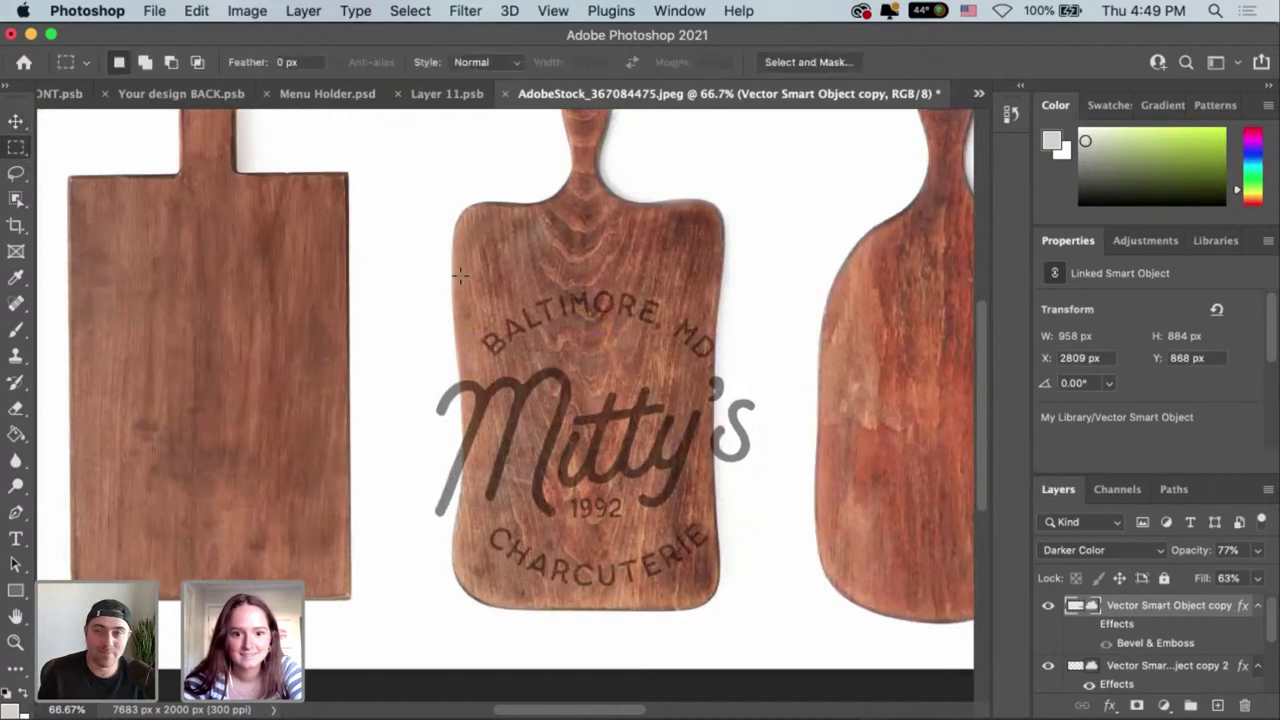
pyautogui.moveTo(411, 274); pyautogui.dragTo(794, 626)
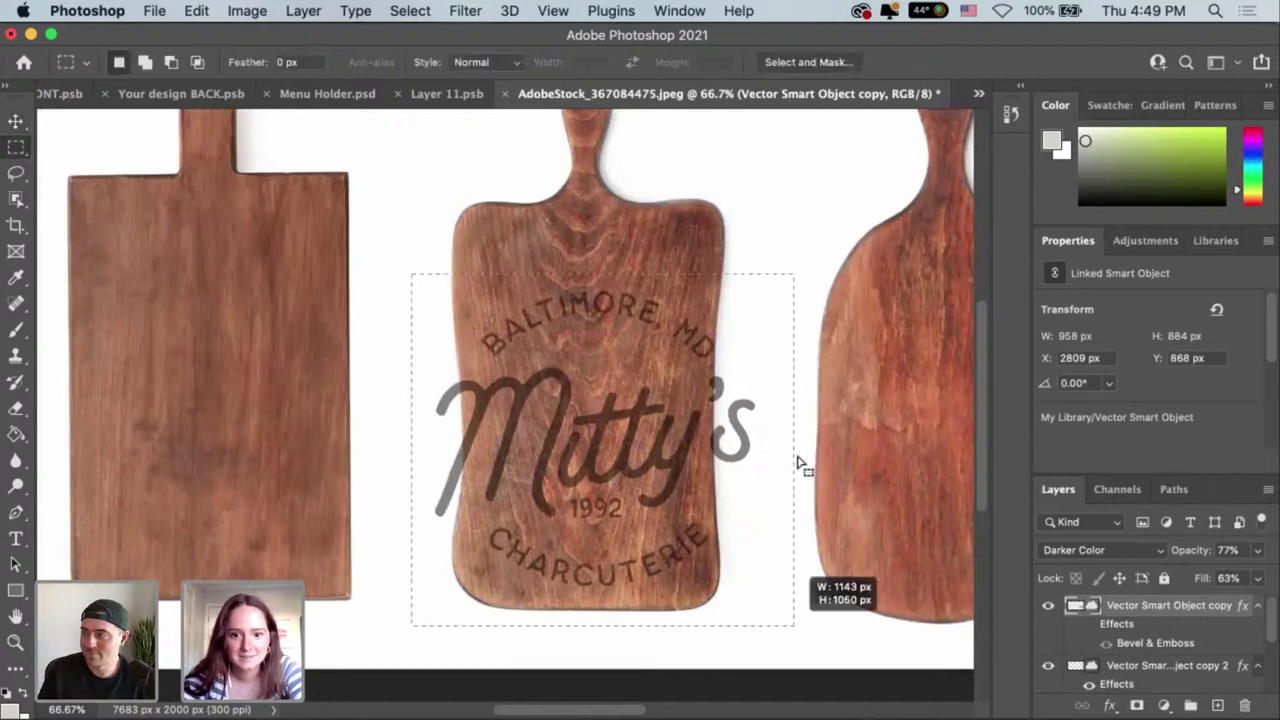
pyautogui.press('v')
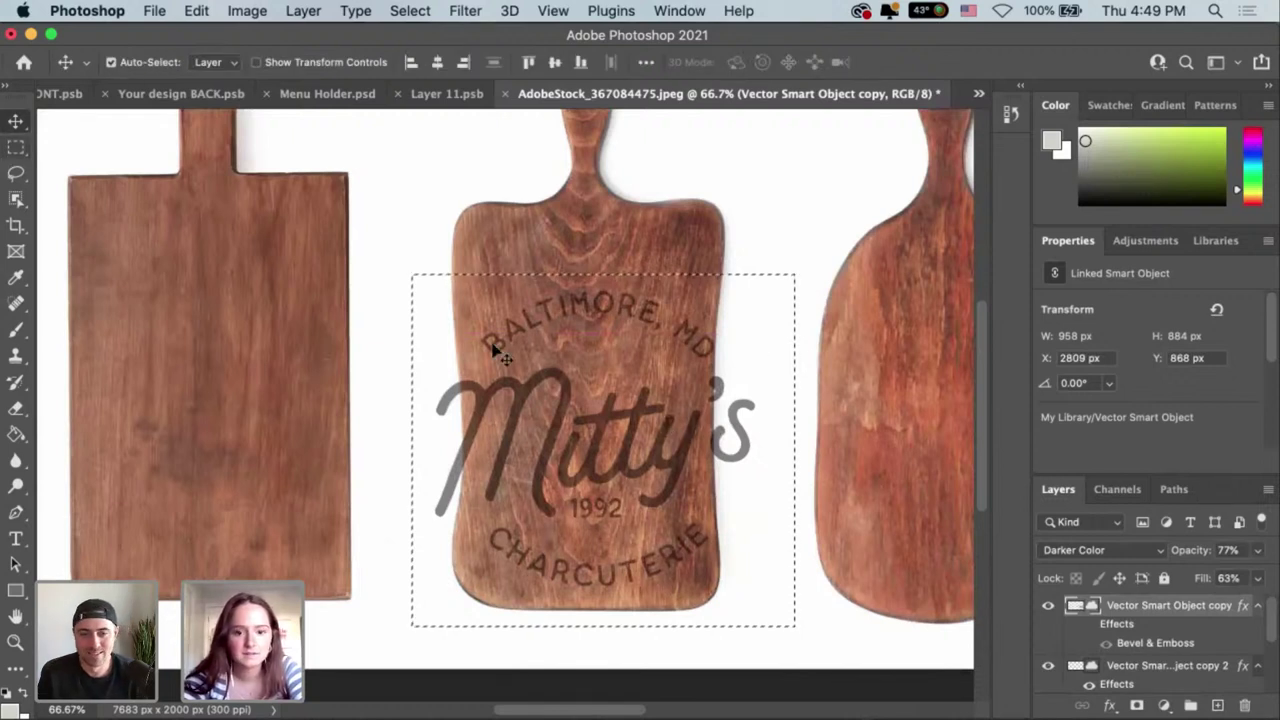
pyautogui.press('super+d')
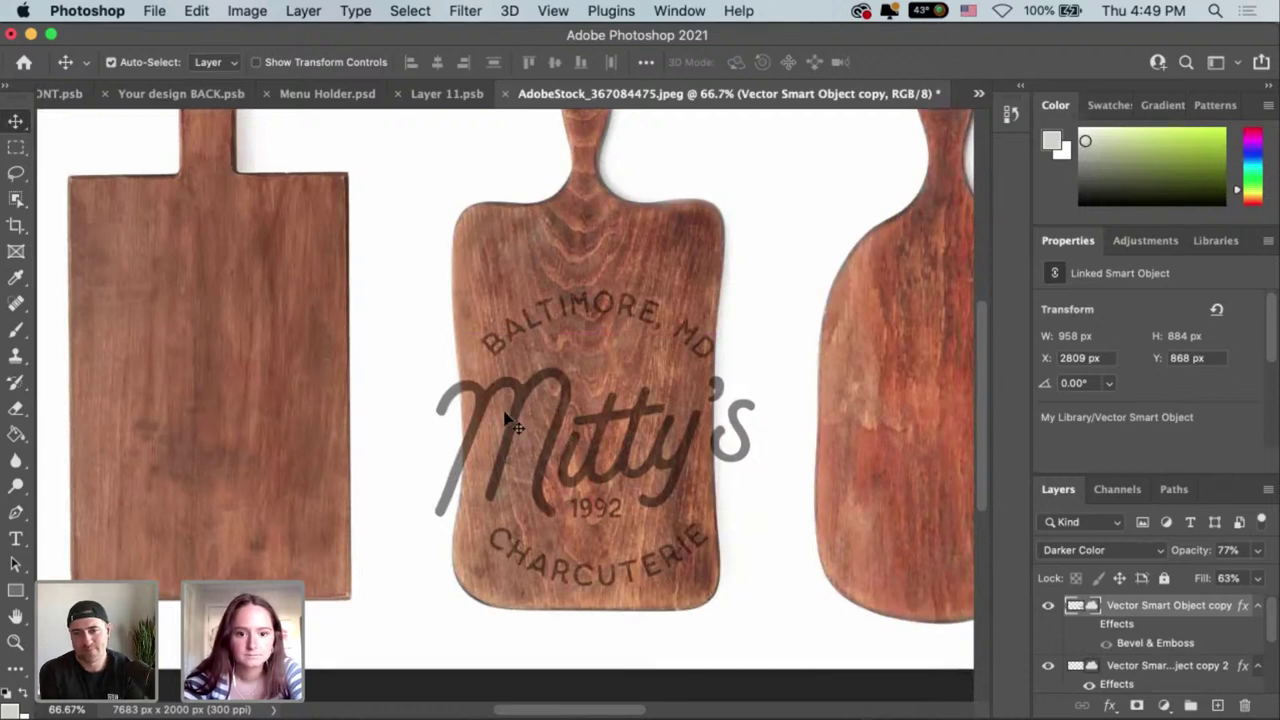
pyautogui.moveTo(534, 418); pyautogui.dragTo(596, 418)
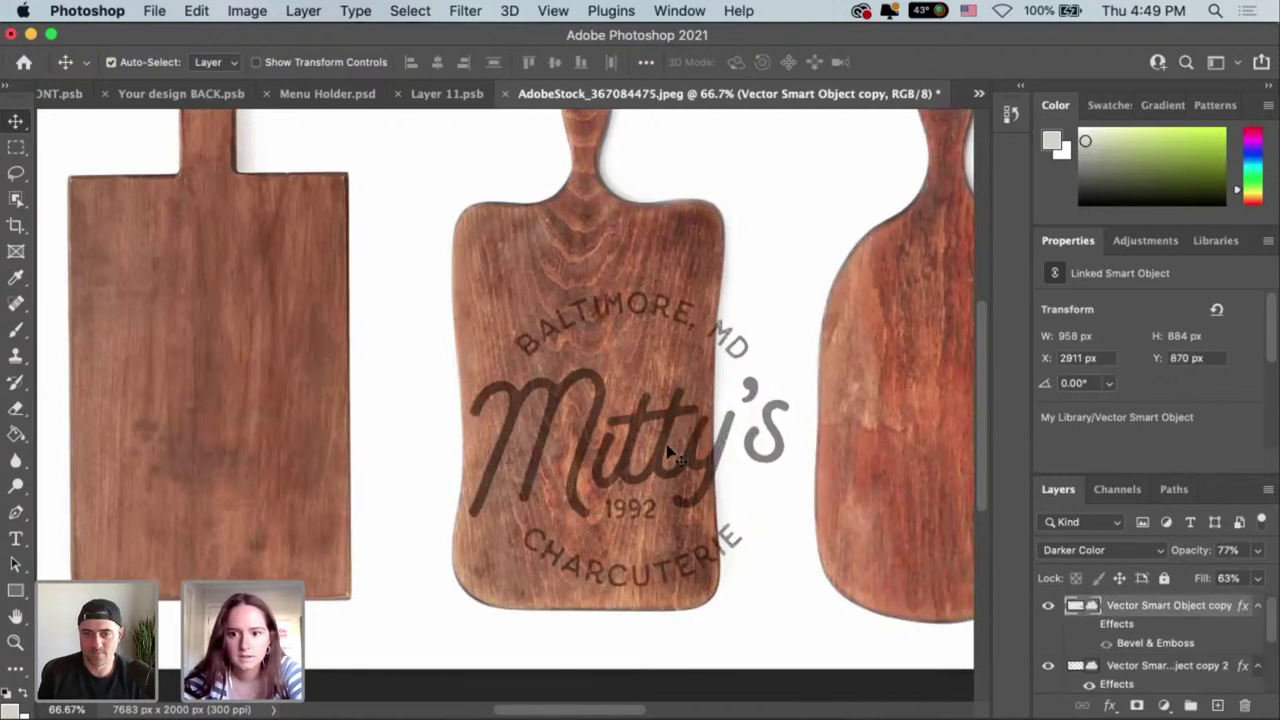
pyautogui.moveTo(650, 419); pyautogui.dragTo(700, 416)
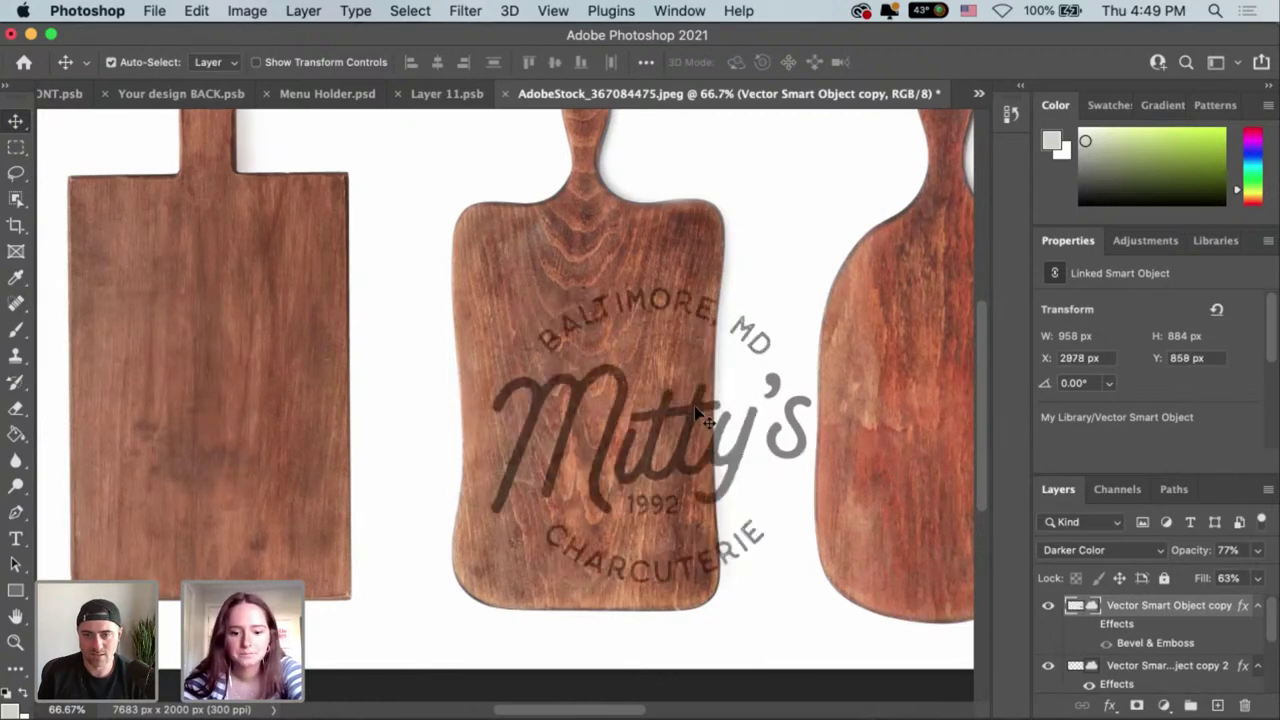
# Scale the logo copy to about 19% and place it at X 3262, Y 1464.
pyautogui.hotkey('ctrl', 't')
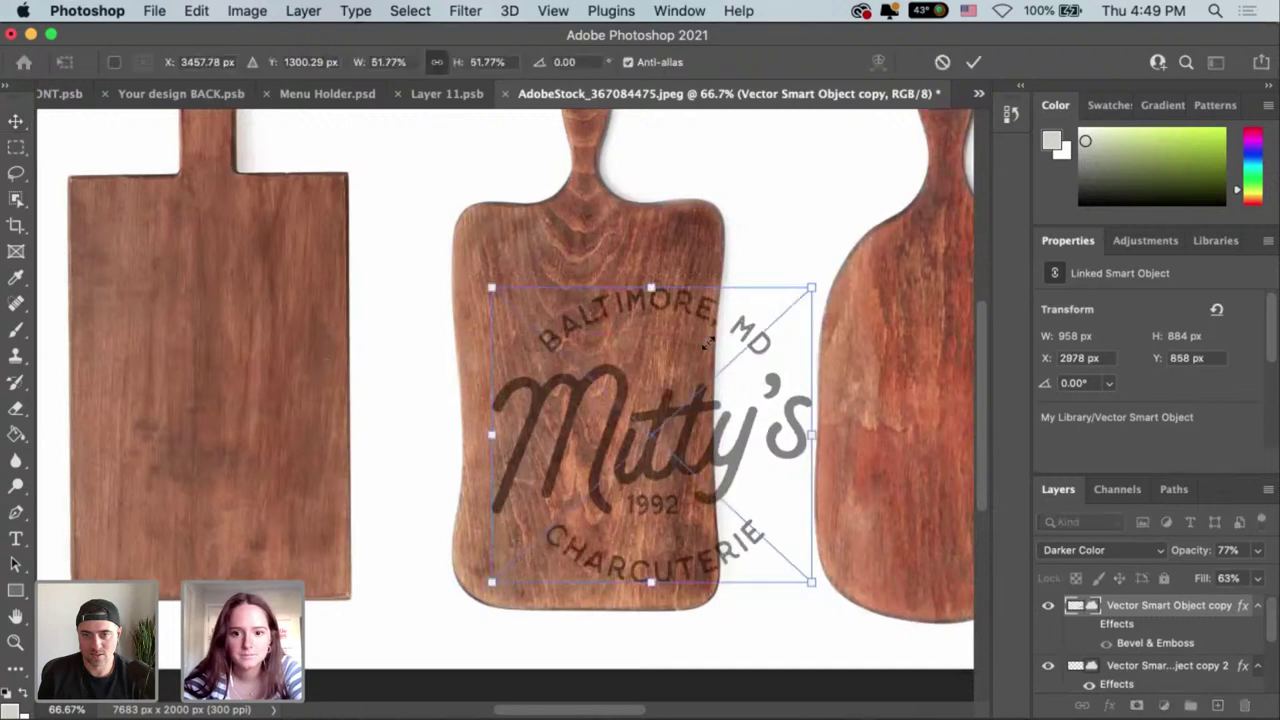
pyautogui.moveTo(666, 378); pyautogui.dragTo(612, 470)
pyautogui.moveTo(573, 540); pyautogui.dragTo(673, 548)
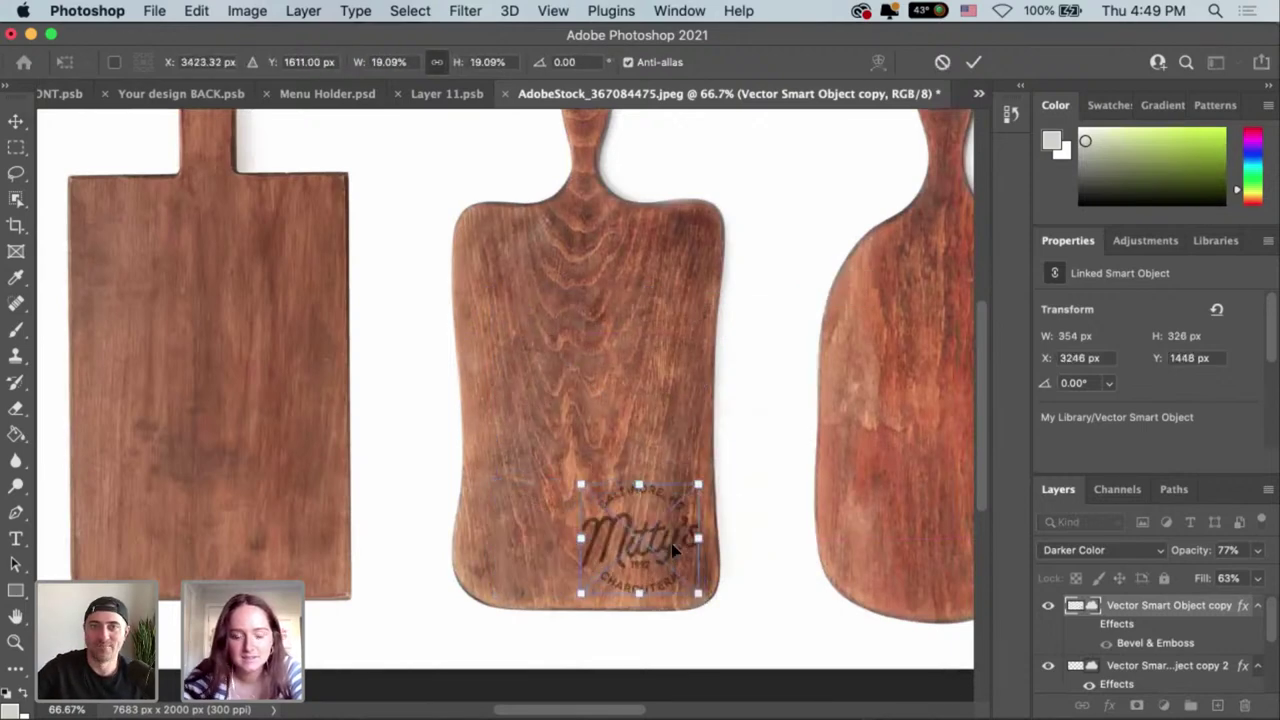
pyautogui.press('super+plus')
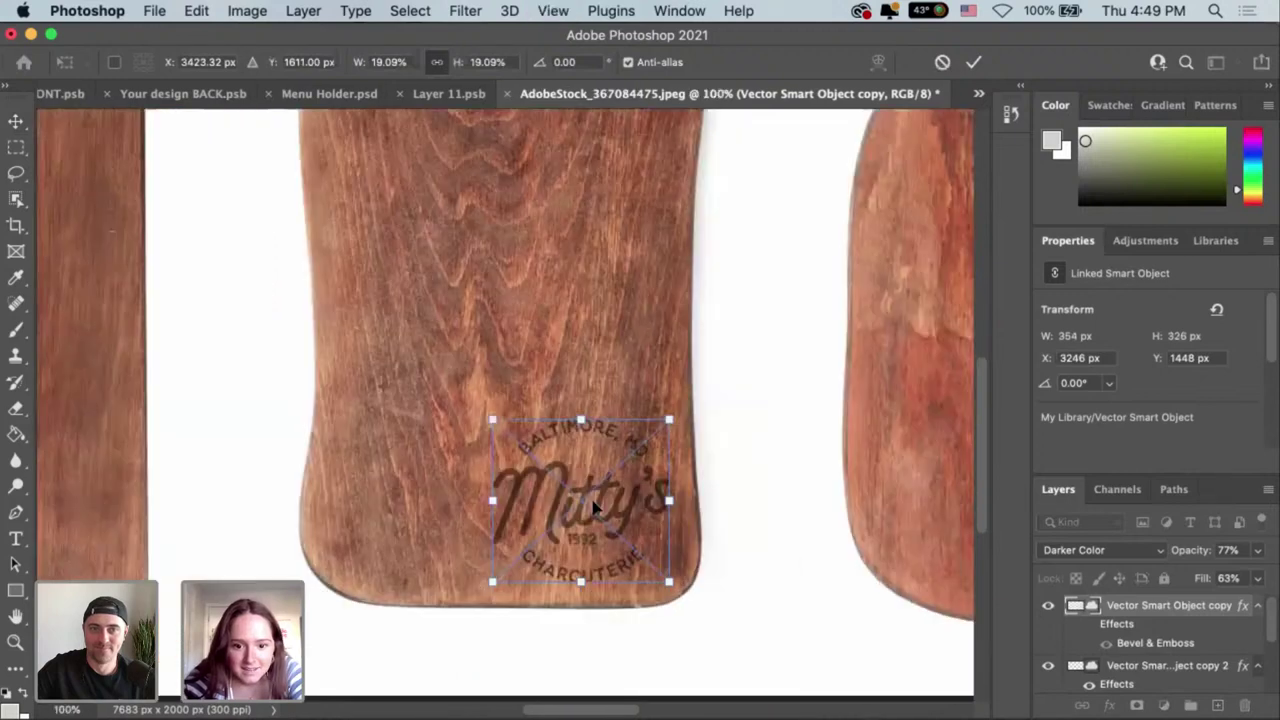
pyautogui.moveTo(591, 509); pyautogui.dragTo(591, 502)
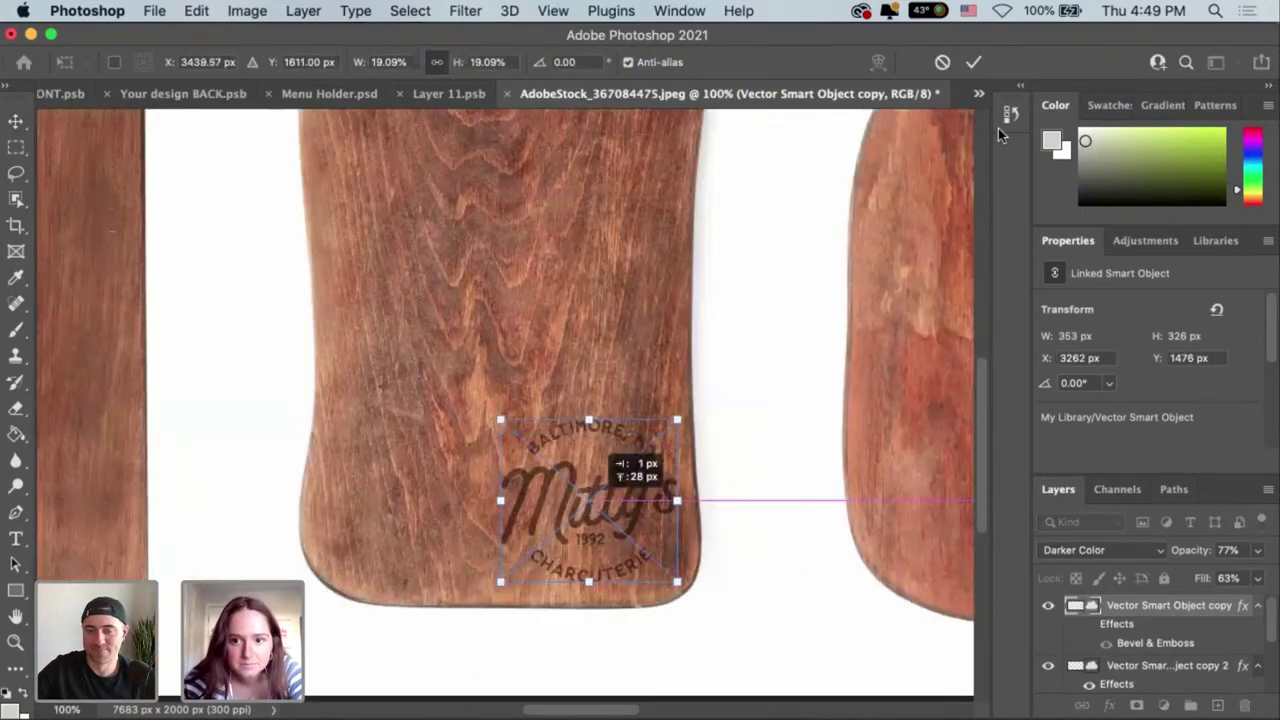
pyautogui.click(968, 64)
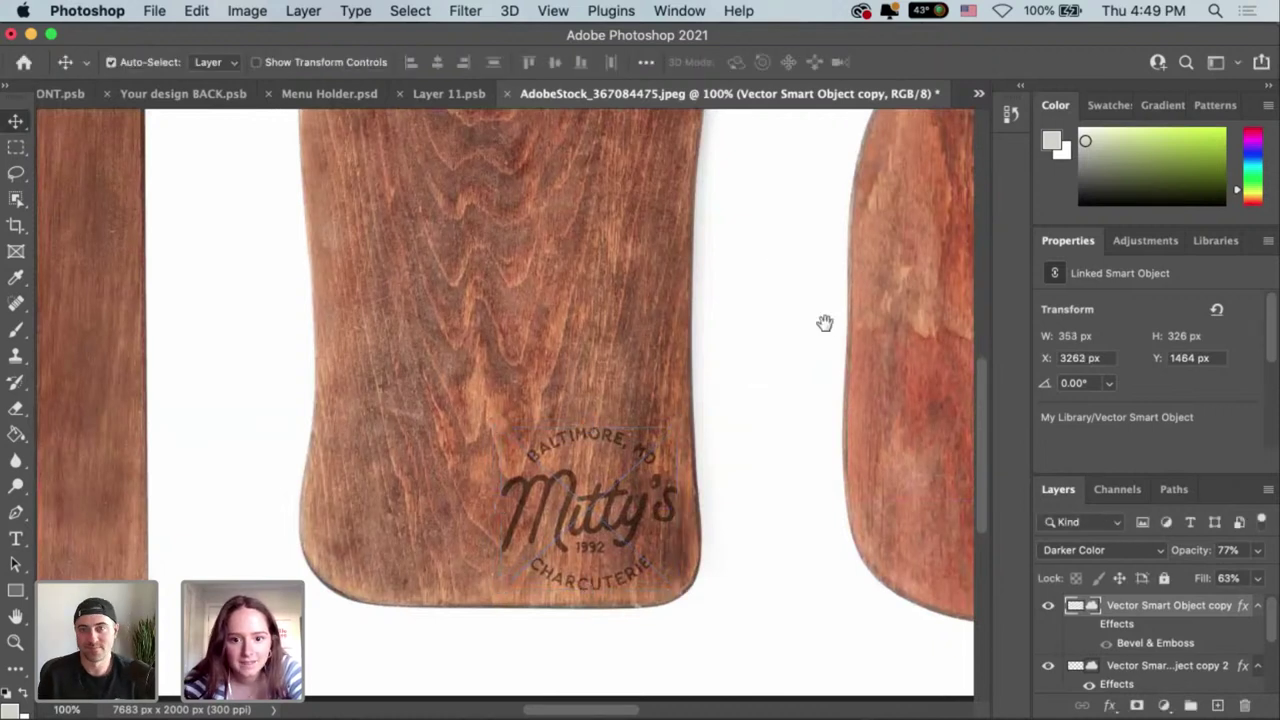
pyautogui.hscroll(-2, 740, 530)
pyautogui.scroll(1, 740, 530)
pyautogui.scroll(-2, 740, 530)
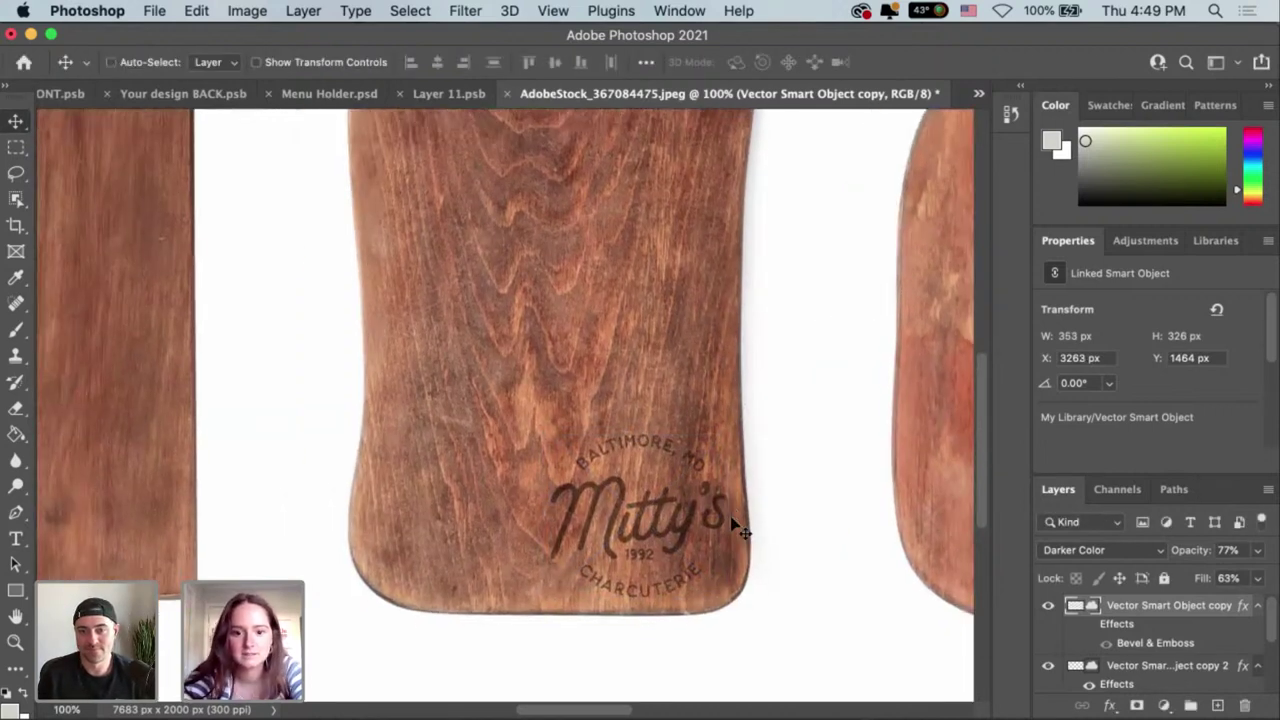
pyautogui.press('super+equal')
pyautogui.press('super+equal')
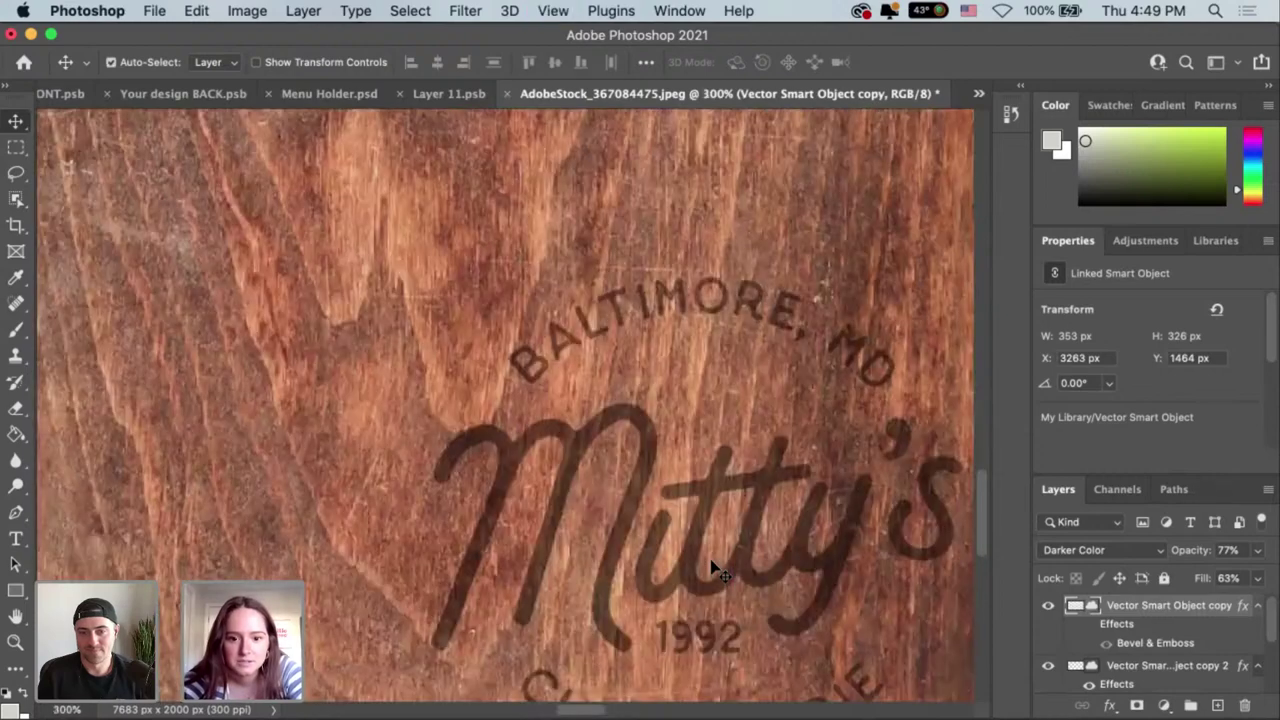
pyautogui.scroll(-5, 648, 425)
pyautogui.hscroll(3, 648, 425)
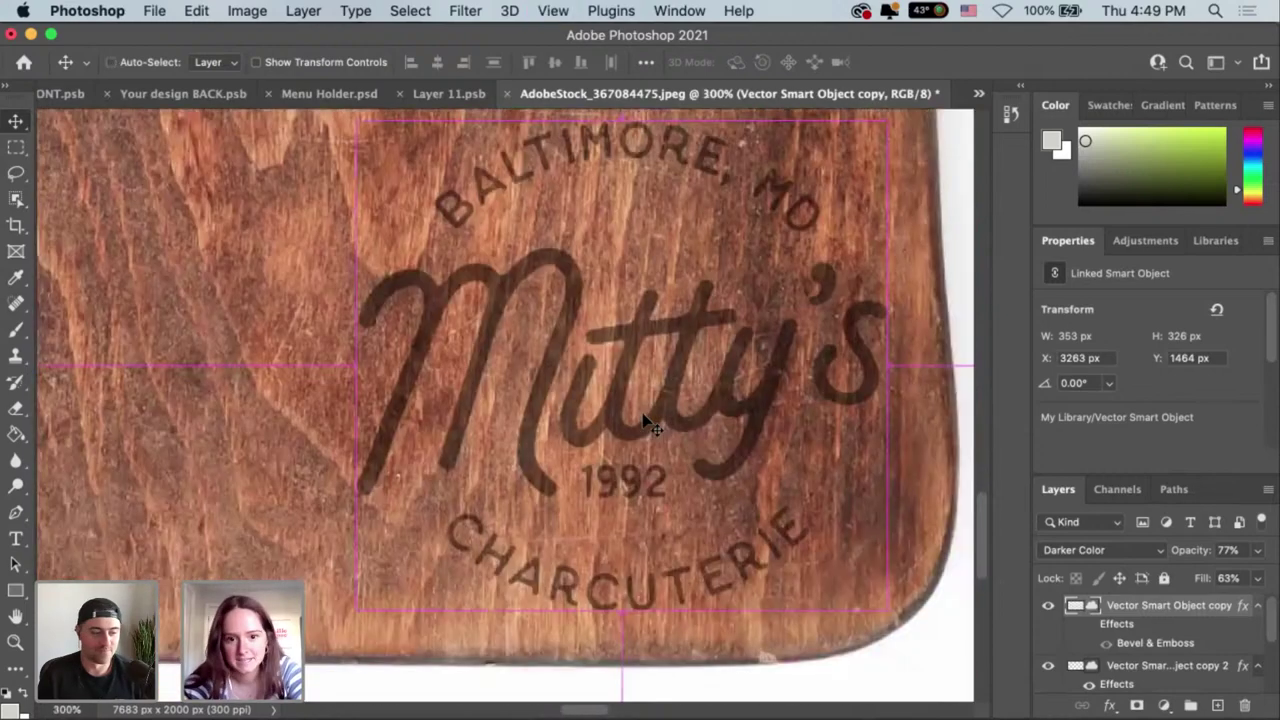
pyautogui.press('super+minus')
pyautogui.press('super+minus')
pyautogui.press('super+minus')
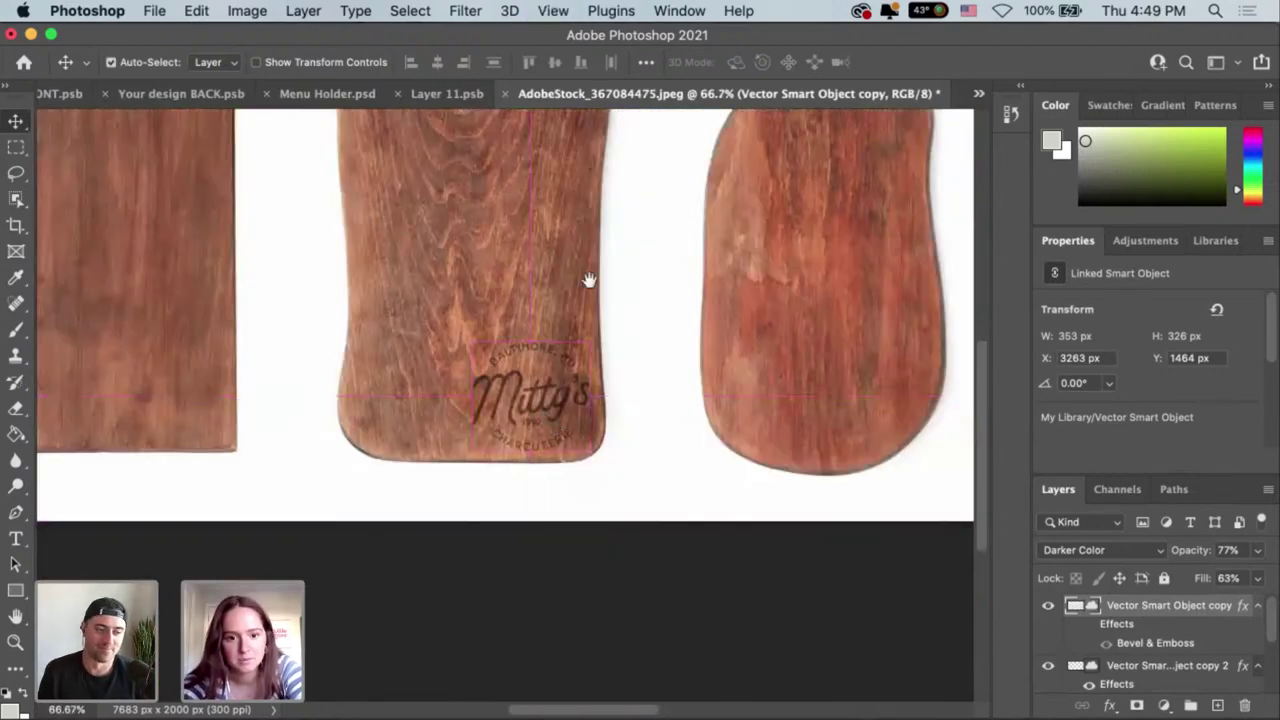
pyautogui.scroll(4, 597, 290)
pyautogui.hscroll(-2, 597, 290)
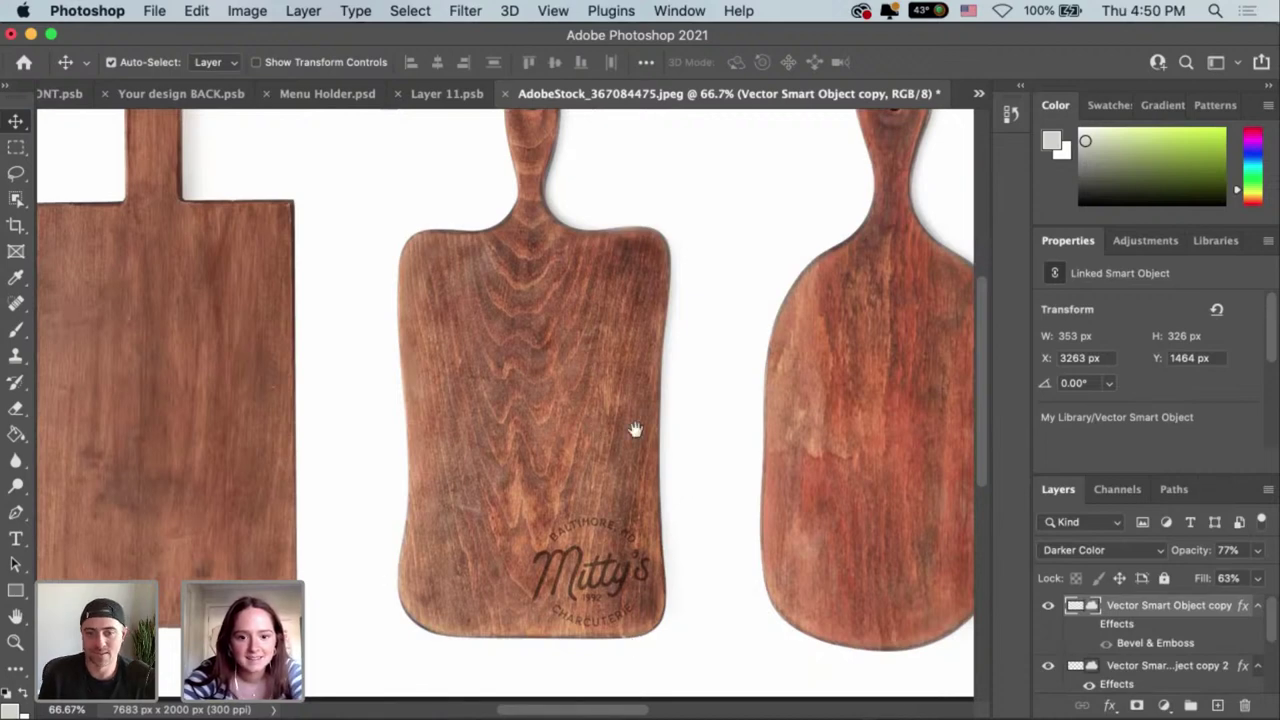
pyautogui.hscroll(3, 623, 451)
pyautogui.hscroll(5, 463, 446)
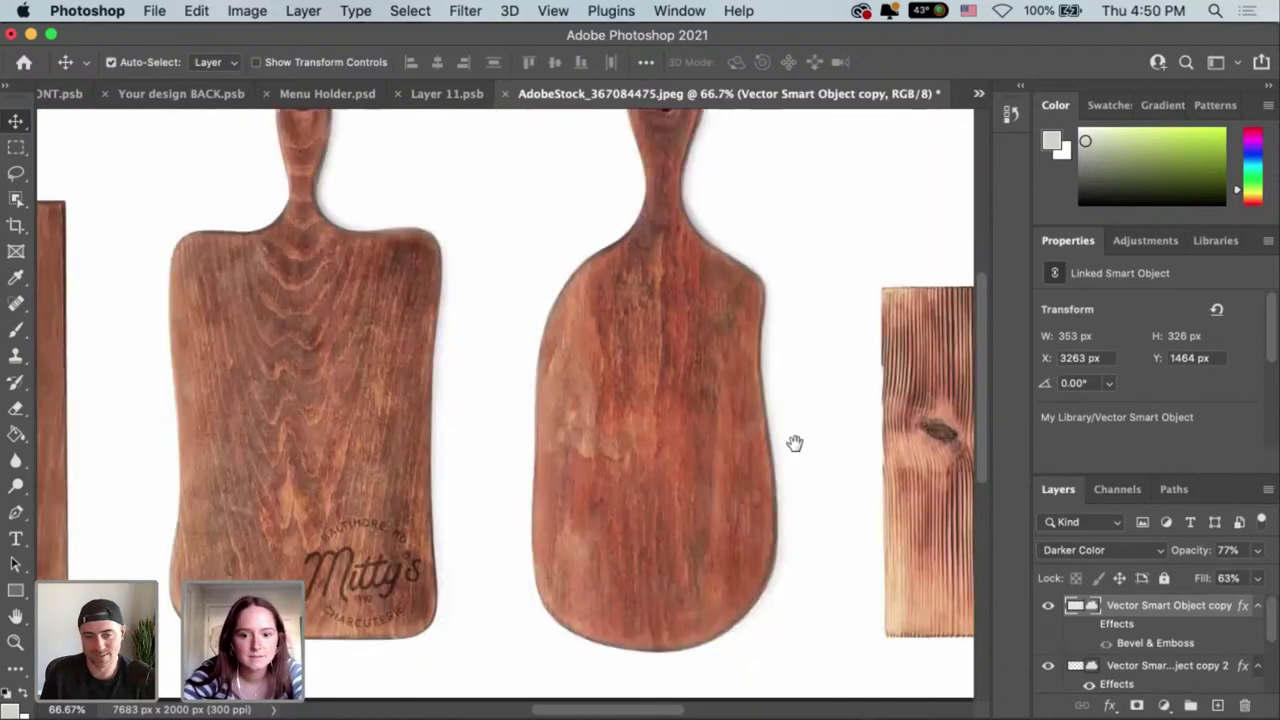
pyautogui.hscroll(8, 560, 440)
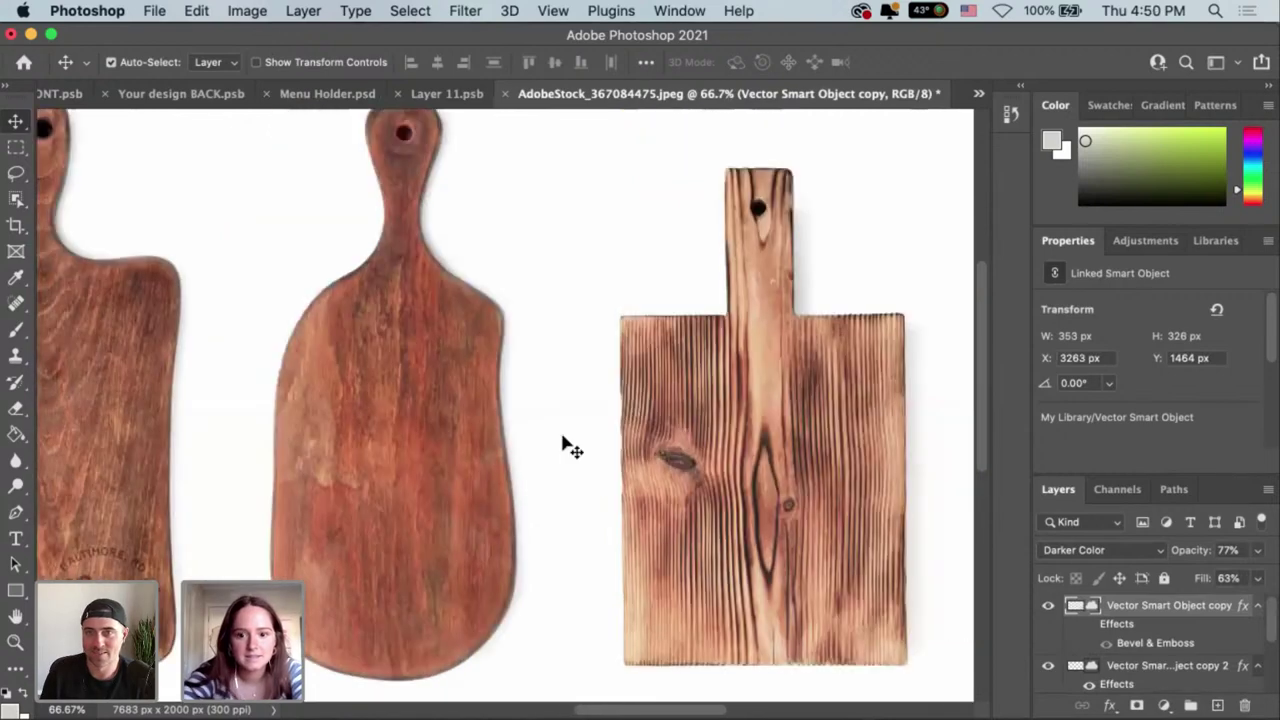
pyautogui.press('super+minus')
pyautogui.hscroll(5, 632, 468)
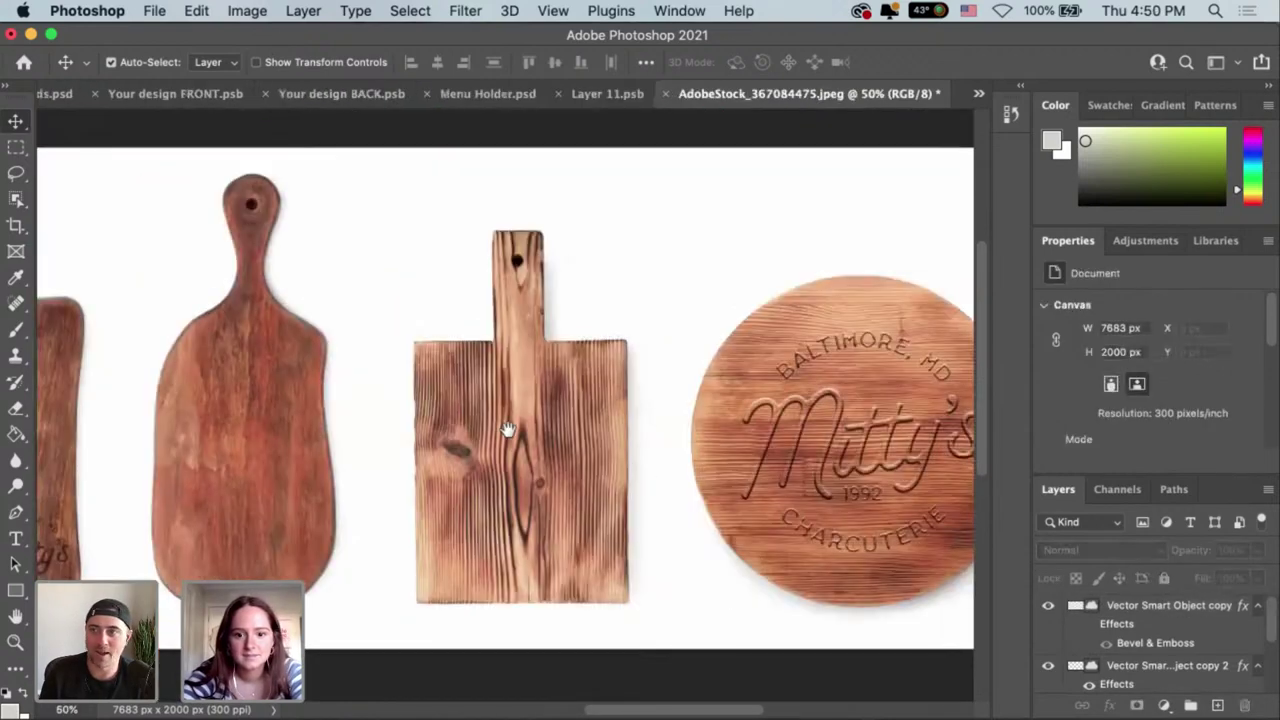
pyautogui.hscroll(-2, 700, 423)
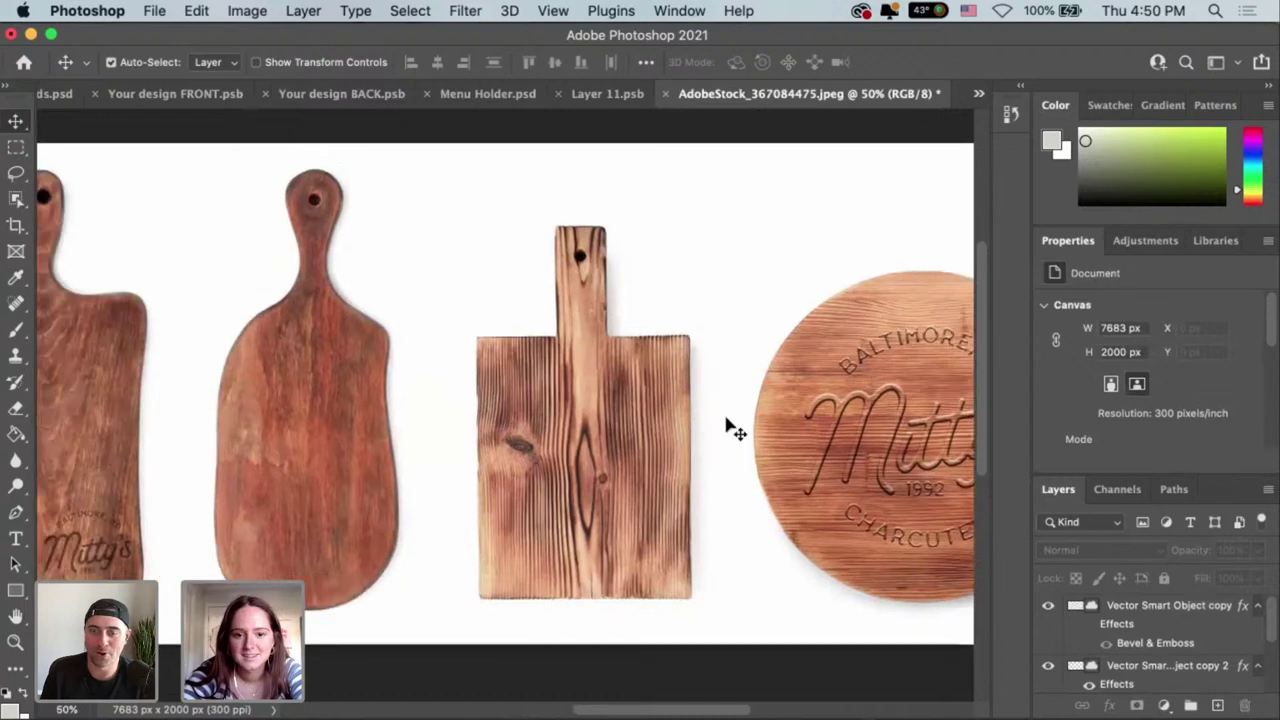
pyautogui.hscroll(-9, 580, 410)
pyautogui.hscroll(-2, 530, 400)
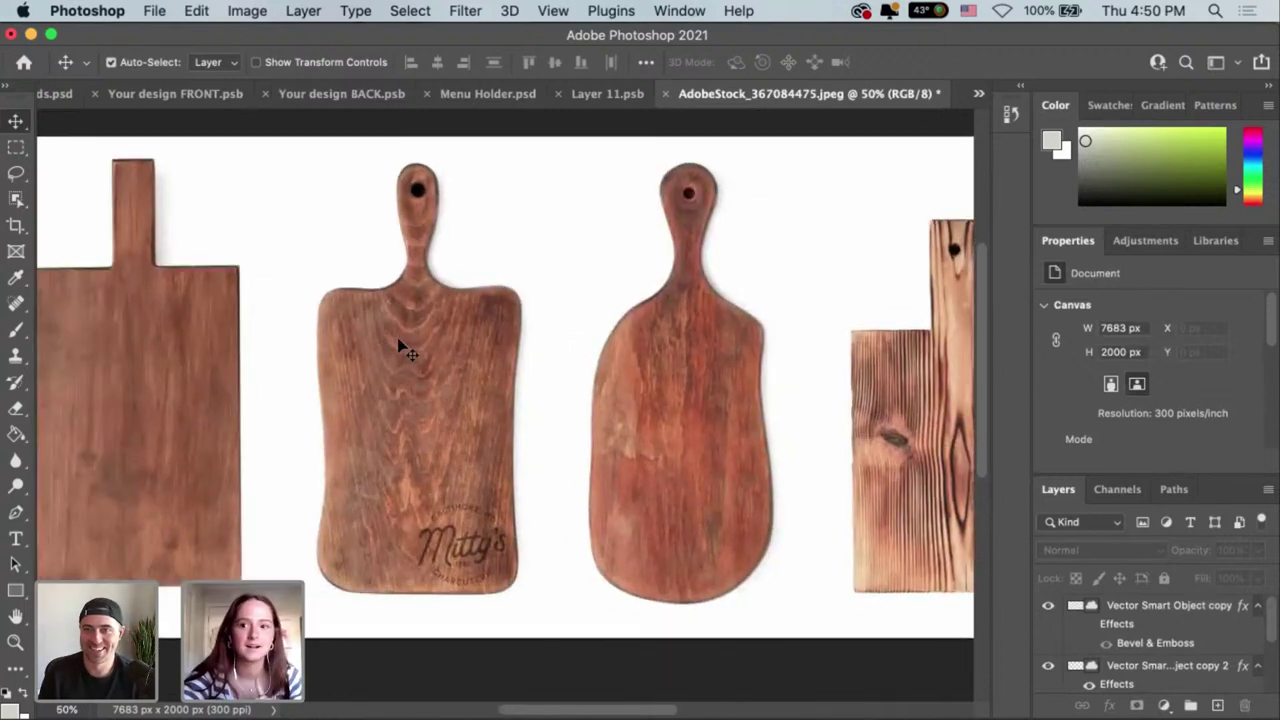
# Open the Bags.psdt template from the Mockups folder.
pyautogui.click(155, 11)
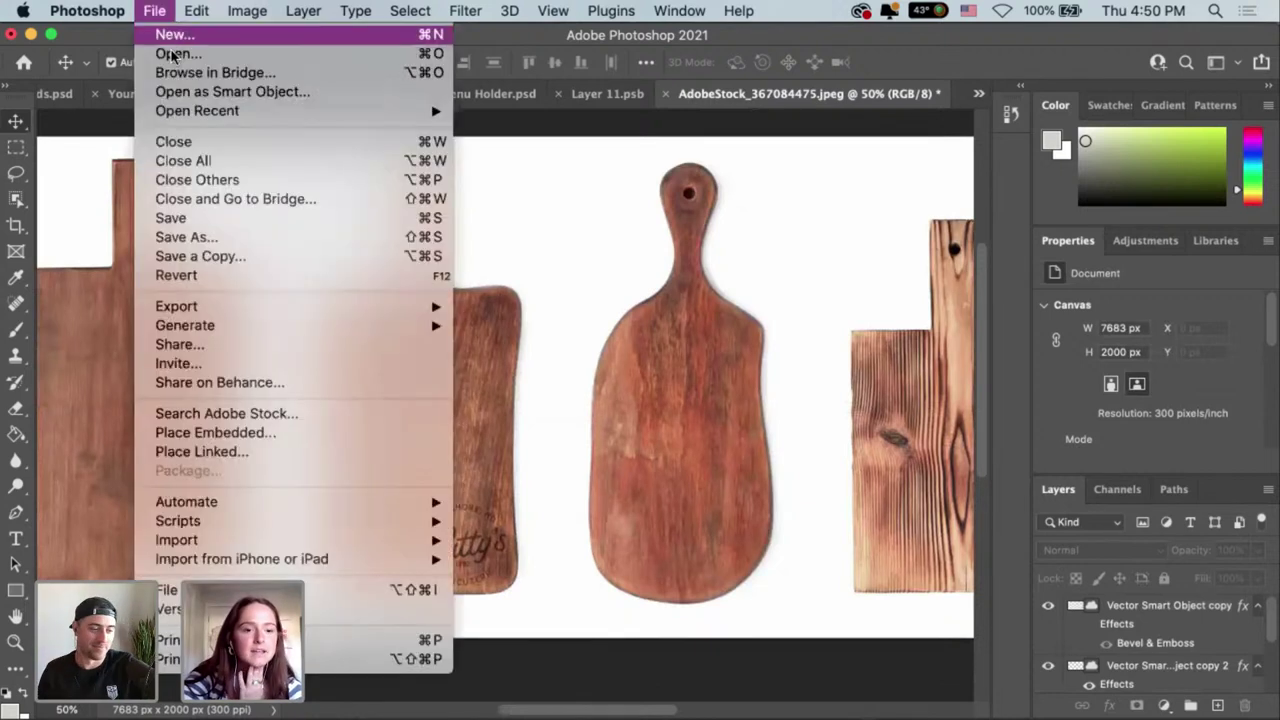
pyautogui.press('Escape')
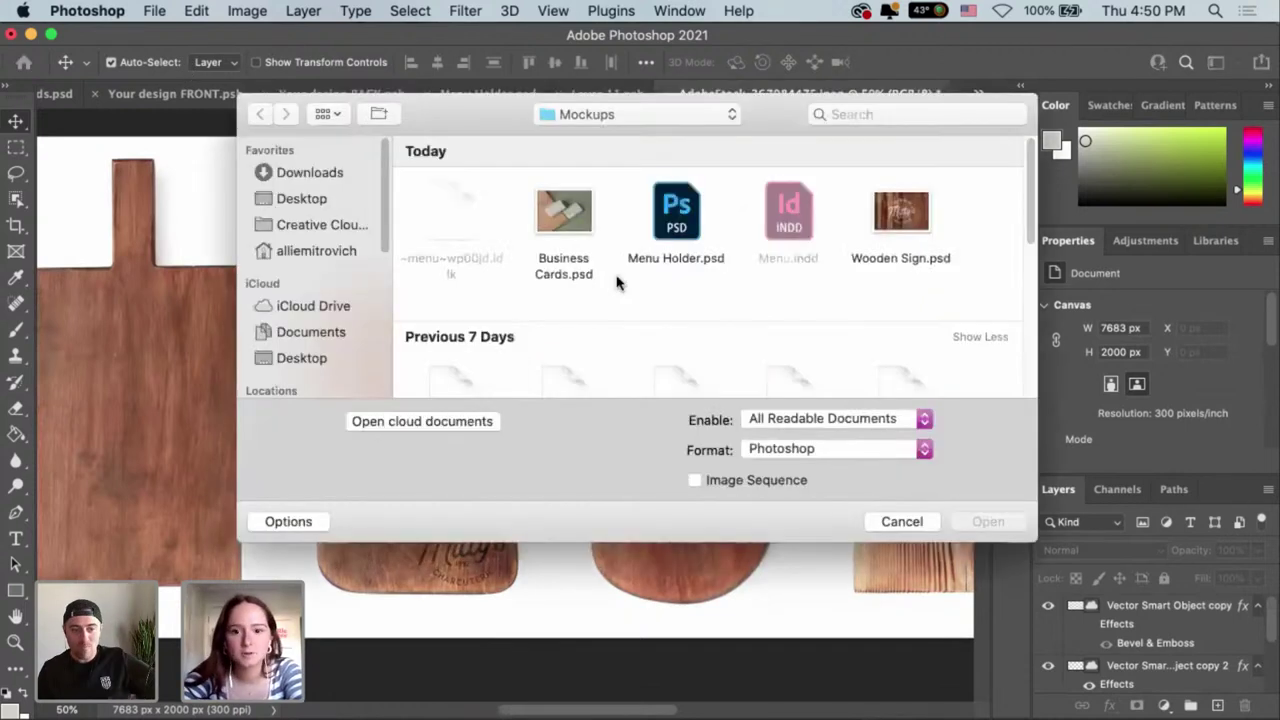
pyautogui.scroll(-4, 737, 312)
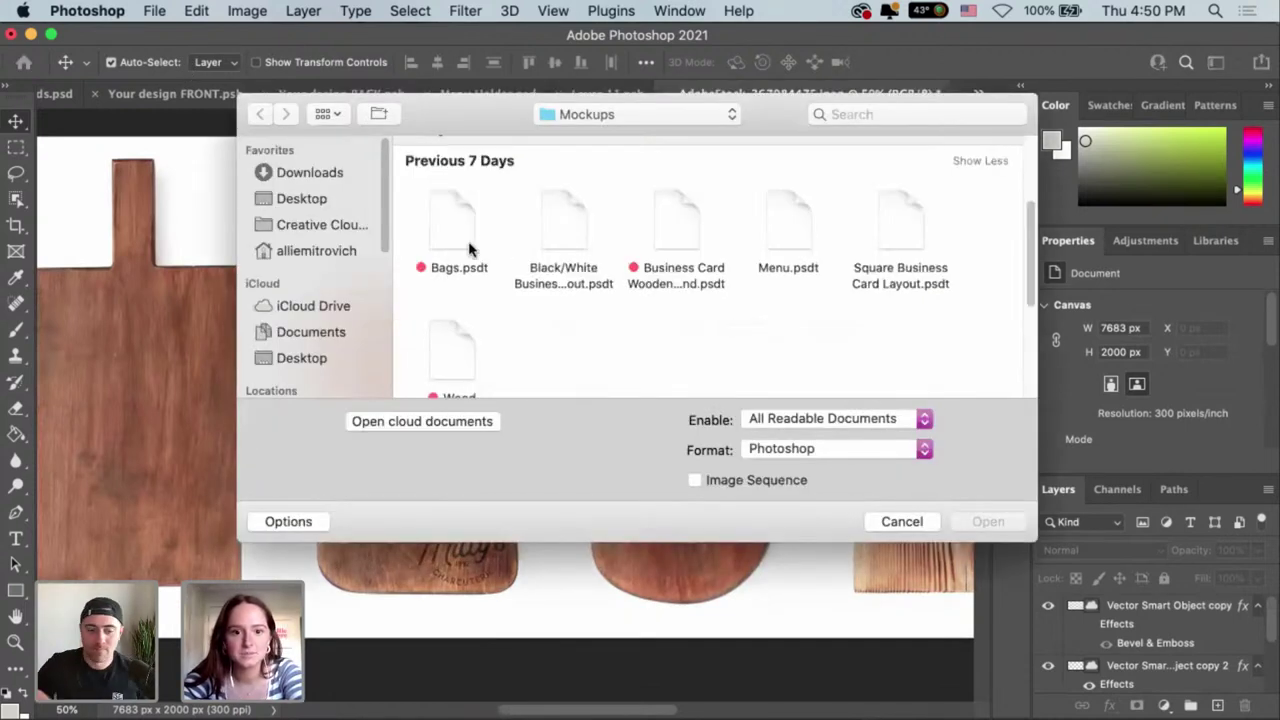
pyautogui.click(456, 230)
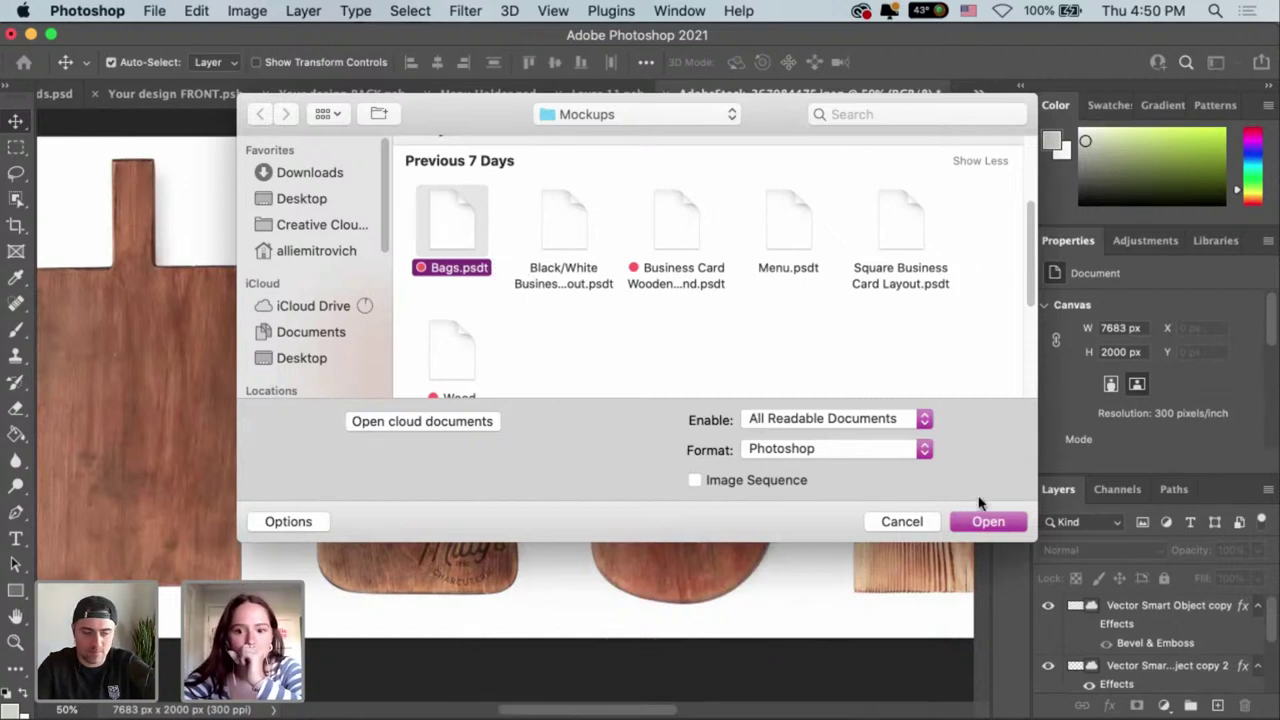
pyautogui.click(903, 521)
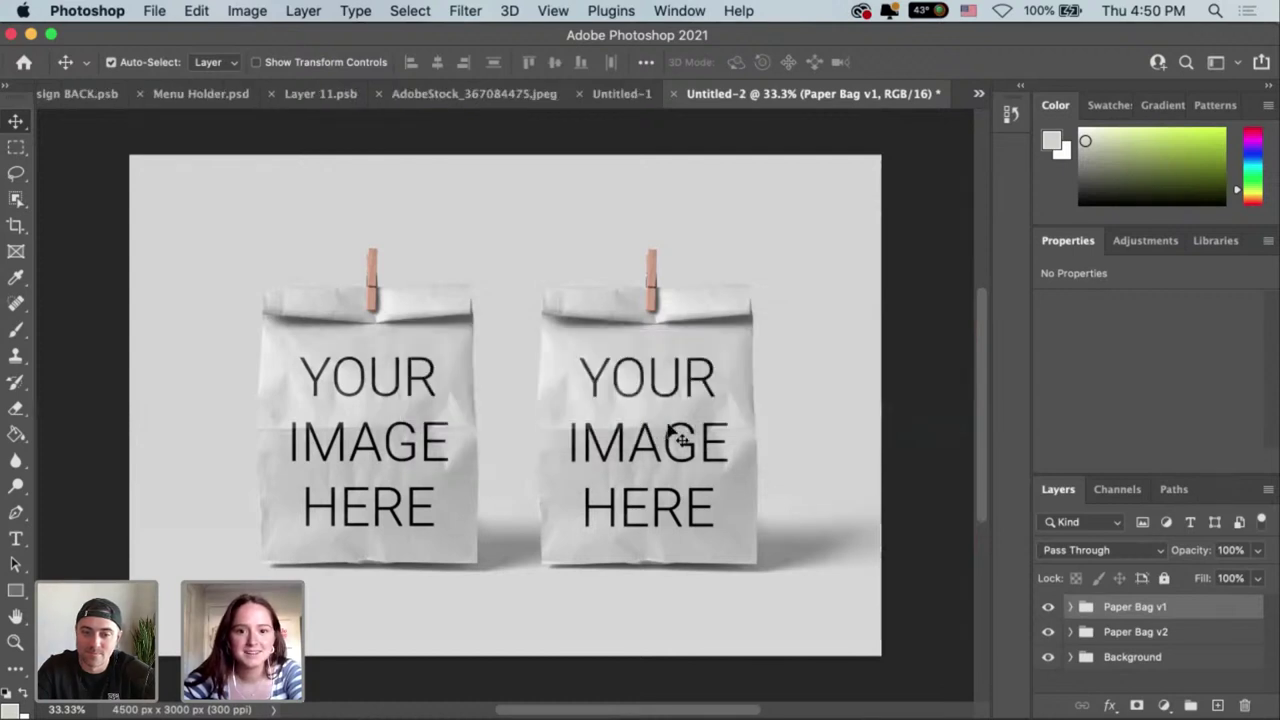
# Close the Untitled-2 bag mockup without saving, keeping Untitled-1.
pyautogui.click(640, 97)
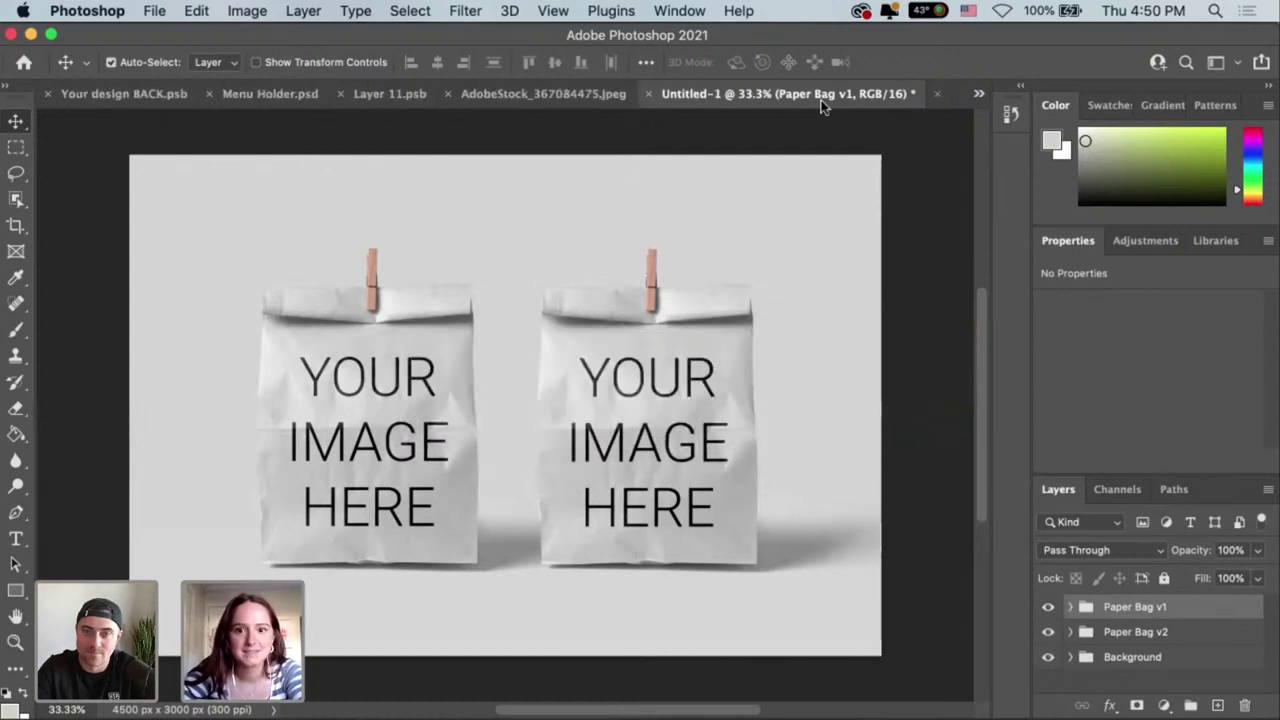
pyautogui.click(948, 97)
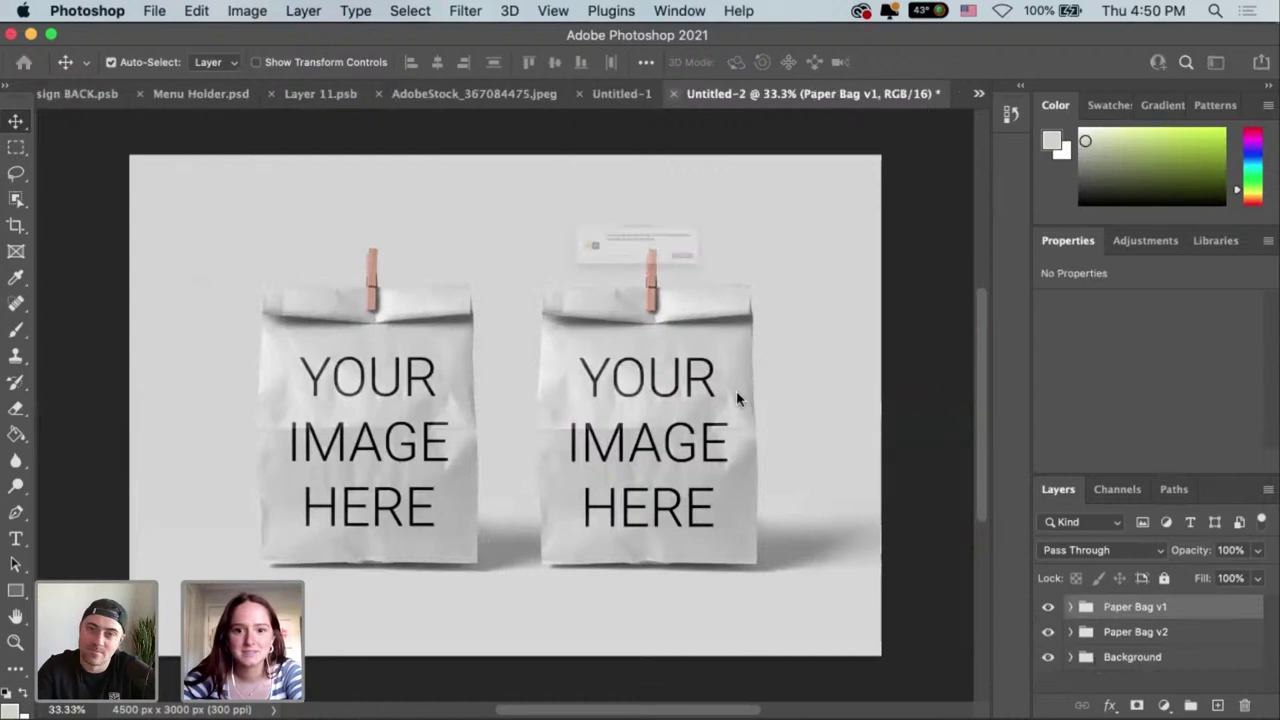
pyautogui.click(600, 293)
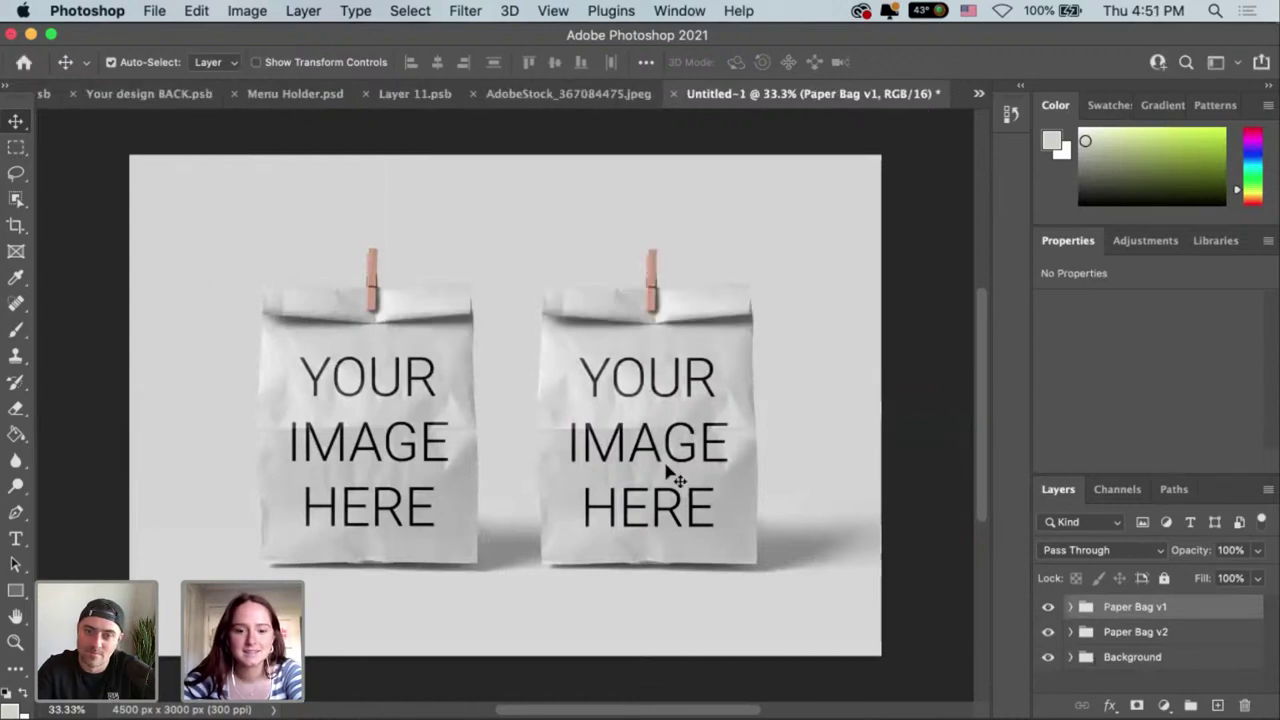
# Select the Paper Bag v1 group and scroll down to its Change Paper Bag Color layer.
pyautogui.click(672, 478)
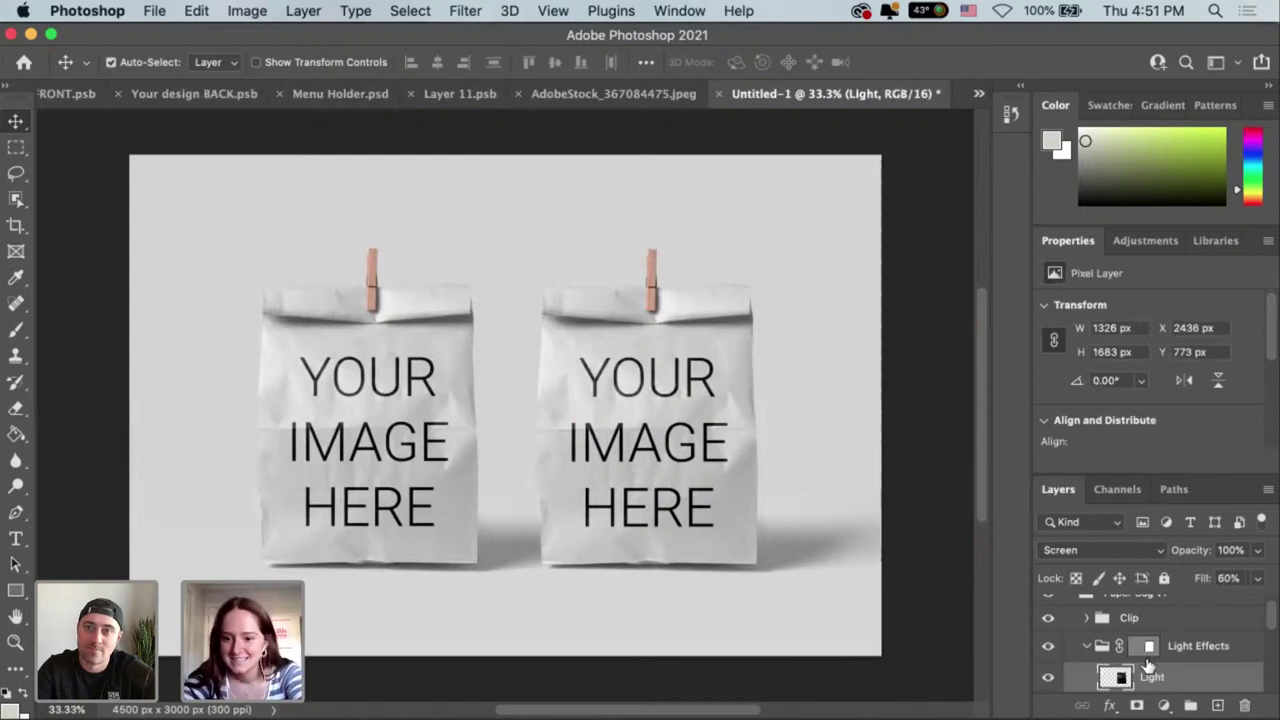
pyautogui.scroll(1, 1072, 613)
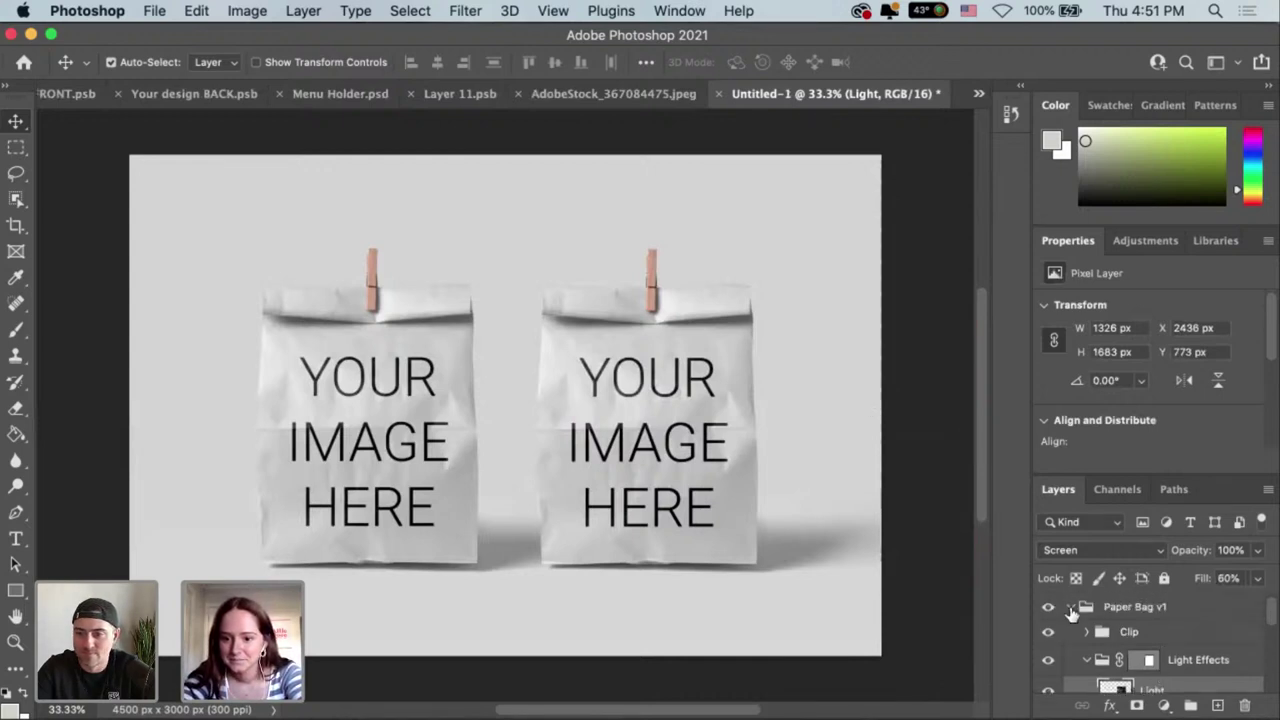
pyautogui.click(1072, 610)
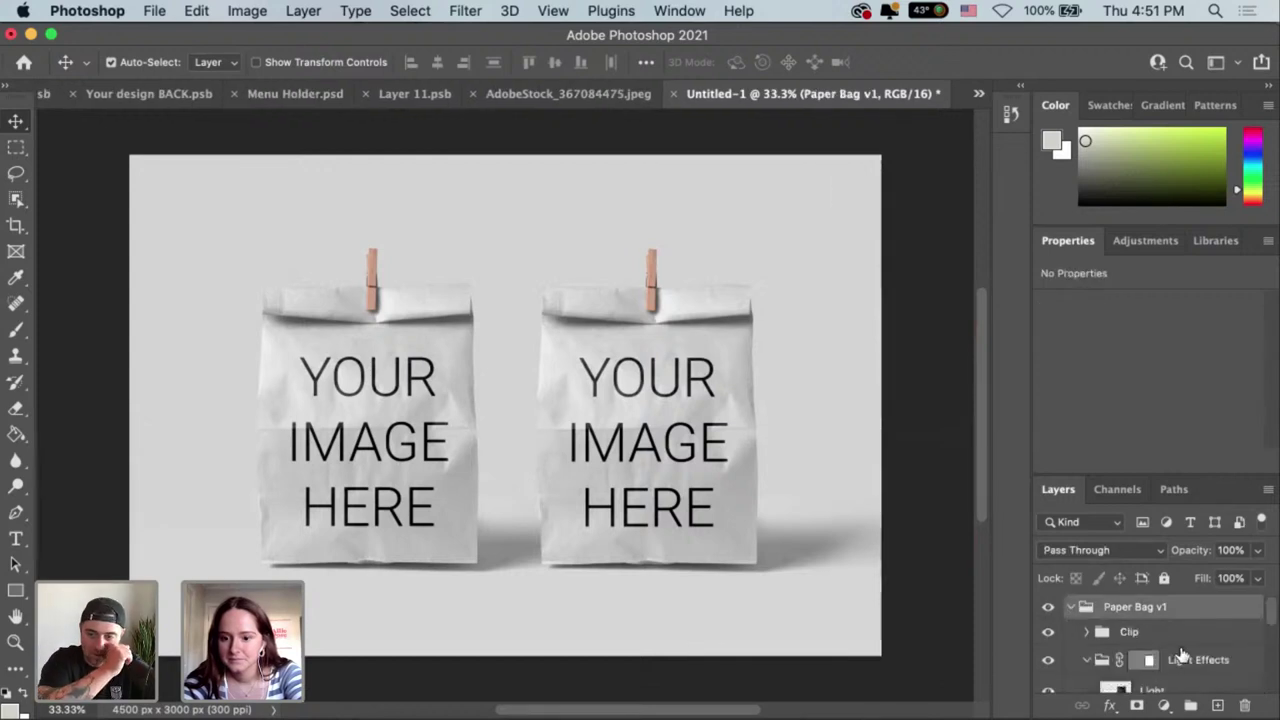
pyautogui.scroll(-2, 1180, 655)
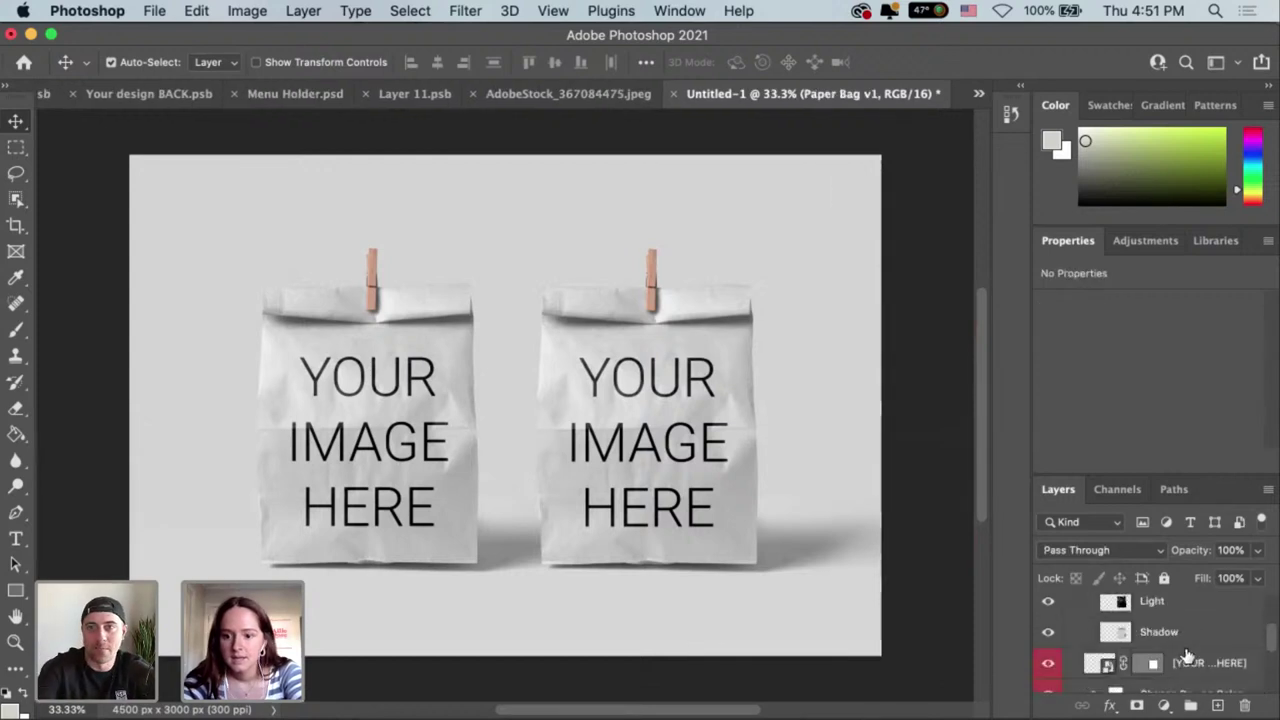
pyautogui.scroll(-1, 1187, 655)
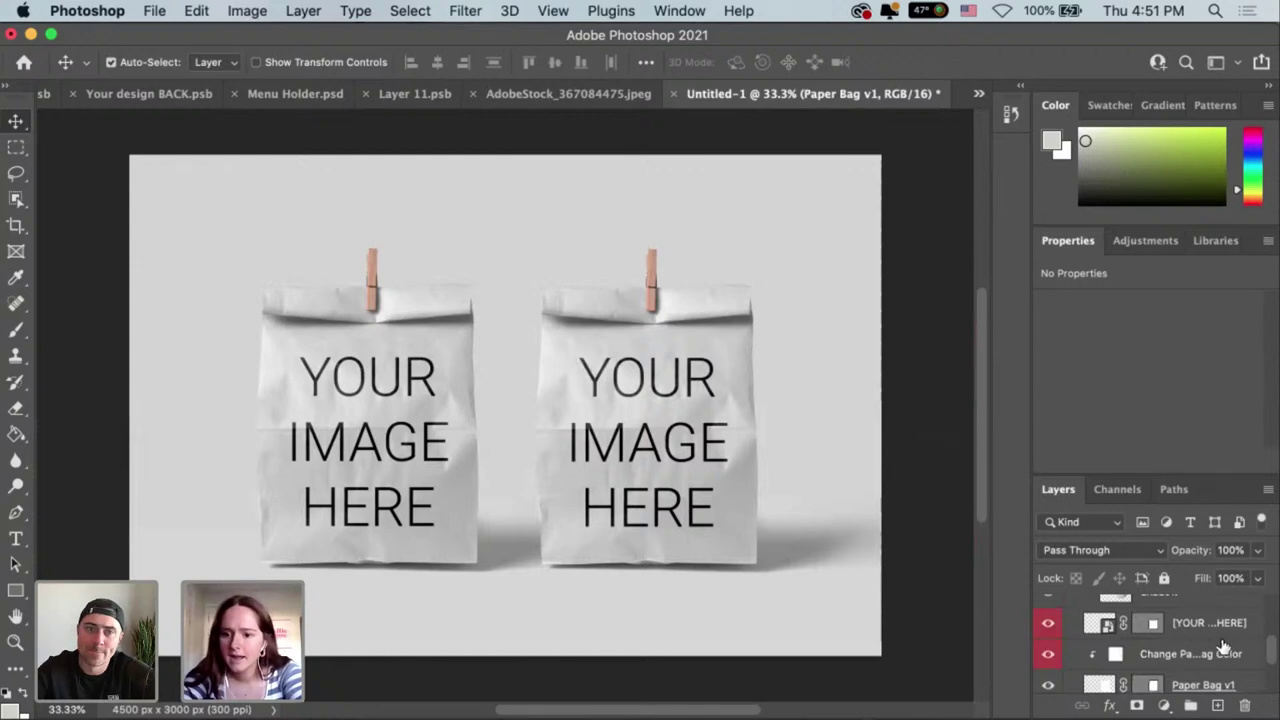
# Recolour the Change Paper Bag Color fill to tan kraft d1c6b1.
pyautogui.click(1192, 638)
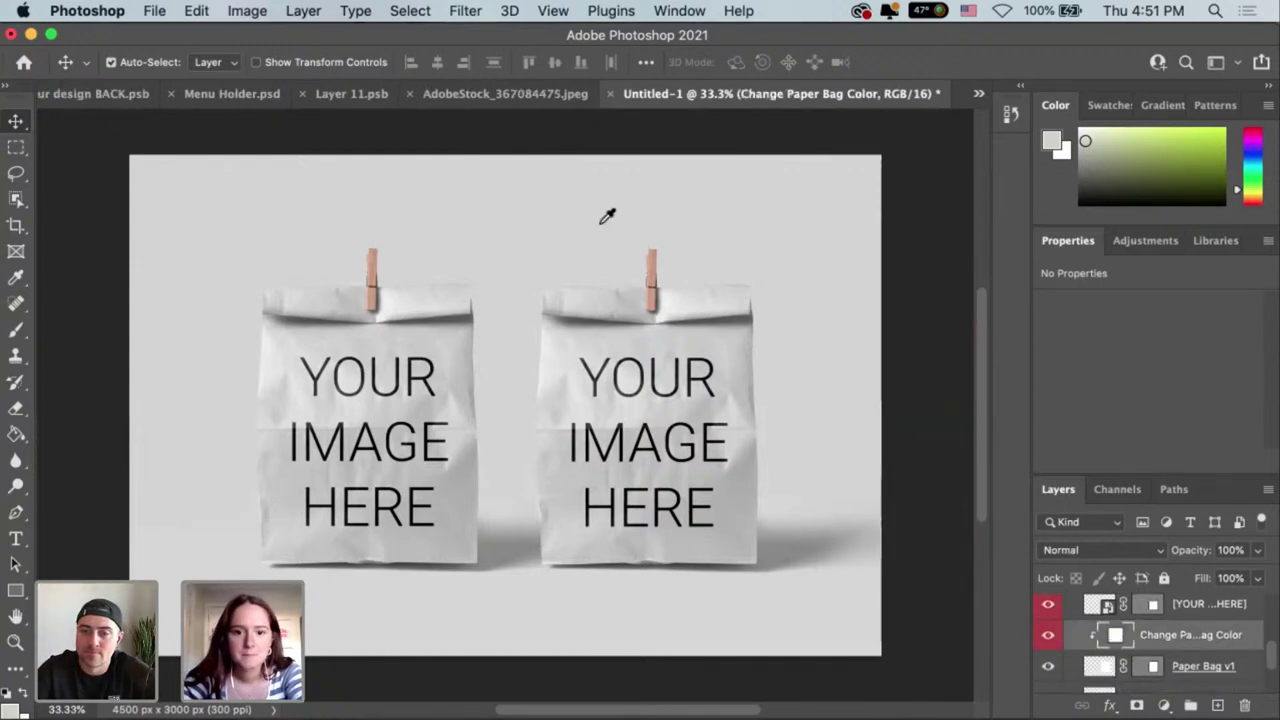
pyautogui.moveTo(640, 199); pyautogui.dragTo(900, 192)
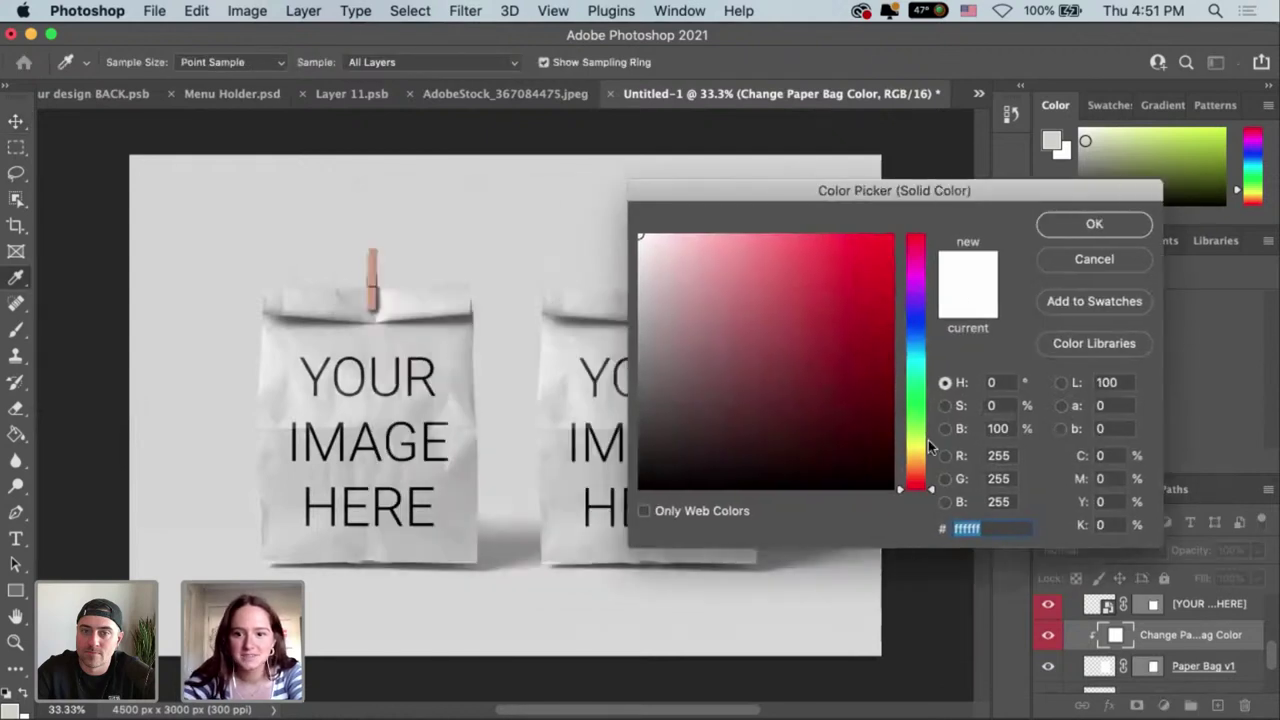
pyautogui.moveTo(918, 468); pyautogui.dragTo(920, 461)
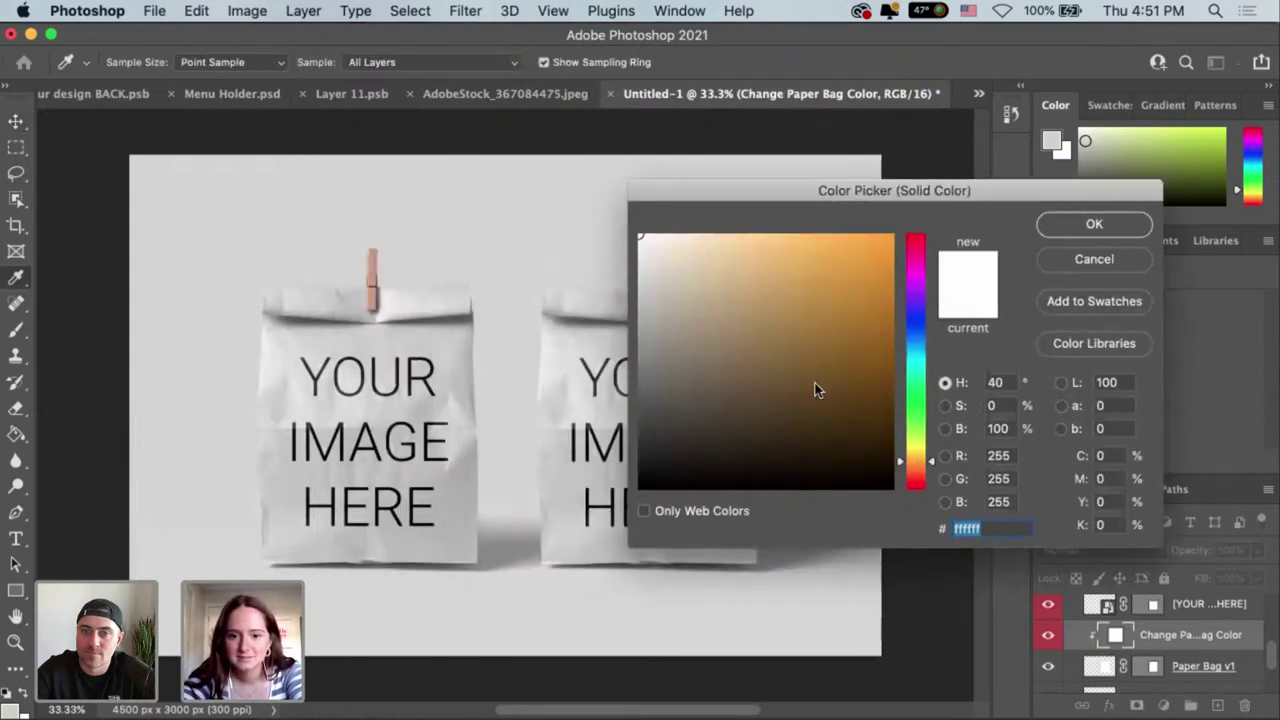
pyautogui.moveTo(682, 305); pyautogui.dragTo(663, 266)
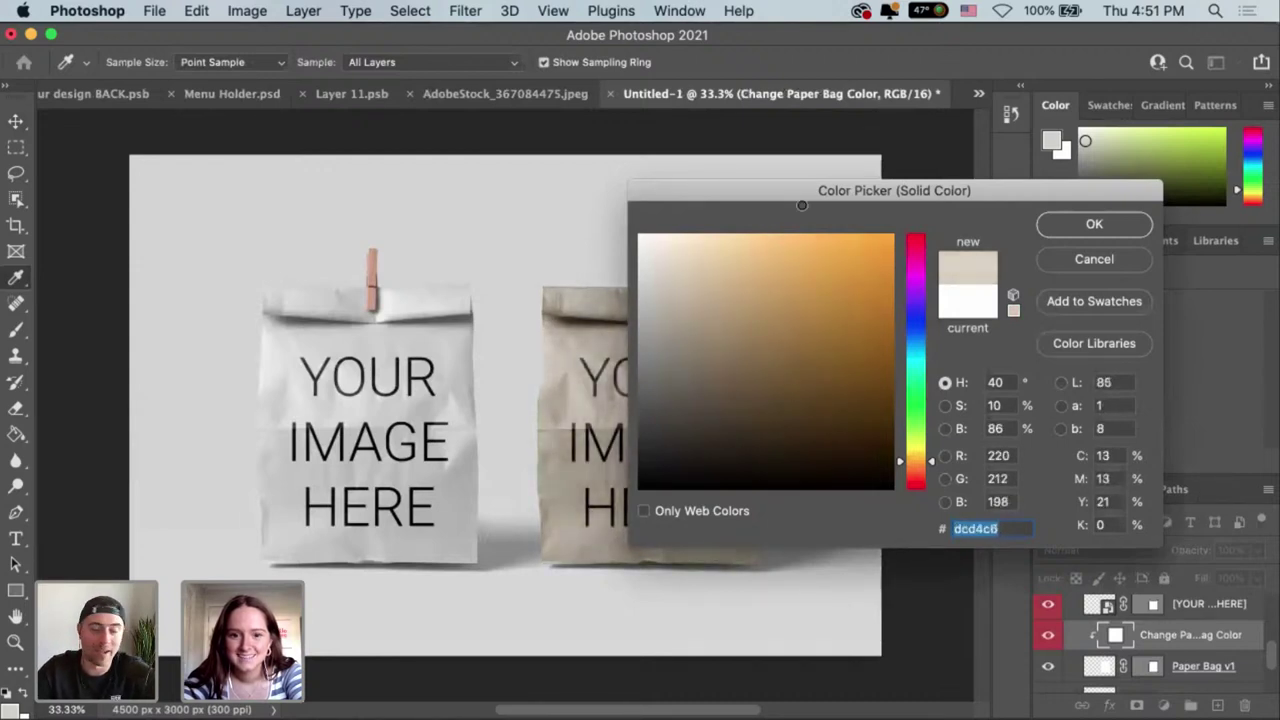
pyautogui.moveTo(782, 178); pyautogui.dragTo(848, 203)
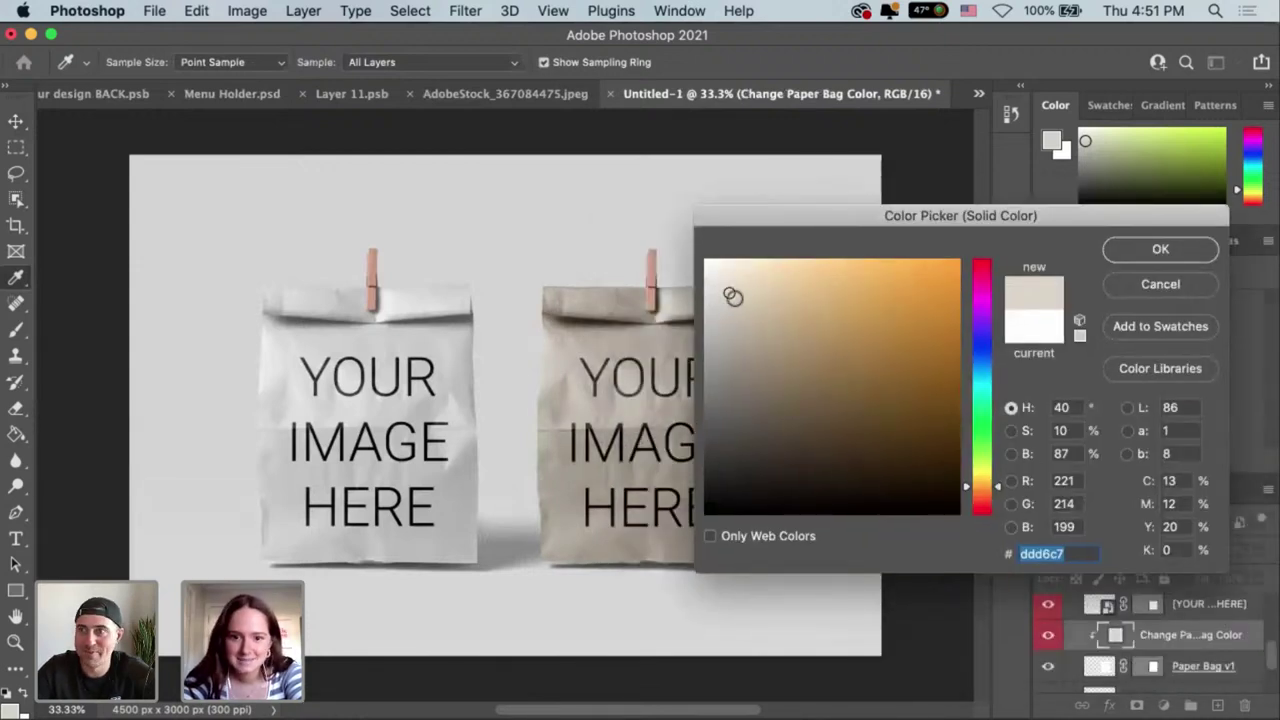
pyautogui.click(743, 304)
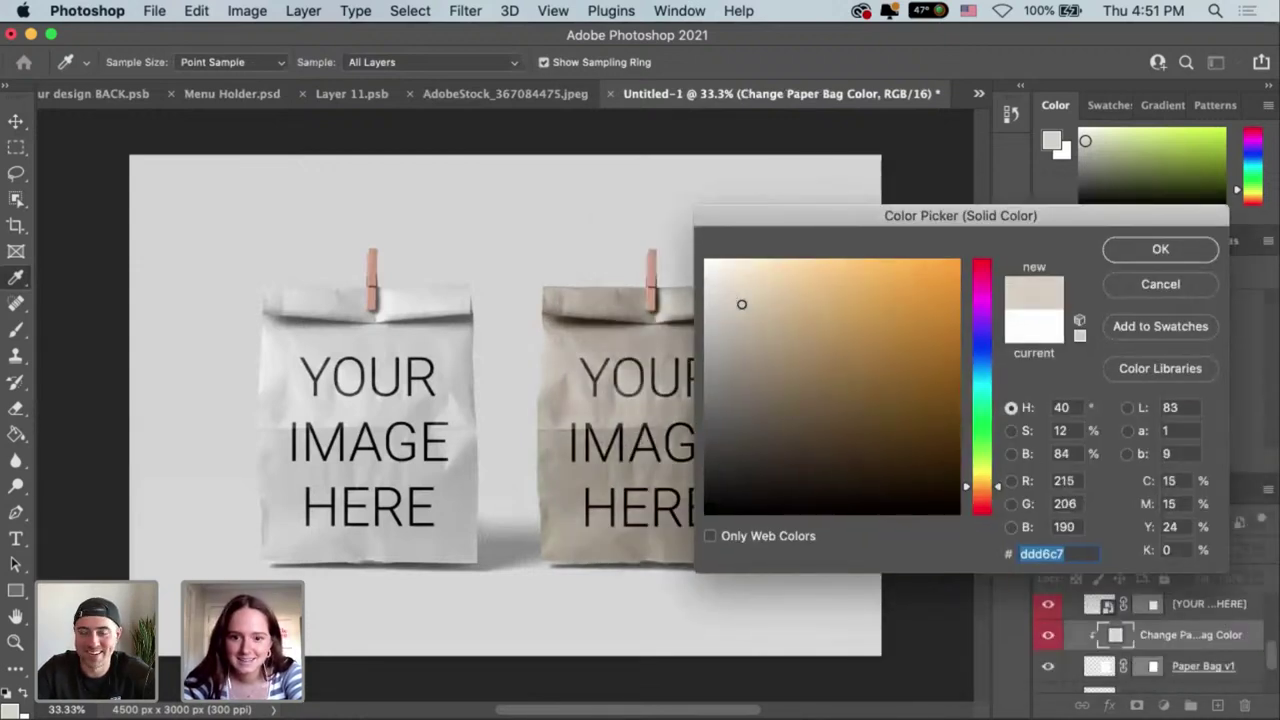
pyautogui.click(1153, 250)
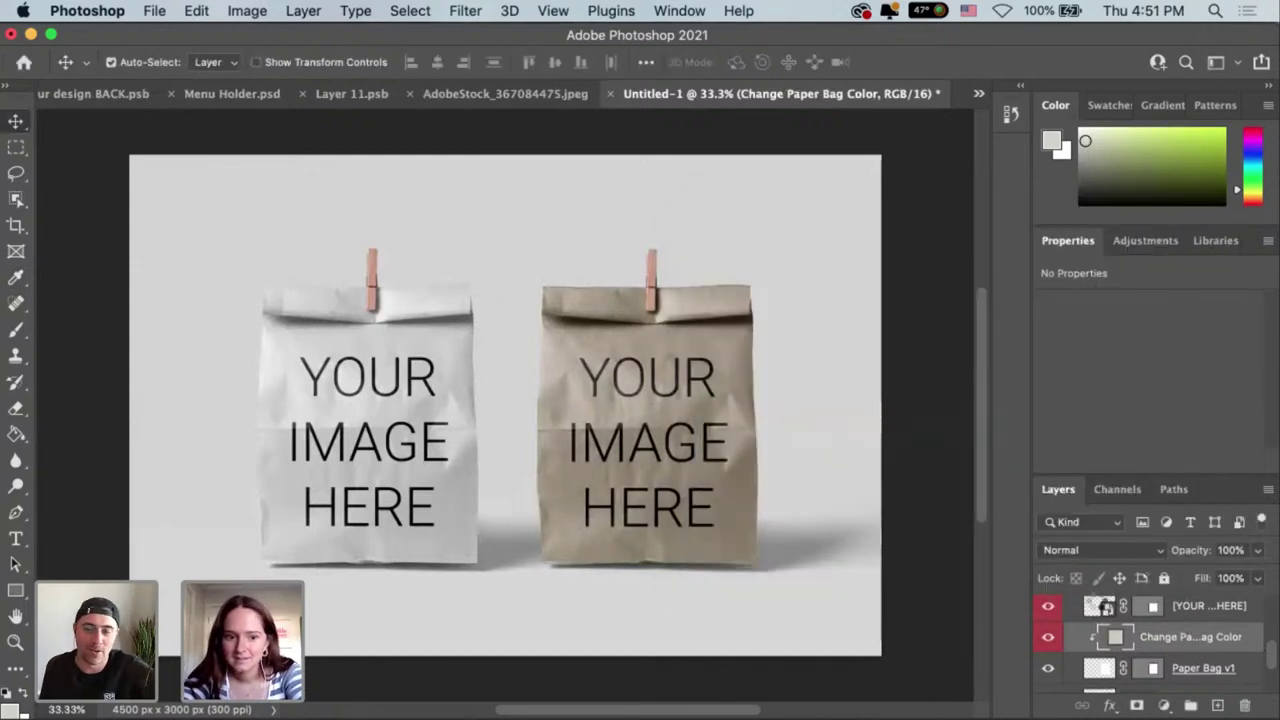
pyautogui.click(1104, 611)
# Open Rectangle 11.psb, delete its YOUR IMAGE HERE text, and paste in the Mitty's logo from Illustrator.
pyautogui.doubleClick(1100, 610)
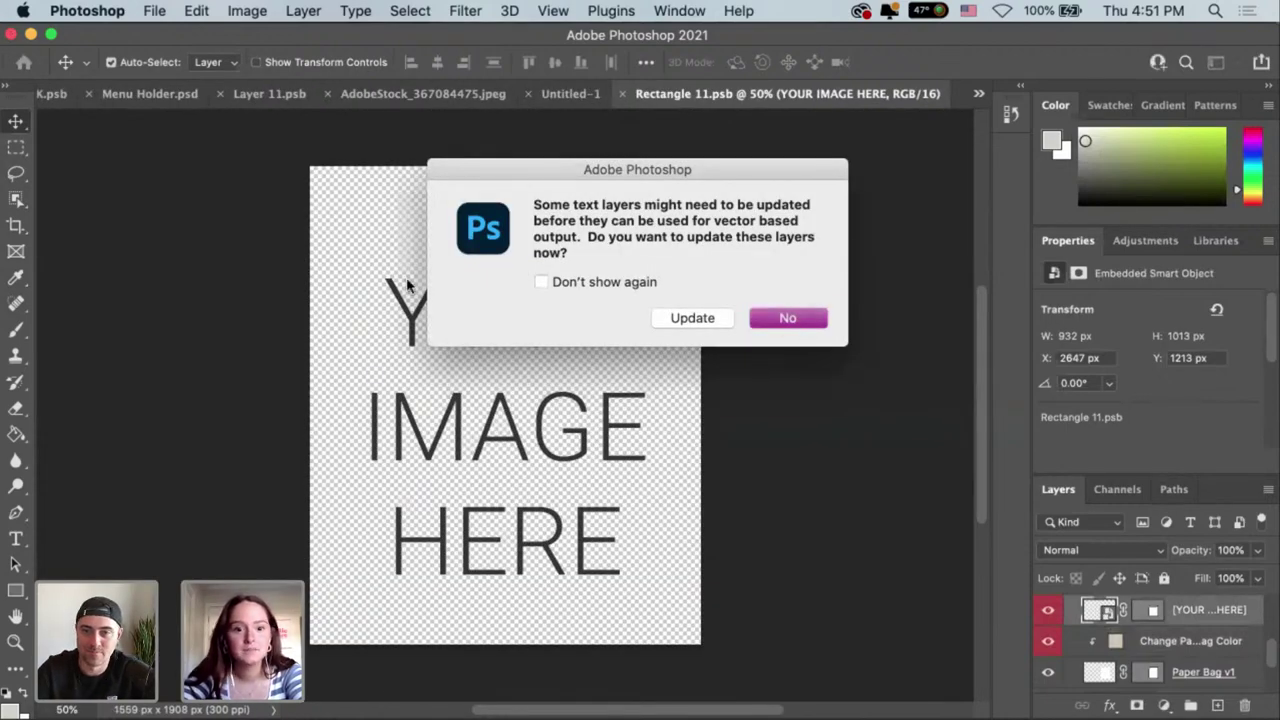
pyautogui.press('Return')
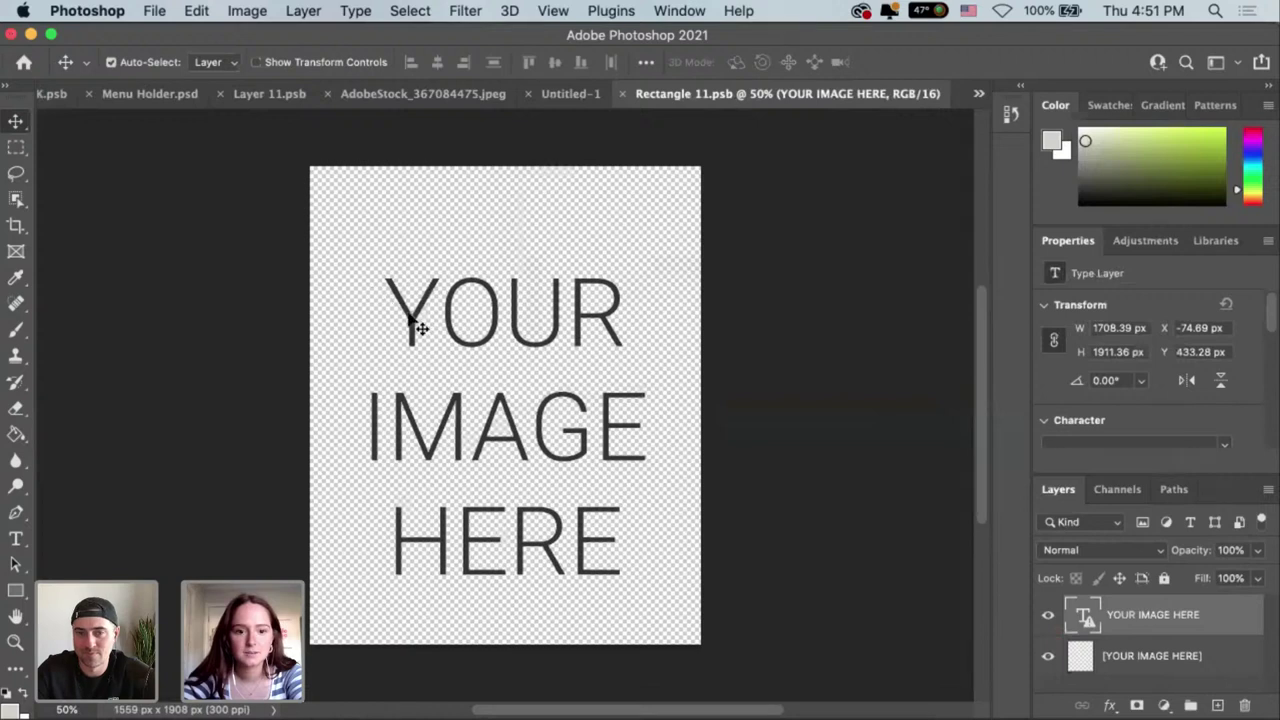
pyautogui.press('BackSpace')
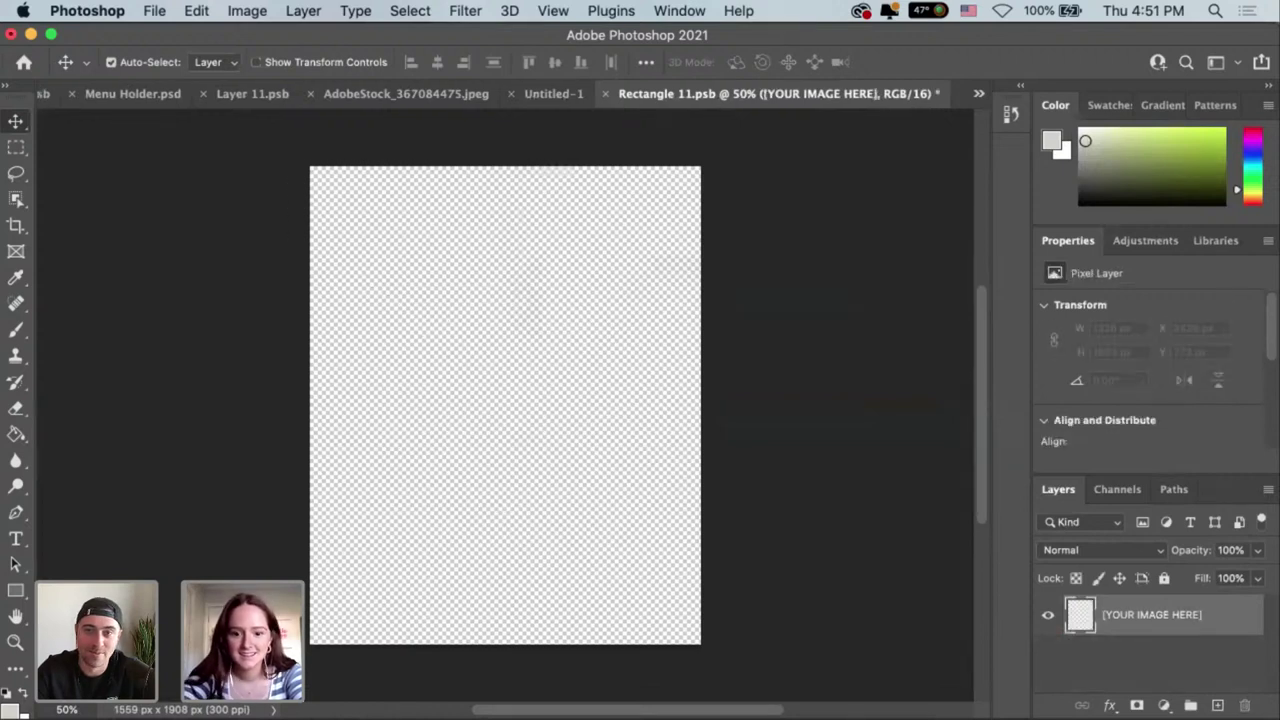
pyautogui.click(610, 716)
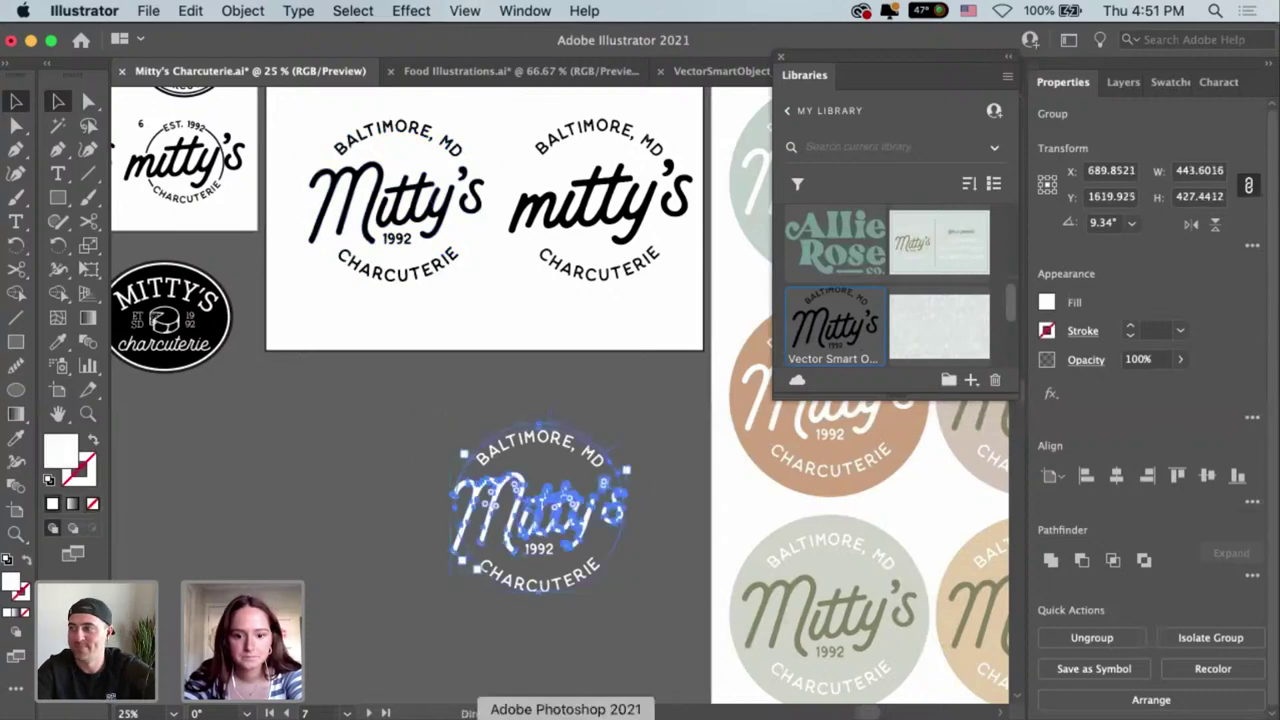
pyautogui.click(566, 716)
pyautogui.press('super+v')
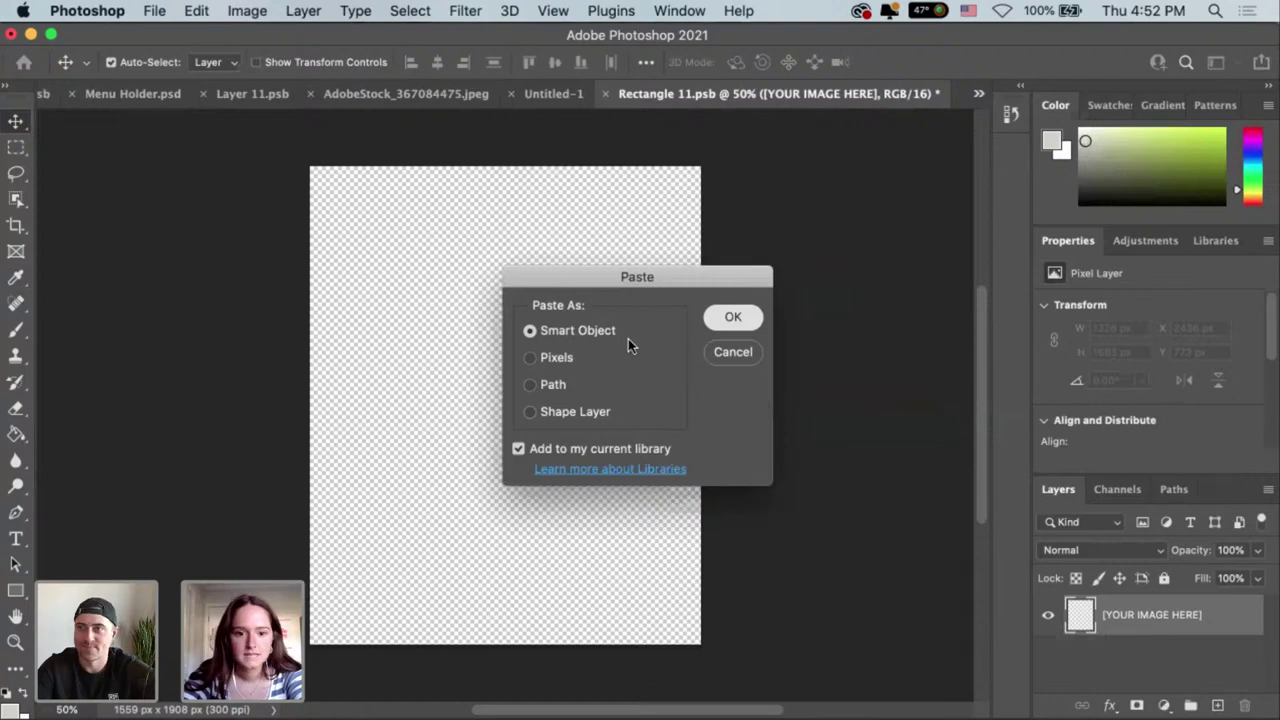
# Commit the pasted white logo as a smart object and reopen the brown bag's placeholder artwork.
pyautogui.press('Return')
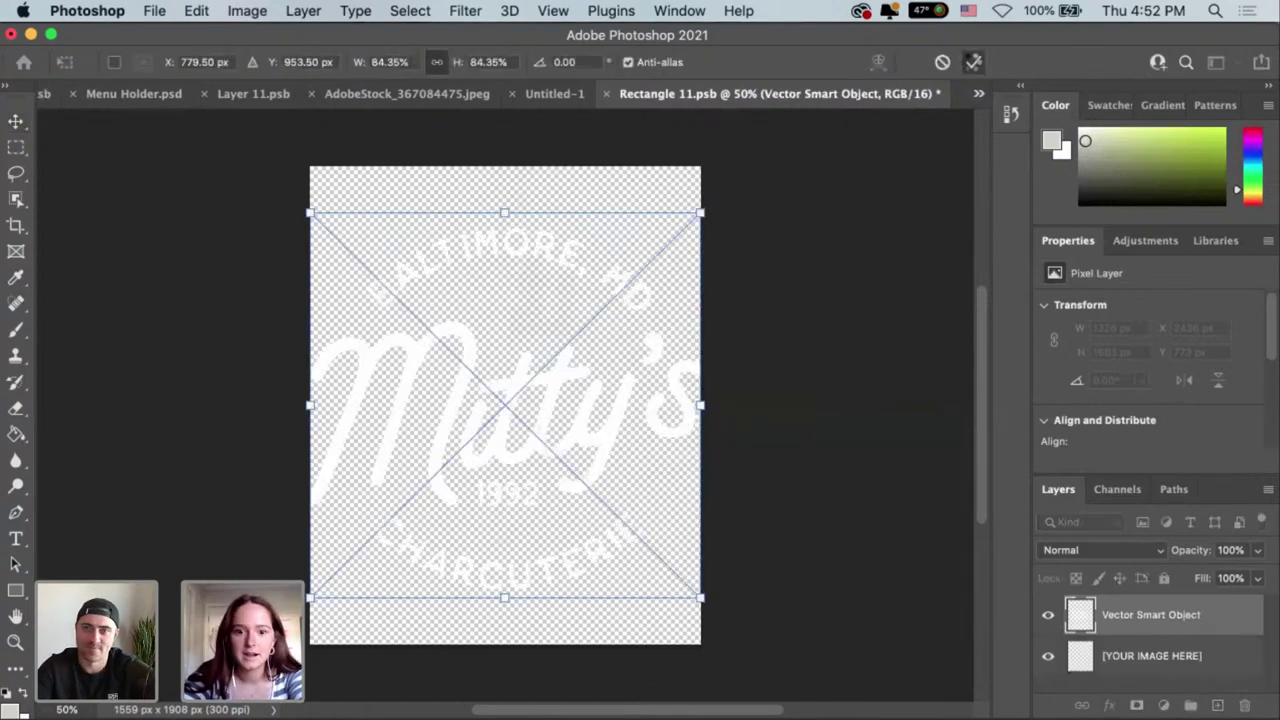
pyautogui.click(973, 62)
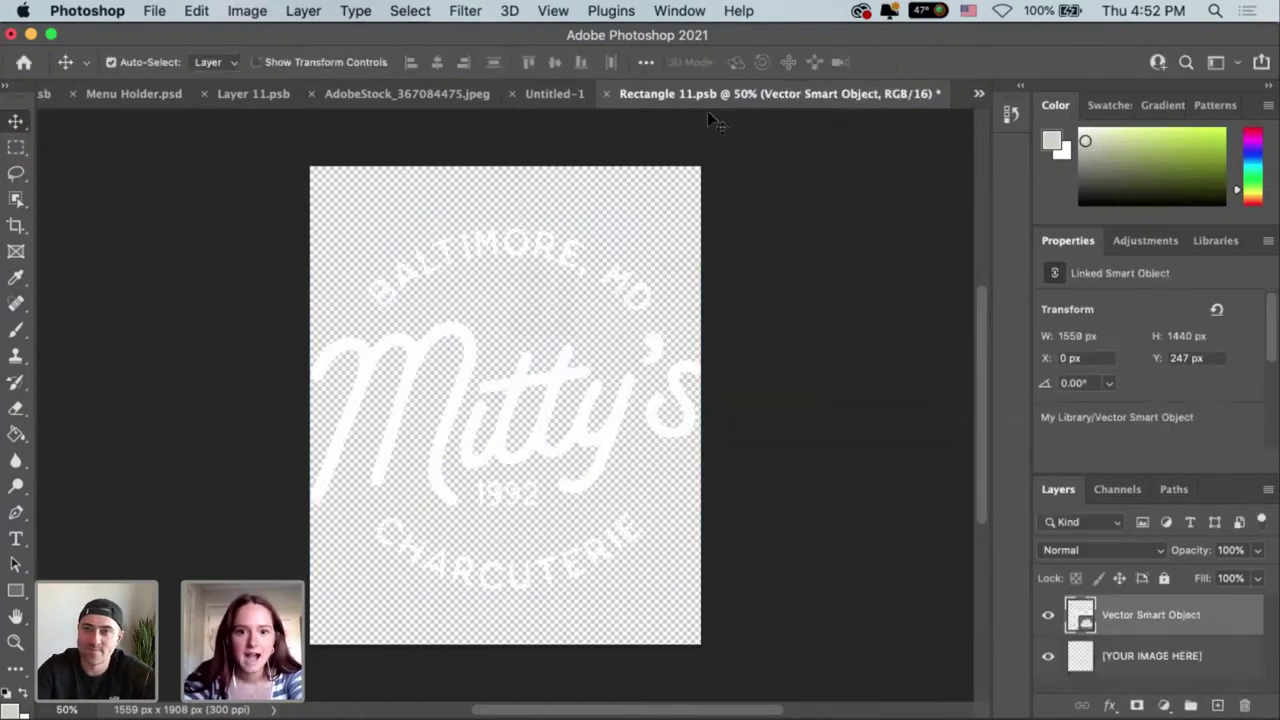
pyautogui.click(556, 94)
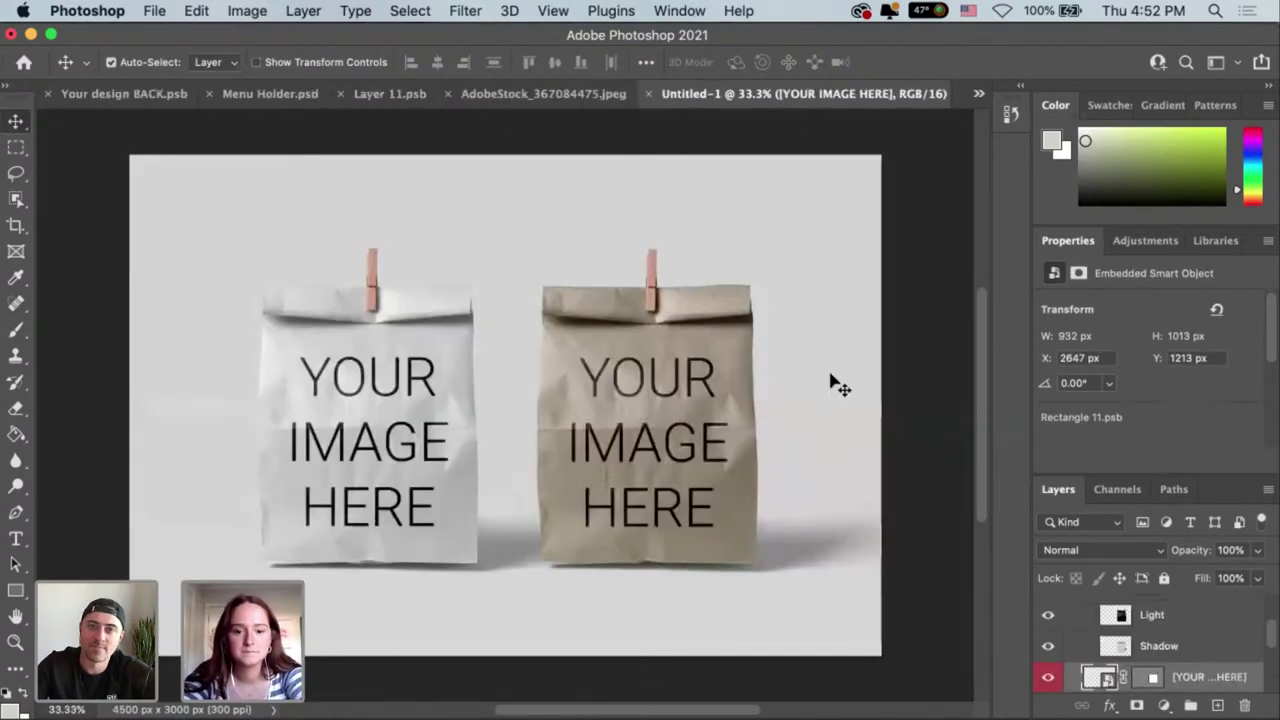
pyautogui.doubleClick(650, 440)
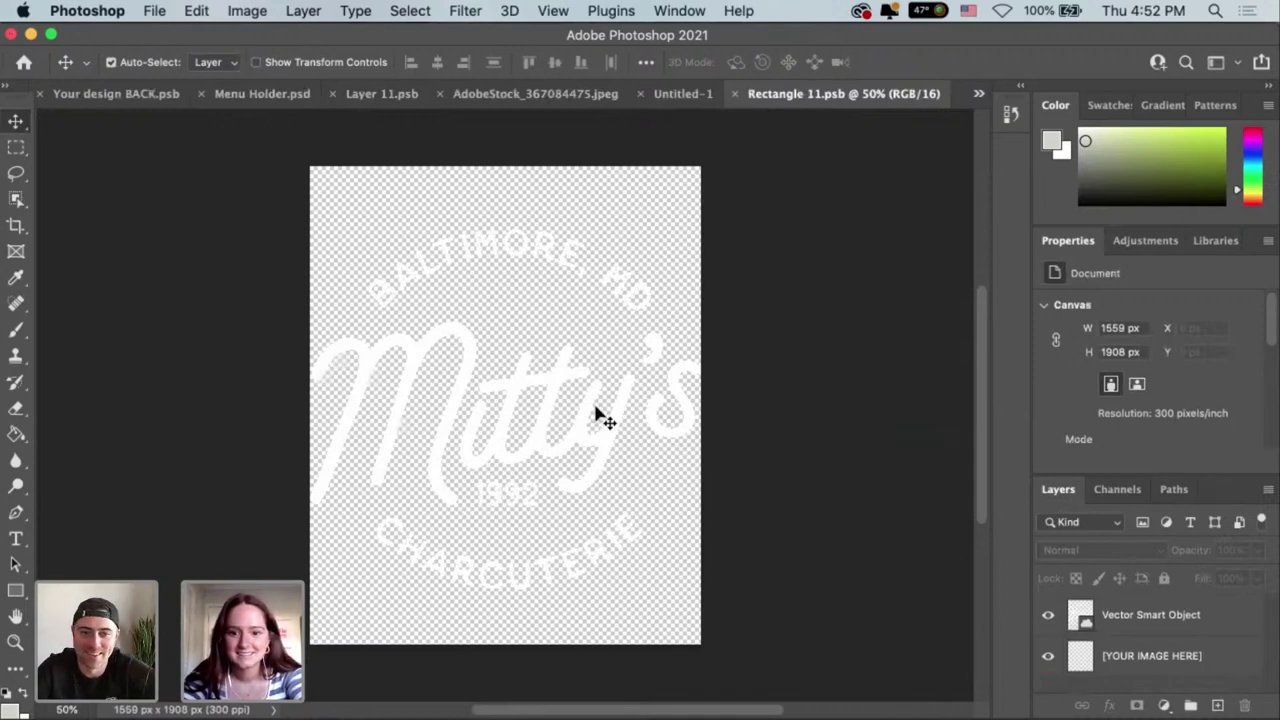
# Shrink the white Mitty's logo, centre it on the canvas, and save the brown bag artwork.
pyautogui.moveTo(617, 414); pyautogui.dragTo(596, 426)
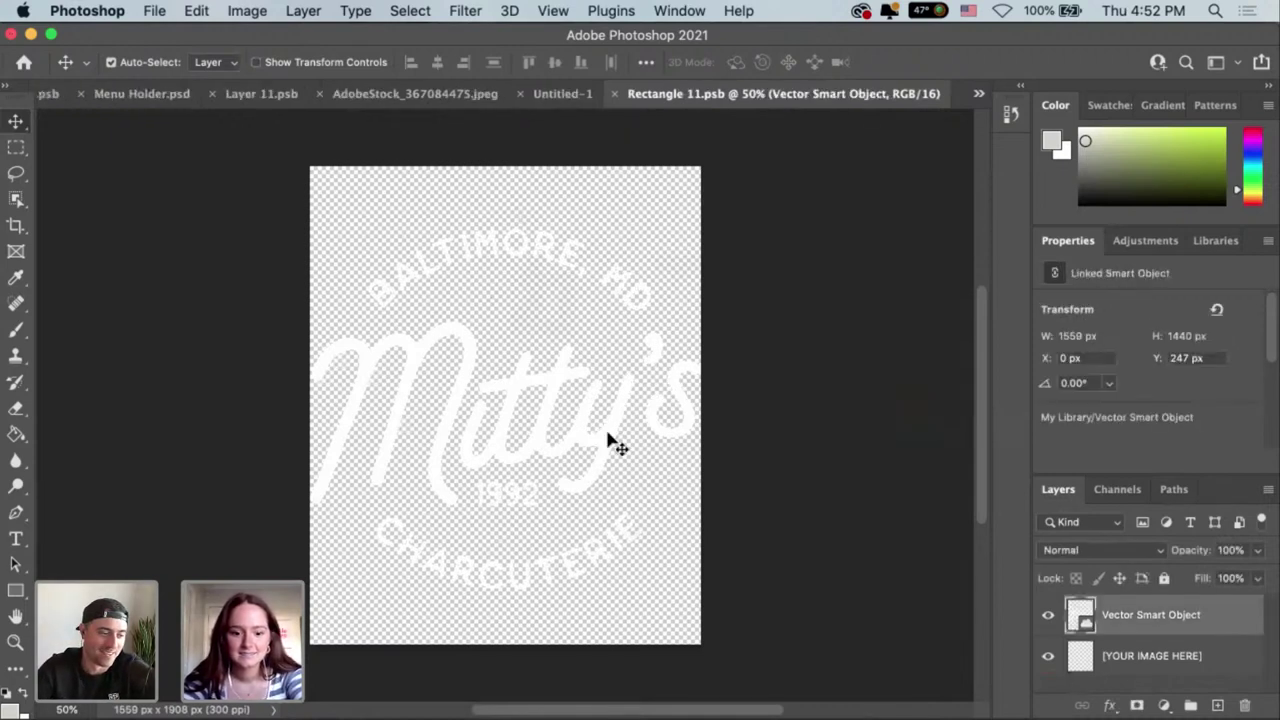
pyautogui.hotkey('shift', 'Right')
pyautogui.hotkey('shift', 'Right')
pyautogui.hotkey('shift', 'Right')
pyautogui.hotkey('shift', 'Right')
pyautogui.hotkey('shift', 'Right')
pyautogui.hotkey('shift', 'Down')
pyautogui.hotkey('shift', 'Down')
pyautogui.press('super+t')
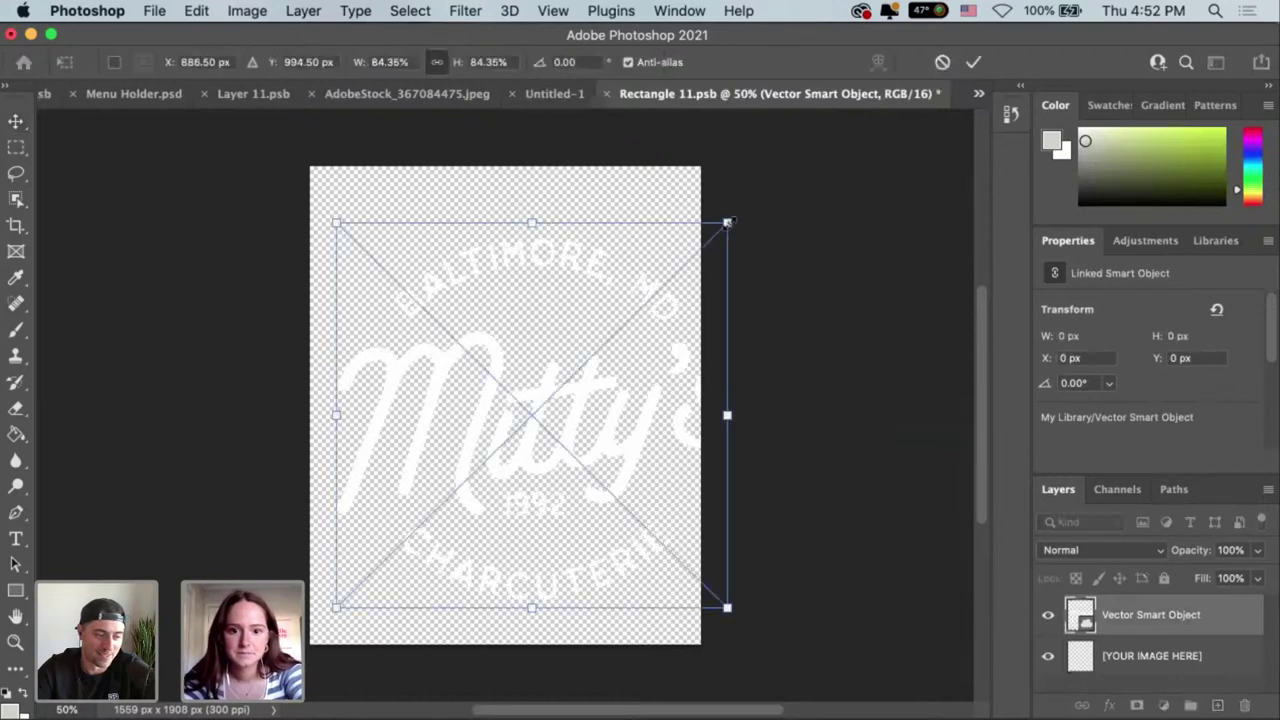
pyautogui.moveTo(726, 224); pyautogui.dragTo(656, 323)
pyautogui.press('super+z')
pyautogui.moveTo(493, 452); pyautogui.dragTo(507, 415)
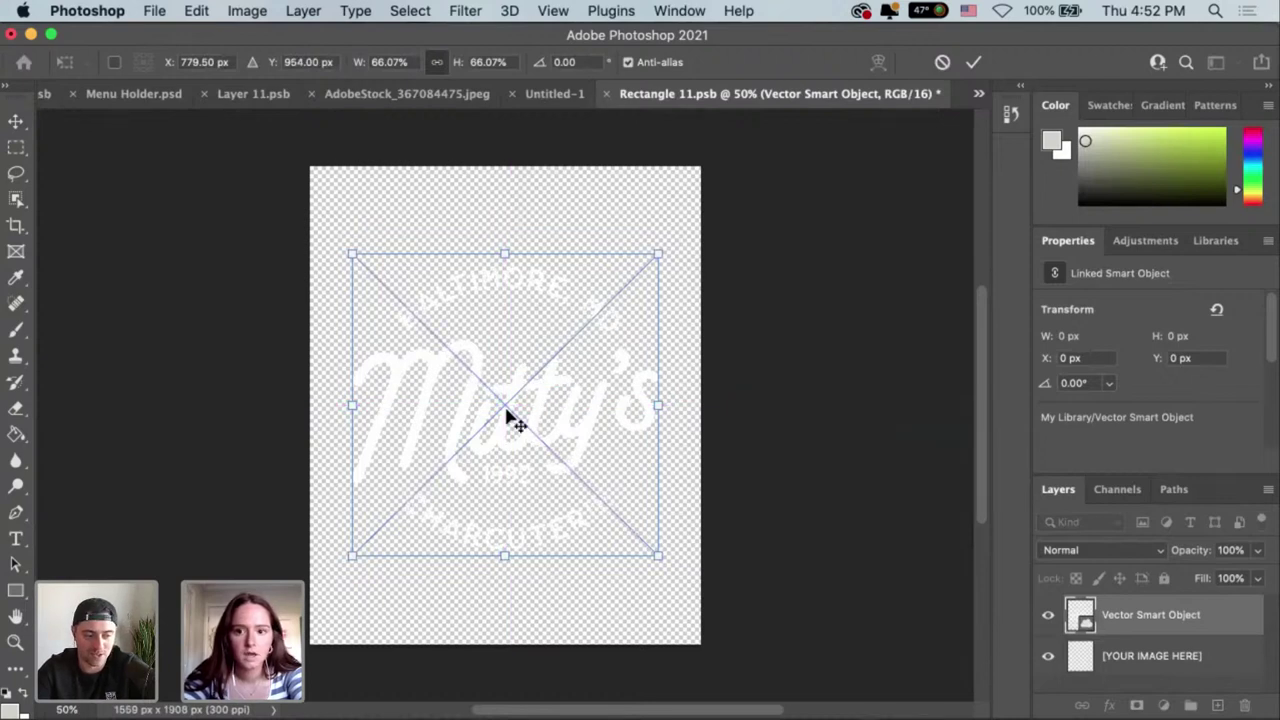
pyautogui.press('Return')
pyautogui.press('super+s')
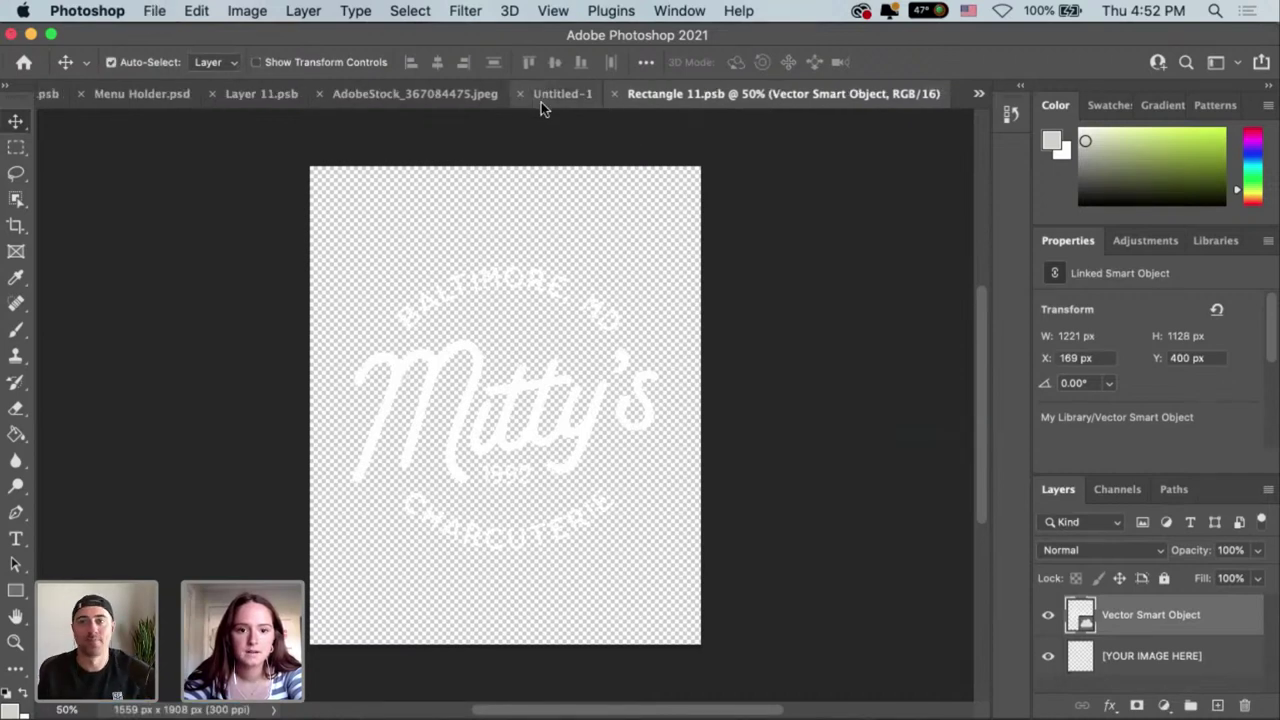
# Check the updated bag mockup, then copy the sage circular Mitty's logo from Illustrator.
pyautogui.click(549, 98)
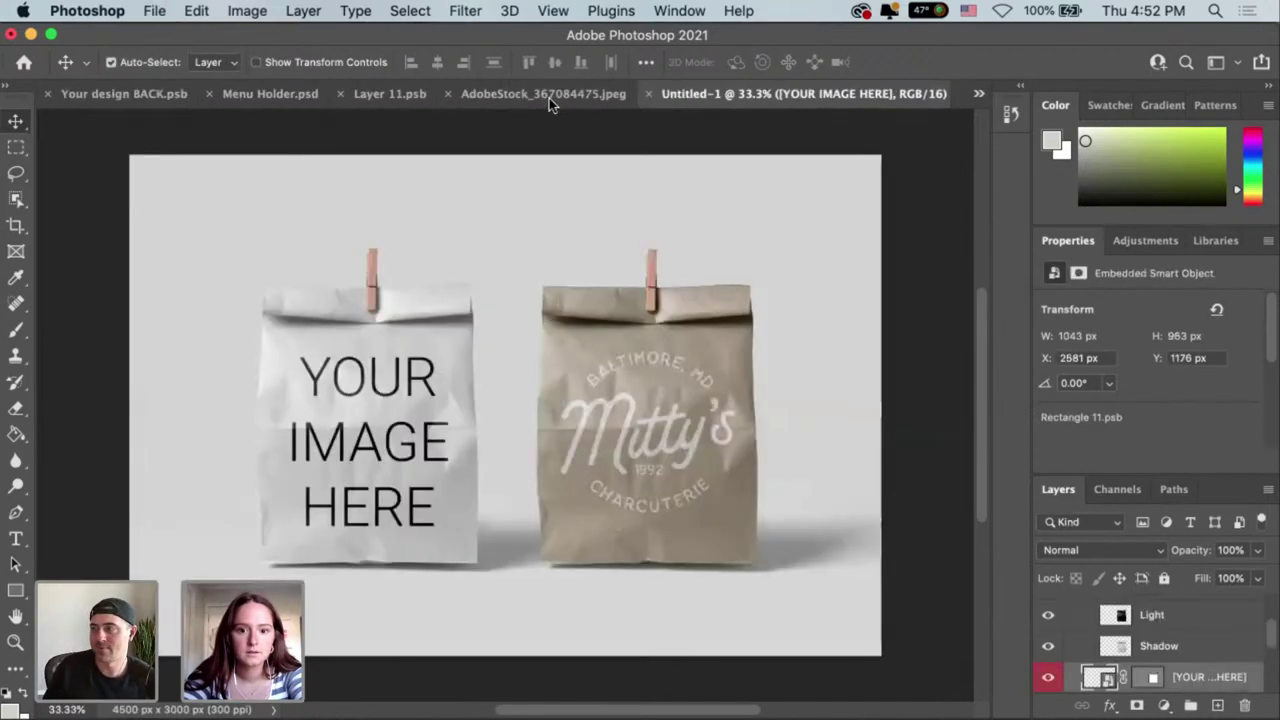
pyautogui.moveTo(506, 326); pyautogui.dragTo(571, 298)
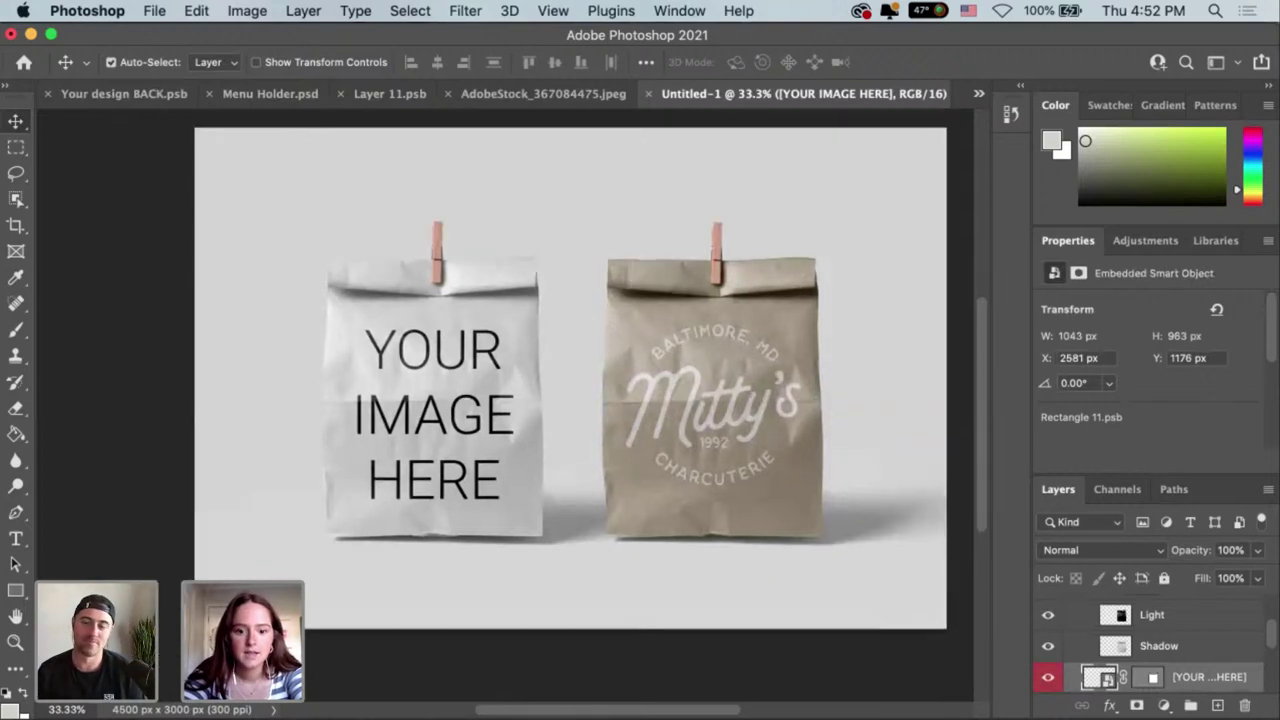
pyautogui.click(613, 716)
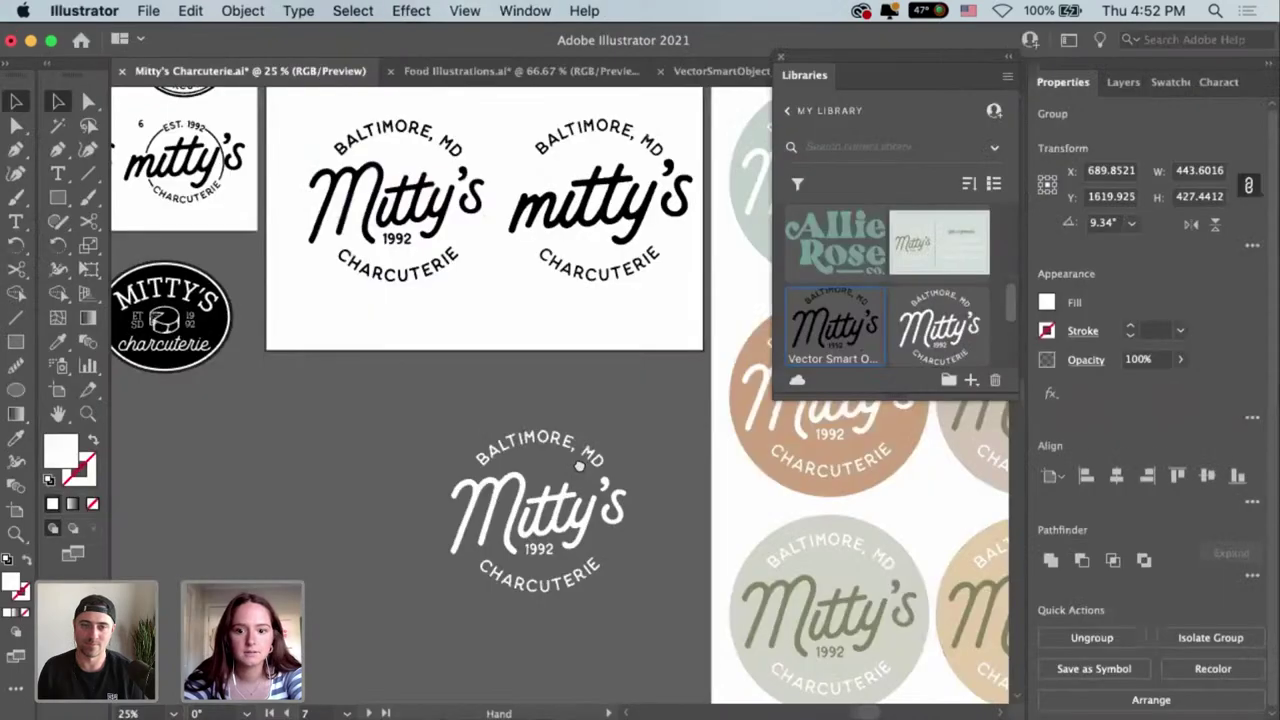
pyautogui.click(422, 427)
pyautogui.hscroll(6, 428, 418)
pyautogui.scroll(-3, 428, 418)
pyautogui.hscroll(1, 613, 605)
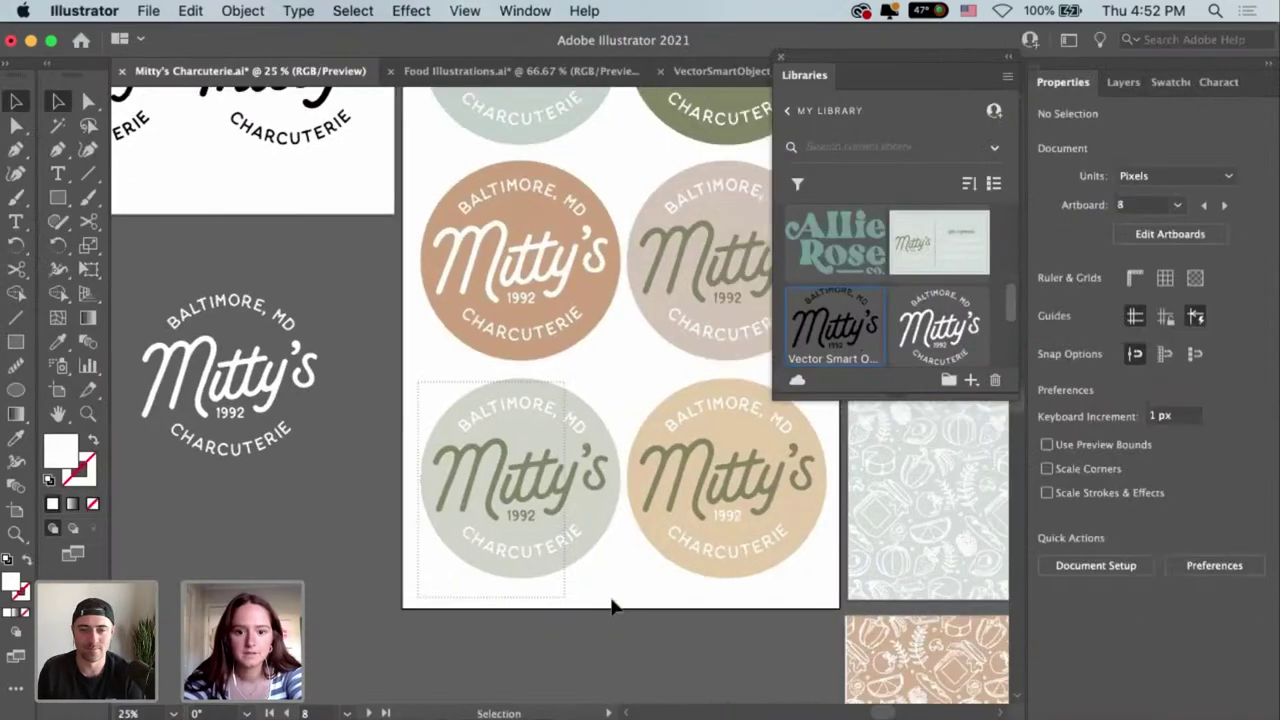
pyautogui.press('a')
pyautogui.press('v')
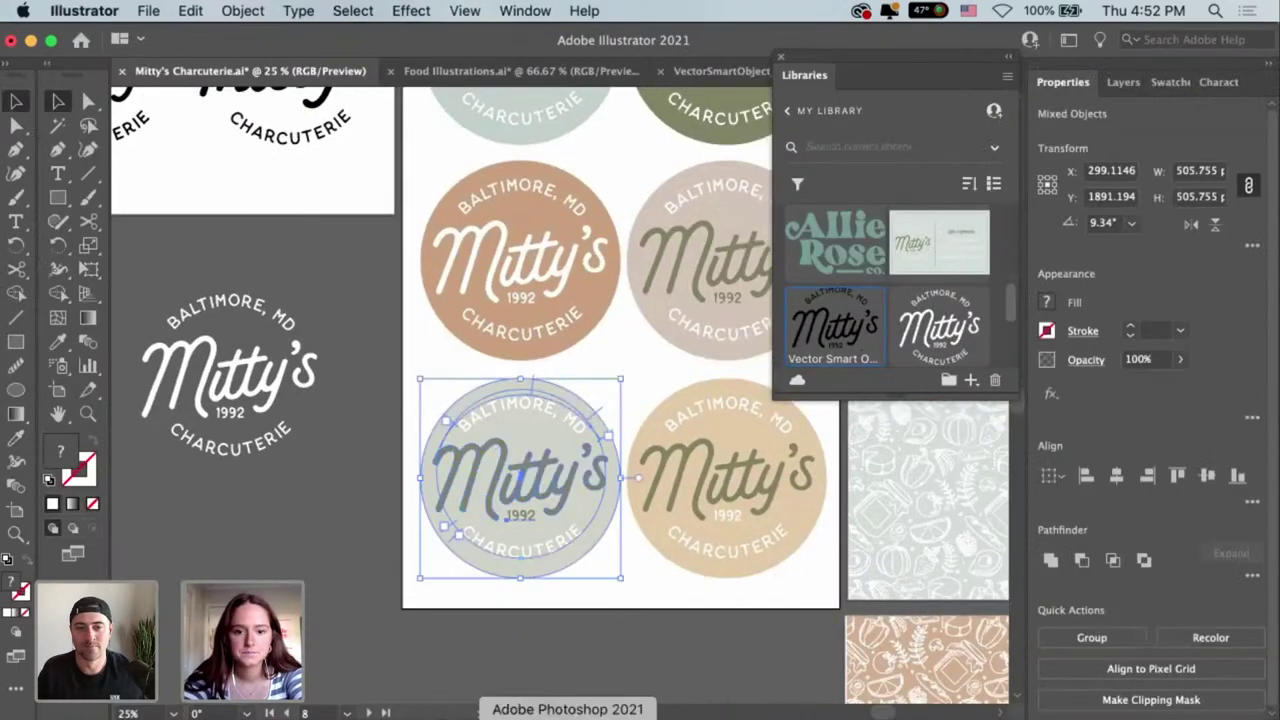
pyautogui.click(565, 714)
# Collapse the Light Effects and Paper Bag v1 groups in the Layers panel.
pyautogui.scroll(2, 1195, 676)
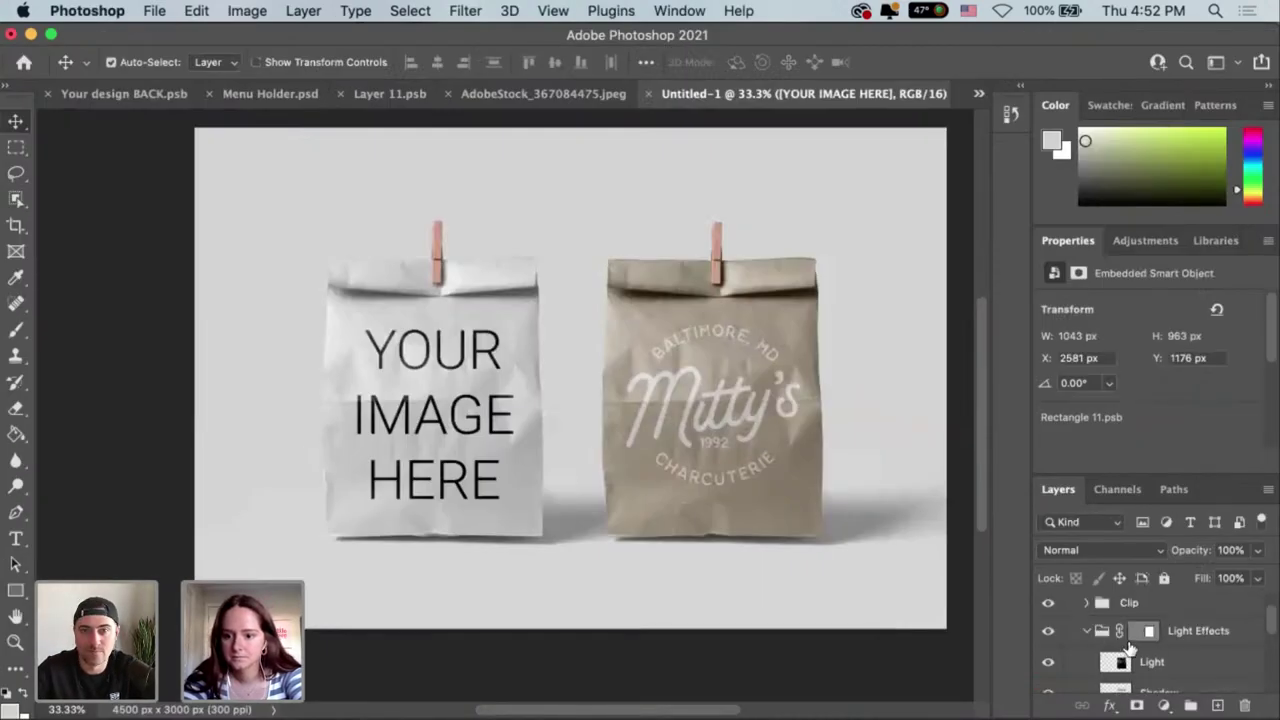
pyautogui.click(1087, 631)
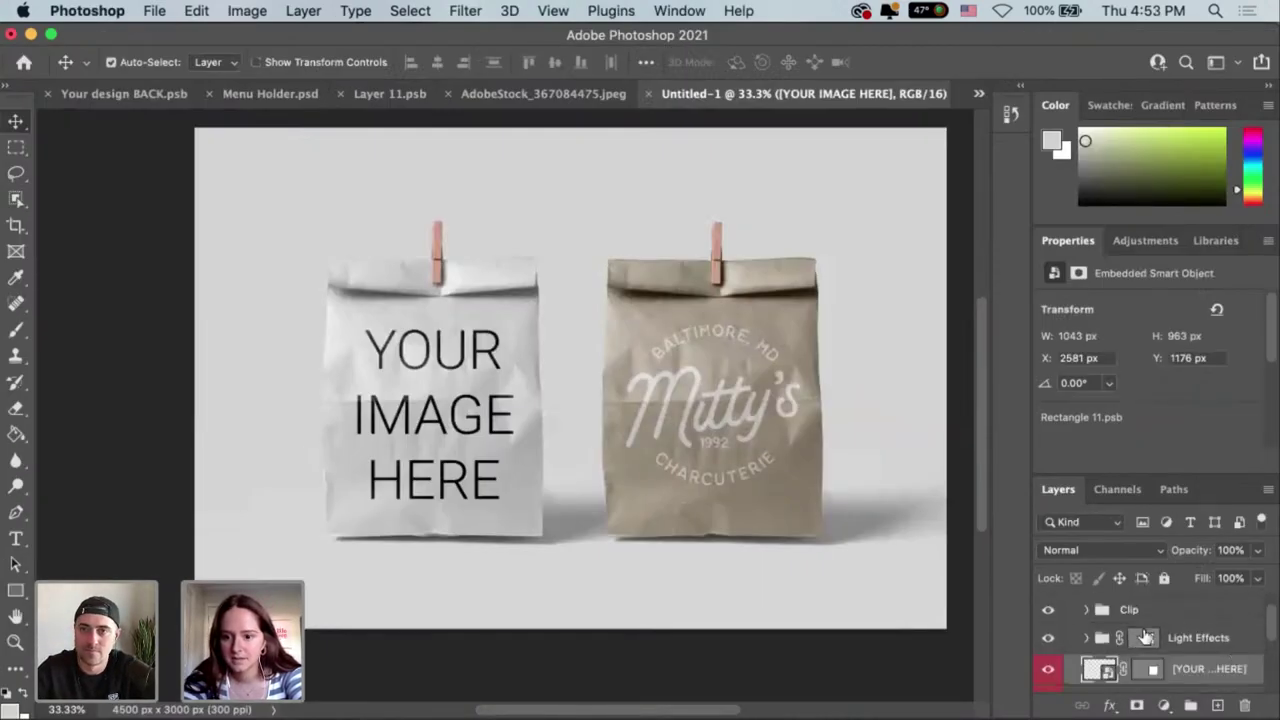
pyautogui.scroll(1, 1070, 614)
pyautogui.click(1084, 606)
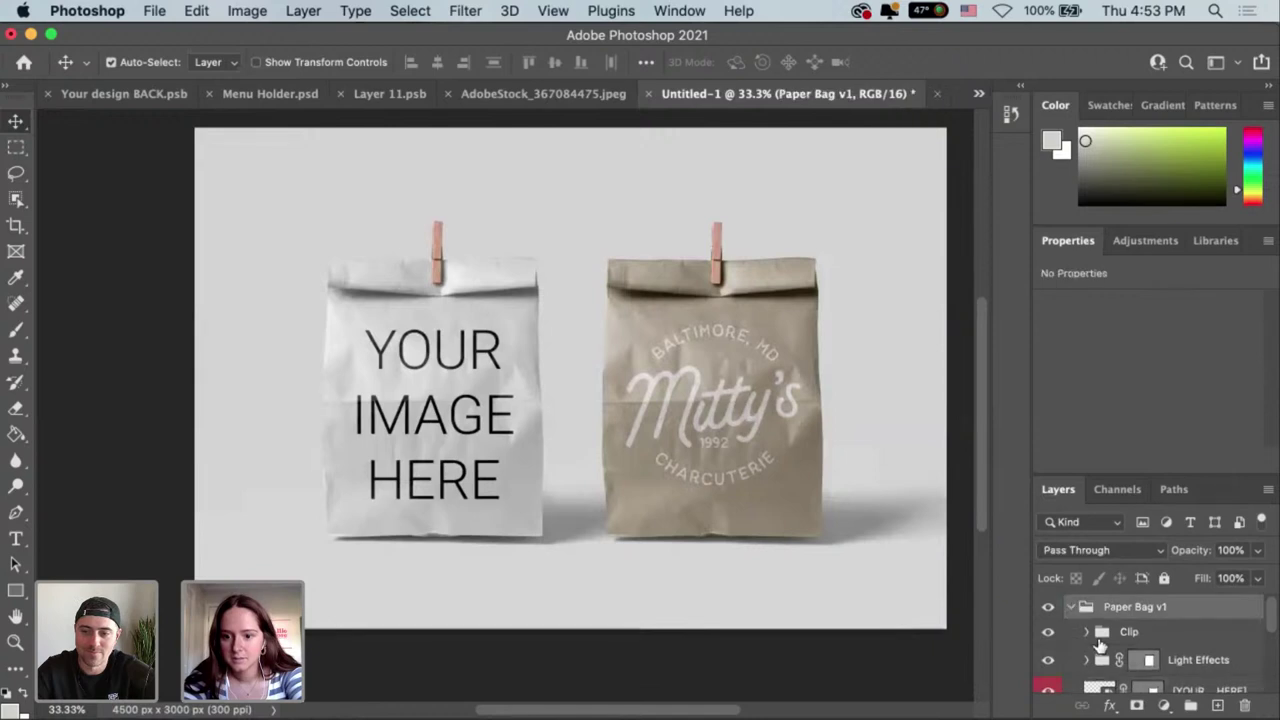
pyautogui.click(1071, 606)
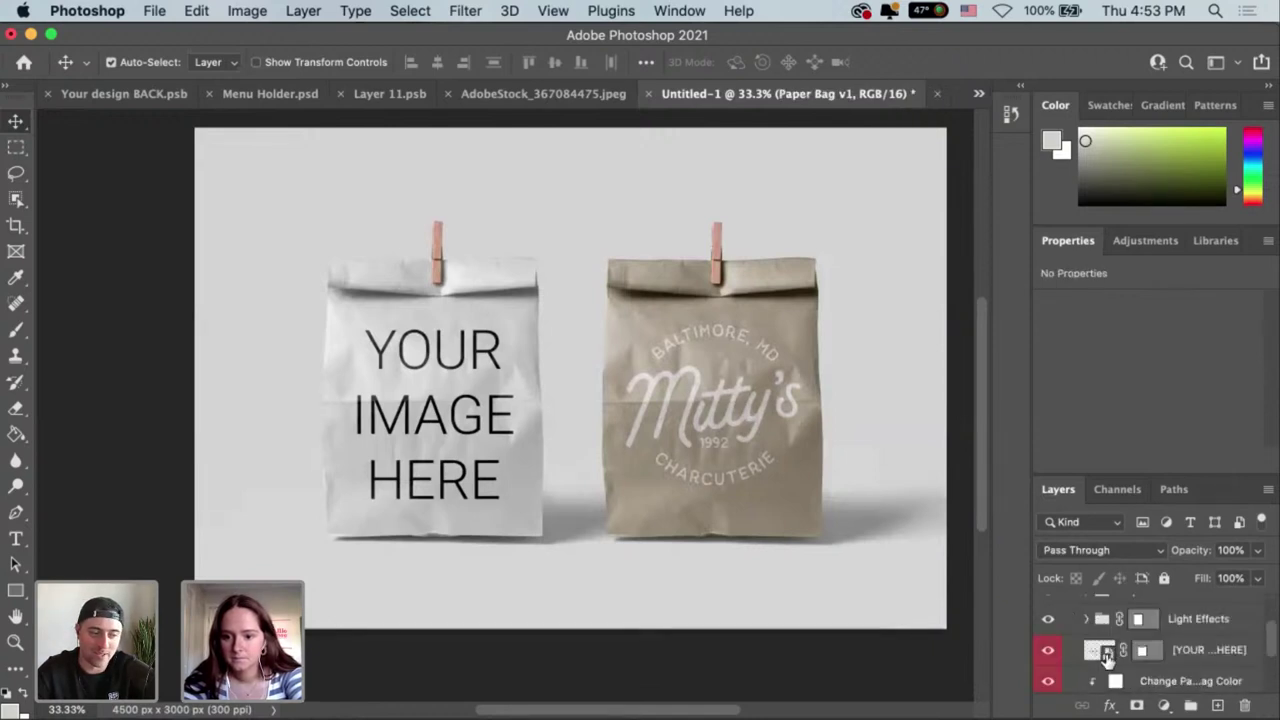
# Replace the white bag's YOUR IMAGE HERE text with the sage logo as a smart object, shrink it, save.
pyautogui.doubleClick(420, 368)
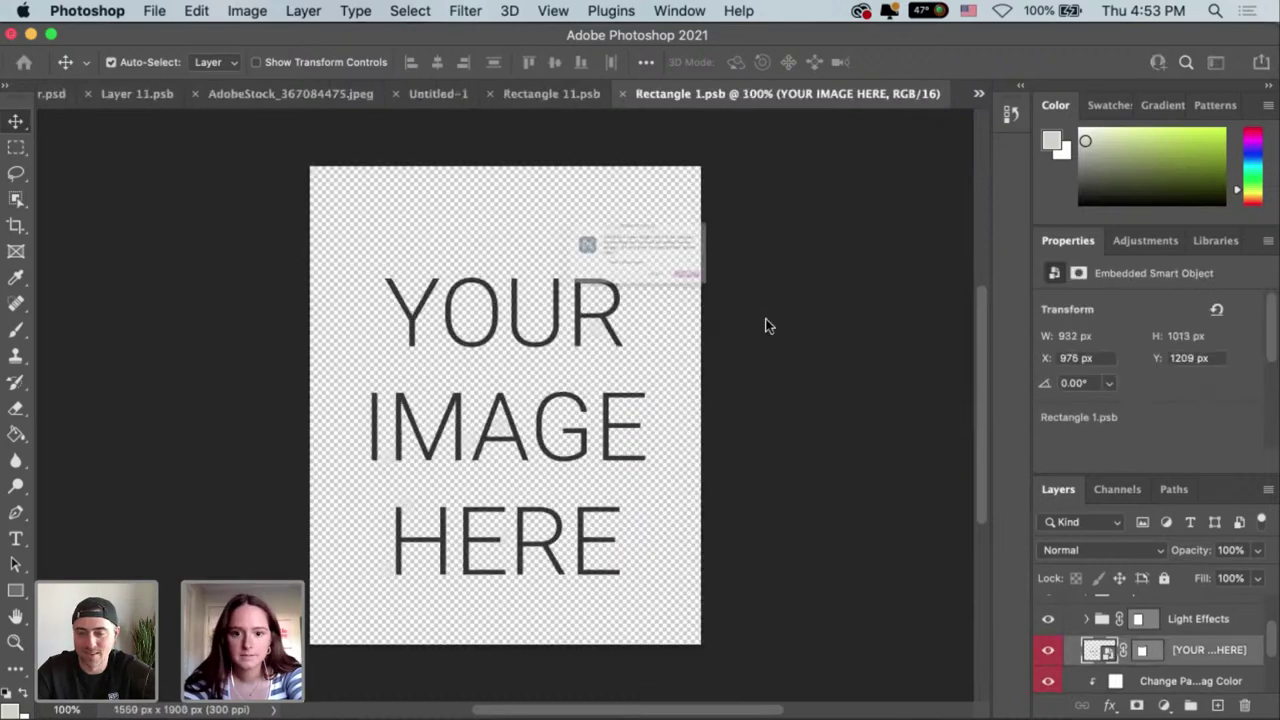
pyautogui.click(645, 322)
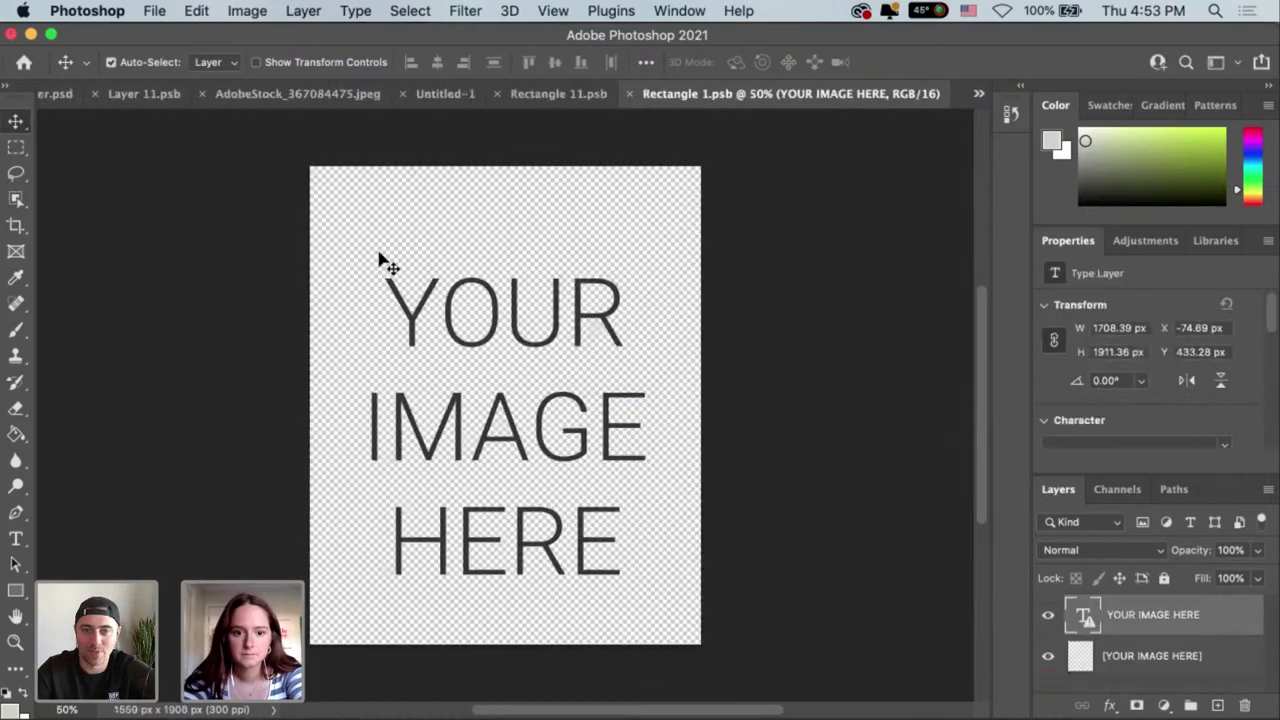
pyautogui.press('BackSpace')
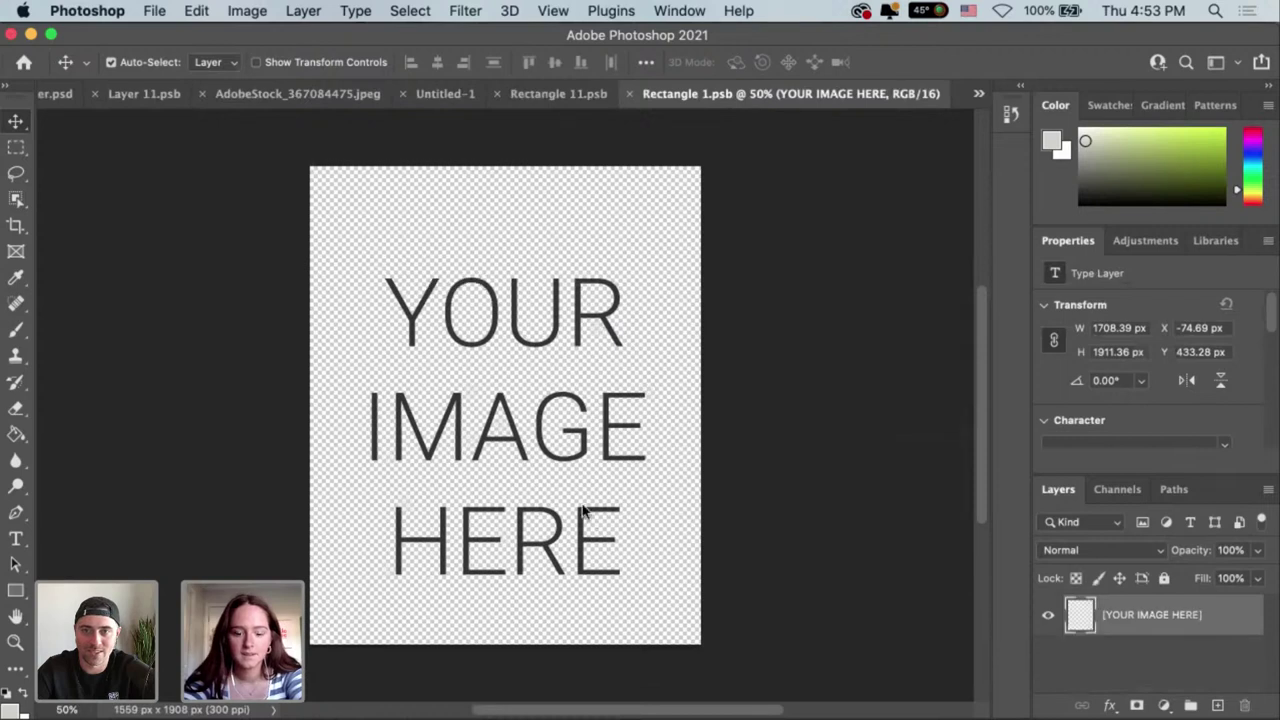
pyautogui.press('super+v')
pyautogui.click(733, 318)
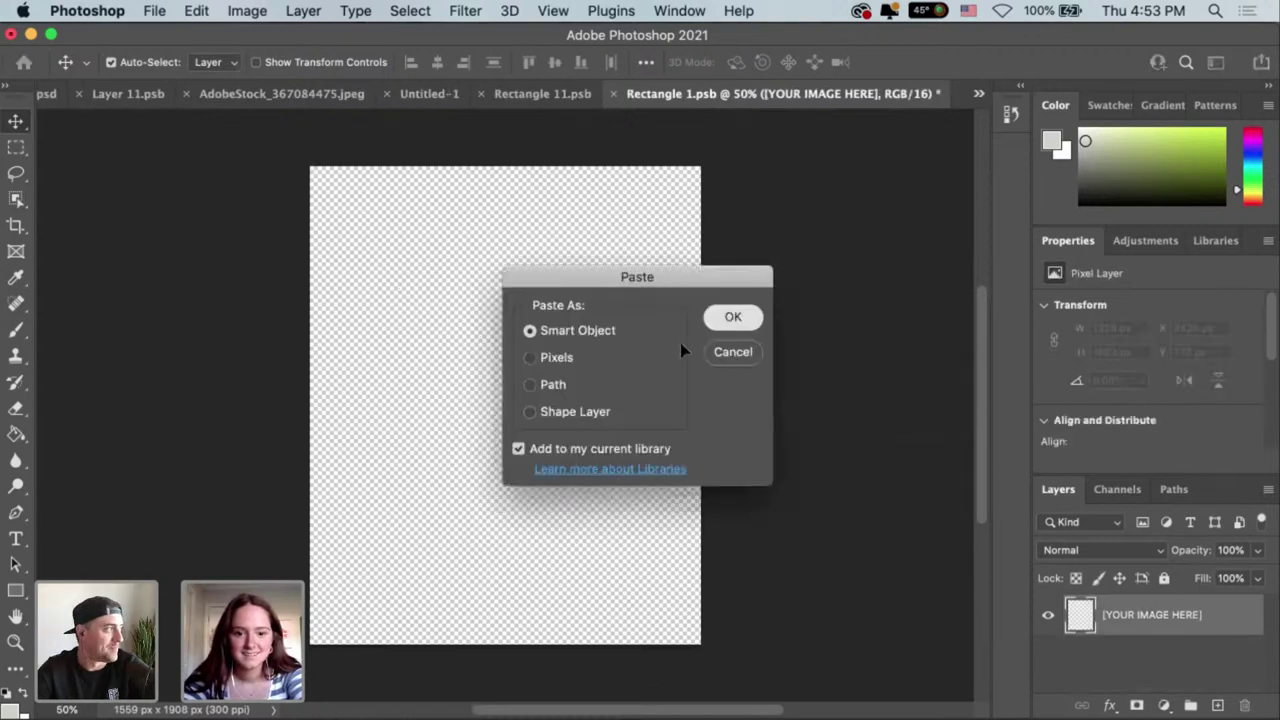
pyautogui.moveTo(638, 275); pyautogui.dragTo(501, 408)
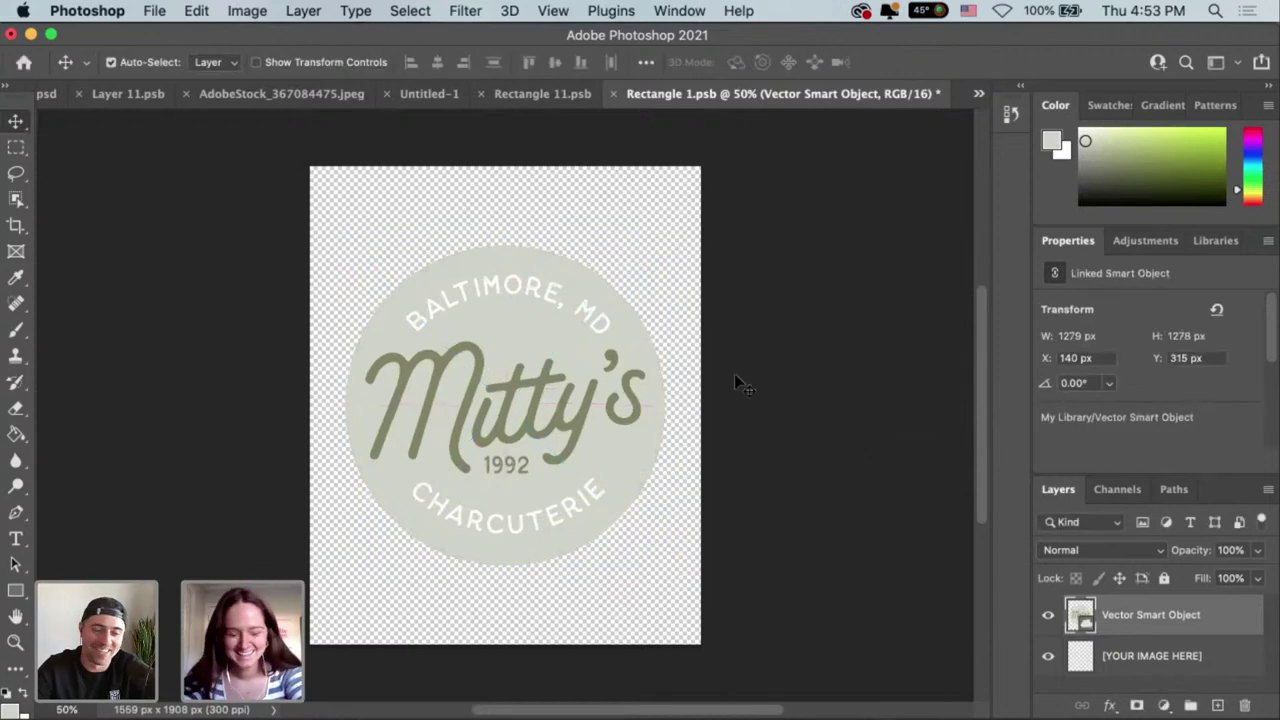
pyautogui.press('super+s')
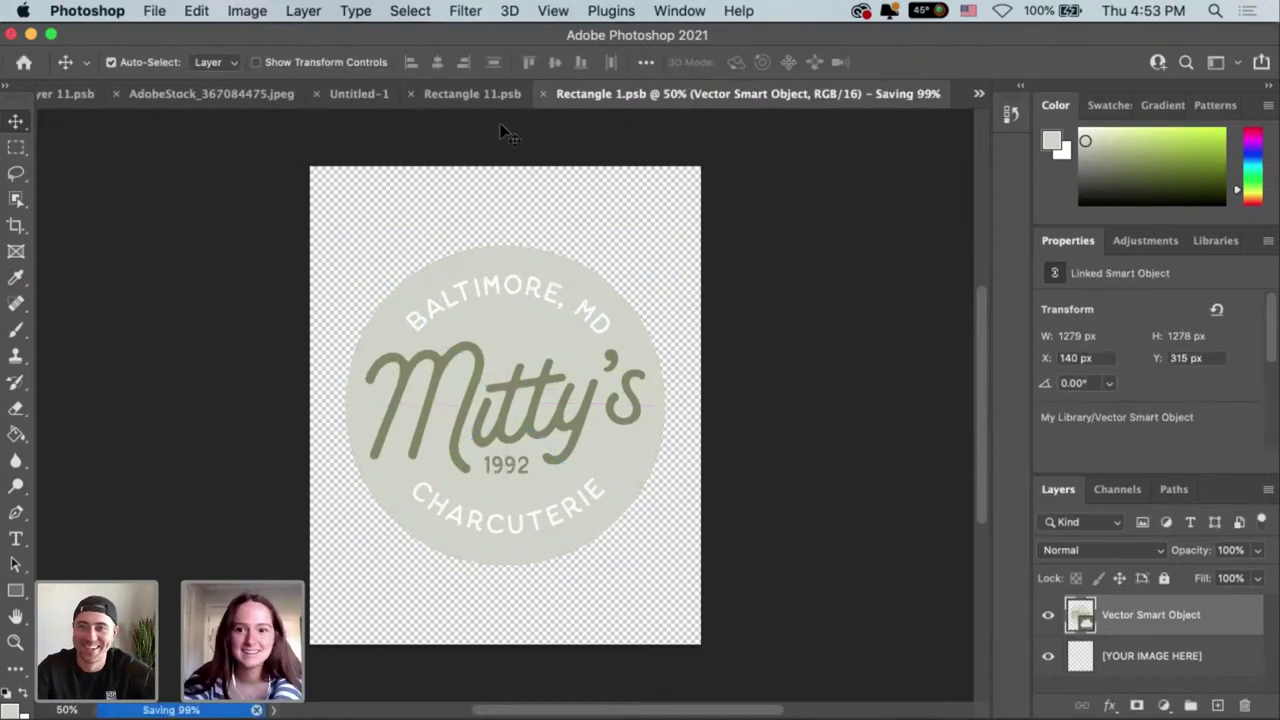
# Return to the white bag artwork and move the sage logo lower on the canvas.
pyautogui.click(553, 98)
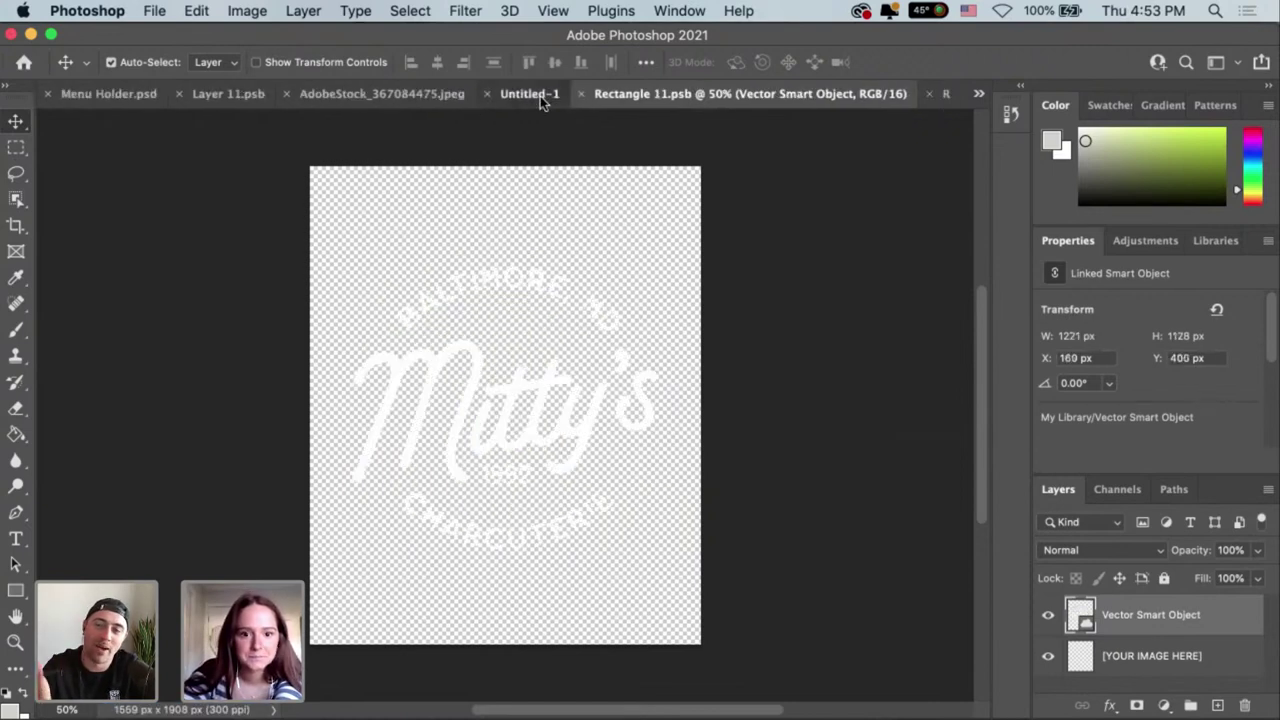
pyautogui.click(543, 96)
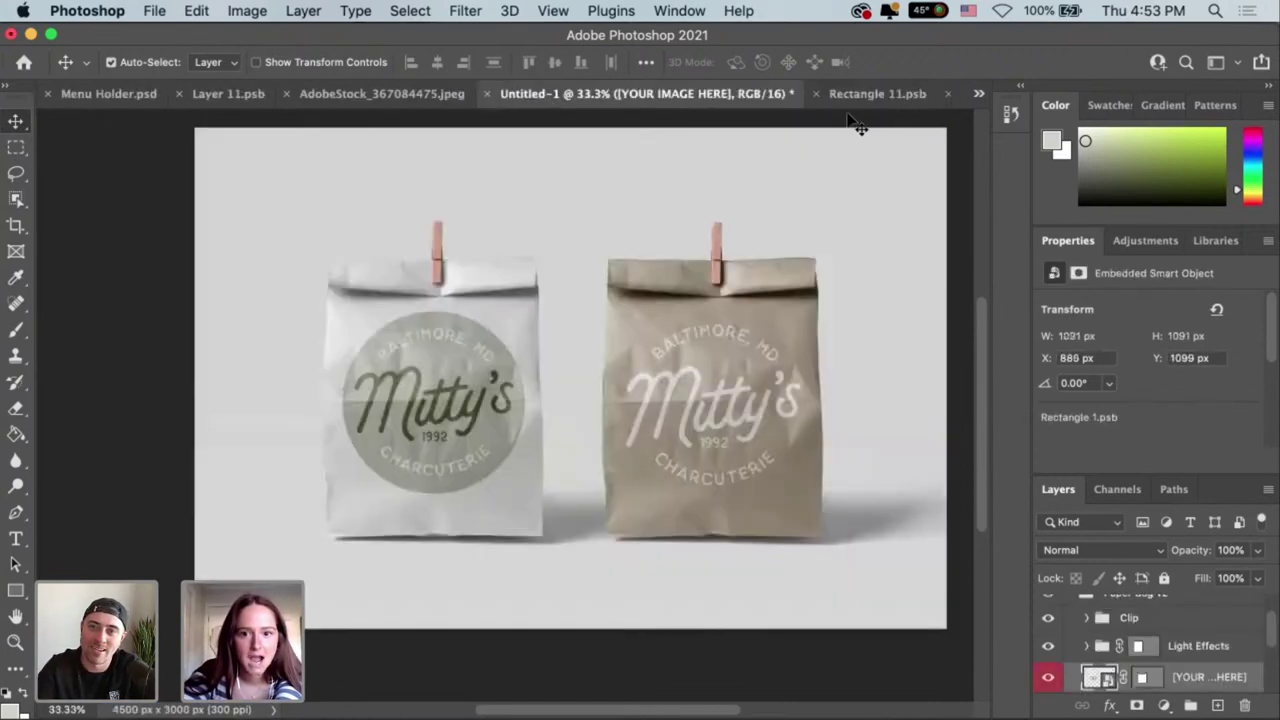
pyautogui.click(979, 94)
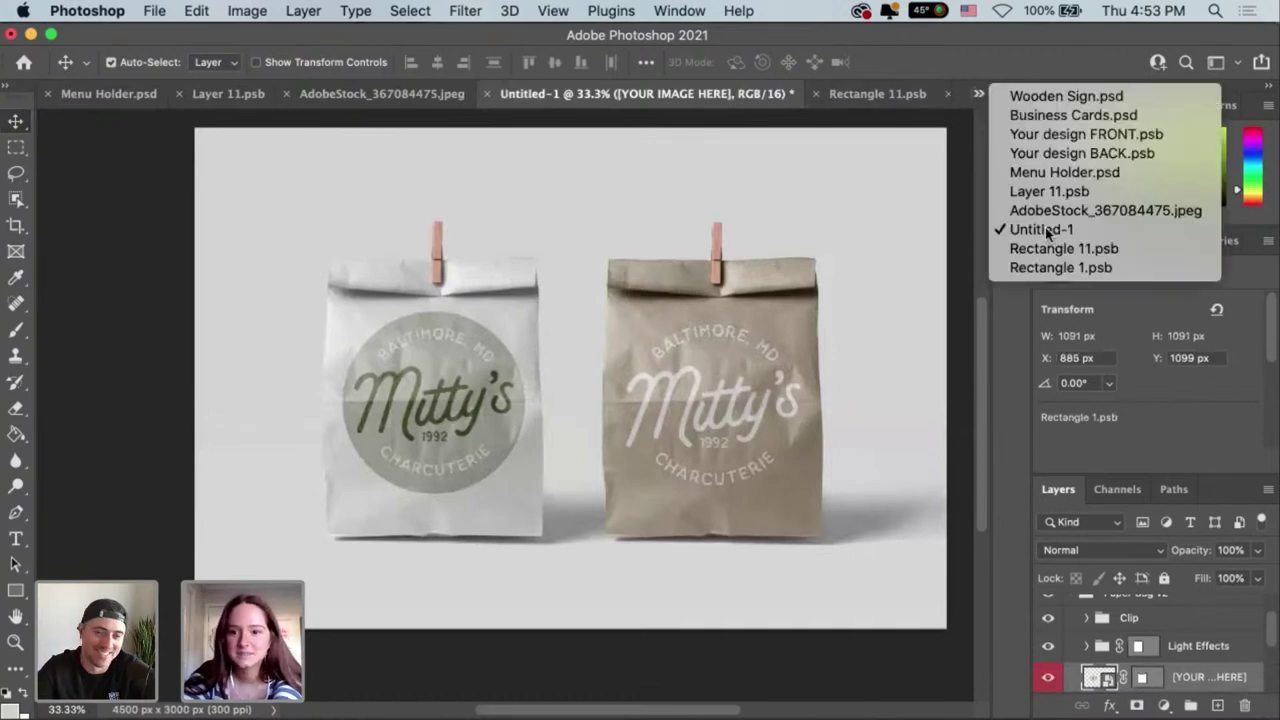
pyautogui.click(572, 428)
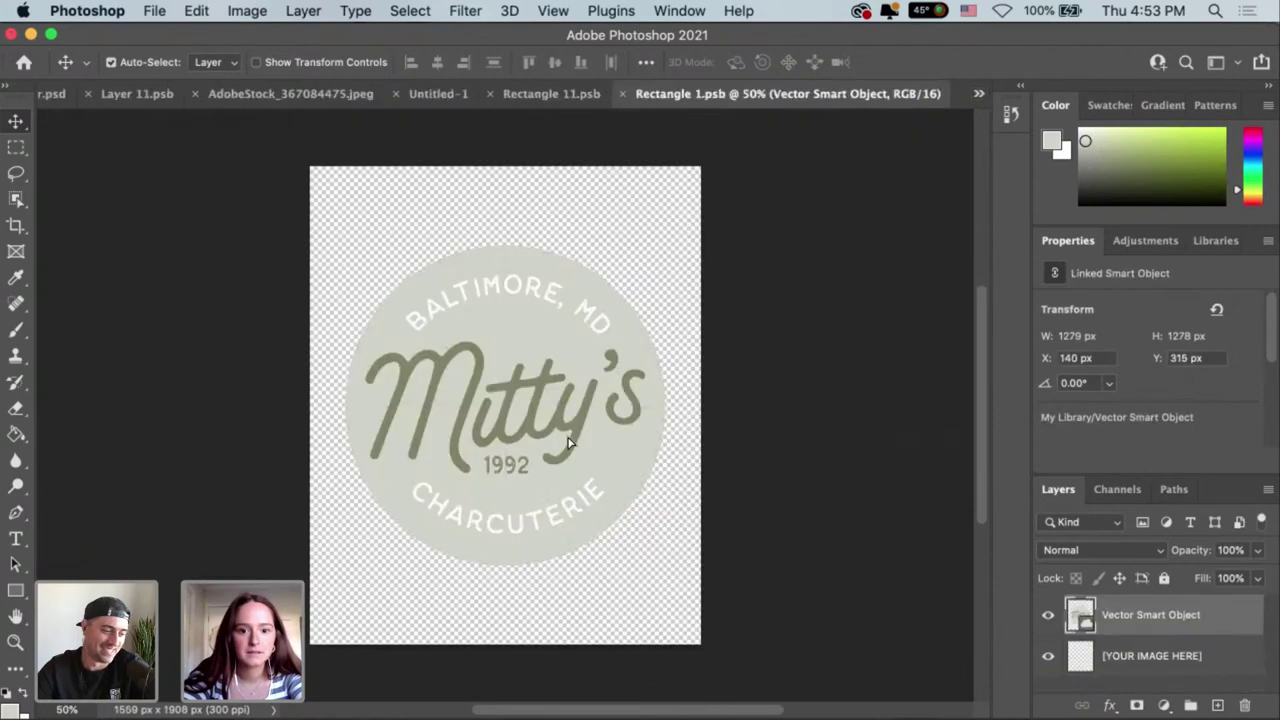
pyautogui.moveTo(568, 443); pyautogui.dragTo(569, 468)
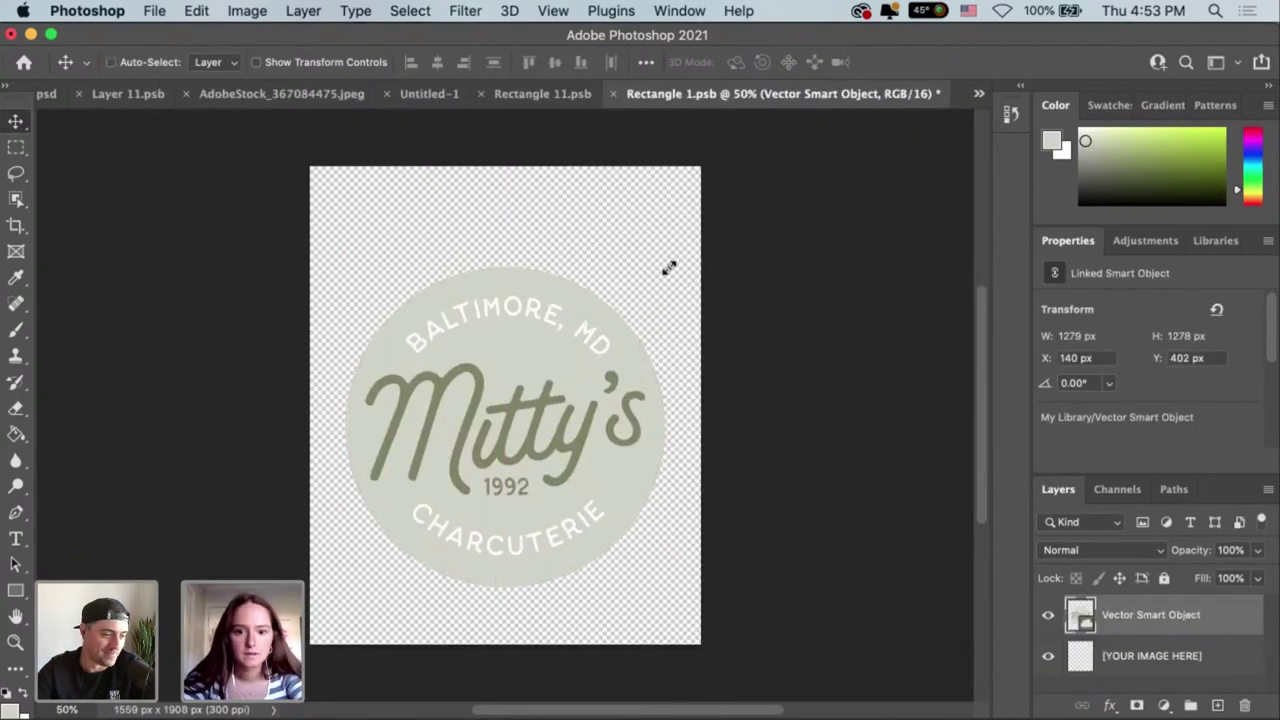
pyautogui.hotkey('ctrl', 't')
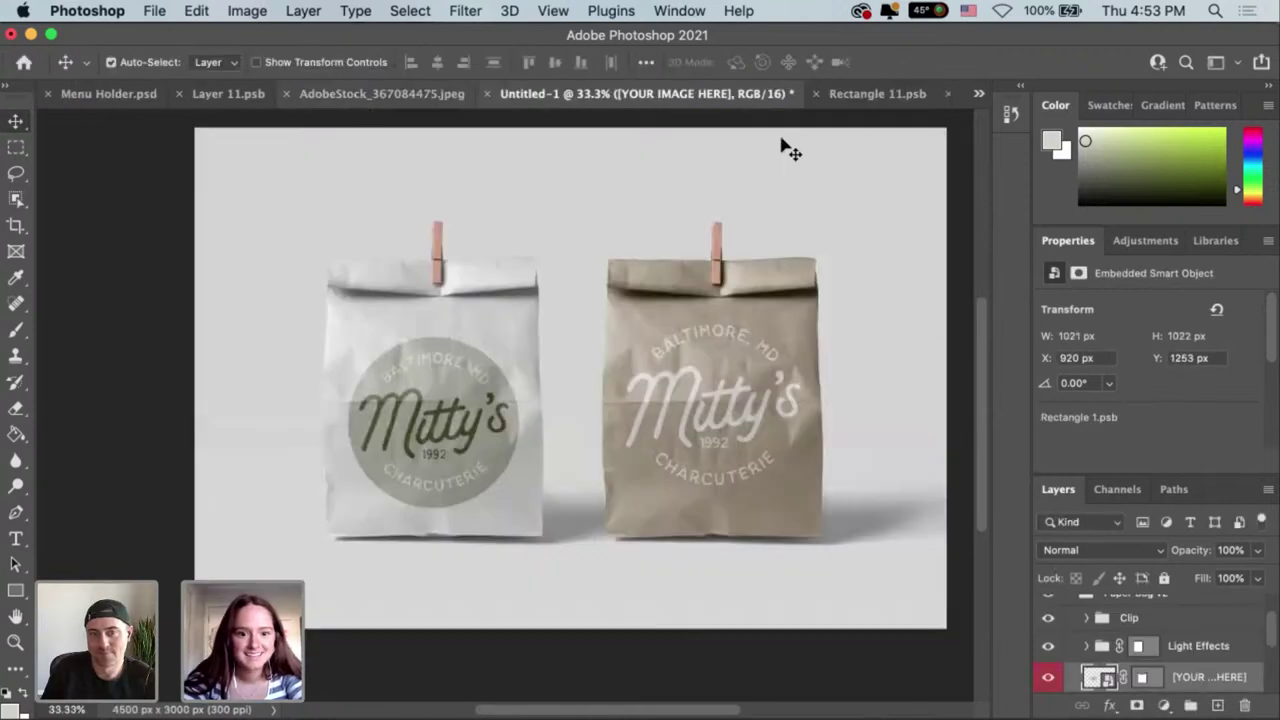
# Scale the sage badge slightly smaller, raise it a little, and save the Rectangle 1.psb artwork.
pyautogui.click(979, 97)
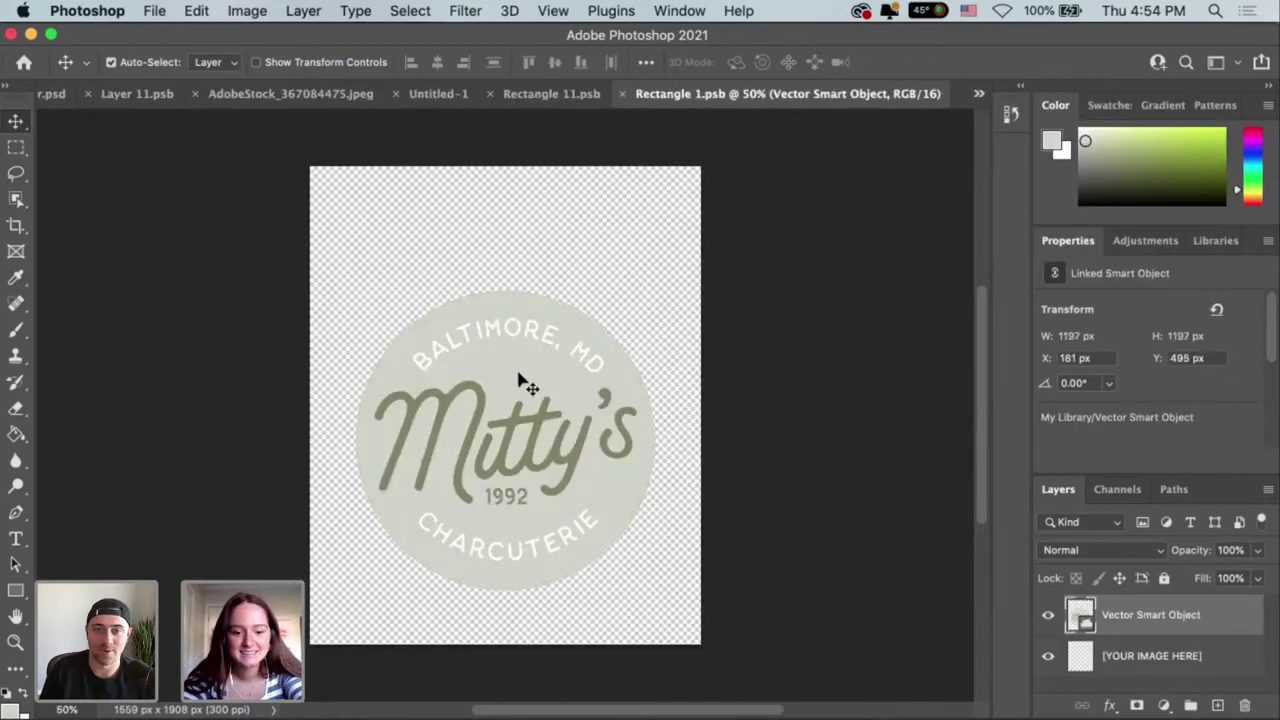
pyautogui.press('super+t')
pyautogui.moveTo(517, 382); pyautogui.dragTo(516, 374)
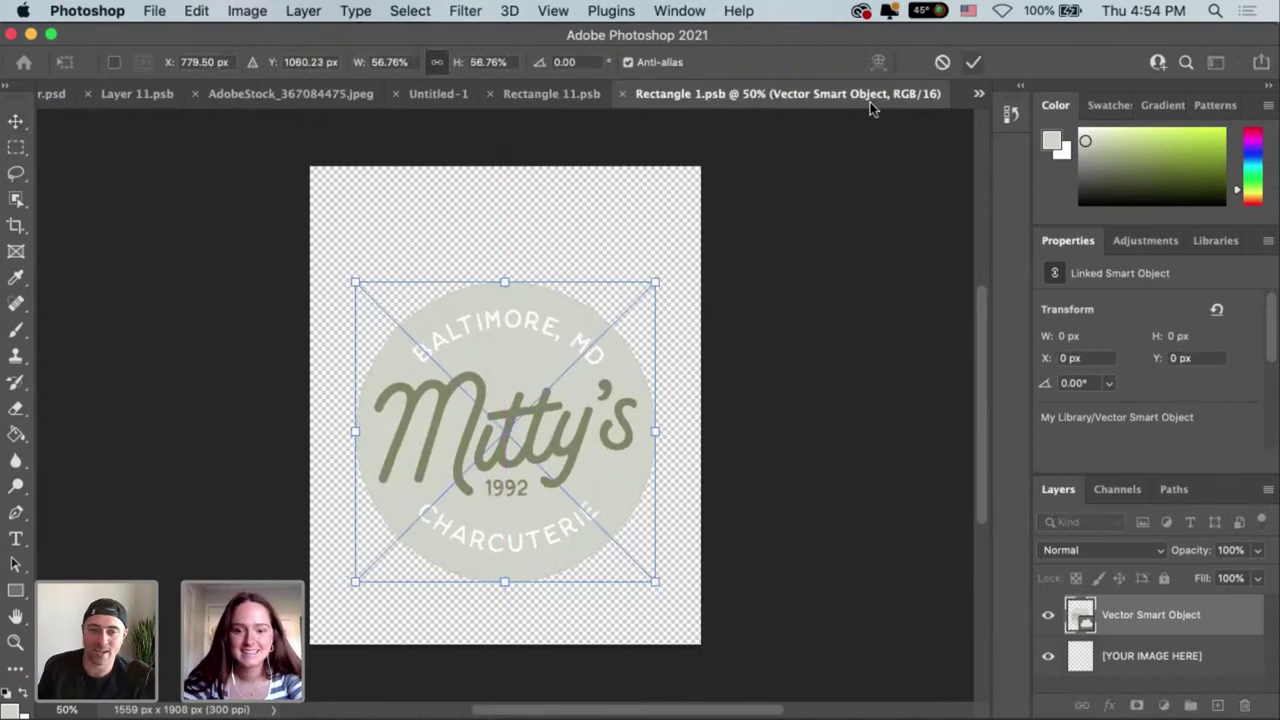
pyautogui.press('Return')
pyautogui.press('super+s')
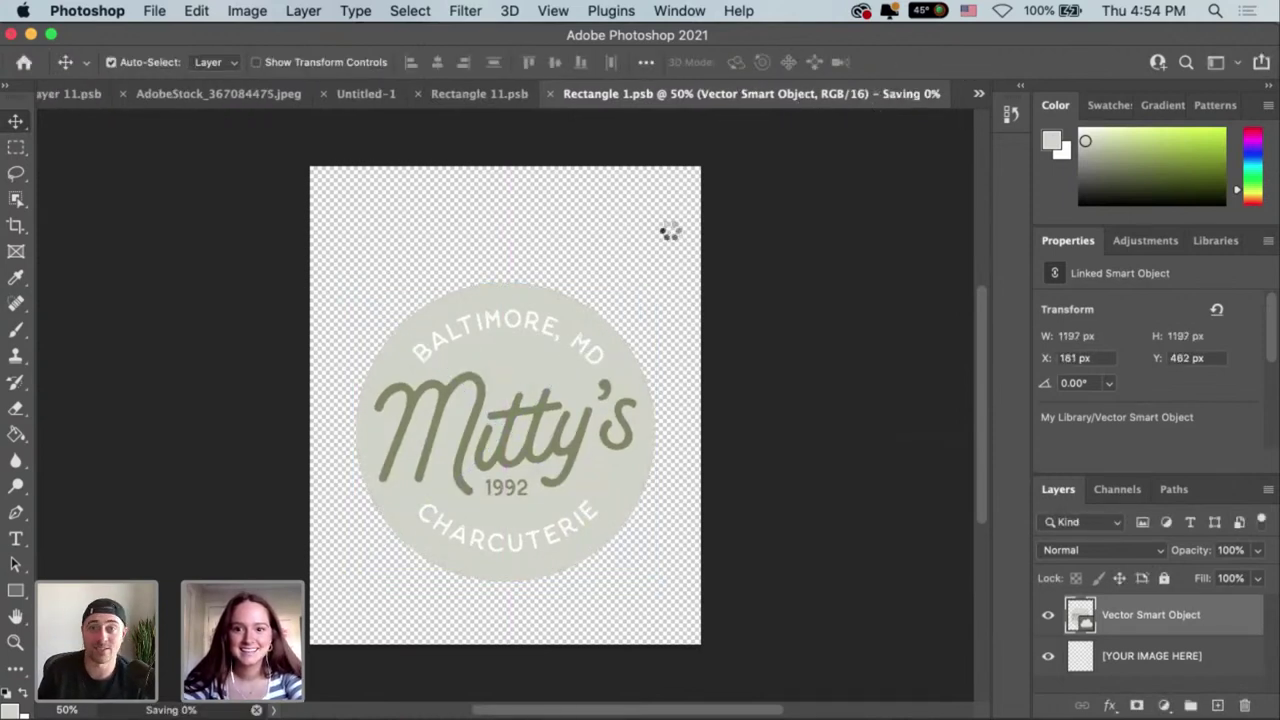
pyautogui.click(428, 94)
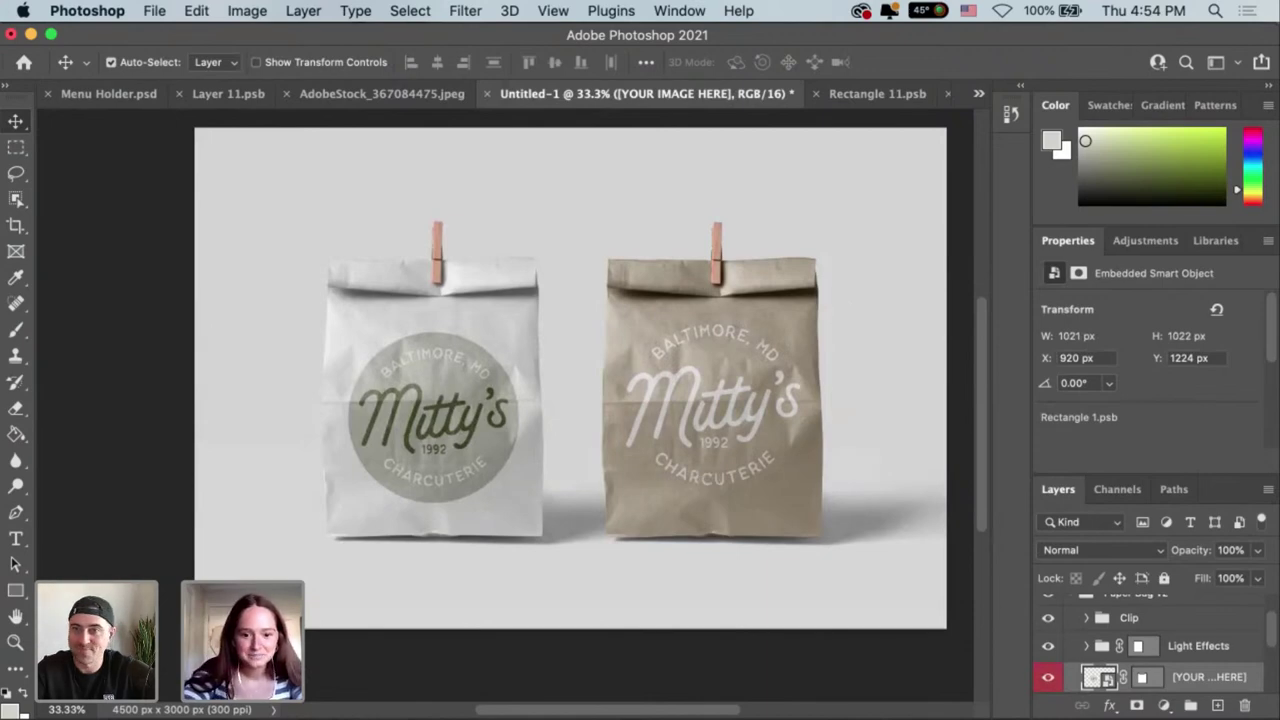
pyautogui.press('super+Tab')
# Zoom into the Illustrator artboards and review the six circular logo versions.
pyautogui.press('super+equal')
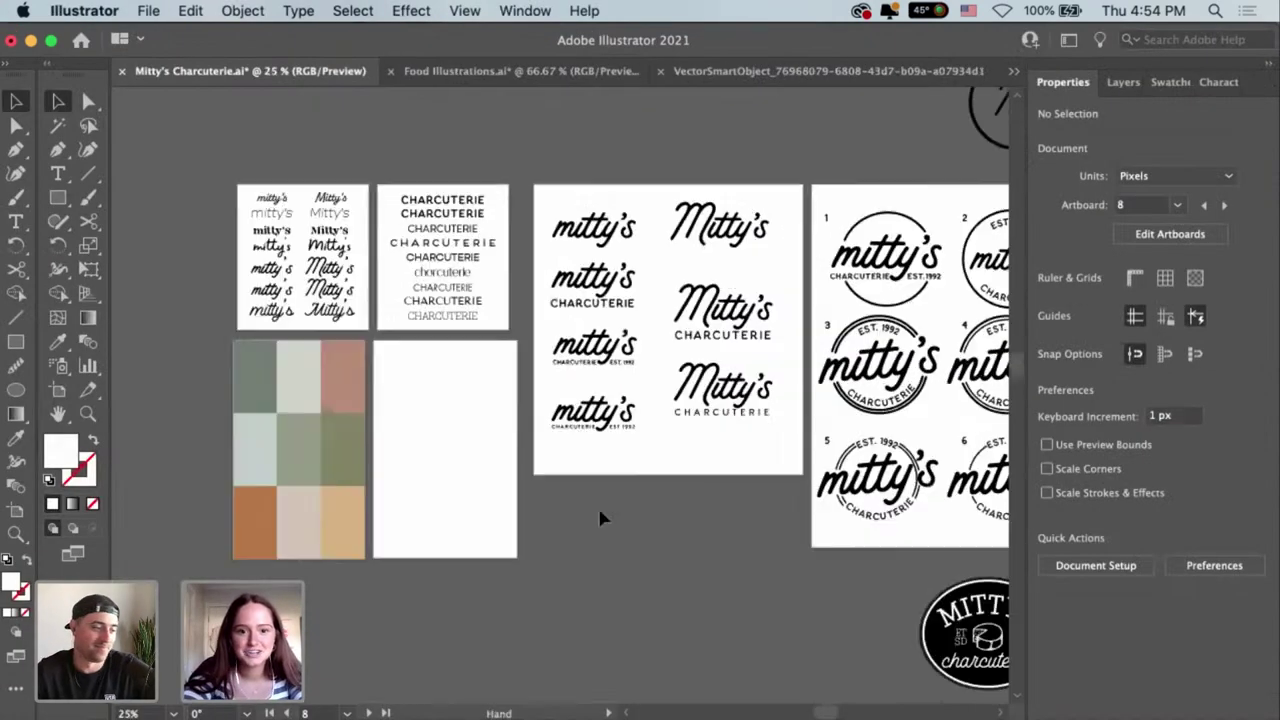
pyautogui.hscroll(-2, 661, 544)
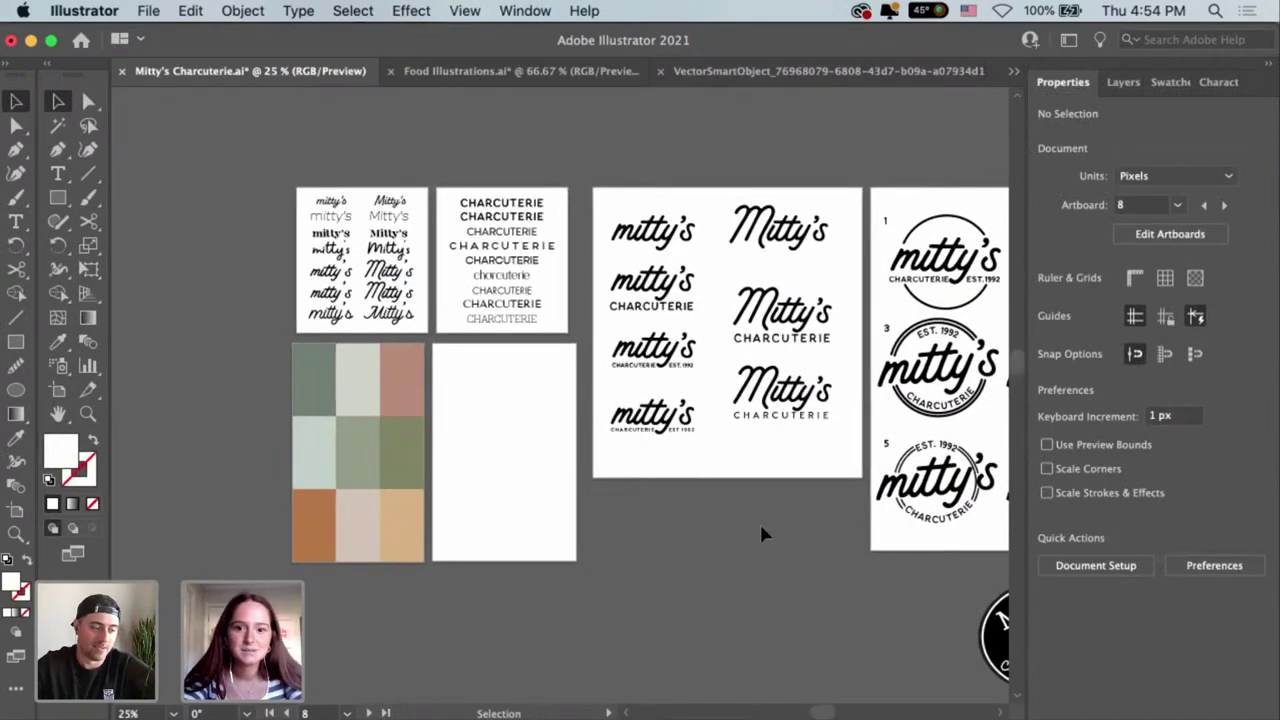
pyautogui.hscroll(2, 777, 500)
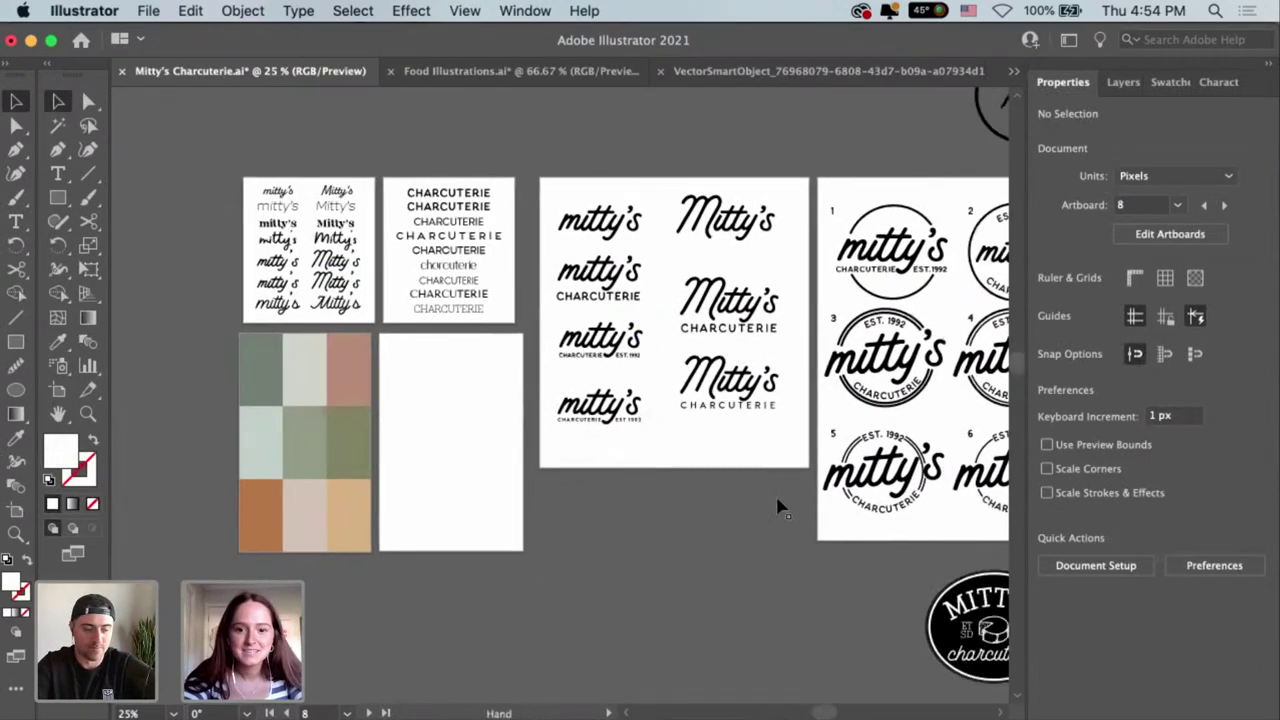
pyautogui.hscroll(5, 587, 480)
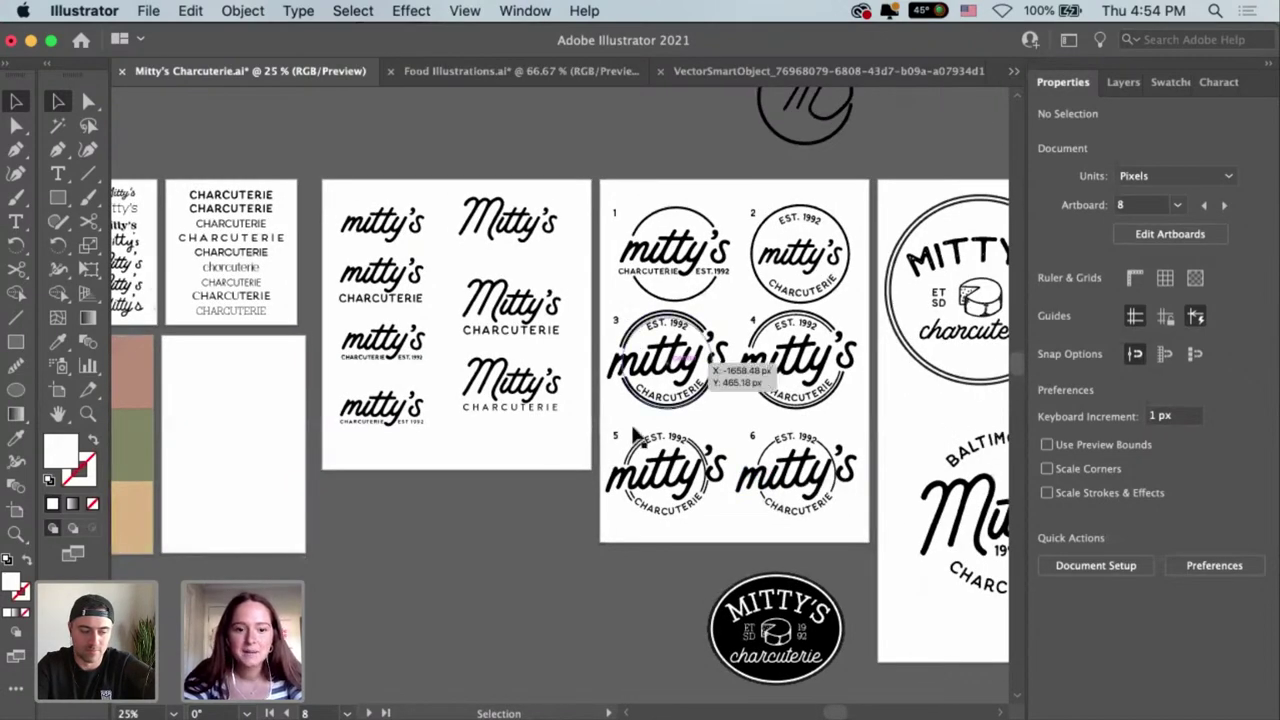
pyautogui.hscroll(3, 640, 560)
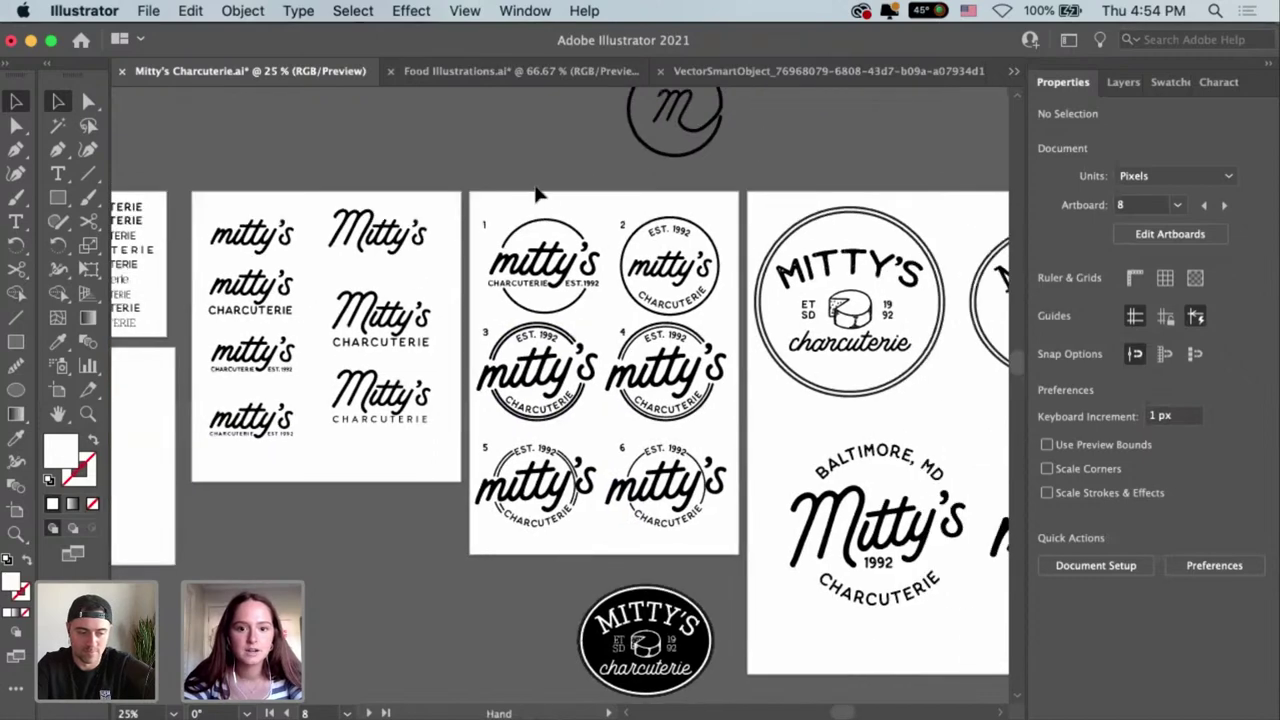
pyautogui.moveTo(518, 211); pyautogui.dragTo(757, 596)
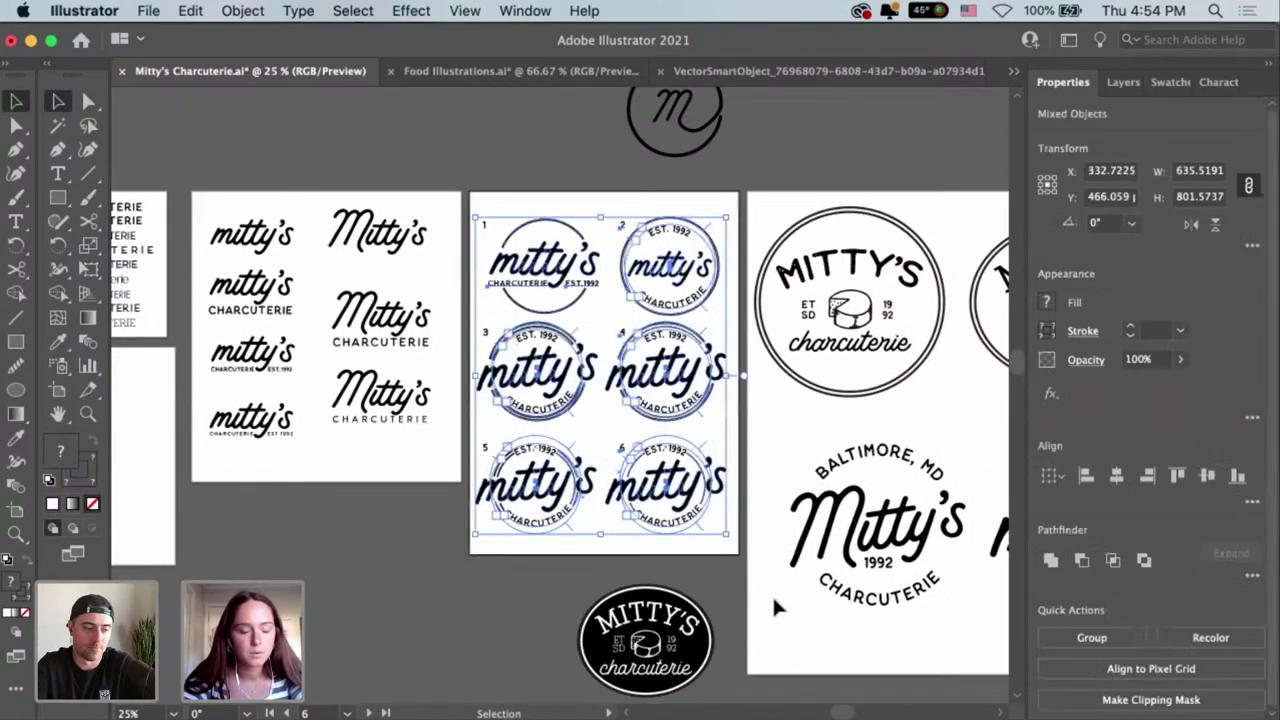
pyautogui.click(531, 620)
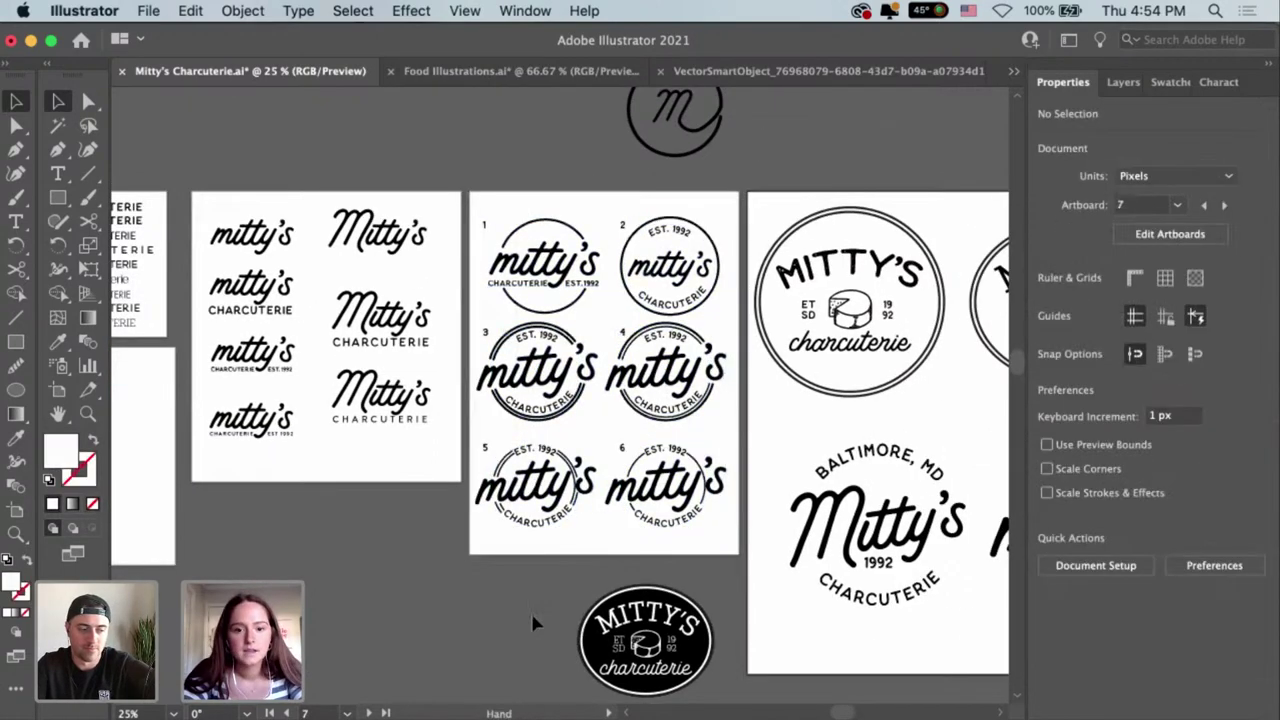
# Inspect the two top circular logos and the six circle sticker designs.
pyautogui.hscroll(6, 882, 325)
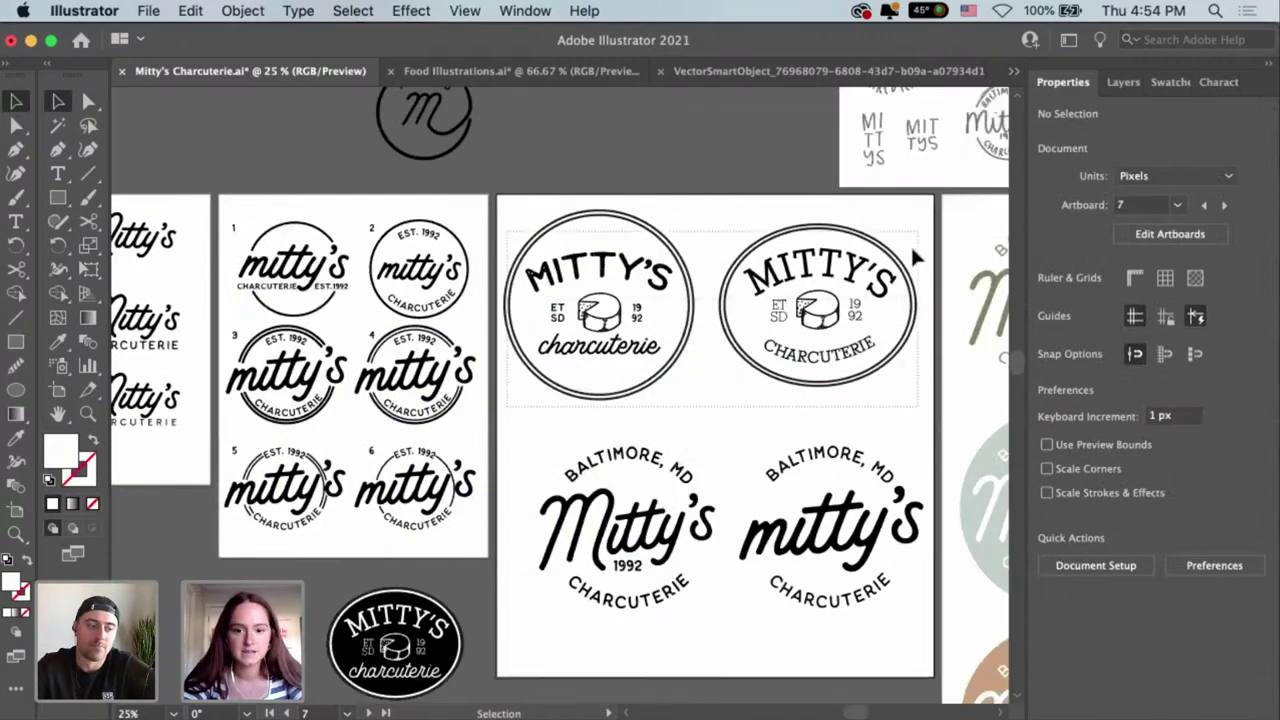
pyautogui.moveTo(914, 257); pyautogui.dragTo(660, 131)
pyautogui.click(667, 134)
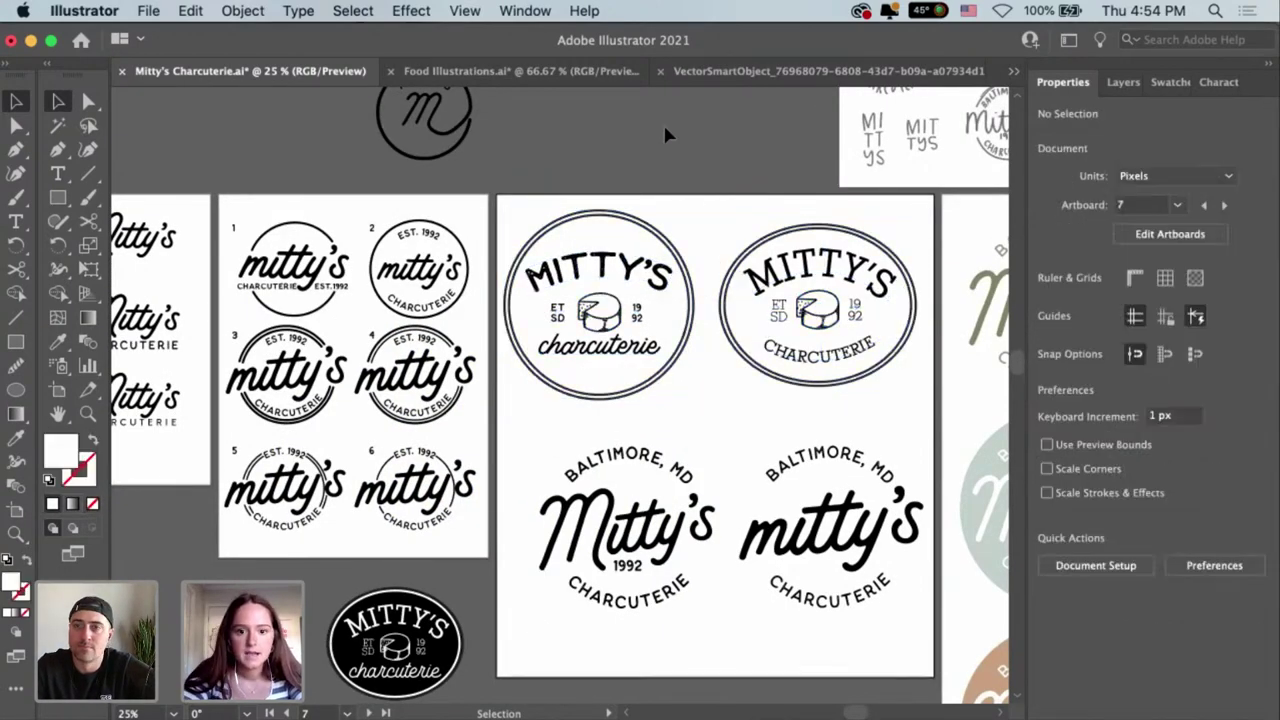
pyautogui.scroll(-3, 707, 383)
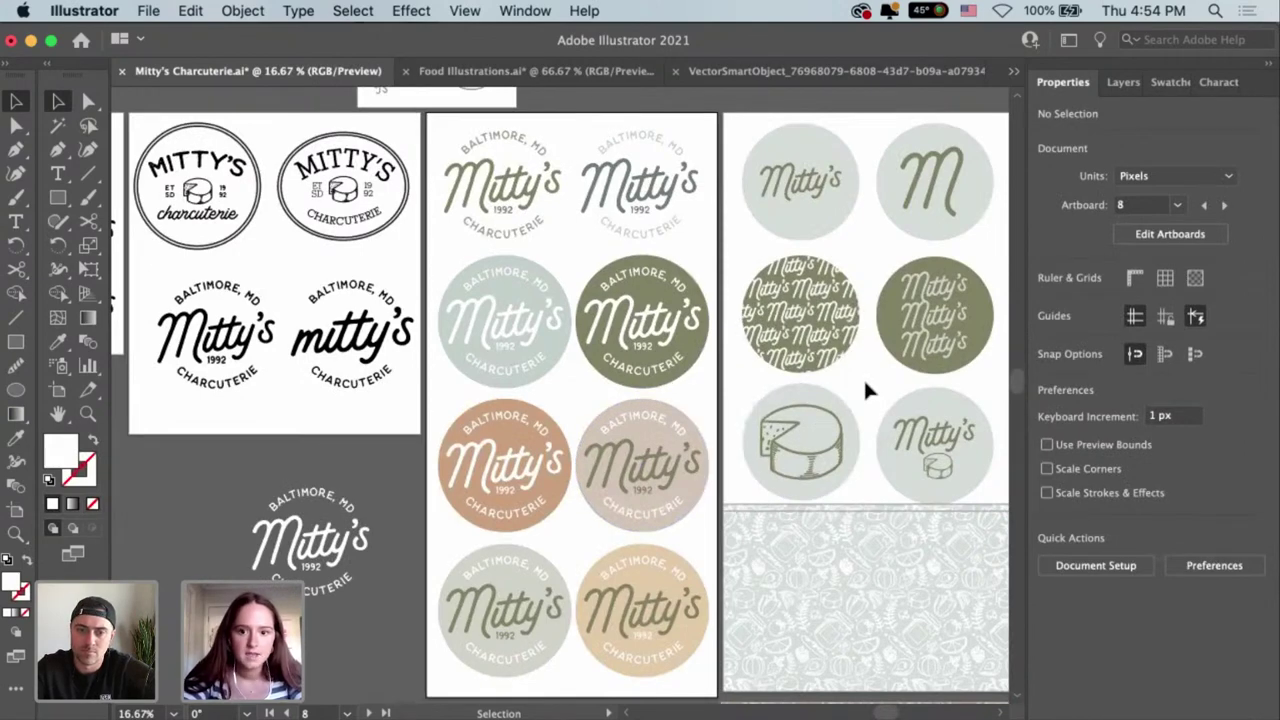
pyautogui.hscroll(5, 709, 374)
pyautogui.moveTo(585, 135); pyautogui.dragTo(838, 493)
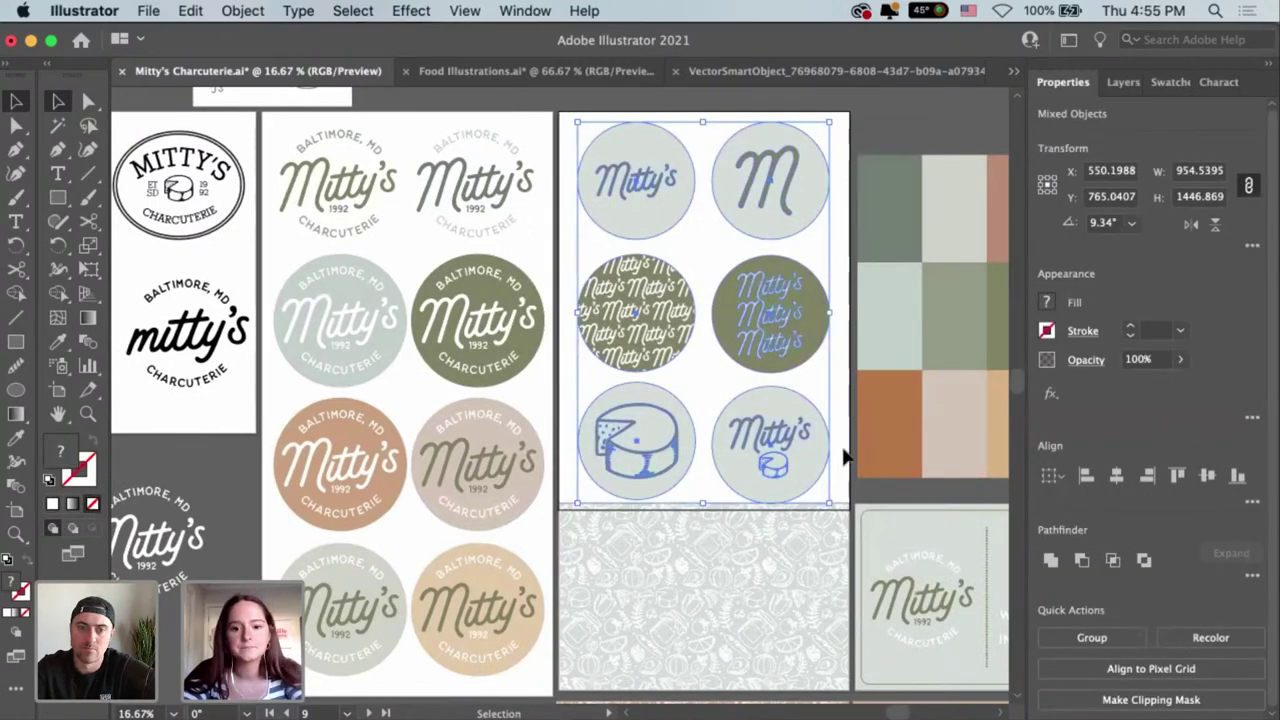
pyautogui.click(836, 450)
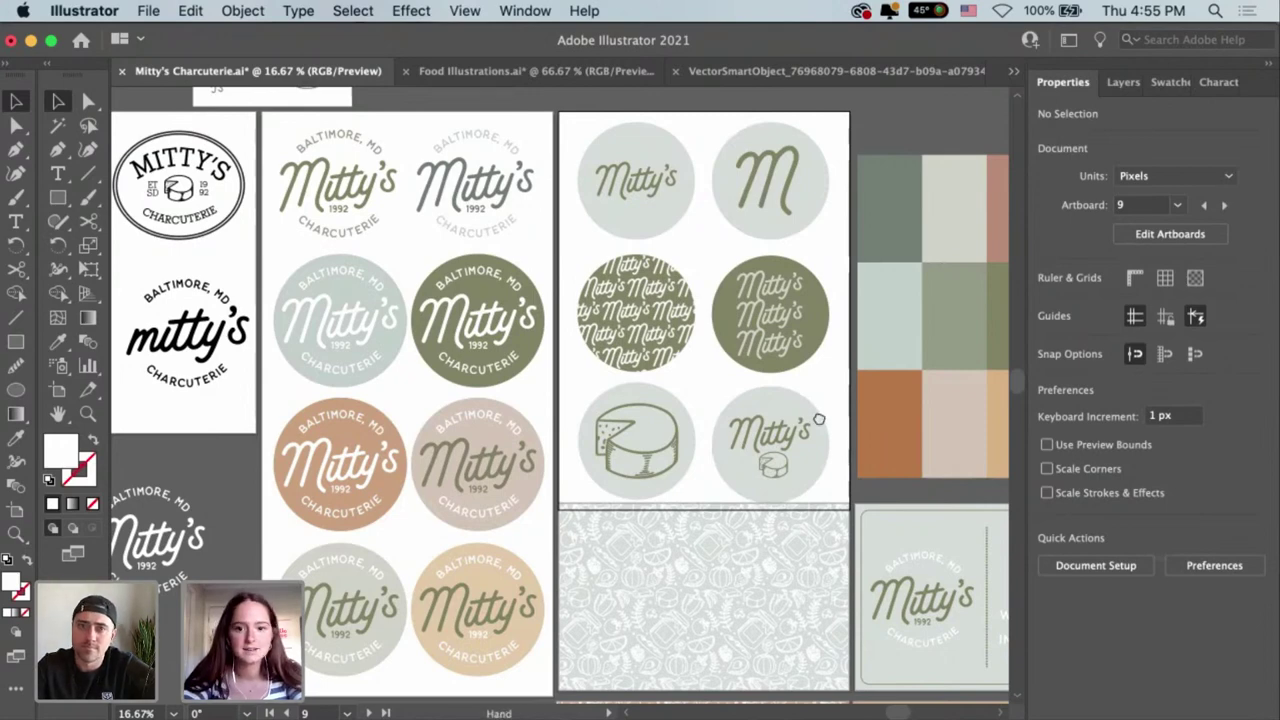
# Review the peach pattern and orange business card, then bring the InDesign menu layout forward.
pyautogui.hscroll(3, 680, 380)
pyautogui.scroll(-1, 680, 380)
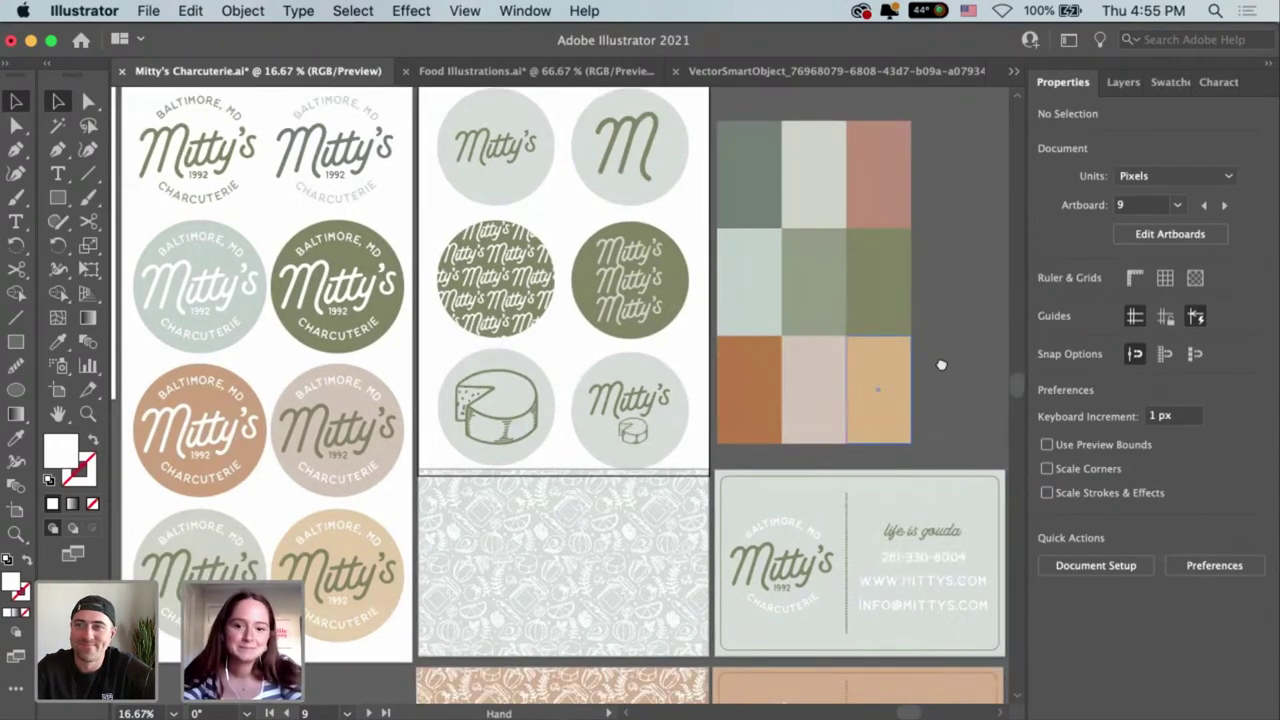
pyautogui.scroll(-5, 932, 330)
pyautogui.hscroll(1, 932, 330)
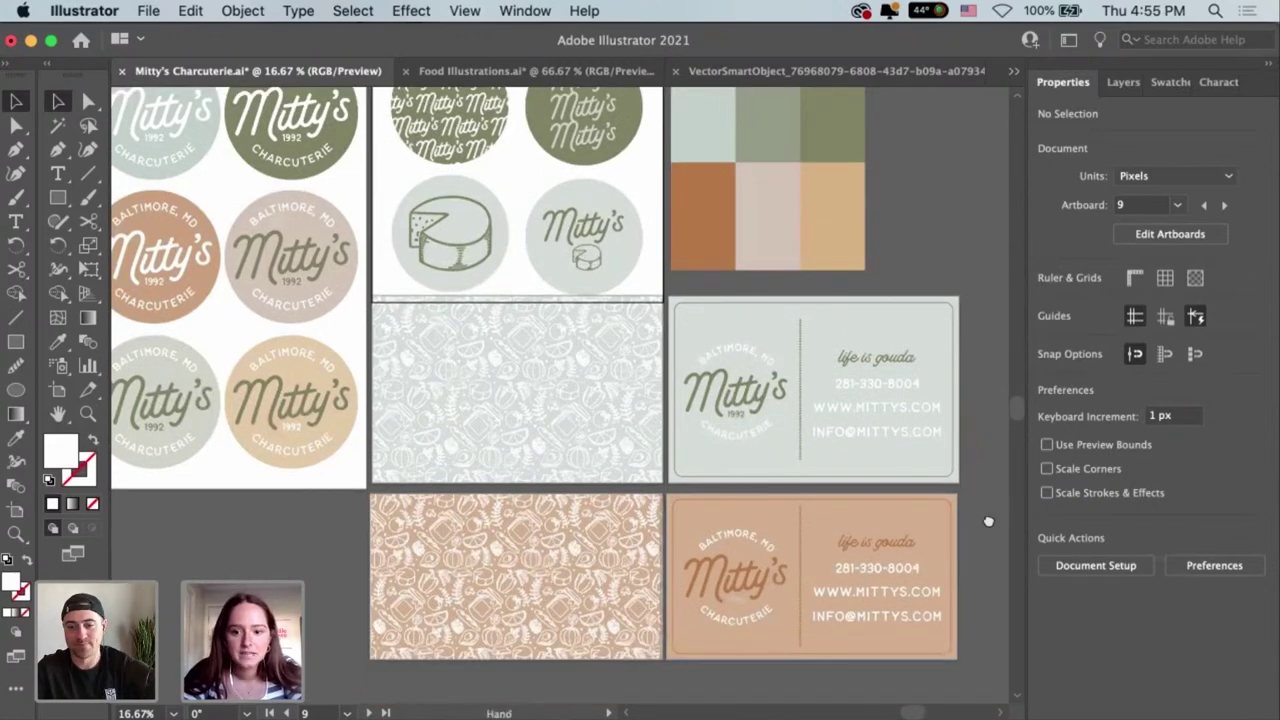
pyautogui.hscroll(1, 938, 528)
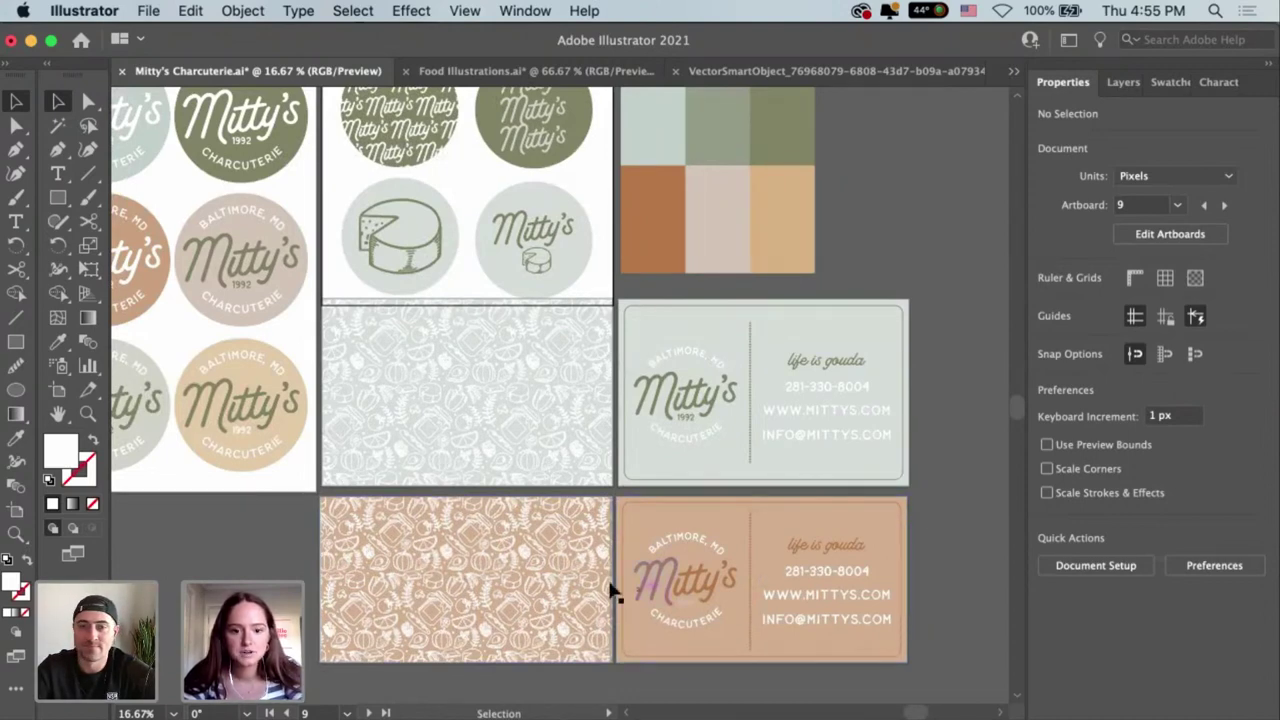
pyautogui.moveTo(613, 592); pyautogui.dragTo(948, 626)
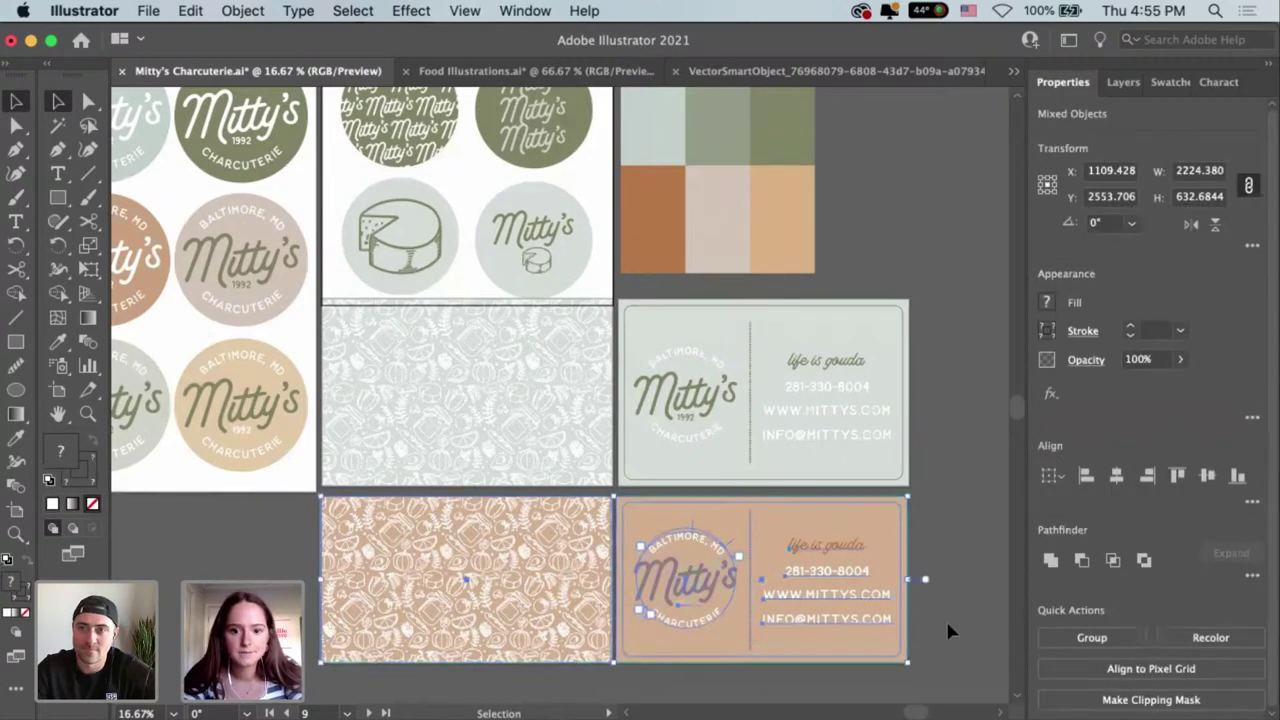
pyautogui.click(763, 494)
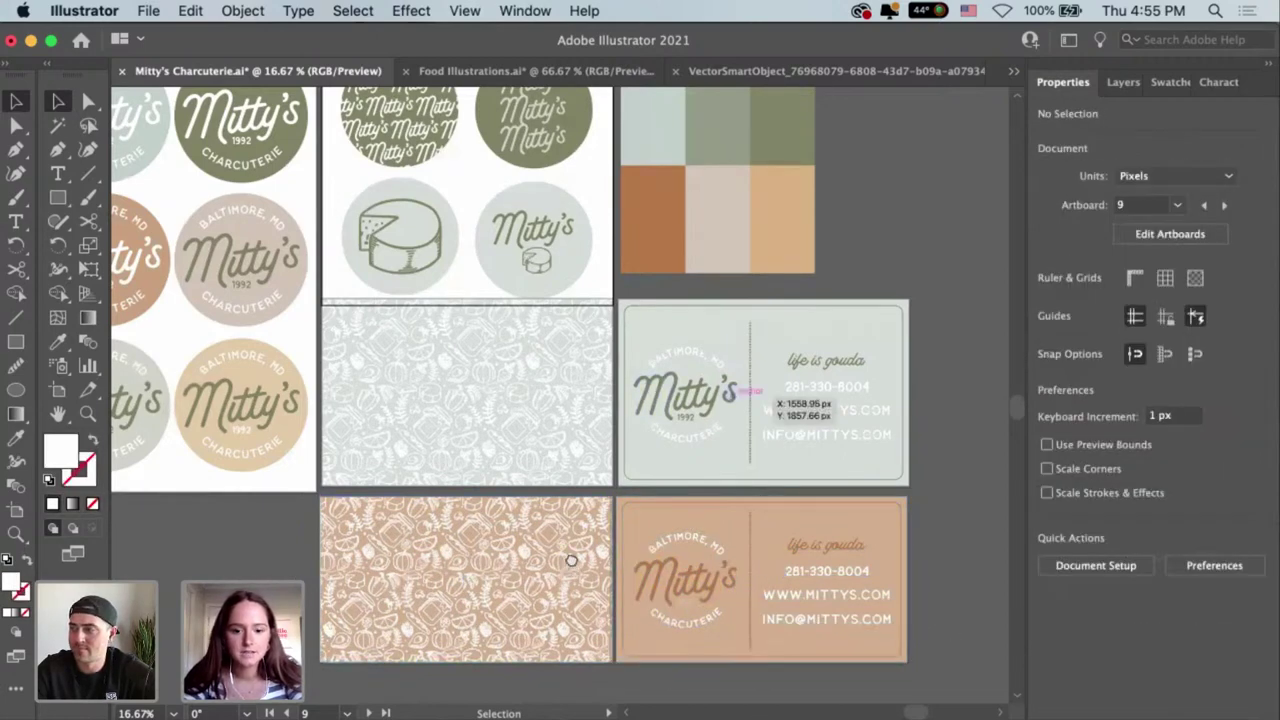
pyautogui.hscroll(-5, 760, 525)
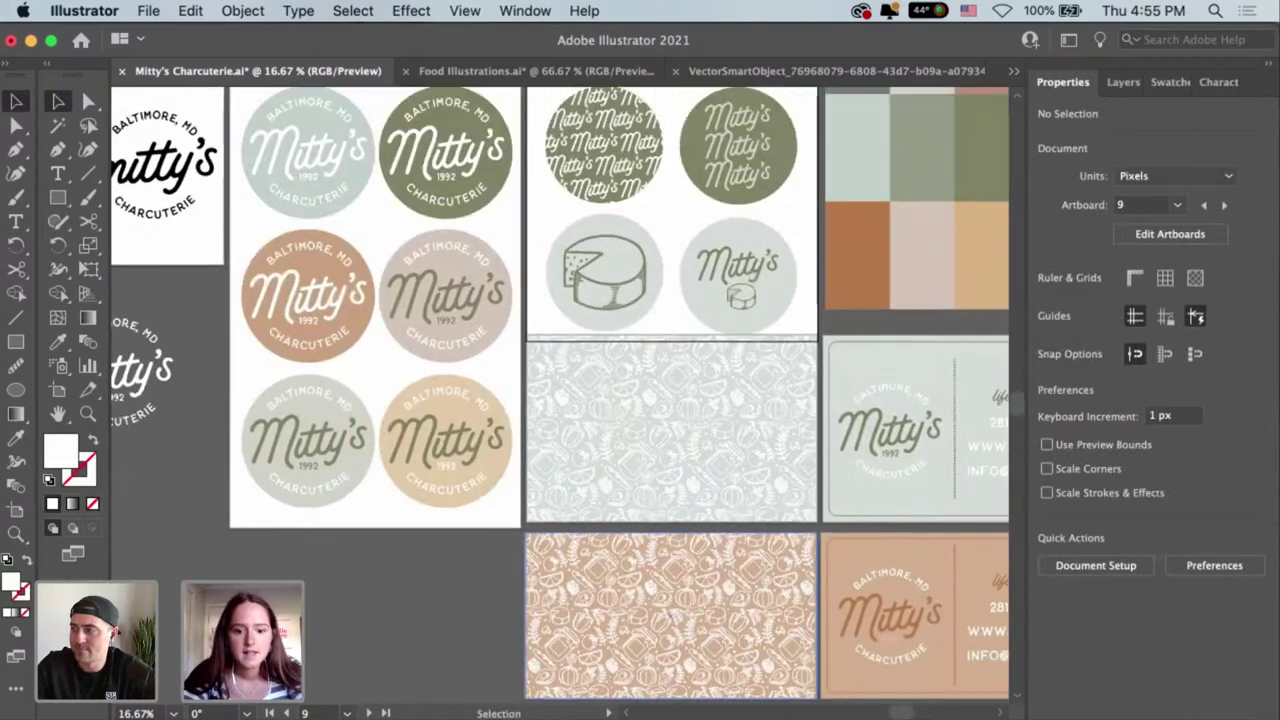
pyautogui.click(514, 714)
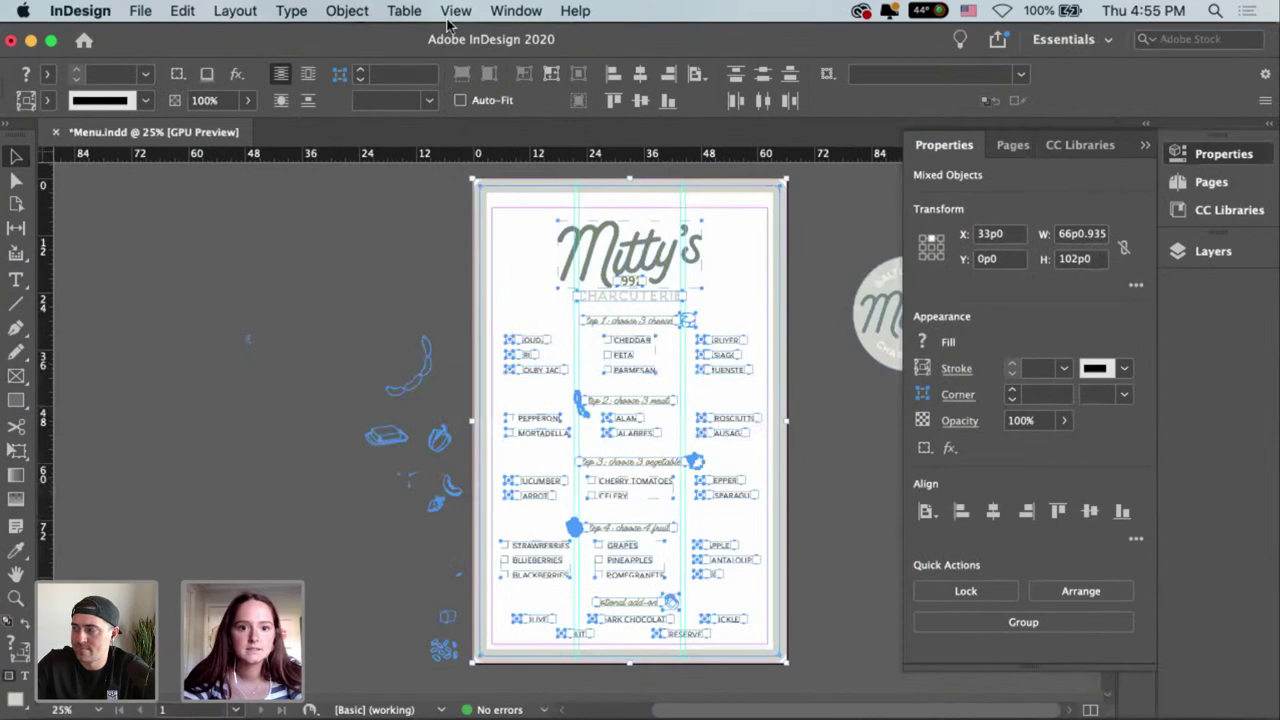
# Switch InDesign to Presentation screen mode to show Menu.indd full screen.
pyautogui.click(456, 11)
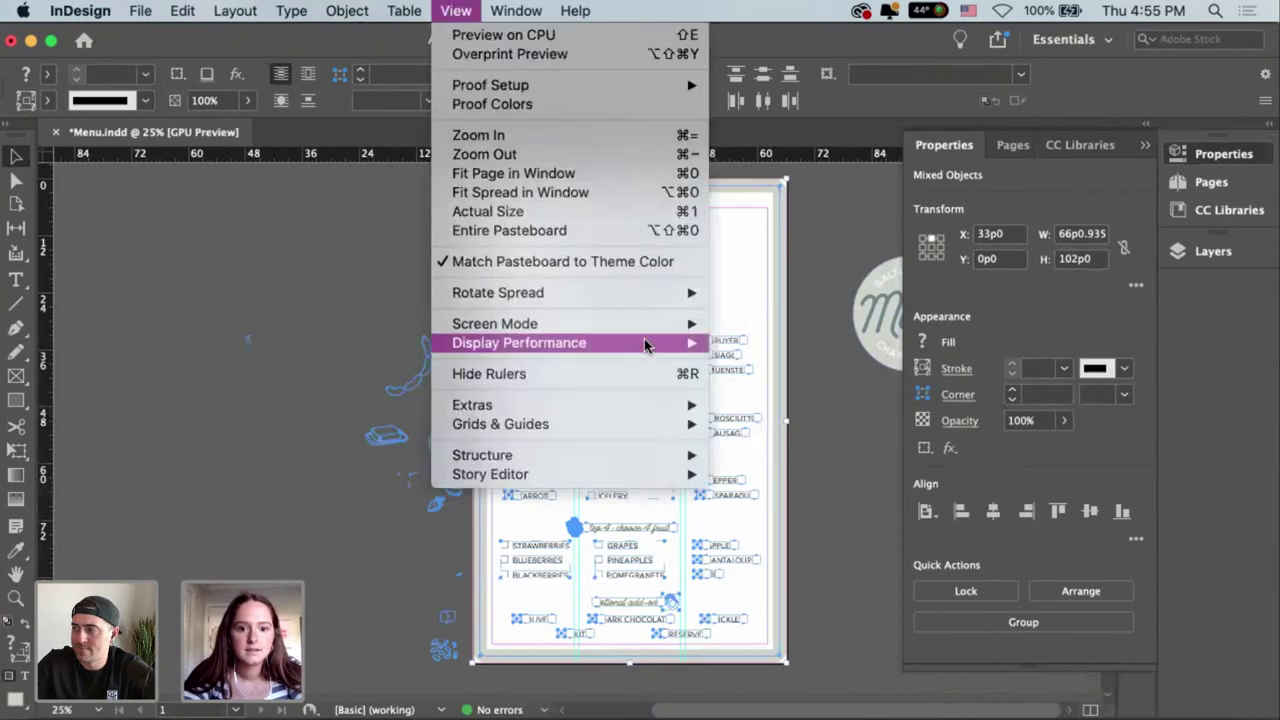
pyautogui.moveTo(680, 323)
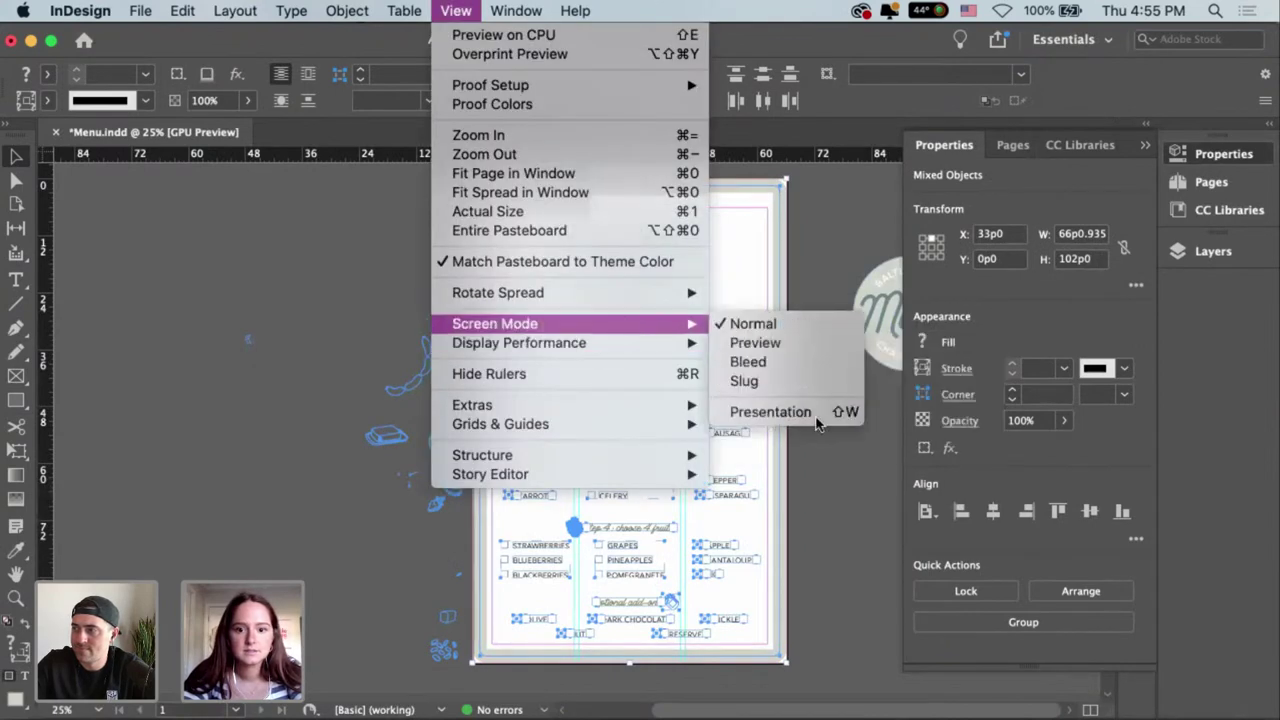
pyautogui.click(816, 420)
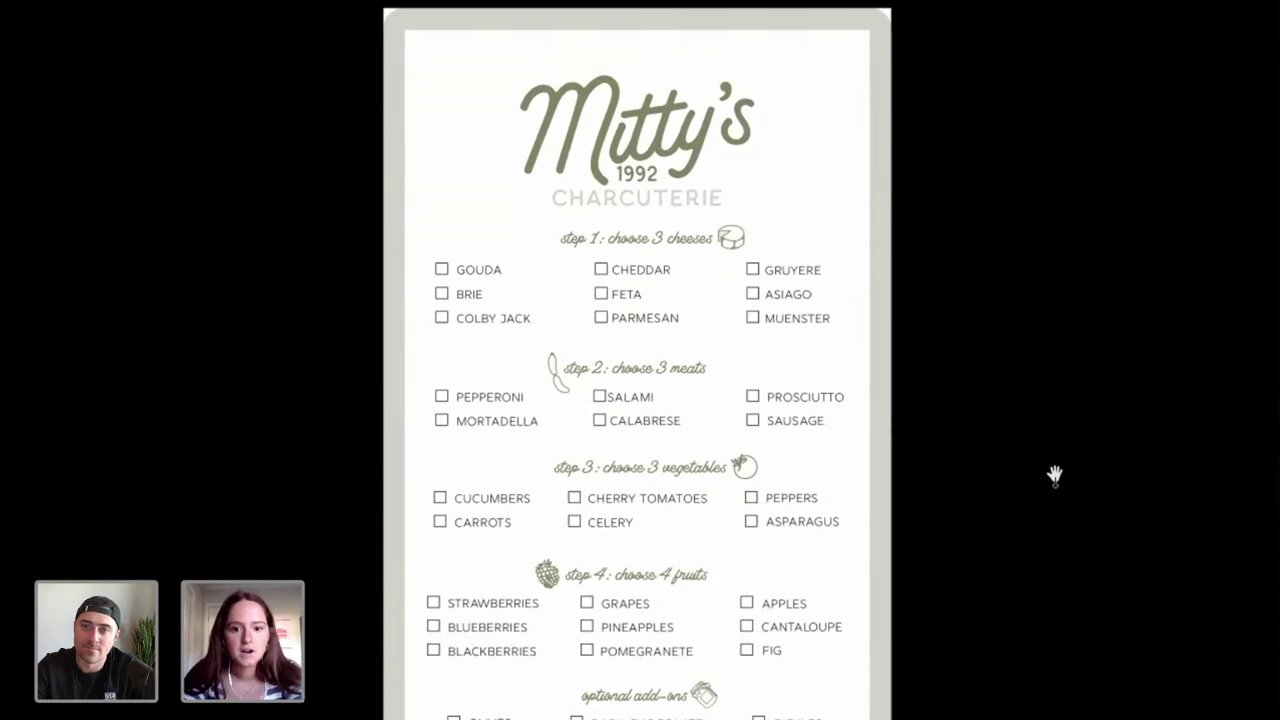
# Leave presentation mode and zoom the Photoshop cutting-board mockup to 50%.
pyautogui.press('Escape')
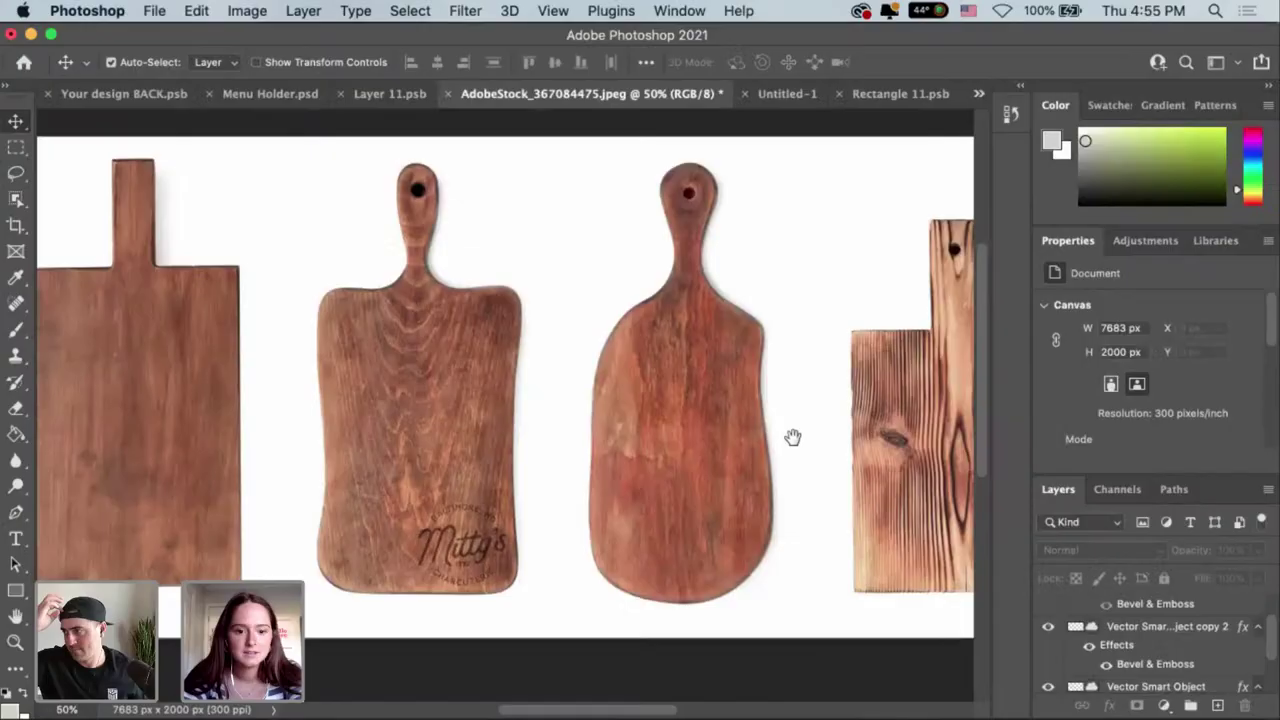
pyautogui.press('super+equal')
pyautogui.press('super+equal')
pyautogui.press('super+equal')
pyautogui.moveTo(388, 438); pyautogui.dragTo(775, 436)
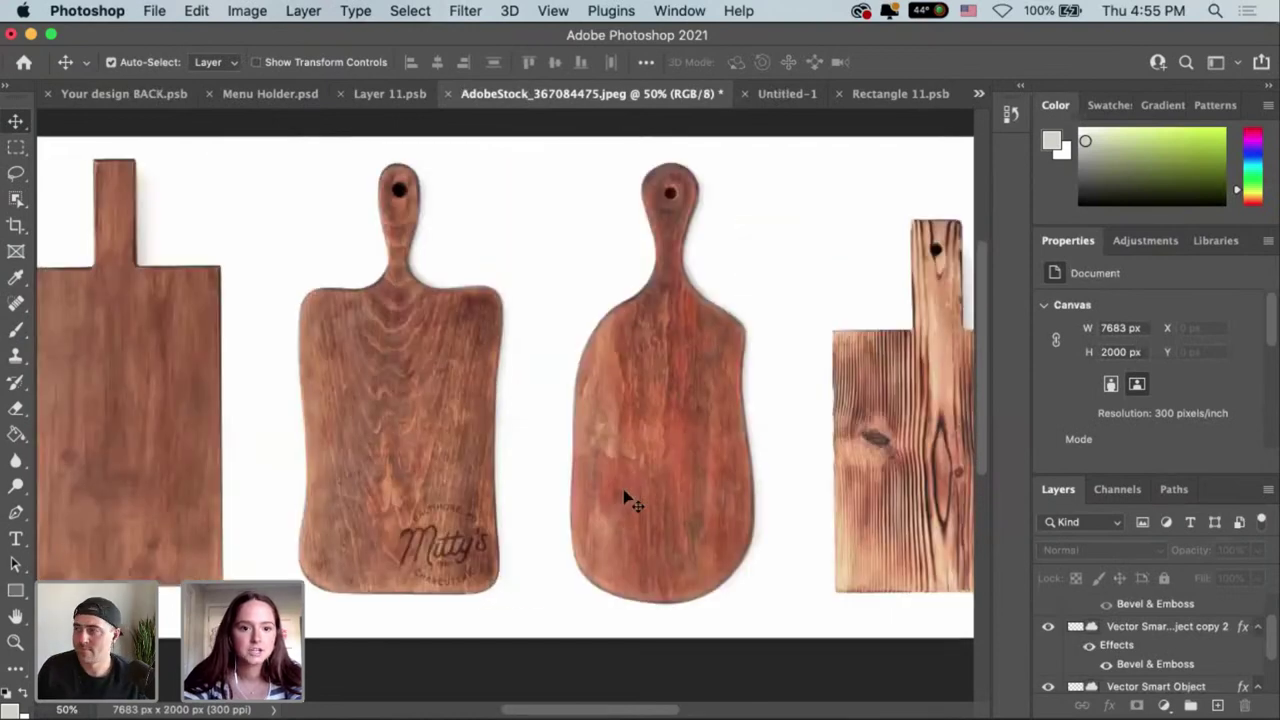
# Flip through the Menu Holder and Your design BACK mockups, ending on Business Cards.psd.
pyautogui.click(262, 94)
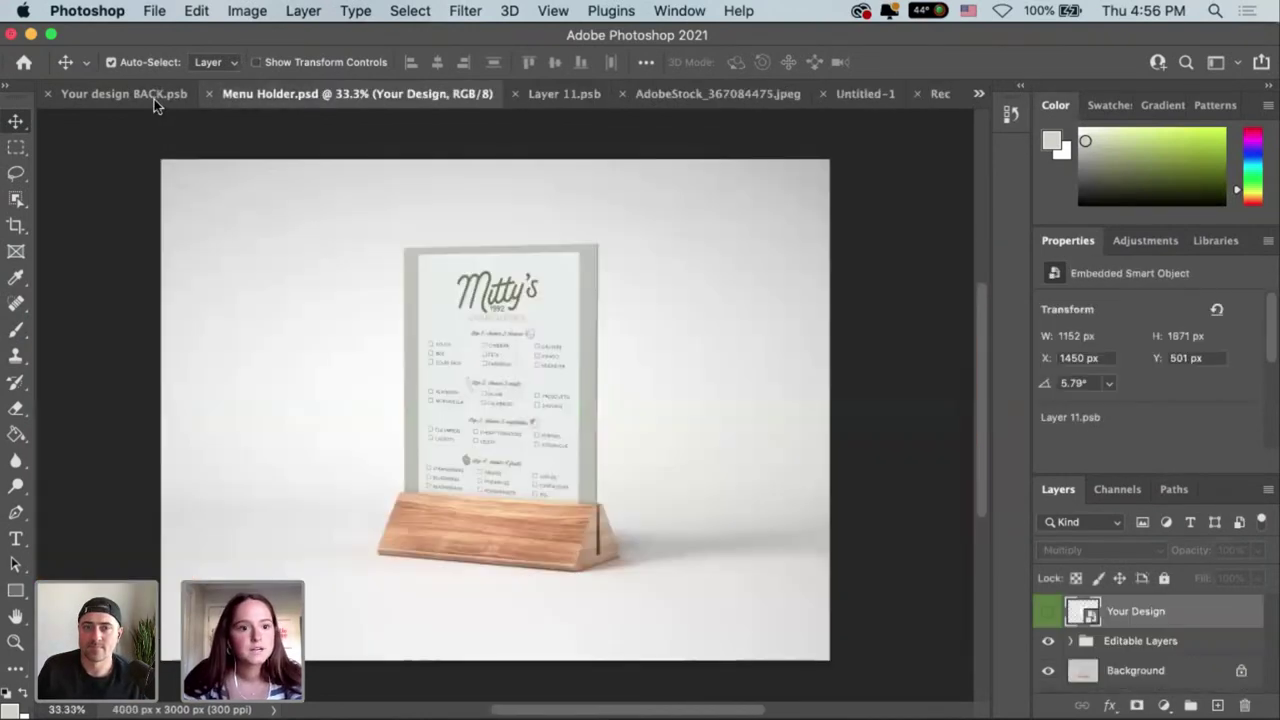
pyautogui.click(154, 99)
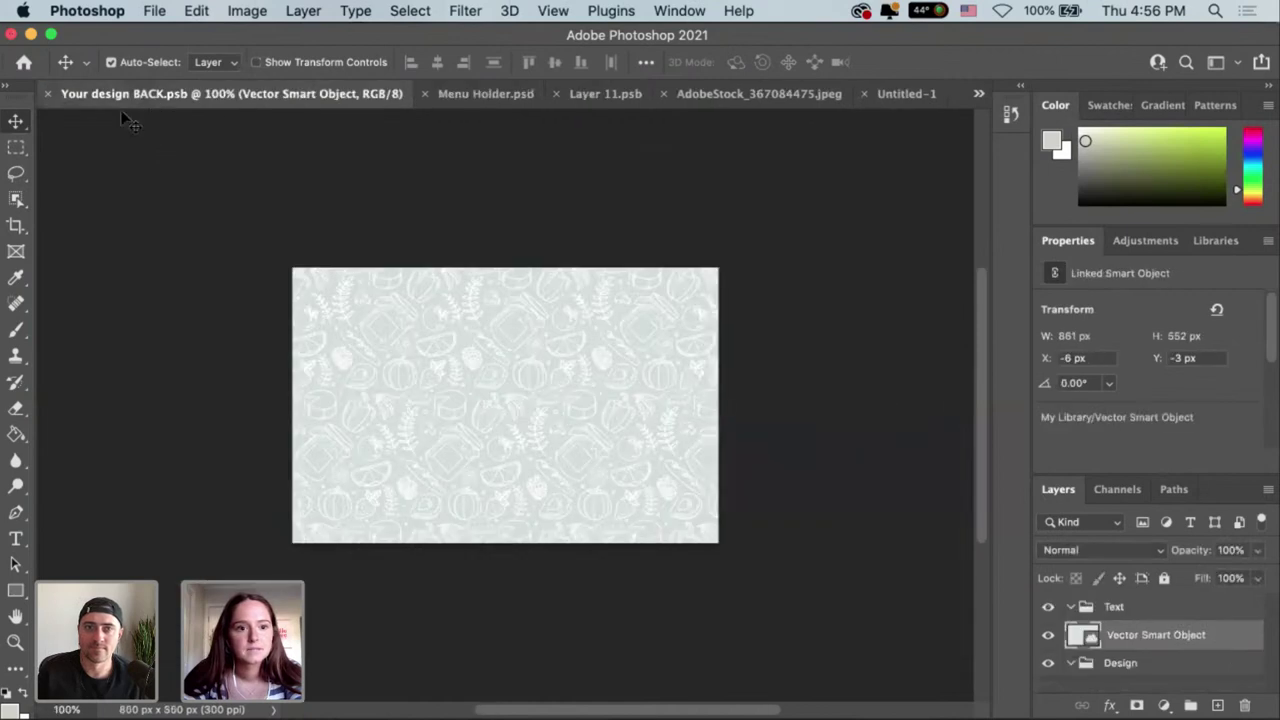
pyautogui.click(978, 94)
pyautogui.click(1012, 115)
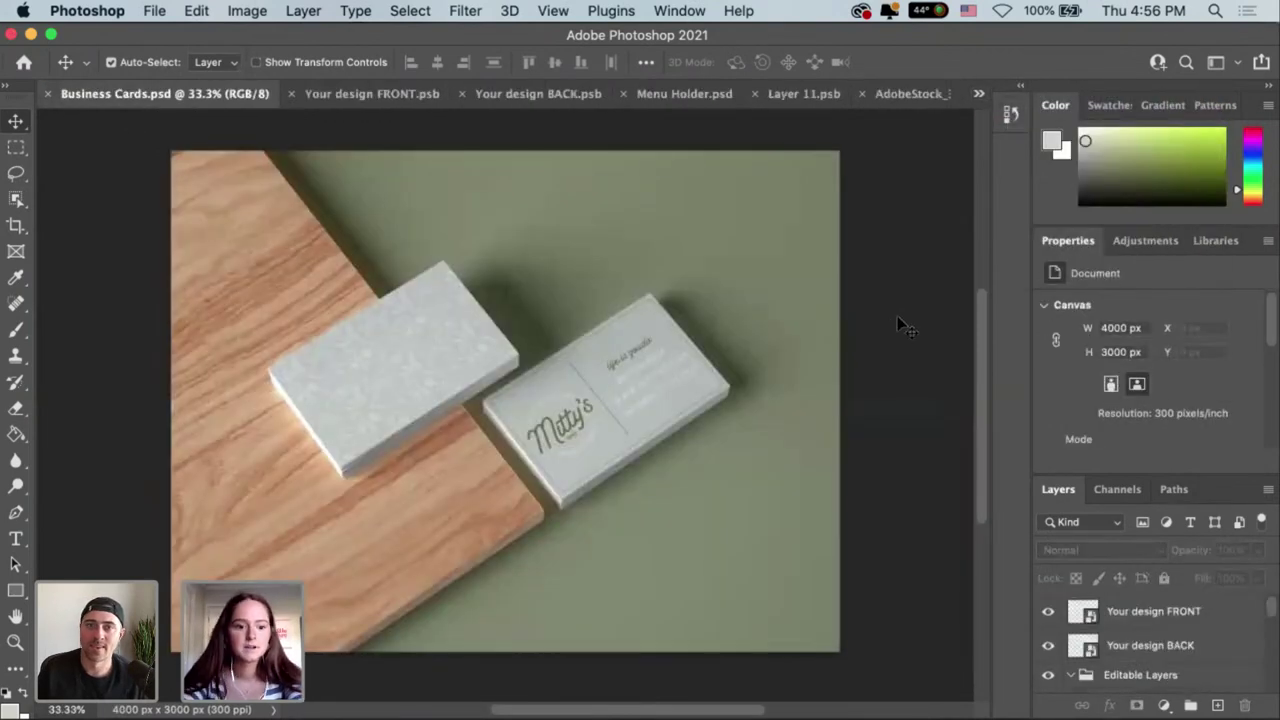